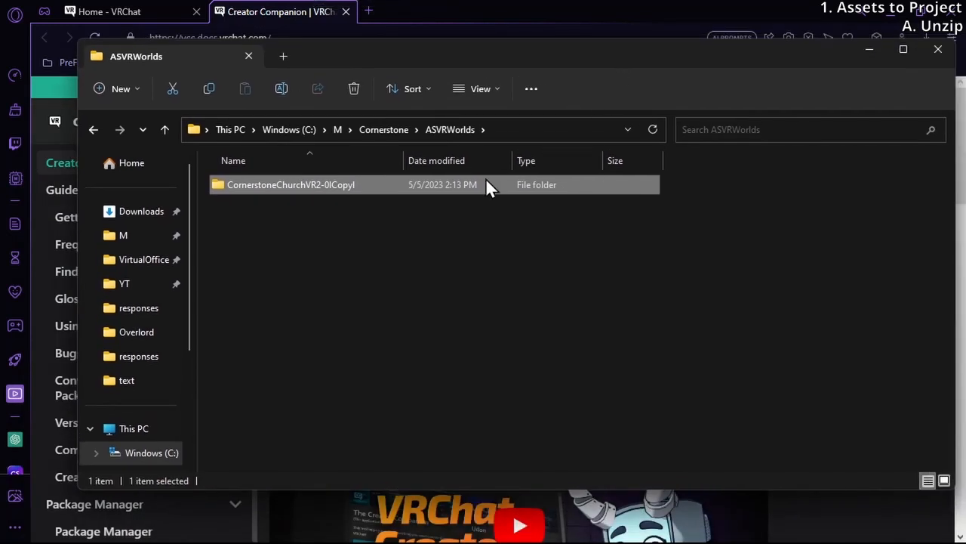
Check the unzipped CornerstoneChurchVR2-0lCopyl folder's contents in File Explorer and return to the ASVRWorlds folder
{"action": "double_click", "coordinate": [487, 185]}
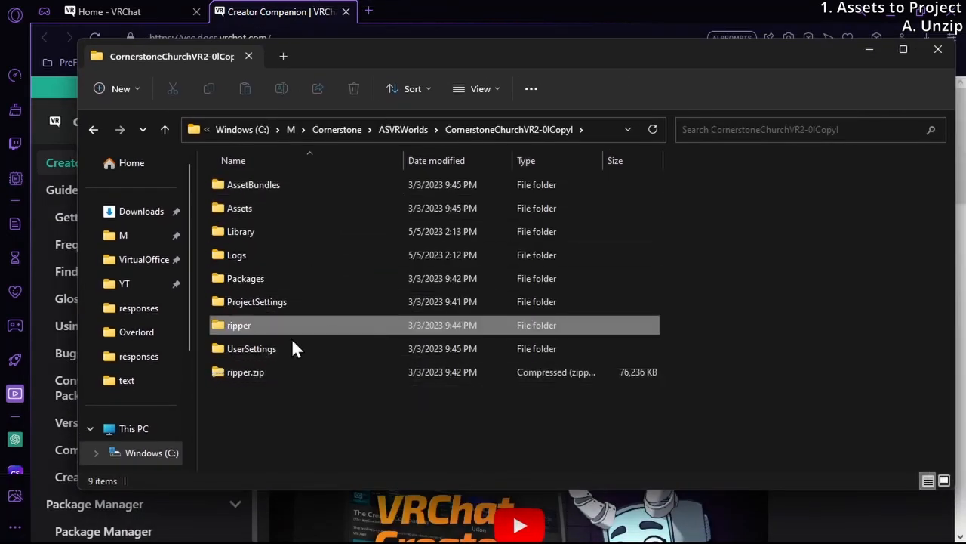
{"action": "left_click", "coordinate": [21, 523]}
{"action": "left_click", "coordinate": [720, 361]}
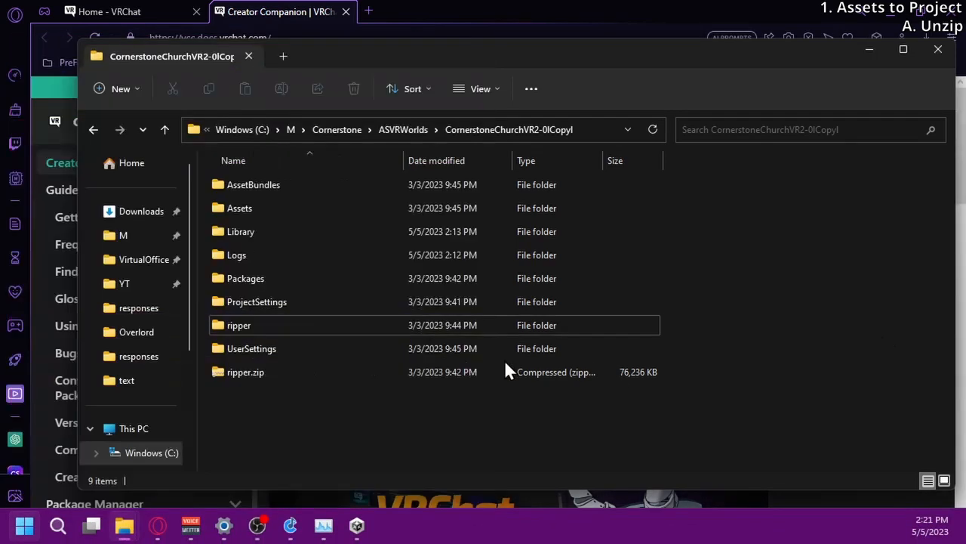
{"action": "left_click", "coordinate": [338, 302]}
{"action": "left_click", "coordinate": [408, 130]}
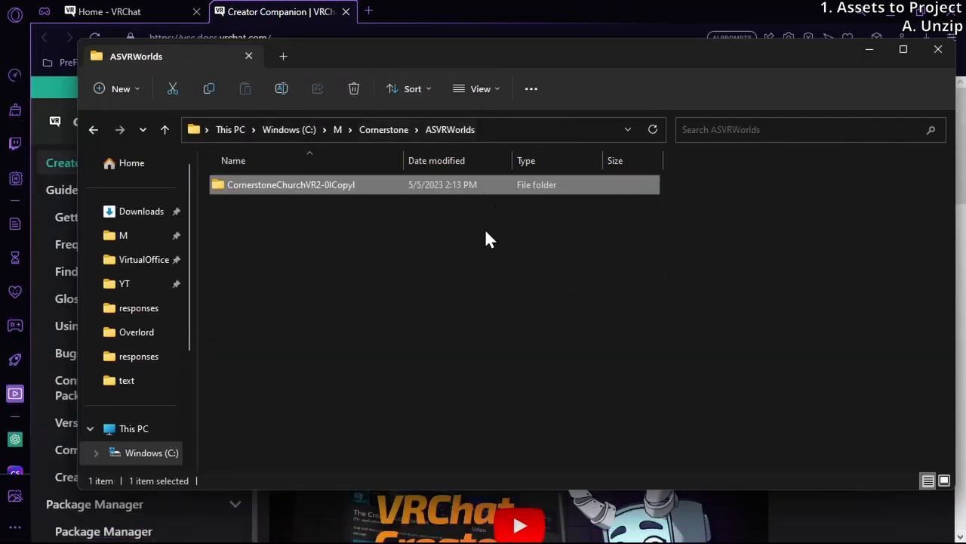
Find and launch Unity Hub
{"action": "key", "text": "super"}
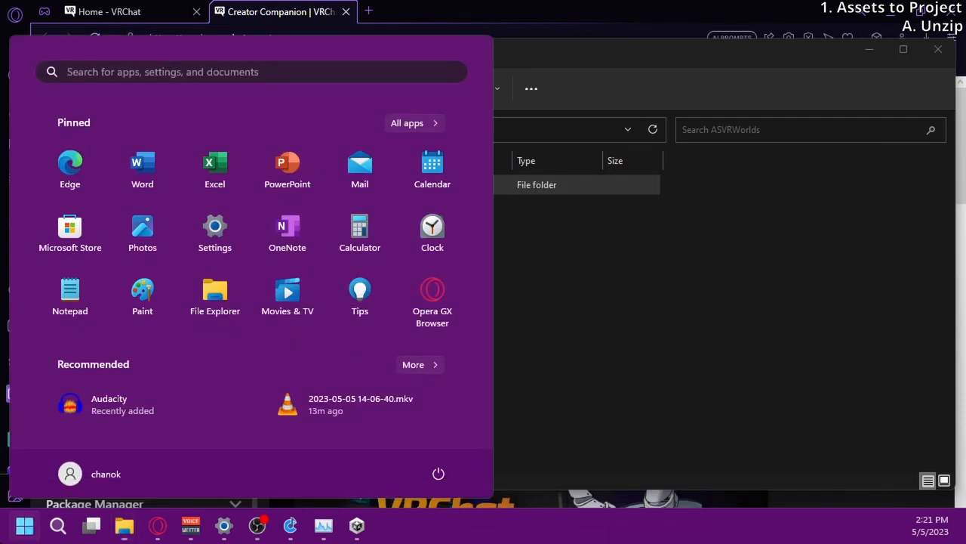
{"action": "type", "text": "unit"}
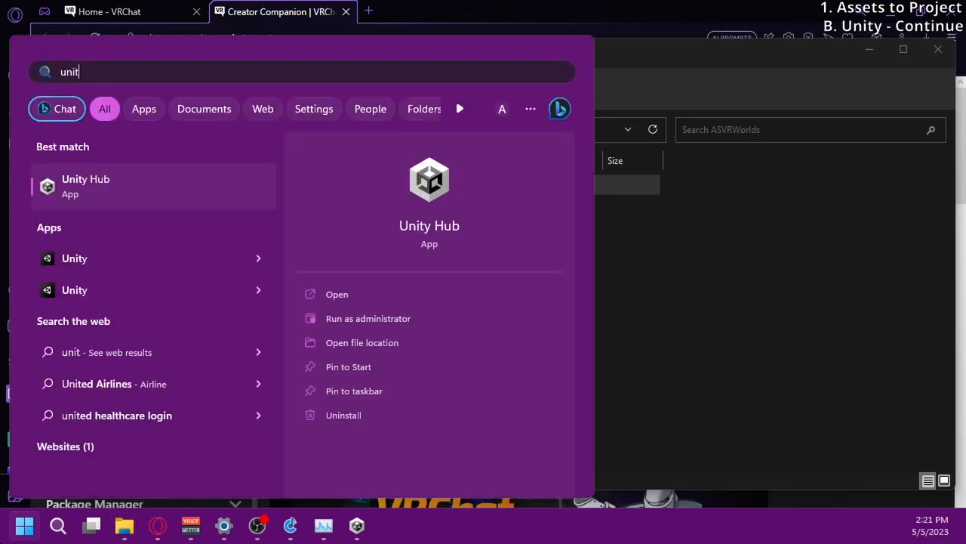
{"action": "key", "text": "Return"}
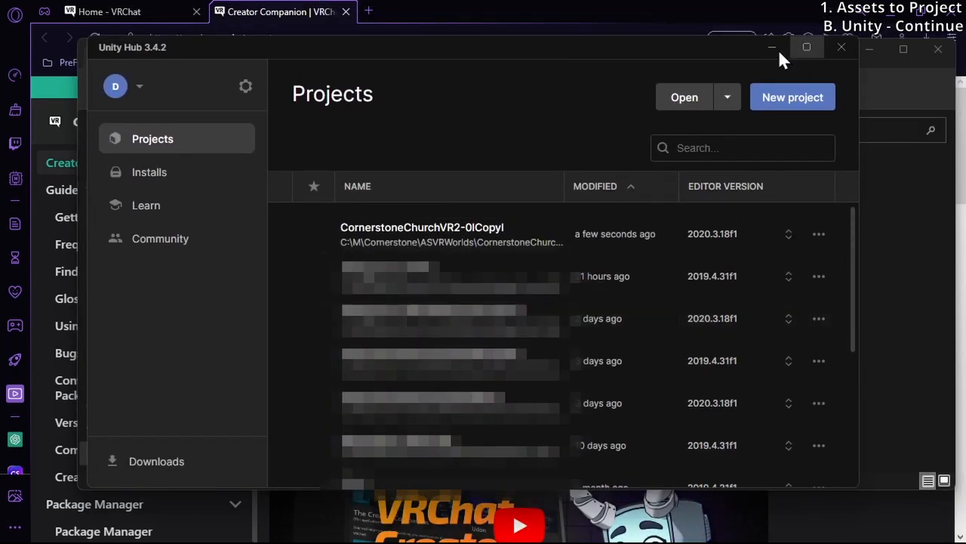
Open the CornerstoneChurchVR2-0lCopyl folder inside Cornerstone\ASVRWorlds as an existing Unity project
{"action": "left_click", "coordinate": [682, 97]}
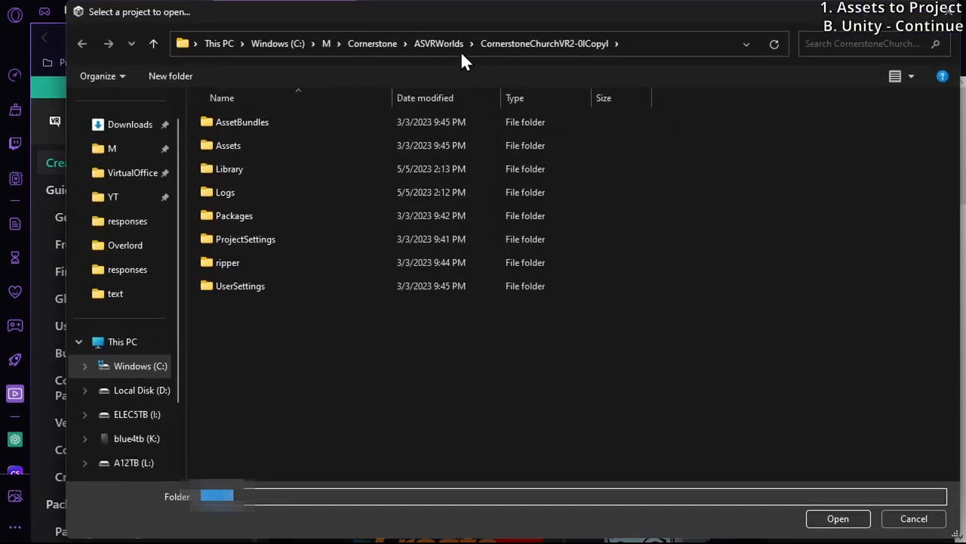
{"action": "left_click", "coordinate": [838, 518]}
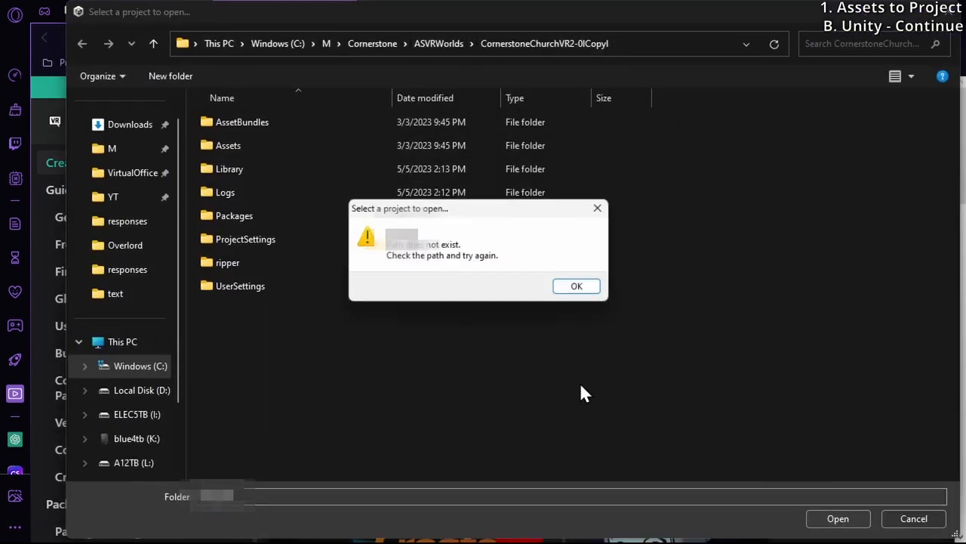
{"action": "left_click", "coordinate": [578, 288]}
{"action": "left_click", "coordinate": [506, 43]}
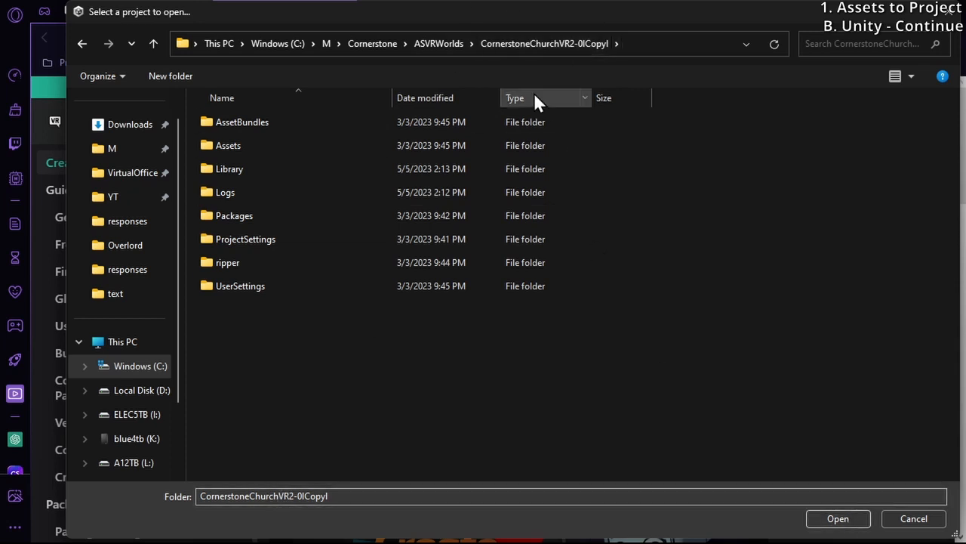
{"action": "left_click", "coordinate": [423, 42]}
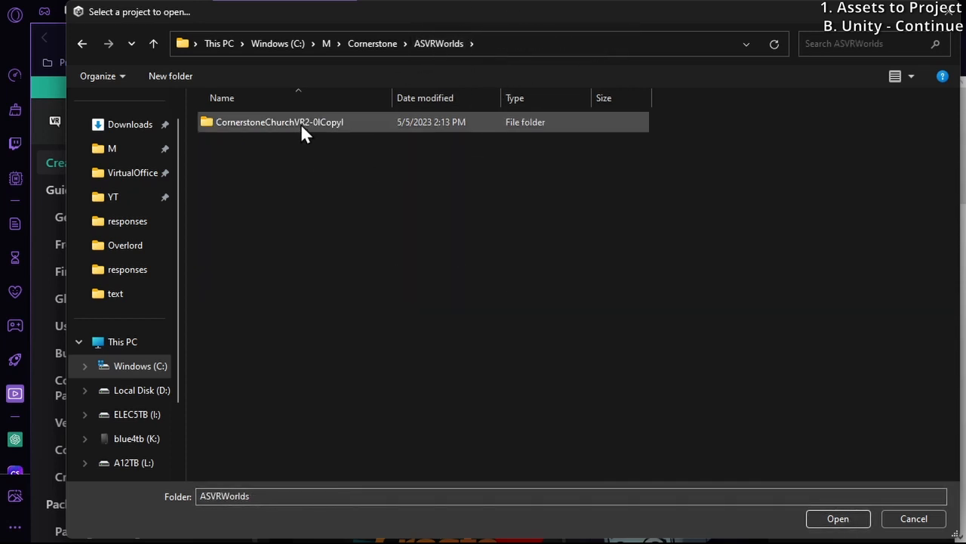
{"action": "double_click", "coordinate": [299, 124]}
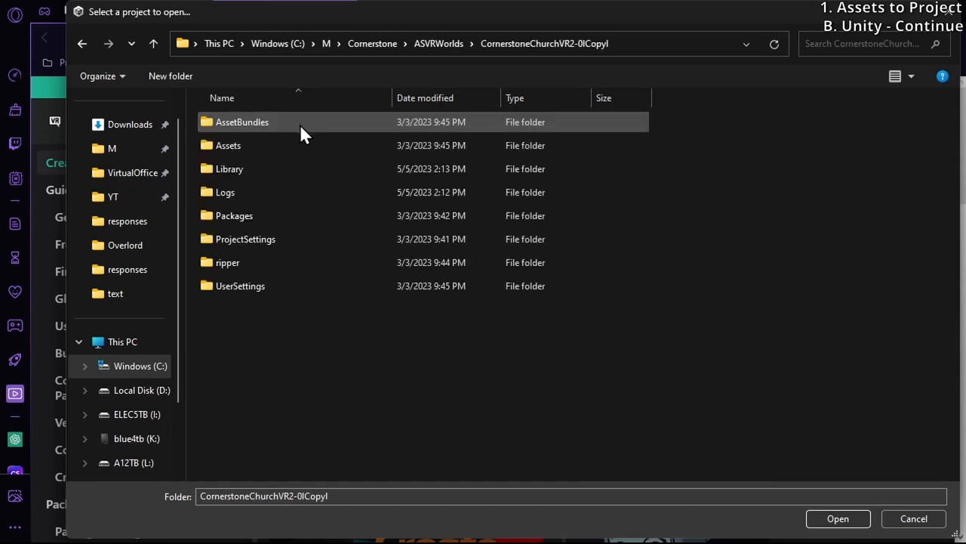
{"action": "left_click", "coordinate": [858, 519]}
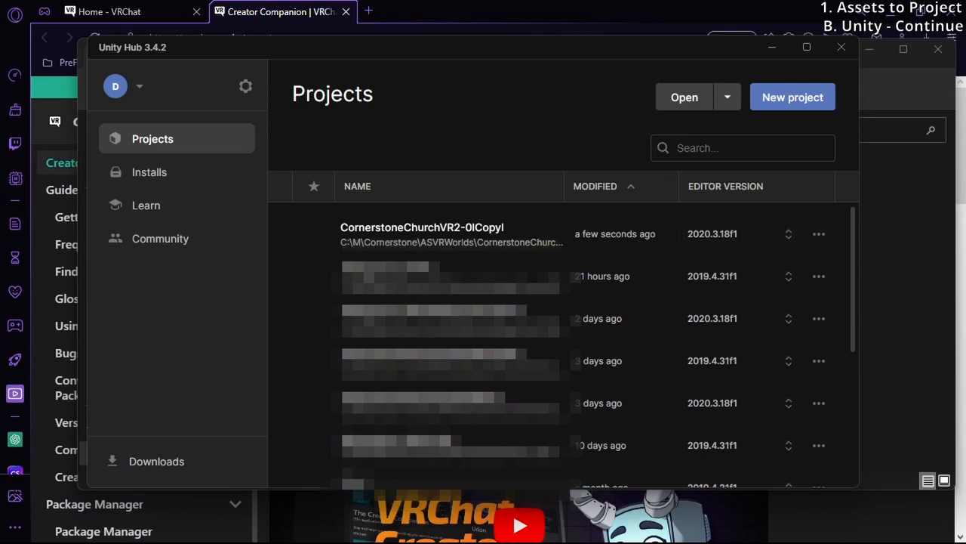
Continue launching the Unity project despite the package resolution error
{"action": "left_click_drag", "start_coordinate": [830, 320], "coordinate": [429, 124]}
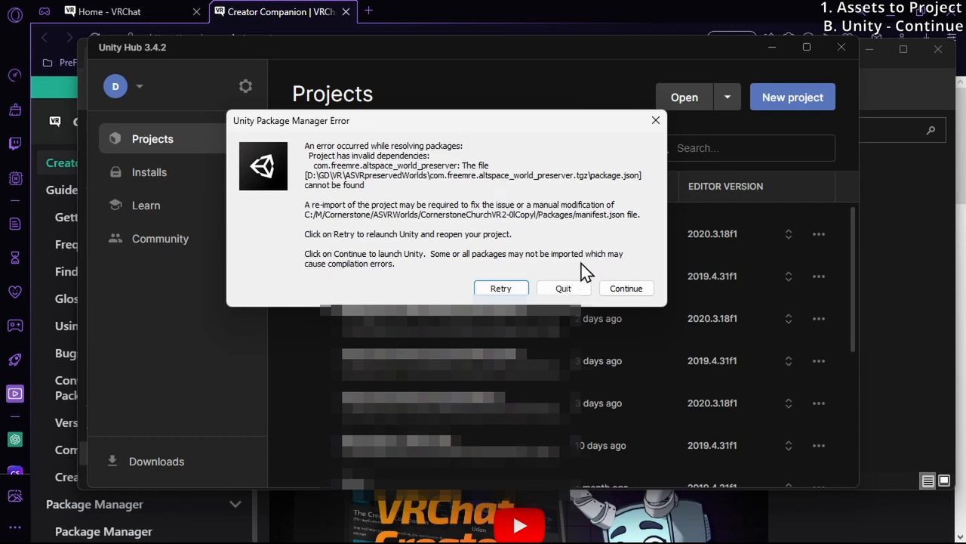
{"action": "left_click", "coordinate": [631, 292]}
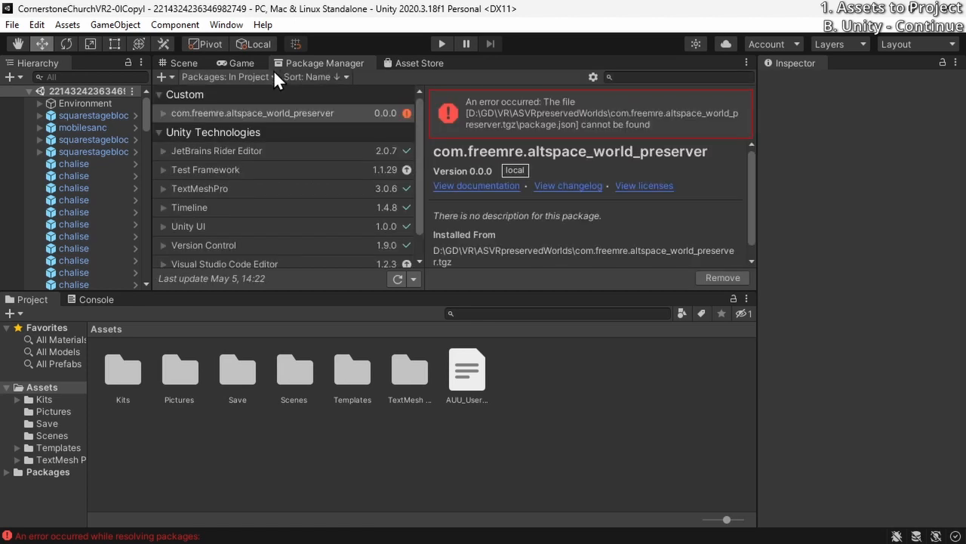
{"action": "double_click", "coordinate": [620, 157]}
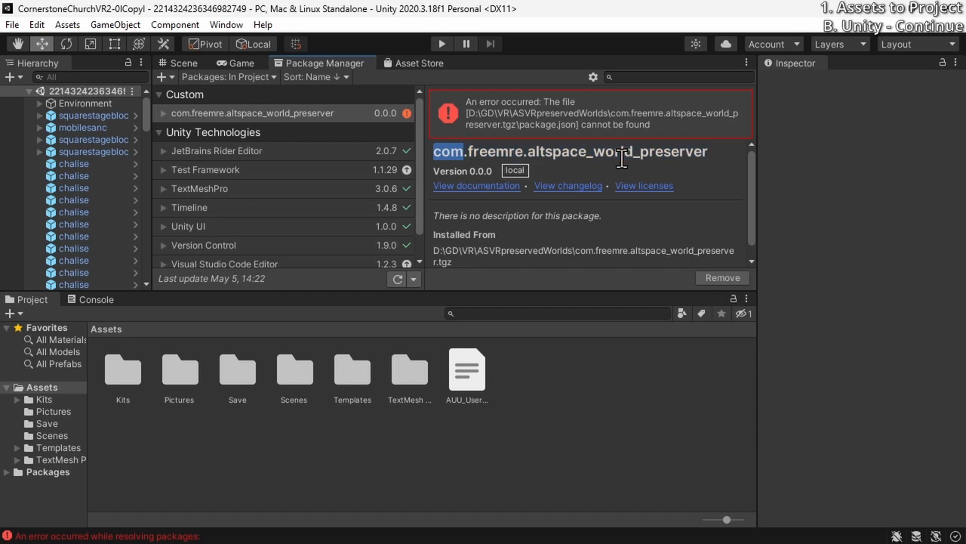
Show the Scene view and examine the church world's buildings and terrain from several angles
{"action": "left_click", "coordinate": [182, 61]}
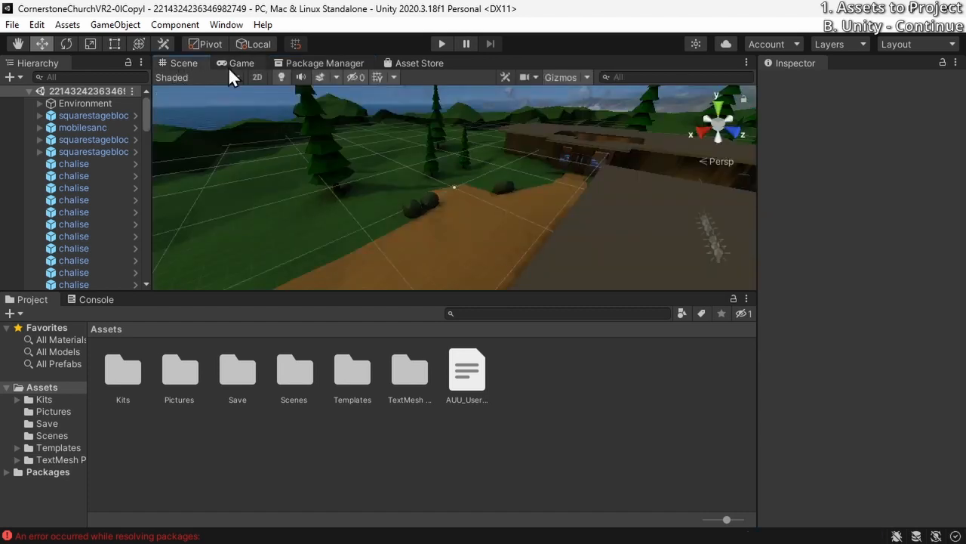
{"action": "right_click_drag", "start_coordinate": [472, 139], "coordinate": [380, 215]}
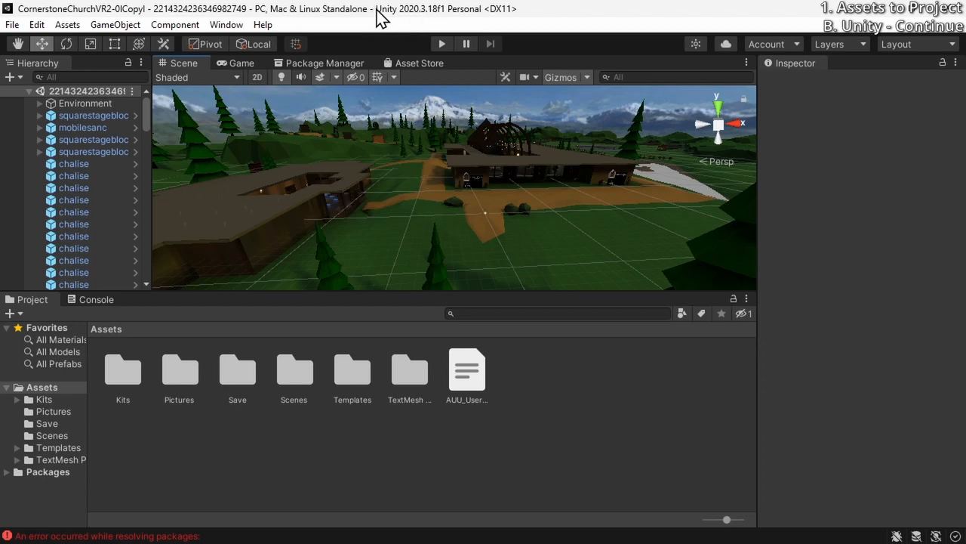
{"action": "right_click_drag", "start_coordinate": [460, 287], "coordinate": [436, 205]}
{"action": "right_click_drag", "start_coordinate": [416, 194], "coordinate": [477, 262]}
{"action": "right_click_drag", "start_coordinate": [375, 179], "coordinate": [441, 181]}
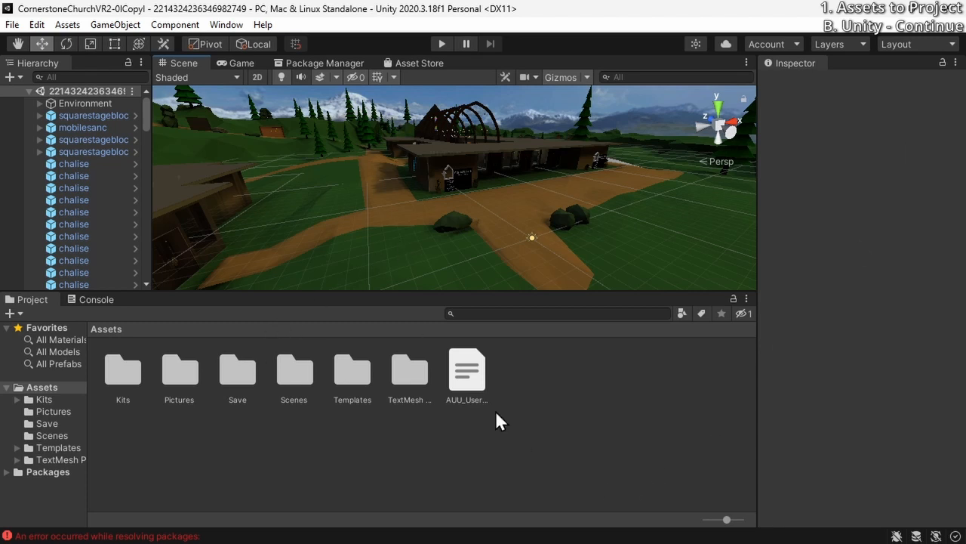
{"action": "double_click", "coordinate": [283, 383]}
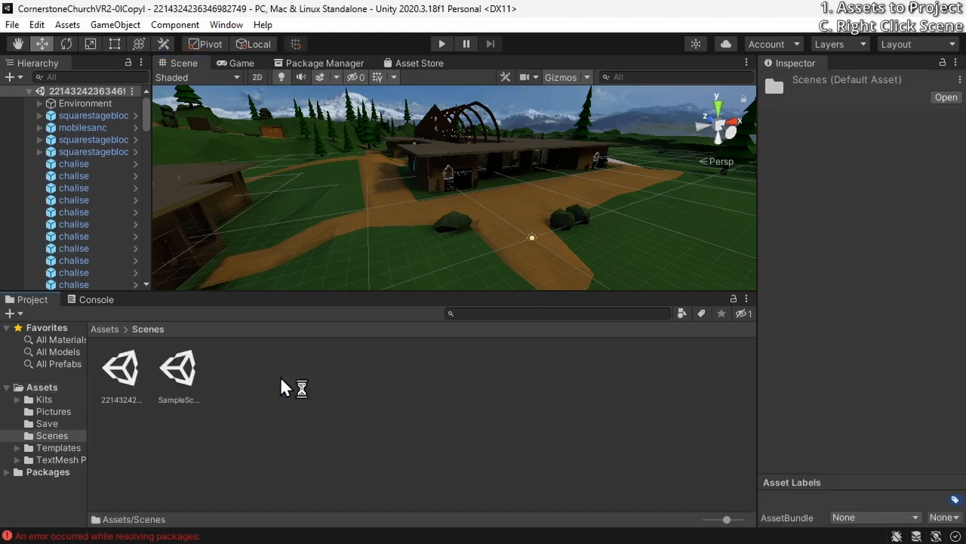
{"action": "left_click", "coordinate": [121, 371]}
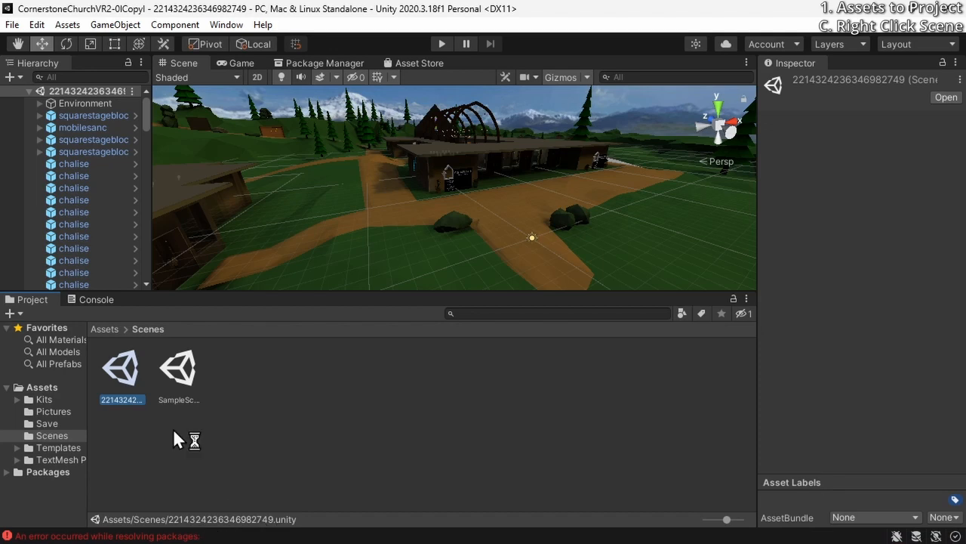
{"action": "right_click", "coordinate": [96, 358]}
{"action": "left_click", "coordinate": [468, 380]}
Review the items listed for a package export of the selected scene, closing the dialog without exporting
{"action": "right_click", "coordinate": [133, 369]}
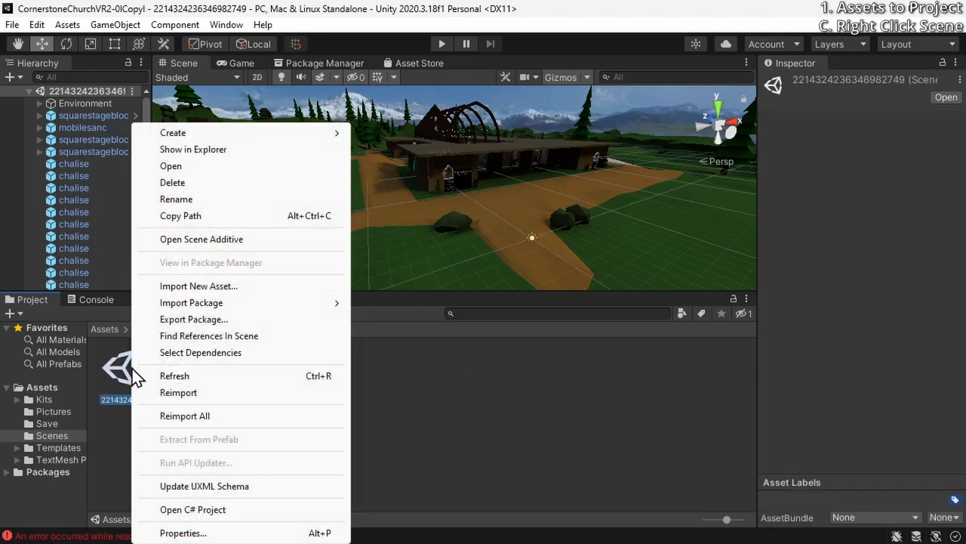
{"action": "left_click", "coordinate": [234, 320]}
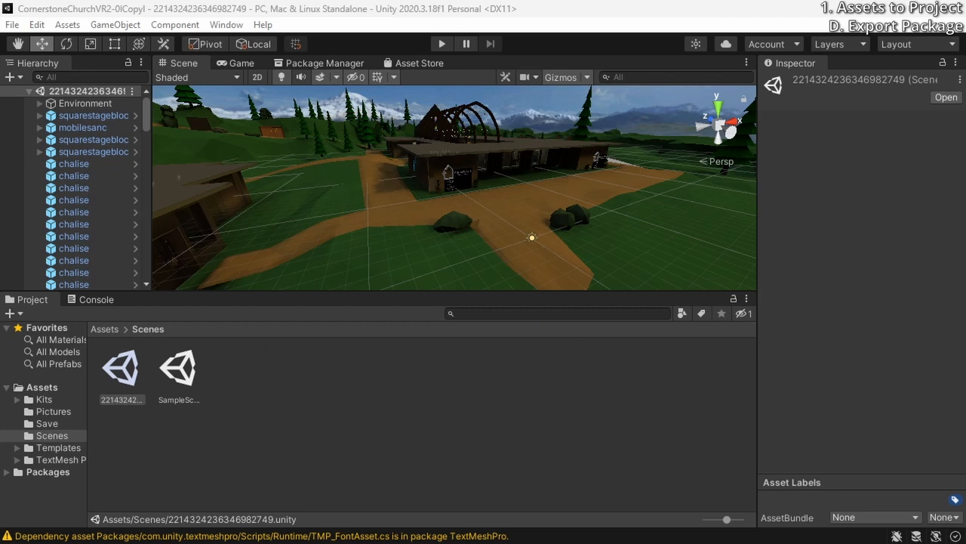
{"action": "left_click_drag", "start_coordinate": [170, 36], "coordinate": [394, 96]}
{"action": "scroll", "coordinate": [438, 230], "scroll_direction": "down", "scroll_amount": 5}
{"action": "scroll", "coordinate": [438, 230], "scroll_direction": "down", "scroll_amount": 10}
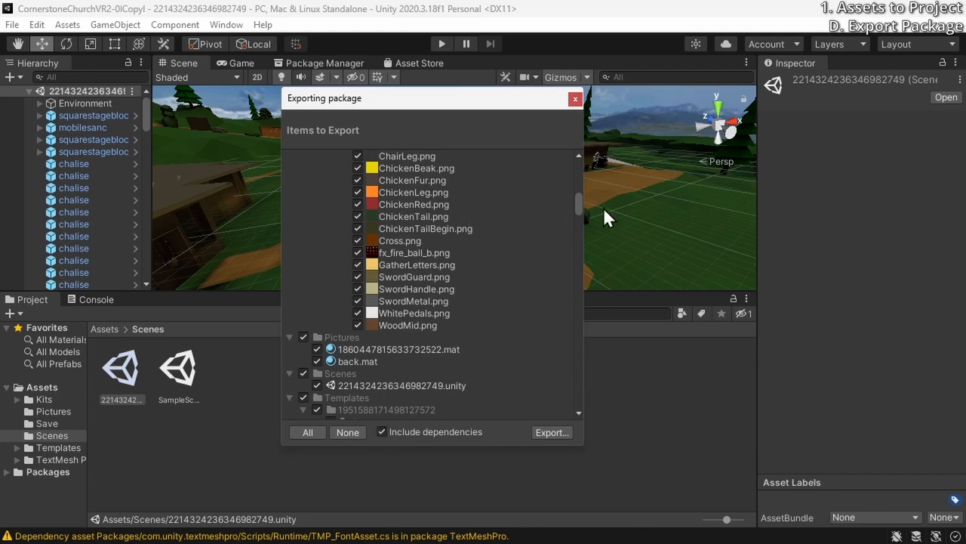
{"action": "left_click_drag", "start_coordinate": [579, 199], "coordinate": [576, 164]}
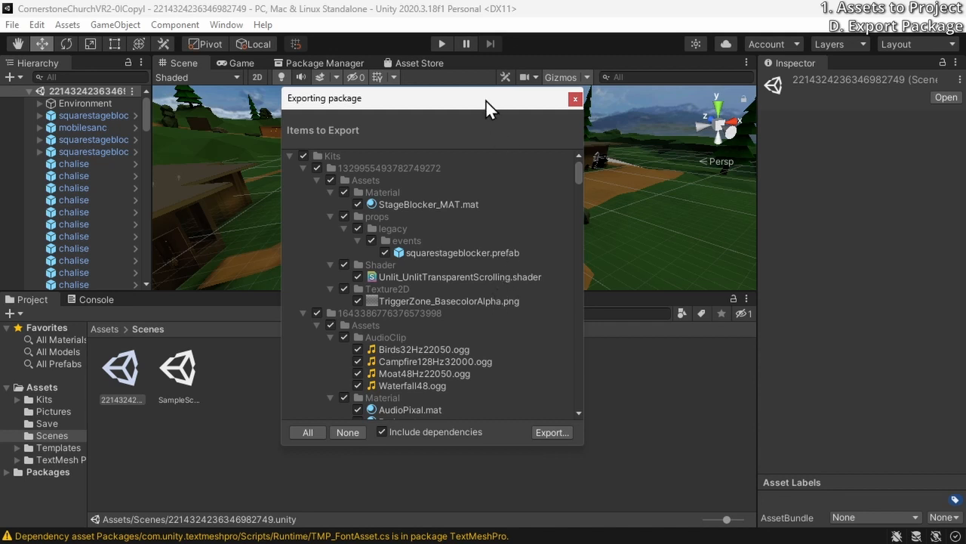
{"action": "left_click_drag", "start_coordinate": [476, 92], "coordinate": [556, 75]}
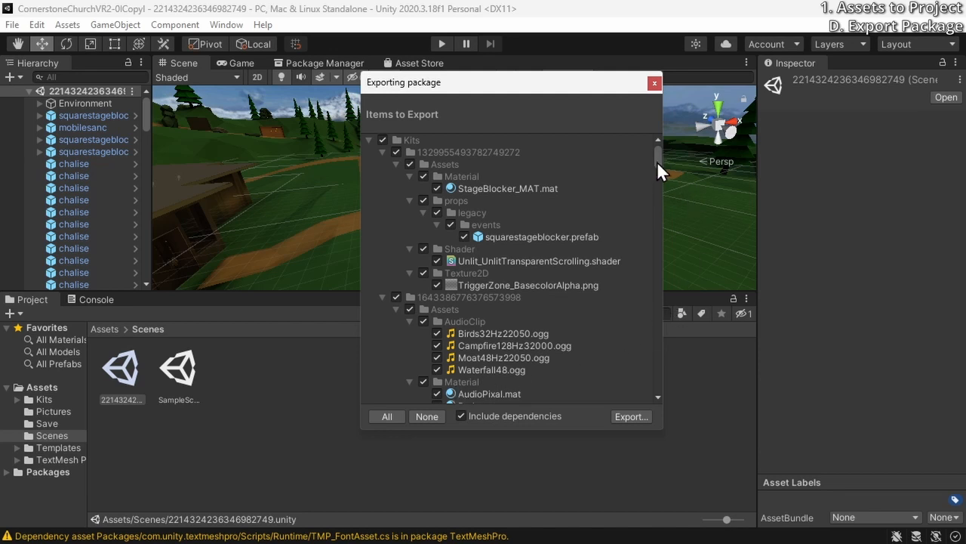
{"action": "scroll", "coordinate": [657, 160], "scroll_direction": "down", "scroll_amount": 5}
{"action": "scroll", "coordinate": [656, 161], "scroll_direction": "up", "scroll_amount": 5}
{"action": "left_click", "coordinate": [654, 84]}
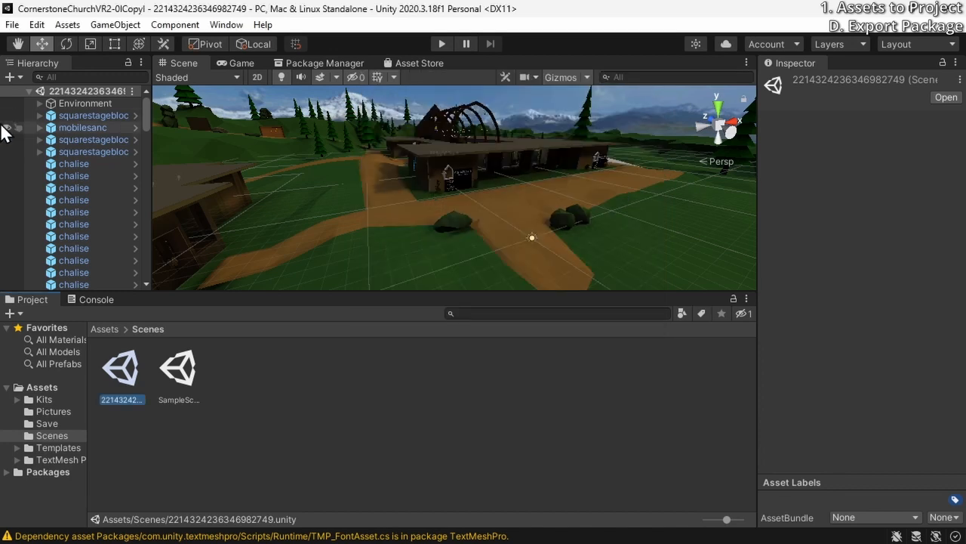
{"action": "left_click", "coordinate": [19, 22]}
{"action": "left_click", "coordinate": [483, 15]}
{"action": "left_click", "coordinate": [66, 24]}
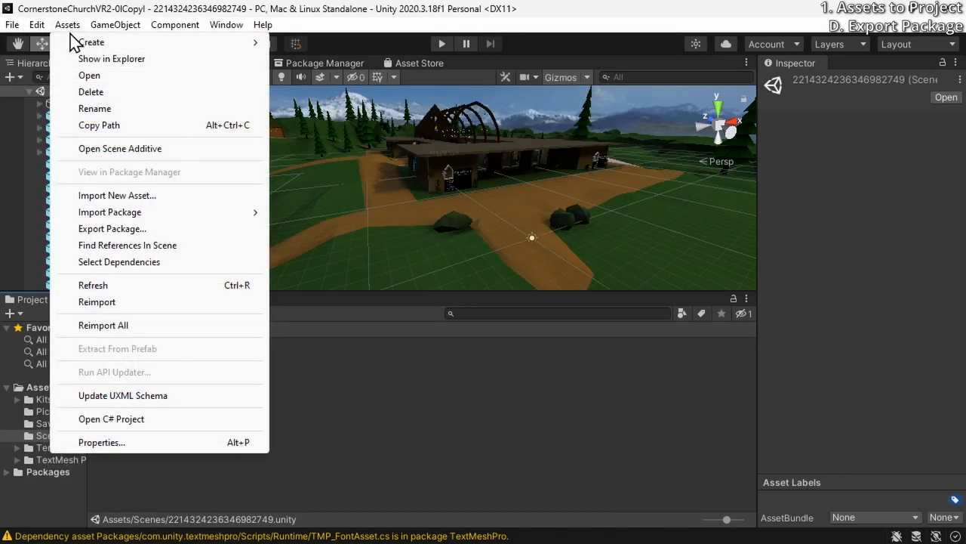
{"action": "left_click", "coordinate": [153, 227]}
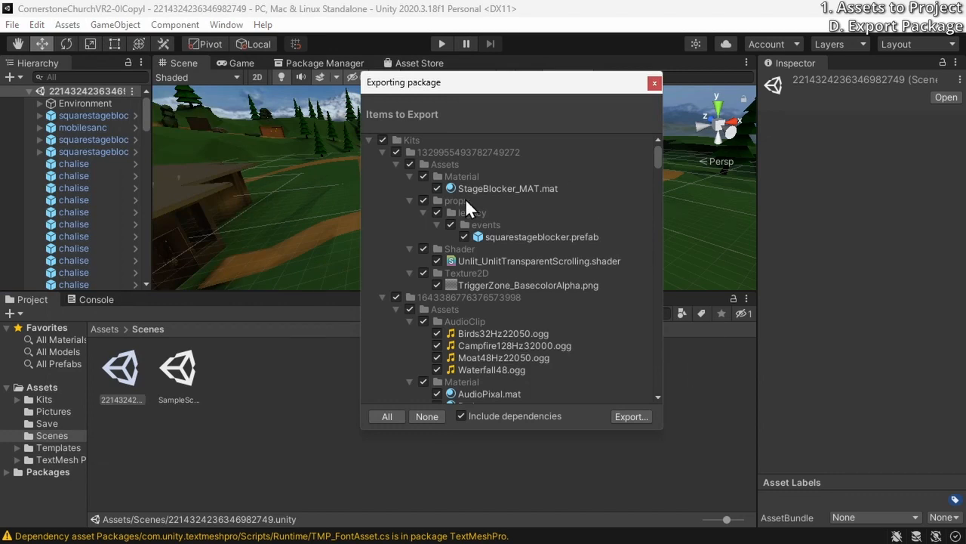
{"action": "left_click_drag", "start_coordinate": [659, 156], "coordinate": [642, 189]}
{"action": "left_click", "coordinate": [655, 82]}
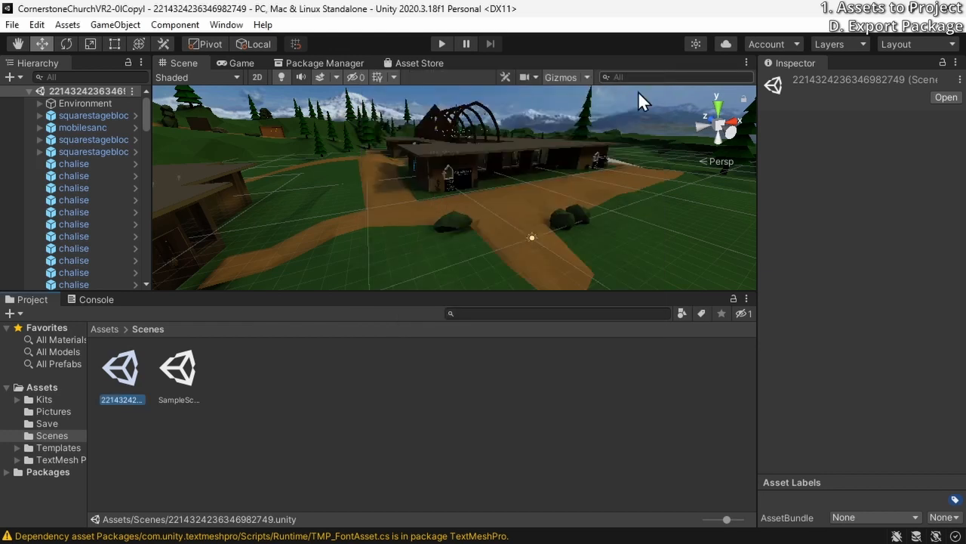
{"action": "right_click", "coordinate": [129, 384]}
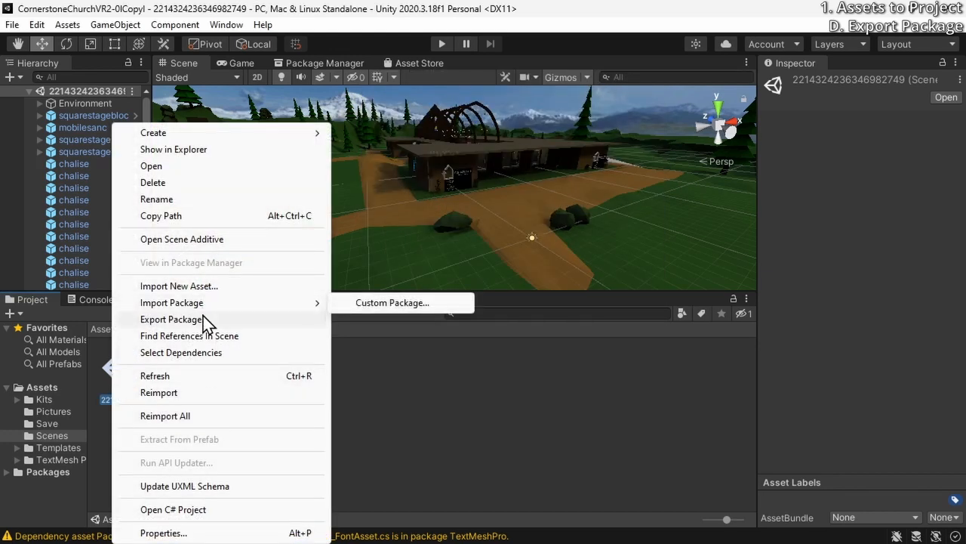
{"action": "left_click", "coordinate": [171, 319]}
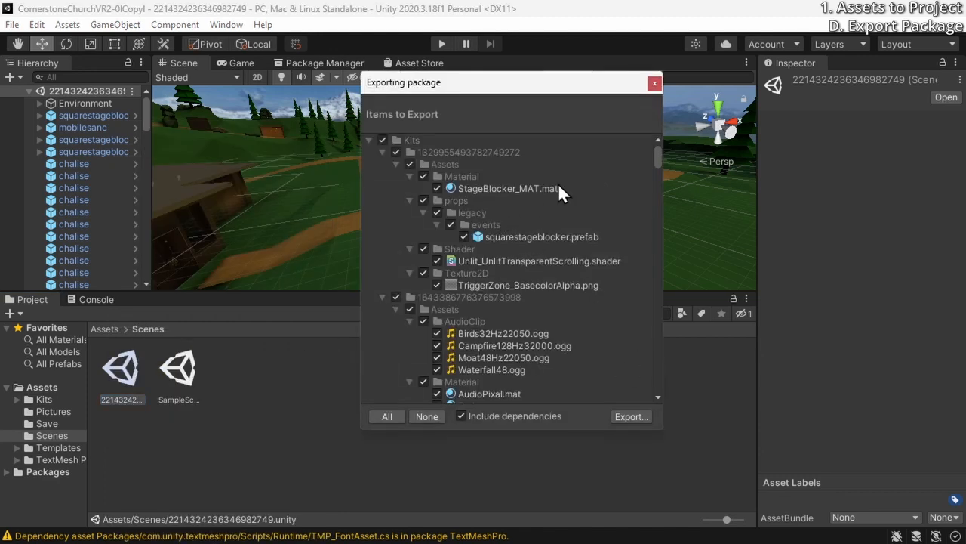
{"action": "left_click", "coordinate": [632, 417]}
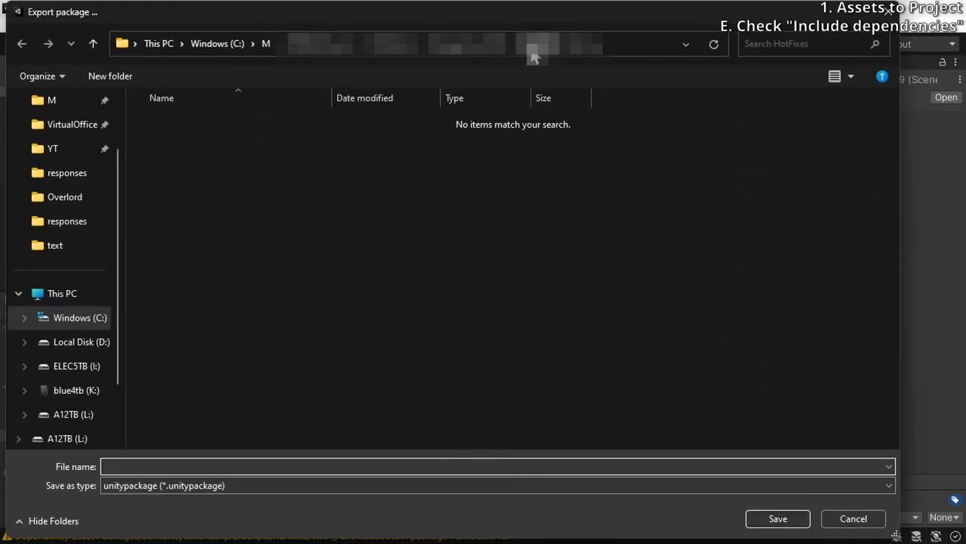
Browse to the CornerstoneChurchVR2-0lCopyl project folder inside Cornerstone\ASVRWorlds as the export destination
{"action": "left_click", "coordinate": [479, 53]}
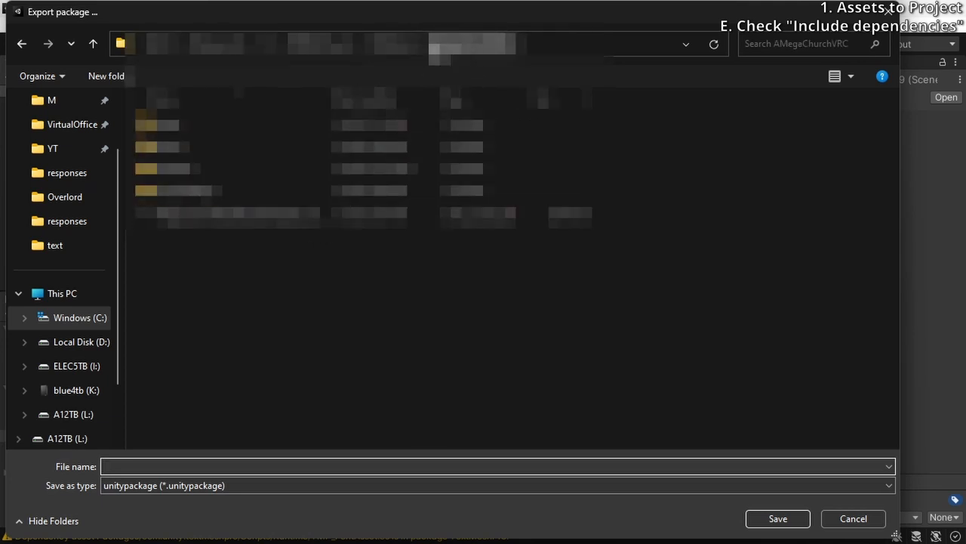
{"action": "left_click", "coordinate": [270, 48]}
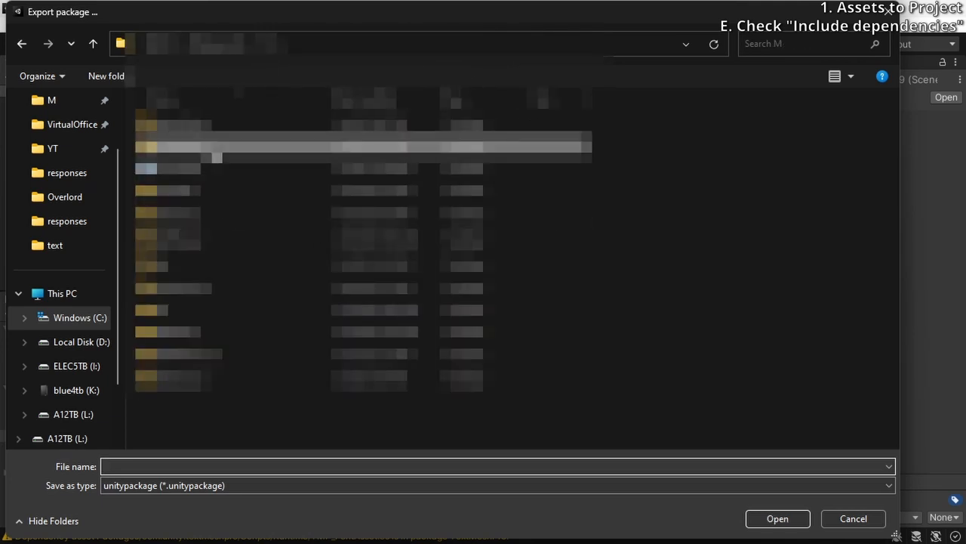
{"action": "double_click", "coordinate": [216, 156]}
{"action": "double_click", "coordinate": [222, 122]}
{"action": "double_click", "coordinate": [219, 124]}
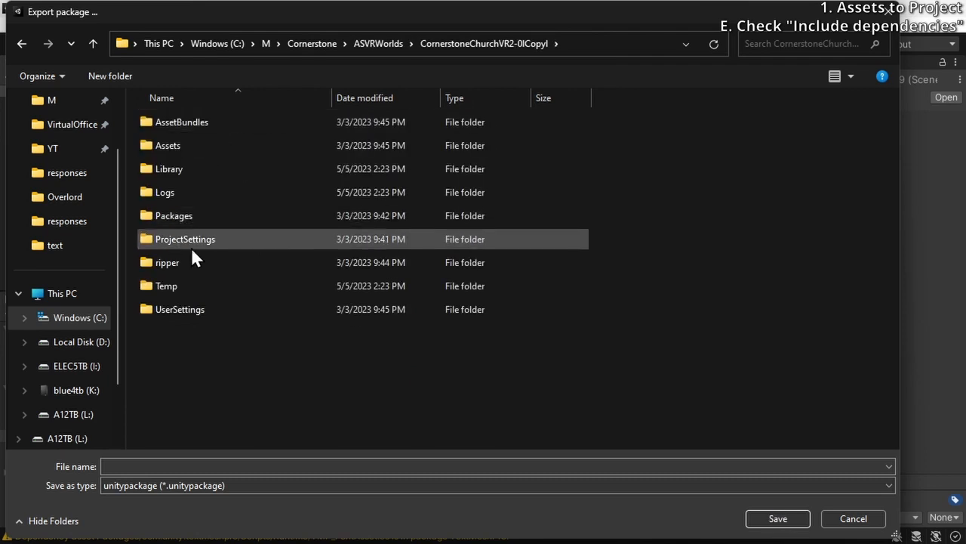
Save the exported package as CornerstoneVRLowPoly in the project folder and move the resulting folder window aside
{"action": "left_click", "coordinate": [216, 465]}
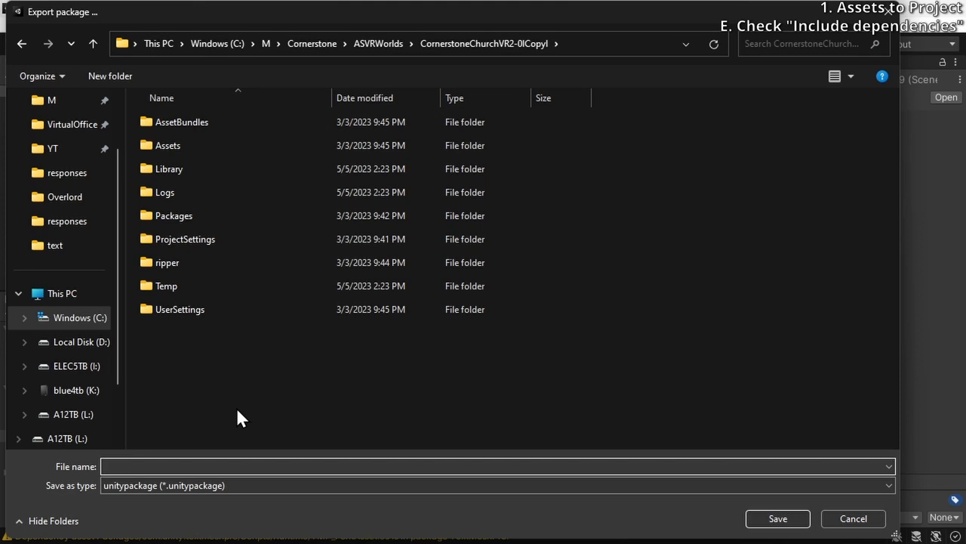
{"action": "type", "text": "CornerstoneVRSimple"}
{"action": "left_click_drag", "start_coordinate": [220, 468], "coordinate": [165, 467]}
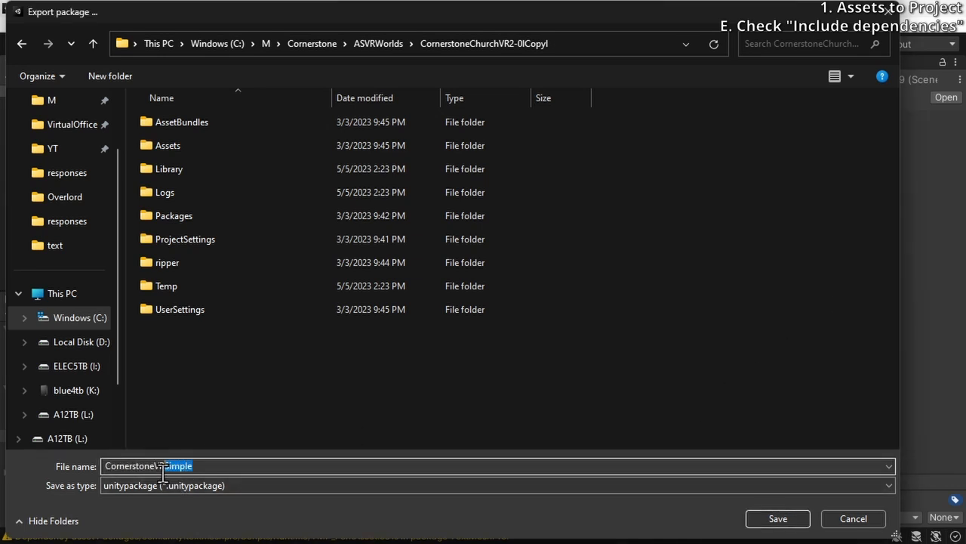
{"action": "type", "text": "LowPoly"}
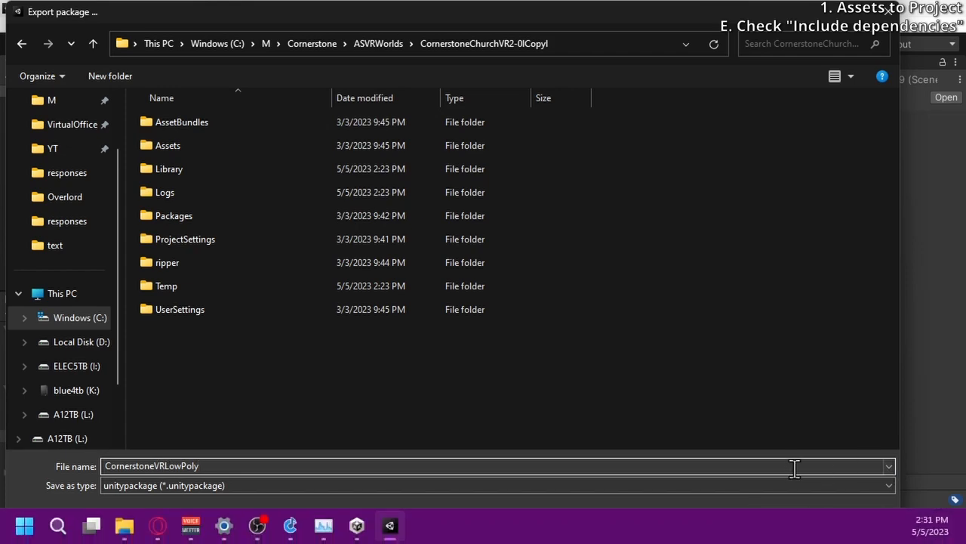
{"action": "left_click", "coordinate": [778, 518]}
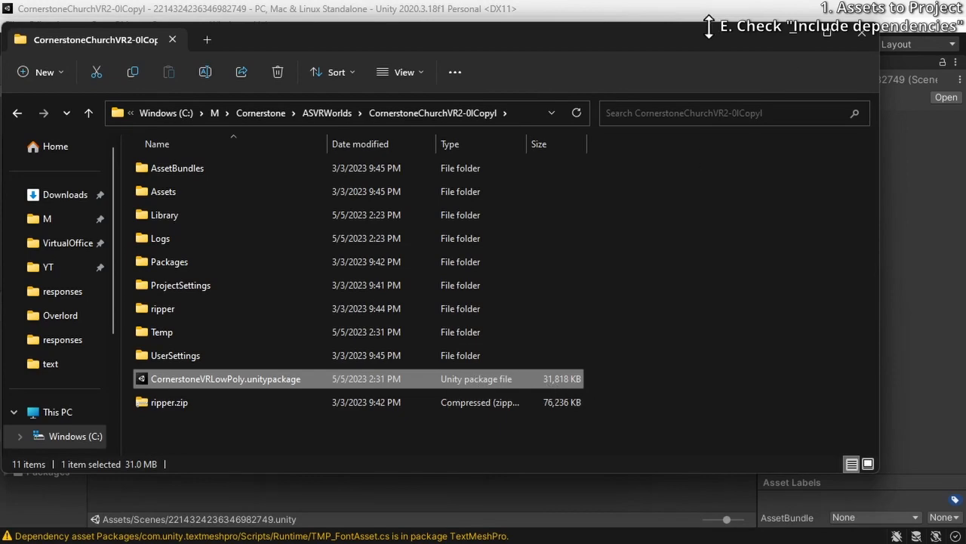
{"action": "left_click_drag", "start_coordinate": [696, 34], "coordinate": [965, 125]}
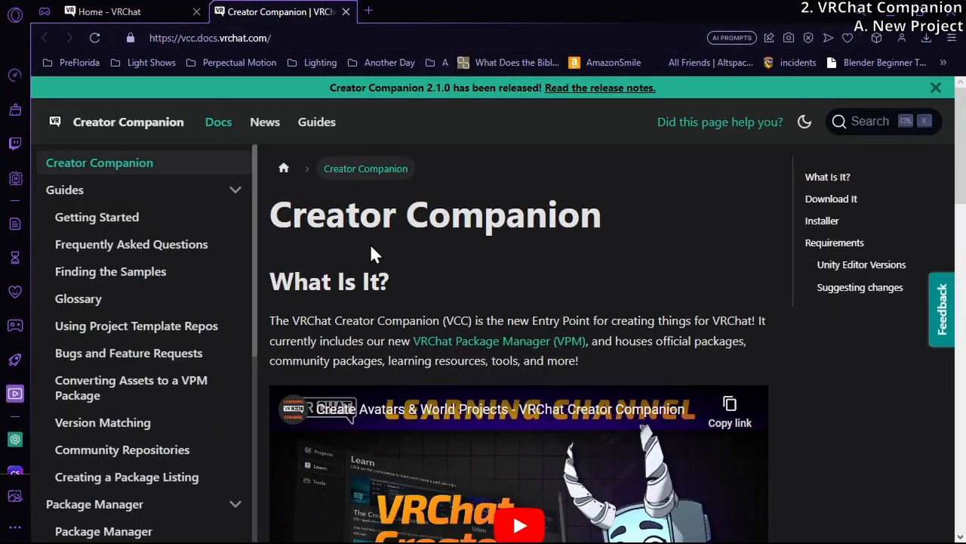
Read the Creator Companion documentation page, examining its description of the tool and the download and installer sections
{"action": "scroll", "coordinate": [371, 249], "scroll_direction": "down", "scroll_amount": 3}
{"action": "scroll", "coordinate": [371, 246], "scroll_direction": "up", "scroll_amount": 2}
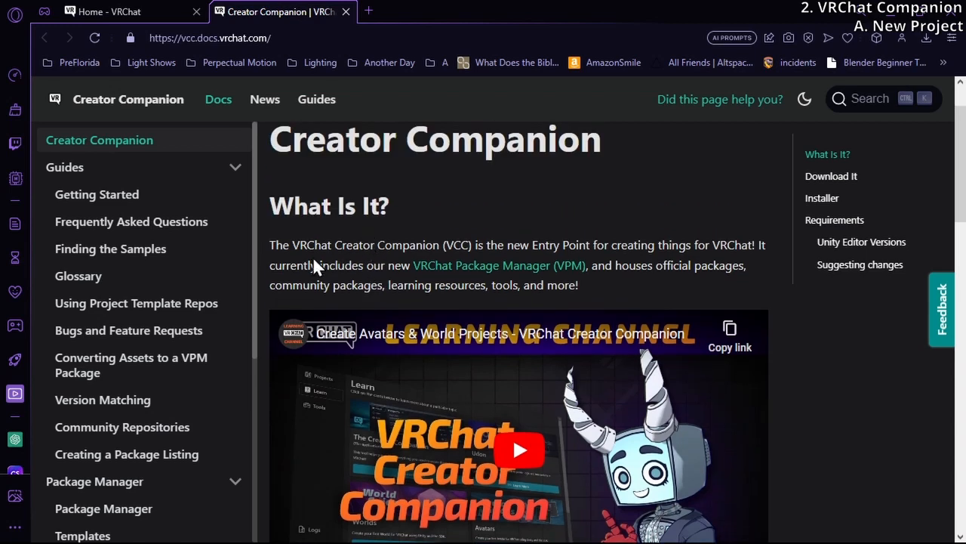
{"action": "scroll", "coordinate": [313, 260], "scroll_direction": "down", "scroll_amount": 2}
{"action": "scroll", "coordinate": [310, 264], "scroll_direction": "up", "scroll_amount": 2}
{"action": "scroll", "coordinate": [279, 187], "scroll_direction": "up", "scroll_amount": 2}
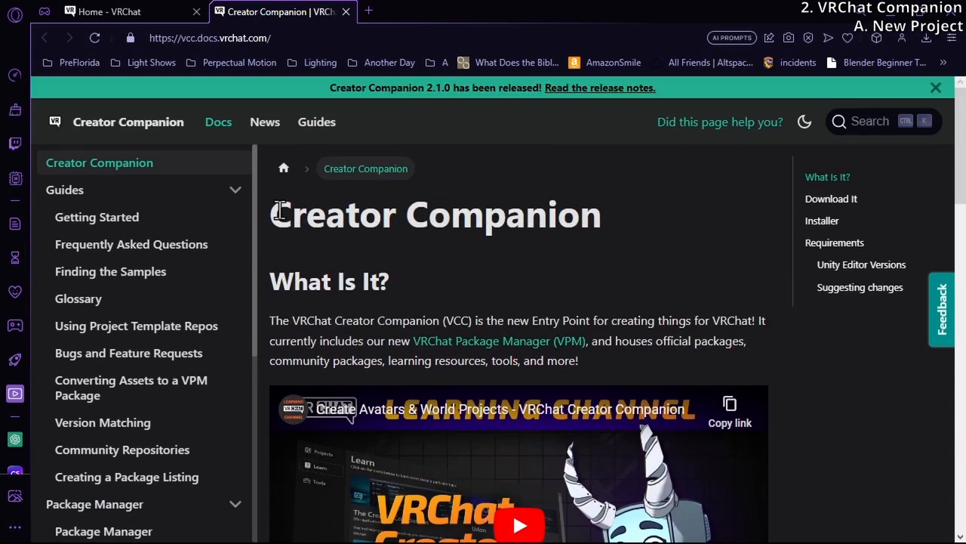
{"action": "left_click_drag", "start_coordinate": [274, 210], "coordinate": [615, 216]}
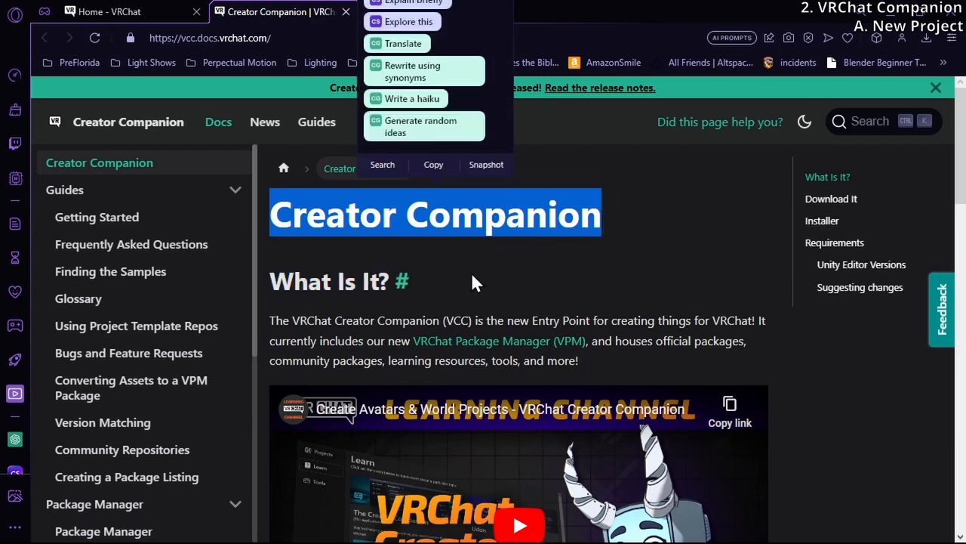
{"action": "scroll", "coordinate": [453, 249], "scroll_direction": "down", "scroll_amount": 1}
{"action": "double_click", "coordinate": [279, 244]}
{"action": "left_click_drag", "start_coordinate": [279, 244], "coordinate": [504, 245]}
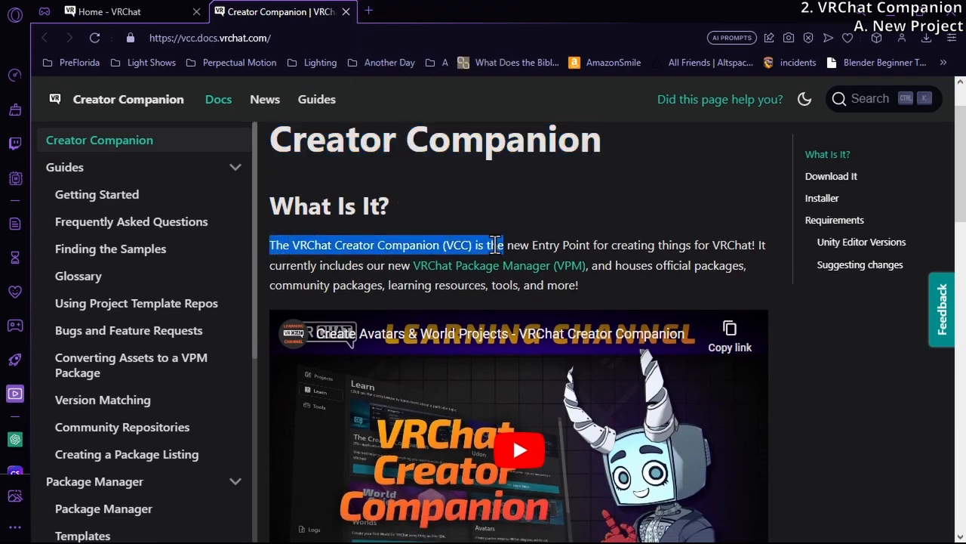
{"action": "scroll", "coordinate": [618, 245], "scroll_direction": "down", "scroll_amount": 2}
{"action": "scroll", "coordinate": [619, 224], "scroll_direction": "up", "scroll_amount": 1}
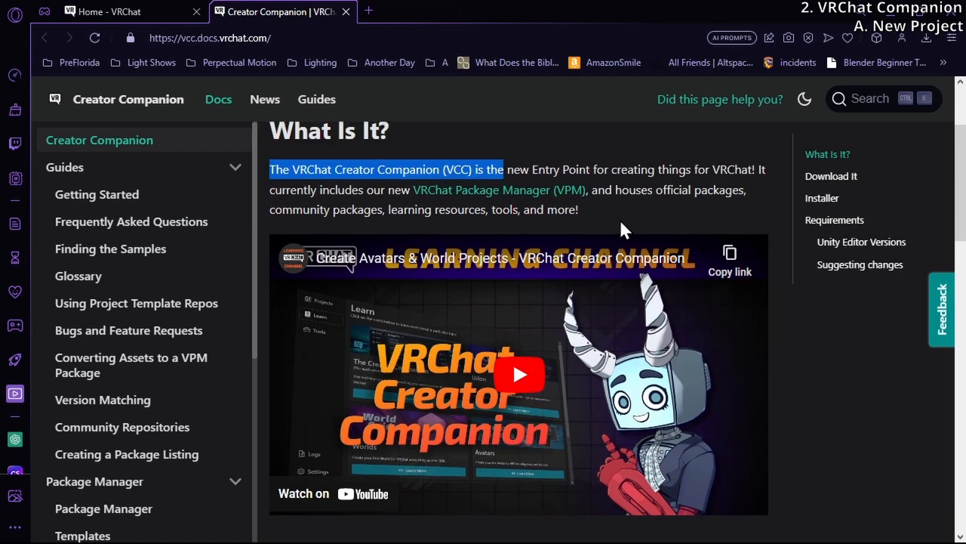
{"action": "left_click", "coordinate": [713, 165]}
{"action": "scroll", "coordinate": [713, 165], "scroll_direction": "down", "scroll_amount": 5}
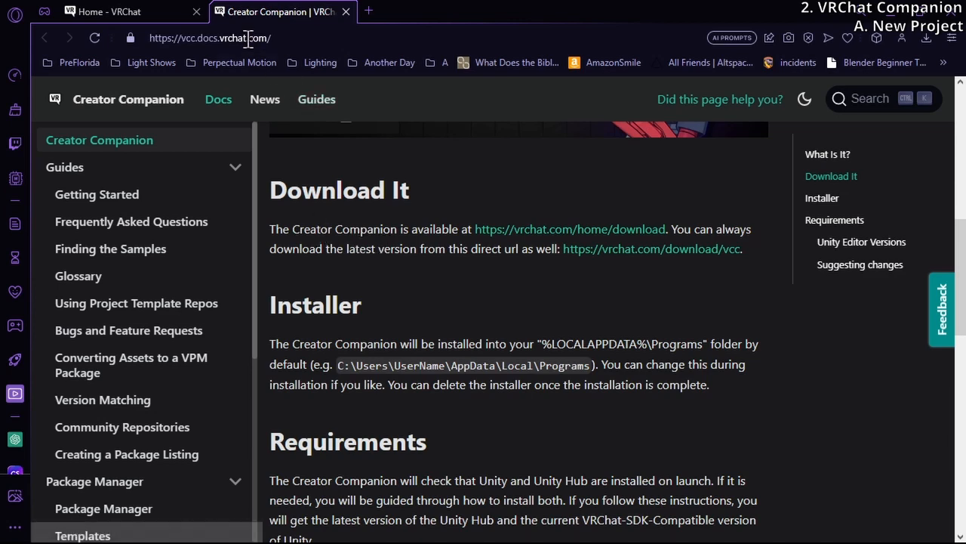
{"action": "scroll", "coordinate": [769, 198], "scroll_direction": "up", "scroll_amount": 5}
{"action": "scroll", "coordinate": [768, 197], "scroll_direction": "up", "scroll_amount": 2}
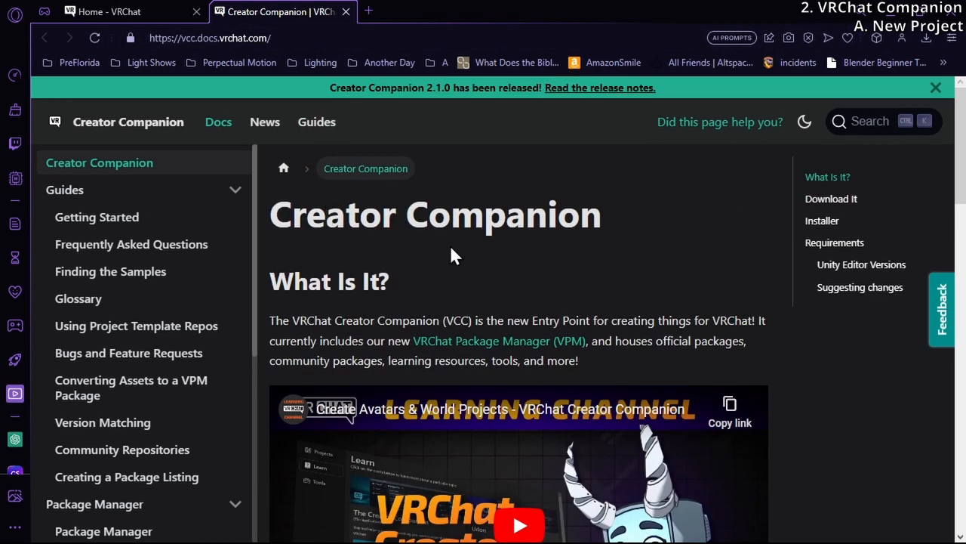
Follow the documentation's vrchat.com/home/download link and find the Creator Companion download
{"action": "scroll", "coordinate": [505, 246], "scroll_direction": "down", "scroll_amount": 6}
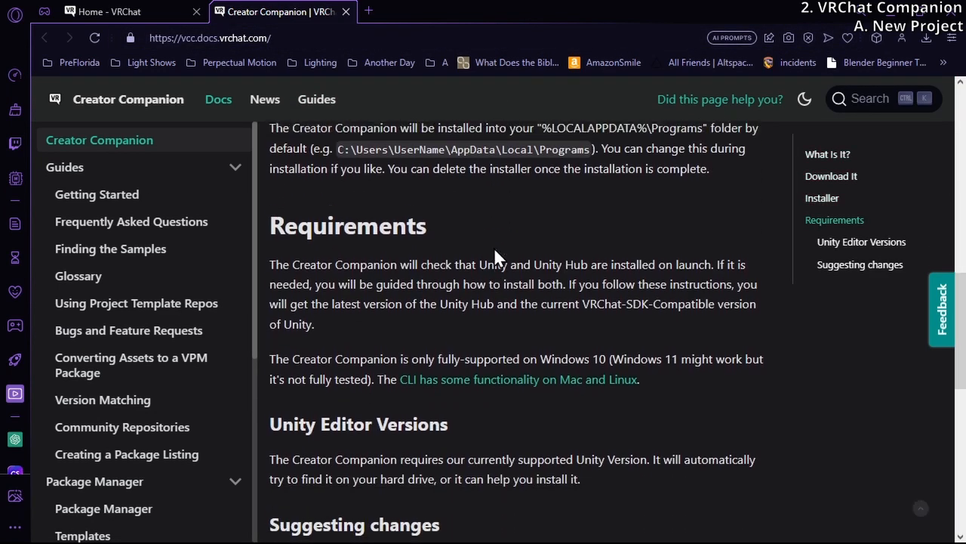
{"action": "scroll", "coordinate": [476, 266], "scroll_direction": "up", "scroll_amount": 1}
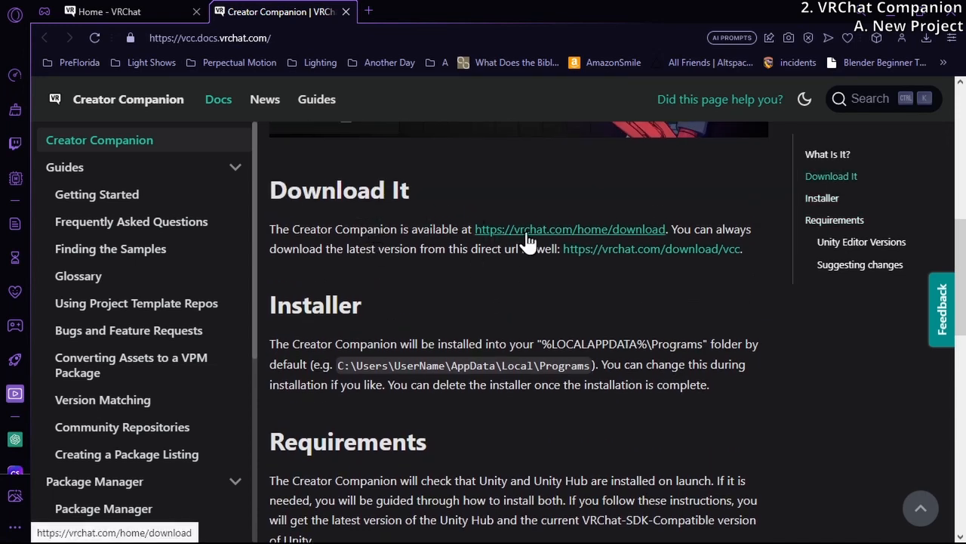
{"action": "left_click", "coordinate": [560, 231]}
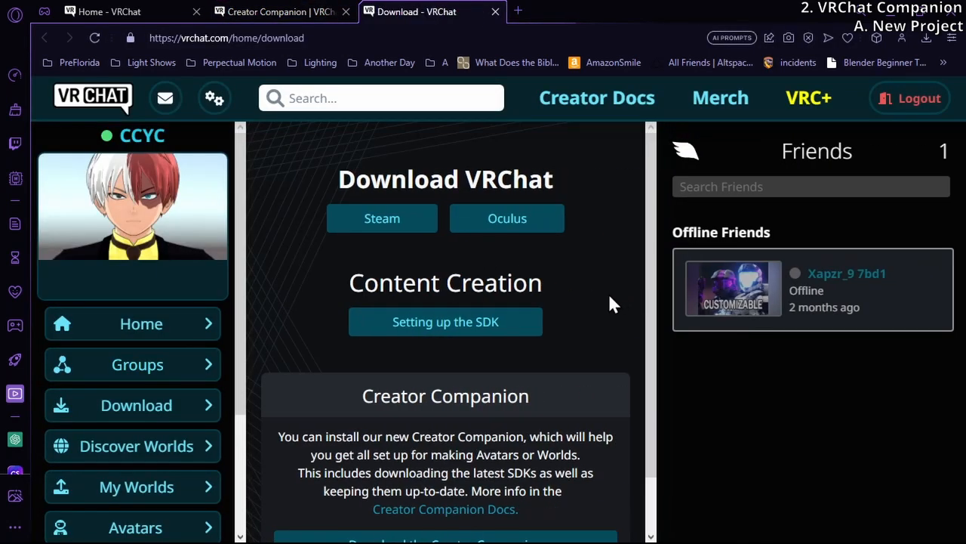
{"action": "scroll", "coordinate": [430, 226], "scroll_direction": "down", "scroll_amount": 1}
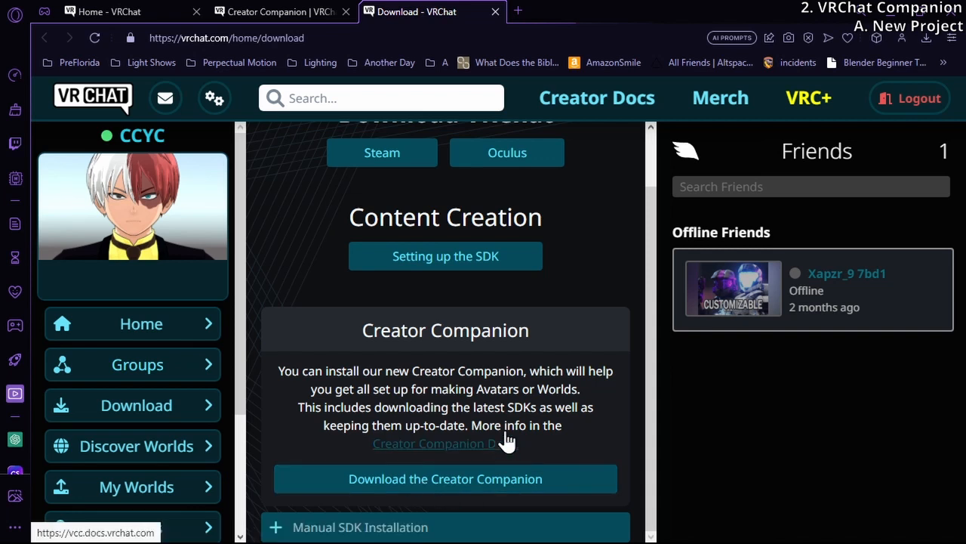
Launch the installed CreatorCompanion app and position its window so the whole project list is accessible
{"action": "mouse_move", "coordinate": [769, 13]}
{"action": "left_mouse_down"}
{"action": "mouse_move", "coordinate": [761, 59]}
{"action": "mouse_move", "coordinate": [777, 14]}
{"action": "mouse_move", "coordinate": [767, 16]}
{"action": "left_mouse_up"}
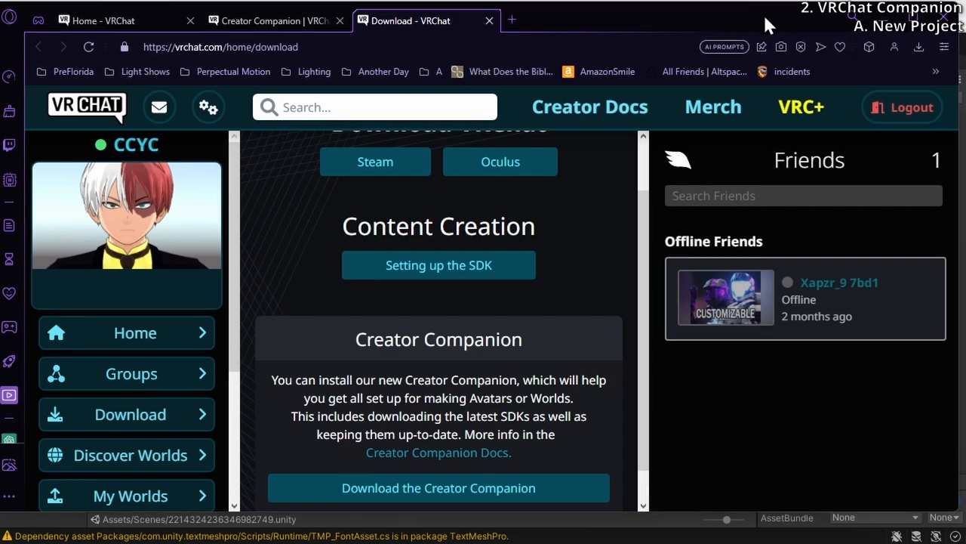
{"action": "key", "text": "super"}
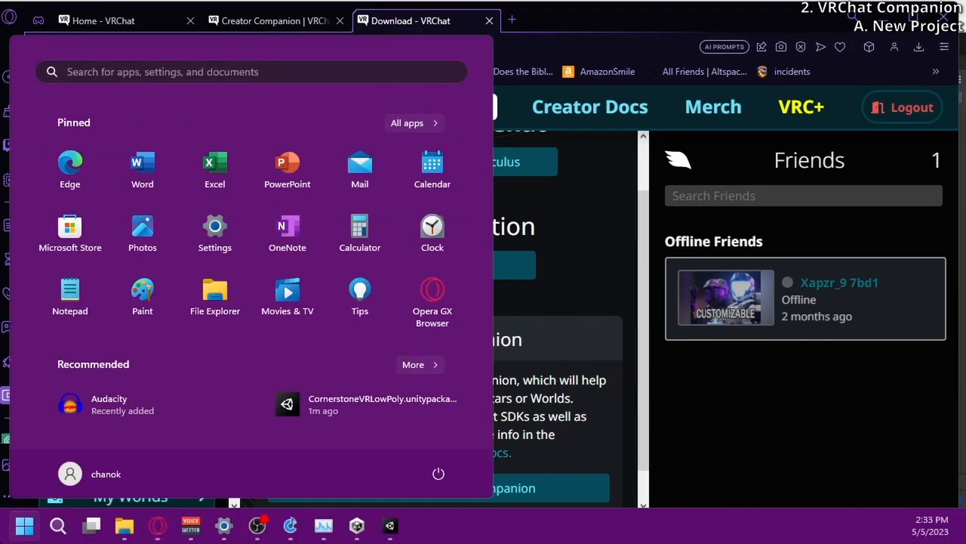
{"action": "type", "text": "creatorCompanion"}
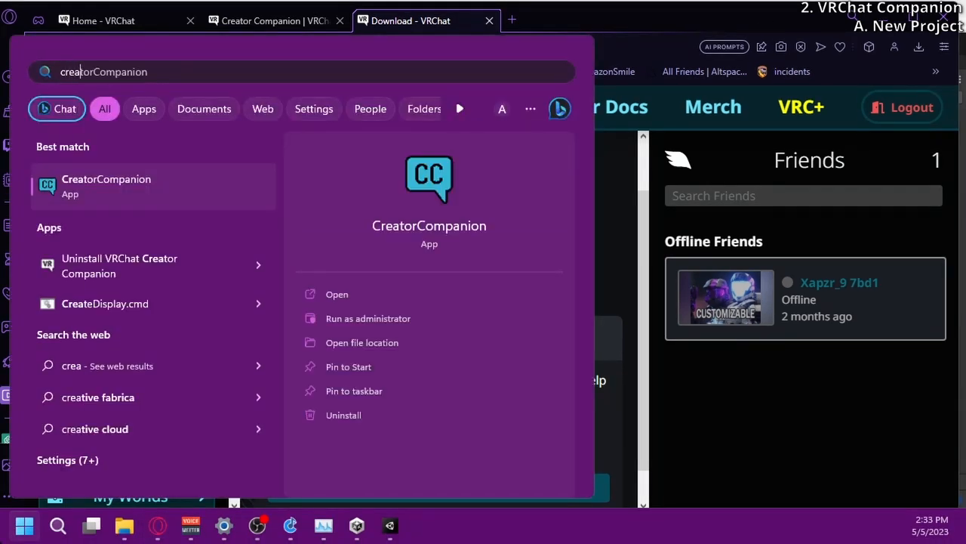
{"action": "left_click", "coordinate": [174, 206]}
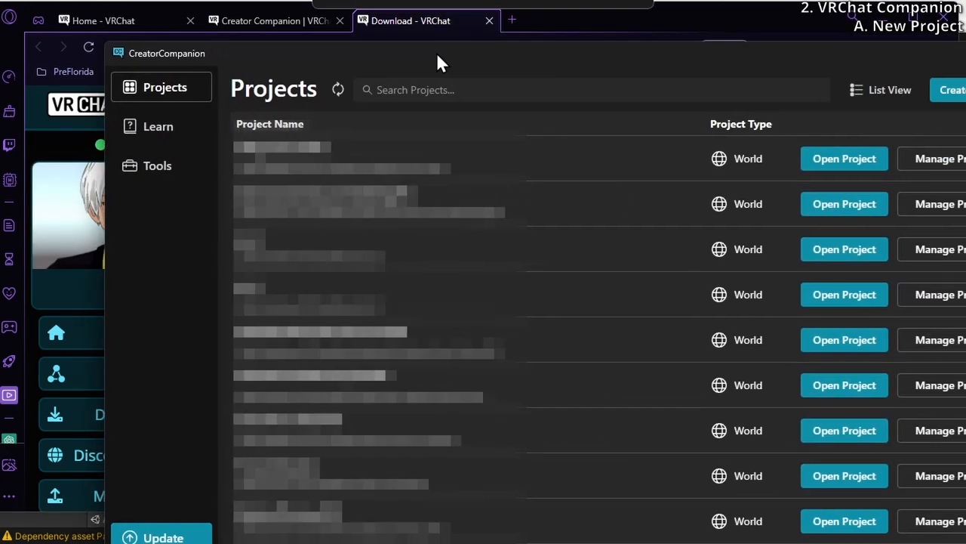
{"action": "left_click_drag", "start_coordinate": [442, 60], "coordinate": [330, 13]}
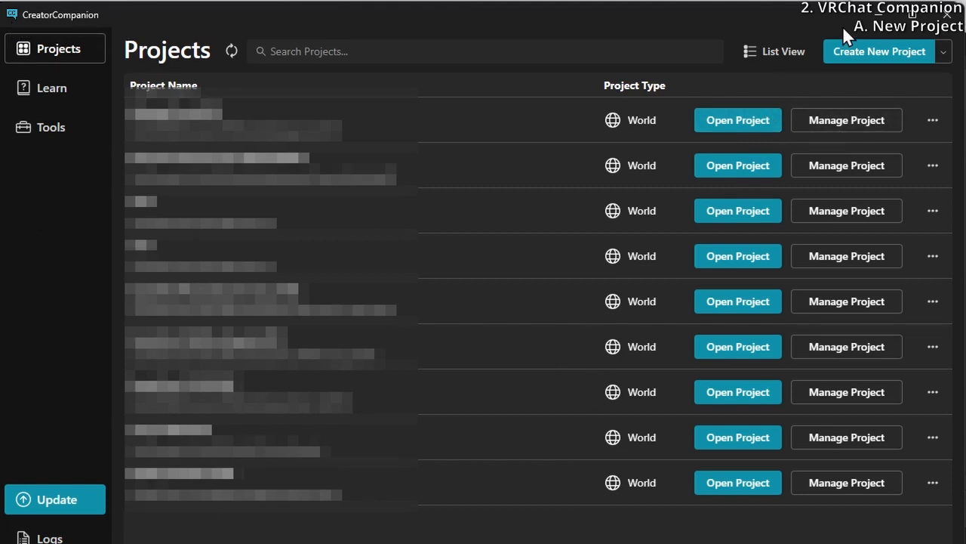
Start a new project from the World Project with UdonSharp template
{"action": "left_click", "coordinate": [900, 61]}
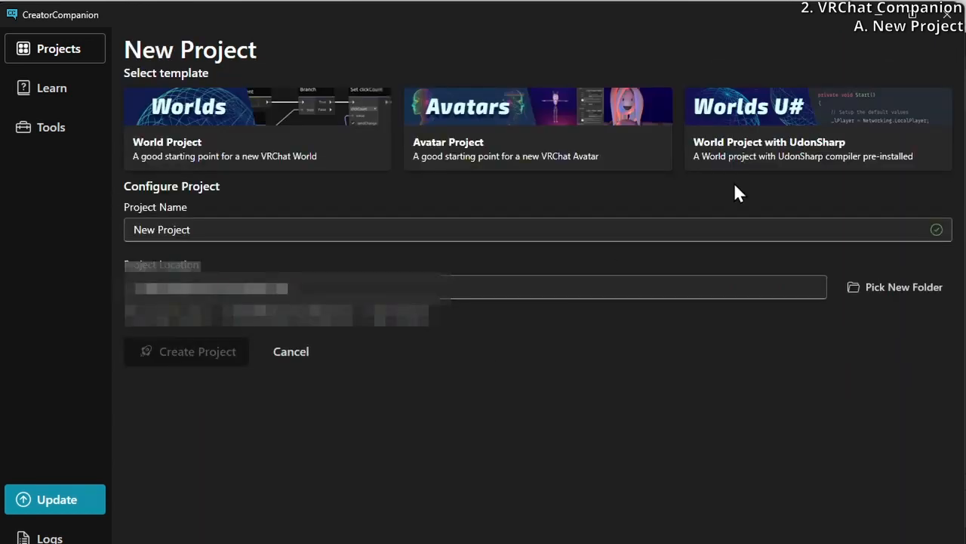
{"action": "left_click", "coordinate": [780, 168]}
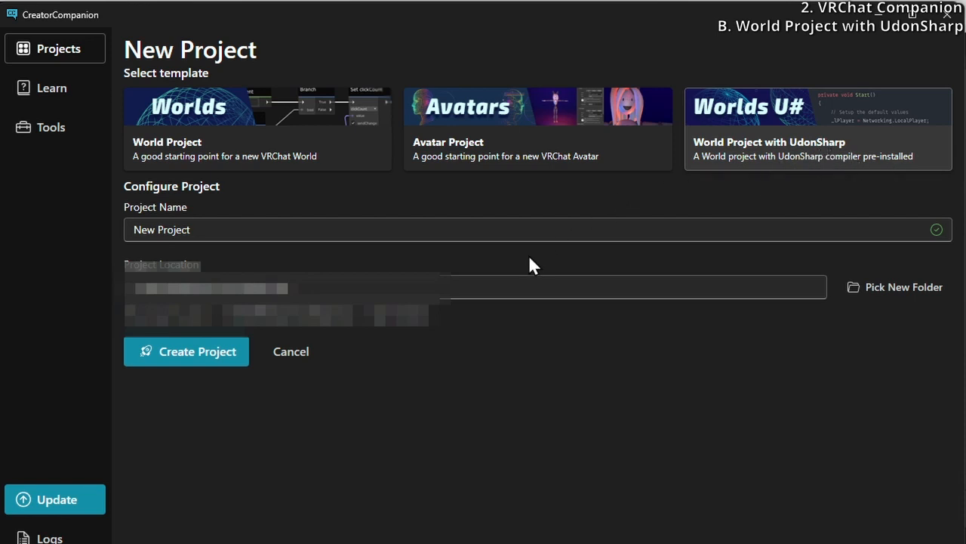
{"action": "left_click_drag", "start_coordinate": [535, 228], "coordinate": [3, 226]}
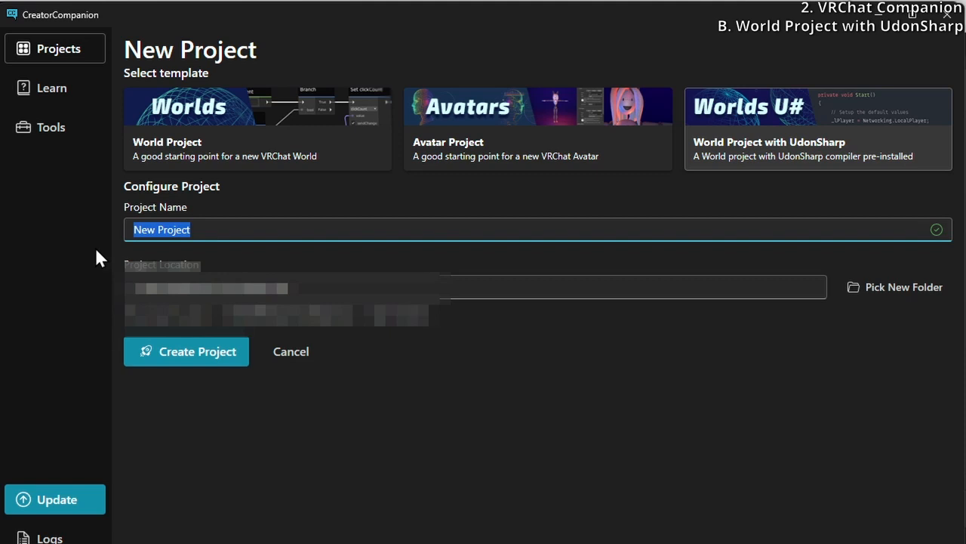
{"action": "key", "text": "BackSpace"}
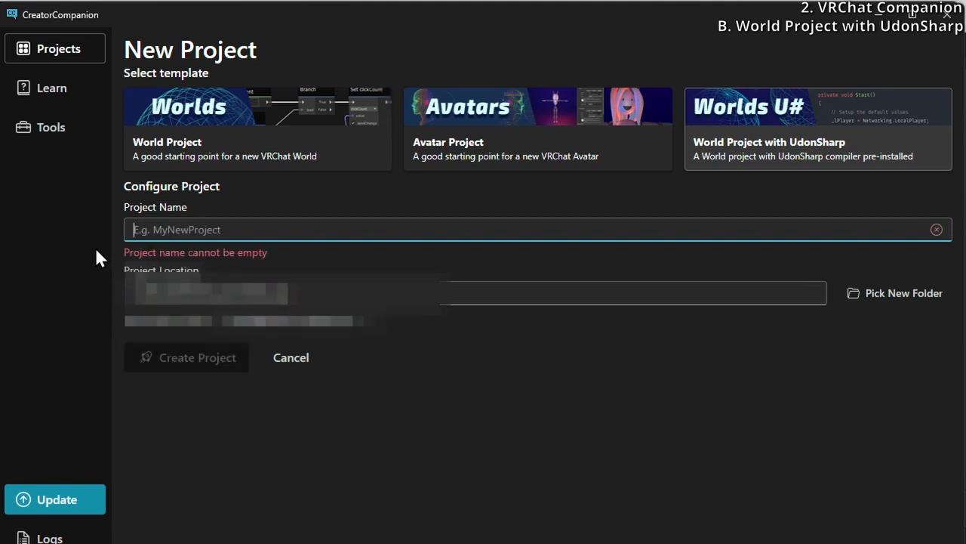
{"action": "left_click", "coordinate": [262, 126]}
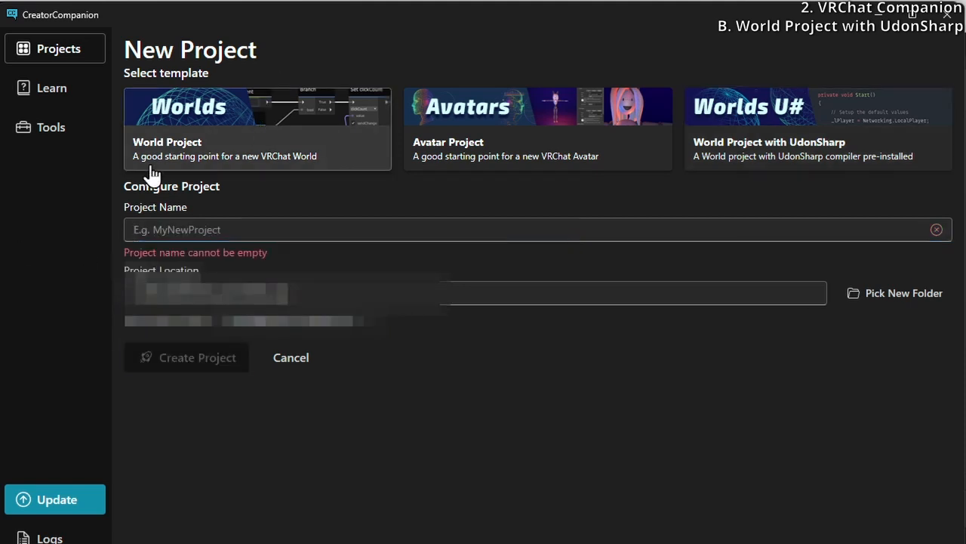
{"action": "left_click", "coordinate": [759, 143]}
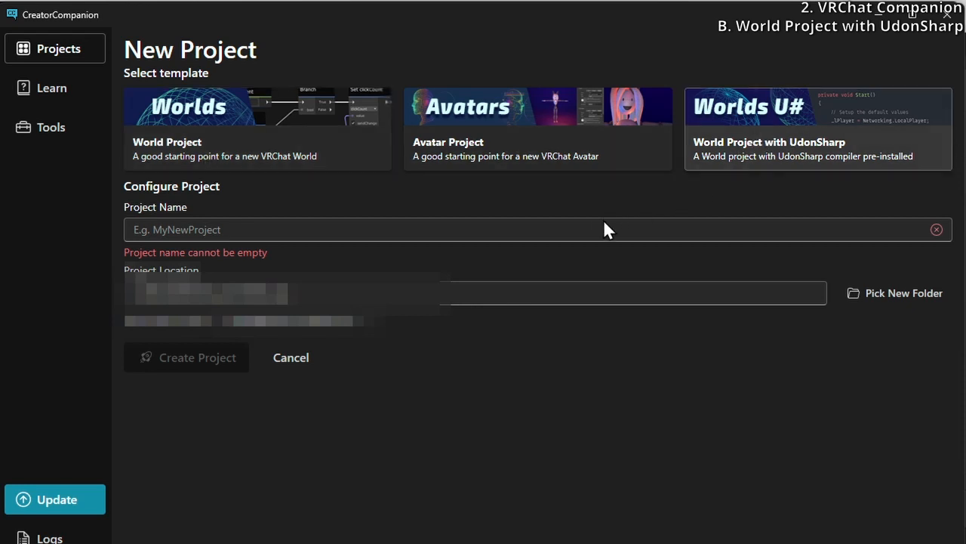
Name the new project CornerstoneVRLowPoly
{"action": "left_click", "coordinate": [604, 223]}
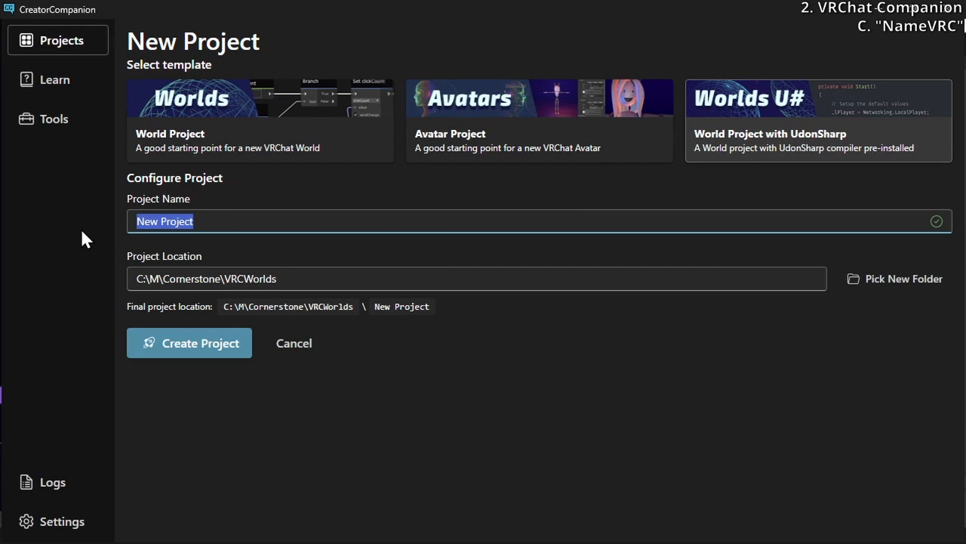
{"action": "type", "text": "Cornerstone"}
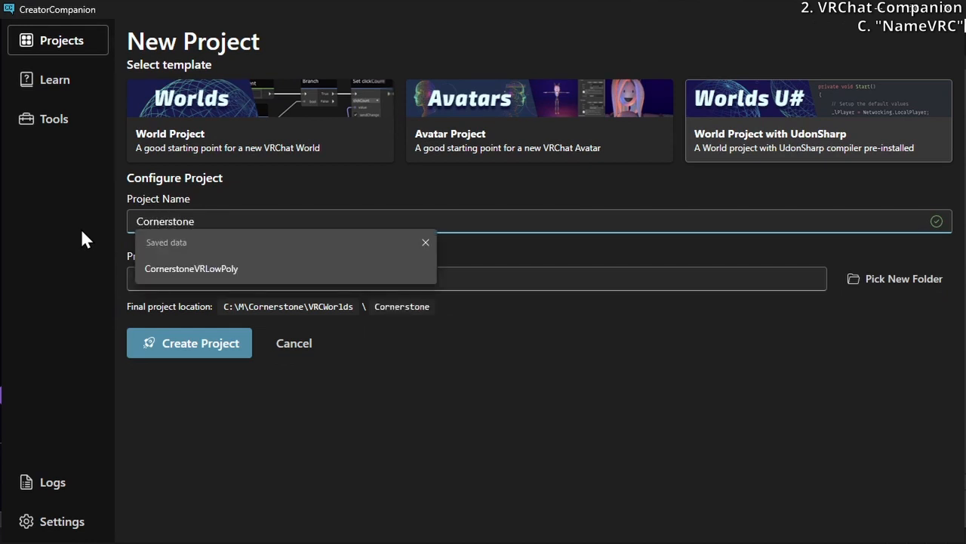
{"action": "type", "text": "VRLoy"}
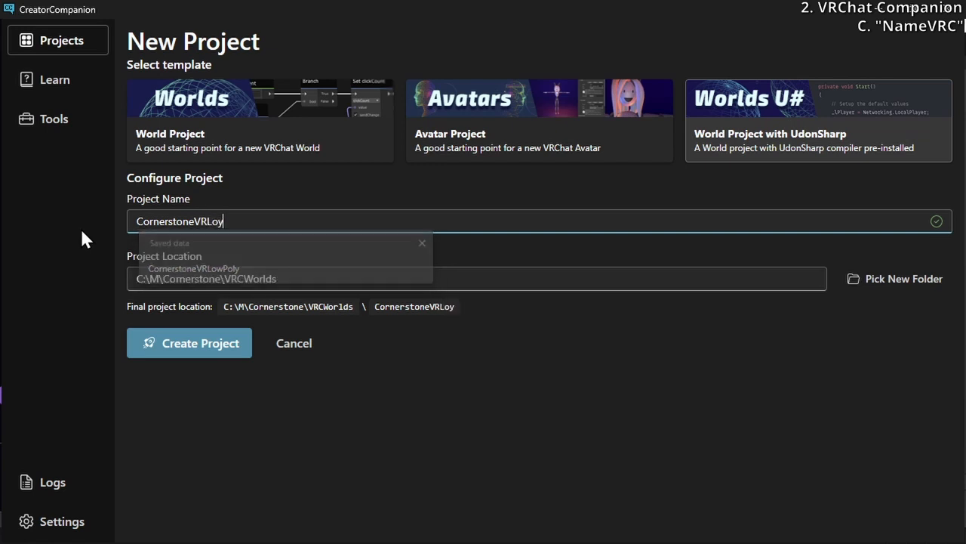
{"action": "key", "text": "BackSpace"}
{"action": "type", "text": "w"}
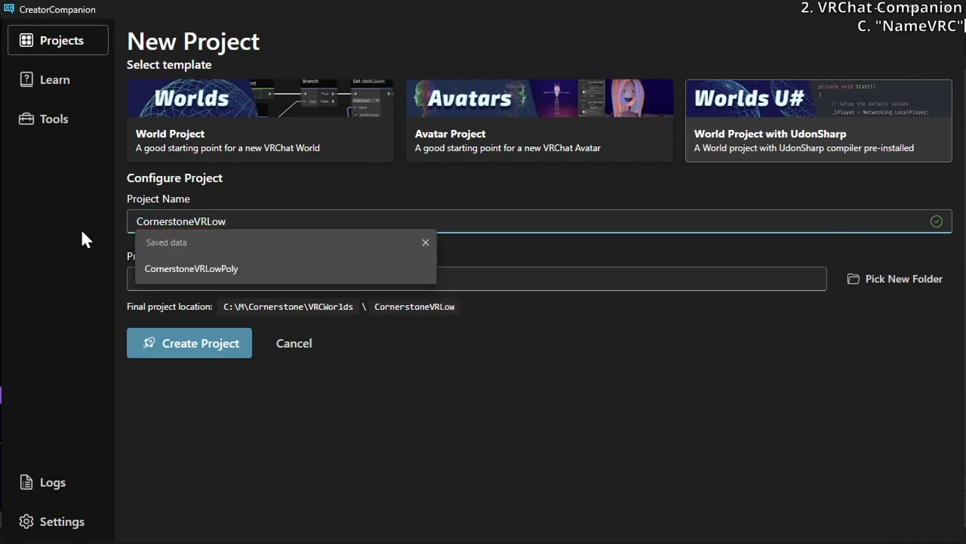
{"action": "type", "text": "Poly"}
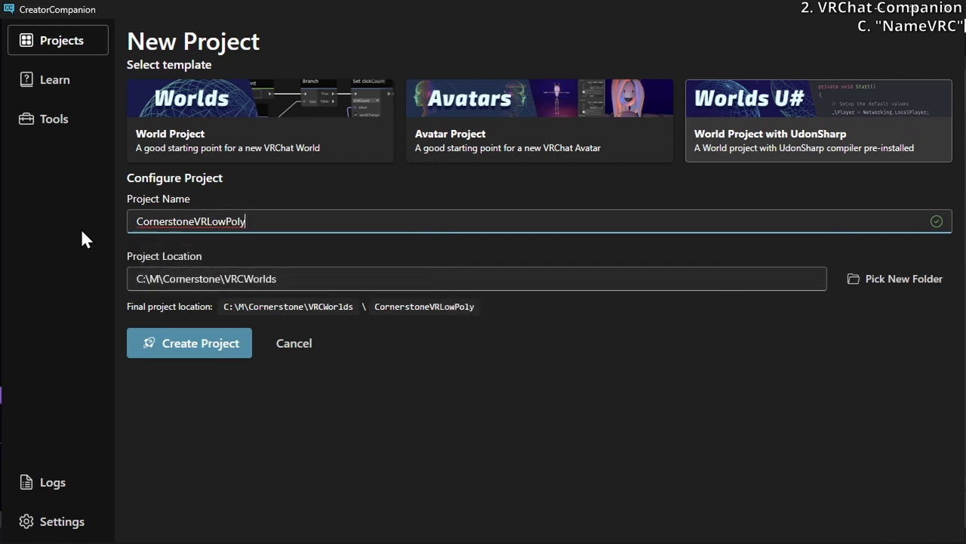
{"action": "type", "text": "VRC"}
Extend the project name to CornerstoneVRLowPolyVRC and create the project in C:\M\Cornerstone\VRCWorlds
{"action": "left_click_drag", "start_coordinate": [351, 216], "coordinate": [246, 226]}
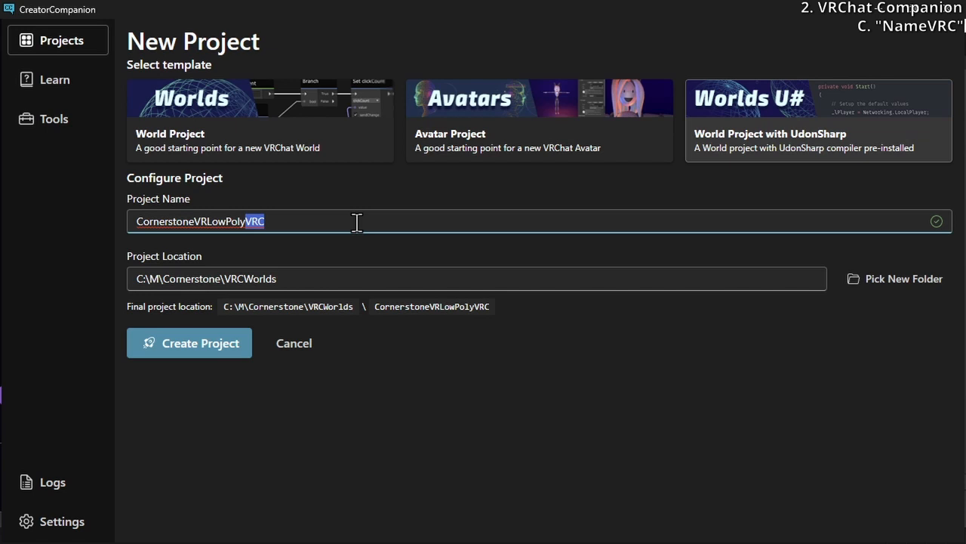
{"action": "left_click", "coordinate": [291, 278]}
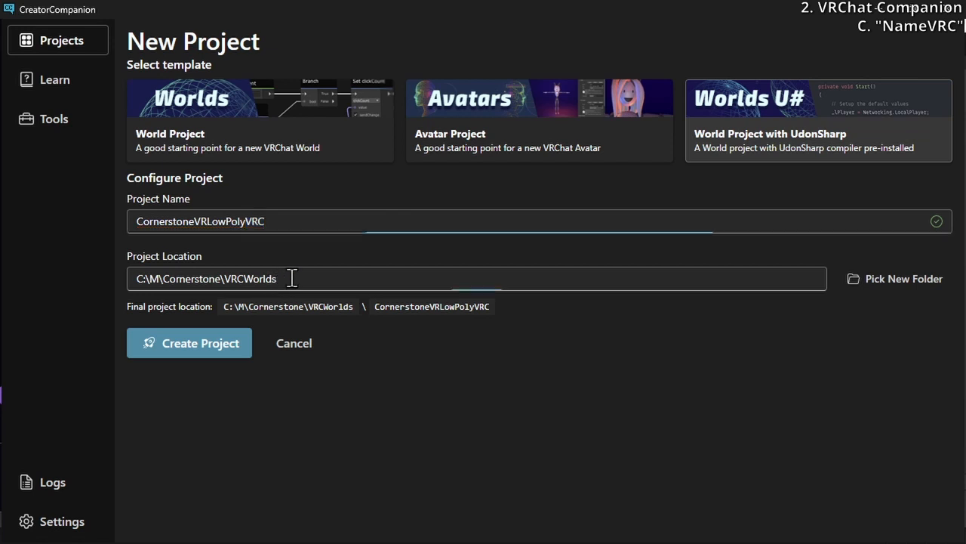
{"action": "left_click", "coordinate": [327, 215]}
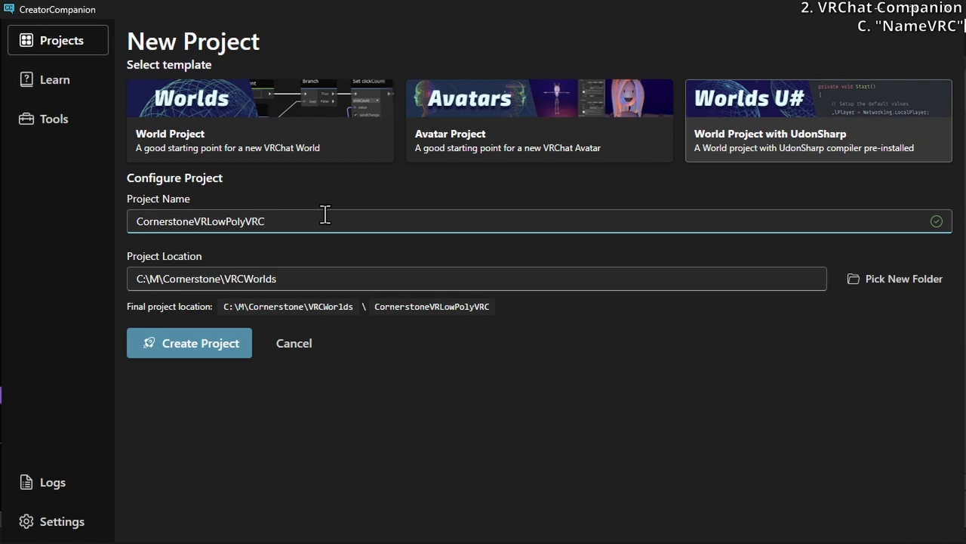
{"action": "key", "text": "shift+Left"}
{"action": "key", "text": "shift+Left"}
{"action": "key", "text": "shift+Left"}
{"action": "left_click", "coordinate": [285, 216]}
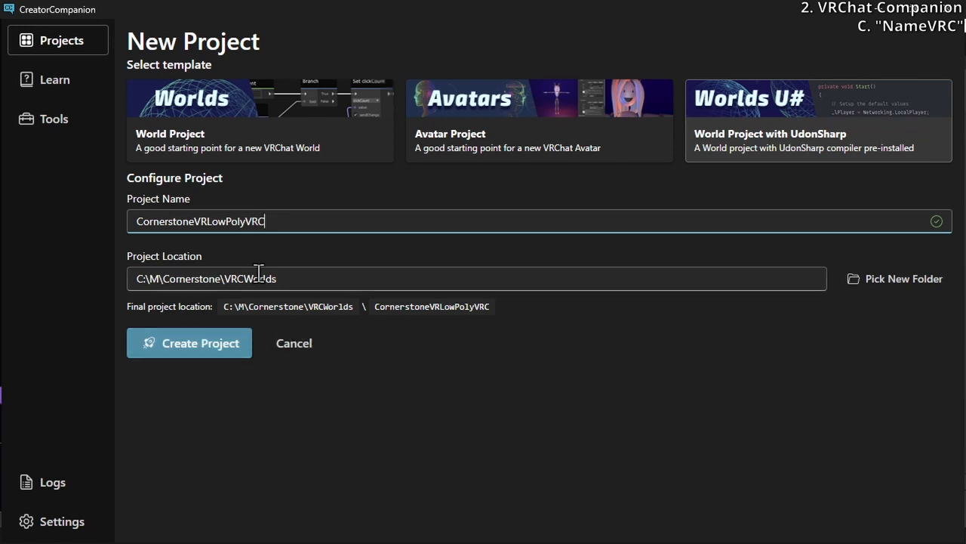
{"action": "left_click", "coordinate": [200, 345]}
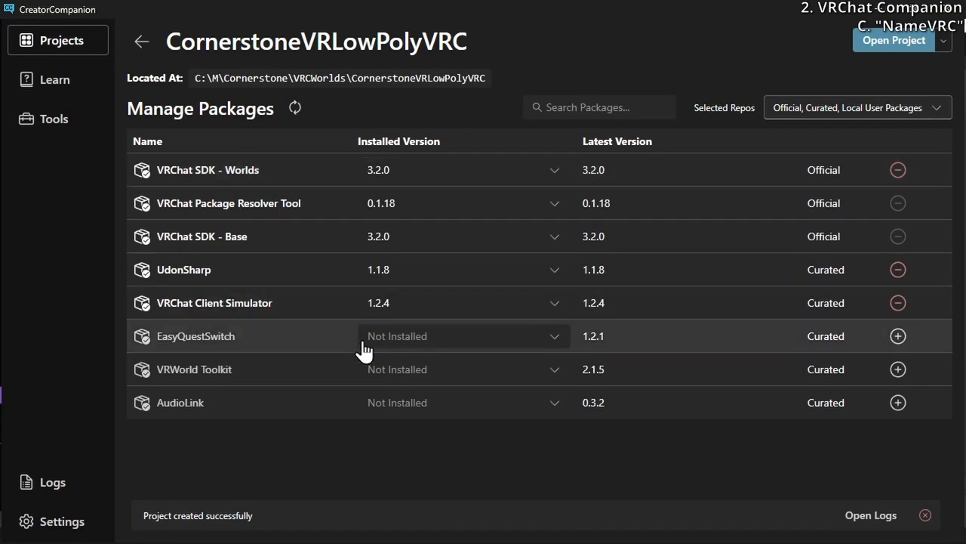
Add the EasyQuestSwitch 1.2.1 and VRWorld Toolkit 2.1.5 packages to the CornerstoneVRLowPolyVRC project
{"action": "left_click", "coordinate": [65, 41]}
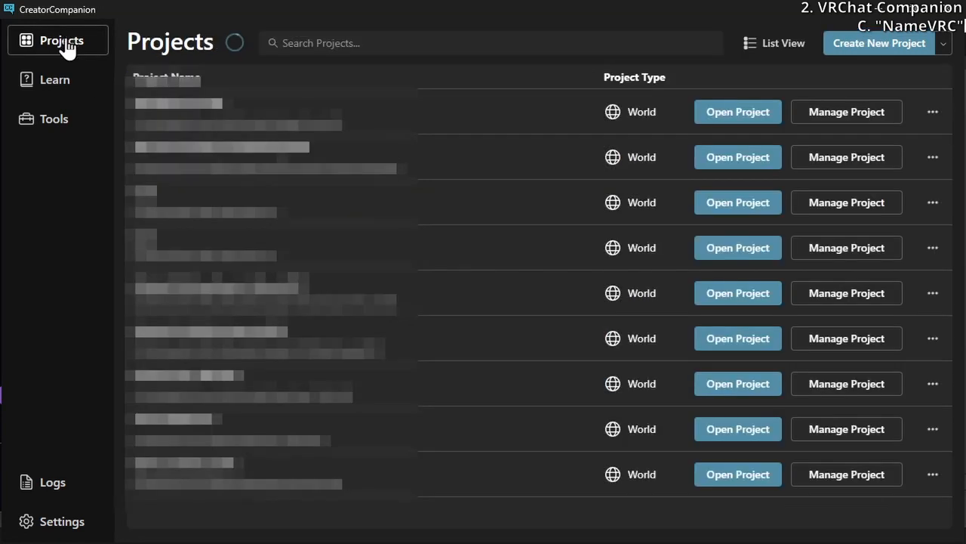
{"action": "left_click", "coordinate": [825, 115]}
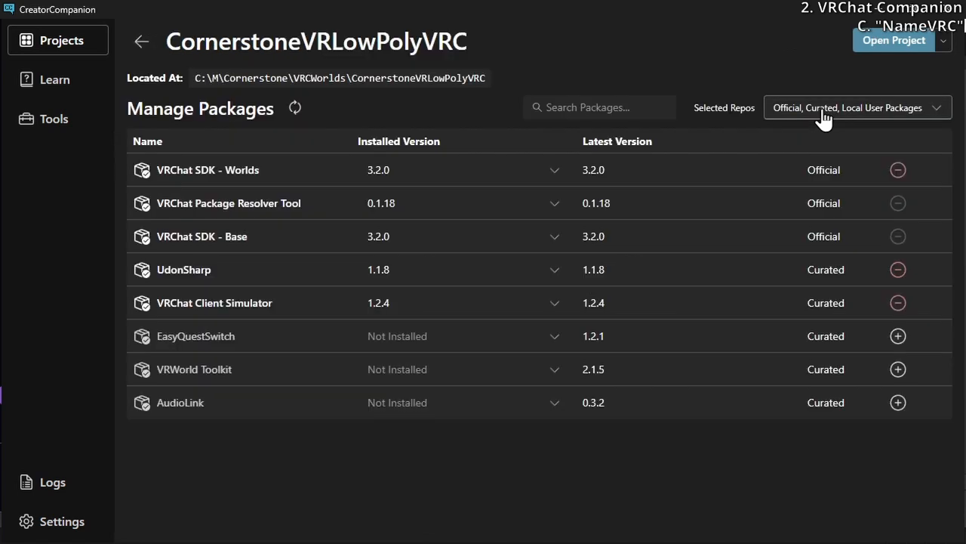
{"action": "left_click", "coordinate": [393, 342]}
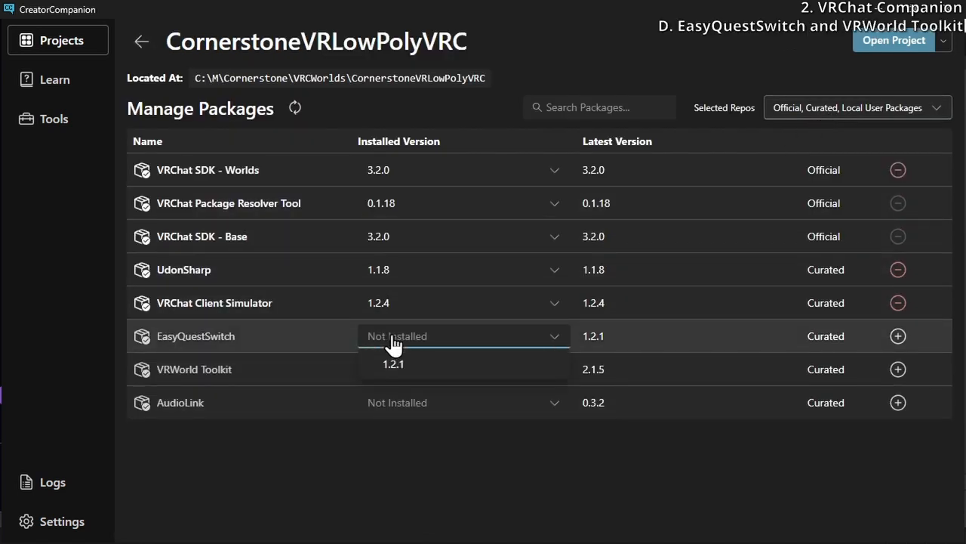
{"action": "left_click", "coordinate": [414, 365]}
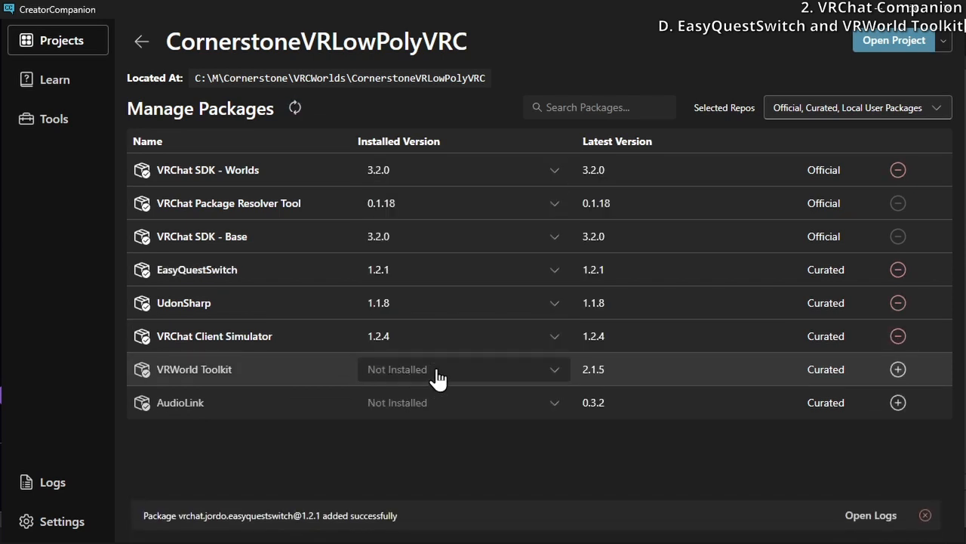
{"action": "left_click", "coordinate": [437, 371]}
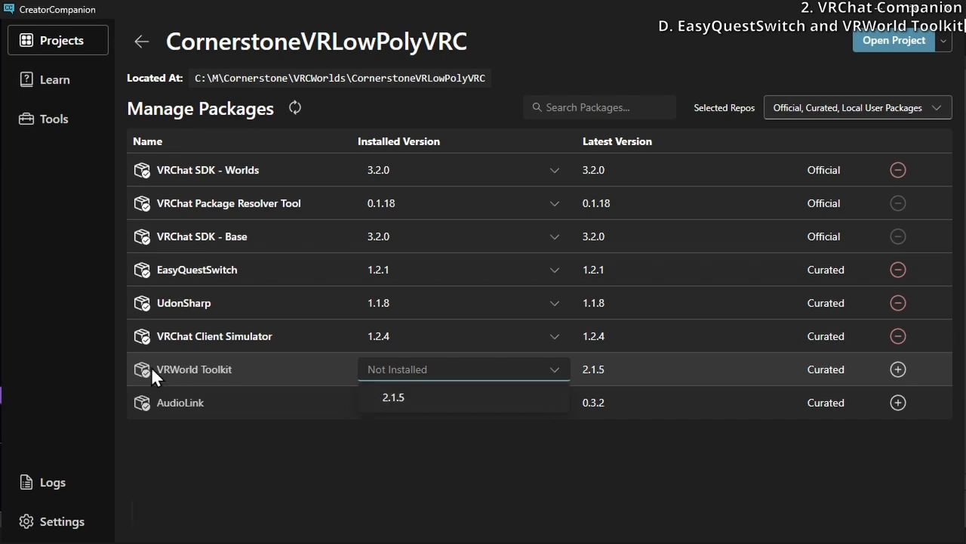
{"action": "left_click", "coordinate": [447, 400]}
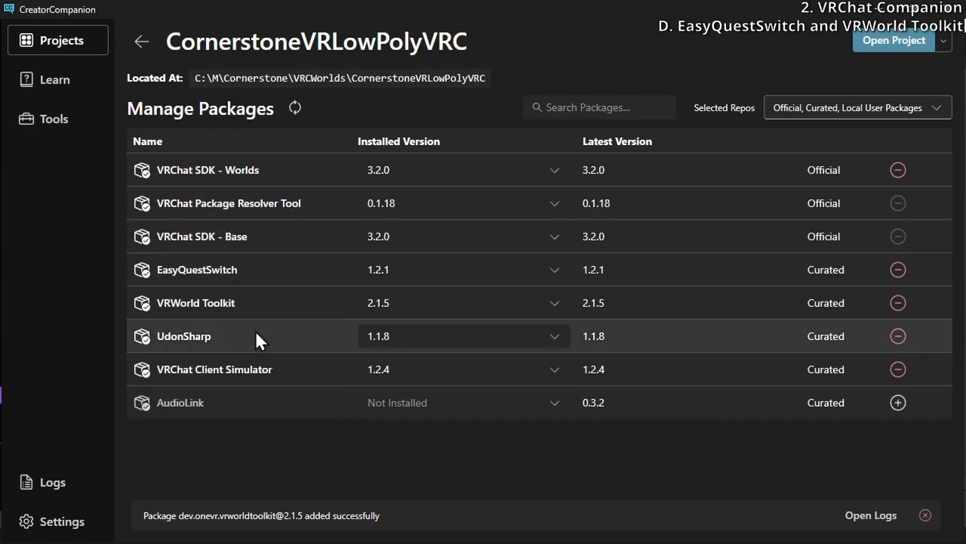
Leave AudioLink uninstalled and open the CornerstoneVRLowPolyVRC project in Unity
{"action": "double_click", "coordinate": [167, 402]}
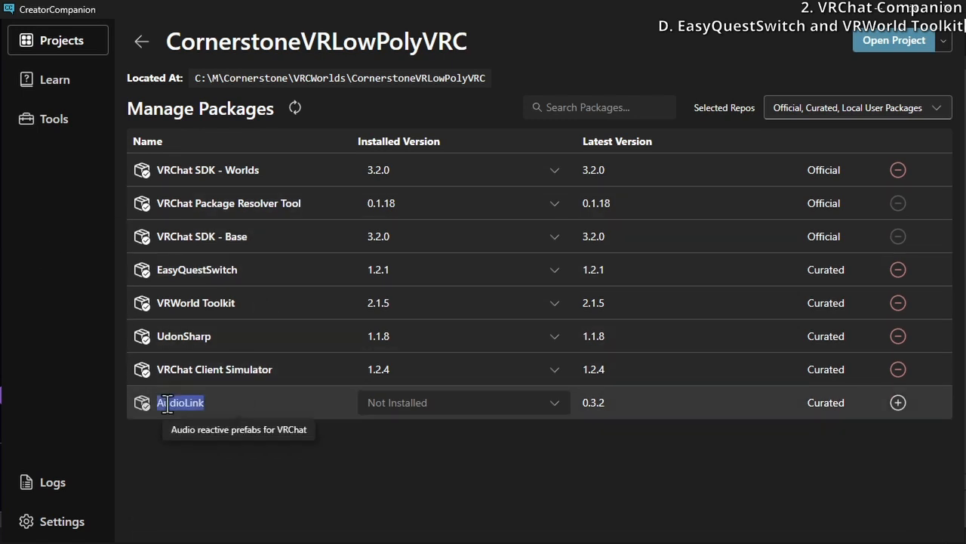
{"action": "left_click", "coordinate": [191, 456]}
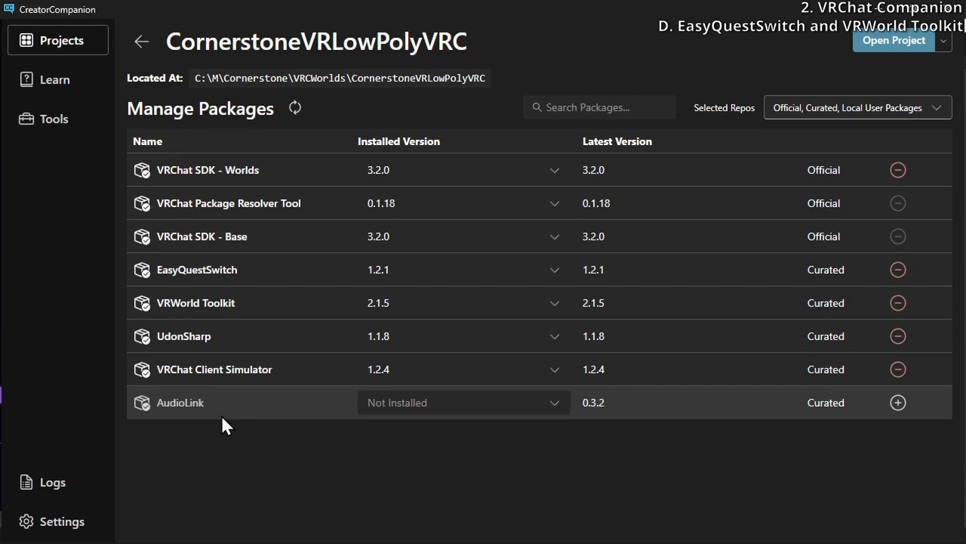
{"action": "left_click", "coordinate": [896, 41]}
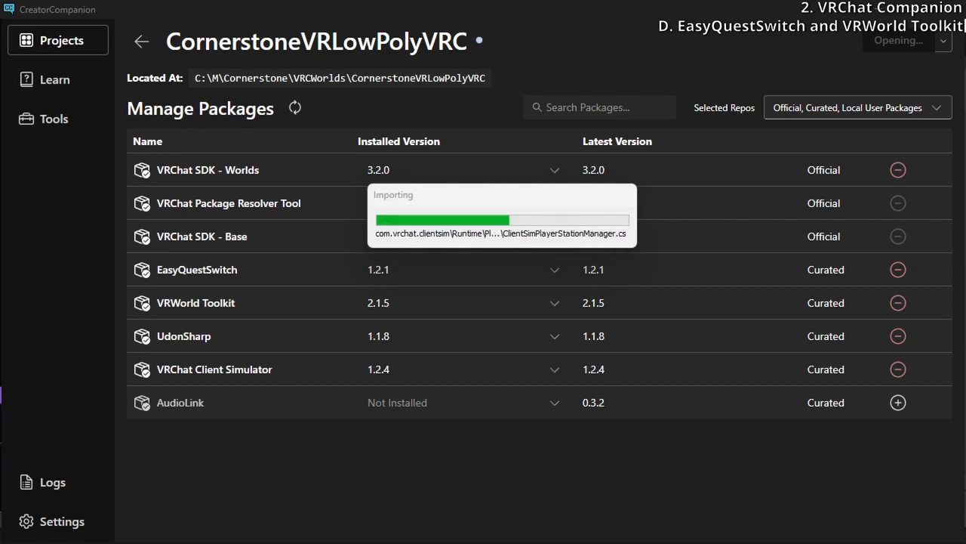
In File Explorer, move CornerstoneVRLowPoly.unitypackage from VRCWorlds into the CornerstoneVRLowPolyVRC project folder and move the window out of the way
{"action": "left_click_drag", "start_coordinate": [965, 148], "coordinate": [557, 61]}
{"action": "left_click", "coordinate": [240, 219]}
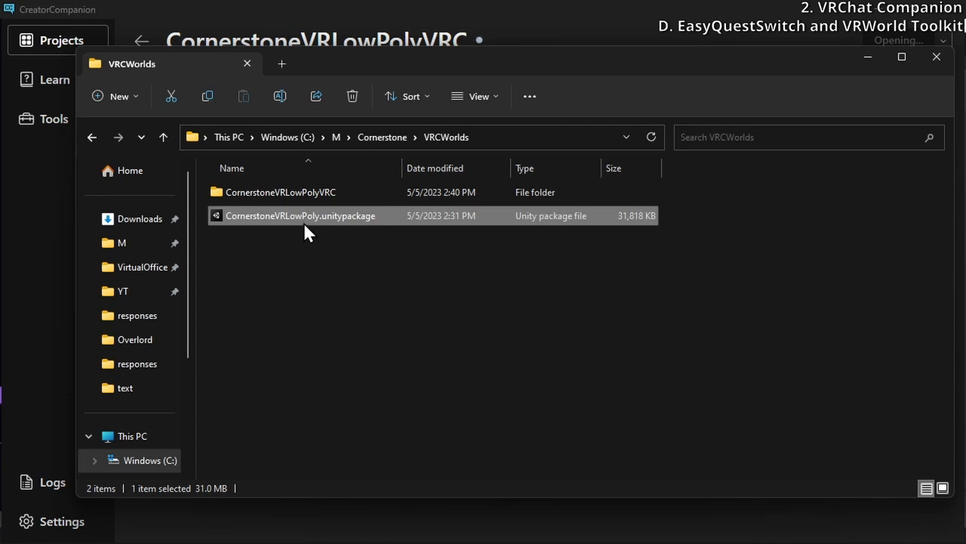
{"action": "left_click", "coordinate": [299, 191]}
{"action": "double_click", "coordinate": [298, 192]}
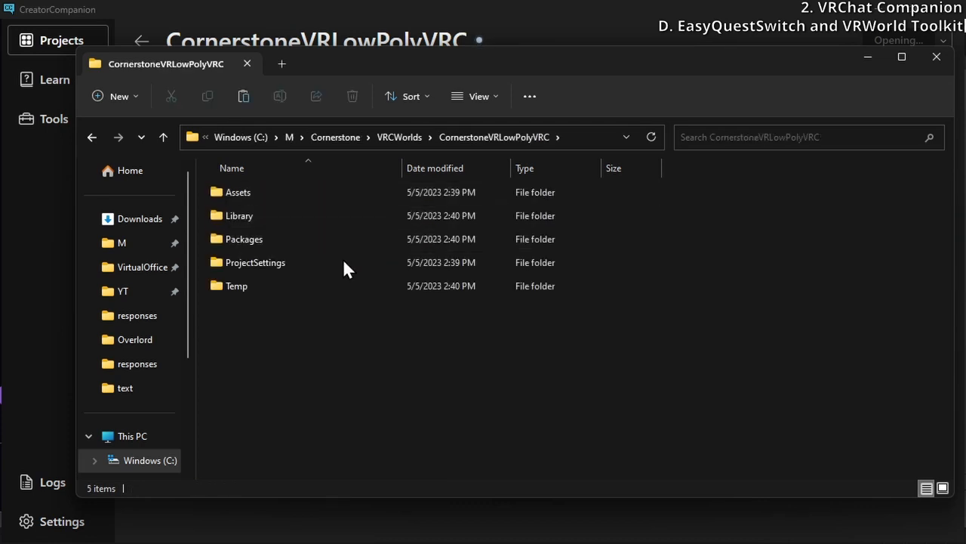
{"action": "right_click", "coordinate": [330, 336]}
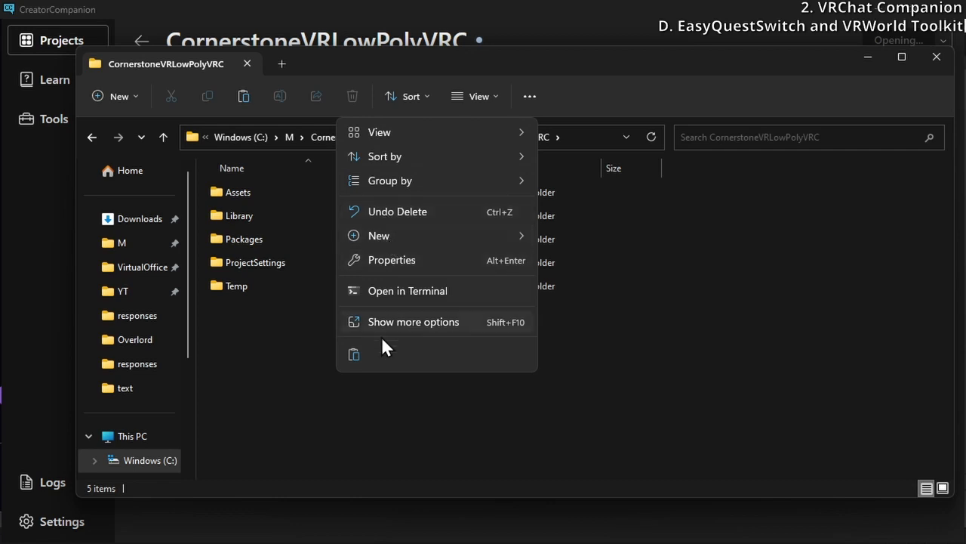
{"action": "left_click", "coordinate": [284, 342]}
{"action": "left_click", "coordinate": [390, 137]}
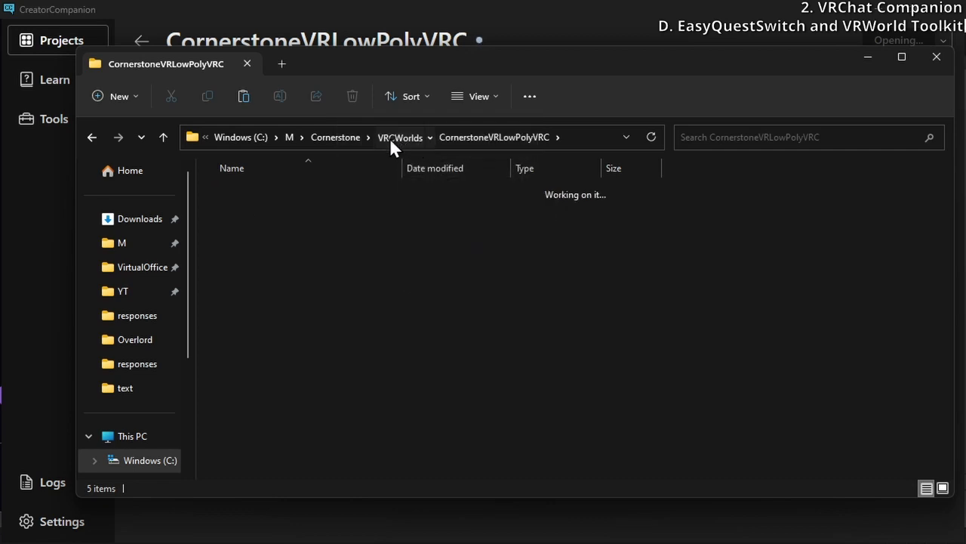
{"action": "left_click", "coordinate": [274, 222]}
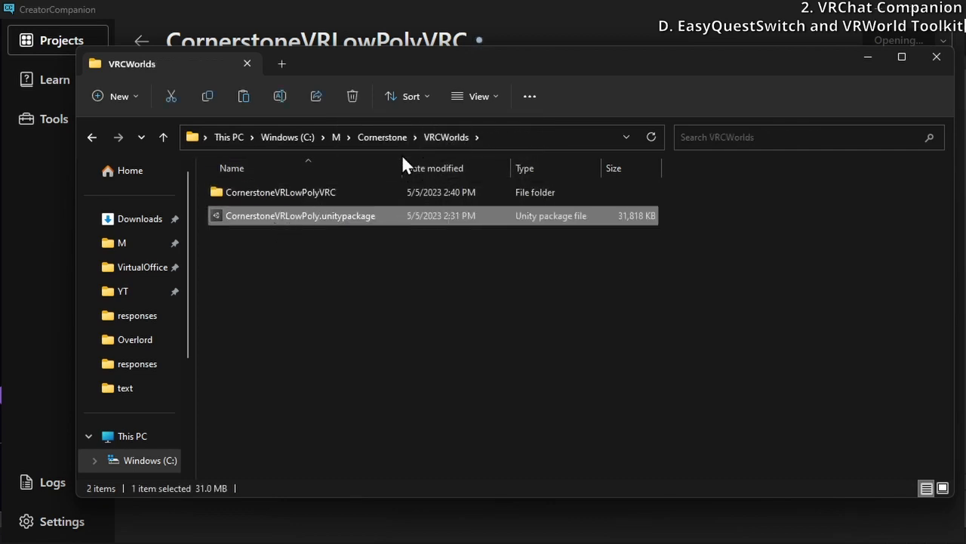
{"action": "left_click", "coordinate": [410, 188]}
{"action": "double_click", "coordinate": [410, 192]}
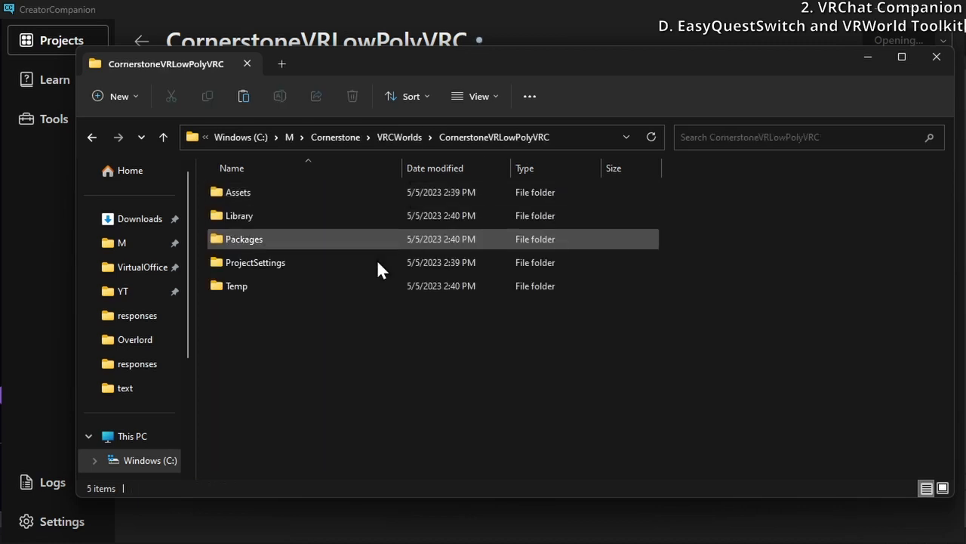
{"action": "key", "text": "ctrl+v"}
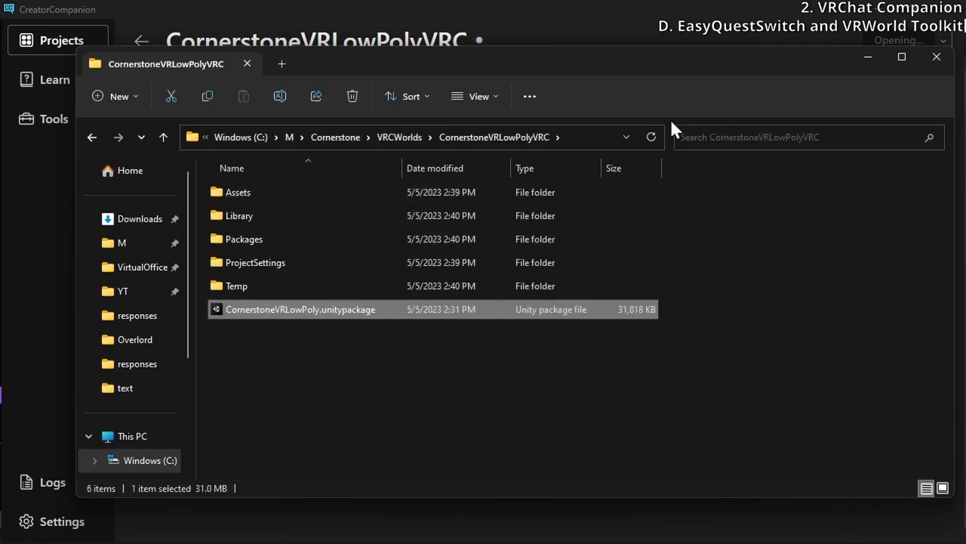
{"action": "left_click_drag", "start_coordinate": [783, 68], "coordinate": [965, 68]}
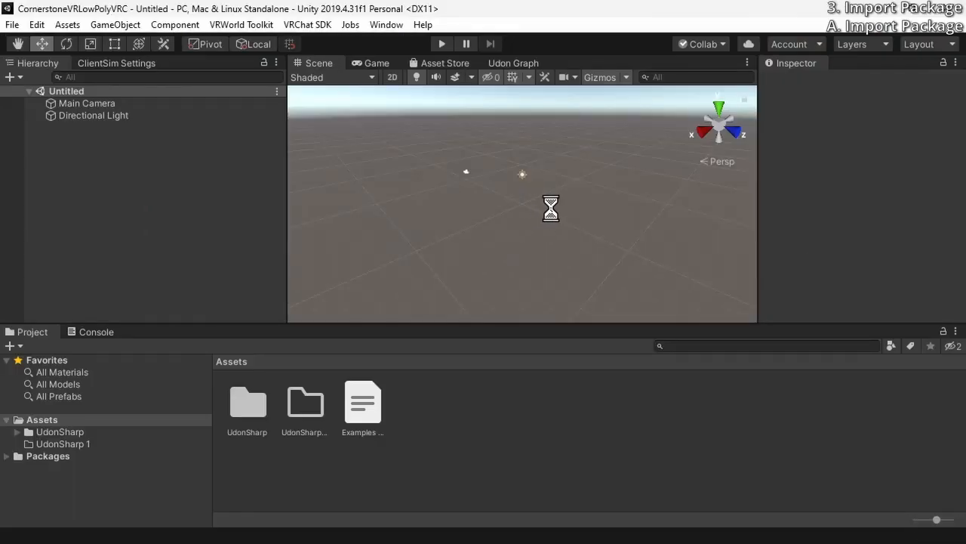
Remove the ClientSim Settings tab docked beside the Hierarchy in Unity
{"action": "left_click", "coordinate": [115, 60]}
{"action": "left_click", "coordinate": [43, 63]}
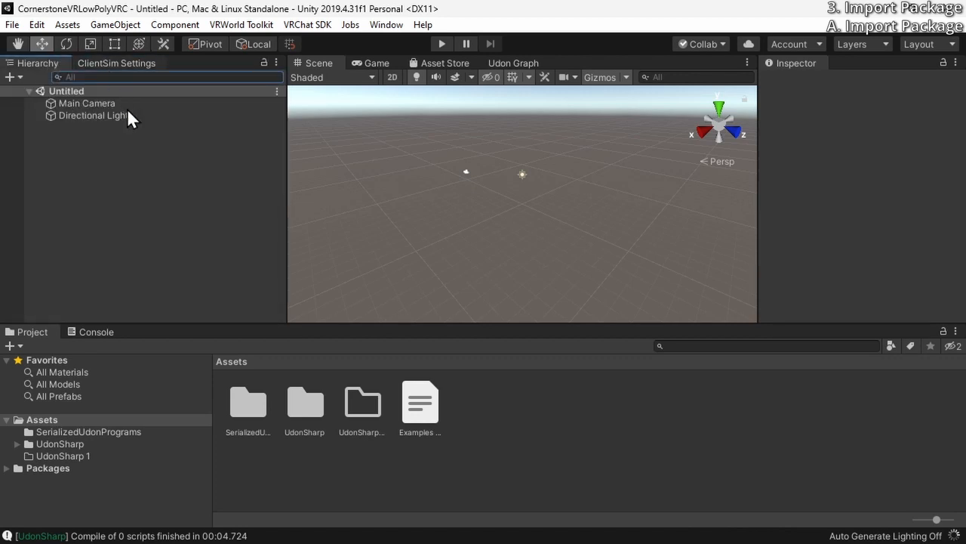
{"action": "right_click", "coordinate": [104, 60]}
{"action": "left_click", "coordinate": [154, 86]}
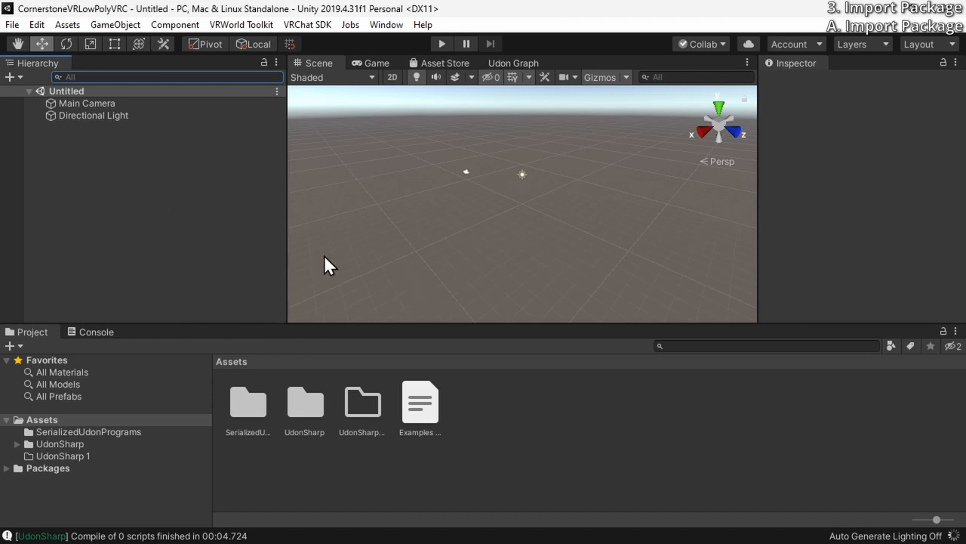
{"action": "left_click", "coordinate": [12, 24]}
{"action": "mouse_move", "coordinate": [33, 24]}
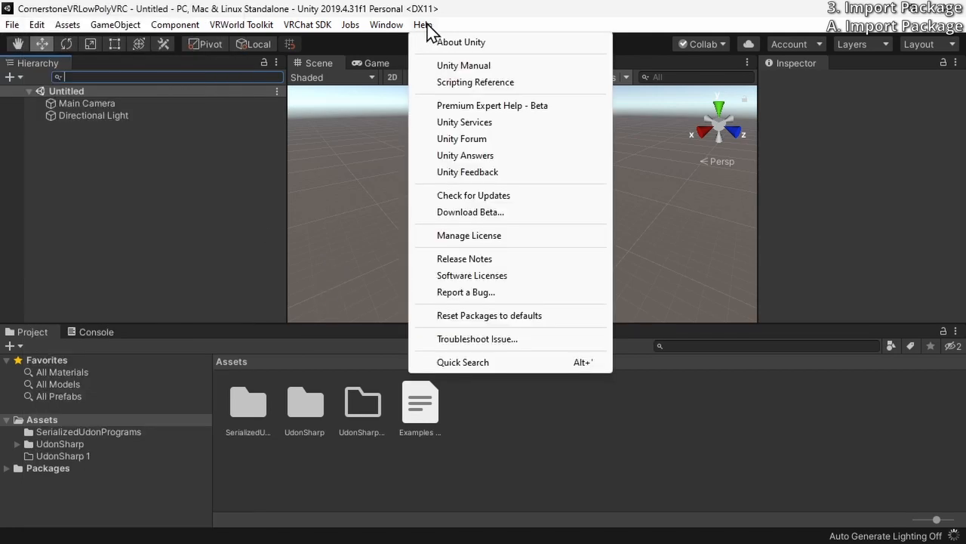
{"action": "left_click", "coordinate": [433, 11]}
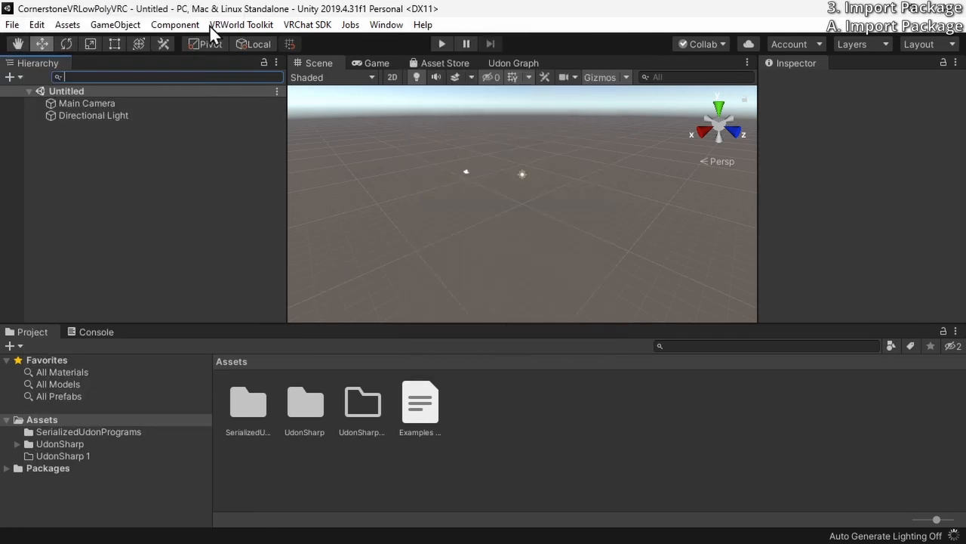
Import all items of the custom package CornerstoneVRLowPoly.unitypackage from the VRCWorlds\CornerstoneVRLowPolyVRC folder
{"action": "left_click", "coordinate": [70, 29]}
{"action": "mouse_move", "coordinate": [249, 212]}
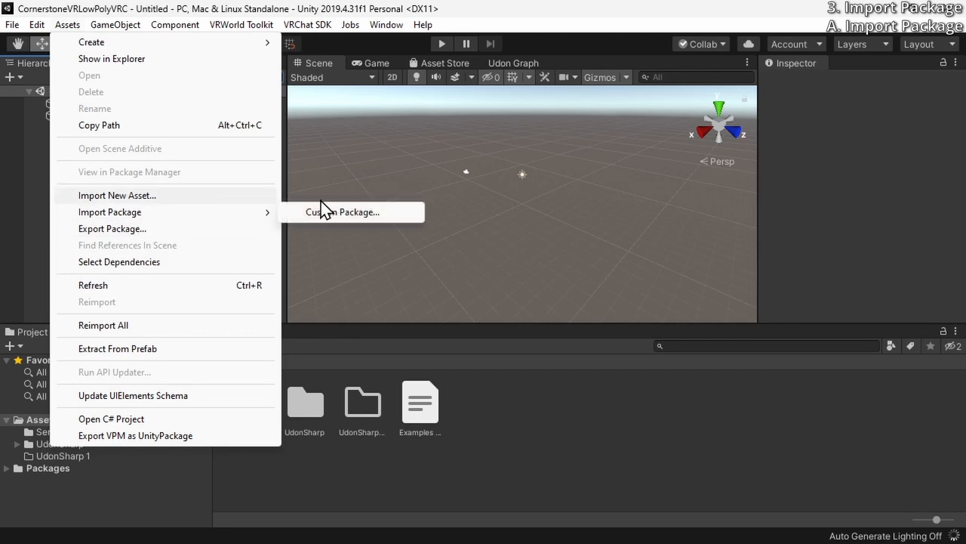
{"action": "left_click", "coordinate": [322, 202]}
{"action": "left_click", "coordinate": [79, 28]}
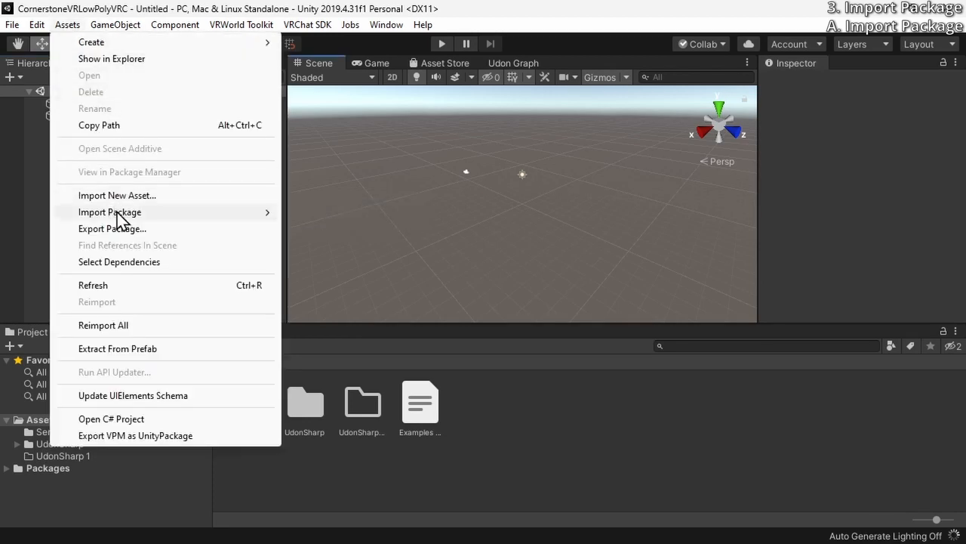
{"action": "mouse_move", "coordinate": [121, 217]}
{"action": "left_click", "coordinate": [310, 210]}
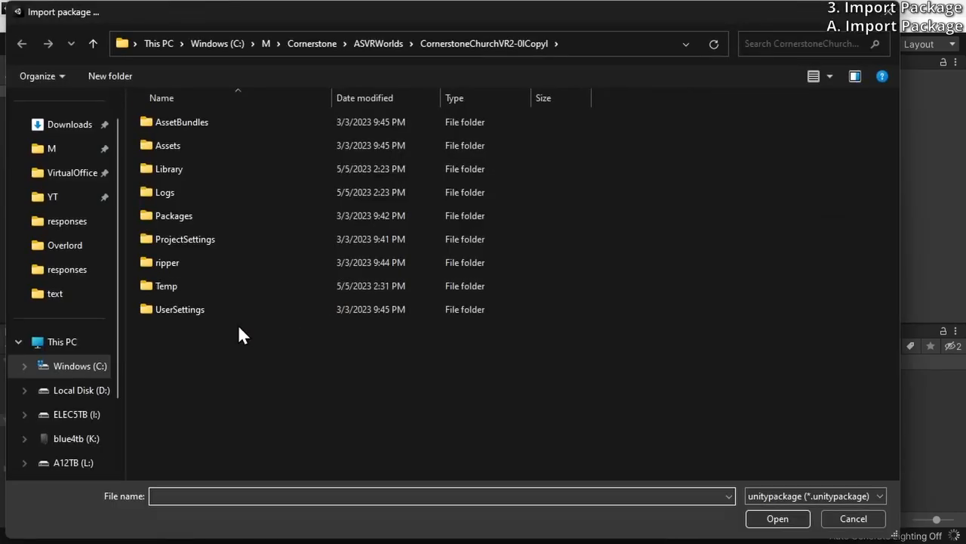
{"action": "left_click", "coordinate": [321, 47]}
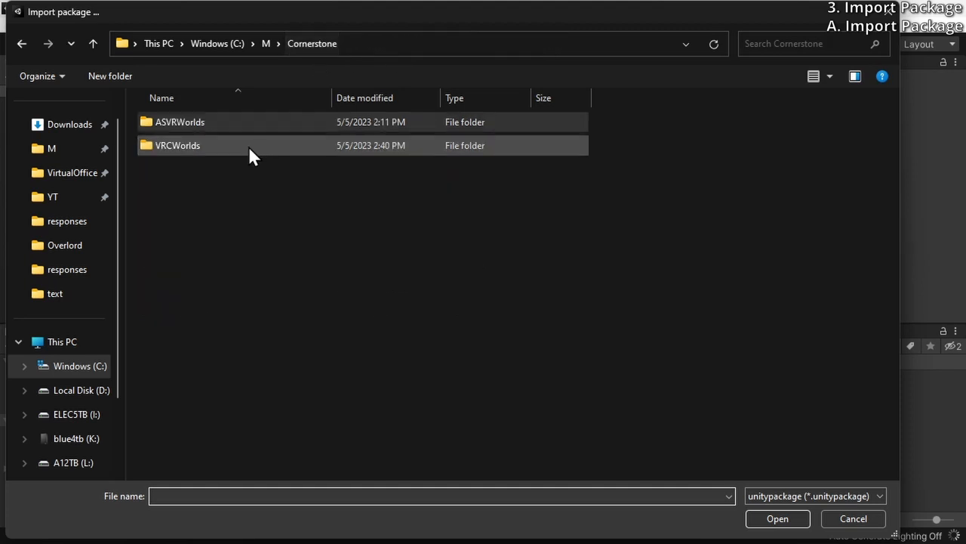
{"action": "double_click", "coordinate": [248, 145]}
{"action": "double_click", "coordinate": [222, 121]}
{"action": "left_click", "coordinate": [227, 239]}
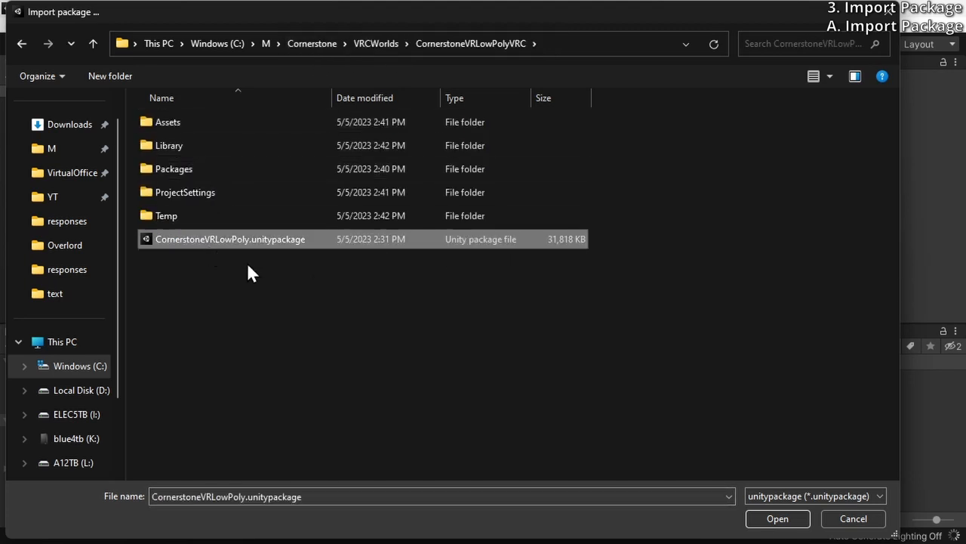
{"action": "left_click", "coordinate": [779, 518]}
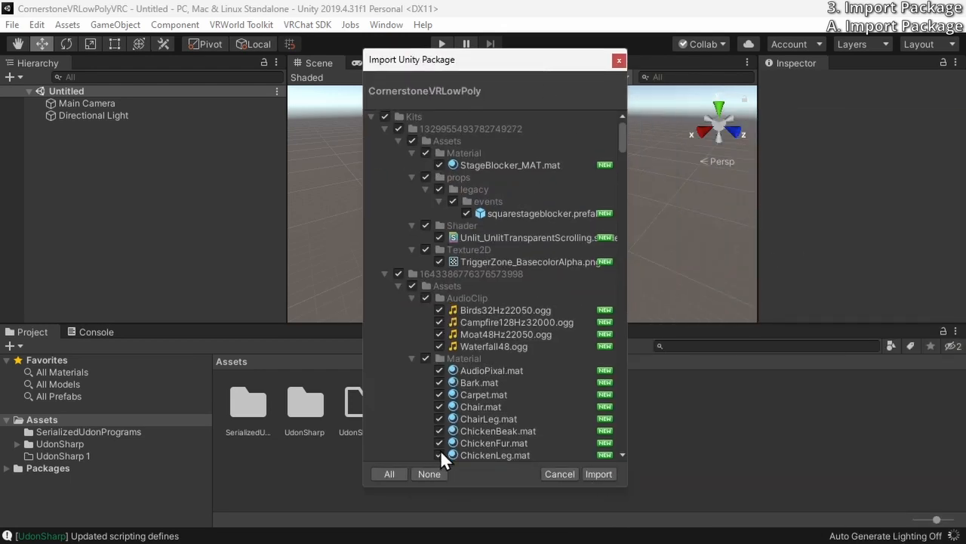
{"action": "left_click", "coordinate": [599, 474]}
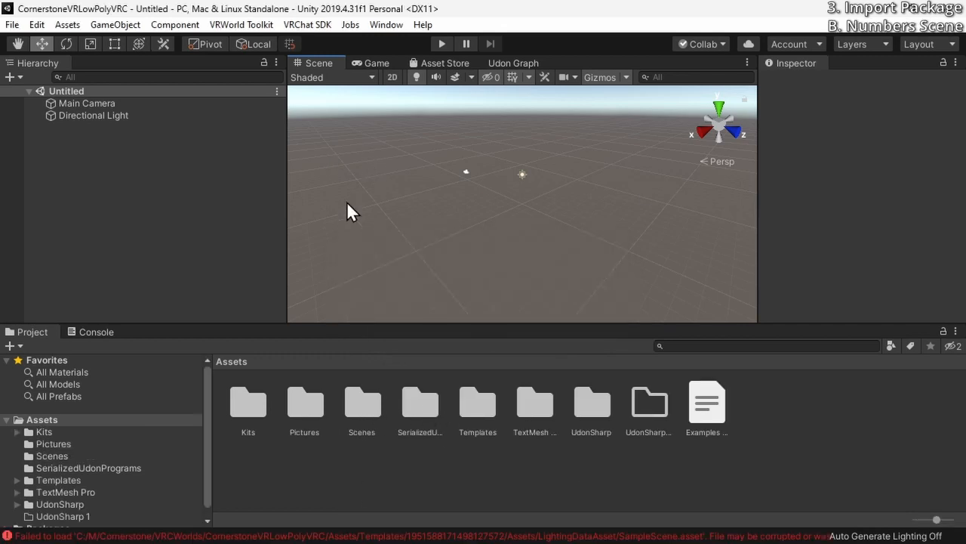
{"action": "double_click", "coordinate": [380, 403]}
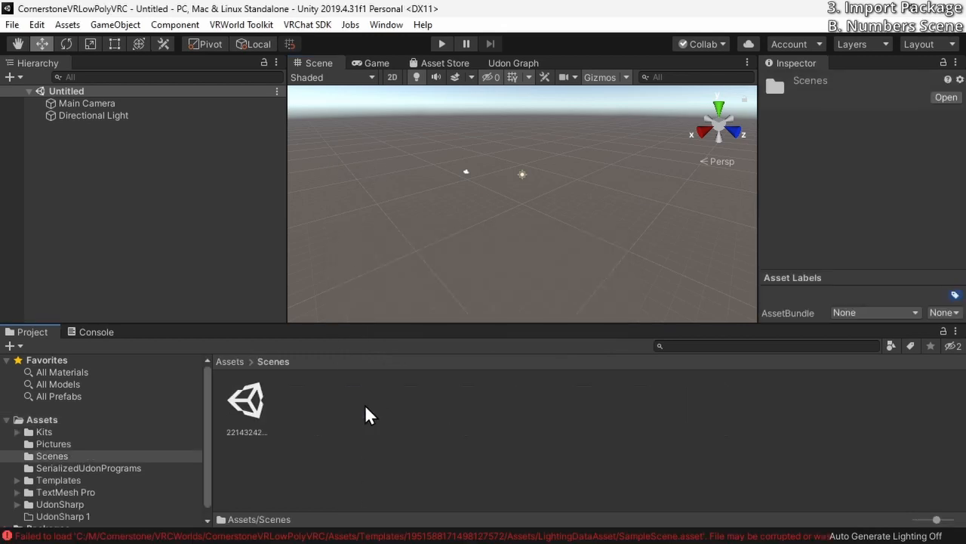
{"action": "double_click", "coordinate": [240, 405]}
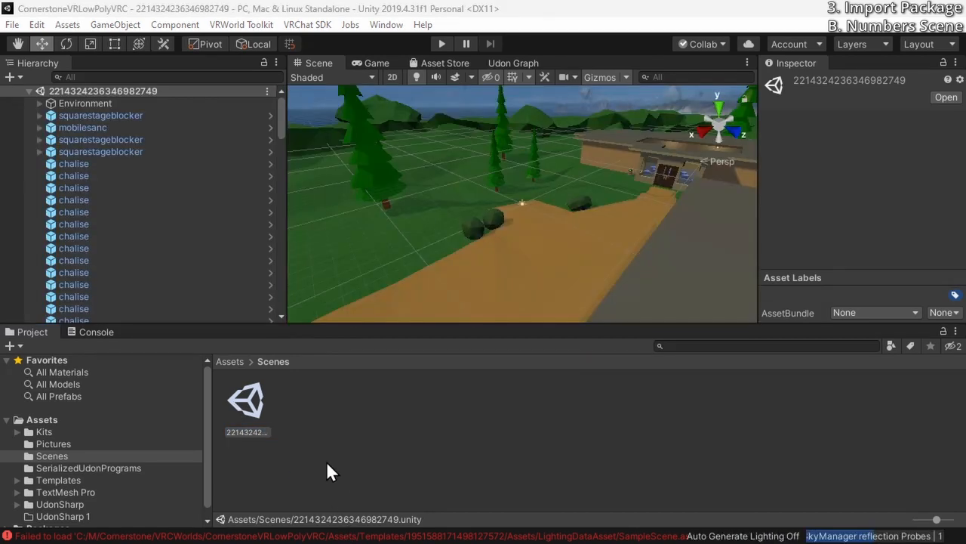
Look over the imported church campus and its buildings in the Scene view
{"action": "right_click_drag", "start_coordinate": [480, 224], "coordinate": [711, 220]}
{"action": "key", "text": "a"}
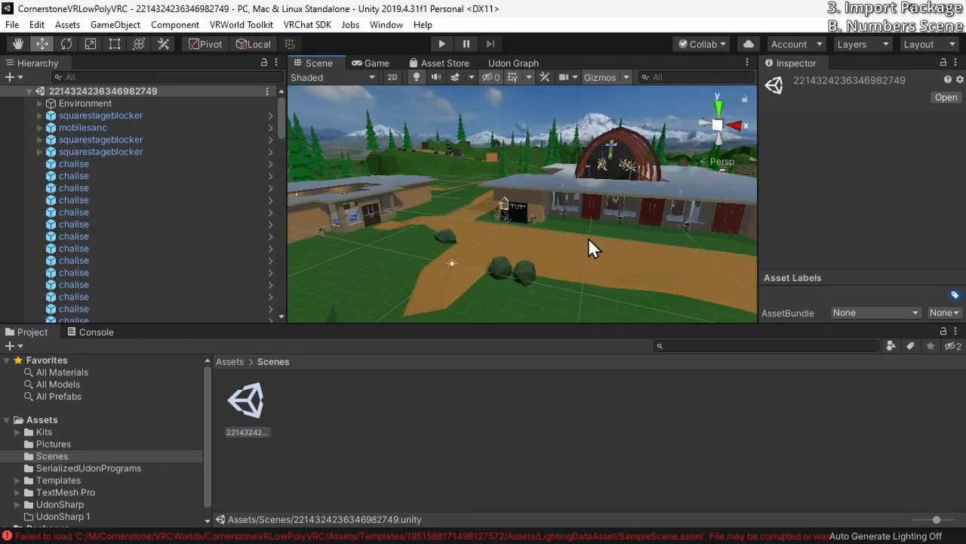
{"action": "right_click_drag", "start_coordinate": [508, 237], "coordinate": [622, 233]}
{"action": "key", "text": "w"}
{"action": "key", "text": "a"}
{"action": "key", "text": "w"}
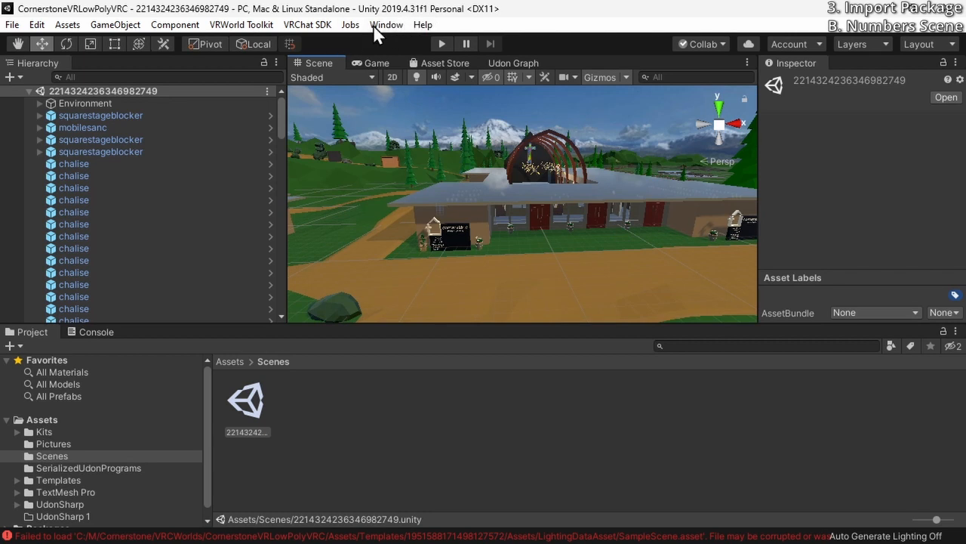
{"action": "left_click", "coordinate": [302, 26]}
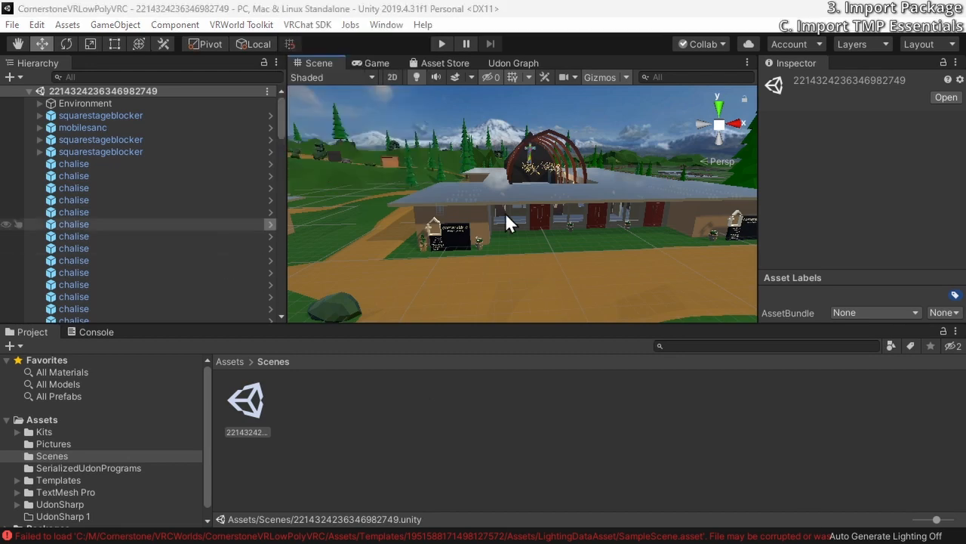
{"action": "left_click", "coordinate": [554, 193]}
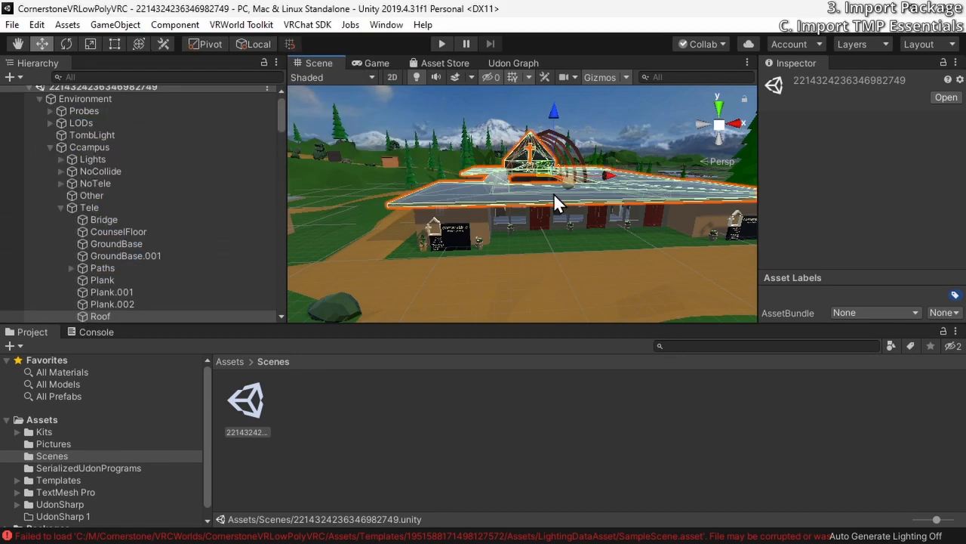
Import the TMP Essentials resources into the project and close the TMP Importer
{"action": "right_click_drag", "start_coordinate": [546, 247], "coordinate": [410, 260]}
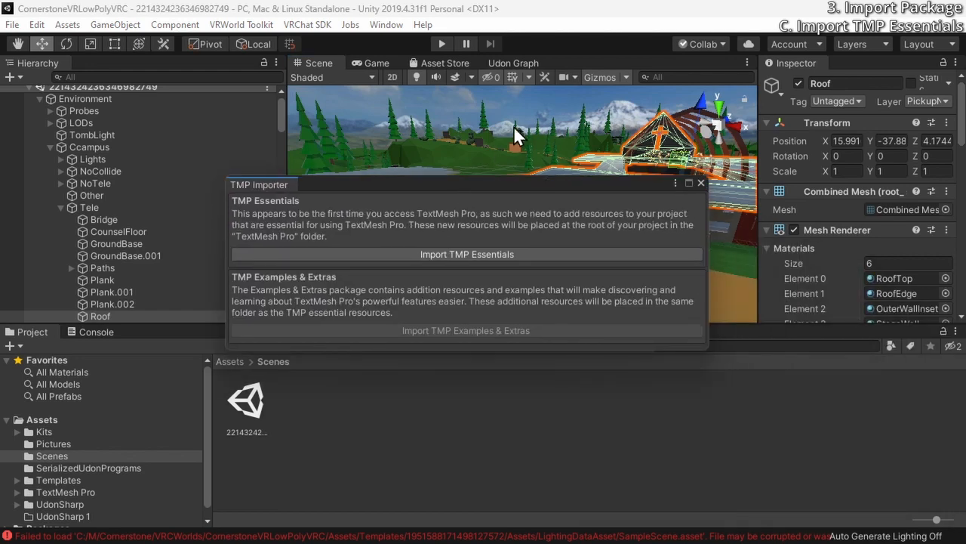
{"action": "right_click_drag", "start_coordinate": [513, 126], "coordinate": [379, 166]}
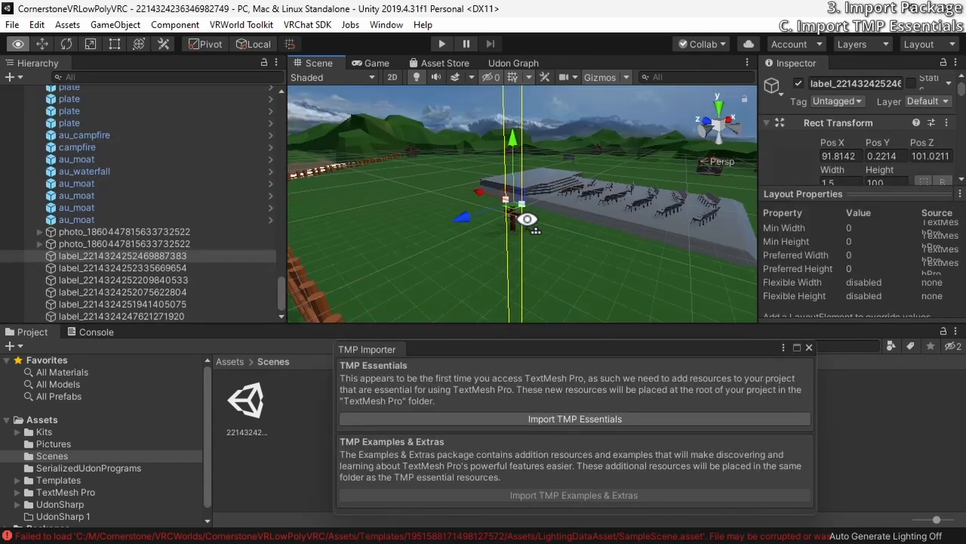
{"action": "right_click_drag", "start_coordinate": [585, 278], "coordinate": [477, 201]}
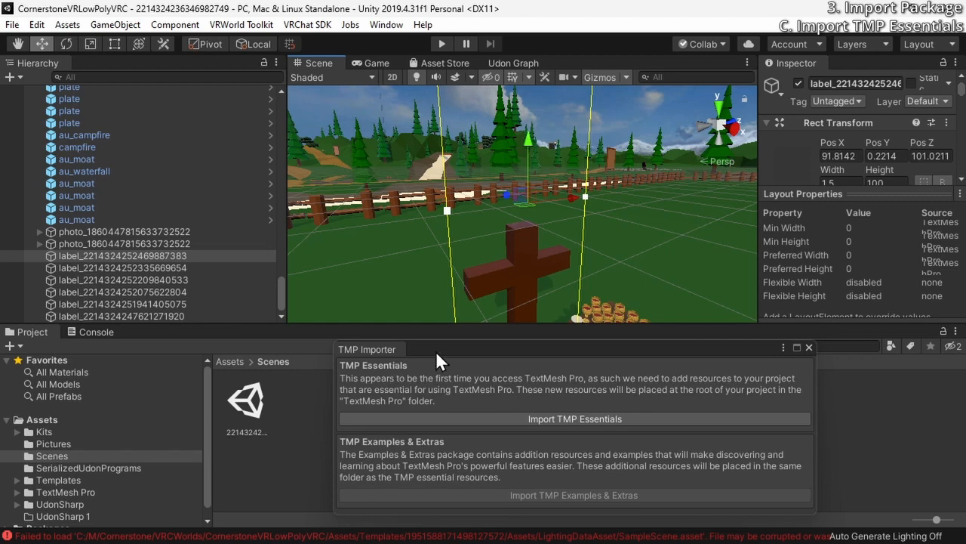
{"action": "left_click_drag", "start_coordinate": [435, 350], "coordinate": [382, 211]}
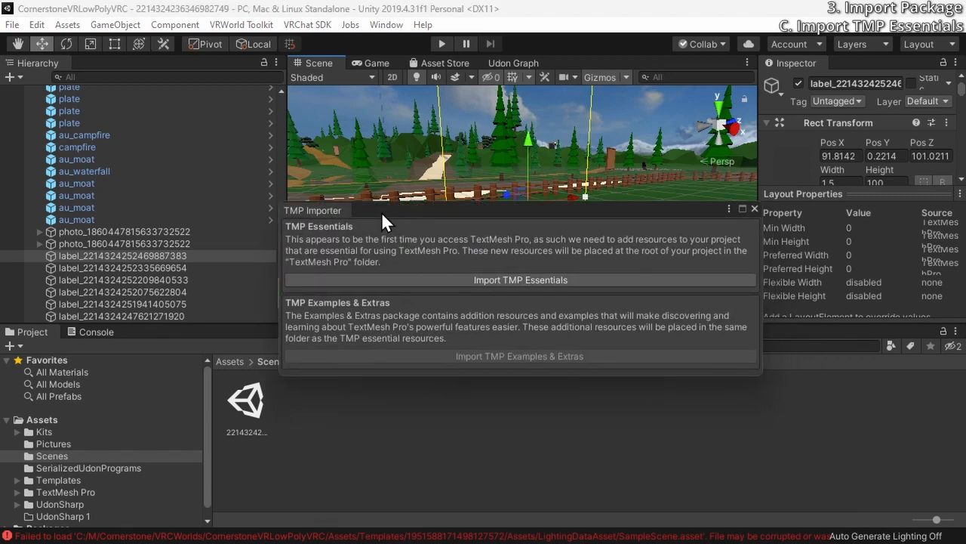
{"action": "left_click", "coordinate": [464, 281]}
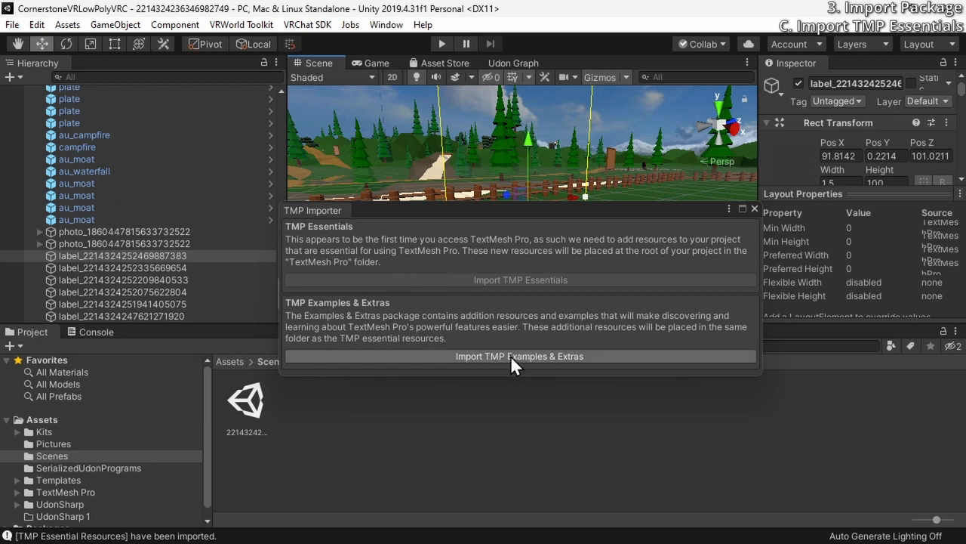
{"action": "left_click", "coordinate": [754, 209]}
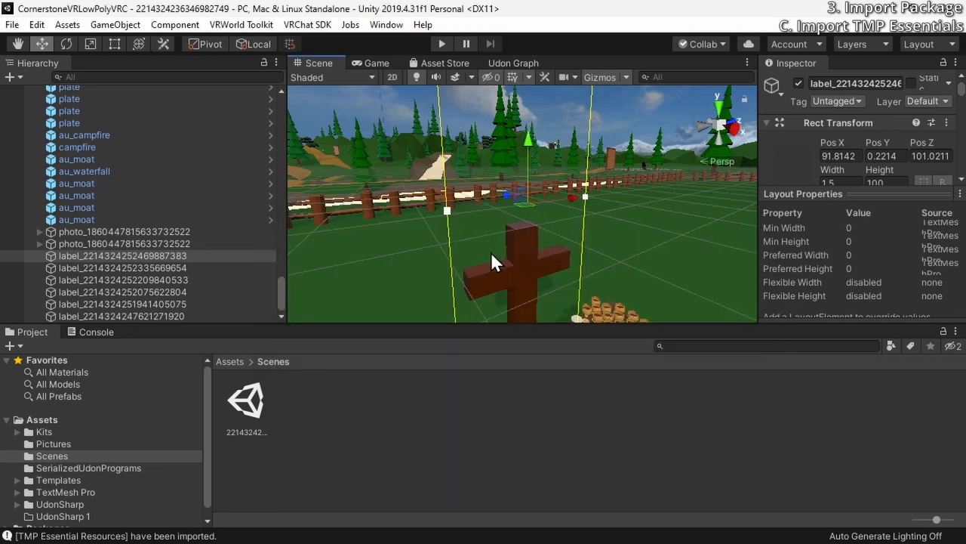
Save the numbered scene and close the Unity editor
{"action": "right_click_drag", "start_coordinate": [543, 215], "coordinate": [566, 265]}
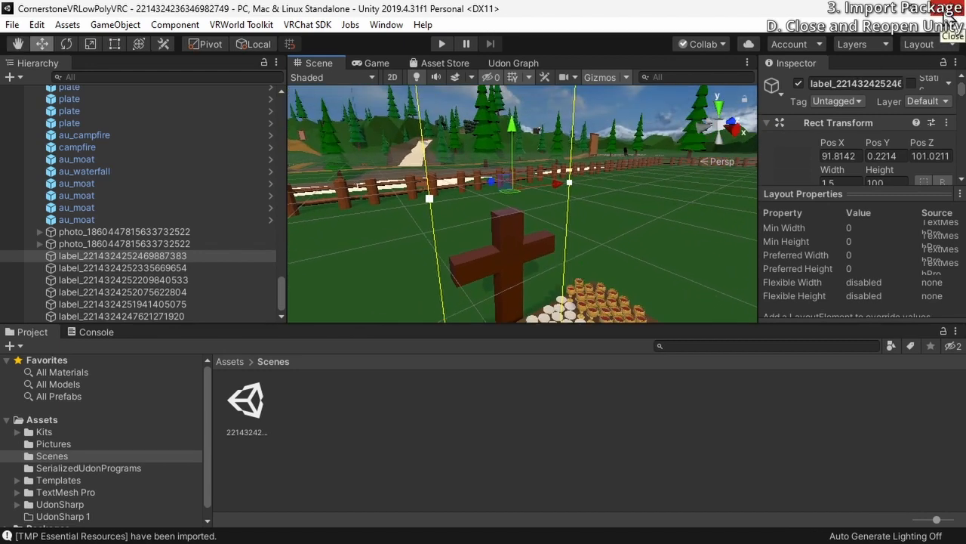
{"action": "left_click", "coordinate": [12, 24]}
{"action": "left_click", "coordinate": [34, 79]}
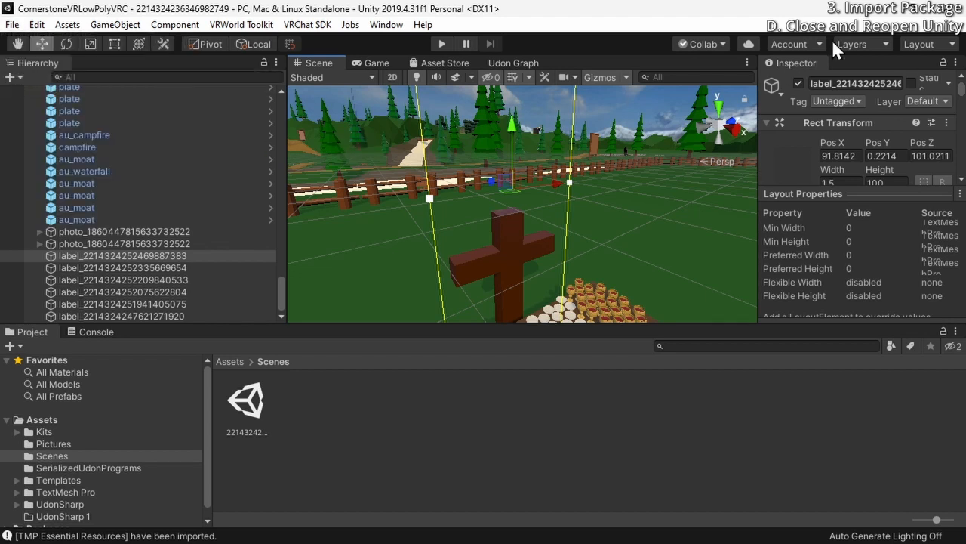
{"action": "left_click", "coordinate": [955, 8]}
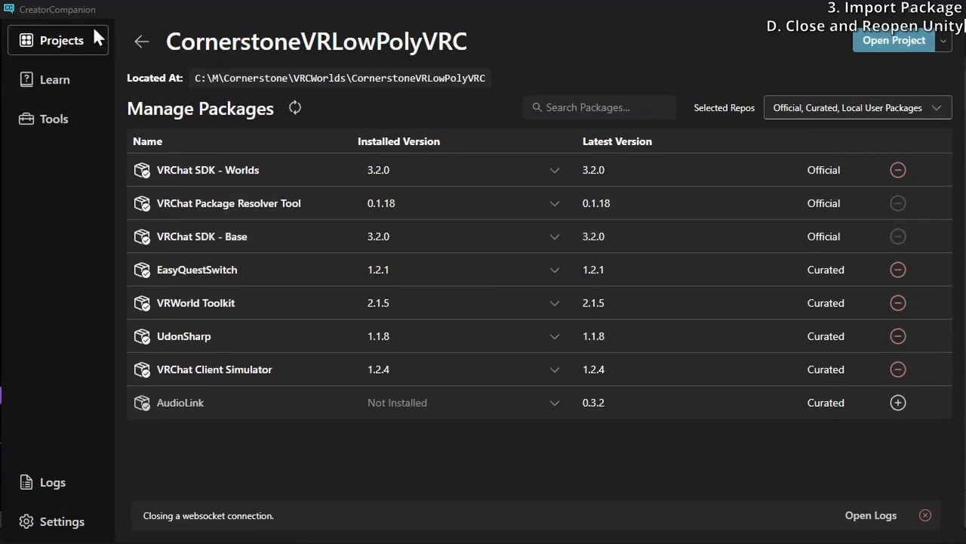
Reopen the CornerstoneVRLowPolyVRC project in Unity from the Creator Companion project list
{"action": "left_click", "coordinate": [141, 42]}
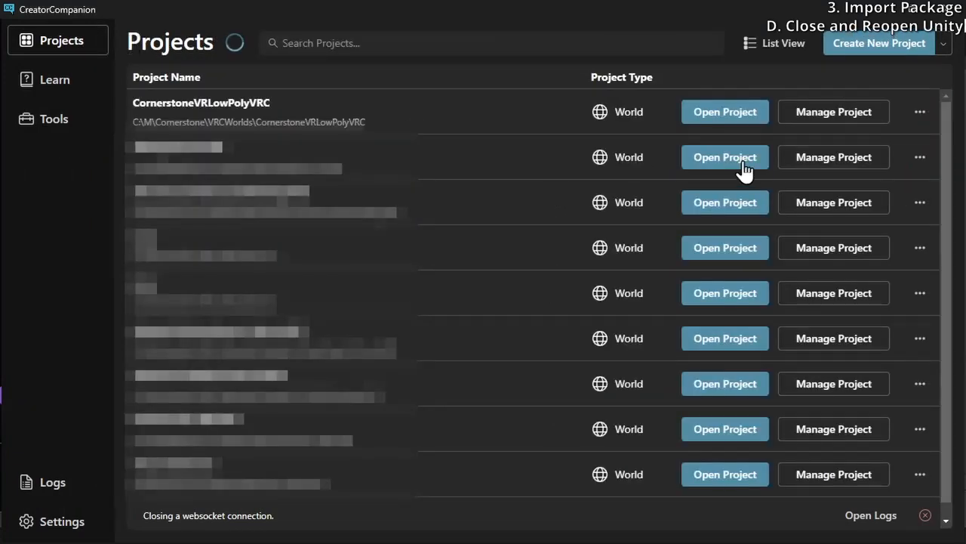
{"action": "left_click", "coordinate": [733, 119]}
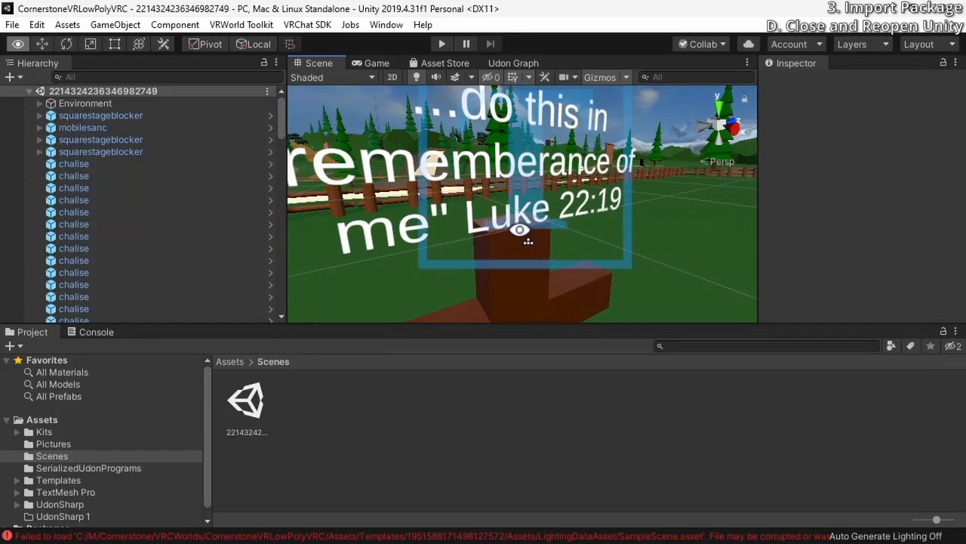
{"action": "right_click_drag", "start_coordinate": [518, 233], "coordinate": [492, 189]}
{"action": "right_click_drag", "start_coordinate": [575, 149], "coordinate": [356, 245]}
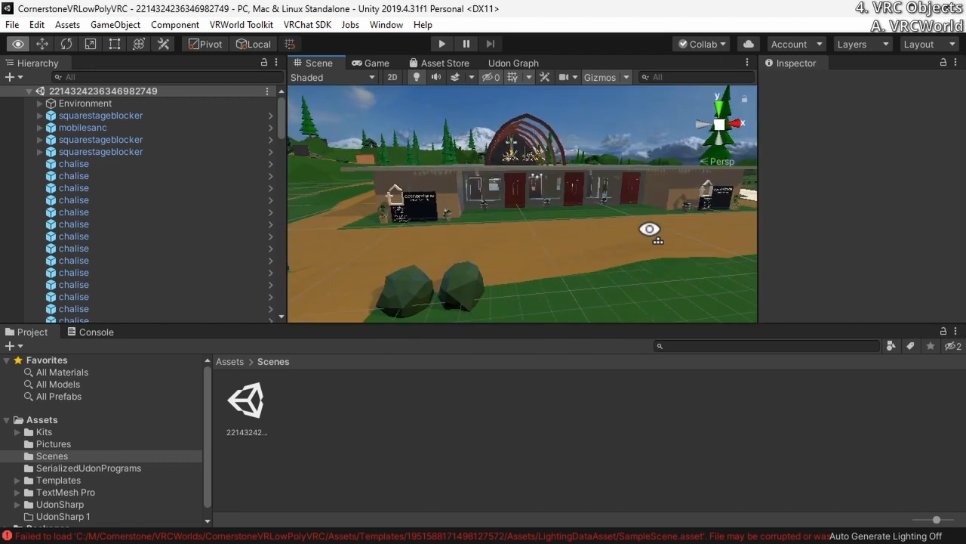
{"action": "right_click_drag", "start_coordinate": [647, 224], "coordinate": [653, 234]}
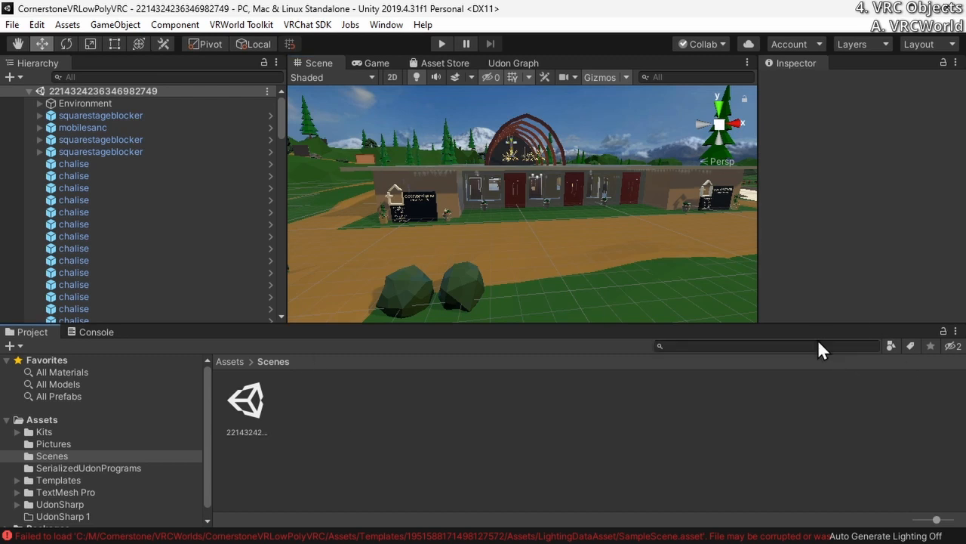
Search the packages for "vrcworld" and add the VRCWorld prefab to the end of the scene's Hierarchy
{"action": "scroll", "coordinate": [67, 237], "scroll_direction": "down", "scroll_amount": 5}
{"action": "scroll", "coordinate": [68, 237], "scroll_direction": "down", "scroll_amount": 10}
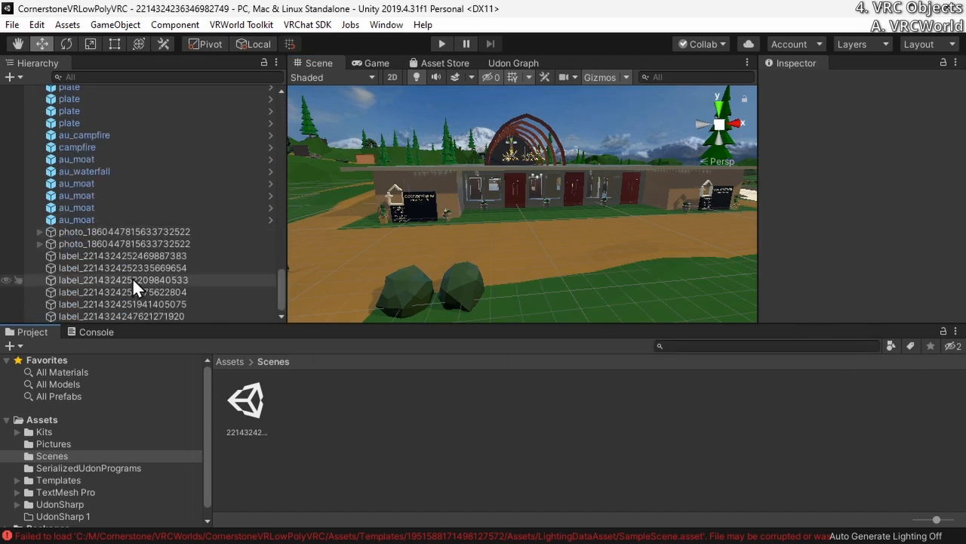
{"action": "left_click", "coordinate": [140, 317]}
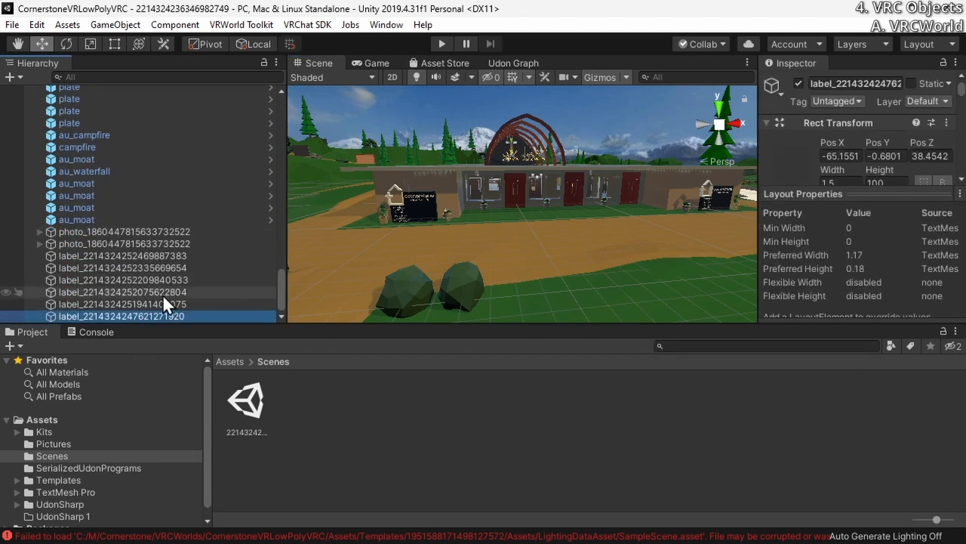
{"action": "left_click", "coordinate": [818, 345]}
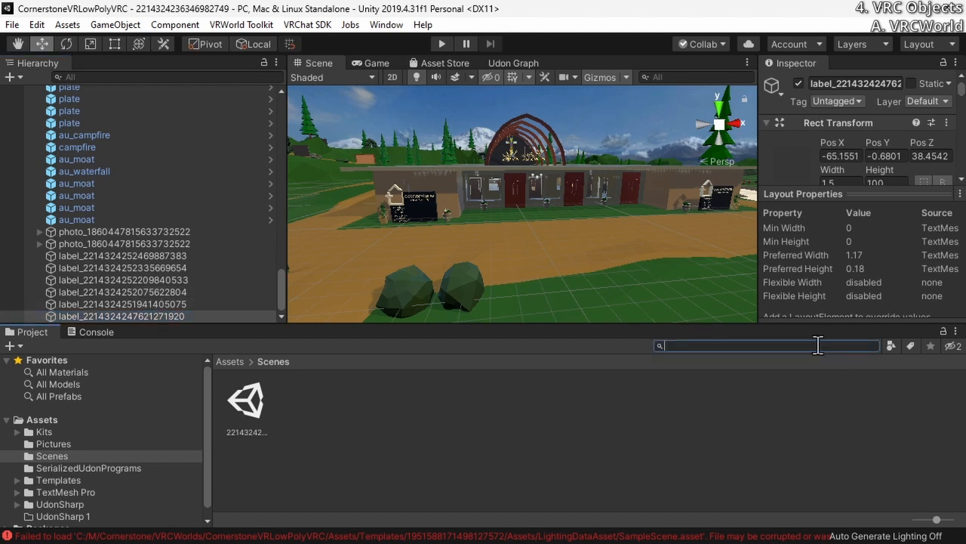
{"action": "type", "text": "vrcworld"}
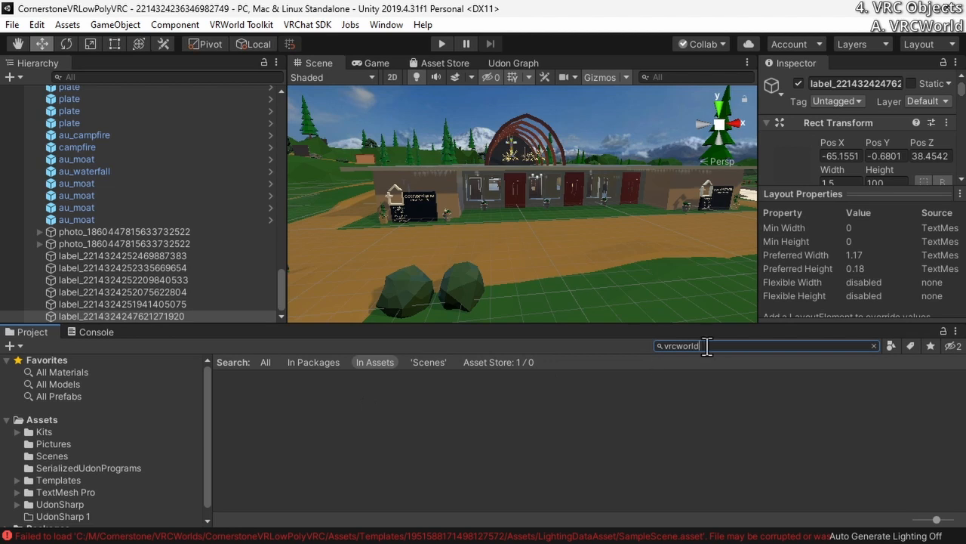
{"action": "left_click", "coordinate": [306, 363]}
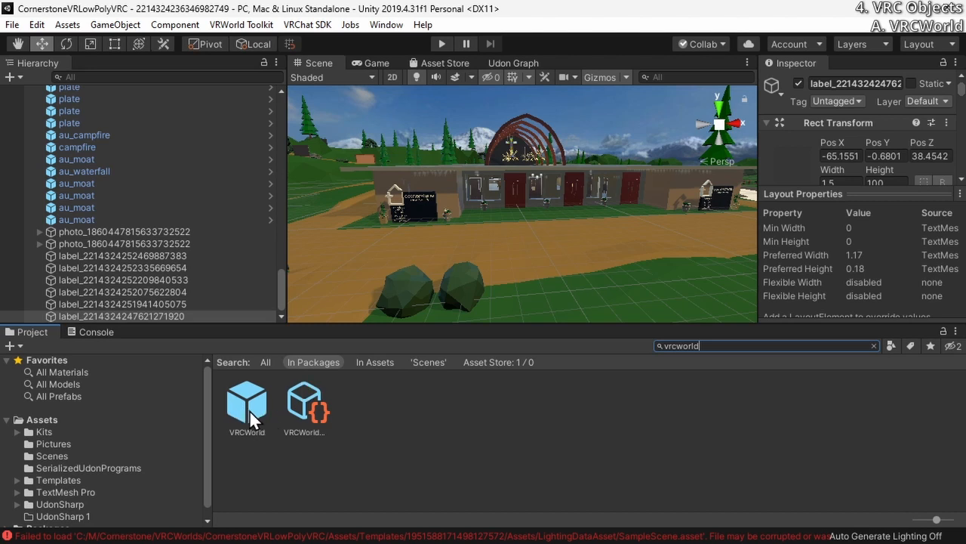
{"action": "left_click_drag", "start_coordinate": [253, 407], "coordinate": [41, 320]}
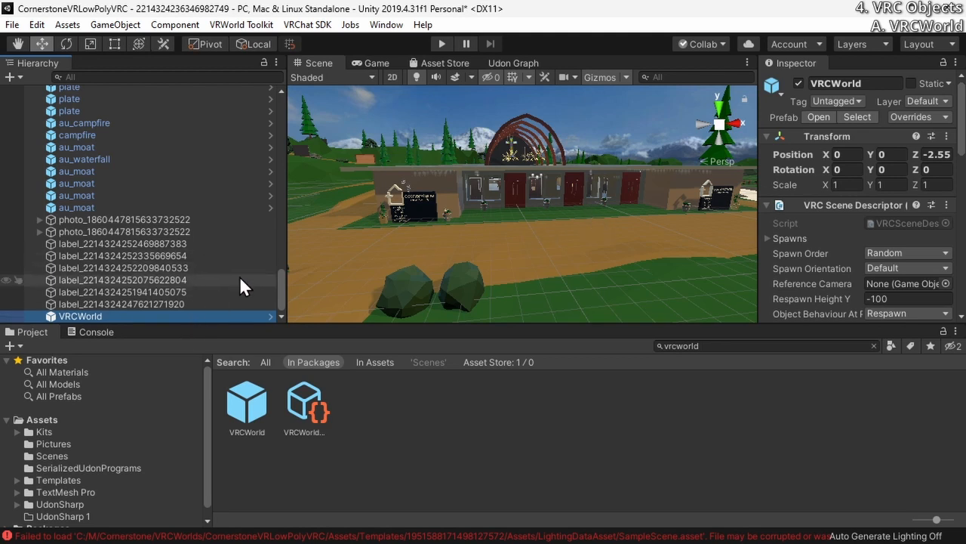
{"action": "left_click_drag", "start_coordinate": [276, 291], "coordinate": [237, 318]}
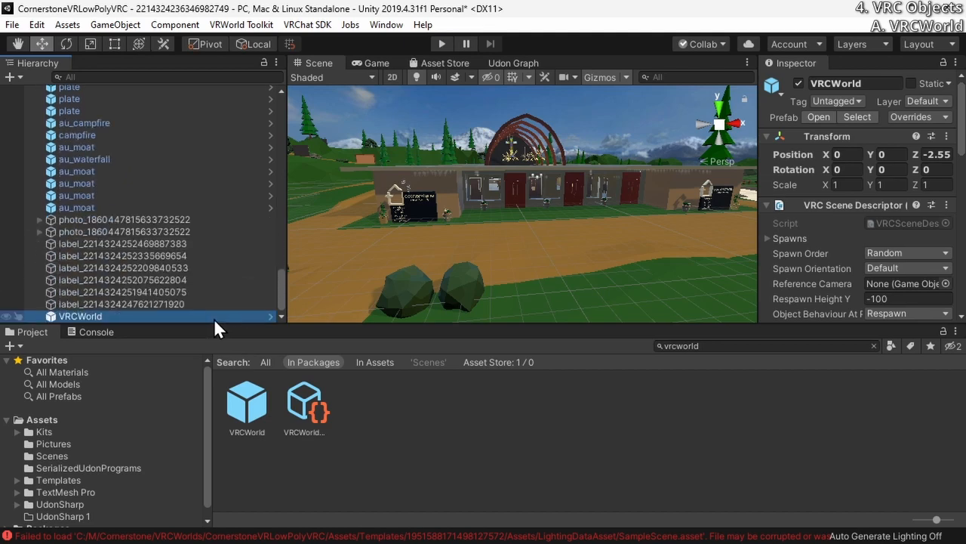
Review VRCWorld's public variables for jump impulse, walk speed, run speed and strafe speed
{"action": "scroll", "coordinate": [885, 254], "scroll_direction": "down", "scroll_amount": 10}
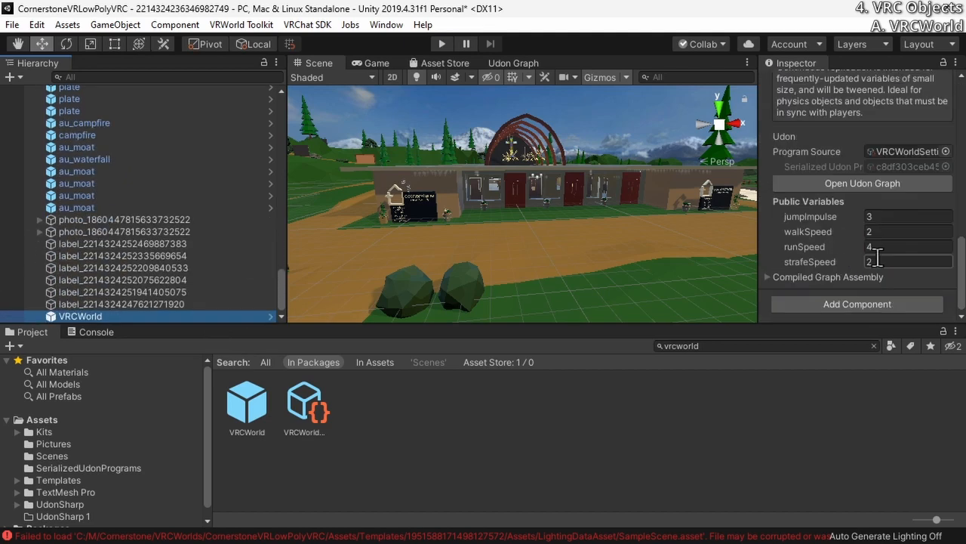
{"action": "left_click", "coordinate": [901, 219]}
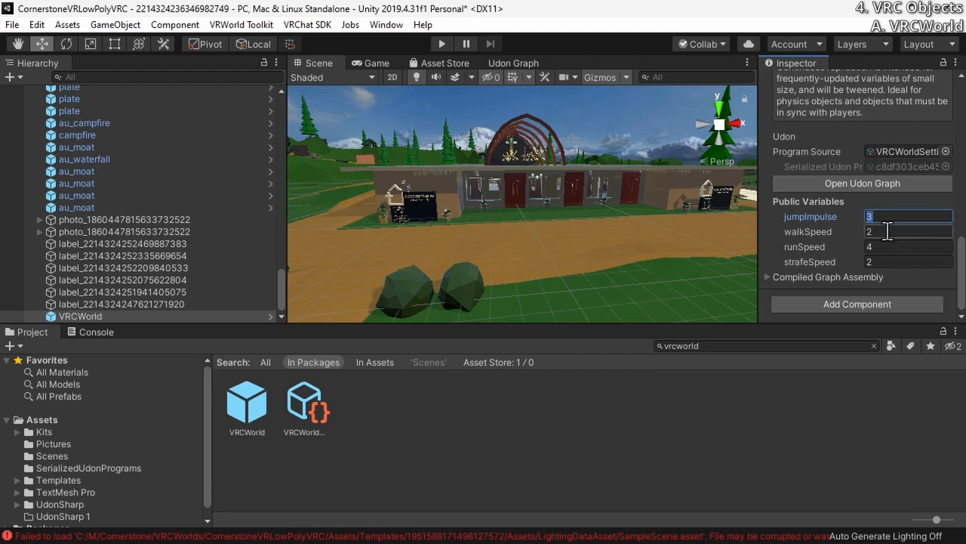
{"action": "left_click", "coordinate": [888, 231]}
{"action": "left_click", "coordinate": [896, 262]}
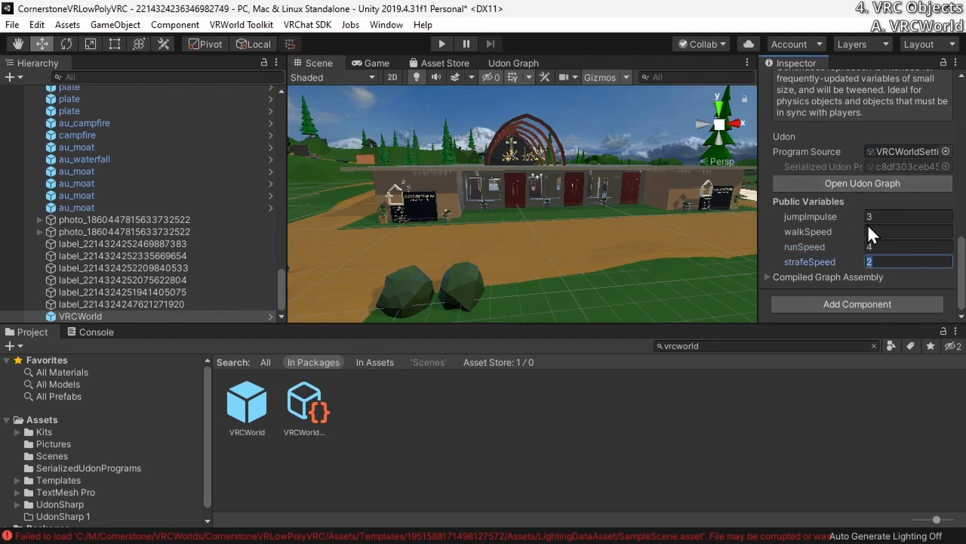
{"action": "left_click_drag", "start_coordinate": [962, 281], "coordinate": [962, 133]}
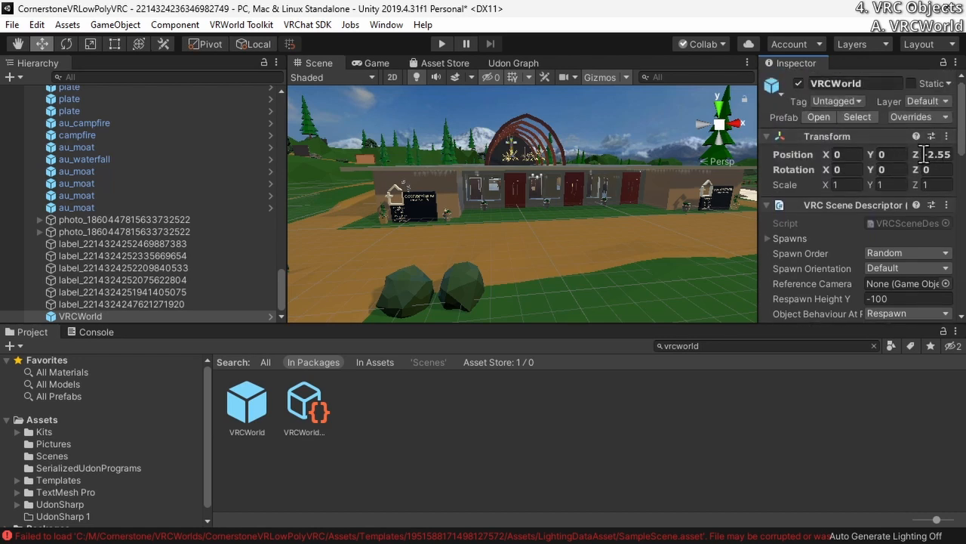
Set the VRCWorld object's Z position to 0 and check its placement on the dirt path
{"action": "left_click_drag", "start_coordinate": [511, 251], "coordinate": [491, 247], "text": "alt"}
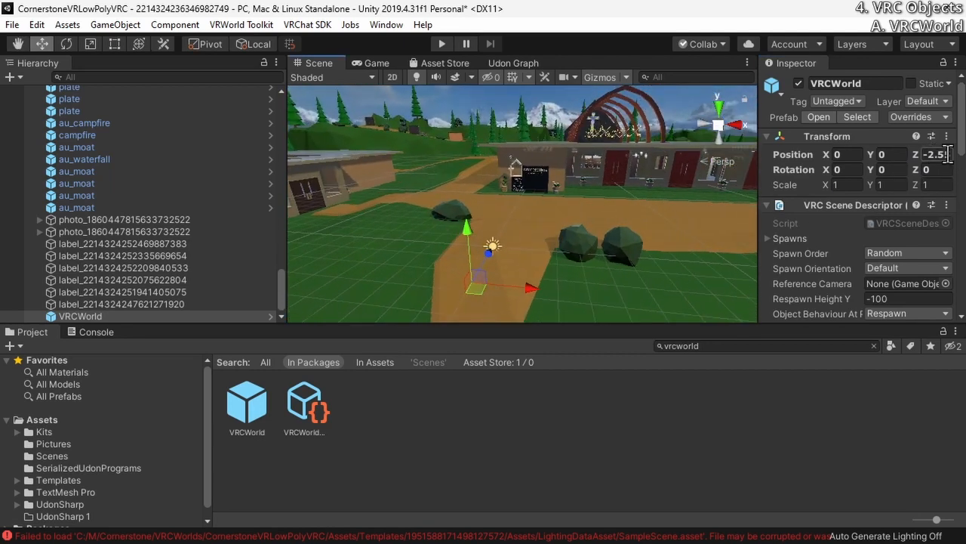
{"action": "left_click", "coordinate": [941, 154]}
{"action": "type", "text": "0"}
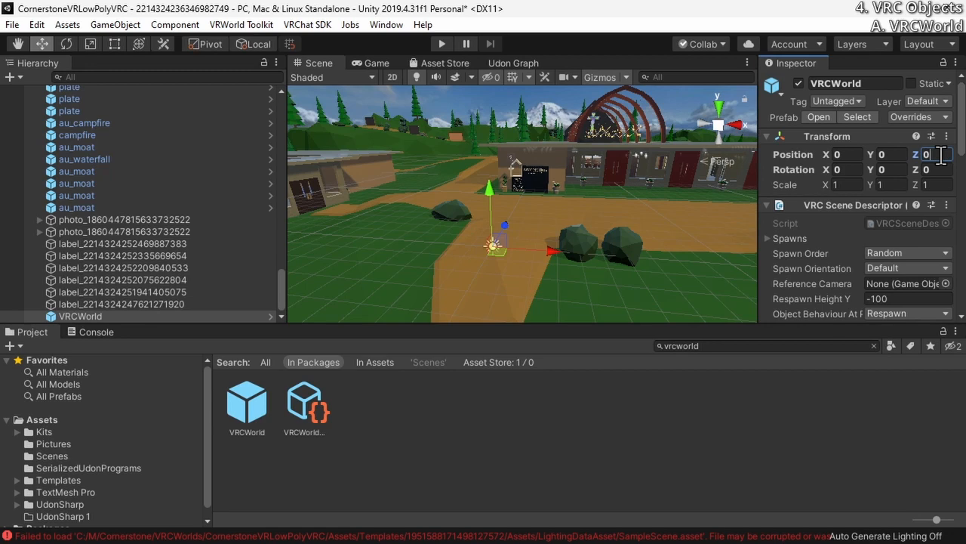
{"action": "left_click_drag", "start_coordinate": [560, 245], "coordinate": [643, 255], "text": "alt"}
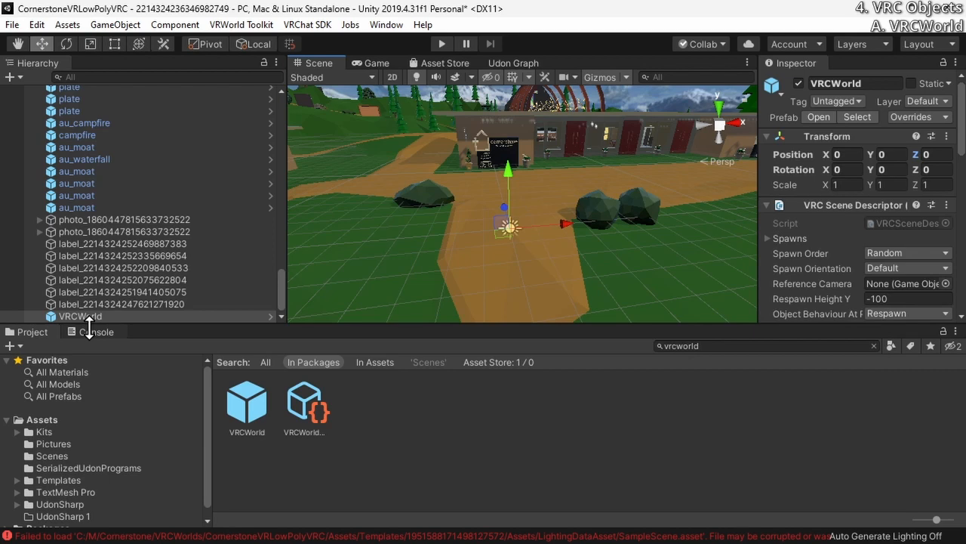
Try rotating the VRCWorld object about its Y axis and reset the Y rotation to 0
{"action": "left_click_drag", "start_coordinate": [530, 249], "coordinate": [390, 261], "text": "alt"}
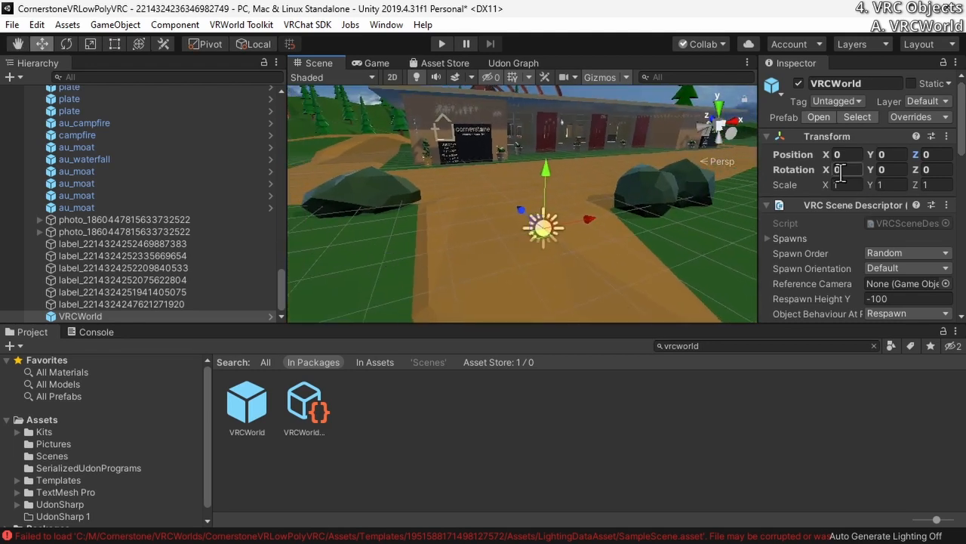
{"action": "left_click_drag", "start_coordinate": [870, 169], "coordinate": [864, 204]}
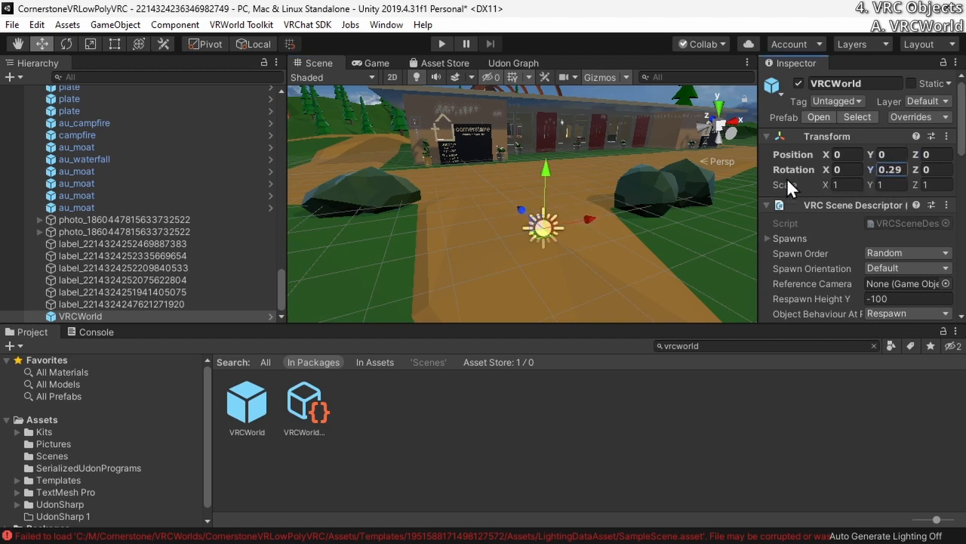
{"action": "left_click_drag", "start_coordinate": [787, 178], "coordinate": [176, 168]}
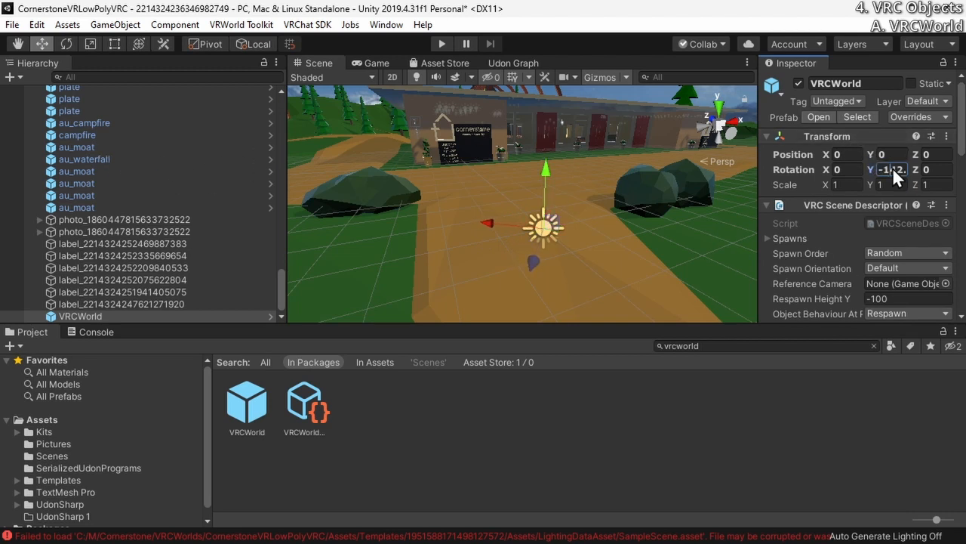
{"action": "type", "text": "0"}
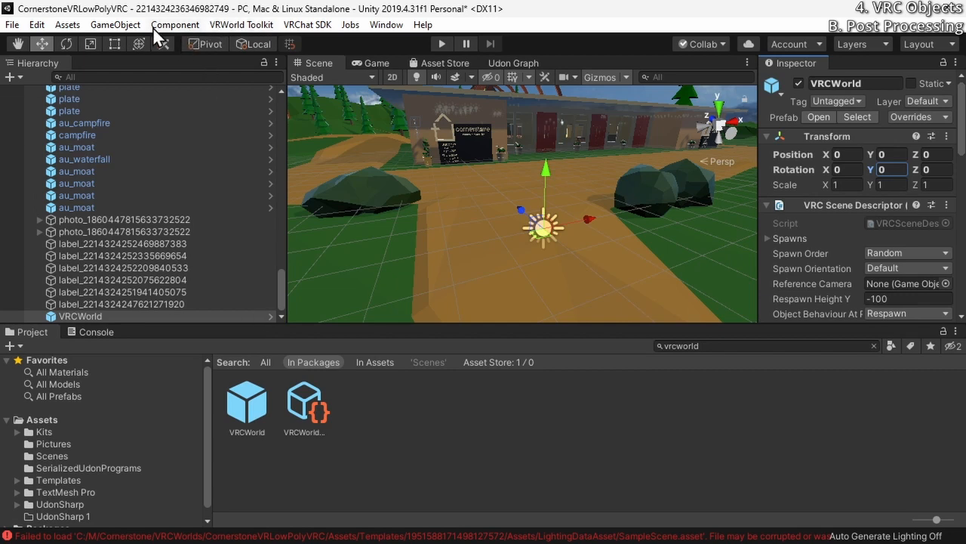
Set up post processing with VRWorld Toolkit's example profile and create the missing main camera
{"action": "left_click", "coordinate": [228, 28]}
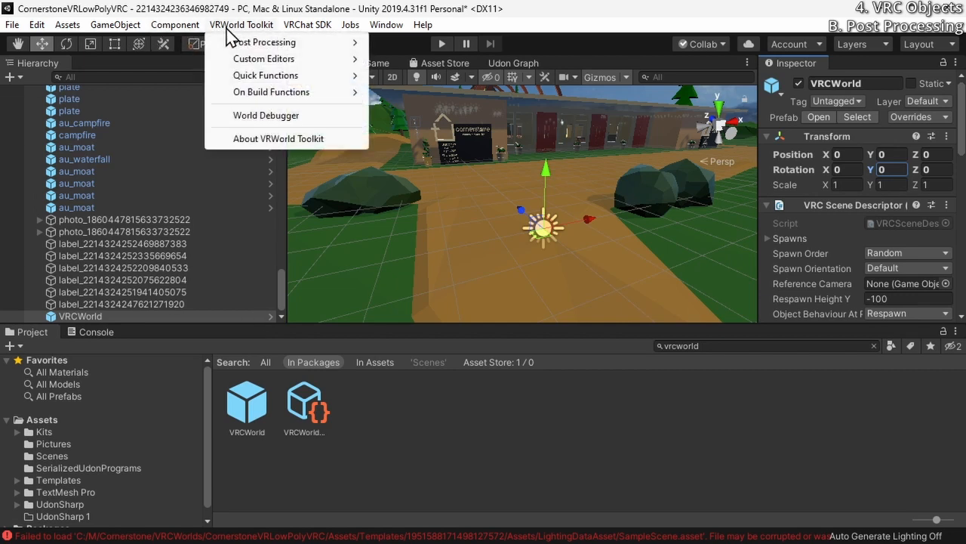
{"action": "mouse_move", "coordinate": [253, 46]}
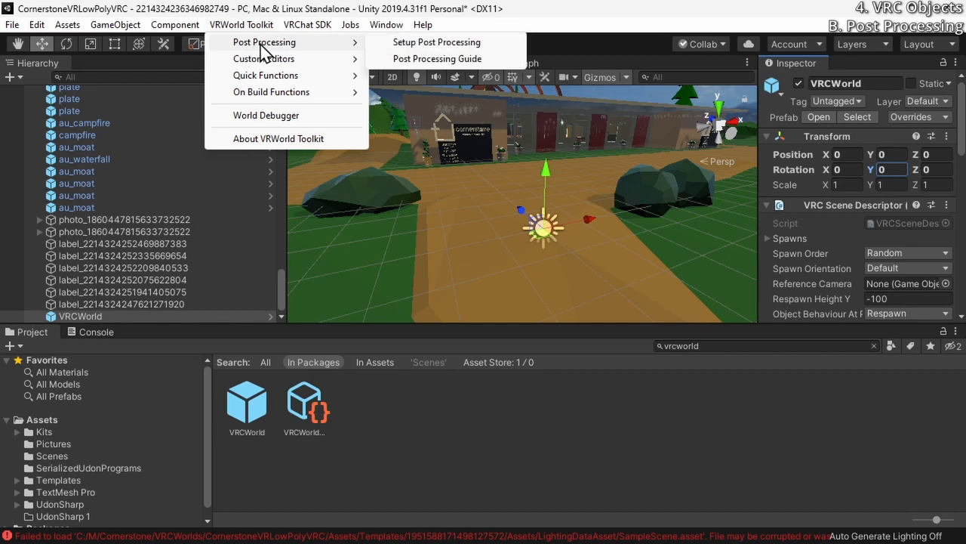
{"action": "left_click", "coordinate": [408, 42]}
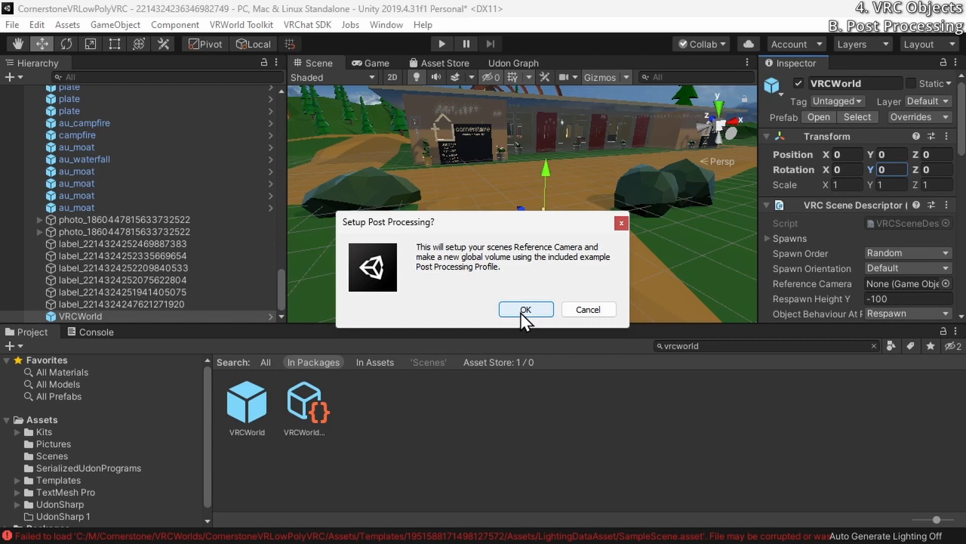
{"action": "left_click", "coordinate": [526, 310]}
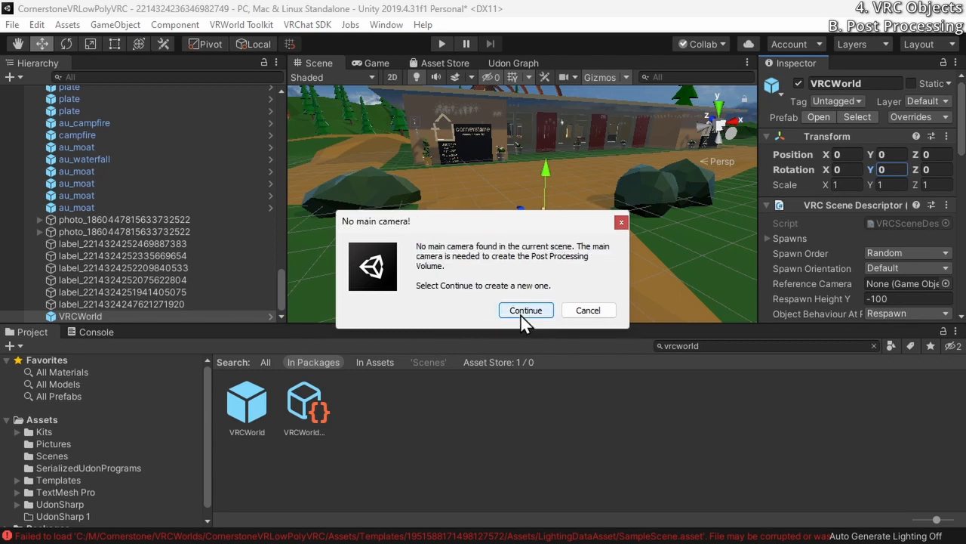
{"action": "left_click", "coordinate": [525, 310]}
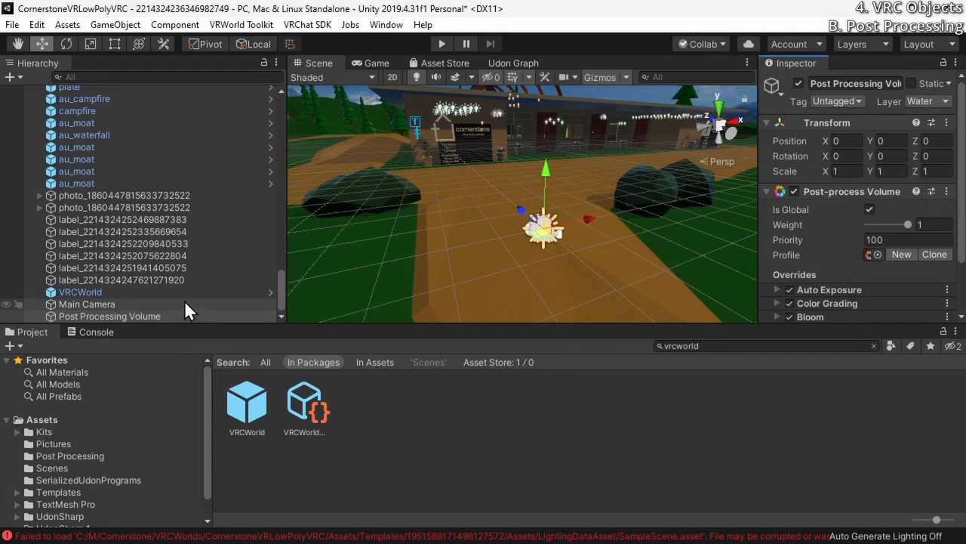
Move the Main Camera up and forward from the origin to Y 2.1, Z 4.6
{"action": "left_click", "coordinate": [182, 304]}
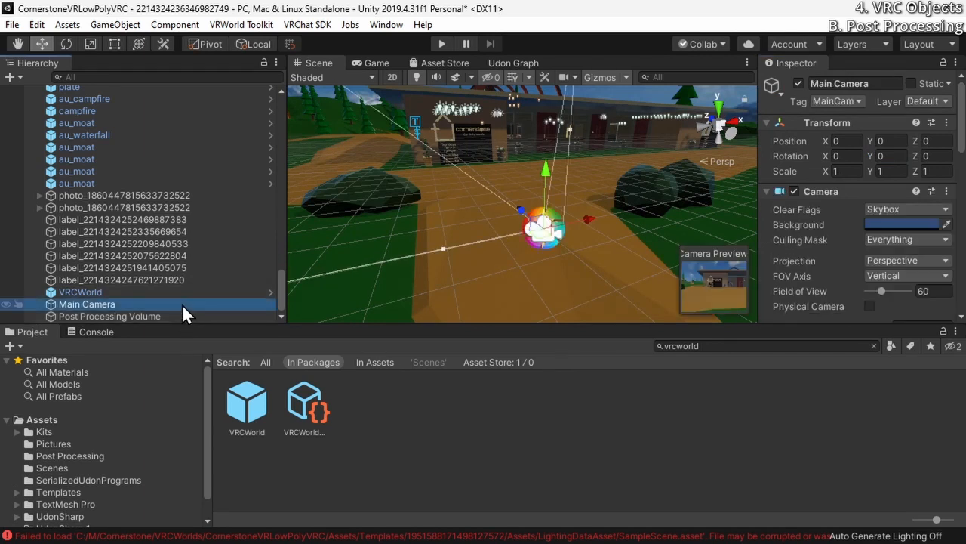
{"action": "right_click_drag", "start_coordinate": [496, 229], "coordinate": [552, 207]}
{"action": "key", "text": "w"}
{"action": "key", "text": "s"}
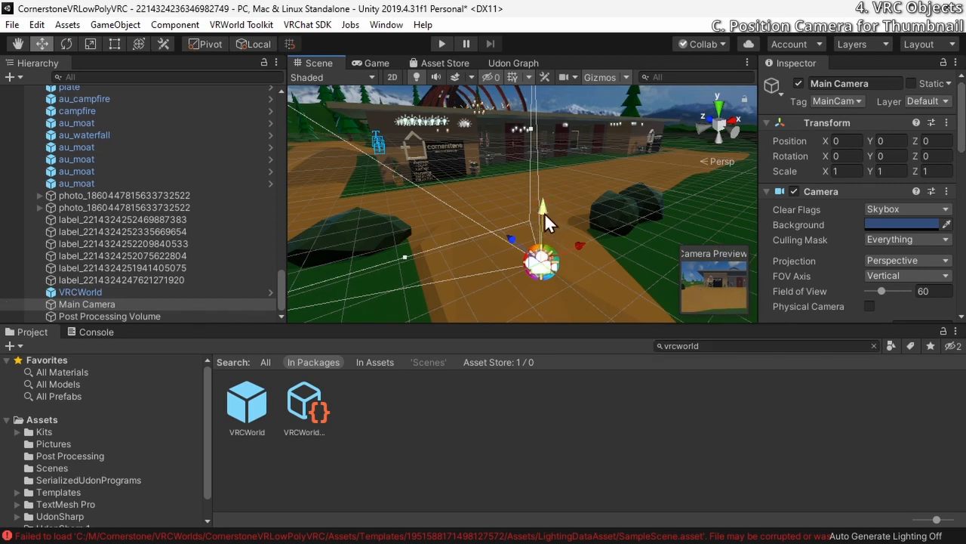
{"action": "left_click_drag", "start_coordinate": [544, 212], "coordinate": [388, 158]}
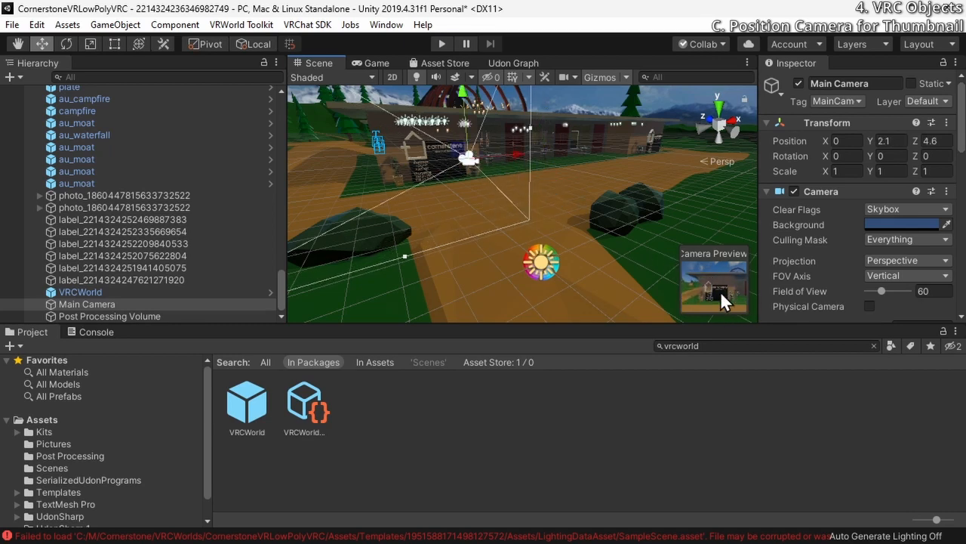
Move the Main Camera into the worship center, facing the cross and stage, at about X 13.35, Y 5.76, Z 36.22
{"action": "right_click_drag", "start_coordinate": [516, 262], "coordinate": [557, 193]}
{"action": "key", "text": "w"}
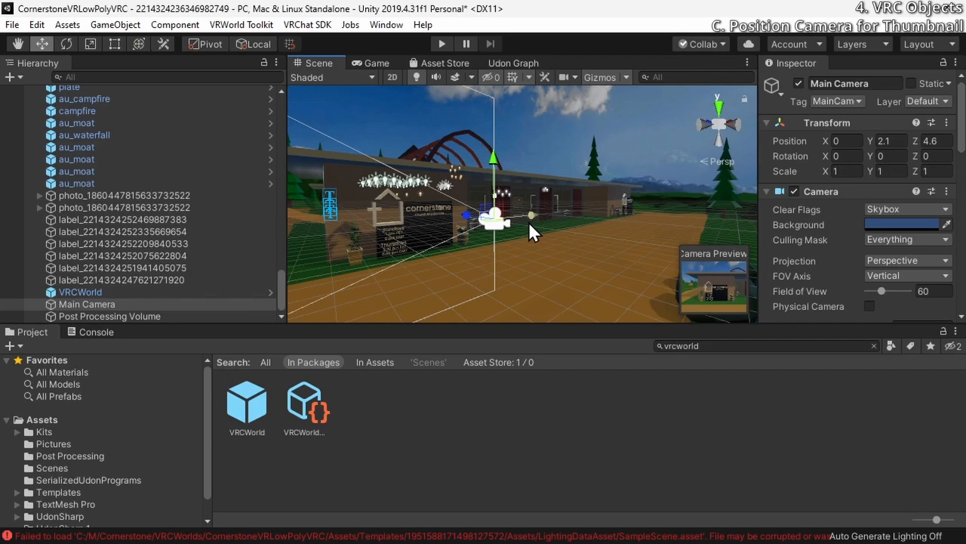
{"action": "right_click_drag", "start_coordinate": [528, 222], "coordinate": [453, 235]}
{"action": "left_click_drag", "start_coordinate": [501, 157], "coordinate": [502, 121]}
{"action": "right_click_drag", "start_coordinate": [502, 218], "coordinate": [544, 227]}
{"action": "left_click_drag", "start_coordinate": [580, 204], "coordinate": [578, 182]}
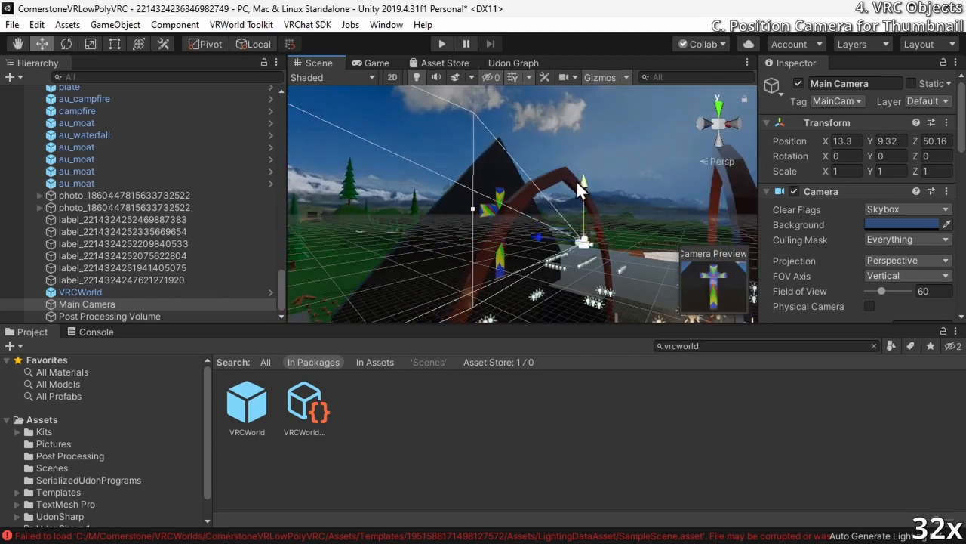
{"action": "right_click_drag", "start_coordinate": [579, 183], "coordinate": [483, 227]}
{"action": "left_click_drag", "start_coordinate": [499, 260], "coordinate": [474, 277]}
{"action": "right_click_drag", "start_coordinate": [422, 242], "coordinate": [392, 226]}
{"action": "left_click_drag", "start_coordinate": [494, 237], "coordinate": [446, 253]}
Tilt the Main Camera to an X rotation of about 6.69 and adjust its Z position to about 35.5 for the thumbnail
{"action": "left_click_drag", "start_coordinate": [825, 156], "coordinate": [164, 204]}
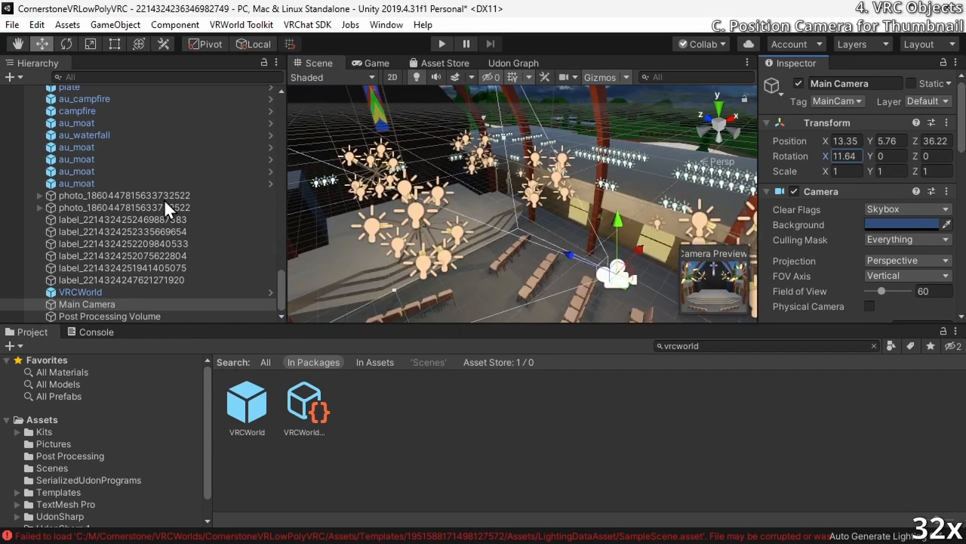
{"action": "left_click_drag", "start_coordinate": [915, 141], "coordinate": [913, 142]}
{"action": "left_click_drag", "start_coordinate": [826, 156], "coordinate": [2, 386]}
Examine the reflections on the church roof, the interior worship floor and the ground outside the building
{"action": "right_click_drag", "start_coordinate": [422, 226], "coordinate": [421, 205]}
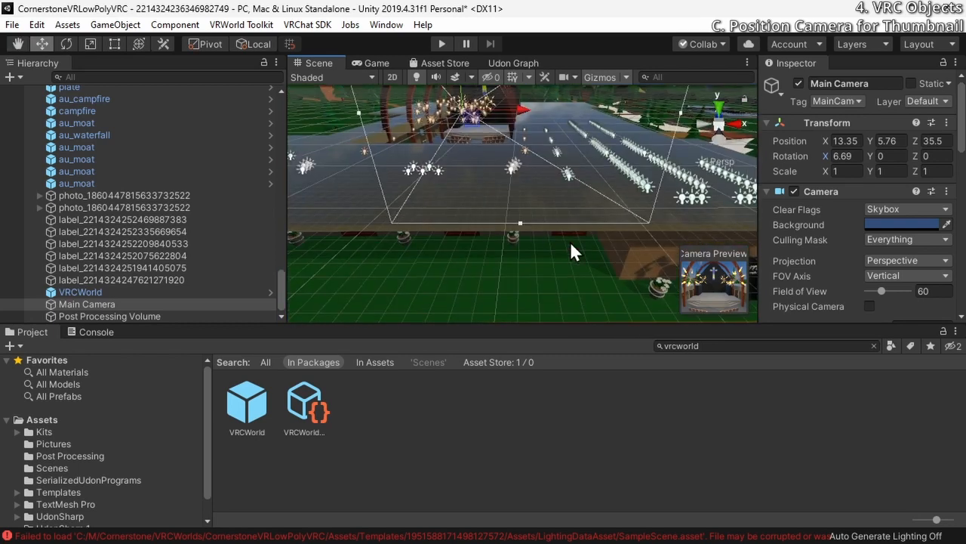
{"action": "left_click", "coordinate": [520, 270]}
{"action": "left_click", "coordinate": [495, 205]}
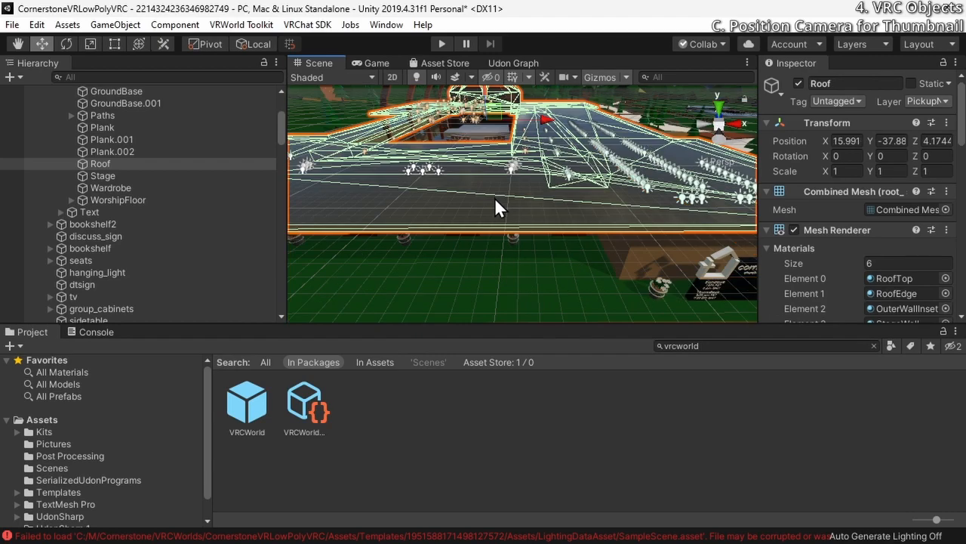
{"action": "right_click_drag", "start_coordinate": [496, 205], "coordinate": [632, 335]}
{"action": "left_click", "coordinate": [550, 175]}
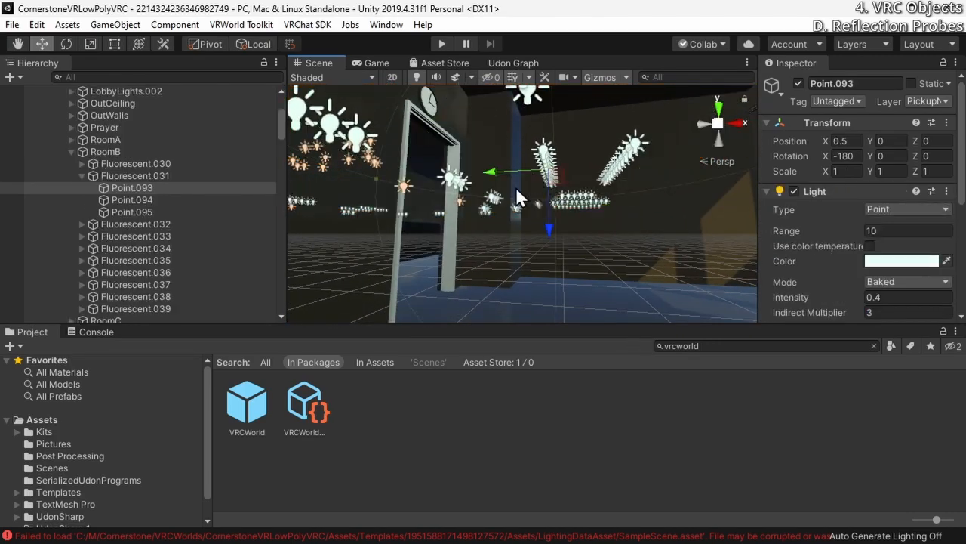
{"action": "left_click", "coordinate": [642, 225]}
{"action": "left_click", "coordinate": [577, 289]}
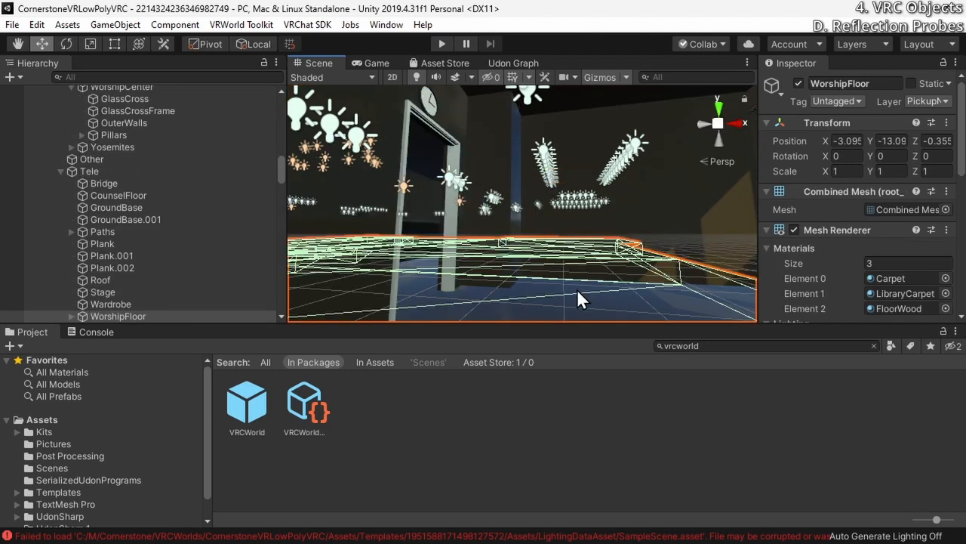
{"action": "right_click_drag", "start_coordinate": [442, 297], "coordinate": [603, 272]}
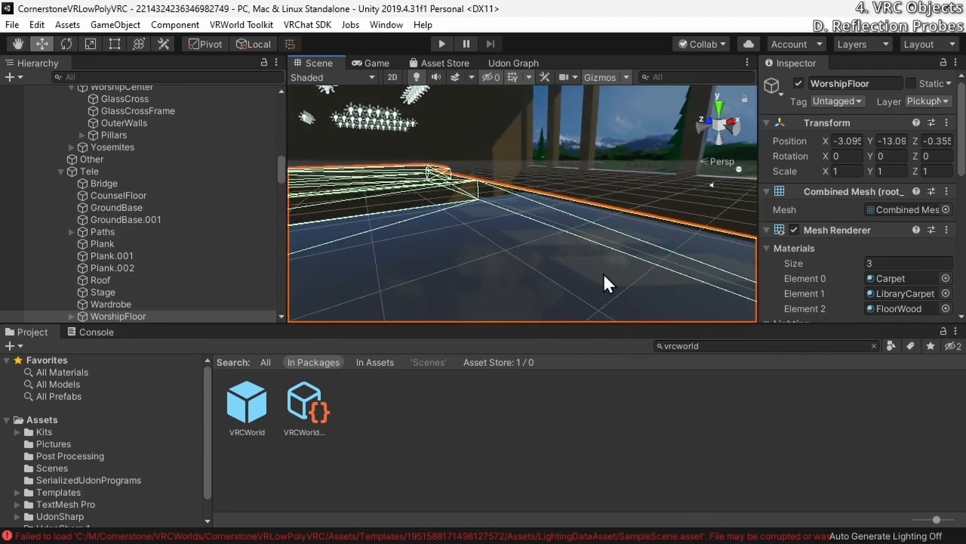
{"action": "left_click", "coordinate": [564, 164]}
{"action": "right_click_drag", "start_coordinate": [542, 229], "coordinate": [559, 275]}
{"action": "left_click", "coordinate": [560, 276]}
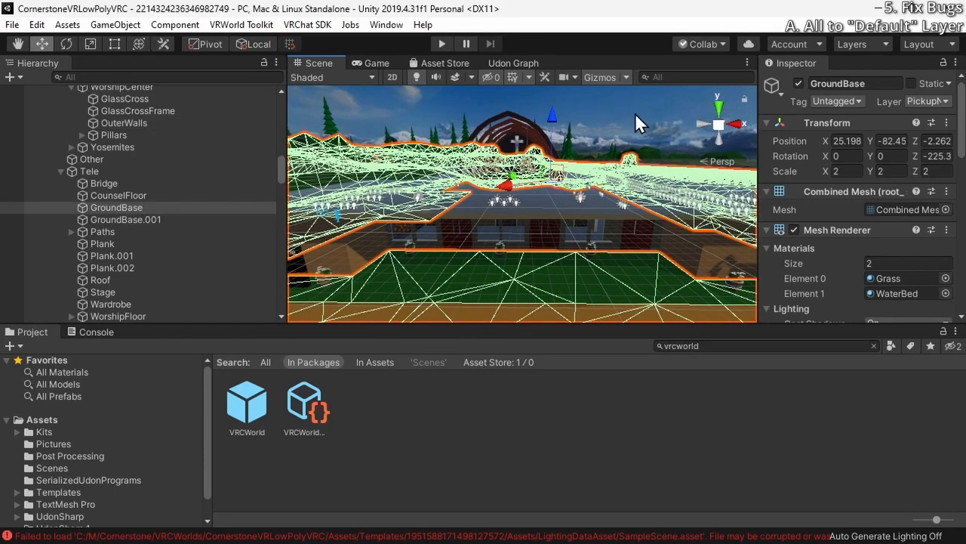
{"action": "left_click", "coordinate": [636, 117]}
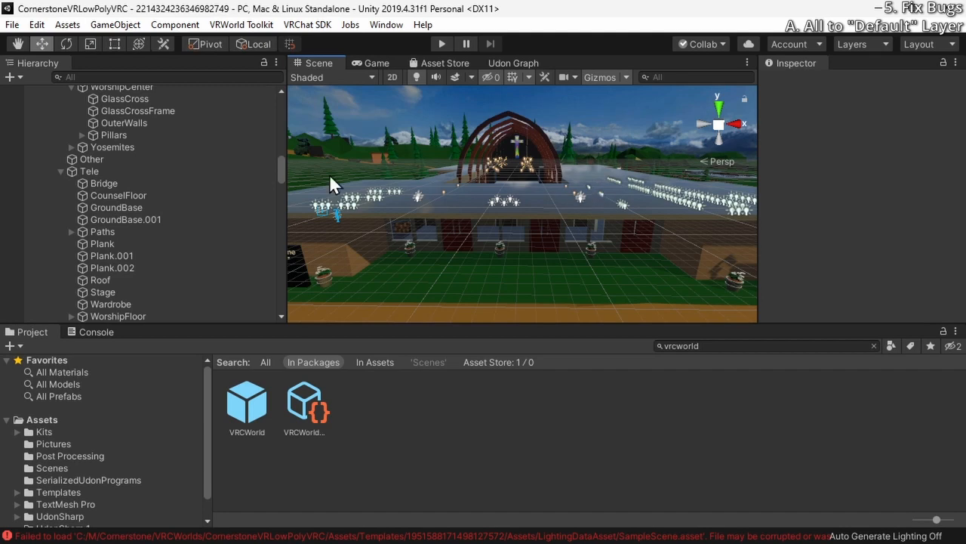
Set all imported objects from Environment through the last label, including their children, to the Default layer
{"action": "scroll", "coordinate": [174, 198], "scroll_direction": "up", "scroll_amount": 15}
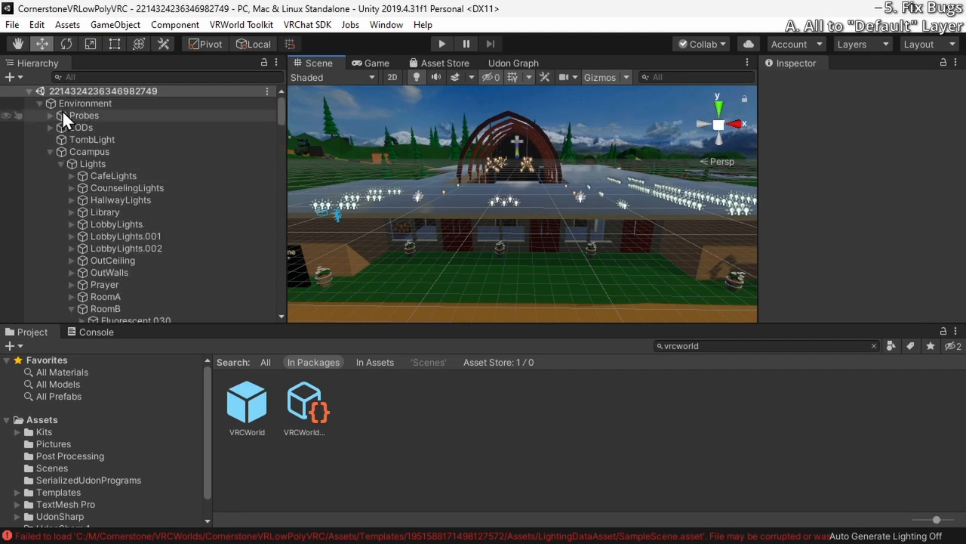
{"action": "left_click", "coordinate": [70, 104]}
{"action": "left_click_drag", "start_coordinate": [281, 107], "coordinate": [278, 332]}
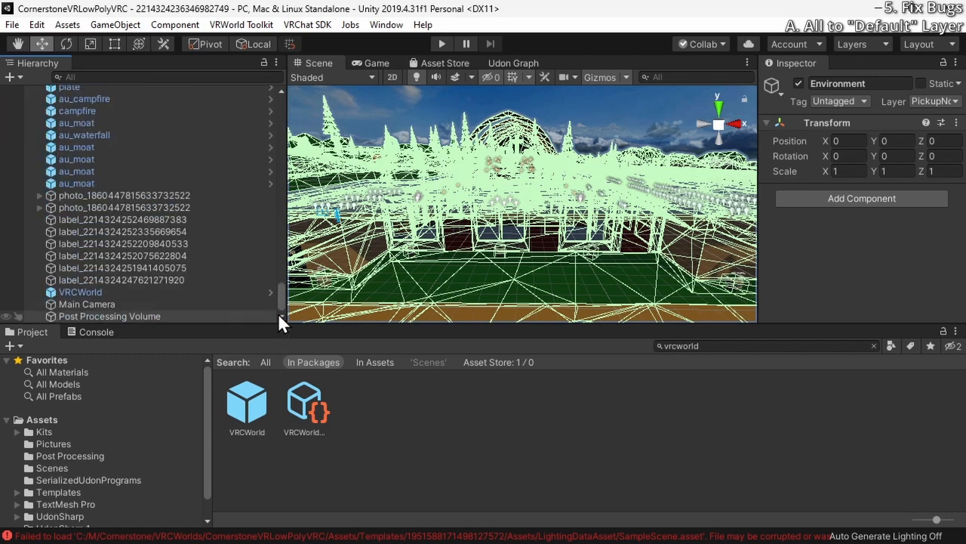
{"action": "left_click", "coordinate": [234, 278], "text": "shift"}
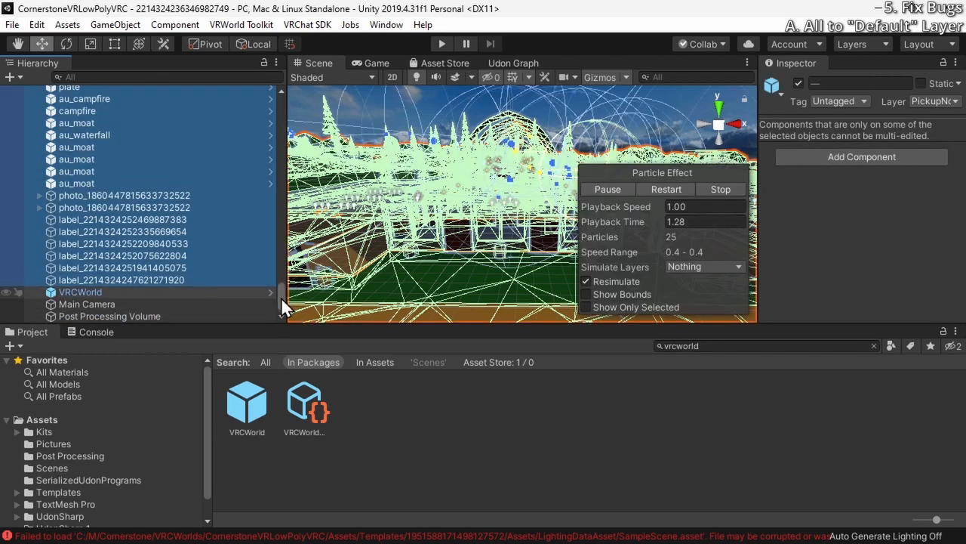
{"action": "mouse_move", "coordinate": [281, 297]}
{"action": "left_mouse_down"}
{"action": "mouse_move", "coordinate": [287, 89]}
{"action": "mouse_move", "coordinate": [270, 306]}
{"action": "left_mouse_up"}
{"action": "left_click", "coordinate": [114, 102]}
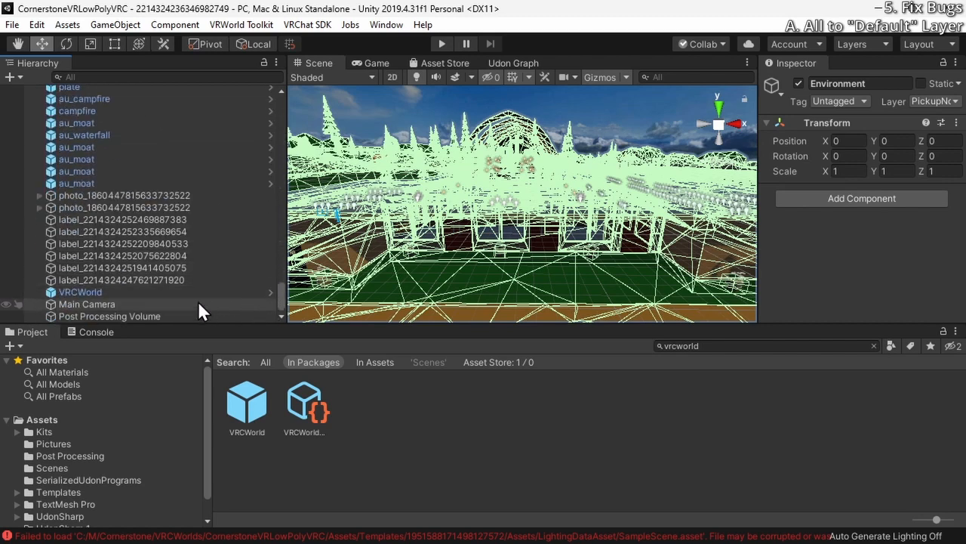
{"action": "left_click", "coordinate": [171, 279], "text": "shift"}
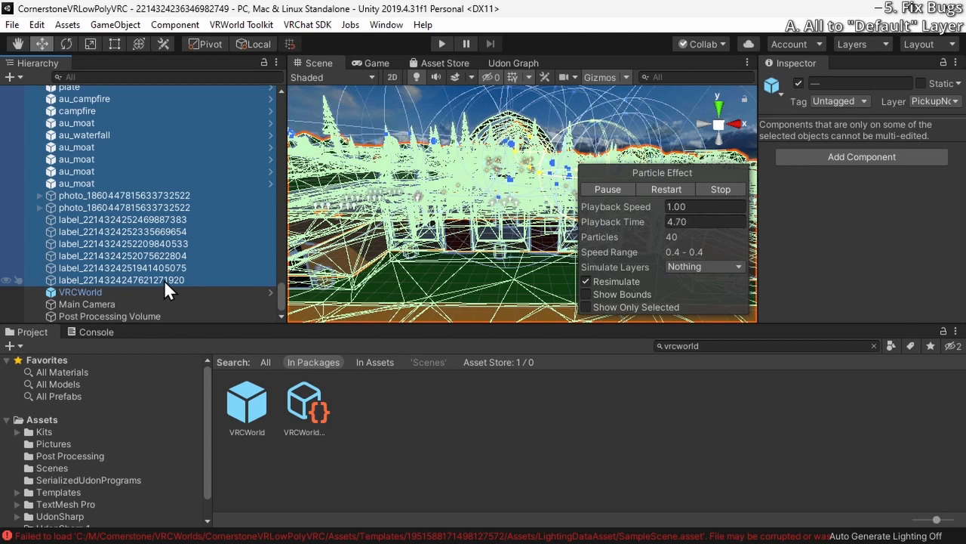
{"action": "left_click", "coordinate": [721, 189]}
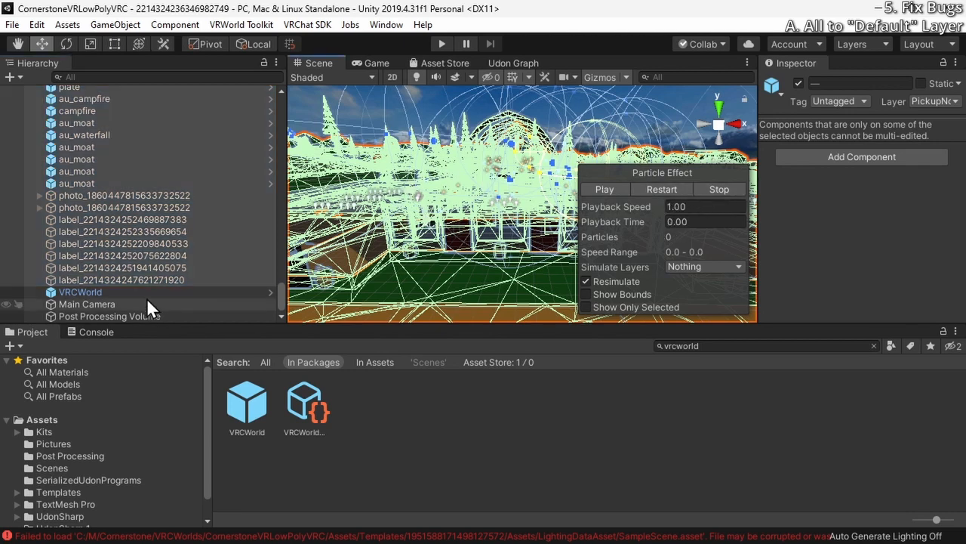
{"action": "left_click", "coordinate": [954, 101]}
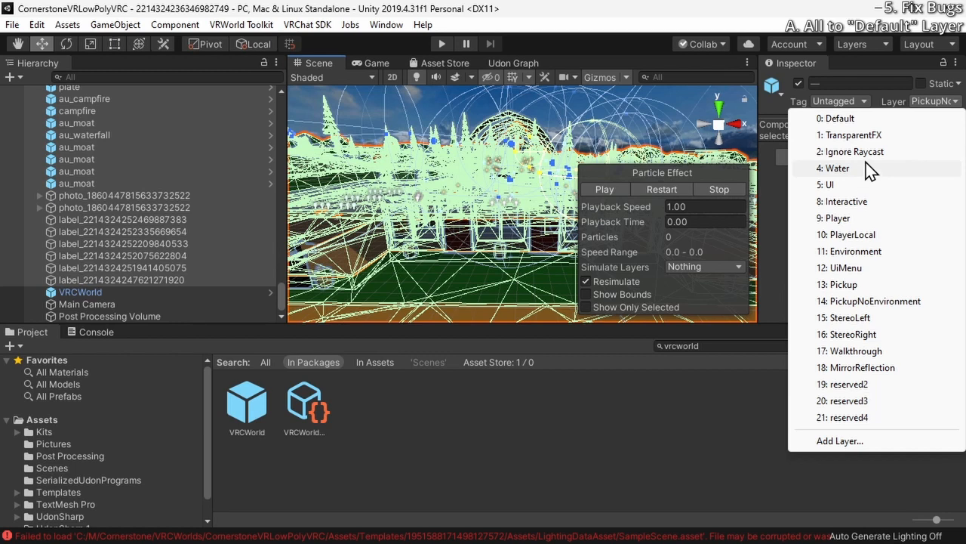
{"action": "left_click", "coordinate": [869, 119]}
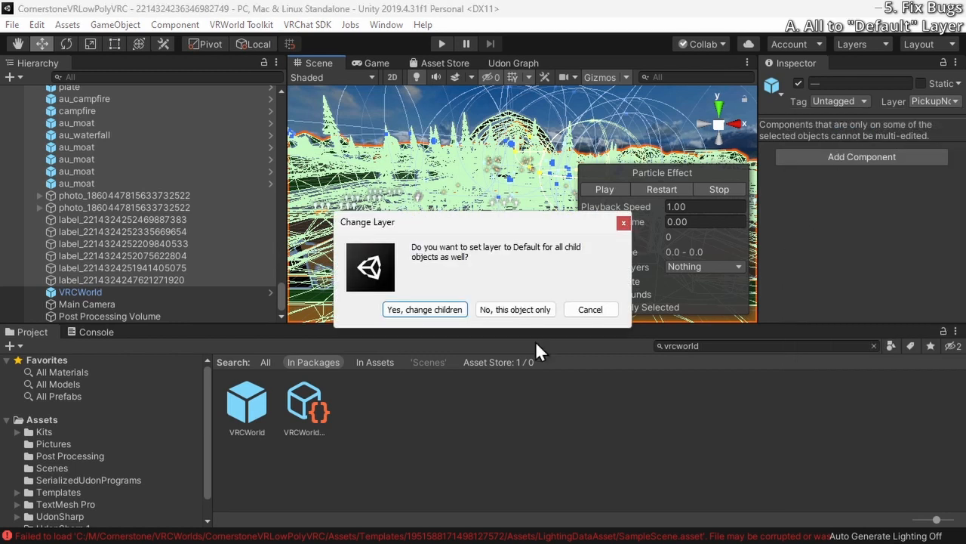
{"action": "left_click", "coordinate": [407, 311]}
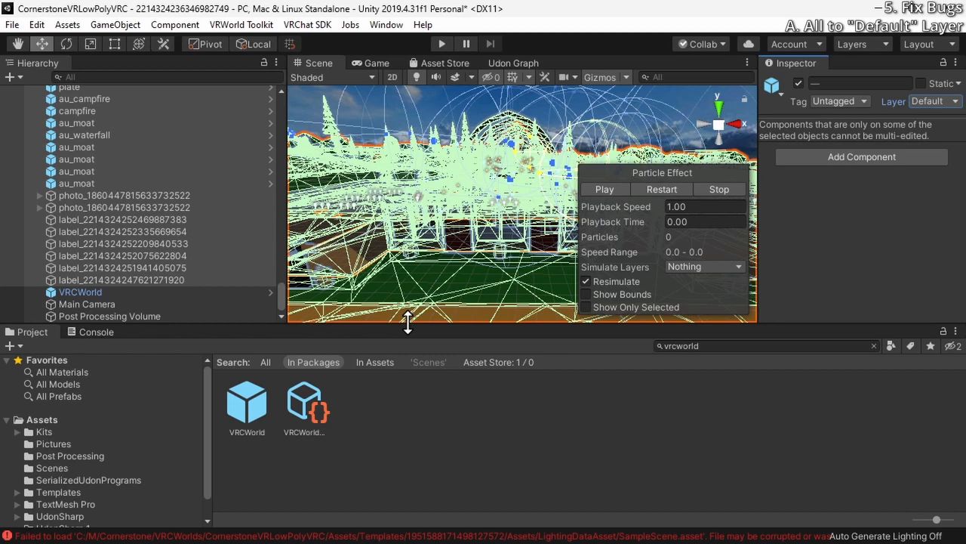
Check the layer assigned to the last two label objects in the scene
{"action": "left_click_drag", "start_coordinate": [453, 115], "coordinate": [539, 157], "text": "alt"}
{"action": "left_click", "coordinate": [455, 103]}
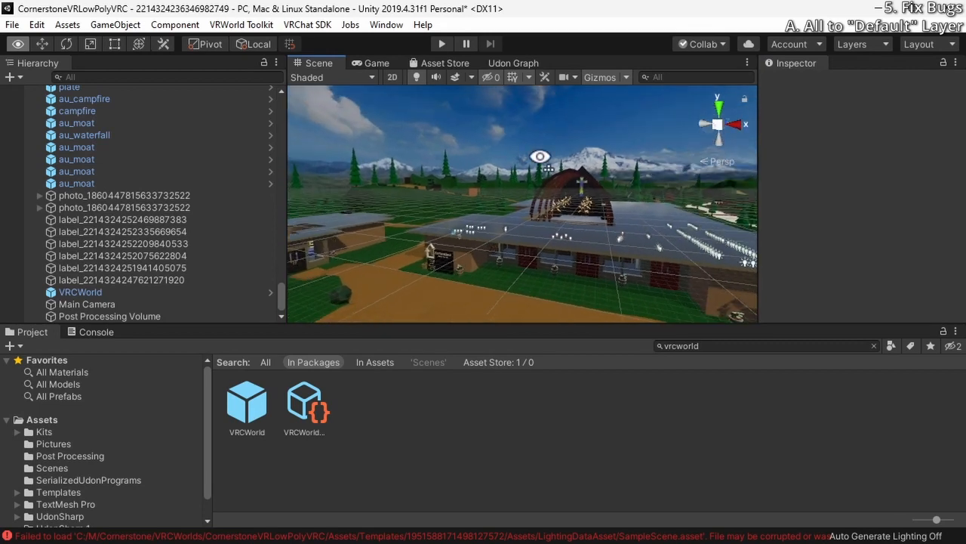
{"action": "left_click", "coordinate": [256, 282]}
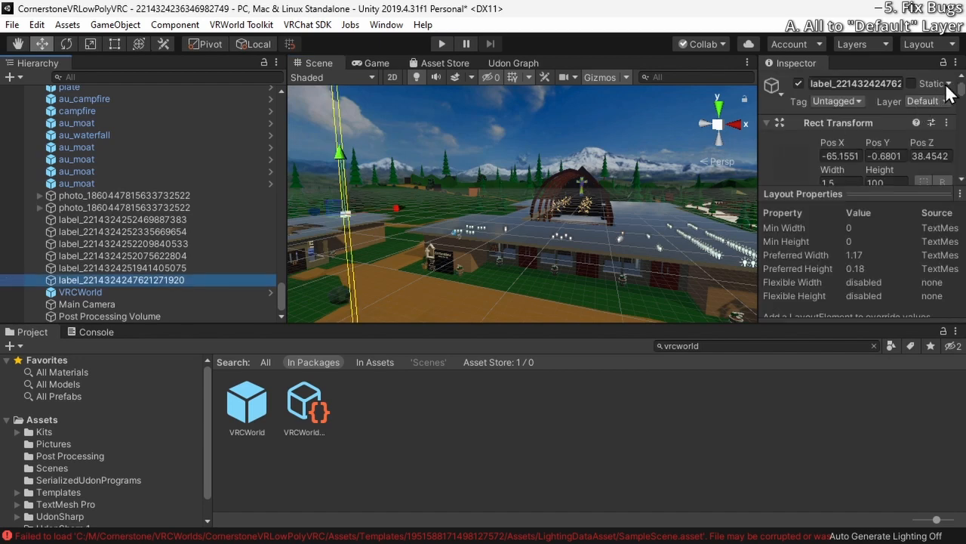
{"action": "left_click", "coordinate": [943, 101]}
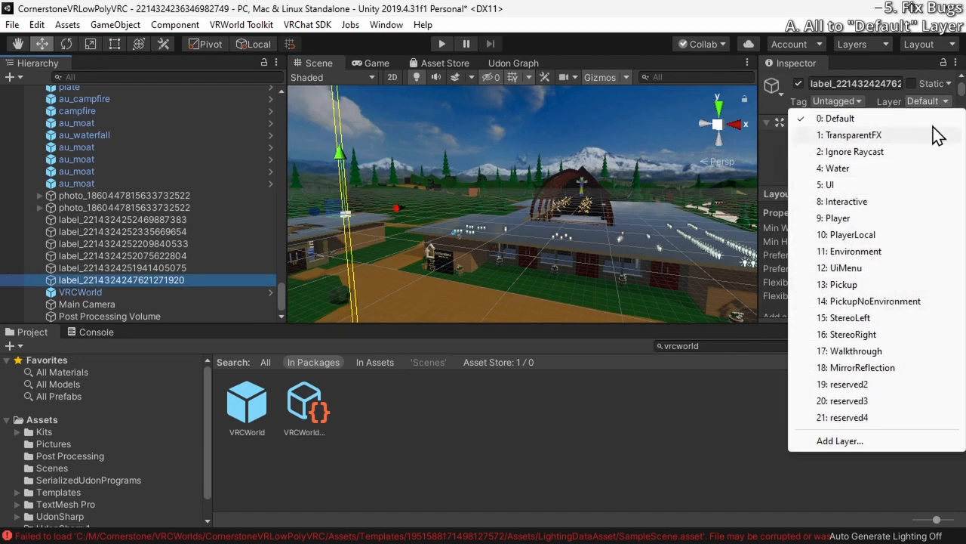
{"action": "left_click", "coordinate": [941, 103]}
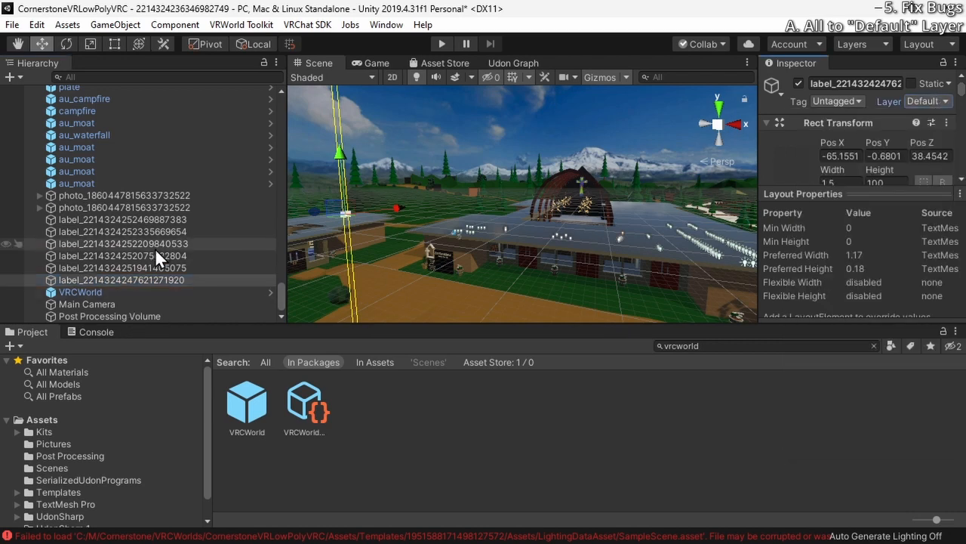
{"action": "left_click", "coordinate": [148, 267]}
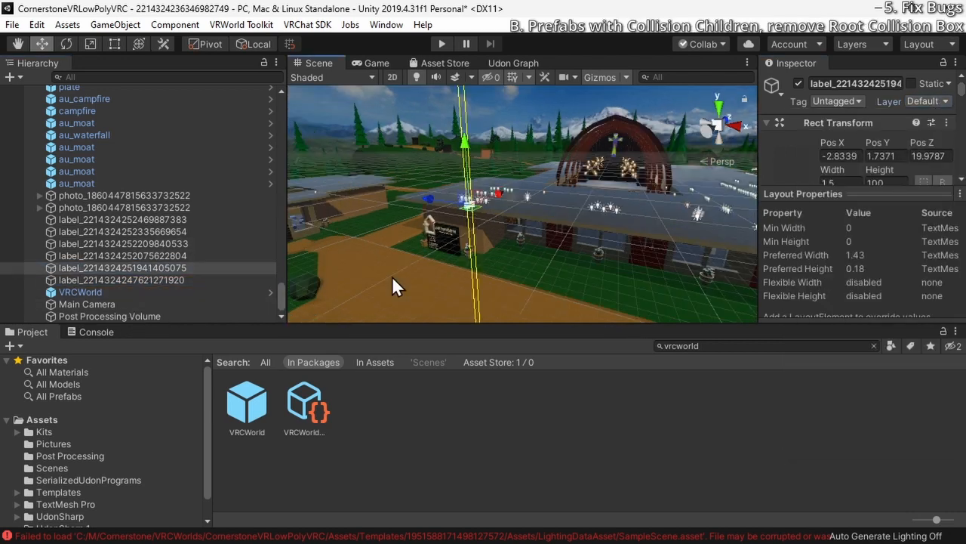
Inspect the mobilesanc prefab's root components down to its Mesh Collider
{"action": "scroll", "coordinate": [137, 176], "scroll_direction": "up", "scroll_amount": 10}
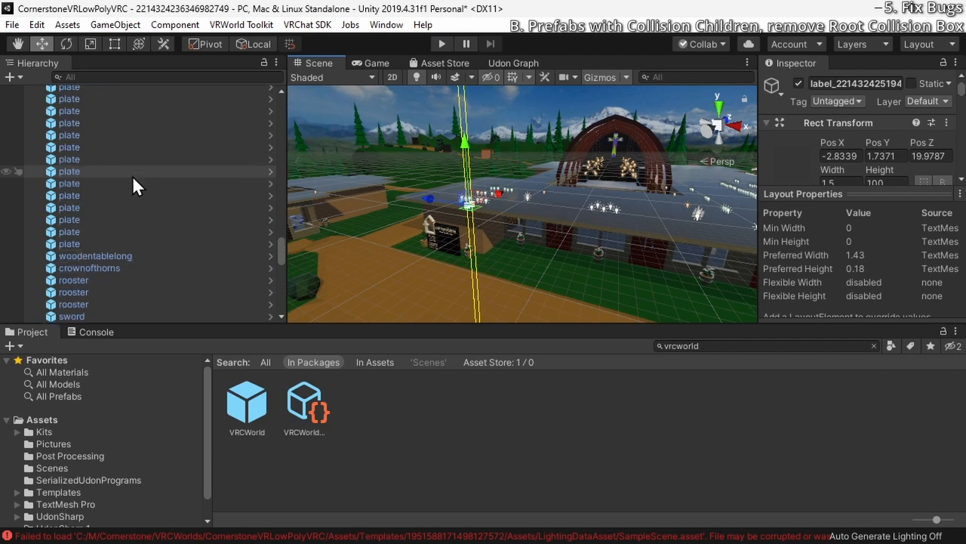
{"action": "scroll", "coordinate": [133, 188], "scroll_direction": "up", "scroll_amount": 15}
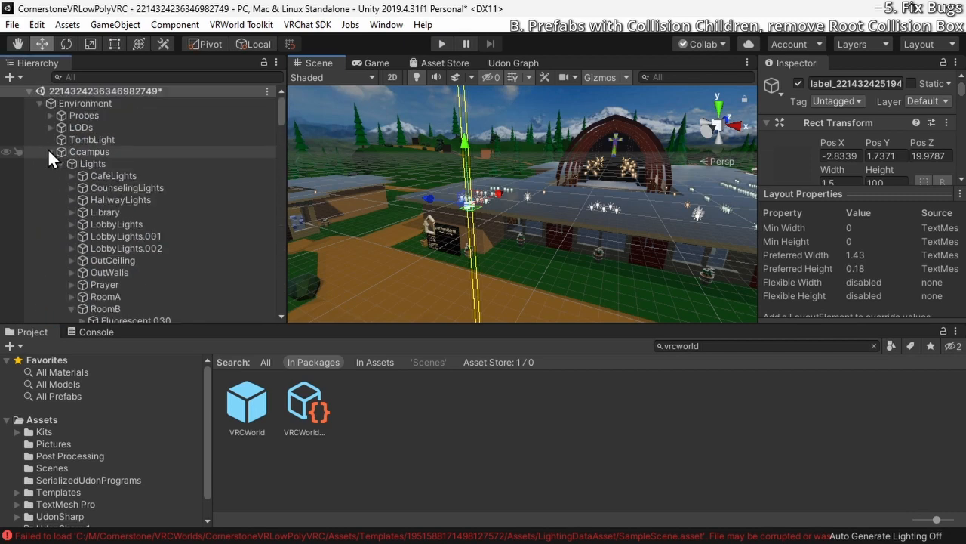
{"action": "scroll", "coordinate": [47, 153], "scroll_direction": "down", "scroll_amount": 10}
{"action": "left_click", "coordinate": [62, 183]}
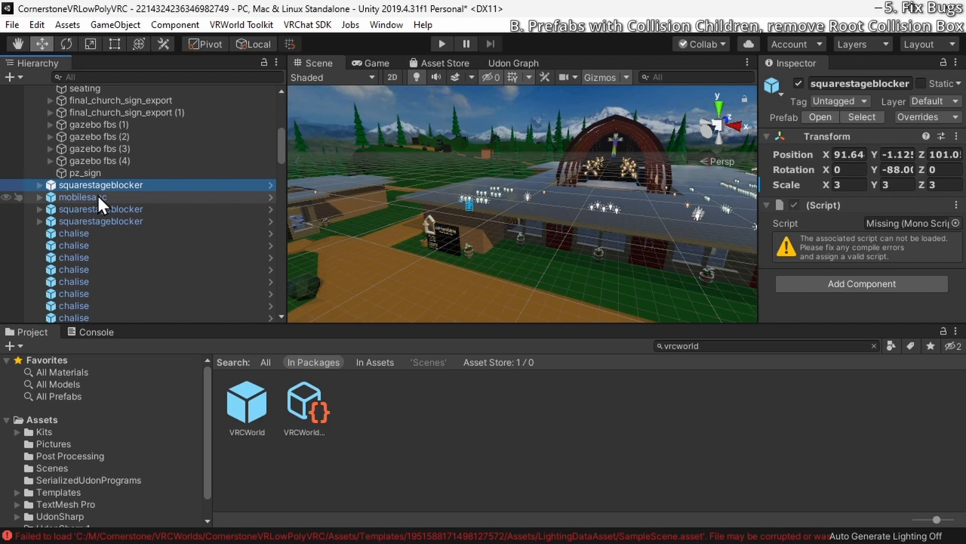
{"action": "left_click", "coordinate": [97, 196]}
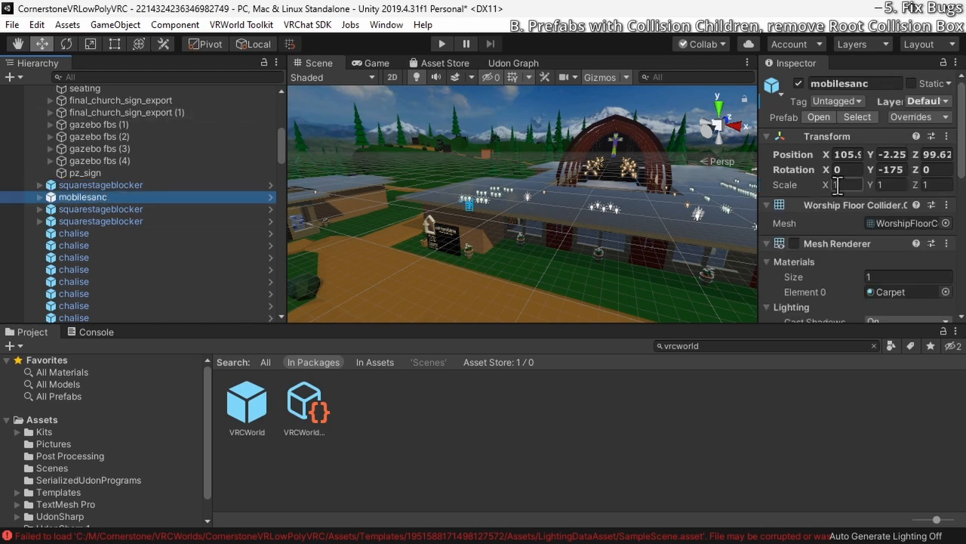
{"action": "left_click_drag", "start_coordinate": [746, 326], "coordinate": [744, 346]}
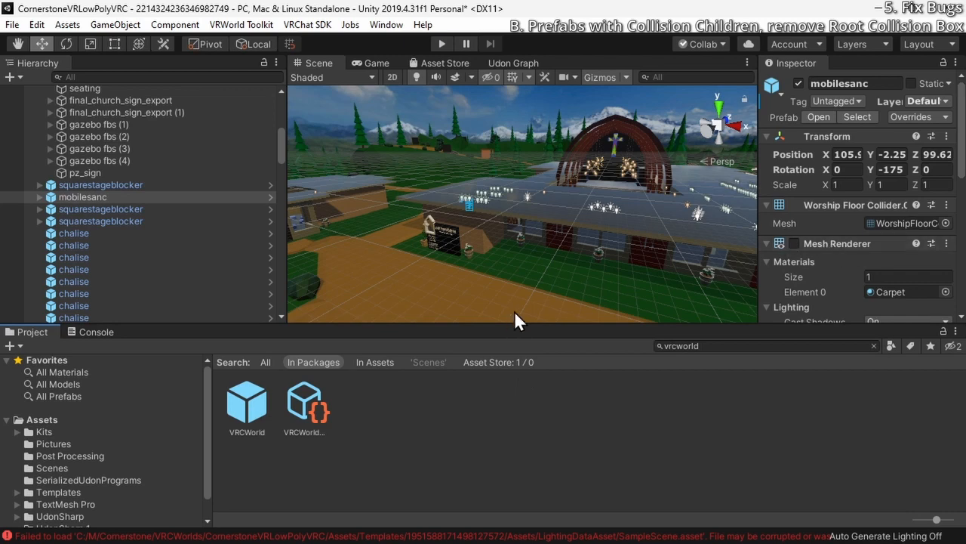
{"action": "scroll", "coordinate": [803, 234], "scroll_direction": "down", "scroll_amount": 8}
{"action": "scroll", "coordinate": [803, 234], "scroll_direction": "up", "scroll_amount": 4}
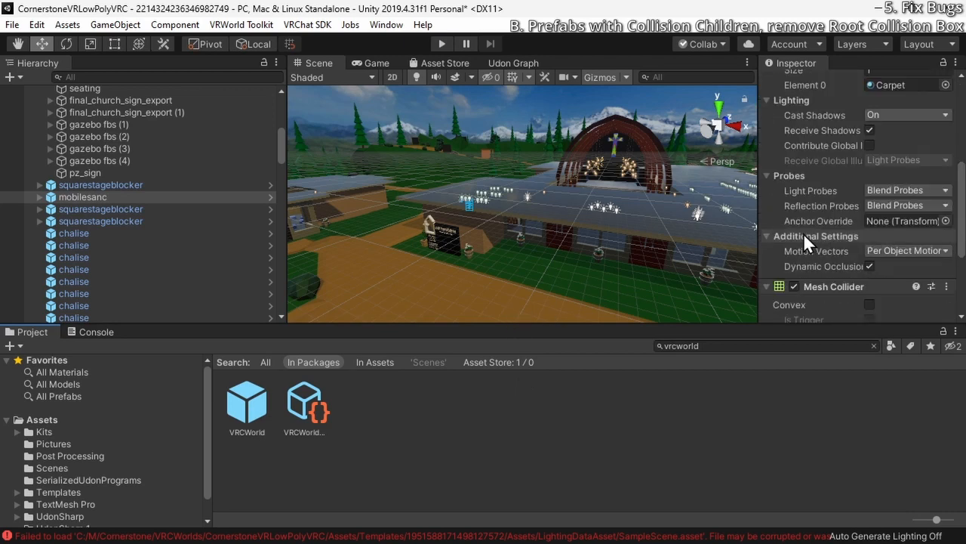
{"action": "scroll", "coordinate": [803, 234], "scroll_direction": "down", "scroll_amount": 4}
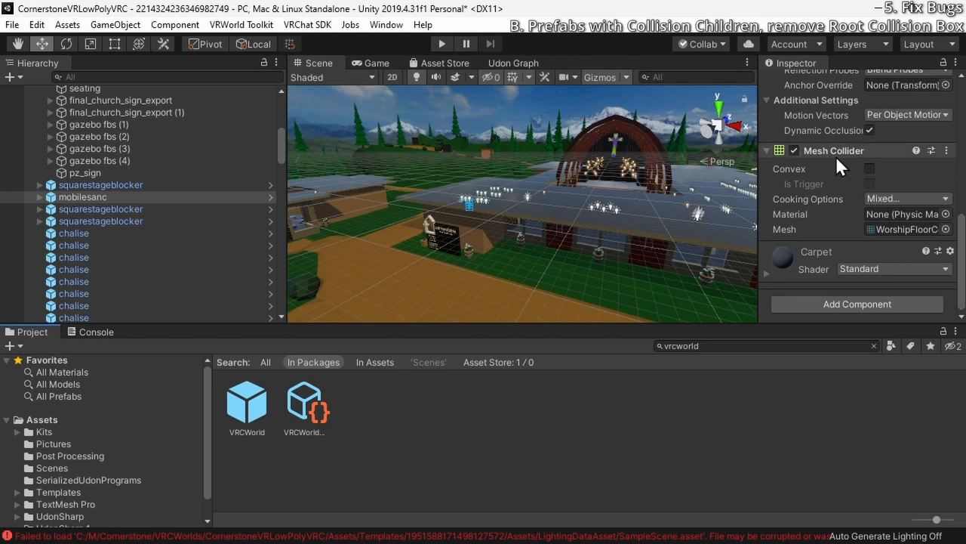
Examine mobilesanc's collision mesh in the scene and inspect its child Stage.001
{"action": "left_click", "coordinate": [36, 197]}
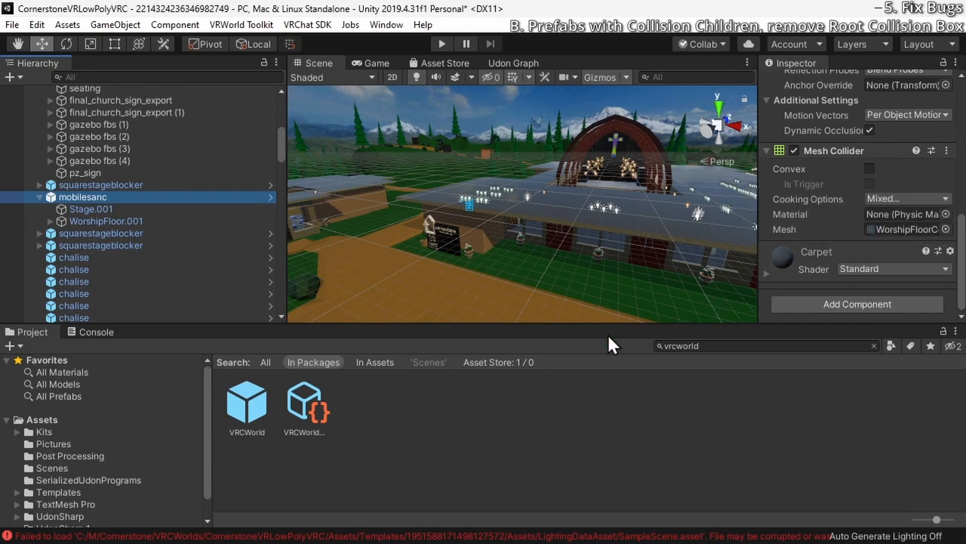
{"action": "left_click_drag", "start_coordinate": [587, 302], "coordinate": [707, 216], "text": "alt"}
{"action": "key", "text": "f"}
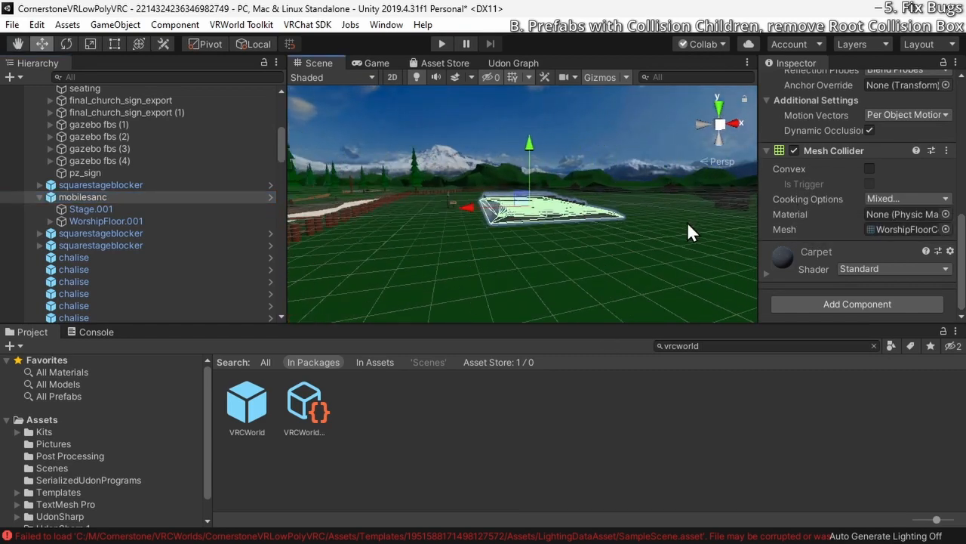
{"action": "right_click_drag", "start_coordinate": [646, 224], "coordinate": [424, 250]}
{"action": "key", "text": "w"}
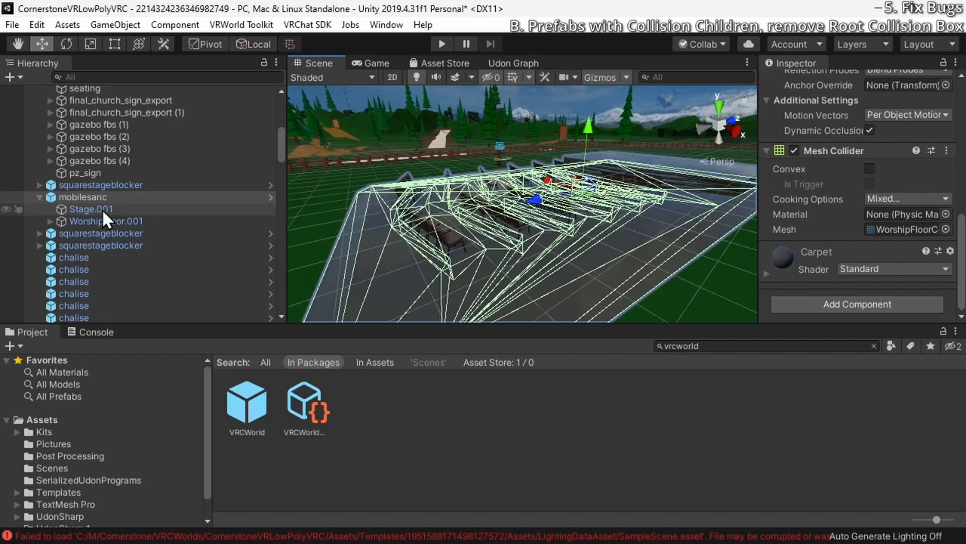
{"action": "left_click", "coordinate": [102, 209]}
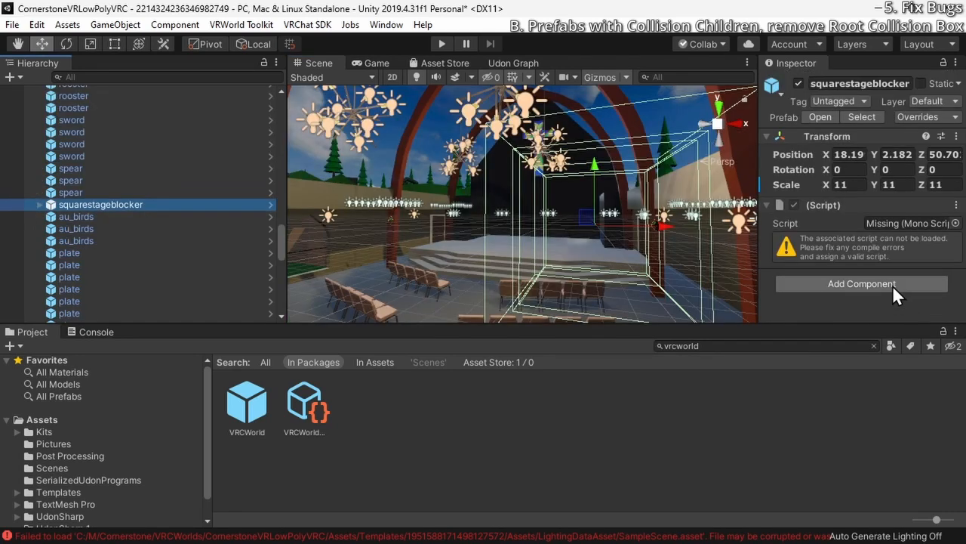
Try removing the Box Collider from OuterCollider, under Colliders in the sanctuary's squarestageblocker, and undo the removal
{"action": "left_click", "coordinate": [40, 205]}
{"action": "left_click", "coordinate": [70, 215]}
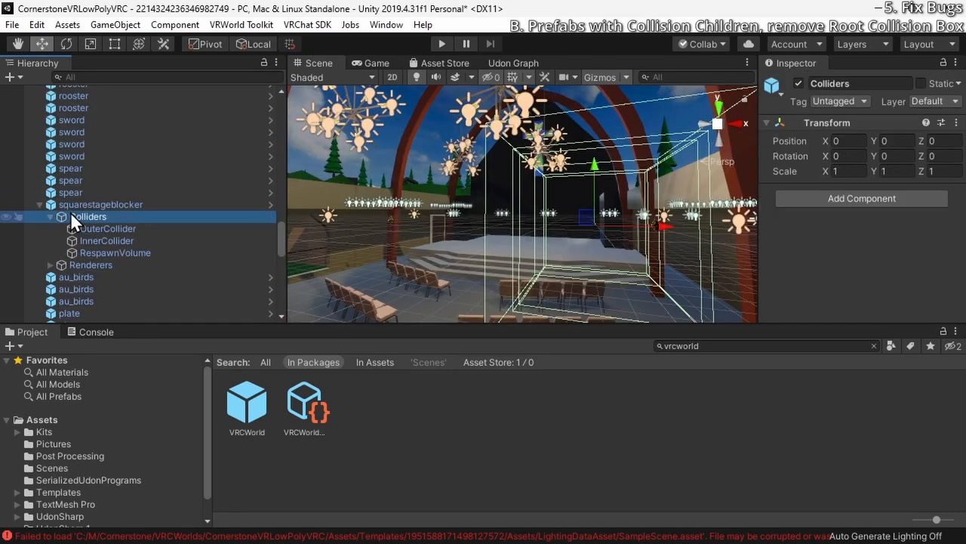
{"action": "left_click", "coordinate": [111, 232]}
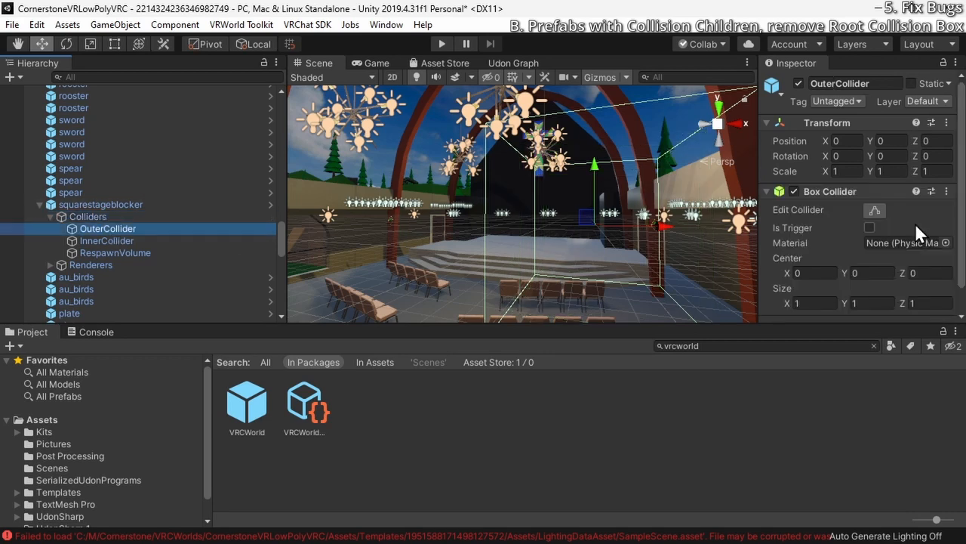
{"action": "left_click", "coordinate": [947, 192]}
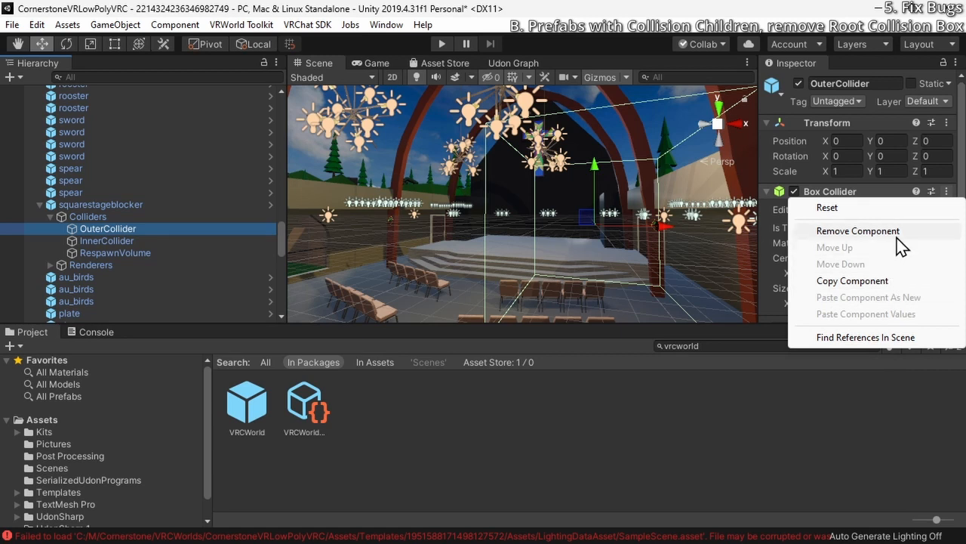
{"action": "left_click", "coordinate": [844, 230]}
{"action": "key", "text": "ctrl+z"}
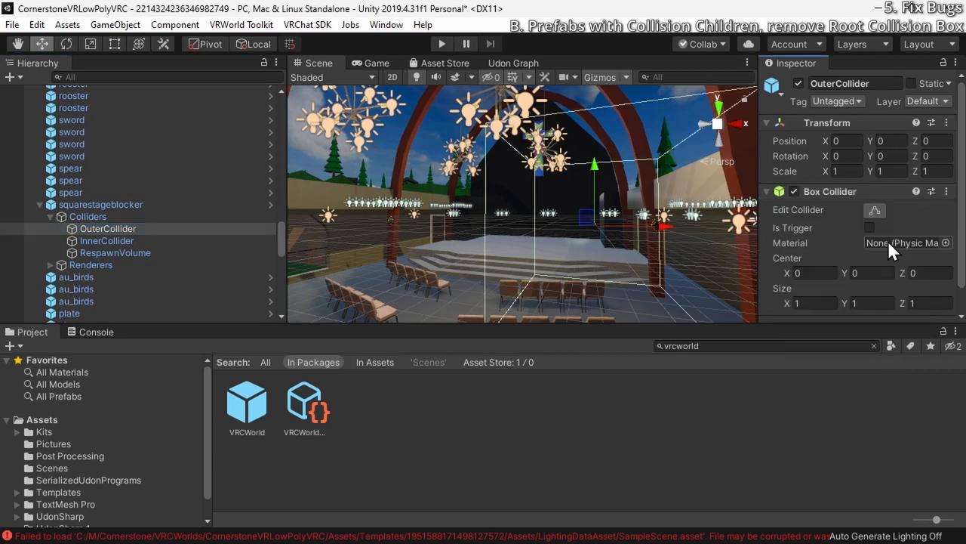
{"action": "left_click", "coordinate": [51, 216]}
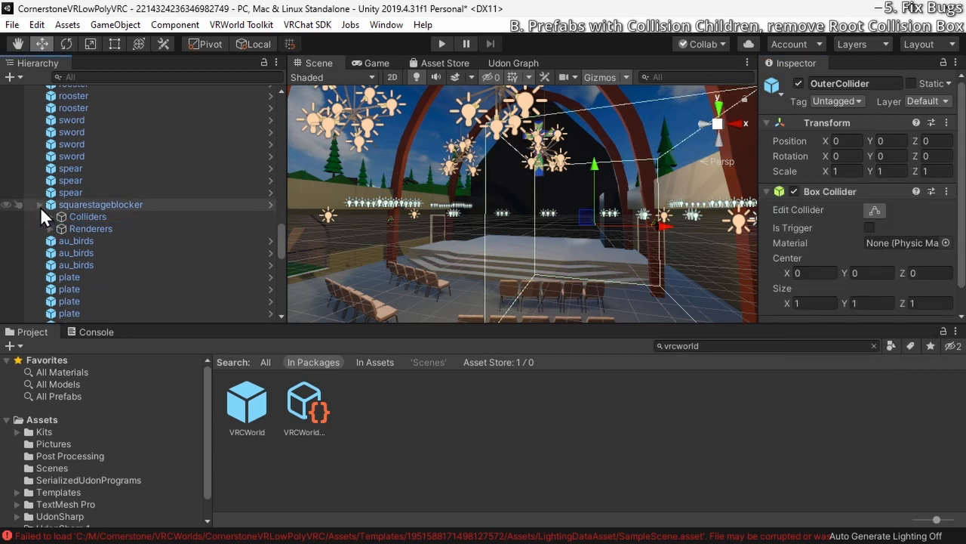
{"action": "left_click", "coordinate": [40, 205]}
Filter the scene hierarchy by the copied object name squarestageblocker
{"action": "scroll", "coordinate": [40, 206], "scroll_direction": "up", "scroll_amount": 1}
{"action": "scroll", "coordinate": [40, 205], "scroll_direction": "down", "scroll_amount": 1}
{"action": "left_click", "coordinate": [72, 204]}
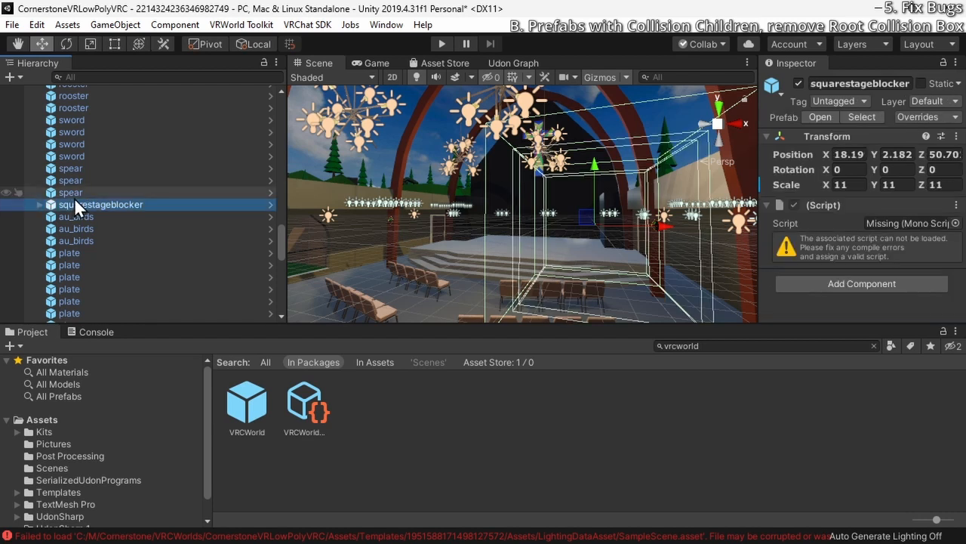
{"action": "left_click", "coordinate": [74, 201]}
{"action": "key", "text": "ctrl+c"}
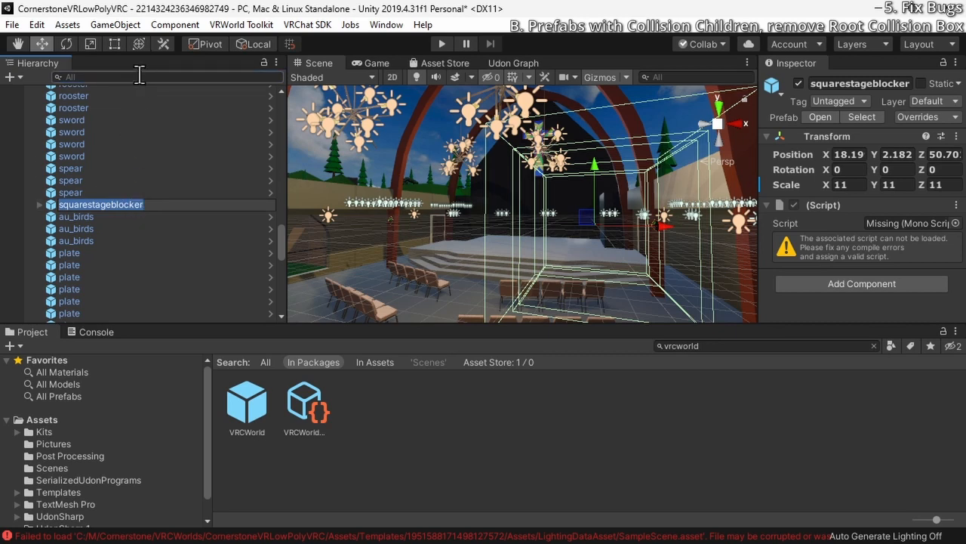
{"action": "left_click", "coordinate": [199, 181]}
{"action": "left_click", "coordinate": [184, 77]}
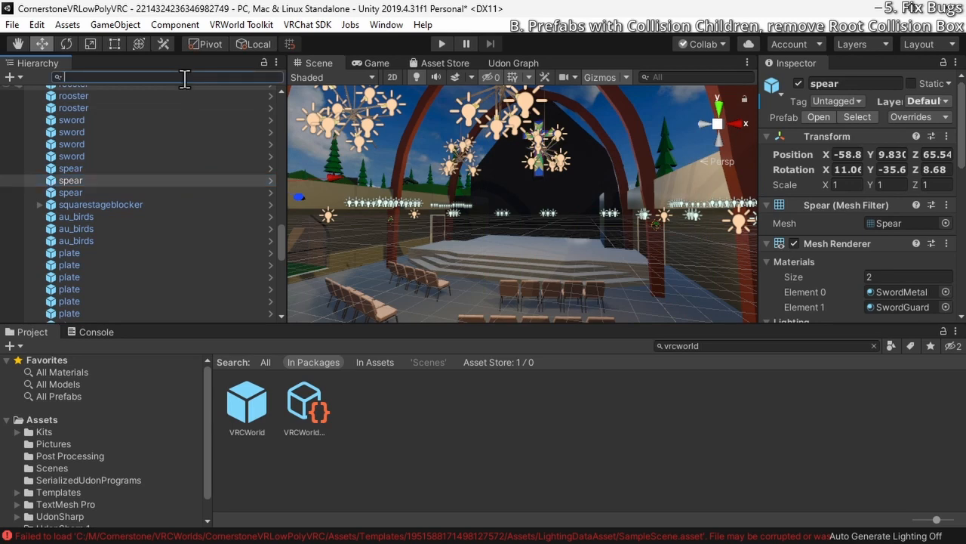
{"action": "key", "text": "ctrl+v"}
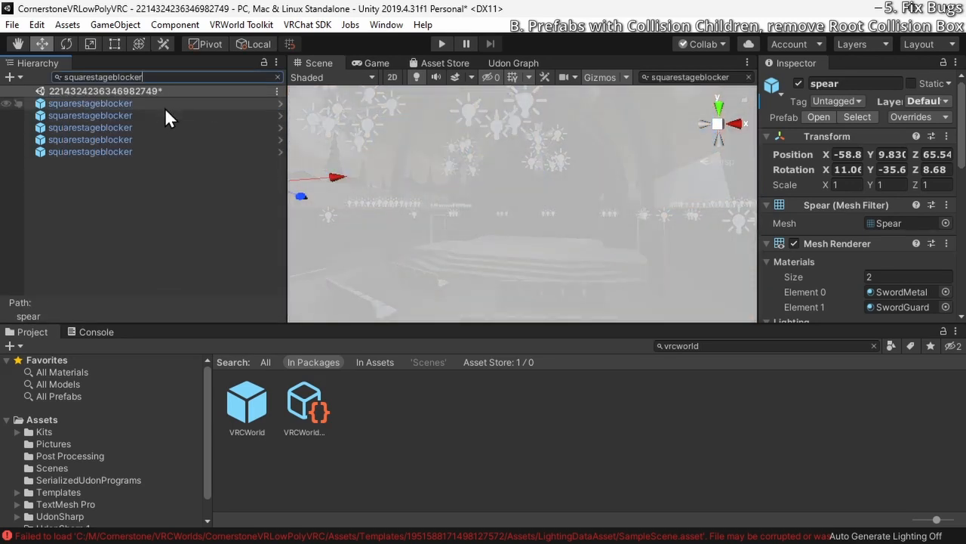
Remove the missing Script component from all squarestageblocker objects at once and clear the hierarchy filter
{"action": "left_click", "coordinate": [166, 105]}
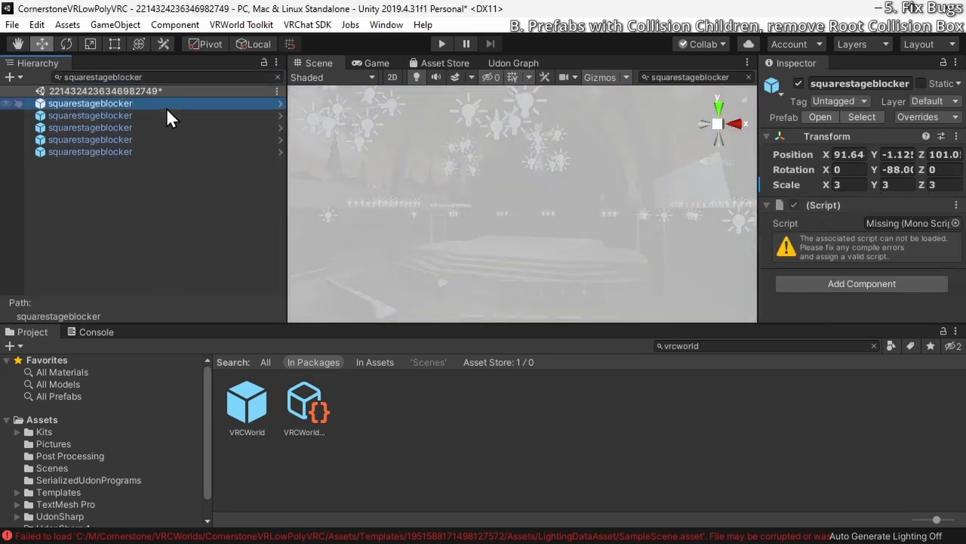
{"action": "left_click", "coordinate": [158, 148], "text": "shift"}
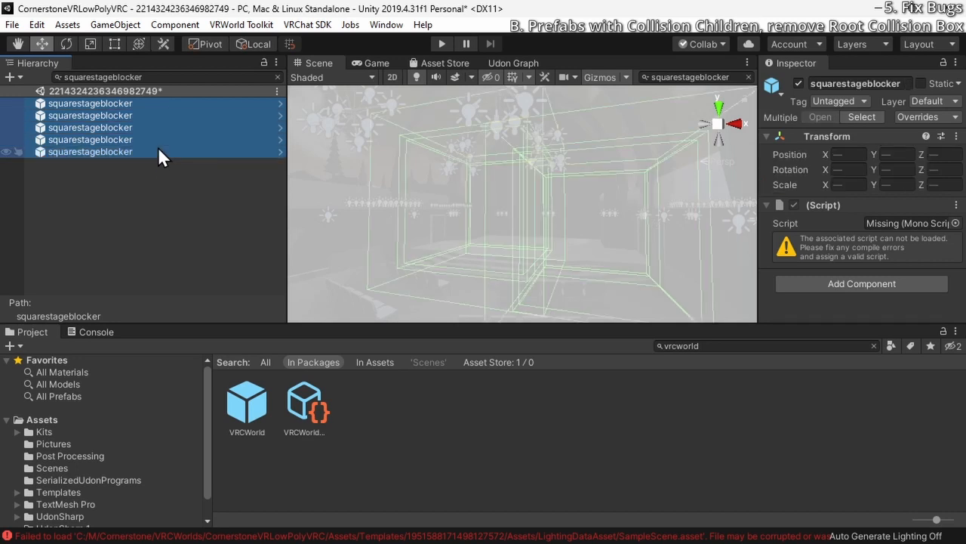
{"action": "left_click", "coordinate": [956, 204]}
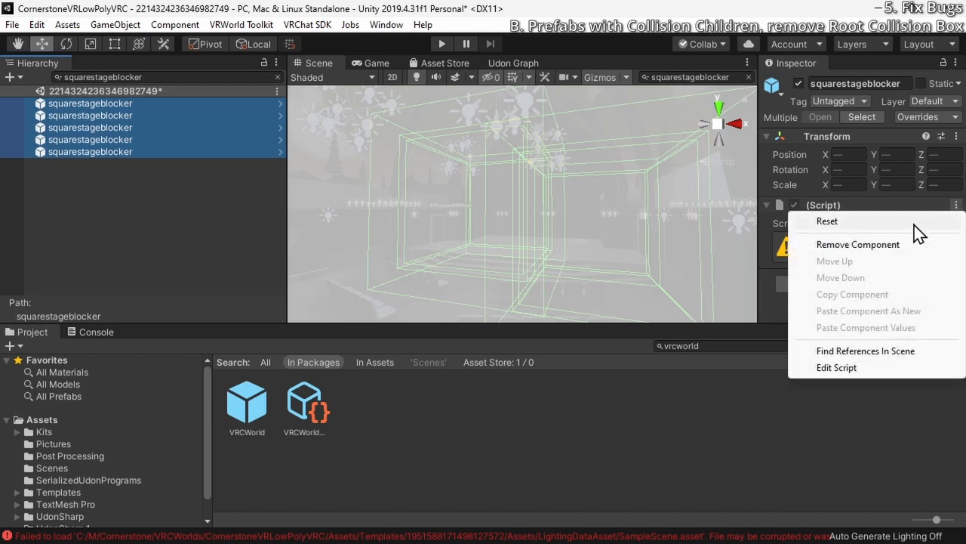
{"action": "left_click", "coordinate": [915, 247]}
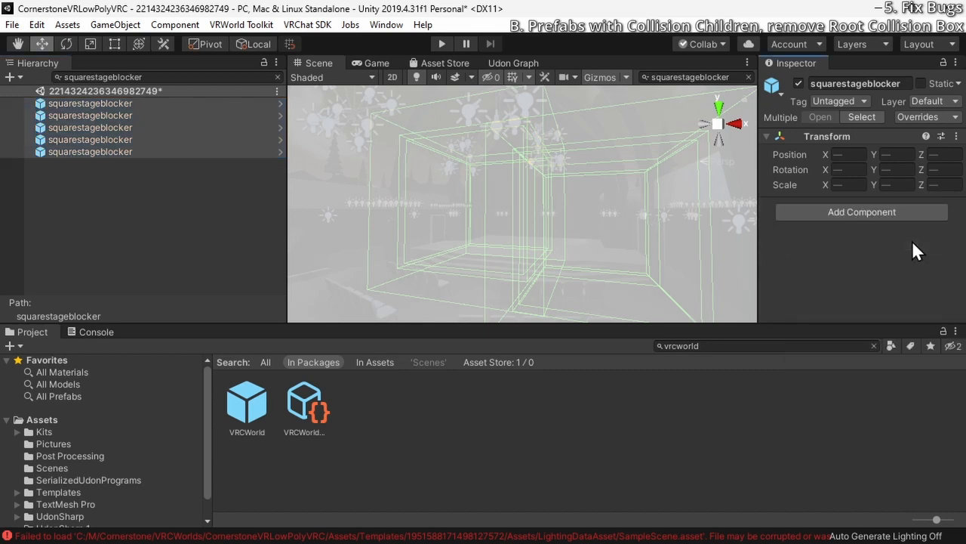
{"action": "left_click", "coordinate": [277, 77]}
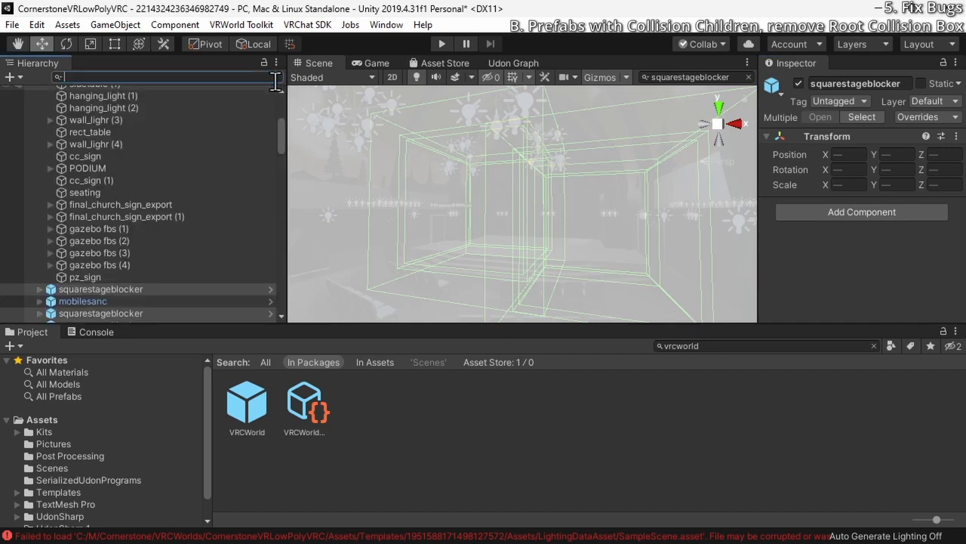
Examine the church surroundings and the skybox overhead in the scene
{"action": "right_click_drag", "start_coordinate": [357, 217], "coordinate": [216, 233]}
{"action": "right_click_drag", "start_coordinate": [623, 224], "coordinate": [412, 237]}
{"action": "right_click_drag", "start_coordinate": [656, 229], "coordinate": [707, 231]}
{"action": "left_click", "coordinate": [413, 240]}
{"action": "right_click_drag", "start_coordinate": [540, 248], "coordinate": [583, 274]}
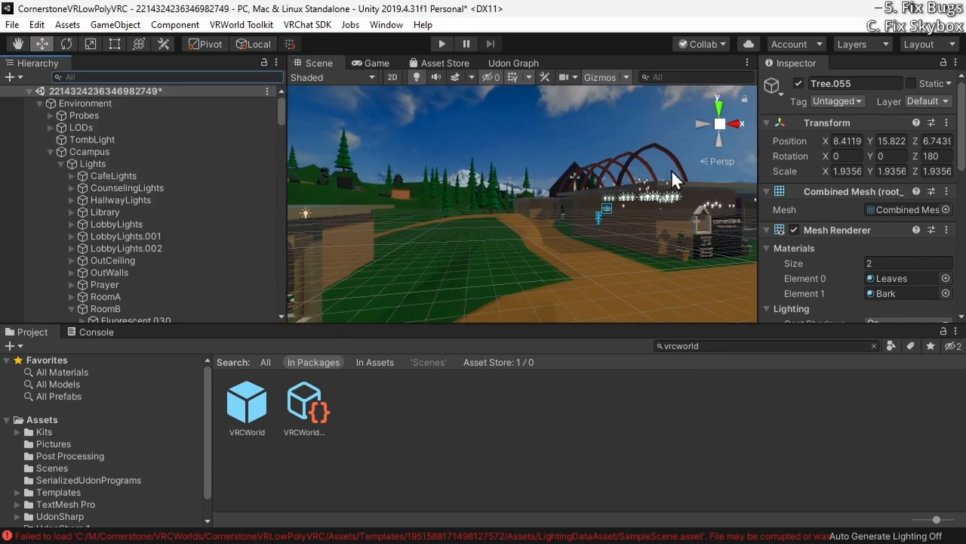
{"action": "right_click_drag", "start_coordinate": [671, 169], "coordinate": [542, 110]}
{"action": "right_click_drag", "start_coordinate": [542, 202], "coordinate": [555, 163]}
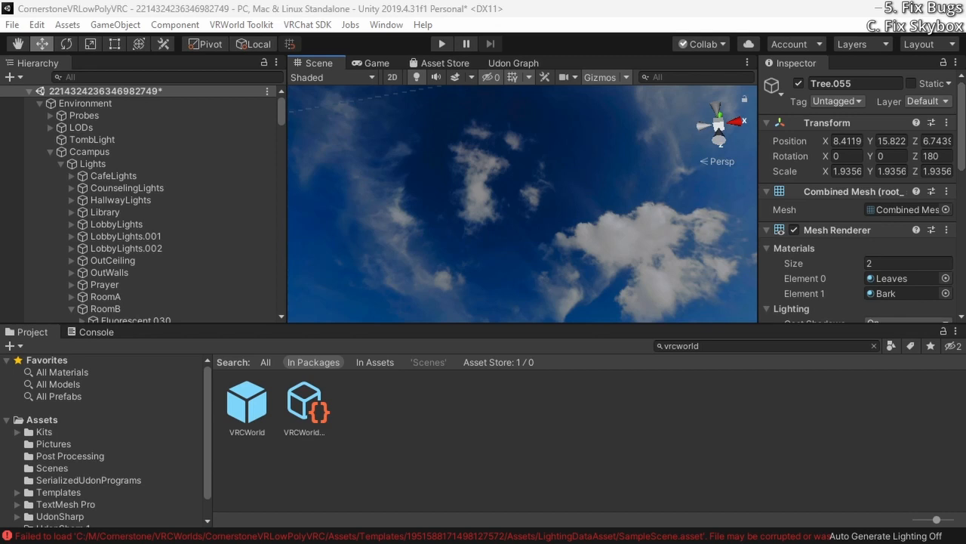
Try to open the CornerstoneChurchVR2-0ICopyl project from Unity Hub
{"action": "key", "text": "super"}
{"action": "type", "text": "unit"}
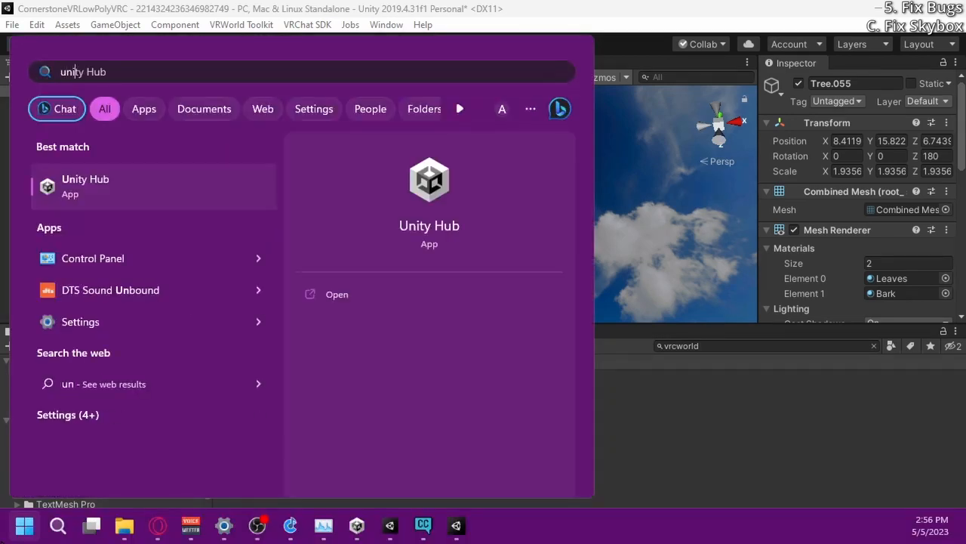
{"action": "key", "text": "Return"}
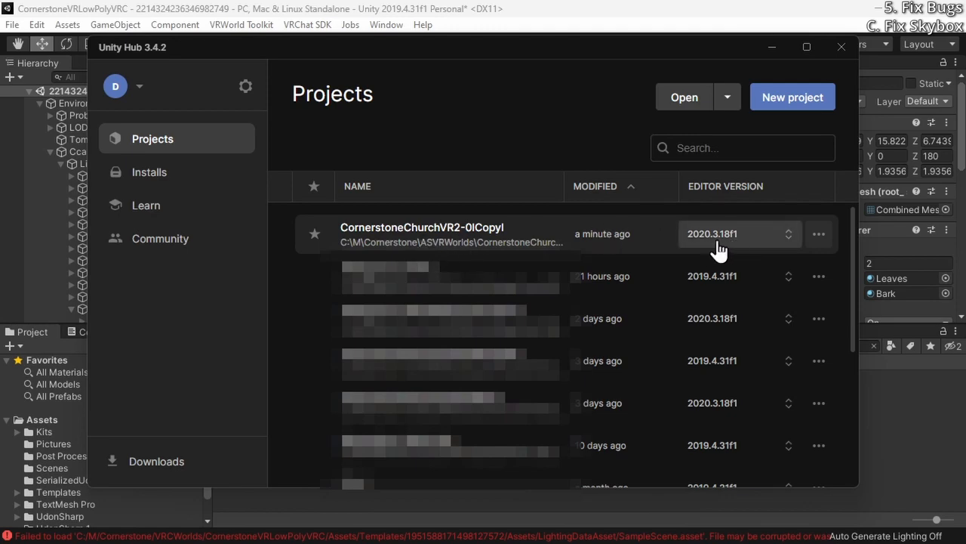
{"action": "left_click", "coordinate": [457, 242]}
{"action": "left_click", "coordinate": [589, 315]}
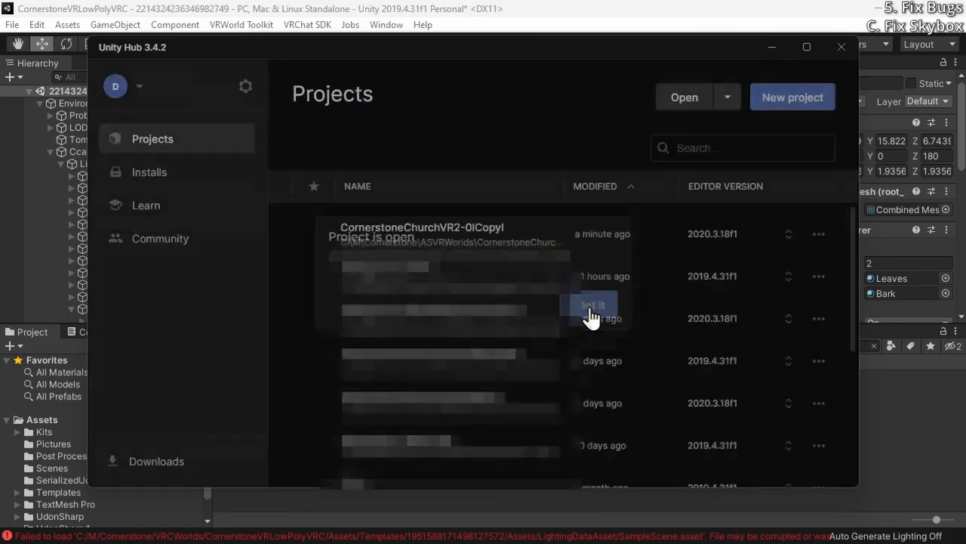
{"action": "left_click", "coordinate": [783, 50]}
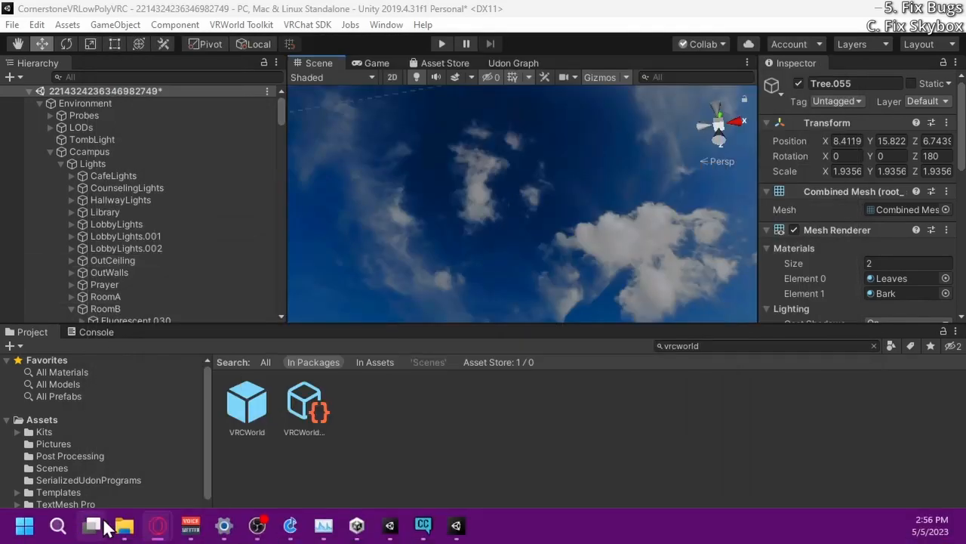
Switch to the Unity editor running the CornerstoneChurchVR2-0ICopyl project and open its Lighting settings
{"action": "mouse_move", "coordinate": [408, 528]}
{"action": "left_click", "coordinate": [411, 453]}
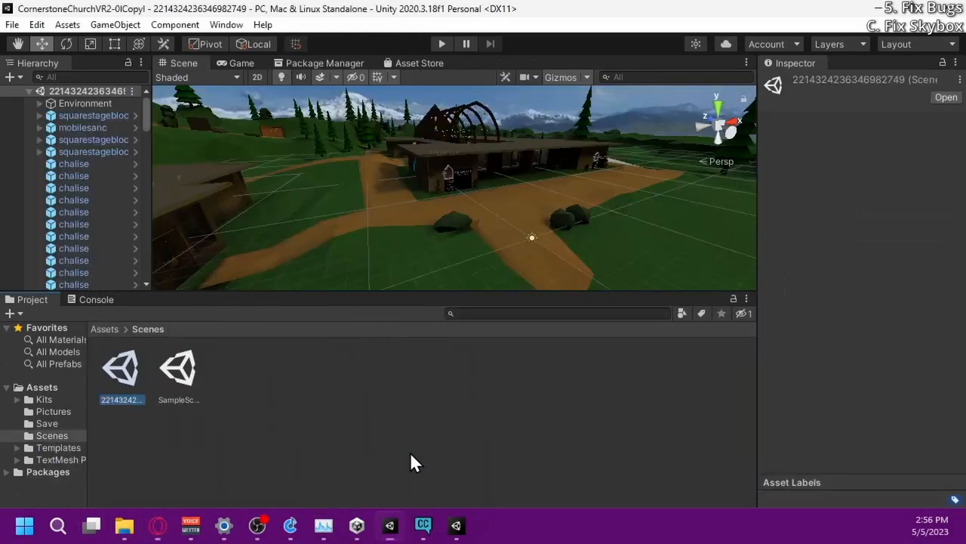
{"action": "left_click", "coordinate": [188, 31]}
{"action": "mouse_move", "coordinate": [214, 30]}
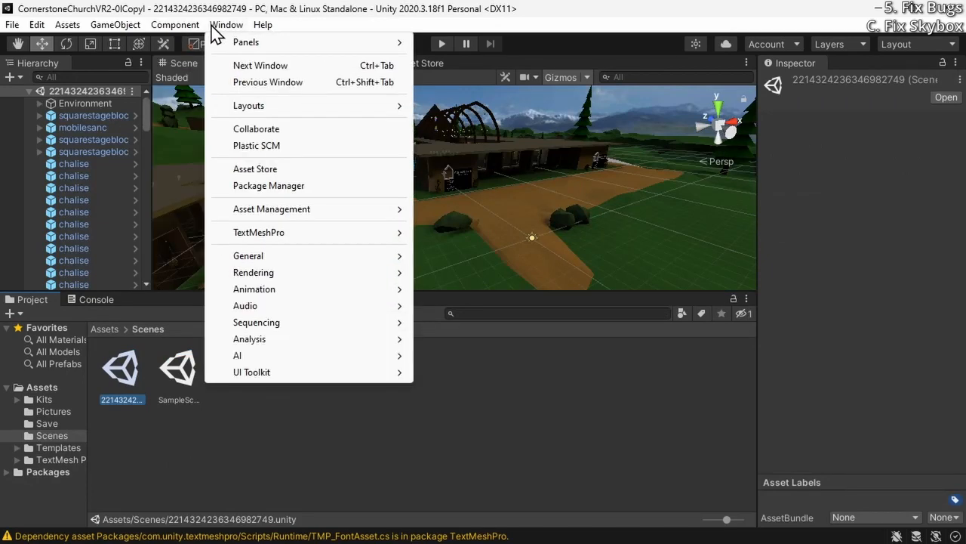
{"action": "mouse_move", "coordinate": [296, 276]}
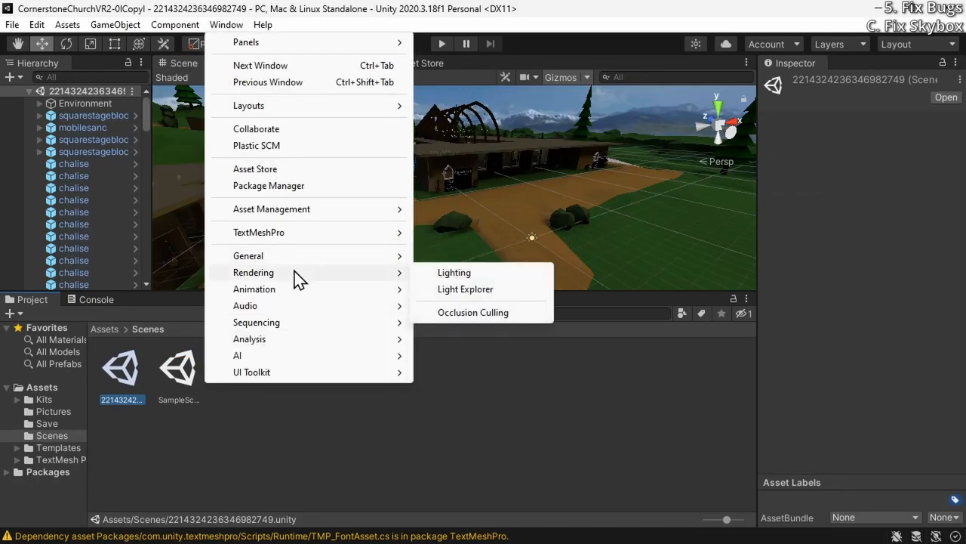
{"action": "left_click", "coordinate": [483, 274]}
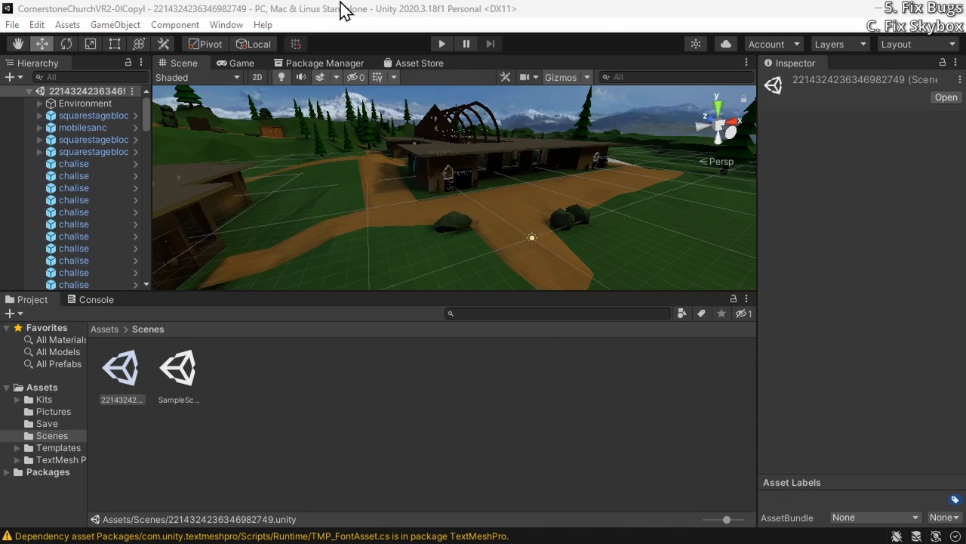
Locate the Skybox material assigned in the original project's environment lighting settings and select it among the project assets
{"action": "left_click_drag", "start_coordinate": [965, 76], "coordinate": [691, 69]}
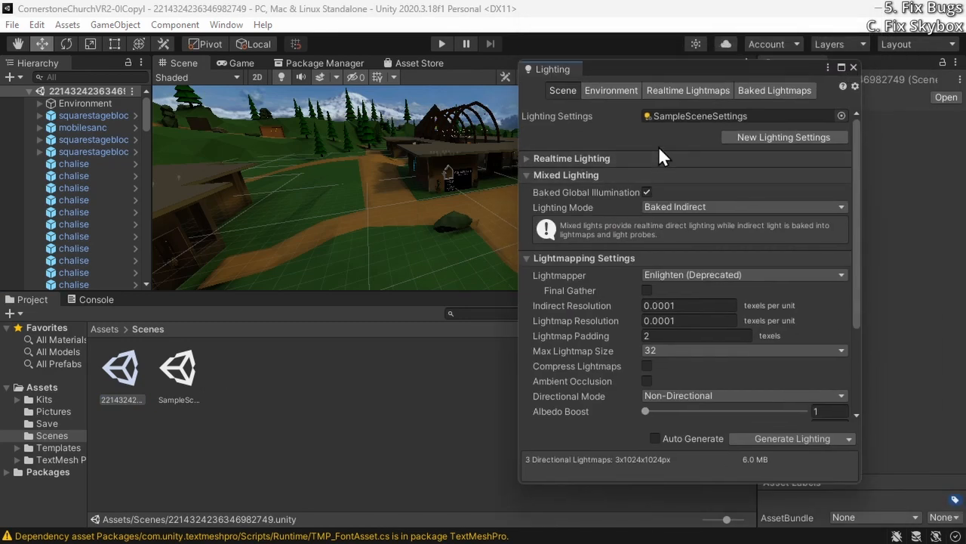
{"action": "left_click", "coordinate": [616, 90]}
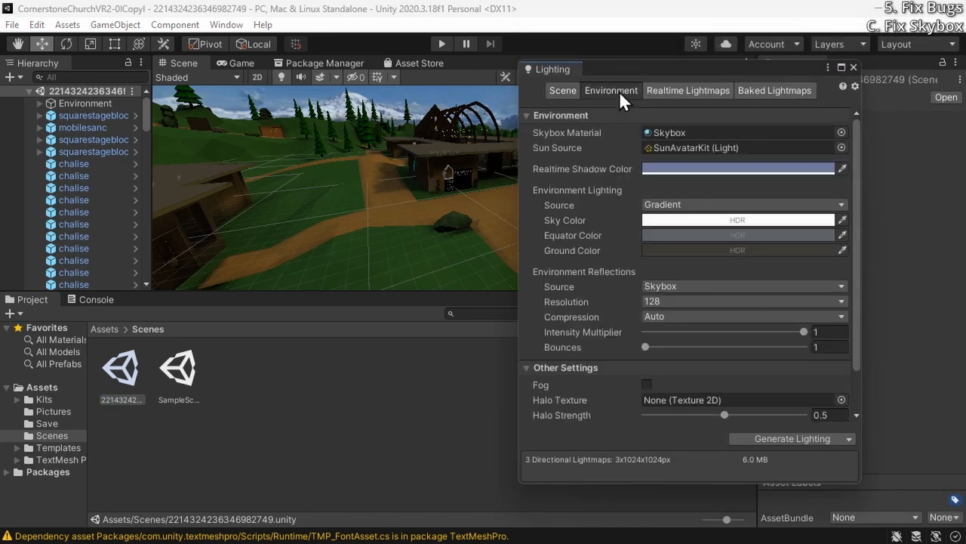
{"action": "left_click", "coordinate": [680, 133]}
{"action": "scroll", "coordinate": [377, 435], "scroll_direction": "down", "scroll_amount": 1}
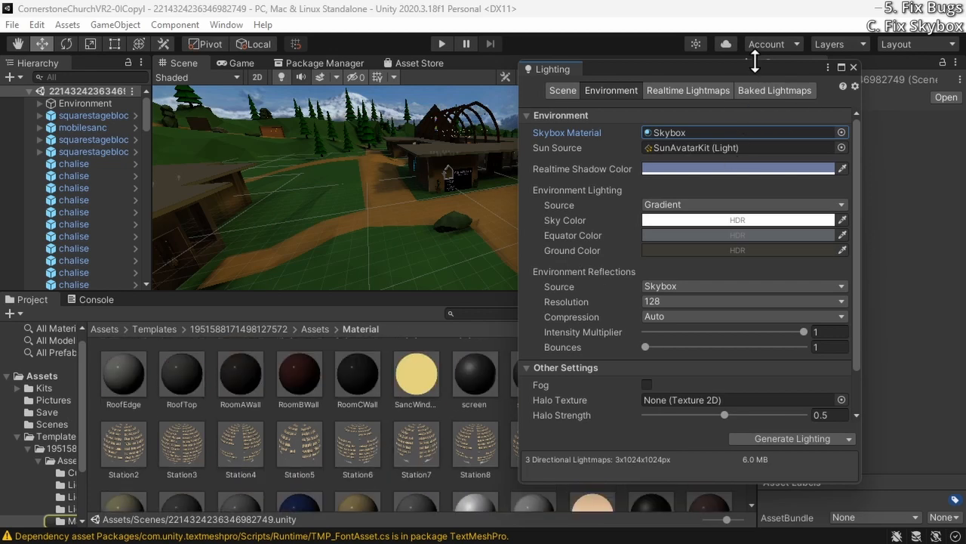
{"action": "left_click_drag", "start_coordinate": [746, 68], "coordinate": [905, 50]}
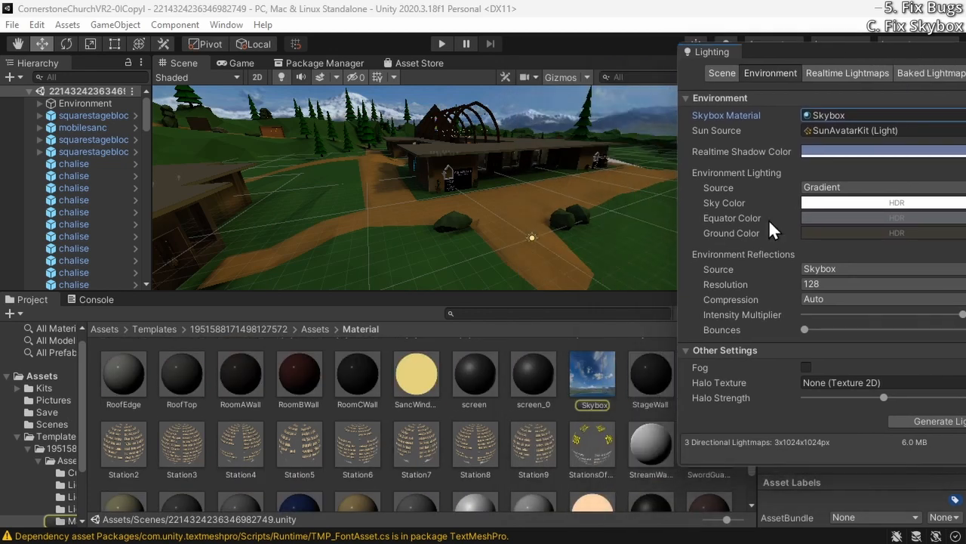
{"action": "left_click", "coordinate": [585, 385]}
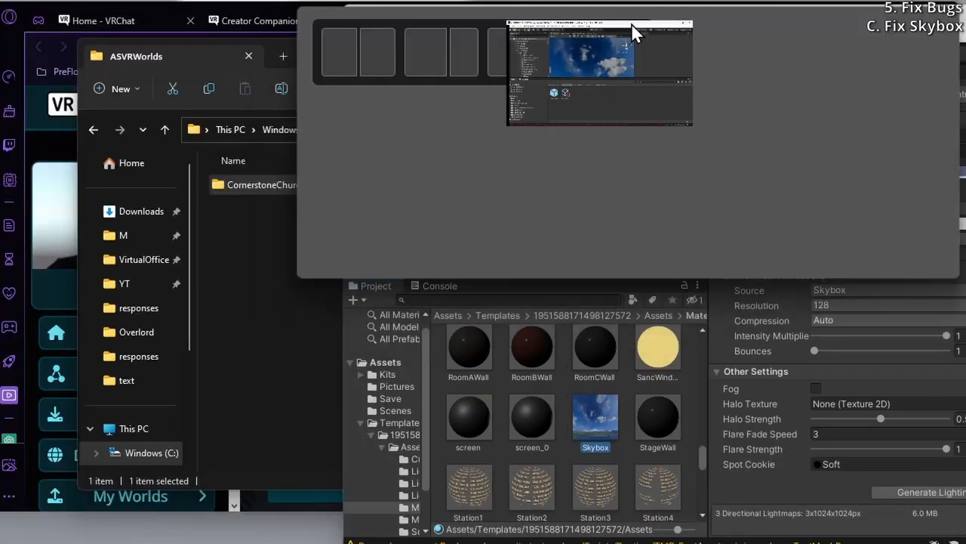
In the CornerstoneVRLowPolyVRC project, create a folder named HotFixes under Assets and open it
{"action": "left_click_drag", "start_coordinate": [632, 23], "coordinate": [424, 128]}
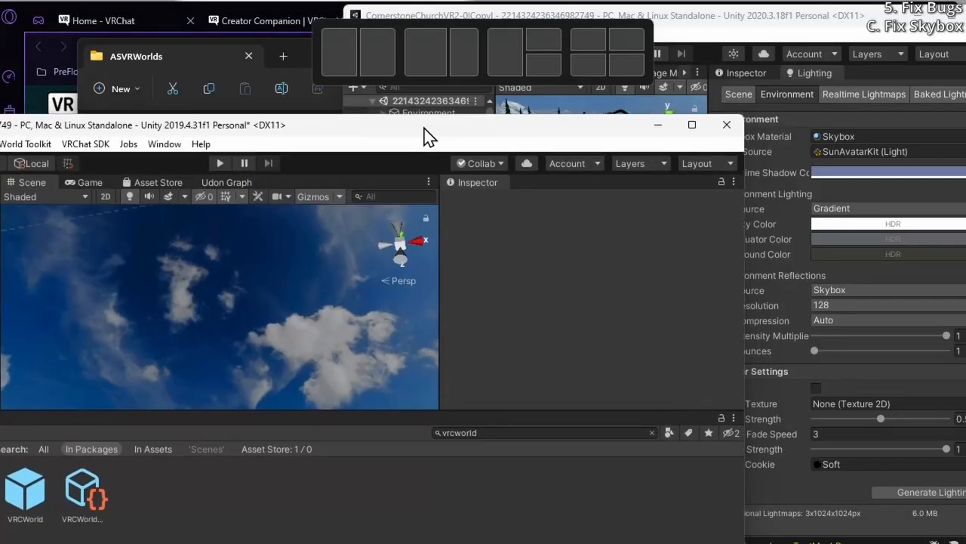
{"action": "right_click", "coordinate": [402, 472]}
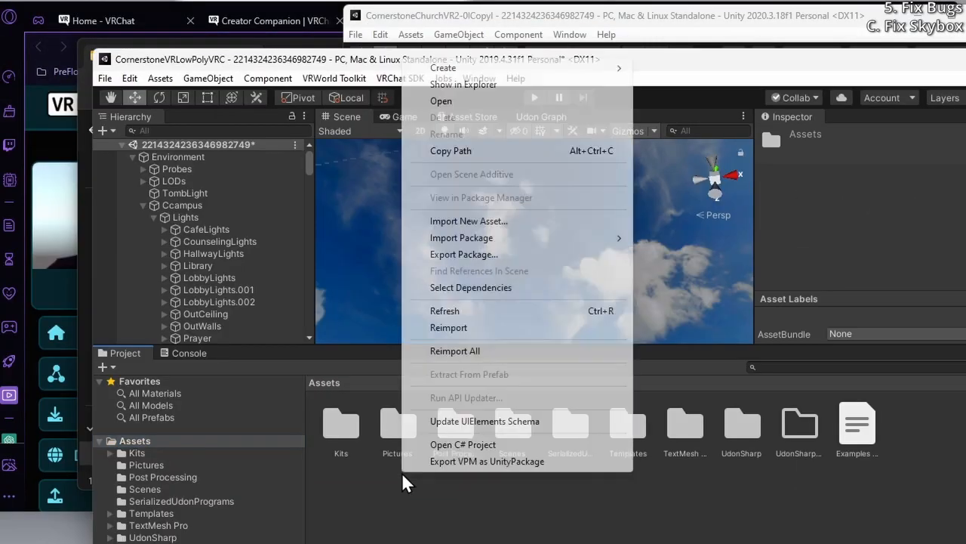
{"action": "mouse_move", "coordinate": [510, 68]}
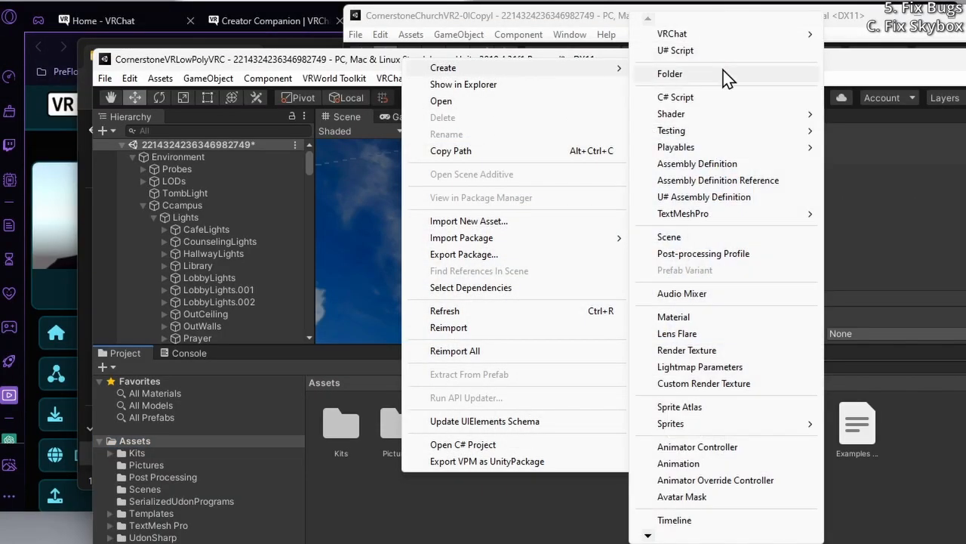
{"action": "left_click", "coordinate": [696, 73]}
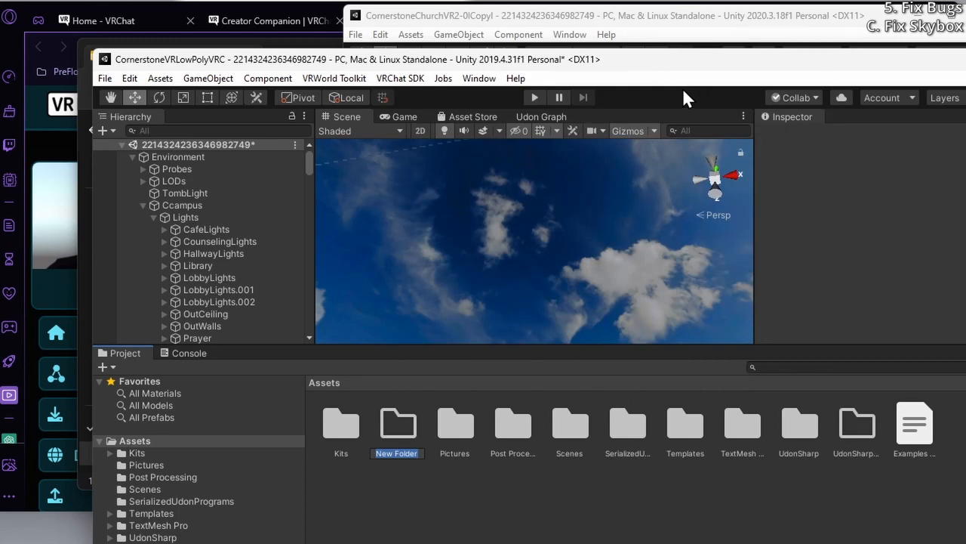
{"action": "type", "text": "HotFixes"}
{"action": "key", "text": "Return"}
{"action": "double_click", "coordinate": [343, 425]}
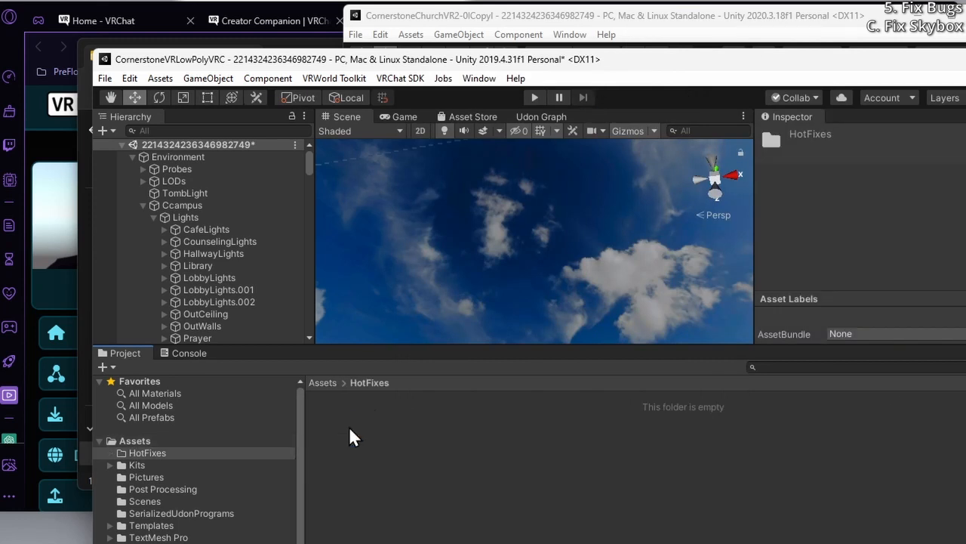
Copy the Skybox material from the CornerstoneChurchVR2-0ICopyl project into the HotFixes folder
{"action": "left_click_drag", "start_coordinate": [634, 53], "coordinate": [496, 40]}
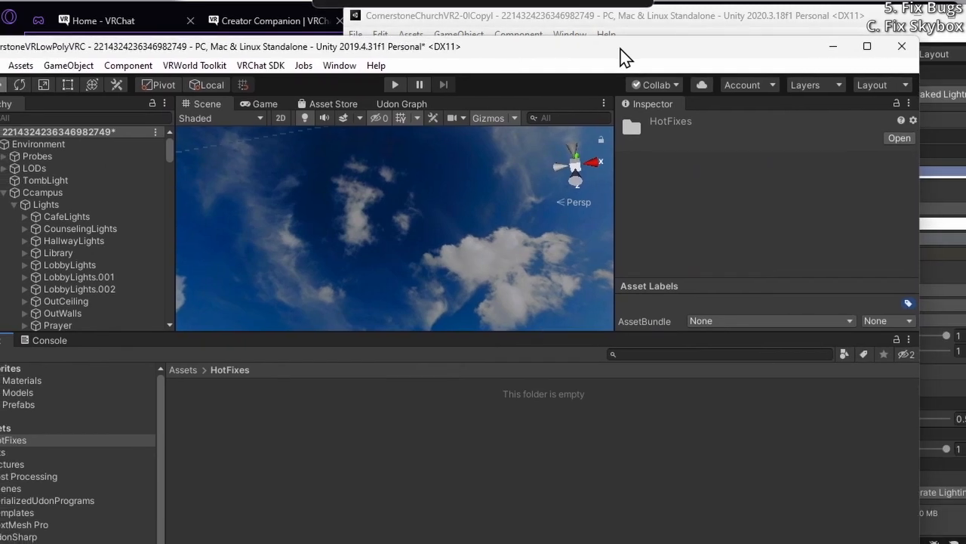
{"action": "left_click", "coordinate": [760, 27]}
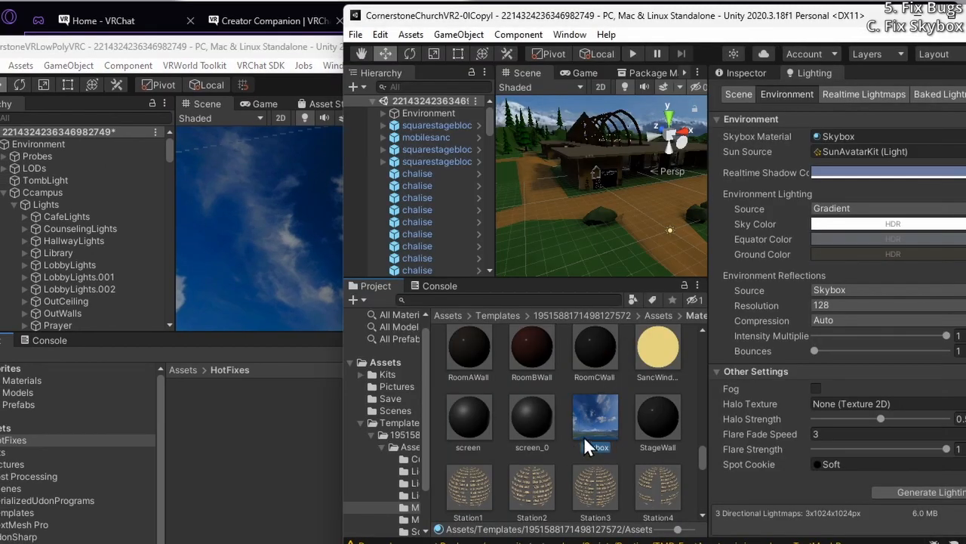
{"action": "left_click_drag", "start_coordinate": [602, 424], "coordinate": [277, 452]}
{"action": "left_click_drag", "start_coordinate": [210, 444], "coordinate": [209, 444]}
{"action": "left_click", "coordinate": [185, 405]}
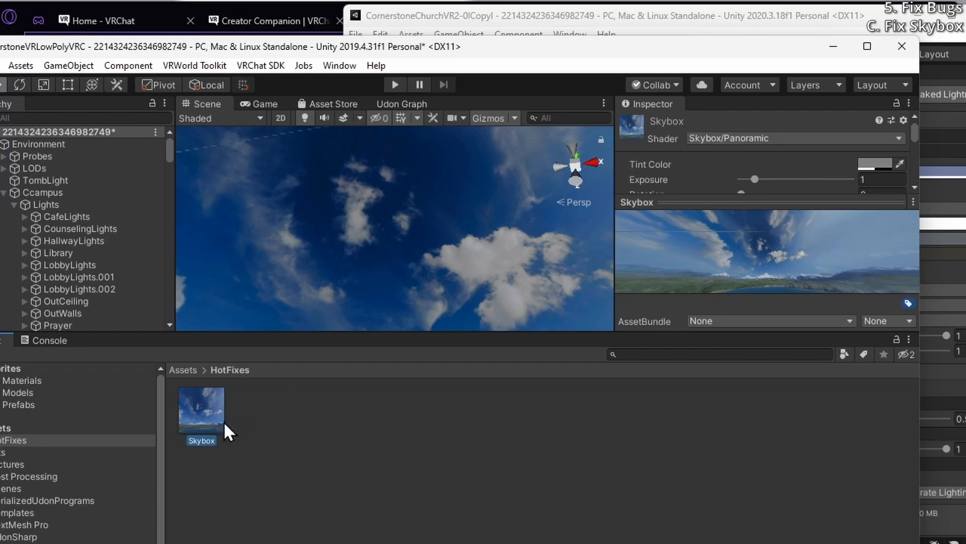
Examine the original Skybox material's settings and locate the texture used for its Spherical (HDR) map
{"action": "left_click", "coordinate": [872, 32]}
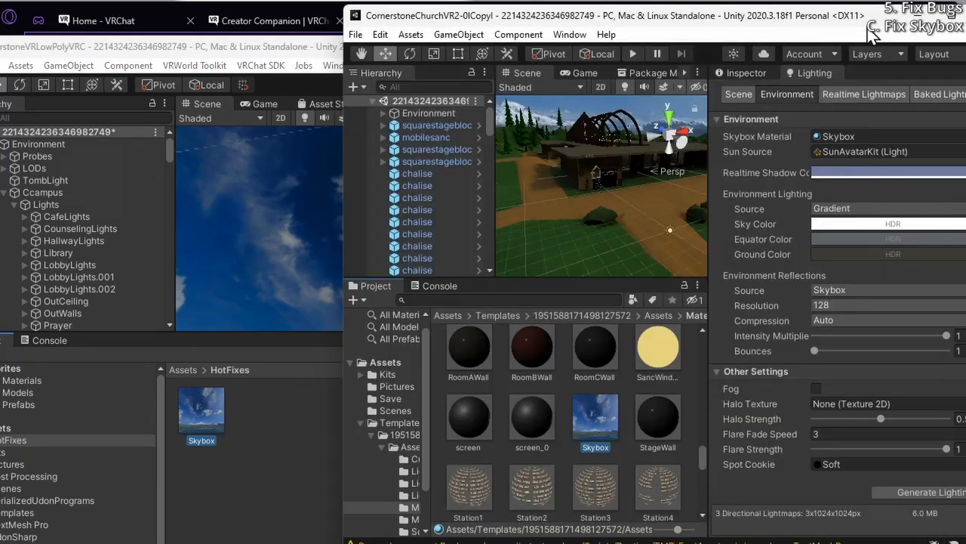
{"action": "left_click", "coordinate": [254, 460]}
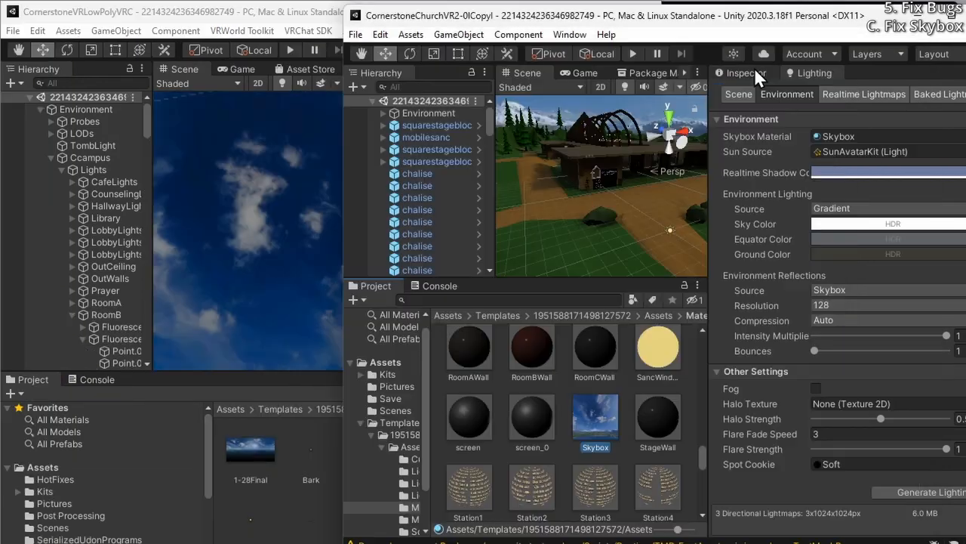
{"action": "left_click", "coordinate": [751, 71]}
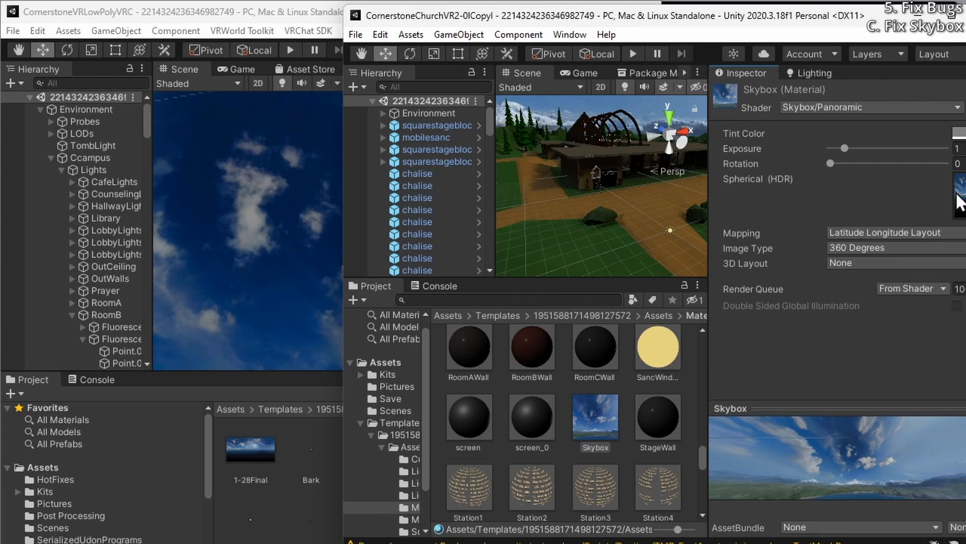
{"action": "left_click_drag", "start_coordinate": [681, 16], "coordinate": [579, 16]}
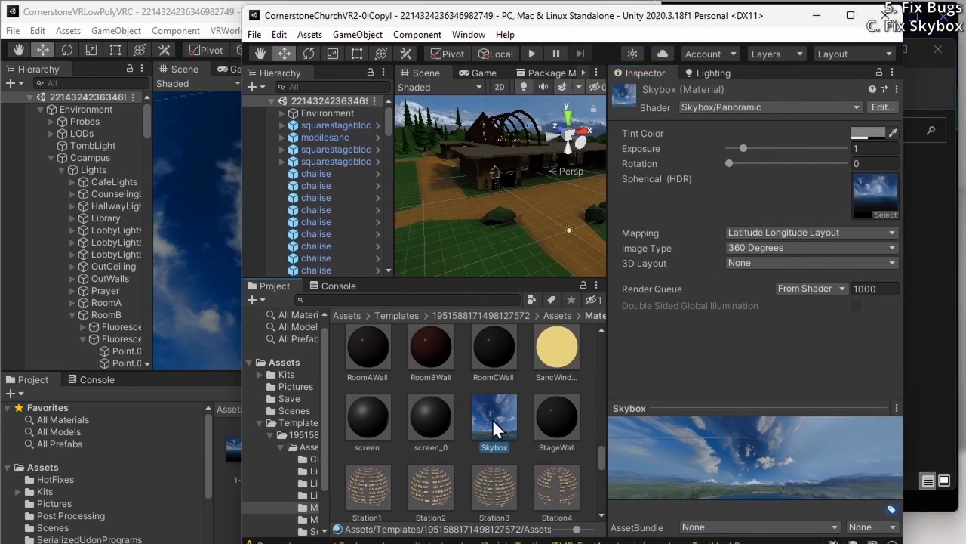
{"action": "left_click", "coordinate": [873, 191]}
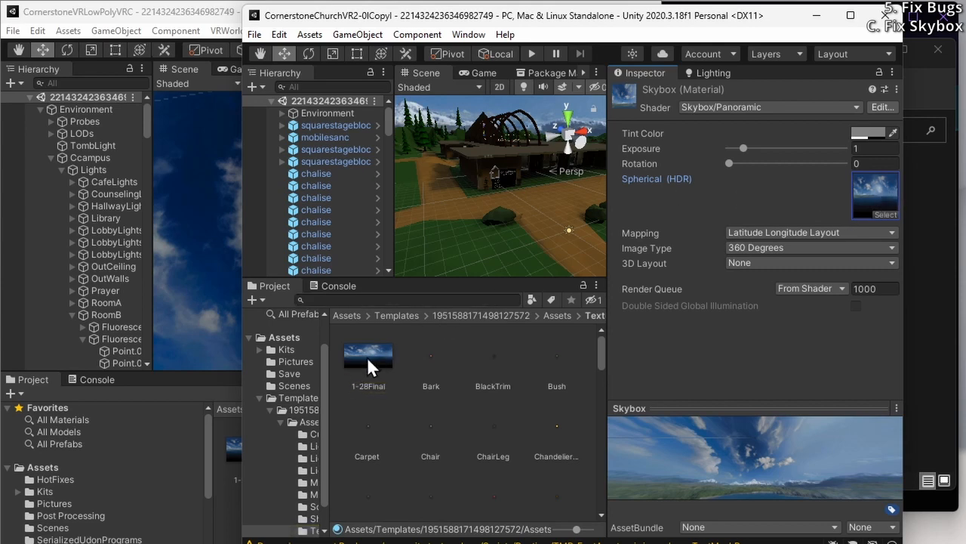
Try to copy the 1-28Final texture into the VRChat project's Texture2D folder
{"action": "scroll", "coordinate": [227, 501], "scroll_direction": "down", "scroll_amount": 3}
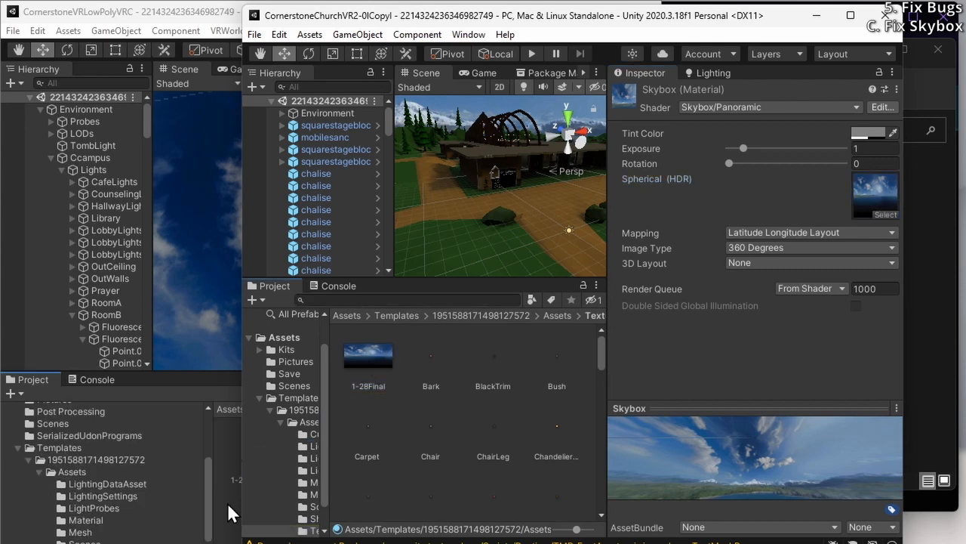
{"action": "left_click", "coordinate": [226, 506]}
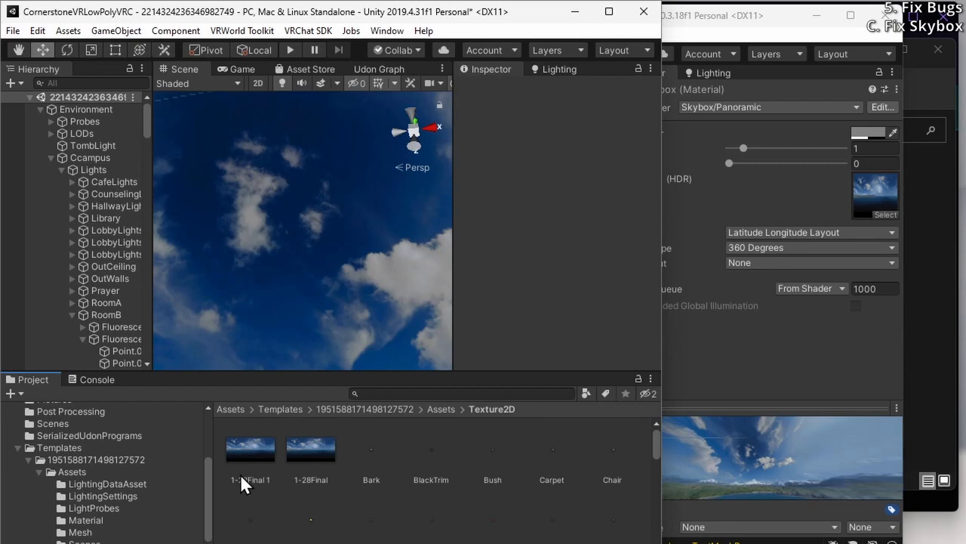
{"action": "key", "text": "ctrl+z"}
Copy the 1-28Final texture into HotFixes and assign it as the copied Skybox material's Spherical (HDR) map
{"action": "left_click", "coordinate": [851, 359]}
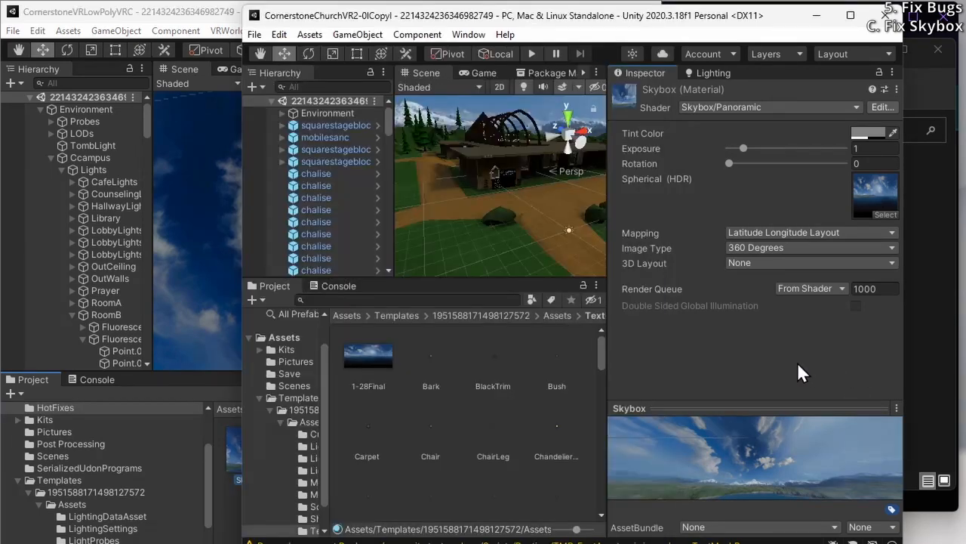
{"action": "left_click", "coordinate": [225, 520]}
{"action": "left_click", "coordinate": [255, 485]}
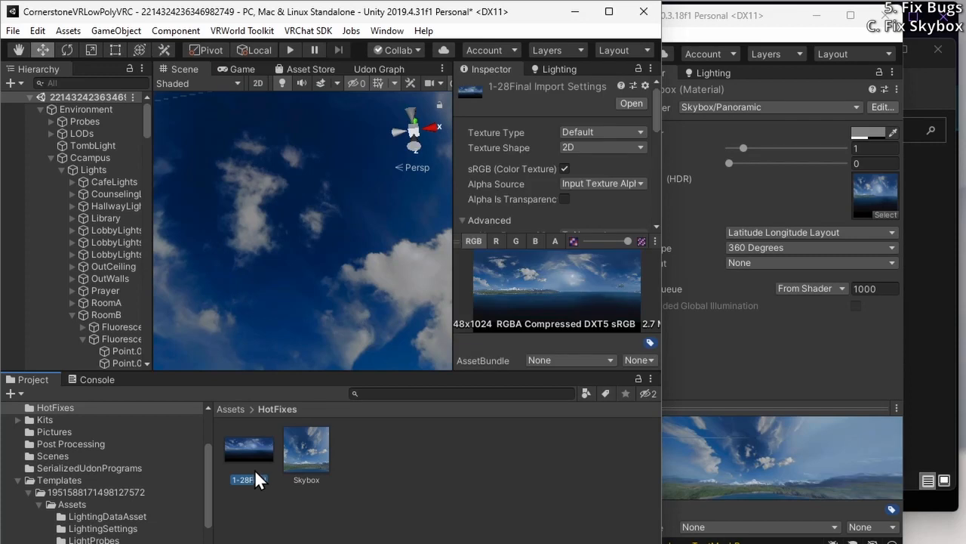
{"action": "left_click", "coordinate": [296, 462]}
{"action": "left_click_drag", "start_coordinate": [240, 453], "coordinate": [633, 128]}
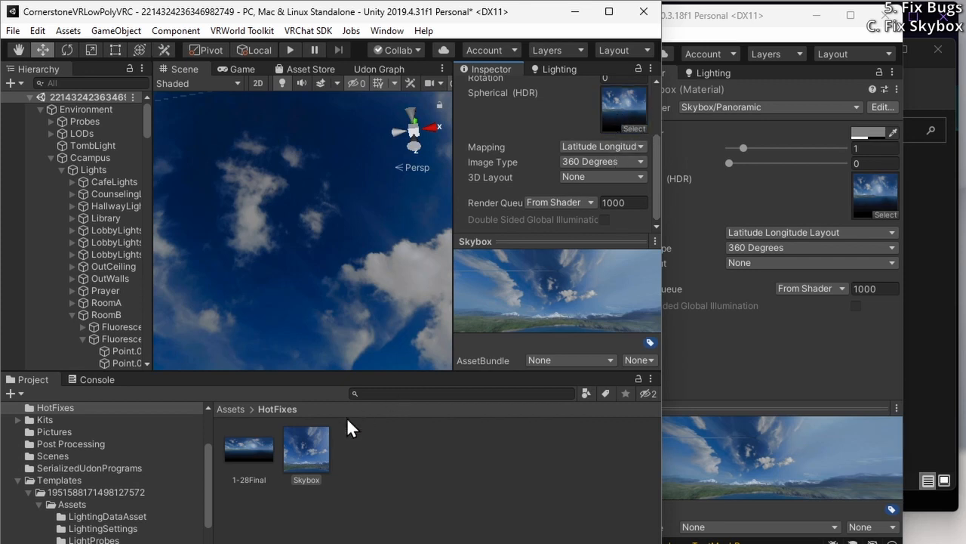
Assign the Skybox material from HotFixes as the scene's skybox material in the Lighting settings
{"action": "left_click", "coordinate": [559, 69]}
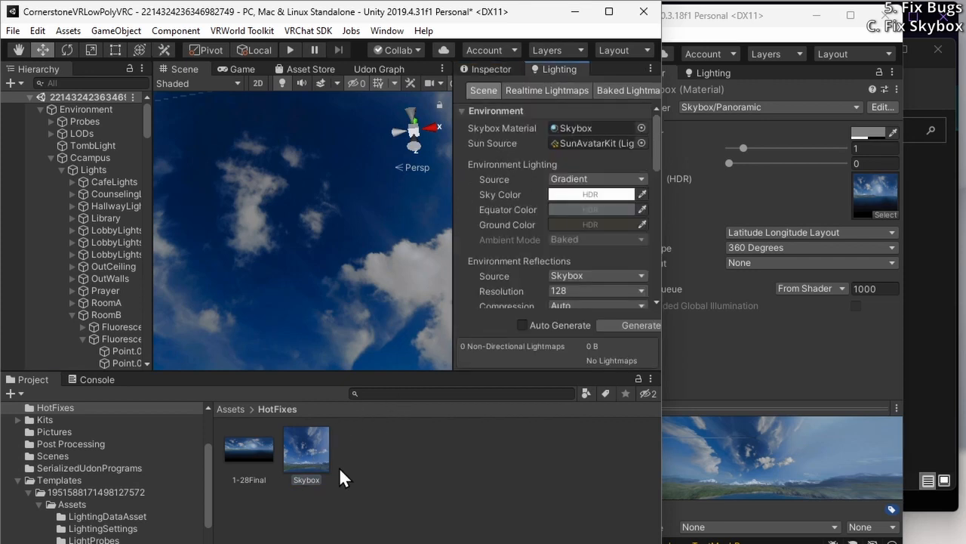
{"action": "left_click_drag", "start_coordinate": [308, 470], "coordinate": [596, 139]}
{"action": "left_click_drag", "start_coordinate": [593, 128], "coordinate": [593, 128]}
{"action": "left_click", "coordinate": [354, 506]}
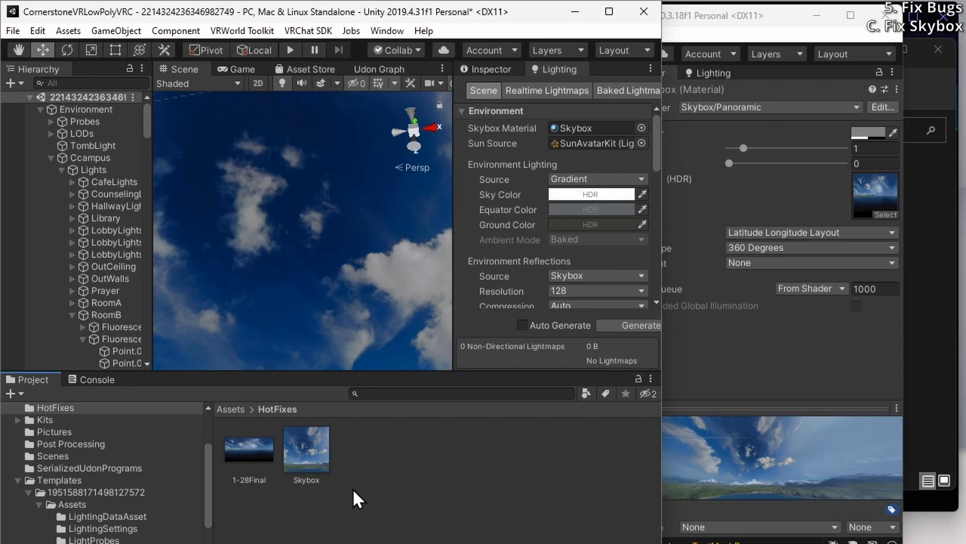
Reveal the 1-28Final texture file in File Explorer and open 1-28Final.png in GIMP
{"action": "right_click", "coordinate": [302, 455]}
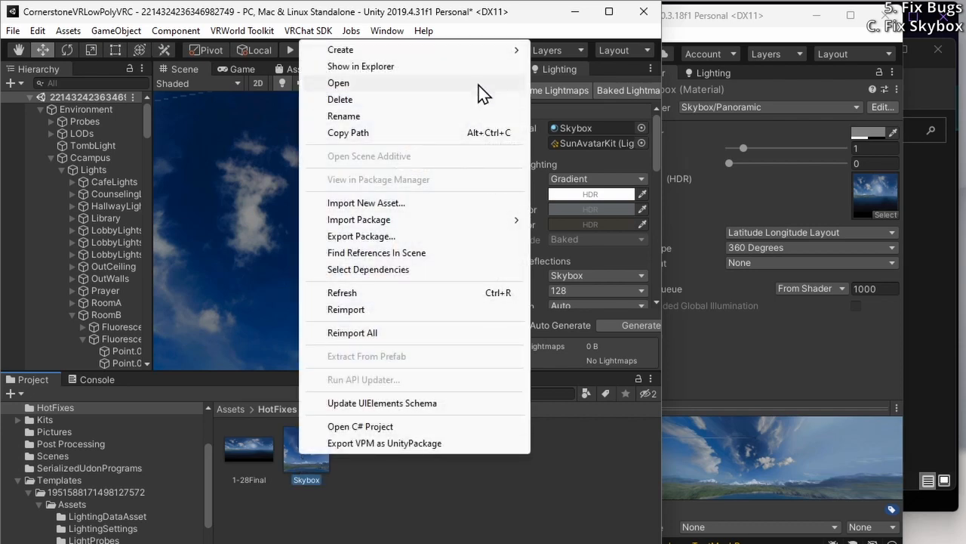
{"action": "left_click", "coordinate": [235, 447]}
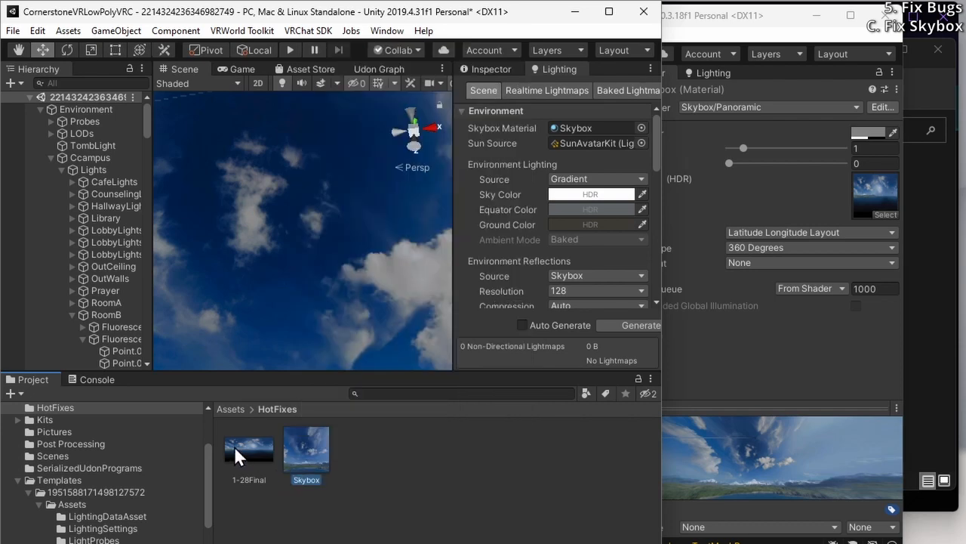
{"action": "right_click", "coordinate": [246, 442]}
{"action": "left_click", "coordinate": [345, 55]}
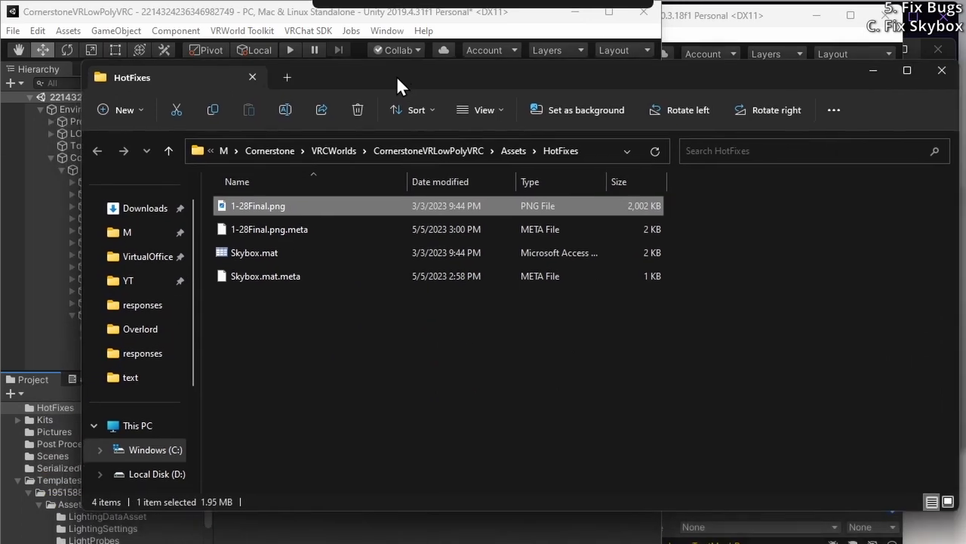
{"action": "key", "text": "super"}
{"action": "type", "text": "gim"}
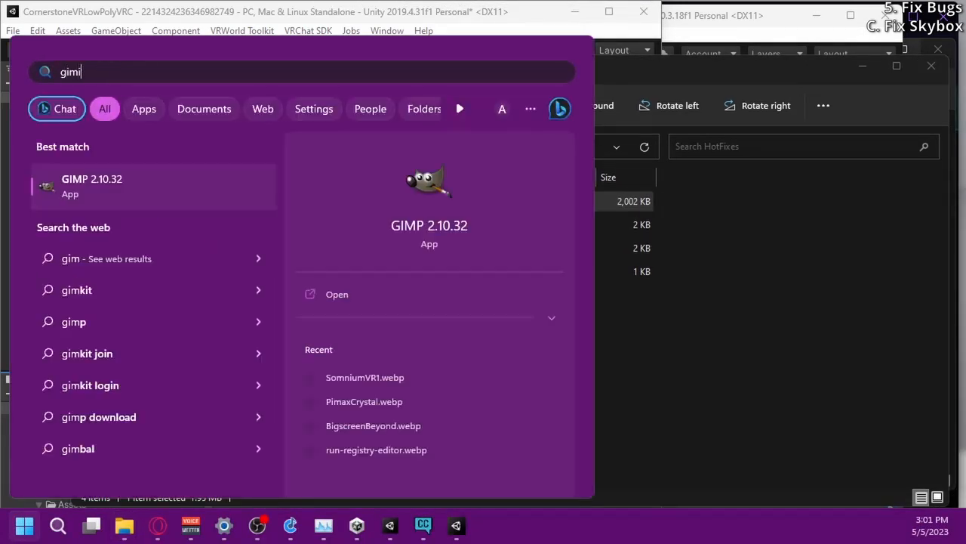
{"action": "key", "text": "BackSpace"}
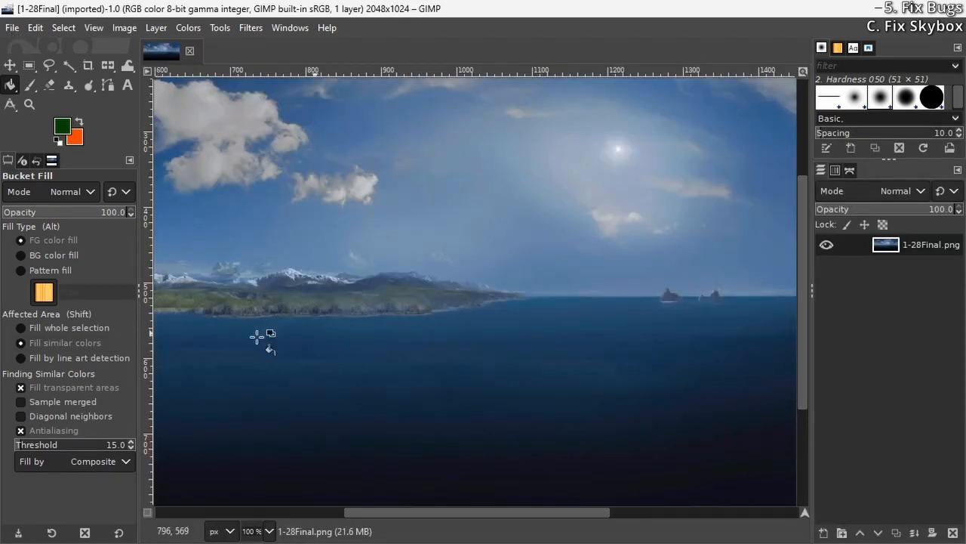
Turn off the fixed size for Rectangle Select and draw a selection about 427 by 235 px across the horizon
{"action": "left_click", "coordinate": [29, 65]}
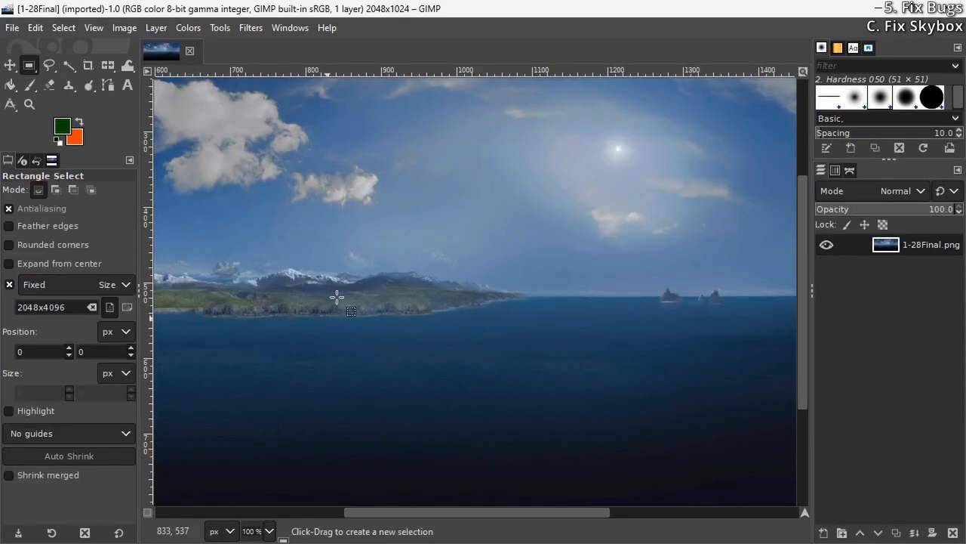
{"action": "left_click", "coordinate": [9, 284]}
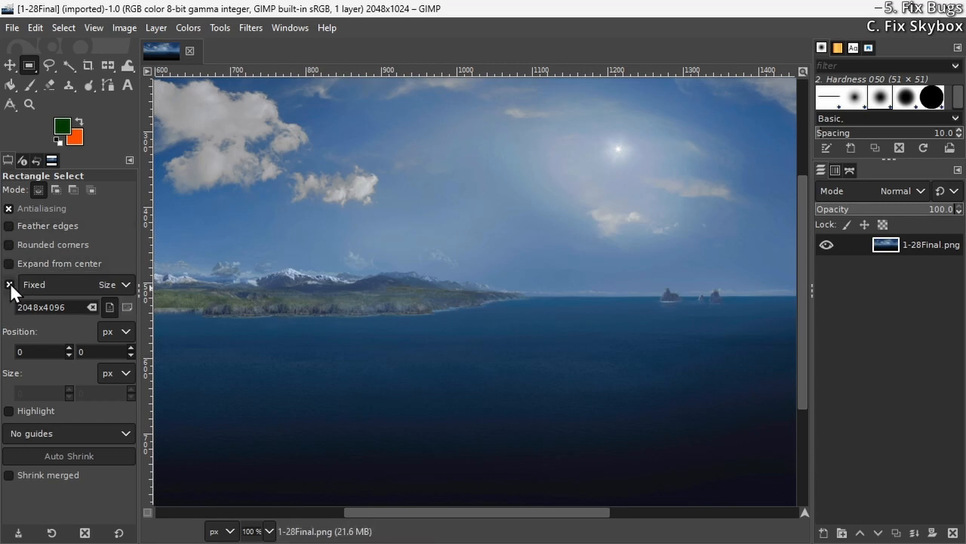
{"action": "left_click", "coordinate": [9, 285]}
{"action": "left_click_drag", "start_coordinate": [328, 205], "coordinate": [650, 381]}
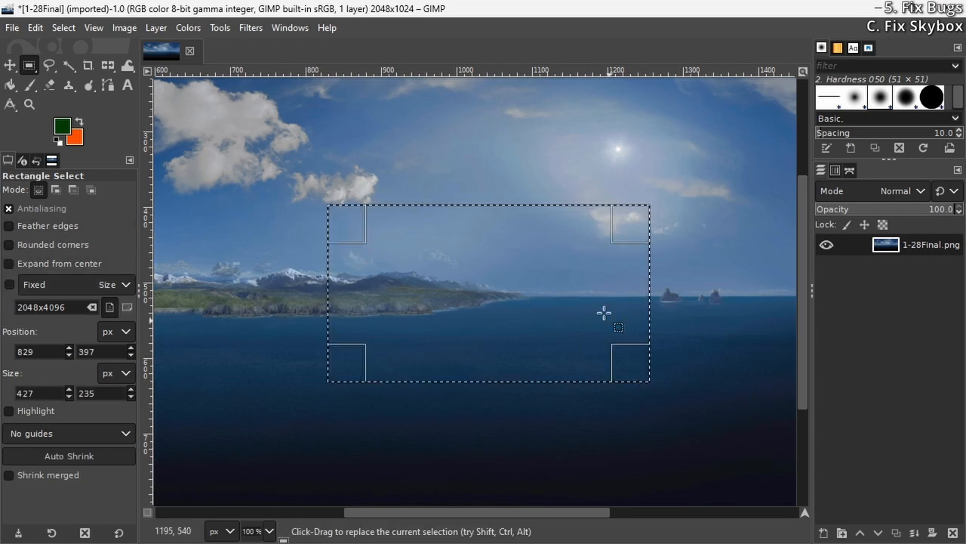
Turn on the fixed 2048x4096 size for Rectangle Select and place a selection over the skybox image
{"action": "left_click", "coordinate": [10, 285]}
{"action": "left_click", "coordinate": [306, 249]}
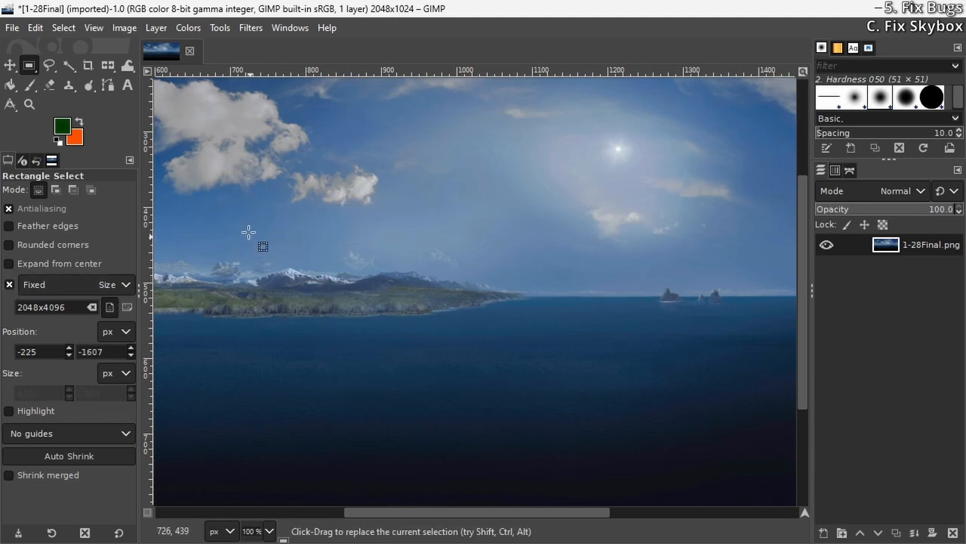
{"action": "scroll", "coordinate": [448, 385], "scroll_direction": "down", "scroll_amount": 3}
{"action": "scroll", "coordinate": [448, 379], "scroll_direction": "up", "scroll_amount": 4}
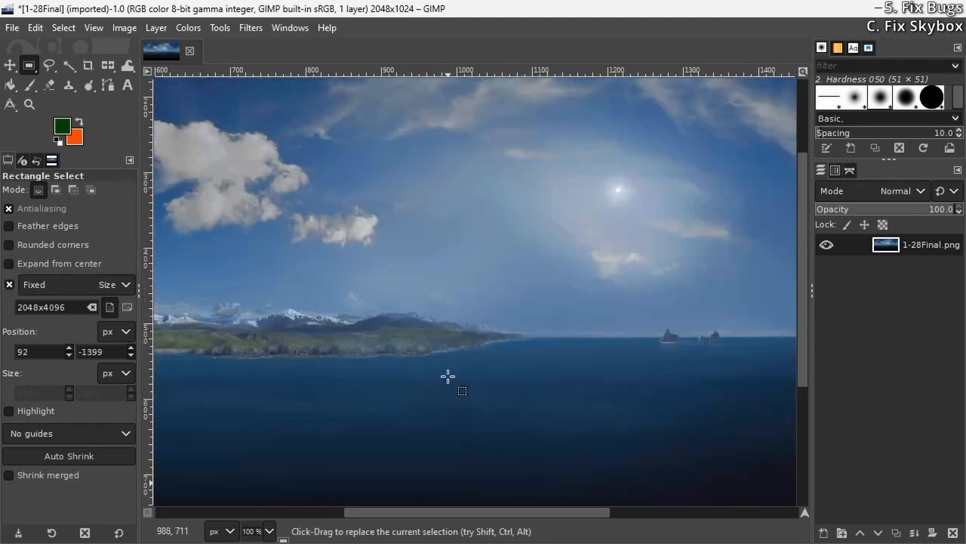
{"action": "scroll", "coordinate": [448, 379], "scroll_direction": "down", "scroll_amount": 6, "text": "ctrl"}
{"action": "left_click_drag", "start_coordinate": [494, 342], "coordinate": [505, 246]}
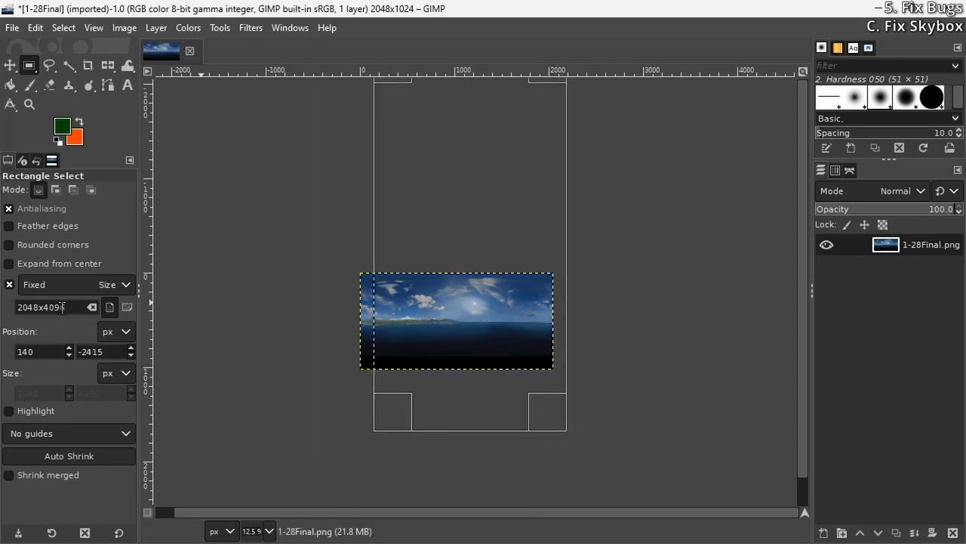
Try to line up the fixed-size selection with the edges of the skybox image by hand
{"action": "left_click_drag", "start_coordinate": [533, 361], "coordinate": [515, 329]}
{"action": "scroll", "coordinate": [423, 276], "scroll_direction": "down", "scroll_amount": 3, "text": "ctrl"}
{"action": "scroll", "coordinate": [416, 277], "scroll_direction": "up", "scroll_amount": 2, "text": "ctrl"}
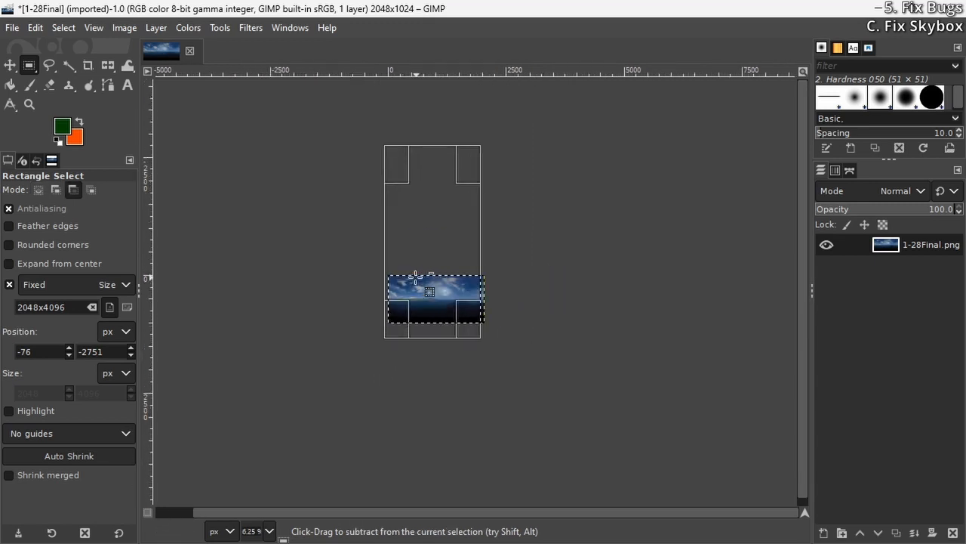
{"action": "left_click_drag", "start_coordinate": [415, 278], "coordinate": [448, 194]}
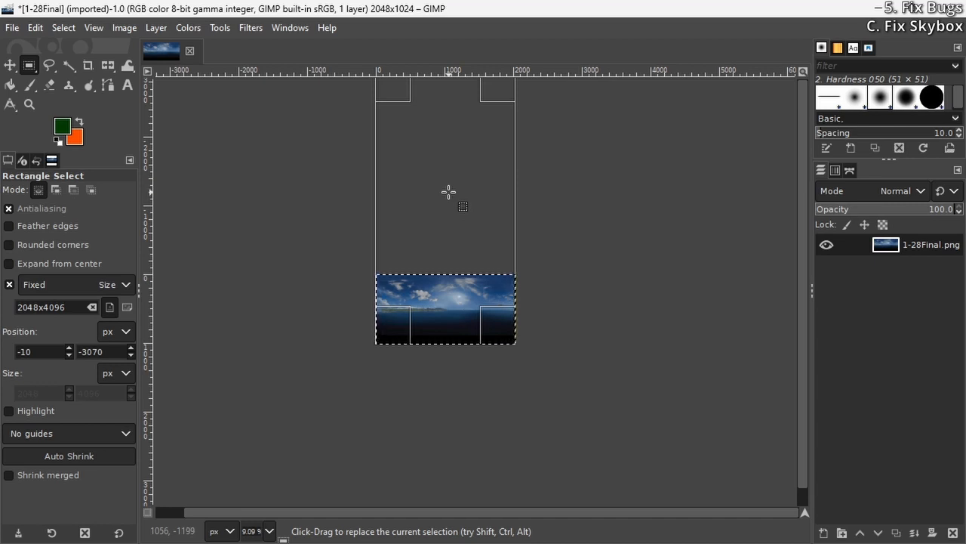
Place the 2048x4096 selection over the skybox image again and set its position to 0, 0 px
{"action": "left_click_drag", "start_coordinate": [448, 192], "coordinate": [463, 198]}
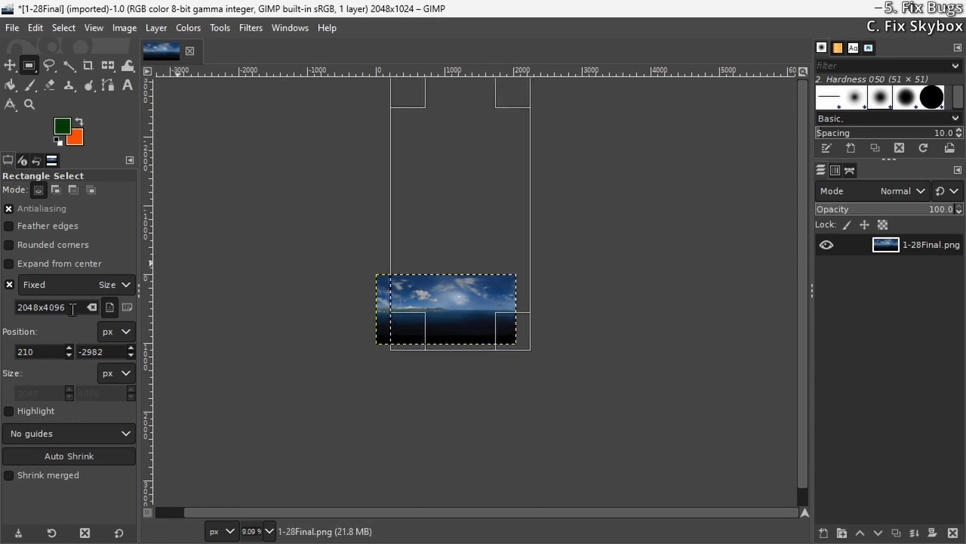
{"action": "double_click", "coordinate": [53, 351]}
{"action": "type", "text": "0"}
{"action": "key", "text": "Tab"}
{"action": "type", "text": "0"}
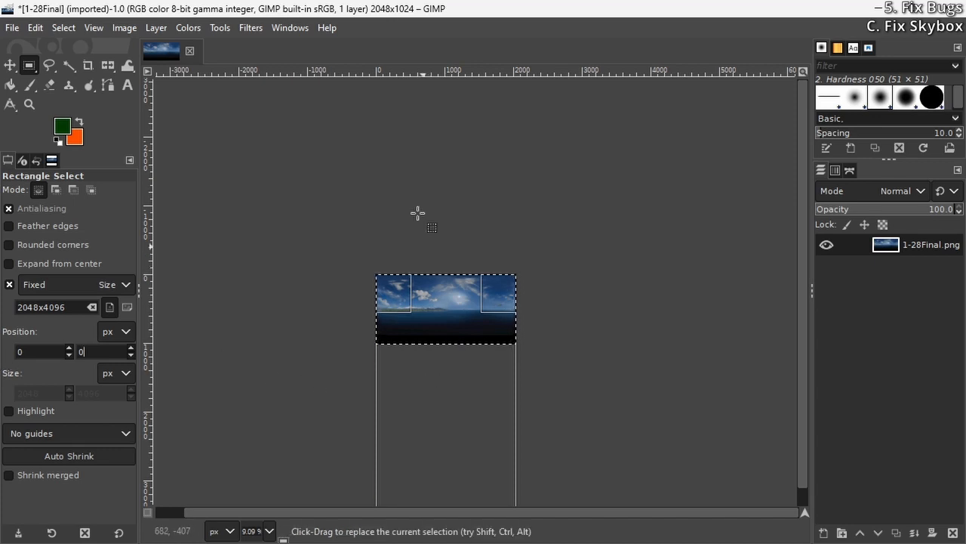
Flip the selected skybox image vertically with the Flip tool
{"action": "left_click", "coordinate": [216, 27]}
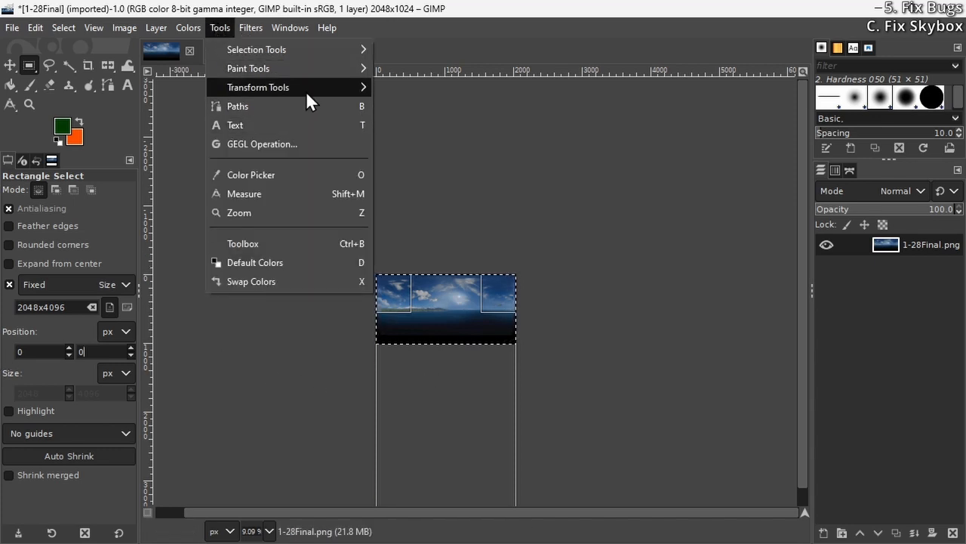
{"action": "mouse_move", "coordinate": [306, 90]}
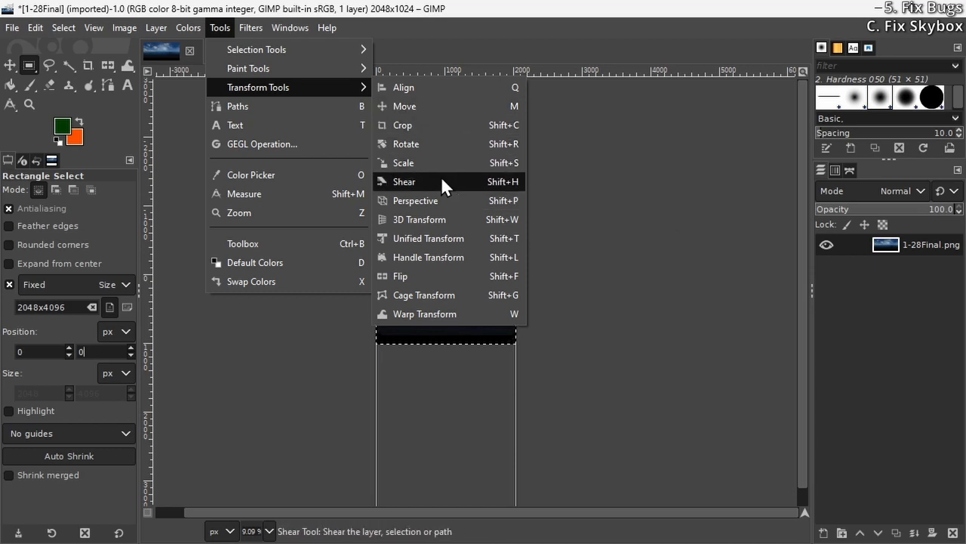
{"action": "left_click", "coordinate": [443, 277]}
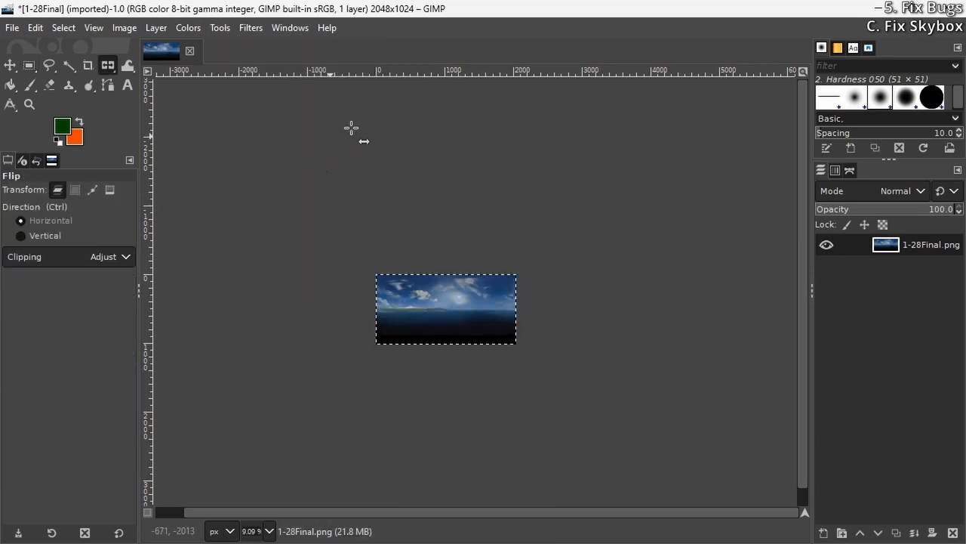
{"action": "left_click", "coordinate": [455, 330], "text": "ctrl"}
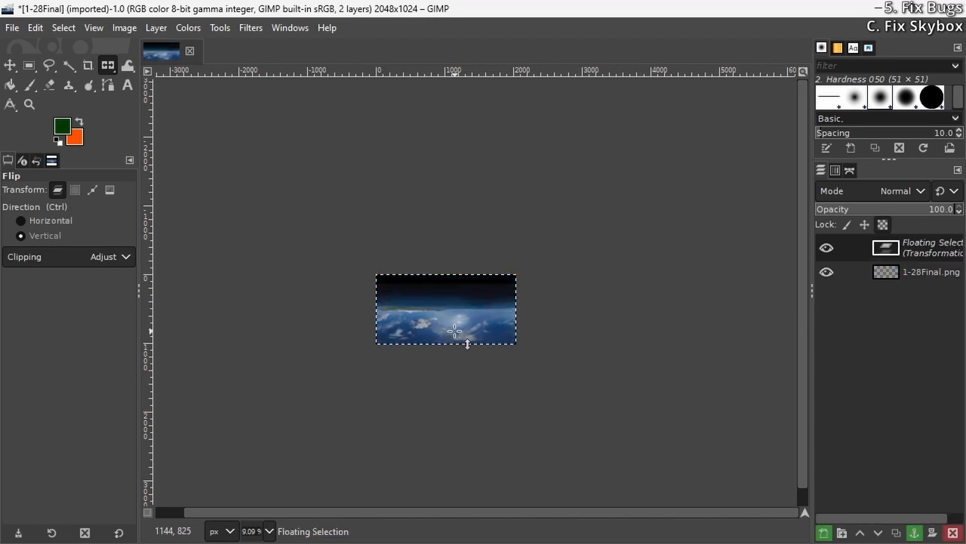
{"action": "key", "text": "ctrl"}
Try flipping the floating skybox selection horizontally, and flip it back
{"action": "left_click", "coordinate": [450, 320]}
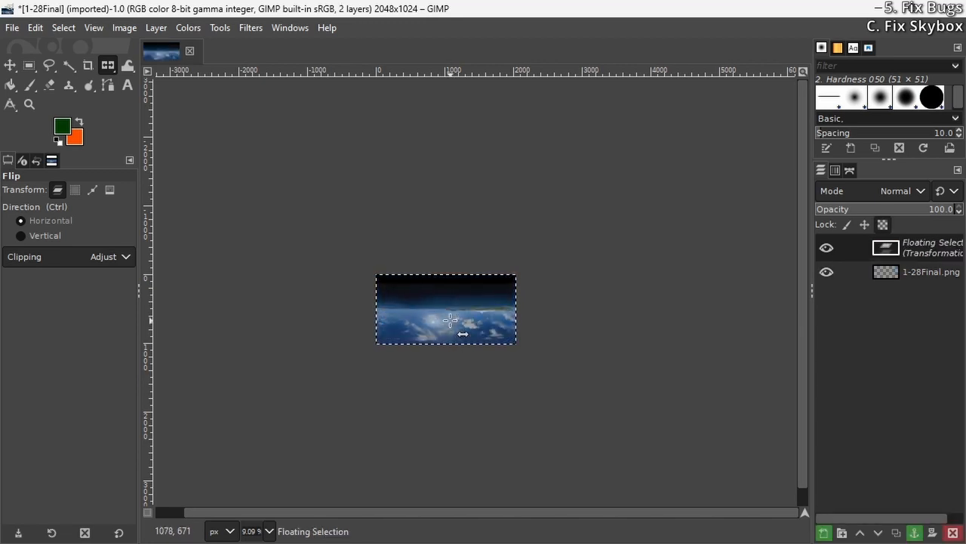
{"action": "left_click", "coordinate": [456, 317]}
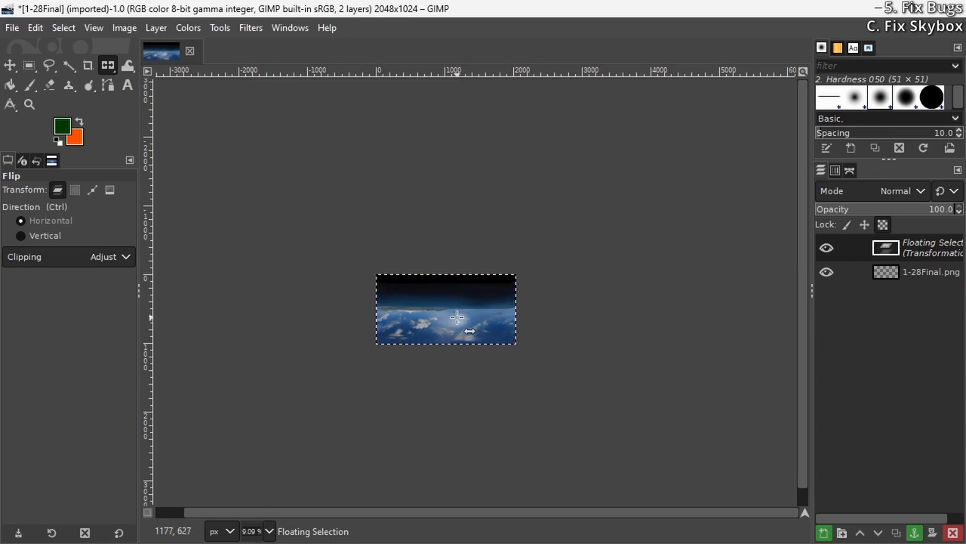
{"action": "key", "text": "ctrl"}
Draw another 2048x4096 rectangle selection and set its position to 0, 4096 px
{"action": "left_click", "coordinate": [29, 65]}
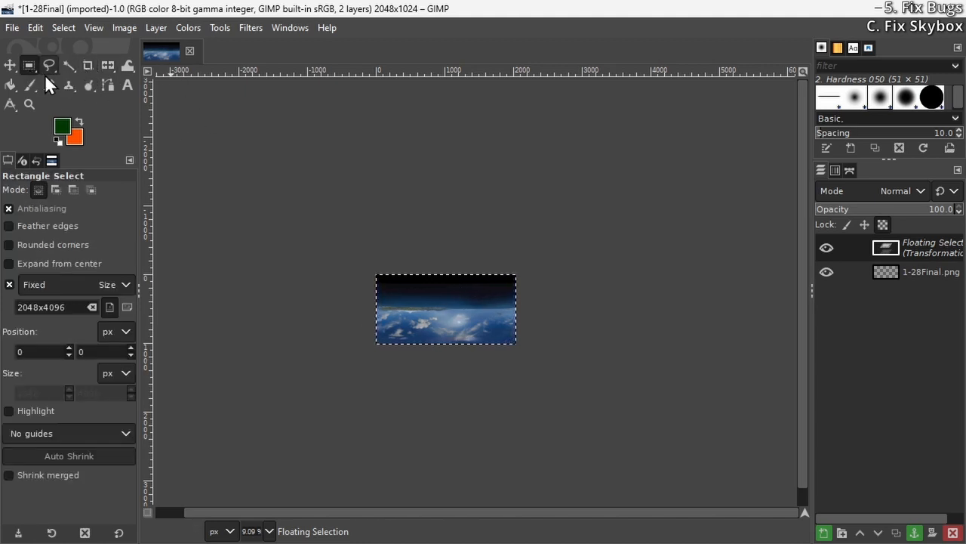
{"action": "left_click_drag", "start_coordinate": [416, 234], "coordinate": [446, 246]}
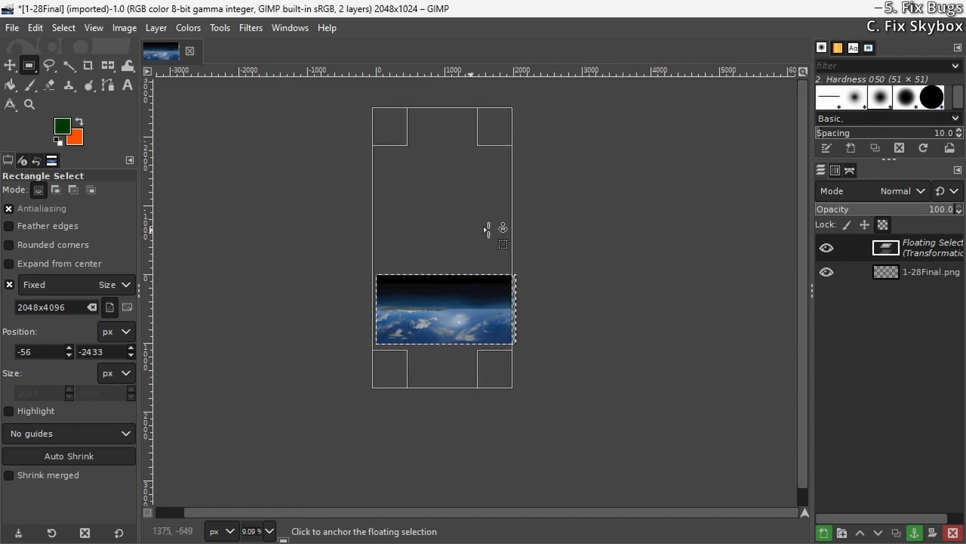
{"action": "left_click_drag", "start_coordinate": [40, 354], "coordinate": [0, 360]}
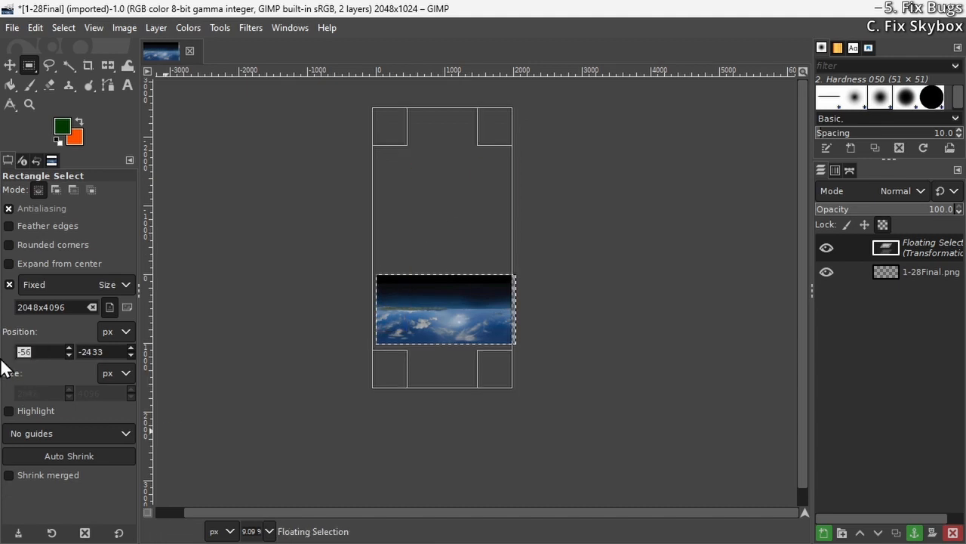
{"action": "type", "text": "0"}
{"action": "key", "text": "Tab"}
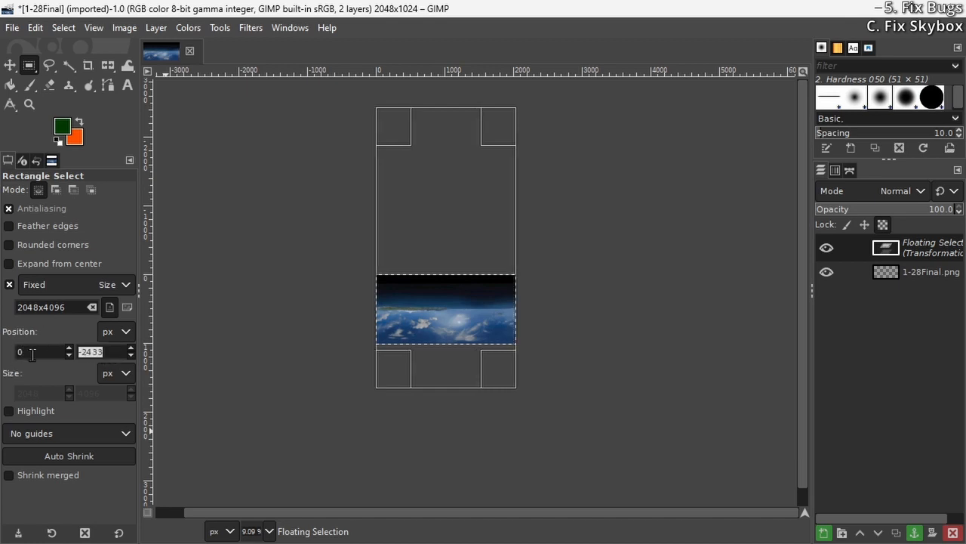
{"action": "type", "text": "4096"}
{"action": "key", "text": "Return"}
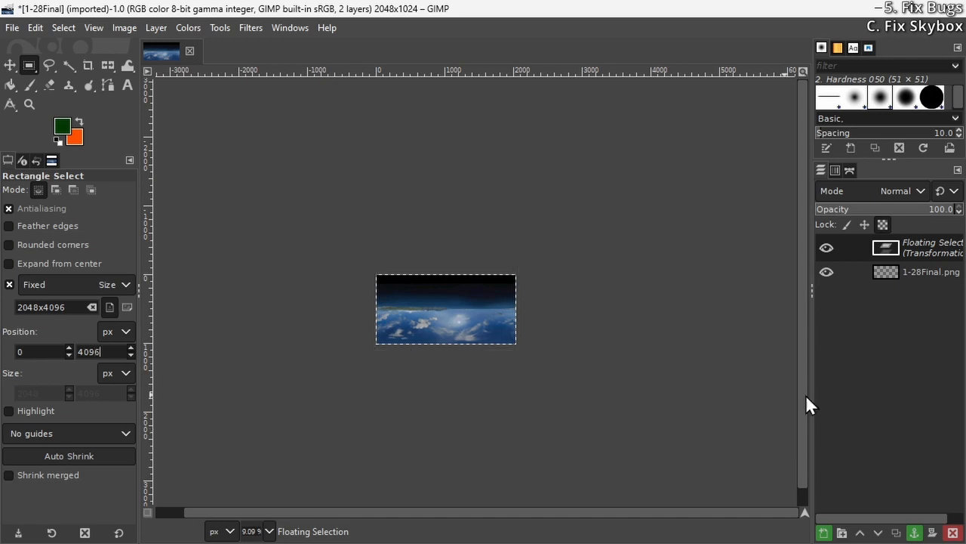
Activate the Flip tool for the selection placed below the skybox image
{"action": "scroll", "coordinate": [446, 360], "scroll_direction": "down", "scroll_amount": 3, "text": "ctrl"}
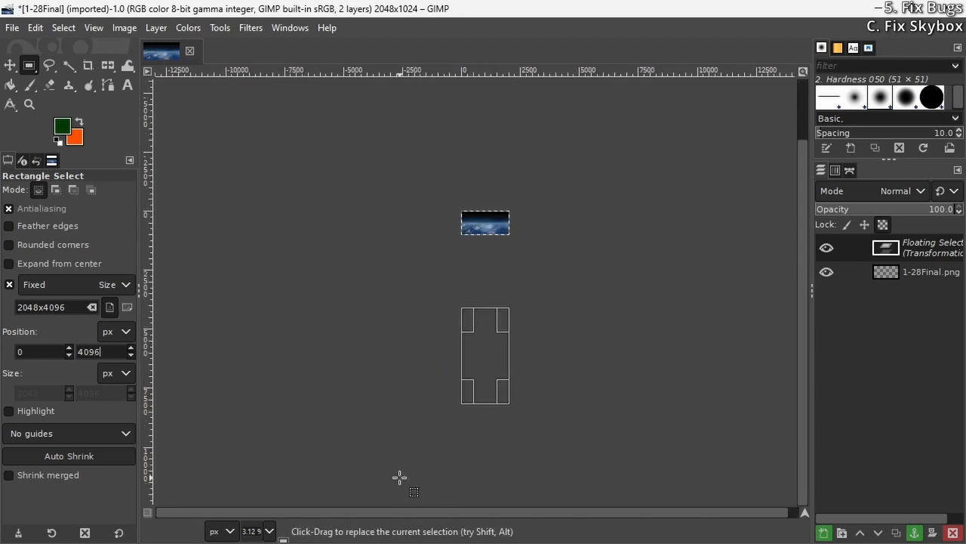
{"action": "scroll", "coordinate": [520, 377], "scroll_direction": "up", "scroll_amount": 2, "text": "ctrl"}
{"action": "scroll", "coordinate": [520, 378], "scroll_direction": "down", "scroll_amount": 1, "text": "ctrl"}
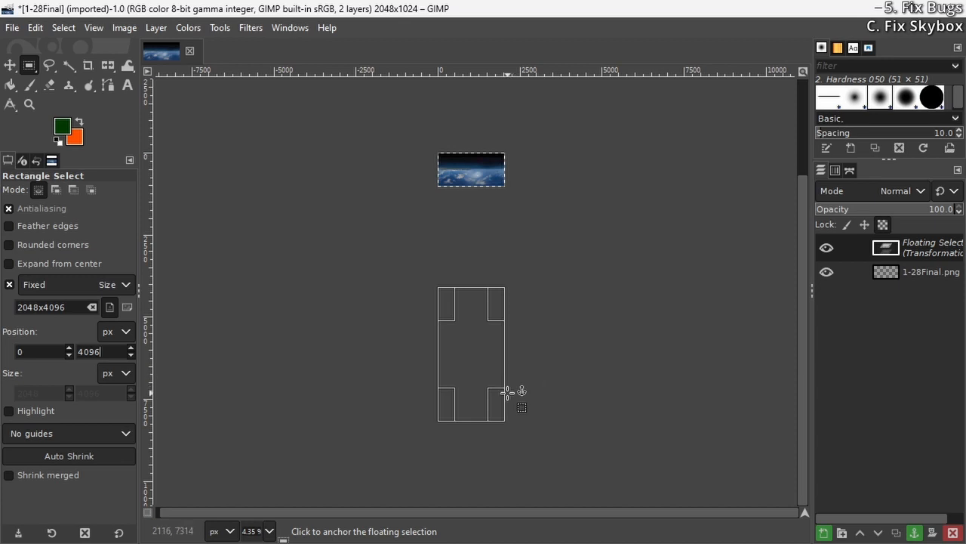
{"action": "left_click", "coordinate": [250, 28]}
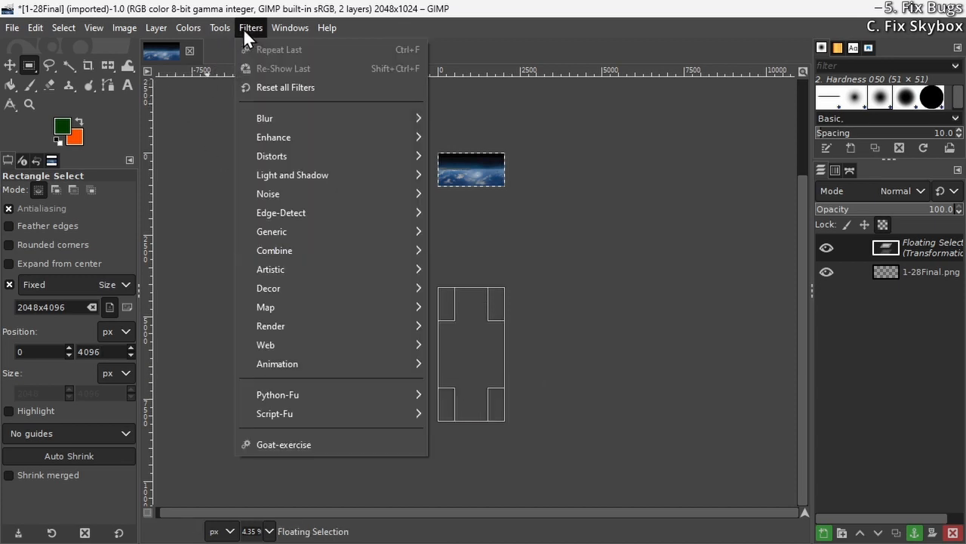
{"action": "mouse_move", "coordinate": [224, 24]}
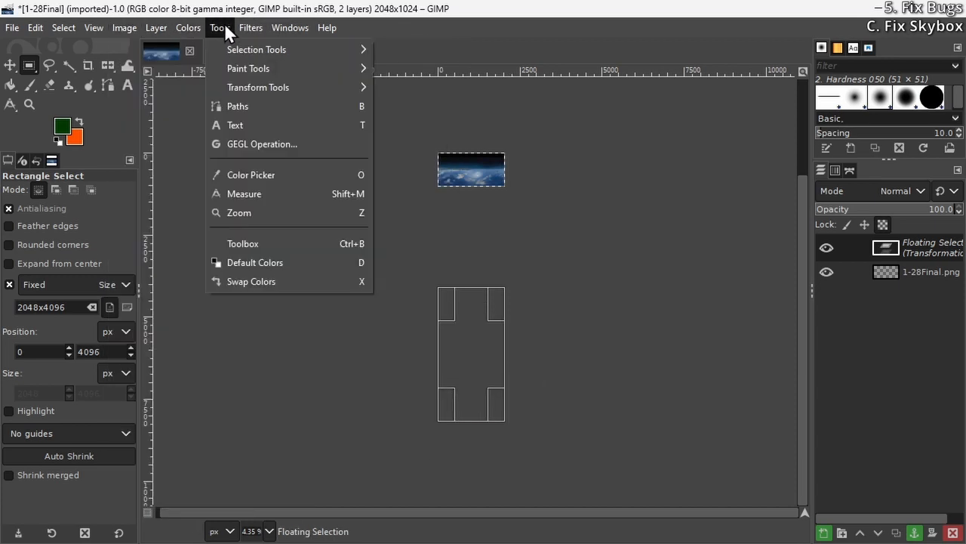
{"action": "mouse_move", "coordinate": [281, 86]}
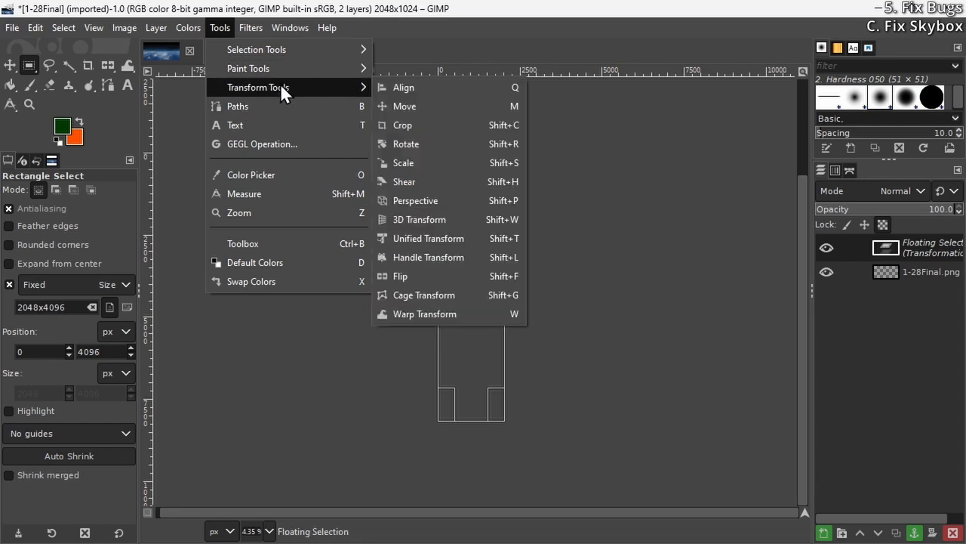
{"action": "left_click", "coordinate": [433, 277]}
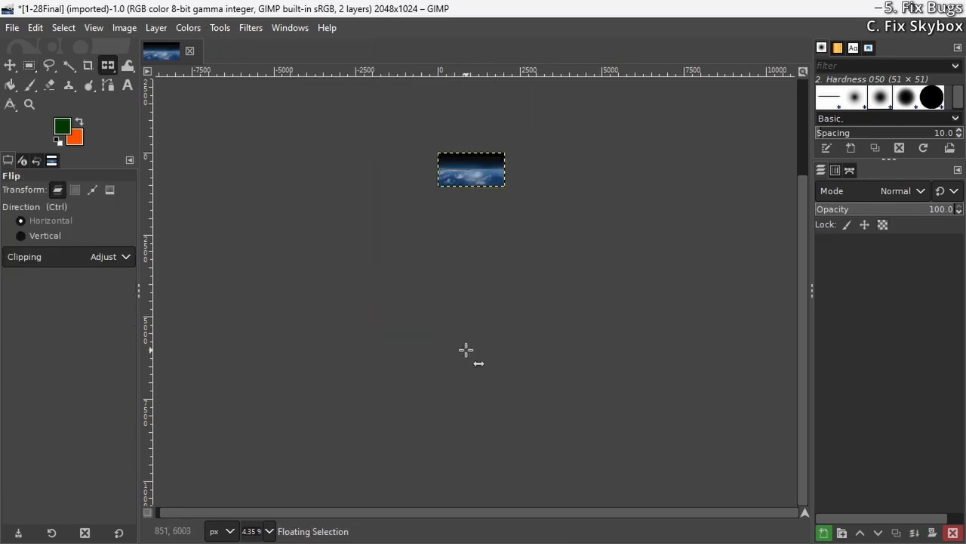
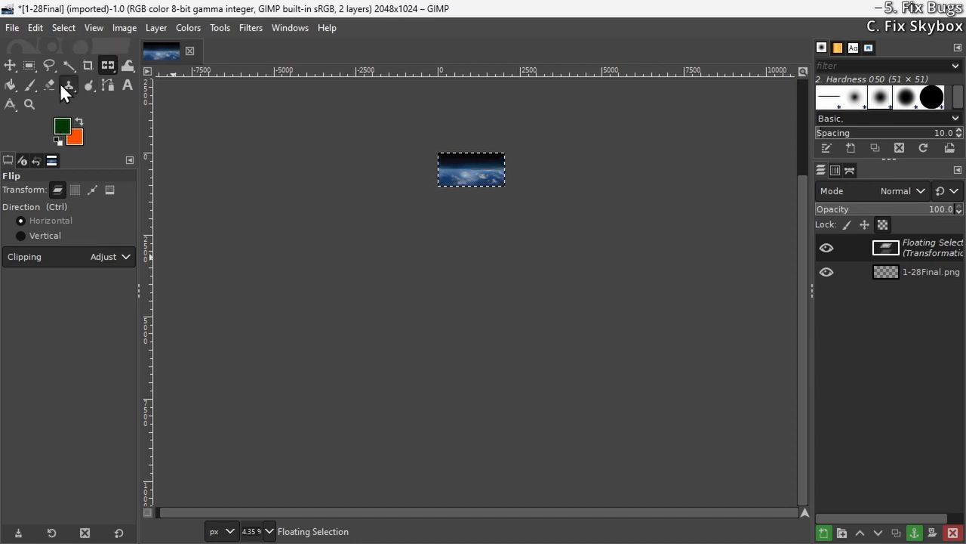
Draw another 2048x4096 rectangle selection below the skybox image and set its position to 0, 8192 px
{"action": "left_click", "coordinate": [29, 65]}
{"action": "left_click_drag", "start_coordinate": [442, 293], "coordinate": [459, 302]}
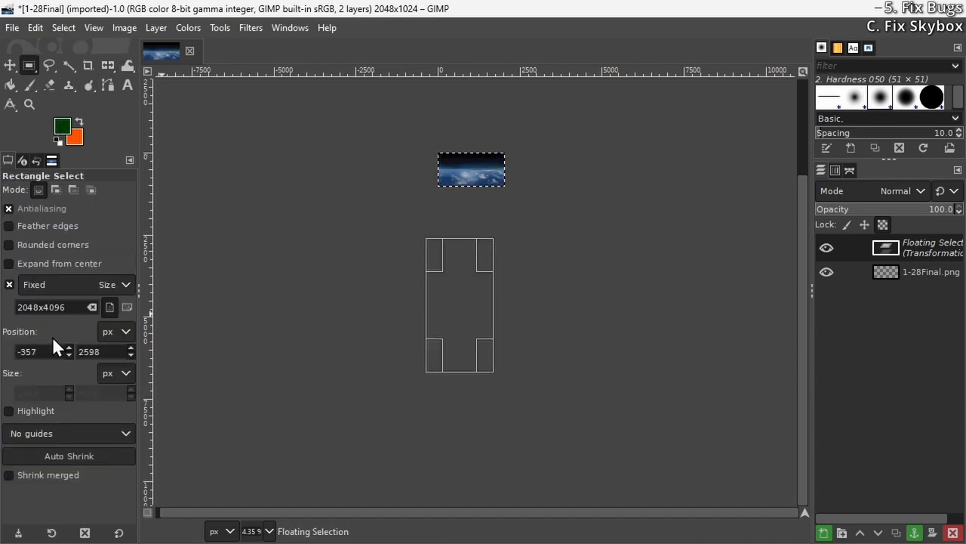
{"action": "left_click_drag", "start_coordinate": [37, 352], "coordinate": [9, 353]}
{"action": "type", "text": "0"}
{"action": "double_click", "coordinate": [111, 352]}
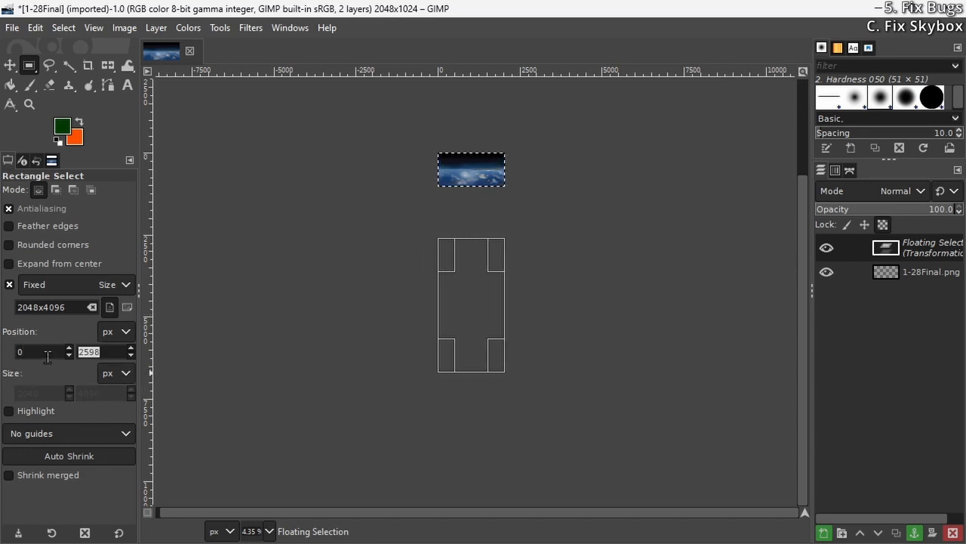
{"action": "type", "text": "8192"}
{"action": "key", "text": "Return"}
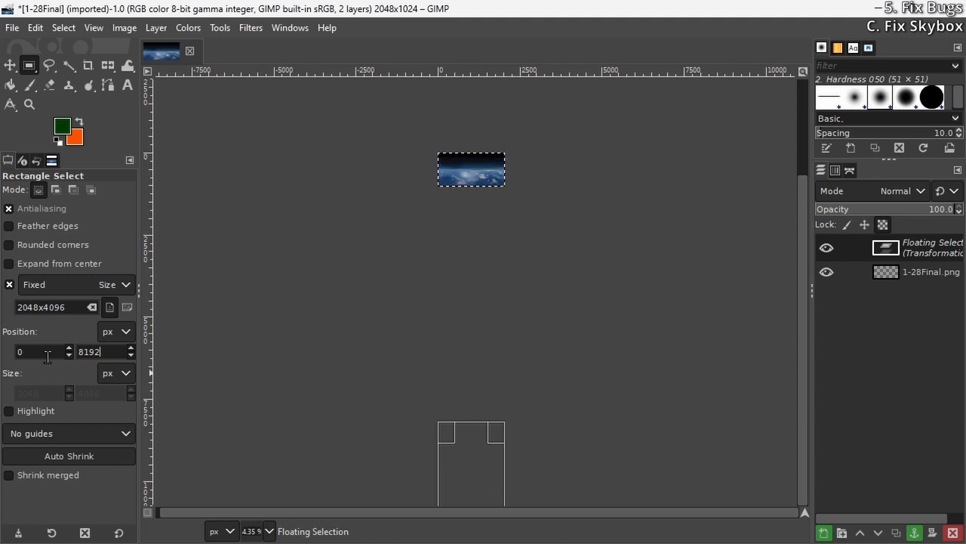
Flip the floating skybox selection vertically with the Flip tool
{"action": "left_click", "coordinate": [216, 29]}
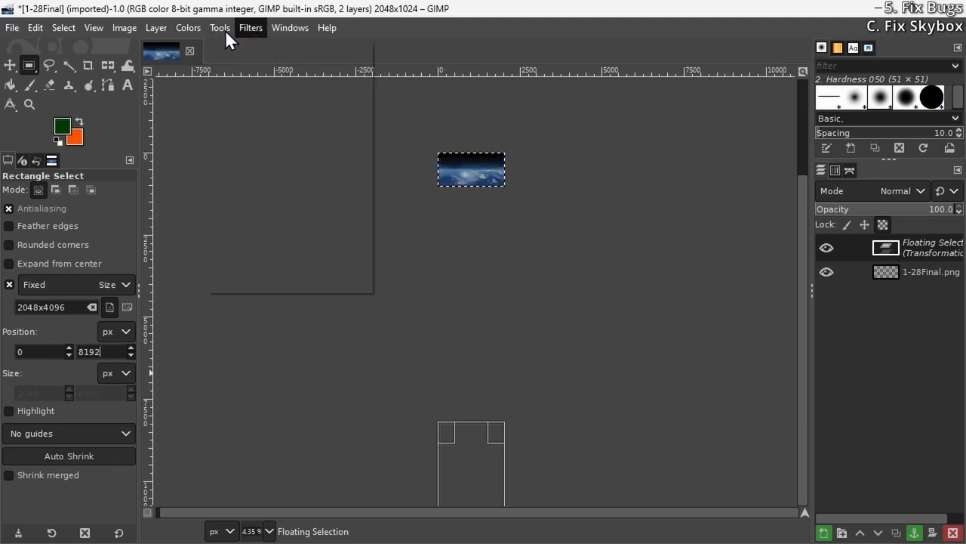
{"action": "mouse_move", "coordinate": [277, 87]}
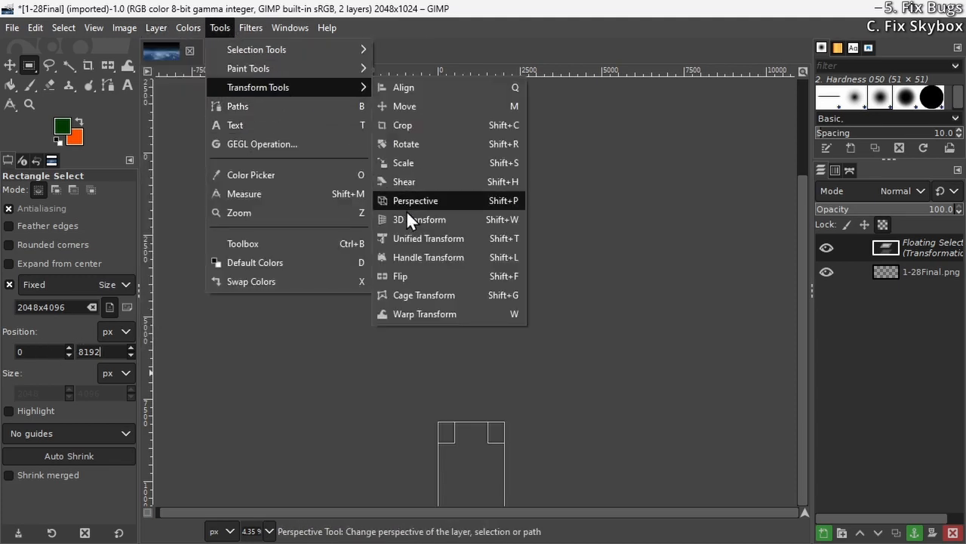
{"action": "left_click", "coordinate": [430, 275]}
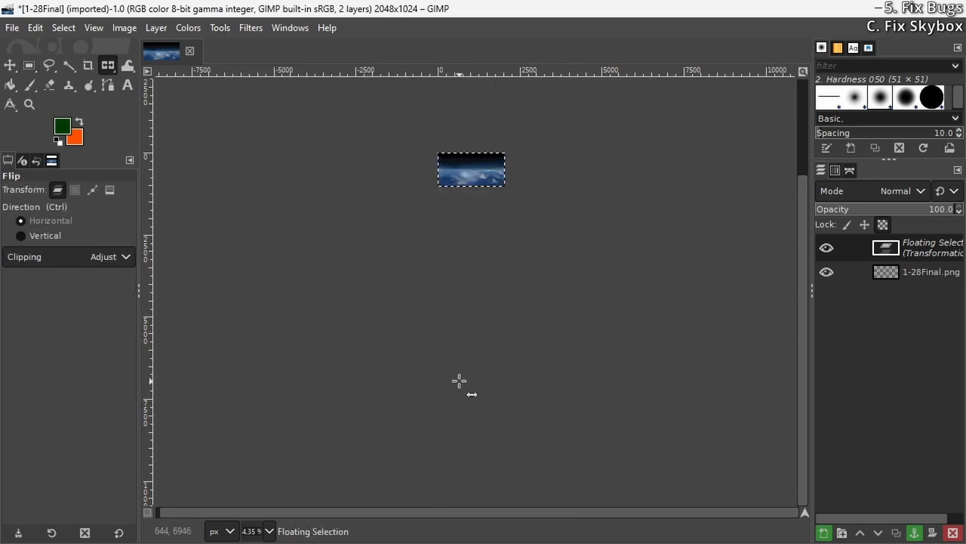
{"action": "left_click", "coordinate": [459, 382], "text": "ctrl"}
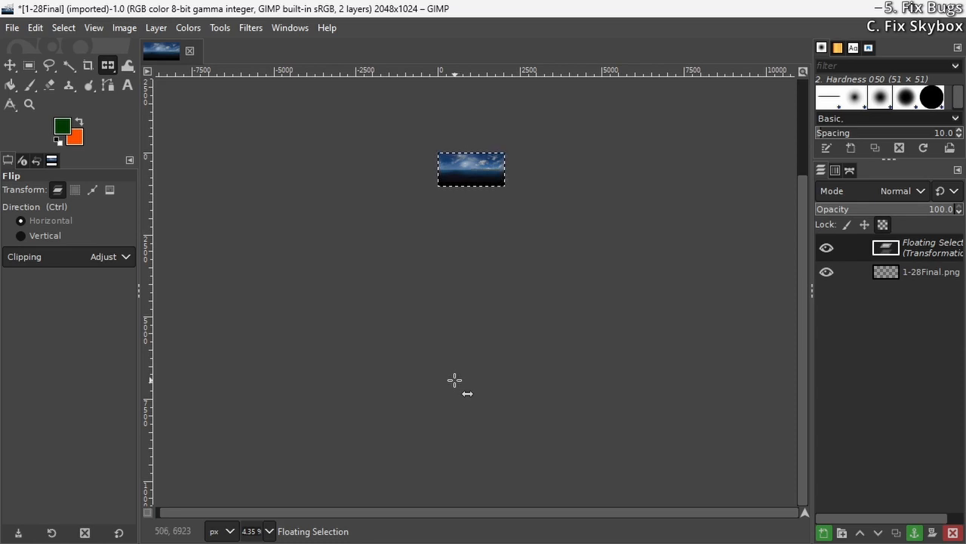
{"action": "left_click", "coordinate": [12, 27]}
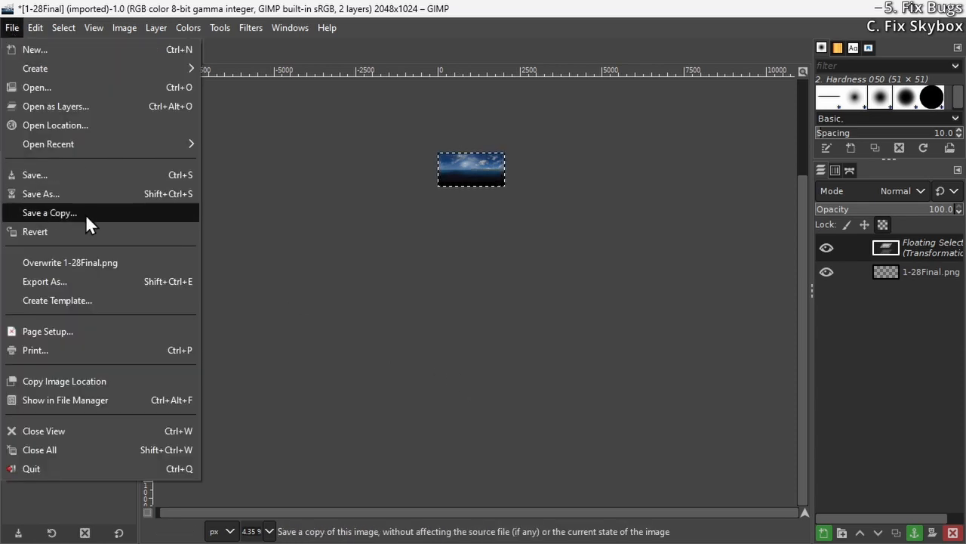
{"action": "left_click", "coordinate": [98, 284]}
{"action": "left_click_drag", "start_coordinate": [524, 82], "coordinate": [333, 31]}
{"action": "left_click", "coordinate": [664, 497]}
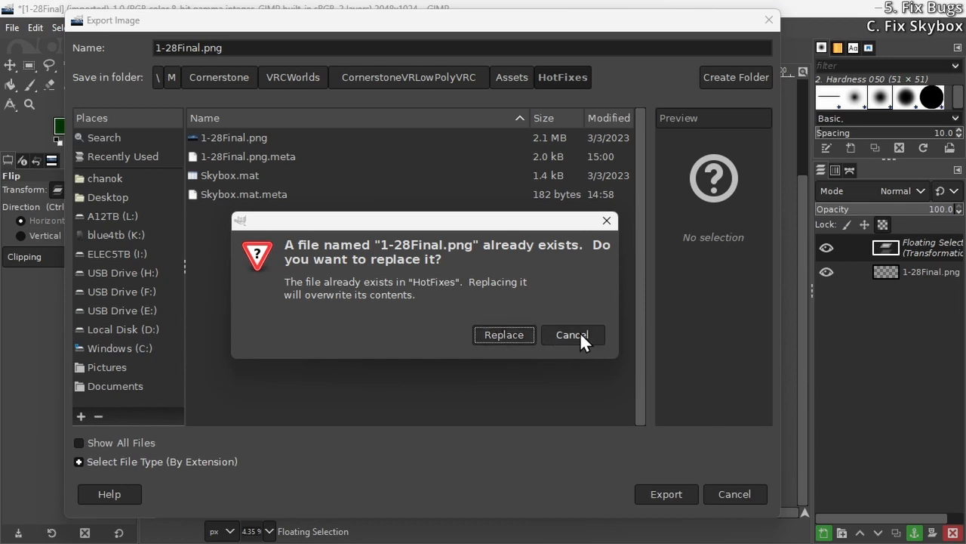
{"action": "left_click", "coordinate": [526, 336]}
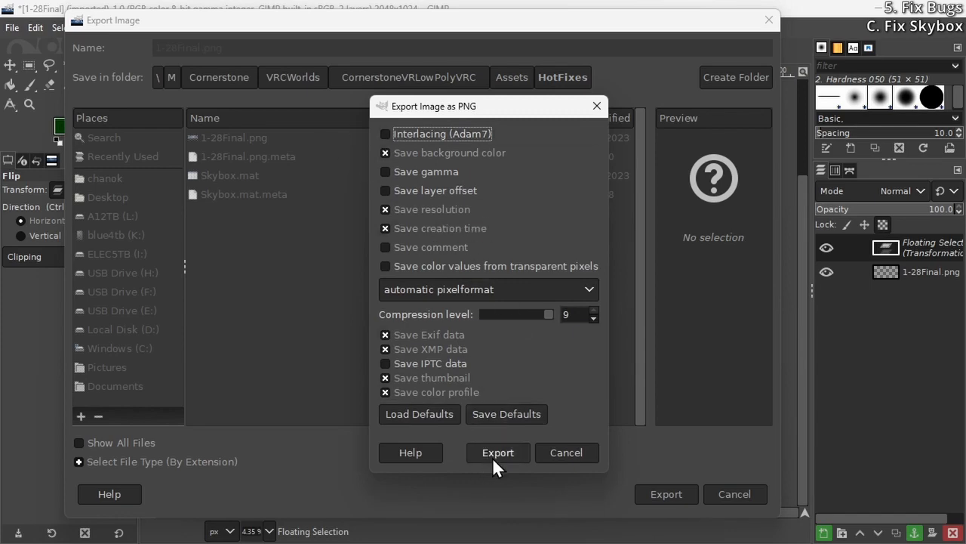
{"action": "left_click", "coordinate": [556, 453]}
{"action": "left_click", "coordinate": [734, 493]}
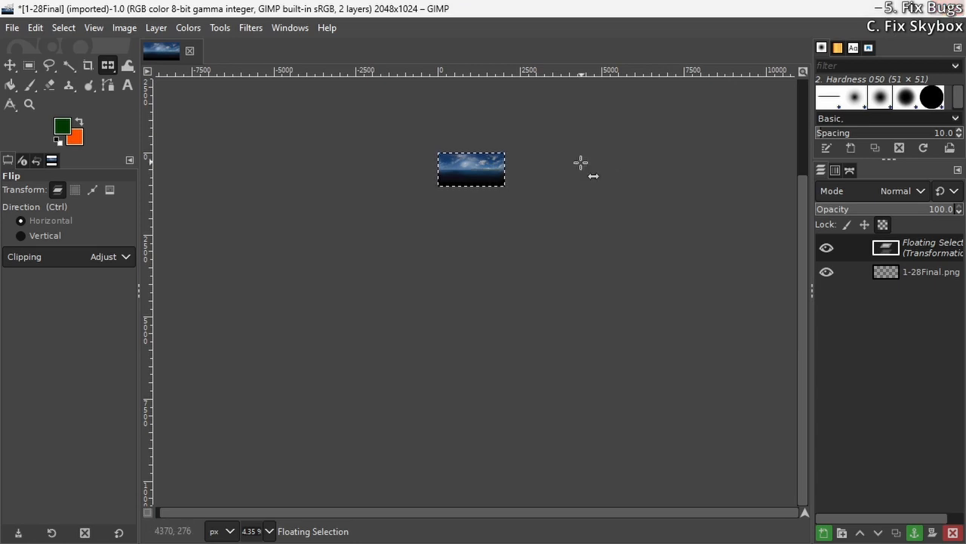
Quit GIMP and discard the unsaved changes to the skybox image
{"action": "key", "text": "ctrl+q"}
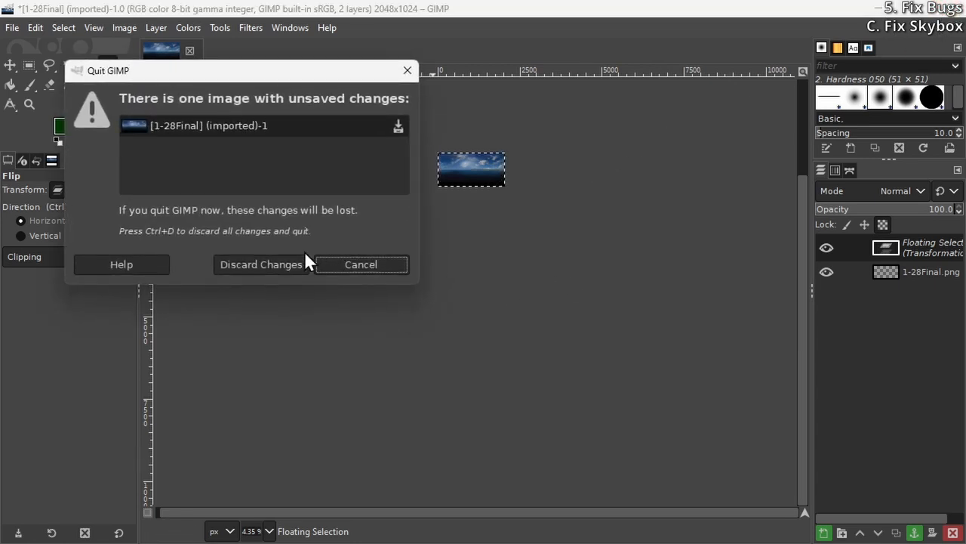
{"action": "left_click", "coordinate": [244, 270]}
In Unity, assign the 1-28Final texture to the Spherical (HDR) slot of the Skybox material in HotFixes
{"action": "left_click", "coordinate": [298, 460]}
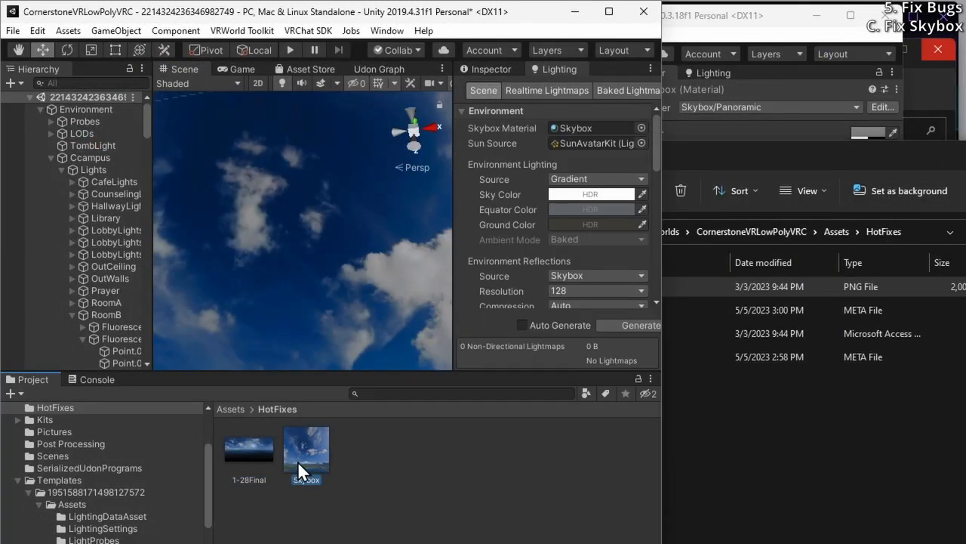
{"action": "left_click", "coordinate": [487, 69]}
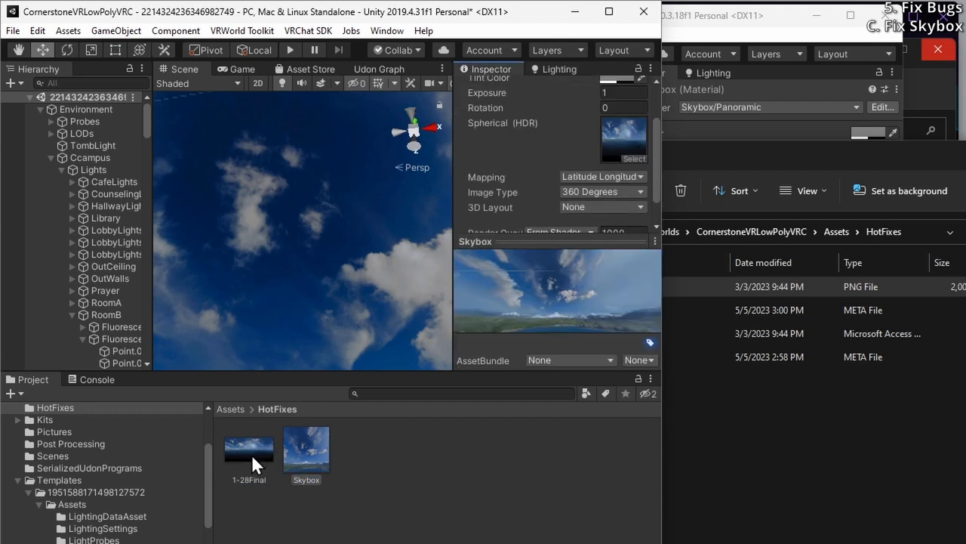
{"action": "left_click_drag", "start_coordinate": [251, 453], "coordinate": [620, 114]}
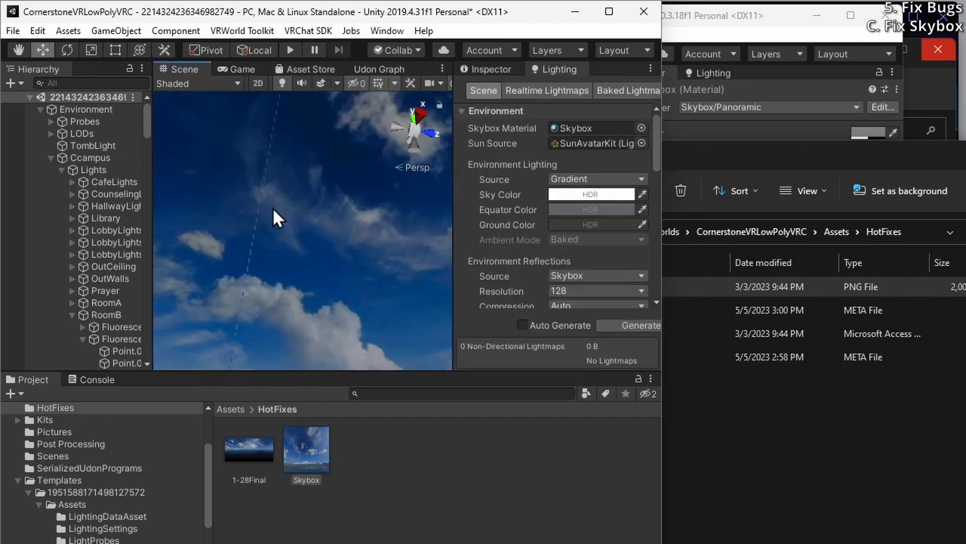
{"action": "right_click_drag", "start_coordinate": [273, 207], "coordinate": [310, 245]}
{"action": "right_click_drag", "start_coordinate": [309, 245], "coordinate": [324, 149]}
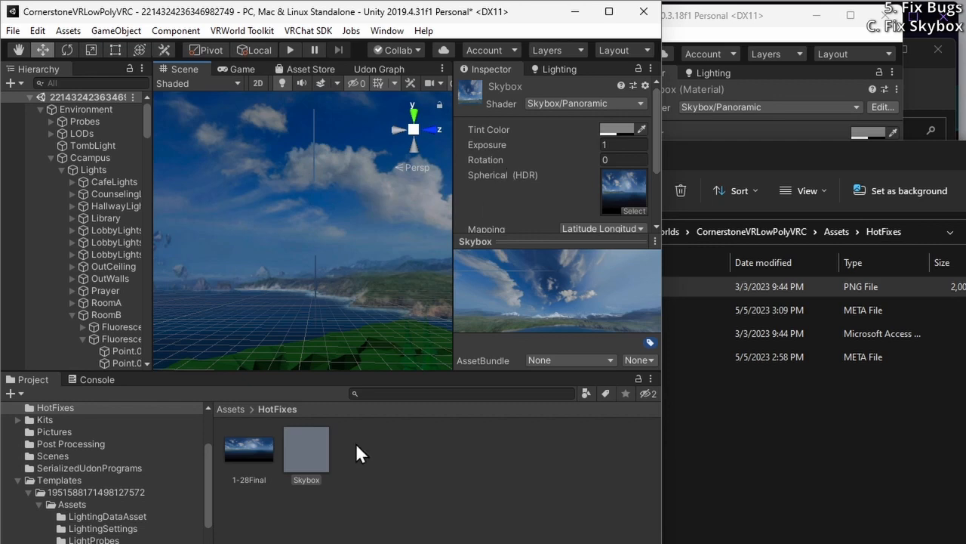
Locate the skybox material used in the scene's lighting settings and the texture assigned to its Spherical (HDR) slot
{"action": "left_click", "coordinate": [544, 67]}
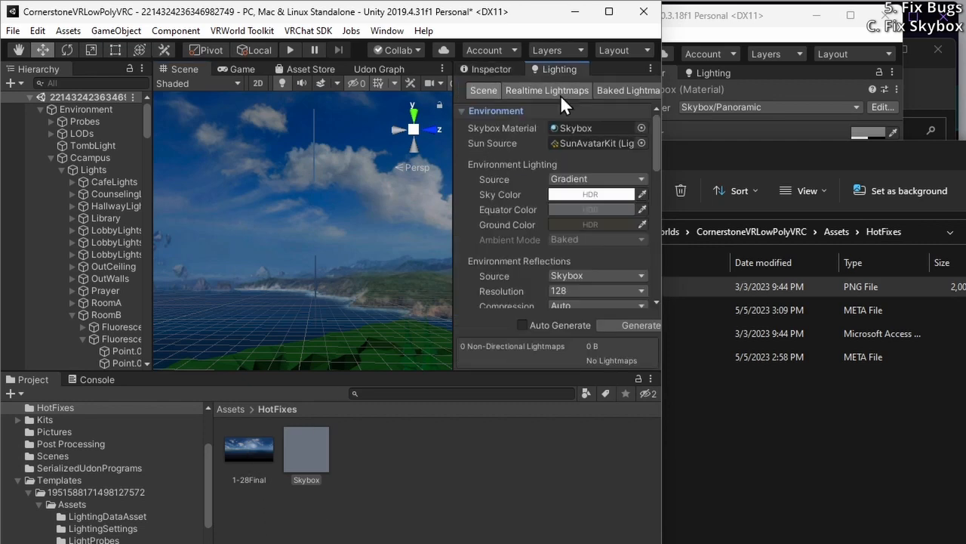
{"action": "left_click", "coordinate": [577, 115]}
{"action": "left_click", "coordinate": [574, 111]}
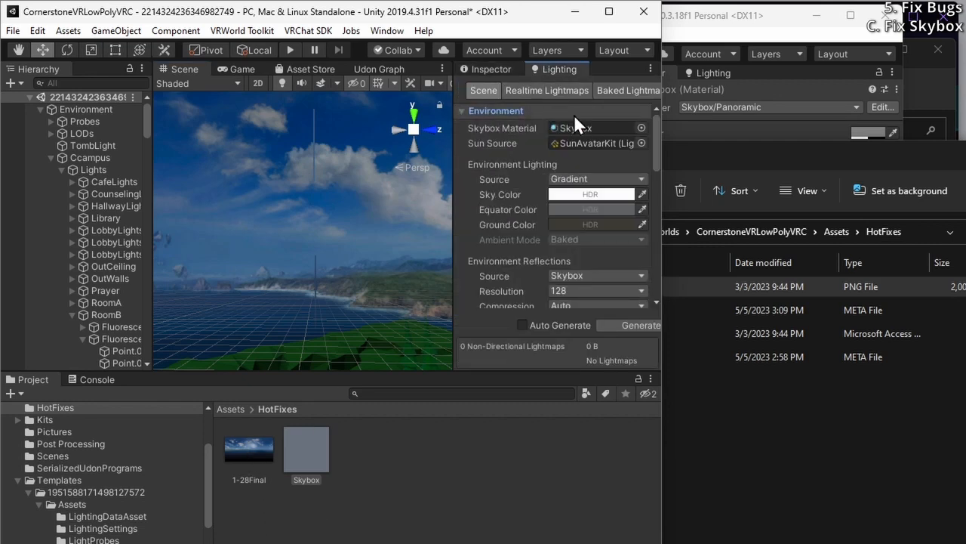
{"action": "left_click", "coordinate": [586, 126]}
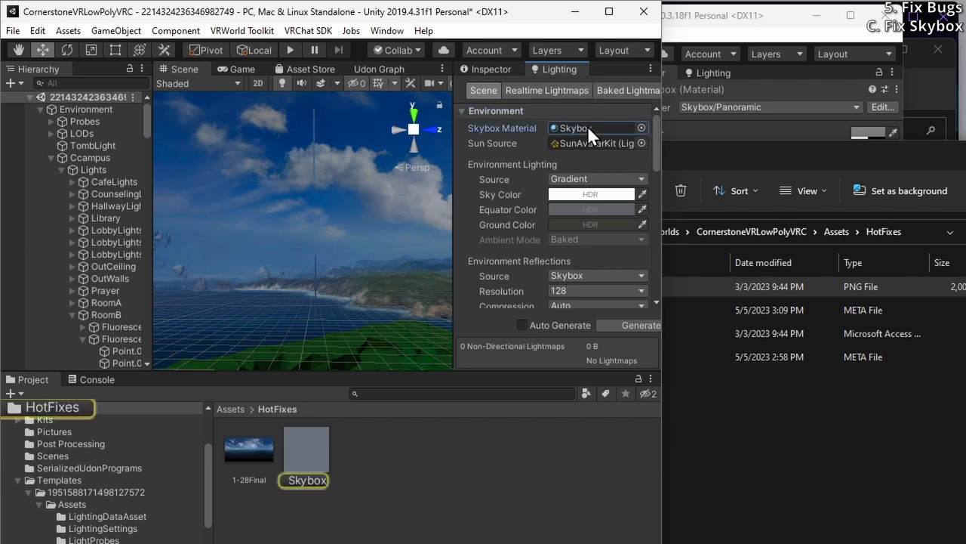
{"action": "left_click", "coordinate": [497, 66]}
{"action": "left_click", "coordinate": [629, 185]}
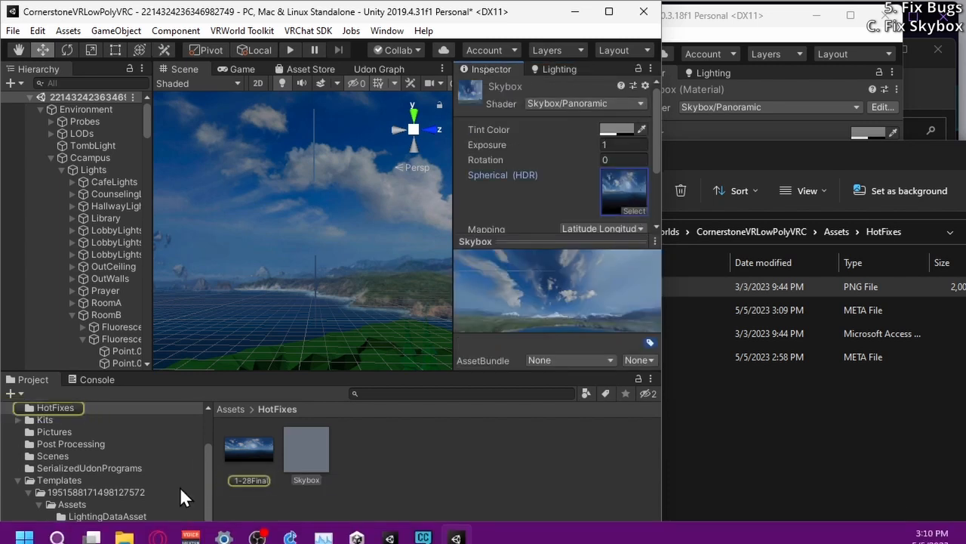
Turn off Generate Mip Maps in the 1-28Final texture's import settings and apply the change
{"action": "left_click", "coordinate": [245, 451]}
{"action": "scroll", "coordinate": [521, 218], "scroll_direction": "down", "scroll_amount": 3}
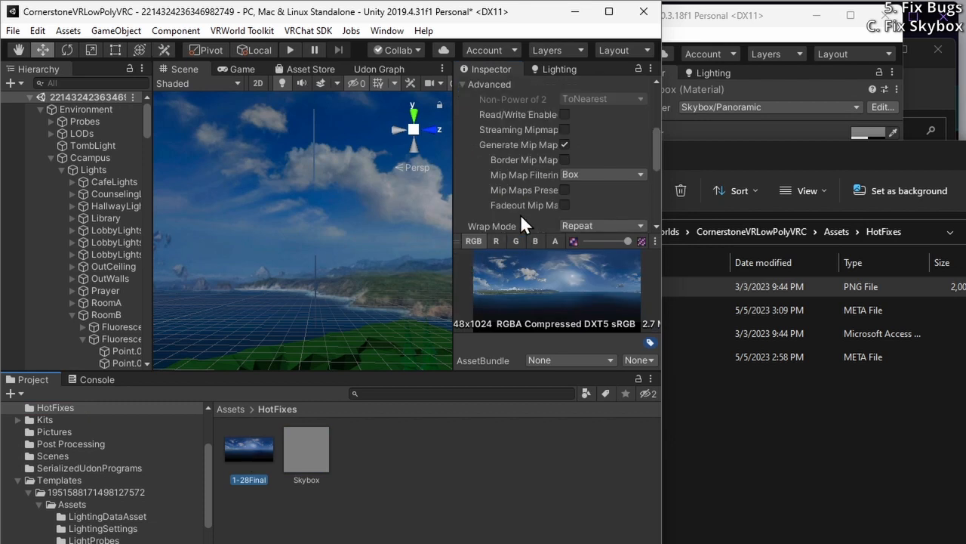
{"action": "left_click", "coordinate": [565, 144]}
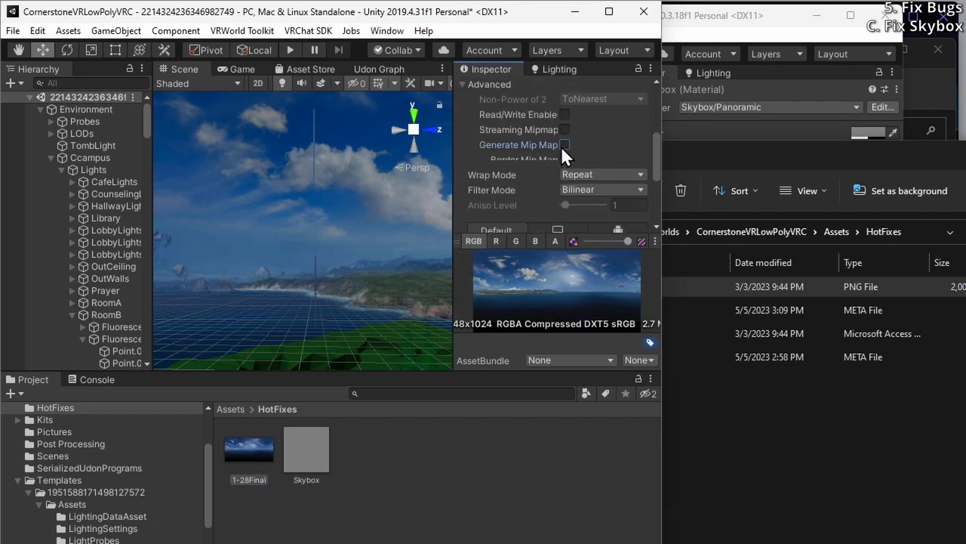
{"action": "scroll", "coordinate": [600, 191], "scroll_direction": "down", "scroll_amount": 3}
{"action": "left_click", "coordinate": [631, 221]}
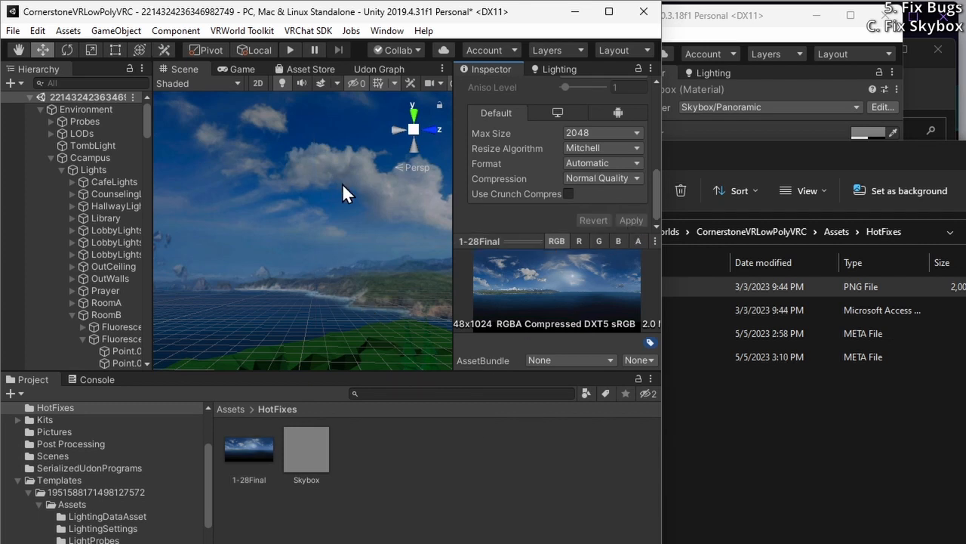
Turn on Generate Mip Maps and Streaming Mipmaps for the 1-28Final texture and apply the import settings
{"action": "scroll", "coordinate": [602, 148], "scroll_direction": "up", "scroll_amount": 5}
{"action": "scroll", "coordinate": [595, 160], "scroll_direction": "down", "scroll_amount": 3}
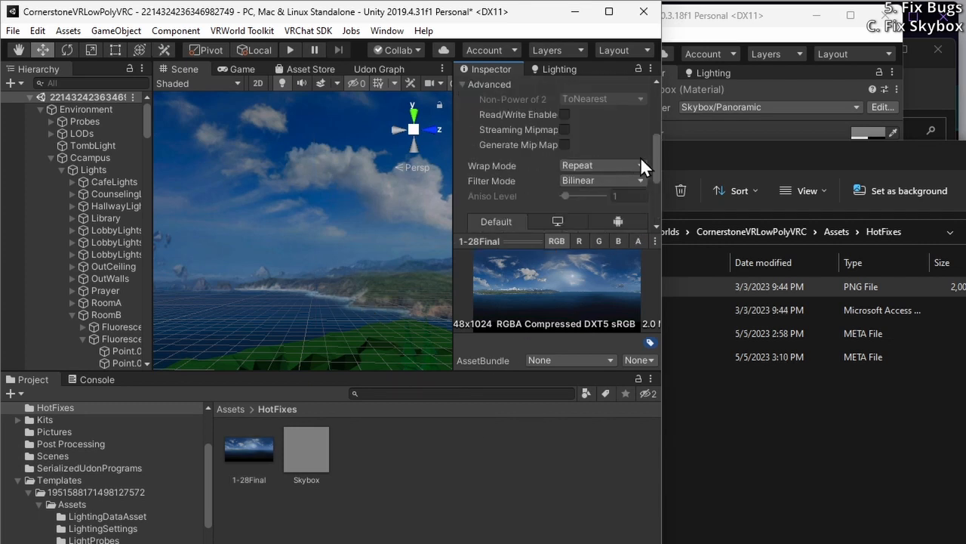
{"action": "scroll", "coordinate": [659, 150], "scroll_direction": "up", "scroll_amount": 3}
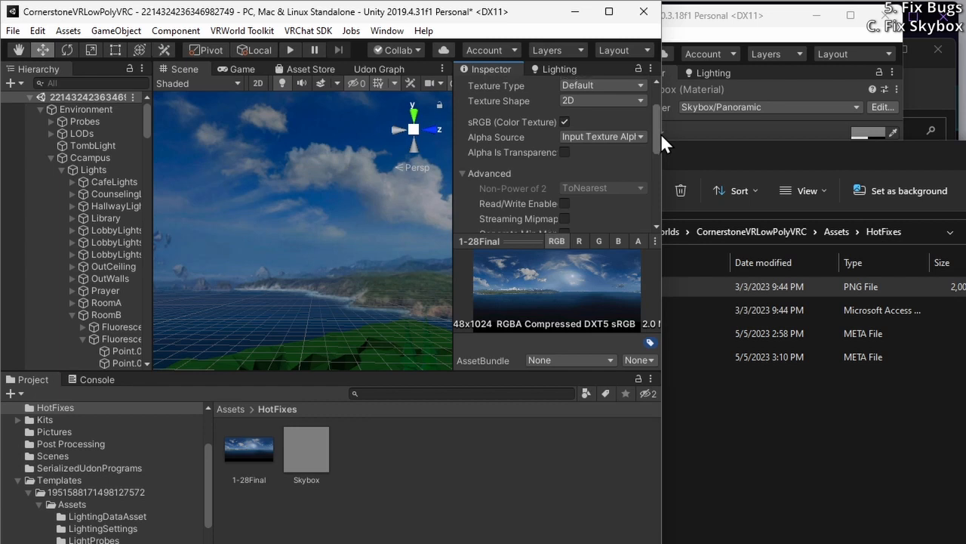
{"action": "scroll", "coordinate": [661, 133], "scroll_direction": "down", "scroll_amount": 3}
{"action": "left_click", "coordinate": [565, 176]}
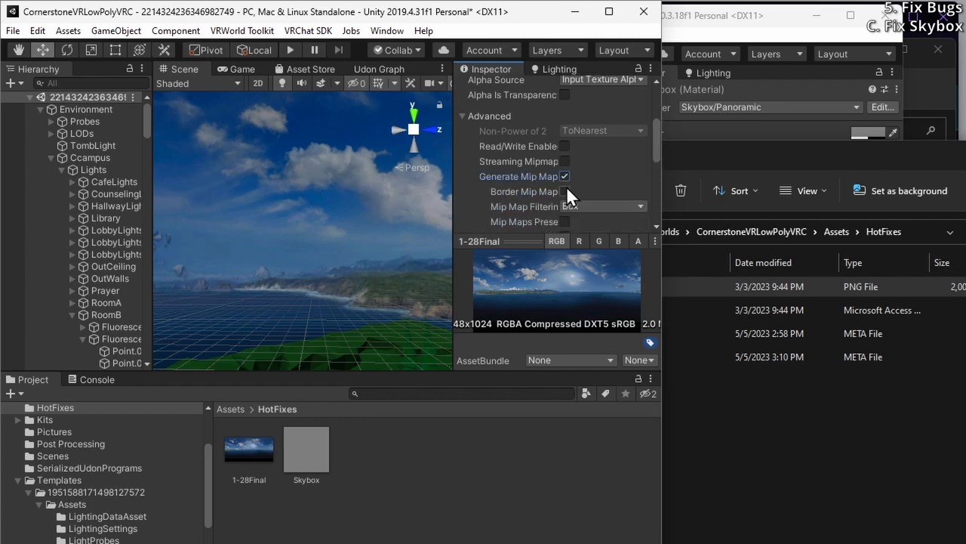
{"action": "left_click_drag", "start_coordinate": [657, 157], "coordinate": [654, 172]}
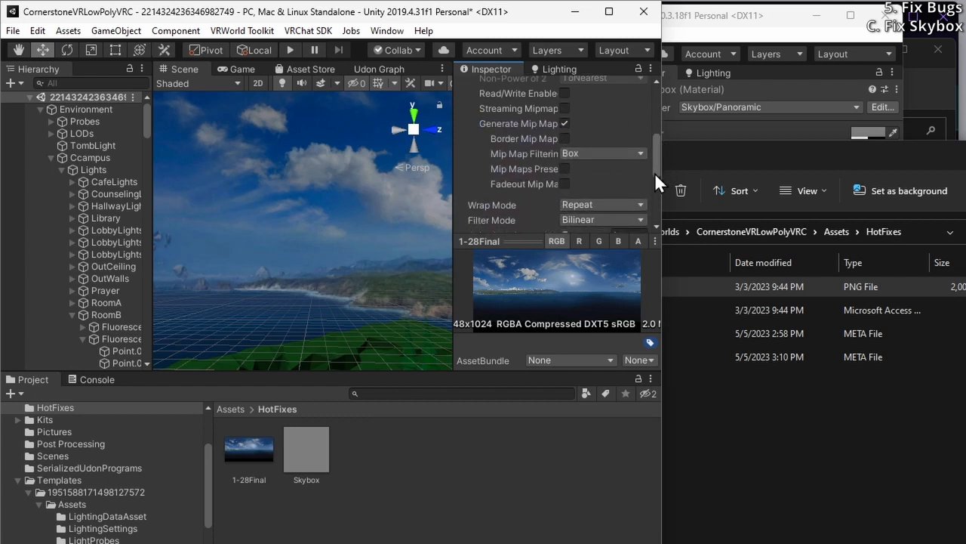
{"action": "left_click", "coordinate": [565, 108]}
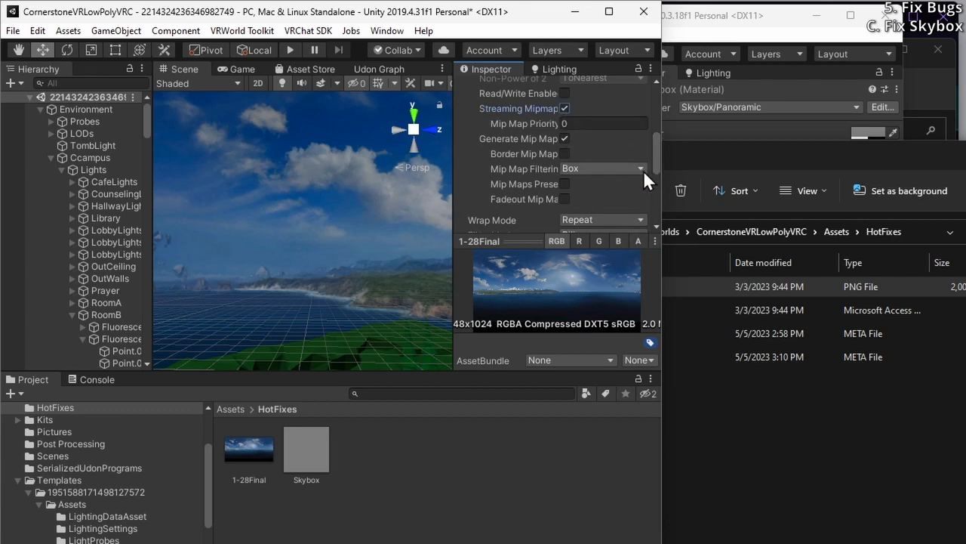
{"action": "left_click_drag", "start_coordinate": [654, 156], "coordinate": [661, 104]}
{"action": "left_click", "coordinate": [640, 218]}
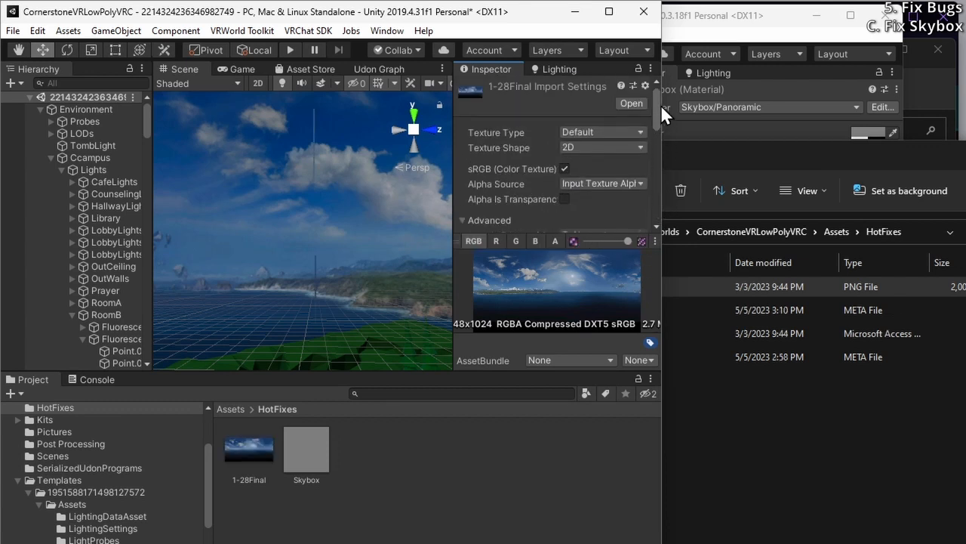
Set the 1-28Final texture's shape to Cube with Latitude-Longitude Layout (Cylindrical) mapping and apply the import settings
{"action": "left_click", "coordinate": [582, 147]}
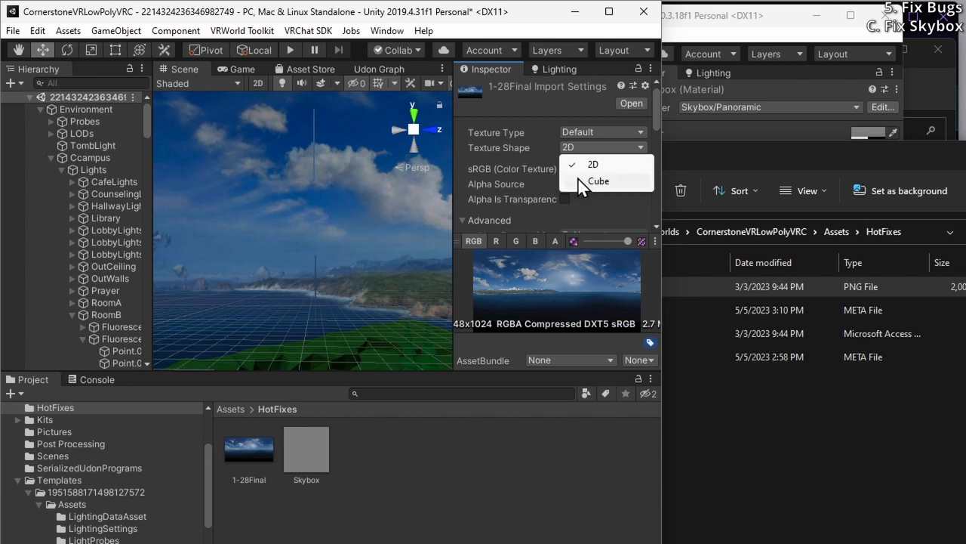
{"action": "left_click", "coordinate": [578, 180]}
{"action": "left_click", "coordinate": [585, 167]}
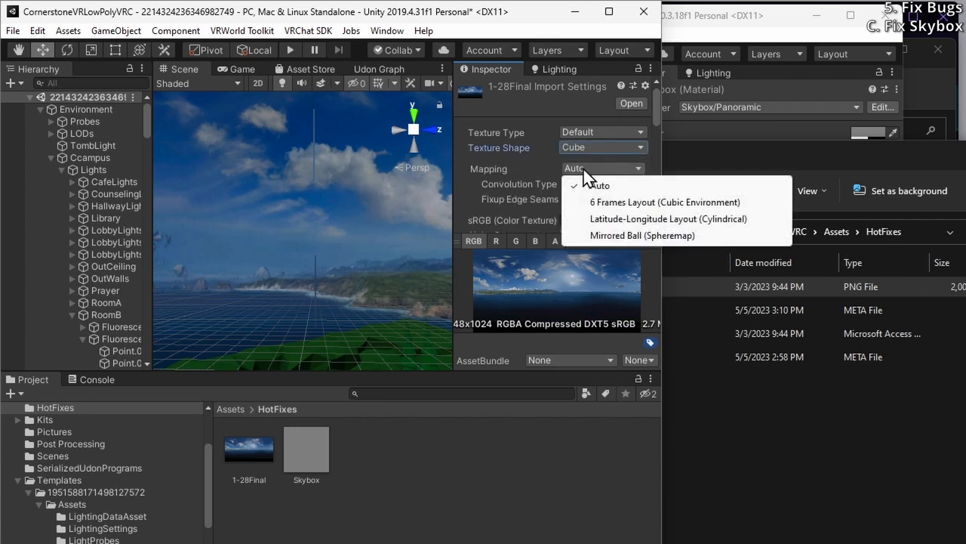
{"action": "left_click", "coordinate": [617, 219]}
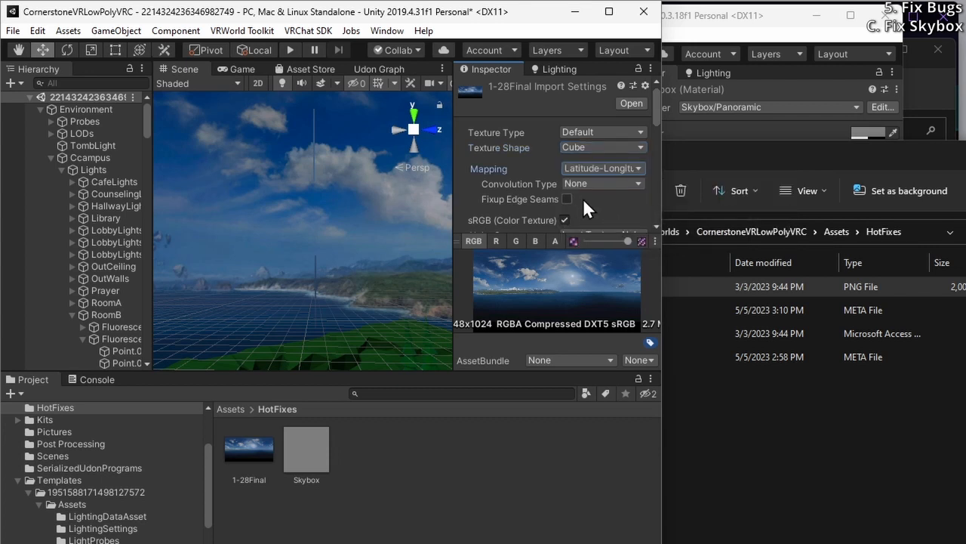
{"action": "scroll", "coordinate": [581, 212], "scroll_direction": "down", "scroll_amount": 8}
{"action": "left_click", "coordinate": [623, 221]}
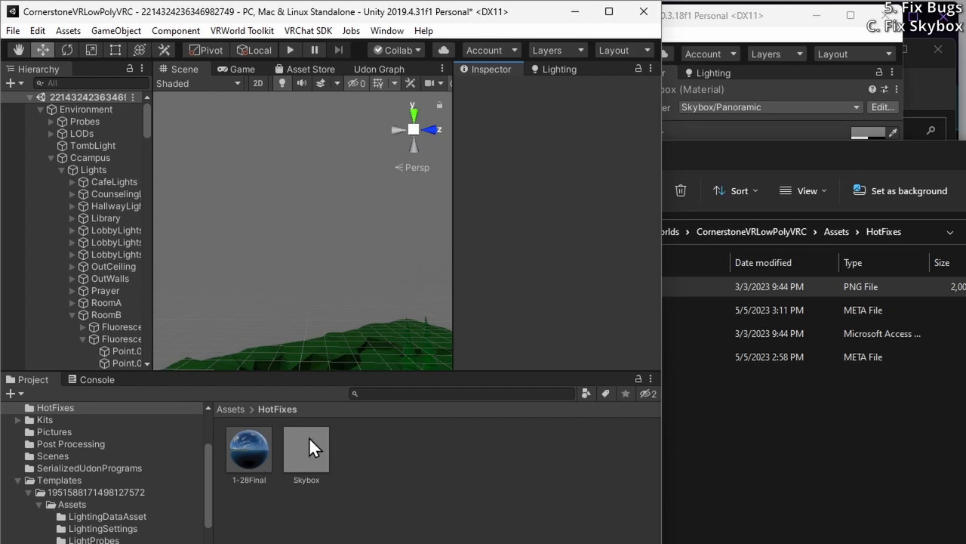
Check the skybox material assigned in the scene's lighting settings and show the properties of the Skybox material in HotFixes
{"action": "left_click", "coordinate": [547, 68]}
{"action": "left_click", "coordinate": [566, 127]}
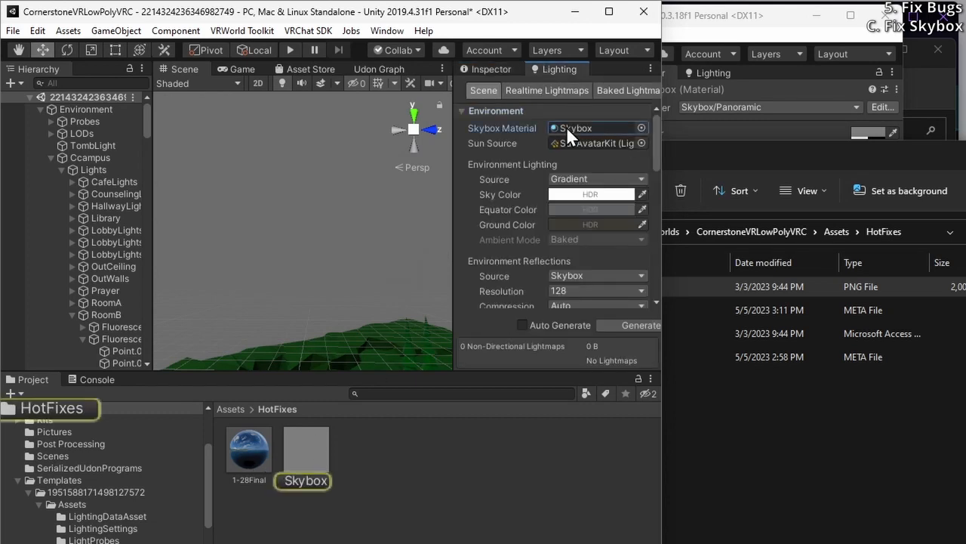
{"action": "left_click", "coordinate": [491, 68]}
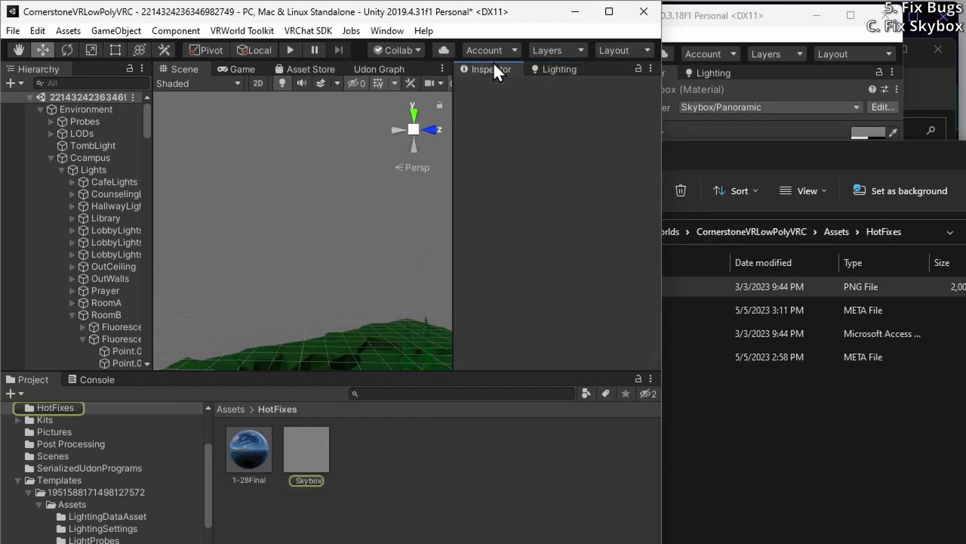
{"action": "left_click", "coordinate": [543, 67]}
{"action": "left_click", "coordinate": [298, 474]}
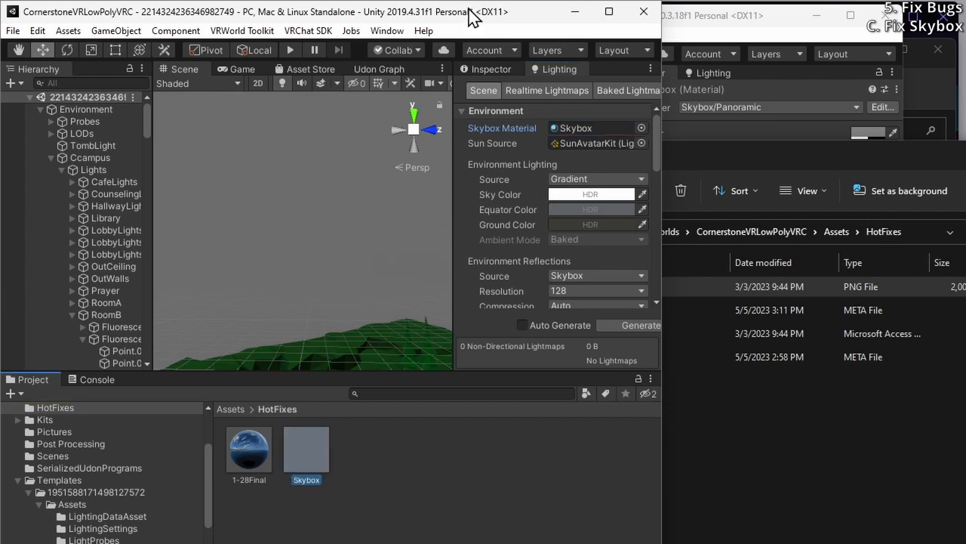
{"action": "left_click", "coordinate": [495, 70]}
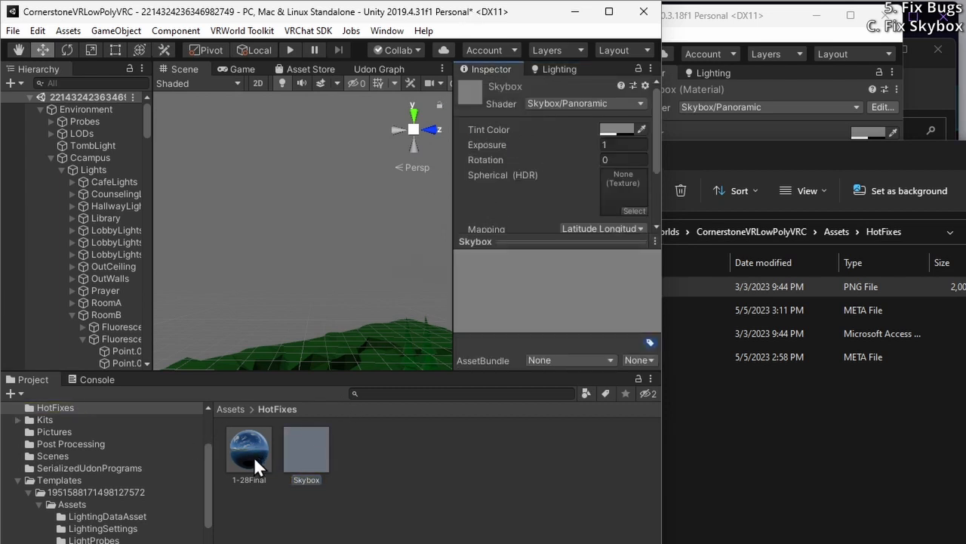
Try to assign the 1-28Final texture to the Skybox material's Spherical (HDR) slot
{"action": "left_click_drag", "start_coordinate": [239, 459], "coordinate": [545, 222]}
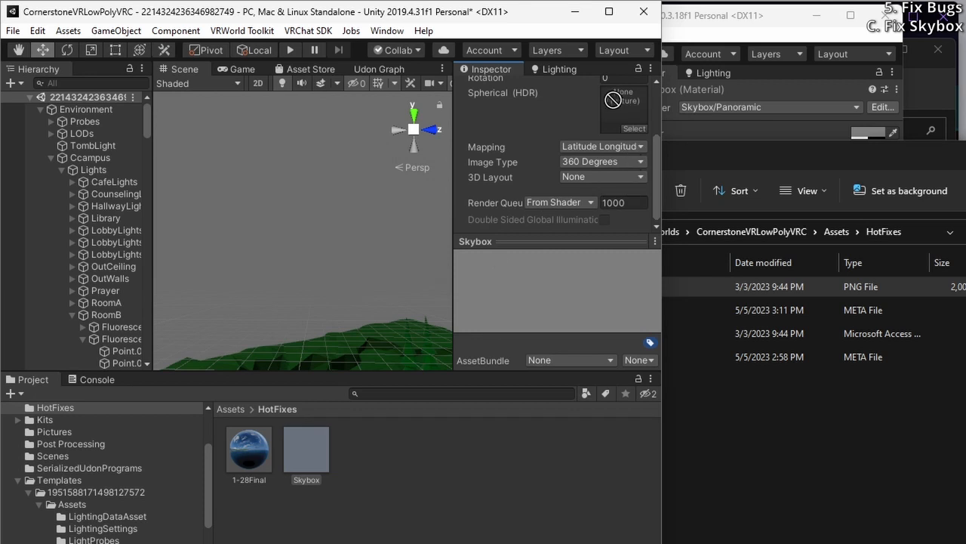
{"action": "left_click_drag", "start_coordinate": [534, 195], "coordinate": [605, 153]}
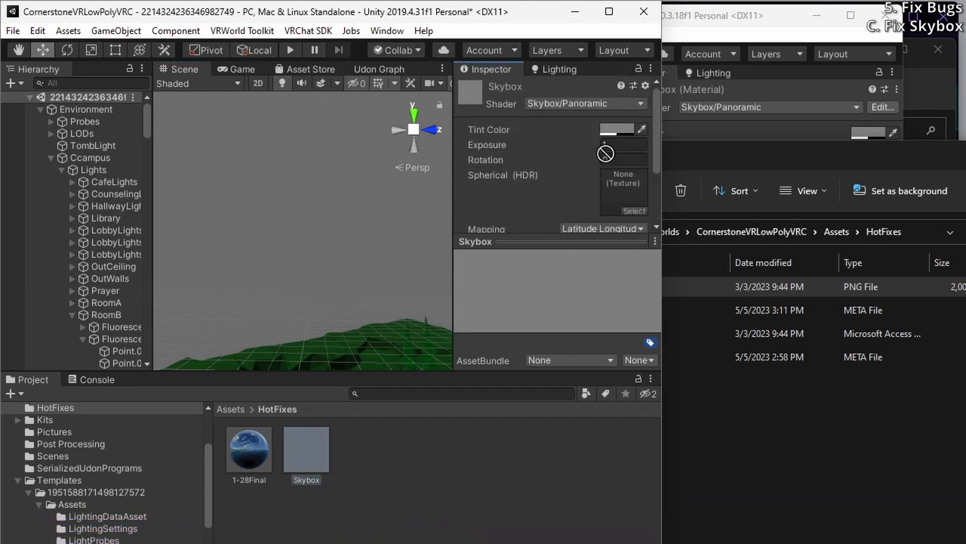
Change the Skybox material's shader to Skybox/Cubemap and assign the 1-28Final texture to its Cubemap (HDR) slot
{"action": "left_click", "coordinate": [571, 103]}
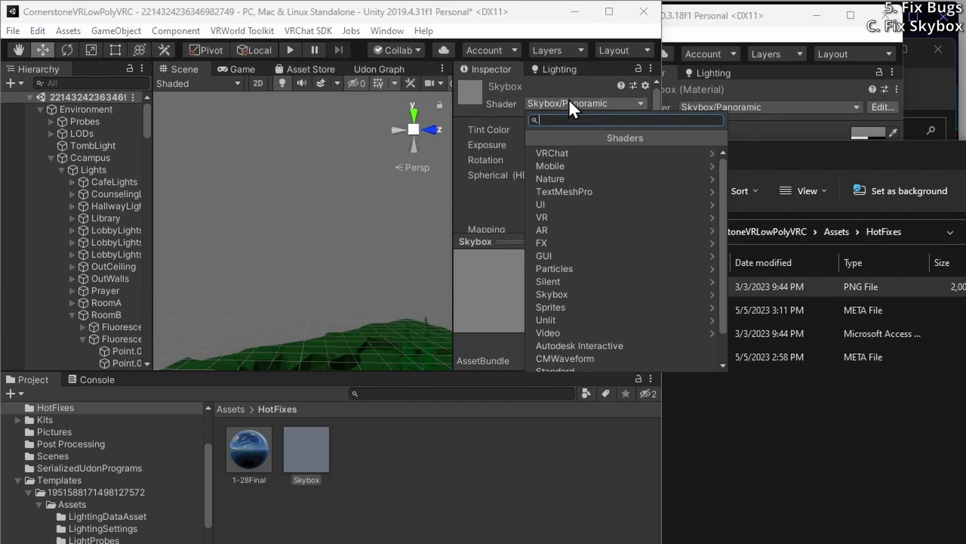
{"action": "type", "text": "cubemap"}
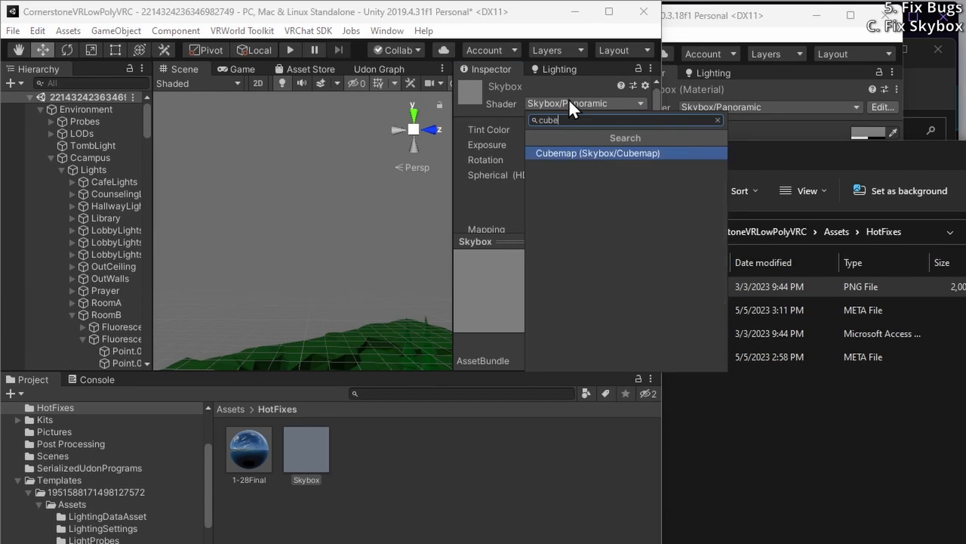
{"action": "key", "text": "Return"}
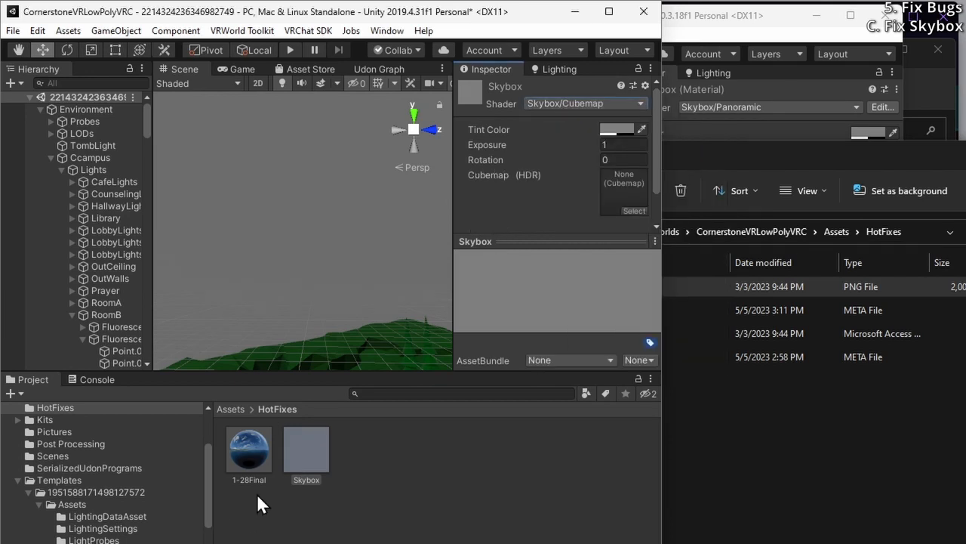
{"action": "left_click_drag", "start_coordinate": [250, 453], "coordinate": [624, 155]}
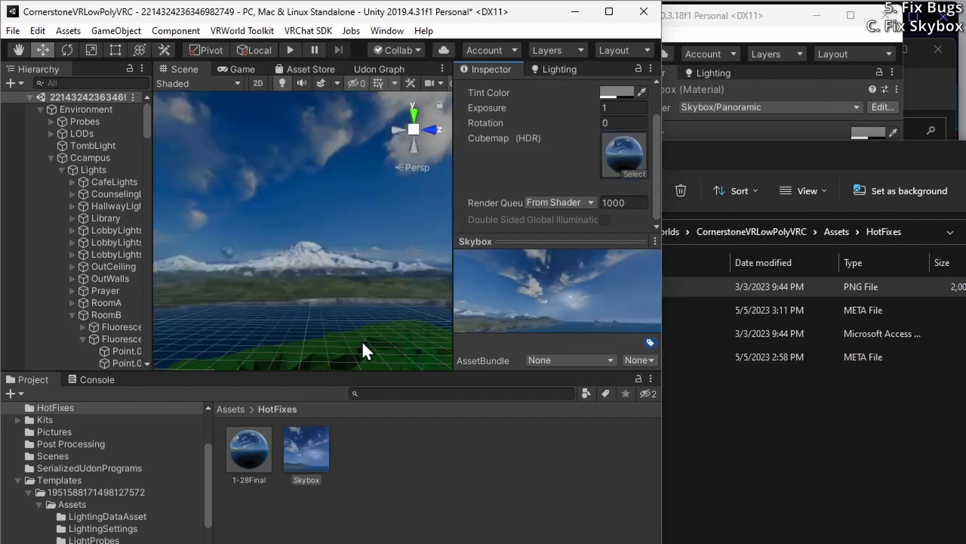
{"action": "right_click_drag", "start_coordinate": [282, 262], "coordinate": [328, 251]}
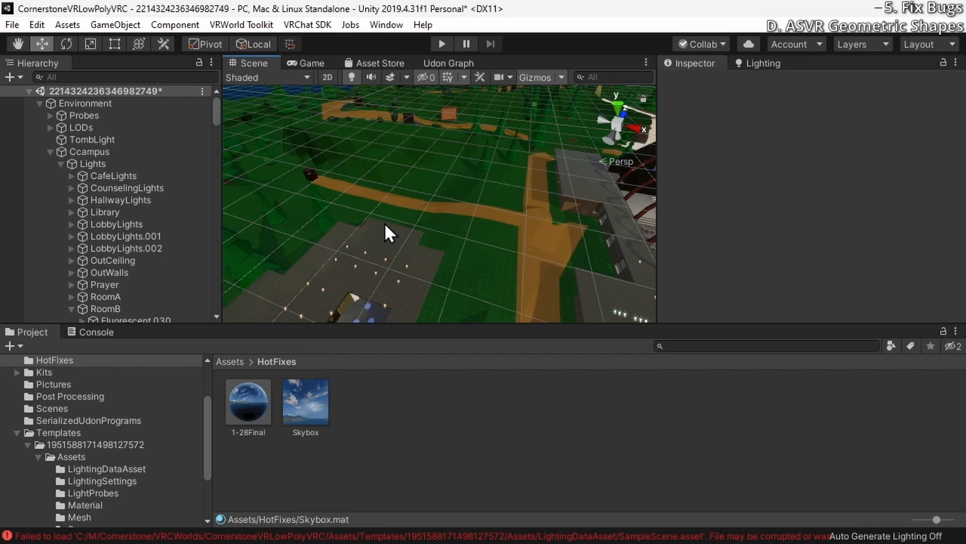
Look through the scene's squarestageblocker, chalise and plate objects, examining the mesh each one uses
{"action": "right_click_drag", "start_coordinate": [384, 222], "coordinate": [529, 181]}
{"action": "scroll", "coordinate": [121, 211], "scroll_direction": "down", "scroll_amount": 10}
{"action": "scroll", "coordinate": [115, 212], "scroll_direction": "down", "scroll_amount": 15}
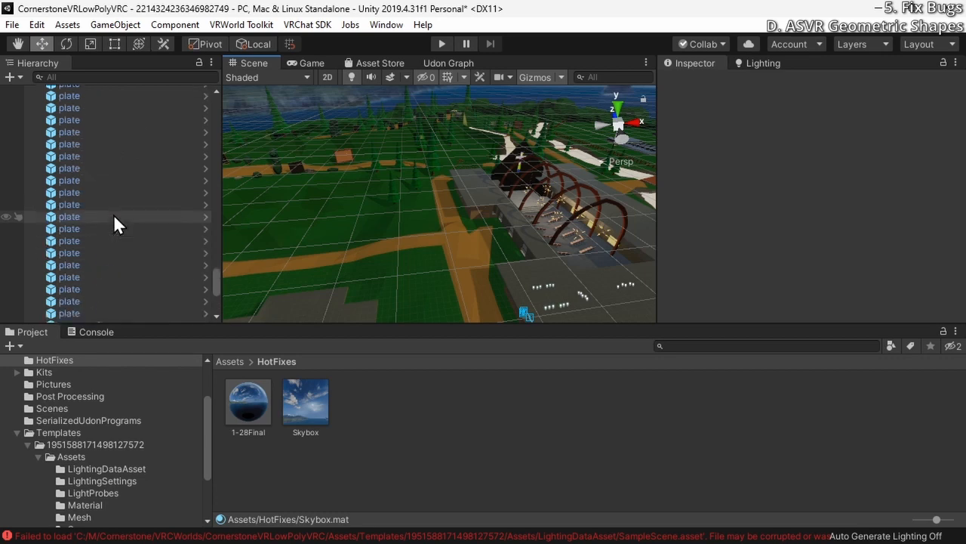
{"action": "left_click", "coordinate": [91, 227]}
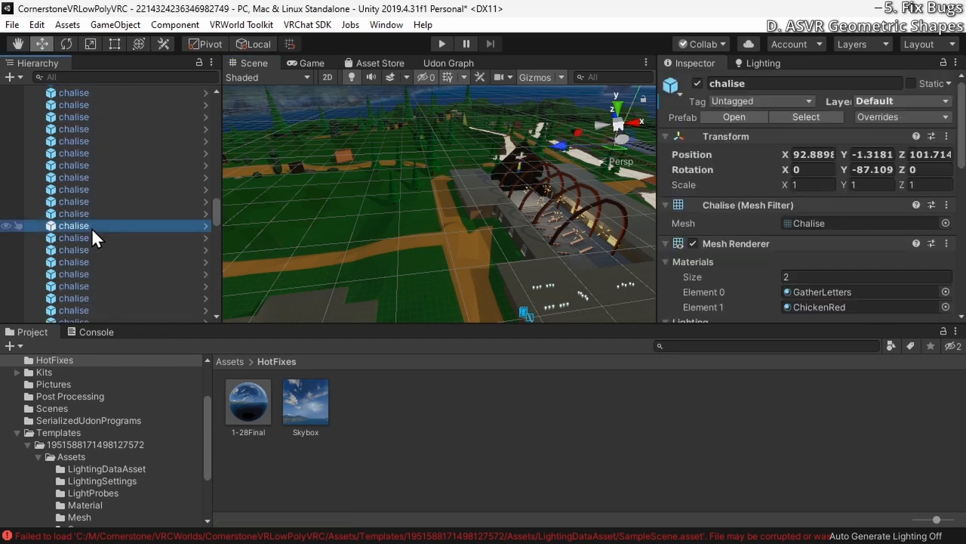
{"action": "scroll", "coordinate": [91, 226], "scroll_direction": "up", "scroll_amount": 5}
{"action": "left_click", "coordinate": [98, 210]}
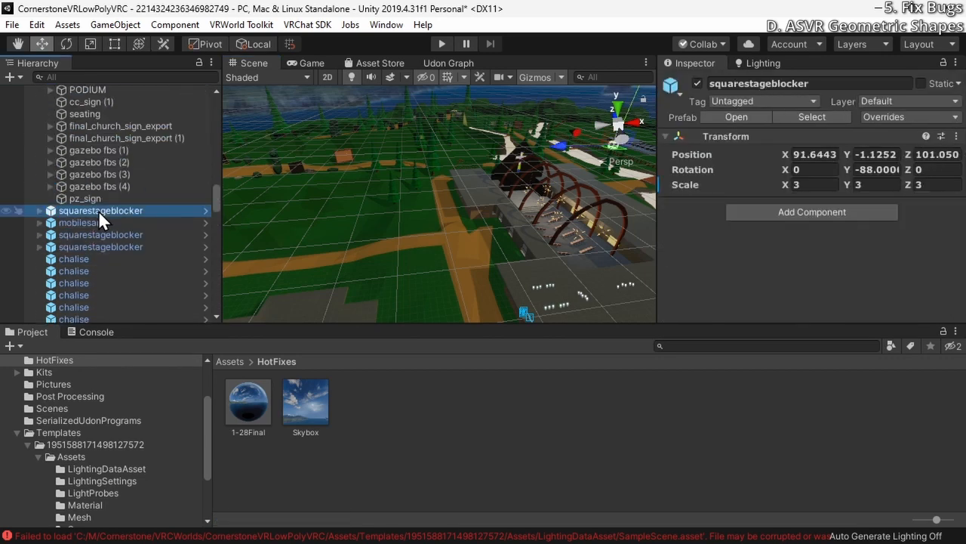
{"action": "key", "text": "Down"}
{"action": "key", "text": "Down"}
{"action": "key", "text": "Down"}
{"action": "key", "text": "Down"}
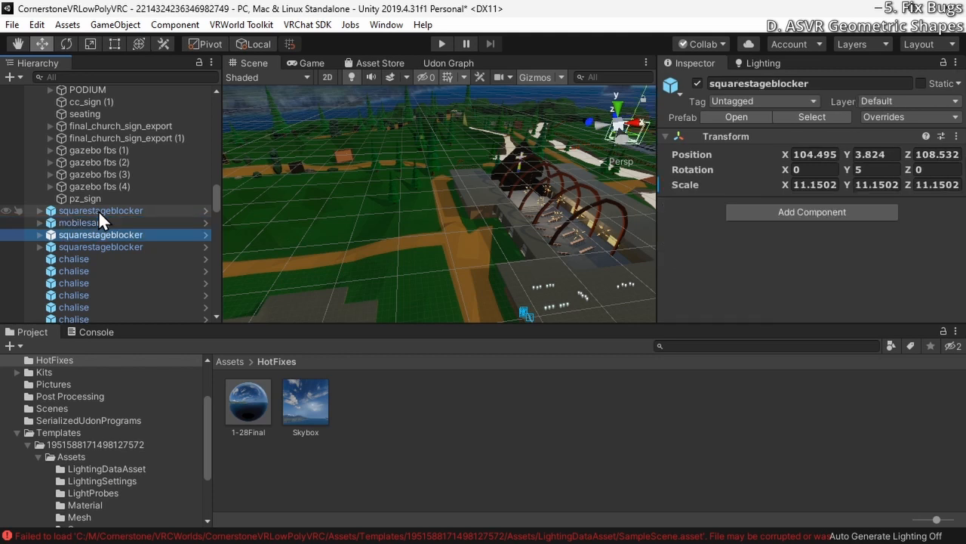
{"action": "key", "text": "Down"}
{"action": "key", "text": "Down"}
{"action": "key", "text": "Down"}
{"action": "key", "text": "Down"}
{"action": "key", "text": "Down"}
{"action": "key", "text": "Down"}
{"action": "key", "text": "Down"}
{"action": "key", "text": "Down"}
{"action": "key", "text": "Down"}
{"action": "key", "text": "Down"}
{"action": "key", "text": "Down"}
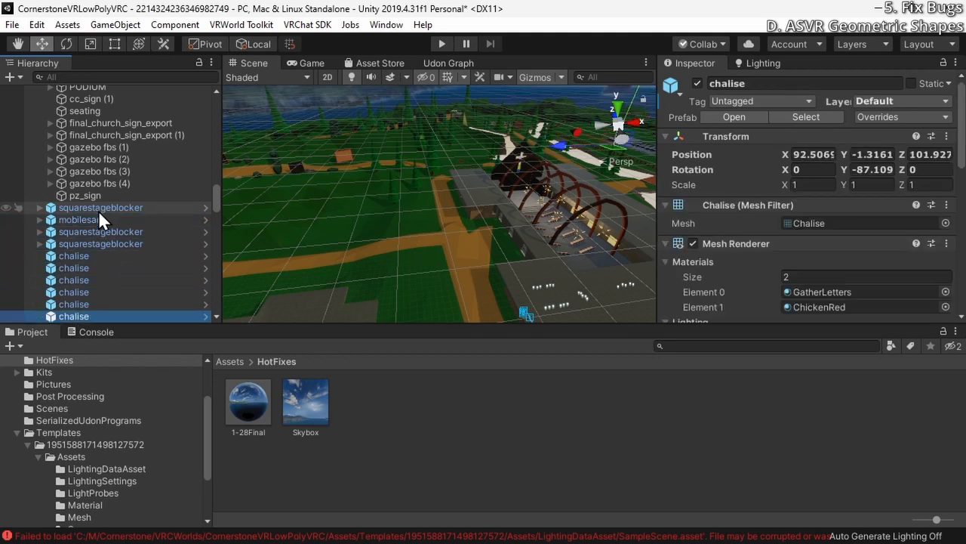
{"action": "key", "text": "Down"}
{"action": "key", "text": "Down"}
{"action": "key", "text": "Down"}
{"action": "key", "text": "Down"}
{"action": "key", "text": "Down"}
{"action": "key", "text": "Down"}
{"action": "key", "text": "Down"}
{"action": "key", "text": "Down"}
{"action": "key", "text": "Down"}
{"action": "key", "text": "Down"}
{"action": "key", "text": "Down"}
{"action": "key", "text": "Down"}
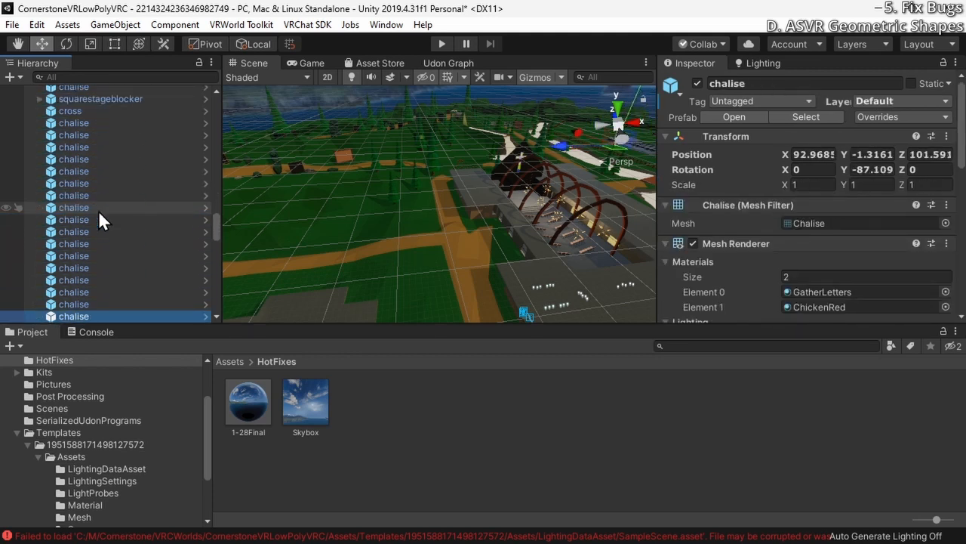
{"action": "key", "text": "Down"}
{"action": "key", "text": "Down"}
{"action": "key", "text": "Down"}
{"action": "key", "text": "Down"}
{"action": "key", "text": "Down"}
{"action": "key", "text": "Down"}
{"action": "key", "text": "Down"}
{"action": "key", "text": "Down"}
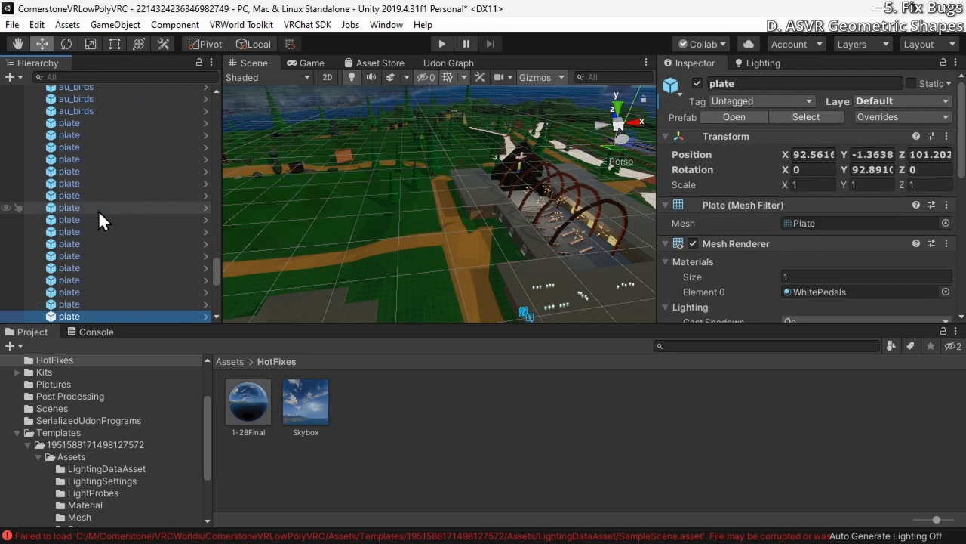
Replace the selected plate's Mesh Filter mesh with Unity's built-in Sphere
{"action": "key", "text": "f"}
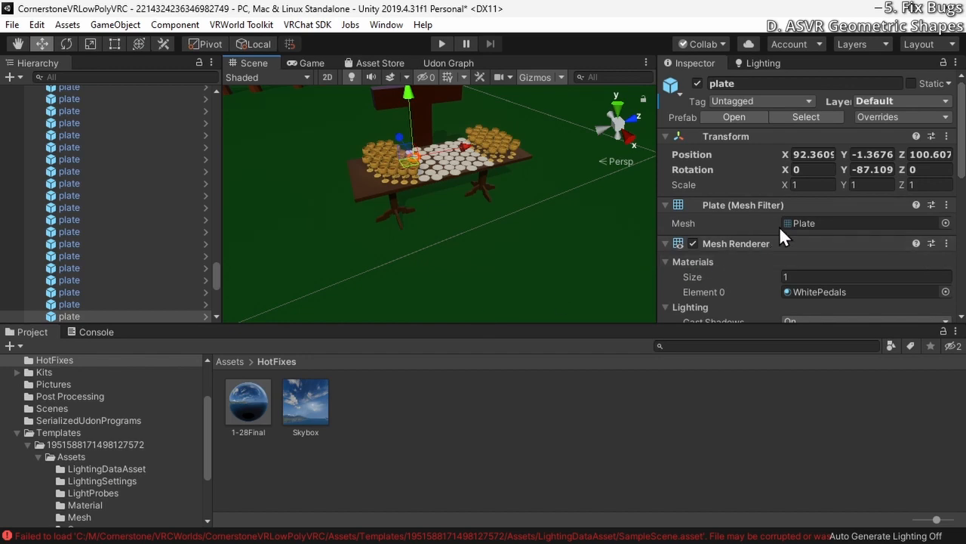
{"action": "right_click_drag", "start_coordinate": [422, 160], "coordinate": [419, 121]}
{"action": "key", "text": "w"}
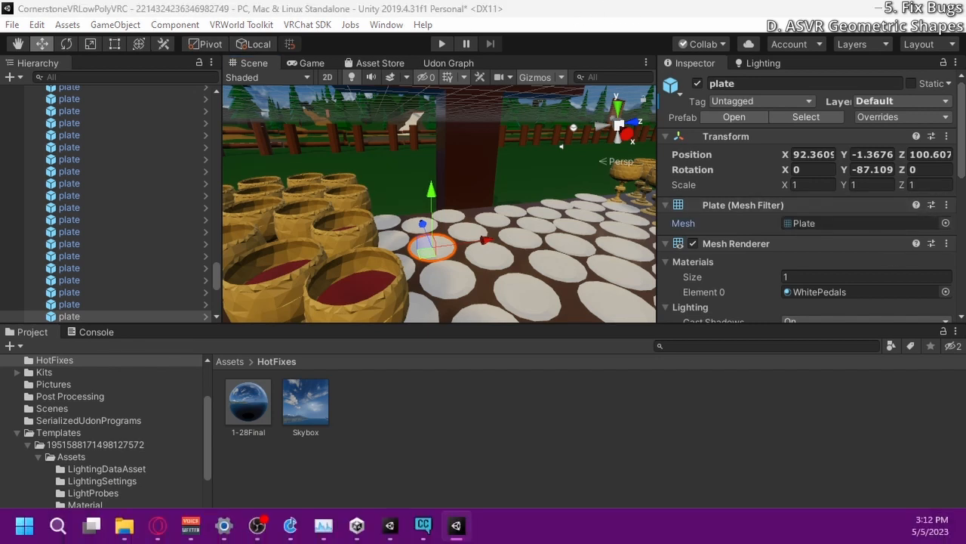
{"action": "left_click_drag", "start_coordinate": [860, 540], "coordinate": [767, 104]}
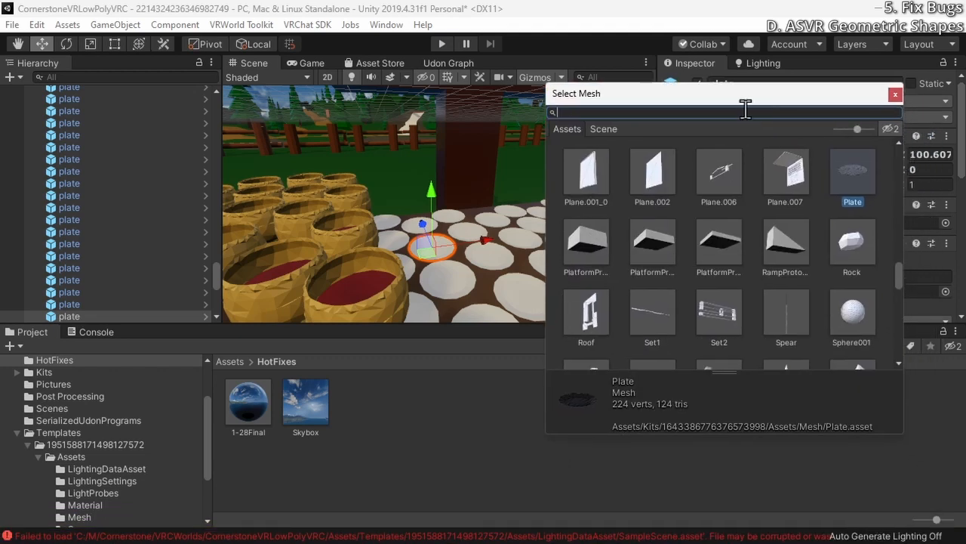
{"action": "type", "text": "sphere"}
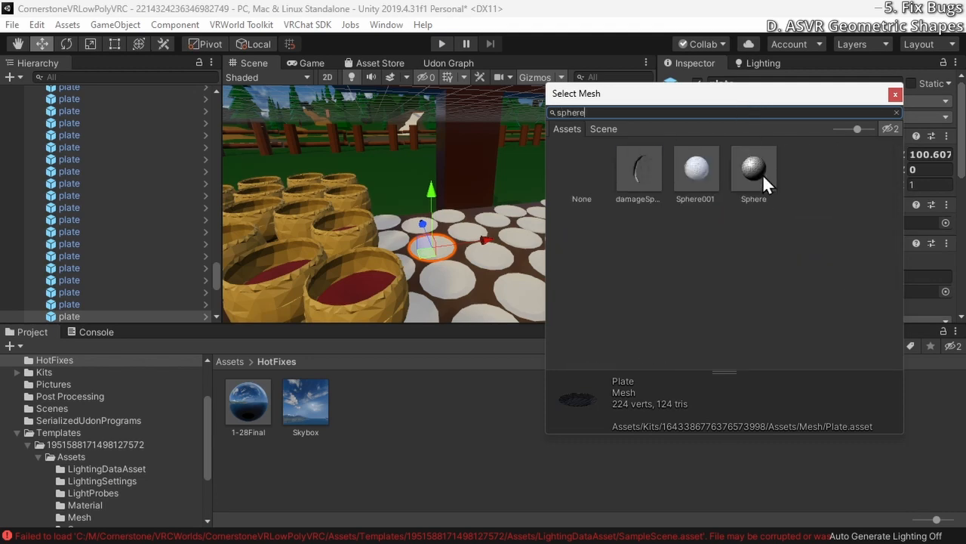
{"action": "left_click", "coordinate": [759, 172]}
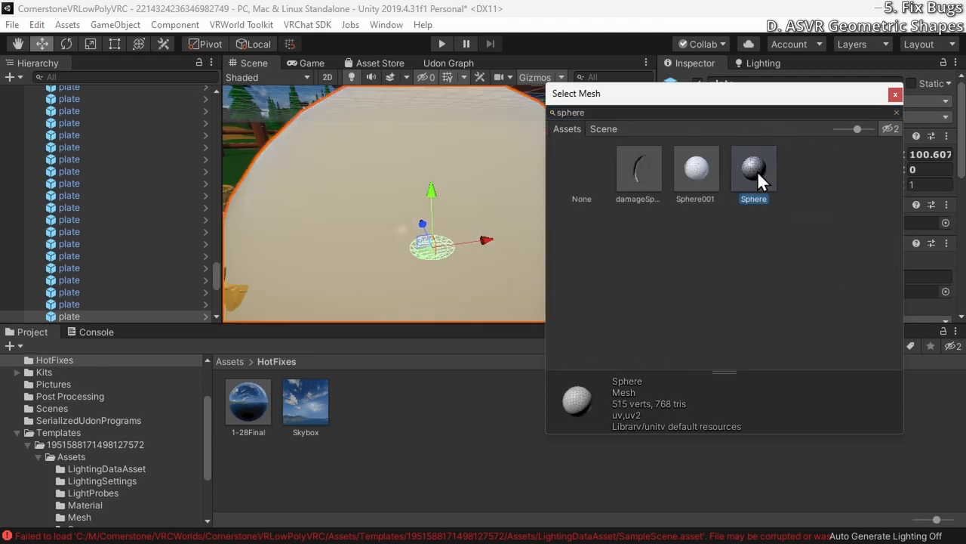
{"action": "double_click", "coordinate": [753, 175]}
Inspect the plate with its sphere mesh in the scene, and undo the mesh replacement
{"action": "right_click_drag", "start_coordinate": [513, 261], "coordinate": [520, 181]}
{"action": "key", "text": "s"}
{"action": "key", "text": "w"}
{"action": "key", "text": "ctrl+z"}
{"action": "key", "text": "s"}
Run the world in play mode, accept the VRChat Client Simulator notice, and walk through the church entrance to the sanctuary stage
{"action": "left_click", "coordinate": [443, 43]}
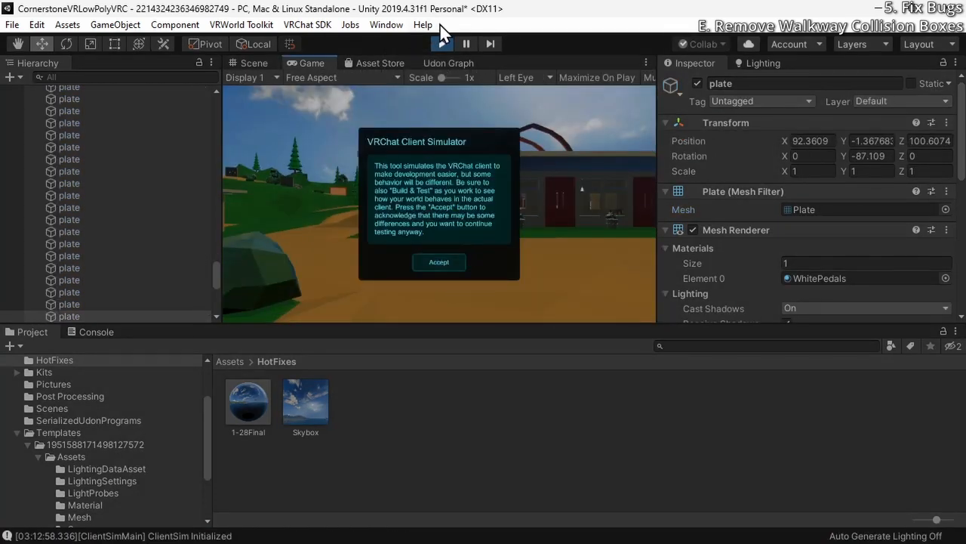
{"action": "left_click", "coordinate": [442, 264]}
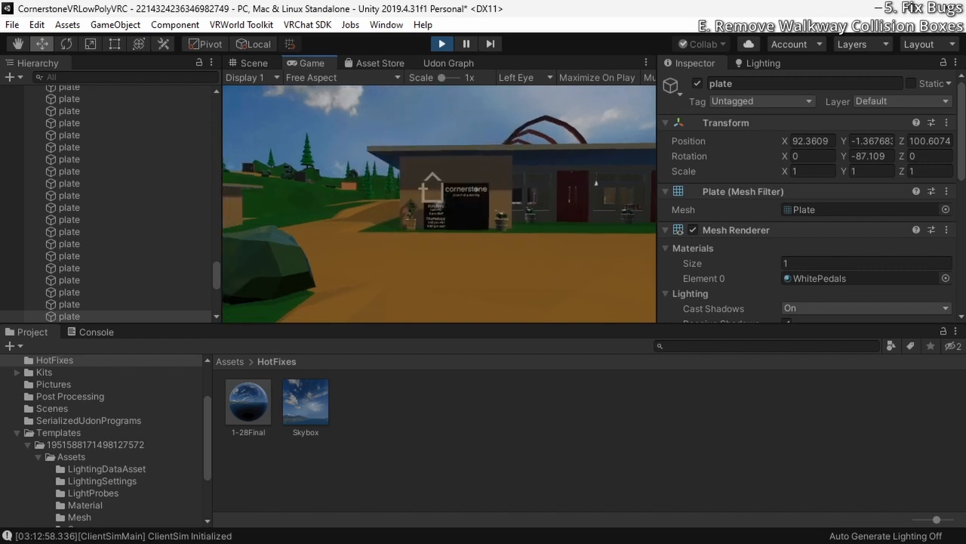
{"action": "key", "text": "w"}
{"action": "key", "text": "w"}
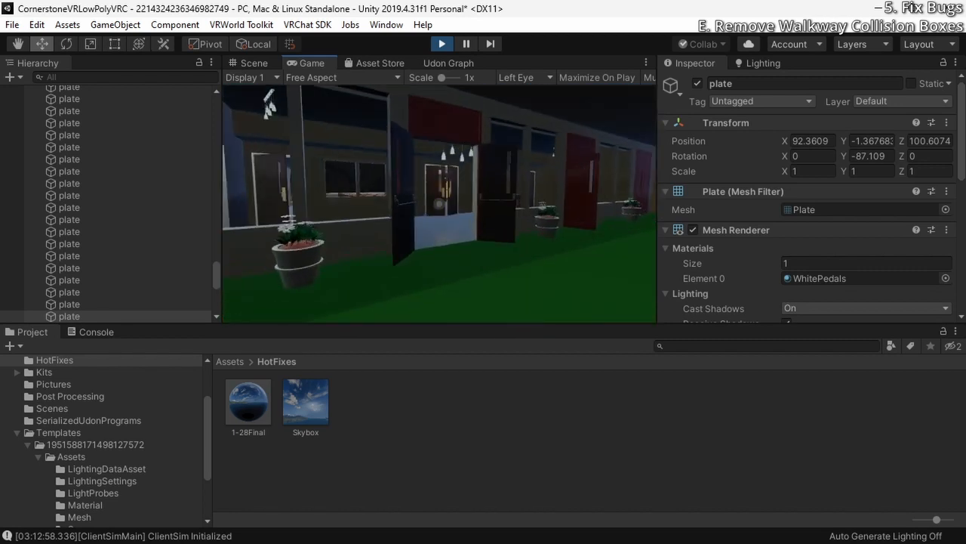
{"action": "key", "text": "w"}
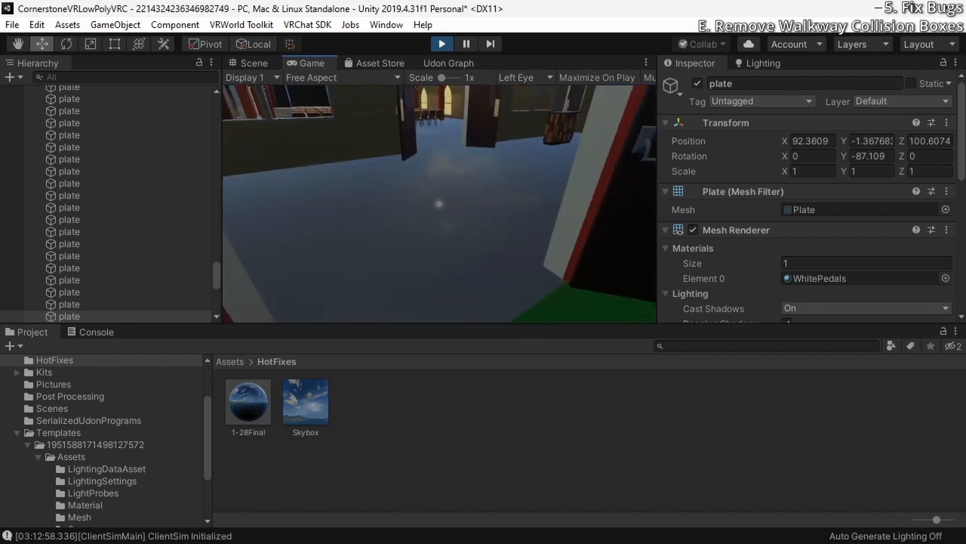
{"action": "key", "text": "w"}
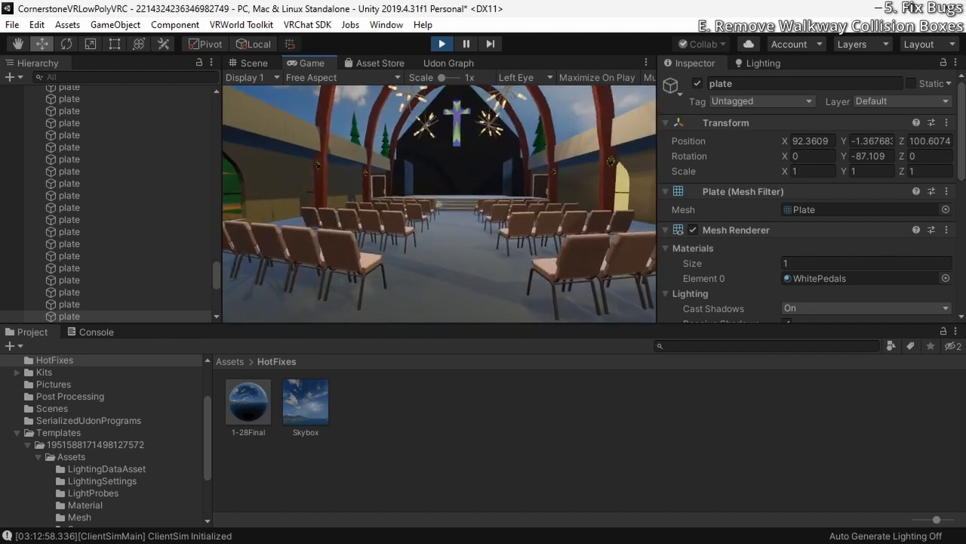
{"action": "key", "text": "w"}
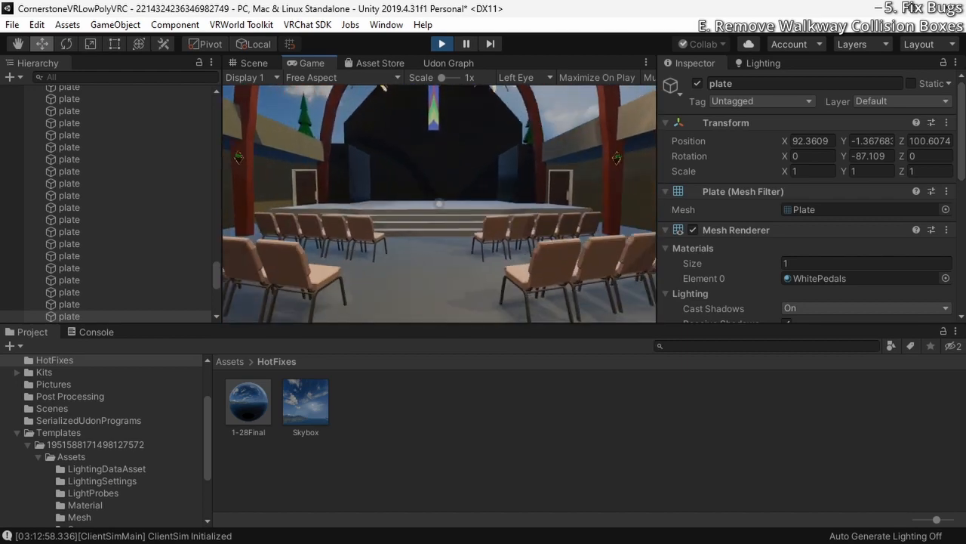
{"action": "key", "text": "w"}
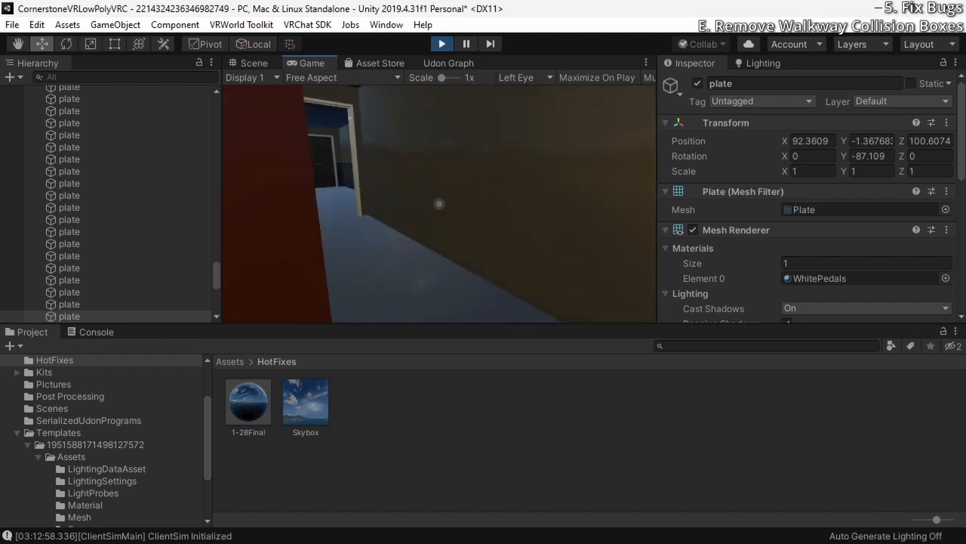
{"action": "key", "text": "w"}
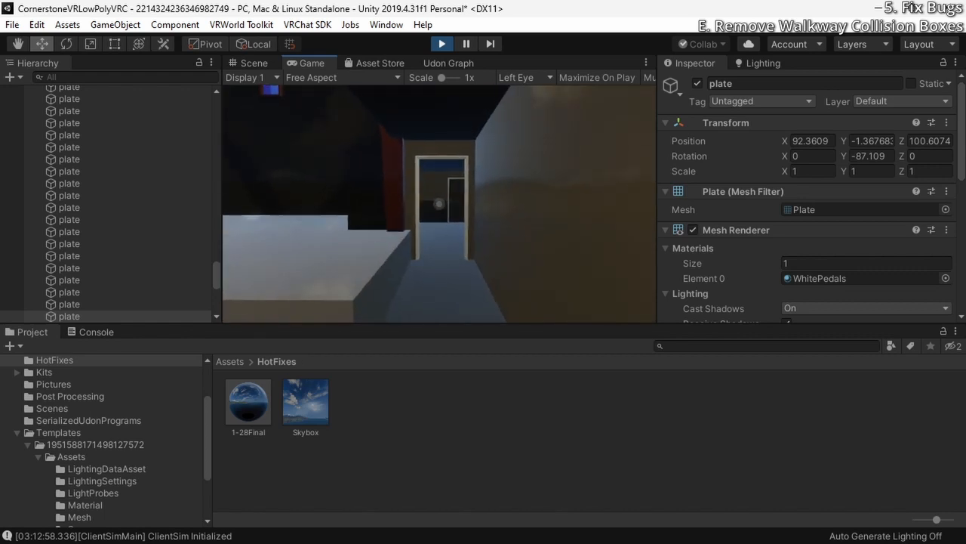
{"action": "key", "text": "w"}
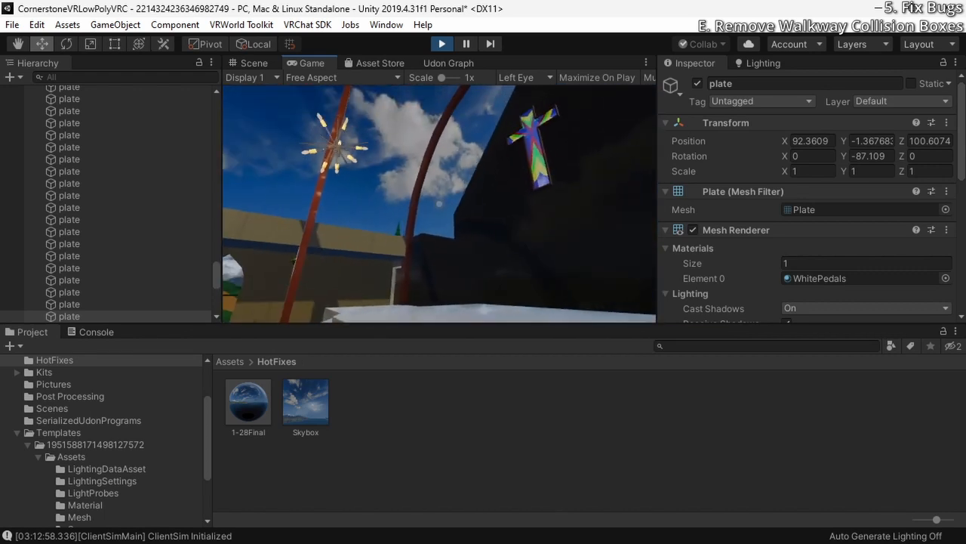
Walk from the sanctuary out of the church and along the dirt walkway beside the building, checking for obstructions, and exit play mode
{"action": "key", "text": "s"}
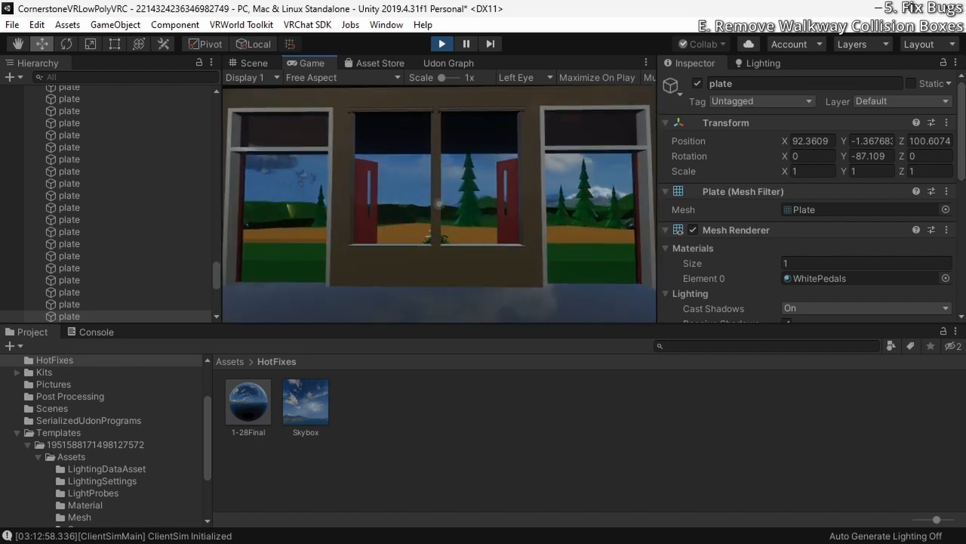
{"action": "key", "text": "w"}
{"action": "key", "text": "d"}
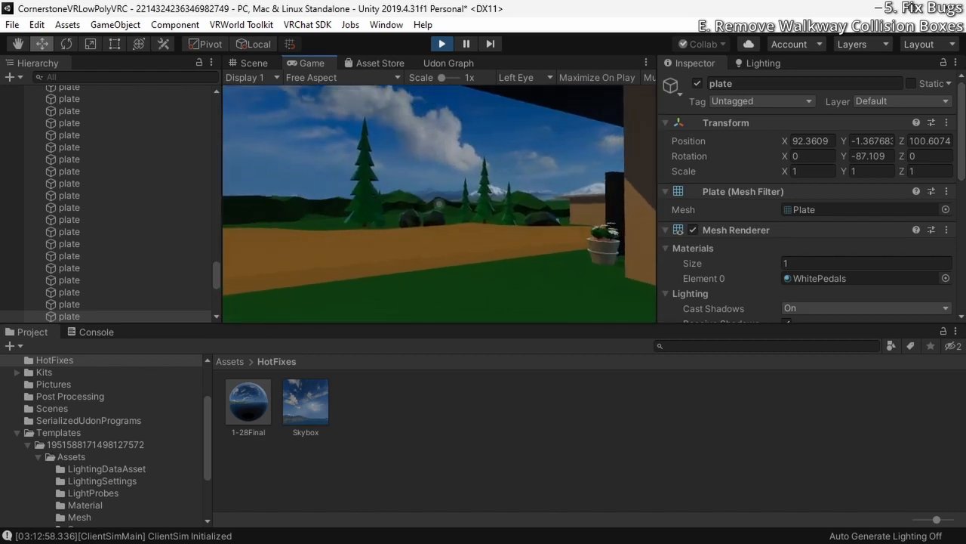
{"action": "key", "text": "w"}
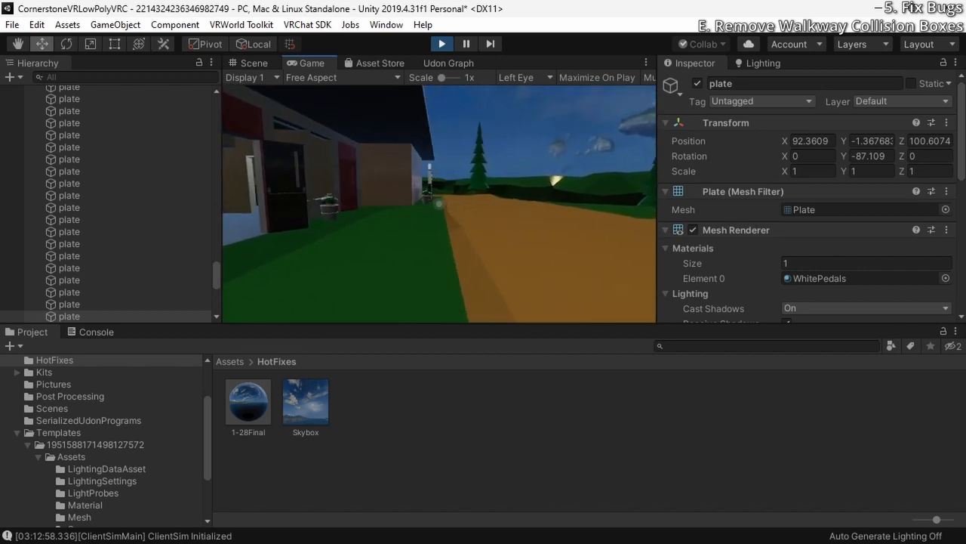
{"action": "key", "text": "w"}
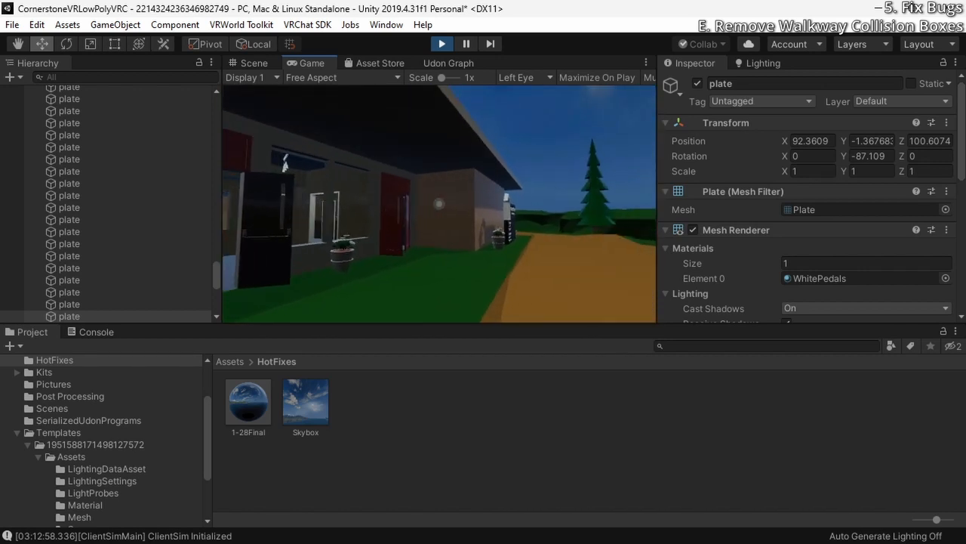
{"action": "key", "text": "w"}
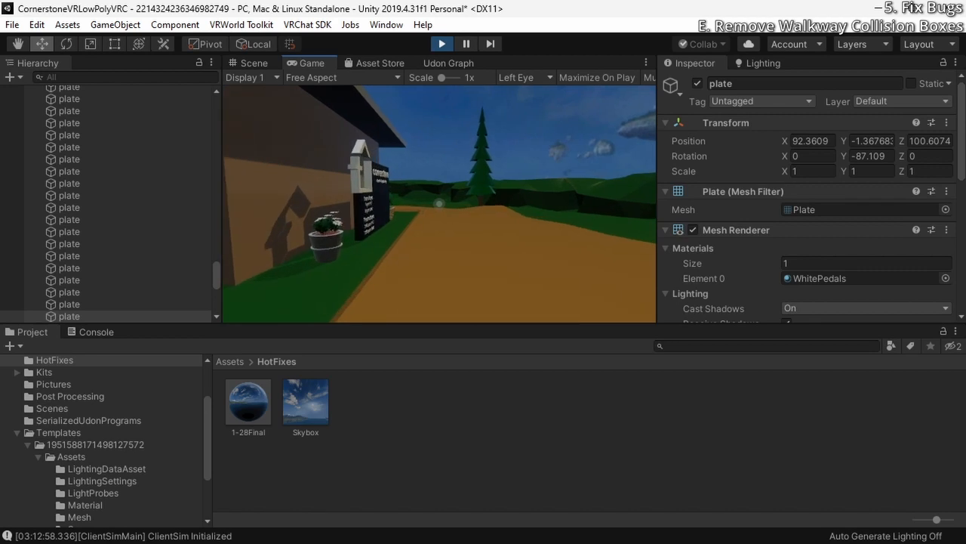
{"action": "key", "text": "w"}
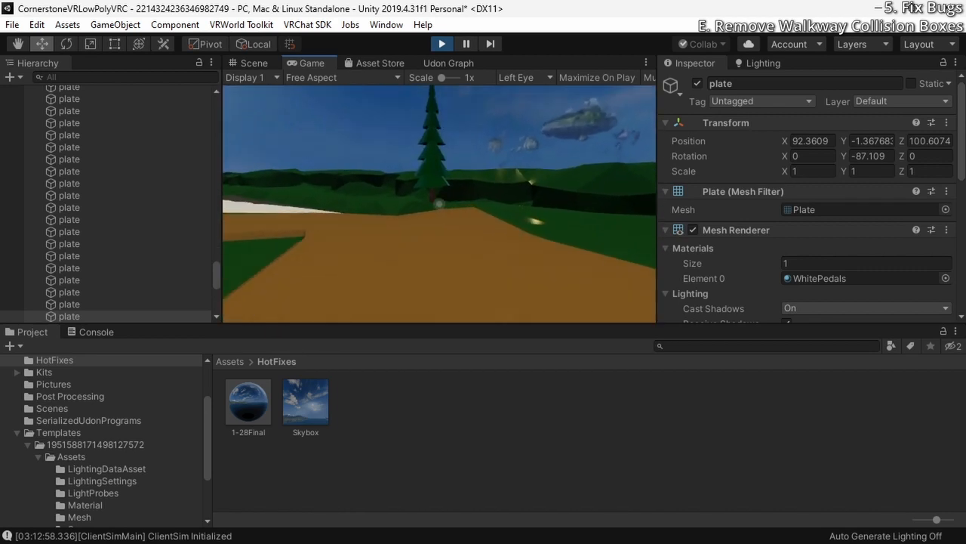
{"action": "key", "text": "w"}
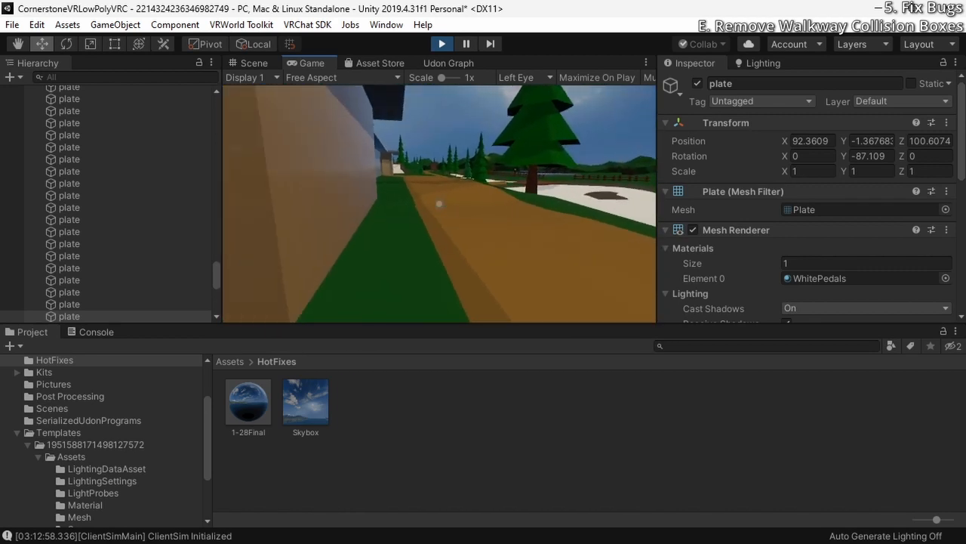
{"action": "key", "text": "w"}
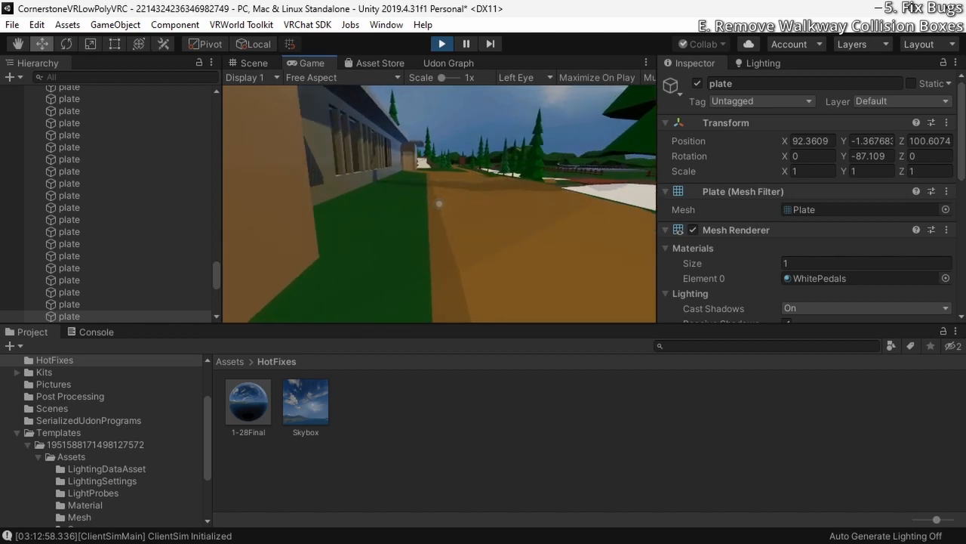
{"action": "key", "text": "w"}
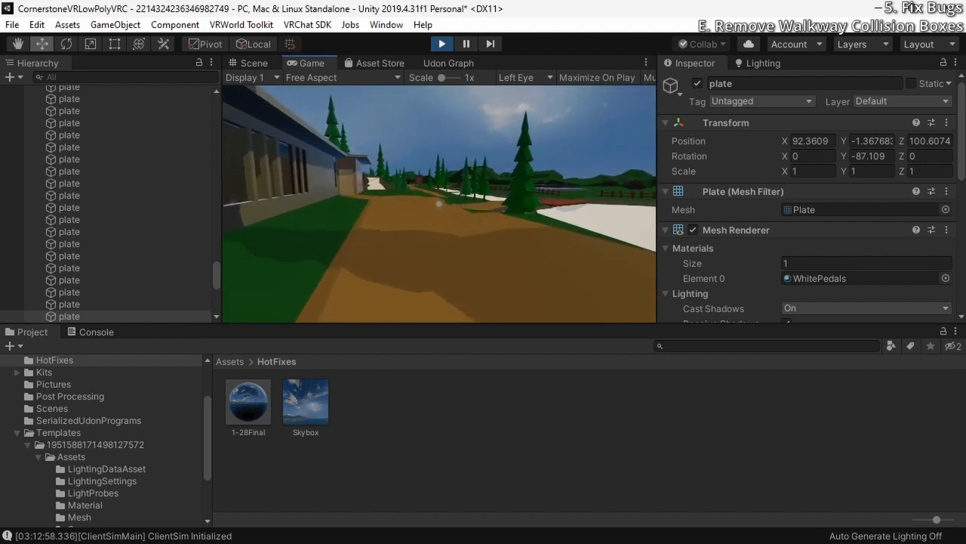
{"action": "key", "text": "w"}
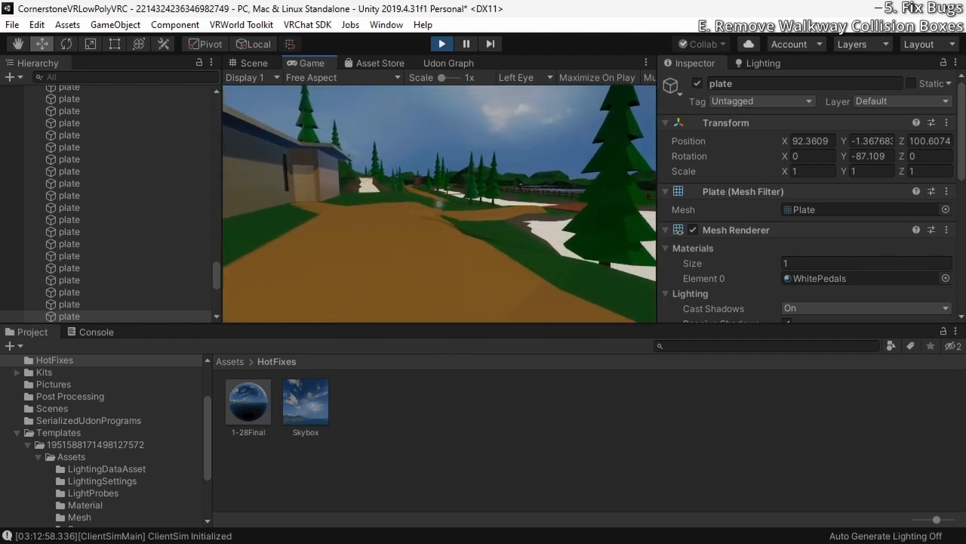
{"action": "key", "text": "w"}
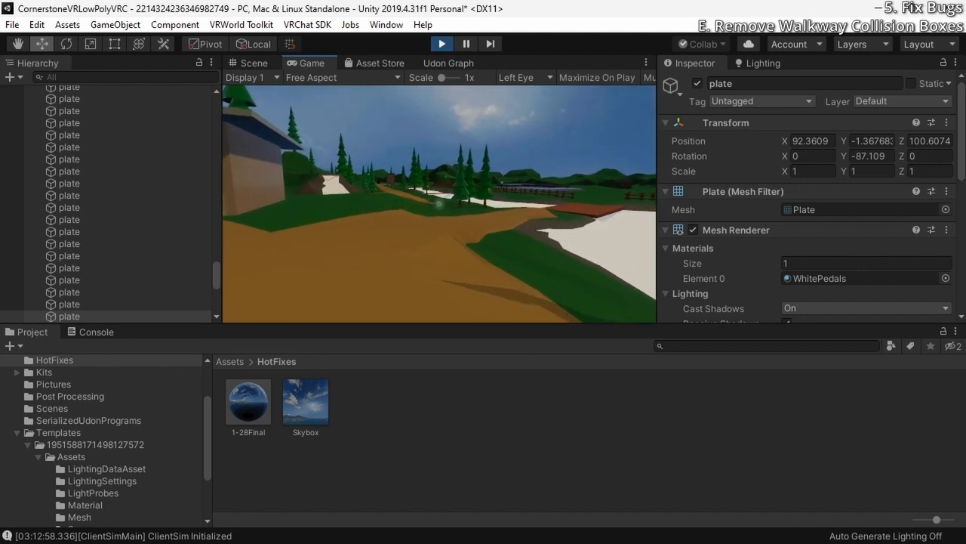
{"action": "key", "text": "Escape"}
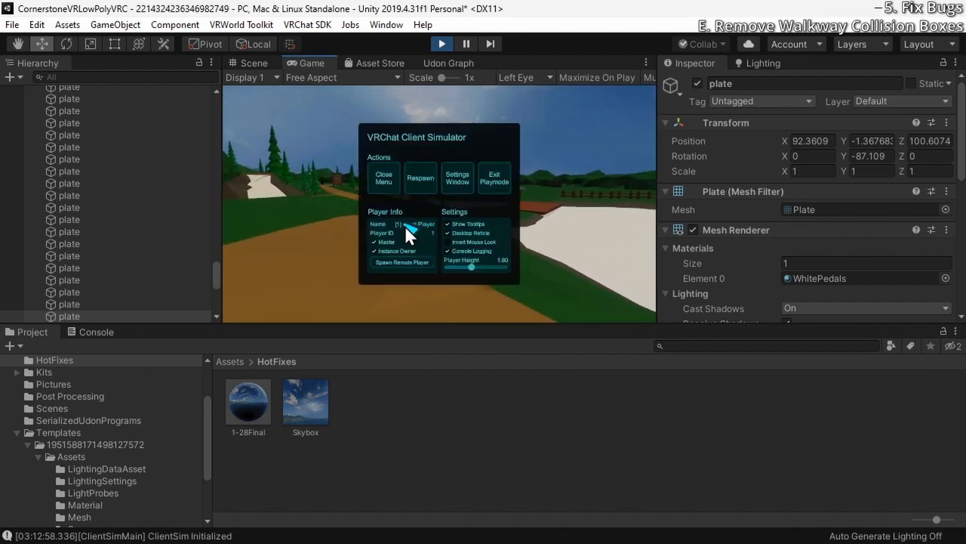
{"action": "left_click", "coordinate": [500, 179]}
Remove the Box Collider components from OuterCollider and InnerCollider of the squarestageblocker directly above the cross object
{"action": "right_click_drag", "start_coordinate": [507, 289], "coordinate": [464, 297]}
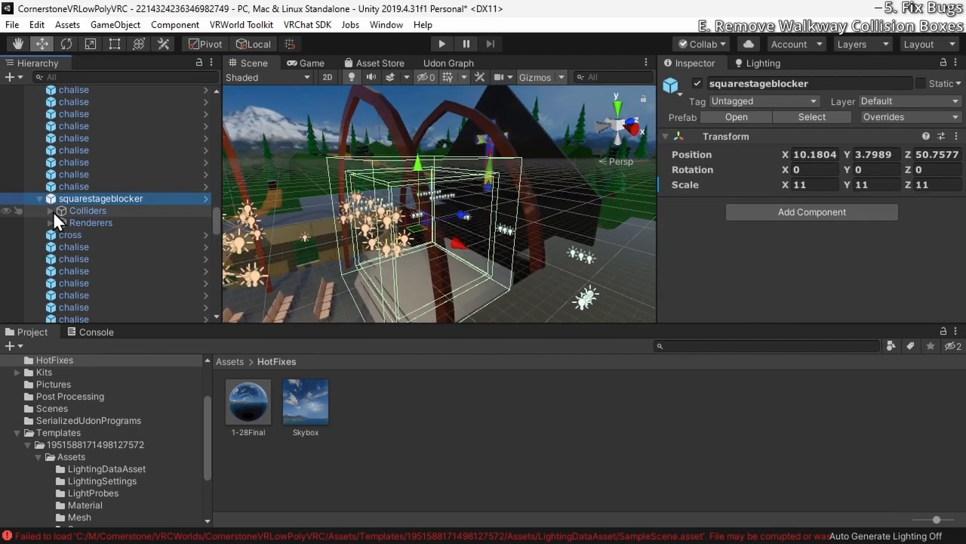
{"action": "left_click", "coordinate": [52, 211]}
{"action": "left_click", "coordinate": [98, 225]}
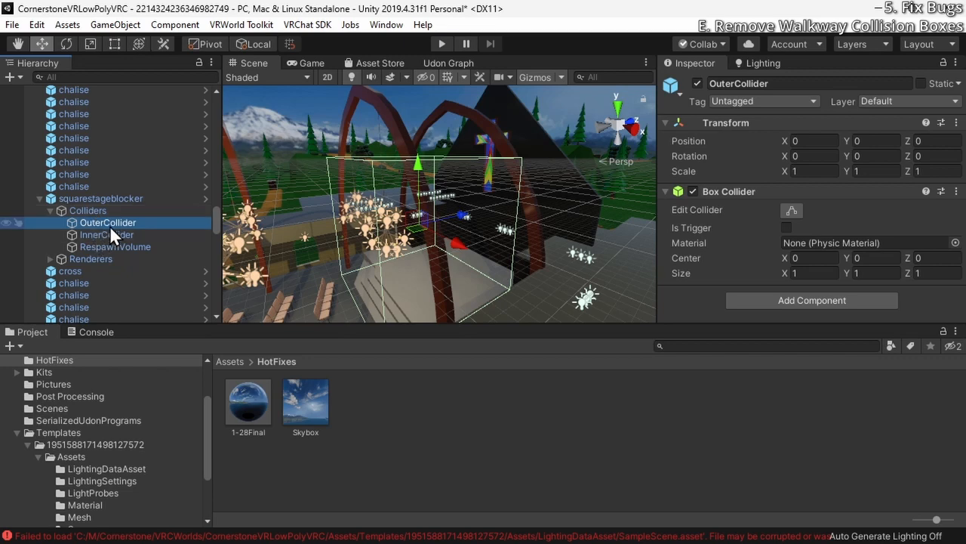
{"action": "left_click", "coordinate": [108, 232]}
{"action": "left_click", "coordinate": [111, 223]}
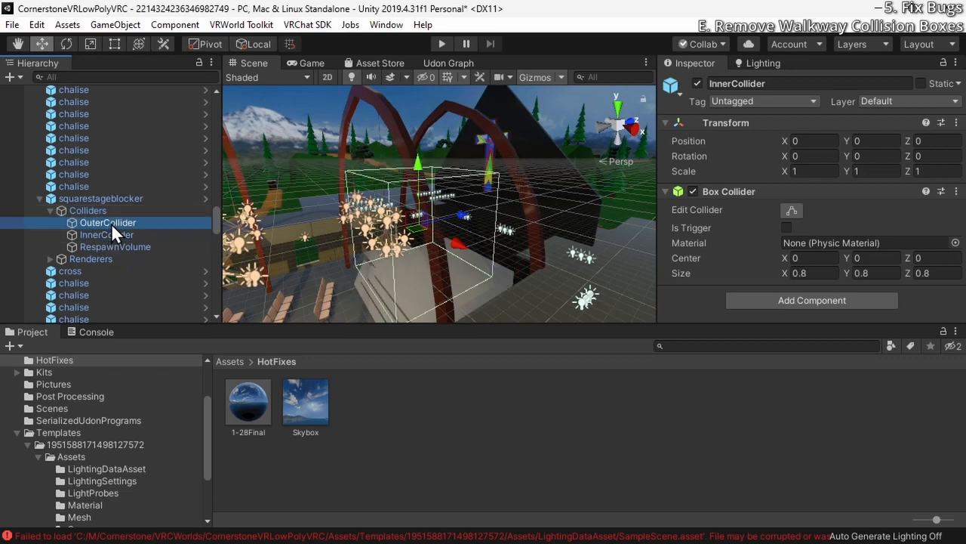
{"action": "left_click", "coordinate": [956, 192]}
{"action": "left_click", "coordinate": [878, 232]}
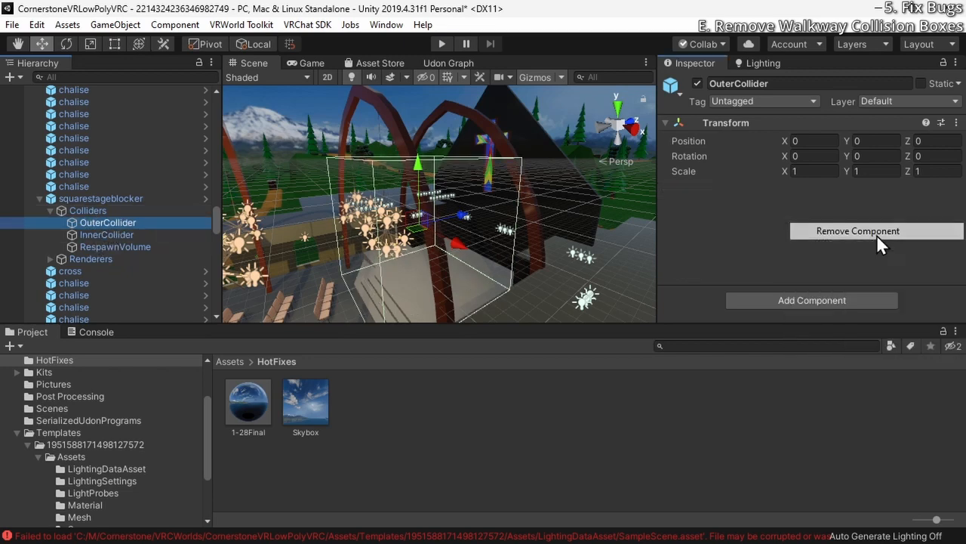
{"action": "left_click", "coordinate": [152, 235]}
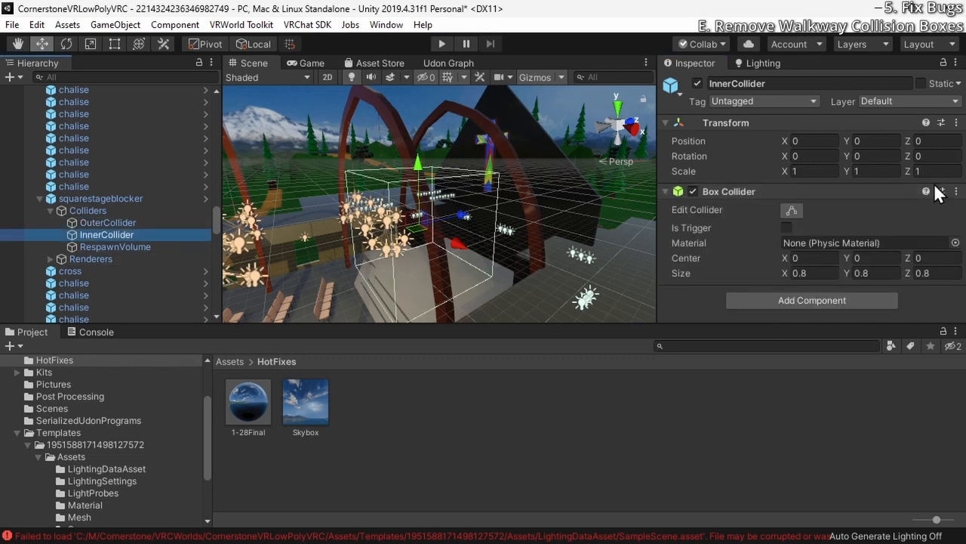
{"action": "left_click", "coordinate": [956, 192]}
{"action": "left_click", "coordinate": [906, 232]}
Remove the Box Collider components from the InnerCollider and OuterCollider of the squarestageblocker directly above mobilesanc
{"action": "left_click", "coordinate": [252, 250]}
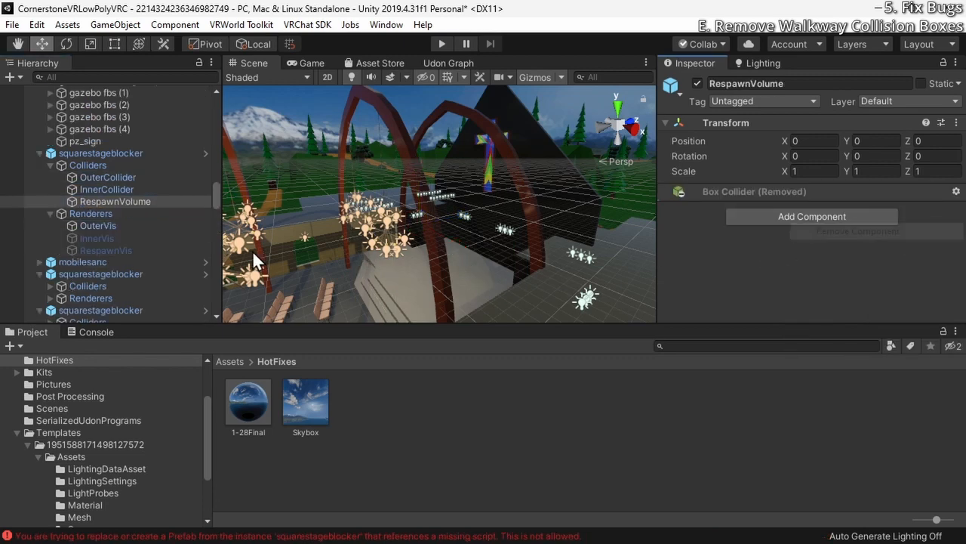
{"action": "left_click", "coordinate": [155, 189]}
{"action": "left_click", "coordinate": [957, 191]}
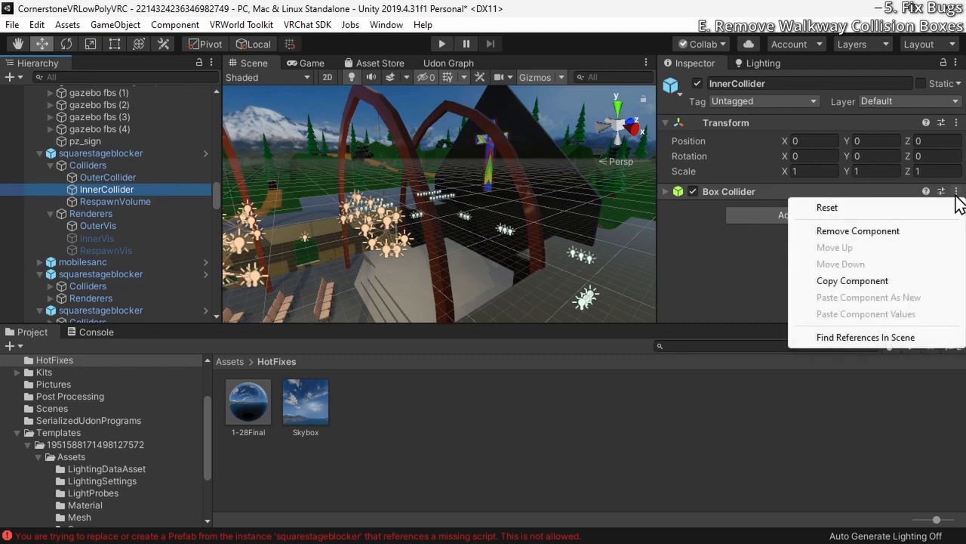
{"action": "left_click", "coordinate": [930, 230]}
{"action": "left_click", "coordinate": [98, 180]}
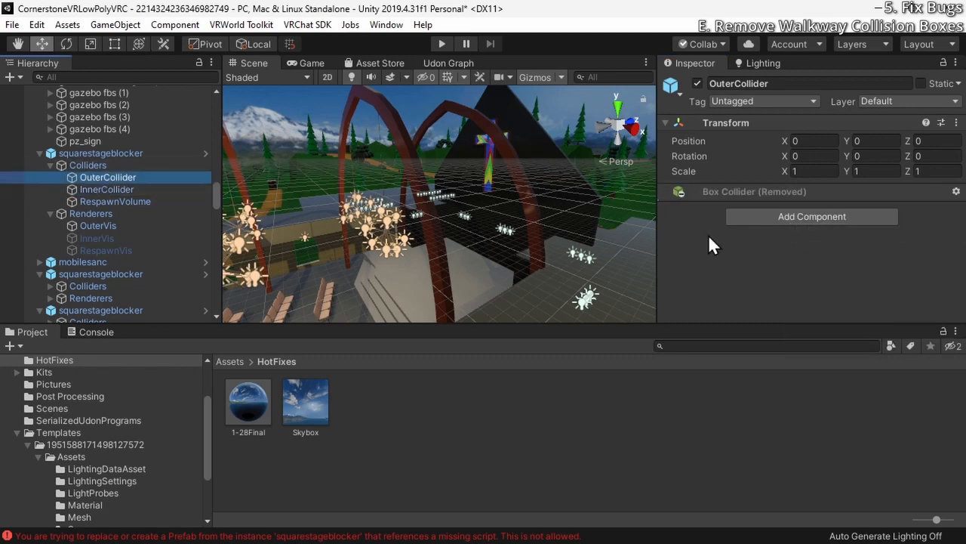
Remove the InnerCollider's Box Collider in the squarestageblocker directly below mobilesanc, and select its RespawnVolume
{"action": "left_click", "coordinate": [50, 165]}
{"action": "left_click", "coordinate": [98, 189]}
{"action": "left_click", "coordinate": [49, 178]}
{"action": "left_click", "coordinate": [40, 202]}
{"action": "scroll", "coordinate": [49, 170], "scroll_direction": "up", "scroll_amount": 15}
{"action": "left_click", "coordinate": [39, 103]}
{"action": "left_click", "coordinate": [80, 164]}
{"action": "left_click", "coordinate": [39, 164]}
{"action": "left_click", "coordinate": [51, 175]}
{"action": "left_click", "coordinate": [81, 214]}
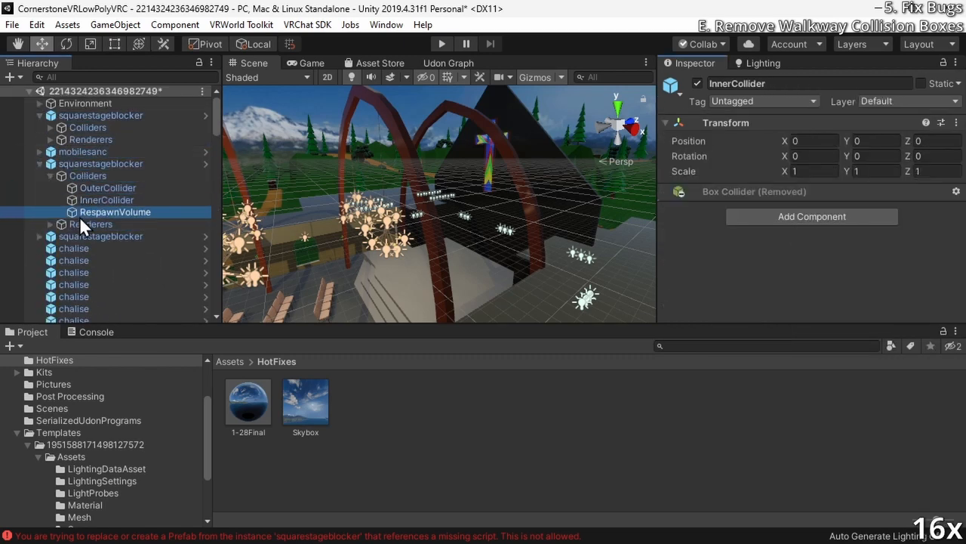
Remove the RespawnVolume's Box Collider in the squarestageblocker just above the first group of chalise objects
{"action": "left_click", "coordinate": [49, 128]}
{"action": "left_click", "coordinate": [50, 240]}
{"action": "left_click", "coordinate": [81, 277]}
{"action": "left_click", "coordinate": [956, 192]}
{"action": "left_click", "coordinate": [930, 230]}
Remove the Box Collider components from OuterCollider and InnerCollider of the squarestageblocker between the spear and au_birds objects
{"action": "scroll", "coordinate": [43, 227], "scroll_direction": "down", "scroll_amount": 5}
{"action": "scroll", "coordinate": [43, 227], "scroll_direction": "down", "scroll_amount": 5}
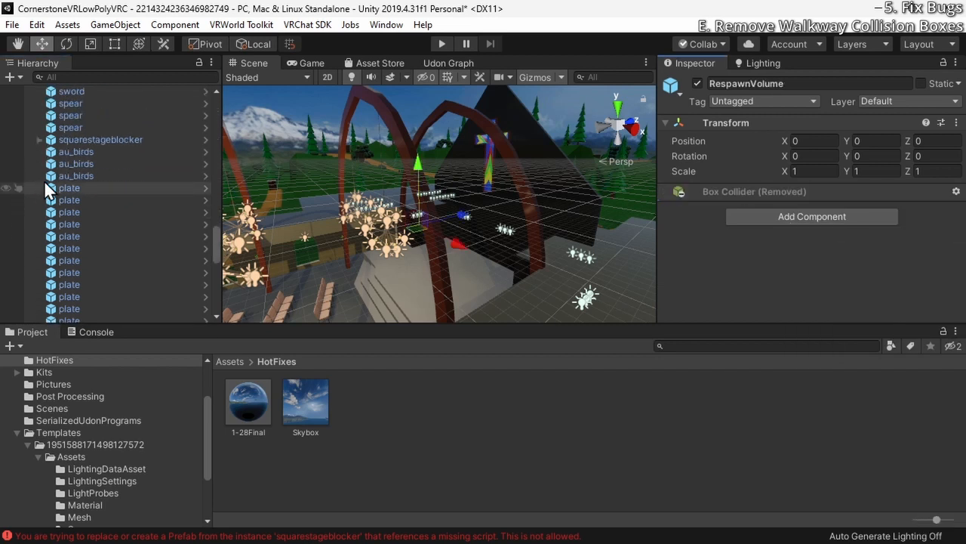
{"action": "left_click", "coordinate": [39, 141]}
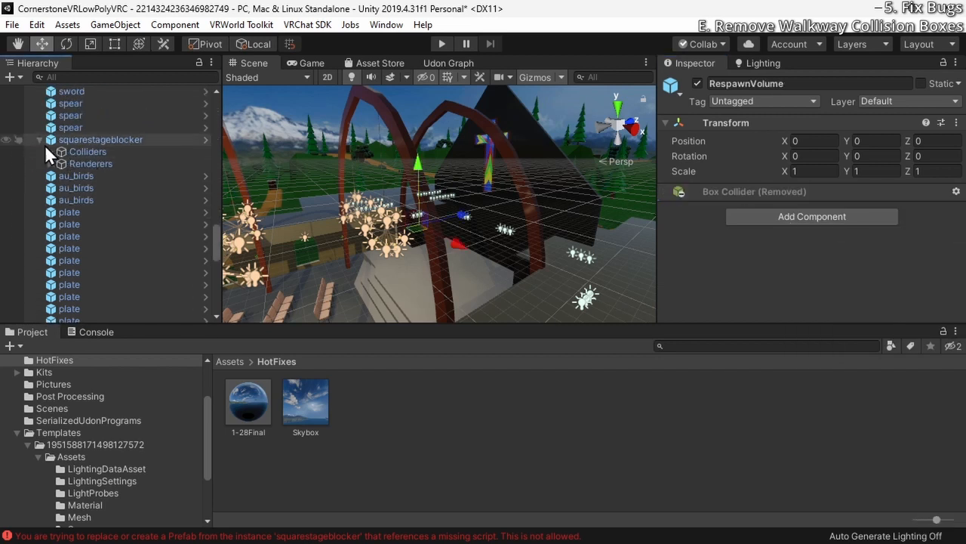
{"action": "left_click", "coordinate": [49, 150]}
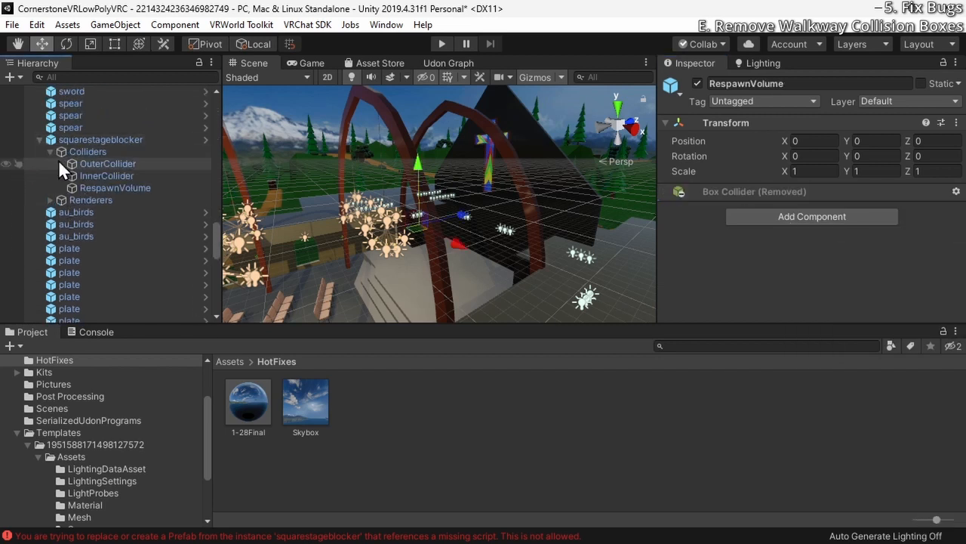
{"action": "left_click", "coordinate": [105, 163]}
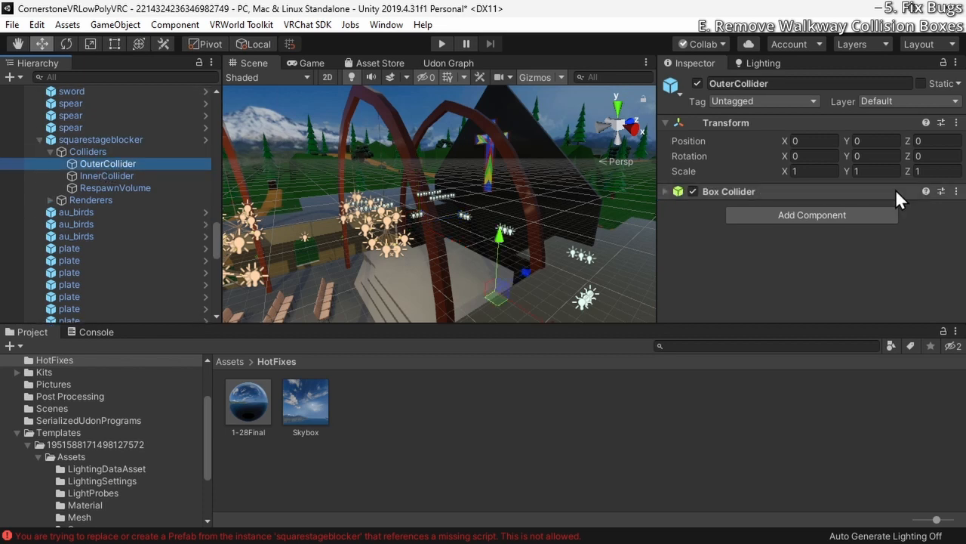
{"action": "left_click", "coordinate": [956, 191]}
{"action": "left_click", "coordinate": [931, 230]}
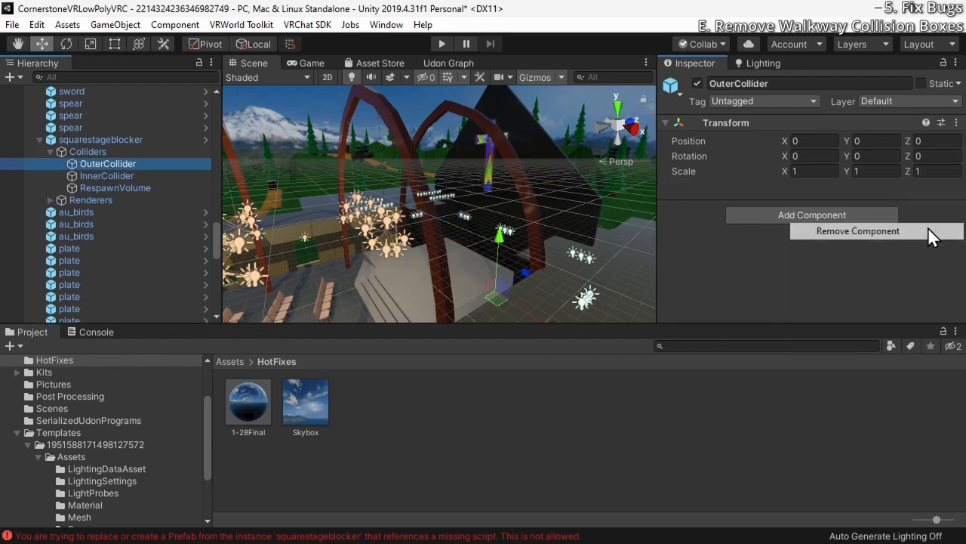
{"action": "left_click", "coordinate": [121, 175]}
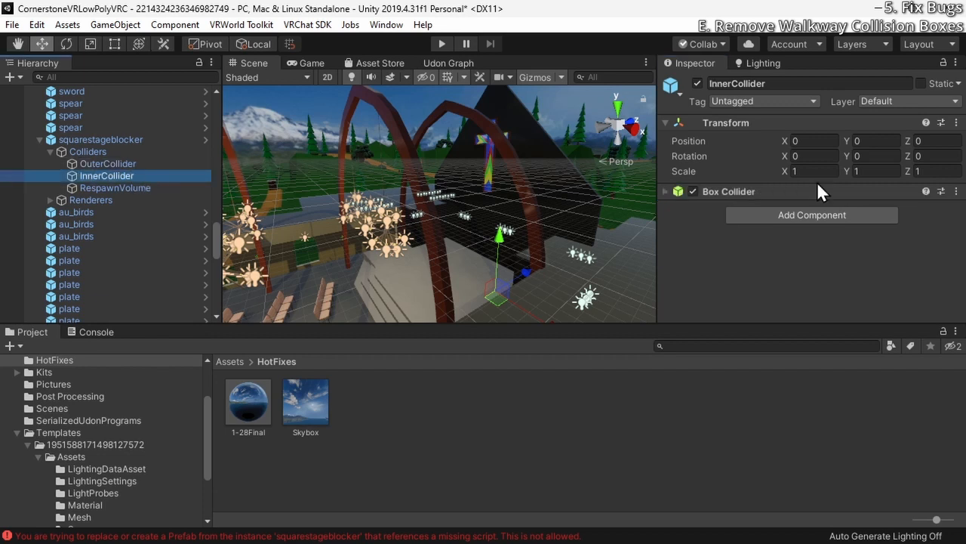
{"action": "left_click", "coordinate": [956, 191]}
{"action": "left_click", "coordinate": [923, 231]}
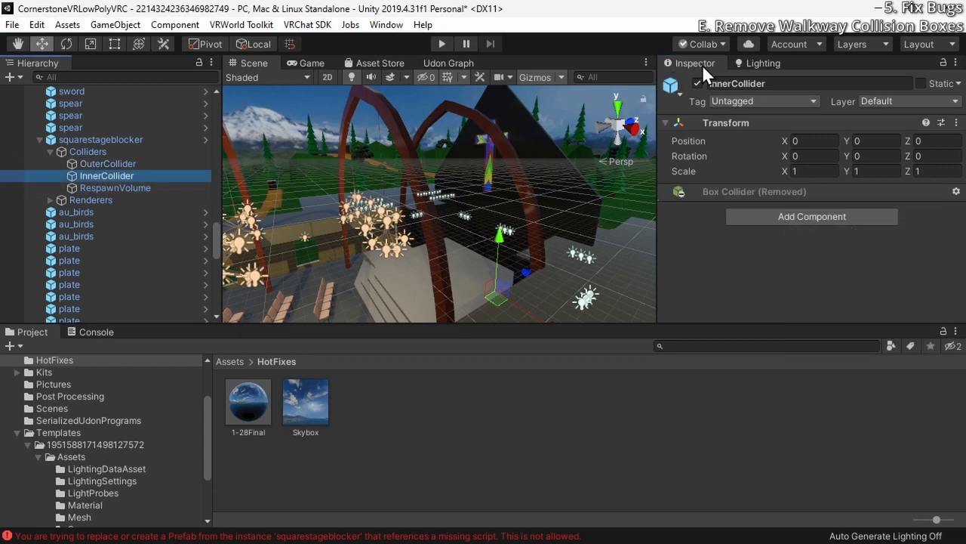
Dock the Inspector and Lighting together between the Hierarchy and the Scene view, show the Inspector, and narrow it
{"action": "left_click_drag", "start_coordinate": [691, 63], "coordinate": [233, 126]}
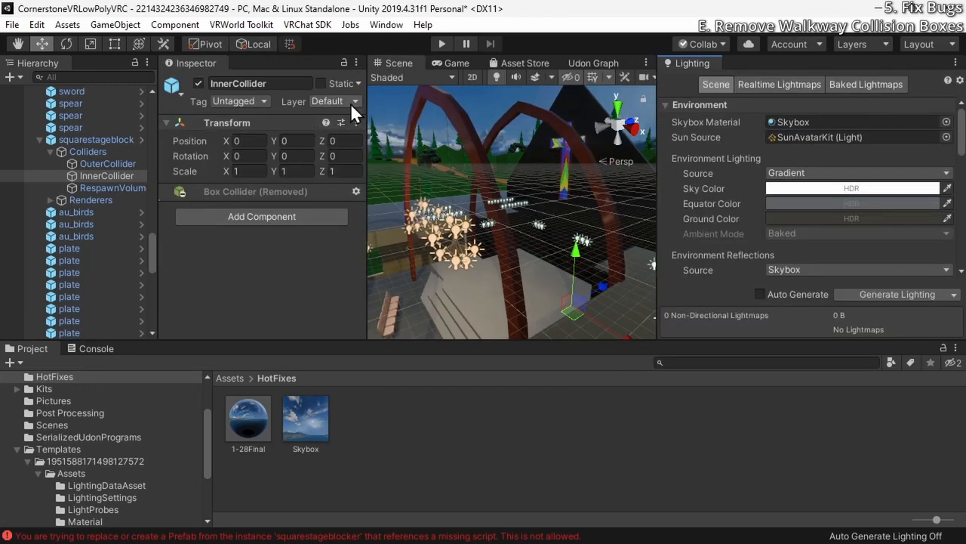
{"action": "left_click_drag", "start_coordinate": [713, 64], "coordinate": [290, 71]}
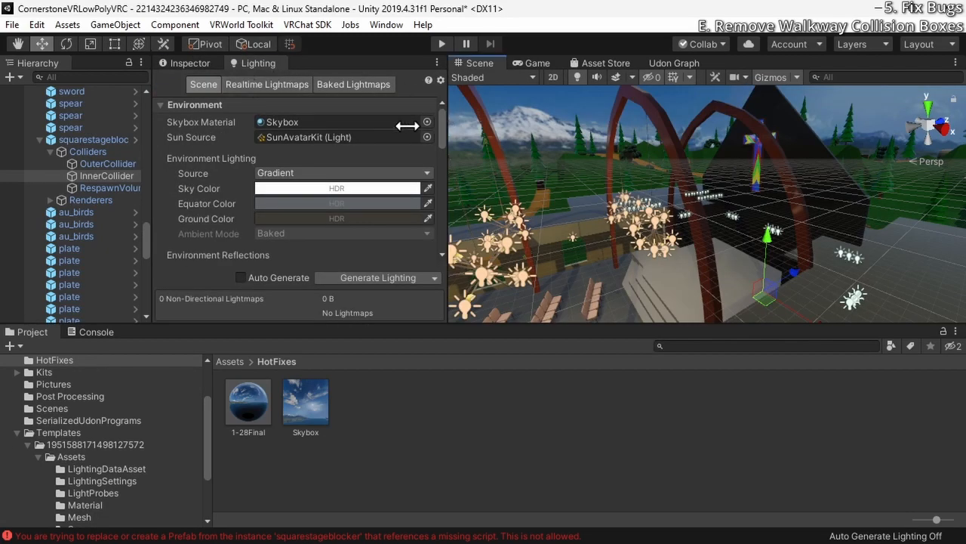
{"action": "left_click", "coordinate": [190, 63]}
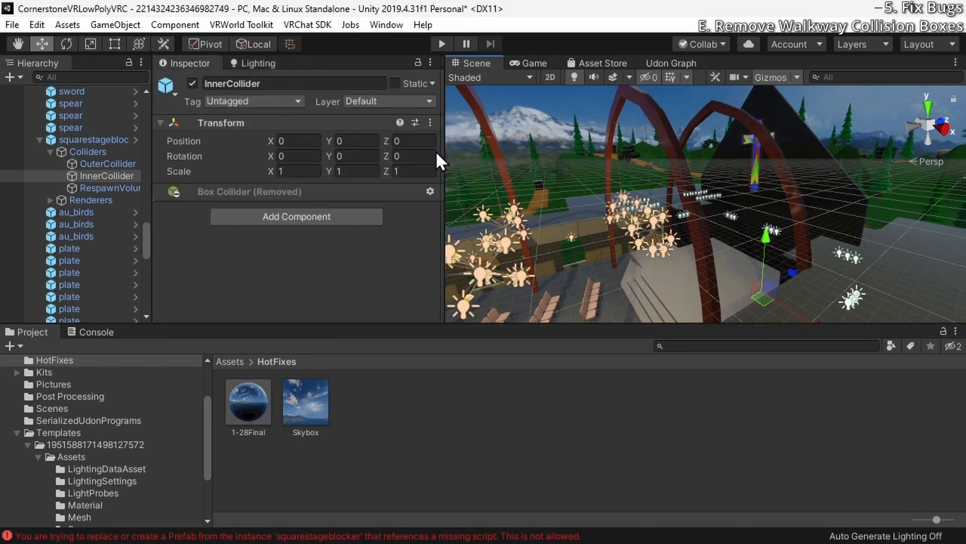
{"action": "left_click_drag", "start_coordinate": [448, 156], "coordinate": [380, 158]}
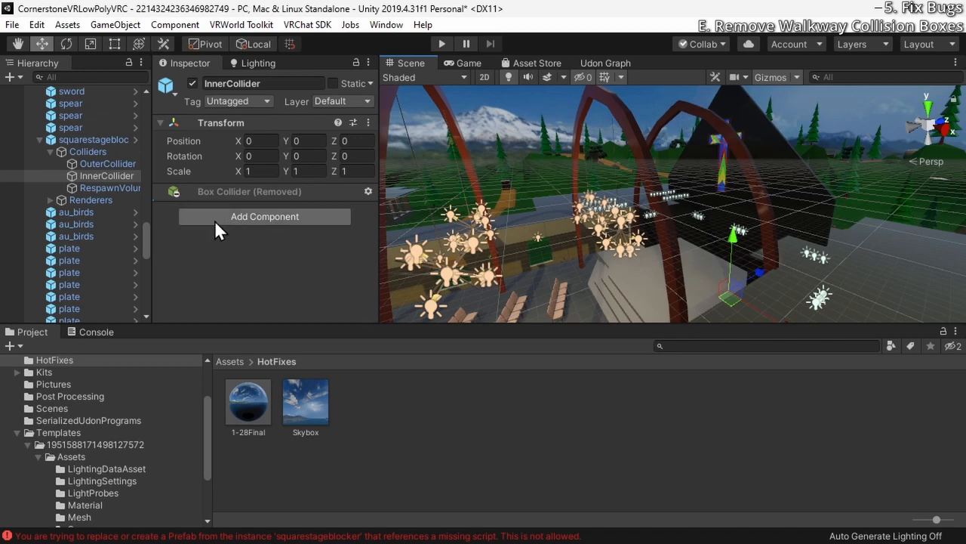
Remove the RespawnVolume's Box Collider in the squarestageblocker above au_birds, and look through the remaining objects down to VRCWorld
{"action": "left_click", "coordinate": [117, 189]}
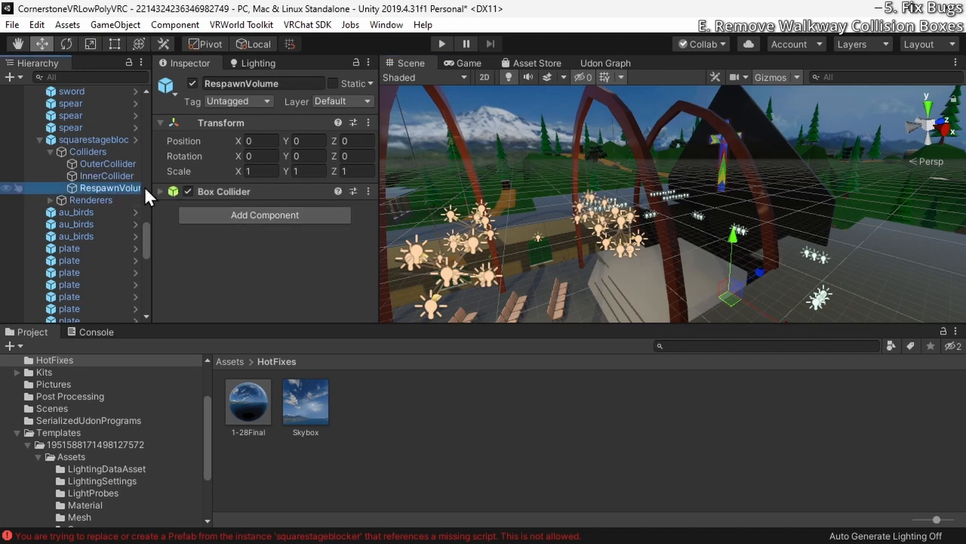
{"action": "left_click", "coordinate": [367, 191]}
{"action": "left_click", "coordinate": [422, 225]}
{"action": "scroll", "coordinate": [134, 209], "scroll_direction": "down", "scroll_amount": 3}
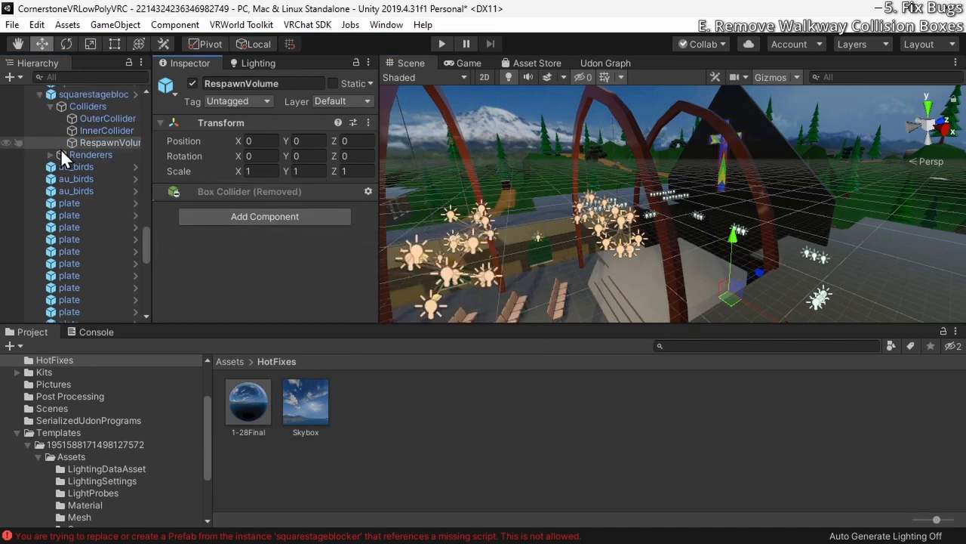
{"action": "left_click", "coordinate": [50, 105]}
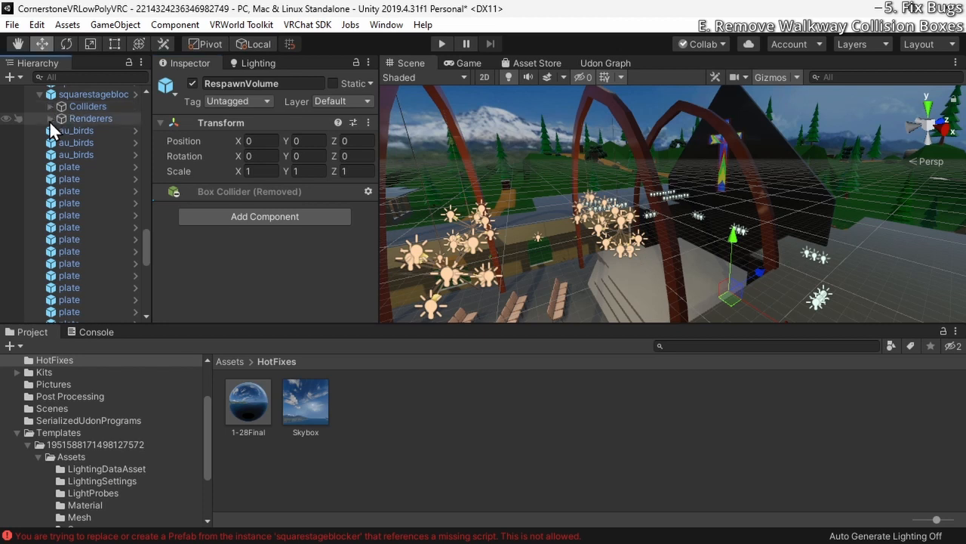
{"action": "left_click", "coordinate": [49, 106]}
{"action": "scroll", "coordinate": [51, 149], "scroll_direction": "down", "scroll_amount": 10}
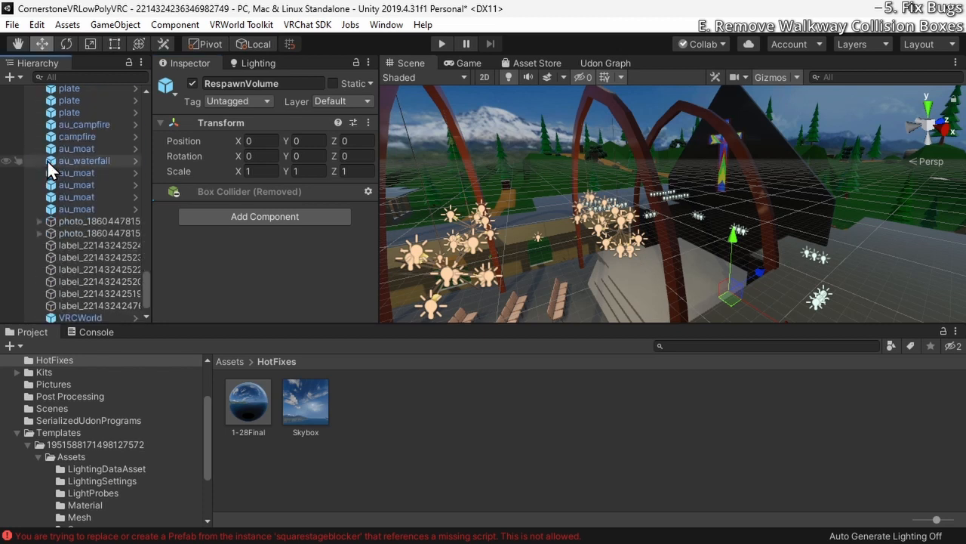
Start a play test of the world, close the client simulator menu, and walk past the church sign through the entrance into the sanctuary
{"action": "scroll", "coordinate": [59, 162], "scroll_direction": "down", "scroll_amount": 1}
{"action": "scroll", "coordinate": [59, 162], "scroll_direction": "up", "scroll_amount": 1}
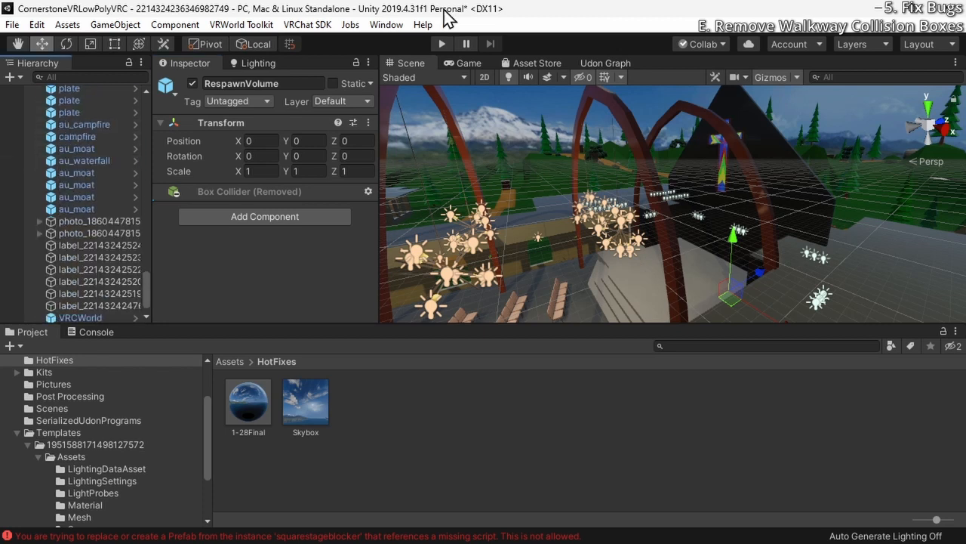
{"action": "left_click", "coordinate": [443, 50]}
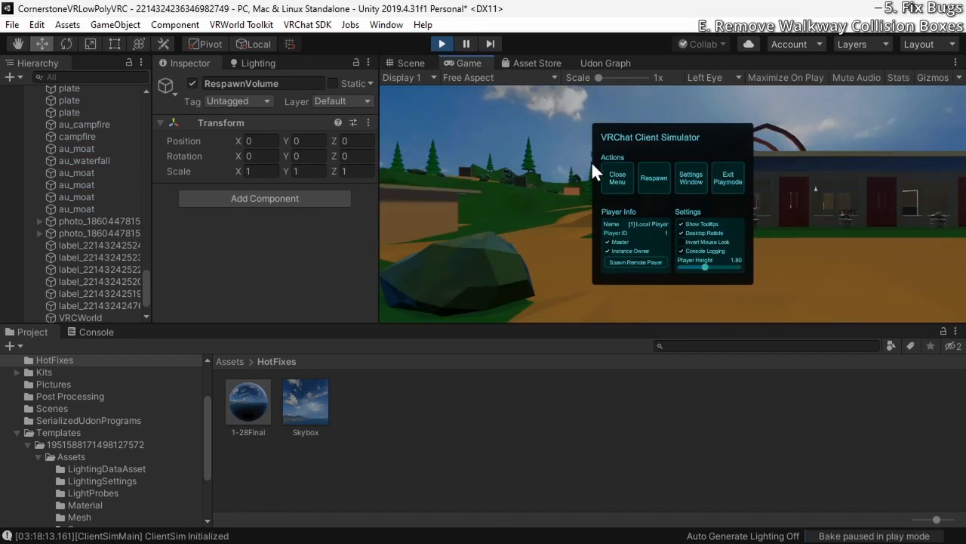
{"action": "left_click", "coordinate": [619, 179]}
{"action": "key", "text": "w"}
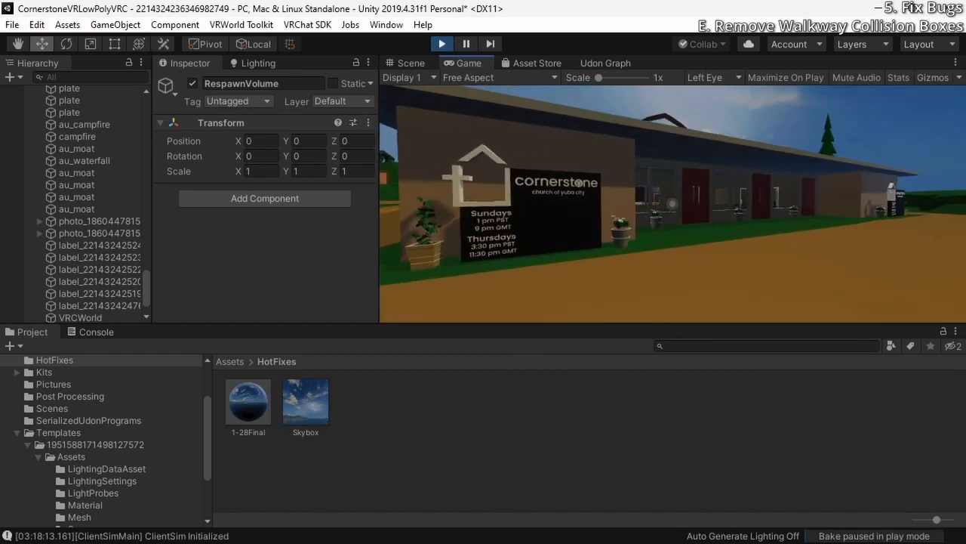
{"action": "key", "text": "w"}
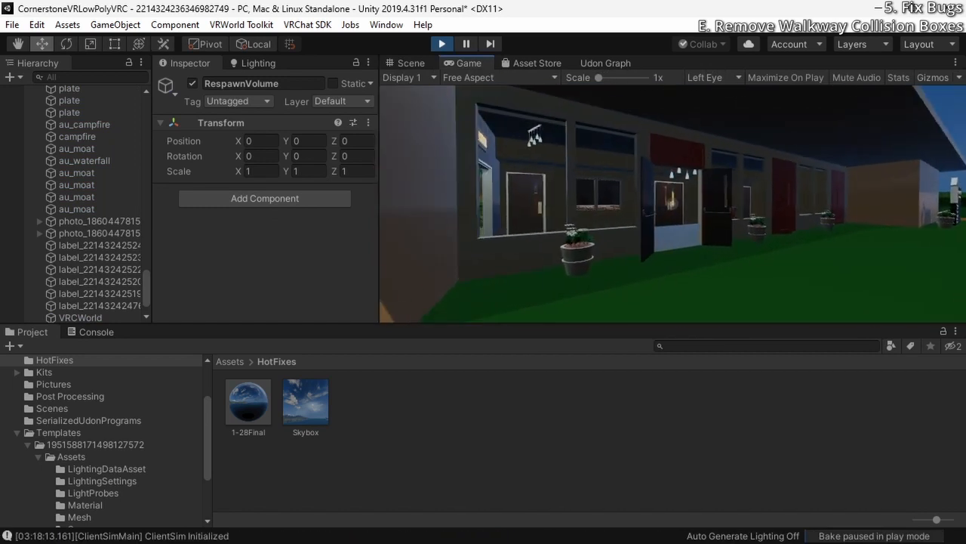
{"action": "key", "text": "w"}
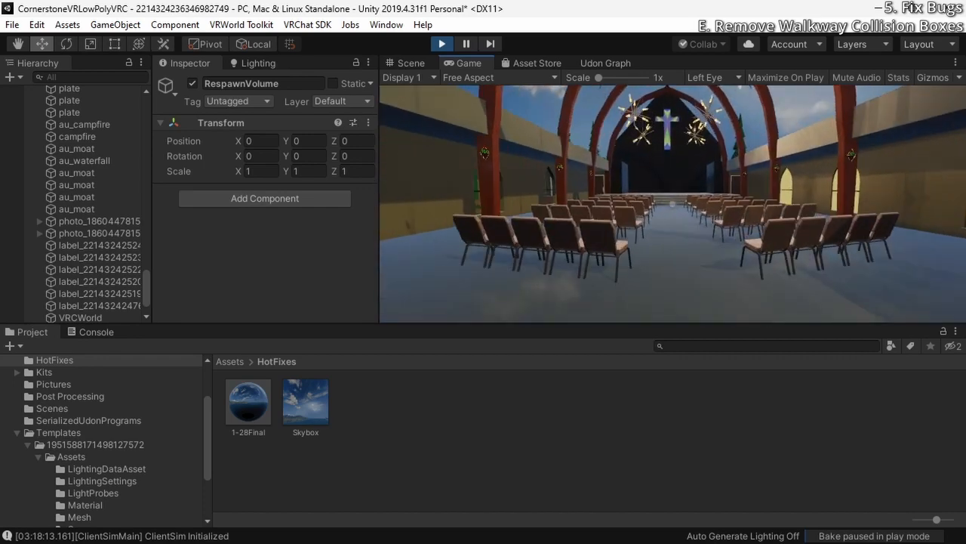
Walk among the sanctuary chairs and up onto the stage to test the walkways for leftover collision boxes
{"action": "key", "text": "w"}
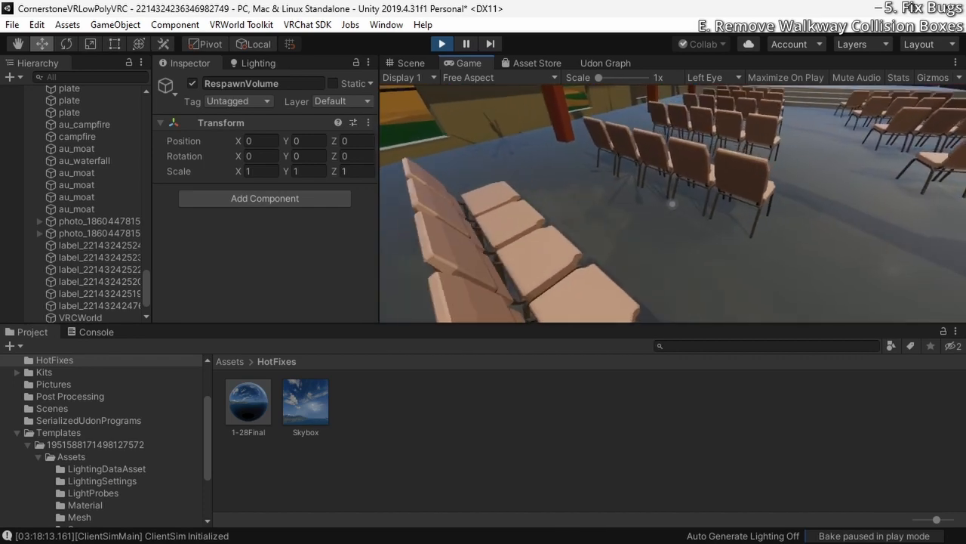
{"action": "key", "text": "w"}
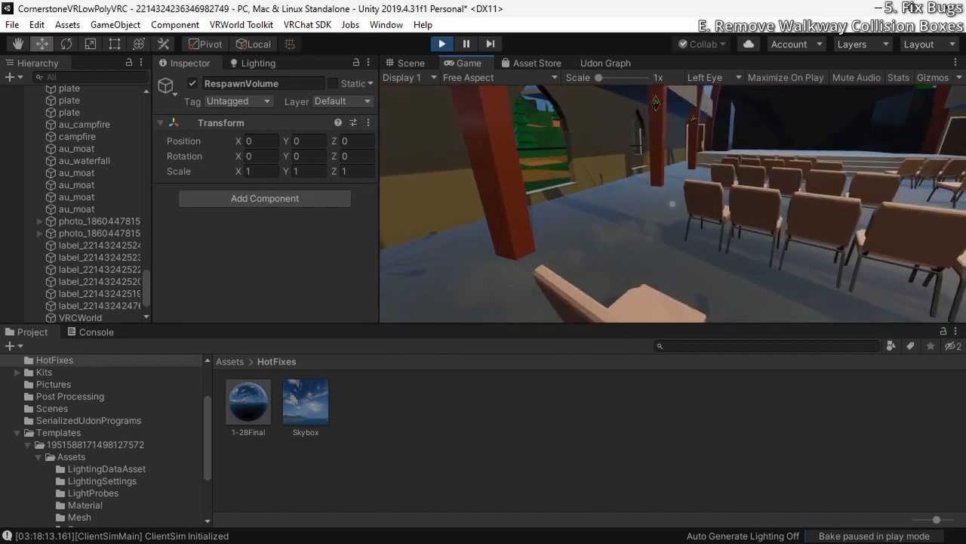
{"action": "key", "text": "w"}
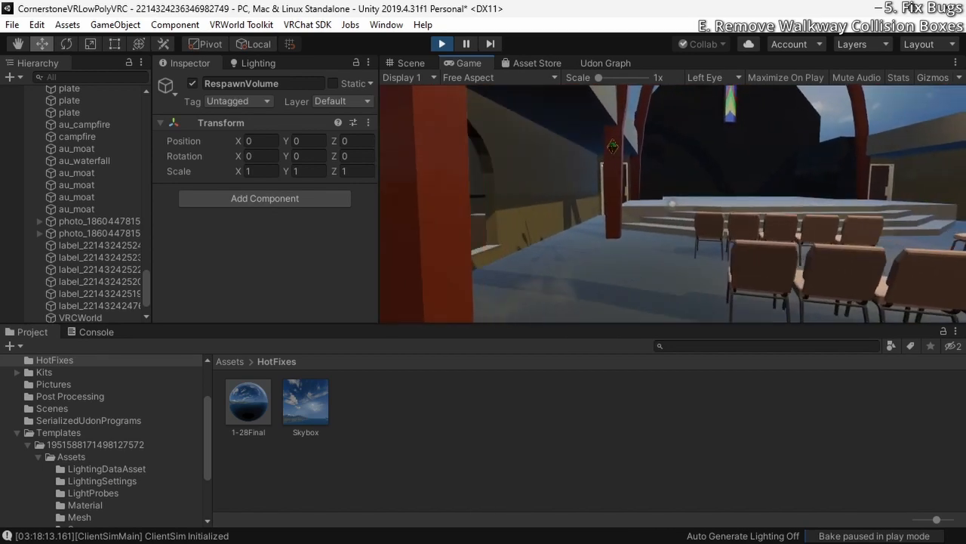
{"action": "key", "text": "w"}
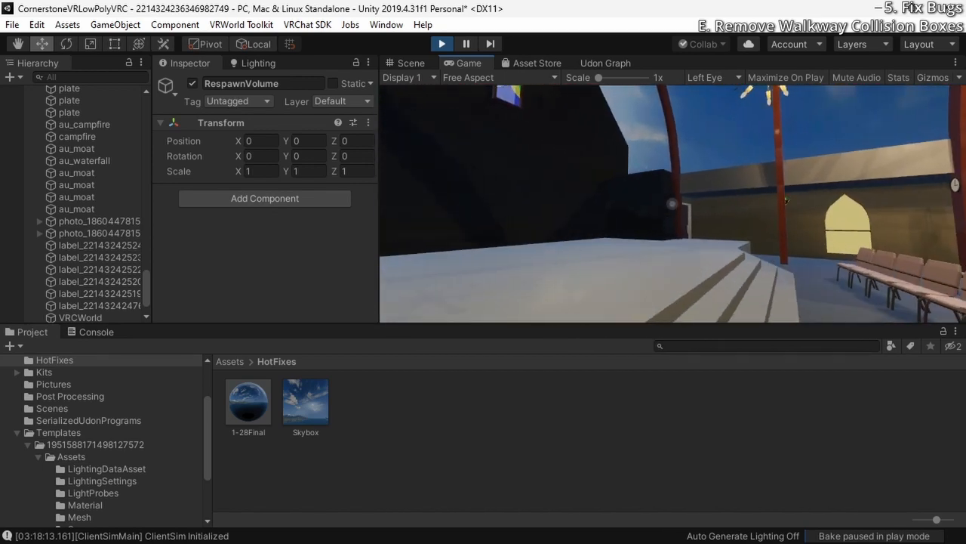
{"action": "key", "text": "w"}
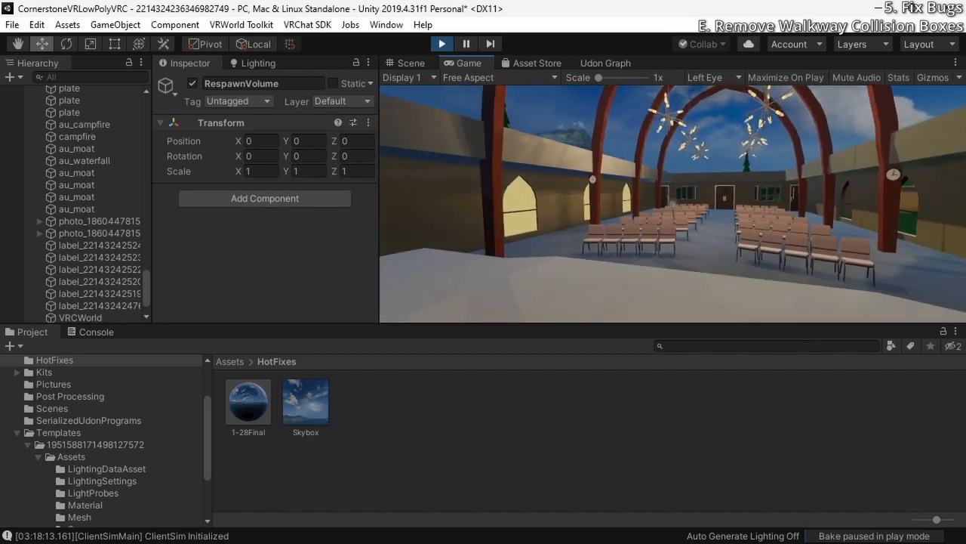
Walk from the stage through the side door and back hallway and out onto the dirt path behind the church
{"action": "key", "text": "w"}
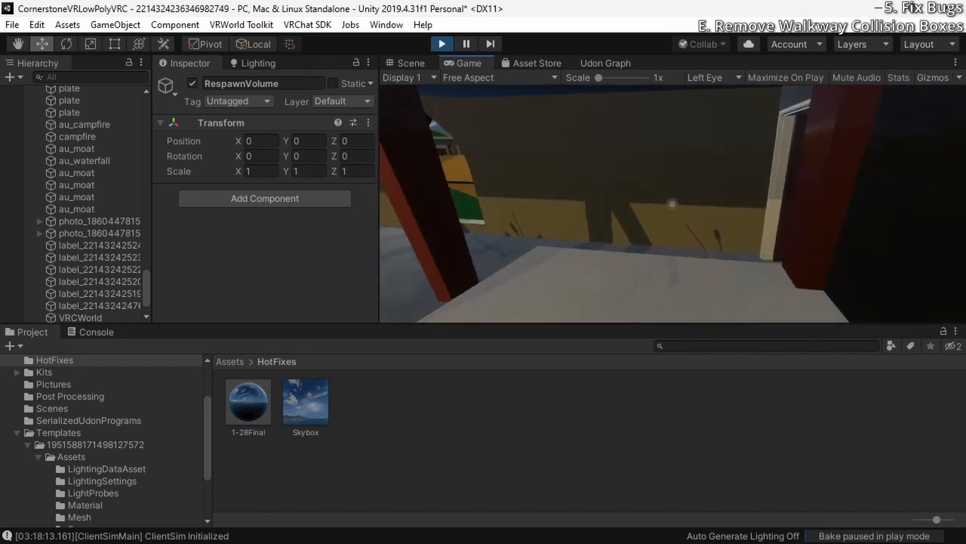
{"action": "key", "text": "w"}
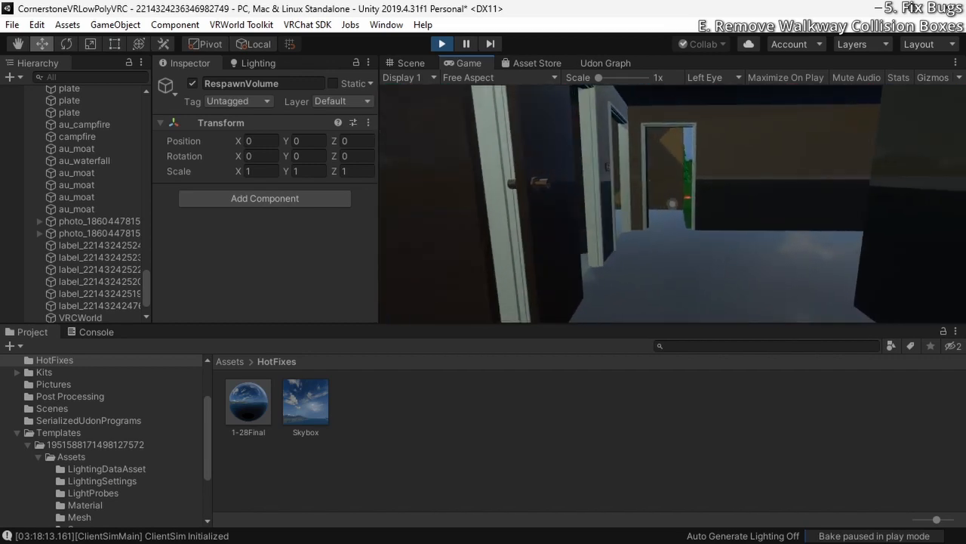
{"action": "key", "text": "w"}
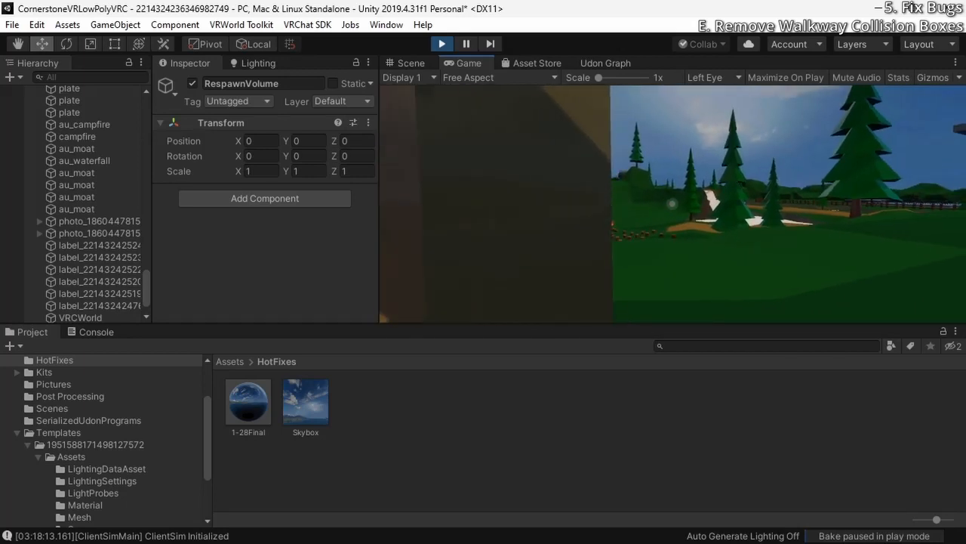
{"action": "key", "text": "w"}
Walk down into the pond below the waterfall and come back out to check movement through the water
{"action": "key", "text": "w"}
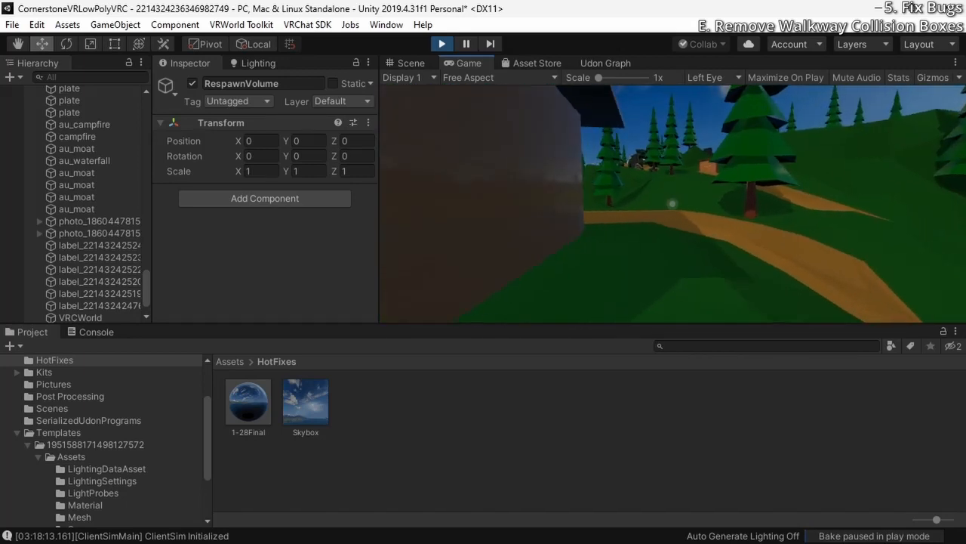
{"action": "key", "text": "w"}
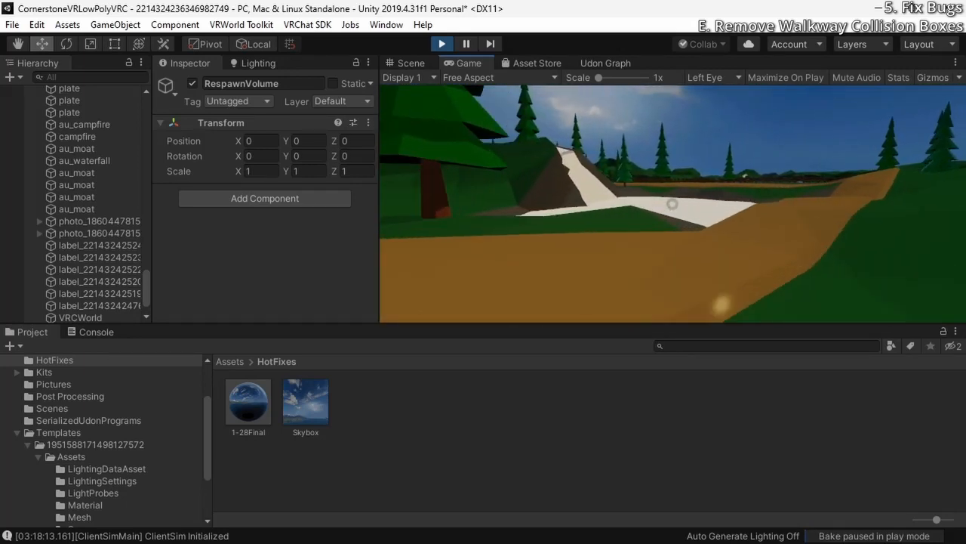
{"action": "key", "text": "w"}
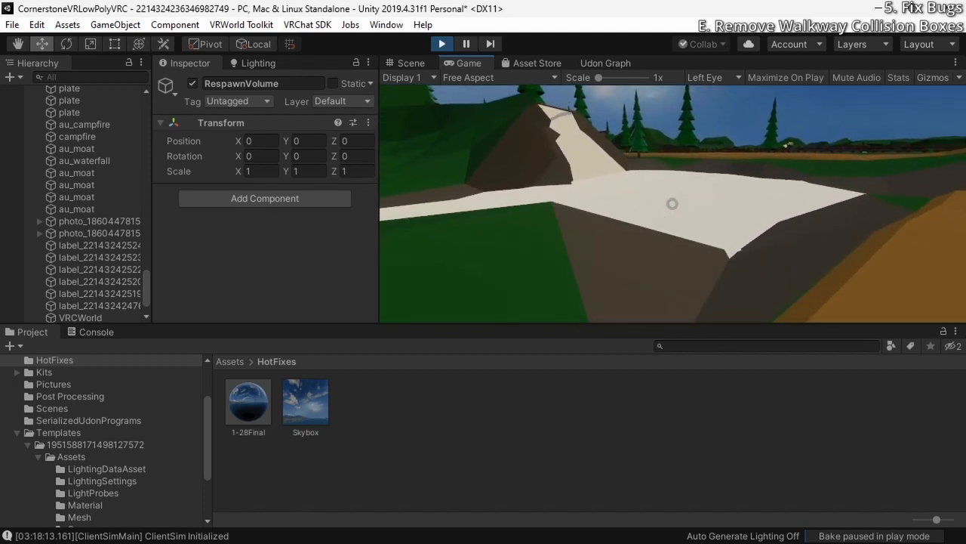
{"action": "key", "text": "w"}
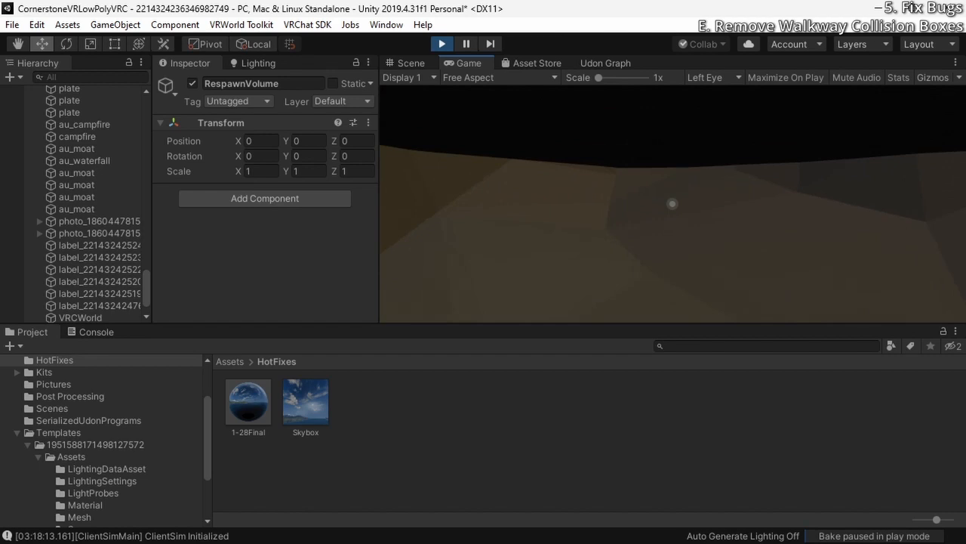
{"action": "key", "text": "w"}
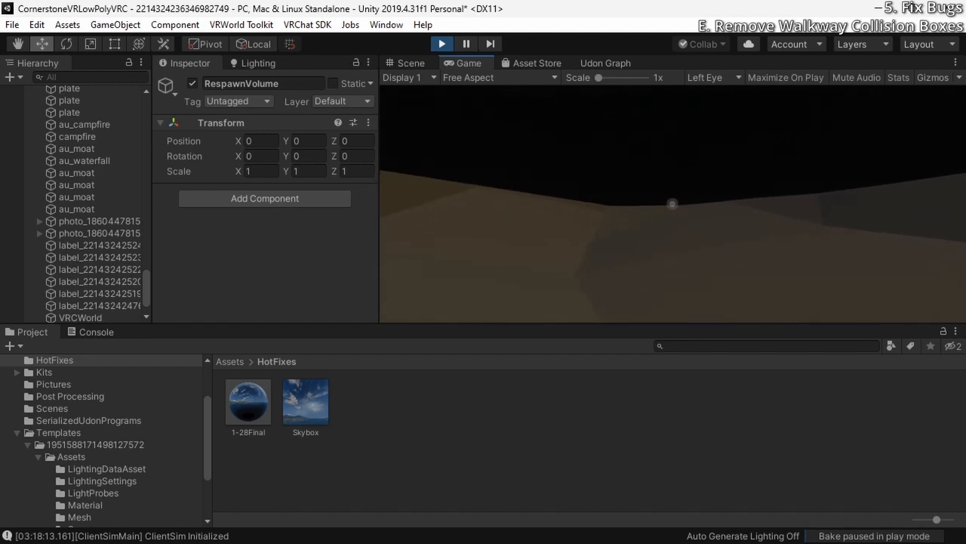
Walk from the waterfall to the moat and cross the wooden plank to the far bank
{"action": "key", "text": "w"}
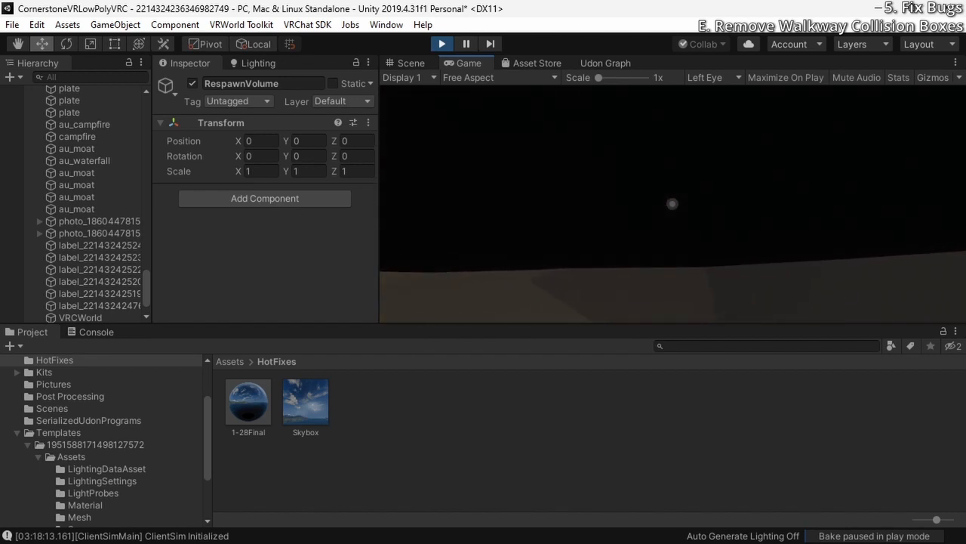
{"action": "key", "text": "w"}
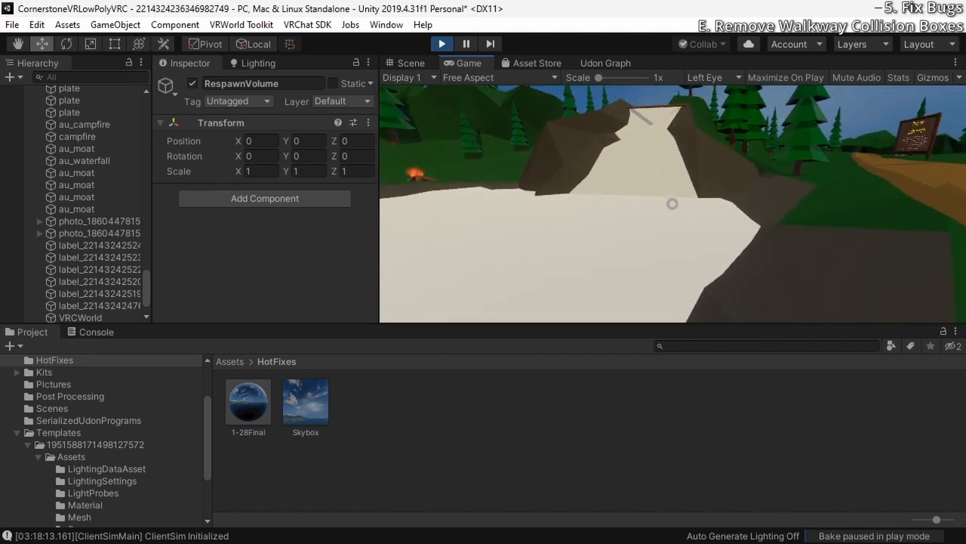
{"action": "key", "text": "w"}
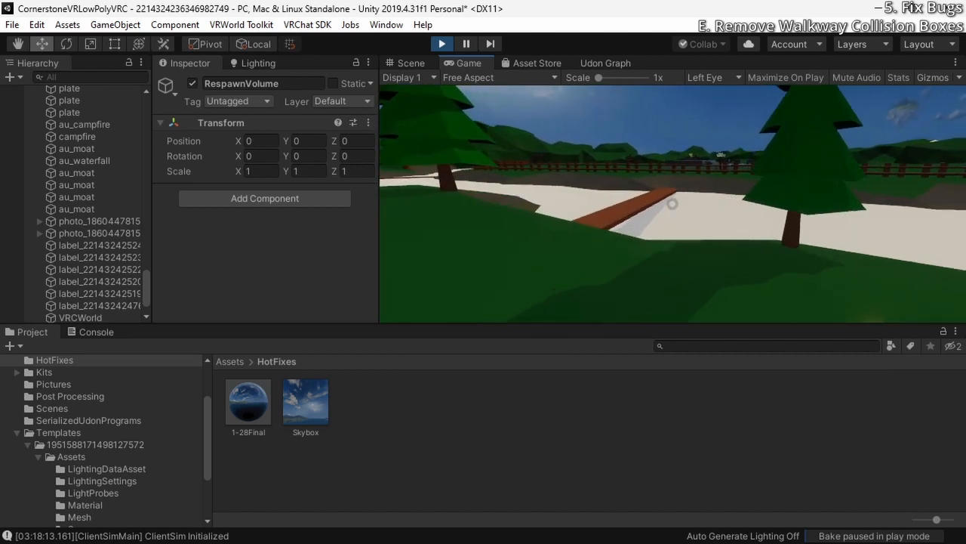
{"action": "key", "text": "w"}
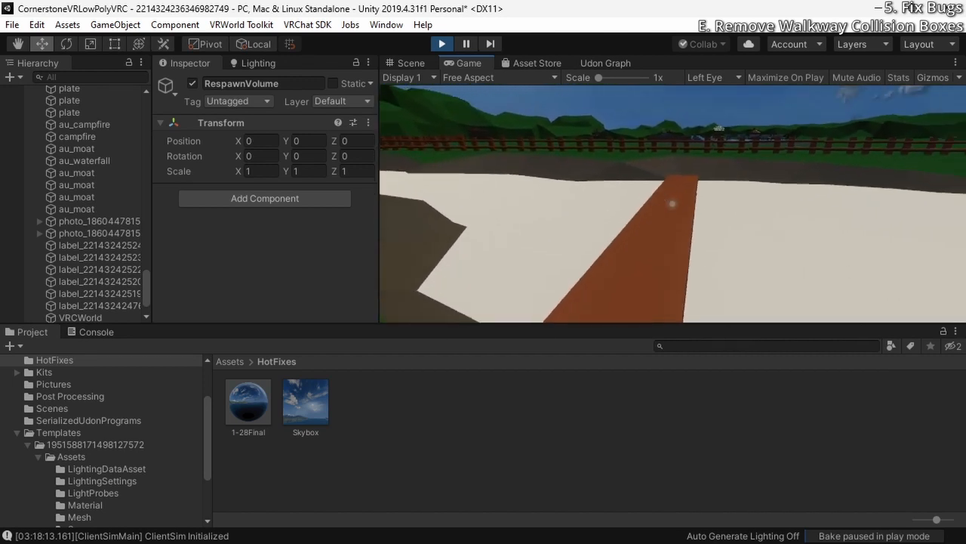
Get over the wooden fence beside the moat, explore the field with the outdoor stage, and end the play test
{"action": "key", "text": "w"}
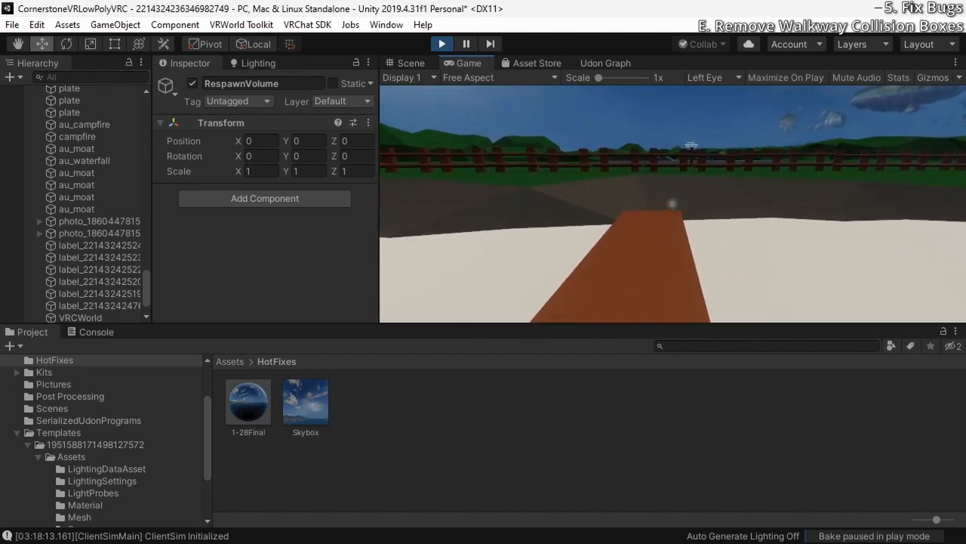
{"action": "key", "text": "w"}
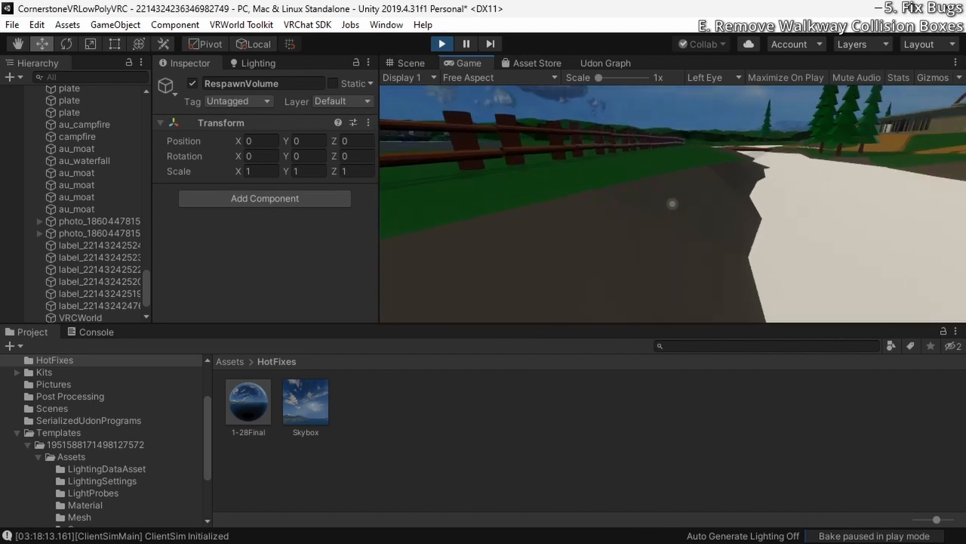
{"action": "key", "text": "w"}
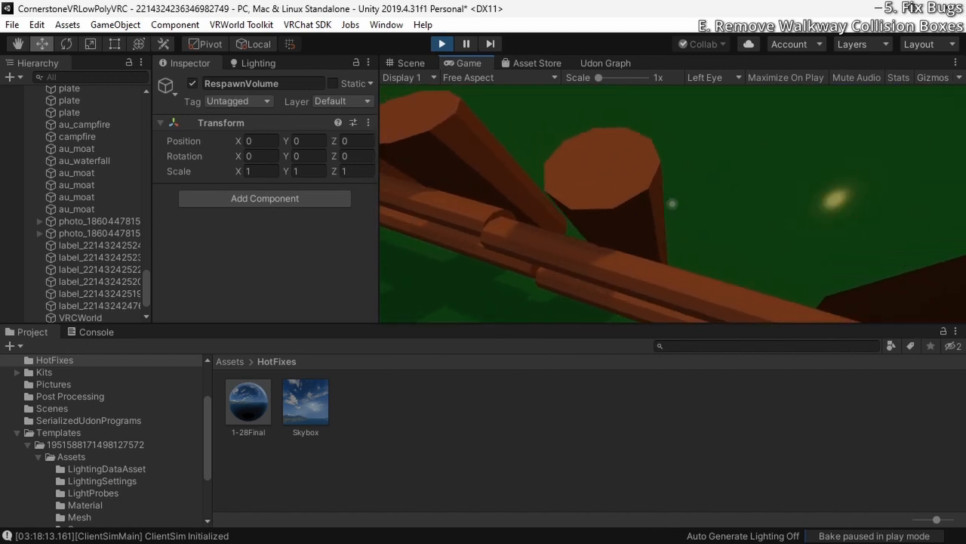
{"action": "key", "text": "w"}
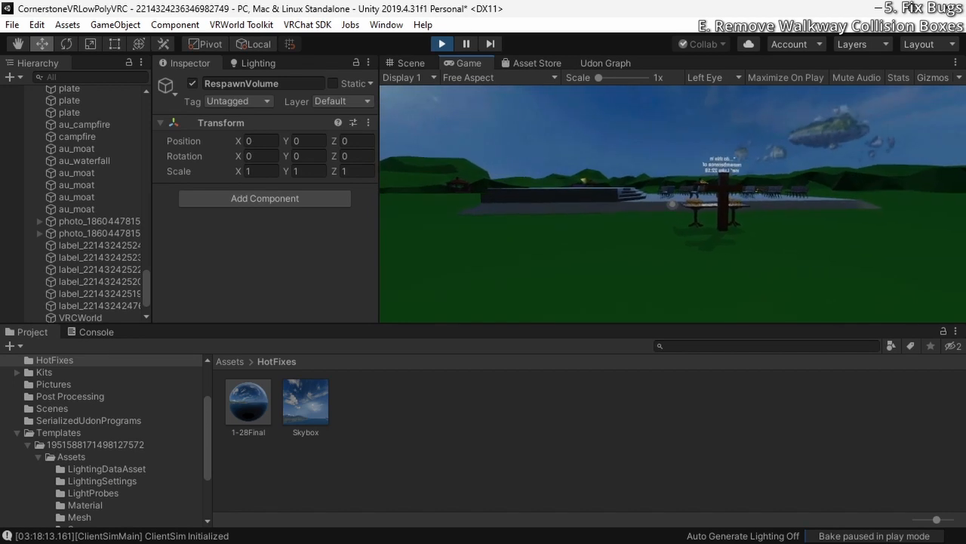
{"action": "key", "text": "w"}
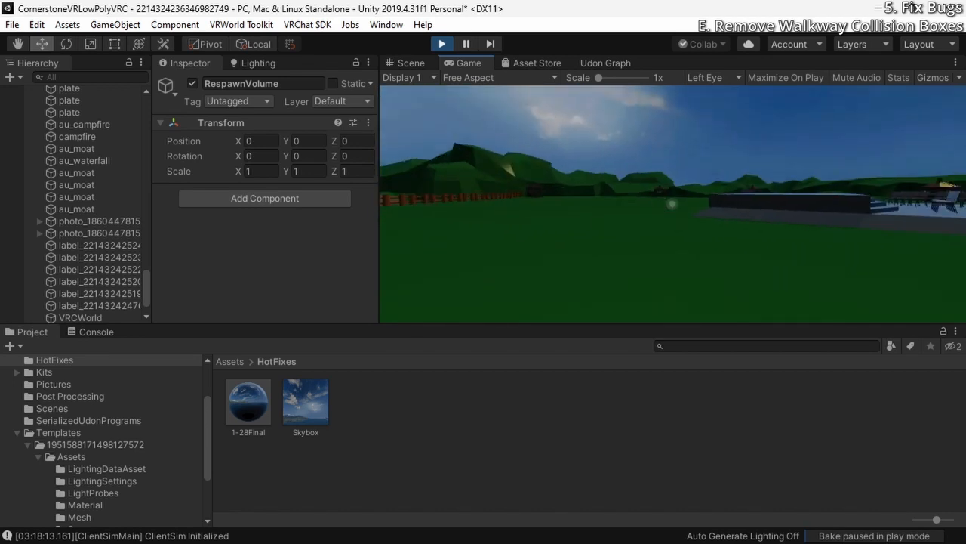
{"action": "key", "text": "w"}
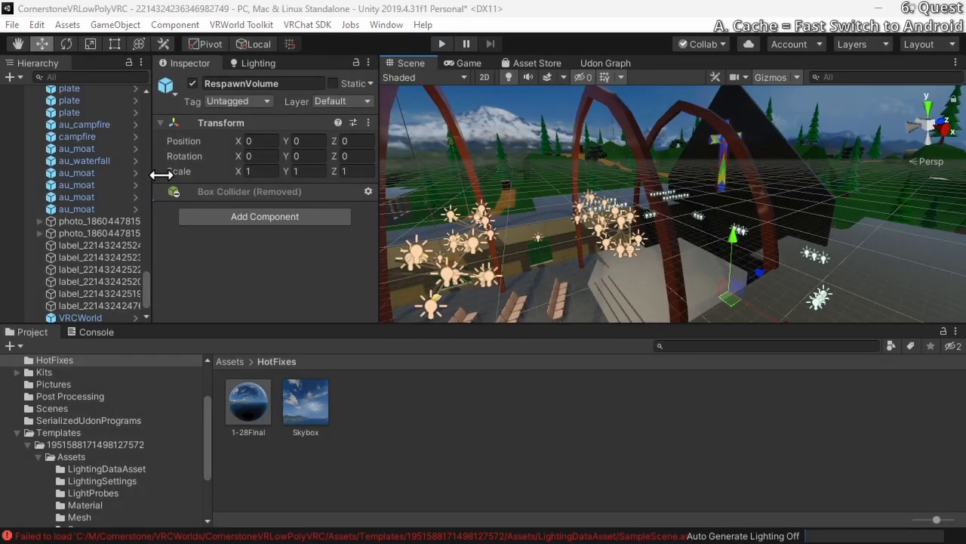
Inspect the Android platform in the Build Settings without switching to it, and close the window
{"action": "left_click", "coordinate": [12, 25]}
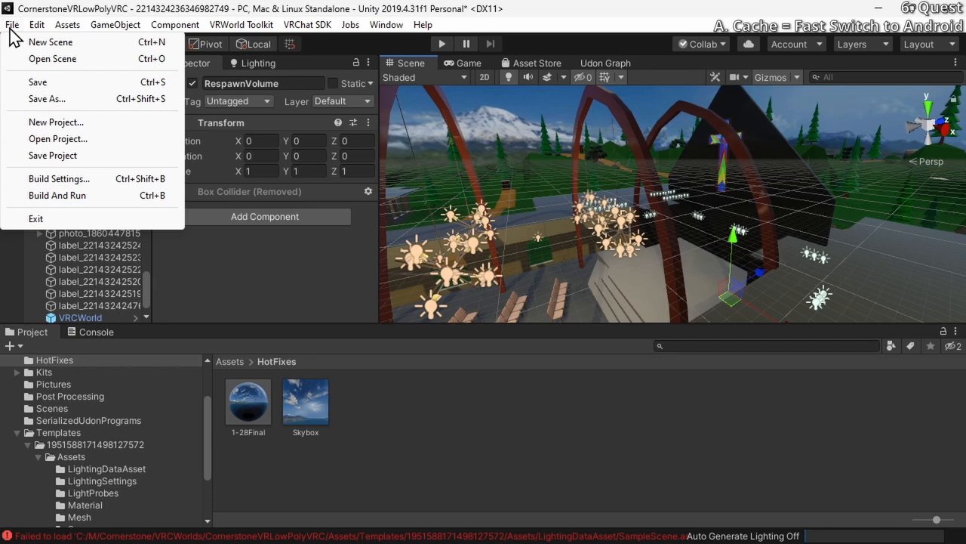
{"action": "left_click", "coordinate": [57, 179]}
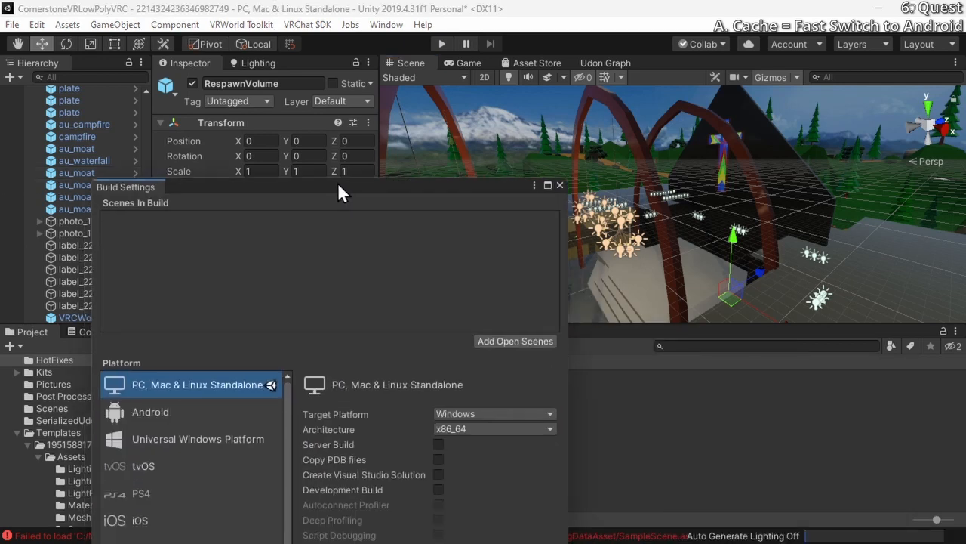
{"action": "left_click_drag", "start_coordinate": [338, 187], "coordinate": [459, 59]}
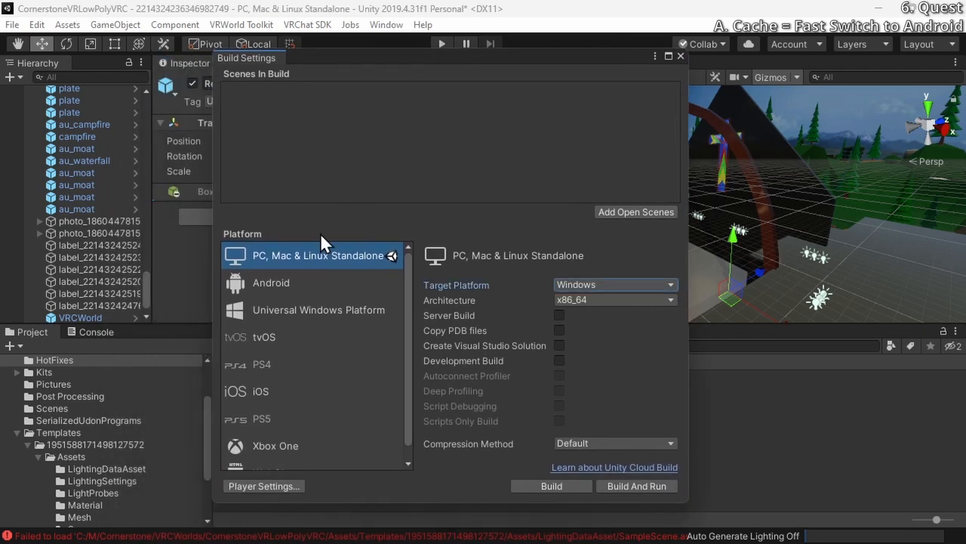
{"action": "left_click", "coordinate": [291, 281]}
{"action": "left_click", "coordinate": [681, 57]}
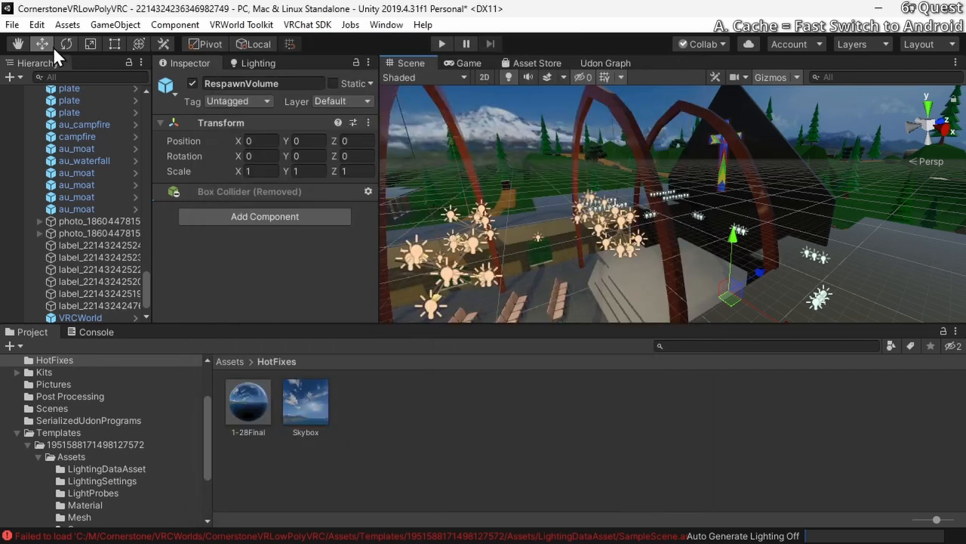
In the global Cache Server preferences, keep Version 2 as the default asset pipeline and choose Local as the cache server mode
{"action": "left_click", "coordinate": [15, 25]}
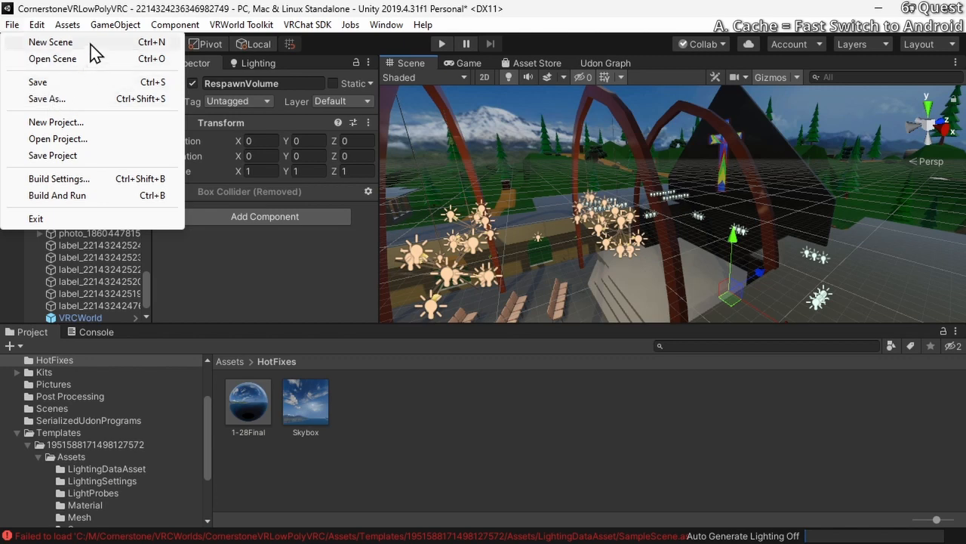
{"action": "mouse_move", "coordinate": [36, 25]}
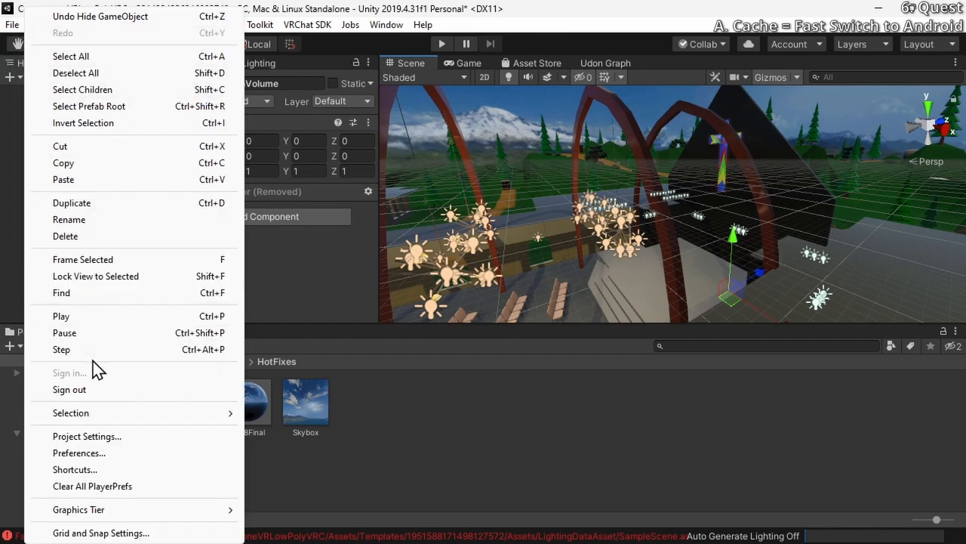
{"action": "left_click", "coordinate": [59, 453]}
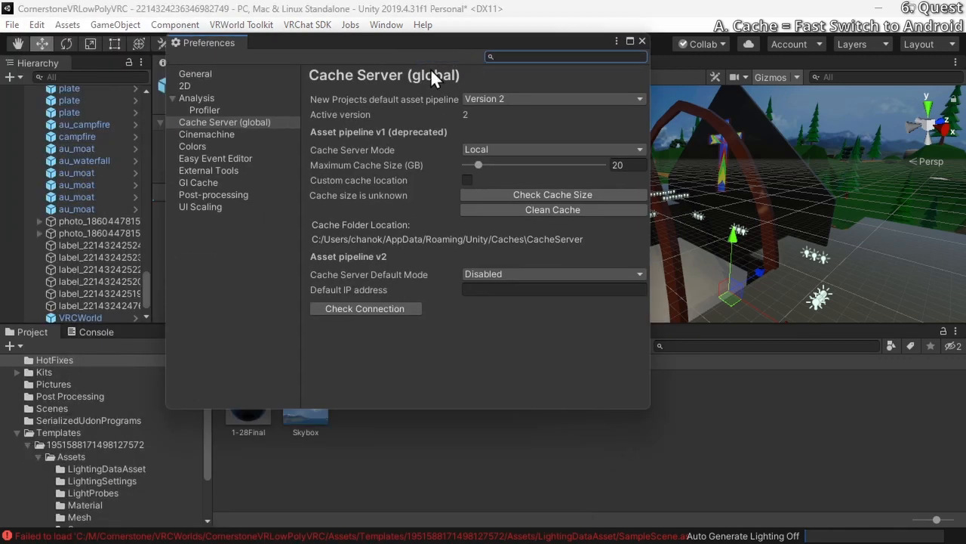
{"action": "left_click", "coordinate": [250, 122]}
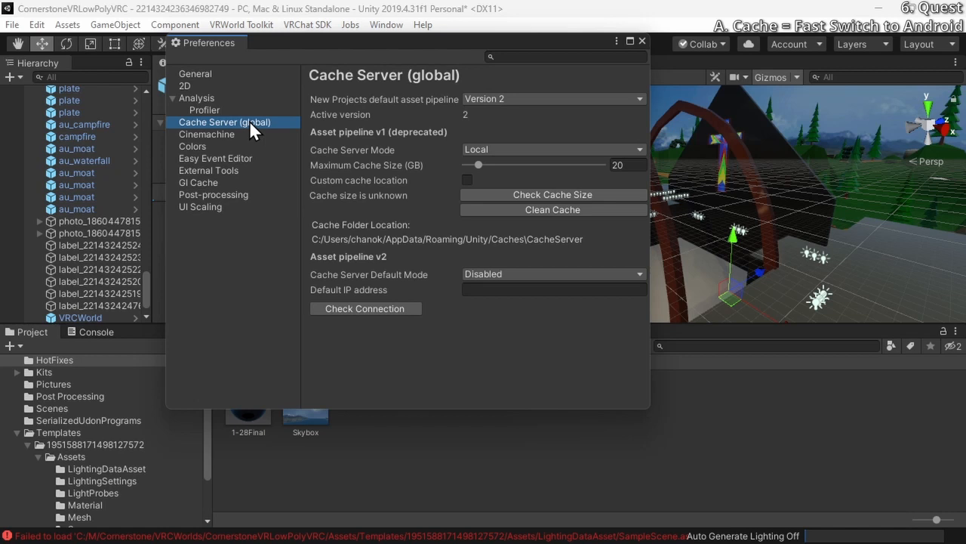
{"action": "left_click", "coordinate": [488, 99]}
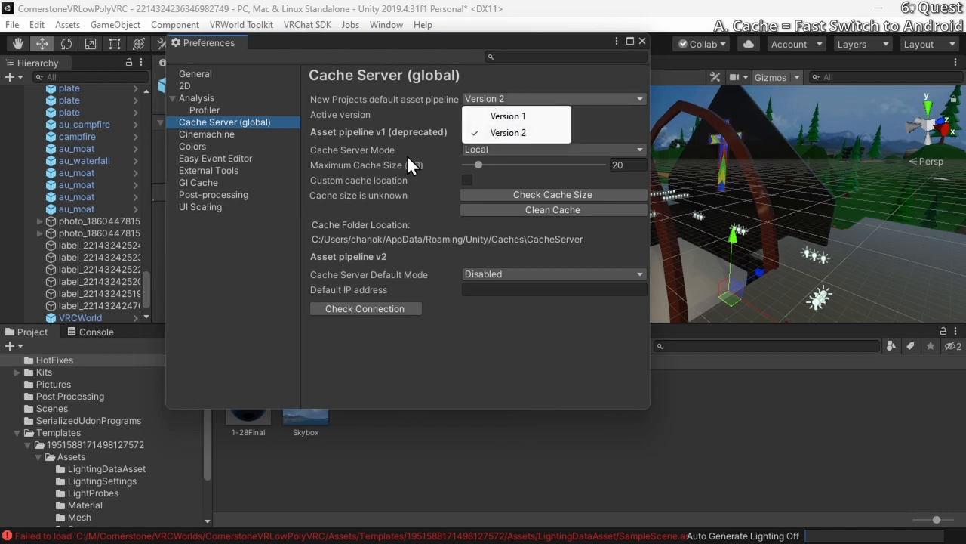
{"action": "left_click", "coordinate": [407, 155]}
{"action": "left_click", "coordinate": [479, 150]}
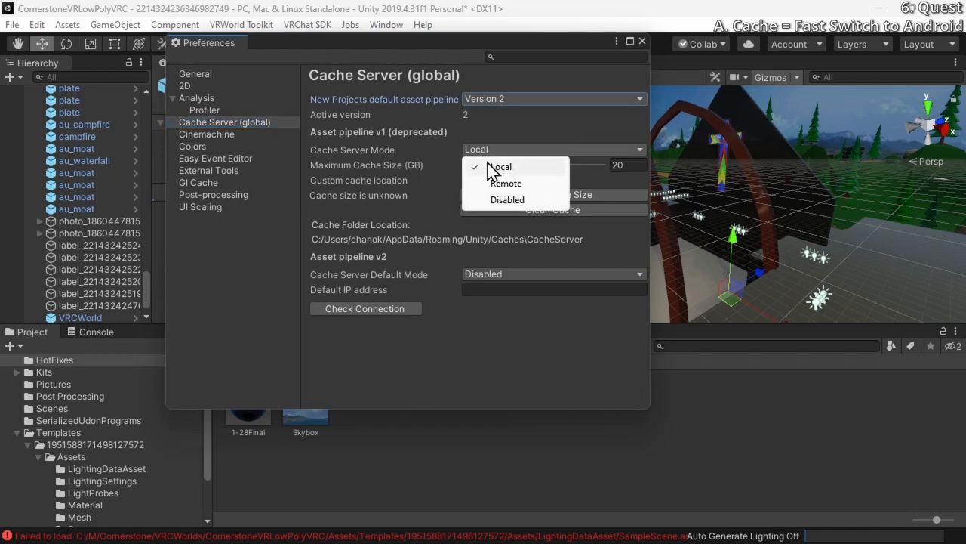
{"action": "left_click", "coordinate": [498, 166]}
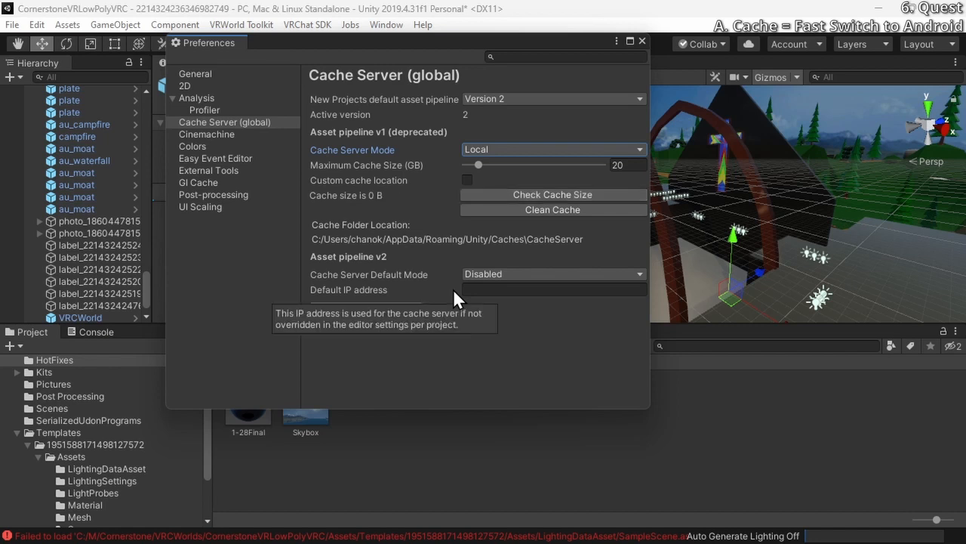
Inspect the custom cache location option, leave it disabled, and close the preferences
{"action": "left_click", "coordinate": [467, 179]}
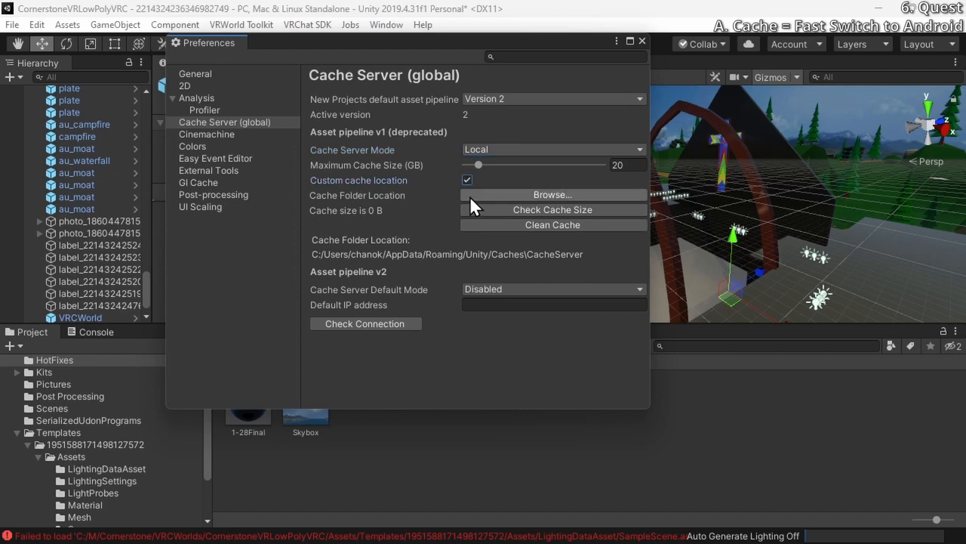
{"action": "left_click", "coordinate": [467, 180]}
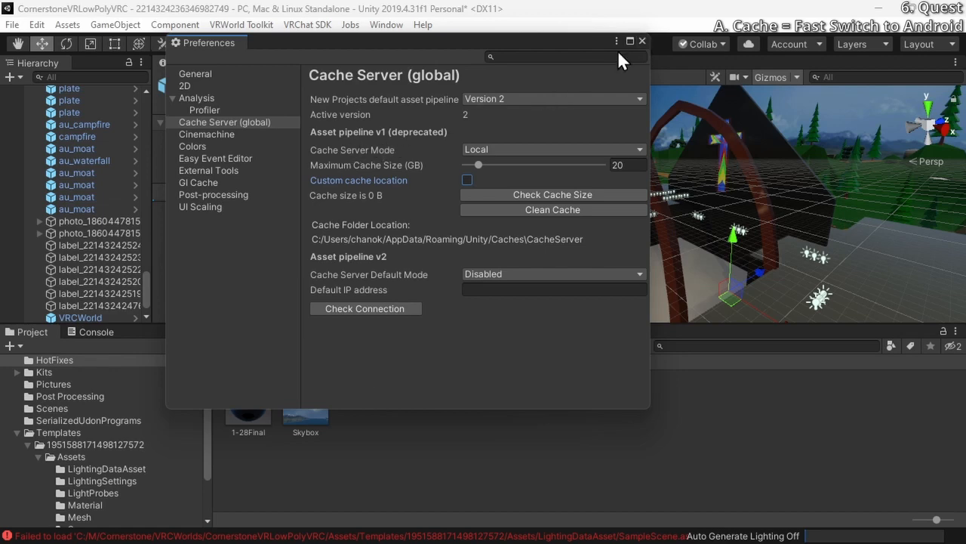
{"action": "left_click", "coordinate": [642, 41]}
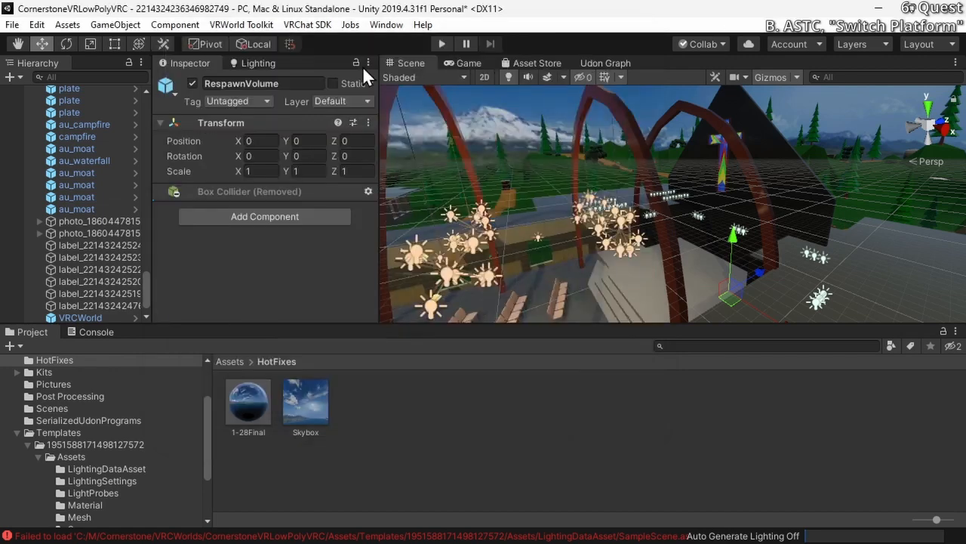
Switch the build platform to Android with ASTC texture compression and close the build settings
{"action": "left_click", "coordinate": [13, 24]}
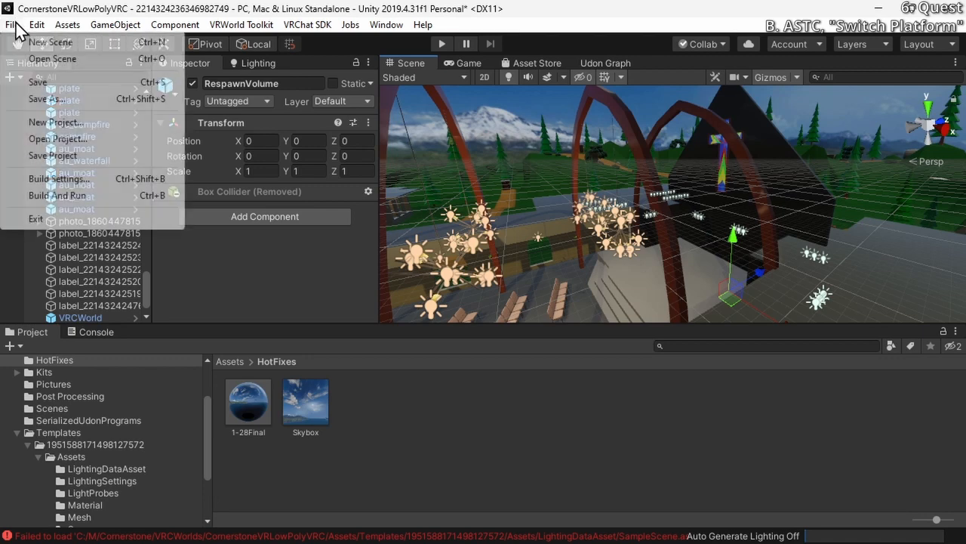
{"action": "left_click", "coordinate": [48, 182]}
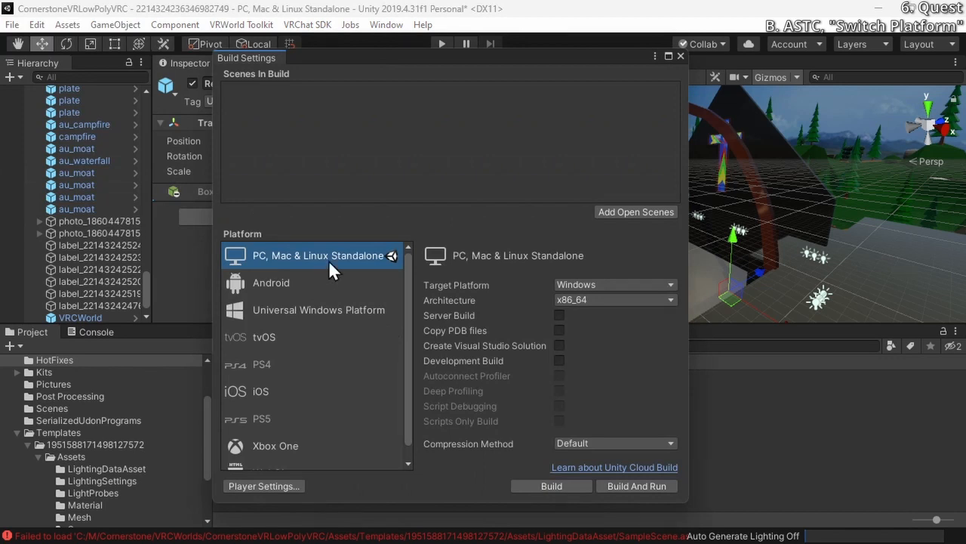
{"action": "left_click", "coordinate": [306, 284]}
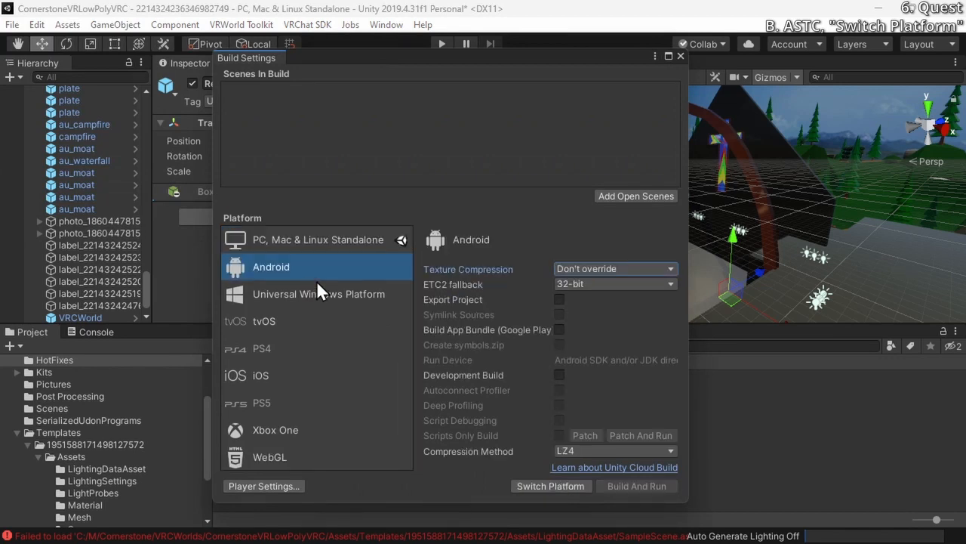
{"action": "left_click", "coordinate": [594, 269]}
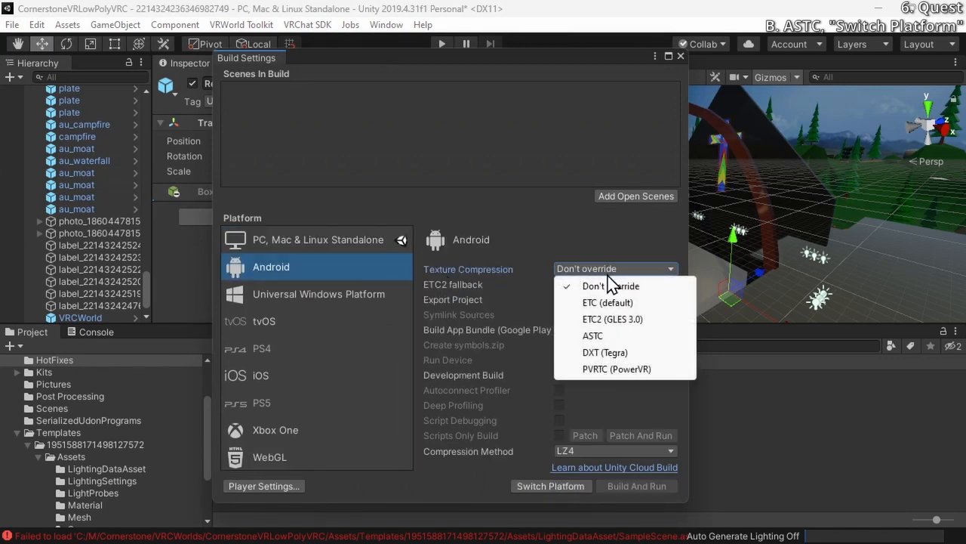
{"action": "left_click", "coordinate": [615, 335]}
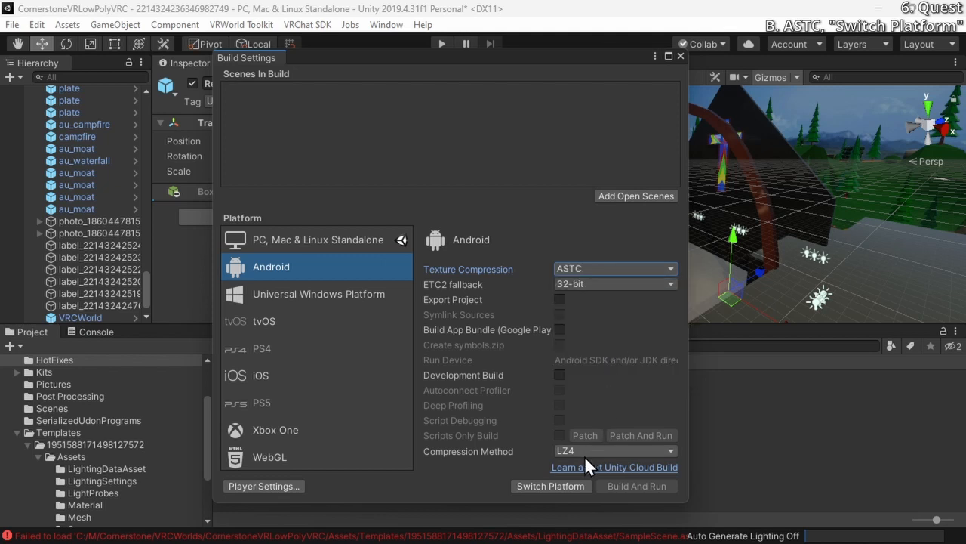
{"action": "left_click", "coordinate": [567, 486]}
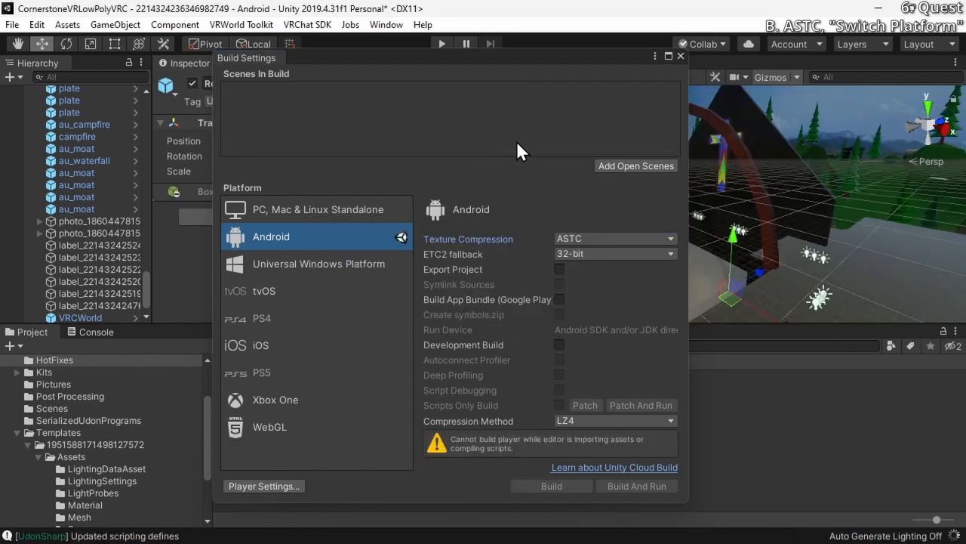
{"action": "left_click", "coordinate": [680, 57]}
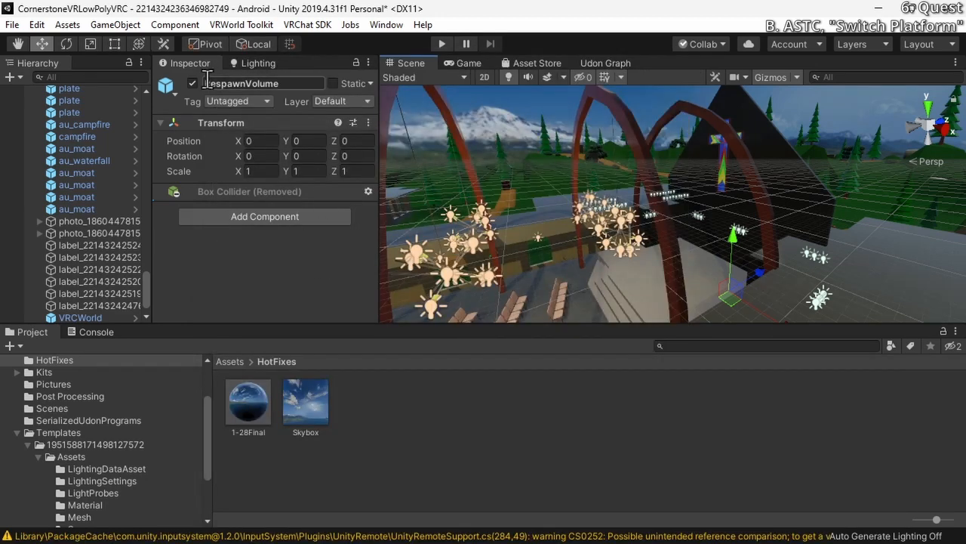
Check the project's Quality settings for the level assigned to Android, and close the project settings
{"action": "left_click", "coordinate": [66, 25]}
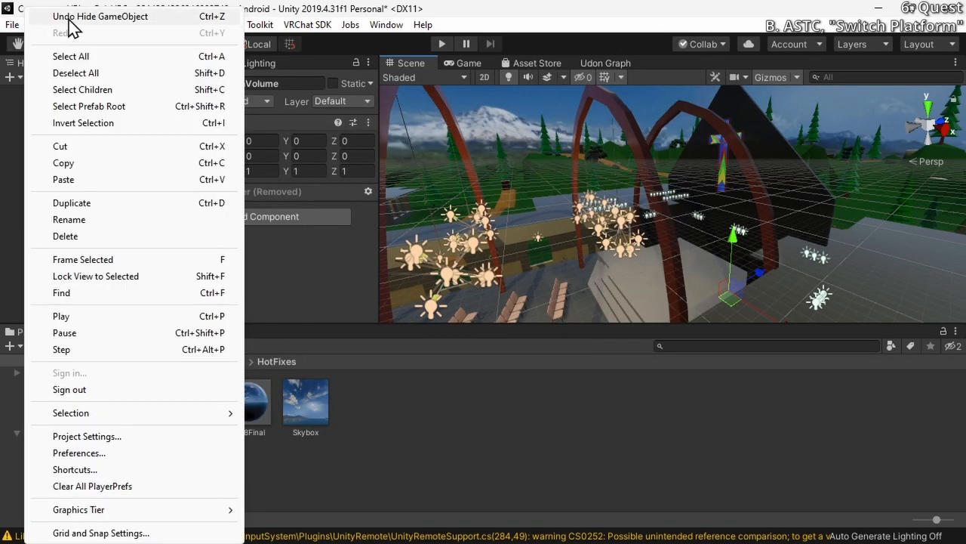
{"action": "left_click", "coordinate": [342, 11]}
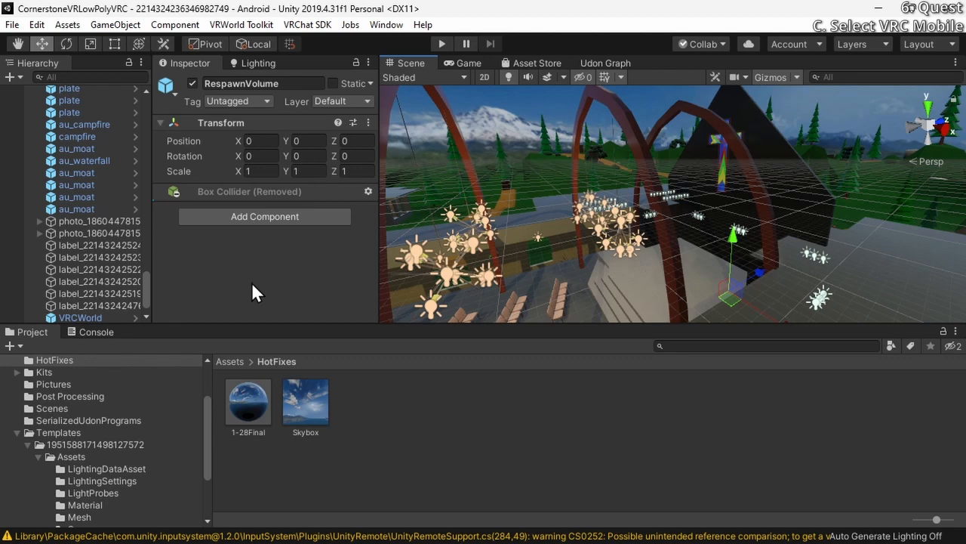
{"action": "left_click", "coordinate": [42, 26]}
{"action": "left_click", "coordinate": [151, 438]}
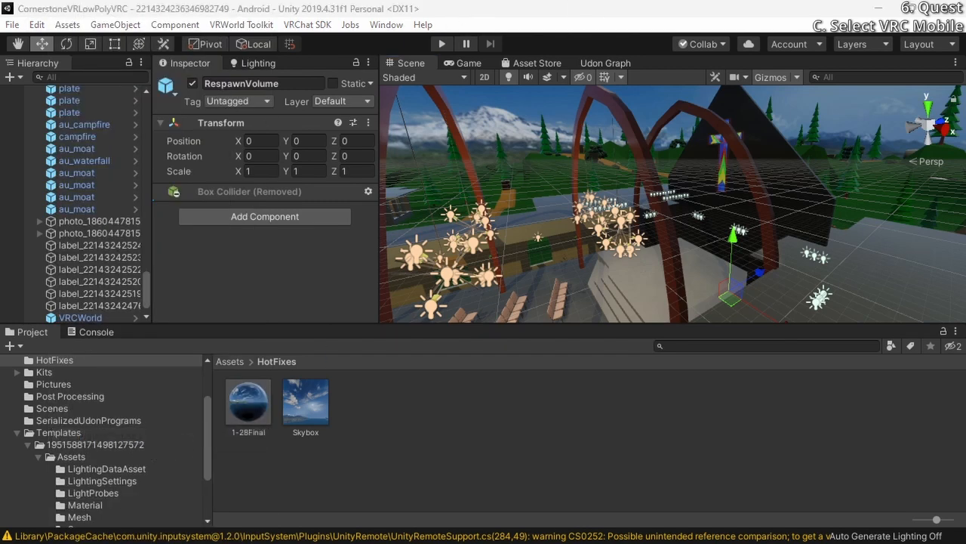
{"action": "left_click_drag", "start_coordinate": [323, 207], "coordinate": [559, 36]}
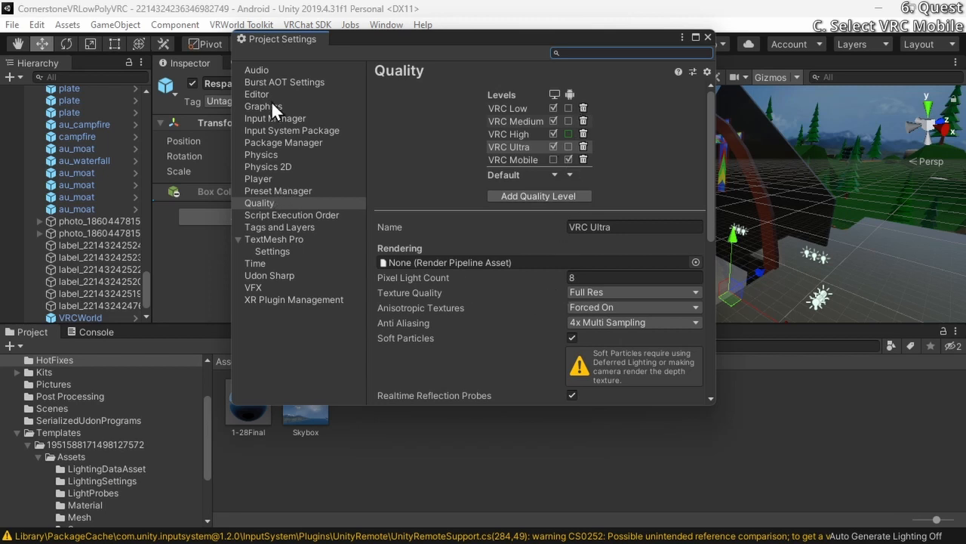
{"action": "left_click", "coordinate": [271, 203]}
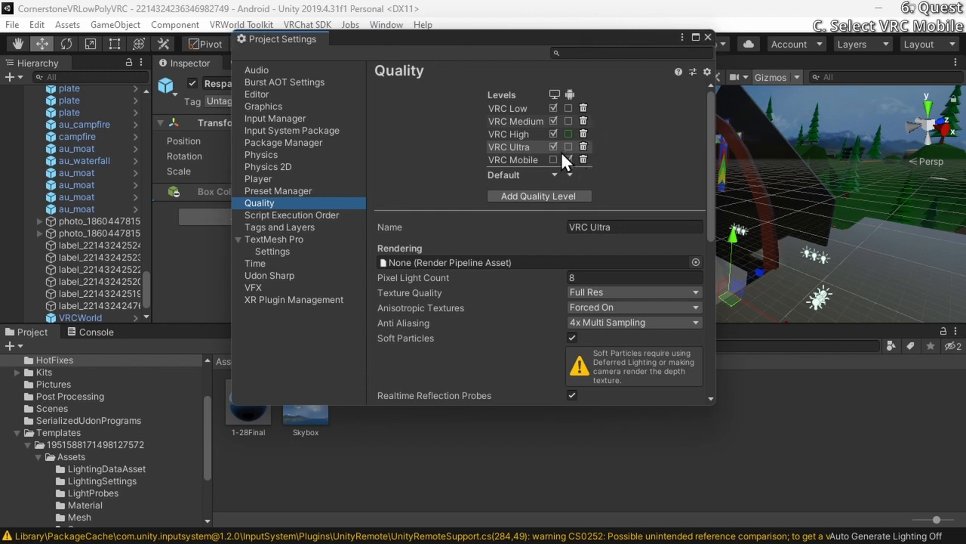
{"action": "left_click", "coordinate": [707, 37]}
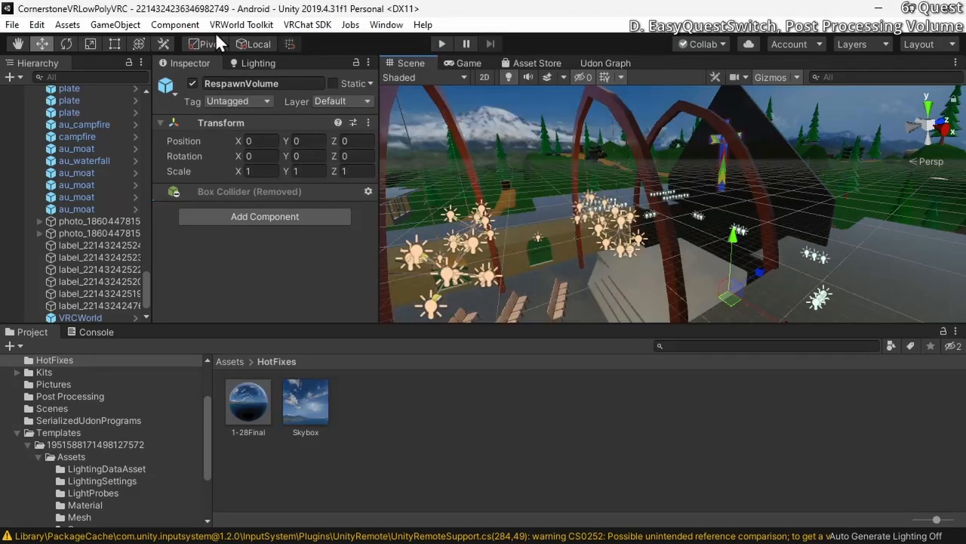
Dock the Easy Quest Switch window between the Inspector and the Scene view, and set the tool up in the scene
{"action": "left_click", "coordinate": [317, 29]}
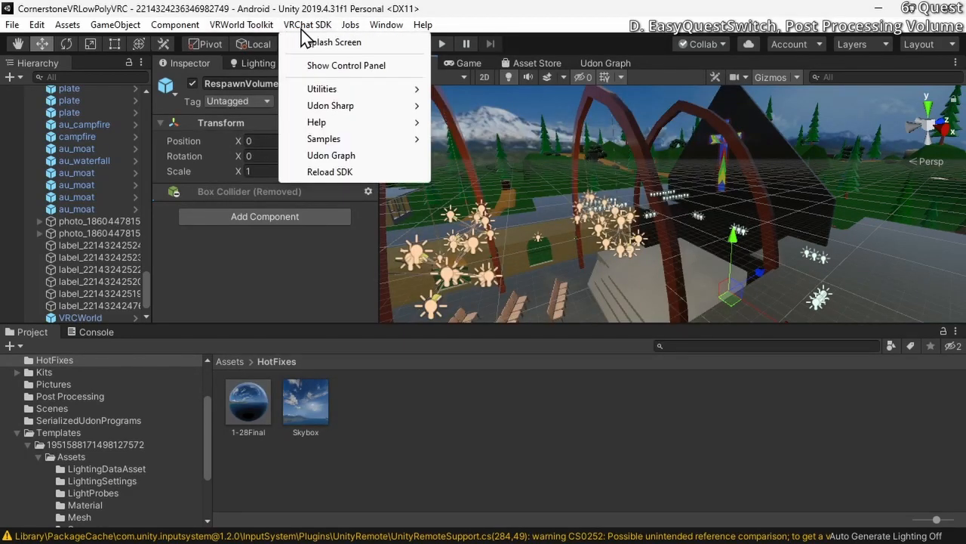
{"action": "mouse_move", "coordinate": [267, 33]}
{"action": "mouse_move", "coordinate": [387, 30]}
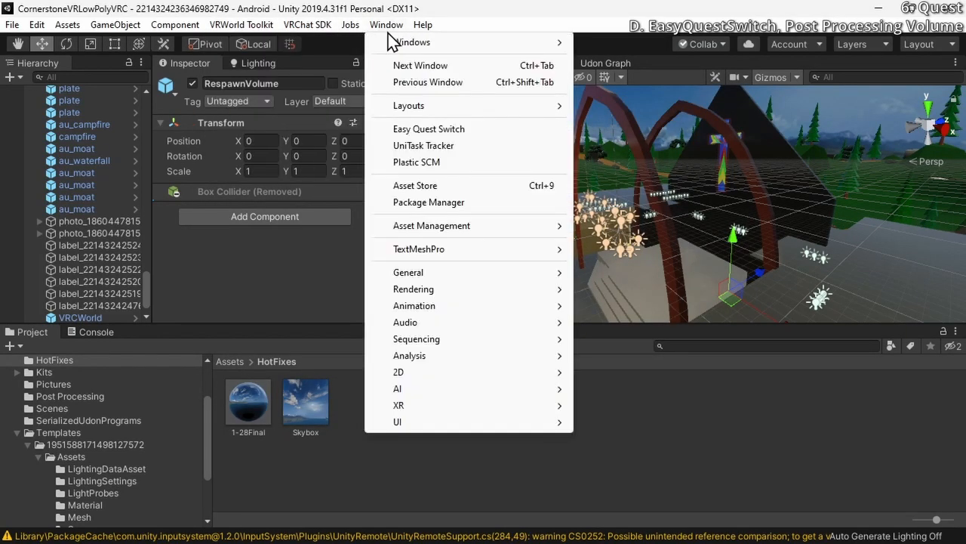
{"action": "left_click", "coordinate": [413, 130]}
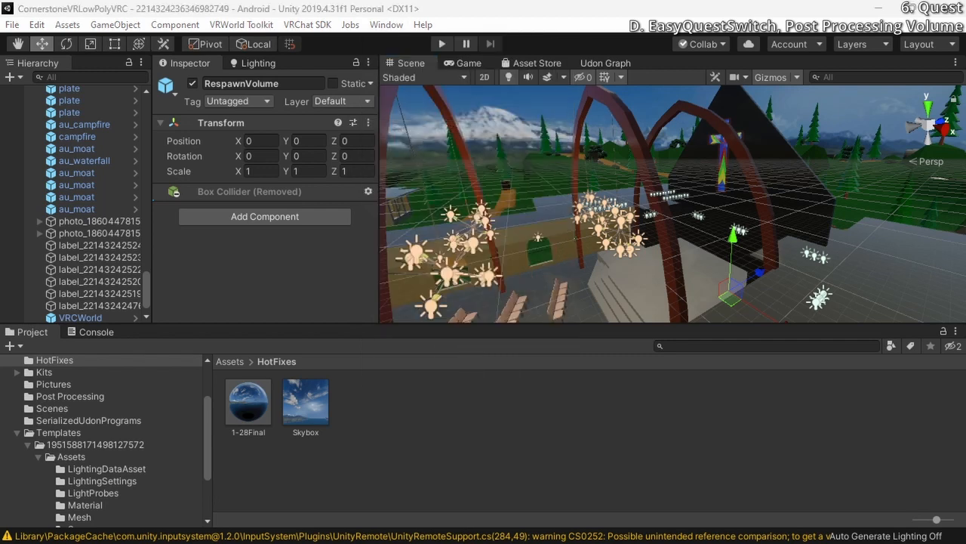
{"action": "left_click_drag", "start_coordinate": [965, 256], "coordinate": [503, 78]}
{"action": "left_click_drag", "start_coordinate": [407, 78], "coordinate": [330, 244]}
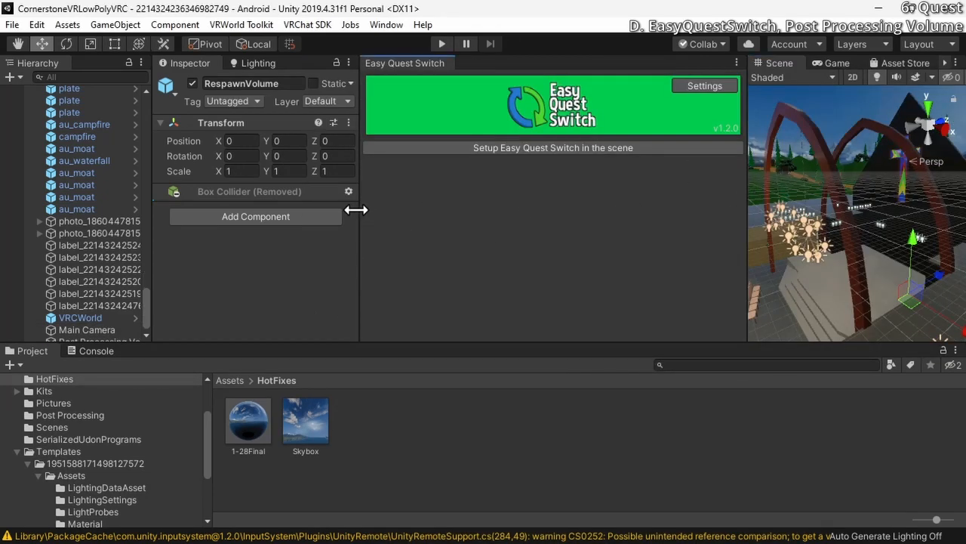
{"action": "mouse_move", "coordinate": [357, 209]}
{"action": "left_mouse_down"}
{"action": "mouse_move", "coordinate": [390, 216]}
{"action": "mouse_move", "coordinate": [359, 216]}
{"action": "left_mouse_up"}
{"action": "left_click_drag", "start_coordinate": [780, 209], "coordinate": [747, 209]}
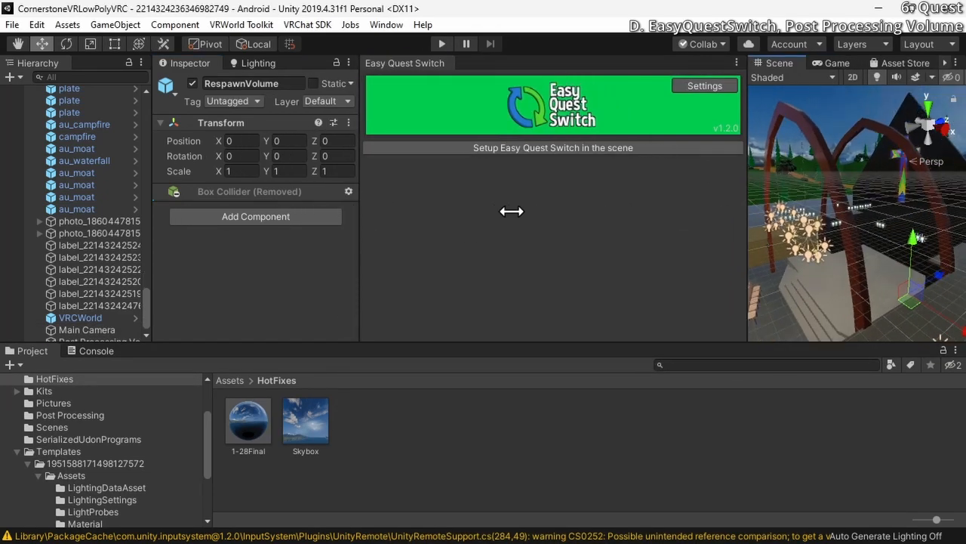
{"action": "left_click", "coordinate": [550, 147]}
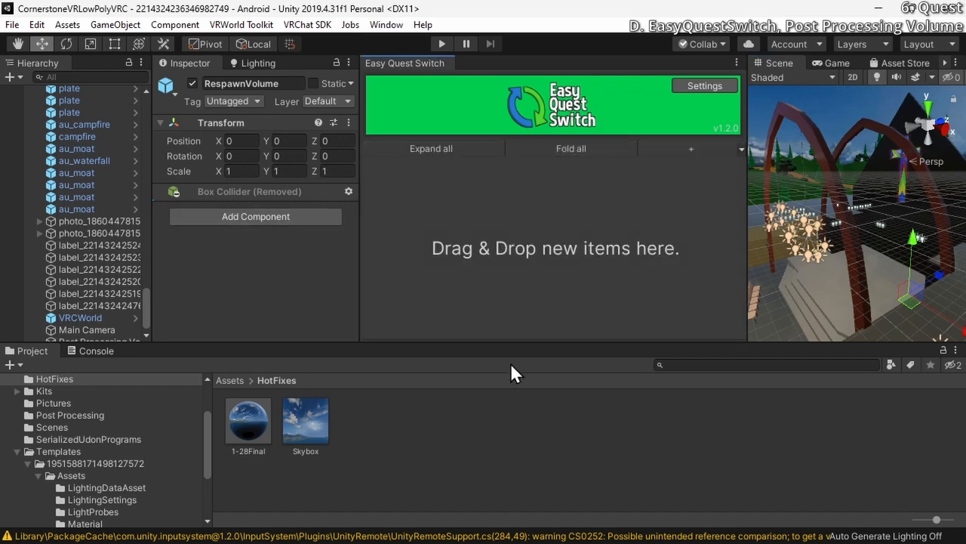
Add the Post Processing Volume to Easy Quest Switch, leaving it active for PC and inactive for Quest
{"action": "left_click", "coordinate": [145, 306]}
{"action": "left_click", "coordinate": [98, 335]}
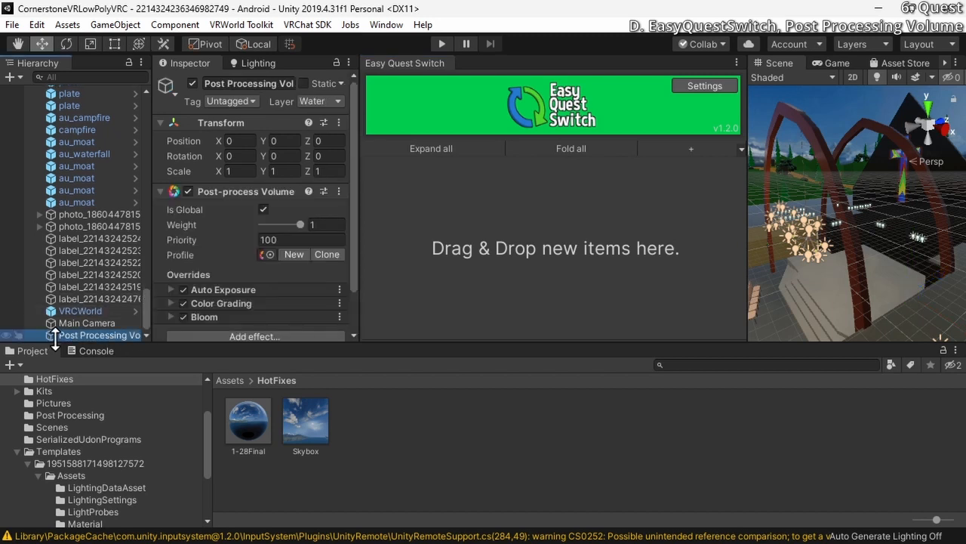
{"action": "left_click_drag", "start_coordinate": [61, 334], "coordinate": [475, 246]}
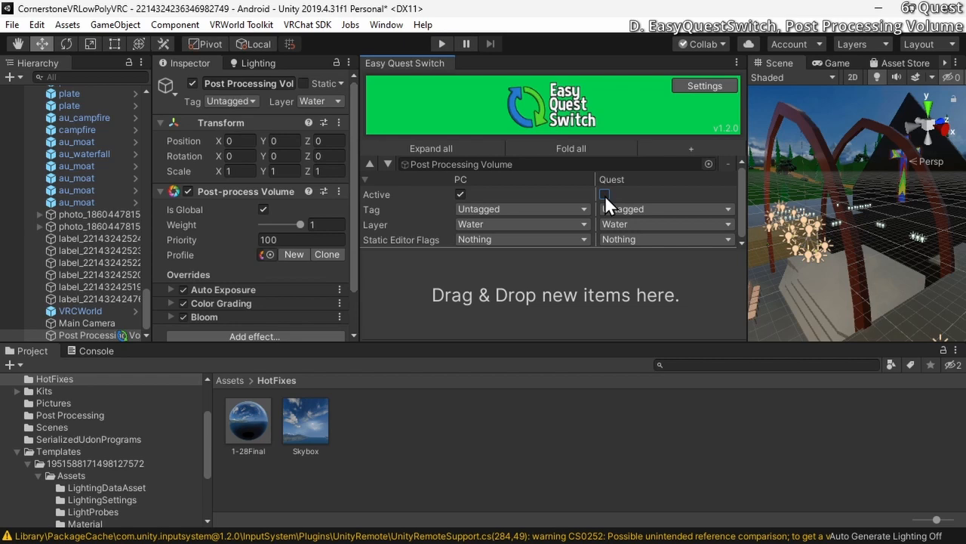
Look over the Easy Quest Switch settings for force-applying PC or Quest options, and return to the item list
{"action": "left_click", "coordinate": [705, 86]}
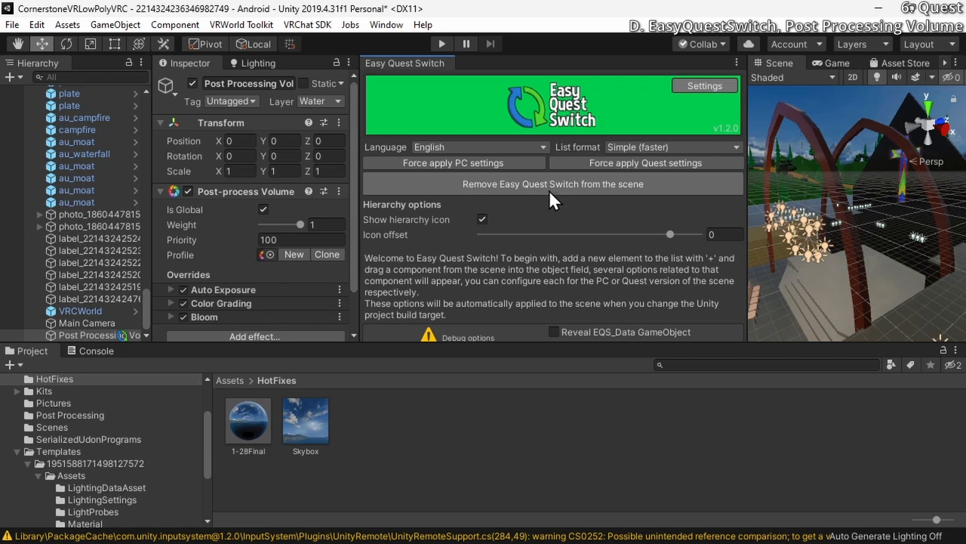
{"action": "left_click", "coordinate": [704, 85]}
{"action": "left_click", "coordinate": [704, 85]}
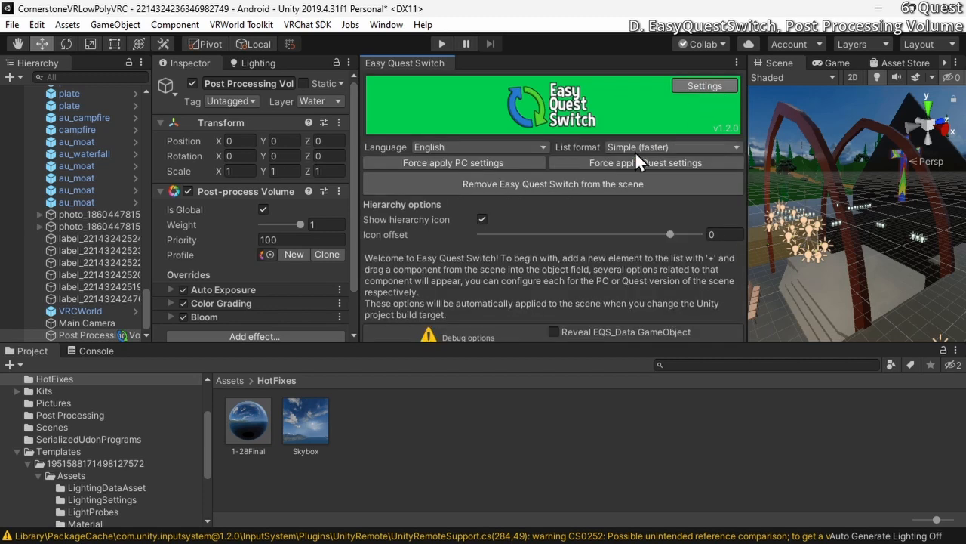
{"action": "left_click", "coordinate": [702, 87]}
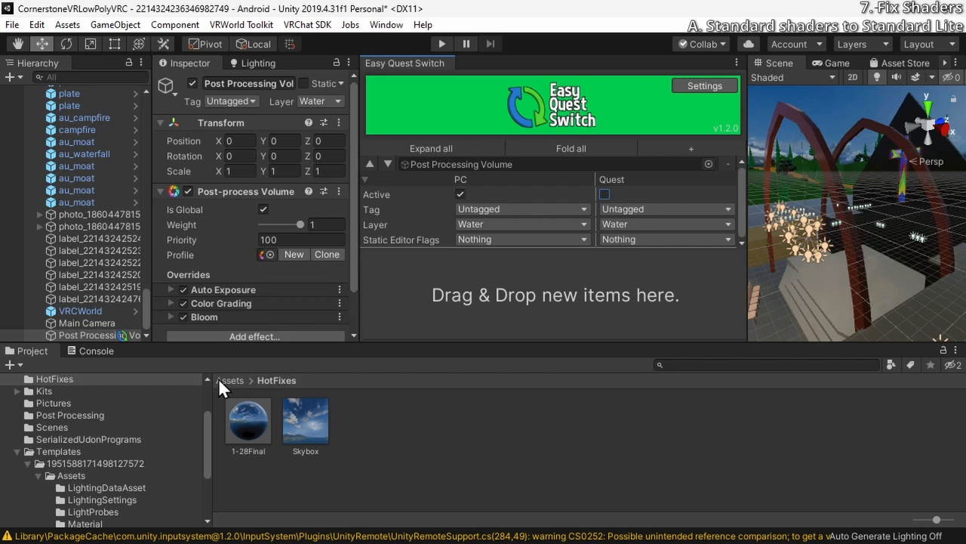
{"action": "scroll", "coordinate": [89, 258], "scroll_direction": "up", "scroll_amount": 10}
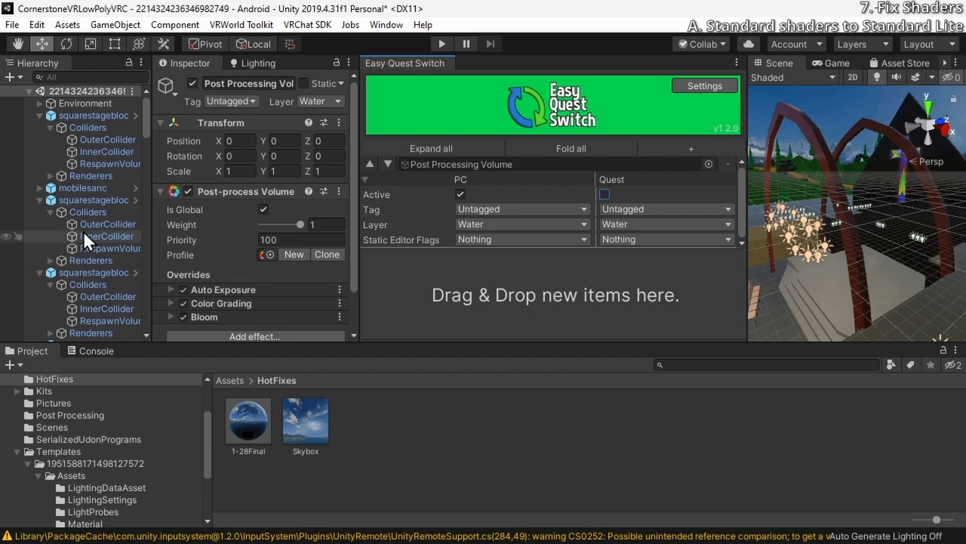
Select every object in the scene together with all children so the whole hierarchy expands, and select Environment alone
{"action": "left_click", "coordinate": [85, 126]}
{"action": "left_click", "coordinate": [88, 114]}
{"action": "left_click", "coordinate": [88, 103]}
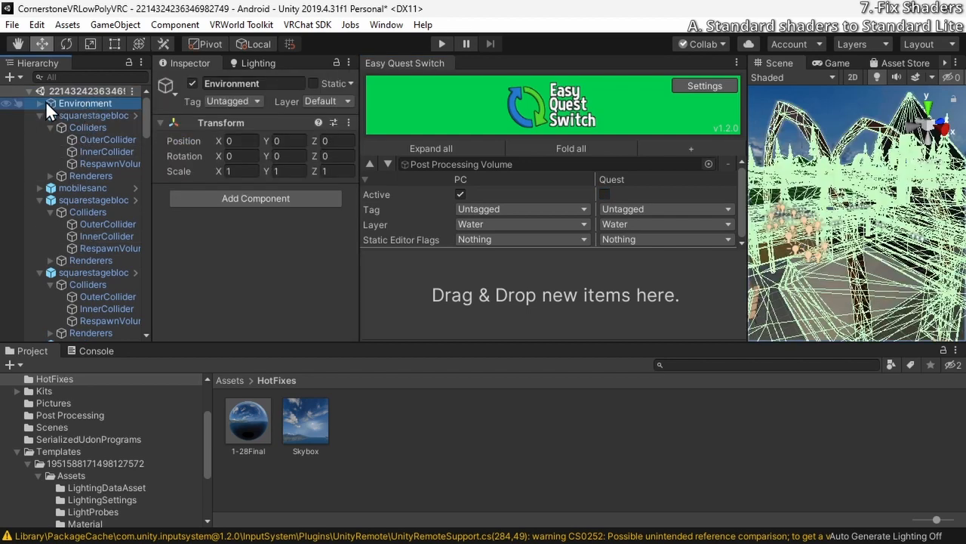
{"action": "key", "text": "ctrl+a"}
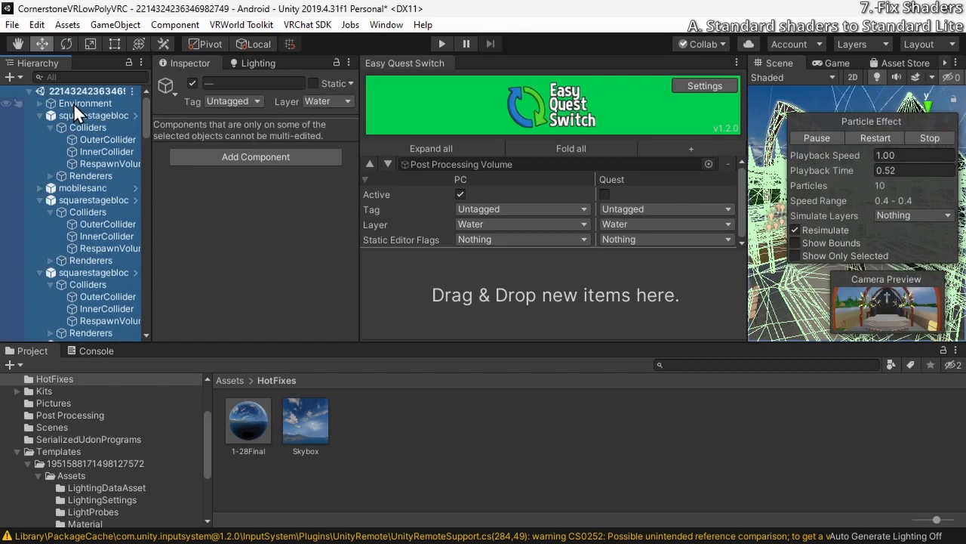
{"action": "right_click", "coordinate": [73, 103]}
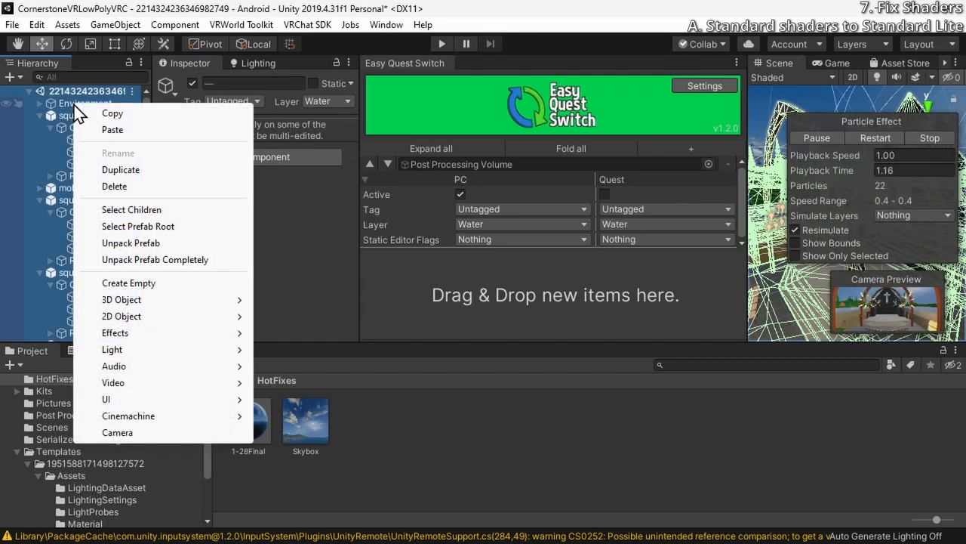
{"action": "left_click", "coordinate": [125, 210]}
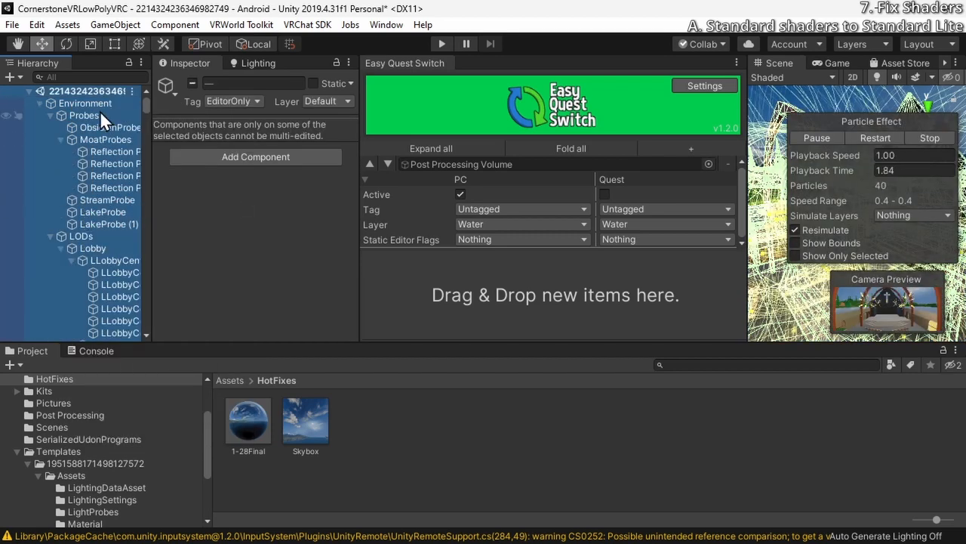
{"action": "left_click", "coordinate": [93, 106]}
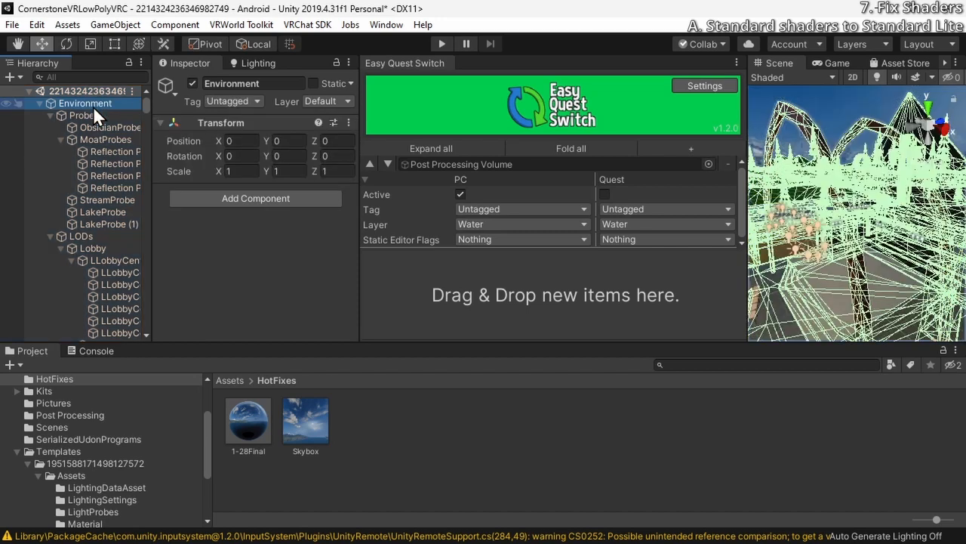
Go through the expanded Environment objects to the first lobby center door mesh under LODs, and examine its materials
{"action": "key", "text": "Down"}
{"action": "key", "text": "Down"}
{"action": "key", "text": "Up"}
{"action": "key", "text": "Up"}
{"action": "key", "text": "Down"}
{"action": "key", "text": "Down"}
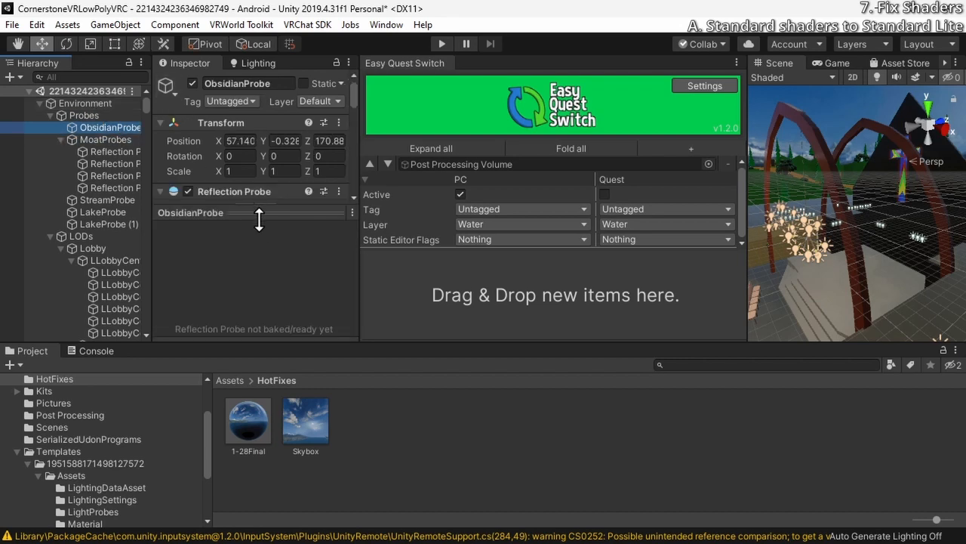
{"action": "left_click_drag", "start_coordinate": [259, 219], "coordinate": [238, 300]}
{"action": "scroll", "coordinate": [102, 189], "scroll_direction": "down", "scroll_amount": 3}
{"action": "left_click", "coordinate": [103, 152]}
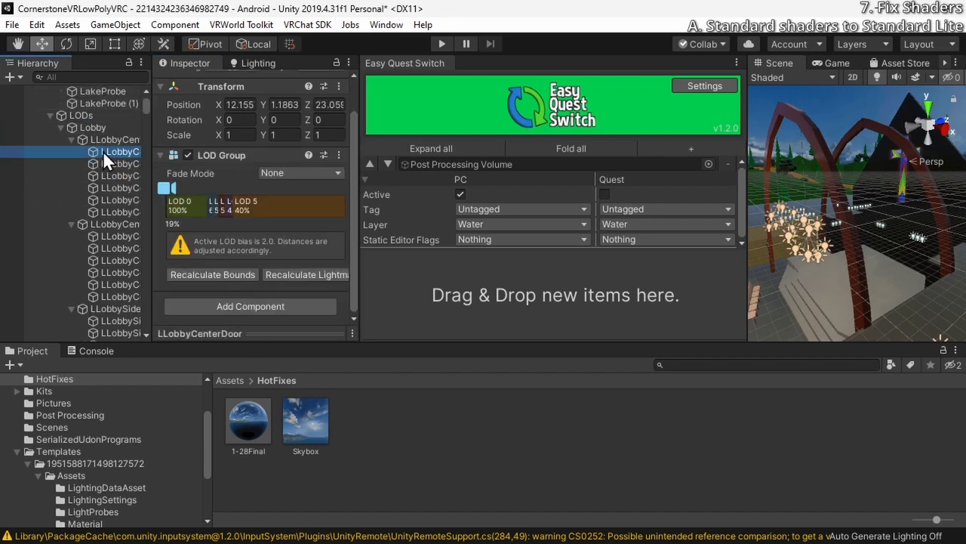
{"action": "scroll", "coordinate": [186, 176], "scroll_direction": "down", "scroll_amount": 5}
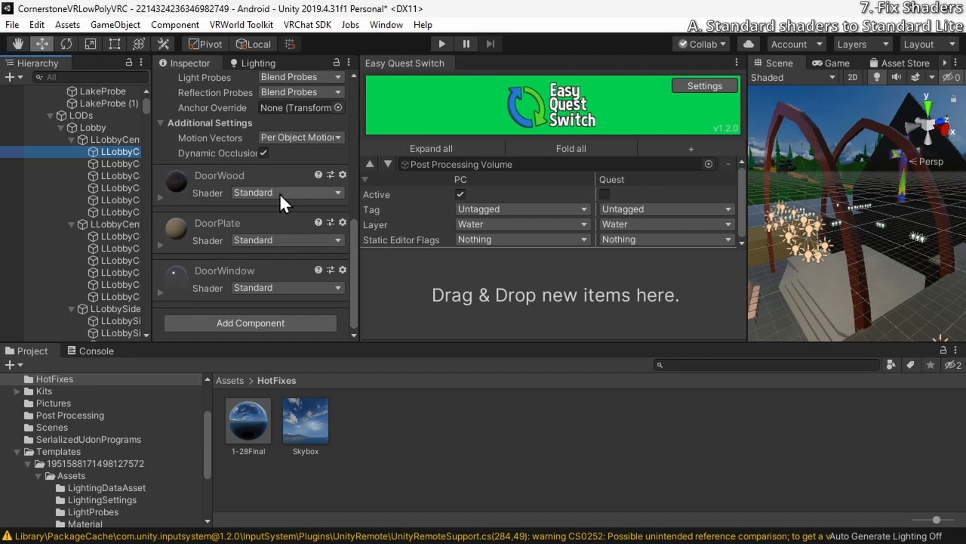
Expand the DoorWood, DoorPlate and DoorWindow materials of the lobby door and look over their Standard shader settings
{"action": "left_click", "coordinate": [159, 196]}
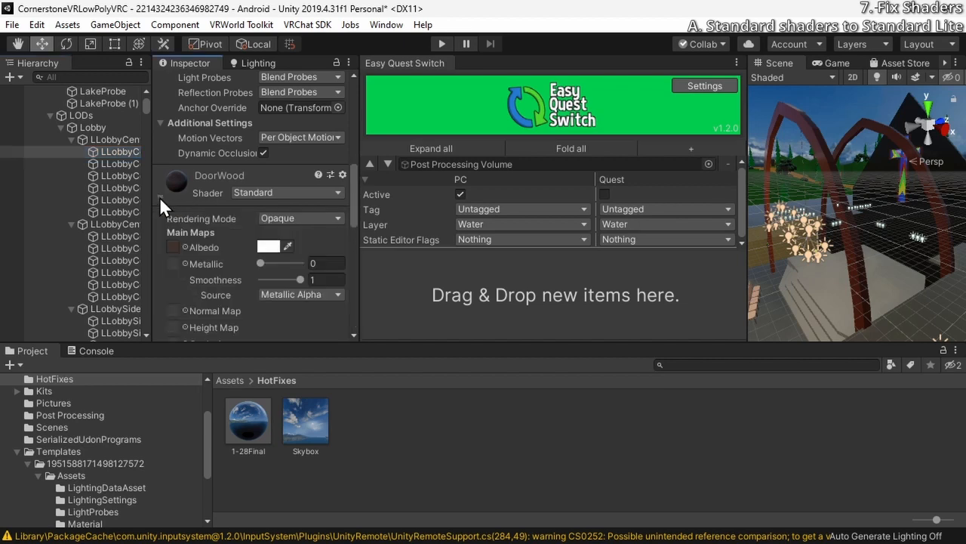
{"action": "scroll", "coordinate": [159, 196], "scroll_direction": "down", "scroll_amount": 10}
{"action": "scroll", "coordinate": [228, 278], "scroll_direction": "up", "scroll_amount": 3}
{"action": "scroll", "coordinate": [219, 306], "scroll_direction": "down", "scroll_amount": 3}
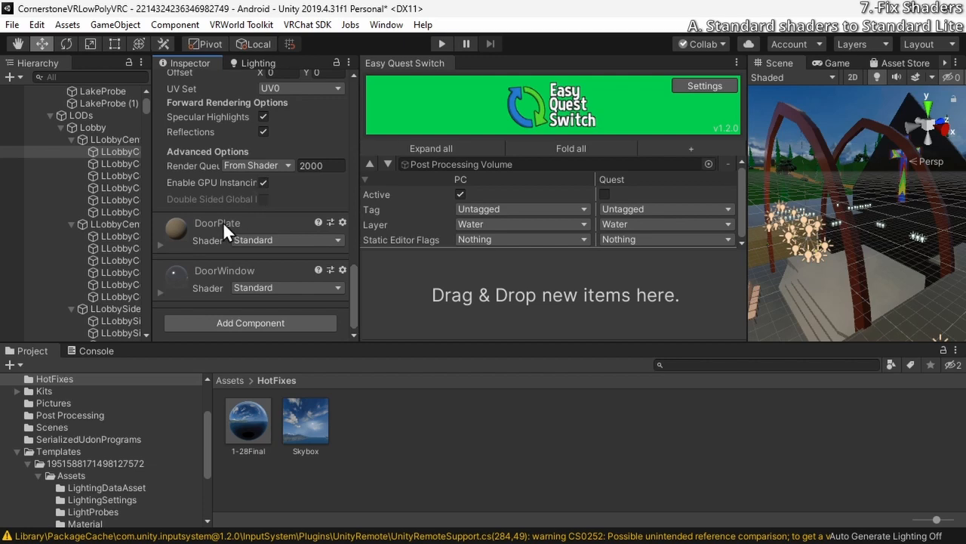
{"action": "left_click", "coordinate": [207, 236]}
{"action": "scroll", "coordinate": [206, 236], "scroll_direction": "down", "scroll_amount": 10}
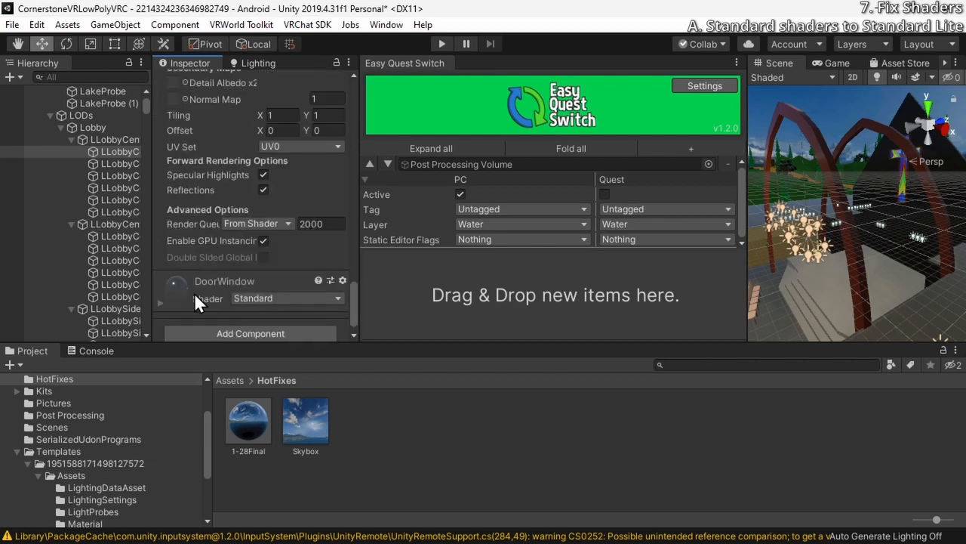
{"action": "left_click", "coordinate": [194, 298]}
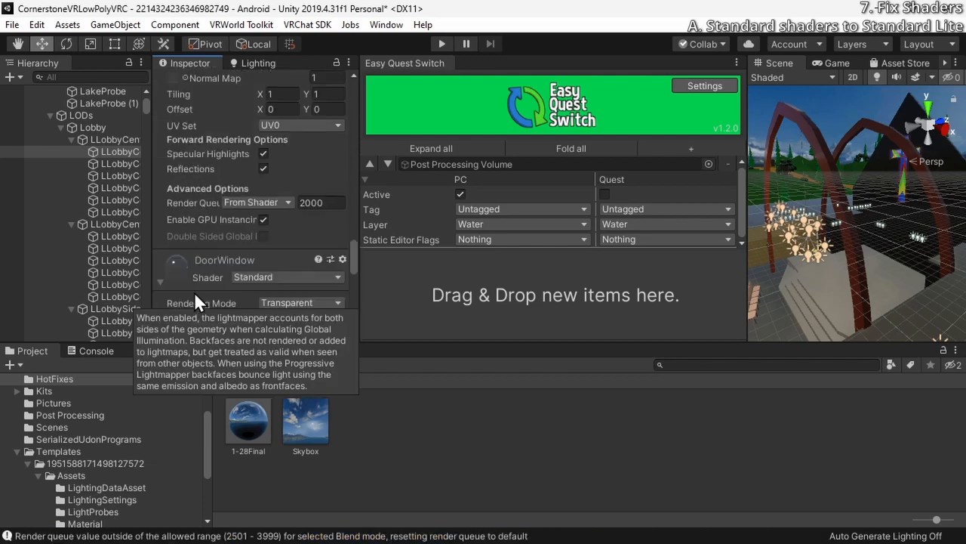
{"action": "scroll", "coordinate": [194, 292], "scroll_direction": "up", "scroll_amount": 12}
{"action": "scroll", "coordinate": [194, 292], "scroll_direction": "down", "scroll_amount": 3}
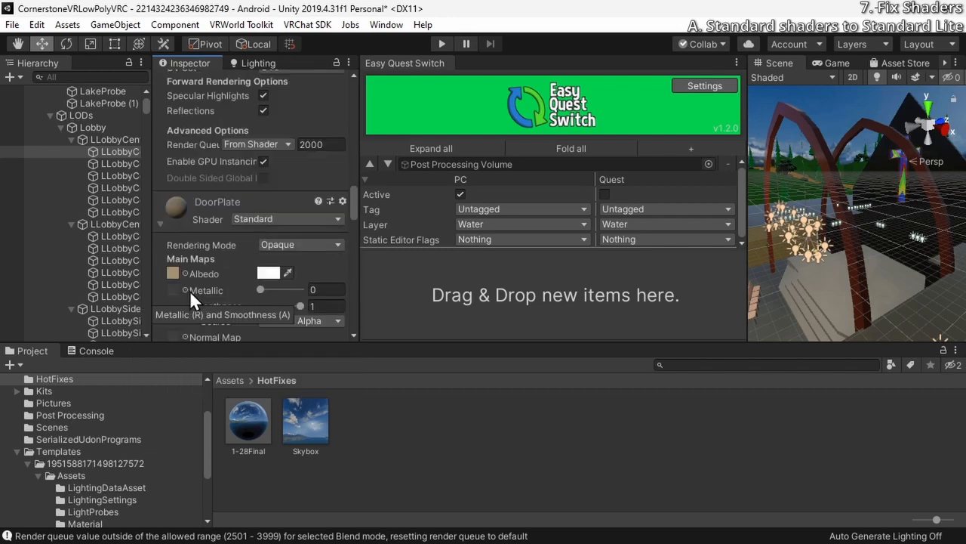
Add the DoorPlate material to Easy Quest Switch and set its Quest shader to VRChat/Mobile/Standard Lite
{"action": "left_click_drag", "start_coordinate": [176, 202], "coordinate": [571, 282]}
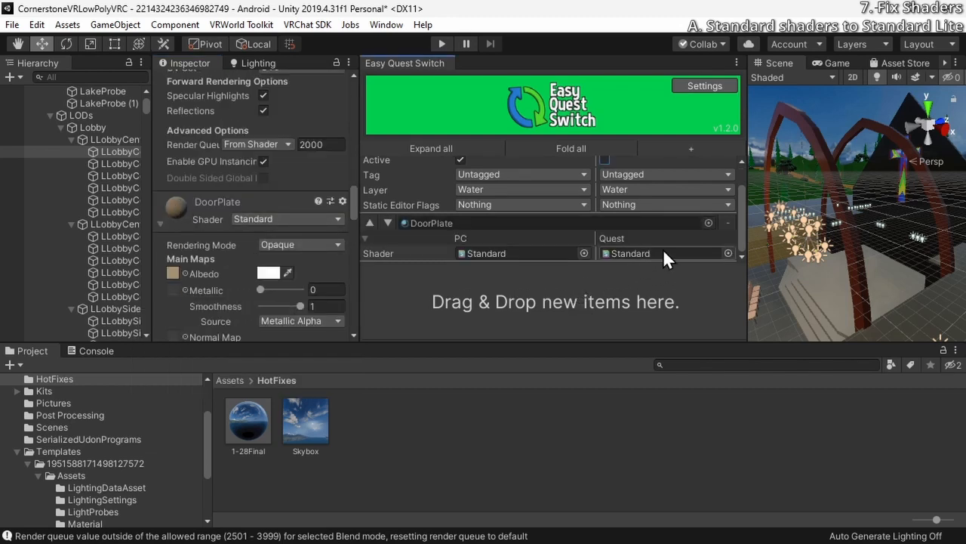
{"action": "left_click", "coordinate": [728, 252]}
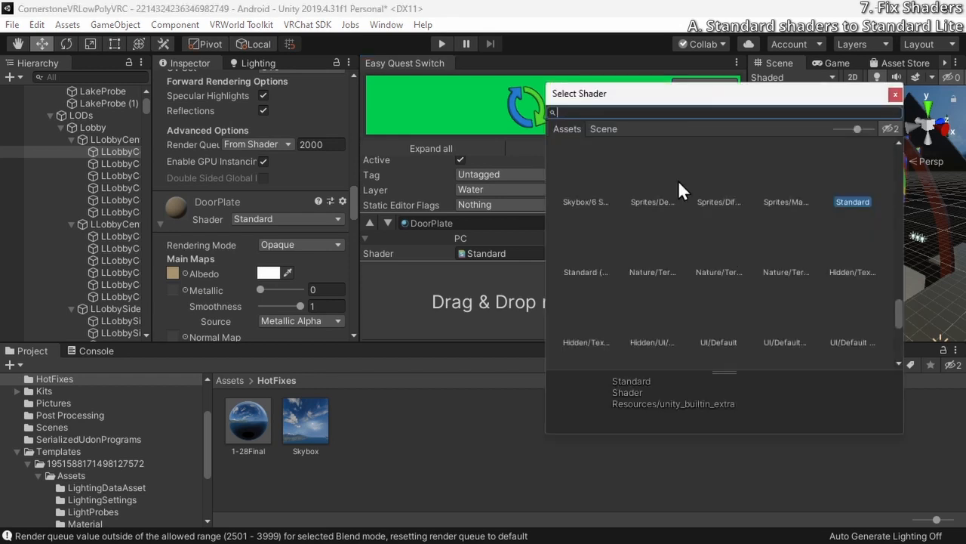
{"action": "type", "text": "lite"}
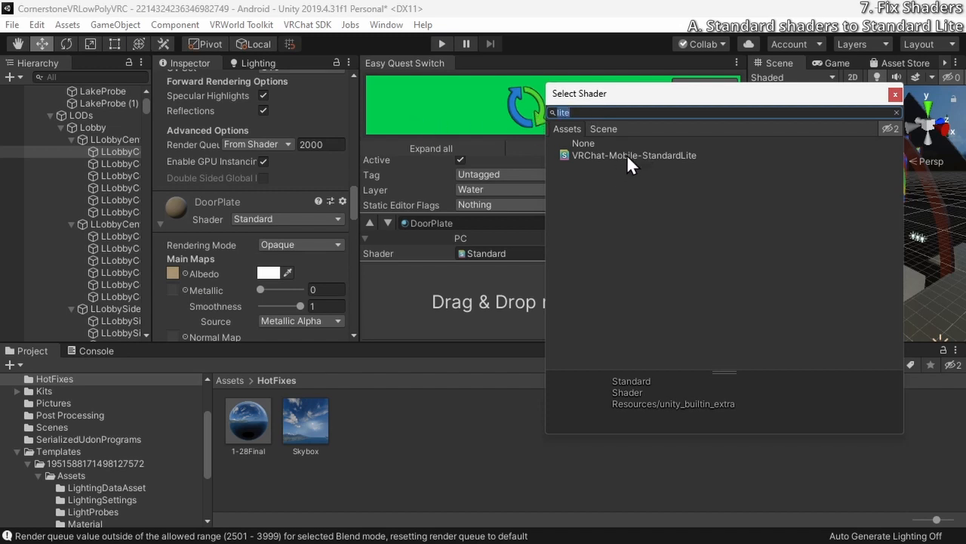
{"action": "left_click", "coordinate": [600, 154]}
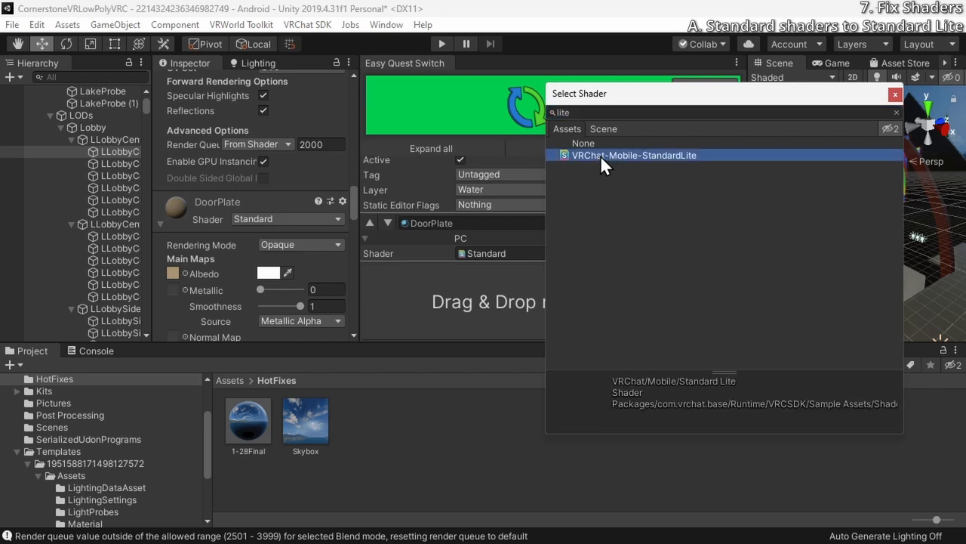
{"action": "double_click", "coordinate": [600, 155]}
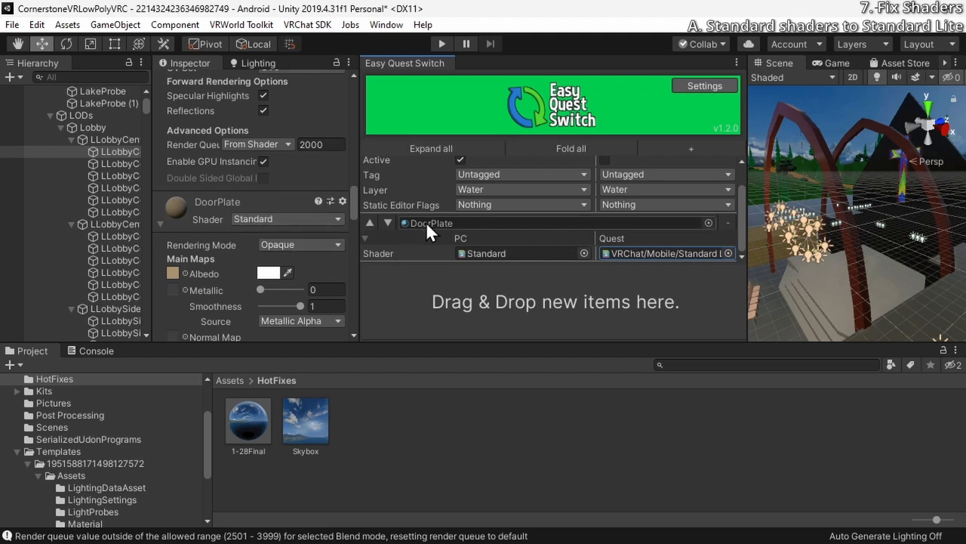
Change the DoorPlate material's own shader to VRChat/Mobile/Standard Lite
{"action": "left_click", "coordinate": [280, 218]}
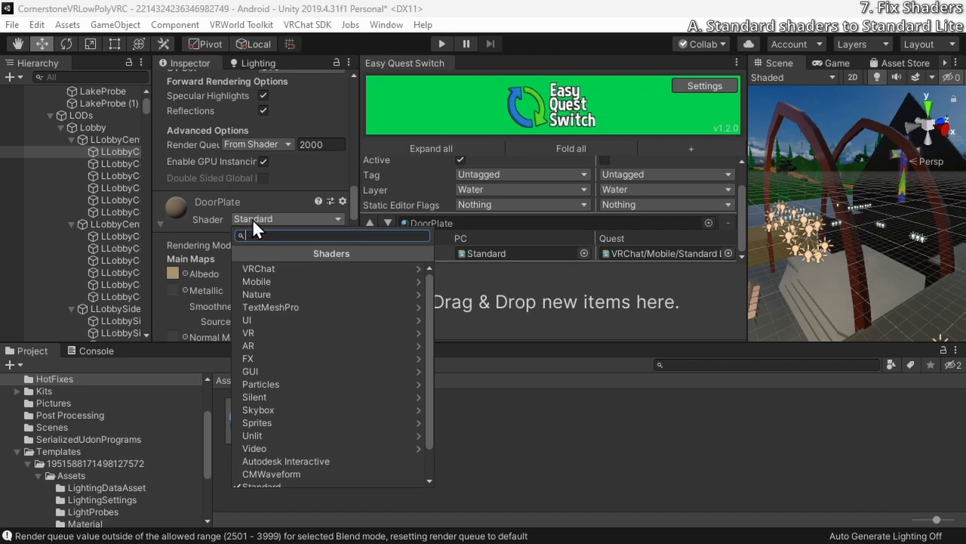
{"action": "type", "text": "lite"}
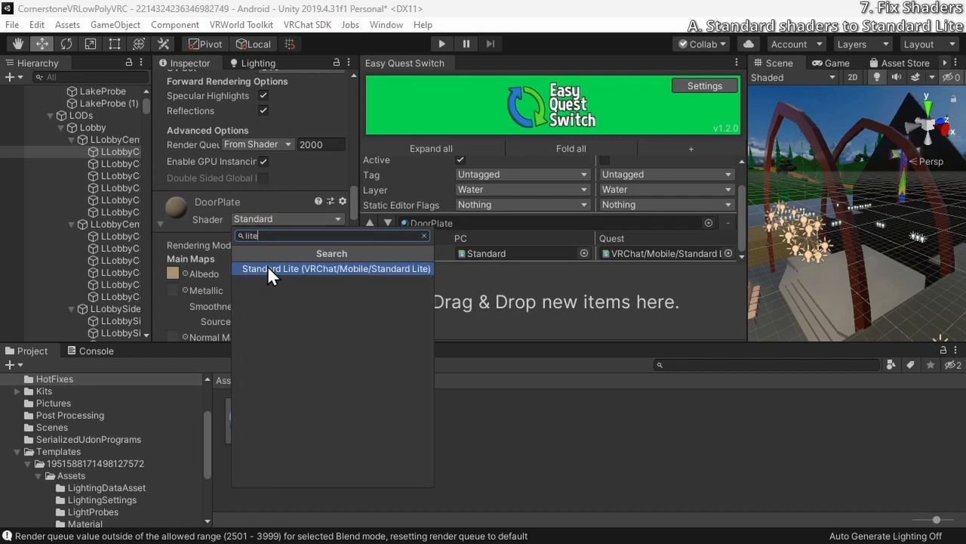
{"action": "left_click", "coordinate": [268, 265]}
Review the DoorPlate material's Standard Lite properties, including albedo, metallic, smoothness, normal map, emission and specular highlights
{"action": "scroll", "coordinate": [214, 271], "scroll_direction": "down", "scroll_amount": 5}
{"action": "scroll", "coordinate": [213, 267], "scroll_direction": "up", "scroll_amount": 3}
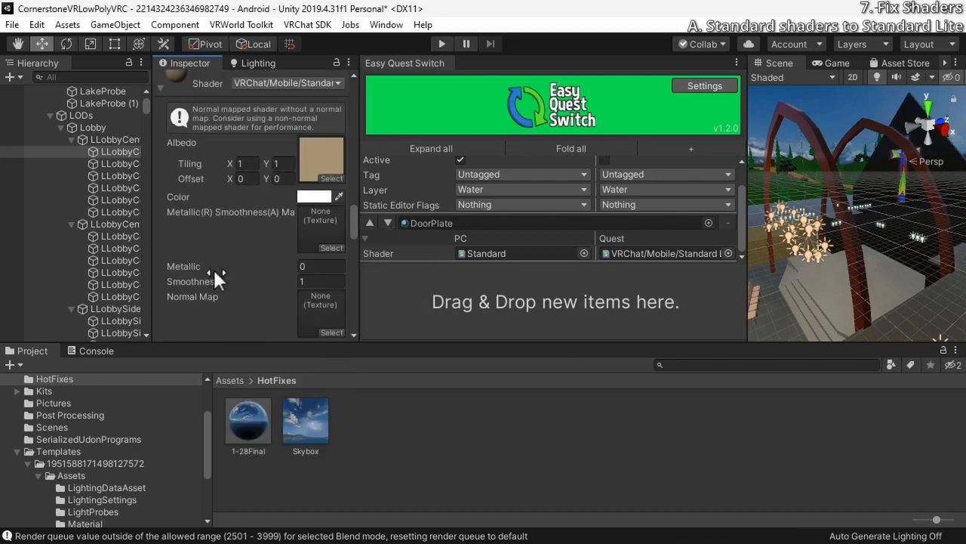
{"action": "scroll", "coordinate": [213, 269], "scroll_direction": "down", "scroll_amount": 5}
{"action": "scroll", "coordinate": [214, 279], "scroll_direction": "up", "scroll_amount": 3}
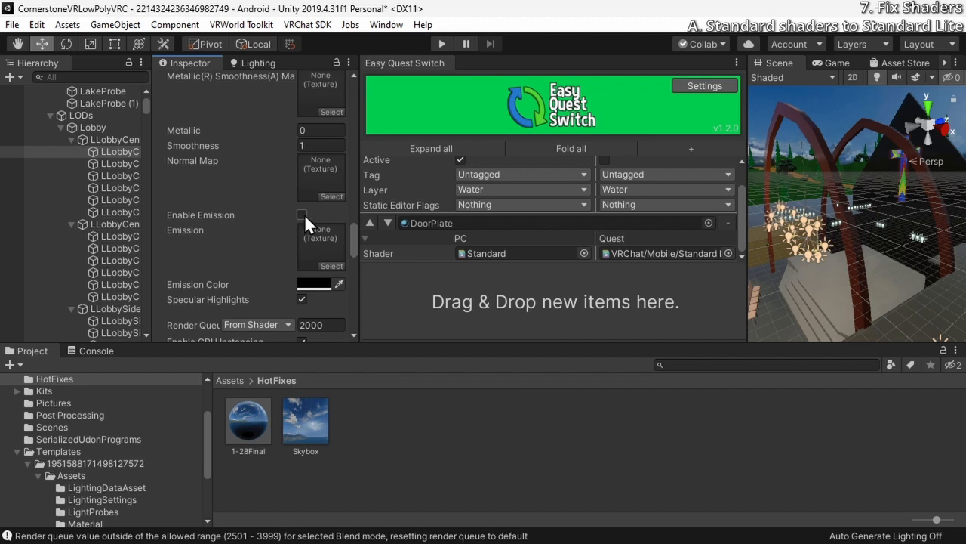
{"action": "scroll", "coordinate": [261, 232], "scroll_direction": "down", "scroll_amount": 8}
{"action": "scroll", "coordinate": [233, 234], "scroll_direction": "up", "scroll_amount": 4}
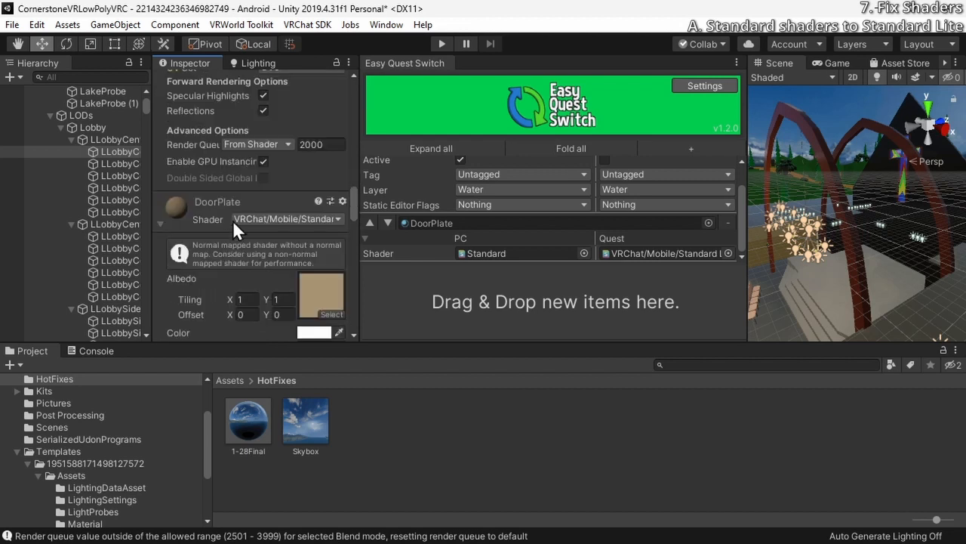
{"action": "scroll", "coordinate": [233, 254], "scroll_direction": "up", "scroll_amount": 4}
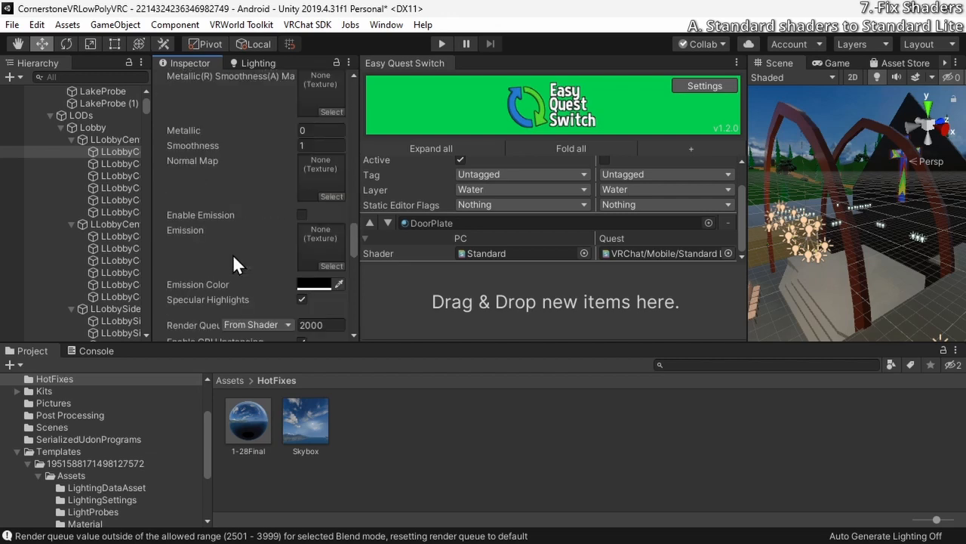
{"action": "scroll", "coordinate": [232, 254], "scroll_direction": "down", "scroll_amount": 4}
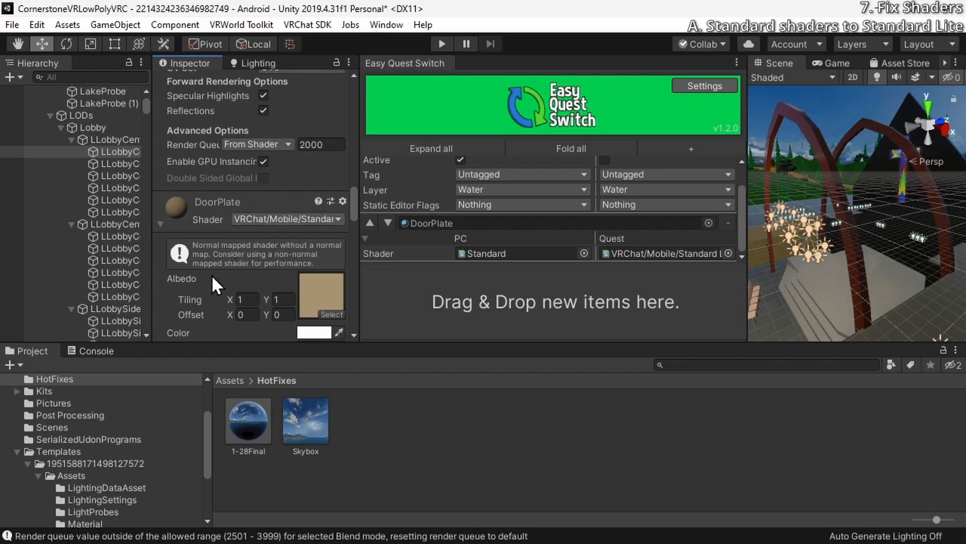
{"action": "scroll", "coordinate": [212, 277], "scroll_direction": "down", "scroll_amount": 4}
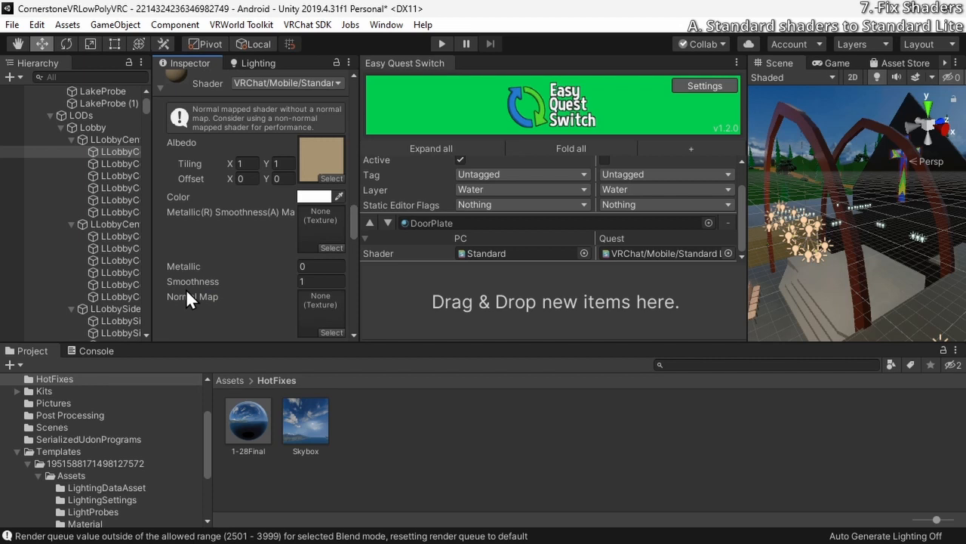
{"action": "scroll", "coordinate": [192, 293], "scroll_direction": "down", "scroll_amount": 4}
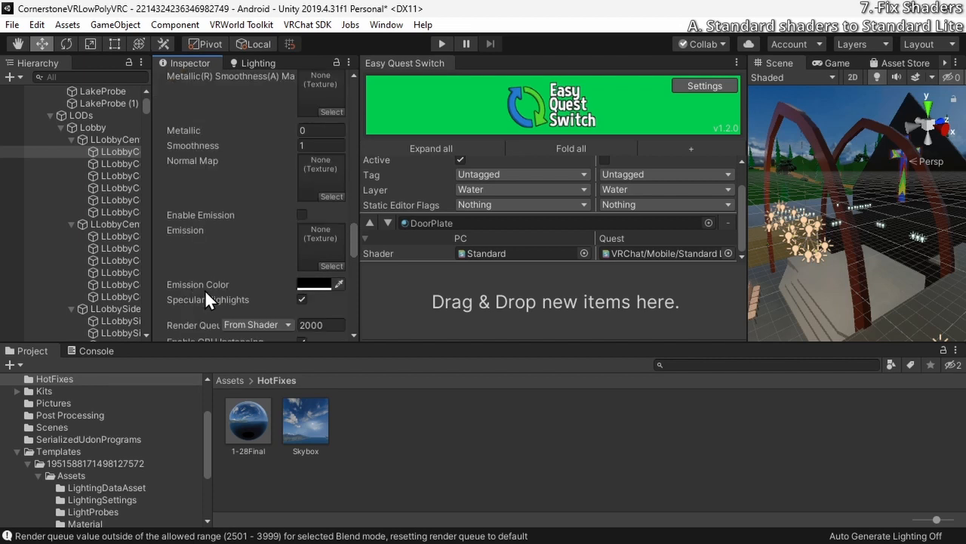
Add the DoorWindow material to Easy Quest Switch and set its Quest shader to VRChat/Mobile/Standard Lite
{"action": "scroll", "coordinate": [219, 277], "scroll_direction": "down", "scroll_amount": 4}
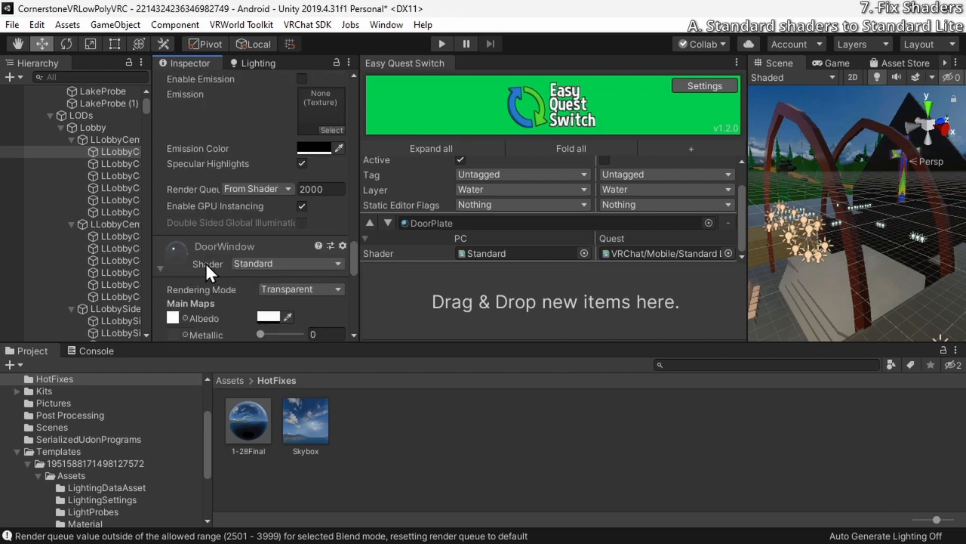
{"action": "left_click_drag", "start_coordinate": [203, 262], "coordinate": [527, 299]}
{"action": "left_click", "coordinate": [728, 252]}
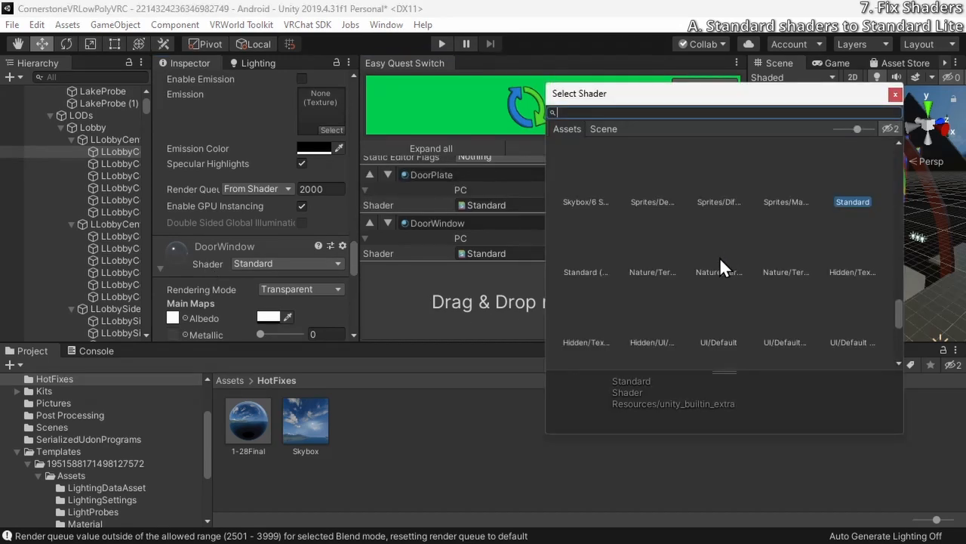
{"action": "type", "text": "lite"}
{"action": "double_click", "coordinate": [655, 155]}
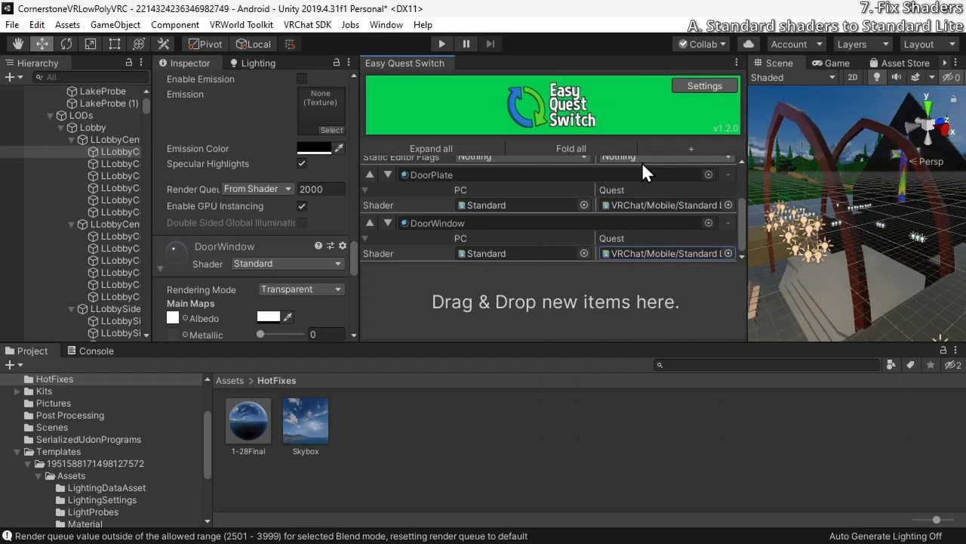
Try VRChat/Mobile/Standard Lite as the DoorWindow material's shader and inspect the door's glass in the scene
{"action": "left_click", "coordinate": [255, 263]}
{"action": "type", "text": "lite"}
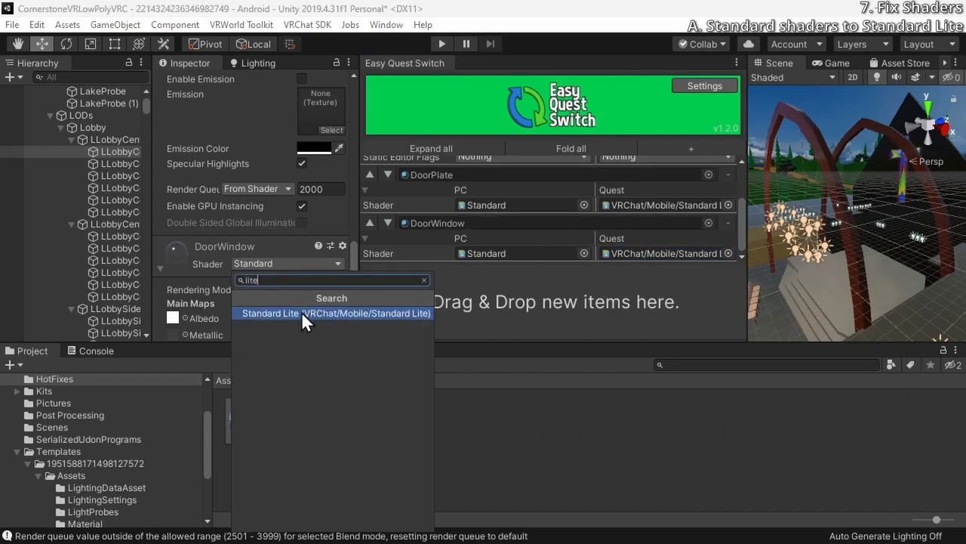
{"action": "left_click", "coordinate": [305, 313]}
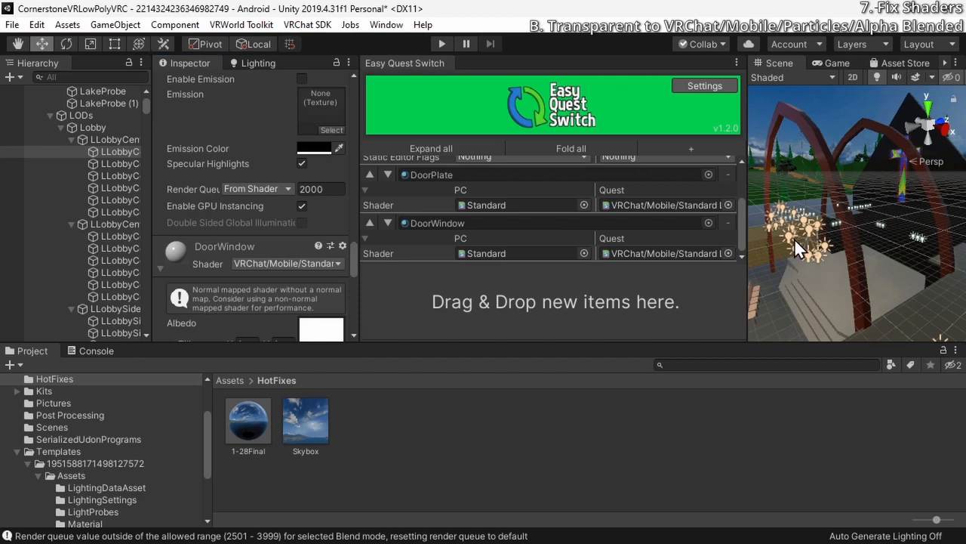
{"action": "key", "text": "f"}
{"action": "key", "text": "w"}
{"action": "right_click_drag", "start_coordinate": [804, 243], "coordinate": [848, 172]}
{"action": "key", "text": "s"}
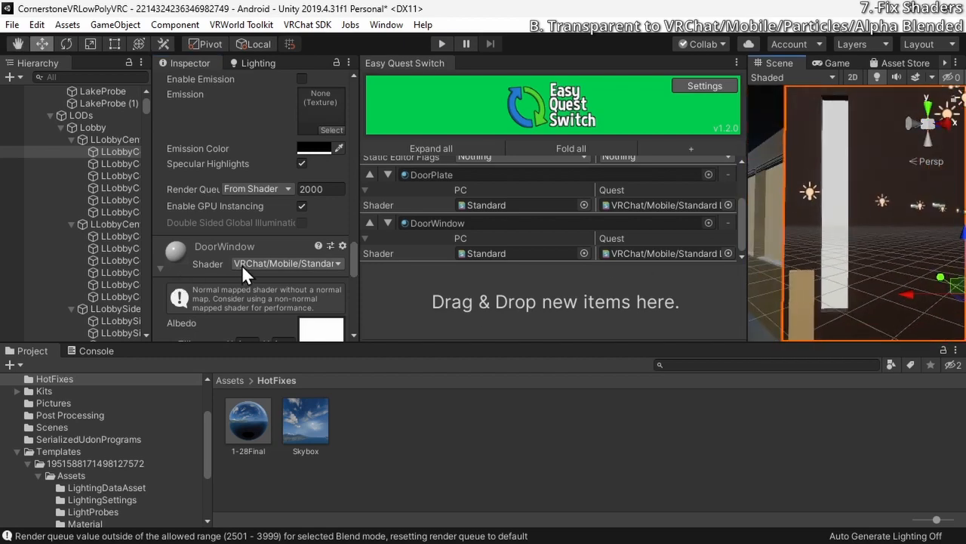
Undo the DoorWindow shader change and look at the door's glass again in the scene
{"action": "key", "text": "ctrl+z"}
{"action": "key", "text": "a"}
{"action": "right_click_drag", "start_coordinate": [771, 223], "coordinate": [688, 189]}
{"action": "key", "text": "w"}
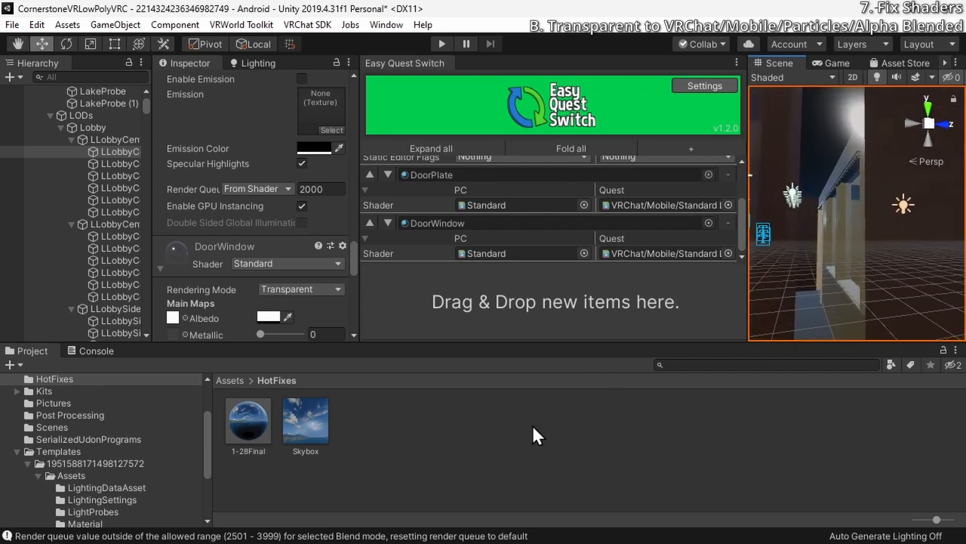
Set the DoorWindow material's shader to VRChat/Mobile/Standard Lite again and view the door's glass from the front
{"action": "left_click", "coordinate": [252, 264]}
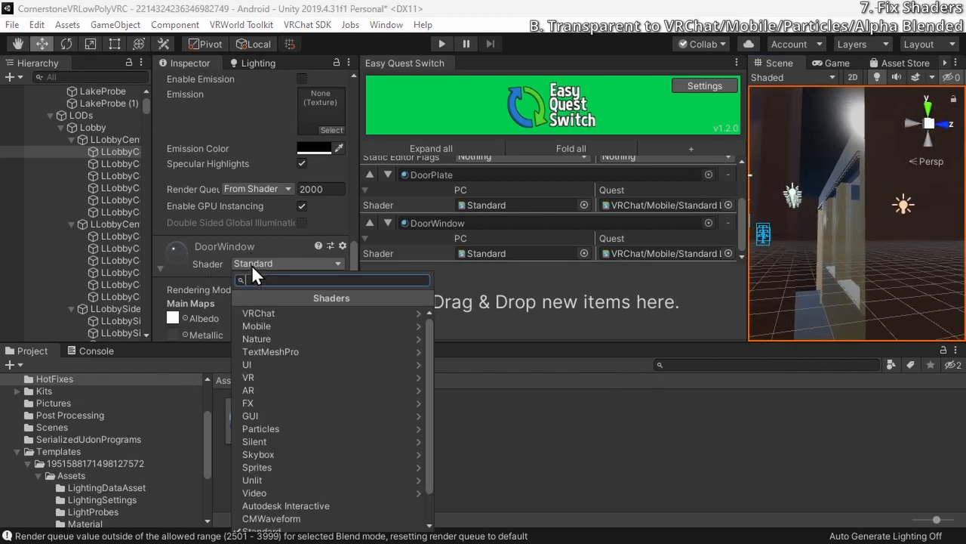
{"action": "type", "text": "lite"}
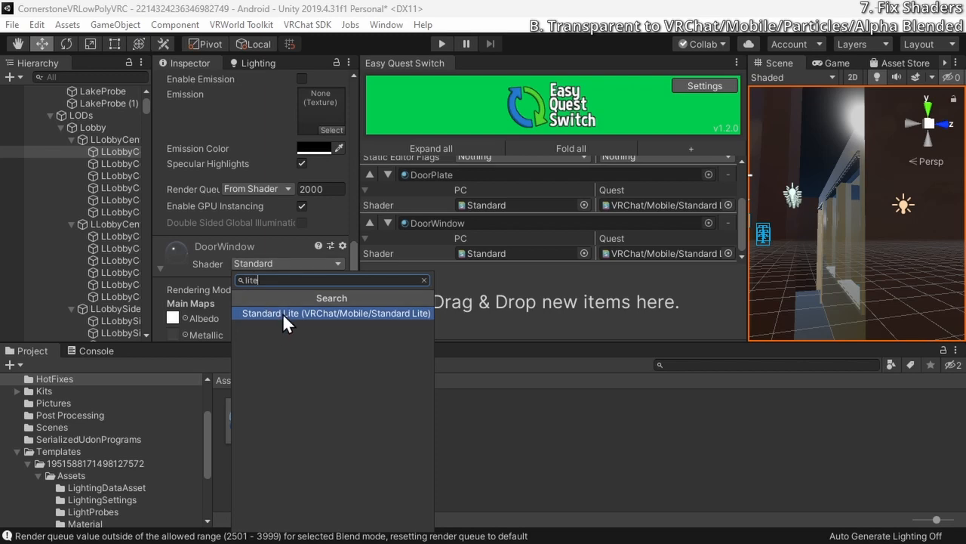
{"action": "left_click", "coordinate": [282, 312]}
{"action": "right_click_drag", "start_coordinate": [903, 207], "coordinate": [899, 278]}
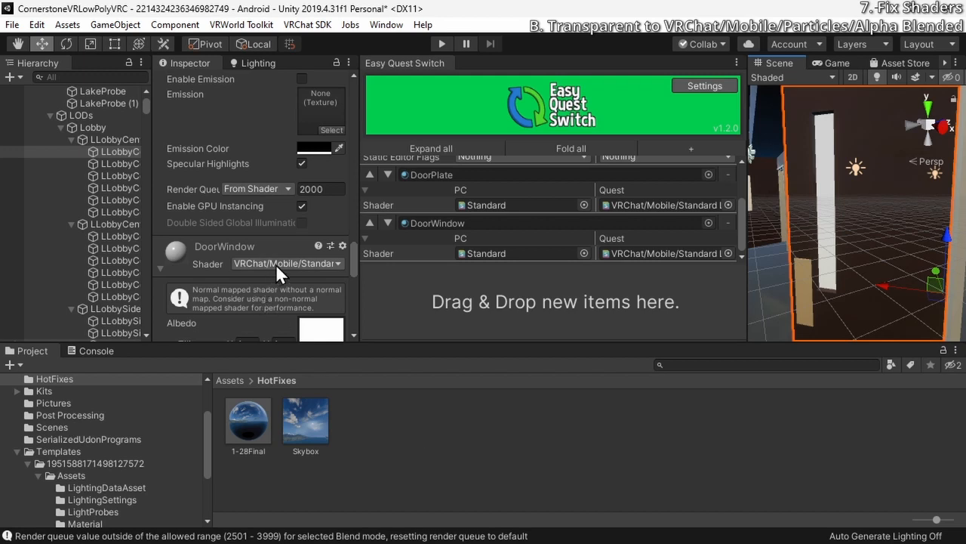
{"action": "left_click", "coordinate": [5, 533]}
{"action": "left_click", "coordinate": [562, 440]}
{"action": "left_click", "coordinate": [96, 351]}
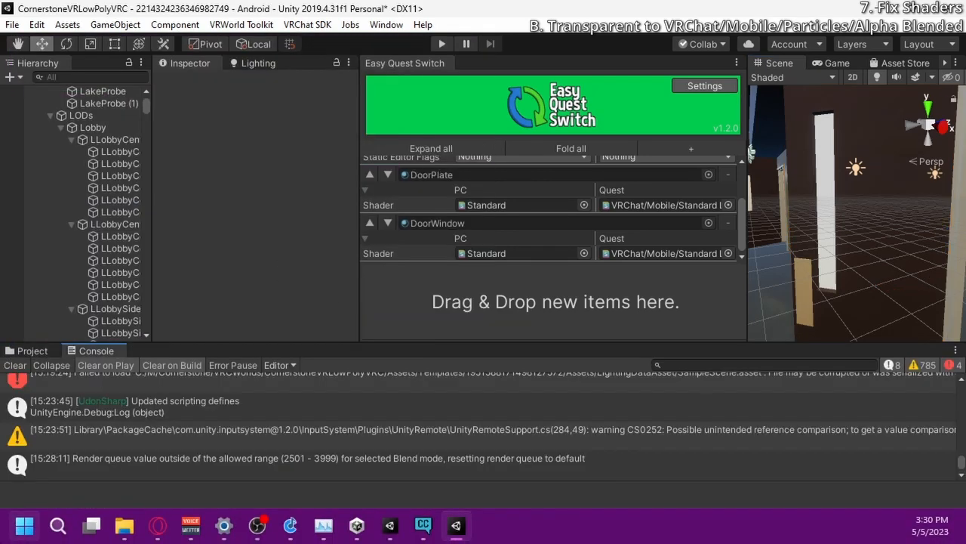
{"action": "left_click", "coordinate": [27, 352]}
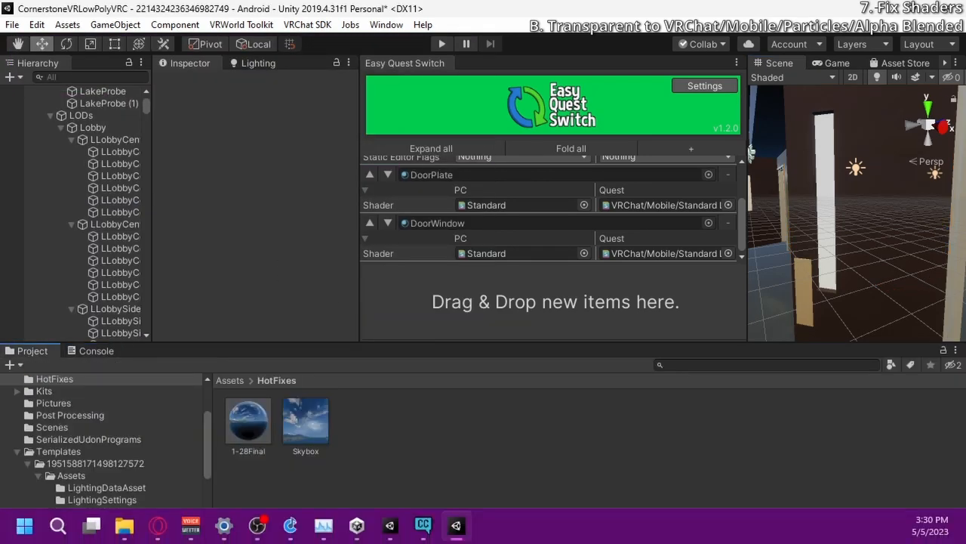
Launch GIMP and create a new image 1 px wide and 1 px high
{"action": "left_click", "coordinate": [24, 525]}
{"action": "type", "text": "gimp"}
{"action": "key", "text": "Return"}
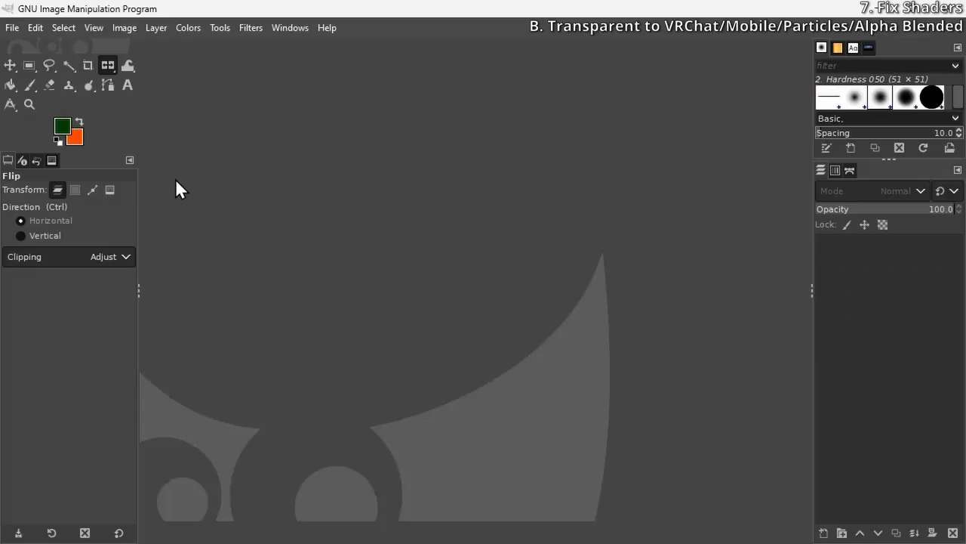
{"action": "left_click", "coordinate": [14, 27]}
{"action": "left_click", "coordinate": [20, 46]}
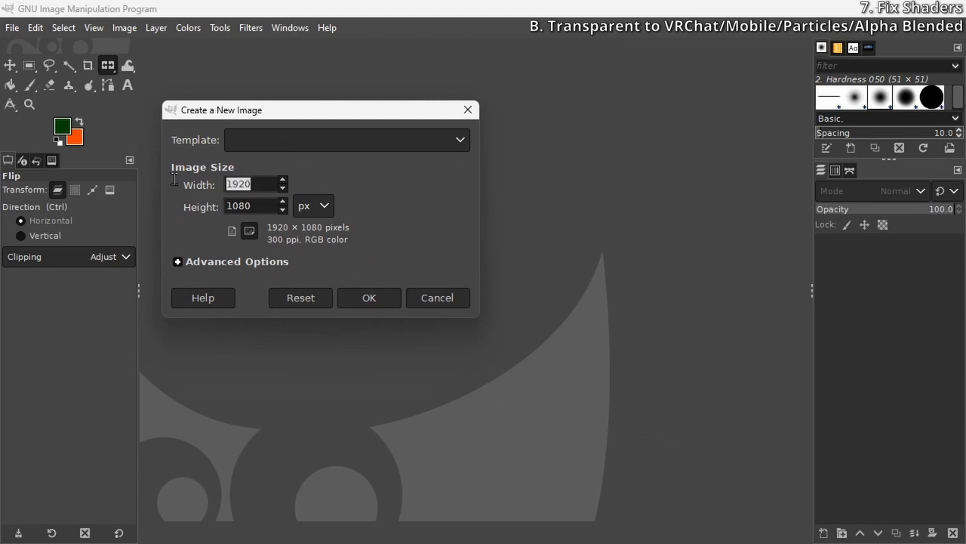
{"action": "type", "text": "1"}
{"action": "key", "text": "Tab"}
{"action": "type", "text": "1"}
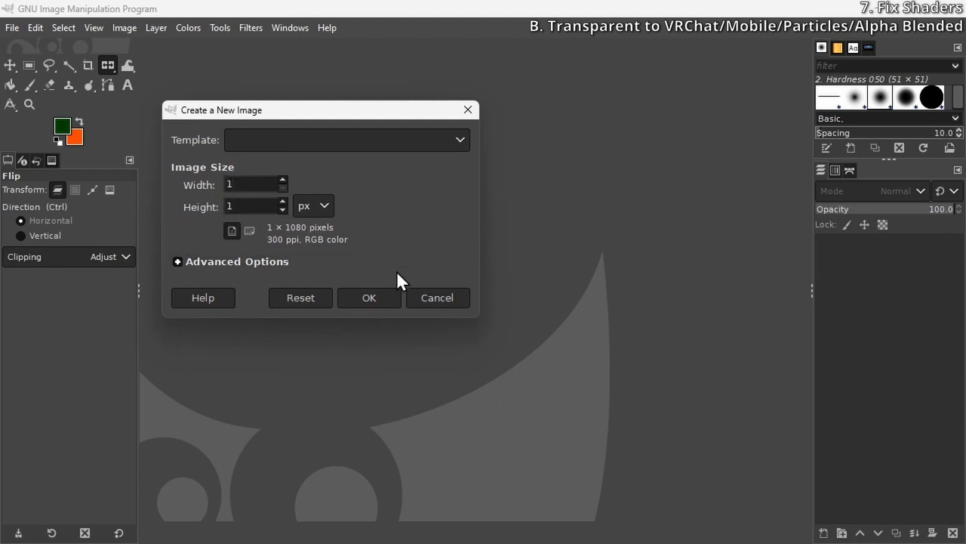
{"action": "left_click", "coordinate": [389, 298]}
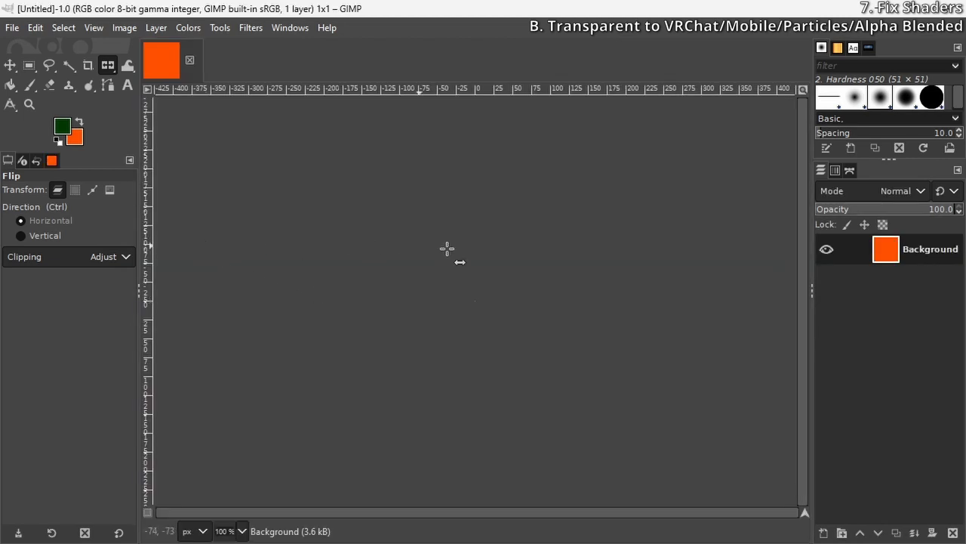
Bucket-fill the single-pixel image with cyan 00fffb and lower the Background layer's opacity to 15.7
{"action": "scroll", "coordinate": [468, 295], "scroll_direction": "up", "scroll_amount": 10, "text": "ctrl"}
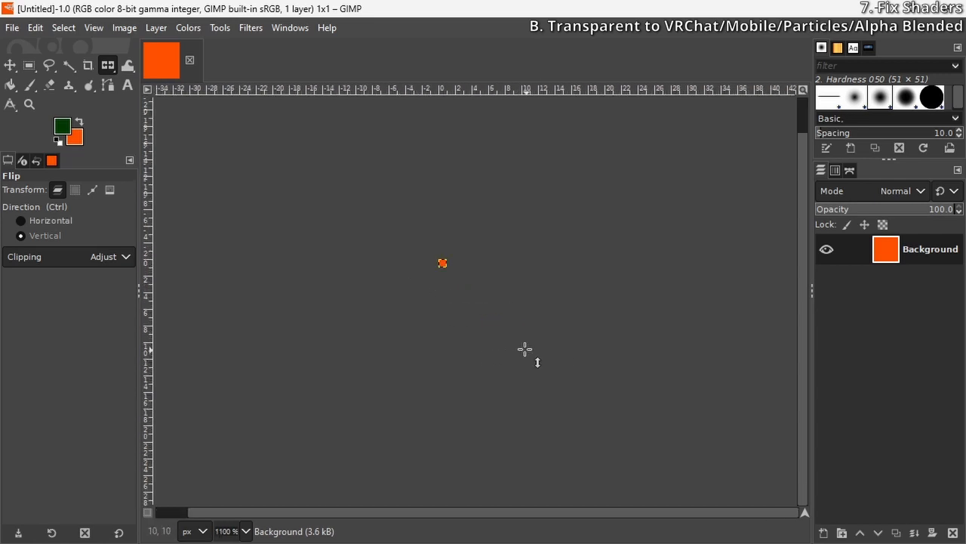
{"action": "scroll", "coordinate": [393, 220], "scroll_direction": "up", "scroll_amount": 4, "text": "ctrl"}
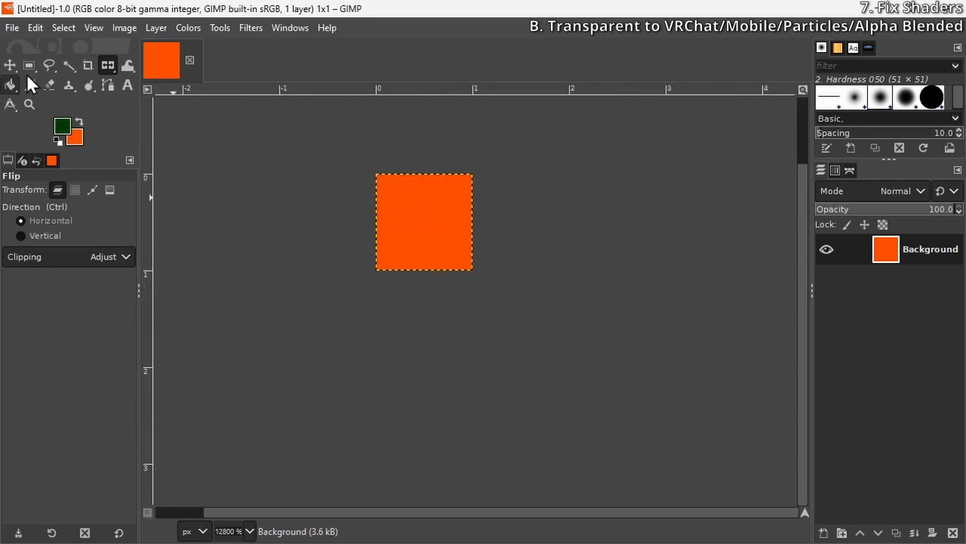
{"action": "left_click", "coordinate": [9, 85]}
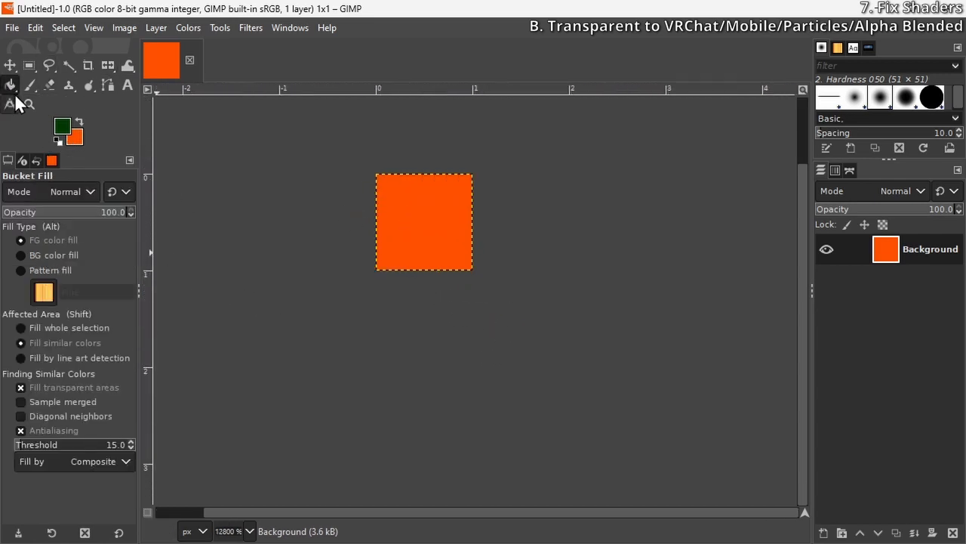
{"action": "left_click", "coordinate": [62, 126]}
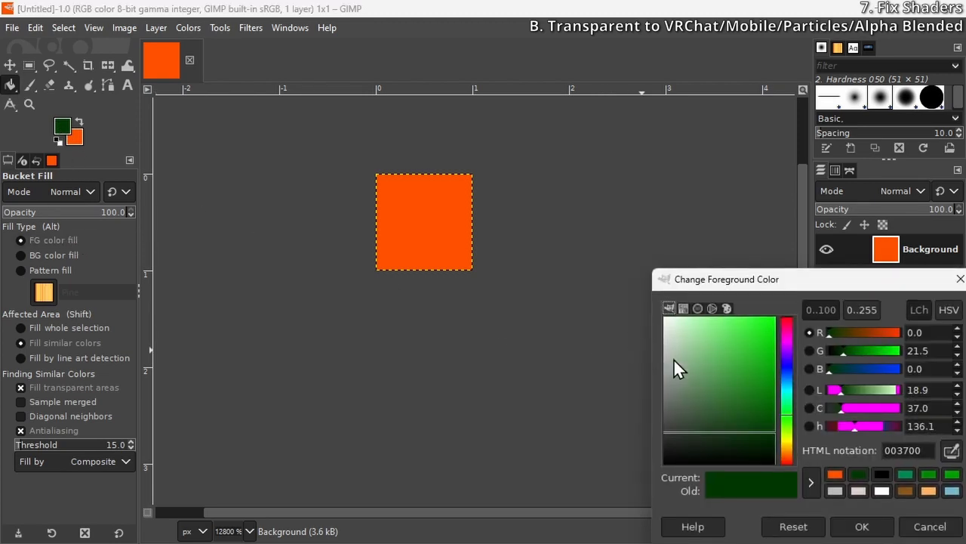
{"action": "left_click_drag", "start_coordinate": [778, 281], "coordinate": [503, 84]}
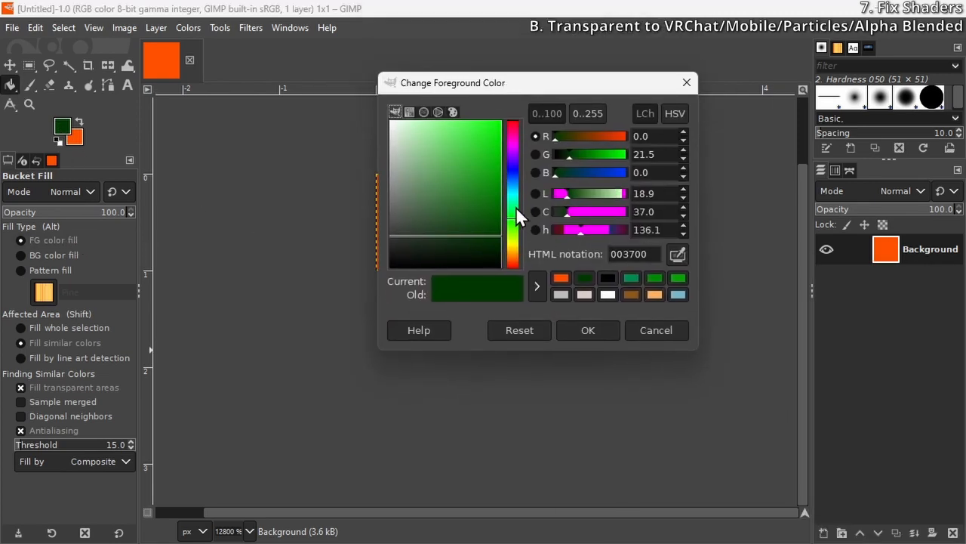
{"action": "left_click", "coordinate": [514, 194]}
{"action": "left_click_drag", "start_coordinate": [462, 129], "coordinate": [513, 114]}
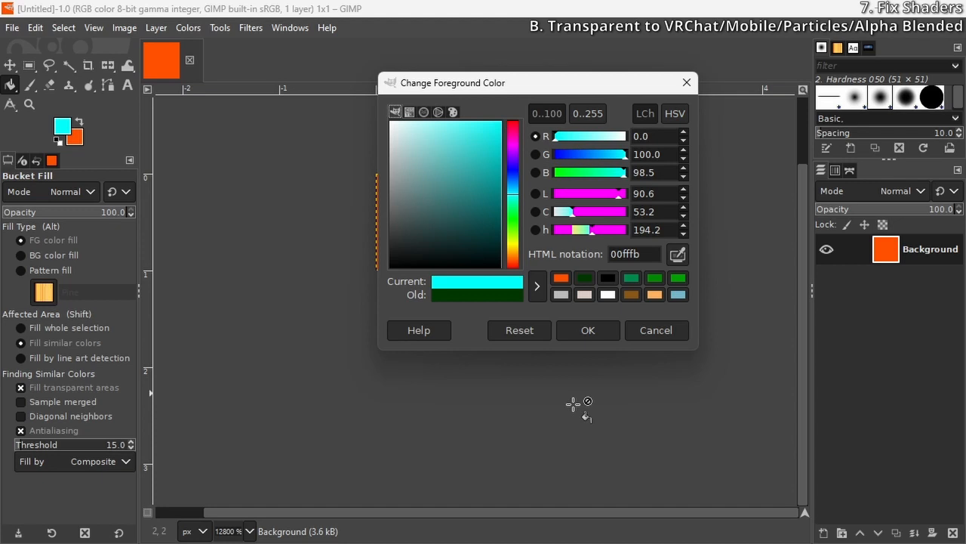
{"action": "left_click", "coordinate": [592, 331]}
{"action": "left_click", "coordinate": [441, 245]}
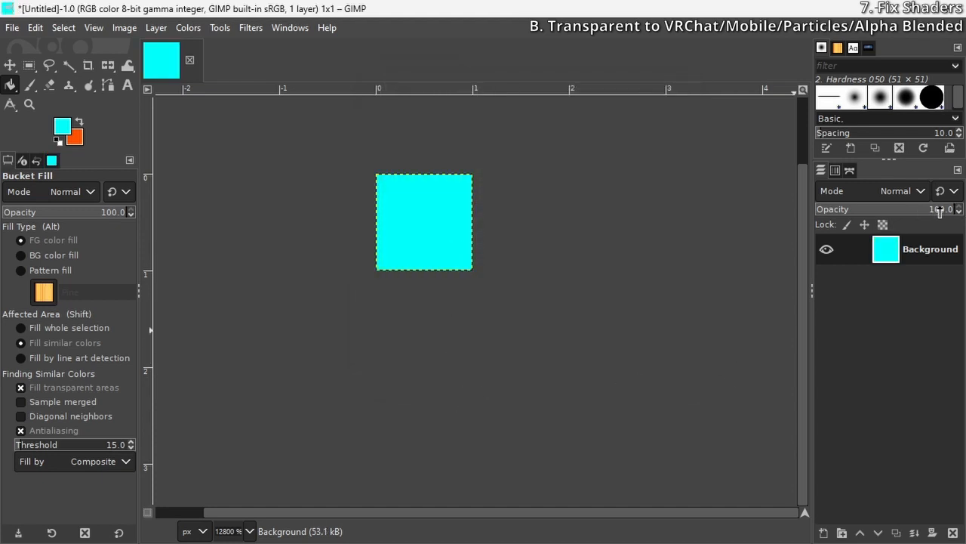
{"action": "left_click_drag", "start_coordinate": [940, 213], "coordinate": [837, 223]}
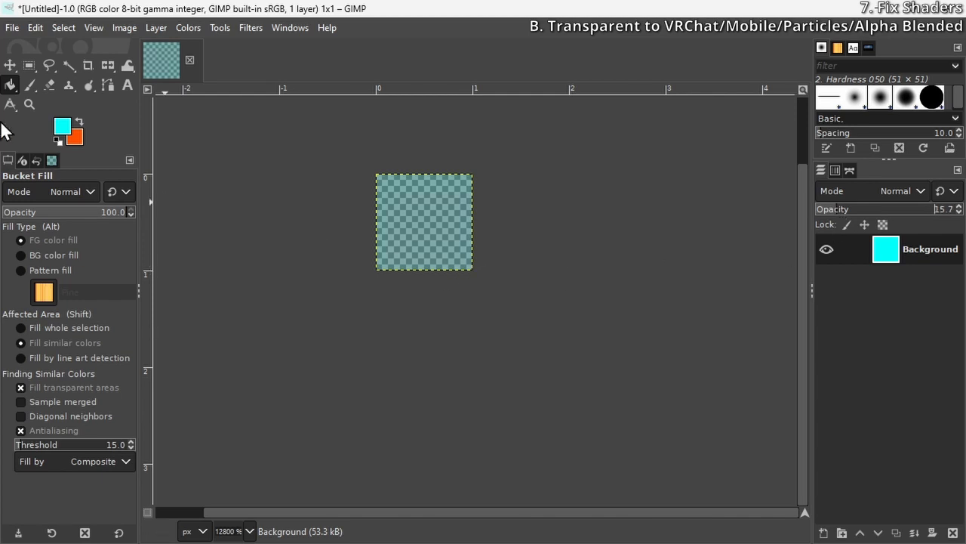
Export the image as glass.png into the CornerstoneVRLowPolyVRC project's Assets/HotFixes folder with the default PNG options
{"action": "left_click", "coordinate": [12, 27]}
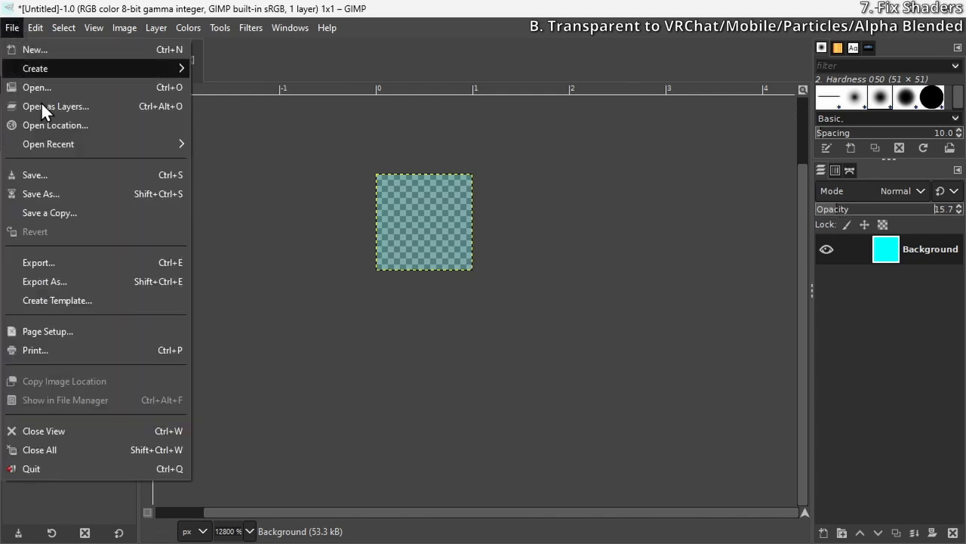
{"action": "left_click", "coordinate": [57, 279]}
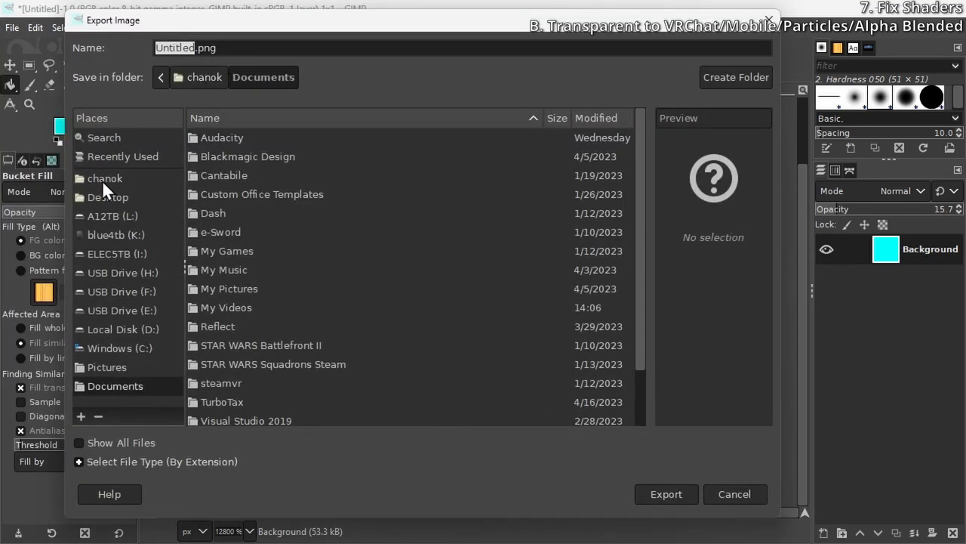
{"action": "left_click", "coordinate": [195, 49]}
{"action": "left_click_drag", "start_coordinate": [195, 50], "coordinate": [120, 57]}
{"action": "left_click", "coordinate": [185, 50]}
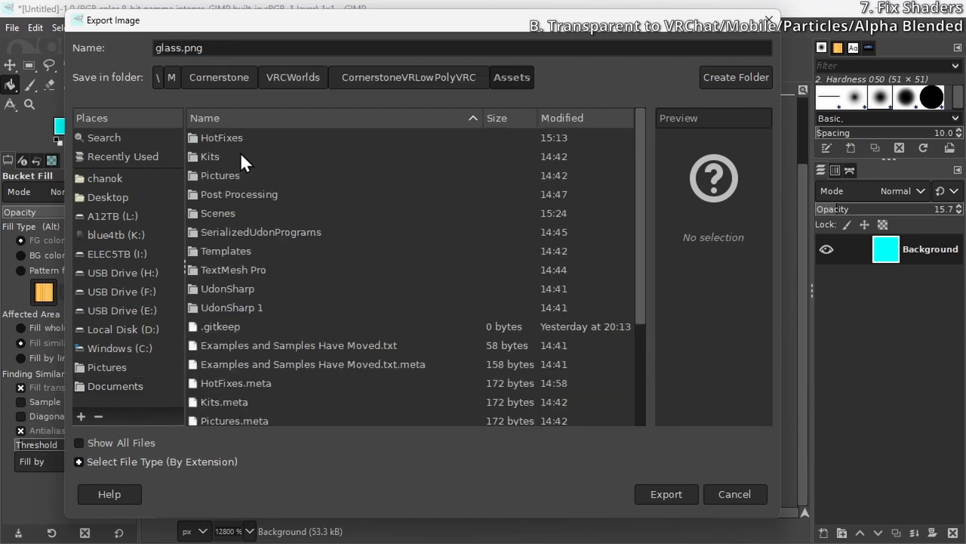
{"action": "left_click", "coordinate": [236, 140]}
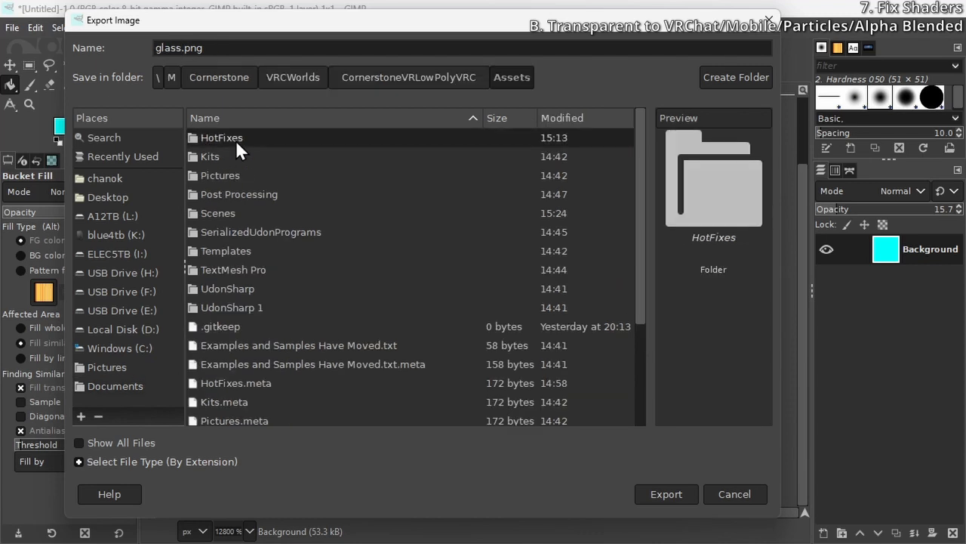
{"action": "double_click", "coordinate": [235, 140]}
{"action": "left_click", "coordinate": [667, 495]}
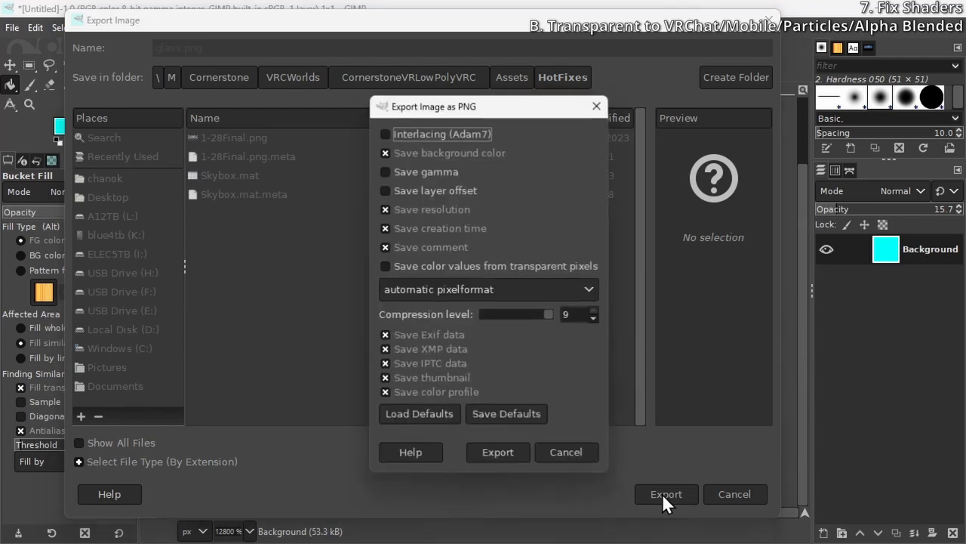
{"action": "left_click", "coordinate": [476, 451]}
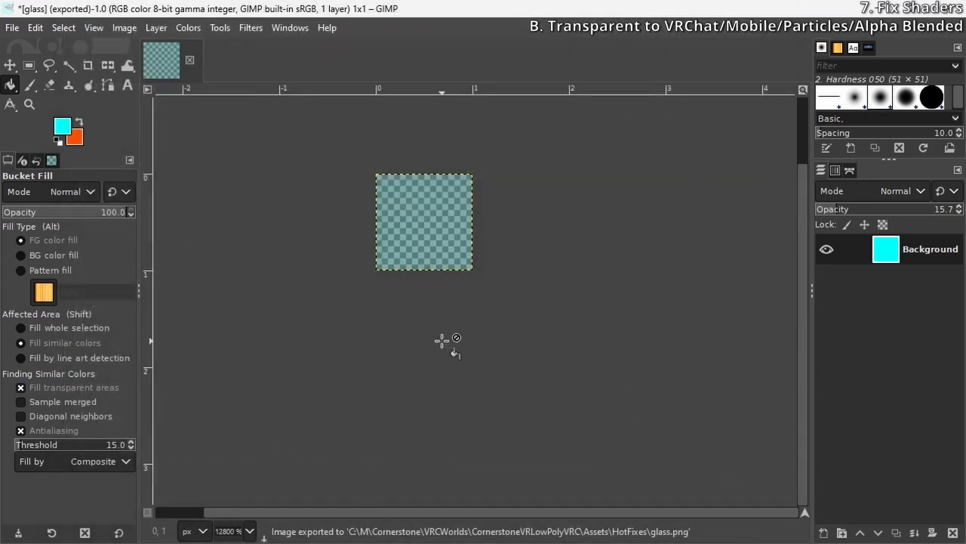
Return to Unity and add the lobby center door's DoorWood material to Easy Quest Switch, with VRChat/Mobile/Standard Lite as its Quest shader
{"action": "left_click", "coordinate": [879, 9]}
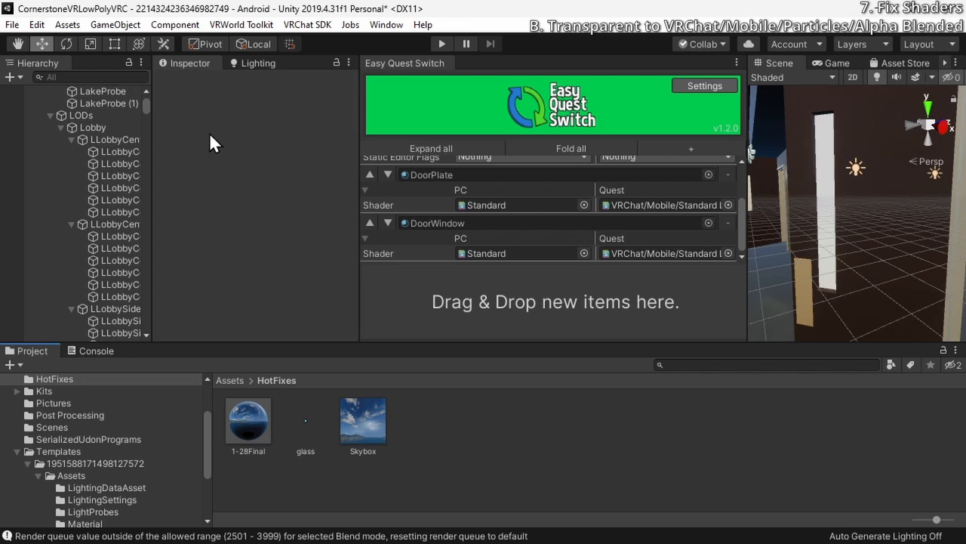
{"action": "left_click", "coordinate": [106, 154]}
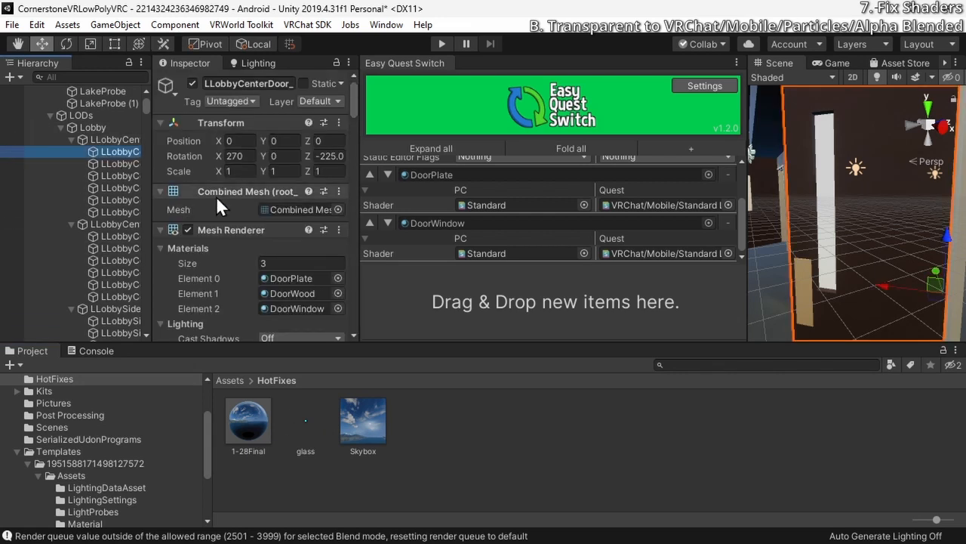
{"action": "scroll", "coordinate": [216, 200], "scroll_direction": "down", "scroll_amount": 9}
{"action": "scroll", "coordinate": [216, 201], "scroll_direction": "up", "scroll_amount": 9}
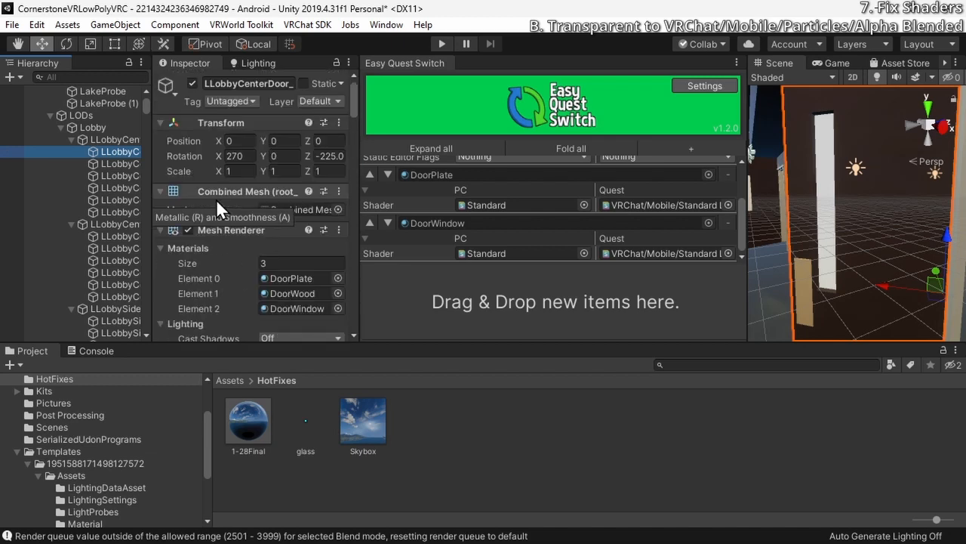
{"action": "scroll", "coordinate": [216, 201], "scroll_direction": "down", "scroll_amount": 10}
{"action": "scroll", "coordinate": [215, 204], "scroll_direction": "up", "scroll_amount": 5}
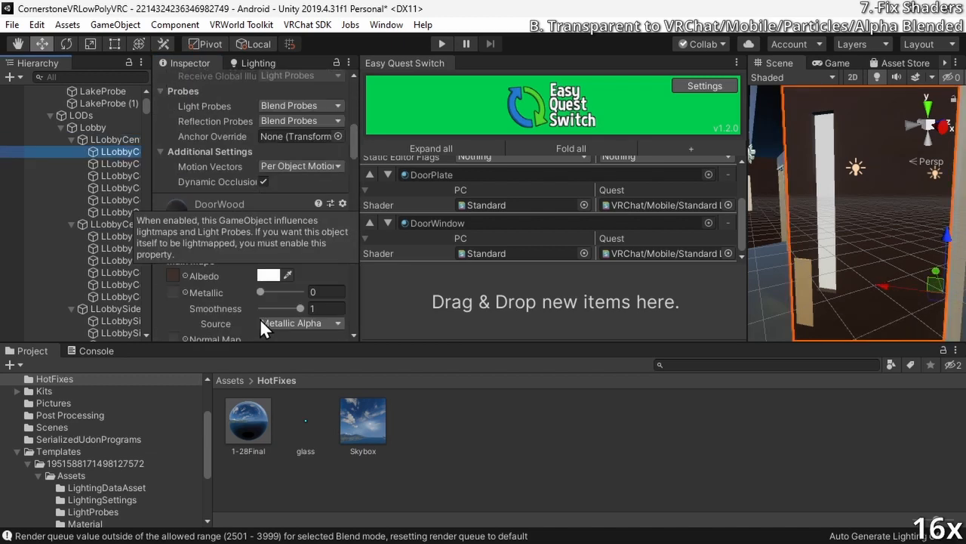
{"action": "left_click_drag", "start_coordinate": [219, 205], "coordinate": [554, 302]}
{"action": "scroll", "coordinate": [555, 242], "scroll_direction": "down", "scroll_amount": 3}
{"action": "left_click", "coordinate": [729, 254]}
{"action": "type", "text": "lite"}
{"action": "double_click", "coordinate": [651, 155]}
Change the DoorWindow material's shader to VRChat/Mobile/Particles/Alpha Blended
{"action": "left_click_drag", "start_coordinate": [354, 143], "coordinate": [354, 283]}
{"action": "left_click", "coordinate": [274, 98]}
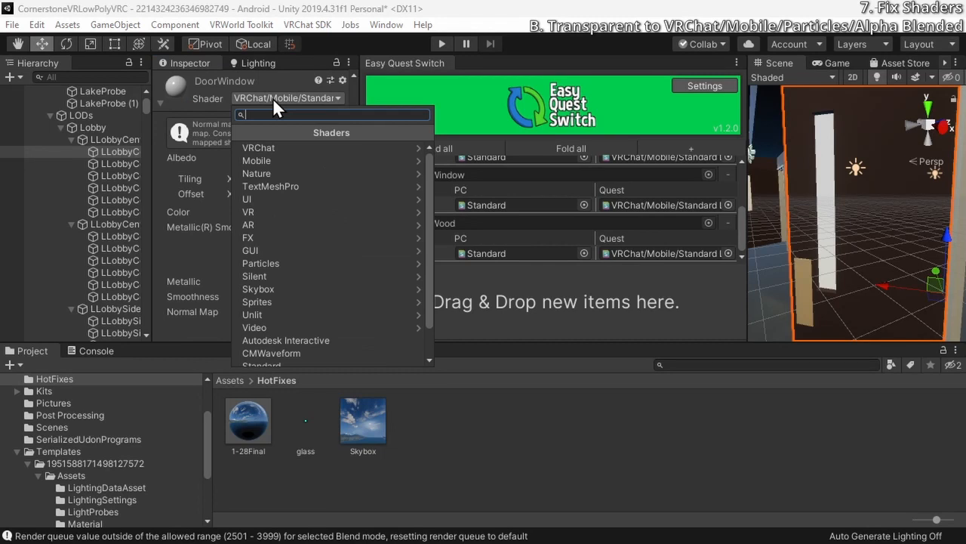
{"action": "left_click", "coordinate": [263, 145]}
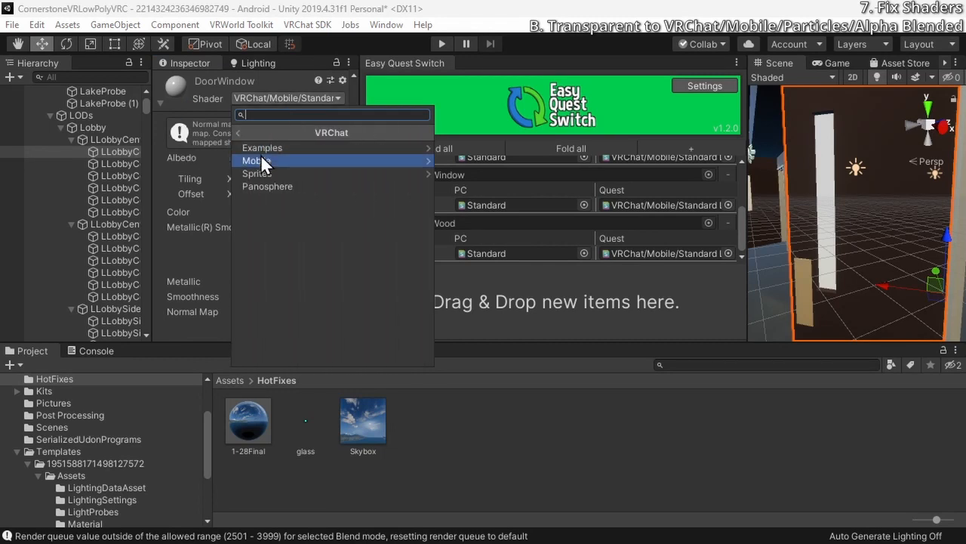
{"action": "left_click", "coordinate": [291, 159]}
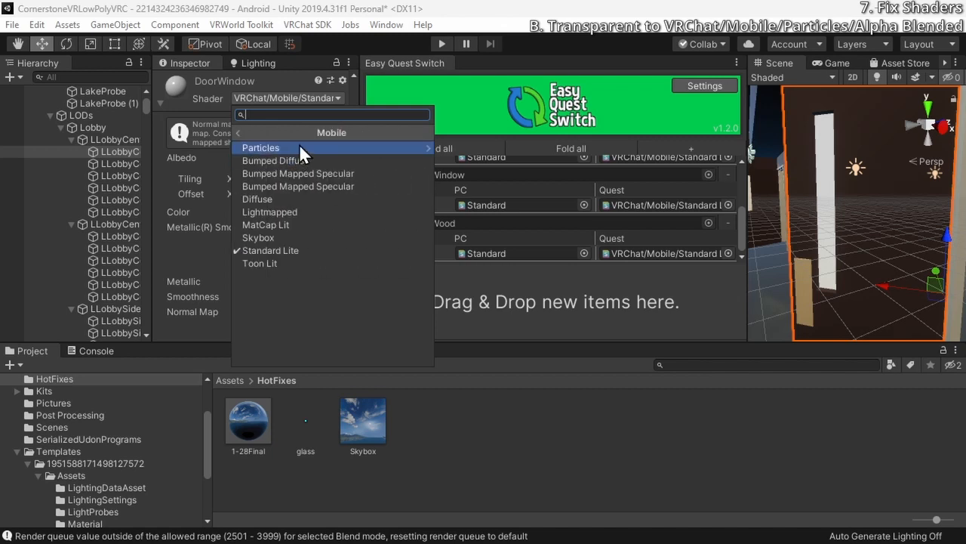
{"action": "left_click", "coordinate": [299, 148]}
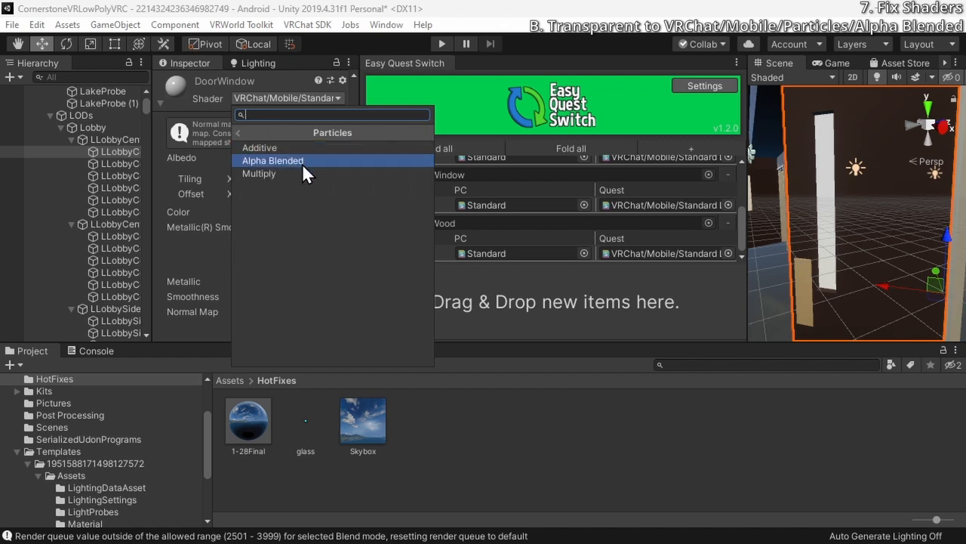
{"action": "left_click", "coordinate": [302, 161]}
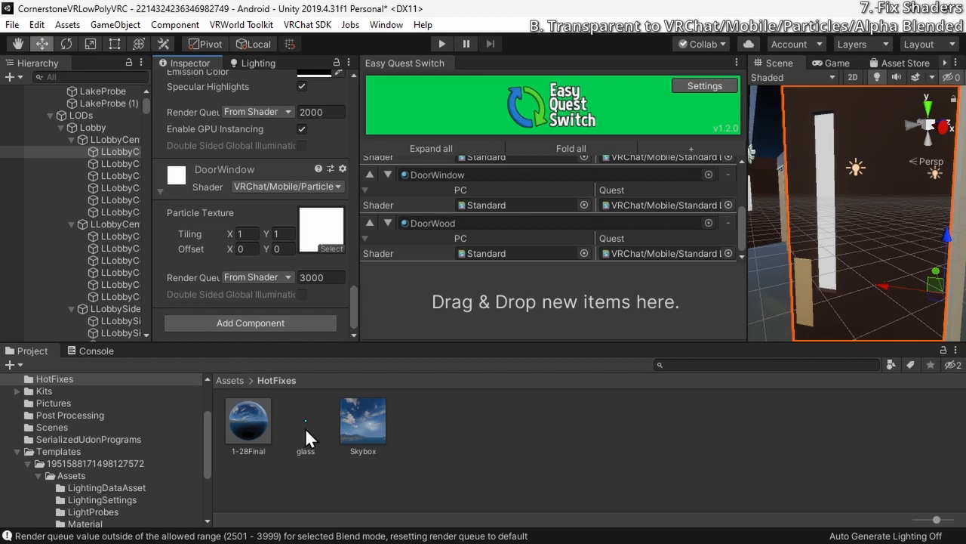
Assign the glass image from HotFixes as DoorWindow's Particle Texture and inspect the door's glass in the scene
{"action": "left_click_drag", "start_coordinate": [306, 423], "coordinate": [308, 230]}
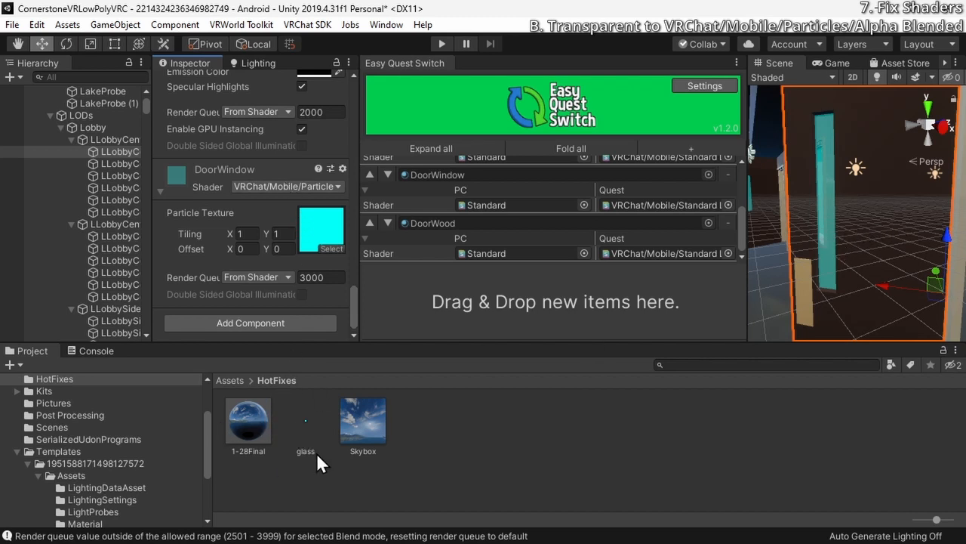
{"action": "left_click_drag", "start_coordinate": [316, 452], "coordinate": [319, 231]}
{"action": "right_click_drag", "start_coordinate": [876, 217], "coordinate": [828, 253]}
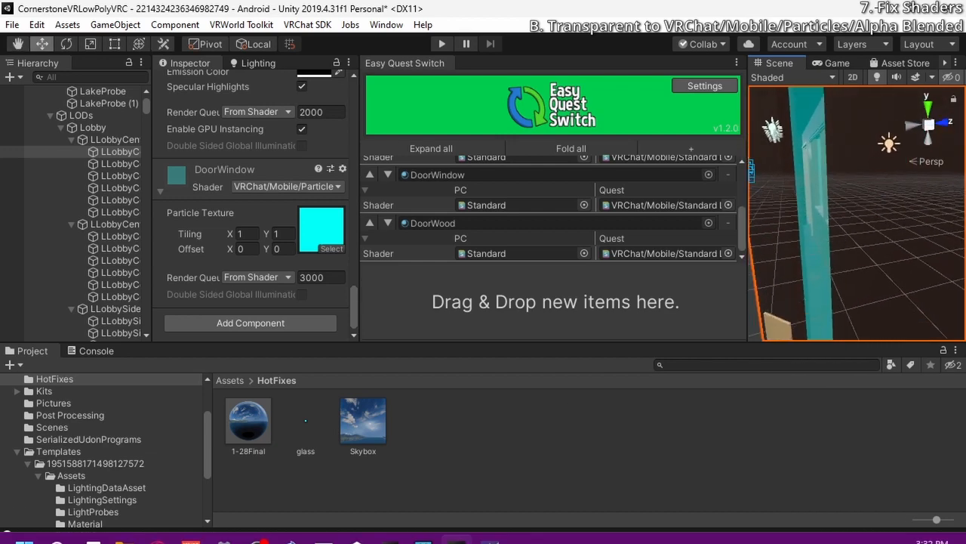
Switch to GIMP, lower the Background layer's opacity to about 4.9, and export the image over glass.png in HotFixes with the default PNG options
{"action": "left_click", "coordinate": [491, 522]}
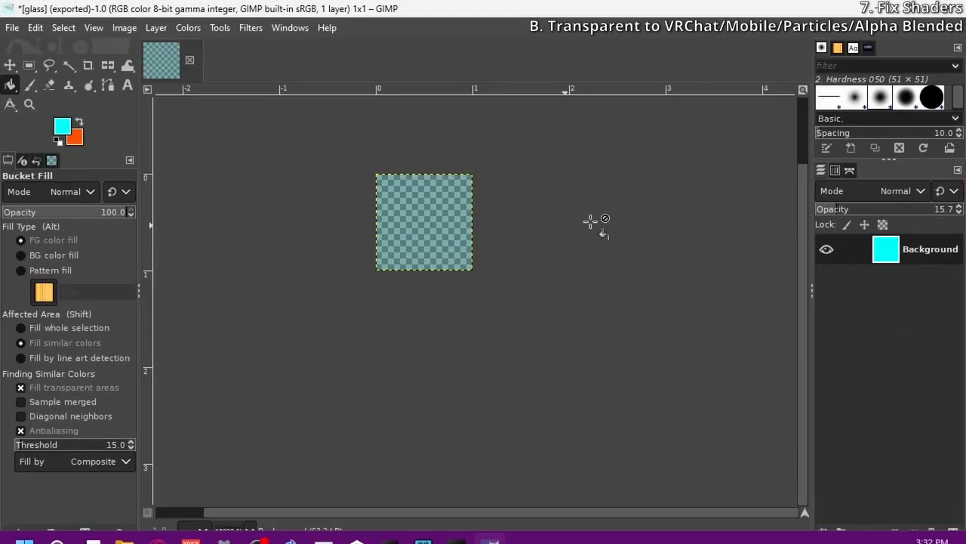
{"action": "left_click_drag", "start_coordinate": [833, 211], "coordinate": [822, 211]}
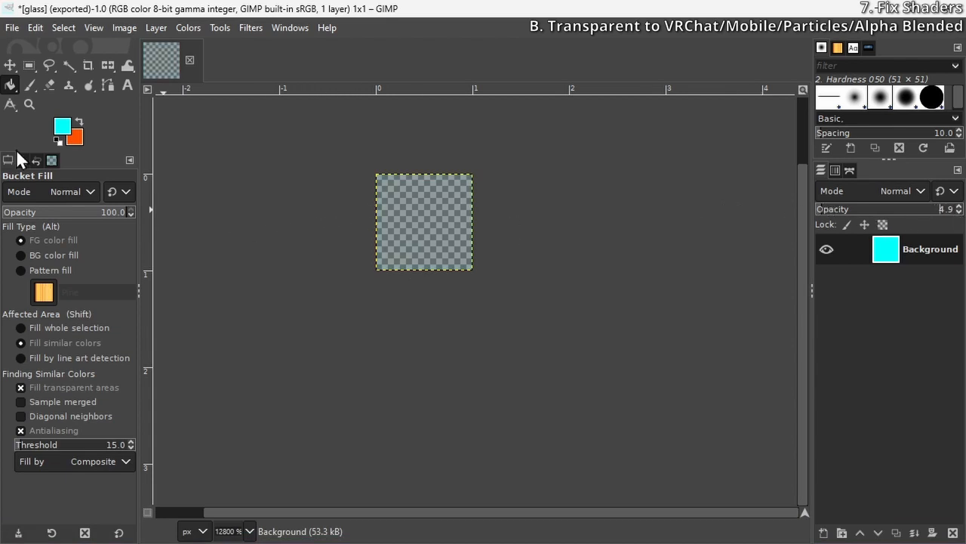
{"action": "left_click", "coordinate": [12, 27]}
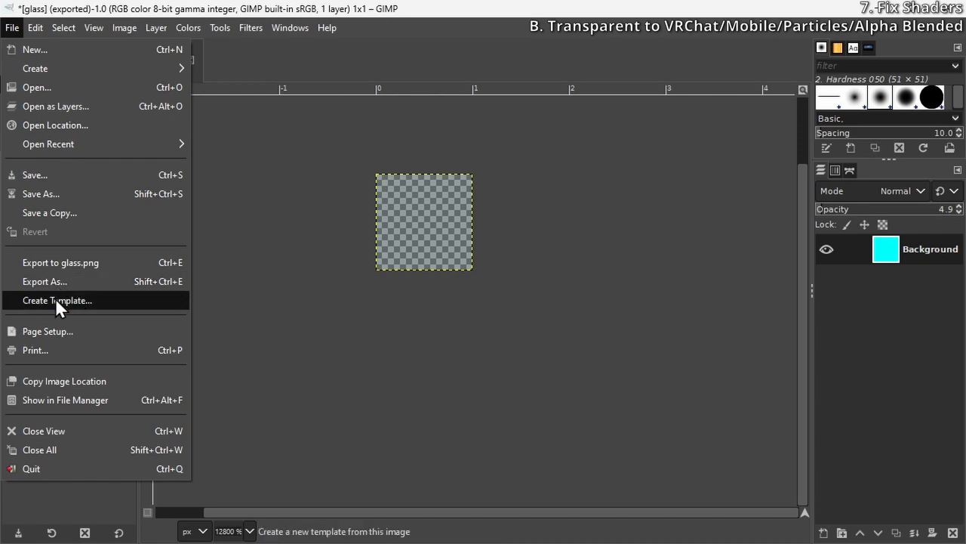
{"action": "left_click", "coordinate": [59, 280]}
{"action": "left_click", "coordinate": [661, 495]}
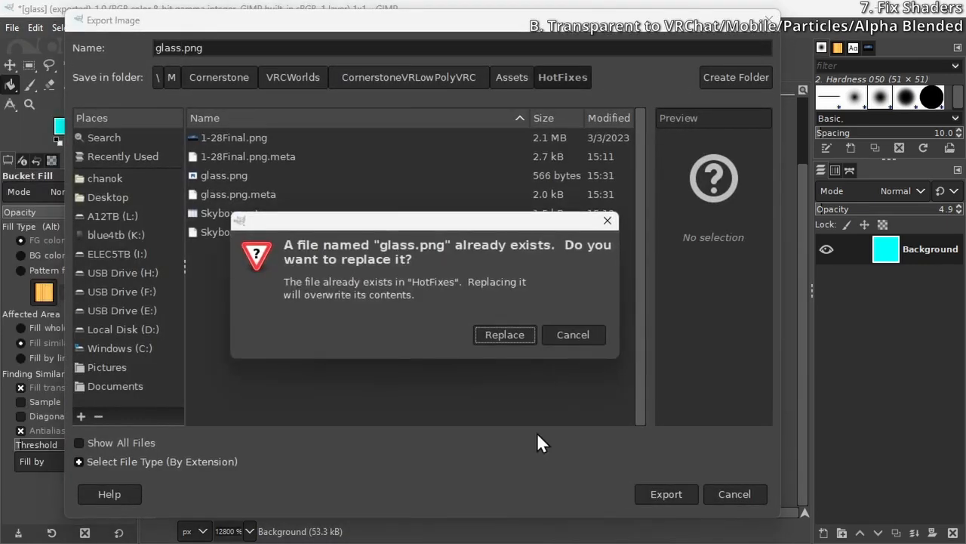
{"action": "left_click", "coordinate": [489, 333]}
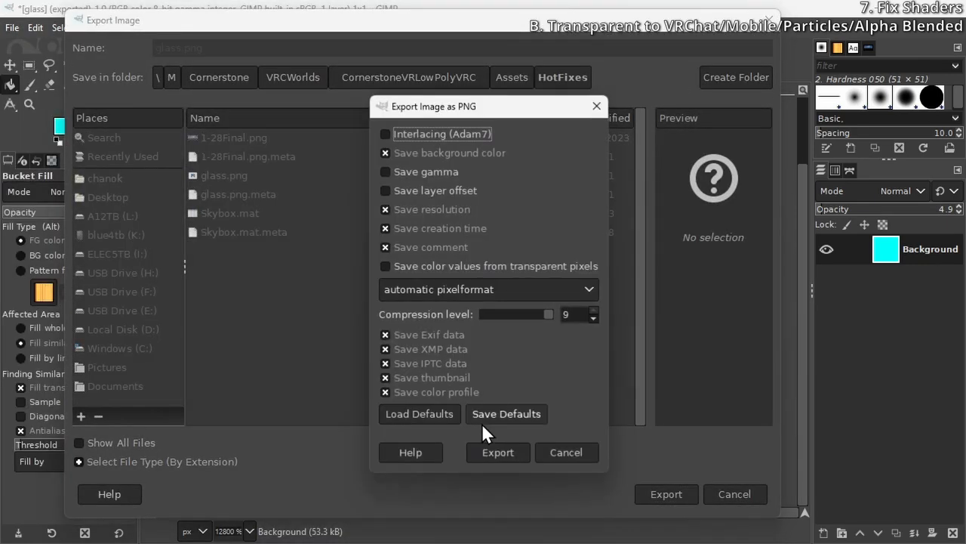
{"action": "left_click", "coordinate": [496, 453]}
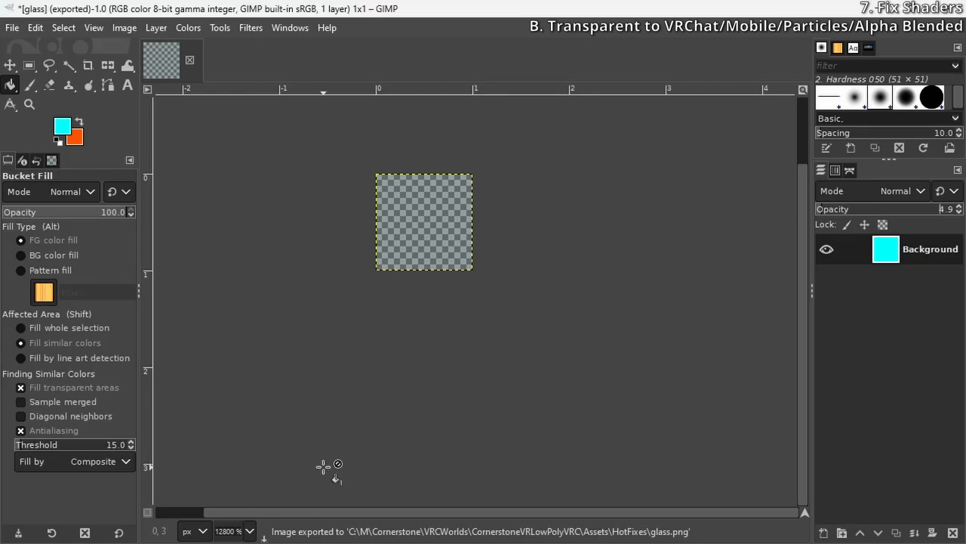
Return to Unity, let the glass texture refresh, and inspect the door's glass in the scene
{"action": "key", "text": "alt+Tab"}
{"action": "left_click", "coordinate": [685, 413]}
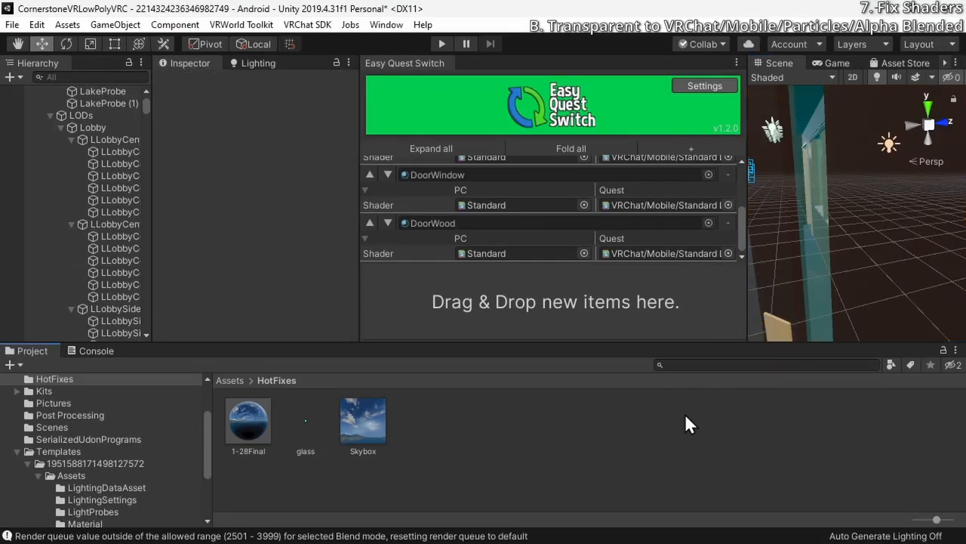
{"action": "right_click_drag", "start_coordinate": [869, 163], "coordinate": [877, 117]}
Retune the glass texture to a paler, less cyan tint in GIMP, switching back to Unity to compare it on the door
{"action": "left_click", "coordinate": [491, 526]}
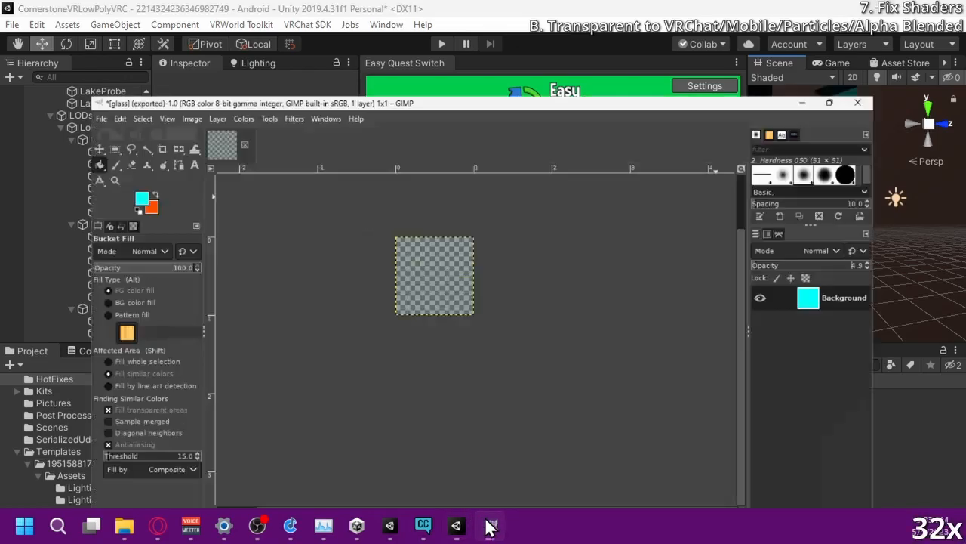
{"action": "left_click", "coordinate": [456, 526]}
{"action": "left_click", "coordinate": [491, 526]}
{"action": "left_click", "coordinate": [456, 526]}
Examine the lobby windows and door glass in the scene and select the lobby center door that uses the DoorWindow material
{"action": "right_click_drag", "start_coordinate": [823, 240], "coordinate": [814, 240]}
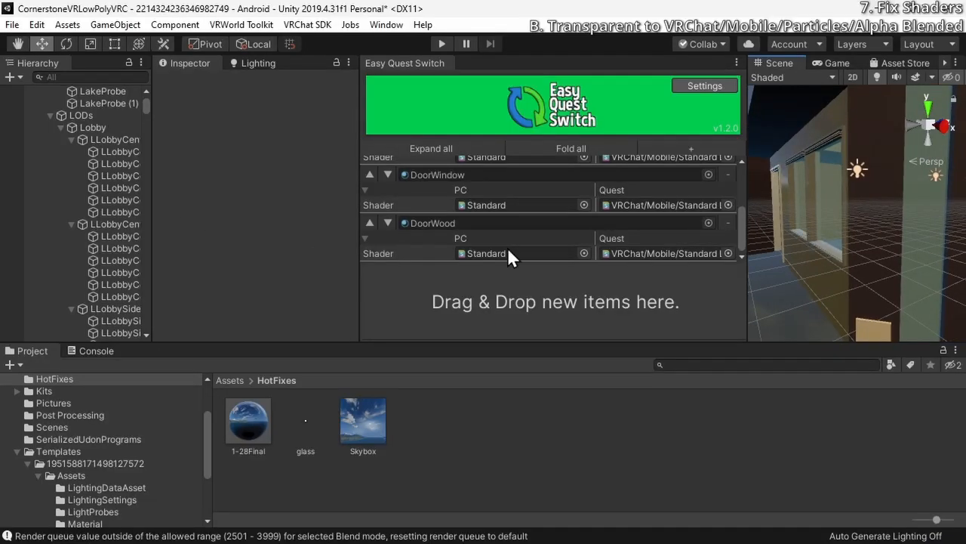
{"action": "left_click", "coordinate": [905, 211]}
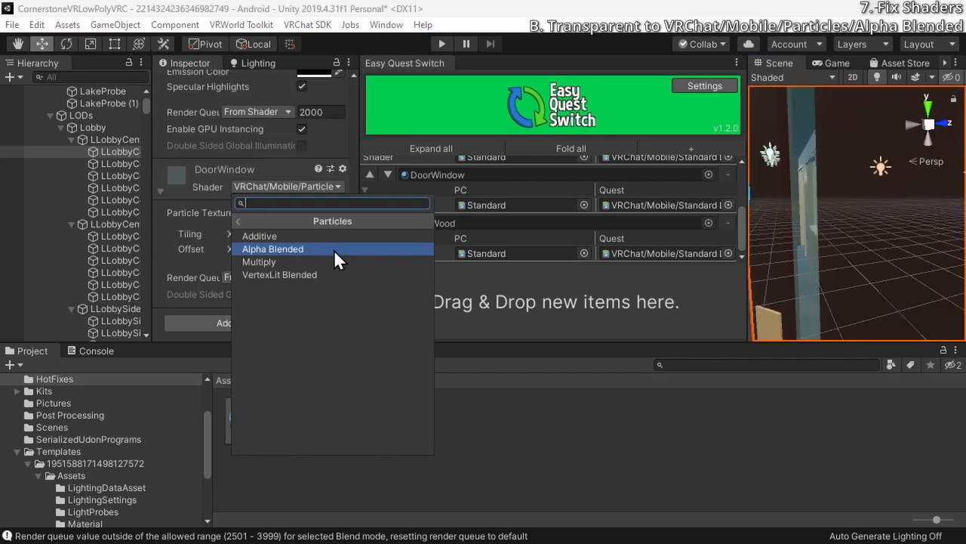
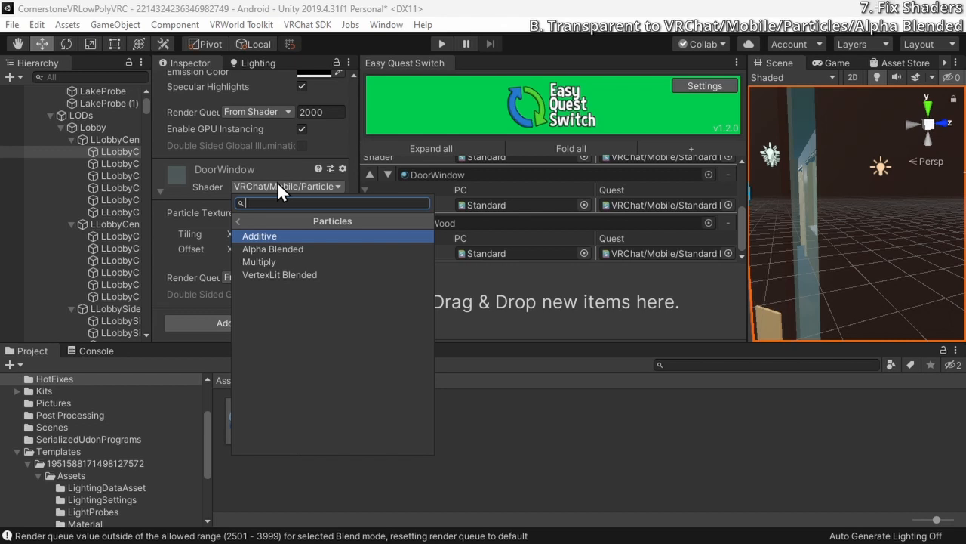
Dismiss the DoorWindow shader list and inspect the lobby center door's glass in the scene from the side and front
{"action": "left_click", "coordinate": [278, 182]}
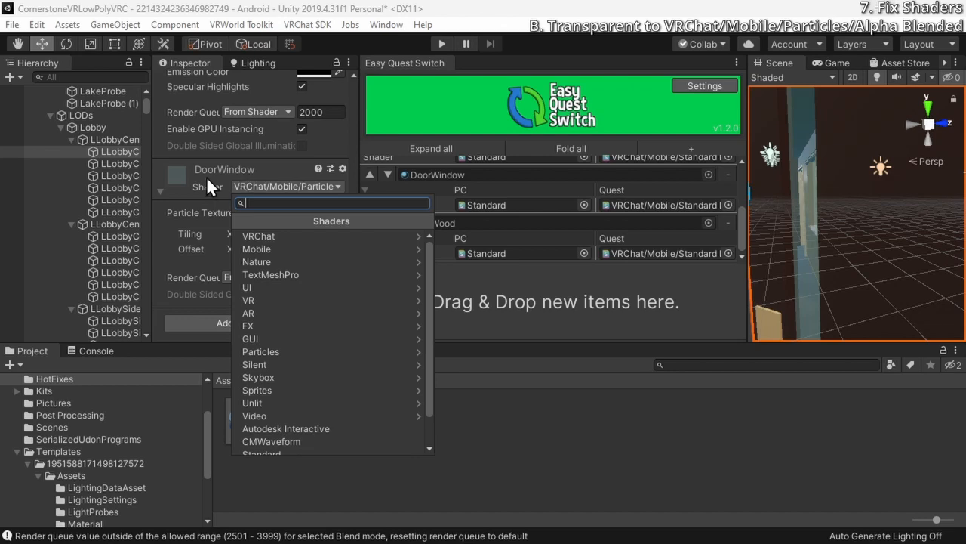
{"action": "left_click", "coordinate": [185, 212]}
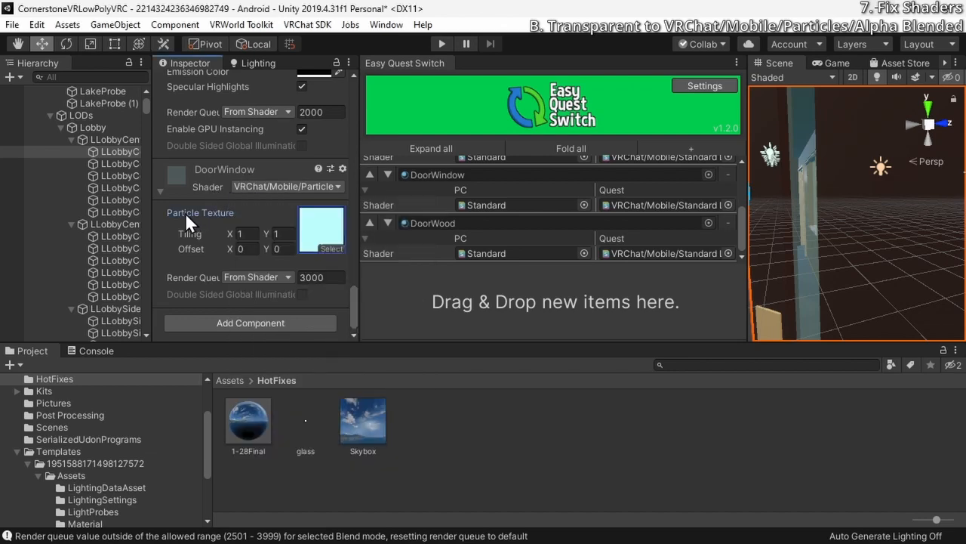
{"action": "mouse_move", "coordinate": [830, 225]}
{"action": "right_mouse_down"}
{"action": "mouse_move", "coordinate": [809, 229]}
{"action": "mouse_move", "coordinate": [820, 232]}
{"action": "mouse_move", "coordinate": [813, 221]}
{"action": "right_mouse_up"}
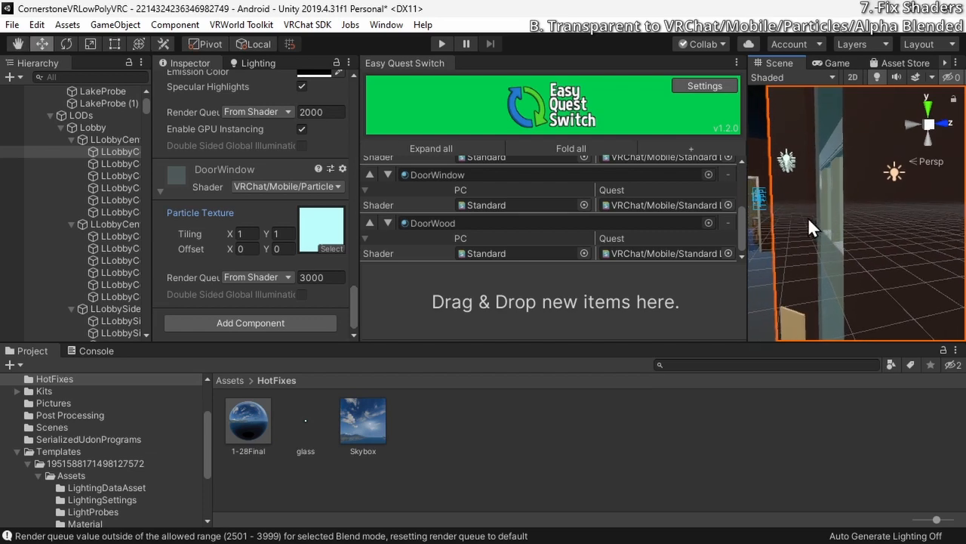
{"action": "left_click_drag", "start_coordinate": [809, 217], "coordinate": [902, 205], "text": "alt"}
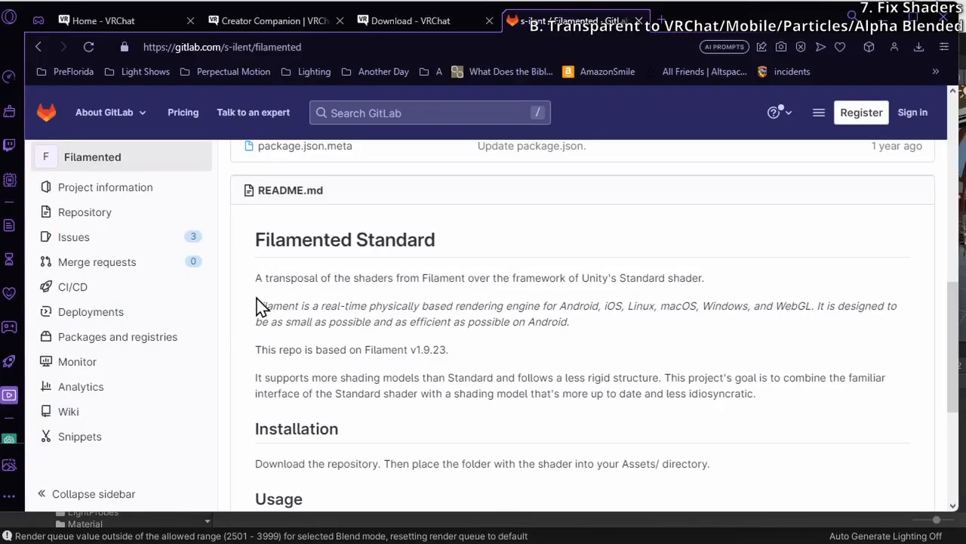
Switch to the browser, read the Filamented Standard README on GitLab, including its Android support, installation and usage notes, and return to Unity
{"action": "scroll", "coordinate": [258, 305], "scroll_direction": "up", "scroll_amount": 10}
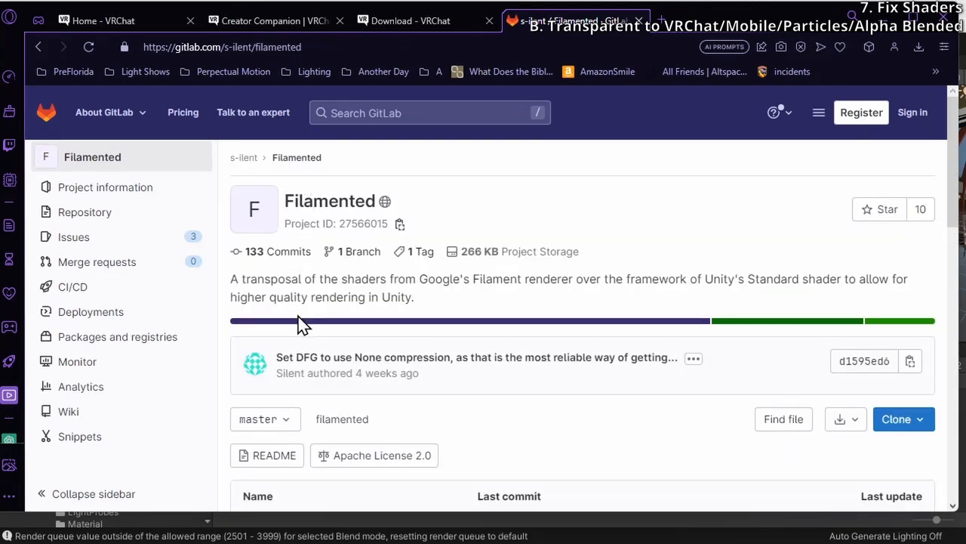
{"action": "scroll", "coordinate": [294, 257], "scroll_direction": "down", "scroll_amount": 6}
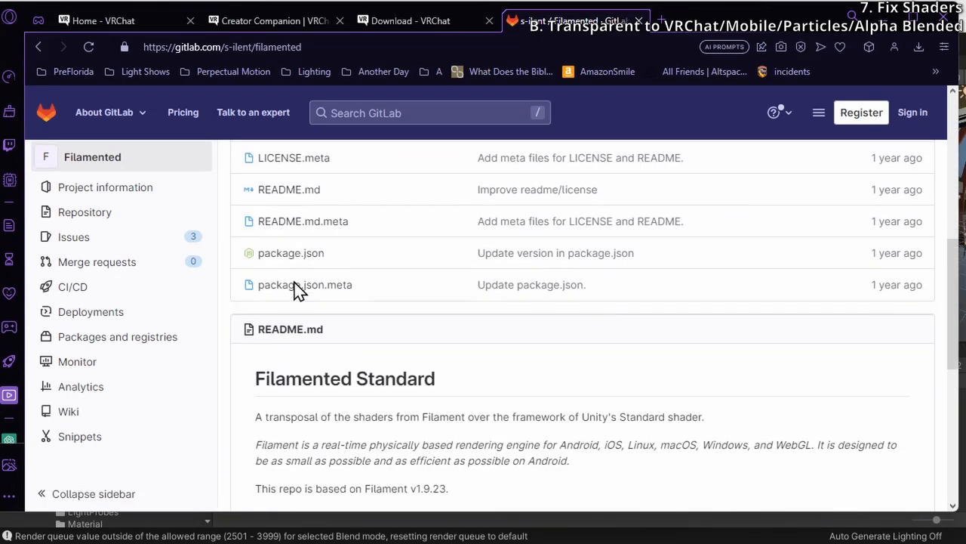
{"action": "scroll", "coordinate": [299, 291], "scroll_direction": "down", "scroll_amount": 3}
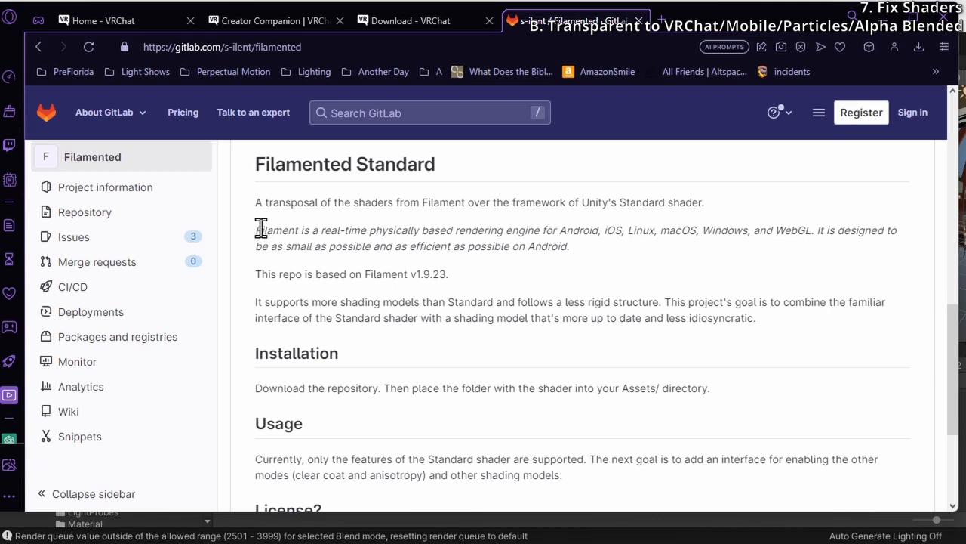
{"action": "left_click_drag", "start_coordinate": [256, 230], "coordinate": [569, 231]}
{"action": "left_click", "coordinate": [334, 231]}
{"action": "left_click", "coordinate": [389, 232]}
{"action": "left_click", "coordinate": [621, 231]}
{"action": "double_click", "coordinate": [545, 248]}
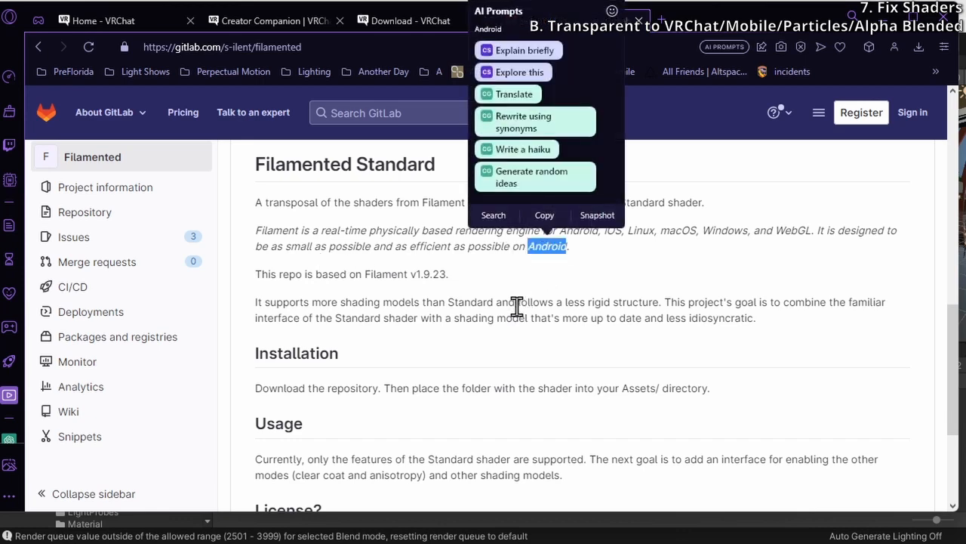
{"action": "left_click", "coordinate": [518, 317]}
{"action": "scroll", "coordinate": [515, 316], "scroll_direction": "down", "scroll_amount": 4}
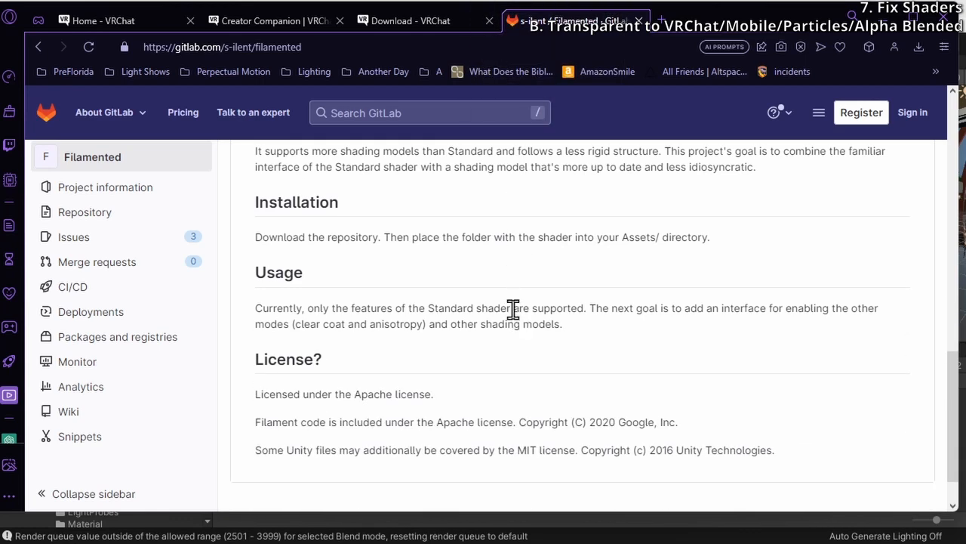
{"action": "scroll", "coordinate": [513, 309], "scroll_direction": "up", "scroll_amount": 2}
{"action": "scroll", "coordinate": [430, 345], "scroll_direction": "up", "scroll_amount": 4}
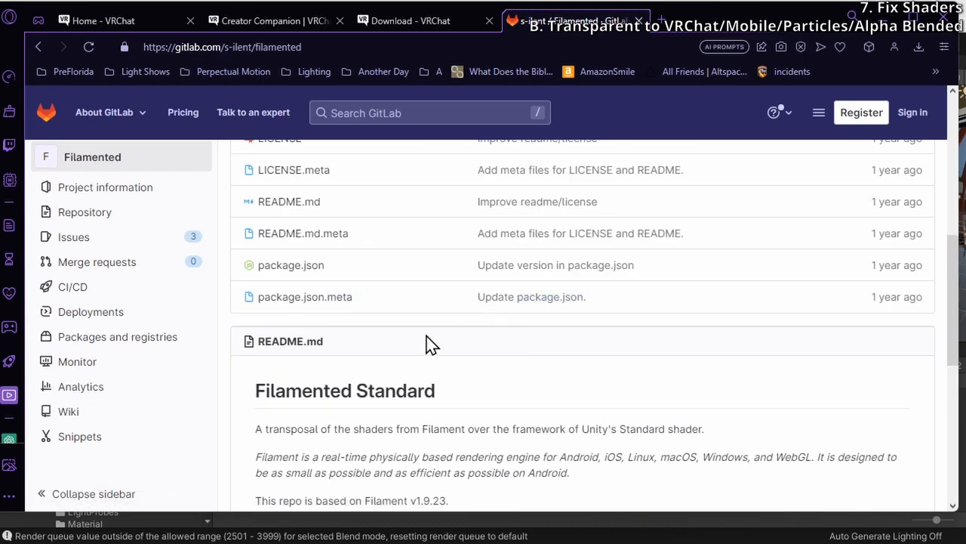
{"action": "scroll", "coordinate": [429, 345], "scroll_direction": "down", "scroll_amount": 3}
{"action": "scroll", "coordinate": [429, 345], "scroll_direction": "down", "scroll_amount": 2}
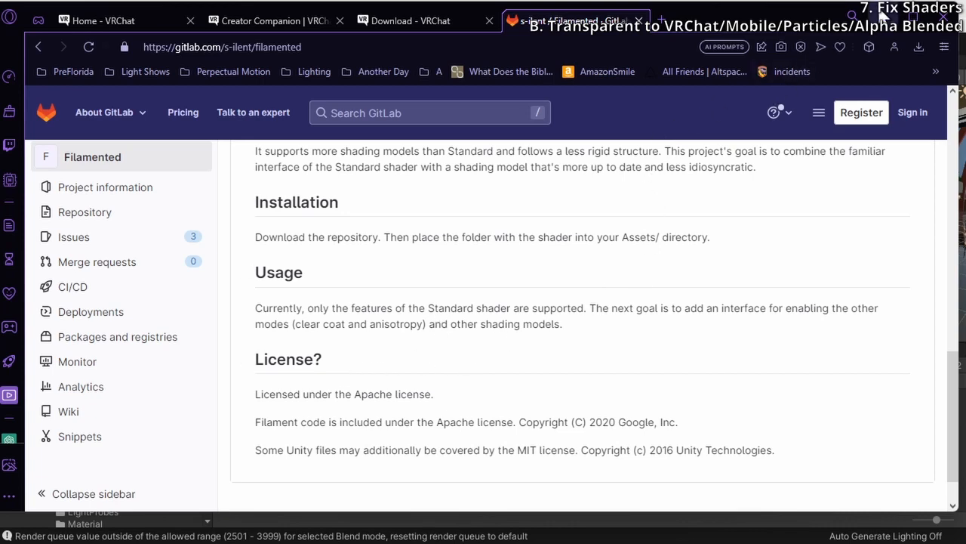
{"action": "scroll", "coordinate": [532, 326], "scroll_direction": "up", "scroll_amount": 3}
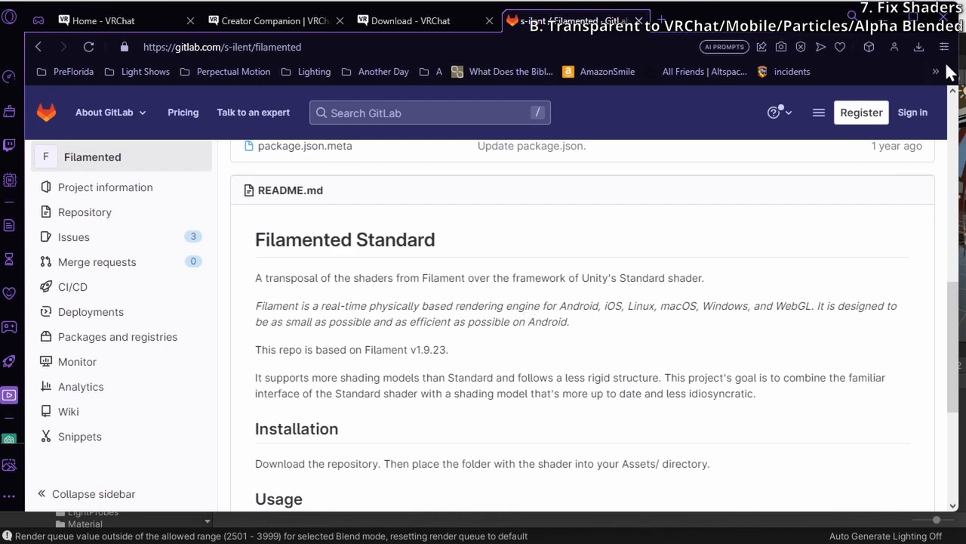
{"action": "left_click", "coordinate": [880, 18]}
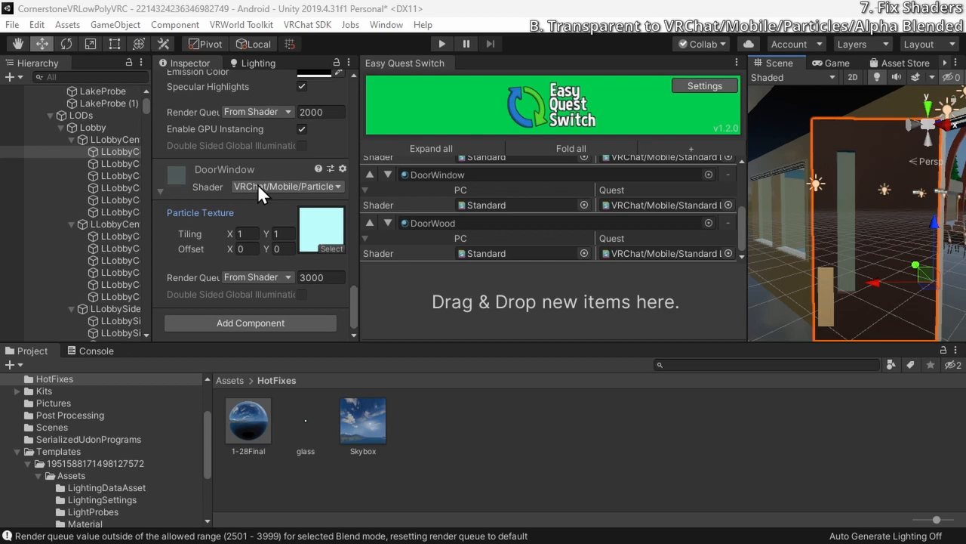
Select the second LOD mesh of the first lobby center door and examine its DoorWood, DoorPlate and DoorWindow materials and its glass
{"action": "key", "text": "w"}
{"action": "right_click_drag", "start_coordinate": [823, 250], "coordinate": [800, 254]}
{"action": "key", "text": "s"}
{"action": "key", "text": "w"}
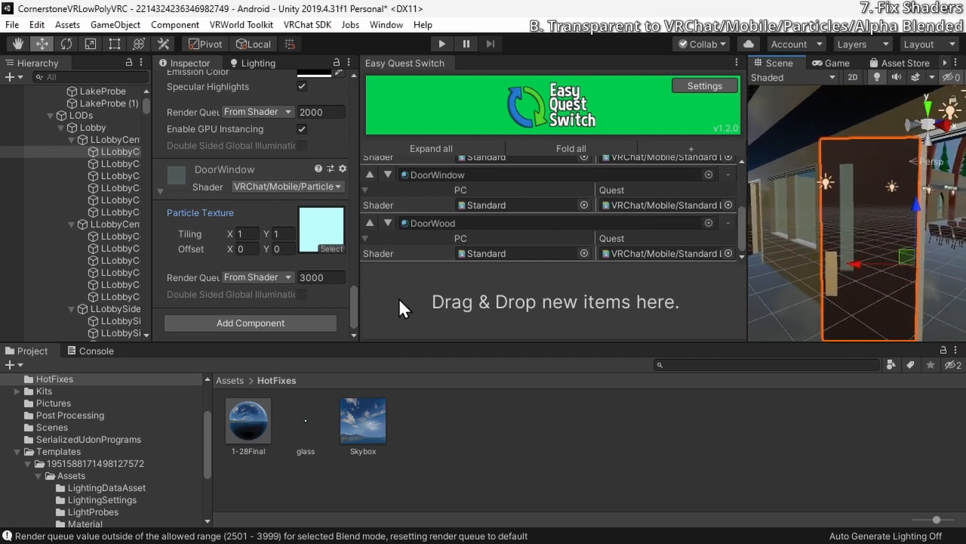
{"action": "left_click", "coordinate": [116, 162]}
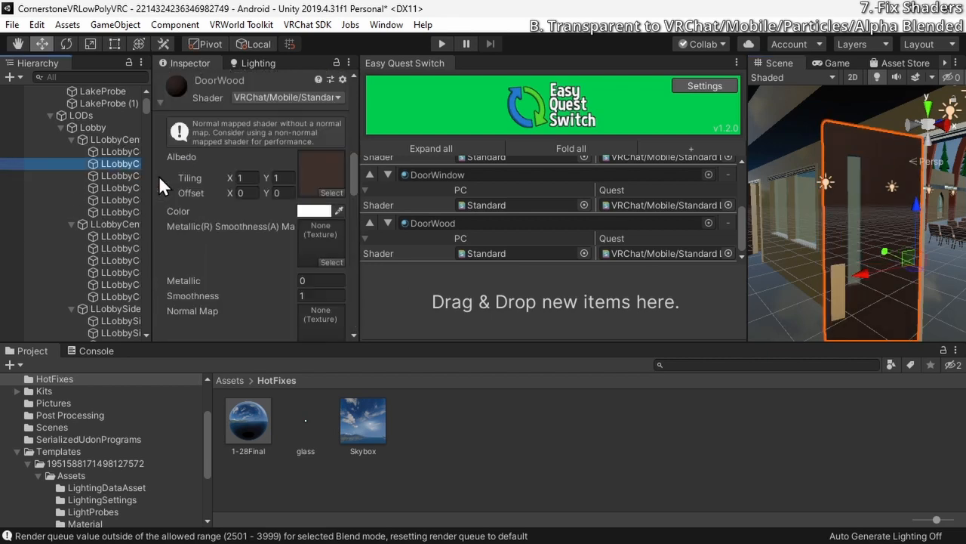
{"action": "scroll", "coordinate": [159, 176], "scroll_direction": "up", "scroll_amount": 10}
{"action": "scroll", "coordinate": [159, 176], "scroll_direction": "down", "scroll_amount": 10}
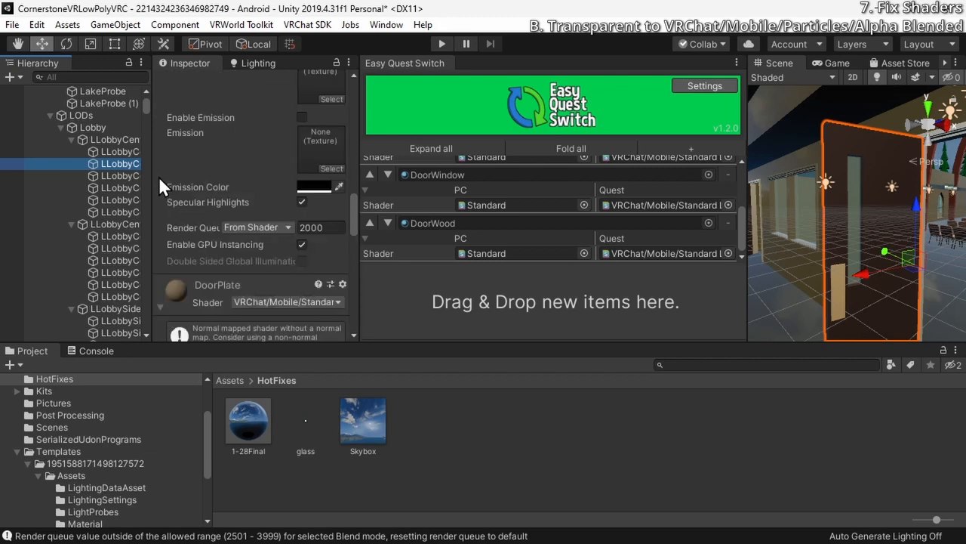
{"action": "scroll", "coordinate": [159, 176], "scroll_direction": "up", "scroll_amount": 5}
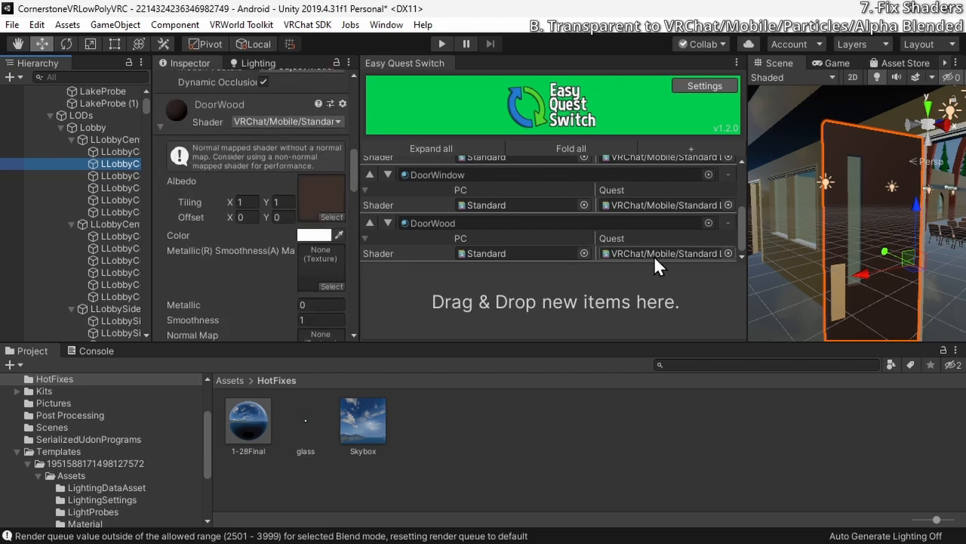
{"action": "scroll", "coordinate": [556, 251], "scroll_direction": "up", "scroll_amount": 3}
{"action": "scroll", "coordinate": [557, 250], "scroll_direction": "down", "scroll_amount": 3}
{"action": "scroll", "coordinate": [168, 178], "scroll_direction": "up", "scroll_amount": 1}
{"action": "scroll", "coordinate": [168, 178], "scroll_direction": "down", "scroll_amount": 6}
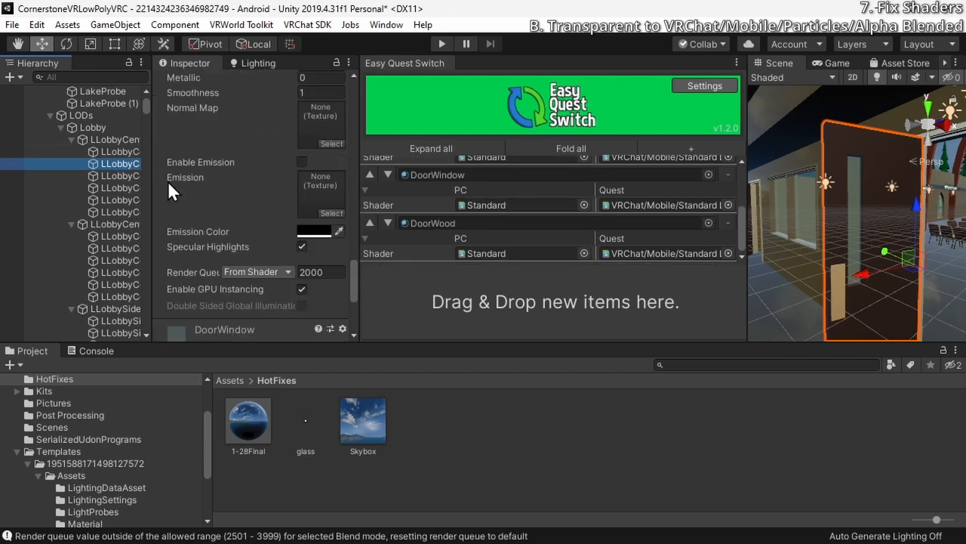
{"action": "scroll", "coordinate": [168, 182], "scroll_direction": "down", "scroll_amount": 3}
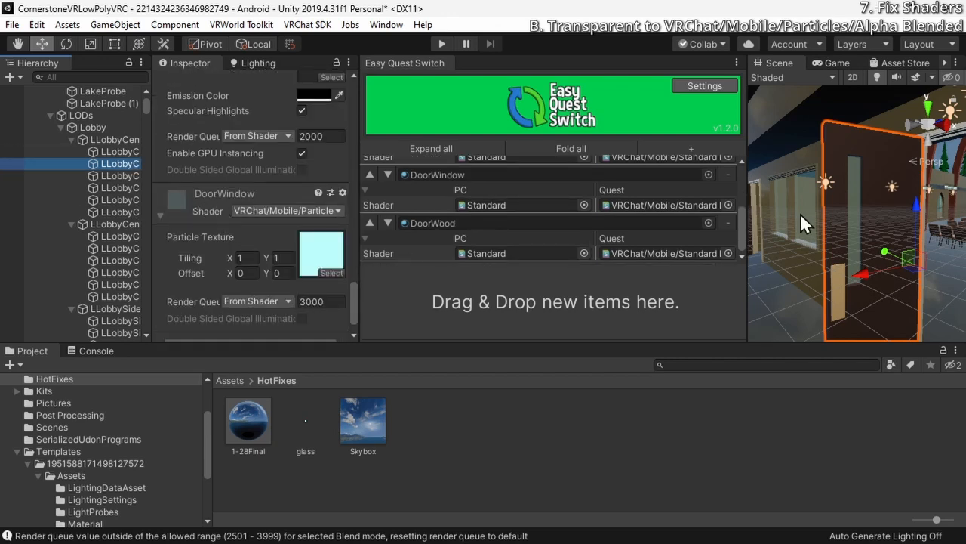
{"action": "key", "text": "w"}
{"action": "right_click_drag", "start_coordinate": [802, 214], "coordinate": [726, 189]}
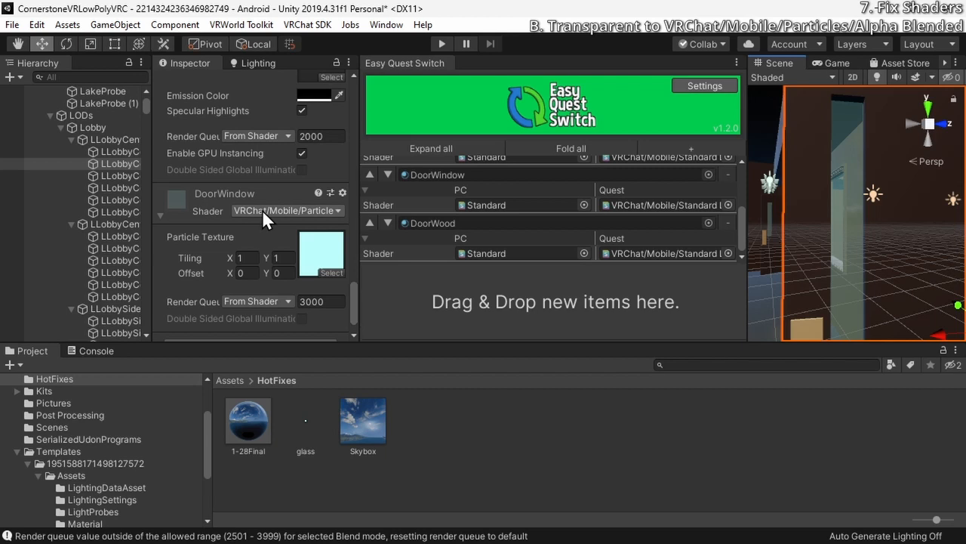
Check the DoorWindow material's PC shader choice in Easy Quest Switch and remove the material's entry from the switch list
{"action": "left_click", "coordinate": [316, 212]}
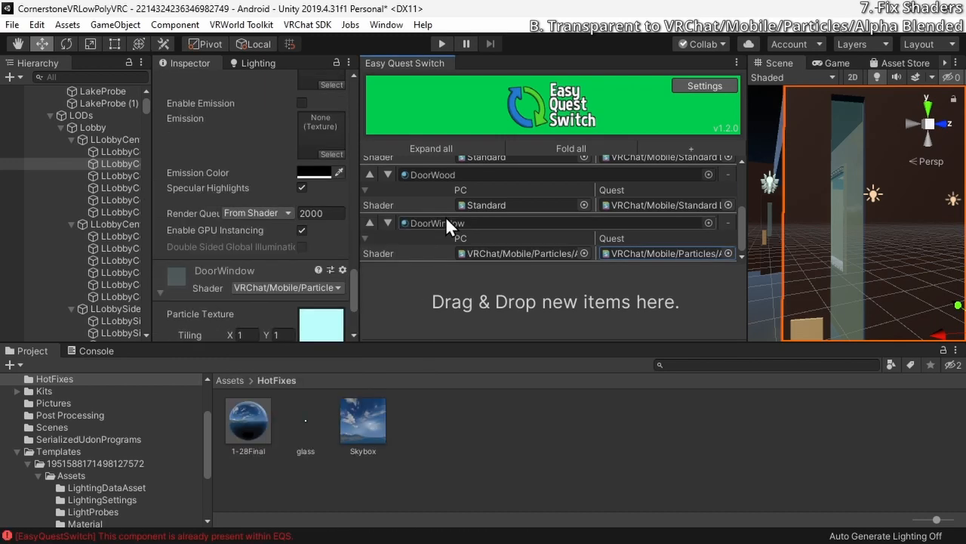
{"action": "left_click", "coordinate": [643, 249]}
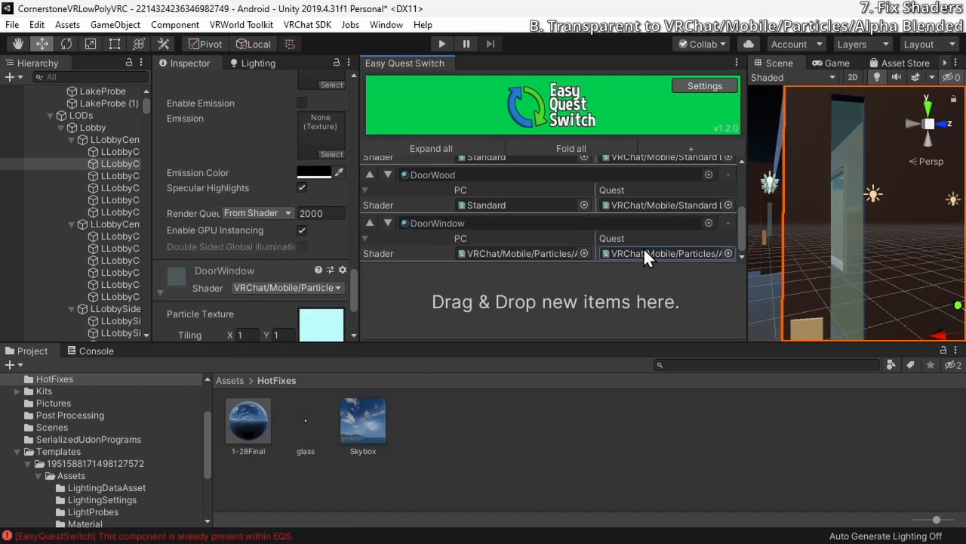
{"action": "left_click", "coordinate": [584, 253]}
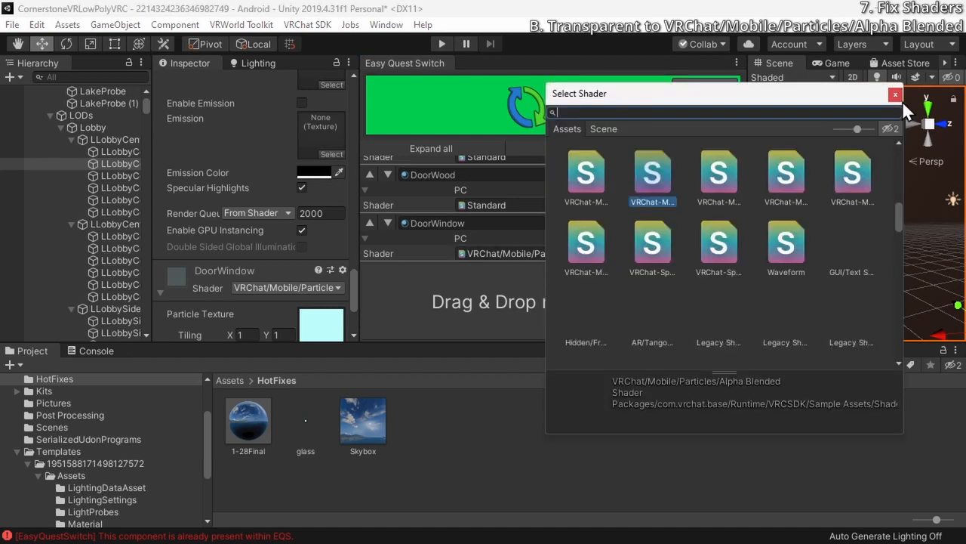
{"action": "key", "text": "Escape"}
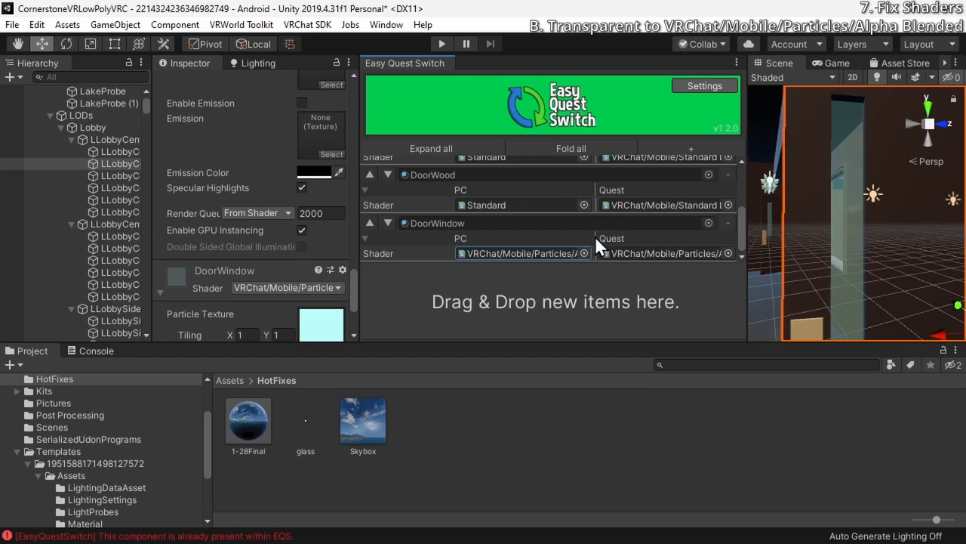
{"action": "left_click", "coordinate": [728, 223]}
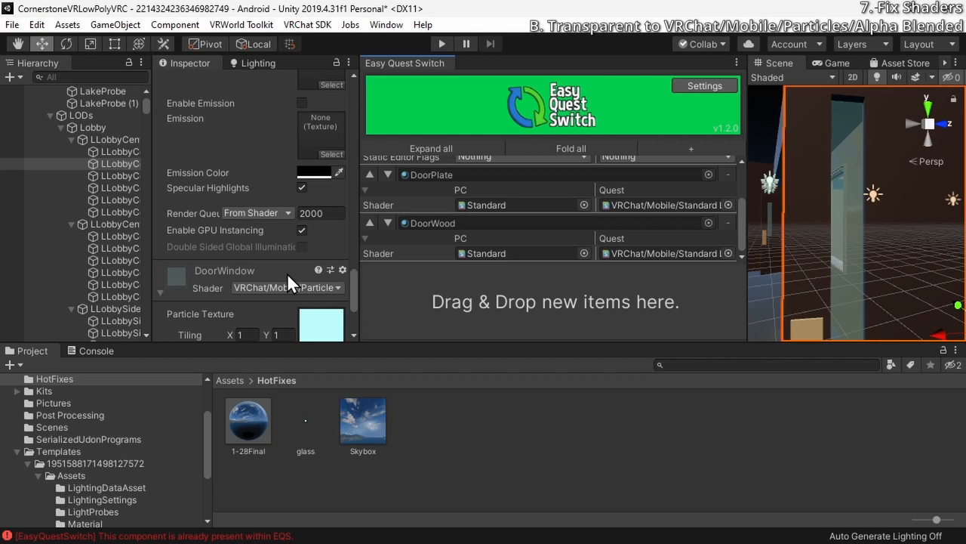
Step through the remaining LOD meshes of the first lobby center door, checking the DoorWindow material on them
{"action": "scroll", "coordinate": [234, 272], "scroll_direction": "down", "scroll_amount": 3}
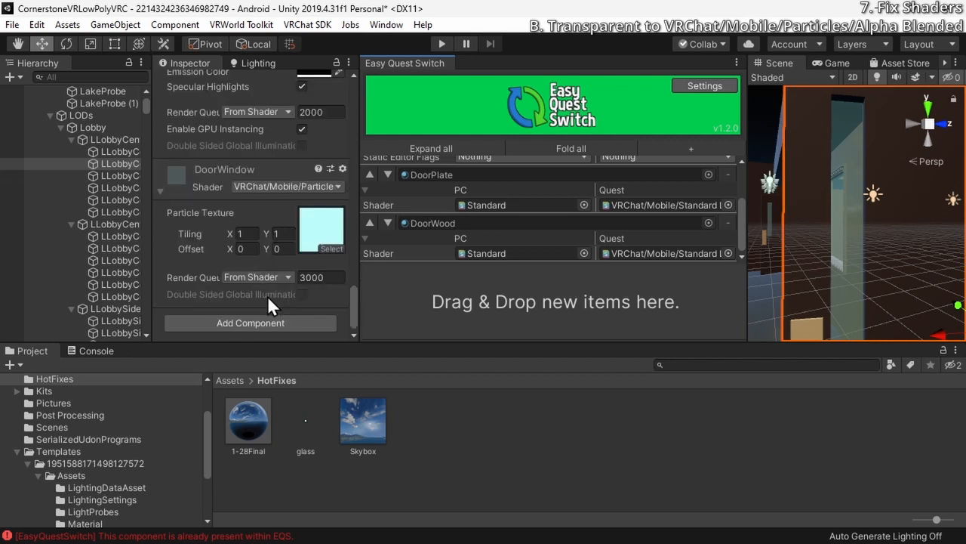
{"action": "left_click", "coordinate": [111, 175]}
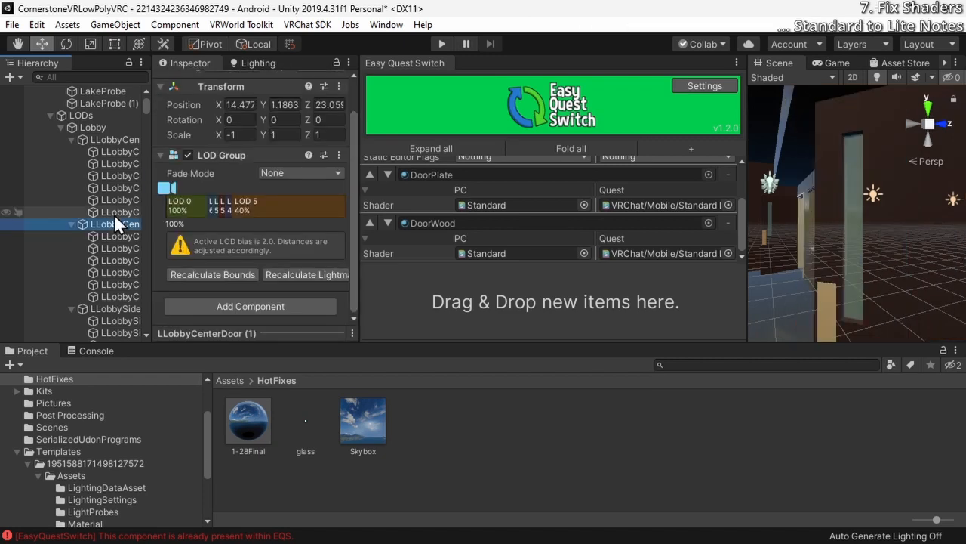
{"action": "key", "text": "Down"}
{"action": "key", "text": "Up"}
{"action": "key", "text": "Down"}
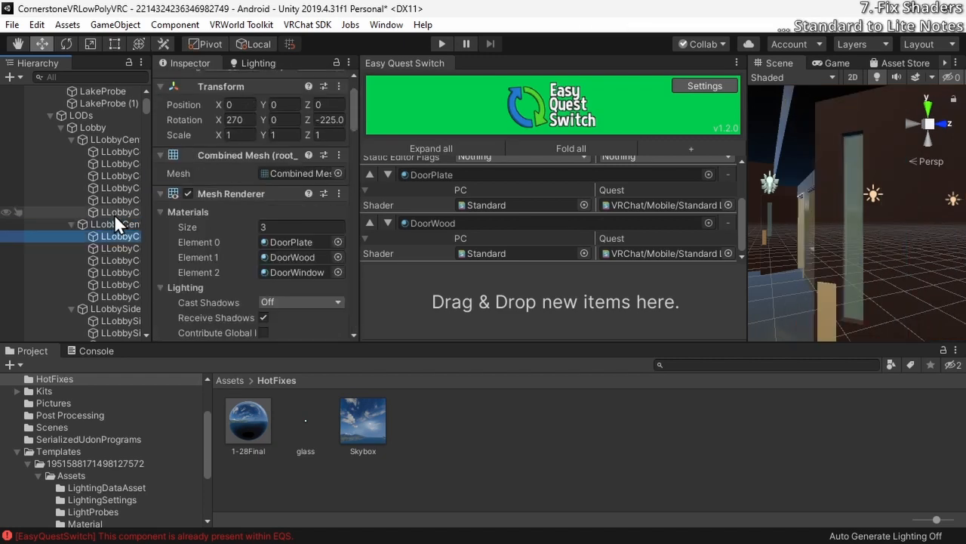
Dock the Console and Project beside Easy Quest Switch and review the second lobby center door's materials in the taller Inspector
{"action": "left_click_drag", "start_coordinate": [97, 352], "coordinate": [523, 58]}
{"action": "left_click_drag", "start_coordinate": [33, 350], "coordinate": [554, 58]}
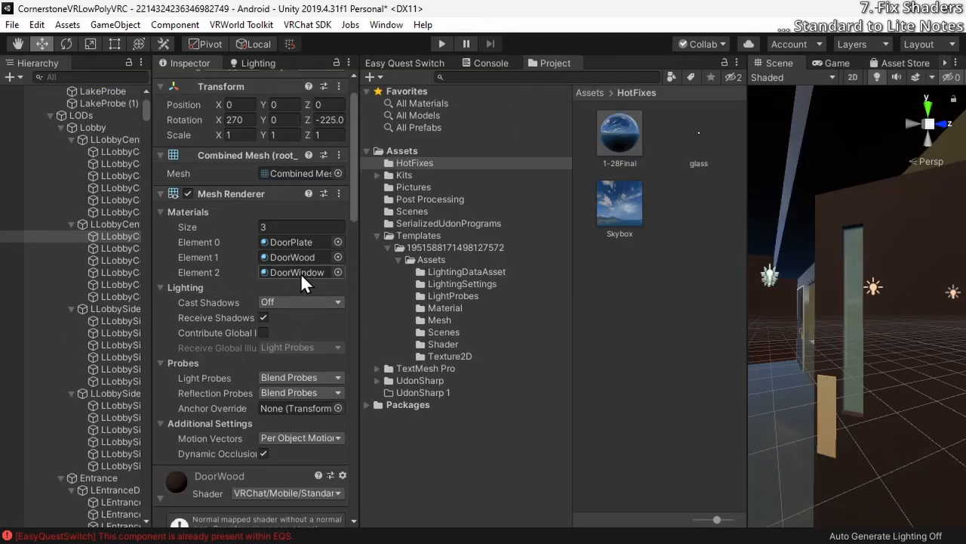
{"action": "scroll", "coordinate": [289, 276], "scroll_direction": "down", "scroll_amount": 6}
{"action": "scroll", "coordinate": [276, 288], "scroll_direction": "down", "scroll_amount": 7}
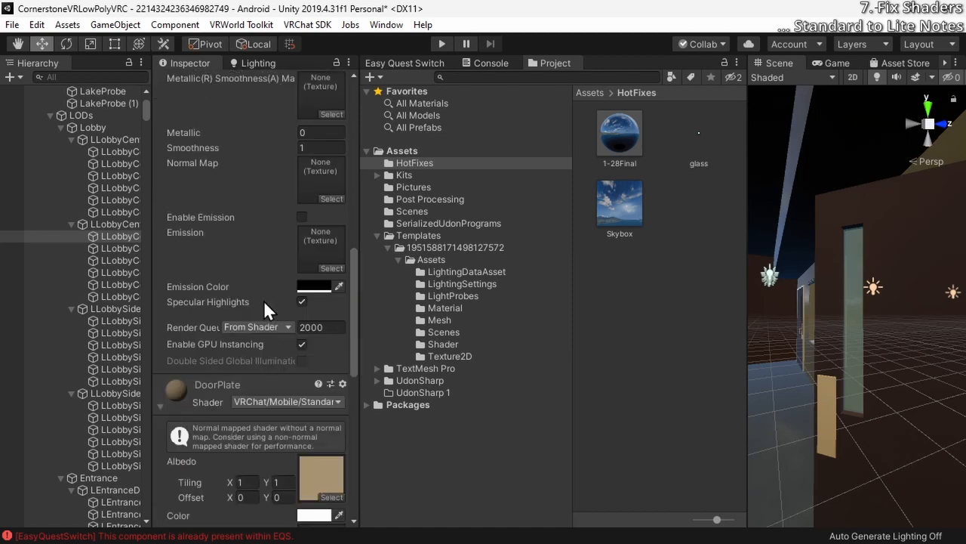
Step through the LOD meshes of the second lobby center door and both lobby side doors to LEntranceDoorLeft1, checking the DoorWindow material
{"action": "left_click", "coordinate": [101, 250]}
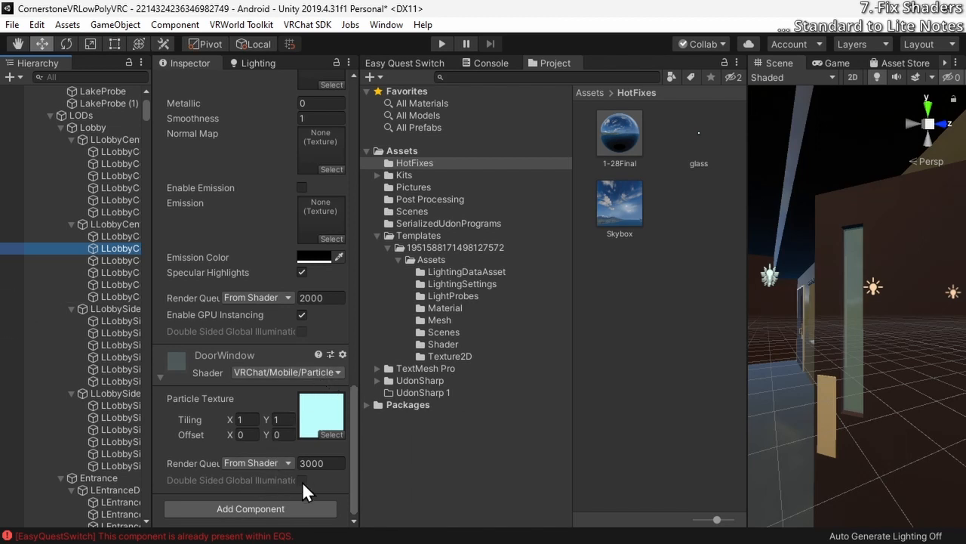
{"action": "left_click", "coordinate": [90, 259]}
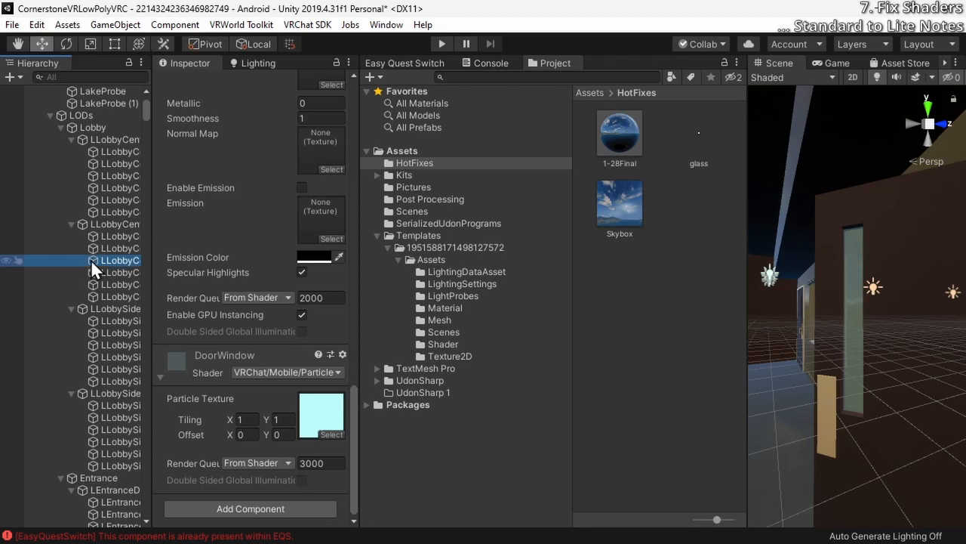
{"action": "key", "text": "Down"}
{"action": "key", "text": "Down"}
{"action": "key", "text": "Down"}
{"action": "key", "text": "Down"}
{"action": "key", "text": "Down"}
{"action": "key", "text": "Down"}
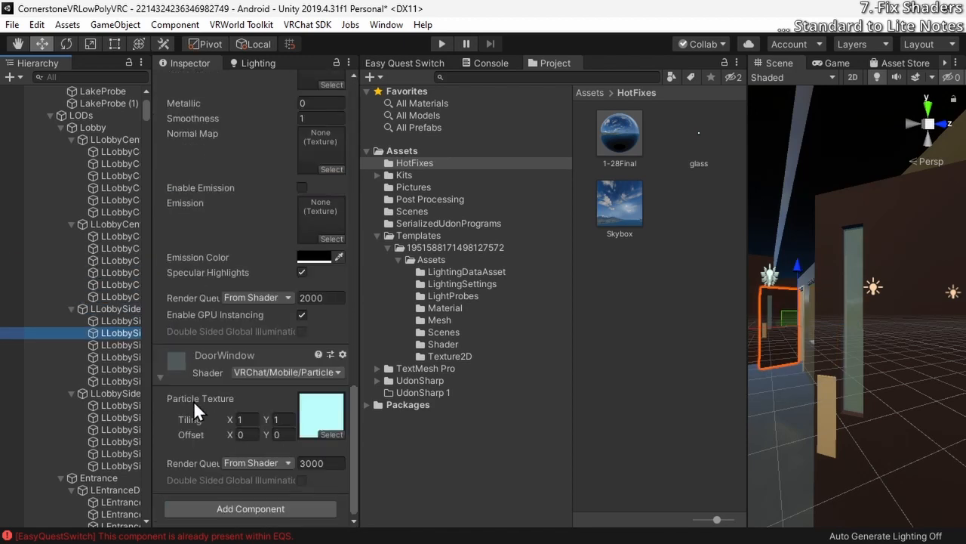
{"action": "scroll", "coordinate": [118, 400], "scroll_direction": "down", "scroll_amount": 3}
{"action": "left_click", "coordinate": [120, 315]}
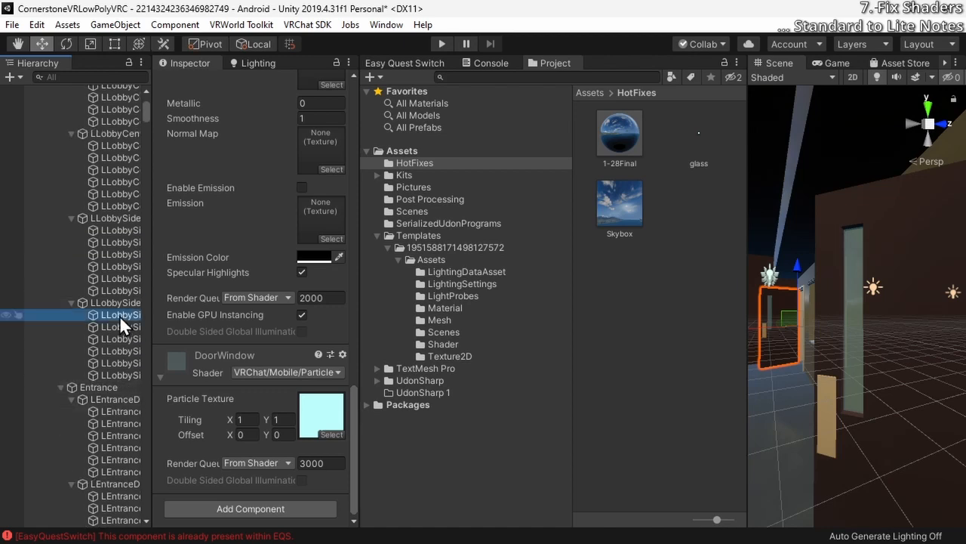
{"action": "key", "text": "Down"}
{"action": "key", "text": "Down"}
{"action": "key", "text": "Down"}
{"action": "key", "text": "Down"}
{"action": "key", "text": "Down"}
{"action": "key", "text": "Down"}
{"action": "key", "text": "Down"}
{"action": "key", "text": "Down"}
{"action": "key", "text": "Down"}
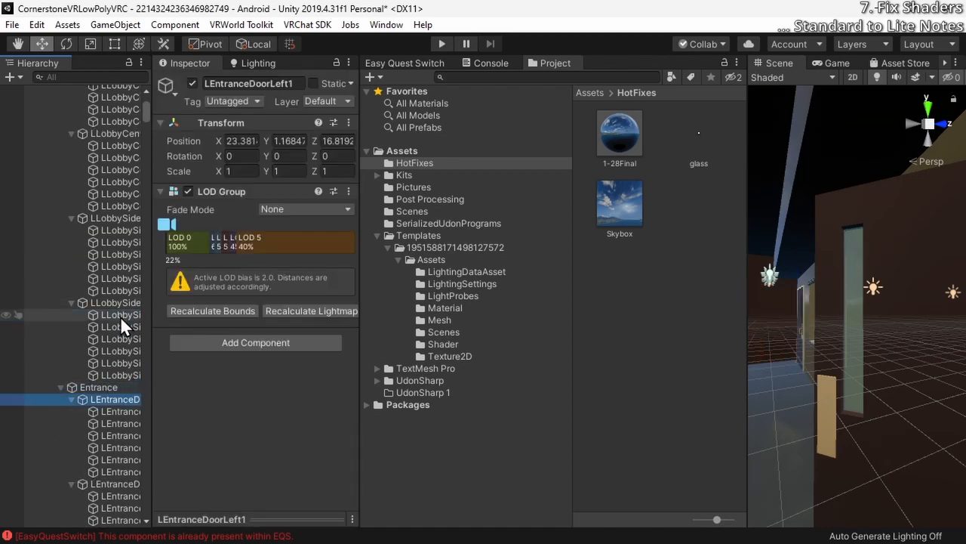
Frame the second LOD mesh of the first entrance door and review its DoorPole material settings alongside the Easy Quest Switch list
{"action": "scroll", "coordinate": [191, 294], "scroll_direction": "down", "scroll_amount": 10}
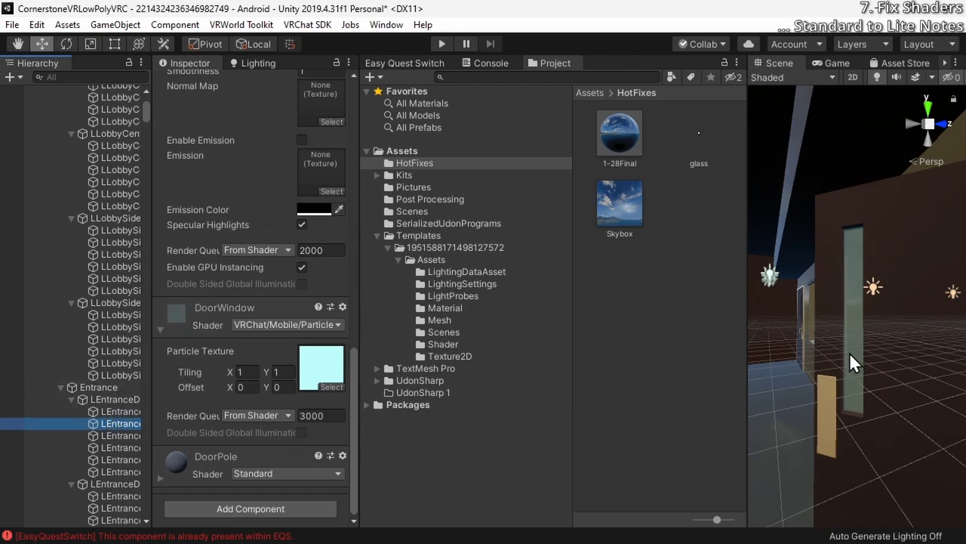
{"action": "key", "text": "f"}
{"action": "right_click_drag", "start_coordinate": [838, 354], "coordinate": [832, 381]}
{"action": "key", "text": "w"}
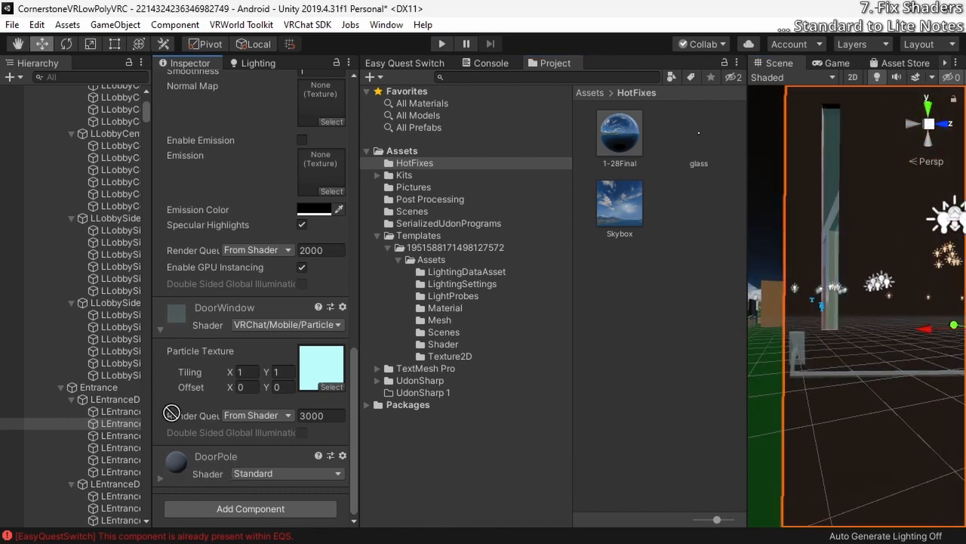
{"action": "left_click", "coordinate": [197, 453]}
{"action": "left_click", "coordinate": [420, 64]}
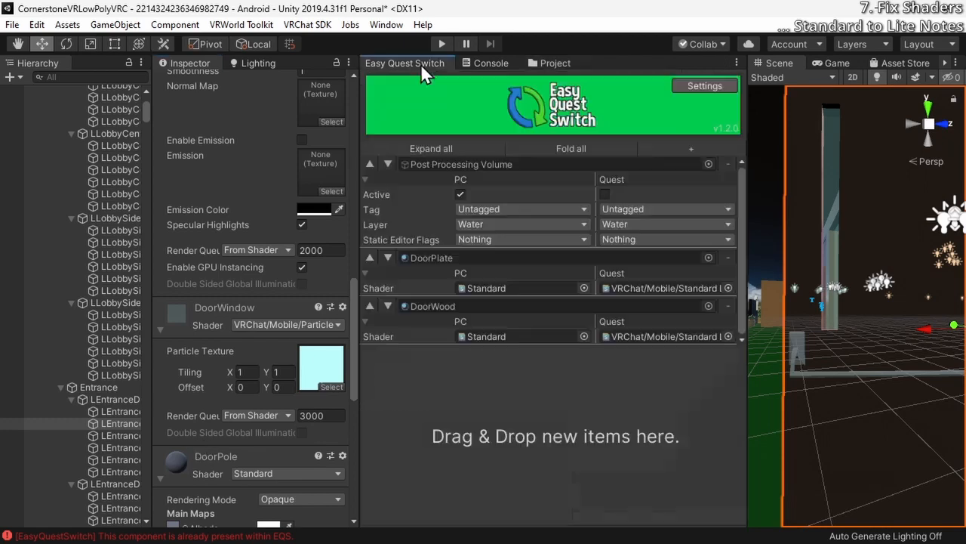
{"action": "scroll", "coordinate": [267, 389], "scroll_direction": "down", "scroll_amount": 10}
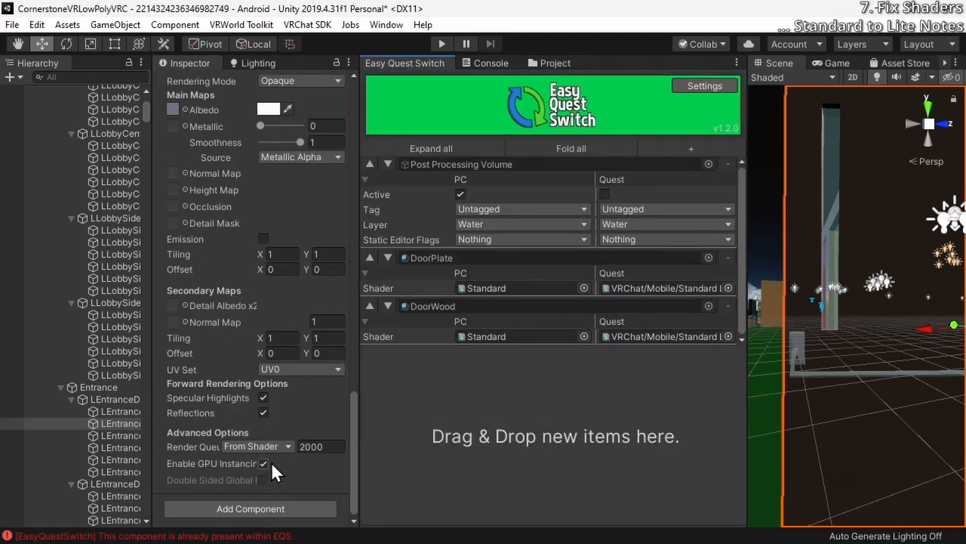
{"action": "scroll", "coordinate": [221, 353], "scroll_direction": "up", "scroll_amount": 8}
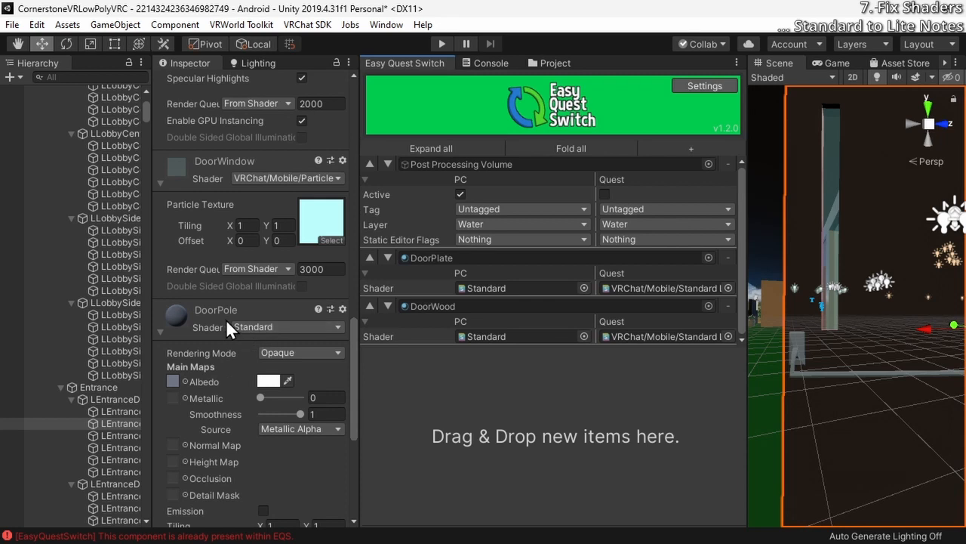
Add the DoorPole material to Easy Quest Switch and set its Quest shader to VRChat/Mobile/Standard Lite
{"action": "left_click_drag", "start_coordinate": [225, 319], "coordinate": [549, 449]}
{"action": "left_click", "coordinate": [727, 384]}
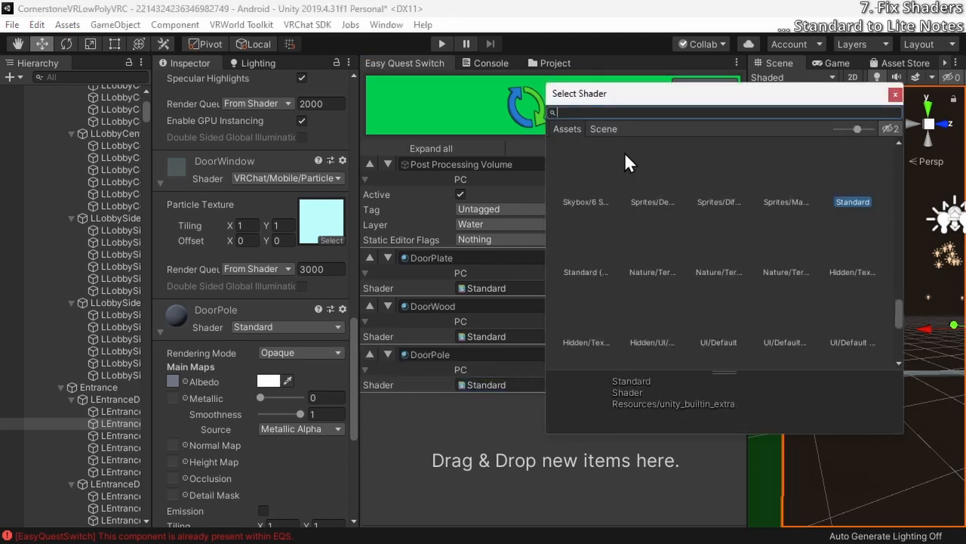
{"action": "left_click_drag", "start_coordinate": [728, 93], "coordinate": [611, 107]}
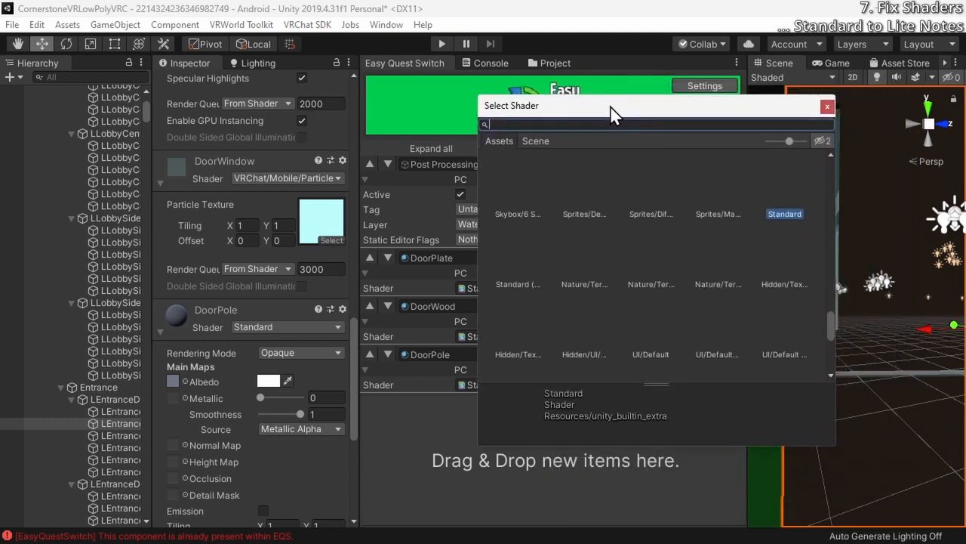
{"action": "type", "text": "https://gitlab.com/s-ilent/filamented"}
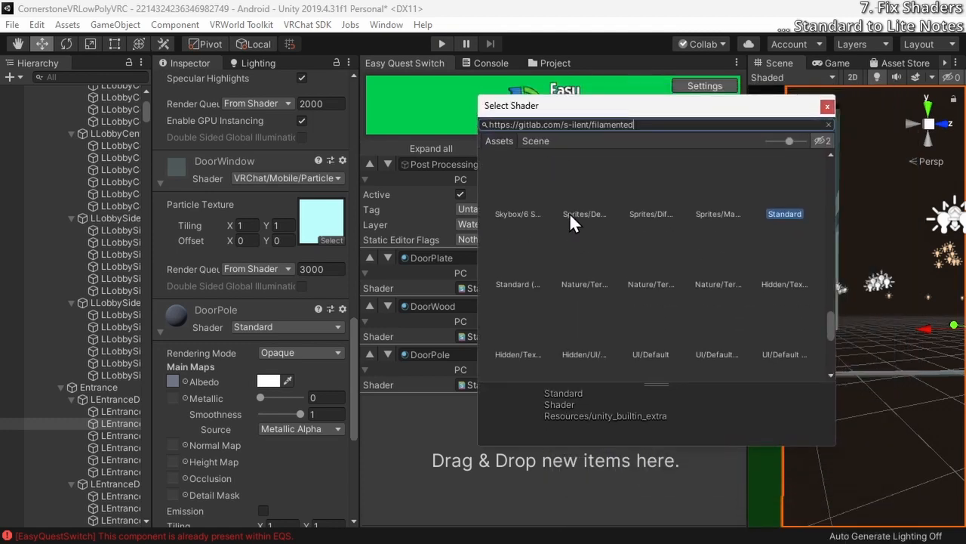
{"action": "key", "text": "ctrl+a"}
{"action": "type", "text": "lite"}
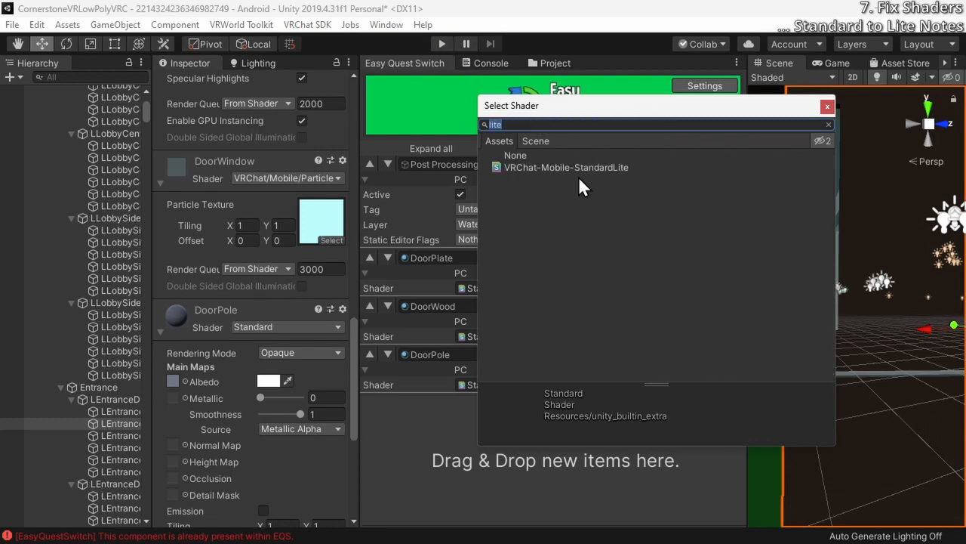
{"action": "double_click", "coordinate": [581, 166]}
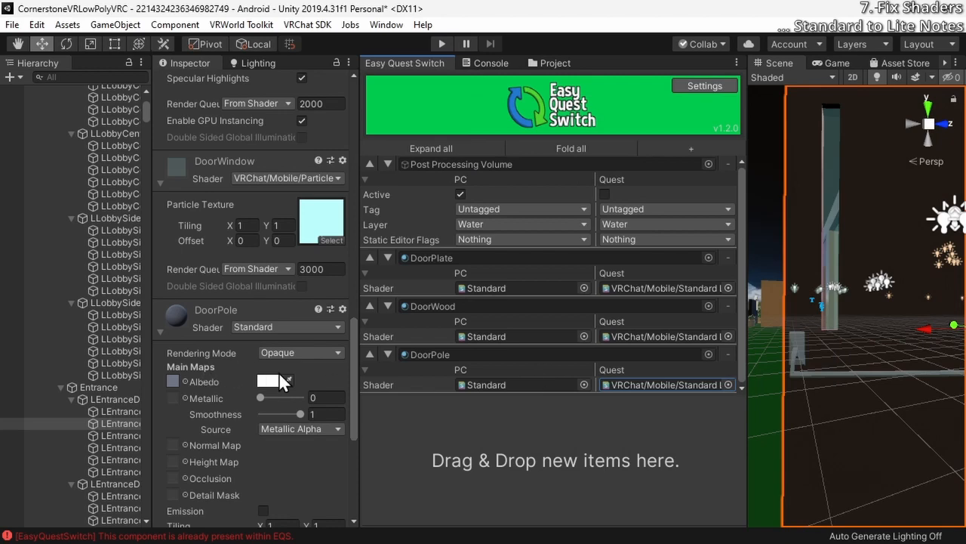
Change the DoorPole material's own shader to VRChat/Mobile/Standard Lite and review the resulting settings
{"action": "left_click", "coordinate": [304, 331]}
{"action": "type", "text": "lite"}
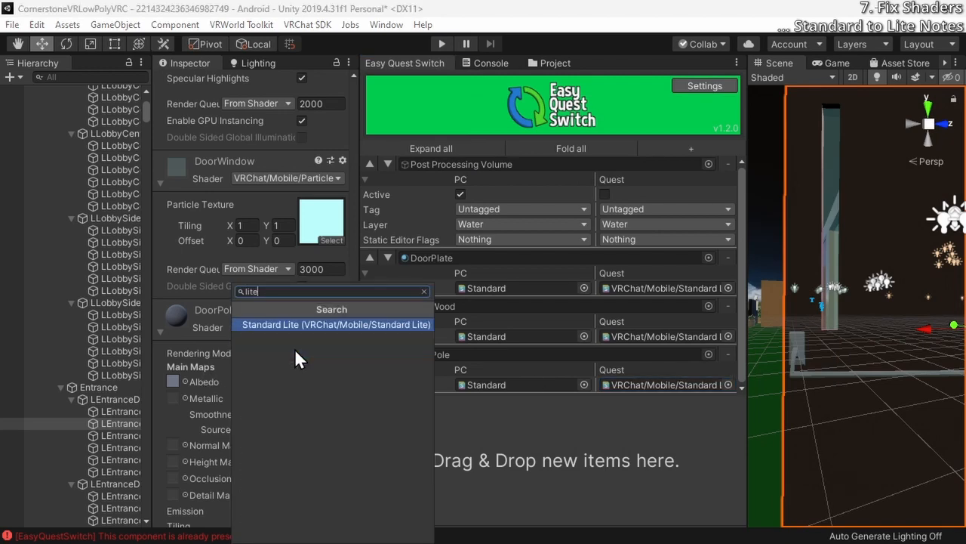
{"action": "key", "text": "Return"}
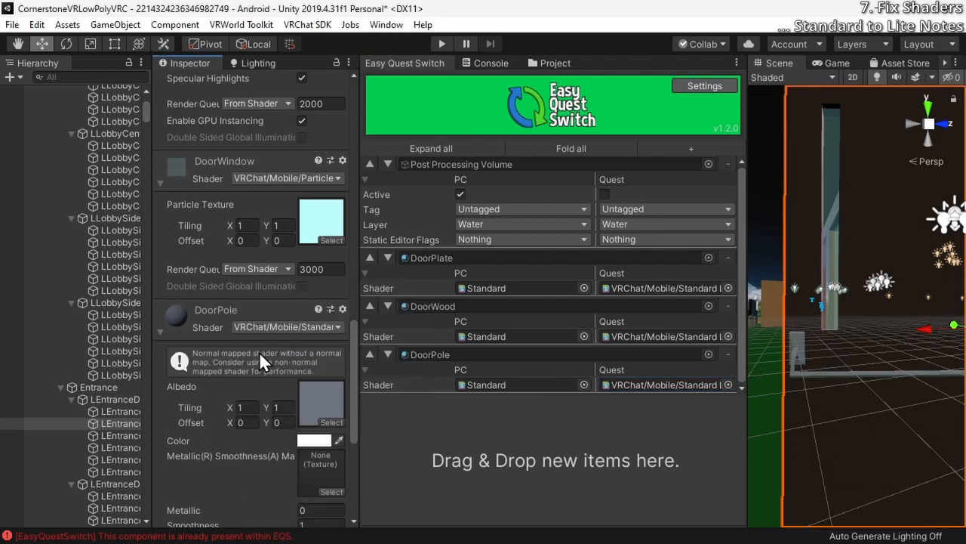
{"action": "scroll", "coordinate": [187, 381], "scroll_direction": "down", "scroll_amount": 5}
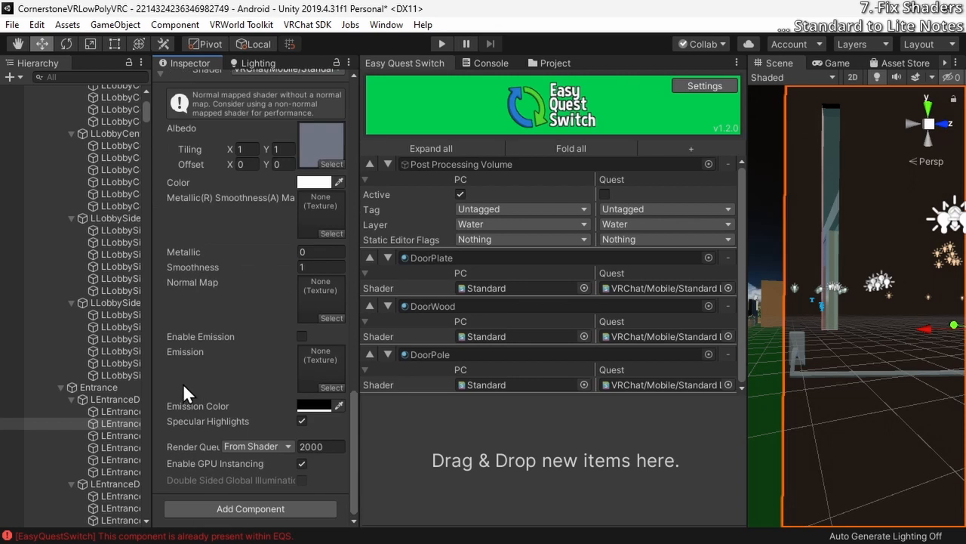
Step through the remaining LOD meshes of the first entrance door and into the second one, checking their materials
{"action": "scroll", "coordinate": [103, 411], "scroll_direction": "down", "scroll_amount": 3}
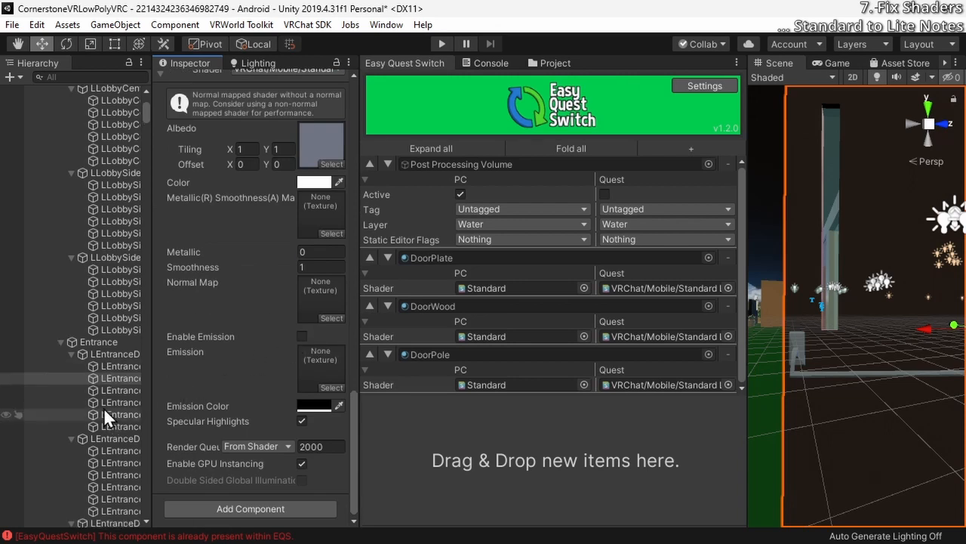
{"action": "left_click", "coordinate": [107, 391]}
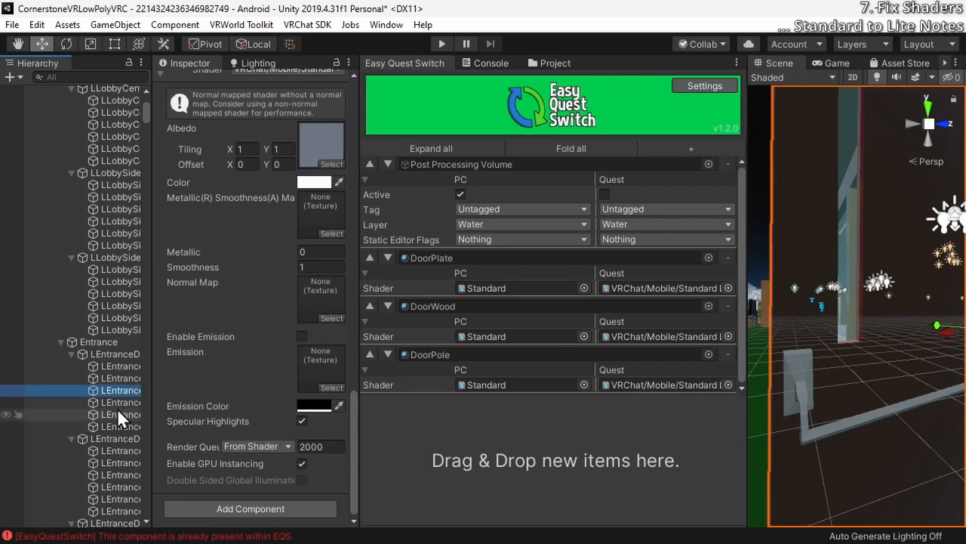
{"action": "left_click", "coordinate": [116, 403]}
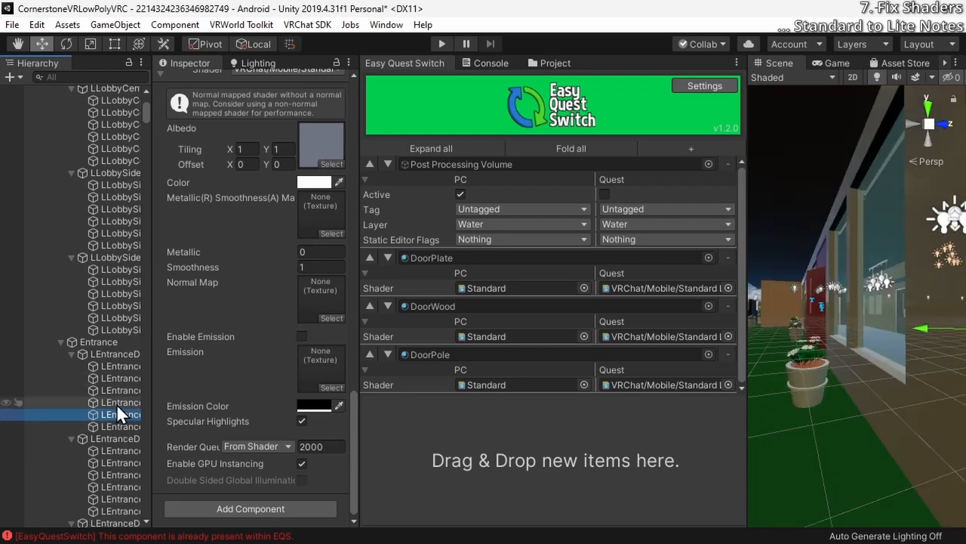
{"action": "key", "text": "Down"}
{"action": "scroll", "coordinate": [114, 377], "scroll_direction": "up", "scroll_amount": 1}
{"action": "left_click", "coordinate": [109, 339]}
{"action": "scroll", "coordinate": [98, 302], "scroll_direction": "down", "scroll_amount": 3}
{"action": "left_click", "coordinate": [109, 286]}
{"action": "left_click", "coordinate": [113, 396]}
Add the DoorHandle material to Easy Quest Switch and set both its Quest shader and its own shader to VRChat/Mobile/Standard Lite
{"action": "left_click_drag", "start_coordinate": [219, 456], "coordinate": [559, 453]}
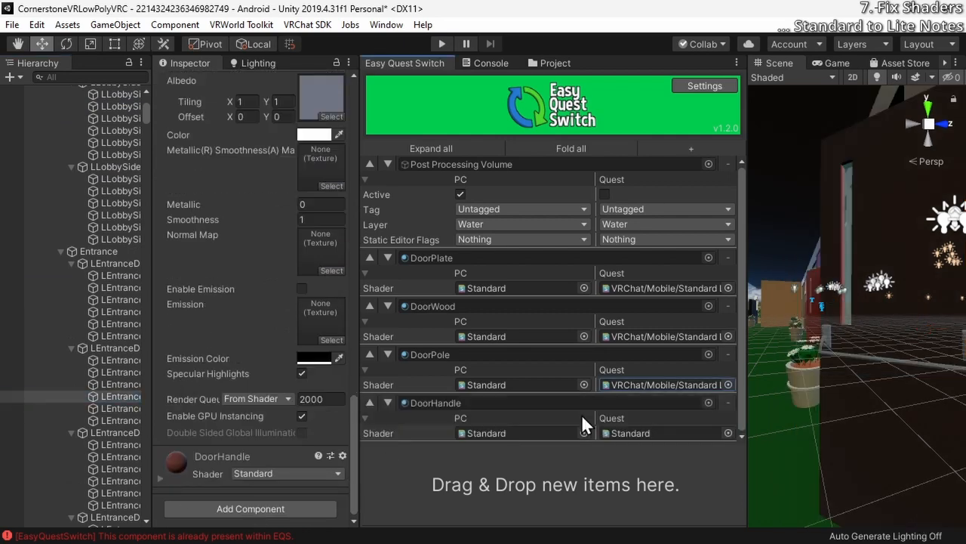
{"action": "left_click", "coordinate": [122, 396]}
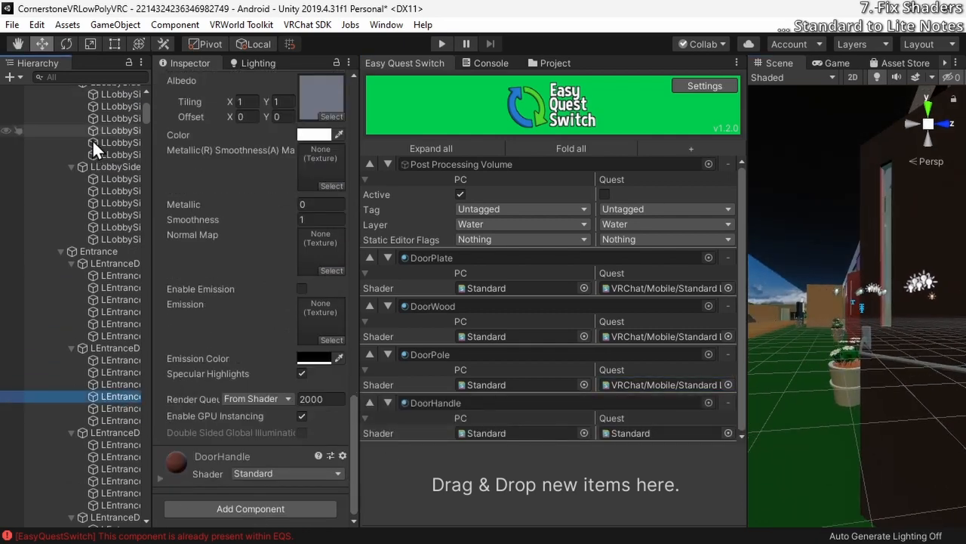
{"action": "key", "text": "f"}
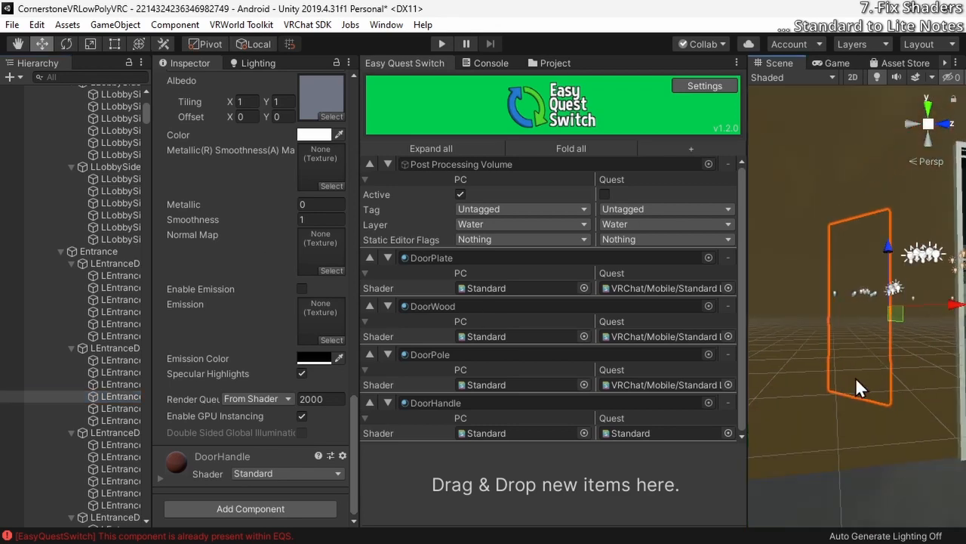
{"action": "right_click_drag", "start_coordinate": [856, 377], "coordinate": [794, 391]}
{"action": "left_click", "coordinate": [729, 433]}
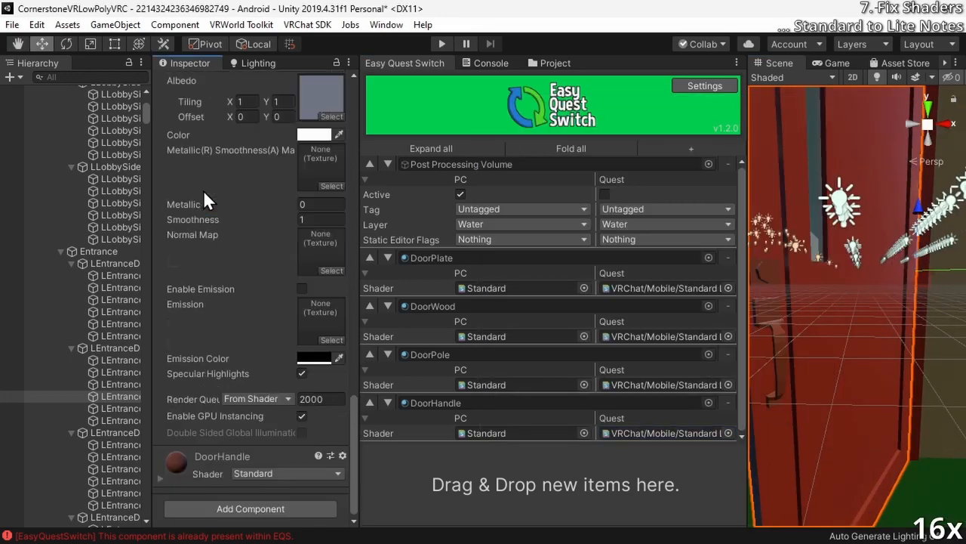
{"action": "left_click", "coordinate": [287, 473]}
Compare all LOD meshes of the second entrance door in the scene and check the DoorHandle material on them
{"action": "scroll", "coordinate": [116, 370], "scroll_direction": "down", "scroll_amount": 1}
{"action": "left_click", "coordinate": [116, 364]}
{"action": "right_click_drag", "start_coordinate": [838, 340], "coordinate": [845, 340]}
{"action": "left_click", "coordinate": [110, 314]}
{"action": "left_click", "coordinate": [109, 372], "text": "shift"}
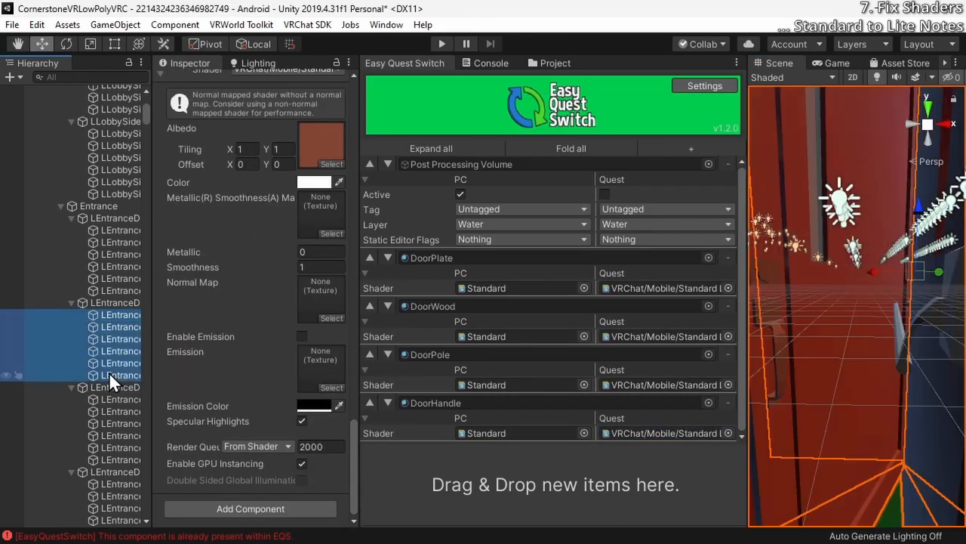
{"action": "right_click_drag", "start_coordinate": [820, 300], "coordinate": [831, 253]}
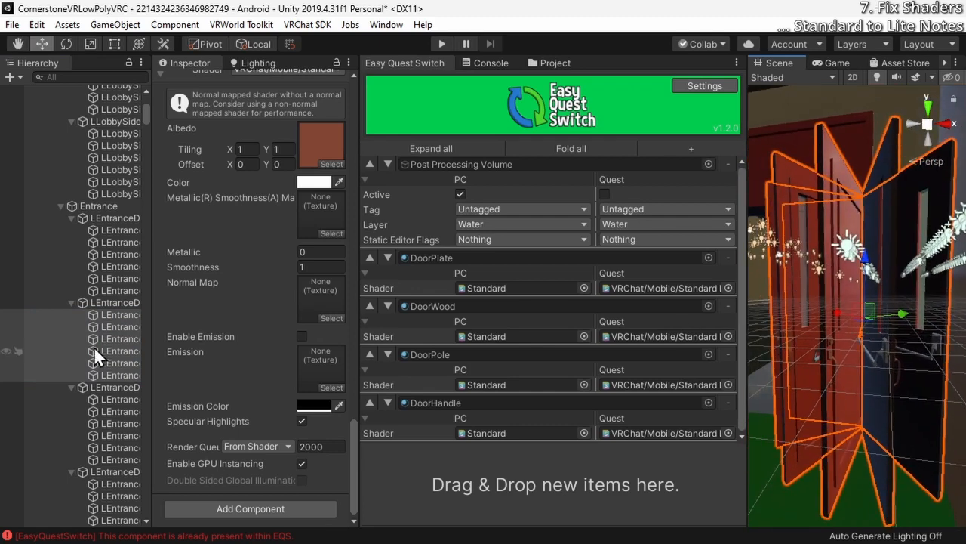
{"action": "left_click", "coordinate": [121, 327]}
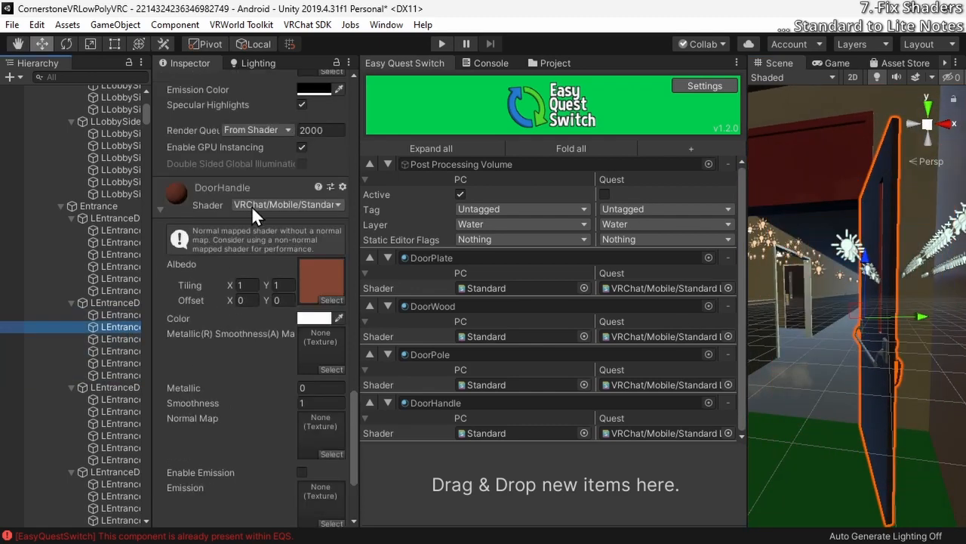
Add the third entrance door's EntranceDoor material to Easy Quest Switch with VRChat/Mobile/Standard Lite as its Quest shader
{"action": "left_click", "coordinate": [104, 411]}
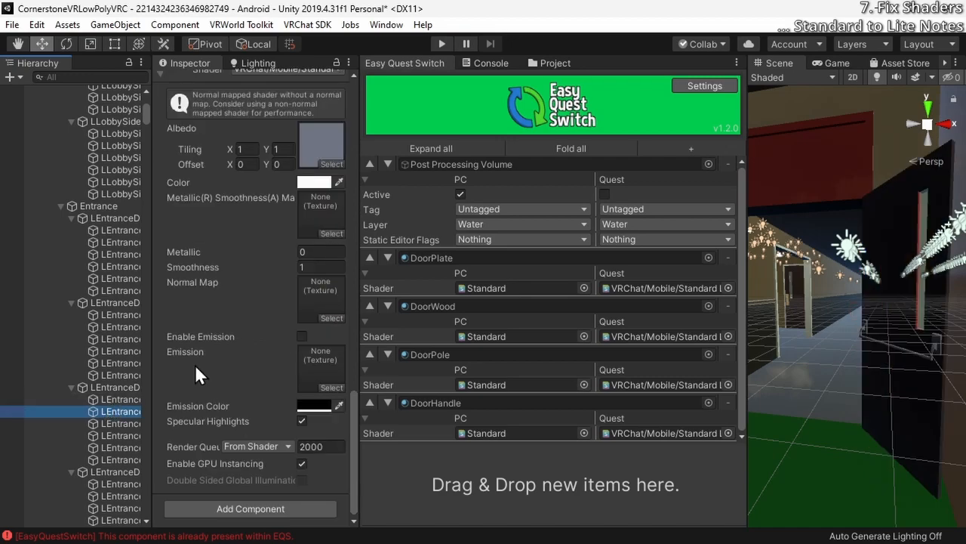
{"action": "scroll", "coordinate": [194, 364], "scroll_direction": "down", "scroll_amount": 5}
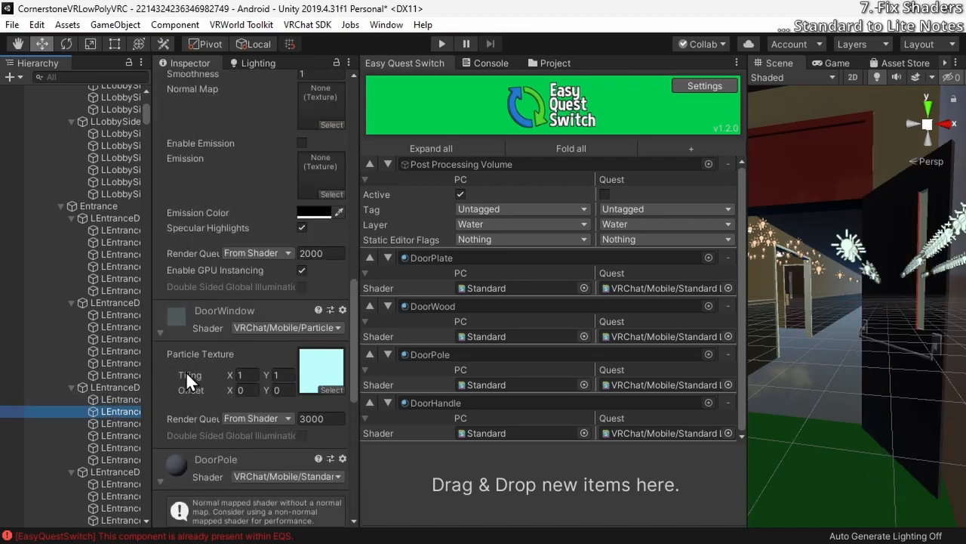
{"action": "scroll", "coordinate": [186, 370], "scroll_direction": "up", "scroll_amount": 12}
{"action": "right_click_drag", "start_coordinate": [829, 325], "coordinate": [818, 366]}
{"action": "left_click_drag", "start_coordinate": [177, 359], "coordinate": [556, 484]}
{"action": "scroll", "coordinate": [176, 414], "scroll_direction": "down", "scroll_amount": 9}
{"action": "scroll", "coordinate": [114, 339], "scroll_direction": "down", "scroll_amount": 5}
Check the remaining entrance and hallway doors, adding CylinderHandle and OuterWallInset to Easy Quest Switch with VRChat/Mobile/Standard Lite for Quest
{"action": "left_click", "coordinate": [113, 339]}
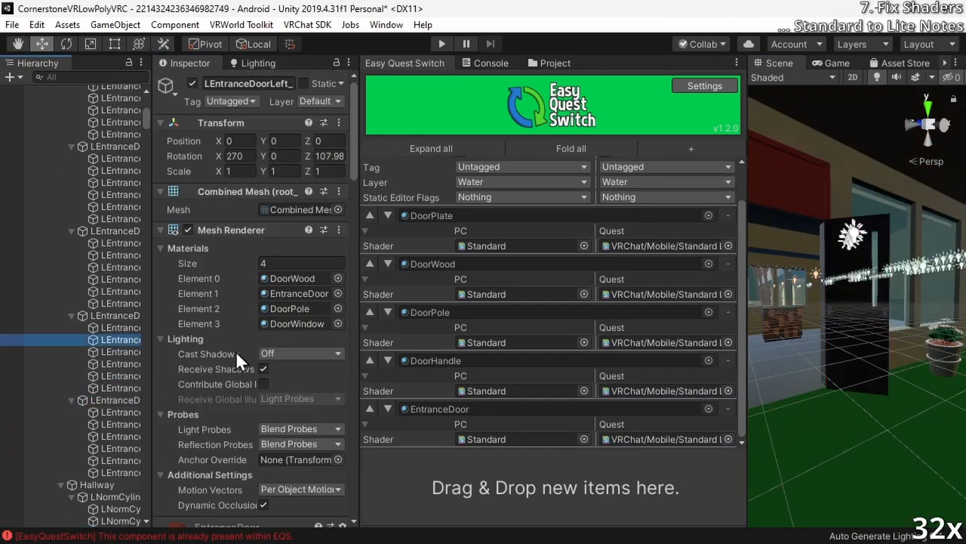
{"action": "scroll", "coordinate": [113, 373], "scroll_direction": "down", "scroll_amount": 3}
{"action": "left_click", "coordinate": [114, 373]}
{"action": "left_click", "coordinate": [114, 366]}
{"action": "left_click_drag", "start_coordinate": [177, 465], "coordinate": [555, 484]}
{"action": "left_click", "coordinate": [113, 425]}
{"action": "scroll", "coordinate": [210, 354], "scroll_direction": "down", "scroll_amount": 10}
{"action": "scroll", "coordinate": [113, 345], "scroll_direction": "down", "scroll_amount": 10}
{"action": "left_click", "coordinate": [113, 264]}
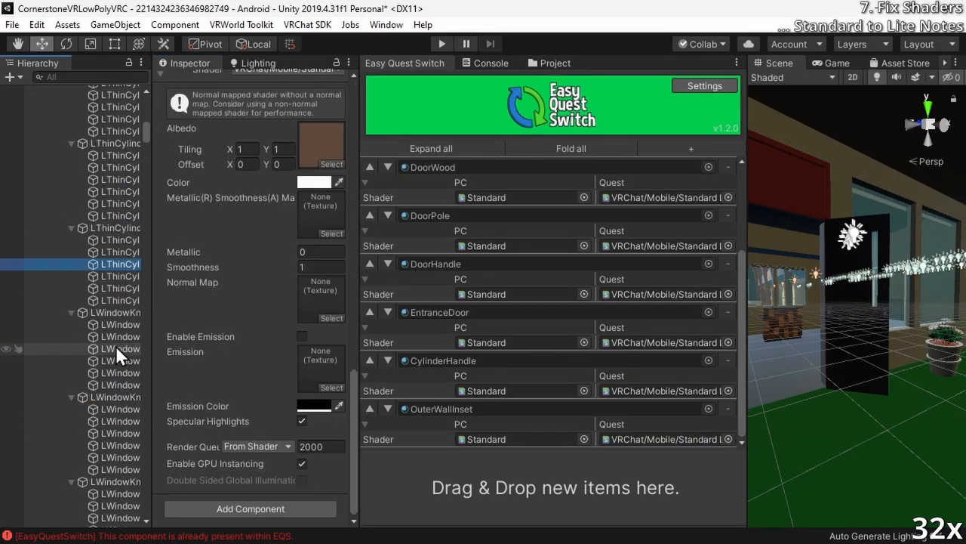
Add the OuterWallOutset material from the outside pole door under Rooms to Easy Quest Switch with VRChat/Mobile/Standard Lite for Quest
{"action": "left_click", "coordinate": [113, 370]}
{"action": "scroll", "coordinate": [198, 341], "scroll_direction": "down", "scroll_amount": 5}
{"action": "scroll", "coordinate": [113, 337], "scroll_direction": "down", "scroll_amount": 5}
{"action": "left_click", "coordinate": [113, 337]}
{"action": "left_click_drag", "start_coordinate": [177, 370], "coordinate": [556, 484]}
{"action": "scroll", "coordinate": [250, 282], "scroll_direction": "down", "scroll_amount": 6}
{"action": "scroll", "coordinate": [249, 291], "scroll_direction": "down", "scroll_amount": 3}
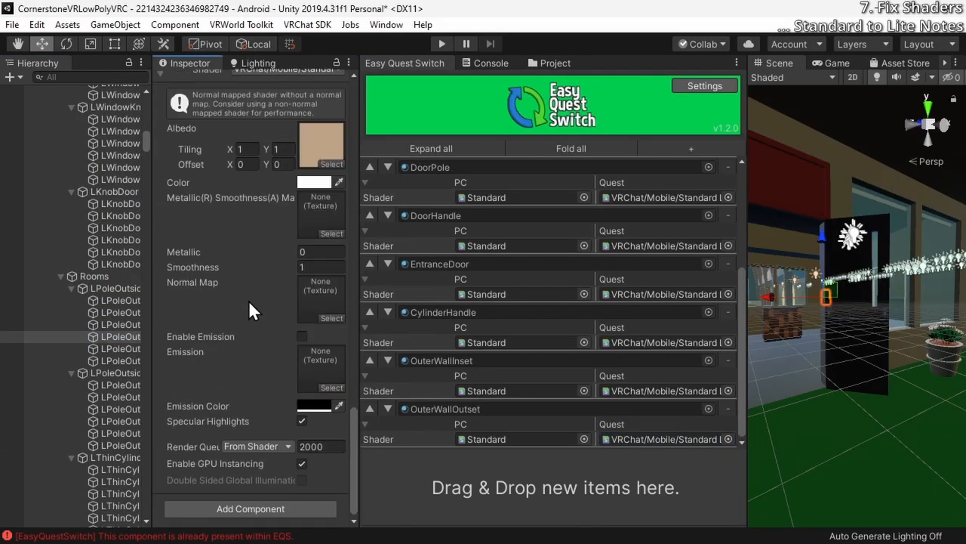
Review the material shaders on the second outside pole door and the thin cylinder door under Rooms
{"action": "left_click", "coordinate": [103, 408]}
{"action": "scroll", "coordinate": [198, 355], "scroll_direction": "up", "scroll_amount": 15}
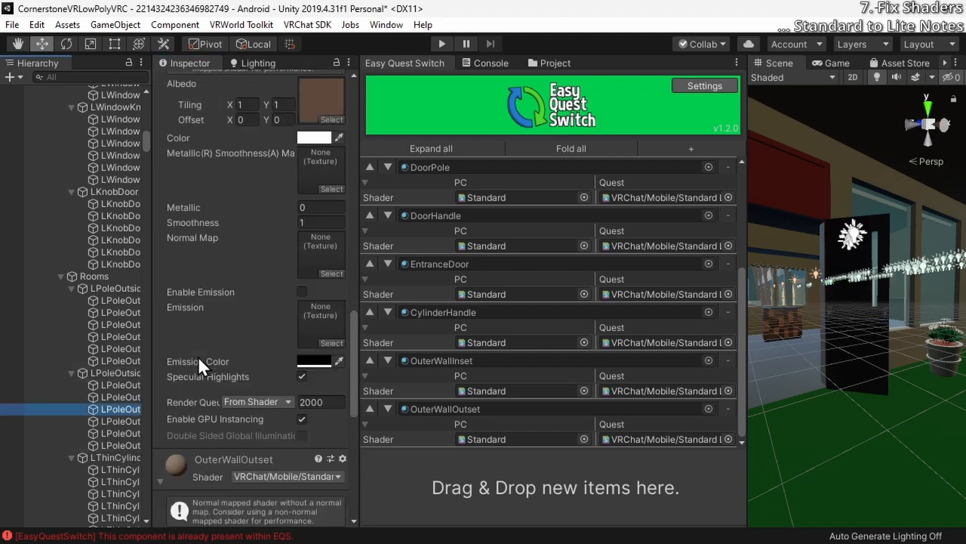
{"action": "scroll", "coordinate": [194, 362], "scroll_direction": "down", "scroll_amount": 15}
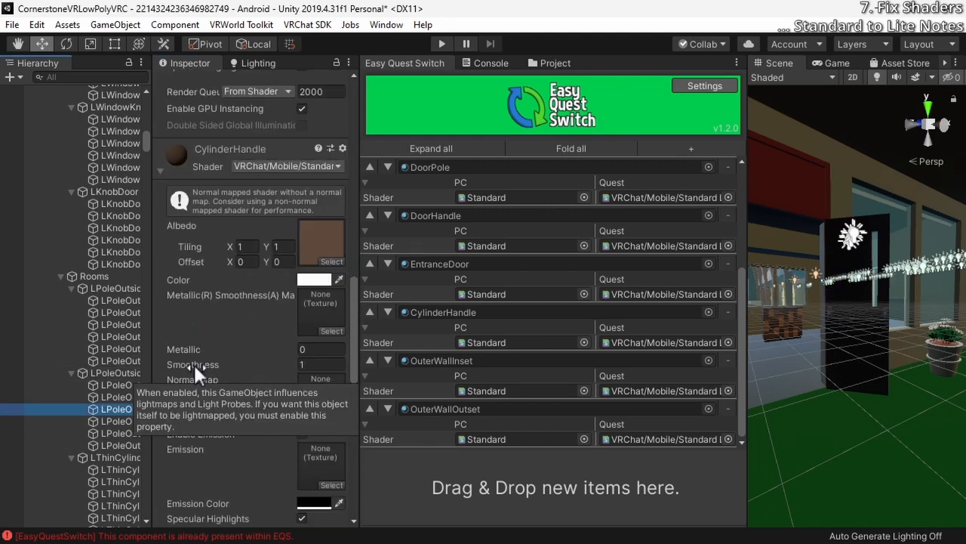
{"action": "scroll", "coordinate": [137, 408], "scroll_direction": "down", "scroll_amount": 4}
{"action": "left_click", "coordinate": [119, 369]}
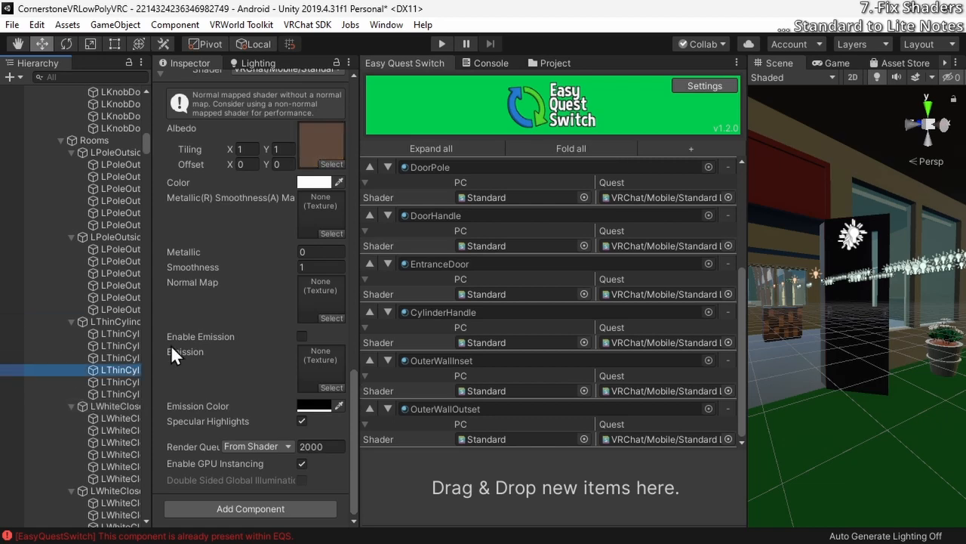
{"action": "scroll", "coordinate": [203, 341], "scroll_direction": "up", "scroll_amount": 20}
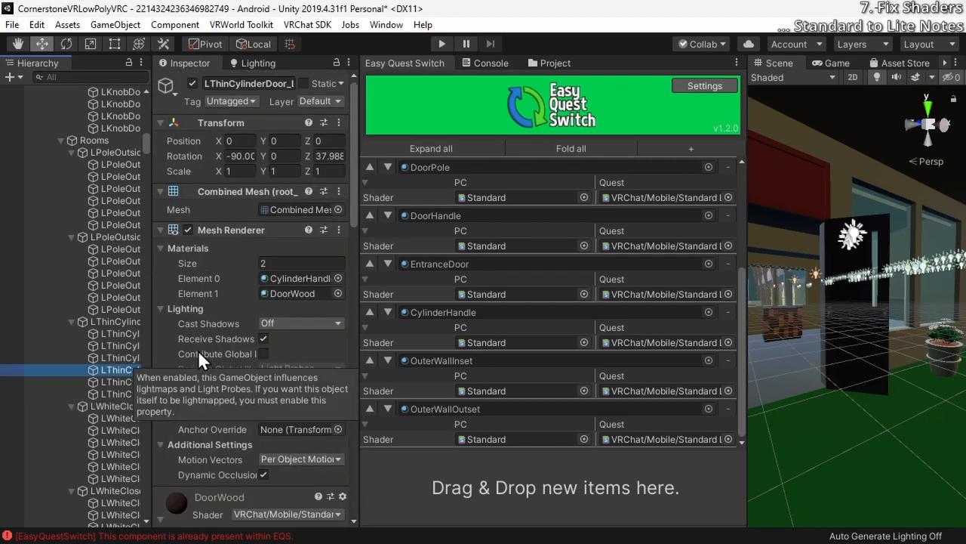
{"action": "scroll", "coordinate": [196, 351], "scroll_direction": "down", "scroll_amount": 12}
{"action": "scroll", "coordinate": [112, 421], "scroll_direction": "down", "scroll_amount": 3}
Frame the first white closet door's top LOD mesh, review its materials and expand the Rock material's settings
{"action": "left_click", "coordinate": [117, 329]}
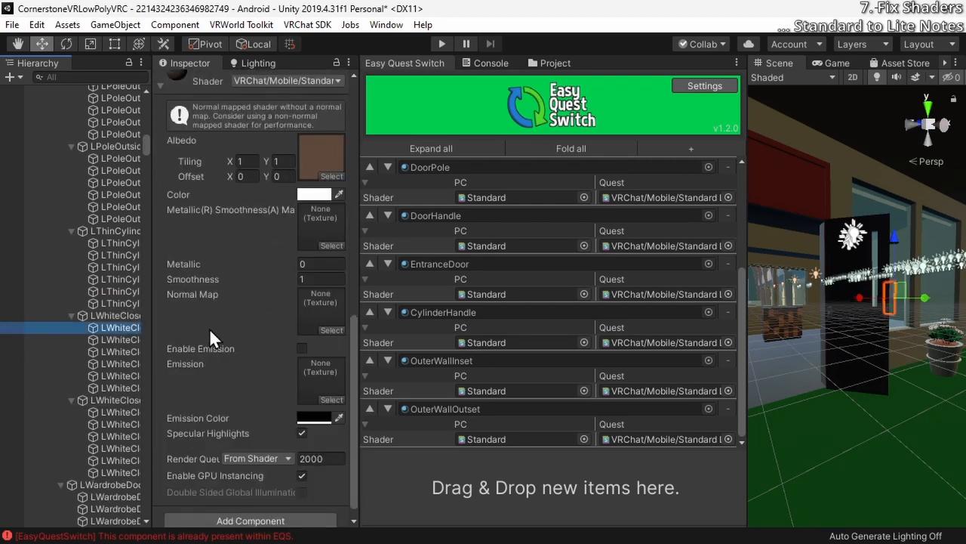
{"action": "scroll", "coordinate": [209, 328], "scroll_direction": "down", "scroll_amount": 1}
{"action": "scroll", "coordinate": [209, 327], "scroll_direction": "up", "scroll_amount": 15}
{"action": "scroll", "coordinate": [209, 331], "scroll_direction": "down", "scroll_amount": 8}
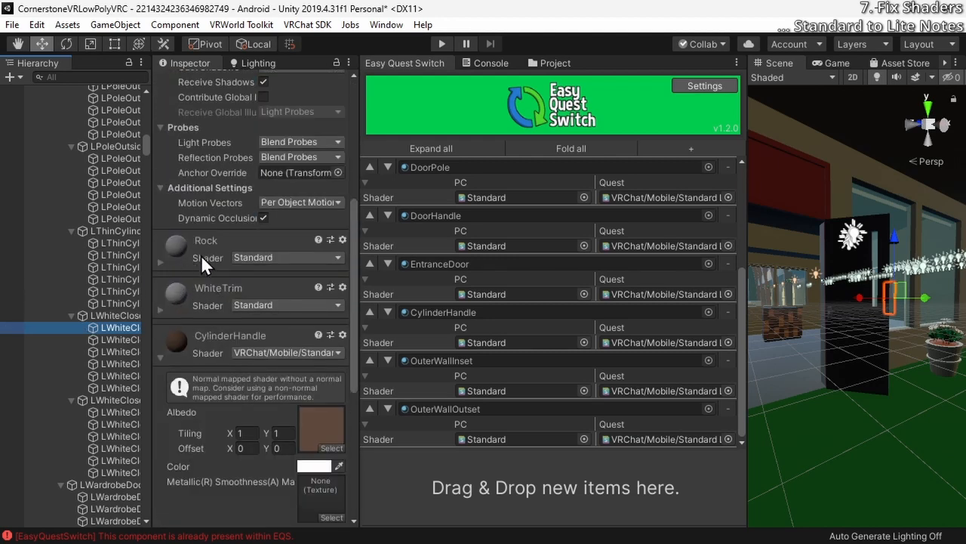
{"action": "key", "text": "f"}
{"action": "right_click_drag", "start_coordinate": [875, 353], "coordinate": [437, 354]}
{"action": "left_click", "coordinate": [163, 261]}
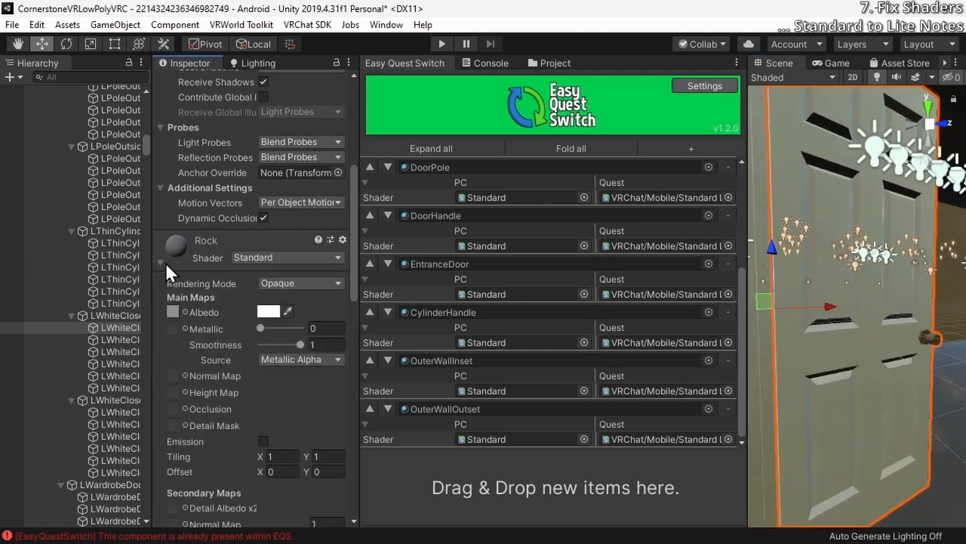
Add the Rock material from the white closet door to Easy Quest Switch with VRChat/Mobile/Standard Lite for Quest
{"action": "scroll", "coordinate": [173, 262], "scroll_direction": "down", "scroll_amount": 5}
{"action": "scroll", "coordinate": [174, 262], "scroll_direction": "up", "scroll_amount": 5}
{"action": "left_click_drag", "start_coordinate": [185, 254], "coordinate": [500, 483]}
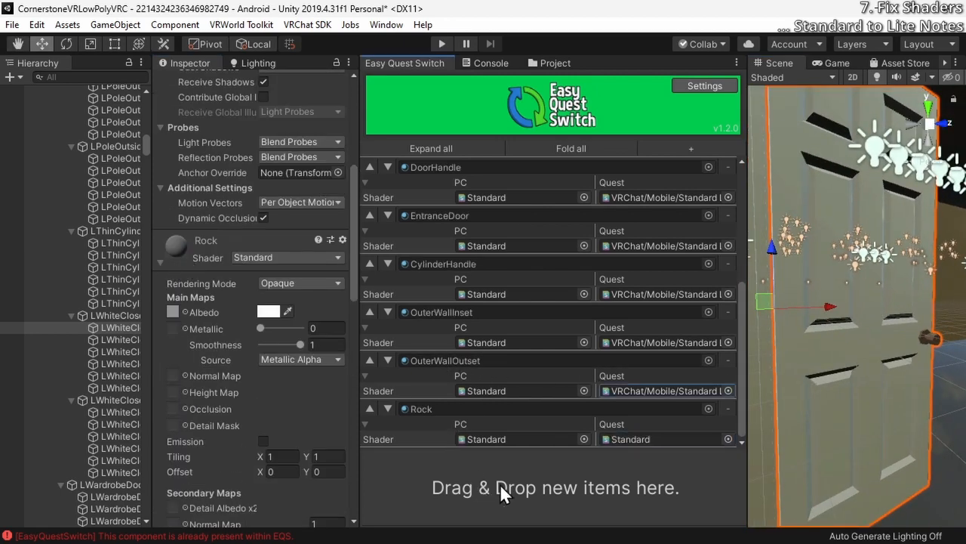
{"action": "left_click", "coordinate": [727, 438]}
{"action": "type", "text": "lite"}
{"action": "double_click", "coordinate": [596, 167]}
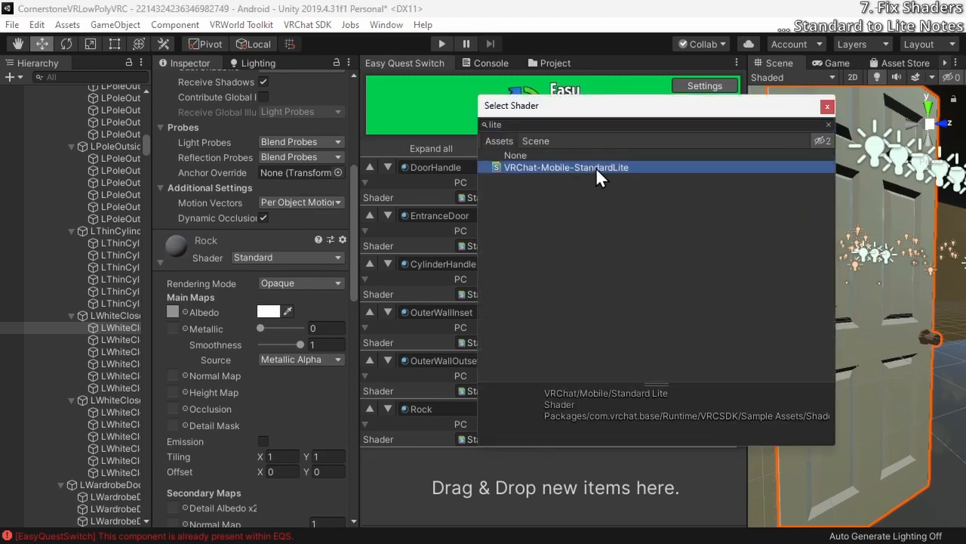
Add the WhiteTrim, Wardrobe, WardrobeDecals and GatherLetters materials to Easy Quest Switch with VRChat/Mobile/Standard Lite for Quest
{"action": "scroll", "coordinate": [269, 303], "scroll_direction": "down", "scroll_amount": 10}
{"action": "scroll", "coordinate": [113, 384], "scroll_direction": "down", "scroll_amount": 3}
{"action": "left_click", "coordinate": [113, 384]}
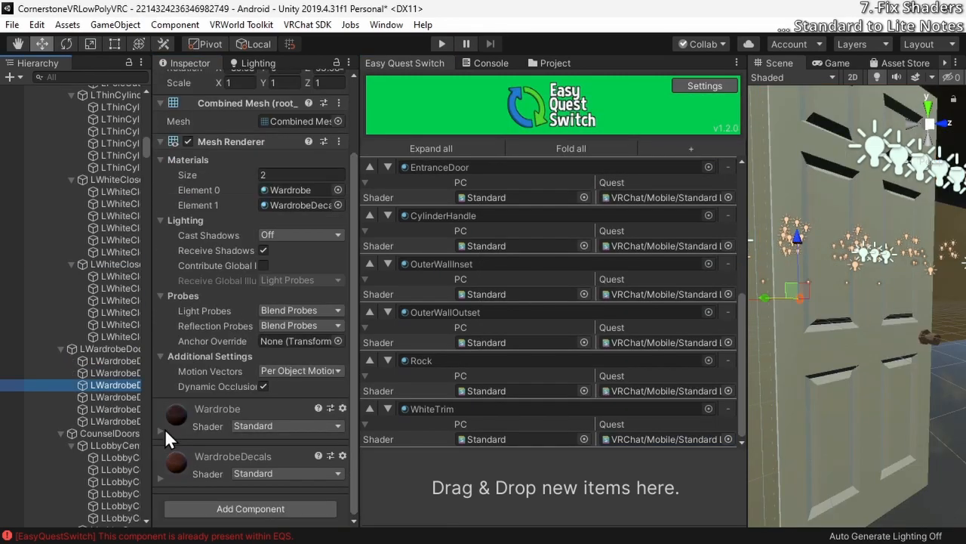
{"action": "left_click", "coordinate": [161, 429]}
{"action": "scroll", "coordinate": [192, 427], "scroll_direction": "down", "scroll_amount": 5}
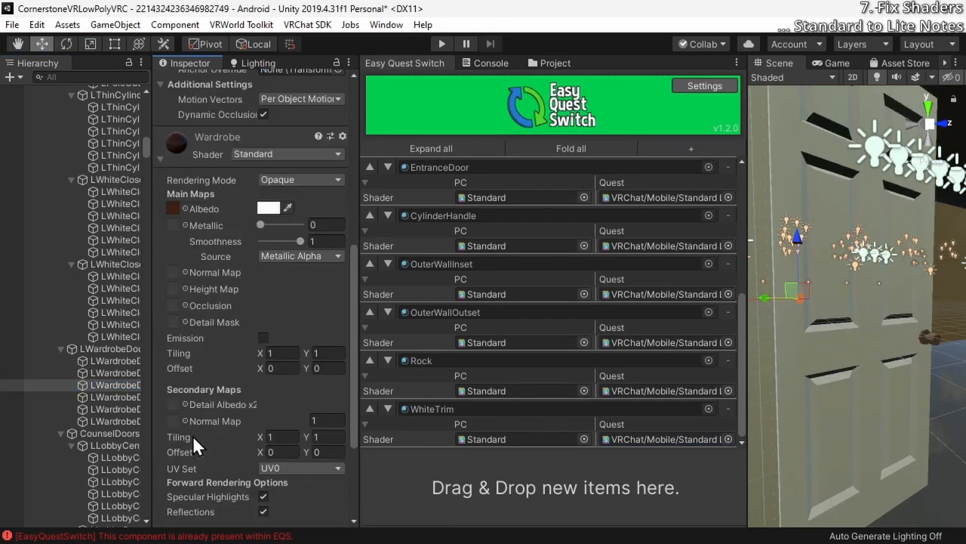
{"action": "left_click_drag", "start_coordinate": [198, 148], "coordinate": [500, 483]}
{"action": "left_click", "coordinate": [114, 288]}
{"action": "left_click", "coordinate": [117, 304]}
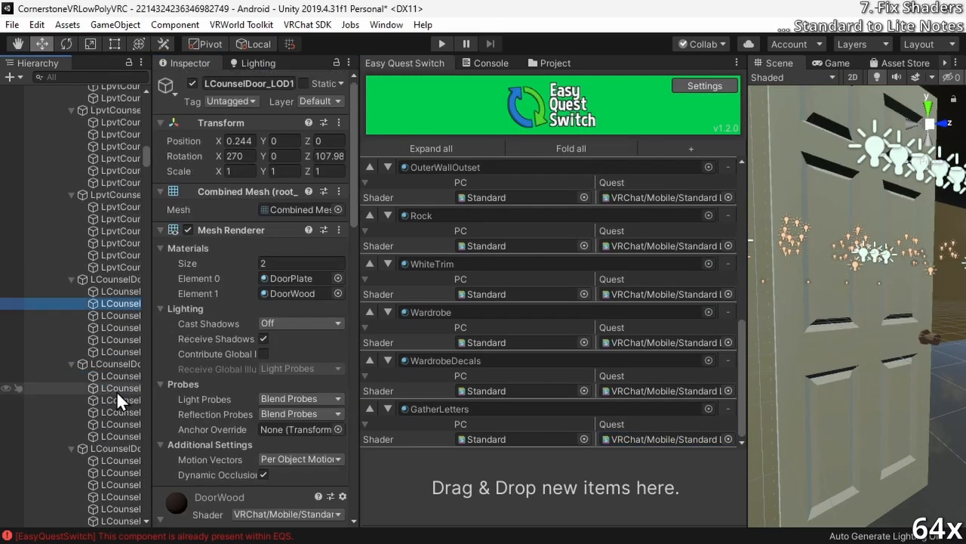
Add the Carpet, Chair, ChairLeg, BlackTrim and ChickenRed materials to Easy Quest Switch with VRChat/Mobile/Standard Lite for Quest
{"action": "left_click", "coordinate": [121, 275]}
{"action": "left_click", "coordinate": [123, 243]}
{"action": "left_click_drag", "start_coordinate": [199, 138], "coordinate": [500, 483]}
{"action": "left_click", "coordinate": [728, 438]}
{"action": "type", "text": "lite"}
{"action": "double_click", "coordinate": [596, 167]}
From the clocks onward, add Bark, SwordMetal, SwordGuard, SwordHandle, ChickenFur and Tardis to Easy Quest Switch with VRChat/Mobile/Standard Lite for Quest
{"action": "left_click", "coordinate": [108, 300]}
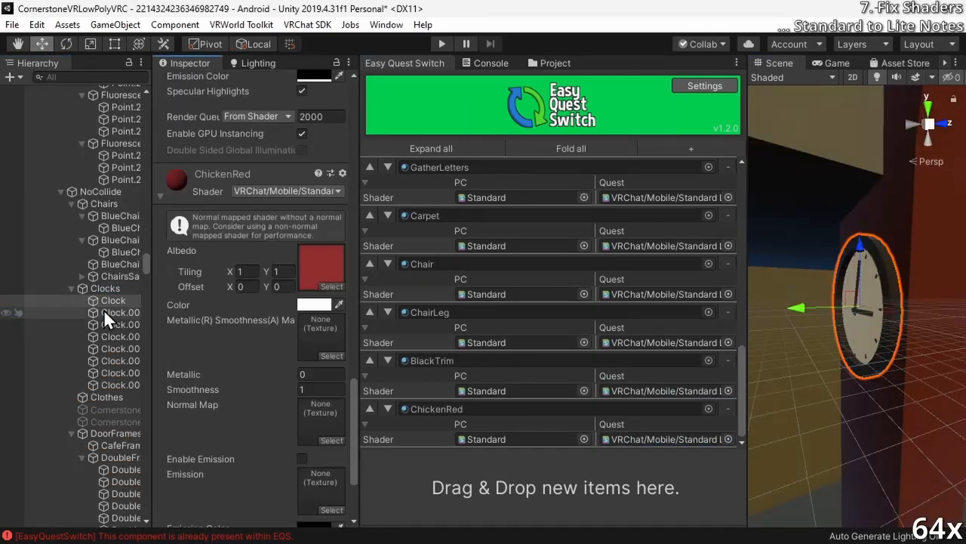
{"action": "double_click", "coordinate": [106, 306]}
{"action": "left_click", "coordinate": [264, 287]}
{"action": "type", "text": "lite"}
{"action": "left_click", "coordinate": [728, 439]}
{"action": "double_click", "coordinate": [595, 168]}
{"action": "left_click", "coordinate": [162, 431]}
{"action": "left_click_drag", "start_coordinate": [199, 409], "coordinate": [500, 483]}
Review the material shaders on the cafe, double and remaining frames under DoorFrames
{"action": "left_click", "coordinate": [119, 355]}
{"action": "scroll", "coordinate": [239, 326], "scroll_direction": "up", "scroll_amount": 3}
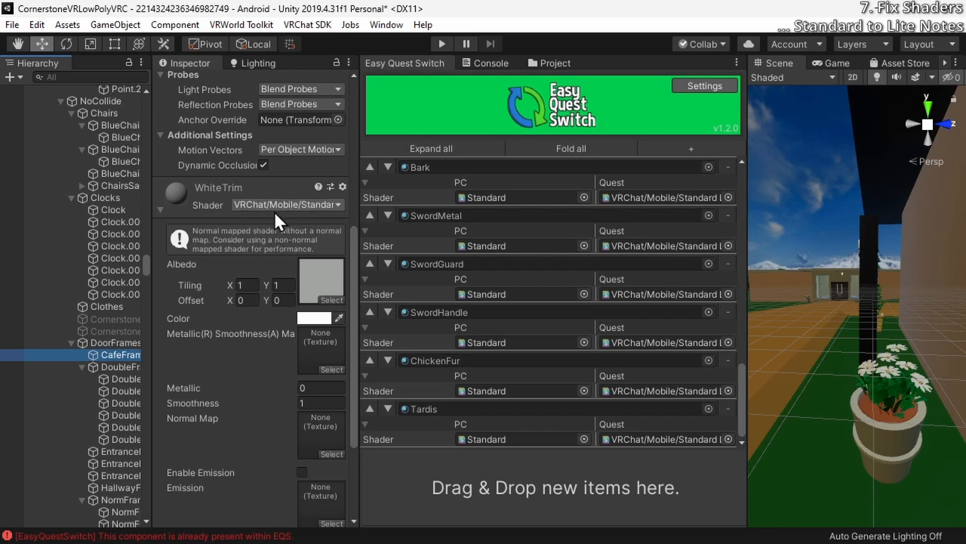
{"action": "left_click", "coordinate": [122, 367]}
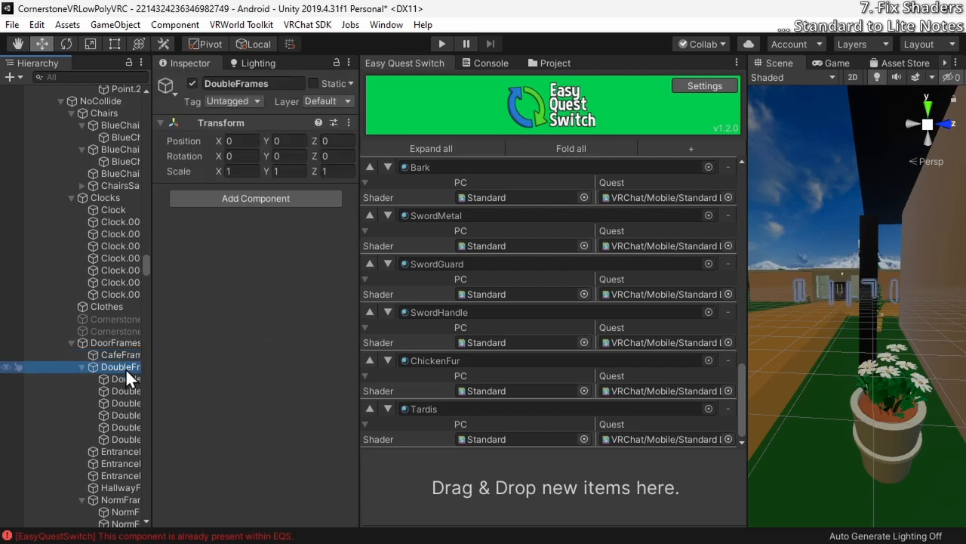
{"action": "left_click", "coordinate": [120, 382]}
{"action": "scroll", "coordinate": [111, 413], "scroll_direction": "down", "scroll_amount": 2}
{"action": "left_click", "coordinate": [112, 412]}
{"action": "scroll", "coordinate": [113, 423], "scroll_direction": "down", "scroll_amount": 5}
Add the Towel material from the folded cloth object to Easy Quest Switch with VRChat/Mobile/Standard Lite for Quest
{"action": "left_click", "coordinate": [113, 437]}
{"action": "left_click_drag", "start_coordinate": [176, 458], "coordinate": [555, 487]}
{"action": "scroll", "coordinate": [257, 340], "scroll_direction": "down", "scroll_amount": 9}
Select the first room label under Labels and expand its LabelWoodDark material settings
{"action": "left_click", "coordinate": [117, 451]}
{"action": "scroll", "coordinate": [117, 452], "scroll_direction": "down", "scroll_amount": 3}
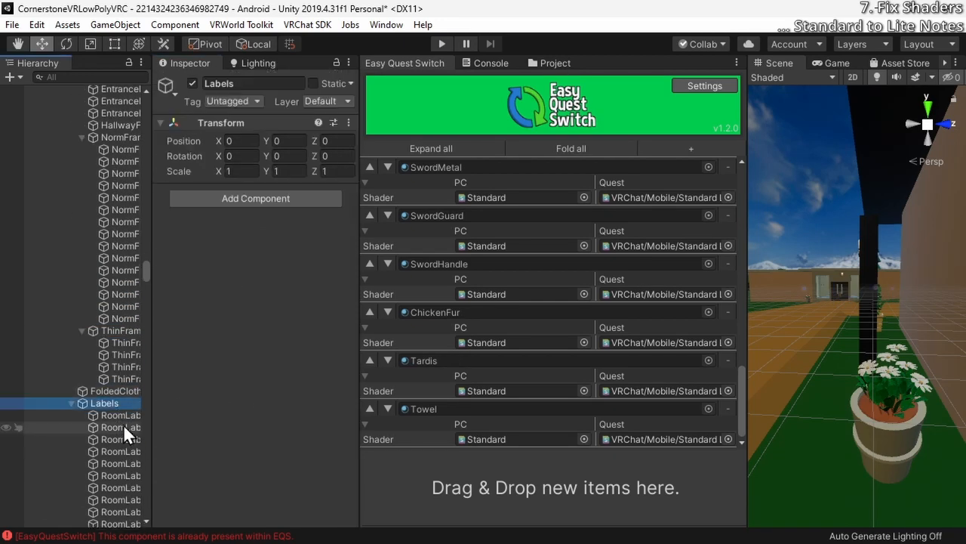
{"action": "left_click", "coordinate": [127, 415]}
{"action": "scroll", "coordinate": [125, 421], "scroll_direction": "down", "scroll_amount": 5}
{"action": "scroll", "coordinate": [199, 413], "scroll_direction": "down", "scroll_amount": 6}
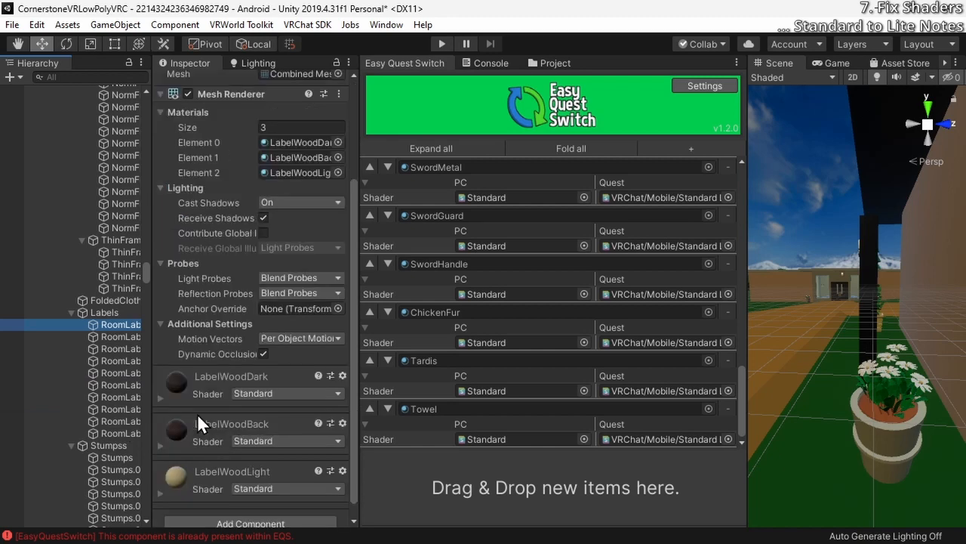
{"action": "left_click", "coordinate": [190, 380]}
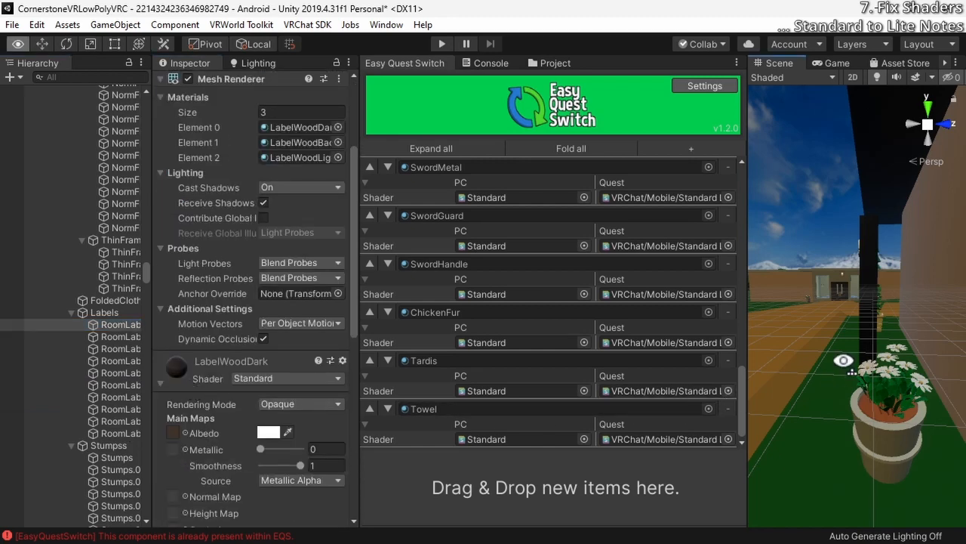
Add the LabelWoodDark material to Easy Quest Switch with VRChat/Mobile/Standard Lite as its Quest shader
{"action": "left_click_drag", "start_coordinate": [819, 343], "coordinate": [890, 311], "text": "alt"}
{"action": "scroll", "coordinate": [238, 445], "scroll_direction": "down", "scroll_amount": 4}
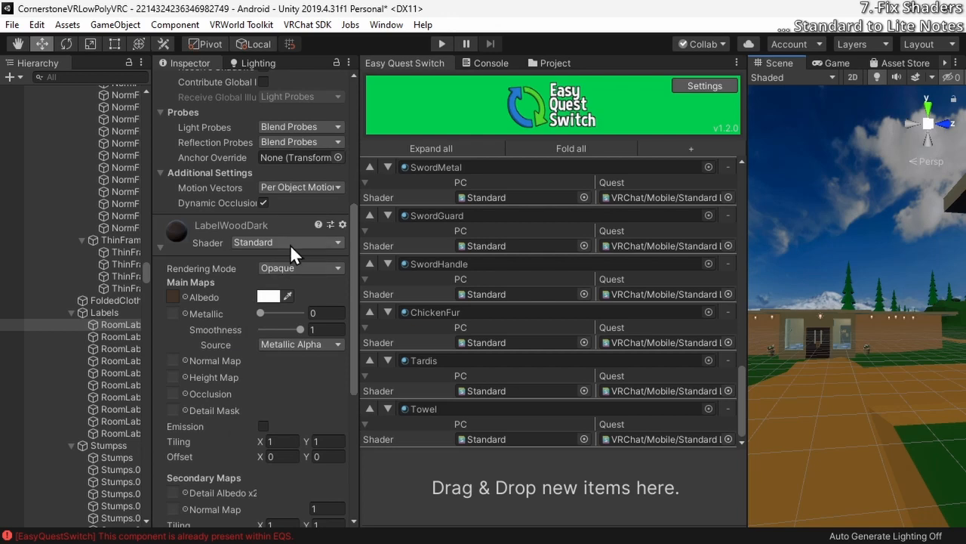
{"action": "scroll", "coordinate": [287, 257], "scroll_direction": "down", "scroll_amount": 8}
{"action": "scroll", "coordinate": [240, 394], "scroll_direction": "up", "scroll_amount": 12}
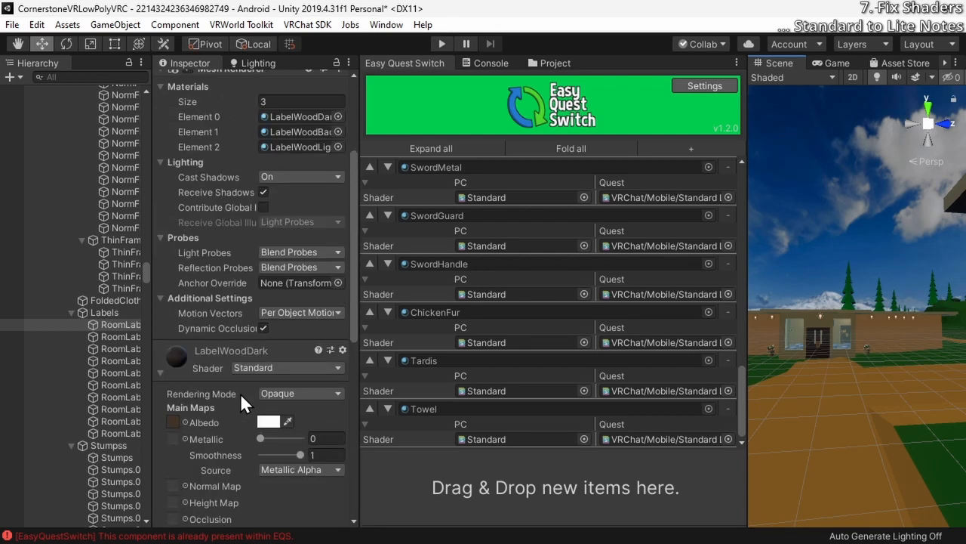
{"action": "left_click_drag", "start_coordinate": [201, 360], "coordinate": [453, 484]}
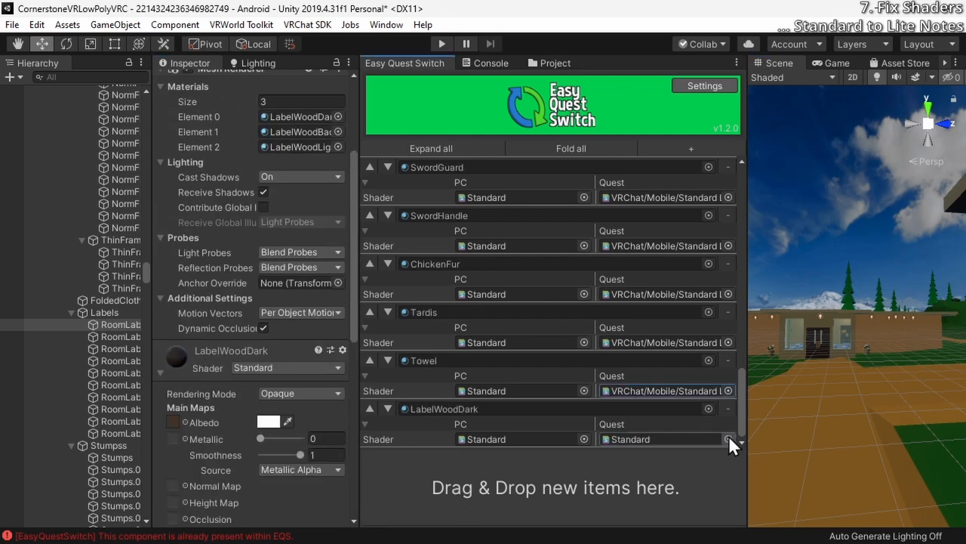
{"action": "left_click", "coordinate": [729, 439]}
{"action": "type", "text": "lite"}
{"action": "double_click", "coordinate": [553, 172]}
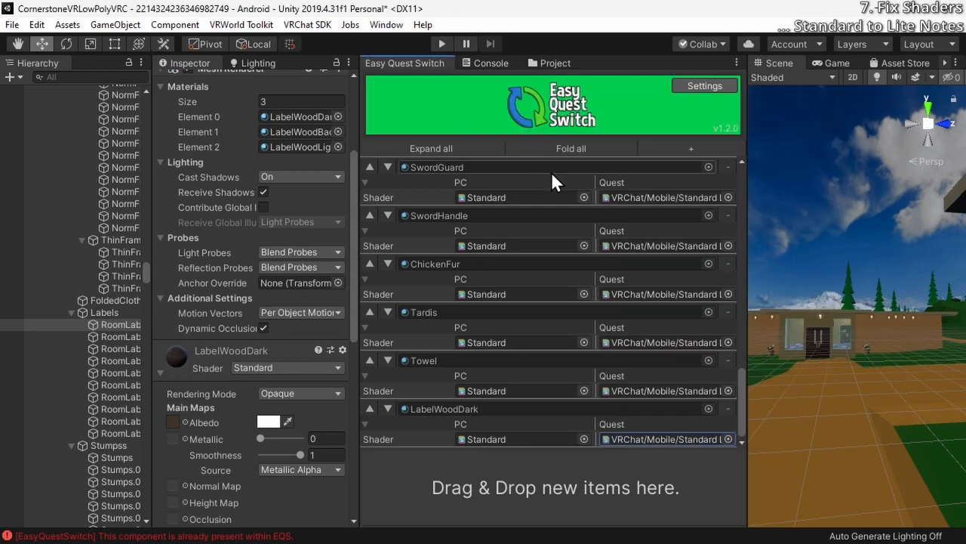
Change the LabelWoodDark material's own shader to VRChat/Mobile/Standard Lite and review its settings
{"action": "scroll", "coordinate": [226, 415], "scroll_direction": "down", "scroll_amount": 4}
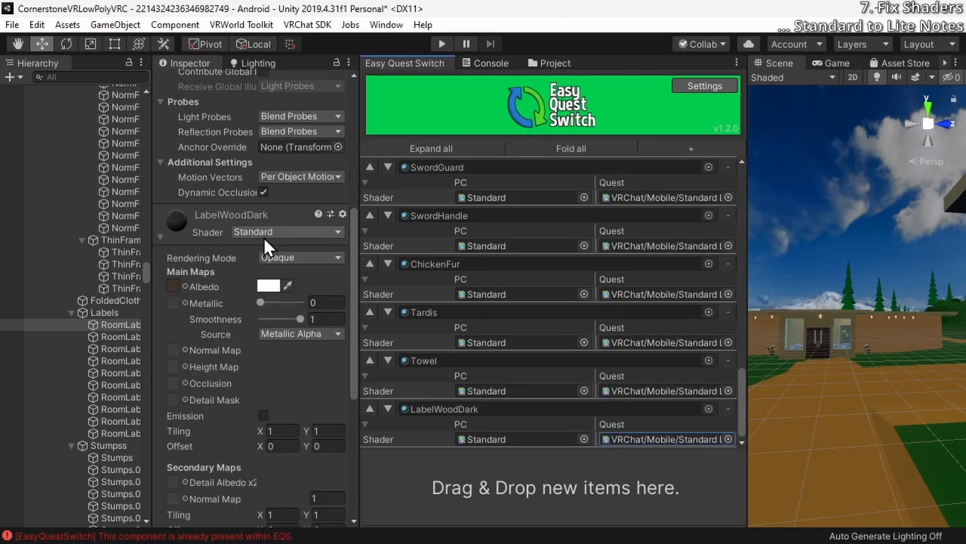
{"action": "left_click", "coordinate": [287, 232]}
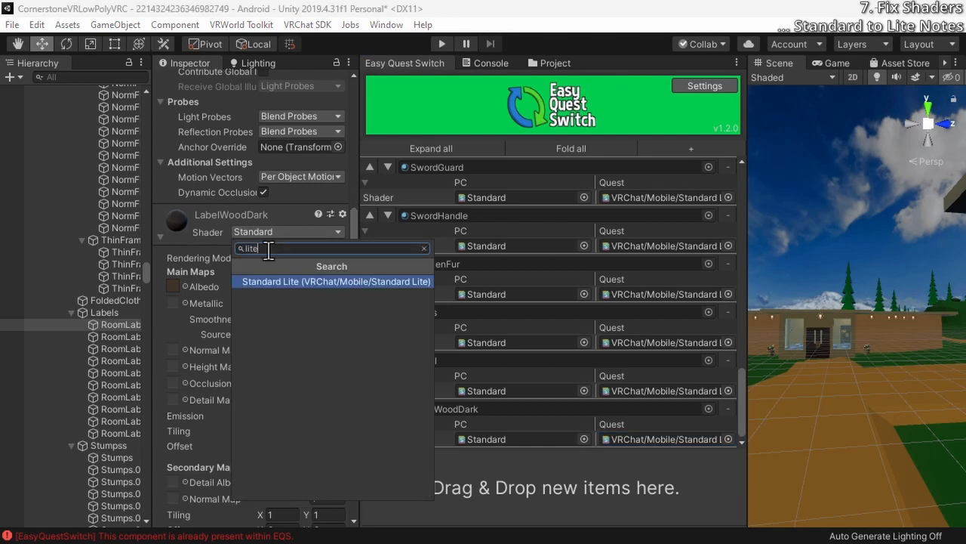
{"action": "left_click", "coordinate": [271, 273]}
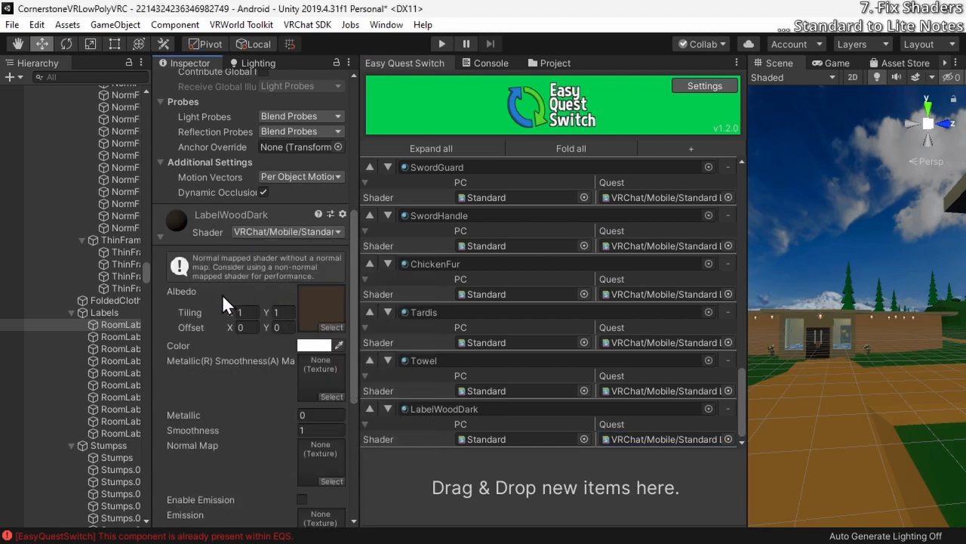
{"action": "scroll", "coordinate": [222, 294], "scroll_direction": "down", "scroll_amount": 4}
{"action": "scroll", "coordinate": [212, 325], "scroll_direction": "down", "scroll_amount": 3}
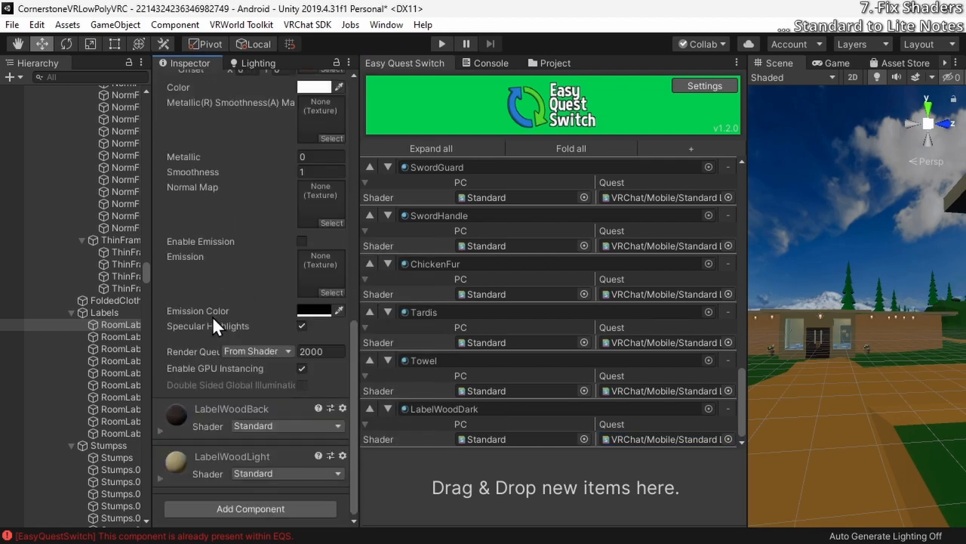
Try the VRChat/Mobile/Diffuse shader on LabelWoodDark to compare its settings with Standard Lite, and revert the change
{"action": "scroll", "coordinate": [195, 350], "scroll_direction": "up", "scroll_amount": 7}
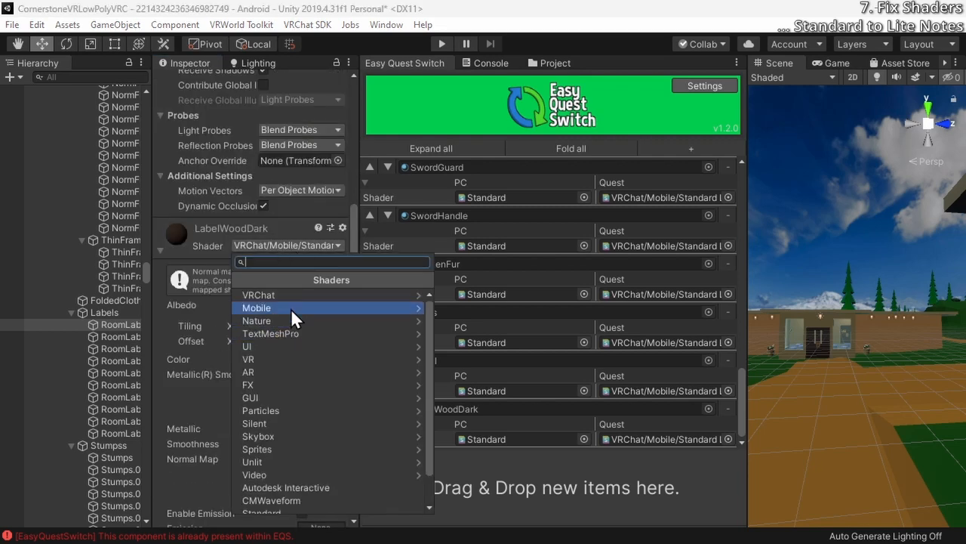
{"action": "left_click", "coordinate": [294, 296]}
{"action": "left_click", "coordinate": [289, 308]}
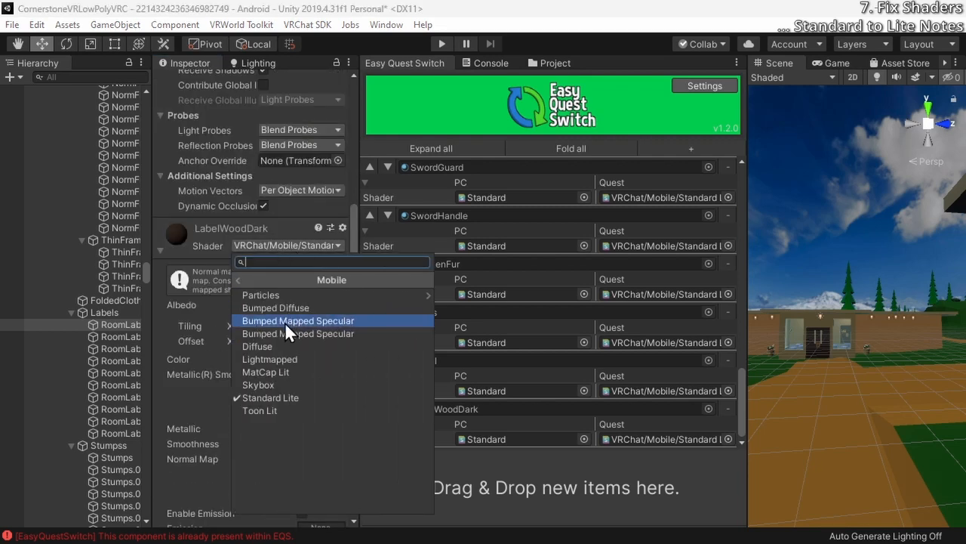
{"action": "left_click", "coordinate": [282, 347]}
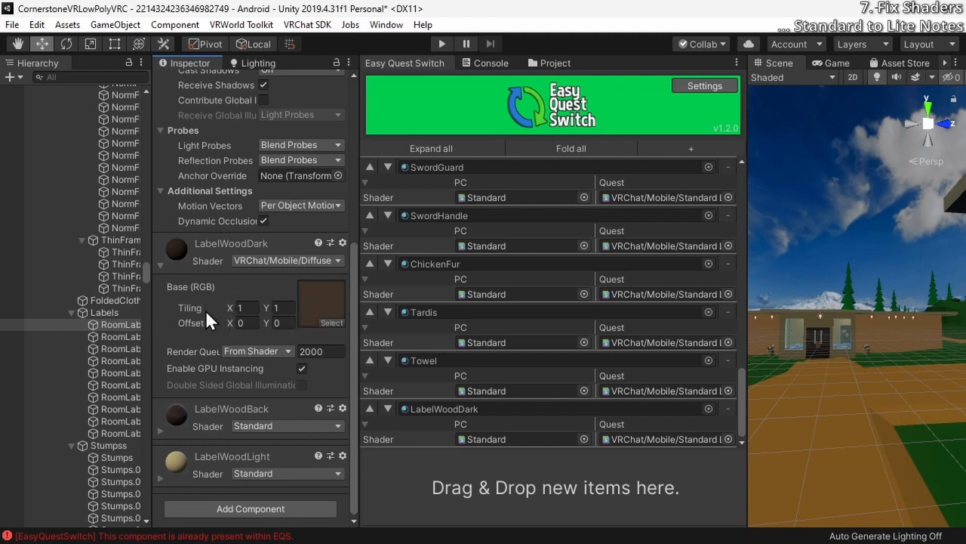
{"action": "scroll", "coordinate": [192, 317], "scroll_direction": "down", "scroll_amount": 6}
{"action": "scroll", "coordinate": [192, 317], "scroll_direction": "up", "scroll_amount": 3}
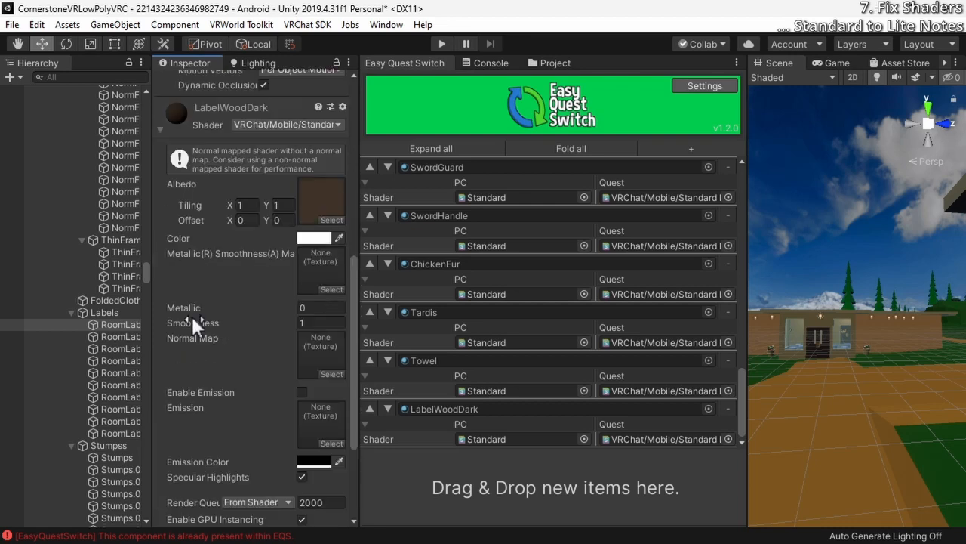
{"action": "scroll", "coordinate": [191, 317], "scroll_direction": "down", "scroll_amount": 5}
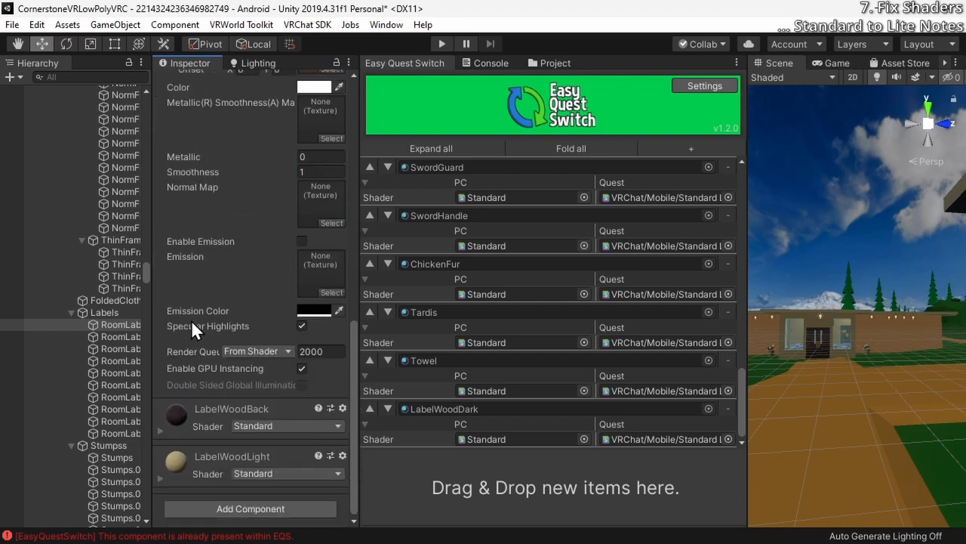
{"action": "scroll", "coordinate": [191, 321], "scroll_direction": "up", "scroll_amount": 4}
{"action": "scroll", "coordinate": [191, 321], "scroll_direction": "up", "scroll_amount": 2}
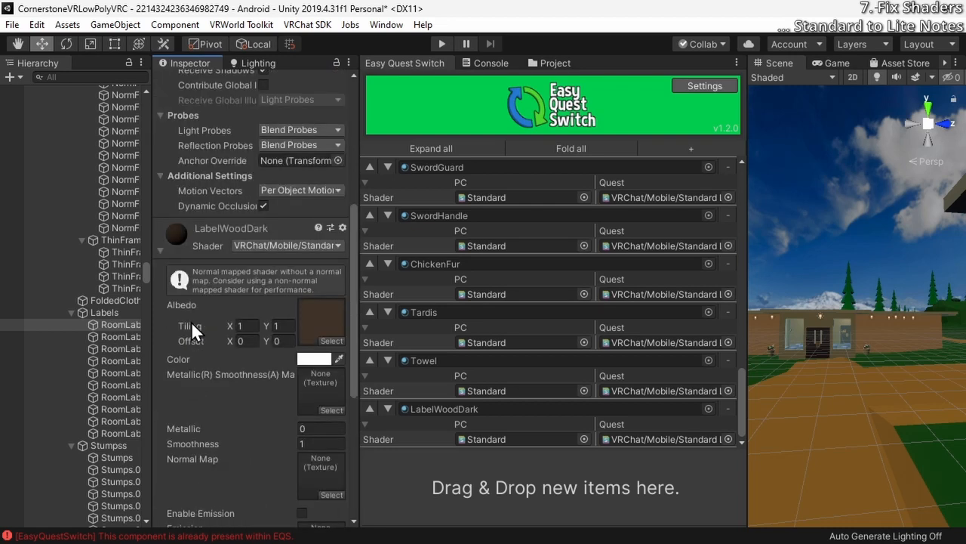
Expand the room label's LabelWoodBack material and add it to Easy Quest Switch with VRChat/Mobile/Standard Lite for Quest
{"action": "scroll", "coordinate": [191, 321], "scroll_direction": "down", "scroll_amount": 5}
{"action": "left_click", "coordinate": [160, 430]}
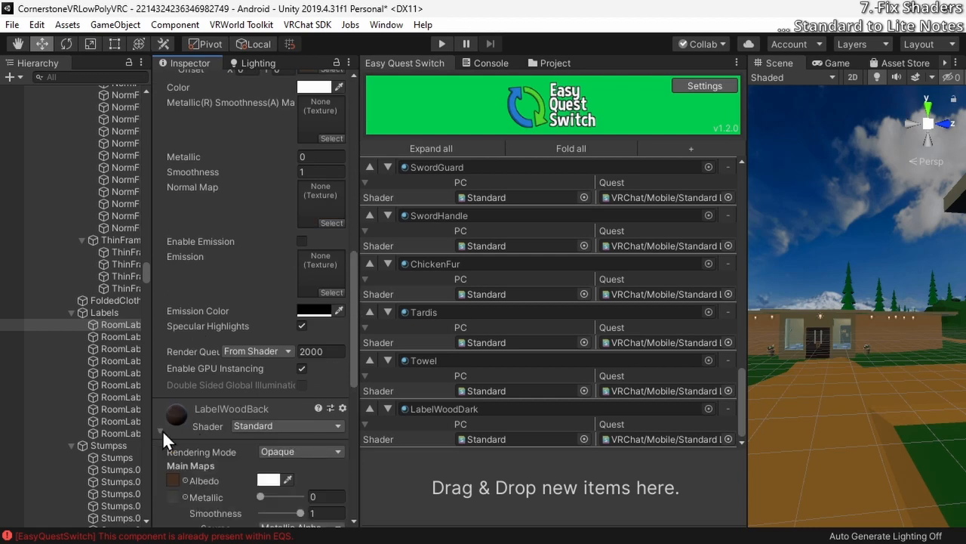
{"action": "scroll", "coordinate": [162, 429], "scroll_direction": "down", "scroll_amount": 5}
{"action": "scroll", "coordinate": [157, 383], "scroll_direction": "up", "scroll_amount": 3}
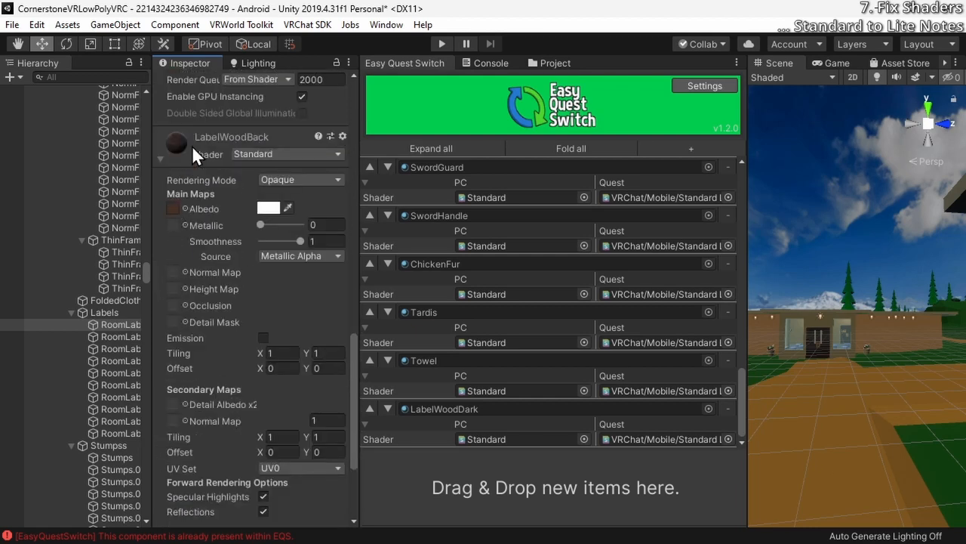
{"action": "left_click_drag", "start_coordinate": [192, 145], "coordinate": [528, 511]}
{"action": "left_click", "coordinate": [726, 437]}
{"action": "type", "text": "lite"}
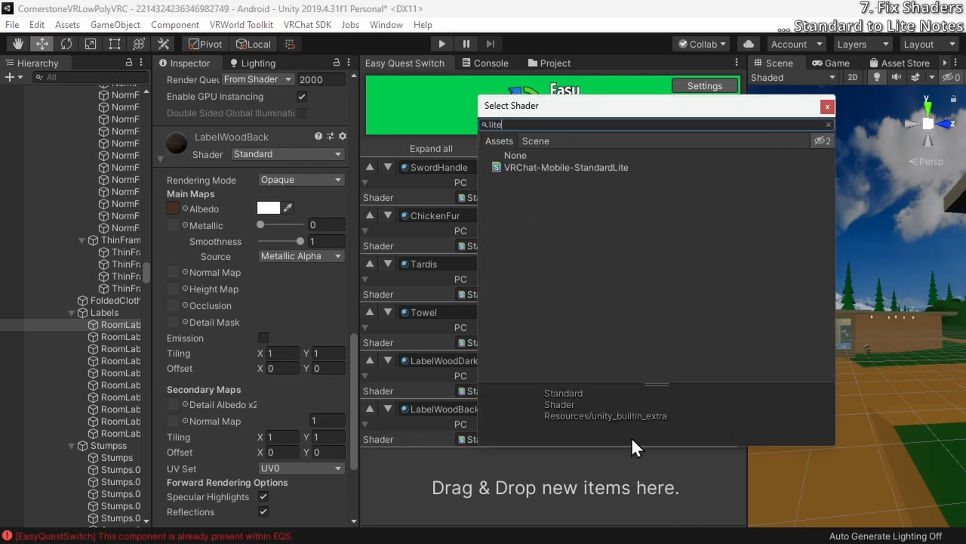
{"action": "double_click", "coordinate": [566, 167]}
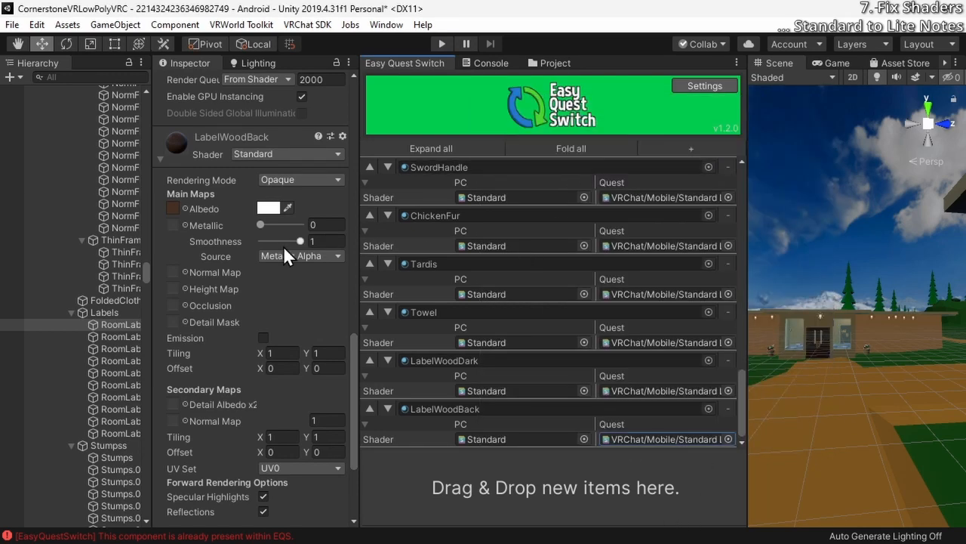
Change the LabelWoodBack material's own shader to VRChat/Mobile/Standard Lite
{"action": "left_click", "coordinate": [236, 154]}
{"action": "type", "text": "lite"}
{"action": "key", "text": "Return"}
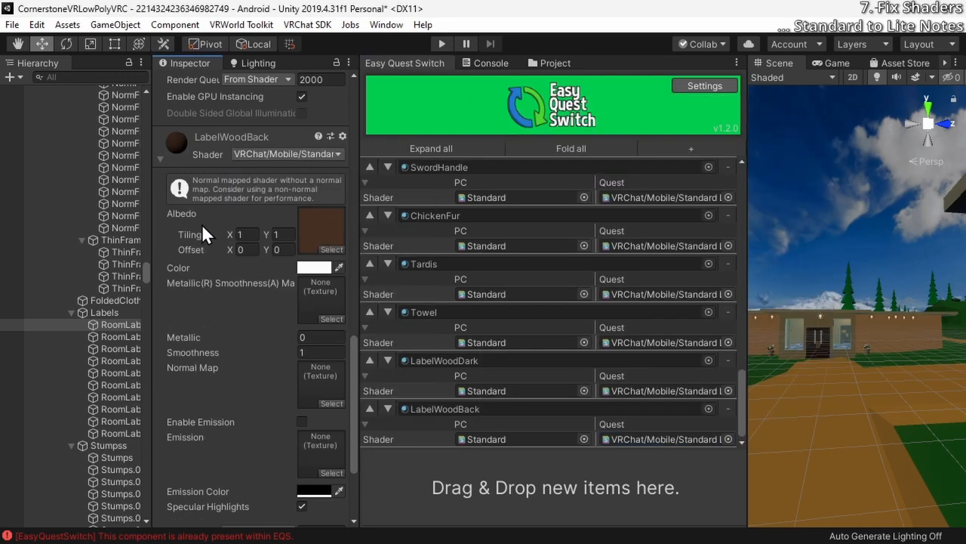
Add the LabelWoodLight material to Easy Quest Switch with VRChat/Mobile/Standard Lite for Quest and switch its own shader to match
{"action": "scroll", "coordinate": [199, 221], "scroll_direction": "down", "scroll_amount": 4}
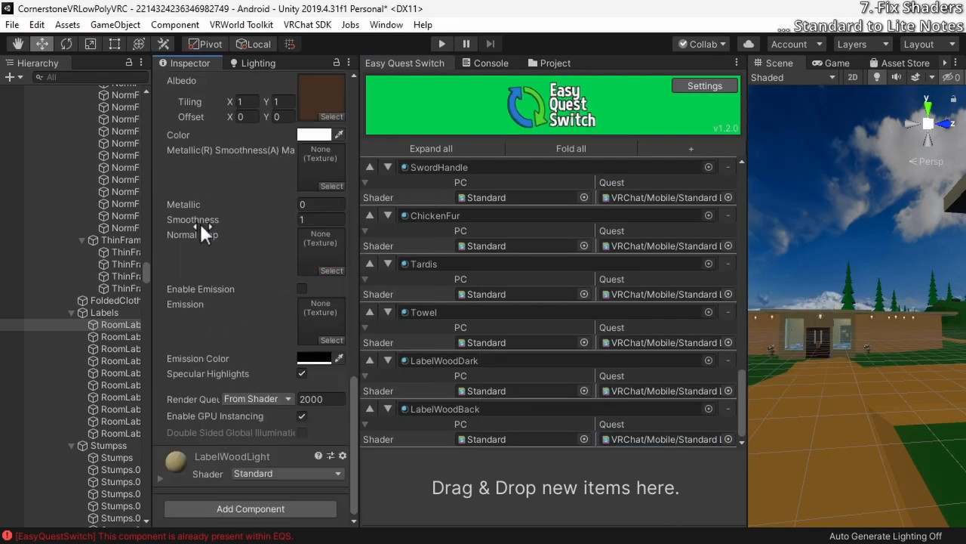
{"action": "left_click", "coordinate": [168, 482]}
{"action": "scroll", "coordinate": [182, 452], "scroll_direction": "down", "scroll_amount": 4}
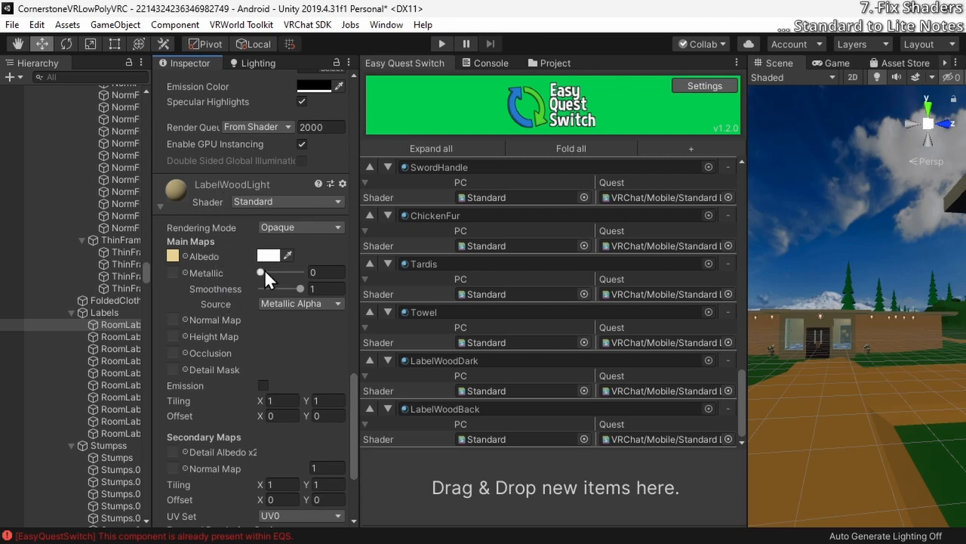
{"action": "scroll", "coordinate": [256, 270], "scroll_direction": "up", "scroll_amount": 5}
{"action": "scroll", "coordinate": [249, 270], "scroll_direction": "down", "scroll_amount": 3}
{"action": "scroll", "coordinate": [217, 324], "scroll_direction": "down", "scroll_amount": 4}
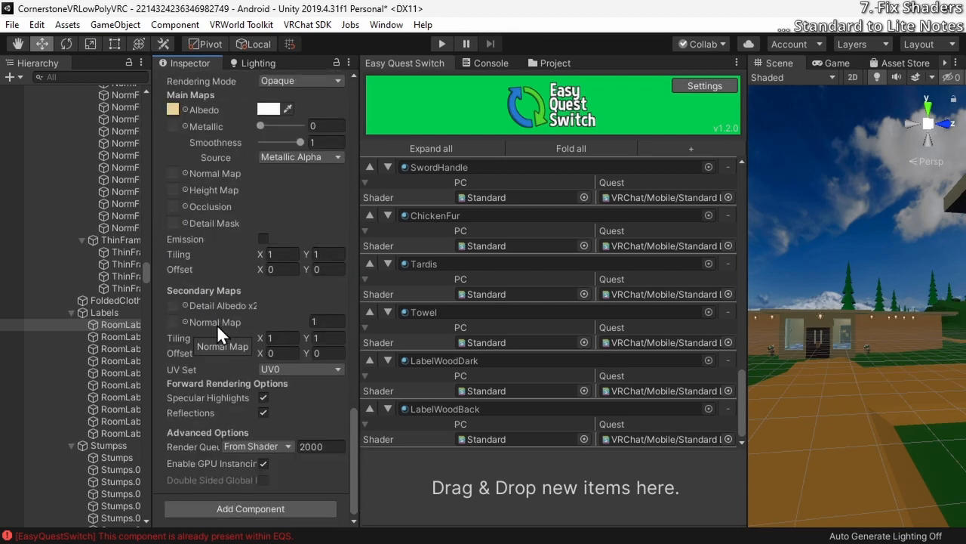
{"action": "scroll", "coordinate": [216, 326], "scroll_direction": "up", "scroll_amount": 4}
{"action": "left_click_drag", "start_coordinate": [180, 305], "coordinate": [453, 485]}
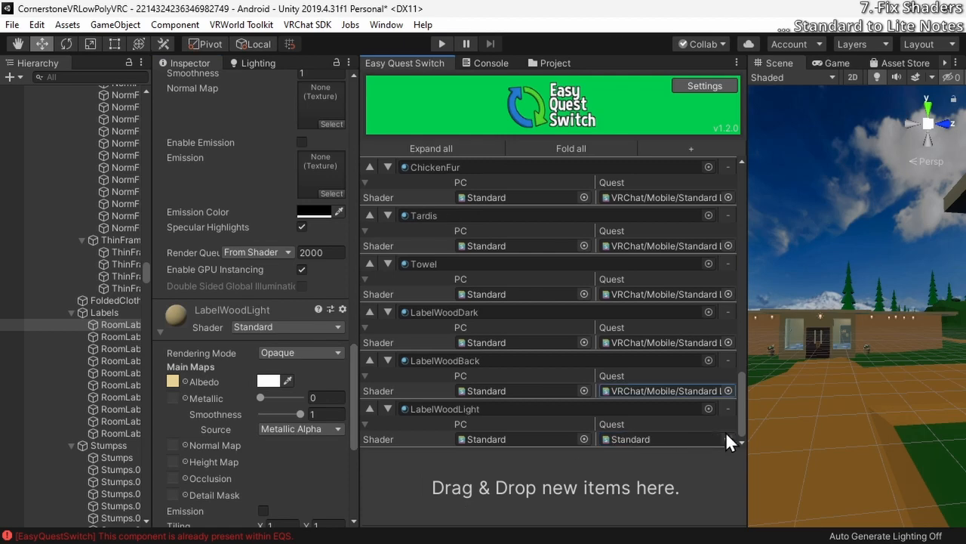
{"action": "left_click", "coordinate": [728, 435]}
{"action": "type", "text": "lite"}
{"action": "double_click", "coordinate": [538, 167]}
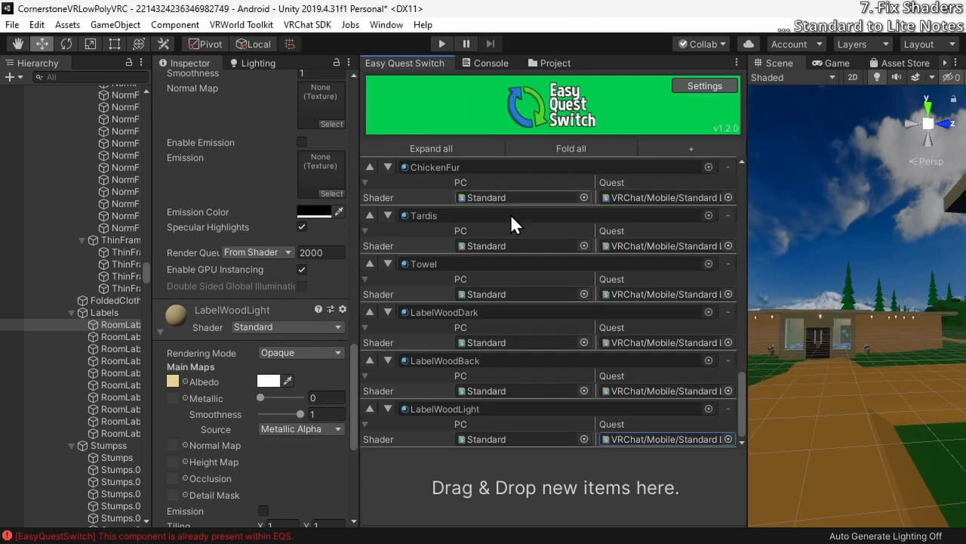
{"action": "scroll", "coordinate": [257, 297], "scroll_direction": "down", "scroll_amount": 4}
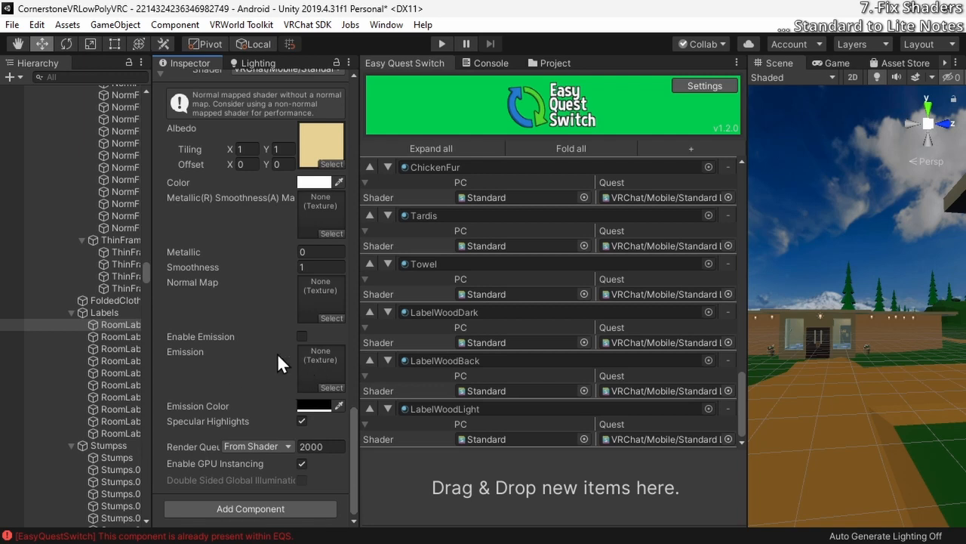
Try the VRChat/Mobile/Diffuse shader on the LabelWoodLight material to compare its settings with Standard Lite, and revert the change
{"action": "scroll", "coordinate": [271, 136], "scroll_direction": "down", "scroll_amount": 5}
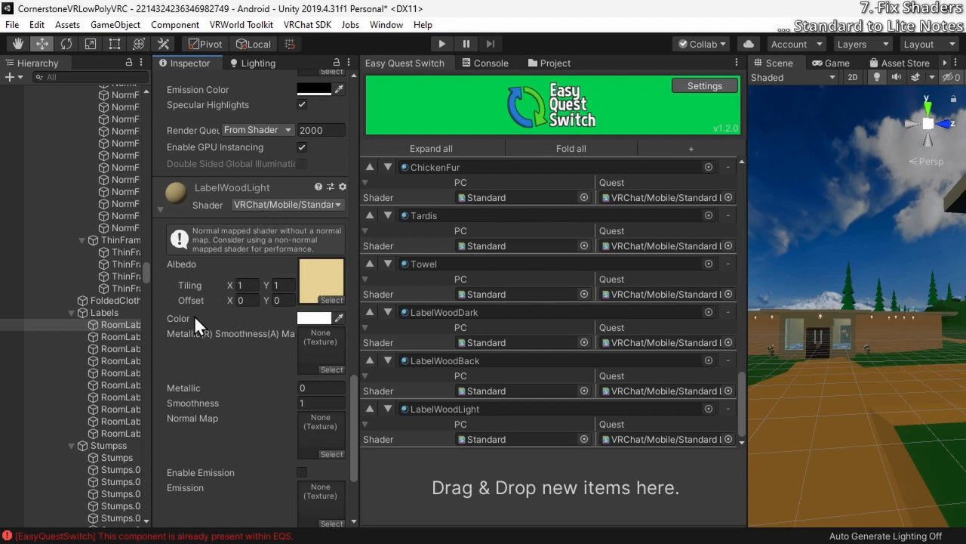
{"action": "scroll", "coordinate": [194, 314], "scroll_direction": "down", "scroll_amount": 3}
{"action": "scroll", "coordinate": [194, 315], "scroll_direction": "up", "scroll_amount": 3}
{"action": "left_click", "coordinate": [319, 205]}
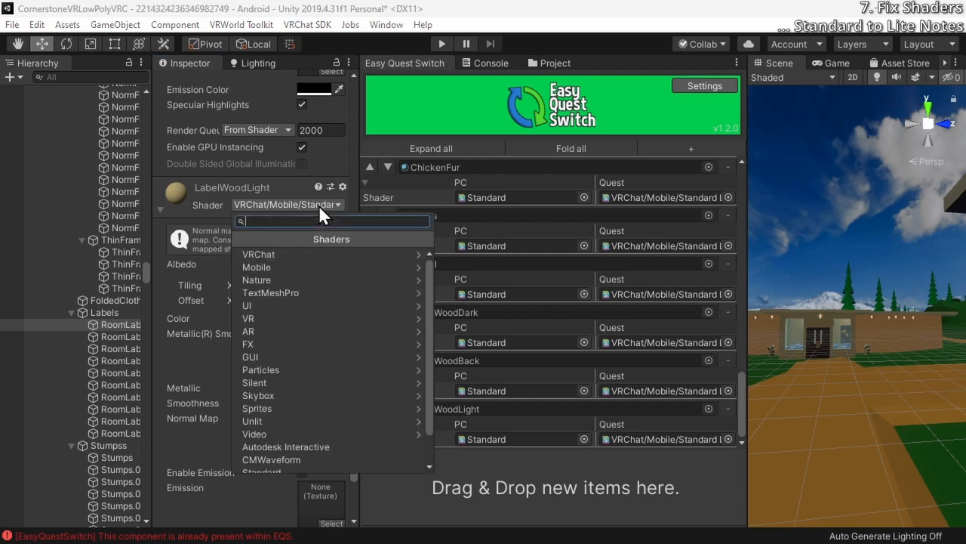
{"action": "left_click", "coordinate": [282, 253]}
{"action": "left_click", "coordinate": [282, 265]}
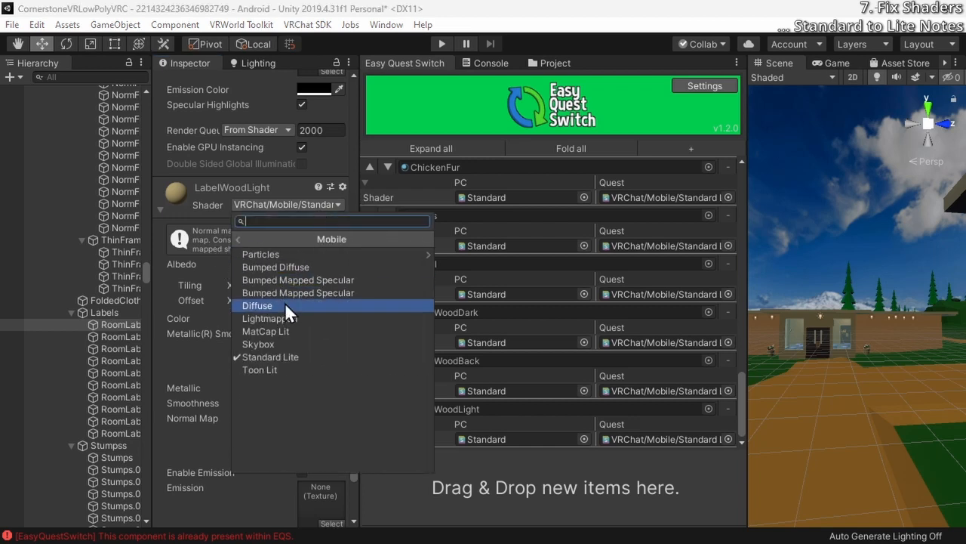
{"action": "left_click", "coordinate": [283, 307]}
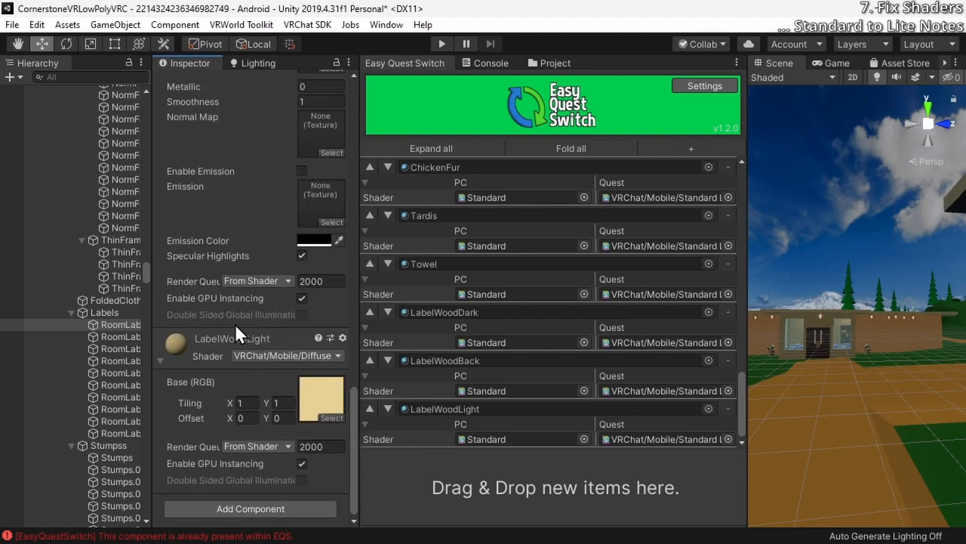
{"action": "scroll", "coordinate": [210, 346], "scroll_direction": "down", "scroll_amount": 7}
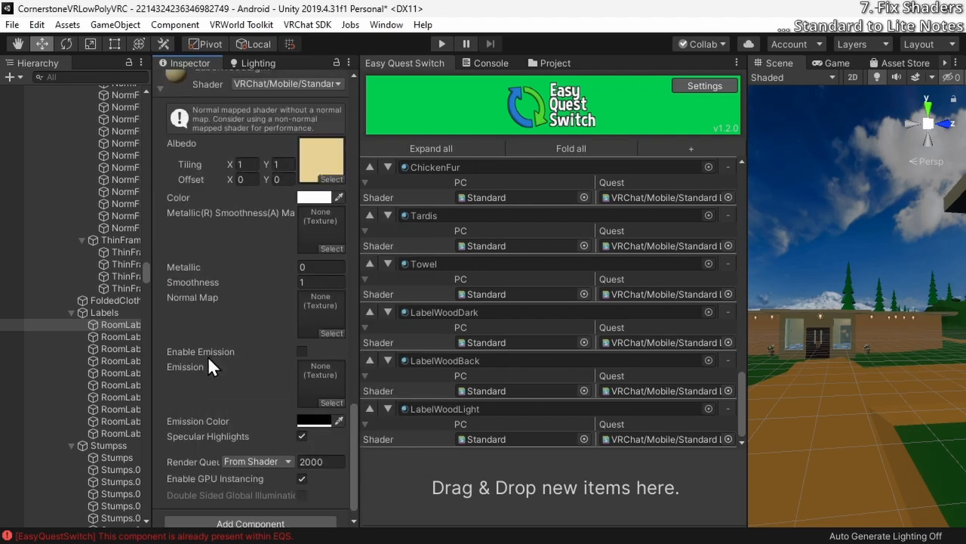
Switch the LabelWoodLight material's shader to VRChat/Mobile/Lightmapped to compare its available settings
{"action": "scroll", "coordinate": [211, 355], "scroll_direction": "up", "scroll_amount": 5}
{"action": "left_click", "coordinate": [279, 219]}
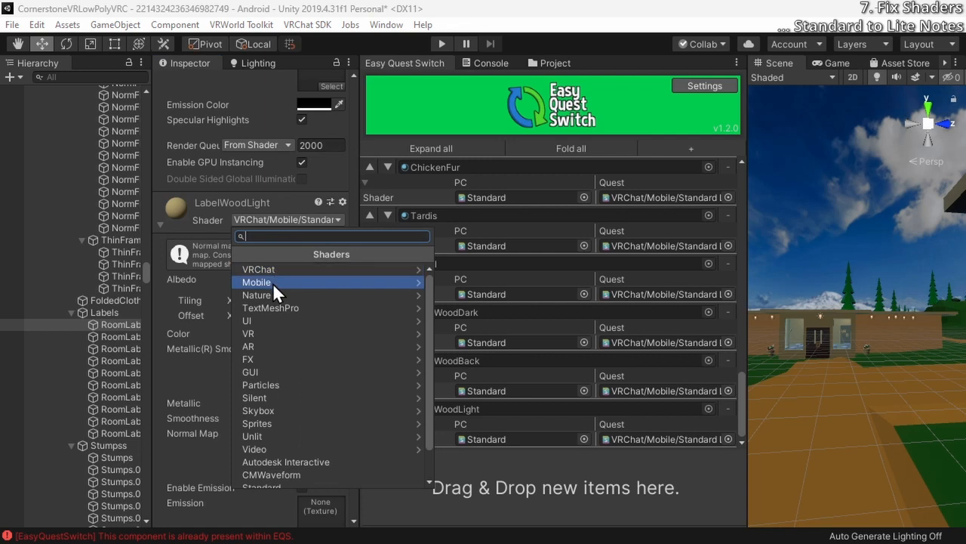
{"action": "left_click", "coordinate": [276, 270]}
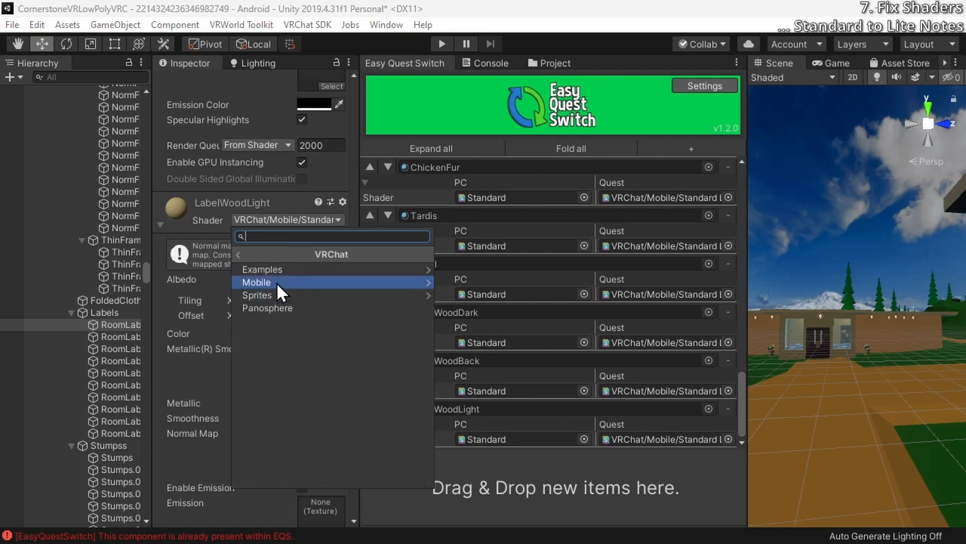
{"action": "left_click", "coordinate": [284, 282]}
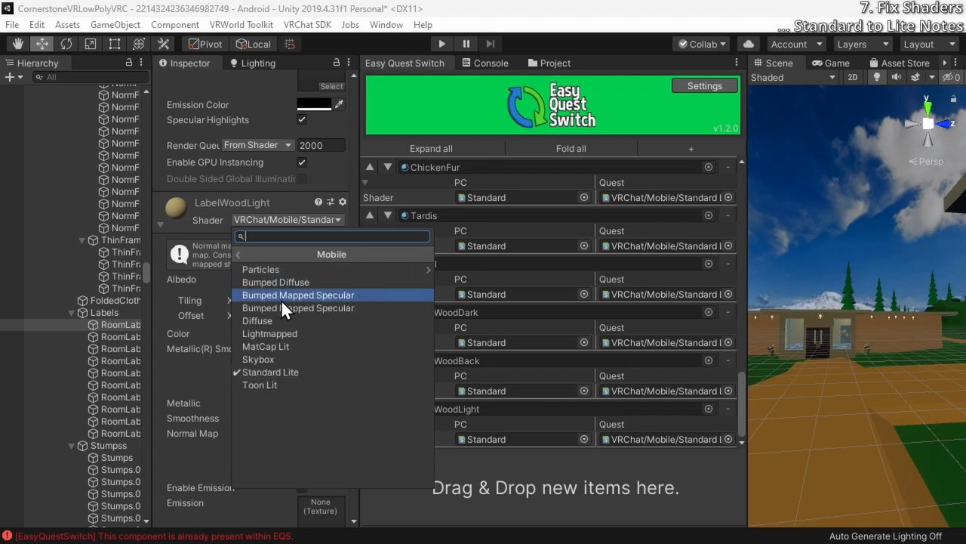
{"action": "left_click", "coordinate": [283, 333]}
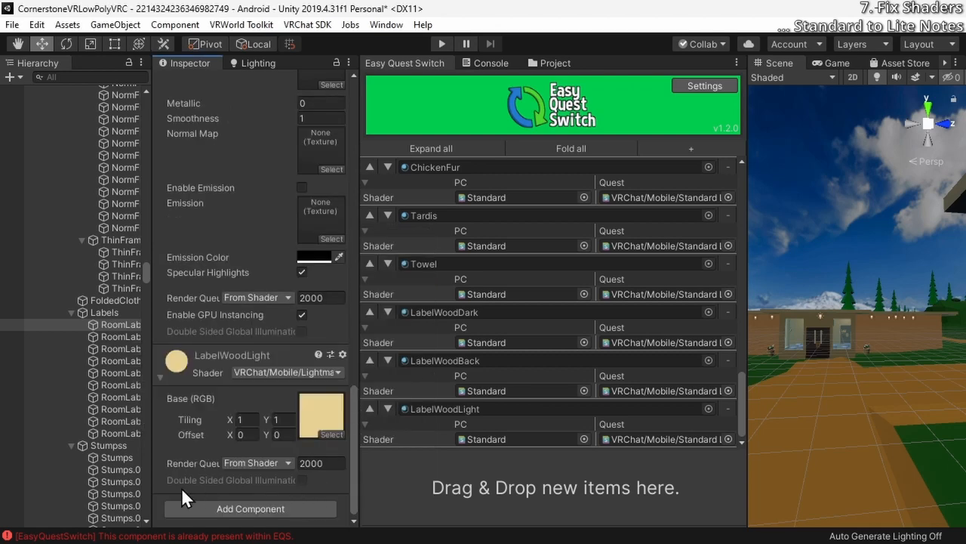
{"action": "left_click", "coordinate": [273, 372]}
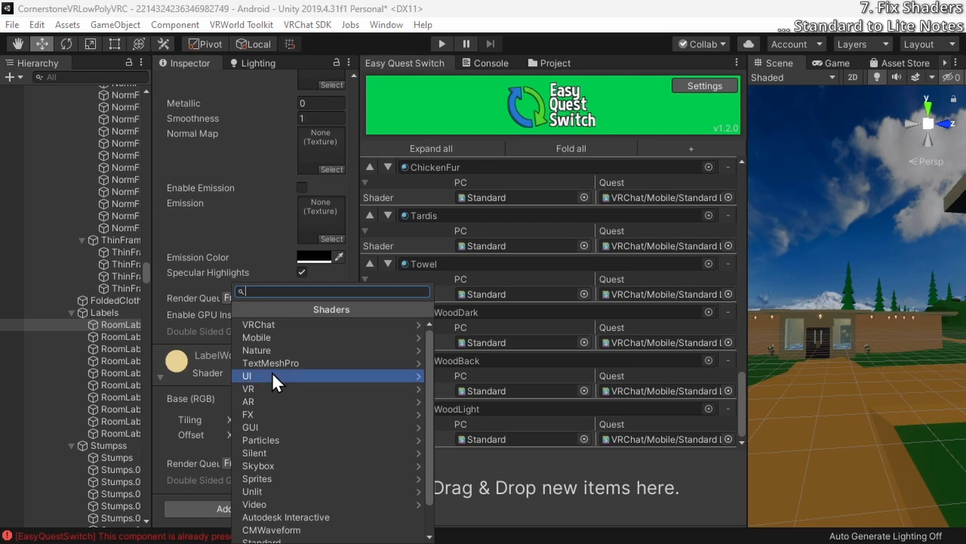
{"action": "left_click", "coordinate": [190, 447]}
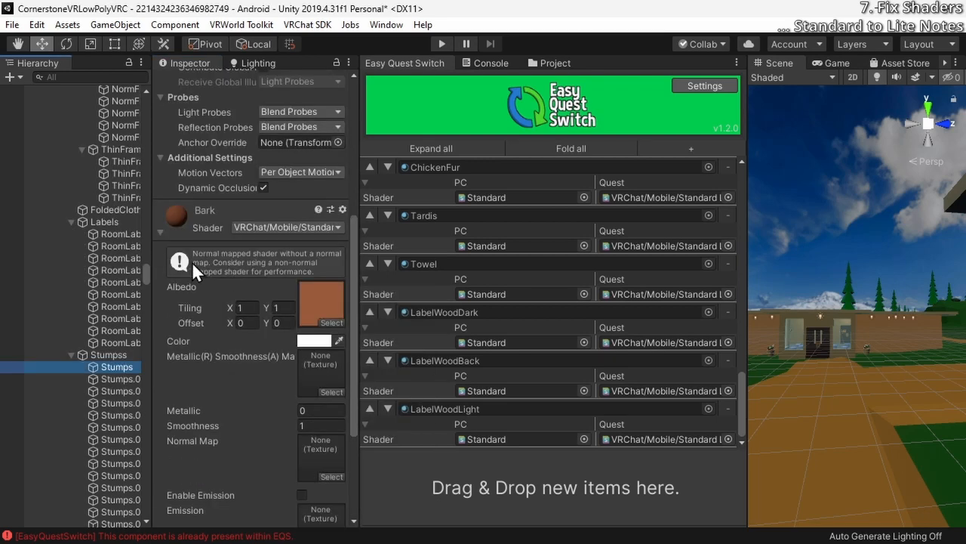
Go through the stump objects under Stumpss and check which material and shader each one uses
{"action": "scroll", "coordinate": [192, 261], "scroll_direction": "down", "scroll_amount": 5}
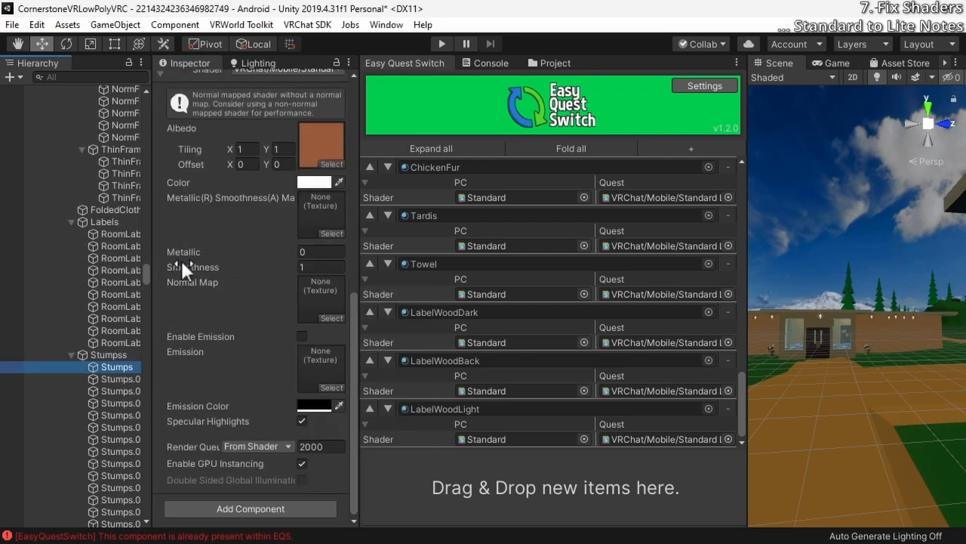
{"action": "scroll", "coordinate": [98, 362], "scroll_direction": "down", "scroll_amount": 3}
{"action": "left_click", "coordinate": [108, 335]}
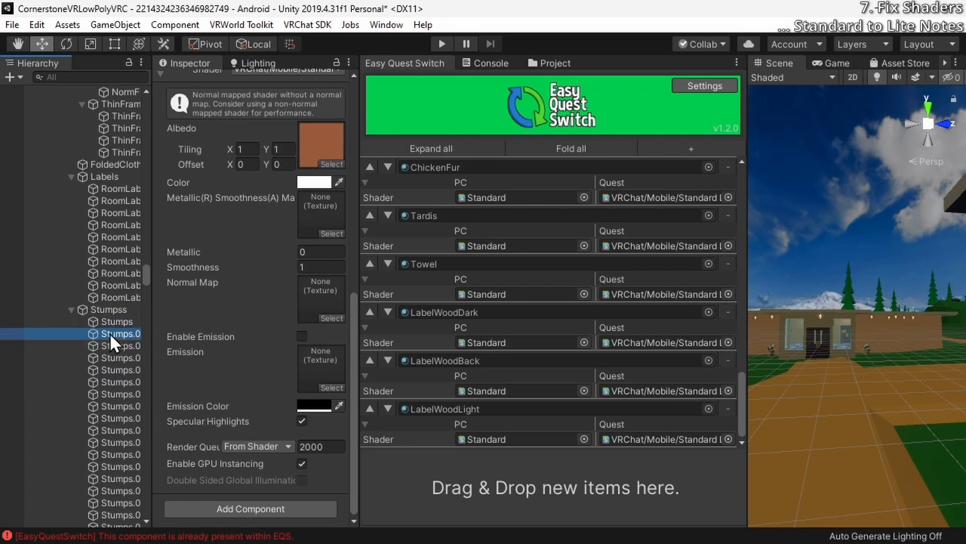
{"action": "scroll", "coordinate": [109, 332], "scroll_direction": "down", "scroll_amount": 3}
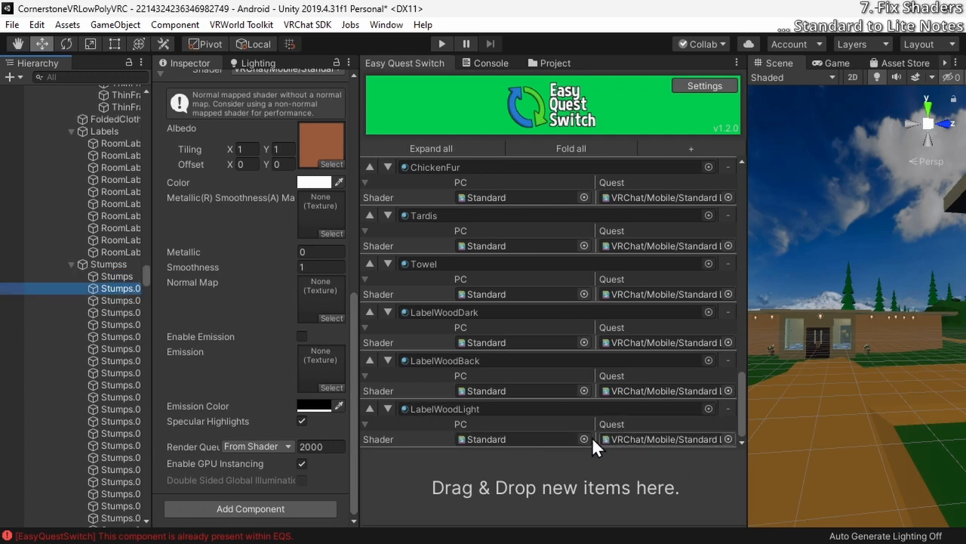
{"action": "scroll", "coordinate": [60, 318], "scroll_direction": "down", "scroll_amount": 3}
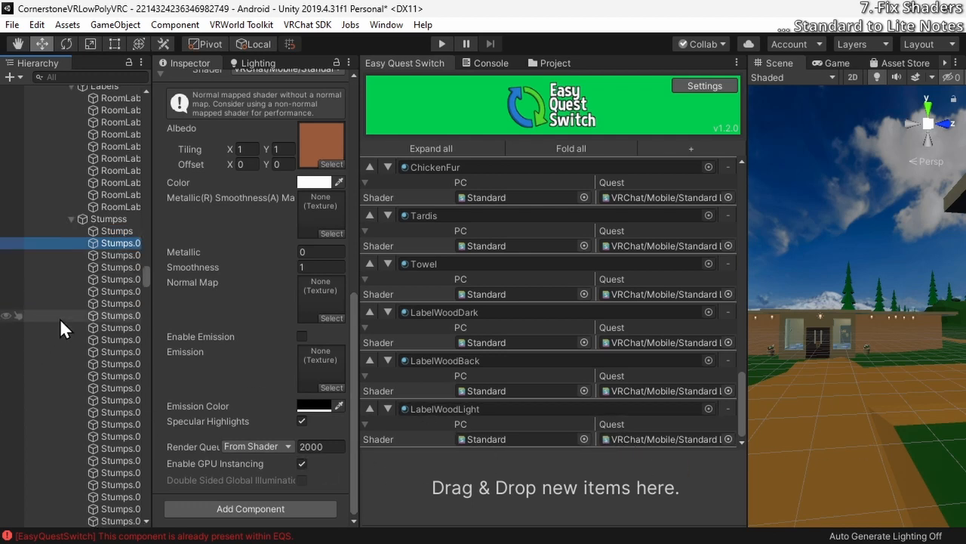
{"action": "left_click", "coordinate": [104, 256]}
{"action": "left_click", "coordinate": [116, 291]}
{"action": "scroll", "coordinate": [117, 294], "scroll_direction": "down", "scroll_amount": 6}
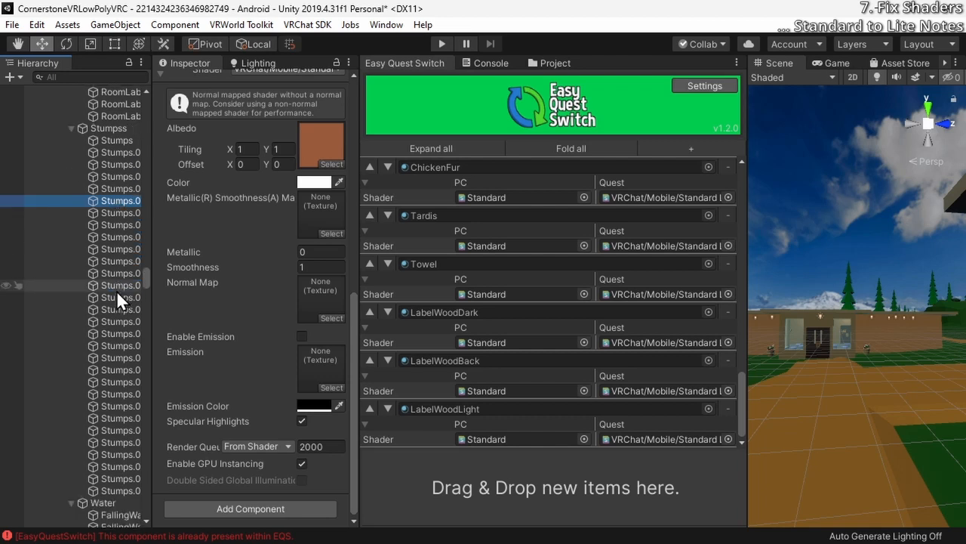
{"action": "scroll", "coordinate": [116, 290], "scroll_direction": "down", "scroll_amount": 3}
{"action": "left_click", "coordinate": [115, 277]}
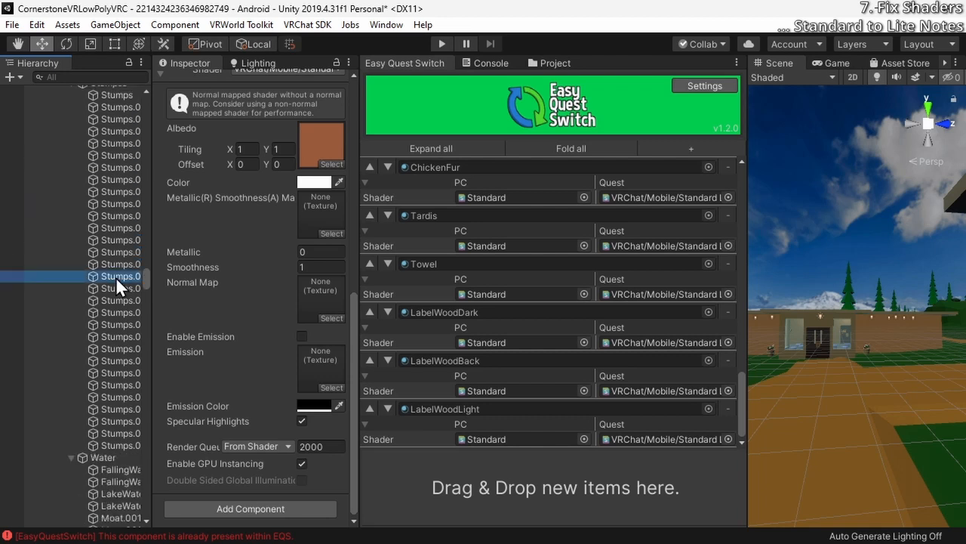
{"action": "scroll", "coordinate": [106, 226], "scroll_direction": "down", "scroll_amount": 3}
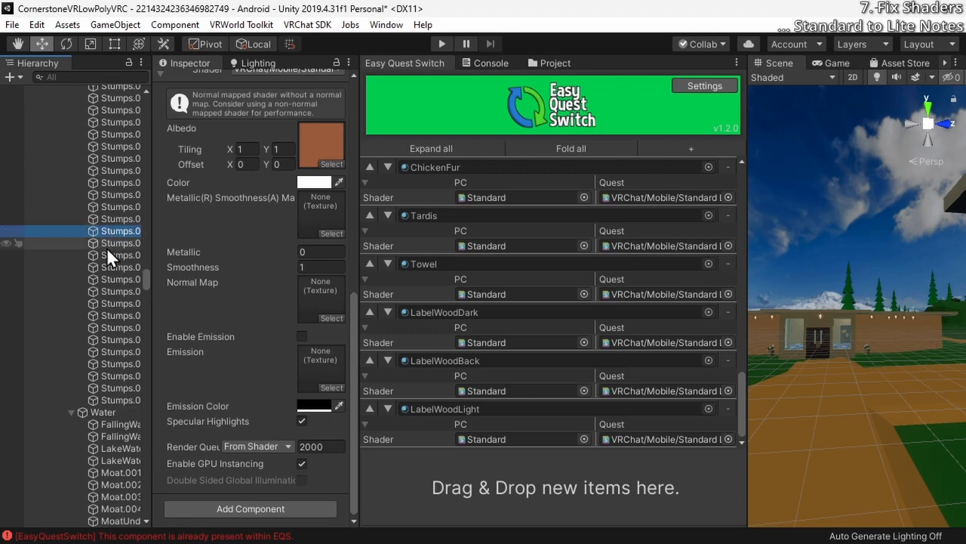
{"action": "left_click", "coordinate": [106, 256]}
{"action": "left_click", "coordinate": [110, 305]}
{"action": "scroll", "coordinate": [110, 315], "scroll_direction": "down", "scroll_amount": 3}
{"action": "left_click", "coordinate": [110, 319]}
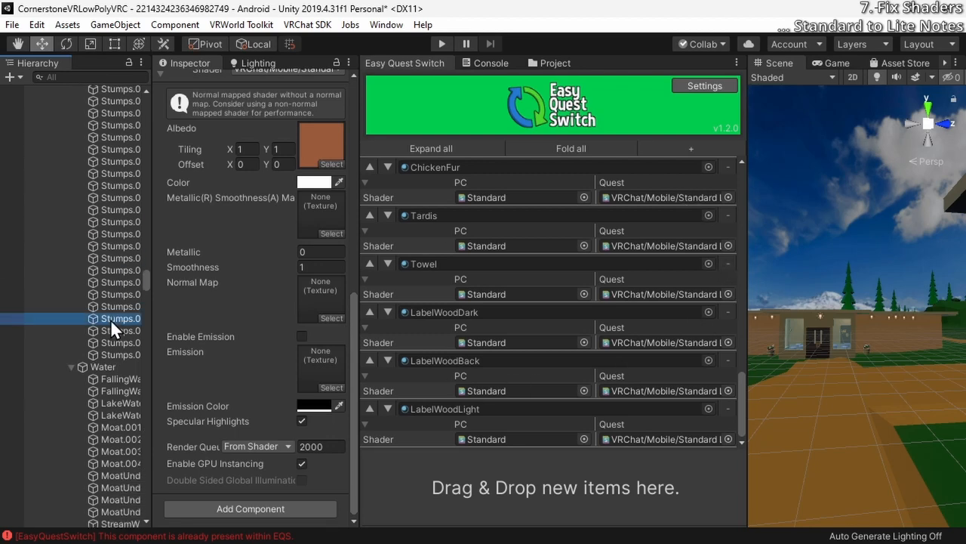
{"action": "scroll", "coordinate": [114, 317], "scroll_direction": "down", "scroll_amount": 6}
{"action": "left_click", "coordinate": [115, 288]}
{"action": "left_click", "coordinate": [106, 252]}
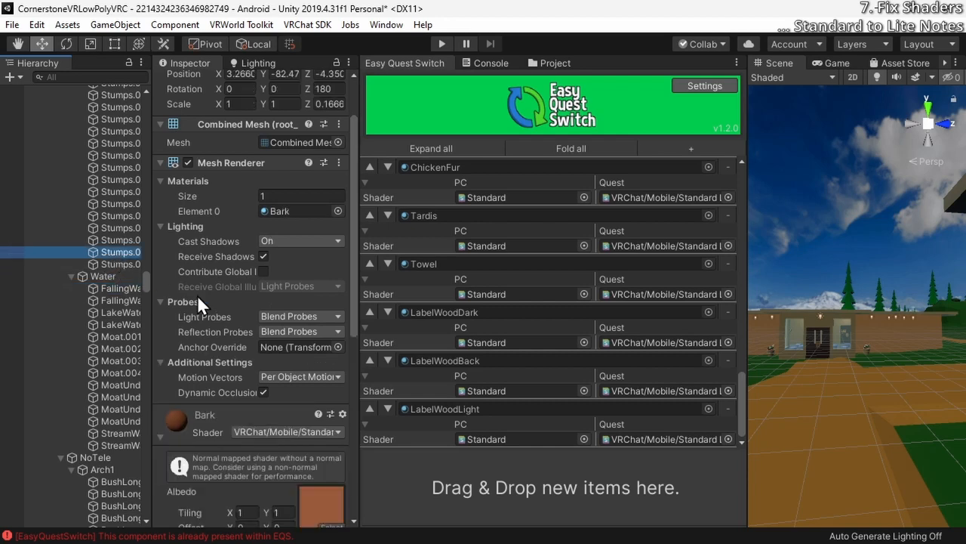
{"action": "scroll", "coordinate": [212, 348], "scroll_direction": "down", "scroll_amount": 8}
{"action": "scroll", "coordinate": [210, 349], "scroll_direction": "up", "scroll_amount": 5}
{"action": "scroll", "coordinate": [210, 349], "scroll_direction": "down", "scroll_amount": 5}
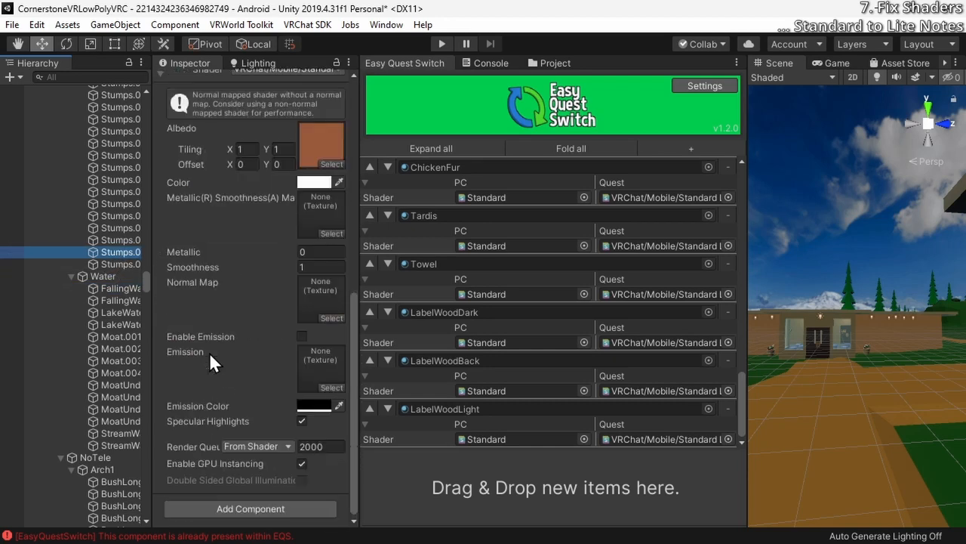
{"action": "left_click", "coordinate": [108, 264]}
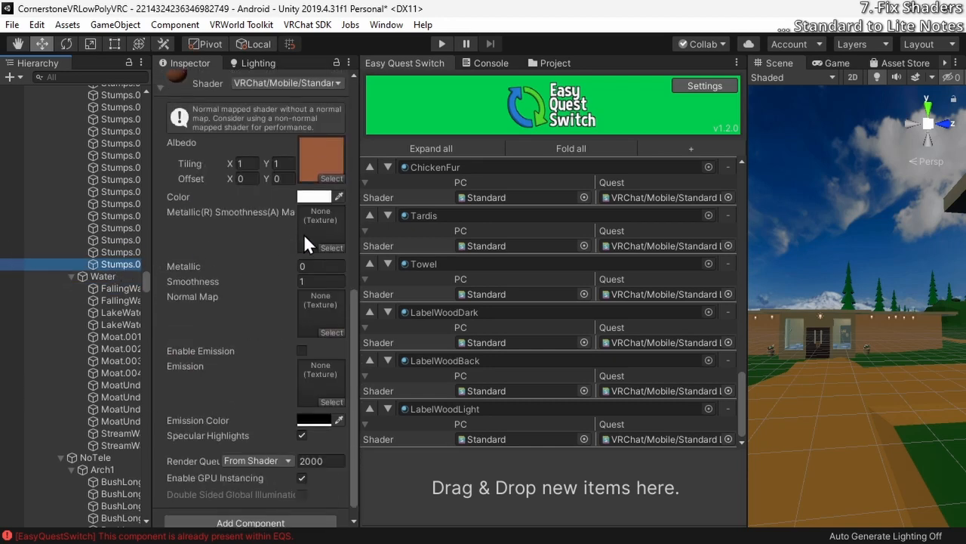
{"action": "scroll", "coordinate": [250, 237], "scroll_direction": "up", "scroll_amount": 3}
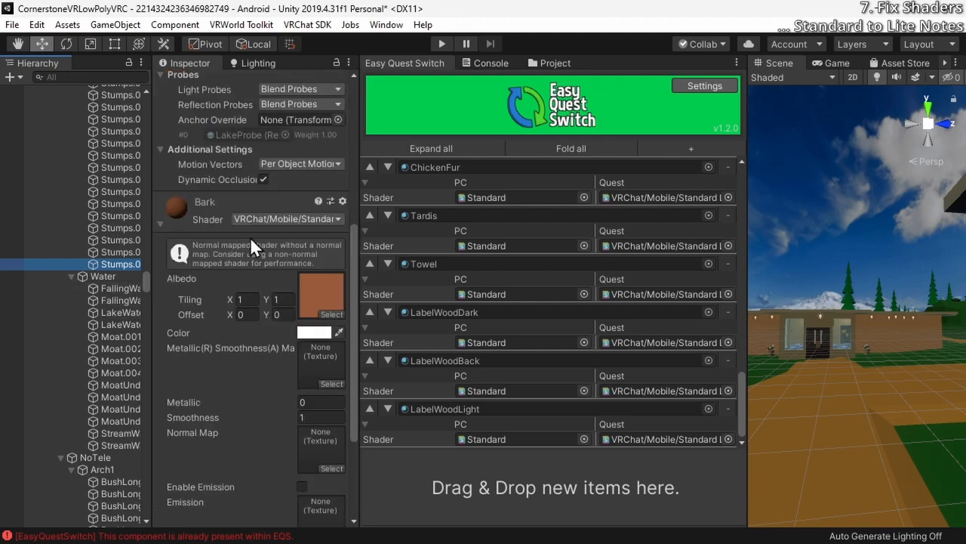
Register the Water, No Name, RoofEdge, RoofTop, PopcornCeiling and WoodDark materials in Easy Quest Switch with VRChat/Mobile/Standard Lite for Quest
{"action": "left_click", "coordinate": [130, 291]}
{"action": "scroll", "coordinate": [130, 290], "scroll_direction": "down", "scroll_amount": 1}
{"action": "left_click", "coordinate": [107, 279]}
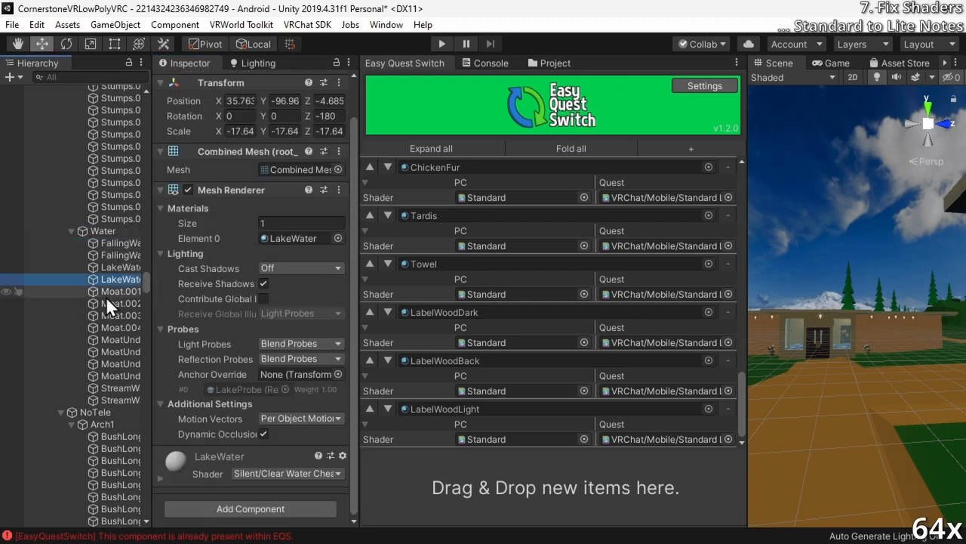
{"action": "scroll", "coordinate": [126, 355], "scroll_direction": "down", "scroll_amount": 20}
{"action": "scroll", "coordinate": [126, 356], "scroll_direction": "down", "scroll_amount": 15}
{"action": "left_click", "coordinate": [113, 324]}
{"action": "scroll", "coordinate": [113, 328], "scroll_direction": "down", "scroll_amount": 1}
{"action": "left_click", "coordinate": [113, 328]}
{"action": "left_click_drag", "start_coordinate": [177, 458], "coordinate": [555, 487]}
Add the InnerWalls material and the cross object's Cross material to Easy Quest Switch with VRChat/Mobile/Standard Lite for Quest
{"action": "left_click", "coordinate": [113, 352]}
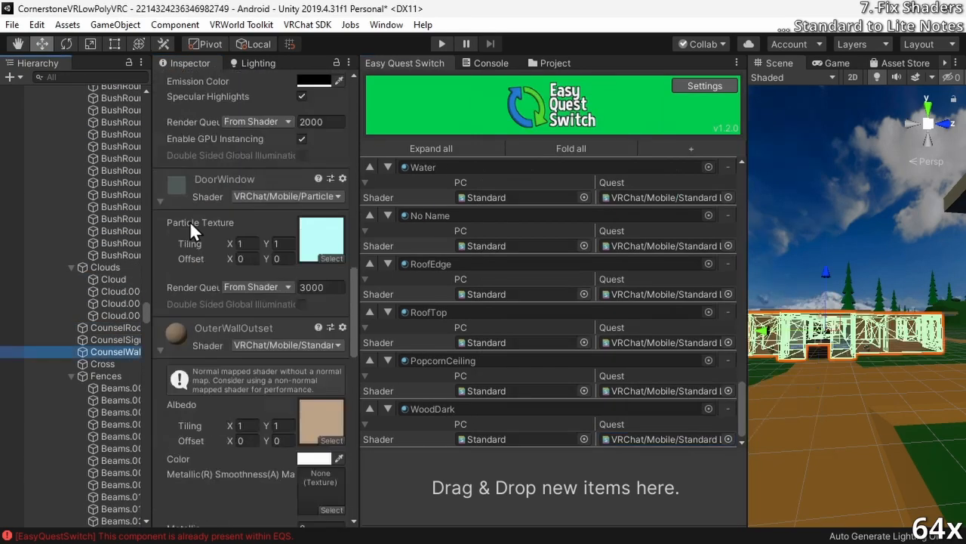
{"action": "left_click", "coordinate": [103, 364]}
{"action": "left_click_drag", "start_coordinate": [176, 180], "coordinate": [555, 487]}
Frame the cross in the scene and examine its surface shading with the object selected and deselected
{"action": "right_click_drag", "start_coordinate": [815, 328], "coordinate": [876, 336]}
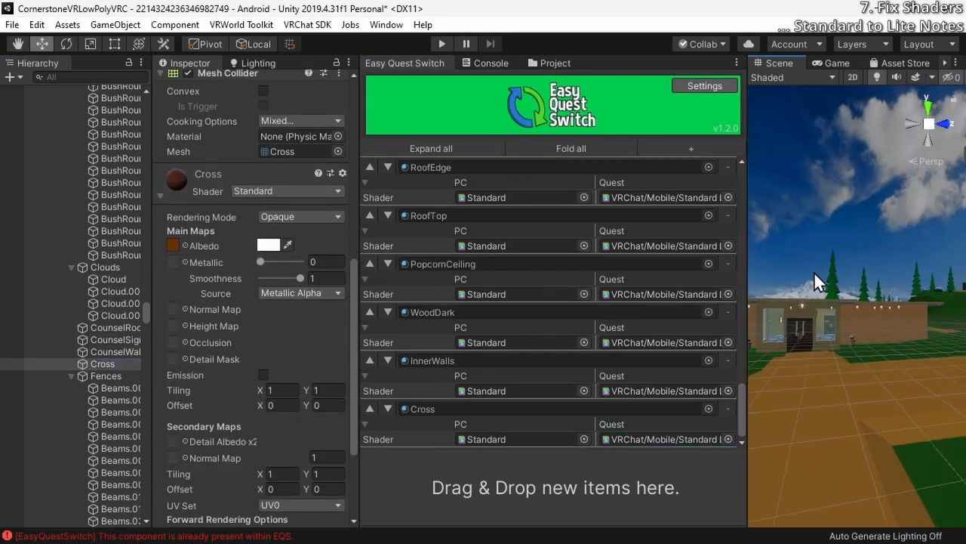
{"action": "key", "text": "f"}
{"action": "left_click_drag", "start_coordinate": [915, 296], "coordinate": [115, 353], "text": "alt"}
{"action": "left_click", "coordinate": [856, 432]}
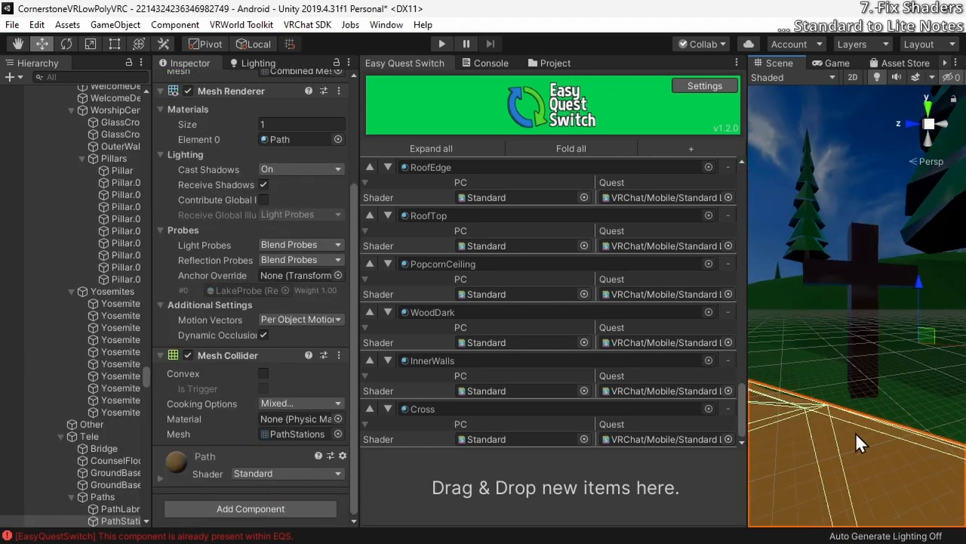
{"action": "left_click_drag", "start_coordinate": [855, 432], "coordinate": [903, 355], "text": "alt"}
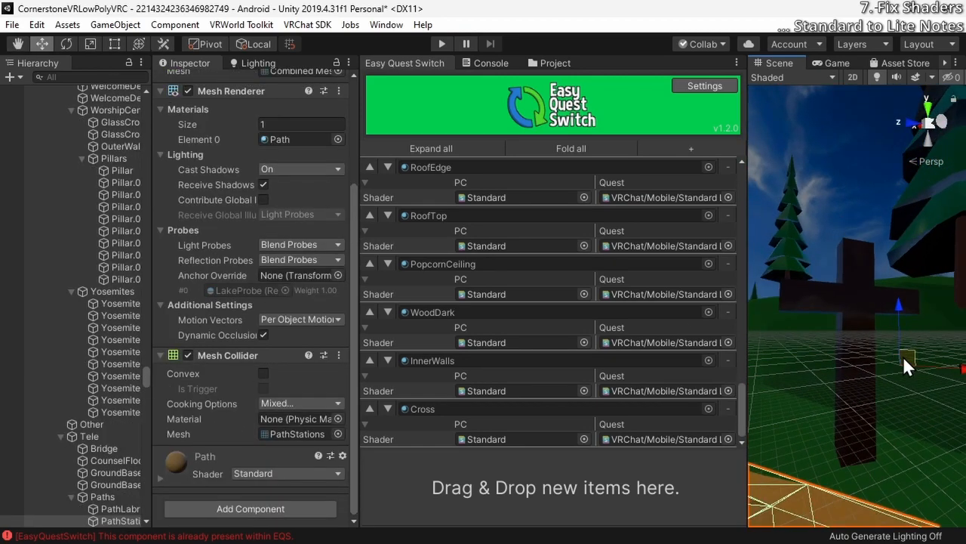
{"action": "left_click", "coordinate": [849, 254]}
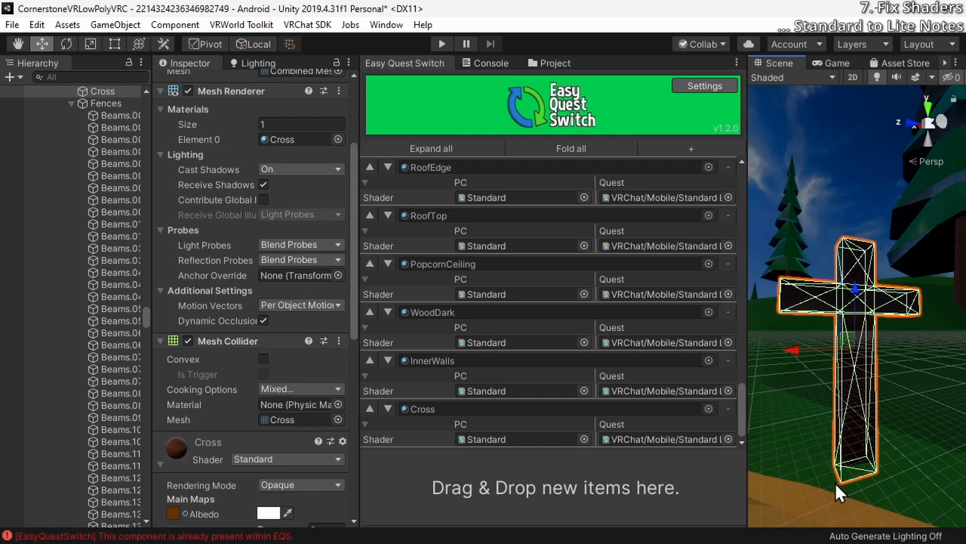
{"action": "left_click", "coordinate": [816, 476]}
{"action": "left_click", "coordinate": [837, 180]}
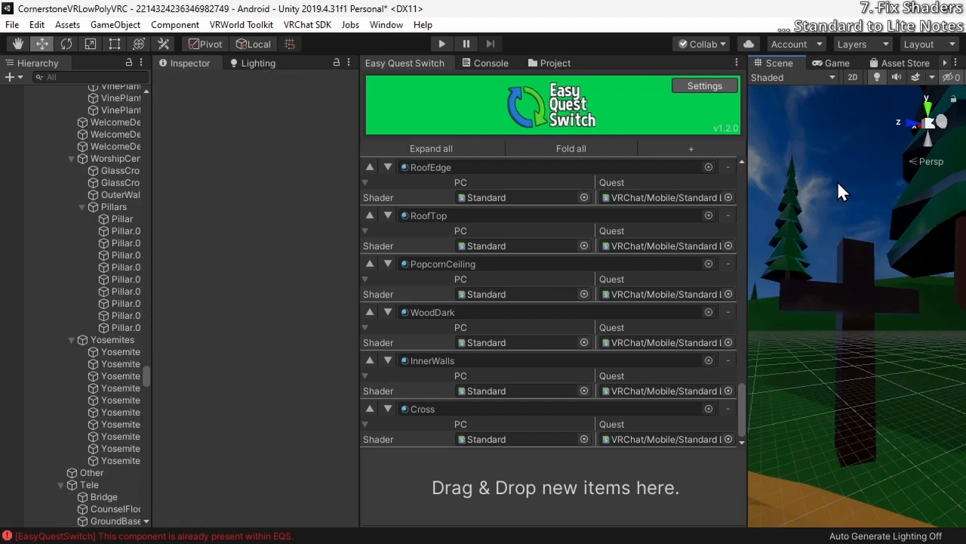
{"action": "left_click", "coordinate": [865, 267]}
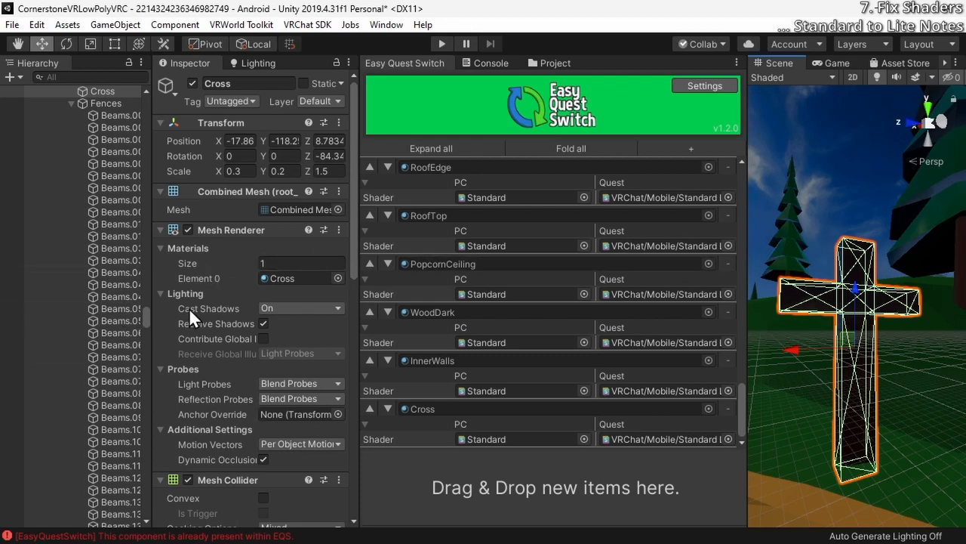
Try the Mobile/Diffuse shader on the Cross material in place of Standard, and undo the change
{"action": "scroll", "coordinate": [211, 362], "scroll_direction": "down", "scroll_amount": 10}
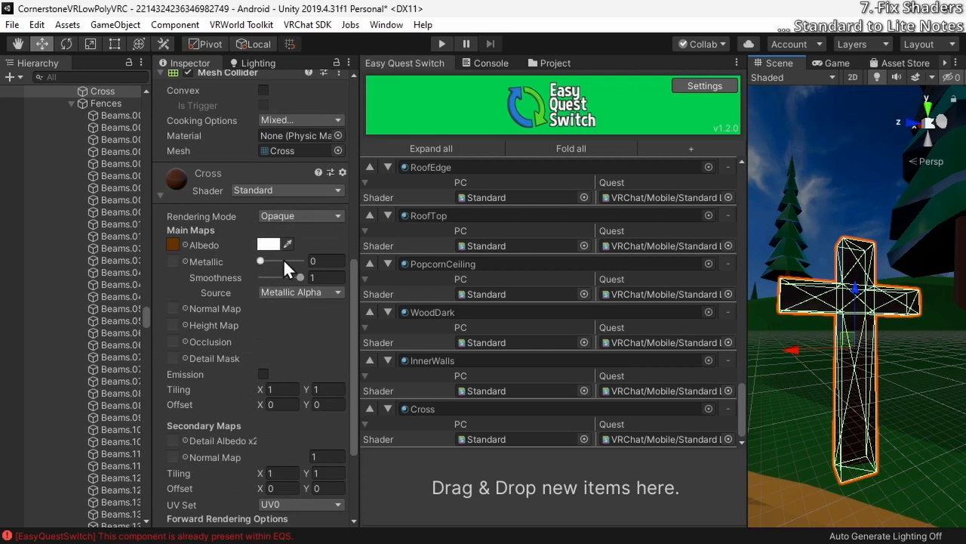
{"action": "left_click", "coordinate": [300, 191]}
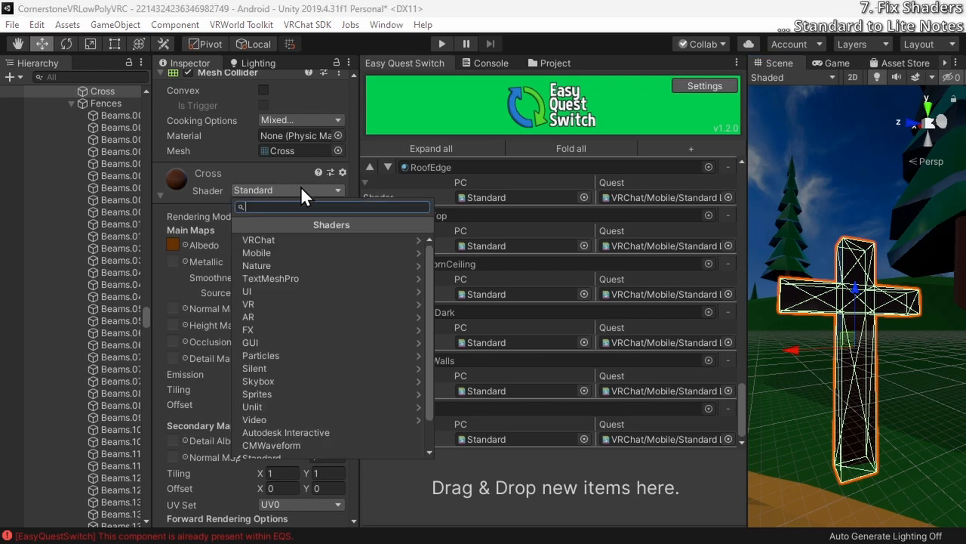
{"action": "left_click", "coordinate": [319, 256]}
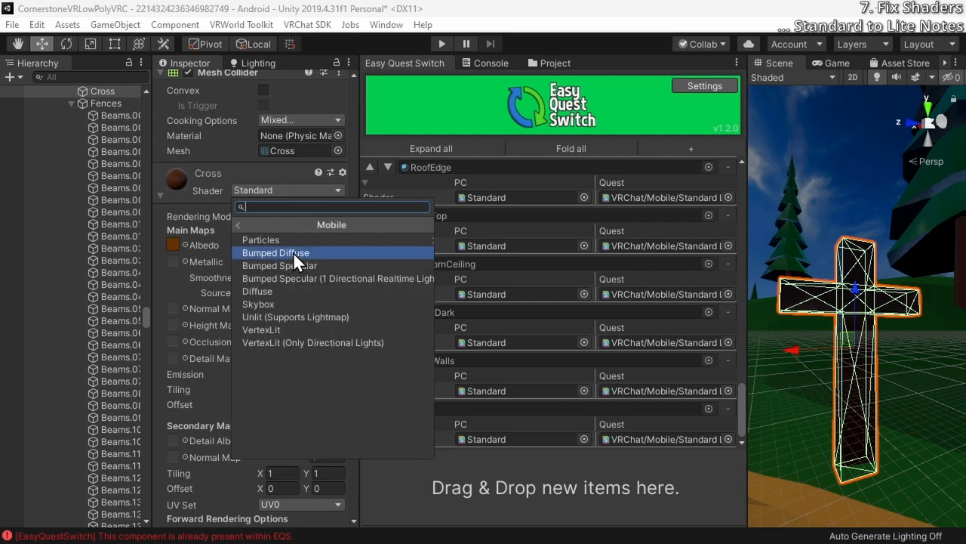
{"action": "left_click", "coordinate": [299, 291]}
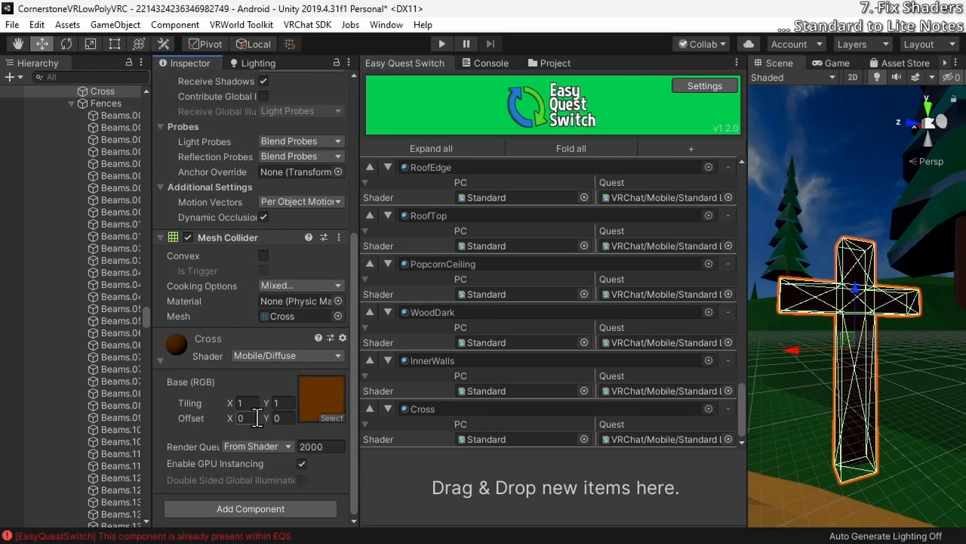
{"action": "key", "text": "ctrl+z"}
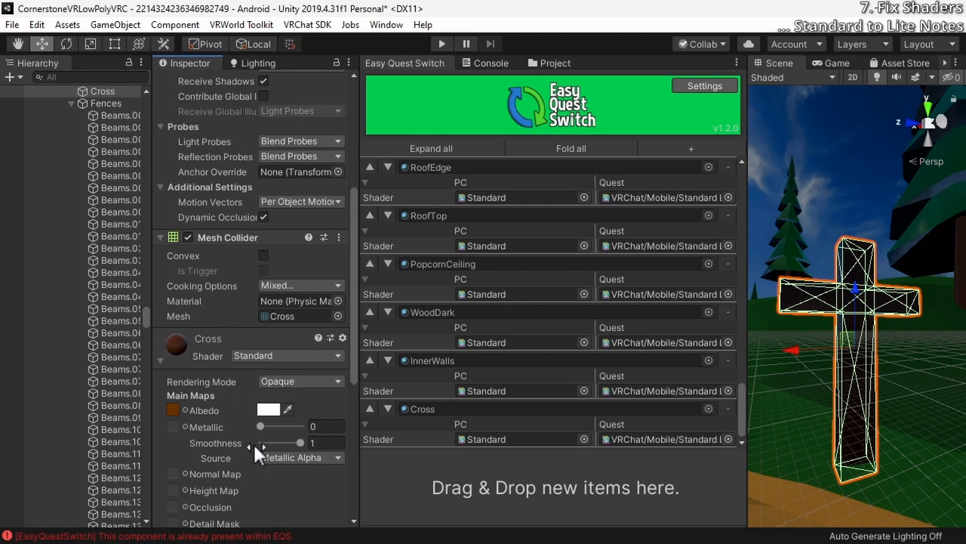
Try a smoothness of 0 on the Cross material, and restore it to 1
{"action": "scroll", "coordinate": [250, 445], "scroll_direction": "down", "scroll_amount": 5}
{"action": "scroll", "coordinate": [247, 458], "scroll_direction": "up", "scroll_amount": 3}
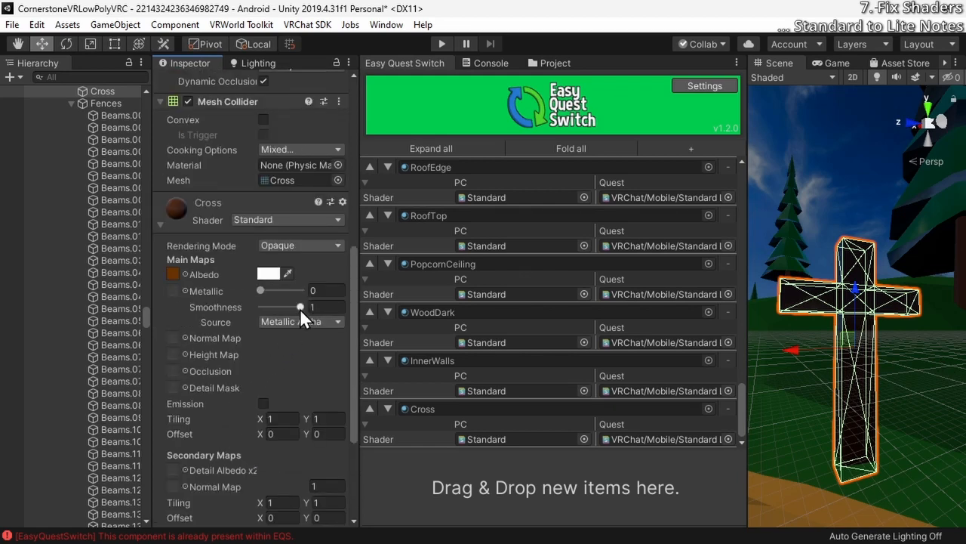
{"action": "left_click_drag", "start_coordinate": [300, 308], "coordinate": [258, 312]}
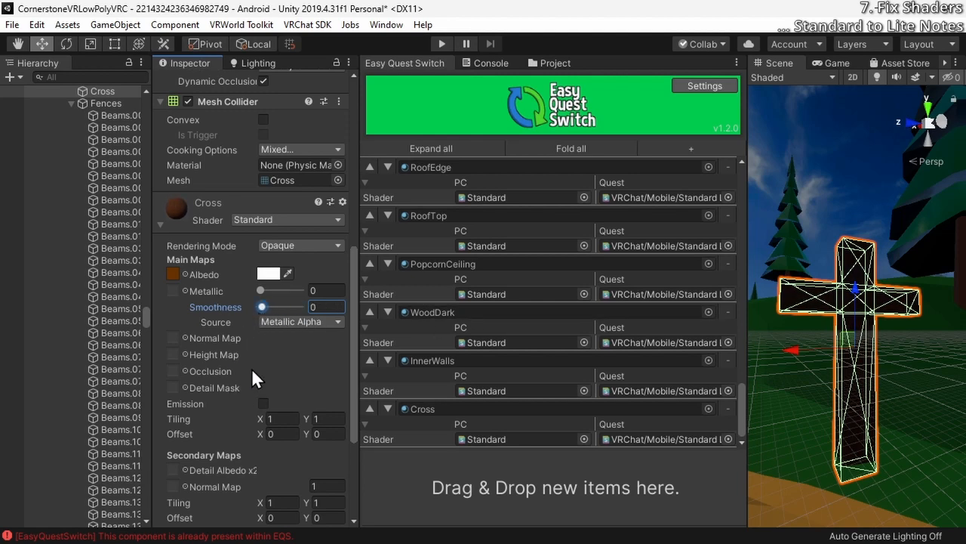
{"action": "scroll", "coordinate": [251, 368], "scroll_direction": "down", "scroll_amount": 3}
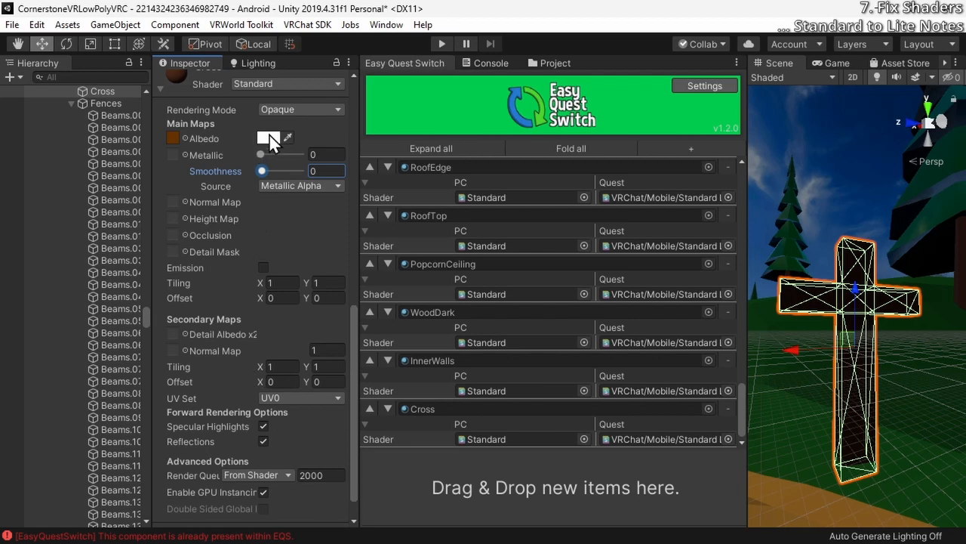
{"action": "left_click_drag", "start_coordinate": [264, 170], "coordinate": [303, 179]}
{"action": "scroll", "coordinate": [269, 231], "scroll_direction": "up", "scroll_amount": 3}
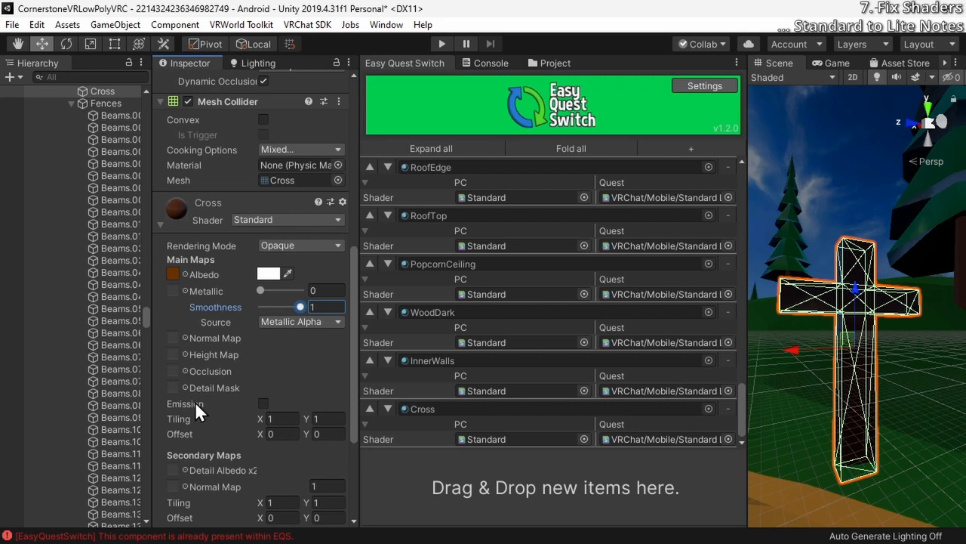
Examine the cross's shading in the scene from different distances and angles
{"action": "left_click", "coordinate": [314, 220]}
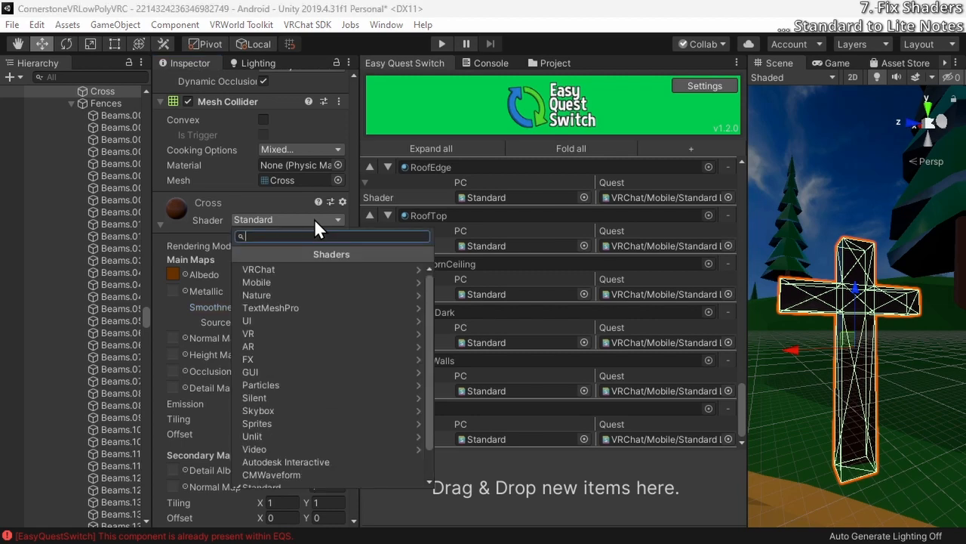
{"action": "right_click_drag", "start_coordinate": [822, 174], "coordinate": [826, 380]}
{"action": "key", "text": "w"}
{"action": "left_click", "coordinate": [825, 389]}
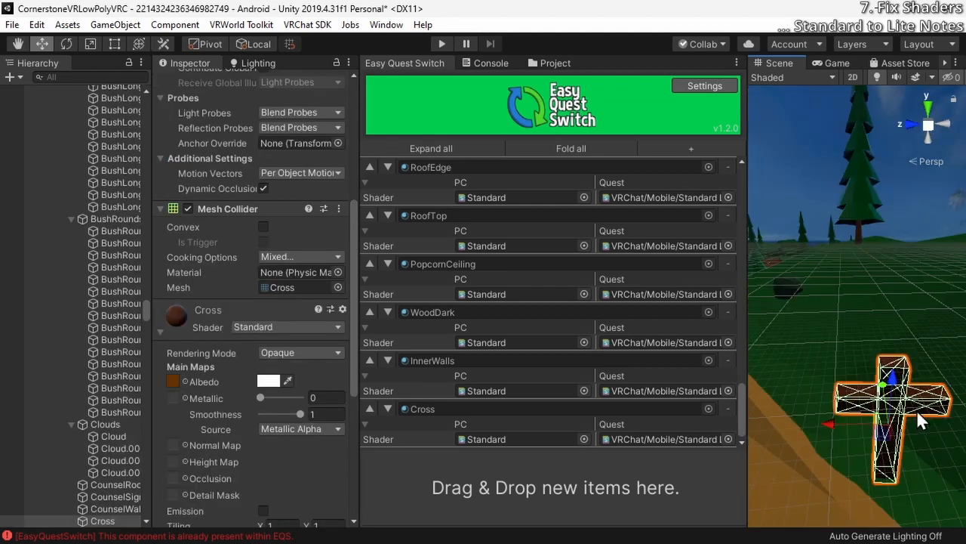
{"action": "right_click_drag", "start_coordinate": [917, 414], "coordinate": [861, 426]}
{"action": "key", "text": "w"}
{"action": "key", "text": "s"}
{"action": "key", "text": "w"}
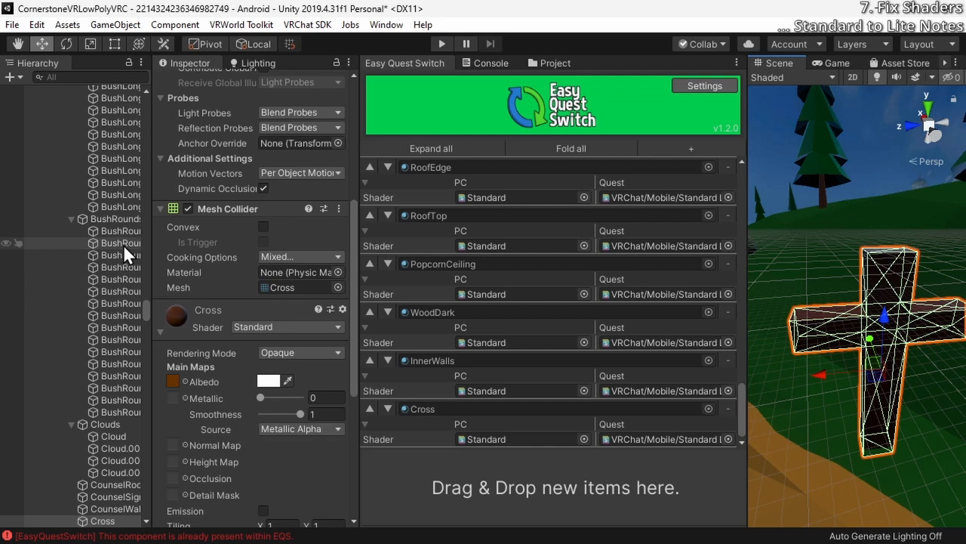
Browse the VRChat/Mobile shaders available for the Cross material and review the material's Standard shader settings
{"action": "left_click", "coordinate": [285, 331]}
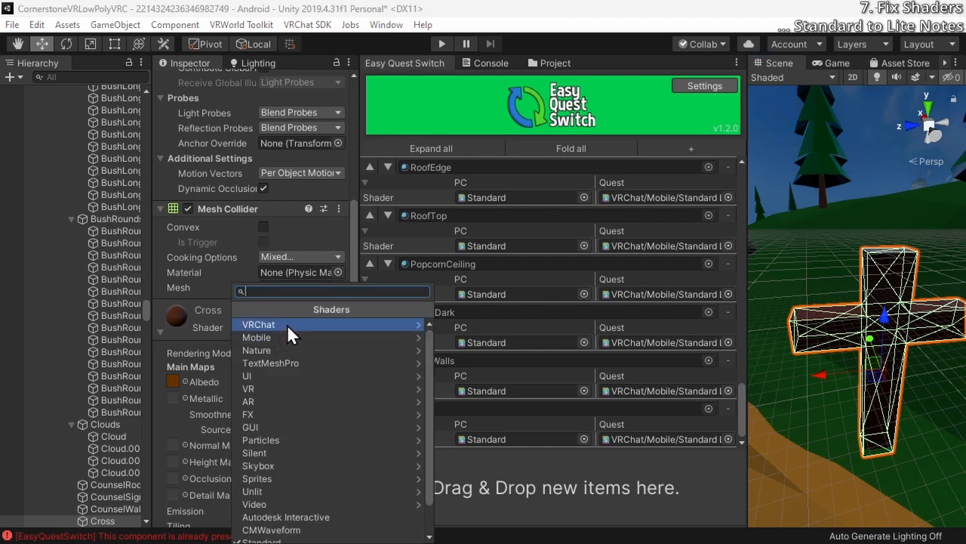
{"action": "left_click", "coordinate": [287, 324]}
{"action": "left_click", "coordinate": [308, 337]}
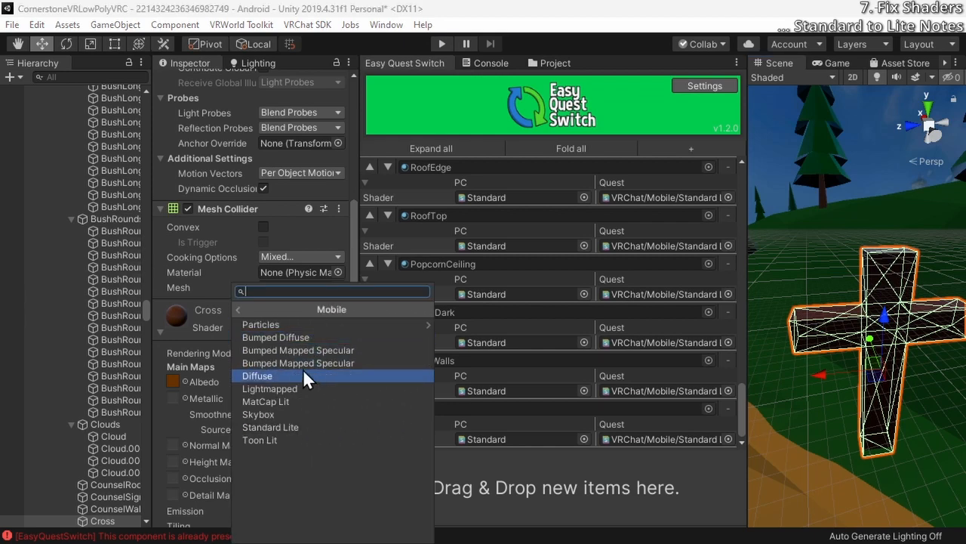
{"action": "left_click", "coordinate": [195, 311]}
{"action": "left_click", "coordinate": [174, 477]}
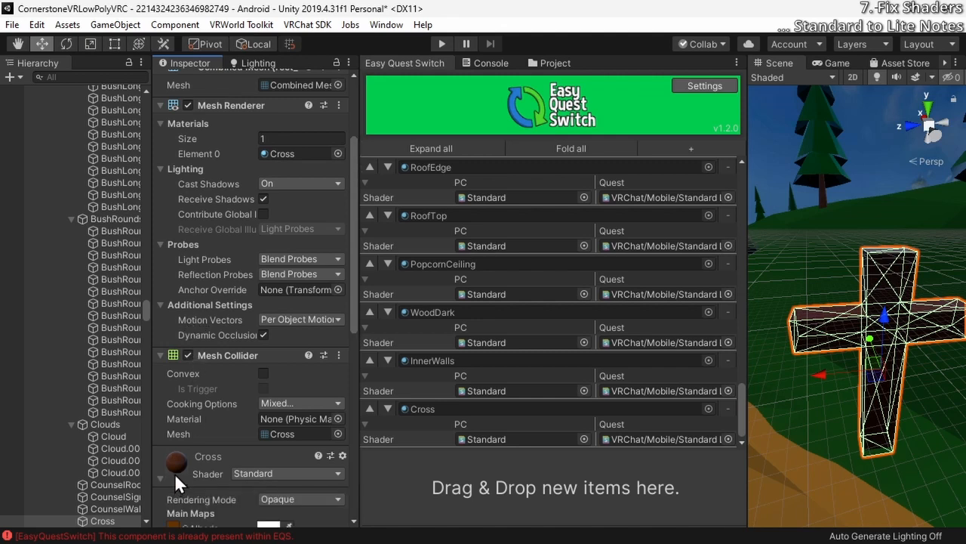
{"action": "scroll", "coordinate": [174, 477], "scroll_direction": "down", "scroll_amount": 10}
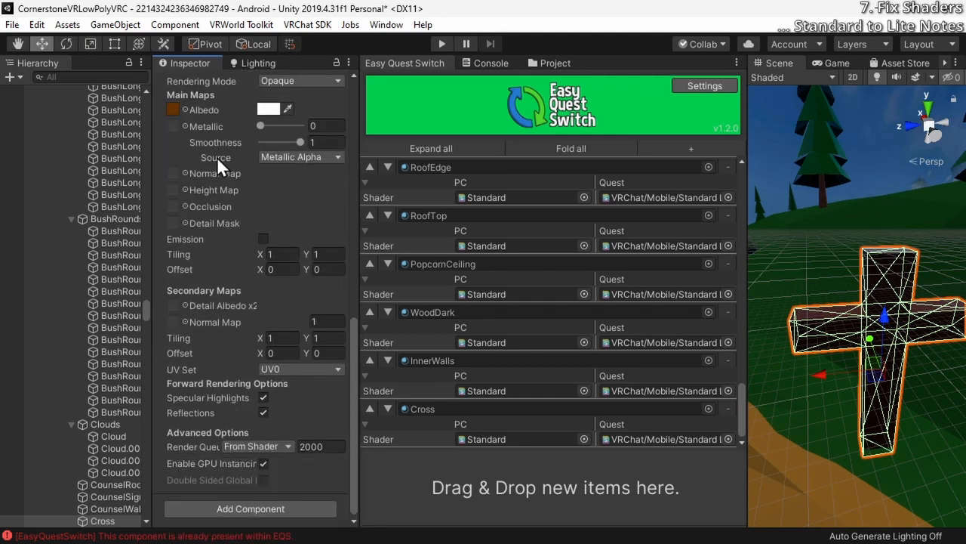
{"action": "scroll", "coordinate": [124, 324], "scroll_direction": "down", "scroll_amount": 5}
Check the material and shader settings on the first beams of the Fences group
{"action": "left_click", "coordinate": [108, 398]}
{"action": "scroll", "coordinate": [114, 378], "scroll_direction": "down", "scroll_amount": 3}
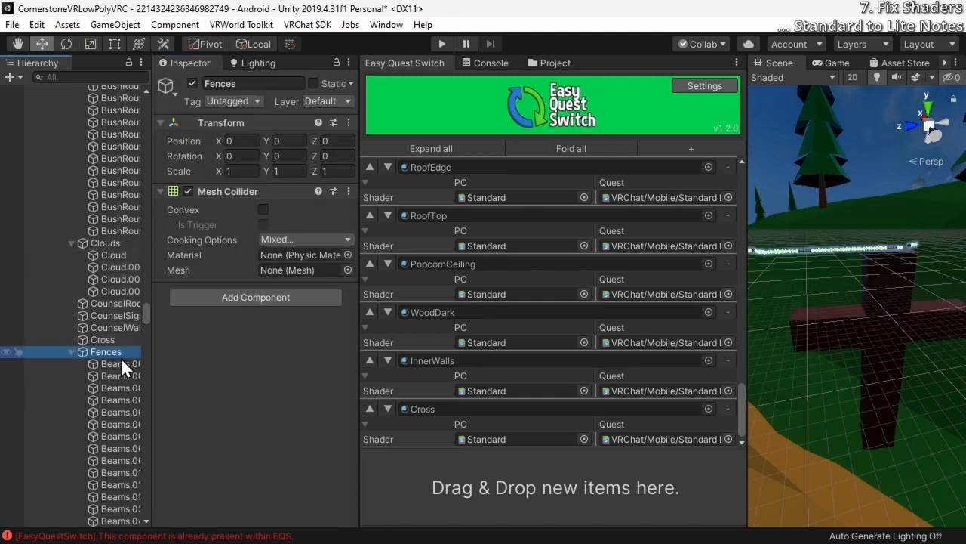
{"action": "left_click", "coordinate": [121, 363]}
{"action": "key", "text": "Down"}
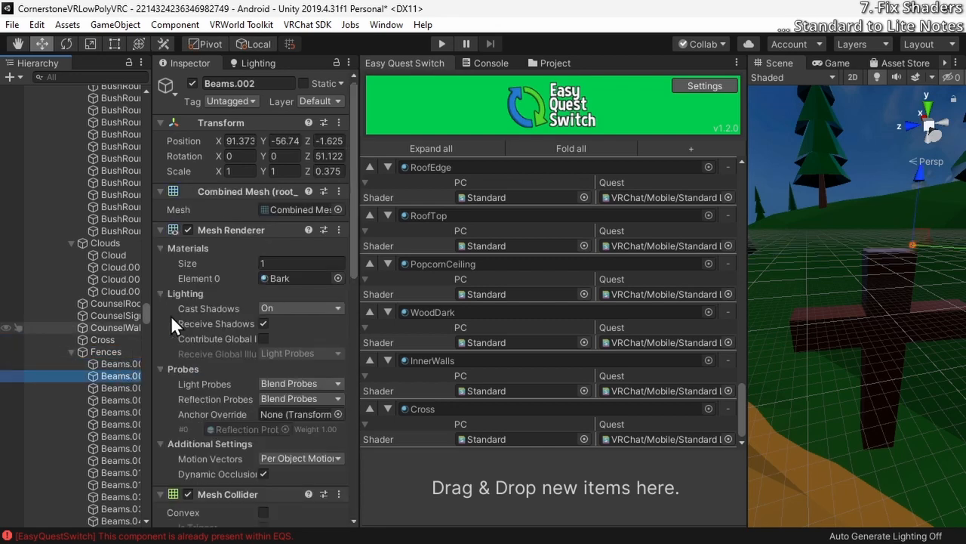
{"action": "scroll", "coordinate": [219, 302], "scroll_direction": "down", "scroll_amount": 10}
{"action": "scroll", "coordinate": [223, 336], "scroll_direction": "down", "scroll_amount": 4}
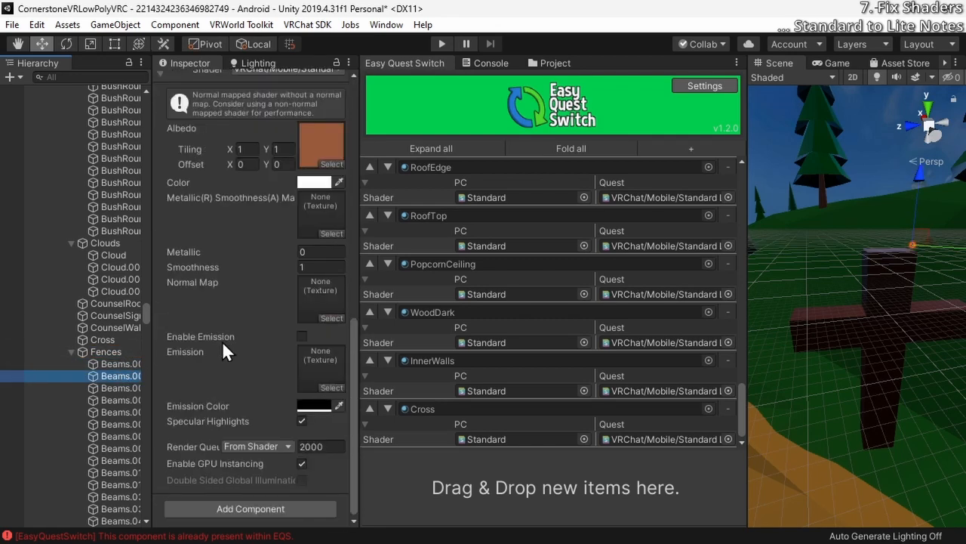
{"action": "scroll", "coordinate": [205, 328], "scroll_direction": "up", "scroll_amount": 8}
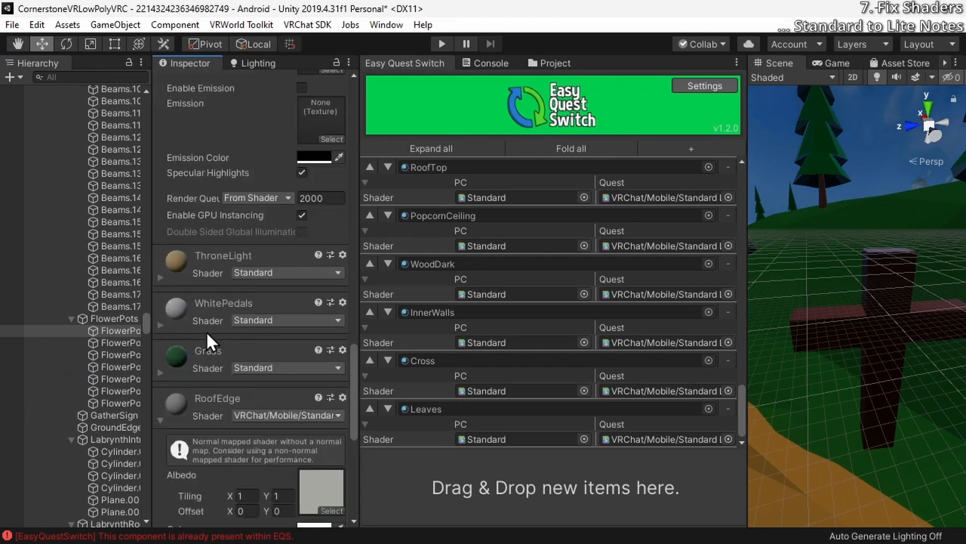
Register the flower pot's ThroneLight material in Easy Quest Switch with VRChat/Mobile/Standard Lite for Quest
{"action": "scroll", "coordinate": [206, 330], "scroll_direction": "up", "scroll_amount": 5}
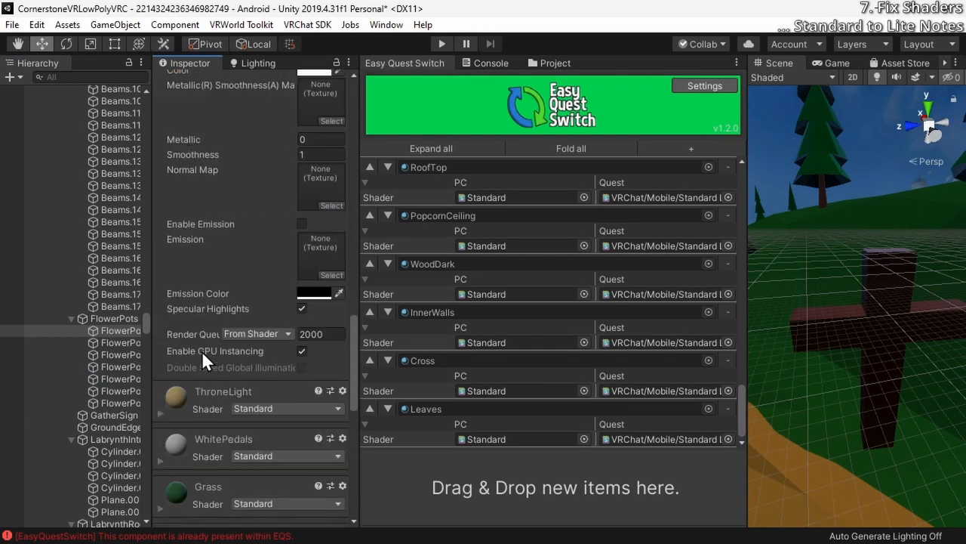
{"action": "left_click", "coordinate": [162, 412]}
{"action": "scroll", "coordinate": [164, 411], "scroll_direction": "down", "scroll_amount": 8}
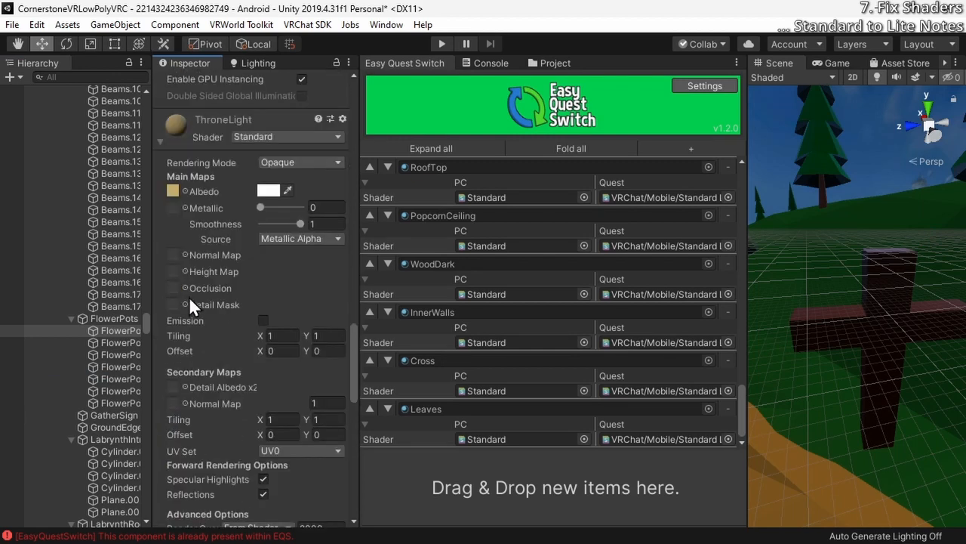
{"action": "left_click_drag", "start_coordinate": [205, 139], "coordinate": [501, 507]}
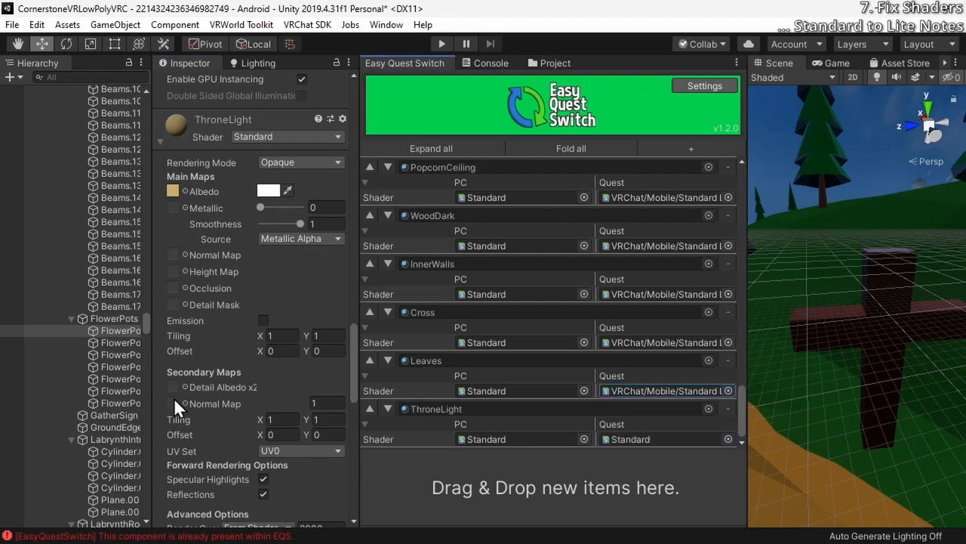
{"action": "scroll", "coordinate": [173, 397], "scroll_direction": "down", "scroll_amount": 5}
{"action": "scroll", "coordinate": [175, 397], "scroll_direction": "up", "scroll_amount": 5}
{"action": "left_click", "coordinate": [725, 437]}
{"action": "type", "text": "lite"}
{"action": "double_click", "coordinate": [569, 167]}
Register the WhitePedals, Grass and Wood_0 materials in Easy Quest Switch with VRChat/Mobile/Standard Lite for Quest
{"action": "left_click", "coordinate": [111, 342]}
{"action": "scroll", "coordinate": [113, 347], "scroll_direction": "down", "scroll_amount": 5}
{"action": "left_click", "coordinate": [115, 364]}
{"action": "left_click_drag", "start_coordinate": [176, 461], "coordinate": [555, 488]}
{"action": "scroll", "coordinate": [113, 377], "scroll_direction": "down", "scroll_amount": 10}
Register the Obsidian, ChandelierGold, SymbolRock, Tomb, WoodLight, WoodMid and WoodLight2 materials in Easy Quest Switch with VRChat/Mobile/Standard Lite for Quest
{"action": "left_click", "coordinate": [109, 405]}
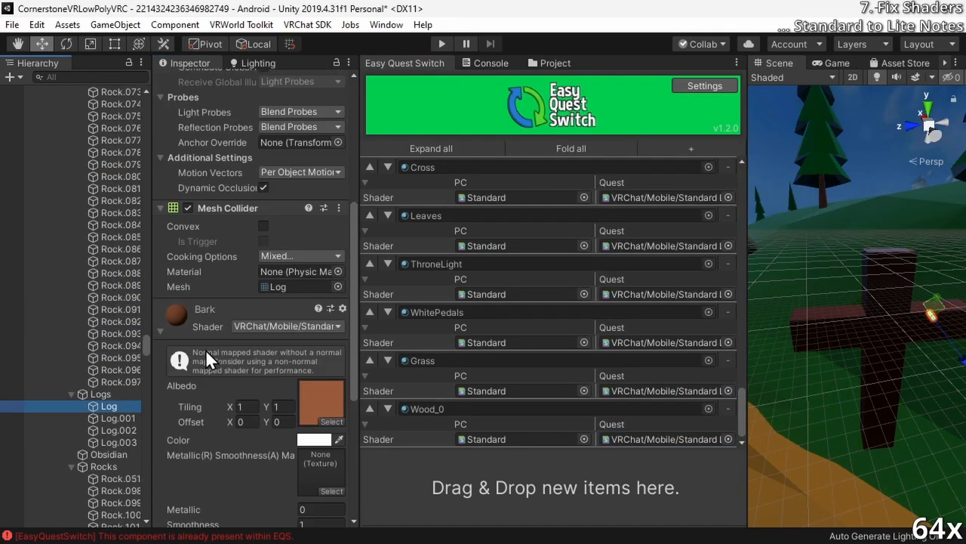
{"action": "scroll", "coordinate": [113, 377], "scroll_direction": "down", "scroll_amount": 5}
{"action": "left_click", "coordinate": [118, 429]}
{"action": "left_click", "coordinate": [110, 380]}
{"action": "left_click_drag", "start_coordinate": [177, 174], "coordinate": [623, 465]}
{"action": "left_click", "coordinate": [104, 407]}
{"action": "scroll", "coordinate": [114, 378], "scroll_direction": "down", "scroll_amount": 20}
{"action": "left_click", "coordinate": [115, 412]}
{"action": "left_click_drag", "start_coordinate": [177, 156], "coordinate": [555, 488]}
{"action": "left_click", "coordinate": [237, 169]}
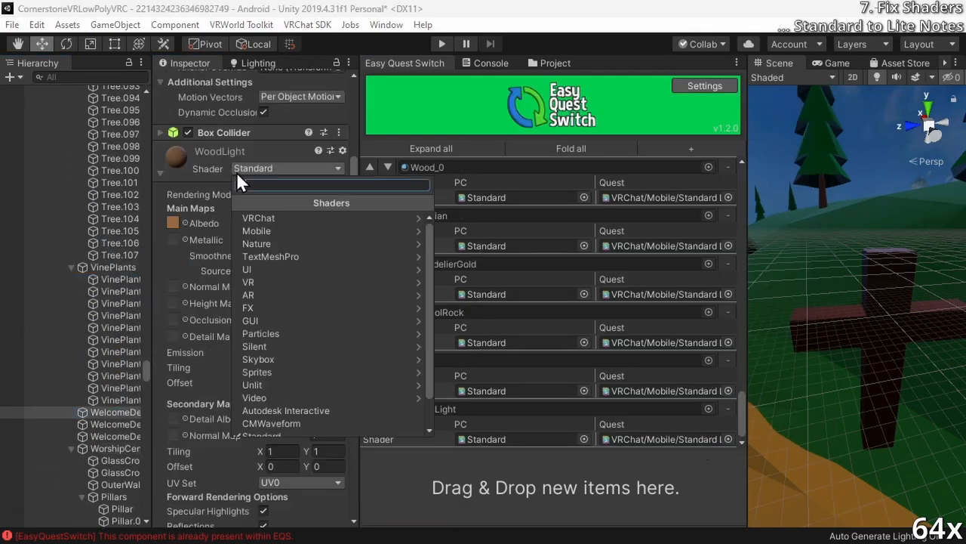
Change the shader of the glass cross's GlassYellow material to VRChat/Mobile/Particles/Alpha Blended
{"action": "left_click", "coordinate": [119, 460]}
{"action": "scroll", "coordinate": [815, 271], "scroll_direction": "up", "scroll_amount": 5}
{"action": "mouse_move", "coordinate": [863, 308]}
{"action": "right_mouse_down"}
{"action": "mouse_move", "coordinate": [880, 242]}
{"action": "mouse_move", "coordinate": [763, 296]}
{"action": "mouse_move", "coordinate": [856, 299]}
{"action": "right_mouse_up"}
{"action": "key", "text": "w"}
{"action": "key", "text": "s"}
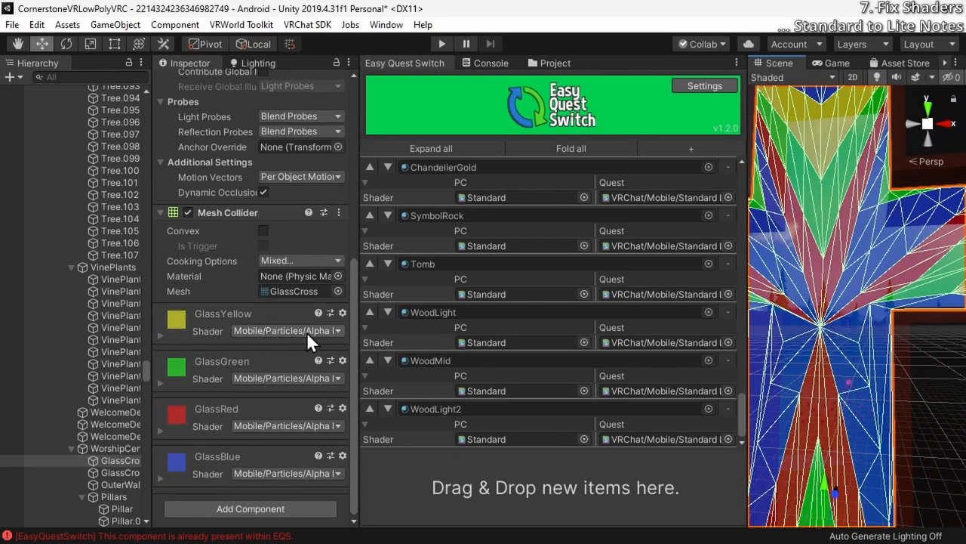
{"action": "left_click", "coordinate": [307, 331]}
{"action": "left_click", "coordinate": [280, 326]}
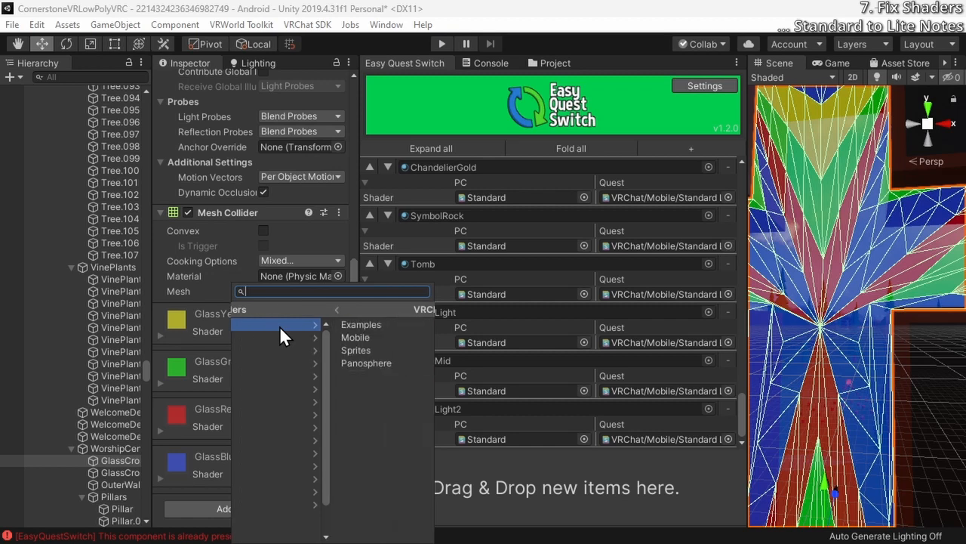
{"action": "left_click", "coordinate": [272, 336]}
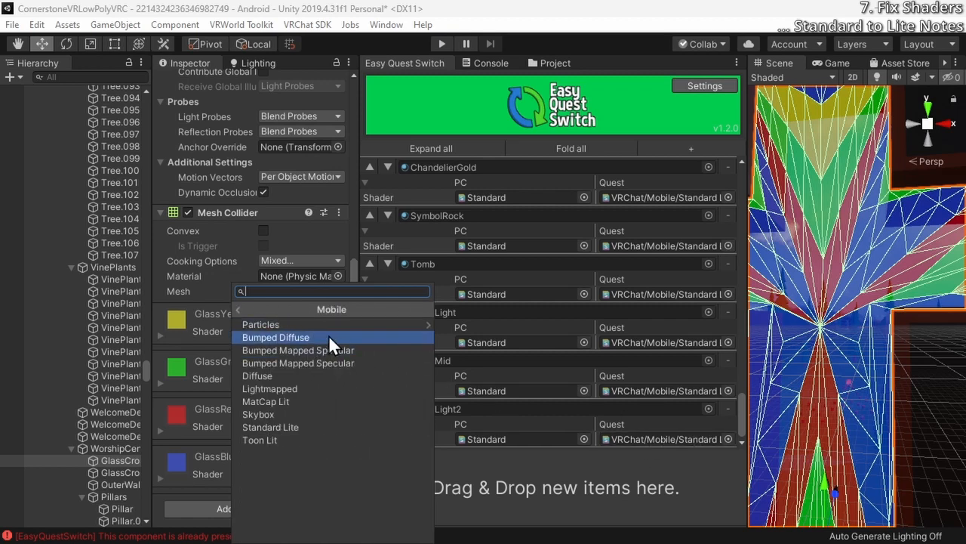
{"action": "left_click", "coordinate": [306, 320]}
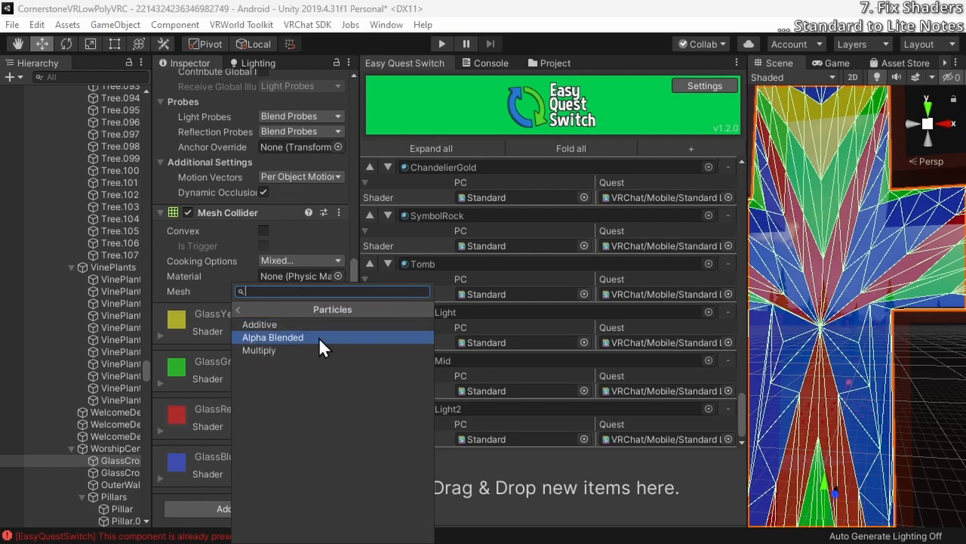
{"action": "left_click", "coordinate": [319, 336]}
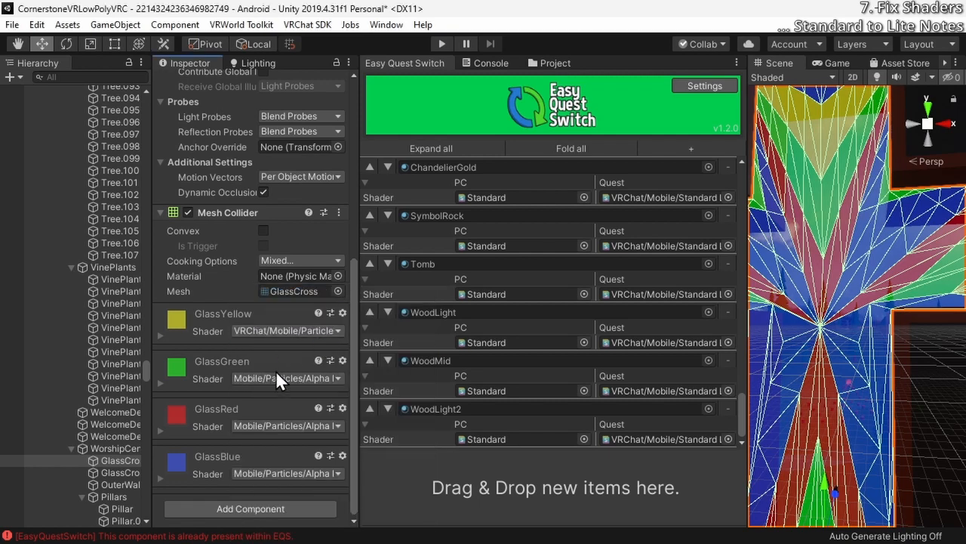
Change the shaders of the glass cross's GlassGreen and GlassRed materials to VRChat/Mobile/Particles/Alpha Blended
{"action": "left_click", "coordinate": [274, 376]}
{"action": "left_click", "coordinate": [300, 325]}
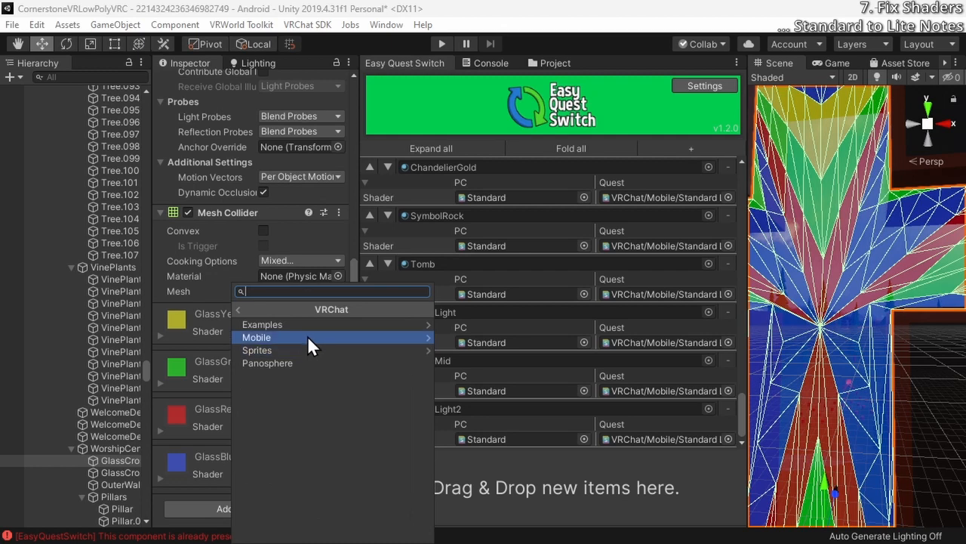
{"action": "left_click", "coordinate": [307, 336]}
{"action": "left_click", "coordinate": [330, 324]}
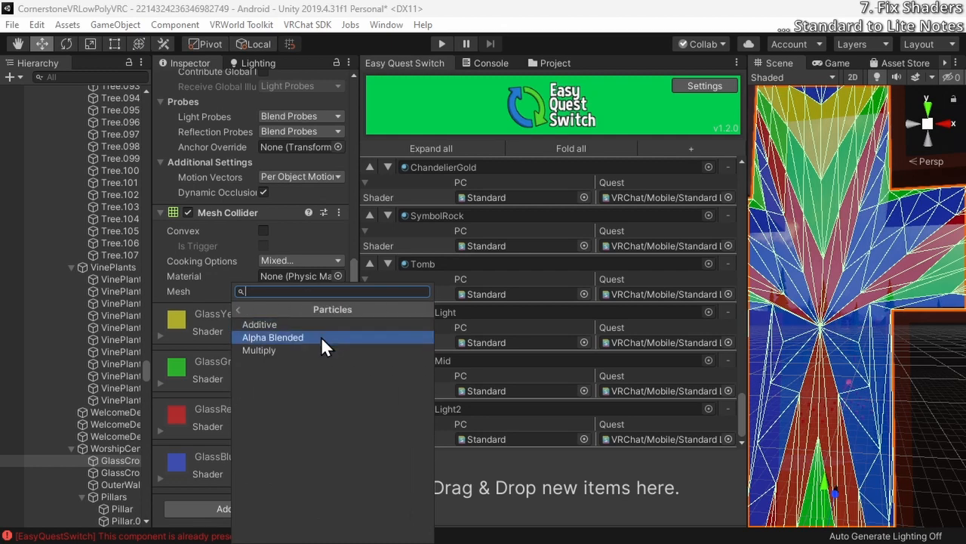
{"action": "left_click", "coordinate": [321, 336]}
{"action": "left_click", "coordinate": [274, 426]}
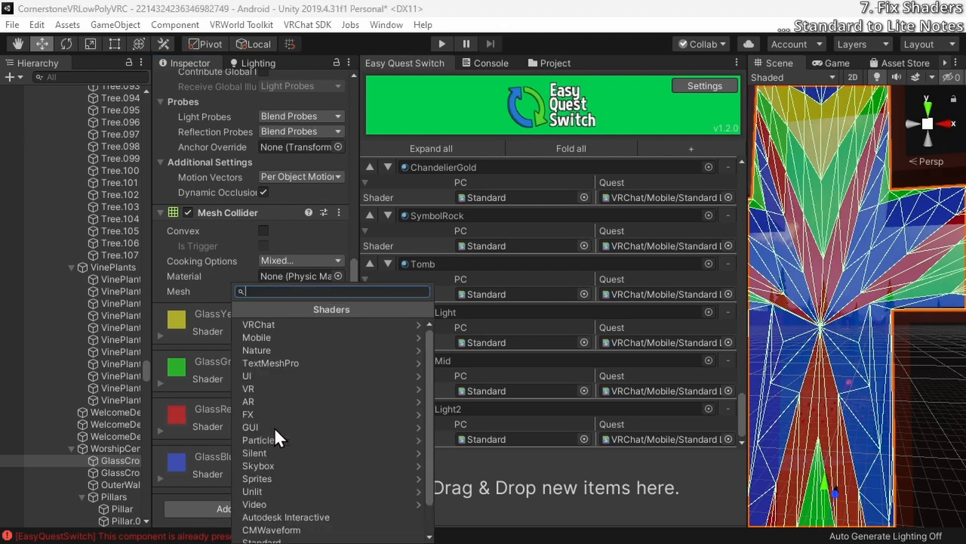
{"action": "left_click", "coordinate": [290, 324]}
{"action": "left_click", "coordinate": [298, 338]}
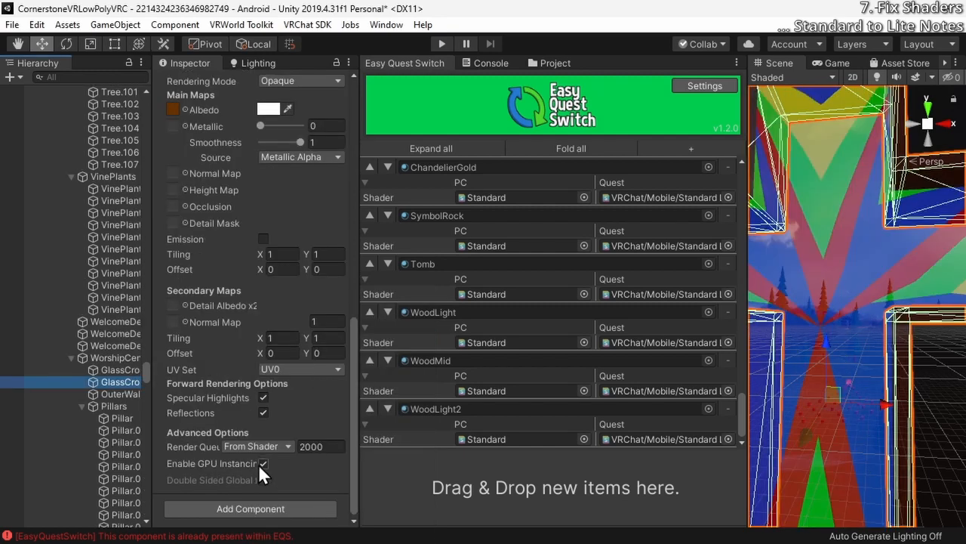
Try to register the glass cross frame's Cross material in Easy Quest Switch, and change its shader to VRChat/Mobile/Standard Lite
{"action": "scroll", "coordinate": [167, 401], "scroll_direction": "up", "scroll_amount": 10}
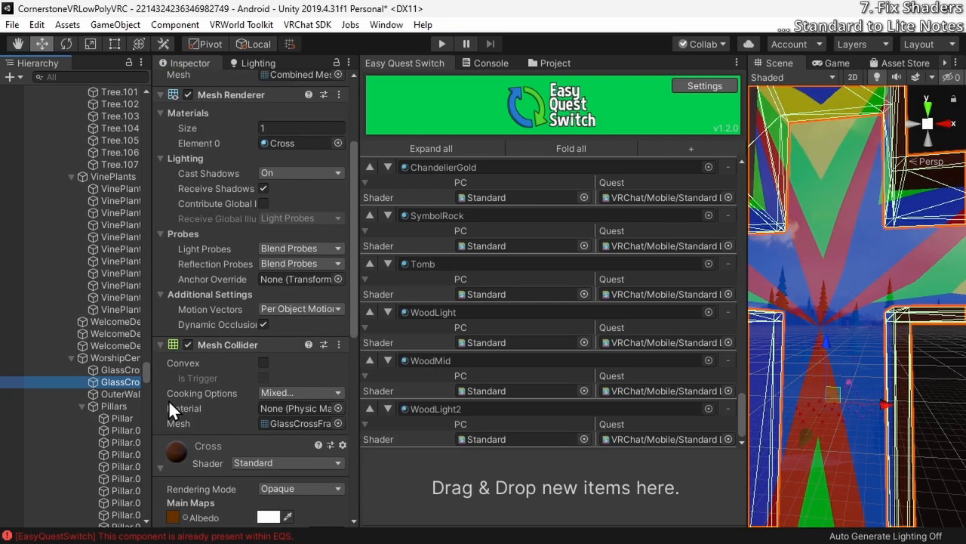
{"action": "scroll", "coordinate": [168, 399], "scroll_direction": "down", "scroll_amount": 5}
{"action": "scroll", "coordinate": [186, 340], "scroll_direction": "up", "scroll_amount": 8}
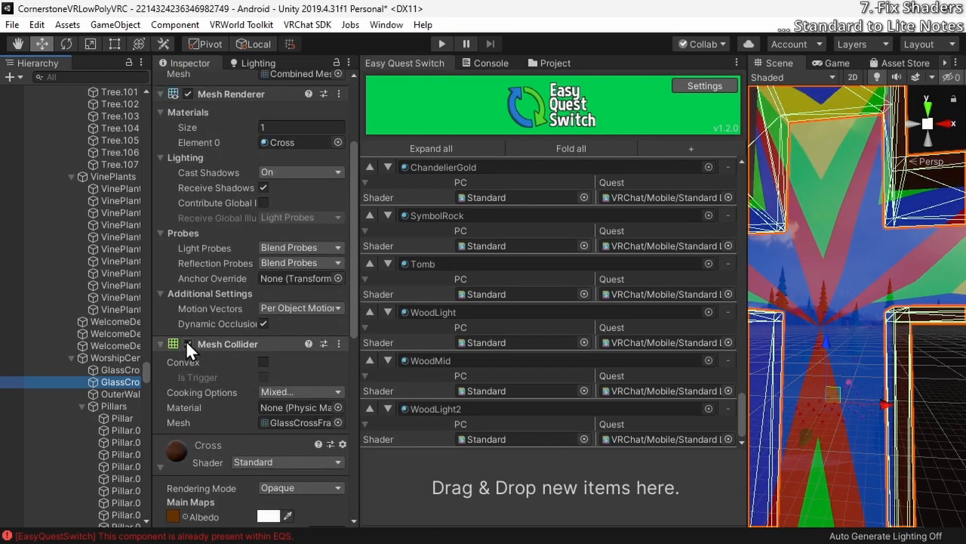
{"action": "scroll", "coordinate": [188, 342], "scroll_direction": "down", "scroll_amount": 8}
{"action": "left_click_drag", "start_coordinate": [178, 315], "coordinate": [458, 480]}
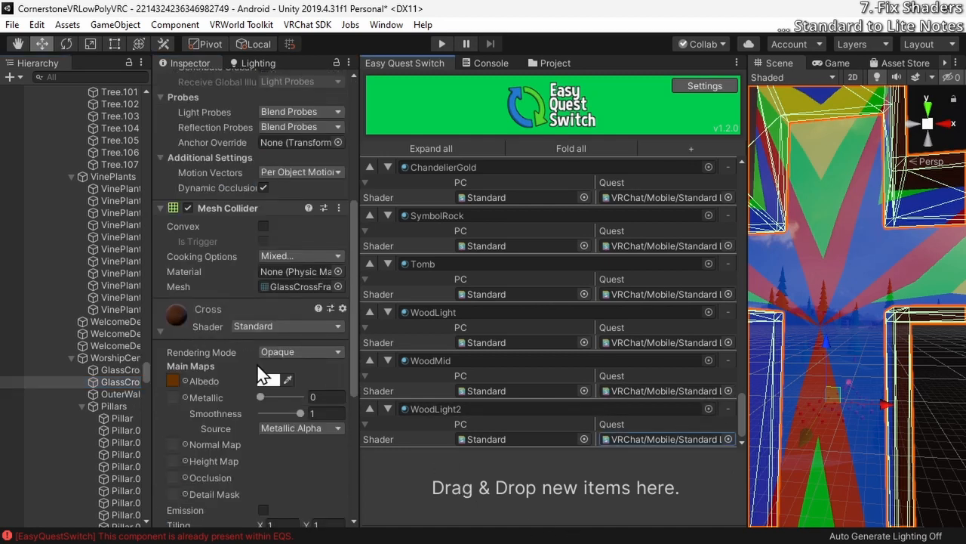
{"action": "left_click", "coordinate": [292, 326]}
{"action": "left_click", "coordinate": [282, 323]}
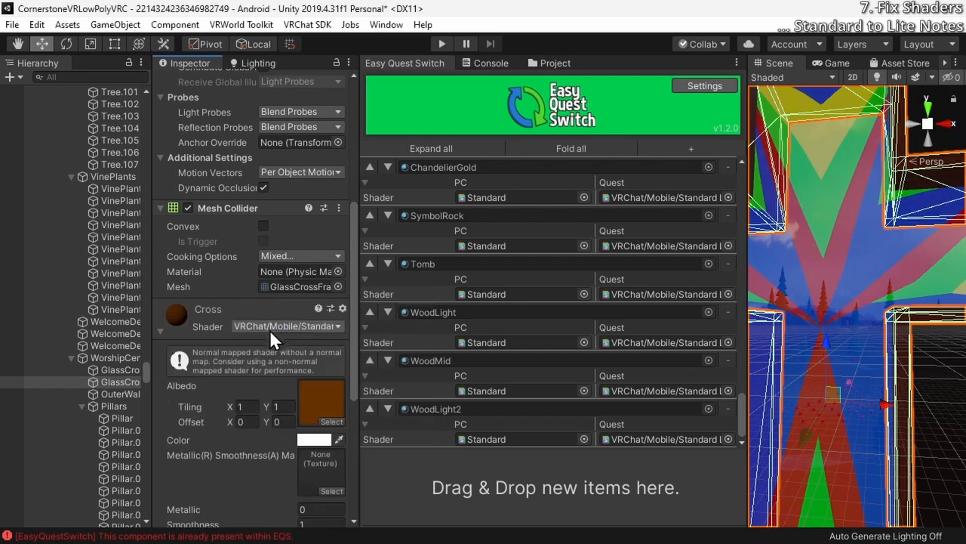
{"action": "scroll", "coordinate": [270, 329], "scroll_direction": "down", "scroll_amount": 5}
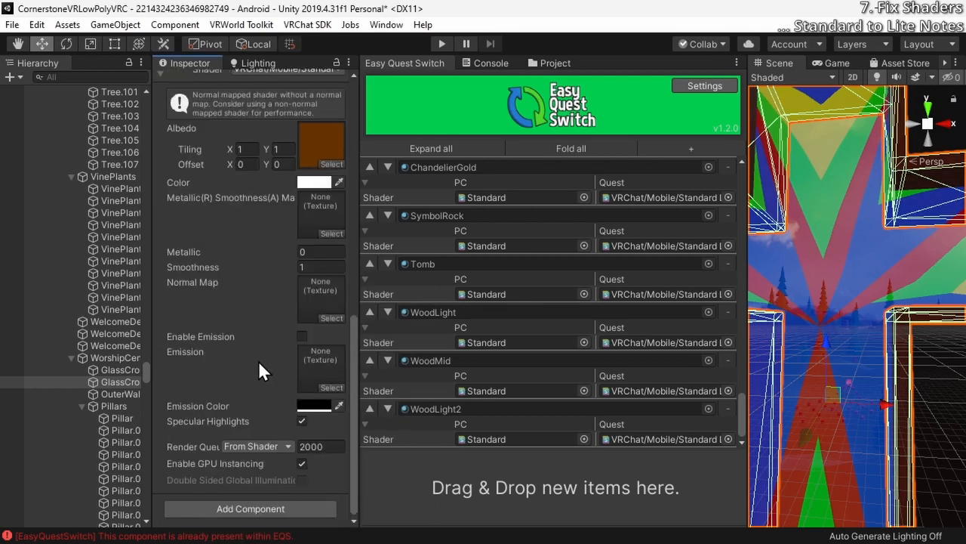
Register the OuterWalls object's StageWall material in Easy Quest Switch with VRChat/Mobile/Standard Lite as its Quest shader
{"action": "left_click", "coordinate": [127, 394]}
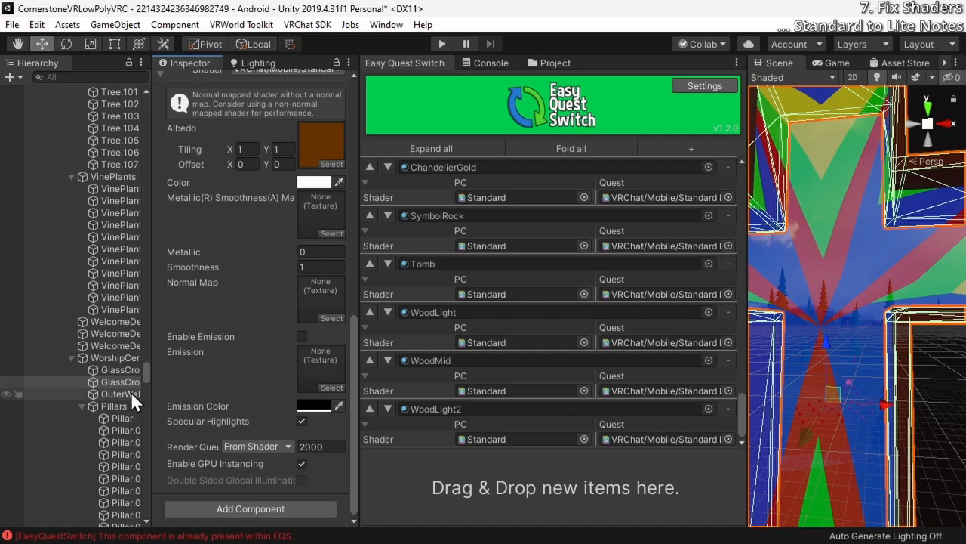
{"action": "scroll", "coordinate": [193, 294], "scroll_direction": "down", "scroll_amount": 10}
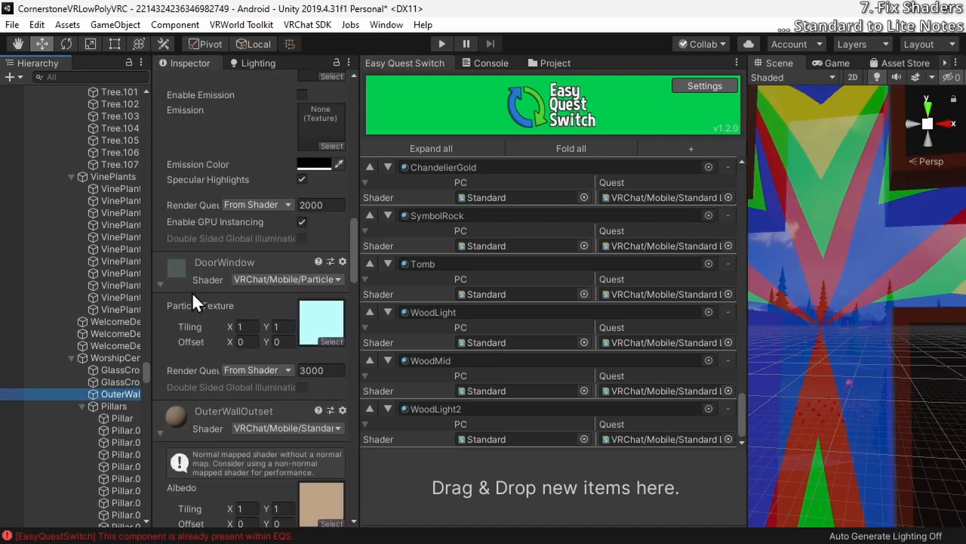
{"action": "scroll", "coordinate": [191, 308], "scroll_direction": "down", "scroll_amount": 10}
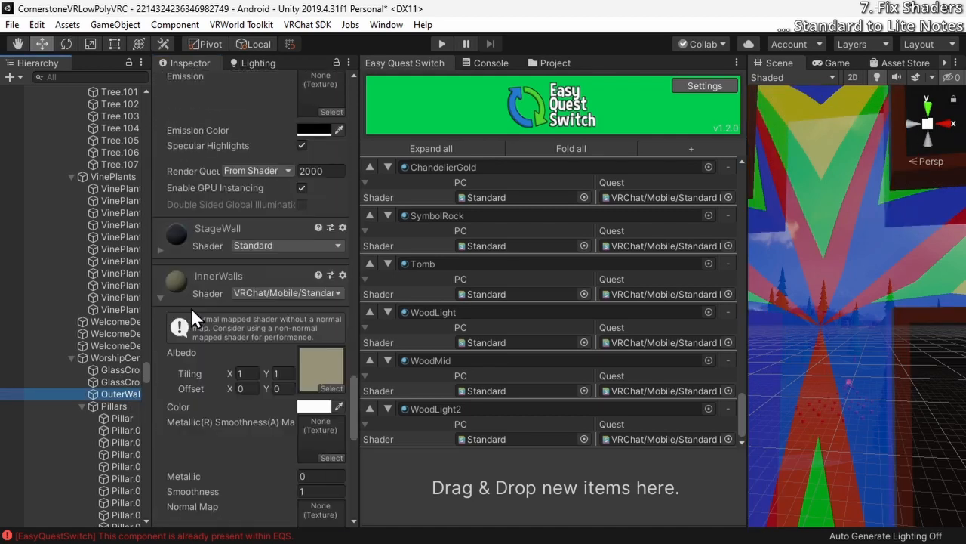
{"action": "left_click_drag", "start_coordinate": [184, 226], "coordinate": [496, 477]}
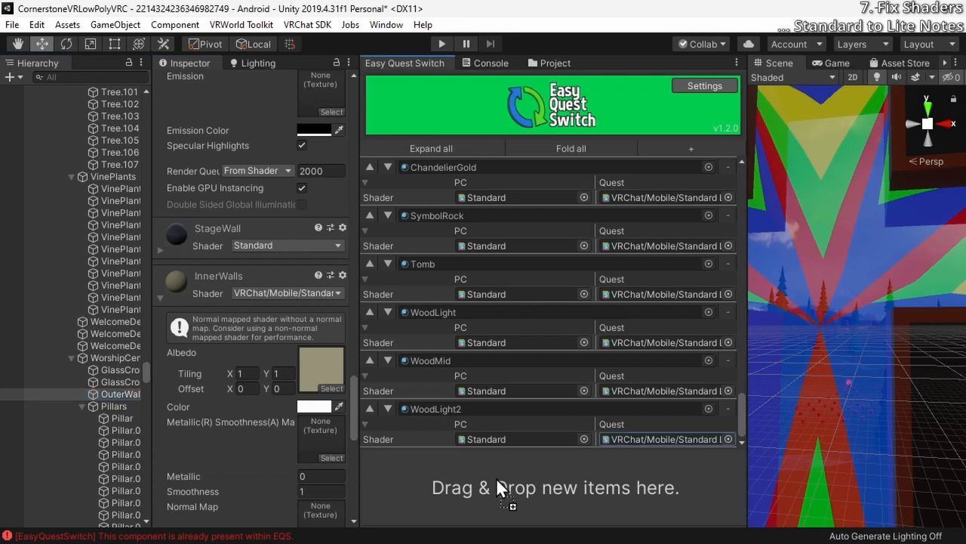
{"action": "left_click", "coordinate": [728, 439]}
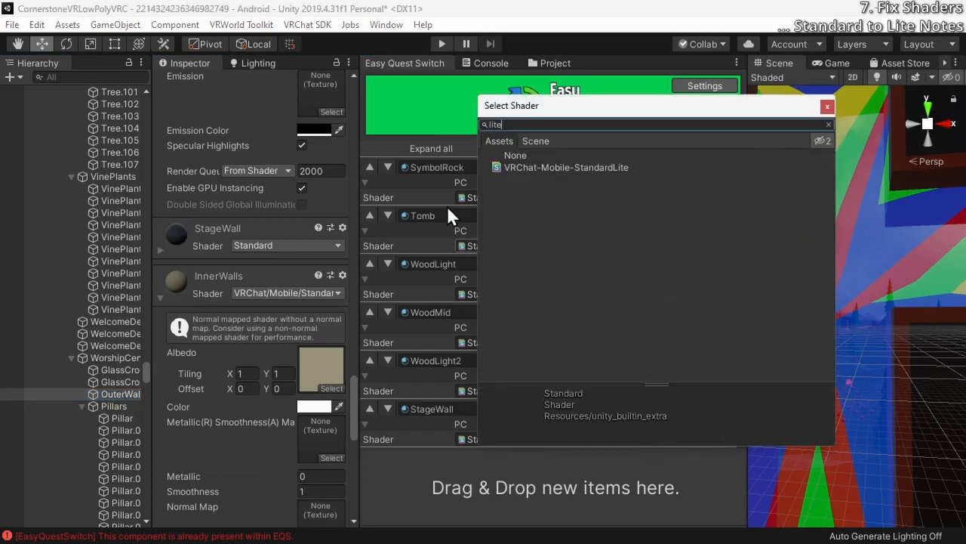
{"action": "double_click", "coordinate": [530, 170]}
Change the StageWall material's own shader to VRChat/Mobile/Standard Lite and expand its properties
{"action": "left_click", "coordinate": [251, 247]}
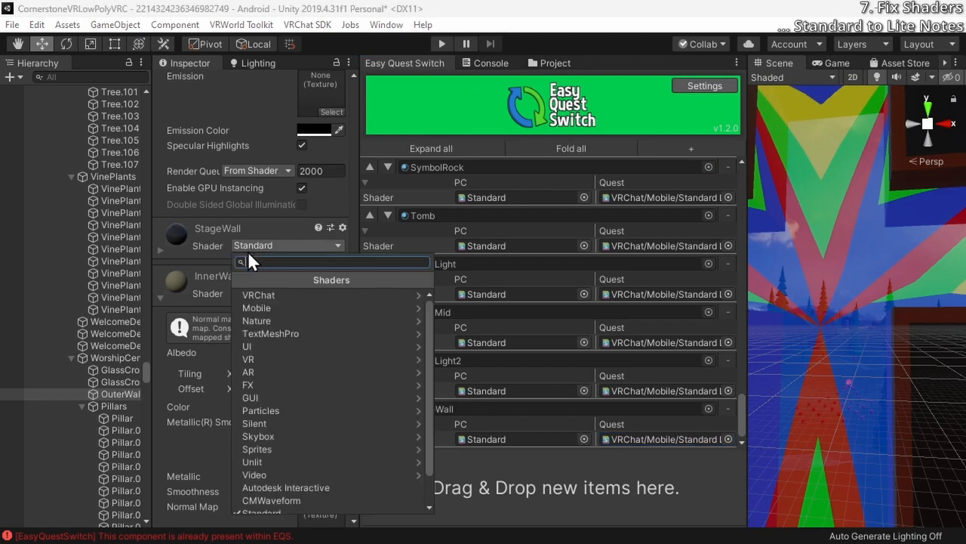
{"action": "type", "text": "lite"}
{"action": "left_click", "coordinate": [275, 295]}
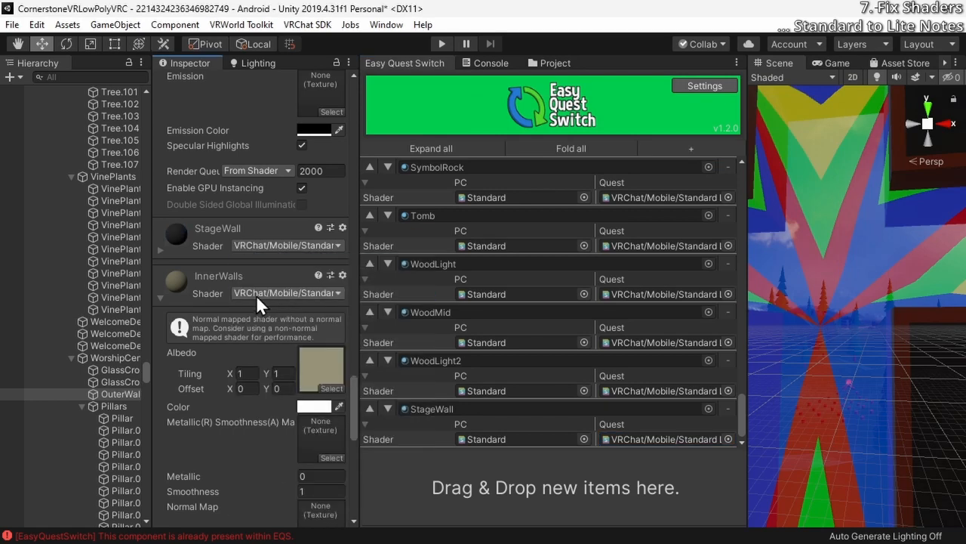
{"action": "left_click", "coordinate": [160, 249]}
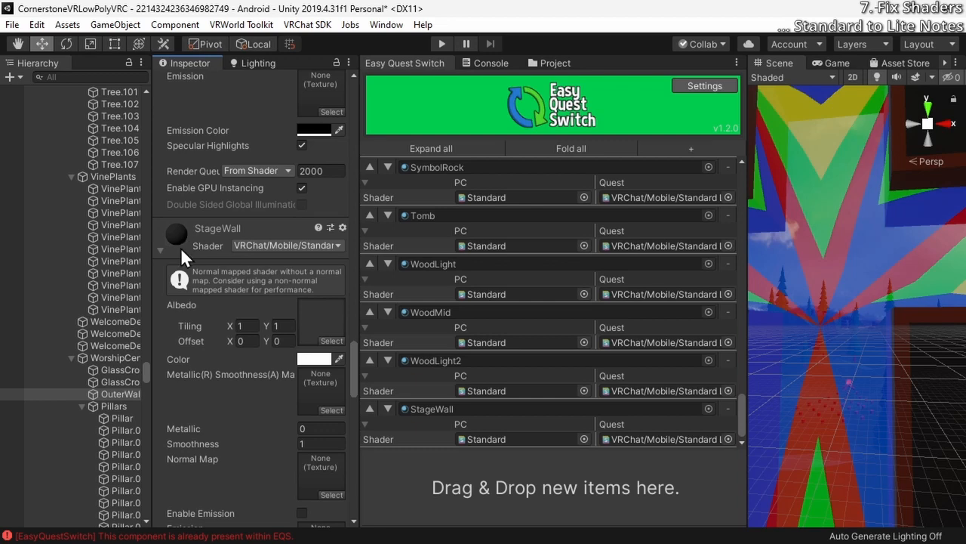
{"action": "scroll", "coordinate": [181, 247], "scroll_direction": "down", "scroll_amount": 6}
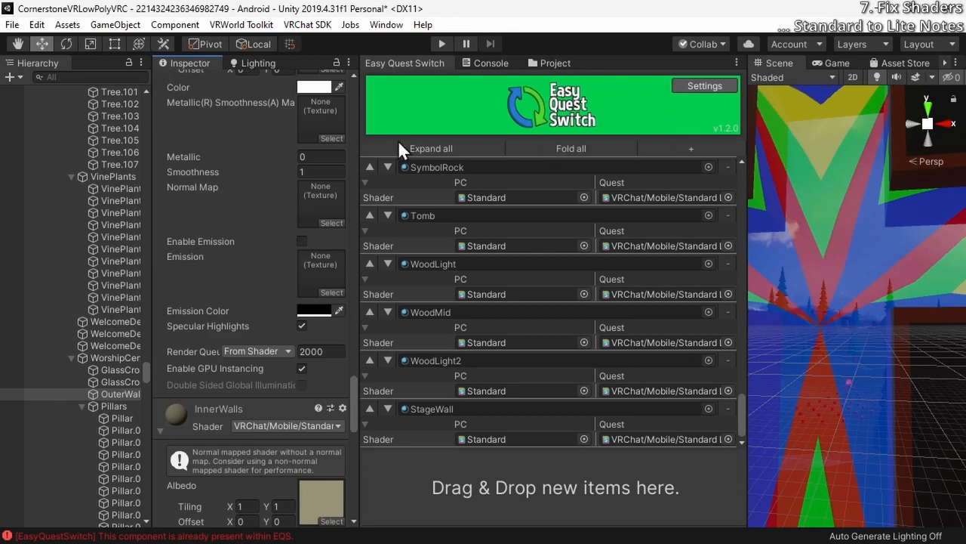
Check which static flags are set on the OuterWalls object
{"action": "scroll", "coordinate": [184, 140], "scroll_direction": "down", "scroll_amount": 5}
{"action": "scroll", "coordinate": [185, 141], "scroll_direction": "up", "scroll_amount": 15}
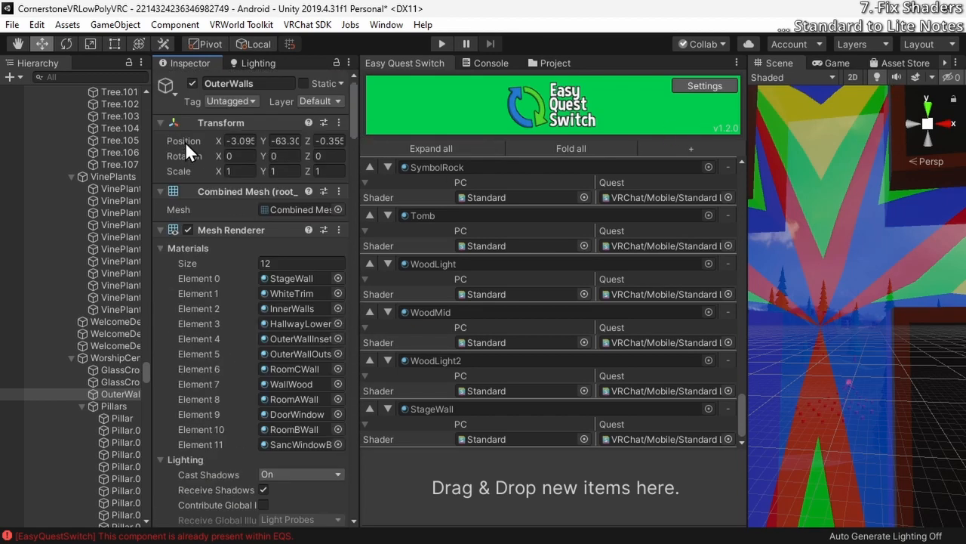
{"action": "left_click", "coordinate": [341, 83]}
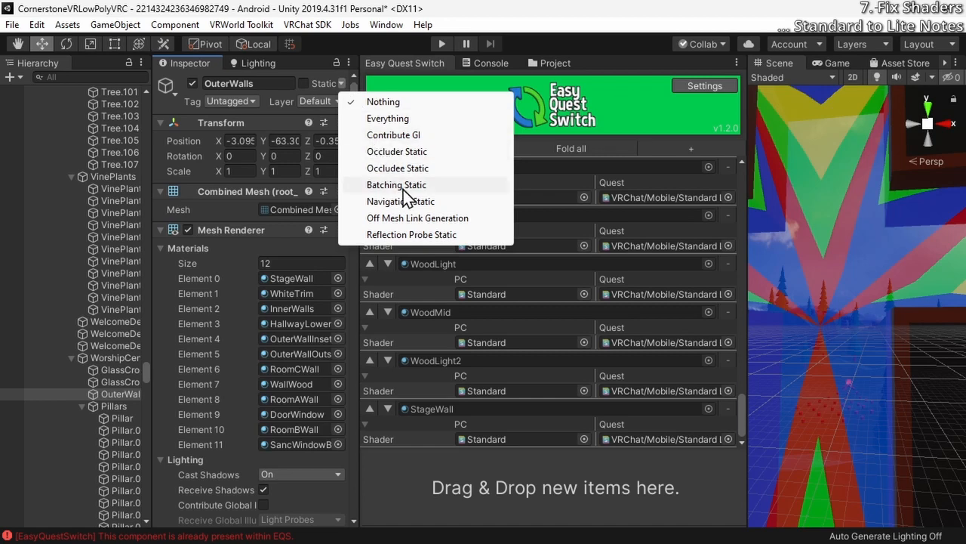
{"action": "left_click", "coordinate": [342, 84]}
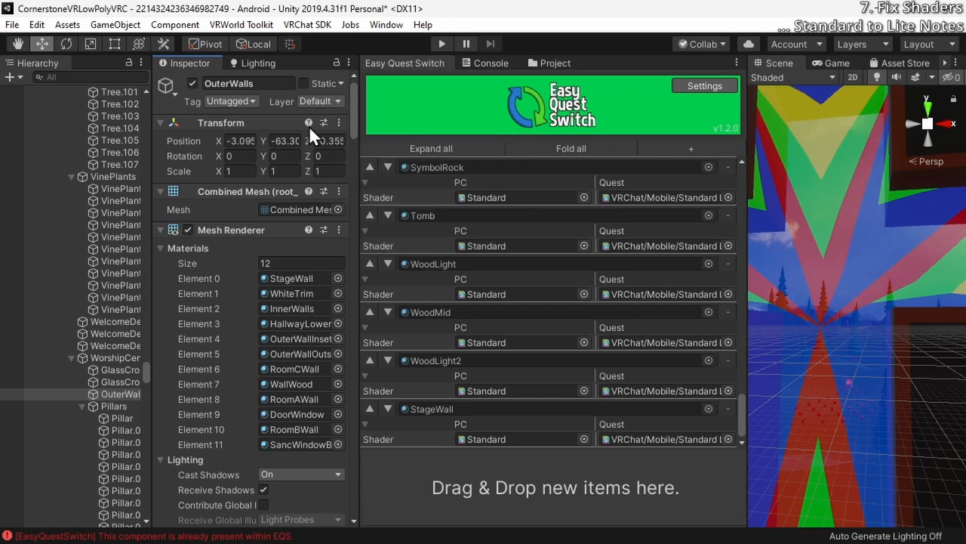
Register the HallwayLowerHalf material in Easy Quest Switch with VRChat/Mobile/Standard Lite as its Quest shader
{"action": "scroll", "coordinate": [264, 189], "scroll_direction": "down", "scroll_amount": 15}
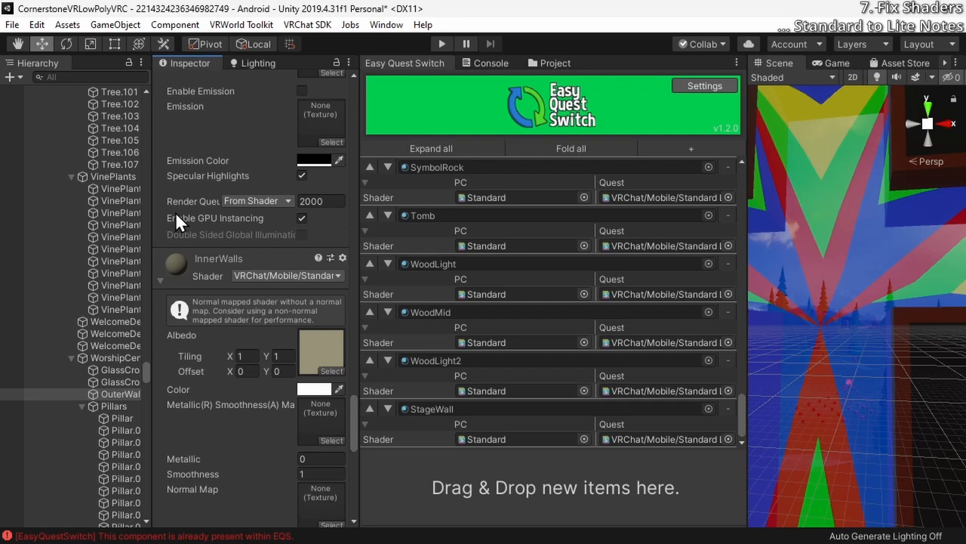
{"action": "scroll", "coordinate": [175, 211], "scroll_direction": "down", "scroll_amount": 10}
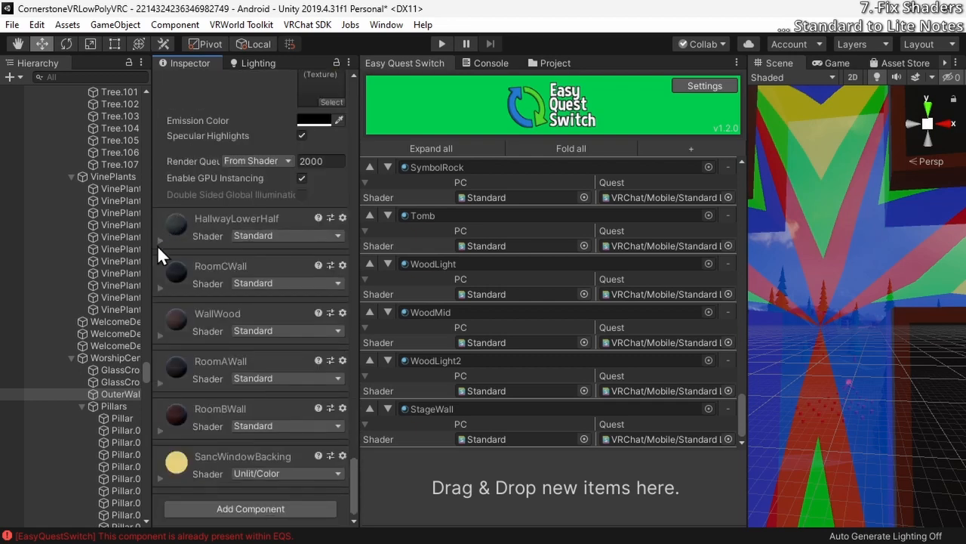
{"action": "left_click", "coordinate": [159, 241]}
{"action": "left_click_drag", "start_coordinate": [181, 225], "coordinate": [500, 499]}
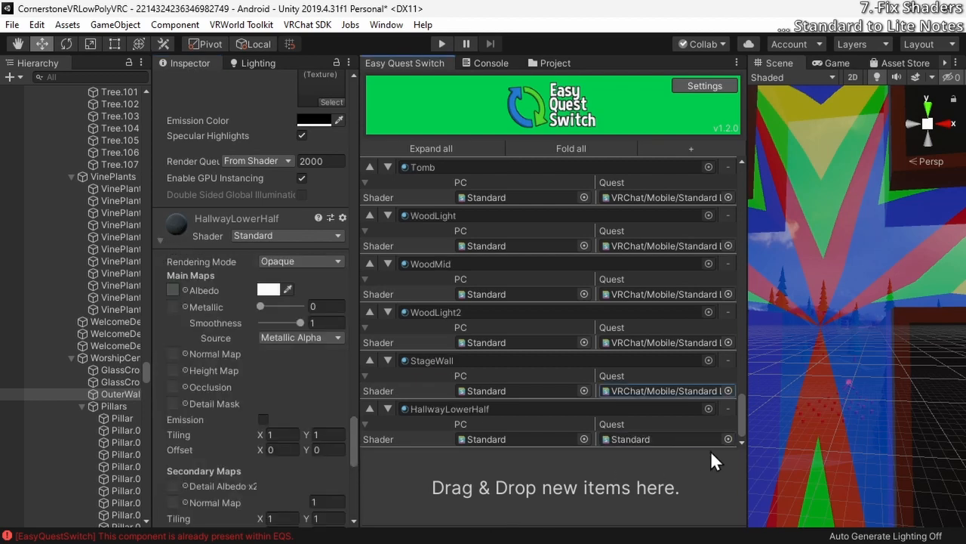
{"action": "left_click", "coordinate": [729, 439]}
{"action": "type", "text": "lite"}
{"action": "double_click", "coordinate": [534, 166]}
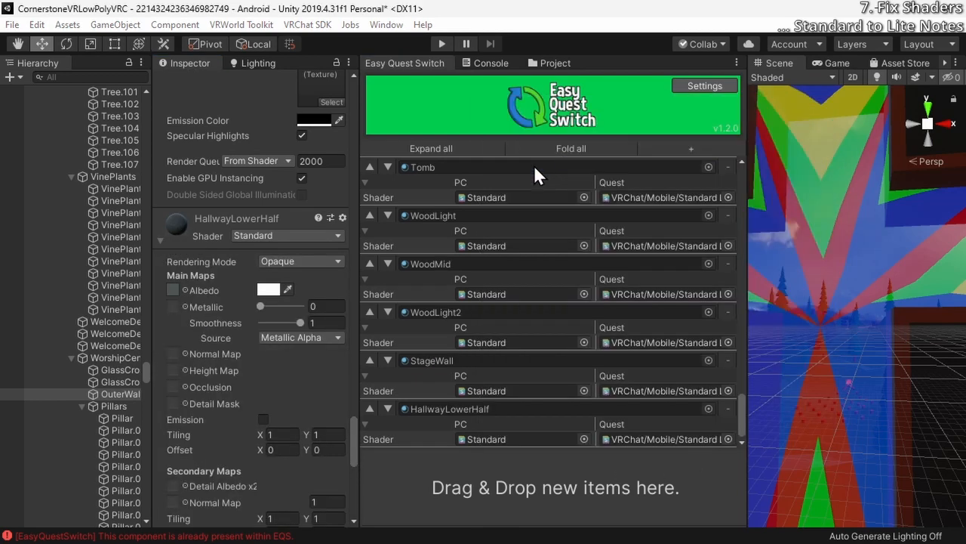
Change the HallwayLowerHalf material's own shader to VRChat/Mobile/Standard Lite
{"action": "scroll", "coordinate": [255, 240], "scroll_direction": "down", "scroll_amount": 6}
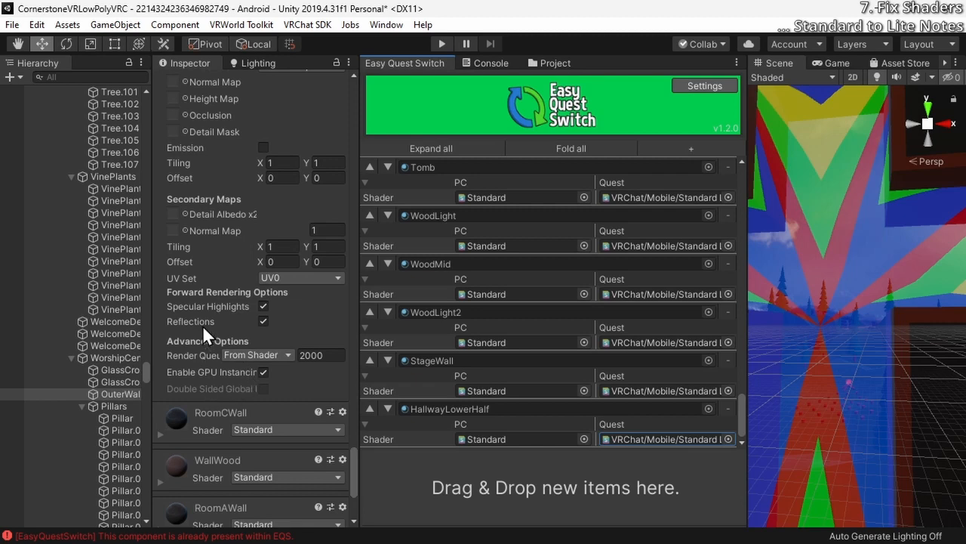
{"action": "scroll", "coordinate": [213, 293], "scroll_direction": "up", "scroll_amount": 5}
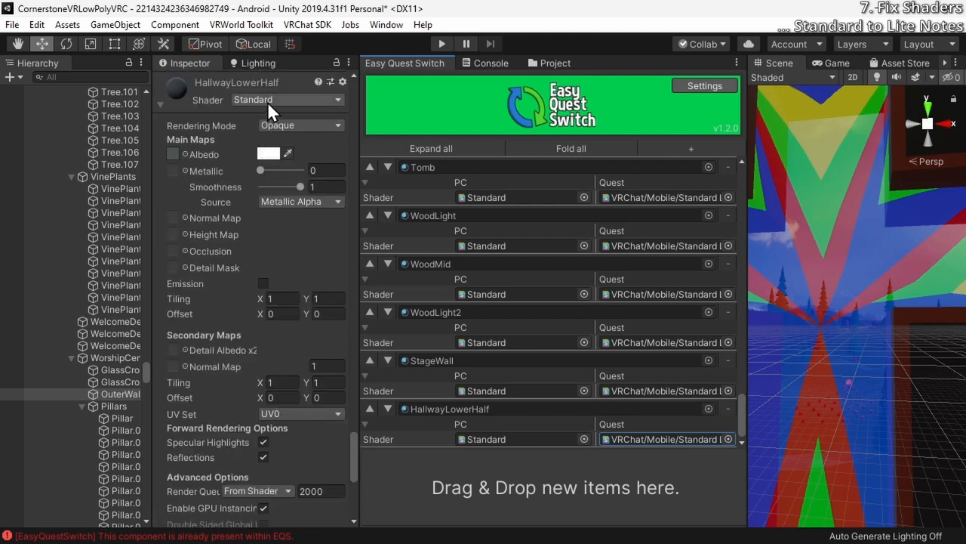
{"action": "left_click", "coordinate": [267, 102]}
{"action": "type", "text": "lite"}
{"action": "left_click", "coordinate": [268, 144]}
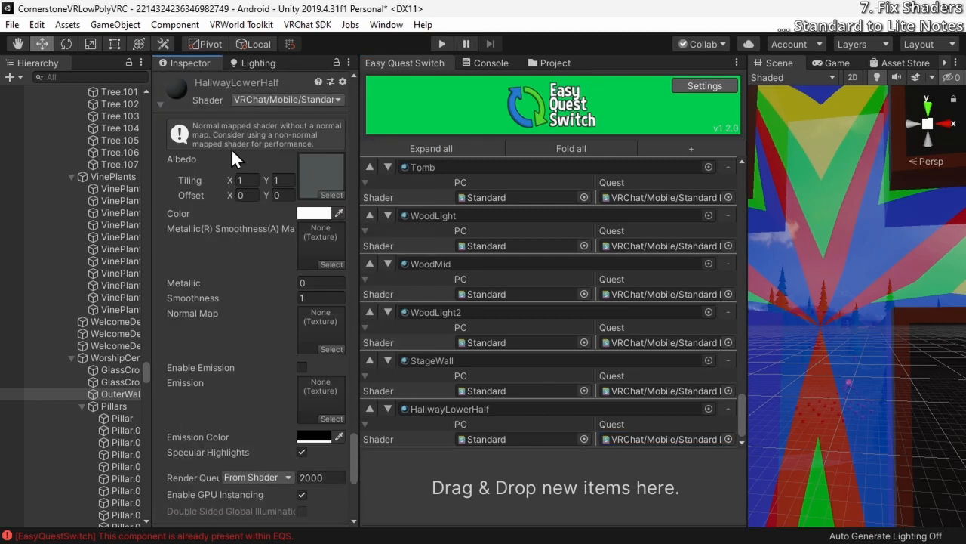
{"action": "scroll", "coordinate": [227, 145], "scroll_direction": "down", "scroll_amount": 6}
{"action": "scroll", "coordinate": [226, 145], "scroll_direction": "up", "scroll_amount": 6}
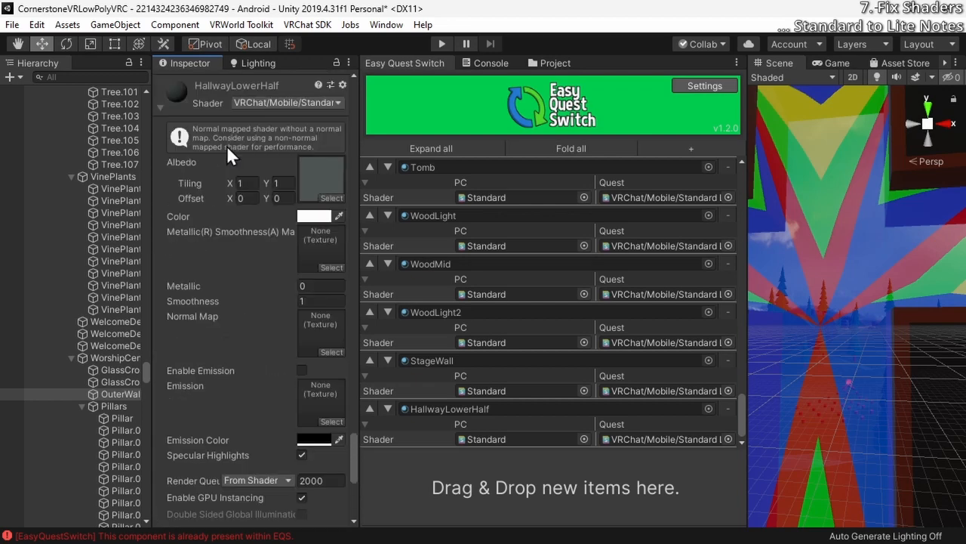
Register the RoomCWall material in Easy Quest Switch with VRChat/Mobile/Standard Lite as its Quest shader
{"action": "scroll", "coordinate": [226, 144], "scroll_direction": "down", "scroll_amount": 6}
{"action": "left_click", "coordinate": [161, 288]}
{"action": "left_click_drag", "start_coordinate": [176, 272], "coordinate": [558, 483]}
{"action": "left_click", "coordinate": [729, 439]}
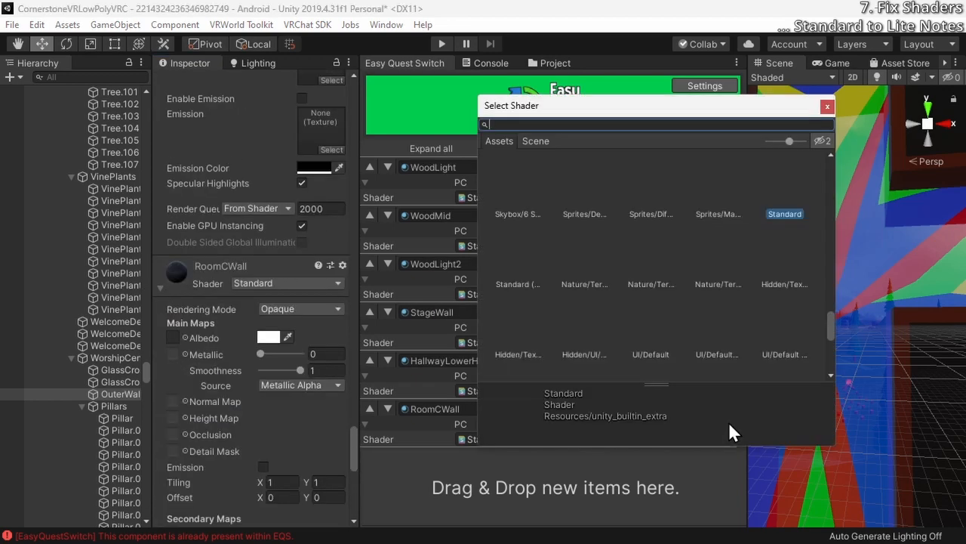
{"action": "type", "text": "lite"}
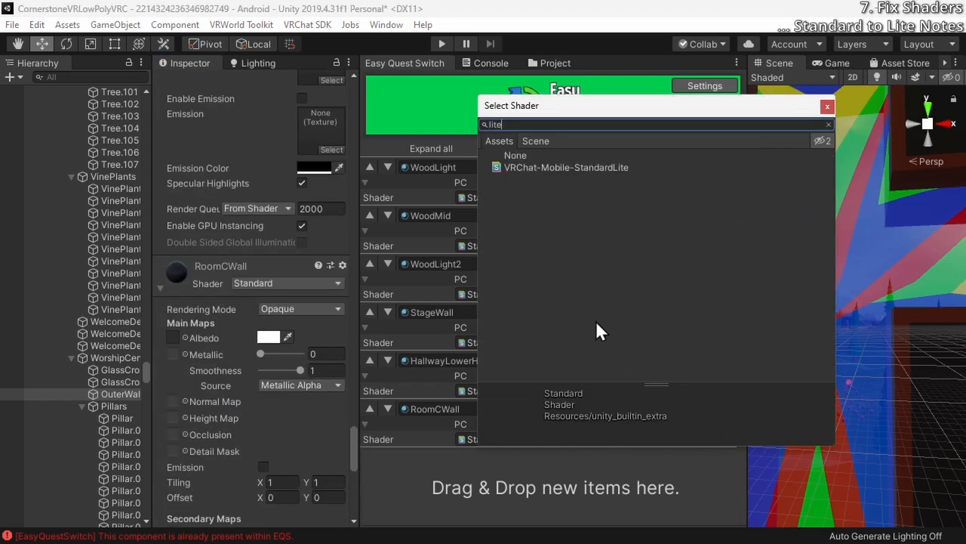
{"action": "double_click", "coordinate": [514, 170]}
Change the RoomCWall material's own shader to VRChat/Mobile/Standard Lite
{"action": "left_click", "coordinate": [285, 285]}
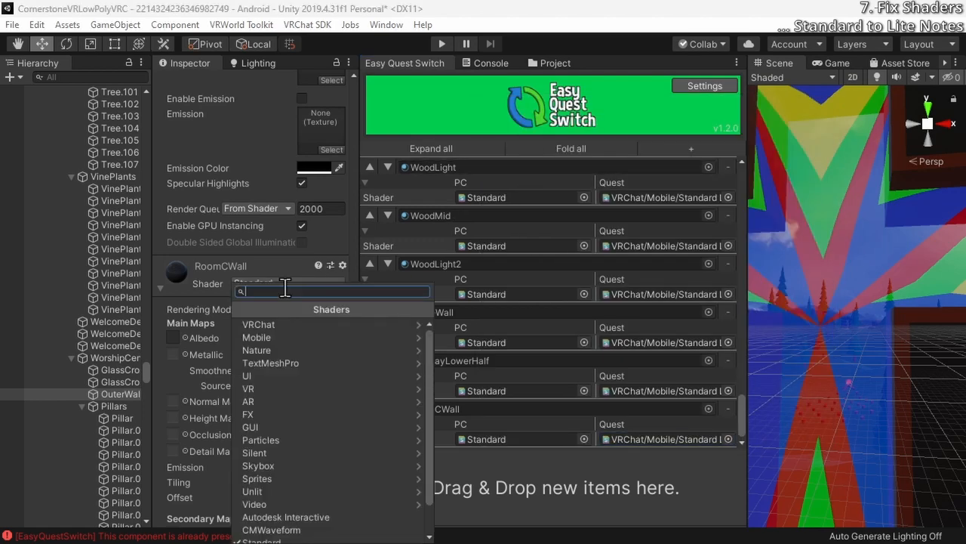
{"action": "type", "text": "lite"}
{"action": "left_click", "coordinate": [265, 323]}
{"action": "scroll", "coordinate": [265, 323], "scroll_direction": "down", "scroll_amount": 10}
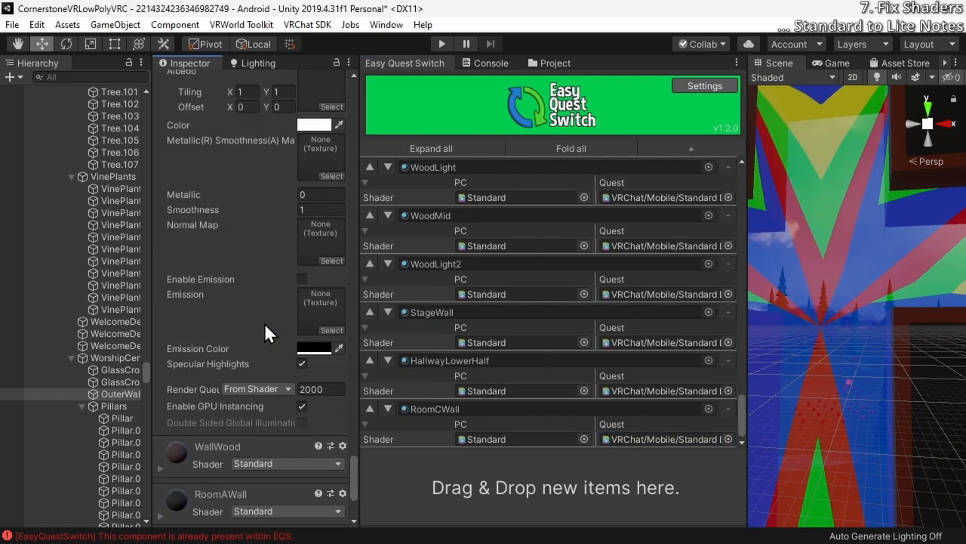
{"action": "scroll", "coordinate": [264, 322], "scroll_direction": "up", "scroll_amount": 10}
{"action": "scroll", "coordinate": [264, 322], "scroll_direction": "down", "scroll_amount": 4}
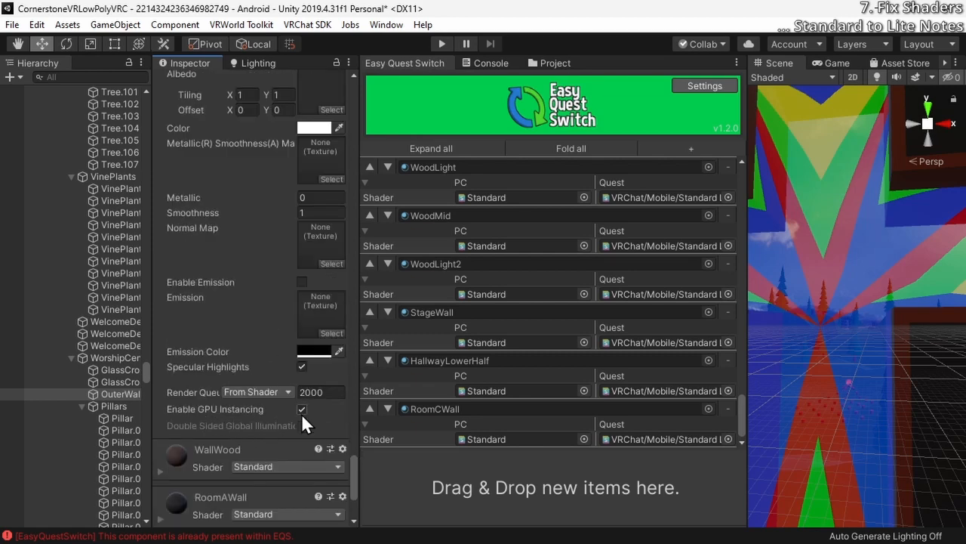
Change the WallWood material's own shader to VRChat/Mobile/Standard Lite
{"action": "scroll", "coordinate": [302, 413], "scroll_direction": "down", "scroll_amount": 3}
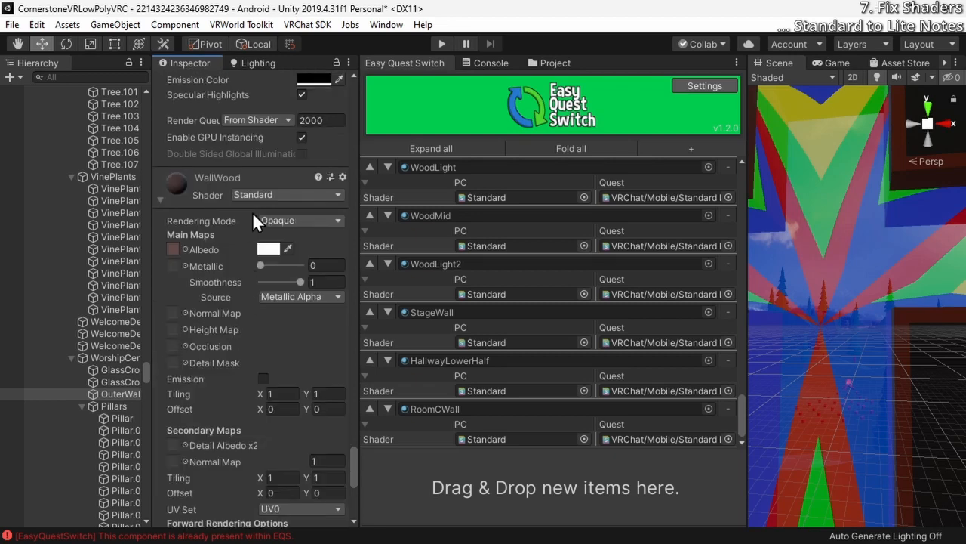
{"action": "left_click", "coordinate": [253, 198]}
{"action": "type", "text": "lite"}
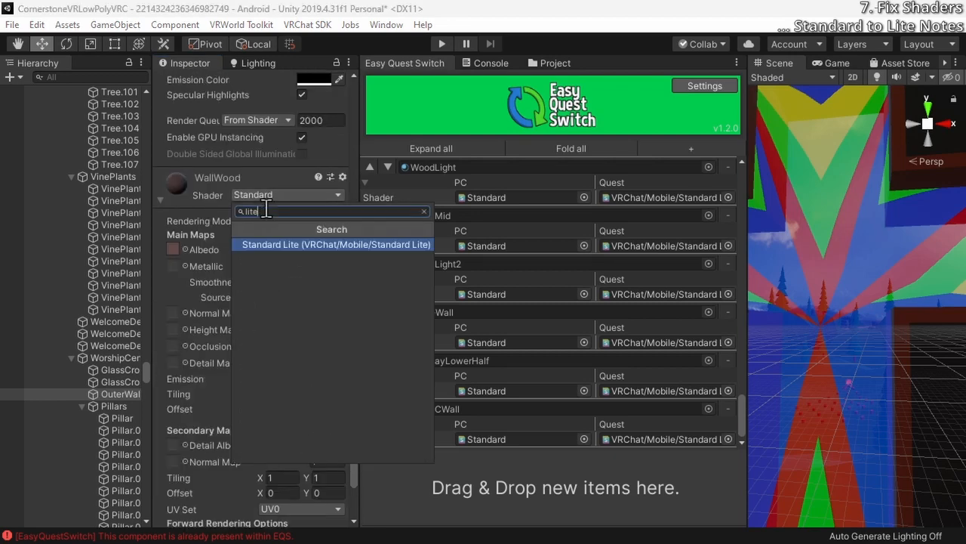
{"action": "left_click", "coordinate": [280, 245]}
{"action": "scroll", "coordinate": [174, 211], "scroll_direction": "down", "scroll_amount": 5}
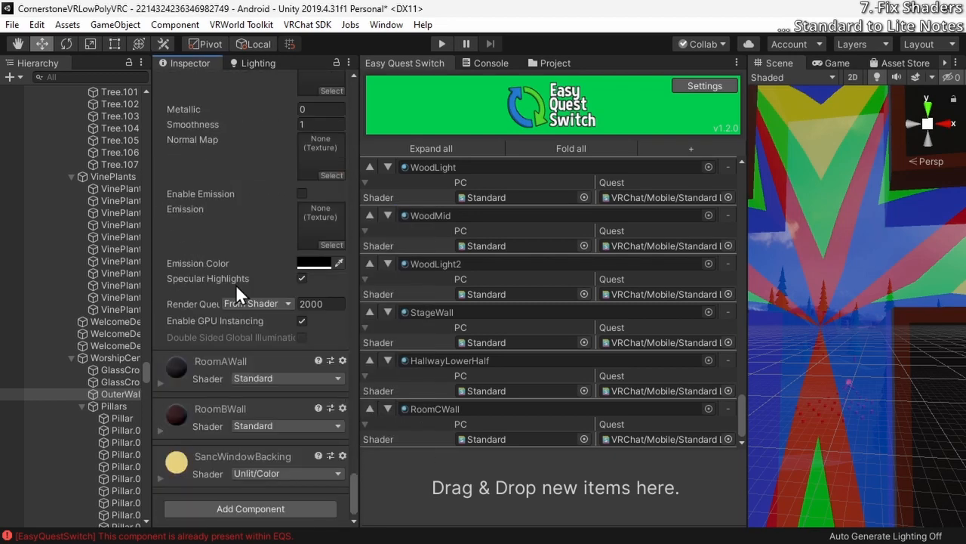
Register the WallWood material in Easy Quest Switch and set its PC shader to Standard
{"action": "scroll", "coordinate": [291, 327], "scroll_direction": "up", "scroll_amount": 6}
{"action": "left_click_drag", "start_coordinate": [176, 185], "coordinate": [641, 468]}
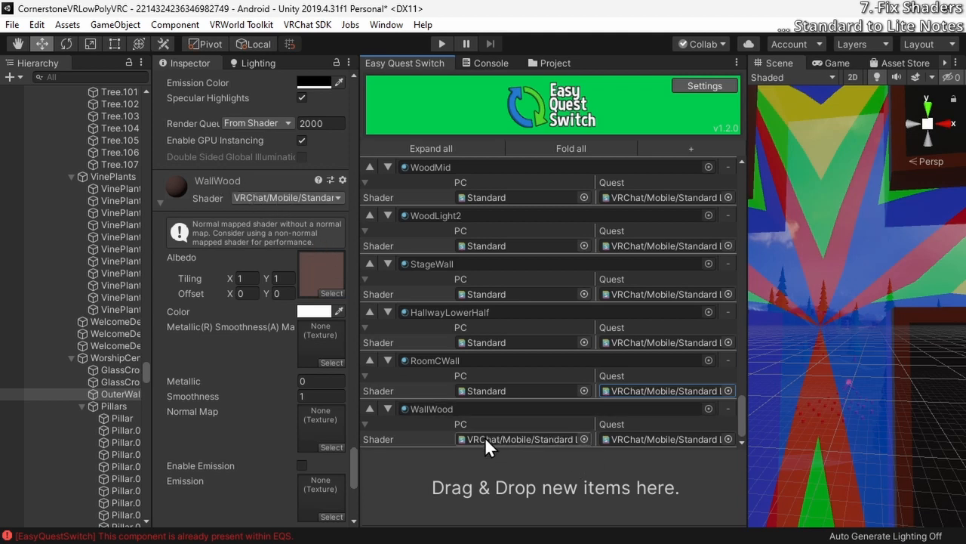
{"action": "left_click", "coordinate": [584, 439]}
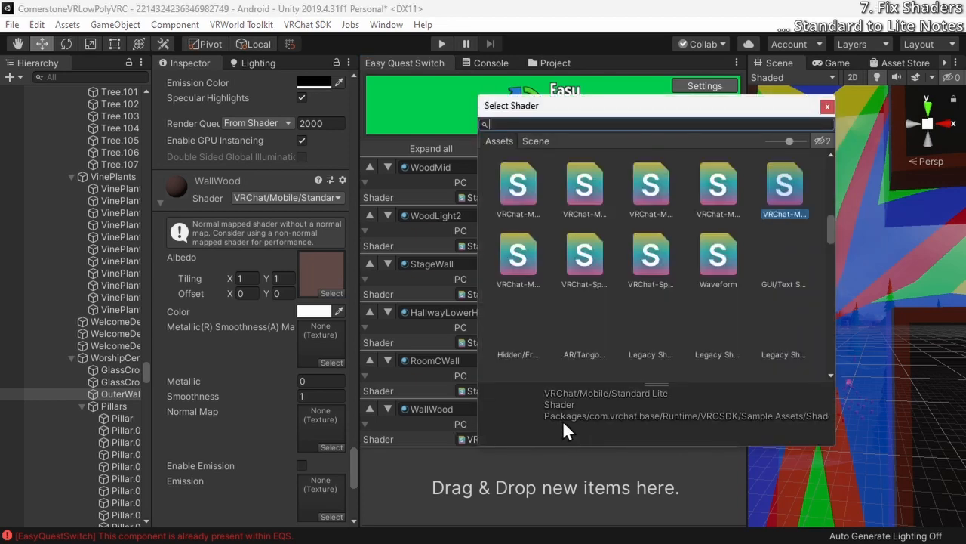
{"action": "type", "text": "stand"}
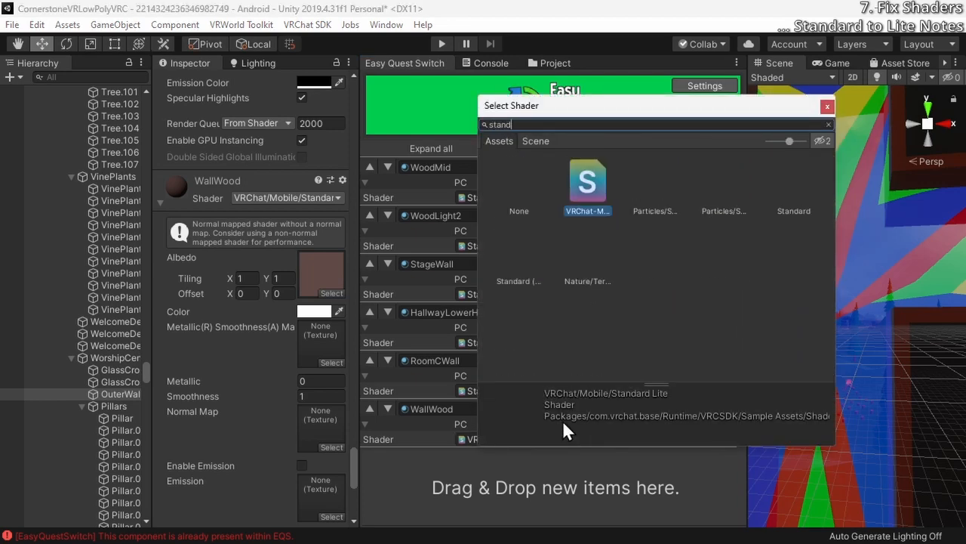
{"action": "type", "text": "ard"}
{"action": "double_click", "coordinate": [786, 189]}
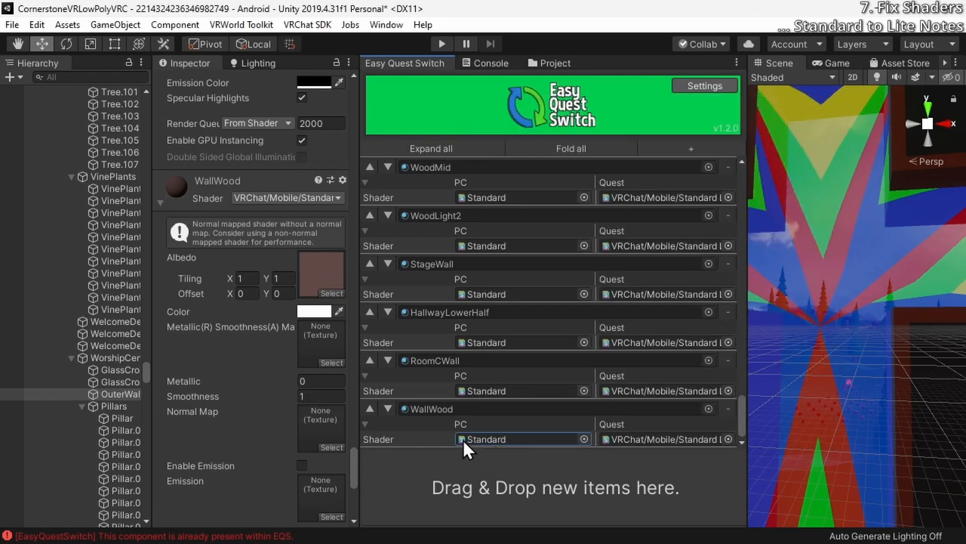
{"action": "scroll", "coordinate": [253, 285], "scroll_direction": "down", "scroll_amount": 5}
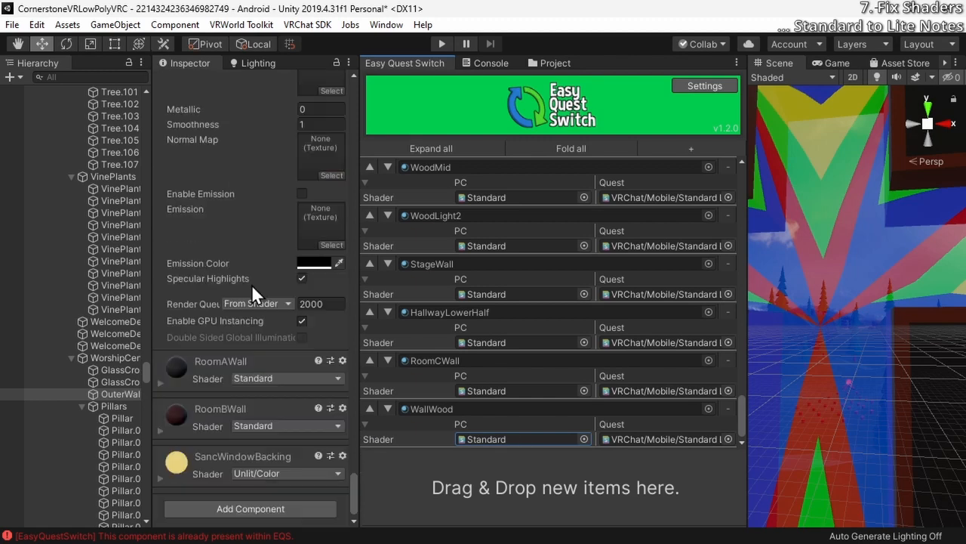
{"action": "left_click", "coordinate": [190, 381]}
{"action": "scroll", "coordinate": [189, 378], "scroll_direction": "down", "scroll_amount": 5}
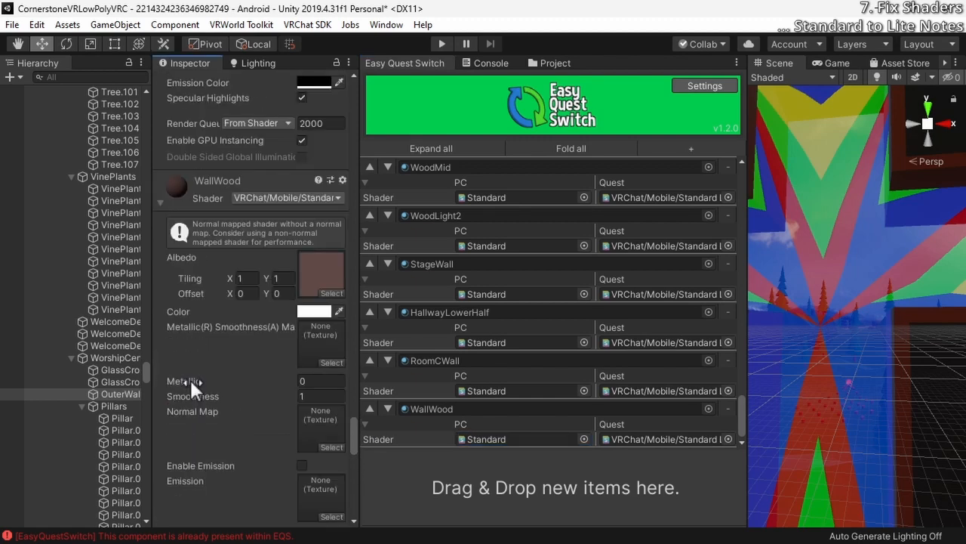
{"action": "scroll", "coordinate": [252, 204], "scroll_direction": "up", "scroll_amount": 3}
{"action": "left_click", "coordinate": [250, 239]}
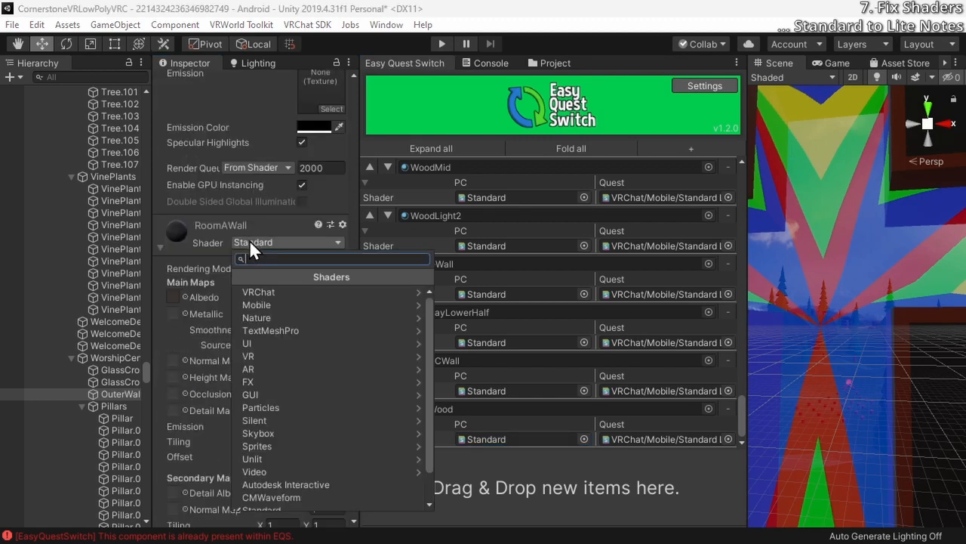
{"action": "key", "text": "ctrl+v"}
{"action": "key", "text": "Return"}
{"action": "left_click", "coordinate": [273, 233]}
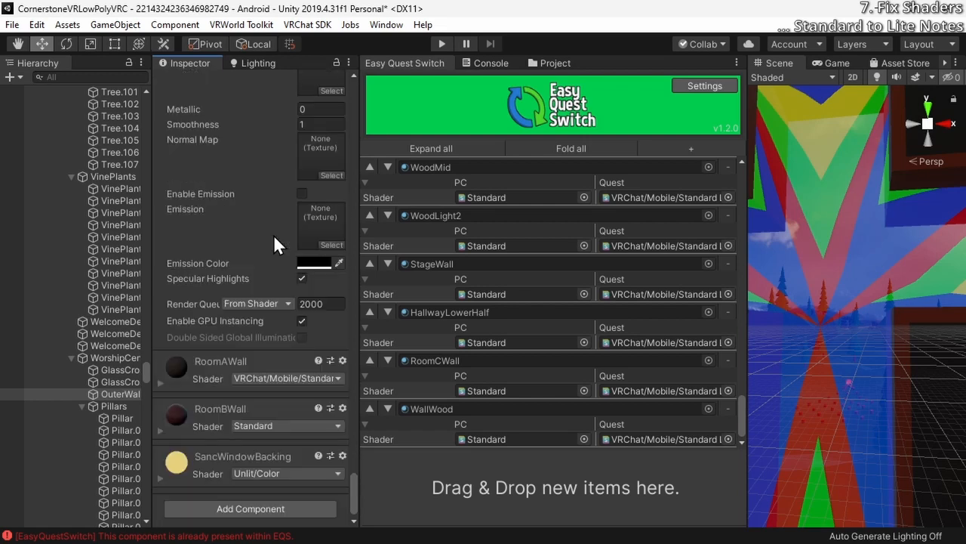
{"action": "left_click", "coordinate": [214, 373]}
{"action": "key", "text": "ctrl+z"}
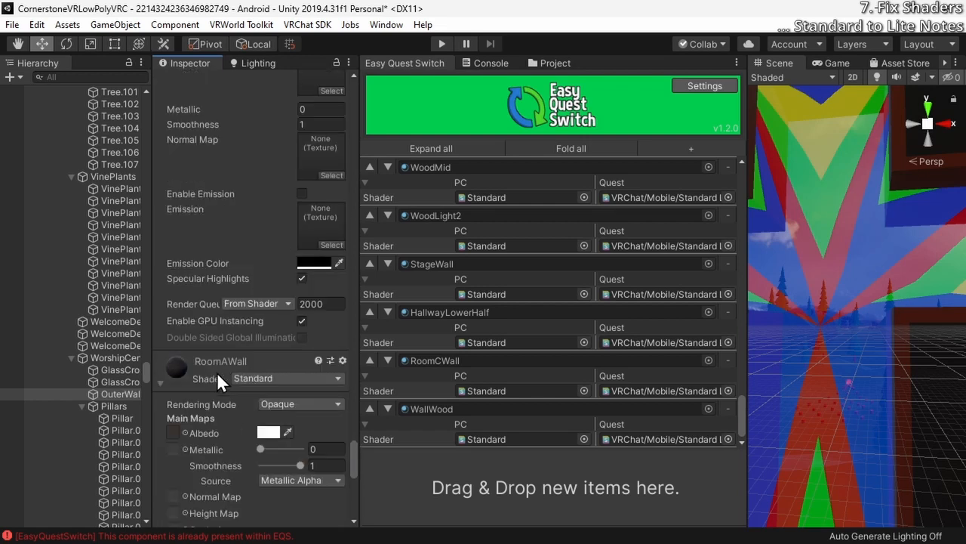
Register the RoomAWall material in Easy Quest Switch with VRChat/Mobile/Standard Lite as its Quest shader
{"action": "scroll", "coordinate": [218, 372], "scroll_direction": "down", "scroll_amount": 3}
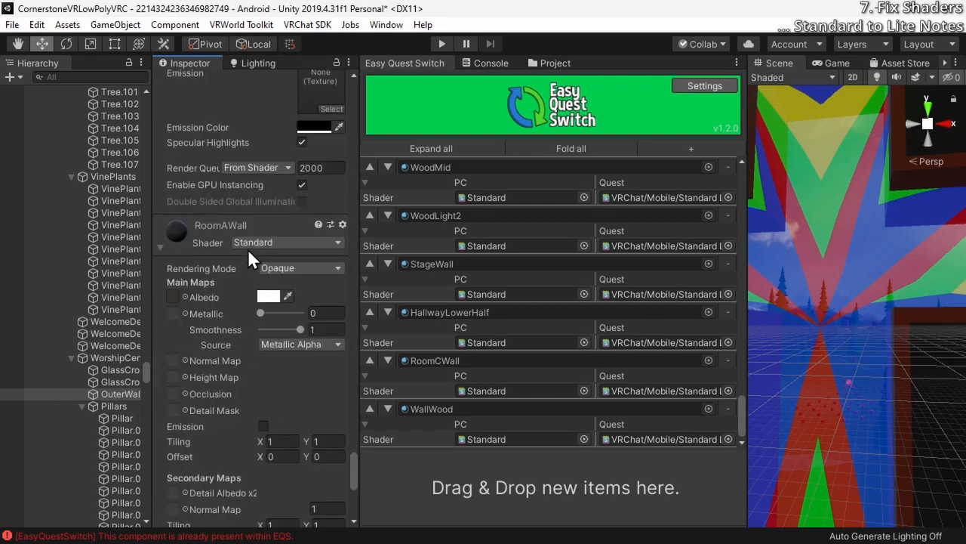
{"action": "left_click_drag", "start_coordinate": [198, 235], "coordinate": [556, 483]}
{"action": "left_click", "coordinate": [728, 440]}
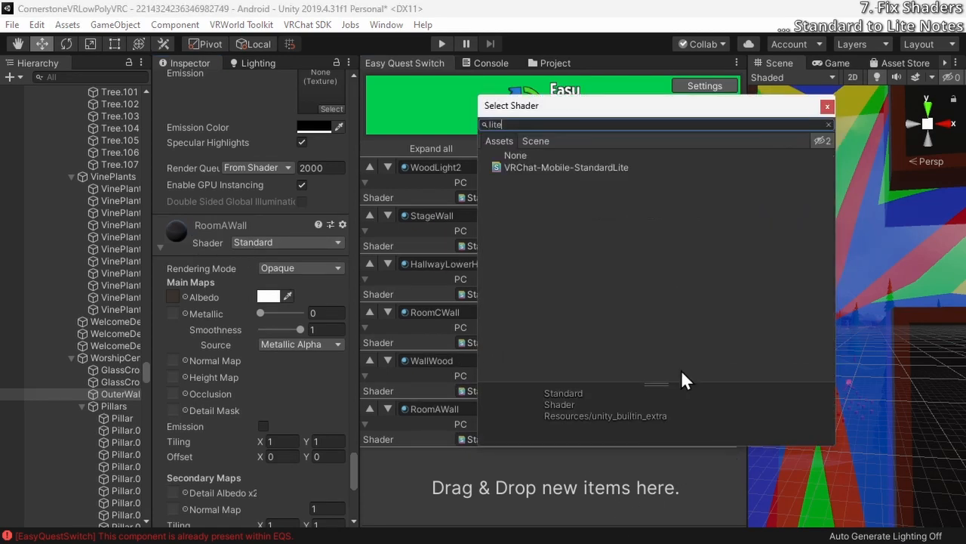
{"action": "double_click", "coordinate": [583, 166]}
Register the RoomBWall material in Easy Quest Switch with VRChat/Mobile/Standard Lite as its Quest shader
{"action": "scroll", "coordinate": [261, 410], "scroll_direction": "down", "scroll_amount": 3}
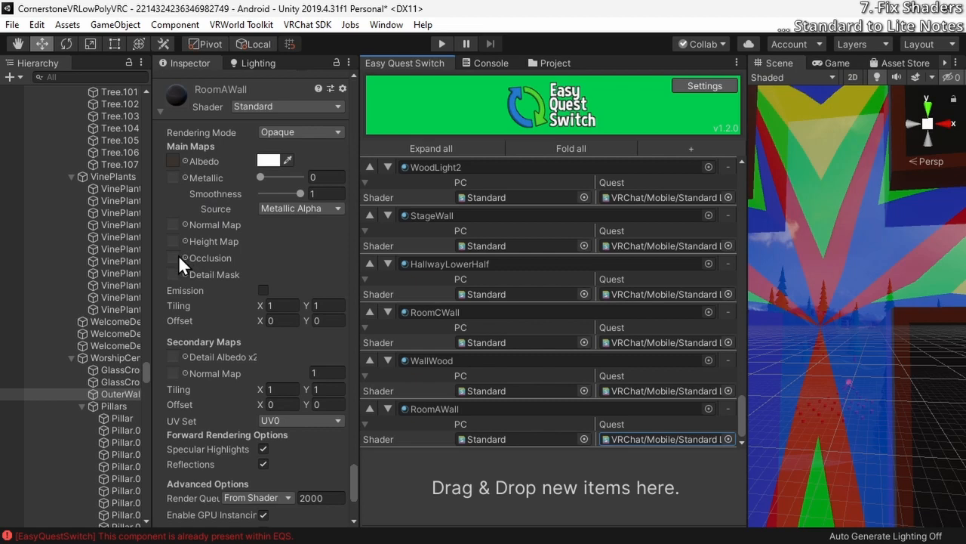
{"action": "scroll", "coordinate": [178, 254], "scroll_direction": "down", "scroll_amount": 3}
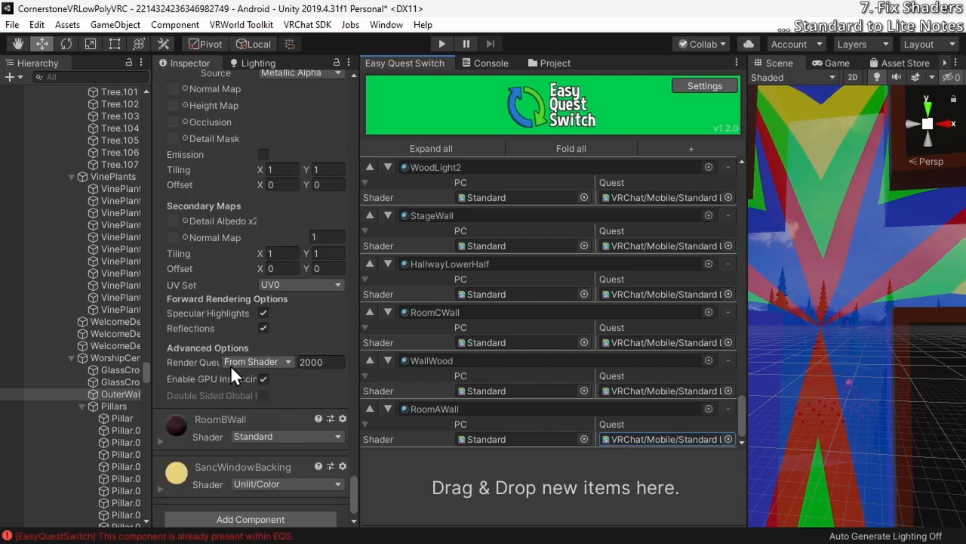
{"action": "scroll", "coordinate": [228, 360], "scroll_direction": "up", "scroll_amount": 3}
{"action": "scroll", "coordinate": [203, 296], "scroll_direction": "down", "scroll_amount": 9}
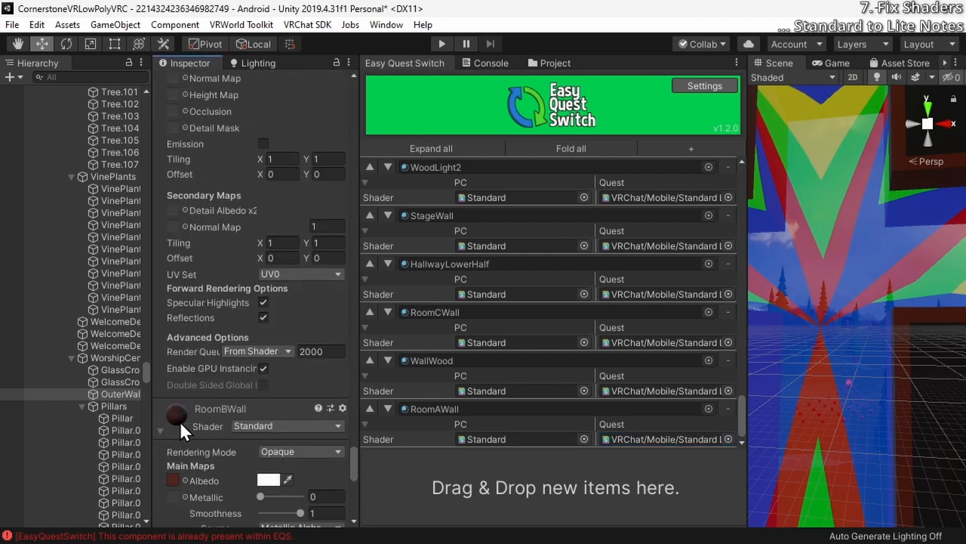
{"action": "scroll", "coordinate": [180, 269], "scroll_direction": "down", "scroll_amount": 5}
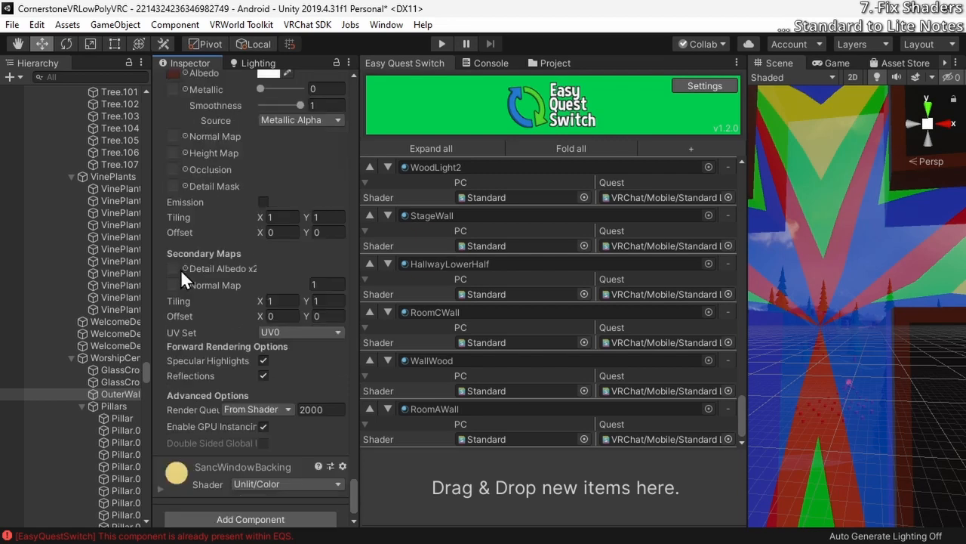
{"action": "scroll", "coordinate": [180, 269], "scroll_direction": "up", "scroll_amount": 5}
{"action": "left_click_drag", "start_coordinate": [465, 496], "coordinate": [468, 494]}
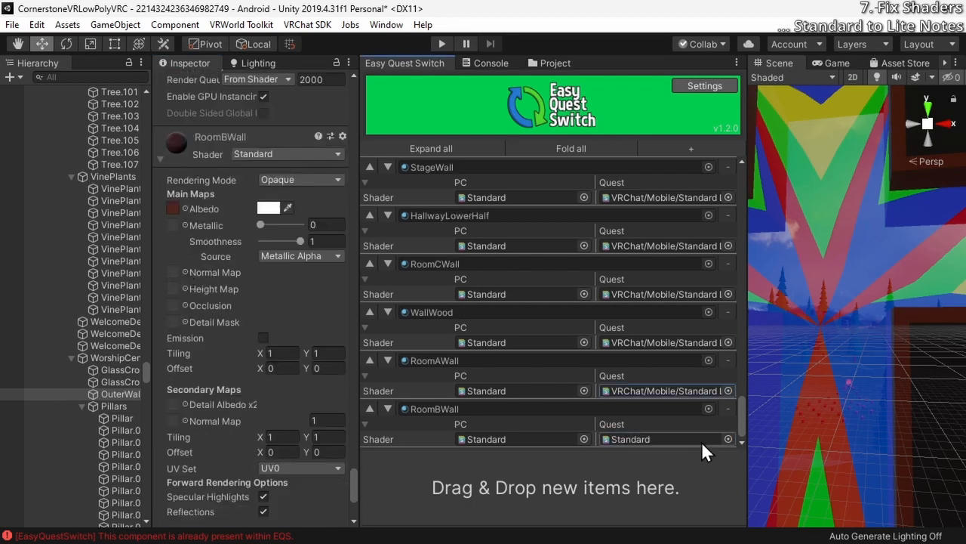
{"action": "left_click", "coordinate": [728, 438]}
{"action": "type", "text": "lite"}
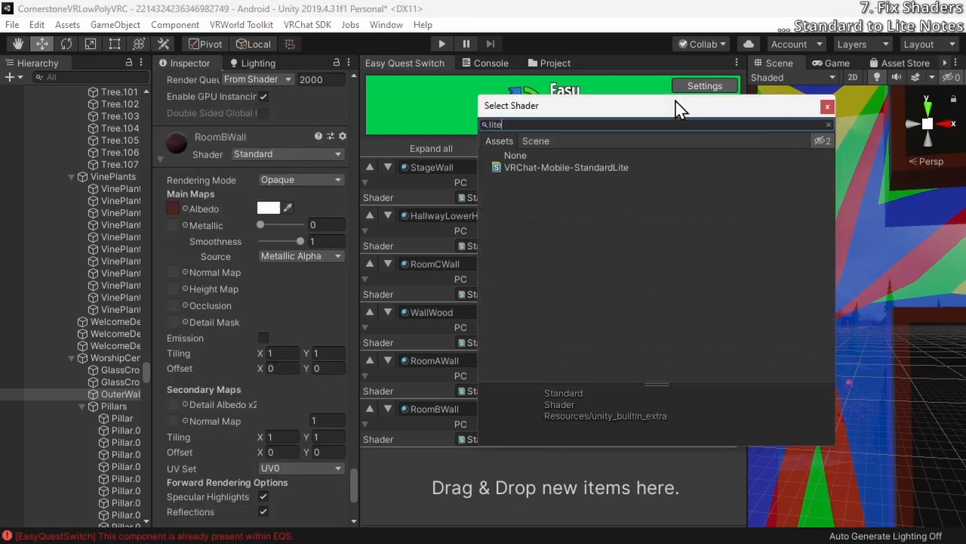
{"action": "double_click", "coordinate": [626, 167]}
Change the RoomBWall material's own shader to VRChat/Mobile/Standard Lite
{"action": "left_click", "coordinate": [253, 156]}
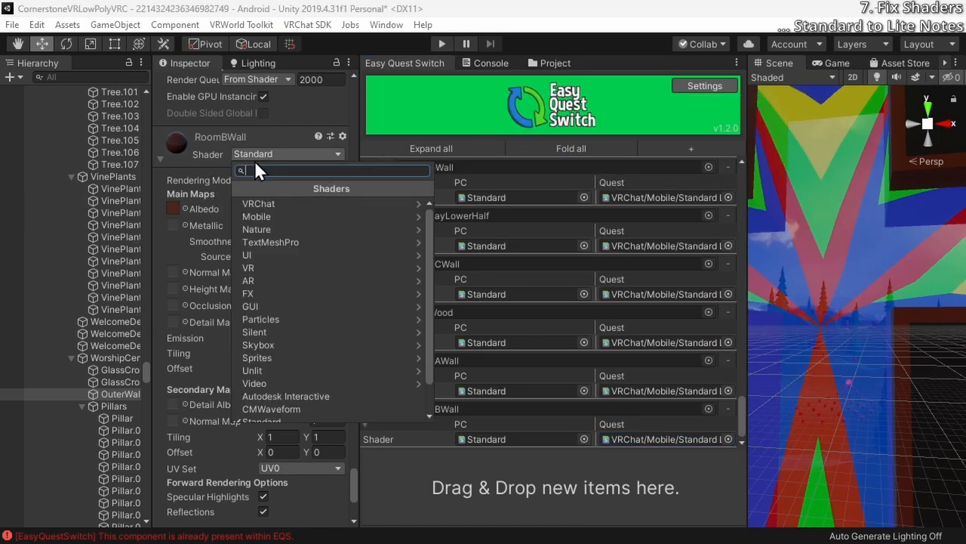
{"action": "type", "text": "lite"}
{"action": "key", "text": "Return"}
Examine the SancWindowBacking material's settings and look for the window surface it covers on the church's outer walls
{"action": "scroll", "coordinate": [198, 327], "scroll_direction": "down", "scroll_amount": 3}
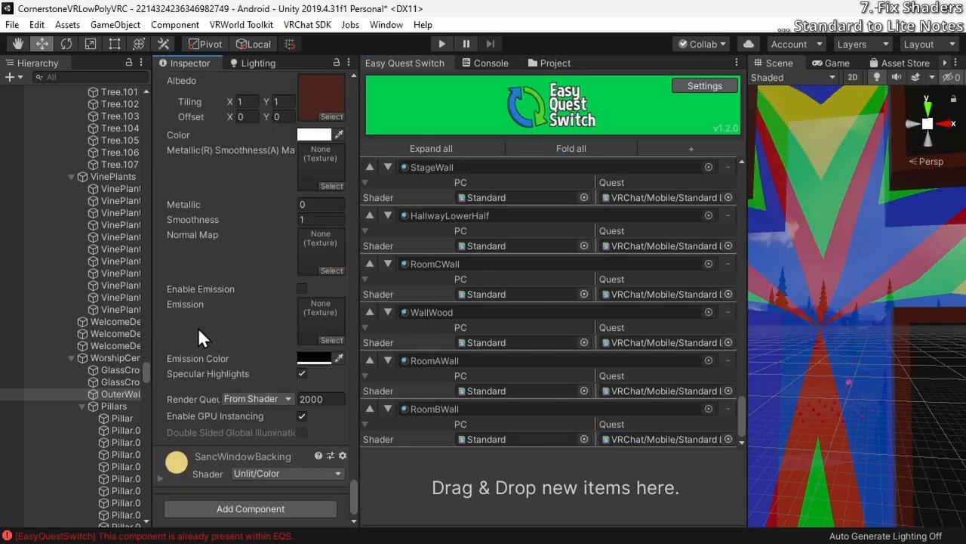
{"action": "left_click", "coordinate": [204, 483]}
{"action": "scroll", "coordinate": [207, 479], "scroll_direction": "down", "scroll_amount": 2}
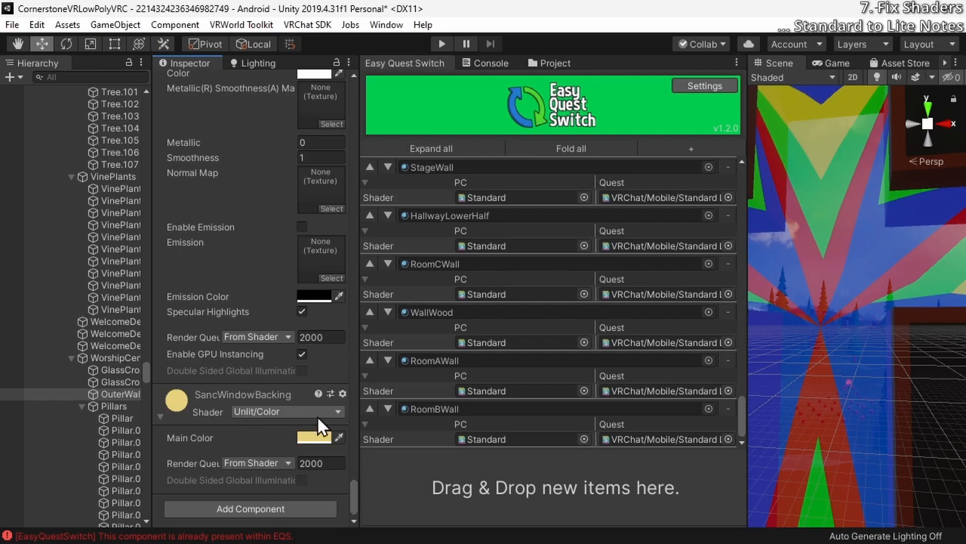
{"action": "right_click_drag", "start_coordinate": [801, 358], "coordinate": [8, 317]}
{"action": "key", "text": "f"}
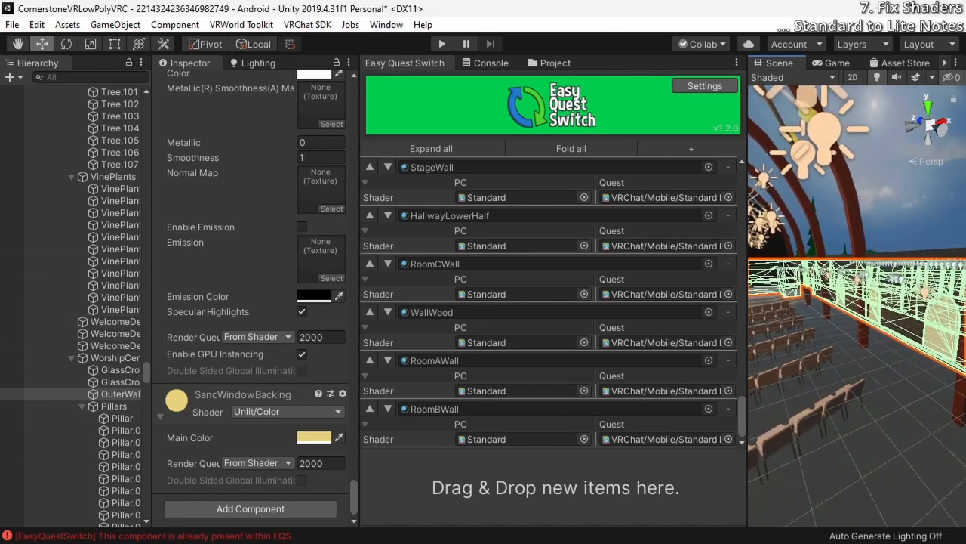
{"action": "left_click", "coordinate": [856, 176]}
{"action": "right_click_drag", "start_coordinate": [857, 176], "coordinate": [925, 325]}
{"action": "left_click", "coordinate": [832, 355]}
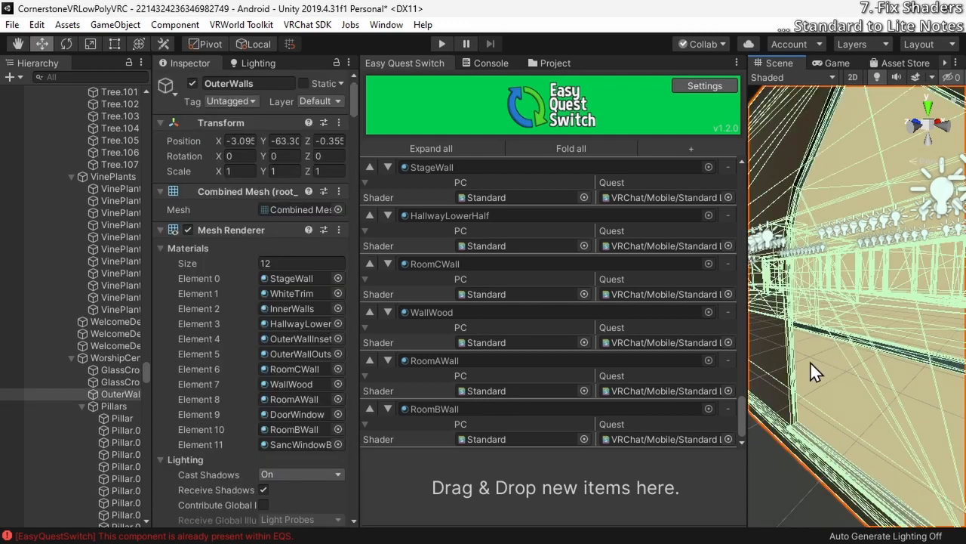
Check which scene objects and material lists the tall sanctuary window and the surfaces around it belong to
{"action": "left_click", "coordinate": [793, 364]}
{"action": "left_click", "coordinate": [838, 185]}
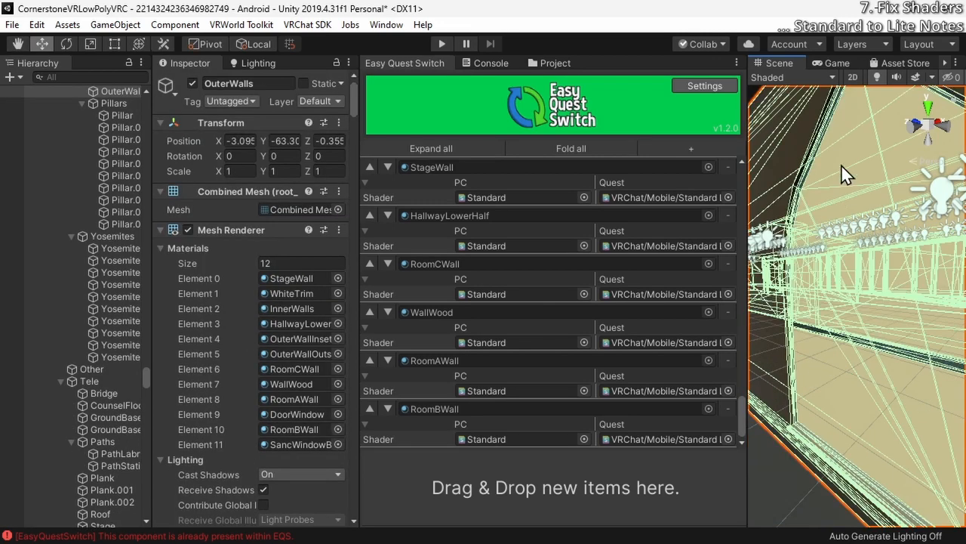
{"action": "left_click", "coordinate": [841, 163]}
{"action": "left_click", "coordinate": [692, 378]}
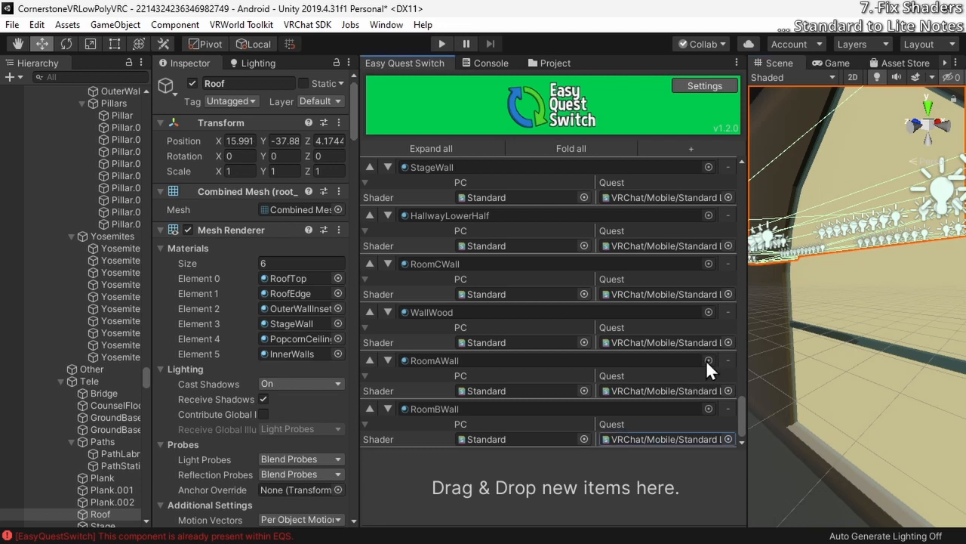
{"action": "right_click_drag", "start_coordinate": [803, 307], "coordinate": [832, 340]}
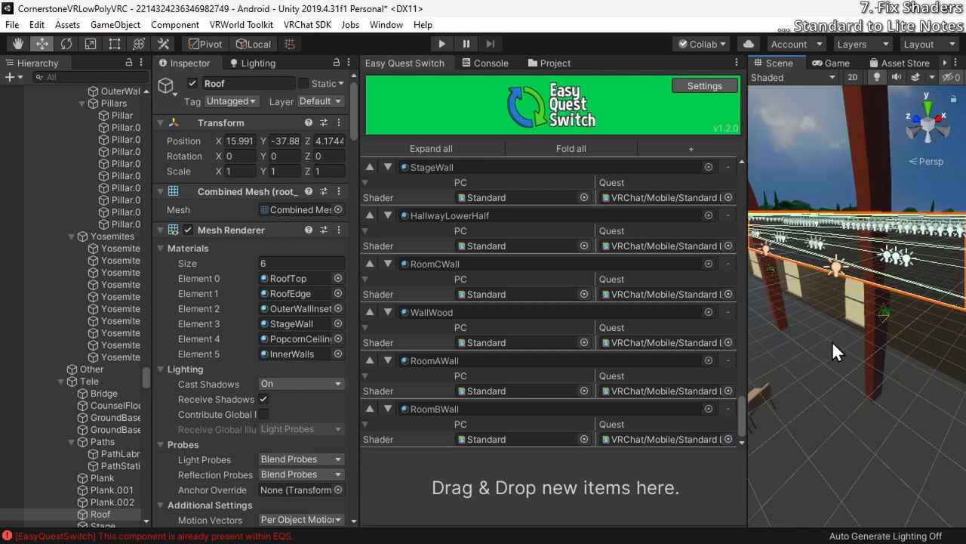
{"action": "left_click", "coordinate": [857, 309]}
{"action": "scroll", "coordinate": [69, 449], "scroll_direction": "down", "scroll_amount": 2}
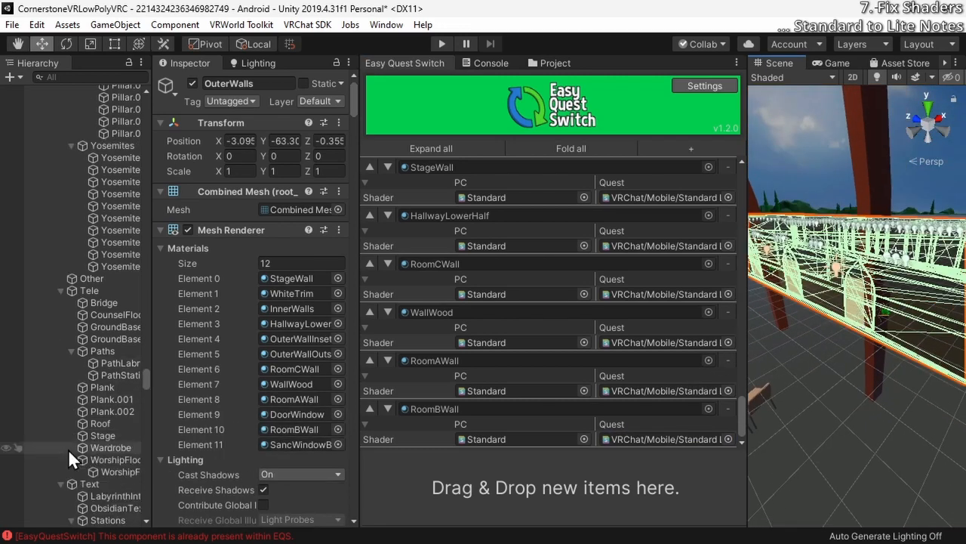
{"action": "scroll", "coordinate": [68, 449], "scroll_direction": "up", "scroll_amount": 2}
{"action": "right_click_drag", "start_coordinate": [848, 340], "coordinate": [840, 346]}
{"action": "key", "text": "w"}
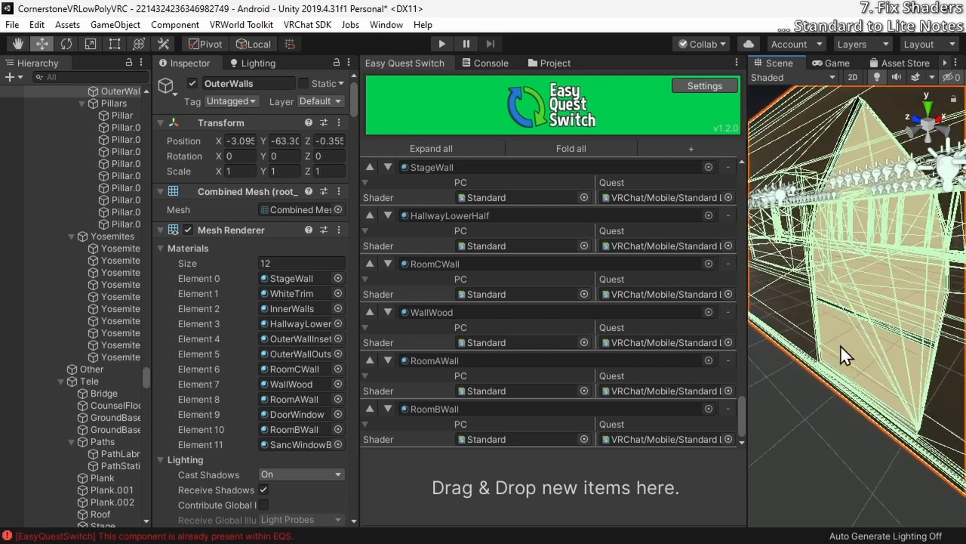
{"action": "scroll", "coordinate": [45, 372], "scroll_direction": "down", "scroll_amount": 15}
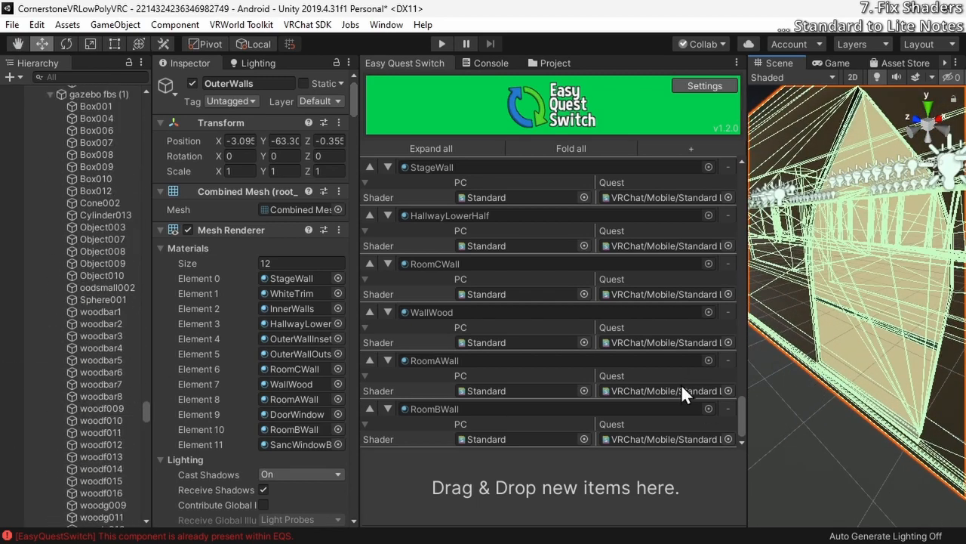
{"action": "left_click", "coordinate": [828, 331]}
{"action": "left_click", "coordinate": [859, 214]}
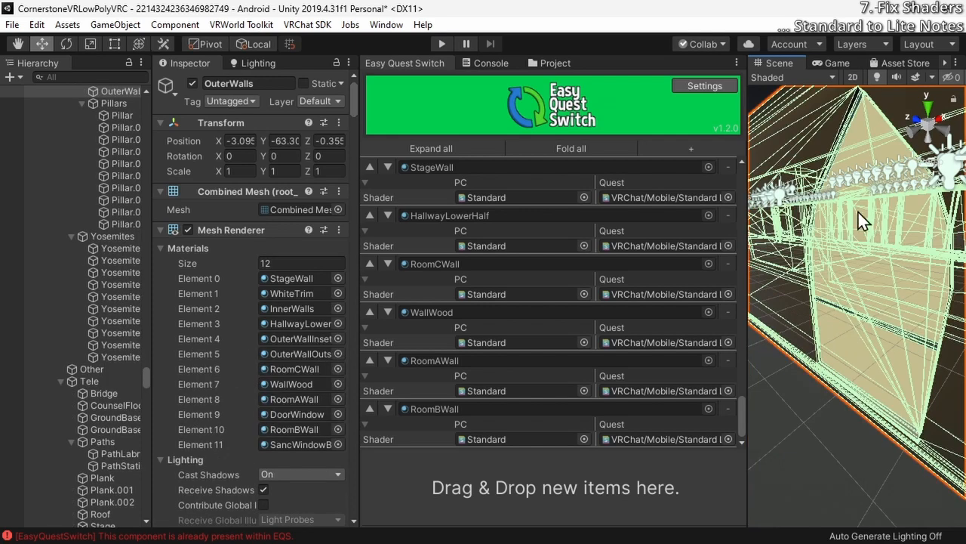
{"action": "left_click", "coordinate": [864, 139]}
{"action": "left_click", "coordinate": [864, 138]}
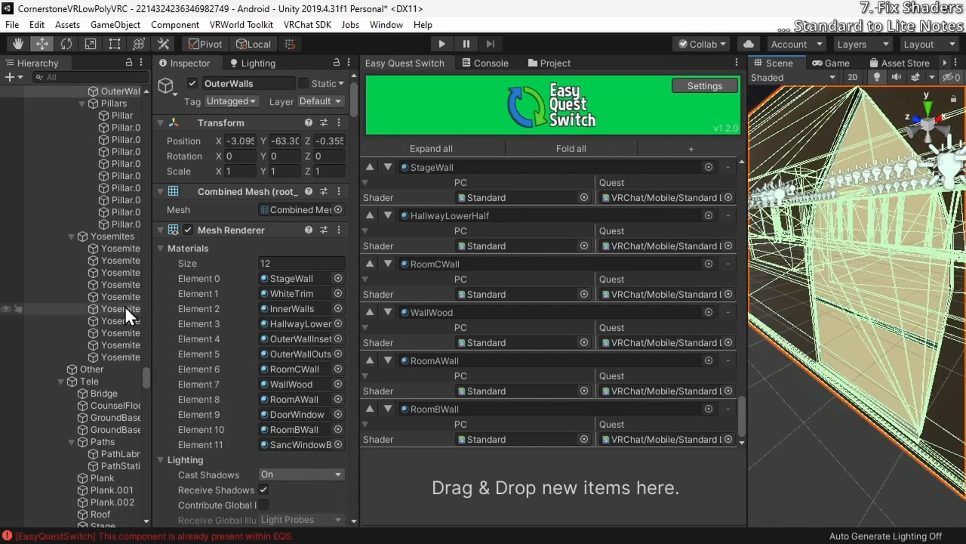
Review the Unlit shader choices available for the SancWindowBacking material without changing its shader
{"action": "scroll", "coordinate": [169, 328], "scroll_direction": "down", "scroll_amount": 15}
{"action": "scroll", "coordinate": [168, 339], "scroll_direction": "down", "scroll_amount": 3}
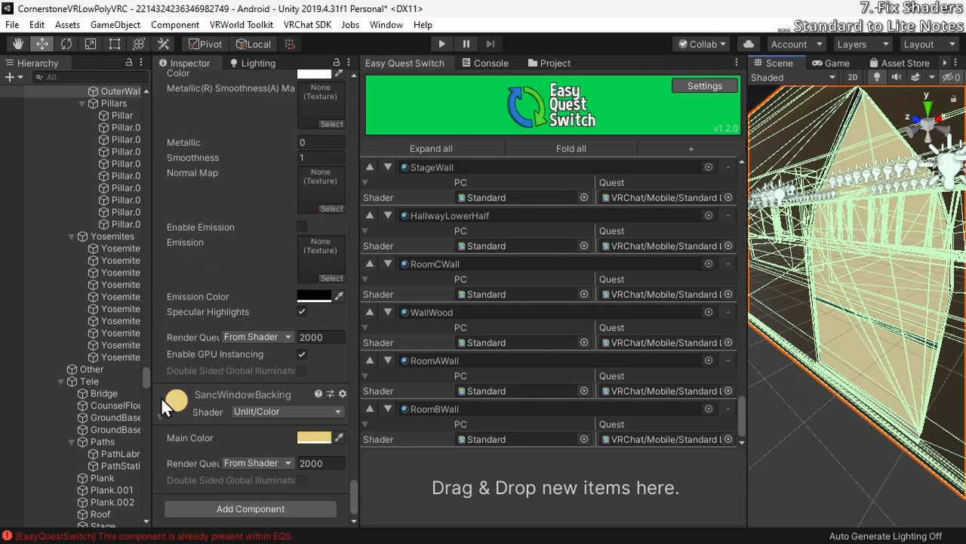
{"action": "left_click", "coordinate": [267, 410]}
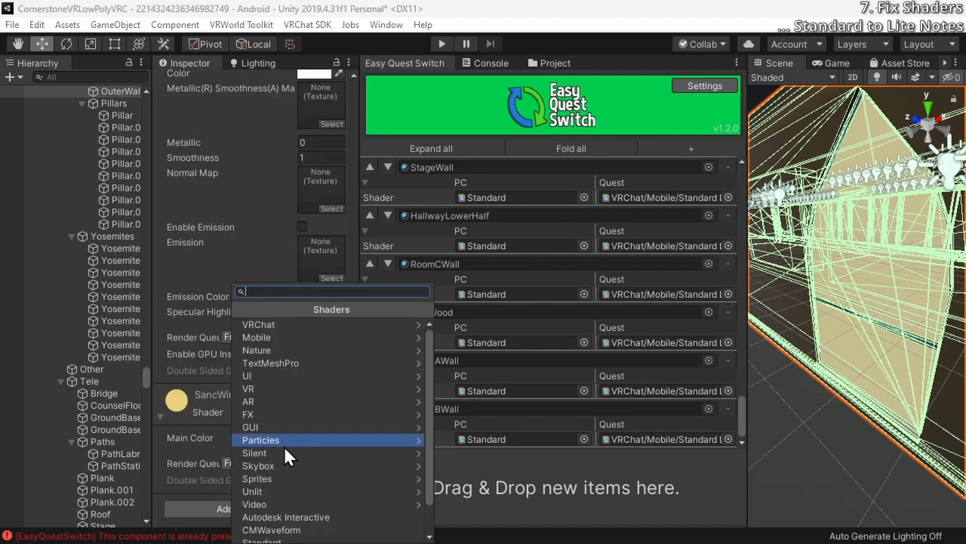
{"action": "left_click", "coordinate": [275, 492]}
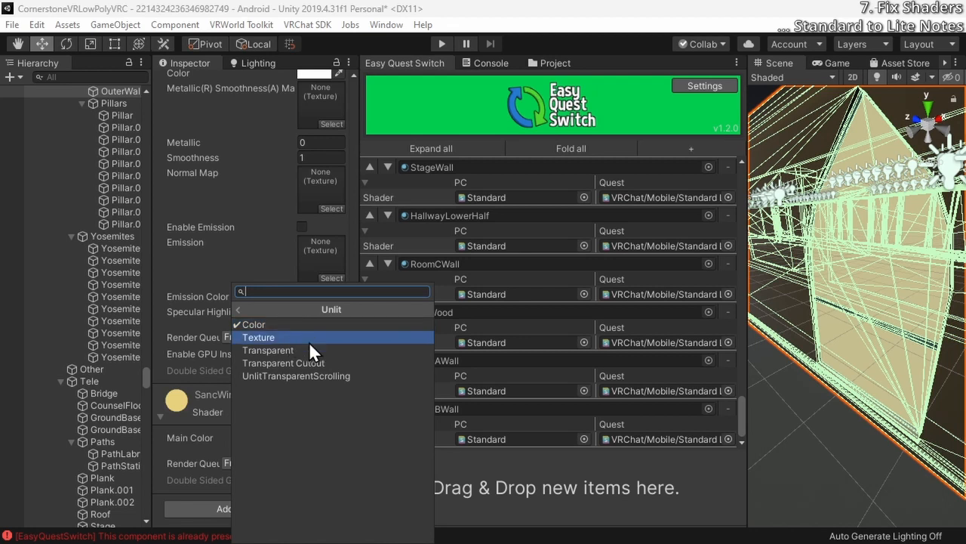
{"action": "left_click", "coordinate": [203, 468]}
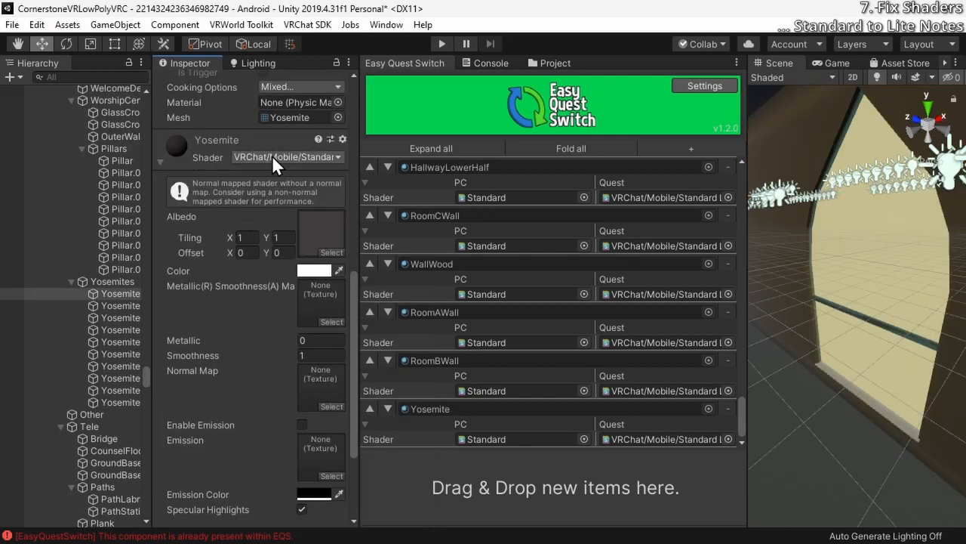
Review the Yosemite material's settings, and register YosemiteGold in Easy Quest Switch with VRChat/Mobile/Standard Lite as its Quest shader
{"action": "scroll", "coordinate": [224, 296], "scroll_direction": "down", "scroll_amount": 3}
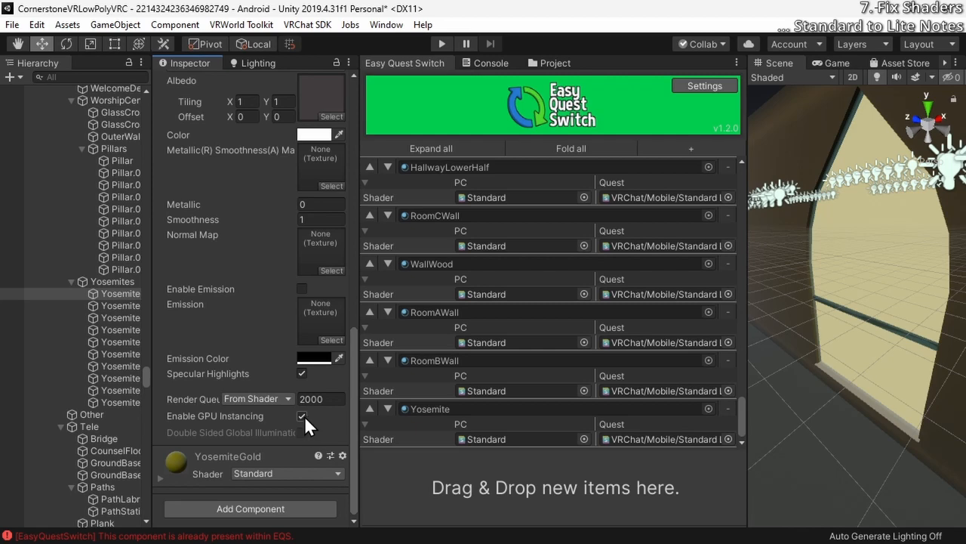
{"action": "scroll", "coordinate": [221, 353], "scroll_direction": "up", "scroll_amount": 3}
{"action": "scroll", "coordinate": [222, 356], "scroll_direction": "down", "scroll_amount": 3}
{"action": "scroll", "coordinate": [222, 357], "scroll_direction": "up", "scroll_amount": 3}
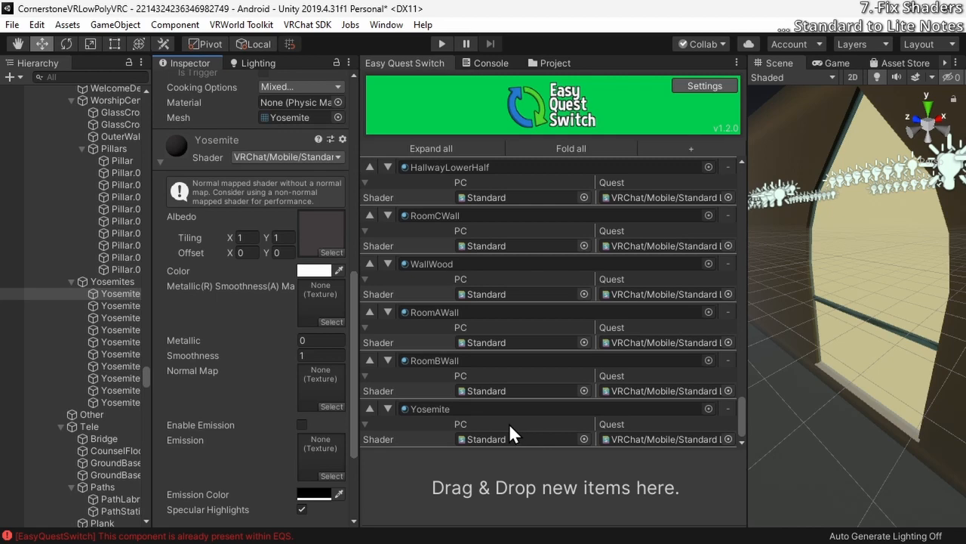
{"action": "scroll", "coordinate": [238, 286], "scroll_direction": "down", "scroll_amount": 3}
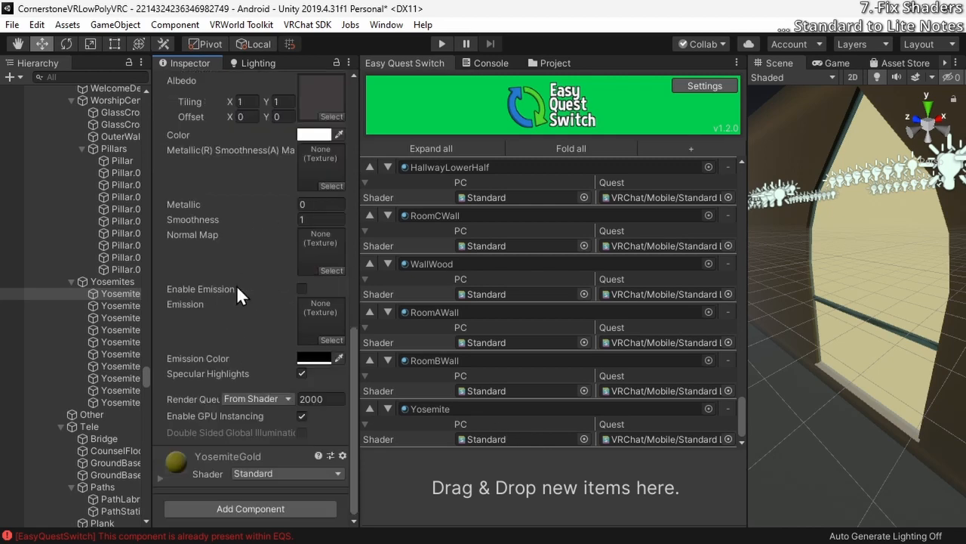
{"action": "left_click", "coordinate": [213, 458]}
{"action": "scroll", "coordinate": [213, 458], "scroll_direction": "down", "scroll_amount": 6}
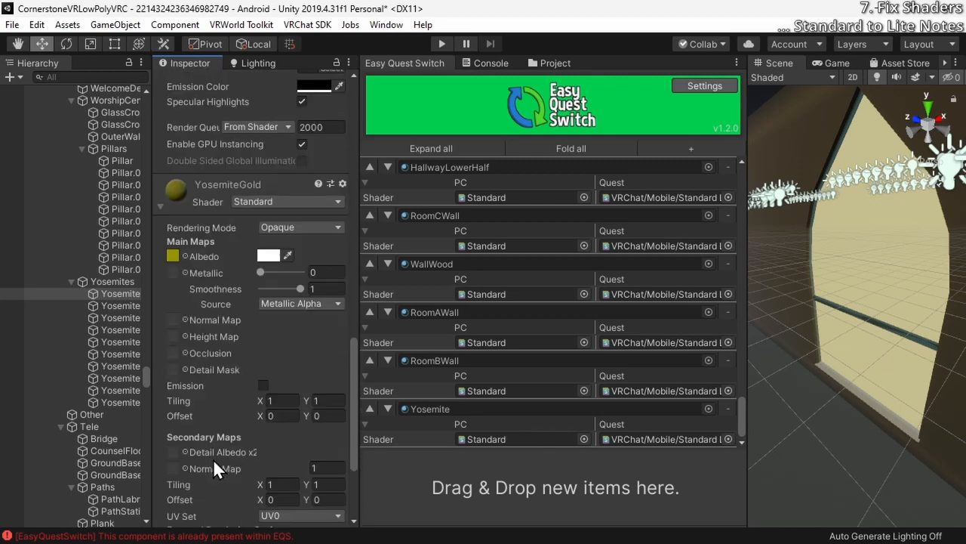
{"action": "left_click_drag", "start_coordinate": [209, 201], "coordinate": [559, 480]}
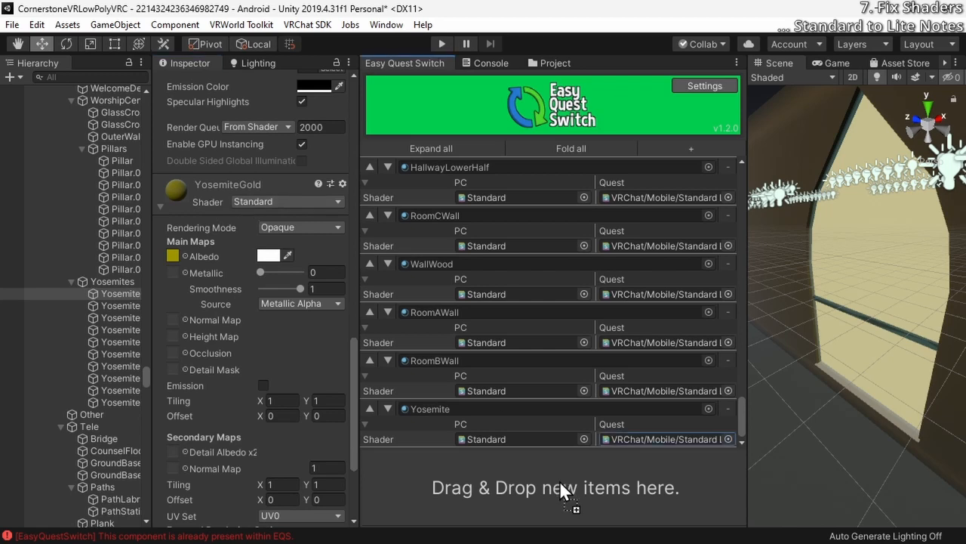
{"action": "left_click", "coordinate": [729, 439]}
{"action": "type", "text": "lite"}
{"action": "double_click", "coordinate": [557, 161]}
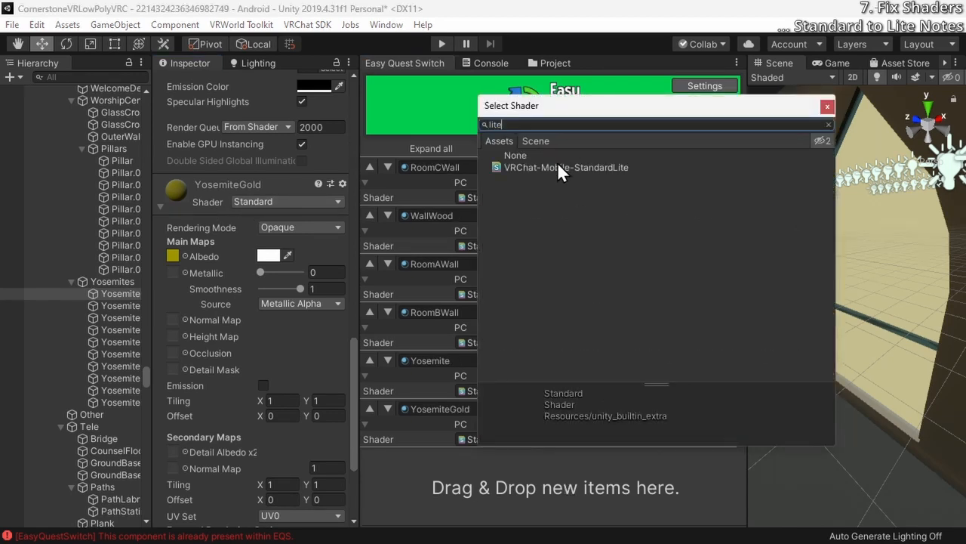
Change the YosemiteGold material's own shader to VRChat/Mobile/Standard Lite
{"action": "left_click", "coordinate": [248, 191]}
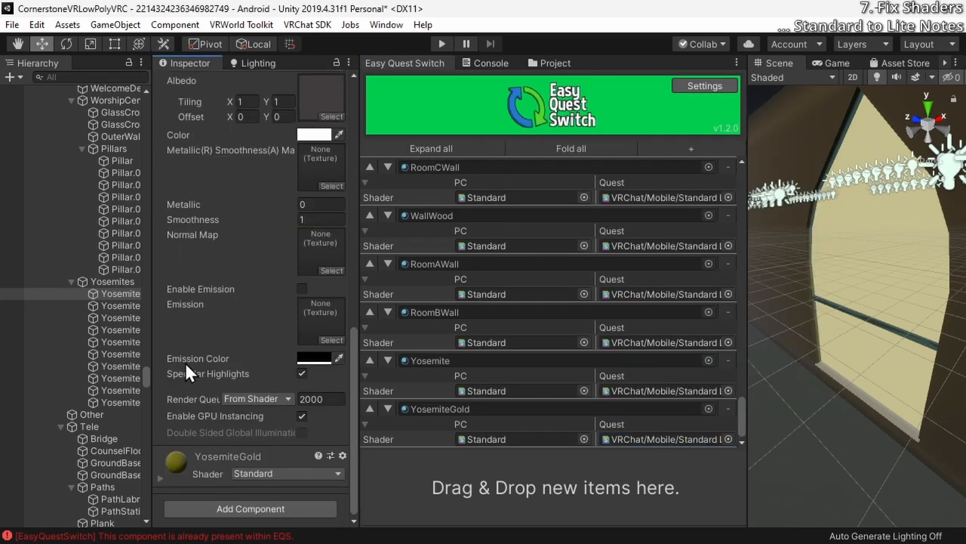
{"action": "left_click", "coordinate": [192, 453]}
{"action": "scroll", "coordinate": [204, 453], "scroll_direction": "down", "scroll_amount": 3}
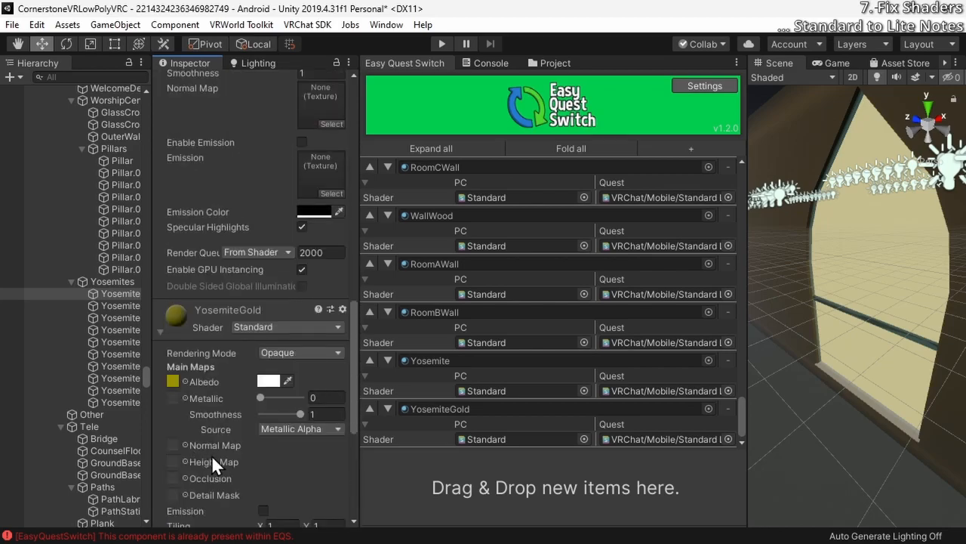
{"action": "left_click", "coordinate": [288, 324]}
Register the WaterBed, Path, LibraryCarpet and FloorWood materials in Easy Quest Switch with VRChat/Mobile/Standard Lite as their Quest shader
{"action": "left_click", "coordinate": [116, 462]}
{"action": "left_click", "coordinate": [101, 386]}
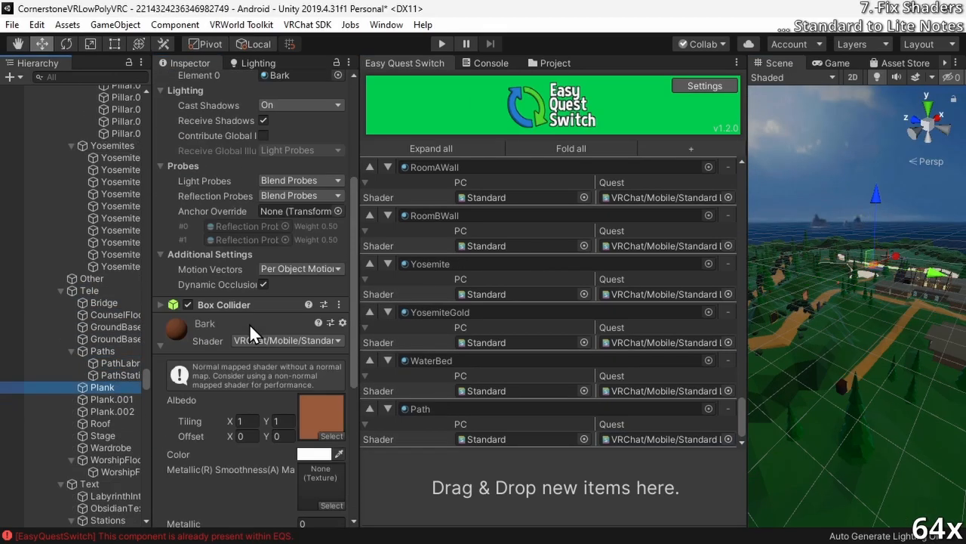
{"action": "left_click", "coordinate": [115, 414]}
{"action": "left_click_drag", "start_coordinate": [220, 184], "coordinate": [555, 487]}
{"action": "left_click", "coordinate": [729, 439]}
{"action": "type", "text": "lite"}
{"action": "left_click", "coordinate": [612, 168]}
{"action": "double_click", "coordinate": [613, 169]}
Change the Station3 sign text's material to the VRChat/Mobile/Particles/Alpha Blended shader
{"action": "scroll", "coordinate": [113, 423], "scroll_direction": "down", "scroll_amount": 1}
{"action": "double_click", "coordinate": [114, 418]}
{"action": "double_click", "coordinate": [119, 453]}
{"action": "left_click", "coordinate": [171, 480]}
{"action": "scroll", "coordinate": [113, 422], "scroll_direction": "down", "scroll_amount": 2}
{"action": "double_click", "coordinate": [119, 375]}
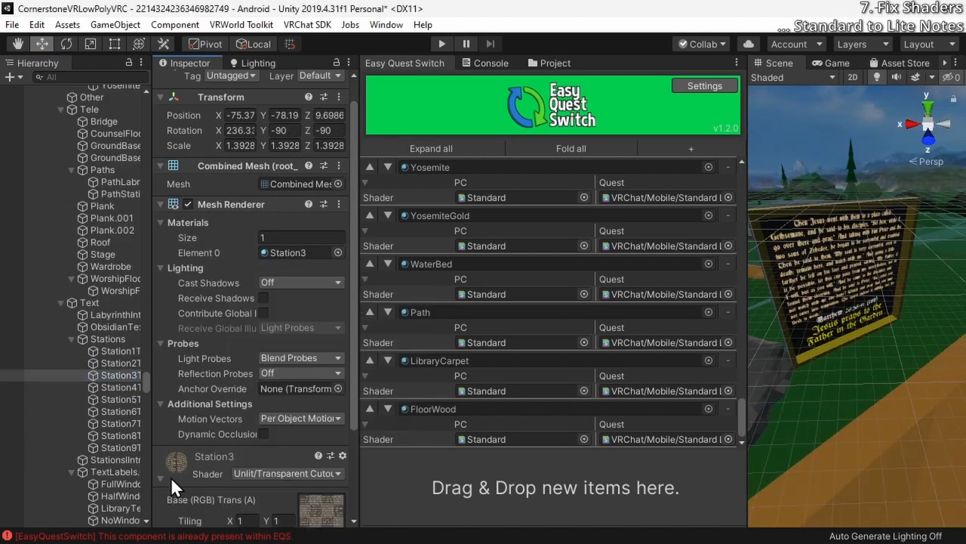
{"action": "left_click", "coordinate": [215, 480]}
{"action": "left_click", "coordinate": [247, 471]}
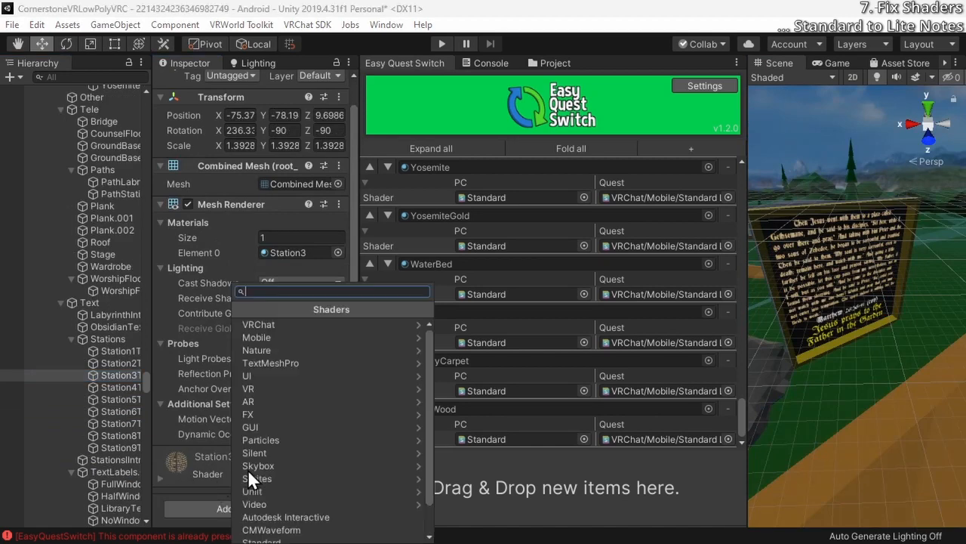
{"action": "left_click", "coordinate": [299, 327]}
{"action": "left_click", "coordinate": [282, 337]}
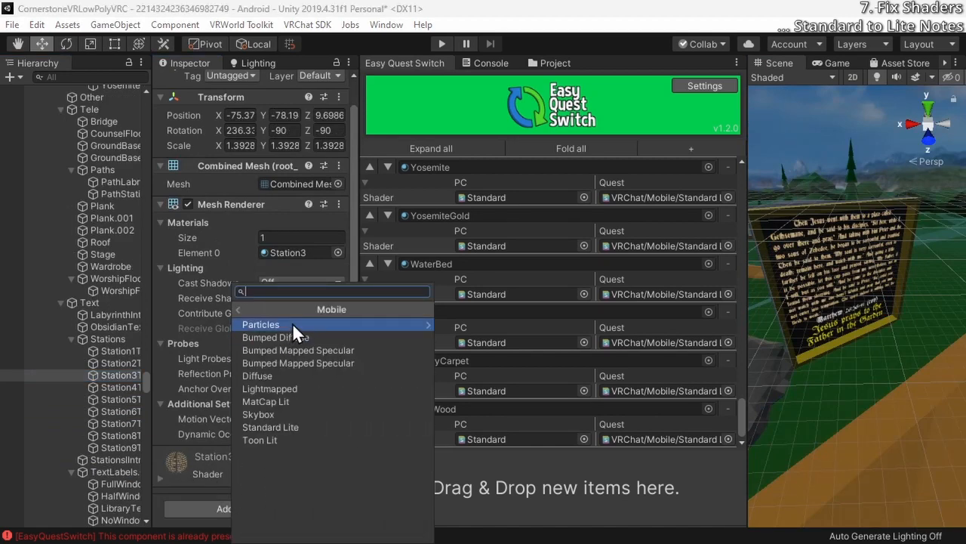
{"action": "left_click", "coordinate": [293, 324]}
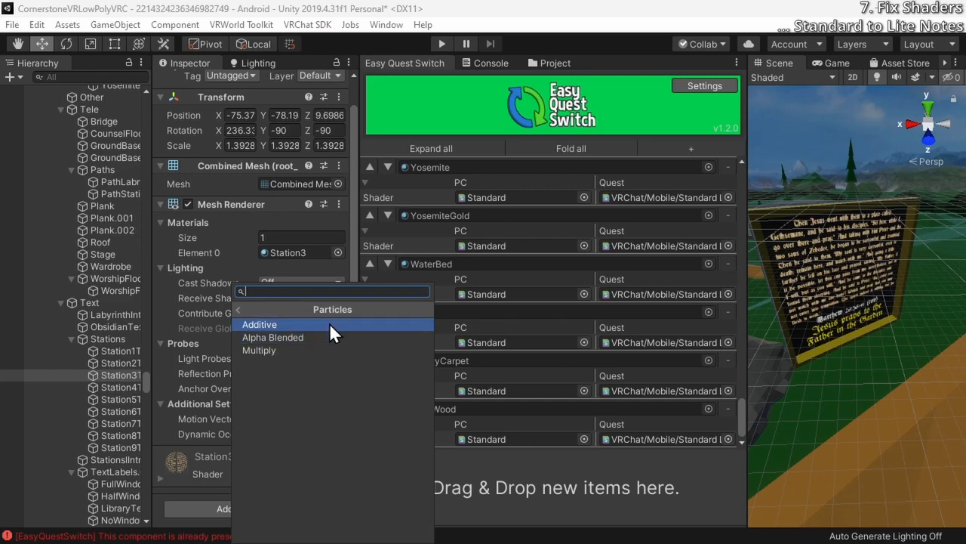
{"action": "left_click", "coordinate": [325, 338]}
Inspect the station sign texts up close in the scene to judge how the Station3 shader renders
{"action": "left_click_drag", "start_coordinate": [868, 345], "coordinate": [84, 296], "text": "alt"}
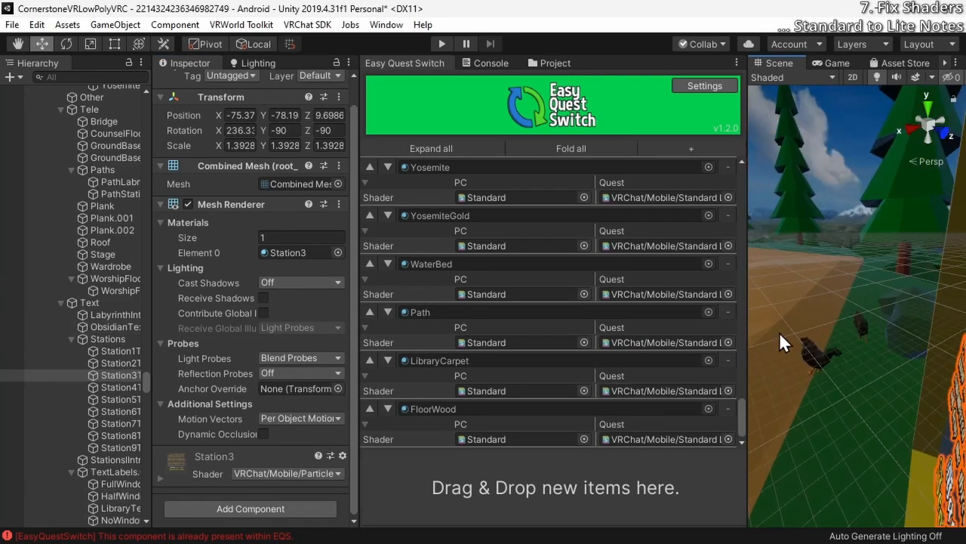
{"action": "left_click_drag", "start_coordinate": [782, 335], "coordinate": [68, 362], "text": "alt"}
{"action": "left_click_drag", "start_coordinate": [819, 302], "coordinate": [2, 310], "text": "alt"}
{"action": "left_click_drag", "start_coordinate": [852, 367], "coordinate": [820, 311], "text": "alt"}
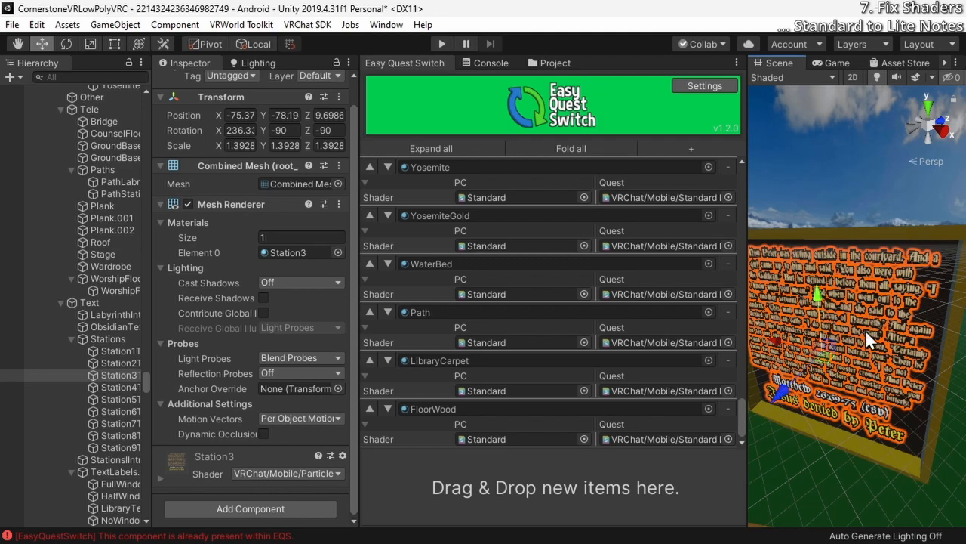
{"action": "left_click_drag", "start_coordinate": [865, 329], "coordinate": [840, 337], "text": "alt"}
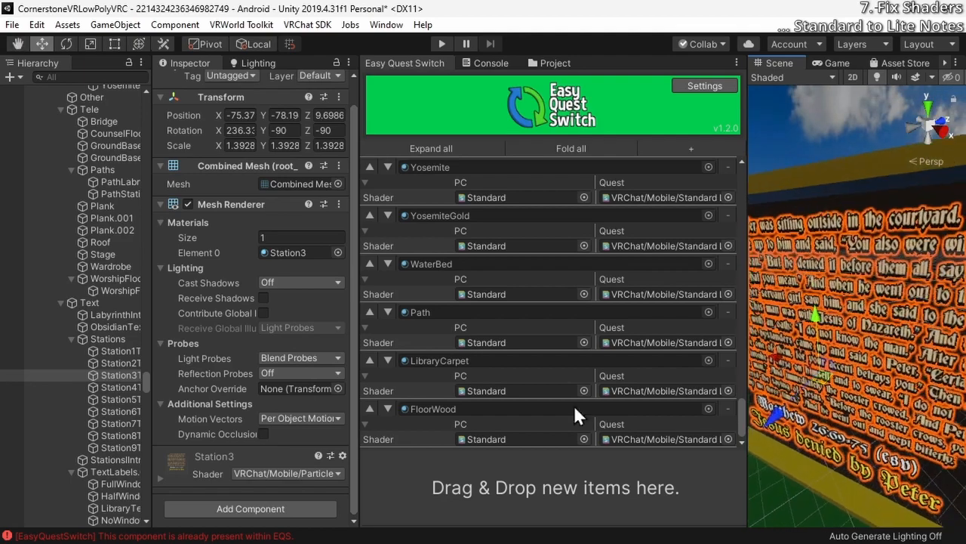
Pick a VRChat shader for the station sign texts from Station4 onward and go through the text labels to Room B
{"action": "left_click", "coordinate": [101, 387]}
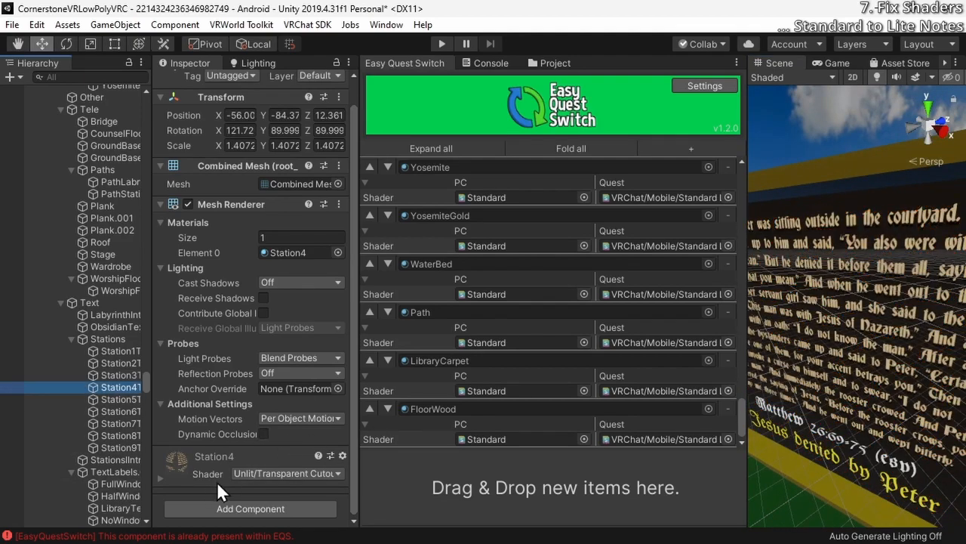
{"action": "left_click", "coordinate": [253, 471]}
{"action": "left_click", "coordinate": [121, 412]}
{"action": "left_click", "coordinate": [308, 325]}
{"action": "scroll", "coordinate": [113, 412], "scroll_direction": "down", "scroll_amount": 2}
{"action": "double_click", "coordinate": [119, 393]}
{"action": "scroll", "coordinate": [114, 412], "scroll_direction": "down", "scroll_amount": 1}
{"action": "double_click", "coordinate": [120, 421]}
Locate the bookshelf2 parts Circle.001, Circle.014 and Set2 and the discuss_sign in the scene
{"action": "scroll", "coordinate": [253, 378], "scroll_direction": "down", "scroll_amount": 10}
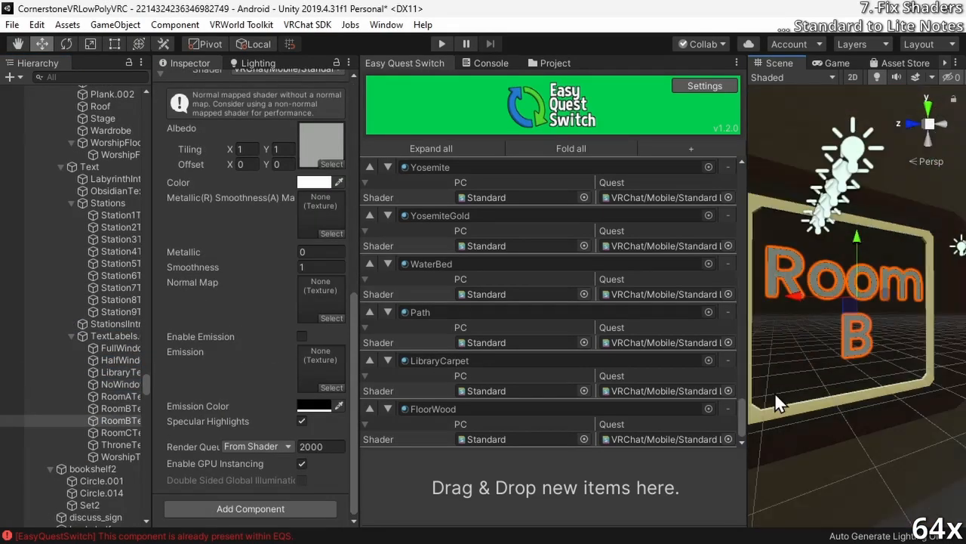
{"action": "scroll", "coordinate": [102, 378], "scroll_direction": "down", "scroll_amount": 3}
{"action": "double_click", "coordinate": [101, 345]}
{"action": "left_click_drag", "start_coordinate": [853, 325], "coordinate": [878, 360], "text": "alt"}
{"action": "left_click", "coordinate": [95, 381]}
{"action": "double_click", "coordinate": [101, 345]}
{"action": "left_click", "coordinate": [90, 369], "text": "shift"}
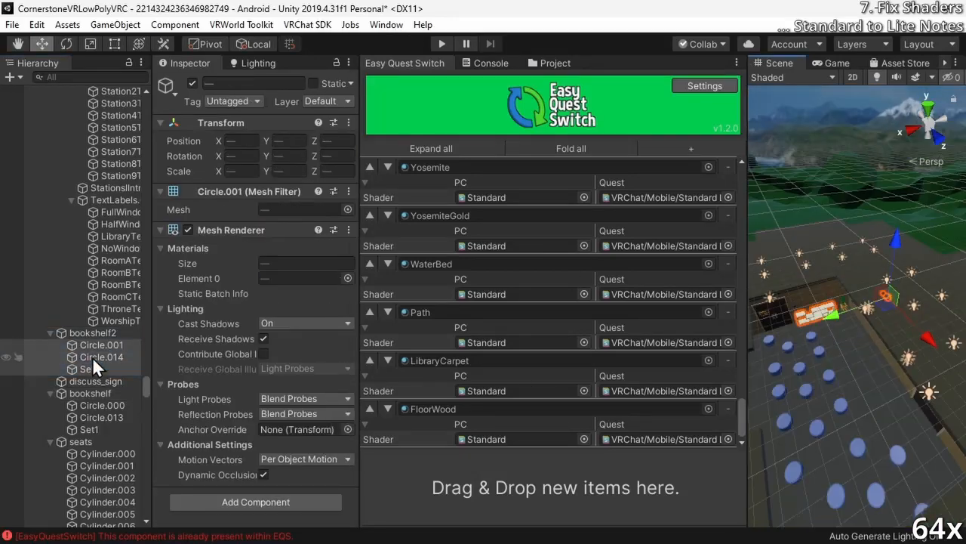
{"action": "left_click", "coordinate": [101, 357], "text": "shift"}
{"action": "double_click", "coordinate": [101, 358]}
Examine the bookshelf parts Circle.000 and Circle.013 in the scene and compare them with bookshelf2
{"action": "double_click", "coordinate": [102, 405]}
{"action": "left_click", "coordinate": [101, 418]}
{"action": "double_click", "coordinate": [102, 405]}
{"action": "left_click_drag", "start_coordinate": [811, 367], "coordinate": [660, 438], "text": "alt"}
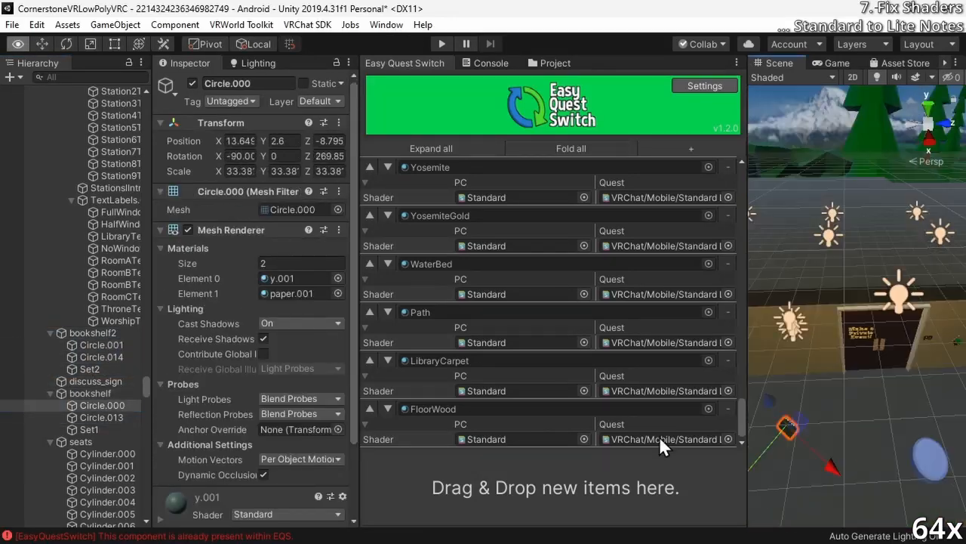
{"action": "left_click_drag", "start_coordinate": [902, 321], "coordinate": [903, 302]}
{"action": "left_click", "coordinate": [102, 418]}
{"action": "left_click_drag", "start_coordinate": [812, 324], "coordinate": [788, 323]}
{"action": "double_click", "coordinate": [102, 406]}
{"action": "left_click", "coordinate": [92, 333]}
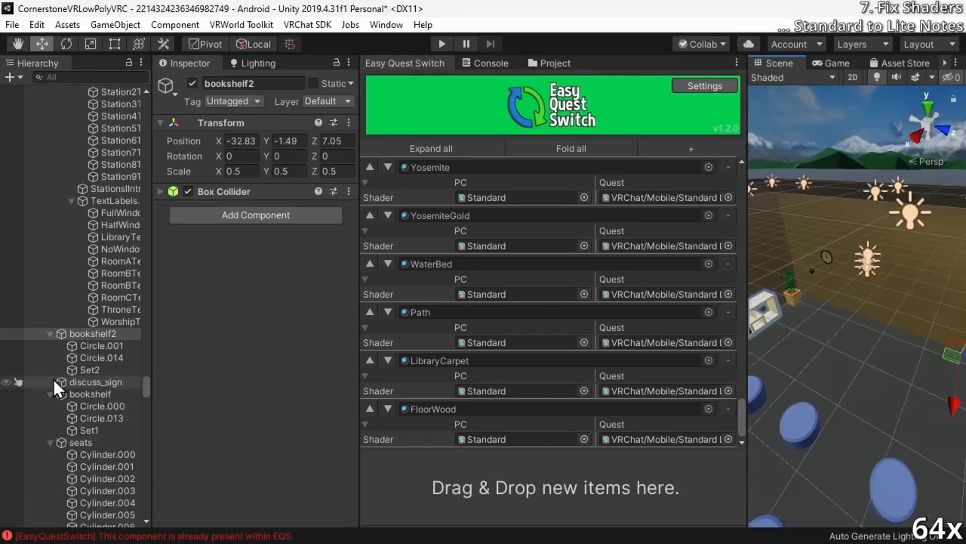
Register bookshelf2's br.001, paper.001_0, y and paper_0 materials in Easy Quest Switch with VRChat/Mobile/Standard Lite for Quest
{"action": "left_click", "coordinate": [112, 345]}
{"action": "left_click_drag", "start_coordinate": [210, 408], "coordinate": [556, 487]}
{"action": "left_click_drag", "start_coordinate": [215, 455], "coordinate": [556, 487]}
{"action": "left_click", "coordinate": [101, 358]}
{"action": "left_click_drag", "start_coordinate": [210, 408], "coordinate": [555, 487]}
{"action": "left_click_drag", "start_coordinate": [211, 456], "coordinate": [556, 487]}
{"action": "left_click_drag", "start_coordinate": [216, 456], "coordinate": [556, 487]}
Register Circle.000's y.001 material in Easy Quest Switch with VRChat/Mobile/Standard Lite as its Quest shader
{"action": "left_click", "coordinate": [102, 406]}
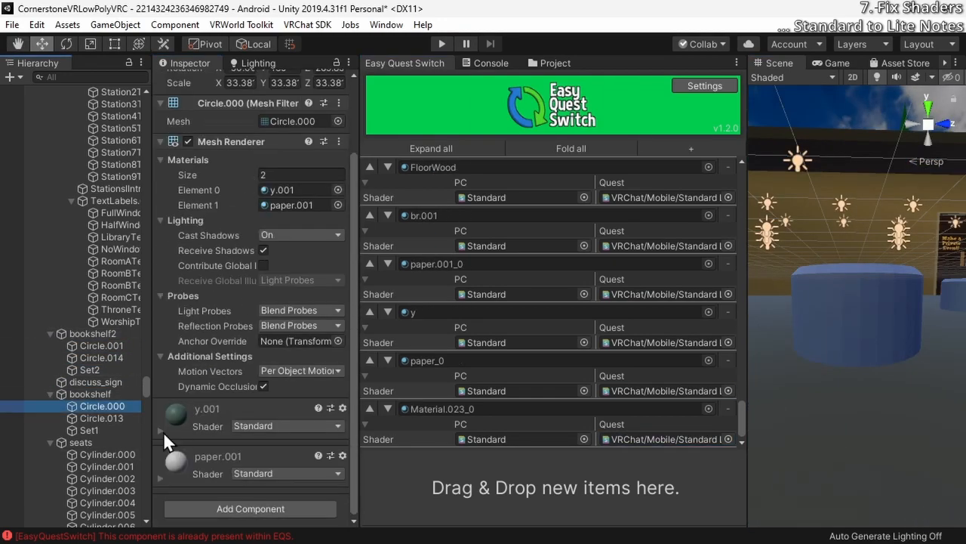
{"action": "left_click_drag", "start_coordinate": [184, 419], "coordinate": [513, 483]}
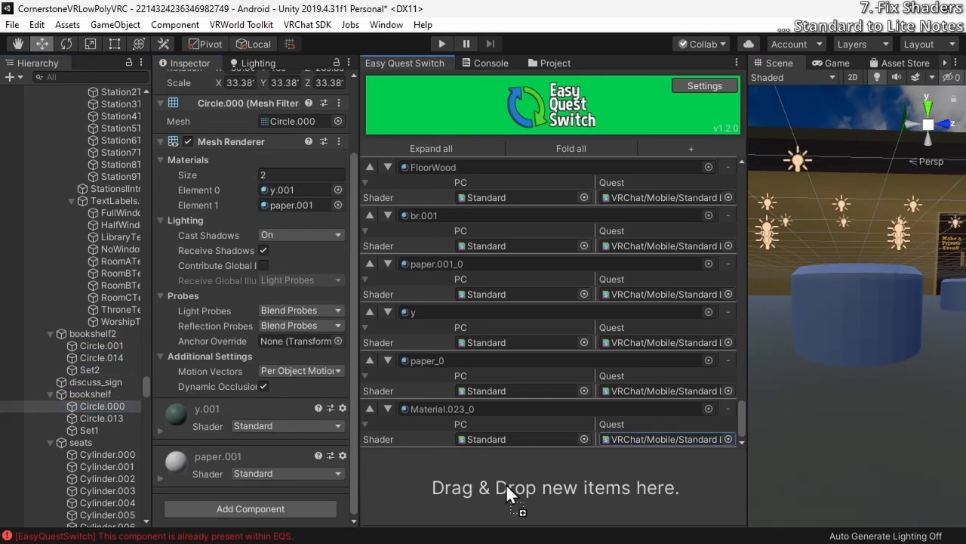
{"action": "left_click", "coordinate": [728, 438]}
{"action": "double_click", "coordinate": [564, 165]}
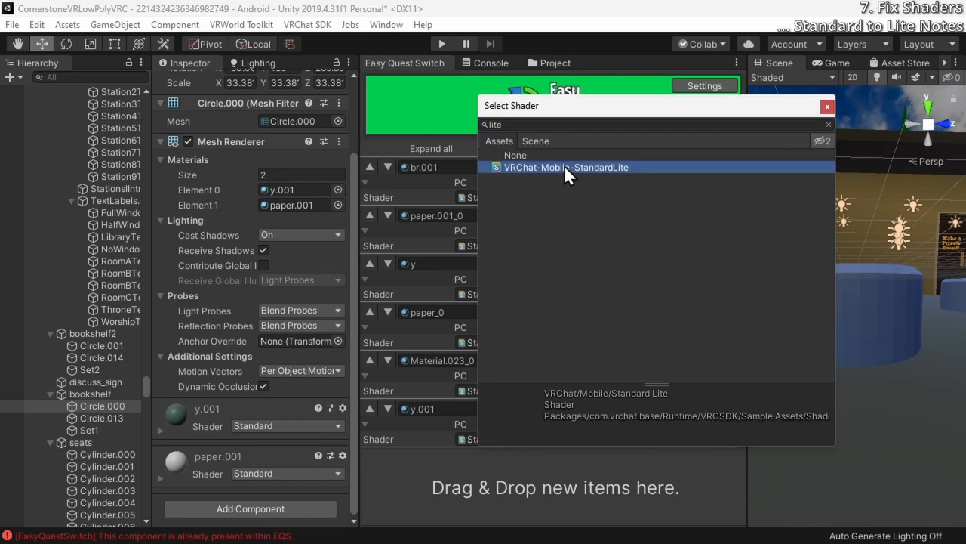
Enable GPU Instancing on the y.001 material and change its own shader to VRChat/Mobile/Standard Lite
{"action": "left_click", "coordinate": [160, 429]}
{"action": "scroll", "coordinate": [168, 395], "scroll_direction": "down", "scroll_amount": 5}
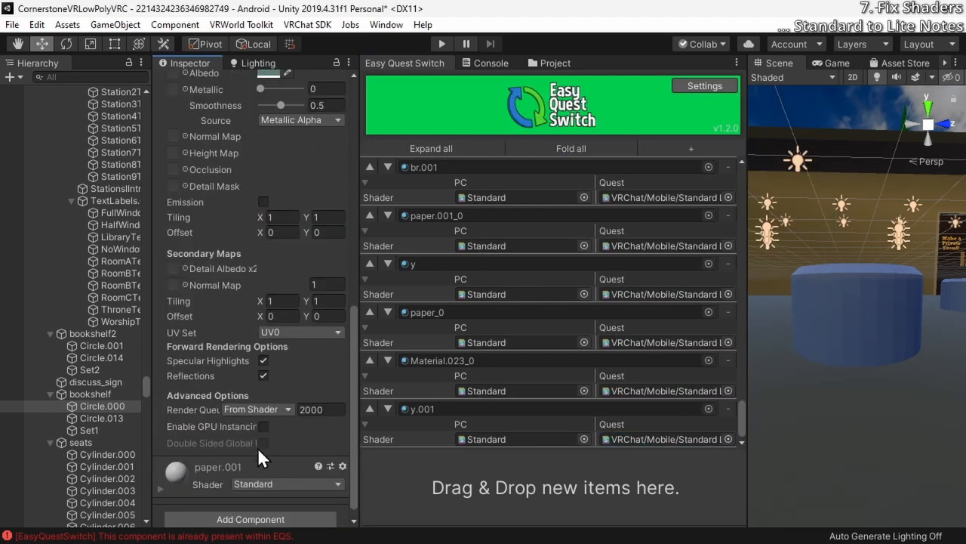
{"action": "scroll", "coordinate": [170, 373], "scroll_direction": "up", "scroll_amount": 3}
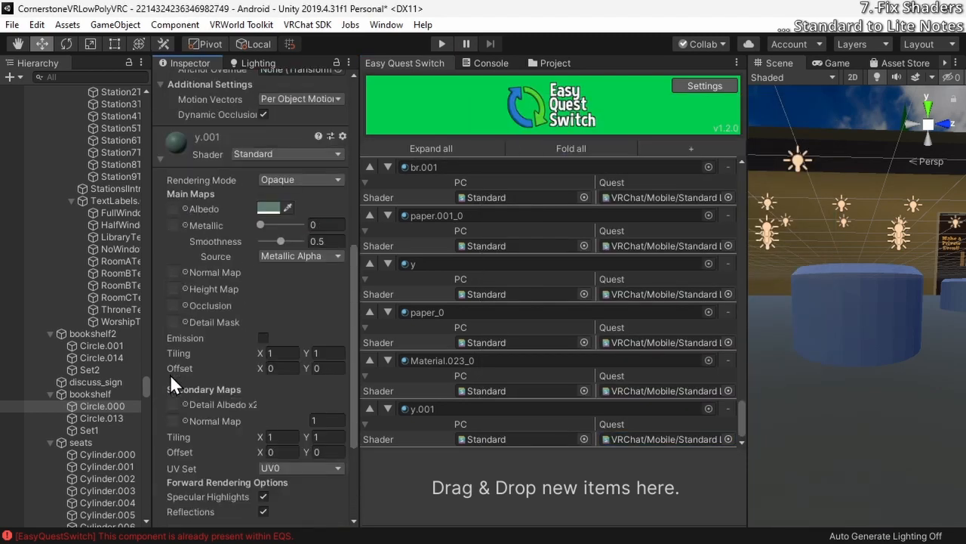
{"action": "left_click", "coordinate": [258, 157]}
{"action": "type", "text": "lite"}
{"action": "key", "text": "Return"}
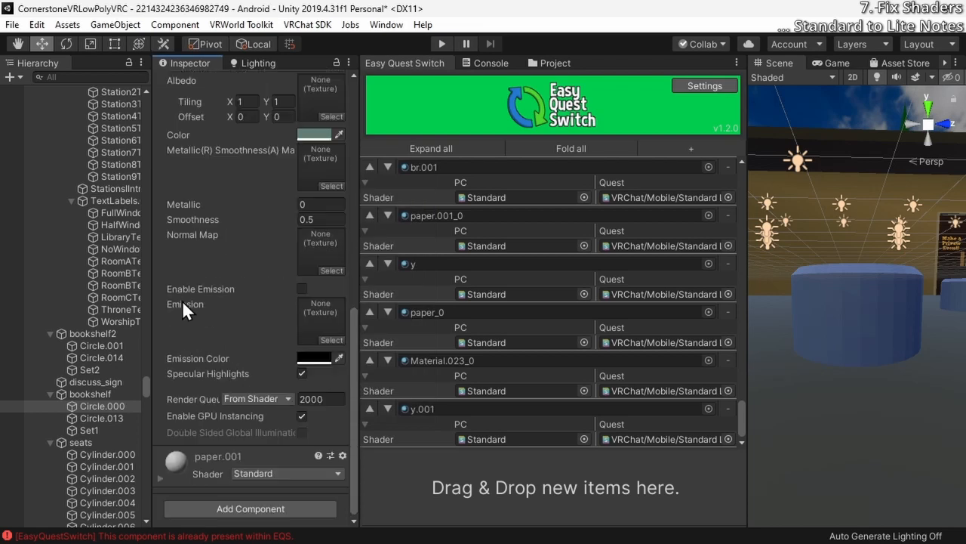
Register Circle.000's paper.001 material in Easy Quest Switch with VRChat/Mobile/Standard Lite as its Quest shader
{"action": "left_click", "coordinate": [207, 456]}
{"action": "scroll", "coordinate": [718, 445], "scroll_direction": "down", "scroll_amount": 2}
{"action": "left_click", "coordinate": [726, 437]}
{"action": "type", "text": "lite"}
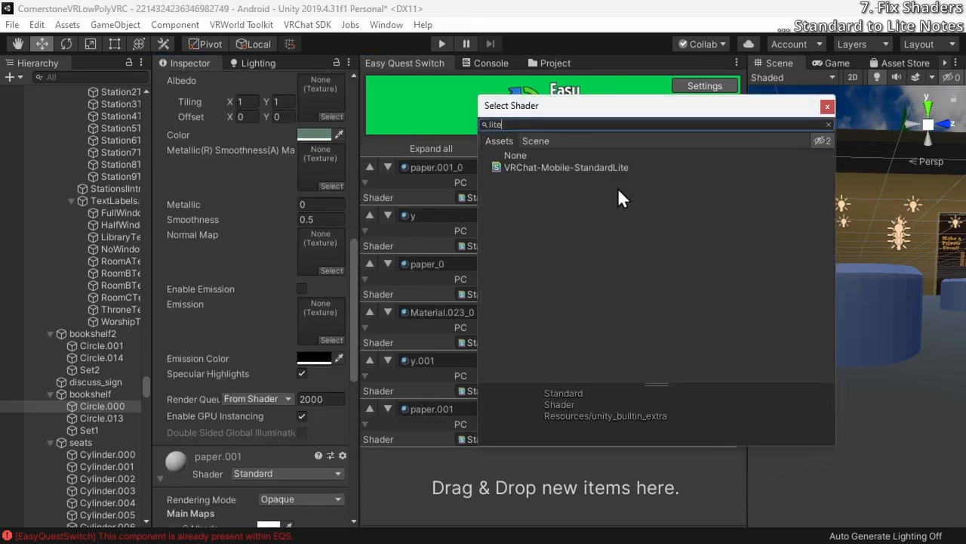
{"action": "double_click", "coordinate": [612, 168]}
Enable GPU Instancing on the paper.001 material and change its own shader to VRChat/Mobile/Standard Lite
{"action": "scroll", "coordinate": [165, 362], "scroll_direction": "down", "scroll_amount": 9}
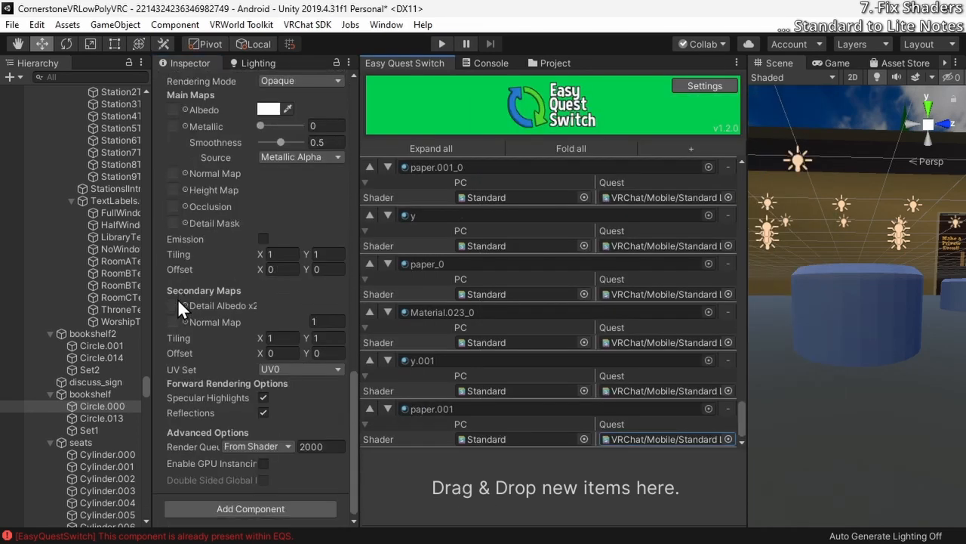
{"action": "scroll", "coordinate": [198, 230], "scroll_direction": "up", "scroll_amount": 3}
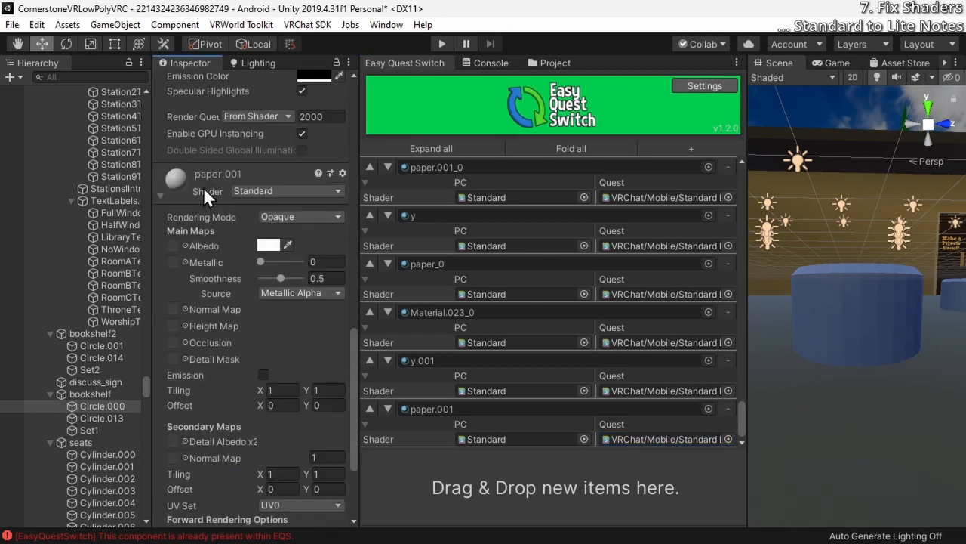
{"action": "left_click", "coordinate": [243, 192]}
{"action": "left_click", "coordinate": [248, 239]}
{"action": "left_click", "coordinate": [248, 240]}
{"action": "left_click", "coordinate": [254, 330]}
{"action": "scroll", "coordinate": [211, 255], "scroll_direction": "down", "scroll_amount": 3}
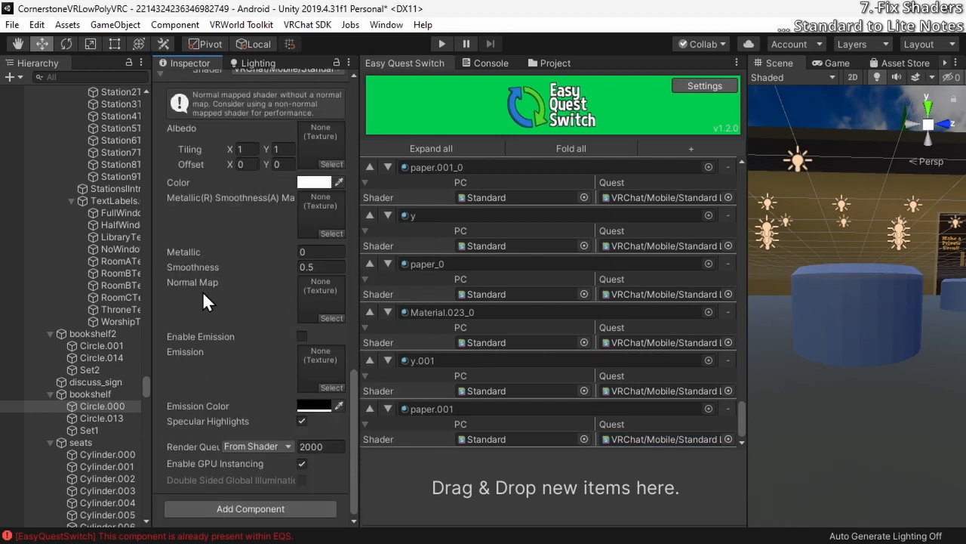
{"action": "scroll", "coordinate": [202, 304], "scroll_direction": "up", "scroll_amount": 3}
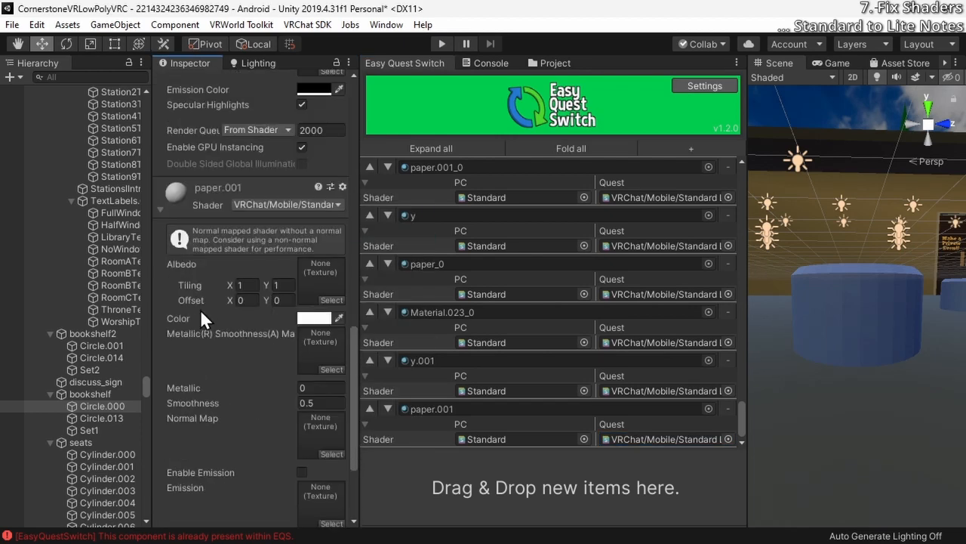
Register Circle.013's br material in Easy Quest Switch with VRChat/Mobile/Standard Lite for Quest and use the same shader on the material itself
{"action": "left_click", "coordinate": [86, 419]}
{"action": "scroll", "coordinate": [300, 347], "scroll_direction": "down", "scroll_amount": 6}
{"action": "left_click", "coordinate": [243, 192]}
{"action": "type", "text": "lite"}
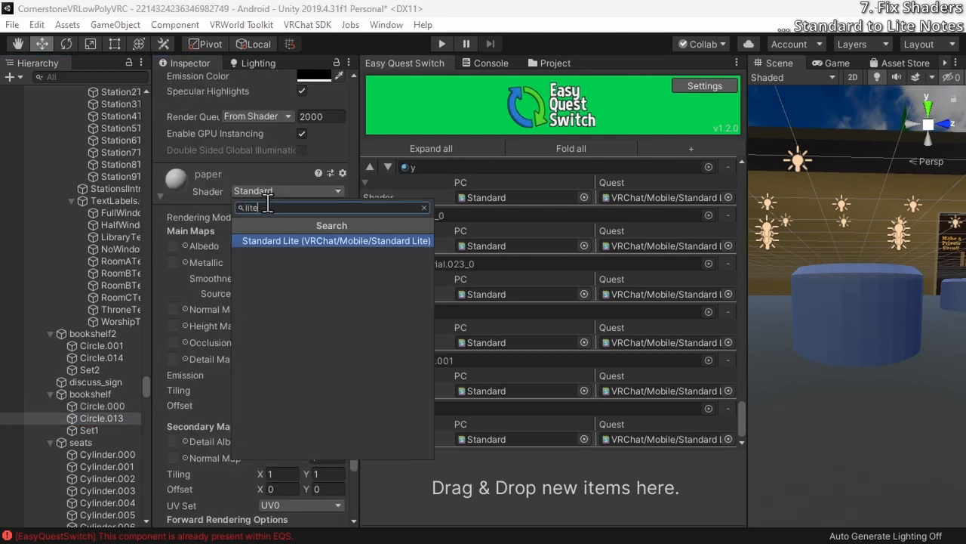
{"action": "left_click", "coordinate": [160, 181]}
Register Circle.013's paper material in Easy Quest Switch with VRChat/Mobile/Standard Lite as its Quest shader
{"action": "left_click_drag", "start_coordinate": [176, 456], "coordinate": [367, 483]}
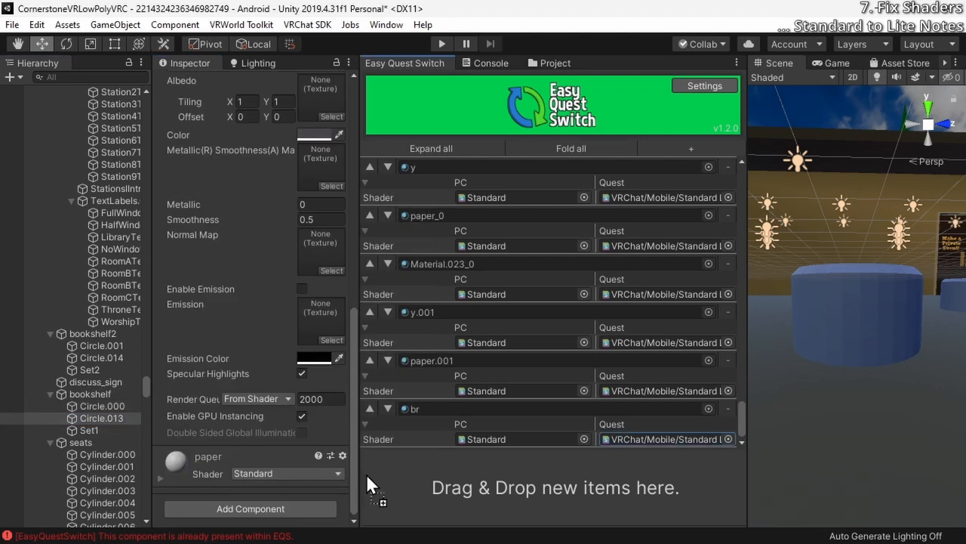
{"action": "left_click", "coordinate": [161, 478]}
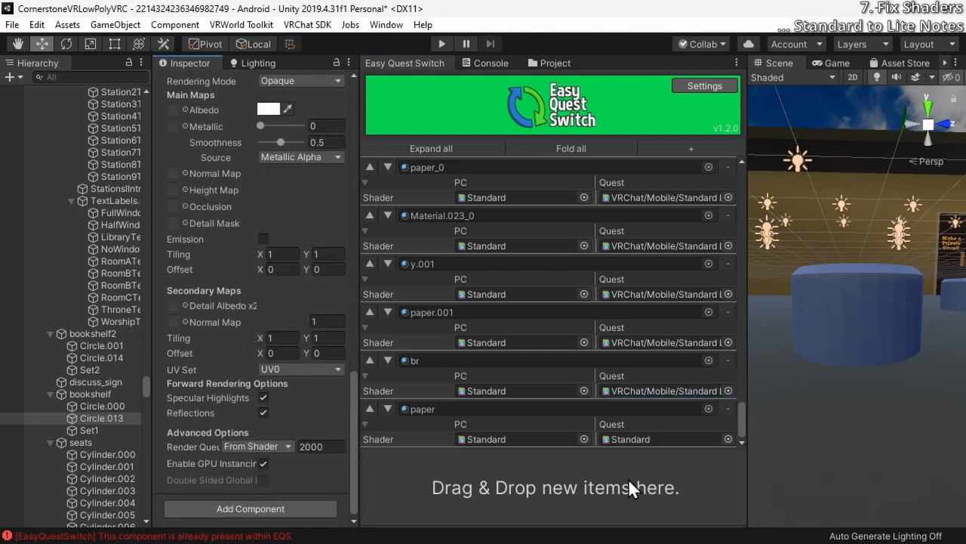
{"action": "left_click", "coordinate": [727, 439]}
{"action": "type", "text": "lite"}
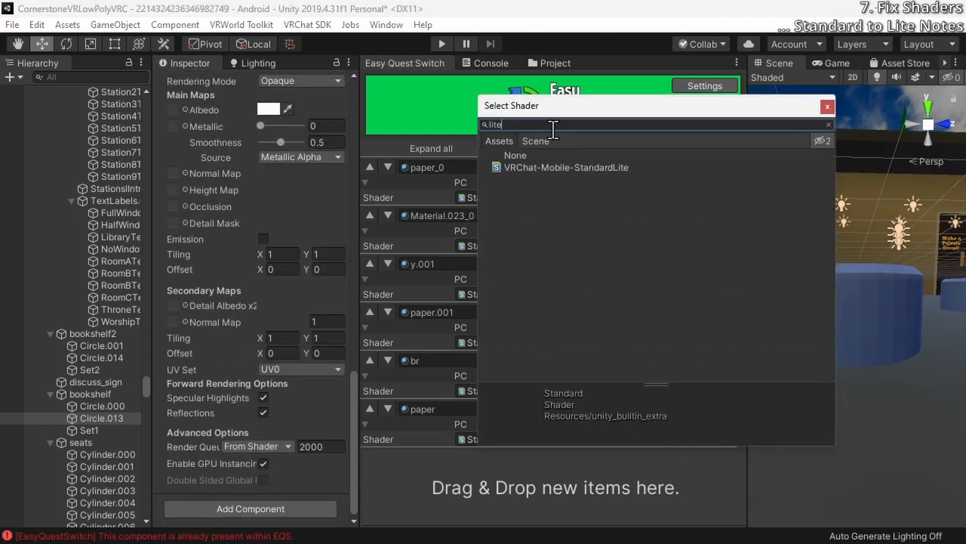
{"action": "double_click", "coordinate": [565, 168]}
Change the paper material's own shader to VRChat/Mobile/Standard Lite
{"action": "scroll", "coordinate": [224, 269], "scroll_direction": "up", "scroll_amount": 3}
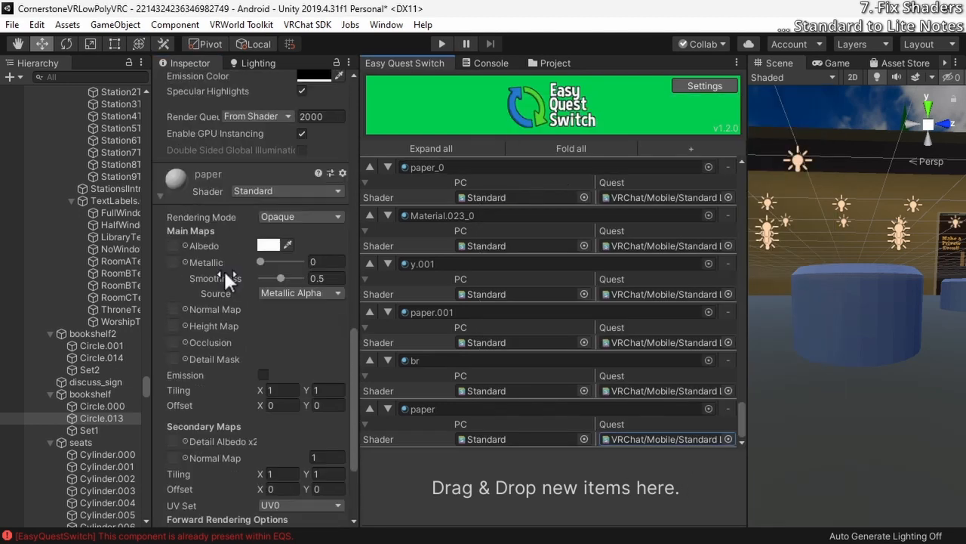
{"action": "left_click", "coordinate": [262, 194]}
{"action": "type", "text": "lite"}
{"action": "key", "text": "Return"}
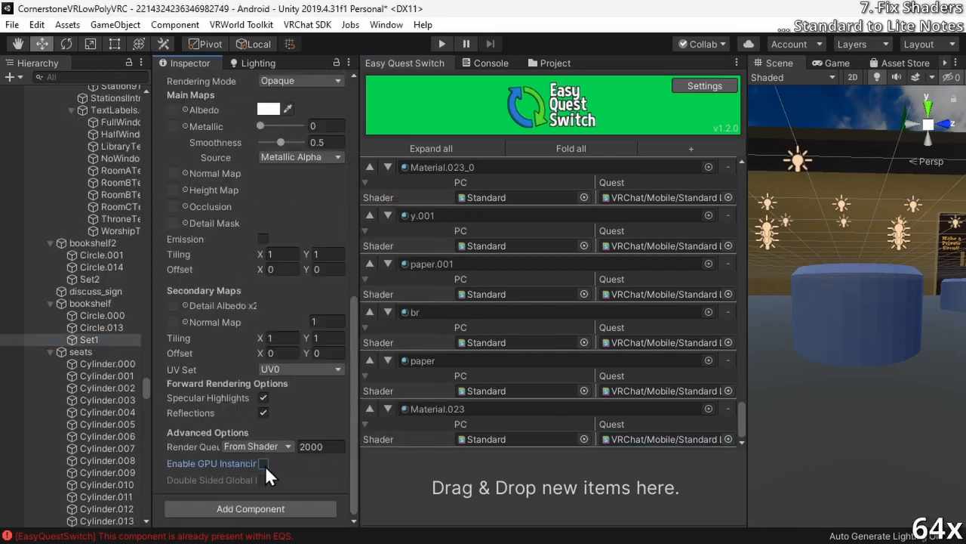
Register the seats' cylinder light materials through light.021 in Easy Quest Switch with VRChat/Mobile/Standard Lite for Quest, and use that shader on the materials themselves
{"action": "scroll", "coordinate": [106, 340], "scroll_direction": "down", "scroll_amount": 3}
{"action": "left_click", "coordinate": [107, 240]}
{"action": "left_click", "coordinate": [107, 288]}
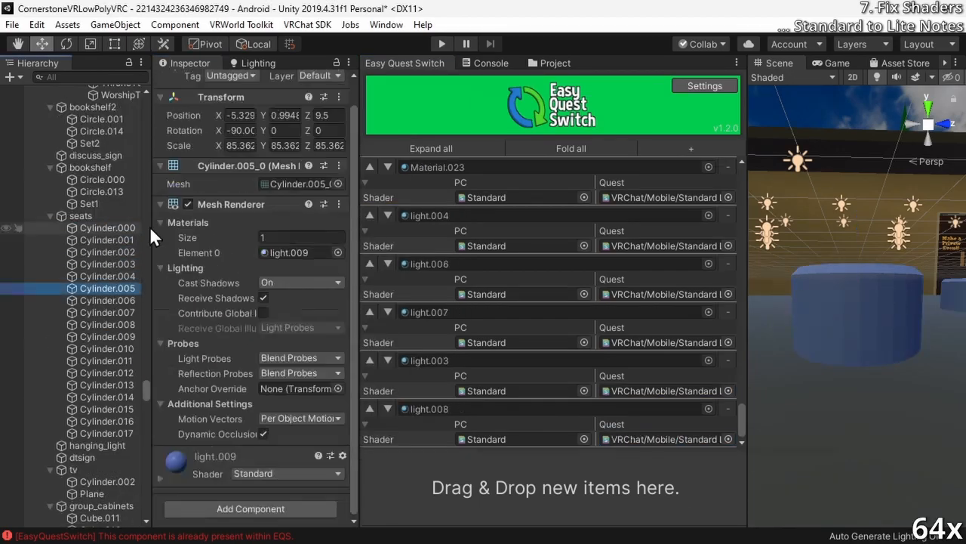
{"action": "left_click", "coordinate": [107, 324]}
{"action": "left_click_drag", "start_coordinate": [176, 189], "coordinate": [518, 474]}
{"action": "left_click", "coordinate": [107, 360]}
{"action": "left_click", "coordinate": [107, 408]}
{"action": "left_click_drag", "start_coordinate": [179, 458], "coordinate": [556, 487]}
Register hanging_light's Light_Hanger.001 and light.001 materials with VRChat/Mobile/Standard Lite for Quest, and change Light_Hanger.001's own shader to it
{"action": "left_click", "coordinate": [98, 445]}
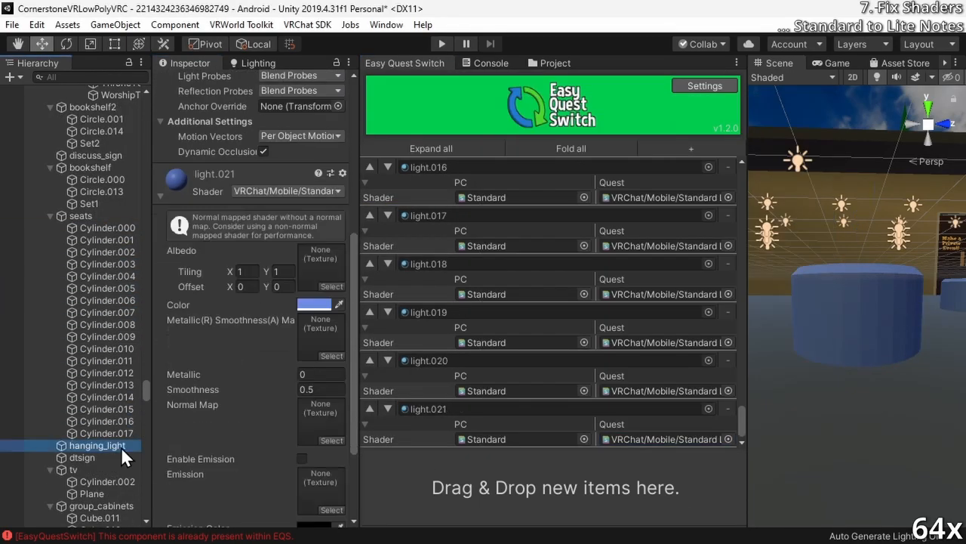
{"action": "scroll", "coordinate": [227, 350], "scroll_direction": "down", "scroll_amount": 10}
{"action": "scroll", "coordinate": [242, 185], "scroll_direction": "up", "scroll_amount": 5}
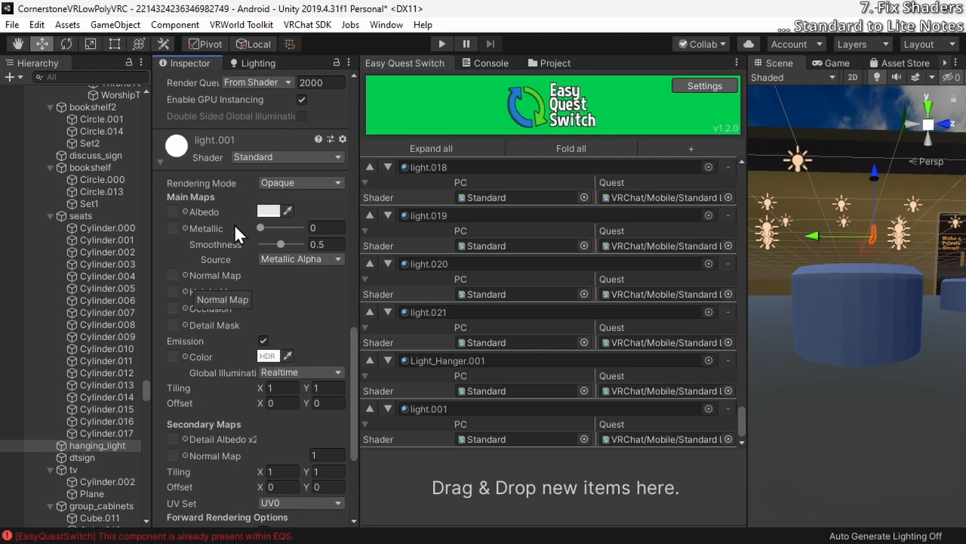
Change hanging_light's light.001 material to the VRChat/Mobile/Standard Lite shader and enable its emission
{"action": "scroll", "coordinate": [261, 151], "scroll_direction": "up", "scroll_amount": 3}
{"action": "scroll", "coordinate": [242, 204], "scroll_direction": "up", "scroll_amount": 6}
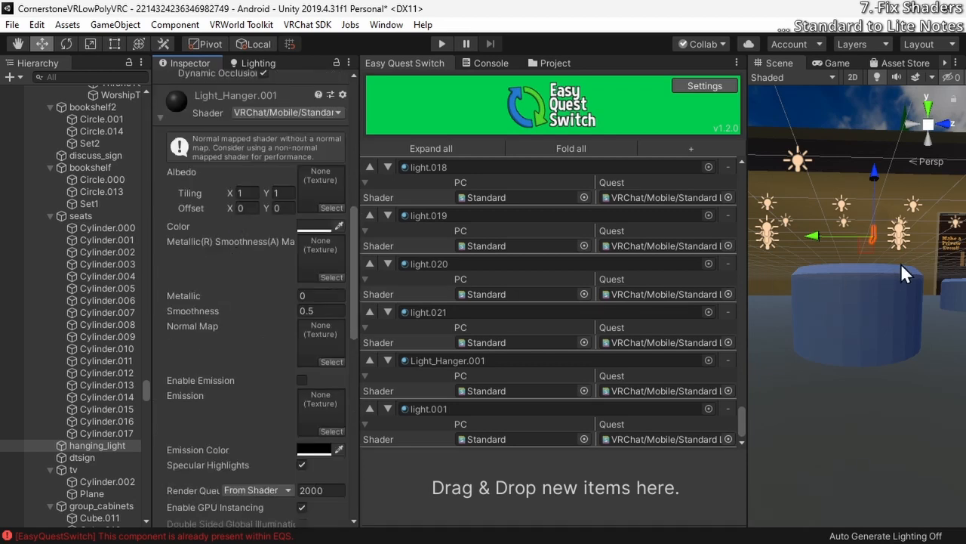
{"action": "key", "text": "f"}
{"action": "right_click_drag", "start_coordinate": [868, 284], "coordinate": [67, 165]}
{"action": "scroll", "coordinate": [278, 354], "scroll_direction": "up", "scroll_amount": 3}
{"action": "scroll", "coordinate": [277, 355], "scroll_direction": "down", "scroll_amount": 9}
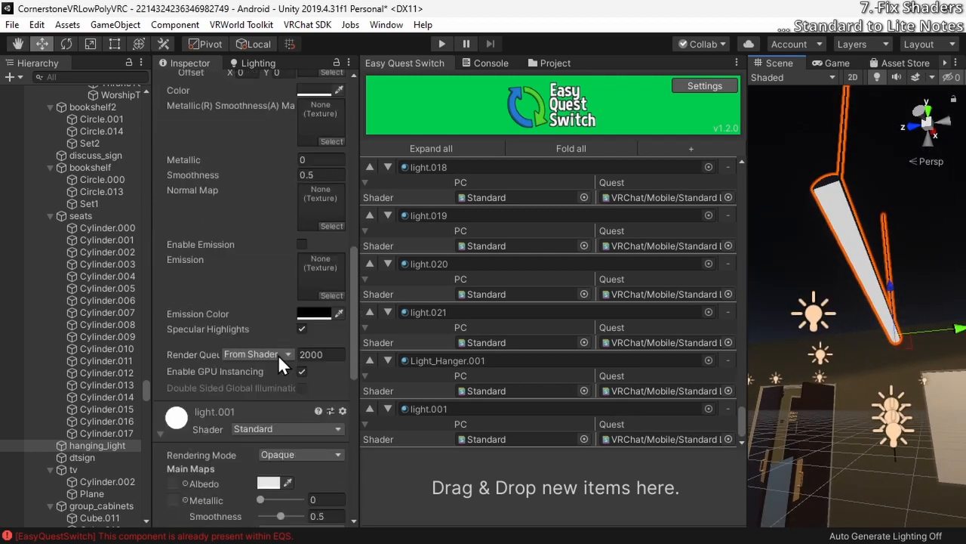
{"action": "scroll", "coordinate": [276, 305], "scroll_direction": "down", "scroll_amount": 4}
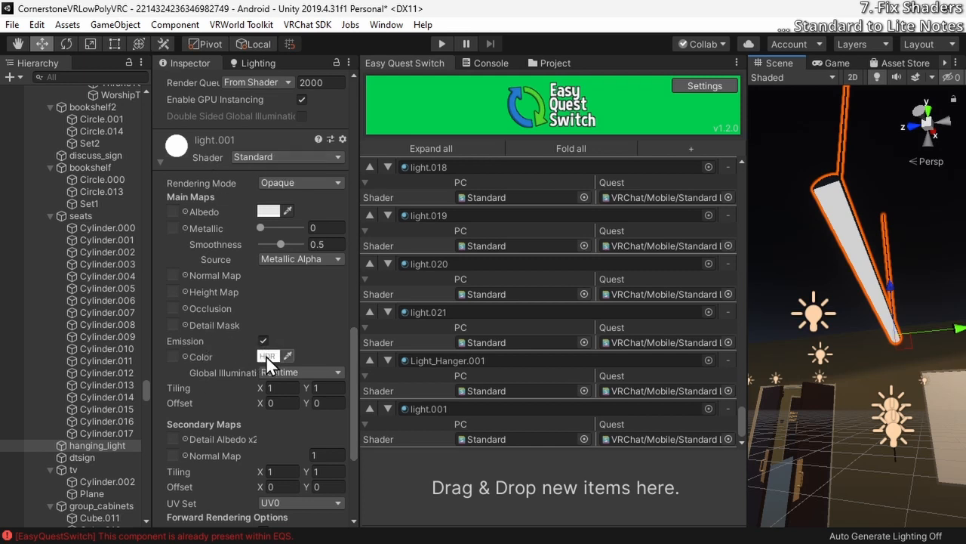
{"action": "left_click", "coordinate": [283, 157]}
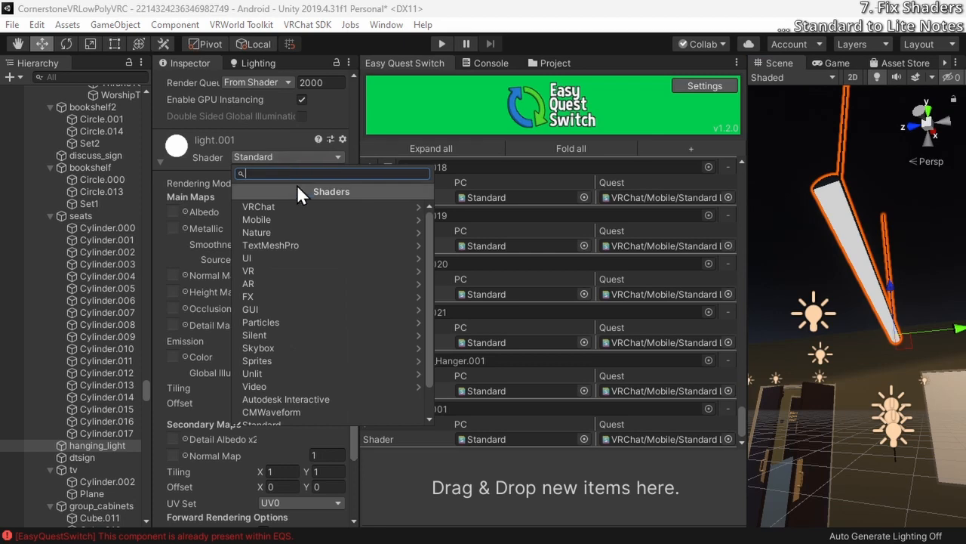
{"action": "type", "text": "lite"}
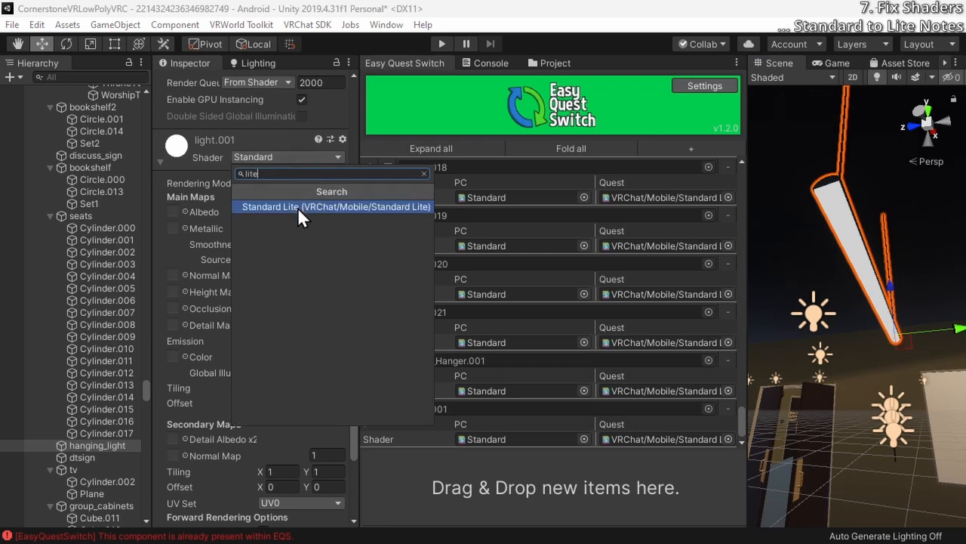
{"action": "left_click", "coordinate": [298, 211]}
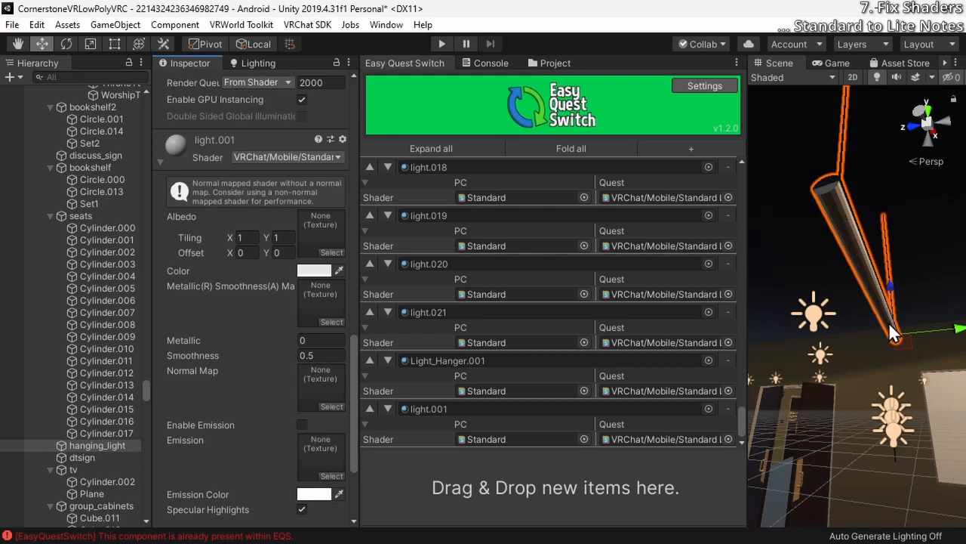
{"action": "left_click", "coordinate": [302, 425]}
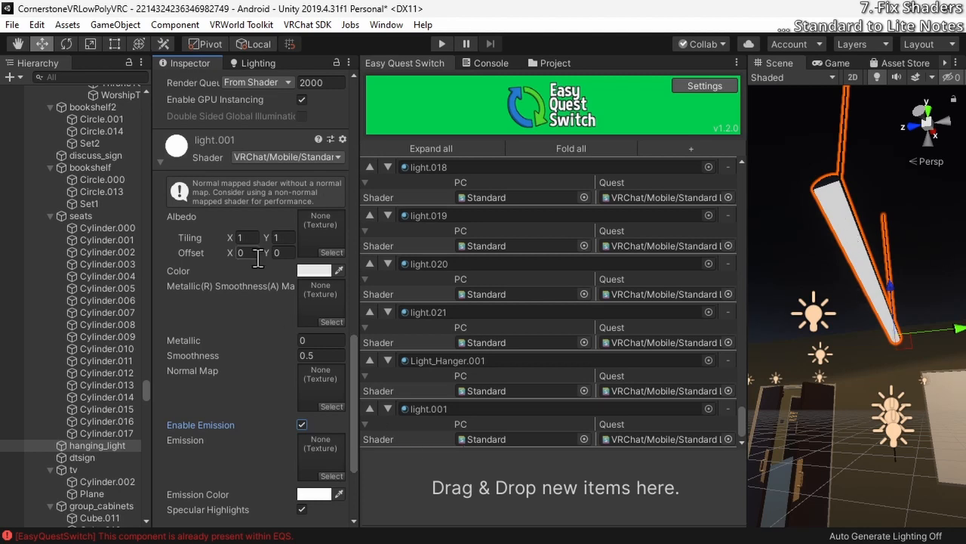
Switch the light.001 material's shader to Standard and back to VRChat/Mobile/Standard Lite to test its emission setting
{"action": "left_click", "coordinate": [288, 156]}
{"action": "type", "text": "stand"}
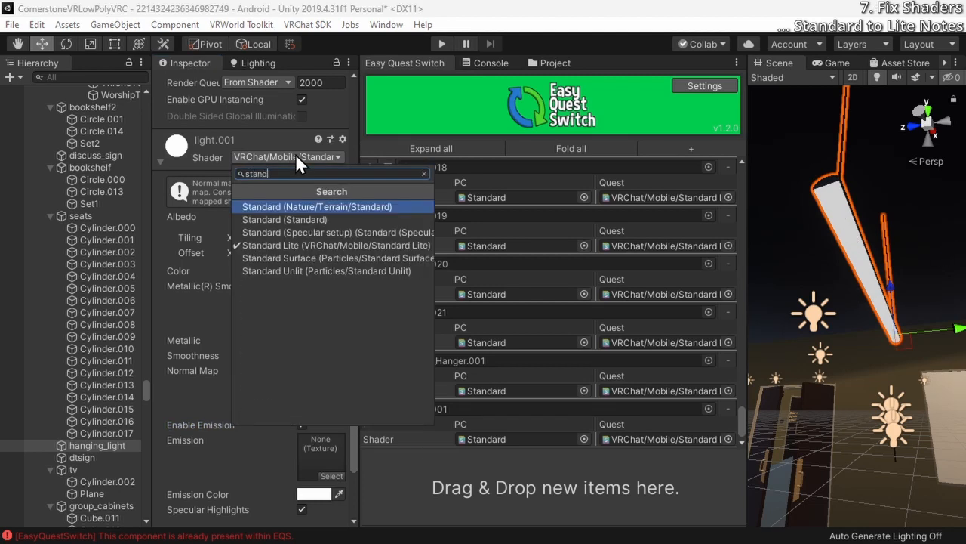
{"action": "key", "text": "Down"}
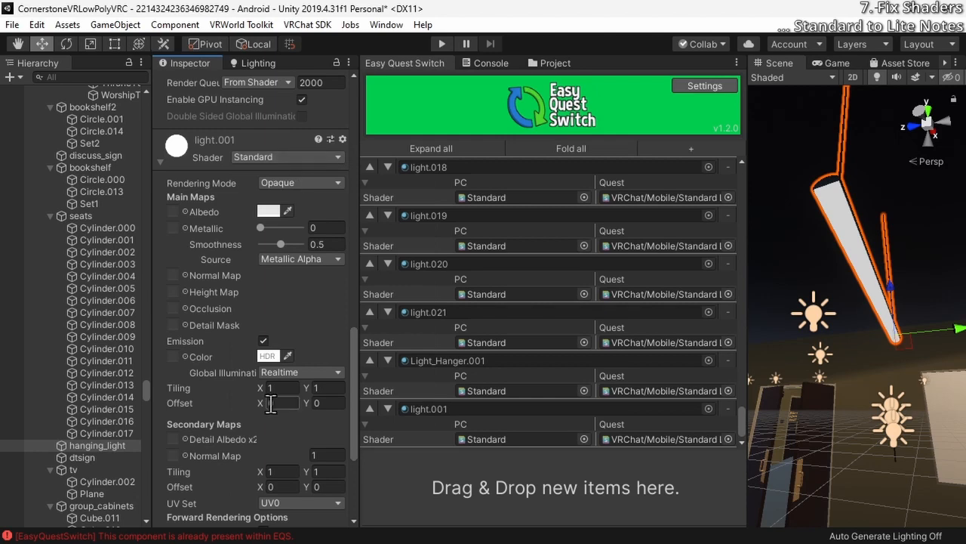
{"action": "left_click", "coordinate": [245, 154]}
{"action": "type", "text": "lite"}
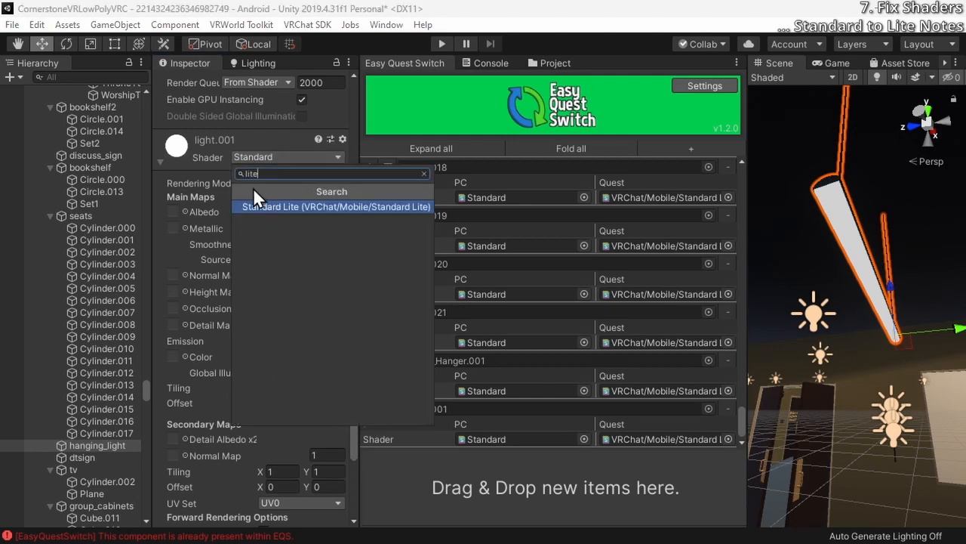
{"action": "left_click", "coordinate": [249, 202]}
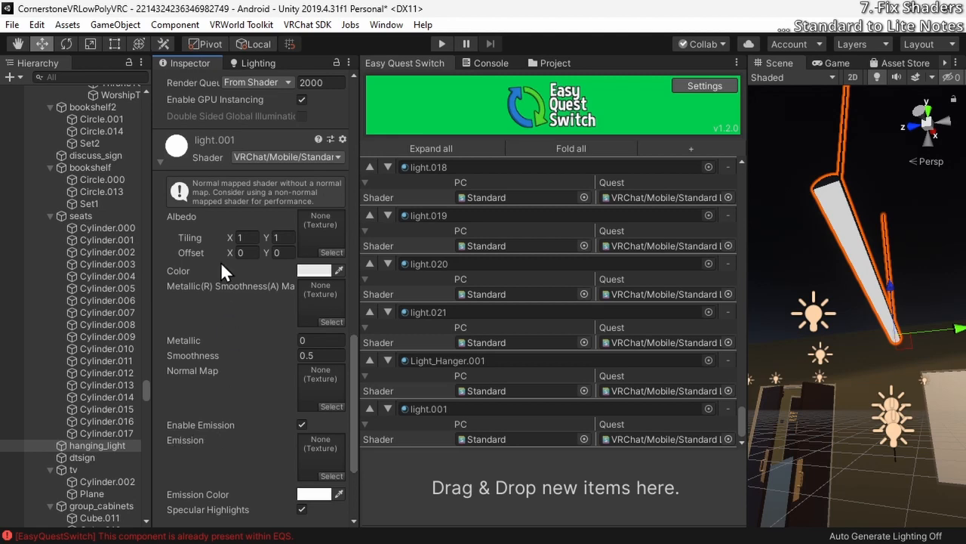
Retest light.001's emission by setting its shader to Standard and returning it to VRChat/Mobile/Standard Lite
{"action": "left_click", "coordinate": [261, 158]}
{"action": "type", "text": "lite"}
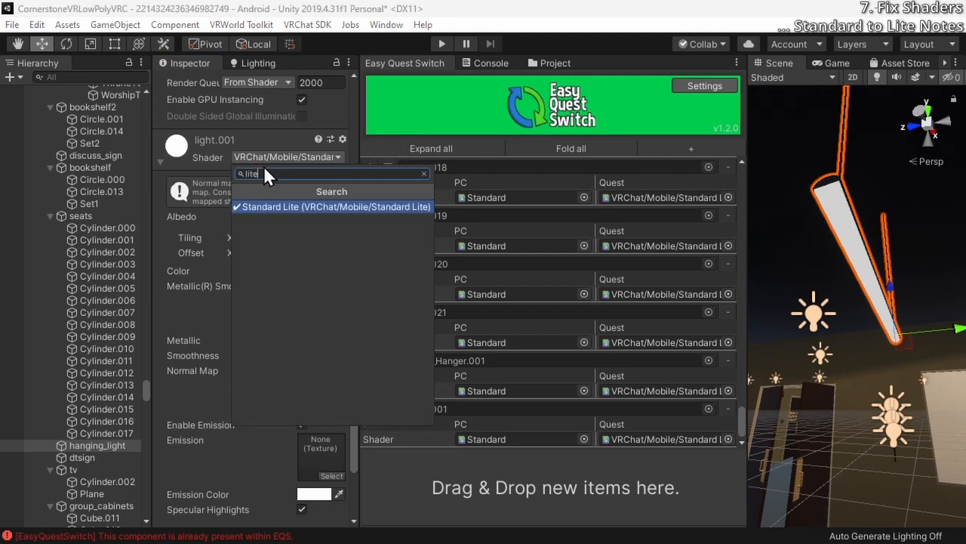
{"action": "type", "text": "stand"}
{"action": "key", "text": "Down"}
{"action": "key", "text": "Return"}
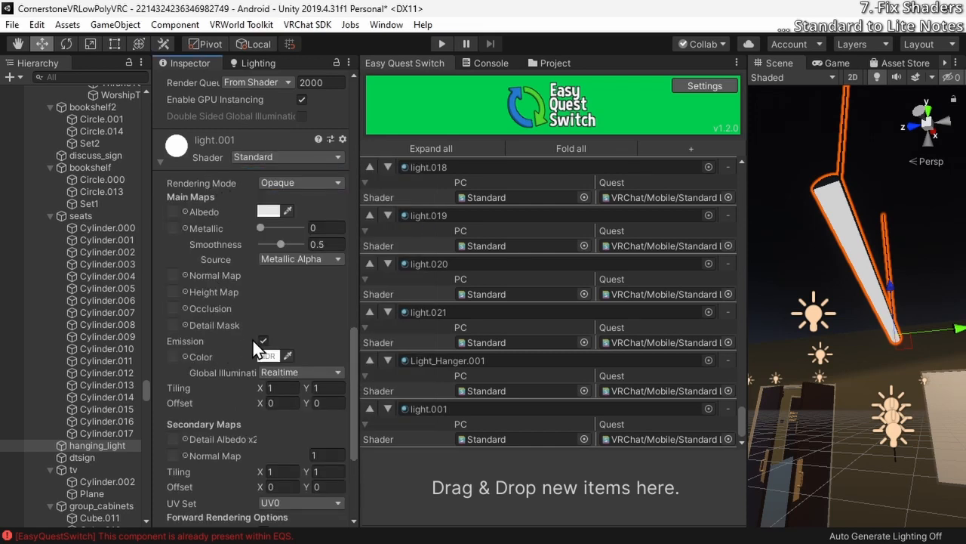
{"action": "left_click", "coordinate": [254, 158]}
{"action": "type", "text": "lite"}
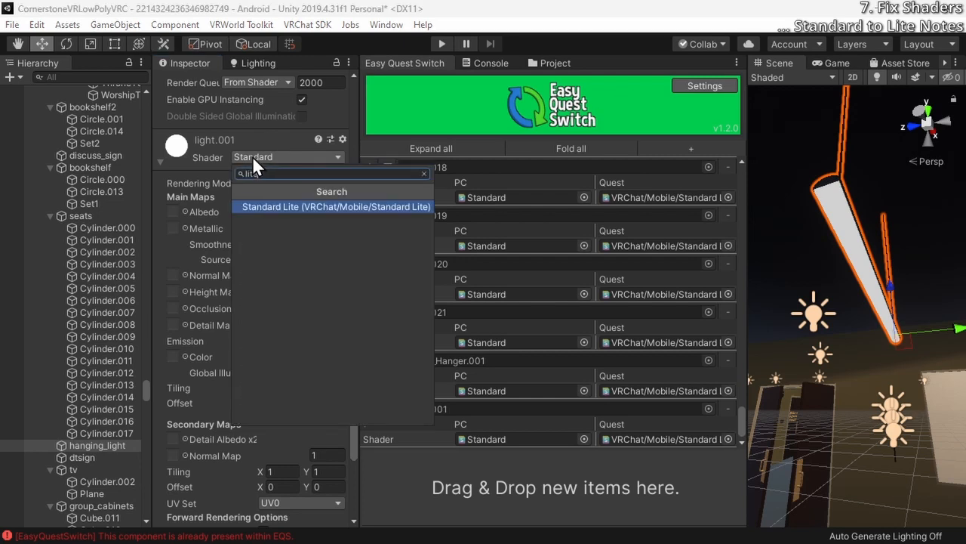
{"action": "key", "text": "Return"}
Register black.003, glossy_plastic, mesh, screen_0, tv and Cabinet_Color in Easy Quest Switch with VRChat/Mobile/Standard Lite for Quest
{"action": "scroll", "coordinate": [221, 267], "scroll_direction": "down", "scroll_amount": 5}
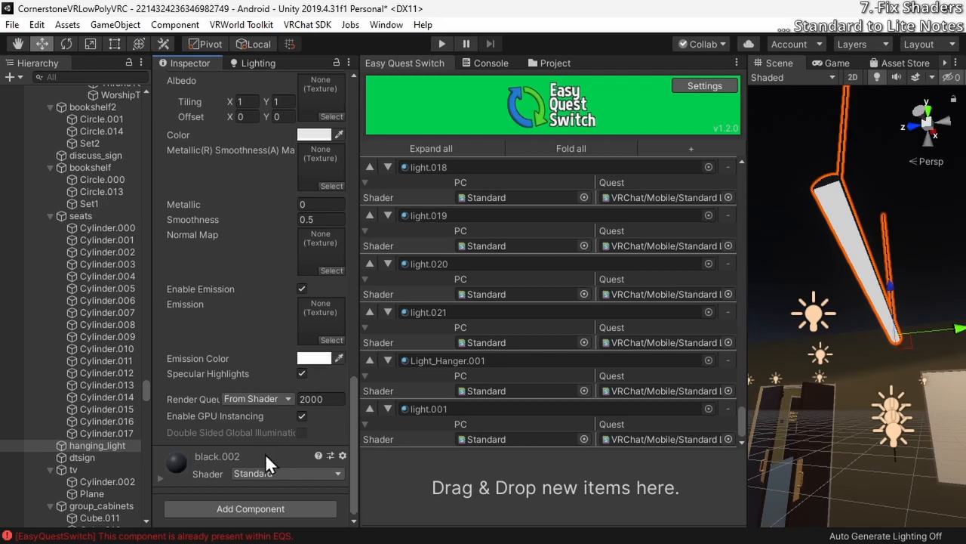
{"action": "left_click", "coordinate": [82, 367]}
{"action": "left_click_drag", "start_coordinate": [177, 189], "coordinate": [606, 461]}
{"action": "left_click", "coordinate": [107, 346]}
{"action": "left_click", "coordinate": [302, 464]}
{"action": "left_click", "coordinate": [100, 337]}
{"action": "left_click_drag", "start_coordinate": [176, 462], "coordinate": [555, 487]}
{"action": "left_click", "coordinate": [101, 361]}
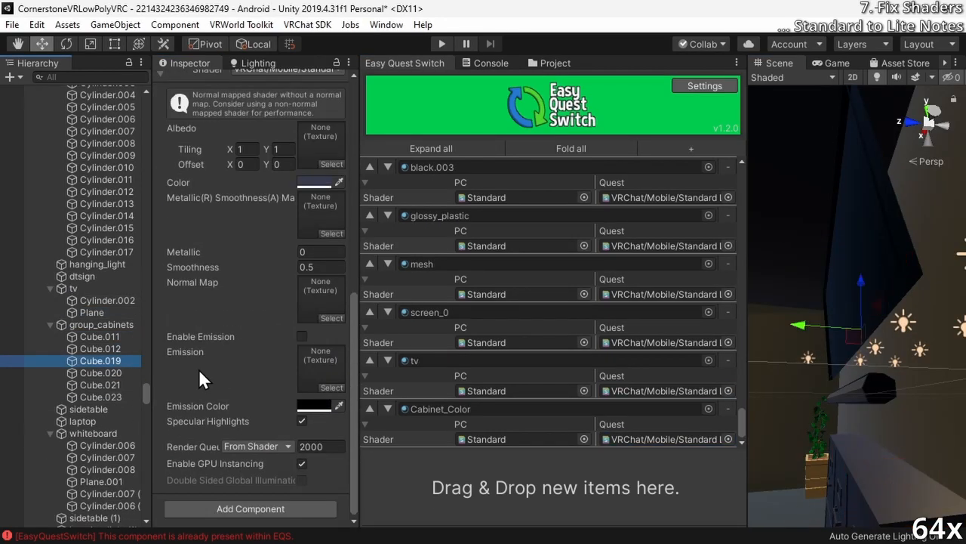
Register keys, touchpad, screen, Material.030_0 and Material.029 in Easy Quest Switch with VRChat/Mobile/Standard Lite for Quest
{"action": "scroll", "coordinate": [99, 355], "scroll_direction": "down", "scroll_amount": 3}
{"action": "left_click", "coordinate": [88, 318]}
{"action": "type", "text": "lite"}
{"action": "double_click", "coordinate": [561, 171]}
{"action": "left_click", "coordinate": [82, 331]}
{"action": "left_click", "coordinate": [107, 355]}
{"action": "scroll", "coordinate": [98, 362], "scroll_direction": "down", "scroll_amount": 3}
Register the whiteboard area's Material.032_0, Material.034_0, Material.033_0, Material and Material.035_0 with VRChat/Mobile/Standard Lite for Quest
{"action": "left_click", "coordinate": [107, 277]}
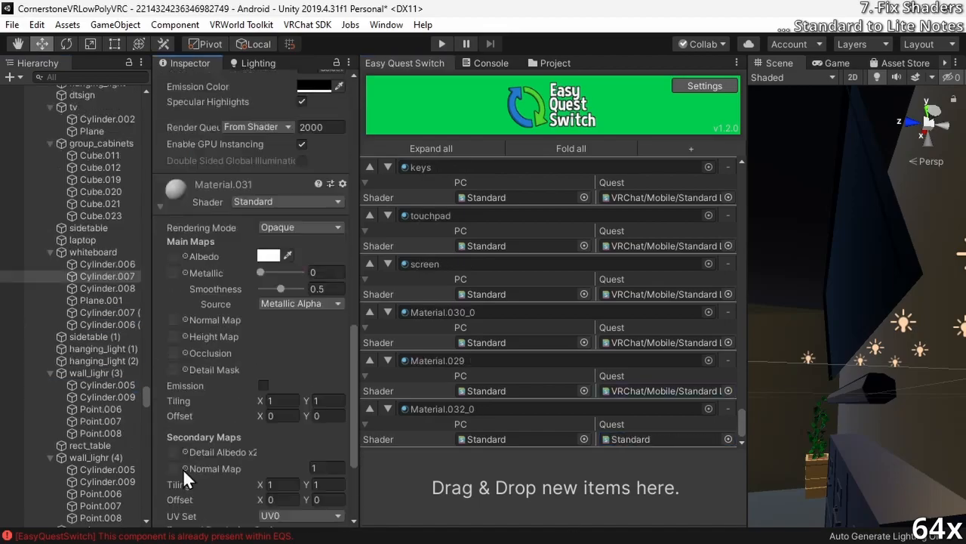
{"action": "left_click", "coordinate": [101, 300]}
{"action": "left_click", "coordinate": [729, 440]}
{"action": "type", "text": "lite"}
{"action": "double_click", "coordinate": [595, 169]}
{"action": "left_click", "coordinate": [107, 385]}
{"action": "type", "text": "lite"}
{"action": "double_click", "coordinate": [540, 168]}
Register Material.024 and Material.001 in Easy Quest Switch with VRChat/Mobile/Standard Lite for Quest
{"action": "left_click", "coordinate": [89, 398]}
{"action": "left_click_drag", "start_coordinate": [177, 468], "coordinate": [555, 487]}
{"action": "left_click", "coordinate": [729, 439]}
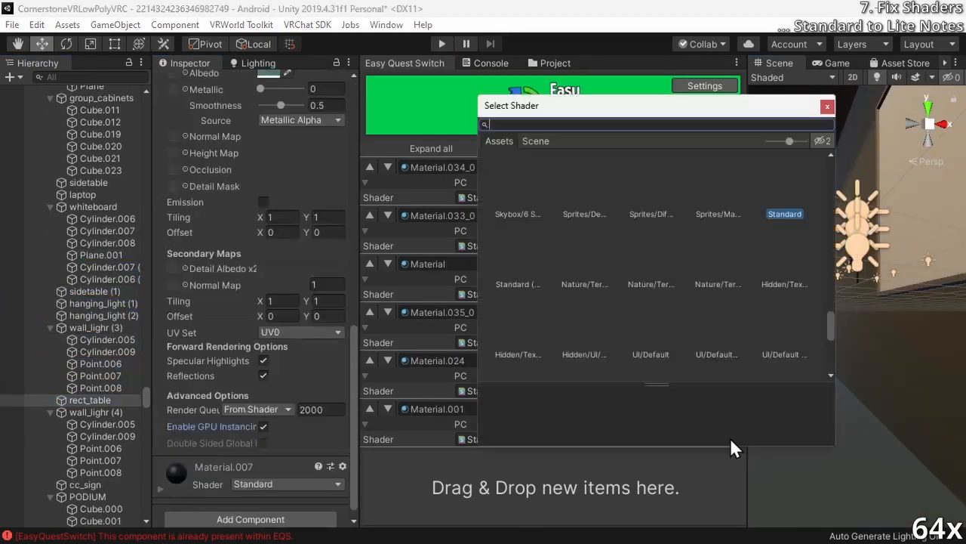
{"action": "type", "text": "lite"}
{"action": "double_click", "coordinate": [560, 168]}
Register the PODIUM's cube materials, including Material.027, Material.007_0 and Material.028, in Easy Quest Switch with VRChat/Mobile/Standard Lite for Quest
{"action": "left_click", "coordinate": [101, 418]}
{"action": "left_click", "coordinate": [101, 264]}
{"action": "left_click", "coordinate": [101, 276]}
{"action": "left_click_drag", "start_coordinate": [177, 327], "coordinate": [554, 487]}
{"action": "left_click", "coordinate": [728, 439]}
{"action": "type", "text": "lite"}
{"action": "double_click", "coordinate": [561, 167]}
{"action": "left_click", "coordinate": [101, 289]}
{"action": "left_click_drag", "start_coordinate": [177, 326], "coordinate": [555, 487]}
{"action": "left_click", "coordinate": [728, 440]}
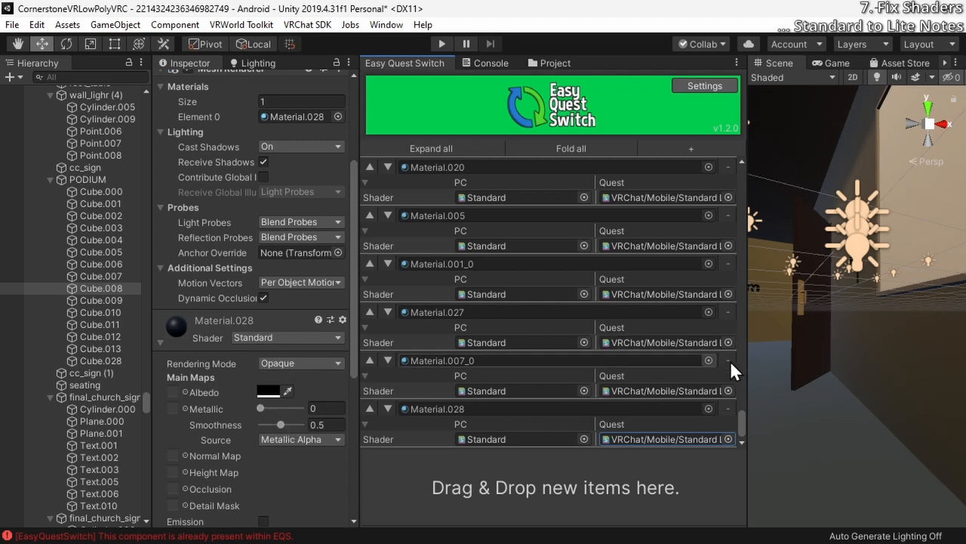
Set Material.028's smoothness to 1 on Cube.008 and change its shader to VRChat/Mobile/Standard Lite
{"action": "key", "text": "f"}
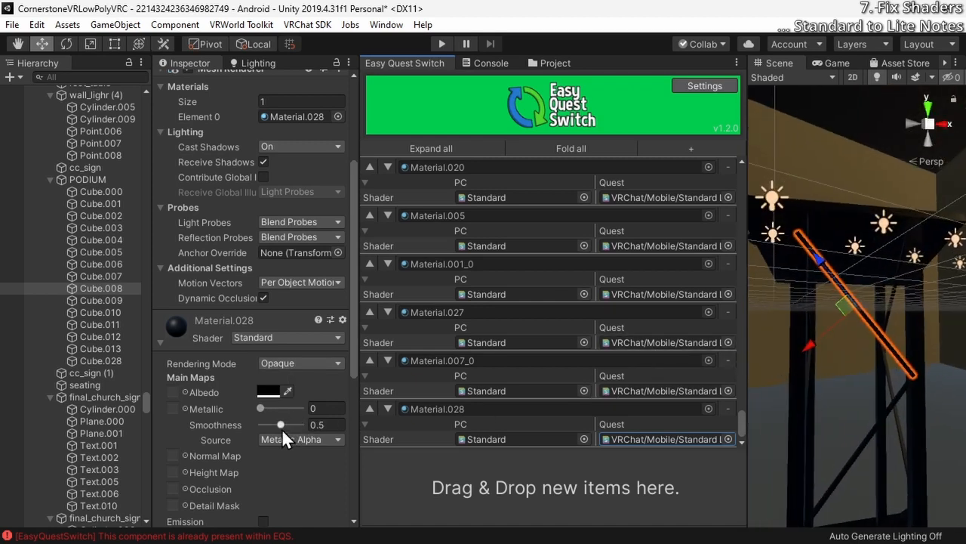
{"action": "left_click", "coordinate": [308, 426]}
{"action": "type", "text": "0.93"}
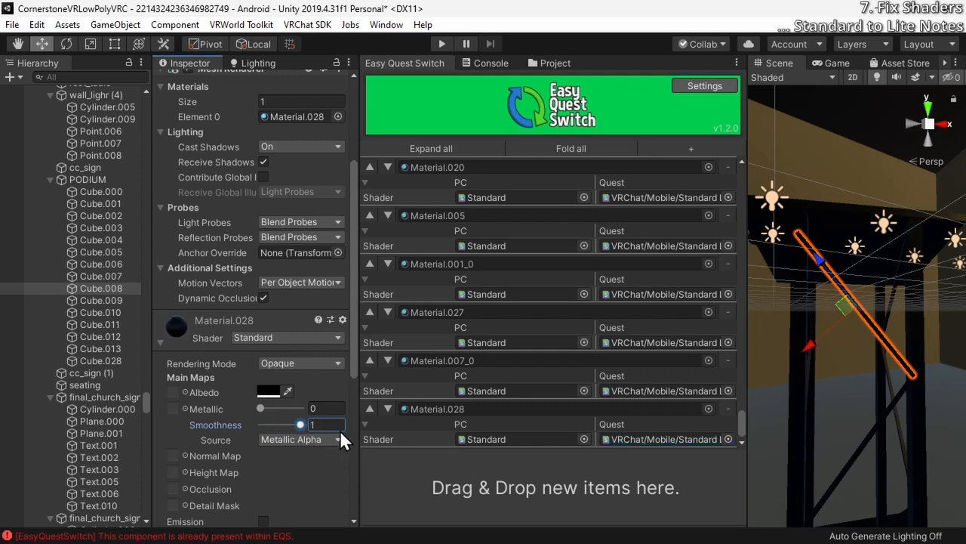
{"action": "left_click", "coordinate": [312, 337]}
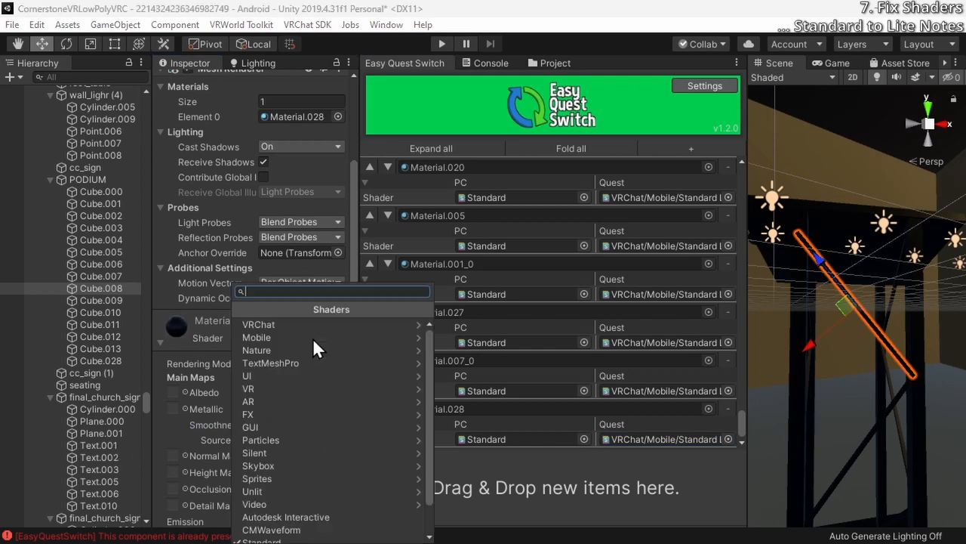
{"action": "left_click", "coordinate": [314, 327]}
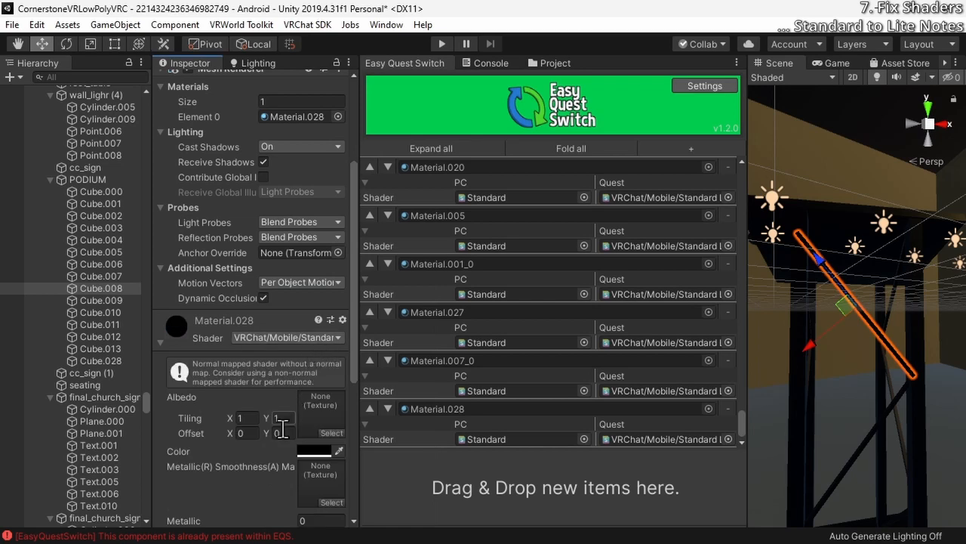
Set Material.028's smoothness to 0.33 under the Standard Lite shader
{"action": "scroll", "coordinate": [277, 446], "scroll_direction": "down", "scroll_amount": 3}
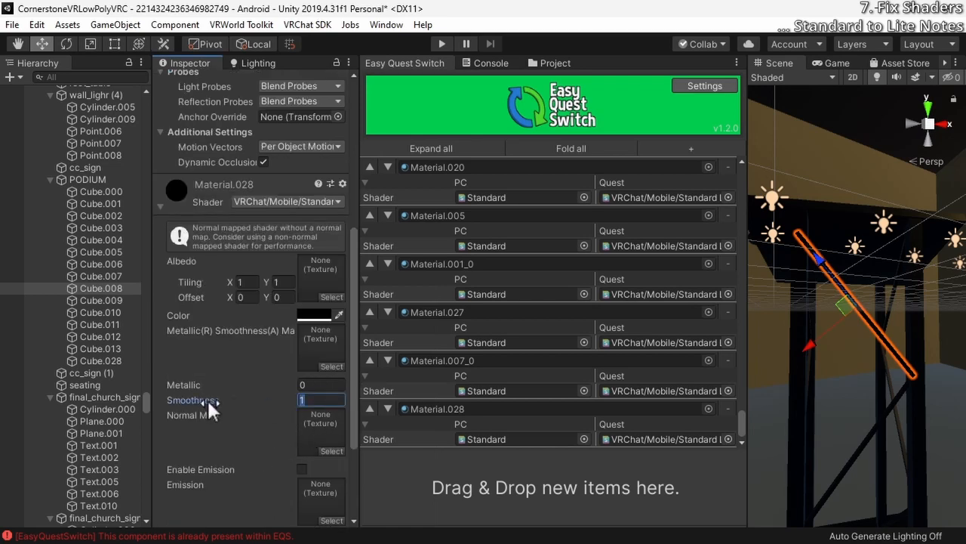
{"action": "left_click", "coordinate": [303, 401]}
{"action": "left_click", "coordinate": [264, 201]}
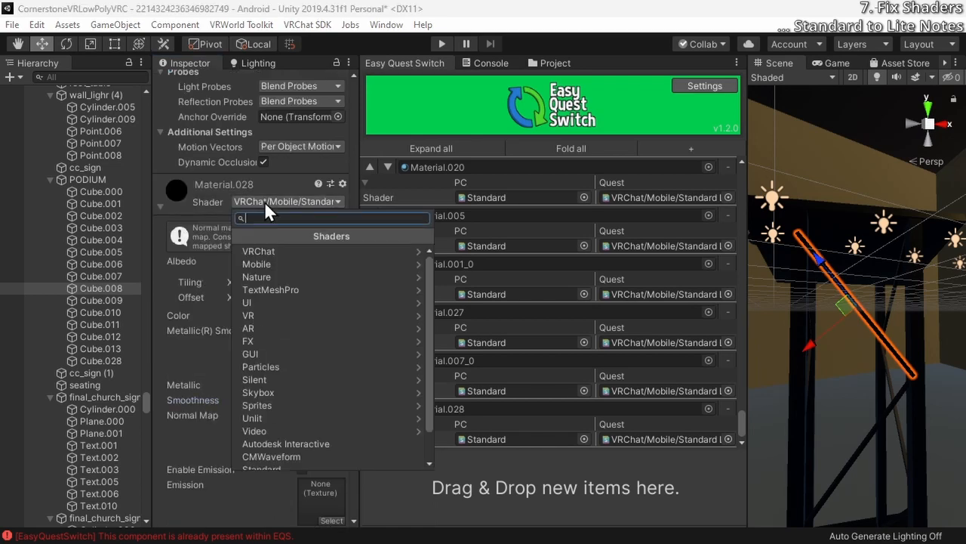
{"action": "left_click", "coordinate": [199, 398]}
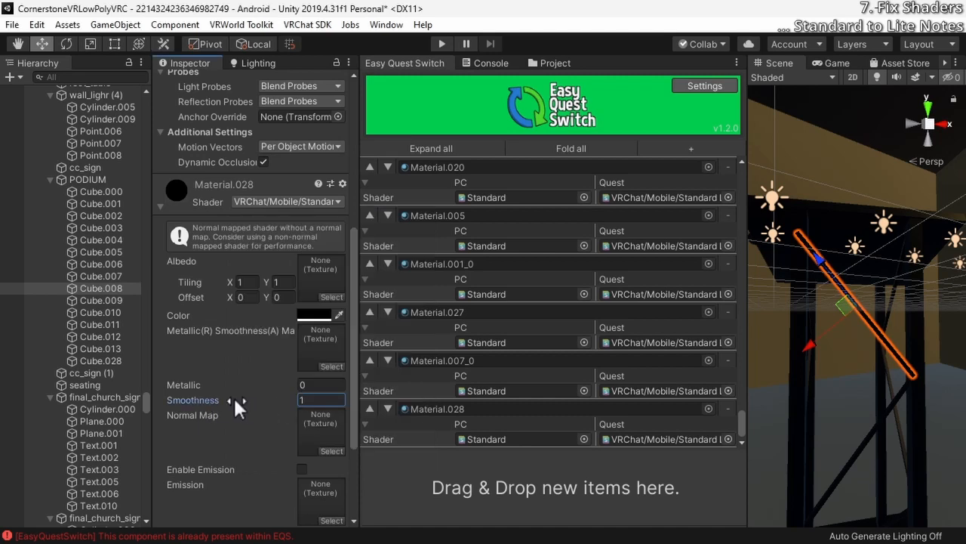
{"action": "left_click_drag", "start_coordinate": [234, 401], "coordinate": [209, 400]}
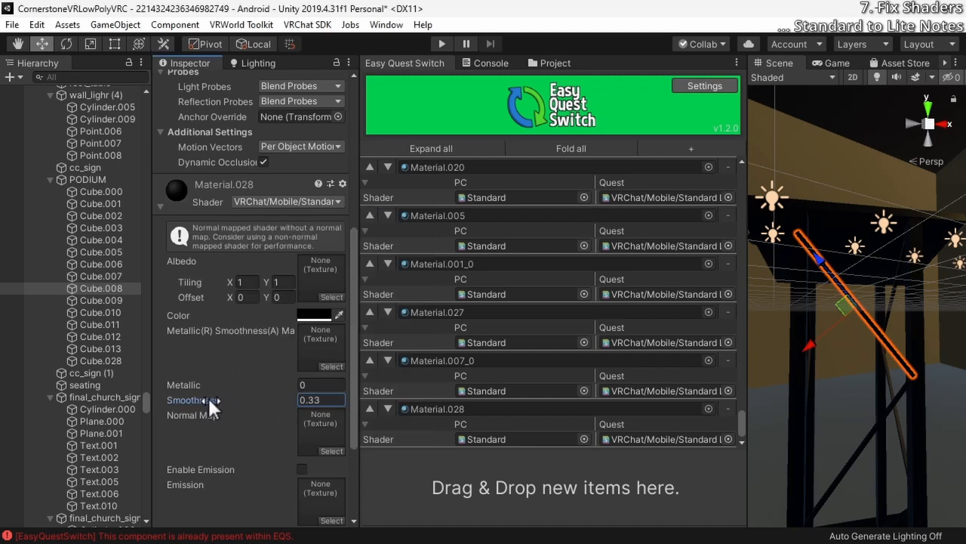
Switch Material.028's shader to Standard and back to VRChat/Mobile/Standard Lite to compare its smoothness setting
{"action": "left_click", "coordinate": [279, 200]}
{"action": "type", "text": "stand"}
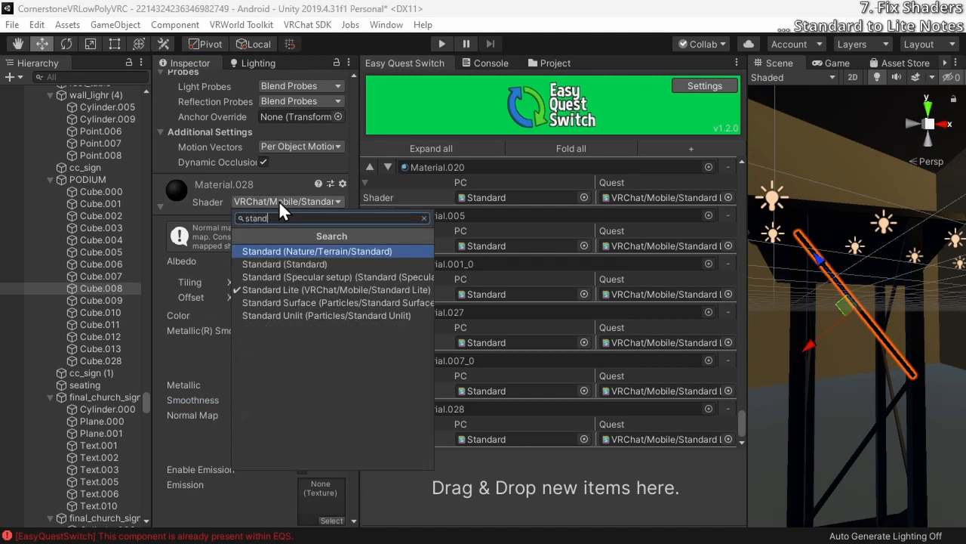
{"action": "key", "text": "Return"}
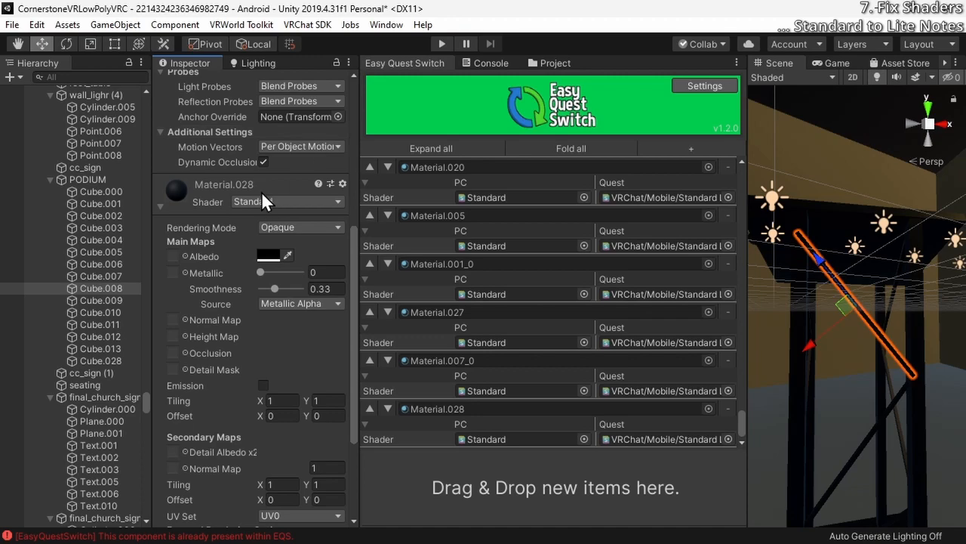
{"action": "left_click", "coordinate": [285, 200]}
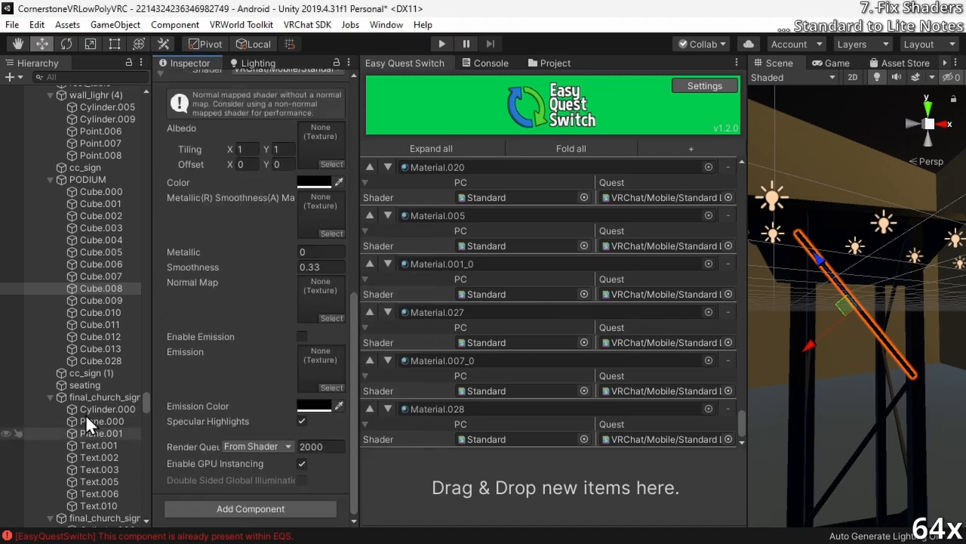
Register the seating and church sign materials Material.034, Material.035, Material.036, Material.002, white and black with VRChat/Mobile/Standard Lite for Quest
{"action": "left_click", "coordinate": [101, 336]}
{"action": "left_click", "coordinate": [85, 385]}
{"action": "left_click_drag", "start_coordinate": [199, 456], "coordinate": [555, 487]}
{"action": "left_click", "coordinate": [101, 433]}
{"action": "scroll", "coordinate": [101, 422], "scroll_direction": "down", "scroll_amount": 4}
{"action": "left_click", "coordinate": [99, 455]}
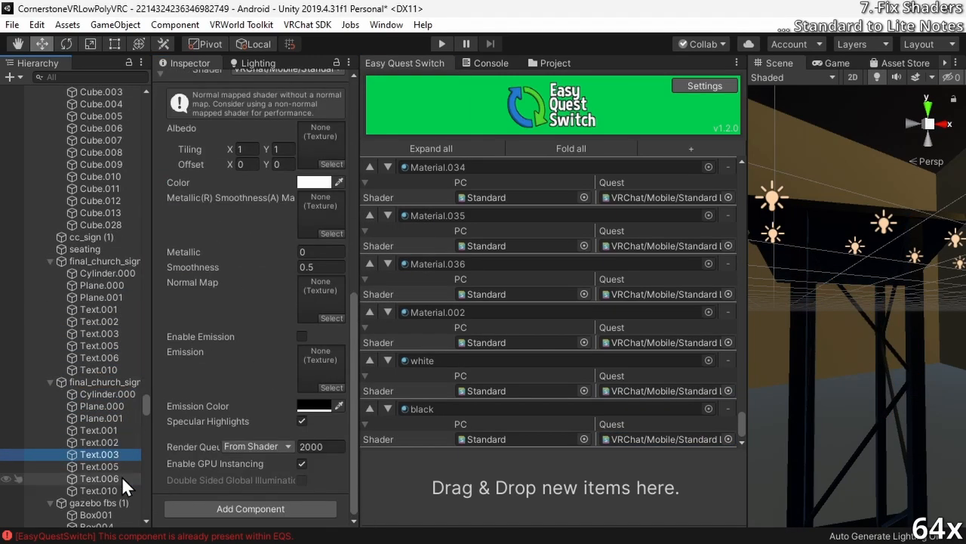
Register the gazebo and pz_sign materials 14 - Default, wood and white_0 in Easy Quest Switch with VRChat/Mobile/Standard Lite for Quest
{"action": "scroll", "coordinate": [101, 453], "scroll_direction": "down", "scroll_amount": 3}
{"action": "left_click", "coordinate": [96, 425]}
{"action": "scroll", "coordinate": [96, 378], "scroll_direction": "down", "scroll_amount": 20}
{"action": "left_click", "coordinate": [96, 485]}
{"action": "scroll", "coordinate": [96, 423], "scroll_direction": "down", "scroll_amount": 12}
{"action": "left_click", "coordinate": [85, 315]}
{"action": "left_click_drag", "start_coordinate": [181, 410], "coordinate": [555, 487]}
{"action": "left_click", "coordinate": [728, 439]}
{"action": "type", "text": "lite"}
{"action": "left_click", "coordinate": [589, 169]}
{"action": "left_click_drag", "start_coordinate": [181, 453], "coordinate": [555, 487]}
Change the shader of InnerVis's StageBlocker_MAT material to a VRChat/Mobile/Particles shader
{"action": "left_click", "coordinate": [96, 367]}
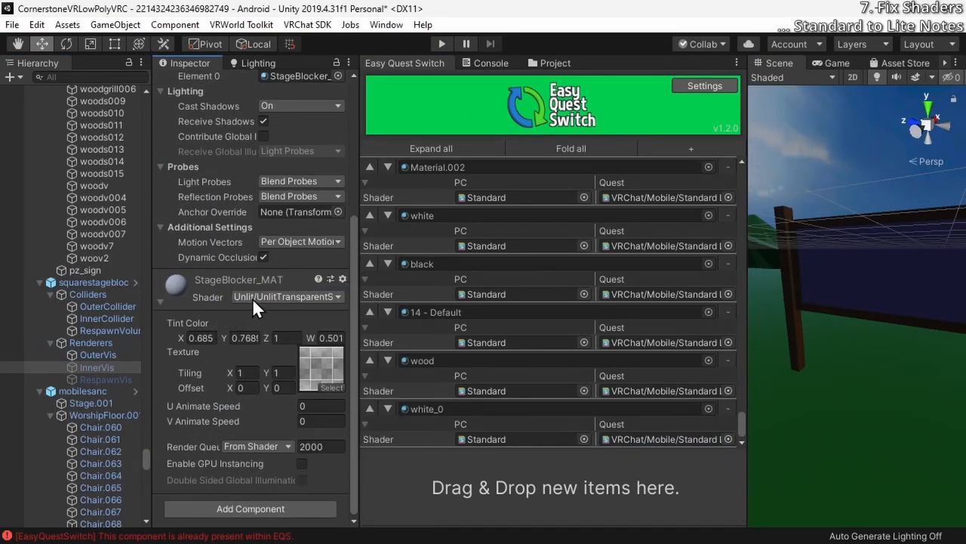
{"action": "left_click", "coordinate": [252, 297]}
{"action": "left_click", "coordinate": [262, 318]}
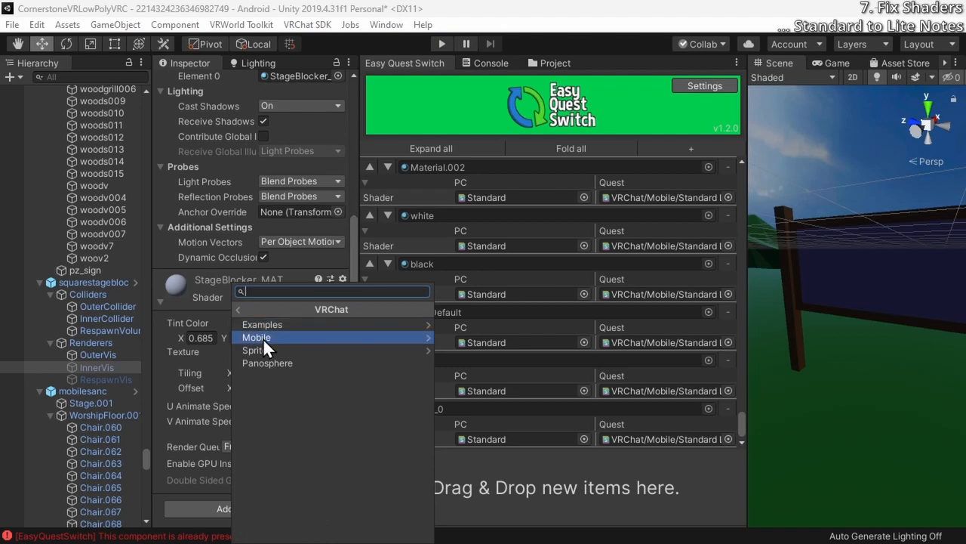
{"action": "left_click", "coordinate": [268, 337]}
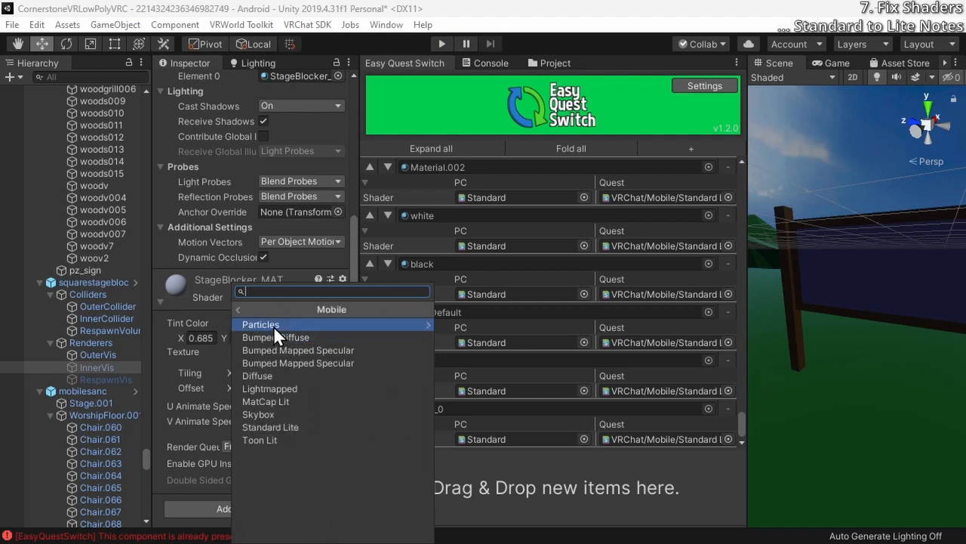
{"action": "left_click", "coordinate": [274, 325]}
{"action": "left_click", "coordinate": [282, 337]}
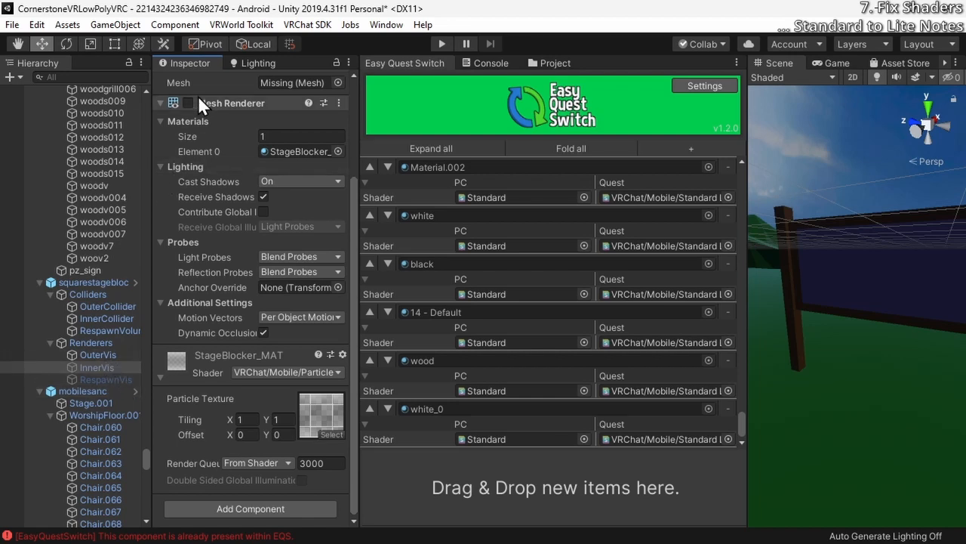
Check which shader the StageBlocker_MAT material uses on the RespawnVis object
{"action": "left_click", "coordinate": [99, 376]}
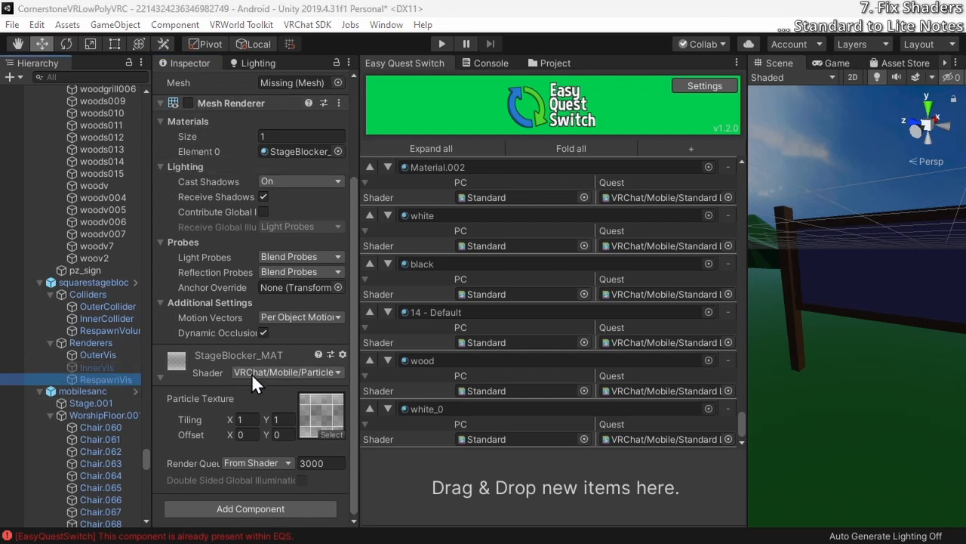
{"action": "left_click", "coordinate": [251, 373]}
{"action": "left_click", "coordinate": [80, 378]}
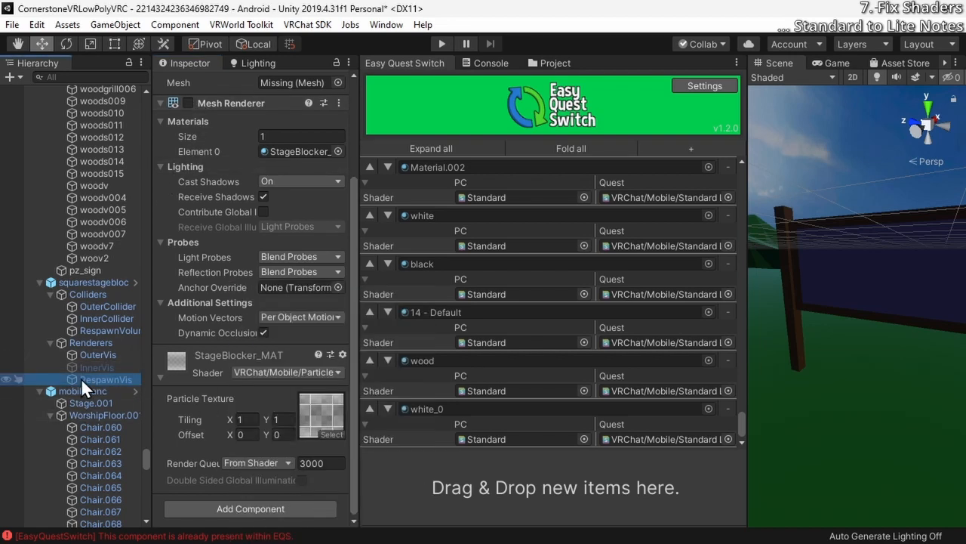
{"action": "scroll", "coordinate": [196, 140], "scroll_direction": "up", "scroll_amount": 5}
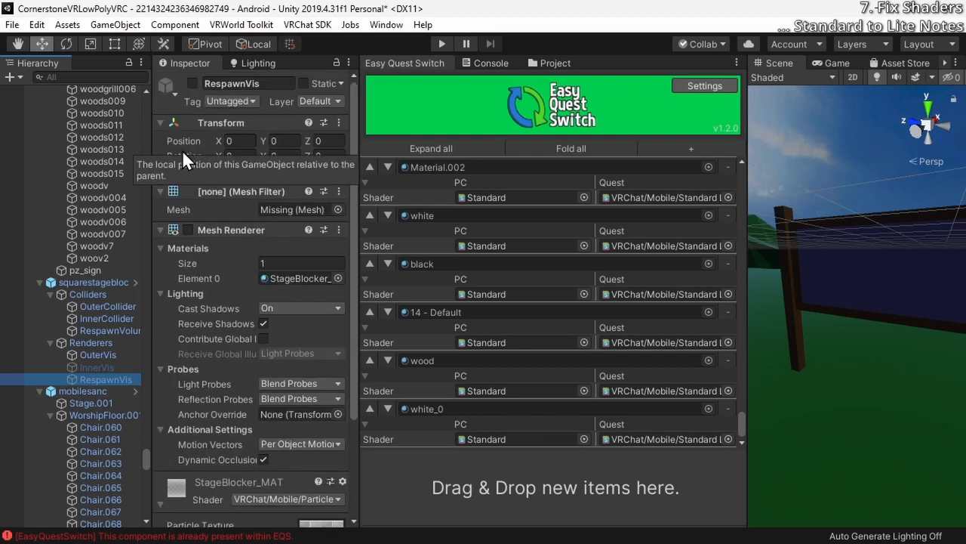
{"action": "scroll", "coordinate": [66, 366], "scroll_direction": "down", "scroll_amount": 3}
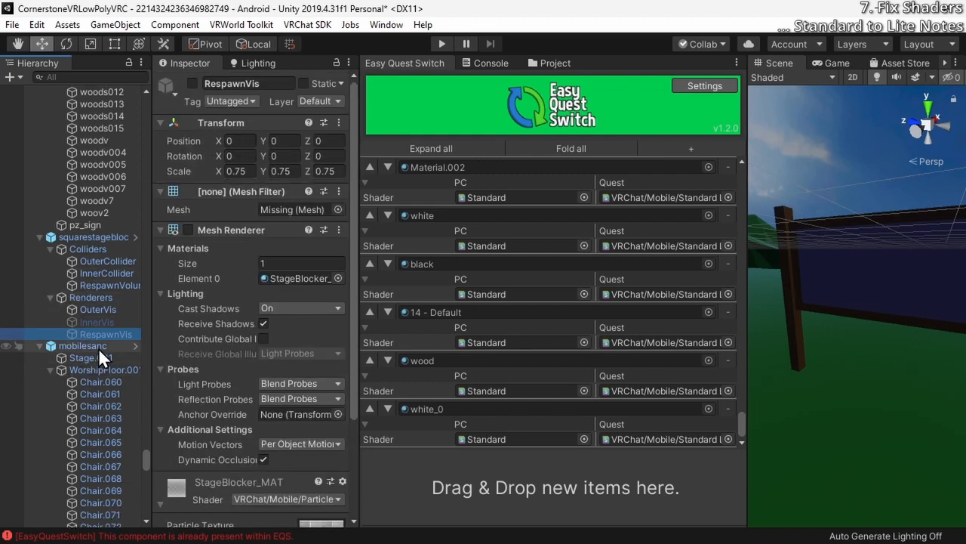
Expand mobilesanc's Carpet material and examine its Standard shader settings alongside the object's components
{"action": "left_click", "coordinate": [99, 347]}
{"action": "scroll", "coordinate": [209, 339], "scroll_direction": "down", "scroll_amount": 4}
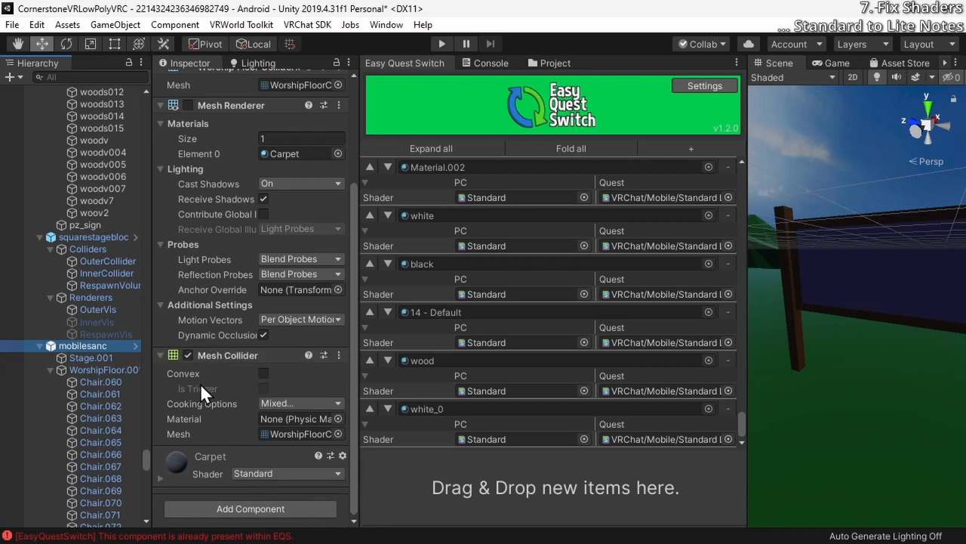
{"action": "left_click", "coordinate": [183, 474]}
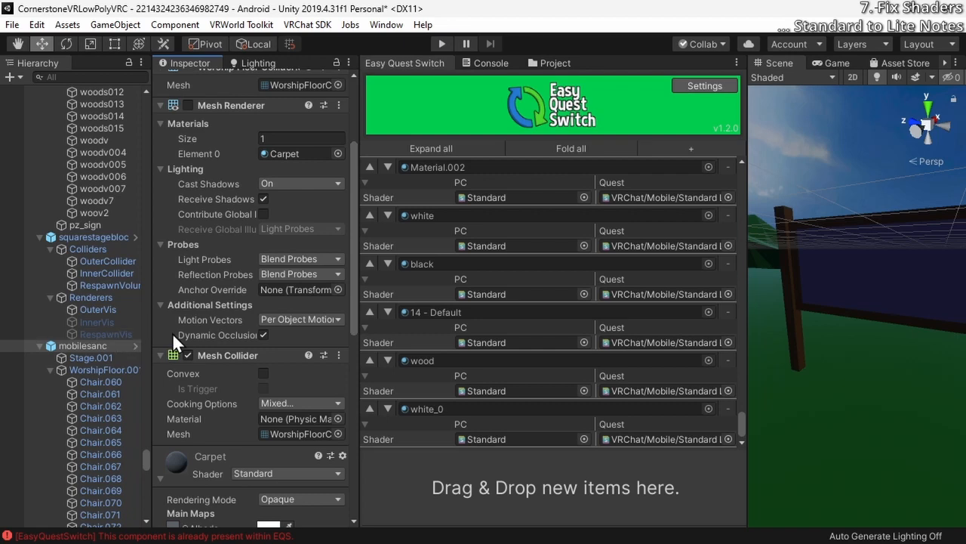
{"action": "scroll", "coordinate": [172, 332], "scroll_direction": "down", "scroll_amount": 5}
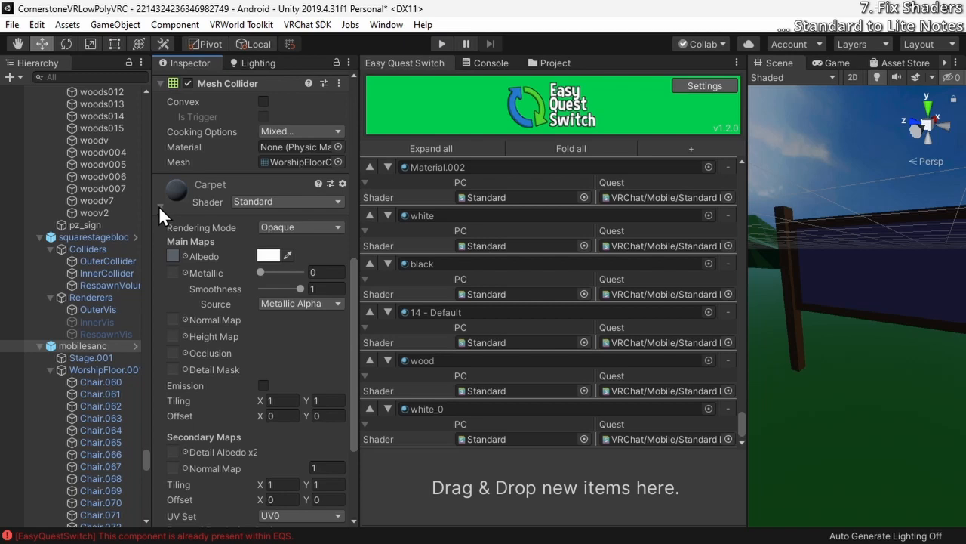
{"action": "scroll", "coordinate": [165, 372], "scroll_direction": "up", "scroll_amount": 5}
{"action": "scroll", "coordinate": [161, 479], "scroll_direction": "down", "scroll_amount": 8}
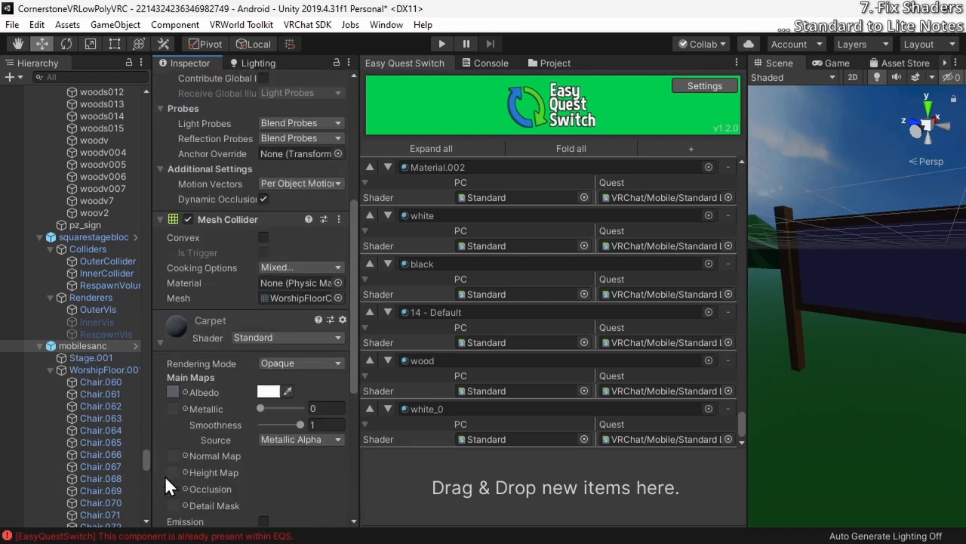
{"action": "scroll", "coordinate": [166, 433], "scroll_direction": "up", "scroll_amount": 5}
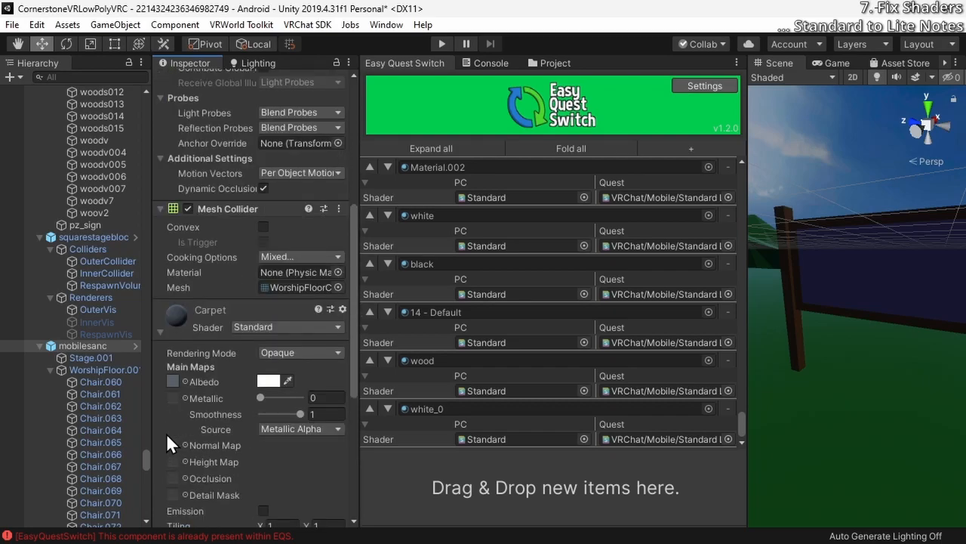
{"action": "scroll", "coordinate": [166, 433], "scroll_direction": "down", "scroll_amount": 3}
Register Carpet, Chair, ChairLeg, GatherLetters and ChickenRed in Easy Quest Switch with VRChat/Mobile/Standard Lite for Quest
{"action": "left_click", "coordinate": [90, 358]}
{"action": "scroll", "coordinate": [185, 358], "scroll_direction": "down", "scroll_amount": 10}
{"action": "scroll", "coordinate": [90, 358], "scroll_direction": "down", "scroll_amount": 15}
{"action": "left_click", "coordinate": [94, 274]}
{"action": "scroll", "coordinate": [89, 301], "scroll_direction": "down", "scroll_amount": 10}
{"action": "left_click", "coordinate": [73, 485]}
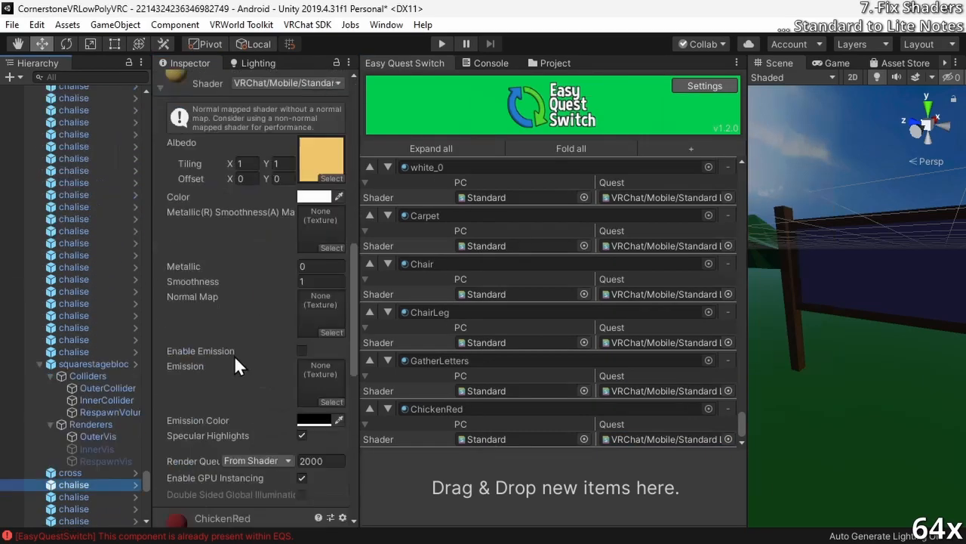
Register the rooster materials ChickenBeak, ChickenTail, ChickenLeg and ChickenTailBegin with VRChat/Mobile/Standard Lite for Quest
{"action": "scroll", "coordinate": [89, 388], "scroll_direction": "down", "scroll_amount": 10}
{"action": "left_click", "coordinate": [74, 466]}
{"action": "scroll", "coordinate": [97, 388], "scroll_direction": "down", "scroll_amount": 3}
{"action": "left_click", "coordinate": [74, 436]}
{"action": "type", "text": "lite"}
{"action": "left_click", "coordinate": [527, 167]}
Register the sword's SwordMetal, SwordGuard and SwordHandle materials with VRChat/Mobile/Standard Lite for Quest
{"action": "left_click", "coordinate": [71, 427]}
{"action": "type", "text": "lite"}
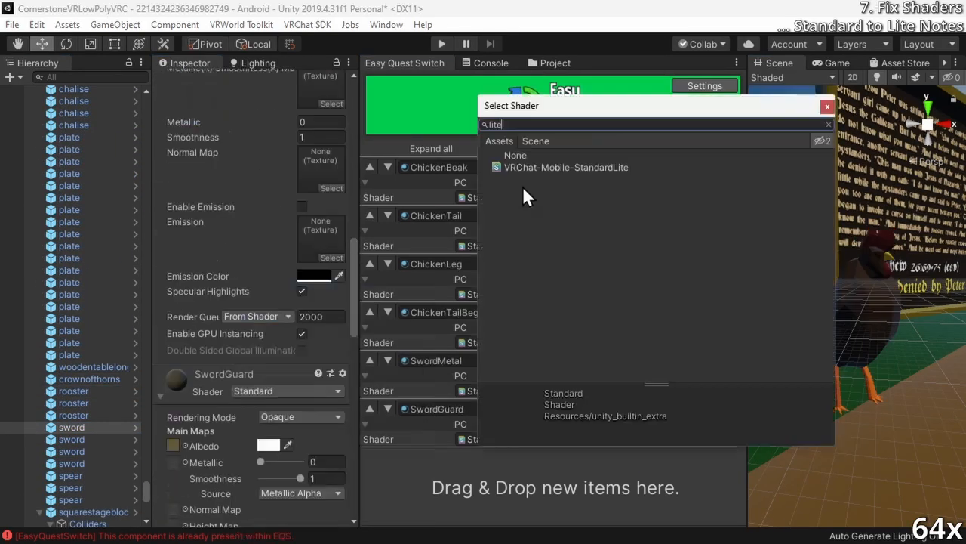
{"action": "left_click", "coordinate": [526, 168]}
Select the campfire particle object and expand its fx_fire_ball_b material to show the shader properties
{"action": "scroll", "coordinate": [89, 388], "scroll_direction": "down", "scroll_amount": 10}
{"action": "left_click", "coordinate": [73, 394]}
{"action": "left_click", "coordinate": [77, 358]}
{"action": "scroll", "coordinate": [249, 358], "scroll_direction": "down", "scroll_amount": 10}
{"action": "right_click_drag", "start_coordinate": [914, 293], "coordinate": [864, 335]}
{"action": "key", "text": "w"}
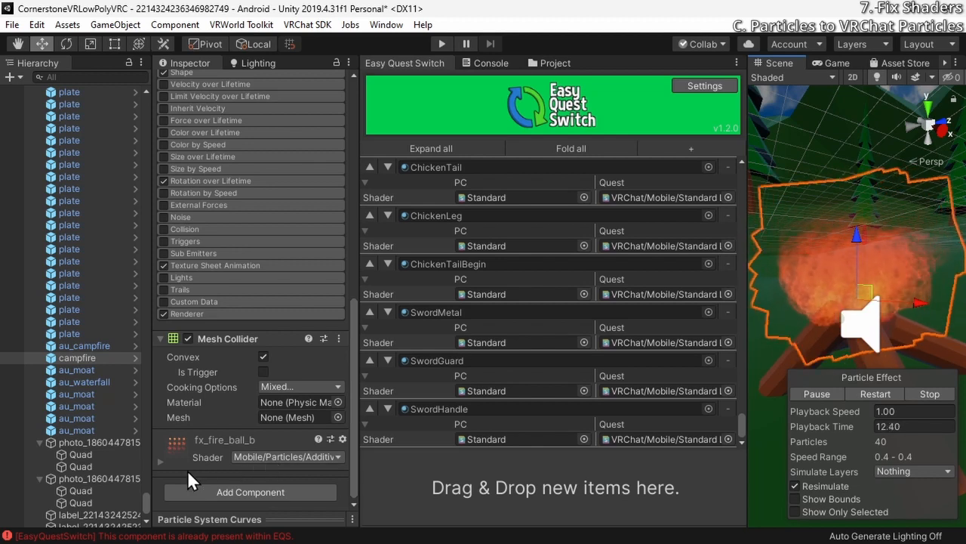
{"action": "left_click", "coordinate": [298, 455]}
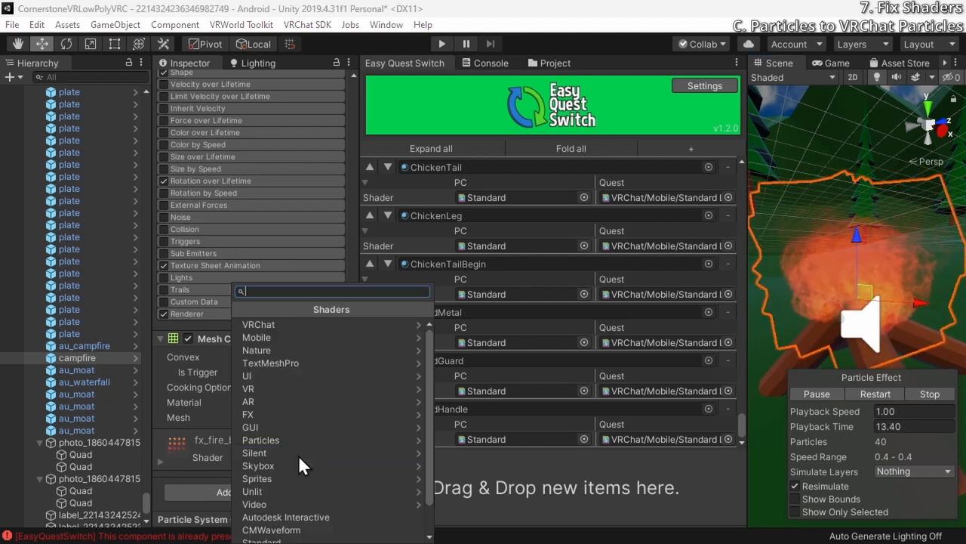
{"action": "left_click", "coordinate": [280, 325]}
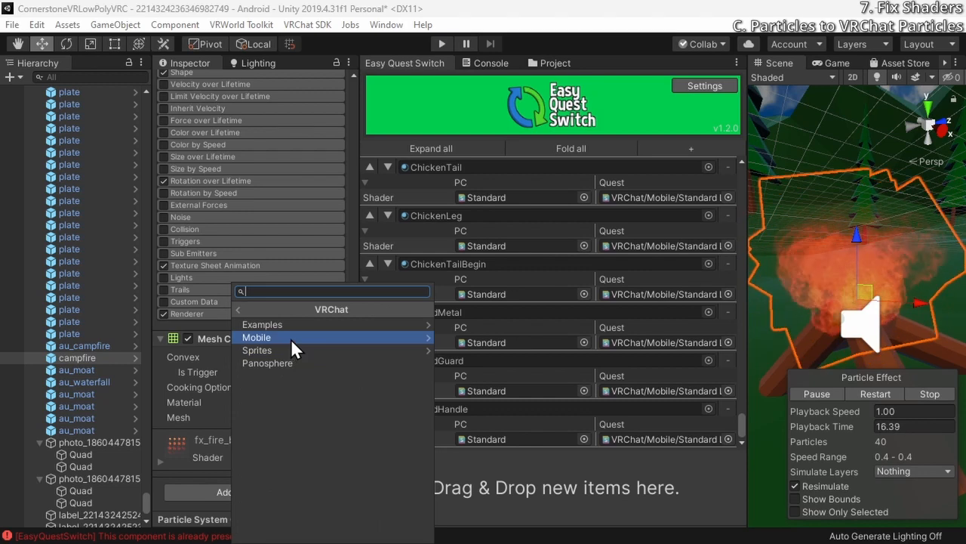
{"action": "left_click", "coordinate": [291, 338]}
{"action": "left_click", "coordinate": [195, 447]}
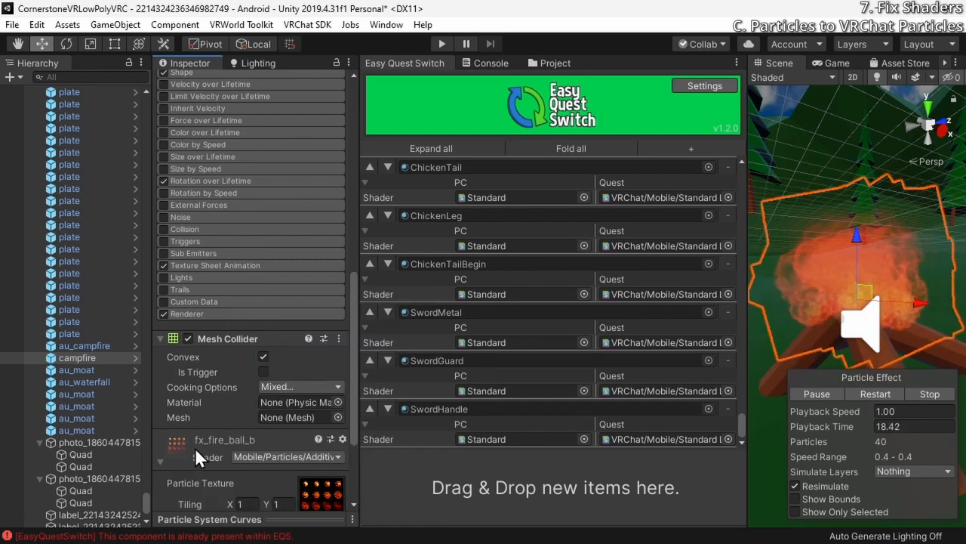
Change the shader of the campfire's fx_fire_ball_b material to VRChat/Mobile/Particles/Additive
{"action": "scroll", "coordinate": [320, 460], "scroll_direction": "down", "scroll_amount": 4}
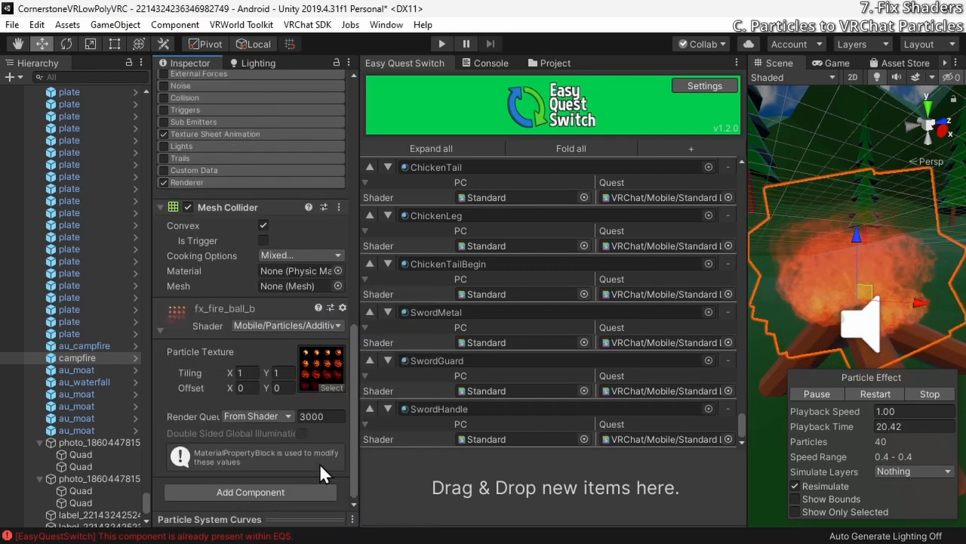
{"action": "scroll", "coordinate": [289, 419], "scroll_direction": "up", "scroll_amount": 8}
{"action": "scroll", "coordinate": [312, 398], "scroll_direction": "down", "scroll_amount": 8}
{"action": "left_click", "coordinate": [320, 327]}
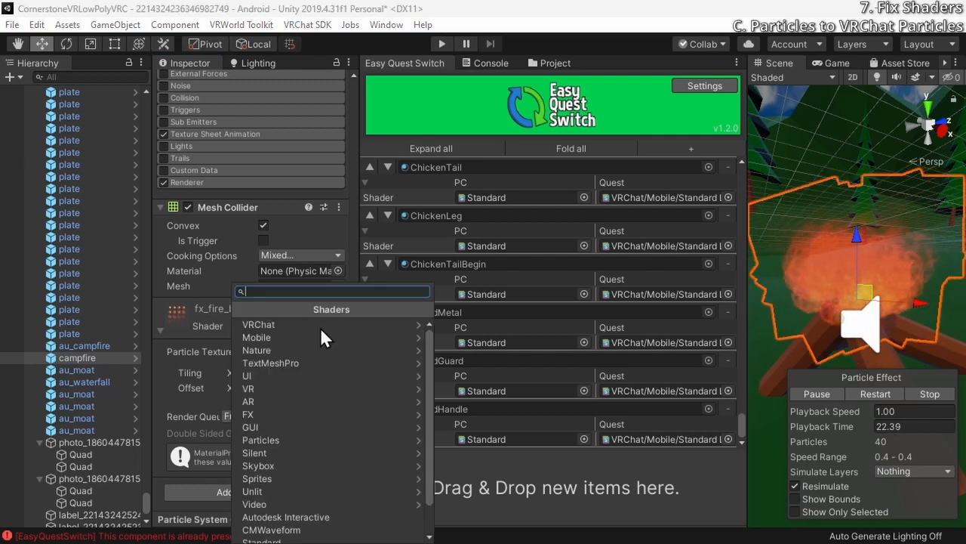
{"action": "left_click", "coordinate": [289, 325]}
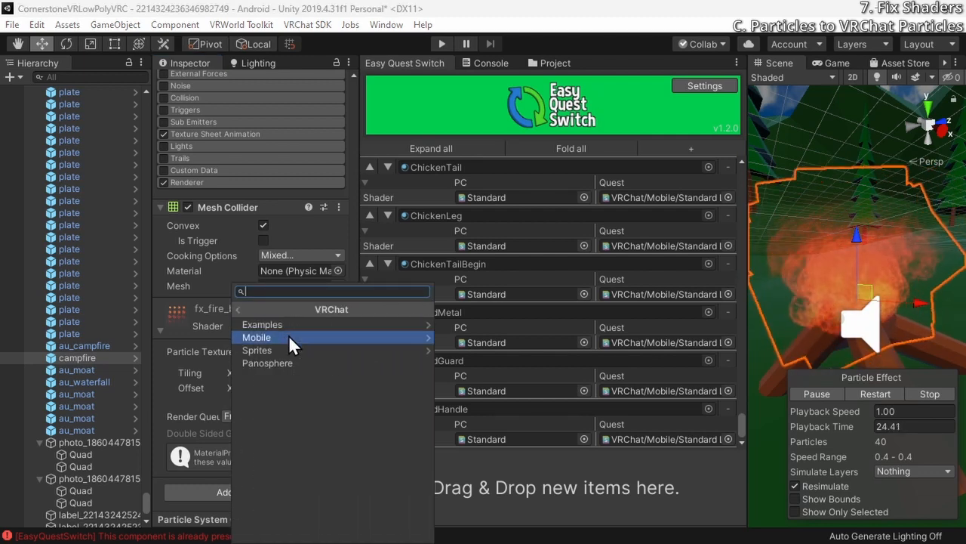
{"action": "left_click", "coordinate": [288, 336]}
{"action": "left_click", "coordinate": [291, 327]}
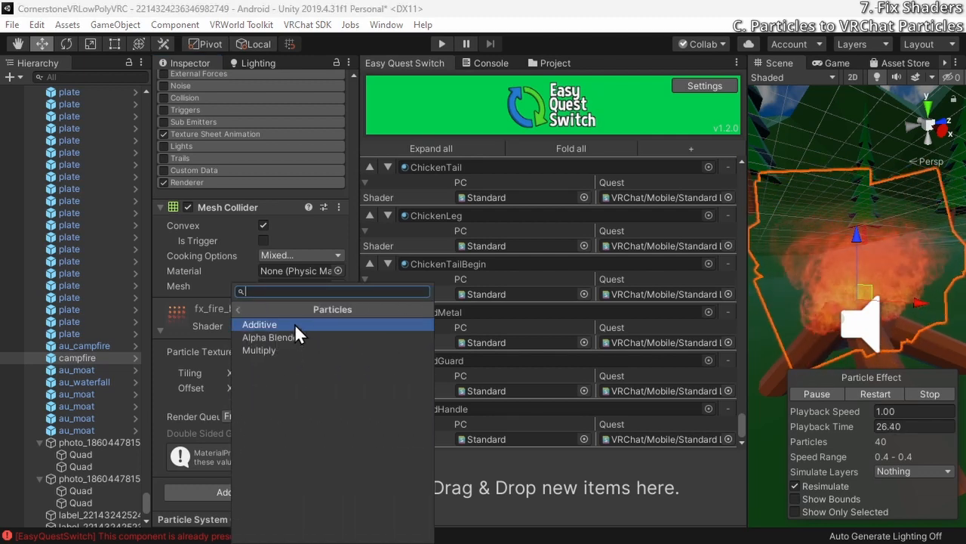
{"action": "left_click", "coordinate": [294, 323]}
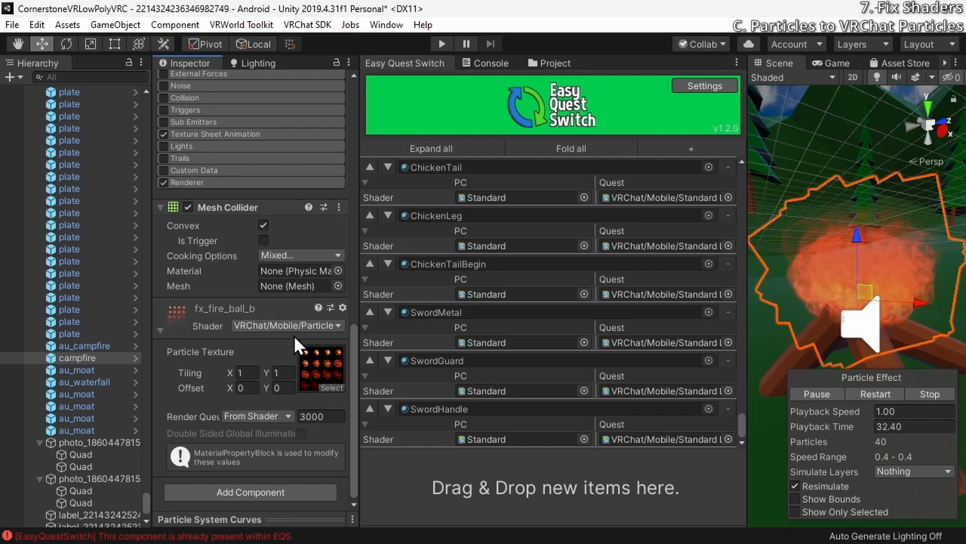
Check the objects below the campfire and examine the second photo's first Quad and its material from several angles
{"action": "left_click", "coordinate": [95, 368]}
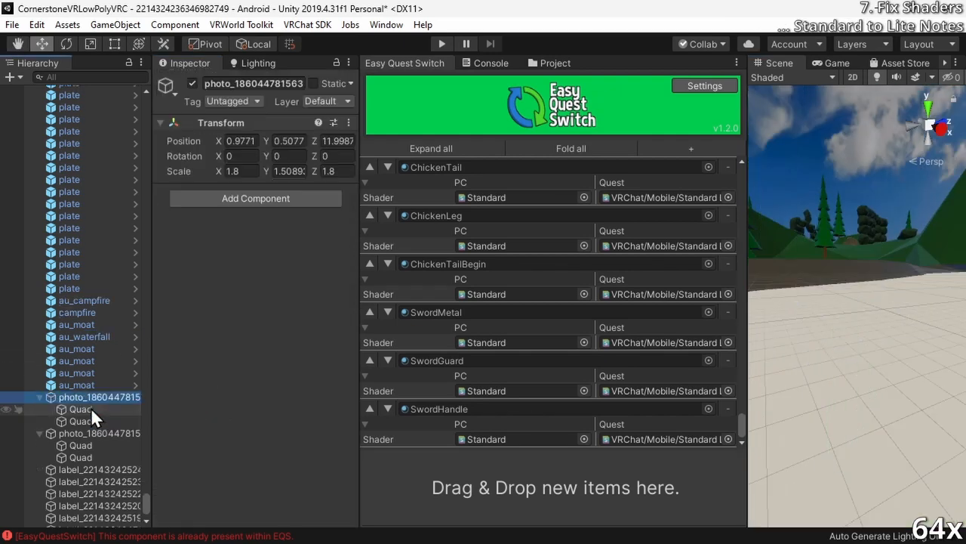
{"action": "left_click", "coordinate": [90, 408]}
{"action": "scroll", "coordinate": [256, 339], "scroll_direction": "down", "scroll_amount": 5}
{"action": "double_click", "coordinate": [83, 445]}
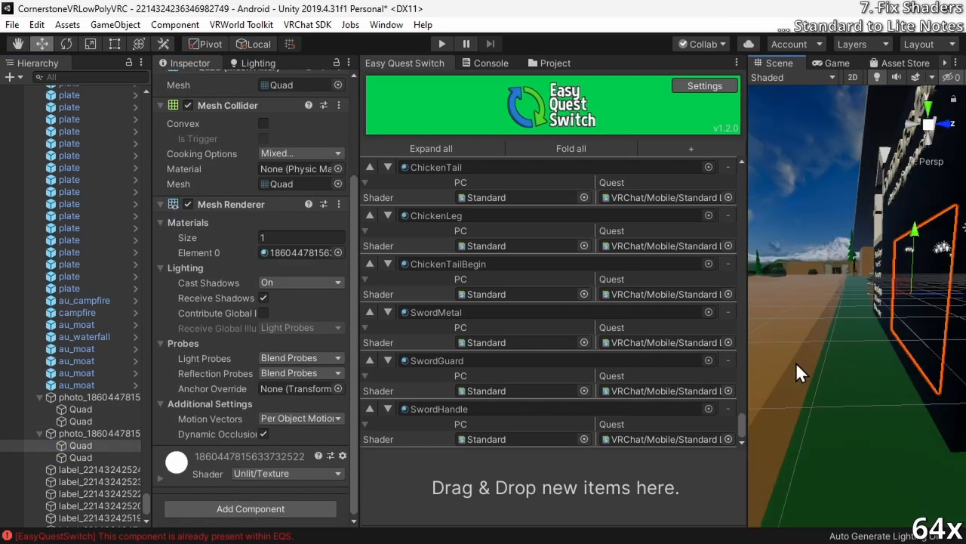
{"action": "right_click_drag", "start_coordinate": [796, 362], "coordinate": [930, 283]}
{"action": "left_click_drag", "start_coordinate": [939, 296], "coordinate": [906, 291]}
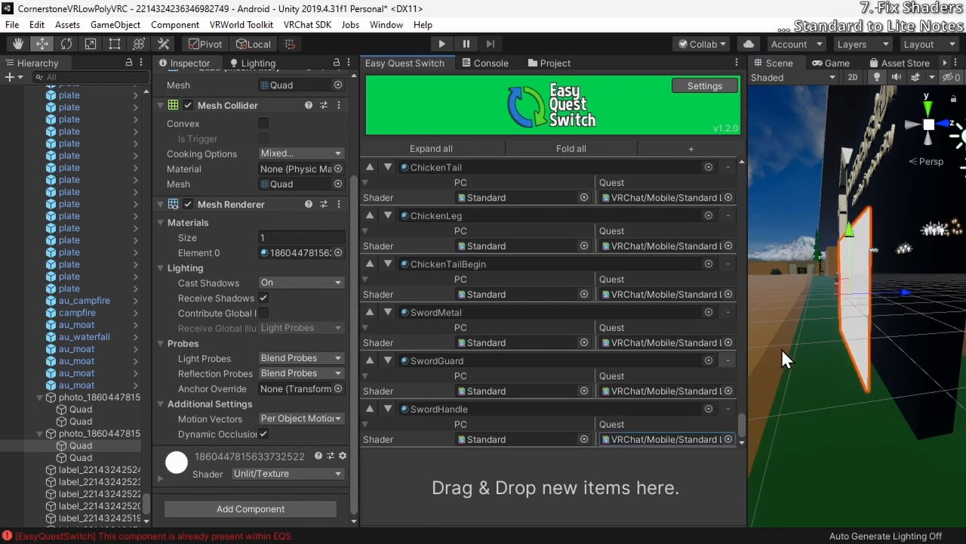
{"action": "left_click_drag", "start_coordinate": [782, 348], "coordinate": [896, 321], "text": "alt"}
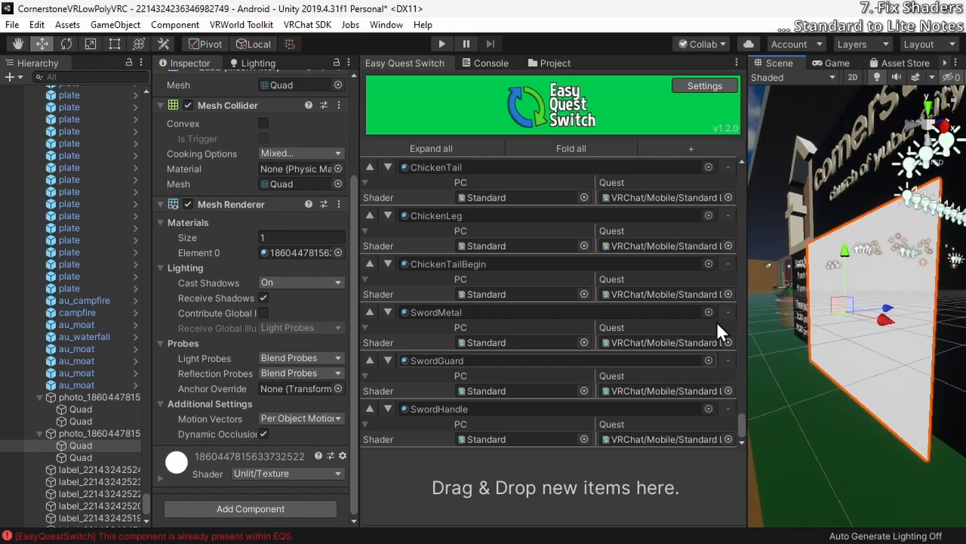
{"action": "left_click_drag", "start_coordinate": [872, 308], "coordinate": [916, 300], "text": "alt"}
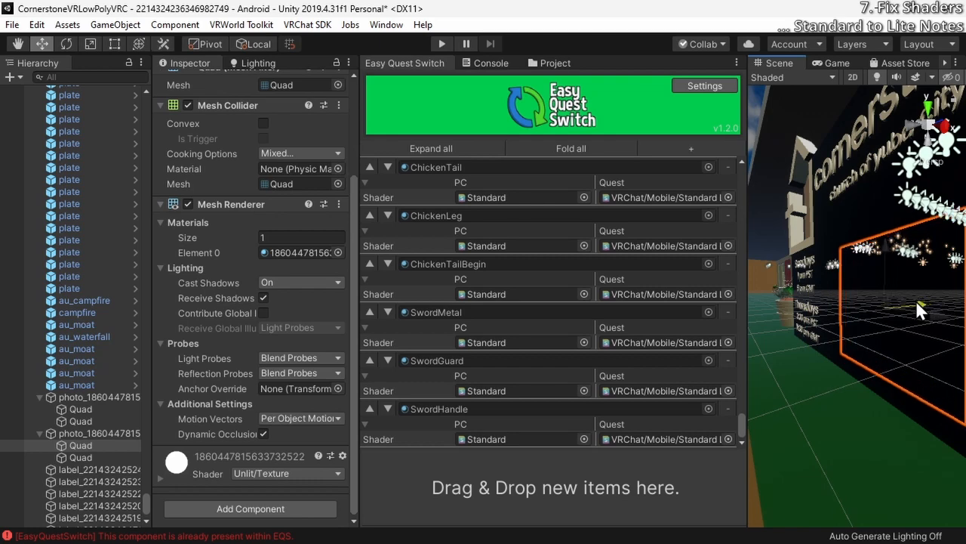
Frame the "...do this in rememberance of me" label and examine the shader of its LiberationSans SDF material
{"action": "scroll", "coordinate": [105, 483], "scroll_direction": "down", "scroll_amount": 3}
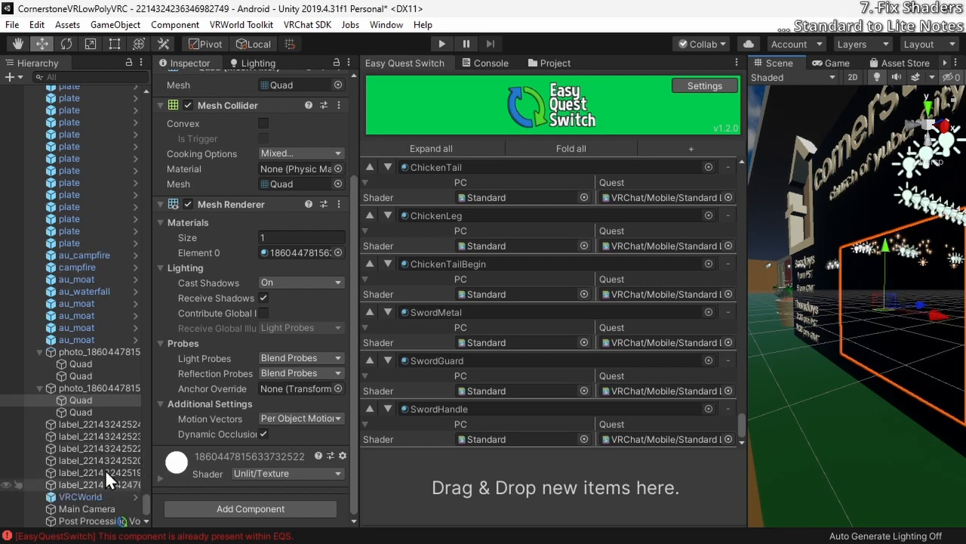
{"action": "double_click", "coordinate": [88, 426]}
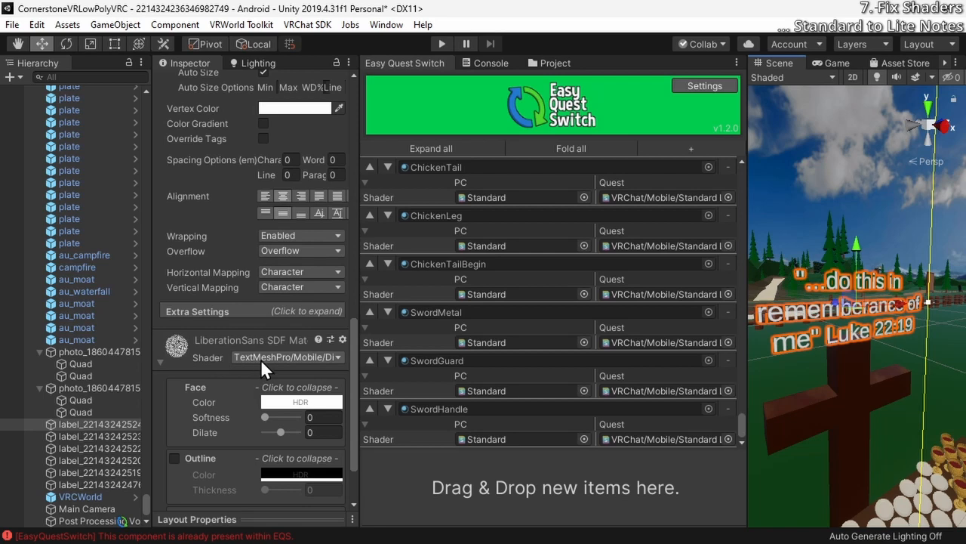
{"action": "left_click", "coordinate": [334, 358]}
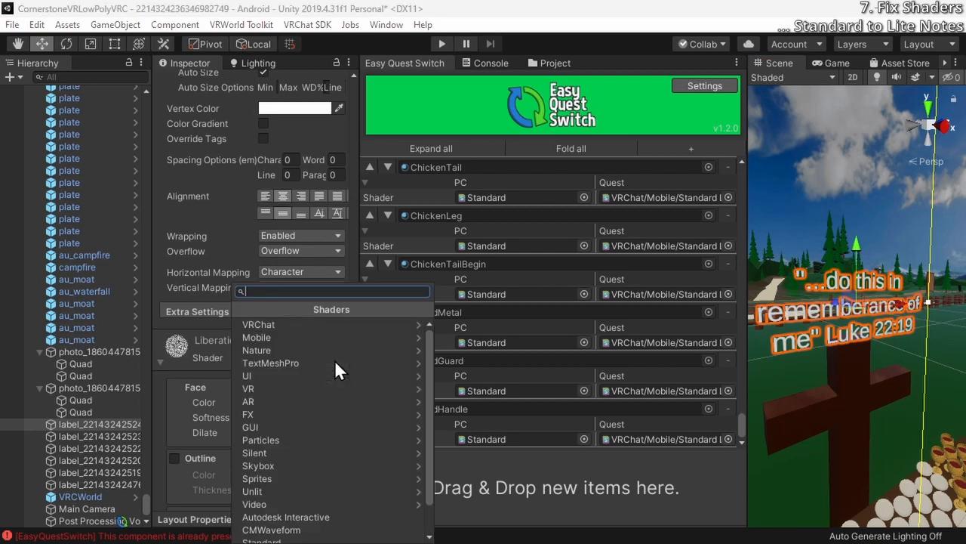
{"action": "left_click", "coordinate": [213, 352]}
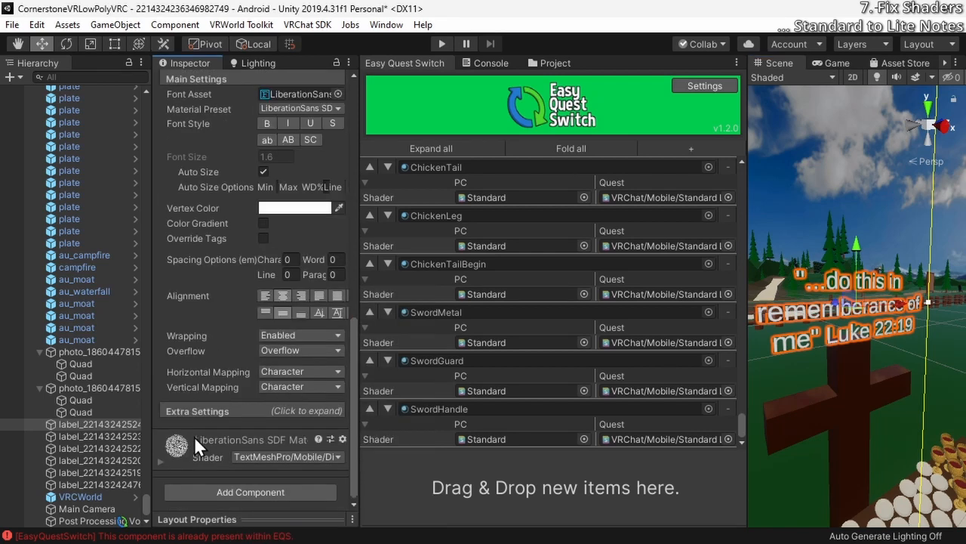
{"action": "left_click", "coordinate": [211, 457]}
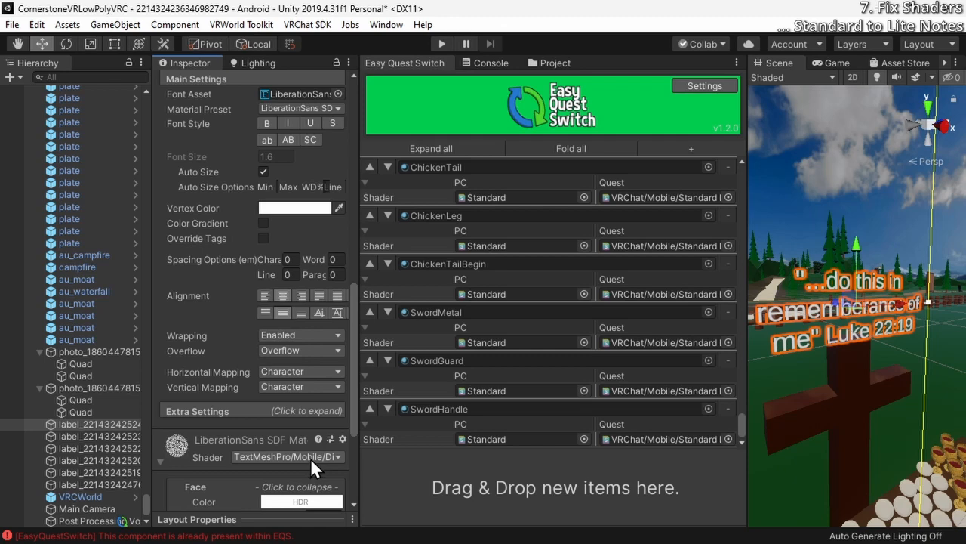
Search the scene hierarchy for "room" and examine RoomBText.002's mesh text and WhiteTrim material
{"action": "left_click", "coordinate": [87, 484]}
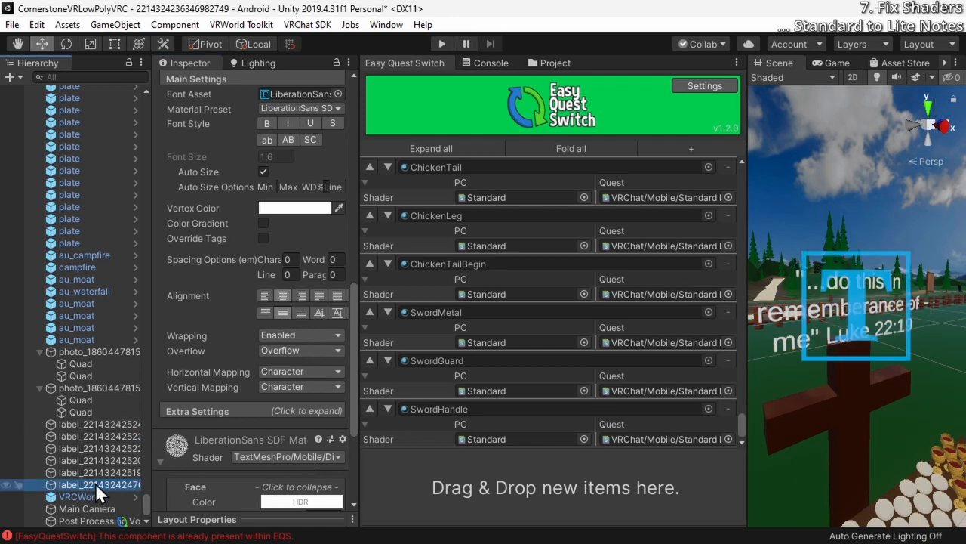
{"action": "scroll", "coordinate": [76, 203], "scroll_direction": "up", "scroll_amount": 10}
{"action": "scroll", "coordinate": [62, 204], "scroll_direction": "up", "scroll_amount": 15}
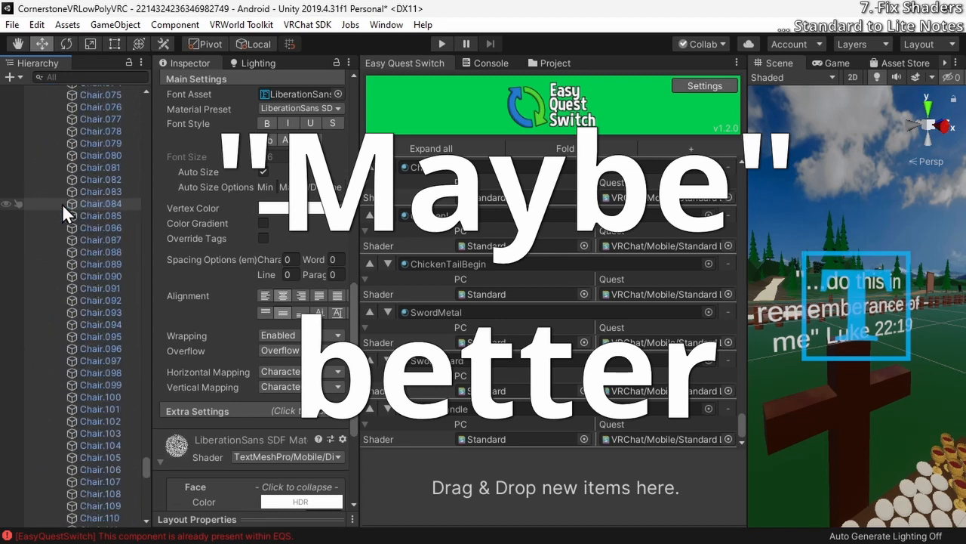
{"action": "scroll", "coordinate": [62, 203], "scroll_direction": "down", "scroll_amount": 10}
{"action": "left_click", "coordinate": [104, 78]}
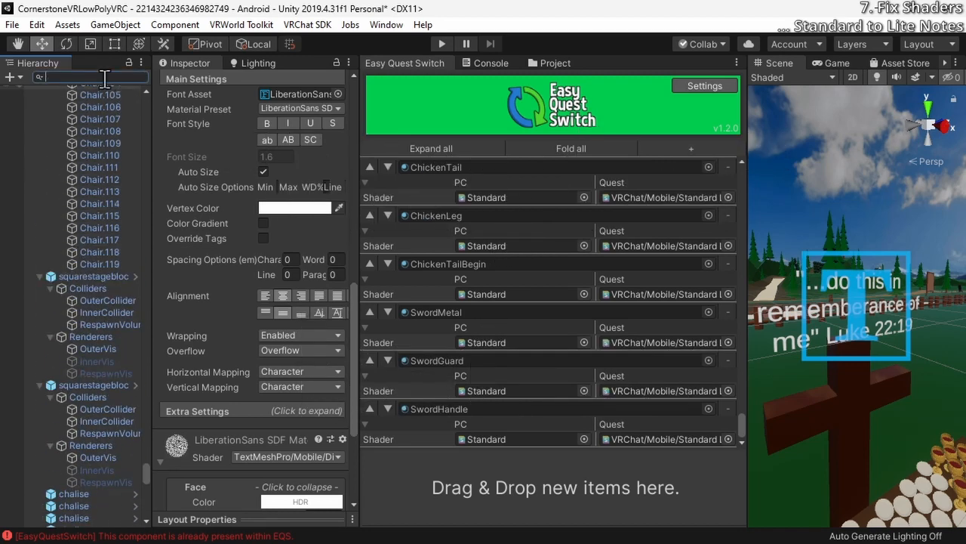
{"action": "type", "text": "room"}
{"action": "double_click", "coordinate": [82, 139]}
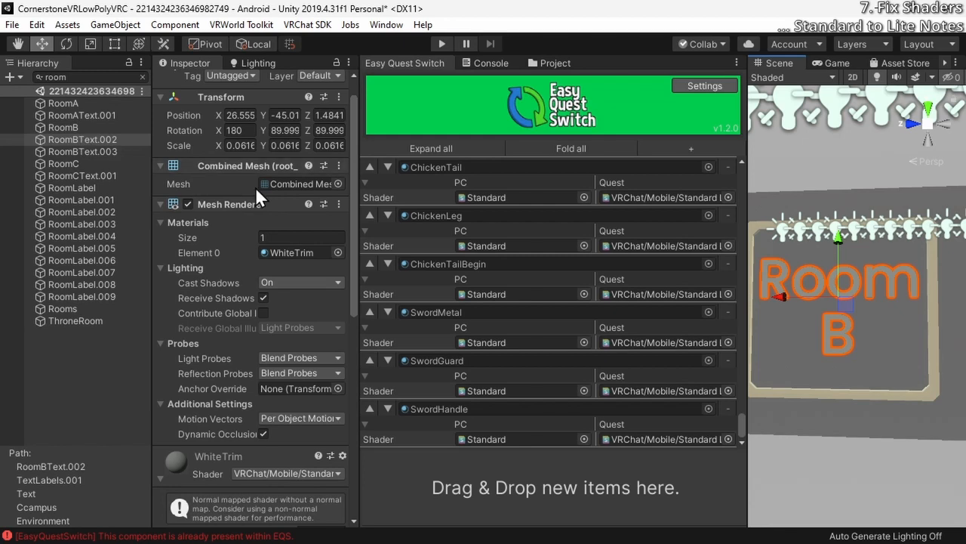
{"action": "scroll", "coordinate": [245, 423], "scroll_direction": "down", "scroll_amount": 10}
{"action": "scroll", "coordinate": [246, 429], "scroll_direction": "up", "scroll_amount": 3}
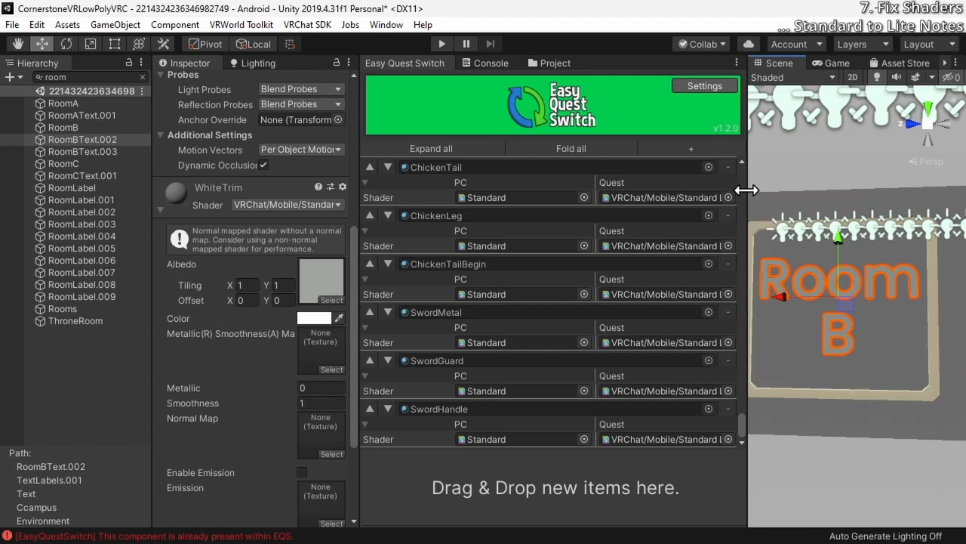
{"action": "right_click_drag", "start_coordinate": [792, 202], "coordinate": [756, 239]}
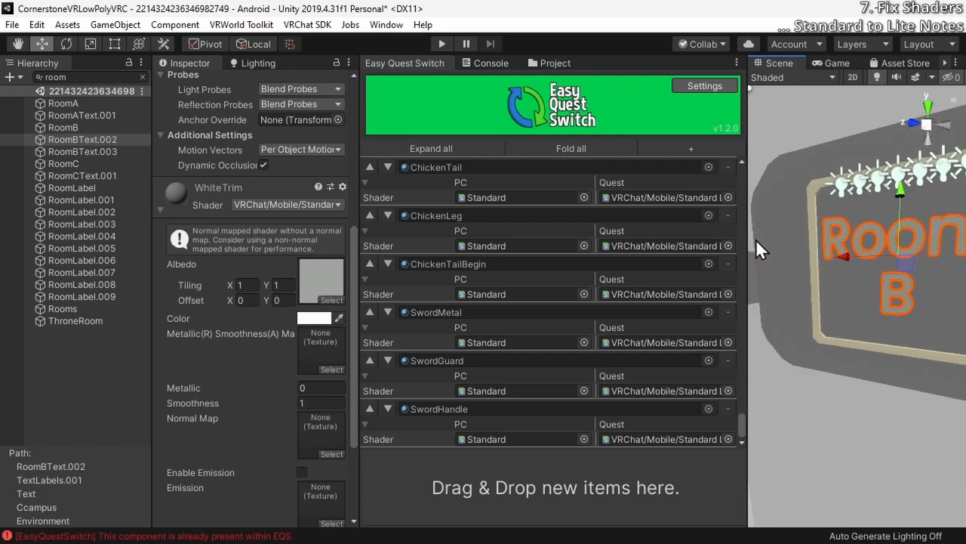
Clear the hierarchy search and frame the "Melly's Christian Coffee House" text label in the scene
{"action": "left_click", "coordinate": [81, 78]}
{"action": "key", "text": "BackSpace"}
{"action": "scroll", "coordinate": [96, 195], "scroll_direction": "down", "scroll_amount": 20}
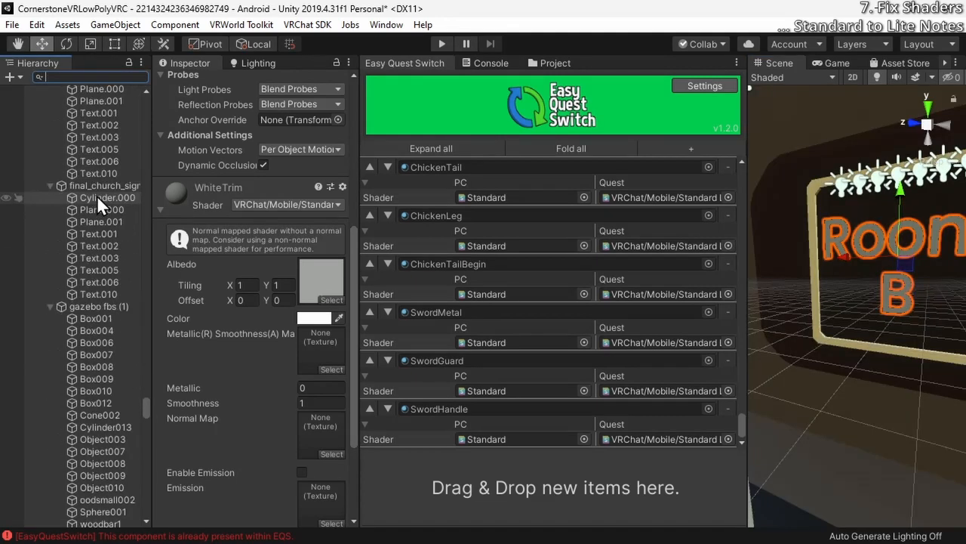
{"action": "left_click", "coordinate": [97, 436]}
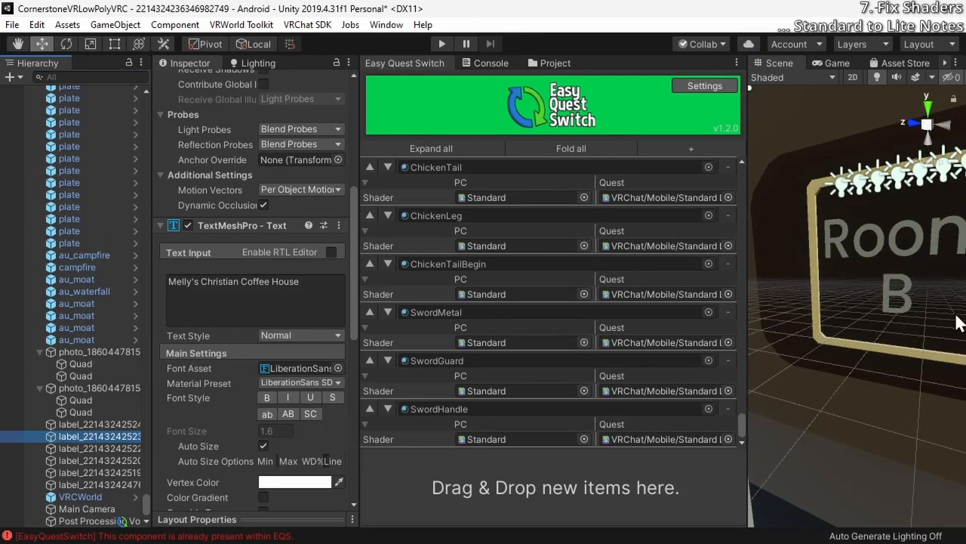
{"action": "key", "text": "f"}
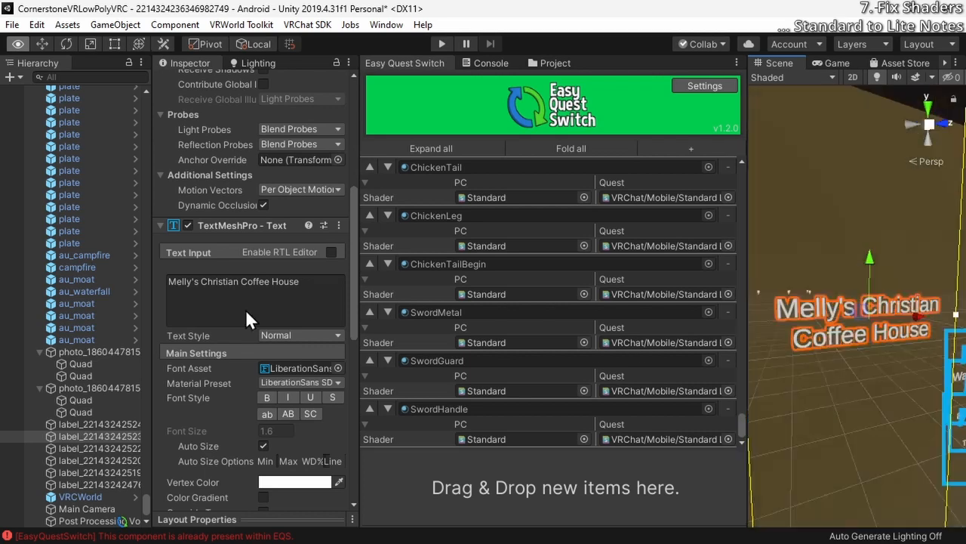
{"action": "right_click_drag", "start_coordinate": [802, 216], "coordinate": [755, 272]}
{"action": "key", "text": "s"}
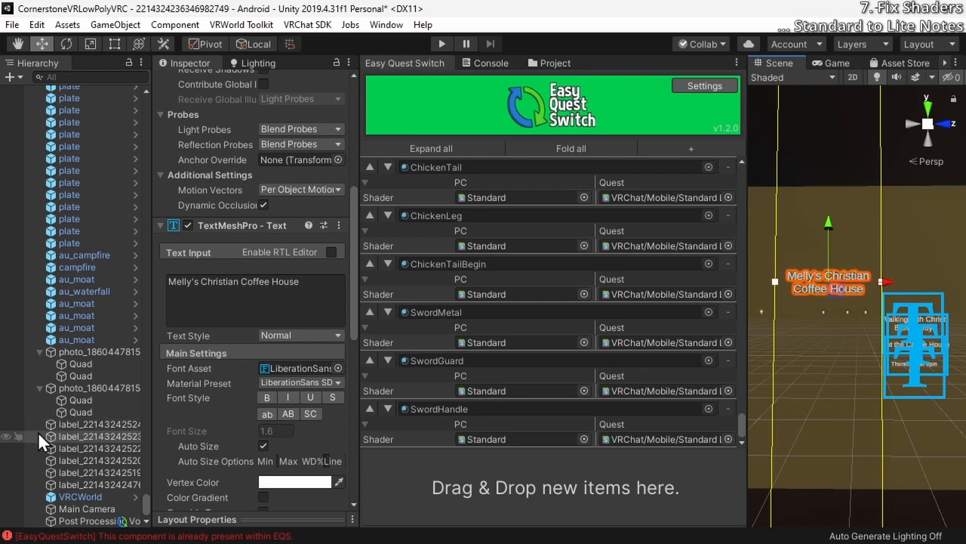
Delete the "Melly's Christian Coffee House" label, both photo objects and every other label except the one above the cross
{"action": "left_click", "coordinate": [78, 435]}
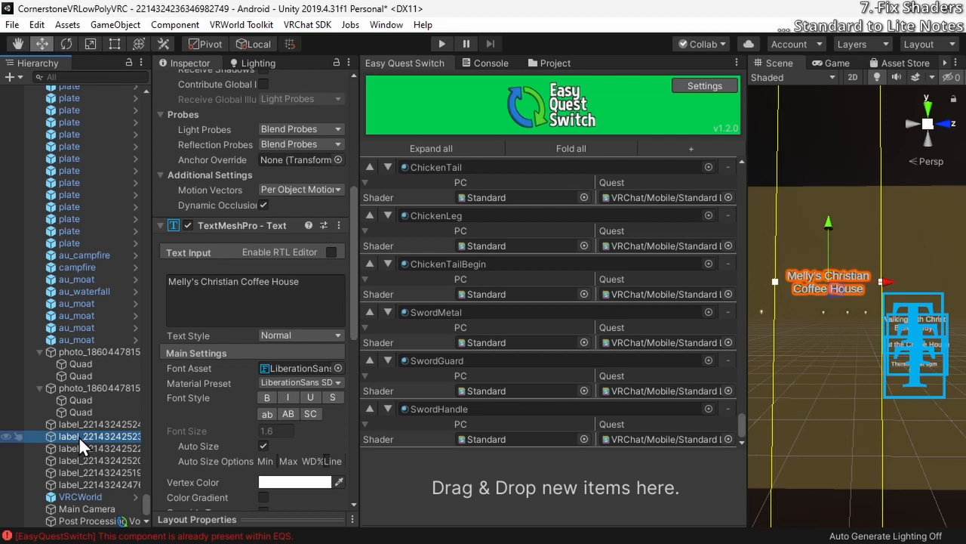
{"action": "key", "text": "Delete"}
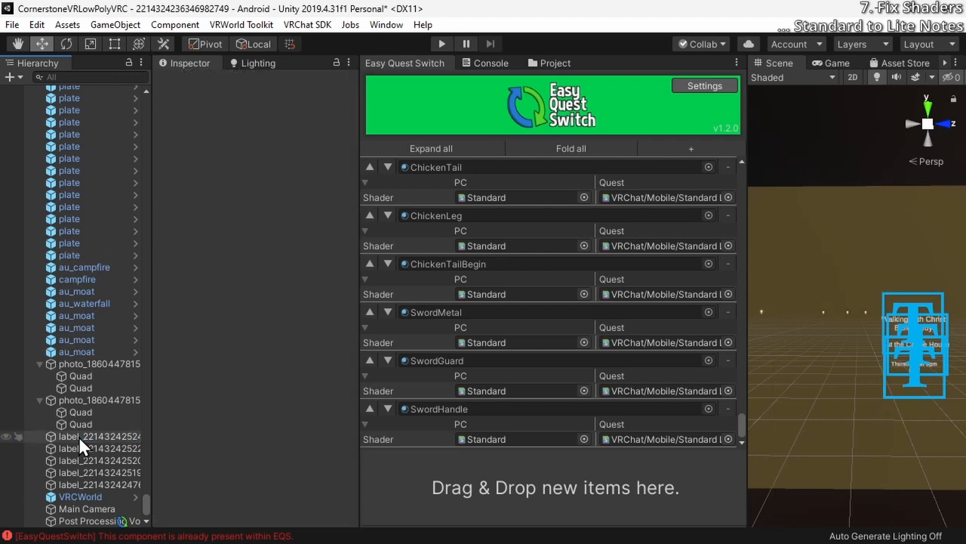
{"action": "left_click", "coordinate": [79, 436]}
{"action": "left_click", "coordinate": [80, 447]}
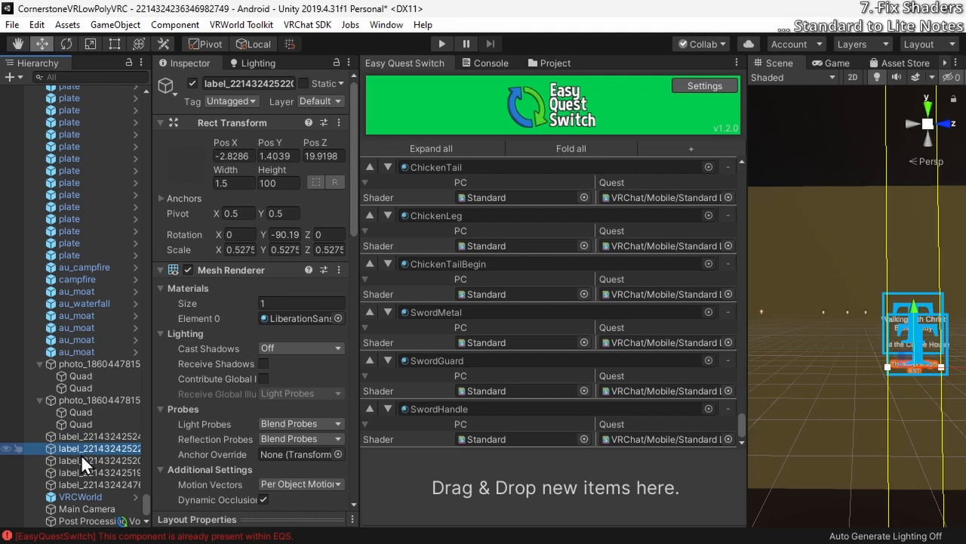
{"action": "key", "text": "Delete"}
{"action": "left_click", "coordinate": [84, 463]}
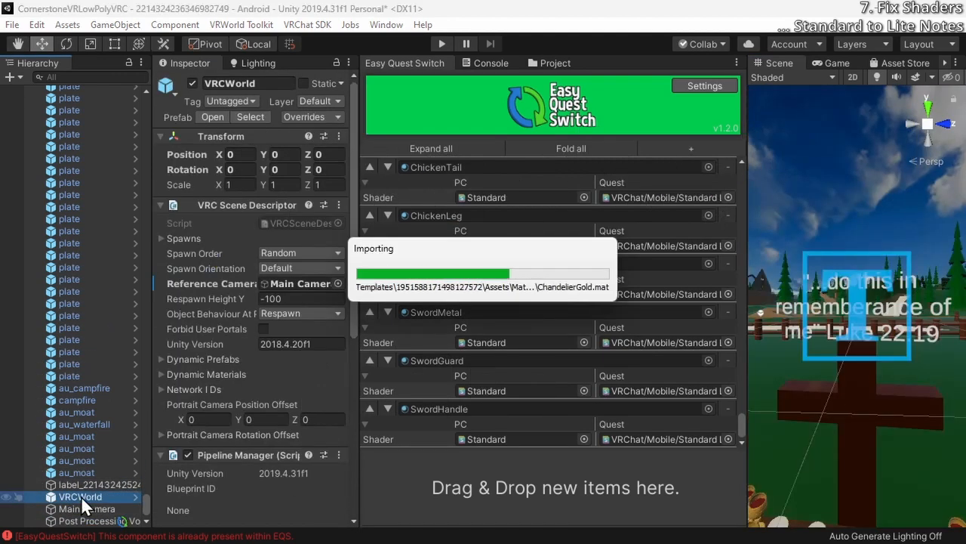
Select the first rooster object and inspect its mesh components and materials
{"action": "scroll", "coordinate": [39, 297], "scroll_direction": "up", "scroll_amount": 15}
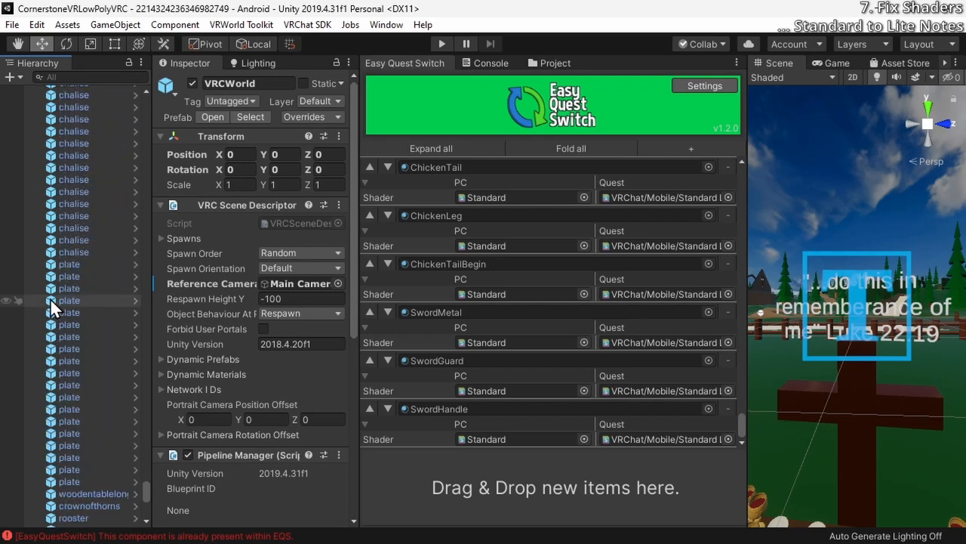
{"action": "scroll", "coordinate": [50, 298], "scroll_direction": "down", "scroll_amount": 6}
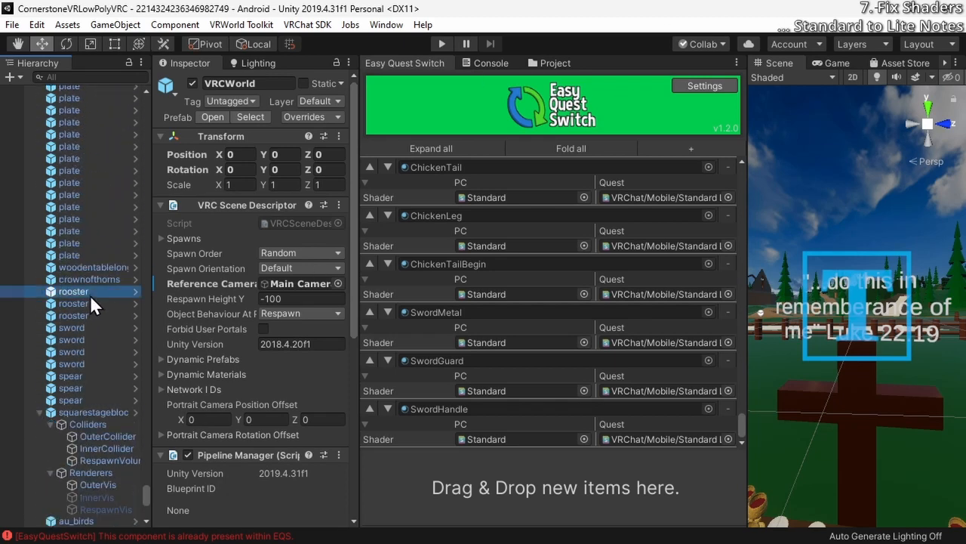
{"action": "left_click", "coordinate": [87, 267]}
{"action": "left_click", "coordinate": [73, 291]}
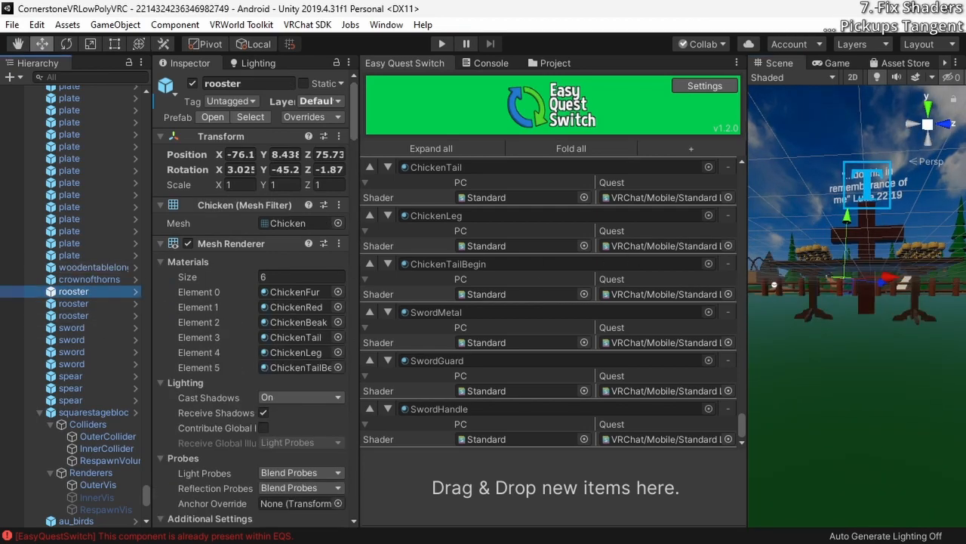
Frame the first rooster in the scene and add a VRC Pickup component to it
{"action": "key", "text": "f"}
{"action": "right_click_drag", "start_coordinate": [847, 262], "coordinate": [886, 241]}
{"action": "scroll", "coordinate": [236, 342], "scroll_direction": "down", "scroll_amount": 15}
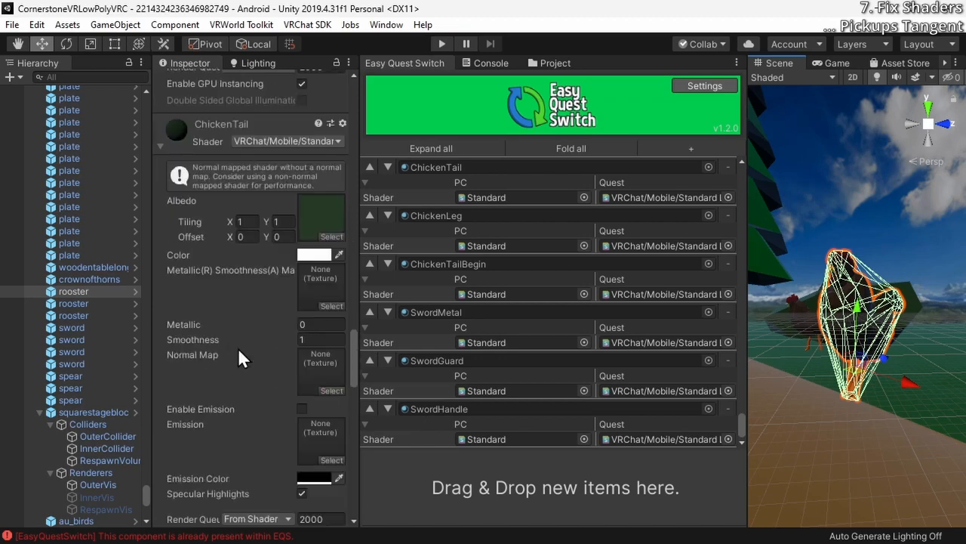
{"action": "scroll", "coordinate": [237, 347], "scroll_direction": "up", "scroll_amount": 15}
{"action": "scroll", "coordinate": [238, 347], "scroll_direction": "down", "scroll_amount": 15}
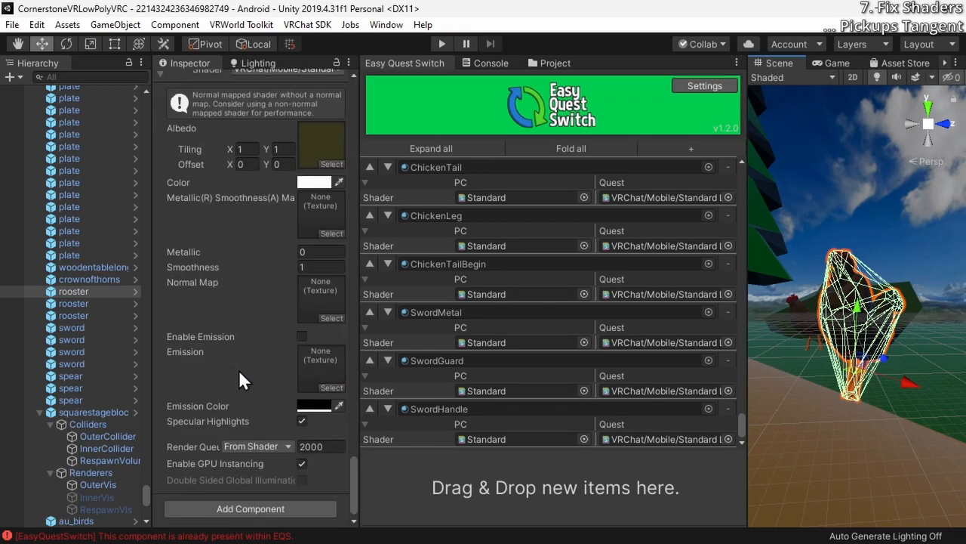
{"action": "left_click", "coordinate": [223, 500]}
{"action": "type", "text": "pick"}
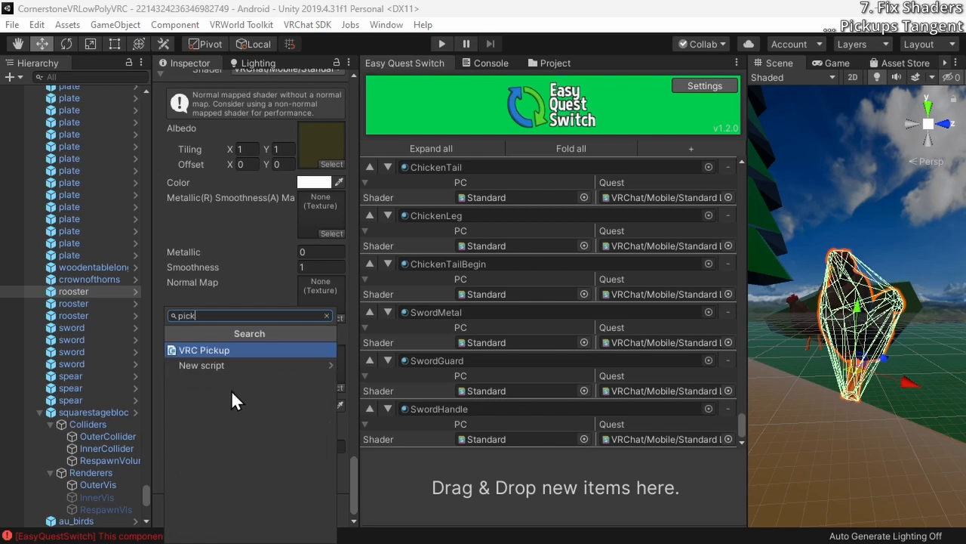
{"action": "key", "text": "Return"}
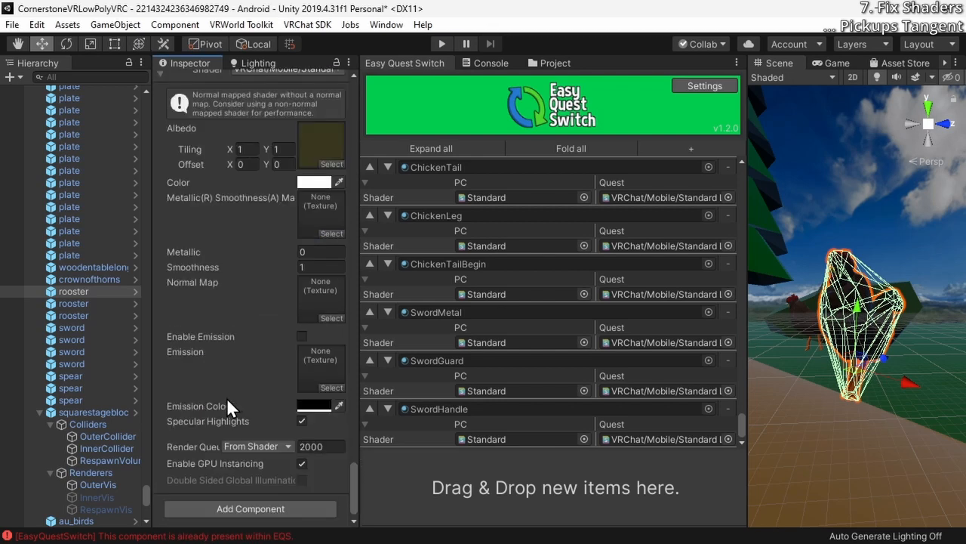
Set the Use Text of the first rooster's VRC Pickup to "Rooster"
{"action": "scroll", "coordinate": [224, 400], "scroll_direction": "up", "scroll_amount": 15}
{"action": "scroll", "coordinate": [210, 418], "scroll_direction": "down", "scroll_amount": 10}
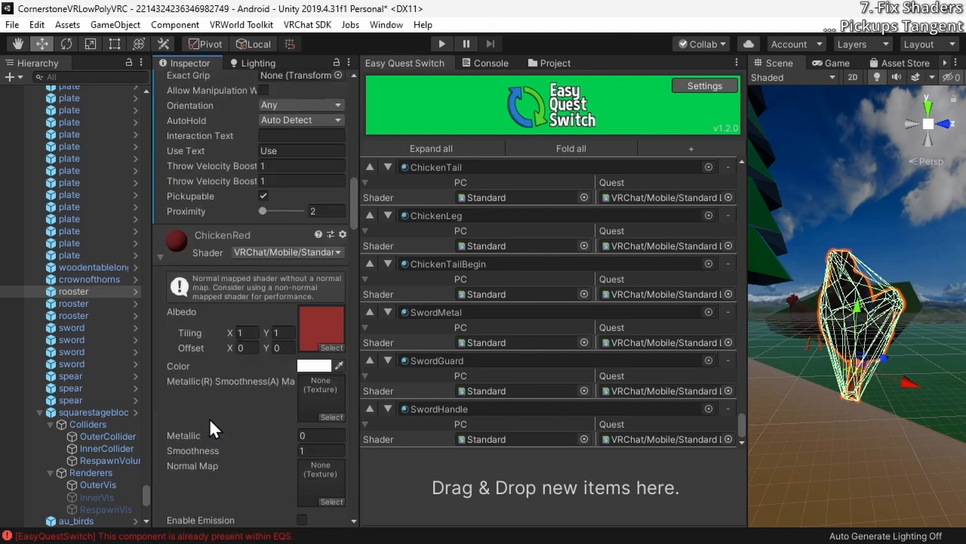
{"action": "scroll", "coordinate": [209, 417], "scroll_direction": "up", "scroll_amount": 6}
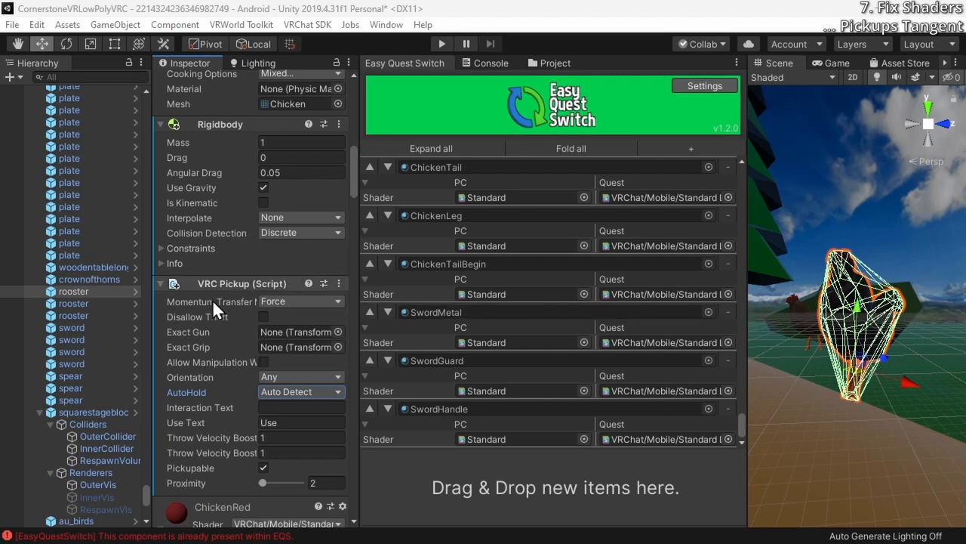
{"action": "scroll", "coordinate": [214, 444], "scroll_direction": "down", "scroll_amount": 3}
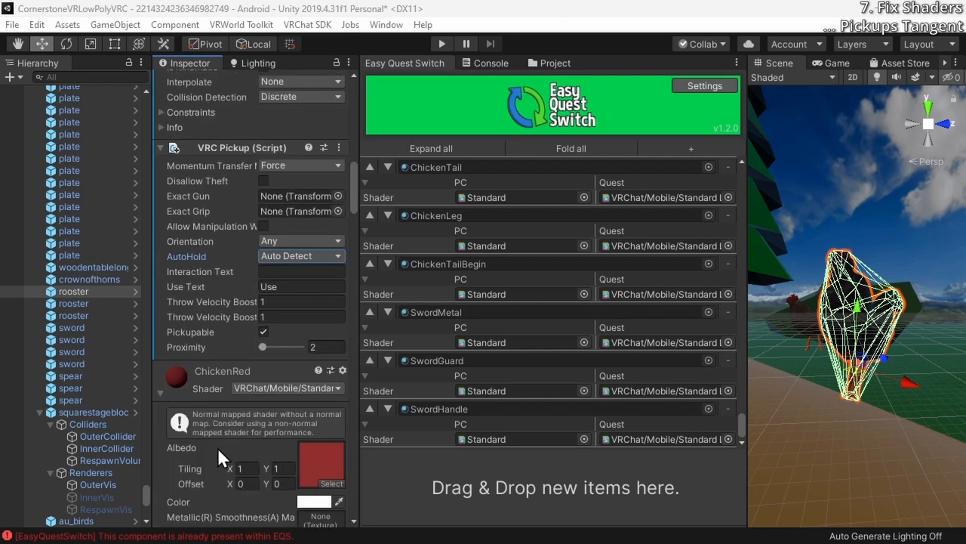
{"action": "left_click", "coordinate": [289, 286]}
{"action": "double_click", "coordinate": [289, 286]}
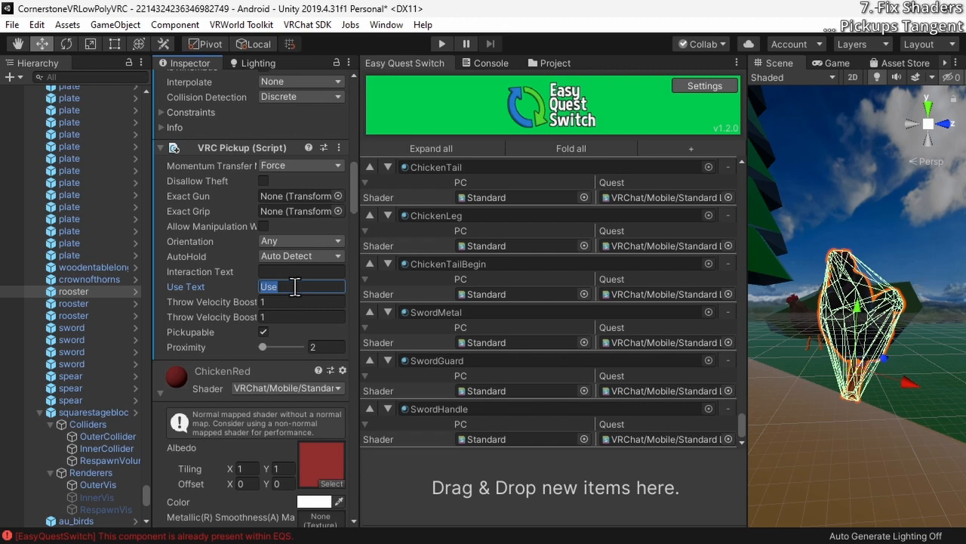
{"action": "type", "text": "Rooster"}
{"action": "left_click_drag", "start_coordinate": [335, 286], "coordinate": [251, 291]}
{"action": "type", "text": "Rooster"}
Add a VRC Object Sync component to the first rooster and review it alongside the pickup settings
{"action": "scroll", "coordinate": [206, 325], "scroll_direction": "down", "scroll_amount": 10}
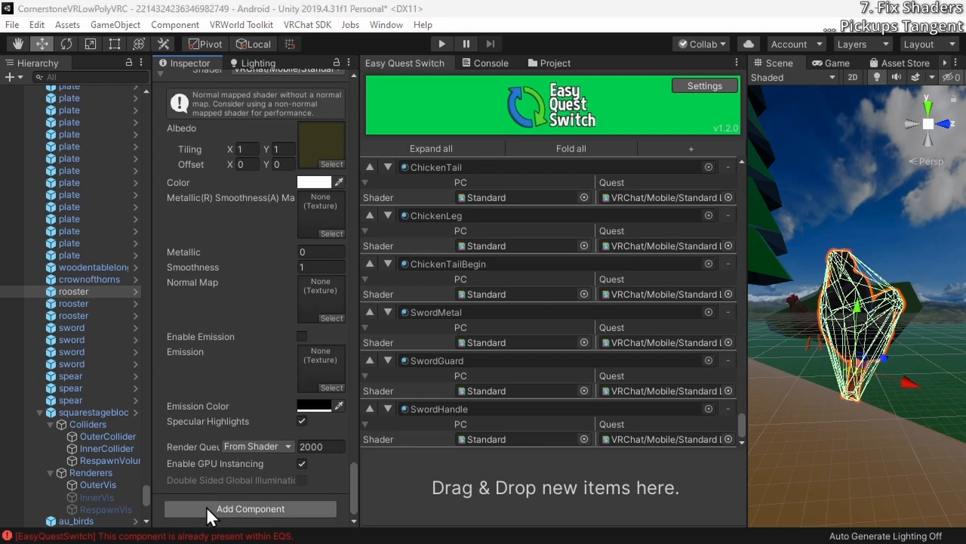
{"action": "left_click", "coordinate": [206, 506]}
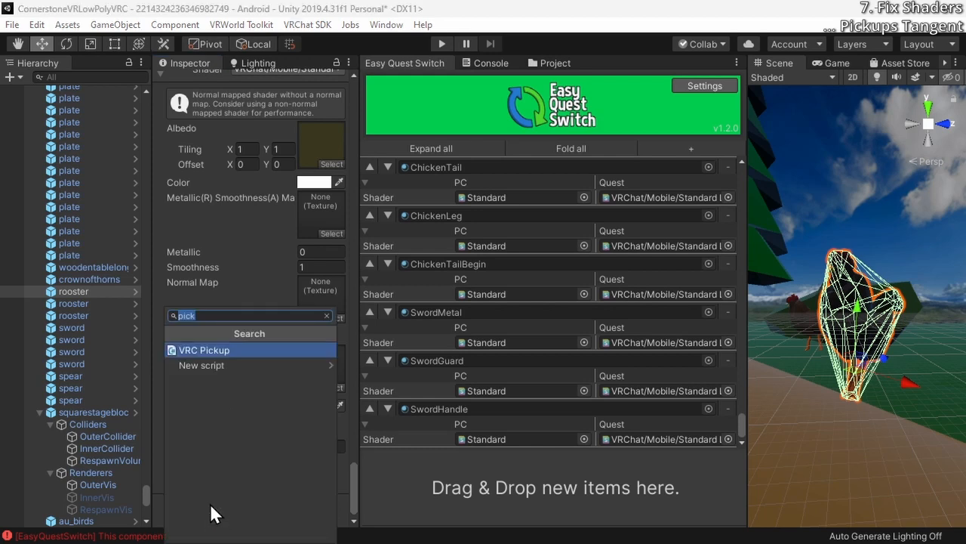
{"action": "type", "text": "sync"}
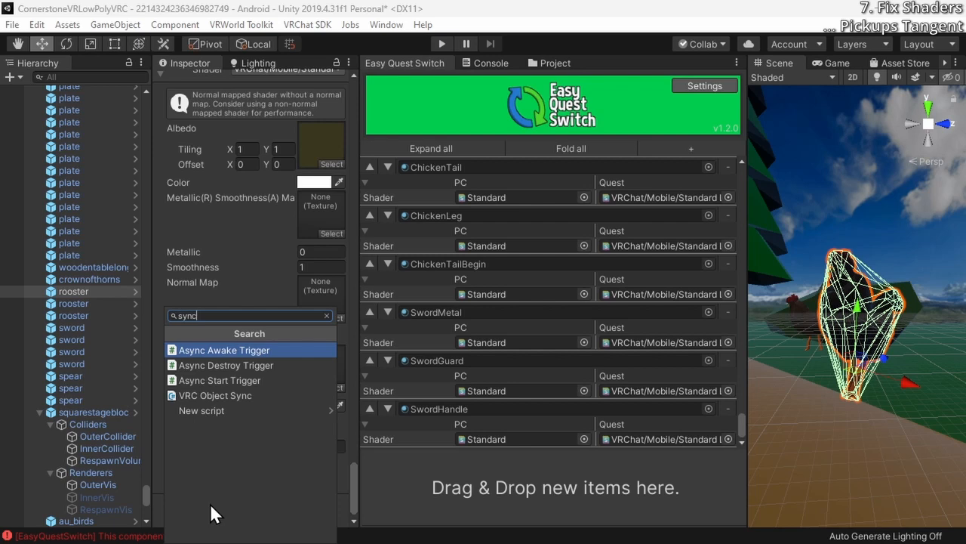
{"action": "left_click", "coordinate": [211, 397]}
{"action": "scroll", "coordinate": [208, 403], "scroll_direction": "up", "scroll_amount": 8}
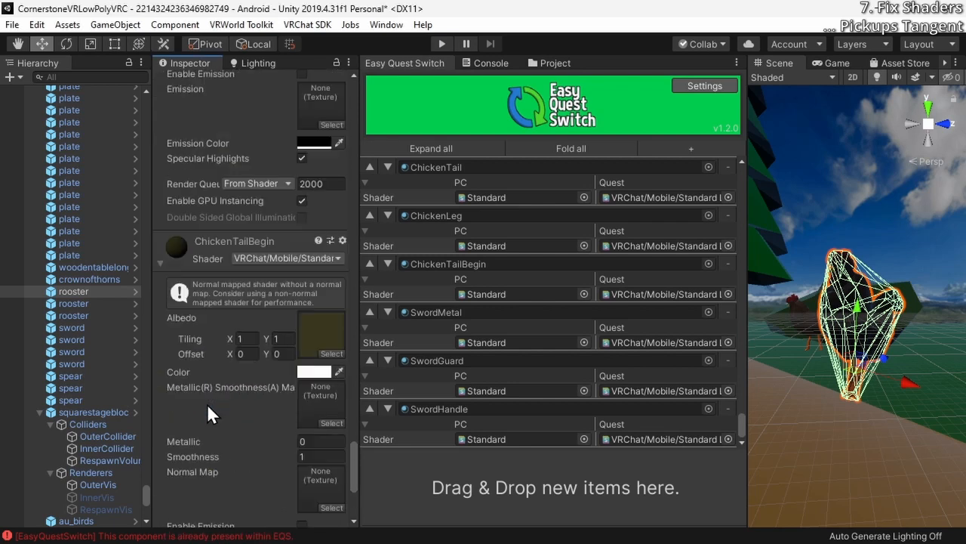
{"action": "scroll", "coordinate": [207, 404], "scroll_direction": "up", "scroll_amount": 10}
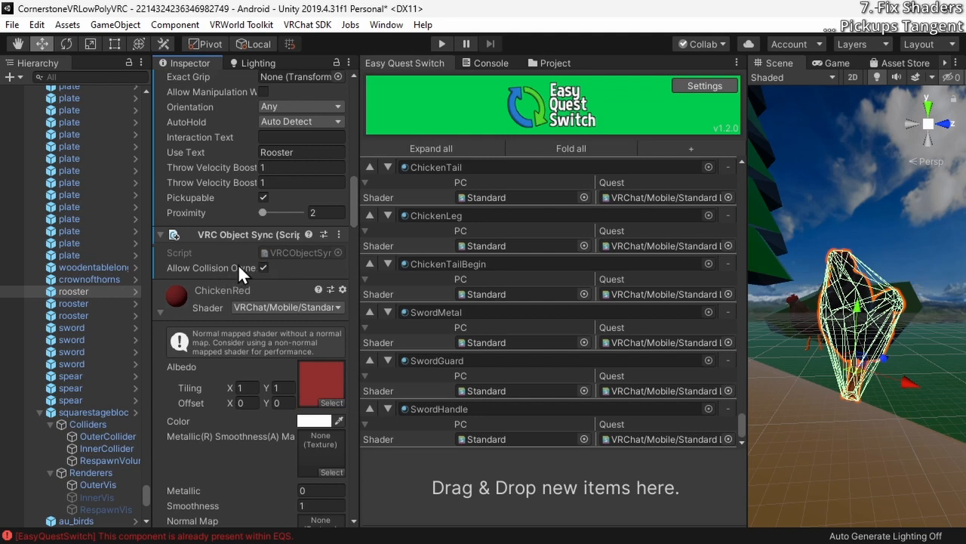
{"action": "scroll", "coordinate": [225, 277], "scroll_direction": "up", "scroll_amount": 5}
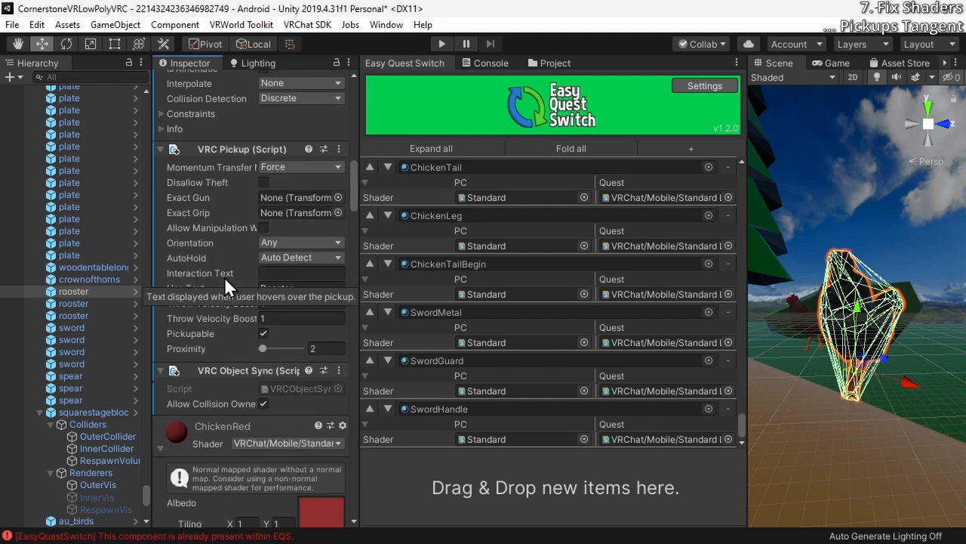
{"action": "scroll", "coordinate": [225, 277], "scroll_direction": "up", "scroll_amount": 5}
Select the second rooster and open the component search to add a VRChat component to it
{"action": "left_click", "coordinate": [84, 305]}
{"action": "scroll", "coordinate": [212, 296], "scroll_direction": "down", "scroll_amount": 3}
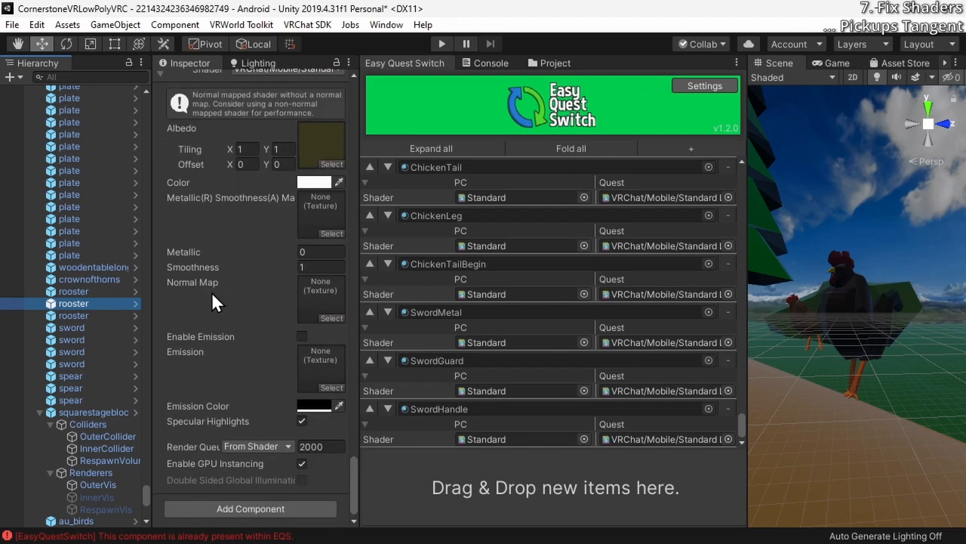
{"action": "left_click", "coordinate": [222, 509]}
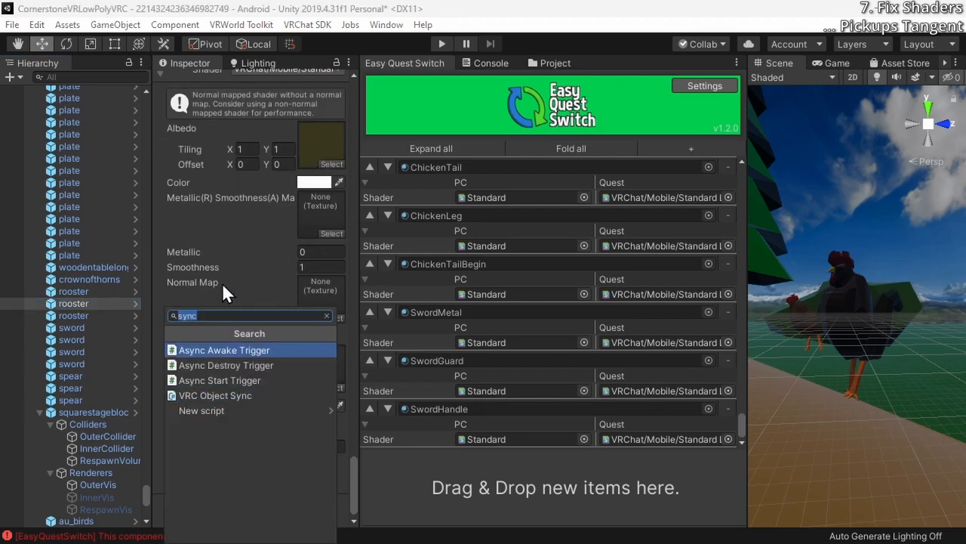
{"action": "key", "text": "BackSpace"}
Set the second sword's Use Text to "Sword" and search for "vrc" components to add to the last sword
{"action": "left_click", "coordinate": [71, 328]}
{"action": "left_click", "coordinate": [72, 340]}
{"action": "left_click", "coordinate": [302, 294]}
{"action": "type", "text": "Sword"}
{"action": "left_click", "coordinate": [72, 364]}
{"action": "left_click", "coordinate": [249, 508]}
{"action": "type", "text": "vrc"}
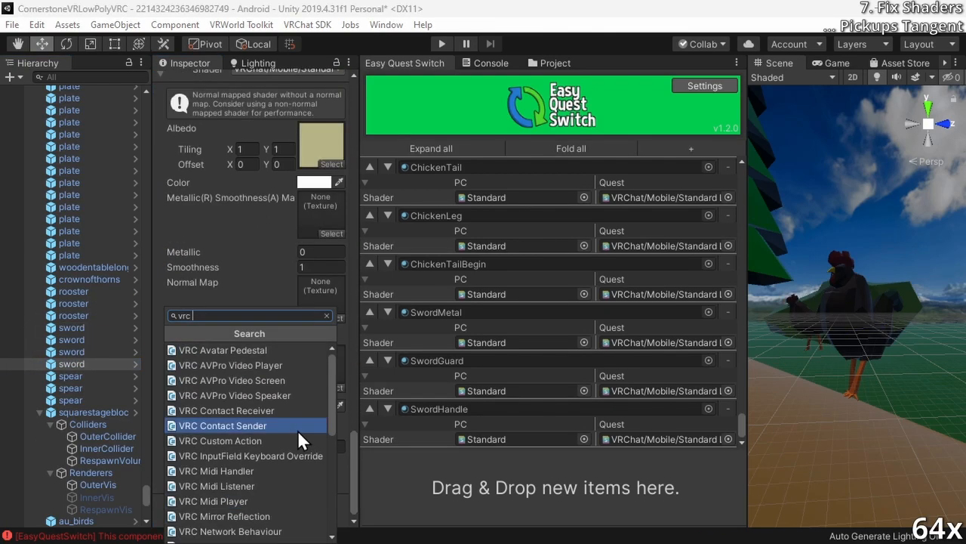
Search for "vrc" components to add to the spear objects
{"action": "left_click", "coordinate": [72, 376]}
{"action": "left_click", "coordinate": [72, 400]}
{"action": "left_click", "coordinate": [257, 508]}
{"action": "type", "text": "vrc"}
{"action": "scroll", "coordinate": [83, 340], "scroll_direction": "down", "scroll_amount": 10}
{"action": "left_click", "coordinate": [70, 376], "text": "shift"}
{"action": "left_click", "coordinate": [241, 508]}
Set the Use Text of a plate in the group below the au_birds objects to "Wafer"
{"action": "left_click", "coordinate": [102, 107]}
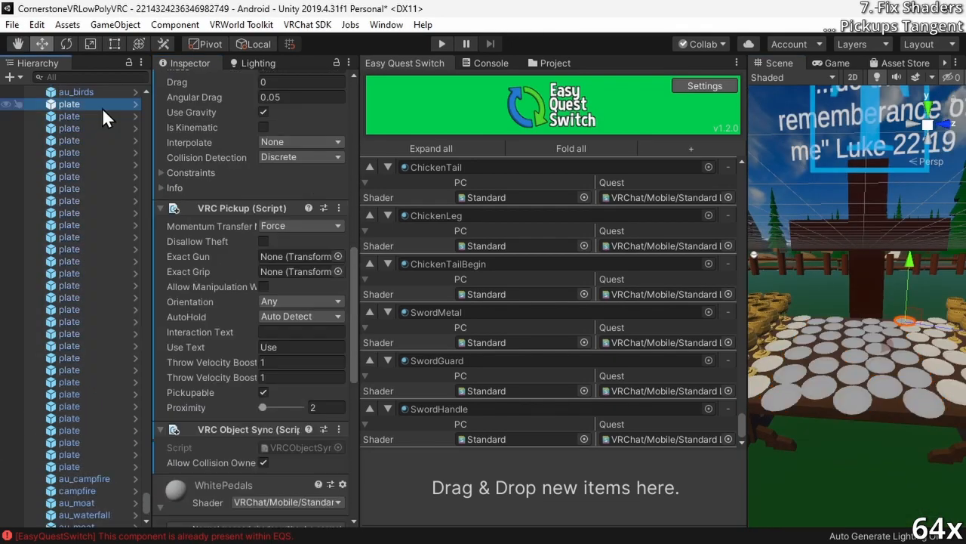
{"action": "left_click", "coordinate": [69, 237]}
{"action": "left_click", "coordinate": [69, 454]}
{"action": "left_click", "coordinate": [302, 347]}
{"action": "type", "text": "Wafer"}
{"action": "left_click", "coordinate": [74, 466]}
Select the first rooster and check which layer it is assigned to
{"action": "scroll", "coordinate": [75, 453], "scroll_direction": "down", "scroll_amount": 3}
{"action": "scroll", "coordinate": [75, 302], "scroll_direction": "up", "scroll_amount": 12}
{"action": "left_click", "coordinate": [74, 201]}
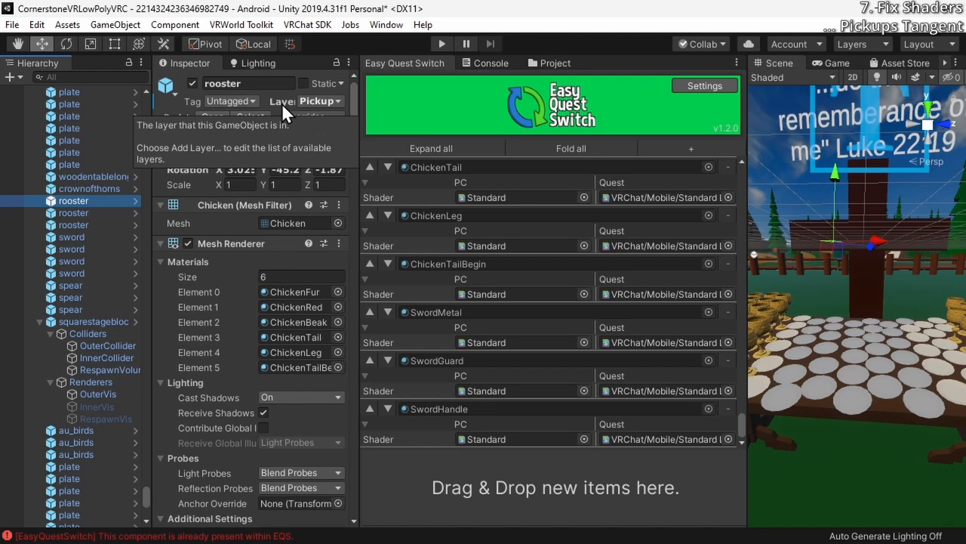
Select all plates between the chalise objects and the long wooden table and add a VRC Pickup component to them
{"action": "scroll", "coordinate": [195, 404], "scroll_direction": "down", "scroll_amount": 10}
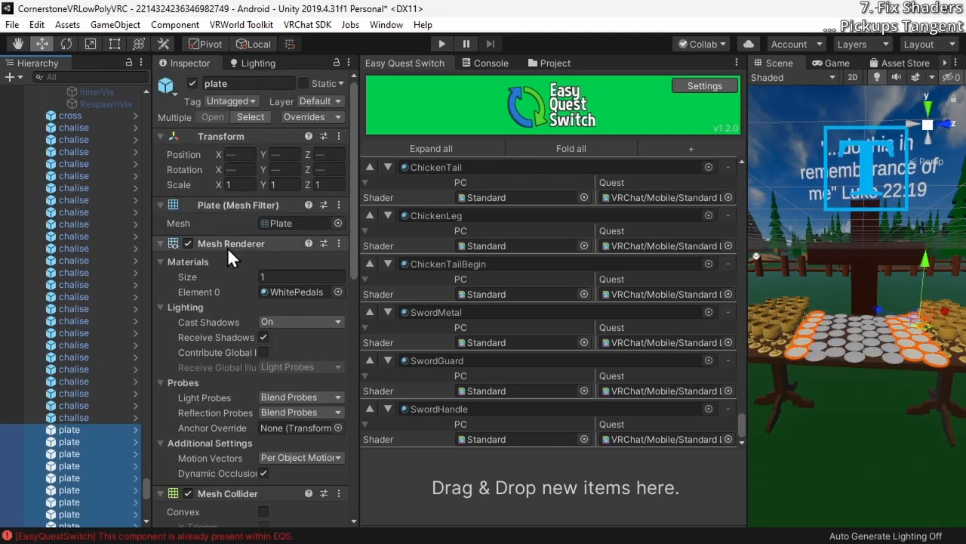
{"action": "scroll", "coordinate": [225, 255], "scroll_direction": "down", "scroll_amount": 10}
{"action": "left_click", "coordinate": [233, 509]}
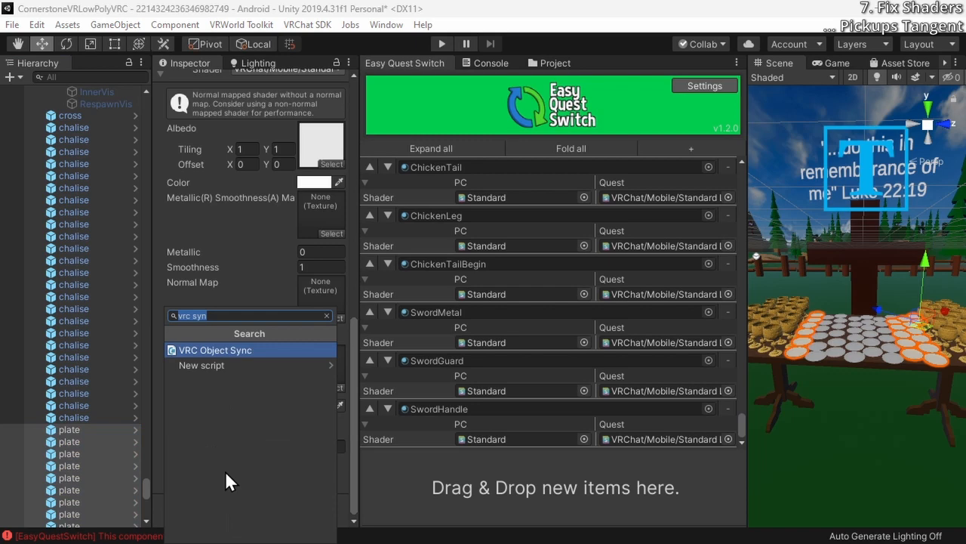
{"action": "left_click", "coordinate": [58, 433]}
{"action": "scroll", "coordinate": [68, 429], "scroll_direction": "down", "scroll_amount": 6}
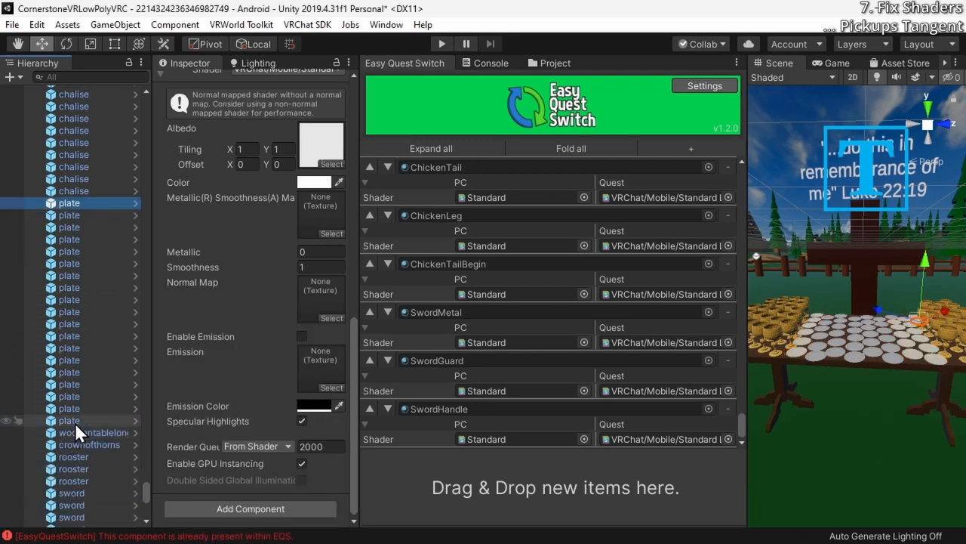
{"action": "left_click", "coordinate": [64, 425], "text": "shift"}
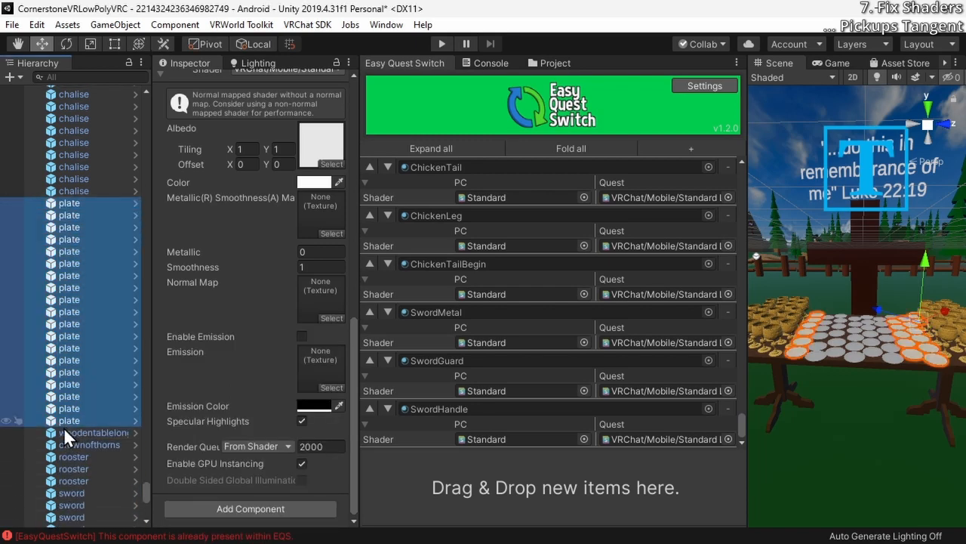
{"action": "left_click", "coordinate": [290, 508]}
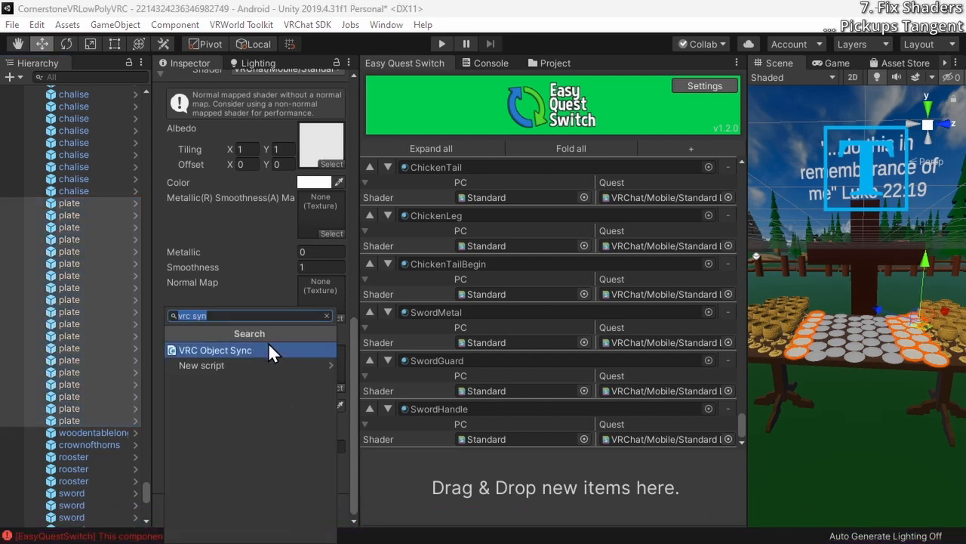
{"action": "type", "text": "vrc pick"}
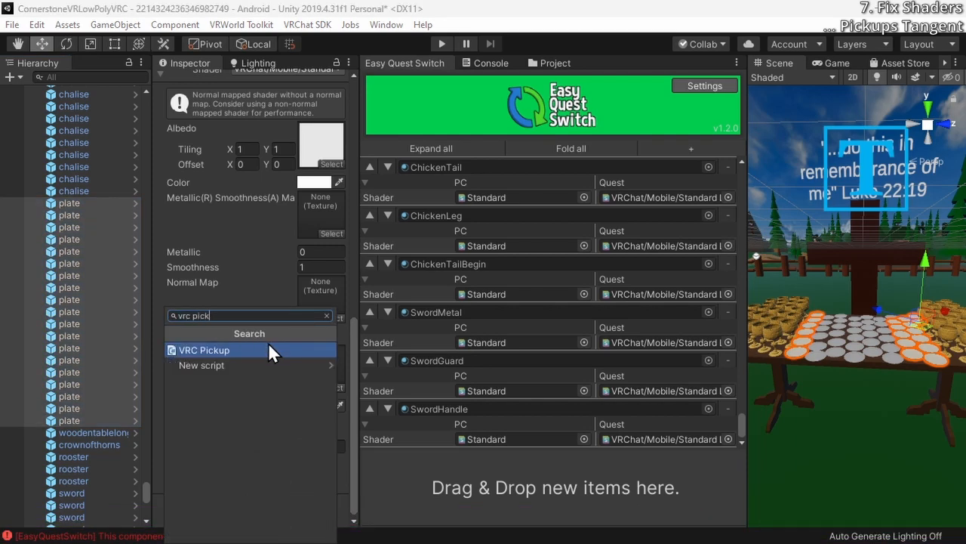
{"action": "left_click", "coordinate": [269, 347]}
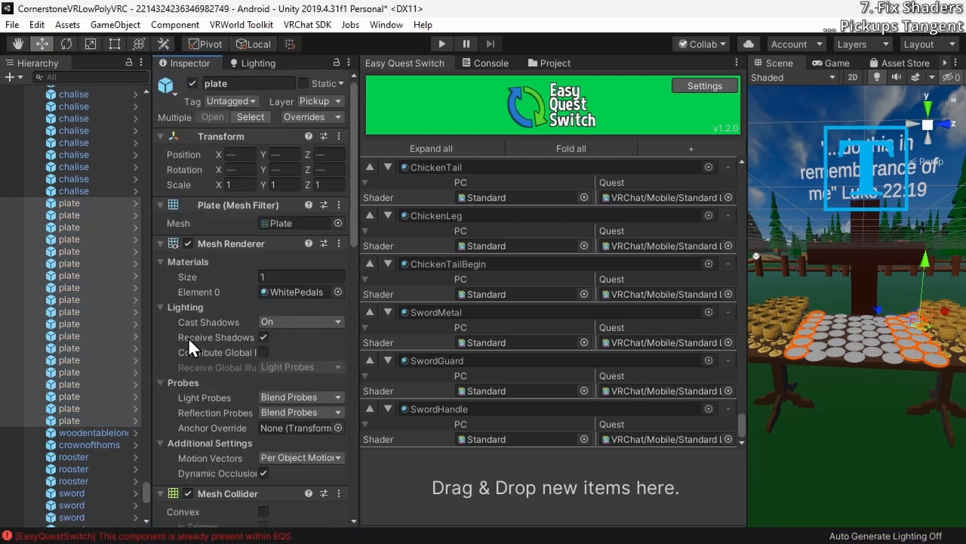
Add a VRC Object Sync component to all selected plates and review their shared components
{"action": "scroll", "coordinate": [201, 336], "scroll_direction": "down", "scroll_amount": 10}
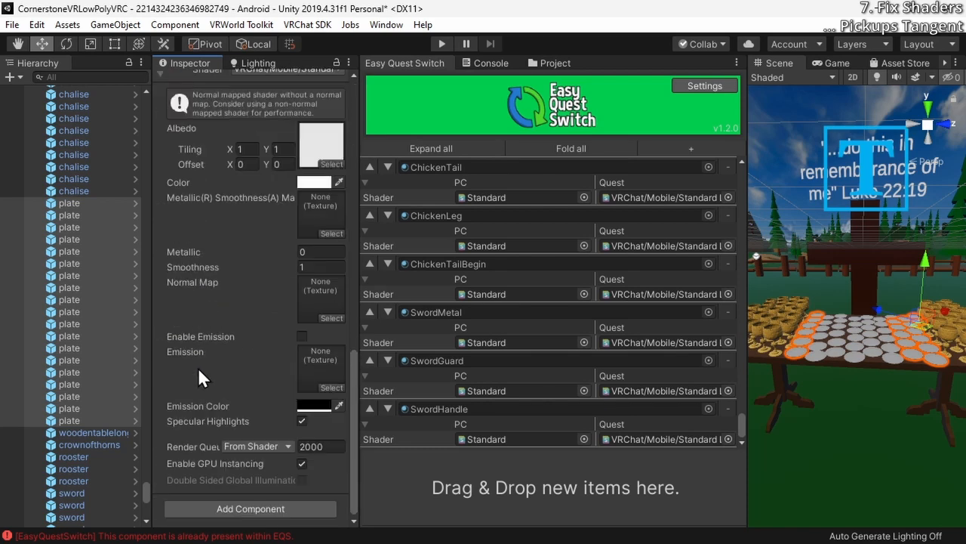
{"action": "left_click", "coordinate": [200, 511]}
{"action": "type", "text": "vrc syn"}
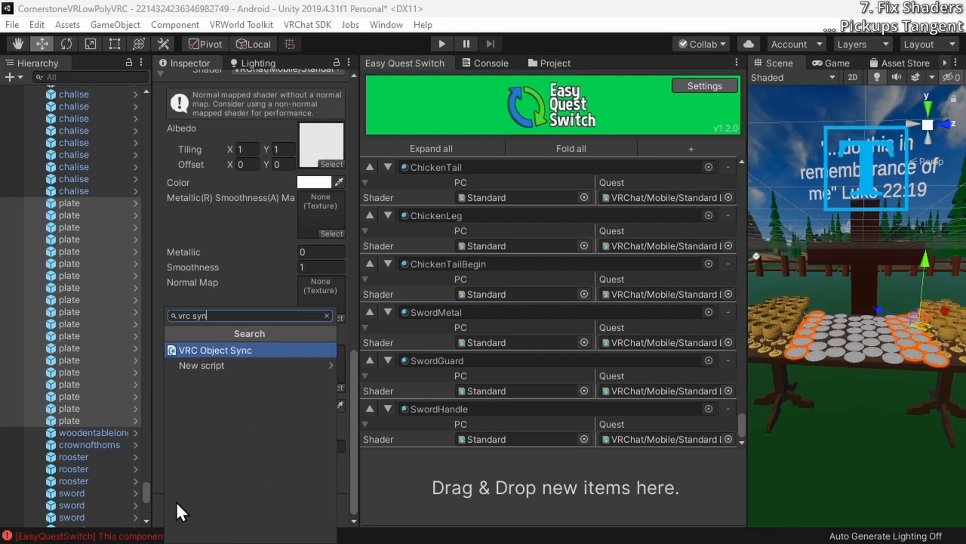
{"action": "key", "text": "Return"}
{"action": "scroll", "coordinate": [201, 455], "scroll_direction": "up", "scroll_amount": 10}
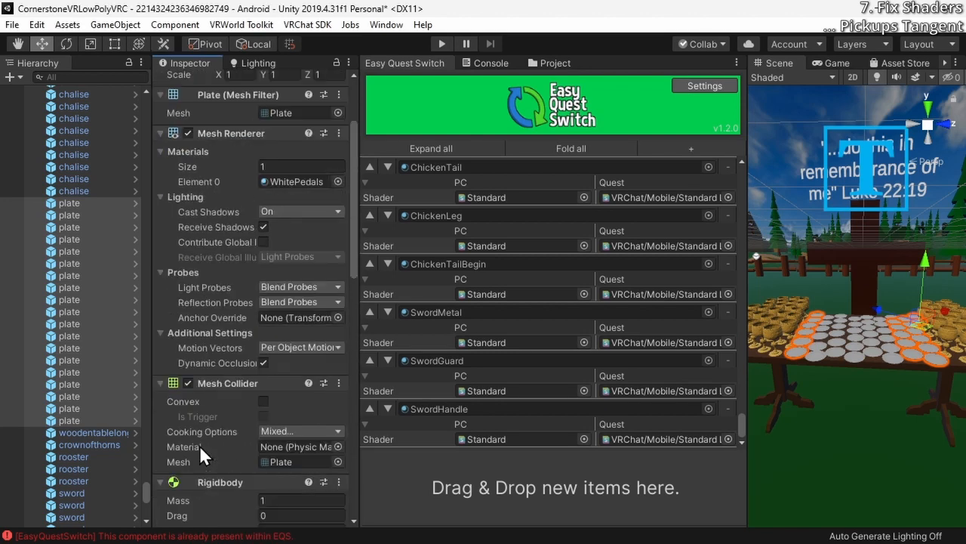
{"action": "scroll", "coordinate": [199, 444], "scroll_direction": "down", "scroll_amount": 4}
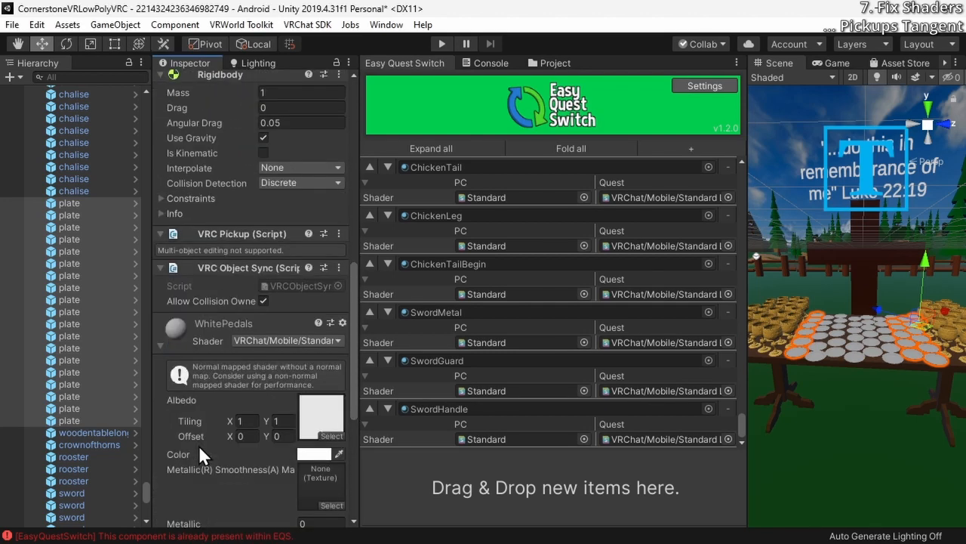
{"action": "scroll", "coordinate": [198, 444], "scroll_direction": "up", "scroll_amount": 4}
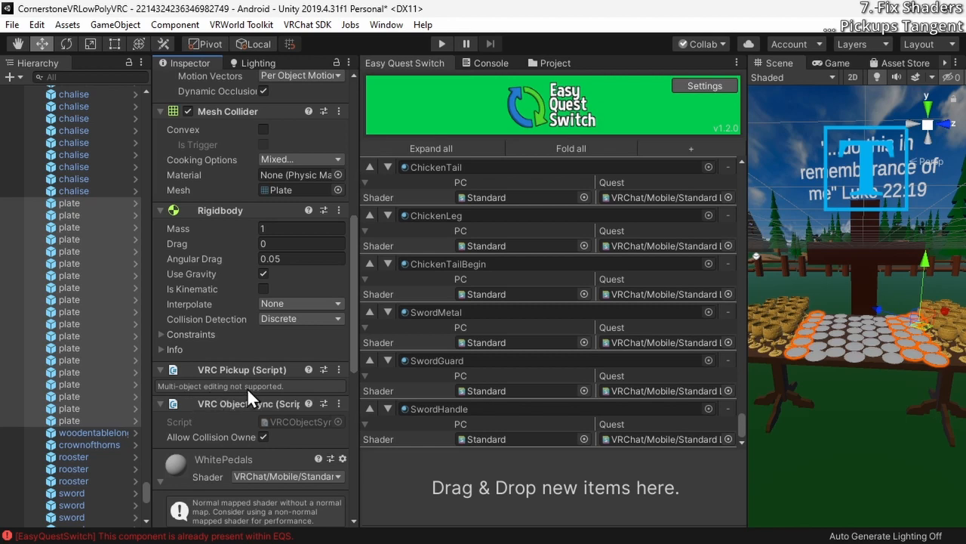
Set the Use Text of the first plate below the chalise objects to "Wafer" and select the second plate
{"action": "left_click", "coordinate": [95, 202]}
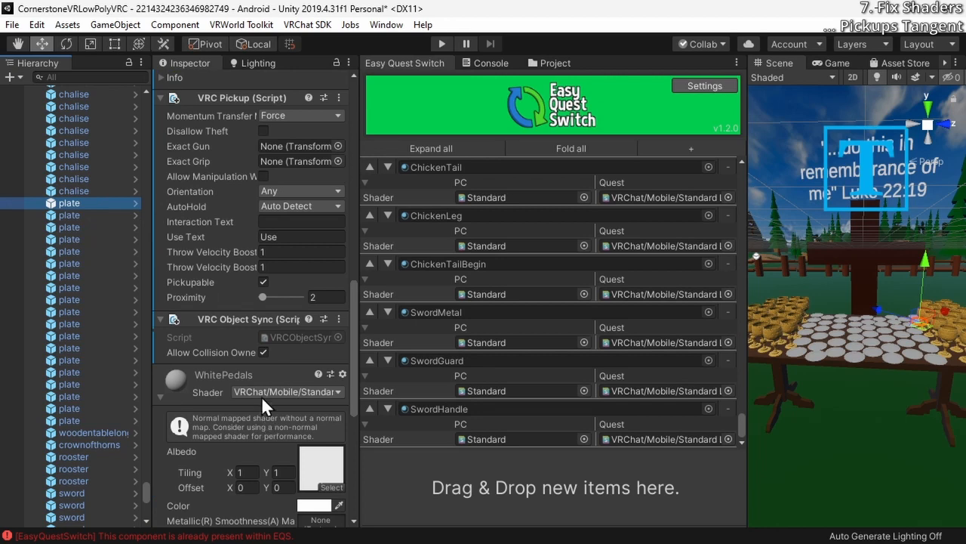
{"action": "scroll", "coordinate": [258, 285], "scroll_direction": "down", "scroll_amount": 4}
{"action": "scroll", "coordinate": [287, 196], "scroll_direction": "up", "scroll_amount": 4}
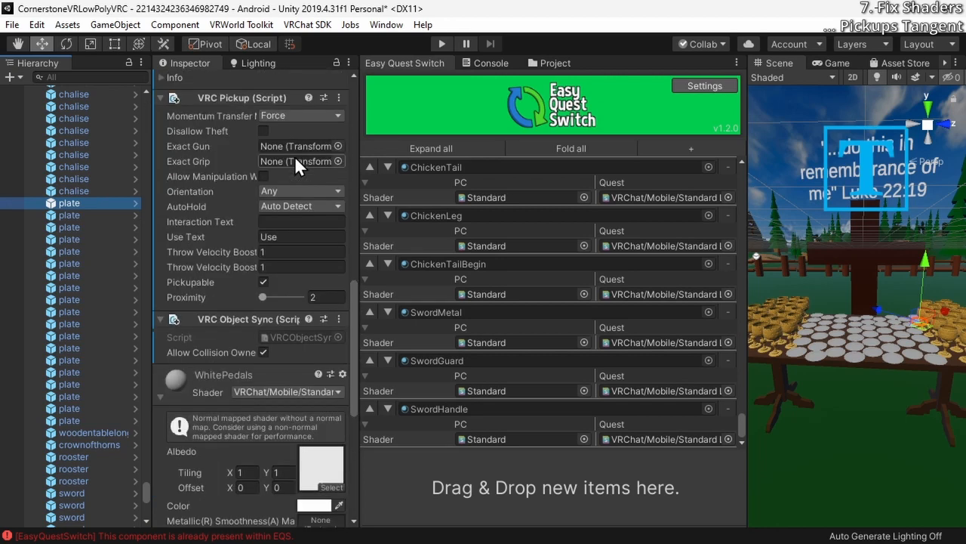
{"action": "left_click", "coordinate": [270, 239]}
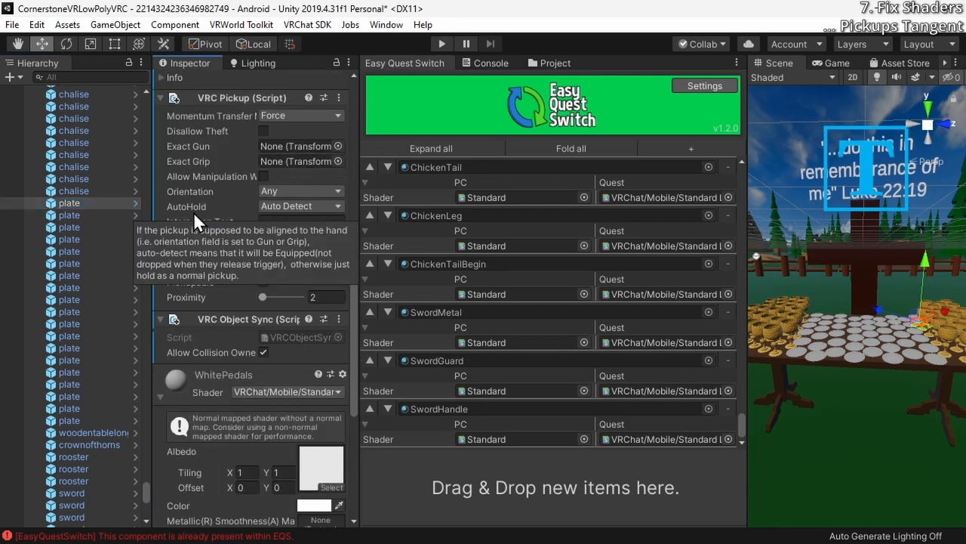
{"action": "type", "text": "Wafer"}
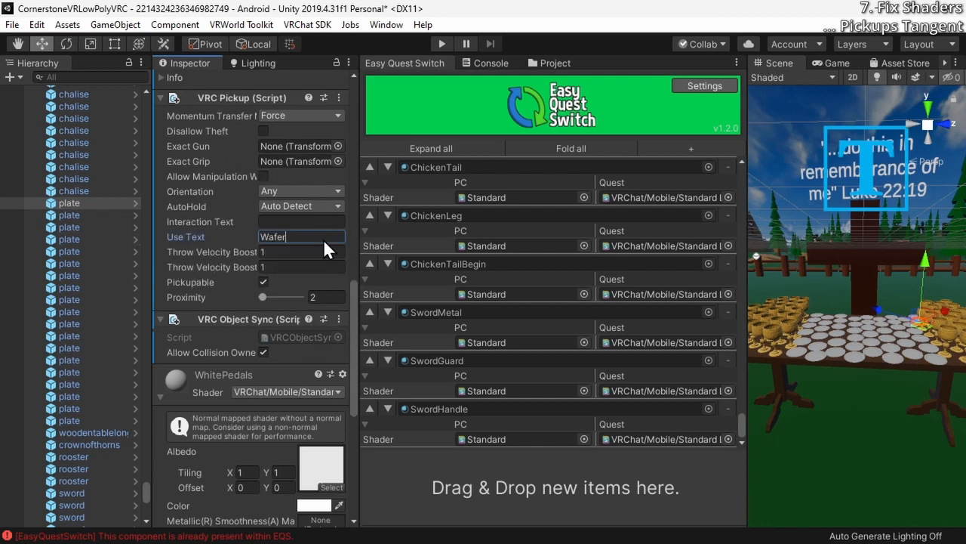
{"action": "left_click", "coordinate": [101, 215]}
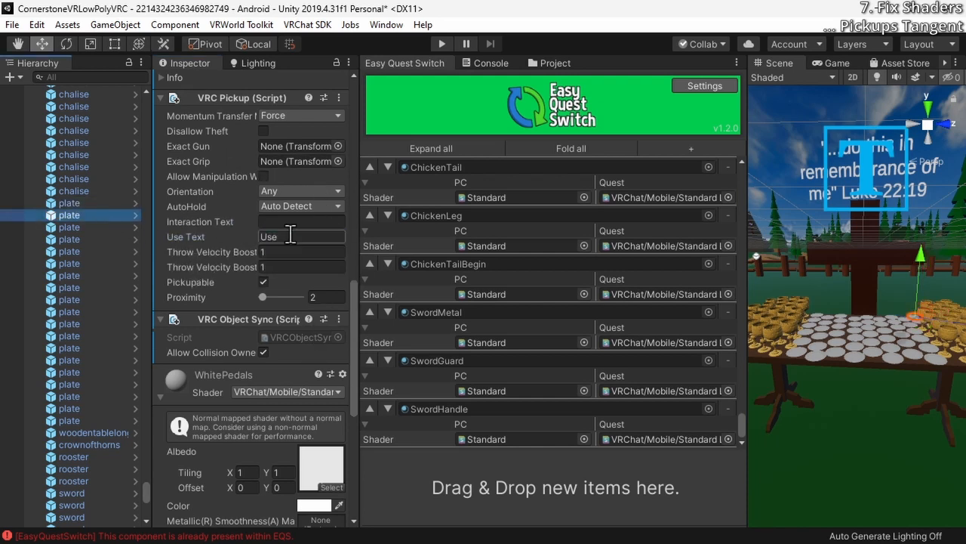
Set the Use Text of the second through fifth plates below the chalise objects to "Wafer"
{"action": "left_click", "coordinate": [290, 236]}
{"action": "type", "text": "Wafer"}
{"action": "left_click", "coordinate": [88, 226]}
{"action": "left_click", "coordinate": [305, 235]}
{"action": "type", "text": "Wafer"}
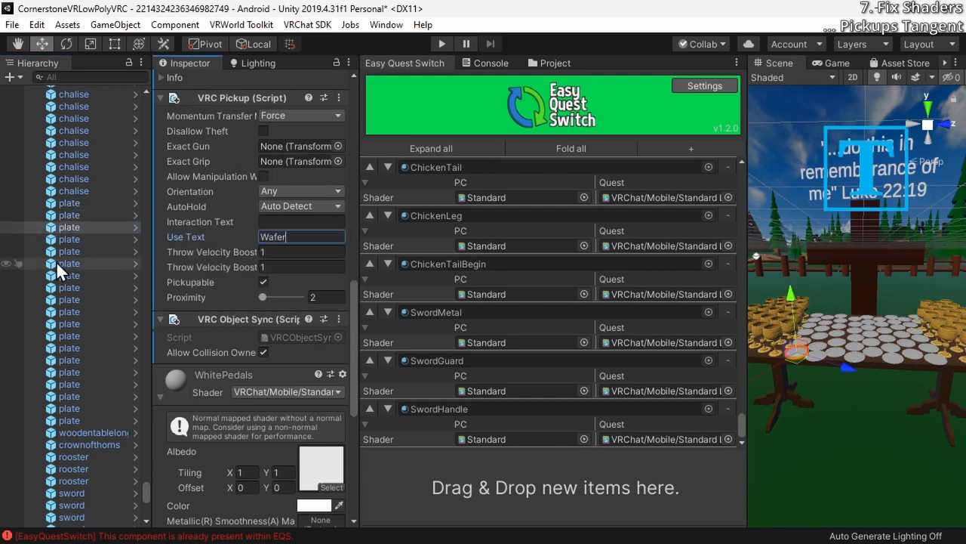
{"action": "left_click", "coordinate": [64, 240]}
{"action": "left_click", "coordinate": [301, 236]}
{"action": "type", "text": "Wafer"}
{"action": "left_click", "coordinate": [38, 252]}
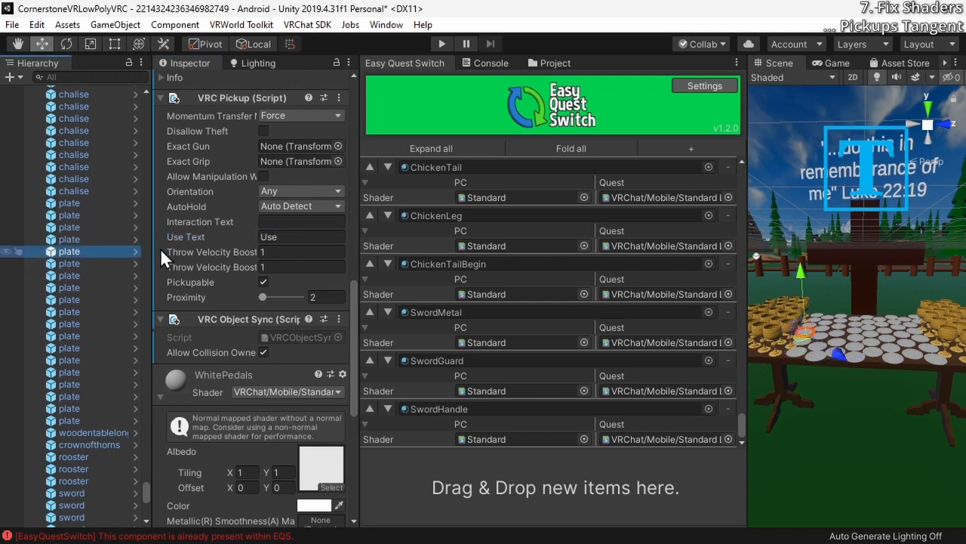
{"action": "left_click", "coordinate": [269, 236]}
{"action": "type", "text": "Wafer"}
Set the Use Text of the sixth through tenth plates below the chalise objects to "Wafer"
{"action": "left_click", "coordinate": [85, 264]}
{"action": "left_click", "coordinate": [65, 286]}
{"action": "left_click", "coordinate": [280, 236]}
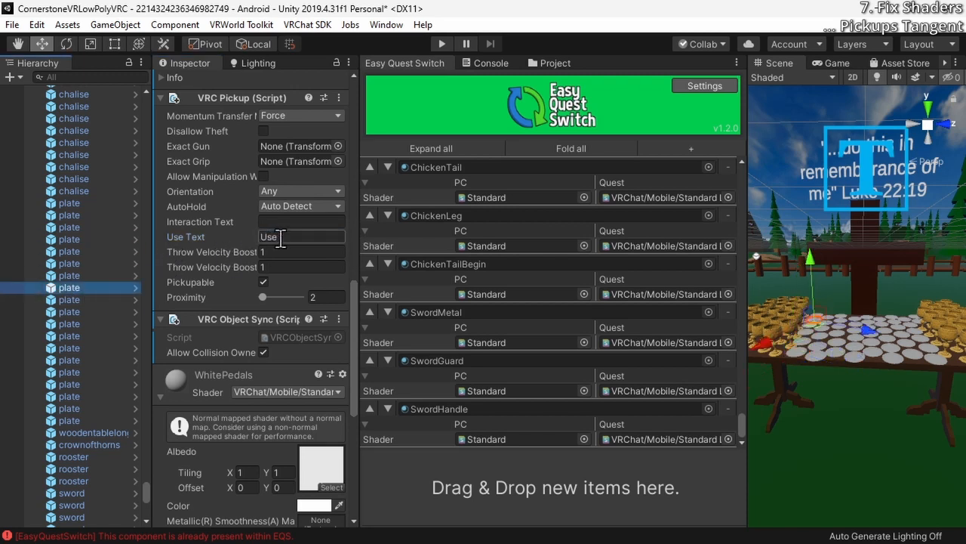
{"action": "type", "text": "Wafer"}
{"action": "left_click", "coordinate": [82, 299]}
{"action": "left_click", "coordinate": [287, 237]}
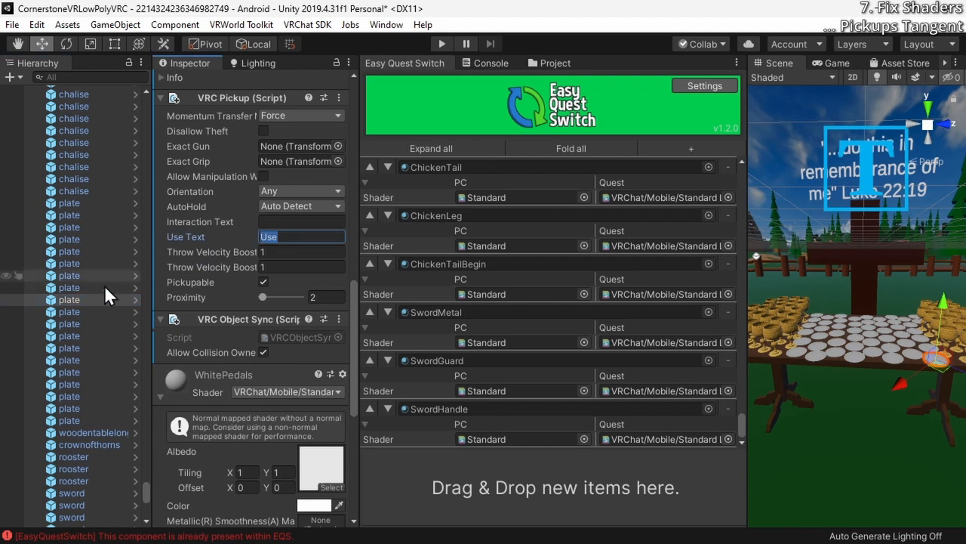
{"action": "type", "text": "Wafer"}
{"action": "left_click", "coordinate": [71, 312]}
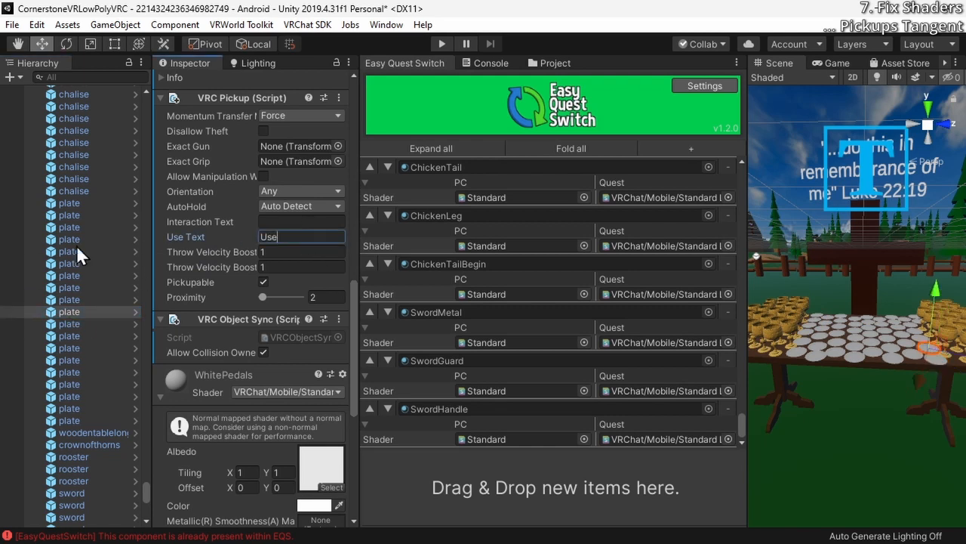
{"action": "type", "text": "Wafer"}
Set the Use Text of the eleventh, twelfth and thirteenth plates below the chalise objects to "Wafer"
{"action": "left_click", "coordinate": [75, 324]}
{"action": "left_click", "coordinate": [294, 240]}
{"action": "type", "text": "Wafer"}
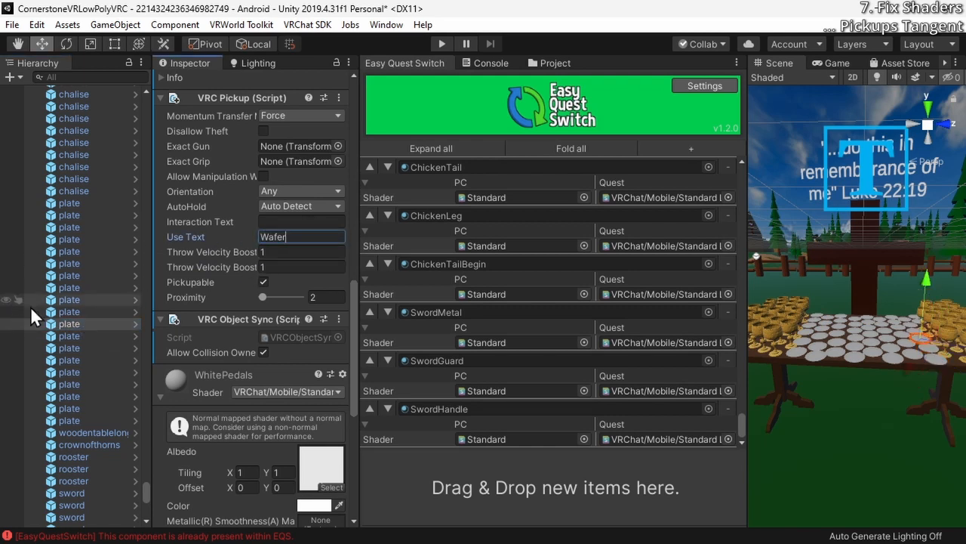
{"action": "left_click", "coordinate": [79, 337]}
{"action": "left_click", "coordinate": [289, 238]}
{"action": "type", "text": "Wafer"}
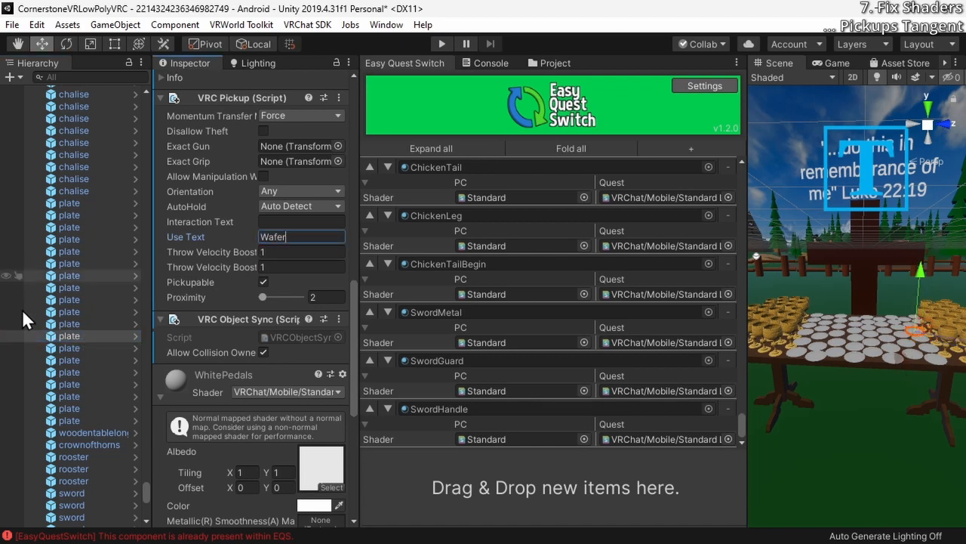
{"action": "left_click", "coordinate": [81, 348]}
{"action": "left_click", "coordinate": [279, 239]}
{"action": "type", "text": "Wafer"}
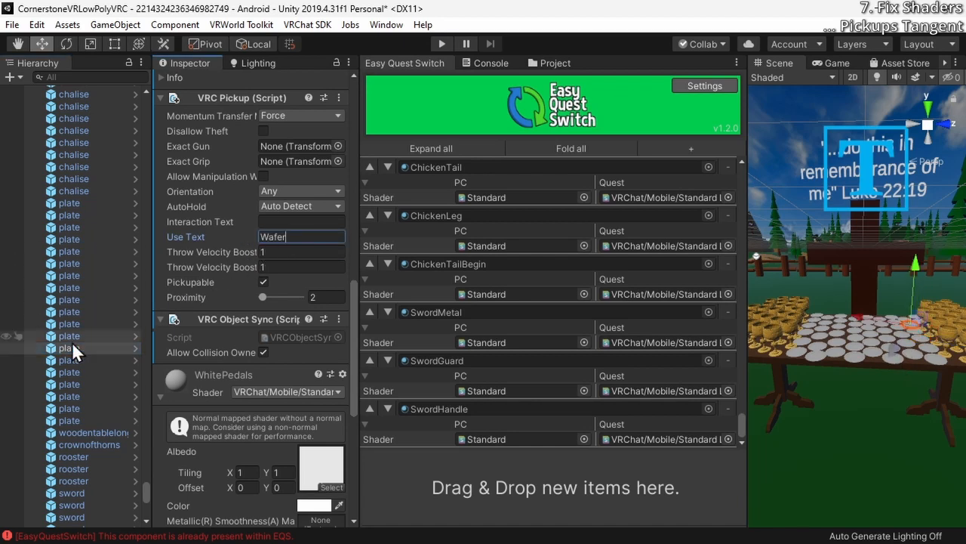
Set the Use Text in the VRC Pickup component of the chalise objects to "Chalise"
{"action": "left_click", "coordinate": [89, 191]}
{"action": "scroll", "coordinate": [89, 191], "scroll_direction": "up", "scroll_amount": 7}
{"action": "left_click", "coordinate": [85, 218], "text": "shift"}
{"action": "left_click", "coordinate": [85, 231]}
{"action": "left_click", "coordinate": [85, 327]}
{"action": "left_click", "coordinate": [84, 447]}
{"action": "left_click", "coordinate": [321, 226]}
{"action": "scroll", "coordinate": [83, 302], "scroll_direction": "up", "scroll_amount": 11}
{"action": "left_click", "coordinate": [83, 203]}
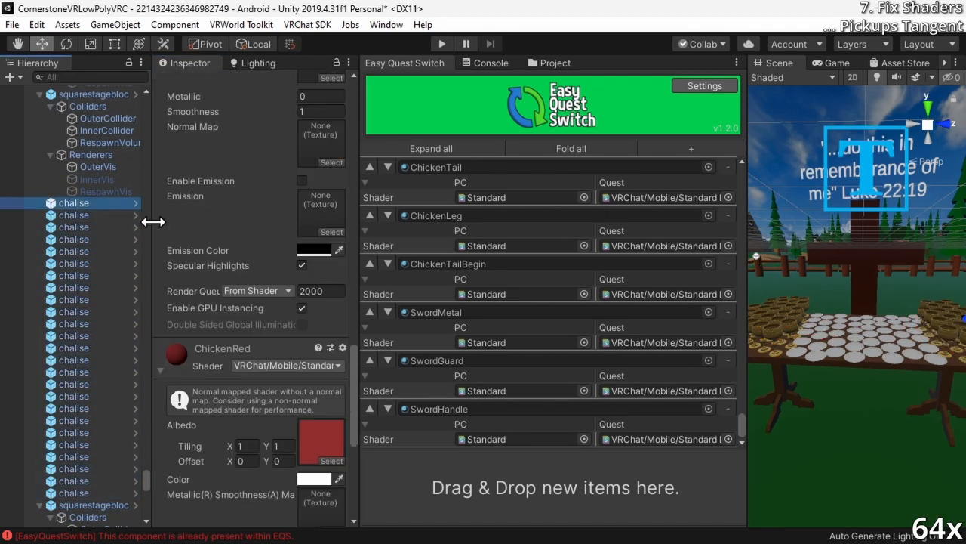
{"action": "left_click", "coordinate": [83, 408]}
{"action": "left_click", "coordinate": [295, 302]}
{"action": "type", "text": "Chalise"}
{"action": "left_click", "coordinate": [83, 493]}
{"action": "scroll", "coordinate": [83, 377], "scroll_direction": "down", "scroll_amount": 20}
Run the world in play mode, close the client simulator menu and look around the church entrance
{"action": "left_click", "coordinate": [442, 44]}
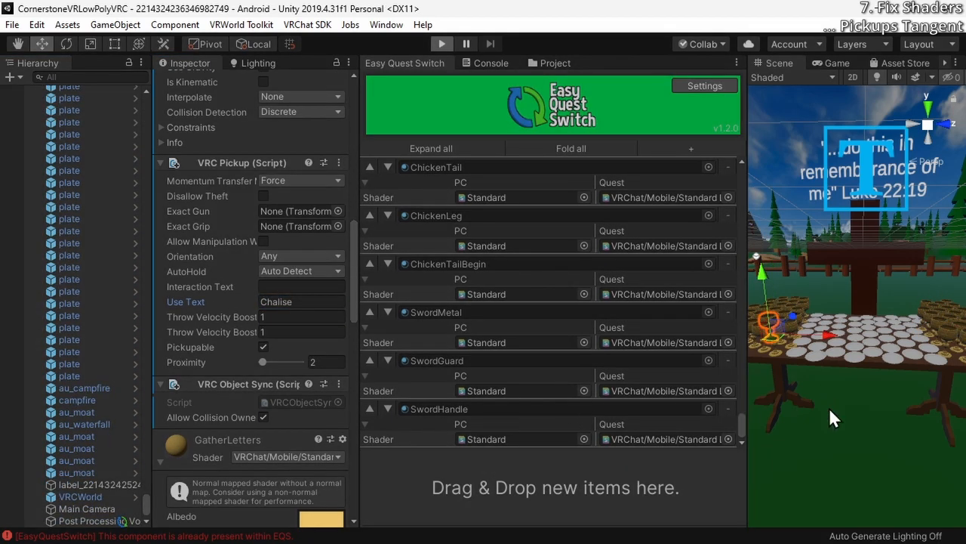
{"action": "left_click", "coordinate": [442, 44]}
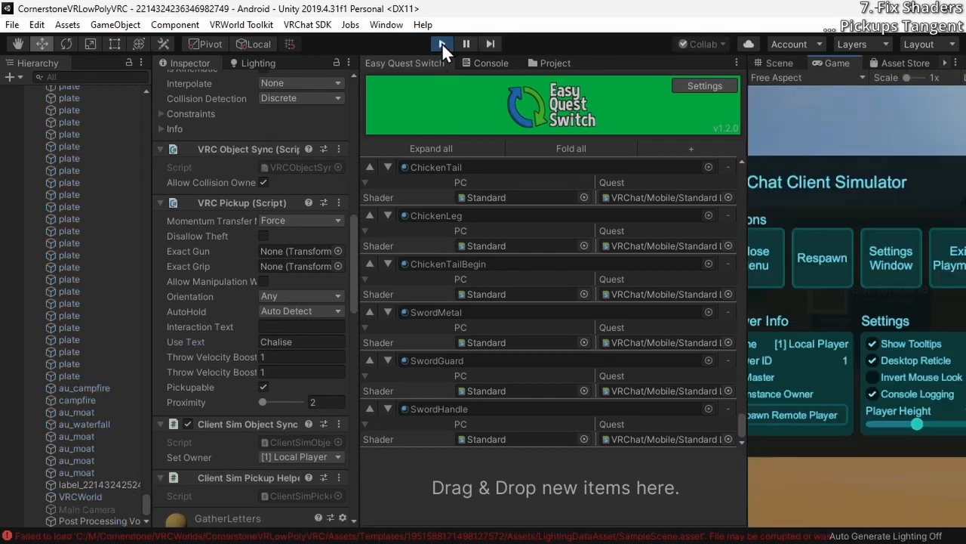
{"action": "left_click", "coordinate": [769, 253]}
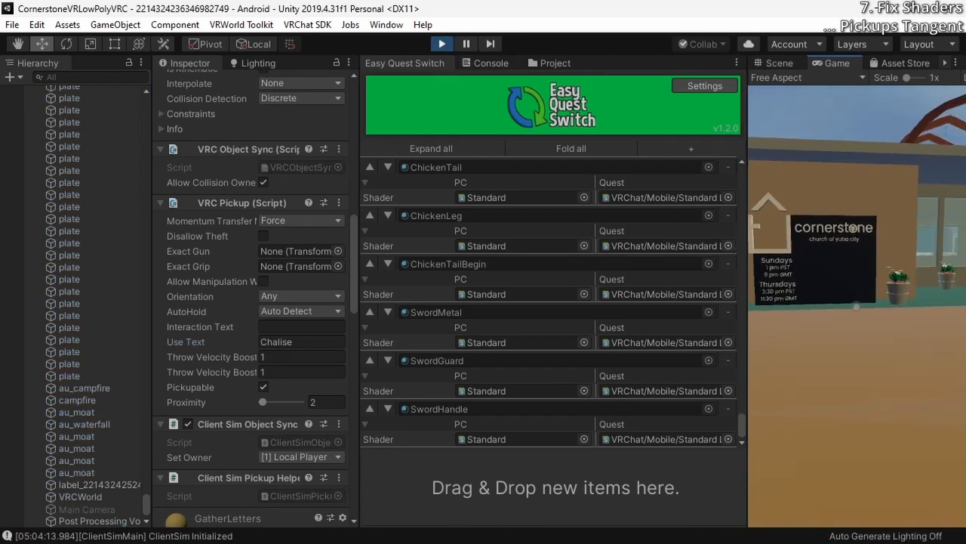
{"action": "key", "text": "w"}
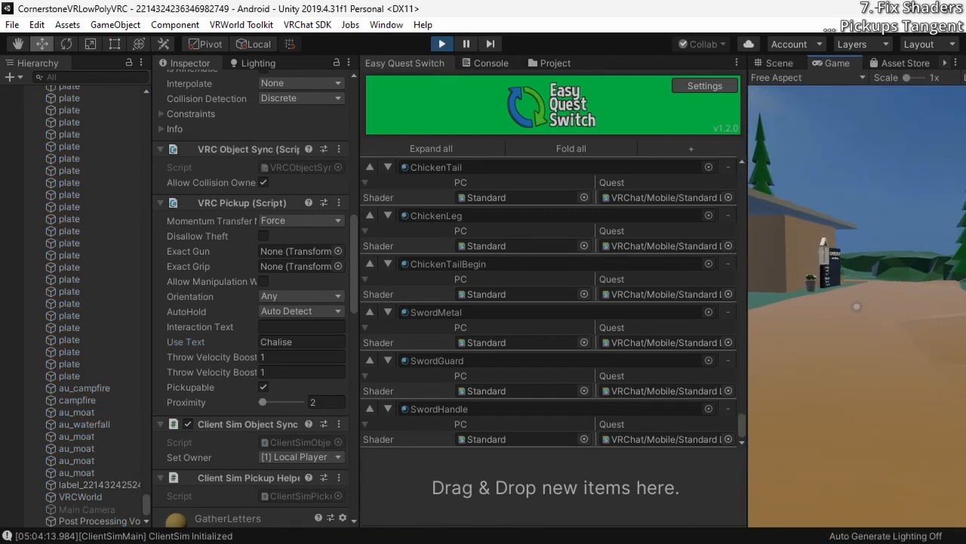
{"action": "key", "text": "w"}
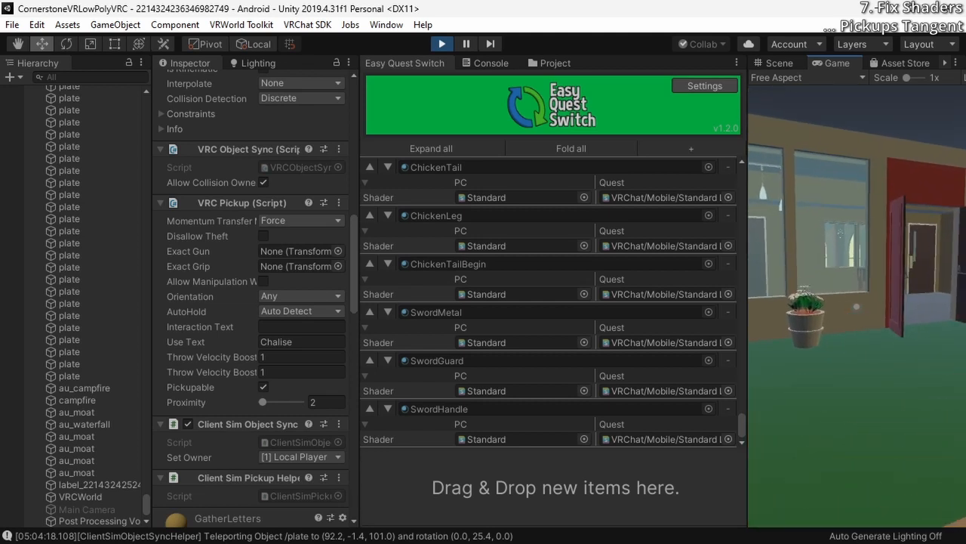
{"action": "key", "text": "w"}
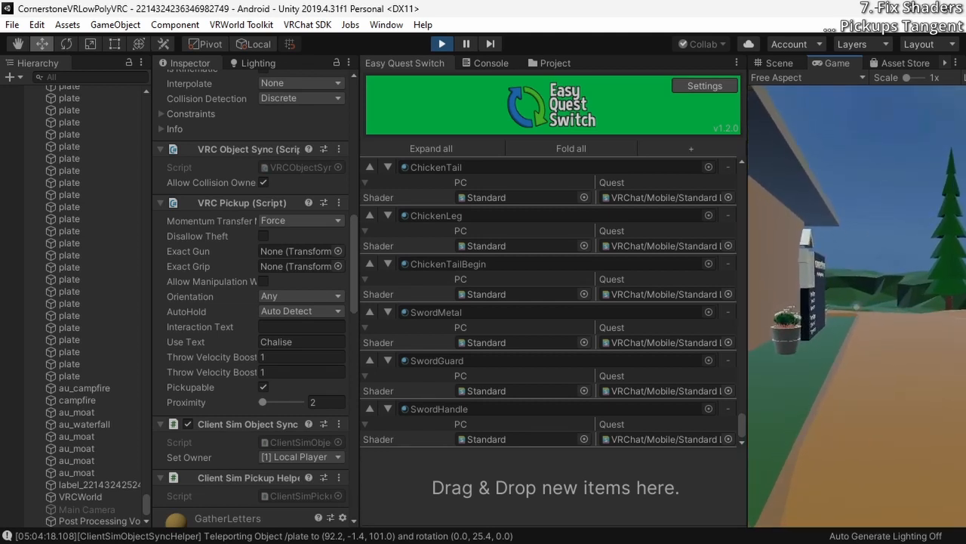
{"action": "key", "text": "w"}
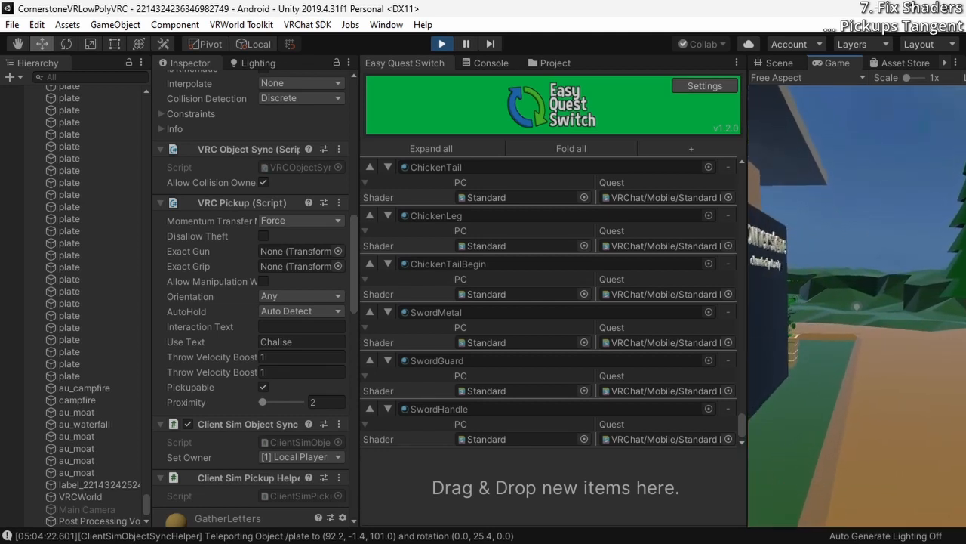
{"action": "key", "text": "w"}
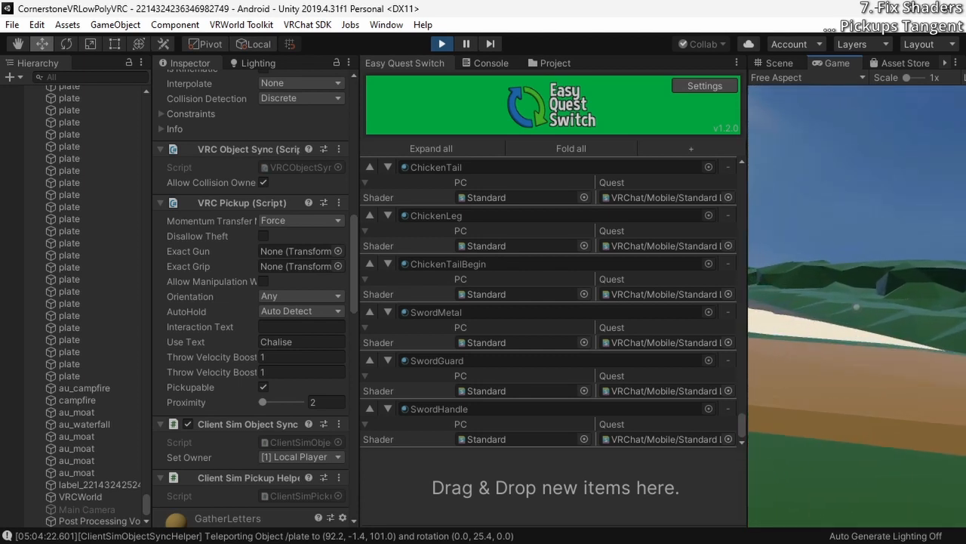
Walk along the dirt path away from the church and cross the red bridge toward the fenced field
{"action": "key", "text": "w"}
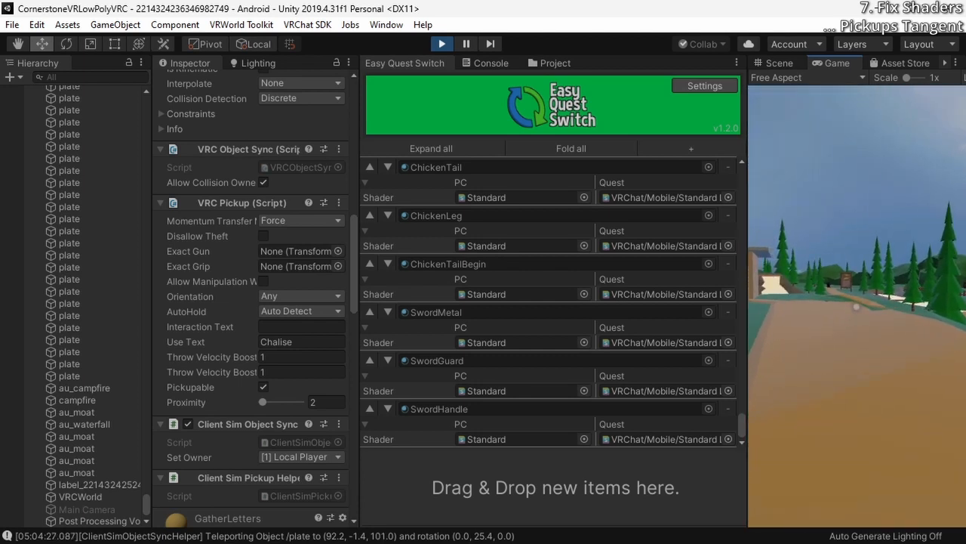
{"action": "key", "text": "w"}
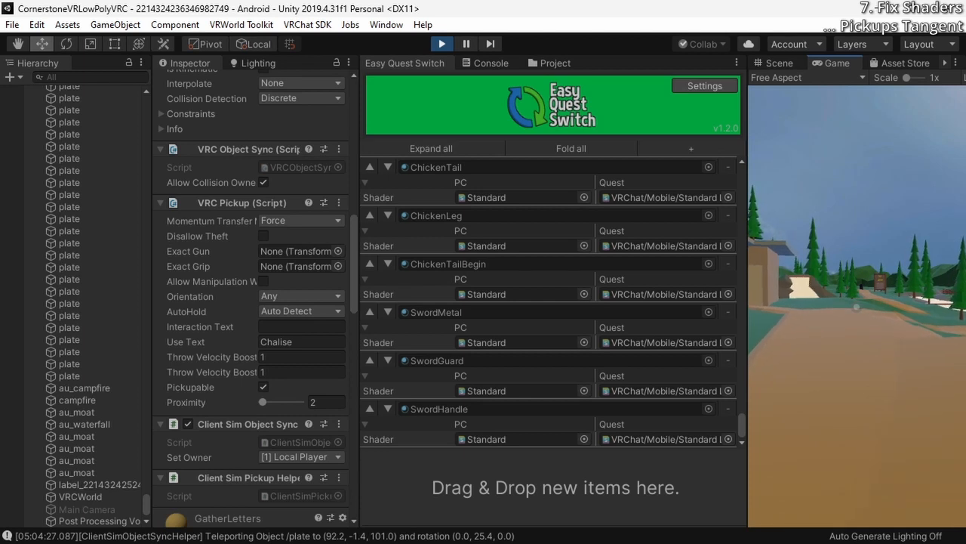
{"action": "key", "text": "w"}
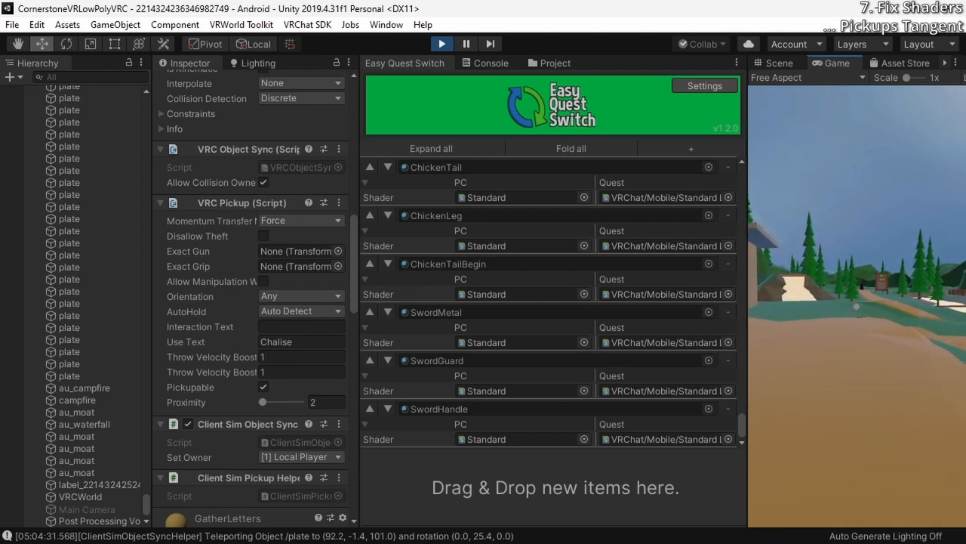
{"action": "key", "text": "w"}
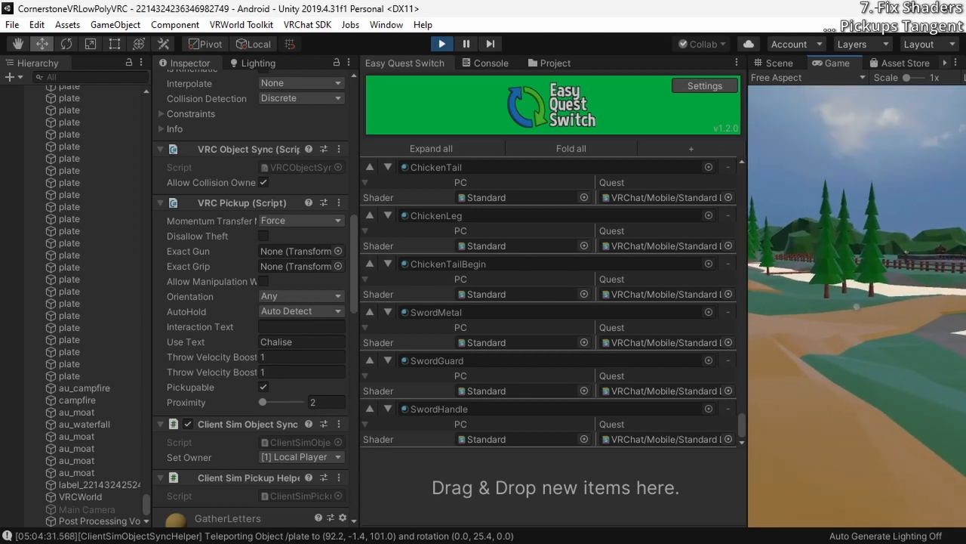
{"action": "key", "text": "w"}
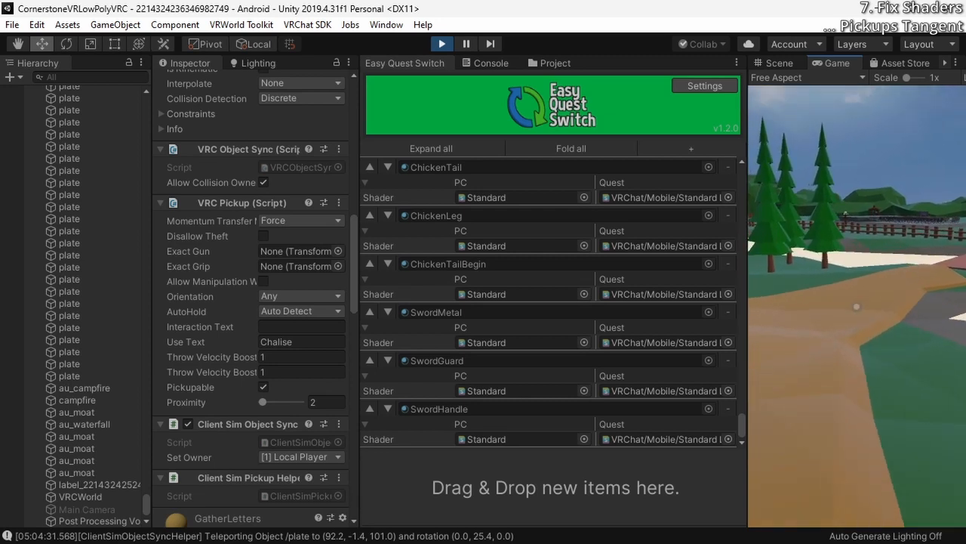
{"action": "key", "text": "w"}
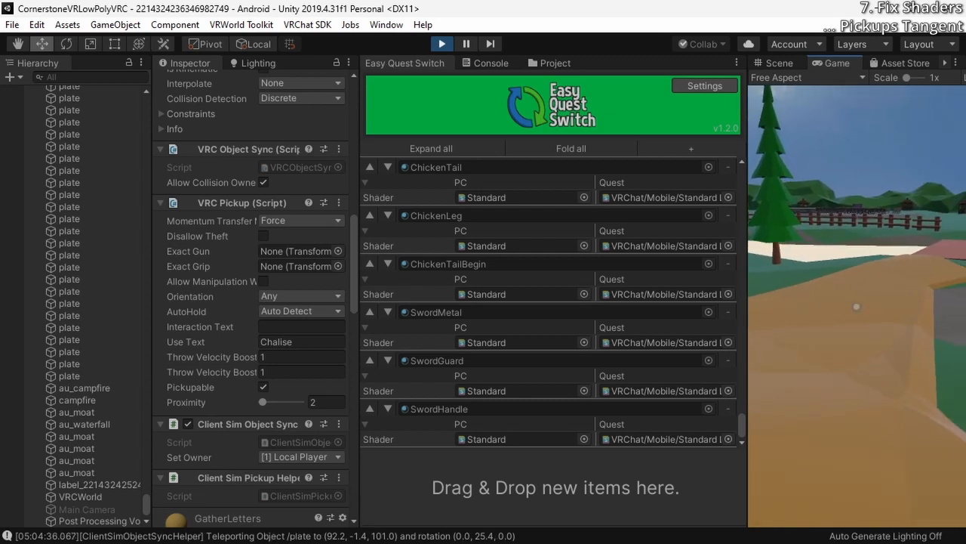
{"action": "key", "text": "w"}
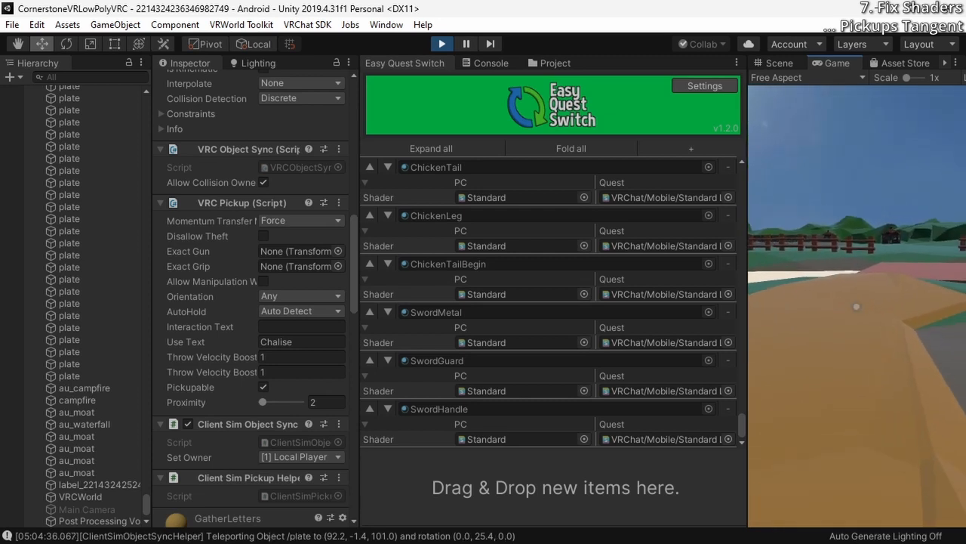
{"action": "key", "text": "w"}
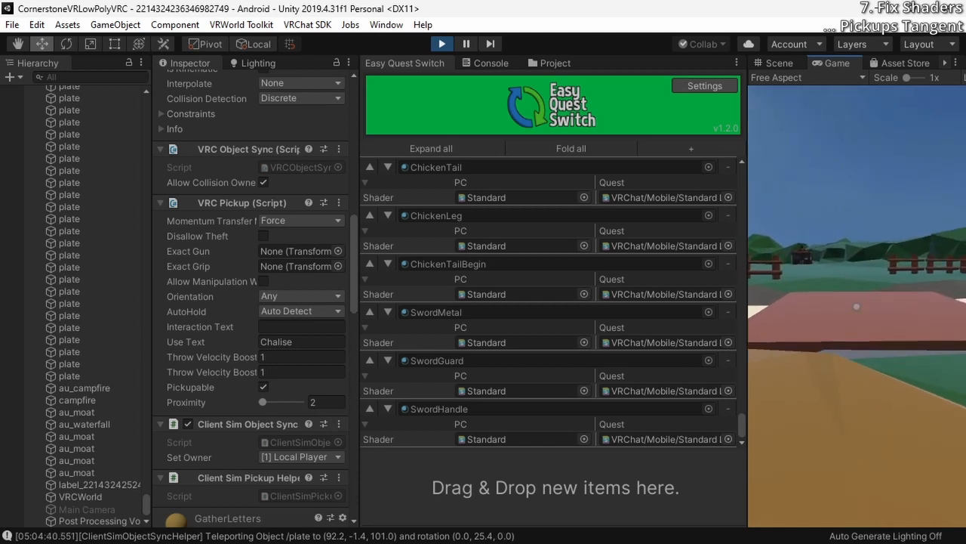
{"action": "key", "text": "w"}
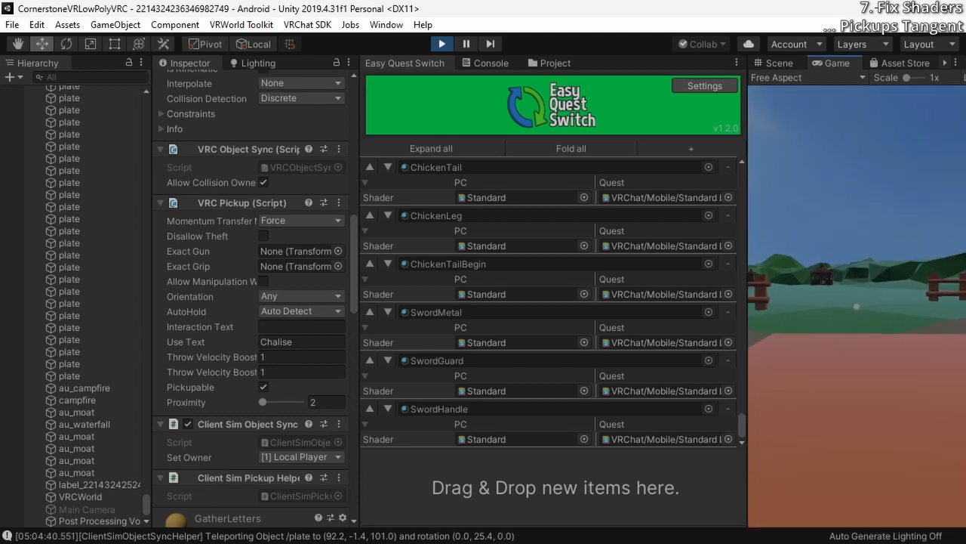
{"action": "key", "text": "w"}
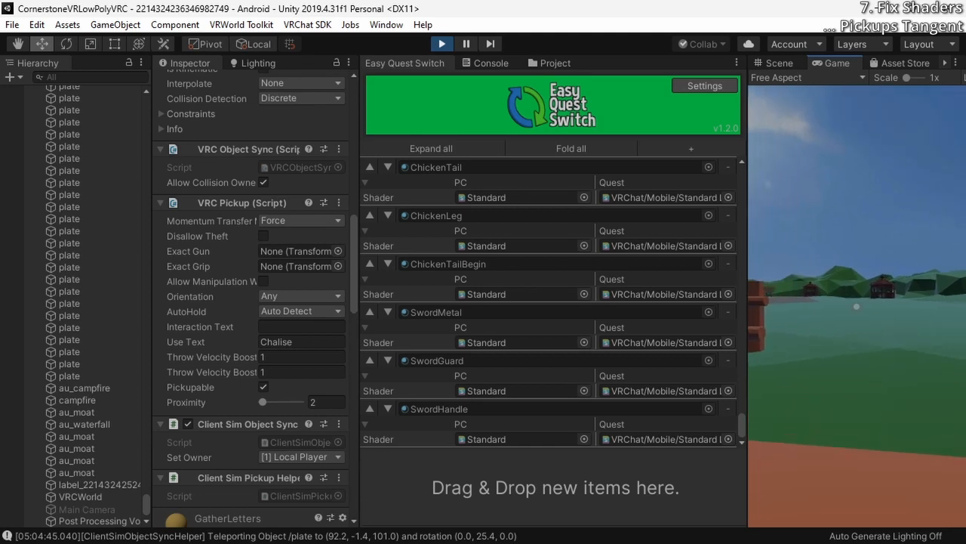
Walk across the field to the long wooden table beside the cross and check the chalises and plates there
{"action": "key", "text": "w"}
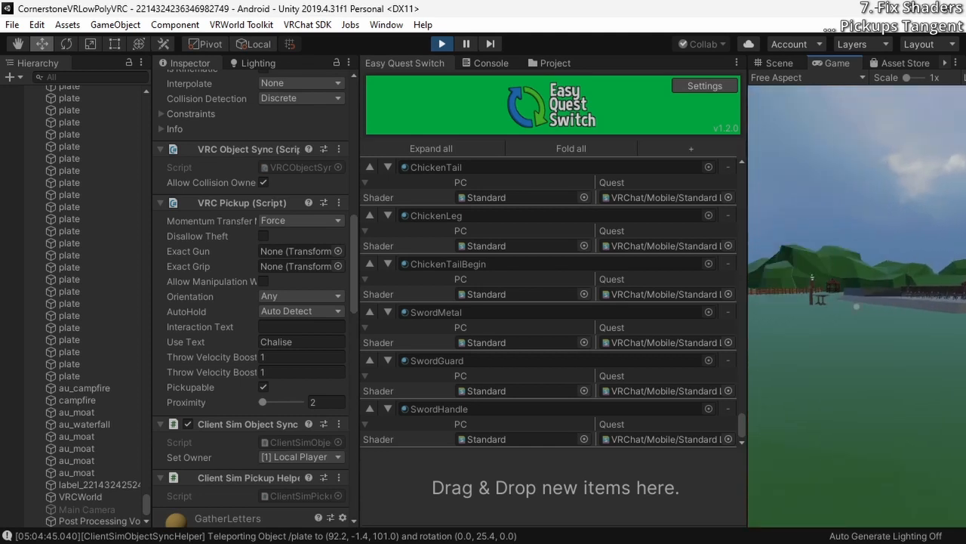
{"action": "key", "text": "w"}
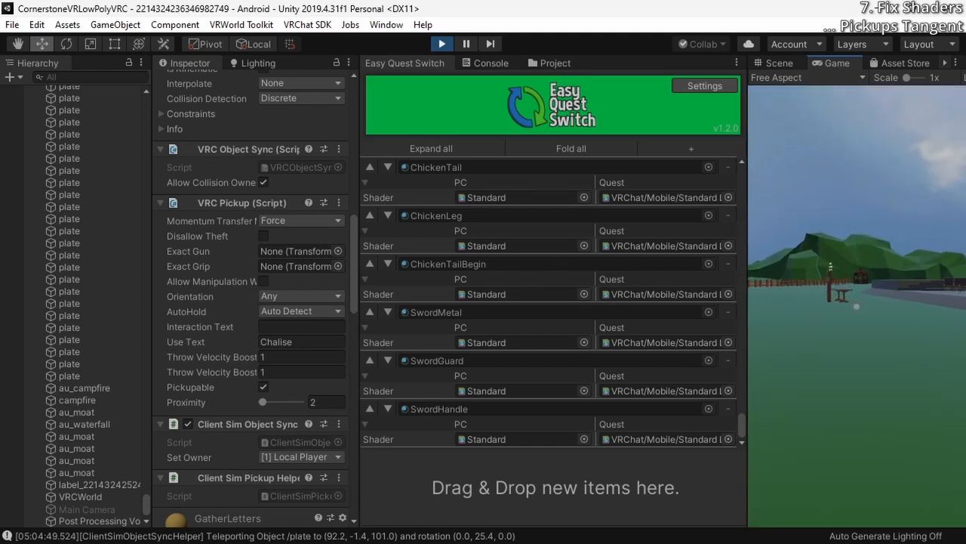
{"action": "key", "text": "w"}
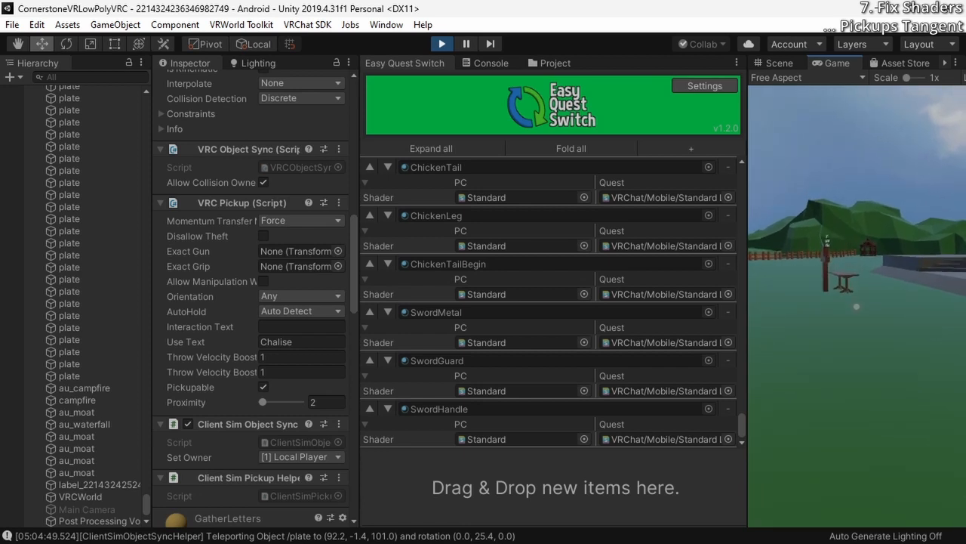
{"action": "key", "text": "w"}
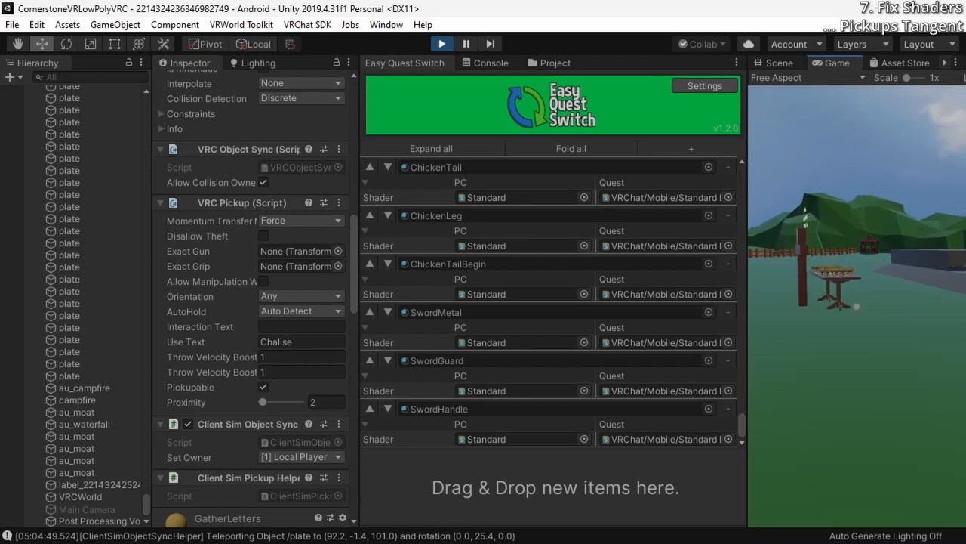
{"action": "key", "text": "w"}
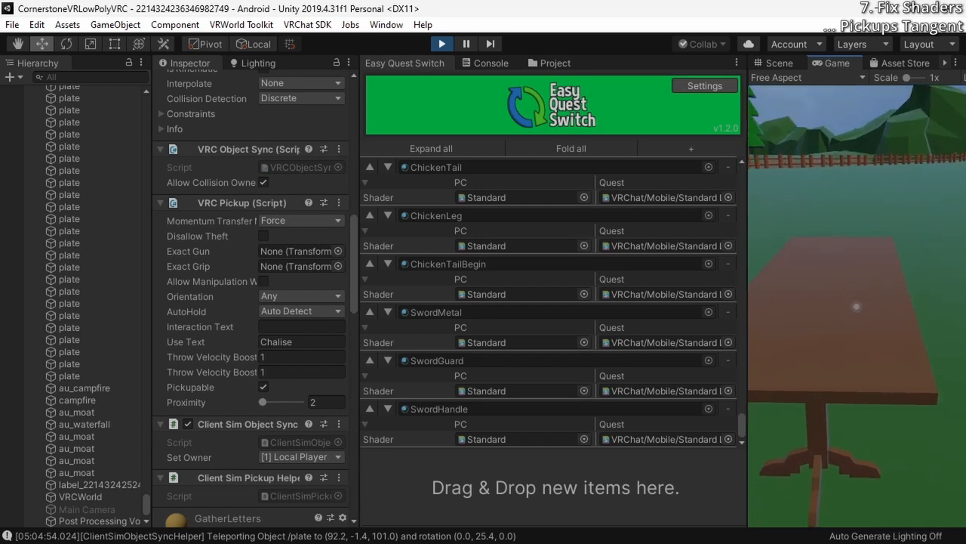
{"action": "key", "text": "w"}
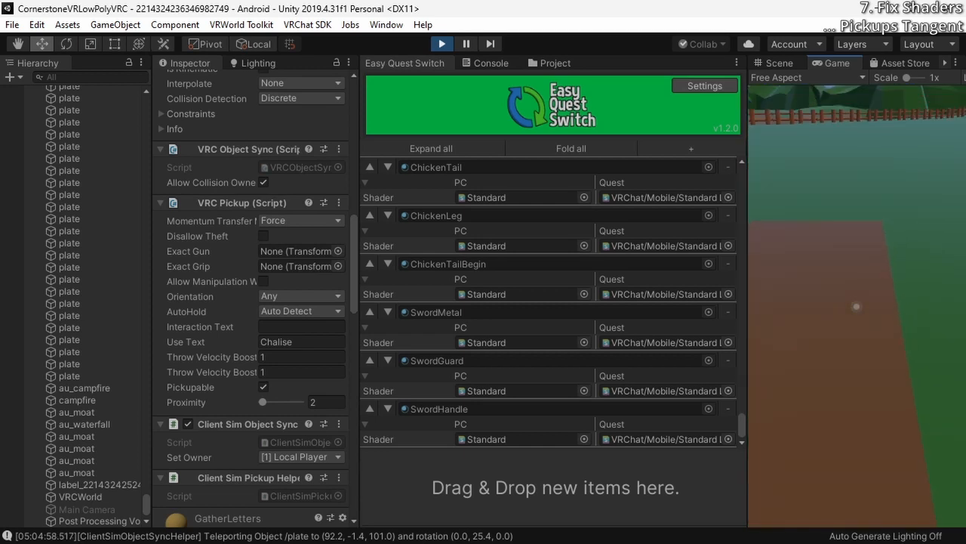
{"action": "key", "text": "w"}
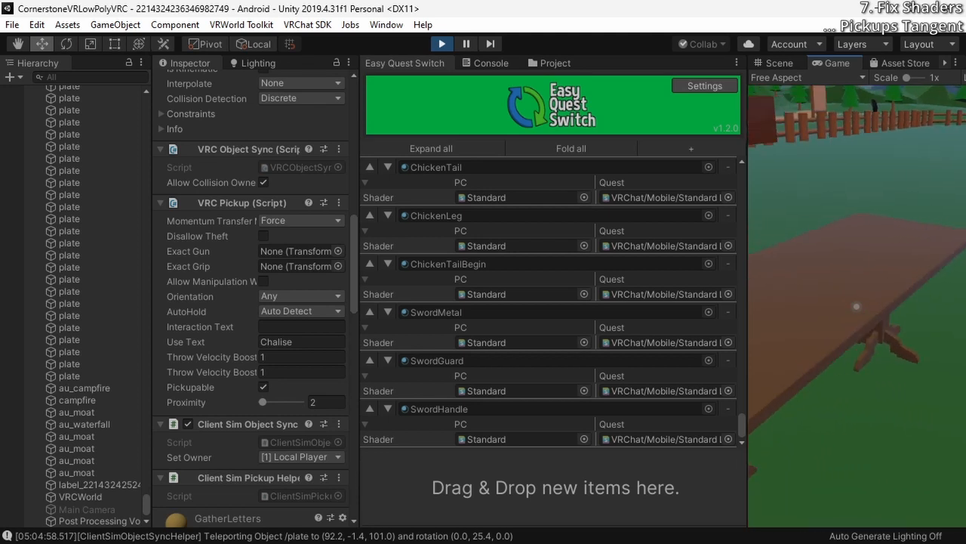
{"action": "key", "text": "w"}
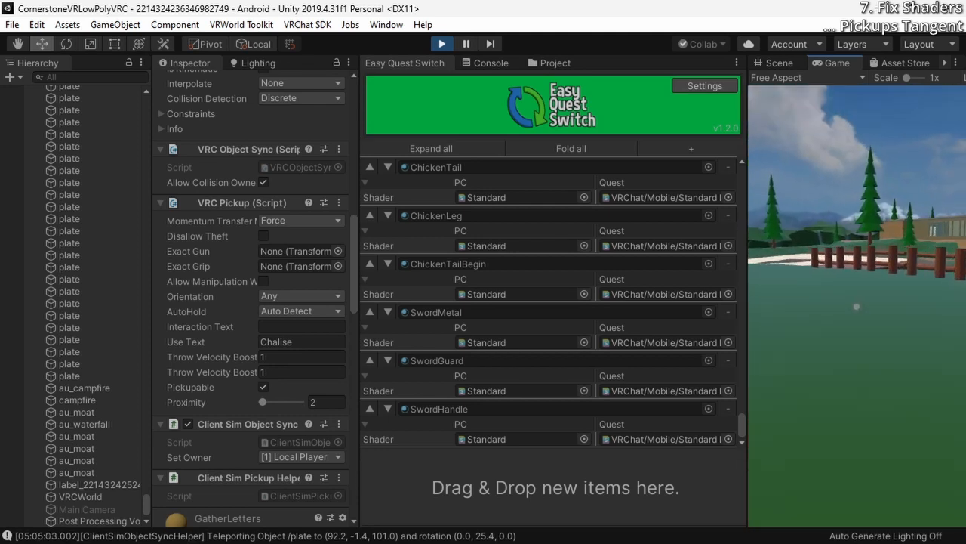
Open the client simulator menu in the running world and exit play mode
{"action": "key", "text": "Escape"}
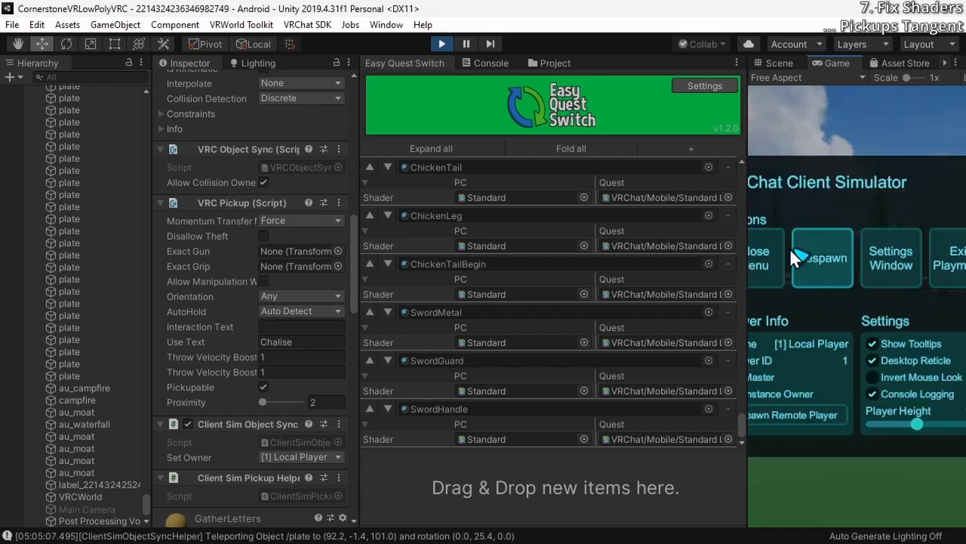
{"action": "left_click", "coordinate": [763, 249]}
{"action": "key", "text": "Escape"}
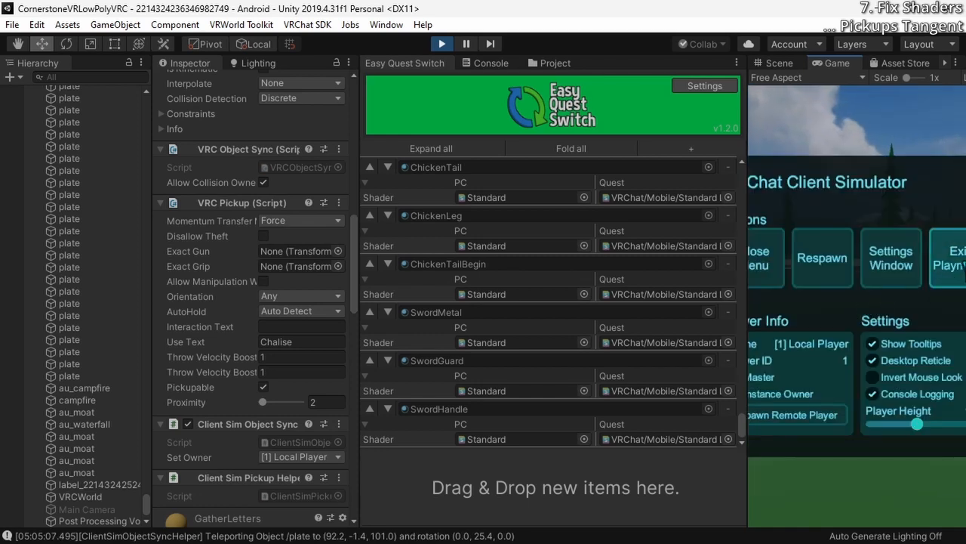
{"action": "left_click", "coordinate": [955, 261]}
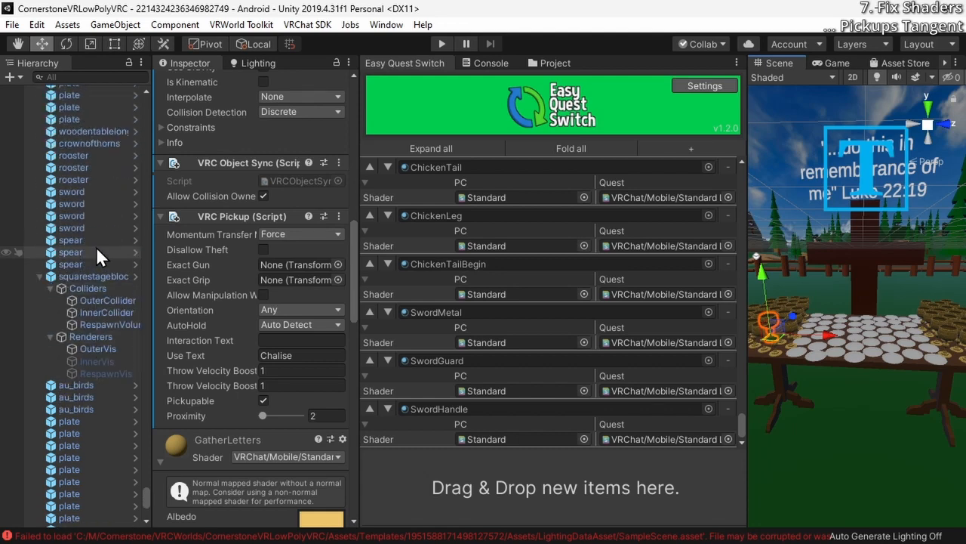
Set the VRCWorld object's public variables to walkSpeed 4, runSpeed 8 and strafeSpeed 4
{"action": "scroll", "coordinate": [94, 251], "scroll_direction": "down", "scroll_amount": 15}
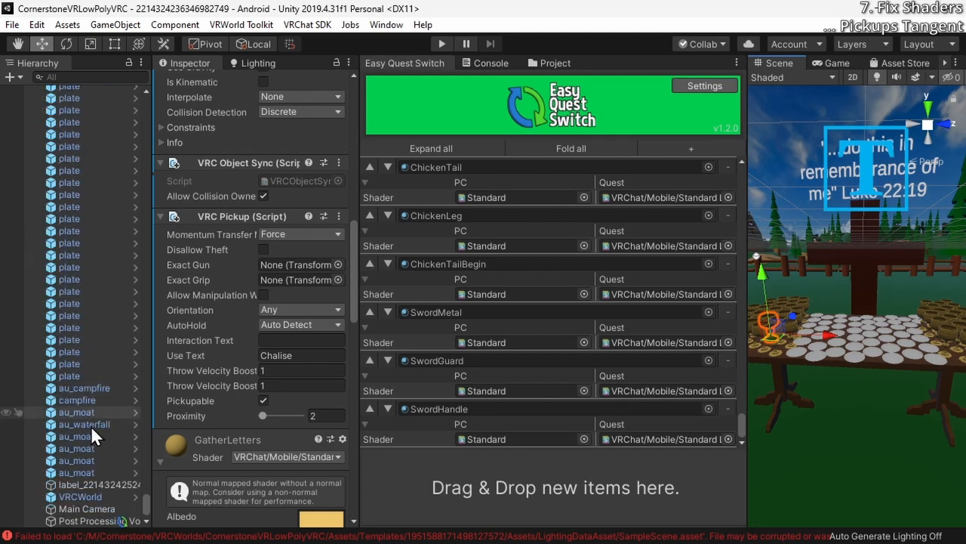
{"action": "left_click", "coordinate": [78, 497]}
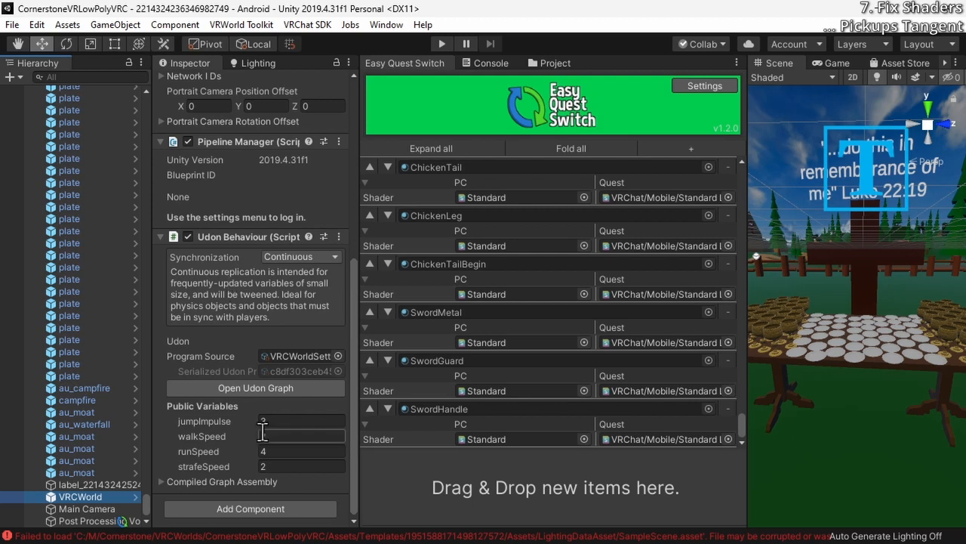
{"action": "left_click", "coordinate": [274, 435]}
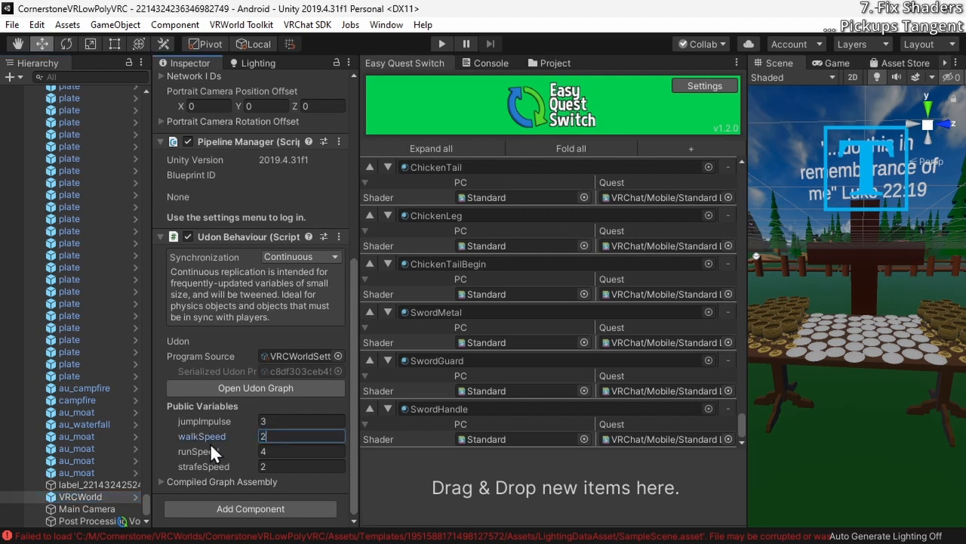
{"action": "left_click", "coordinate": [285, 451]}
{"action": "type", "text": "8"}
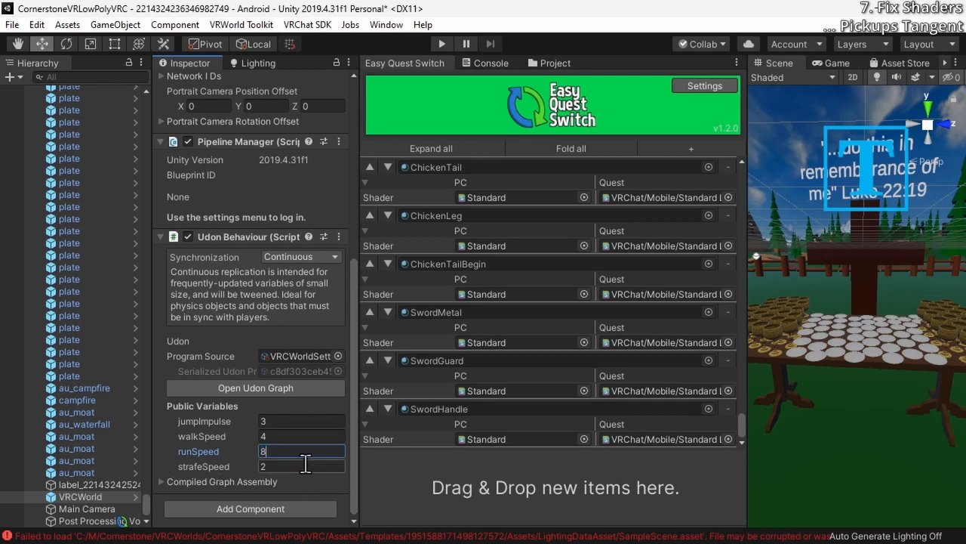
{"action": "type", "text": "3"}
Set the long wooden table's Mesh Collider cooking options to Everything and check the chalise objects' collider settings
{"action": "left_click", "coordinate": [302, 270]}
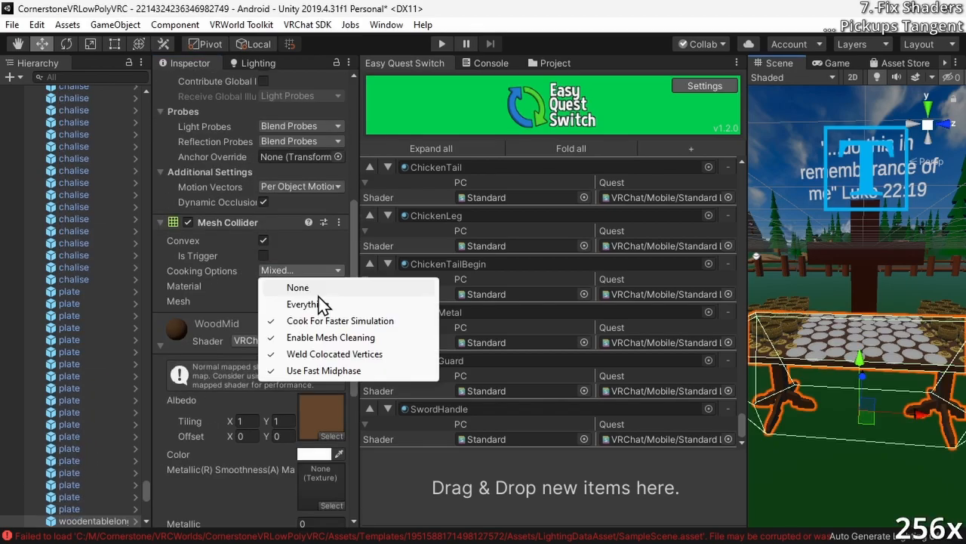
{"action": "left_click", "coordinate": [322, 304]}
{"action": "left_click", "coordinate": [74, 279]}
{"action": "left_click", "coordinate": [302, 306]}
{"action": "left_click", "coordinate": [73, 91]}
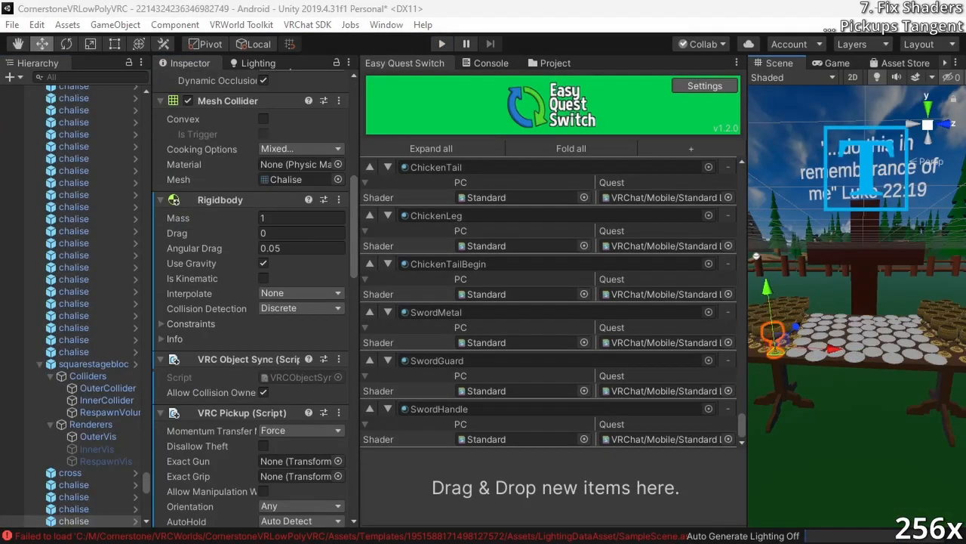
{"action": "left_click", "coordinate": [76, 496]}
{"action": "left_click", "coordinate": [238, 453]}
{"action": "left_click", "coordinate": [936, 12]}
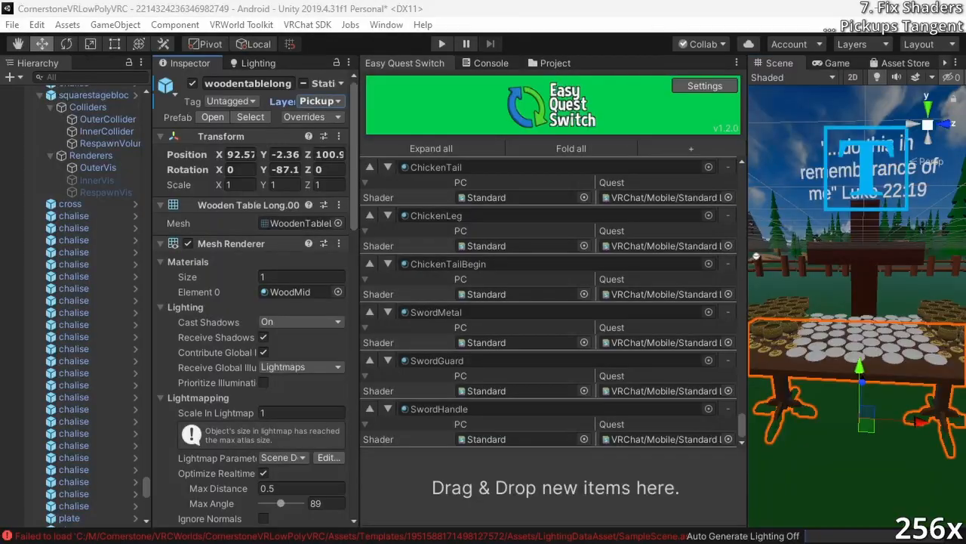
Find the physics materials in the Standard Assets package and import them into the project
{"action": "left_click", "coordinate": [73, 216]}
{"action": "scroll", "coordinate": [233, 391], "scroll_direction": "up", "scroll_amount": 5}
{"action": "left_click", "coordinate": [93, 521]}
{"action": "type", "text": "physics"}
{"action": "left_click", "coordinate": [317, 86]}
{"action": "left_click", "coordinate": [866, 34]}
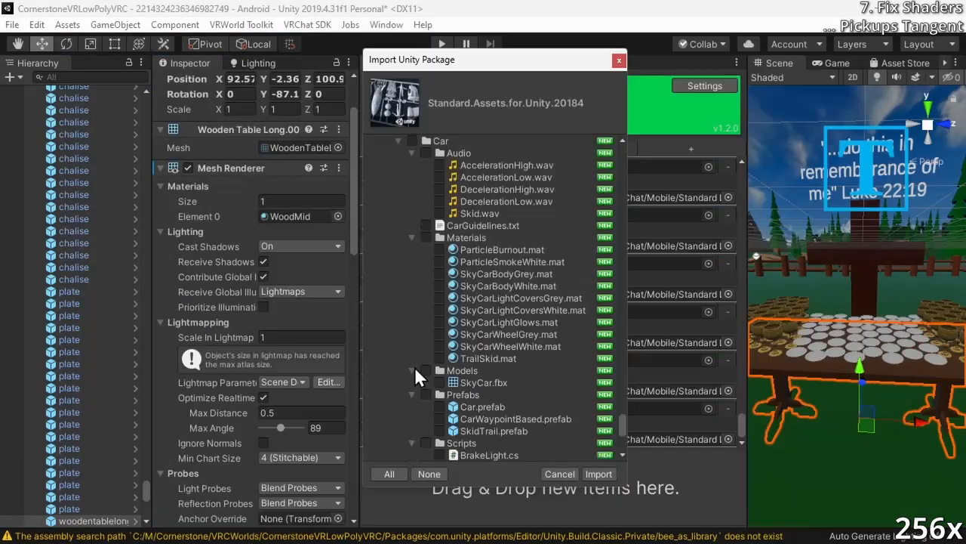
{"action": "left_click", "coordinate": [599, 473]}
Assign the Bouncy physics material from the PhysicsMaterials folder to the Mesh Collider of a chalise
{"action": "left_click", "coordinate": [442, 247]}
{"action": "left_click", "coordinate": [317, 393]}
{"action": "left_click", "coordinate": [347, 443]}
{"action": "scroll", "coordinate": [249, 340], "scroll_direction": "down", "scroll_amount": 5}
{"action": "scroll", "coordinate": [250, 339], "scroll_direction": "up", "scroll_amount": 12}
{"action": "scroll", "coordinate": [197, 356], "scroll_direction": "down", "scroll_amount": 9}
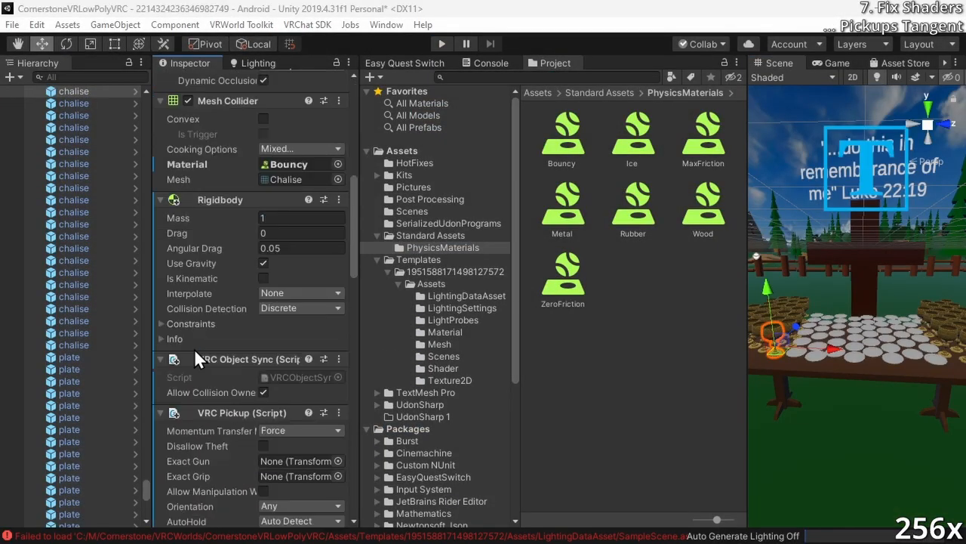
Run the world in play mode to test the table and chalise colliders, and return to Easy Quest Switch
{"action": "left_click", "coordinate": [443, 44]}
{"action": "left_click", "coordinate": [442, 44]}
{"action": "left_click", "coordinate": [94, 520]}
{"action": "left_click", "coordinate": [263, 255]}
{"action": "left_click", "coordinate": [443, 44]}
{"action": "left_click", "coordinate": [442, 44]}
{"action": "left_click", "coordinate": [405, 63]}
{"action": "scroll", "coordinate": [249, 339], "scroll_direction": "down", "scroll_amount": 6}
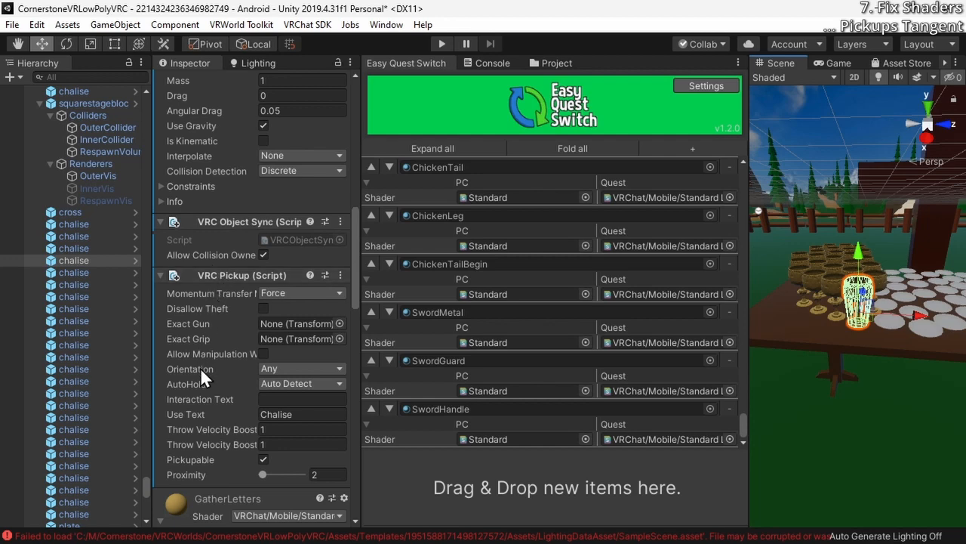
Examine up close how the convex Mesh Collider wraps around the selected chalise on the table
{"action": "scroll", "coordinate": [200, 367], "scroll_direction": "up", "scroll_amount": 3}
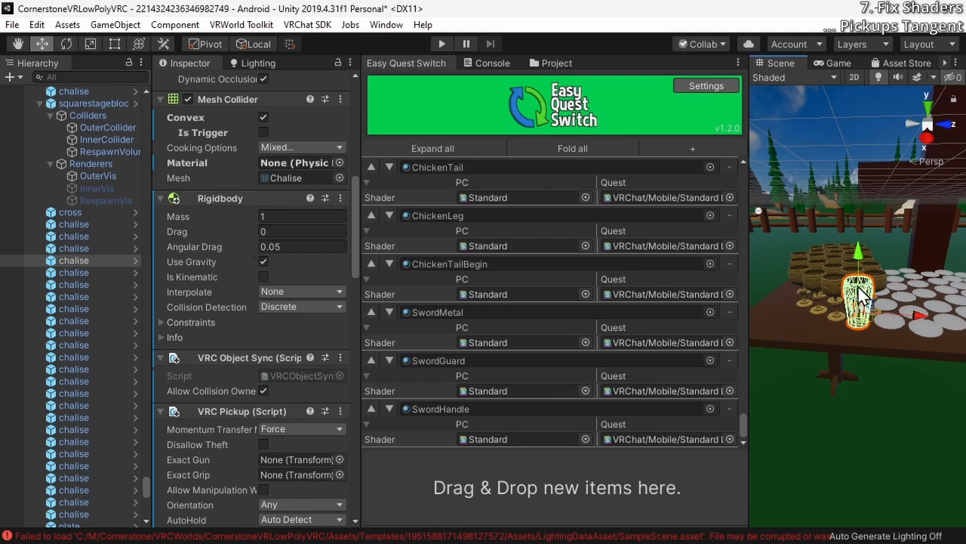
{"action": "scroll", "coordinate": [167, 233], "scroll_direction": "up", "scroll_amount": 3}
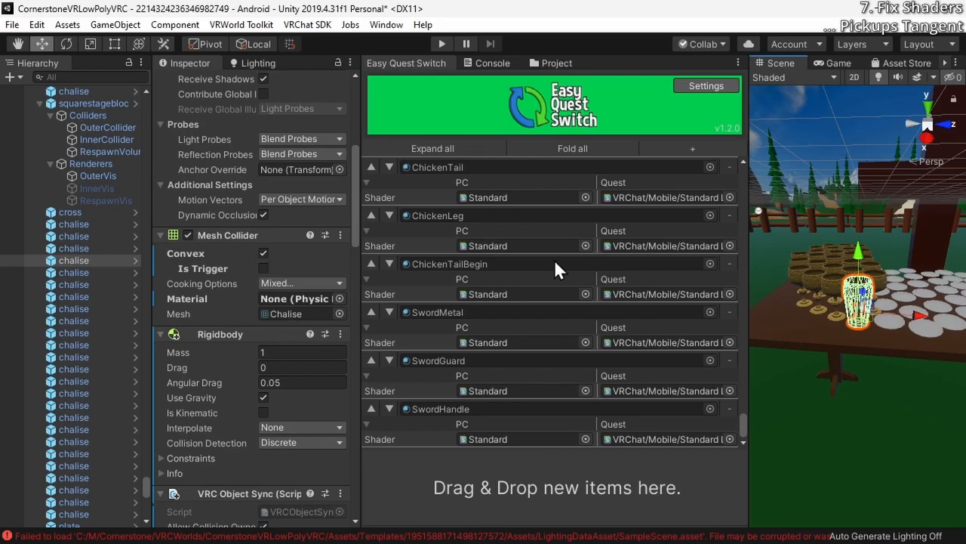
{"action": "key", "text": "w"}
{"action": "right_click_drag", "start_coordinate": [881, 270], "coordinate": [918, 229]}
{"action": "key", "text": "s"}
{"action": "key", "text": "s"}
{"action": "key", "text": "w"}
{"action": "key", "text": "a"}
{"action": "key", "text": "s"}
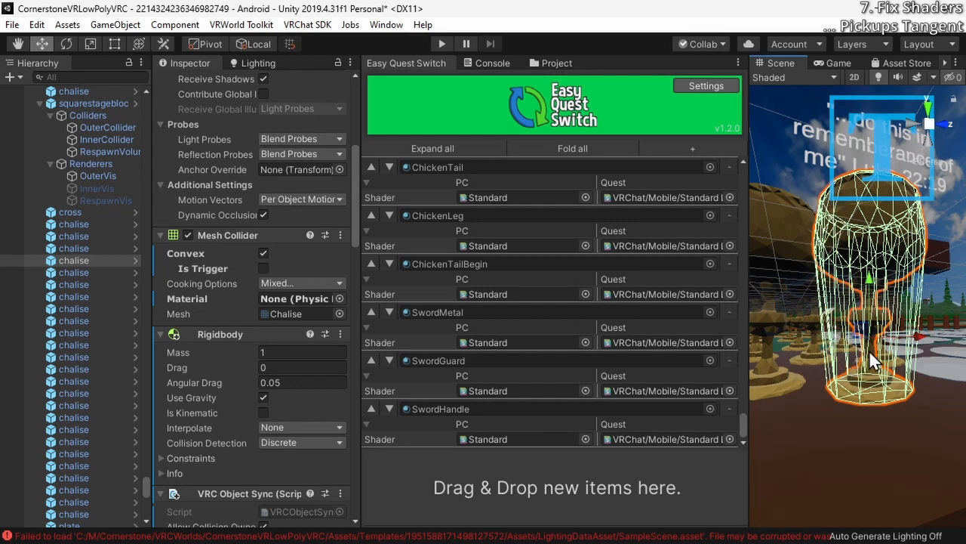
{"action": "right_click_drag", "start_coordinate": [908, 337], "coordinate": [922, 316]}
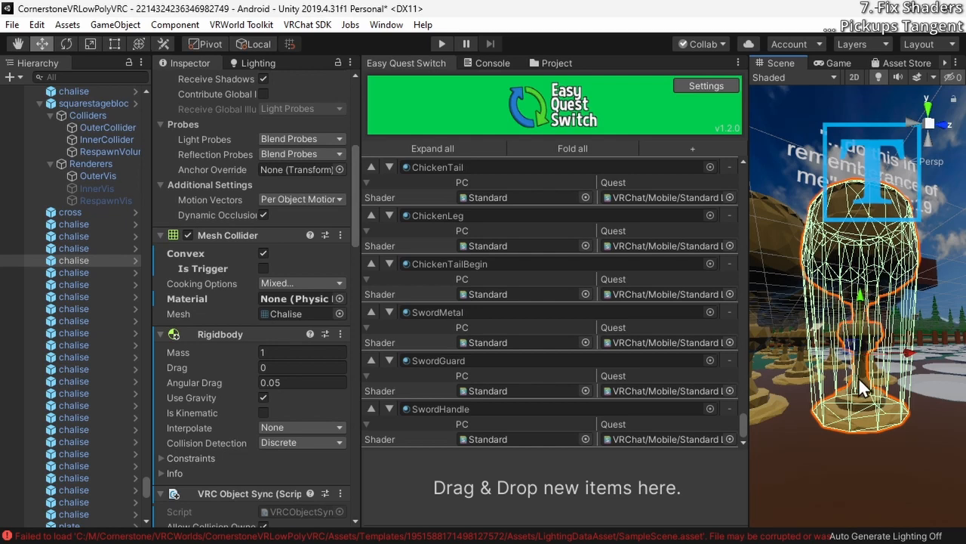
{"action": "scroll", "coordinate": [765, 443], "scroll_direction": "down", "scroll_amount": 3}
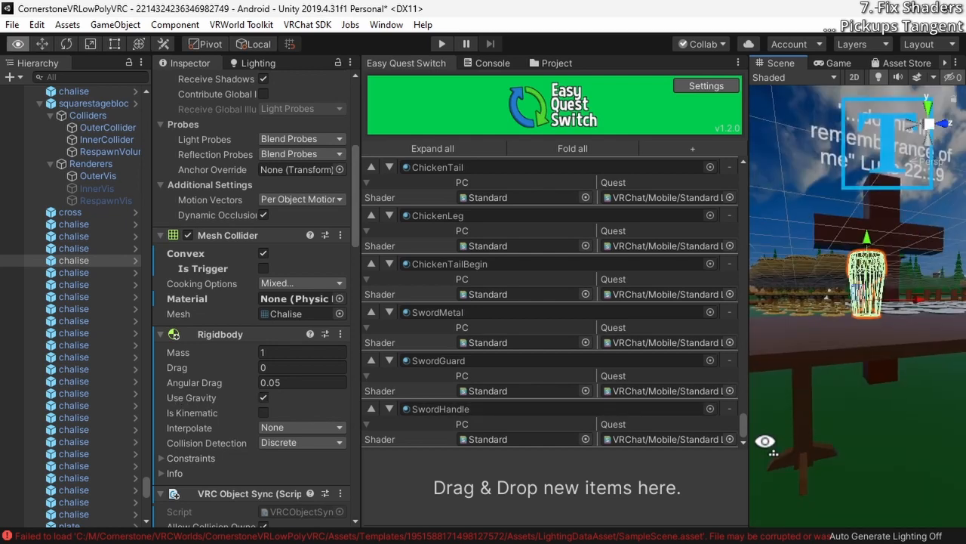
Select the long wooden table and examine its convex Mesh Collider settings and outline
{"action": "left_click", "coordinate": [843, 338]}
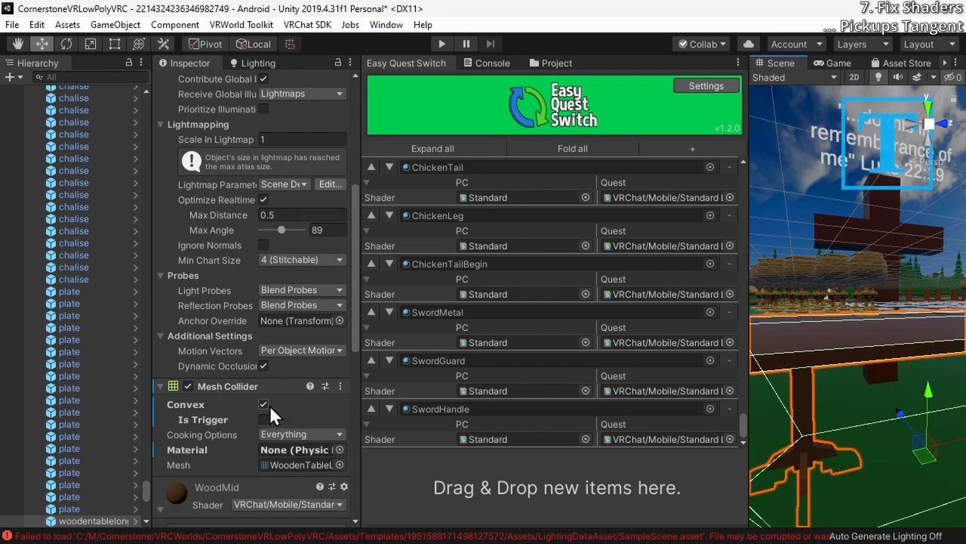
{"action": "scroll", "coordinate": [270, 405], "scroll_direction": "up", "scroll_amount": 5}
{"action": "scroll", "coordinate": [303, 260], "scroll_direction": "down", "scroll_amount": 5}
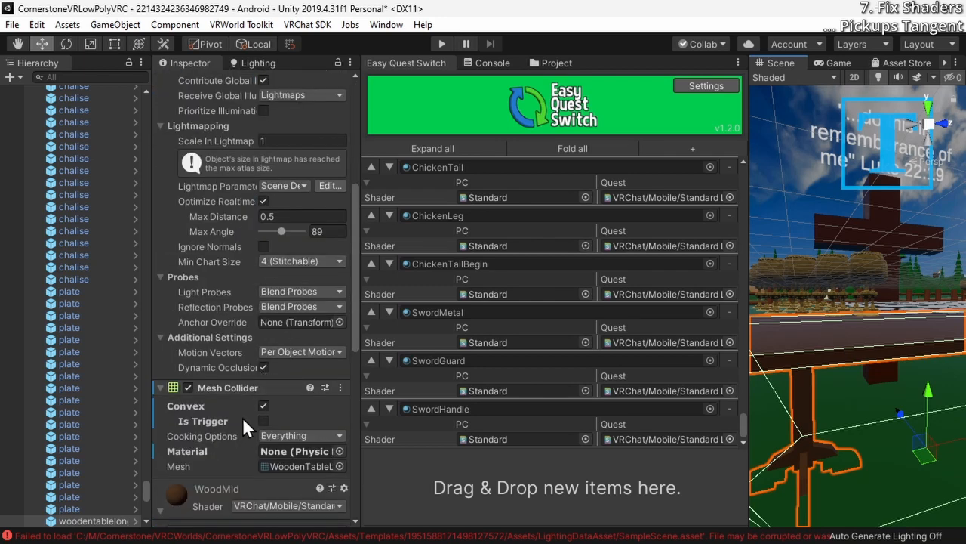
{"action": "scroll", "coordinate": [270, 408], "scroll_direction": "up", "scroll_amount": 3}
{"action": "left_click_drag", "start_coordinate": [793, 219], "coordinate": [832, 345], "text": "alt"}
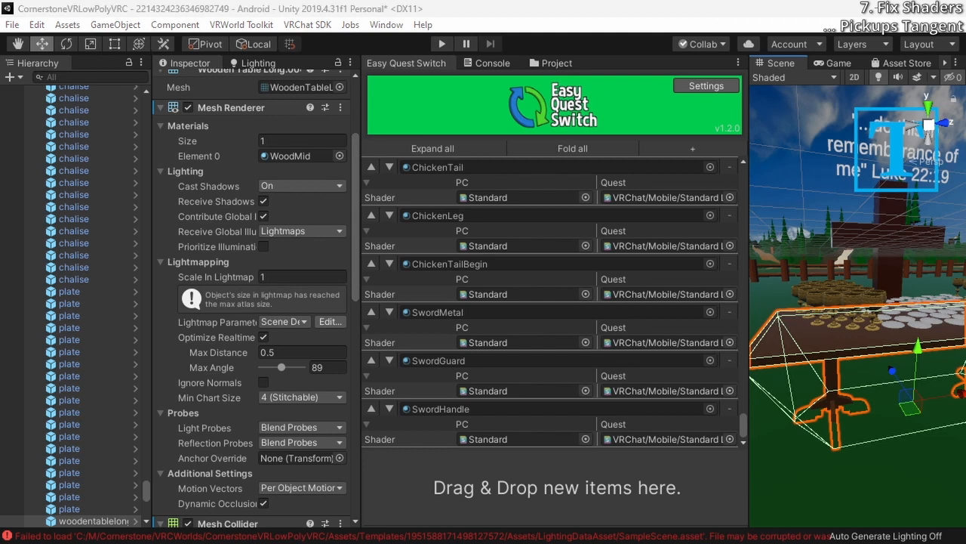
{"action": "left_click_drag", "start_coordinate": [873, 277], "coordinate": [869, 310], "text": "alt"}
{"action": "right_click_drag", "start_coordinate": [869, 309], "coordinate": [872, 285]}
Add a Box Collider component to a chalise on the table and expand its settings
{"action": "left_click", "coordinate": [872, 284]}
{"action": "scroll", "coordinate": [247, 453], "scroll_direction": "down", "scroll_amount": 10}
{"action": "left_click", "coordinate": [247, 497]}
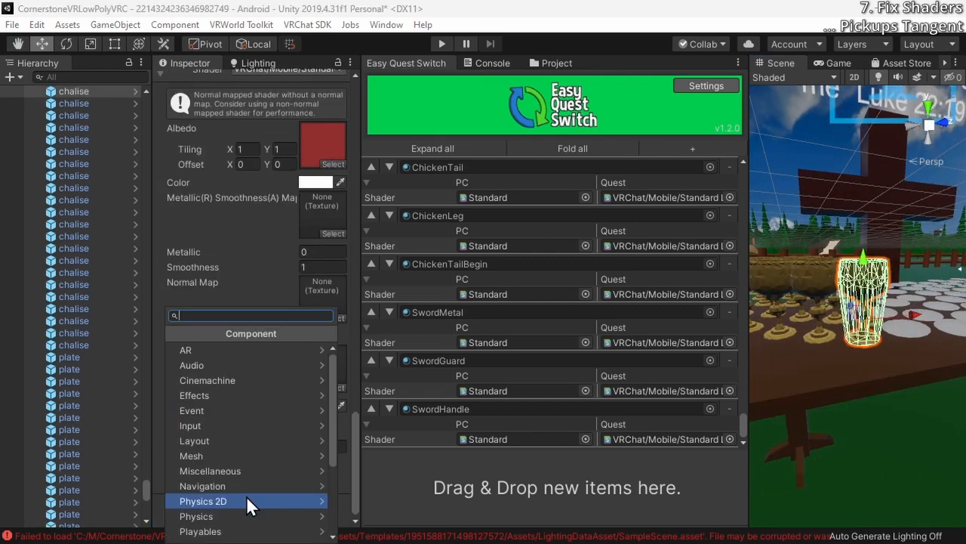
{"action": "type", "text": "collider"}
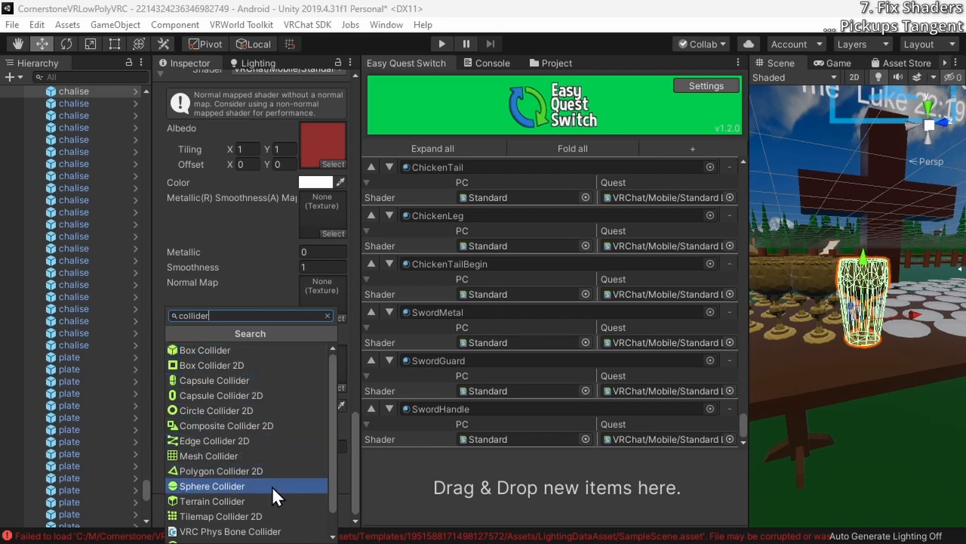
{"action": "scroll", "coordinate": [248, 517], "scroll_direction": "down", "scroll_amount": 1}
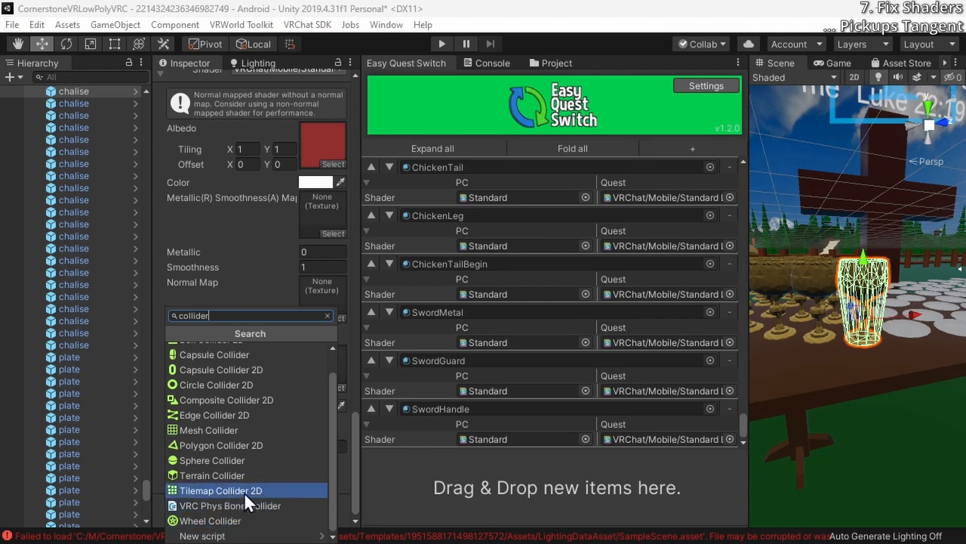
{"action": "scroll", "coordinate": [247, 492], "scroll_direction": "up", "scroll_amount": 2}
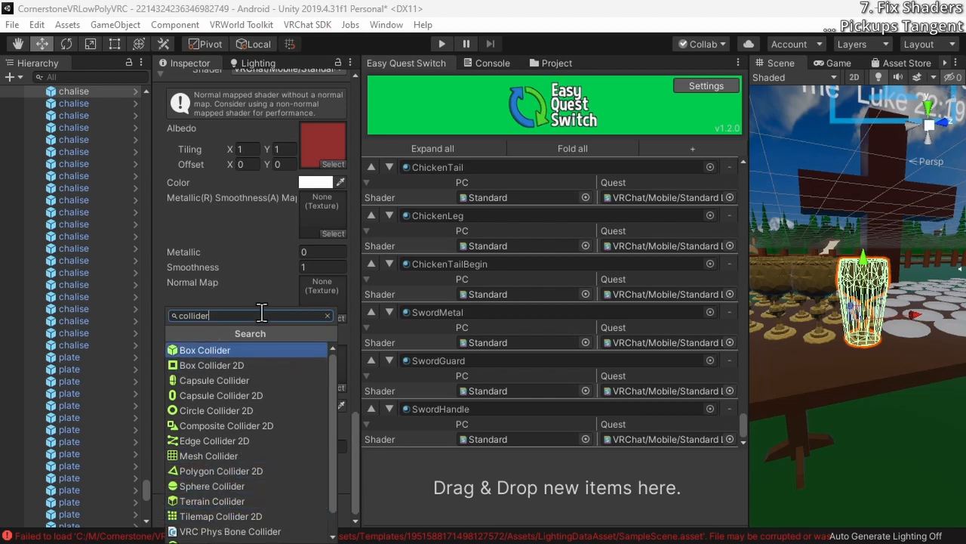
{"action": "key", "text": "Escape"}
{"action": "scroll", "coordinate": [264, 313], "scroll_direction": "up", "scroll_amount": 20}
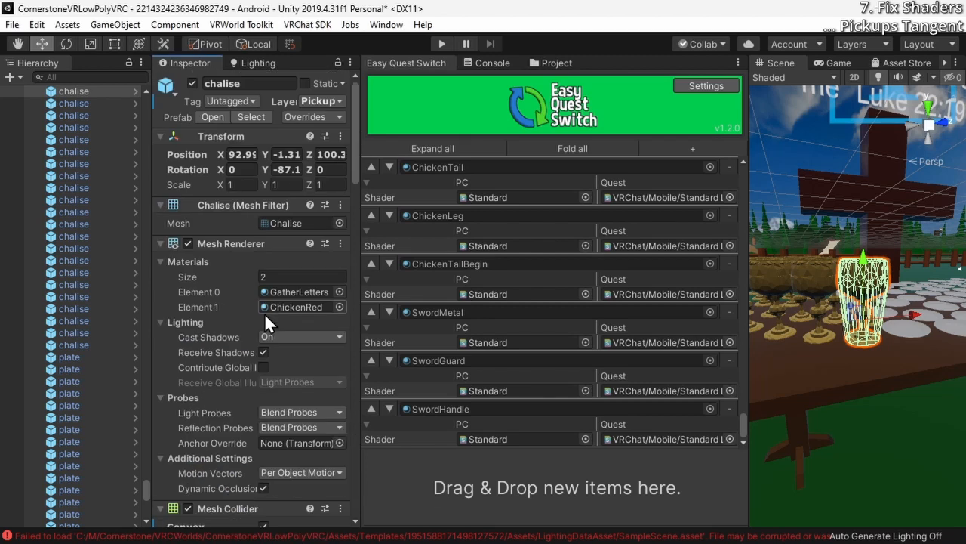
{"action": "scroll", "coordinate": [262, 317], "scroll_direction": "down", "scroll_amount": 6}
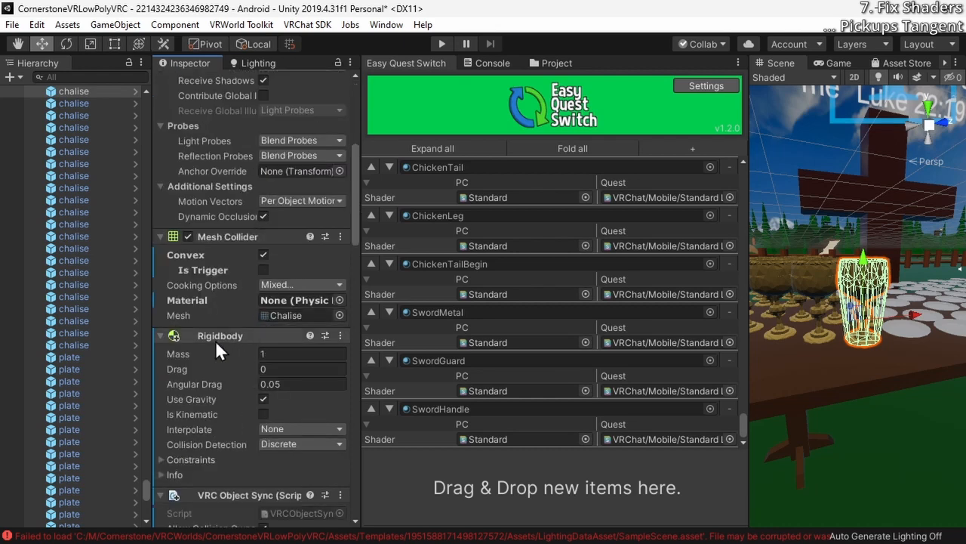
{"action": "scroll", "coordinate": [218, 347], "scroll_direction": "down", "scroll_amount": 10}
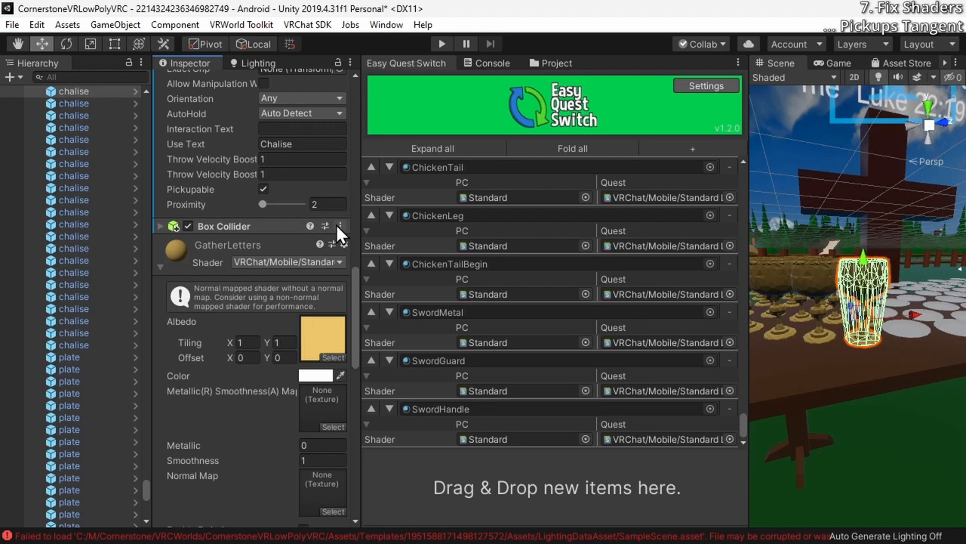
{"action": "left_click", "coordinate": [162, 225]}
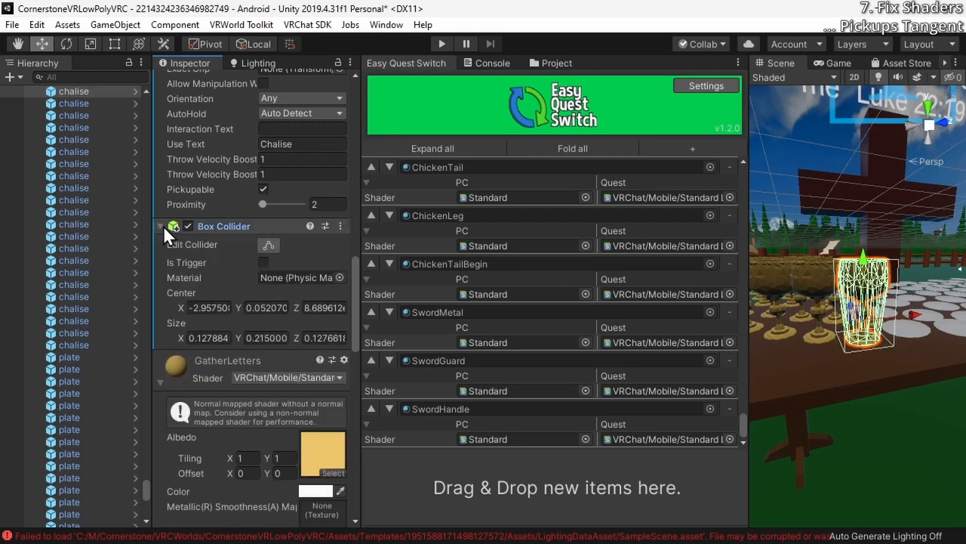
Inspect the box collider's fit around the chalise and remove the Box Collider component
{"action": "key", "text": "w"}
{"action": "mouse_move", "coordinate": [911, 370]}
{"action": "right_mouse_down"}
{"action": "mouse_move", "coordinate": [917, 339]}
{"action": "mouse_move", "coordinate": [873, 337]}
{"action": "mouse_move", "coordinate": [899, 366]}
{"action": "right_mouse_up"}
{"action": "key", "text": "s"}
{"action": "key", "text": "w"}
{"action": "key", "text": "s"}
{"action": "left_click", "coordinate": [339, 226]}
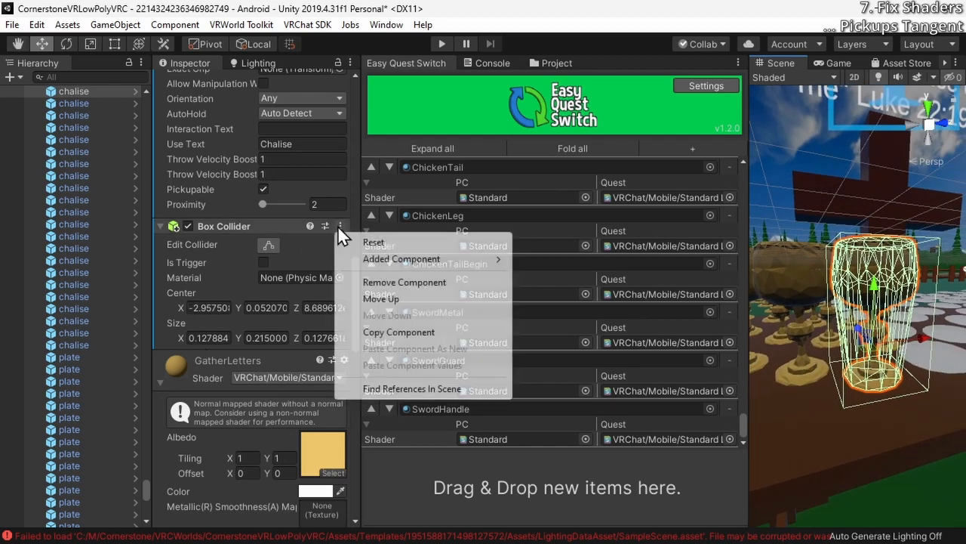
{"action": "left_click", "coordinate": [411, 283]}
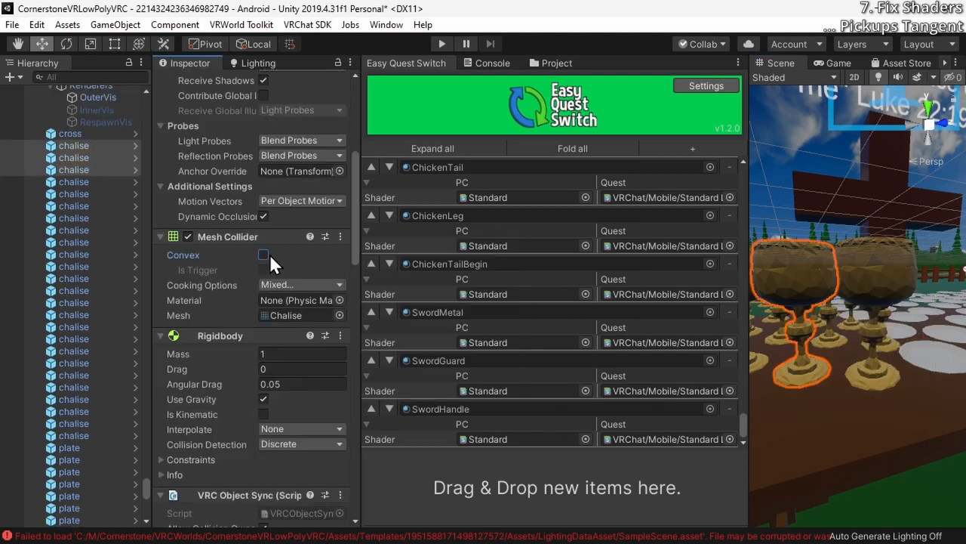
Select the chalise and plate objects together and enable Convex in their Mesh Collider
{"action": "left_click", "coordinate": [268, 255]}
{"action": "left_click", "coordinate": [80, 186]}
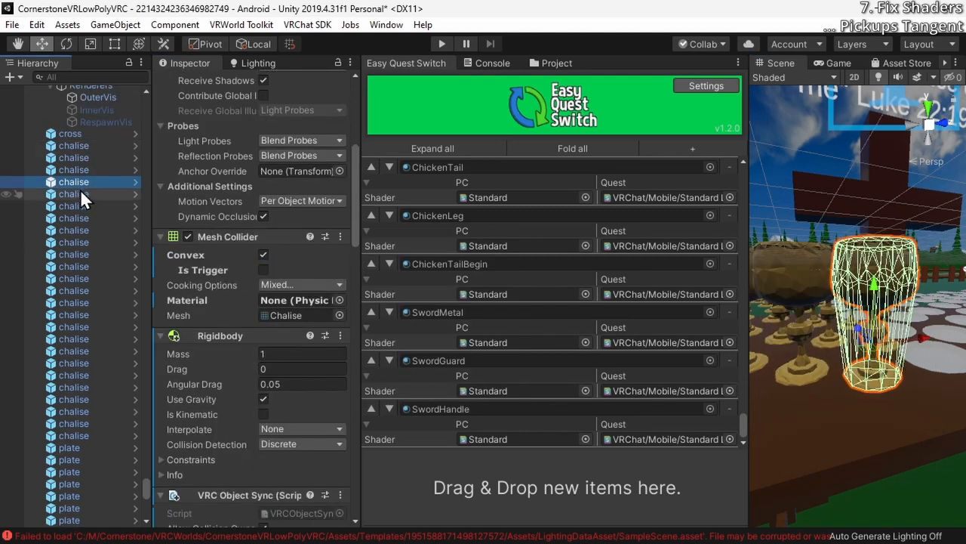
{"action": "left_click", "coordinate": [78, 194]}
{"action": "scroll", "coordinate": [98, 370], "scroll_direction": "down", "scroll_amount": 6}
{"action": "left_click", "coordinate": [83, 388], "text": "shift"}
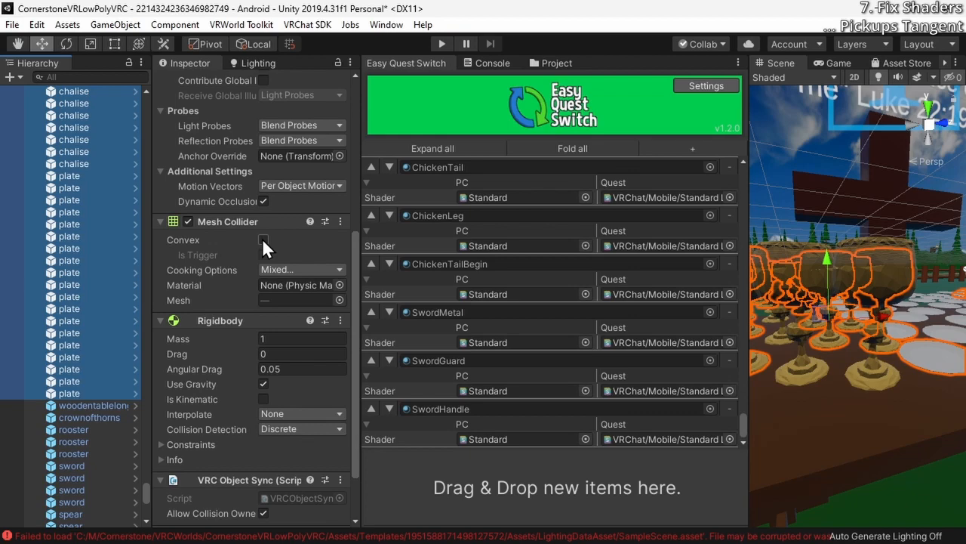
{"action": "left_click", "coordinate": [263, 239]}
{"action": "scroll", "coordinate": [86, 343], "scroll_direction": "up", "scroll_amount": 3}
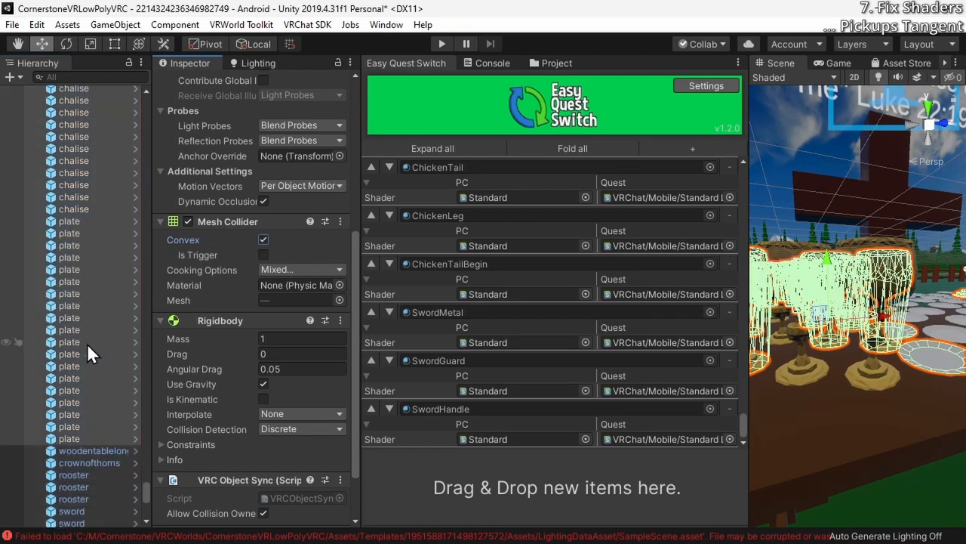
{"action": "scroll", "coordinate": [85, 349], "scroll_direction": "down", "scroll_amount": 10}
Run the world in play mode, walk up to the long wooden table and pick up a plate
{"action": "left_click", "coordinate": [443, 43]}
{"action": "left_click", "coordinate": [777, 280]}
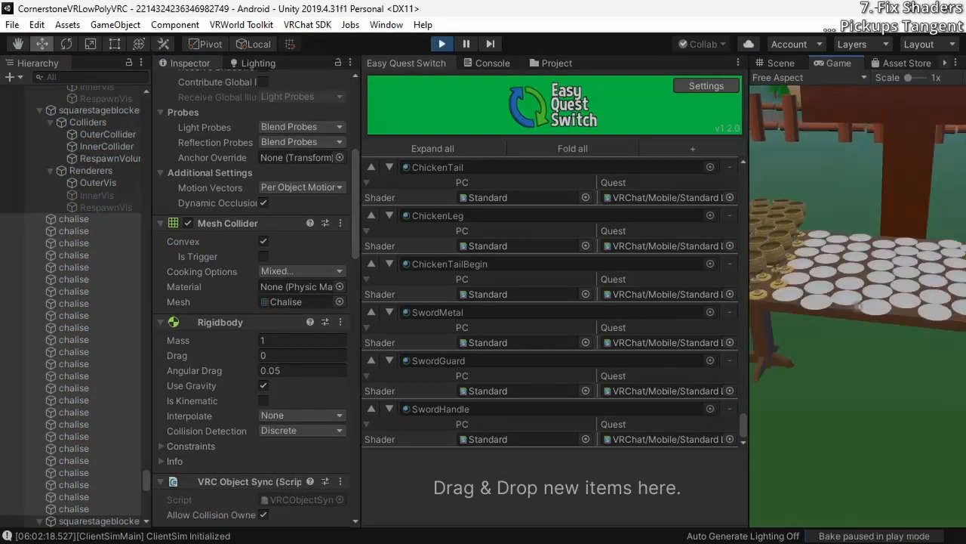
{"action": "key", "text": "w"}
{"action": "left_click", "coordinate": [858, 306]}
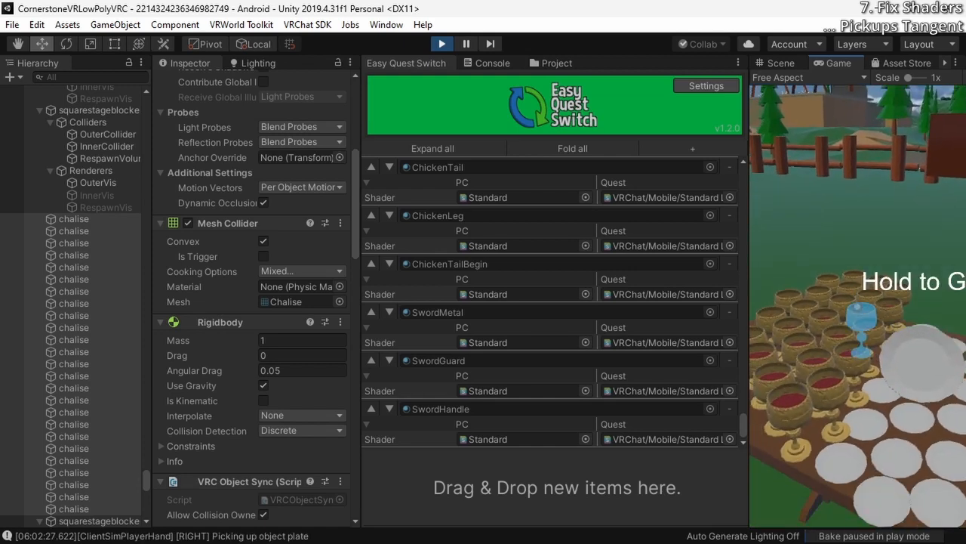
Test picking up and dropping a chalise at the long table, and exit play mode
{"action": "left_click", "coordinate": [858, 306]}
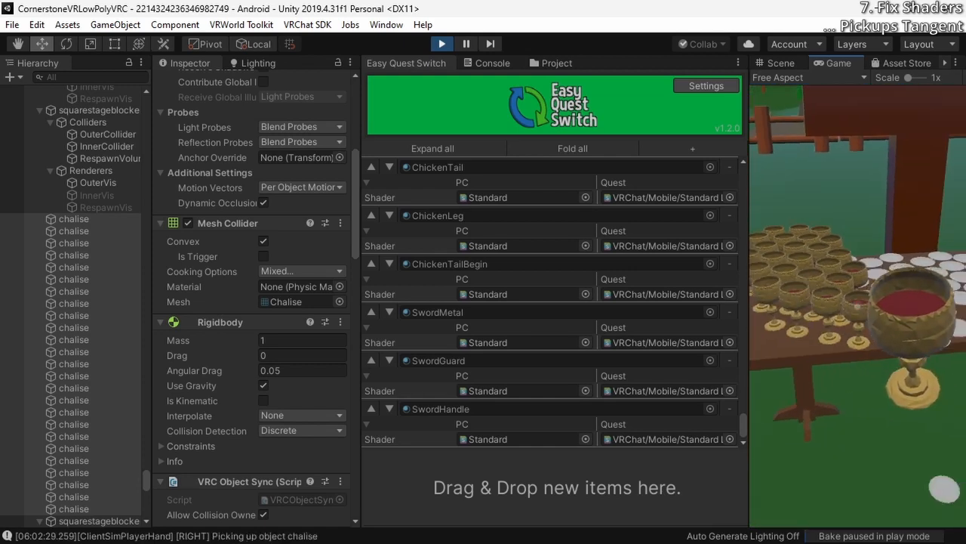
{"action": "key", "text": "w"}
{"action": "left_click", "coordinate": [858, 306]}
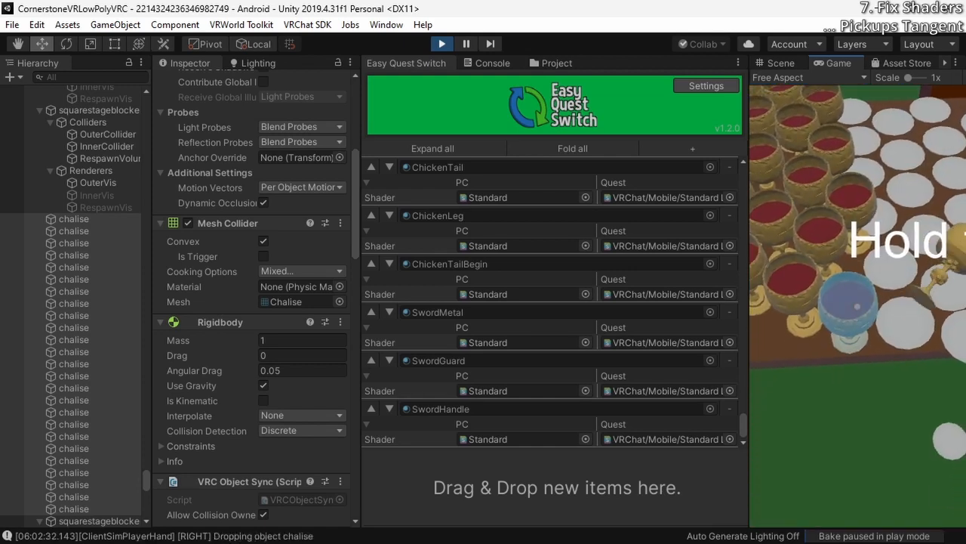
{"action": "left_click", "coordinate": [441, 44]}
{"action": "left_click", "coordinate": [442, 44]}
{"action": "left_click", "coordinate": [442, 44]}
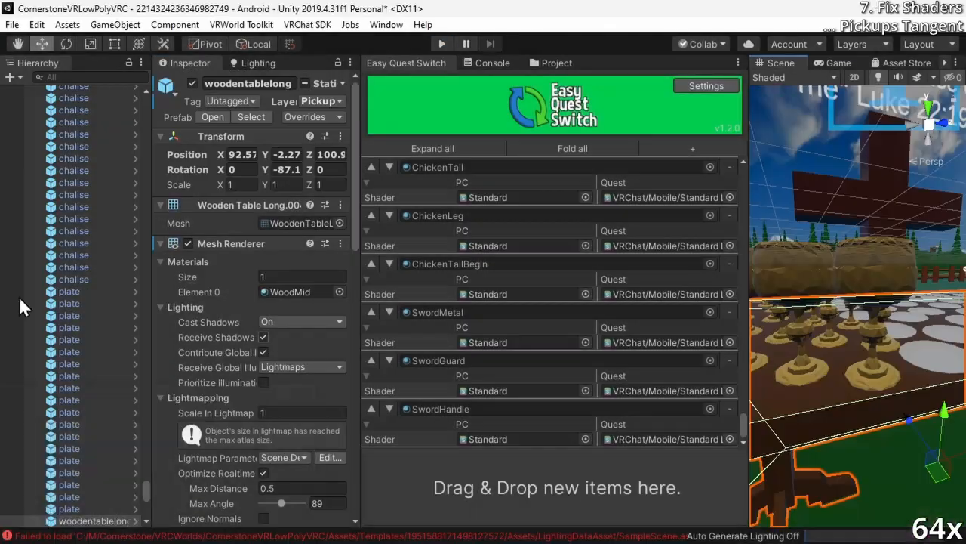
Switch to the browser and look over the noribenQuestWater shader page on BOOTH
{"action": "key", "text": "alt+Tab"}
{"action": "left_click", "coordinate": [659, 21]}
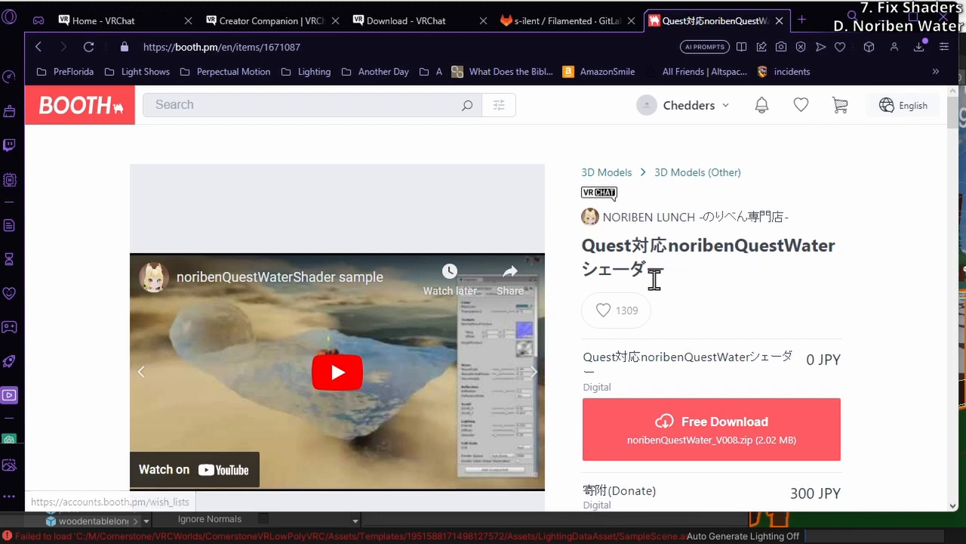
{"action": "scroll", "coordinate": [105, 359], "scroll_direction": "down", "scroll_amount": 8}
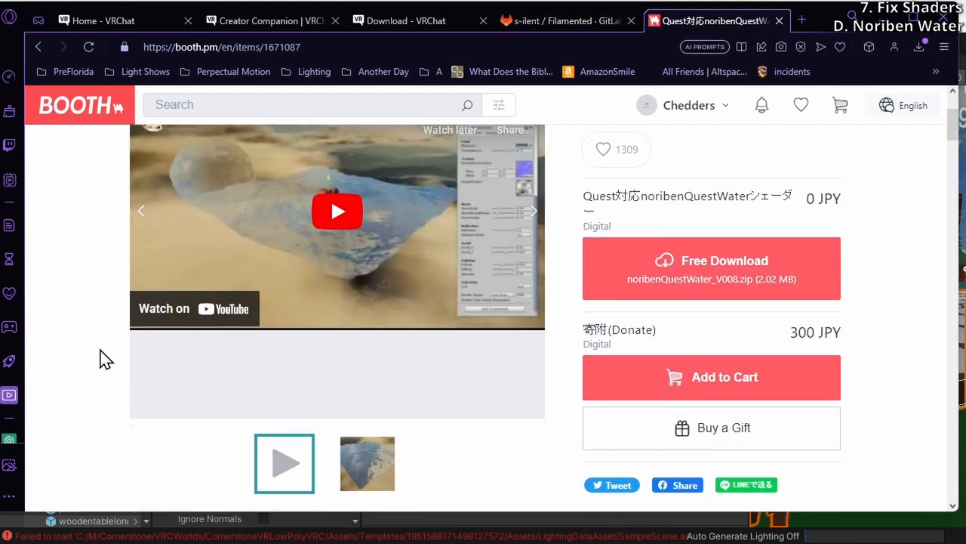
{"action": "scroll", "coordinate": [104, 359], "scroll_direction": "down", "scroll_amount": 4}
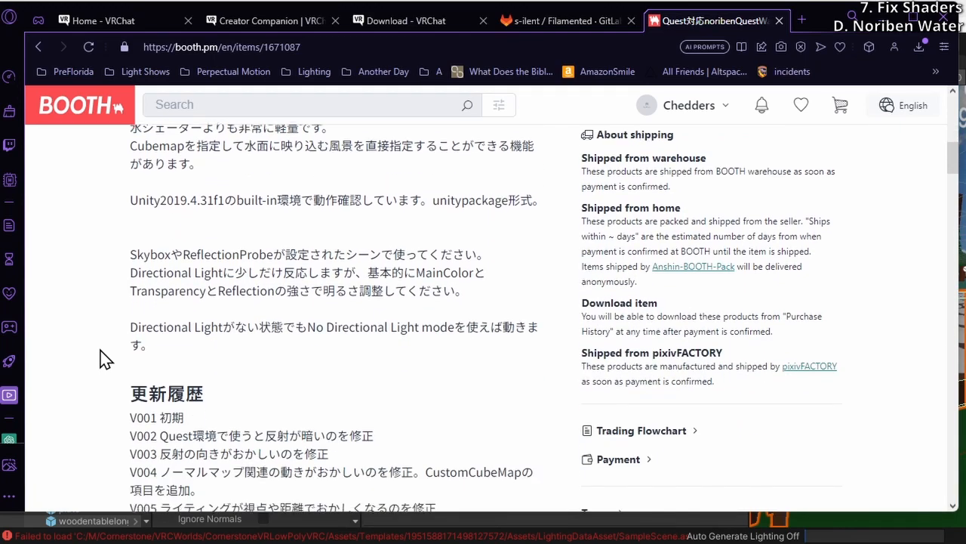
{"action": "scroll", "coordinate": [104, 358], "scroll_direction": "up", "scroll_amount": 7}
{"action": "scroll", "coordinate": [104, 358], "scroll_direction": "up", "scroll_amount": 4}
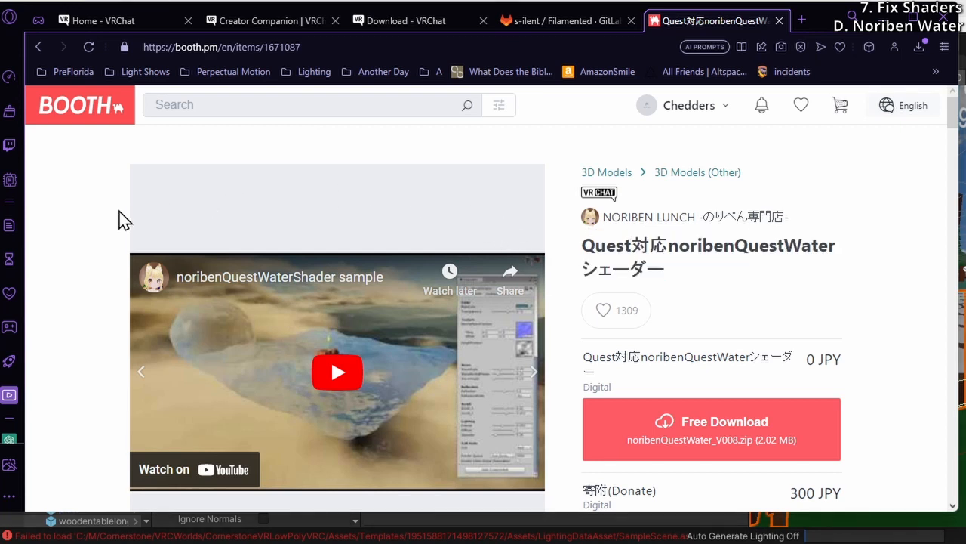
{"action": "scroll", "coordinate": [69, 243], "scroll_direction": "down", "scroll_amount": 2}
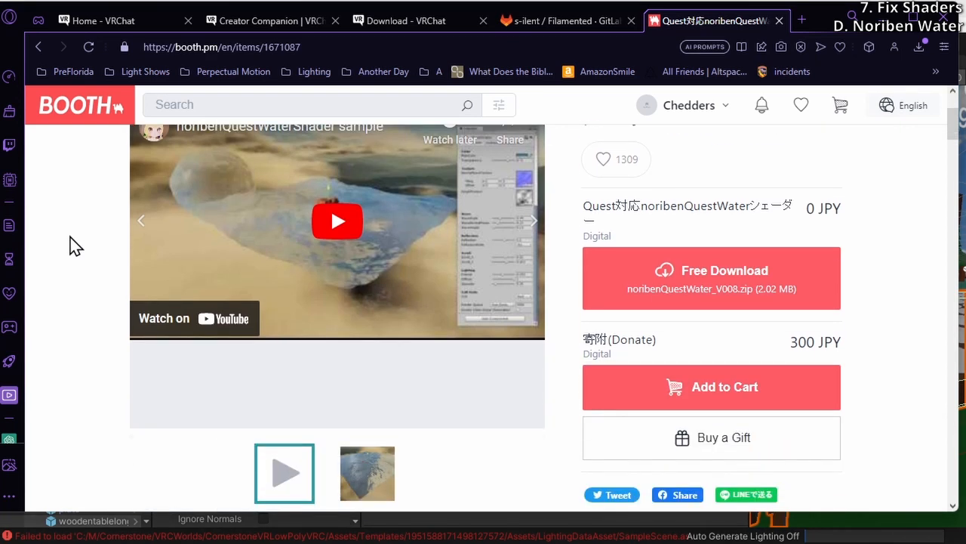
{"action": "scroll", "coordinate": [70, 243], "scroll_direction": "up", "scroll_amount": 2}
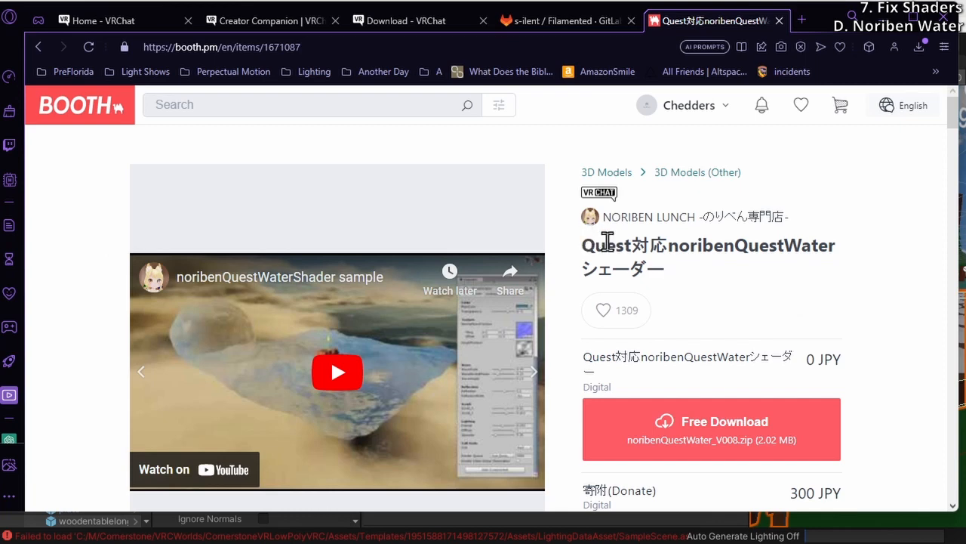
Highlight the noribenQuestWater product name and the page address on the BOOTH item page
{"action": "double_click", "coordinate": [669, 248]}
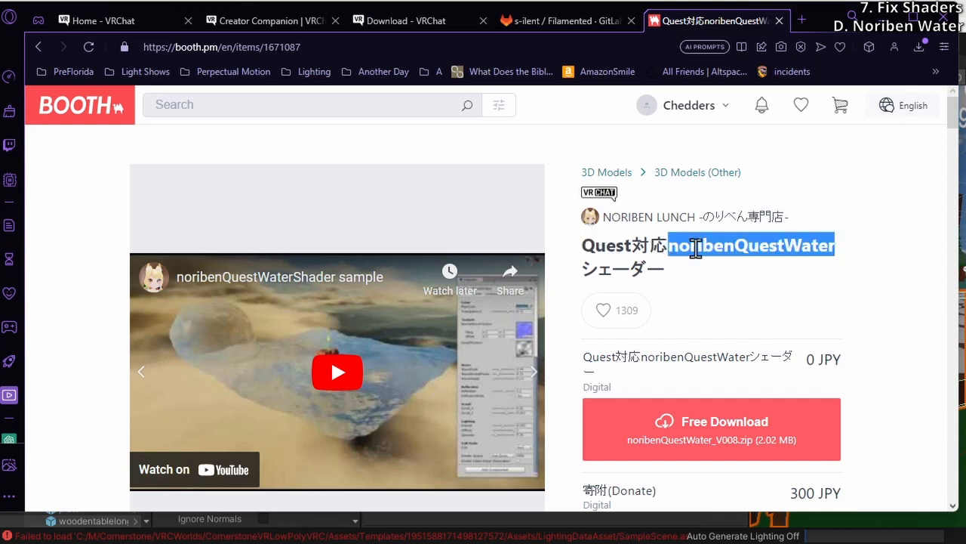
{"action": "left_click", "coordinate": [782, 254]}
{"action": "scroll", "coordinate": [762, 260], "scroll_direction": "down", "scroll_amount": 2}
{"action": "scroll", "coordinate": [747, 262], "scroll_direction": "up", "scroll_amount": 2}
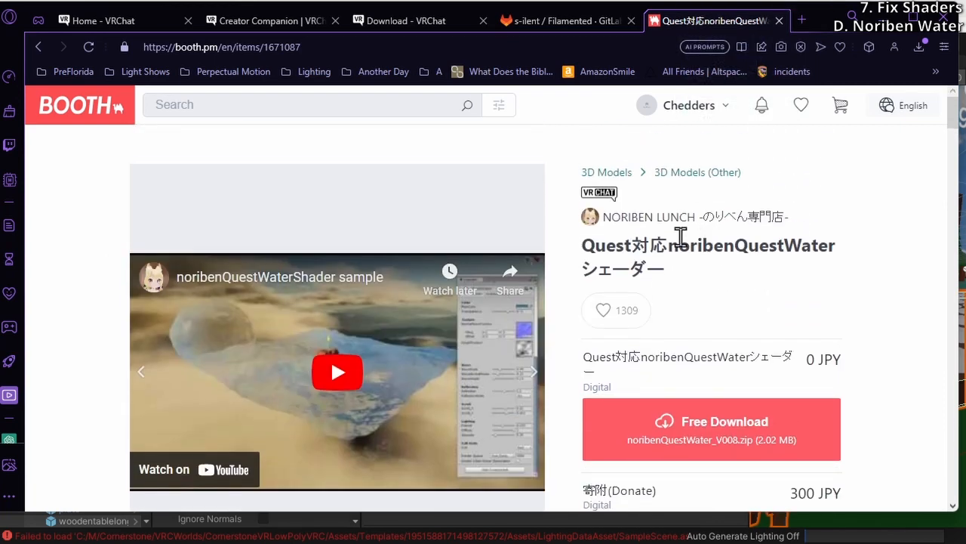
{"action": "double_click", "coordinate": [679, 238]}
{"action": "left_click", "coordinate": [675, 238]}
{"action": "left_click_drag", "start_coordinate": [331, 53], "coordinate": [67, 55]}
{"action": "left_click", "coordinate": [74, 238]}
{"action": "scroll", "coordinate": [524, 309], "scroll_direction": "down", "scroll_amount": 4}
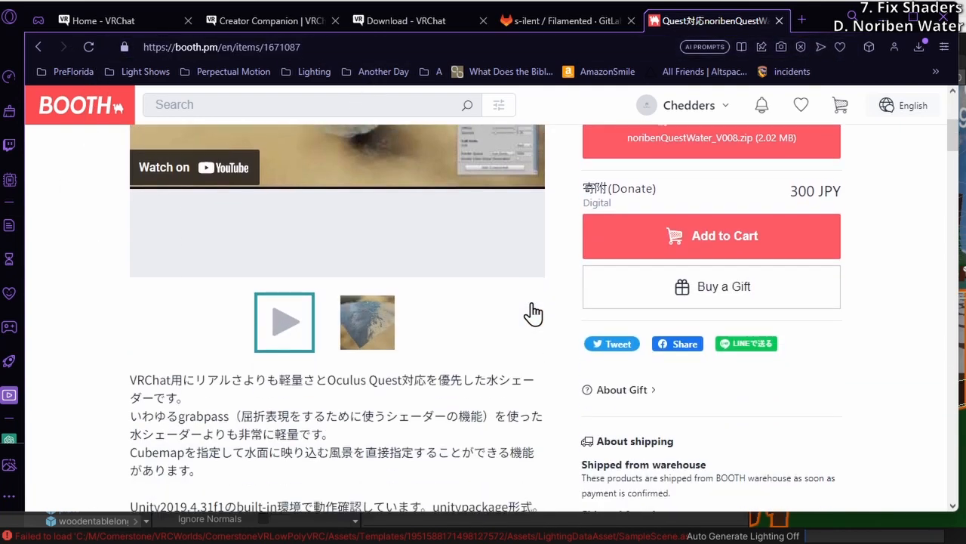
{"action": "scroll", "coordinate": [361, 297], "scroll_direction": "up", "scroll_amount": 4}
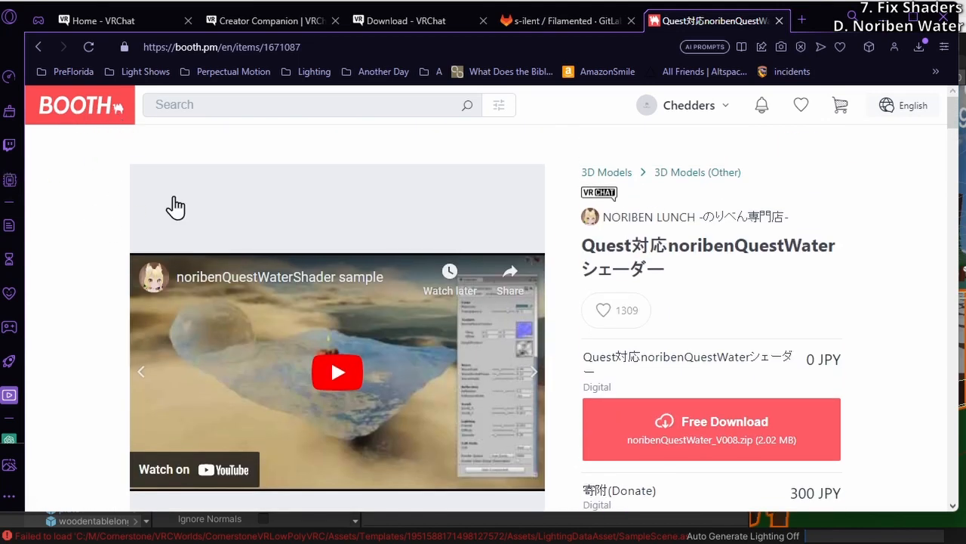
Examine the free noribenQuestWater_V008.zip download, the donation option's price and the start of the shader description
{"action": "scroll", "coordinate": [173, 207], "scroll_direction": "down", "scroll_amount": 2}
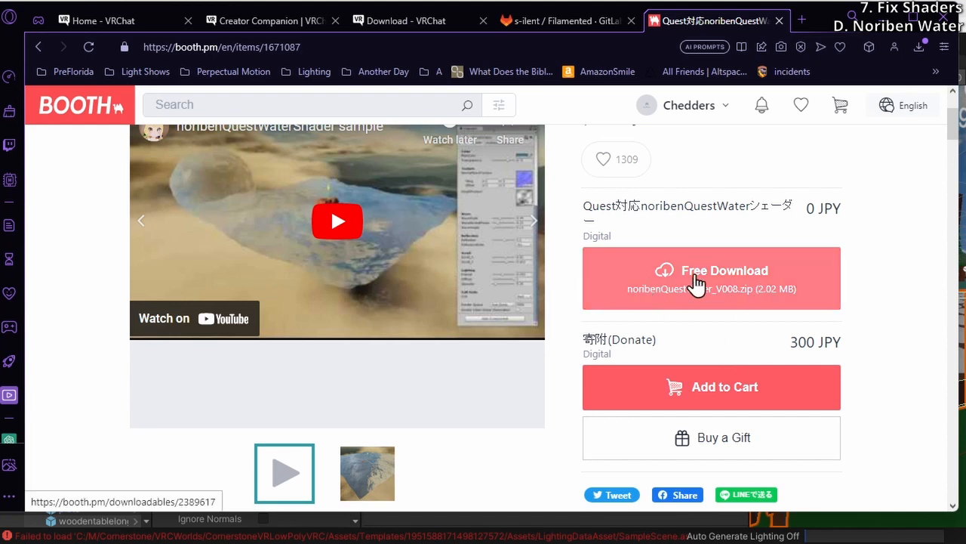
{"action": "scroll", "coordinate": [710, 294], "scroll_direction": "down", "scroll_amount": 1}
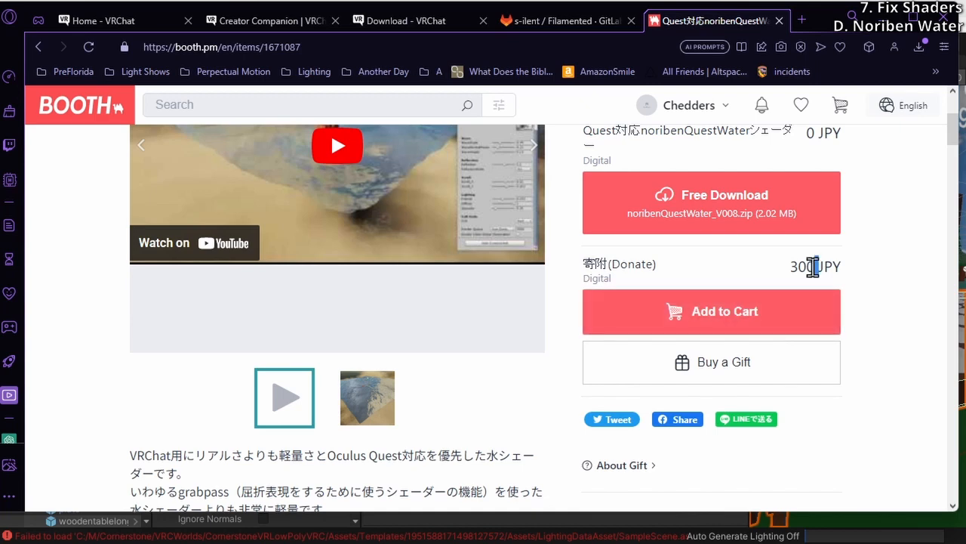
{"action": "left_click_drag", "start_coordinate": [818, 267], "coordinate": [791, 268]}
{"action": "scroll", "coordinate": [416, 330], "scroll_direction": "down", "scroll_amount": 2}
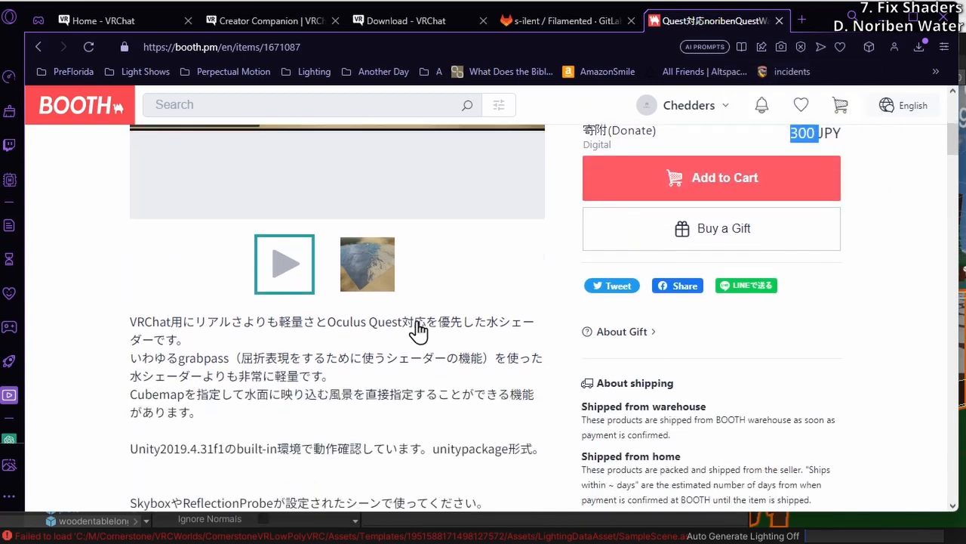
{"action": "scroll", "coordinate": [392, 341], "scroll_direction": "down", "scroll_amount": 1}
{"action": "left_click_drag", "start_coordinate": [235, 252], "coordinate": [415, 323]}
{"action": "left_click", "coordinate": [415, 322]}
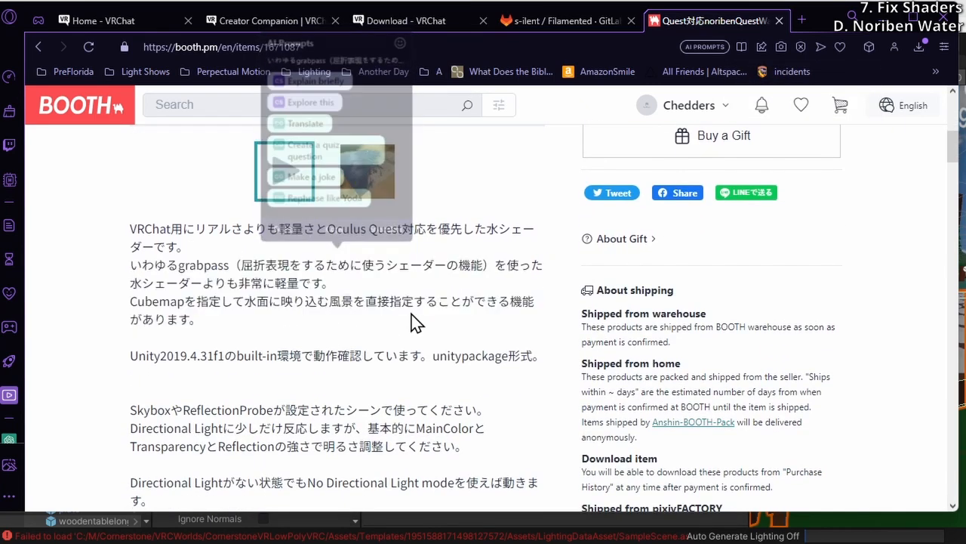
Read through the water shader's version history, parameters and usage terms, and open the BOOTH home page
{"action": "scroll", "coordinate": [412, 316], "scroll_direction": "down", "scroll_amount": 2}
{"action": "scroll", "coordinate": [412, 317], "scroll_direction": "down", "scroll_amount": 8}
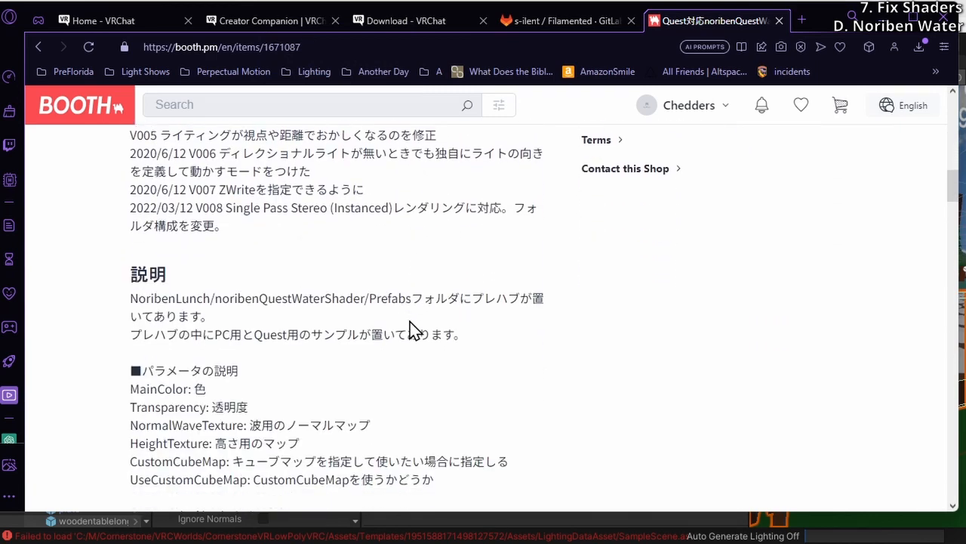
{"action": "scroll", "coordinate": [409, 321], "scroll_direction": "down", "scroll_amount": 12}
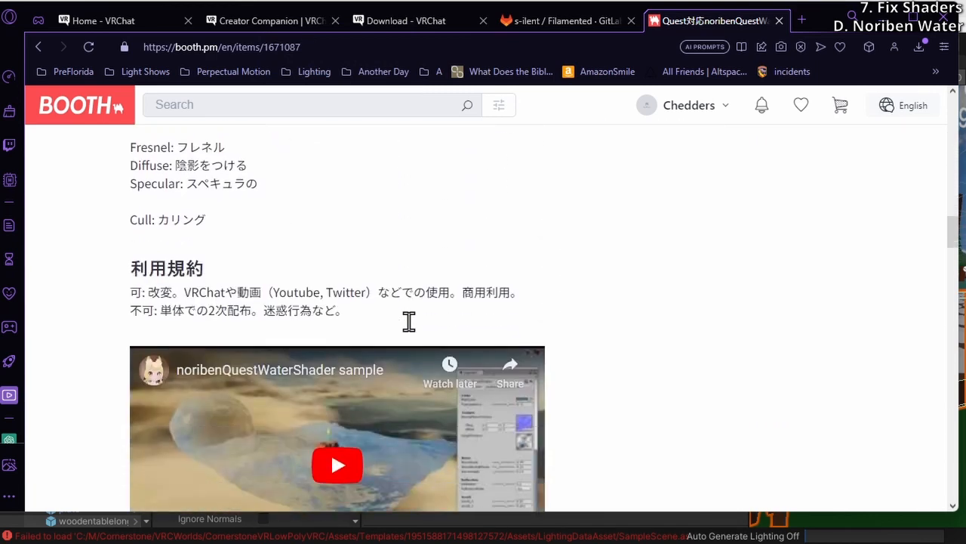
{"action": "scroll", "coordinate": [408, 321], "scroll_direction": "down", "scroll_amount": 4}
{"action": "scroll", "coordinate": [410, 327], "scroll_direction": "up", "scroll_amount": 20}
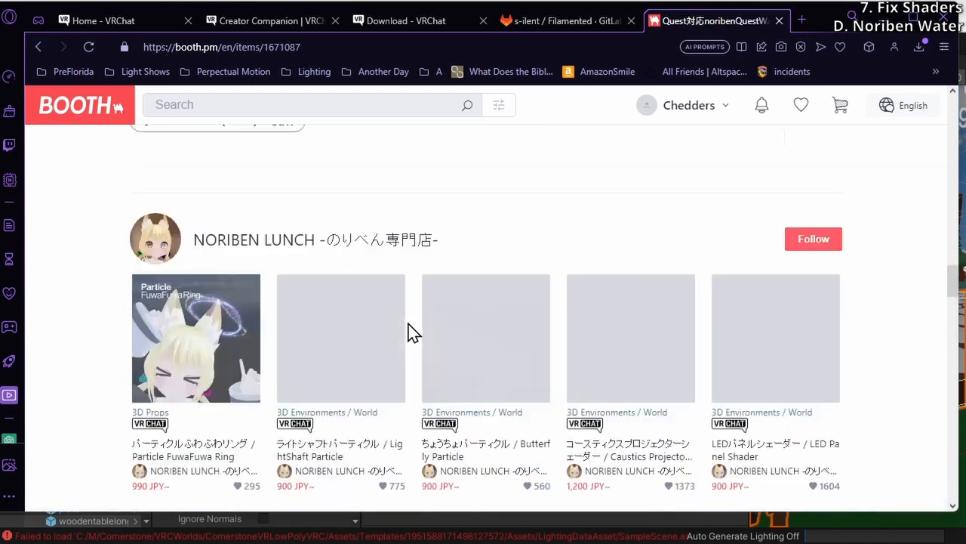
{"action": "scroll", "coordinate": [341, 341], "scroll_direction": "up", "scroll_amount": 7}
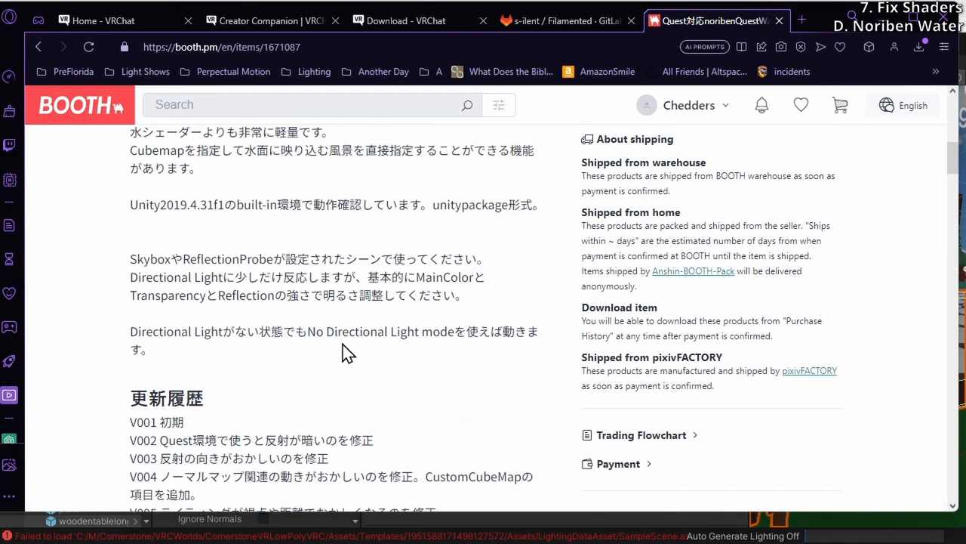
{"action": "scroll", "coordinate": [342, 353], "scroll_direction": "up", "scroll_amount": 5}
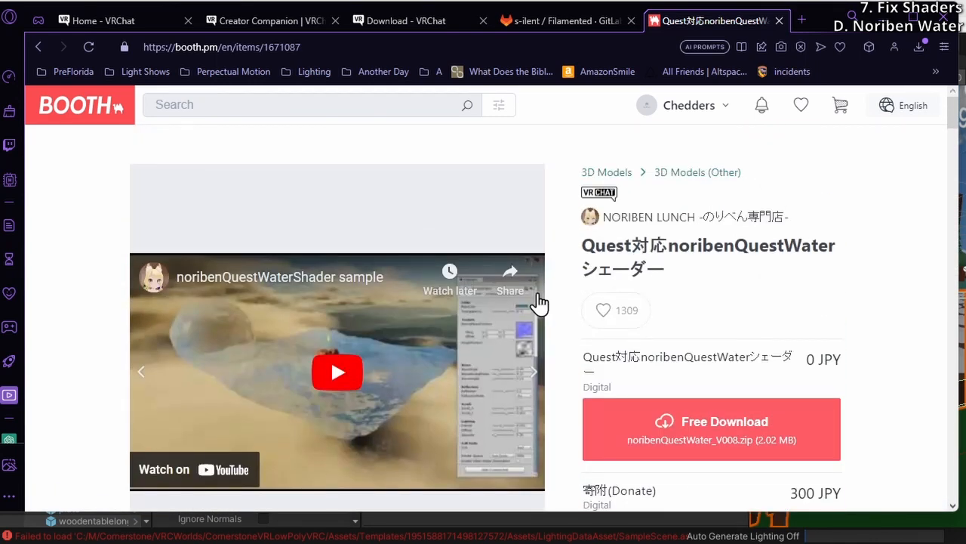
{"action": "scroll", "coordinate": [427, 338], "scroll_direction": "down", "scroll_amount": 6}
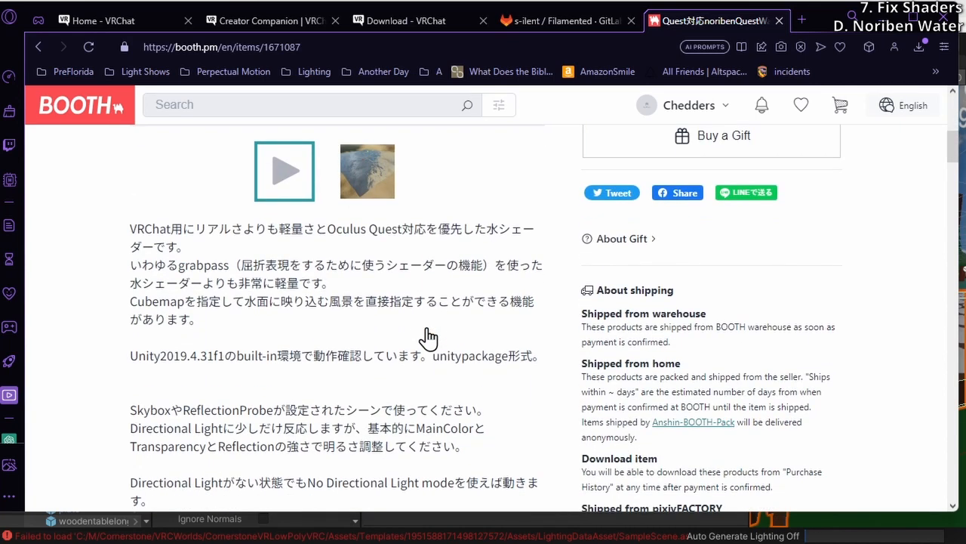
{"action": "scroll", "coordinate": [654, 280], "scroll_direction": "up", "scroll_amount": 6}
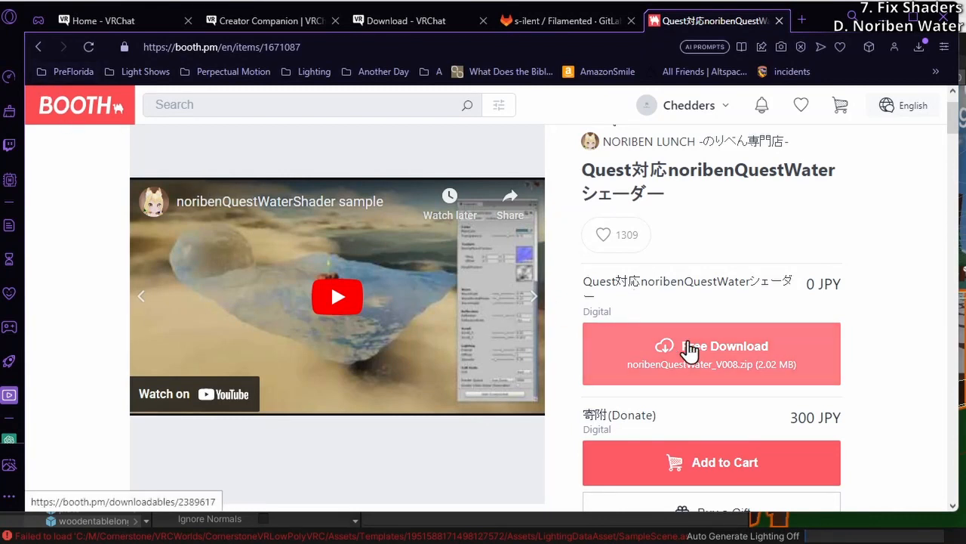
{"action": "scroll", "coordinate": [672, 355], "scroll_direction": "up", "scroll_amount": 1}
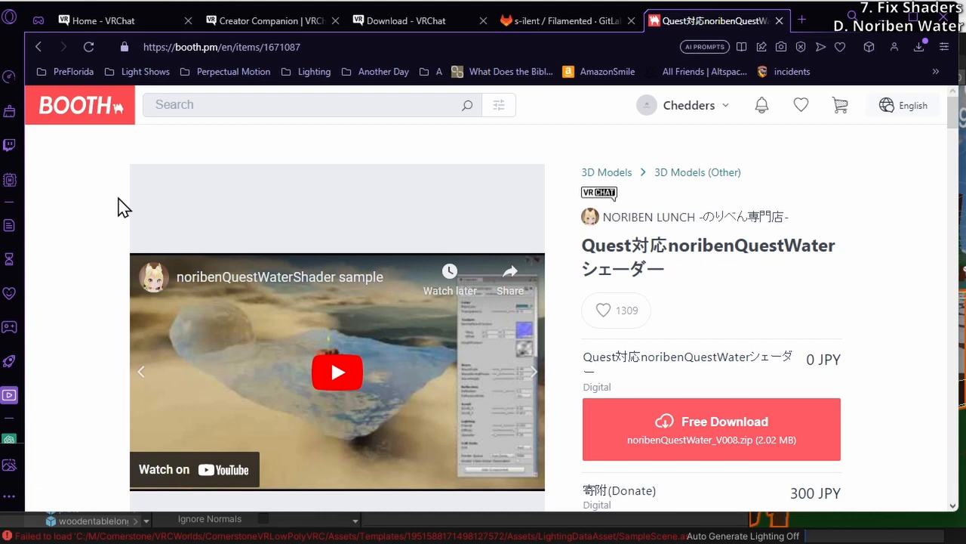
{"action": "left_click", "coordinate": [105, 110]}
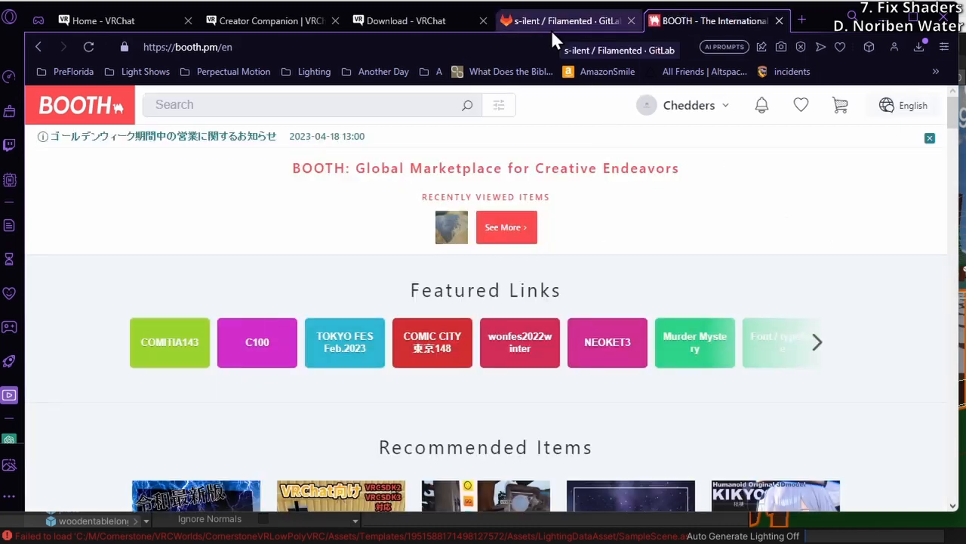
Switch back to Unity and import noribenQuestWater_V008.unitypackage as a custom package with all its contents
{"action": "left_click", "coordinate": [880, 26]}
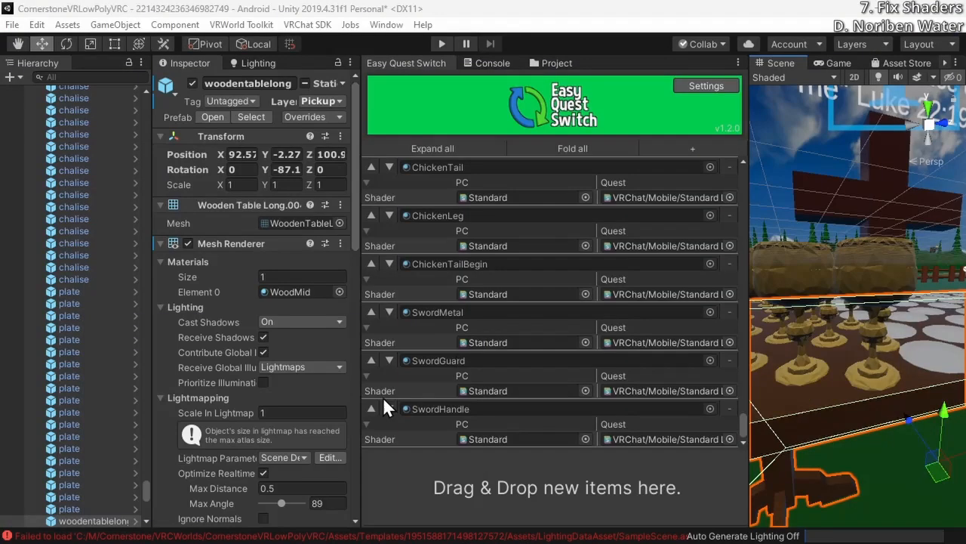
{"action": "left_click", "coordinate": [12, 24]}
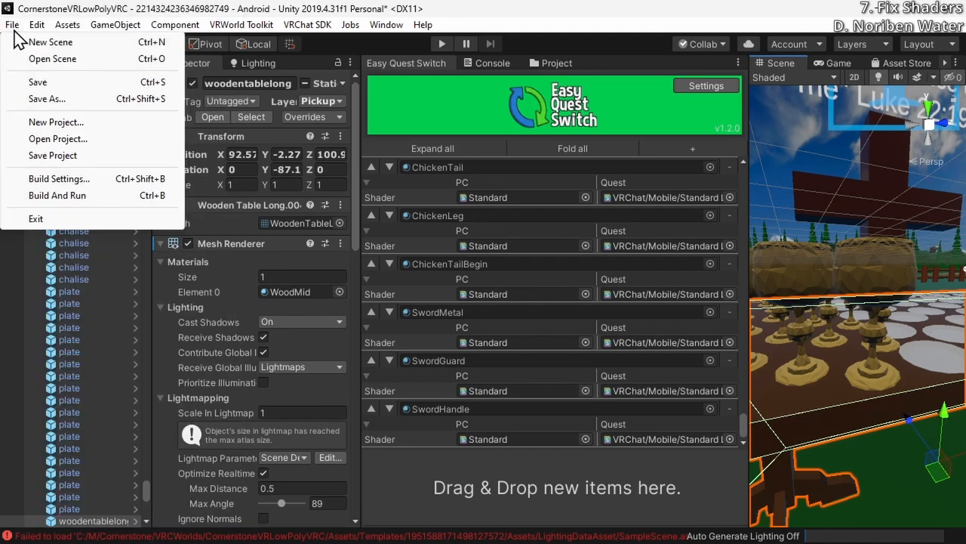
{"action": "mouse_move", "coordinate": [37, 25]}
{"action": "left_click", "coordinate": [300, 14]}
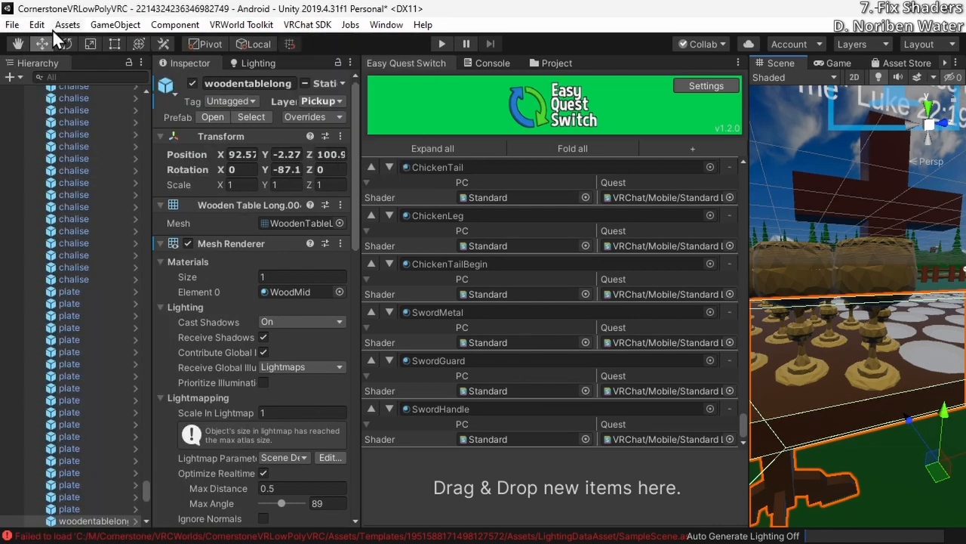
{"action": "left_click", "coordinate": [62, 27]}
{"action": "mouse_move", "coordinate": [112, 212]}
{"action": "left_click", "coordinate": [348, 212]}
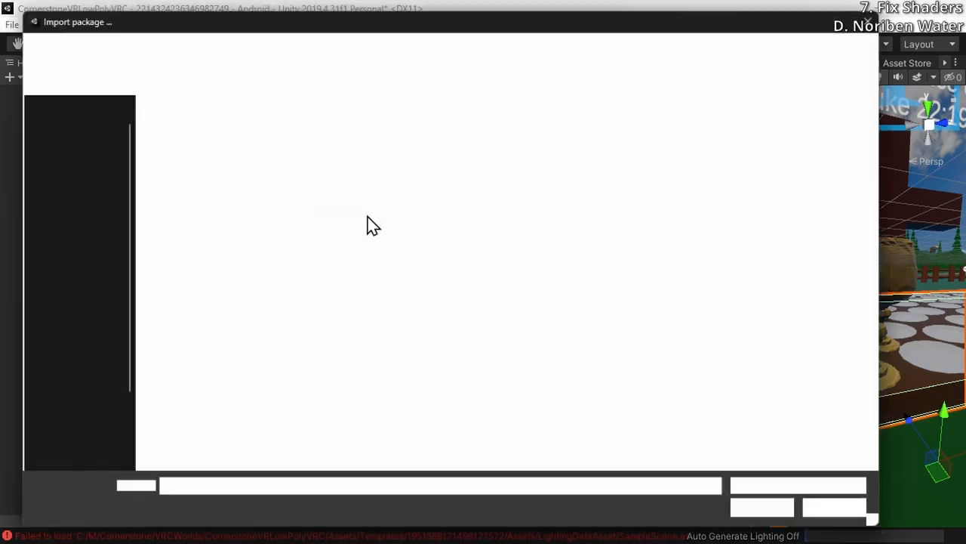
{"action": "left_click", "coordinate": [237, 262]}
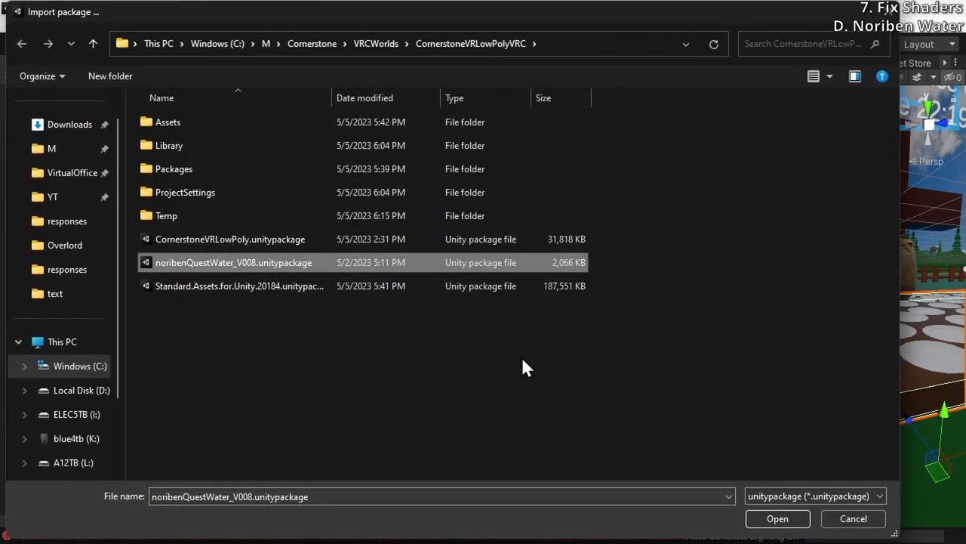
{"action": "left_click", "coordinate": [785, 518]}
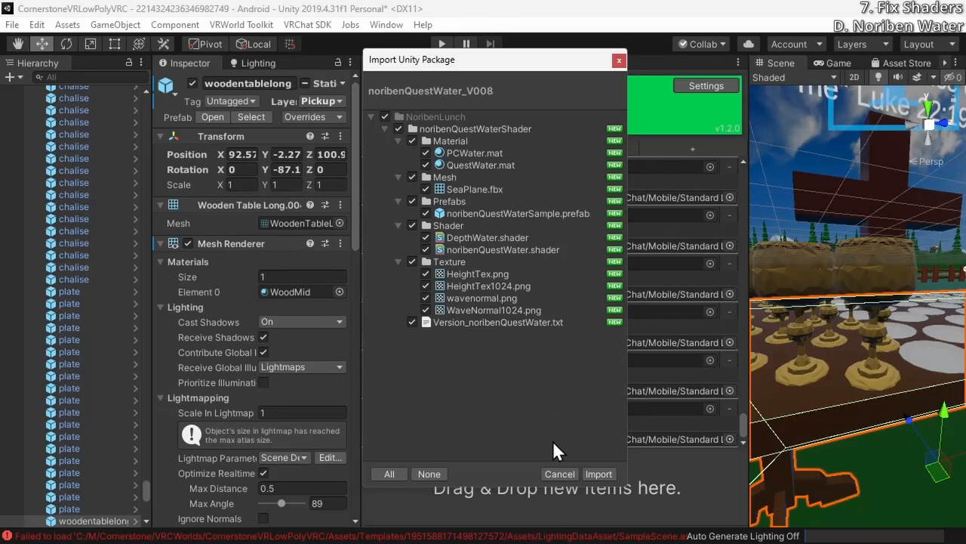
{"action": "left_click", "coordinate": [598, 474]}
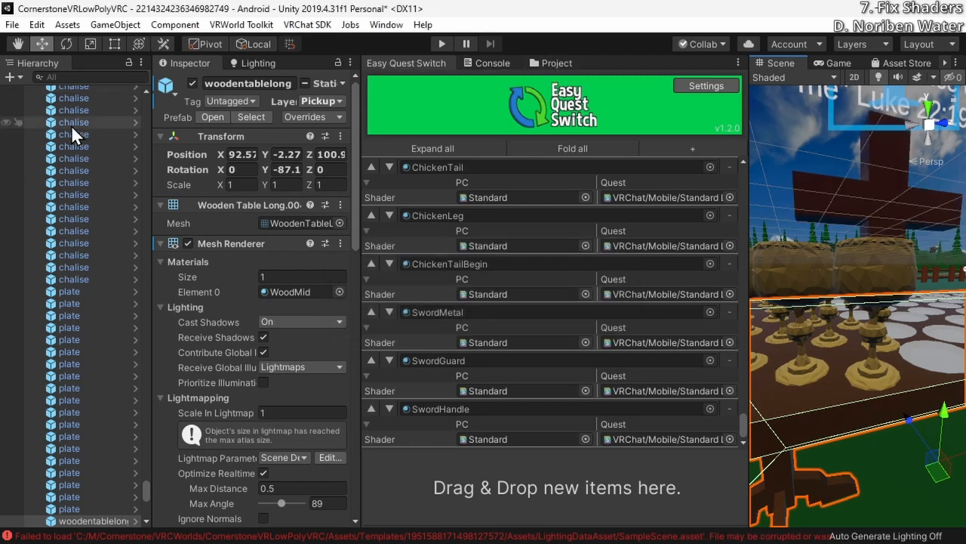
Inspect the GatherLetters and ChickenRed material settings on two of the chalise objects
{"action": "scroll", "coordinate": [92, 176], "scroll_direction": "up", "scroll_amount": 10}
{"action": "left_click", "coordinate": [79, 271]}
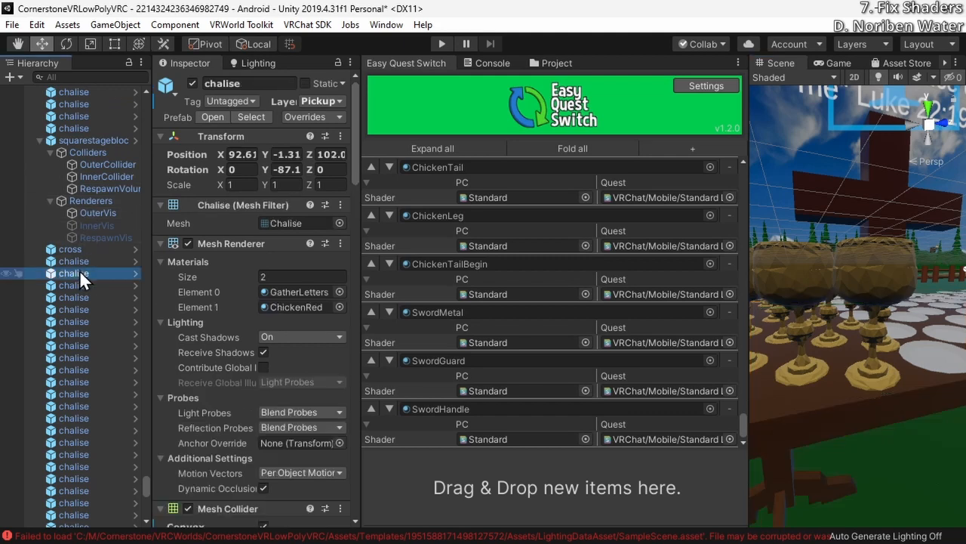
{"action": "scroll", "coordinate": [80, 283], "scroll_direction": "down", "scroll_amount": 3}
{"action": "scroll", "coordinate": [203, 275], "scroll_direction": "down", "scroll_amount": 10}
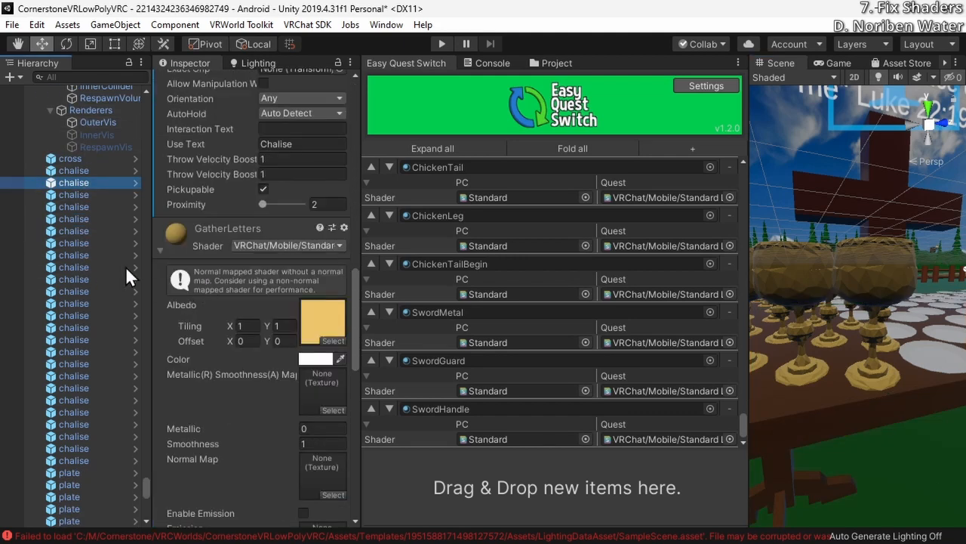
{"action": "left_click", "coordinate": [84, 230]}
{"action": "scroll", "coordinate": [144, 224], "scroll_direction": "down", "scroll_amount": 13}
{"action": "scroll", "coordinate": [189, 251], "scroll_direction": "down", "scroll_amount": 5}
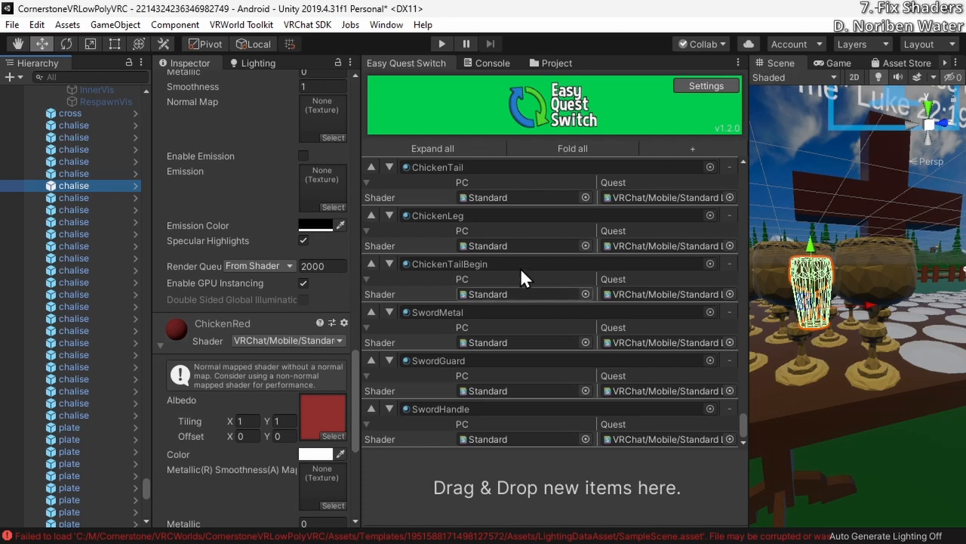
Dock the Console and Project windows together in a full-width area beneath the other editor windows
{"action": "left_click_drag", "start_coordinate": [495, 63], "coordinate": [387, 537]}
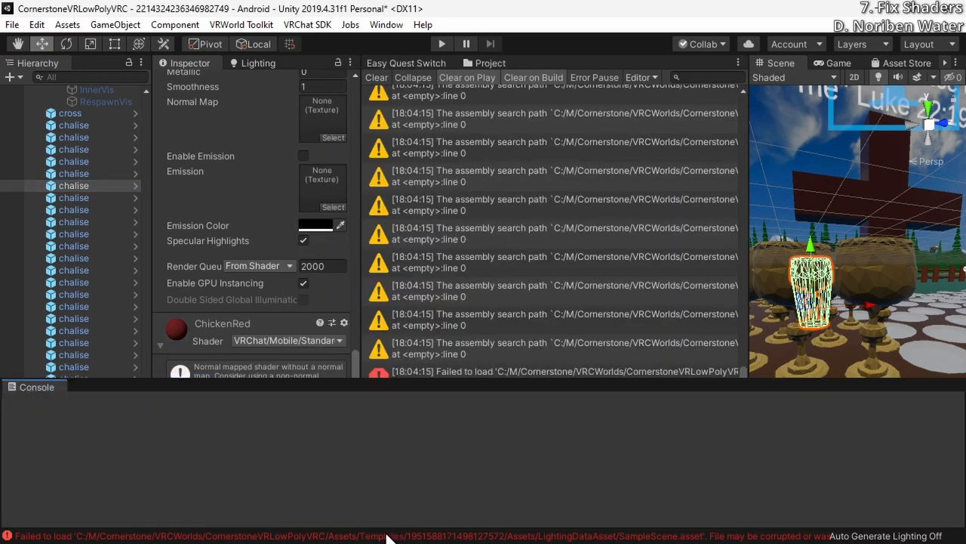
{"action": "left_click", "coordinate": [487, 63]}
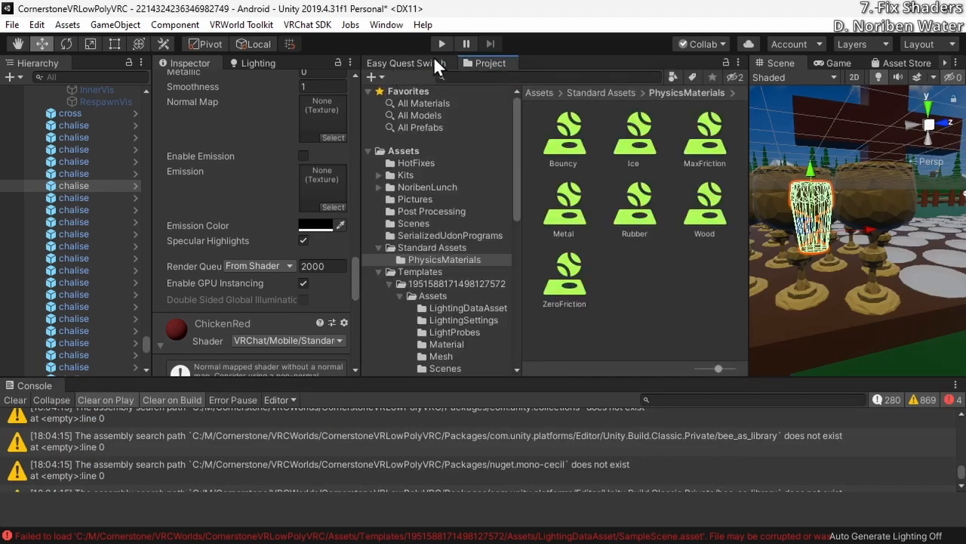
{"action": "left_click_drag", "start_coordinate": [458, 64], "coordinate": [107, 385]}
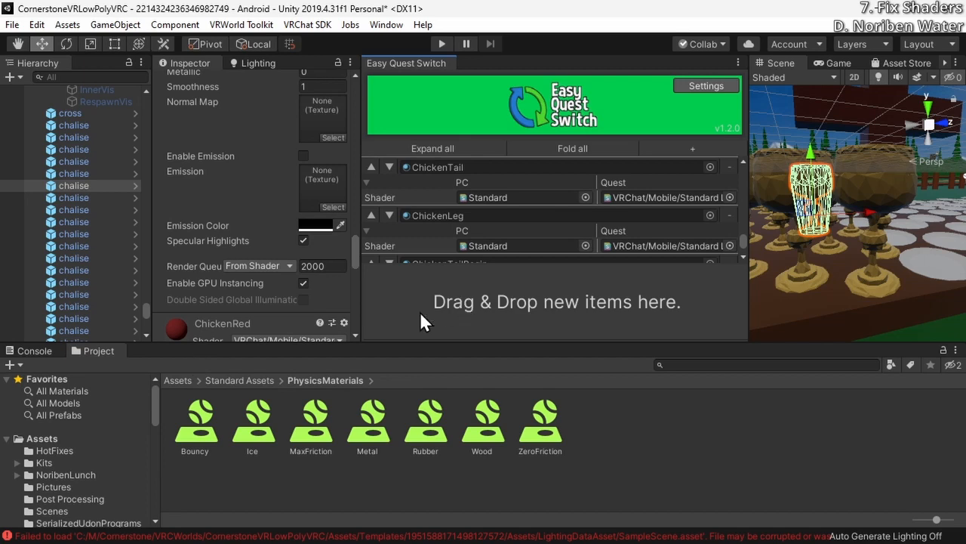
{"action": "scroll", "coordinate": [556, 205], "scroll_direction": "up", "scroll_amount": 3}
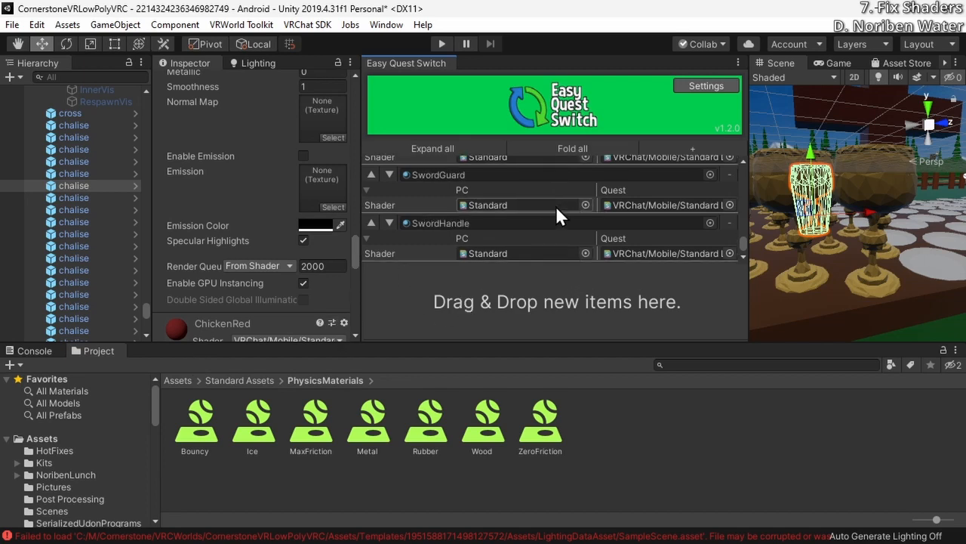
{"action": "scroll", "coordinate": [555, 210], "scroll_direction": "up", "scroll_amount": 2}
Regroup Easy Quest Switch with the Hierarchy and close it, then make the upper area taller and the Hierarchy narrower
{"action": "left_click_drag", "start_coordinate": [406, 63], "coordinate": [102, 67]}
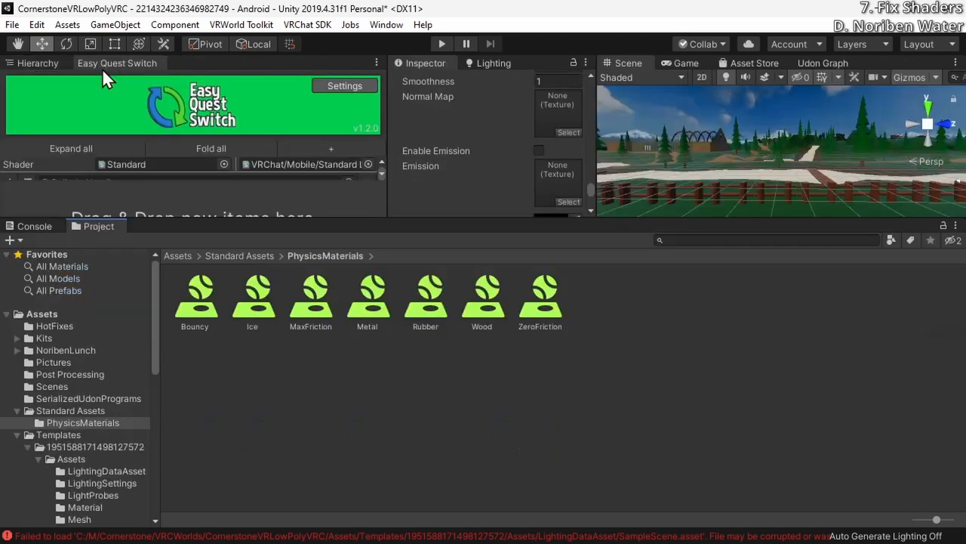
{"action": "right_click", "coordinate": [108, 63]}
{"action": "left_click", "coordinate": [155, 90]}
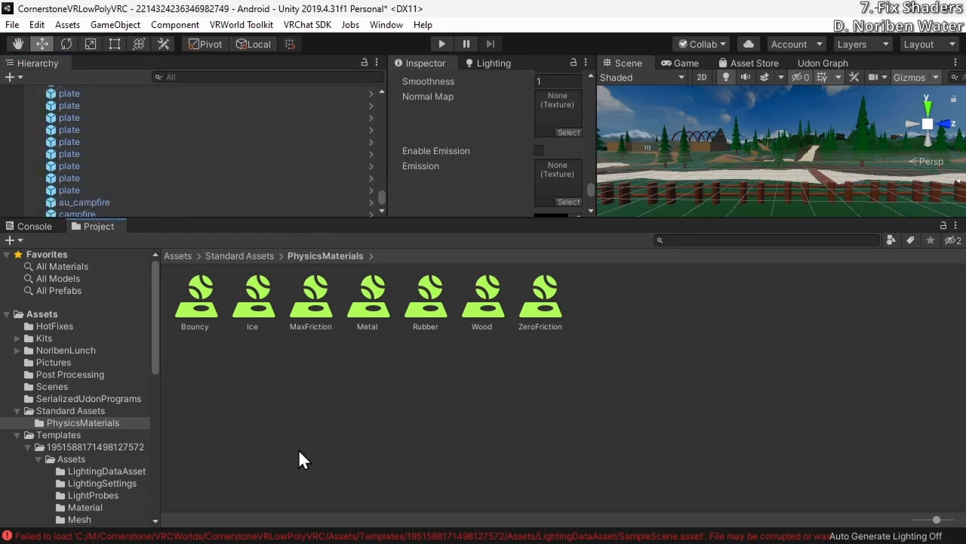
{"action": "left_click_drag", "start_coordinate": [398, 220], "coordinate": [383, 453]}
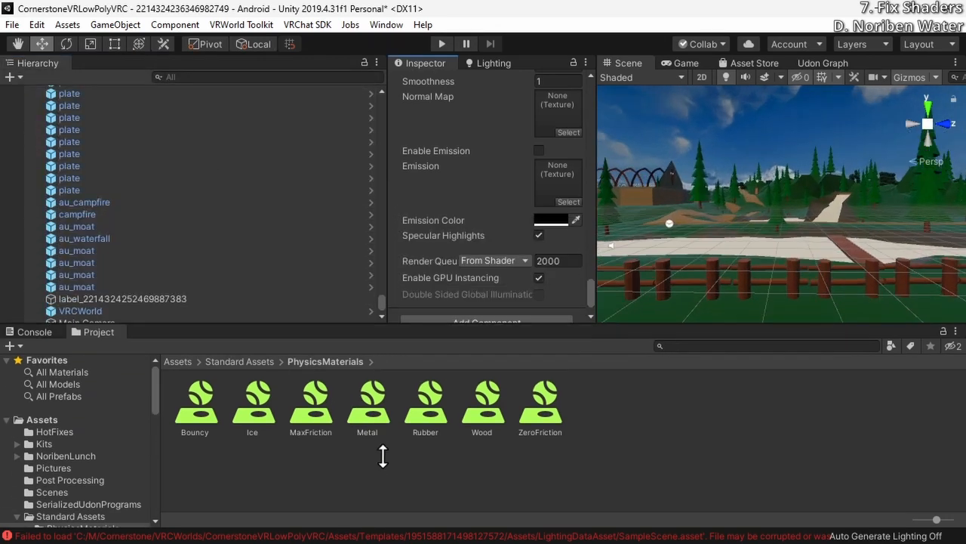
{"action": "left_click_drag", "start_coordinate": [383, 299], "coordinate": [205, 303]}
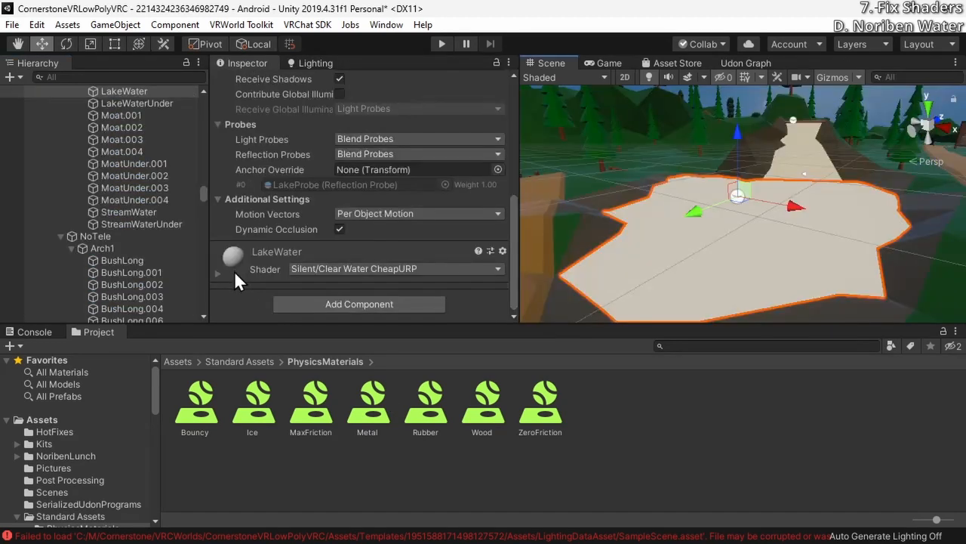
Examine the LakeWater material's Silent/Clear Water CheapURP shader, including its tint, smoothness and wave settings
{"action": "scroll", "coordinate": [234, 271], "scroll_direction": "down", "scroll_amount": 10}
{"action": "scroll", "coordinate": [304, 180], "scroll_direction": "up", "scroll_amount": 5}
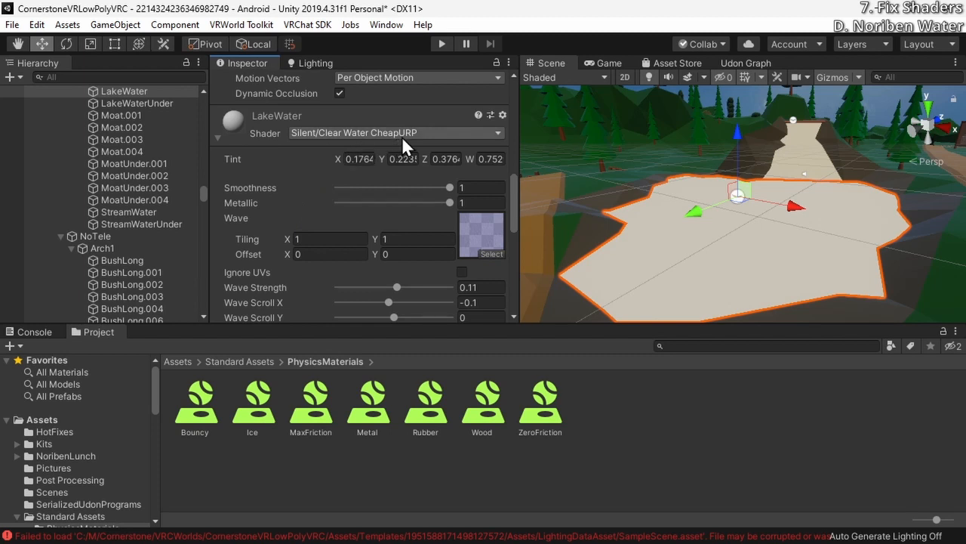
{"action": "scroll", "coordinate": [302, 250], "scroll_direction": "down", "scroll_amount": 3}
{"action": "scroll", "coordinate": [302, 249], "scroll_direction": "up", "scroll_amount": 3}
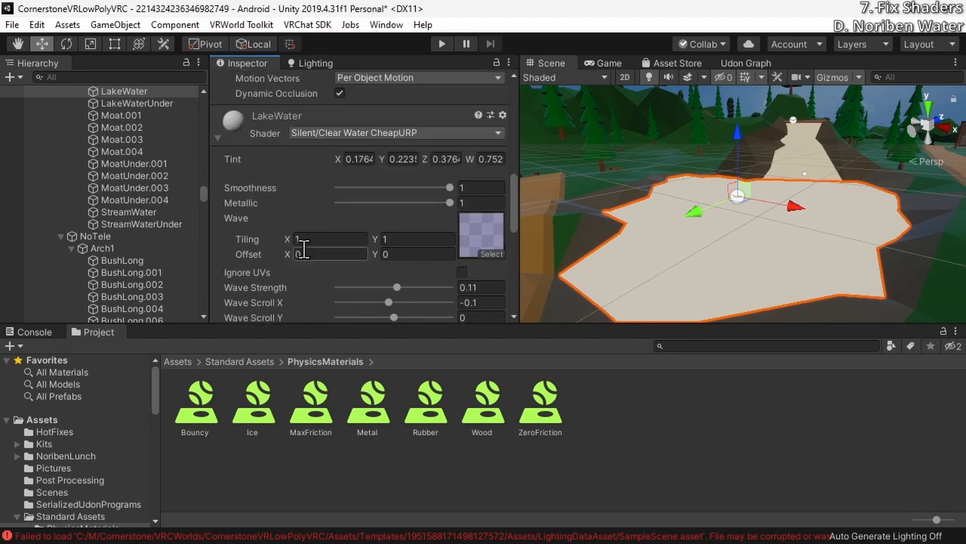
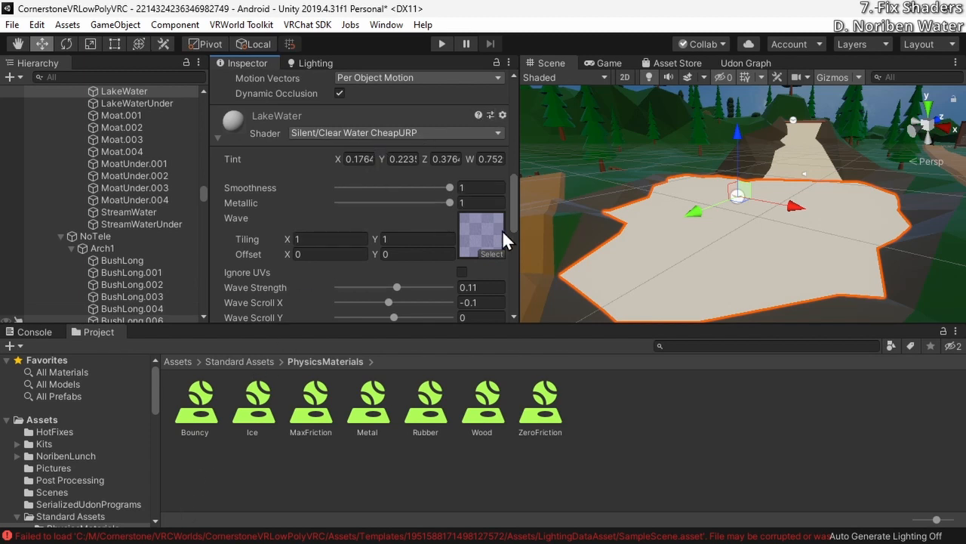
Switch to Notepad to record the LakeWater settings as "-0.1 Scroll X" and "0.14 Wave Scroll Speed", checking the wave strength as well
{"action": "scroll", "coordinate": [504, 240], "scroll_direction": "down", "scroll_amount": 3}
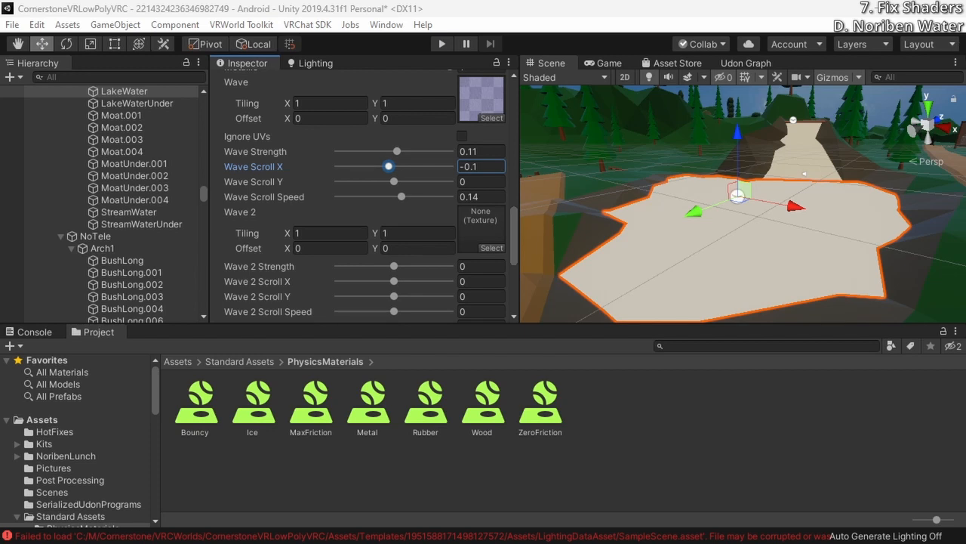
{"action": "mouse_move", "coordinate": [965, 197]}
{"action": "left_mouse_down"}
{"action": "mouse_move", "coordinate": [918, 188]}
{"action": "mouse_move", "coordinate": [965, 197]}
{"action": "left_mouse_up"}
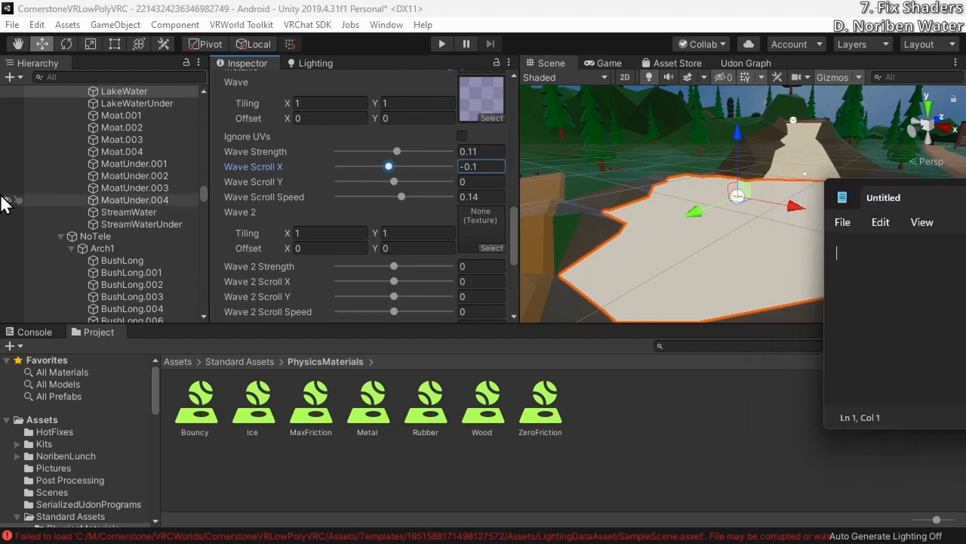
{"action": "left_click", "coordinate": [479, 145]}
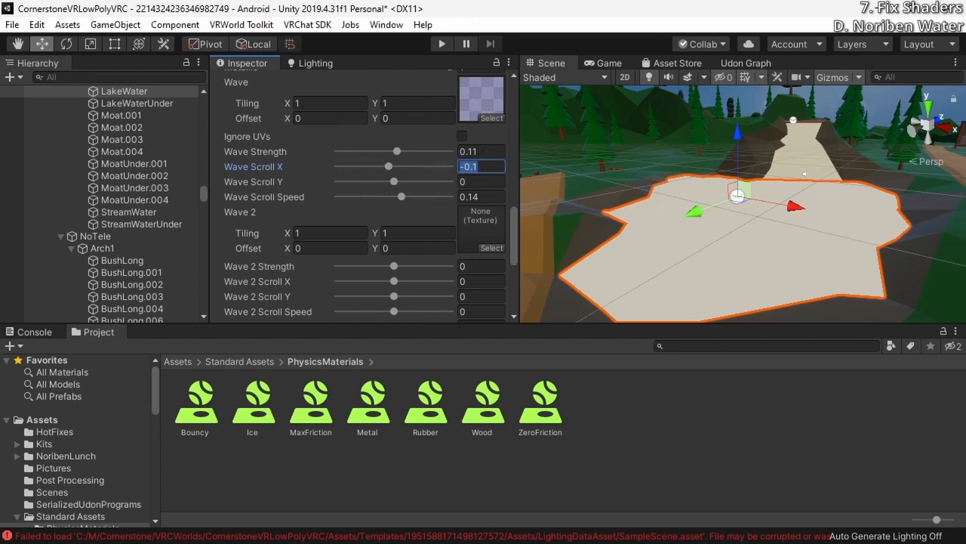
{"action": "key", "text": "alt+Tab"}
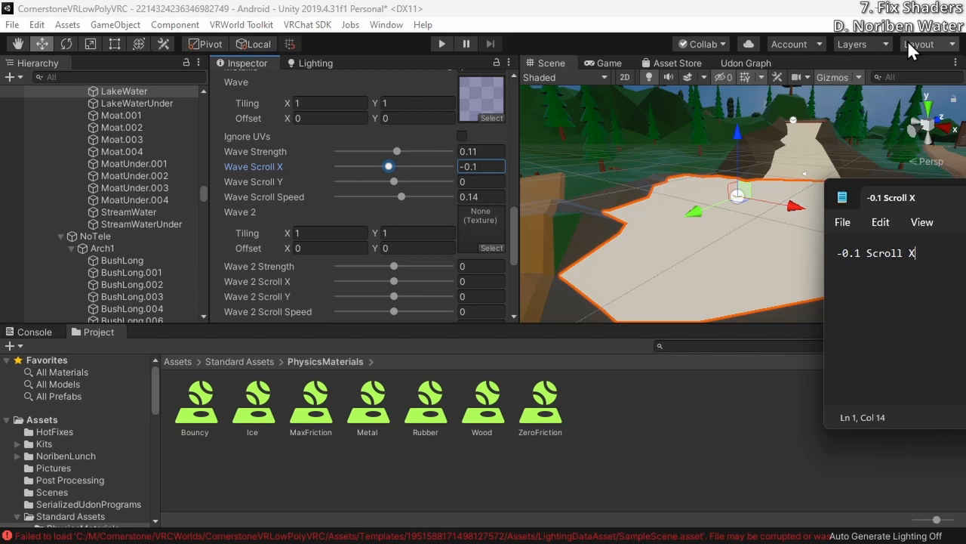
{"action": "left_click", "coordinate": [481, 197]}
{"action": "key", "text": "alt+Tab"}
{"action": "key", "text": "Return"}
{"action": "type", "text": "0.14 Wave Scroll Speed"}
{"action": "left_click", "coordinate": [481, 152]}
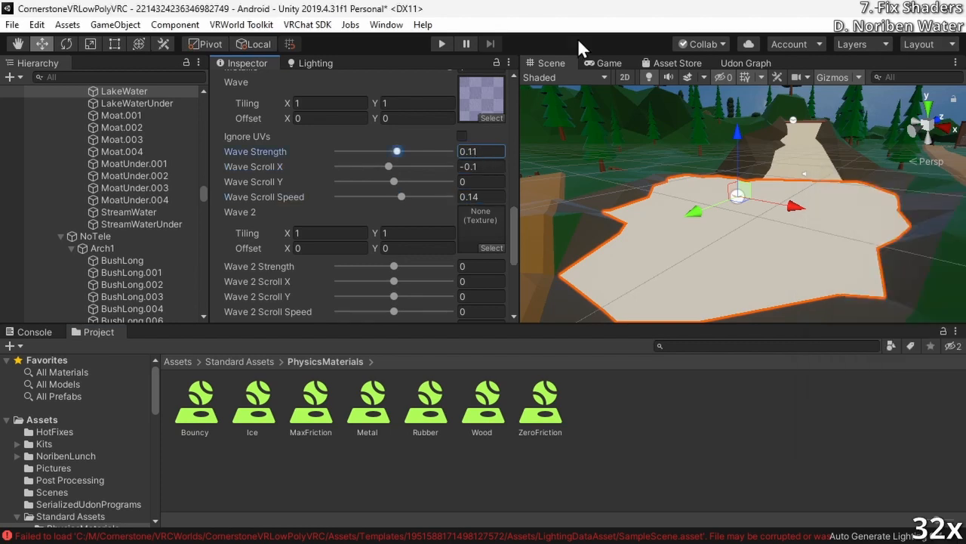
Move the noribenQuestWaterShader folder out of NoribenLunch and directly into Assets
{"action": "left_click", "coordinate": [42, 420]}
{"action": "left_click", "coordinate": [425, 404]}
{"action": "left_click", "coordinate": [317, 422]}
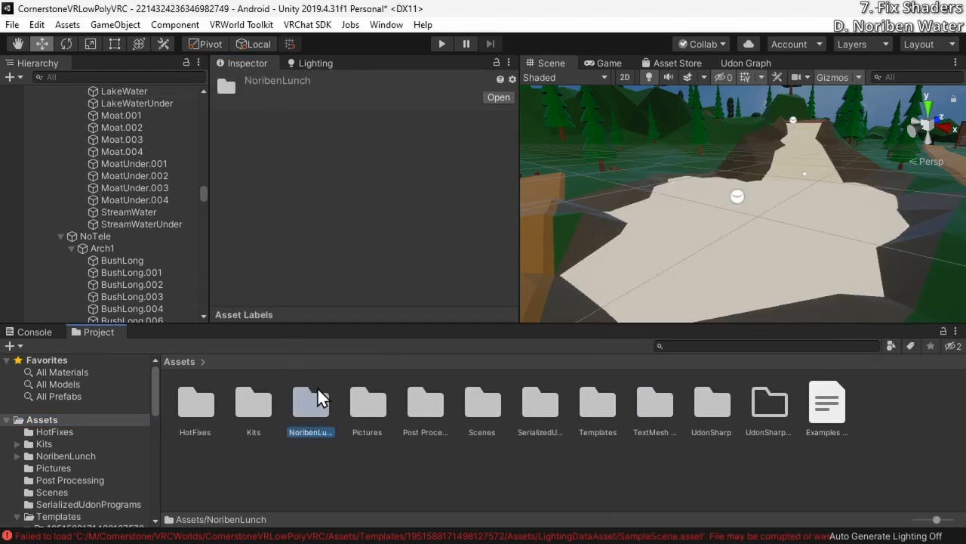
{"action": "double_click", "coordinate": [315, 401]}
{"action": "double_click", "coordinate": [183, 407]}
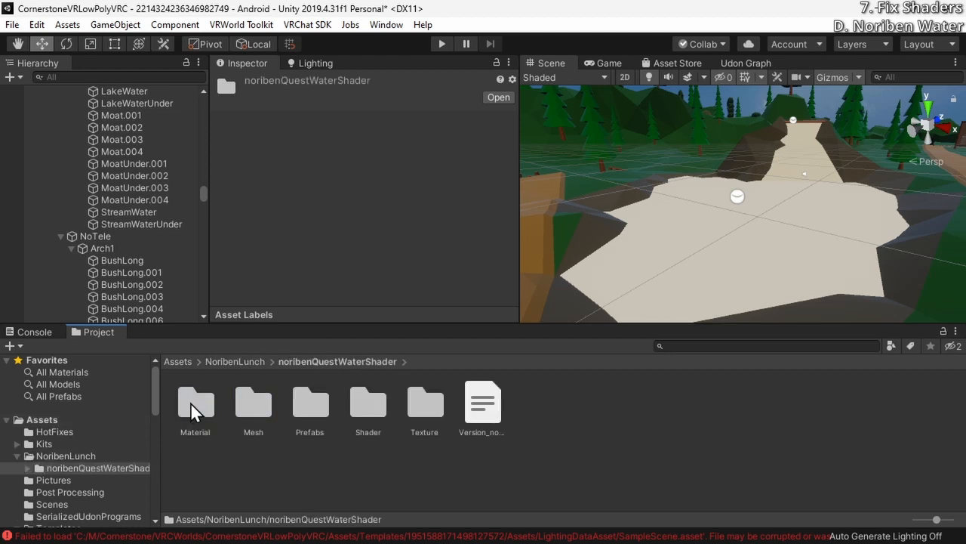
{"action": "left_click", "coordinate": [240, 364]}
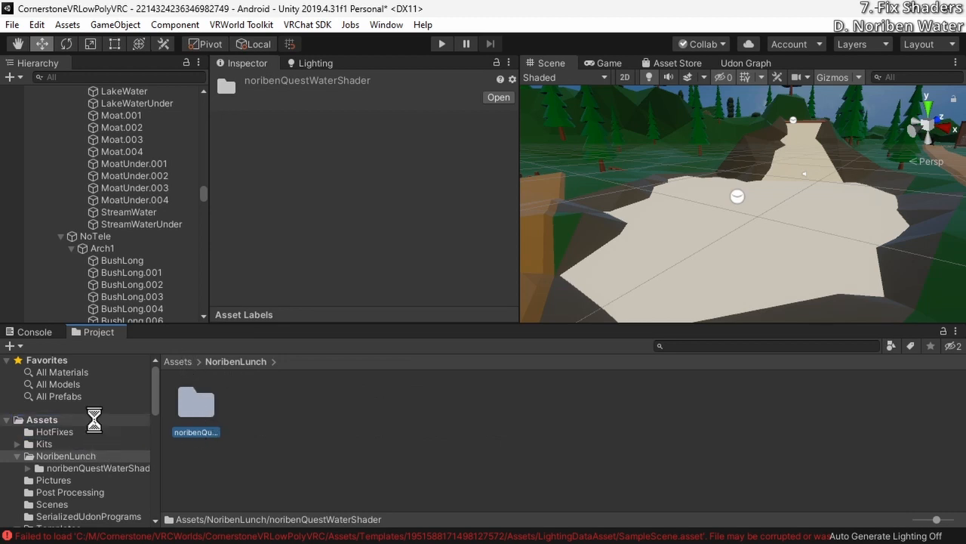
Delete the empty NoribenLunch folder from Assets
{"action": "right_click", "coordinate": [84, 455]}
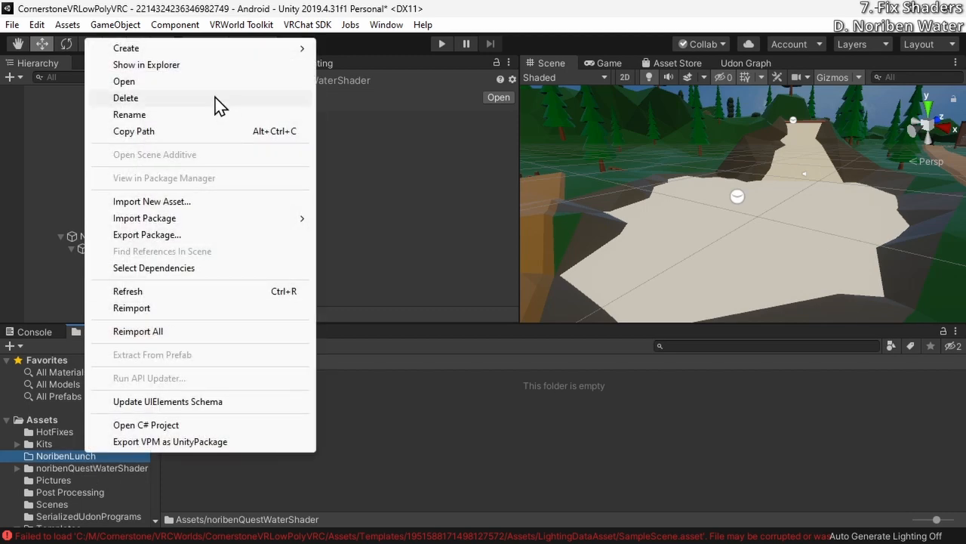
{"action": "left_click", "coordinate": [218, 99]}
{"action": "key", "text": "Return"}
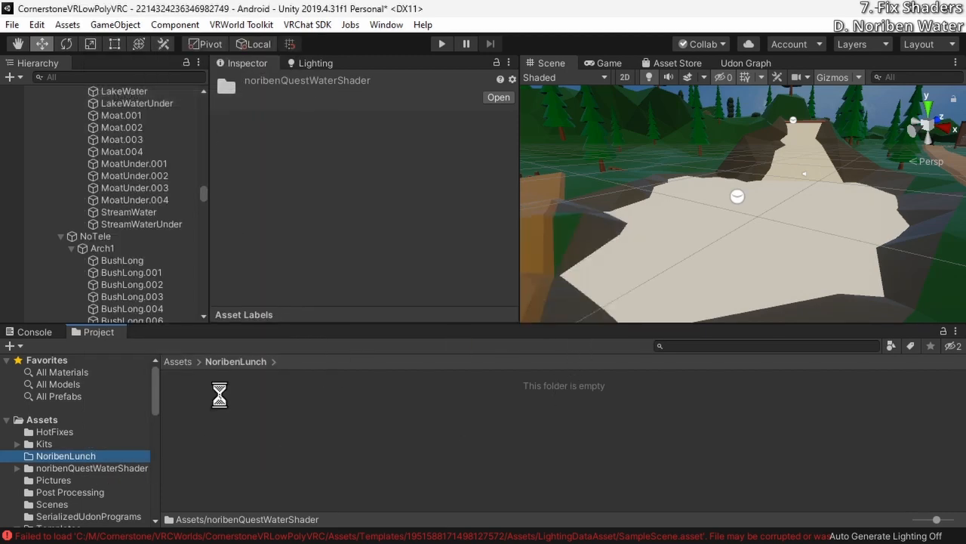
{"action": "left_click", "coordinate": [123, 457]}
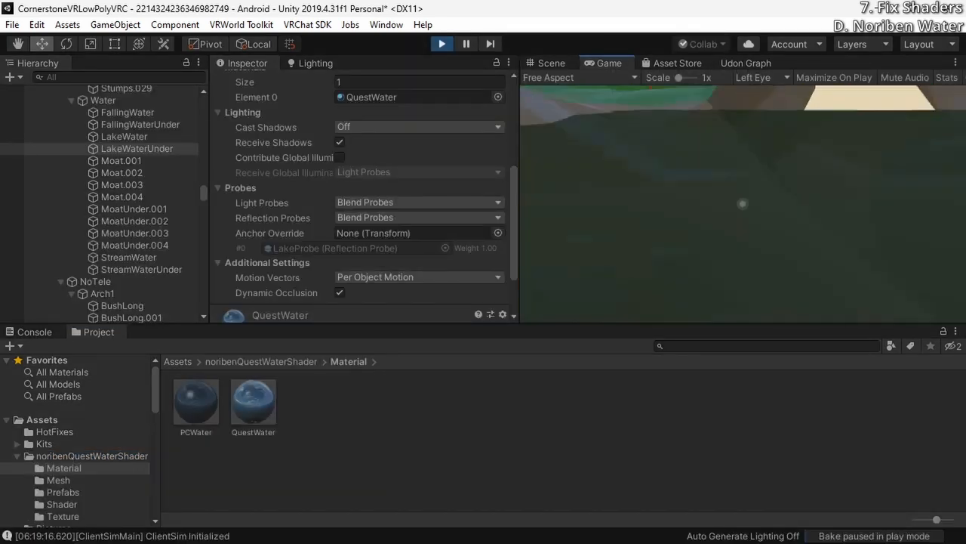
Walk around the lake in play mode to examine its QuestWater surface from several sides, and exit play mode
{"action": "key", "text": "s"}
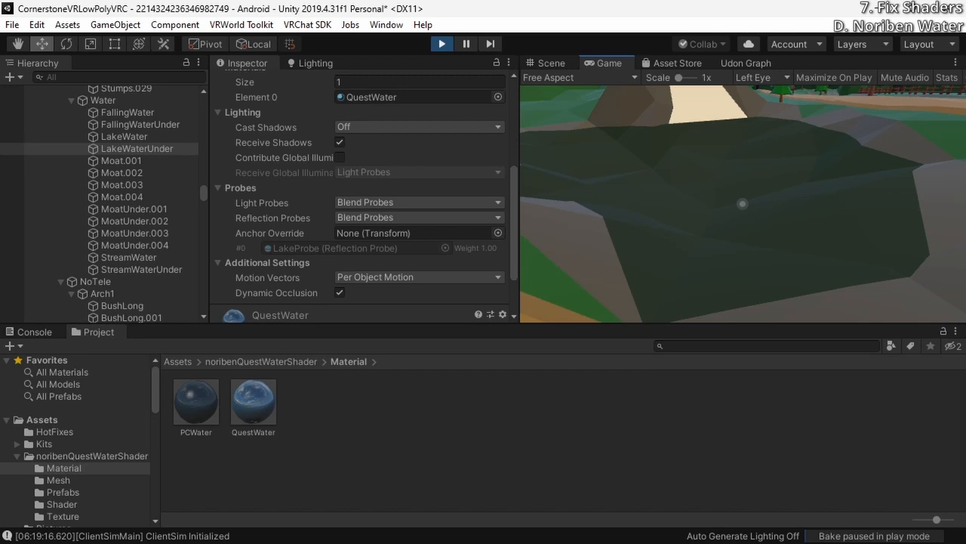
{"action": "key", "text": "w"}
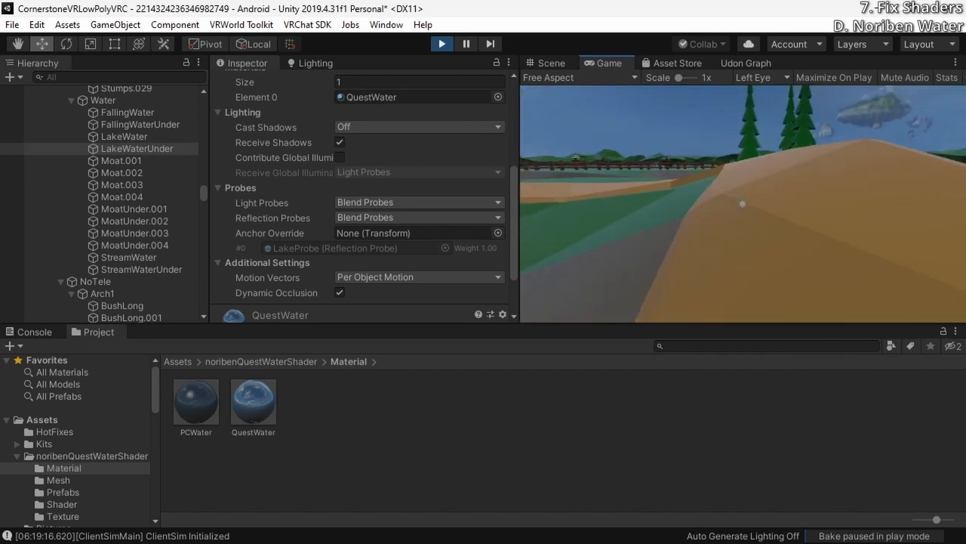
{"action": "key", "text": "w"}
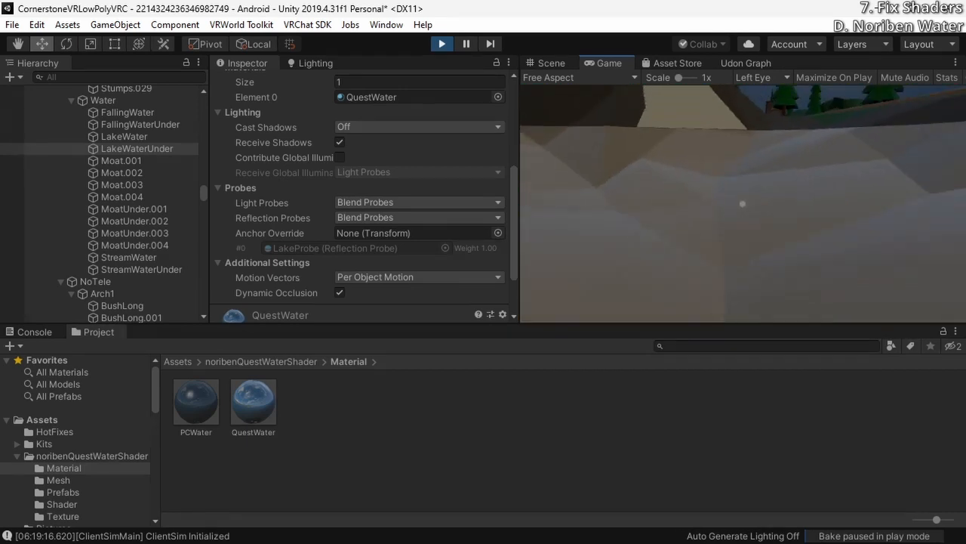
{"action": "key", "text": "w"}
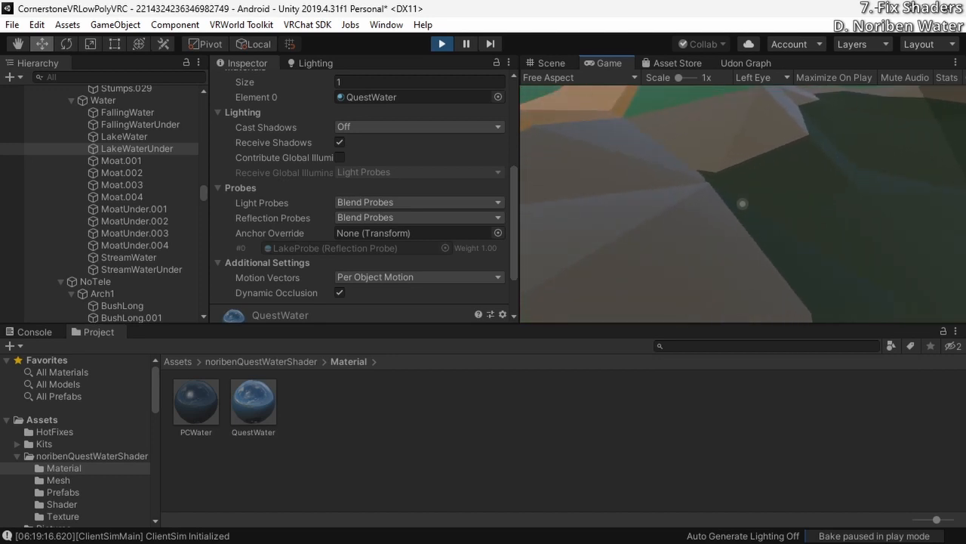
{"action": "key", "text": "w"}
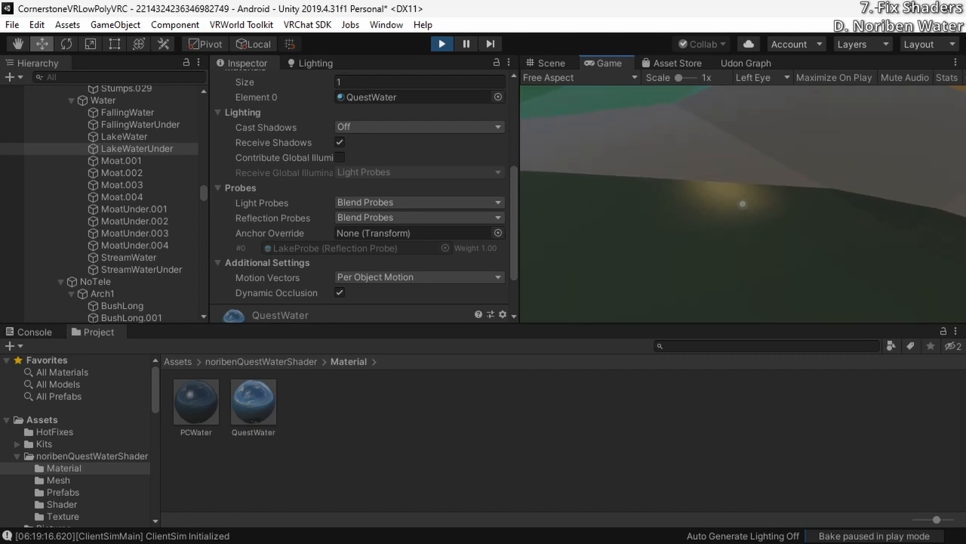
{"action": "key", "text": "w"}
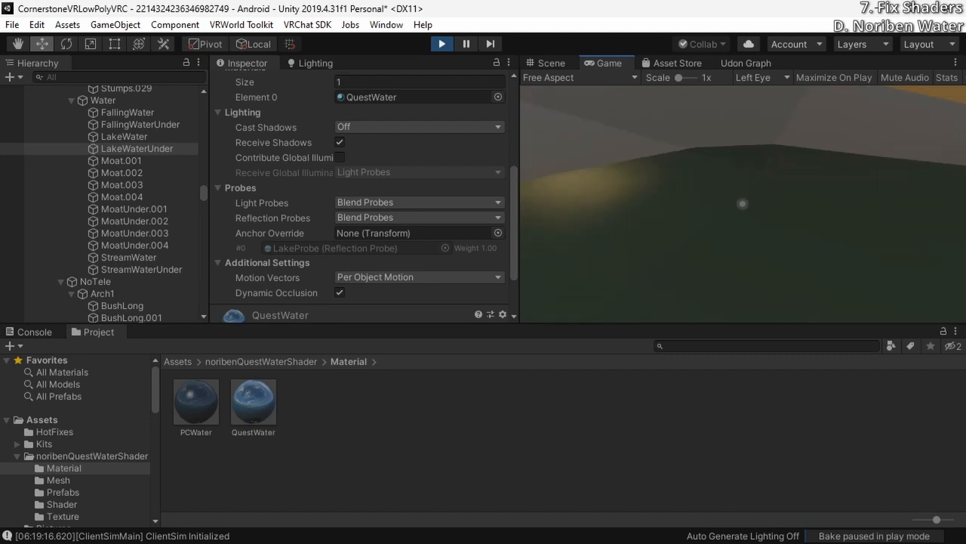
{"action": "key", "text": "s"}
{"action": "key", "text": "w"}
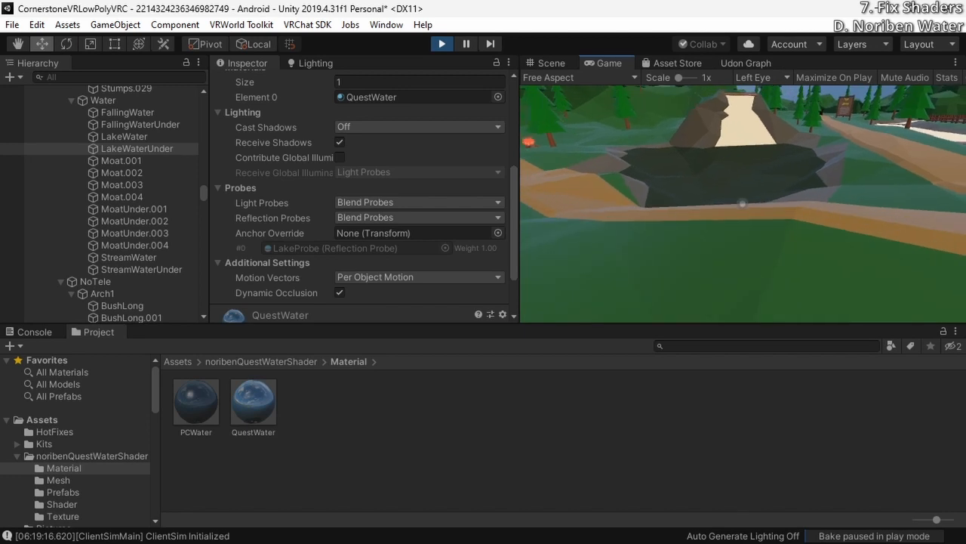
{"action": "key", "text": "s"}
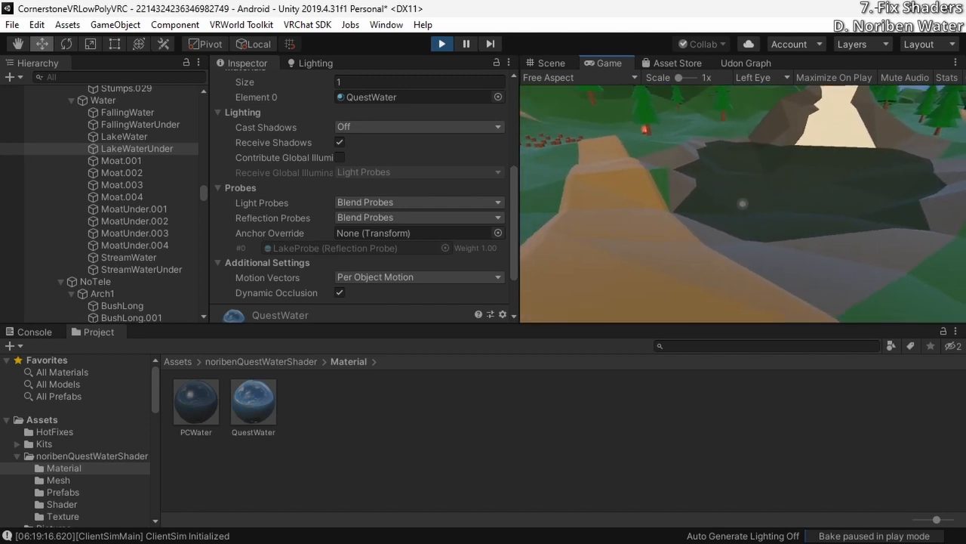
{"action": "key", "text": "w"}
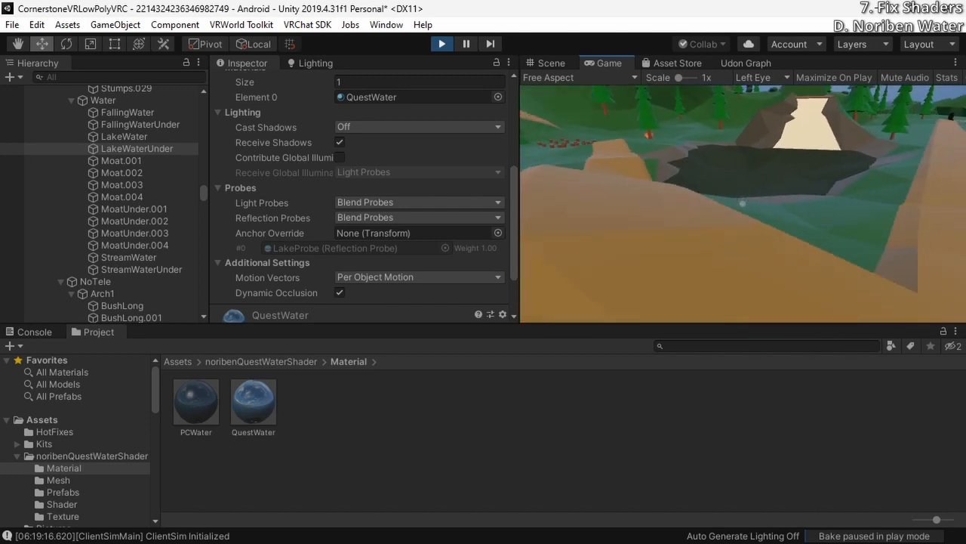
{"action": "key", "text": "w"}
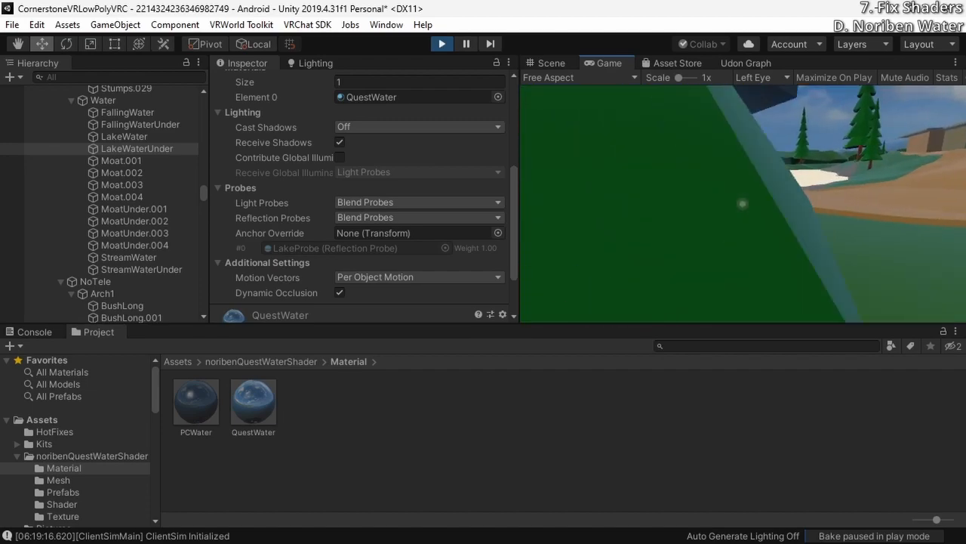
{"action": "key", "text": "Escape"}
{"action": "left_click", "coordinate": [442, 44]}
Set the SeaPlane's Y position to -4
{"action": "double_click", "coordinate": [79, 317]}
{"action": "left_click", "coordinate": [425, 155]}
{"action": "type", "text": "-4"}
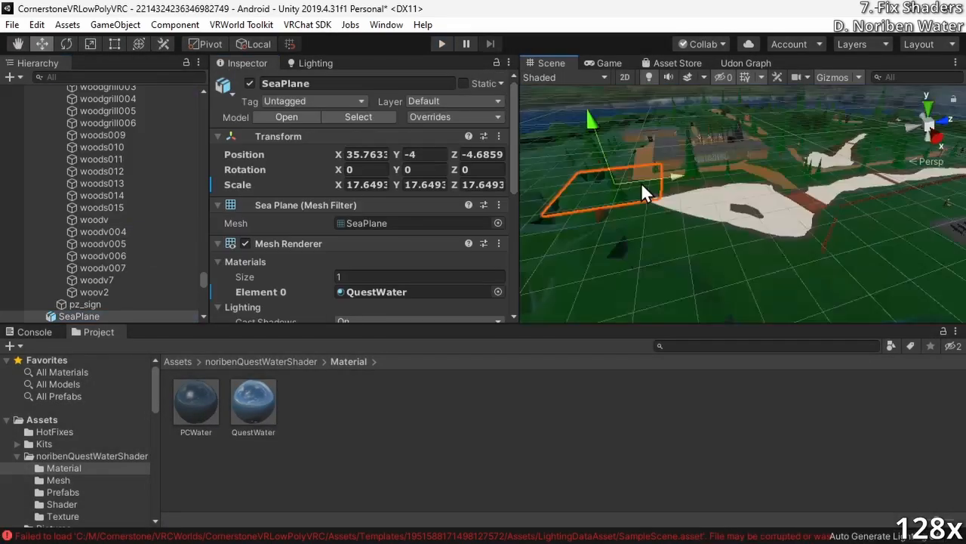
Check the SeaPlane's renderer settings over the lake and preview its water surface in play mode
{"action": "scroll", "coordinate": [336, 295], "scroll_direction": "down", "scroll_amount": 10}
{"action": "left_click", "coordinate": [106, 104]}
{"action": "left_click", "coordinate": [725, 112]}
{"action": "left_click", "coordinate": [79, 428]}
{"action": "scroll", "coordinate": [359, 339], "scroll_direction": "down", "scroll_amount": 5}
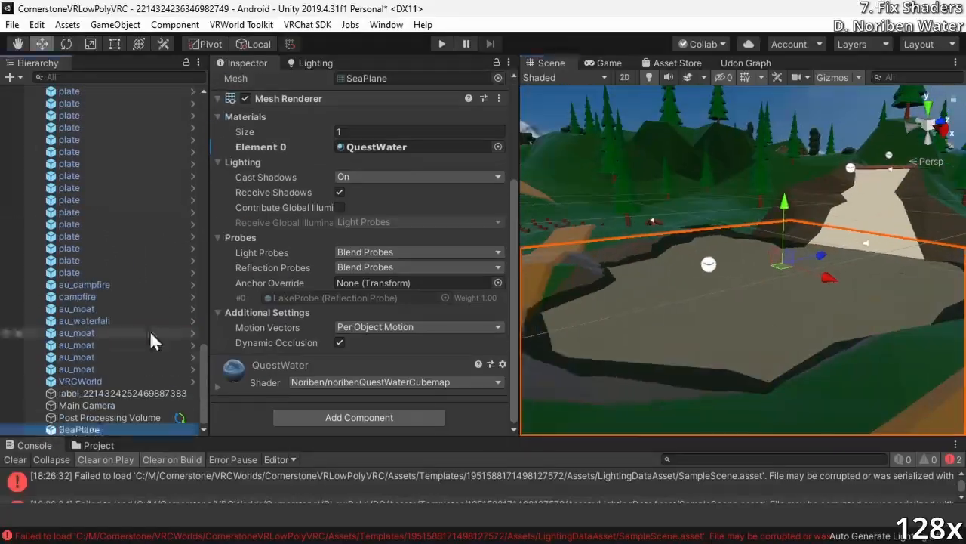
{"action": "scroll", "coordinate": [358, 339], "scroll_direction": "up", "scroll_amount": 5}
{"action": "right_click_drag", "start_coordinate": [629, 354], "coordinate": [761, 204]}
{"action": "left_click", "coordinate": [442, 44]}
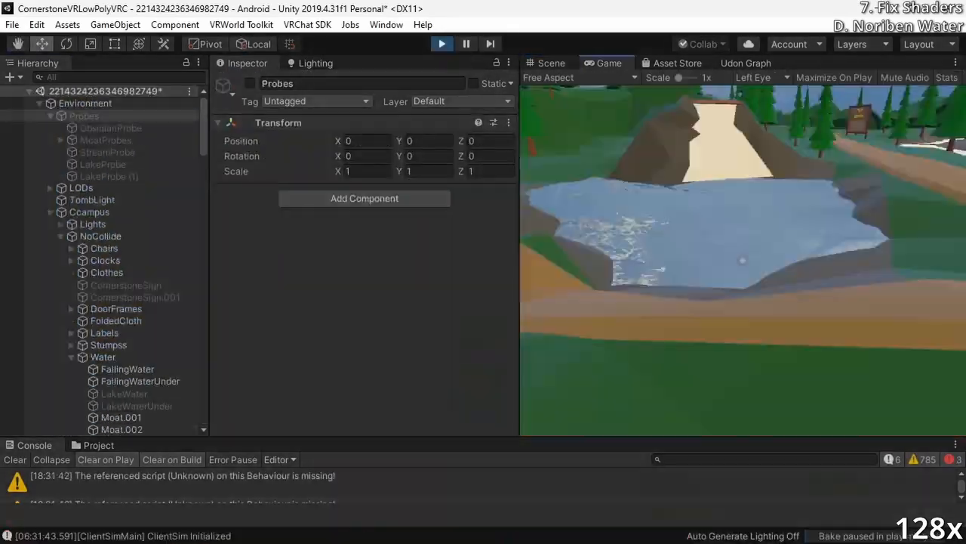
{"action": "left_click", "coordinate": [442, 43]}
Duplicate the SeaPlane for the next stretch of water and rotate the copy to 225 degrees around Y
{"action": "left_click", "coordinate": [79, 429]}
{"action": "scroll", "coordinate": [358, 340], "scroll_direction": "down", "scroll_amount": 10}
{"action": "key", "text": "ctrl+d"}
{"action": "left_click", "coordinate": [498, 292]}
{"action": "key", "text": "e"}
{"action": "left_click", "coordinate": [612, 300]}
{"action": "left_click", "coordinate": [85, 429]}
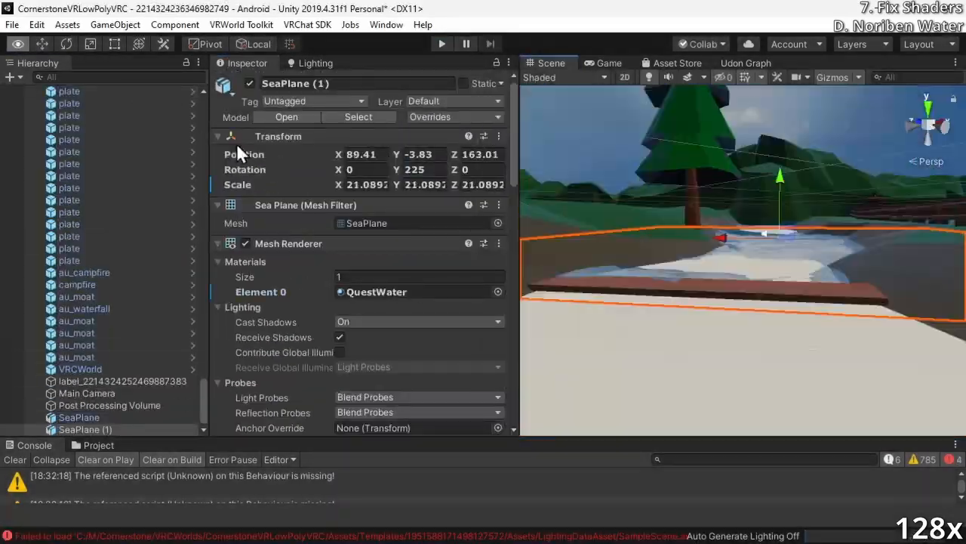
Lower the duplicated SeaPlane slightly and preview its water in play mode
{"action": "key", "text": "w"}
{"action": "left_click_drag", "start_coordinate": [820, 181], "coordinate": [820, 200]}
{"action": "left_click", "coordinate": [442, 43]}
{"action": "left_click", "coordinate": [442, 44]}
{"action": "scroll", "coordinate": [359, 302], "scroll_direction": "down", "scroll_amount": 10}
{"action": "left_click", "coordinate": [442, 44]}
{"action": "left_click", "coordinate": [442, 43]}
{"action": "left_click", "coordinate": [441, 44]}
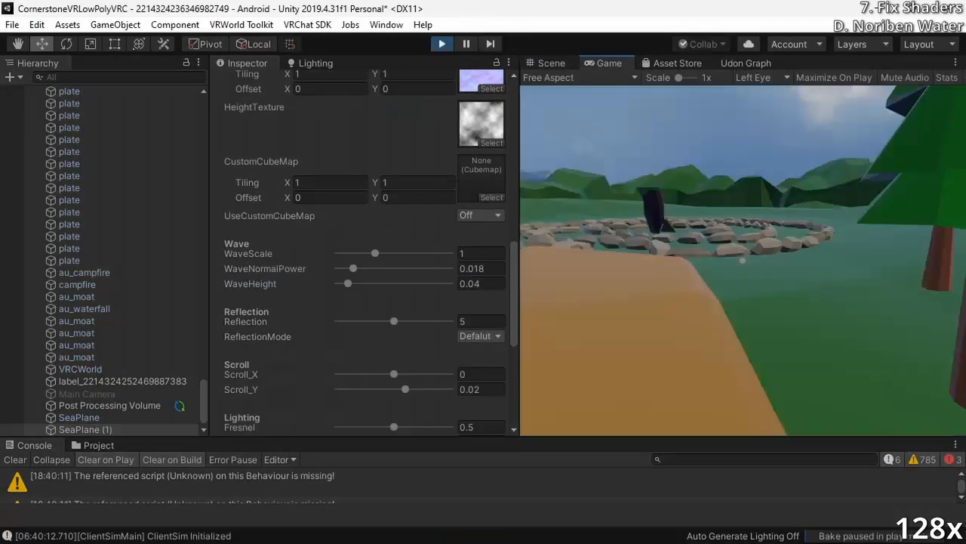
{"action": "left_click", "coordinate": [442, 44]}
Show the project's assets in place of the console and enlarge their display area
{"action": "scroll", "coordinate": [274, 300], "scroll_direction": "down", "scroll_amount": 4}
{"action": "left_click", "coordinate": [98, 445]}
{"action": "left_click_drag", "start_coordinate": [484, 437], "coordinate": [483, 324]}
Select the Moat.002 water section beyond the bridge and examine its extent
{"action": "right_click_drag", "start_coordinate": [743, 204], "coordinate": [623, 243]}
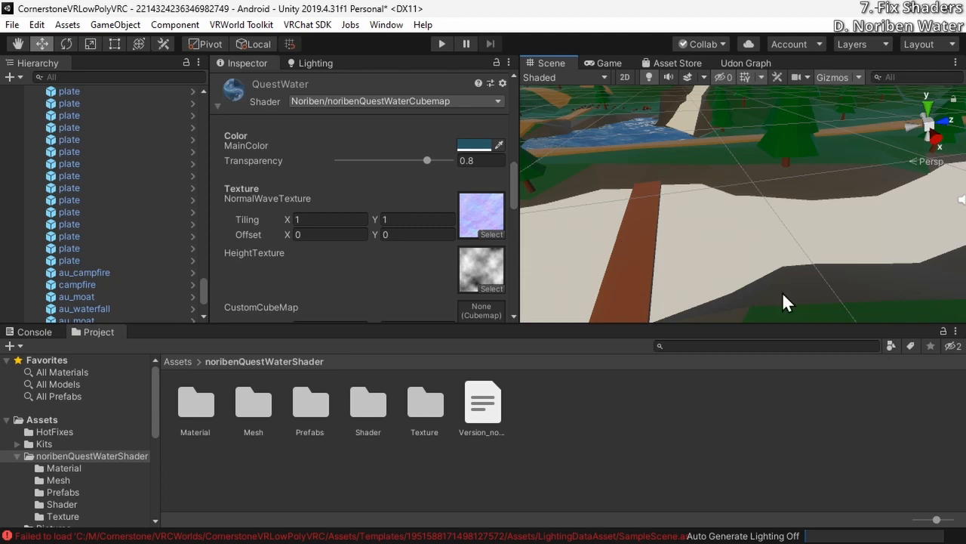
{"action": "right_click_drag", "start_coordinate": [776, 257], "coordinate": [883, 207]}
{"action": "left_click", "coordinate": [805, 197]}
{"action": "right_click_drag", "start_coordinate": [831, 220], "coordinate": [753, 250]}
{"action": "left_click", "coordinate": [759, 246]}
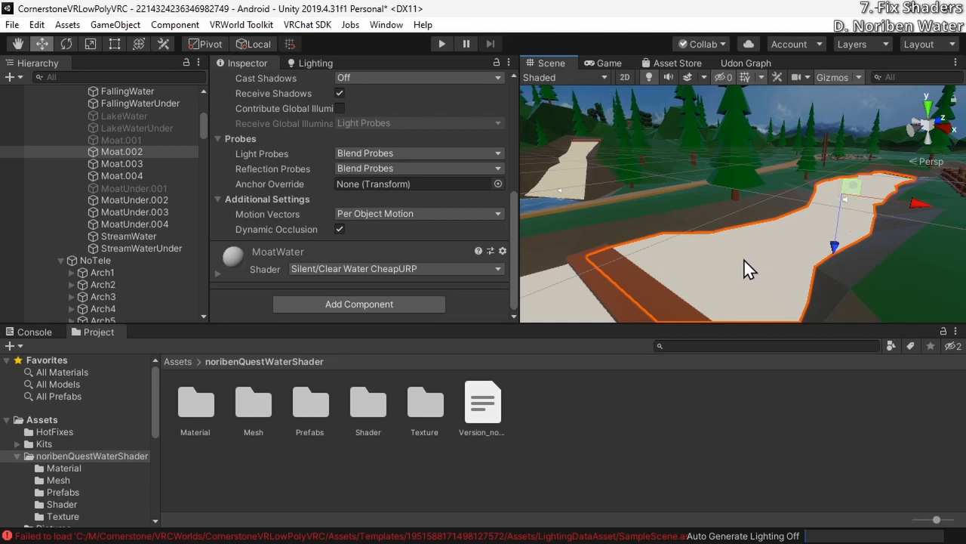
{"action": "mouse_move", "coordinate": [825, 233]}
{"action": "right_mouse_down"}
{"action": "mouse_move", "coordinate": [665, 274]}
{"action": "mouse_move", "coordinate": [708, 233]}
{"action": "mouse_move", "coordinate": [714, 181]}
{"action": "mouse_move", "coordinate": [745, 222]}
{"action": "mouse_move", "coordinate": [813, 224]}
{"action": "right_mouse_up"}
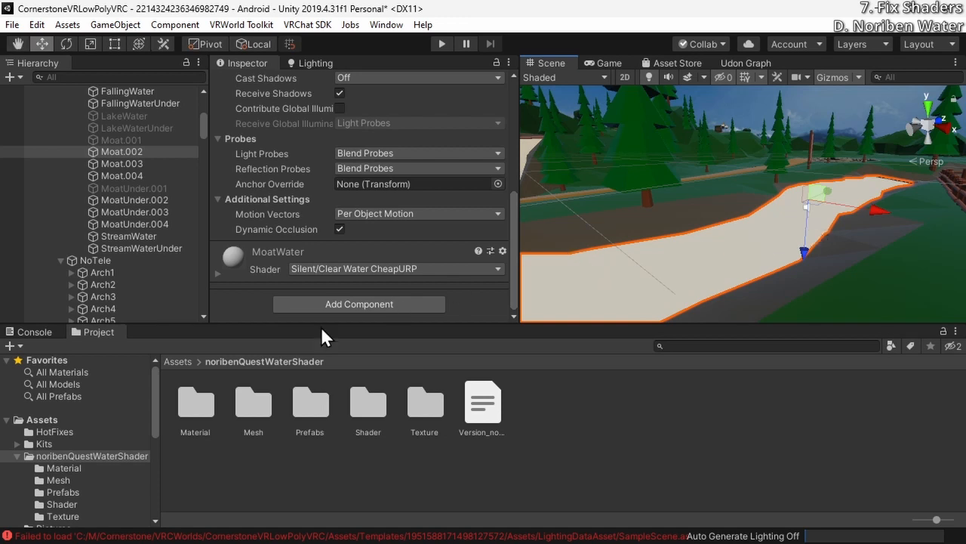
Add another SeaPlane mesh from the shader package's Mesh folder to the end of the scene hierarchy
{"action": "left_click", "coordinate": [259, 410]}
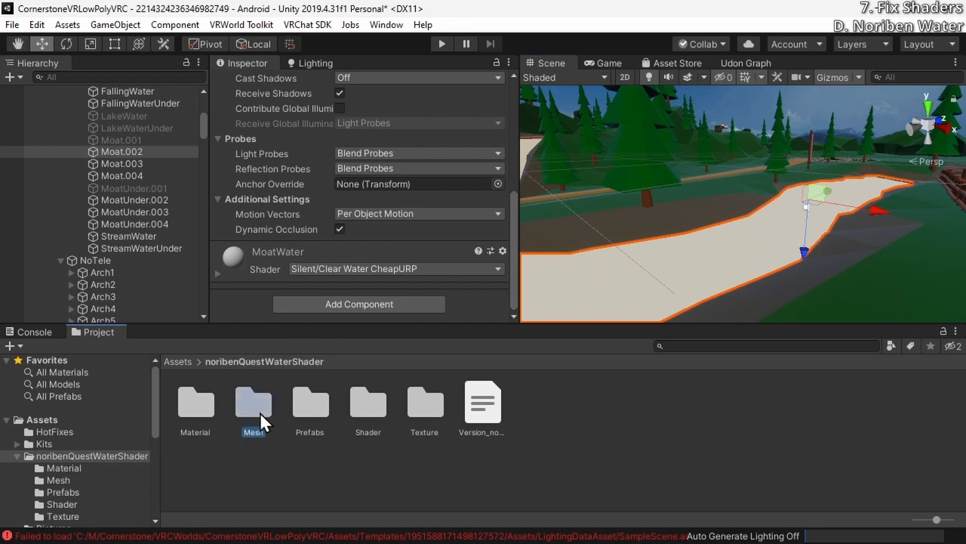
{"action": "double_click", "coordinate": [249, 415]}
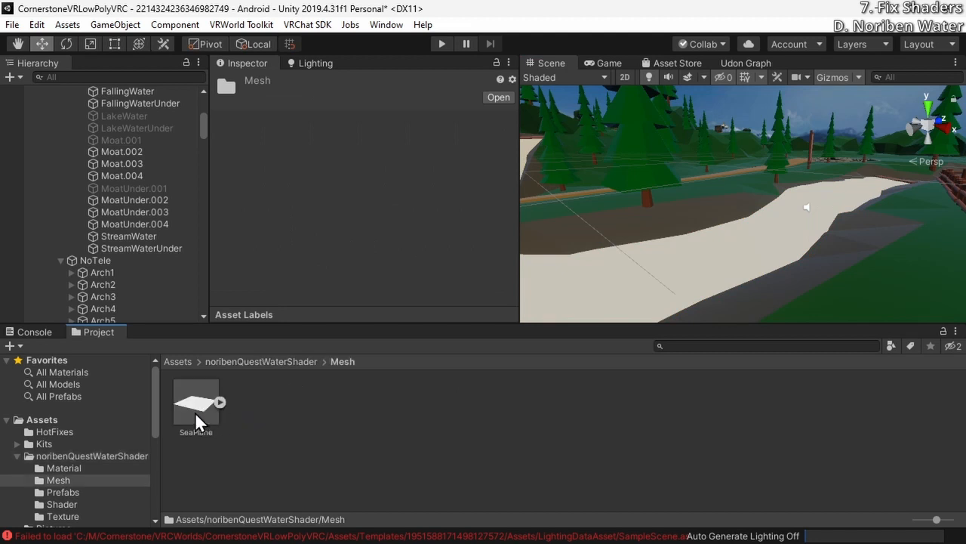
{"action": "left_click_drag", "start_coordinate": [204, 134], "coordinate": [175, 349]}
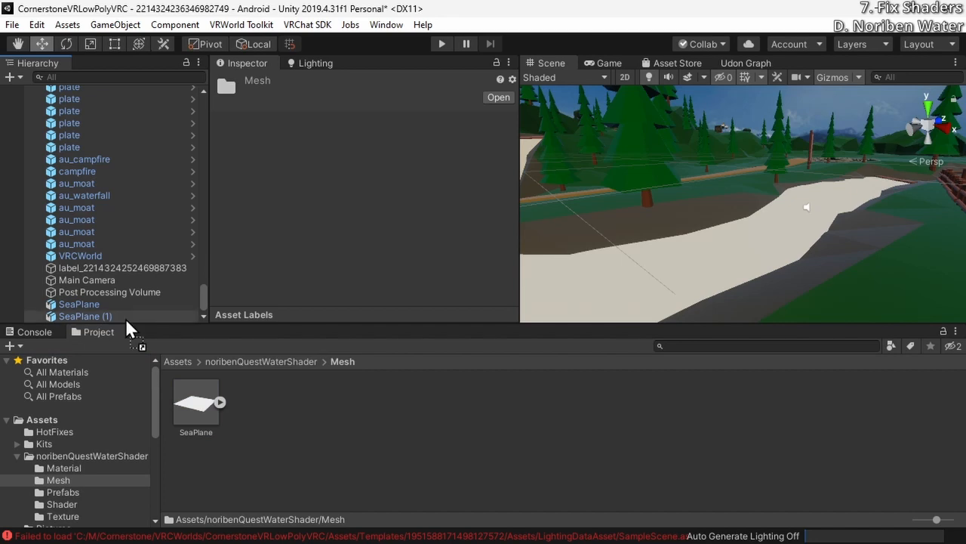
{"action": "left_click_drag", "start_coordinate": [126, 320], "coordinate": [126, 322]}
Move the newly added SeaPlane toward the unfinished moat section, to X 67.87 and Z 104.6
{"action": "key", "text": "f"}
{"action": "right_click_drag", "start_coordinate": [735, 230], "coordinate": [745, 268]}
{"action": "key", "text": "s"}
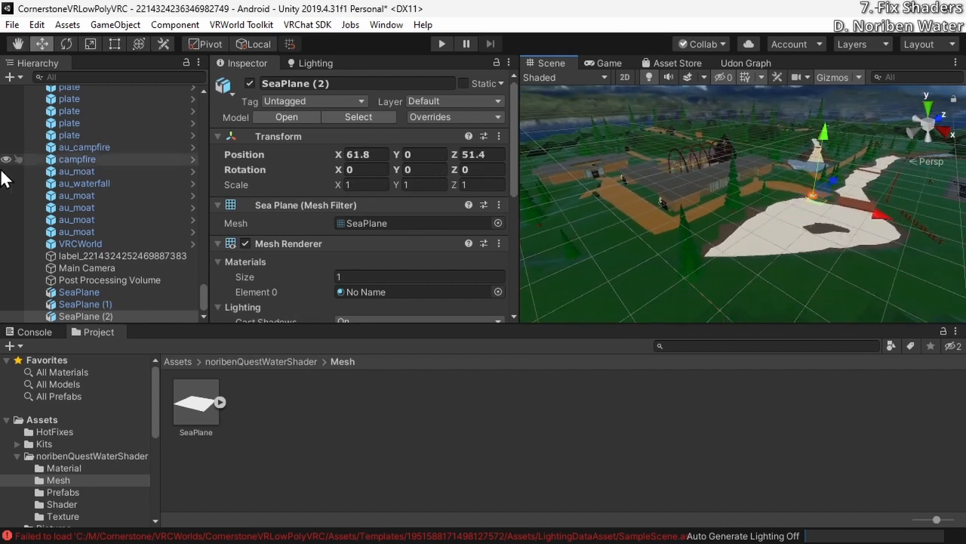
{"action": "right_click_drag", "start_coordinate": [805, 249], "coordinate": [717, 205]}
{"action": "key", "text": "w"}
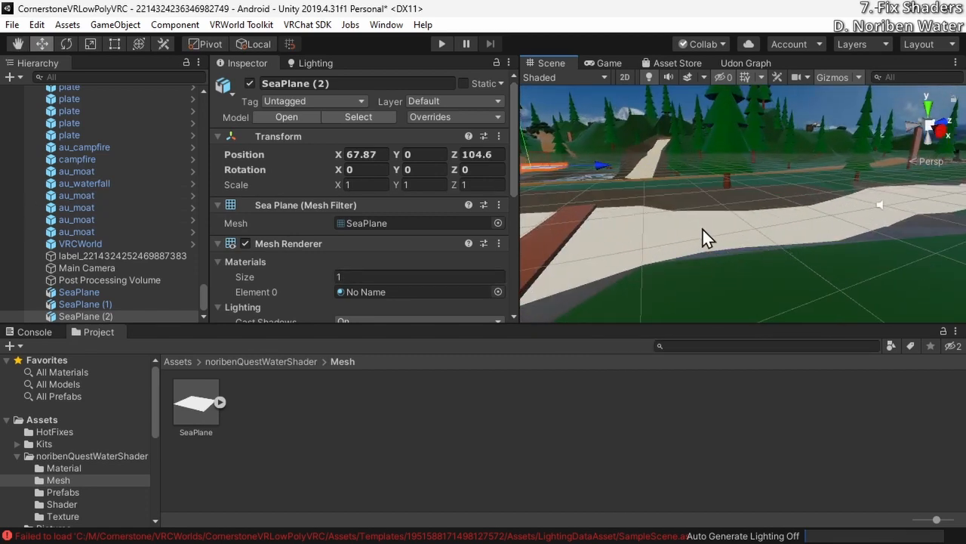
Copy the Transform component of the Moat.002 water section and paste its values onto SeaPlane (2)
{"action": "left_click", "coordinate": [703, 230]}
{"action": "right_click_drag", "start_coordinate": [725, 257], "coordinate": [774, 272]}
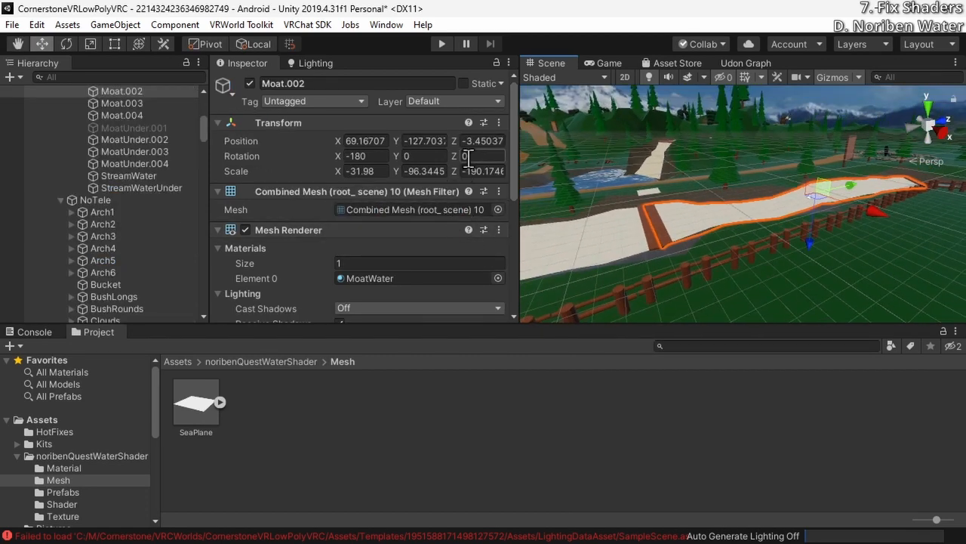
{"action": "left_click", "coordinate": [497, 123]}
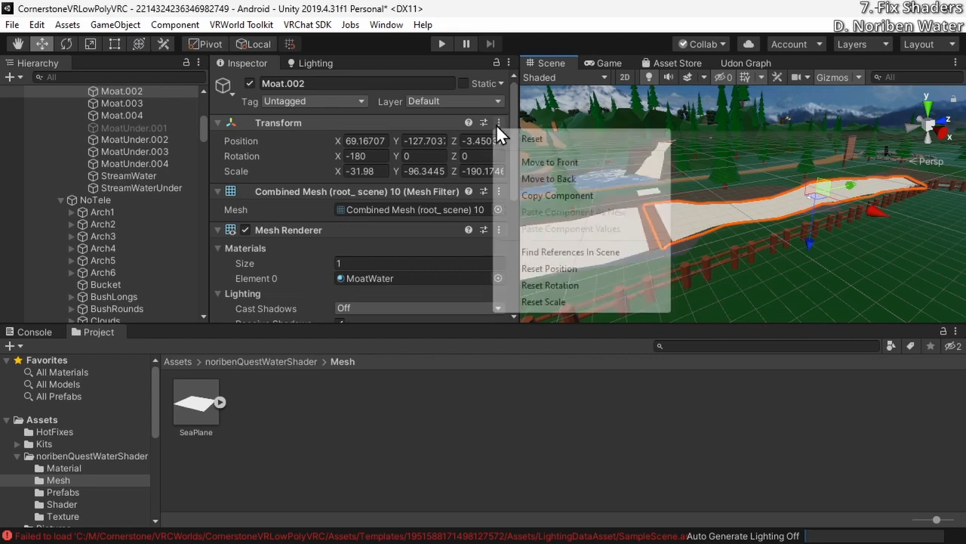
{"action": "left_click", "coordinate": [586, 198]}
{"action": "left_click", "coordinate": [643, 191]}
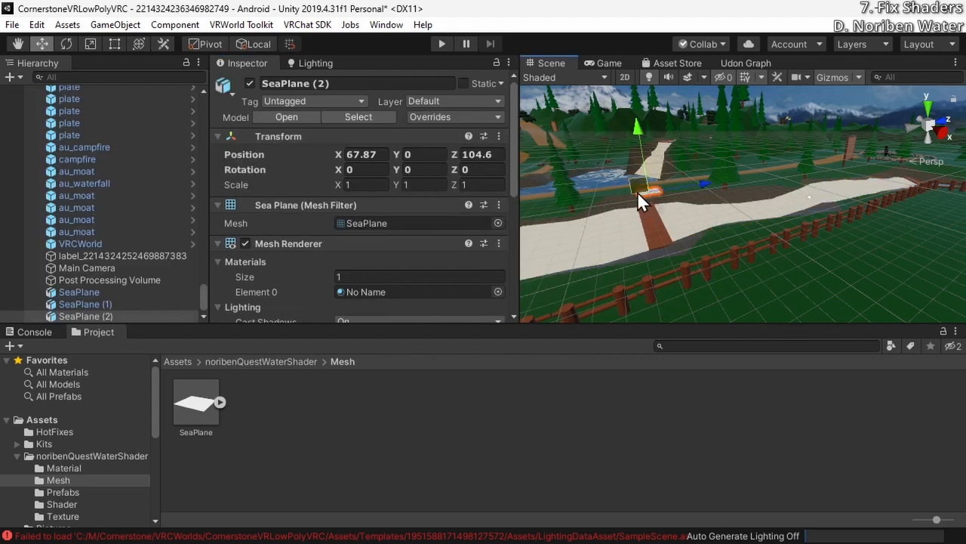
{"action": "left_click", "coordinate": [499, 137]}
{"action": "left_click", "coordinate": [580, 243]}
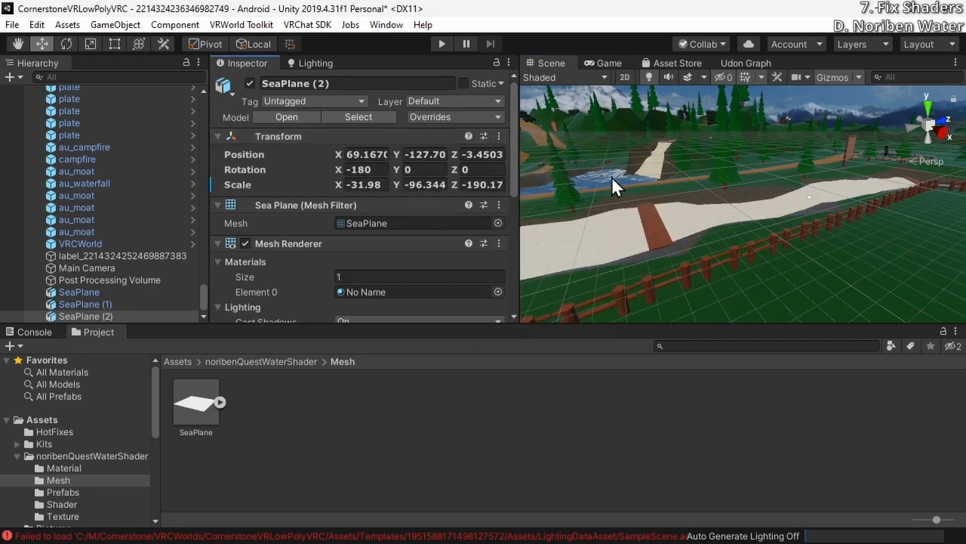
Undo the Transform values pasted onto SeaPlane (2)
{"action": "key", "text": "f"}
{"action": "right_click_drag", "start_coordinate": [736, 233], "coordinate": [682, 186]}
{"action": "key", "text": "ctrl+z"}
{"action": "key", "text": "ctrl+z"}
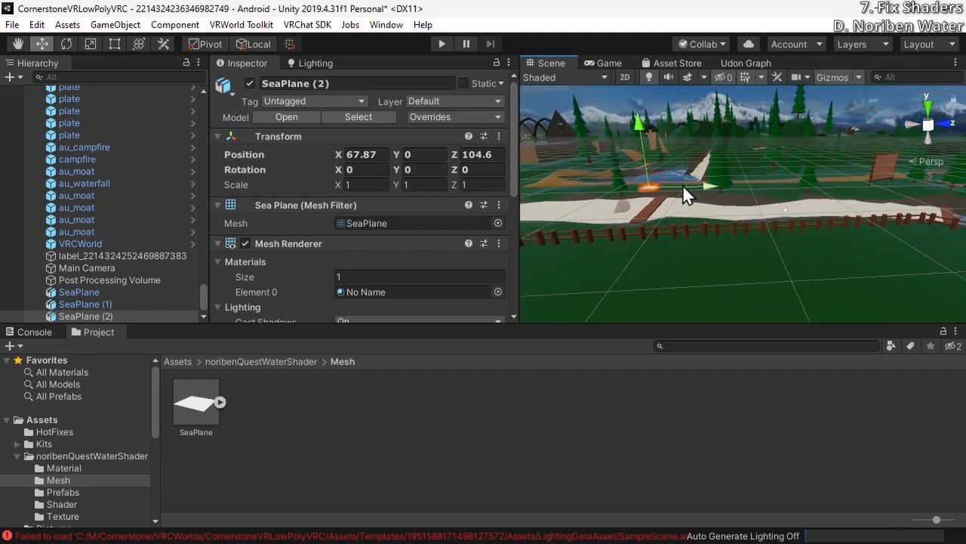
Move SeaPlane (2) down into the unfinished moat section beyond the bridge, to Y -2.78 and Z 124
{"action": "key", "text": "w"}
{"action": "right_click_drag", "start_coordinate": [852, 203], "coordinate": [806, 184]}
{"action": "mouse_move", "coordinate": [739, 102]}
{"action": "left_mouse_down"}
{"action": "mouse_move", "coordinate": [739, 126]}
{"action": "mouse_move", "coordinate": [742, 111]}
{"action": "left_mouse_up"}
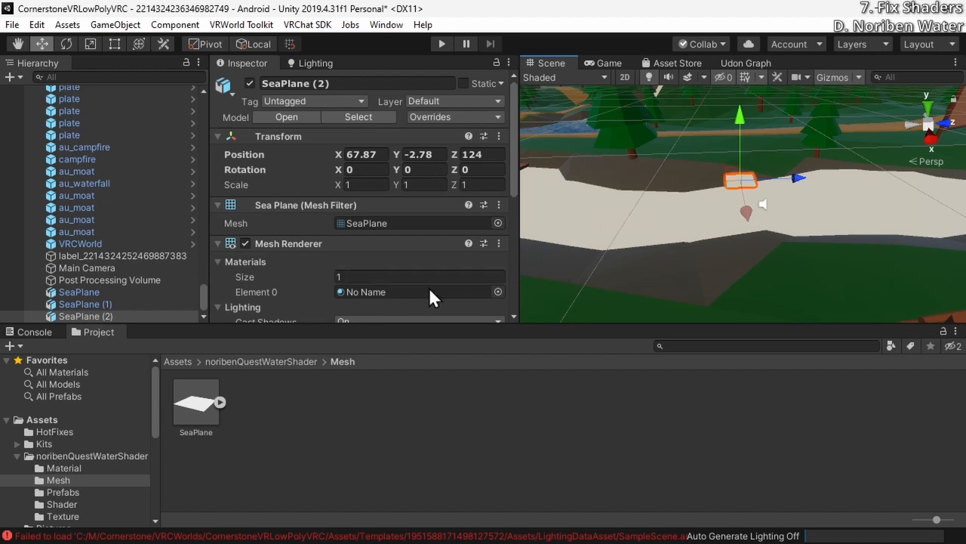
Assign the OuterWallOutset material to SeaPlane (2) in place of No Name
{"action": "left_click_drag", "start_coordinate": [627, 249], "coordinate": [778, 252], "text": "alt"}
{"action": "left_click", "coordinate": [497, 292]}
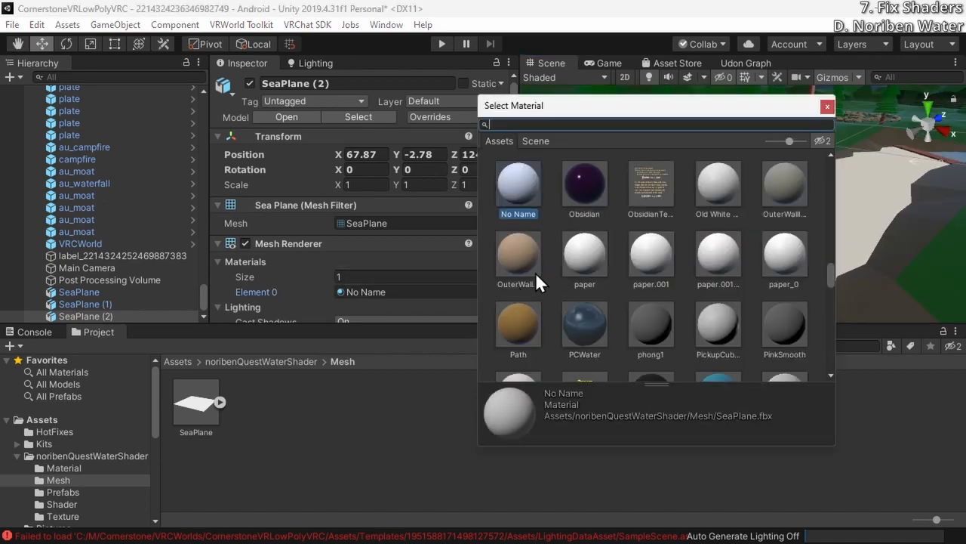
{"action": "left_click", "coordinate": [517, 257]}
{"action": "double_click", "coordinate": [516, 257]}
Position SeaPlane (2) at X 70.3, Y -3.44, Z 127.4 and scale it uniformly to about 22.8 to cover the moat section between the bridges
{"action": "left_click_drag", "start_coordinate": [782, 213], "coordinate": [817, 230], "text": "alt"}
{"action": "mouse_move", "coordinate": [662, 186]}
{"action": "left_mouse_down"}
{"action": "mouse_move", "coordinate": [664, 224]}
{"action": "mouse_move", "coordinate": [670, 192]}
{"action": "mouse_move", "coordinate": [667, 202]}
{"action": "left_mouse_up"}
{"action": "left_click_drag", "start_coordinate": [723, 274], "coordinate": [790, 309]}
{"action": "key", "text": "s"}
{"action": "right_click_drag", "start_coordinate": [841, 276], "coordinate": [602, 293]}
{"action": "key", "text": "d"}
{"action": "right_click_drag", "start_coordinate": [612, 224], "coordinate": [736, 224]}
{"action": "left_click_drag", "start_coordinate": [724, 224], "coordinate": [903, 121]}
{"action": "left_click_drag", "start_coordinate": [713, 151], "coordinate": [710, 182], "text": "alt"}
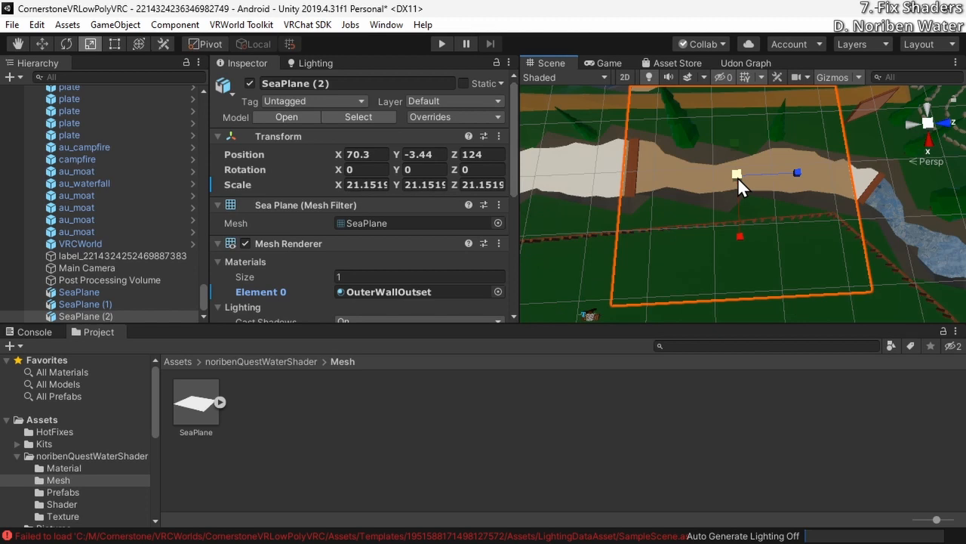
{"action": "left_click_drag", "start_coordinate": [738, 177], "coordinate": [742, 191]}
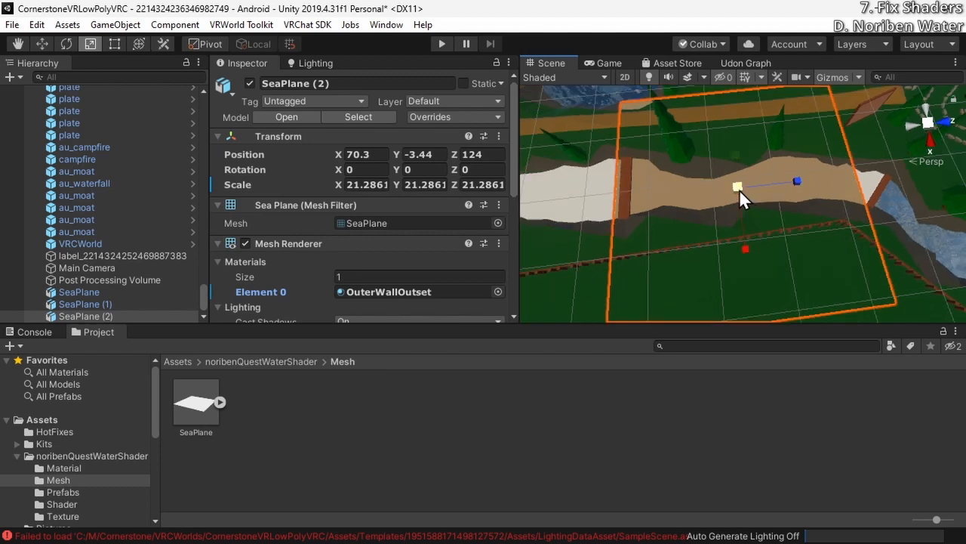
{"action": "left_click_drag", "start_coordinate": [626, 164], "coordinate": [652, 173]}
{"action": "left_click", "coordinate": [134, 182]}
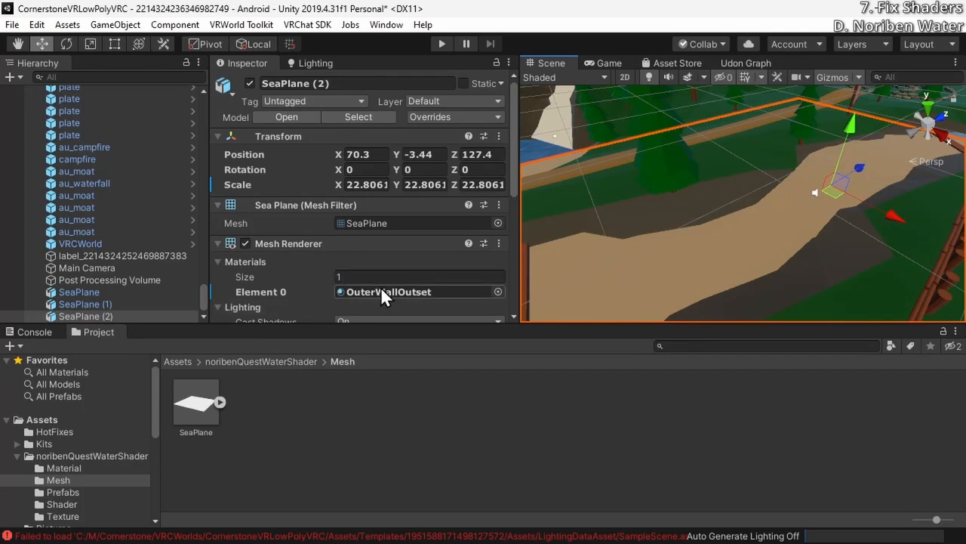
Assign the QuestWater material from the shader package's Material folder to SeaPlane (2)
{"action": "scroll", "coordinate": [80, 474], "scroll_direction": "down", "scroll_amount": 1}
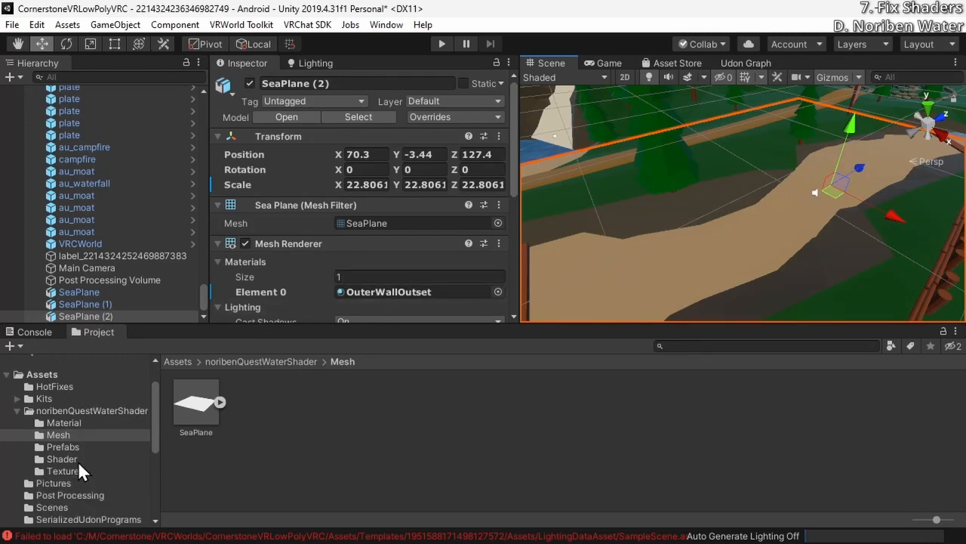
{"action": "left_click", "coordinate": [97, 424]}
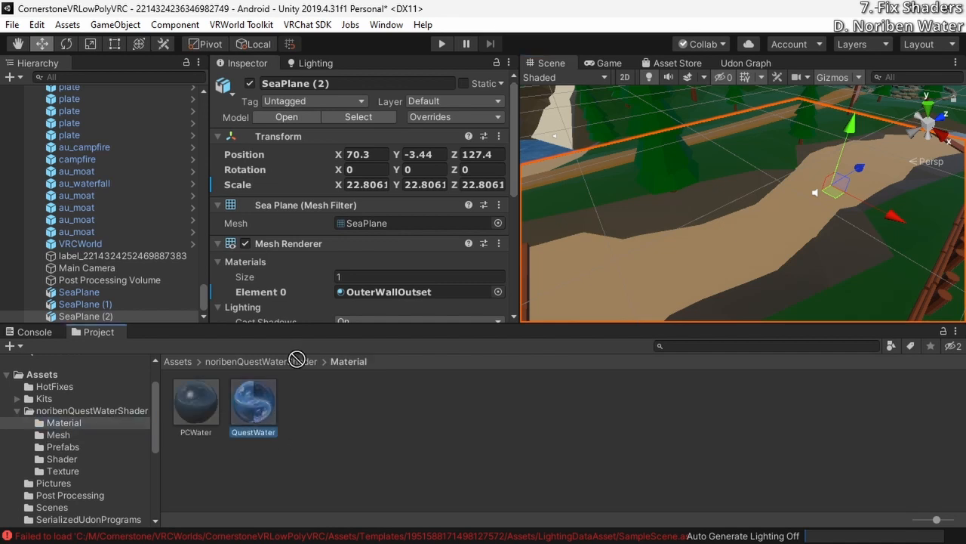
{"action": "scroll", "coordinate": [428, 298], "scroll_direction": "down", "scroll_amount": 3}
{"action": "left_click_drag", "start_coordinate": [390, 299], "coordinate": [401, 156]}
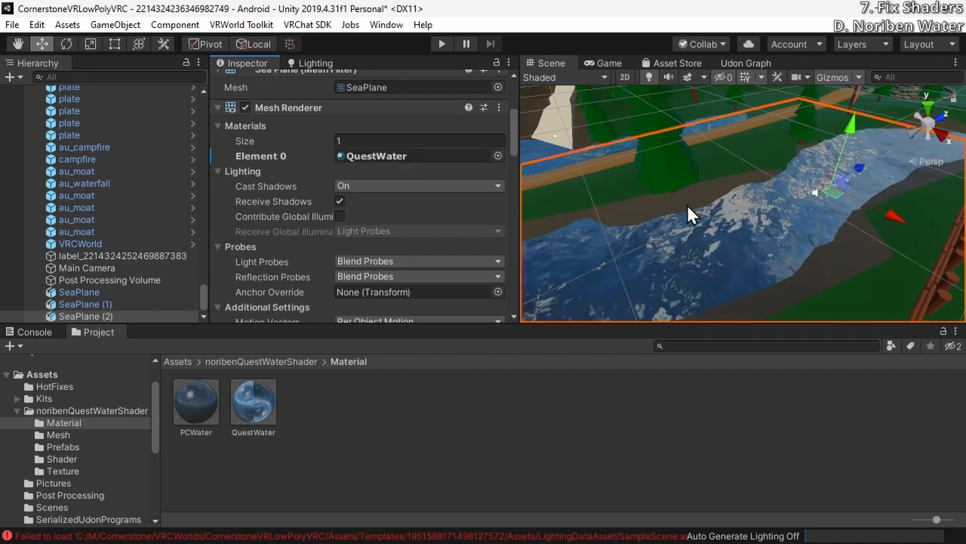
Deactivate the original moat water object beneath SeaPlane (2) and reselect the plane
{"action": "left_click_drag", "start_coordinate": [687, 209], "coordinate": [610, 265], "text": "alt"}
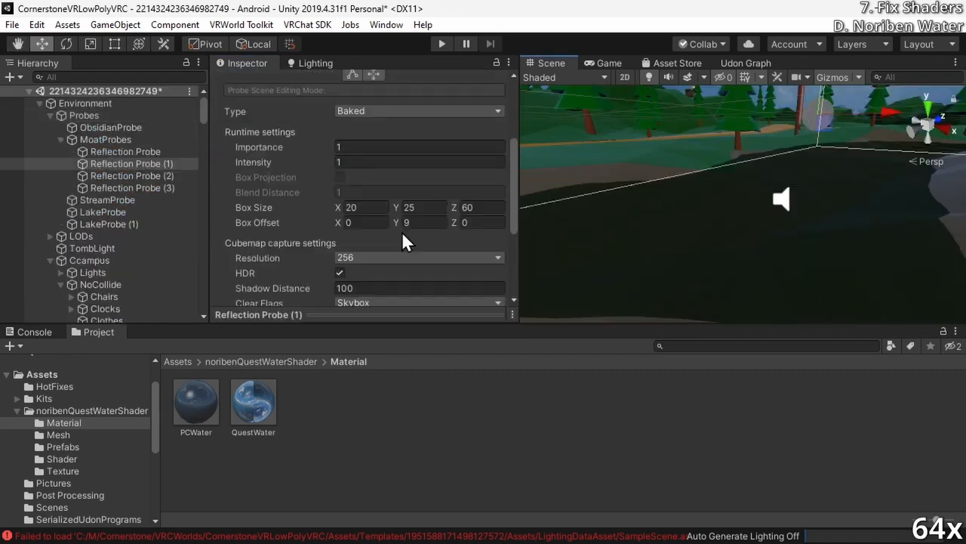
{"action": "left_click", "coordinate": [83, 116]}
{"action": "left_click", "coordinate": [249, 84]}
{"action": "right_click_drag", "start_coordinate": [679, 203], "coordinate": [624, 162]}
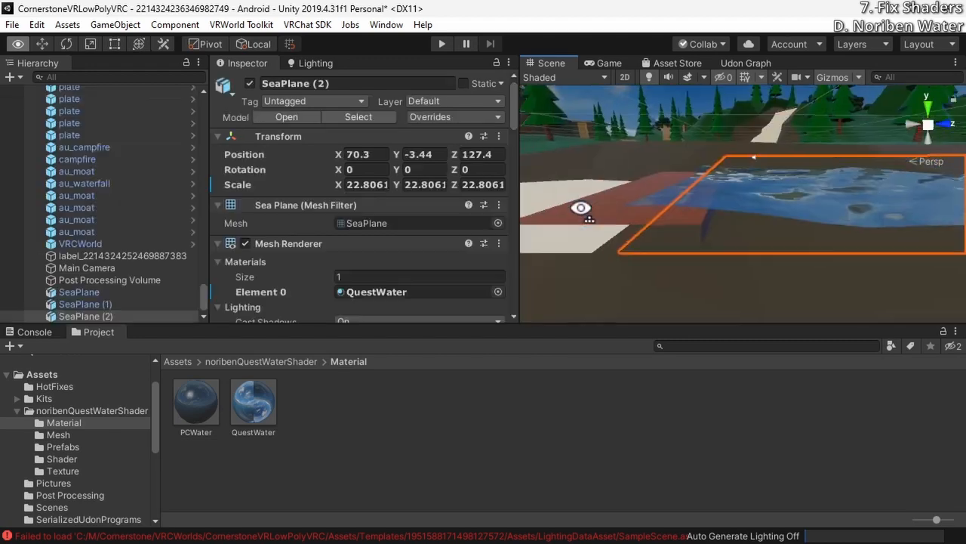
{"action": "right_click_drag", "start_coordinate": [581, 209], "coordinate": [765, 212]}
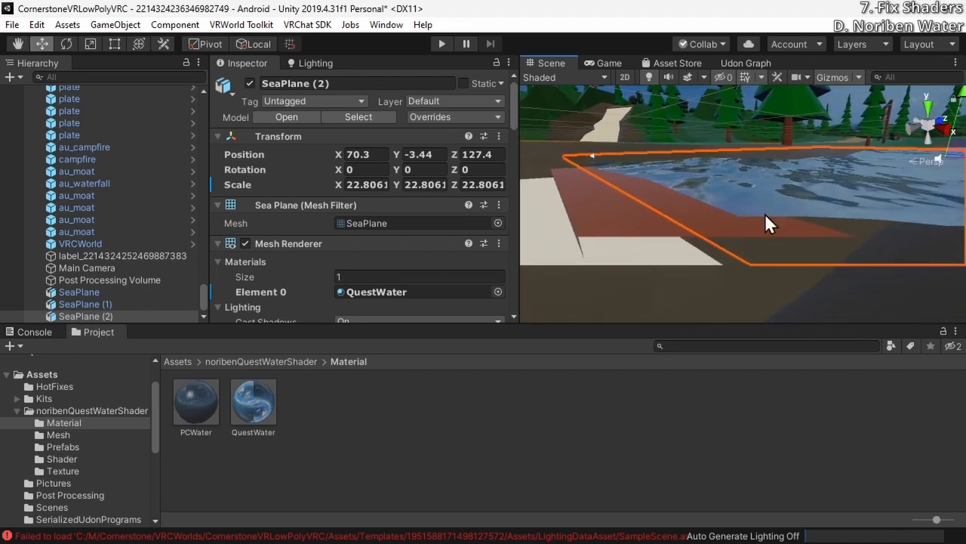
Set the QuestWater material's WaveHeight to 0.03
{"action": "right_click_drag", "start_coordinate": [668, 202], "coordinate": [759, 149]}
{"action": "left_click_drag", "start_coordinate": [759, 150], "coordinate": [665, 249]}
{"action": "scroll", "coordinate": [412, 242], "scroll_direction": "down", "scroll_amount": 10}
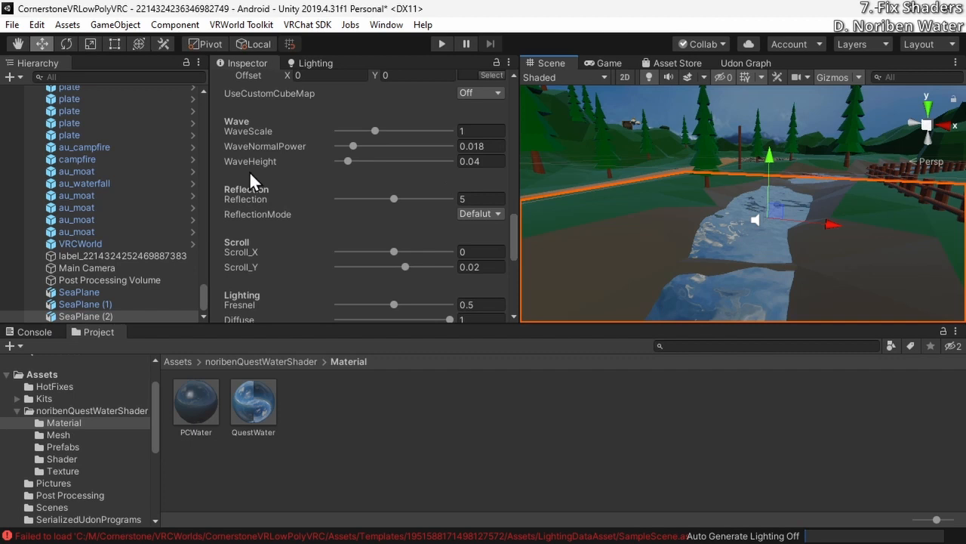
{"action": "scroll", "coordinate": [313, 170], "scroll_direction": "up", "scroll_amount": 6}
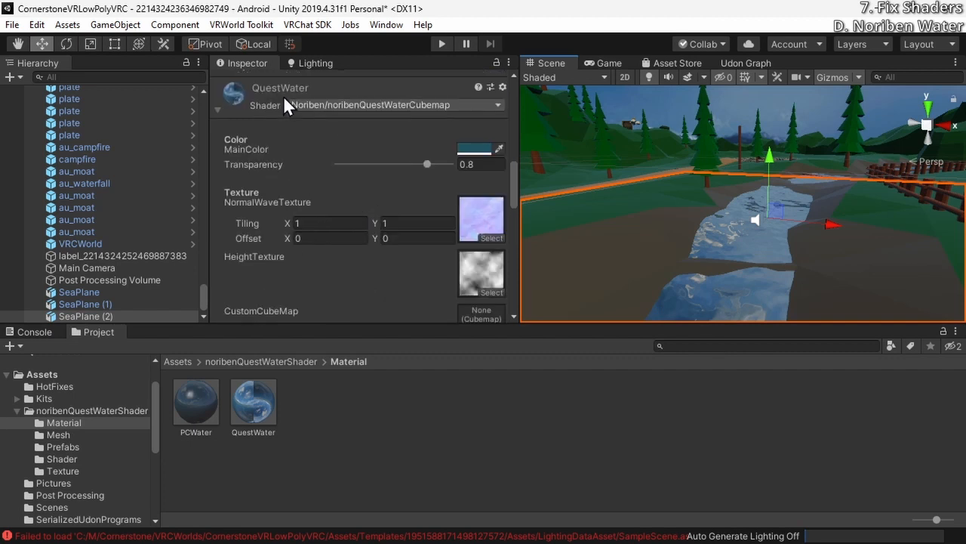
{"action": "scroll", "coordinate": [296, 135], "scroll_direction": "down", "scroll_amount": 5}
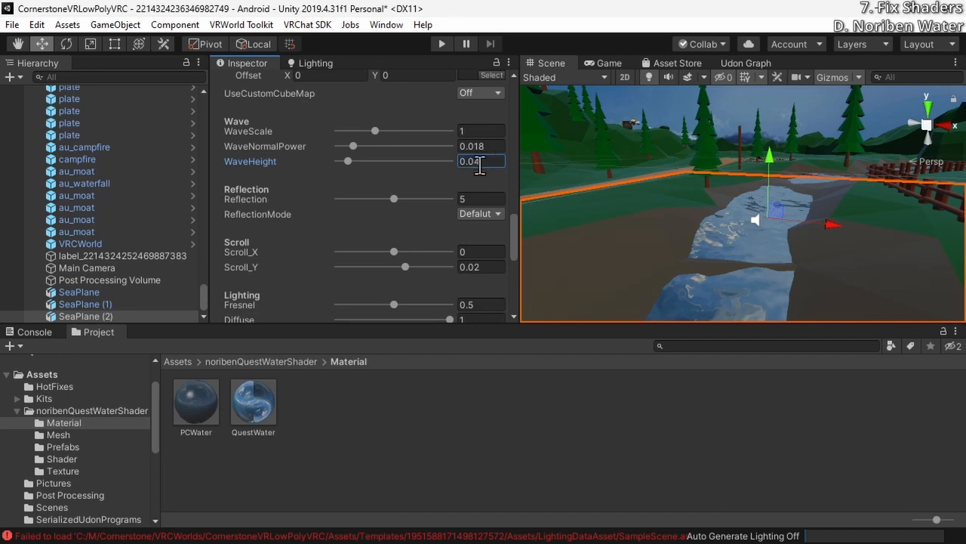
{"action": "key", "text": "BackSpace"}
{"action": "type", "text": "3"}
Lower SeaPlane (2) to Y -3.62 so its water sits further below the bridge
{"action": "right_click_drag", "start_coordinate": [711, 281], "coordinate": [770, 175]}
{"action": "key", "text": "w"}
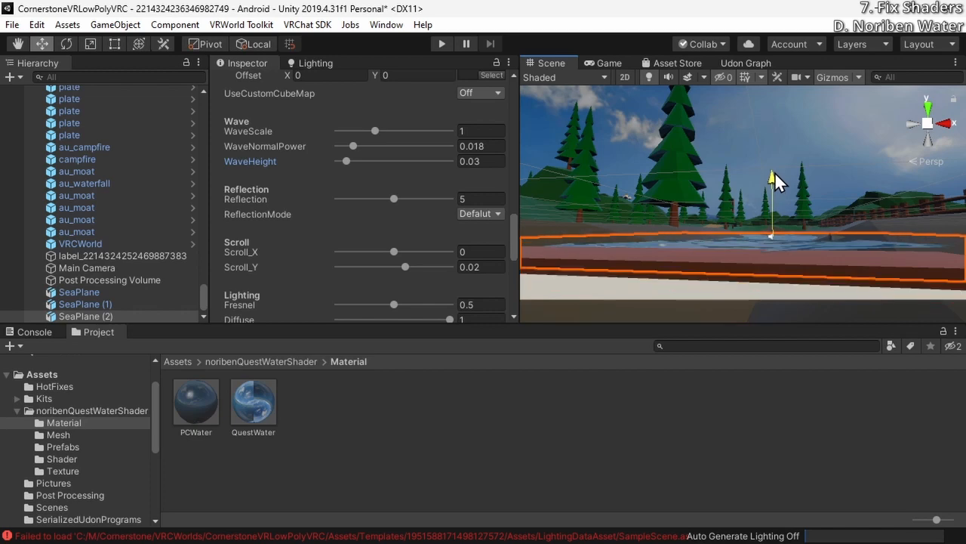
{"action": "right_click_drag", "start_coordinate": [771, 175], "coordinate": [758, 220]}
{"action": "right_click_drag", "start_coordinate": [779, 130], "coordinate": [744, 197]}
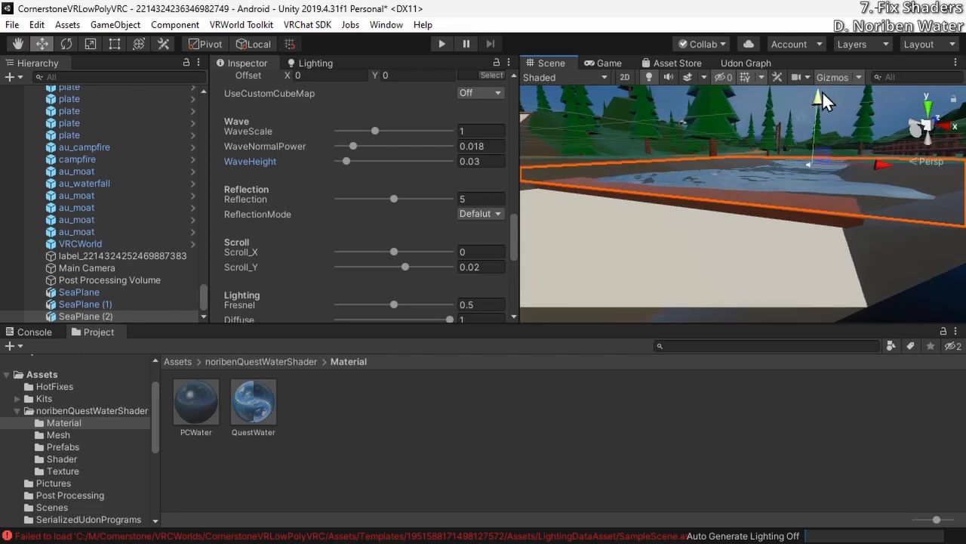
Test the moat water in Play mode by moving beneath its surface, and return to editing
{"action": "key", "text": "ctrl+p"}
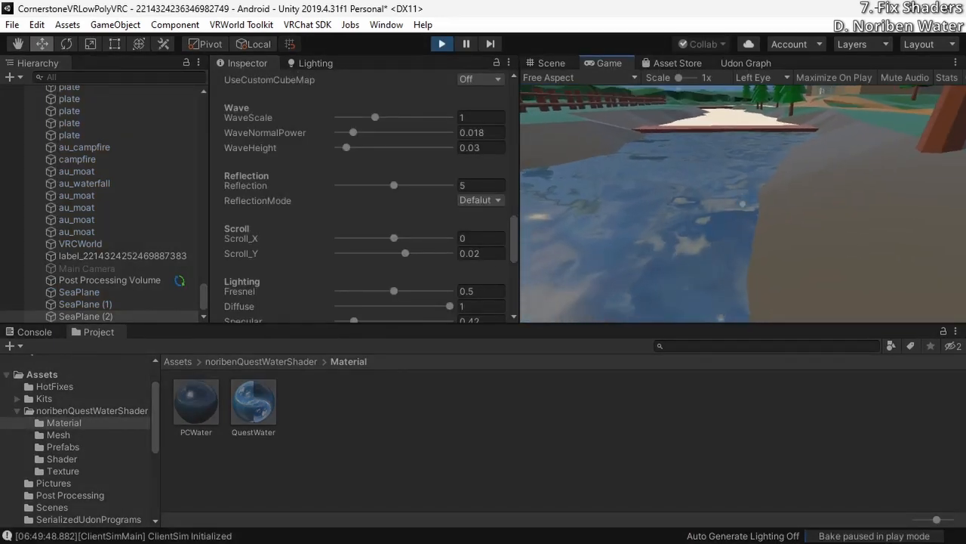
{"action": "key", "text": "w"}
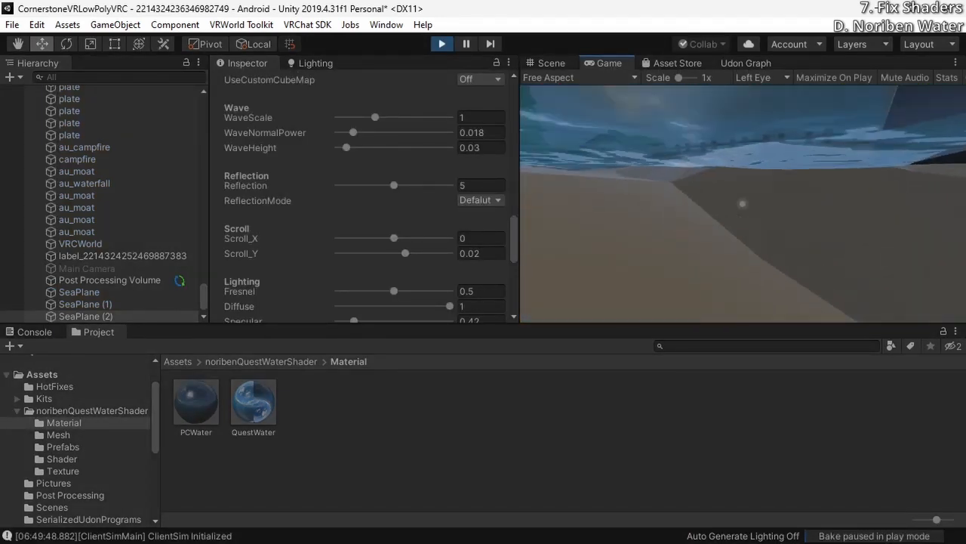
{"action": "key", "text": "Escape"}
{"action": "key", "text": "ctrl+p"}
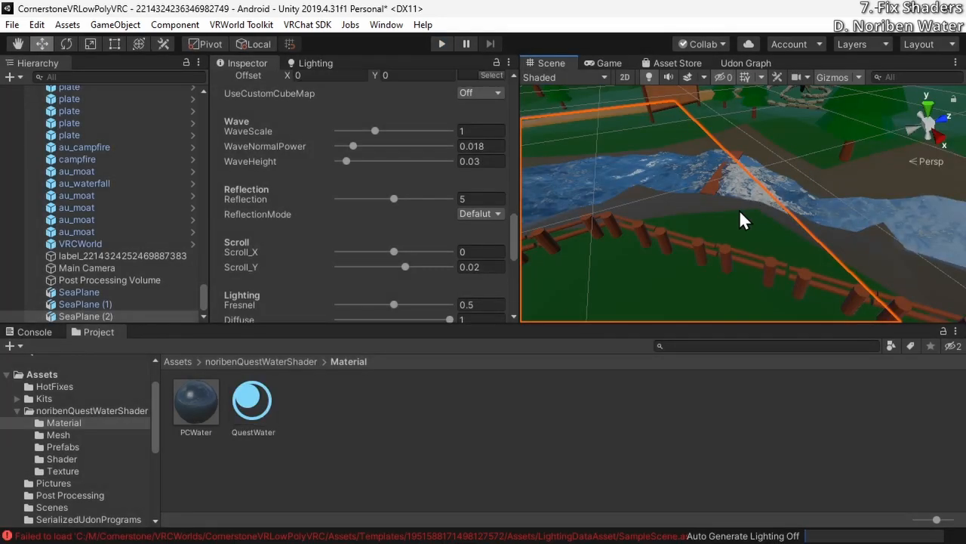
Try rotating SeaPlane (2) about the Y axis to 22.69 degrees
{"action": "scroll", "coordinate": [227, 196], "scroll_direction": "up", "scroll_amount": 10}
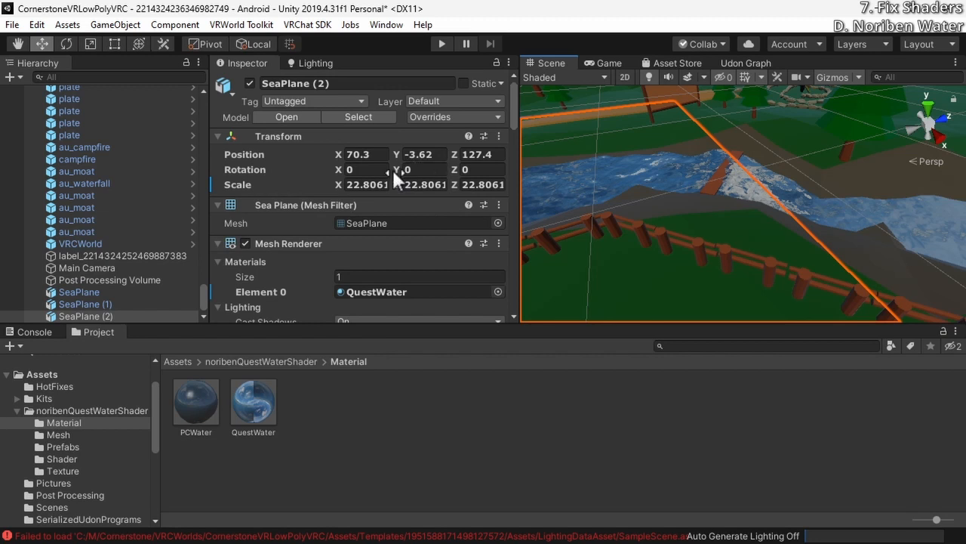
{"action": "left_click_drag", "start_coordinate": [393, 169], "coordinate": [15, 249]}
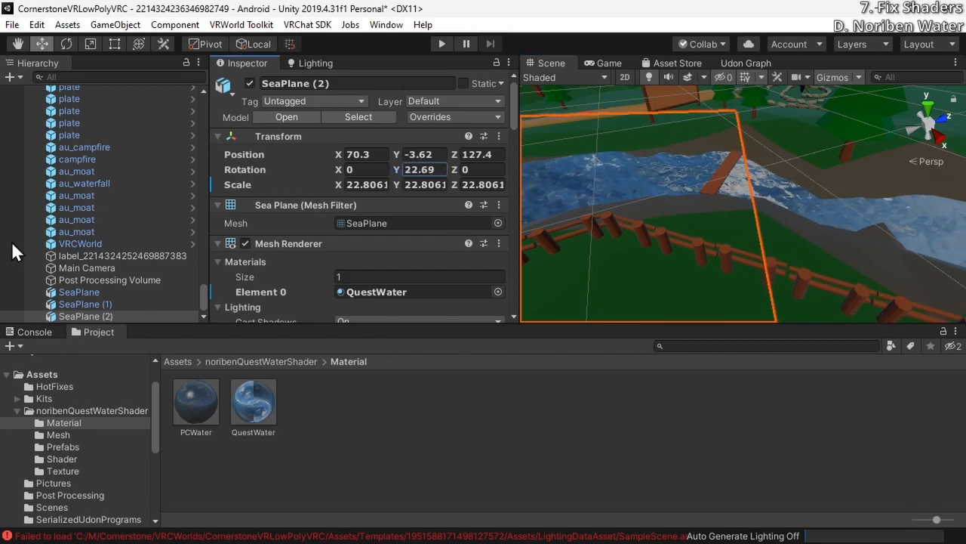
{"action": "left_click", "coordinate": [424, 166]}
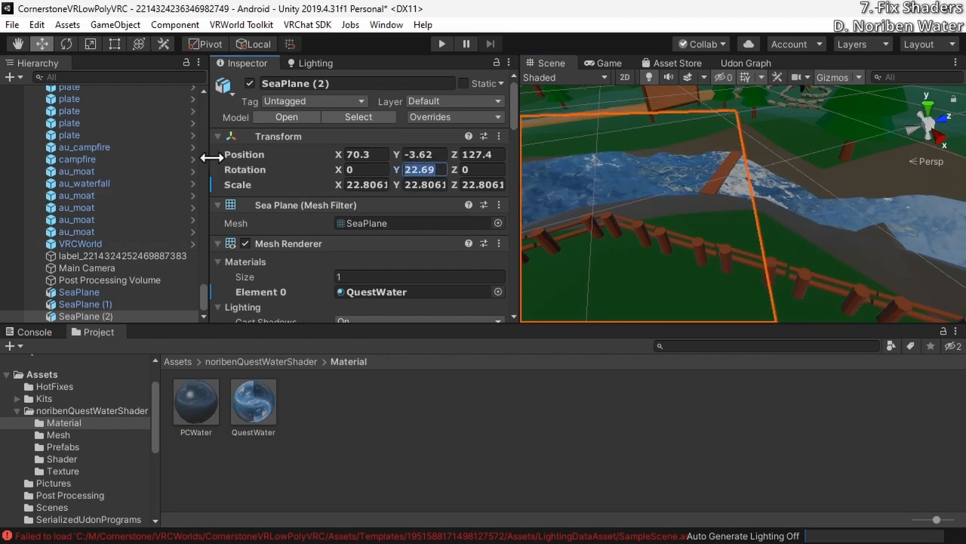
Examine the QuestWater material's settings and how the water planes meet at the bridge, including SeaPlane (1)
{"action": "scroll", "coordinate": [320, 233], "scroll_direction": "down", "scroll_amount": 15}
{"action": "scroll", "coordinate": [319, 233], "scroll_direction": "up", "scroll_amount": 5}
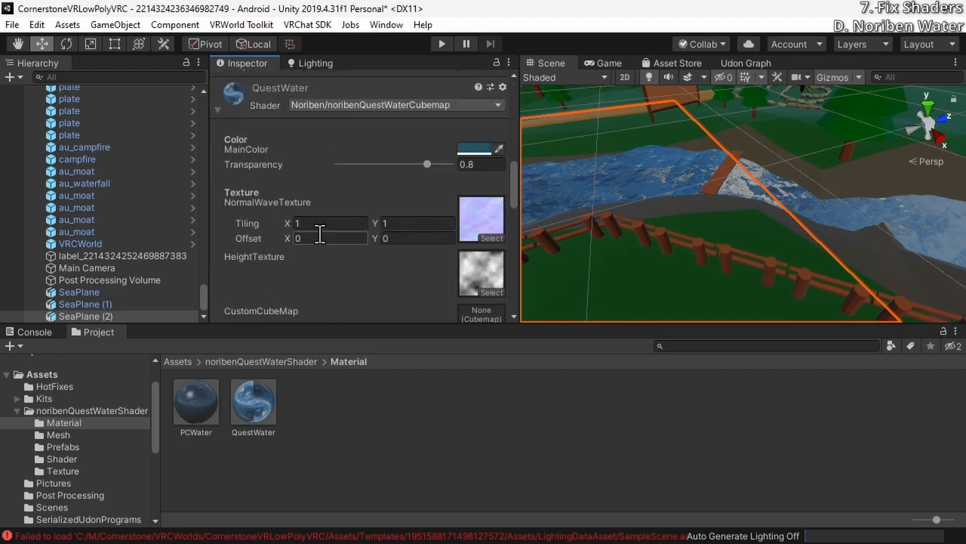
{"action": "right_click_drag", "start_coordinate": [720, 99], "coordinate": [691, 104]}
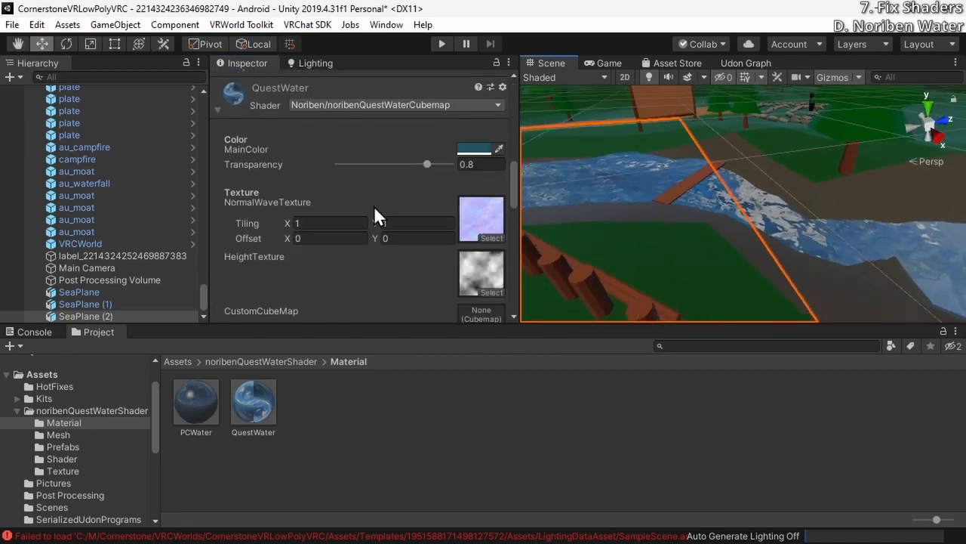
{"action": "scroll", "coordinate": [374, 205], "scroll_direction": "down", "scroll_amount": 10}
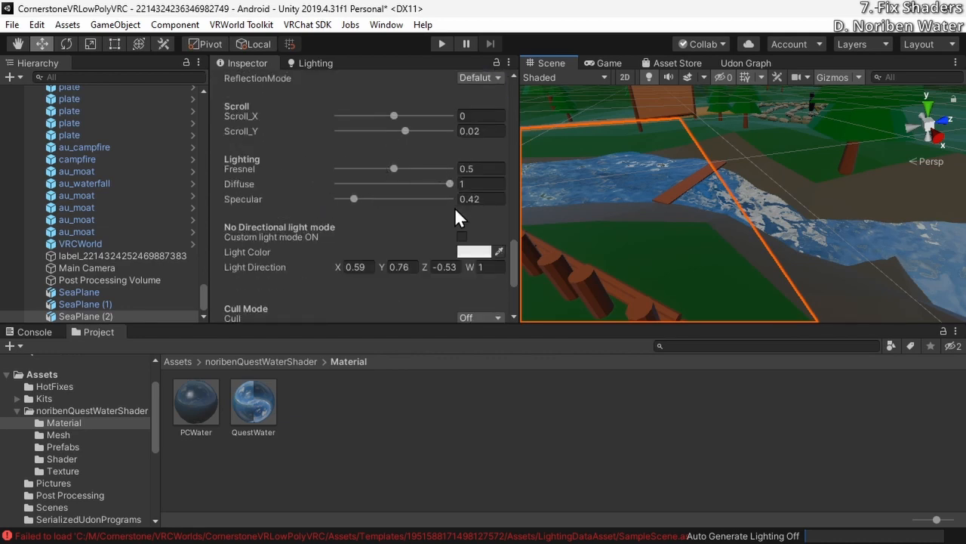
{"action": "scroll", "coordinate": [454, 206], "scroll_direction": "up", "scroll_amount": 10}
{"action": "right_click_drag", "start_coordinate": [613, 196], "coordinate": [627, 278]}
{"action": "left_click", "coordinate": [794, 218]}
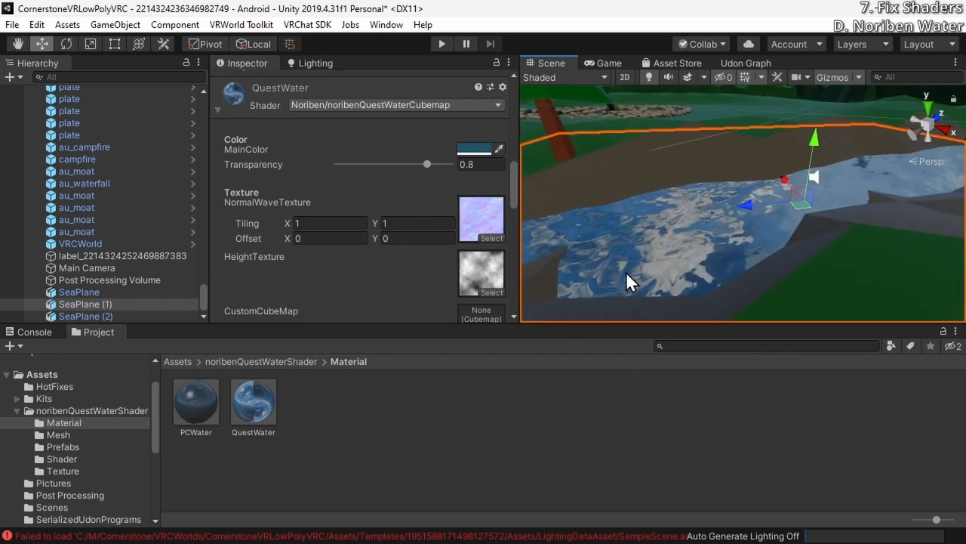
Duplicate the QuestWater material in the Material folder and select the copy
{"action": "right_click", "coordinate": [273, 390]}
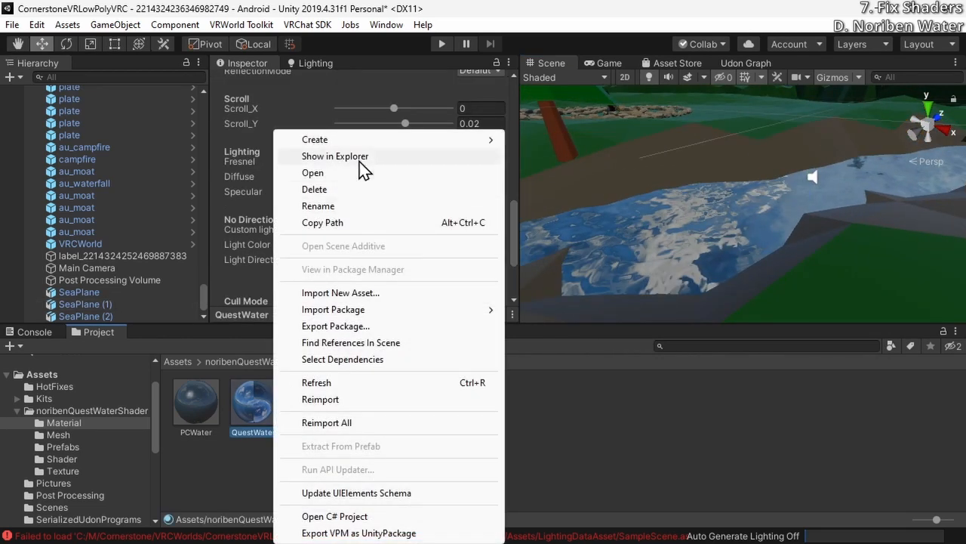
{"action": "left_click", "coordinate": [264, 416]}
{"action": "key", "text": "ctrl+d"}
{"action": "left_click", "coordinate": [322, 399]}
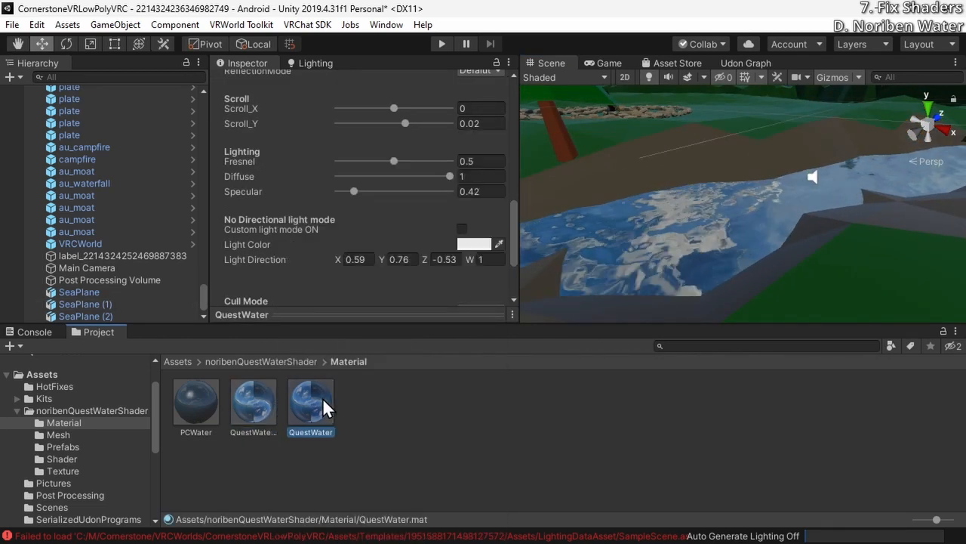
{"action": "left_click", "coordinate": [271, 412]}
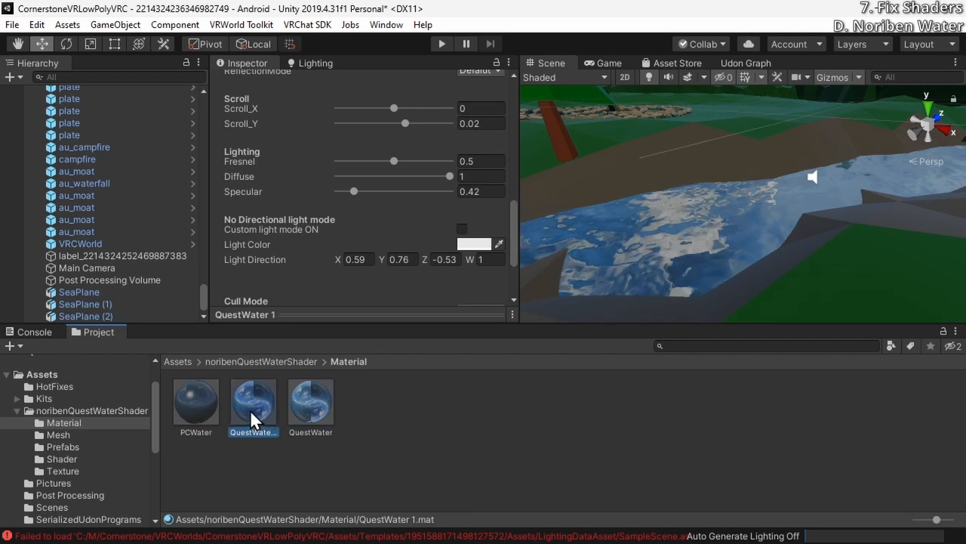
Compare the texture, wave, reflection and lighting settings of PCWater with those of the two QuestWater materials
{"action": "left_click", "coordinate": [212, 410]}
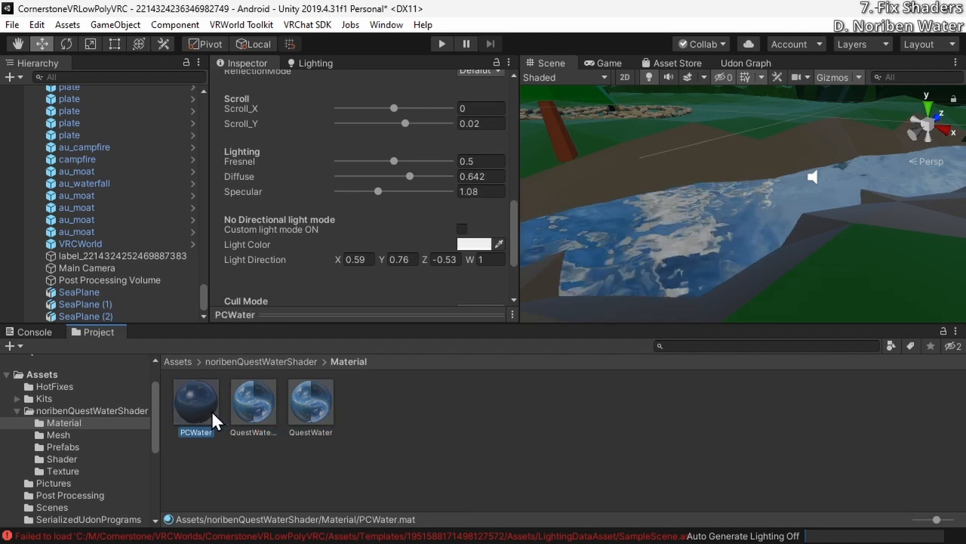
{"action": "scroll", "coordinate": [357, 204], "scroll_direction": "up", "scroll_amount": 3}
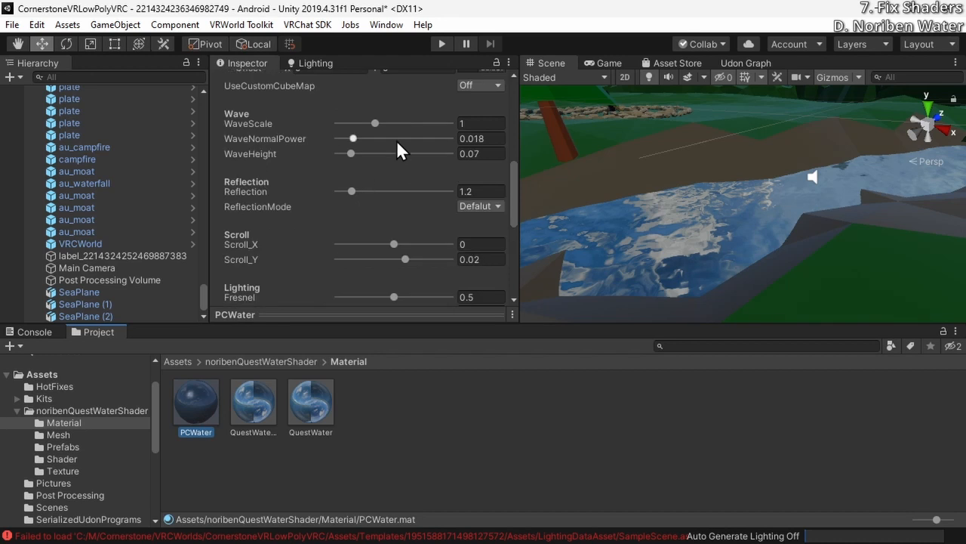
{"action": "scroll", "coordinate": [359, 219], "scroll_direction": "up", "scroll_amount": 5}
{"action": "scroll", "coordinate": [358, 226], "scroll_direction": "down", "scroll_amount": 5}
{"action": "scroll", "coordinate": [410, 240], "scroll_direction": "up", "scroll_amount": 3}
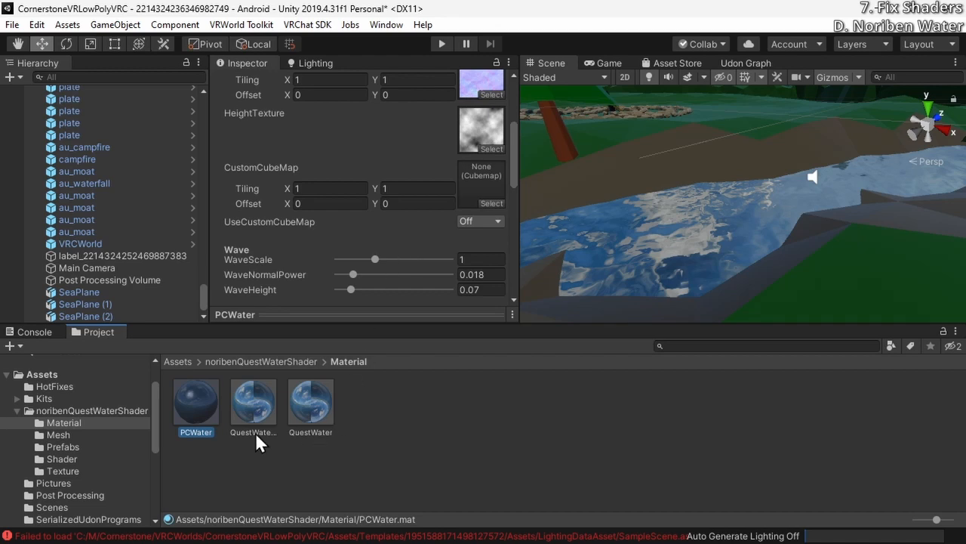
{"action": "key", "text": "Right"}
{"action": "key", "text": "Right"}
{"action": "key", "text": "Left"}
{"action": "key", "text": "Right"}
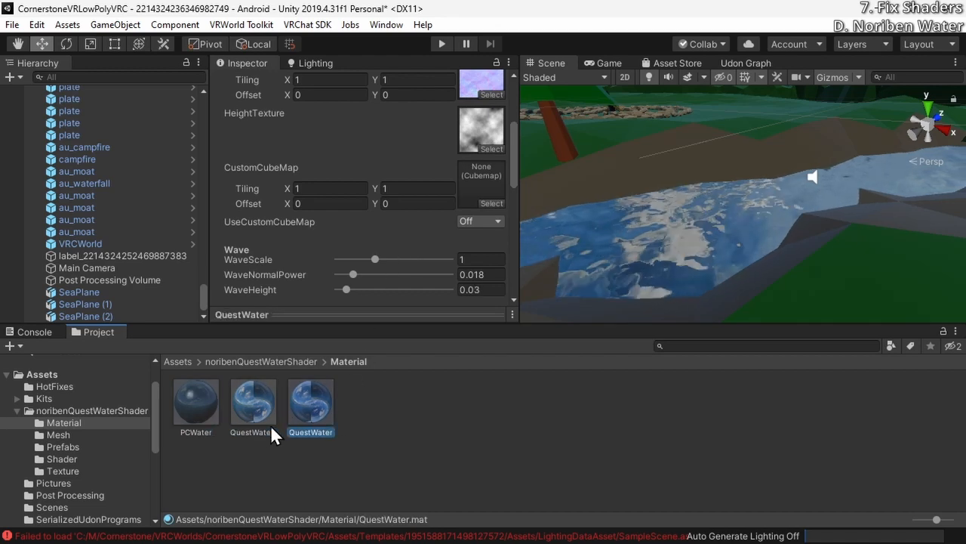
Undo the duplication of the QuestWater material
{"action": "key", "text": "ctrl+z"}
{"action": "key", "text": "ctrl+z"}
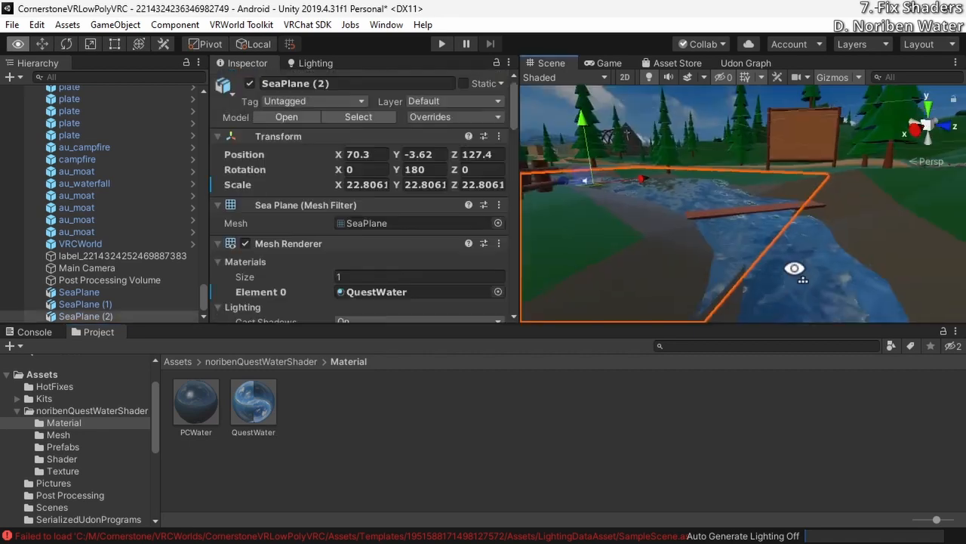
{"action": "right_click_drag", "start_coordinate": [794, 269], "coordinate": [747, 237]}
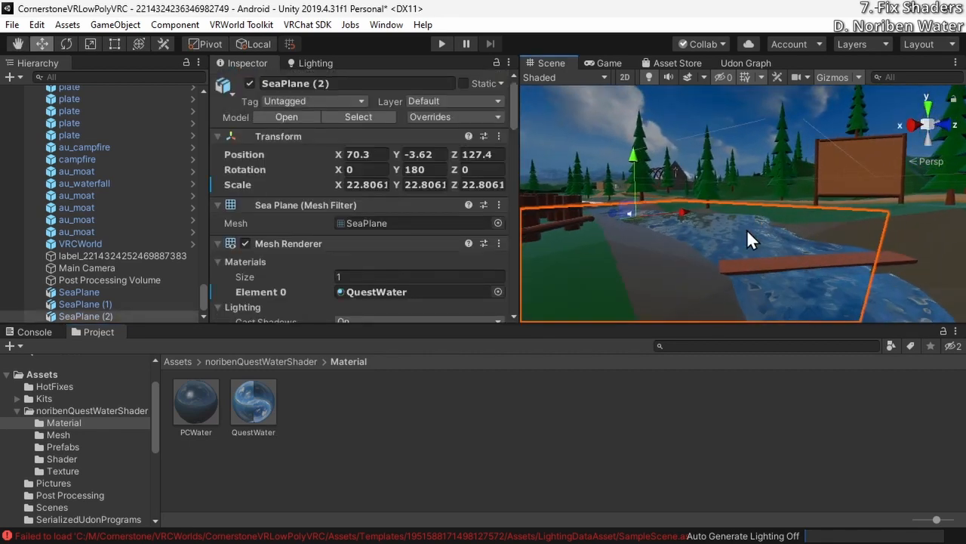
Examine the QuestWater material's wave, scroll and lighting settings on SeaPlane (2) and preview the water flow in play mode
{"action": "scroll", "coordinate": [291, 254], "scroll_direction": "down", "scroll_amount": 5}
{"action": "scroll", "coordinate": [292, 254], "scroll_direction": "down", "scroll_amount": 5}
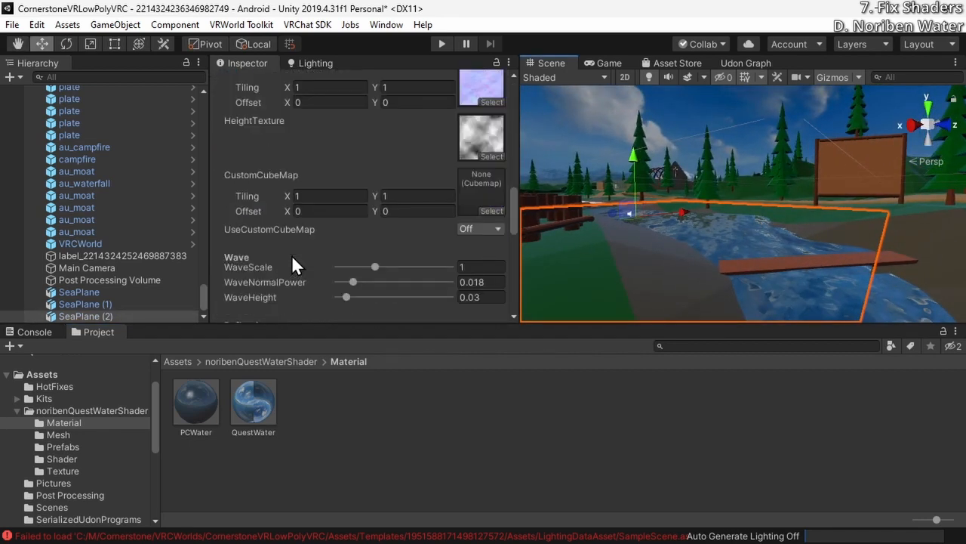
{"action": "scroll", "coordinate": [292, 254], "scroll_direction": "down", "scroll_amount": 3}
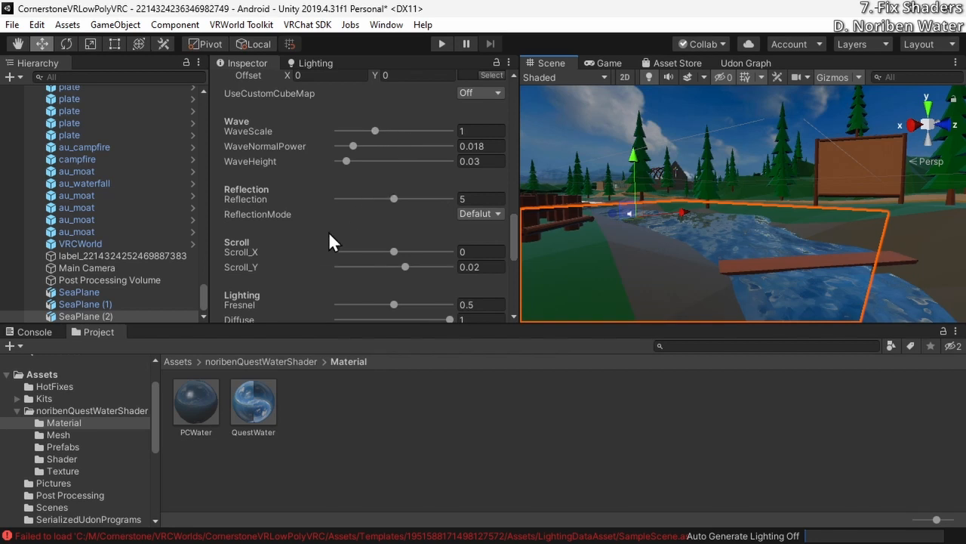
{"action": "scroll", "coordinate": [330, 241], "scroll_direction": "down", "scroll_amount": 3}
{"action": "scroll", "coordinate": [299, 250], "scroll_direction": "up", "scroll_amount": 3}
{"action": "scroll", "coordinate": [297, 249], "scroll_direction": "down", "scroll_amount": 3}
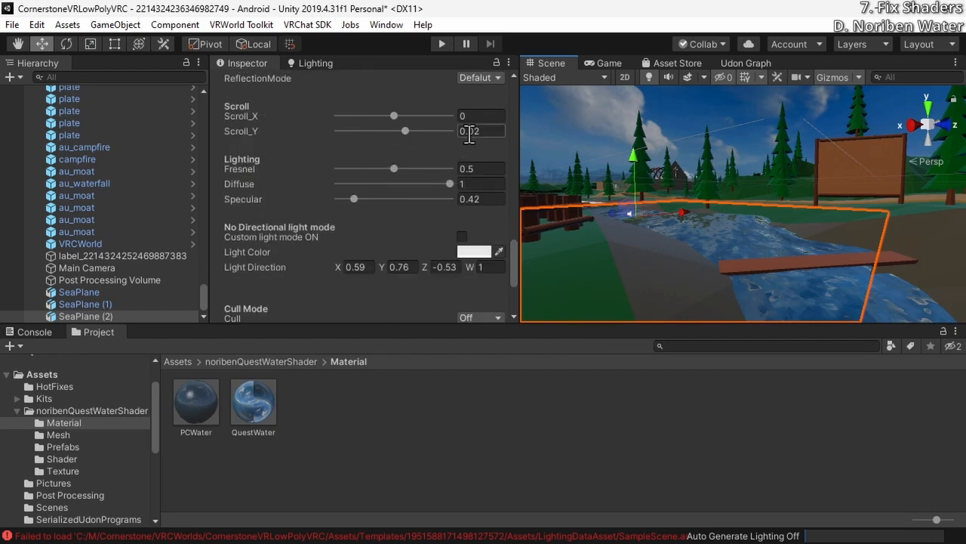
{"action": "right_click_drag", "start_coordinate": [741, 215], "coordinate": [710, 257]}
{"action": "left_click", "coordinate": [442, 49]}
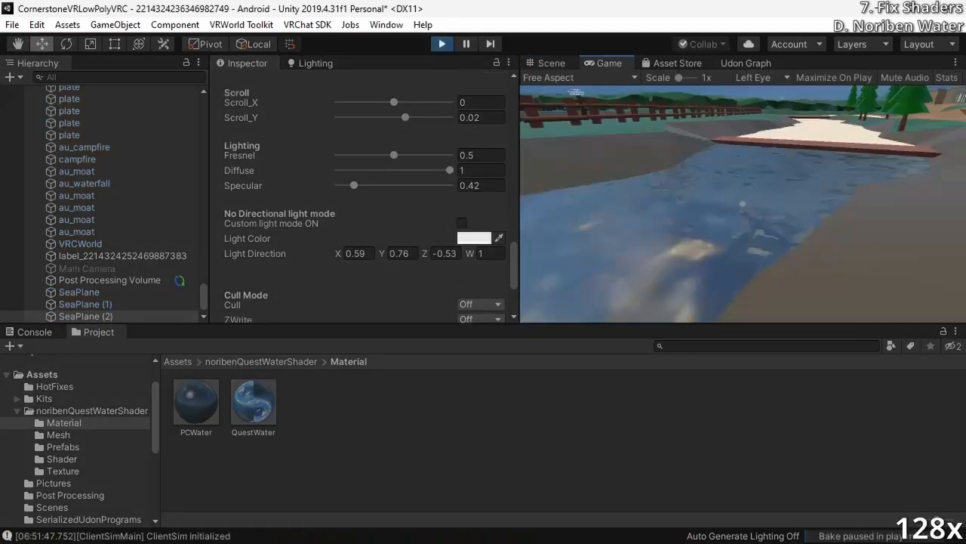
{"action": "left_click", "coordinate": [443, 45]}
Try Y positions of -3.71, -3.8, -3.78 and -3.7 for SeaPlane (1) and SeaPlane (2)
{"action": "scroll", "coordinate": [363, 197], "scroll_direction": "up", "scroll_amount": 15}
{"action": "left_click", "coordinate": [79, 293], "text": "shift"}
{"action": "left_click", "coordinate": [429, 156]}
{"action": "type", "text": "-3.71"}
{"action": "left_click", "coordinate": [427, 155]}
{"action": "type", "text": "-3.8"}
{"action": "left_click", "coordinate": [428, 155]}
{"action": "type", "text": "-3.78"}
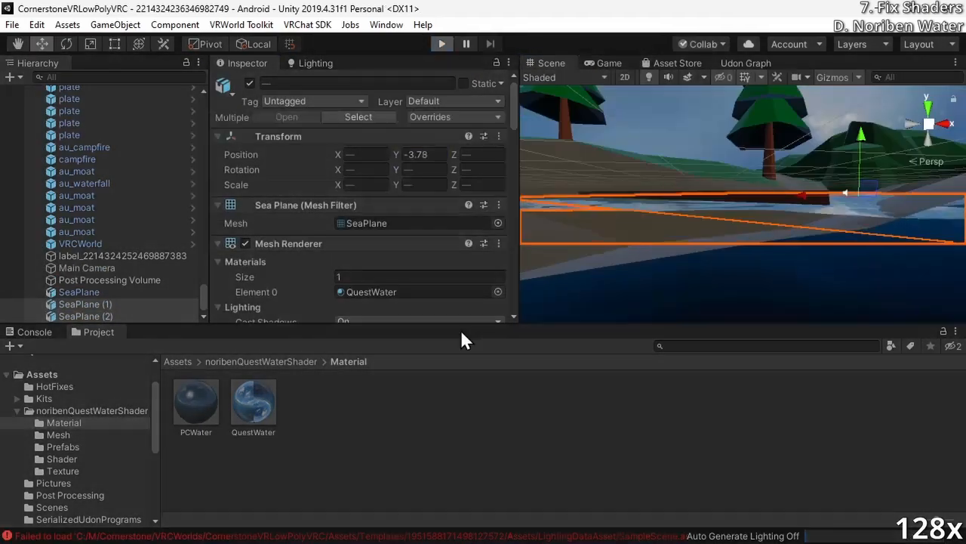
{"action": "type", "text": "-3.8"}
{"action": "right_click_drag", "start_coordinate": [755, 151], "coordinate": [777, 126]}
{"action": "type", "text": "-3.7"}
Test the water level in play mode and set the Y position of SeaPlane (1) and SeaPlane (2) to -3.62
{"action": "left_click", "coordinate": [442, 46]}
{"action": "left_click", "coordinate": [442, 45]}
{"action": "left_click", "coordinate": [427, 142]}
{"action": "type", "text": "-3.6"}
{"action": "left_click", "coordinate": [442, 45]}
{"action": "left_click", "coordinate": [442, 45]}
{"action": "left_click", "coordinate": [428, 142]}
{"action": "type", "text": "-3.62"}
{"action": "left_click", "coordinate": [442, 46]}
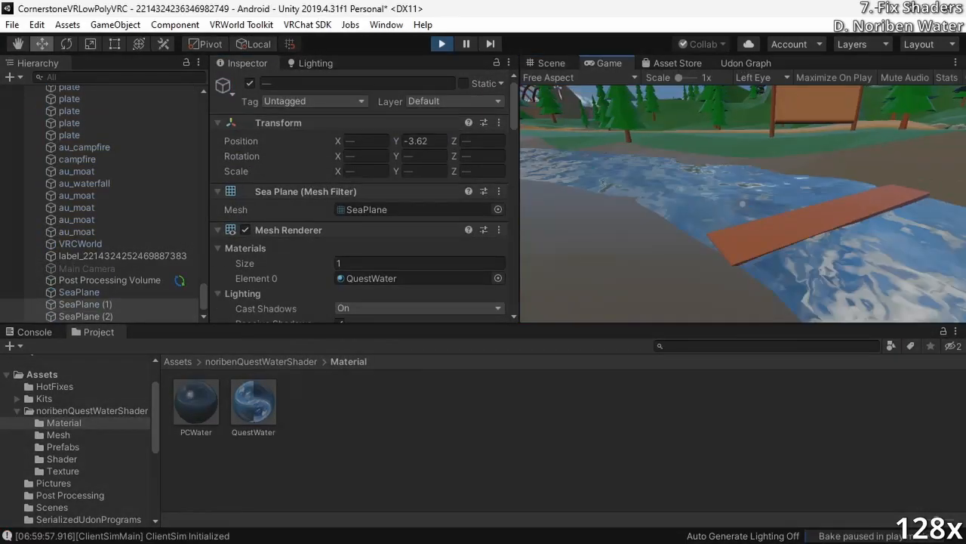
Inspect the water surface around the bridge in play mode and exit play mode
{"action": "key", "text": "w"}
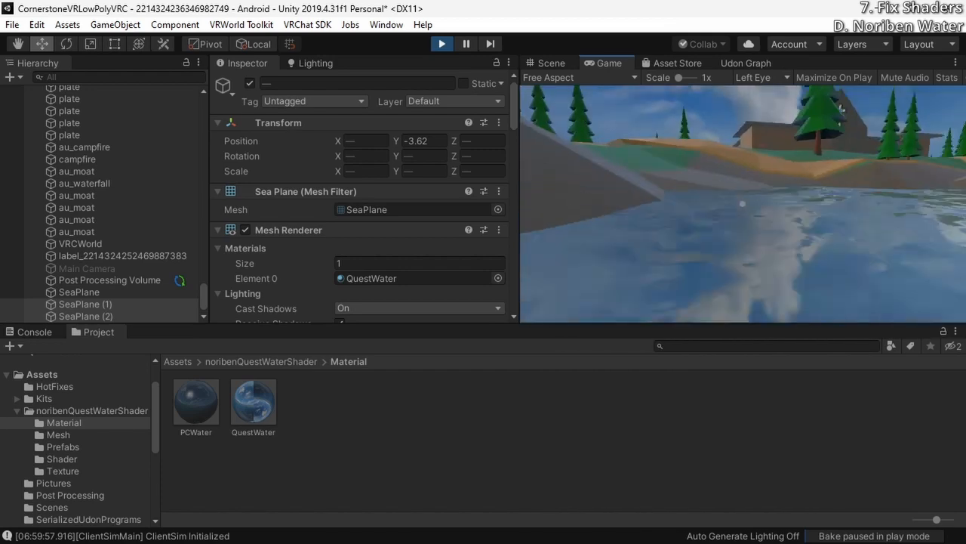
{"action": "key", "text": "Escape"}
{"action": "left_click", "coordinate": [802, 176]}
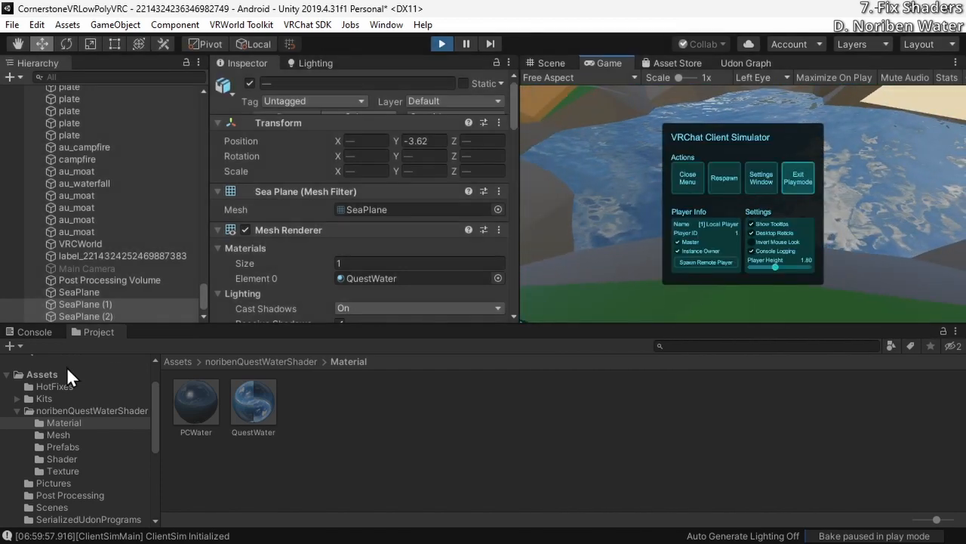
Select SeaPlane (1) and try Front as the QuestWater material's cull mode
{"action": "scroll", "coordinate": [258, 255], "scroll_direction": "down", "scroll_amount": 10}
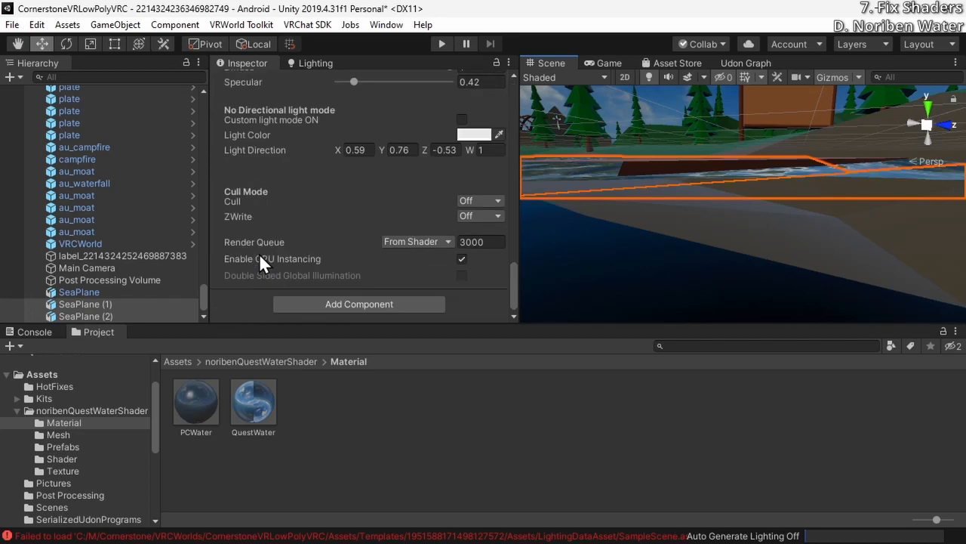
{"action": "left_click", "coordinate": [240, 413]}
{"action": "right_click_drag", "start_coordinate": [612, 202], "coordinate": [672, 276]}
{"action": "key", "text": "s"}
{"action": "left_click", "coordinate": [776, 218]}
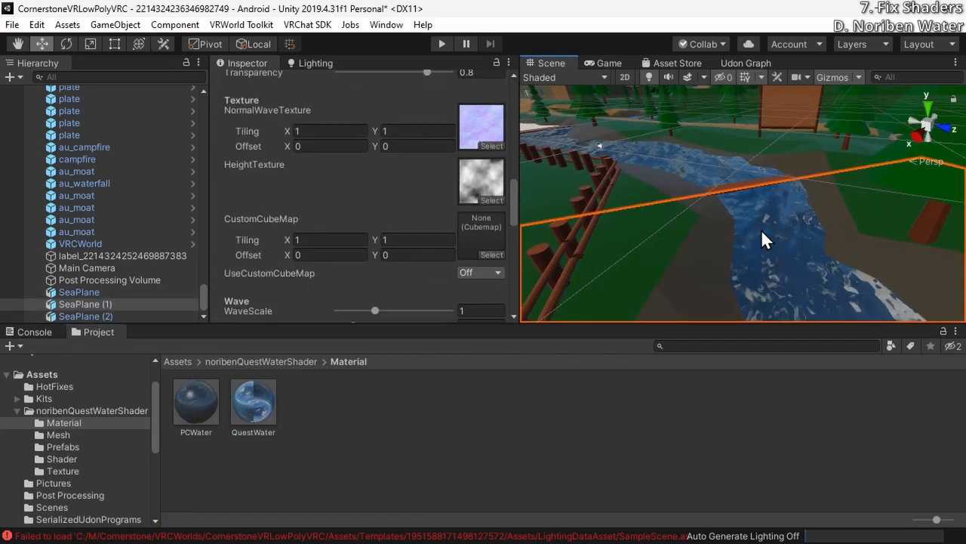
{"action": "scroll", "coordinate": [442, 228], "scroll_direction": "down", "scroll_amount": 10}
{"action": "scroll", "coordinate": [261, 213], "scroll_direction": "up", "scroll_amount": 3}
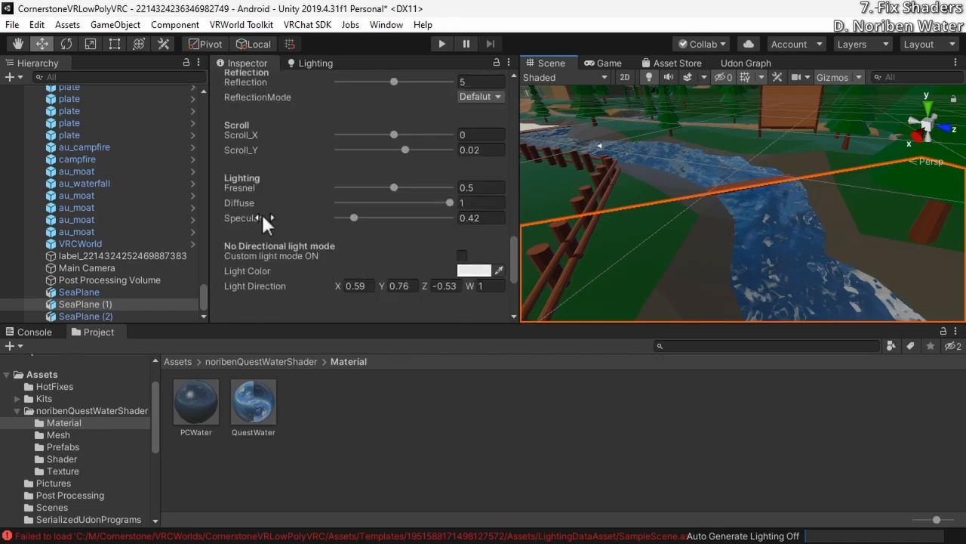
{"action": "scroll", "coordinate": [264, 212], "scroll_direction": "down", "scroll_amount": 3}
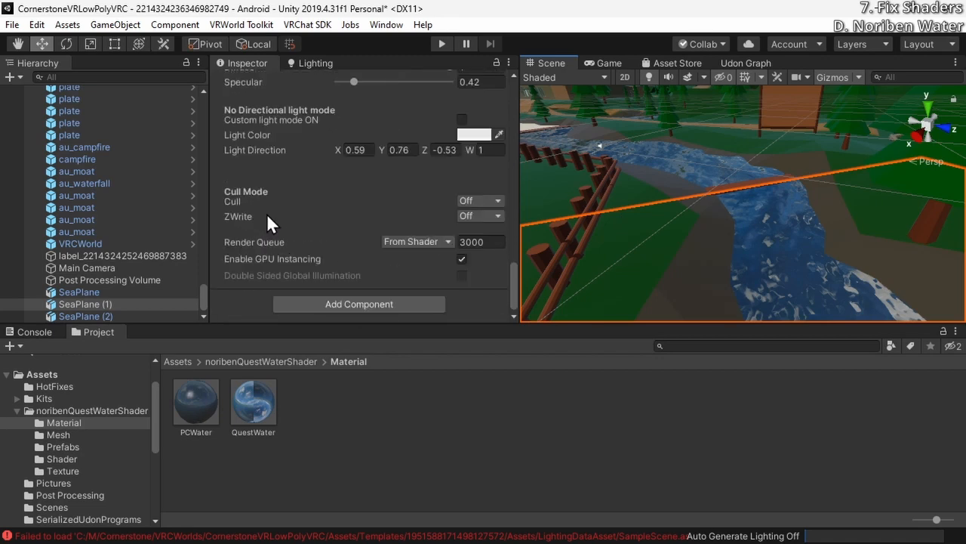
{"action": "left_click", "coordinate": [464, 201]}
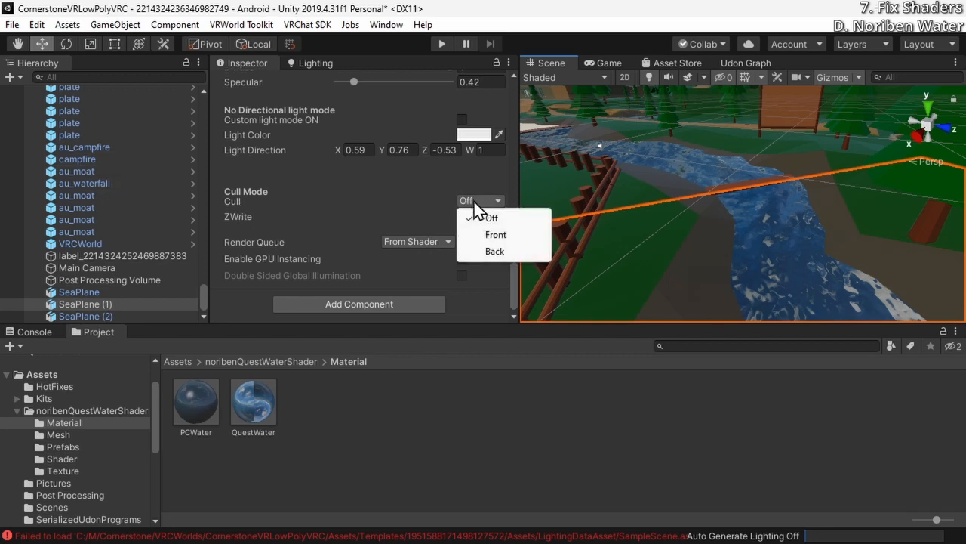
{"action": "left_click", "coordinate": [503, 235]}
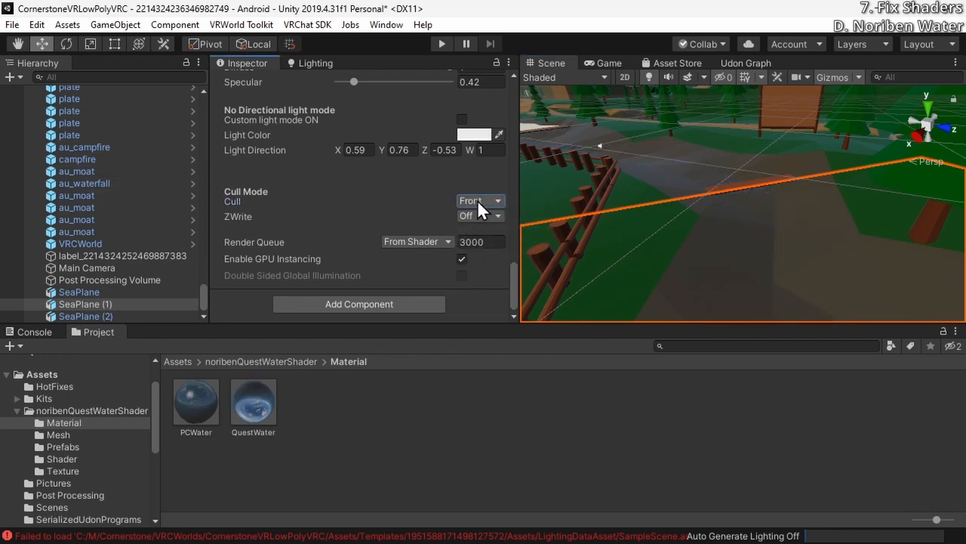
{"action": "right_click_drag", "start_coordinate": [739, 243], "coordinate": [664, 283]}
{"action": "key", "text": "w"}
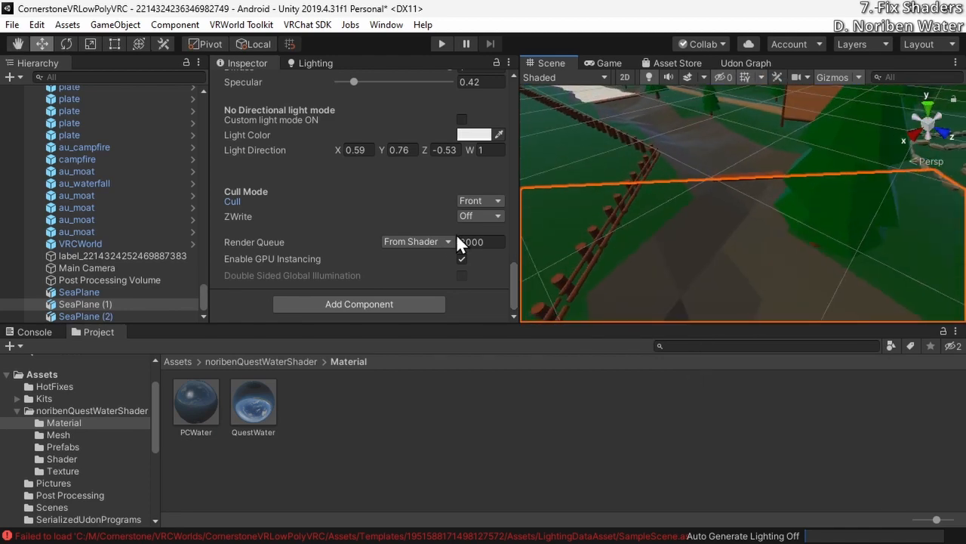
Try Back as the QuestWater material's cull mode and check the stream from above
{"action": "left_click", "coordinate": [491, 202]}
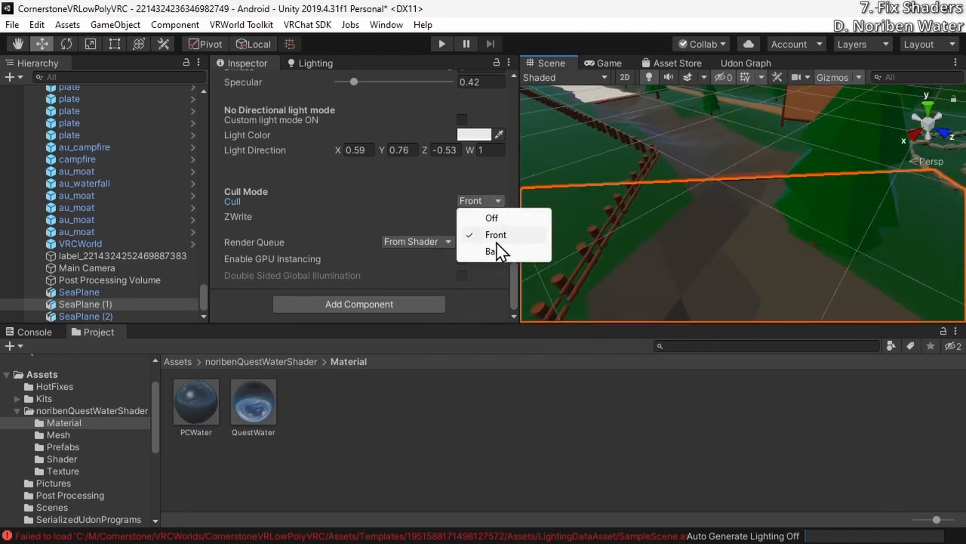
{"action": "left_click", "coordinate": [497, 240]}
{"action": "left_click", "coordinate": [480, 200]}
{"action": "left_click", "coordinate": [491, 250]}
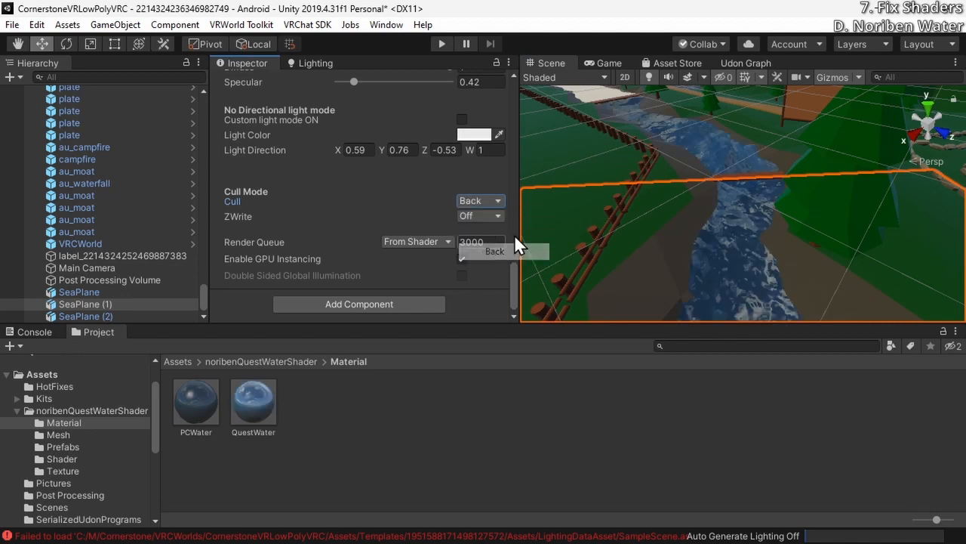
{"action": "right_click_drag", "start_coordinate": [528, 249], "coordinate": [663, 230]}
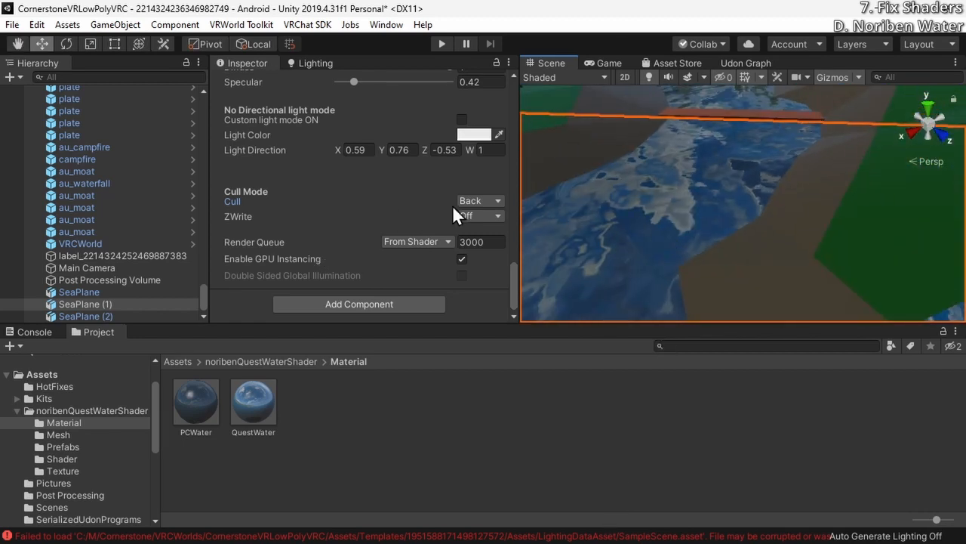
Set the QuestWater material's cull mode to Off
{"action": "left_click", "coordinate": [468, 201]}
{"action": "left_click", "coordinate": [477, 218]}
{"action": "right_click_drag", "start_coordinate": [683, 189], "coordinate": [697, 139]}
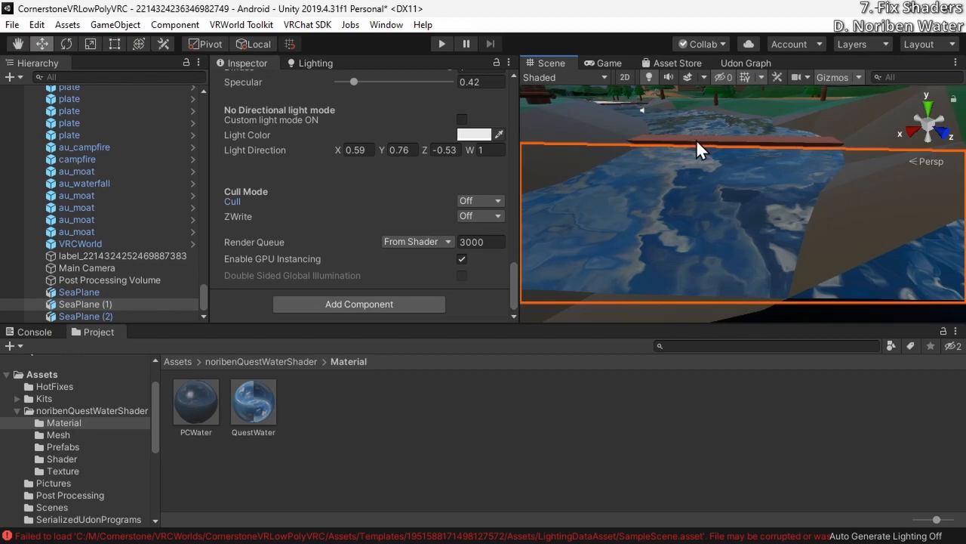
Look over the remaining untextured water and select the FallingWater mesh to examine its material
{"action": "right_click_drag", "start_coordinate": [644, 210], "coordinate": [608, 156]}
{"action": "mouse_move", "coordinate": [775, 237]}
{"action": "left_mouse_down"}
{"action": "mouse_move", "coordinate": [734, 237]}
{"action": "mouse_move", "coordinate": [771, 241]}
{"action": "left_mouse_up"}
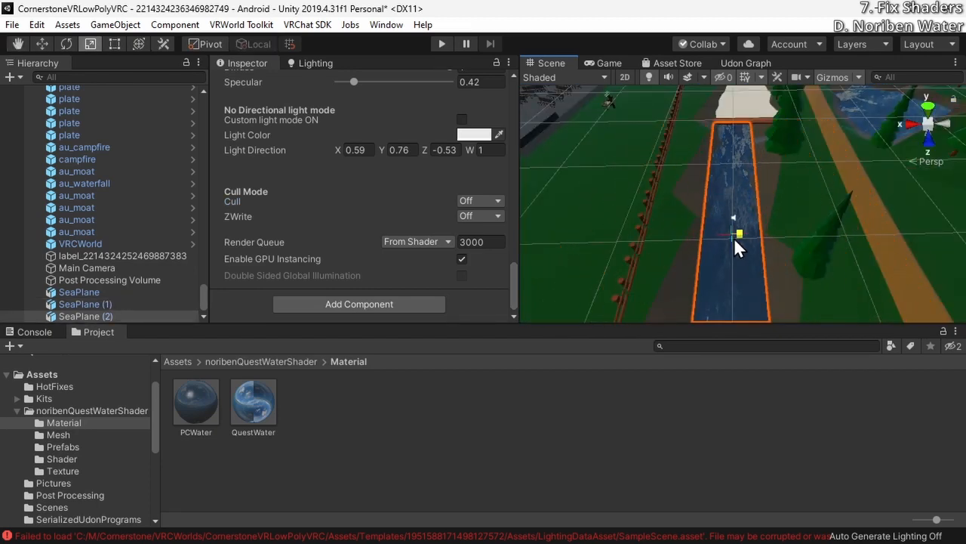
{"action": "right_click_drag", "start_coordinate": [772, 241], "coordinate": [846, 196]}
{"action": "right_click_drag", "start_coordinate": [930, 70], "coordinate": [446, 182]}
{"action": "left_click", "coordinate": [746, 192]}
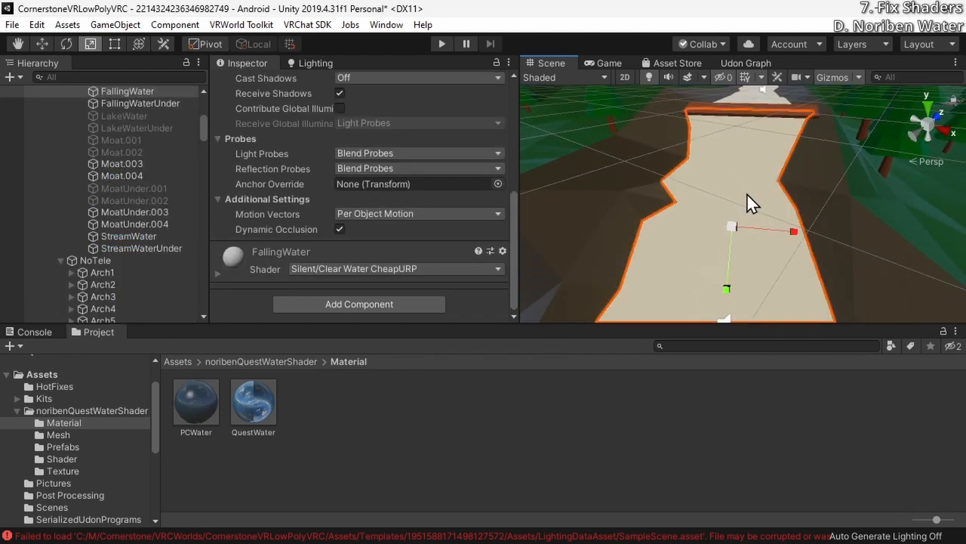
Place SeaPlane (3) over the pond below the waterfall at about X 37.8, Z 96.9 and adjust its Y rotation
{"action": "right_click_drag", "start_coordinate": [702, 165], "coordinate": [701, 198]}
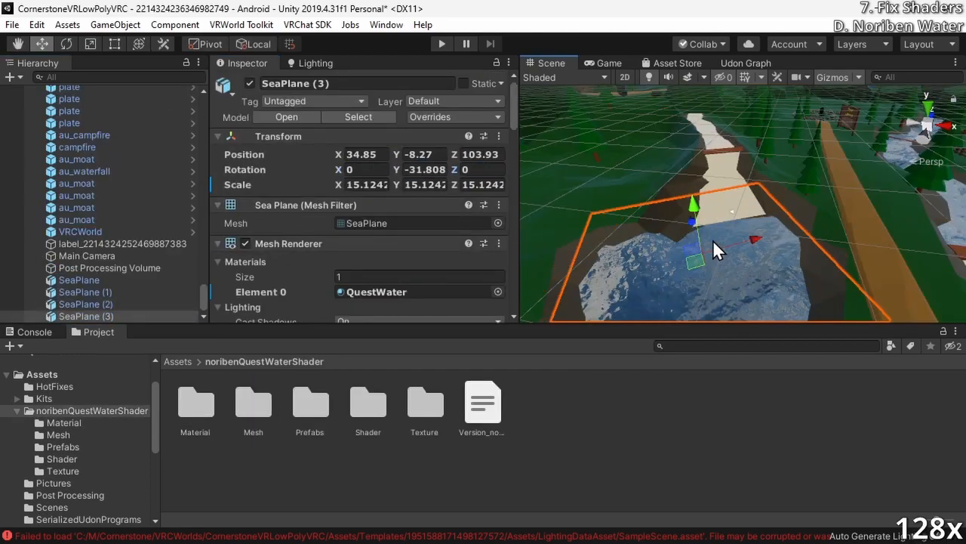
{"action": "left_click", "coordinate": [703, 224]}
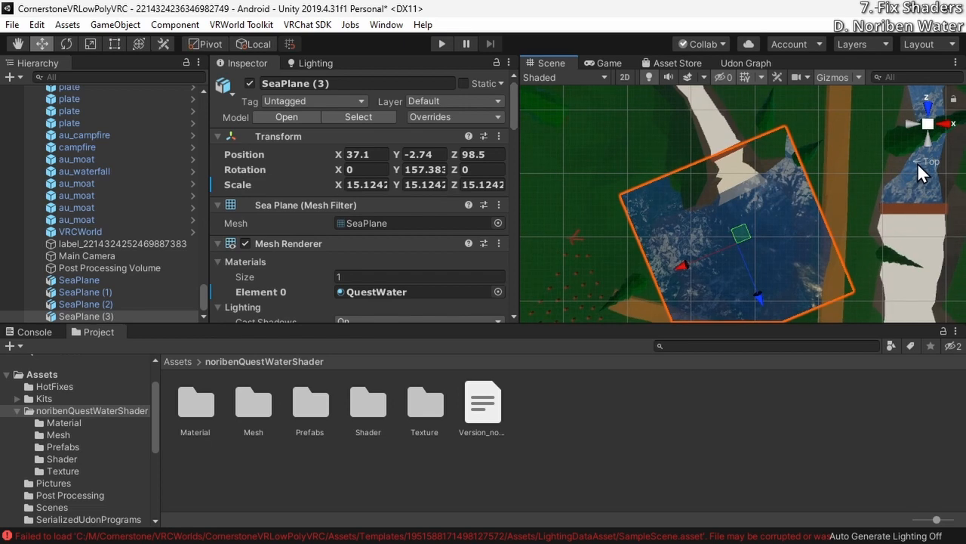
{"action": "left_click", "coordinate": [920, 160]}
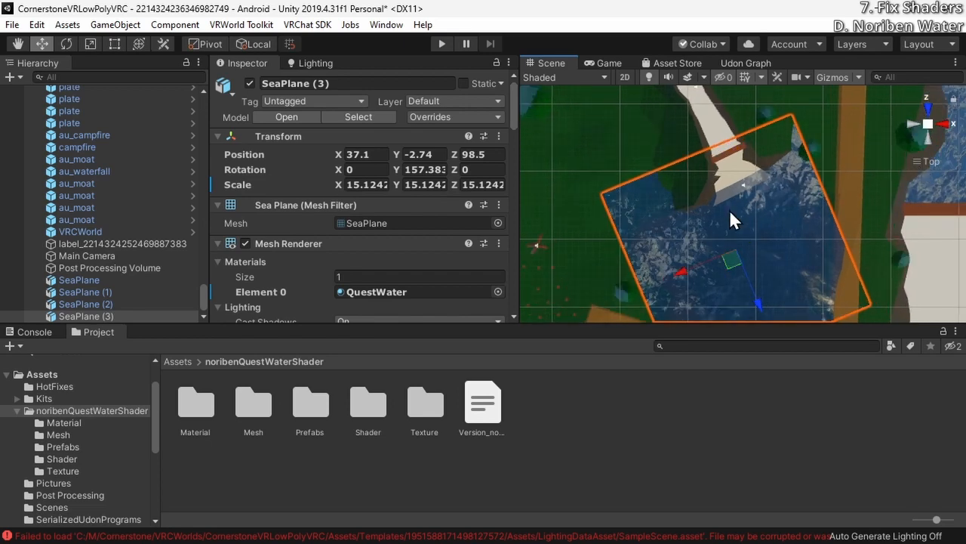
{"action": "middle_click_drag", "start_coordinate": [719, 202], "coordinate": [714, 183]}
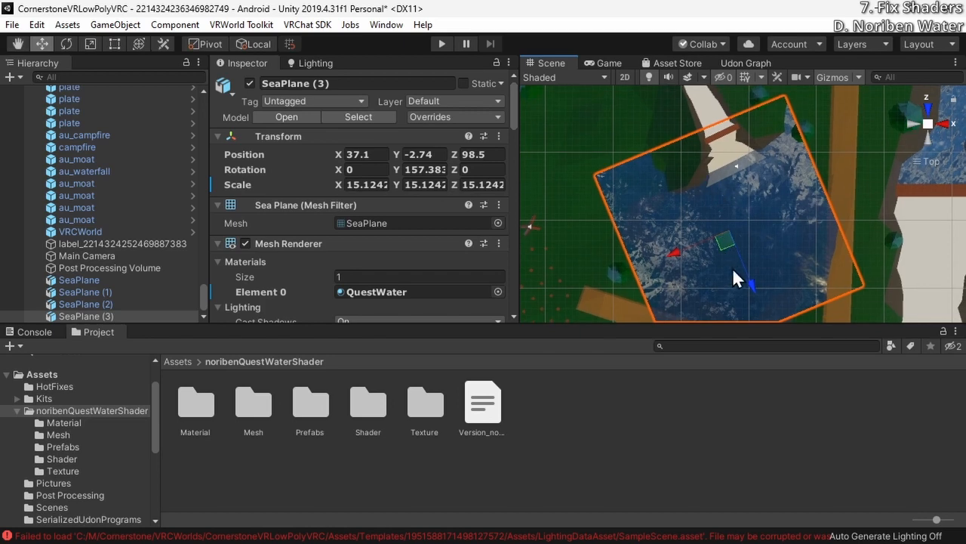
{"action": "left_click_drag", "start_coordinate": [744, 272], "coordinate": [741, 285]}
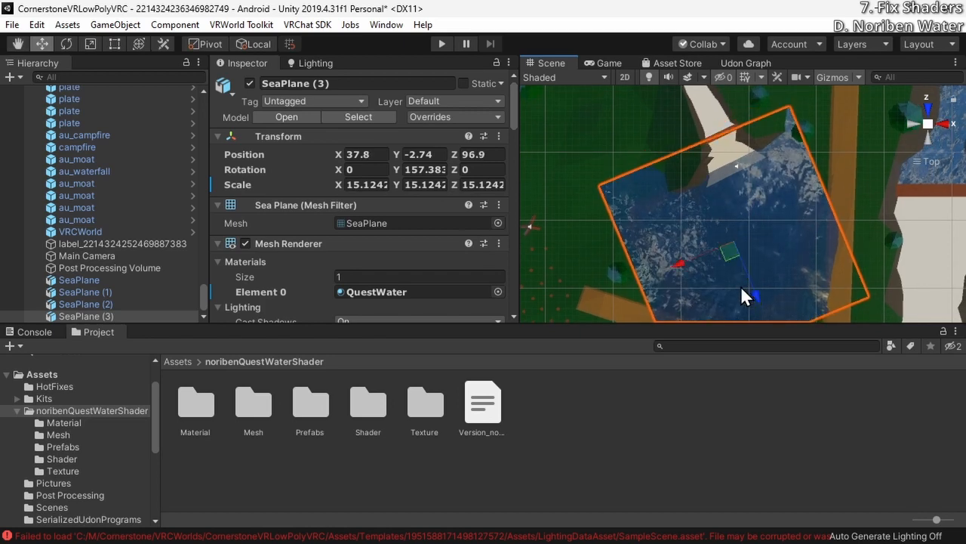
{"action": "key", "text": "e"}
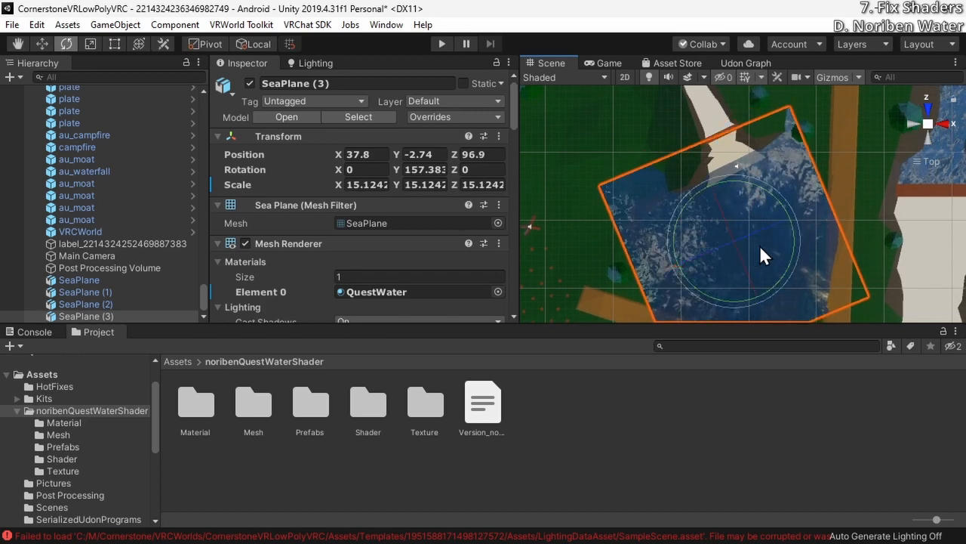
{"action": "left_click_drag", "start_coordinate": [795, 233], "coordinate": [793, 153]}
Fit SeaPlane (3) onto the waterfall slope, tilted about 50.17 degrees in X and scaled to about 4.98
{"action": "key", "text": "r"}
{"action": "key", "text": "w"}
{"action": "key", "text": "r"}
{"action": "key", "text": "w"}
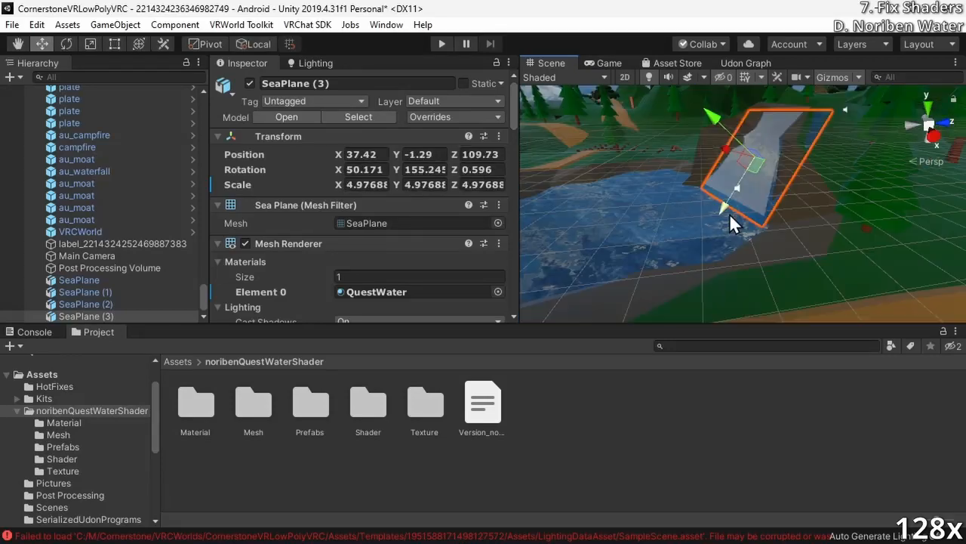
Scale SeaPlane (3) to about 2.54 and move it down the waterfall to about X 38.08, Y -3.19, Z 108.29
{"action": "key", "text": "r"}
{"action": "double_click", "coordinate": [113, 317]}
{"action": "key", "text": "ctrl+z"}
{"action": "key", "text": "ctrl+z"}
{"action": "key", "text": "w"}
{"action": "left_click_drag", "start_coordinate": [712, 245], "coordinate": [712, 294]}
{"action": "right_click_drag", "start_coordinate": [730, 257], "coordinate": [702, 182]}
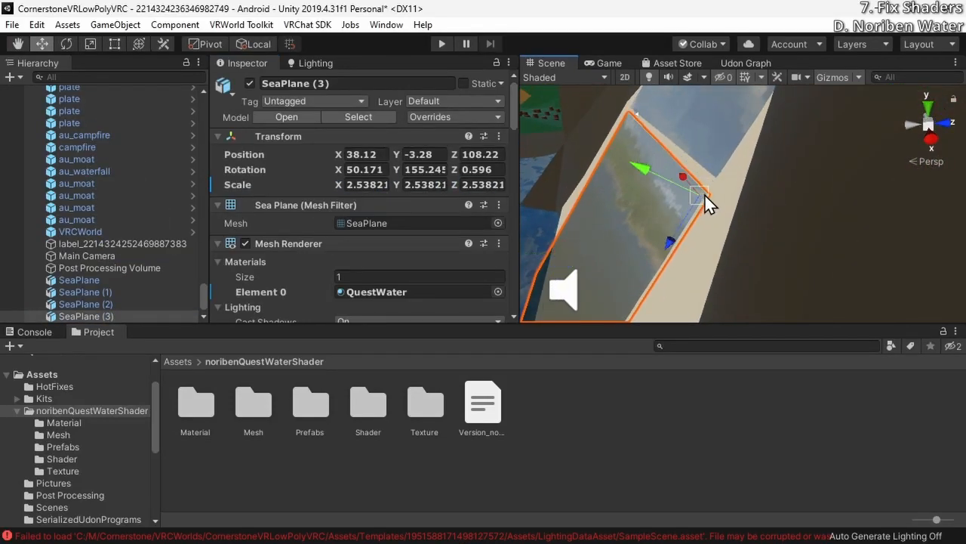
{"action": "left_click_drag", "start_coordinate": [709, 192], "coordinate": [718, 178]}
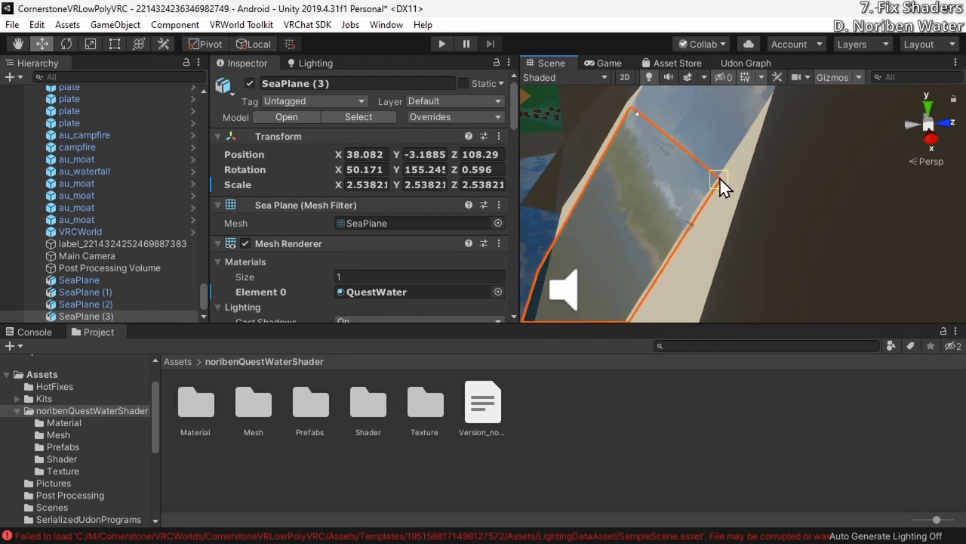
{"action": "right_click_drag", "start_coordinate": [718, 178], "coordinate": [795, 150]}
Duplicate the tilted water plane on the FallingWater slope and preview the waterfall in play mode
{"action": "left_click", "coordinate": [815, 181]}
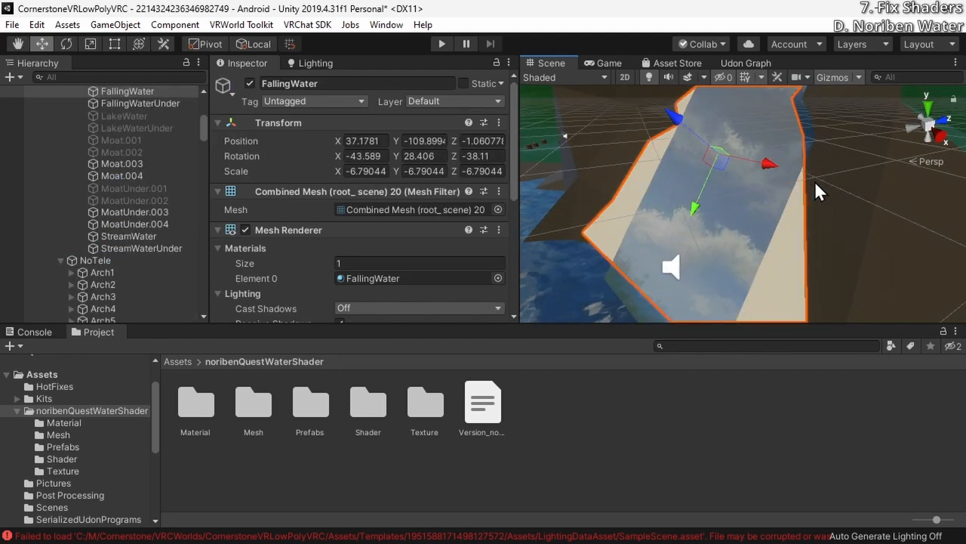
{"action": "left_click", "coordinate": [783, 200]}
{"action": "right_click_drag", "start_coordinate": [781, 200], "coordinate": [845, 293]}
{"action": "key", "text": "ctrl+d"}
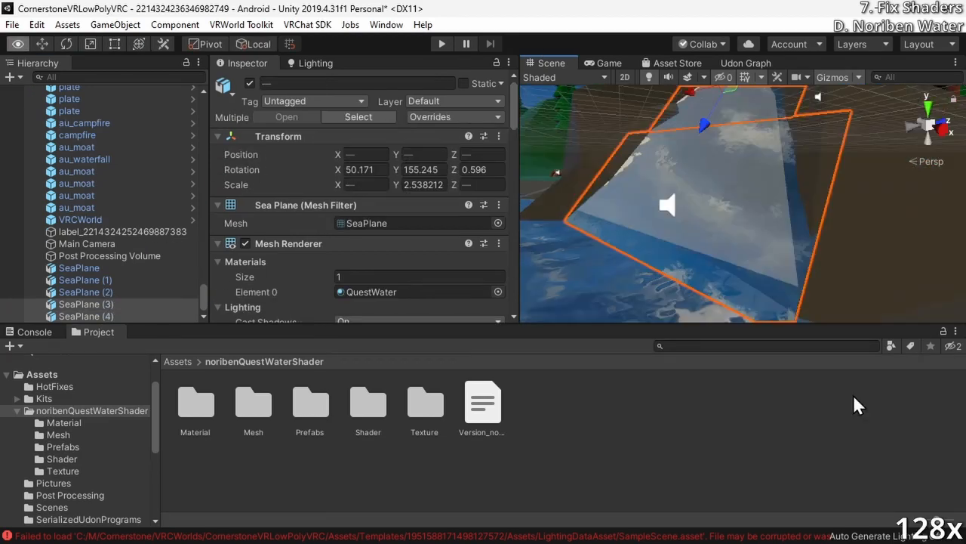
{"action": "left_click", "coordinate": [442, 44]}
{"action": "left_click", "coordinate": [443, 44]}
Stretch SeaPlane (4) across the waterfall with the Rect tool to a scale of about X 3.75, Z 5.05
{"action": "left_click", "coordinate": [86, 316]}
{"action": "right_click_drag", "start_coordinate": [701, 213], "coordinate": [626, 231]}
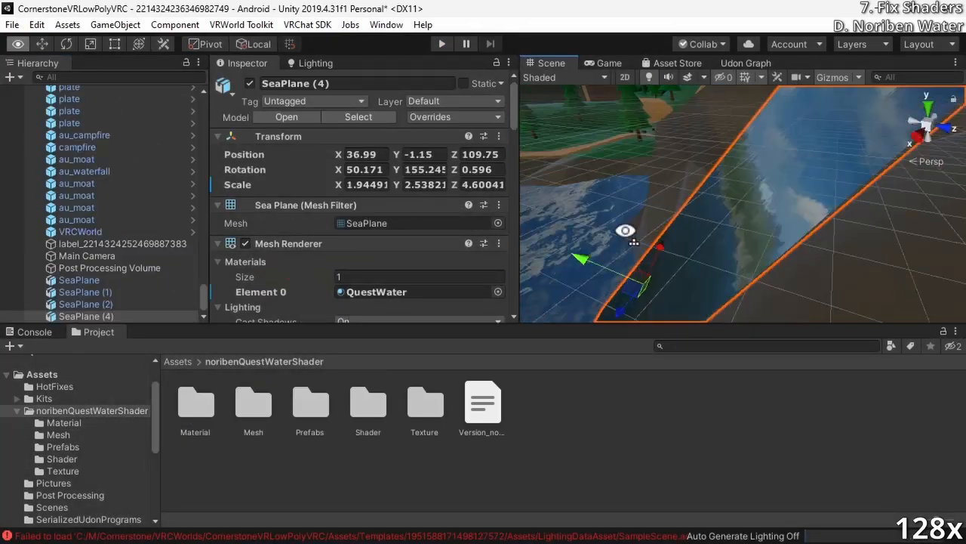
{"action": "left_click_drag", "start_coordinate": [868, 226], "coordinate": [875, 188]}
{"action": "right_click_drag", "start_coordinate": [724, 197], "coordinate": [798, 152]}
{"action": "left_click_drag", "start_coordinate": [783, 137], "coordinate": [662, 141]}
{"action": "right_click_drag", "start_coordinate": [662, 140], "coordinate": [732, 198]}
{"action": "left_click_drag", "start_coordinate": [727, 194], "coordinate": [716, 199]}
{"action": "right_click_drag", "start_coordinate": [716, 198], "coordinate": [689, 195]}
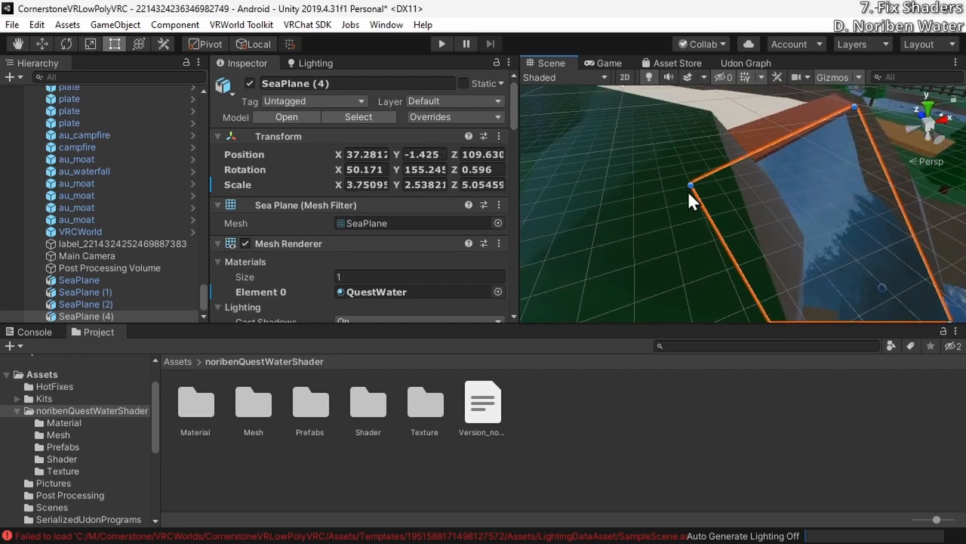
Finish fitting SeaPlane (4) to the waterfall and place another level water plane over the moat at X 70.3, Y -3.62, Z 81.64
{"action": "left_click_drag", "start_coordinate": [688, 186], "coordinate": [643, 153]}
{"action": "key", "text": "w"}
{"action": "right_click_drag", "start_coordinate": [643, 153], "coordinate": [684, 101]}
{"action": "key", "text": "ctrl+d"}
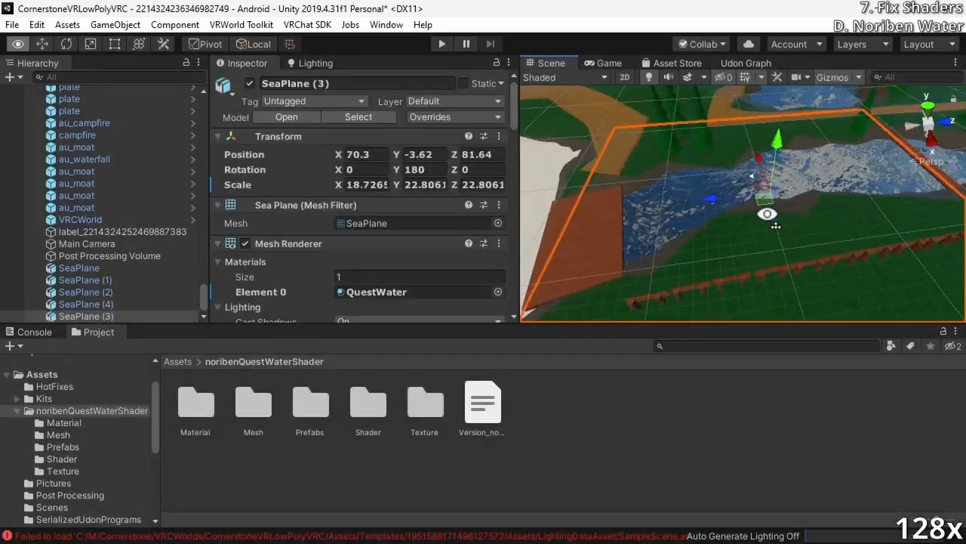
Duplicate the moat plane as SeaPlane (5) at X 71.07, Y -3.62, Z 39.14, rotated about 155.56 degrees in Y and scaled to about 21
{"action": "key", "text": "ctrl+d"}
{"action": "key", "text": "e"}
{"action": "left_click_drag", "start_coordinate": [685, 240], "coordinate": [664, 240]}
{"action": "right_click_drag", "start_coordinate": [663, 237], "coordinate": [576, 163]}
{"action": "key", "text": "ctrl+z"}
{"action": "key", "text": "e"}
{"action": "key", "text": "w"}
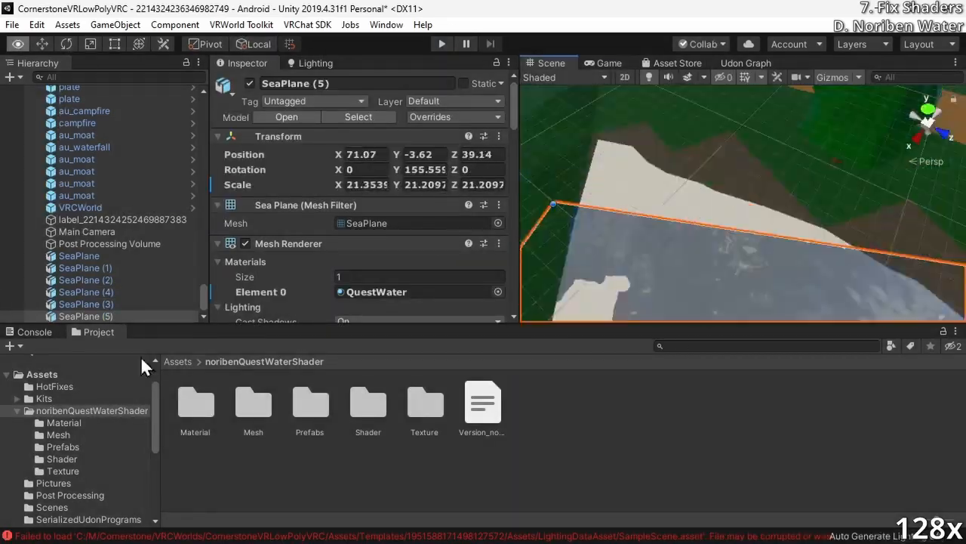
Duplicate a water plane as SeaPlane (6) onto the upper stream at X 29.16, Y 2.6, Z 126.24, with X scale about 2.41
{"action": "key", "text": "Delete"}
{"action": "left_click", "coordinate": [86, 316]}
{"action": "left_click", "coordinate": [441, 44]}
{"action": "left_click", "coordinate": [442, 44]}
{"action": "key", "text": "ctrl+d"}
{"action": "key", "text": "ctrl+d"}
{"action": "right_click_drag", "start_coordinate": [744, 203], "coordinate": [783, 287]}
{"action": "left_click", "coordinate": [928, 123]}
{"action": "key", "text": "e"}
{"action": "key", "text": "w"}
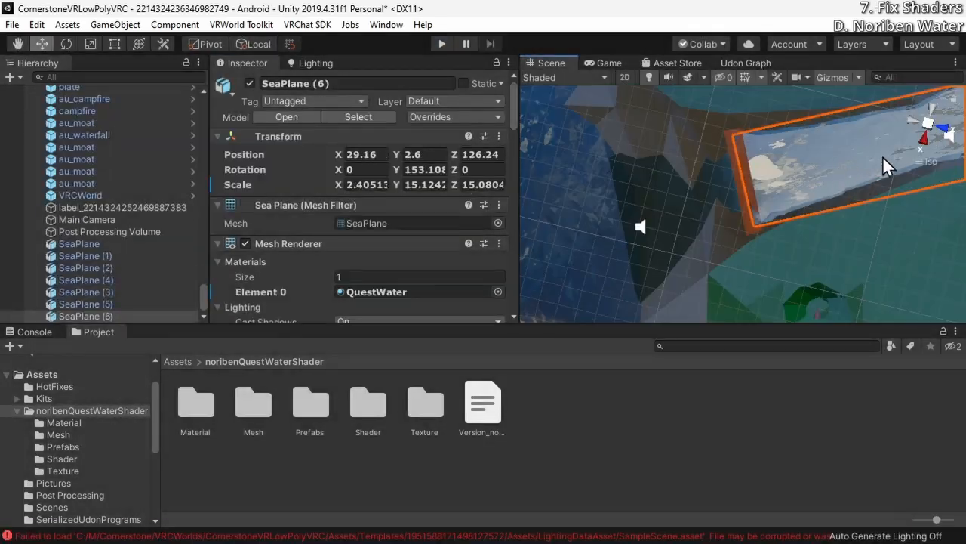
Fine-tune SeaPlane (6) to X 28.865, Y 2.19, Z 126.302, Y rotation 153.59, and scale about X 2.19, Z 14.89
{"action": "left_click", "coordinate": [928, 123]}
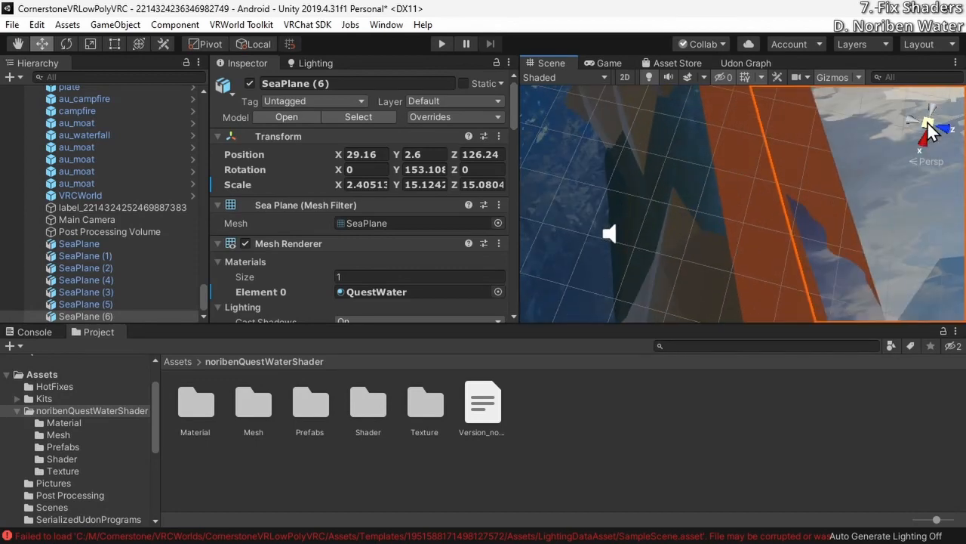
{"action": "left_click", "coordinate": [928, 123]}
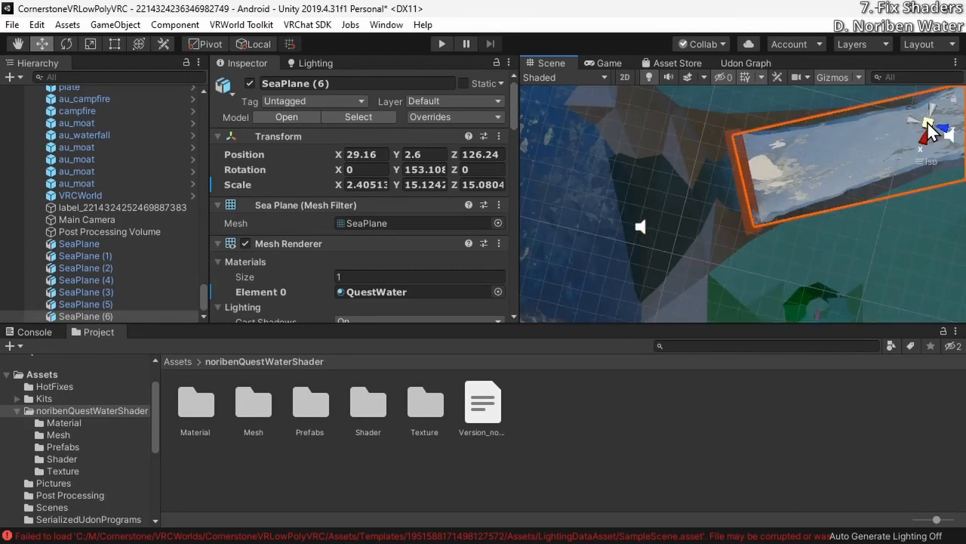
{"action": "key", "text": "e"}
{"action": "key", "text": "t"}
{"action": "left_click", "coordinate": [928, 123]}
{"action": "key", "text": "w"}
{"action": "key", "text": "t"}
Preview the upper stream's water in play mode and save the scene
{"action": "left_click", "coordinate": [442, 44]}
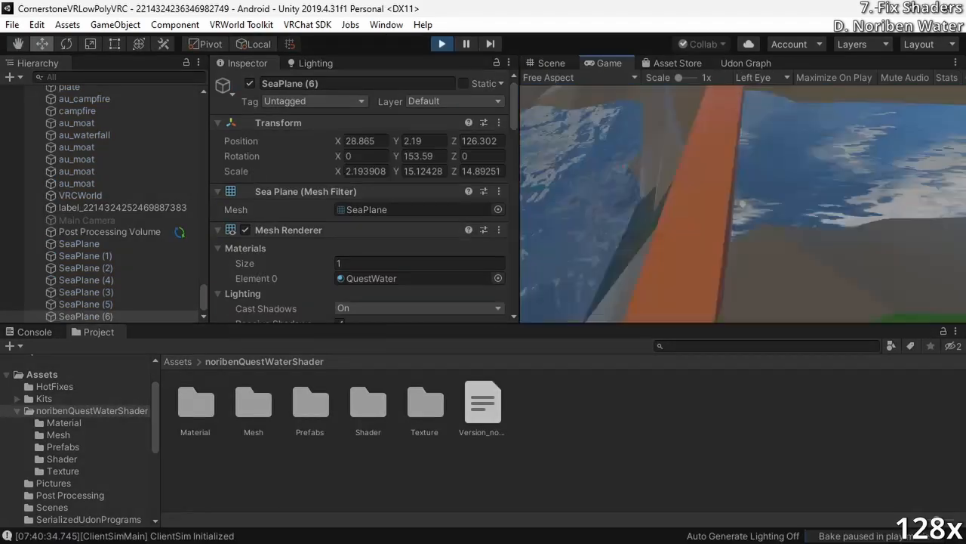
{"action": "left_click", "coordinate": [442, 43]}
{"action": "key", "text": "ctrl+s"}
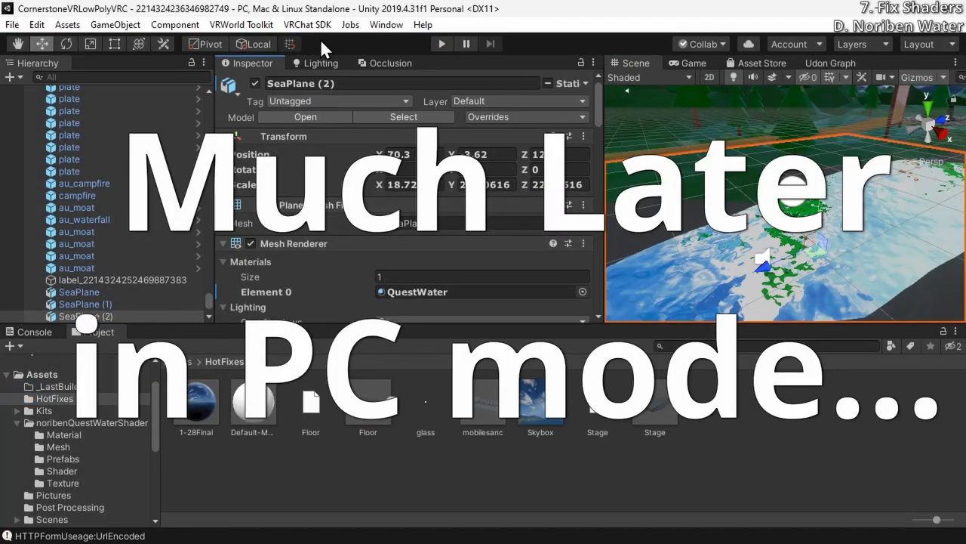
Open the Easy Quest Switch window and dock it beside the Scene and Game views
{"action": "left_click", "coordinate": [262, 28]}
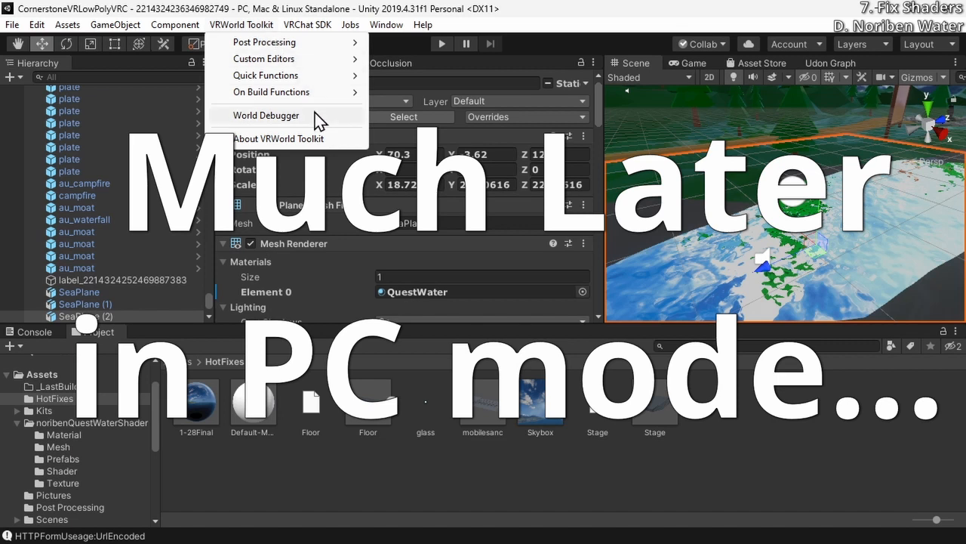
{"action": "mouse_move", "coordinate": [308, 25]}
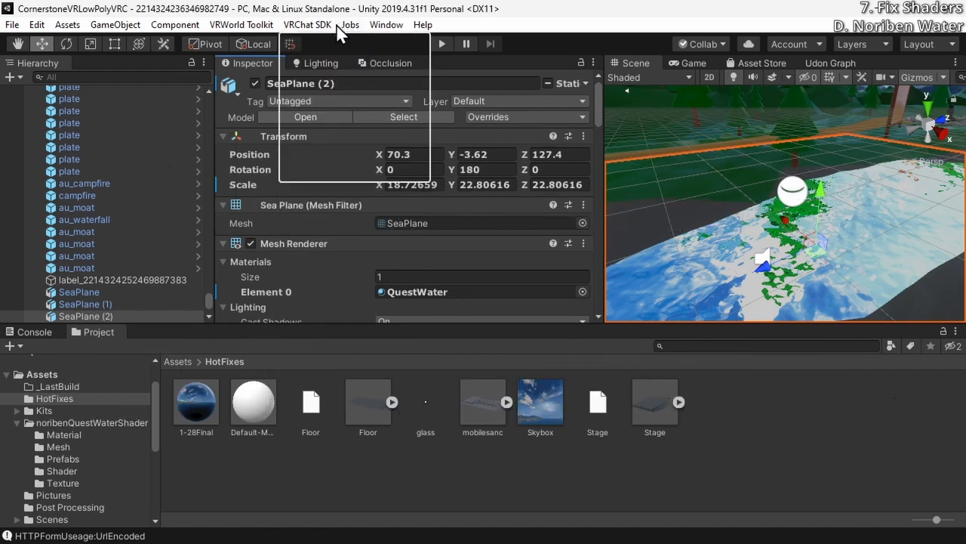
{"action": "left_click", "coordinate": [322, 31]}
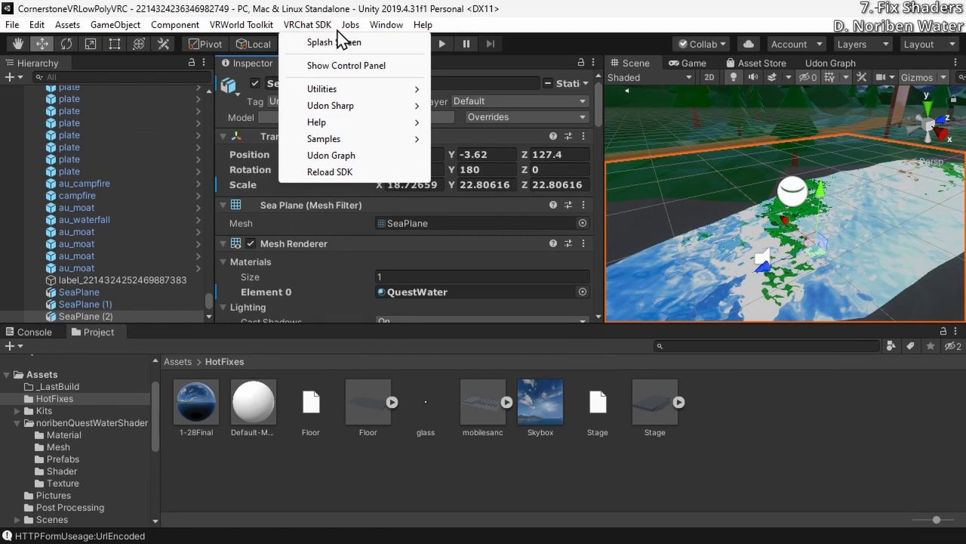
{"action": "mouse_move", "coordinate": [391, 27]}
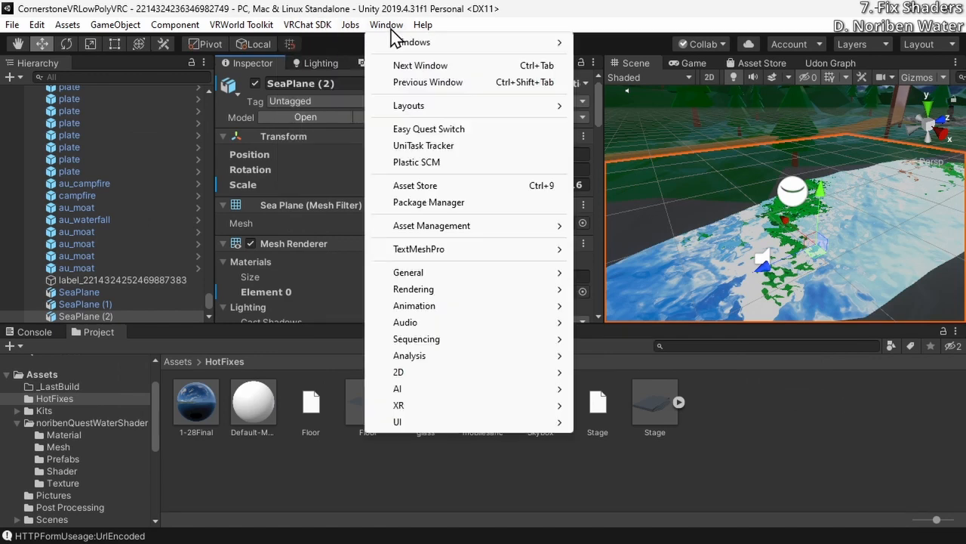
{"action": "left_click", "coordinate": [477, 133]}
{"action": "left_click_drag", "start_coordinate": [15, 103], "coordinate": [460, 63]}
{"action": "scroll", "coordinate": [393, 226], "scroll_direction": "down", "scroll_amount": 5}
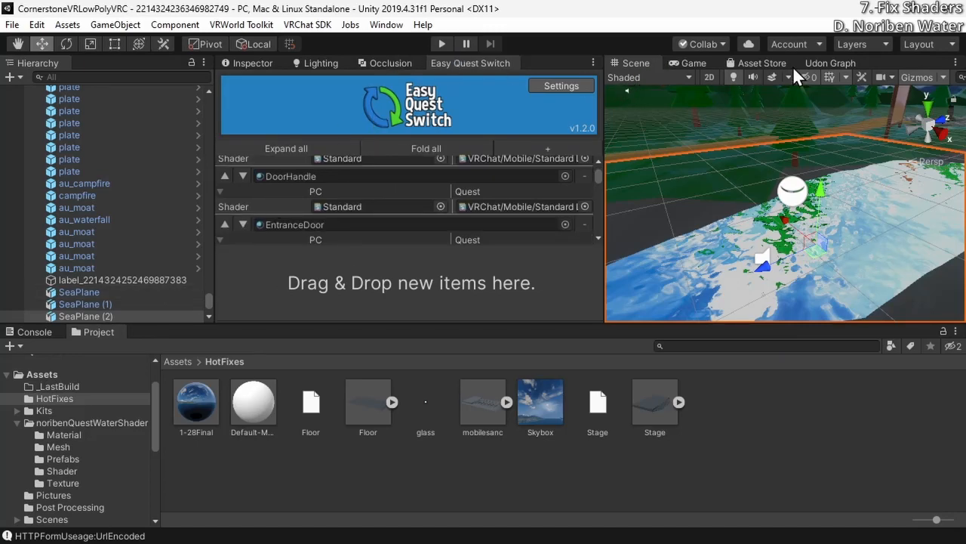
{"action": "left_click_drag", "start_coordinate": [470, 63], "coordinate": [822, 65]}
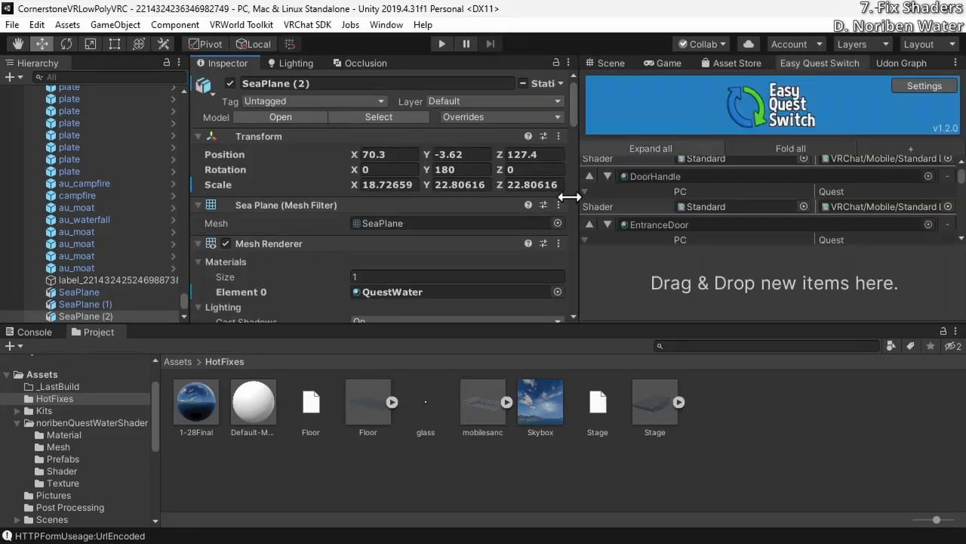
Remove the QuestWater material entry from the Easy Quest Switch list
{"action": "scroll", "coordinate": [496, 257], "scroll_direction": "down", "scroll_amount": 15}
{"action": "scroll", "coordinate": [495, 257], "scroll_direction": "up", "scroll_amount": 10}
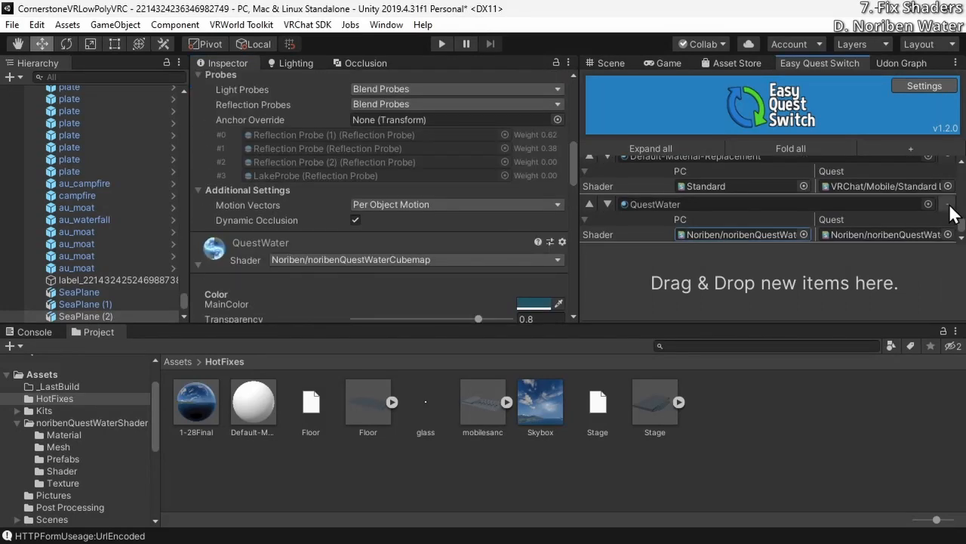
{"action": "scroll", "coordinate": [215, 258], "scroll_direction": "up", "scroll_amount": 8}
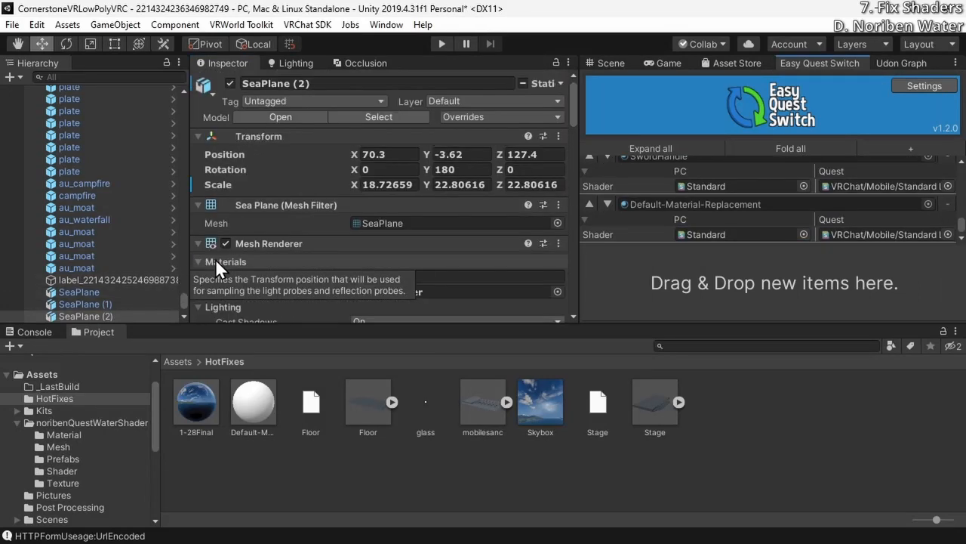
Locate SeaPlane (2)'s QuestWater material in the project and add the plane's Mesh Renderer to the Easy Quest Switch list
{"action": "scroll", "coordinate": [498, 240], "scroll_direction": "down", "scroll_amount": 3}
{"action": "left_click", "coordinate": [372, 157]}
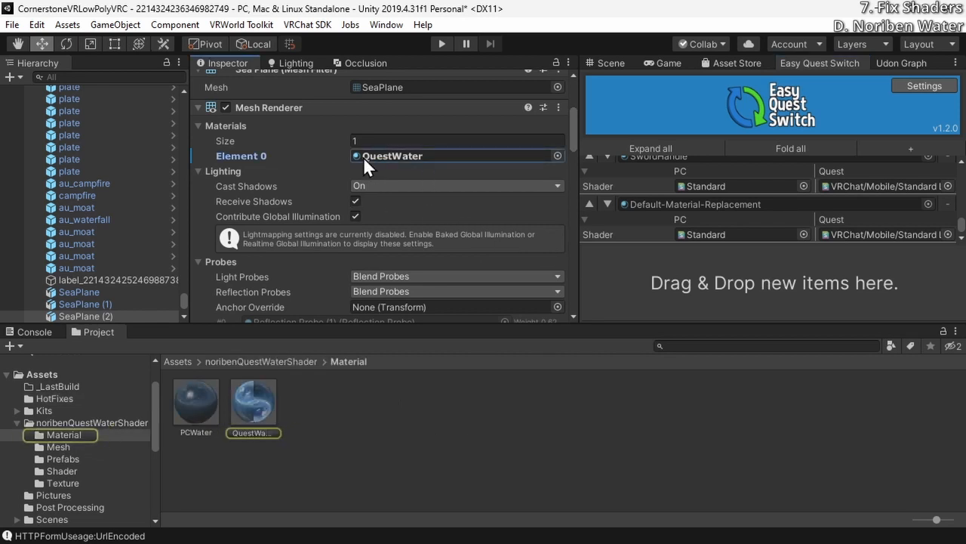
{"action": "left_click_drag", "start_coordinate": [254, 108], "coordinate": [856, 242]}
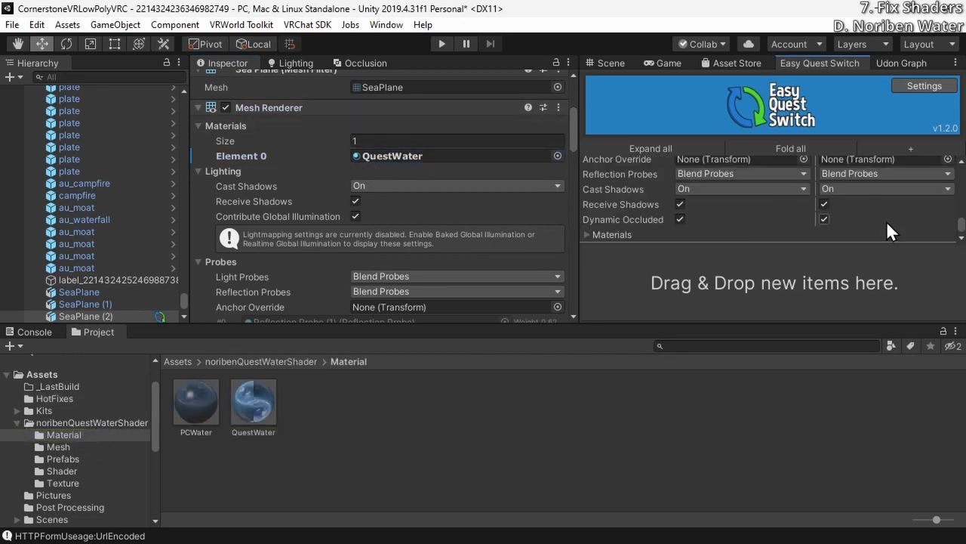
Assign PCWater as the PC material in Element 0 of SeaPlane (2)'s Mesh Renderer entry
{"action": "scroll", "coordinate": [887, 221], "scroll_direction": "up", "scroll_amount": 5}
{"action": "scroll", "coordinate": [828, 213], "scroll_direction": "down", "scroll_amount": 3}
{"action": "left_click", "coordinate": [589, 235]}
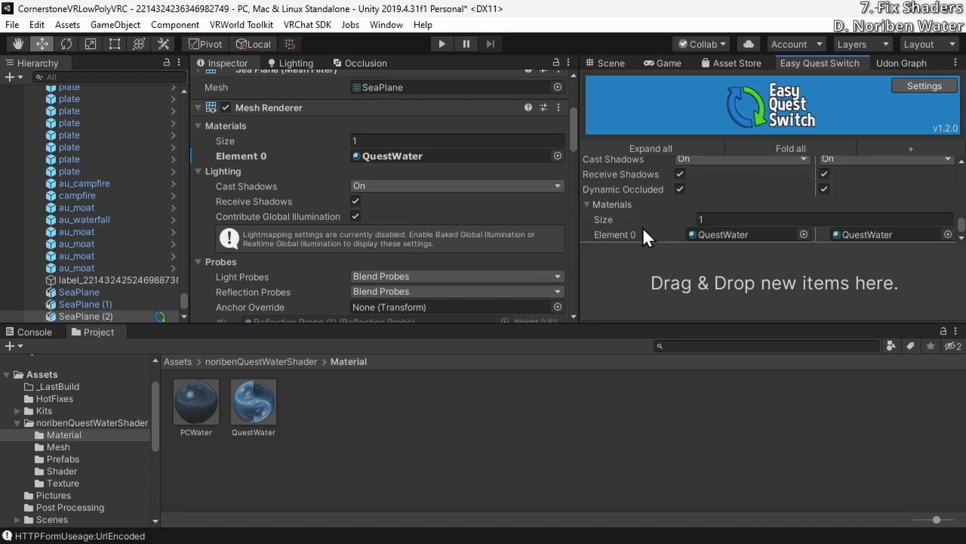
{"action": "left_click_drag", "start_coordinate": [196, 404], "coordinate": [766, 234]}
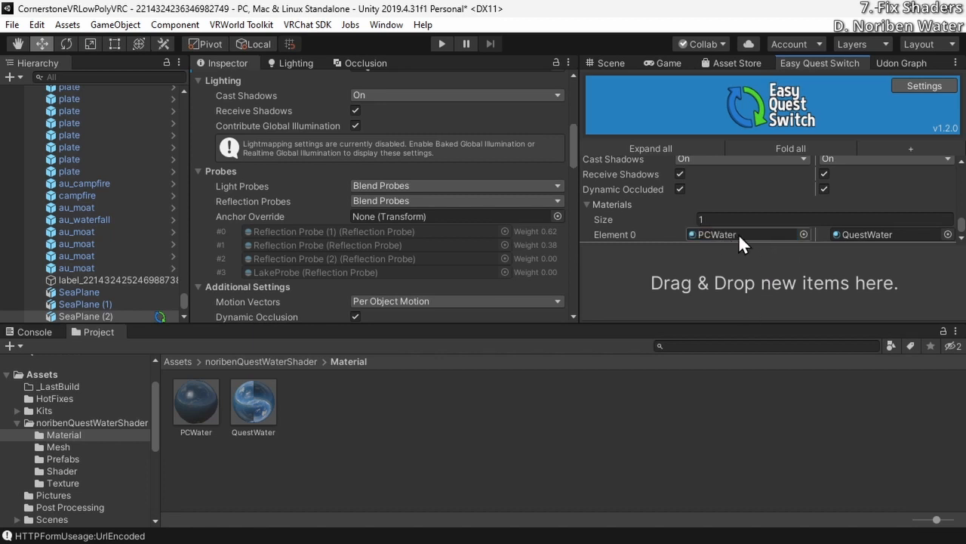
Compare the wave height, reflection, scroll and lighting settings of the QuestWater and PCWater materials
{"action": "left_click", "coordinate": [239, 402]}
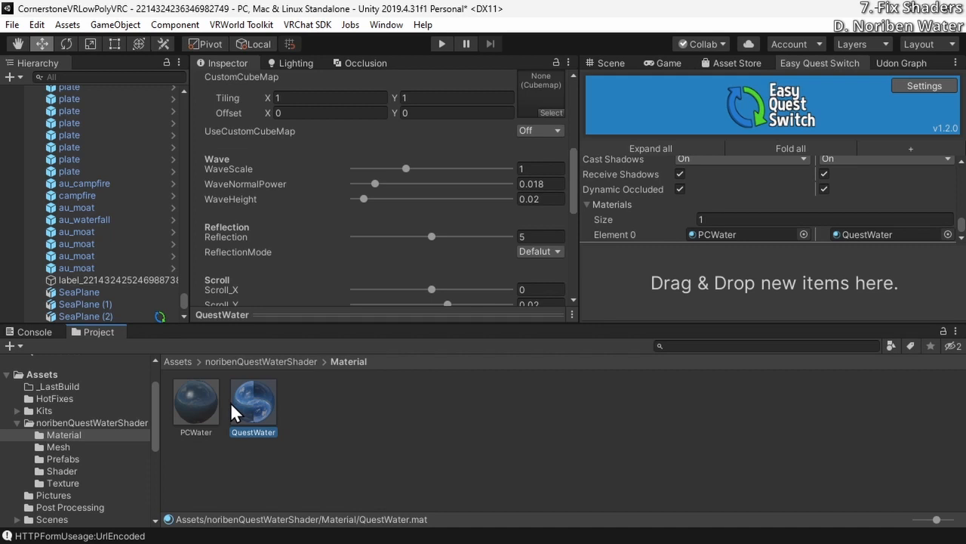
{"action": "left_click", "coordinate": [534, 199]}
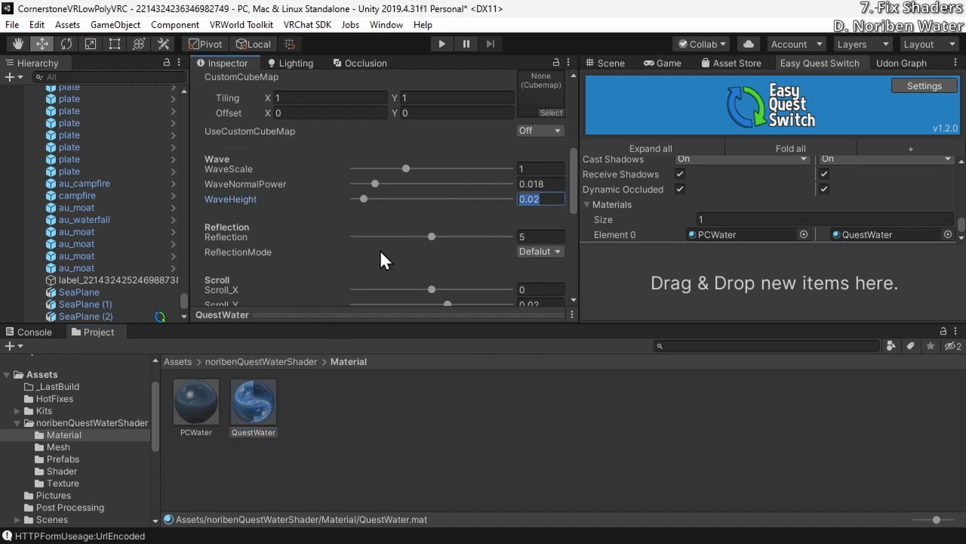
{"action": "left_click", "coordinate": [195, 421]}
{"action": "left_click", "coordinate": [253, 410]}
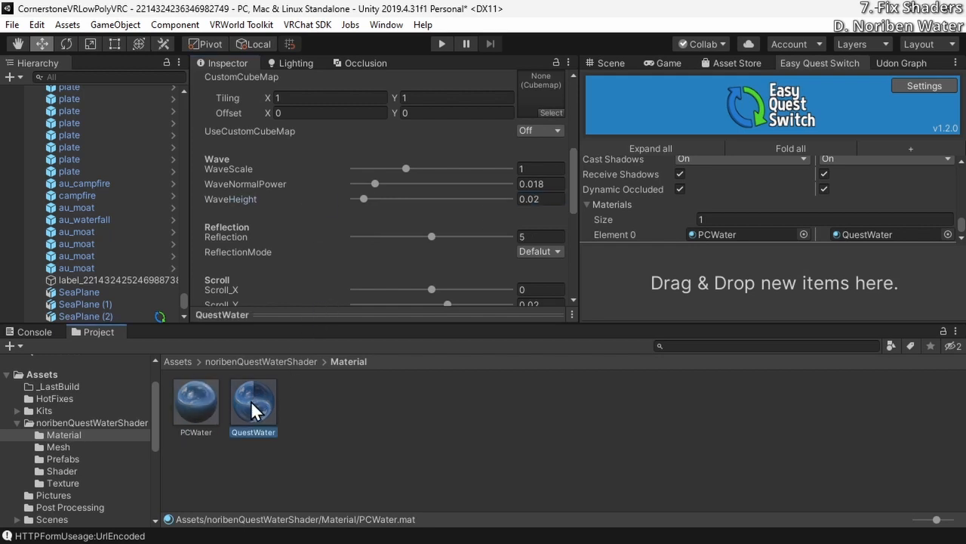
{"action": "left_click", "coordinate": [530, 236]}
{"action": "left_click", "coordinate": [196, 402]}
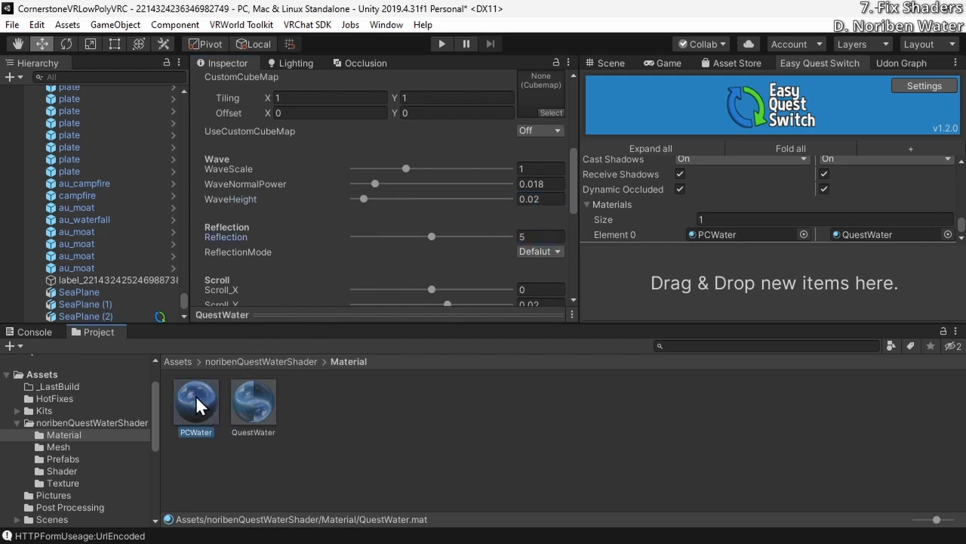
{"action": "left_click", "coordinate": [541, 236]}
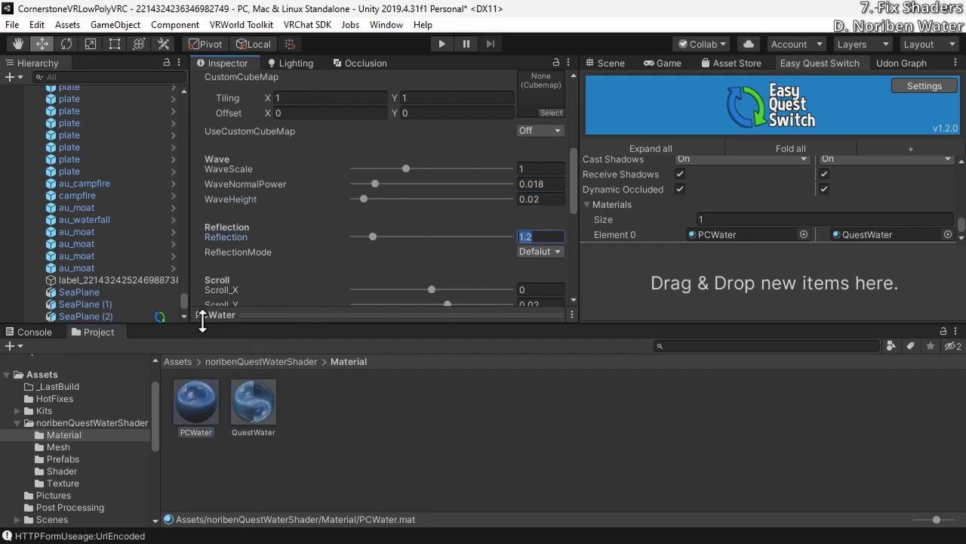
{"action": "type", "text": "5"}
{"action": "left_click", "coordinate": [185, 425]}
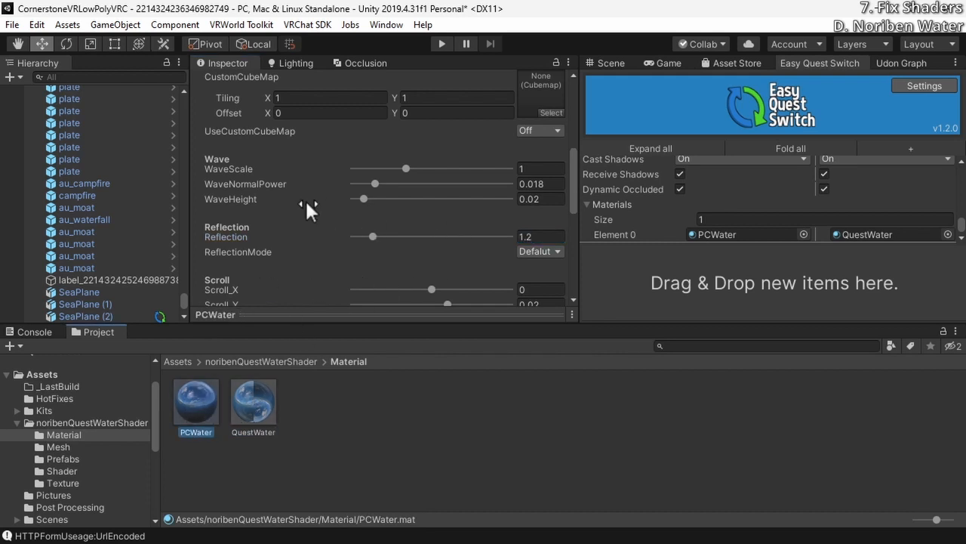
{"action": "scroll", "coordinate": [307, 203], "scroll_direction": "down", "scroll_amount": 6}
{"action": "scroll", "coordinate": [328, 232], "scroll_direction": "up", "scroll_amount": 3}
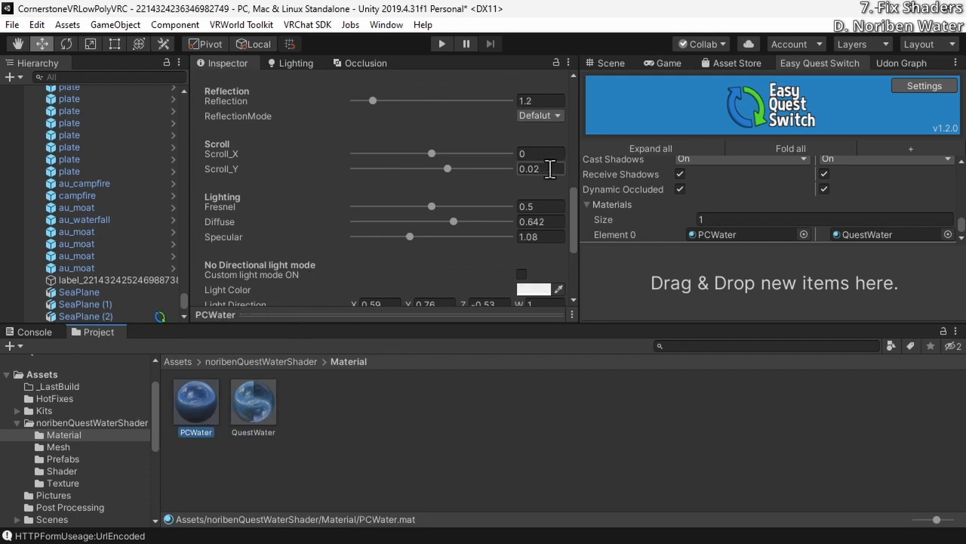
{"action": "left_click", "coordinate": [253, 398]}
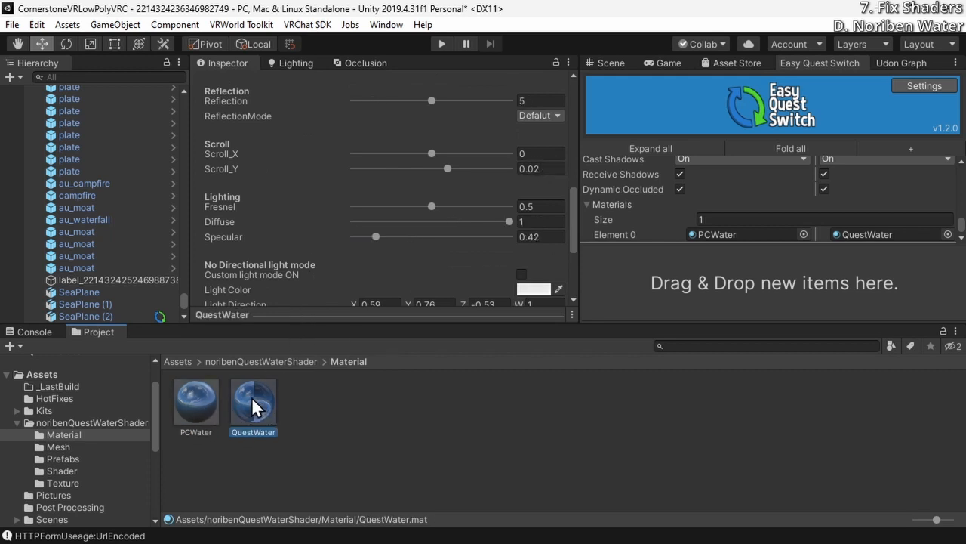
{"action": "left_click", "coordinate": [187, 410]}
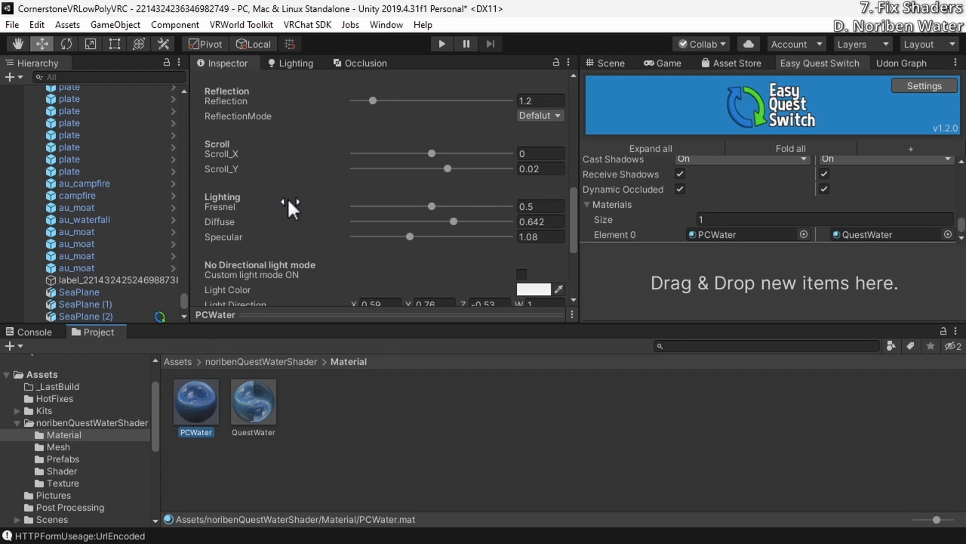
Set the PCWater material's Cull option to Off and enable GPU Instancing
{"action": "scroll", "coordinate": [287, 196], "scroll_direction": "down", "scroll_amount": 3}
{"action": "left_click", "coordinate": [253, 395]}
{"action": "left_click", "coordinate": [184, 420]}
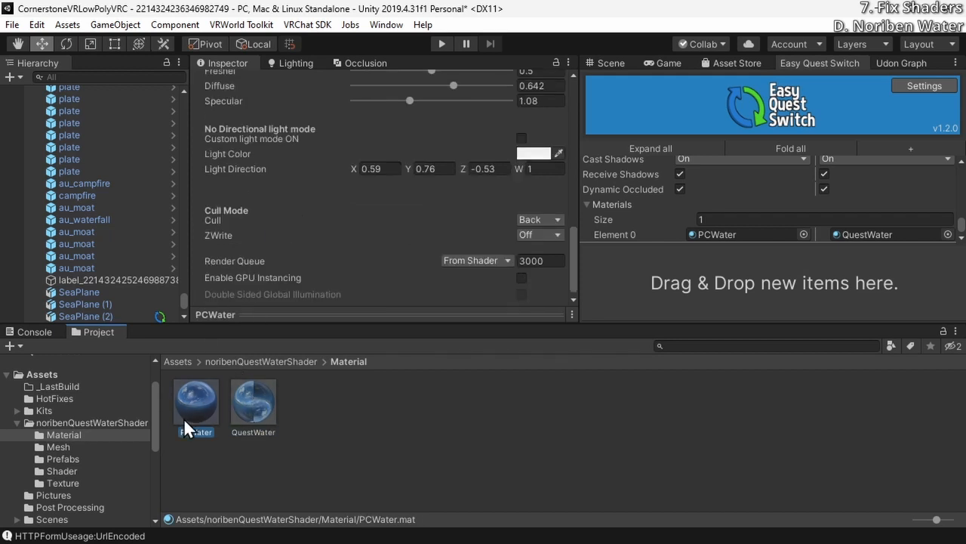
{"action": "left_click", "coordinate": [557, 219]}
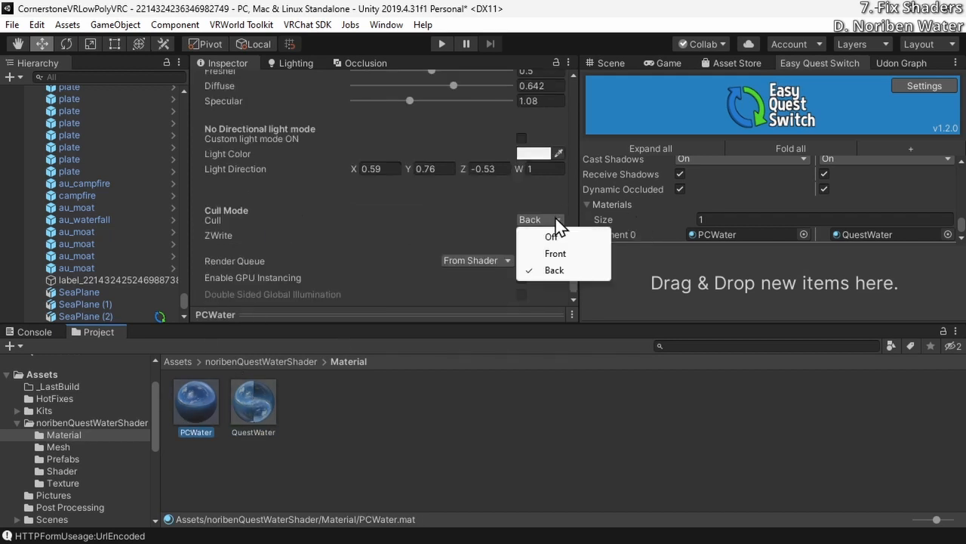
{"action": "left_click", "coordinate": [549, 233]}
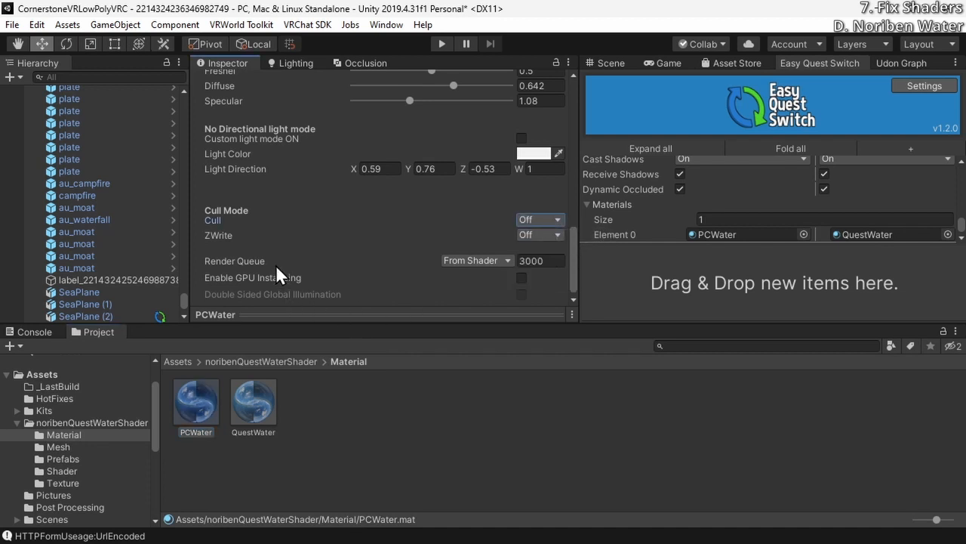
{"action": "scroll", "coordinate": [276, 265], "scroll_direction": "down", "scroll_amount": 1}
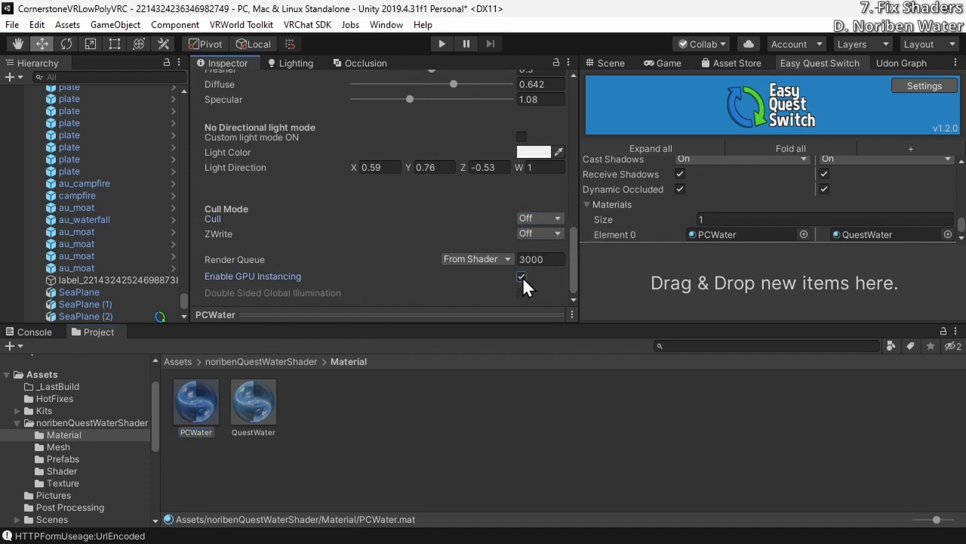
Recheck the PCWater material's texture, cubemap, wave and reflection settings against QuestWater
{"action": "left_click", "coordinate": [256, 393]}
{"action": "left_click", "coordinate": [170, 409]}
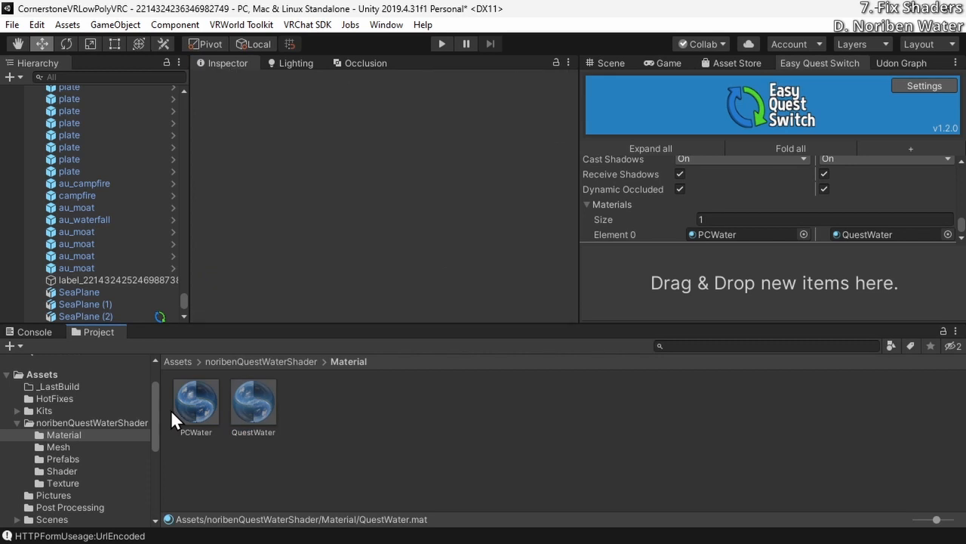
{"action": "left_click", "coordinate": [215, 407]}
{"action": "scroll", "coordinate": [347, 249], "scroll_direction": "down", "scroll_amount": 6}
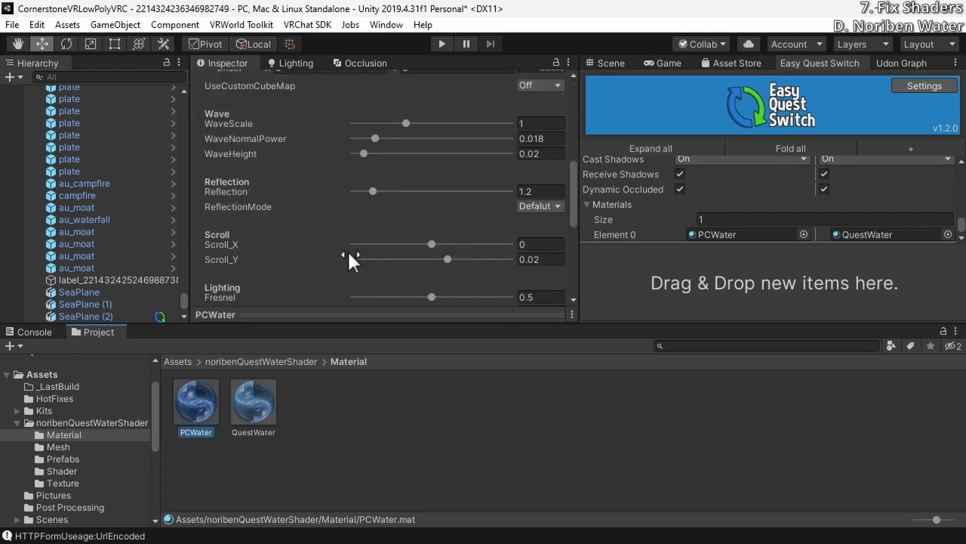
{"action": "scroll", "coordinate": [330, 251], "scroll_direction": "up", "scroll_amount": 3}
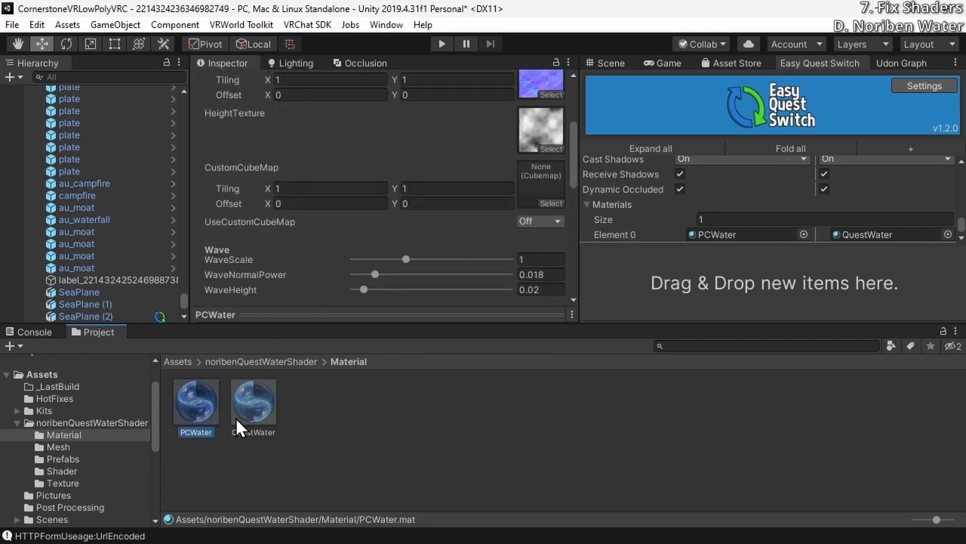
Compare the QuestWater and PCWater materials once more, from color and textures down to the lighting and cull settings
{"action": "left_click", "coordinate": [250, 393]}
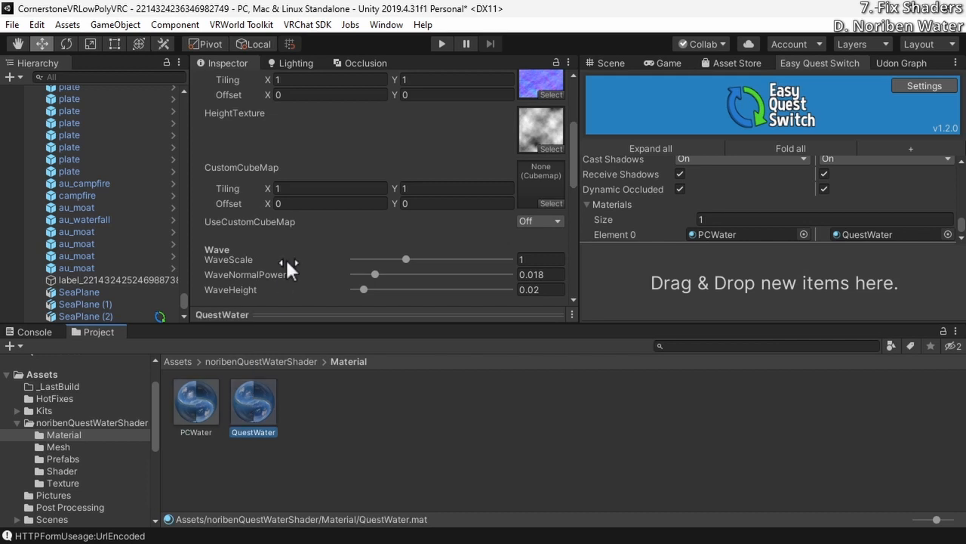
{"action": "scroll", "coordinate": [261, 257], "scroll_direction": "up", "scroll_amount": 3}
{"action": "scroll", "coordinate": [259, 245], "scroll_direction": "down", "scroll_amount": 10}
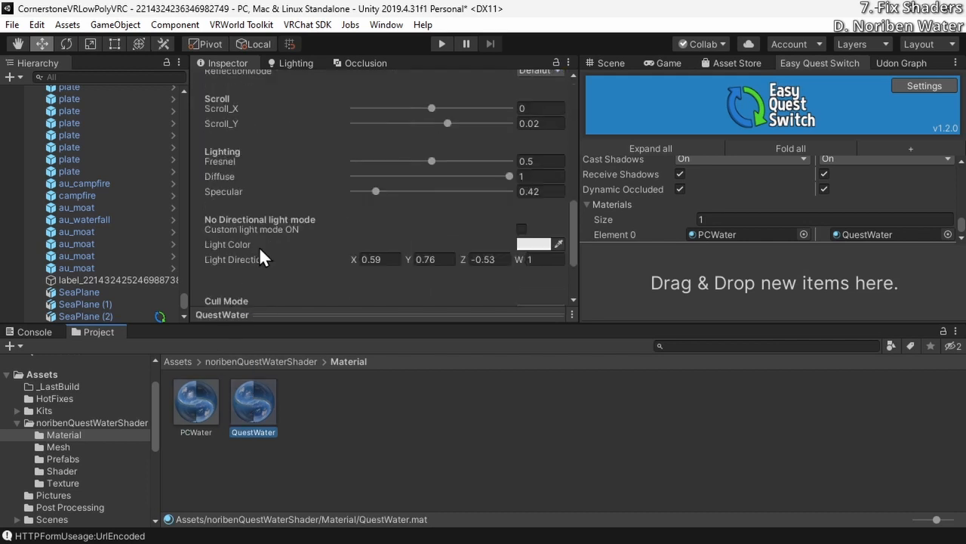
{"action": "scroll", "coordinate": [259, 249], "scroll_direction": "up", "scroll_amount": 10}
{"action": "left_click", "coordinate": [196, 407]}
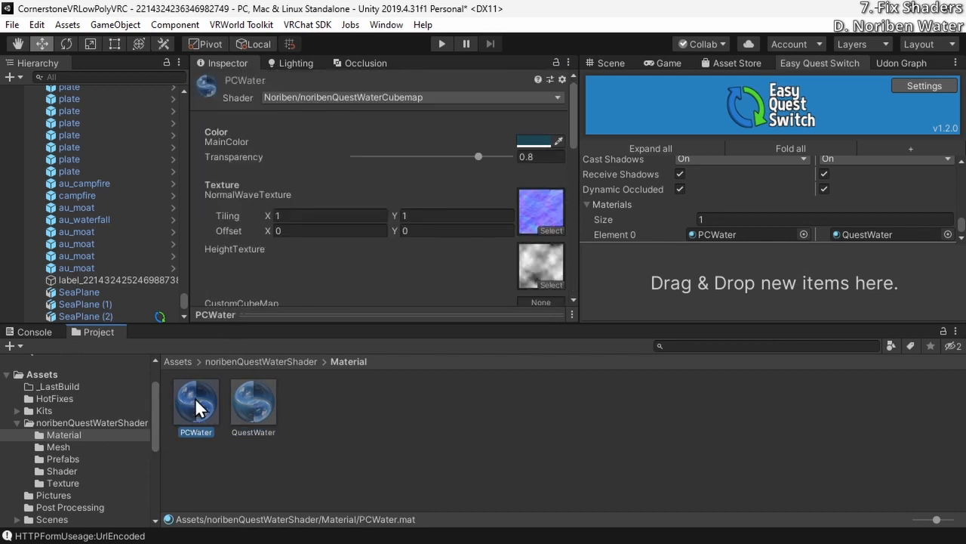
{"action": "scroll", "coordinate": [292, 226], "scroll_direction": "down", "scroll_amount": 10}
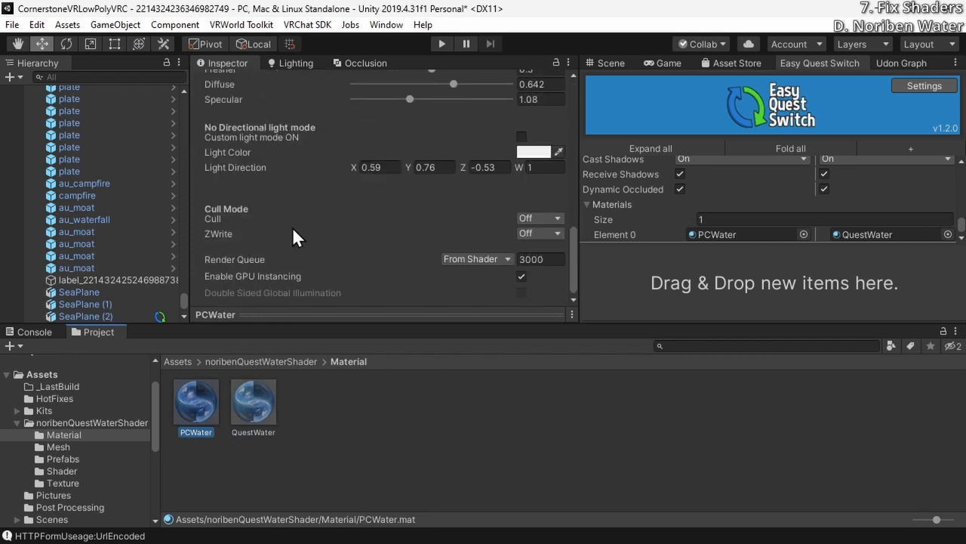
Save the scene, force-apply the PC settings in Easy Quest Switch and close its panel
{"action": "key", "text": "ctrl+s"}
{"action": "left_click", "coordinate": [935, 91]}
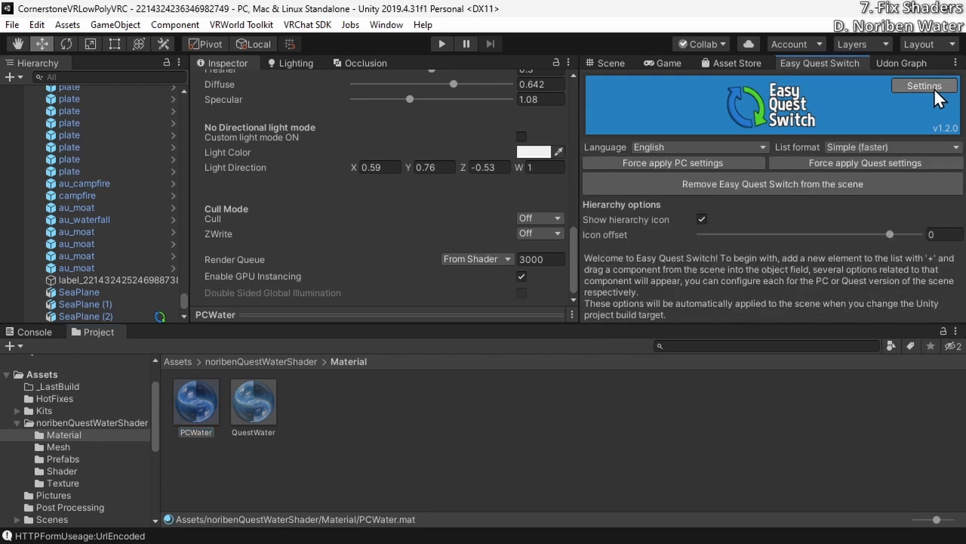
{"action": "left_click", "coordinate": [738, 165]}
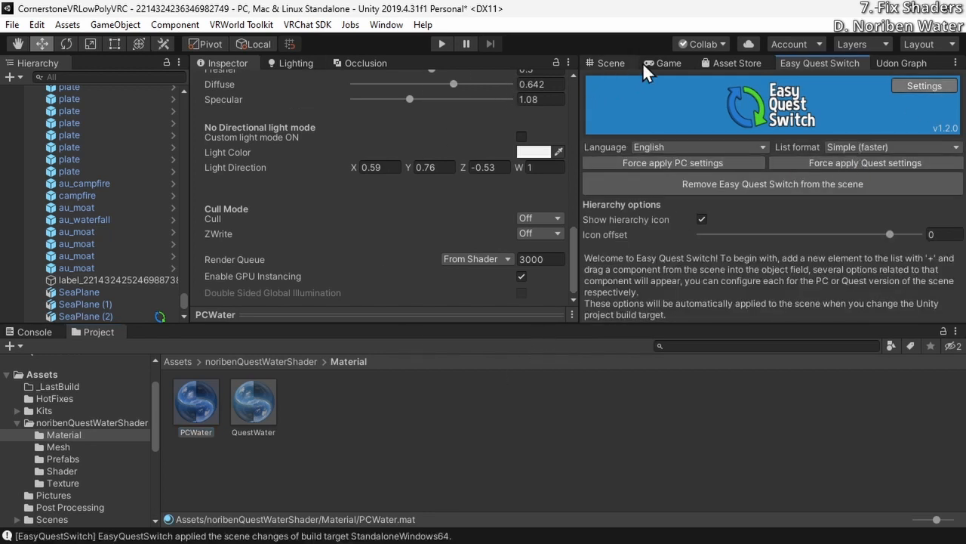
{"action": "right_click", "coordinate": [831, 60]}
{"action": "left_click", "coordinate": [860, 86]}
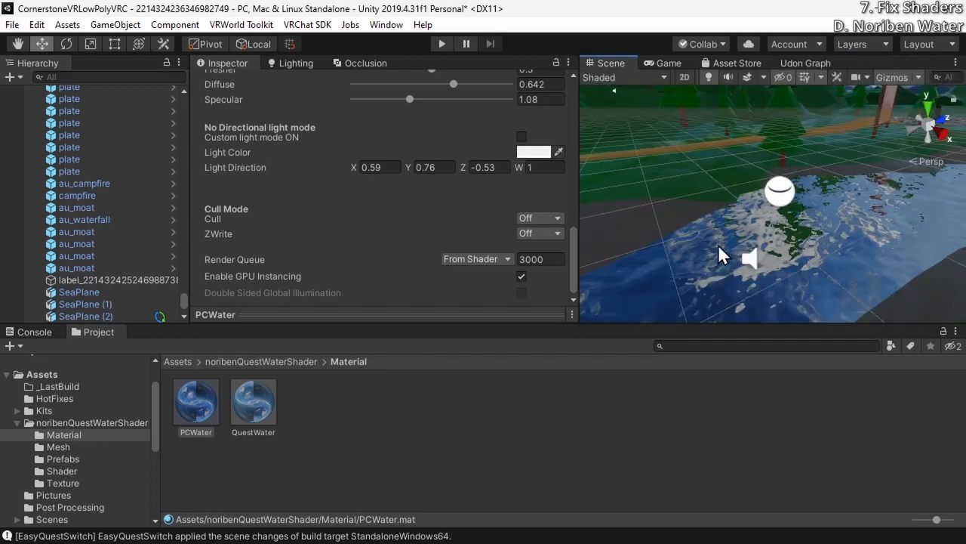
Inspect SeaPlane (2)'s water surface and its assigned material in the scene from several angles
{"action": "left_click_drag", "start_coordinate": [733, 228], "coordinate": [770, 253], "text": "alt"}
{"action": "left_click", "coordinate": [772, 253]}
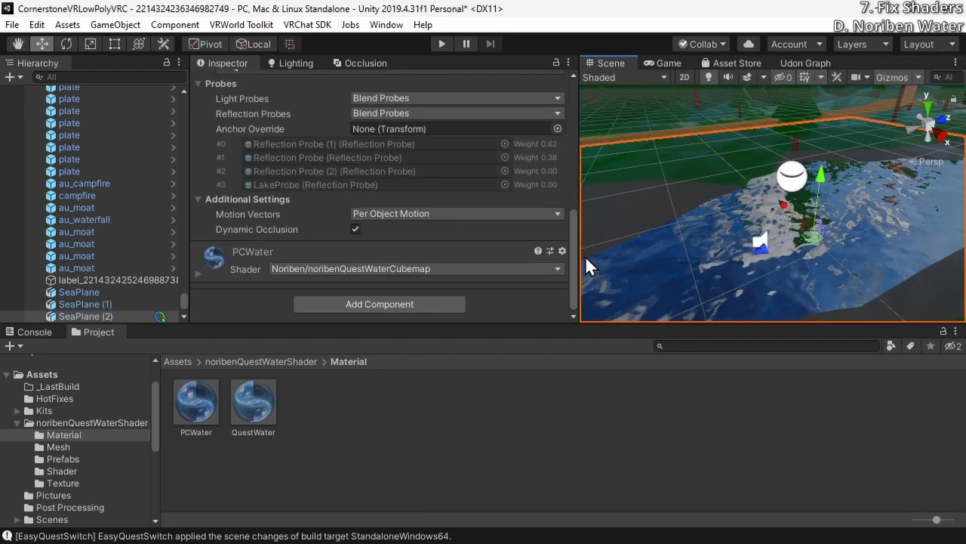
{"action": "left_click_drag", "start_coordinate": [666, 231], "coordinate": [810, 237], "text": "alt"}
{"action": "right_click_drag", "start_coordinate": [810, 237], "coordinate": [798, 244]}
{"action": "key", "text": "w"}
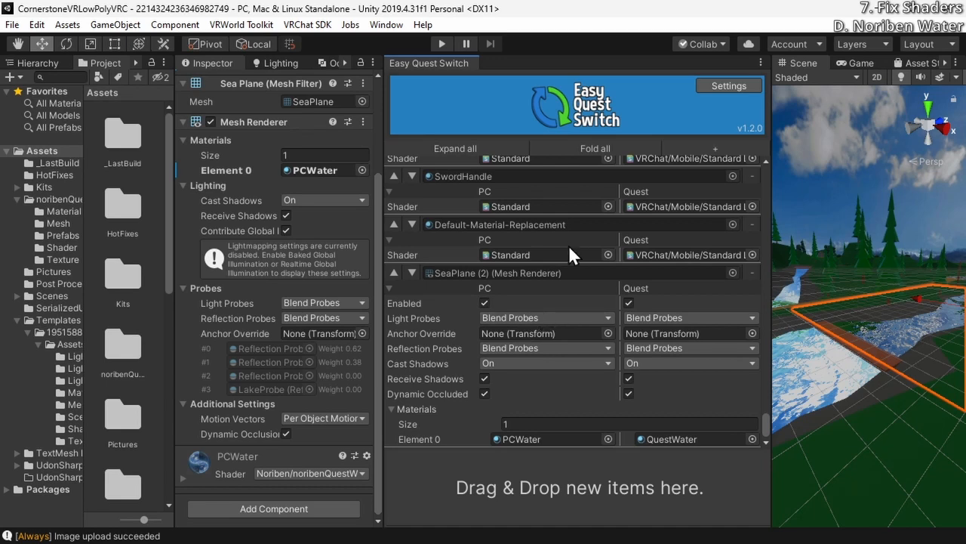
Add SeaPlane (3)'s Mesh Renderer to Easy Quest Switch and assign PCWater as its PC material in Element 0
{"action": "left_click", "coordinate": [819, 372]}
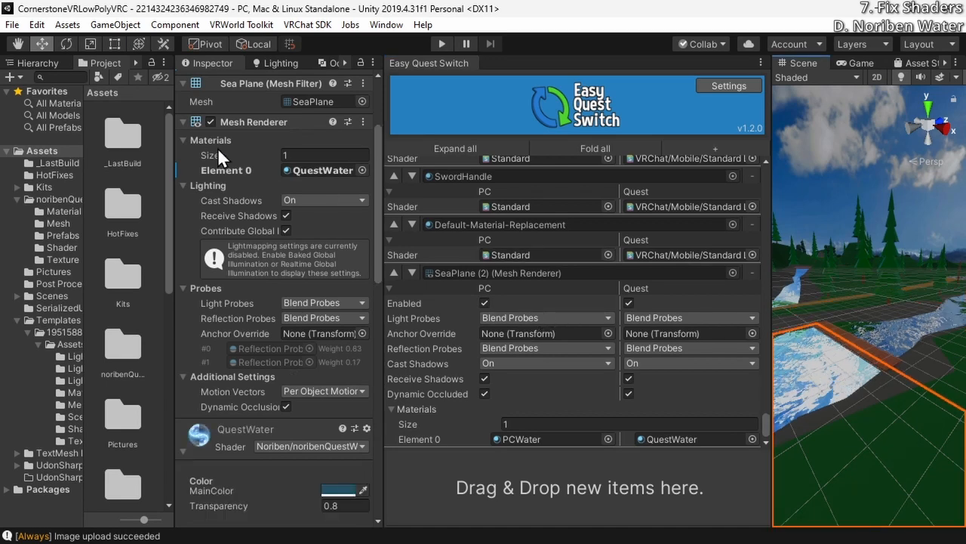
{"action": "scroll", "coordinate": [279, 212], "scroll_direction": "up", "scroll_amount": 5}
{"action": "scroll", "coordinate": [287, 295], "scroll_direction": "down", "scroll_amount": 9}
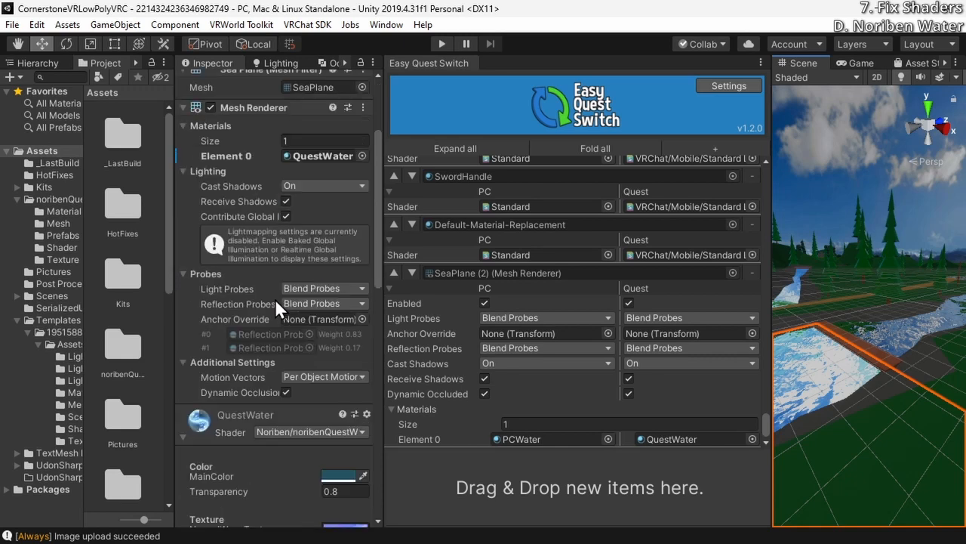
{"action": "scroll", "coordinate": [274, 298], "scroll_direction": "up", "scroll_amount": 6}
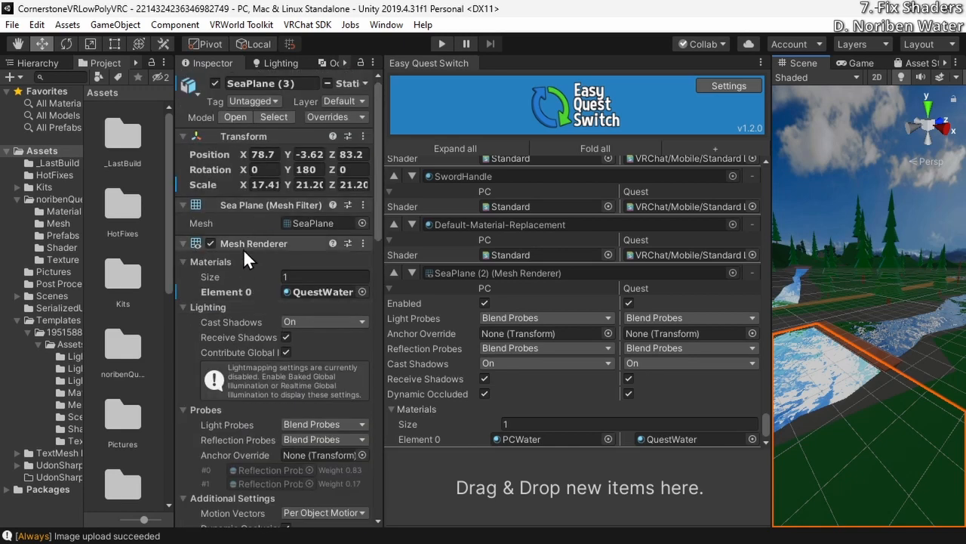
{"action": "left_click_drag", "start_coordinate": [243, 248], "coordinate": [533, 480]}
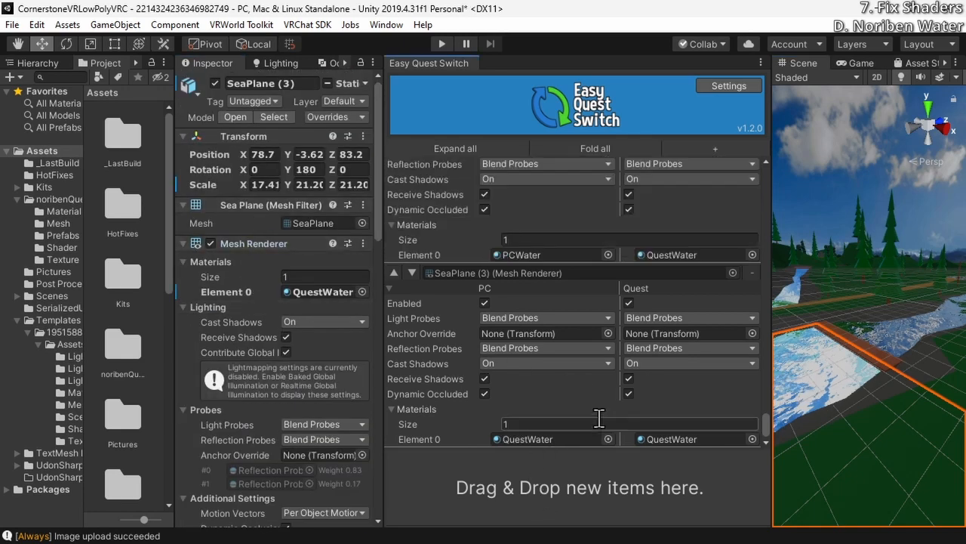
{"action": "left_click", "coordinate": [549, 255]}
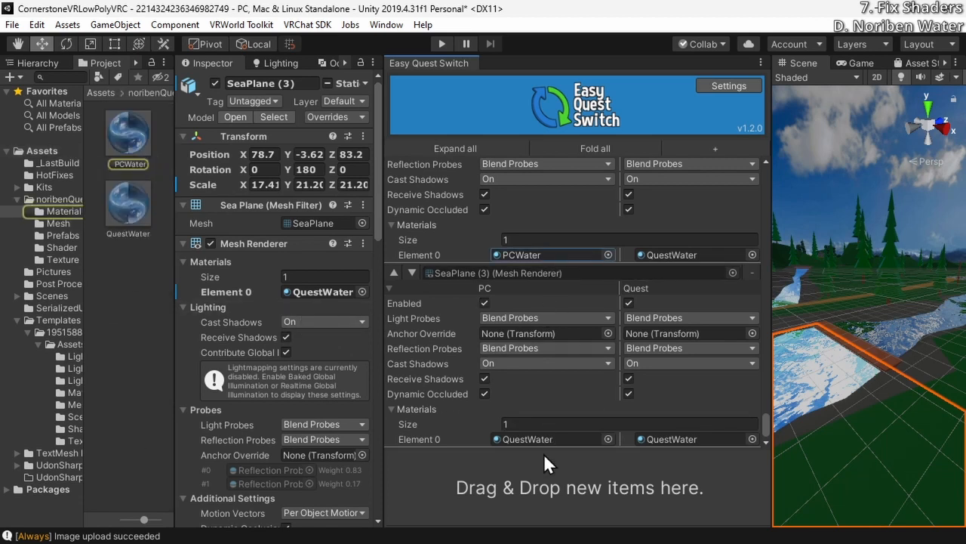
{"action": "left_click_drag", "start_coordinate": [156, 160], "coordinate": [550, 440]}
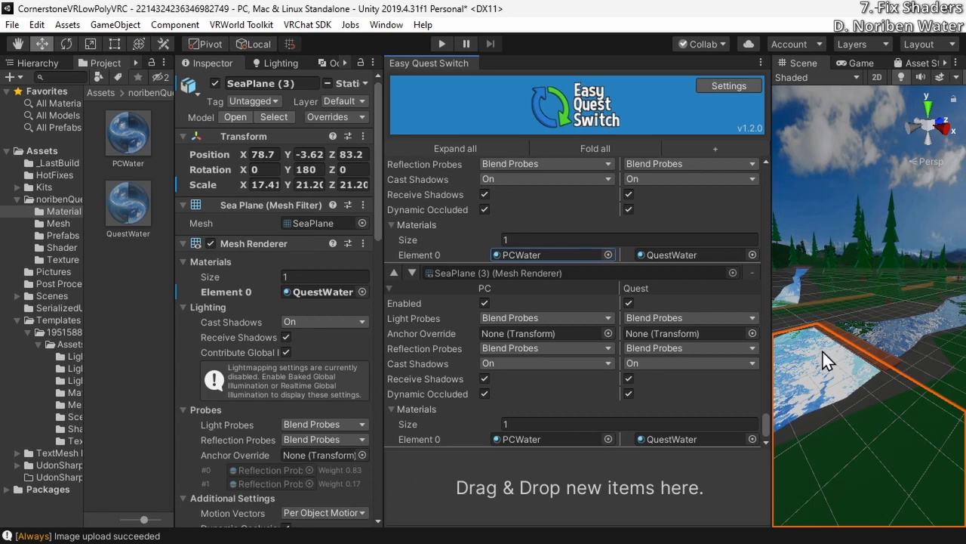
Add the remaining water planes' Mesh Renderers, including SeaPlane (6), with PCWater for PC and QuestWater for Quest
{"action": "mouse_move", "coordinate": [839, 323]}
{"action": "right_mouse_down"}
{"action": "mouse_move", "coordinate": [806, 339]}
{"action": "mouse_move", "coordinate": [731, 322]}
{"action": "mouse_move", "coordinate": [687, 326]}
{"action": "mouse_move", "coordinate": [847, 310]}
{"action": "right_mouse_up"}
{"action": "left_click", "coordinate": [848, 310]}
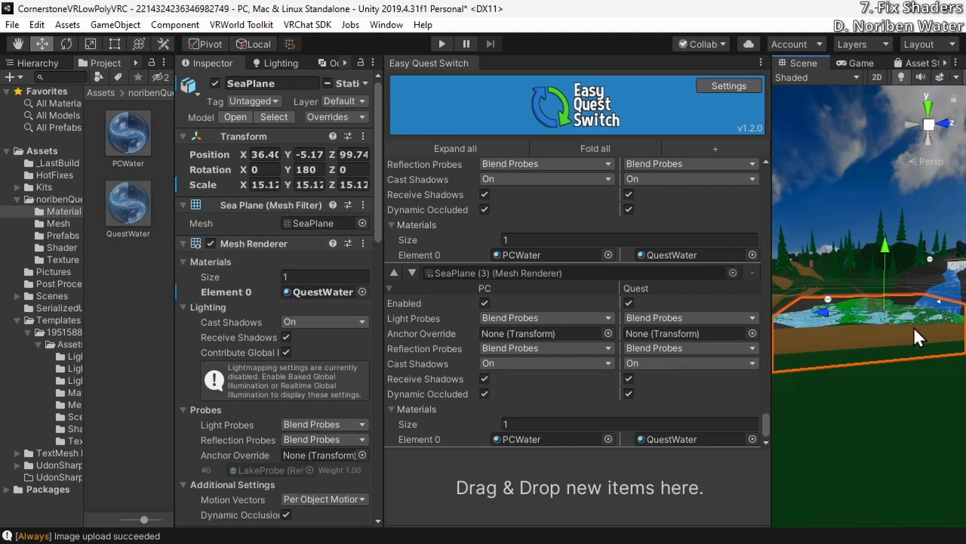
{"action": "right_click_drag", "start_coordinate": [914, 326], "coordinate": [885, 350]}
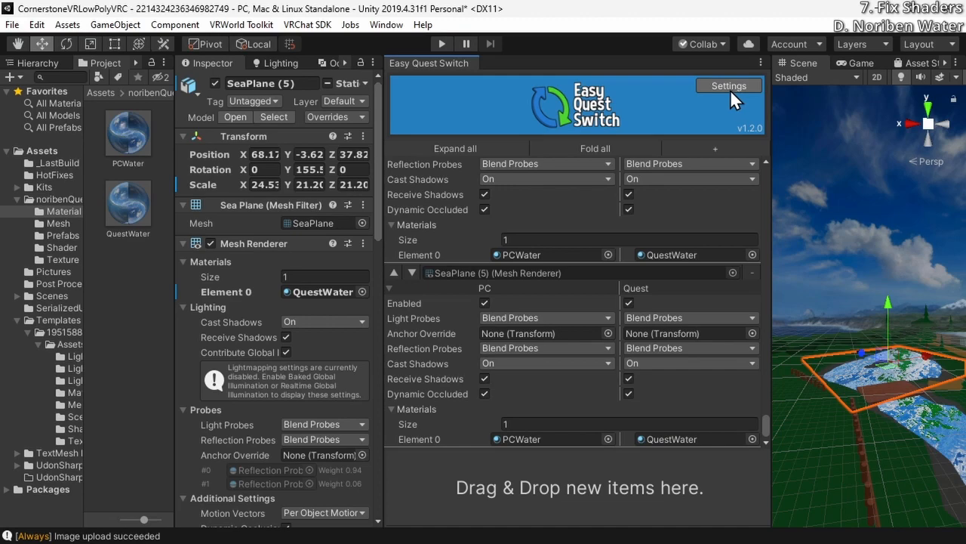
Force-apply the PC settings to all registered water planes and view the lake in the scene
{"action": "left_click", "coordinate": [729, 86]}
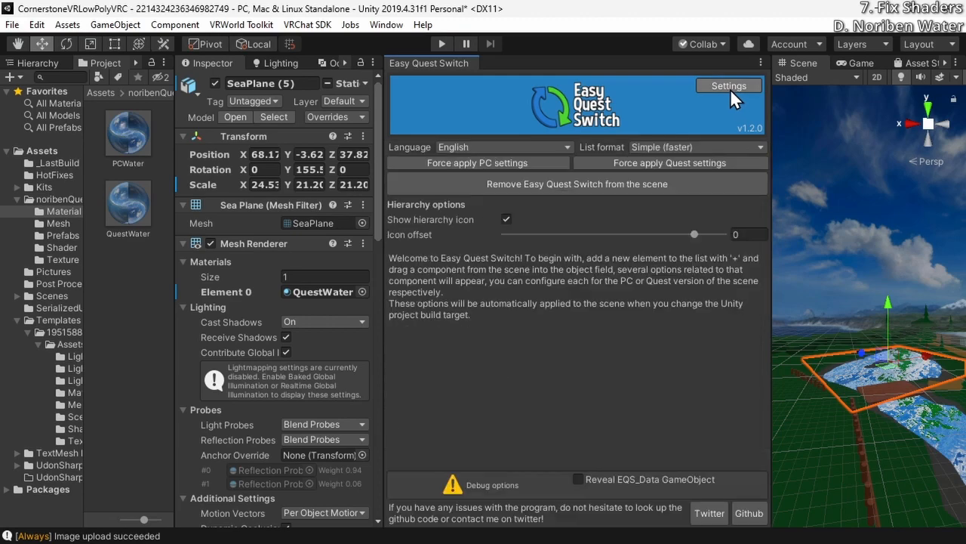
{"action": "left_click", "coordinate": [513, 164]}
{"action": "right_click_drag", "start_coordinate": [853, 329], "coordinate": [258, 404]}
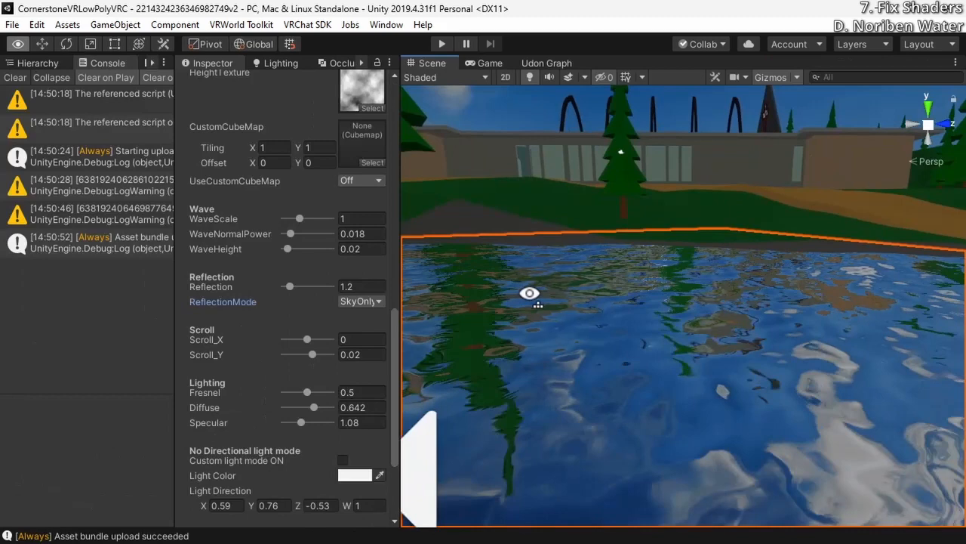
{"action": "right_click_drag", "start_coordinate": [528, 291], "coordinate": [469, 313]}
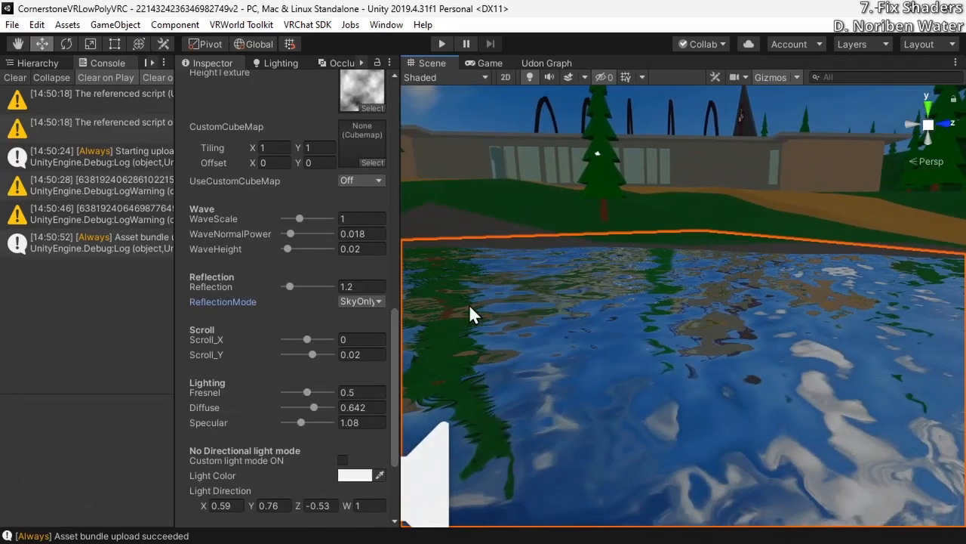
Set the water material's ReflectionMode to Defalut and examine the lake's reflections from several directions
{"action": "left_click", "coordinate": [365, 304]}
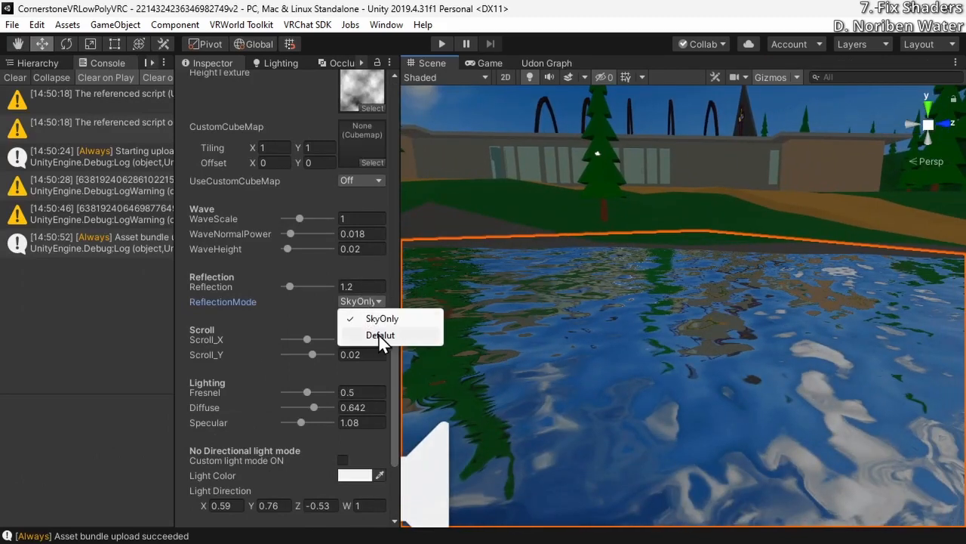
{"action": "left_click", "coordinate": [381, 336]}
{"action": "right_click_drag", "start_coordinate": [409, 291], "coordinate": [503, 279]}
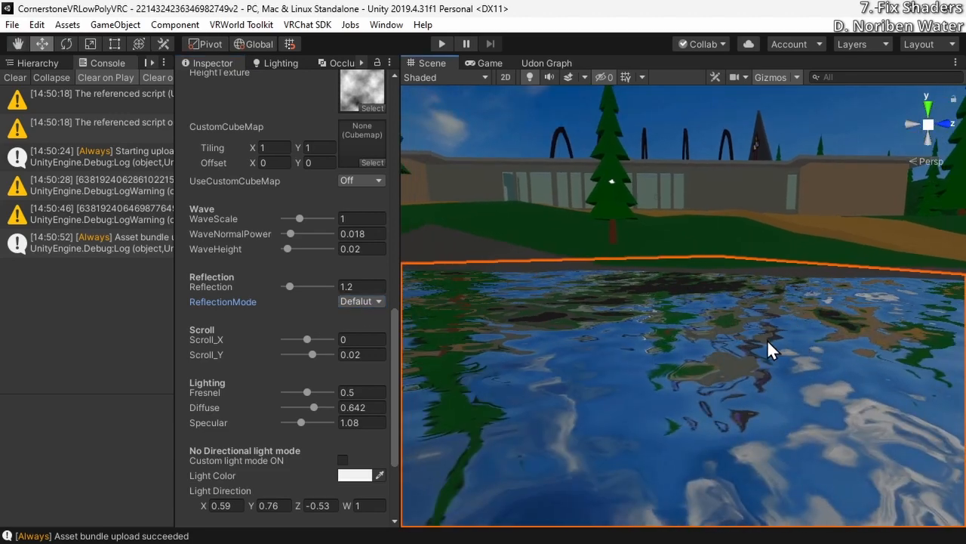
{"action": "right_click_drag", "start_coordinate": [767, 339], "coordinate": [408, 224]}
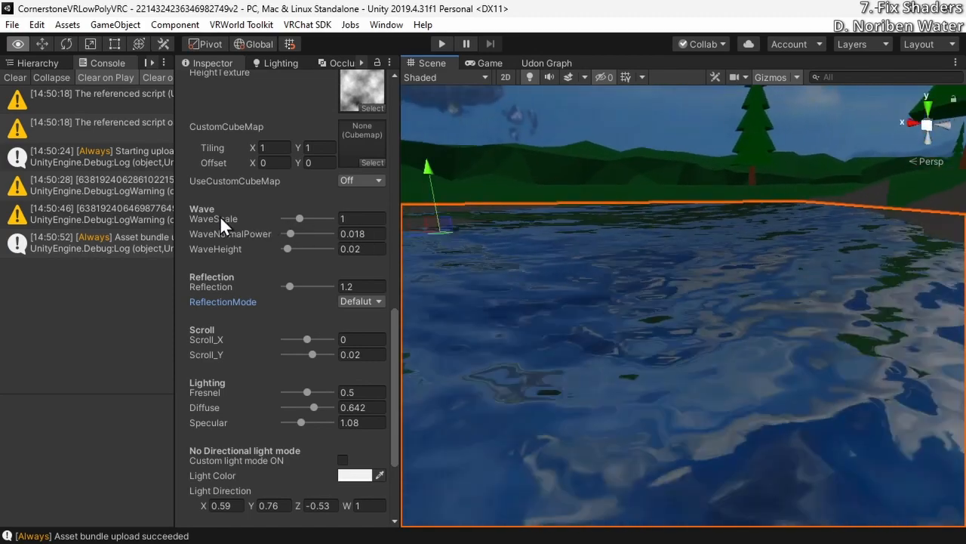
{"action": "right_click_drag", "start_coordinate": [220, 215], "coordinate": [14, 210]}
{"action": "right_click_drag", "start_coordinate": [714, 282], "coordinate": [431, 285]}
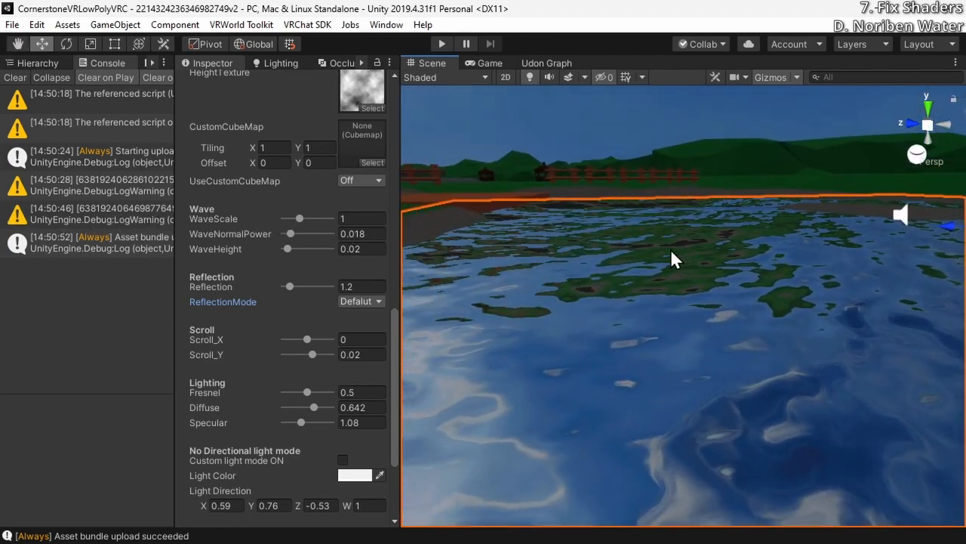
{"action": "right_click_drag", "start_coordinate": [639, 226], "coordinate": [566, 257]}
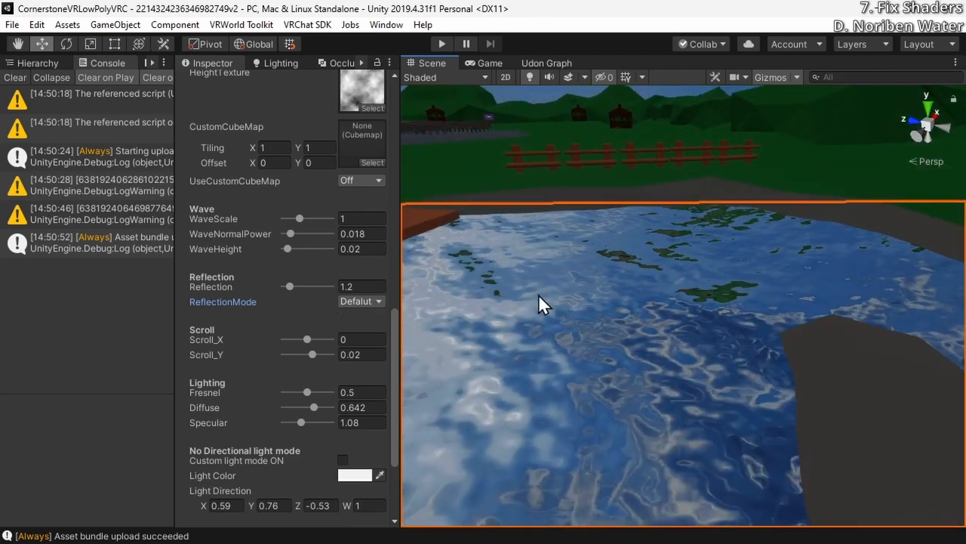
Switch the water material's ReflectionMode to SkyOnly and examine the reflections of the trees and building
{"action": "left_click", "coordinate": [363, 300]}
{"action": "left_click", "coordinate": [381, 318]}
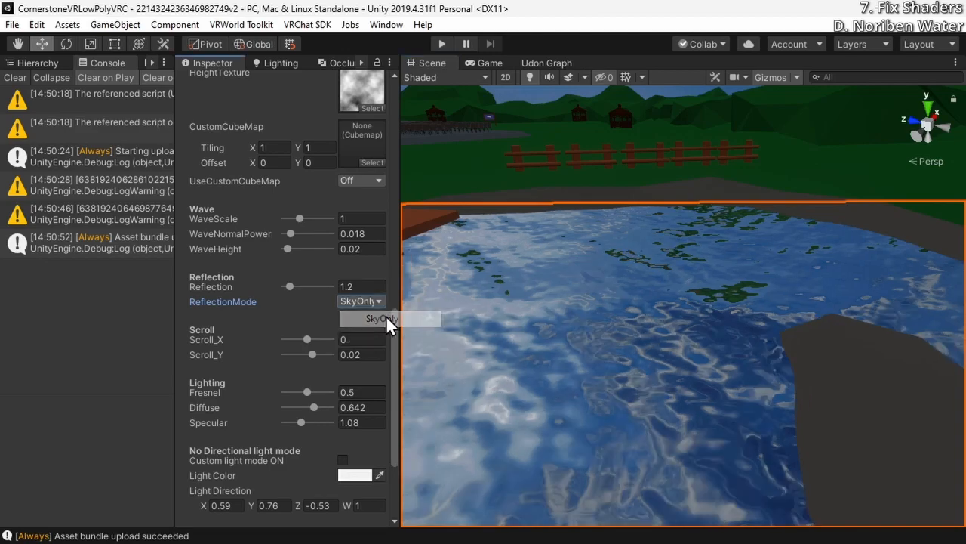
{"action": "right_click_drag", "start_coordinate": [679, 317], "coordinate": [896, 277]}
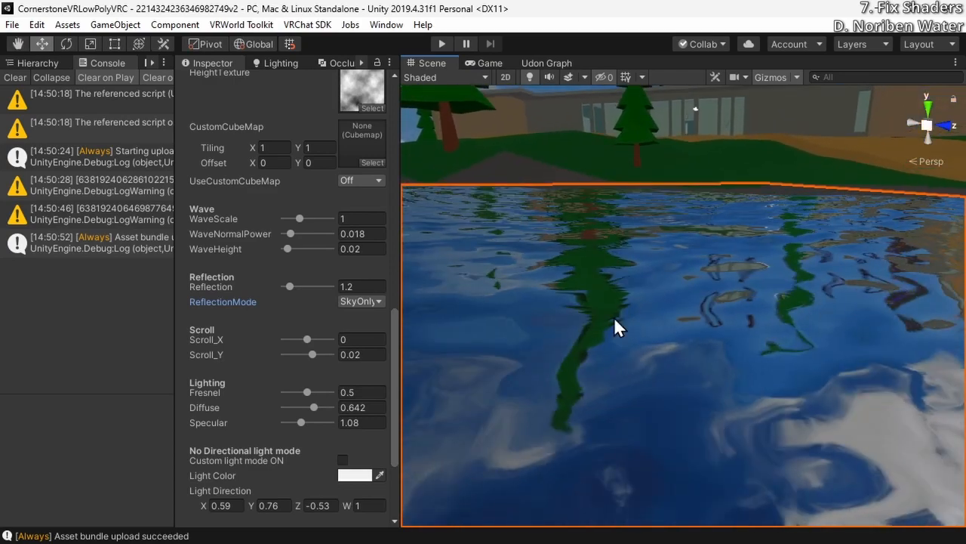
Change ReflectionMode to Defalut again to compare the tree reflections on the lake
{"action": "left_click", "coordinate": [359, 302]}
{"action": "left_click", "coordinate": [372, 334]}
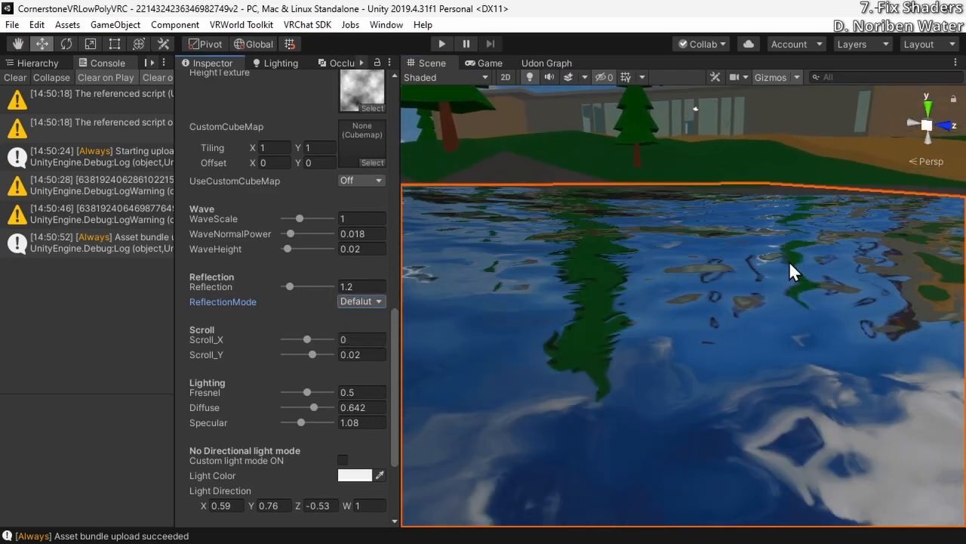
{"action": "right_click_drag", "start_coordinate": [638, 198], "coordinate": [537, 209]}
Return the water material's ReflectionMode to SkyOnly and check the lake surface near the shore
{"action": "left_click", "coordinate": [360, 301]}
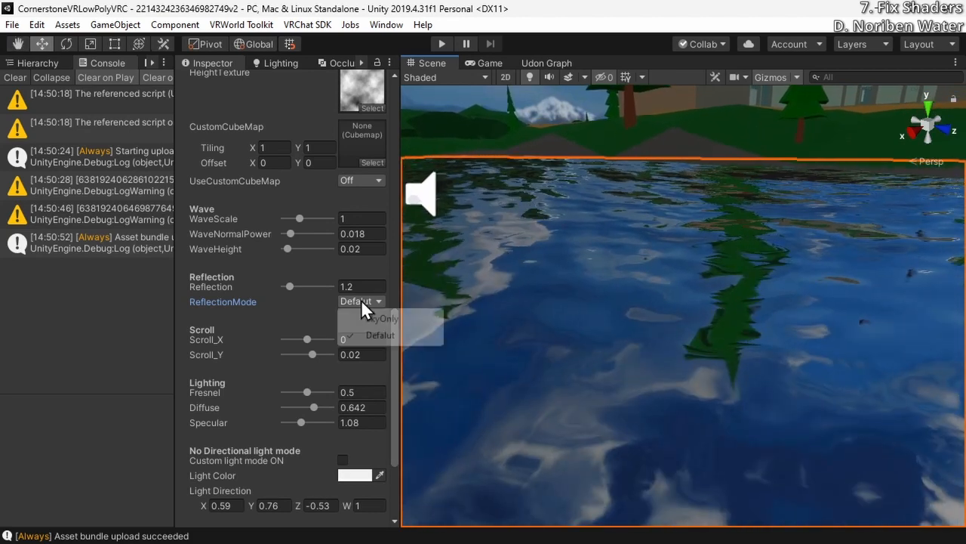
{"action": "left_click", "coordinate": [370, 321]}
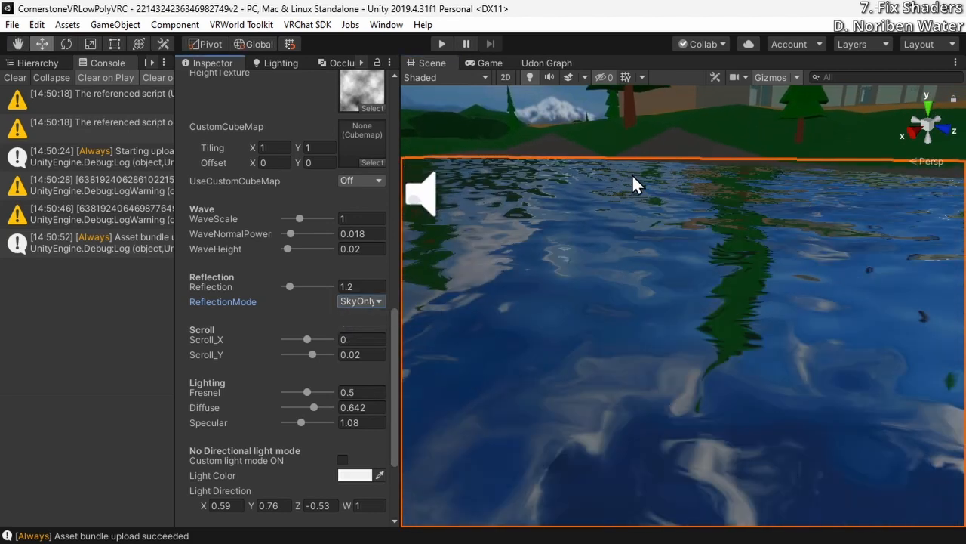
{"action": "right_click_drag", "start_coordinate": [807, 272], "coordinate": [755, 259]}
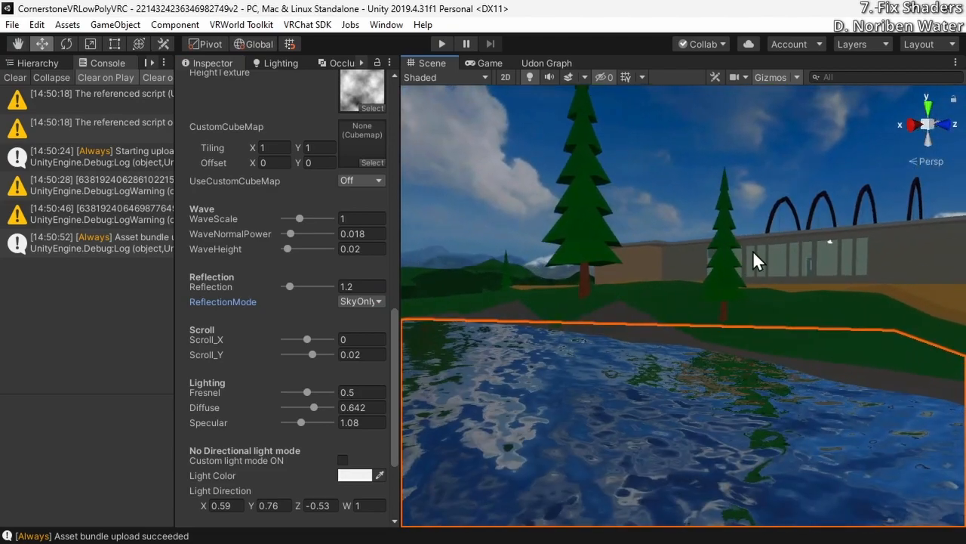
{"action": "right_click_drag", "start_coordinate": [783, 352], "coordinate": [759, 371]}
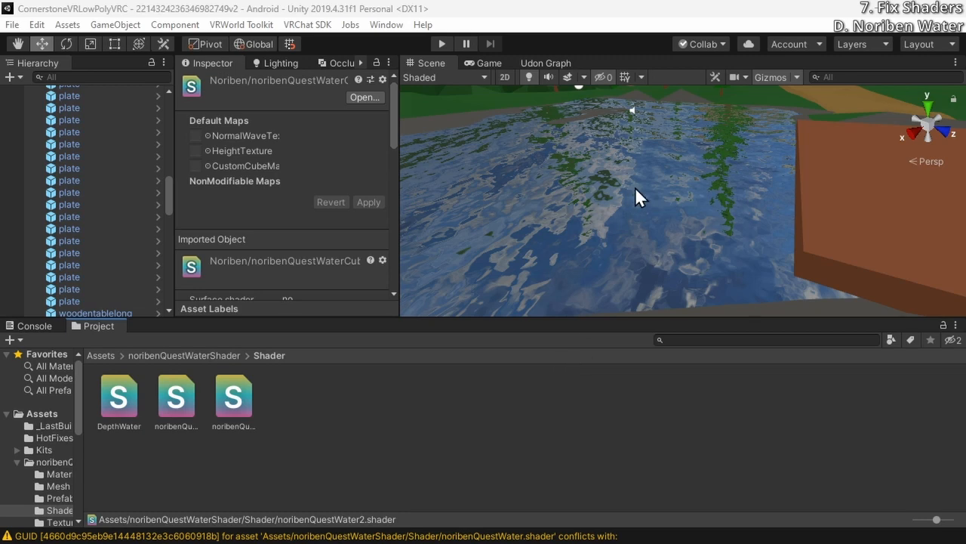
Inspect the QuestWater2 surface of SeaPlane (5) and switch to the browser's Unity Manual page on built-in shader variables
{"action": "right_click_drag", "start_coordinate": [635, 186], "coordinate": [664, 167]}
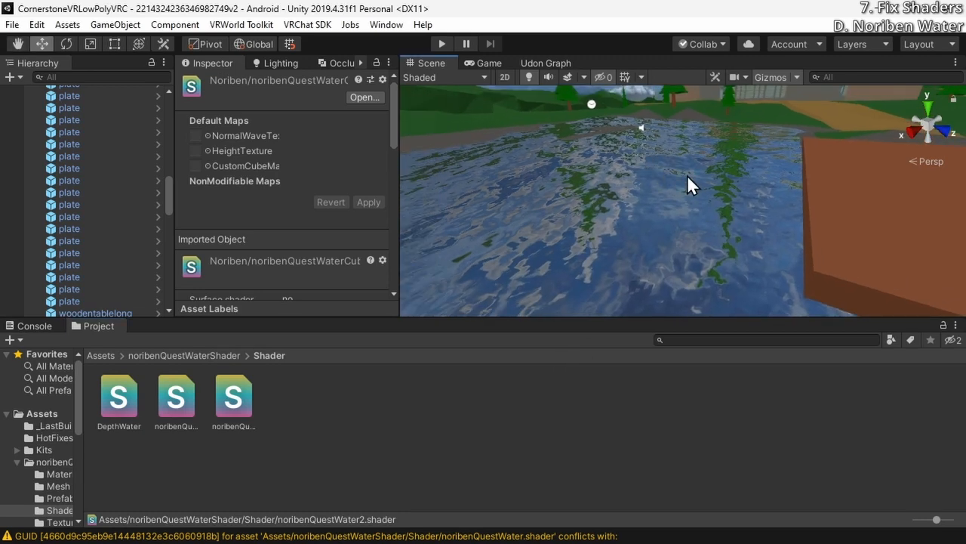
{"action": "left_click", "coordinate": [687, 175]}
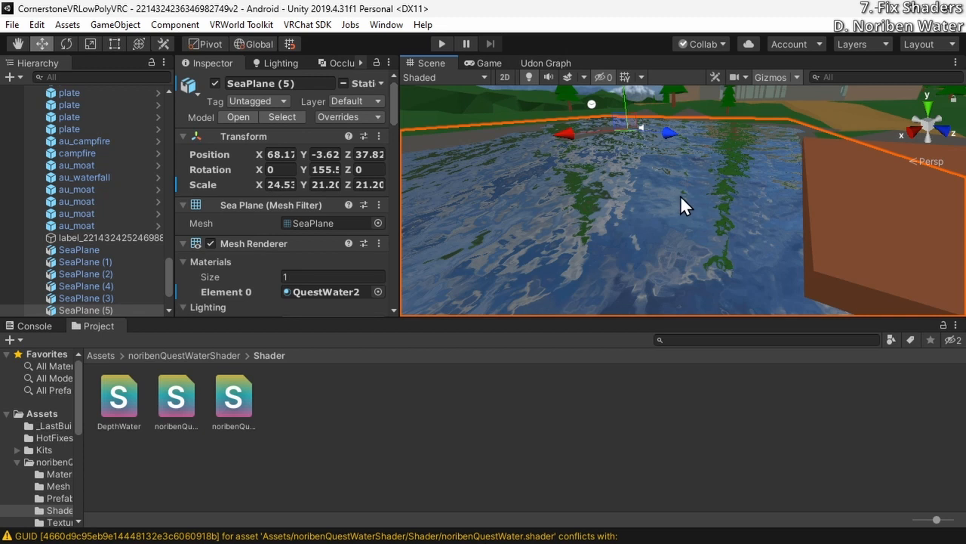
{"action": "mouse_move", "coordinate": [680, 195]}
{"action": "right_mouse_down"}
{"action": "mouse_move", "coordinate": [533, 295]}
{"action": "mouse_move", "coordinate": [524, 206]}
{"action": "mouse_move", "coordinate": [690, 200]}
{"action": "right_mouse_up"}
{"action": "right_click_drag", "start_coordinate": [664, 269], "coordinate": [757, 270]}
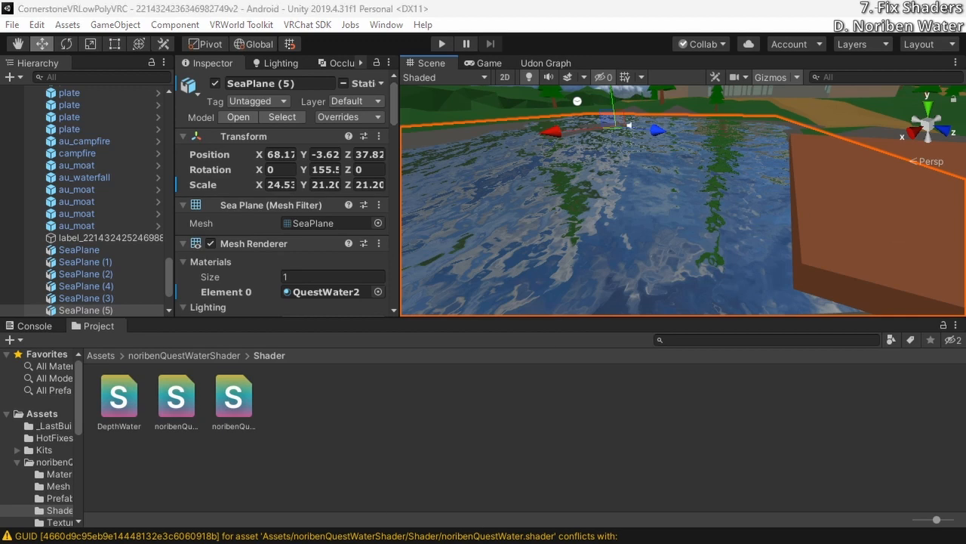
{"action": "left_click_drag", "start_coordinate": [937, 2], "coordinate": [443, 3]}
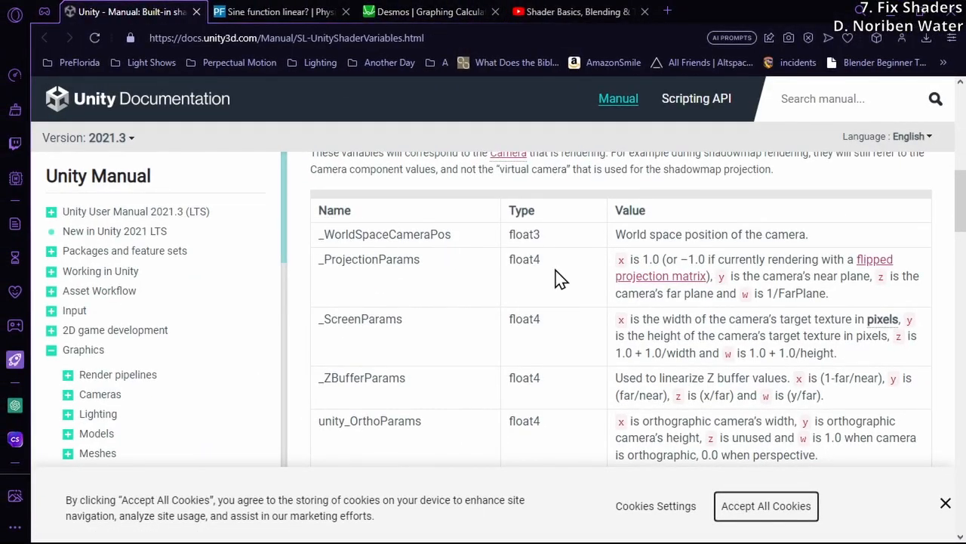
Scan the built-in shader variables page for the Time section and its table
{"action": "scroll", "coordinate": [559, 278], "scroll_direction": "down", "scroll_amount": 4}
{"action": "scroll", "coordinate": [556, 277], "scroll_direction": "up", "scroll_amount": 8}
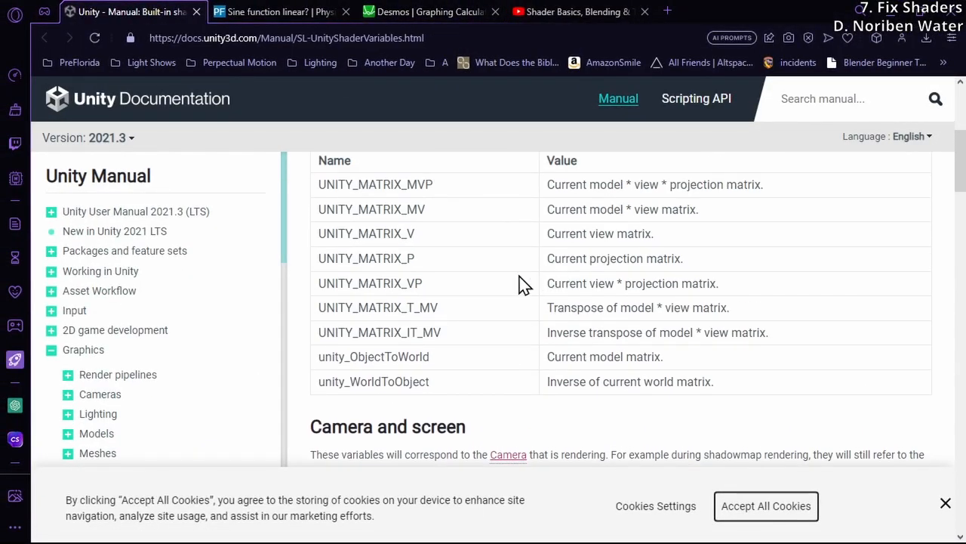
{"action": "scroll", "coordinate": [521, 282], "scroll_direction": "up", "scroll_amount": 4}
{"action": "scroll", "coordinate": [498, 309], "scroll_direction": "down", "scroll_amount": 6}
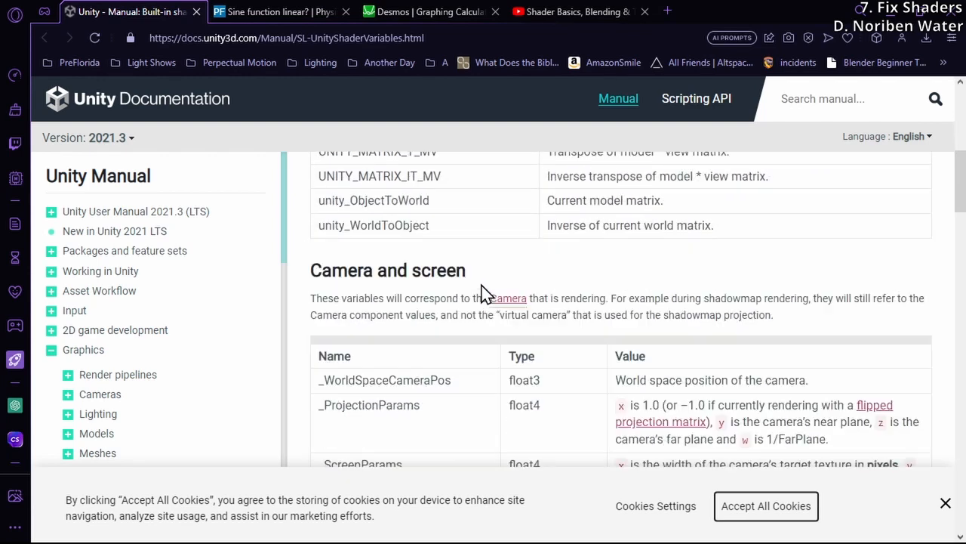
{"action": "scroll", "coordinate": [468, 302], "scroll_direction": "down", "scroll_amount": 7}
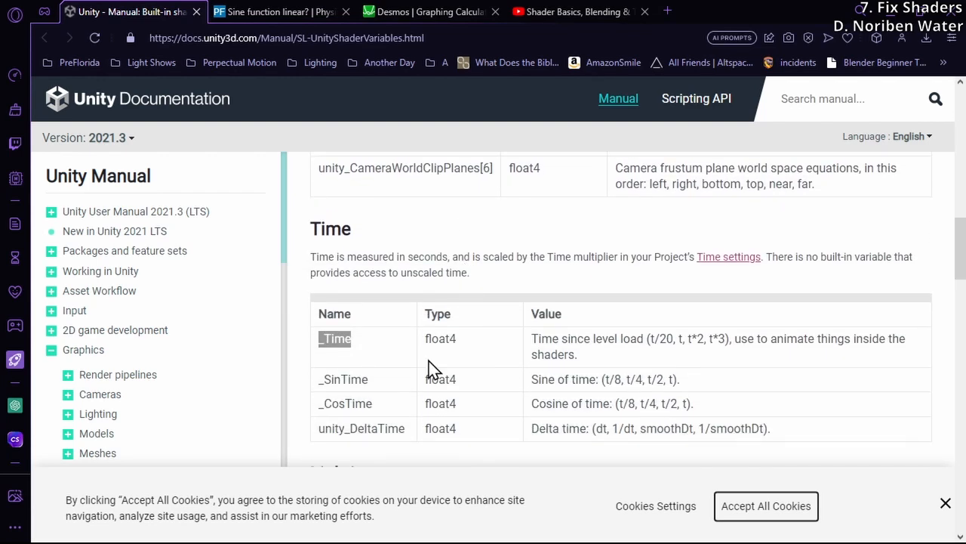
{"action": "scroll", "coordinate": [430, 370], "scroll_direction": "down", "scroll_amount": 1}
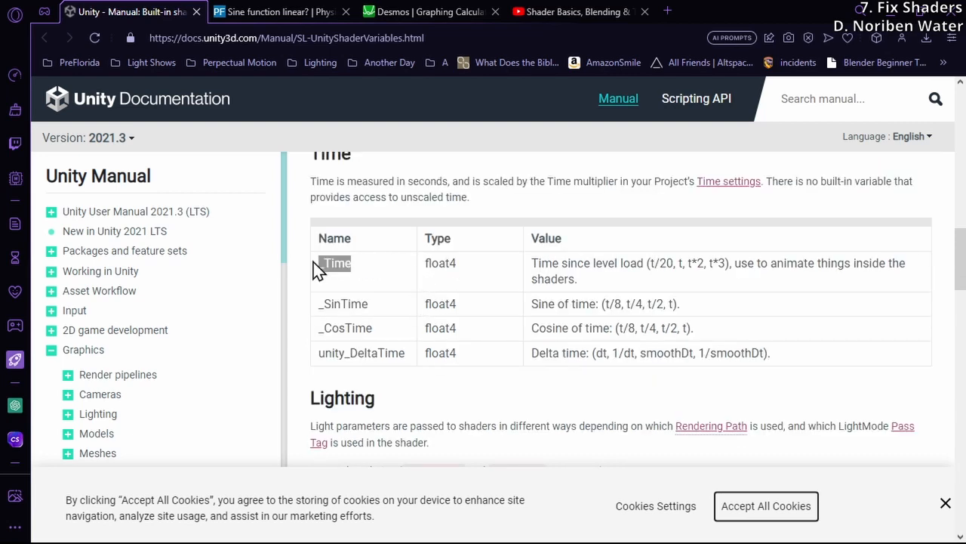
{"action": "left_click", "coordinate": [340, 275]}
{"action": "scroll", "coordinate": [339, 279], "scroll_direction": "up", "scroll_amount": 1}
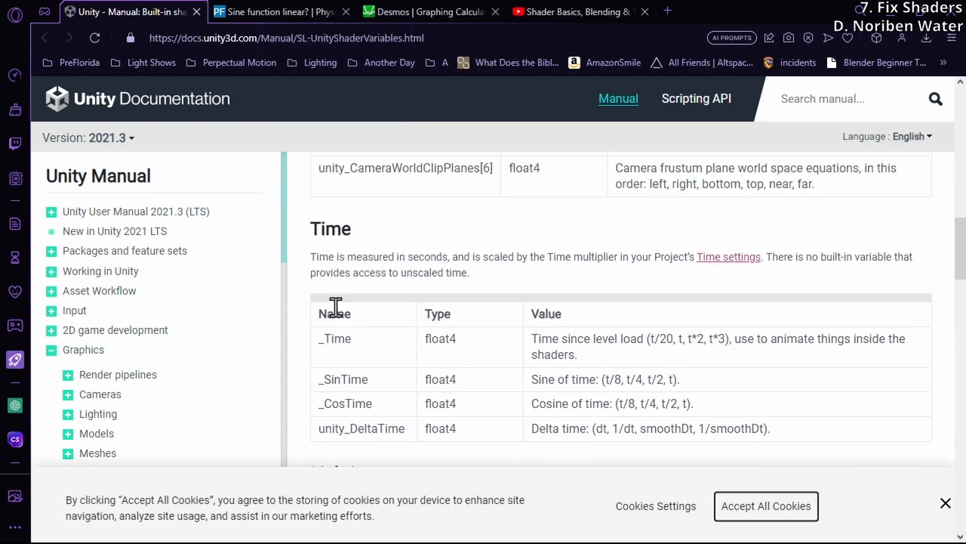
Examine the _Time variable's name, float4 type and value description in the Time table
{"action": "left_click_drag", "start_coordinate": [319, 337], "coordinate": [363, 341]}
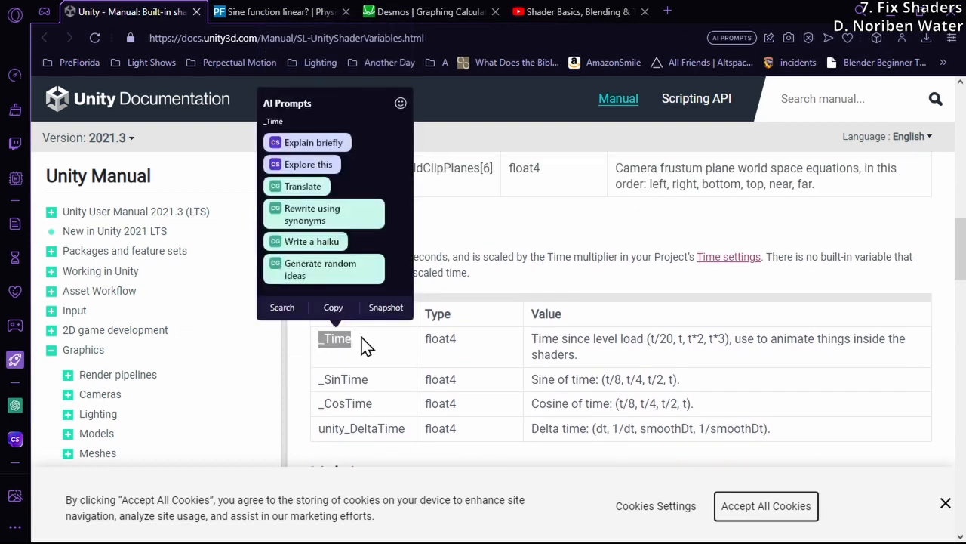
{"action": "left_click", "coordinate": [360, 338]}
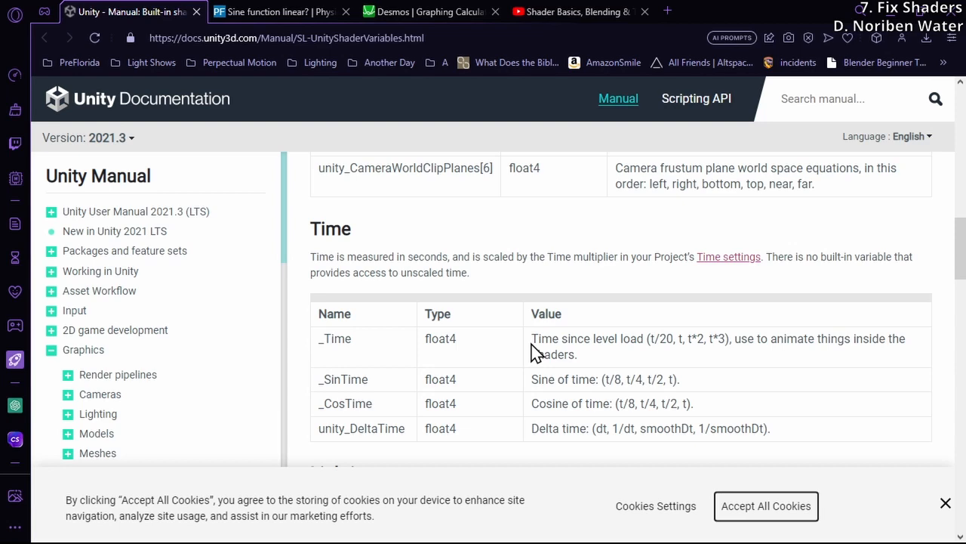
{"action": "left_click_drag", "start_coordinate": [320, 340], "coordinate": [366, 345]}
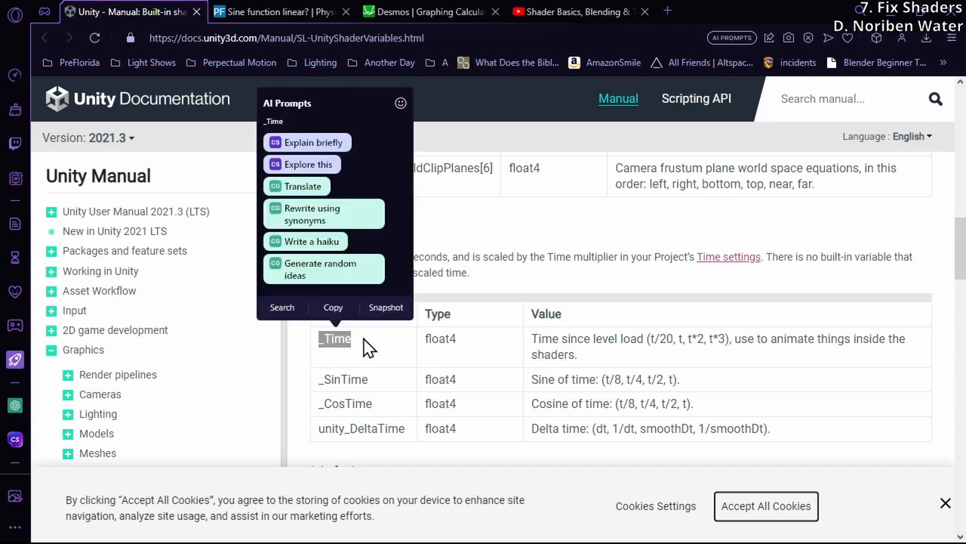
{"action": "left_click", "coordinate": [368, 348]}
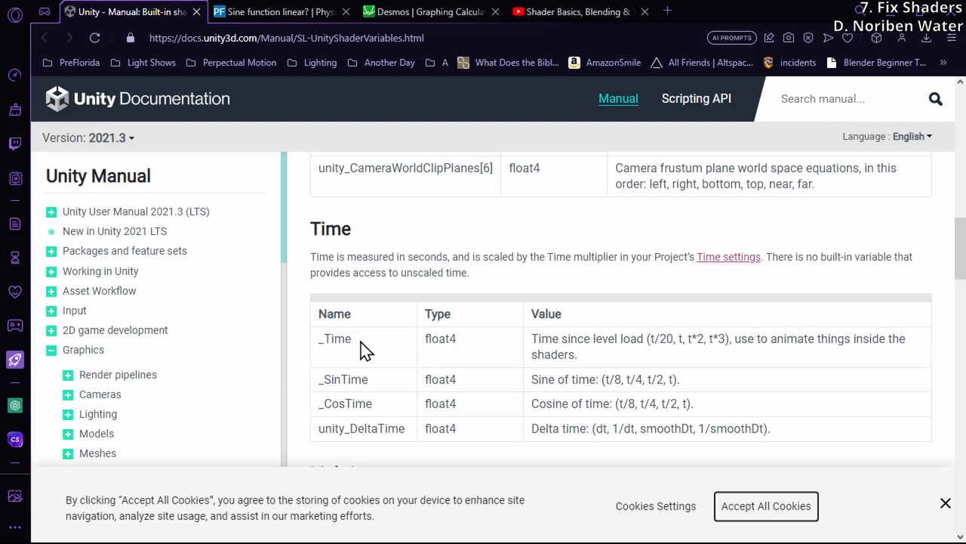
{"action": "left_click_drag", "start_coordinate": [360, 347], "coordinate": [317, 349]}
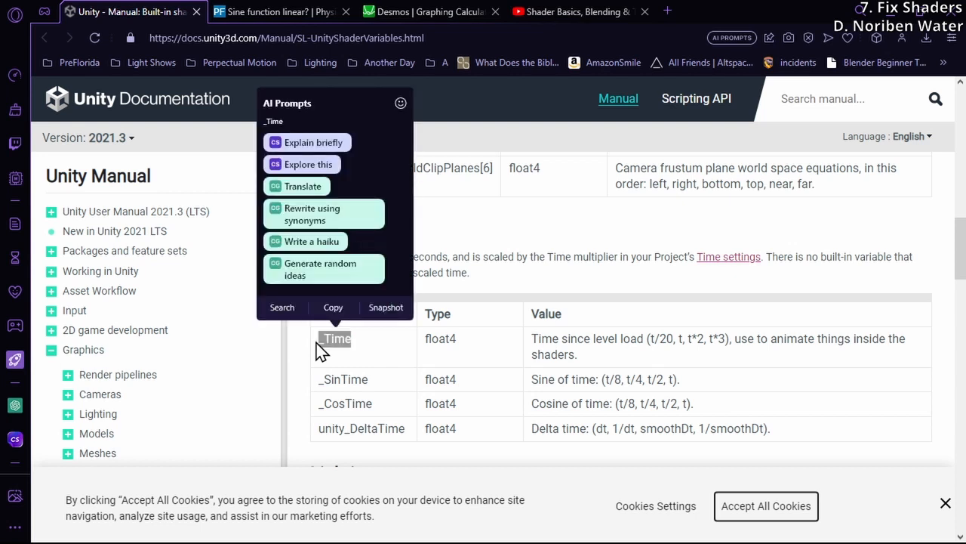
{"action": "left_click", "coordinate": [461, 352]}
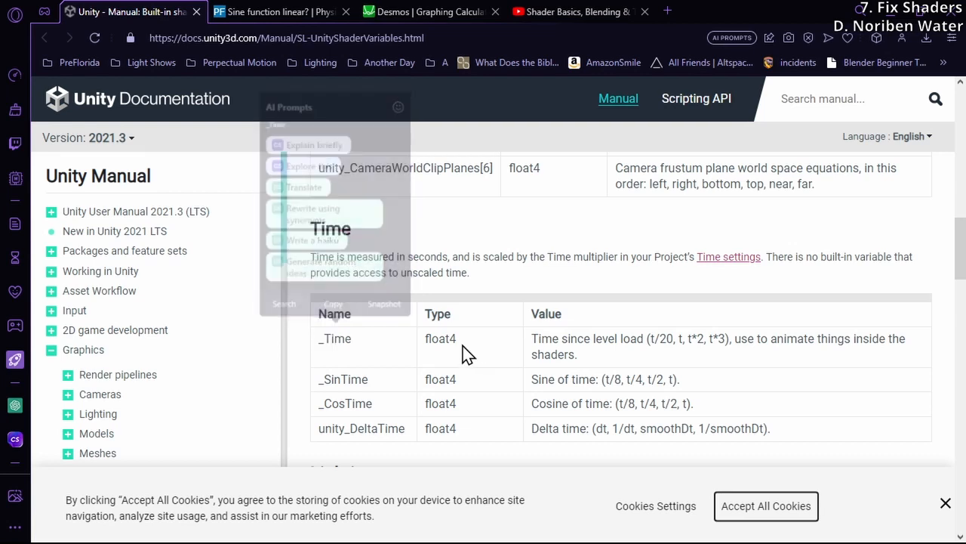
{"action": "double_click", "coordinate": [440, 338]}
{"action": "left_click", "coordinate": [420, 363]}
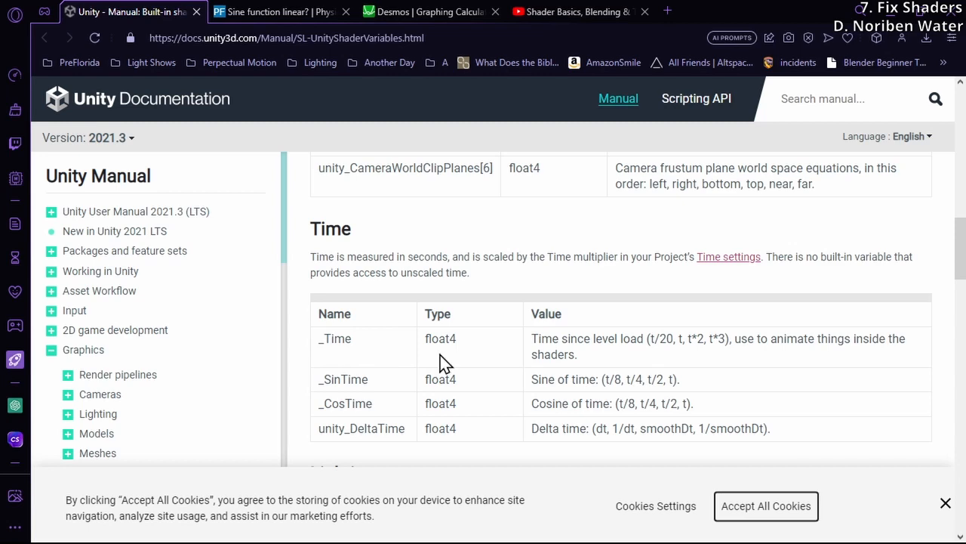
{"action": "double_click", "coordinate": [340, 339]}
{"action": "left_click", "coordinate": [359, 350]}
{"action": "left_click_drag", "start_coordinate": [319, 339], "coordinate": [345, 340]}
{"action": "left_click", "coordinate": [370, 345]}
Switch to Unity, try to rename the noribenQuestWater shader file, and select the noribenQuestWater2 shader
{"action": "mouse_move", "coordinate": [291, 542]}
{"action": "left_click", "coordinate": [261, 528]}
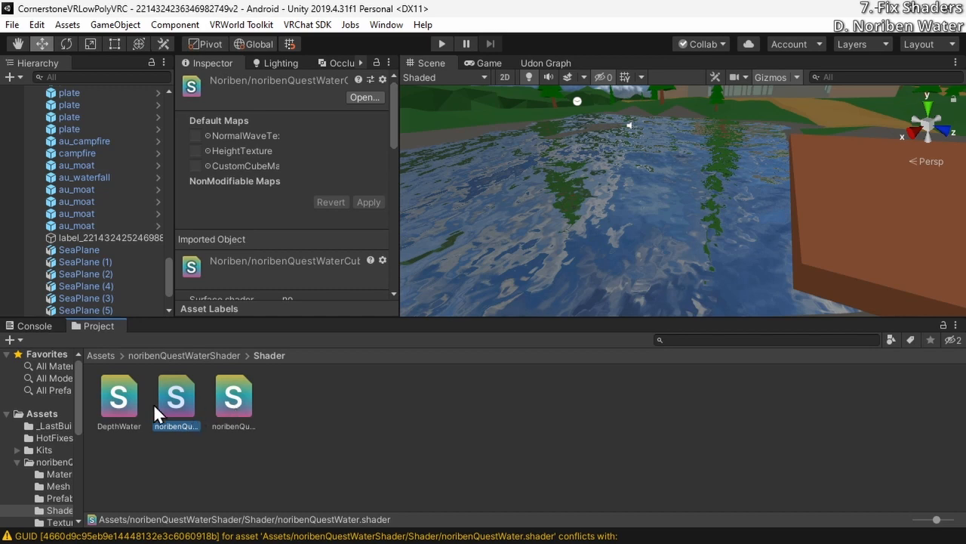
{"action": "right_click", "coordinate": [174, 408]}
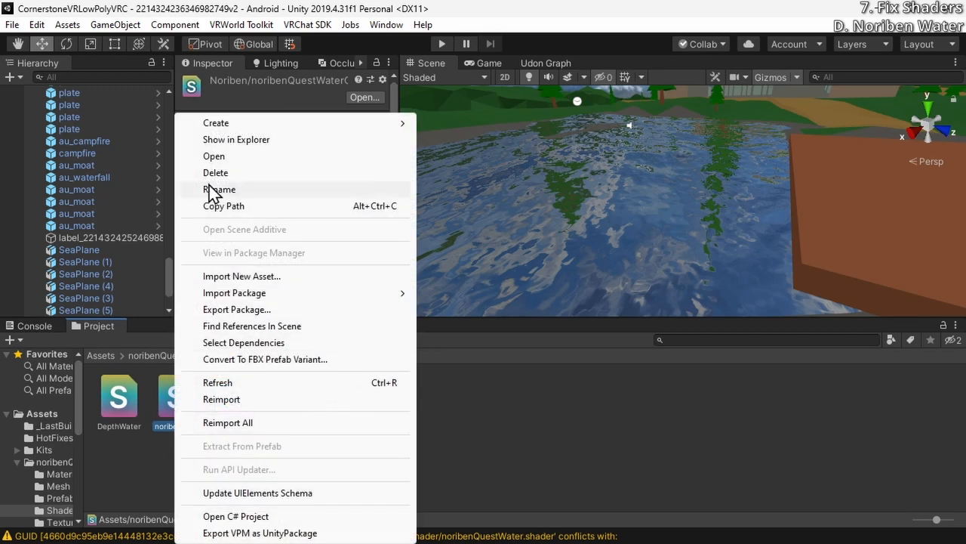
{"action": "left_click", "coordinate": [246, 189]}
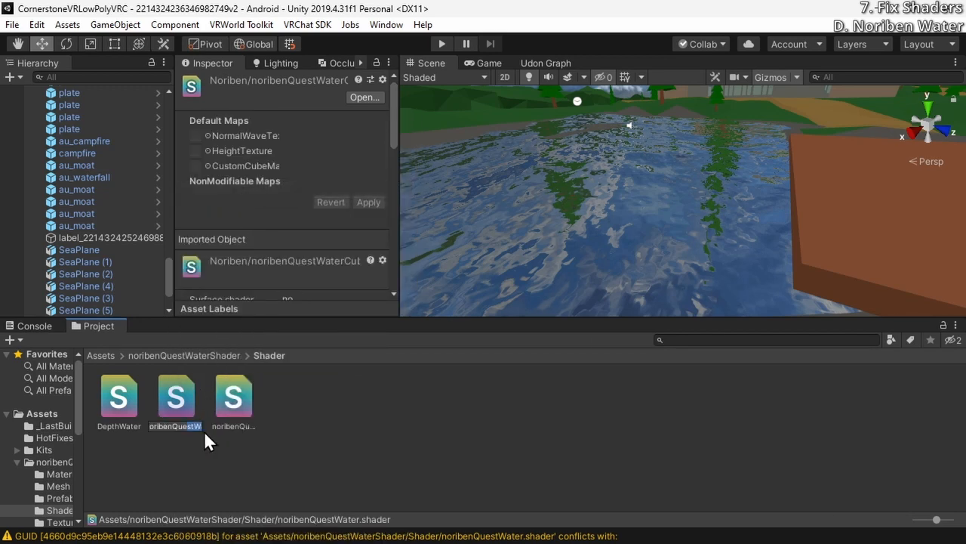
{"action": "left_click", "coordinate": [199, 428]}
{"action": "type", "text": "v2"}
{"action": "key", "text": "Return"}
{"action": "left_click", "coordinate": [233, 389]}
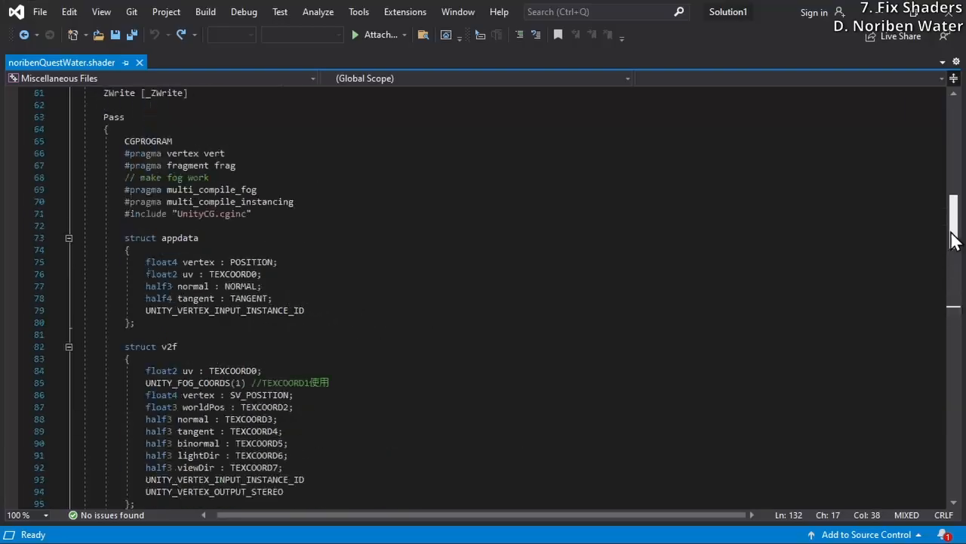
In Visual Studio, paste "half partOfCycle = -31.85 * atan(-_SinTime.x / _CosTime.x); // 25.1327412 second cycle, -50 to 50" above the heighttex line of noribenQuestWater.shader
{"action": "left_click_drag", "start_coordinate": [957, 241], "coordinate": [957, 331]}
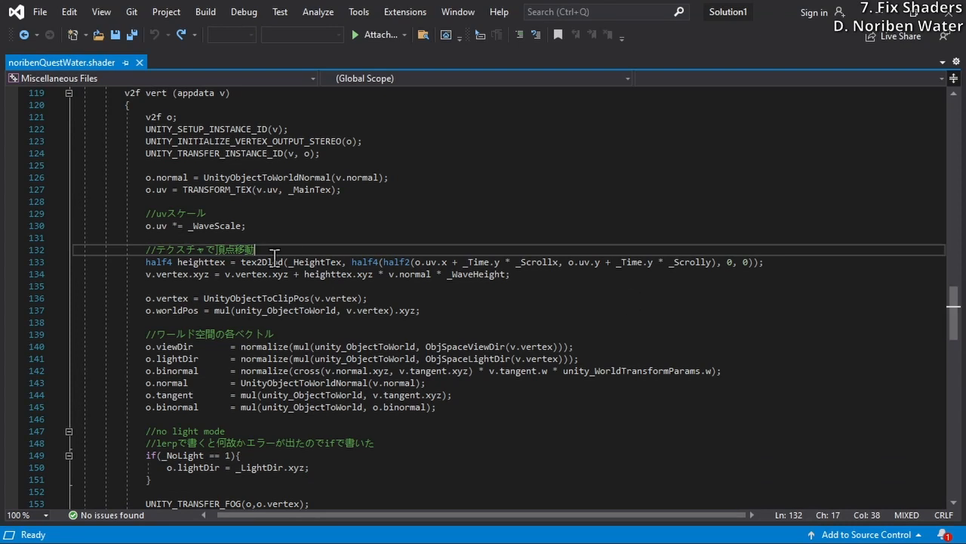
{"action": "left_click", "coordinate": [15, 11]}
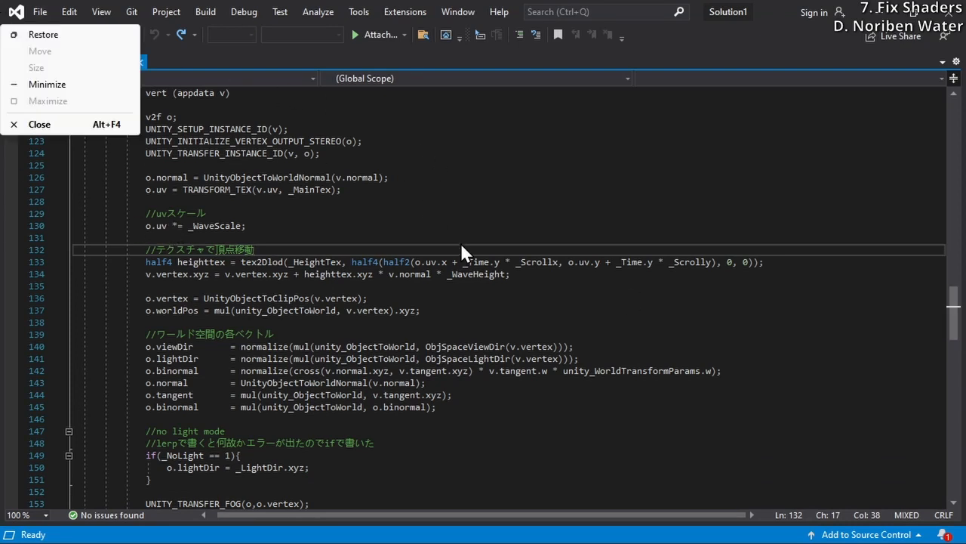
{"action": "left_click", "coordinate": [286, 249]}
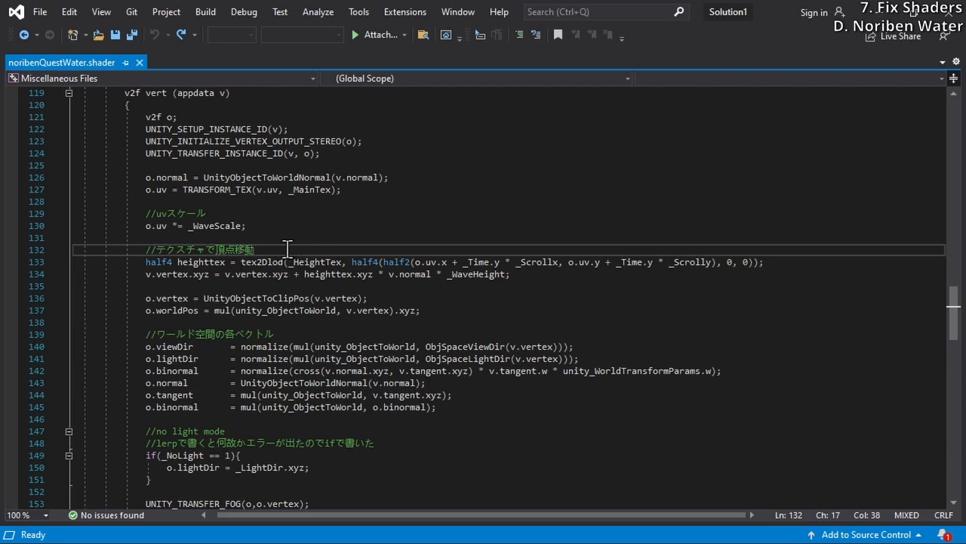
{"action": "key", "text": "Return"}
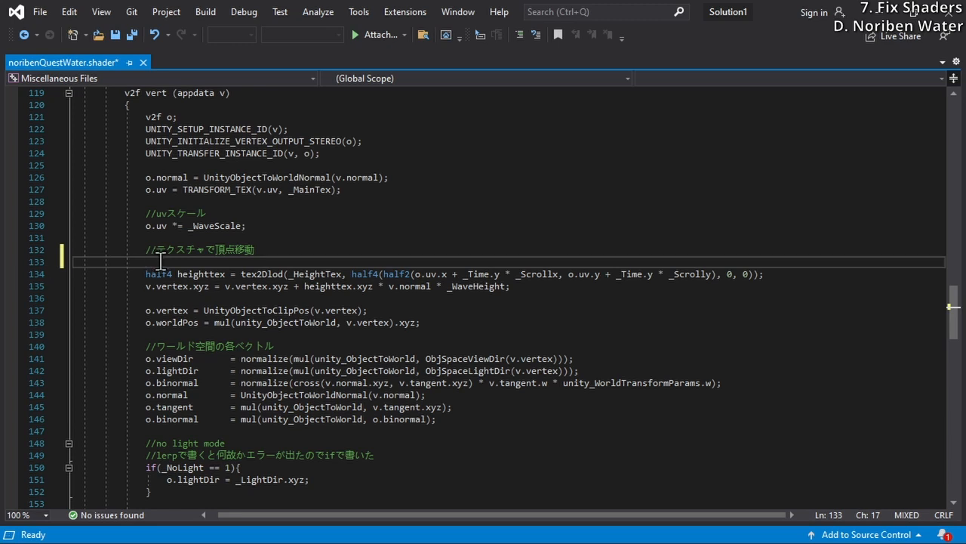
{"action": "type", "text": "half partOfCycle = -31.85 * atan(-_SinTime.x / _CosTime.x); // 25.1327412 second cycle, -50 to 50"}
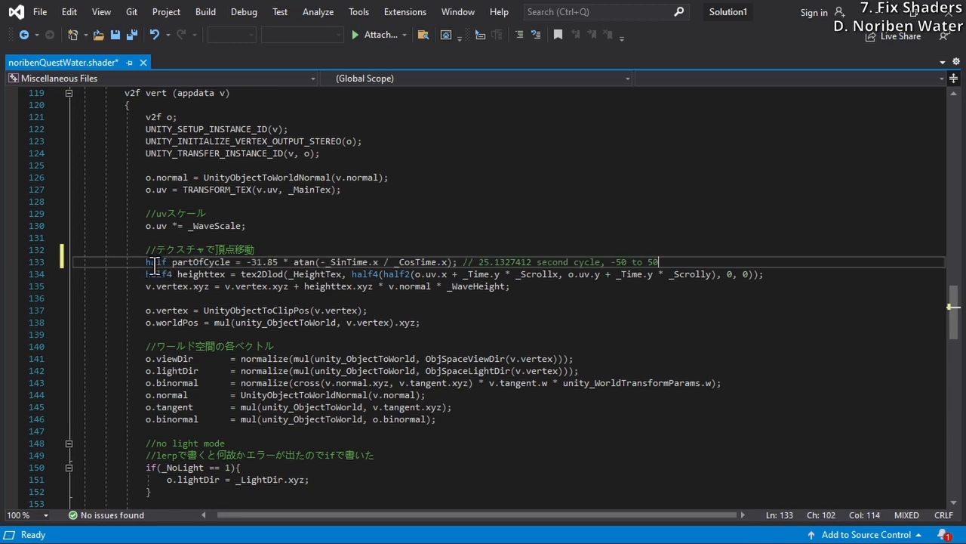
Examine the partOfCycle formula term by term: the multiplier, the atan function, and the _SinTime.x over _CosTime.x quotient
{"action": "double_click", "coordinate": [215, 264]}
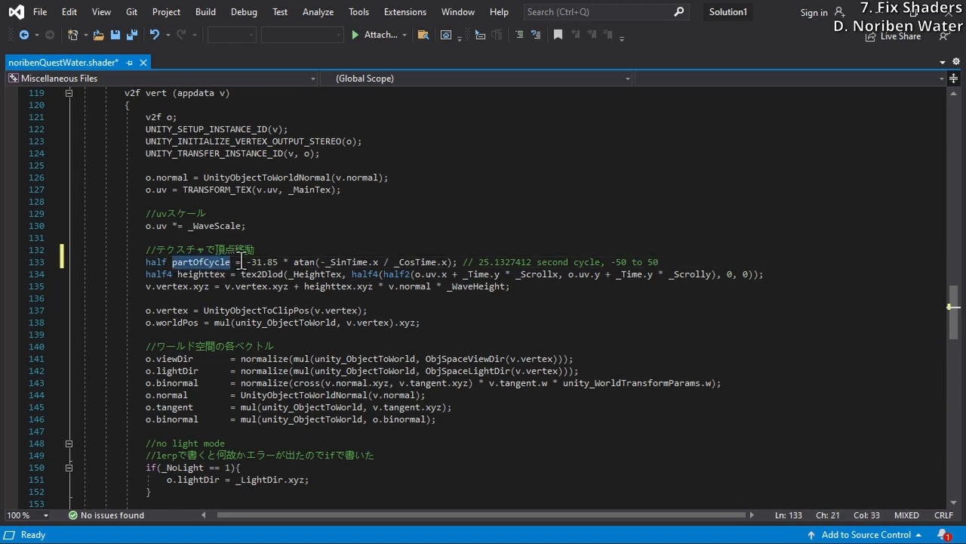
{"action": "left_click", "coordinate": [243, 265]}
{"action": "left_click_drag", "start_coordinate": [246, 262], "coordinate": [278, 262]}
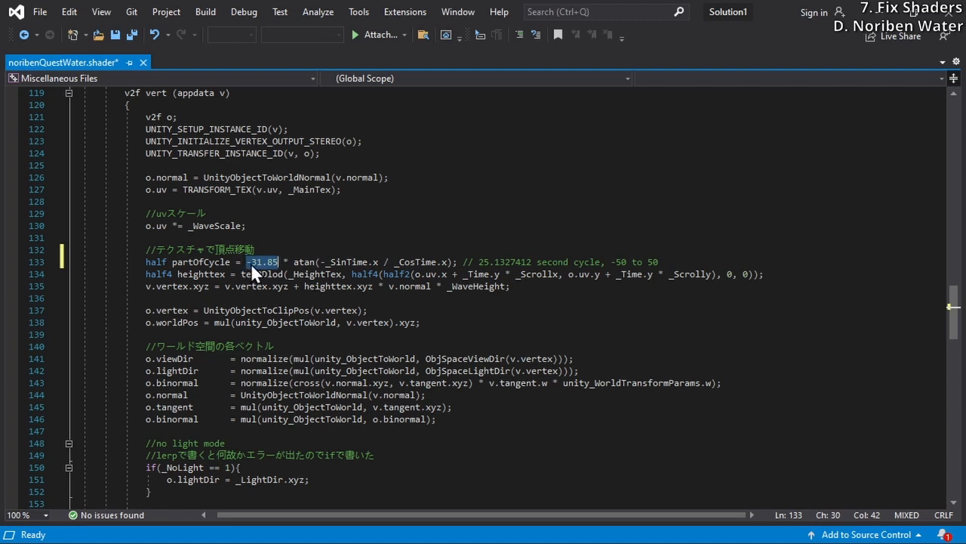
{"action": "left_click", "coordinate": [294, 262]}
{"action": "left_click_drag", "start_coordinate": [294, 262], "coordinate": [316, 262]}
{"action": "left_click", "coordinate": [320, 262]}
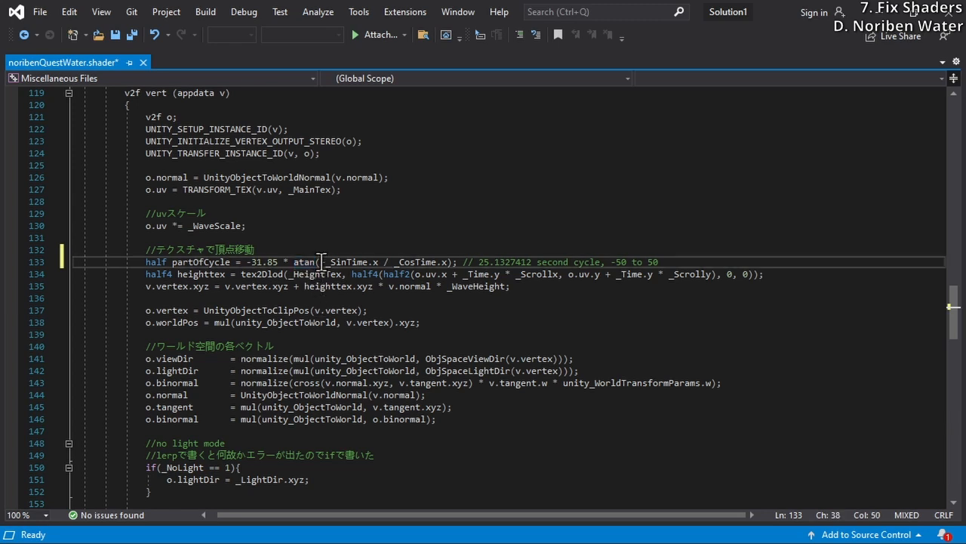
{"action": "left_click_drag", "start_coordinate": [323, 262], "coordinate": [379, 264]}
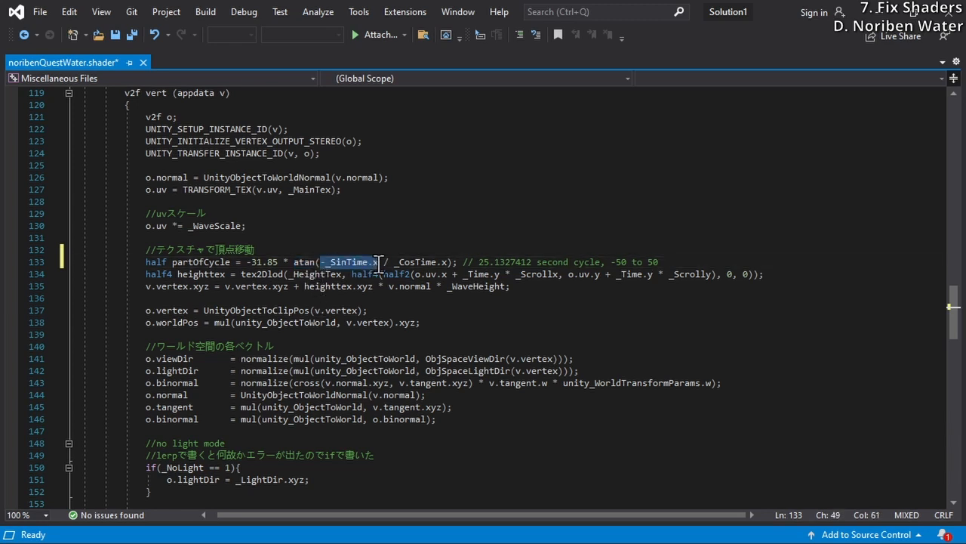
{"action": "left_click", "coordinate": [388, 262]}
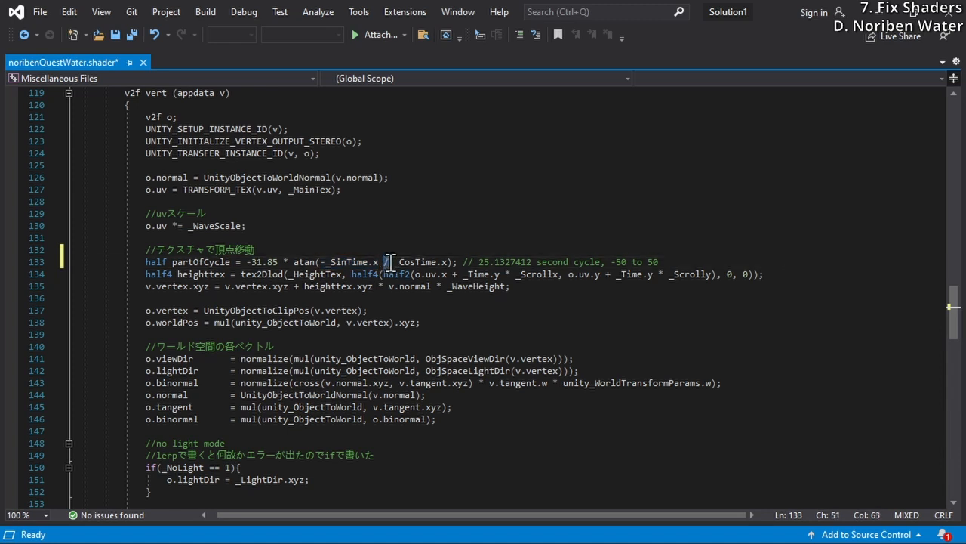
{"action": "left_click_drag", "start_coordinate": [384, 262], "coordinate": [450, 266]}
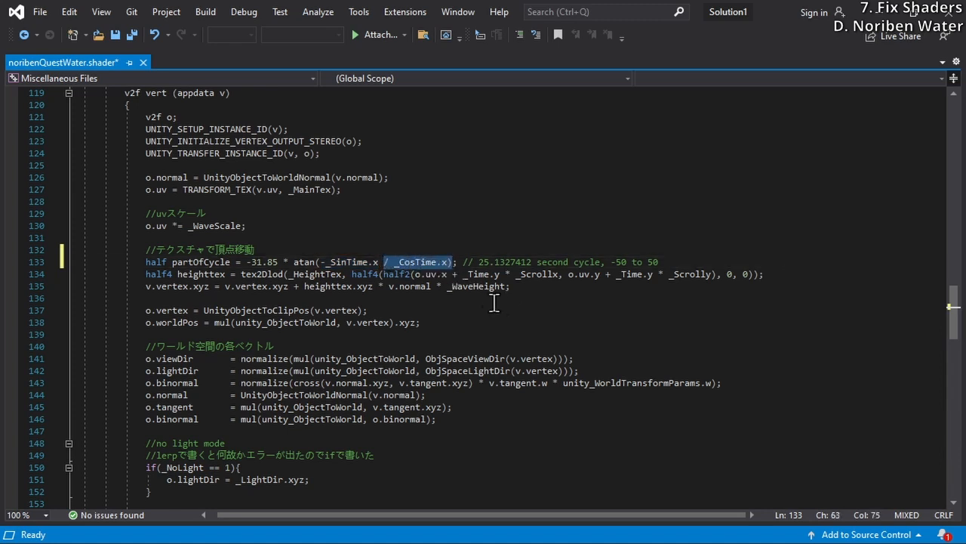
{"action": "left_click", "coordinate": [453, 263]}
{"action": "type", "text": ")"}
{"action": "key", "text": "Right"}
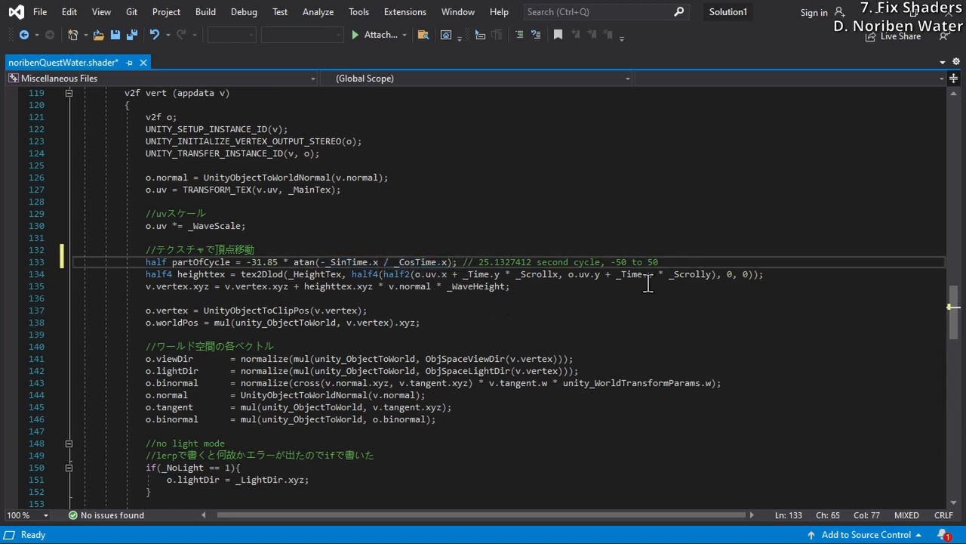
Compare the cycle length and -50 to 50 range in the partOfCycle comment with the -31.85 multiplier
{"action": "left_click_drag", "start_coordinate": [659, 261], "coordinate": [463, 263]}
{"action": "left_click", "coordinate": [468, 262]}
{"action": "left_click", "coordinate": [517, 262]}
{"action": "left_click_drag", "start_coordinate": [478, 262], "coordinate": [532, 262]}
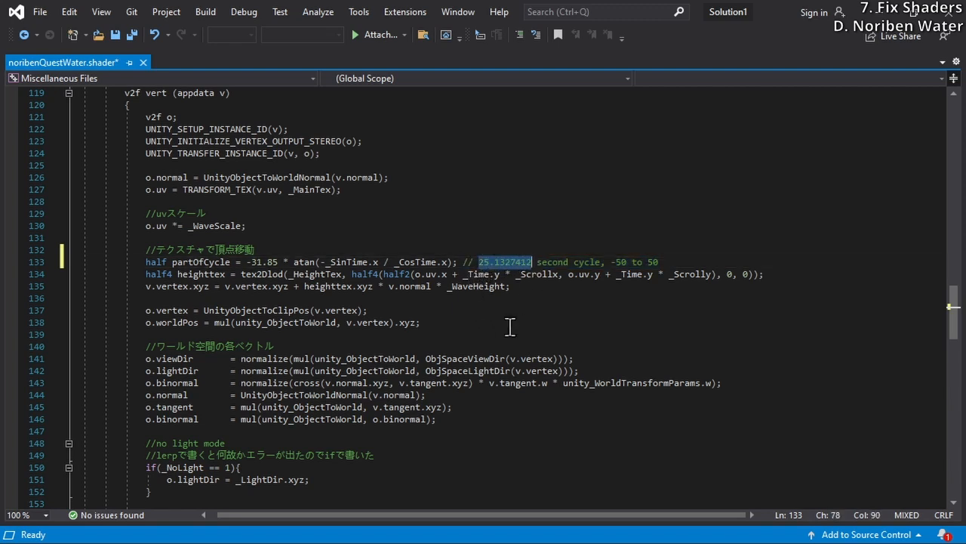
{"action": "left_click", "coordinate": [628, 262]}
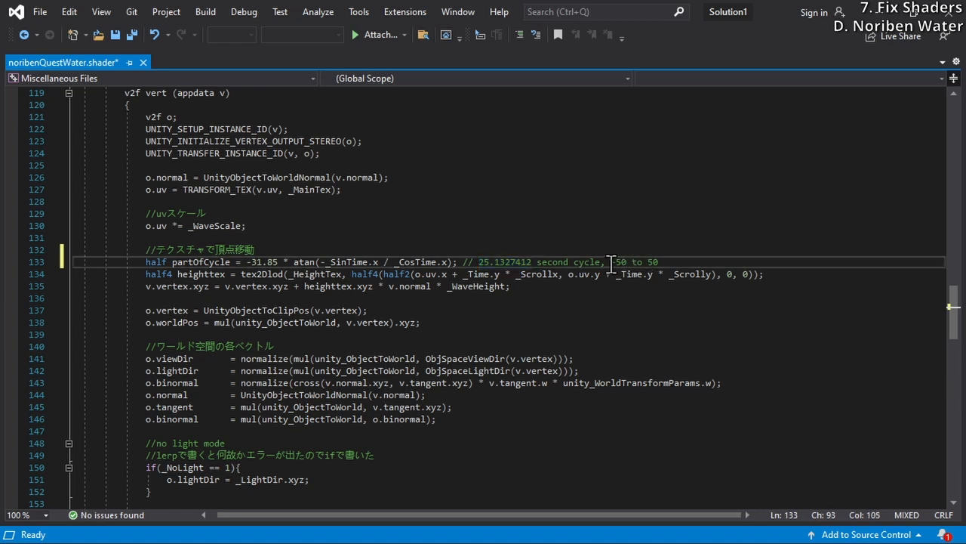
{"action": "left_click_drag", "start_coordinate": [611, 263], "coordinate": [651, 265]}
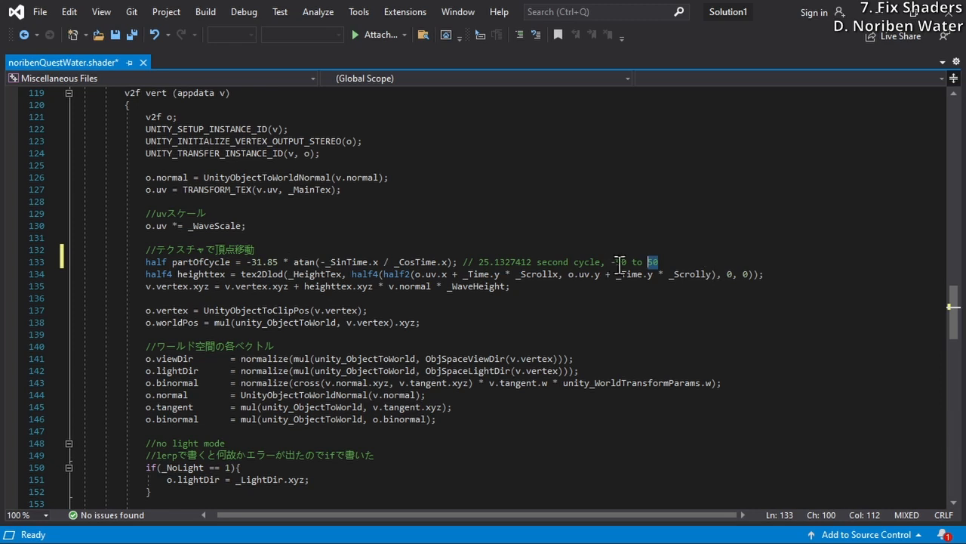
{"action": "left_click", "coordinate": [629, 262]}
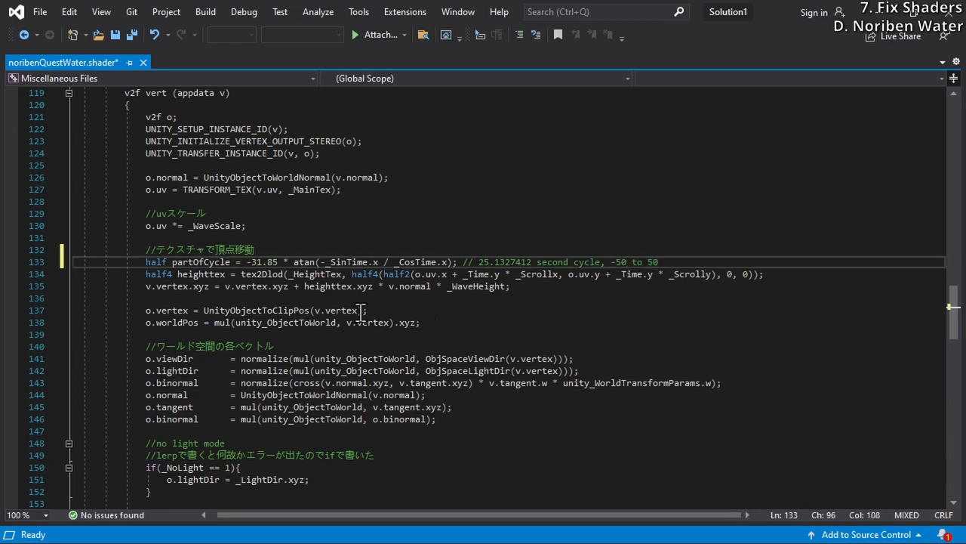
{"action": "left_click_drag", "start_coordinate": [279, 262], "coordinate": [247, 263]}
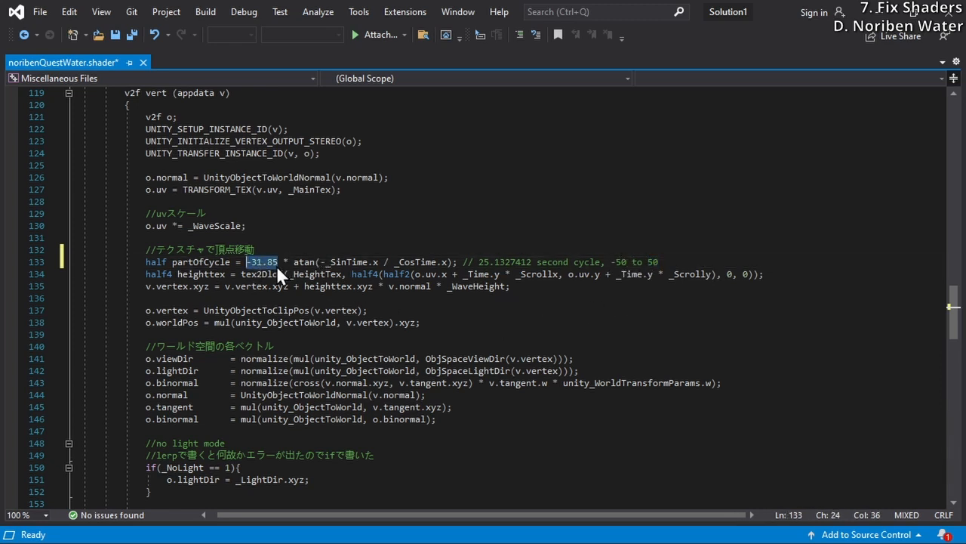
{"action": "left_click", "coordinate": [622, 263]}
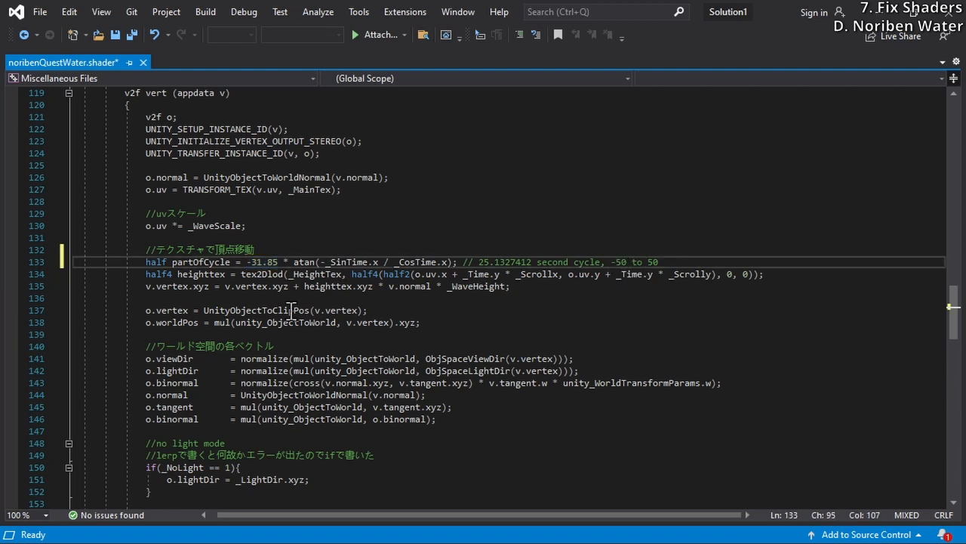
{"action": "left_click", "coordinate": [268, 259]}
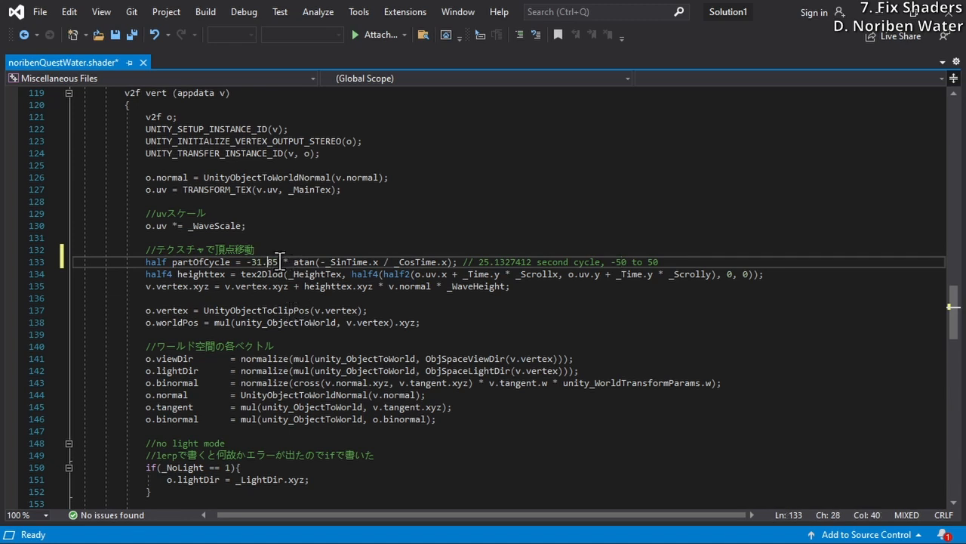
Inspect the -31.85 multiplier and the opening part of the partOfCycle declaration on line 133
{"action": "left_click_drag", "start_coordinate": [277, 261], "coordinate": [248, 261]}
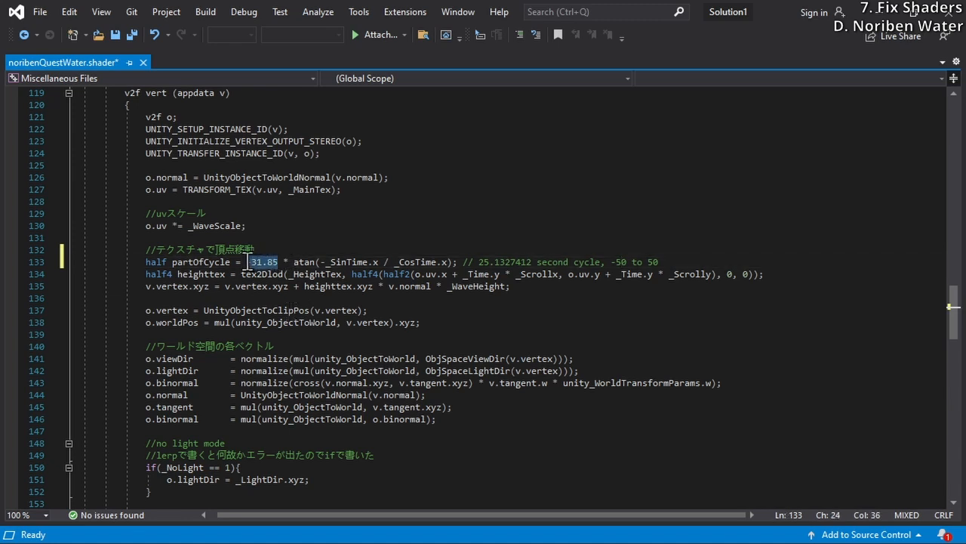
{"action": "left_click", "coordinate": [278, 263]}
{"action": "left_click_drag", "start_coordinate": [278, 262], "coordinate": [247, 261]}
{"action": "left_click", "coordinate": [222, 276]}
{"action": "left_click_drag", "start_coordinate": [147, 262], "coordinate": [307, 262]}
{"action": "left_click", "coordinate": [307, 262]}
Replace both _Time.y factors in the heighttex line of the vert function with partOfCycle
{"action": "double_click", "coordinate": [214, 264]}
{"action": "key", "text": "ctrl+c"}
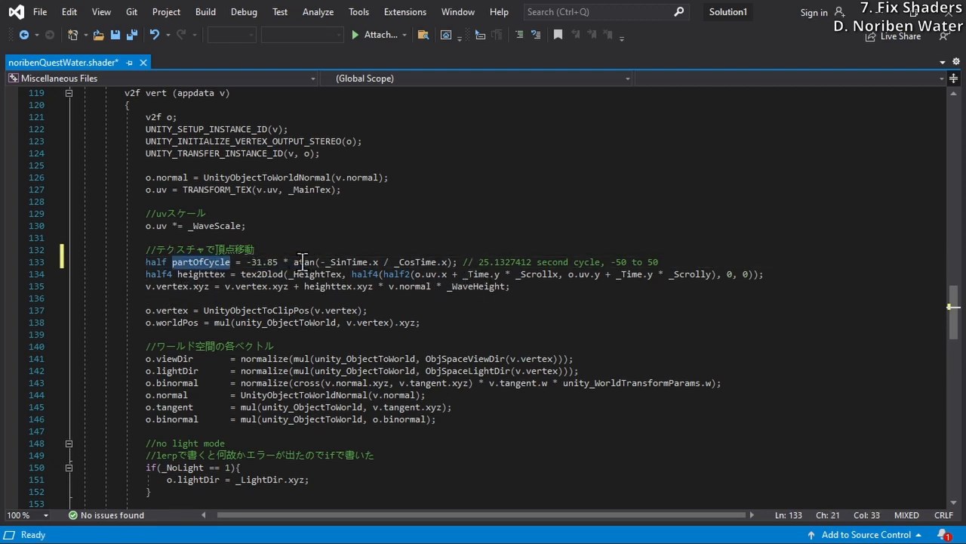
{"action": "double_click", "coordinate": [200, 274]}
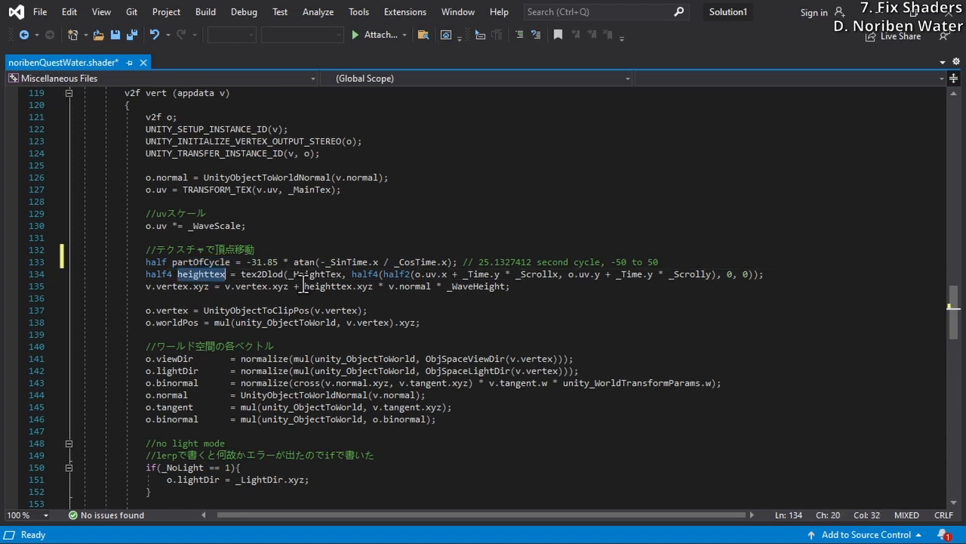
{"action": "left_click", "coordinate": [471, 274]}
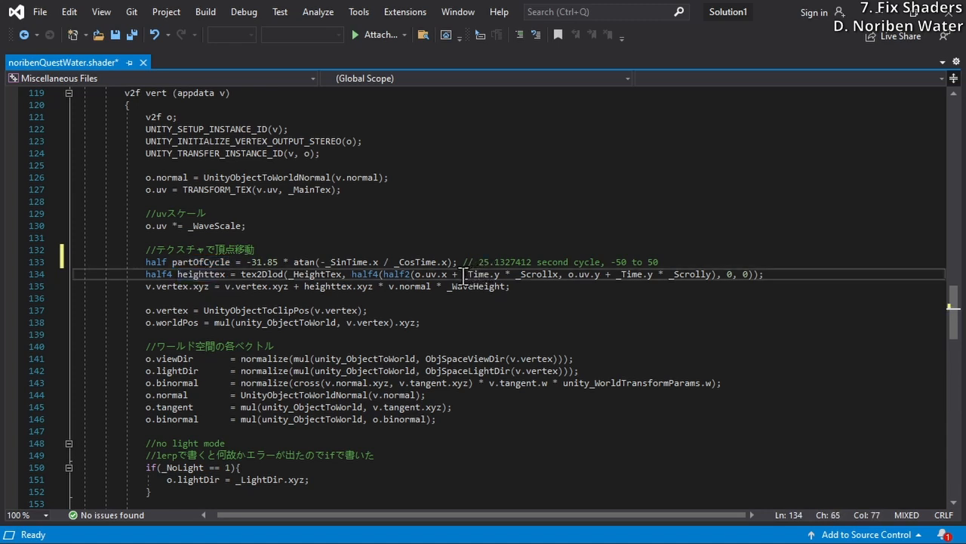
{"action": "left_click_drag", "start_coordinate": [462, 274], "coordinate": [500, 274]}
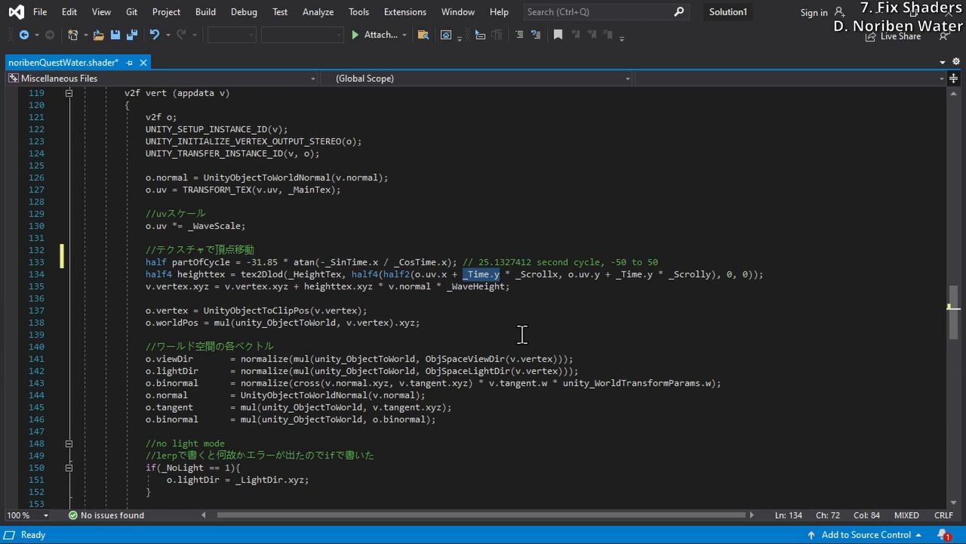
{"action": "key", "text": "ctrl+v"}
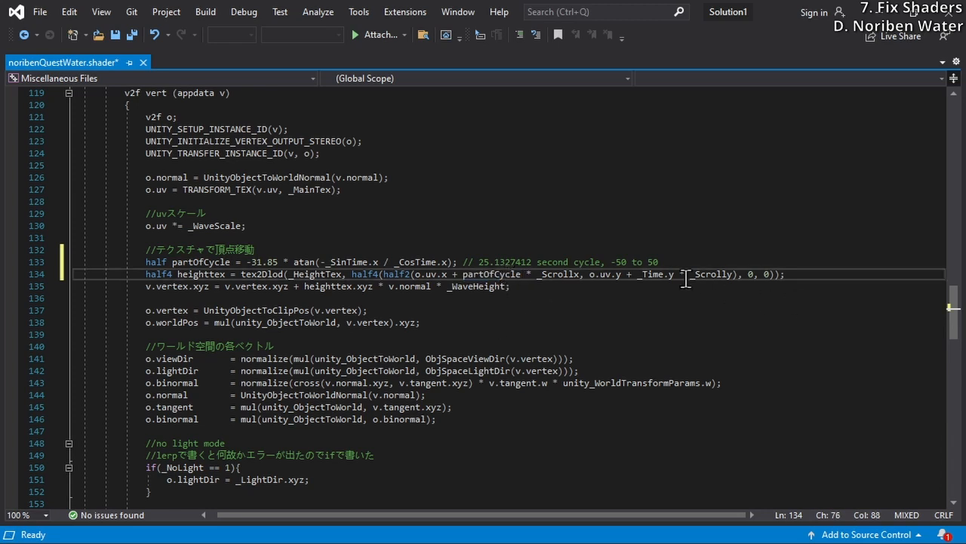
{"action": "left_click_drag", "start_coordinate": [638, 274], "coordinate": [674, 274]}
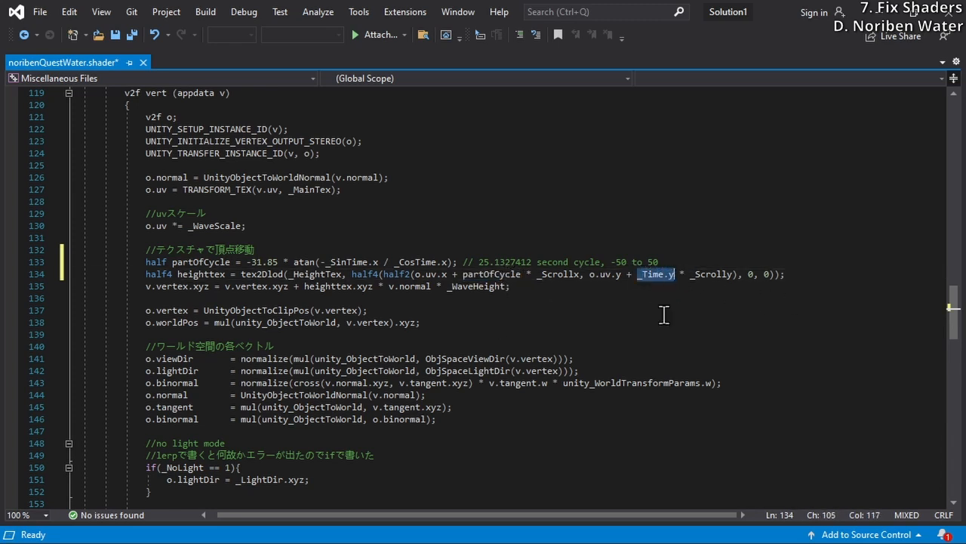
{"action": "key", "text": "ctrl+v"}
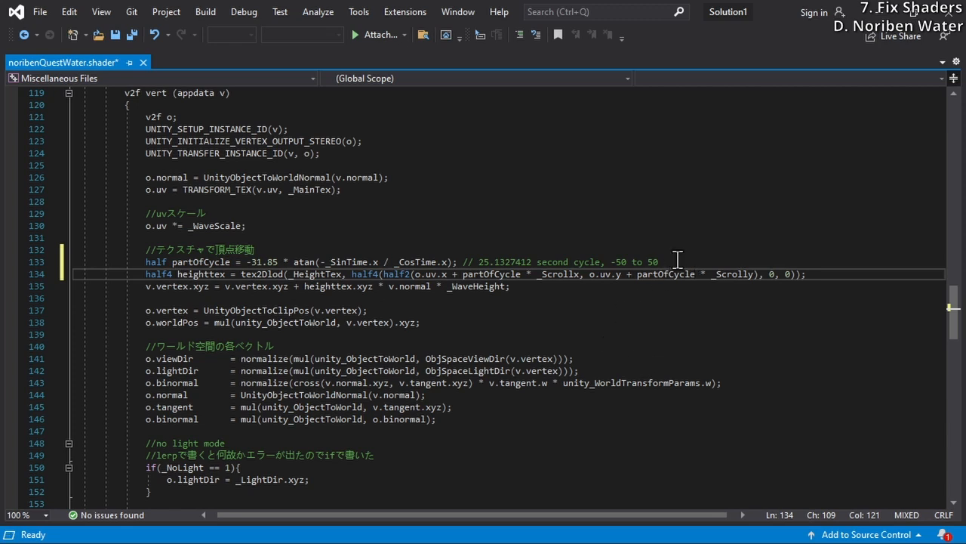
Copy the full partOfCycle declaration with its comment onto a new line above the normalmap line in the frag function
{"action": "left_click_drag", "start_coordinate": [677, 261], "coordinate": [148, 262]}
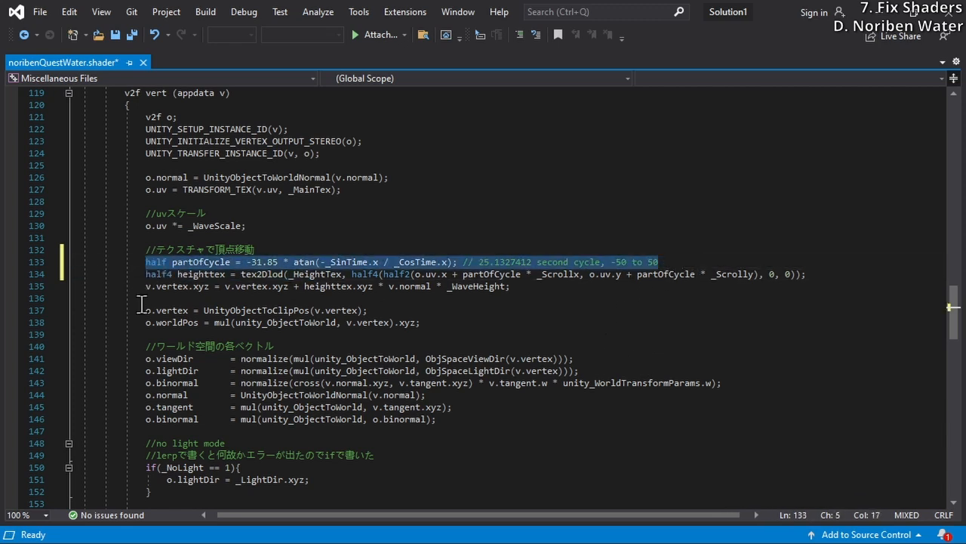
{"action": "scroll", "coordinate": [141, 303], "scroll_direction": "down", "scroll_amount": 11}
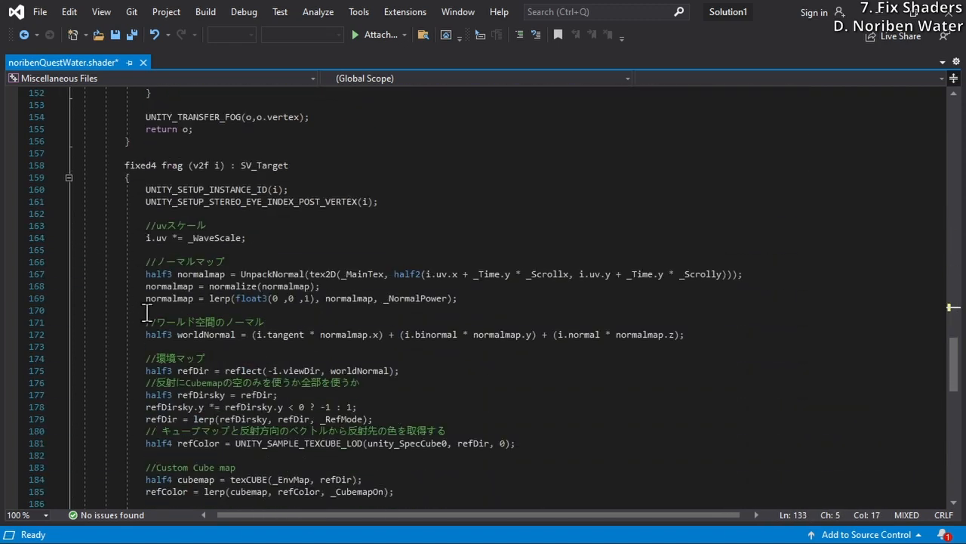
{"action": "left_click", "coordinate": [225, 274]}
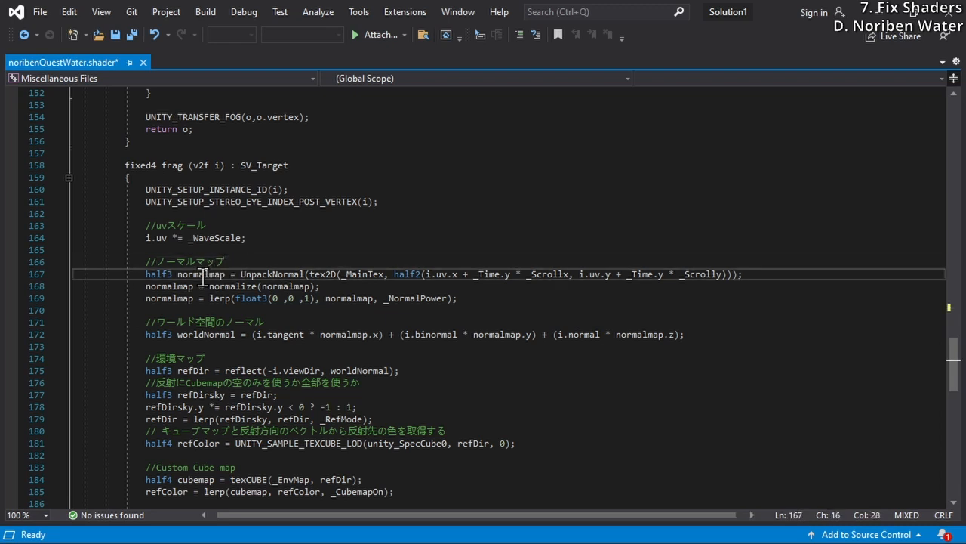
{"action": "double_click", "coordinate": [202, 276]}
{"action": "key", "text": "Up"}
{"action": "key", "text": "Return"}
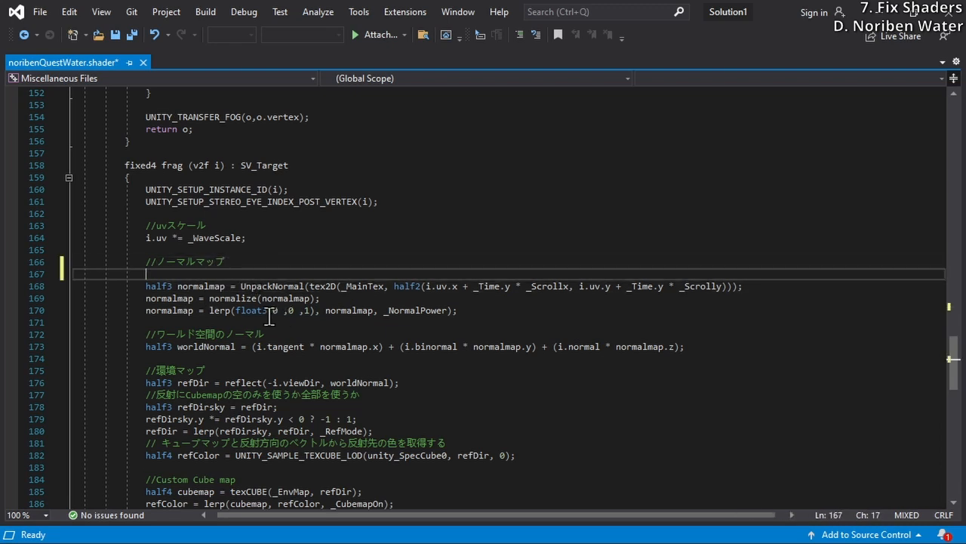
{"action": "type", "text": "half partOfCycle = -31.85 * atan(-_SinTime.x / _CosTime.x); // 25.1327412 second cycle, -50 to 50"}
Replace both _Time.y factors in the frag function's normalmap line with partOfCycle
{"action": "double_click", "coordinate": [203, 274]}
{"action": "key", "text": "ctrl+c"}
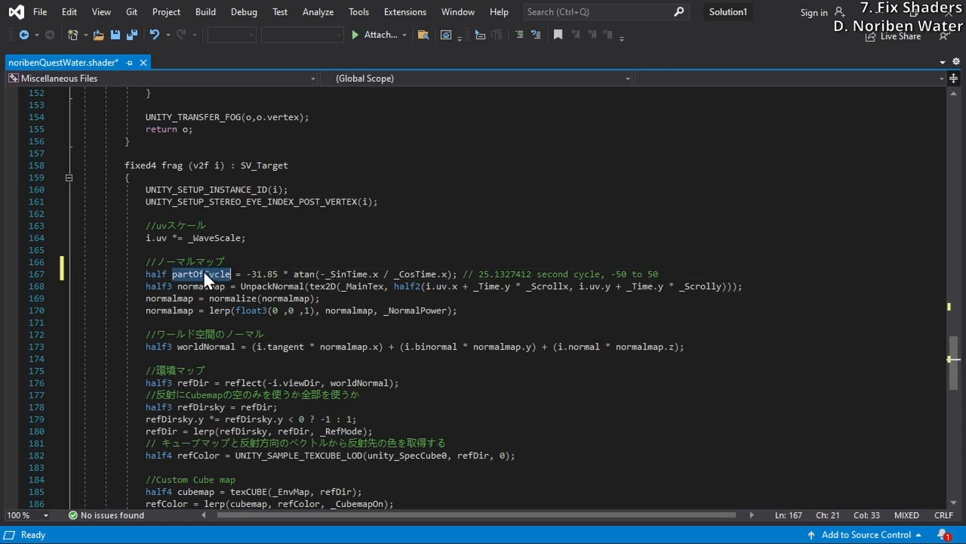
{"action": "left_click_drag", "start_coordinate": [474, 287], "coordinate": [515, 291]}
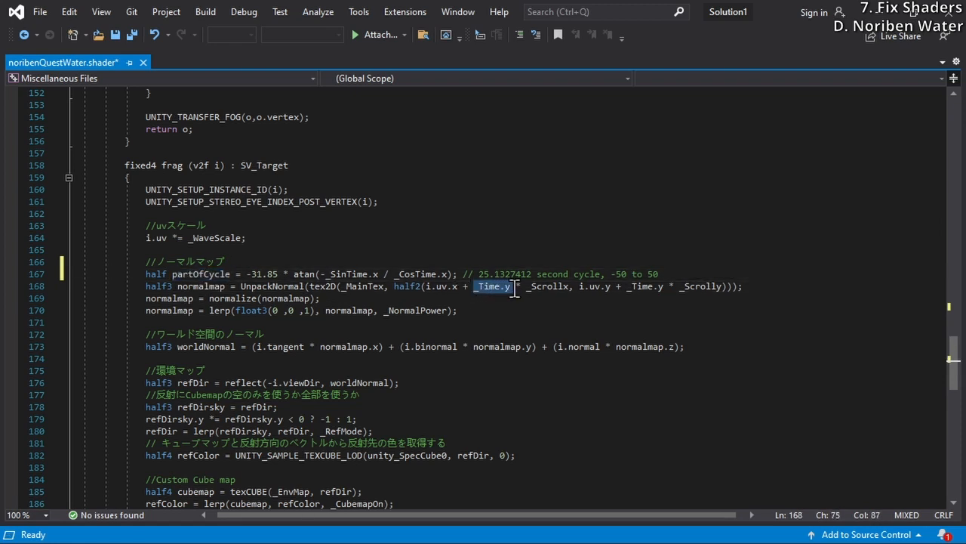
{"action": "key", "text": "ctrl+v"}
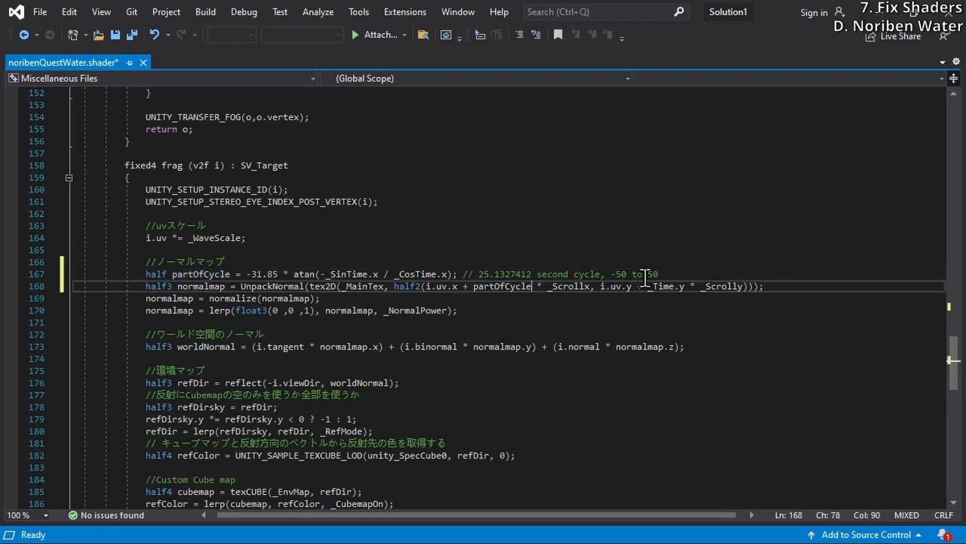
{"action": "left_click_drag", "start_coordinate": [647, 287], "coordinate": [685, 291]}
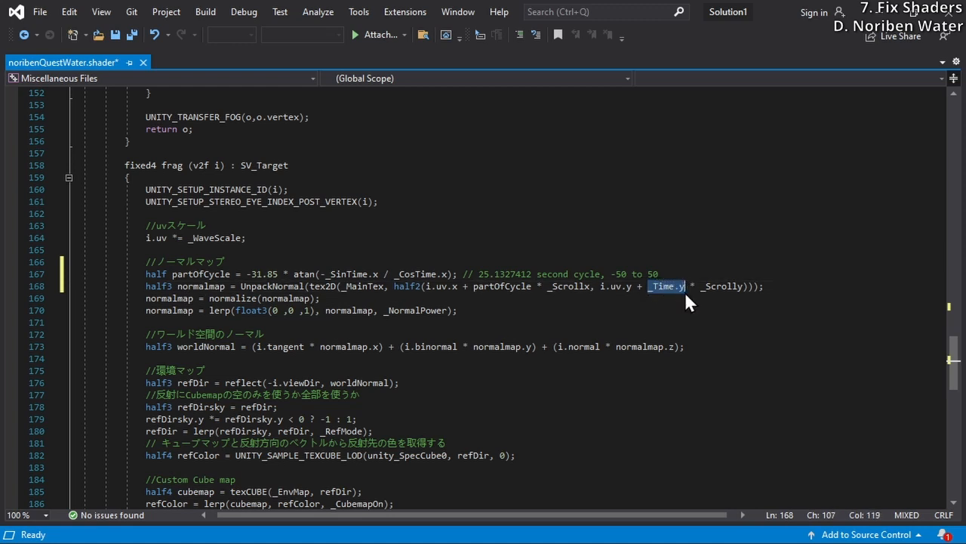
{"action": "key", "text": "ctrl+v"}
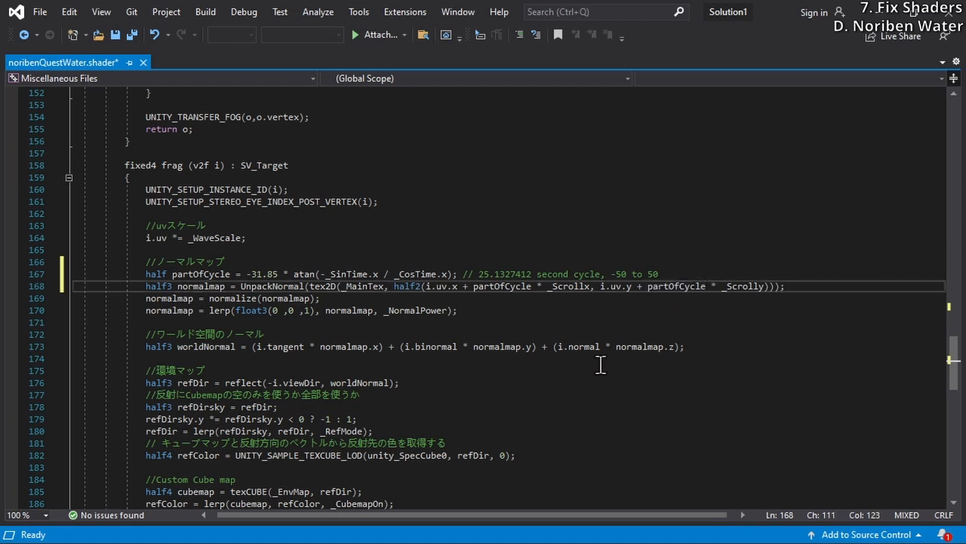
Undo the normalmap line's partOfCycle replacements and the declaration pasted above it, and review the original _Time term
{"action": "key", "text": "ctrl+z"}
{"action": "key", "text": "ctrl+z"}
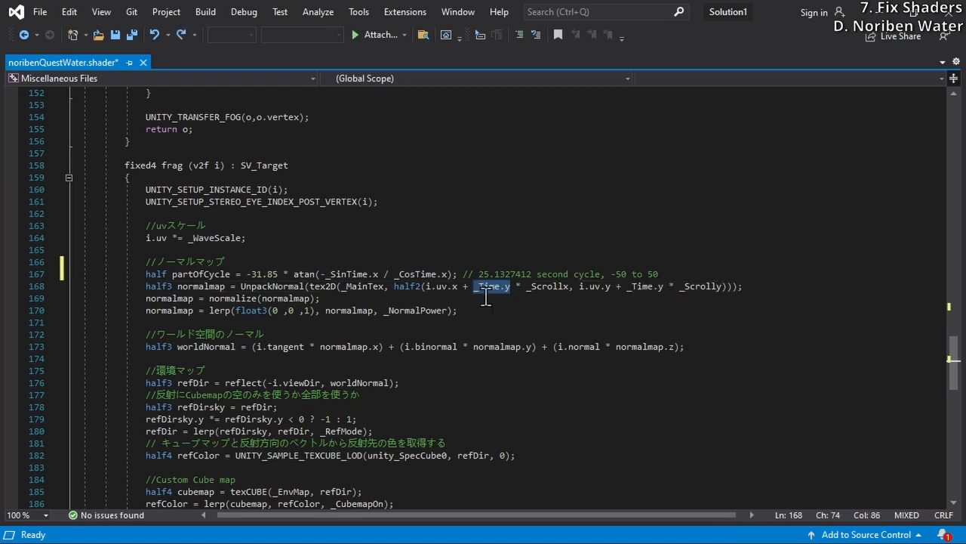
{"action": "key", "text": "ctrl+z"}
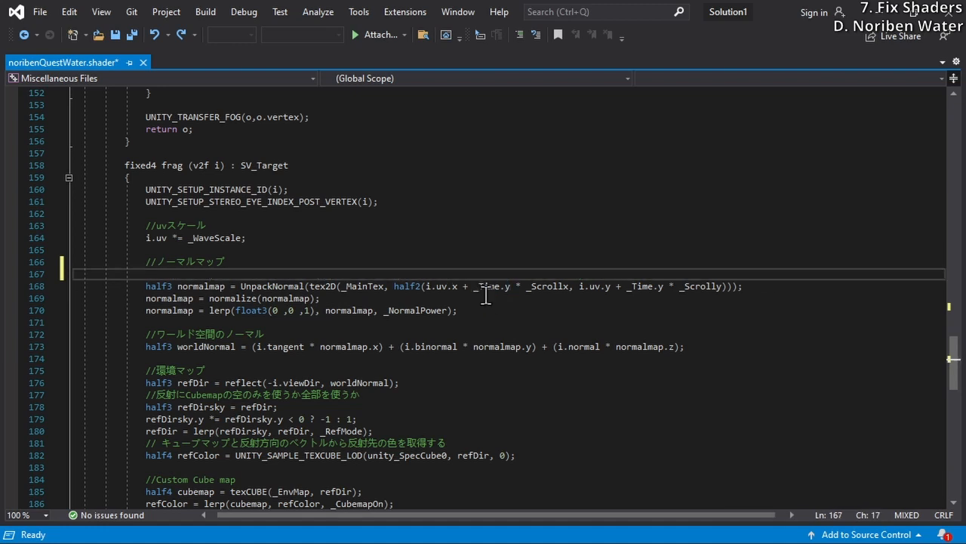
{"action": "double_click", "coordinate": [485, 290]}
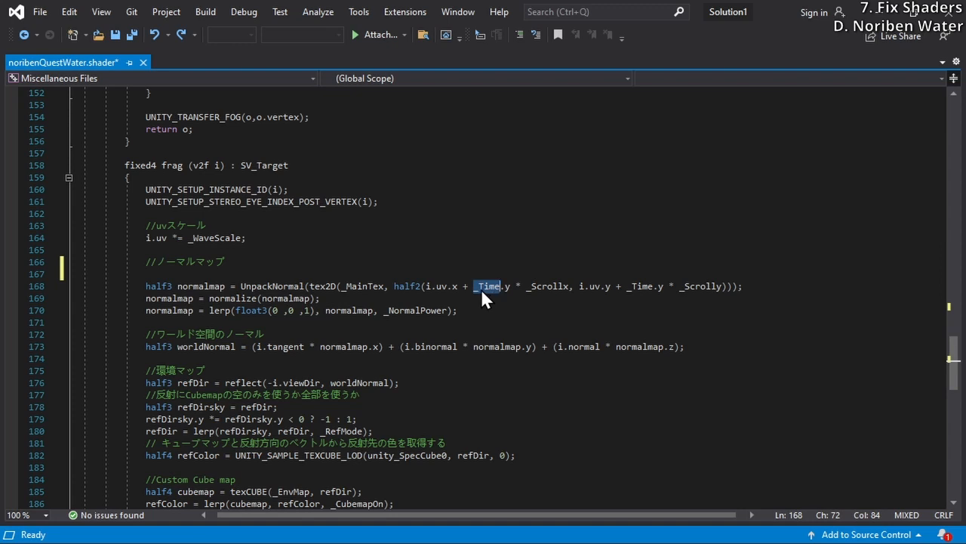
{"action": "scroll", "coordinate": [472, 305], "scroll_direction": "up", "scroll_amount": 1}
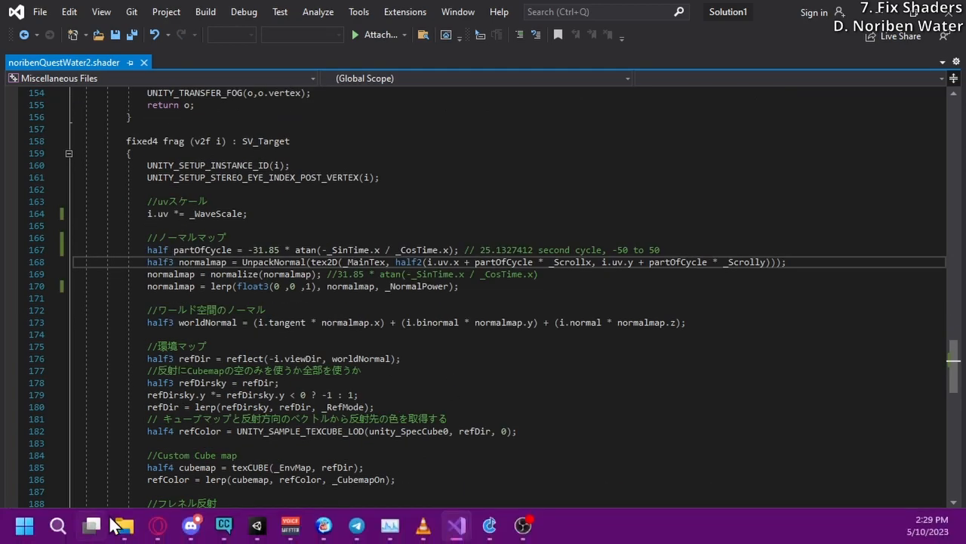
Switch to the Unity Documentation page in the browser and examine the _SinTime entry and its t/8 component in the Time table
{"action": "mouse_move", "coordinate": [158, 527]}
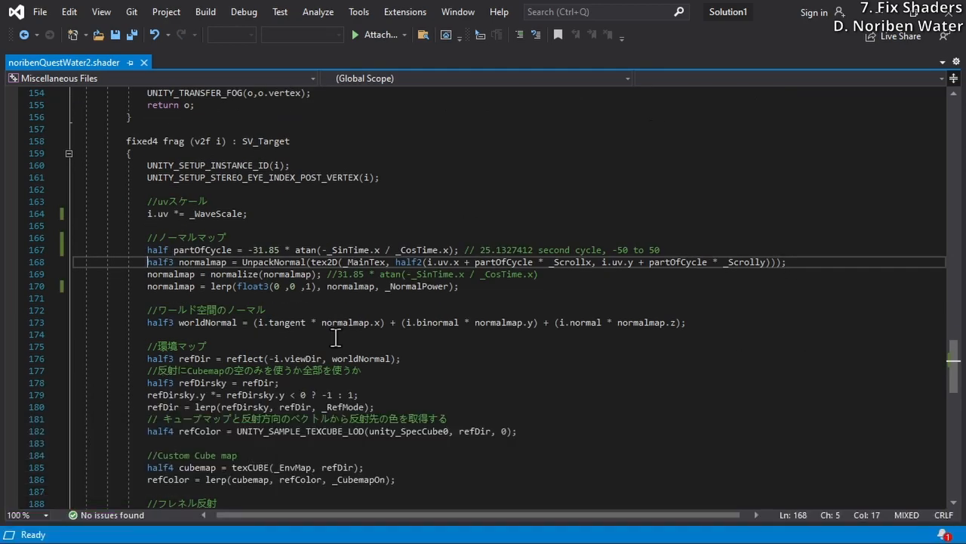
{"action": "key", "text": "alt+Tab"}
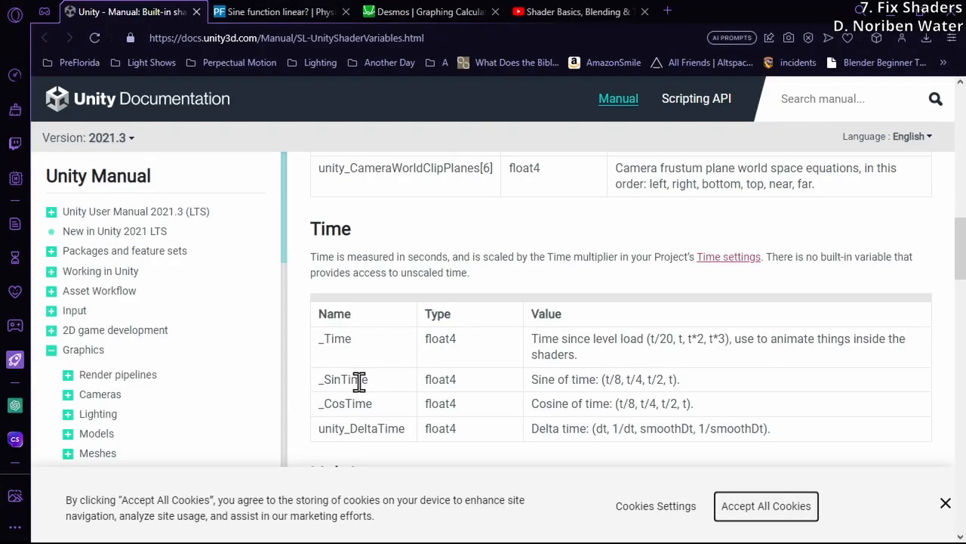
{"action": "double_click", "coordinate": [342, 384]}
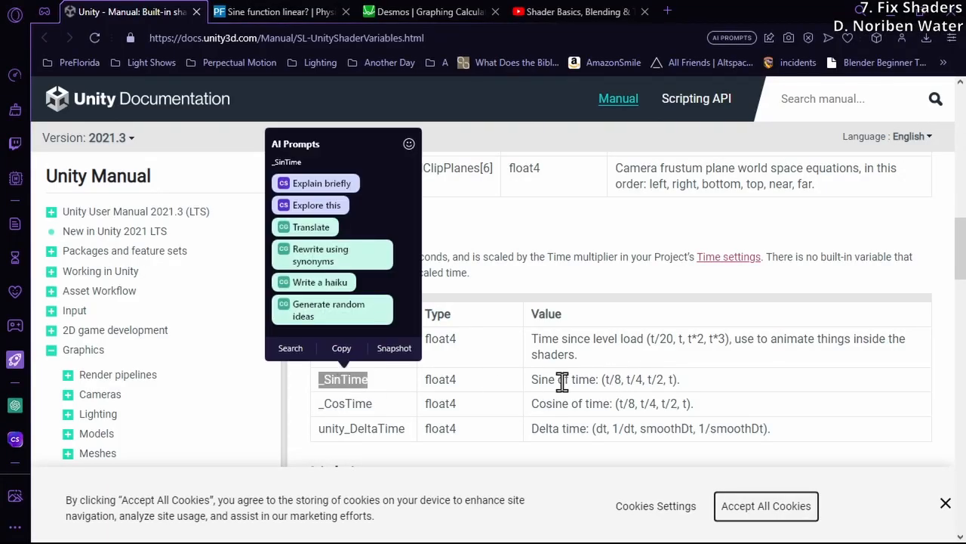
{"action": "left_click", "coordinate": [604, 380]}
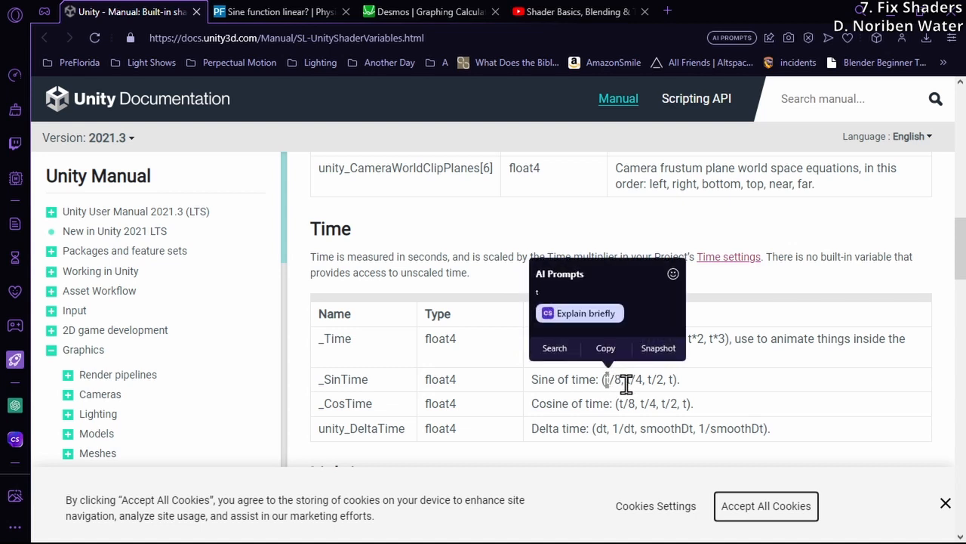
{"action": "left_click", "coordinate": [609, 380]}
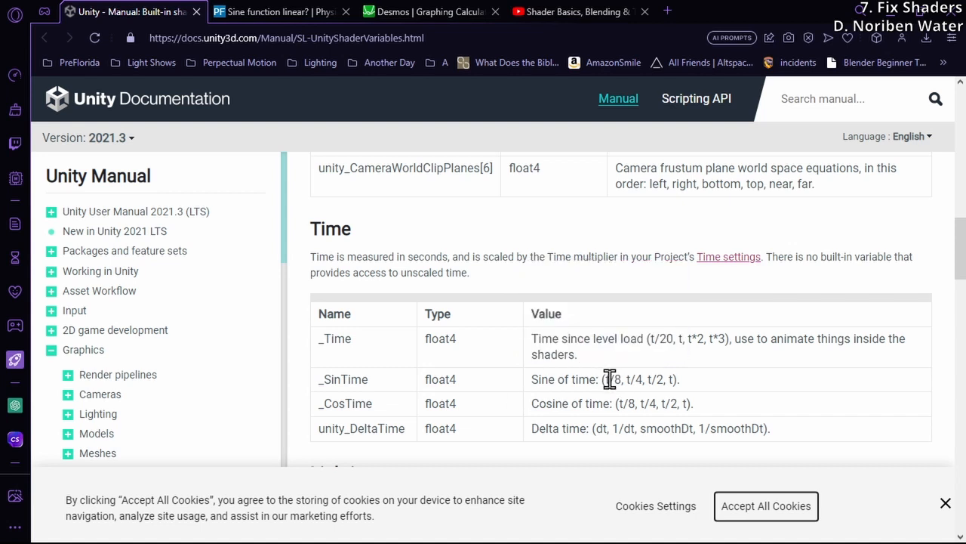
{"action": "double_click", "coordinate": [608, 380]}
{"action": "left_click", "coordinate": [677, 394]}
{"action": "left_click_drag", "start_coordinate": [330, 379], "coordinate": [318, 379]}
{"action": "left_click", "coordinate": [378, 408]}
{"action": "left_click_drag", "start_coordinate": [370, 386], "coordinate": [313, 389]}
{"action": "left_click", "coordinate": [313, 388]}
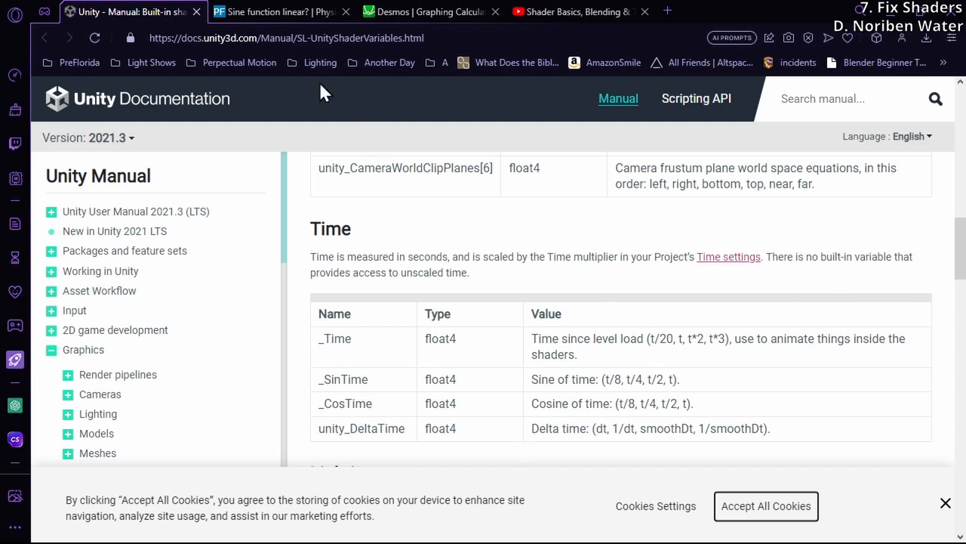
Switch to the Physics Forums thread on sine linearity and read the first reply's derivation down to the sin(x+y) = 0 case
{"action": "left_click", "coordinate": [281, 13]}
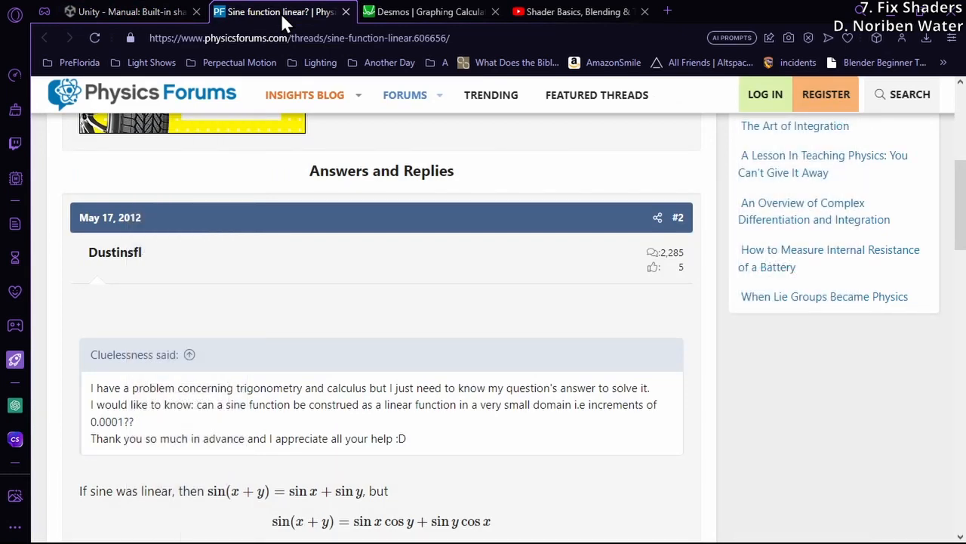
{"action": "scroll", "coordinate": [140, 514], "scroll_direction": "down", "scroll_amount": 3}
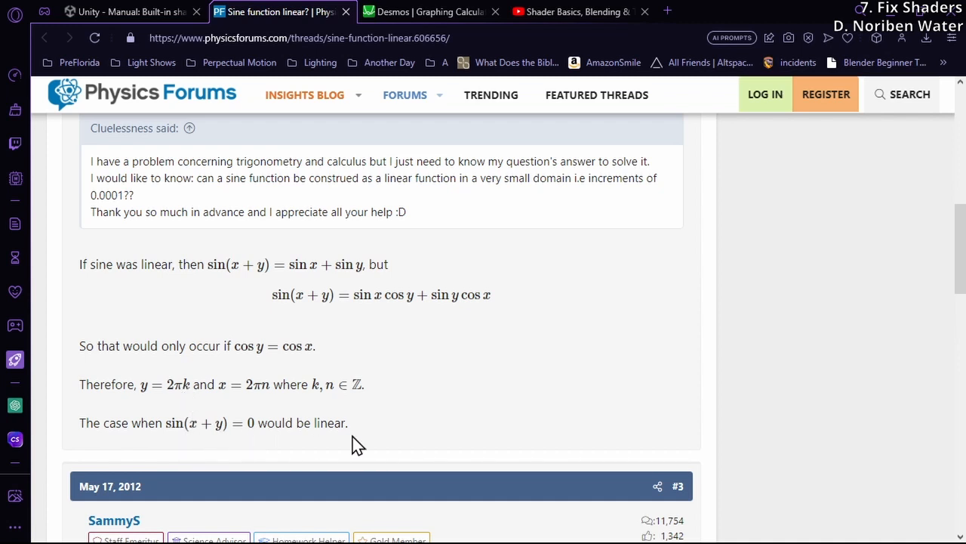
{"action": "double_click", "coordinate": [329, 427]}
{"action": "left_click", "coordinate": [268, 443]}
Switch to the Notepad derivation notes and examine sin(x+y) = 0 and its expanded form sin(x)*cos(y)+sin(y)*cos(x) = 0
{"action": "key", "text": "alt+Tab"}
{"action": "mouse_move", "coordinate": [727, 52]}
{"action": "left_mouse_down"}
{"action": "mouse_move", "coordinate": [684, 52]}
{"action": "mouse_move", "coordinate": [756, 52]}
{"action": "mouse_move", "coordinate": [743, 55]}
{"action": "left_mouse_up"}
{"action": "left_click", "coordinate": [688, 114]}
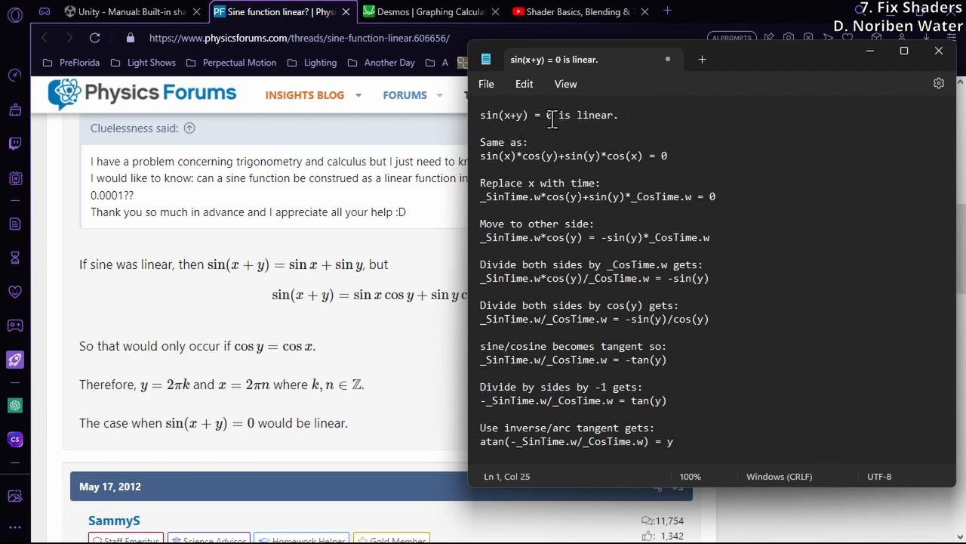
{"action": "double_click", "coordinate": [519, 116]}
{"action": "left_click_drag", "start_coordinate": [554, 118], "coordinate": [511, 119]}
{"action": "left_click", "coordinate": [484, 130]}
{"action": "left_click", "coordinate": [519, 118]}
{"action": "left_click", "coordinate": [492, 155]}
{"action": "left_click", "coordinate": [489, 119]}
{"action": "left_click_drag", "start_coordinate": [482, 157], "coordinate": [643, 157]}
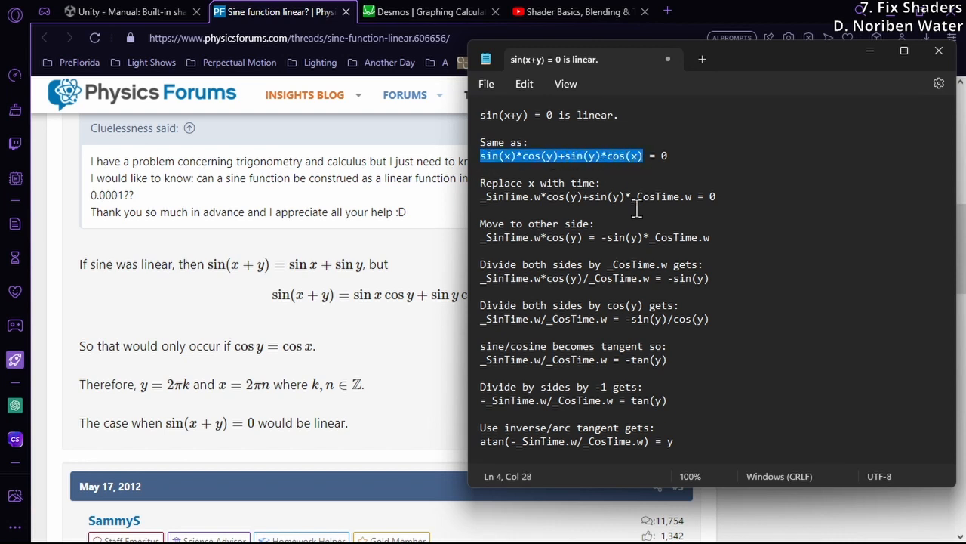
{"action": "left_click", "coordinate": [673, 154]}
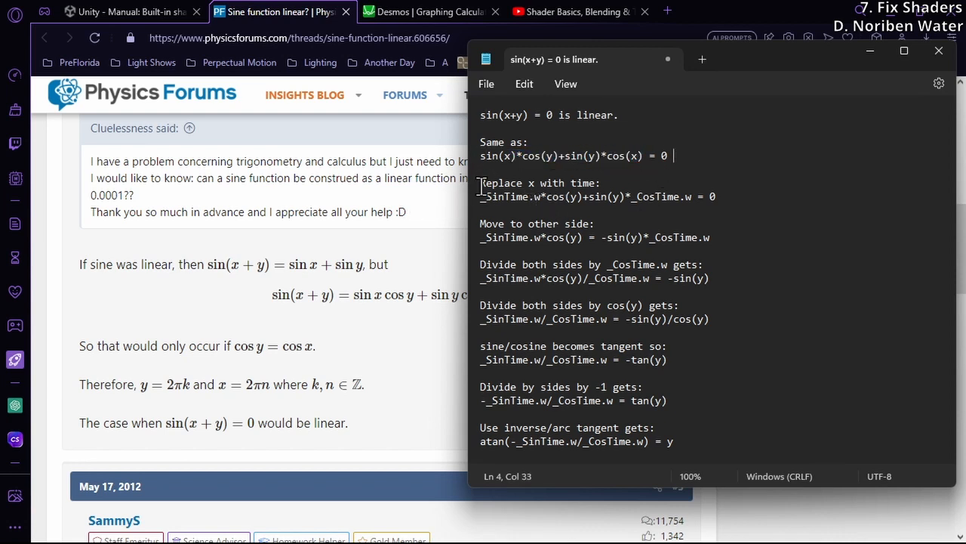
Examine how the notes replace x with time, using _SinTime.w and _CosTime.w in the expanded equation
{"action": "left_click_drag", "start_coordinate": [483, 198], "coordinate": [615, 197]}
{"action": "left_click", "coordinate": [620, 198]}
{"action": "left_click_drag", "start_coordinate": [483, 197], "coordinate": [542, 198]}
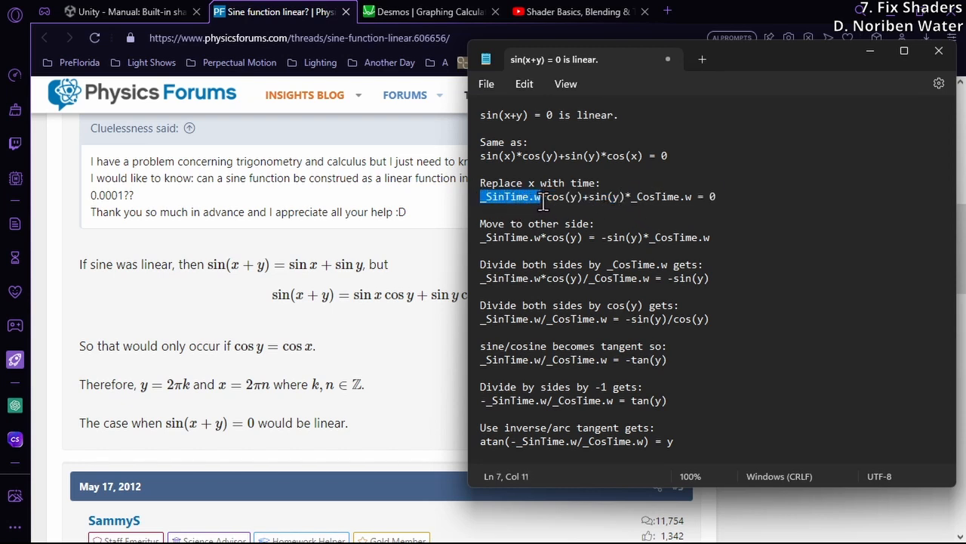
{"action": "left_click", "coordinate": [543, 199]}
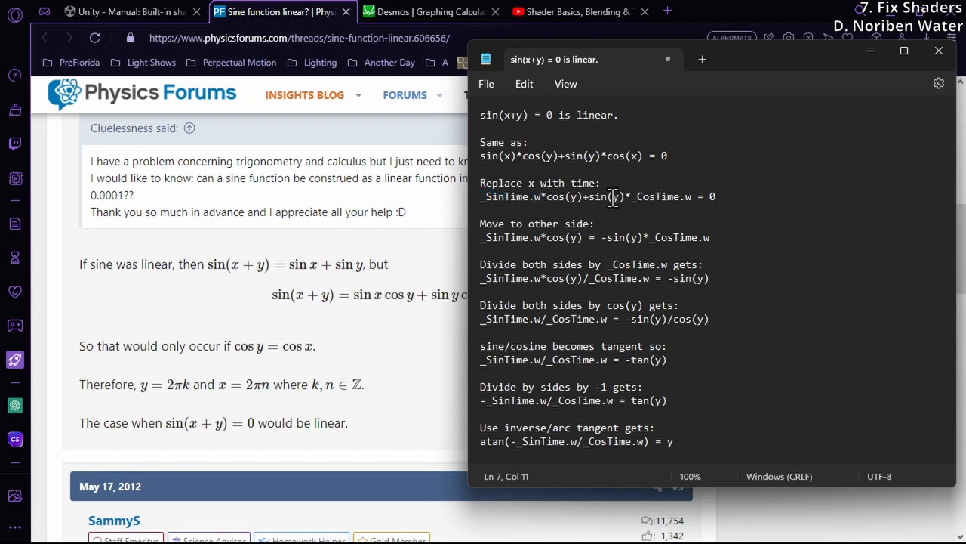
{"action": "left_click_drag", "start_coordinate": [632, 197], "coordinate": [693, 200]}
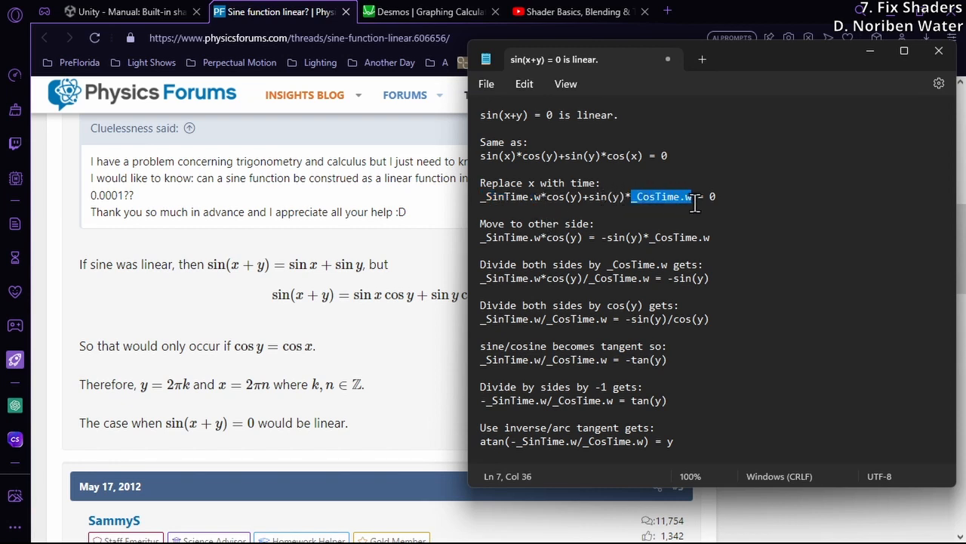
{"action": "left_click", "coordinate": [693, 201]}
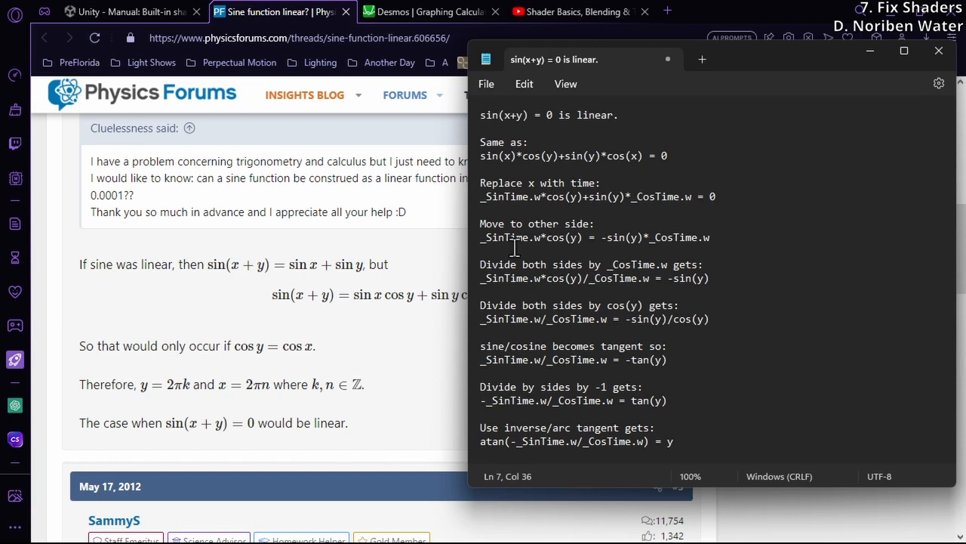
{"action": "mouse_move", "coordinate": [570, 196]}
{"action": "left_mouse_down"}
{"action": "mouse_move", "coordinate": [594, 198]}
{"action": "mouse_move", "coordinate": [578, 198]}
{"action": "left_mouse_up"}
{"action": "left_click", "coordinate": [610, 198]}
{"action": "left_click", "coordinate": [586, 197]}
{"action": "left_click_drag", "start_coordinate": [696, 196], "coordinate": [585, 198]}
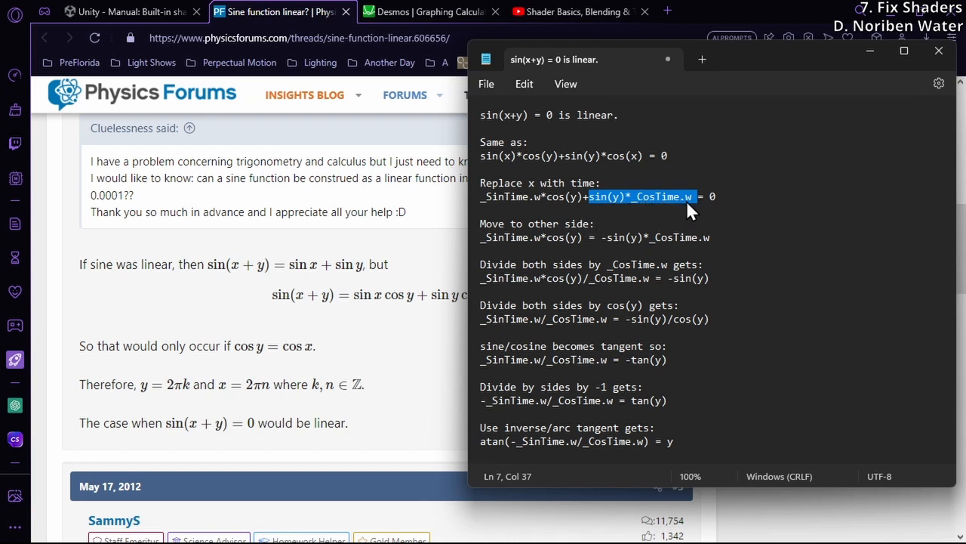
Follow the notes' rearrangement from moving the sin(y) term across to dividing both sides by _CosTime.w and cos(y)
{"action": "left_click", "coordinate": [603, 237]}
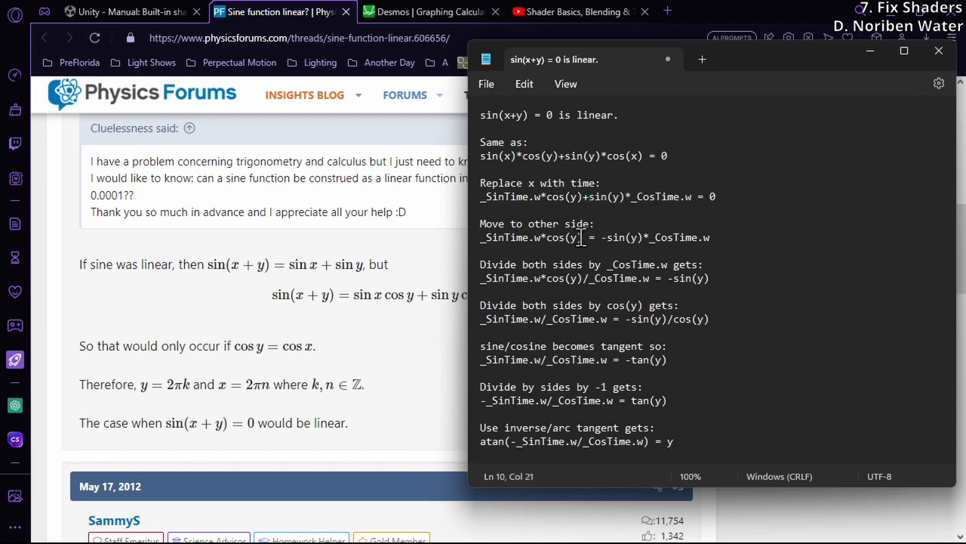
{"action": "left_click_drag", "start_coordinate": [480, 237], "coordinate": [724, 242]}
{"action": "left_click", "coordinate": [724, 241]}
{"action": "left_click", "coordinate": [611, 241]}
{"action": "left_click", "coordinate": [531, 266]}
{"action": "left_click_drag", "start_coordinate": [669, 279], "coordinate": [703, 287]}
{"action": "left_click", "coordinate": [711, 277]}
{"action": "left_click_drag", "start_coordinate": [482, 305], "coordinate": [643, 305]}
{"action": "left_click", "coordinate": [643, 305]}
{"action": "left_click_drag", "start_coordinate": [600, 323], "coordinate": [472, 324]}
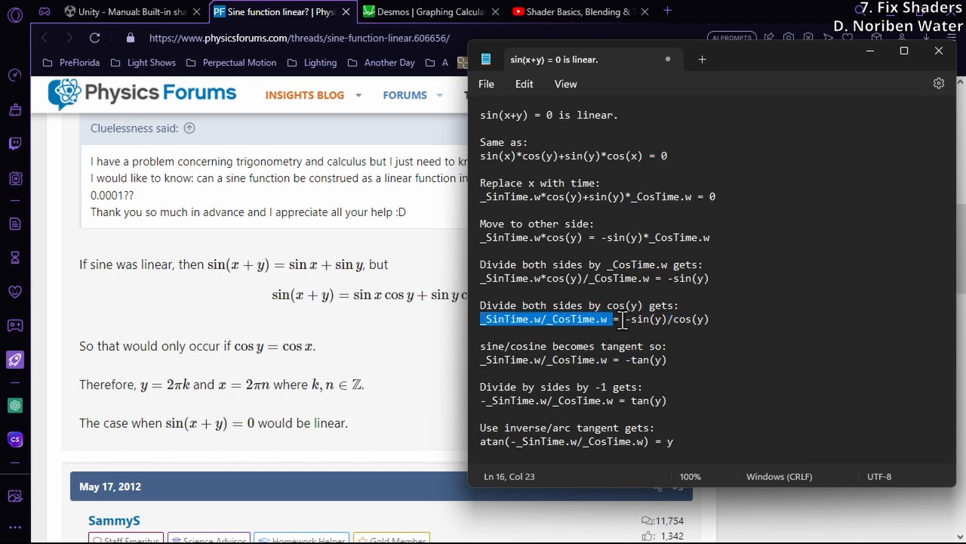
{"action": "left_click_drag", "start_coordinate": [625, 320], "coordinate": [713, 321]}
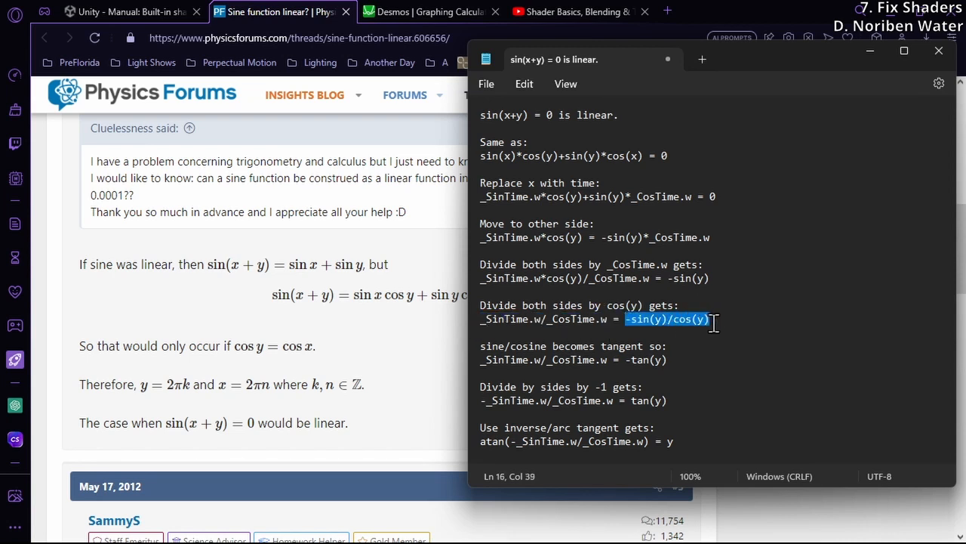
{"action": "left_click", "coordinate": [713, 322]}
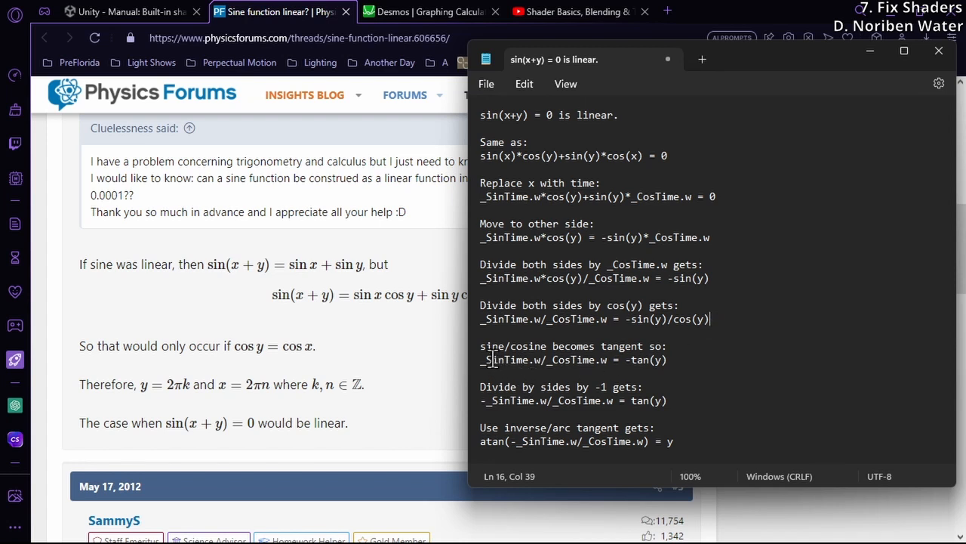
Examine the notes' tangent substitution, the division by -1 and the final formula atan(-_SinTime.w/_CosTime.w) = y
{"action": "left_click_drag", "start_coordinate": [481, 346], "coordinate": [544, 345]}
{"action": "left_click", "coordinate": [544, 345]}
{"action": "left_click_drag", "start_coordinate": [631, 359], "coordinate": [680, 361]}
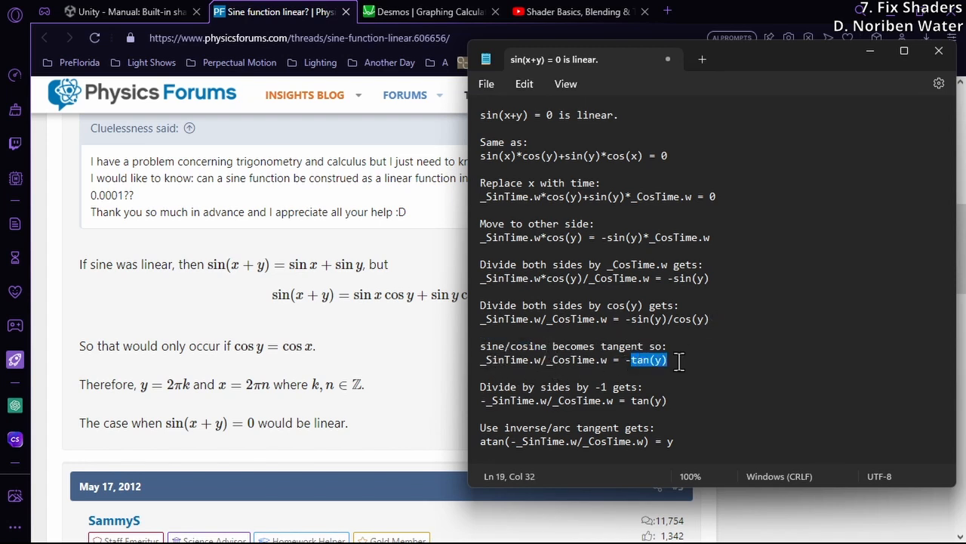
{"action": "left_click", "coordinate": [679, 362]}
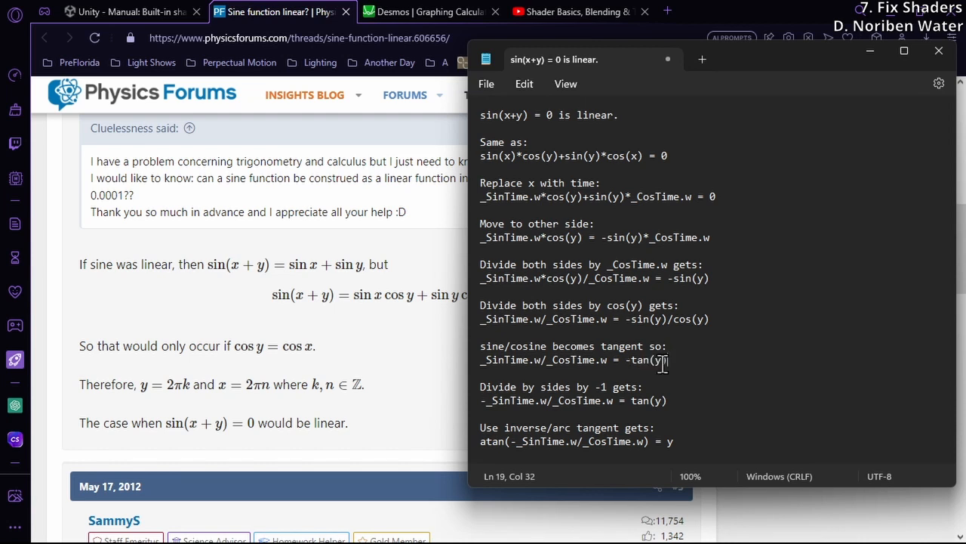
{"action": "double_click", "coordinate": [498, 387]}
{"action": "left_click", "coordinate": [601, 388]}
{"action": "left_click", "coordinate": [615, 428]}
{"action": "left_click_drag", "start_coordinate": [504, 427], "coordinate": [571, 428]}
{"action": "left_click", "coordinate": [590, 428]}
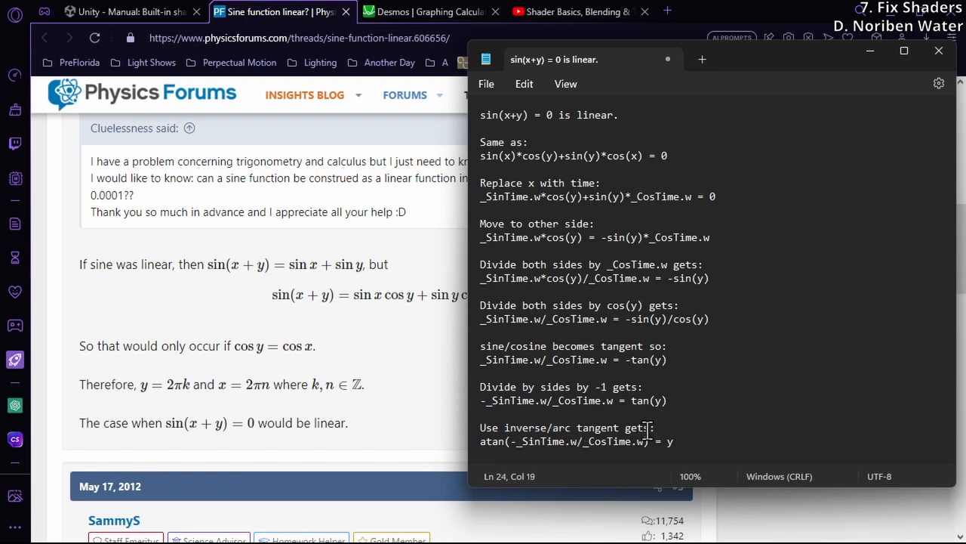
{"action": "left_click_drag", "start_coordinate": [510, 441], "coordinate": [648, 445]}
{"action": "left_click", "coordinate": [690, 449]}
{"action": "double_click", "coordinate": [669, 441]}
Switch to the Desmos graph, put a minus sign before the 31.85/50 factor, and compare the lines with the sin(x) curve
{"action": "left_click", "coordinate": [424, 7]}
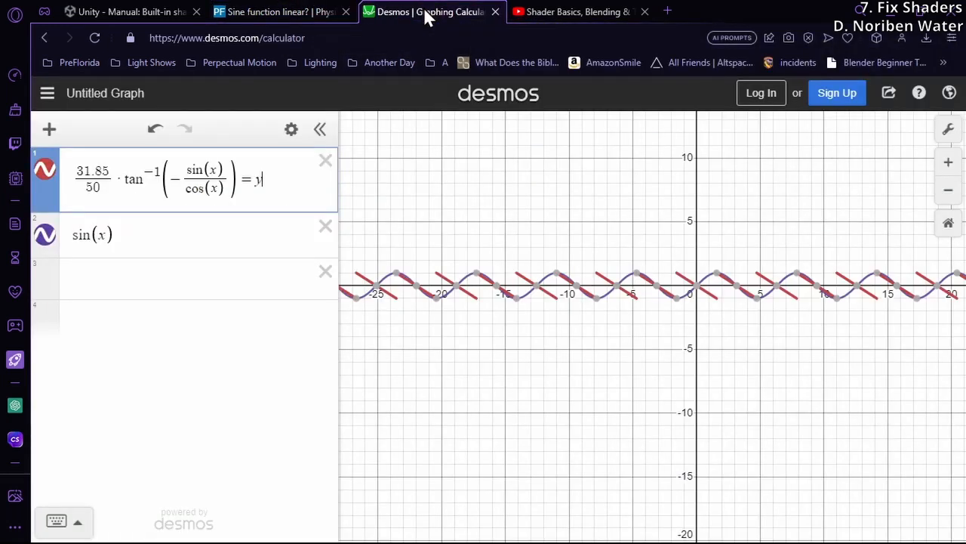
{"action": "left_click", "coordinate": [71, 180]}
{"action": "type", "text": "-"}
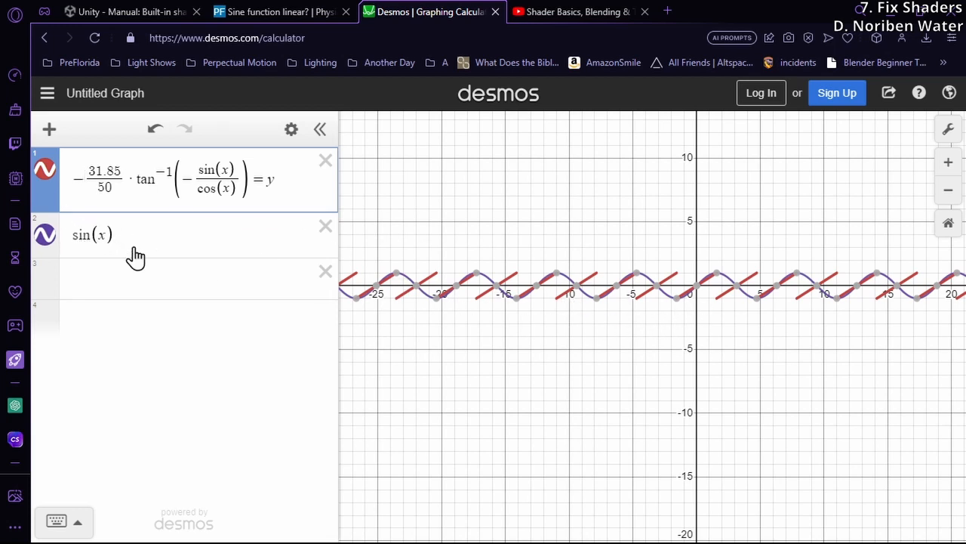
{"action": "left_click", "coordinate": [65, 252]}
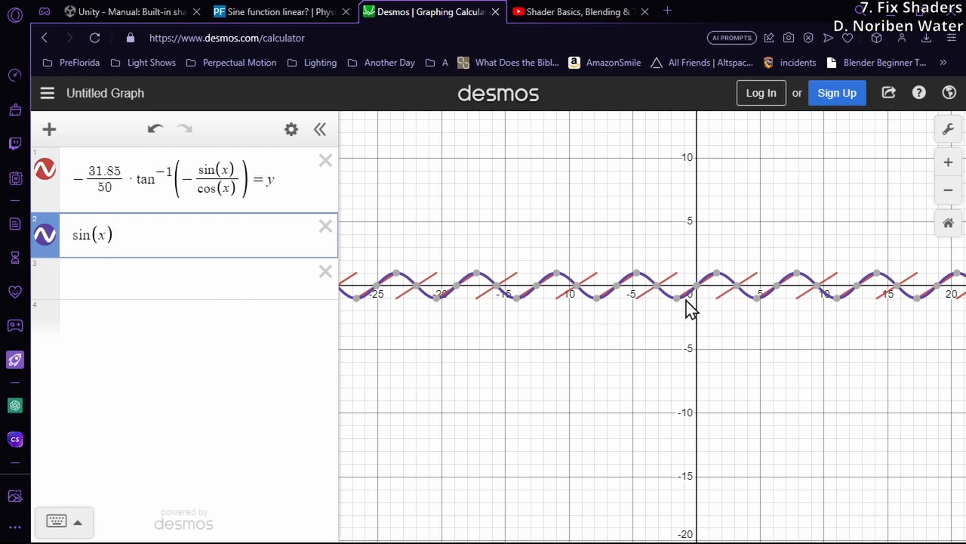
{"action": "mouse_move", "coordinate": [721, 281]}
{"action": "left_click", "coordinate": [670, 286]}
{"action": "left_click_drag", "start_coordinate": [676, 285], "coordinate": [638, 308]}
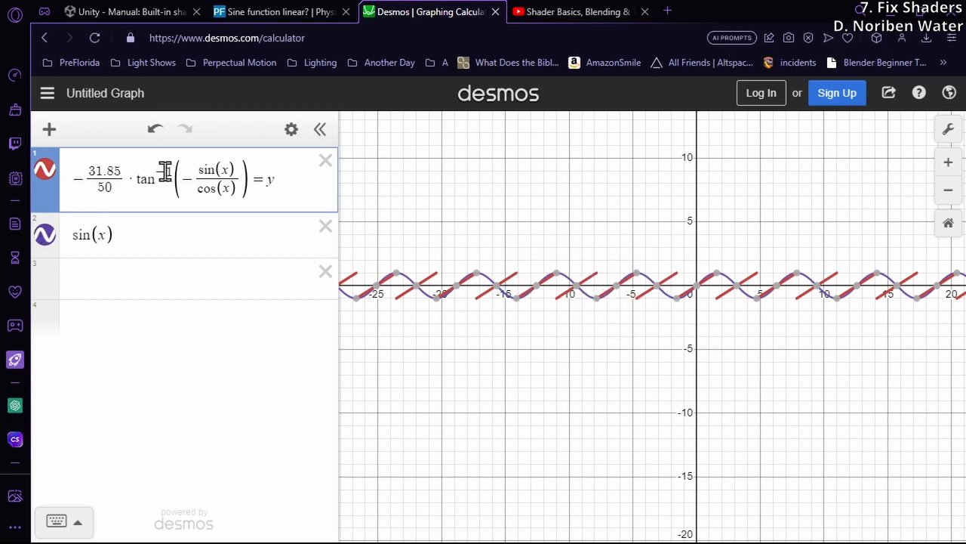
Try graphing the first expression without its -31.85/50 factor, negate the bare arctangent, and undo these edits
{"action": "left_click_drag", "start_coordinate": [123, 179], "coordinate": [67, 184]}
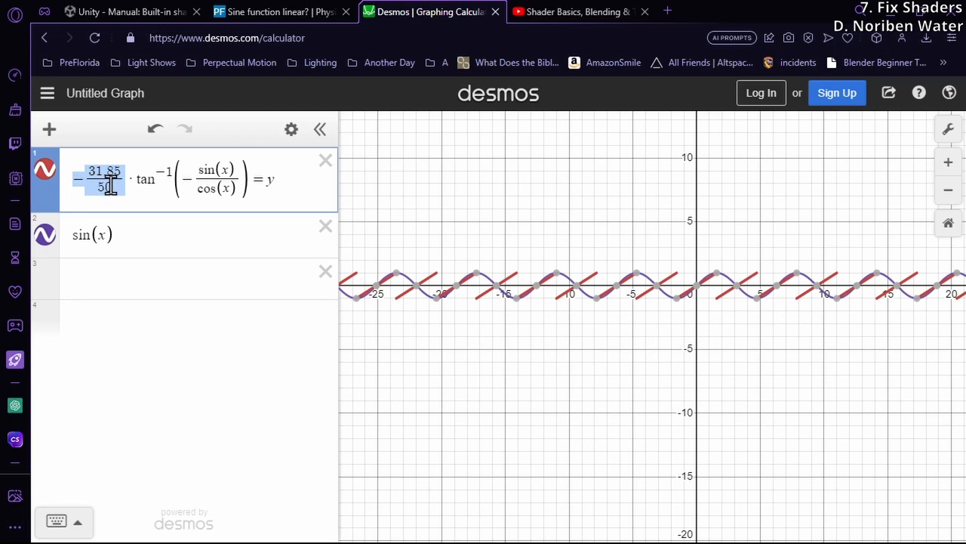
{"action": "key", "text": "BackSpace"}
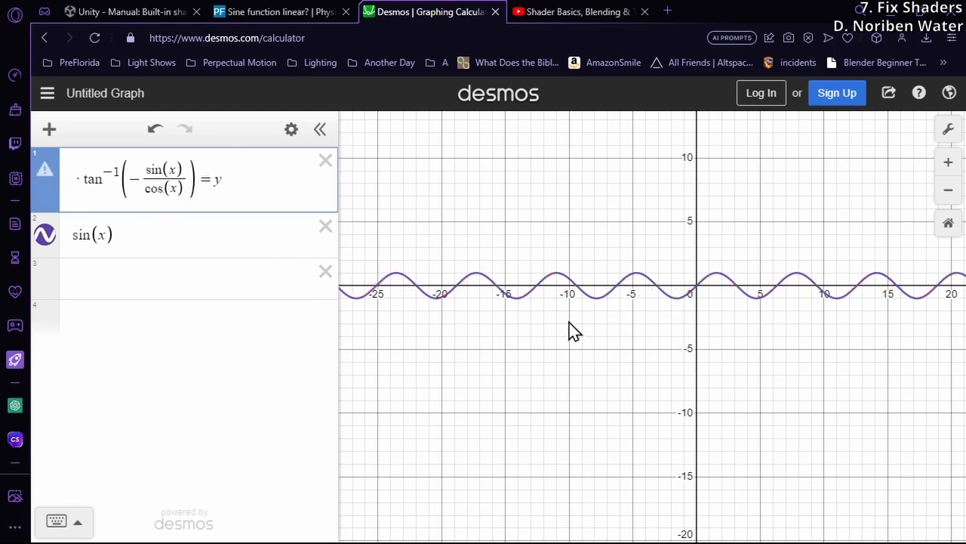
{"action": "scroll", "coordinate": [570, 322], "scroll_direction": "down", "scroll_amount": 3}
{"action": "scroll", "coordinate": [616, 322], "scroll_direction": "up", "scroll_amount": 5}
{"action": "key", "text": "Delete"}
{"action": "mouse_move", "coordinate": [616, 235]}
{"action": "left_mouse_down"}
{"action": "mouse_move", "coordinate": [606, 239]}
{"action": "mouse_move", "coordinate": [670, 236]}
{"action": "mouse_move", "coordinate": [742, 299]}
{"action": "mouse_move", "coordinate": [724, 296]}
{"action": "left_mouse_up"}
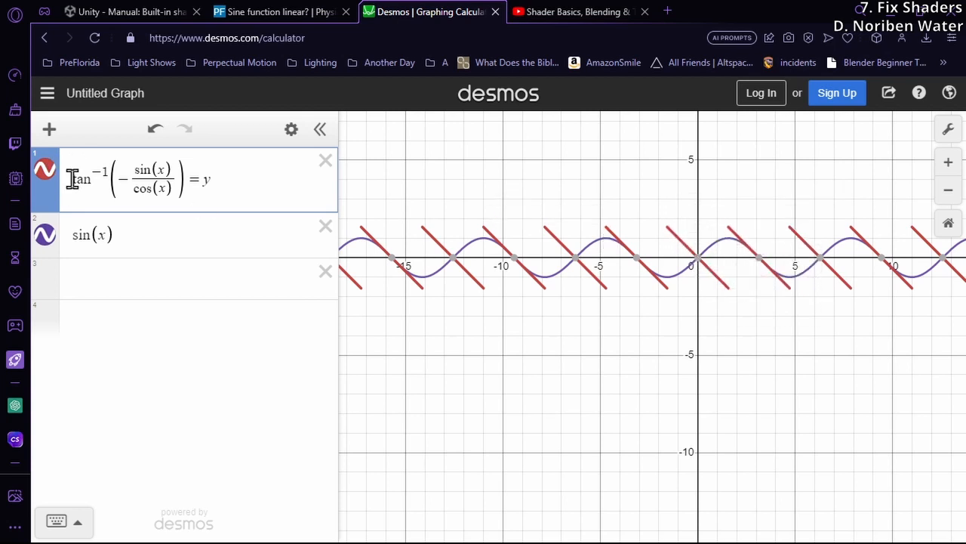
{"action": "type", "text": "-"}
{"action": "mouse_move", "coordinate": [734, 237]}
{"action": "left_mouse_down"}
{"action": "mouse_move", "coordinate": [714, 237]}
{"action": "mouse_move", "coordinate": [730, 234]}
{"action": "left_mouse_up"}
{"action": "key", "text": "ctrl+z"}
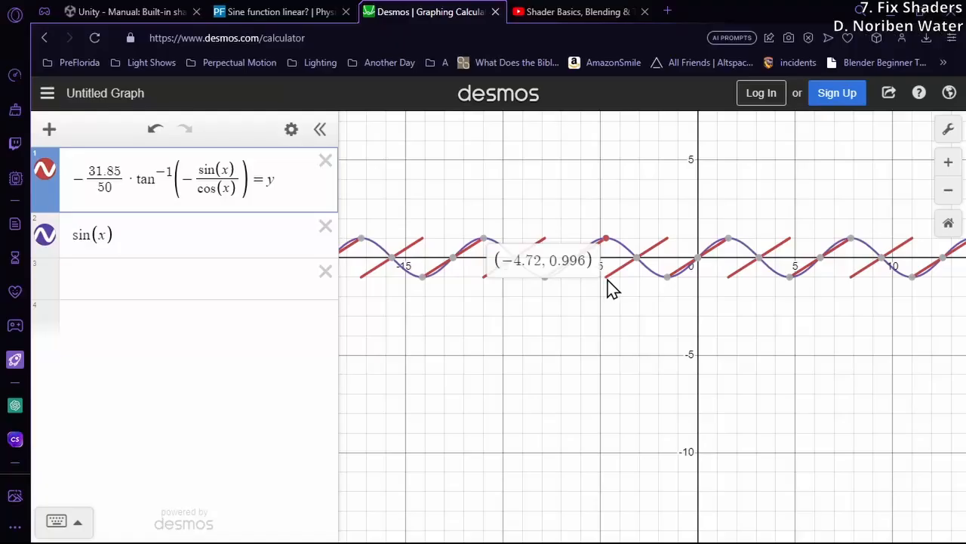
Compare the partOfCycle line's range comment in the Visual Studio shader code with the 31.85/50 factor in Desmos
{"action": "left_click_drag", "start_coordinate": [609, 287], "coordinate": [674, 251]}
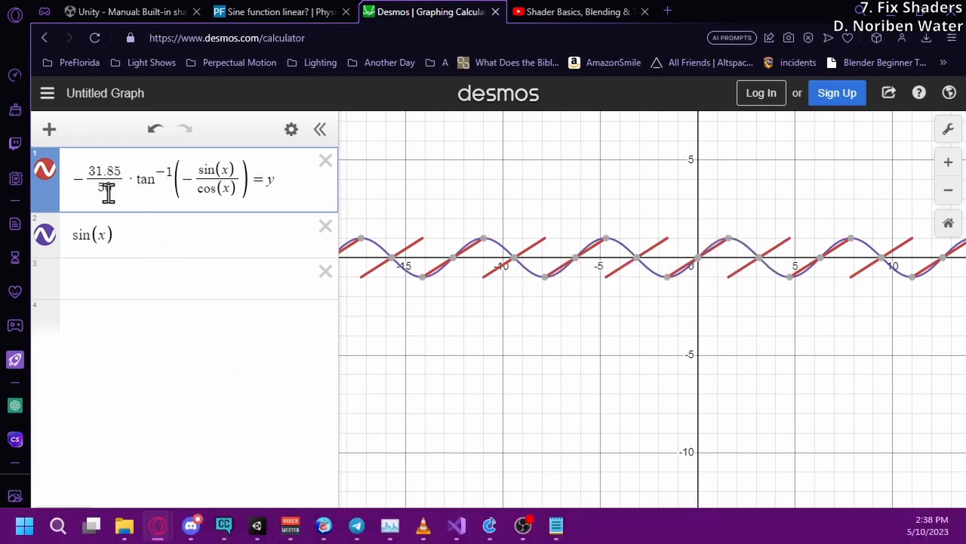
{"action": "left_click_drag", "start_coordinate": [112, 185], "coordinate": [91, 174]}
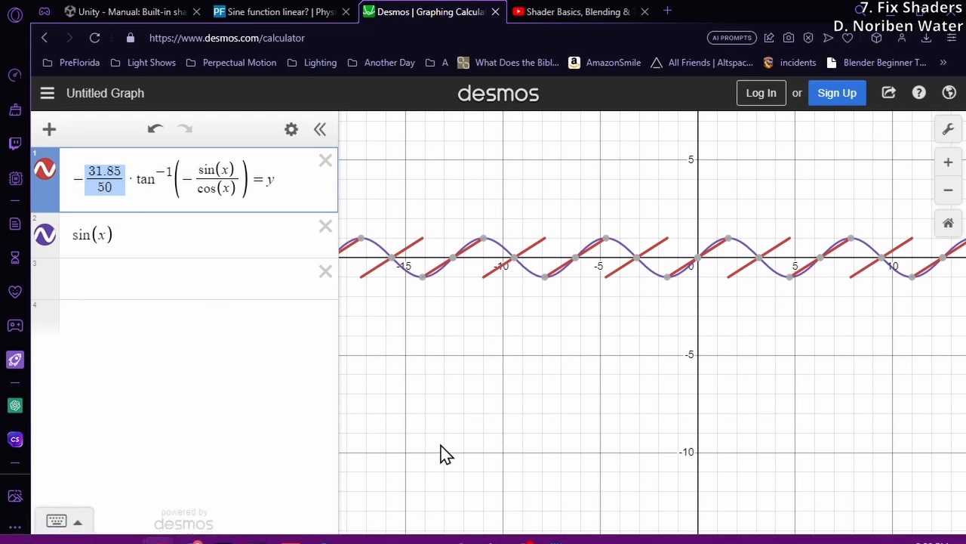
Switch to Unity, select the SeaPlane (5) water surface in the scene, and set its material's Scroll_Y to 0.5
{"action": "left_click", "coordinate": [204, 526]}
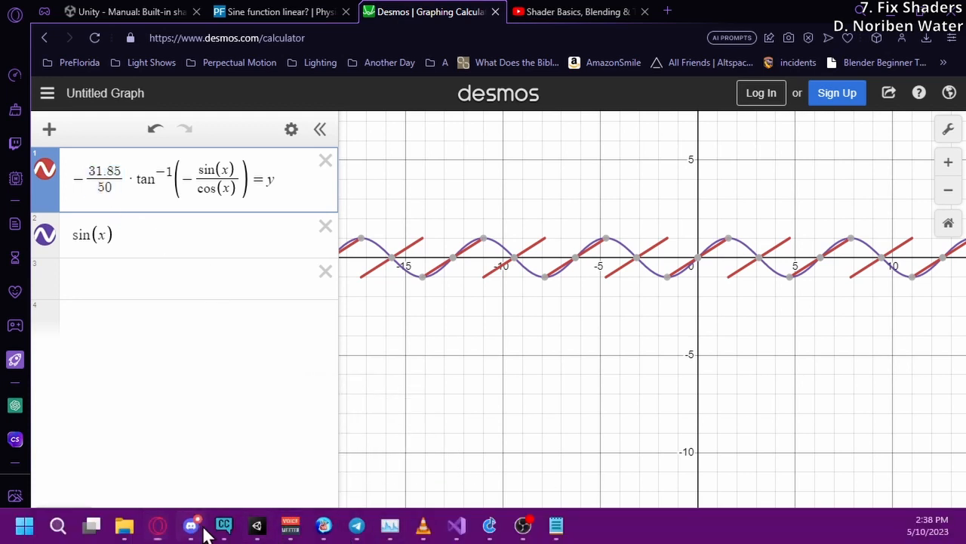
{"action": "left_click", "coordinate": [243, 524]}
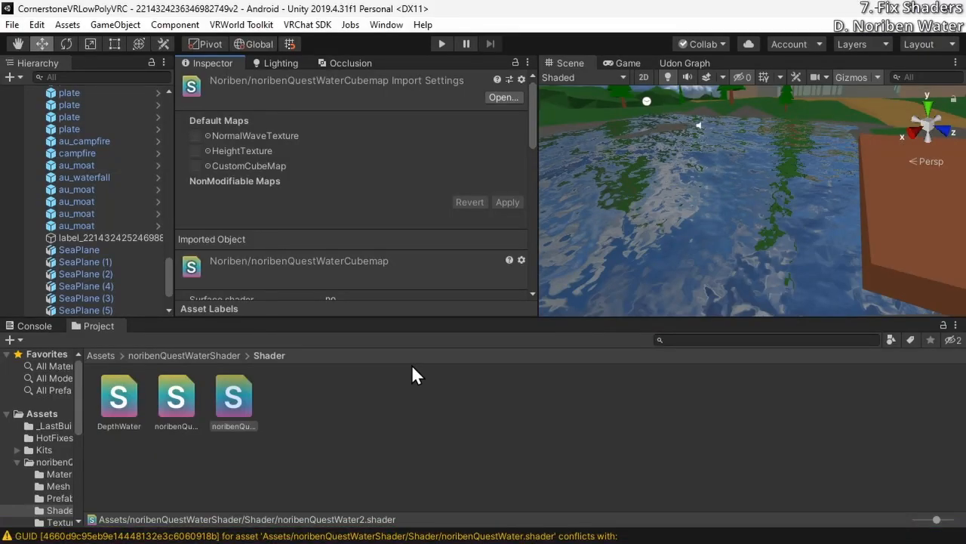
{"action": "left_click", "coordinate": [568, 152]}
{"action": "scroll", "coordinate": [414, 243], "scroll_direction": "down", "scroll_amount": 10}
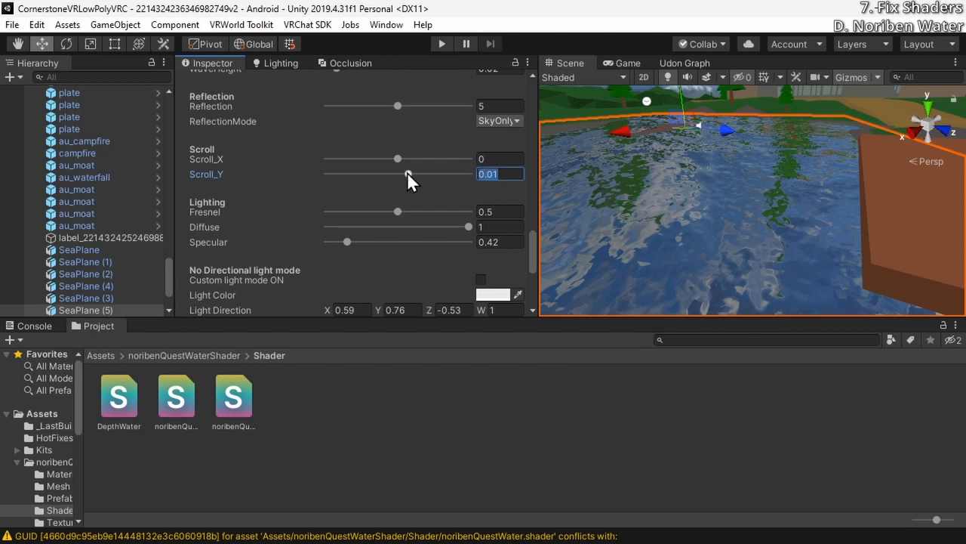
{"action": "left_click_drag", "start_coordinate": [407, 172], "coordinate": [473, 184]}
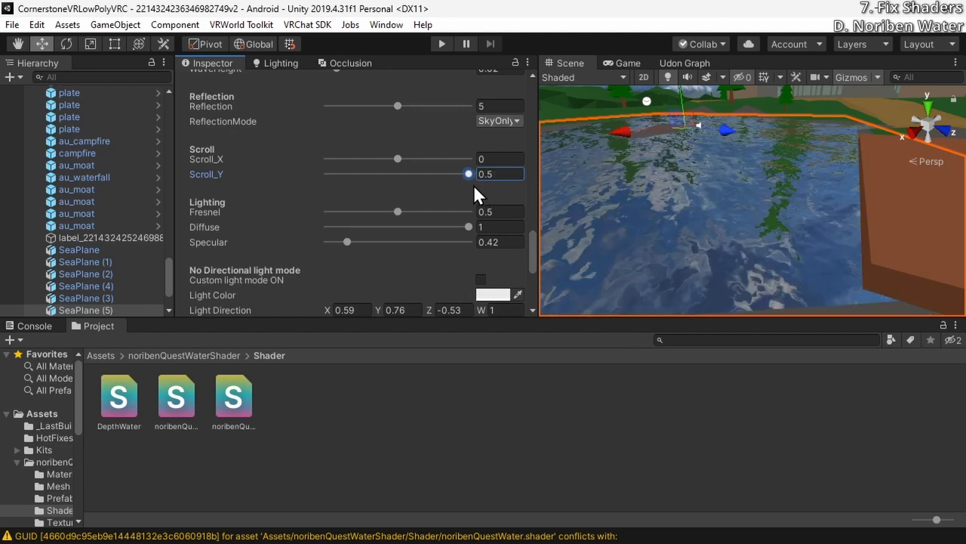
Enable Animated Materials for the Scene view and reduce the water material's Scroll_Y to about 0.006
{"action": "left_click", "coordinate": [725, 76]}
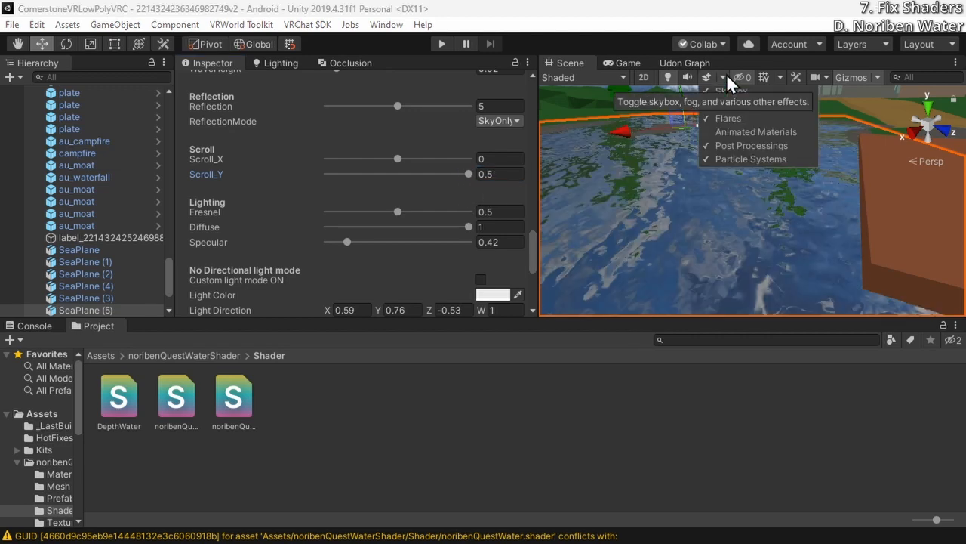
{"action": "left_click", "coordinate": [738, 134]}
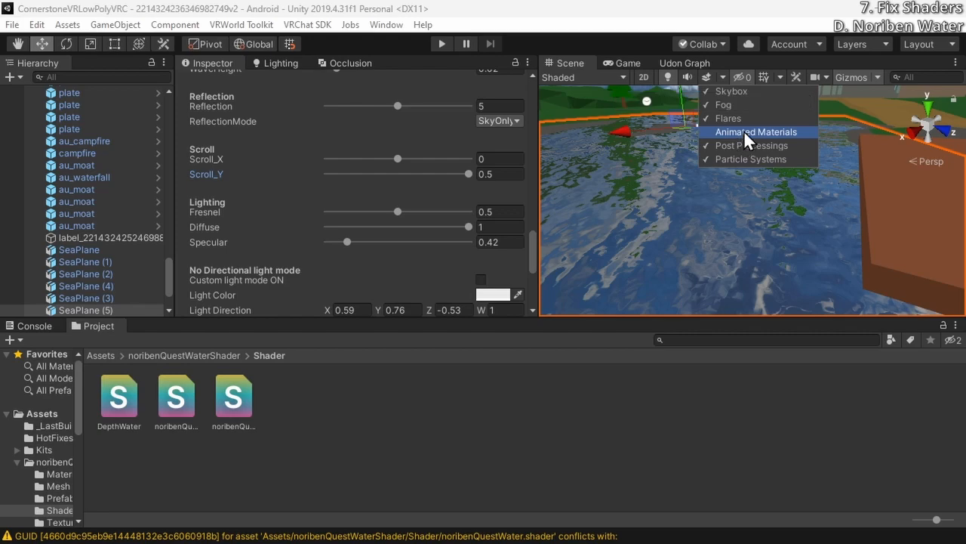
{"action": "left_click", "coordinate": [744, 131]}
{"action": "left_click", "coordinate": [724, 76]}
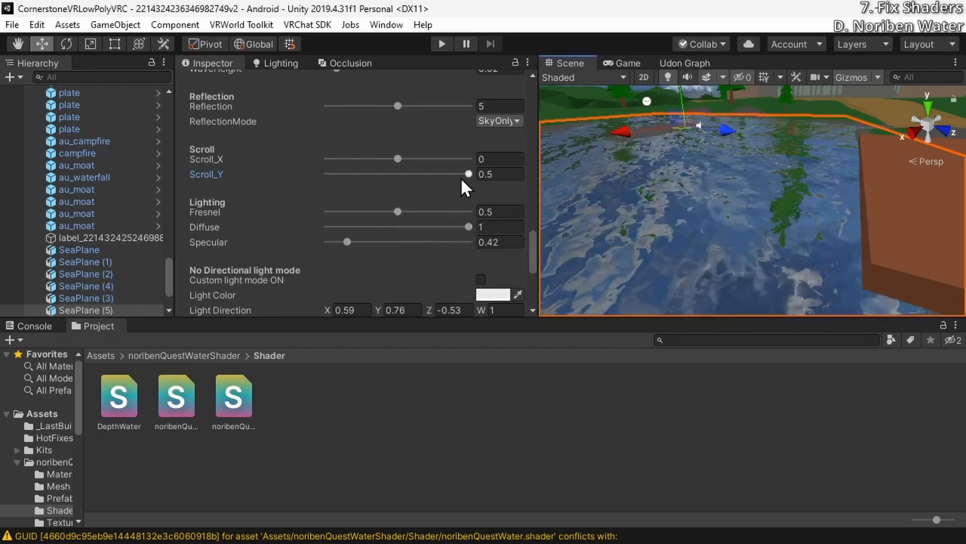
{"action": "left_click_drag", "start_coordinate": [467, 175], "coordinate": [404, 177]}
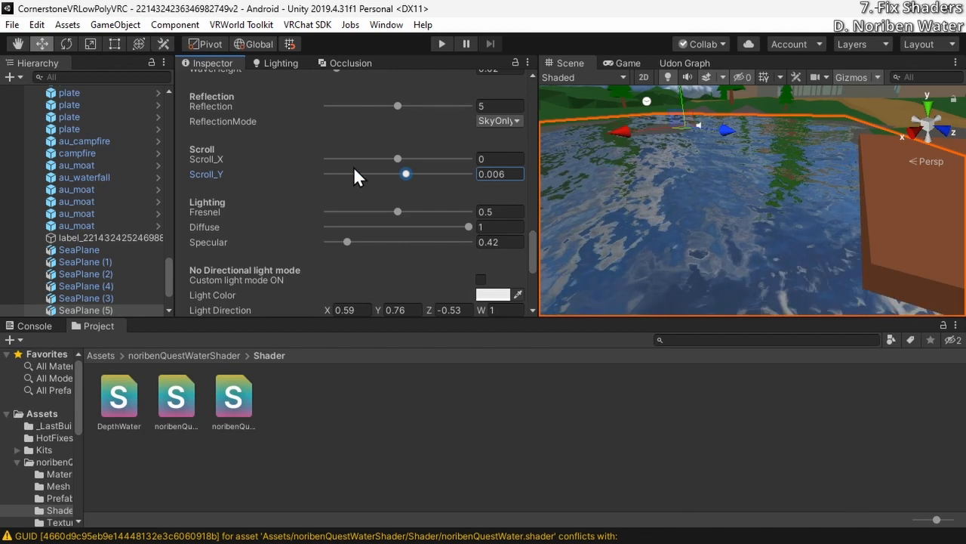
Adjust the water's scroll speed in Unity by trying a Scroll_Y of 0.005, and settle on 0.01
{"action": "left_click_drag", "start_coordinate": [406, 174], "coordinate": [408, 174]}
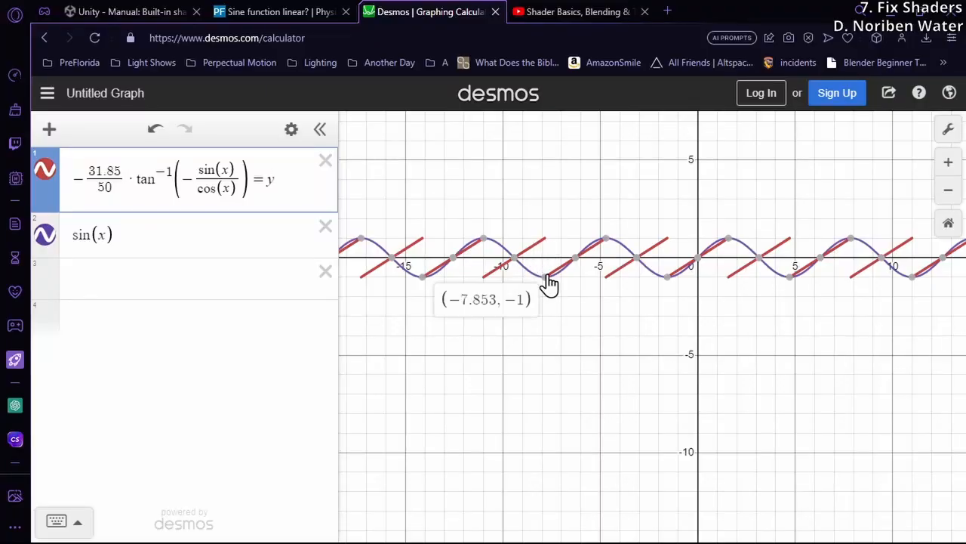
{"action": "mouse_move", "coordinate": [546, 277]}
{"action": "left_mouse_down"}
{"action": "mouse_move", "coordinate": [550, 262]}
{"action": "mouse_move", "coordinate": [544, 276]}
{"action": "mouse_move", "coordinate": [558, 271]}
{"action": "left_mouse_up"}
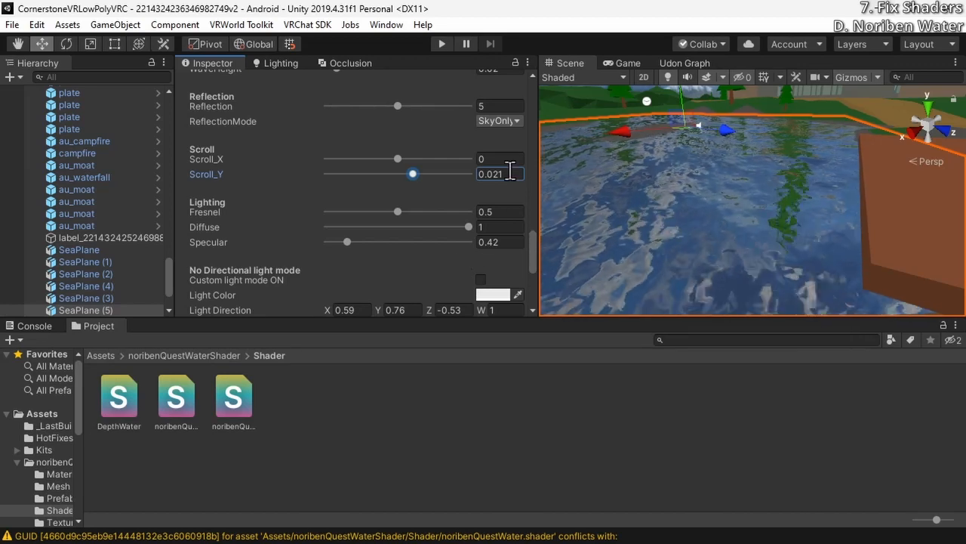
{"action": "type", "text": "0.0"}
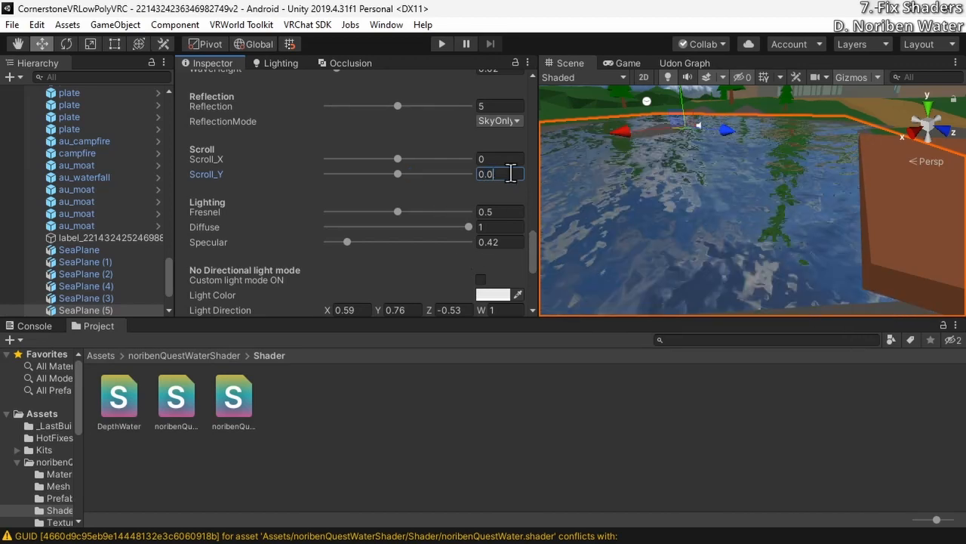
{"action": "type", "text": "05"}
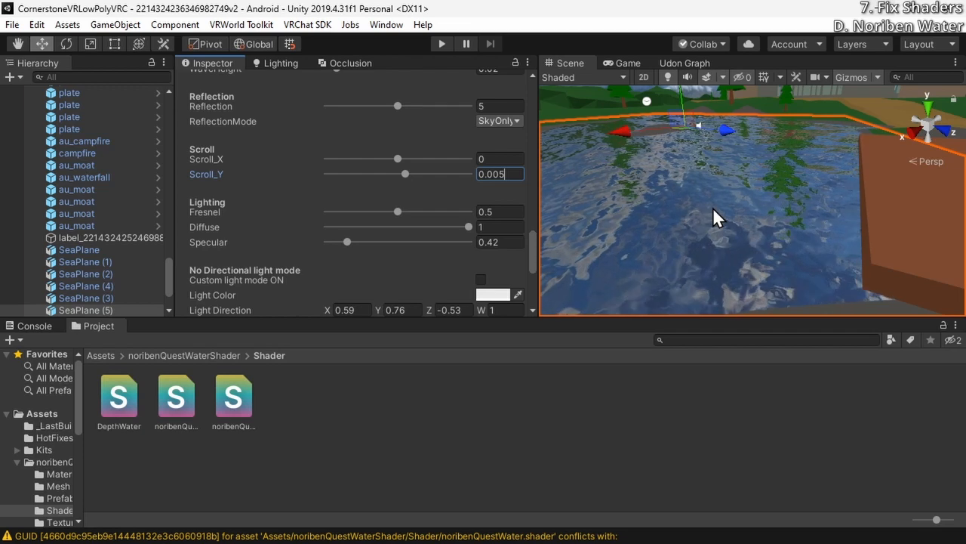
{"action": "key", "text": "BackSpace"}
{"action": "key", "text": "BackSpace"}
{"action": "type", "text": "1"}
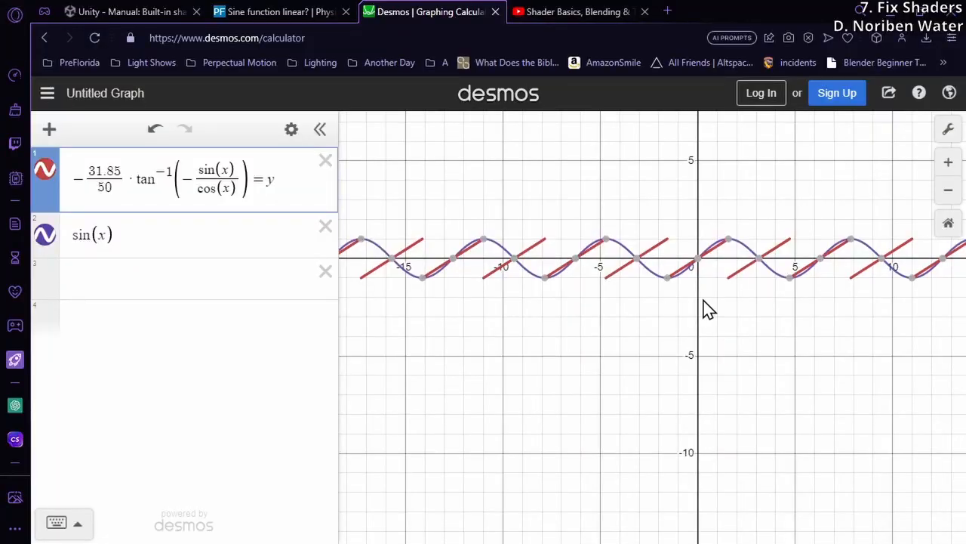
Switch to Desmos, remove the division by 50 from the arctangent expression, and examine the vertical range of its graph
{"action": "key", "text": "BackSpace"}
{"action": "key", "text": "BackSpace"}
{"action": "key", "text": "BackSpace"}
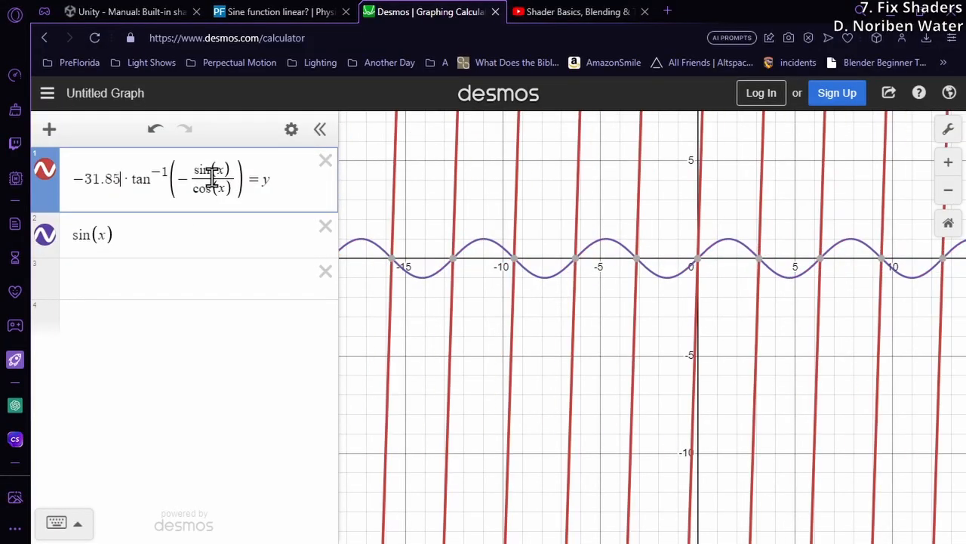
{"action": "scroll", "coordinate": [736, 351], "scroll_direction": "down", "scroll_amount": 5}
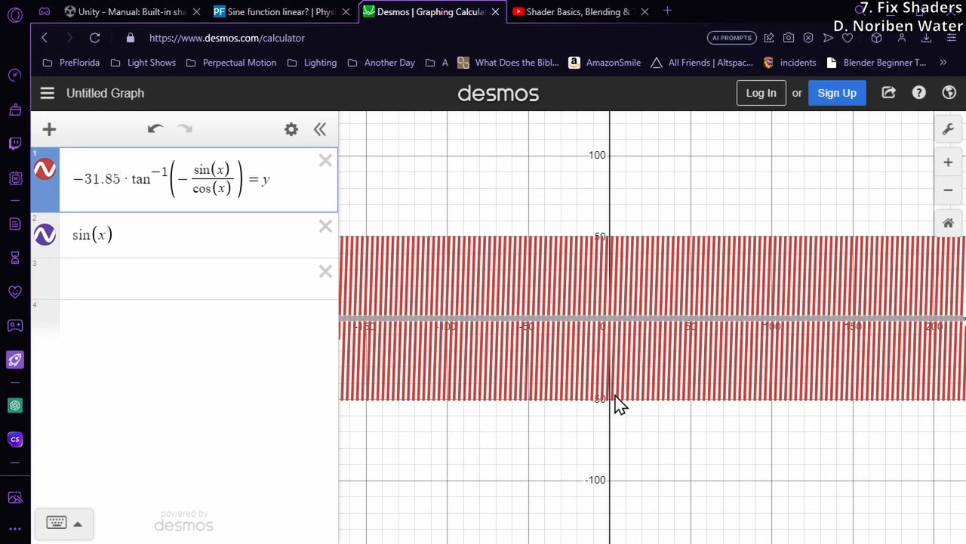
{"action": "left_click_drag", "start_coordinate": [615, 396], "coordinate": [613, 400]}
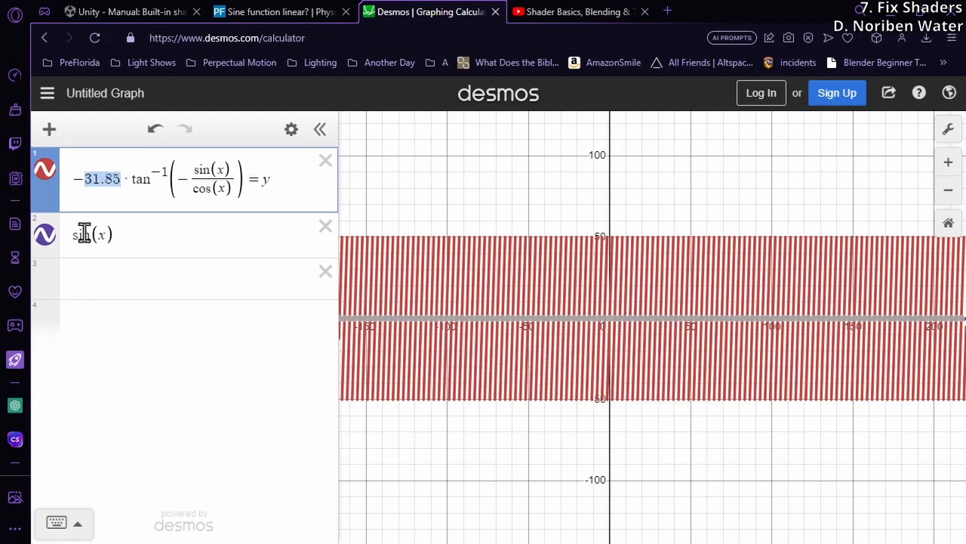
{"action": "scroll", "coordinate": [606, 330], "scroll_direction": "up", "scroll_amount": 1}
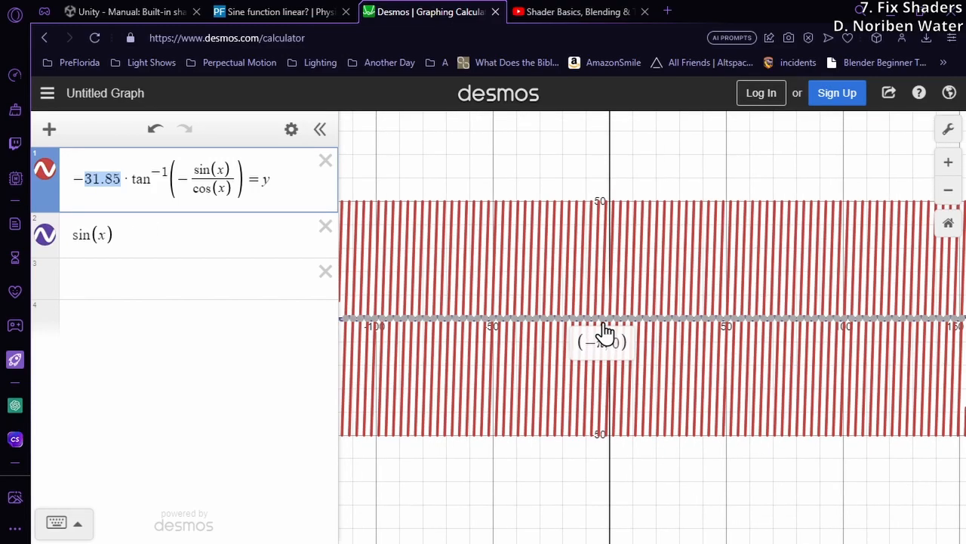
Switch to Visual Studio and check the .x components of _SinTime and _CosTime in the partOfCycle line
{"action": "key", "text": "alt+Tab"}
{"action": "mouse_move", "coordinate": [380, 250]}
{"action": "left_mouse_down"}
{"action": "mouse_move", "coordinate": [330, 257]}
{"action": "mouse_move", "coordinate": [375, 250]}
{"action": "left_mouse_up"}
{"action": "left_click", "coordinate": [374, 253]}
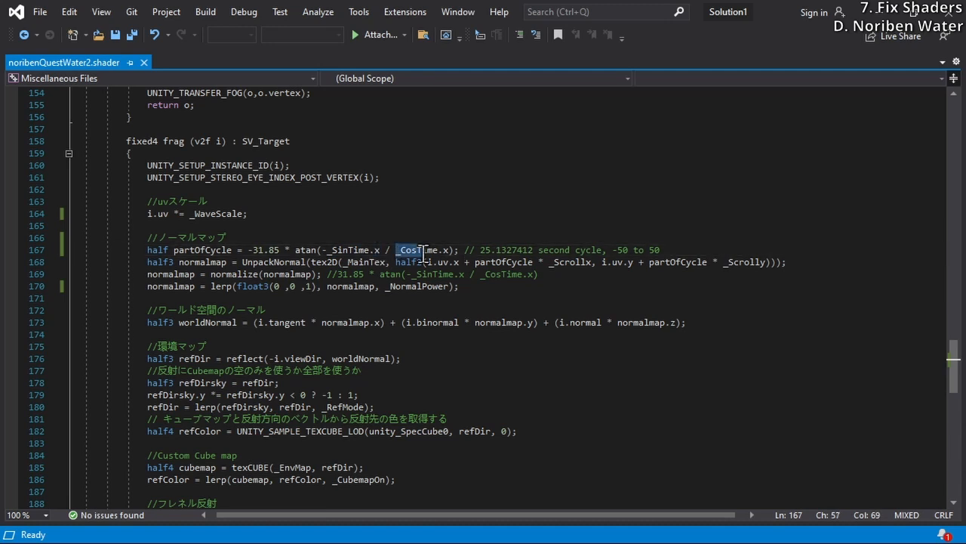
{"action": "left_click", "coordinate": [445, 252]}
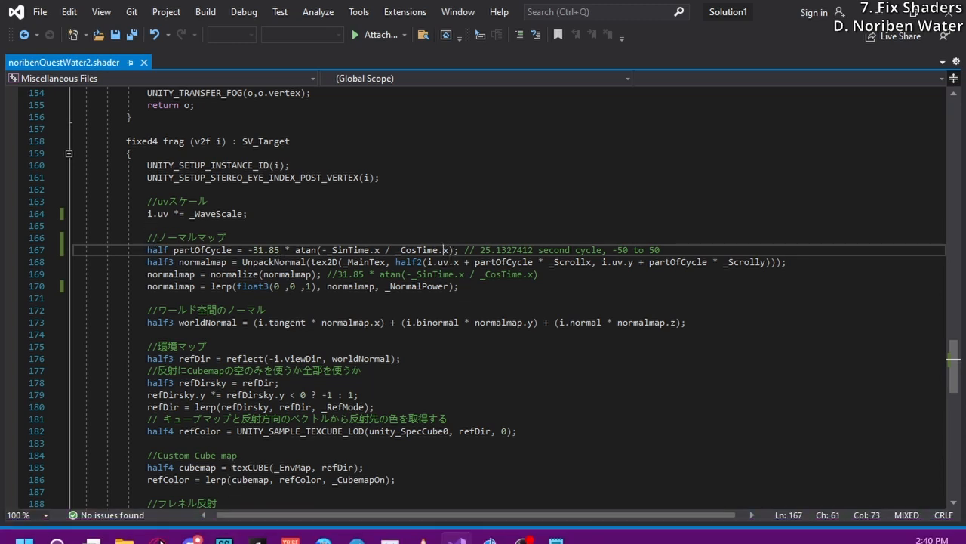
Switch to the Unity manual's built-in shader variables page and examine the type listed for _SinTime in the Time table
{"action": "key", "text": "alt+Tab"}
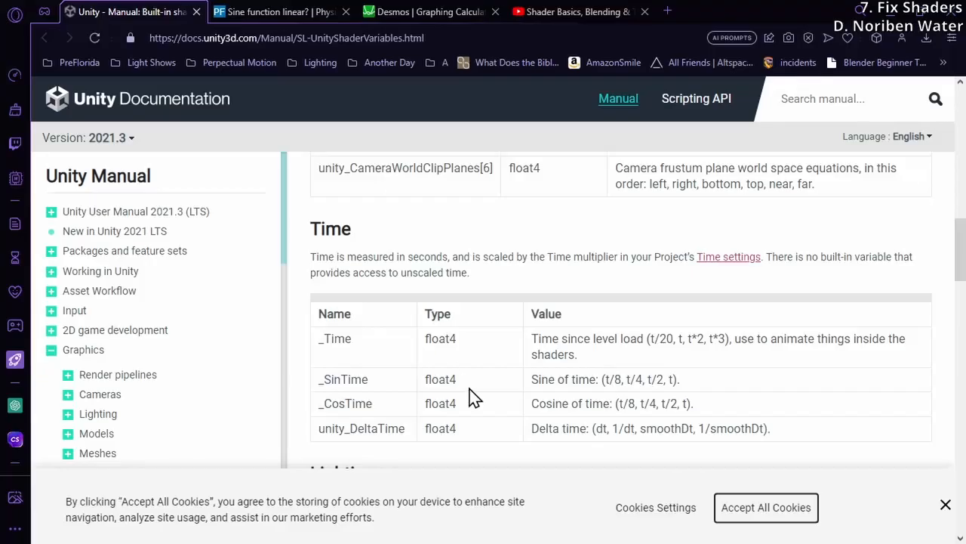
{"action": "scroll", "coordinate": [471, 397], "scroll_direction": "down", "scroll_amount": 4}
{"action": "scroll", "coordinate": [472, 397], "scroll_direction": "up", "scroll_amount": 2}
{"action": "scroll", "coordinate": [472, 397], "scroll_direction": "up", "scroll_amount": 1}
{"action": "double_click", "coordinate": [427, 302]}
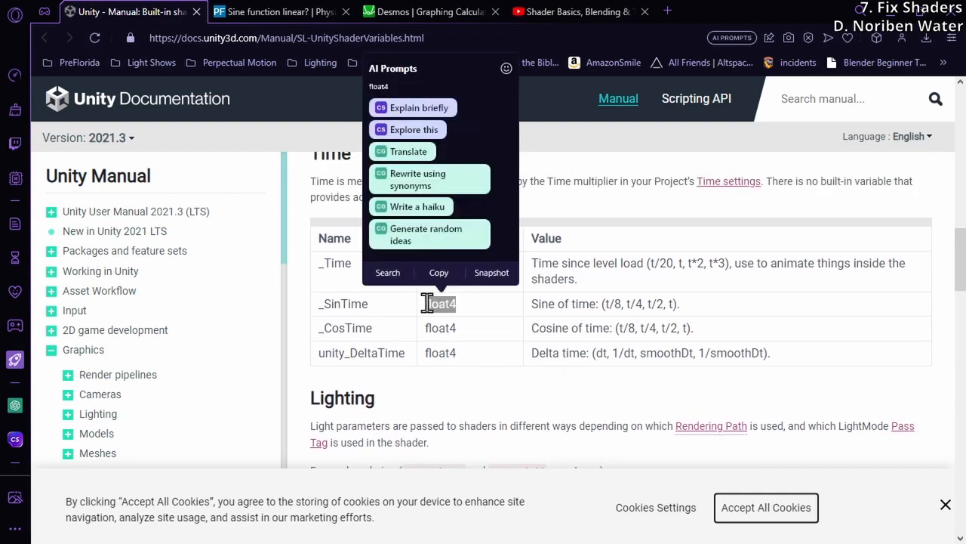
{"action": "left_click", "coordinate": [427, 303]}
{"action": "double_click", "coordinate": [435, 303]}
{"action": "left_click", "coordinate": [445, 303]}
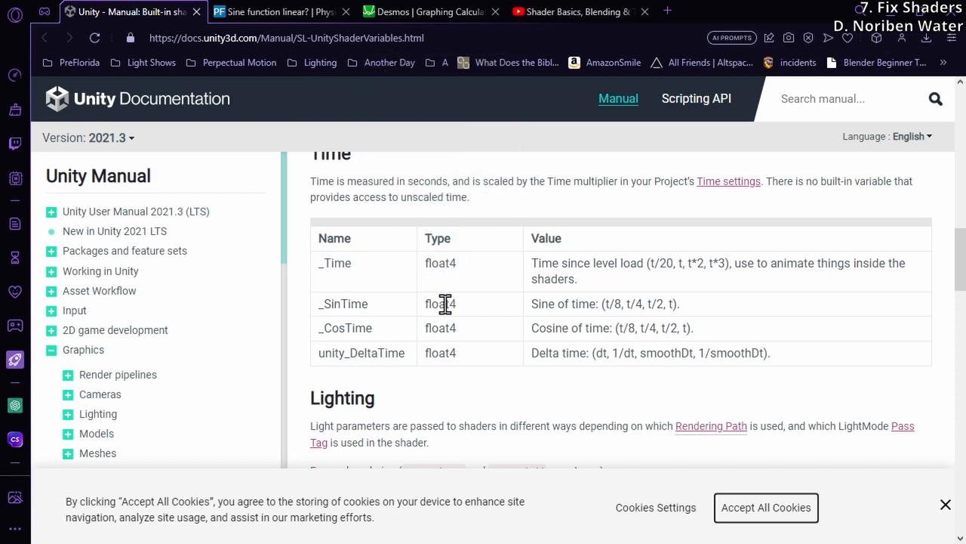
Compare the t/8, t/4, t/2 and t components listed in the manual's _SinTime value
{"action": "double_click", "coordinate": [670, 304]}
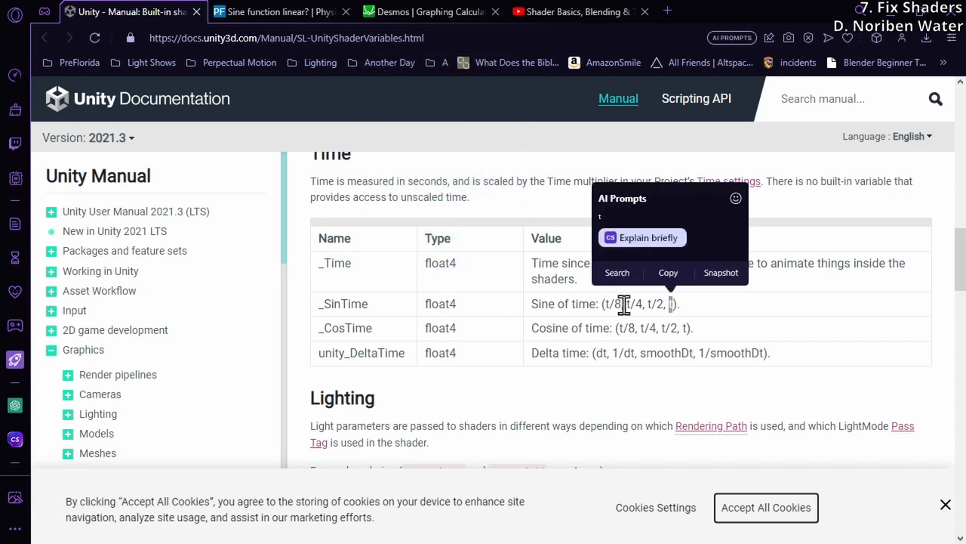
{"action": "left_click_drag", "start_coordinate": [623, 303], "coordinate": [603, 304]}
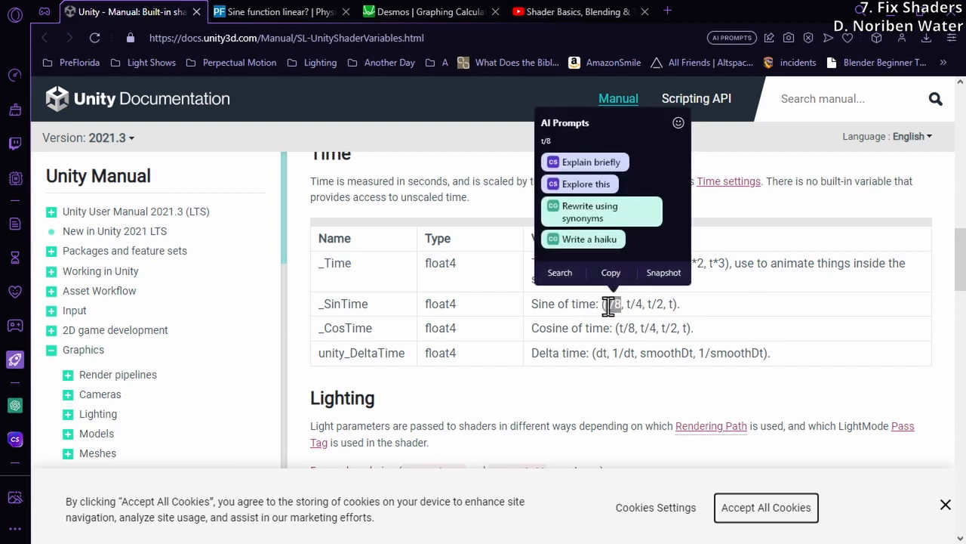
{"action": "left_click_drag", "start_coordinate": [643, 304], "coordinate": [675, 303]}
{"action": "left_click", "coordinate": [647, 304]}
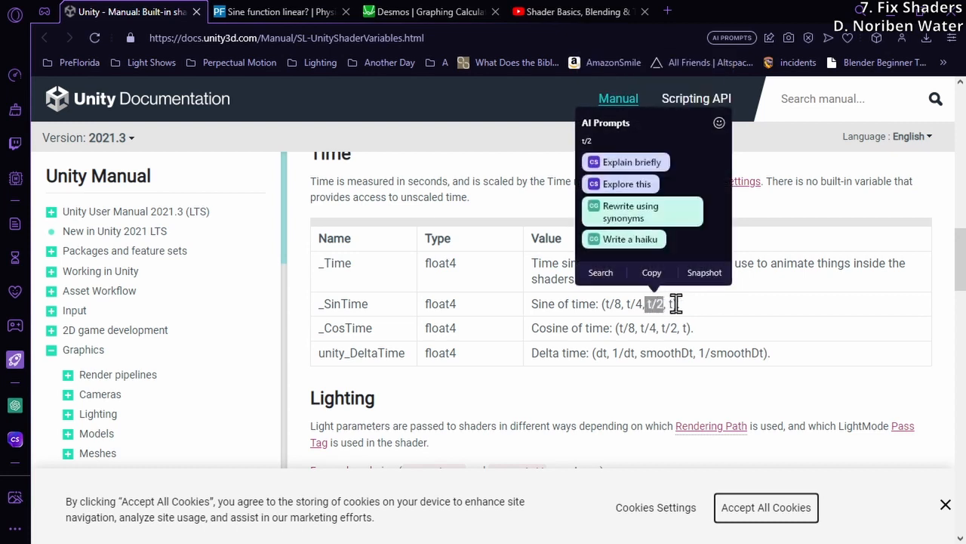
{"action": "left_click", "coordinate": [674, 303]}
{"action": "double_click", "coordinate": [671, 303]}
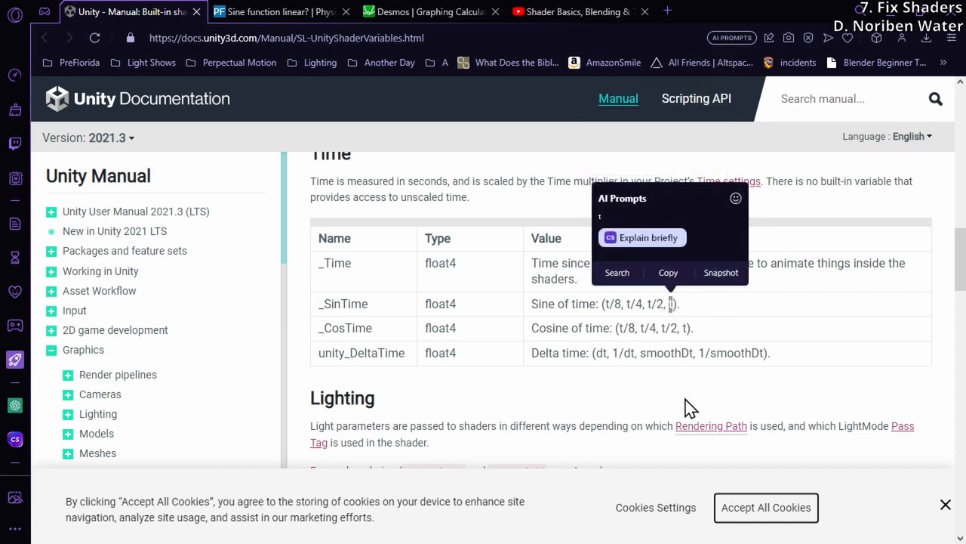
{"action": "left_click", "coordinate": [672, 305]}
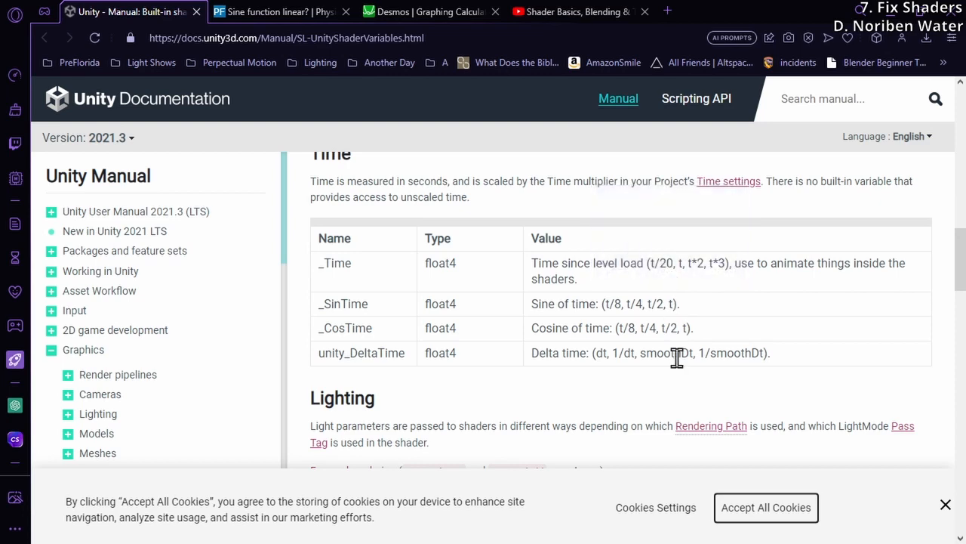
{"action": "double_click", "coordinate": [607, 303]}
Return to the Desmos graph and examine the sin(x) curve's peaks and cycle length against the arctangent lines
{"action": "left_click", "coordinate": [413, 19]}
{"action": "scroll", "coordinate": [635, 326], "scroll_direction": "up", "scroll_amount": 4}
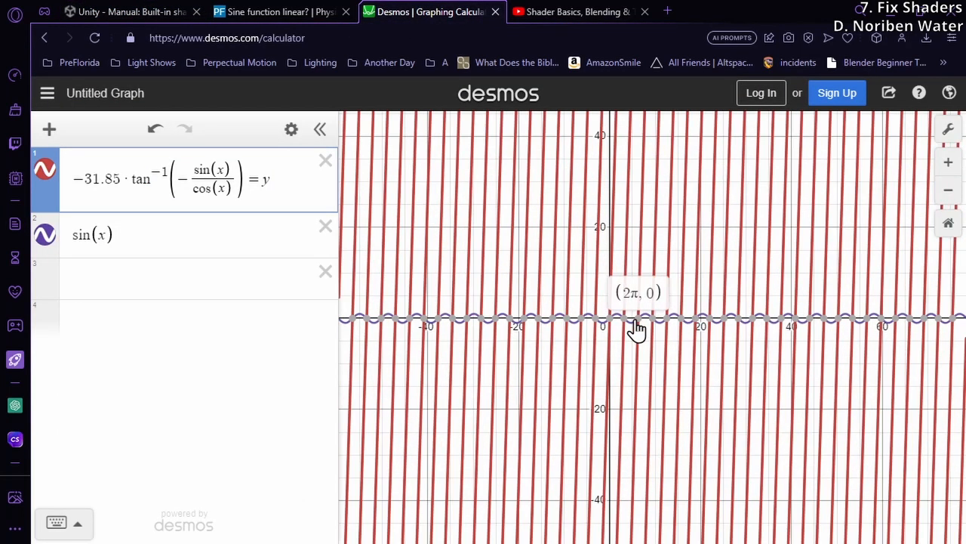
{"action": "scroll", "coordinate": [631, 336], "scroll_direction": "up", "scroll_amount": 5}
{"action": "left_click", "coordinate": [639, 308]}
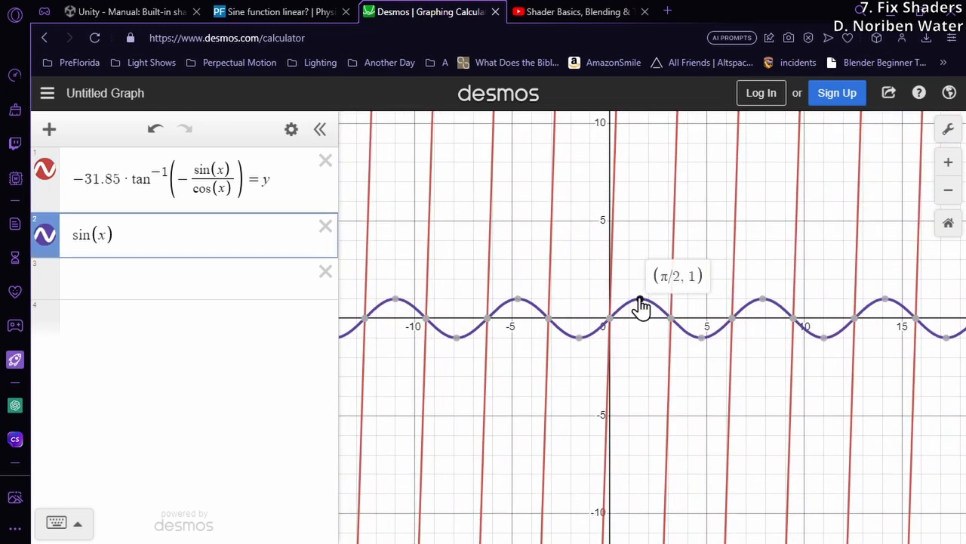
{"action": "mouse_move", "coordinate": [579, 341]}
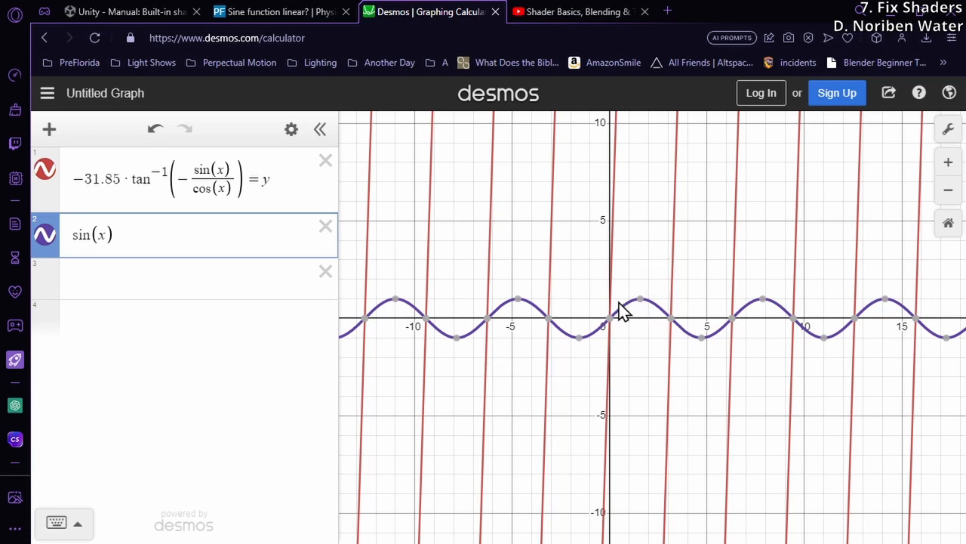
{"action": "scroll", "coordinate": [621, 309], "scroll_direction": "down", "scroll_amount": 5}
{"action": "scroll", "coordinate": [625, 312], "scroll_direction": "up", "scroll_amount": 5}
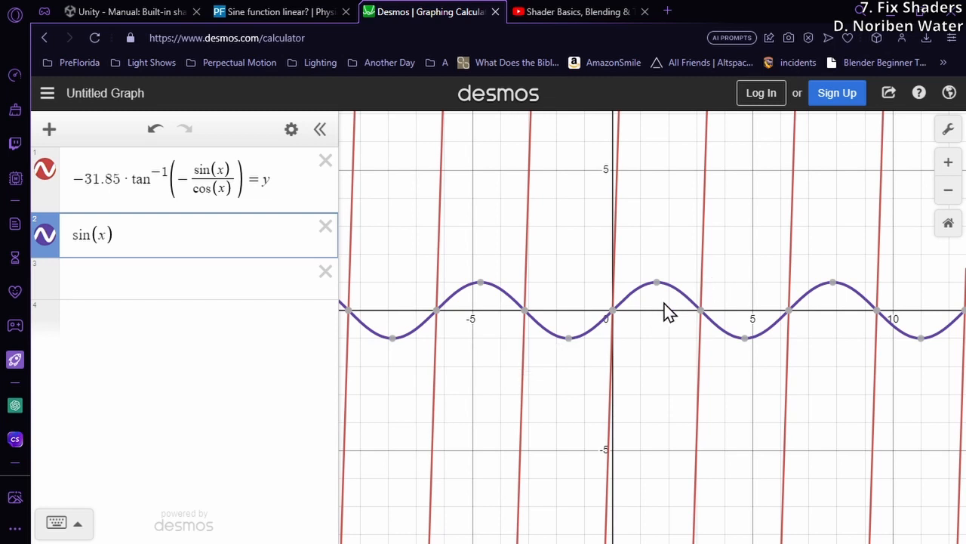
Switch to Visual Studio and check the 25.1327412 second cycle length in the partOfCycle comment
{"action": "mouse_move", "coordinate": [571, 345]}
{"action": "left_click_drag", "start_coordinate": [480, 250], "coordinate": [508, 250]}
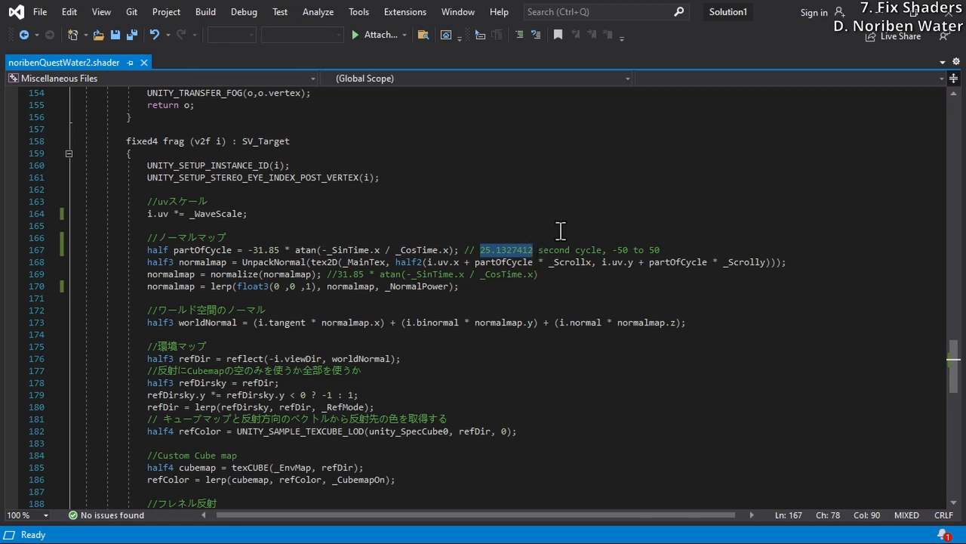
{"action": "left_click", "coordinate": [536, 250]}
{"action": "left_click_drag", "start_coordinate": [535, 249], "coordinate": [464, 250]}
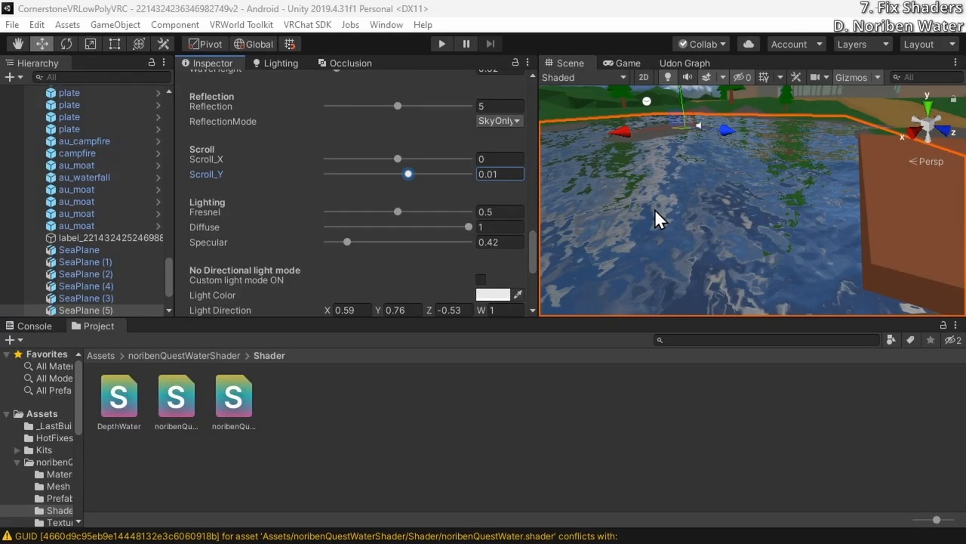
Switch to Unity and review the water material's Scroll_X and Scroll_Y values
{"action": "left_click", "coordinate": [507, 174]}
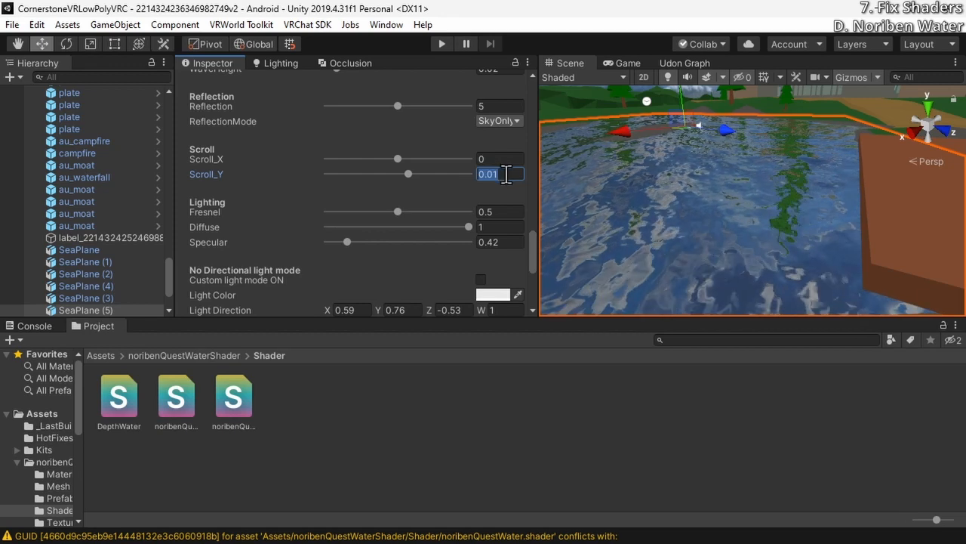
{"action": "left_click", "coordinate": [489, 159]}
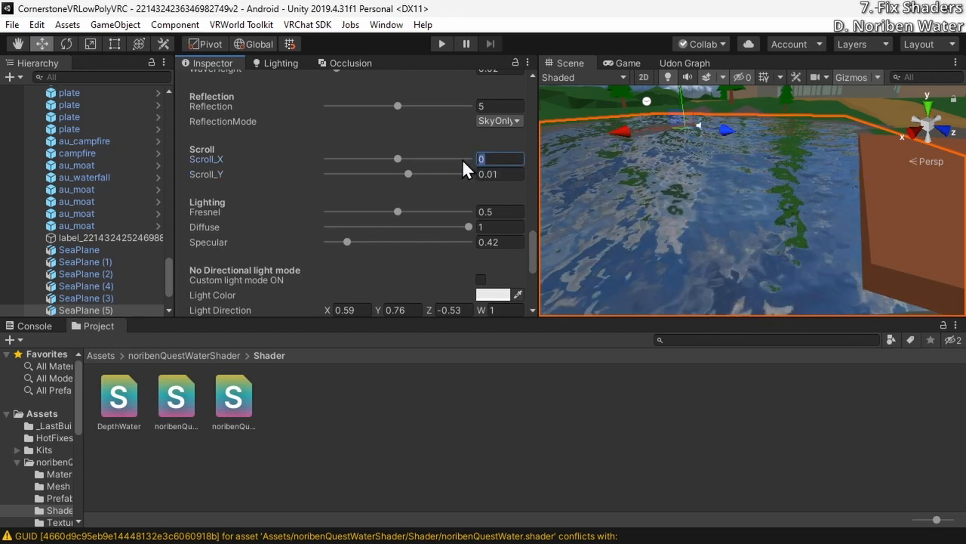
{"action": "left_click", "coordinate": [504, 175]}
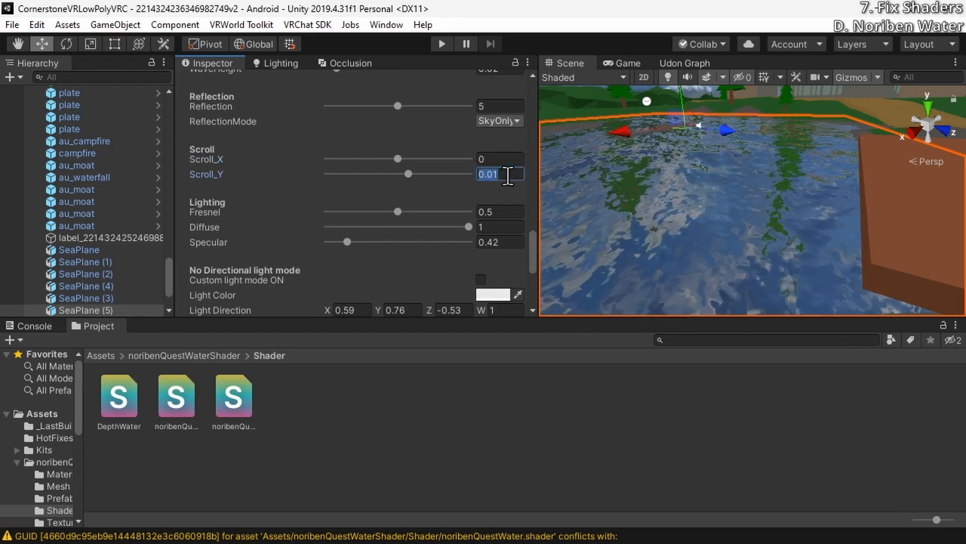
{"action": "left_click", "coordinate": [511, 175]}
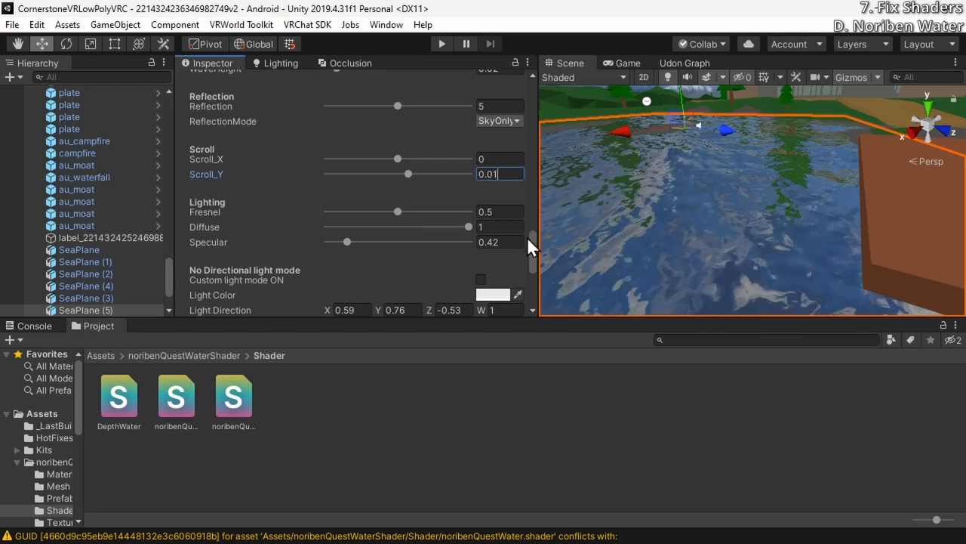
Try a WaveScale of 1 on the water material, inspect the surface, and set WaveScale to 1.5
{"action": "scroll", "coordinate": [532, 242], "scroll_direction": "up", "scroll_amount": 1}
{"action": "left_click_drag", "start_coordinate": [532, 233], "coordinate": [452, 183]}
{"action": "type", "text": "1"}
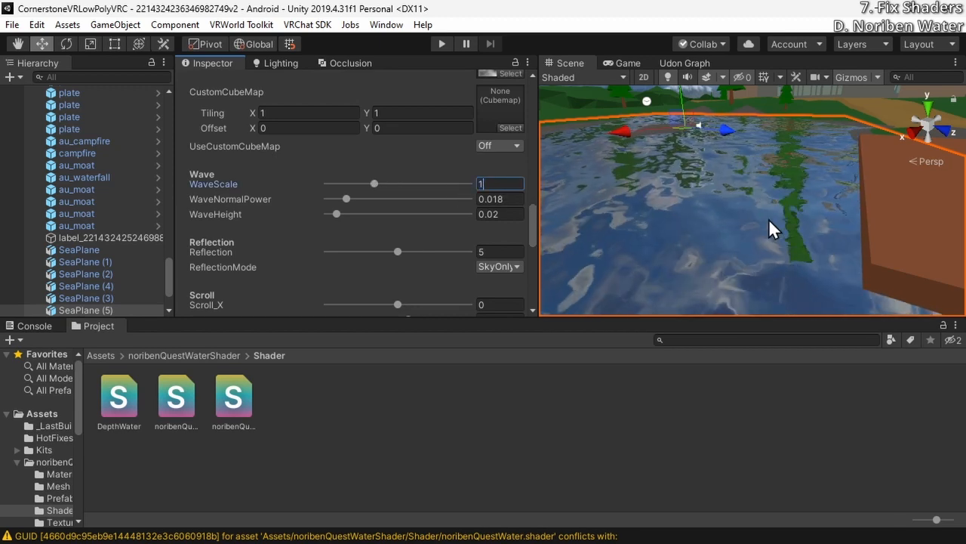
{"action": "right_click_drag", "start_coordinate": [766, 222], "coordinate": [819, 208]}
{"action": "left_click", "coordinate": [490, 184]}
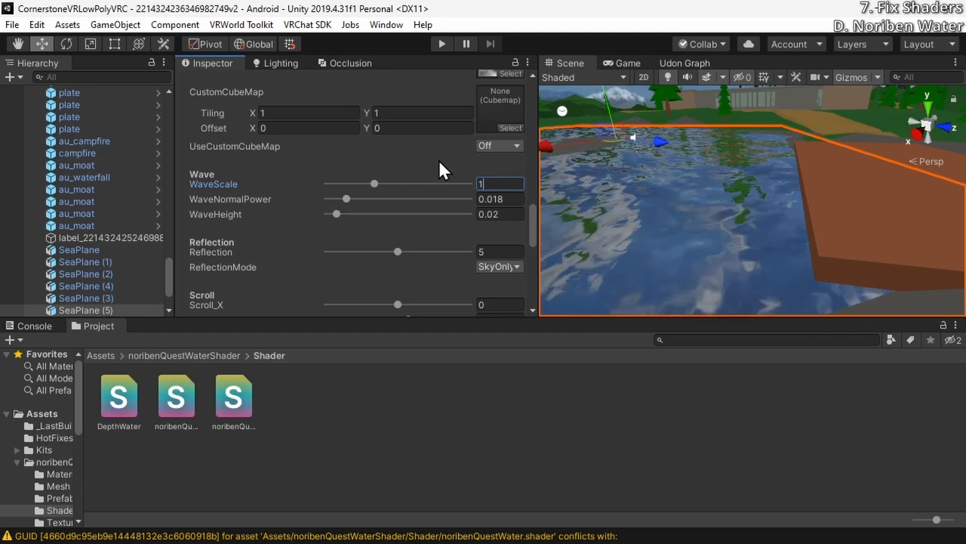
{"action": "type", "text": "1.5"}
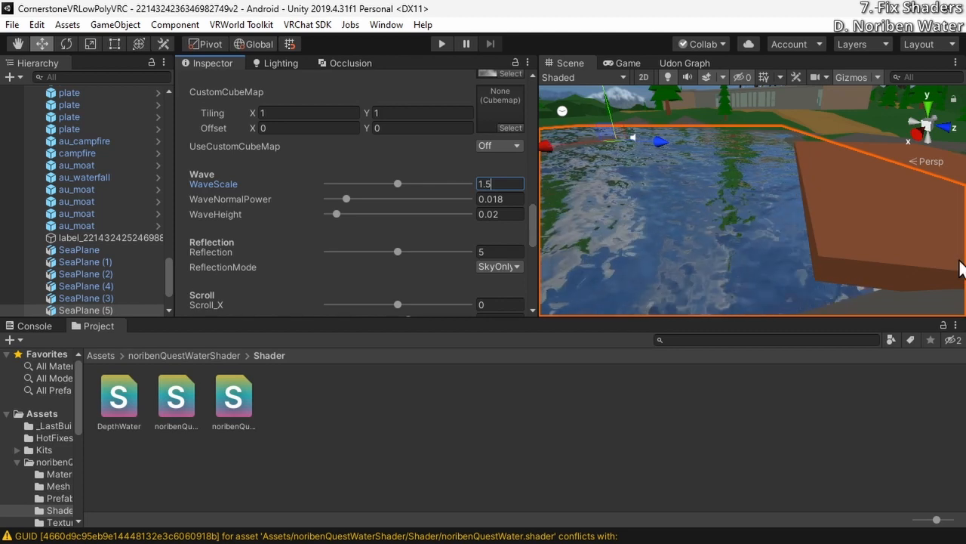
Inspect the moving water surface in the scene and review the material's Scroll_Y and Wave settings
{"action": "right_click_drag", "start_coordinate": [835, 213], "coordinate": [733, 202]}
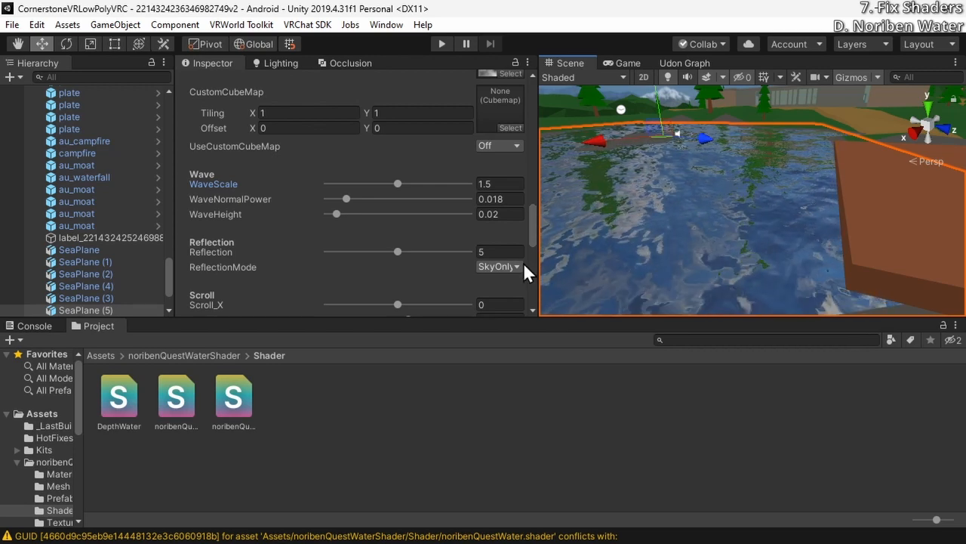
{"action": "left_click_drag", "start_coordinate": [533, 237], "coordinate": [532, 254]}
{"action": "left_click", "coordinate": [484, 222]}
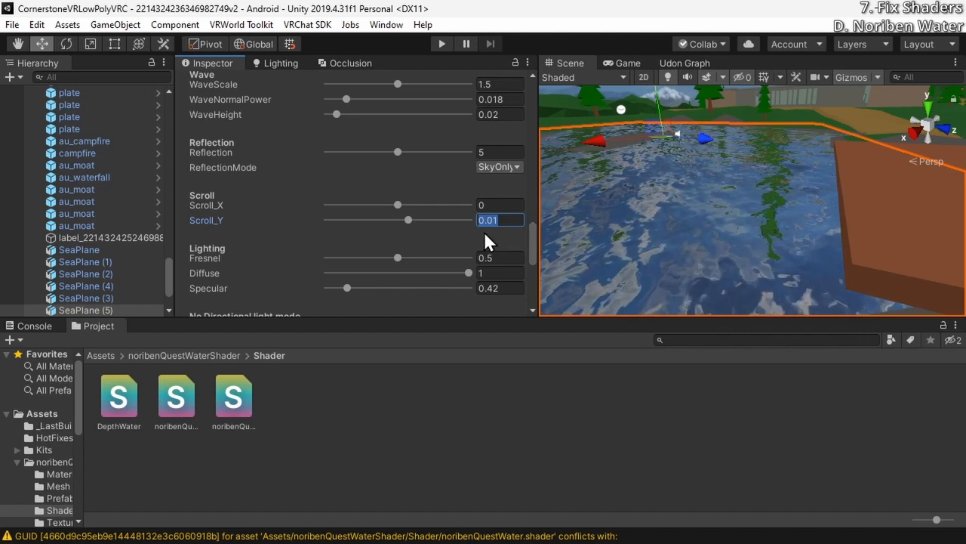
{"action": "left_click", "coordinate": [530, 245]}
{"action": "mouse_move", "coordinate": [529, 243]}
{"action": "left_mouse_down"}
{"action": "mouse_move", "coordinate": [532, 208]}
{"action": "mouse_move", "coordinate": [529, 238]}
{"action": "left_mouse_up"}
{"action": "scroll", "coordinate": [530, 227], "scroll_direction": "up", "scroll_amount": 1}
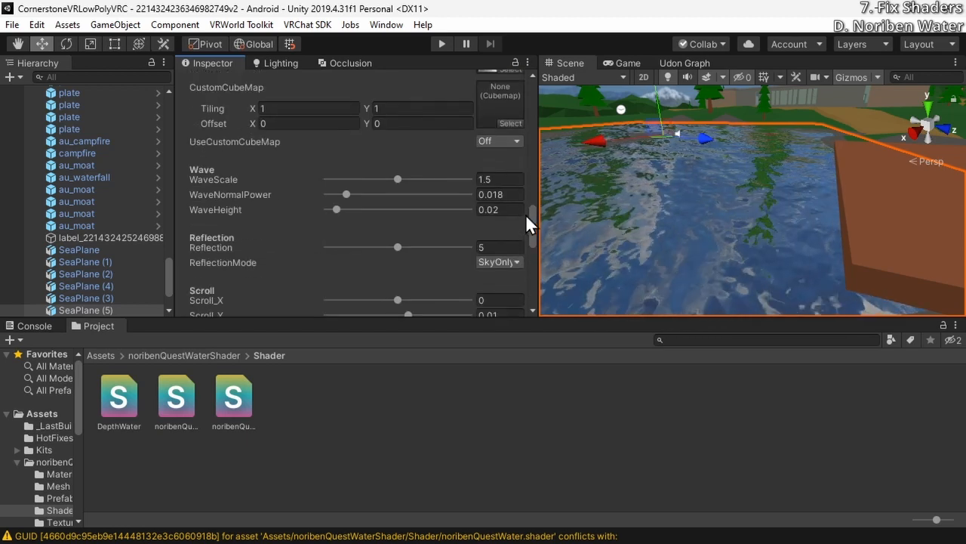
Check which material and shader SeaPlane (5) uses in its mesh renderer
{"action": "left_click", "coordinate": [499, 179]}
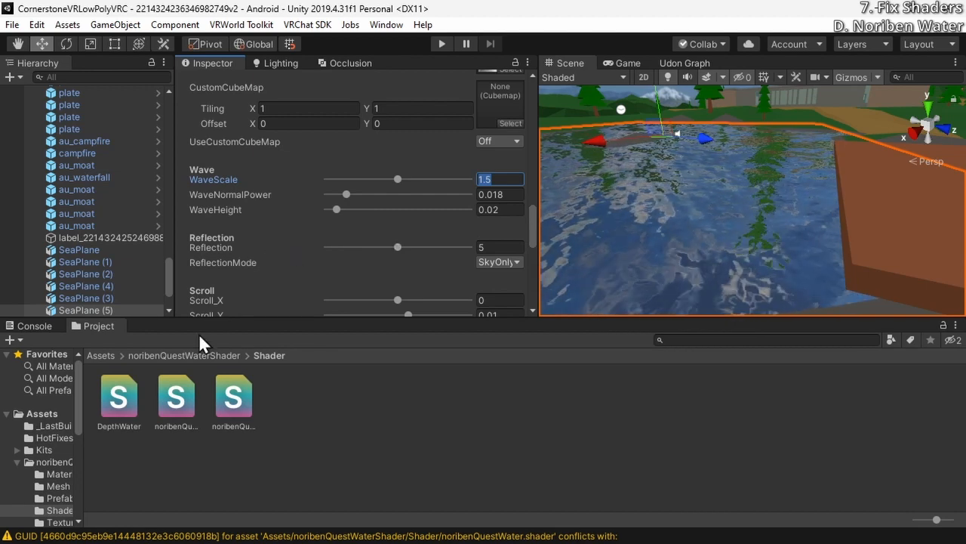
{"action": "scroll", "coordinate": [297, 177], "scroll_direction": "up", "scroll_amount": 10}
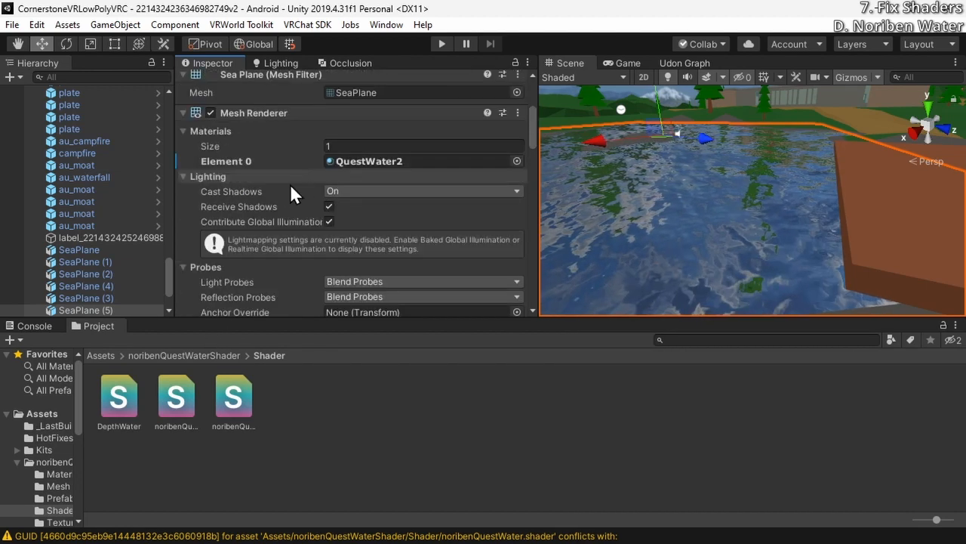
{"action": "scroll", "coordinate": [286, 193], "scroll_direction": "down", "scroll_amount": 3}
{"action": "scroll", "coordinate": [278, 200], "scroll_direction": "down", "scroll_amount": 3}
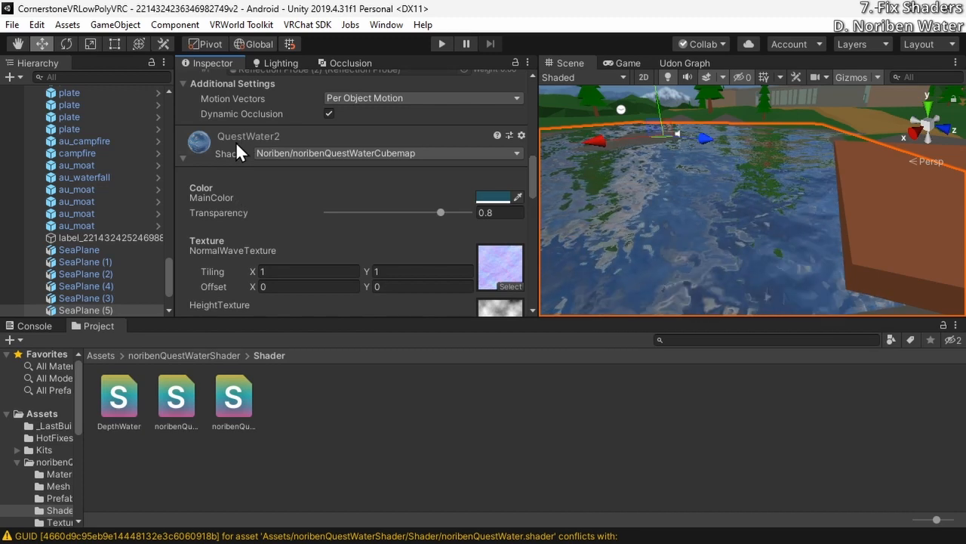
Open the noribenQuestWaterShader Material folder and set the PCWater material's WaveScale to 1.5 and Scroll_Y to 0.01
{"action": "left_click", "coordinate": [200, 355]}
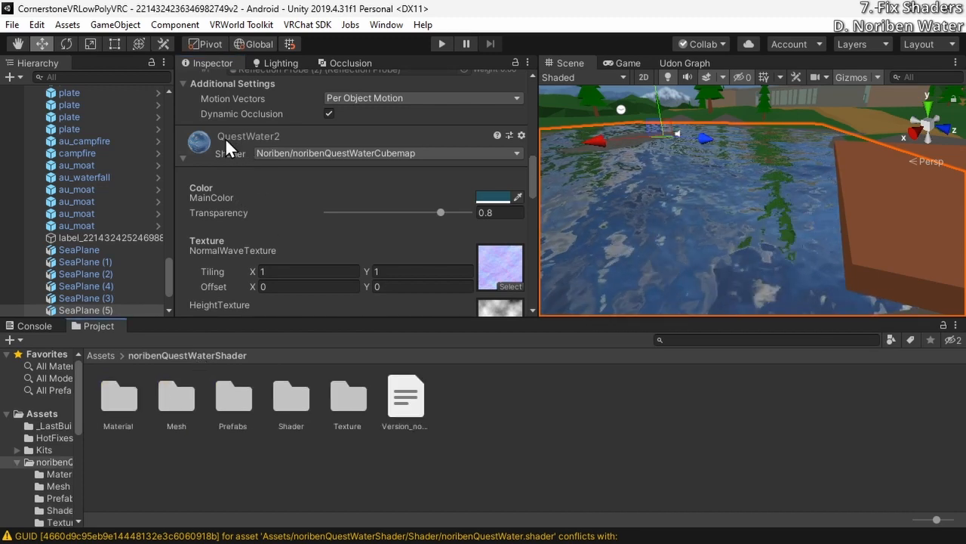
{"action": "left_click", "coordinate": [124, 406]}
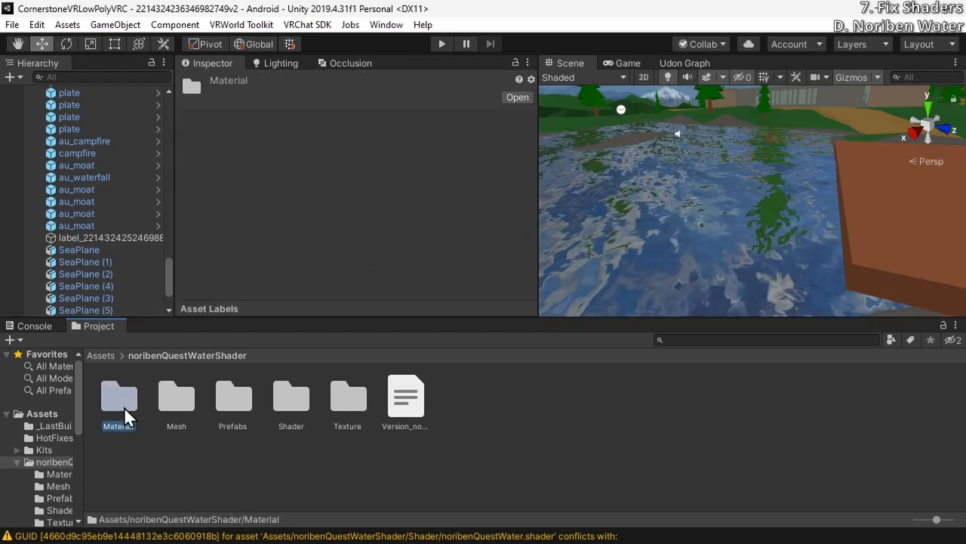
{"action": "double_click", "coordinate": [124, 403]}
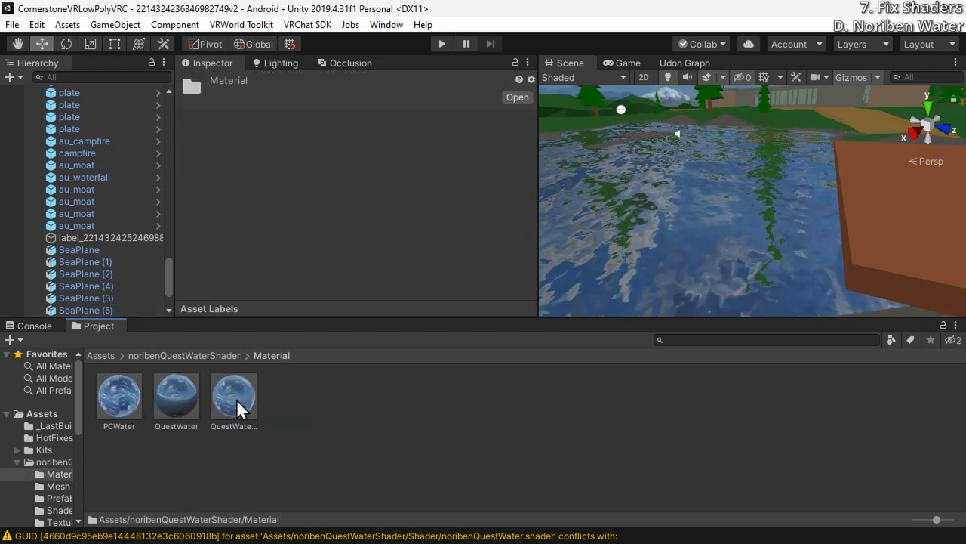
{"action": "left_click", "coordinate": [126, 391]}
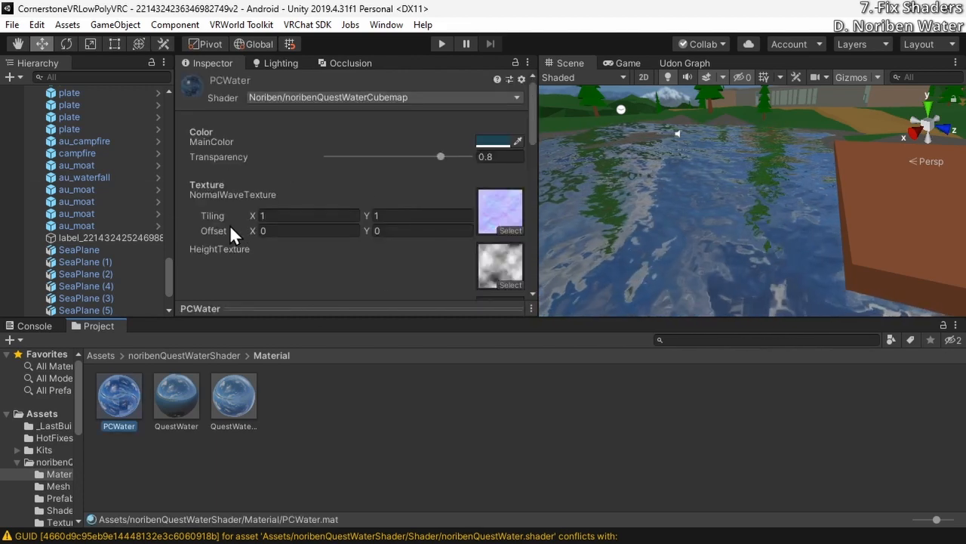
{"action": "scroll", "coordinate": [222, 234], "scroll_direction": "down", "scroll_amount": 3}
{"action": "scroll", "coordinate": [222, 236], "scroll_direction": "down", "scroll_amount": 3}
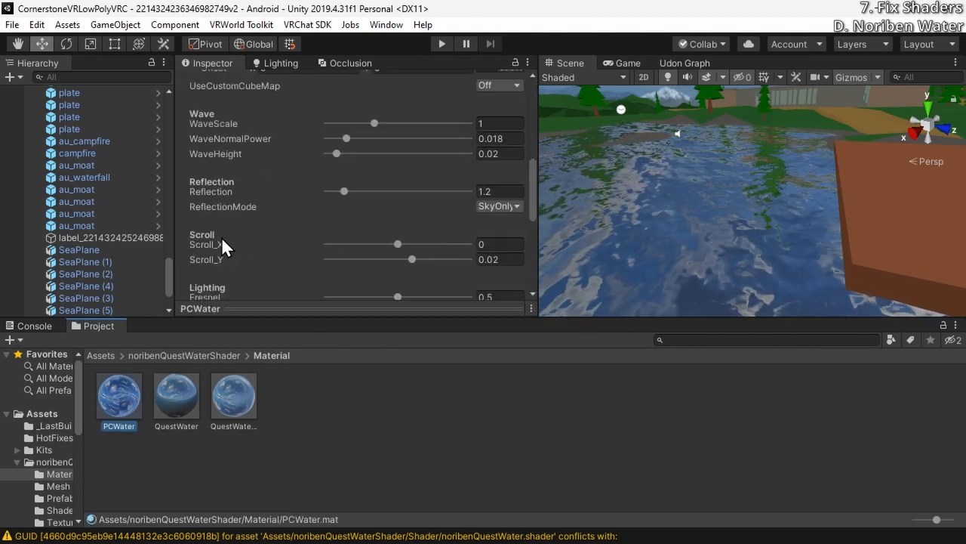
{"action": "left_click", "coordinate": [495, 123]}
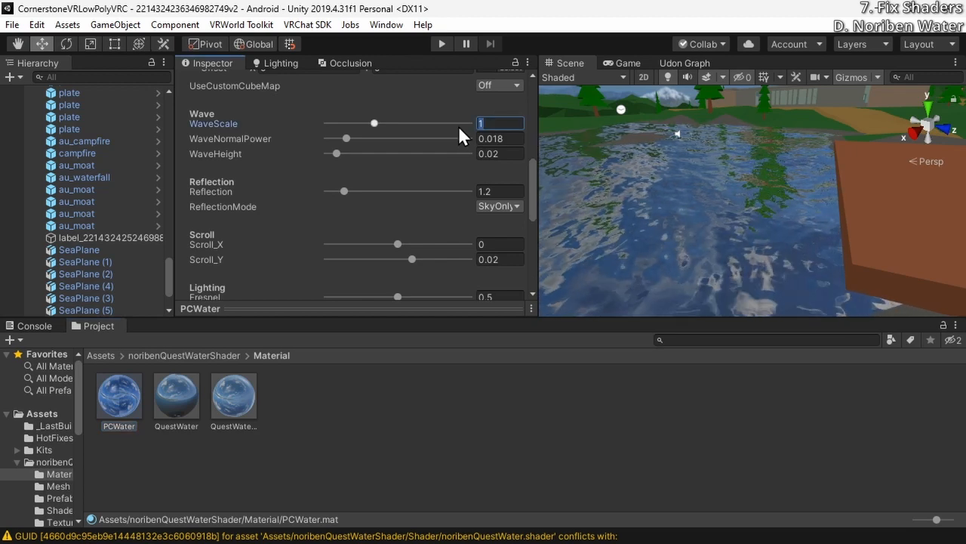
{"action": "type", "text": "1.5"}
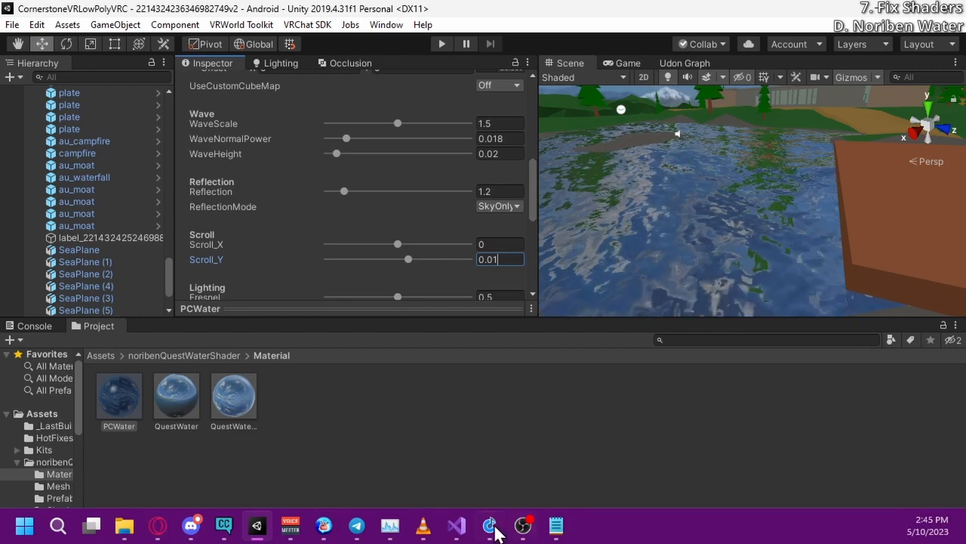
Switch to noribenQuestWater2.shader in Visual Studio, try -31.85/50 as the partOfCycle multiplier, save, and check the water in Unity
{"action": "mouse_move", "coordinate": [459, 527]}
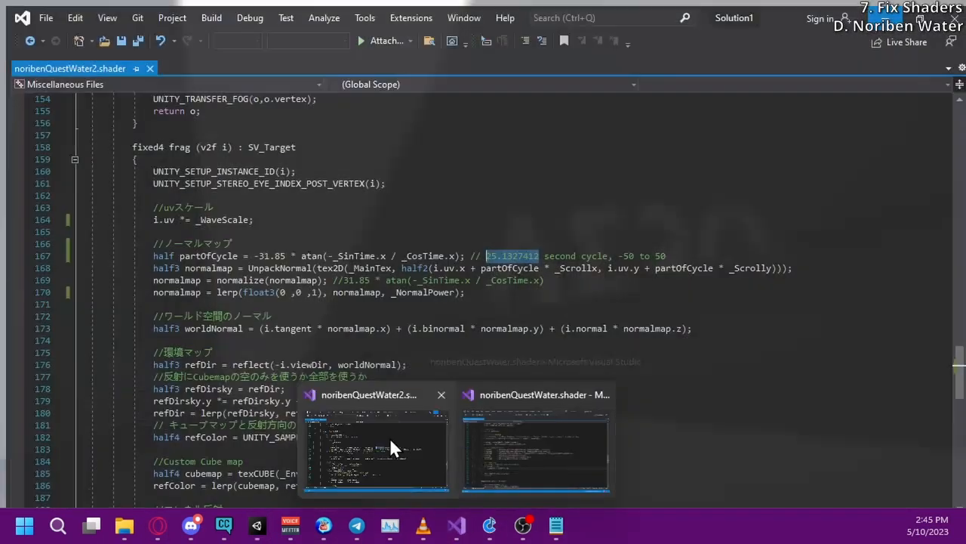
{"action": "left_click", "coordinate": [390, 442]}
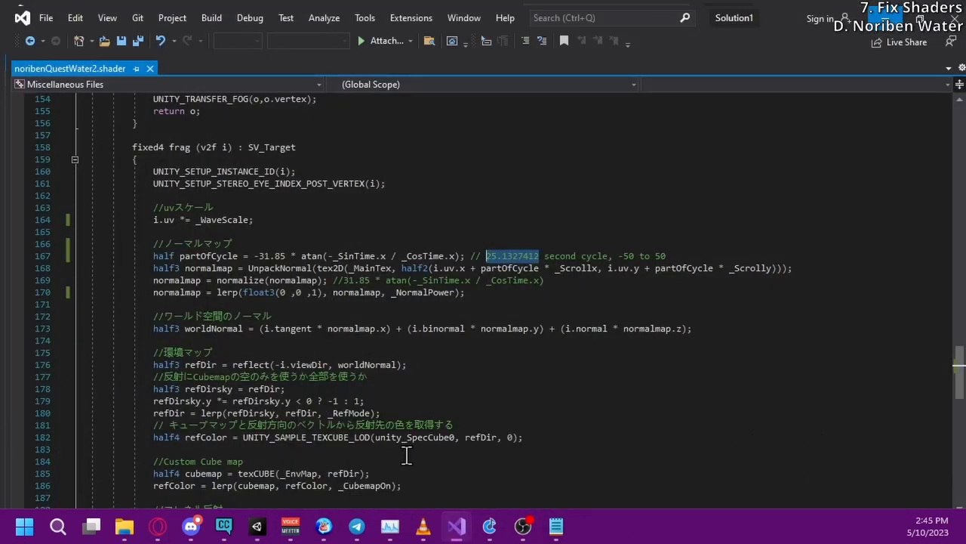
{"action": "left_click", "coordinate": [279, 249]}
{"action": "type", "text": "/50"}
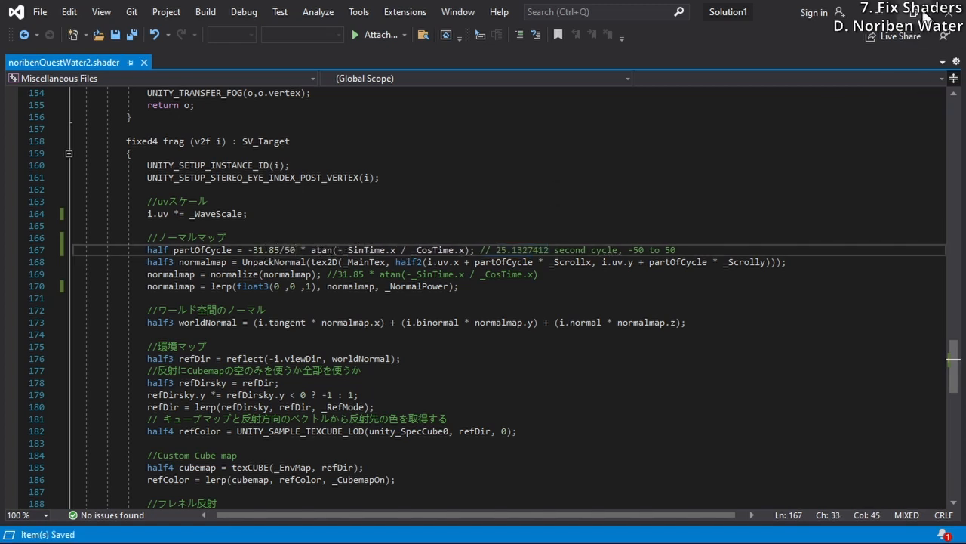
{"action": "key", "text": "alt+Tab"}
{"action": "left_click", "coordinate": [714, 251]}
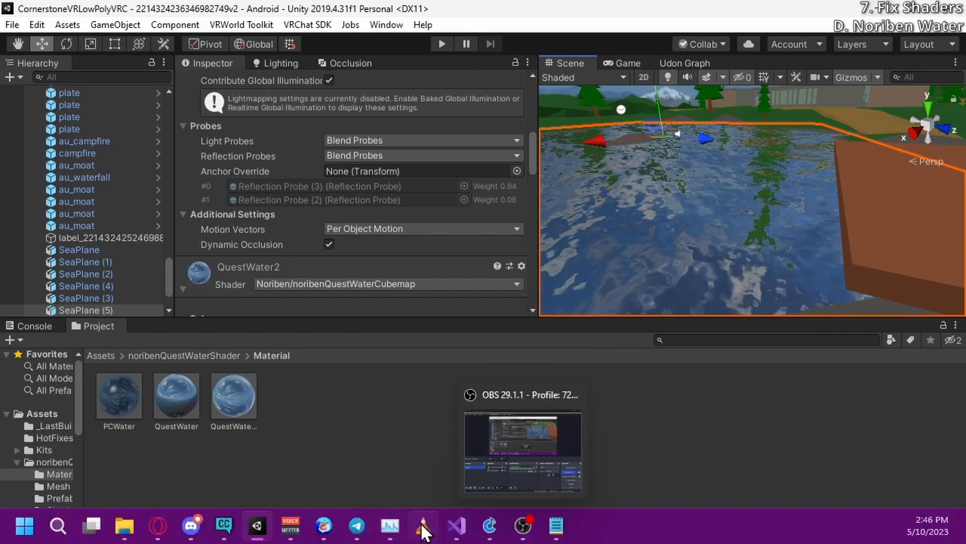
Switch to Visual Studio, remove the /50 division from the partOfCycle line, and save noribenQuestWater2.shader
{"action": "mouse_move", "coordinate": [450, 530]}
{"action": "left_click", "coordinate": [372, 445]}
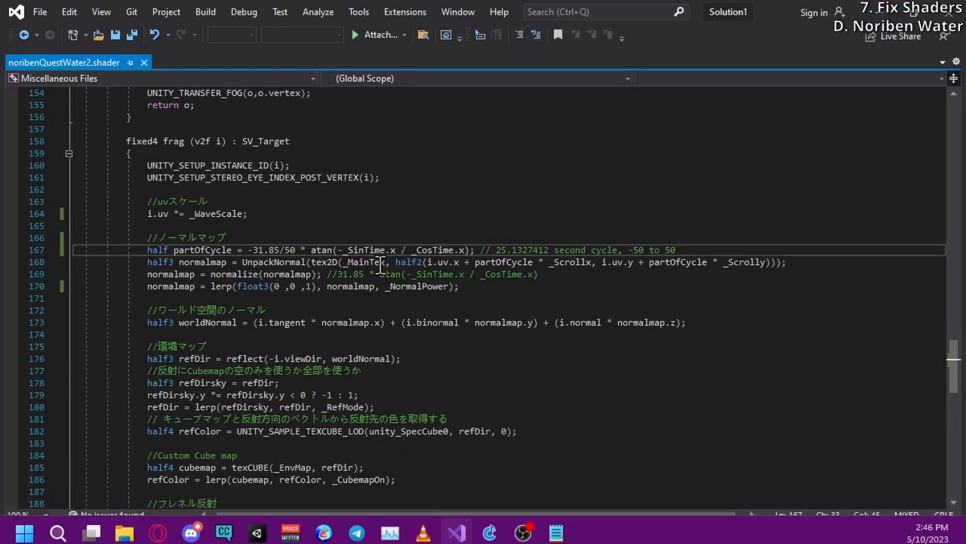
{"action": "key", "text": "BackSpace"}
{"action": "key", "text": "BackSpace"}
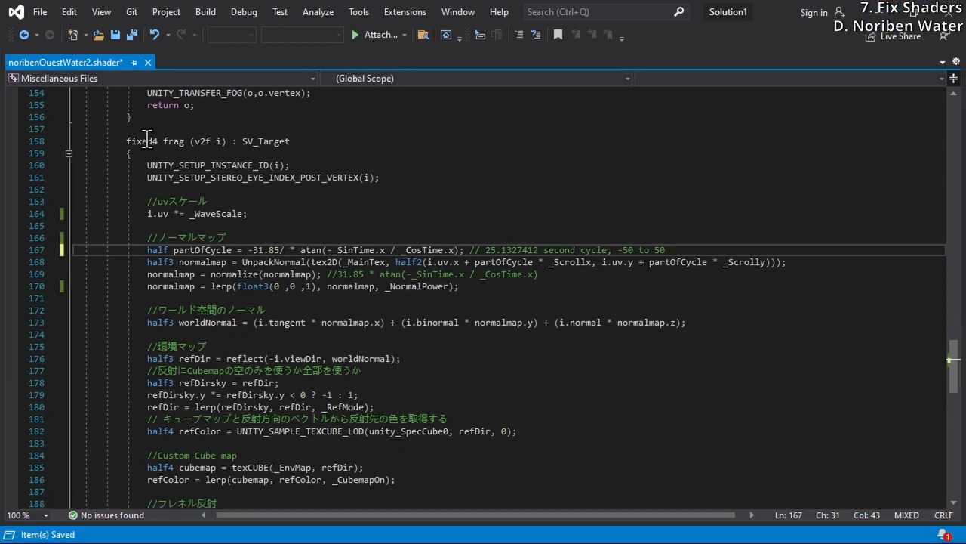
{"action": "key", "text": "BackSpace"}
{"action": "left_click", "coordinate": [39, 12]}
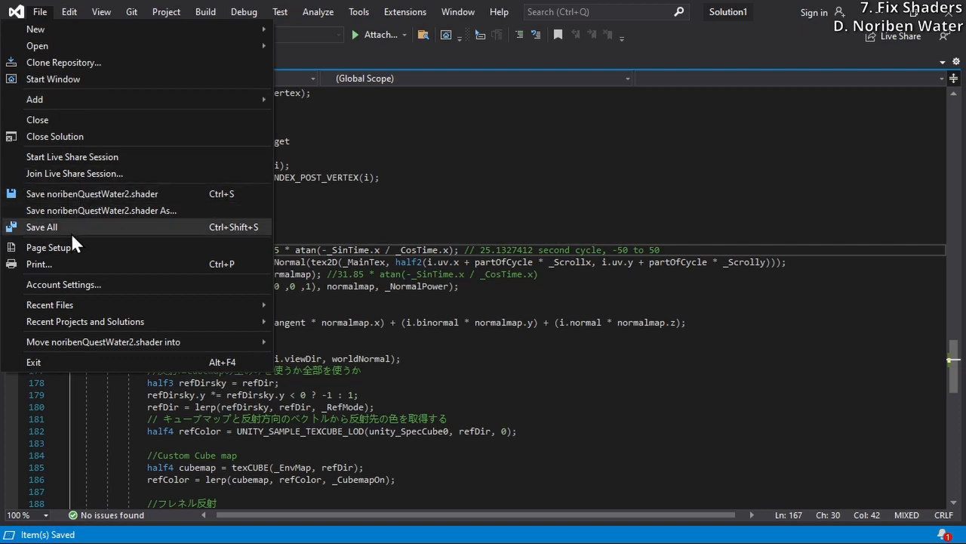
{"action": "left_click", "coordinate": [107, 195]}
Switch to Unity and inspect the moving water surface with SeaPlane (5) selected and deselected
{"action": "left_click", "coordinate": [879, 12]}
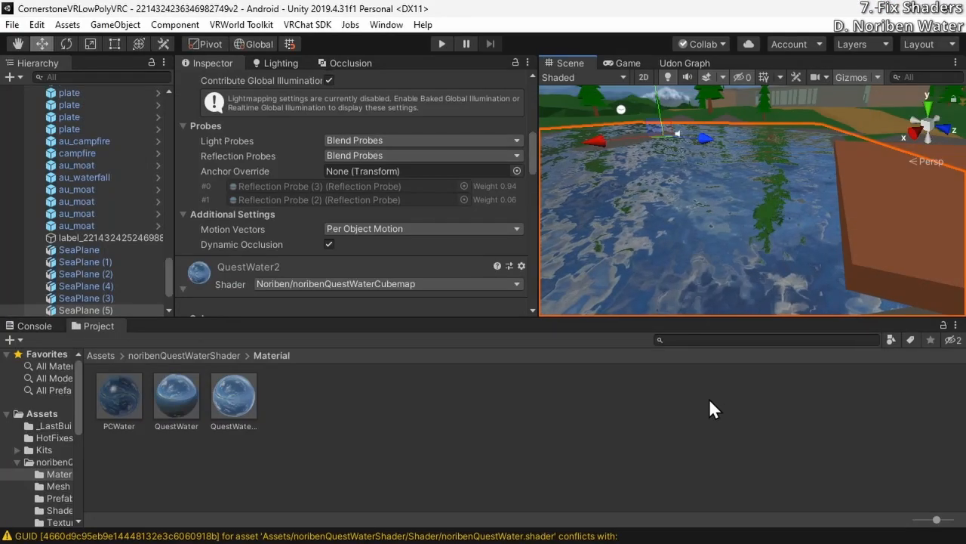
{"action": "left_click", "coordinate": [710, 400]}
{"action": "left_click", "coordinate": [734, 226]}
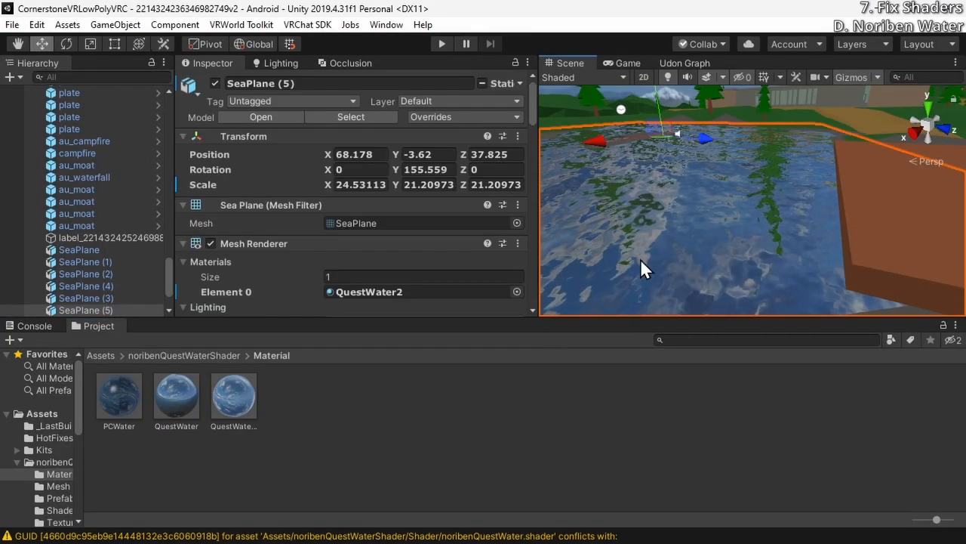
{"action": "left_click", "coordinate": [610, 408]}
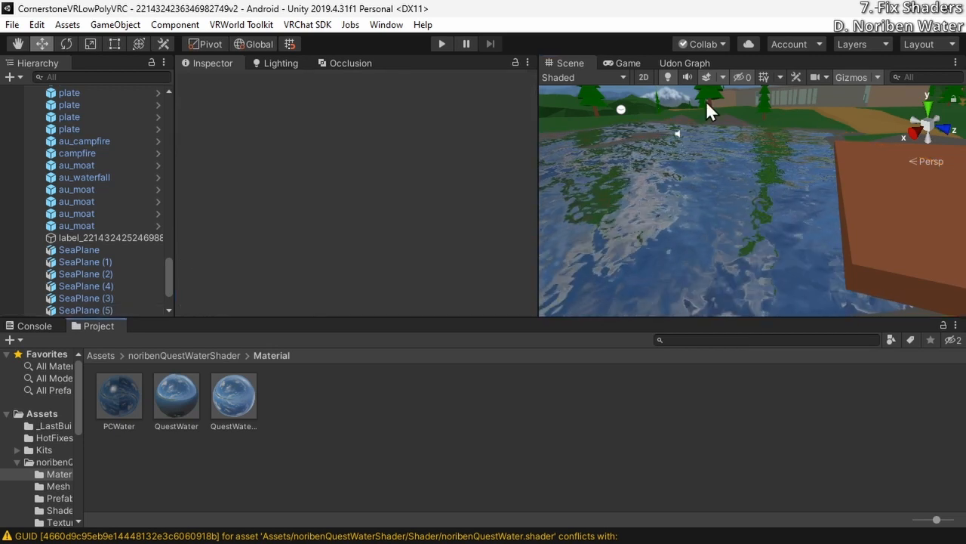
{"action": "left_click", "coordinate": [690, 162]}
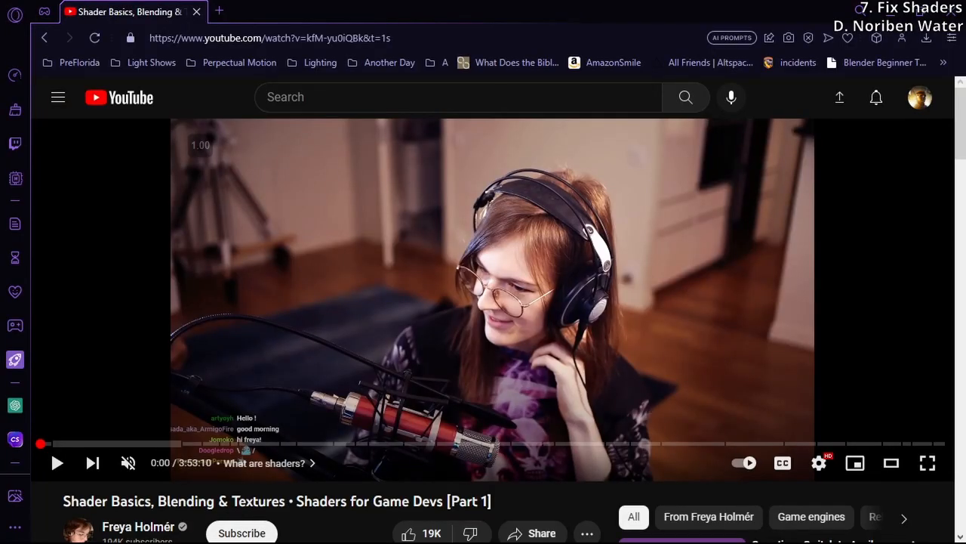
Play the YouTube video "Shader Basics, Blending & Textures • Shaders for Game Devs [Part 1]" and highlight its title and channel name
{"action": "left_click", "coordinate": [319, 320]}
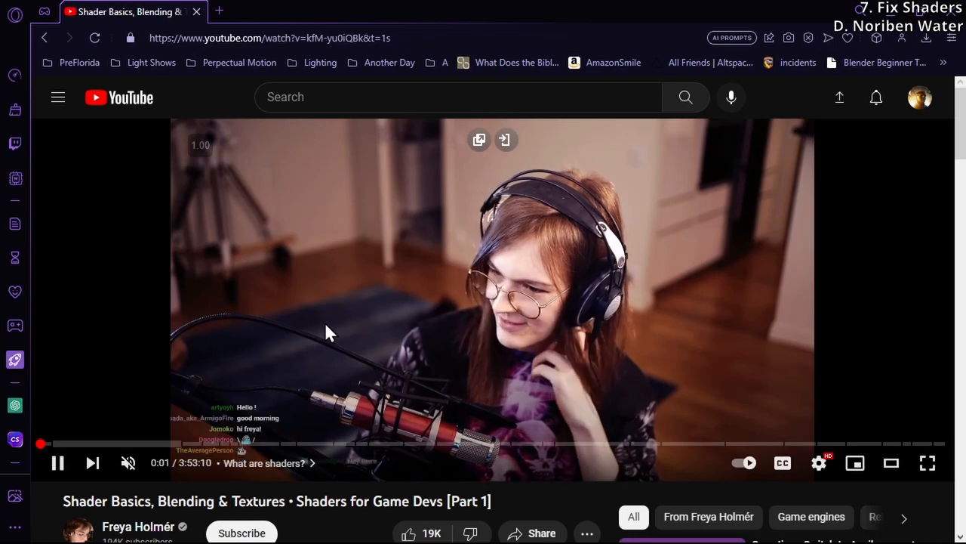
{"action": "scroll", "coordinate": [75, 442], "scroll_direction": "down", "scroll_amount": 1}
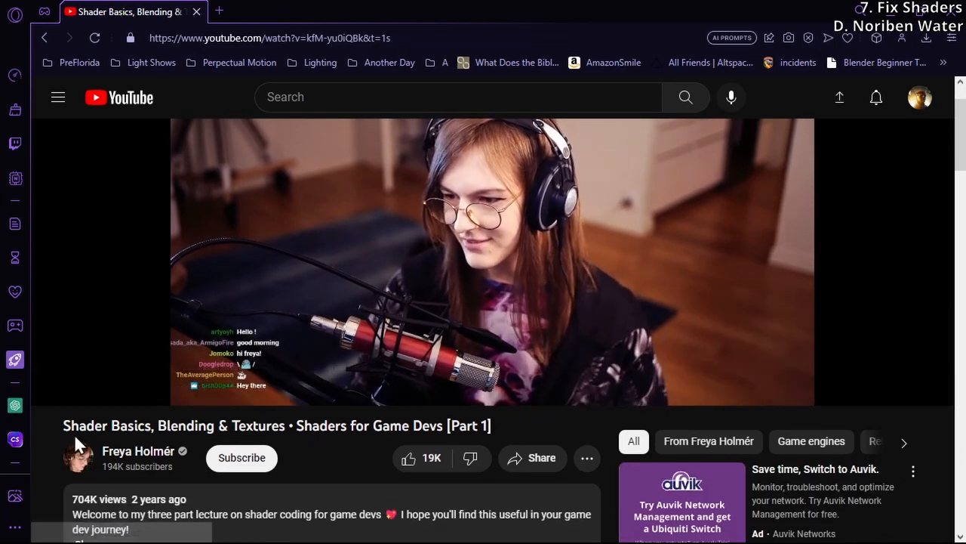
{"action": "left_click_drag", "start_coordinate": [68, 427], "coordinate": [496, 429]}
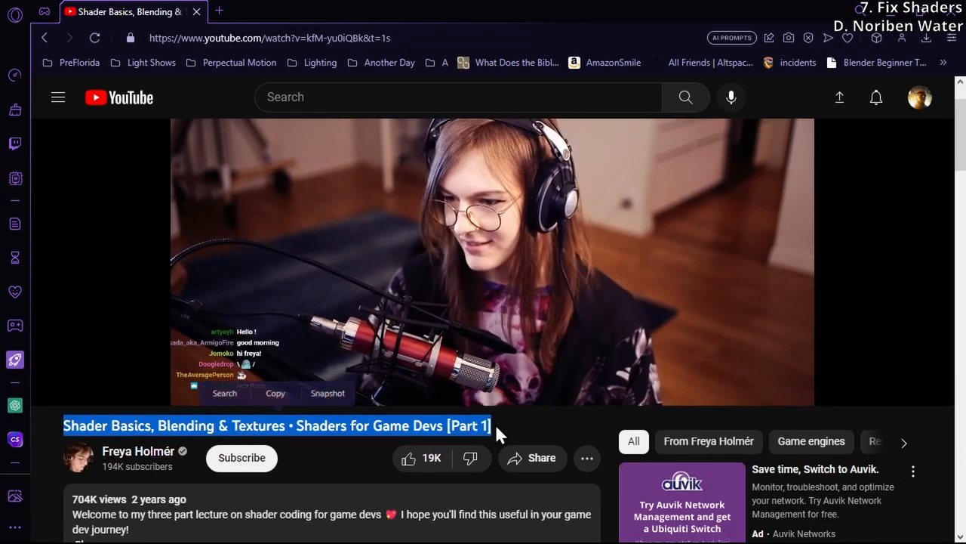
{"action": "scroll", "coordinate": [498, 425], "scroll_direction": "down", "scroll_amount": 1}
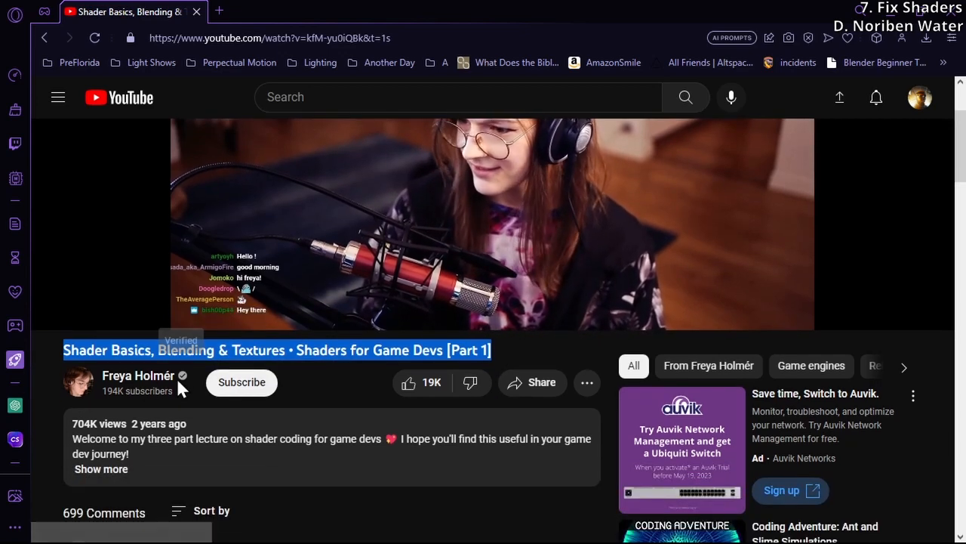
{"action": "left_click_drag", "start_coordinate": [192, 376], "coordinate": [103, 377]}
{"action": "scroll", "coordinate": [91, 378], "scroll_direction": "up", "scroll_amount": 2}
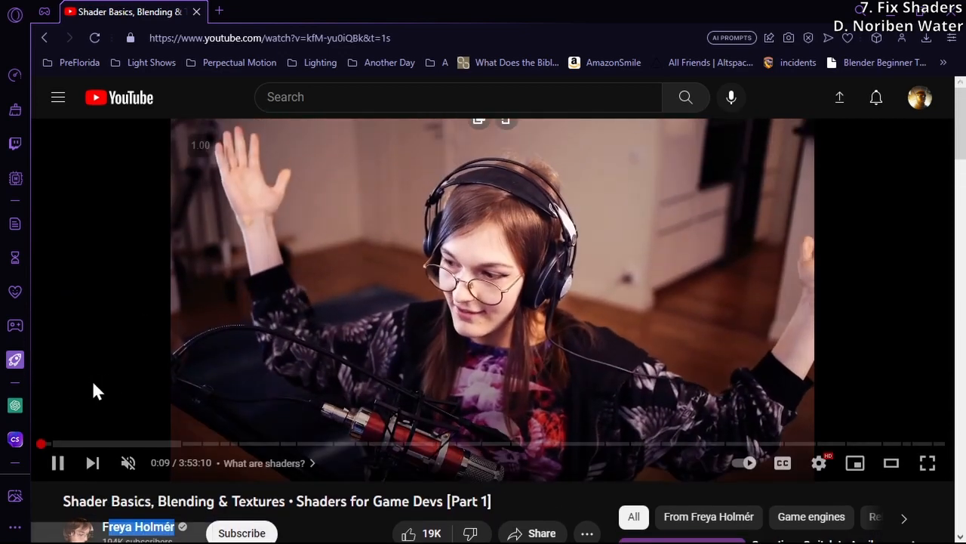
Skim the shader lecture video through its case study and Vertex Shader chapters, and skip further ahead
{"action": "left_click", "coordinate": [77, 443]}
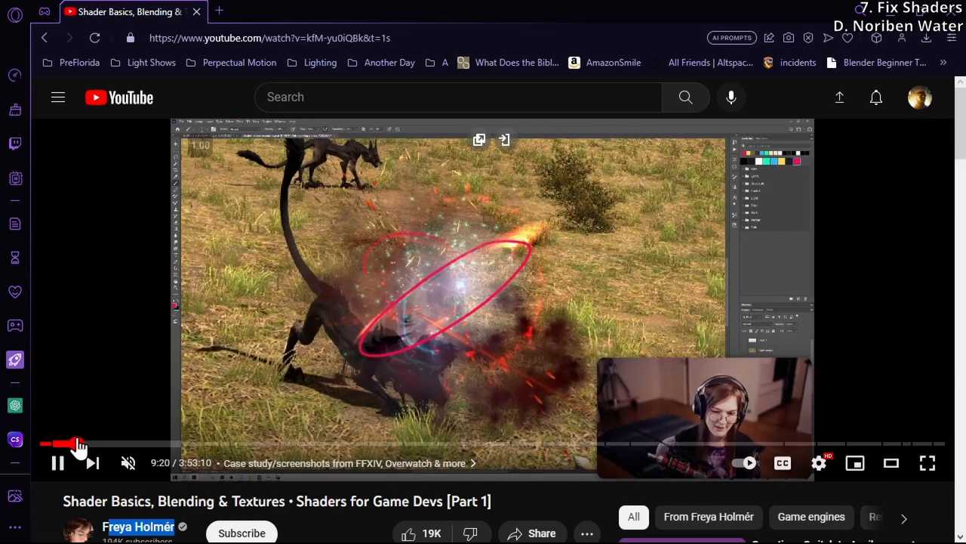
{"action": "left_click", "coordinate": [124, 445]}
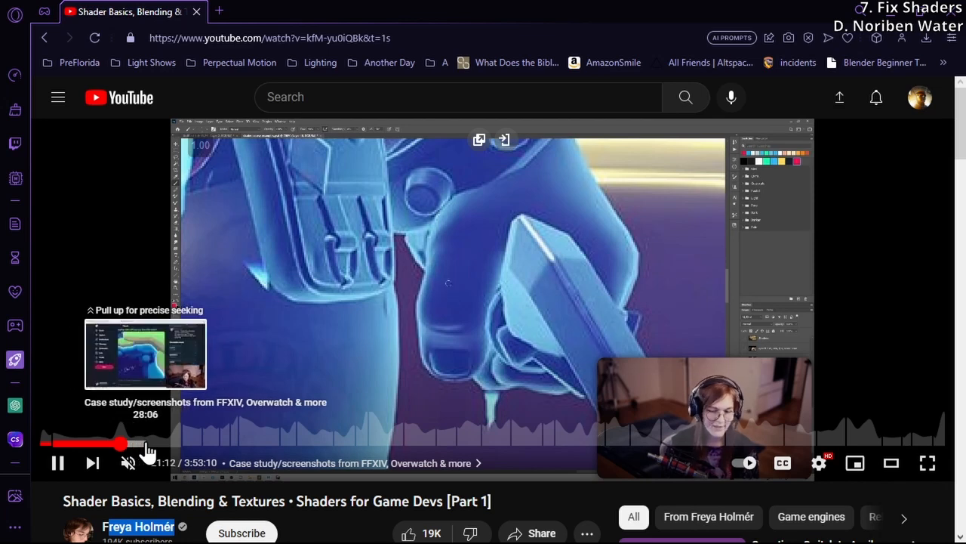
{"action": "left_click", "coordinate": [140, 444]}
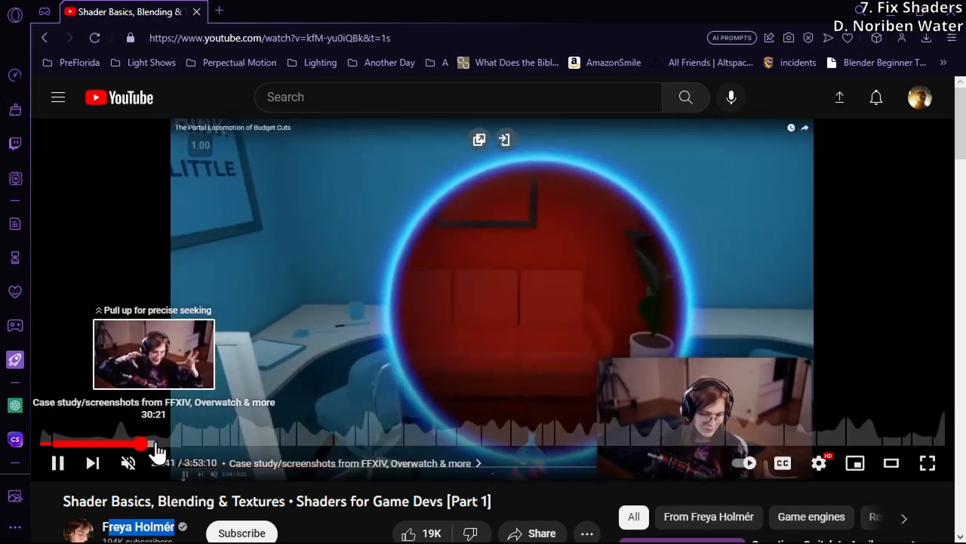
{"action": "left_click", "coordinate": [155, 447]}
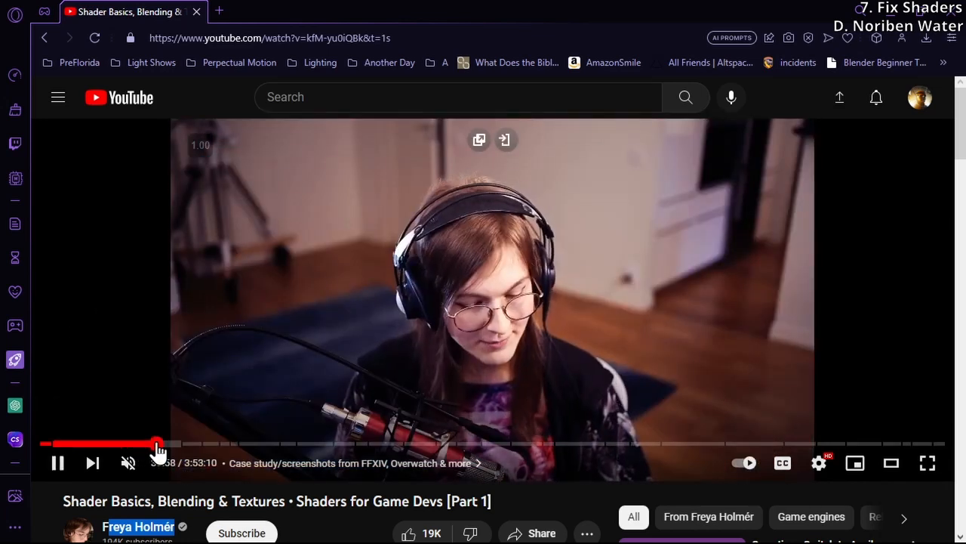
{"action": "left_click", "coordinate": [173, 446]}
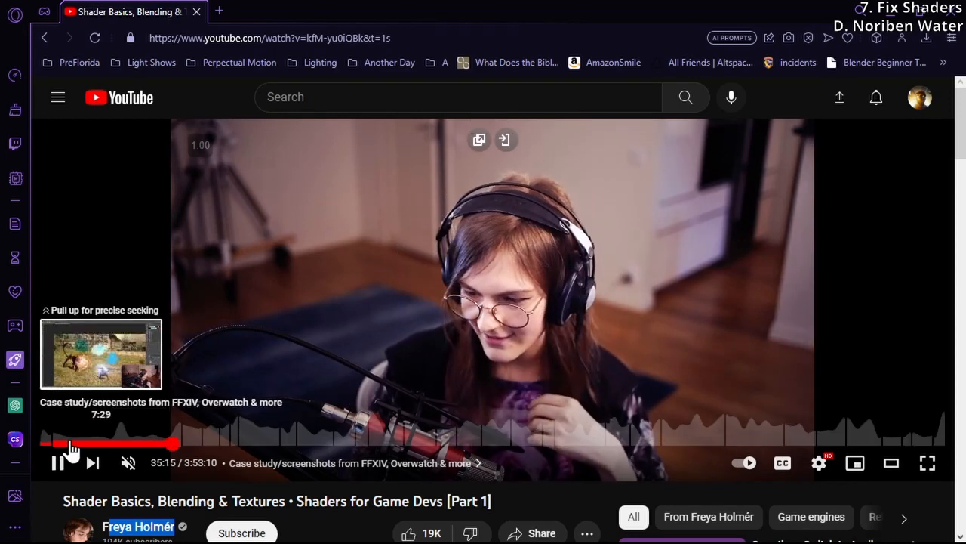
{"action": "left_click", "coordinate": [74, 447]}
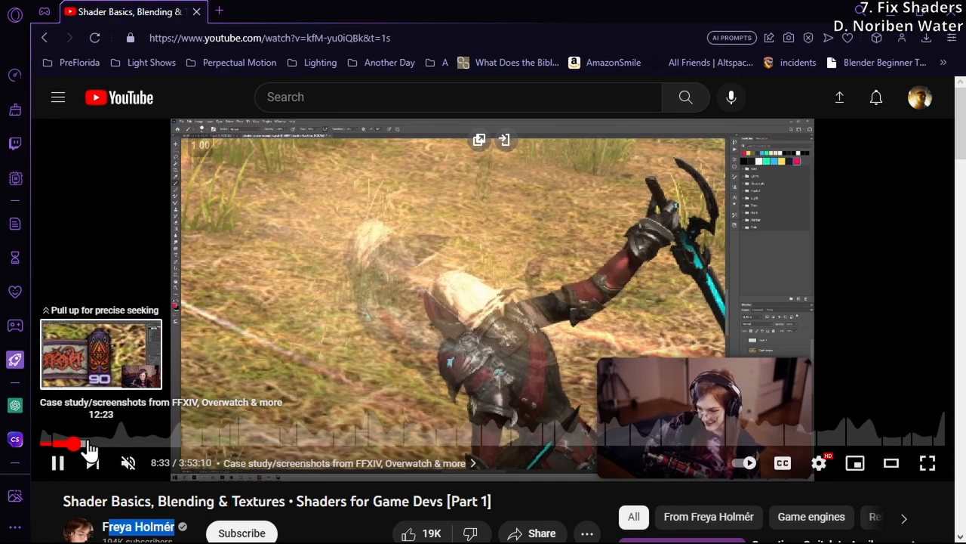
{"action": "left_click", "coordinate": [97, 446]}
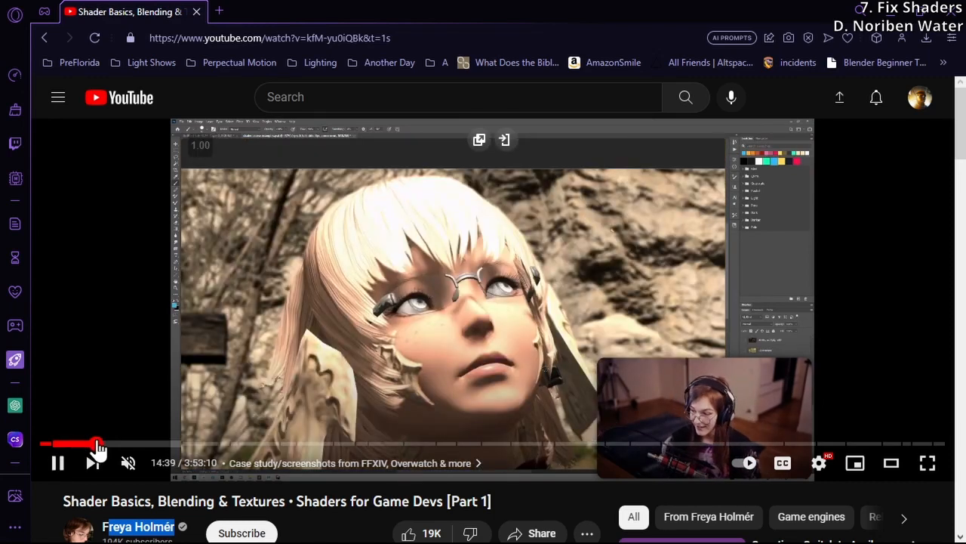
{"action": "left_click", "coordinate": [210, 445]}
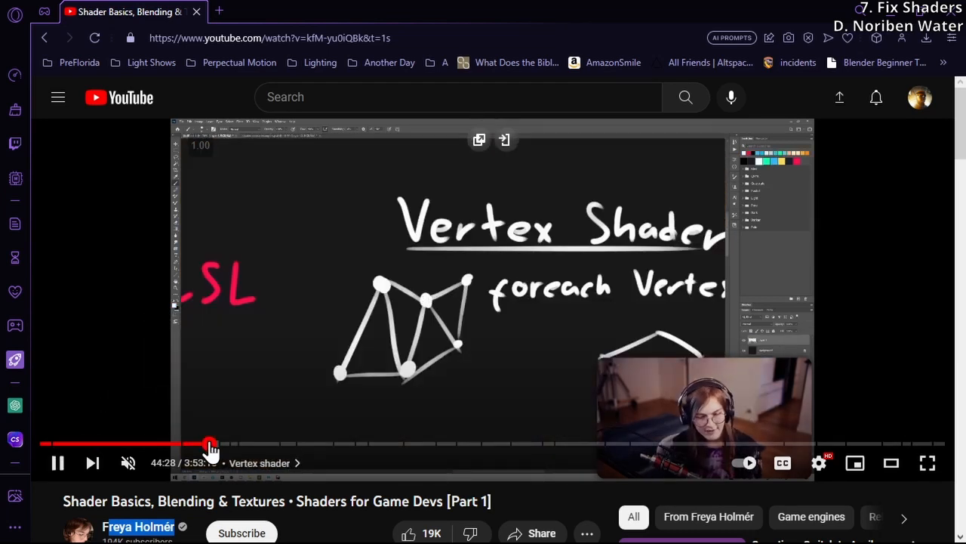
{"action": "left_click", "coordinate": [259, 445]}
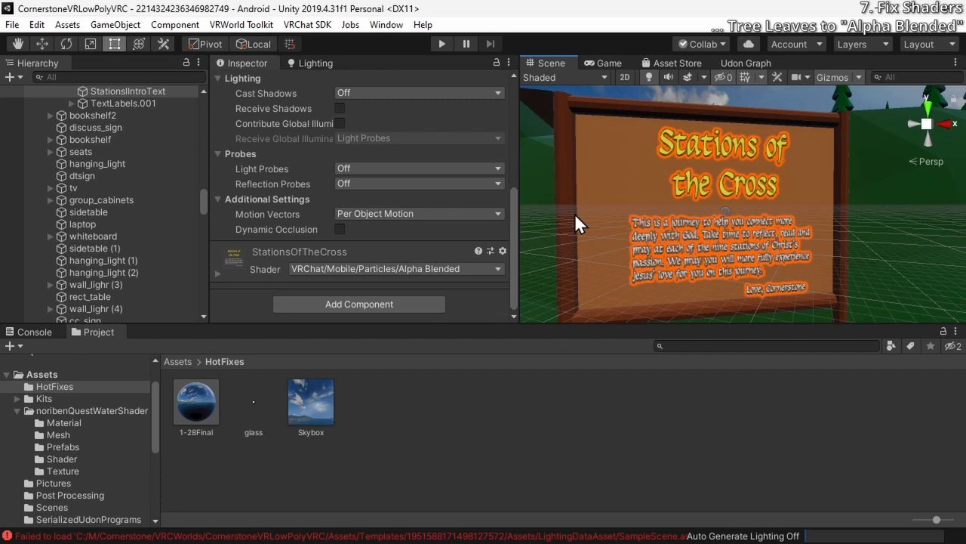
Set the Grass material's smoothness to 0 on the GroundBase mesh and deselect it to view the matte ground
{"action": "right_click_drag", "start_coordinate": [610, 204], "coordinate": [813, 240]}
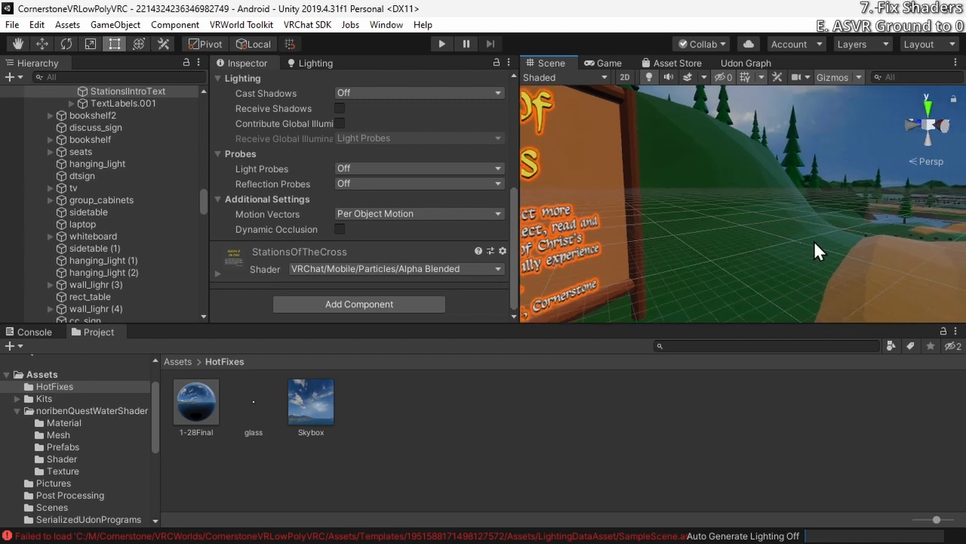
{"action": "left_click", "coordinate": [798, 231]}
{"action": "scroll", "coordinate": [404, 264], "scroll_direction": "down", "scroll_amount": 5}
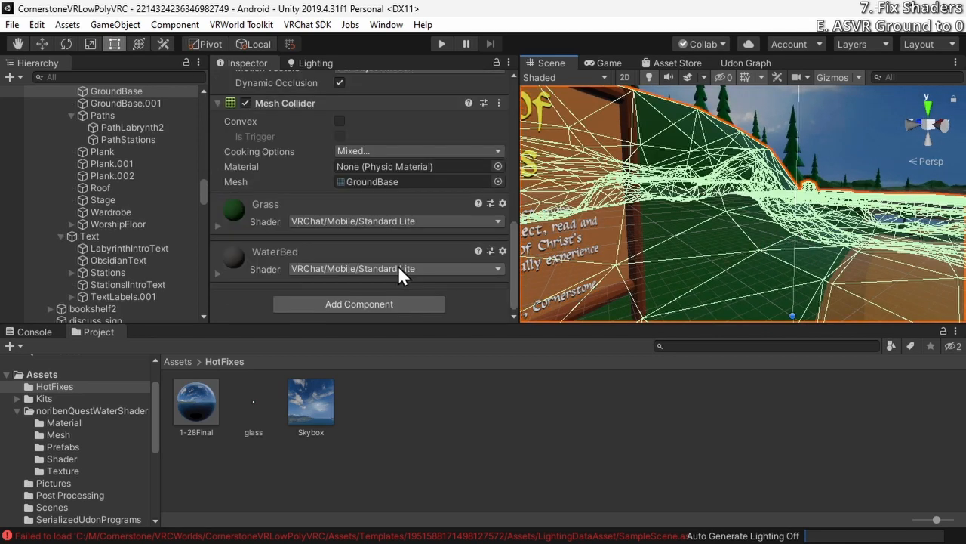
{"action": "left_click", "coordinate": [218, 225]}
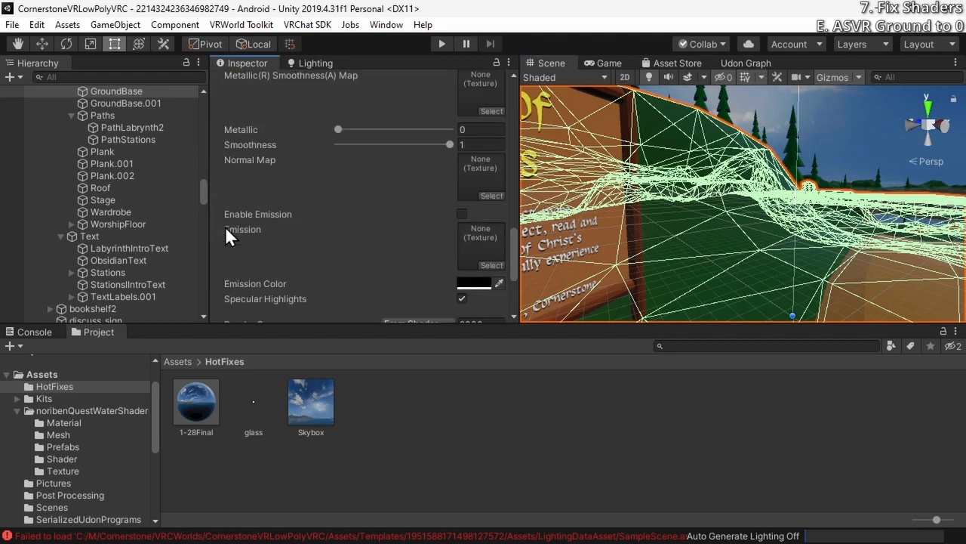
{"action": "scroll", "coordinate": [225, 226], "scroll_direction": "up", "scroll_amount": 3}
{"action": "left_click_drag", "start_coordinate": [450, 280], "coordinate": [336, 282]}
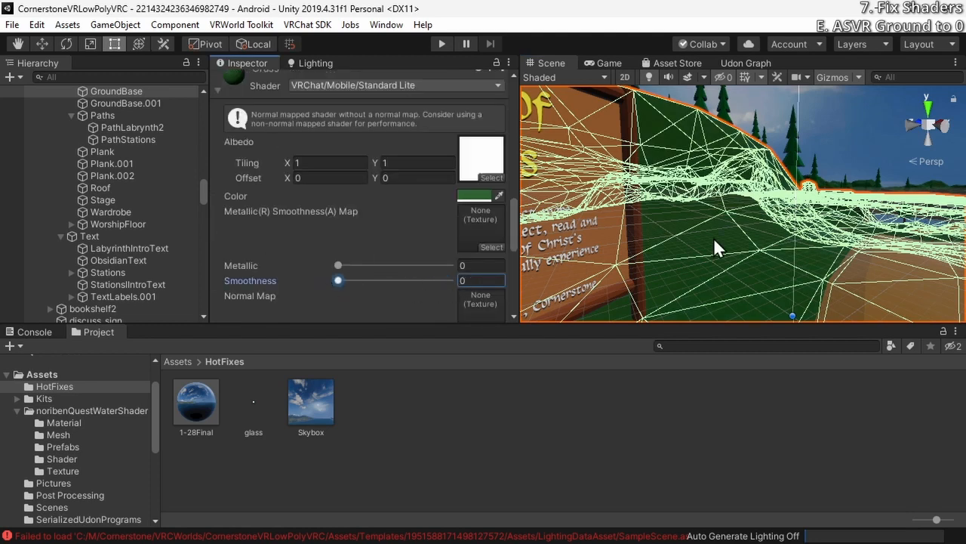
{"action": "left_click", "coordinate": [837, 112]}
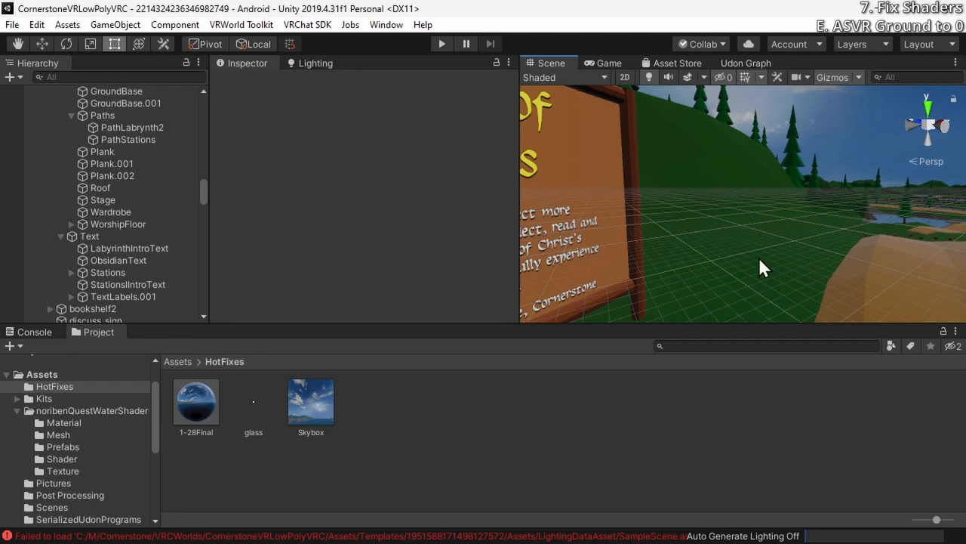
Reselect GroundBase, set its Grass material's smoothness to 0.993, and clear the selection
{"action": "left_click", "coordinate": [800, 237]}
{"action": "scroll", "coordinate": [443, 269], "scroll_direction": "down", "scroll_amount": 10}
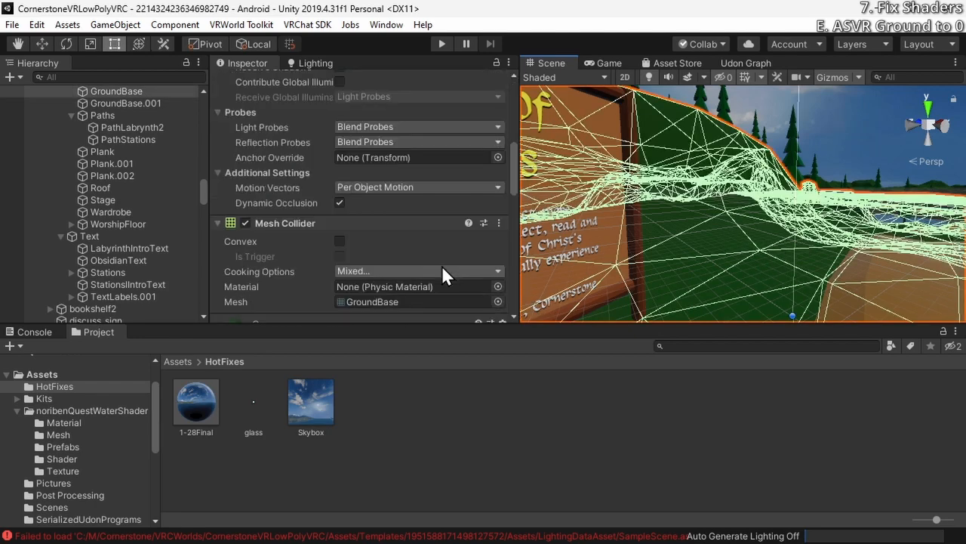
{"action": "scroll", "coordinate": [443, 270], "scroll_direction": "up", "scroll_amount": 4}
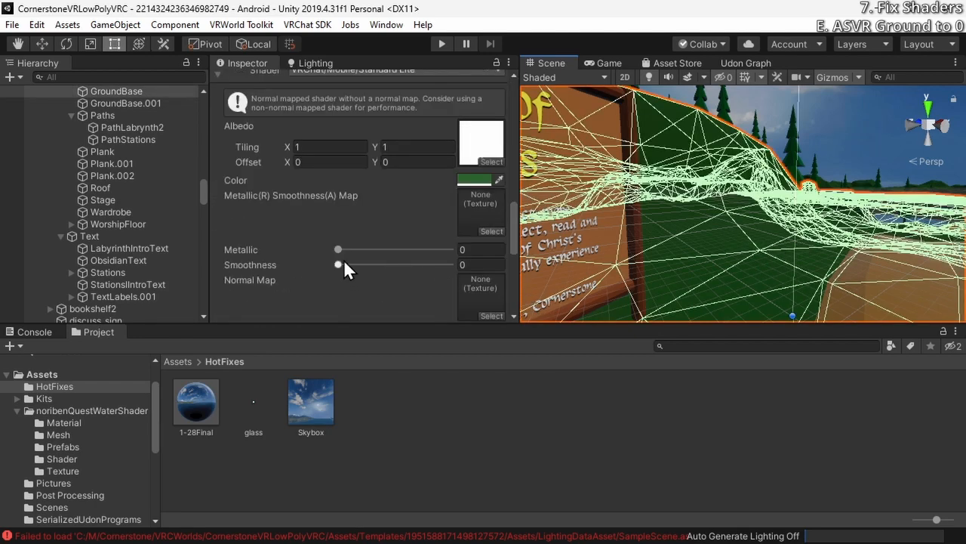
{"action": "left_click_drag", "start_coordinate": [338, 264], "coordinate": [451, 271]}
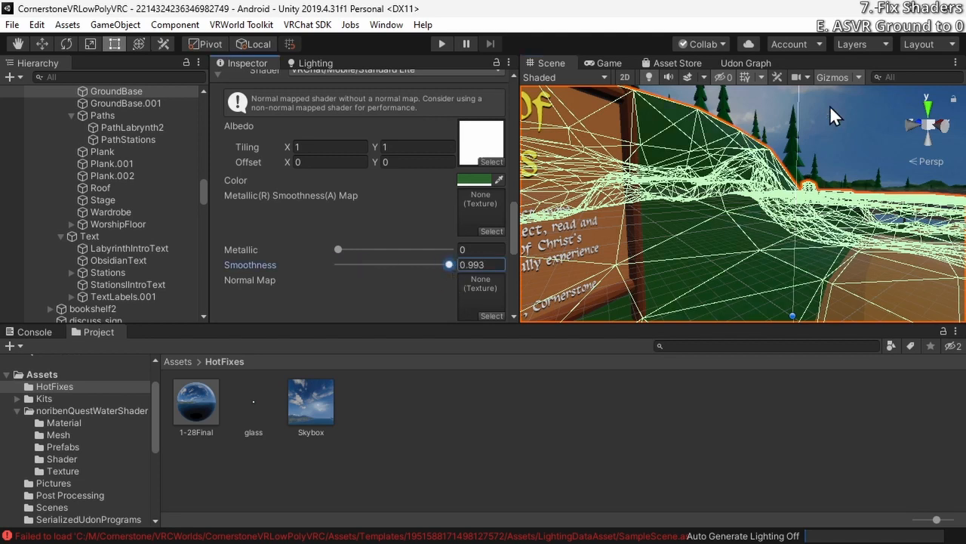
{"action": "left_click", "coordinate": [864, 111]}
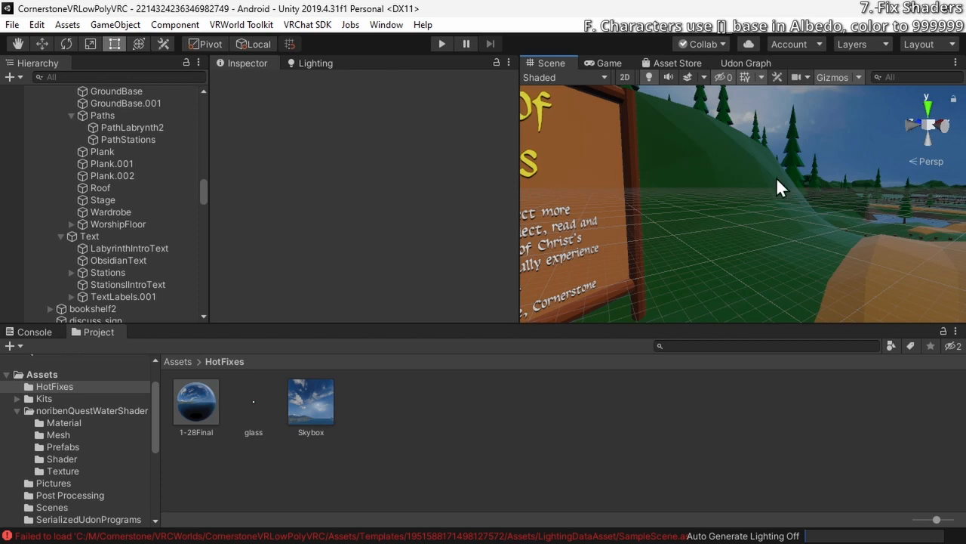
Examine the settings of the 1-28Final texture and the Skybox material in the HotFixes folder
{"action": "left_click", "coordinate": [187, 404]}
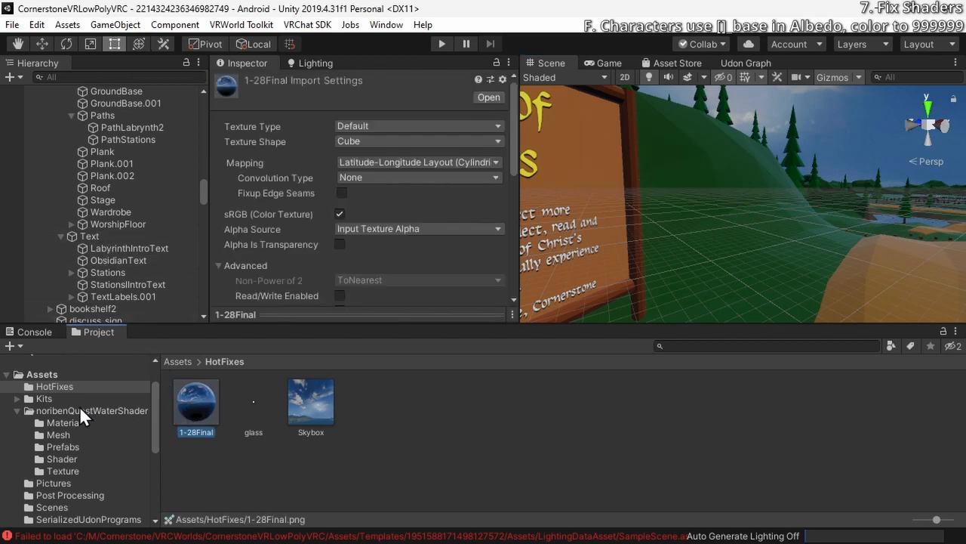
{"action": "left_click", "coordinate": [287, 411]}
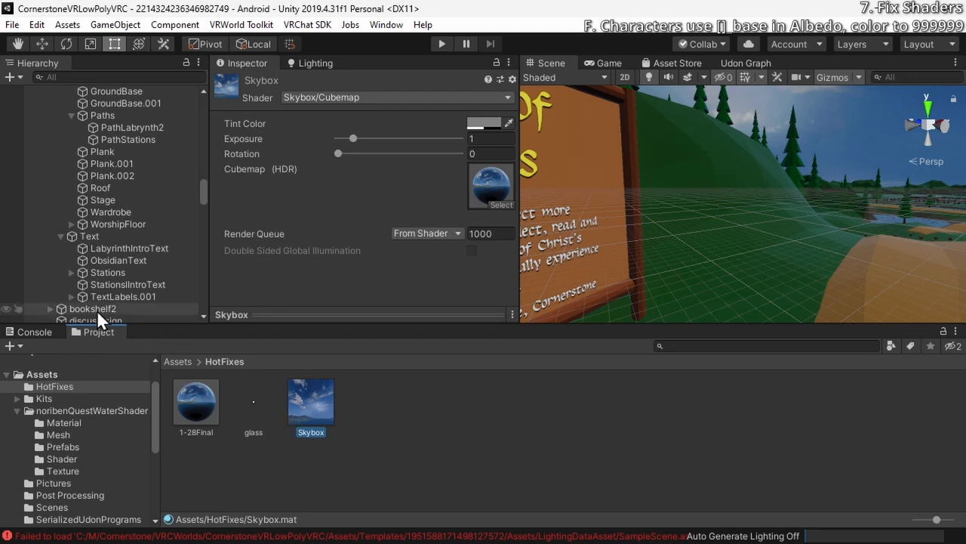
{"action": "scroll", "coordinate": [96, 275], "scroll_direction": "down", "scroll_amount": 5}
{"action": "scroll", "coordinate": [96, 275], "scroll_direction": "down", "scroll_amount": 10}
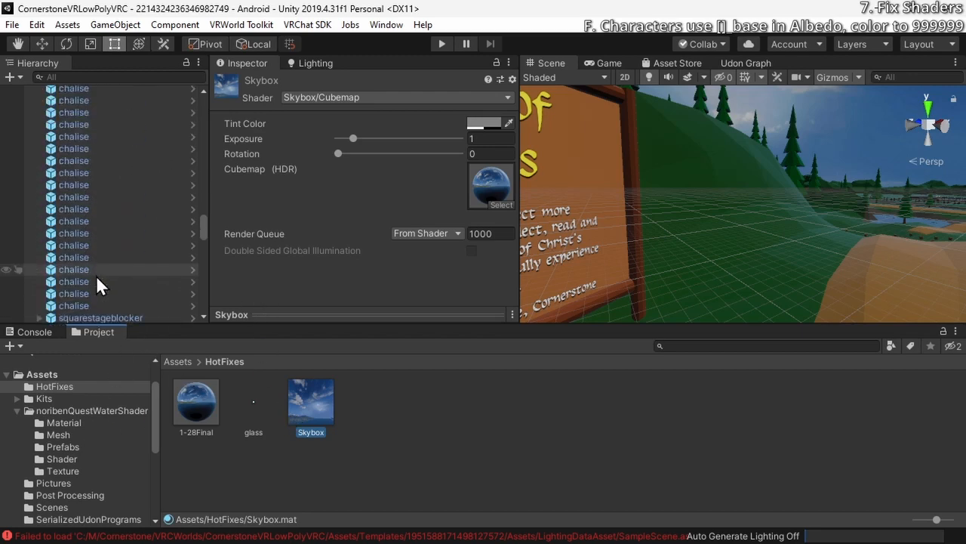
Select a chalise in the hierarchy and expand the settings of its GatherLetters material
{"action": "left_click", "coordinate": [91, 279]}
{"action": "scroll", "coordinate": [197, 279], "scroll_direction": "down", "scroll_amount": 5}
{"action": "scroll", "coordinate": [228, 267], "scroll_direction": "down", "scroll_amount": 15}
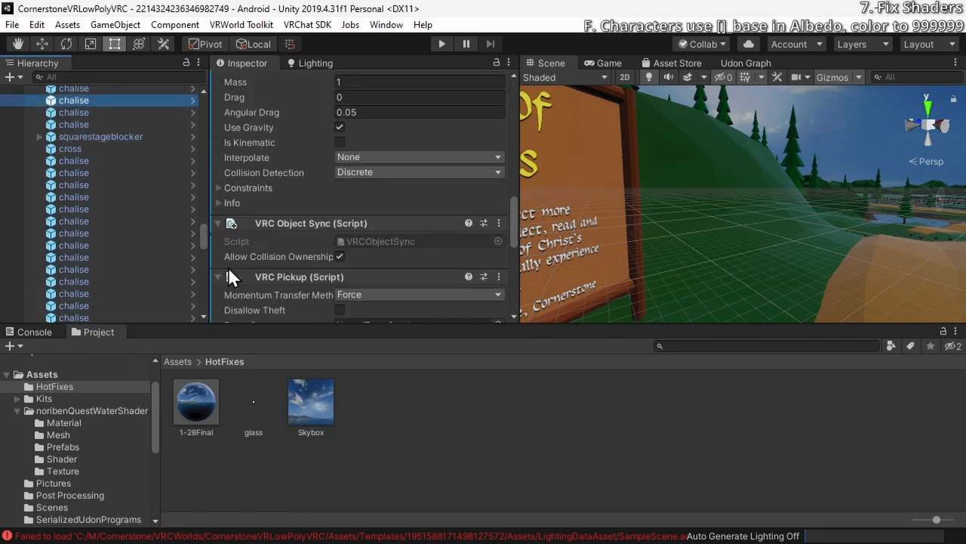
{"action": "scroll", "coordinate": [228, 269], "scroll_direction": "up", "scroll_amount": 5}
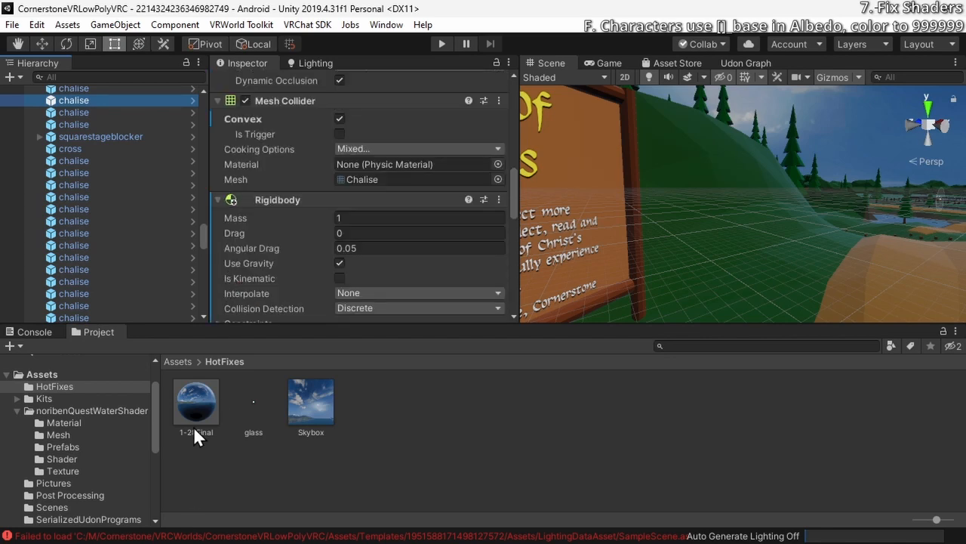
{"action": "scroll", "coordinate": [253, 228], "scroll_direction": "down", "scroll_amount": 15}
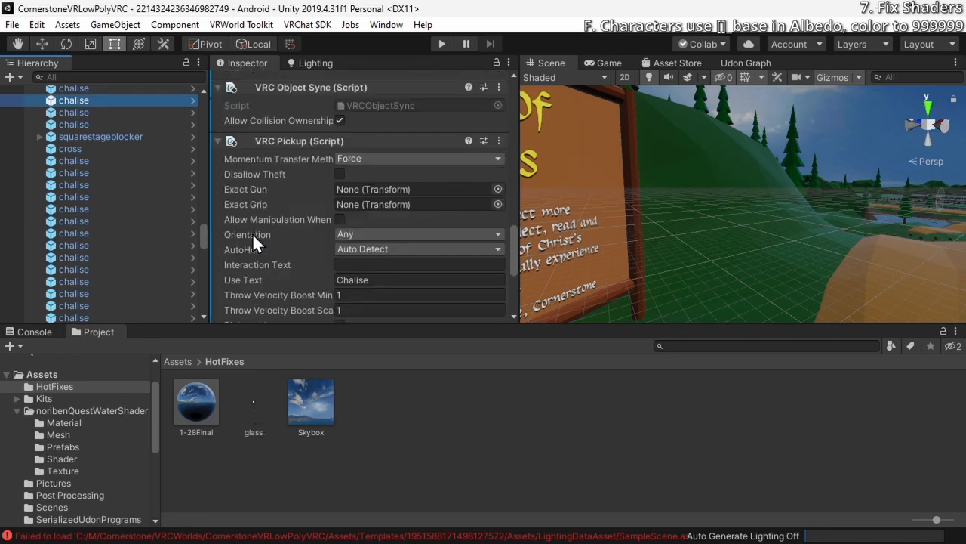
{"action": "left_click", "coordinate": [231, 234]}
{"action": "scroll", "coordinate": [230, 234], "scroll_direction": "down", "scroll_amount": 3}
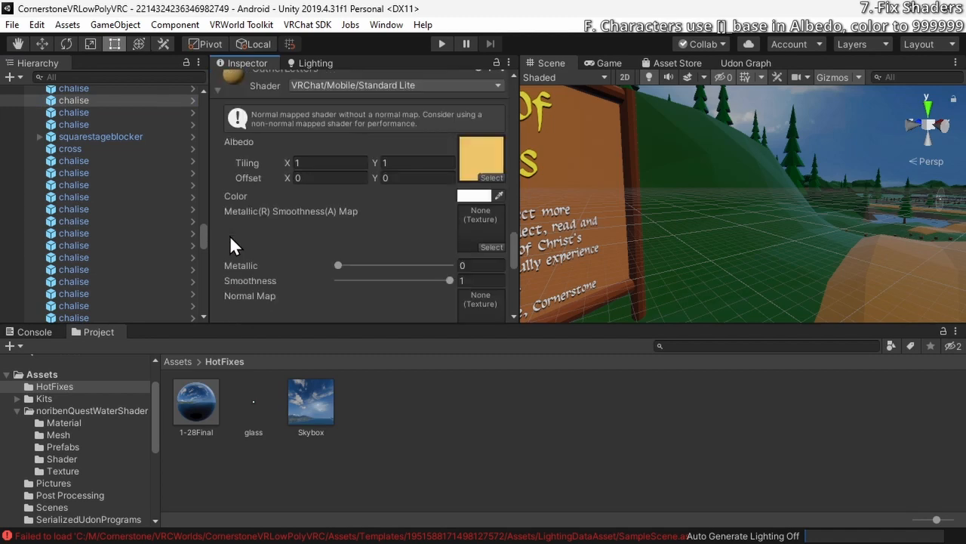
{"action": "scroll", "coordinate": [231, 233], "scroll_direction": "up", "scroll_amount": 3}
{"action": "left_click", "coordinate": [344, 223]}
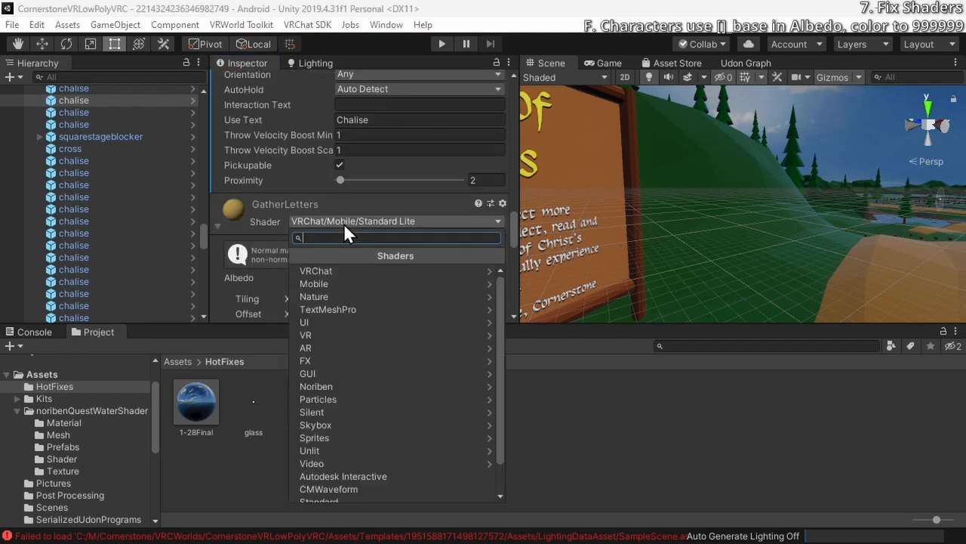
{"action": "type", "text": "stan"}
{"action": "key", "text": "Return"}
Set the GatherLetters material's shader to Standard
{"action": "left_click", "coordinate": [343, 223]}
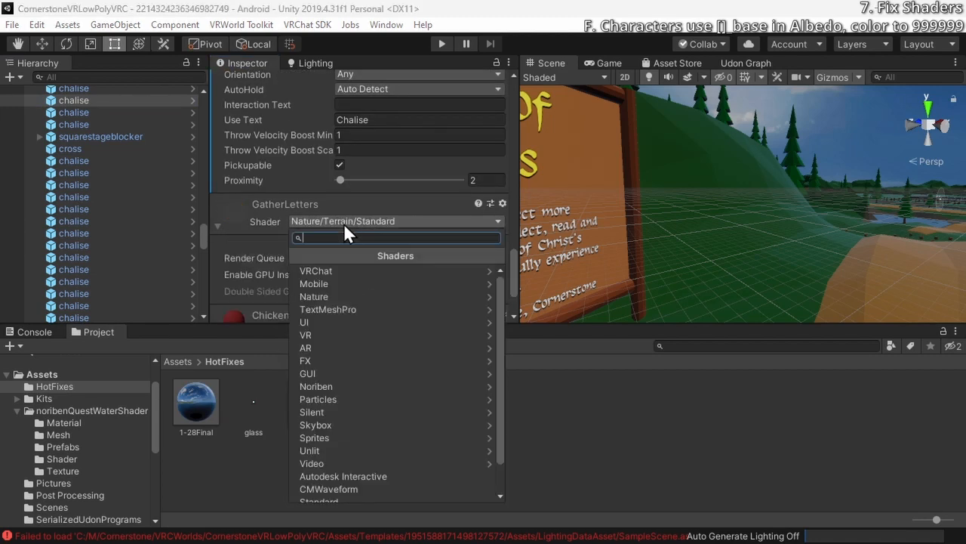
{"action": "type", "text": "stan"}
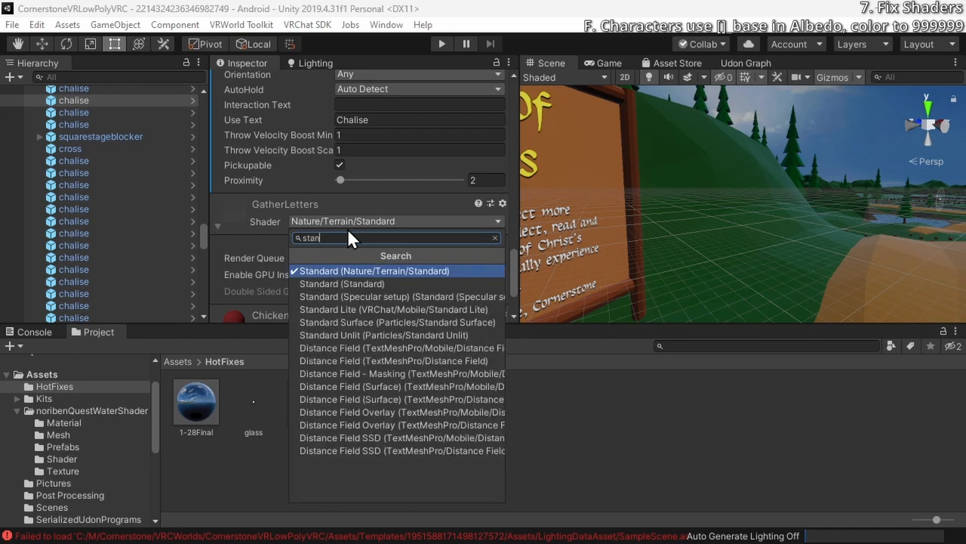
{"action": "key", "text": "Down"}
{"action": "key", "text": "Return"}
Assign the glass texture as the GatherLetters material's albedo and view the selected chalise in the scene
{"action": "scroll", "coordinate": [369, 216], "scroll_direction": "down", "scroll_amount": 5}
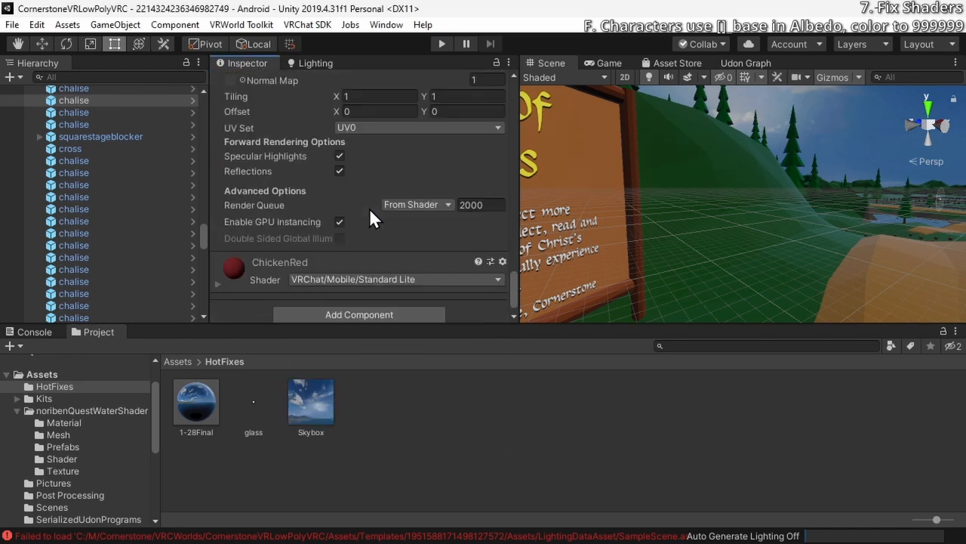
{"action": "scroll", "coordinate": [369, 215], "scroll_direction": "up", "scroll_amount": 5}
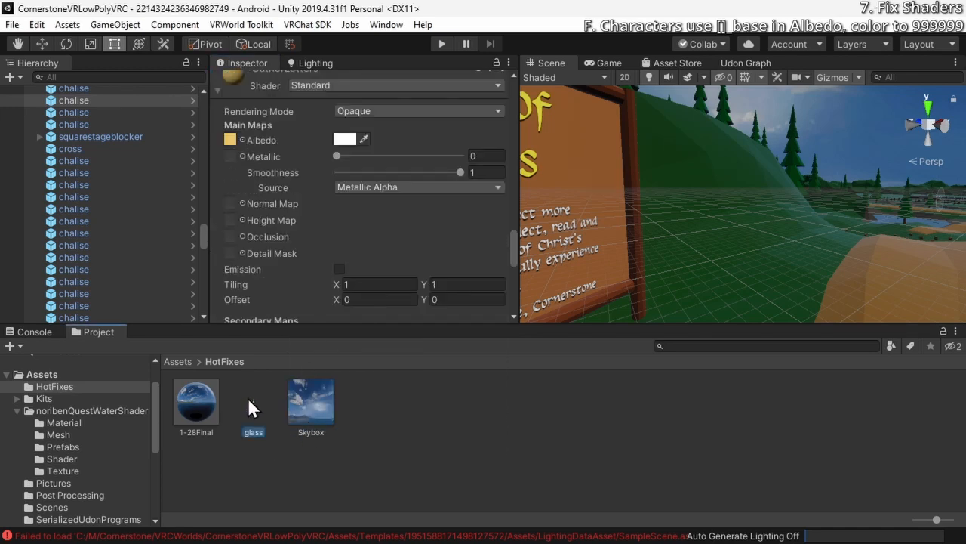
{"action": "left_click_drag", "start_coordinate": [247, 397], "coordinate": [231, 138]}
{"action": "scroll", "coordinate": [234, 151], "scroll_direction": "up", "scroll_amount": 3}
{"action": "key", "text": "f"}
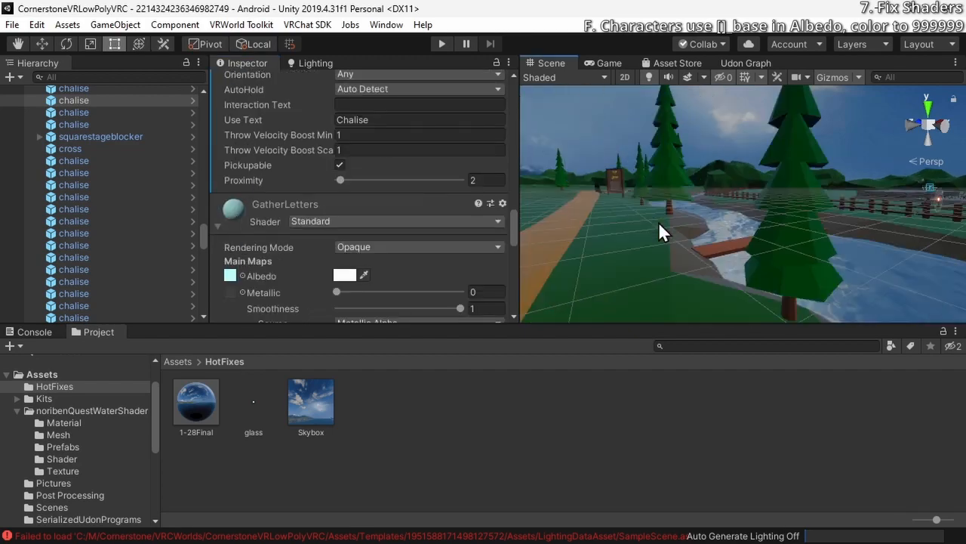
{"action": "right_click_drag", "start_coordinate": [675, 222], "coordinate": [567, 263]}
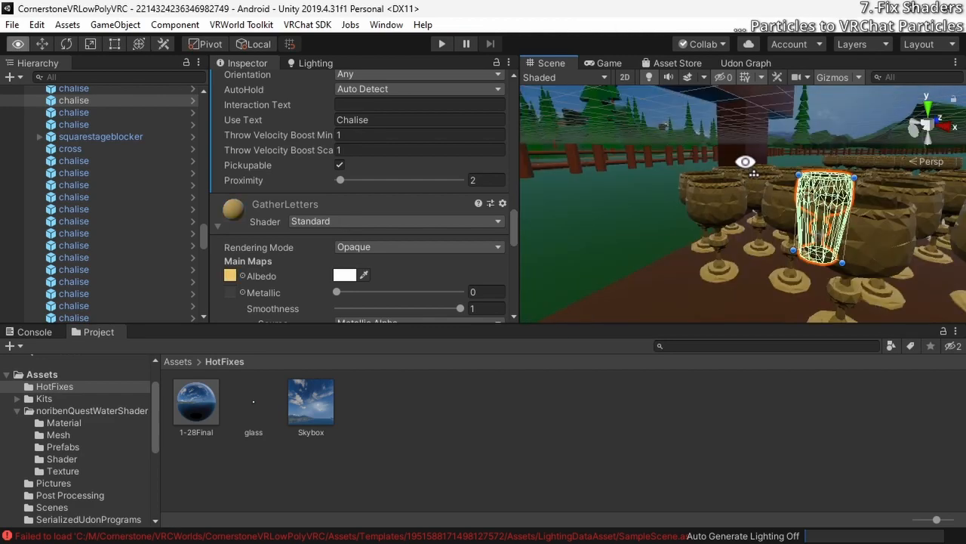
Select the campfire's fire particle effect and examine the VRChat/Mobile/Particles shader options for its fx_fire_ball_b material
{"action": "right_click_drag", "start_coordinate": [745, 158], "coordinate": [725, 226]}
{"action": "left_click", "coordinate": [705, 235]}
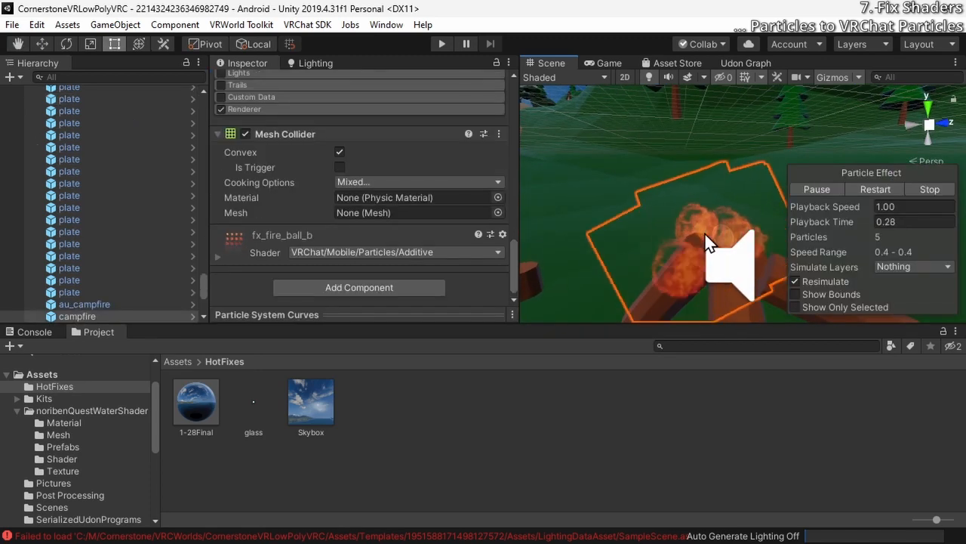
{"action": "left_click", "coordinate": [421, 251]}
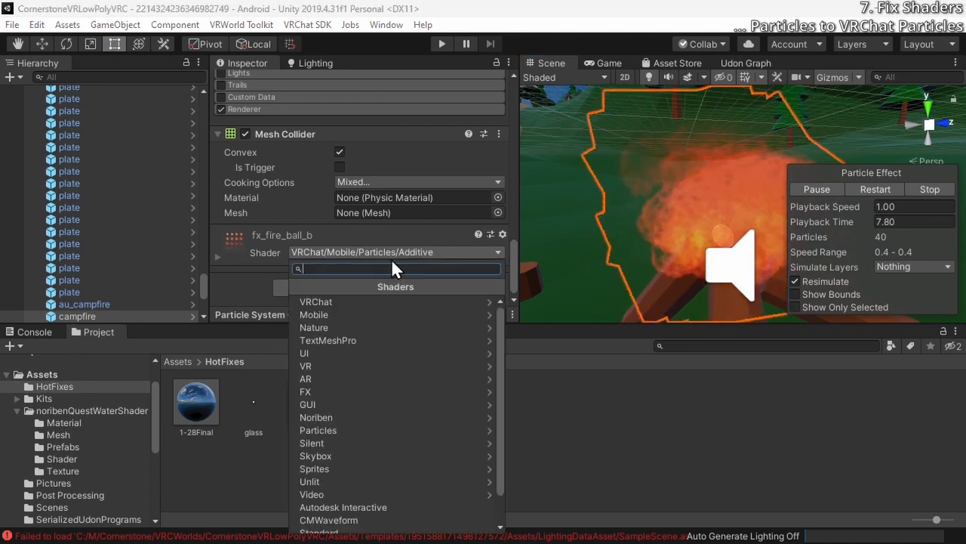
{"action": "left_click", "coordinate": [378, 303]}
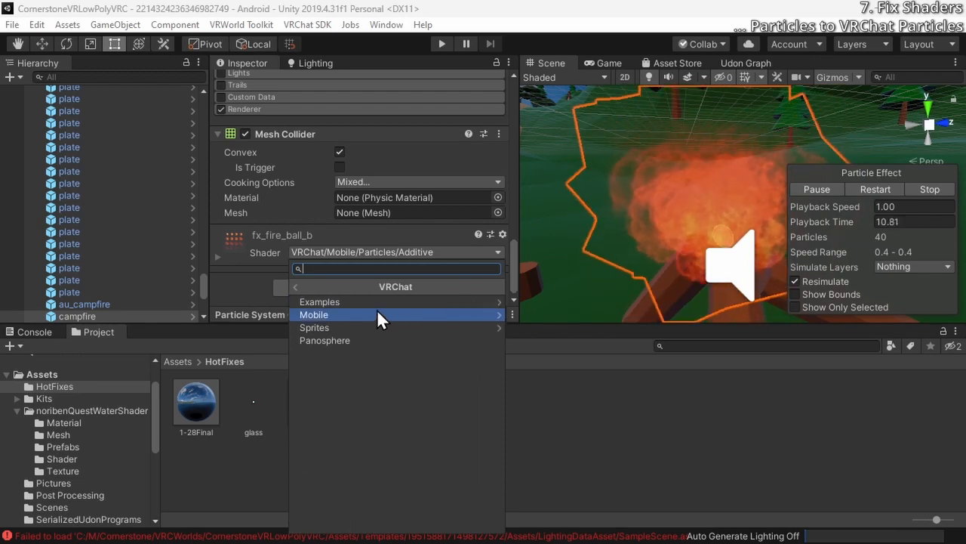
{"action": "left_click", "coordinate": [379, 310]}
{"action": "left_click", "coordinate": [384, 302]}
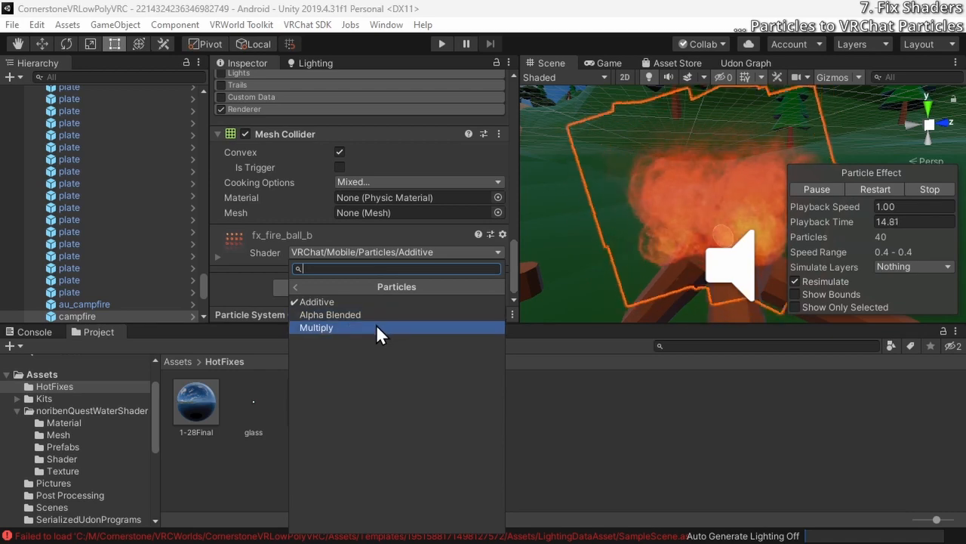
{"action": "left_click", "coordinate": [375, 250]}
Expand the fire particle system's Renderer module and review its material and rendering settings
{"action": "scroll", "coordinate": [312, 238], "scroll_direction": "up", "scroll_amount": 4}
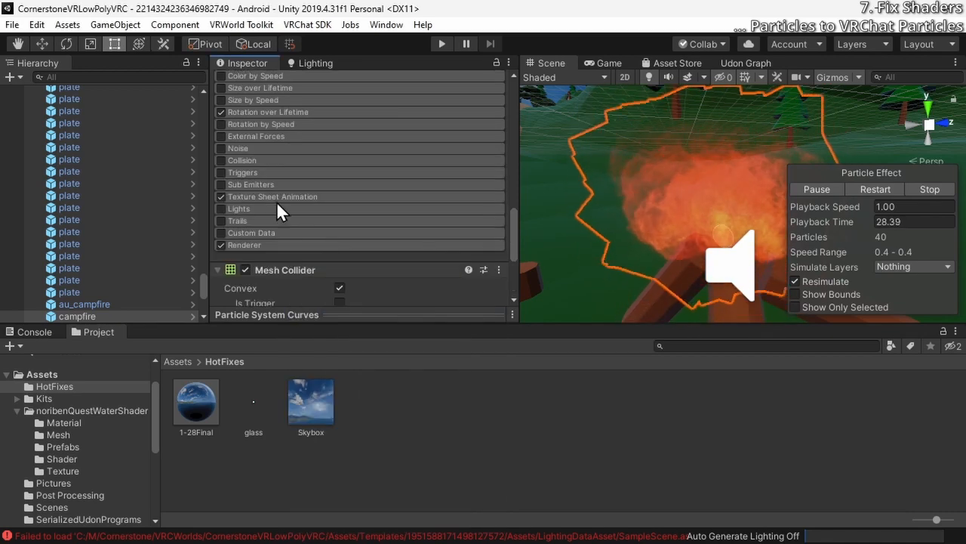
{"action": "left_click", "coordinate": [257, 243]}
{"action": "scroll", "coordinate": [258, 242], "scroll_direction": "down", "scroll_amount": 3}
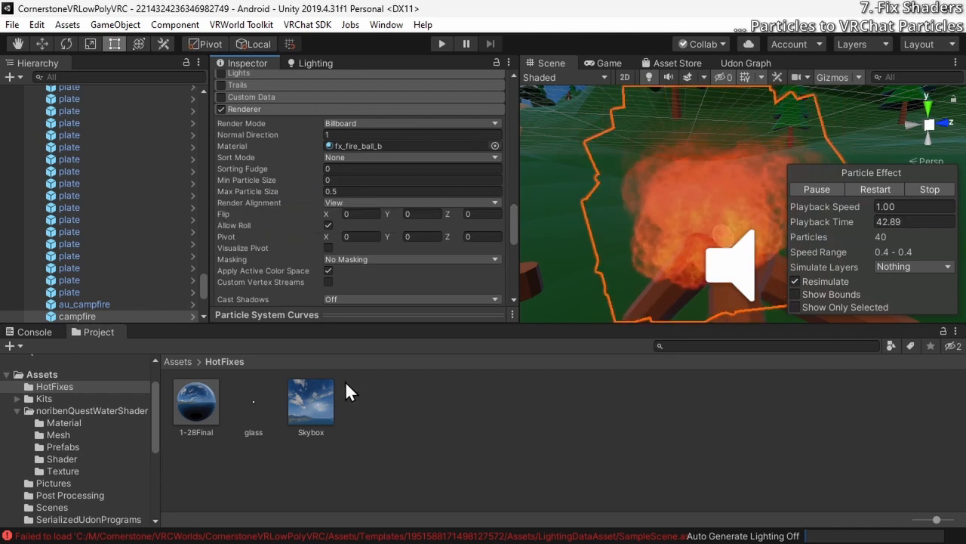
{"action": "right_click", "coordinate": [370, 406]}
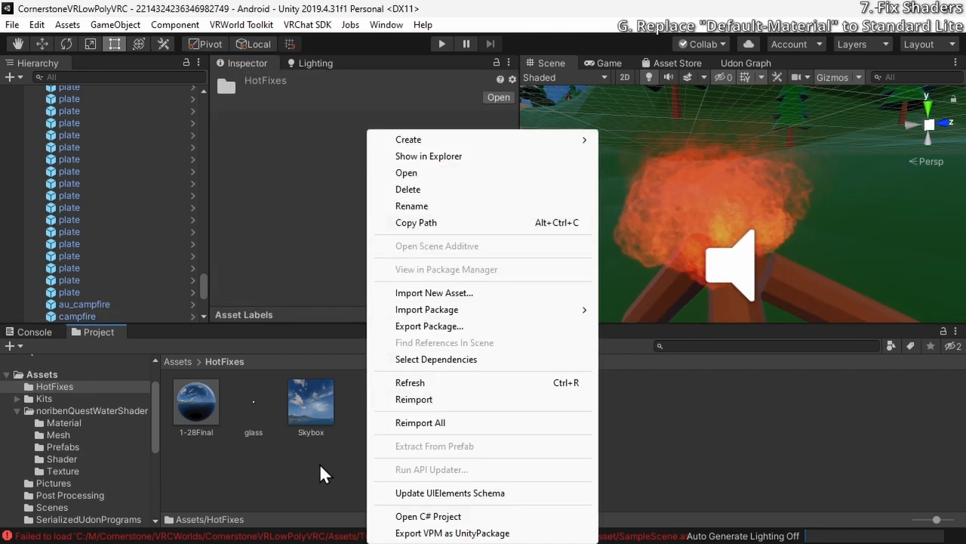
{"action": "mouse_move", "coordinate": [473, 145]}
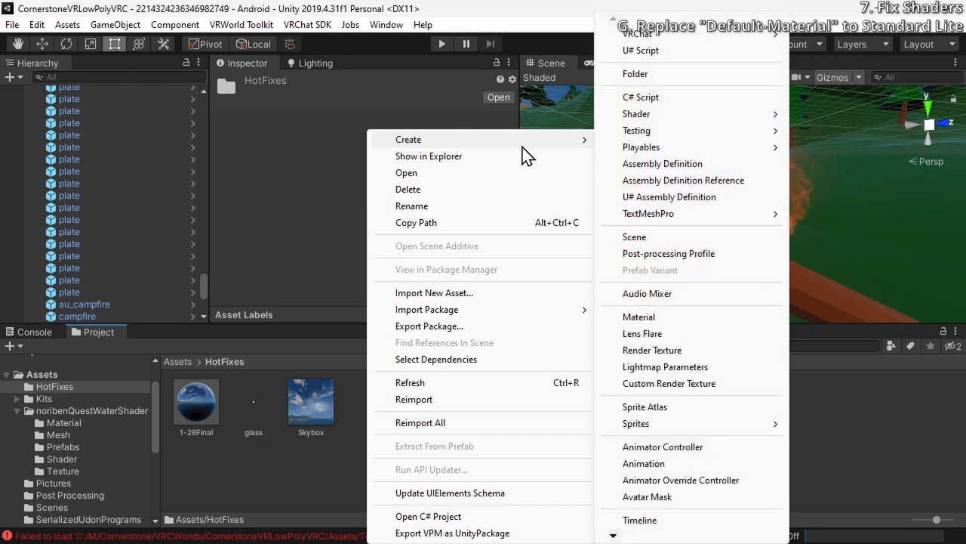
{"action": "left_click", "coordinate": [240, 492]}
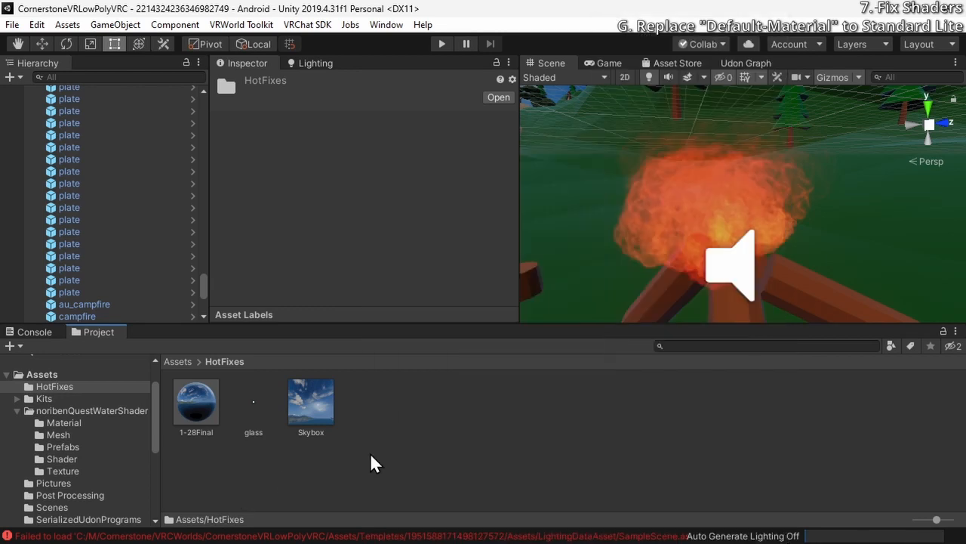
Create a new material named Default-Material-Replacement in the HotFixes folder
{"action": "right_click", "coordinate": [374, 462]}
{"action": "mouse_move", "coordinate": [461, 41]}
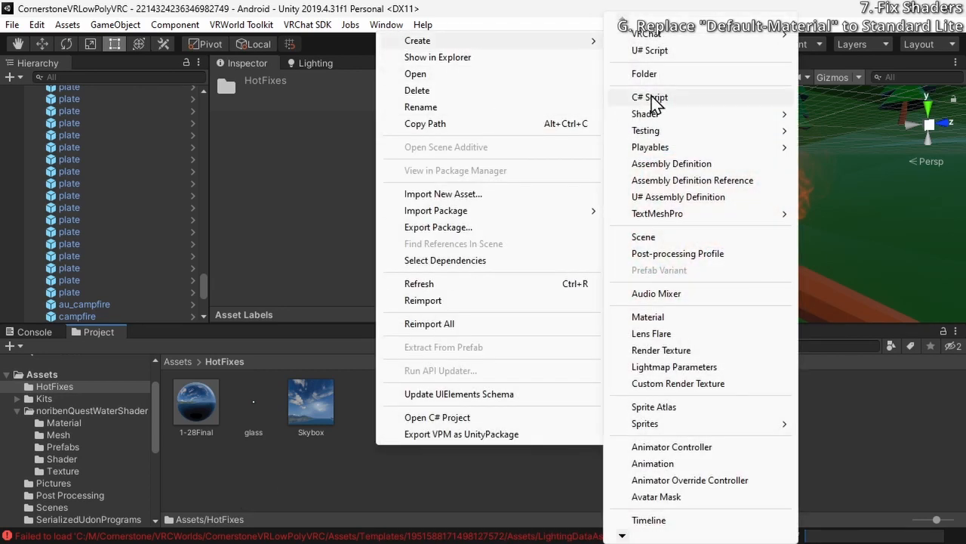
{"action": "mouse_move", "coordinate": [683, 134]}
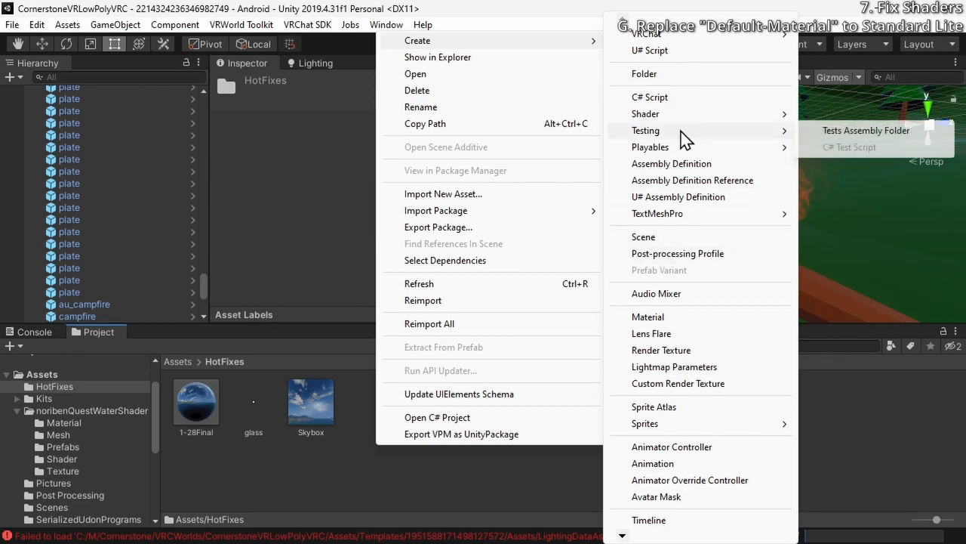
{"action": "left_click", "coordinate": [679, 318]}
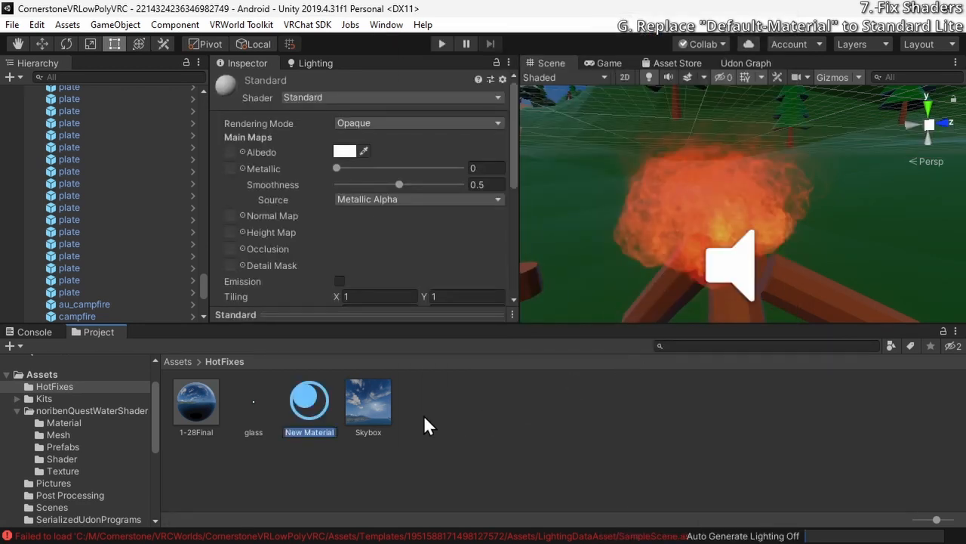
{"action": "type", "text": "De"}
{"action": "type", "text": "fault-"}
{"action": "type", "text": "Materi"}
{"action": "type", "text": "al-Replacem"}
{"action": "type", "text": "ent"}
{"action": "key", "text": "Return"}
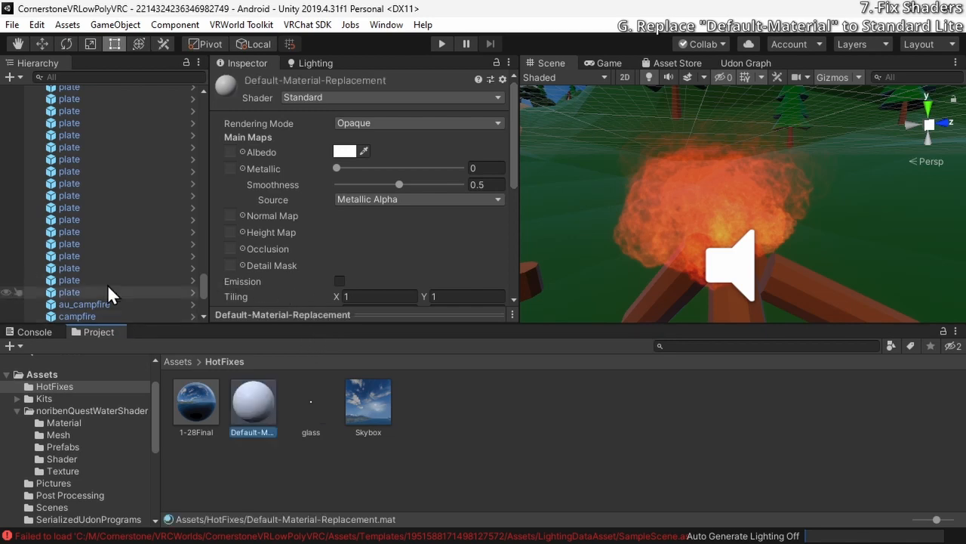
Assign Default-Material-Replacement as the Renderer material of the campfire's fire particle system
{"action": "left_click", "coordinate": [680, 228]}
{"action": "scroll", "coordinate": [358, 278], "scroll_direction": "down", "scroll_amount": 10}
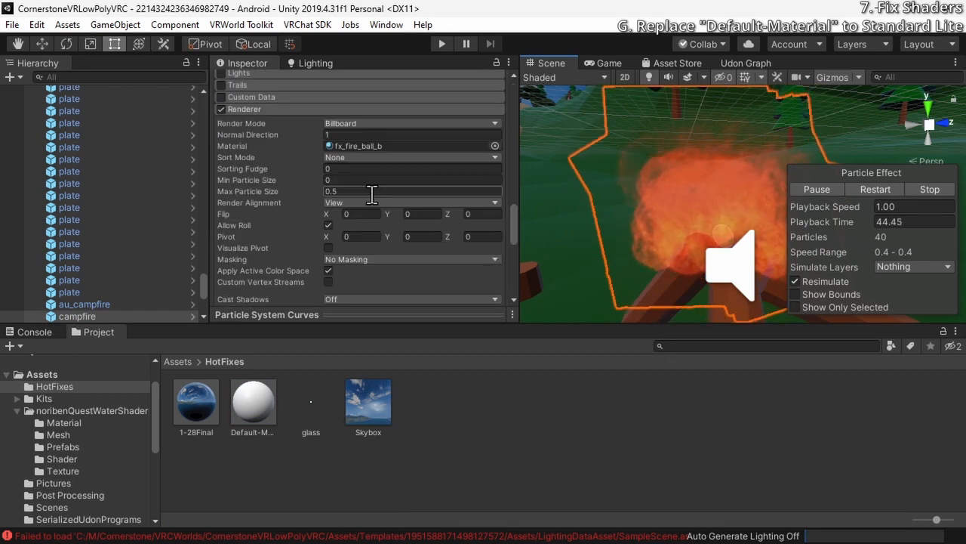
{"action": "scroll", "coordinate": [349, 215], "scroll_direction": "up", "scroll_amount": 6}
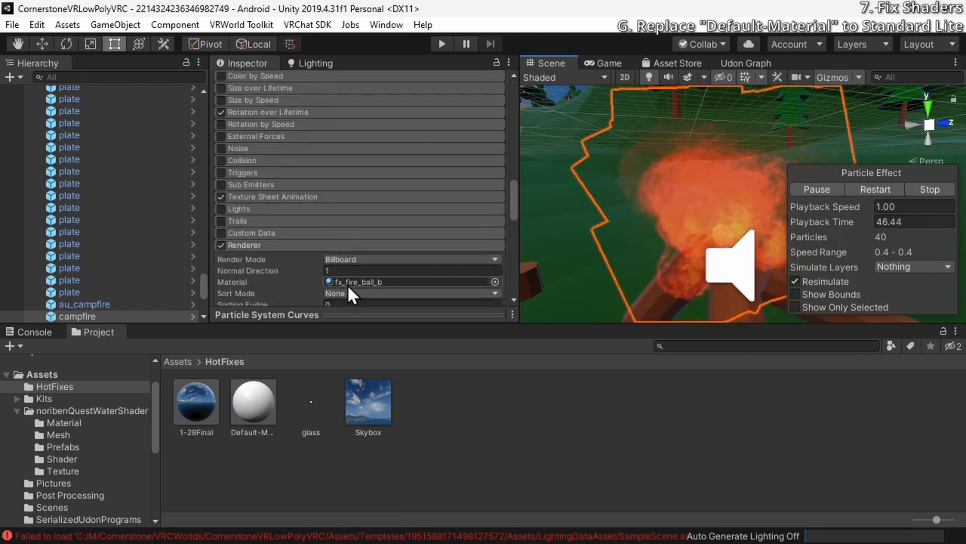
{"action": "mouse_move", "coordinate": [264, 410]}
{"action": "left_mouse_down"}
{"action": "mouse_move", "coordinate": [355, 298]}
{"action": "mouse_move", "coordinate": [376, 176]}
{"action": "mouse_move", "coordinate": [319, 93]}
{"action": "mouse_move", "coordinate": [326, 223]}
{"action": "mouse_move", "coordinate": [321, 239]}
{"action": "mouse_move", "coordinate": [309, 143]}
{"action": "mouse_move", "coordinate": [269, 398]}
{"action": "left_mouse_up"}
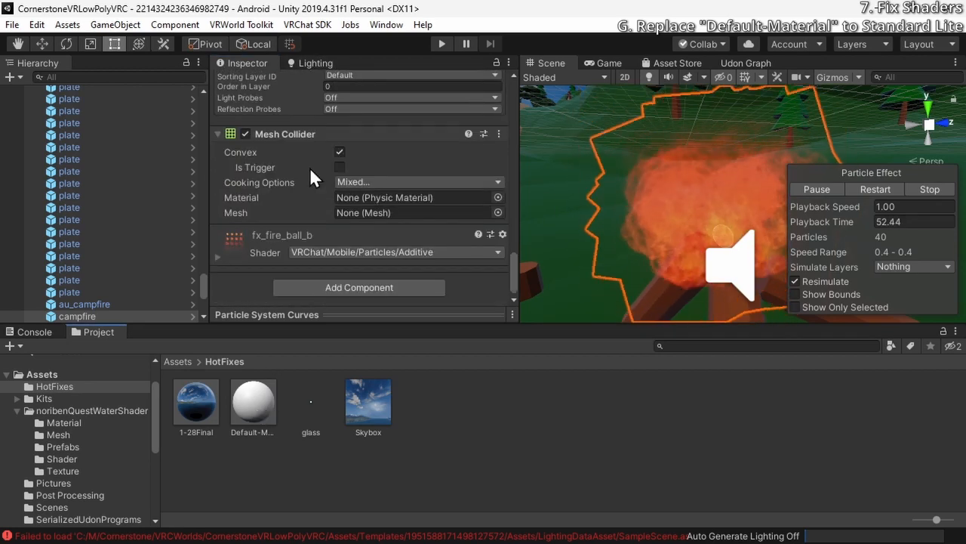
{"action": "scroll", "coordinate": [310, 166], "scroll_direction": "up", "scroll_amount": 5}
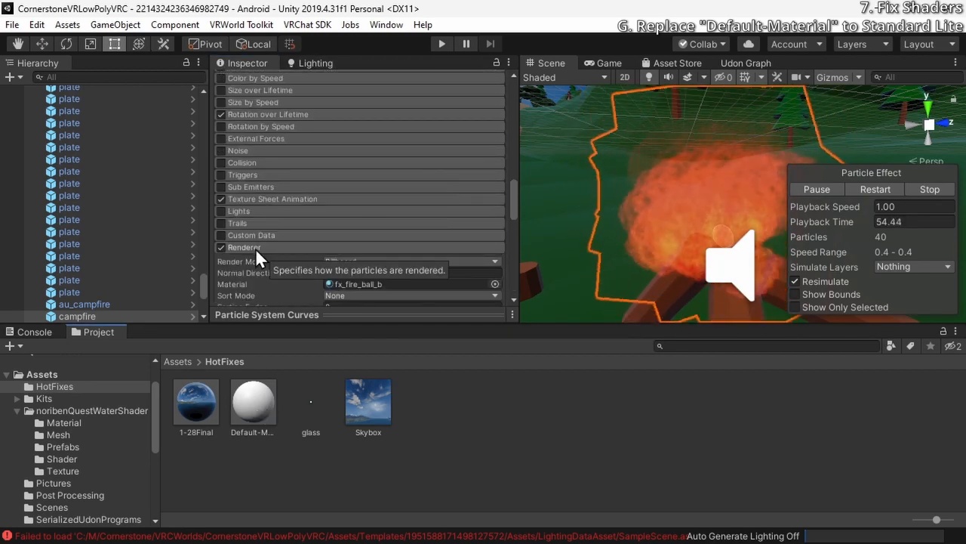
{"action": "left_click_drag", "start_coordinate": [251, 404], "coordinate": [434, 206]}
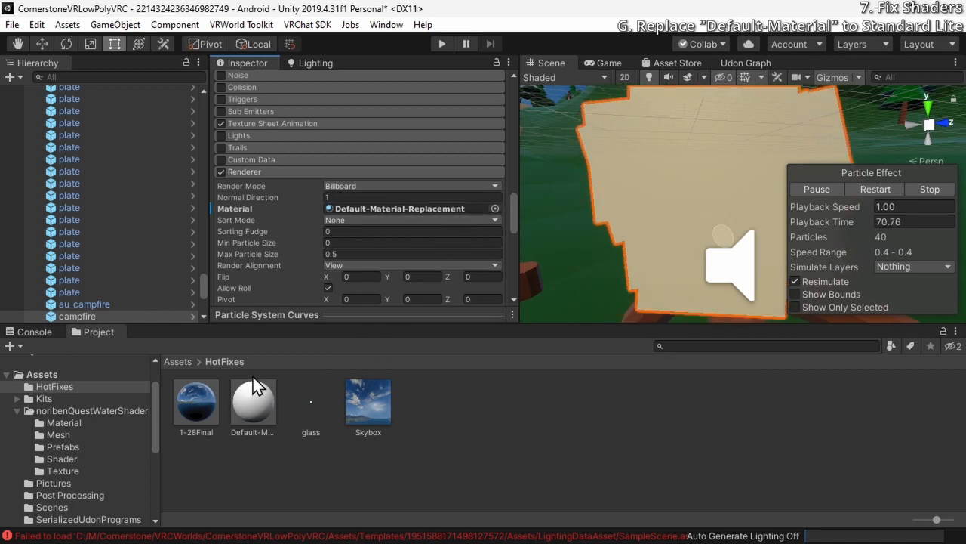
Add Default-Material-Replacement to Easy Quest Switch and set its Quest shader to VRChat-Mobile-StandardLite
{"action": "left_click", "coordinate": [242, 24]}
{"action": "mouse_move", "coordinate": [313, 31]}
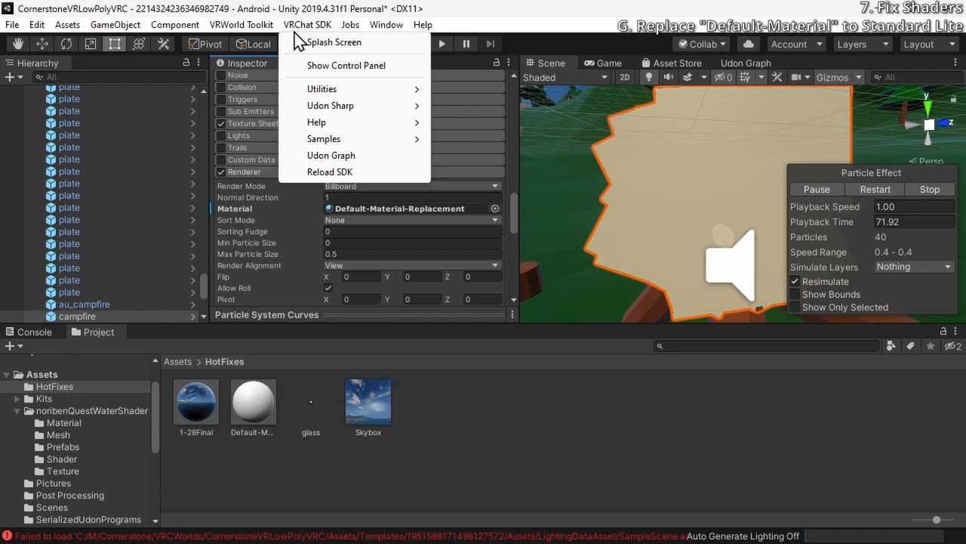
{"action": "mouse_move", "coordinate": [386, 24]}
{"action": "left_click", "coordinate": [437, 130]}
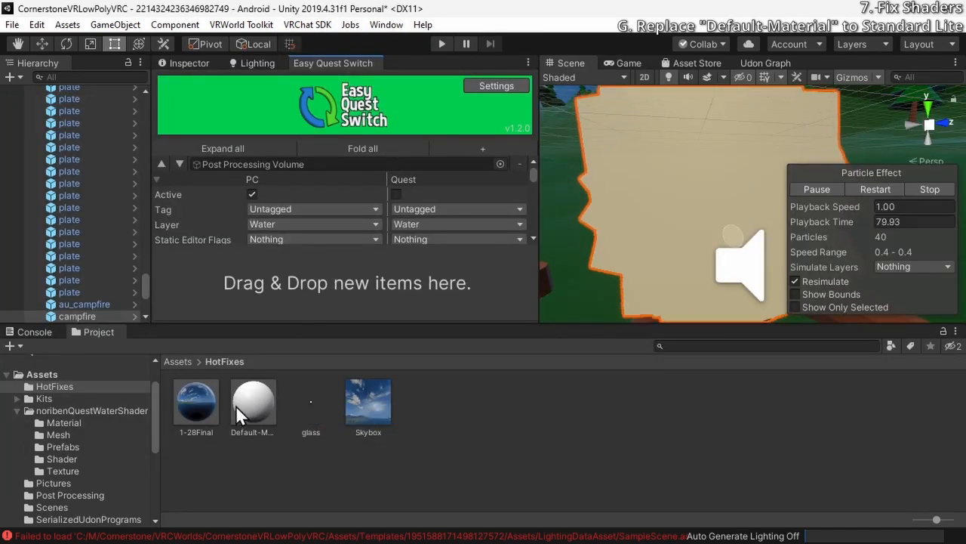
{"action": "left_click_drag", "start_coordinate": [236, 406], "coordinate": [309, 283]}
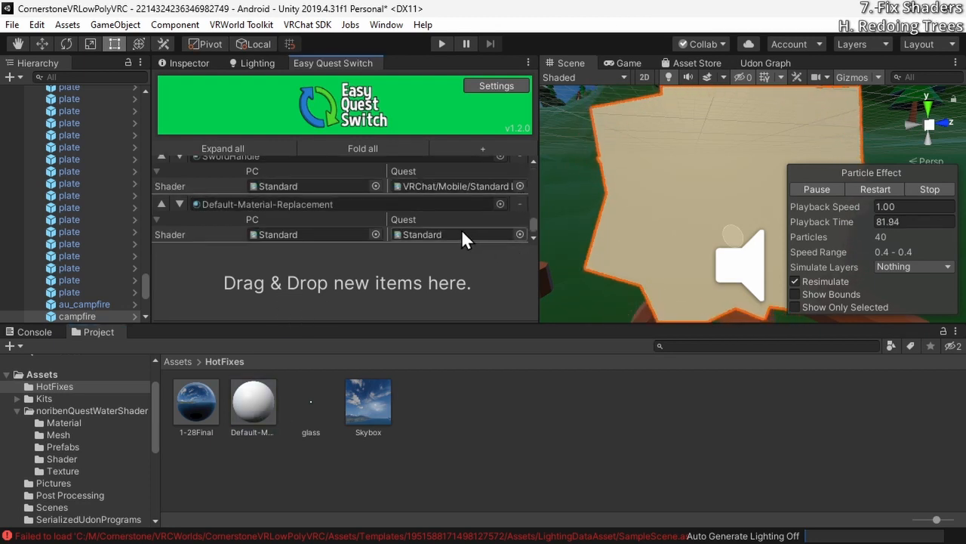
{"action": "left_click", "coordinate": [520, 234]}
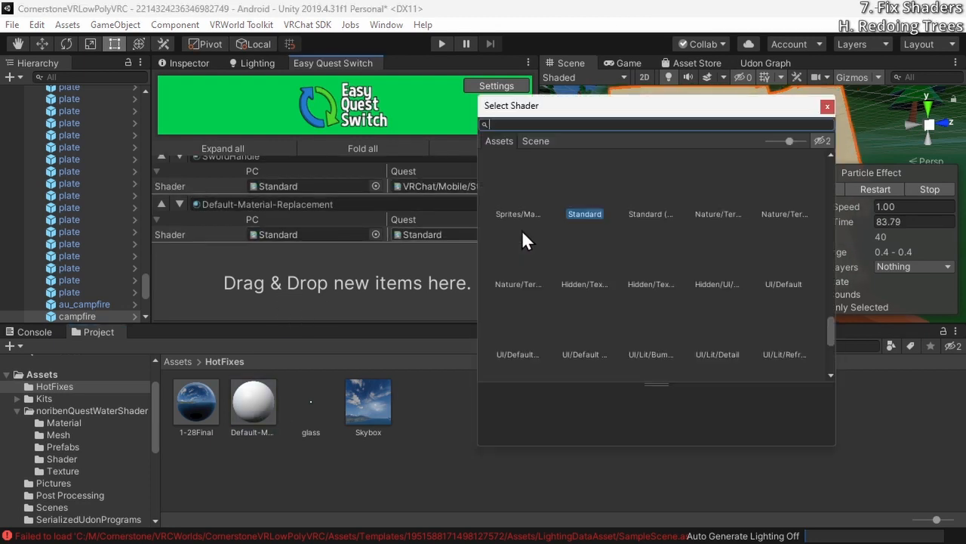
{"action": "type", "text": "lite"}
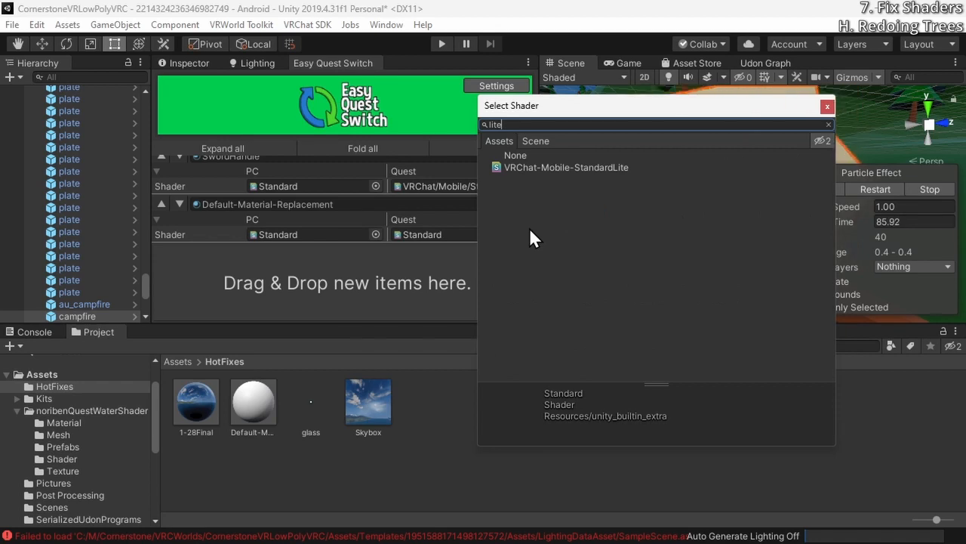
{"action": "left_click", "coordinate": [534, 168]}
{"action": "double_click", "coordinate": [535, 168]}
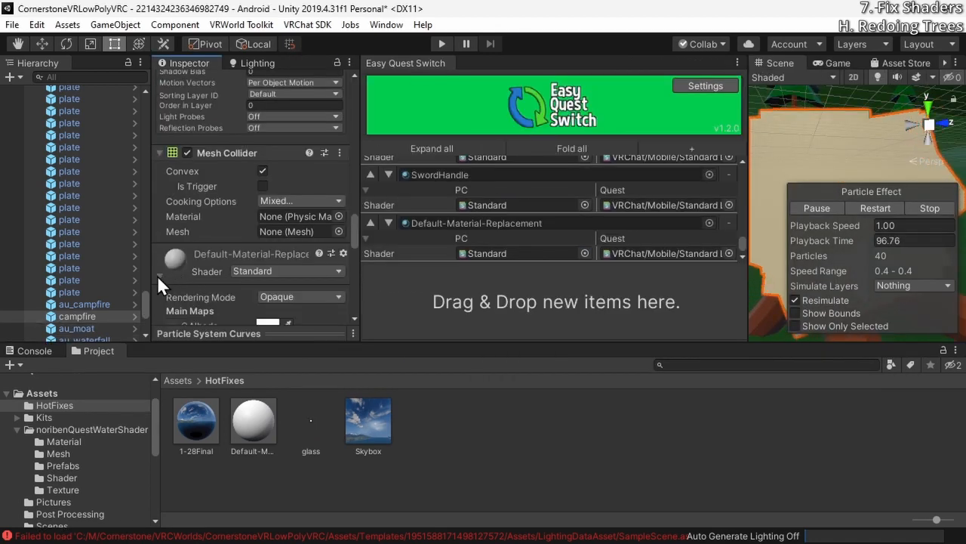
Change the Default-Material-Replacement material's own shader to VRChat/Mobile/Standard Lite
{"action": "scroll", "coordinate": [168, 278], "scroll_direction": "down", "scroll_amount": 10}
{"action": "scroll", "coordinate": [264, 235], "scroll_direction": "up", "scroll_amount": 3}
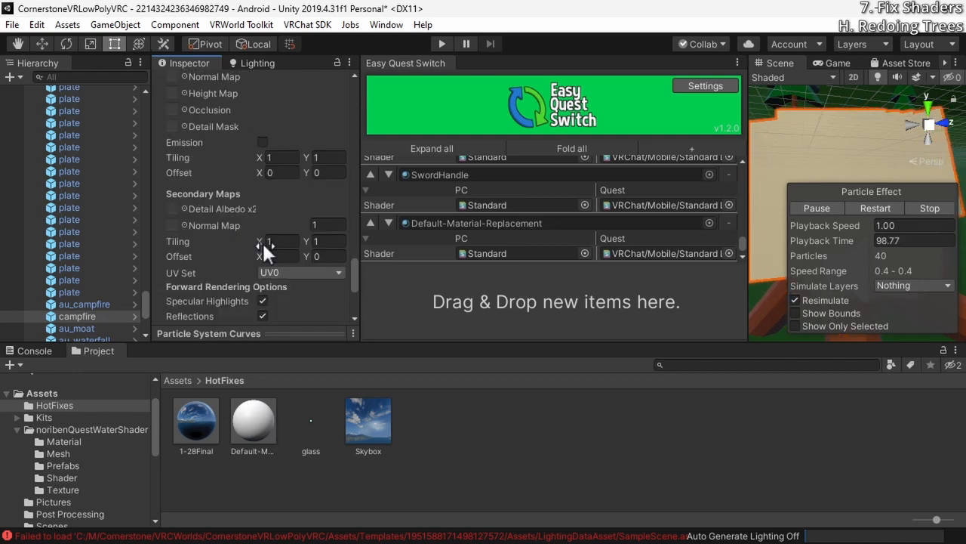
{"action": "scroll", "coordinate": [262, 241], "scroll_direction": "up", "scroll_amount": 4}
{"action": "left_click", "coordinate": [277, 95]}
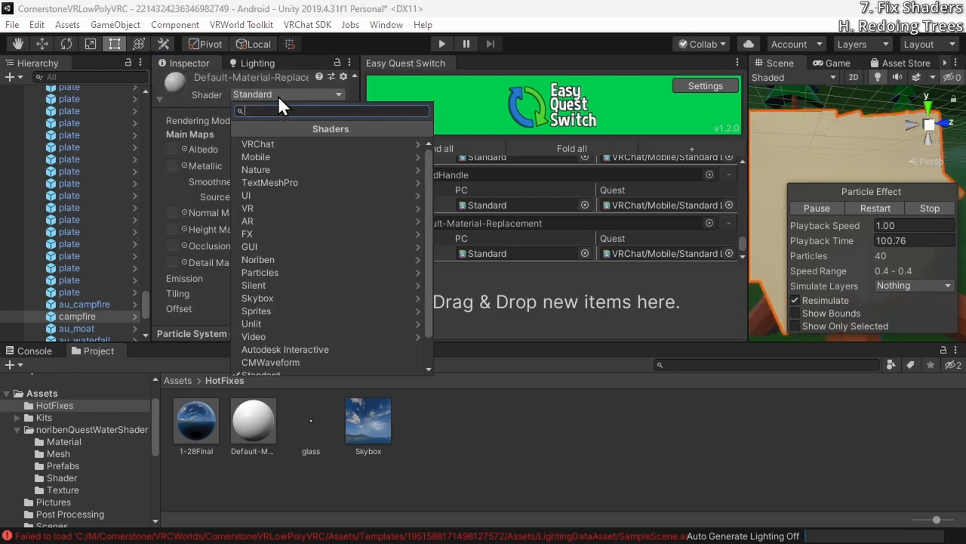
{"action": "type", "text": "lite"}
{"action": "key", "text": "Return"}
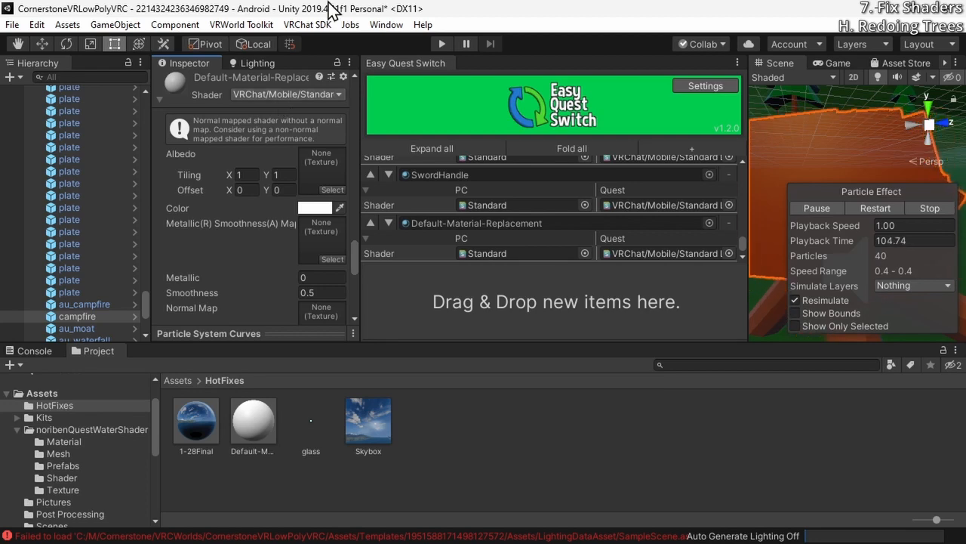
Assign the fx_fire_ball_b material back to the fire particle system's Renderer
{"action": "scroll", "coordinate": [231, 208], "scroll_direction": "up", "scroll_amount": 3}
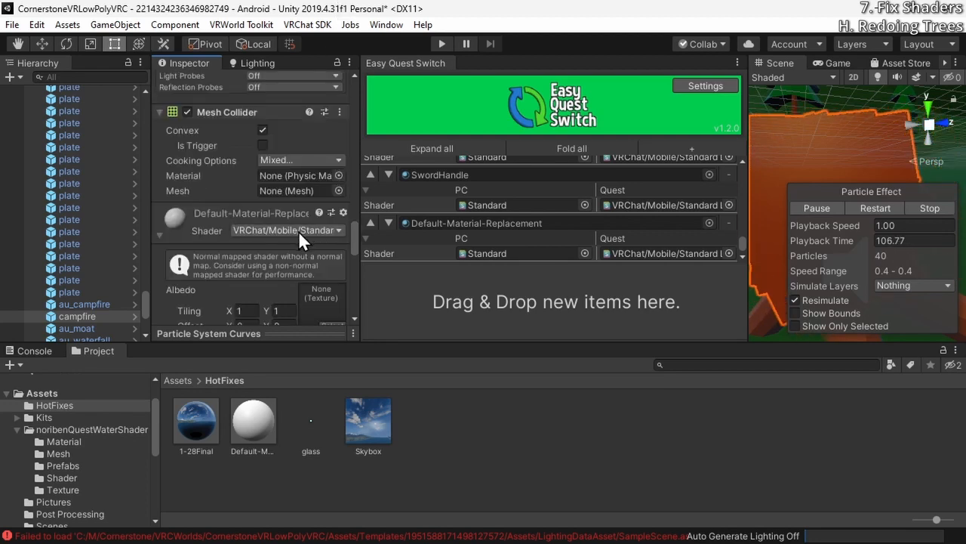
{"action": "scroll", "coordinate": [298, 230], "scroll_direction": "up", "scroll_amount": 5}
{"action": "left_click", "coordinate": [336, 126]}
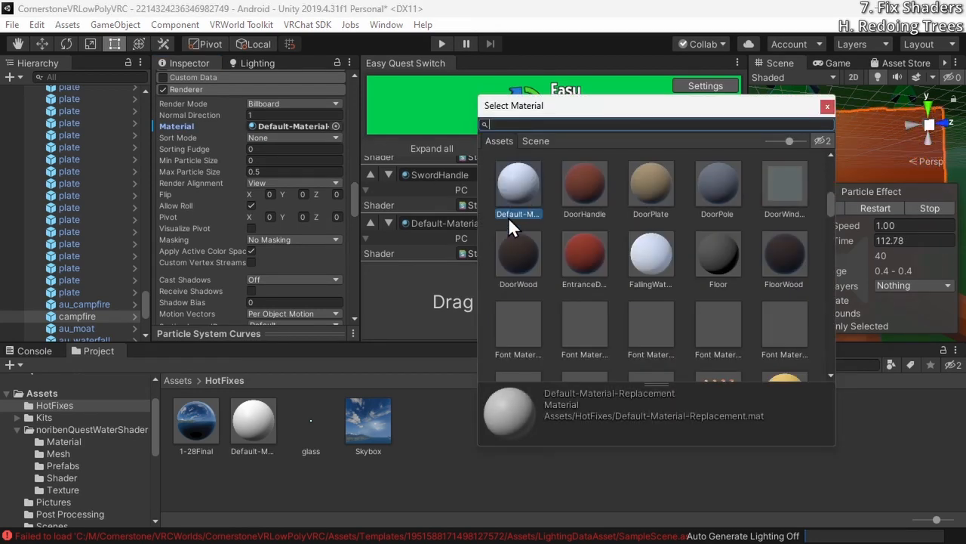
{"action": "type", "text": "fire"}
{"action": "left_click", "coordinate": [566, 182]}
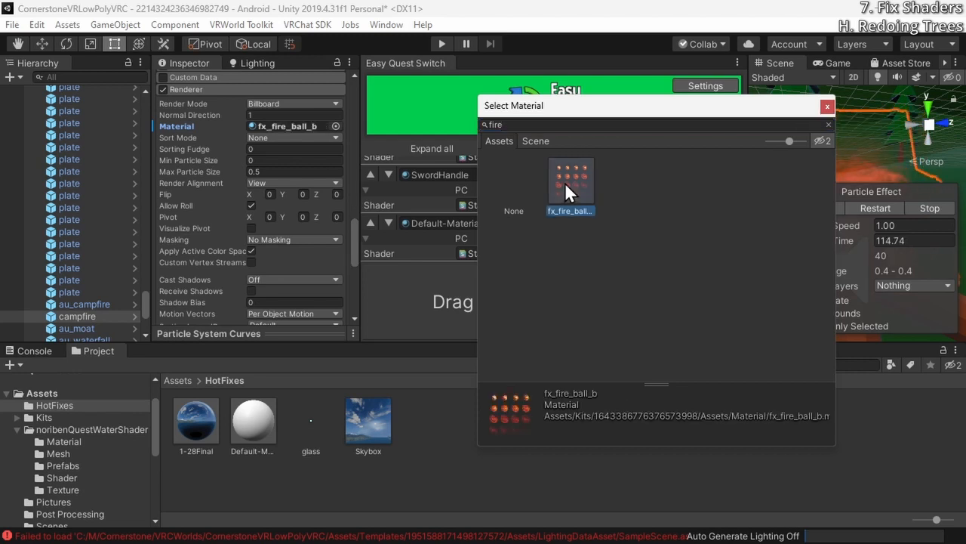
{"action": "double_click", "coordinate": [570, 181]}
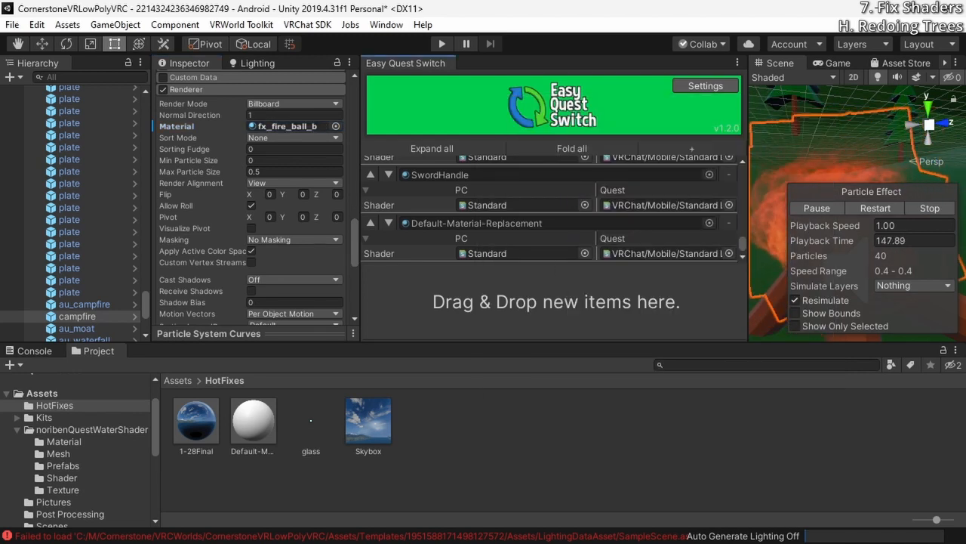
Select a pine tree in the scene, and close Easy Quest Switch to enlarge the scene view around the tree
{"action": "right_click_drag", "start_coordinate": [883, 139], "coordinate": [814, 121]}
{"action": "left_click", "coordinate": [814, 120]}
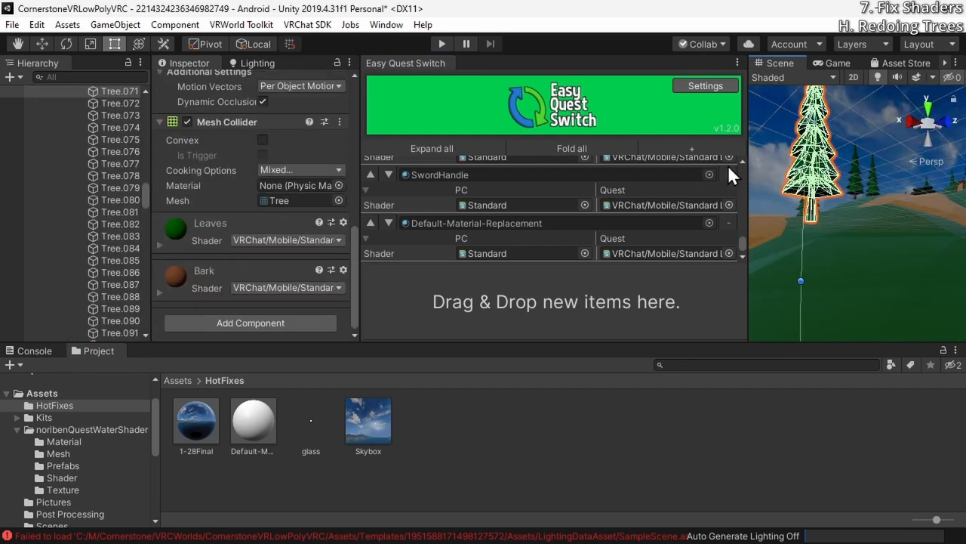
{"action": "right_click", "coordinate": [428, 63]}
{"action": "left_click", "coordinate": [483, 92]}
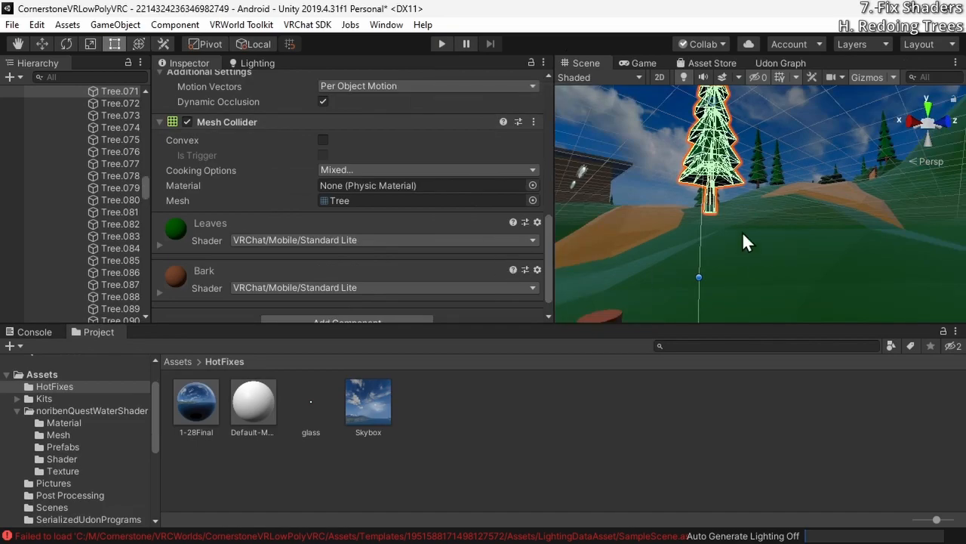
{"action": "left_click_drag", "start_coordinate": [554, 214], "coordinate": [252, 189]}
{"action": "right_click_drag", "start_coordinate": [469, 188], "coordinate": [717, 295]}
{"action": "key", "text": "w"}
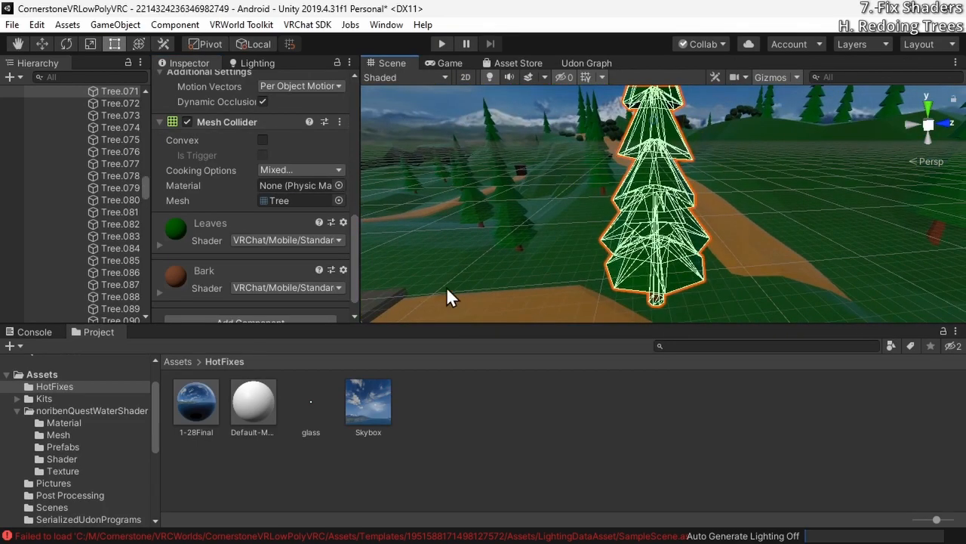
Set the selected tree's Leaves material shader to VRChat/Mobile/Particles/Alpha Blended and view the trees in the scene
{"action": "left_click", "coordinate": [161, 243]}
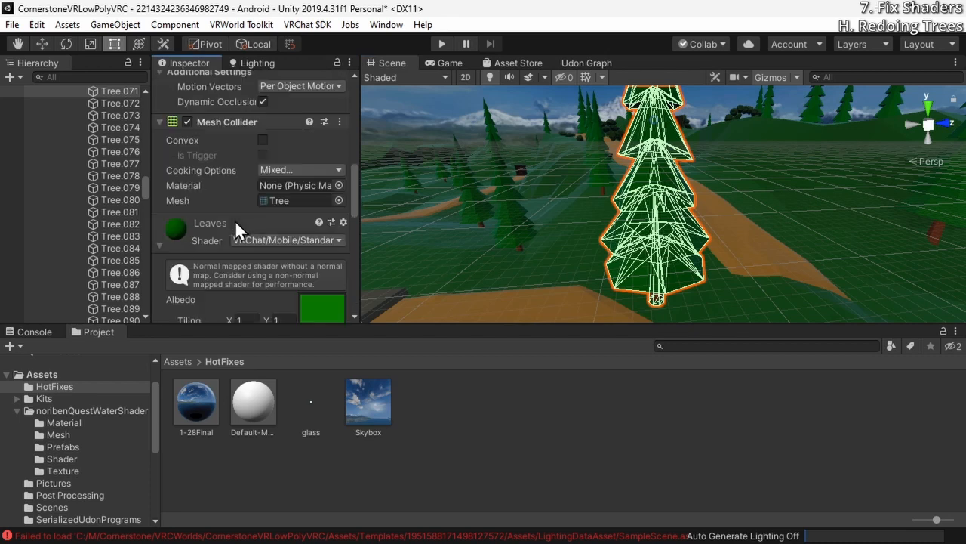
{"action": "left_click", "coordinate": [276, 239]}
{"action": "left_click", "coordinate": [300, 289]}
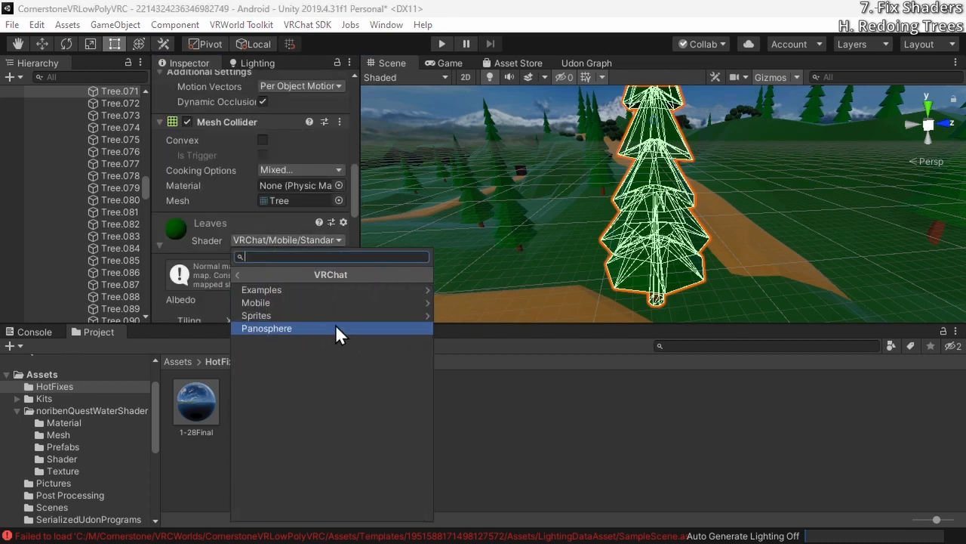
{"action": "left_click", "coordinate": [334, 304]}
{"action": "left_click", "coordinate": [336, 292]}
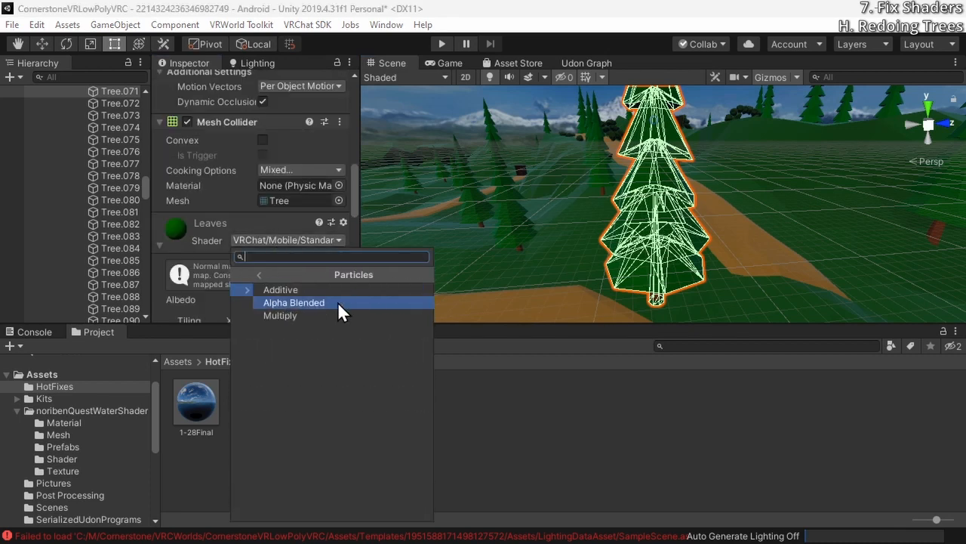
{"action": "left_click", "coordinate": [336, 301]}
{"action": "left_click_drag", "start_coordinate": [529, 292], "coordinate": [548, 243], "text": "alt"}
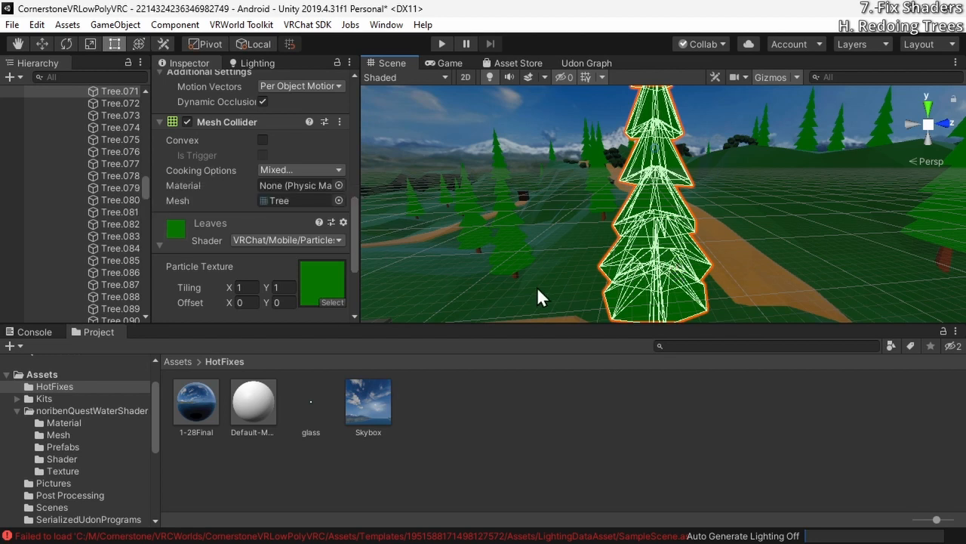
Install the FBX Exporter 4.2.1 package from the Unity Registry and close the Package Manager
{"action": "scroll", "coordinate": [263, 234], "scroll_direction": "up", "scroll_amount": 10}
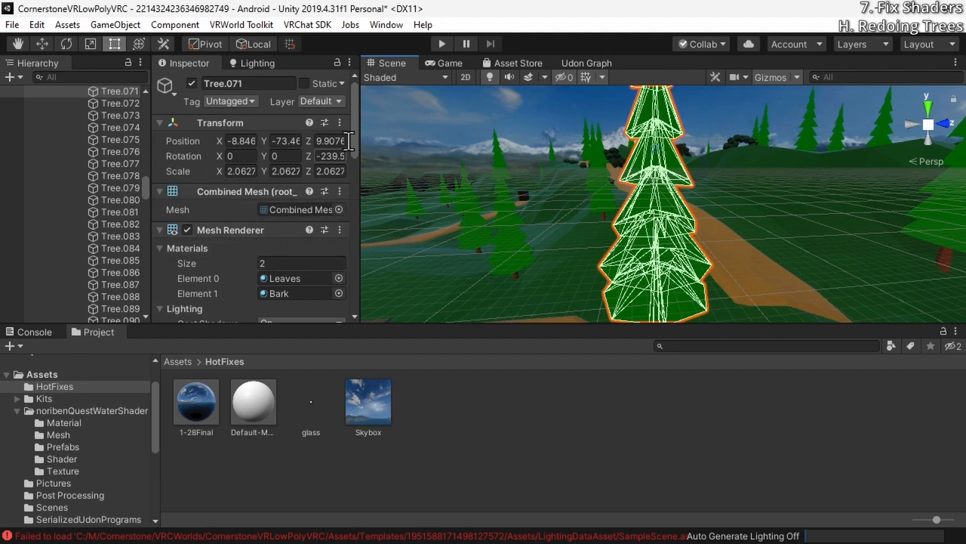
{"action": "left_click", "coordinate": [385, 25]}
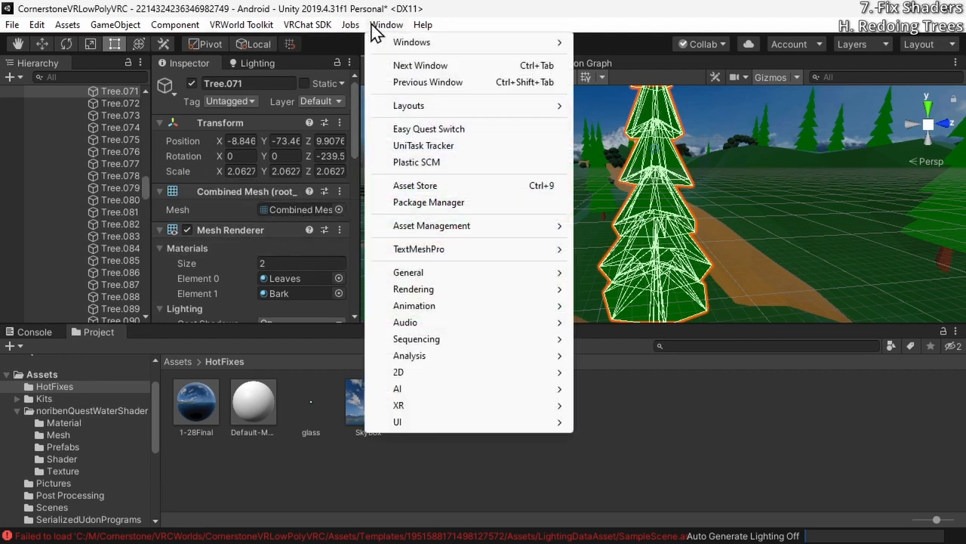
{"action": "left_click", "coordinate": [448, 204]}
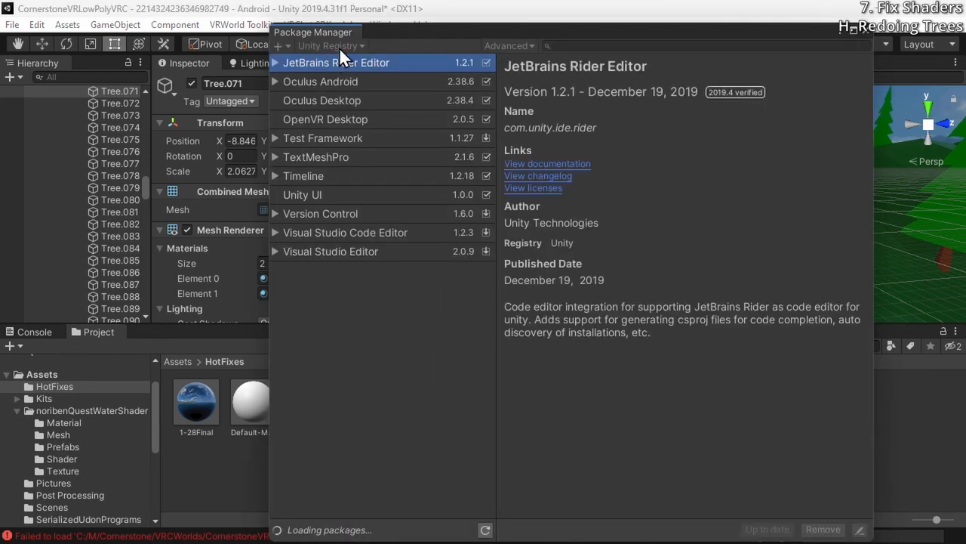
{"action": "left_click", "coordinate": [598, 46]}
{"action": "type", "text": "fbx"}
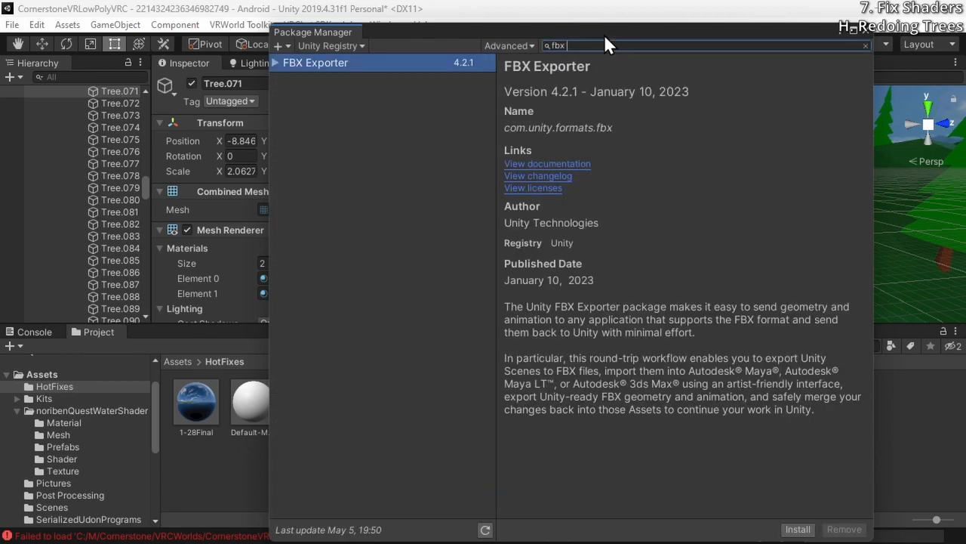
{"action": "left_click", "coordinate": [796, 530]}
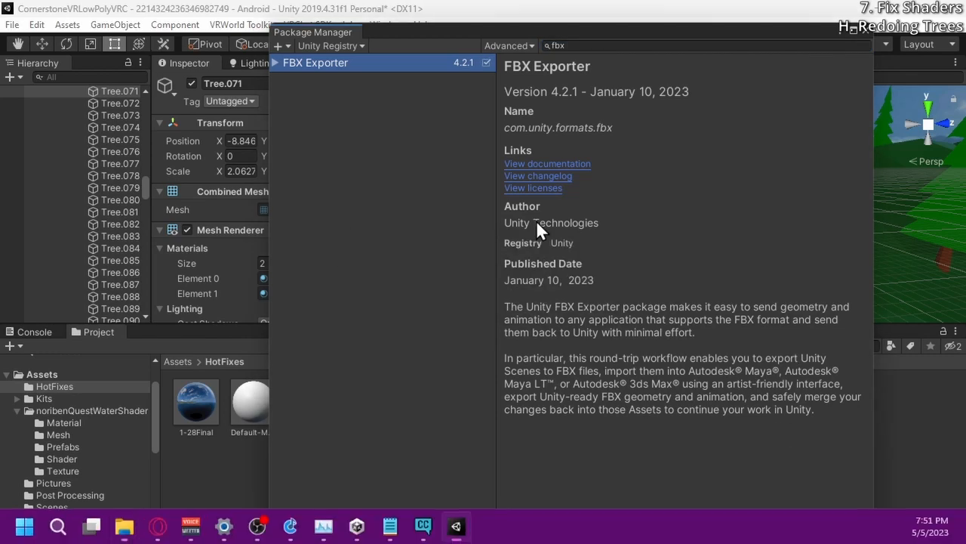
{"action": "left_click", "coordinate": [864, 32]}
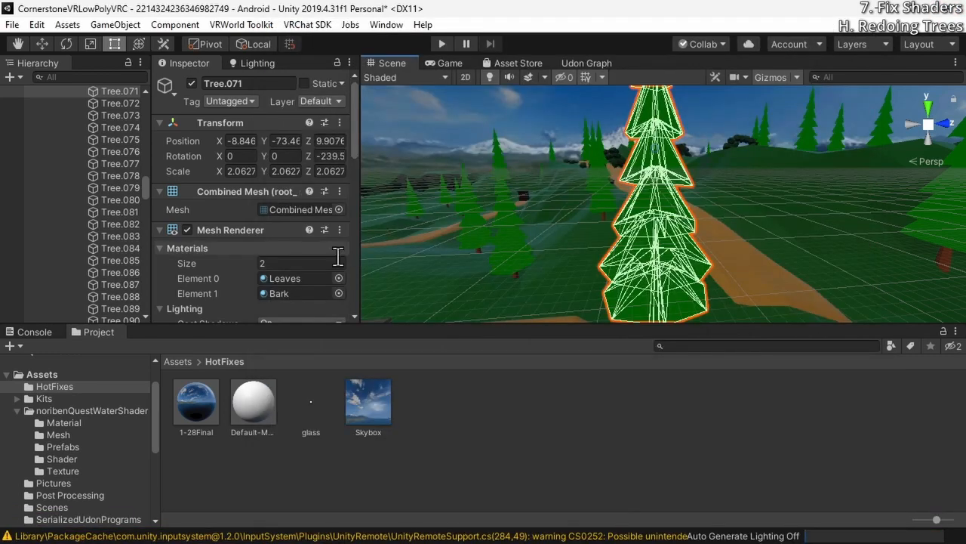
Select the mobilesanc object in the hierarchy and frame the worship floor in the scene view
{"action": "scroll", "coordinate": [100, 137], "scroll_direction": "up", "scroll_amount": 1}
{"action": "left_click", "coordinate": [101, 137]}
{"action": "right_click", "coordinate": [116, 134]}
{"action": "scroll", "coordinate": [253, 226], "scroll_direction": "down", "scroll_amount": 10}
{"action": "scroll", "coordinate": [130, 288], "scroll_direction": "down", "scroll_amount": 15}
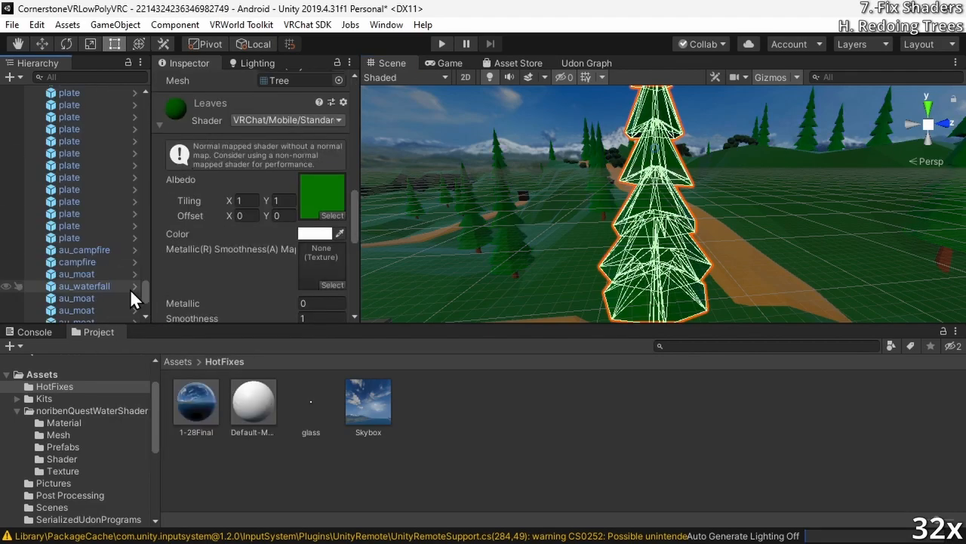
{"action": "left_click", "coordinate": [85, 206]}
{"action": "key", "text": "f"}
{"action": "right_click_drag", "start_coordinate": [492, 195], "coordinate": [732, 264]}
{"action": "right_click_drag", "start_coordinate": [721, 264], "coordinate": [726, 267]}
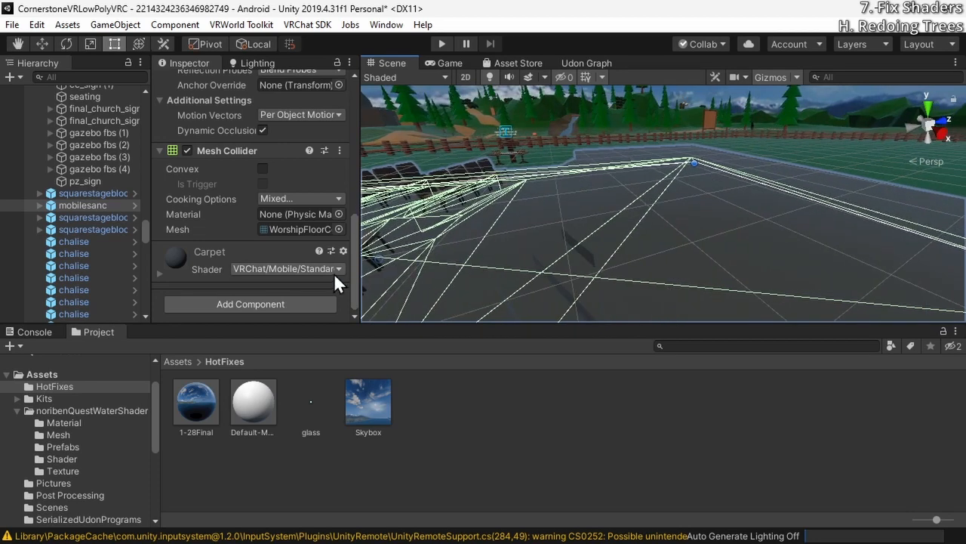
Set the Carpet material's shader on mobilesanc to VRChat/Mobile/Particles/Alpha Blended and view the floor
{"action": "right_click_drag", "start_coordinate": [634, 252], "coordinate": [632, 297]}
{"action": "left_click", "coordinate": [327, 268]}
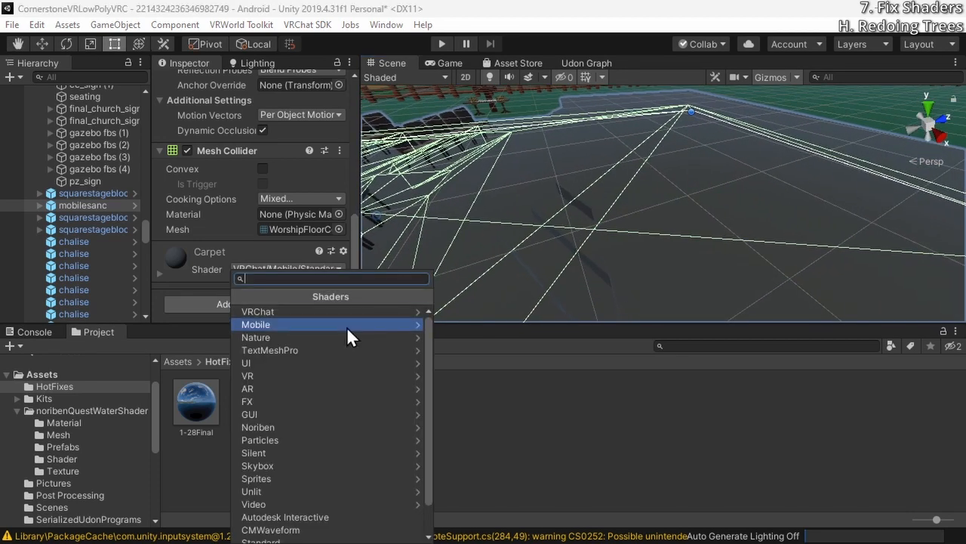
{"action": "left_click", "coordinate": [348, 314]}
{"action": "left_click", "coordinate": [337, 325]}
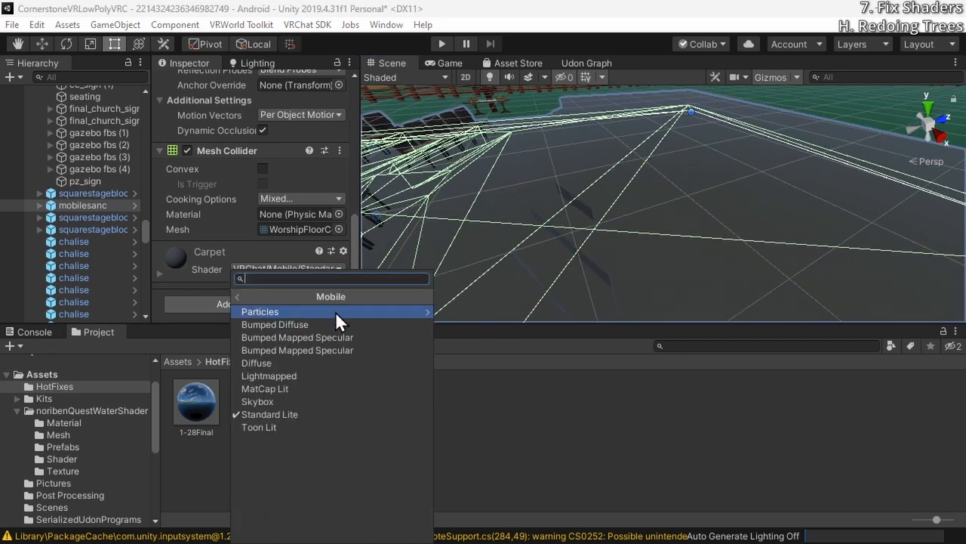
{"action": "left_click", "coordinate": [335, 311]}
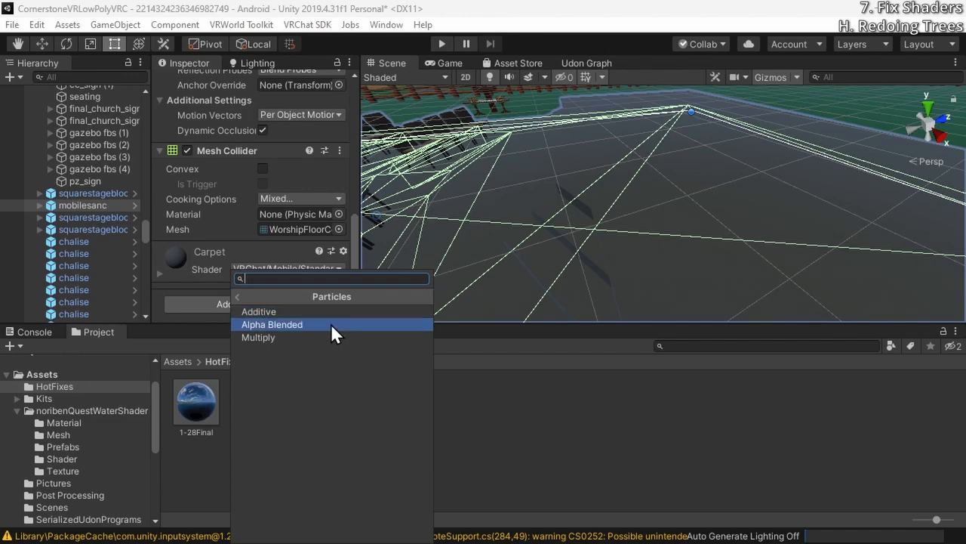
{"action": "left_click", "coordinate": [331, 325]}
{"action": "right_click_drag", "start_coordinate": [559, 249], "coordinate": [577, 242]}
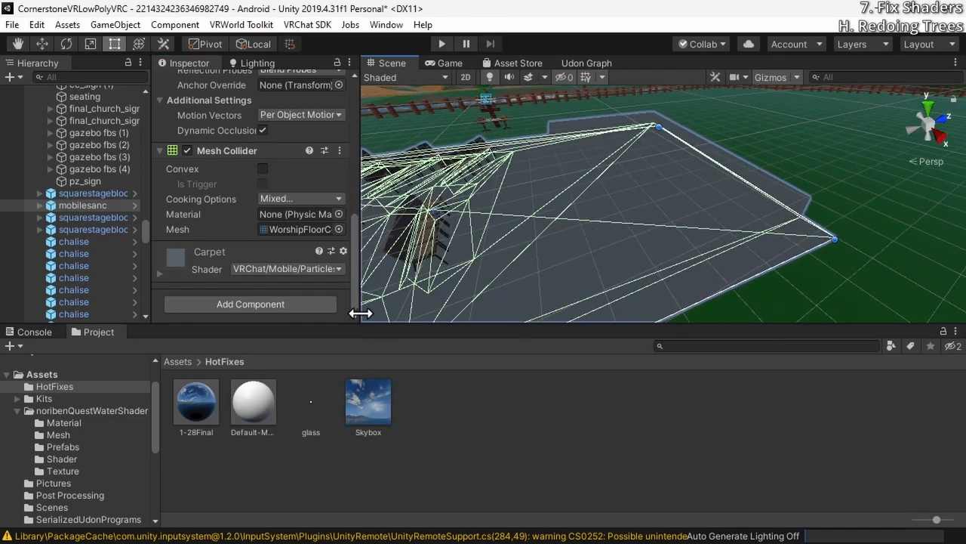
Open the mobilesanc prefab asset and bring up the FBX export options for its root object
{"action": "right_click", "coordinate": [65, 207]}
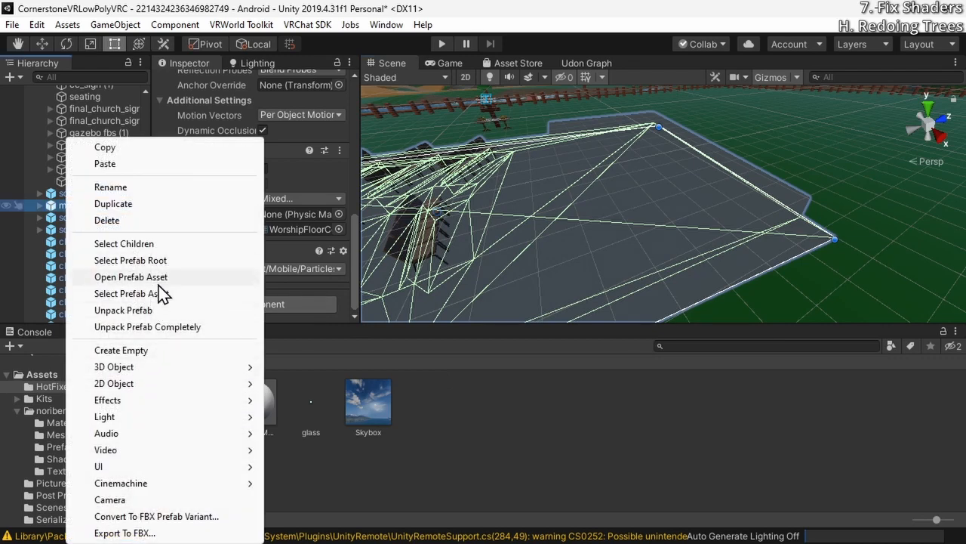
{"action": "left_click", "coordinate": [182, 277]}
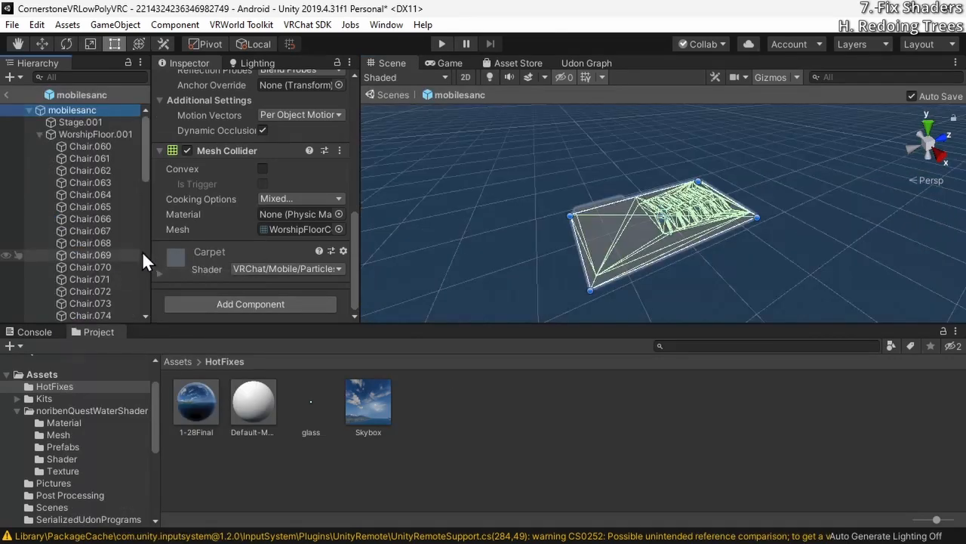
{"action": "right_click", "coordinate": [83, 109]}
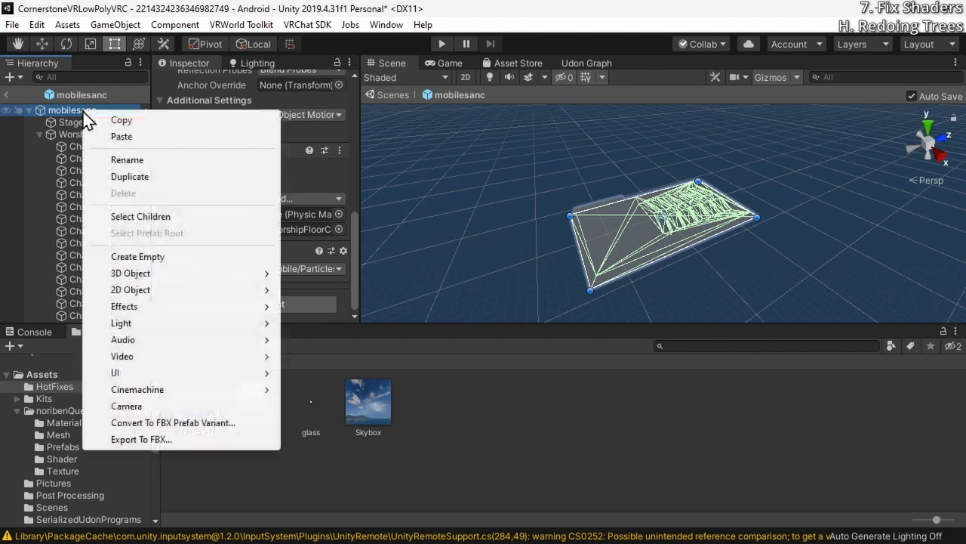
{"action": "left_click", "coordinate": [181, 441]}
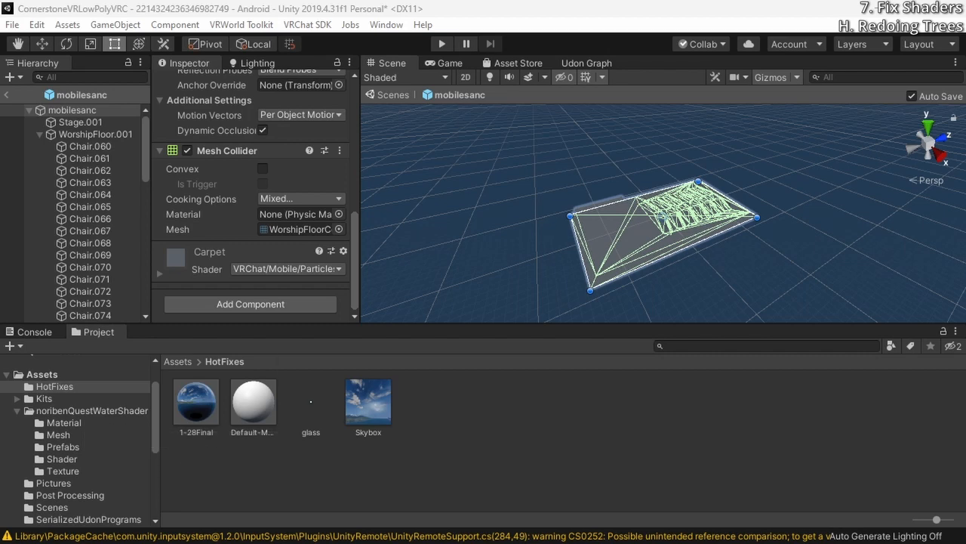
Export mobilesanc.fbx to Assets/HotFixes in Binary format with Embed Textures enabled
{"action": "left_click_drag", "start_coordinate": [831, 124], "coordinate": [565, 77]}
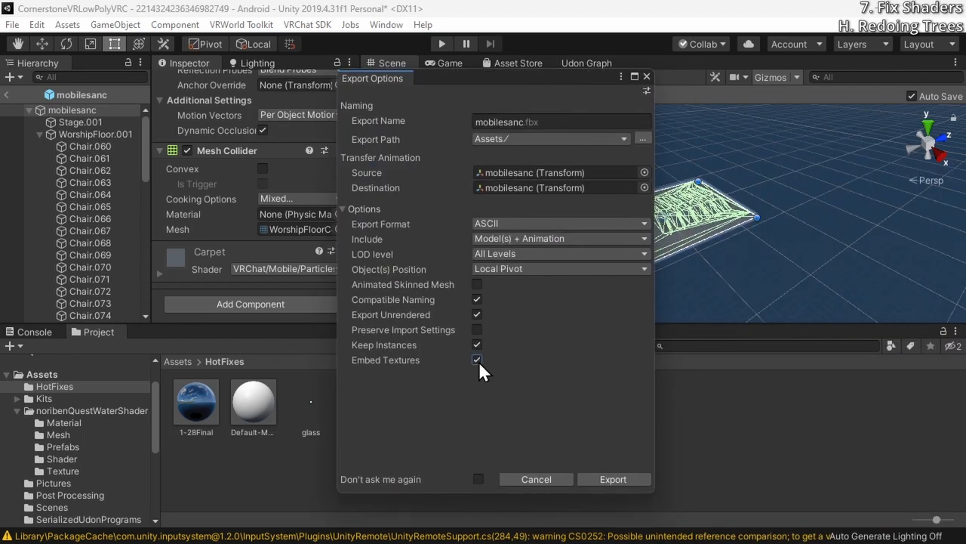
{"action": "left_click", "coordinate": [536, 226]}
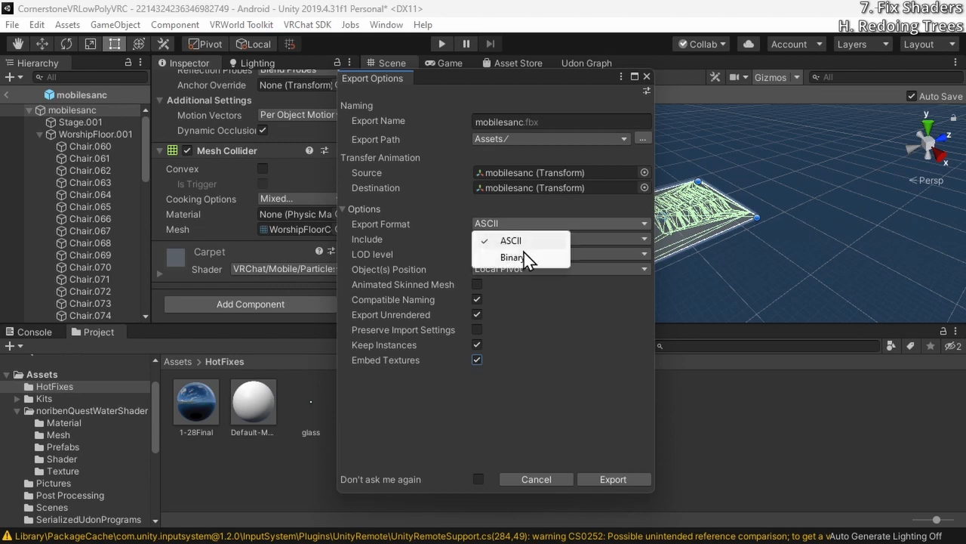
{"action": "left_click", "coordinate": [523, 257]}
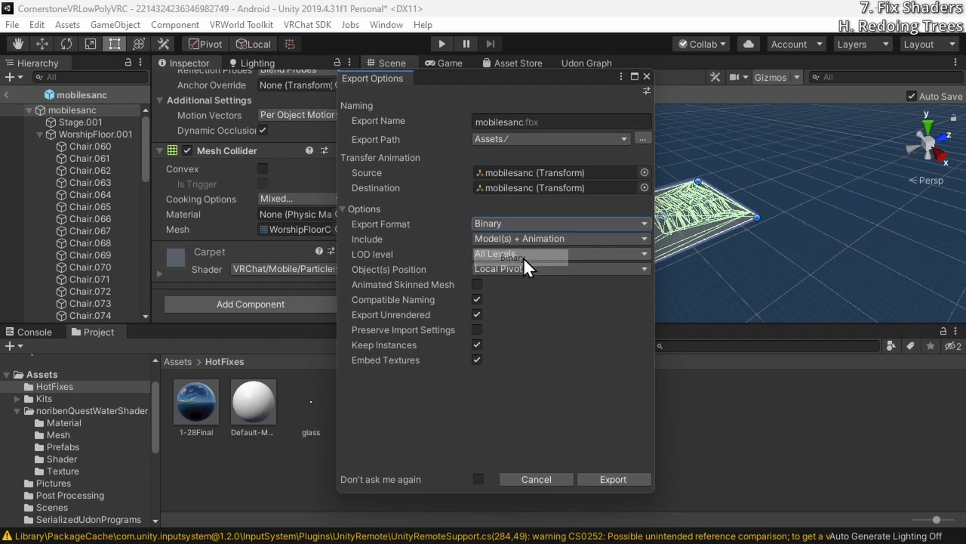
{"action": "left_click", "coordinate": [642, 140]}
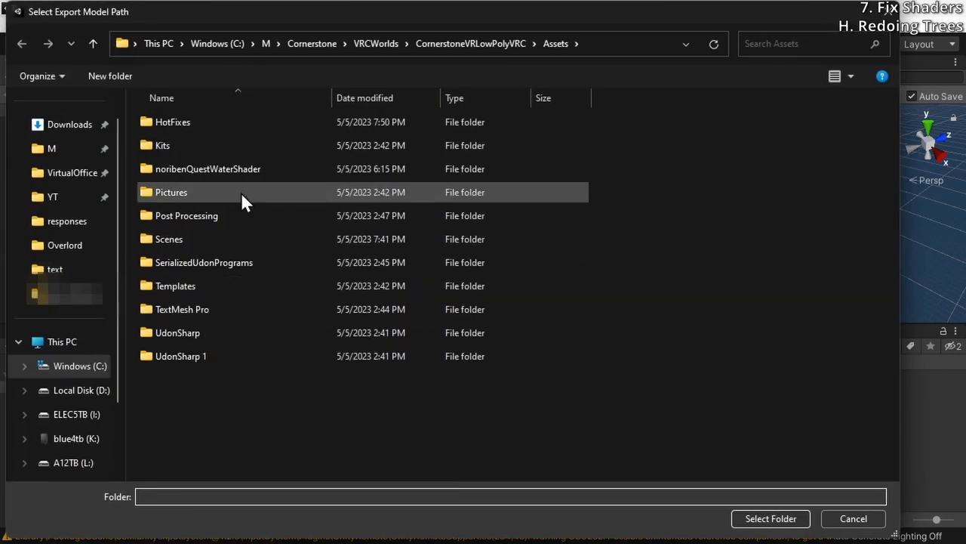
{"action": "double_click", "coordinate": [233, 124]}
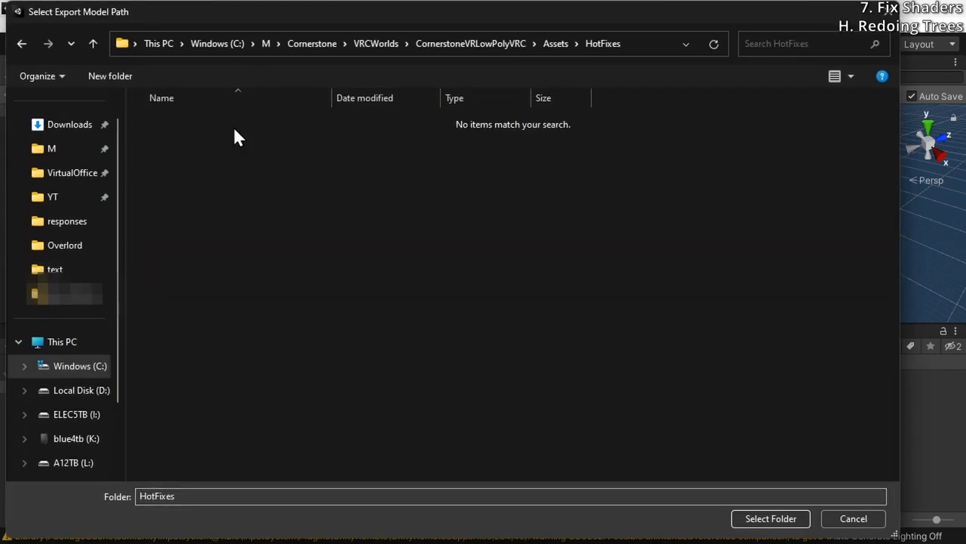
{"action": "left_click", "coordinate": [769, 519]}
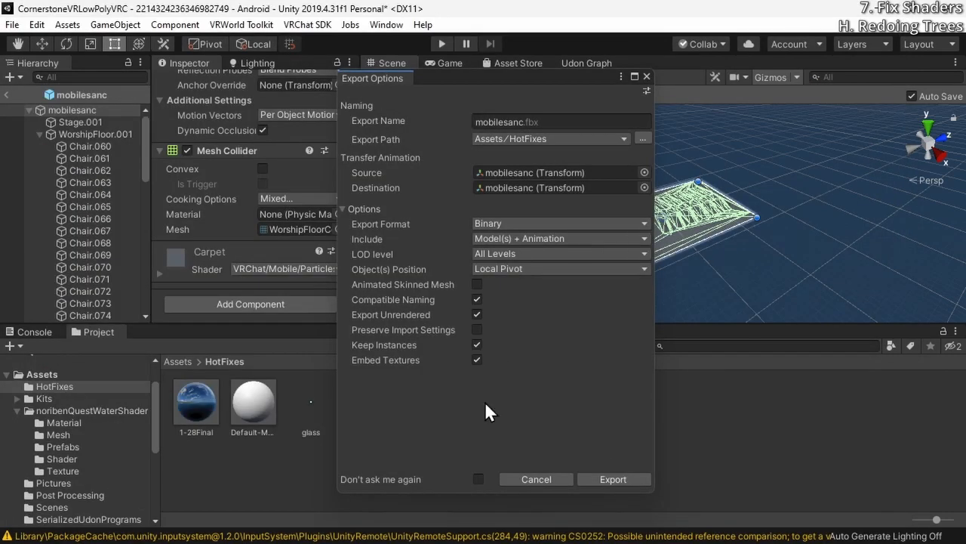
{"action": "left_click", "coordinate": [598, 478]}
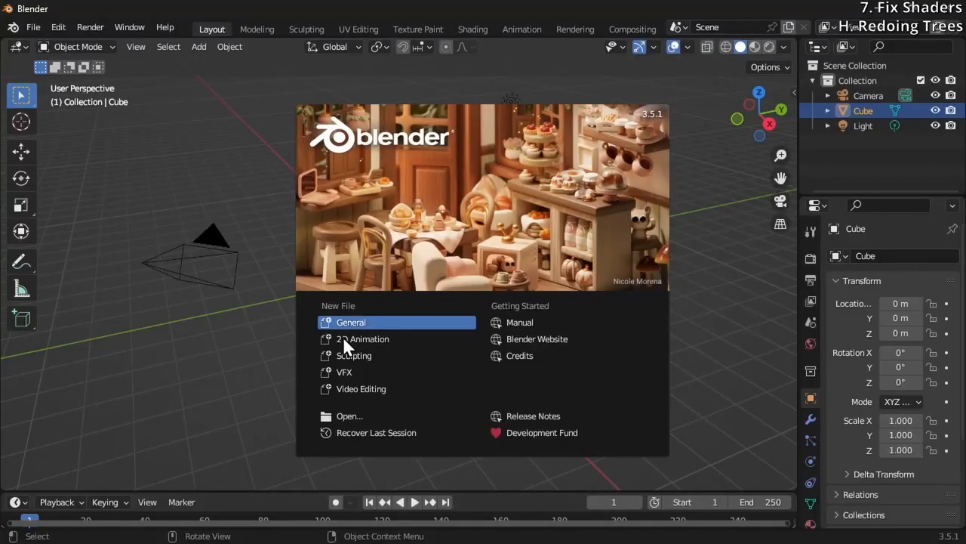
Switch to Blender, dismiss the splash screen and delete all the default scene objects
{"action": "left_click", "coordinate": [270, 325]}
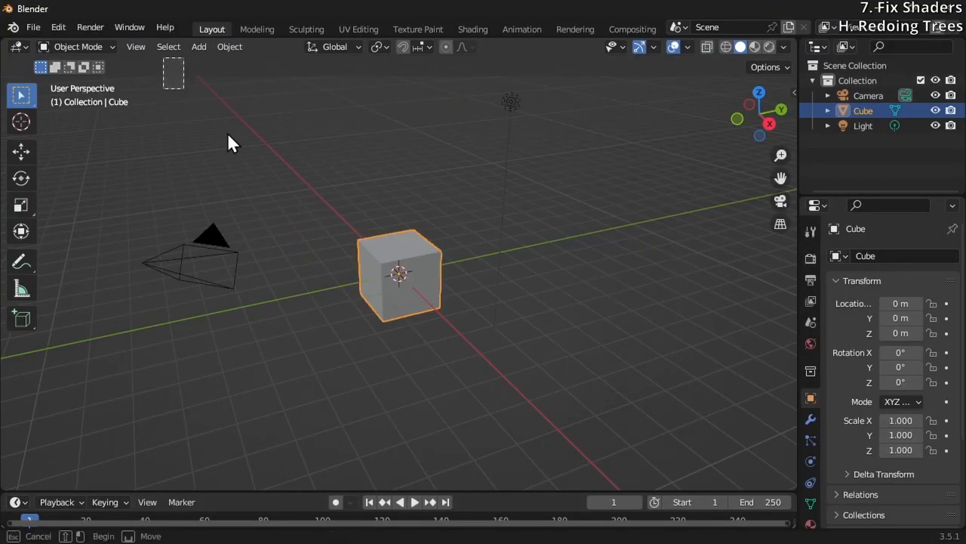
{"action": "left_click_drag", "start_coordinate": [164, 59], "coordinate": [654, 405]}
{"action": "key", "text": "Delete"}
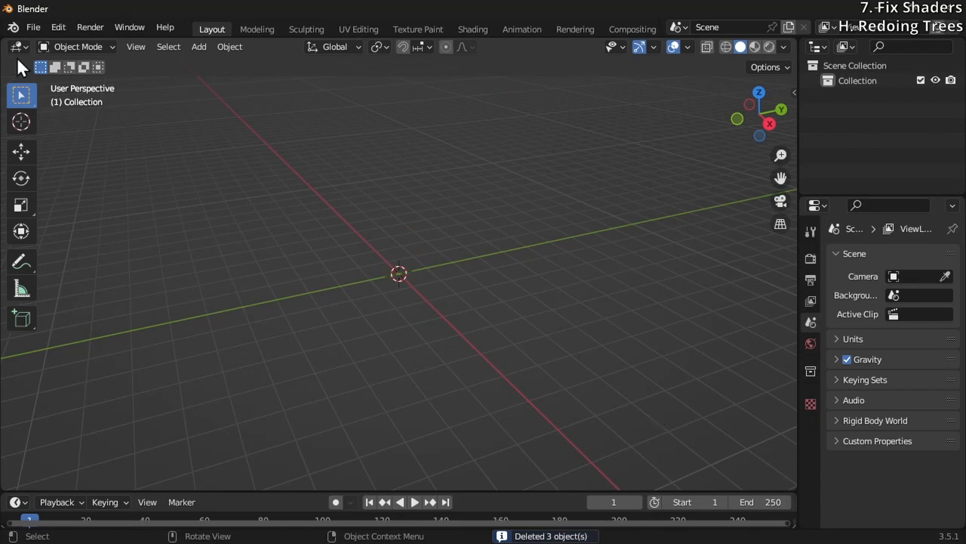
Import mobilesanc.fbx from the project's Assets\HotFixes folder as an FBX with the default import options
{"action": "left_click", "coordinate": [40, 30]}
{"action": "mouse_move", "coordinate": [121, 233]}
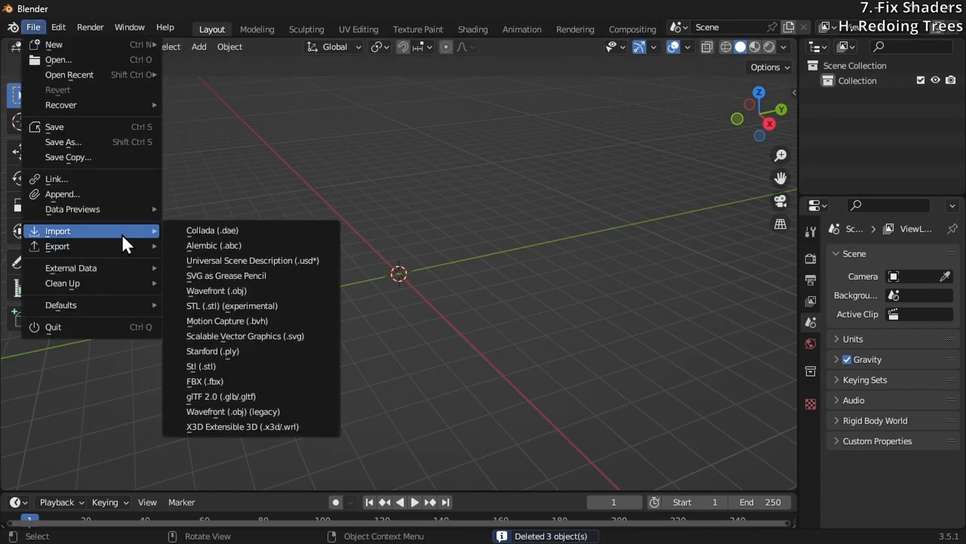
{"action": "left_click", "coordinate": [253, 381]}
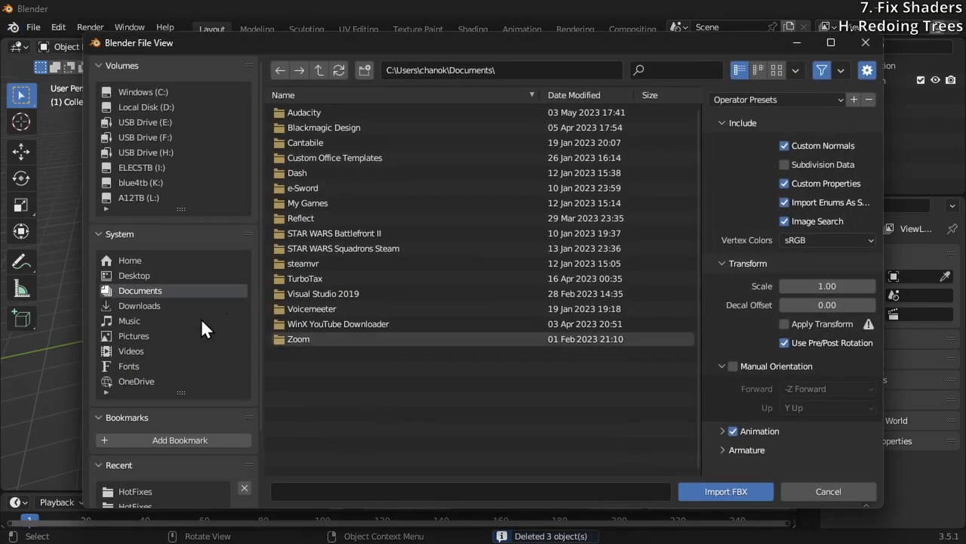
{"action": "double_click", "coordinate": [345, 115]}
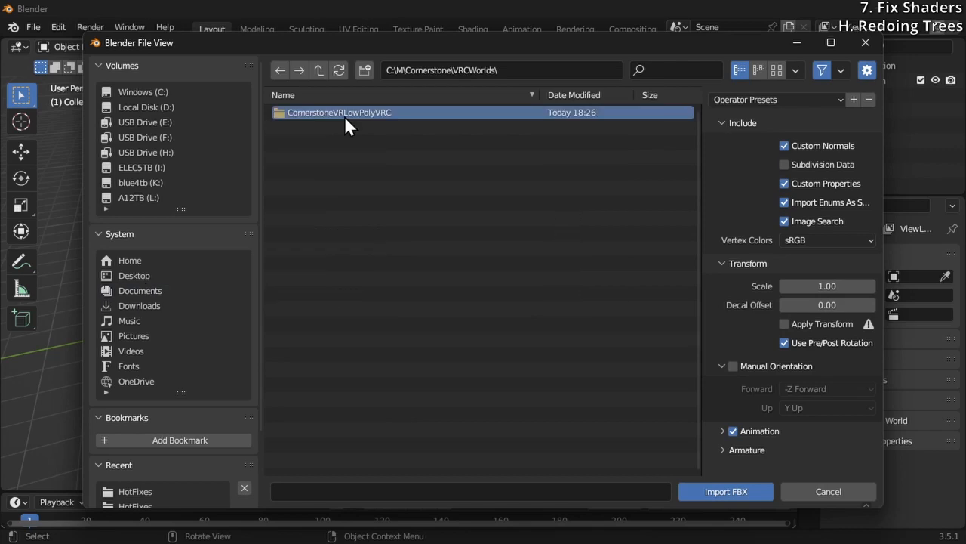
{"action": "double_click", "coordinate": [345, 114]}
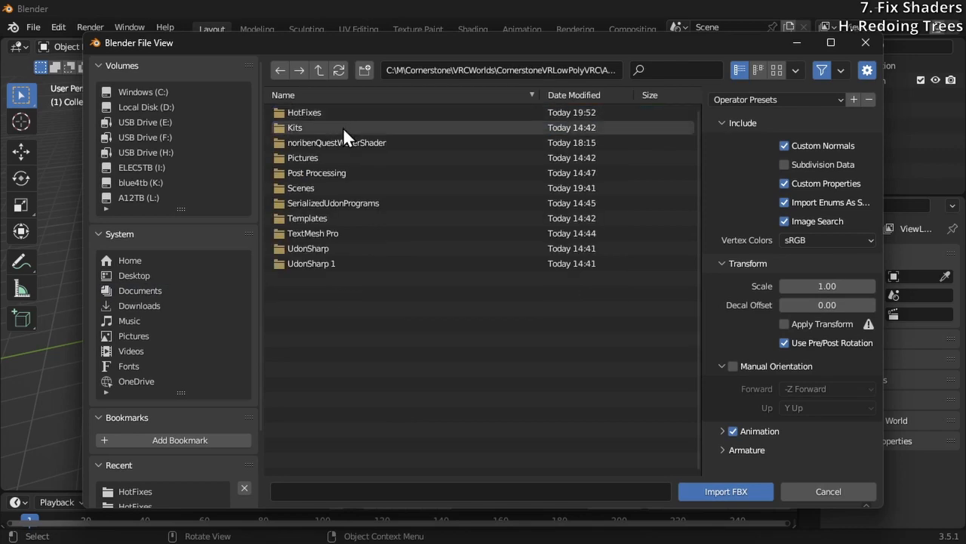
{"action": "double_click", "coordinate": [343, 111]}
{"action": "left_click", "coordinate": [341, 113]}
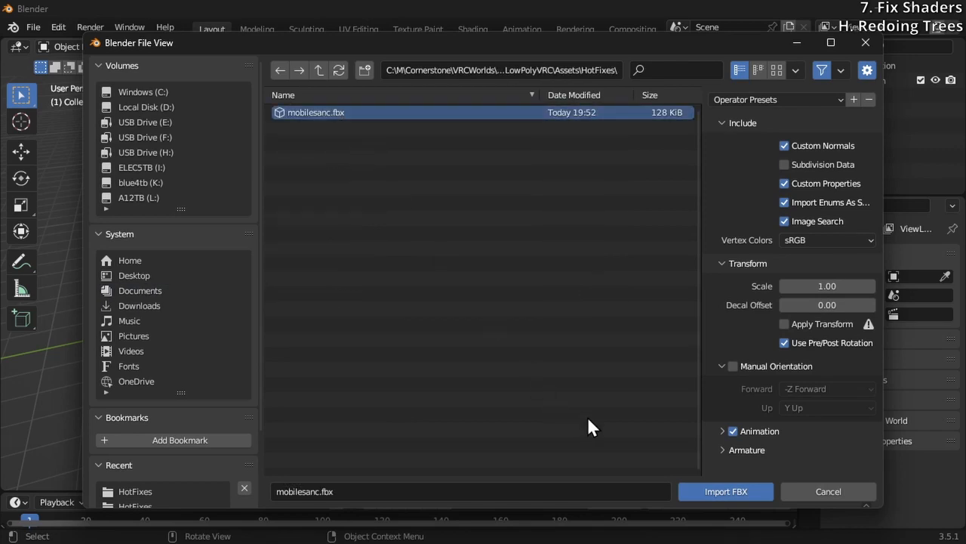
{"action": "left_click", "coordinate": [721, 492]}
Examine how the imported model is divided by selecting Stage_001 and WorshipFloor_001 in turn
{"action": "left_click", "coordinate": [503, 258]}
{"action": "scroll", "coordinate": [510, 310], "scroll_direction": "down", "scroll_amount": 3}
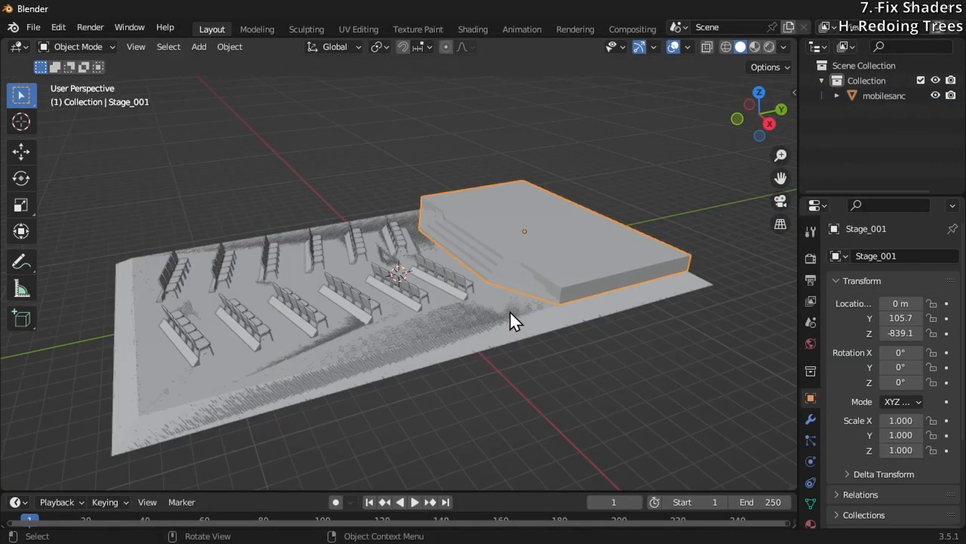
{"action": "left_click", "coordinate": [510, 296]}
{"action": "left_click", "coordinate": [529, 262]}
{"action": "left_click", "coordinate": [511, 321]}
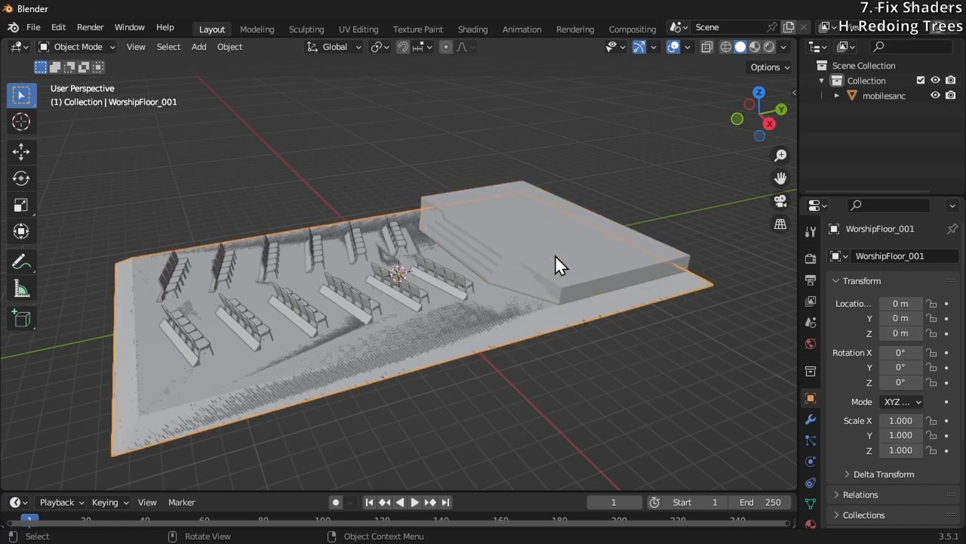
{"action": "left_click", "coordinate": [555, 254], "text": "shift"}
{"action": "left_click", "coordinate": [549, 256]}
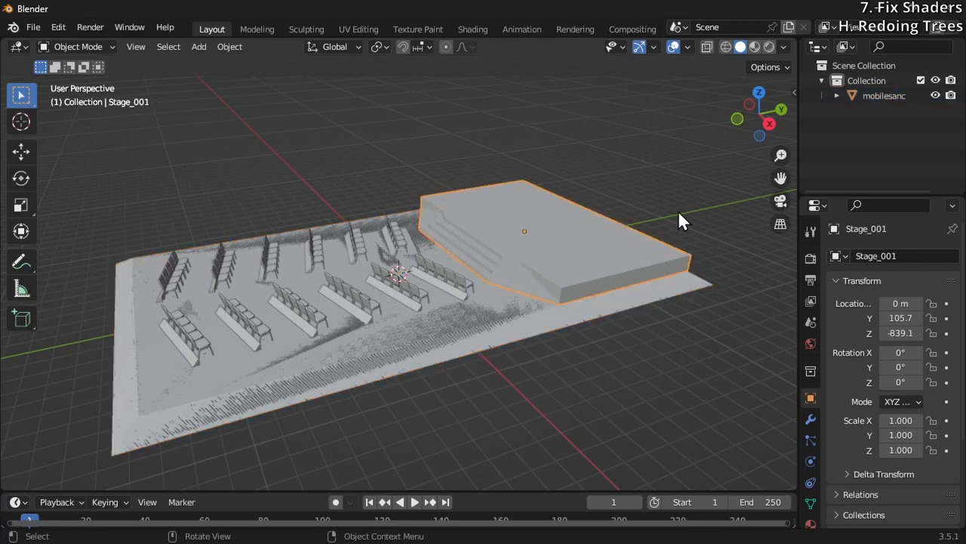
{"action": "left_click", "coordinate": [507, 339]}
Expand mobilesanc and its WorshipFloor_001 child in the outliner, and hide Stage_001 and WorshipFloor_001 in the viewport
{"action": "left_click", "coordinate": [836, 95]}
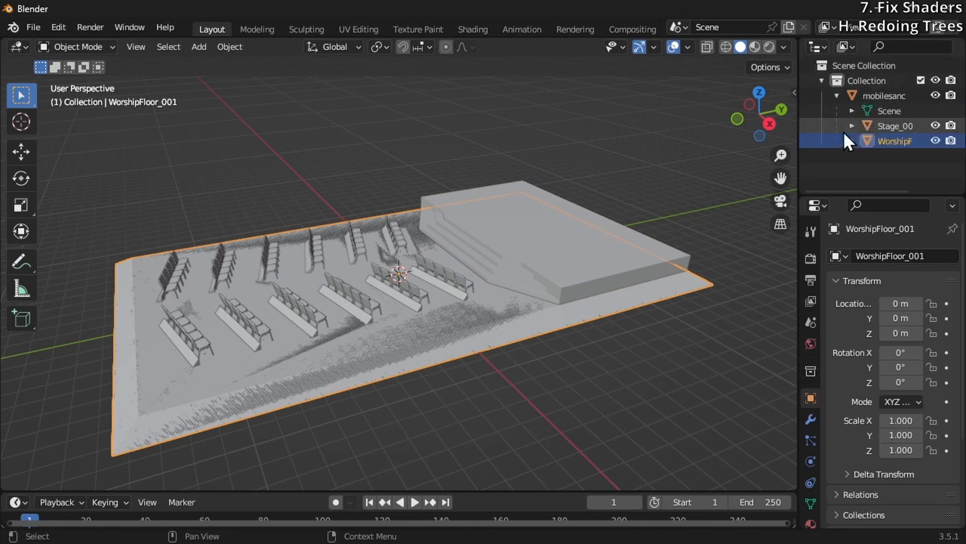
{"action": "left_click", "coordinate": [852, 140]}
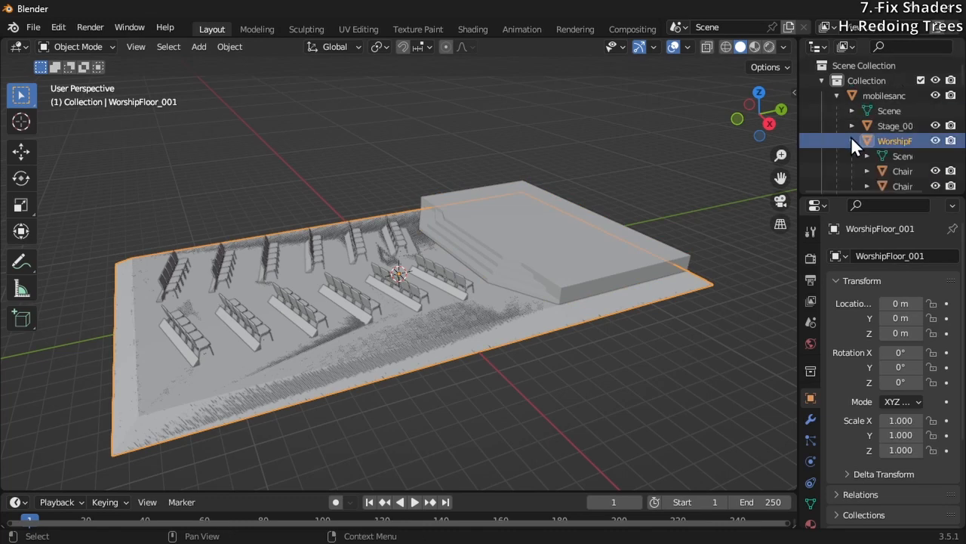
{"action": "left_click", "coordinate": [935, 140]}
{"action": "left_click", "coordinate": [935, 141]}
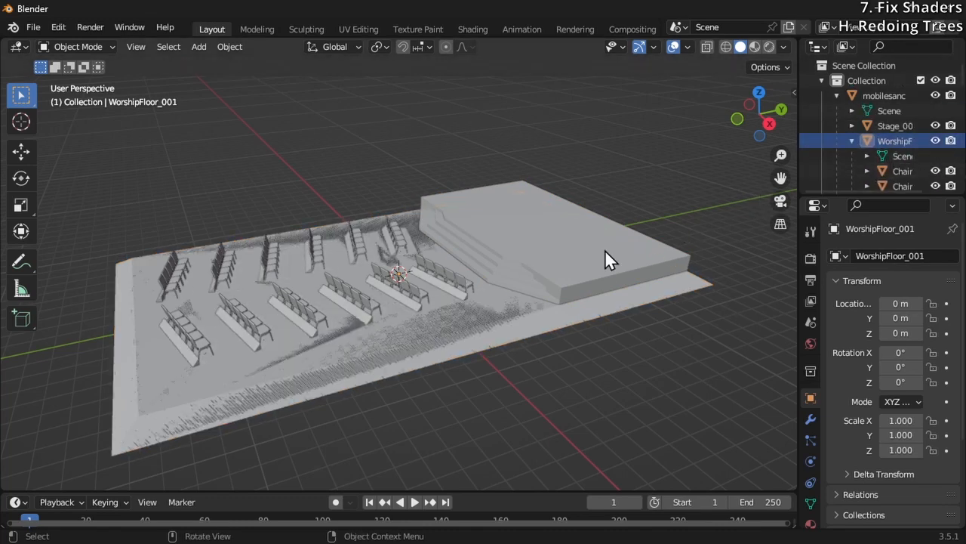
{"action": "left_click", "coordinate": [605, 251]}
{"action": "left_click", "coordinate": [936, 126]}
{"action": "left_click", "coordinate": [530, 283]}
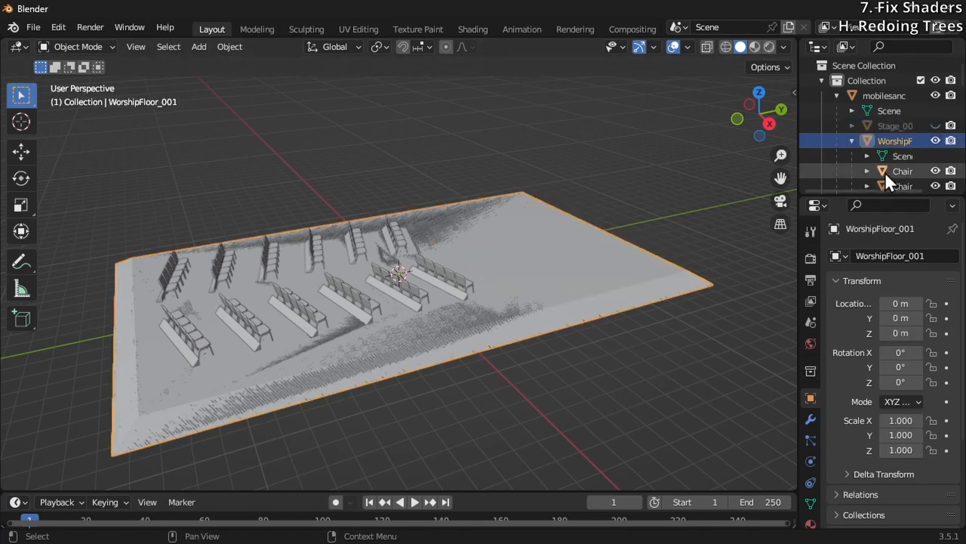
{"action": "left_click", "coordinate": [935, 141]}
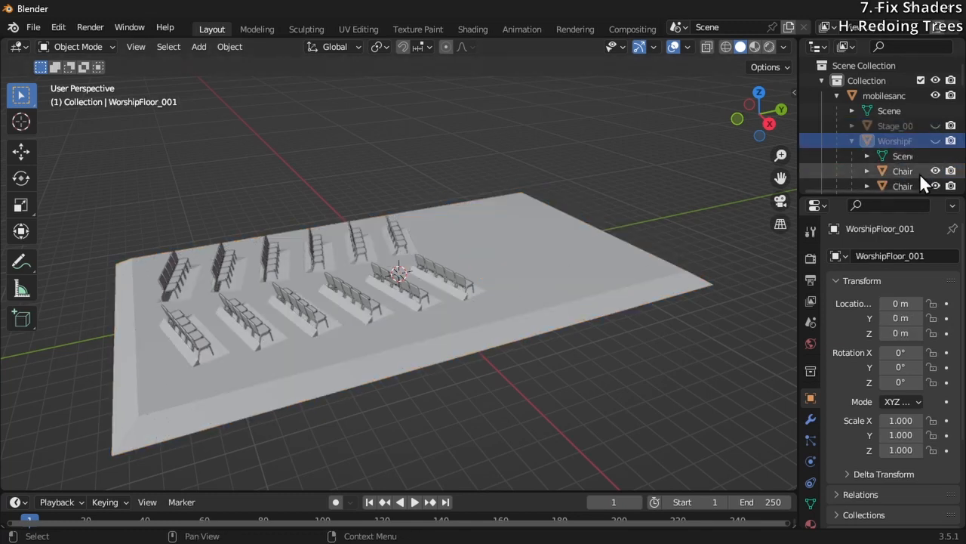
Delete all the Chair objects under WorshipFloor_001, starting from Chair_060
{"action": "left_click", "coordinate": [907, 169]}
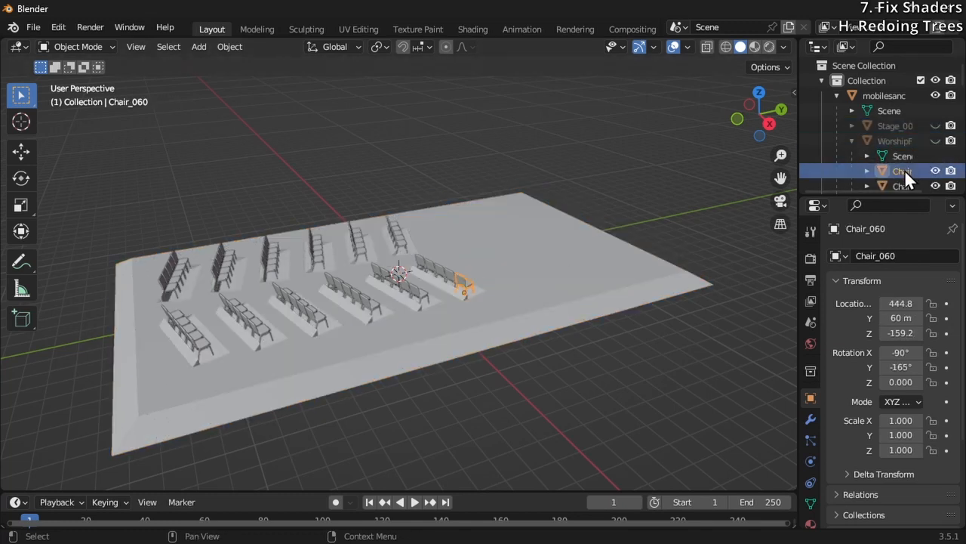
{"action": "scroll", "coordinate": [905, 169], "scroll_direction": "down", "scroll_amount": 3}
{"action": "scroll", "coordinate": [903, 173], "scroll_direction": "up", "scroll_amount": 3}
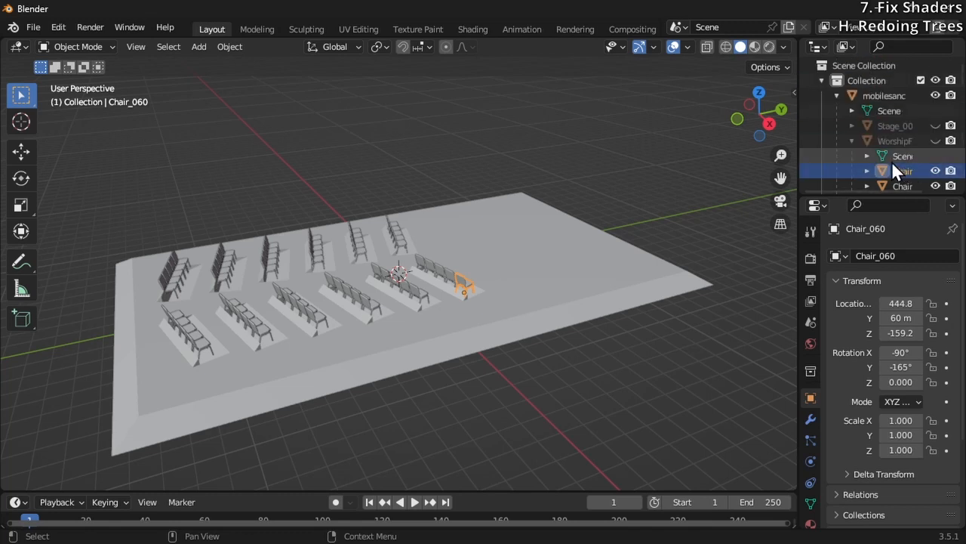
{"action": "scroll", "coordinate": [893, 166], "scroll_direction": "down", "scroll_amount": 5}
{"action": "left_click", "coordinate": [893, 177], "text": "shift"}
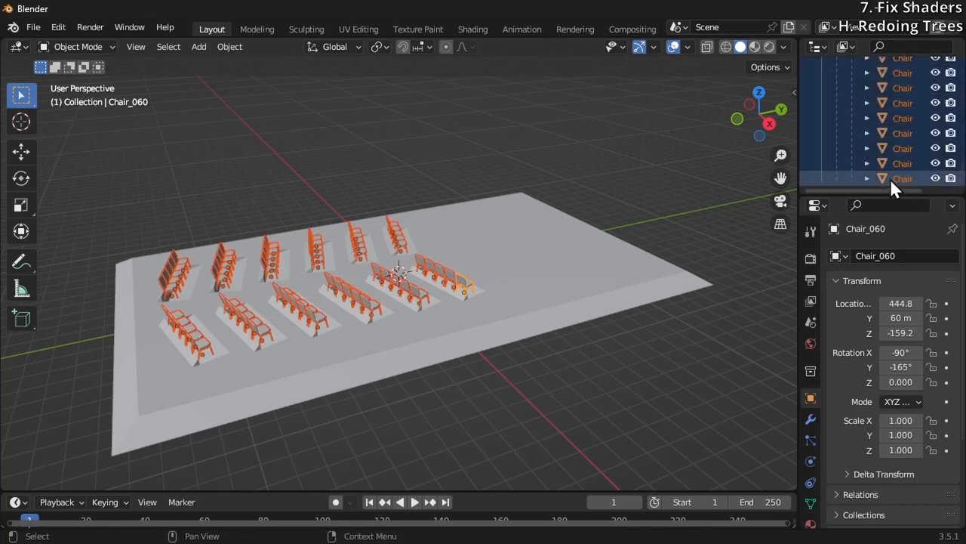
{"action": "key", "text": "Delete"}
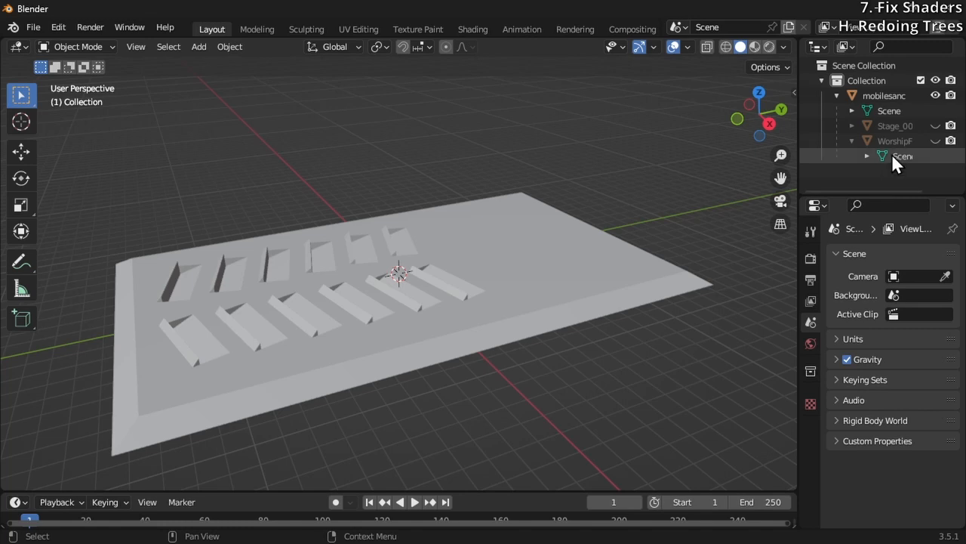
Examine the mesh data and materials under mobilesanc and WorshipFloor_001, toggling mobilesanc's visibility off and back on
{"action": "left_click", "coordinate": [880, 141]}
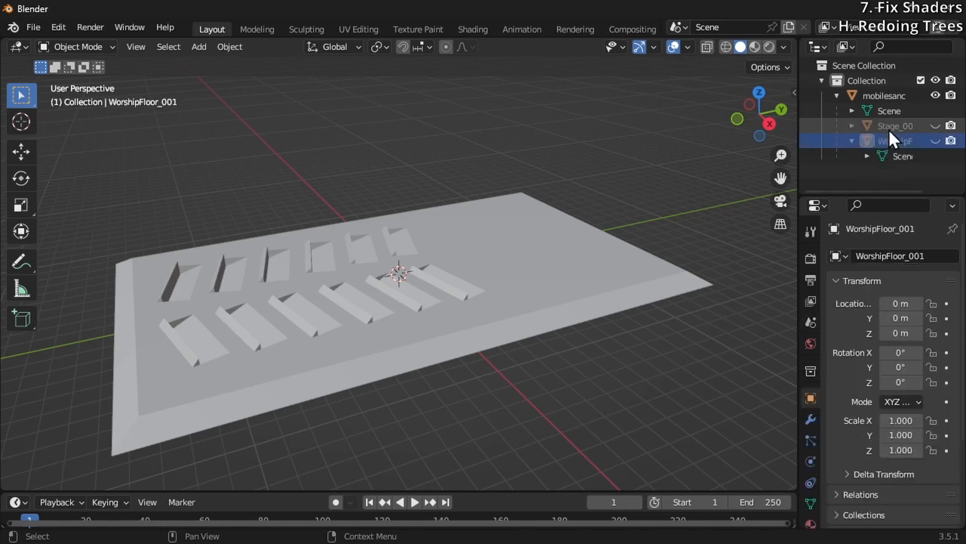
{"action": "left_click", "coordinate": [935, 96]}
{"action": "left_click", "coordinate": [935, 96]}
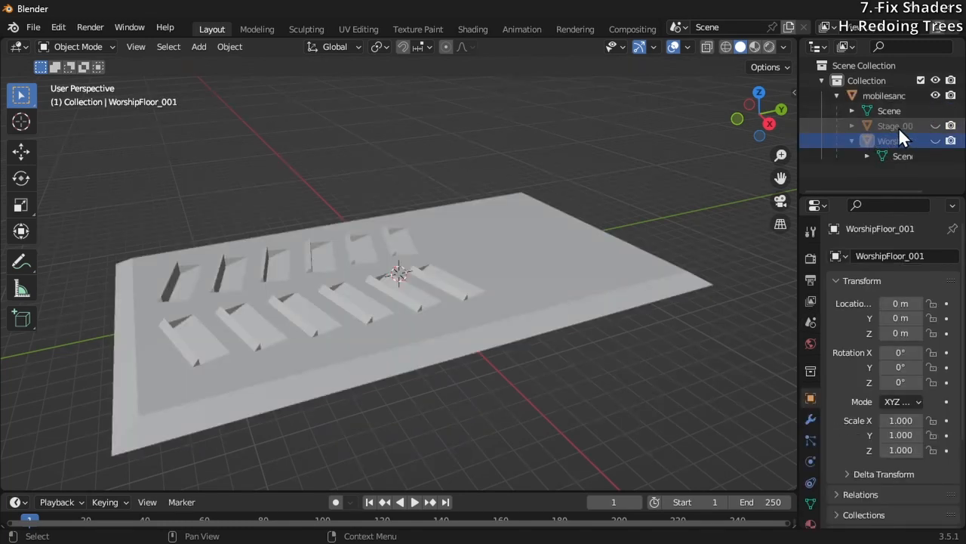
{"action": "left_click", "coordinate": [852, 110]}
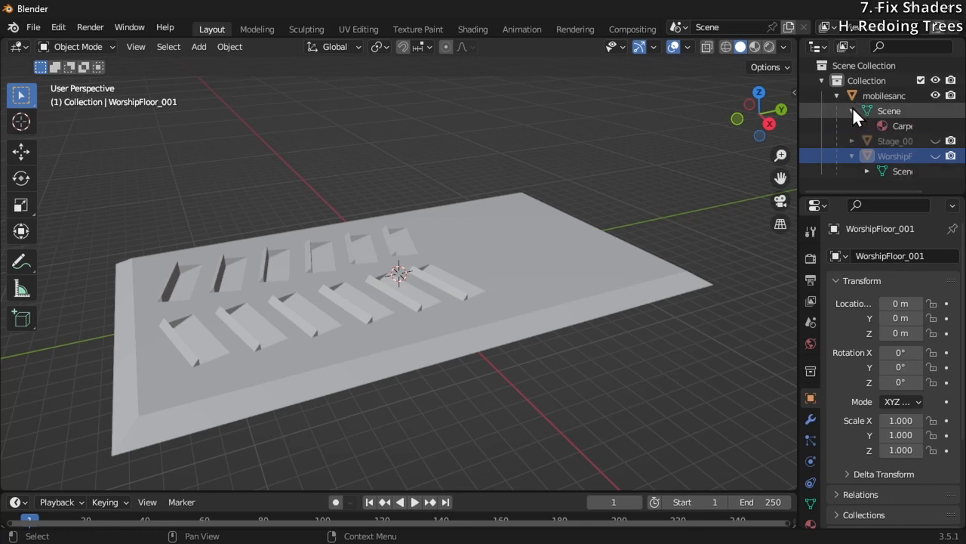
{"action": "left_click", "coordinate": [860, 169]}
{"action": "scroll", "coordinate": [872, 162], "scroll_direction": "down", "scroll_amount": 1}
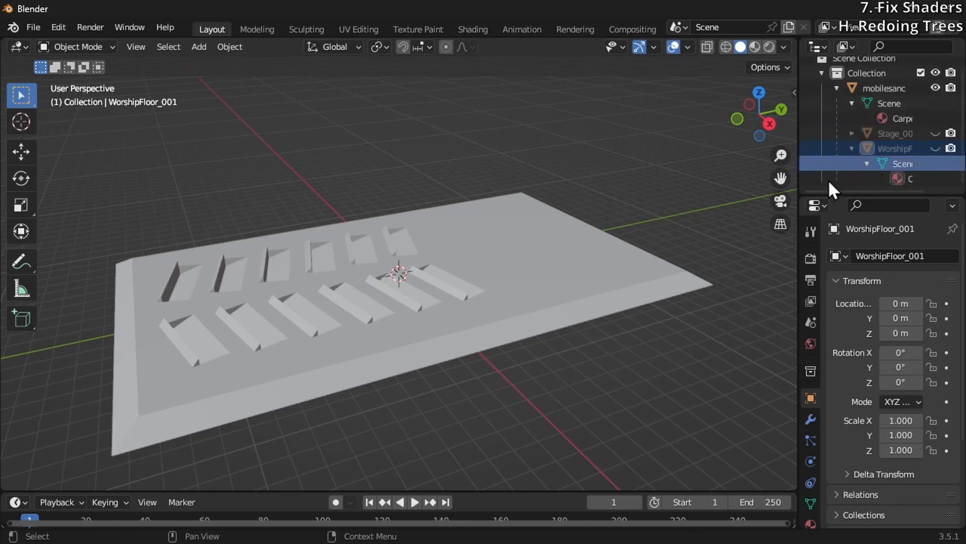
{"action": "left_click", "coordinate": [573, 280]}
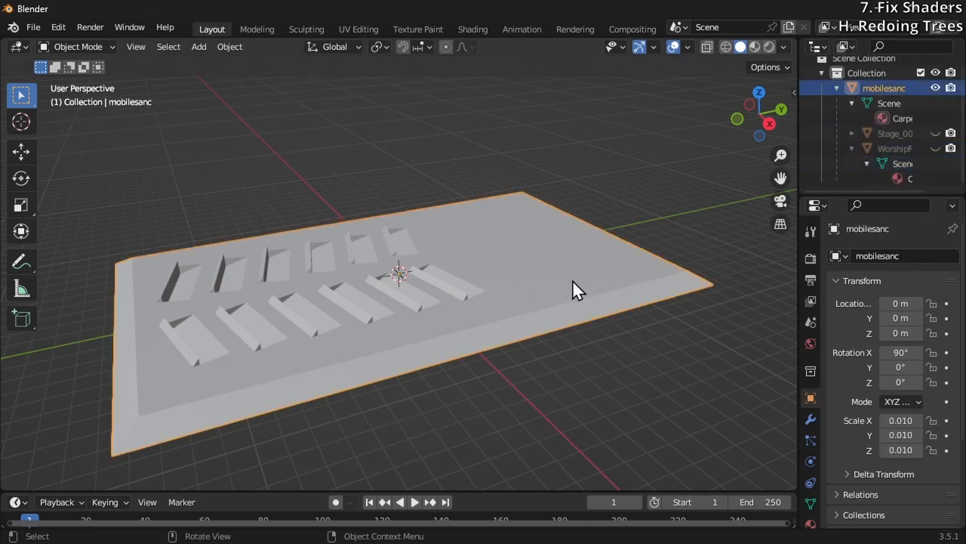
{"action": "left_click", "coordinate": [885, 105]}
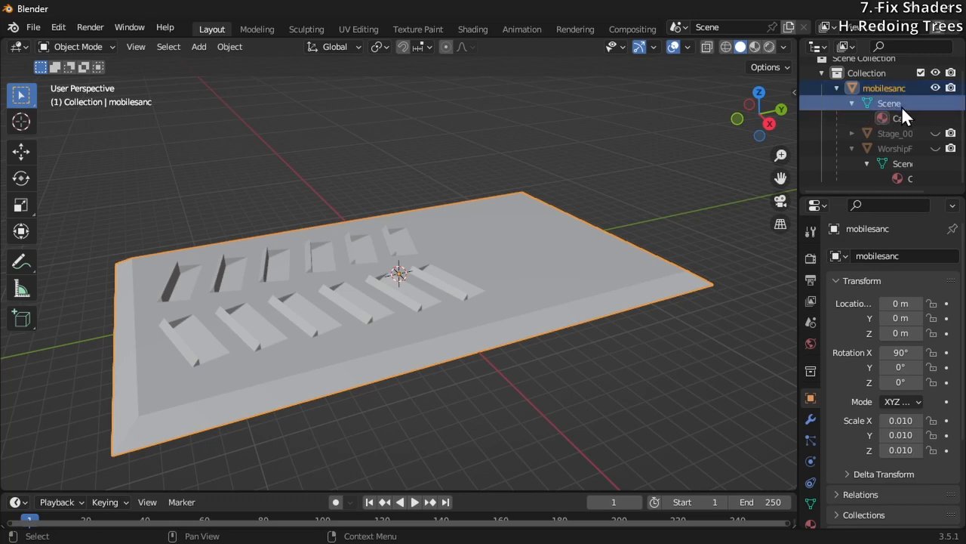
Isolate Stage_001 in the viewport by hiding mobilesanc and WorshipFloor_001, with Stage_001 shown and selected
{"action": "left_click", "coordinate": [936, 87]}
{"action": "left_click", "coordinate": [935, 133]}
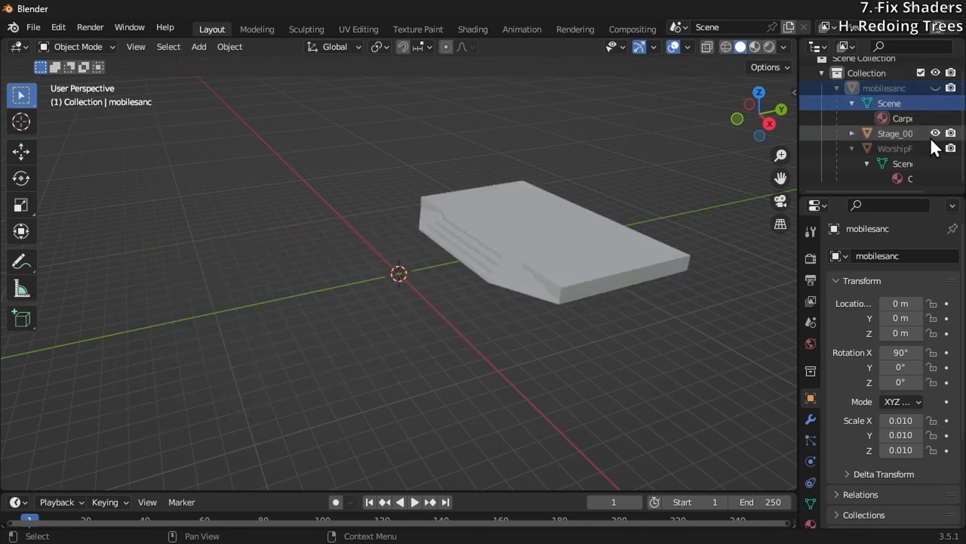
{"action": "left_click", "coordinate": [934, 146]}
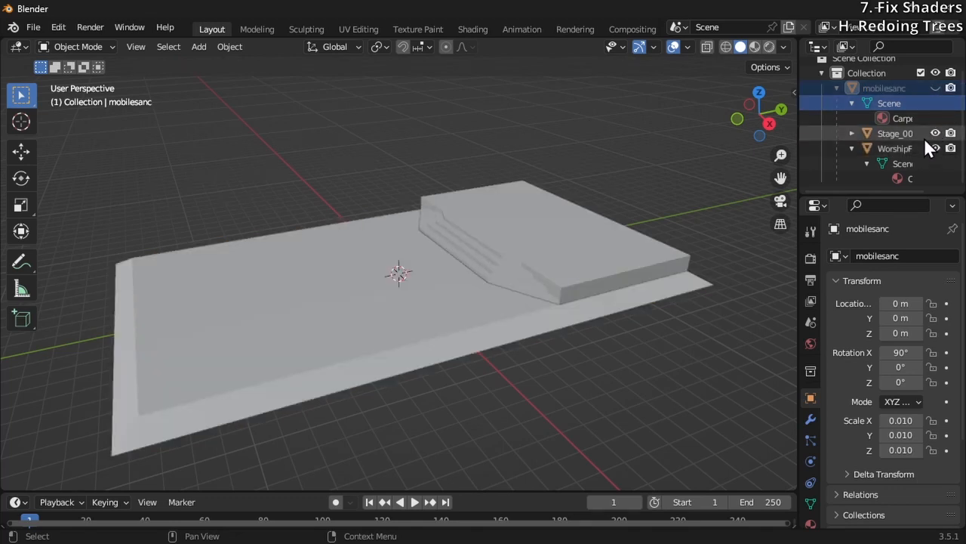
{"action": "left_click", "coordinate": [905, 133]}
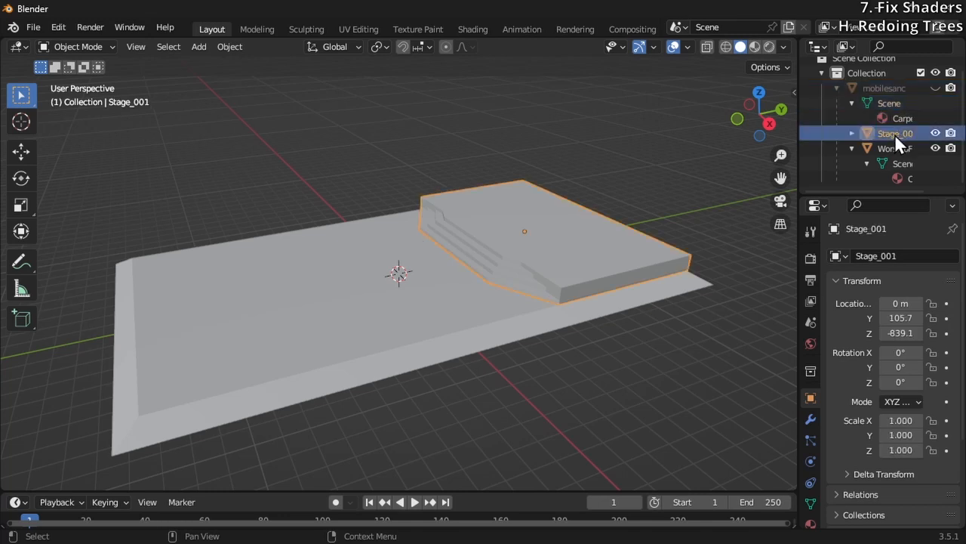
{"action": "left_click", "coordinate": [935, 148]}
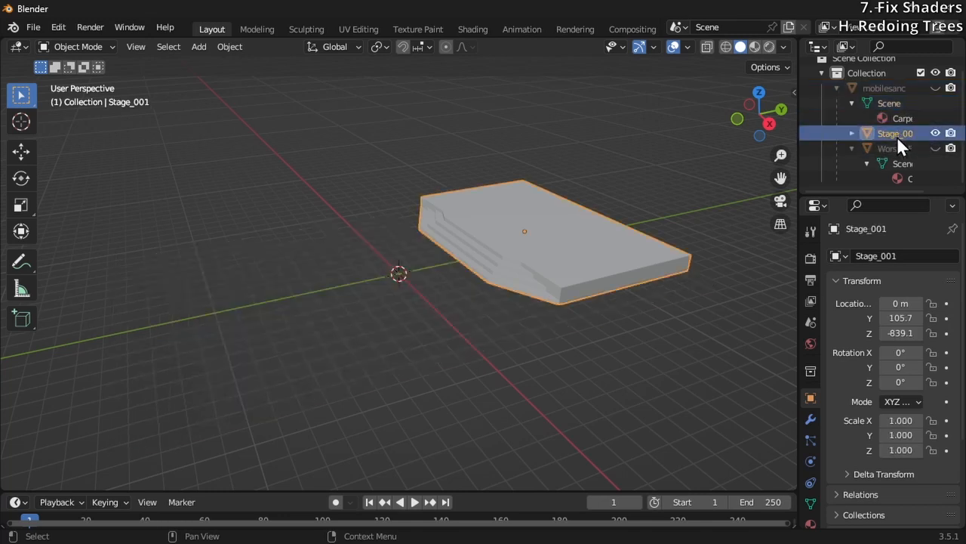
Export the visible stage as a Wavefront OBJ named Stage.obj into the project's Assets\HotFixes folder with the default options
{"action": "left_click", "coordinate": [35, 29]}
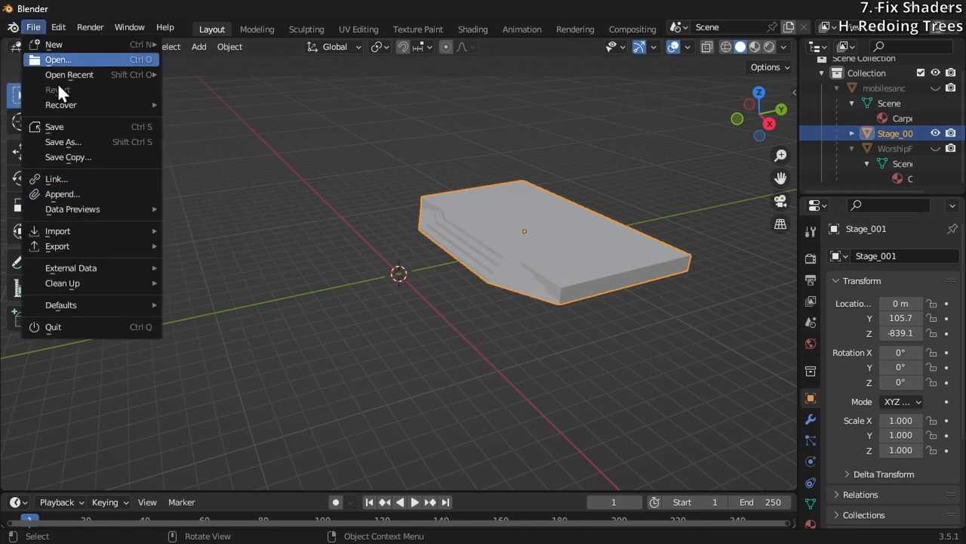
{"action": "mouse_move", "coordinate": [84, 250]}
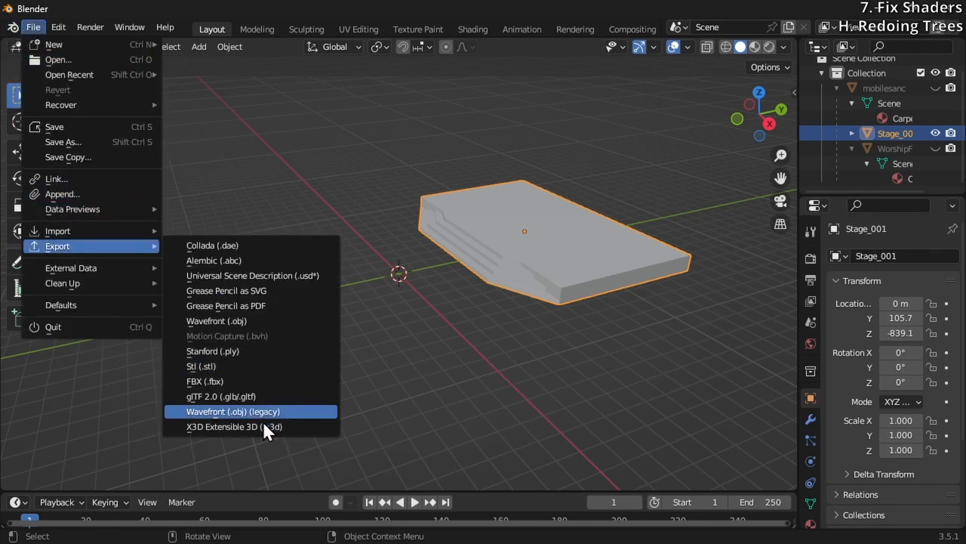
{"action": "left_click", "coordinate": [257, 323]}
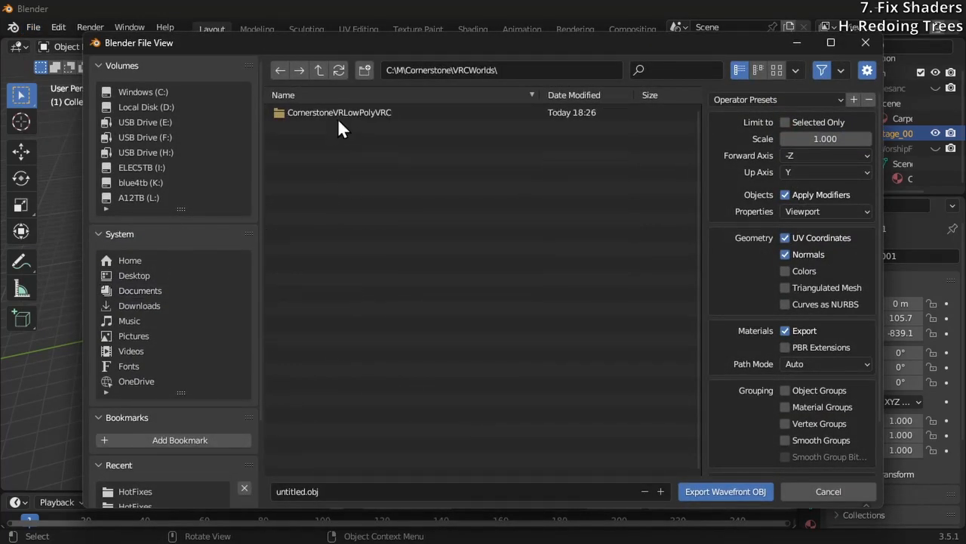
{"action": "left_click", "coordinate": [339, 113]}
{"action": "double_click", "coordinate": [310, 113]}
{"action": "double_click", "coordinate": [314, 113]}
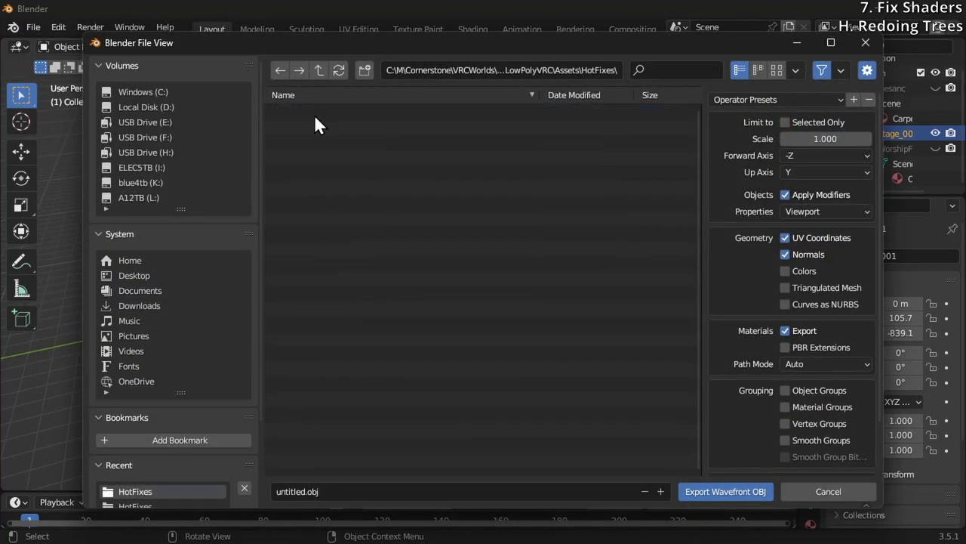
{"action": "left_click", "coordinate": [300, 492]}
{"action": "mouse_move", "coordinate": [450, 51]}
{"action": "left_mouse_down"}
{"action": "mouse_move", "coordinate": [376, 296]}
{"action": "mouse_move", "coordinate": [450, 33]}
{"action": "left_mouse_up"}
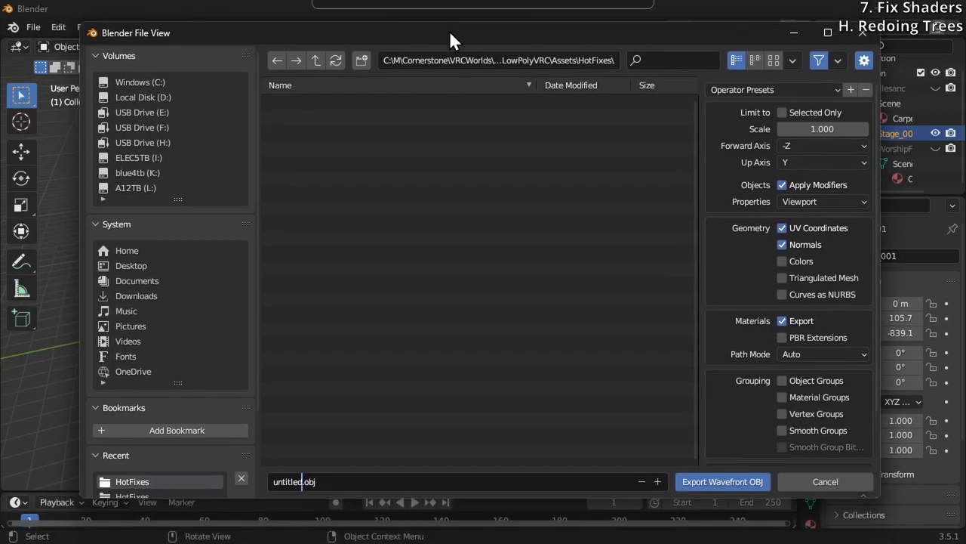
{"action": "left_click", "coordinate": [303, 484]}
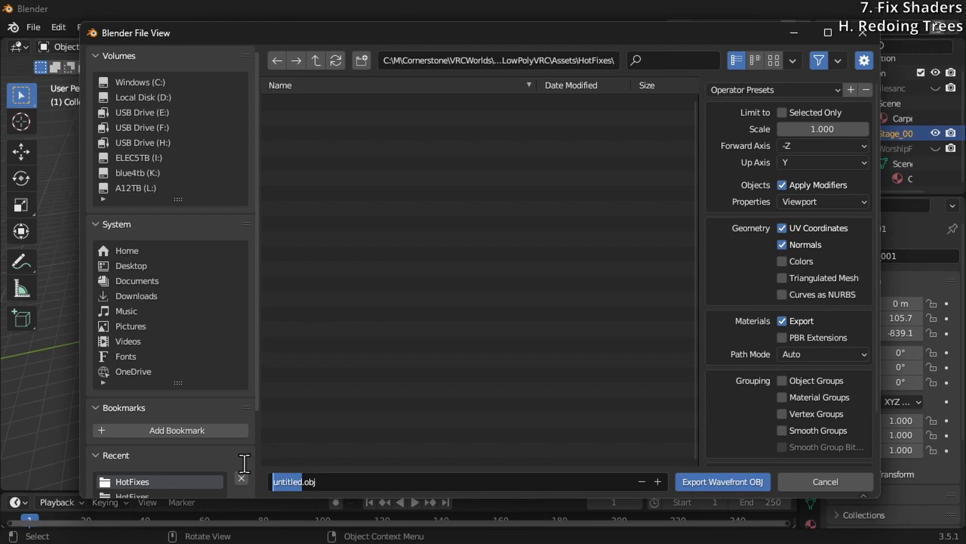
{"action": "type", "text": "Stage"}
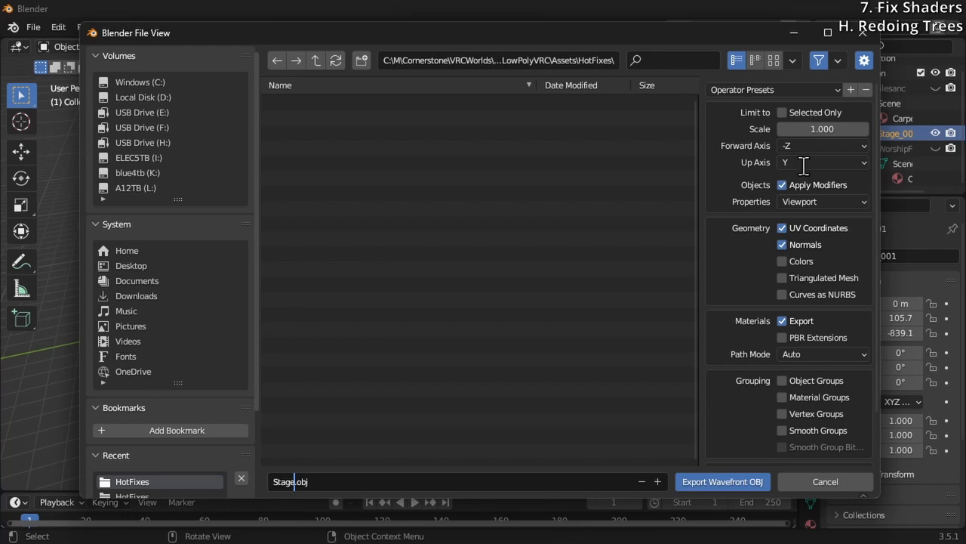
{"action": "left_click", "coordinate": [704, 484]}
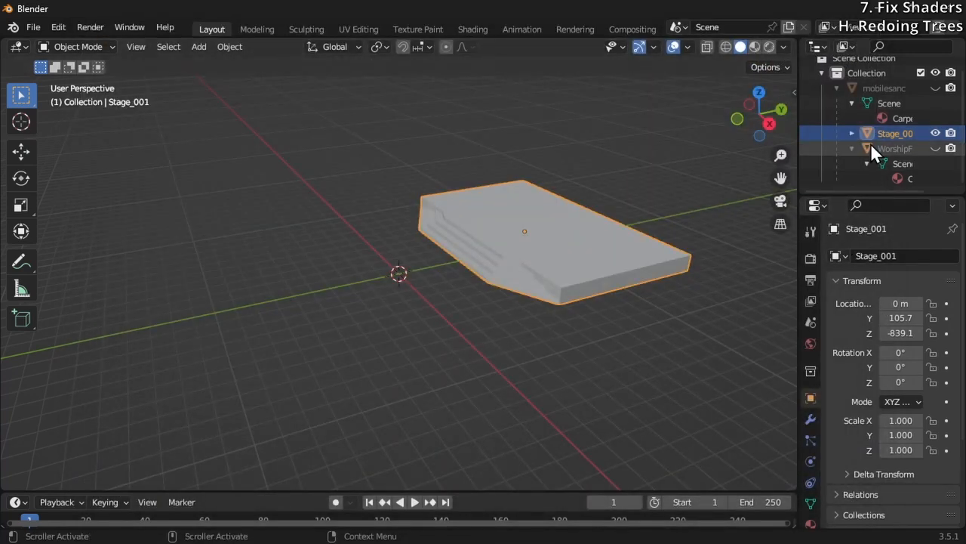
Hide Stage_001, show WorshipFloor_001 and export it as a Wavefront OBJ named Floor.obj in the HotFixes folder
{"action": "left_click", "coordinate": [935, 133]}
{"action": "left_click", "coordinate": [934, 148]}
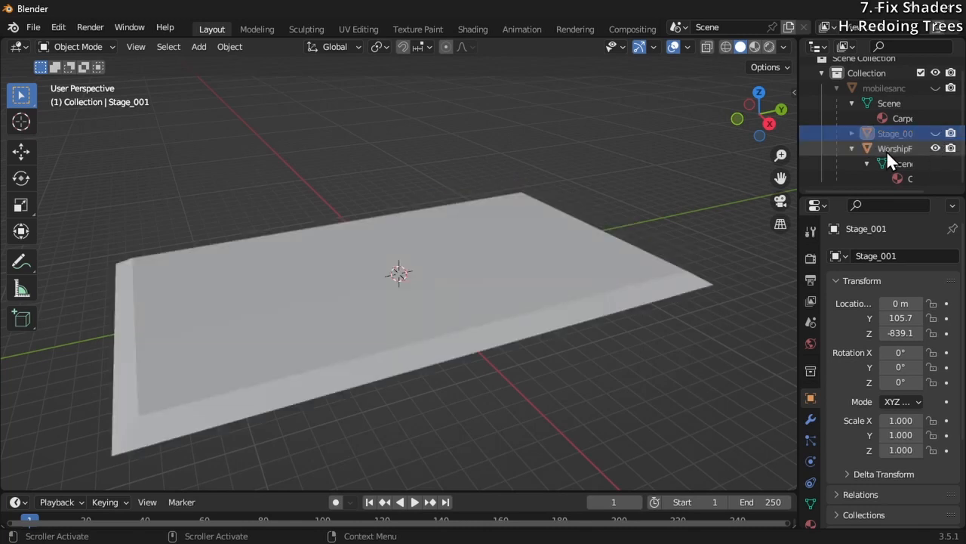
{"action": "left_click", "coordinate": [34, 28]}
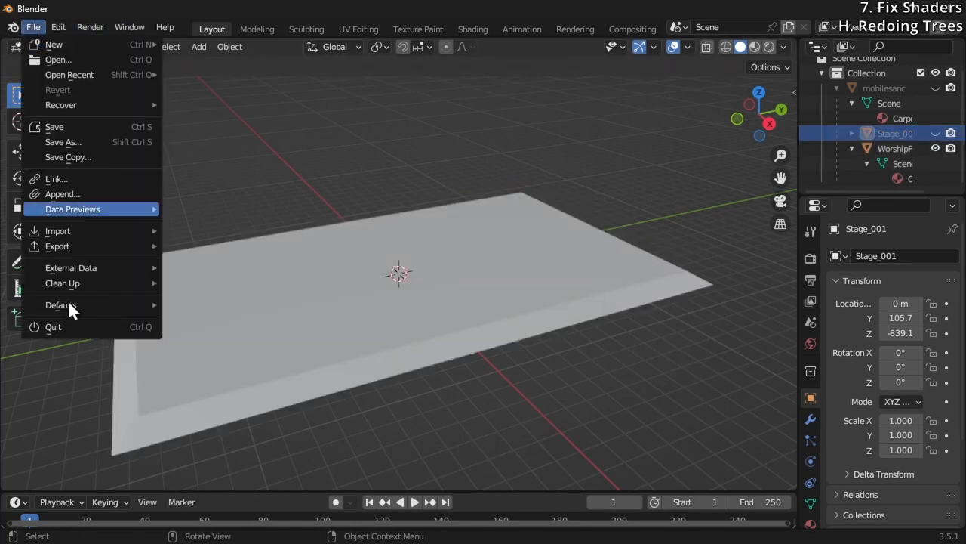
{"action": "mouse_move", "coordinate": [92, 246]}
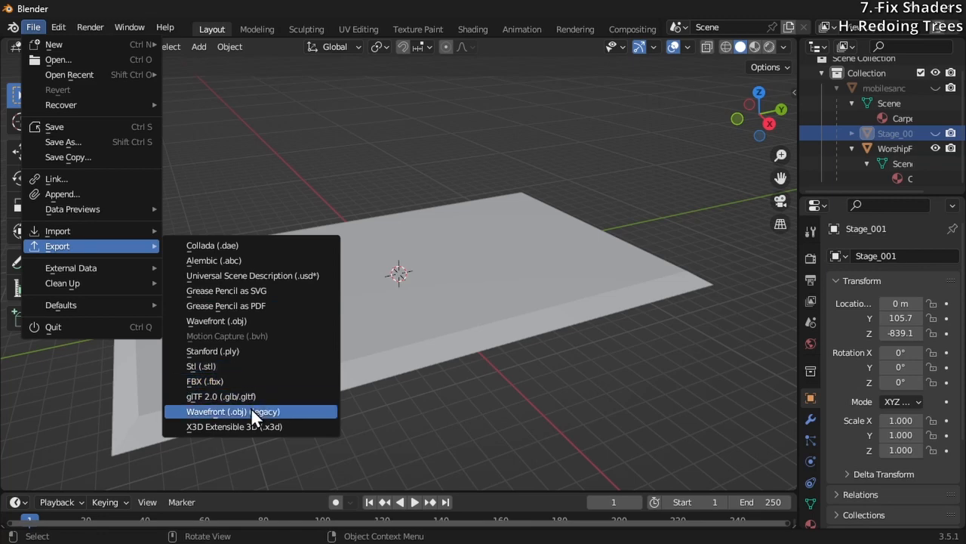
{"action": "left_click", "coordinate": [249, 320]}
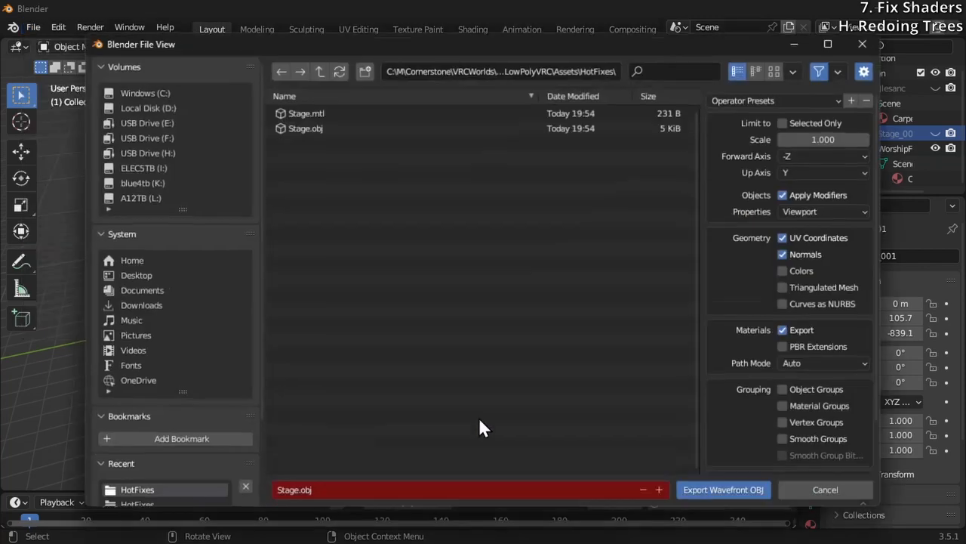
{"action": "left_click", "coordinate": [296, 491]}
{"action": "left_click_drag", "start_coordinate": [297, 492], "coordinate": [177, 485]}
{"action": "type", "text": "Floor"}
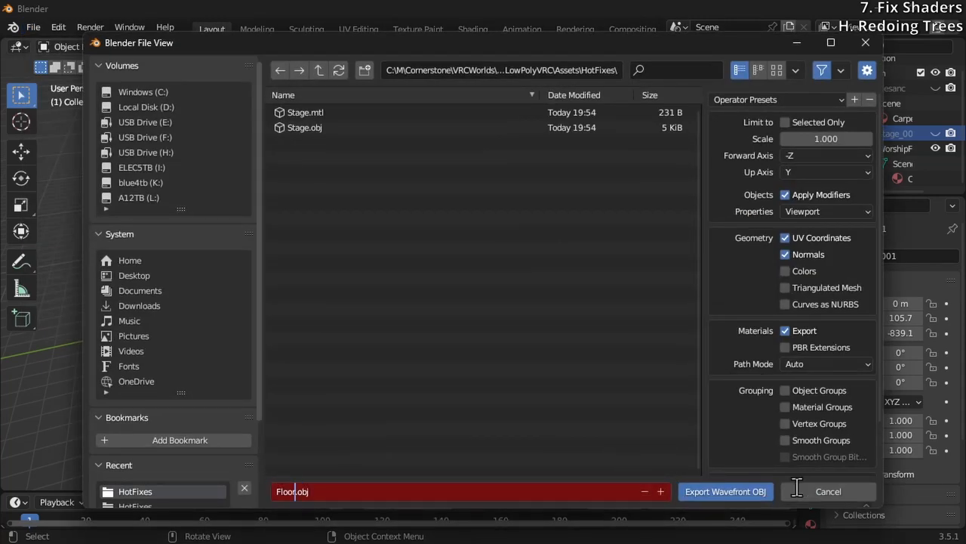
{"action": "left_click", "coordinate": [710, 496]}
{"action": "left_click", "coordinate": [709, 494]}
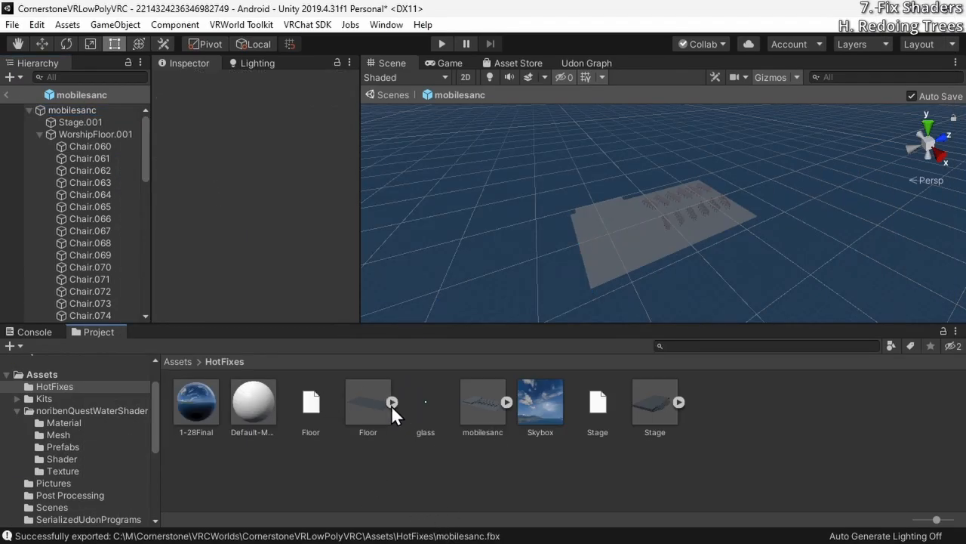
In Unity, inspect the contents of the mobilesanc asset and the prefab's WorshipFloor.001 and mobilesanc objects
{"action": "left_click", "coordinate": [507, 403]}
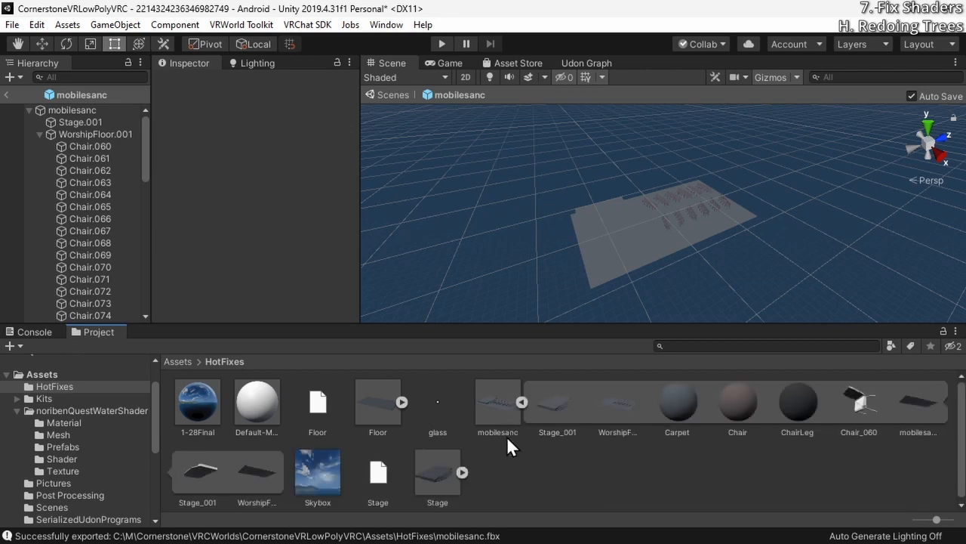
{"action": "left_click", "coordinate": [521, 403]}
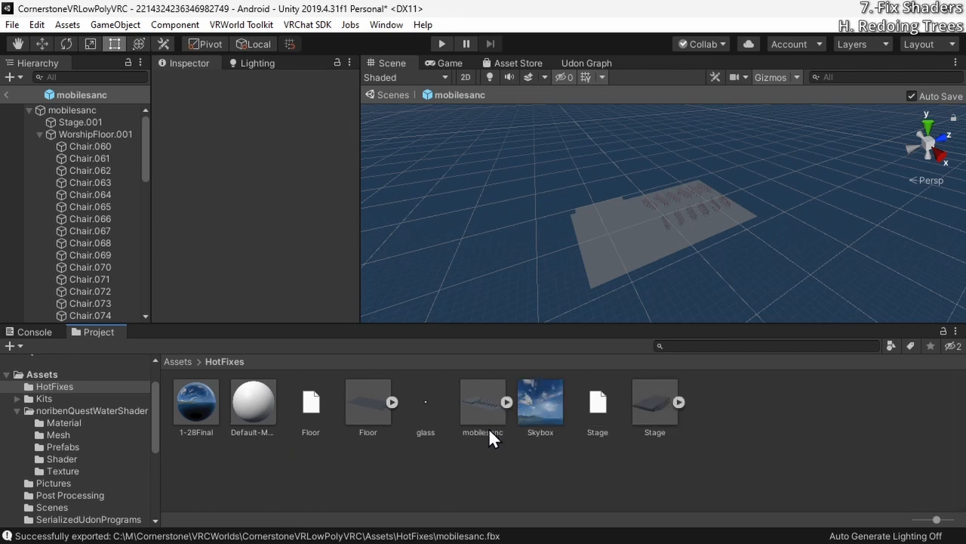
{"action": "left_click", "coordinate": [661, 247]}
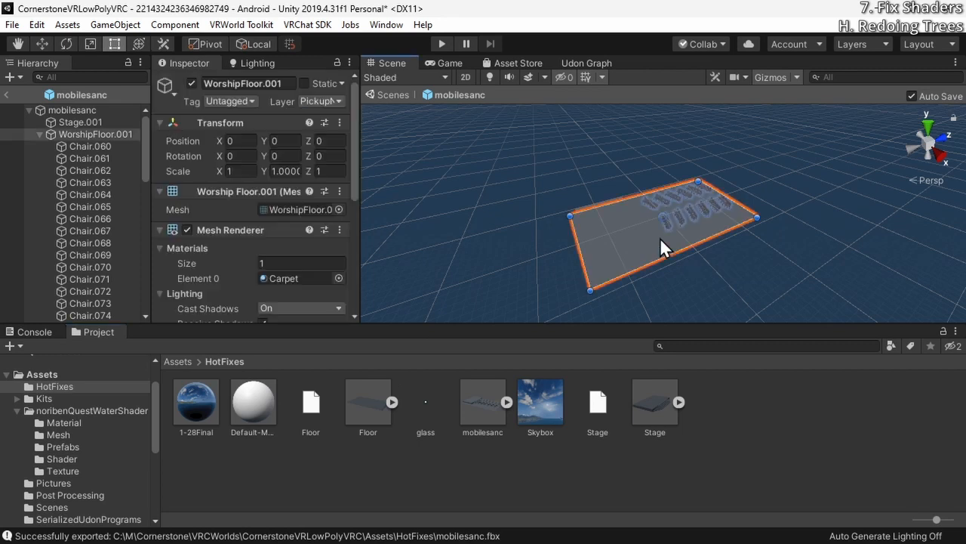
{"action": "left_click", "coordinate": [97, 114]}
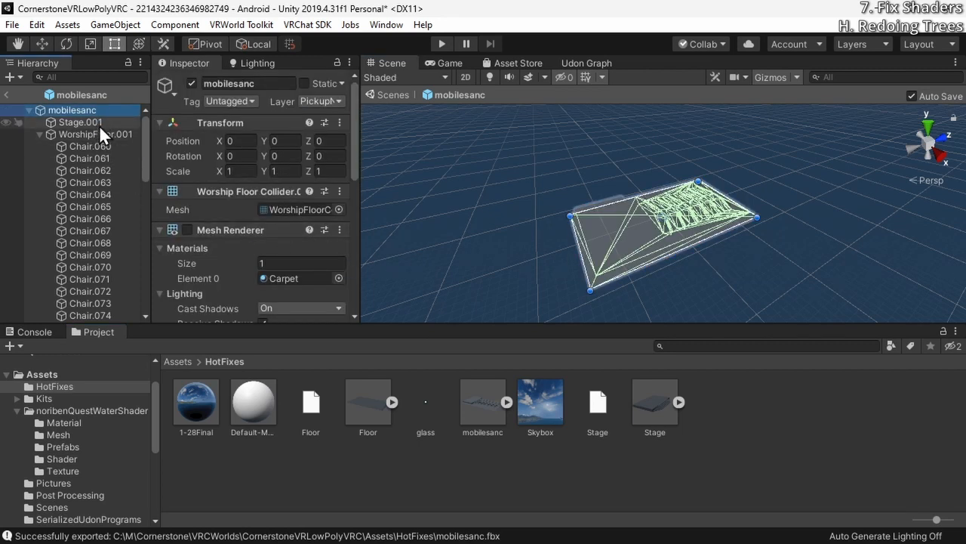
Replace the Mesh Filter mesh of Stage.001 with the default mesh from the exported Stage model
{"action": "left_click", "coordinate": [99, 125]}
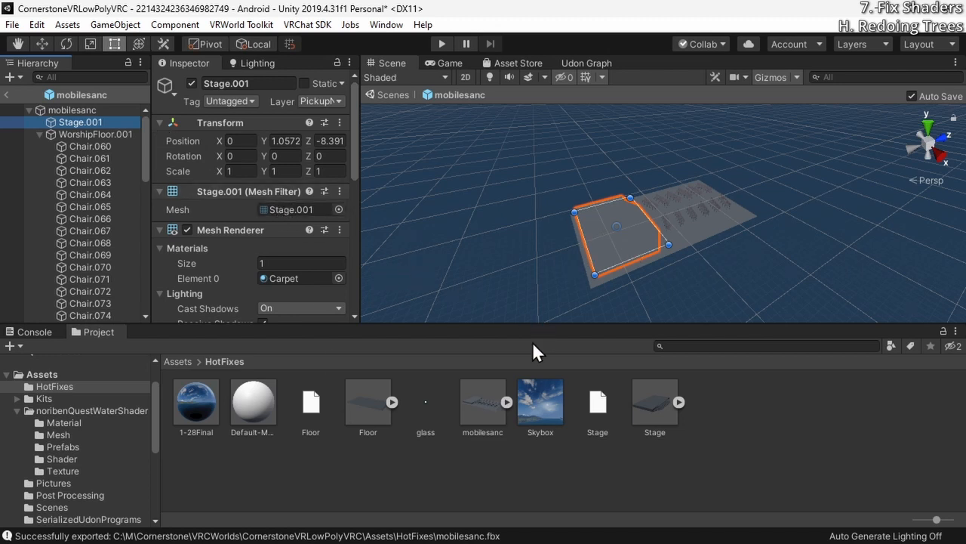
{"action": "left_click", "coordinate": [678, 402]}
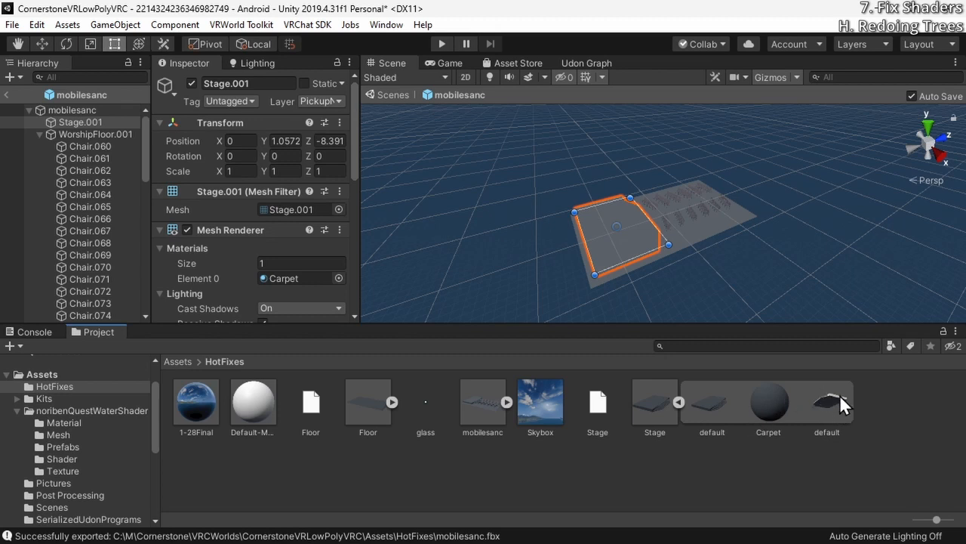
{"action": "left_click_drag", "start_coordinate": [831, 397], "coordinate": [729, 421]}
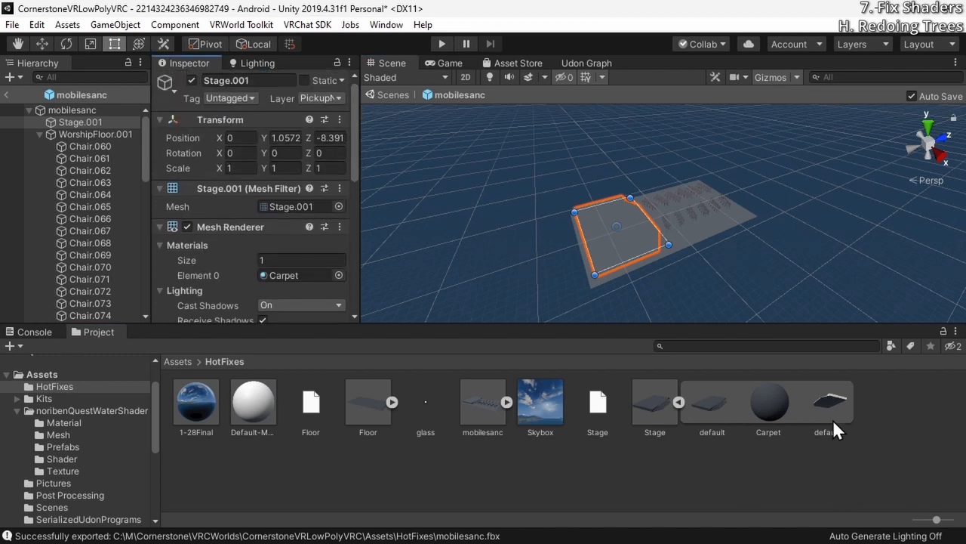
{"action": "left_click_drag", "start_coordinate": [833, 427], "coordinate": [289, 203]}
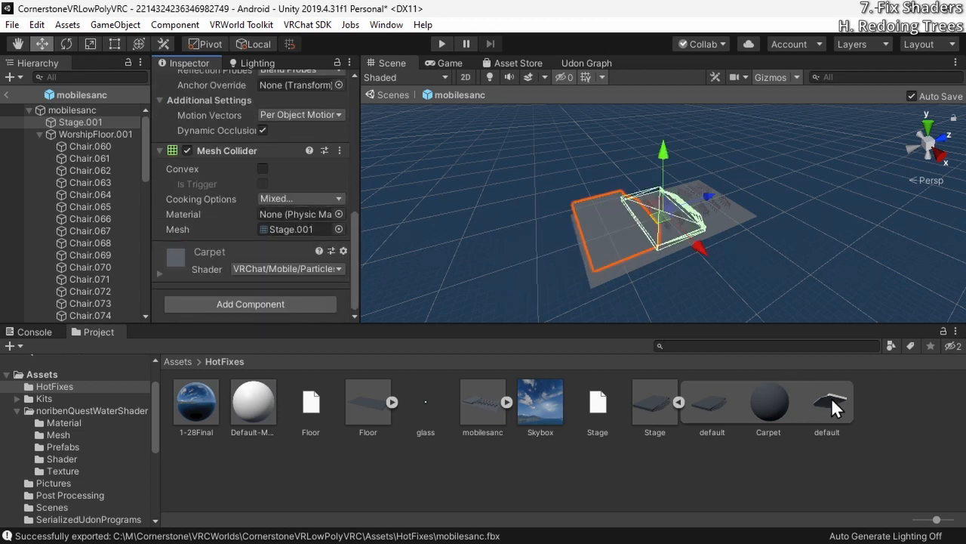
Assign the exported Stage model's default mesh to the Mesh Collider of Stage.001 and review its component settings
{"action": "left_click_drag", "start_coordinate": [832, 398], "coordinate": [294, 229]}
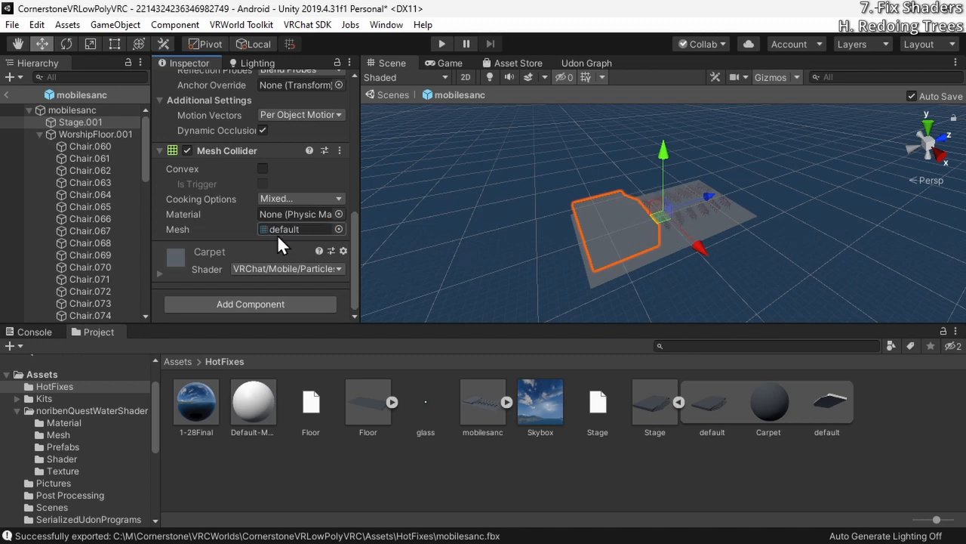
{"action": "scroll", "coordinate": [228, 227], "scroll_direction": "up", "scroll_amount": 10}
{"action": "scroll", "coordinate": [287, 202], "scroll_direction": "down", "scroll_amount": 8}
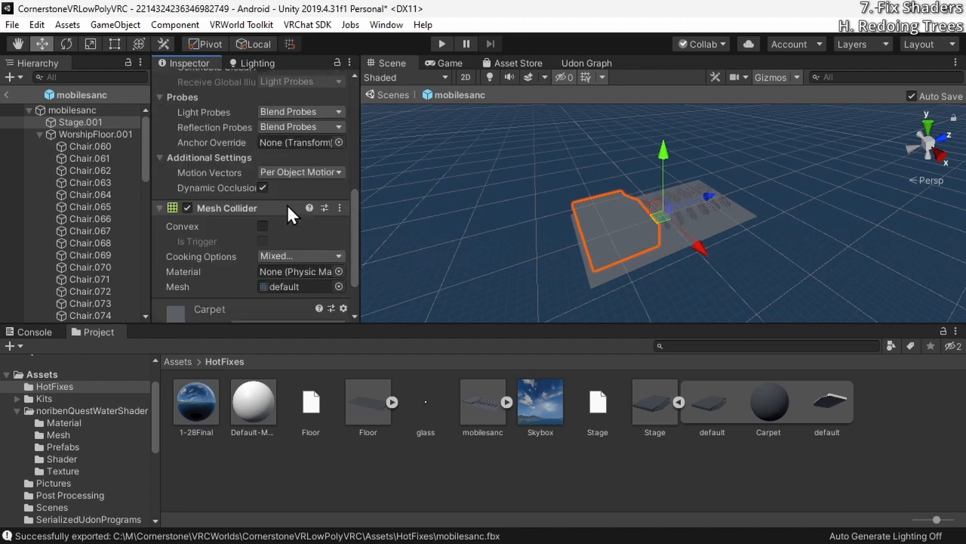
{"action": "scroll", "coordinate": [284, 220], "scroll_direction": "up", "scroll_amount": 7}
{"action": "scroll", "coordinate": [287, 160], "scroll_direction": "up", "scroll_amount": 3}
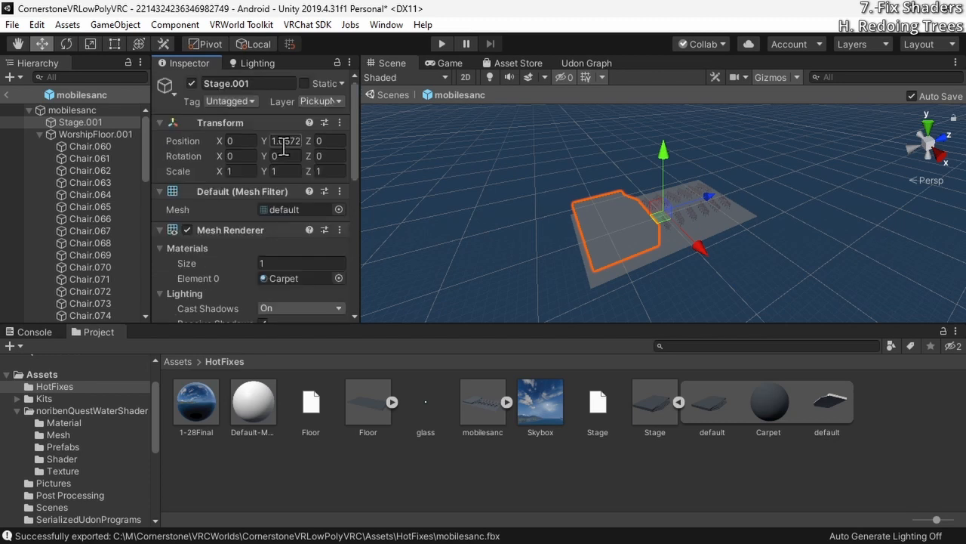
Set the Y position of Stage.001 to 0
{"action": "left_click", "coordinate": [294, 141]}
{"action": "type", "text": "0"}
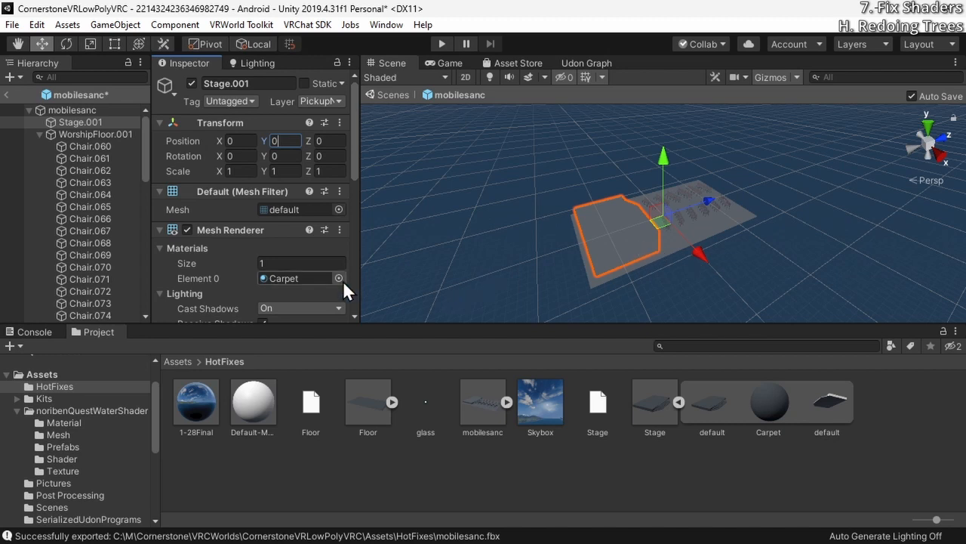
Replace the Mesh Filter mesh of WorshipFloor.001 with the default mesh from the exported Floor model and review its component settings
{"action": "left_click", "coordinate": [87, 136]}
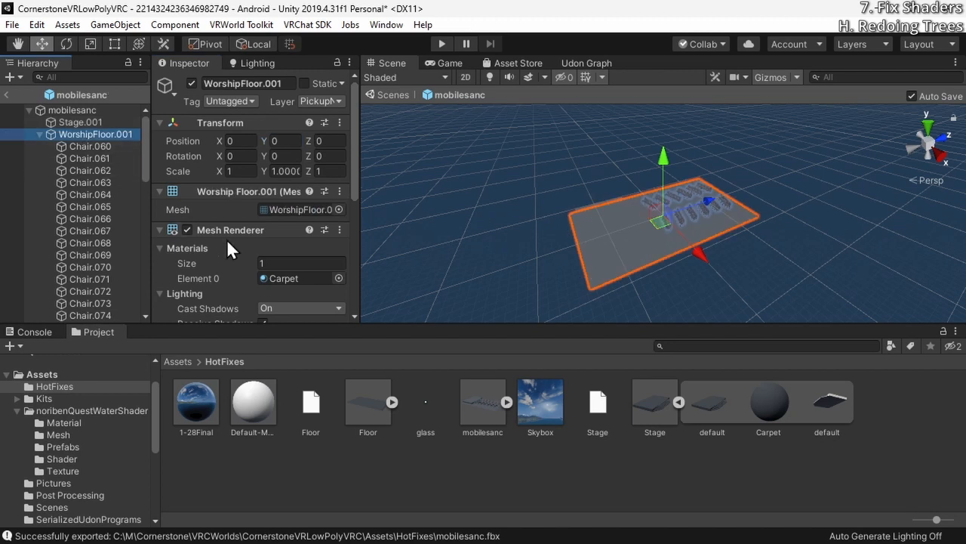
{"action": "left_click", "coordinate": [391, 402]}
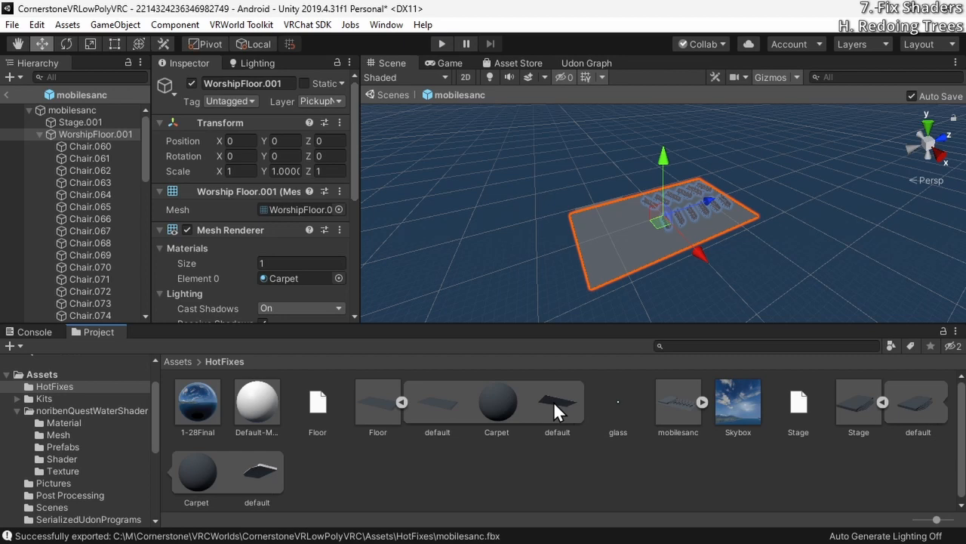
{"action": "left_click_drag", "start_coordinate": [555, 410], "coordinate": [305, 208]}
{"action": "scroll", "coordinate": [303, 208], "scroll_direction": "down", "scroll_amount": 5}
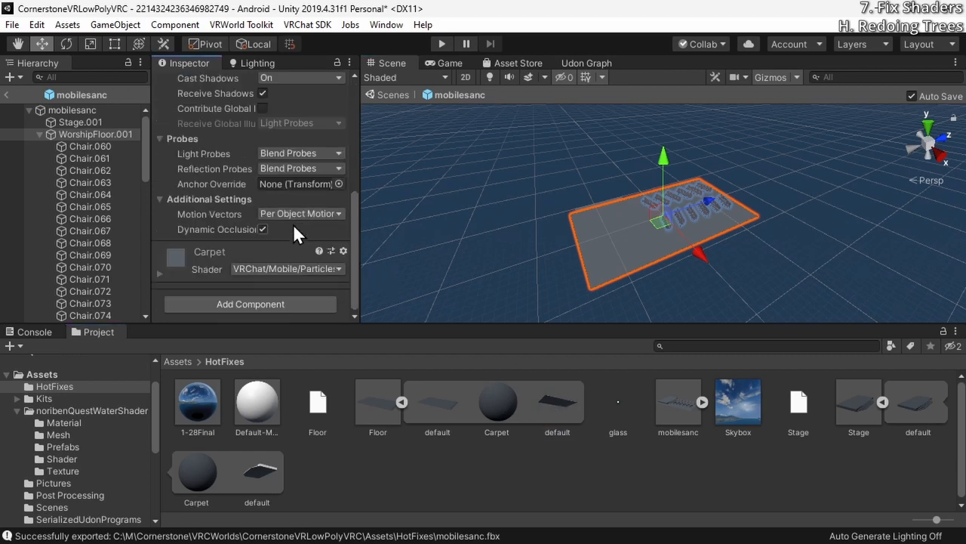
{"action": "scroll", "coordinate": [293, 223], "scroll_direction": "up", "scroll_amount": 5}
{"action": "scroll", "coordinate": [292, 224], "scroll_direction": "down", "scroll_amount": 5}
{"action": "scroll", "coordinate": [285, 229], "scroll_direction": "up", "scroll_amount": 5}
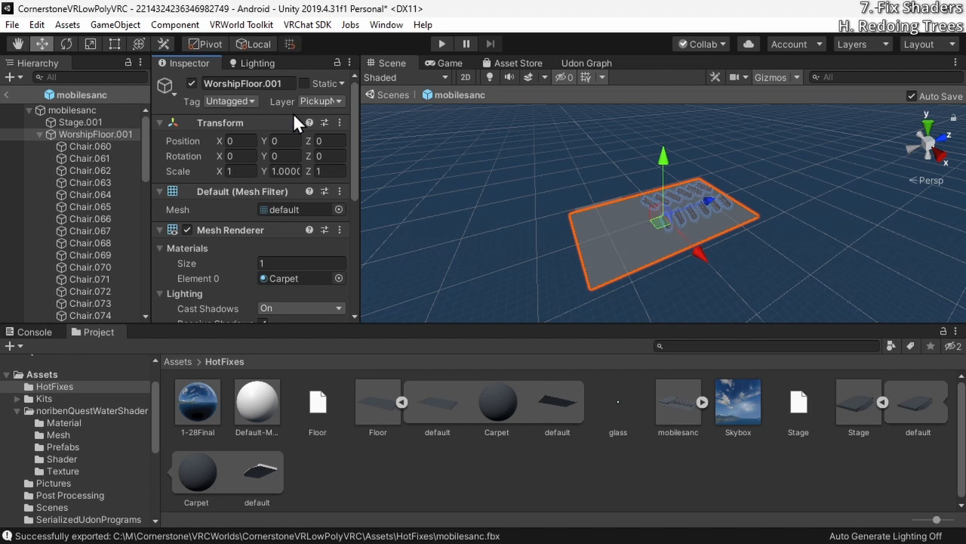
Undo the position and mesh changes on Stage.001 and collapse the contents of the Floor and Stage models in HotFixes
{"action": "key", "text": "Up"}
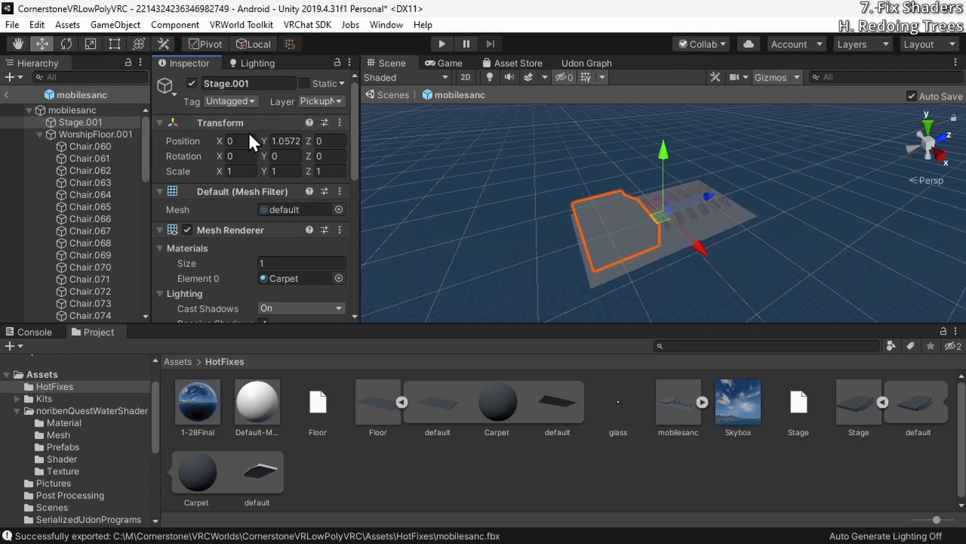
{"action": "left_click_drag", "start_coordinate": [309, 141], "coordinate": [236, 139]}
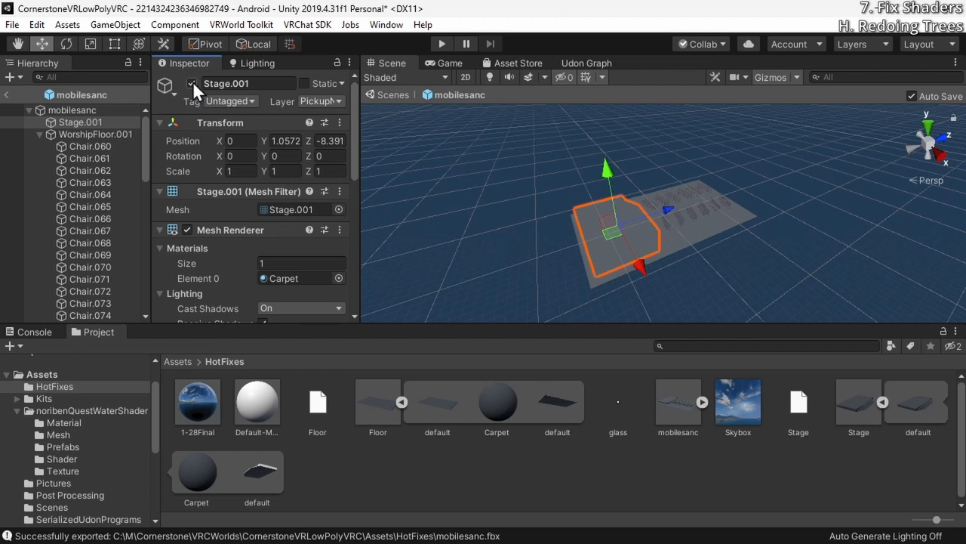
{"action": "left_click", "coordinate": [400, 401]}
{"action": "left_click", "coordinate": [679, 402]}
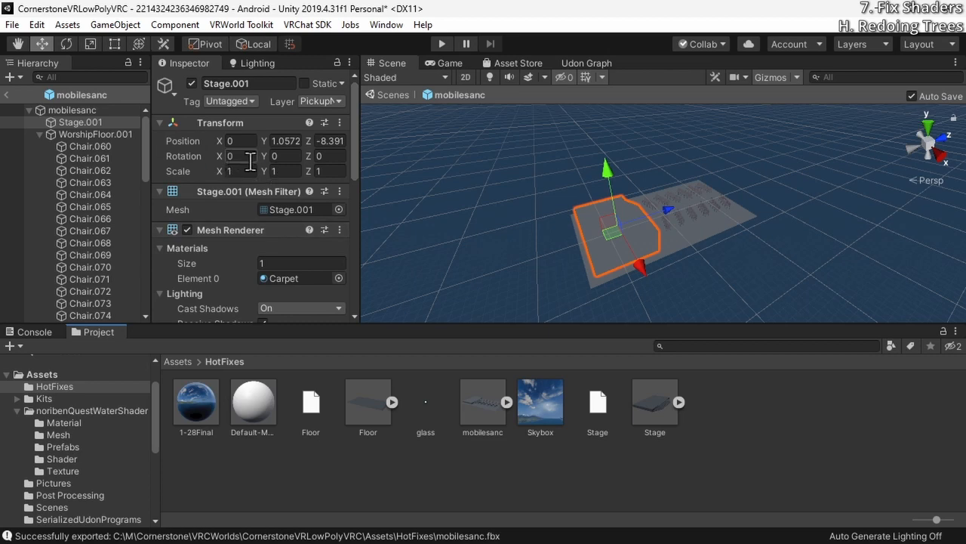
Collapse the mobilesanc hierarchy and leave prefab editing to return to the main scene
{"action": "left_click", "coordinate": [29, 110]}
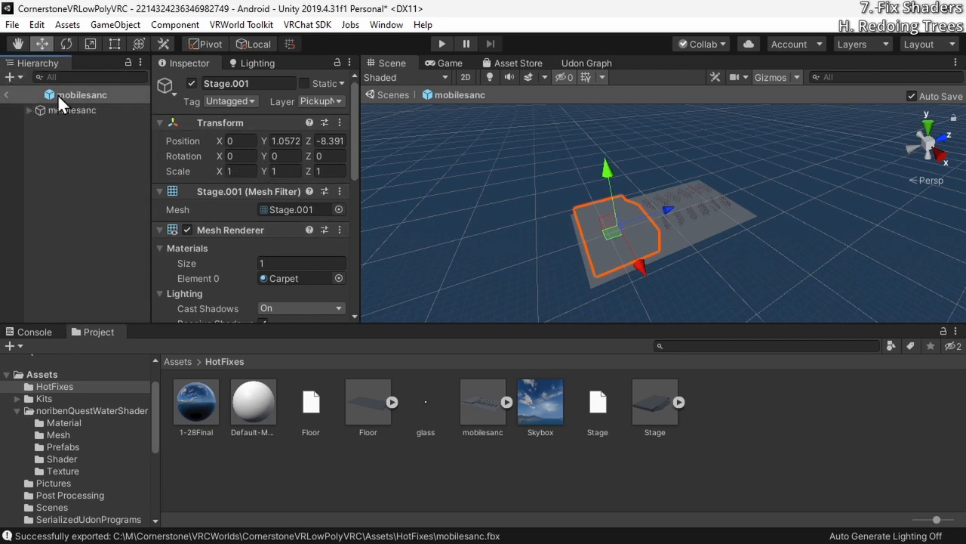
{"action": "right_click_drag", "start_coordinate": [859, 250], "coordinate": [586, 168]}
{"action": "right_click_drag", "start_coordinate": [673, 196], "coordinate": [686, 302]}
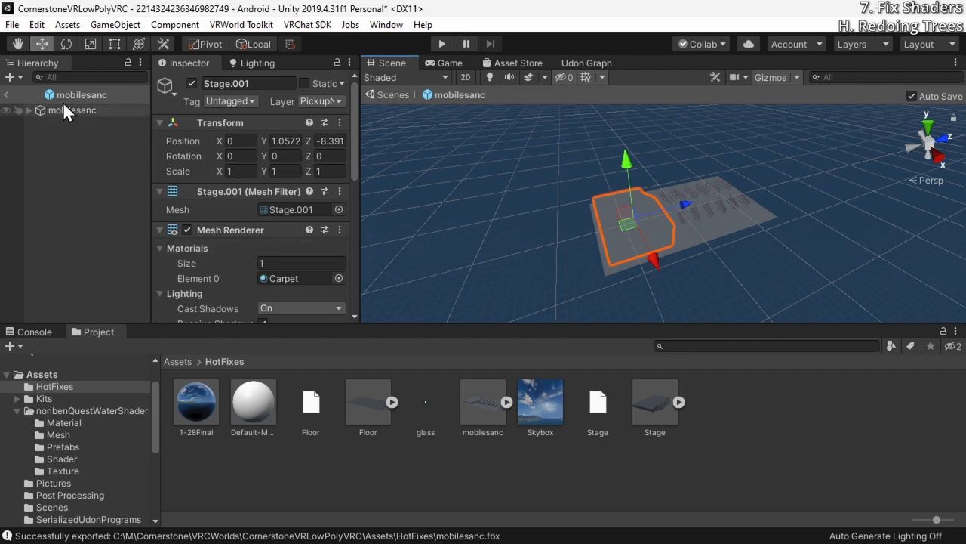
{"action": "left_click", "coordinate": [8, 95]}
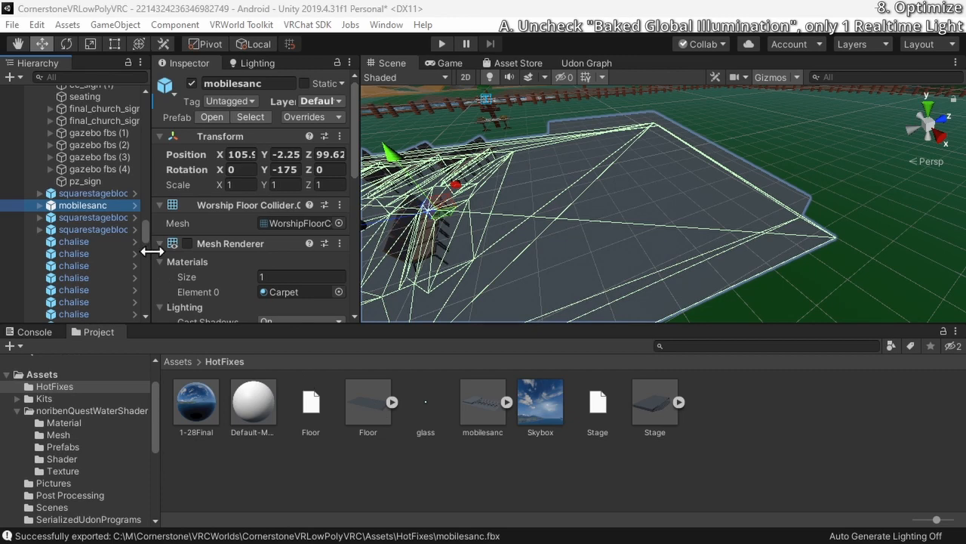
{"action": "left_click_drag", "start_coordinate": [142, 236], "coordinate": [132, 96]}
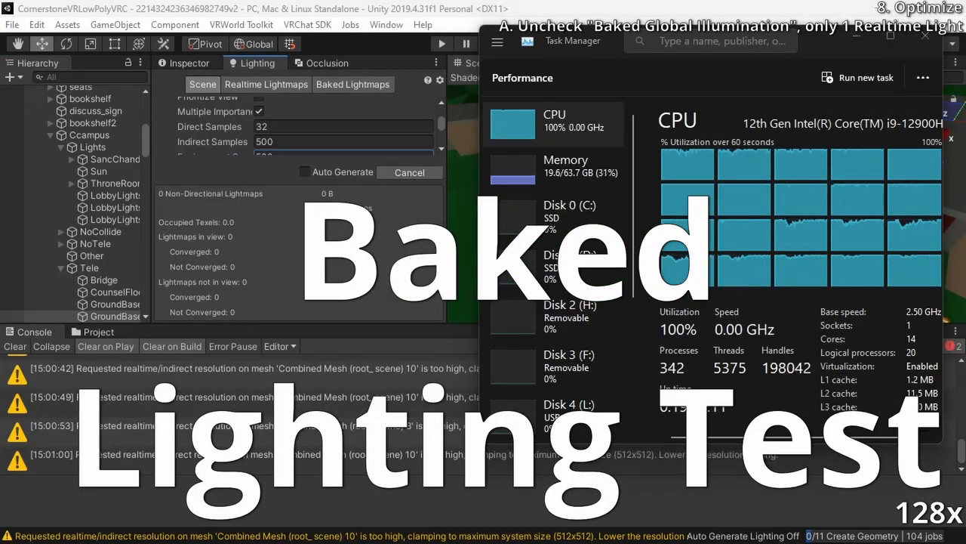
Examine the network and GPU activity in Task Manager during the lighting bake
{"action": "scroll", "coordinate": [557, 268], "scroll_direction": "down", "scroll_amount": 5}
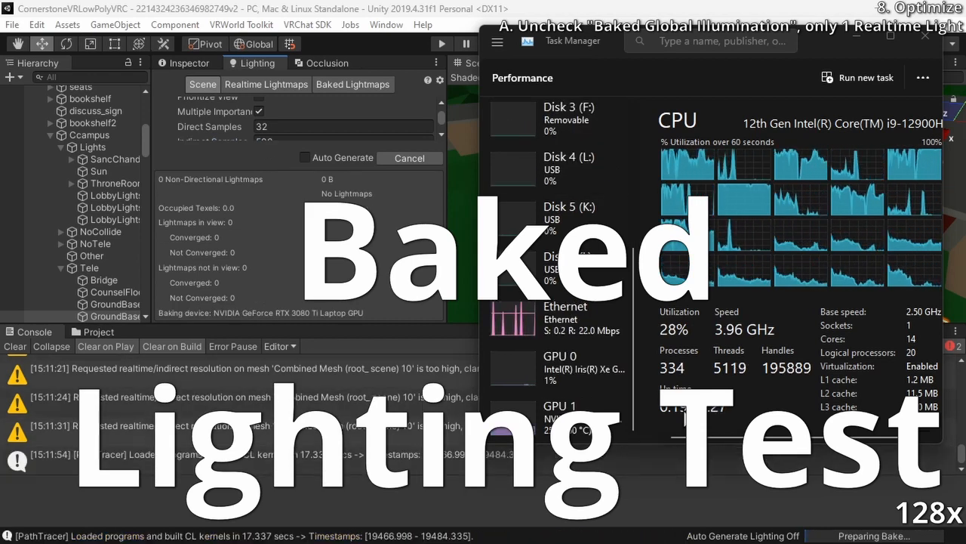
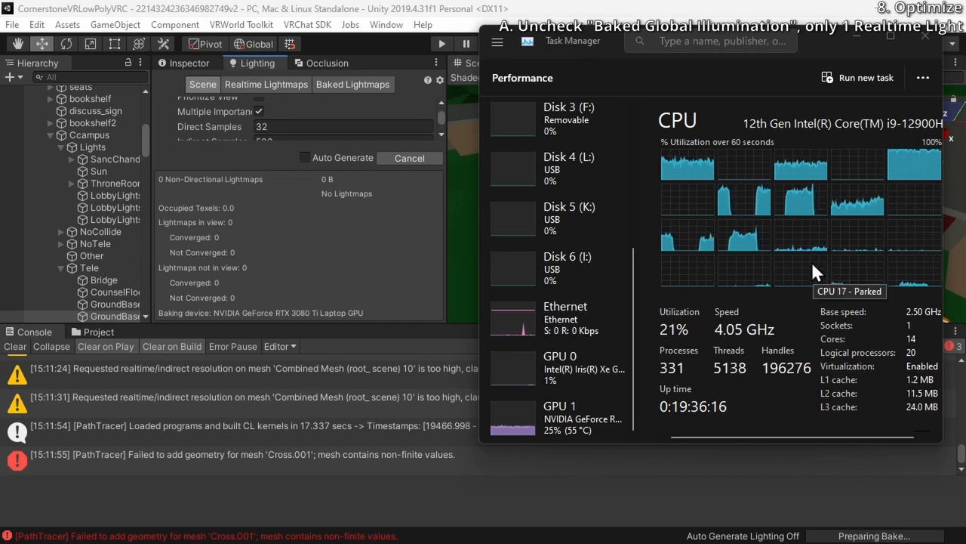
Cancel the running lighting bake, bake only the reflection probes, and check the scene around the Sun light
{"action": "left_click", "coordinate": [403, 157]}
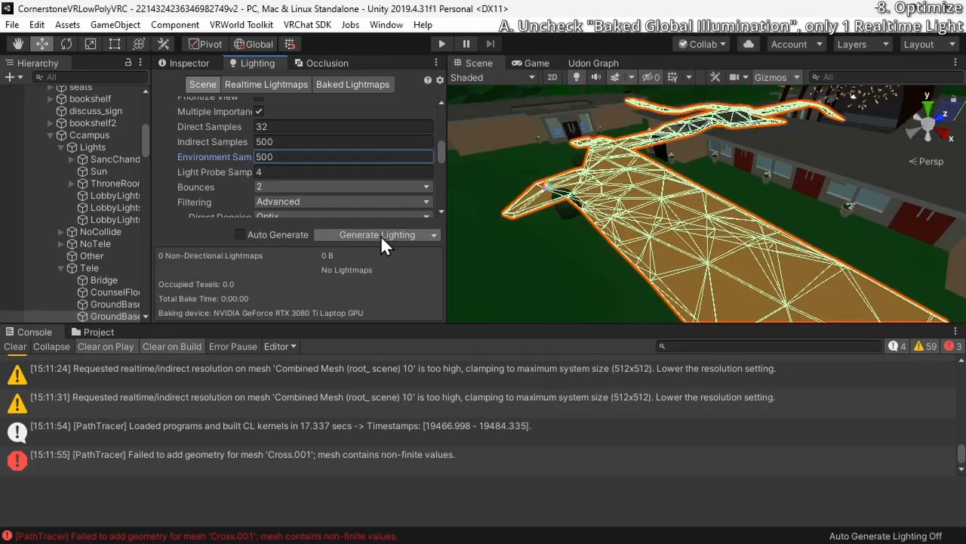
{"action": "left_click", "coordinate": [433, 235]}
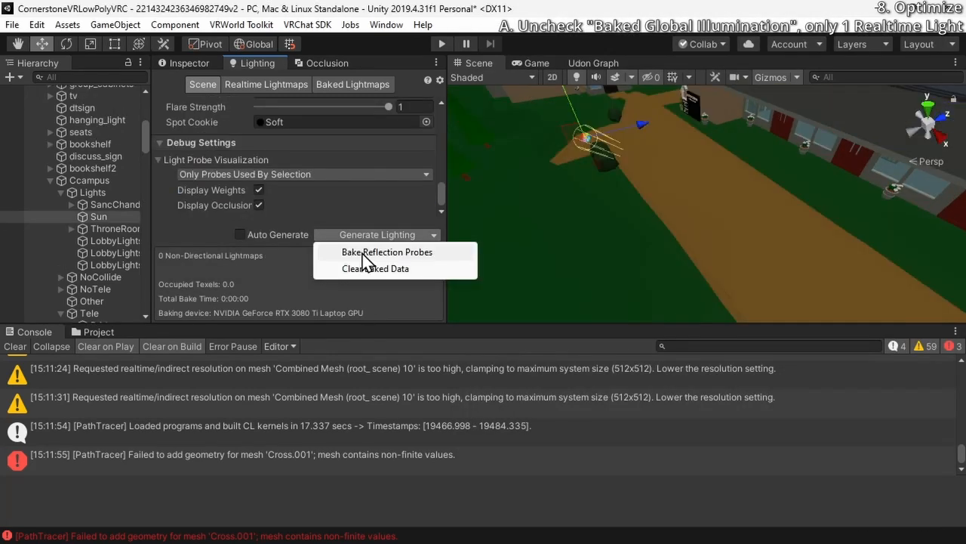
{"action": "left_click", "coordinate": [365, 254]}
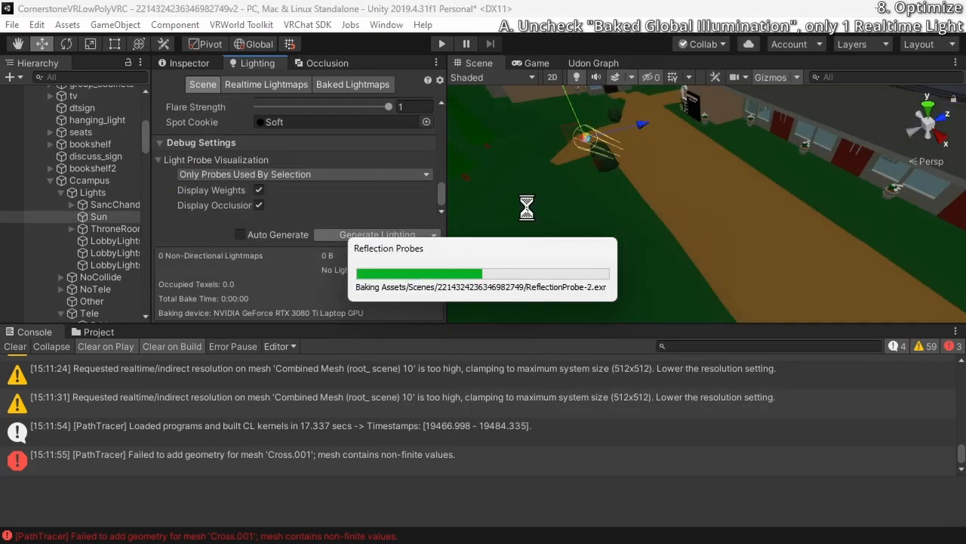
{"action": "right_click_drag", "start_coordinate": [528, 208], "coordinate": [853, 135]}
{"action": "right_click_drag", "start_coordinate": [641, 187], "coordinate": [768, 188]}
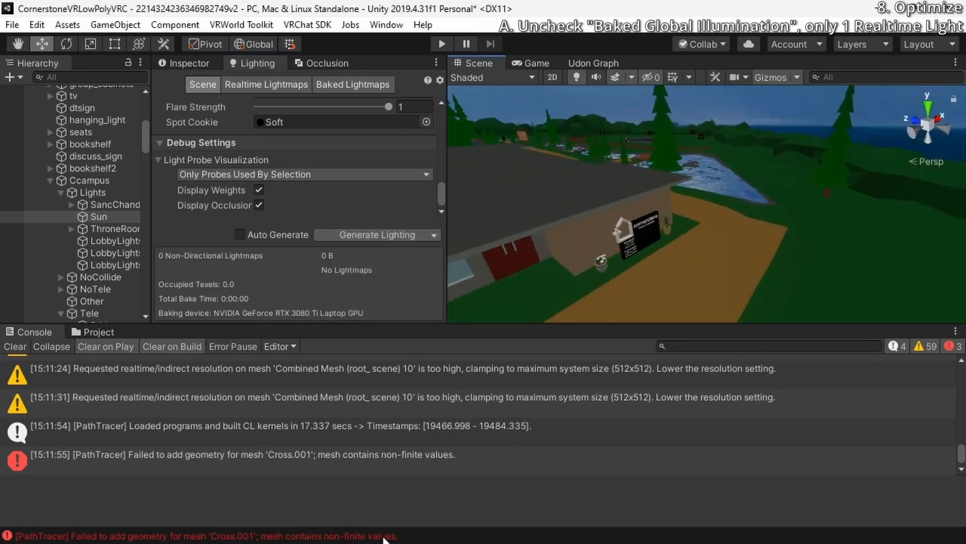
{"action": "right_click_drag", "start_coordinate": [613, 195], "coordinate": [641, 179]}
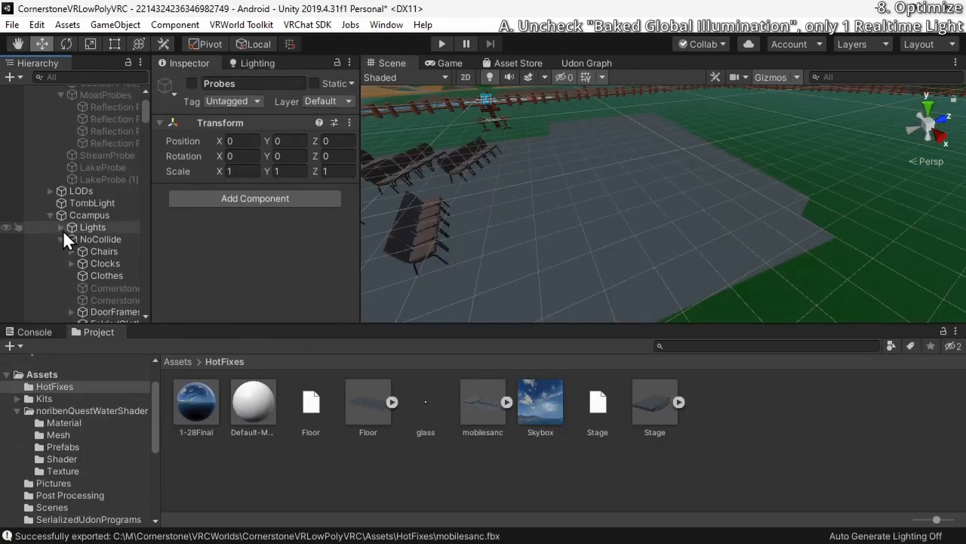
Expand the Lights group under Ccampus and frame it in the scene to look over the campus
{"action": "left_click", "coordinate": [62, 228]}
{"action": "left_click", "coordinate": [82, 228]}
{"action": "key", "text": "f"}
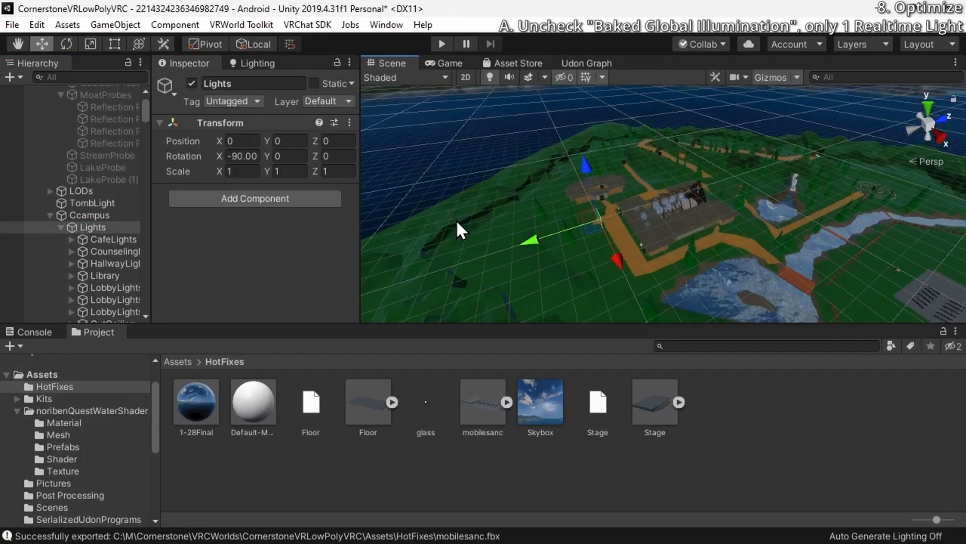
{"action": "right_click_drag", "start_coordinate": [460, 227], "coordinate": [699, 219]}
{"action": "key", "text": "w"}
Filter the hierarchy by "light" and delete the Point lights and the LobbyLights objects
{"action": "left_click", "coordinate": [89, 77]}
{"action": "type", "text": "light"}
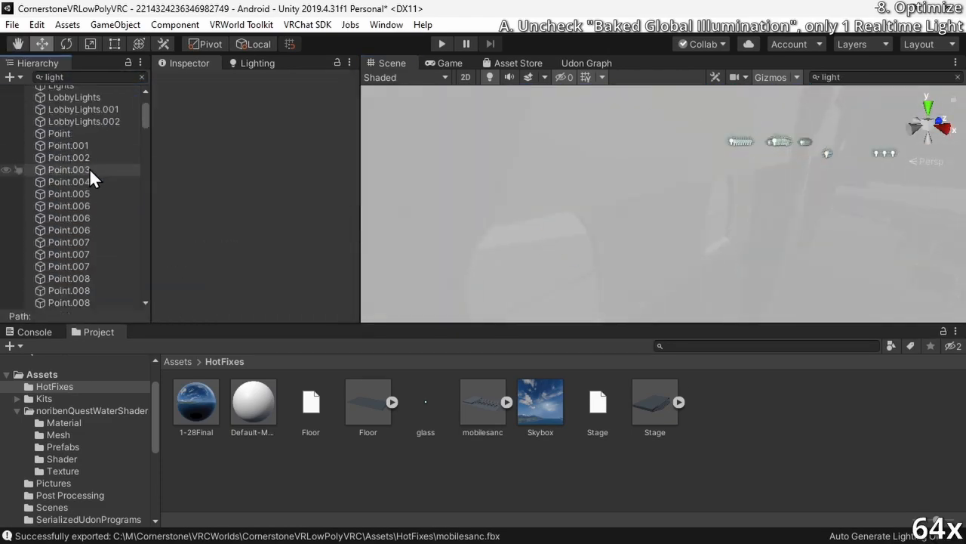
{"action": "key", "text": "Delete"}
{"action": "left_click", "coordinate": [111, 213]}
{"action": "key", "text": "Delete"}
Check what the hanging_light objects and the HallwayLights group contain in the scene
{"action": "double_click", "coordinate": [83, 164]}
{"action": "right_click_drag", "start_coordinate": [722, 113], "coordinate": [597, 105]}
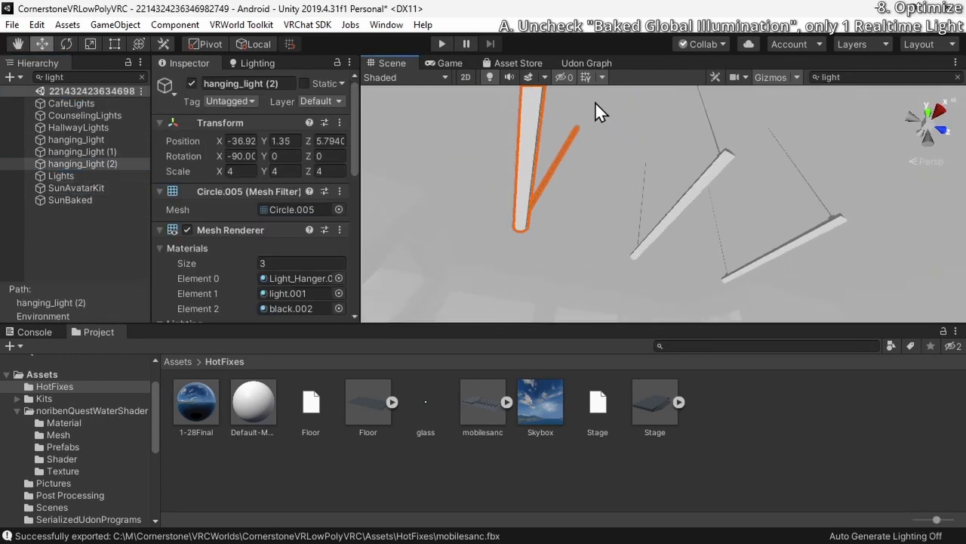
{"action": "left_click", "coordinate": [71, 151]}
{"action": "left_click", "coordinate": [74, 141]}
{"action": "double_click", "coordinate": [79, 128]}
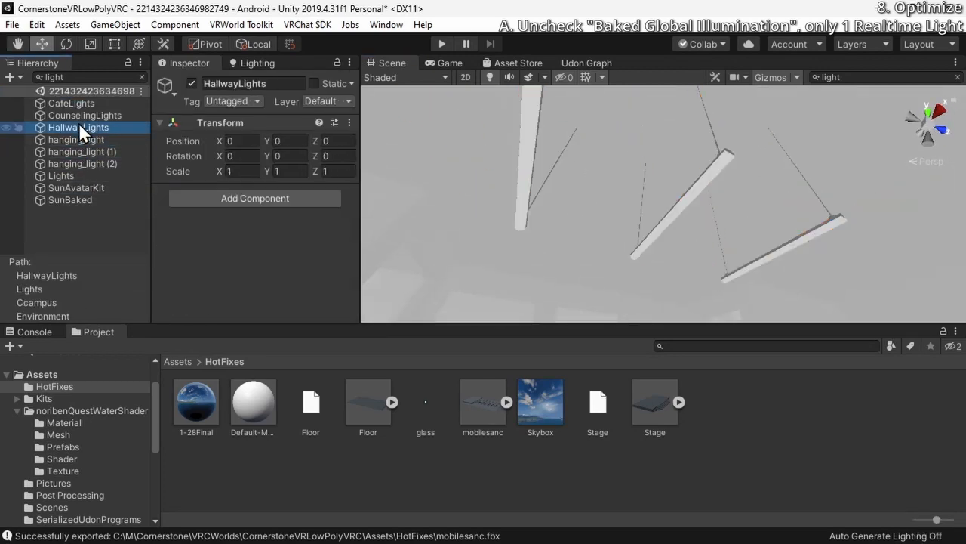
{"action": "right_click_drag", "start_coordinate": [811, 214], "coordinate": [630, 235]}
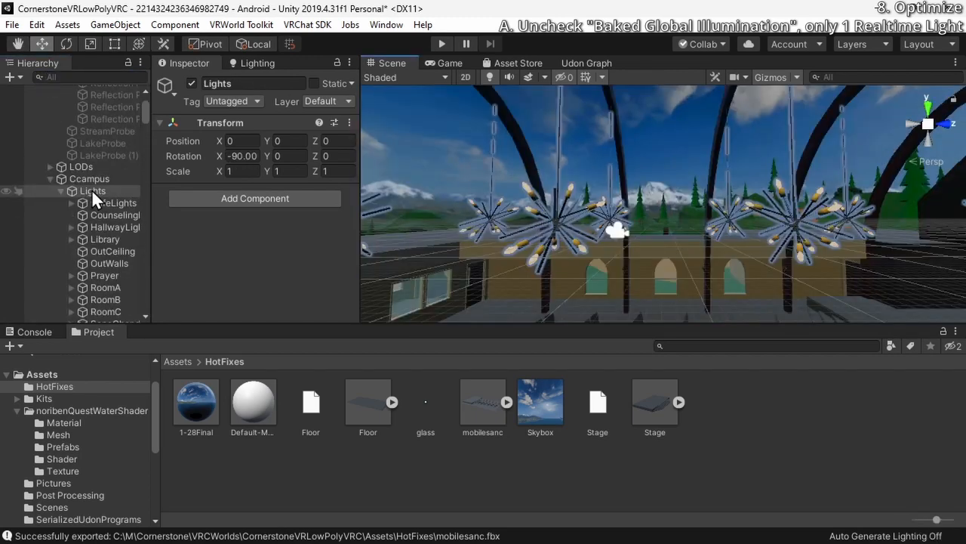
Delete leftover groups under Lights, including CafeLights, the counseling lights, HallwayLights, Library and Prayer
{"action": "right_click_drag", "start_coordinate": [613, 218], "coordinate": [592, 279]}
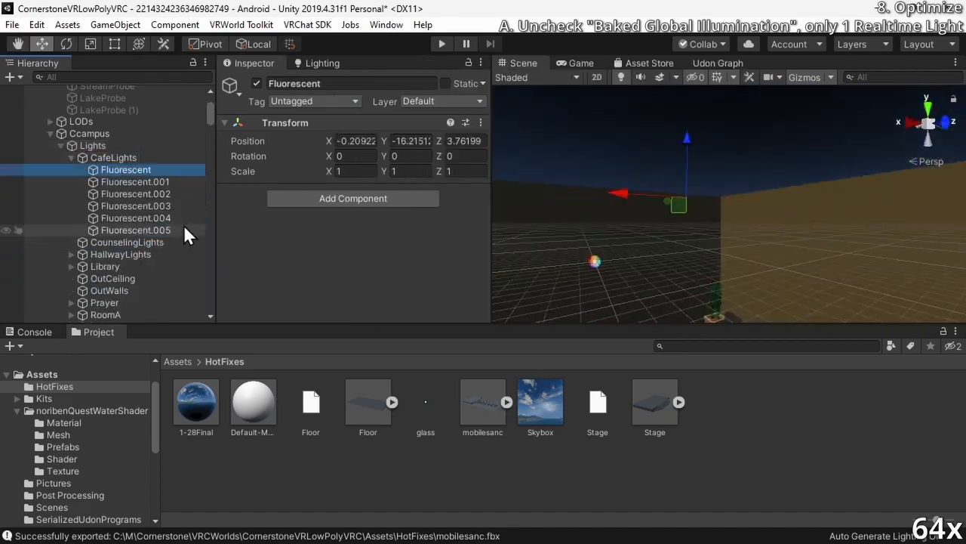
{"action": "left_click", "coordinate": [114, 158]}
{"action": "key", "text": "Delete"}
{"action": "left_click", "coordinate": [132, 169]}
{"action": "left_click", "coordinate": [113, 160]}
{"action": "key", "text": "Delete"}
{"action": "left_click", "coordinate": [118, 160]}
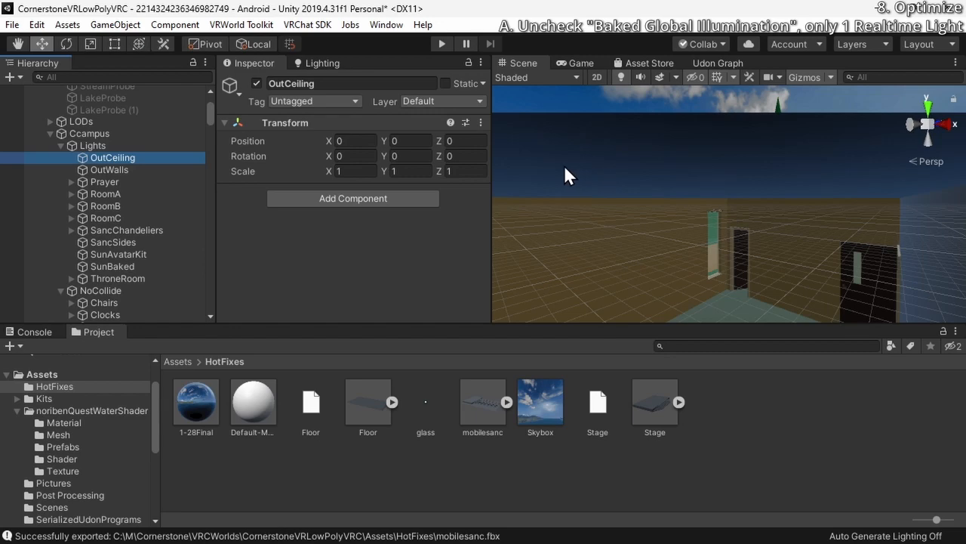
{"action": "left_click", "coordinate": [104, 181]}
{"action": "key", "text": "Delete"}
{"action": "left_click", "coordinate": [121, 170]}
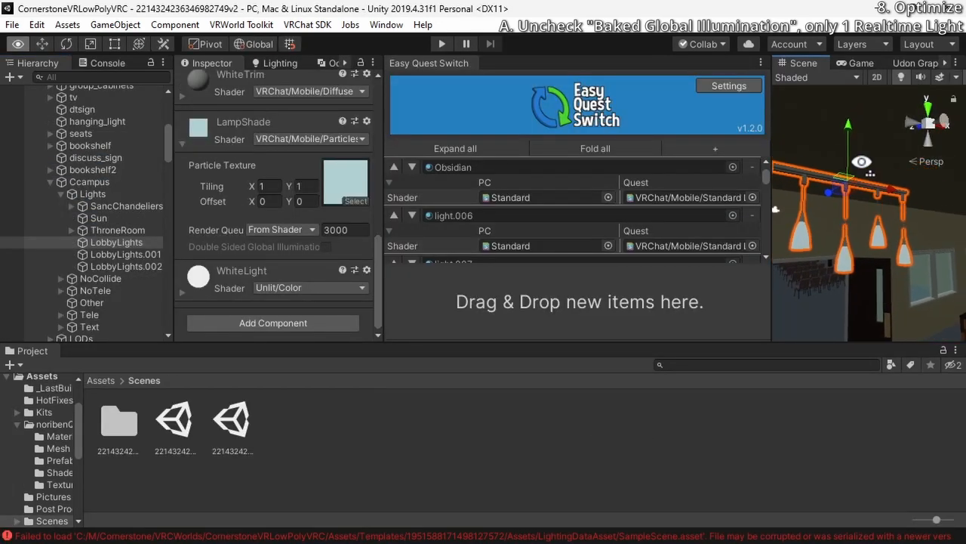
Frame the LobbyLights pendant fixture and inspect its mesh and materials
{"action": "right_click_drag", "start_coordinate": [862, 161], "coordinate": [542, 226]}
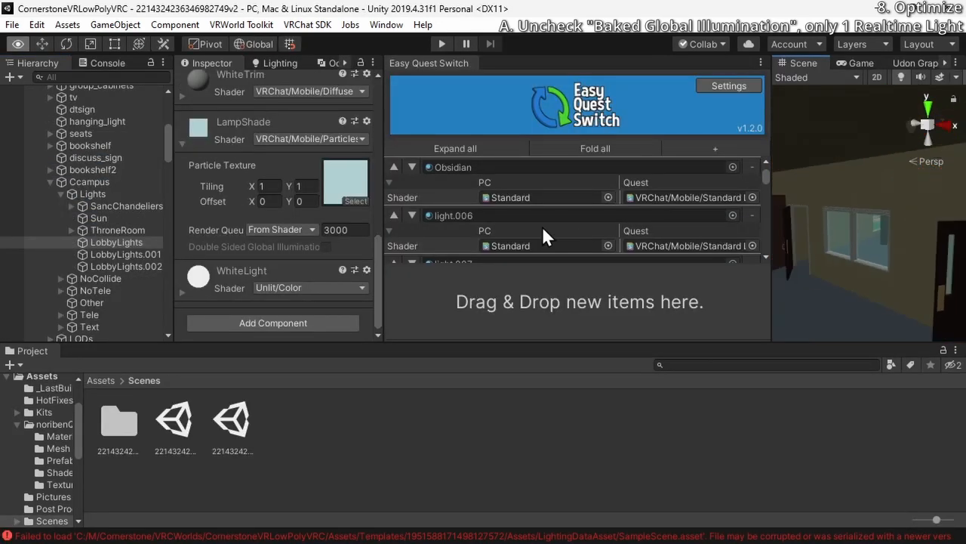
{"action": "key", "text": "f"}
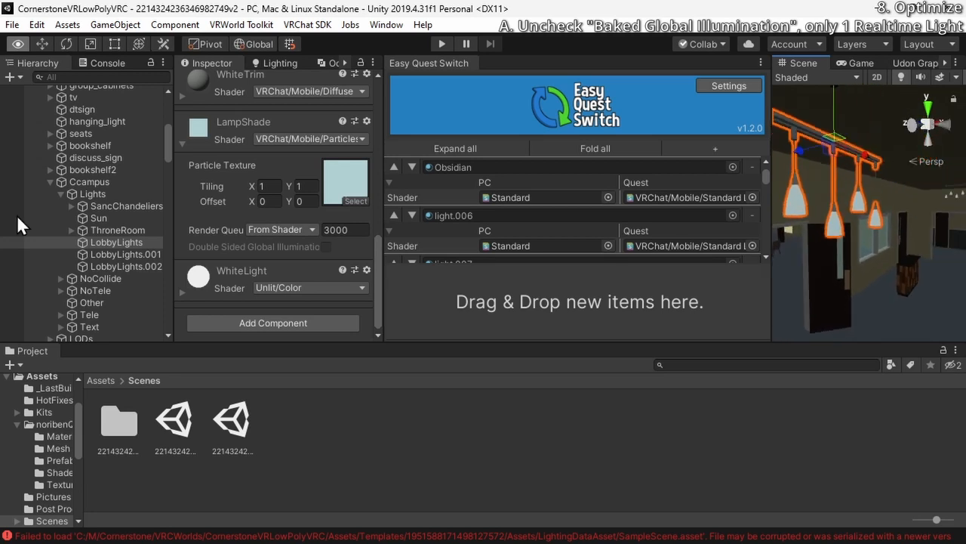
{"action": "right_click_drag", "start_coordinate": [18, 217], "coordinate": [848, 246]}
{"action": "left_click", "coordinate": [848, 247]}
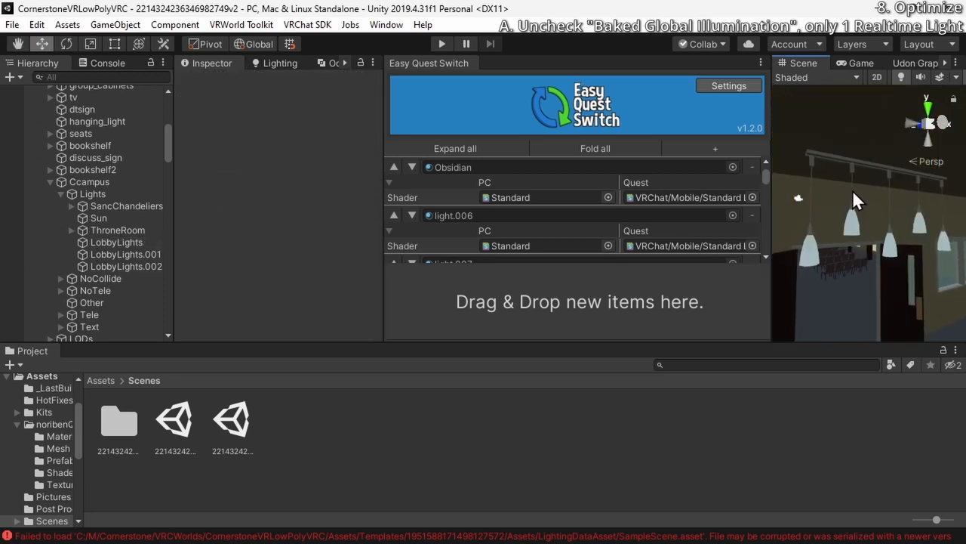
{"action": "left_click", "coordinate": [854, 220]}
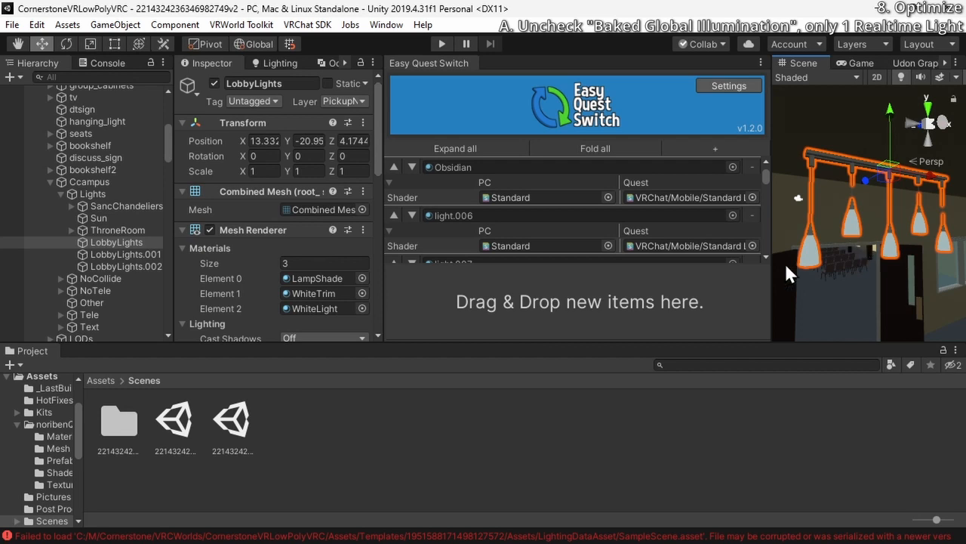
{"action": "left_click", "coordinate": [229, 427]}
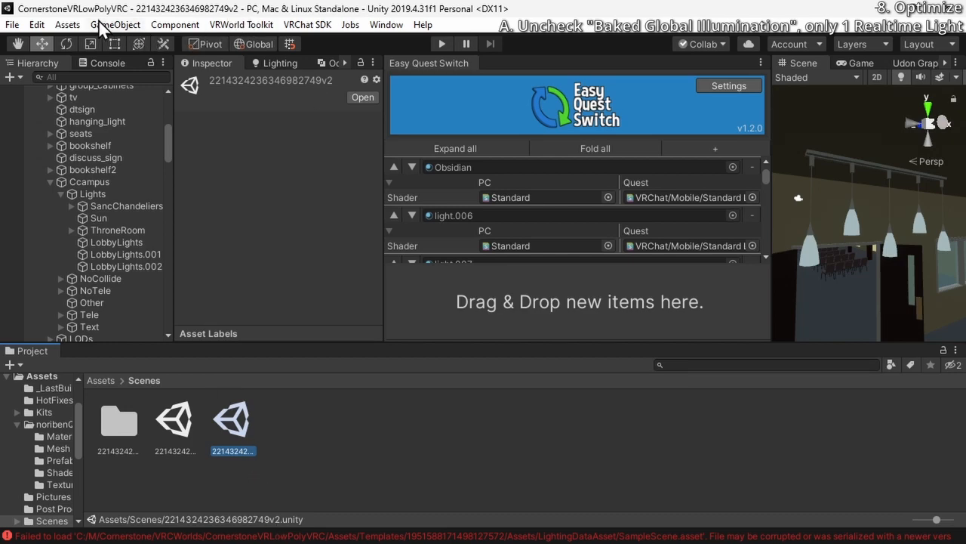
{"action": "left_click", "coordinate": [74, 25]}
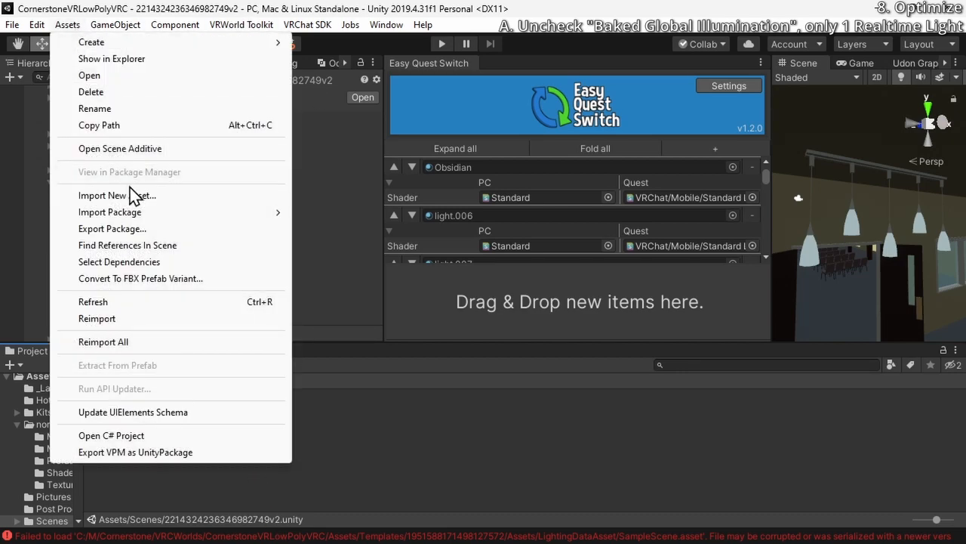
{"action": "mouse_move", "coordinate": [113, 212]}
{"action": "left_click", "coordinate": [346, 212]}
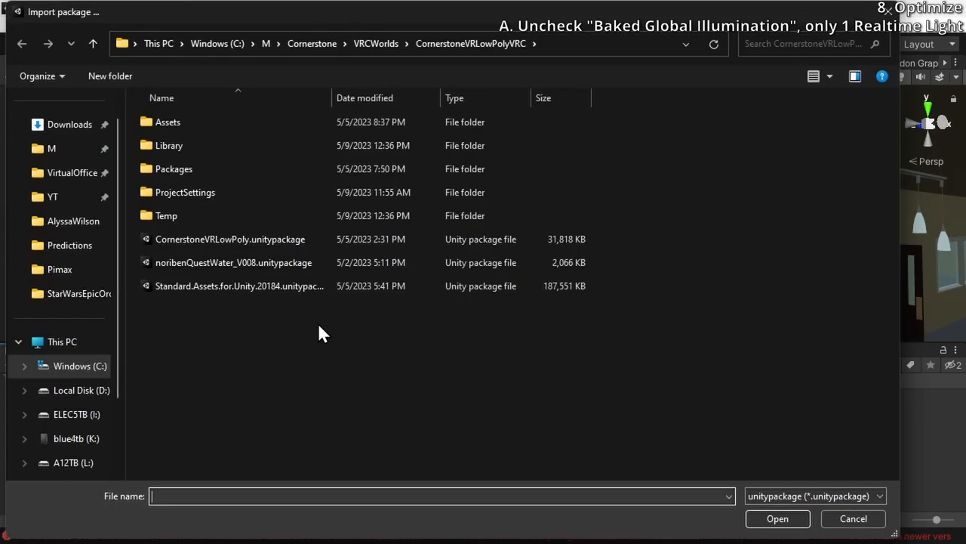
{"action": "left_click", "coordinate": [246, 241]}
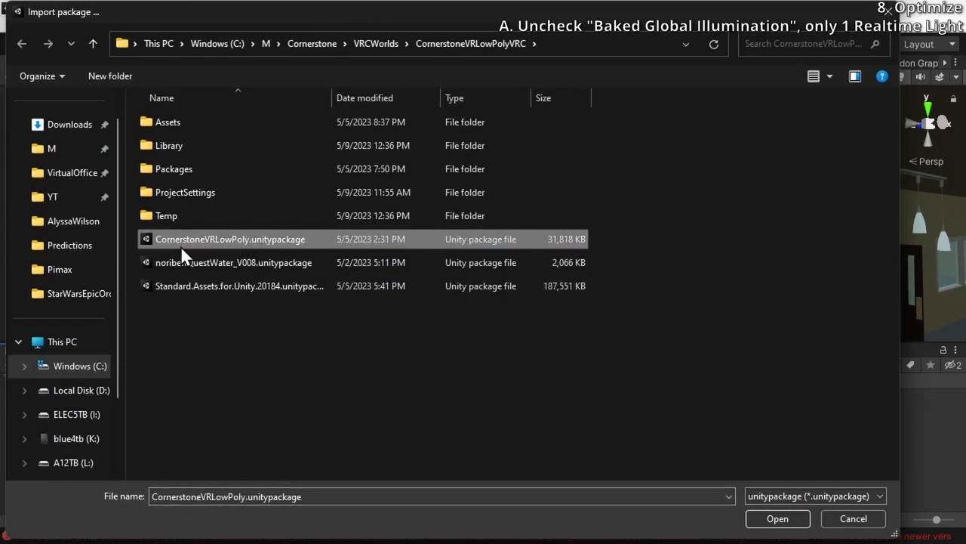
{"action": "left_click", "coordinate": [777, 518]}
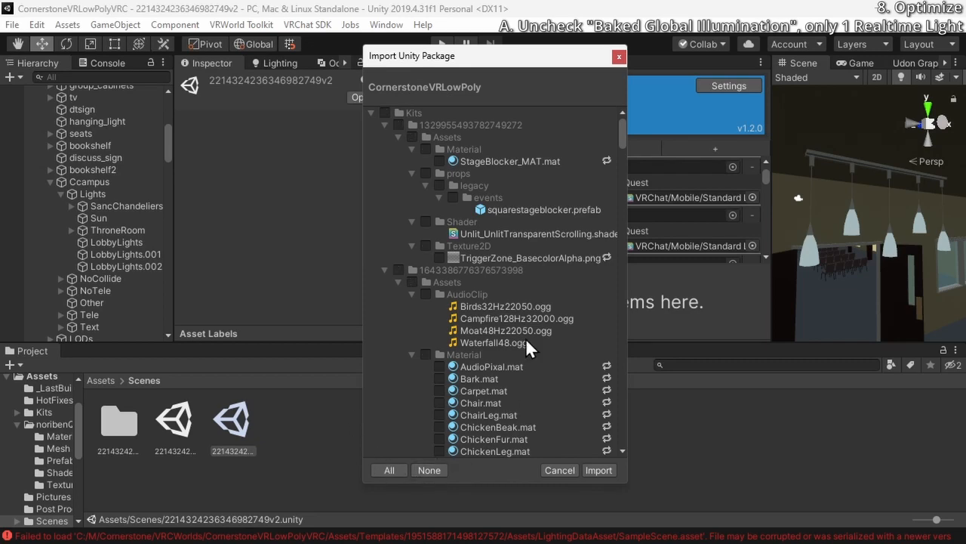
{"action": "left_click_drag", "start_coordinate": [622, 123], "coordinate": [618, 173]}
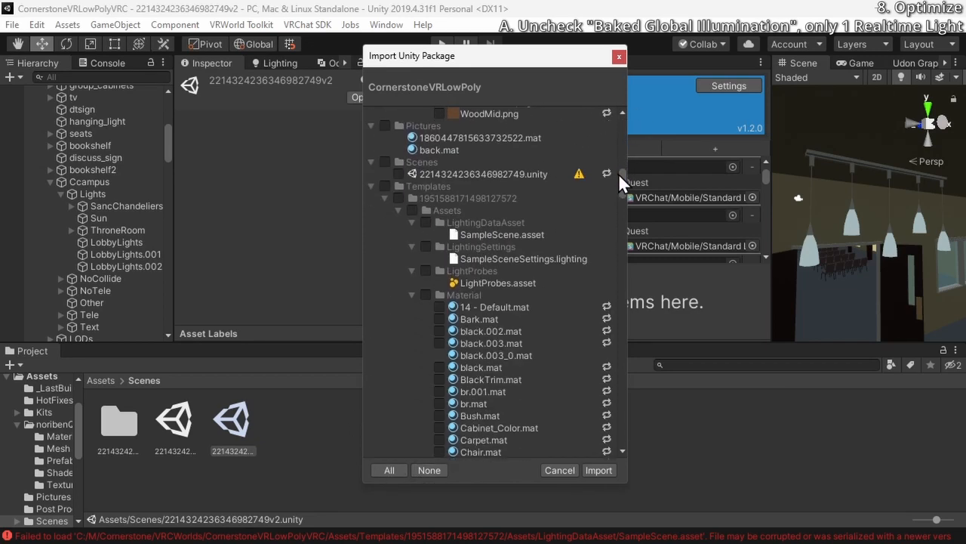
{"action": "left_click", "coordinate": [399, 174]}
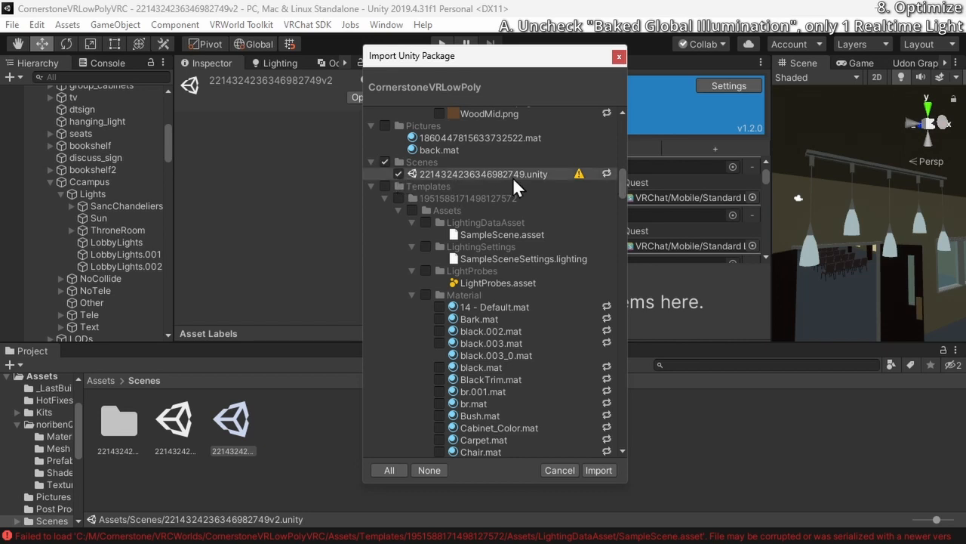
{"action": "mouse_move", "coordinate": [578, 174]}
{"action": "left_click", "coordinate": [559, 470]}
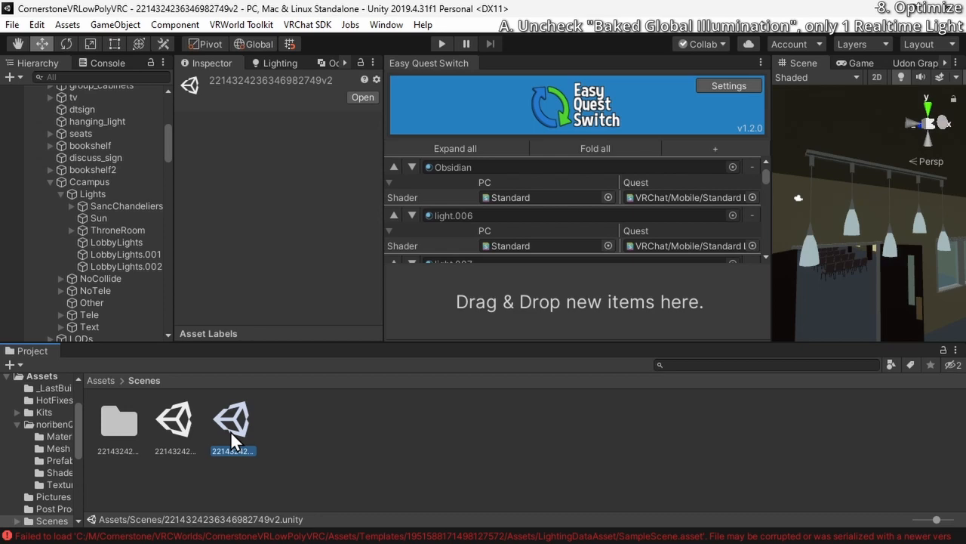
{"action": "double_click", "coordinate": [231, 431]}
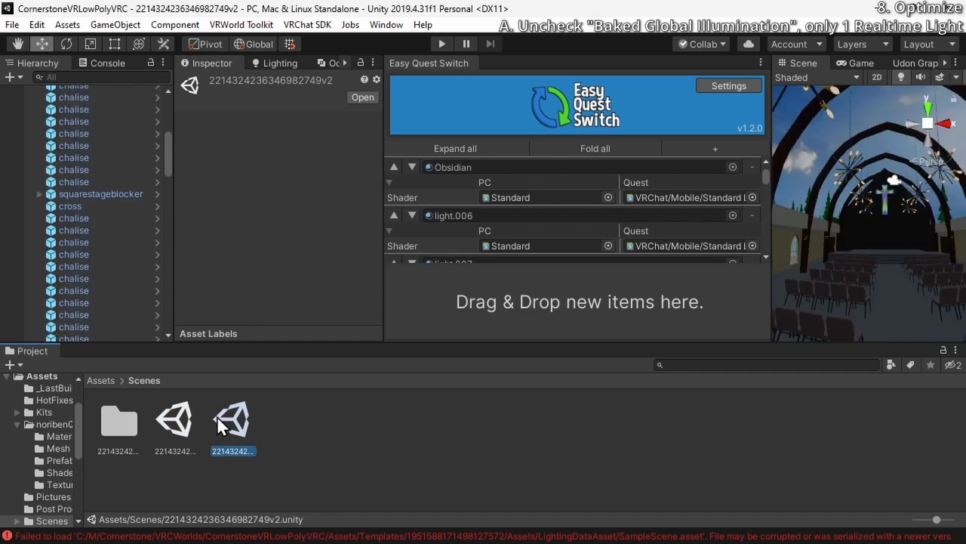
{"action": "right_click_drag", "start_coordinate": [866, 255], "coordinate": [843, 240]}
{"action": "key", "text": "s"}
{"action": "key", "text": "w"}
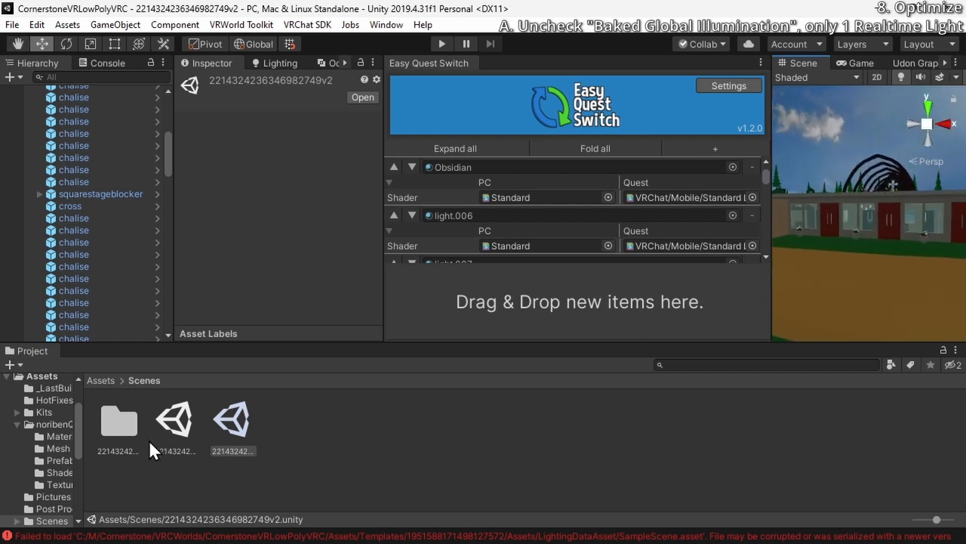
{"action": "right_click_drag", "start_coordinate": [865, 168], "coordinate": [777, 268]}
{"action": "scroll", "coordinate": [84, 189], "scroll_direction": "up", "scroll_amount": 3}
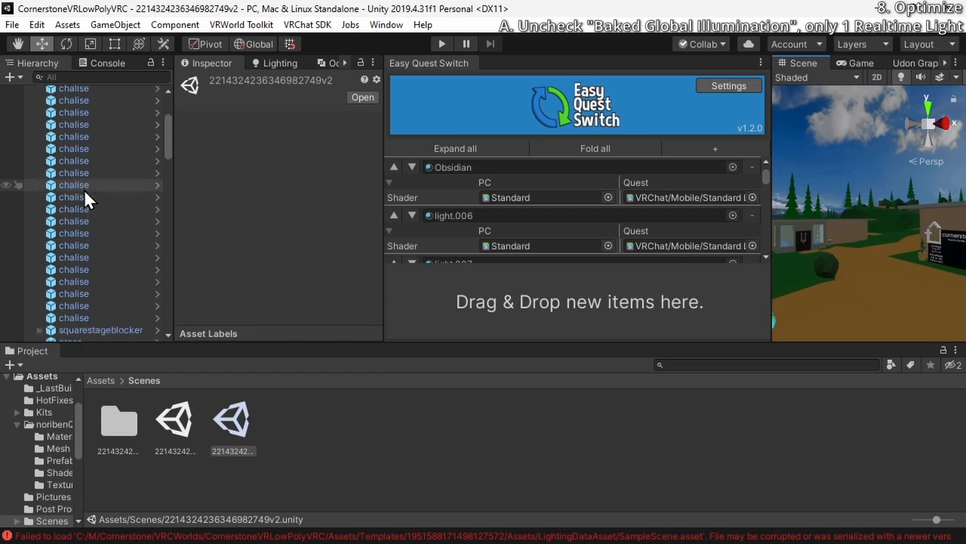
{"action": "scroll", "coordinate": [84, 188], "scroll_direction": "up", "scroll_amount": 5}
{"action": "scroll", "coordinate": [79, 200], "scroll_direction": "down", "scroll_amount": 15}
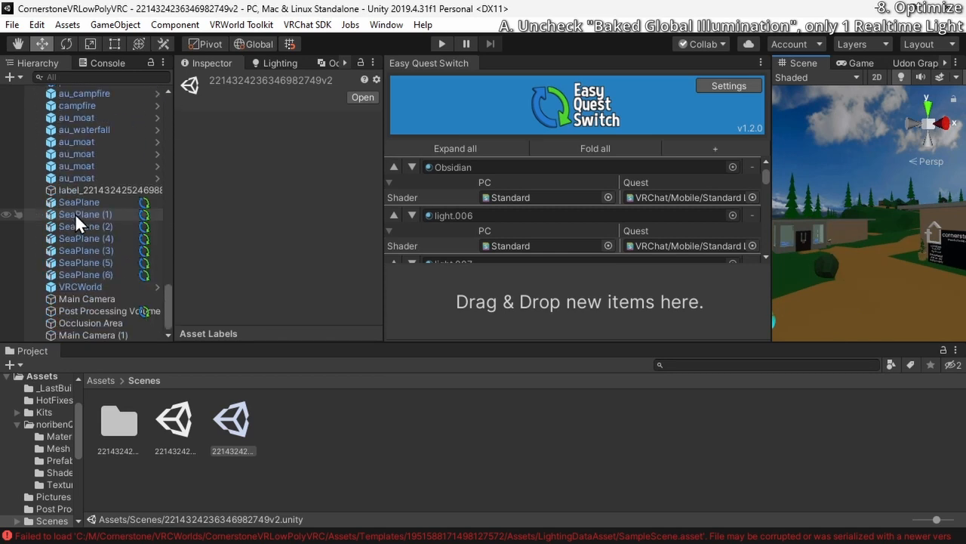
{"action": "double_click", "coordinate": [179, 419]}
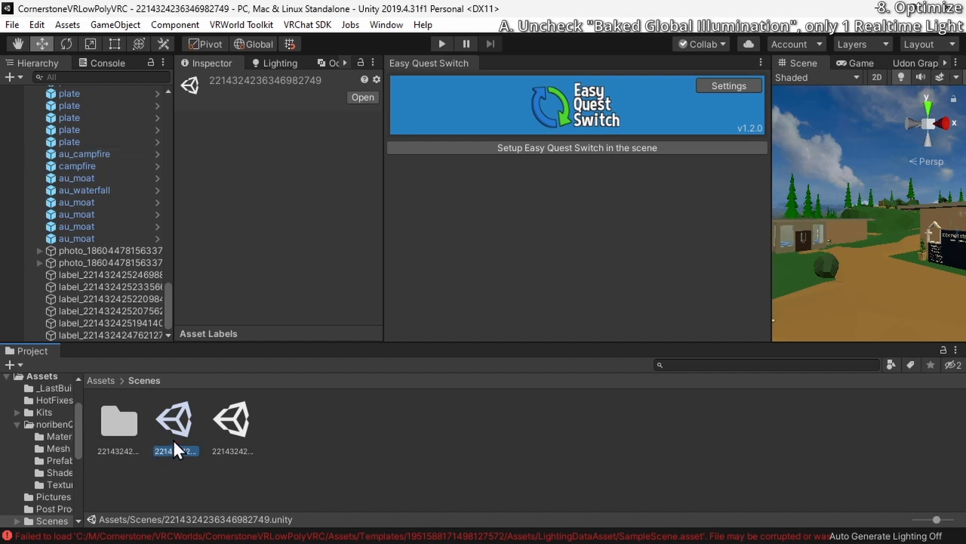
{"action": "scroll", "coordinate": [96, 214], "scroll_direction": "up", "scroll_amount": 15}
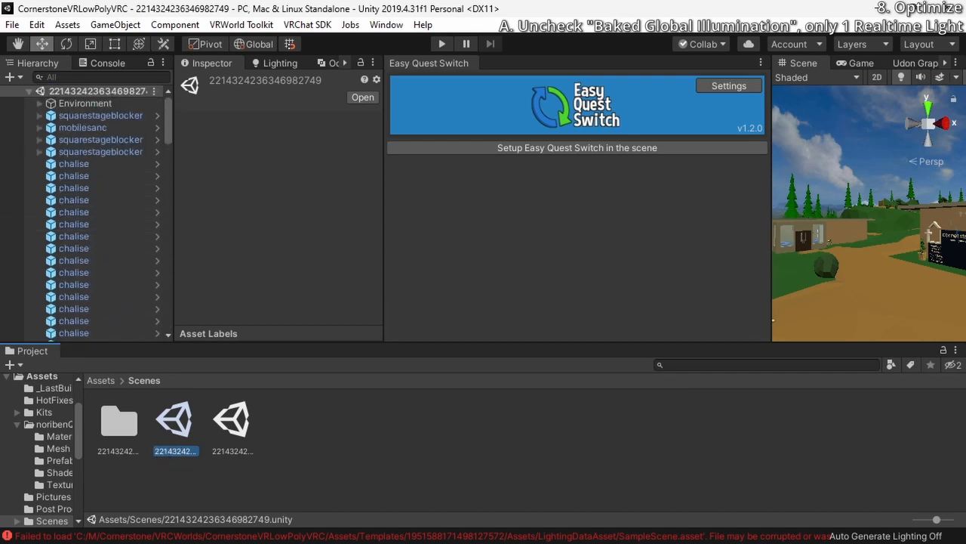
{"action": "right_click_drag", "start_coordinate": [889, 221], "coordinate": [860, 153]}
{"action": "key", "text": "w"}
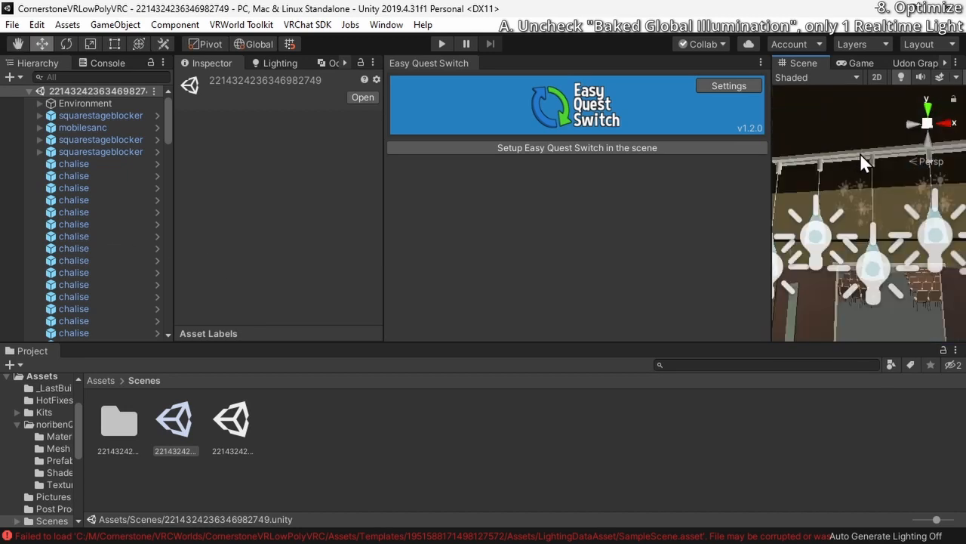
Copy LobbyLights, LobbyLights.001 and LobbyLights.002 from the Lights group of the original scene
{"action": "left_click", "coordinate": [861, 153]}
{"action": "left_click", "coordinate": [115, 224]}
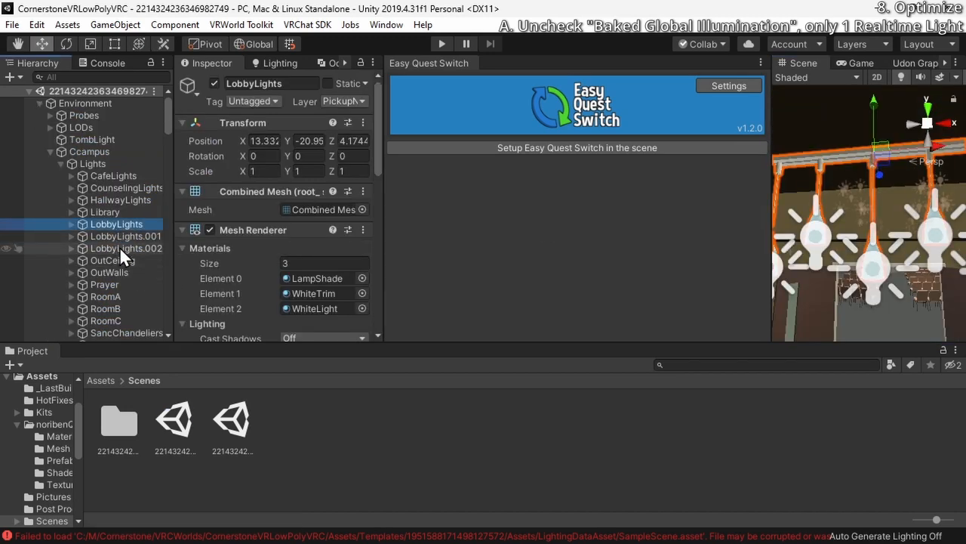
{"action": "left_click", "coordinate": [119, 246], "text": "shift"}
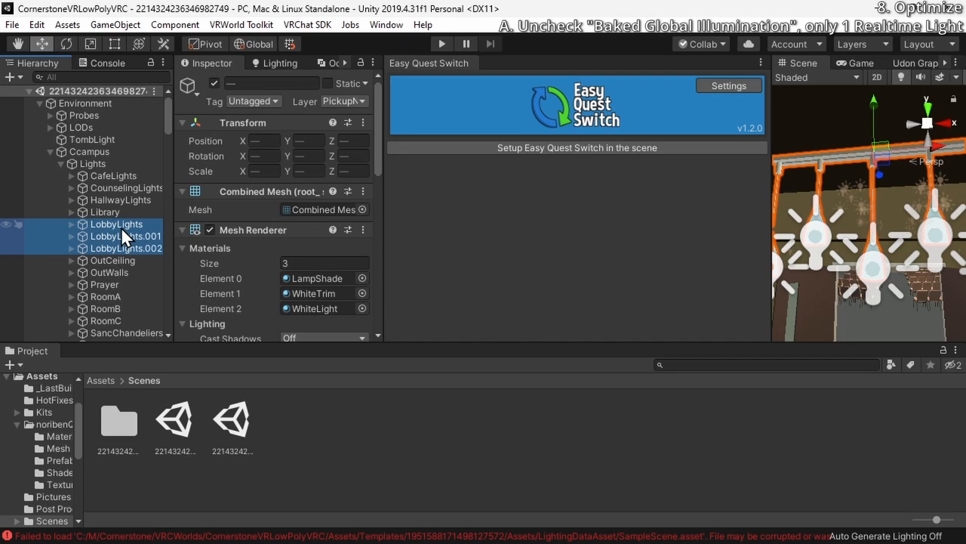
{"action": "right_click", "coordinate": [112, 232]}
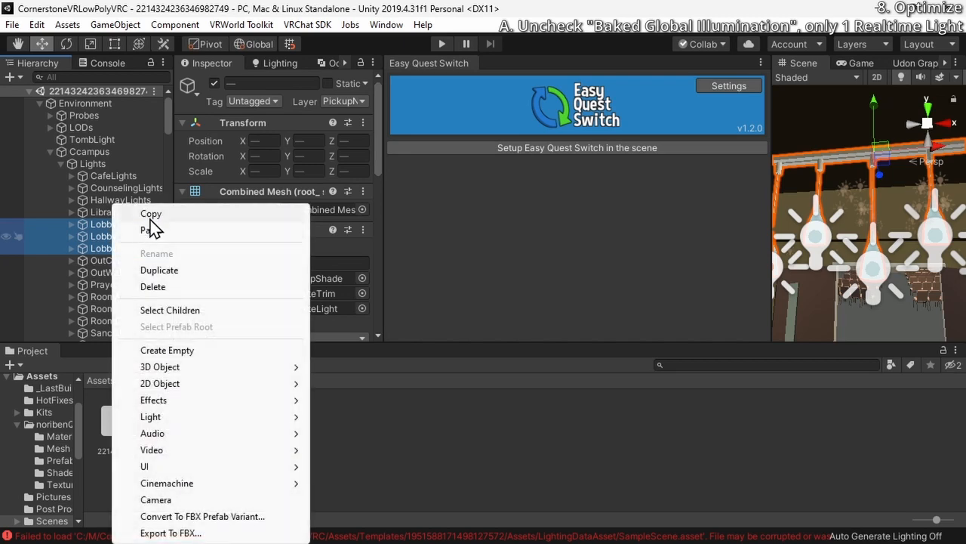
{"action": "left_click", "coordinate": [153, 215]}
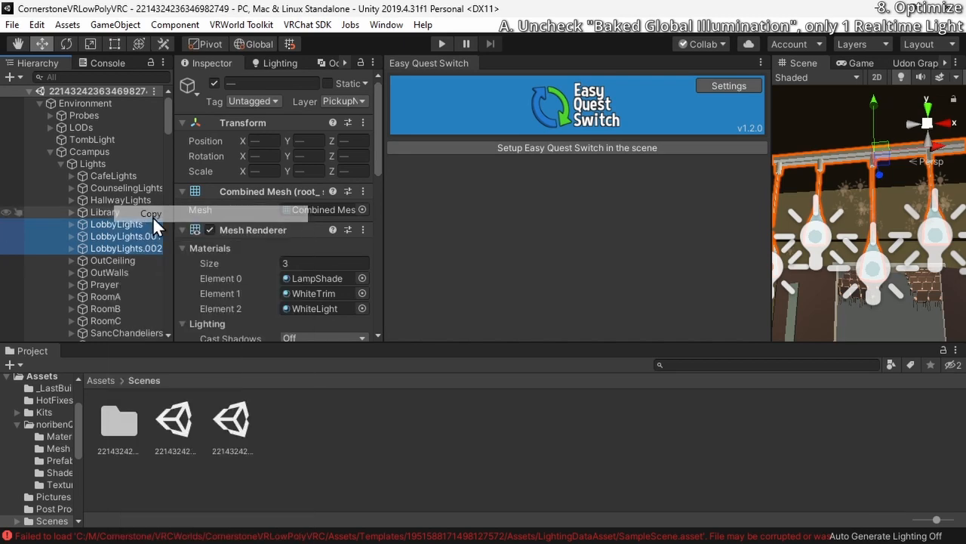
{"action": "double_click", "coordinate": [231, 423]}
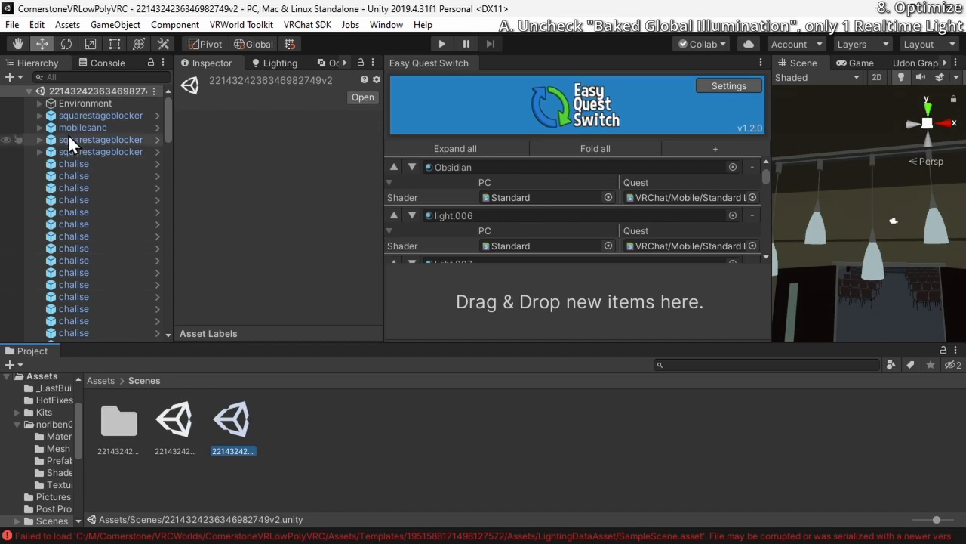
{"action": "right_click", "coordinate": [60, 94]}
{"action": "left_click", "coordinate": [129, 132]}
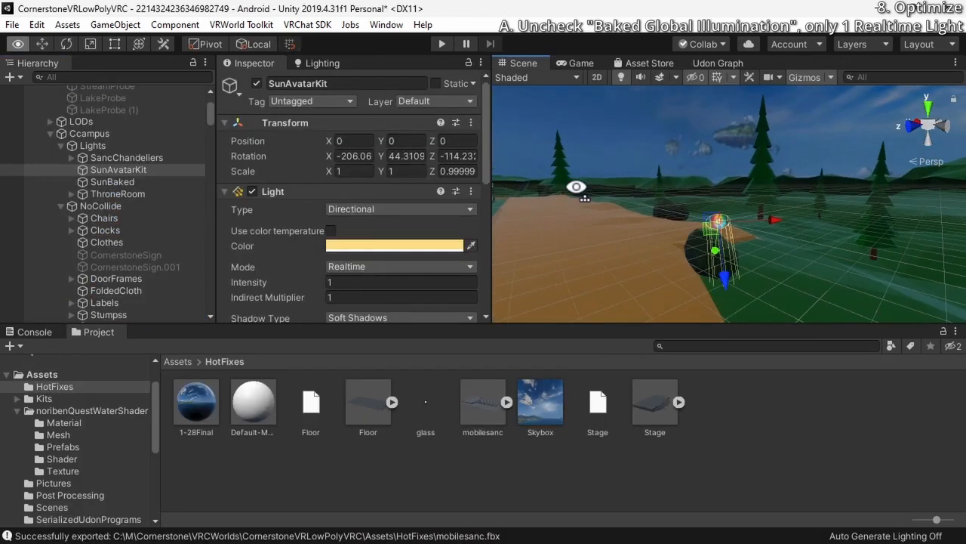
Examine the SunAvatarKit light near the church building and its Culling Mask options
{"action": "right_click_drag", "start_coordinate": [659, 181], "coordinate": [680, 208]}
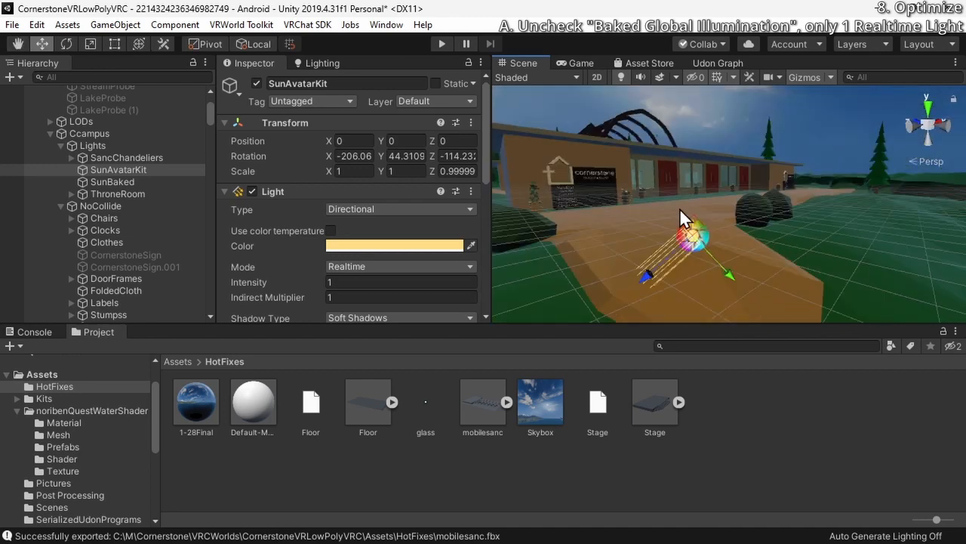
{"action": "scroll", "coordinate": [435, 200], "scroll_direction": "down", "scroll_amount": 10}
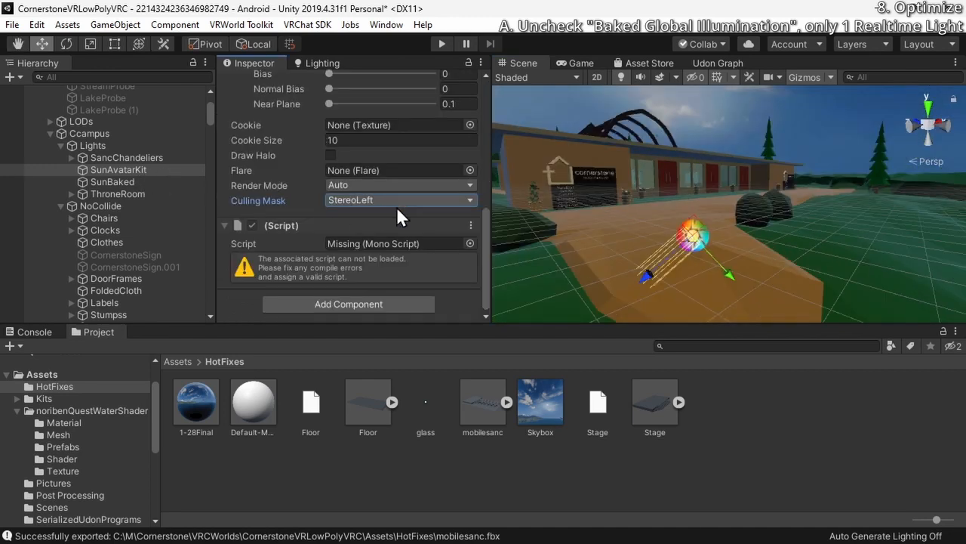
{"action": "left_click", "coordinate": [470, 200]}
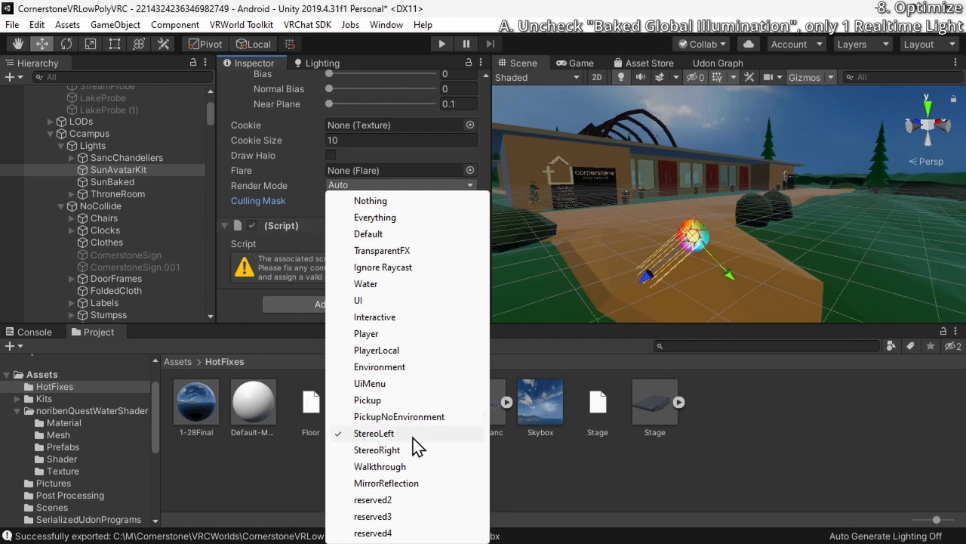
{"action": "left_click", "coordinate": [468, 185]}
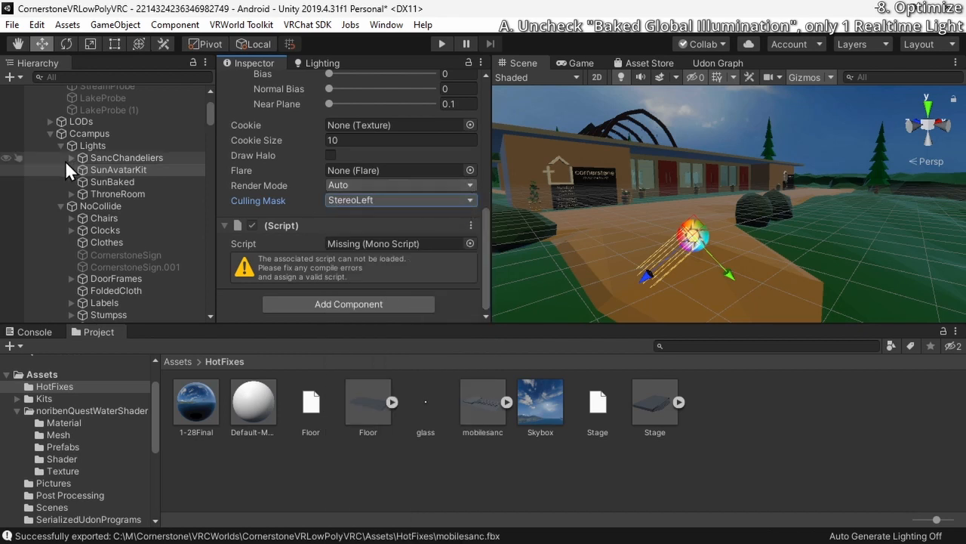
Check the light mode of the SunBaked directional light and delete that light from the Lights group
{"action": "left_click", "coordinate": [121, 182]}
{"action": "scroll", "coordinate": [256, 188], "scroll_direction": "up", "scroll_amount": 5}
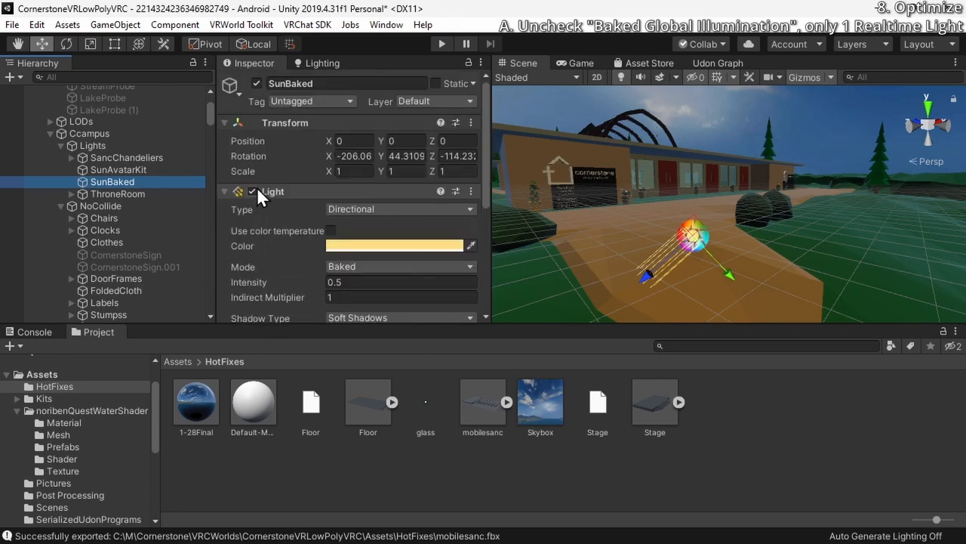
{"action": "scroll", "coordinate": [257, 186], "scroll_direction": "down", "scroll_amount": 3}
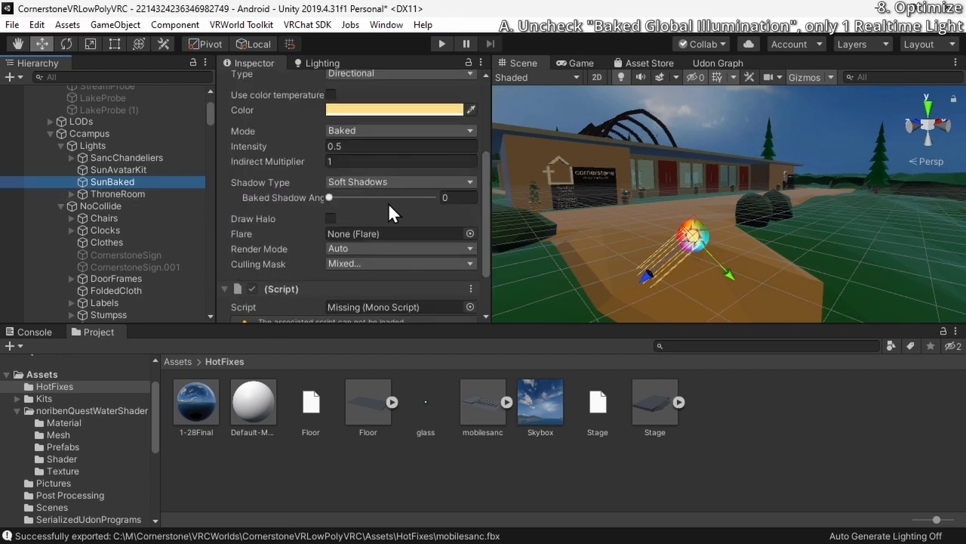
{"action": "scroll", "coordinate": [310, 203], "scroll_direction": "up", "scroll_amount": 3}
{"action": "left_click", "coordinate": [380, 266]}
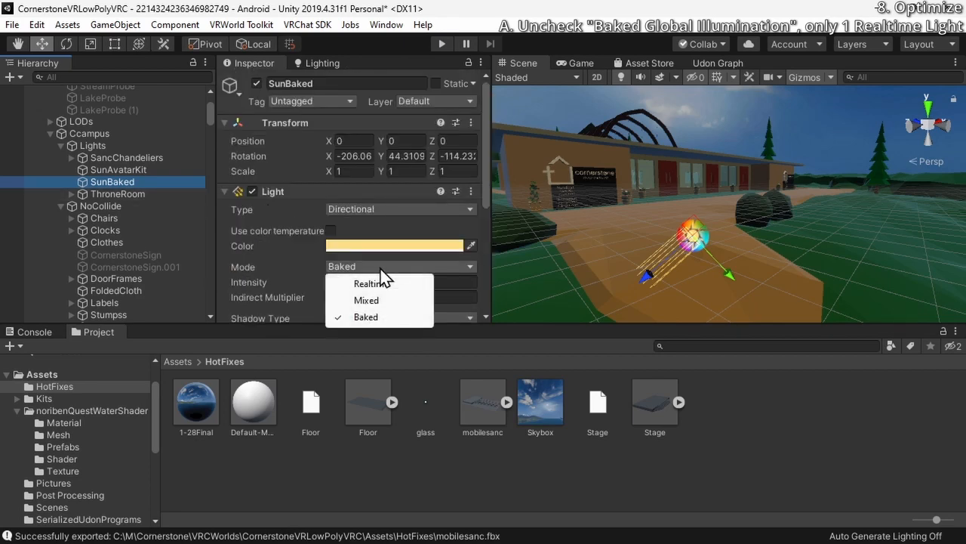
{"action": "key", "text": "Escape"}
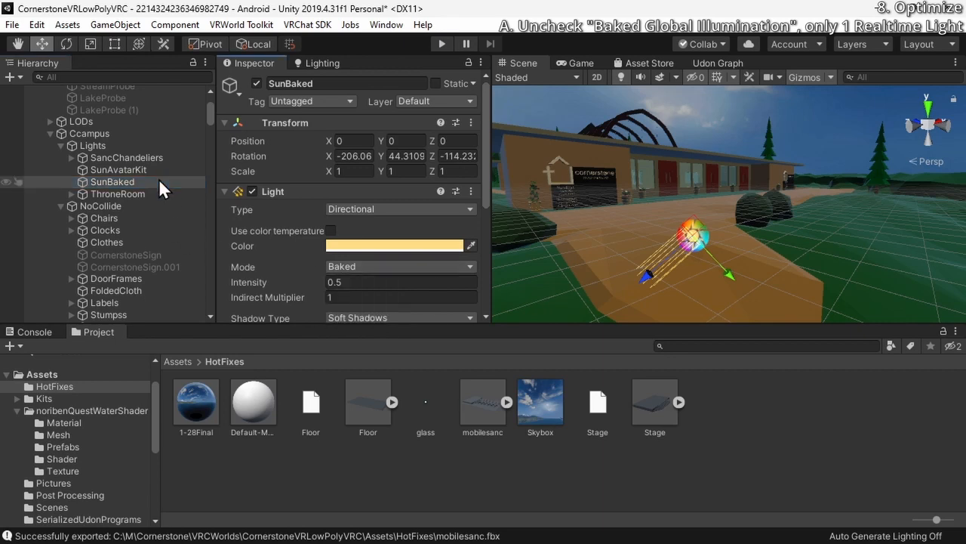
{"action": "left_click", "coordinate": [159, 182]}
{"action": "key", "text": "Delete"}
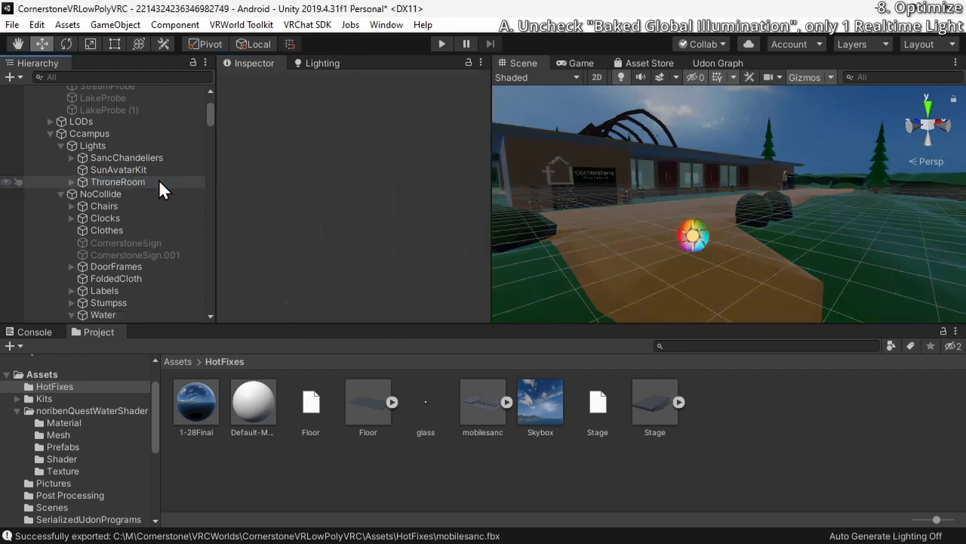
Rename the remaining SunAvatarKit directional light as Sun
{"action": "left_click", "coordinate": [159, 171]}
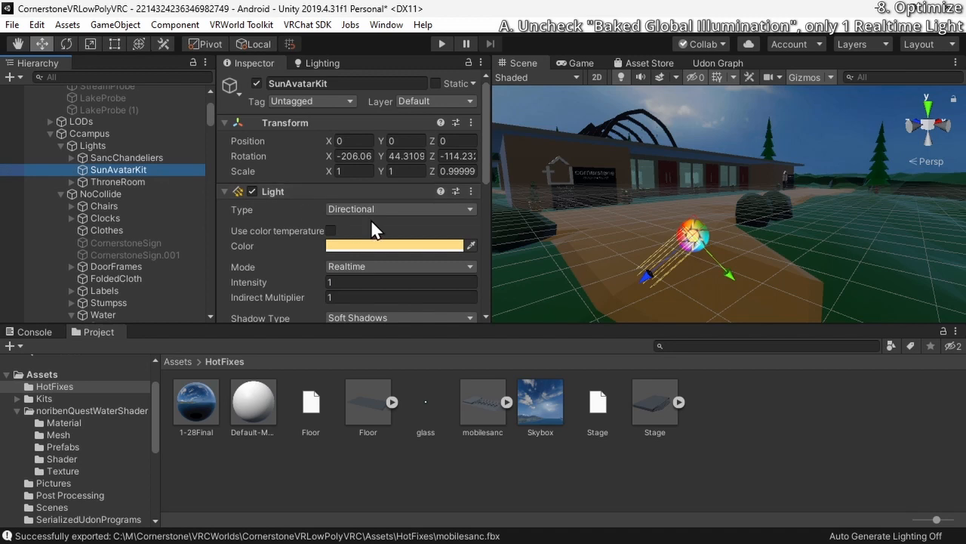
{"action": "scroll", "coordinate": [371, 219], "scroll_direction": "down", "scroll_amount": 3}
{"action": "scroll", "coordinate": [370, 215], "scroll_direction": "up", "scroll_amount": 3}
{"action": "left_click", "coordinate": [294, 83]}
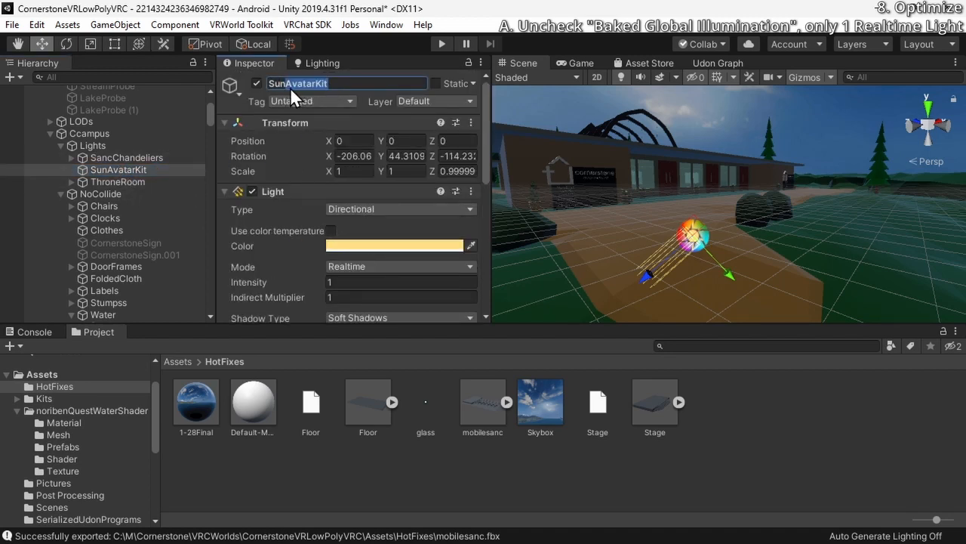
{"action": "type", "text": "Sun"}
{"action": "key", "text": "Return"}
Open the Lighting settings and set the environment lighting's Sky Color to pure white
{"action": "right_click_drag", "start_coordinate": [642, 151], "coordinate": [561, 194]}
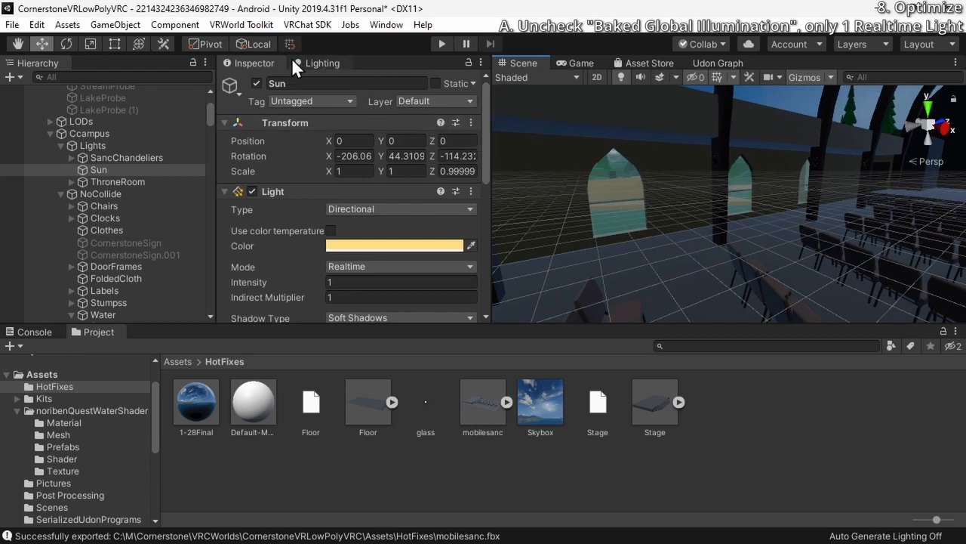
{"action": "left_click", "coordinate": [381, 29]}
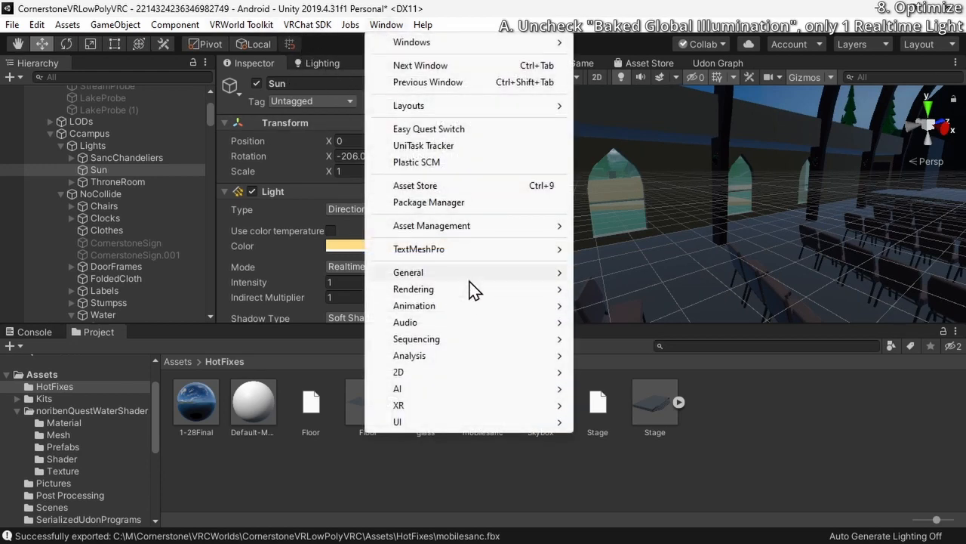
{"action": "mouse_move", "coordinate": [531, 289]}
{"action": "left_click", "coordinate": [642, 289]}
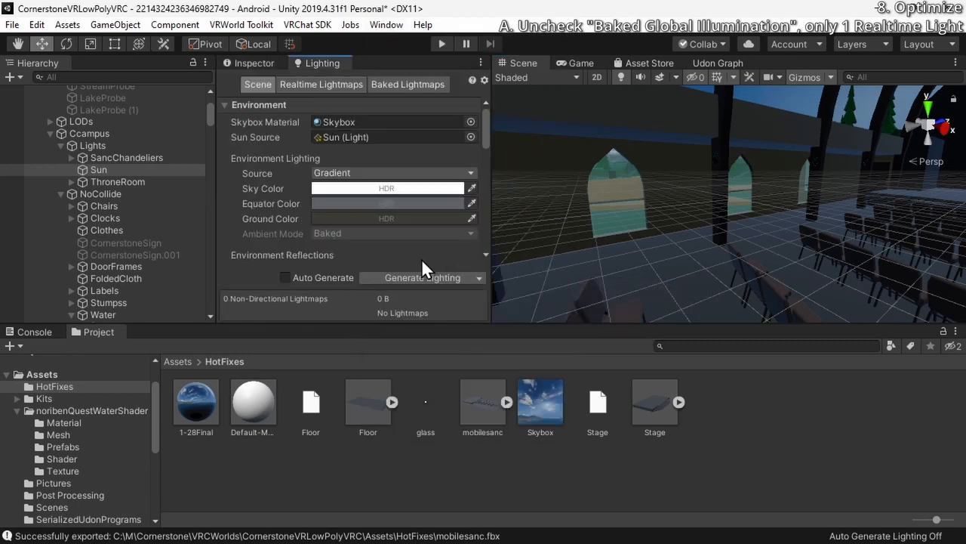
{"action": "left_click", "coordinate": [371, 184]}
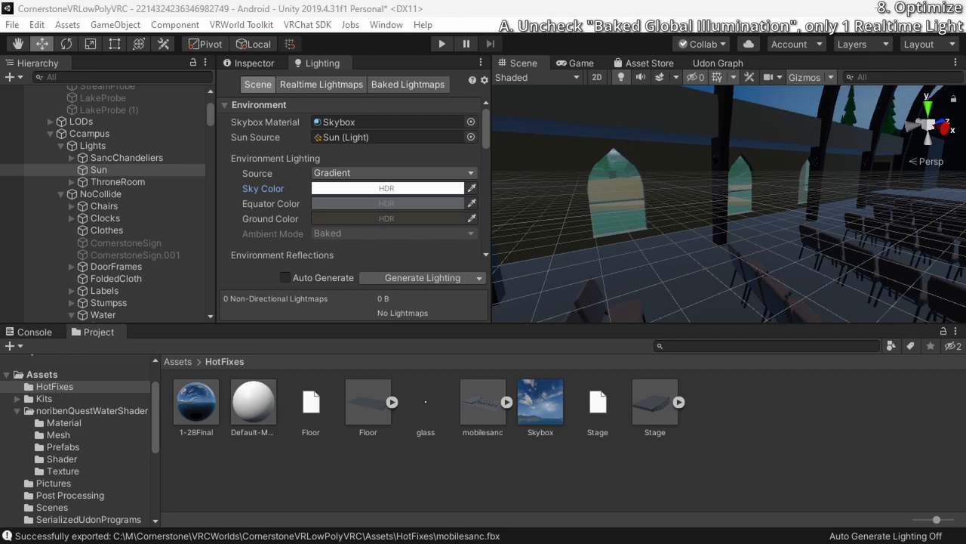
{"action": "left_click_drag", "start_coordinate": [392, 543], "coordinate": [622, 92]}
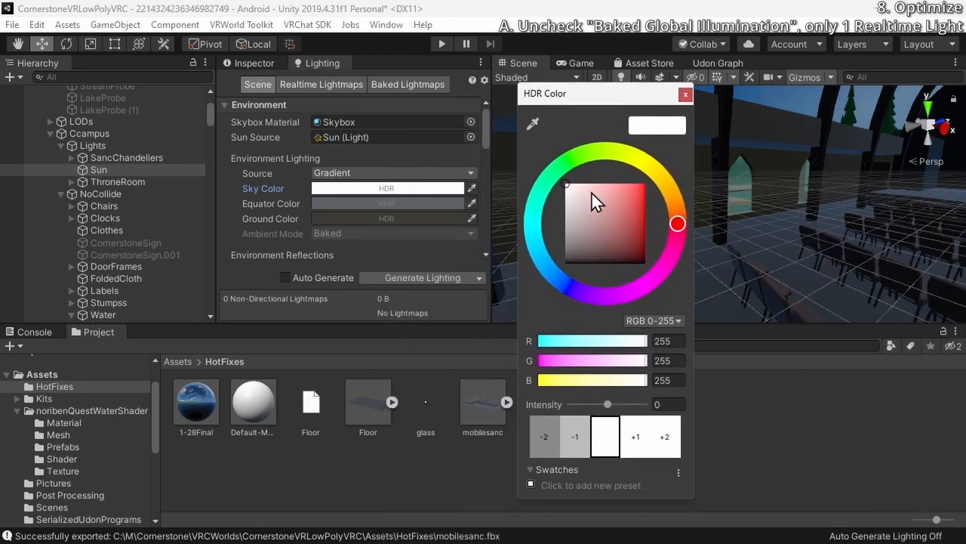
{"action": "mouse_move", "coordinate": [591, 192]}
{"action": "left_mouse_down"}
{"action": "mouse_move", "coordinate": [596, 238]}
{"action": "mouse_move", "coordinate": [580, 160]}
{"action": "mouse_move", "coordinate": [596, 170]}
{"action": "mouse_move", "coordinate": [620, 244]}
{"action": "mouse_move", "coordinate": [652, 158]}
{"action": "mouse_move", "coordinate": [612, 163]}
{"action": "mouse_move", "coordinate": [664, 163]}
{"action": "mouse_move", "coordinate": [524, 136]}
{"action": "left_mouse_up"}
{"action": "left_click", "coordinate": [685, 94]}
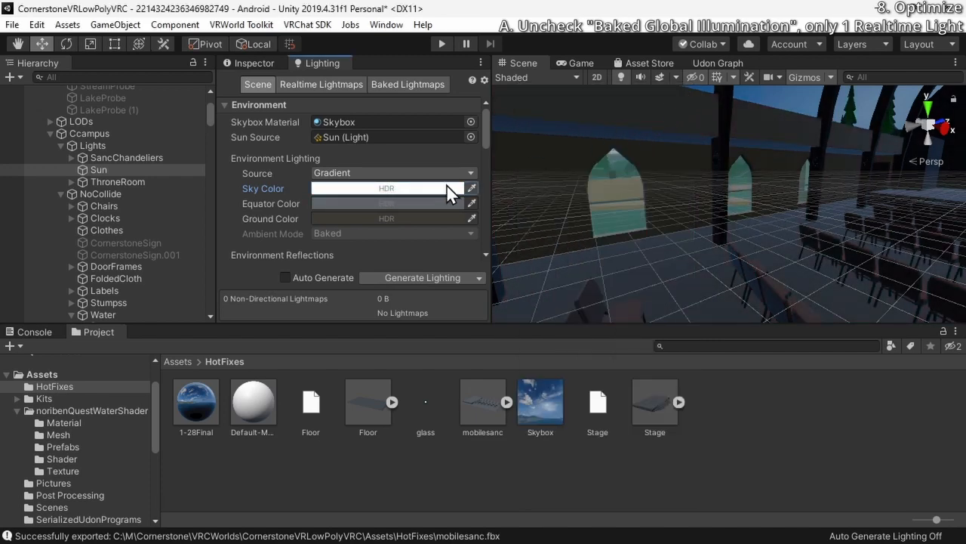
Set the environment lighting's Equator Color to a neutral grey of RGB 142, 142, 142
{"action": "left_click", "coordinate": [442, 203]}
{"action": "mouse_move", "coordinate": [620, 228]}
{"action": "left_mouse_down"}
{"action": "mouse_move", "coordinate": [635, 196]}
{"action": "mouse_move", "coordinate": [591, 244]}
{"action": "mouse_move", "coordinate": [566, 191]}
{"action": "mouse_move", "coordinate": [578, 247]}
{"action": "mouse_move", "coordinate": [570, 188]}
{"action": "mouse_move", "coordinate": [565, 219]}
{"action": "left_mouse_up"}
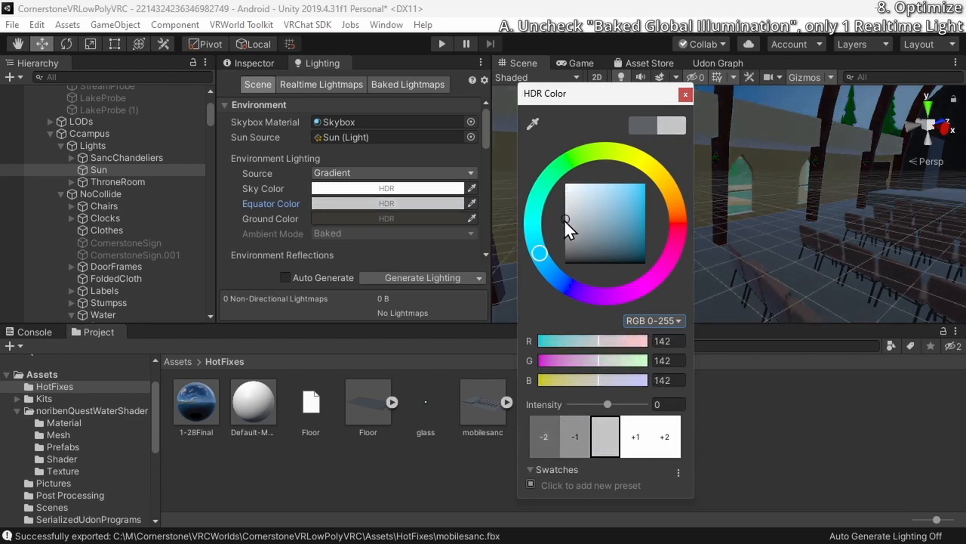
{"action": "left_click", "coordinate": [683, 93]}
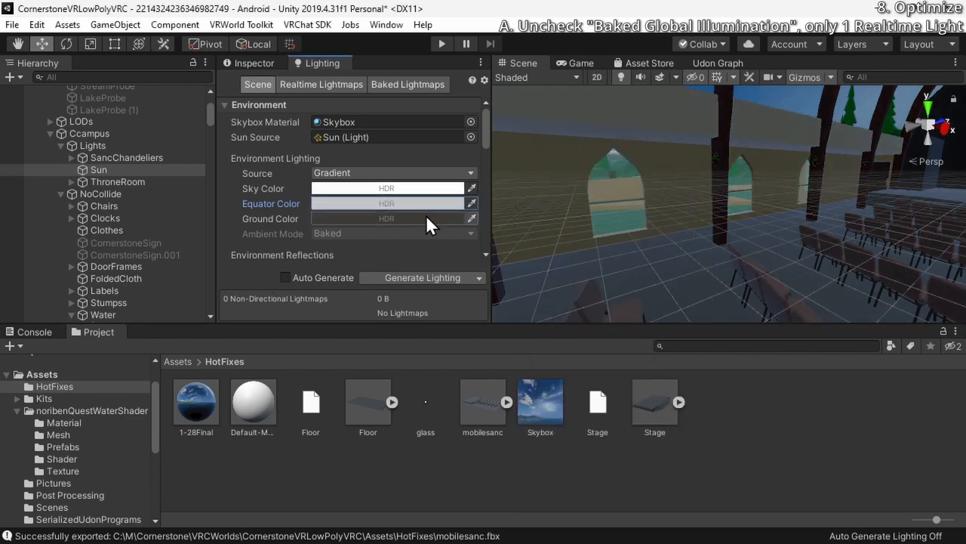
Set the environment lighting's Ground Color to a light neutral grey, judging it from beneath a tree
{"action": "left_click", "coordinate": [426, 217]}
{"action": "left_click", "coordinate": [685, 94]}
{"action": "right_click_drag", "start_coordinate": [685, 94], "coordinate": [674, 265]}
{"action": "left_click", "coordinate": [412, 218]}
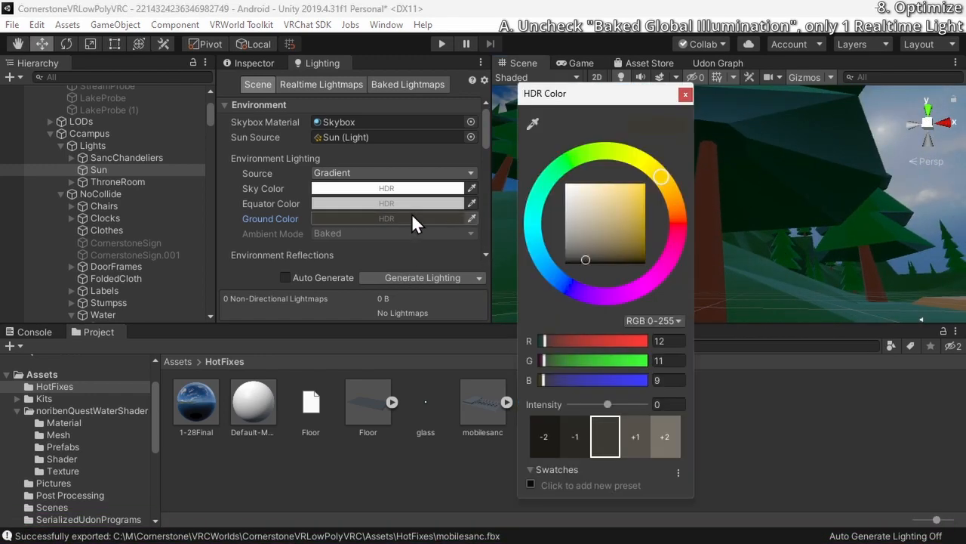
{"action": "left_click_drag", "start_coordinate": [632, 91], "coordinate": [362, 85]}
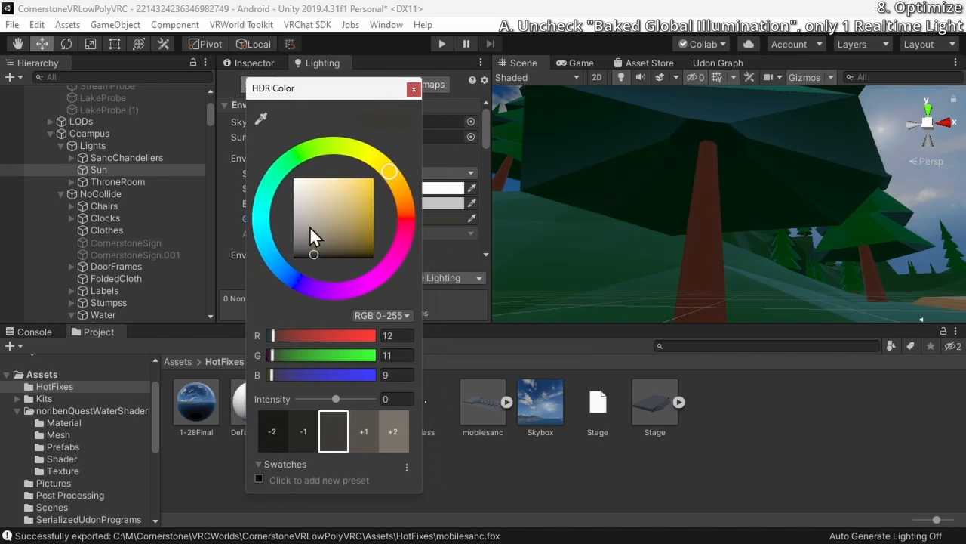
{"action": "mouse_move", "coordinate": [309, 226]}
{"action": "left_mouse_down"}
{"action": "mouse_move", "coordinate": [294, 175]}
{"action": "mouse_move", "coordinate": [302, 225]}
{"action": "mouse_move", "coordinate": [271, 238]}
{"action": "mouse_move", "coordinate": [273, 193]}
{"action": "mouse_move", "coordinate": [274, 218]}
{"action": "mouse_move", "coordinate": [270, 199]}
{"action": "mouse_move", "coordinate": [260, 226]}
{"action": "left_mouse_up"}
{"action": "left_click", "coordinate": [866, 265]}
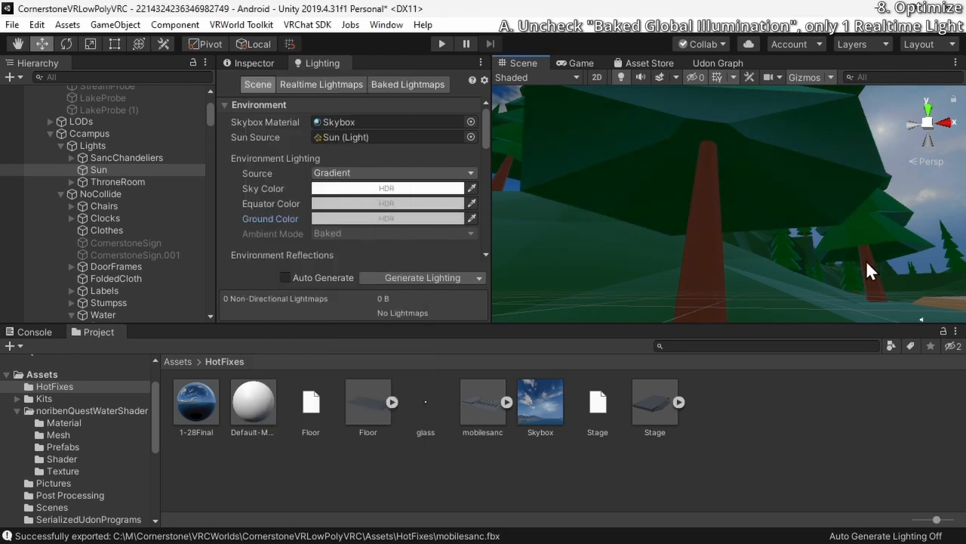
Keep the Sky Color pure white and set the Equator Color to a lighter grey of RGB 171, 171, 171
{"action": "left_click", "coordinate": [388, 190]}
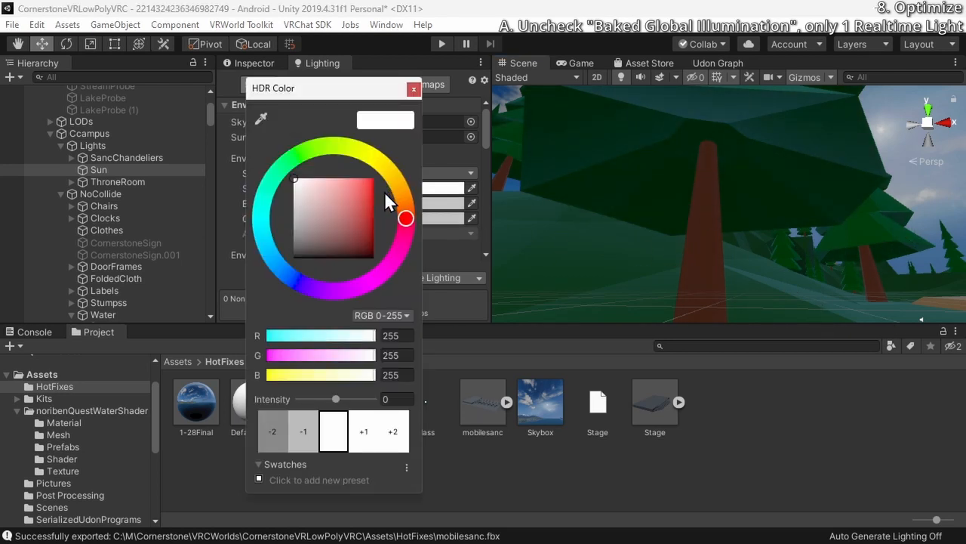
{"action": "left_click_drag", "start_coordinate": [302, 187], "coordinate": [284, 167]}
{"action": "left_click", "coordinate": [413, 88]}
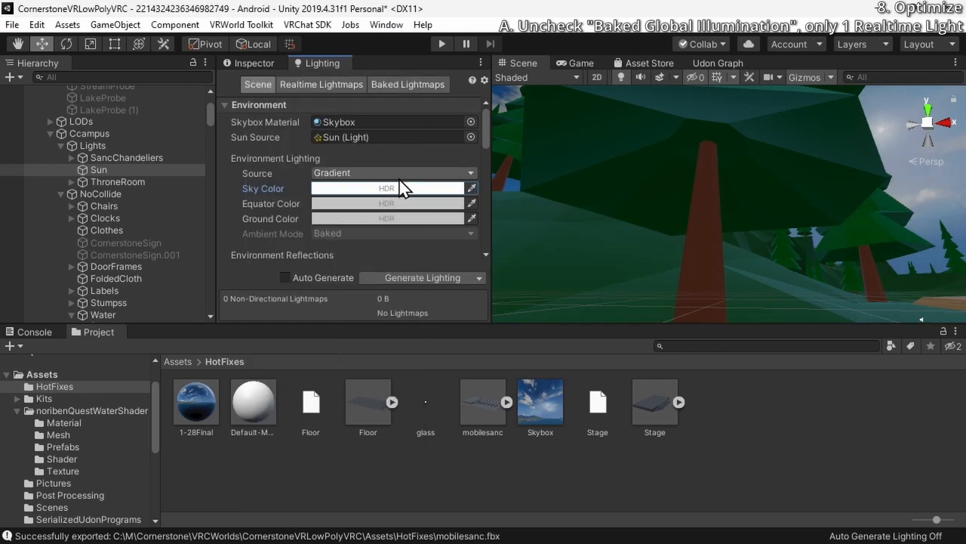
{"action": "left_click", "coordinate": [400, 201]}
{"action": "left_click", "coordinate": [310, 213]}
{"action": "left_click_drag", "start_coordinate": [309, 213], "coordinate": [279, 205]}
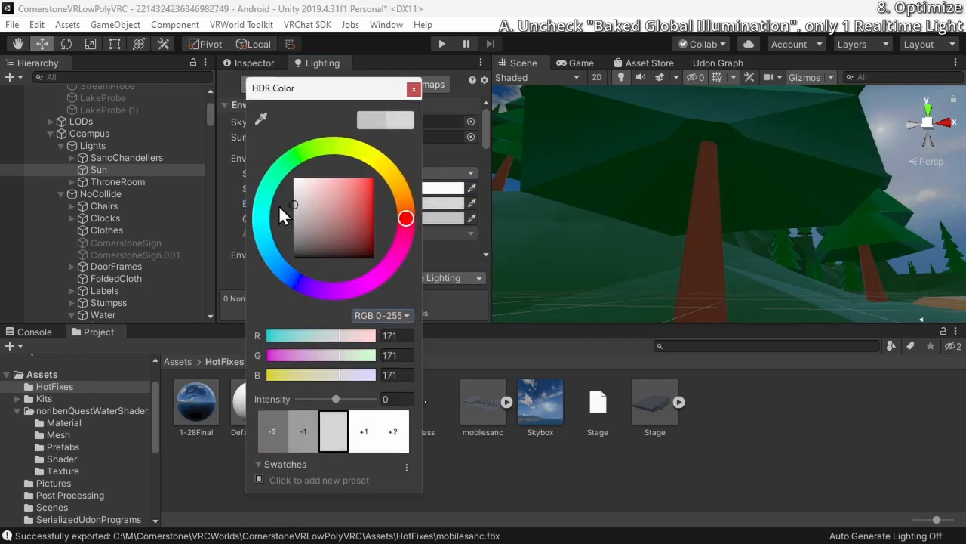
{"action": "left_click", "coordinate": [414, 88]}
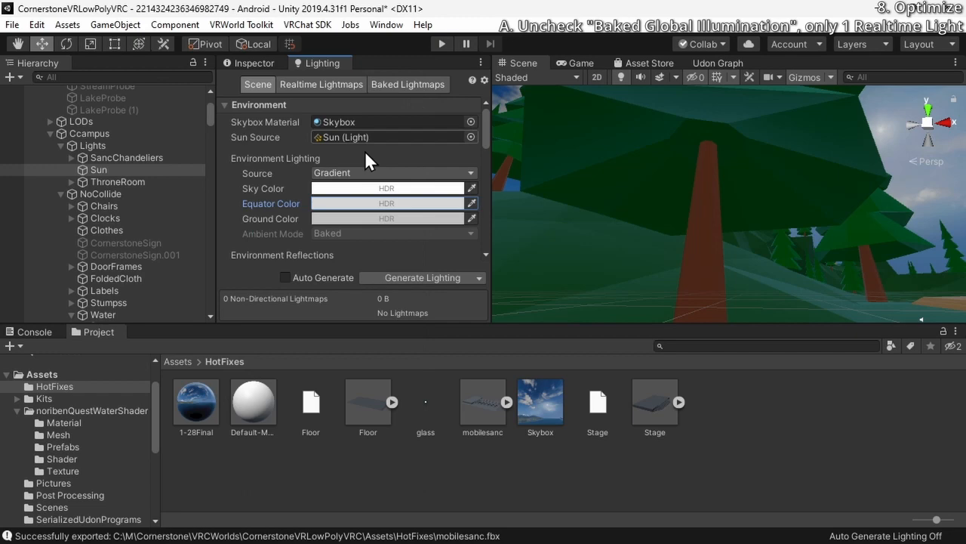
Set the environment lighting's Ground Color to a neutral grey of RGB 114, 114, 114
{"action": "left_click", "coordinate": [331, 221]}
{"action": "left_click_drag", "start_coordinate": [320, 224], "coordinate": [293, 224]}
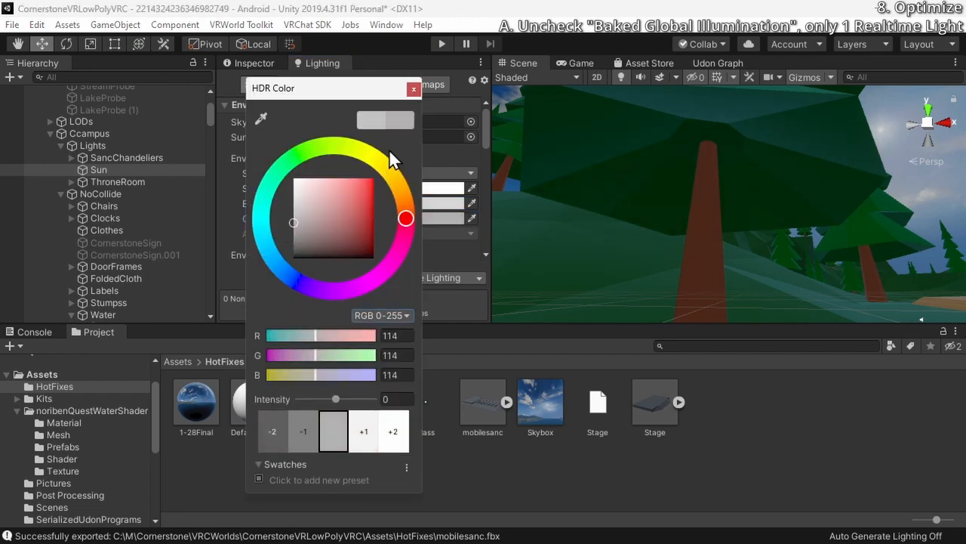
{"action": "left_click", "coordinate": [412, 89]}
Compare the lighting outside the church building and darken the Equator Color to a medium neutral grey
{"action": "right_click_drag", "start_coordinate": [604, 216], "coordinate": [625, 182]}
{"action": "key", "text": "w"}
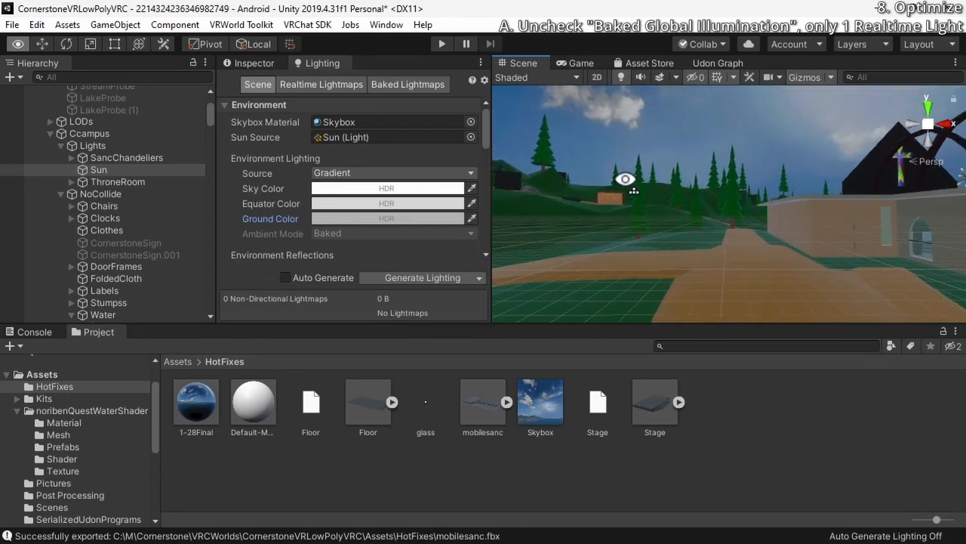
{"action": "left_click", "coordinate": [390, 188]}
{"action": "left_click", "coordinate": [411, 88]}
{"action": "left_click", "coordinate": [381, 203]}
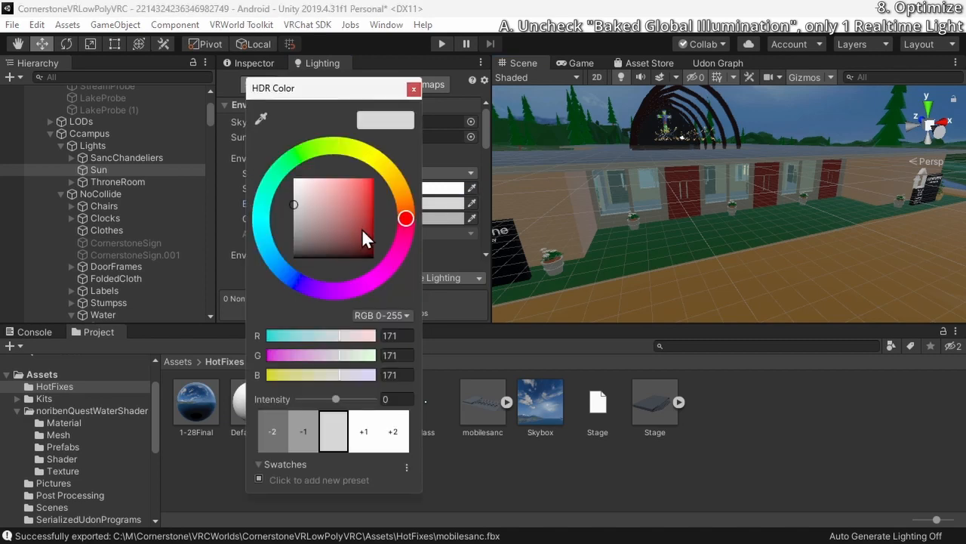
{"action": "left_click", "coordinate": [296, 216]}
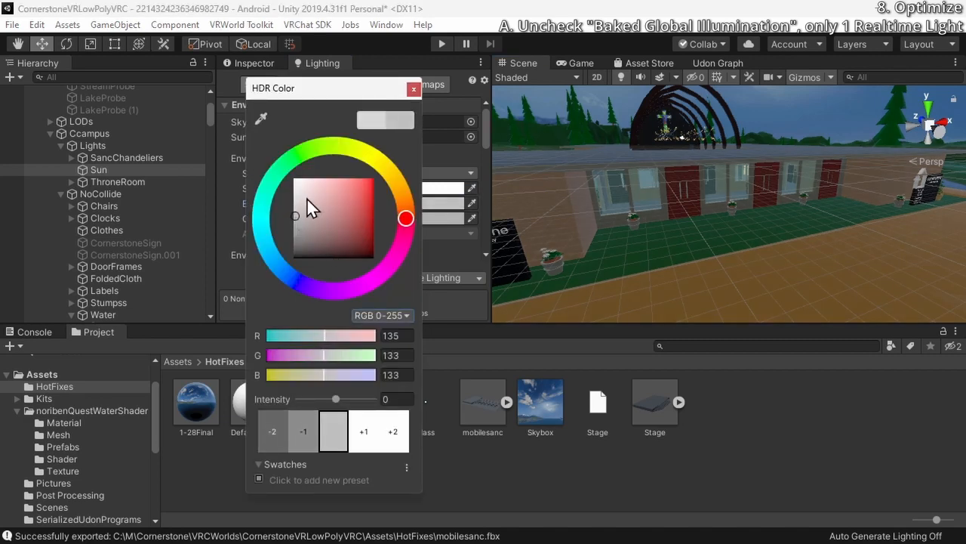
{"action": "left_click", "coordinate": [290, 213]}
{"action": "left_click", "coordinate": [413, 89]}
Darken the environment lighting's Ground Color to a dark neutral grey
{"action": "left_click", "coordinate": [335, 219]}
{"action": "left_click_drag", "start_coordinate": [309, 227], "coordinate": [282, 248]}
{"action": "left_click", "coordinate": [413, 89]}
Turn off Baked Global Illumination in the Mixed Lighting settings of the scene
{"action": "right_click_drag", "start_coordinate": [649, 212], "coordinate": [434, 219]}
{"action": "right_click_drag", "start_coordinate": [759, 247], "coordinate": [853, 223]}
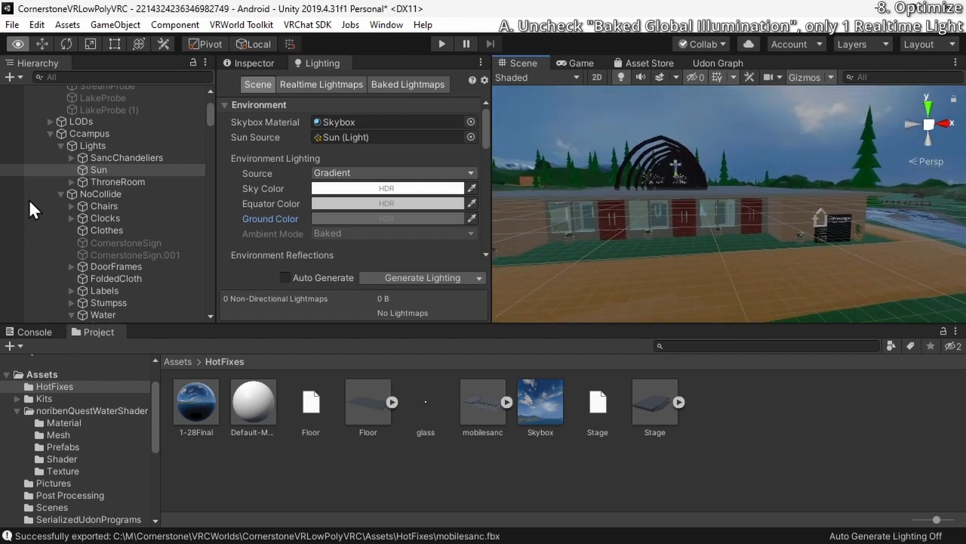
{"action": "scroll", "coordinate": [225, 210], "scroll_direction": "down", "scroll_amount": 5}
{"action": "scroll", "coordinate": [330, 239], "scroll_direction": "down", "scroll_amount": 2}
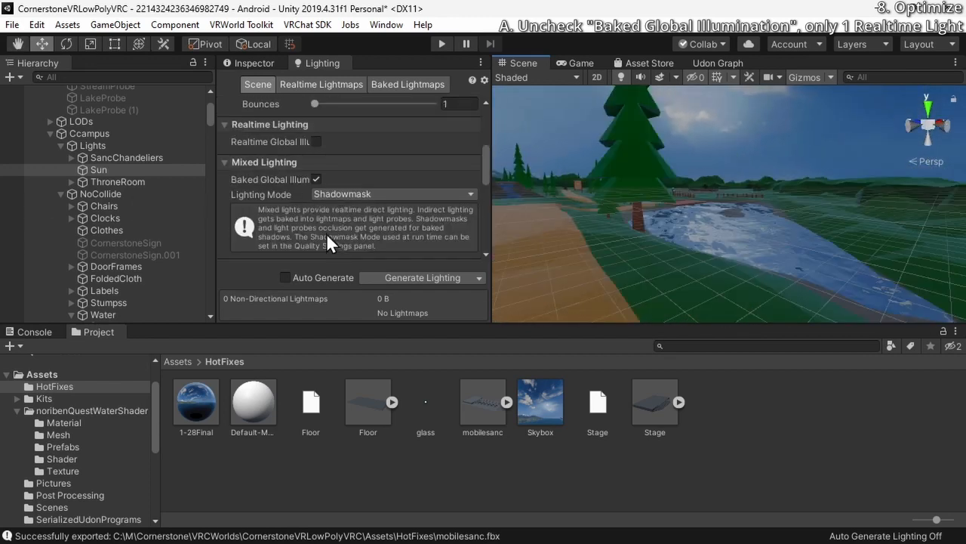
{"action": "left_click", "coordinate": [337, 194]}
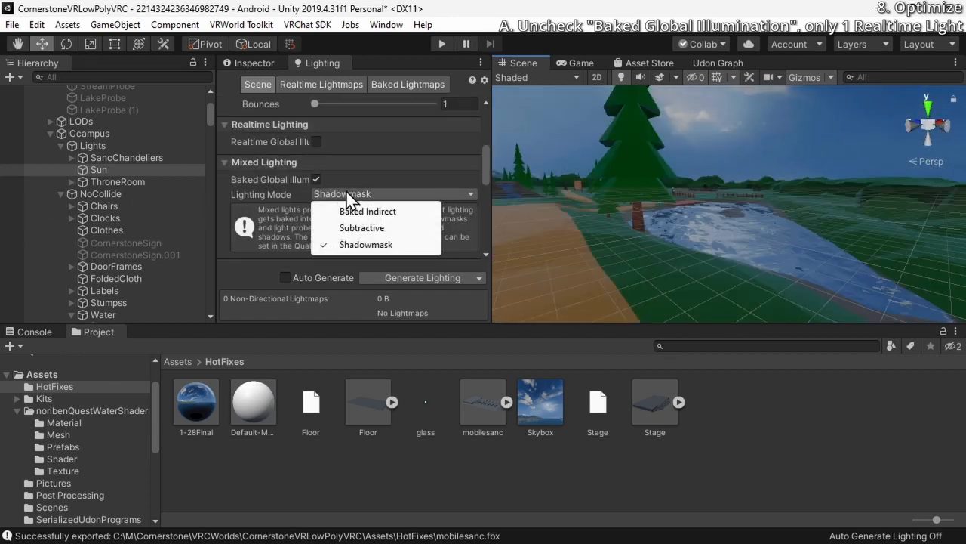
{"action": "left_click", "coordinate": [327, 185]}
{"action": "left_click", "coordinate": [315, 179]}
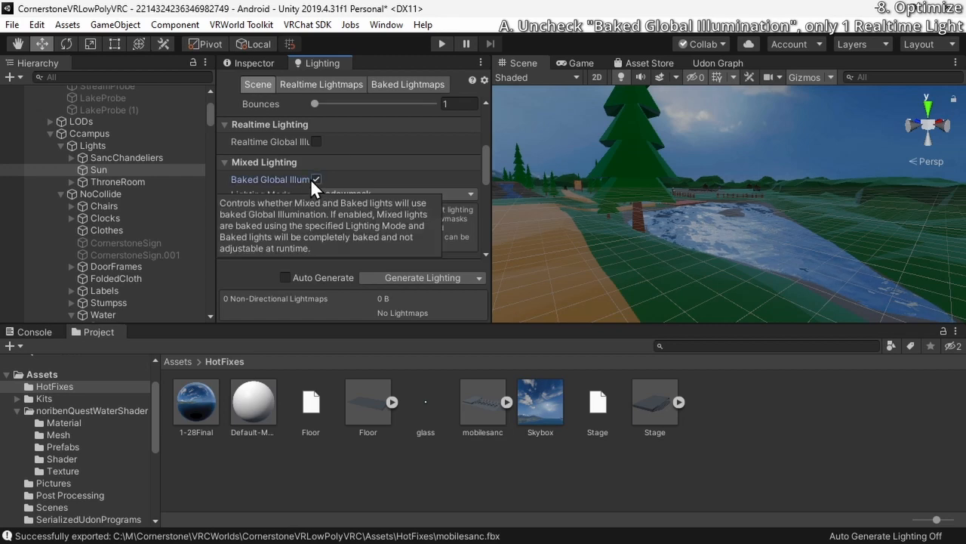
{"action": "key", "text": "s"}
{"action": "right_click_drag", "start_coordinate": [624, 229], "coordinate": [533, 257]}
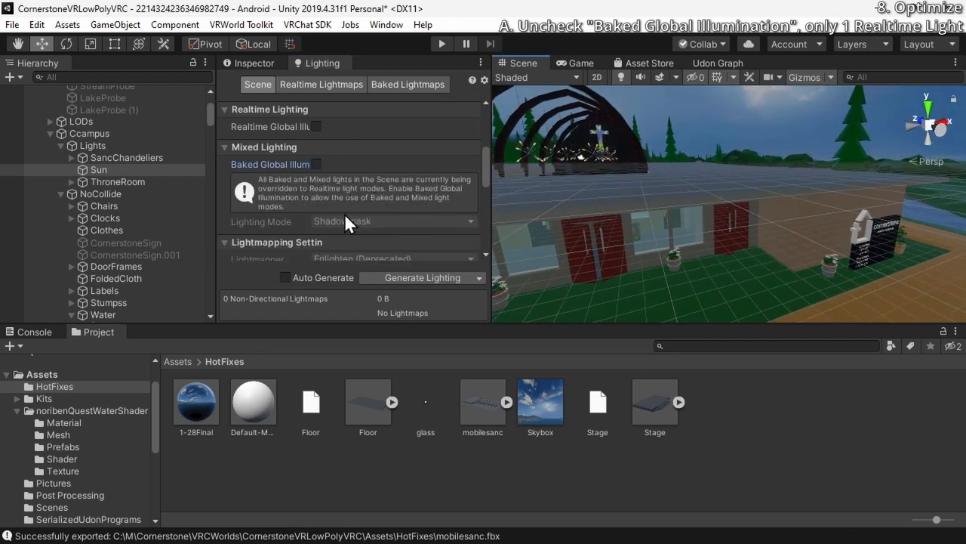
{"action": "scroll", "coordinate": [344, 213], "scroll_direction": "down", "scroll_amount": 10}
{"action": "scroll", "coordinate": [345, 228], "scroll_direction": "up", "scroll_amount": 5}
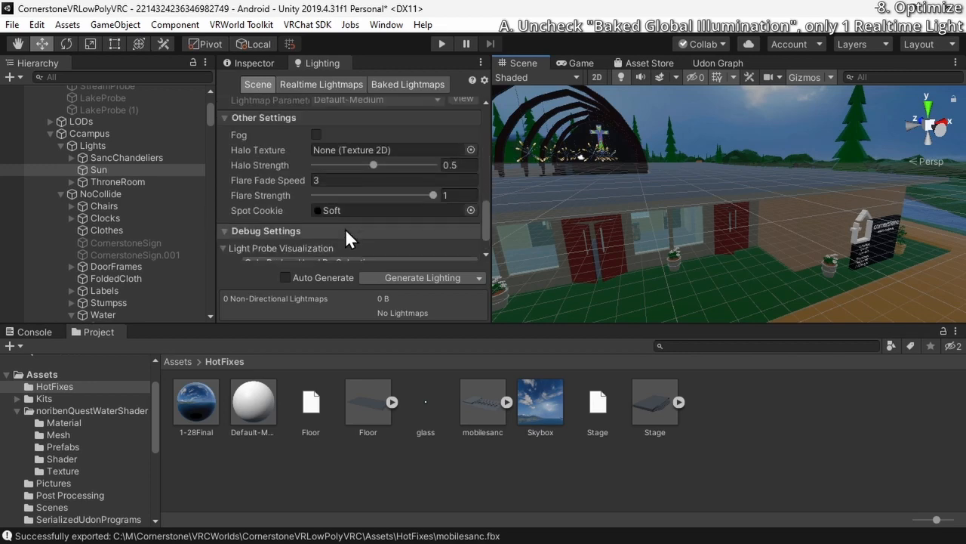
{"action": "mouse_move", "coordinate": [716, 210]}
{"action": "right_mouse_down"}
{"action": "mouse_move", "coordinate": [632, 224]}
{"action": "mouse_move", "coordinate": [701, 216]}
{"action": "right_mouse_up"}
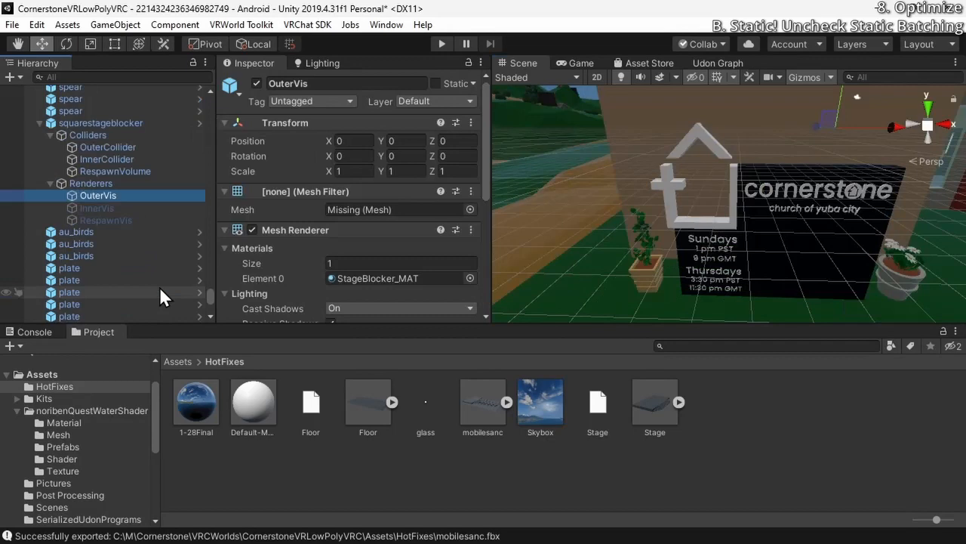
Select every object in the scene hierarchy and enable all static flags on them, including their children
{"action": "scroll", "coordinate": [160, 286], "scroll_direction": "down", "scroll_amount": 12}
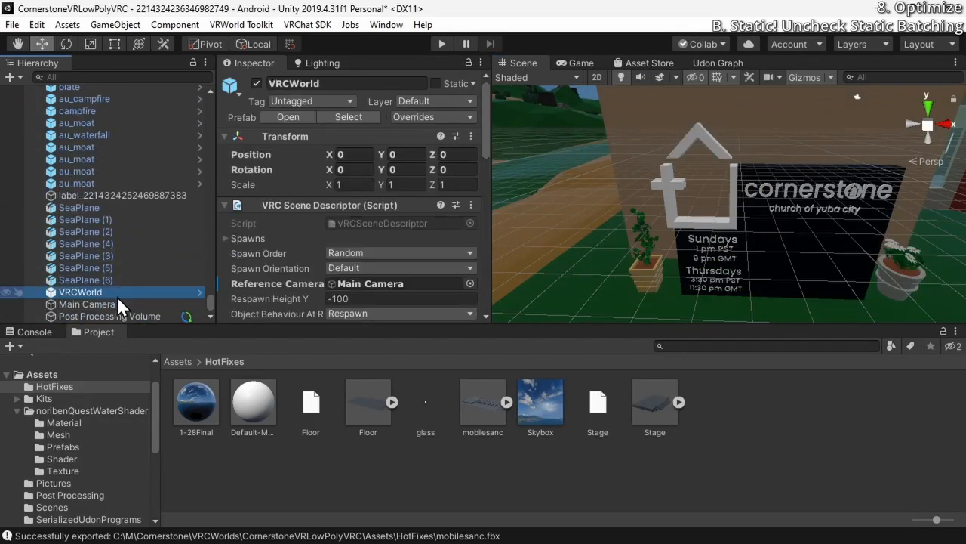
{"action": "left_click", "coordinate": [121, 303]}
{"action": "left_click", "coordinate": [136, 315]}
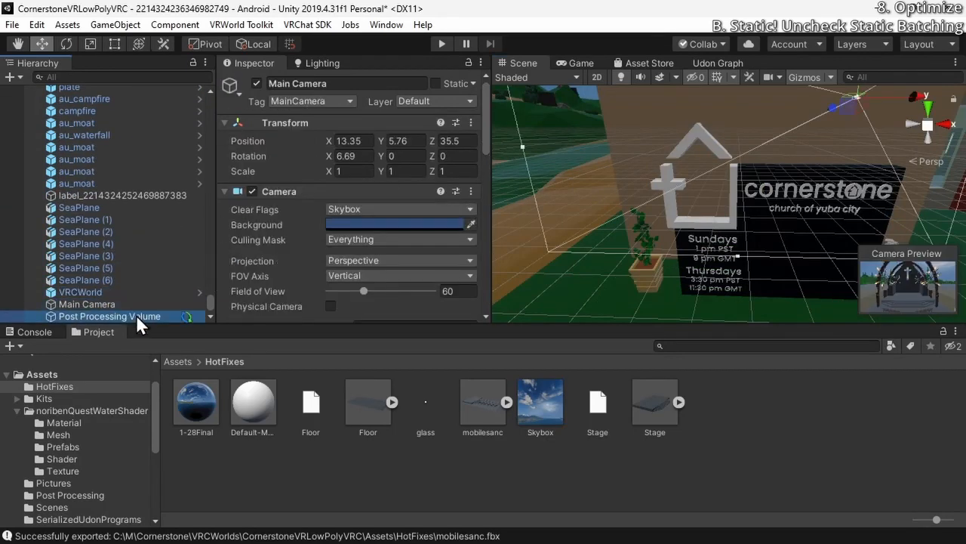
{"action": "left_click", "coordinate": [155, 293]}
{"action": "left_click_drag", "start_coordinate": [211, 298], "coordinate": [214, 80]}
{"action": "left_click", "coordinate": [140, 105], "text": "shift"}
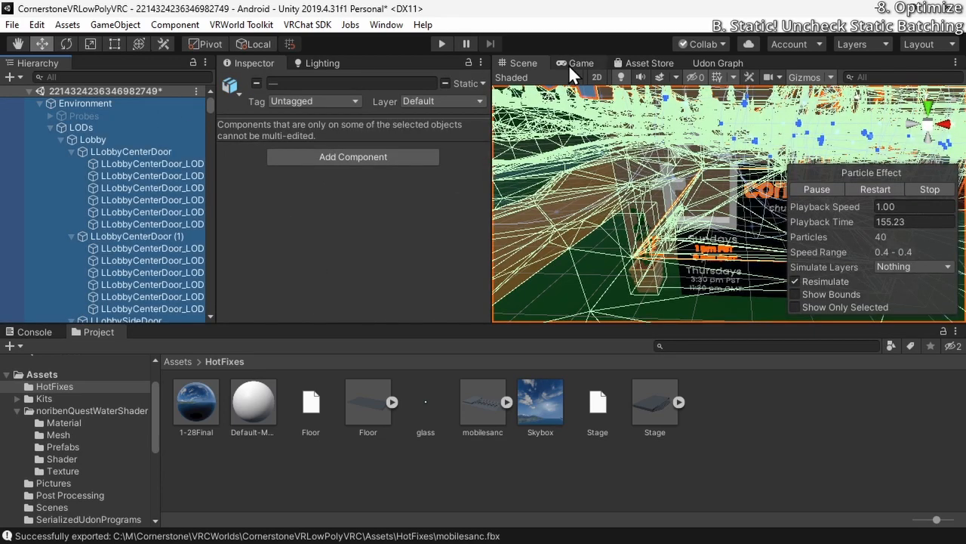
{"action": "left_click", "coordinate": [485, 84]}
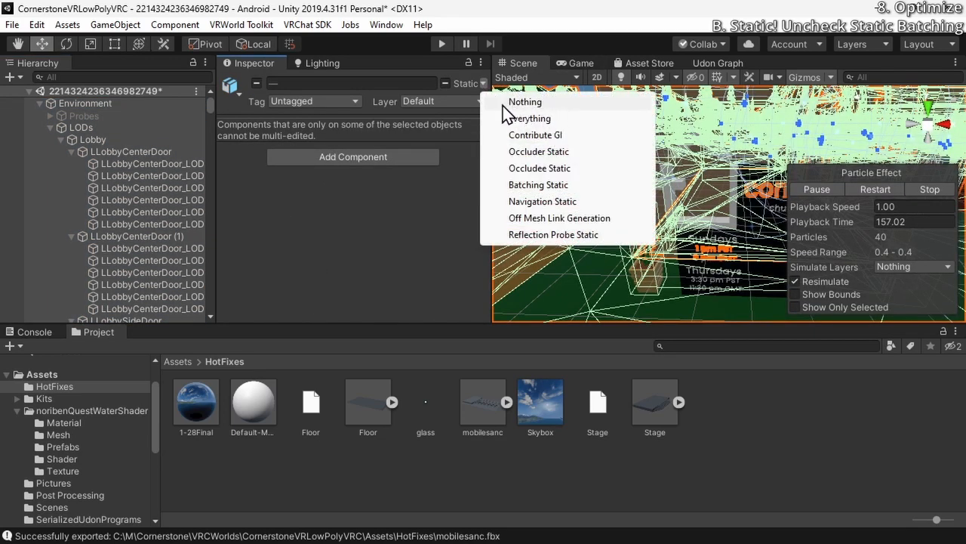
{"action": "left_click", "coordinate": [451, 85]}
{"action": "left_click", "coordinate": [446, 86]}
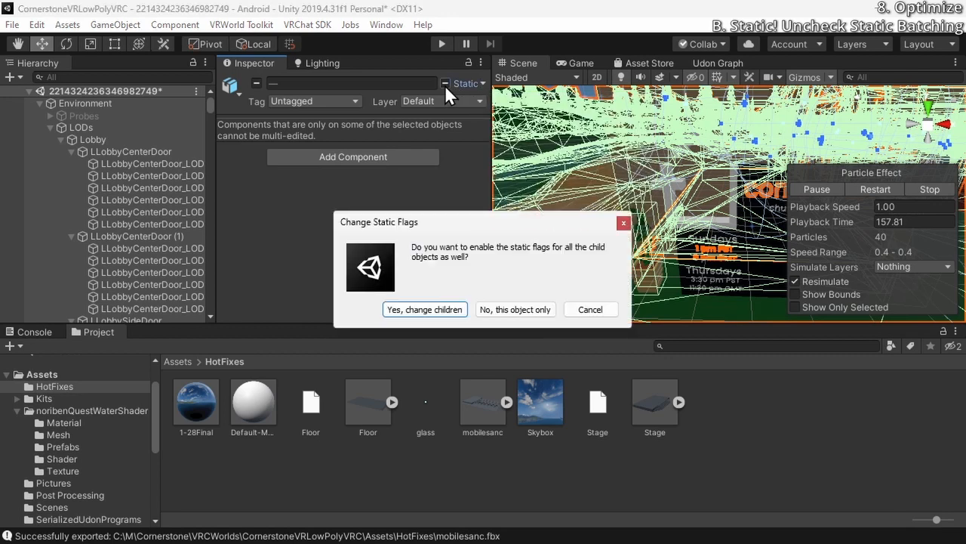
{"action": "left_click", "coordinate": [456, 310]}
Disable the Batching Static flag for all selected objects and their children
{"action": "left_click", "coordinate": [482, 84]}
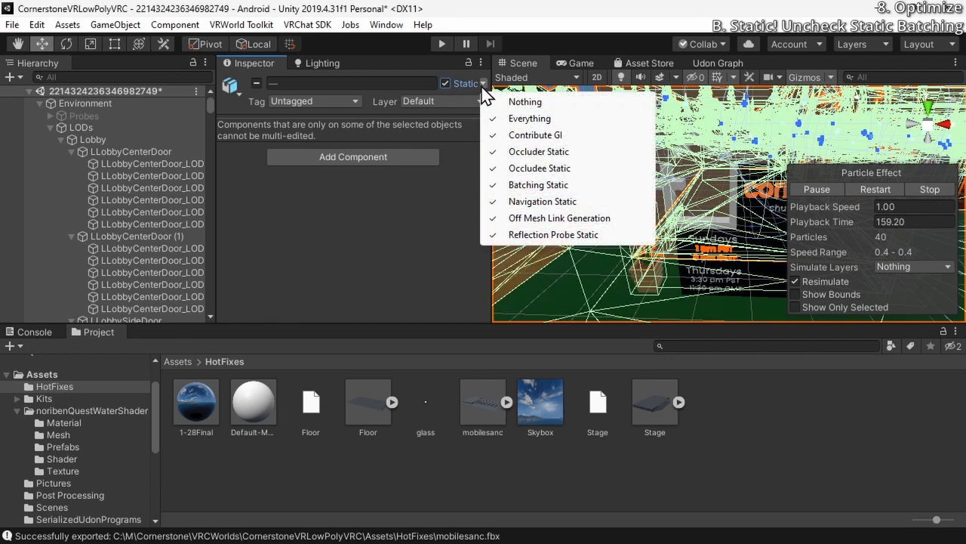
{"action": "left_click", "coordinate": [536, 192]}
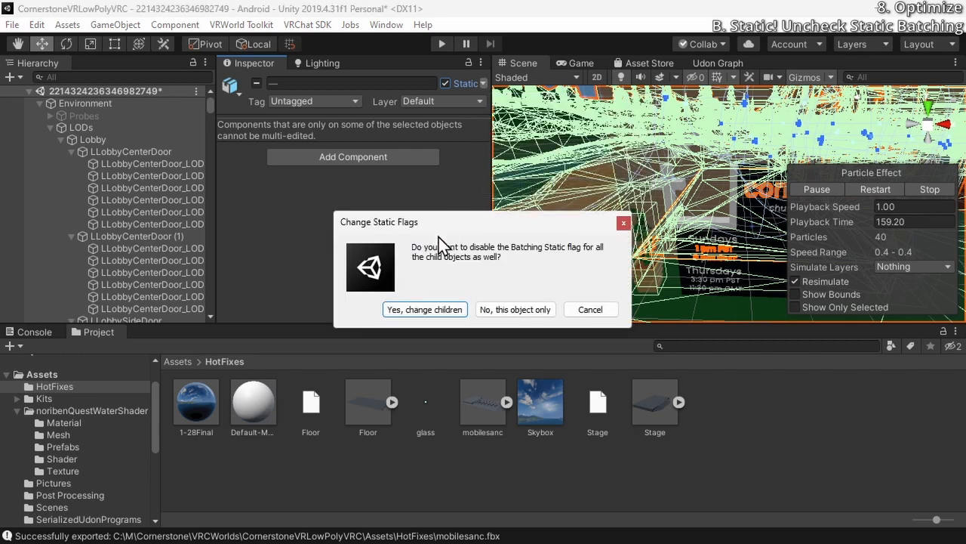
{"action": "left_click", "coordinate": [427, 309]}
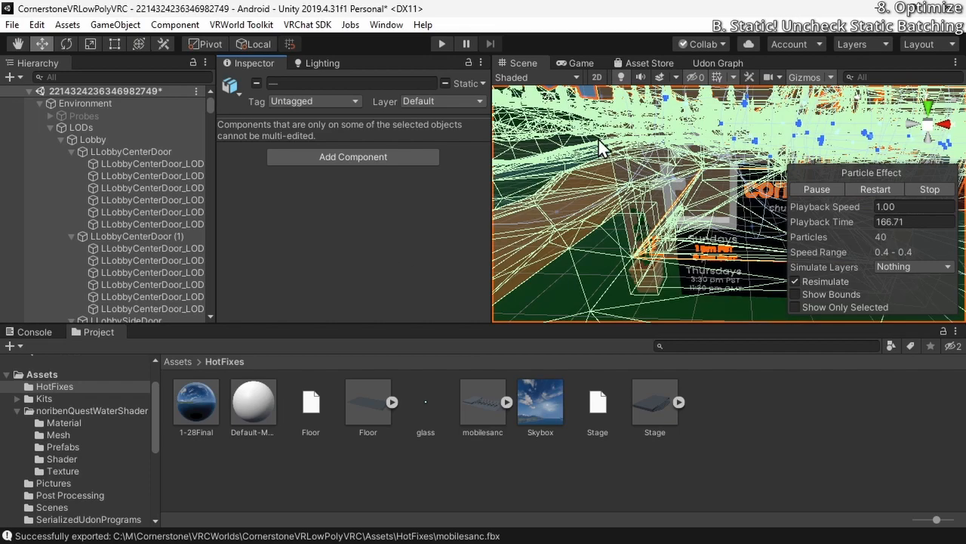
Inspect the static flags of the path mesh GroundBase.001 outside the church building
{"action": "scroll", "coordinate": [599, 140], "scroll_direction": "down", "scroll_amount": 10}
{"action": "left_click", "coordinate": [697, 221]}
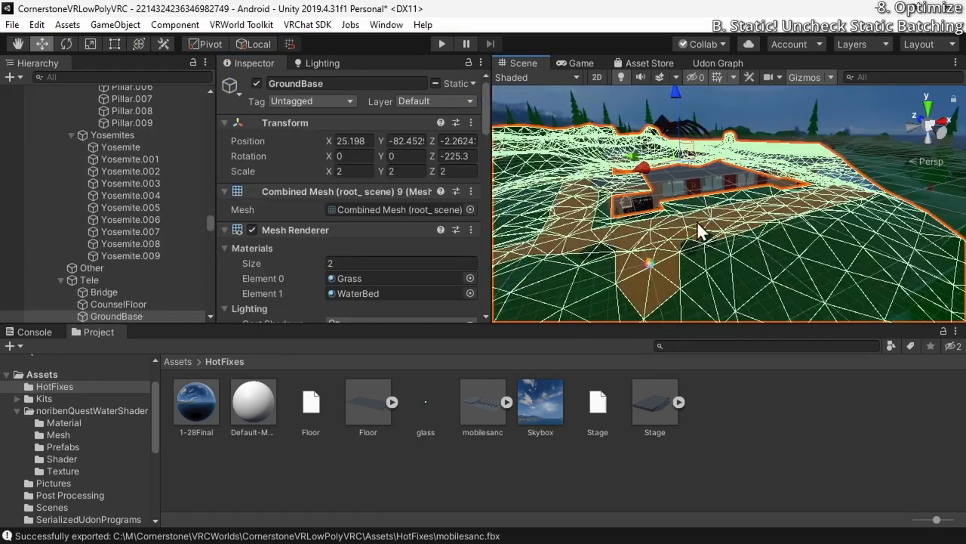
{"action": "left_click", "coordinate": [694, 220]}
{"action": "left_click_drag", "start_coordinate": [694, 220], "coordinate": [649, 242], "text": "alt"}
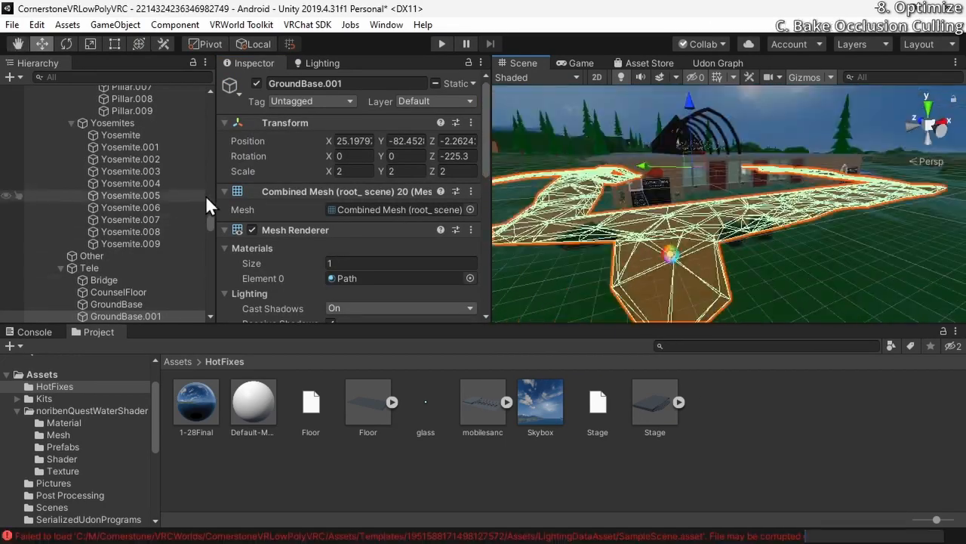
{"action": "left_click", "coordinate": [474, 83]}
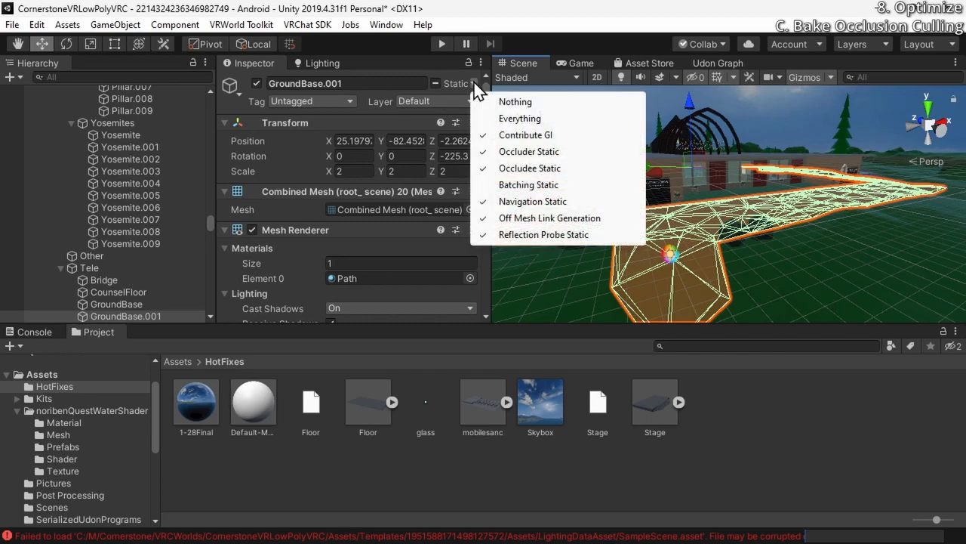
{"action": "left_click", "coordinate": [474, 83]}
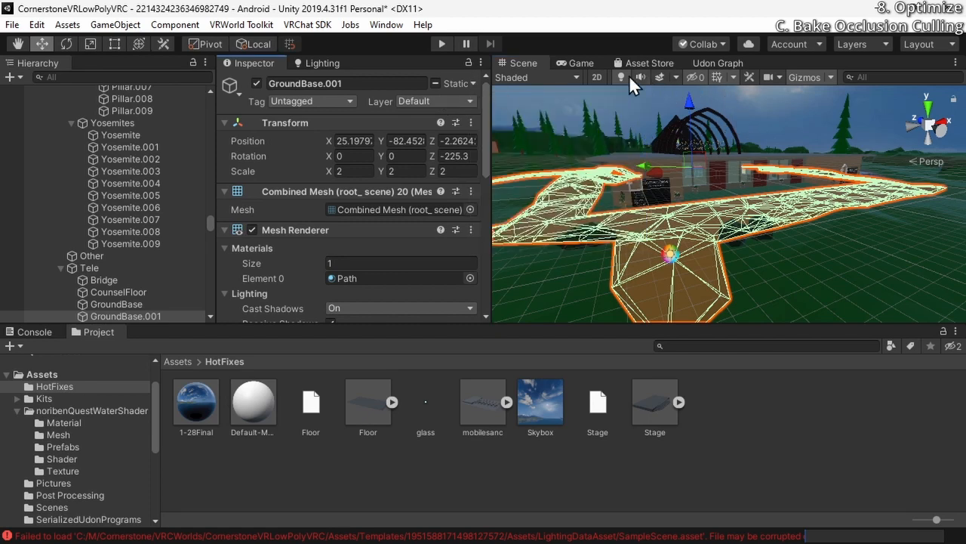
Open the Occlusion Culling settings and filter the scene objects to Renderers
{"action": "left_click", "coordinate": [386, 25]}
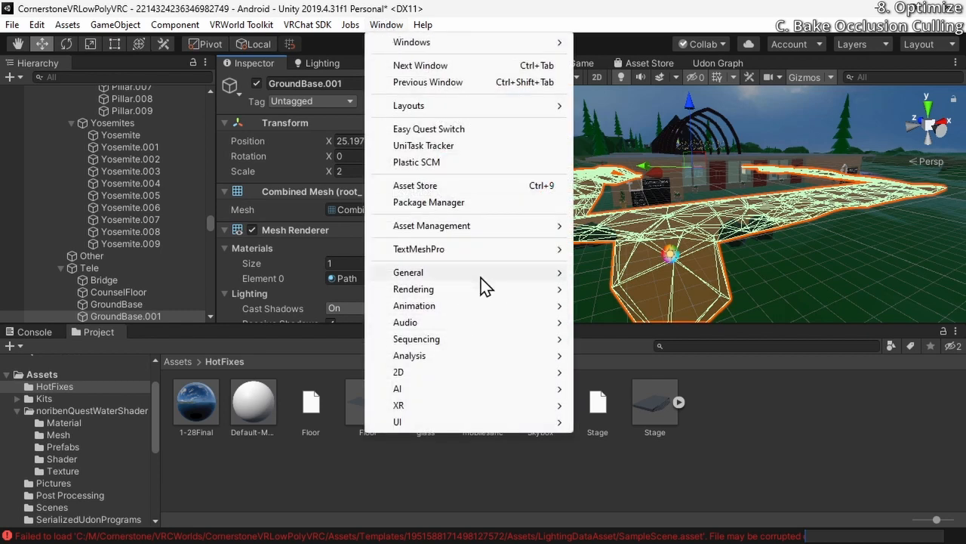
{"action": "mouse_move", "coordinate": [481, 291]}
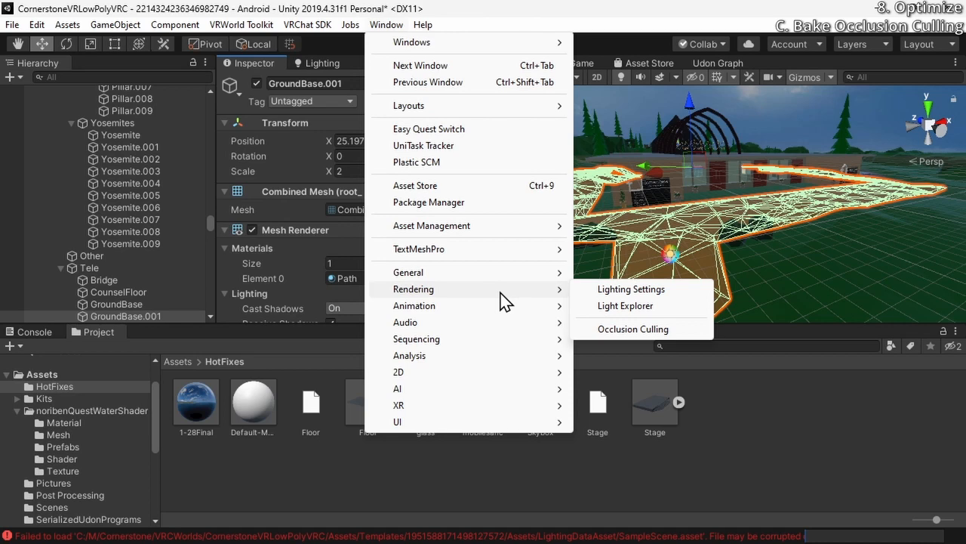
{"action": "left_click", "coordinate": [644, 329]}
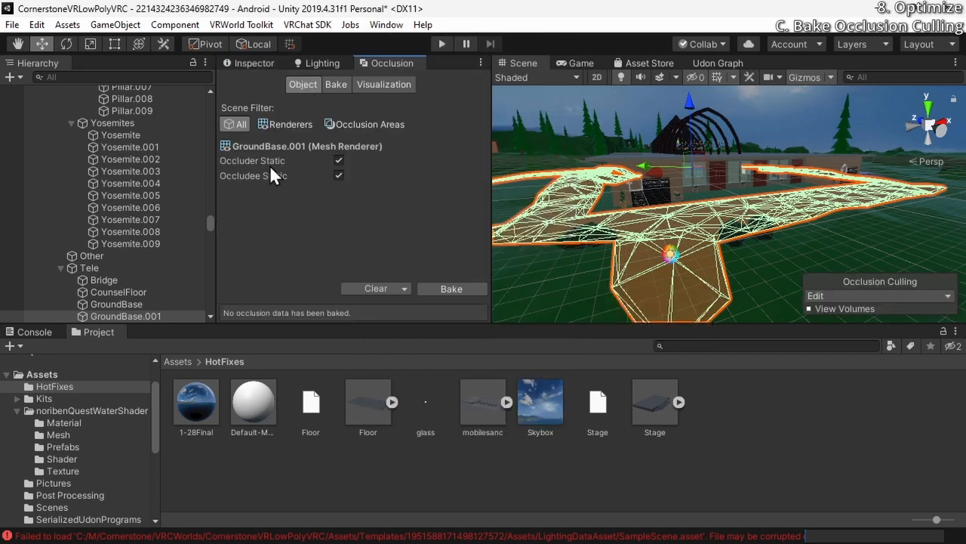
{"action": "left_click", "coordinate": [280, 127]}
{"action": "left_click_drag", "start_coordinate": [204, 191], "coordinate": [211, 254]}
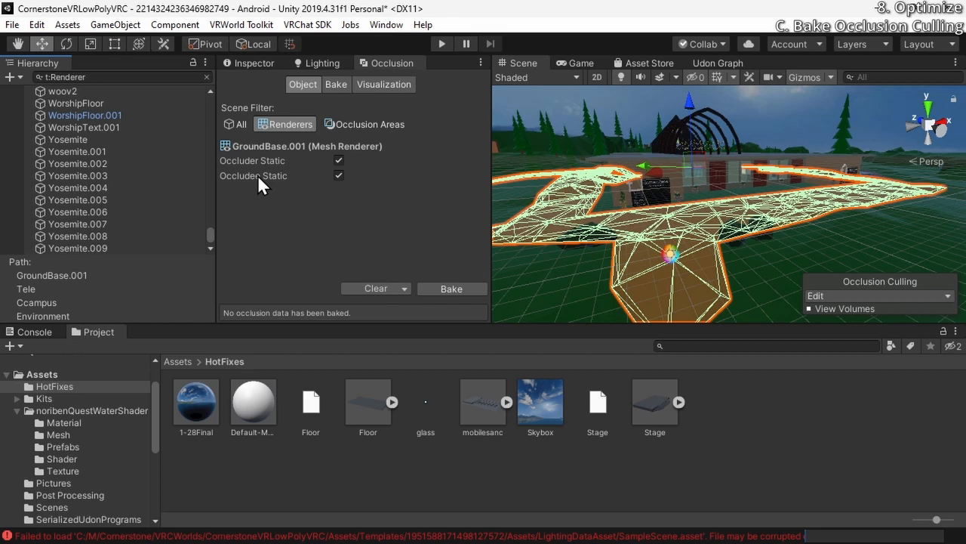
Set the Smallest Occluder bake parameter to 1 and return to the object occlusion settings
{"action": "left_click", "coordinate": [336, 84]}
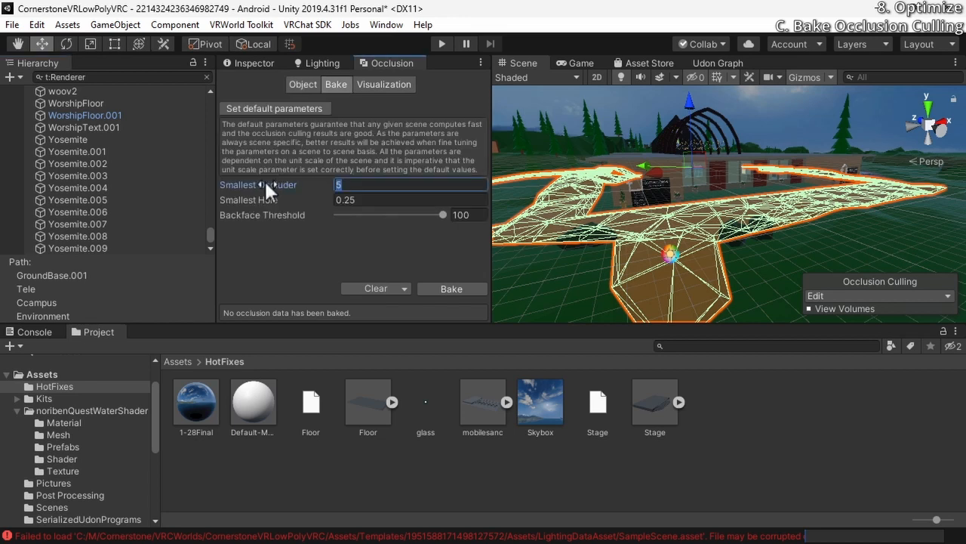
{"action": "type", "text": "1"}
{"action": "left_click", "coordinate": [301, 86]}
{"action": "left_click", "coordinate": [299, 80]}
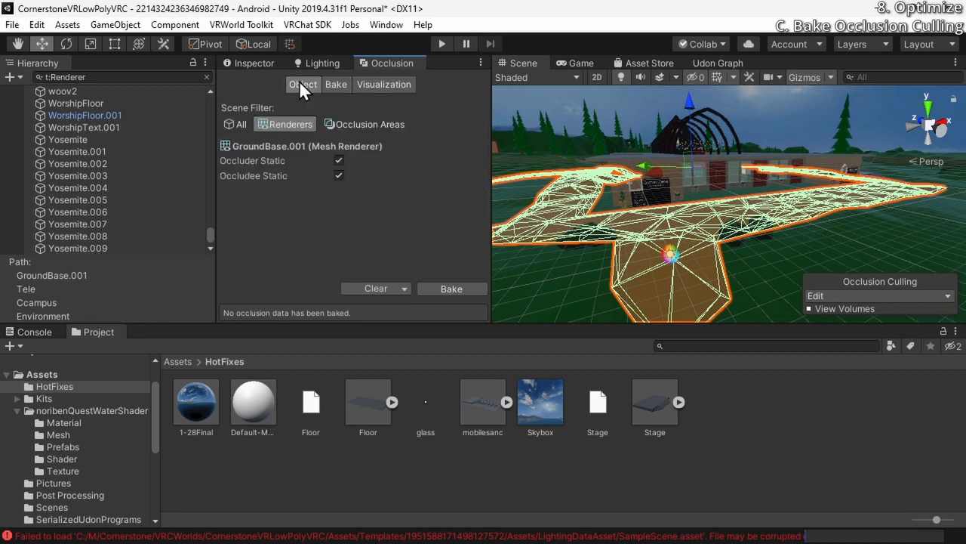
Filter the scene to Occlusion Areas and create a new Occlusion Area
{"action": "left_click", "coordinate": [351, 127]}
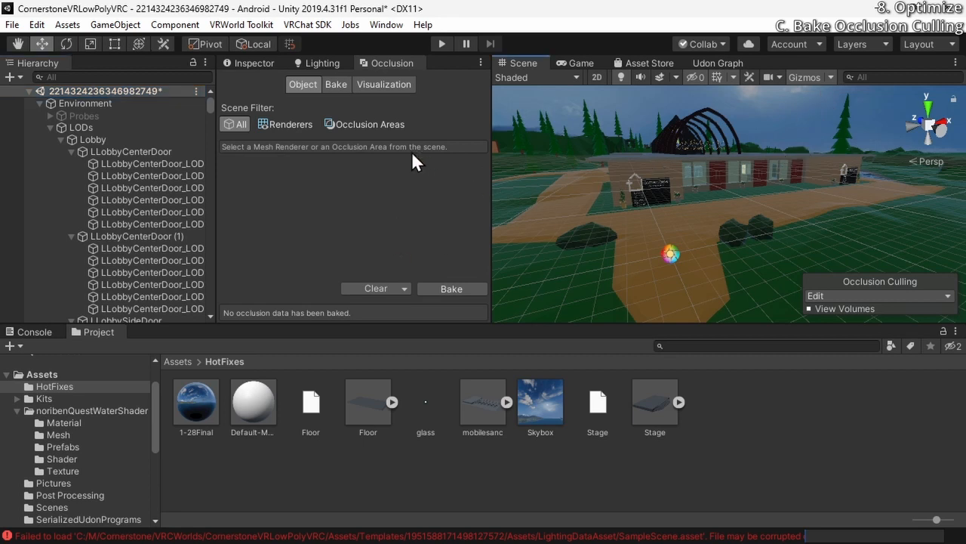
{"action": "left_click", "coordinate": [376, 126]}
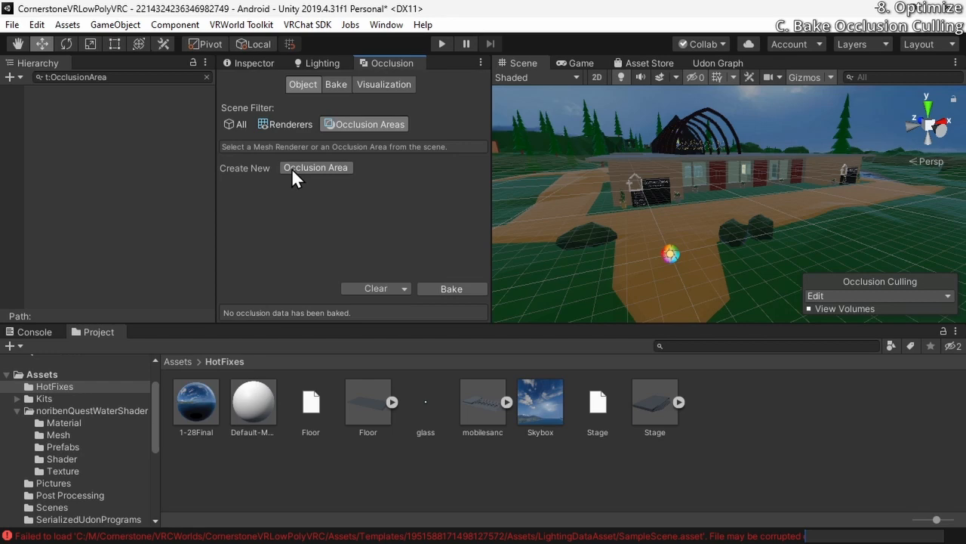
{"action": "left_click", "coordinate": [315, 168]}
Enlarge the occlusion area's footprint around the end of the path and increase its height into a tall box
{"action": "left_click_drag", "start_coordinate": [729, 298], "coordinate": [715, 285], "text": "alt"}
{"action": "right_click_drag", "start_coordinate": [715, 284], "coordinate": [712, 289]}
{"action": "key", "text": "w"}
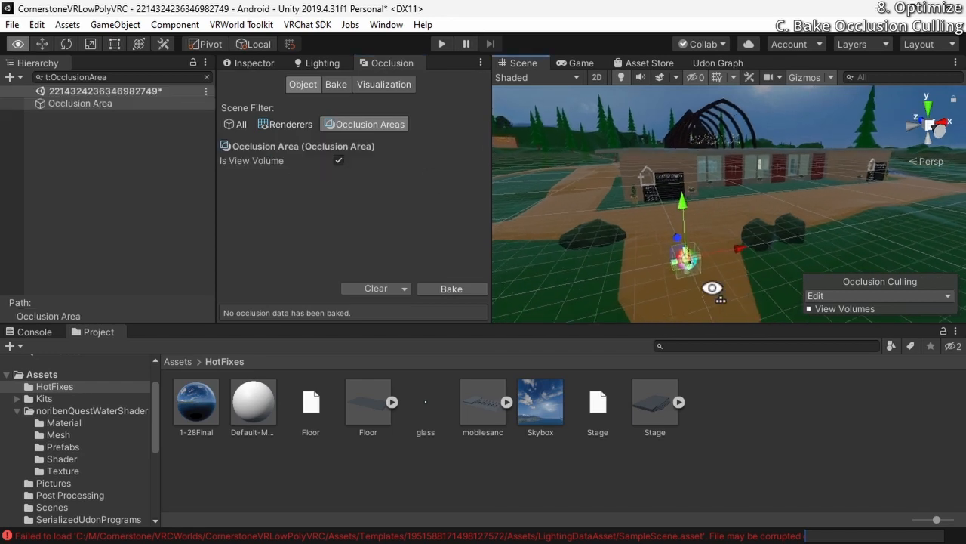
{"action": "right_click_drag", "start_coordinate": [713, 185], "coordinate": [613, 255]}
{"action": "key", "text": "w"}
{"action": "key", "text": "s"}
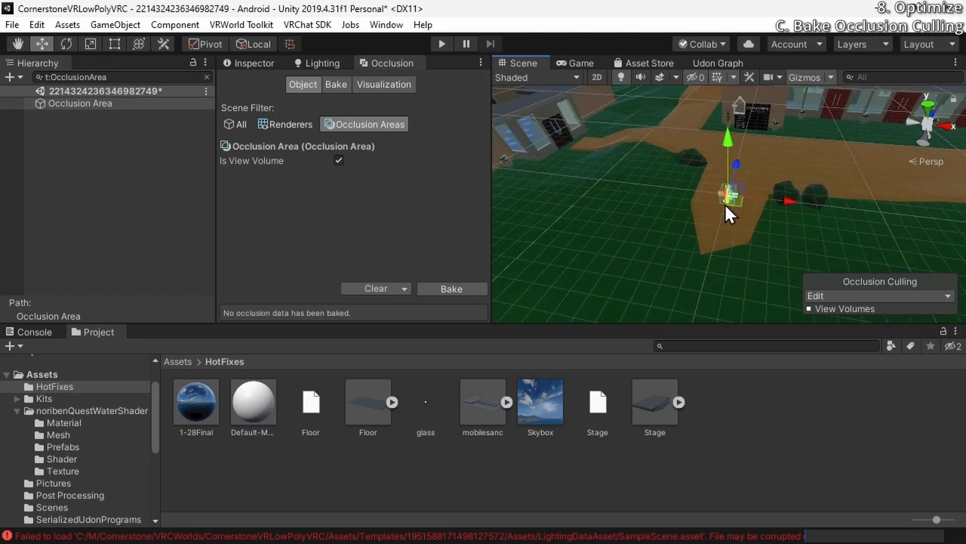
{"action": "left_click_drag", "start_coordinate": [725, 203], "coordinate": [682, 289]}
{"action": "left_click_drag", "start_coordinate": [719, 261], "coordinate": [571, 231]}
{"action": "right_click_drag", "start_coordinate": [600, 227], "coordinate": [657, 245]}
{"action": "key", "text": "s"}
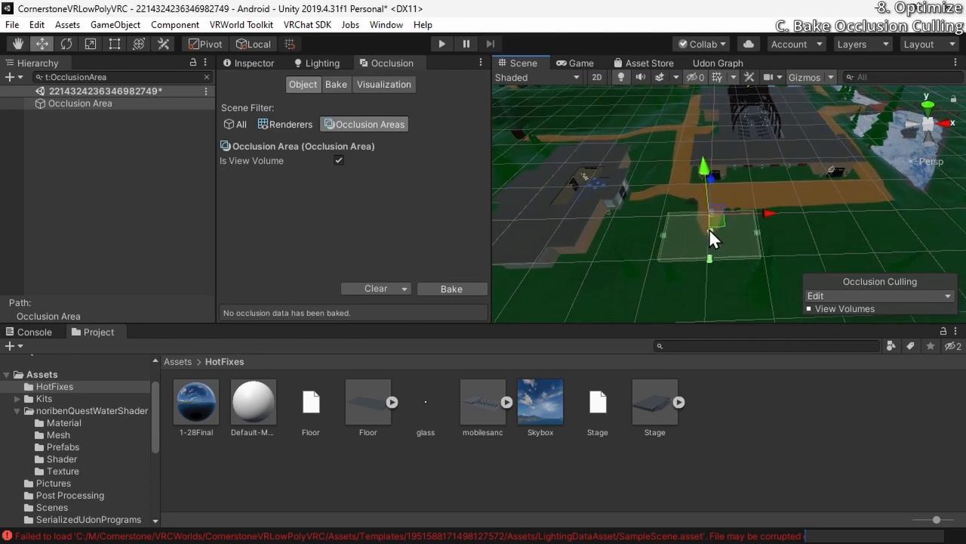
{"action": "left_click_drag", "start_coordinate": [709, 230], "coordinate": [693, 190]}
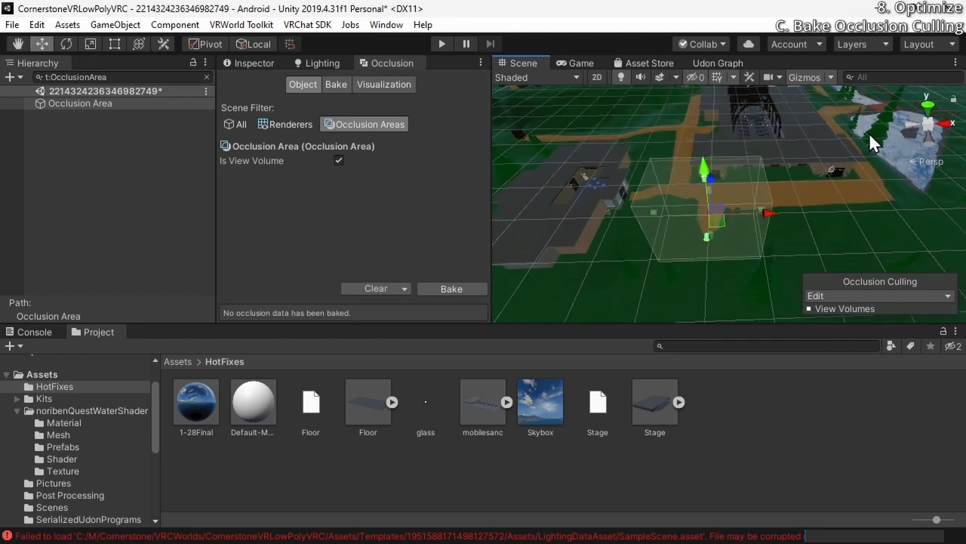
Extend the occlusion area's south edge past the terrain's lower corner in an orthographic top view
{"action": "left_click", "coordinate": [930, 115]}
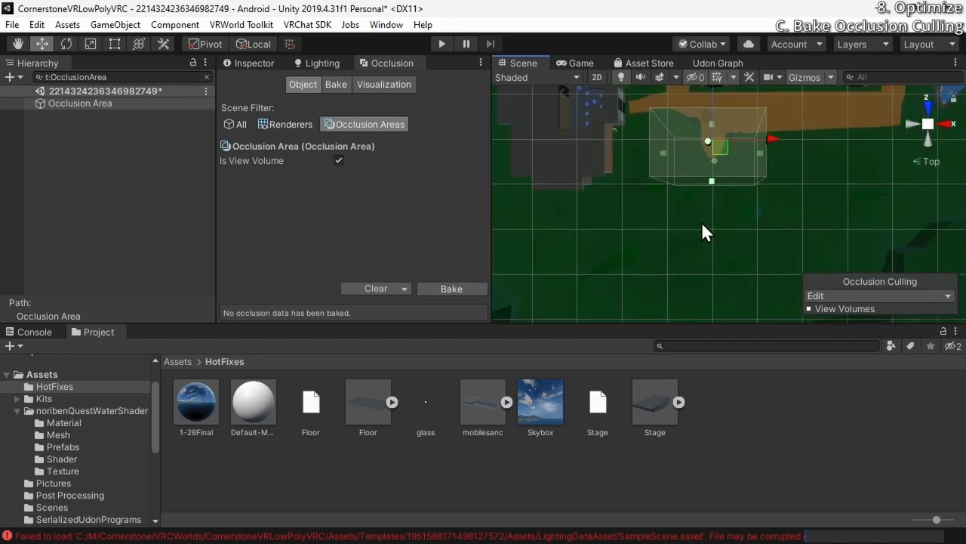
{"action": "left_click", "coordinate": [929, 127]}
{"action": "middle_click_drag", "start_coordinate": [798, 179], "coordinate": [751, 199]}
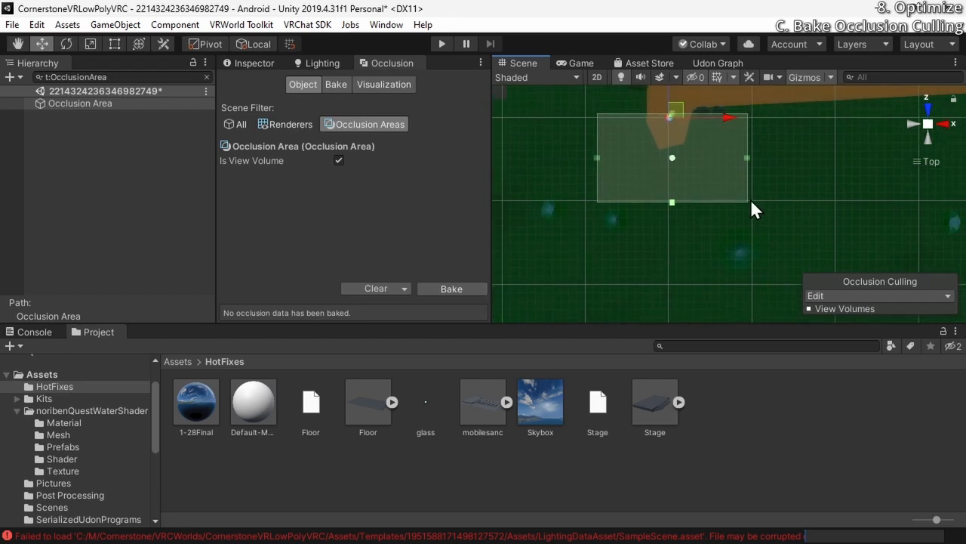
{"action": "scroll", "coordinate": [748, 195], "scroll_direction": "down", "scroll_amount": 10}
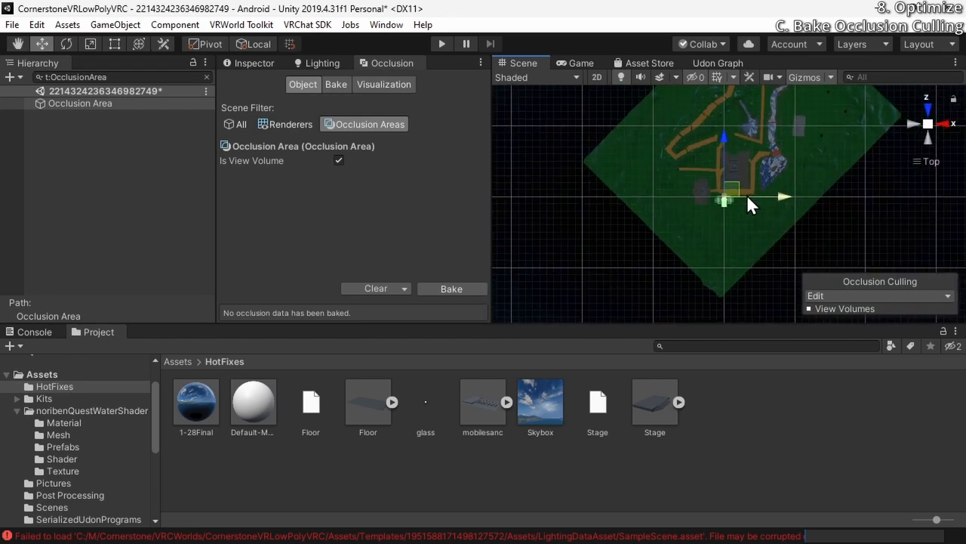
{"action": "scroll", "coordinate": [747, 197], "scroll_direction": "down", "scroll_amount": 3}
{"action": "scroll", "coordinate": [724, 207], "scroll_direction": "up", "scroll_amount": 3}
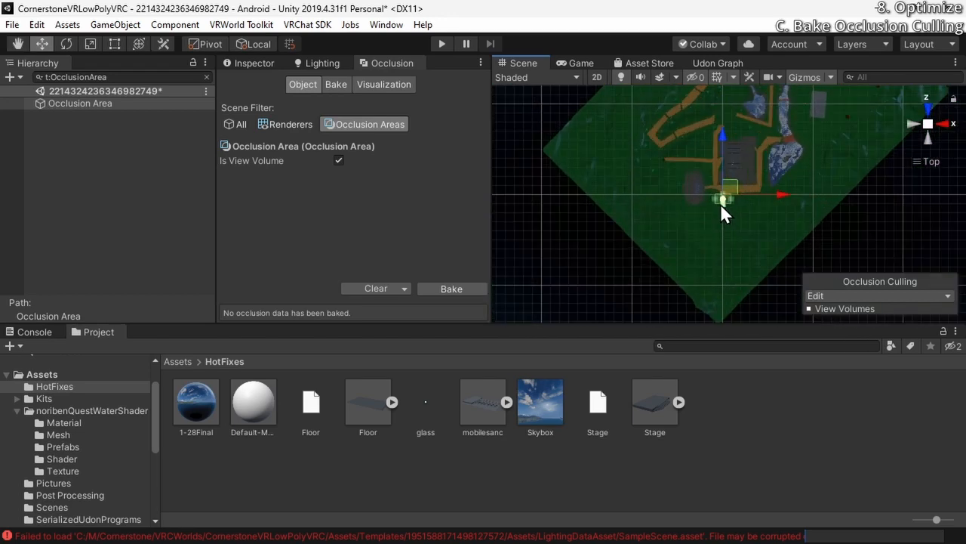
{"action": "left_click_drag", "start_coordinate": [722, 207], "coordinate": [723, 285]}
Stretch the occlusion area's west, east and north edges until its footprint covers the whole terrain
{"action": "scroll", "coordinate": [686, 257], "scroll_direction": "down", "scroll_amount": 2}
{"action": "scroll", "coordinate": [684, 263], "scroll_direction": "down", "scroll_amount": 1}
{"action": "left_click_drag", "start_coordinate": [717, 241], "coordinate": [610, 240]}
{"action": "left_click_drag", "start_coordinate": [730, 241], "coordinate": [887, 260]}
{"action": "left_click_drag", "start_coordinate": [743, 199], "coordinate": [746, 101]}
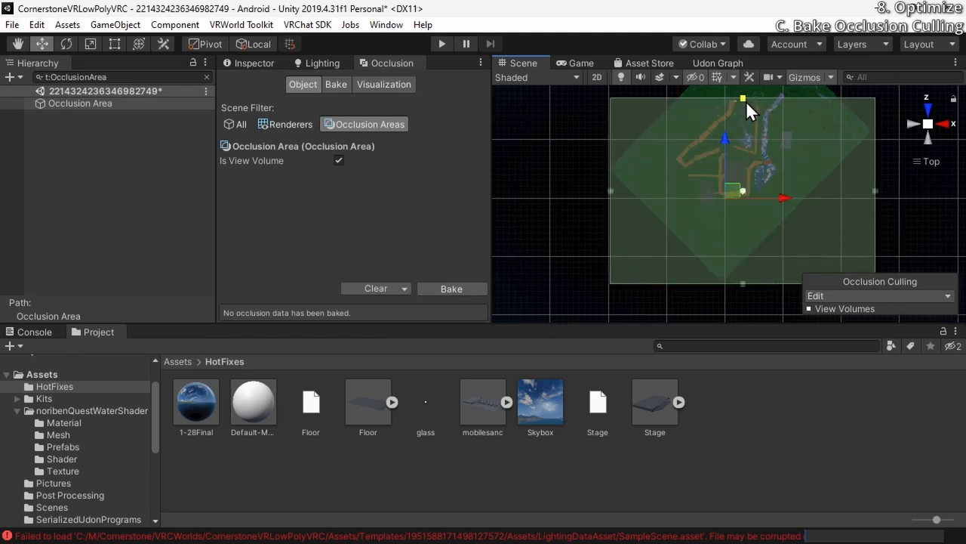
{"action": "scroll", "coordinate": [737, 151], "scroll_direction": "down", "scroll_amount": 3}
{"action": "left_click_drag", "start_coordinate": [738, 135], "coordinate": [737, 89]}
{"action": "scroll", "coordinate": [730, 139], "scroll_direction": "down", "scroll_amount": 1}
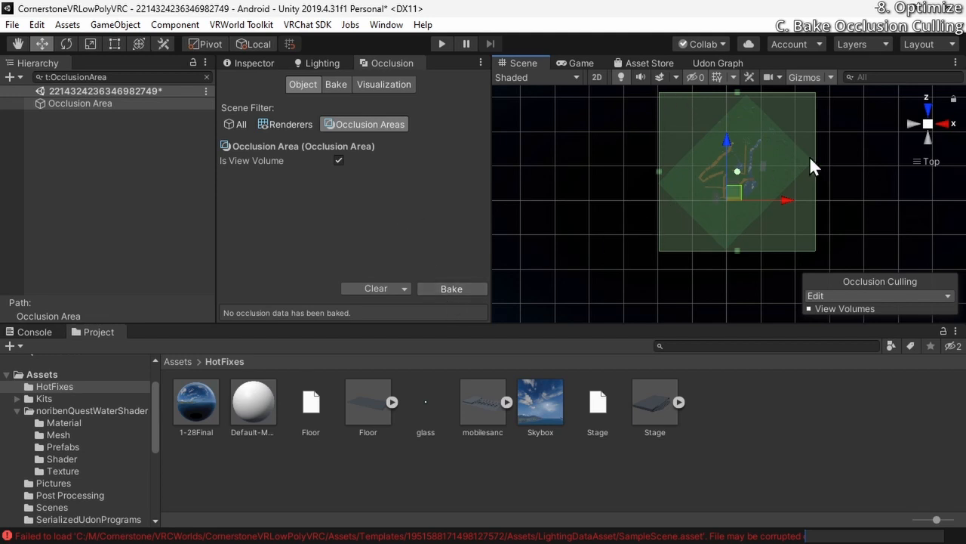
Raise the occlusion area's upper face above the treetops and lower its underside below the terrain in the back view
{"action": "left_click", "coordinate": [930, 138]}
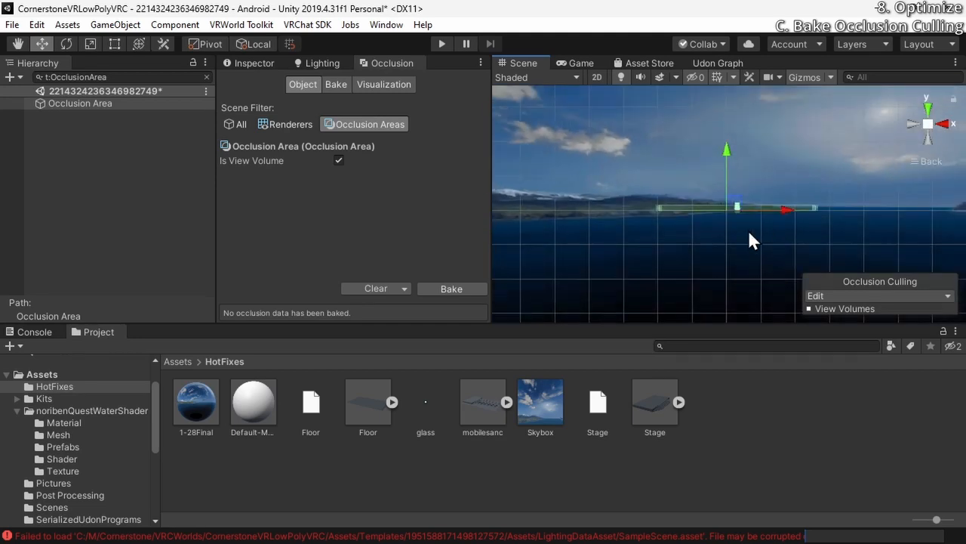
{"action": "scroll", "coordinate": [738, 228], "scroll_direction": "up", "scroll_amount": 15}
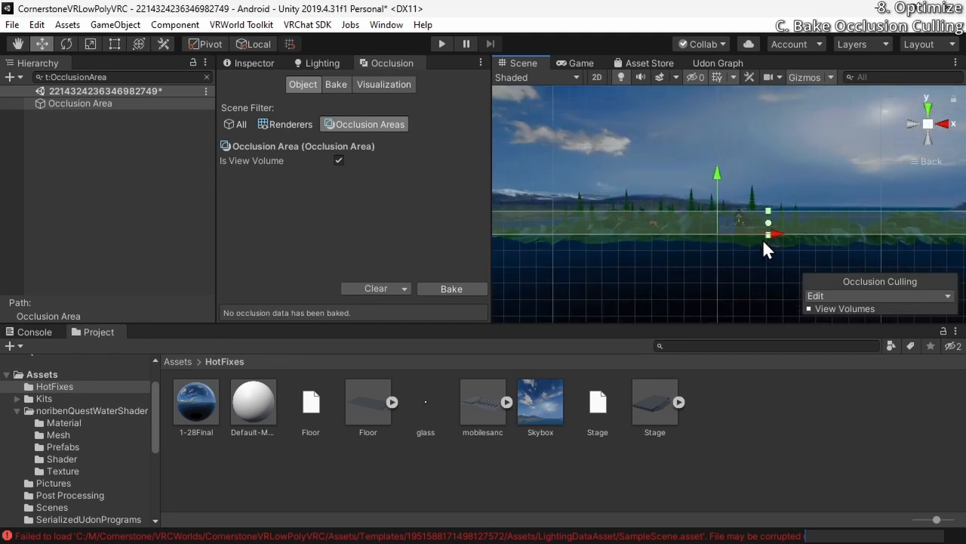
{"action": "left_click_drag", "start_coordinate": [768, 211], "coordinate": [774, 184]}
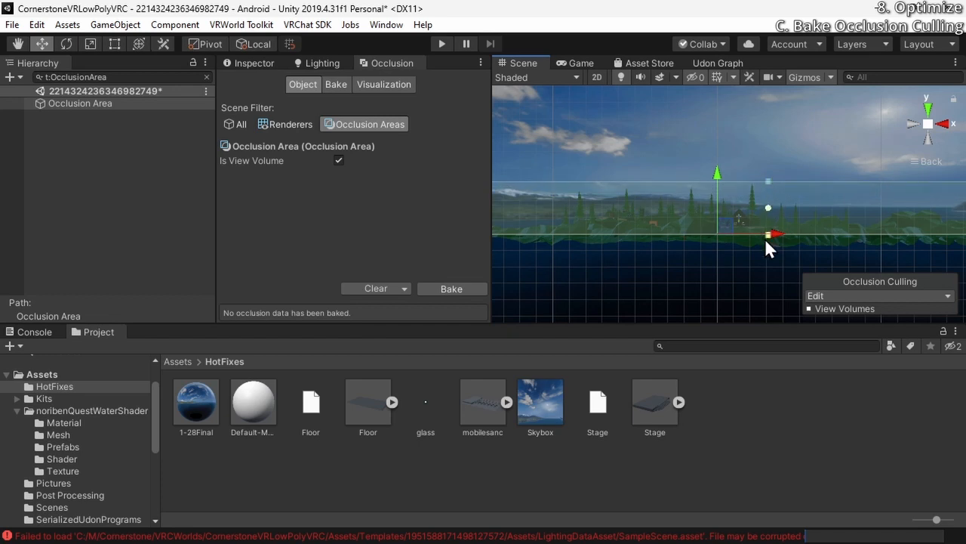
{"action": "left_click_drag", "start_coordinate": [764, 238], "coordinate": [771, 252]}
{"action": "scroll", "coordinate": [598, 165], "scroll_direction": "down", "scroll_amount": 3}
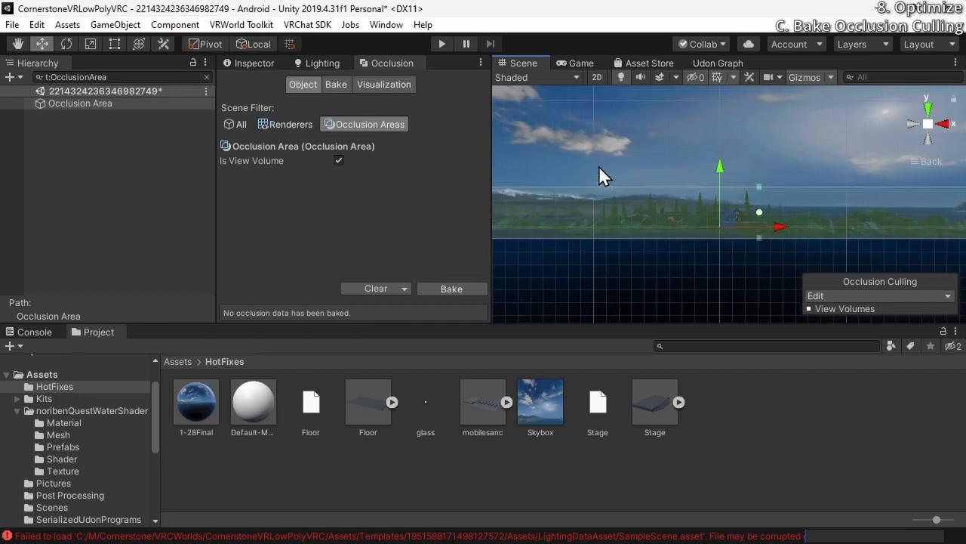
{"action": "scroll", "coordinate": [599, 167], "scroll_direction": "up", "scroll_amount": 2}
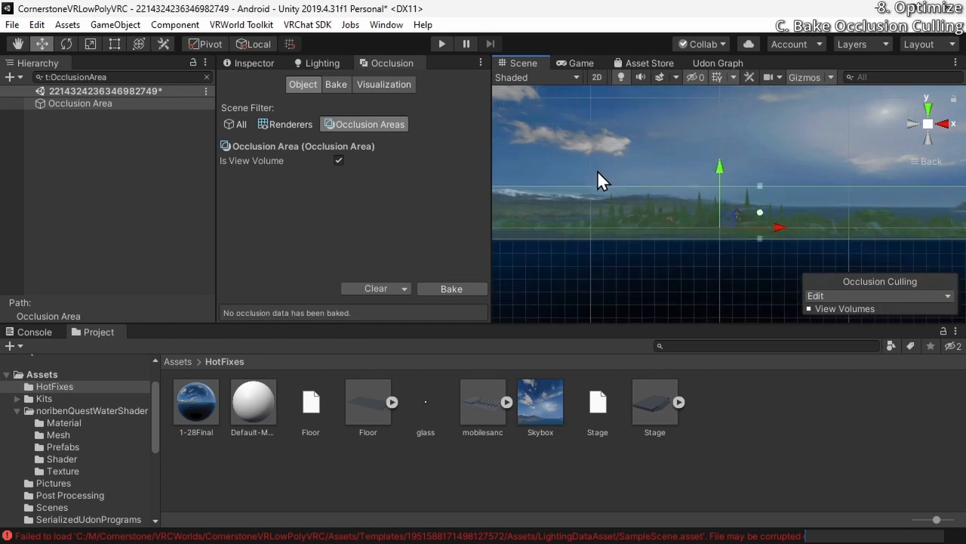
Return the scene view to perspective around the whole terrain and bake the occlusion culling data
{"action": "left_click_drag", "start_coordinate": [672, 155], "coordinate": [714, 136], "text": "alt"}
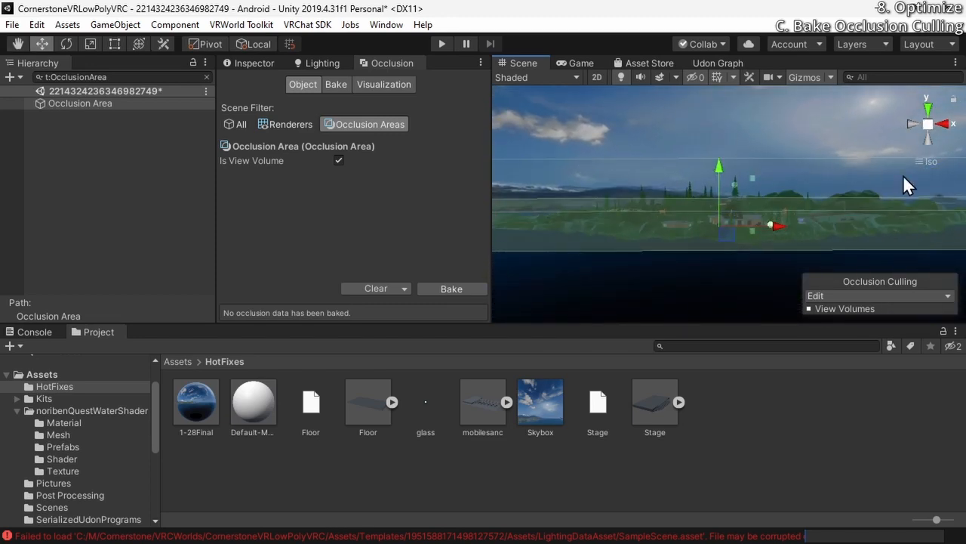
{"action": "left_click", "coordinate": [929, 125]}
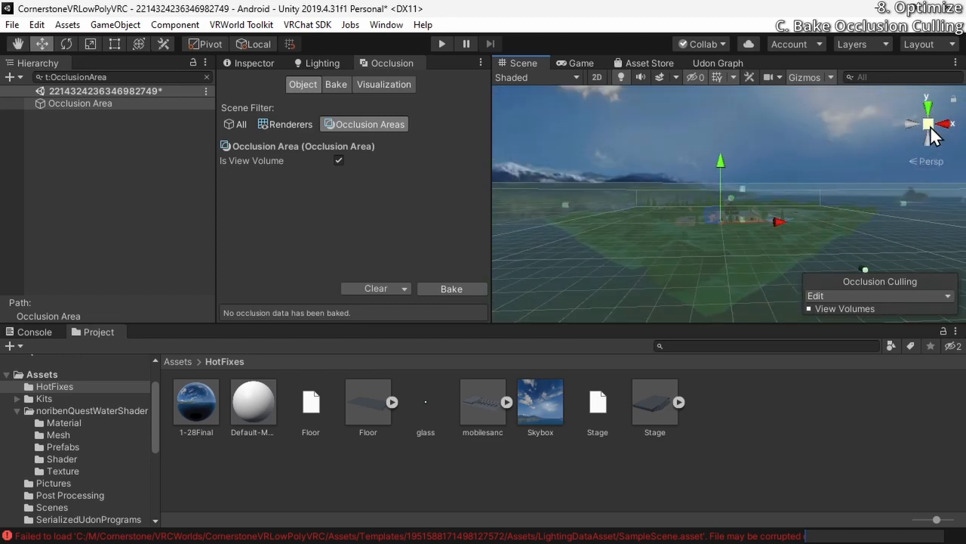
{"action": "left_click", "coordinate": [927, 161]}
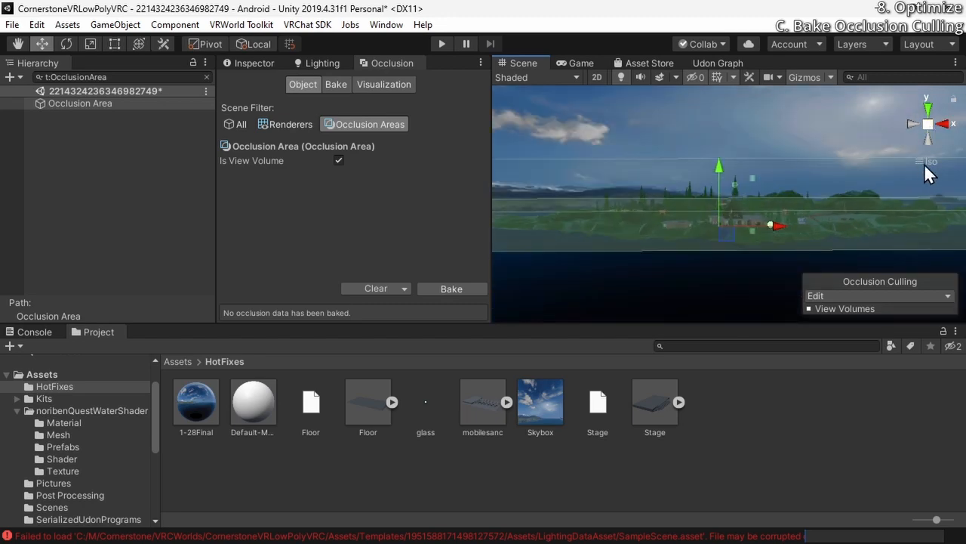
{"action": "left_click", "coordinate": [932, 163]}
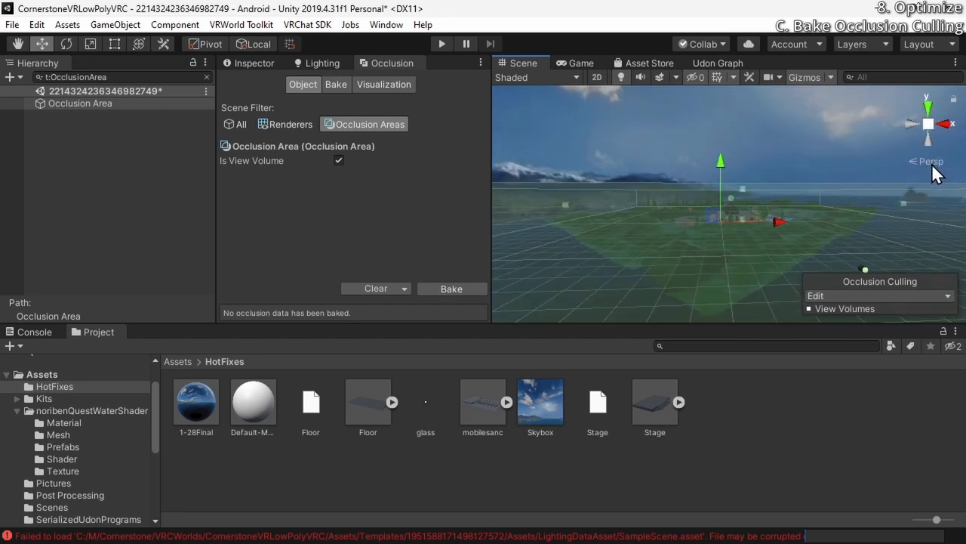
{"action": "mouse_move", "coordinate": [688, 127]}
{"action": "right_mouse_down"}
{"action": "mouse_move", "coordinate": [686, 281]}
{"action": "mouse_move", "coordinate": [705, 155]}
{"action": "mouse_move", "coordinate": [679, 166]}
{"action": "mouse_move", "coordinate": [682, 220]}
{"action": "mouse_move", "coordinate": [657, 233]}
{"action": "right_mouse_up"}
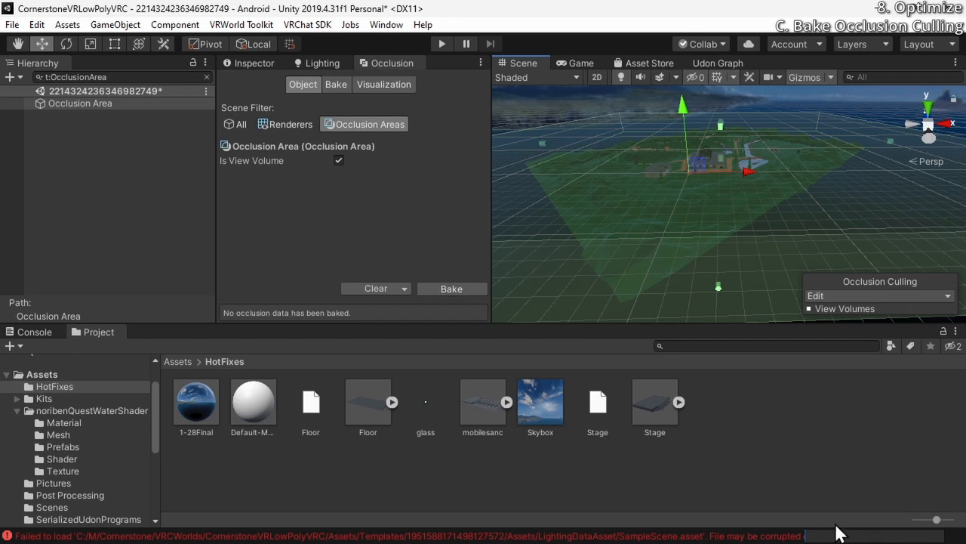
{"action": "left_click", "coordinate": [459, 289]}
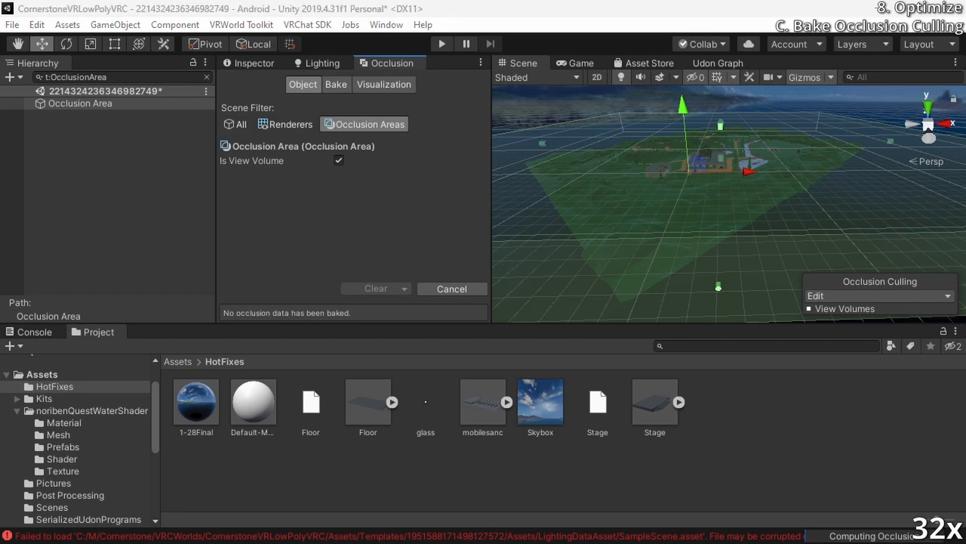
{"action": "key", "text": "ctrl+shift+Escape"}
{"action": "left_click_drag", "start_coordinate": [788, 356], "coordinate": [488, 345]}
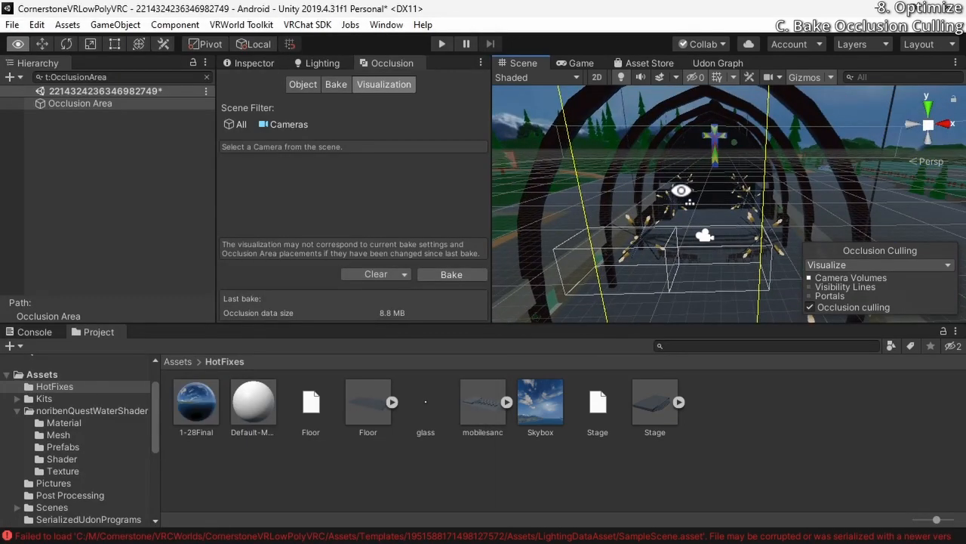
Select the Main Camera in the church and examine its occlusion culling visualization from outside
{"action": "left_click_drag", "start_coordinate": [672, 226], "coordinate": [761, 296], "text": "alt"}
{"action": "key", "text": "w"}
{"action": "right_click_drag", "start_coordinate": [761, 296], "coordinate": [396, 317]}
{"action": "left_click", "coordinate": [707, 206]}
{"action": "key", "text": "d"}
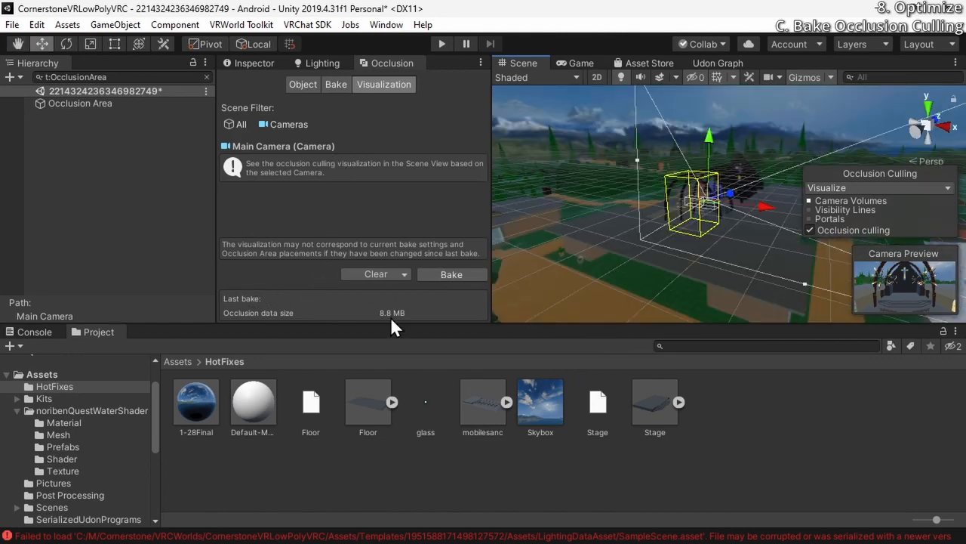
Run the world in play mode, dismiss the VRChat Client Simulator menu and walk through the entrance into the sanctuary
{"action": "left_click", "coordinate": [446, 44]}
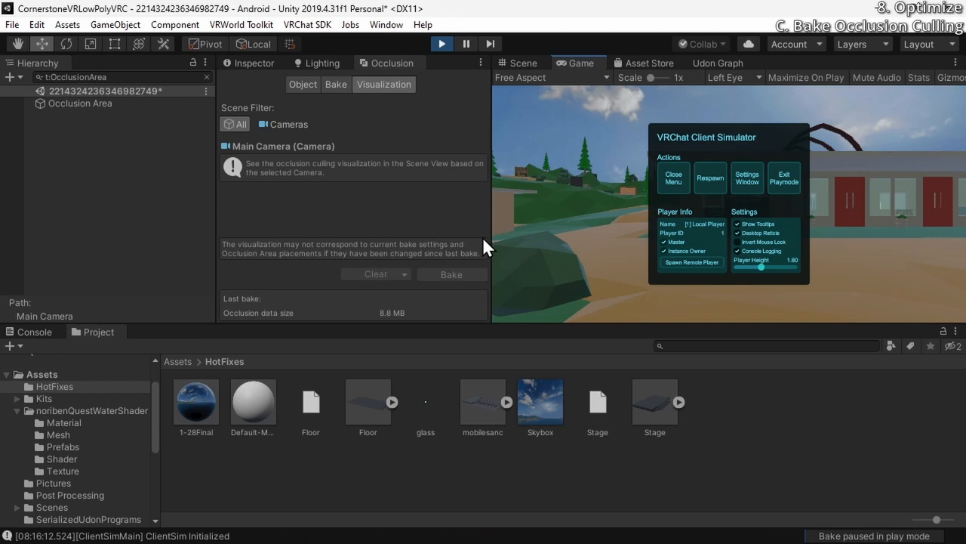
{"action": "left_click", "coordinate": [683, 178]}
{"action": "key", "text": "w"}
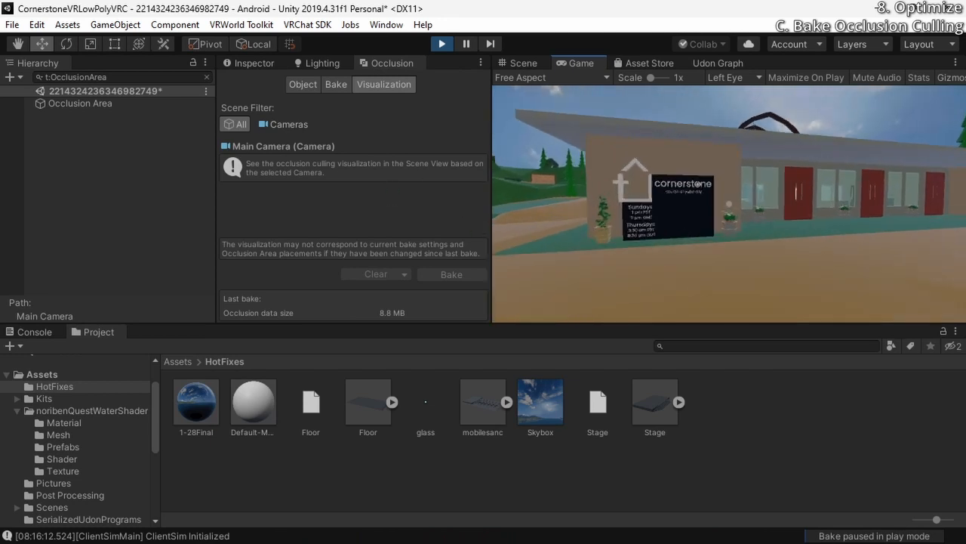
{"action": "key", "text": "w"}
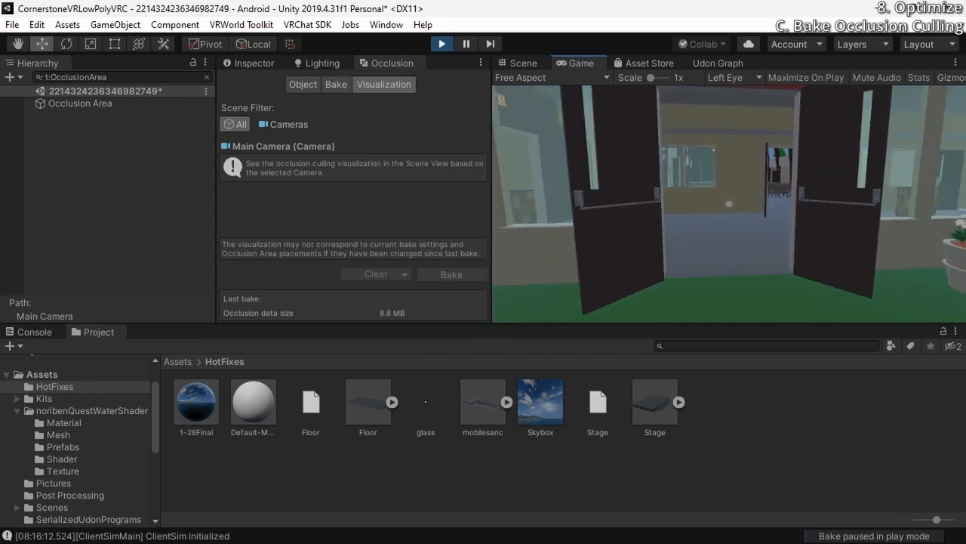
{"action": "key", "text": "w"}
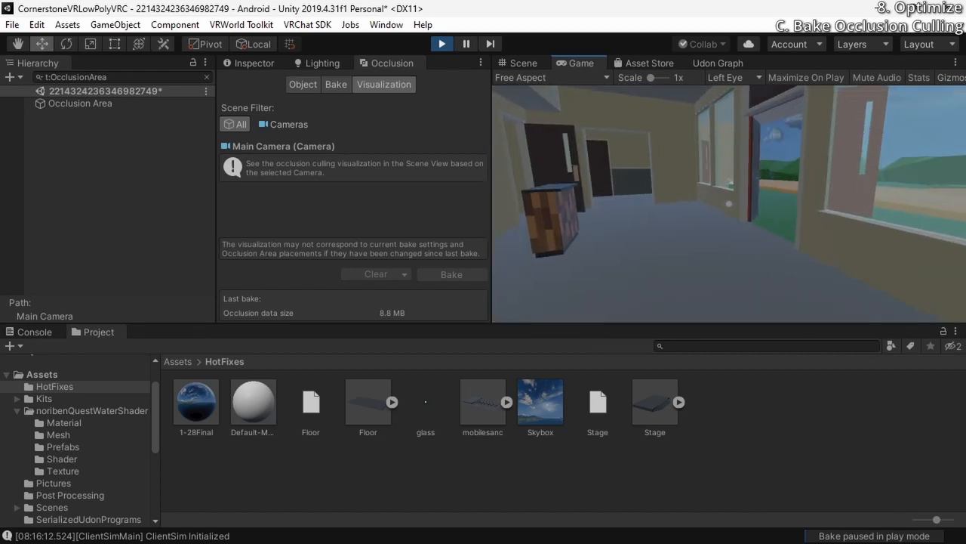
{"action": "key", "text": "w"}
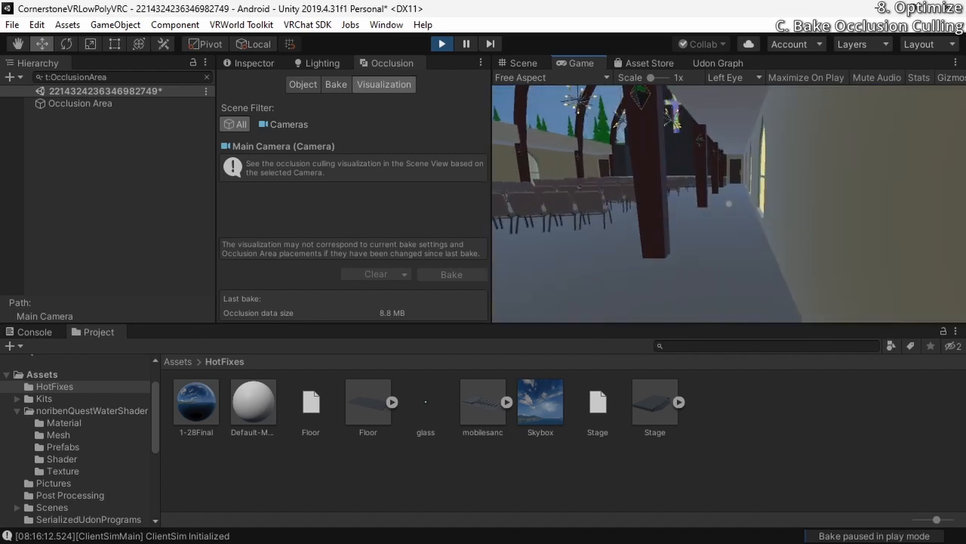
Walk around the sanctuary and stage, checking from different angles how walls, chairs and arches are culled
{"action": "key", "text": "w"}
{"action": "key", "text": "d"}
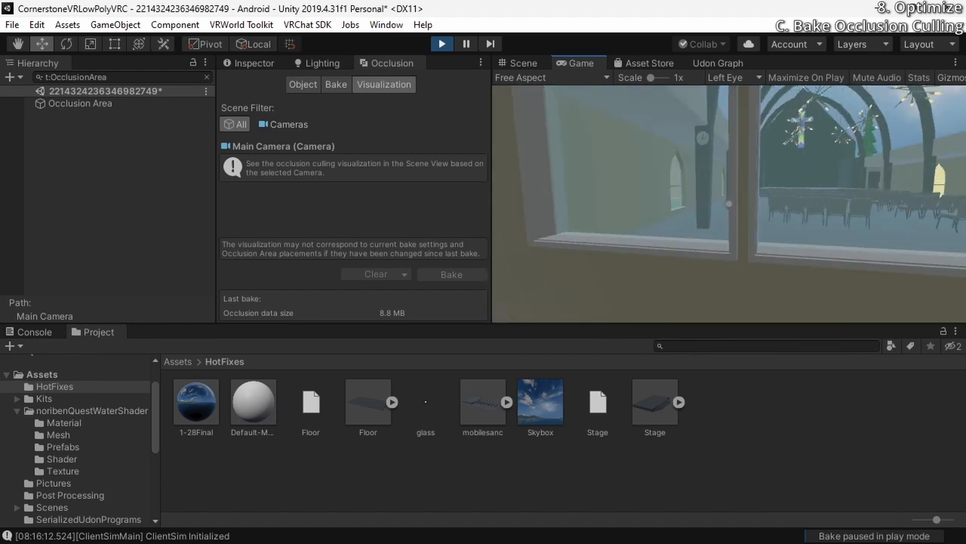
{"action": "key", "text": "w"}
{"action": "key", "text": "s"}
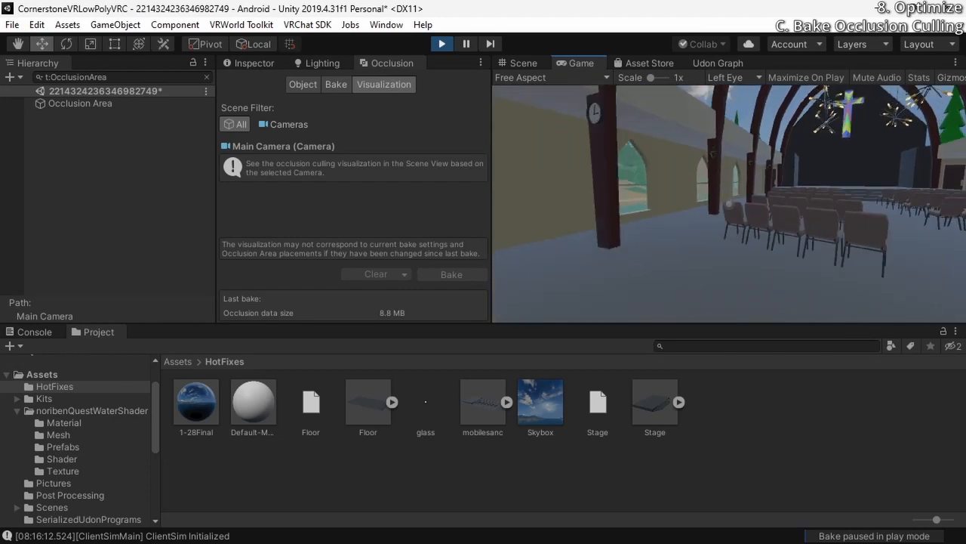
{"action": "key", "text": "w"}
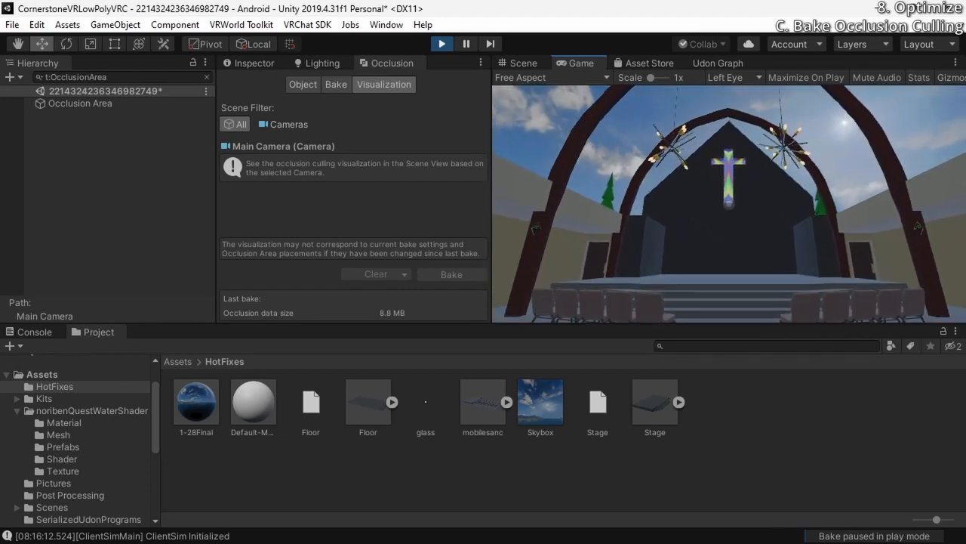
{"action": "key", "text": "s"}
{"action": "key", "text": "a"}
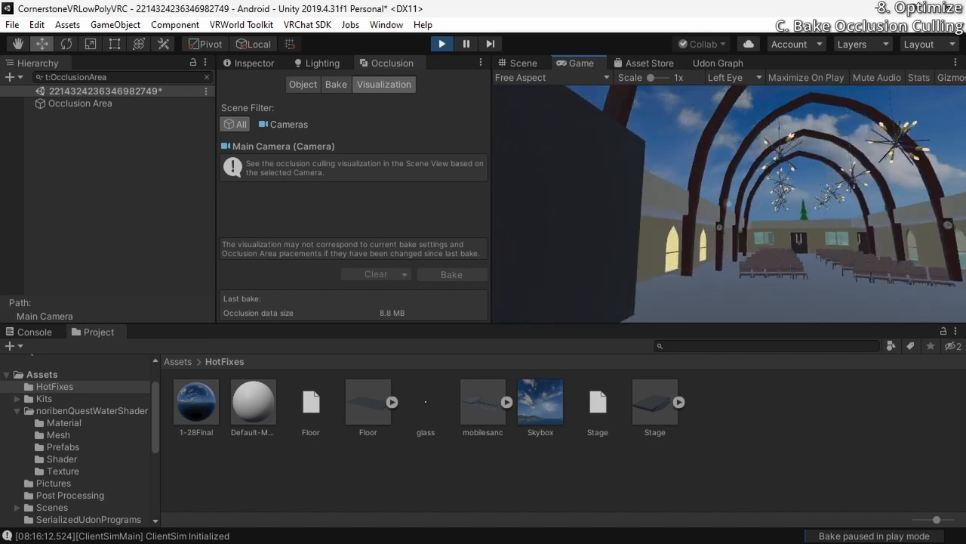
{"action": "key", "text": "d"}
{"action": "key", "text": "w"}
{"action": "key", "text": "s"}
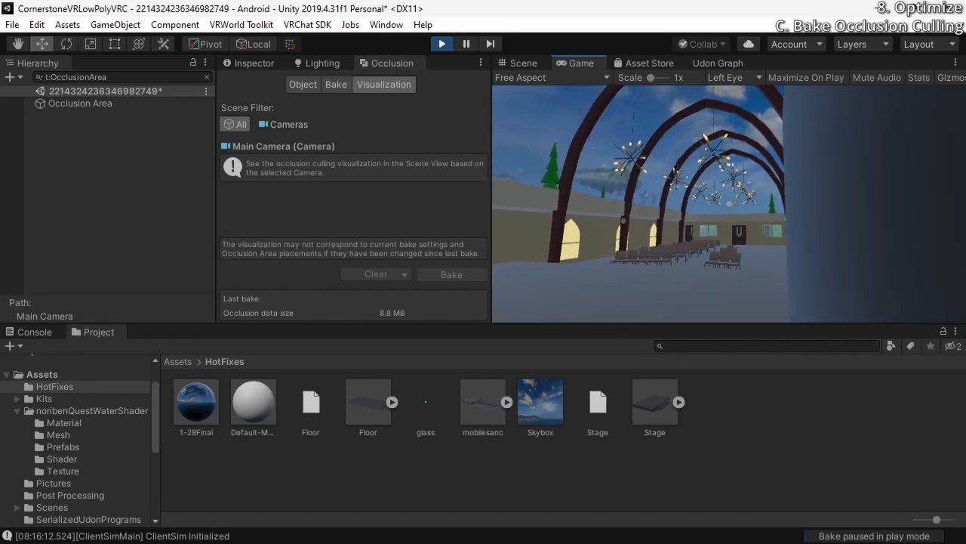
{"action": "key", "text": "s"}
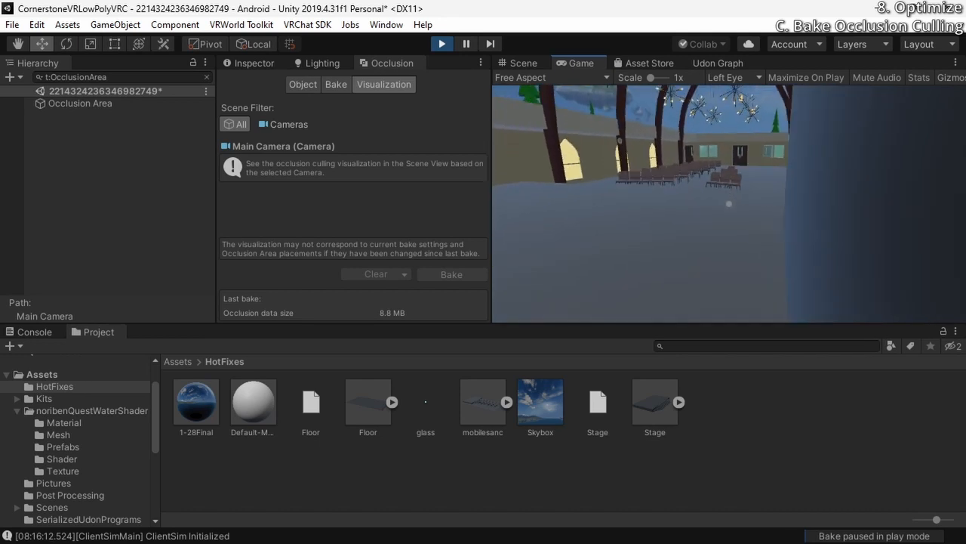
{"action": "key", "text": "a"}
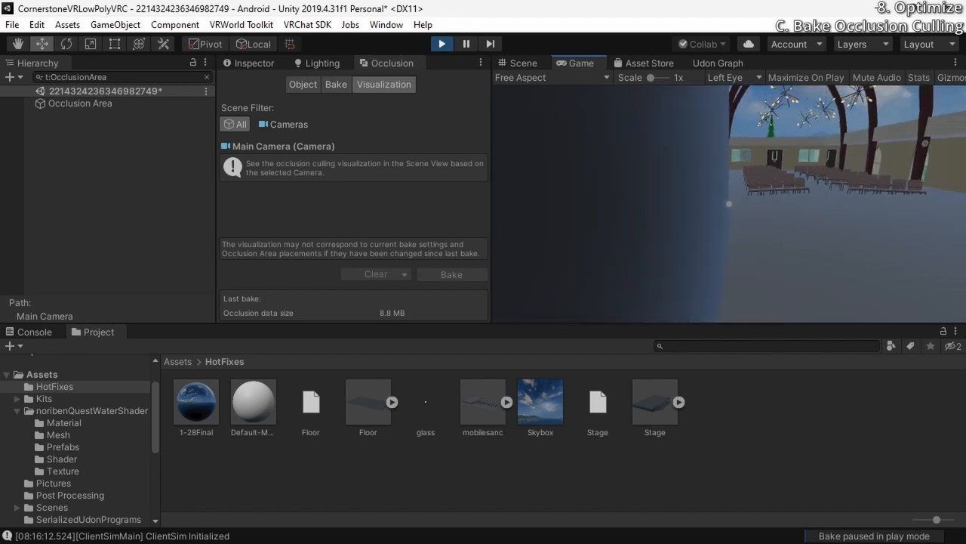
Walk out of the sanctuary and across the grass to the open double doors, checking the culling of the buildings
{"action": "key", "text": "w"}
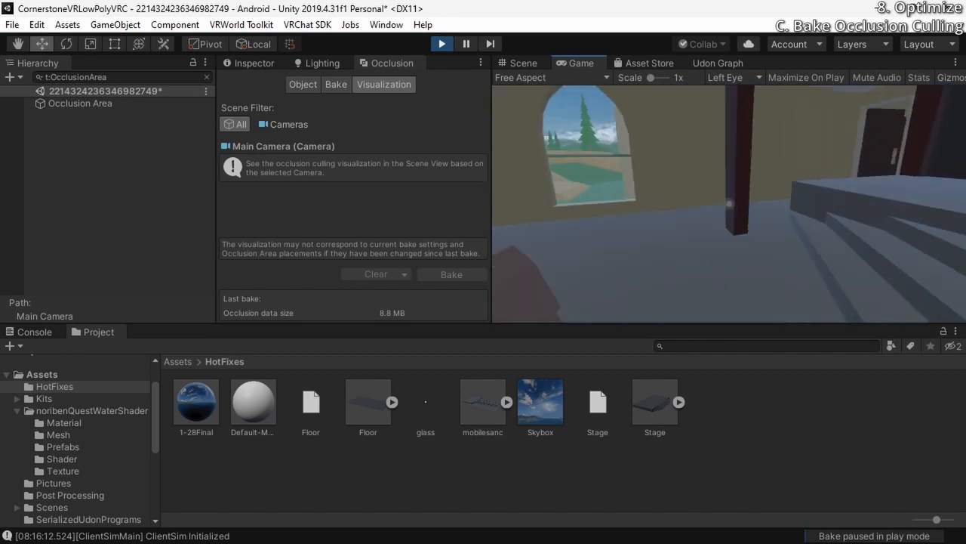
{"action": "key", "text": "w"}
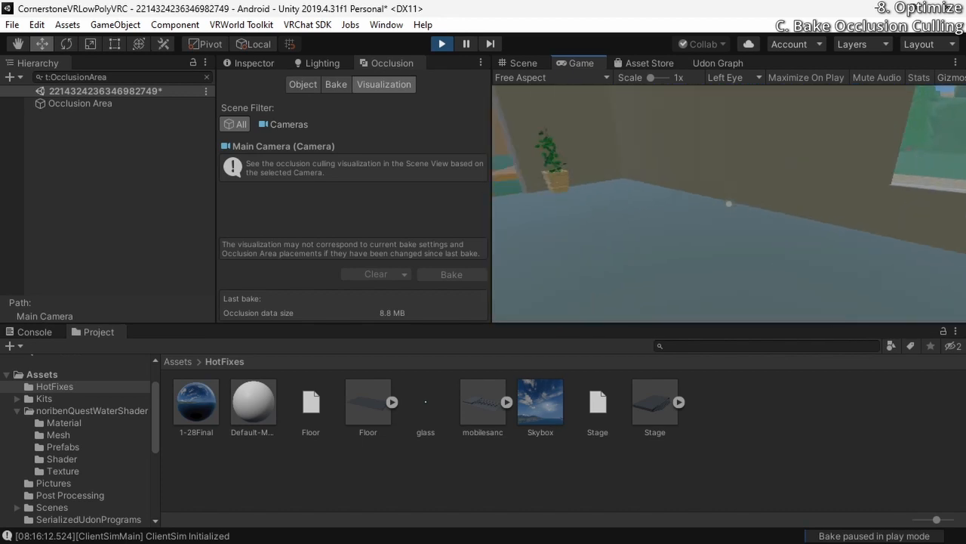
{"action": "key", "text": "w"}
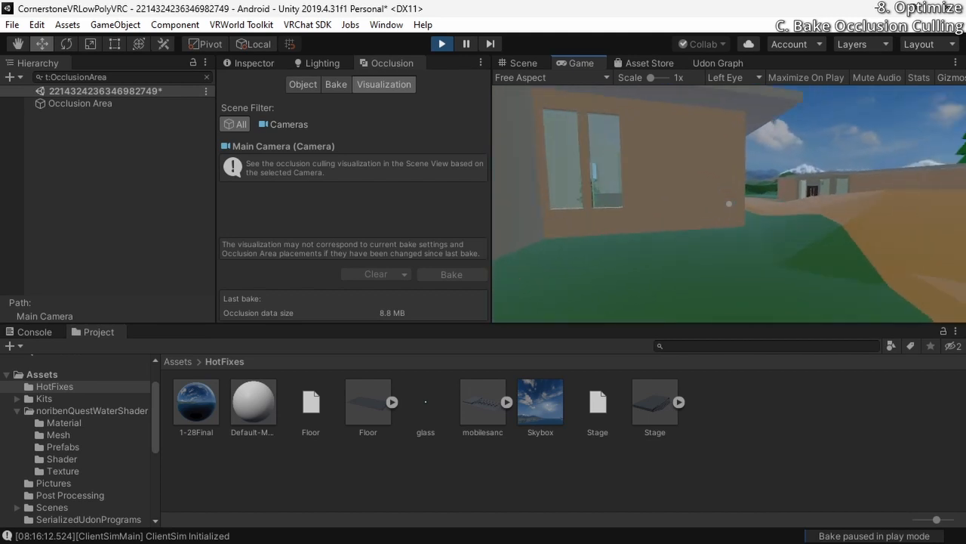
{"action": "key", "text": "w"}
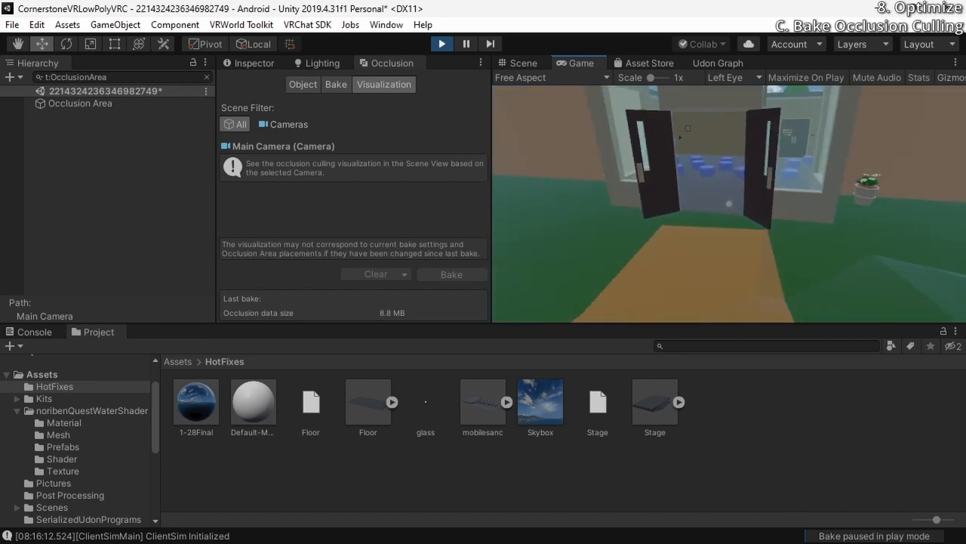
Walk through the open double doors and around the meeting room, checking the culling of walls, furniture and windows
{"action": "key", "text": "w"}
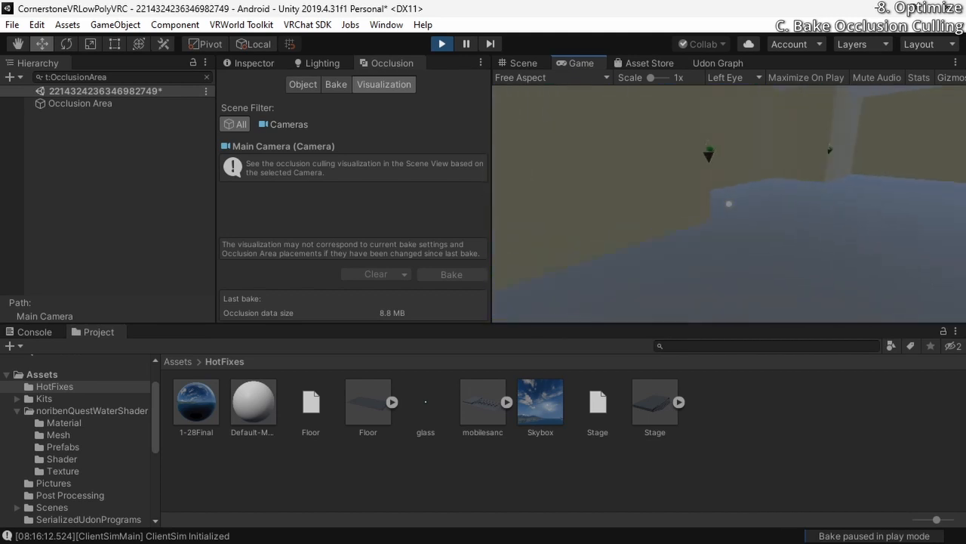
{"action": "key", "text": "w"}
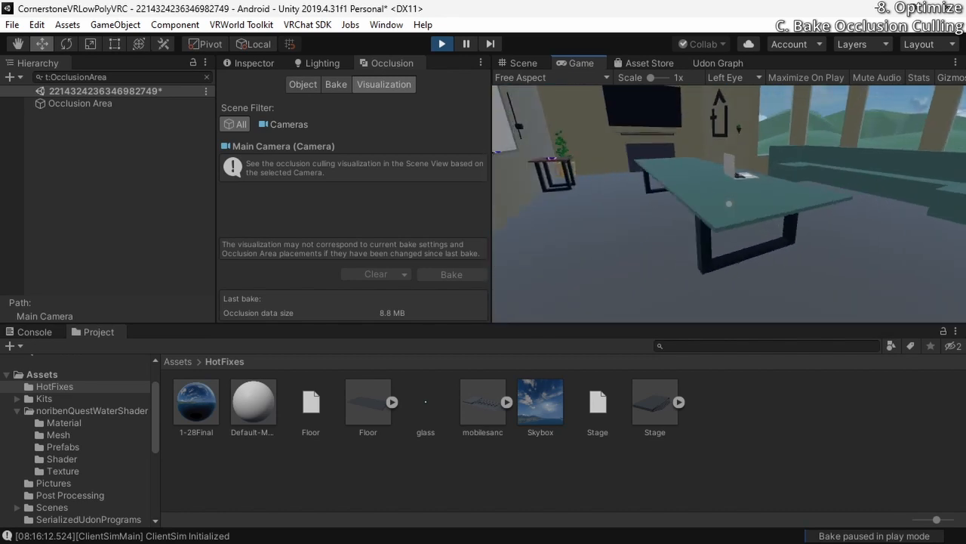
{"action": "key", "text": "w"}
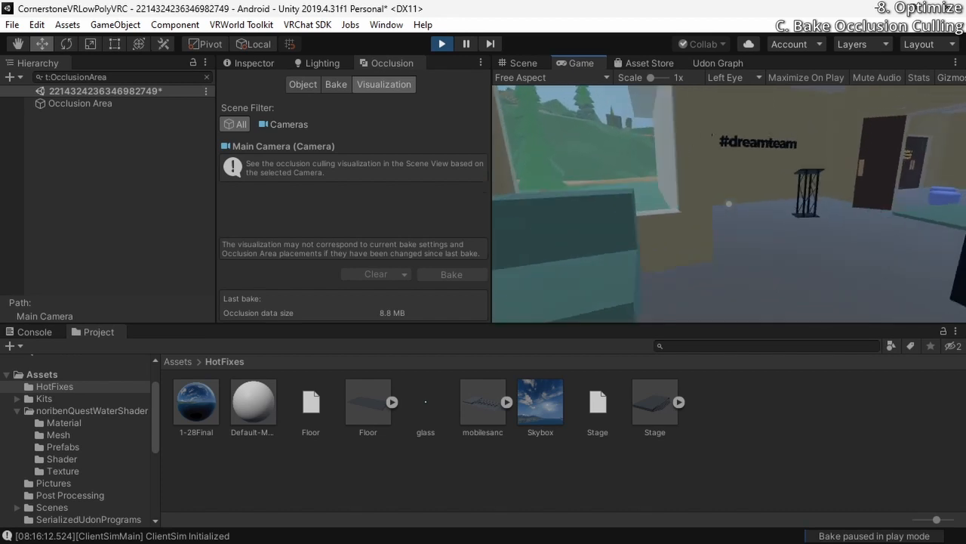
{"action": "key", "text": "w"}
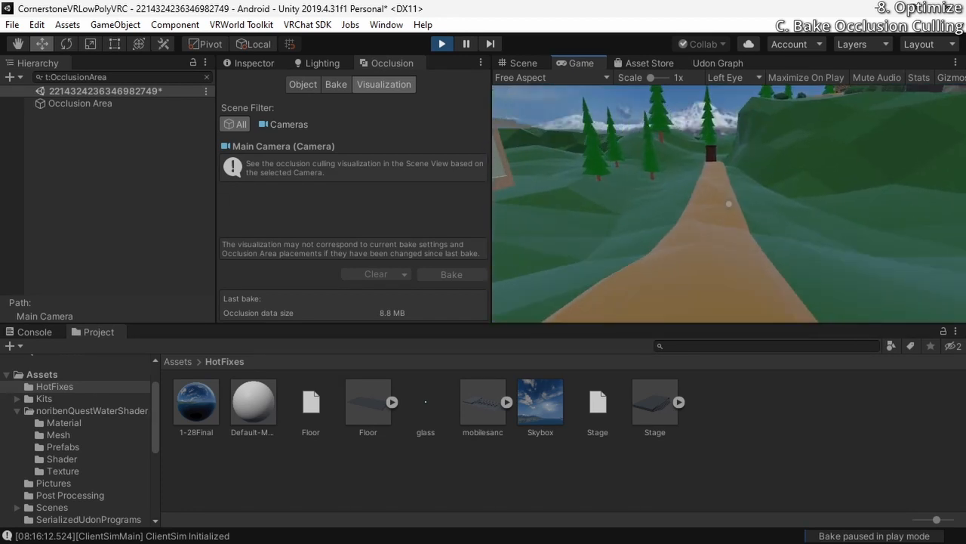
Follow the outdoor path to the wardrobe and back past the church, checking the culling of trees and buildings
{"action": "key", "text": "w"}
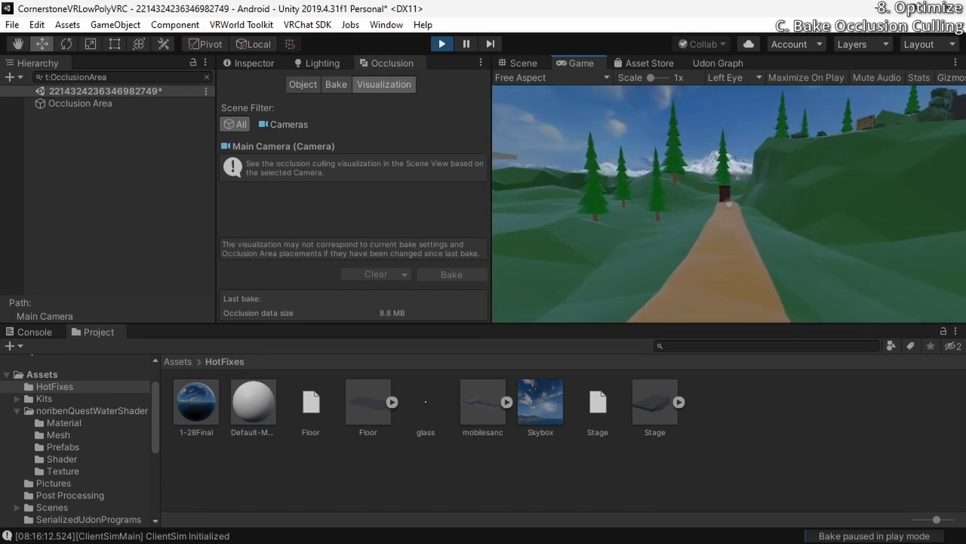
{"action": "key", "text": "w"}
{"action": "key", "text": "s"}
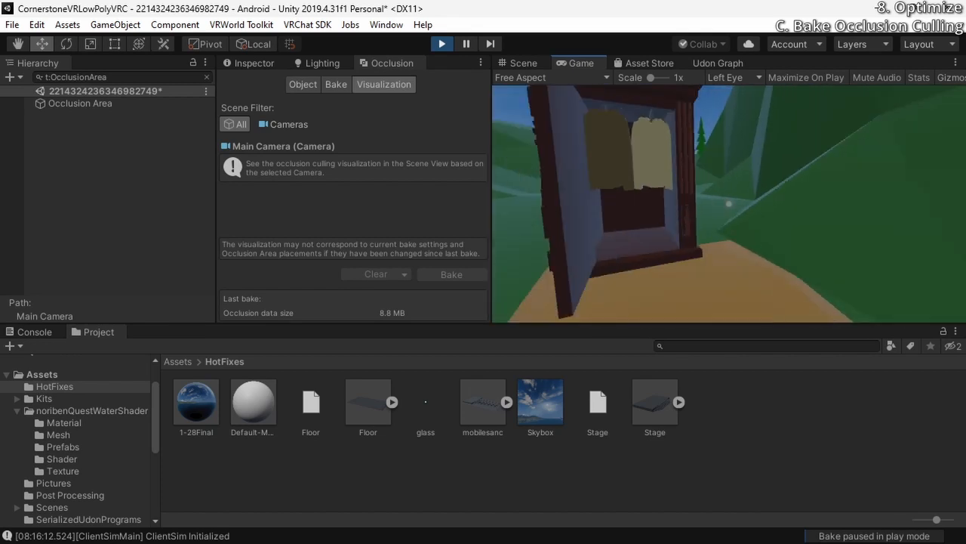
{"action": "key", "text": "w"}
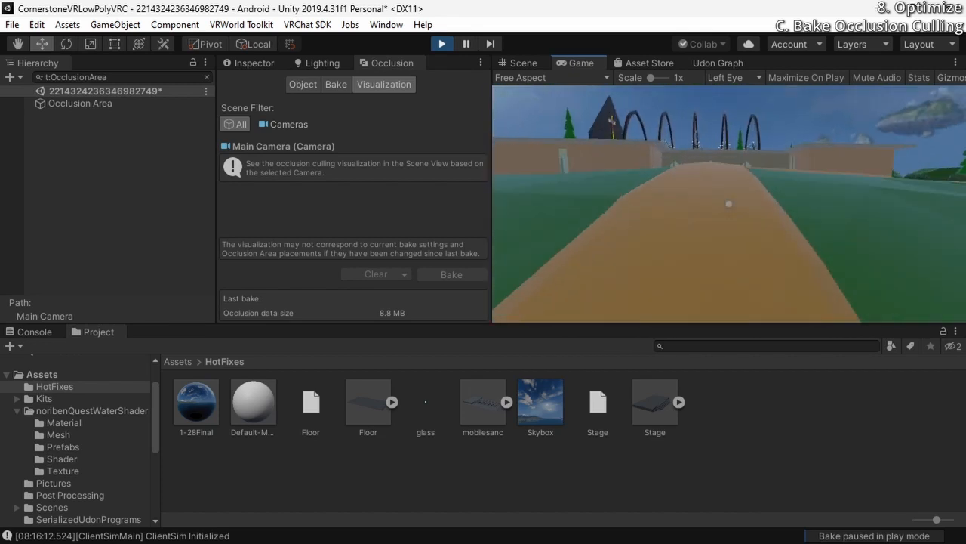
{"action": "key", "text": "w"}
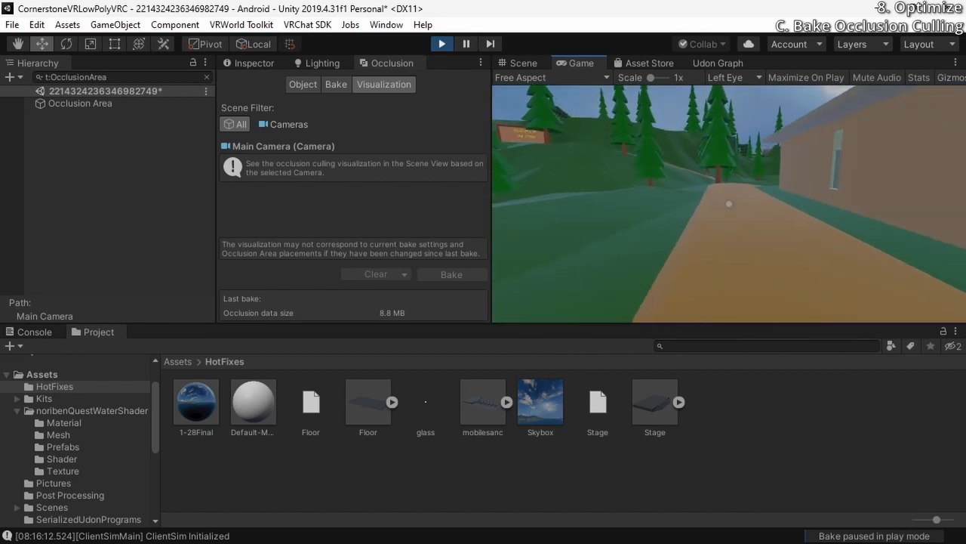
Walk the Stations of the Cross trail through the bush arches and into the open tomb, checking how scenery is culled
{"action": "key", "text": "w"}
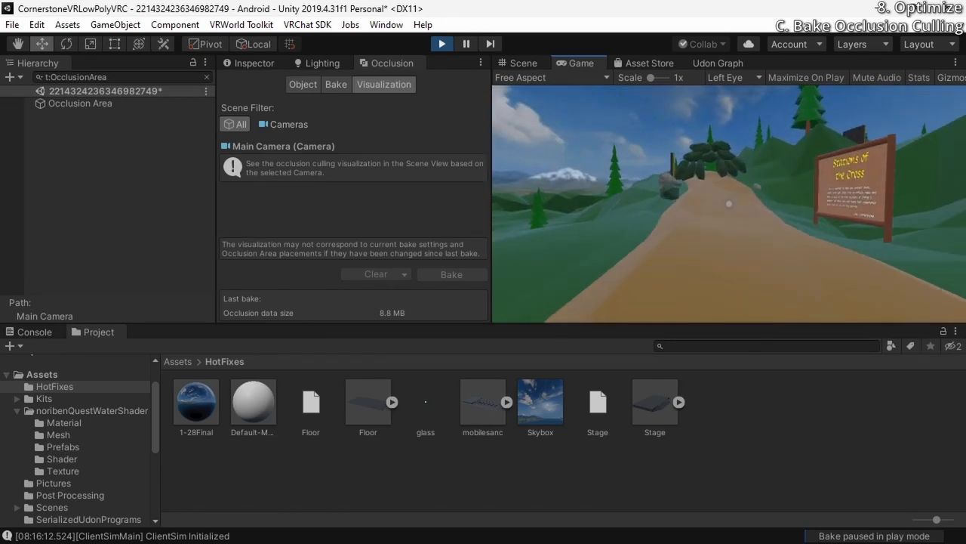
{"action": "key", "text": "w"}
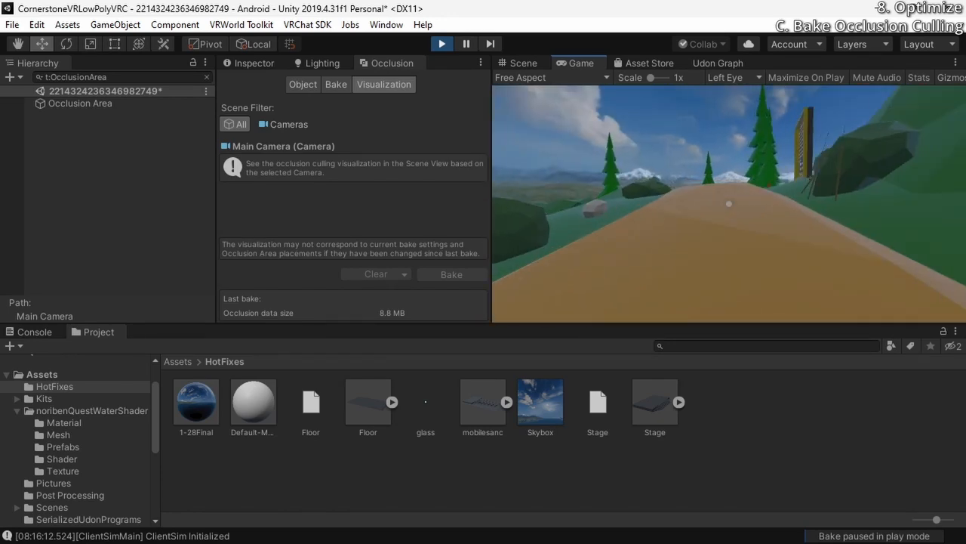
{"action": "key", "text": "w"}
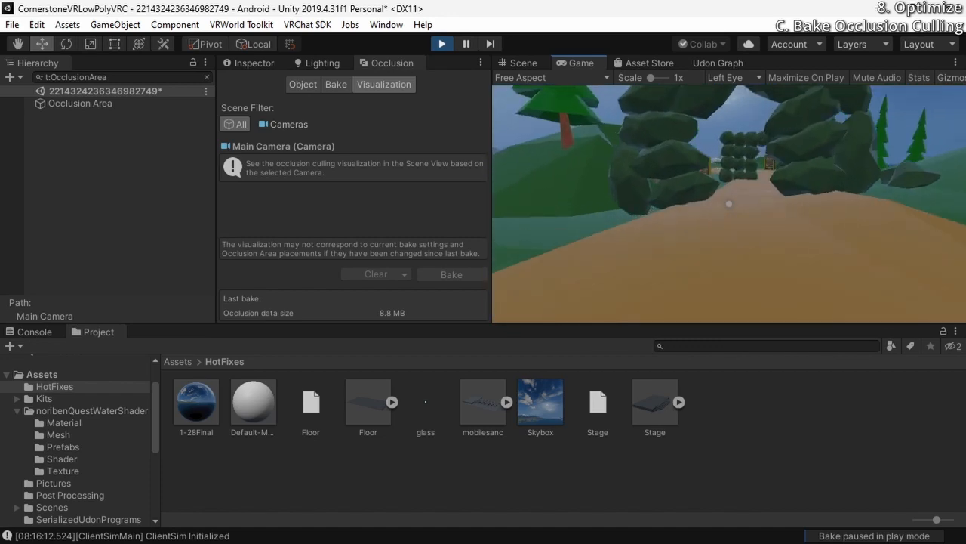
{"action": "key", "text": "w"}
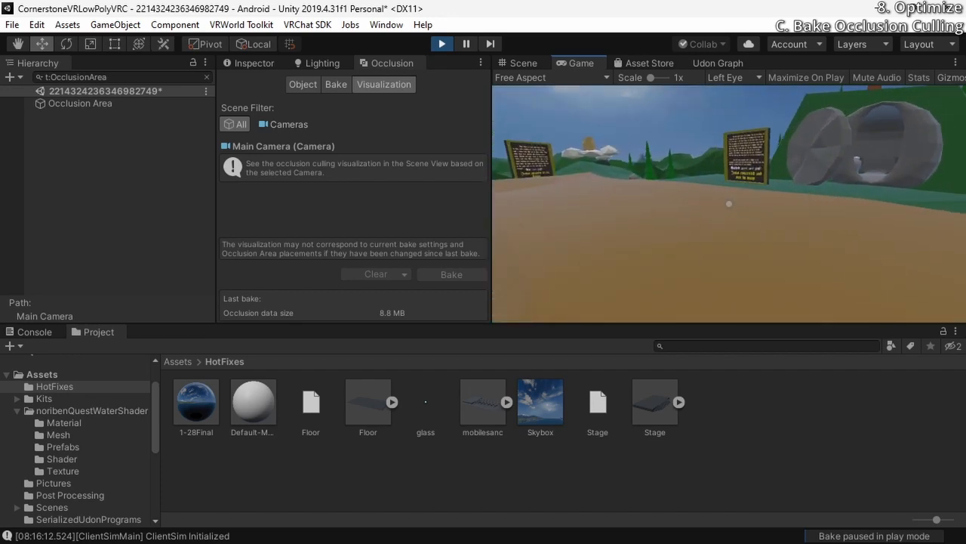
{"action": "key", "text": "w"}
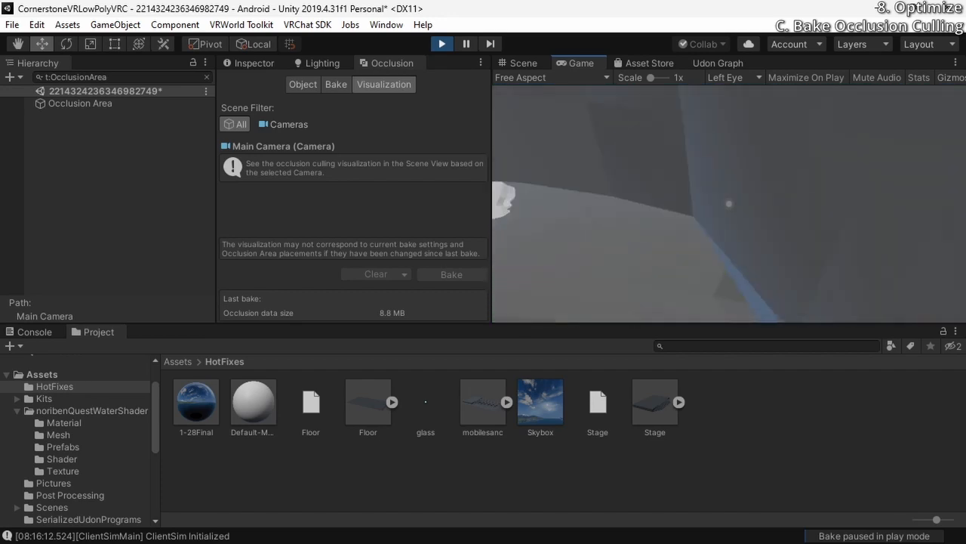
{"action": "key", "text": "w"}
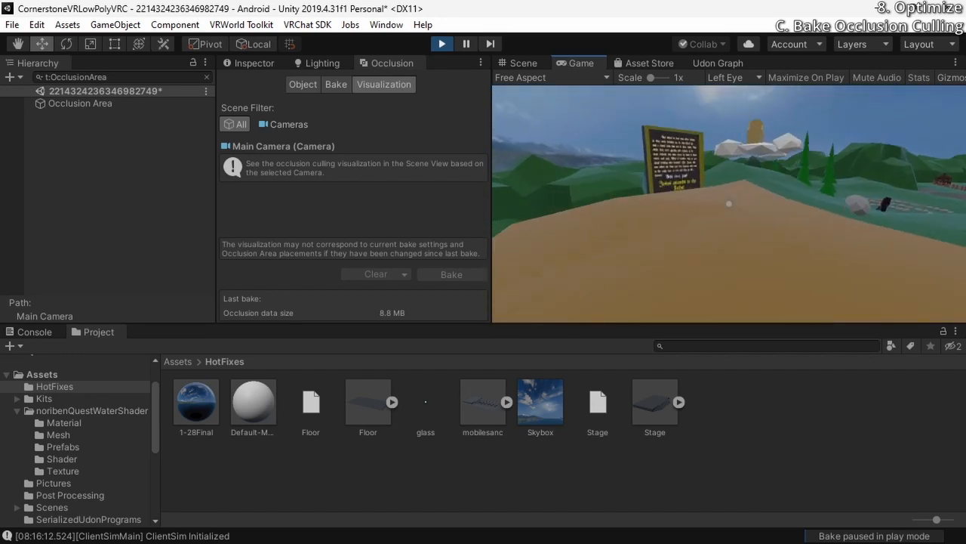
Walk across the stone labyrinth and through the church interior, checking the culling of rocks, walls and doorways
{"action": "key", "text": "w"}
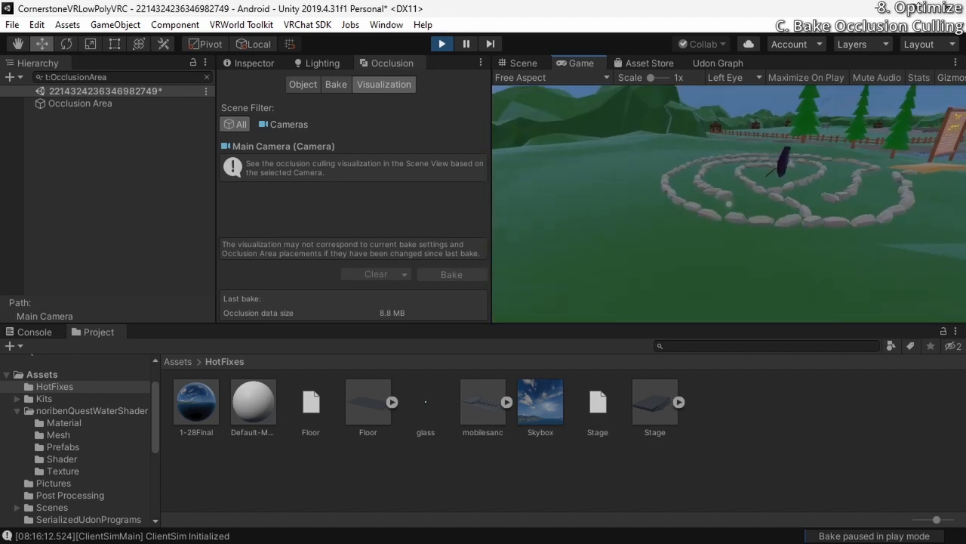
{"action": "key", "text": "w"}
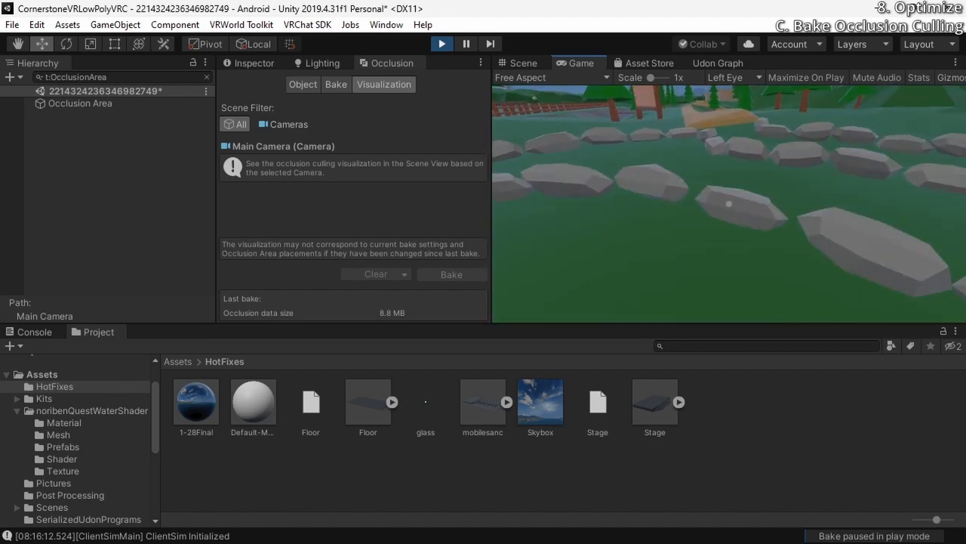
{"action": "key", "text": "w"}
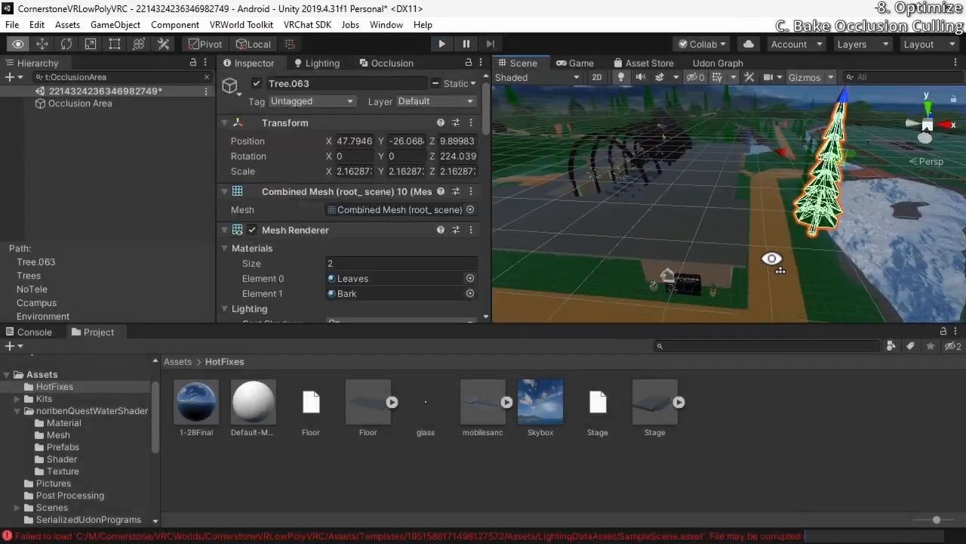
{"action": "key", "text": "w"}
{"action": "right_click_drag", "start_coordinate": [771, 258], "coordinate": [835, 261]}
{"action": "key", "text": "w"}
Leave play mode, select TombStone.001 in the scene and turn off its Occluder Static flag
{"action": "left_click", "coordinate": [721, 170]}
{"action": "left_click", "coordinate": [788, 242]}
{"action": "left_click", "coordinate": [708, 224]}
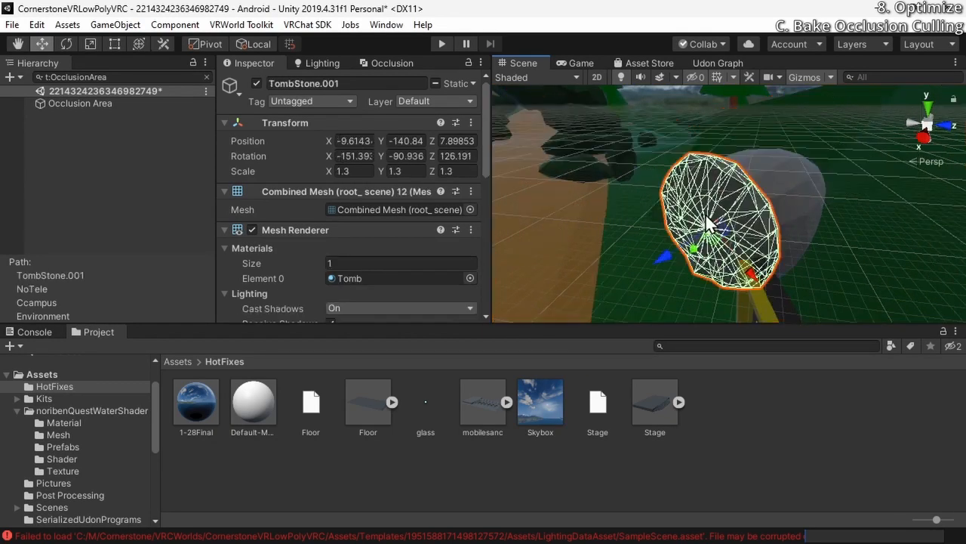
{"action": "left_click", "coordinate": [473, 84]}
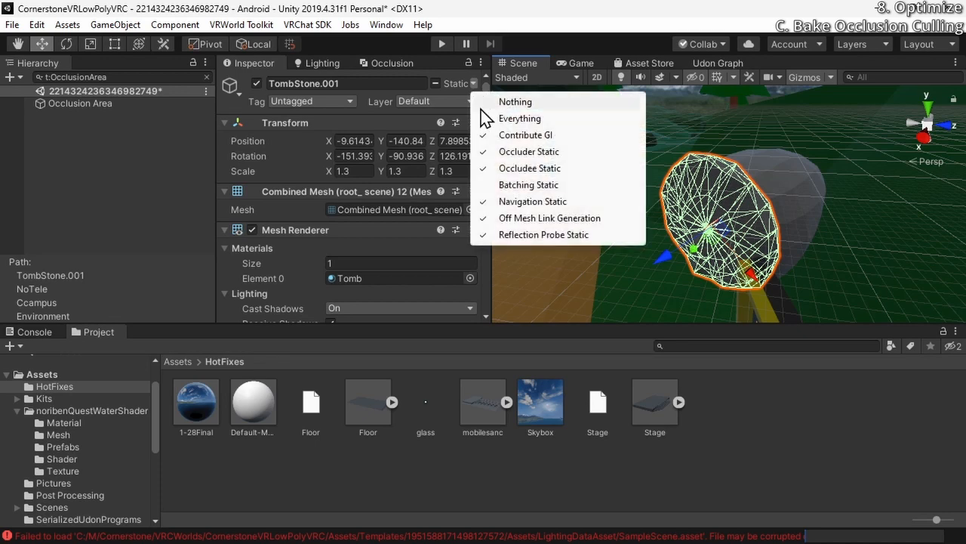
{"action": "left_click", "coordinate": [562, 152]}
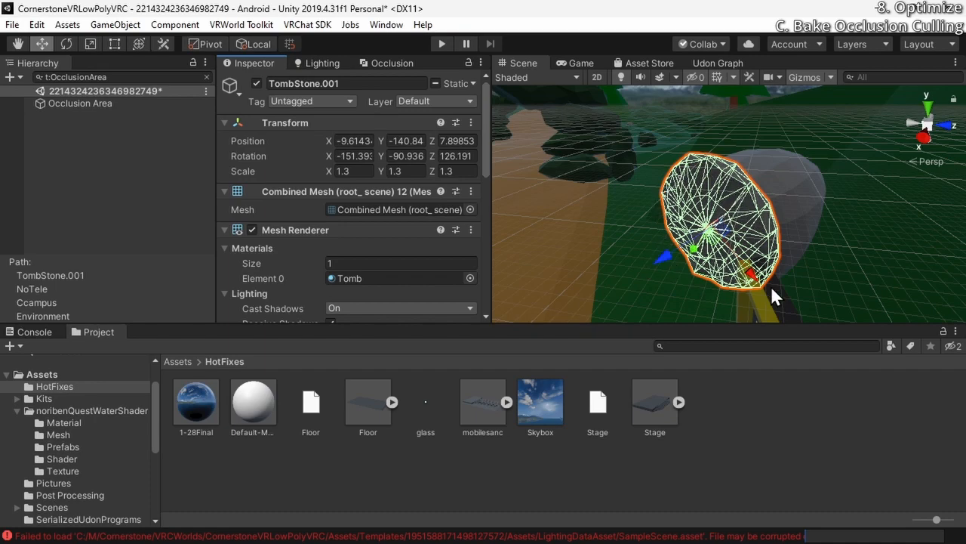
View the tombstone from several angles and turn its Occluder Static flag back on
{"action": "right_click_drag", "start_coordinate": [780, 205], "coordinate": [498, 231]}
{"action": "key", "text": "w"}
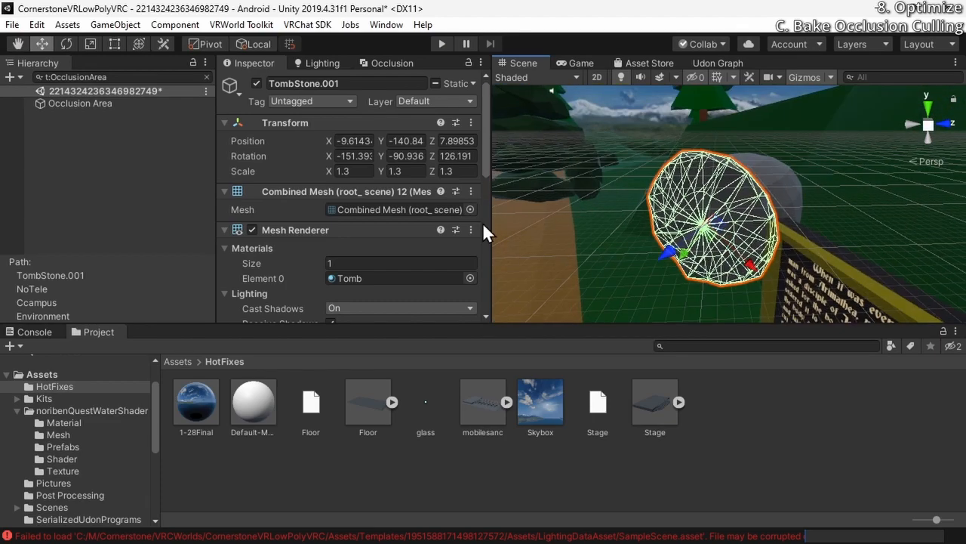
{"action": "right_click_drag", "start_coordinate": [572, 221], "coordinate": [836, 199]}
{"action": "left_click", "coordinate": [702, 229]}
{"action": "left_click", "coordinate": [836, 198]}
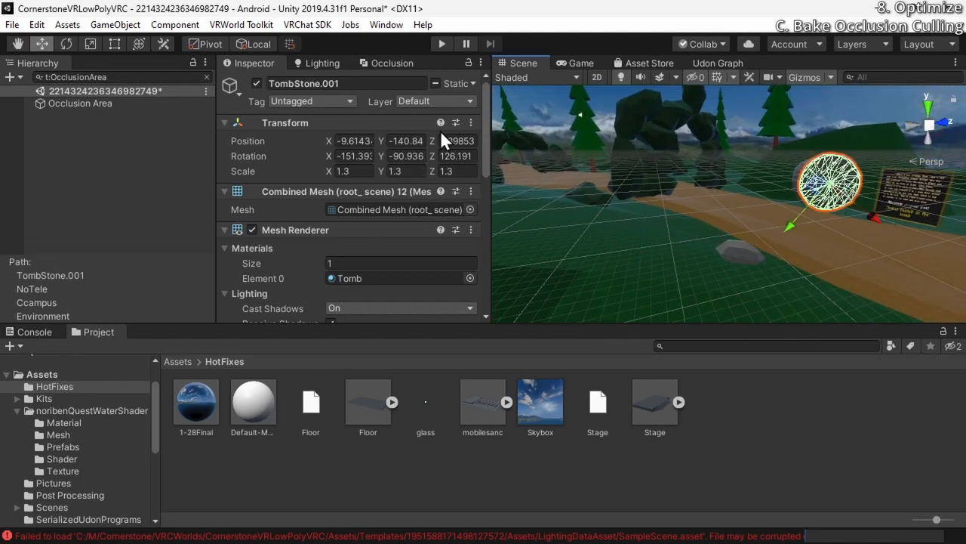
{"action": "left_click", "coordinate": [475, 80]}
{"action": "left_click", "coordinate": [717, 177]}
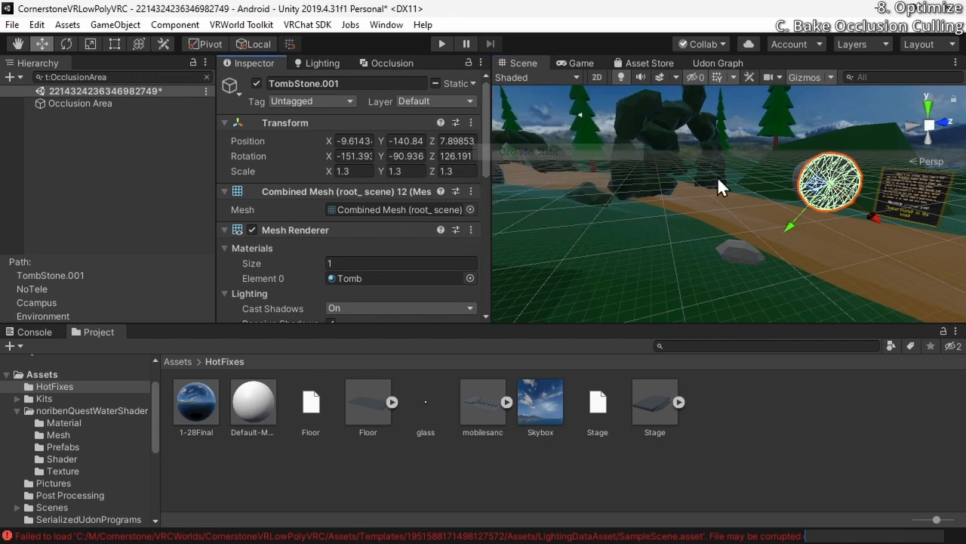
Select the cross at the communion table and examine from different sides what it blocks from view
{"action": "right_click_drag", "start_coordinate": [717, 177], "coordinate": [577, 177]}
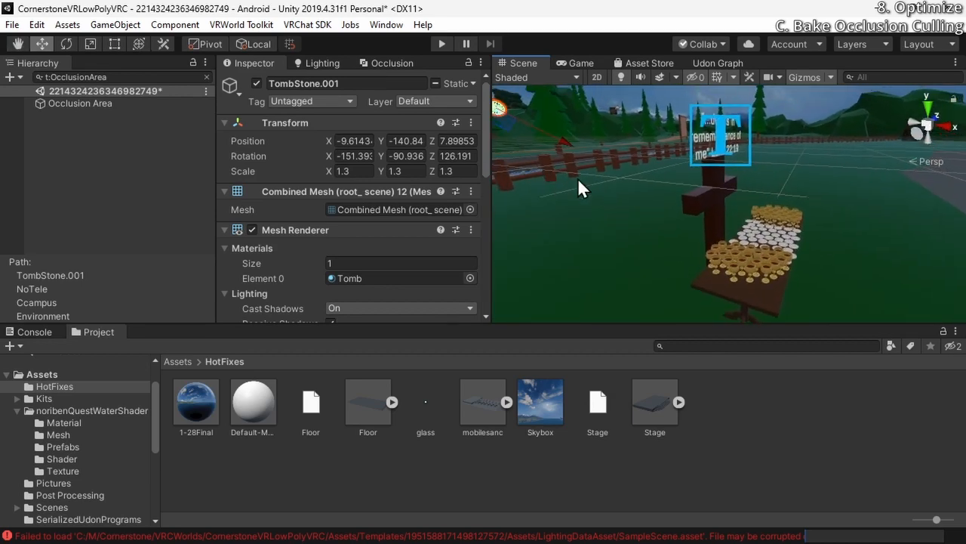
{"action": "left_click", "coordinate": [696, 194]}
{"action": "left_click", "coordinate": [703, 208]}
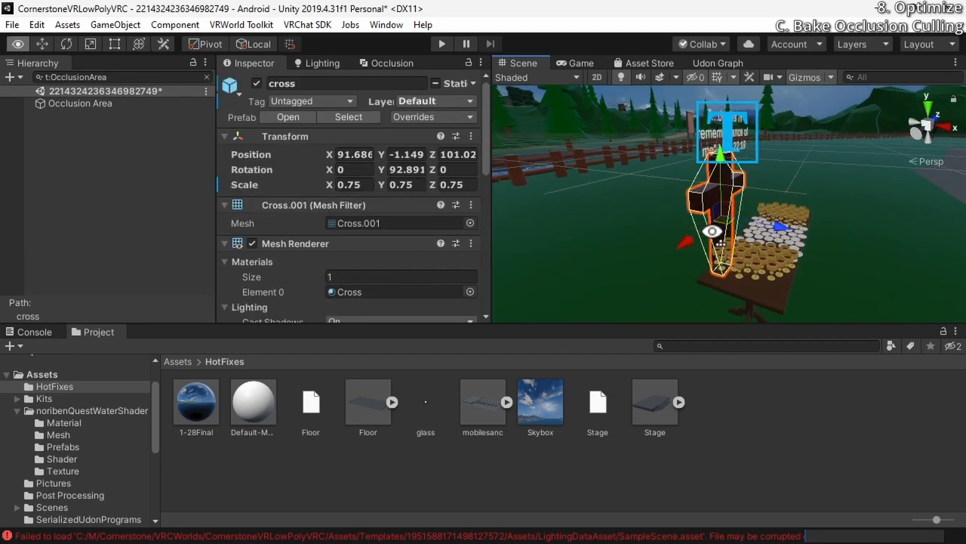
{"action": "right_click_drag", "start_coordinate": [703, 208], "coordinate": [676, 215]}
{"action": "key", "text": "s"}
{"action": "key", "text": "w"}
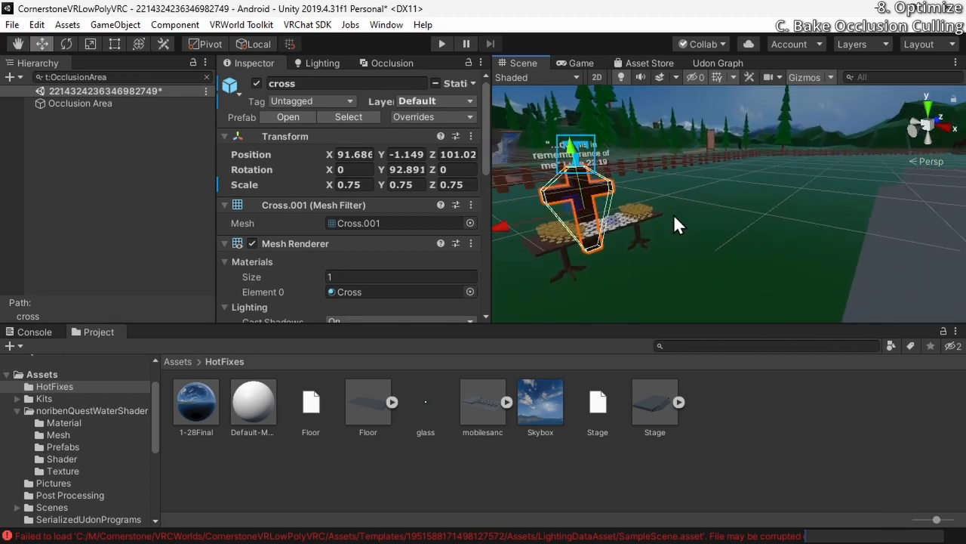
{"action": "right_click_drag", "start_coordinate": [673, 214], "coordinate": [812, 237]}
{"action": "key", "text": "w"}
{"action": "key", "text": "w"}
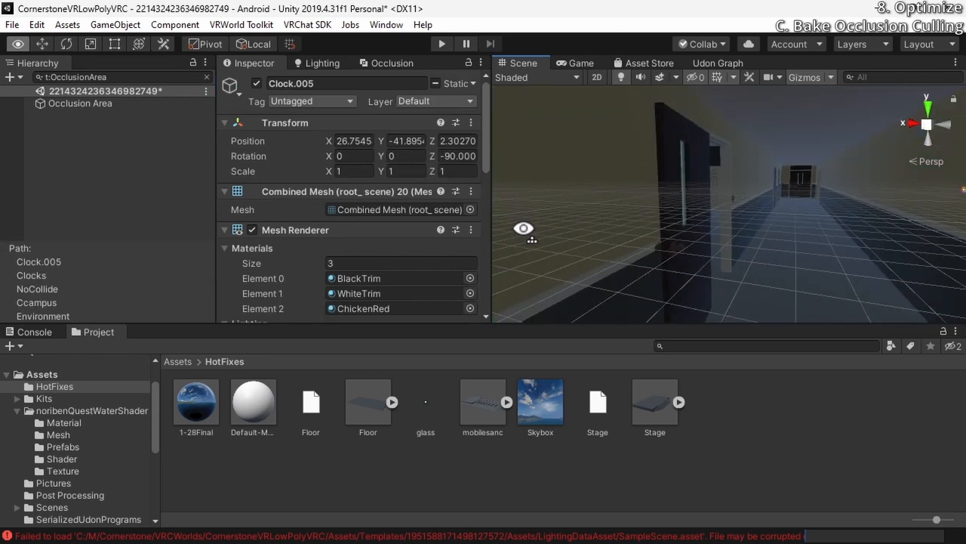
Select the hallway door LWindowKnobDoor_LOD0 and switch its Occludee Static flag off and back on
{"action": "right_click_drag", "start_coordinate": [524, 228], "coordinate": [608, 231]}
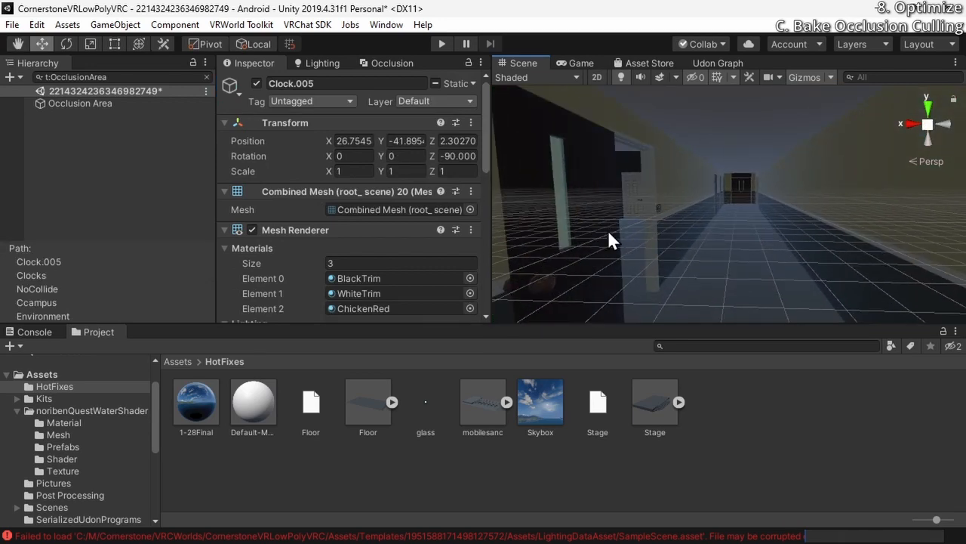
{"action": "left_click", "coordinate": [608, 230]}
{"action": "right_click_drag", "start_coordinate": [704, 252], "coordinate": [608, 202]}
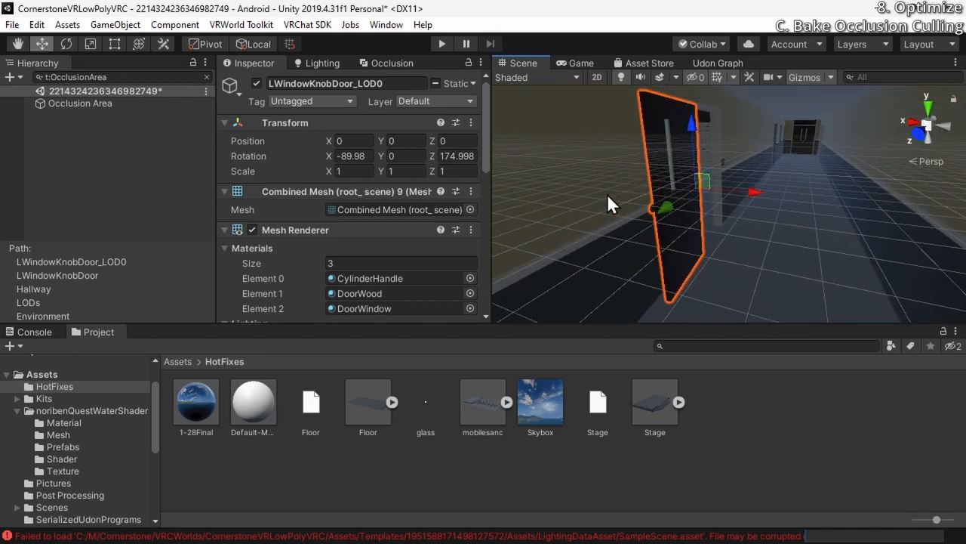
{"action": "left_click", "coordinate": [474, 81]}
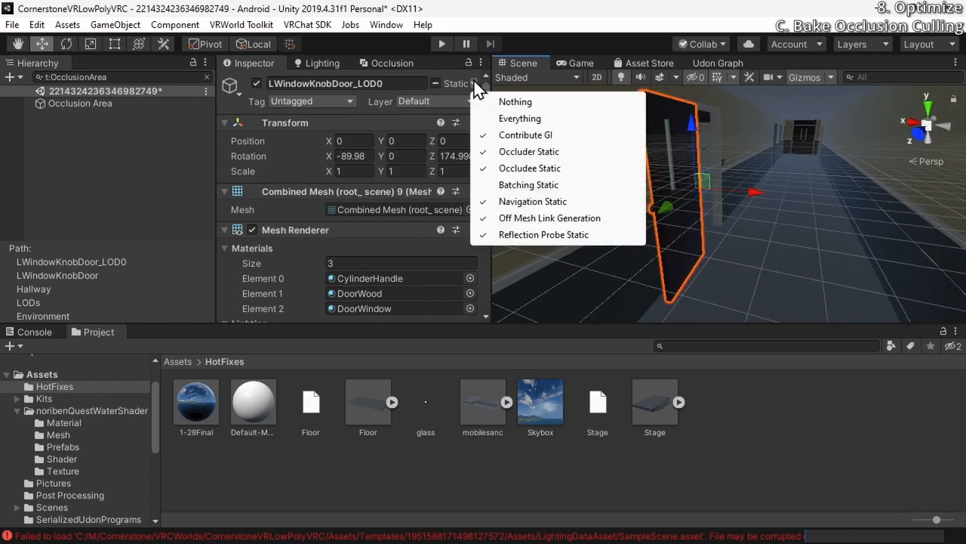
{"action": "left_click", "coordinate": [520, 173]}
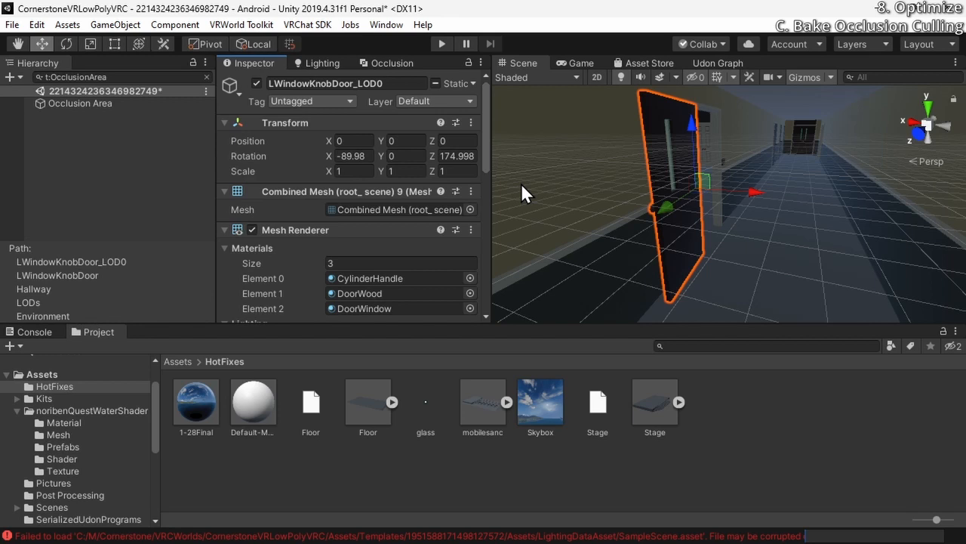
{"action": "left_click", "coordinate": [473, 83]}
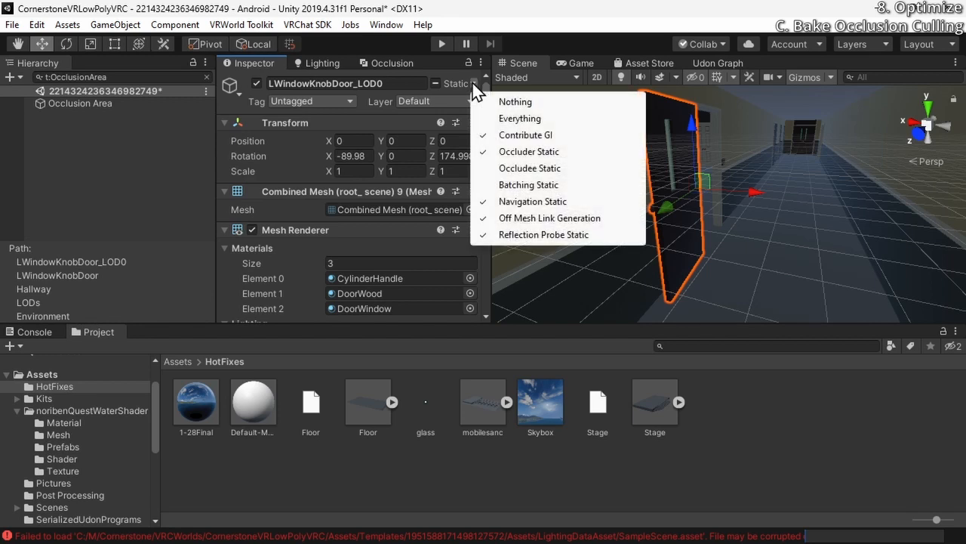
{"action": "left_click", "coordinate": [549, 173]}
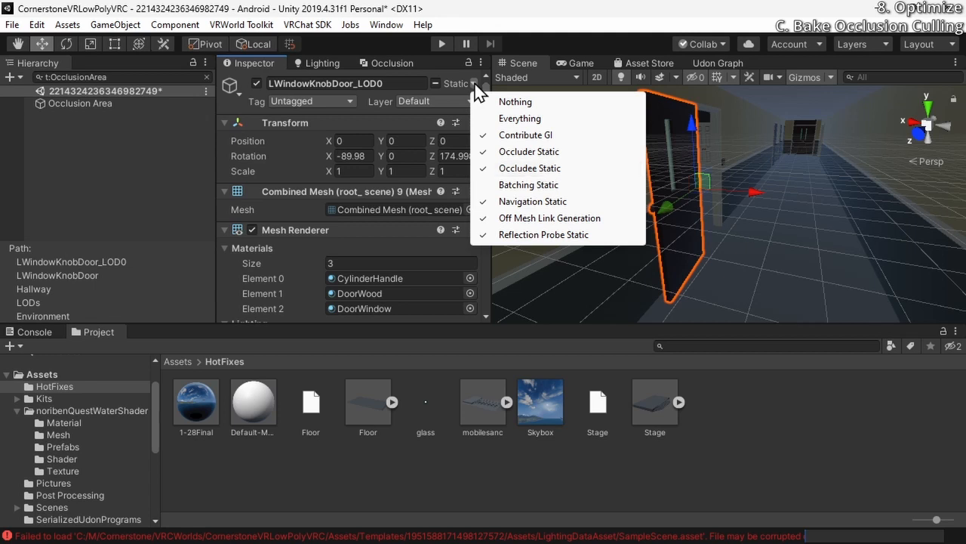
Return to the occlusion culling visualization and view the area around the church camera
{"action": "left_click", "coordinate": [395, 58]}
{"action": "left_click", "coordinate": [386, 62]}
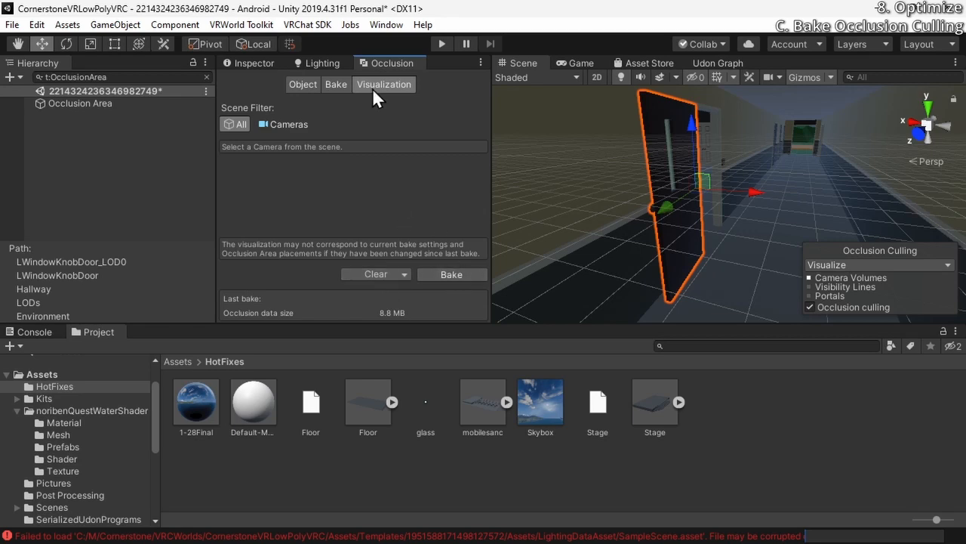
{"action": "right_click_drag", "start_coordinate": [585, 251], "coordinate": [479, 257]}
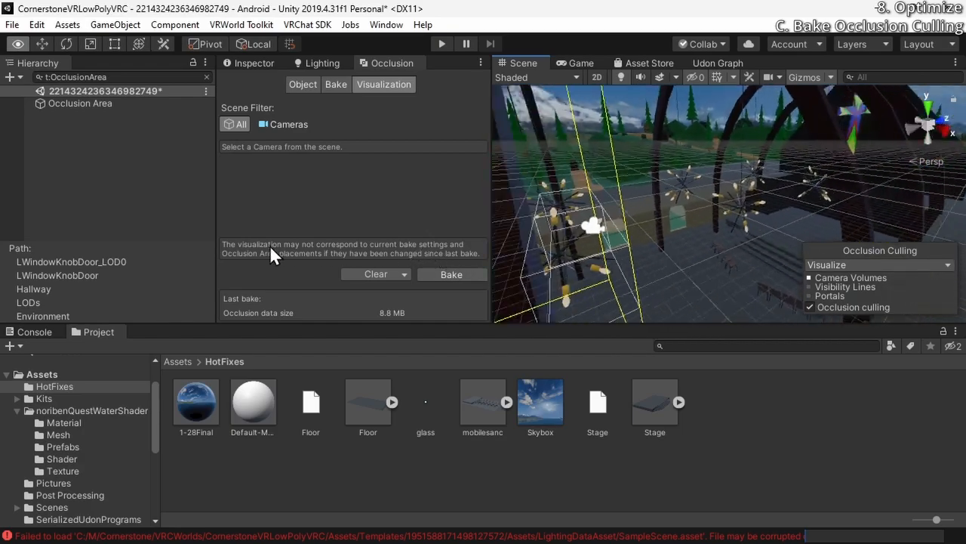
Select the Main Camera inside the church and move it to check which objects are culled from its view
{"action": "left_click", "coordinate": [811, 288]}
{"action": "right_click_drag", "start_coordinate": [752, 265], "coordinate": [662, 231]}
{"action": "left_click", "coordinate": [667, 225]}
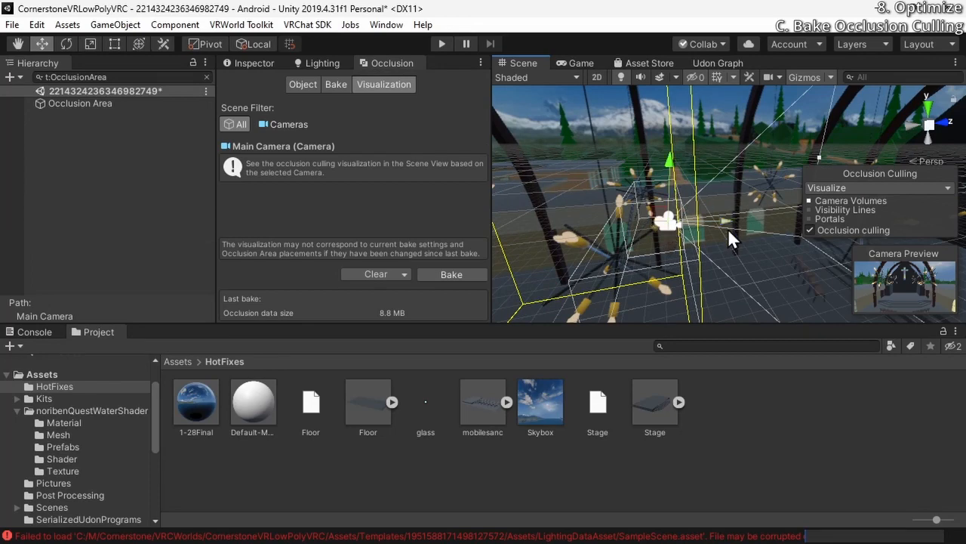
{"action": "left_click_drag", "start_coordinate": [728, 228], "coordinate": [369, 263]}
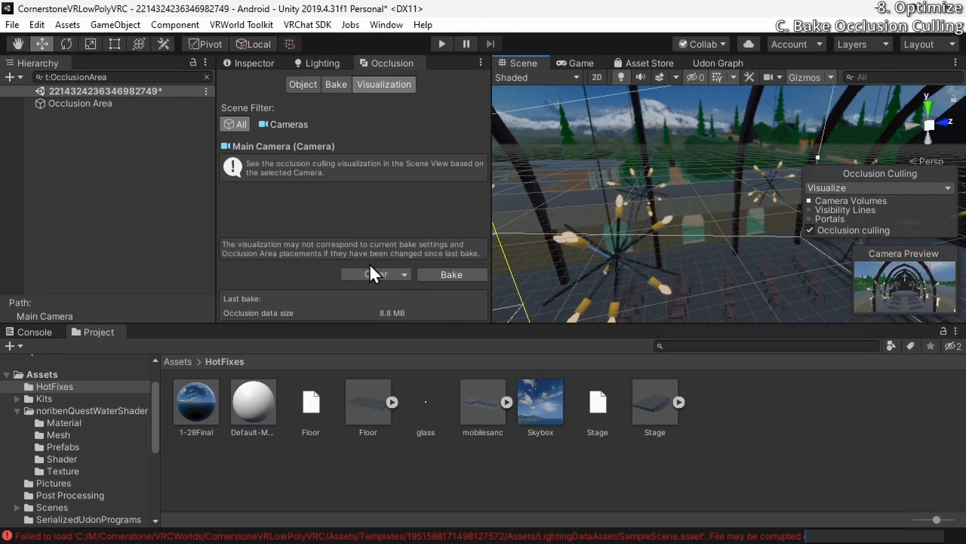
{"action": "right_click_drag", "start_coordinate": [620, 225], "coordinate": [624, 158]}
{"action": "left_click_drag", "start_coordinate": [624, 159], "coordinate": [636, 153]}
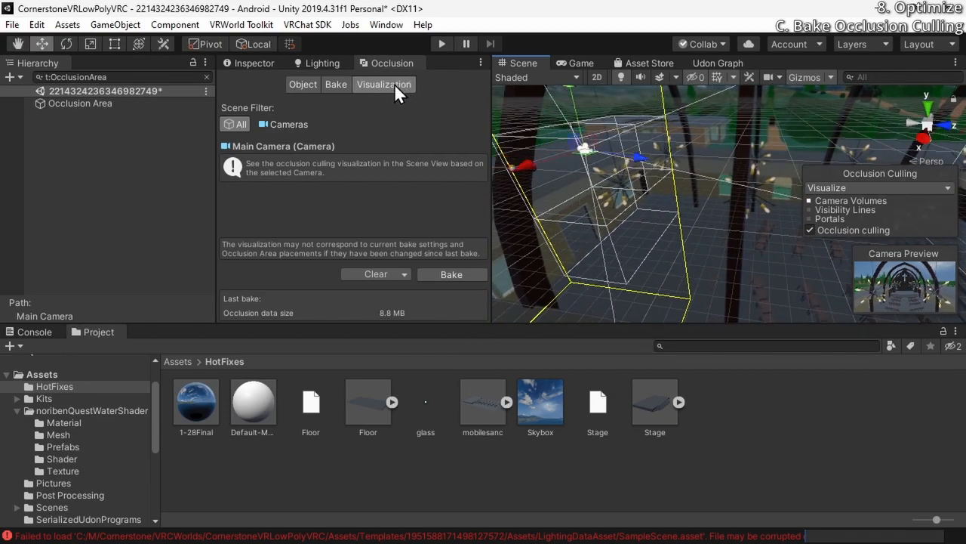
{"action": "right_click_drag", "start_coordinate": [689, 219], "coordinate": [689, 302]}
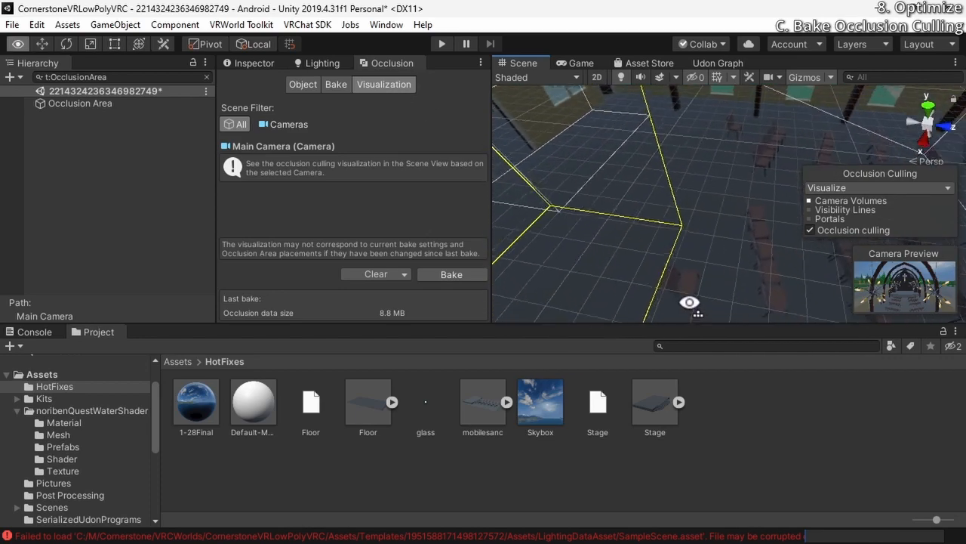
Show the Main Camera's visibility lines, view them inside the church and hide them again
{"action": "left_click", "coordinate": [829, 210]}
{"action": "right_click_drag", "start_coordinate": [683, 234], "coordinate": [519, 240]}
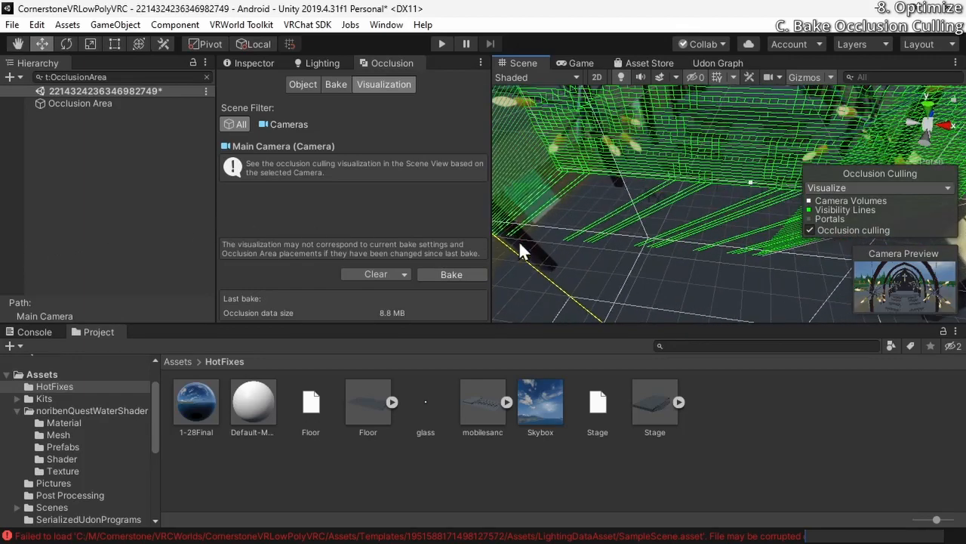
{"action": "left_click", "coordinate": [810, 209]}
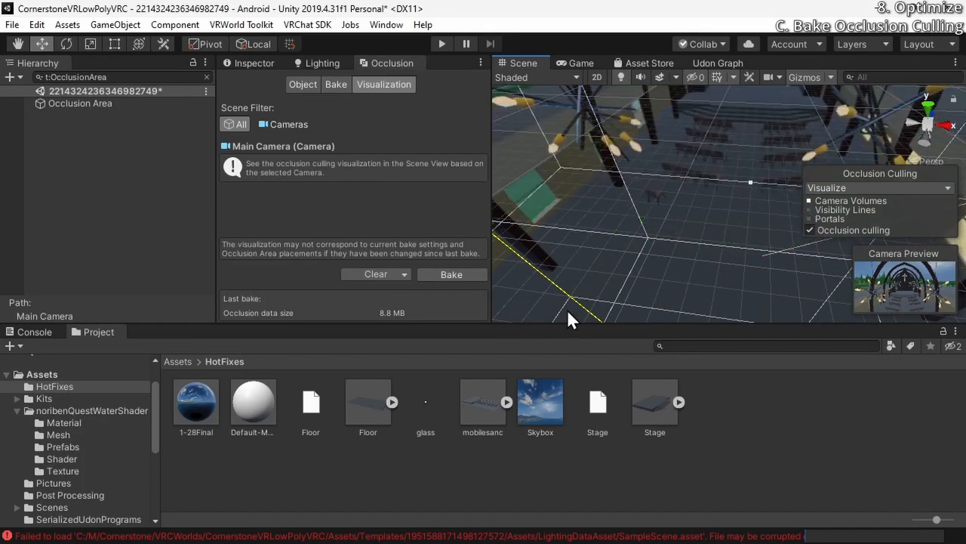
Clear the OcclusionArea filter from the scene object list and duplicate the Main Camera
{"action": "left_click", "coordinate": [249, 63]}
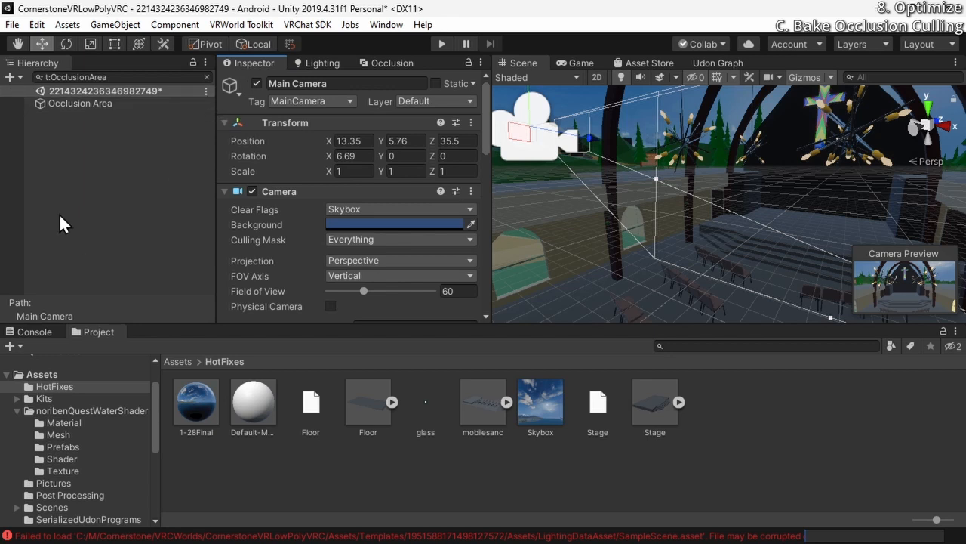
{"action": "left_click", "coordinate": [206, 77]}
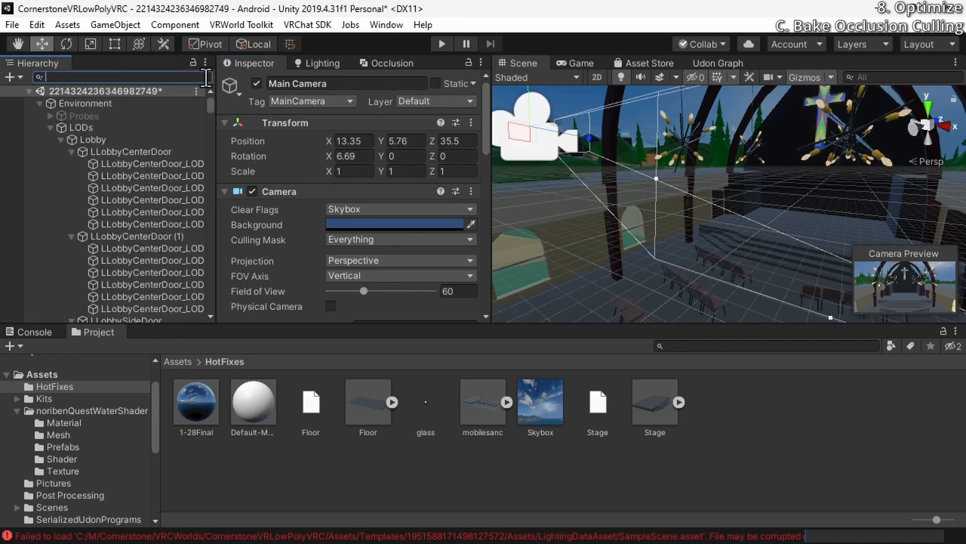
{"action": "left_click_drag", "start_coordinate": [209, 104], "coordinate": [184, 327]}
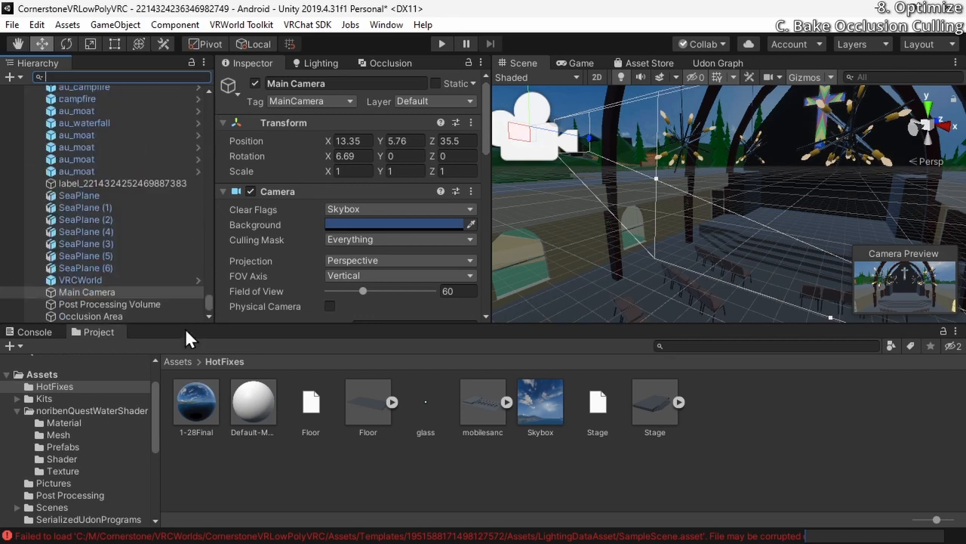
{"action": "left_click", "coordinate": [171, 295]}
{"action": "key", "text": "ctrl+d"}
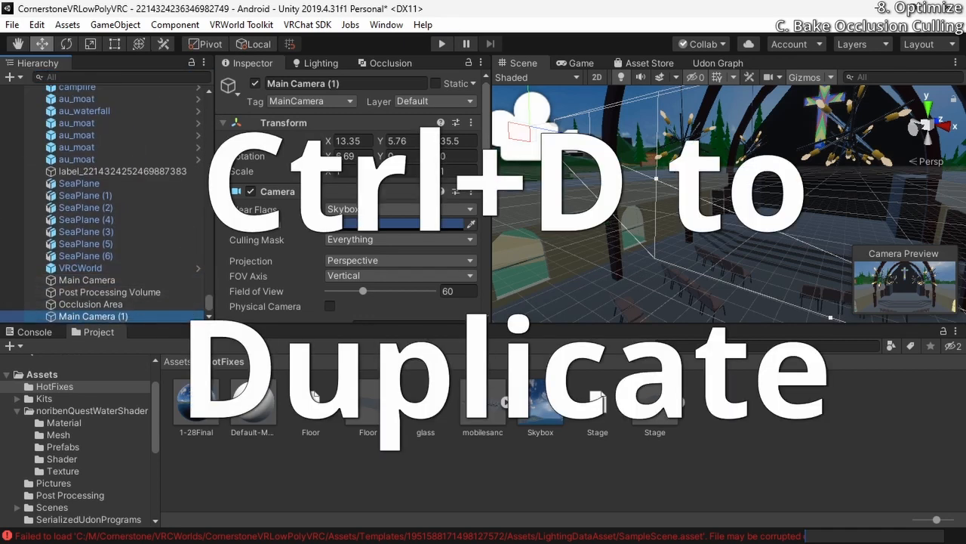
Lower the duplicated camera below the original inside the church
{"action": "key", "text": "s"}
{"action": "right_click_drag", "start_coordinate": [621, 181], "coordinate": [706, 177]}
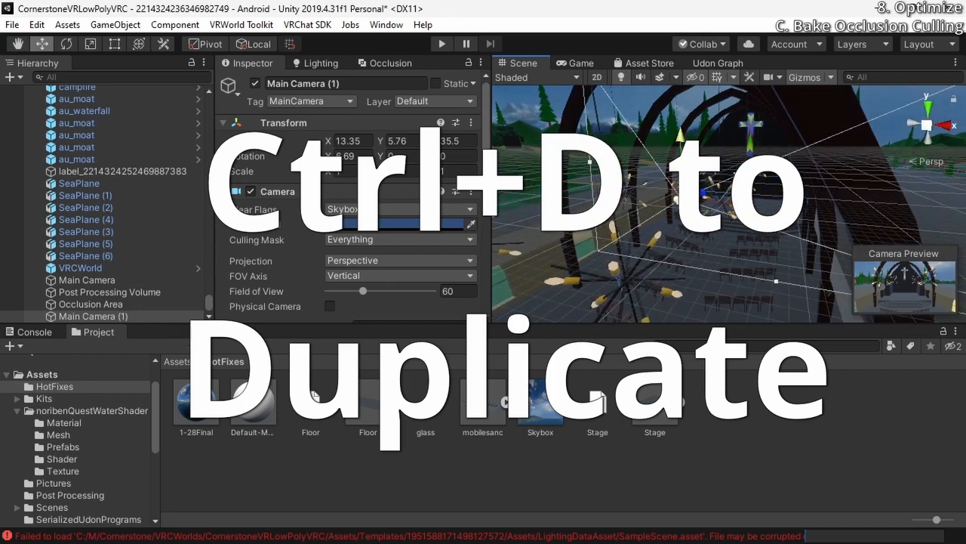
{"action": "left_click_drag", "start_coordinate": [681, 139], "coordinate": [681, 184]}
Return to the occlusion visualization, show the duplicated camera's visibility lines and shift the camera sideways
{"action": "left_click", "coordinate": [385, 63]}
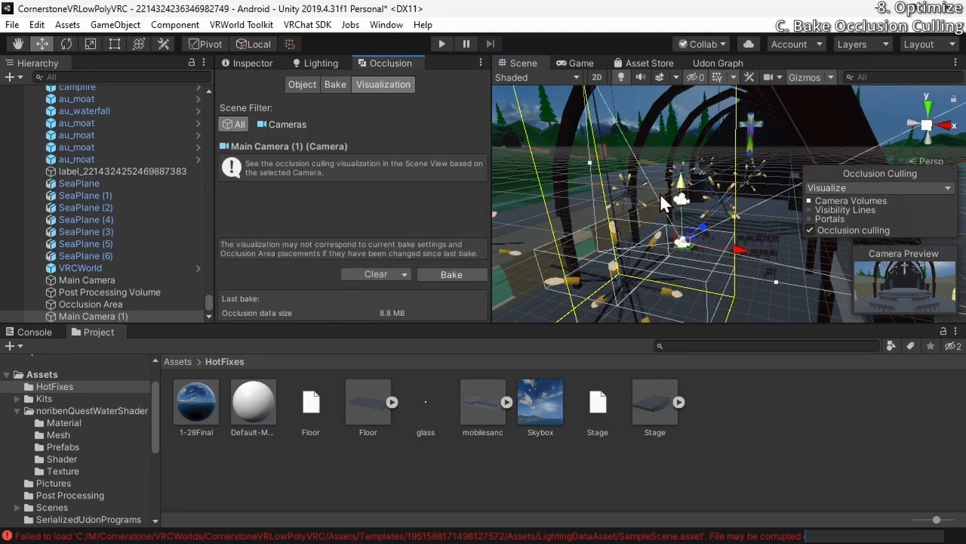
{"action": "left_click", "coordinate": [857, 211]}
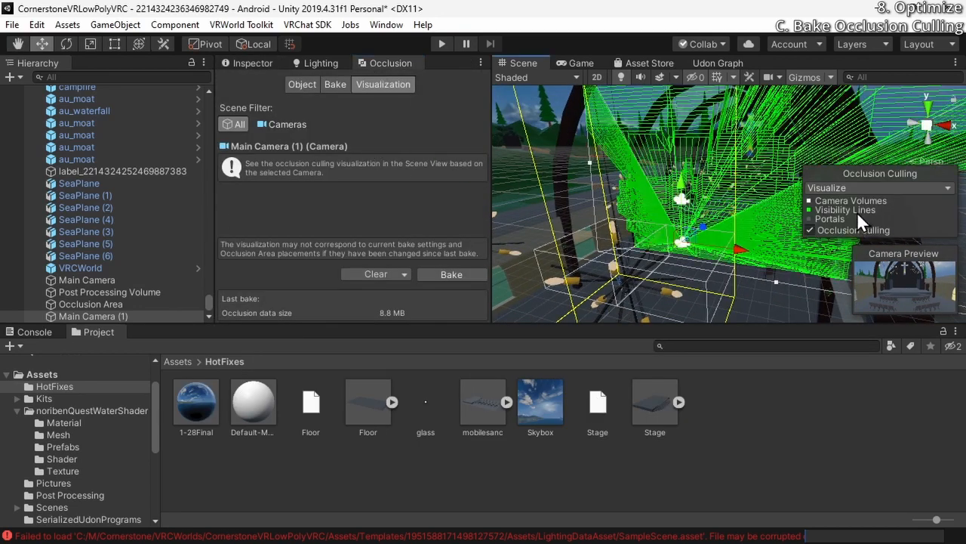
{"action": "mouse_move", "coordinate": [743, 253]}
{"action": "right_mouse_down"}
{"action": "mouse_move", "coordinate": [655, 268]}
{"action": "mouse_move", "coordinate": [597, 257]}
{"action": "right_mouse_up"}
{"action": "key", "text": "d"}
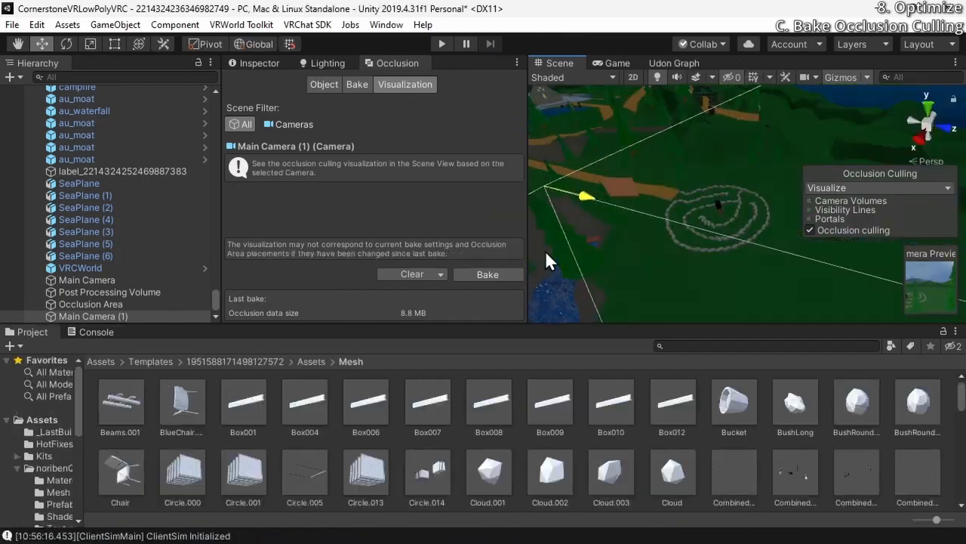
Move Main Camera (1) back and forth above the river beside the stone labyrinth to test culling of the trees
{"action": "right_click_drag", "start_coordinate": [748, 214], "coordinate": [732, 179]}
{"action": "left_click_drag", "start_coordinate": [646, 179], "coordinate": [594, 168]}
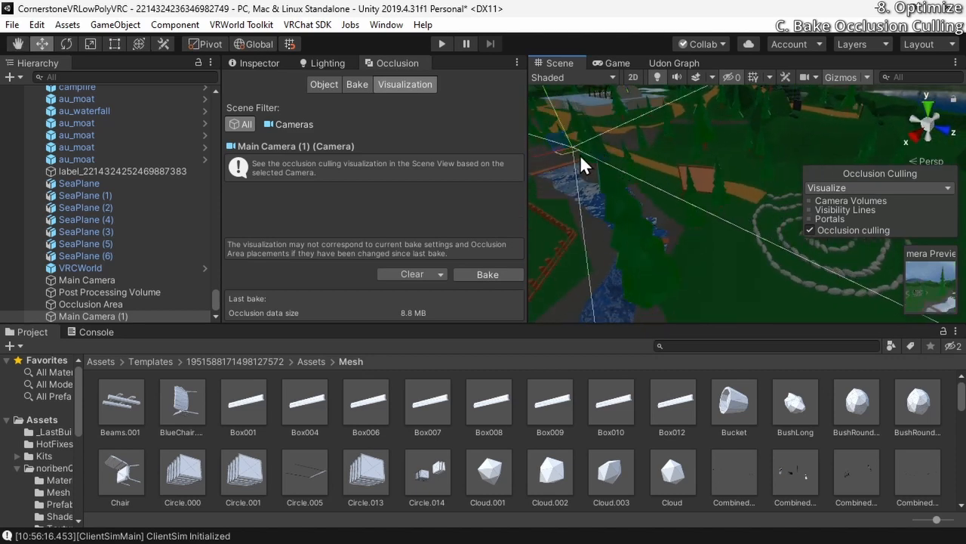
{"action": "left_click_drag", "start_coordinate": [605, 154], "coordinate": [560, 175]}
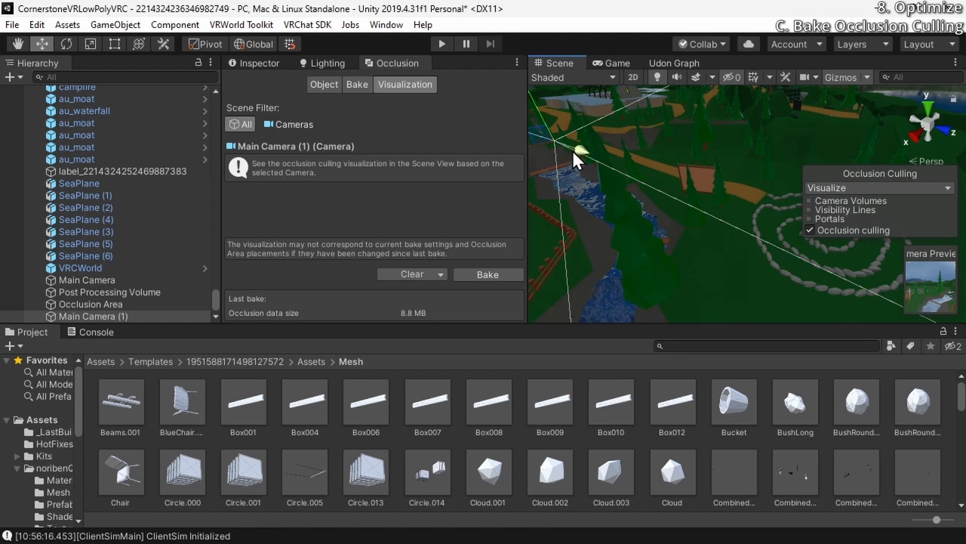
{"action": "left_click_drag", "start_coordinate": [572, 149], "coordinate": [592, 208]}
Select two neighbouring trees near the stone labyrinth, Tree.101 and Tree.102, and examine which mesh each uses
{"action": "left_click", "coordinate": [719, 202]}
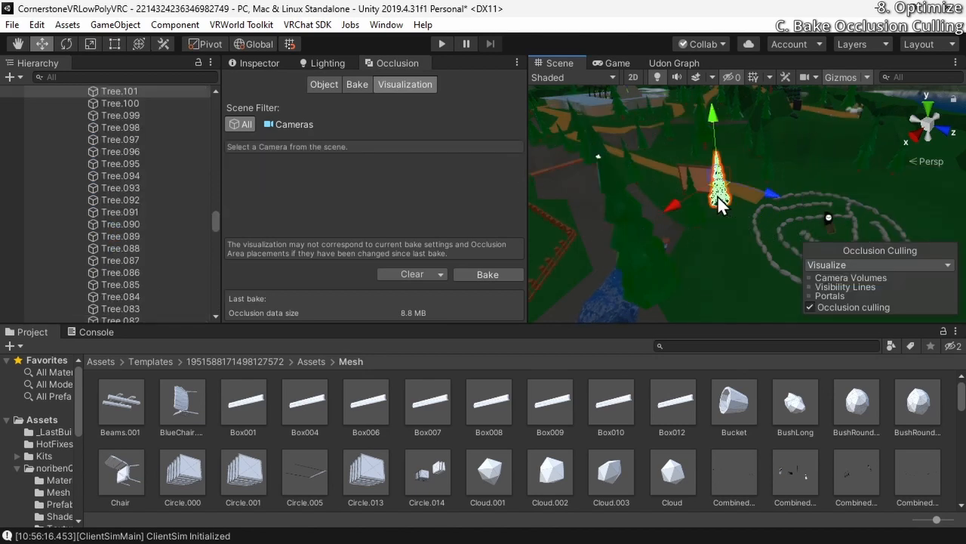
{"action": "left_click", "coordinate": [264, 63]}
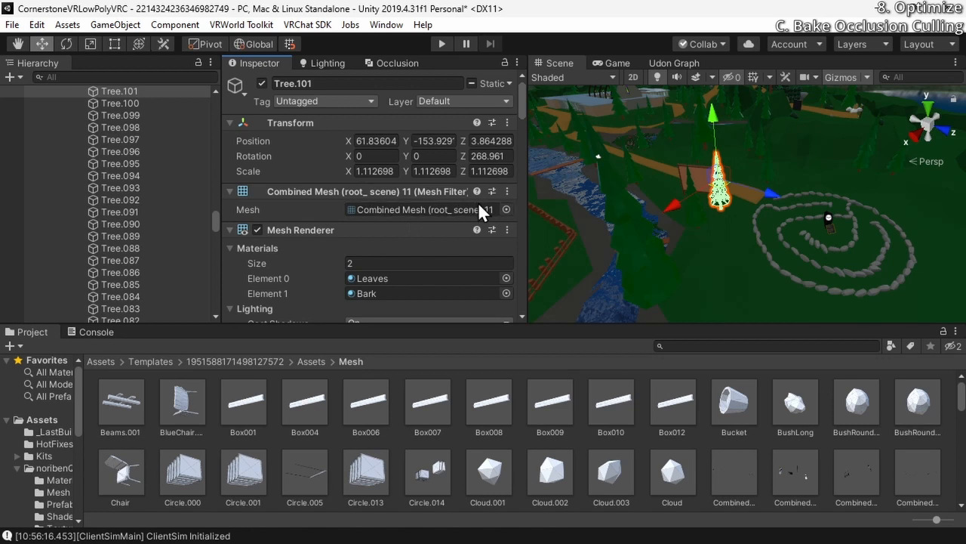
{"action": "left_click", "coordinate": [696, 219]}
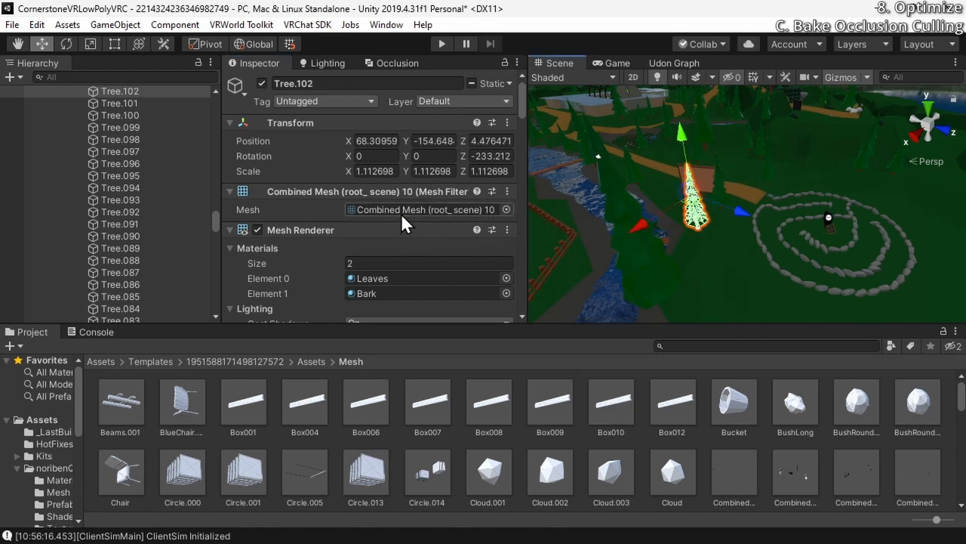
{"action": "left_click_drag", "start_coordinate": [543, 213], "coordinate": [520, 215], "text": "alt"}
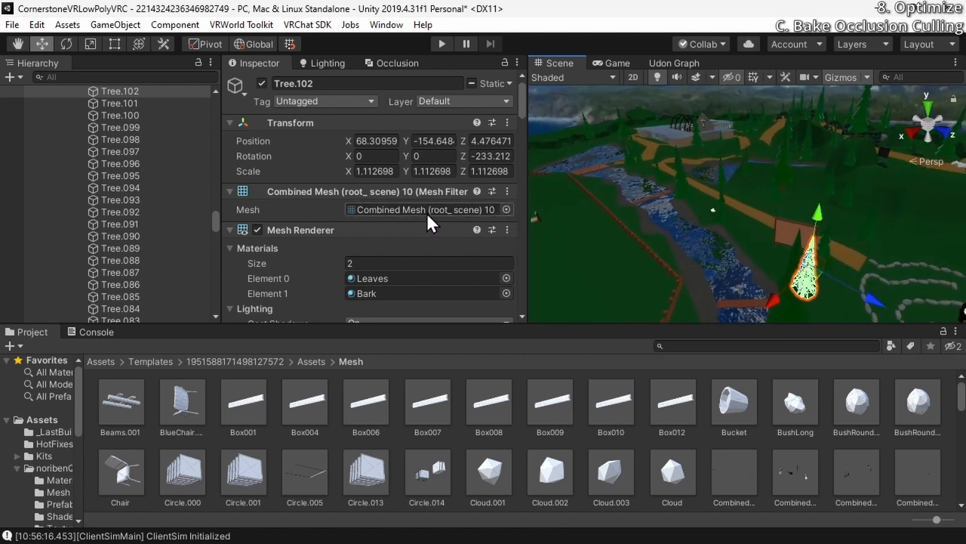
Move Main Camera (1) along the river toward the church and check which mesh Tree.096 uses
{"action": "left_click_drag", "start_coordinate": [625, 215], "coordinate": [736, 217], "text": "alt"}
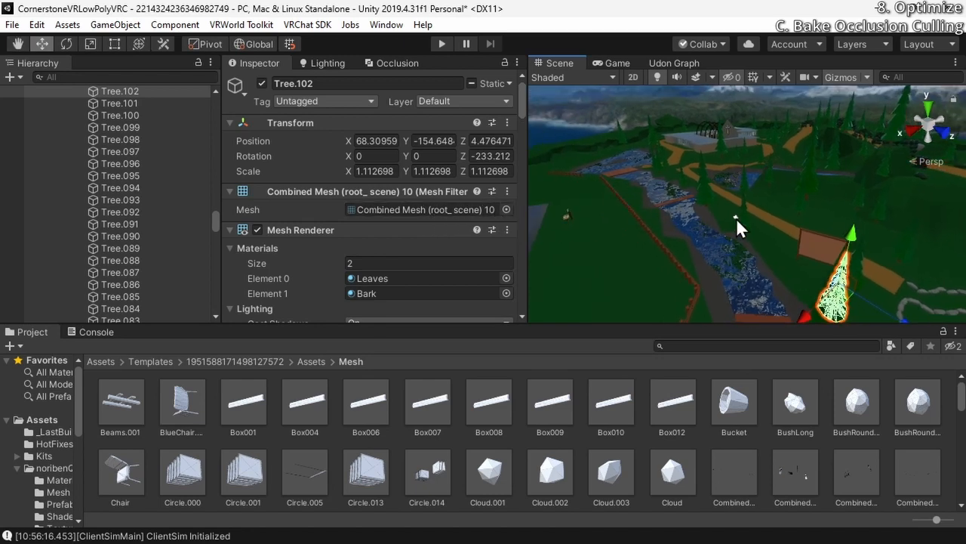
{"action": "left_click", "coordinate": [735, 218]}
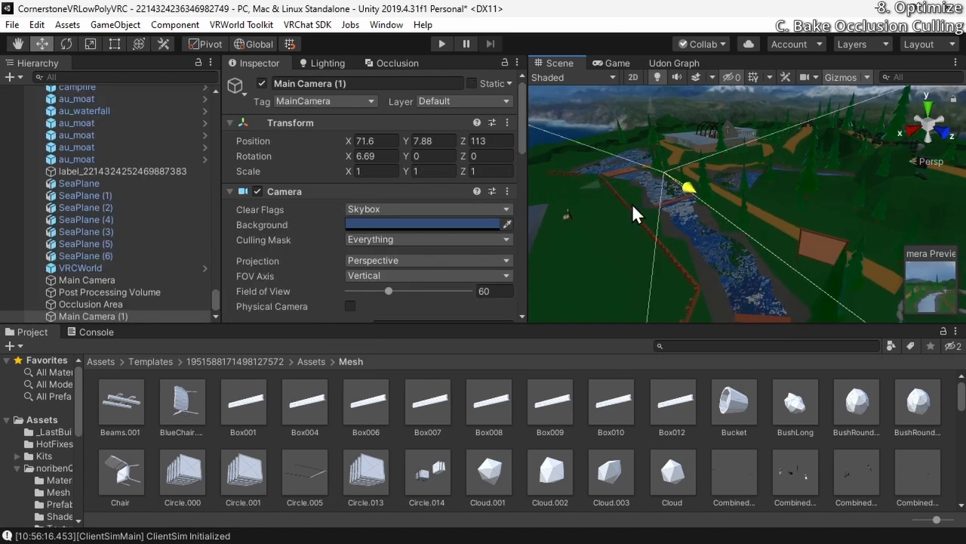
{"action": "left_click_drag", "start_coordinate": [589, 177], "coordinate": [764, 154]}
{"action": "left_click_drag", "start_coordinate": [764, 154], "coordinate": [727, 217], "text": "alt"}
{"action": "left_click", "coordinate": [698, 241]}
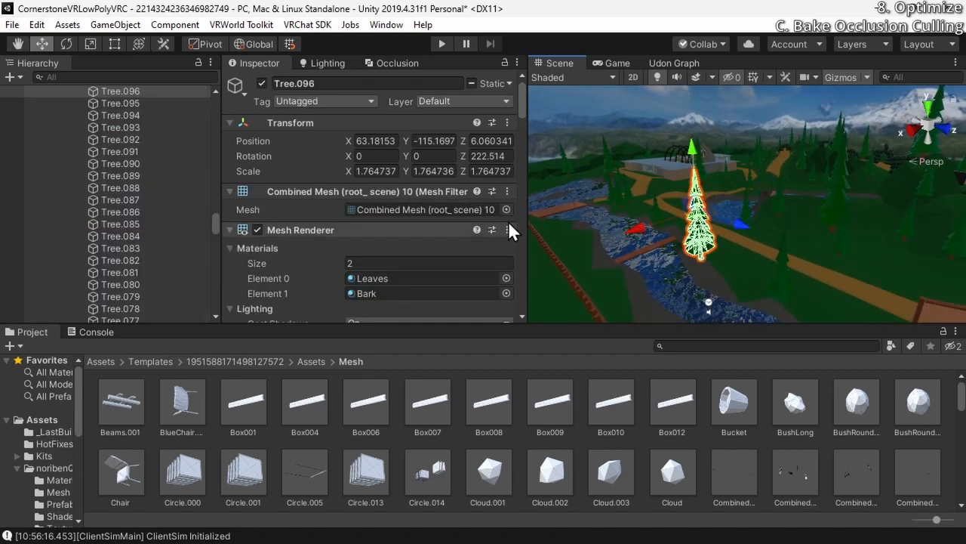
{"action": "left_click_drag", "start_coordinate": [740, 195], "coordinate": [682, 222], "text": "alt"}
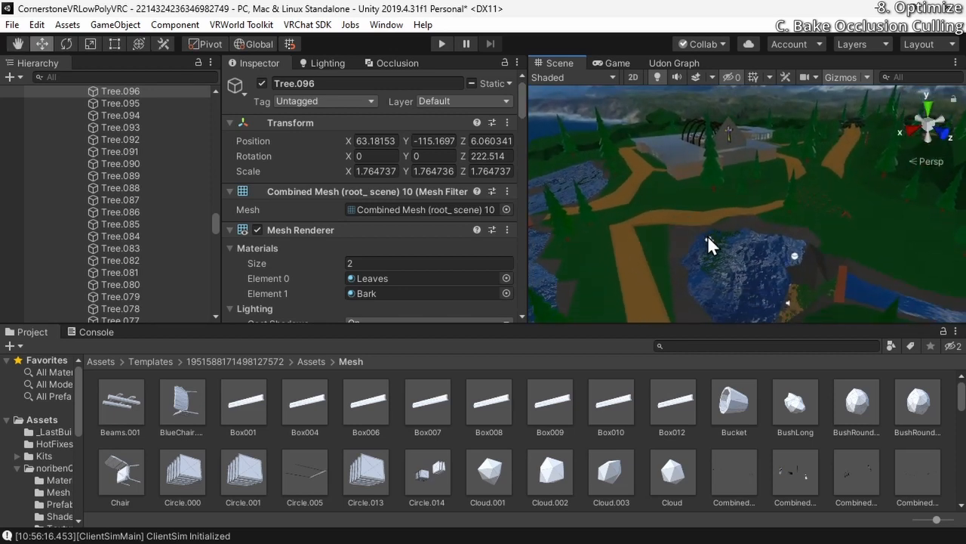
Select Main Camera (1) again and slide it along Z between the church and the pond to test the culling
{"action": "left_click", "coordinate": [707, 238]}
{"action": "left_click_drag", "start_coordinate": [738, 273], "coordinate": [530, 138]}
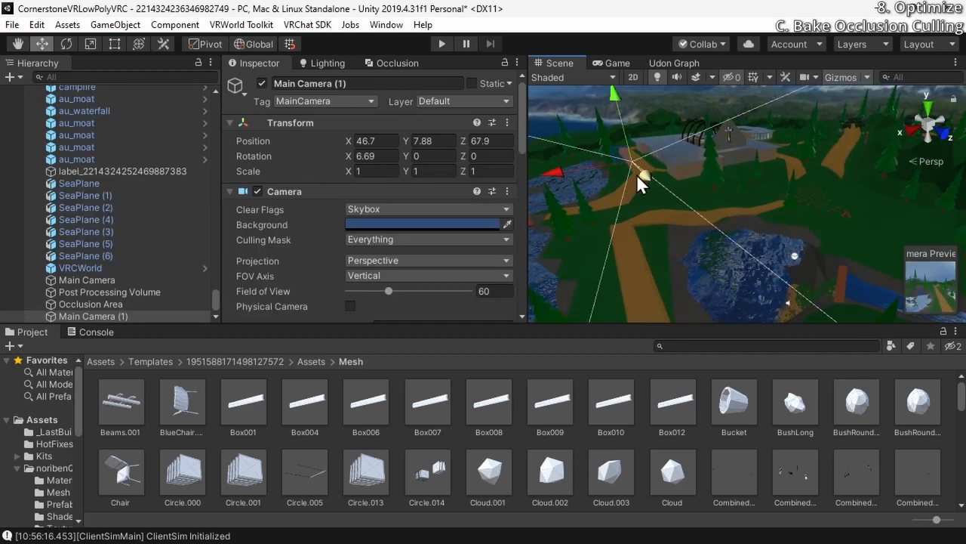
{"action": "key", "text": "s"}
{"action": "right_click_drag", "start_coordinate": [639, 176], "coordinate": [817, 222]}
{"action": "key", "text": "a"}
{"action": "right_click_drag", "start_coordinate": [706, 223], "coordinate": [794, 202]}
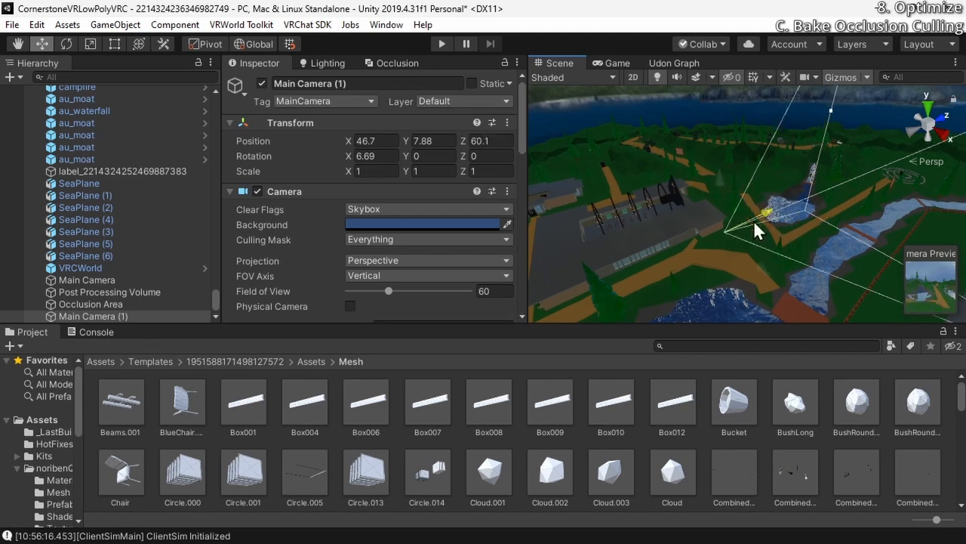
Move Main Camera (1) forward to about Z 106 and lower it to about Y -41.8, below the terrain
{"action": "left_click_drag", "start_coordinate": [754, 220], "coordinate": [788, 210]}
{"action": "right_click_drag", "start_coordinate": [810, 229], "coordinate": [283, 240]}
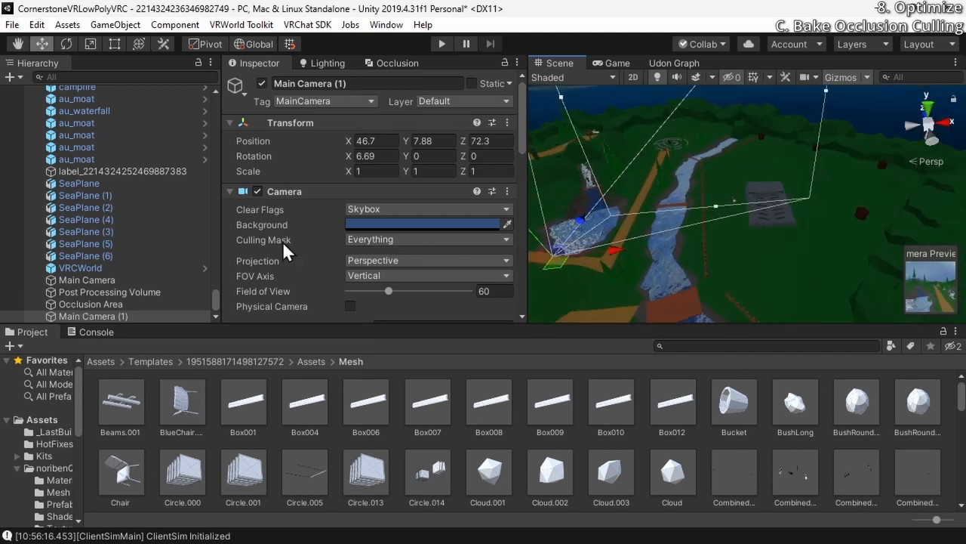
{"action": "left_click_drag", "start_coordinate": [576, 236], "coordinate": [616, 168]}
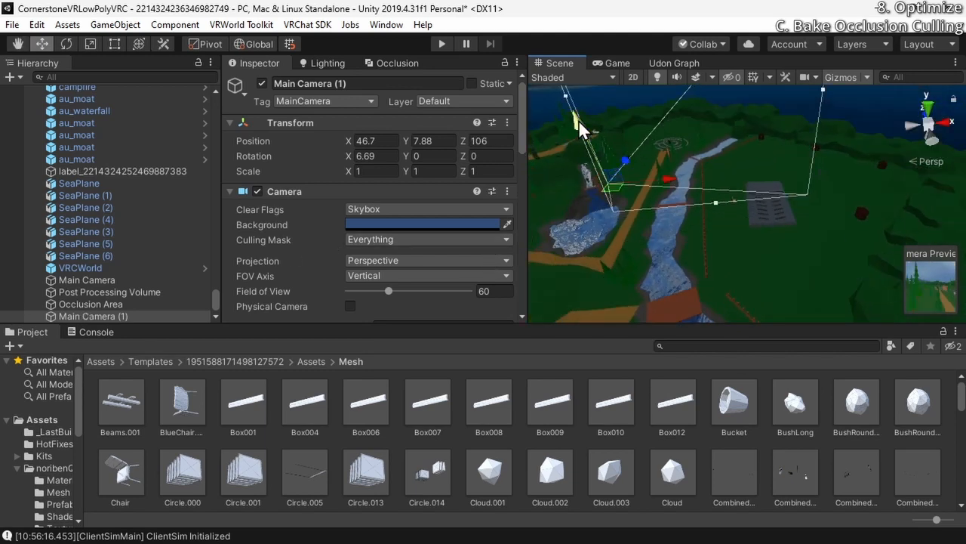
{"action": "left_click_drag", "start_coordinate": [578, 119], "coordinate": [612, 271]}
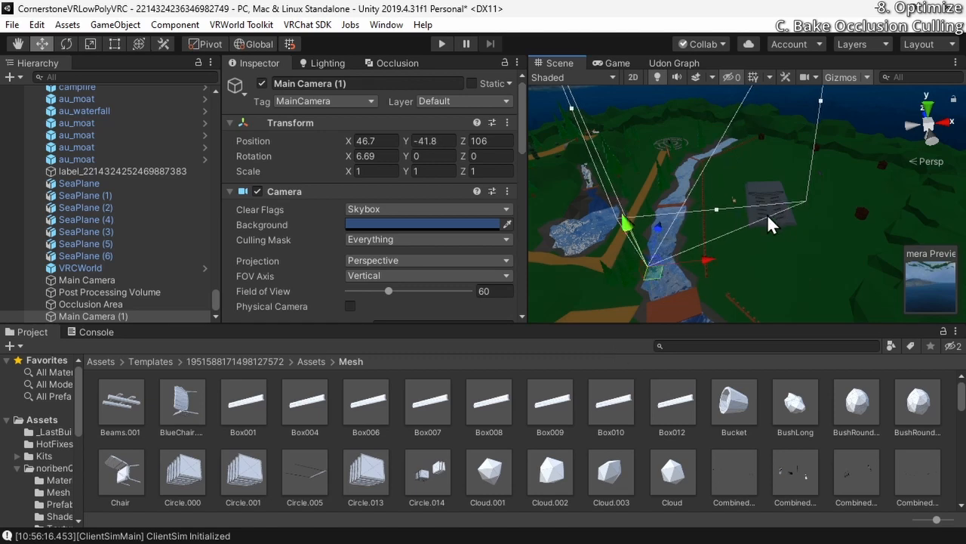
Select a chair in the worship center and locate its Chair mesh in the project's Mesh folder
{"action": "left_click", "coordinate": [767, 218]}
{"action": "right_click_drag", "start_coordinate": [767, 218], "coordinate": [453, 260]}
{"action": "right_click_drag", "start_coordinate": [736, 200], "coordinate": [795, 227]}
{"action": "key", "text": "w"}
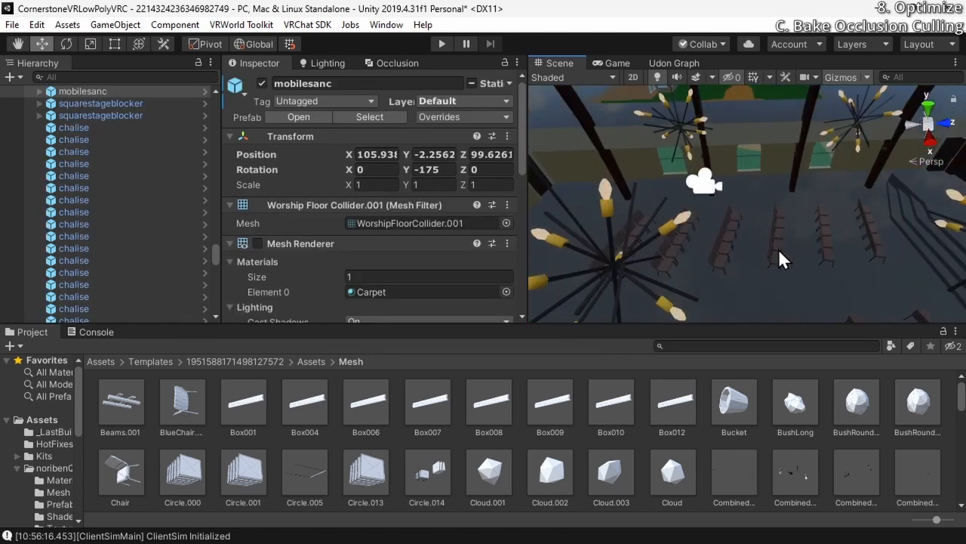
{"action": "left_click", "coordinate": [780, 252]}
{"action": "left_click", "coordinate": [369, 210]}
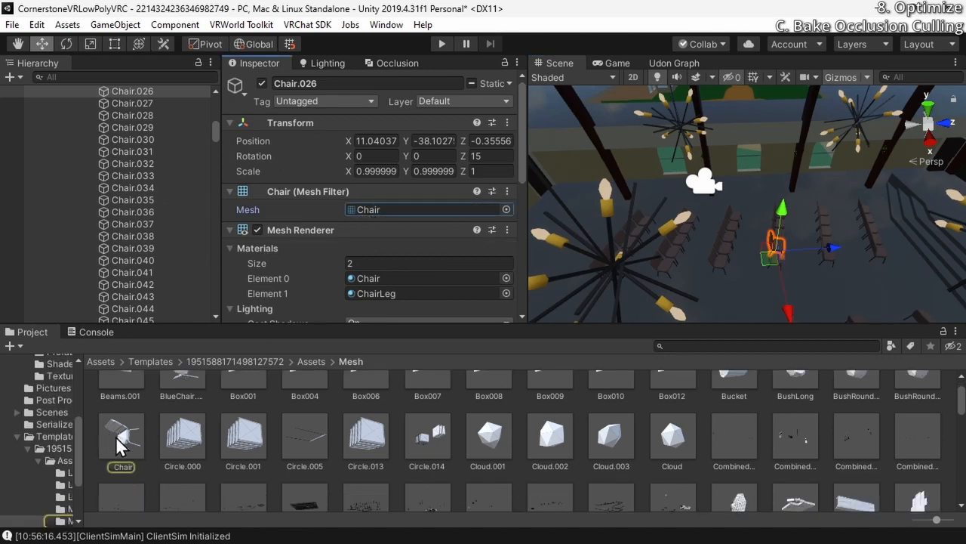
{"action": "scroll", "coordinate": [654, 137], "scroll_direction": "down", "scroll_amount": 10}
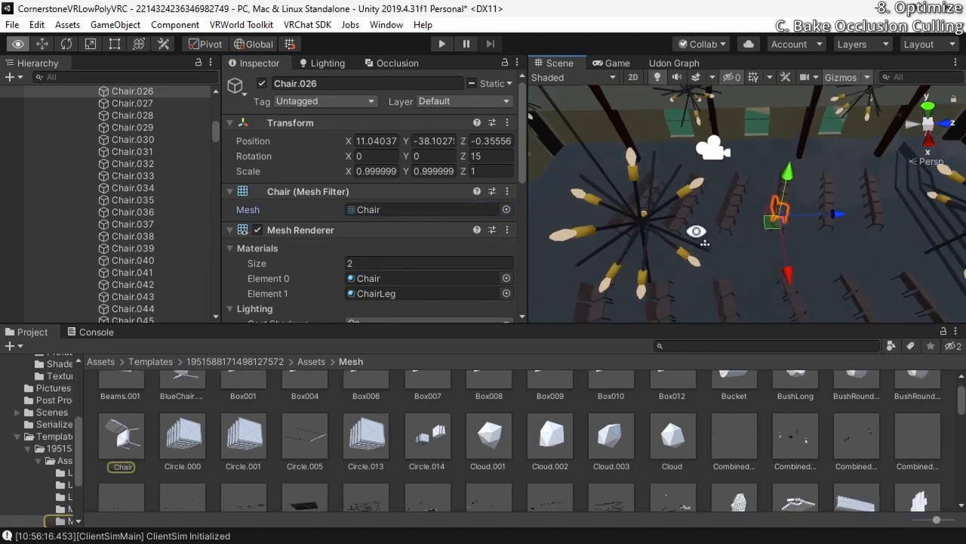
Select the path GroundBase.001 around the church and inspect its mesh asset Combined Mesh (root_ scene) 20
{"action": "left_click", "coordinate": [638, 267]}
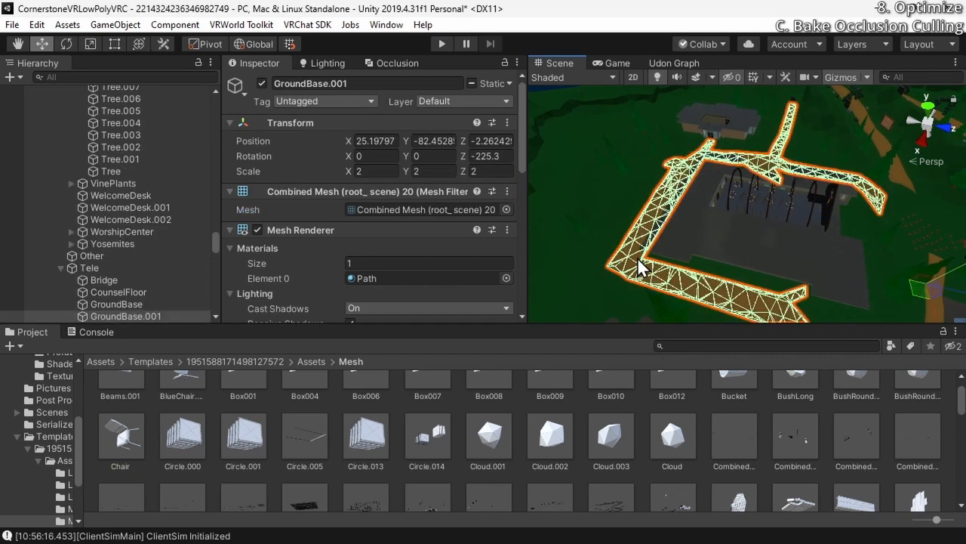
{"action": "left_click", "coordinate": [402, 209]}
{"action": "left_click", "coordinate": [624, 443]}
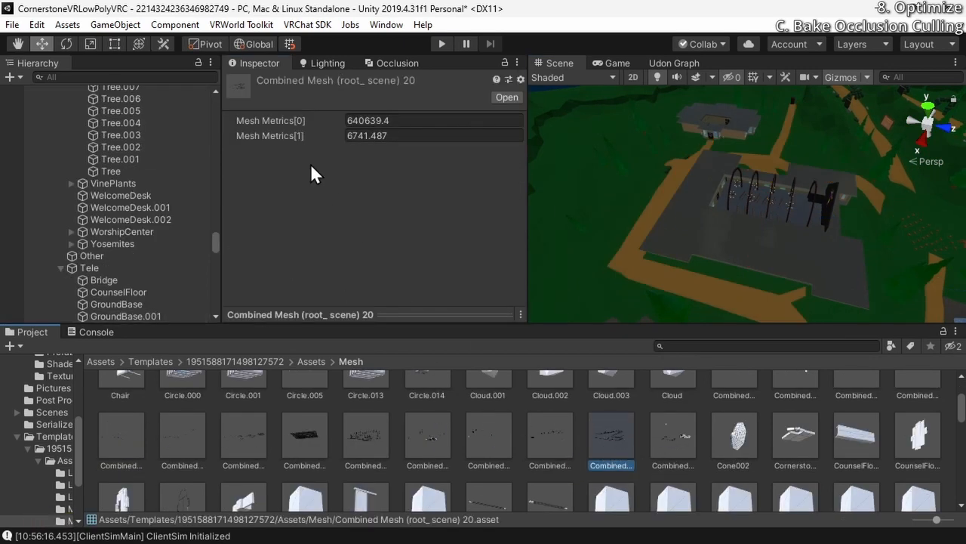
{"action": "right_click_drag", "start_coordinate": [663, 248], "coordinate": [532, 249]}
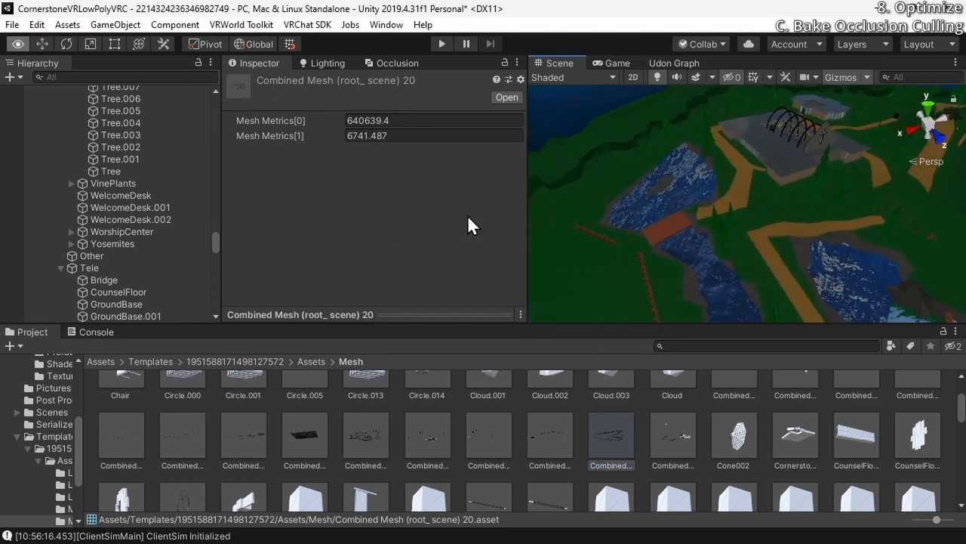
Open the occlusion culling bake settings and set Smallest Occluder to 1
{"action": "right_click_drag", "start_coordinate": [582, 219], "coordinate": [817, 198]}
{"action": "left_click", "coordinate": [379, 63]}
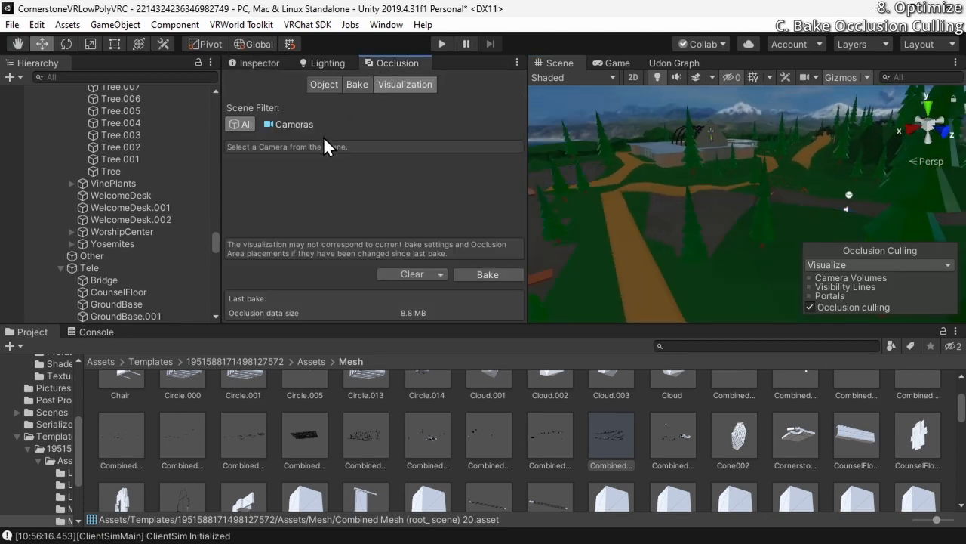
{"action": "left_click", "coordinate": [358, 83]}
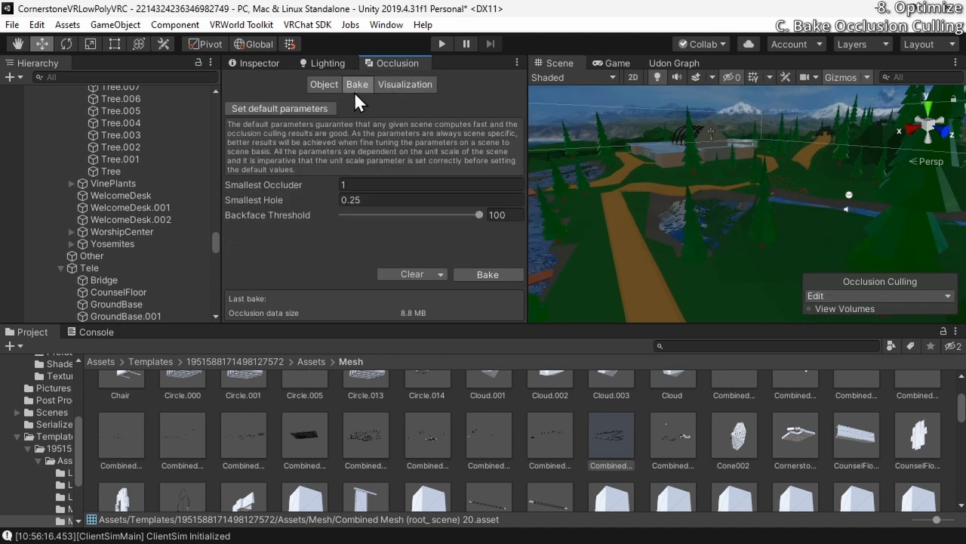
{"action": "left_click", "coordinate": [338, 184]}
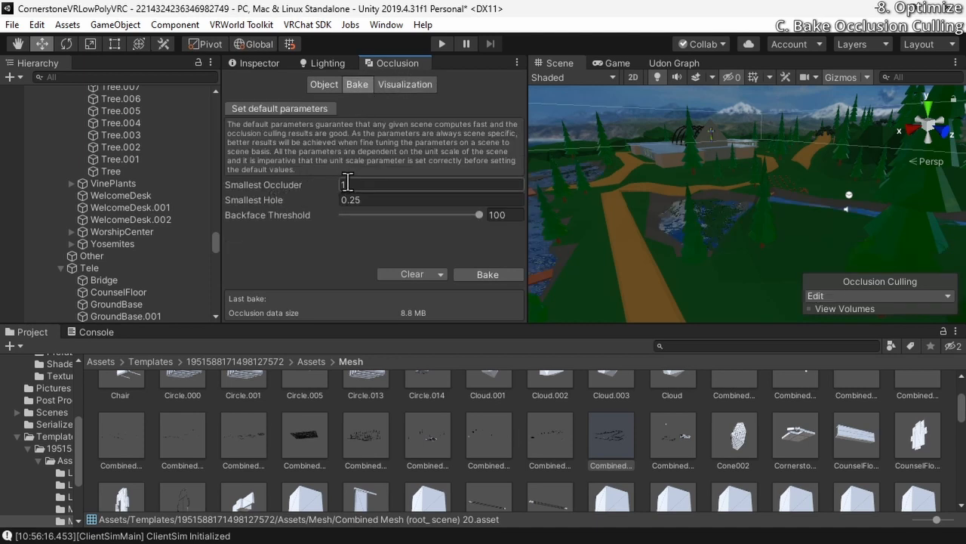
{"action": "type", "text": "1"}
Fly to the worship center, select its OuterWalls and examine the wall's size as an occluder from near and far
{"action": "right_click_drag", "start_coordinate": [754, 201], "coordinate": [638, 166]}
{"action": "key", "text": "w"}
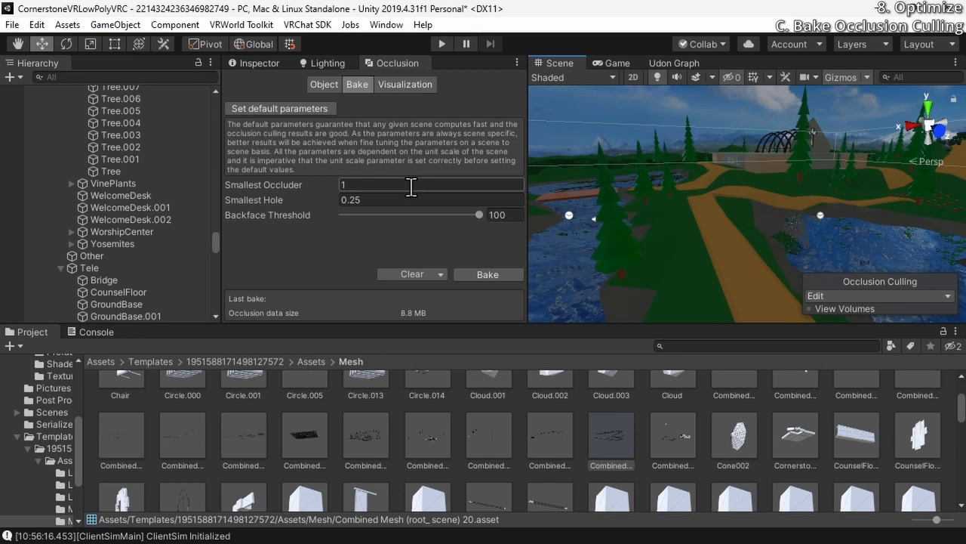
{"action": "right_click_drag", "start_coordinate": [718, 181], "coordinate": [751, 193]}
{"action": "right_click_drag", "start_coordinate": [751, 194], "coordinate": [787, 138]}
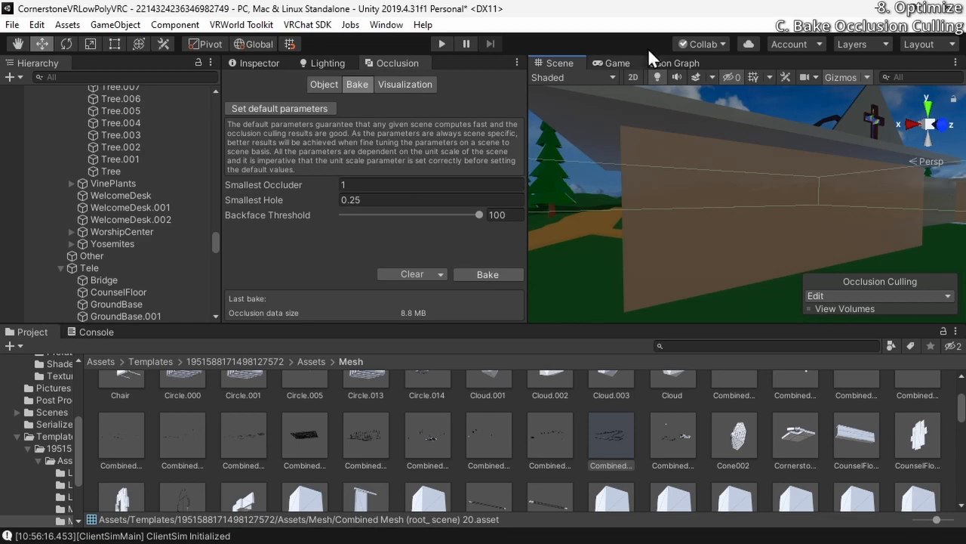
{"action": "left_click", "coordinate": [670, 203]}
{"action": "right_click_drag", "start_coordinate": [671, 203], "coordinate": [687, 269]}
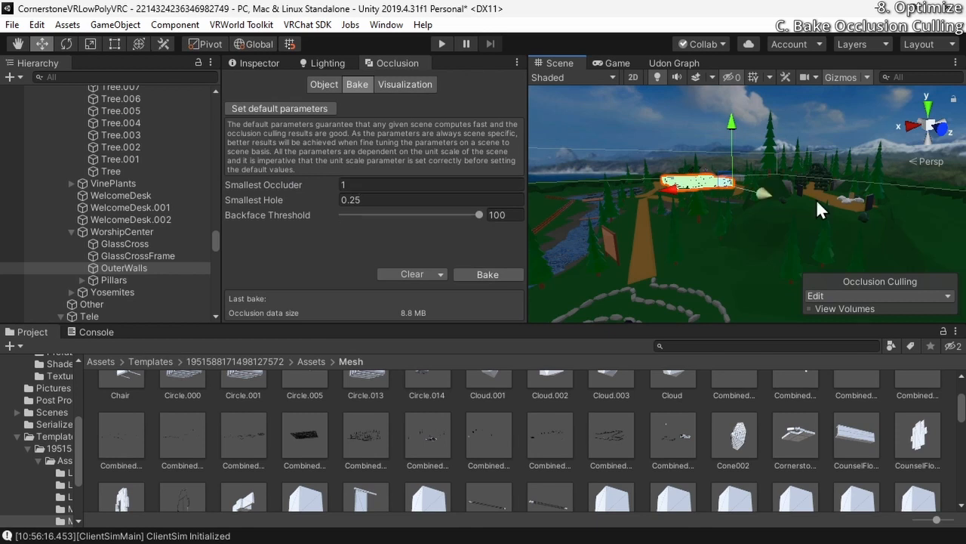
{"action": "right_click_drag", "start_coordinate": [760, 175], "coordinate": [682, 239]}
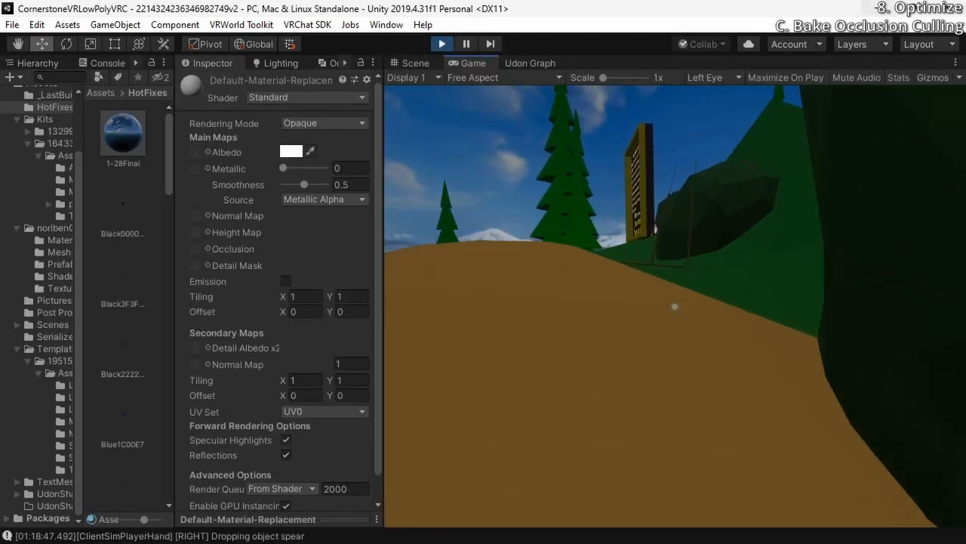
In play mode, pick up and drop a spear by the rocks, then walk the path to check the other pickup objects
{"action": "left_click", "coordinate": [674, 306]}
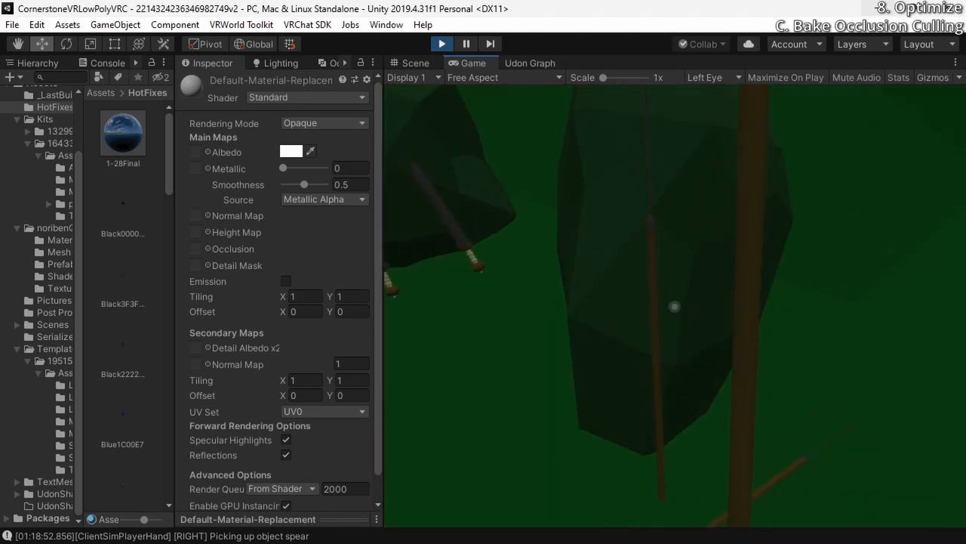
{"action": "right_click", "coordinate": [674, 306]}
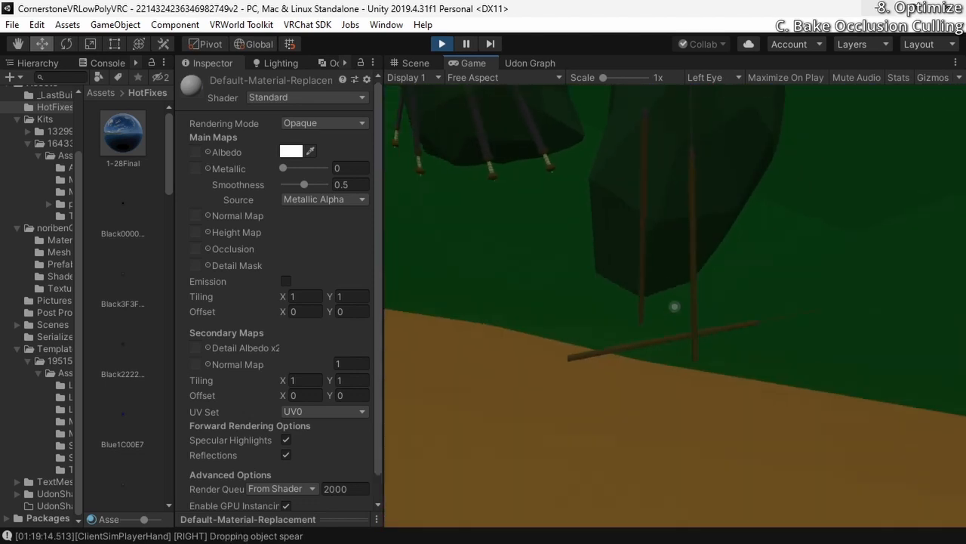
{"action": "key", "text": "s"}
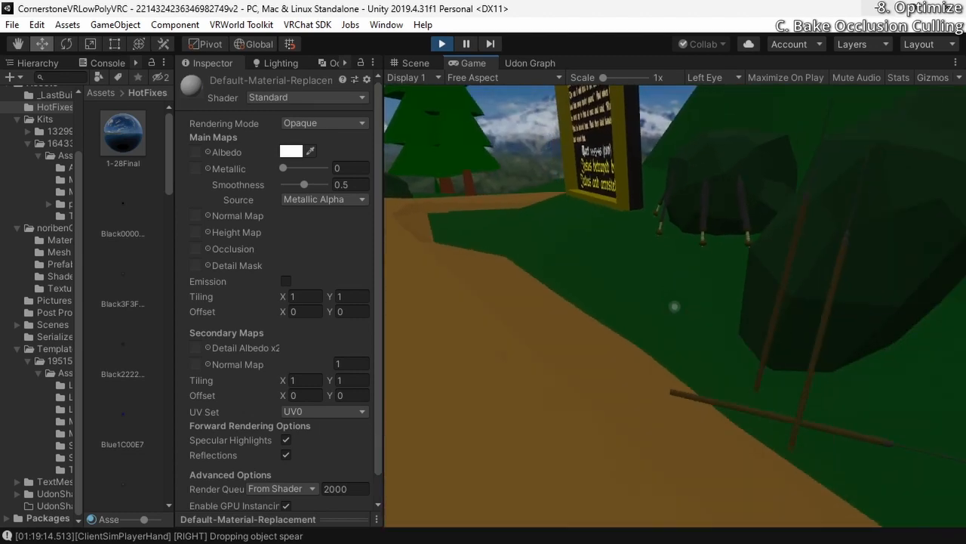
{"action": "key", "text": "w"}
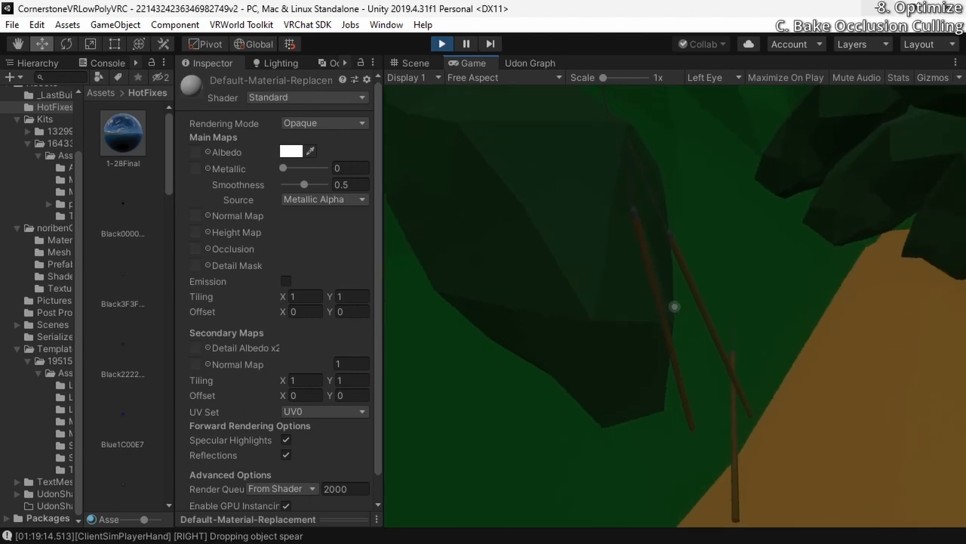
{"action": "key", "text": "w"}
{"action": "key", "text": "w"}
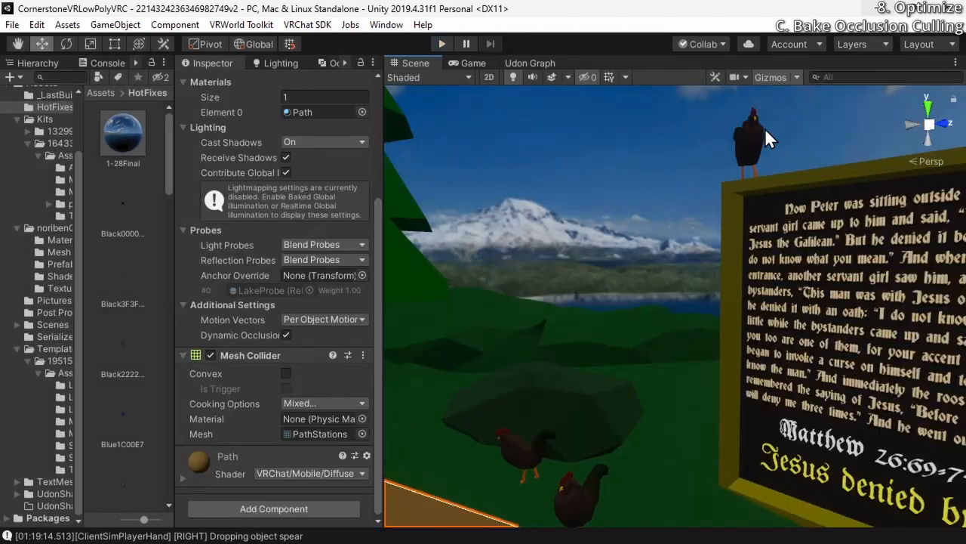
Select the rooster on top of the "Jesus denied by Peter" sign and turn off its Occludee Static and Occluder Static flags
{"action": "left_click", "coordinate": [755, 139]}
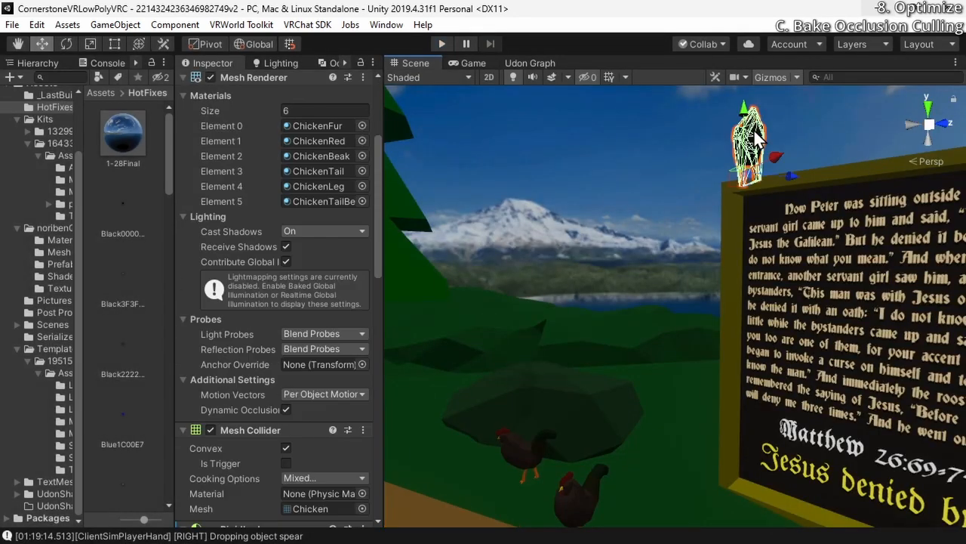
{"action": "left_click_drag", "start_coordinate": [433, 279], "coordinate": [682, 307], "text": "alt"}
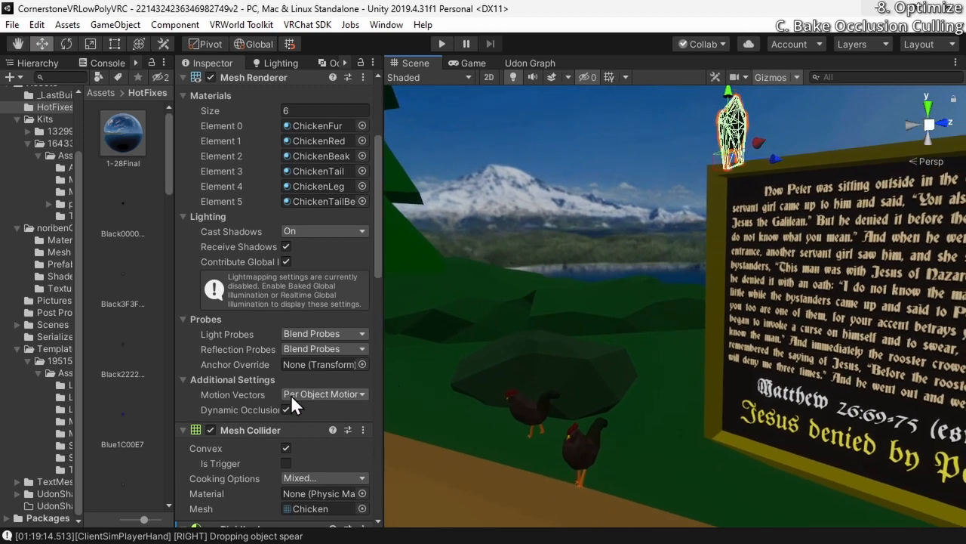
{"action": "scroll", "coordinate": [221, 256], "scroll_direction": "up", "scroll_amount": 5}
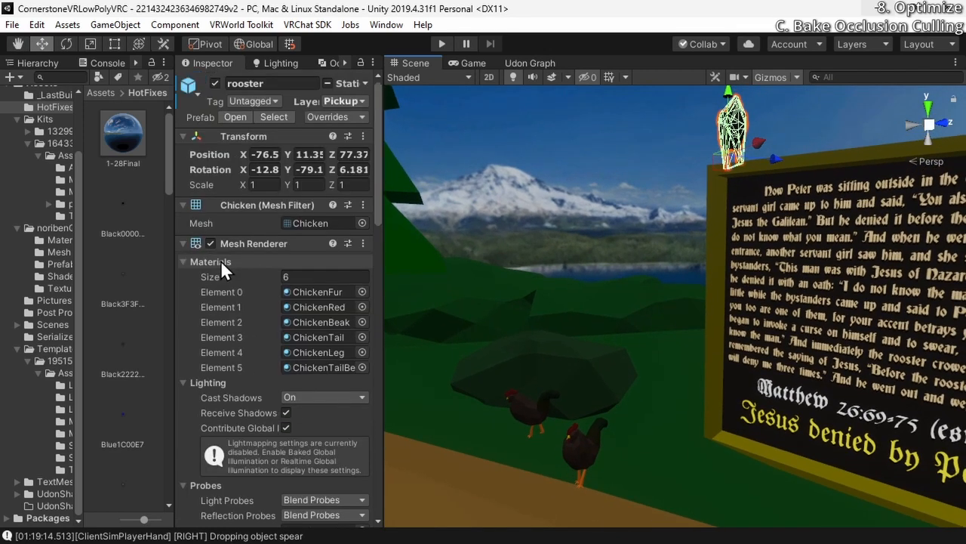
{"action": "left_click", "coordinate": [366, 83]}
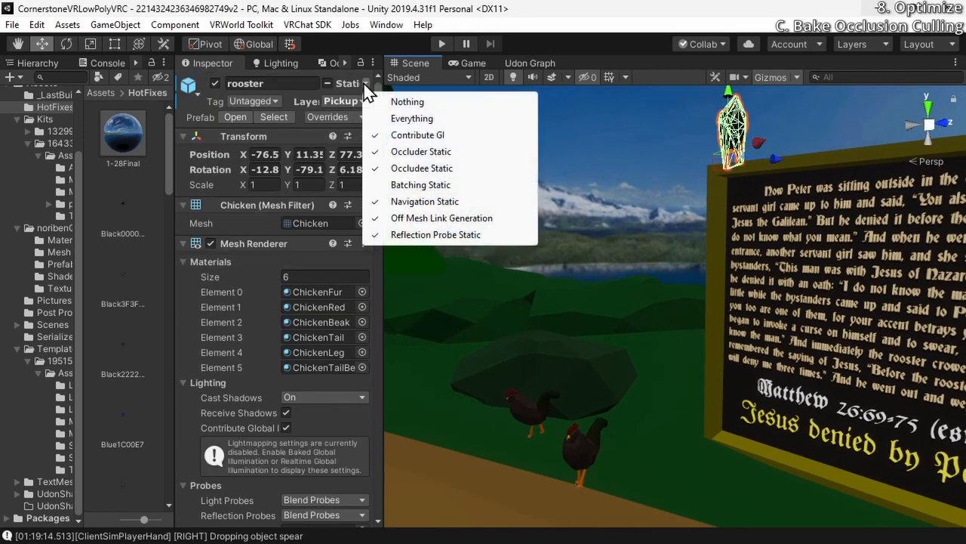
{"action": "left_click", "coordinate": [408, 169]}
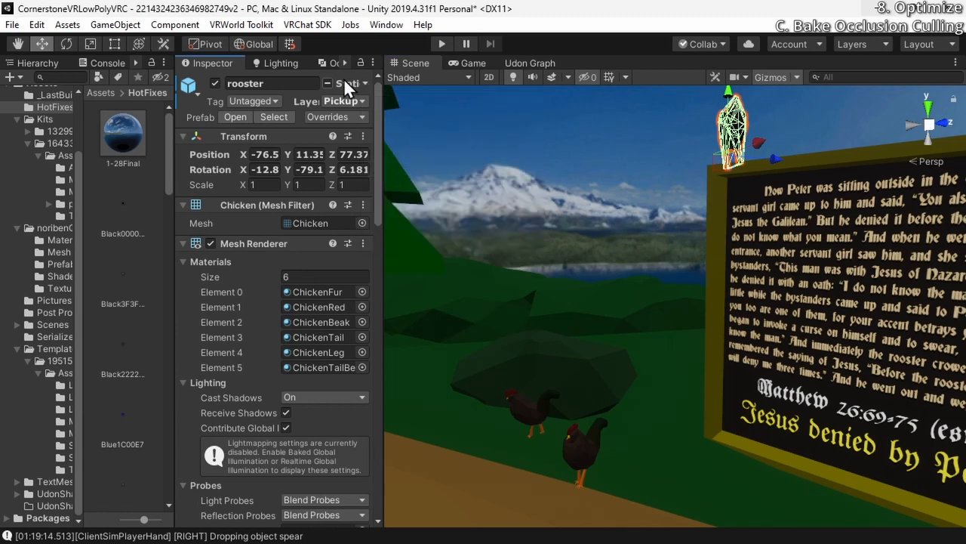
{"action": "left_click", "coordinate": [365, 84]}
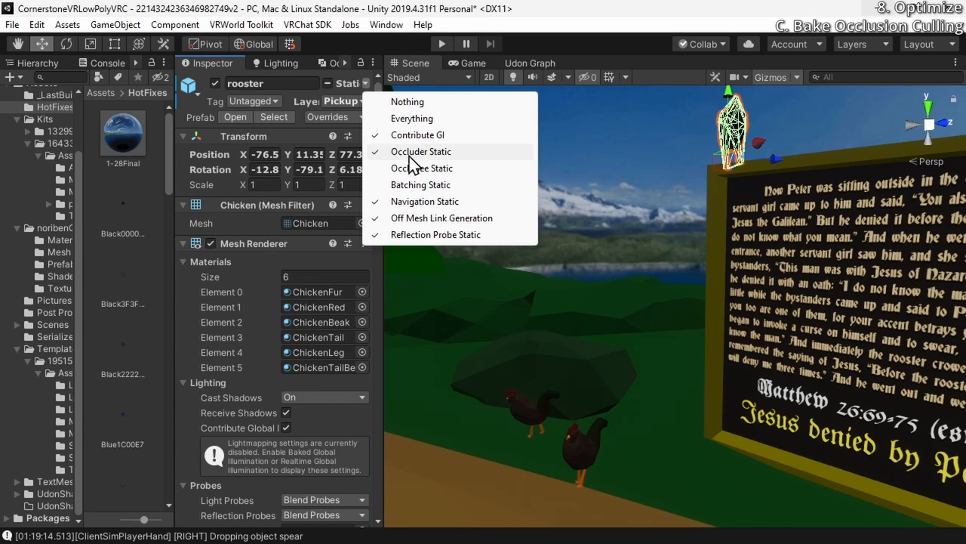
{"action": "left_click", "coordinate": [414, 156]}
Turn off Contribute GI and Navigation Static for the rooster on the sign
{"action": "left_click", "coordinate": [365, 82]}
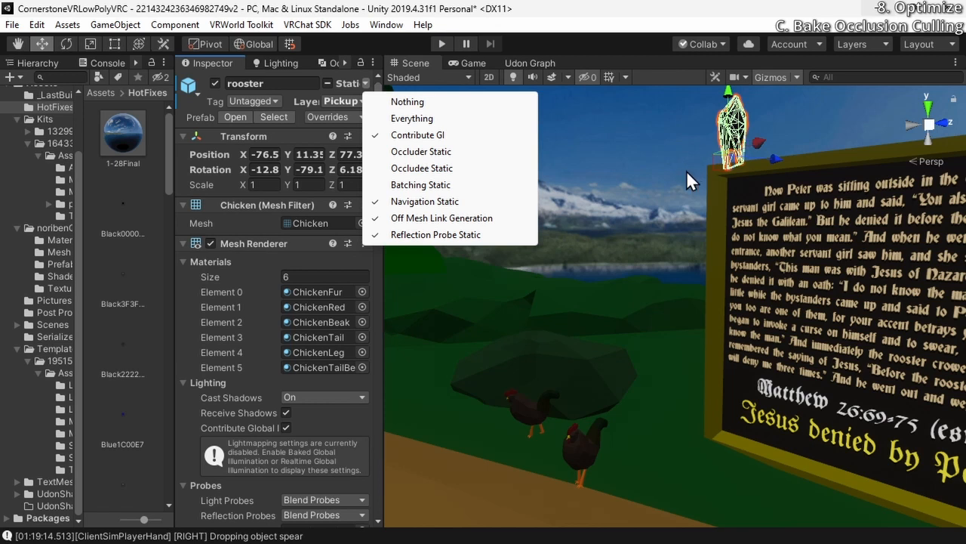
{"action": "left_click", "coordinate": [418, 136]}
{"action": "left_click", "coordinate": [363, 87]}
{"action": "left_click", "coordinate": [422, 203]}
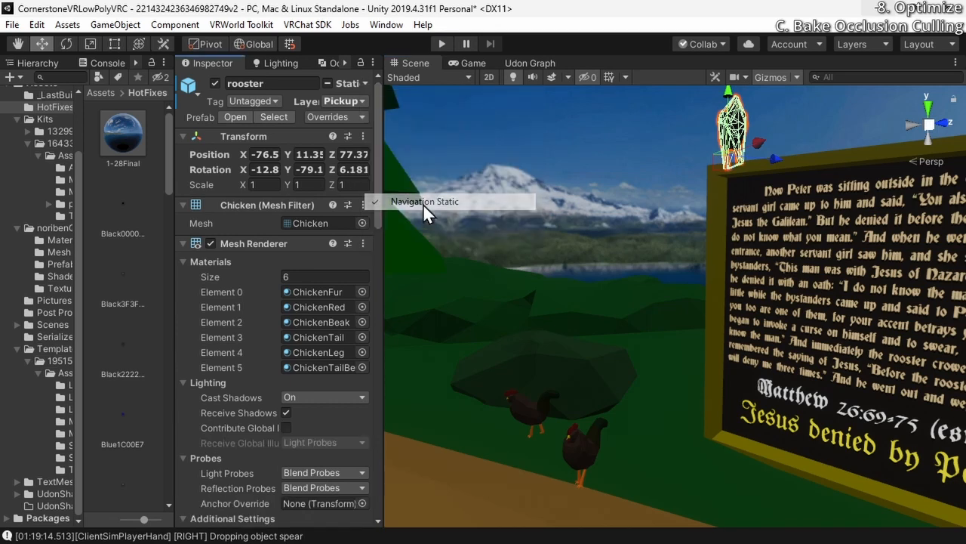
Select the two roosters on the ground one after the other and clear all their static flags
{"action": "left_click", "coordinate": [328, 83]}
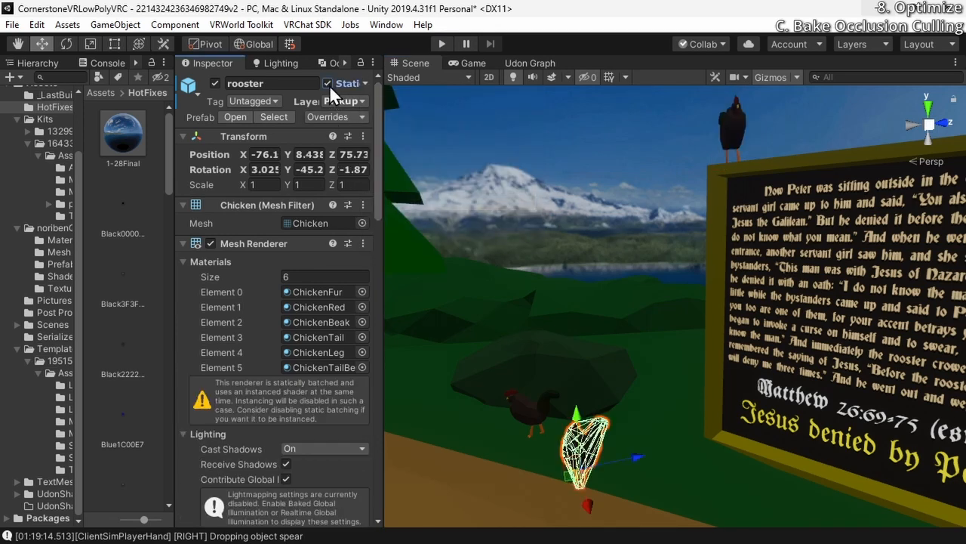
{"action": "left_click", "coordinate": [328, 83]}
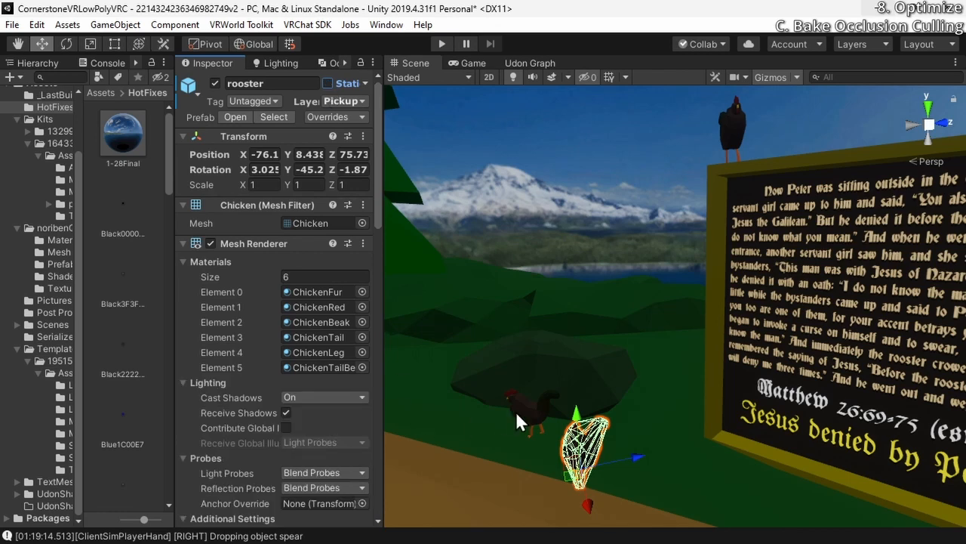
{"action": "left_click", "coordinate": [526, 412]}
{"action": "left_click", "coordinate": [327, 83]}
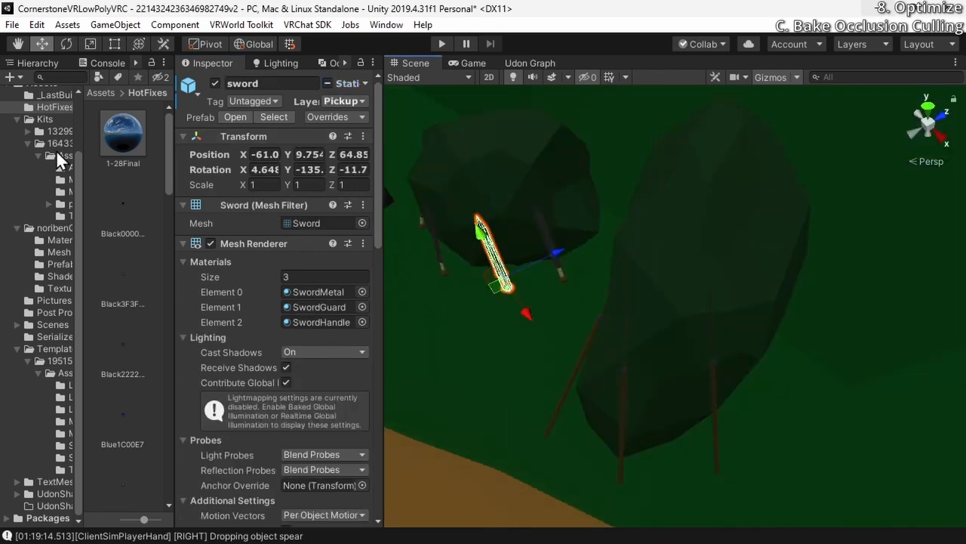
Select all four sword objects in the scene hierarchy and make them fully non-static
{"action": "scroll", "coordinate": [57, 177], "scroll_direction": "up", "scroll_amount": 3}
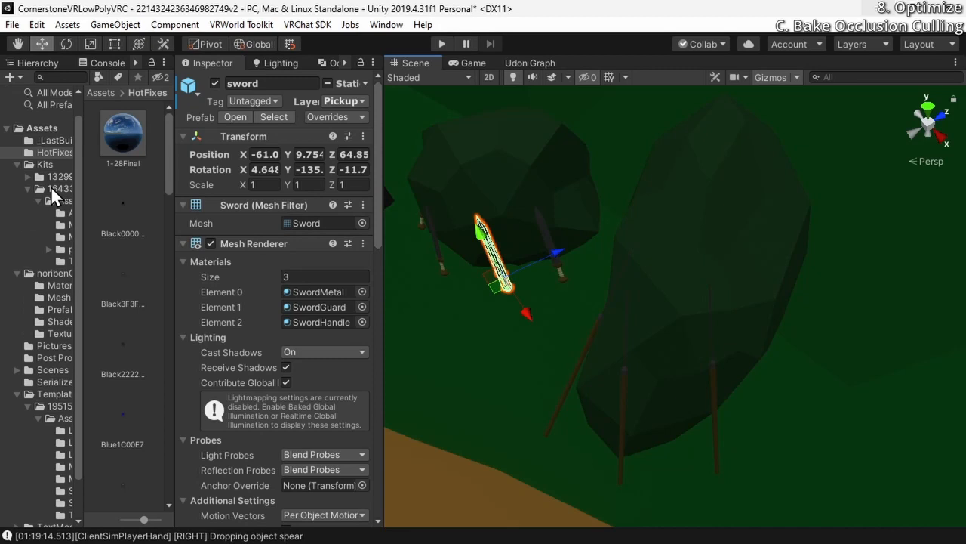
{"action": "left_click", "coordinate": [41, 64]}
{"action": "scroll", "coordinate": [123, 412], "scroll_direction": "up", "scroll_amount": 5}
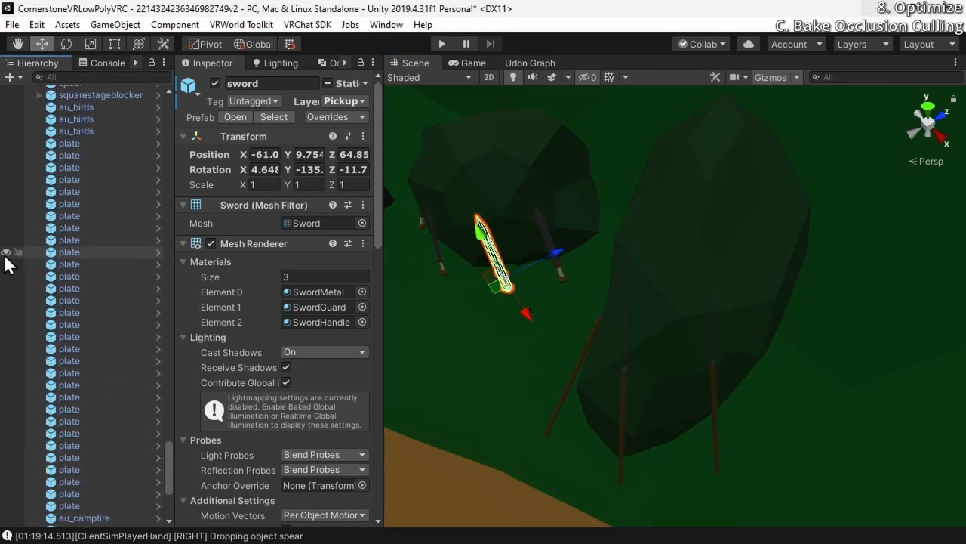
{"action": "scroll", "coordinate": [20, 264], "scroll_direction": "up", "scroll_amount": 6}
{"action": "left_click", "coordinate": [97, 281], "text": "shift"}
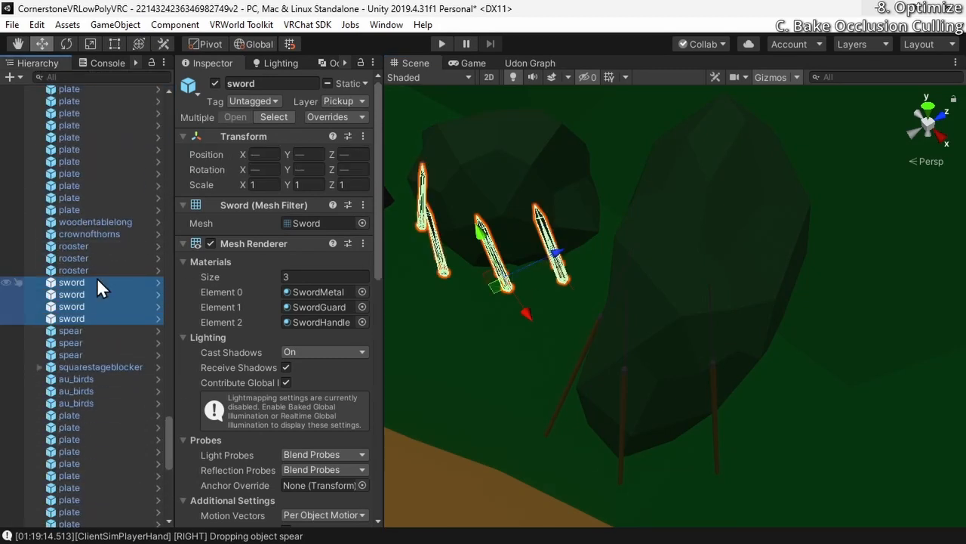
{"action": "left_click", "coordinate": [97, 281]}
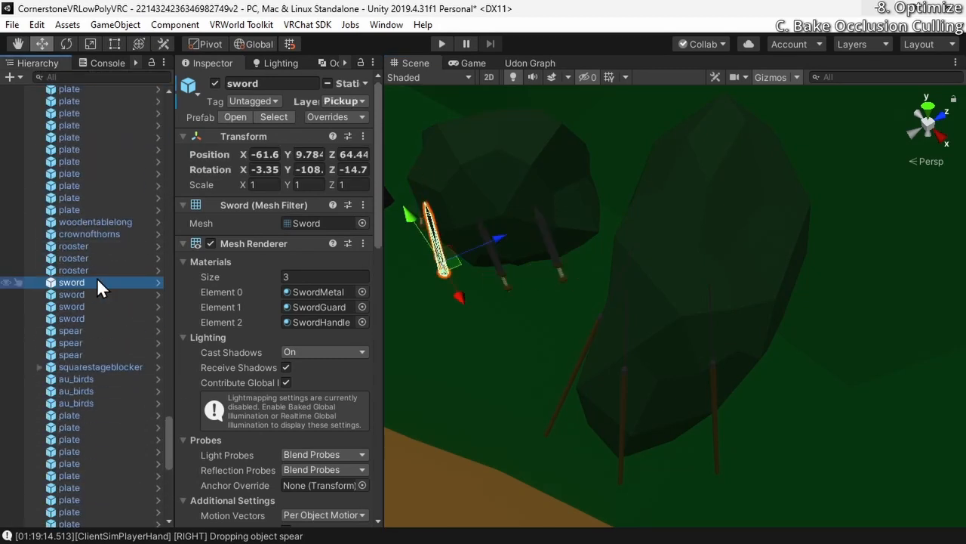
{"action": "left_click", "coordinate": [75, 317], "text": "shift"}
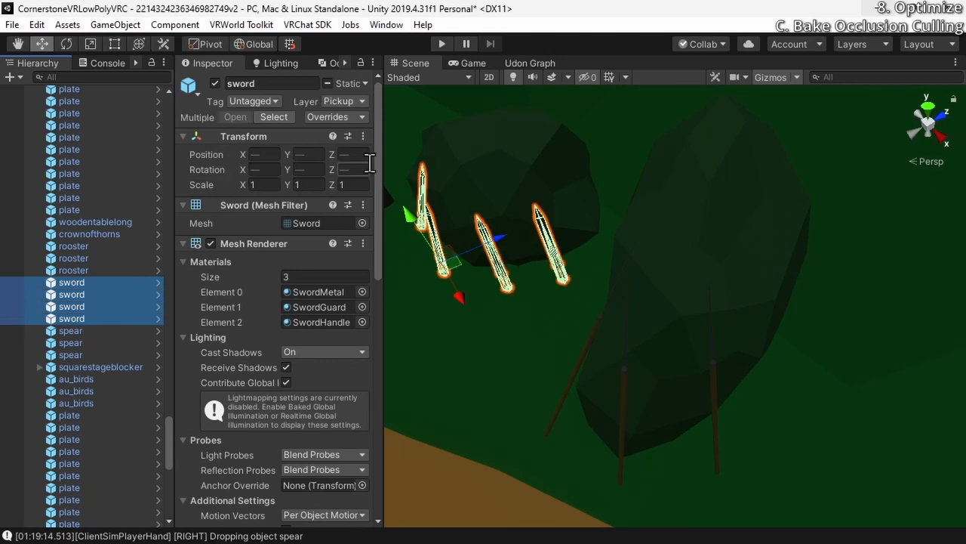
{"action": "left_click", "coordinate": [327, 83]}
{"action": "left_click", "coordinate": [328, 83]}
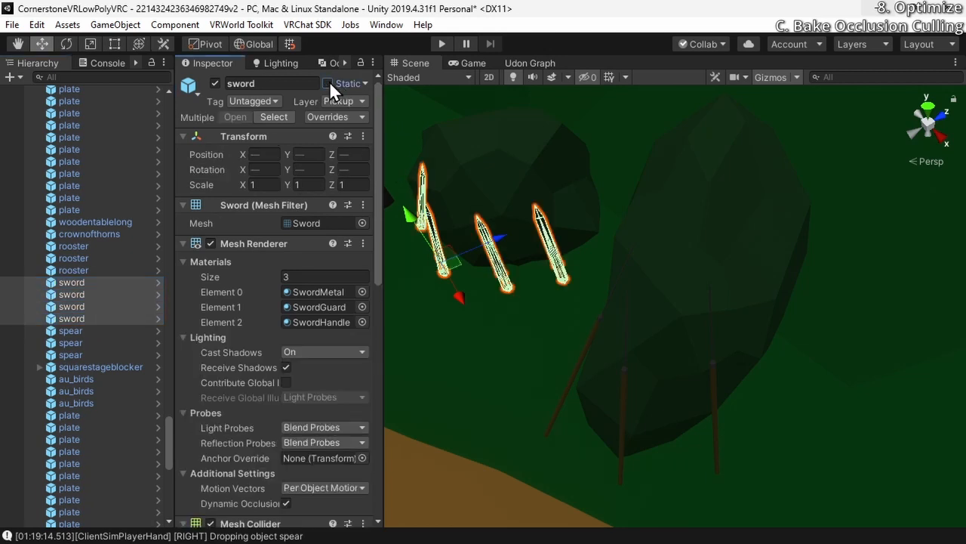
Select all three spears leaning on the rock and clear all their static flags
{"action": "right_click_drag", "start_coordinate": [539, 380], "coordinate": [524, 406]}
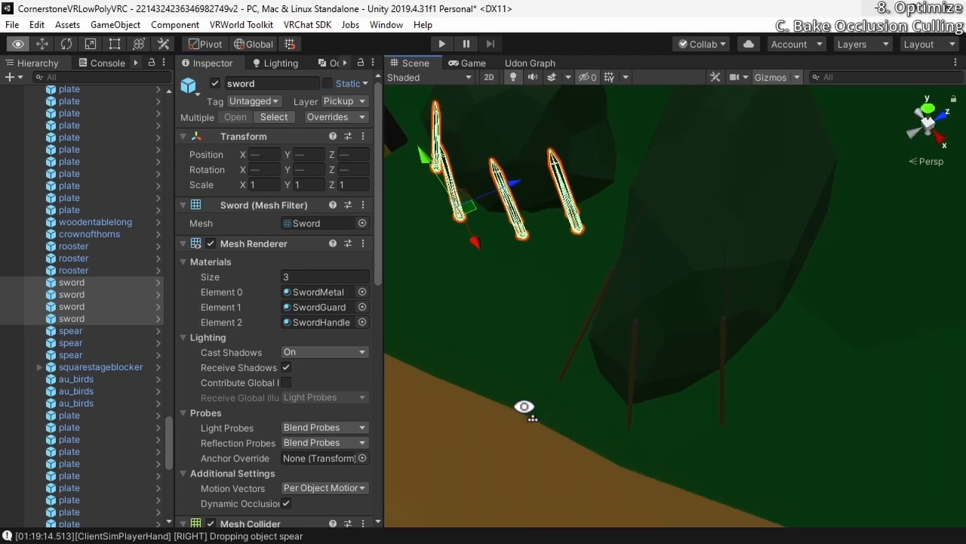
{"action": "left_click", "coordinate": [569, 356]}
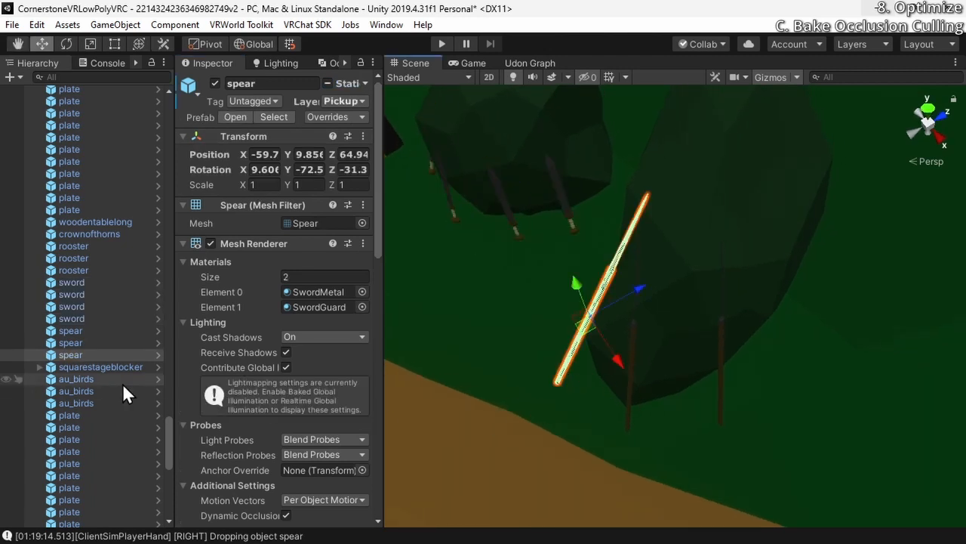
{"action": "left_click", "coordinate": [328, 82]}
{"action": "left_click", "coordinate": [327, 85]}
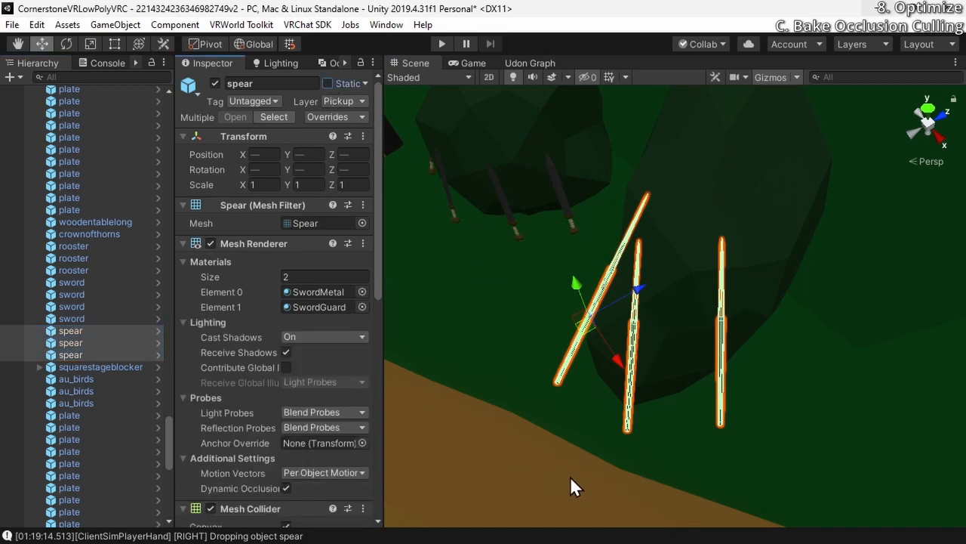
Go to the communion table below the cross and select its pickup plates and chalises
{"action": "right_click_drag", "start_coordinate": [570, 476], "coordinate": [541, 383]}
{"action": "left_click", "coordinate": [601, 361]}
{"action": "left_click", "coordinate": [623, 358]}
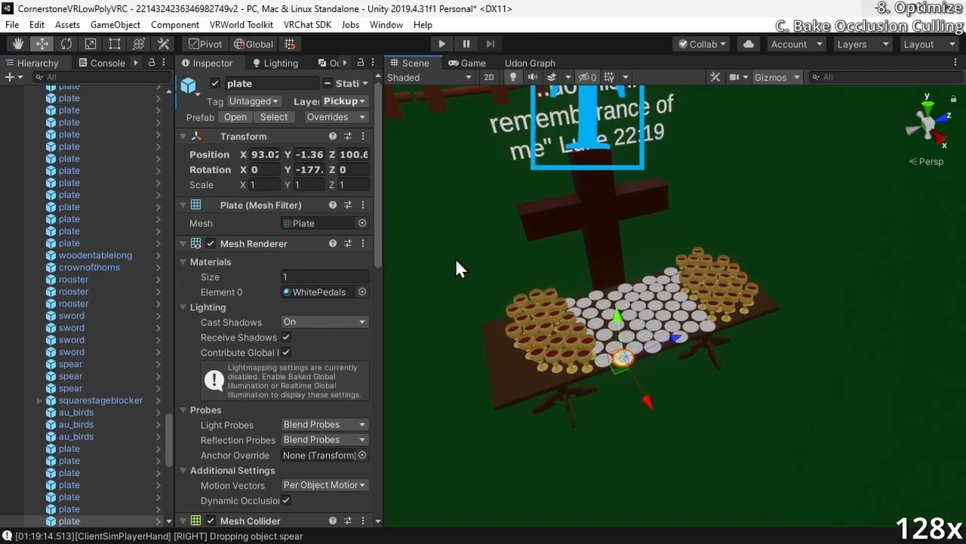
{"action": "right_click_drag", "start_coordinate": [455, 258], "coordinate": [488, 360]}
{"action": "left_click", "coordinate": [565, 331]}
Start play mode to test the world with the non-static pickups
{"action": "key", "text": "ctrl+shift+Escape"}
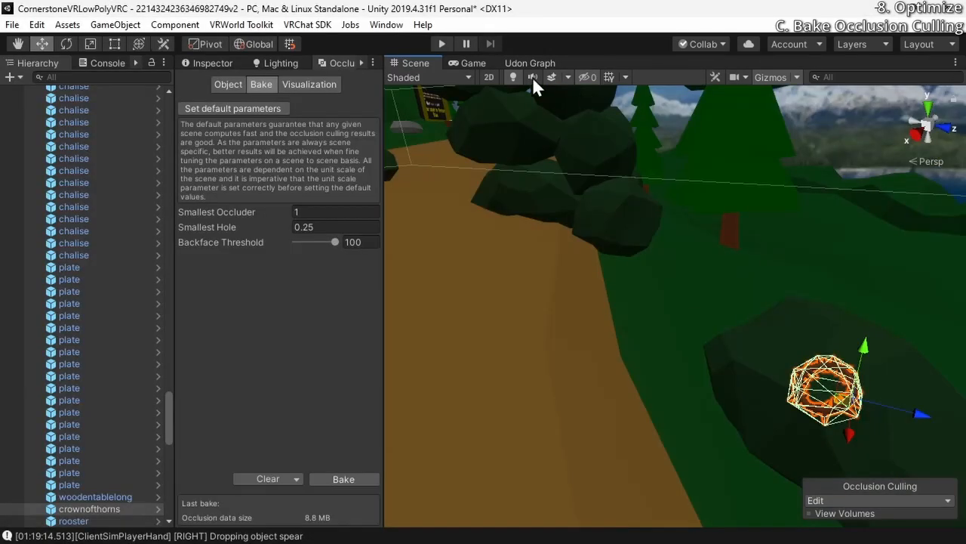
{"action": "left_click", "coordinate": [434, 45]}
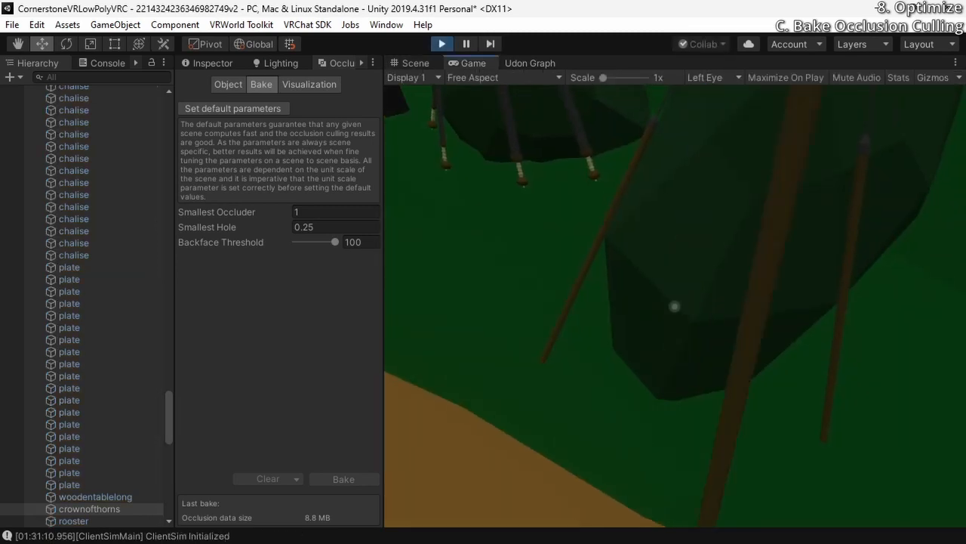
Test the pickups in play mode by handling the roosters near the sign and walking along the path through the rock arches
{"action": "left_click", "coordinate": [675, 307]}
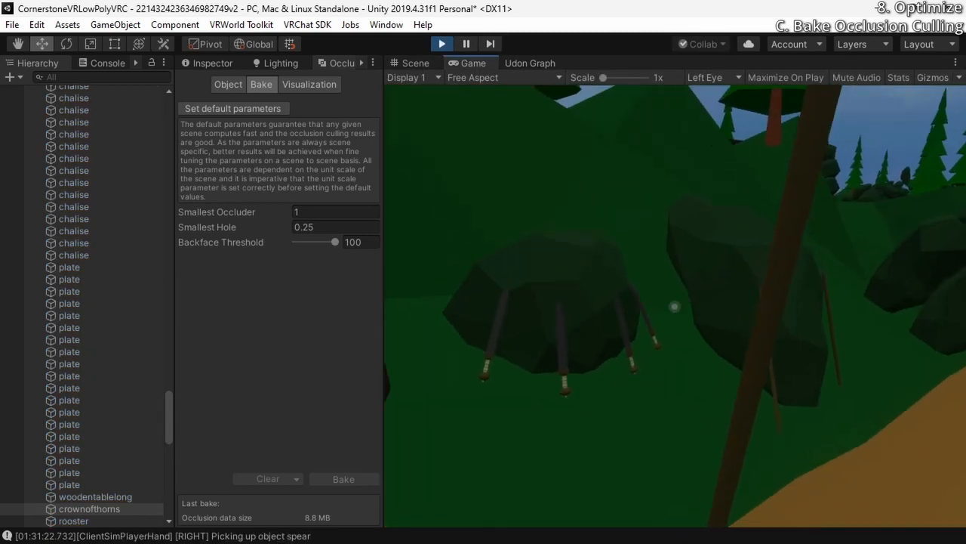
{"action": "key", "text": "w"}
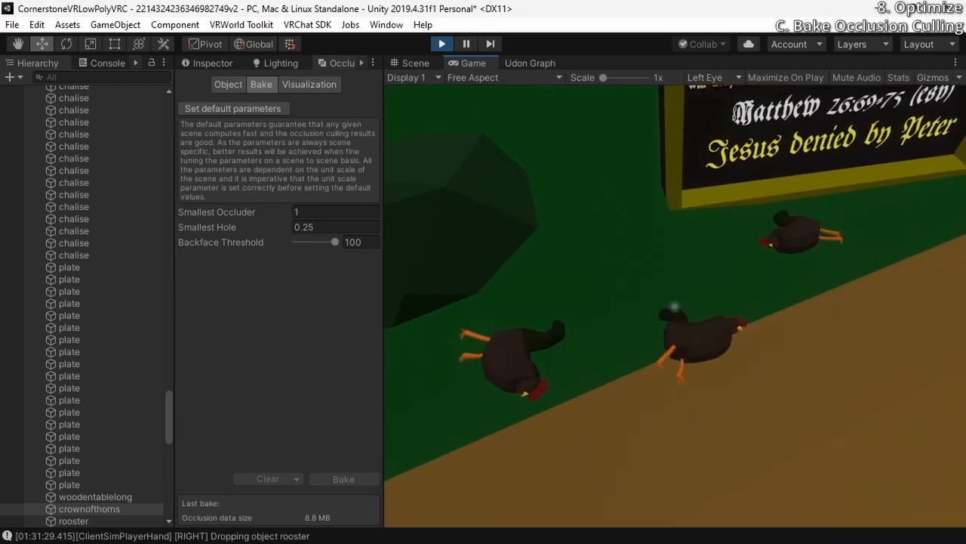
{"action": "left_click", "coordinate": [675, 306]}
{"action": "left_click", "coordinate": [675, 307]}
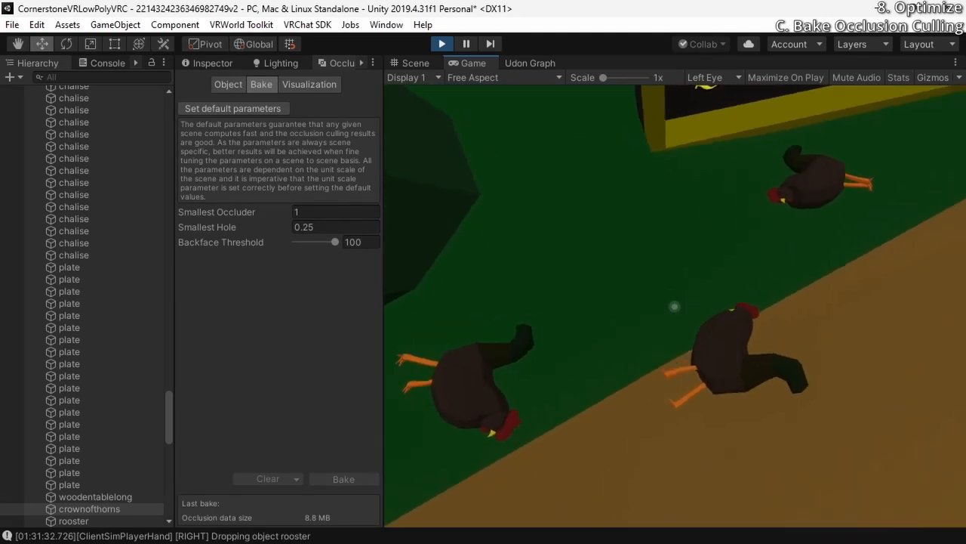
{"action": "key", "text": "w"}
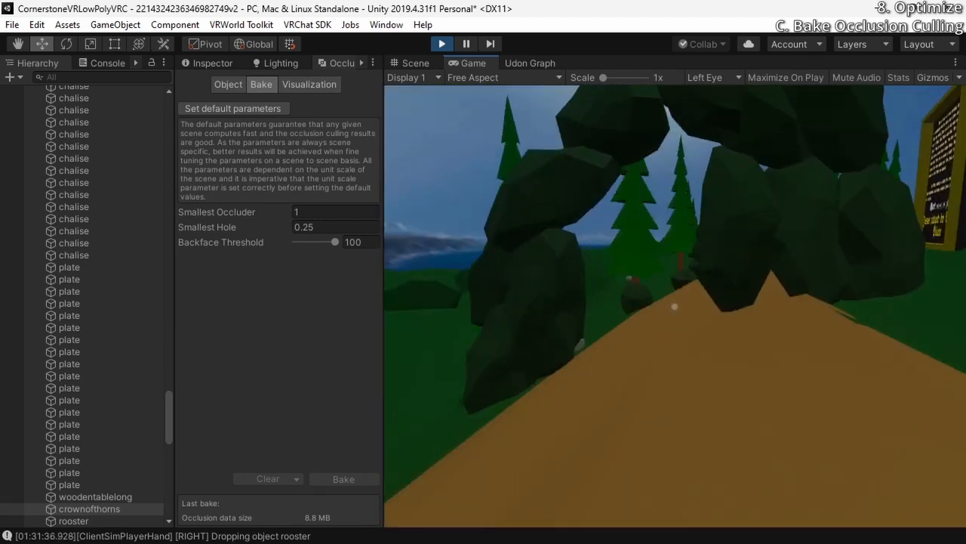
{"action": "key", "text": "w"}
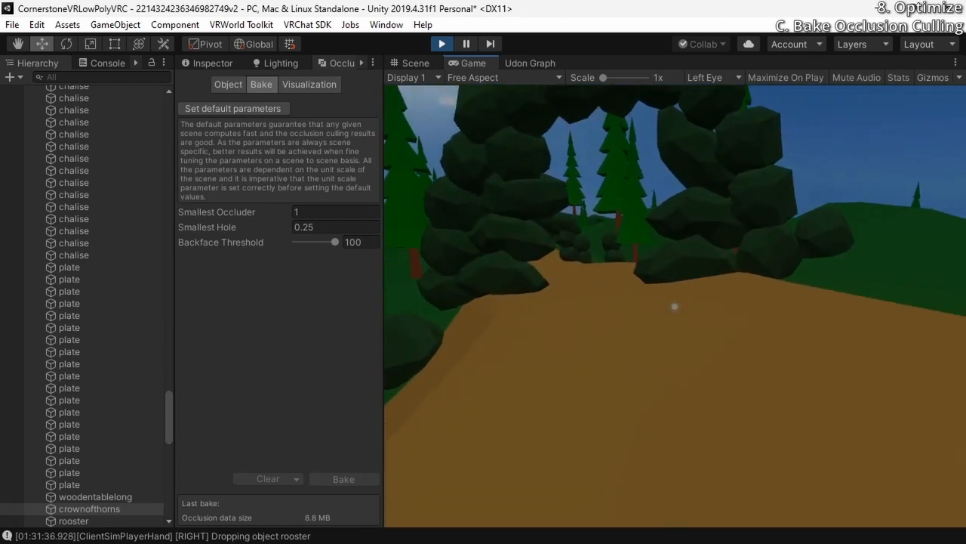
{"action": "key", "text": "w"}
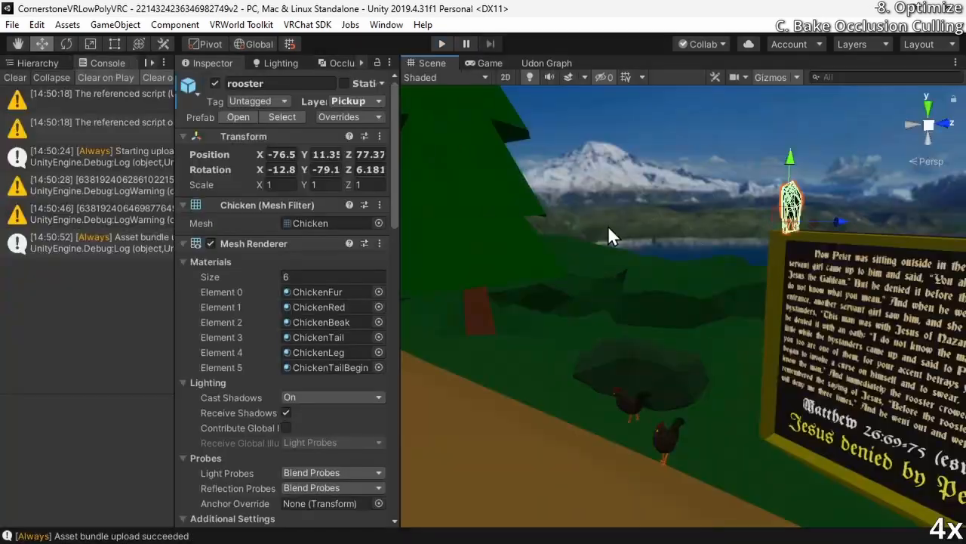
Add a Box Collider to the rooster standing on top of the Jesus denied by Peter sign
{"action": "right_click_drag", "start_coordinate": [607, 225], "coordinate": [562, 255]}
{"action": "key", "text": "w"}
{"action": "scroll", "coordinate": [237, 229], "scroll_direction": "down", "scroll_amount": 12}
{"action": "scroll", "coordinate": [290, 188], "scroll_direction": "up", "scroll_amount": 6}
{"action": "right_click_drag", "start_coordinate": [498, 157], "coordinate": [538, 144]}
{"action": "scroll", "coordinate": [229, 297], "scroll_direction": "down", "scroll_amount": 15}
{"action": "left_click", "coordinate": [276, 515]}
{"action": "type", "text": "box"}
{"action": "key", "text": "Return"}
Add a Box Collider to the rooster on the ground at the edge of the path
{"action": "key", "text": "w"}
{"action": "right_click_drag", "start_coordinate": [491, 226], "coordinate": [562, 302]}
{"action": "key", "text": "s"}
{"action": "left_click", "coordinate": [579, 384]}
{"action": "left_click", "coordinate": [255, 516]}
{"action": "type", "text": "box"}
{"action": "key", "text": "Return"}
Add a Box Collider to the rooster beside the rock, removing any component added by mistake
{"action": "left_click", "coordinate": [579, 330]}
{"action": "left_click", "coordinate": [579, 326]}
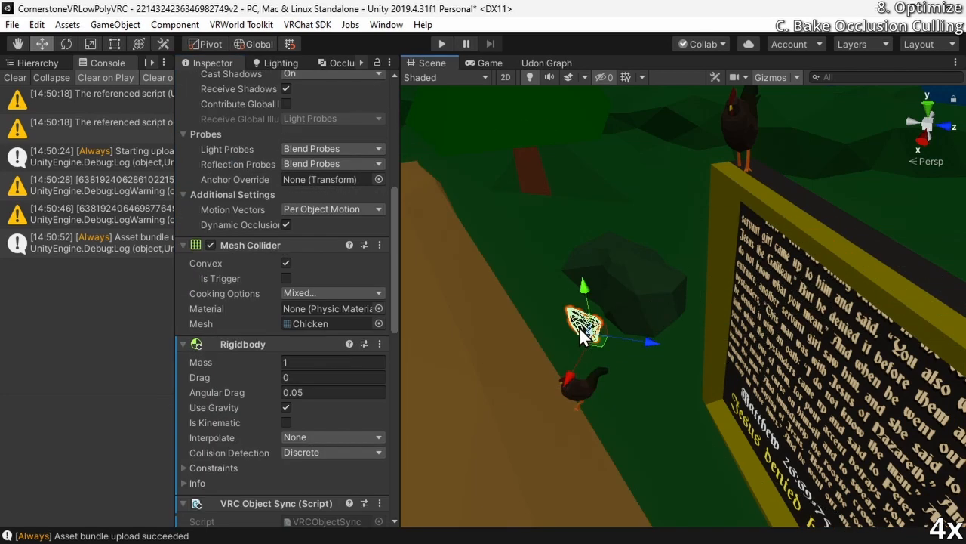
{"action": "scroll", "coordinate": [579, 326], "scroll_direction": "down", "scroll_amount": 1}
{"action": "scroll", "coordinate": [317, 377], "scroll_direction": "down", "scroll_amount": 12}
{"action": "left_click", "coordinate": [293, 517]}
{"action": "type", "text": "bo"}
{"action": "key", "text": "Return"}
{"action": "left_click", "coordinate": [380, 215]}
{"action": "left_click", "coordinate": [458, 305]}
{"action": "left_click", "coordinate": [269, 518]}
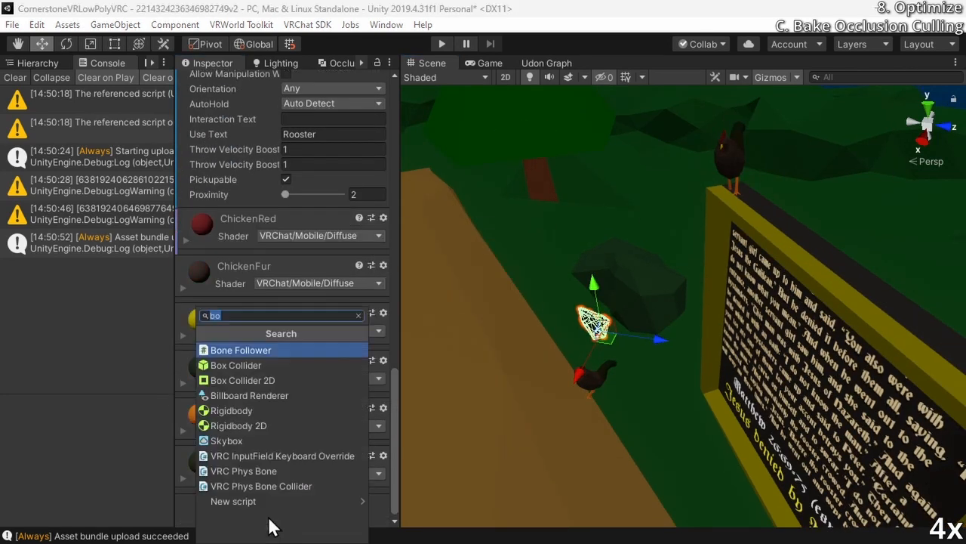
{"action": "type", "text": "box"}
{"action": "key", "text": "Return"}
Remove the Mesh Collider from all three roosters around the sign
{"action": "scroll", "coordinate": [377, 234], "scroll_direction": "up", "scroll_amount": 12}
{"action": "left_click", "coordinate": [380, 227]}
{"action": "left_click", "coordinate": [449, 299]}
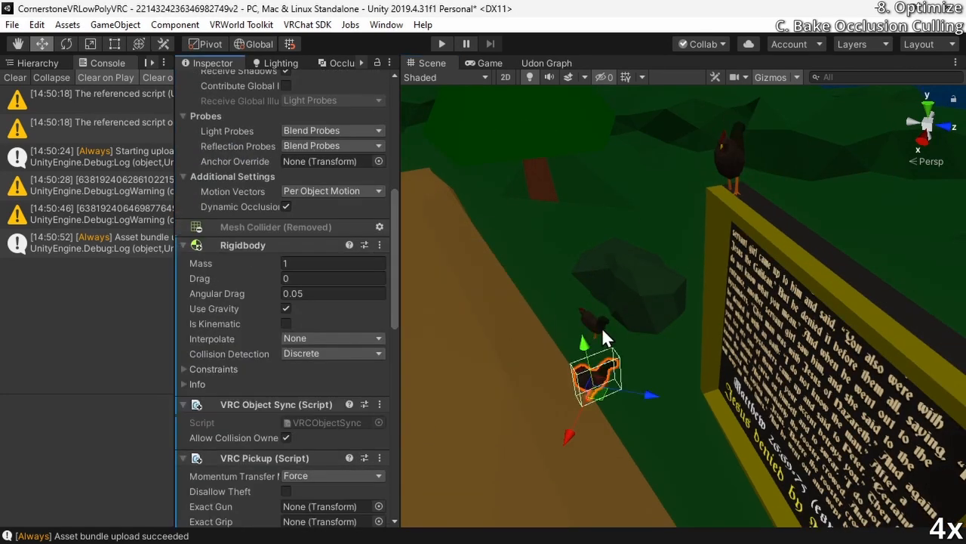
{"action": "left_click", "coordinate": [600, 326]}
{"action": "left_click", "coordinate": [380, 228]}
{"action": "left_click", "coordinate": [449, 299]}
{"action": "left_click", "coordinate": [734, 157]}
{"action": "left_click", "coordinate": [380, 228]}
{"action": "left_click", "coordinate": [449, 300]}
Level the roosters on the sign and beside the rock by zeroing their X and Z rotations
{"action": "right_click_drag", "start_coordinate": [878, 302], "coordinate": [846, 309]}
{"action": "left_click", "coordinate": [577, 421]}
{"action": "left_click", "coordinate": [600, 367]}
{"action": "right_click_drag", "start_coordinate": [601, 370], "coordinate": [547, 392]}
{"action": "left_click", "coordinate": [603, 305]}
{"action": "scroll", "coordinate": [270, 176], "scroll_direction": "up", "scroll_amount": 10}
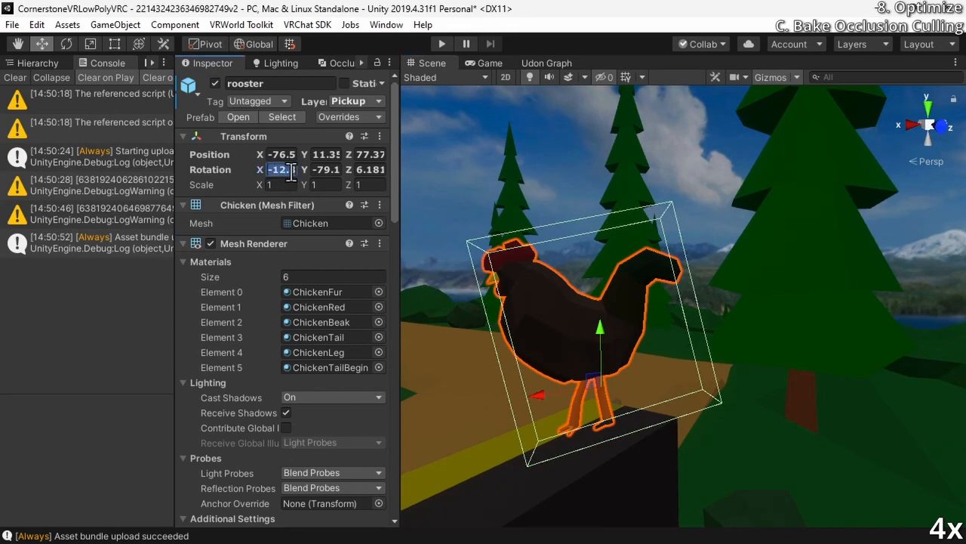
{"action": "type", "text": "0"}
{"action": "left_click", "coordinate": [370, 170]}
{"action": "type", "text": "0"}
{"action": "right_click_drag", "start_coordinate": [680, 264], "coordinate": [671, 398]}
{"action": "left_click", "coordinate": [671, 395]}
{"action": "right_click_drag", "start_coordinate": [659, 458], "coordinate": [642, 423]}
{"action": "left_click", "coordinate": [370, 170]}
Level the rooster at the path's edge by setting its X rotation to 3.5 and its Z rotation to 0
{"action": "type", "text": "0"}
{"action": "right_click_drag", "start_coordinate": [521, 272], "coordinate": [434, 332]}
{"action": "left_click", "coordinate": [430, 333]}
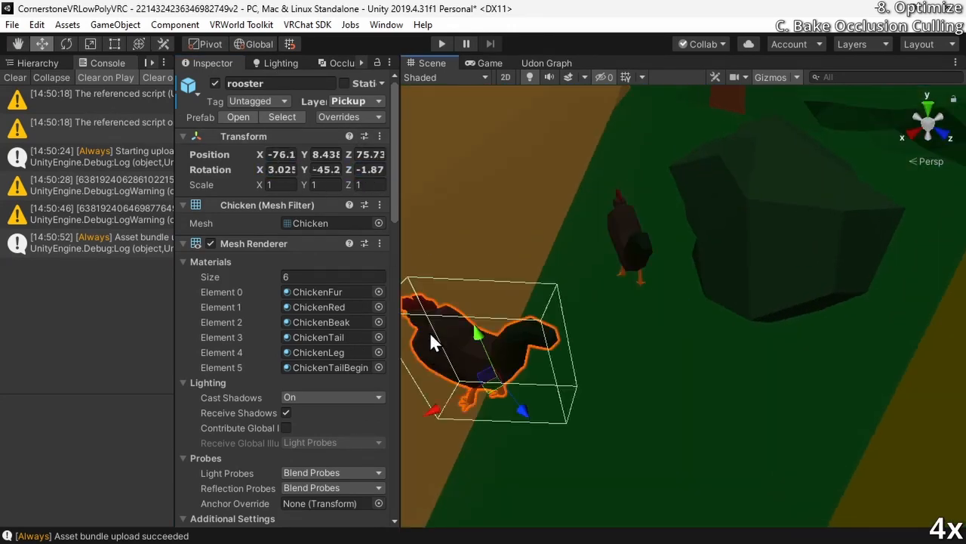
{"action": "left_click", "coordinate": [276, 171]}
{"action": "type", "text": "0"}
{"action": "right_click_drag", "start_coordinate": [680, 332], "coordinate": [582, 407]}
{"action": "left_click_drag", "start_coordinate": [260, 170], "coordinate": [655, 219]}
{"action": "right_click_drag", "start_coordinate": [655, 219], "coordinate": [781, 188]}
{"action": "left_click_drag", "start_coordinate": [261, 171], "coordinate": [170, 173]}
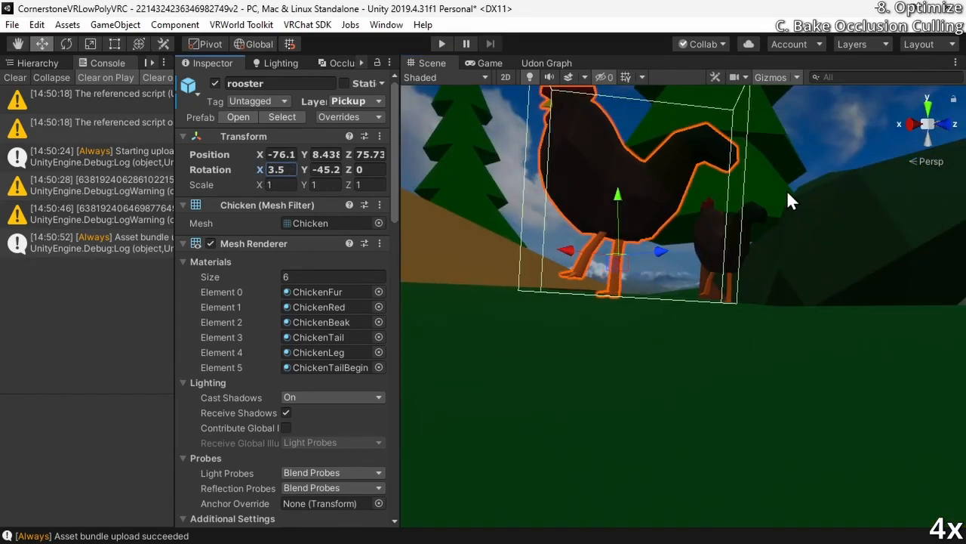
{"action": "left_click_drag", "start_coordinate": [715, 204], "coordinate": [830, 219]}
{"action": "right_click_drag", "start_coordinate": [831, 219], "coordinate": [755, 253]}
{"action": "left_click", "coordinate": [739, 257]}
{"action": "right_click_drag", "start_coordinate": [740, 257], "coordinate": [857, 240]}
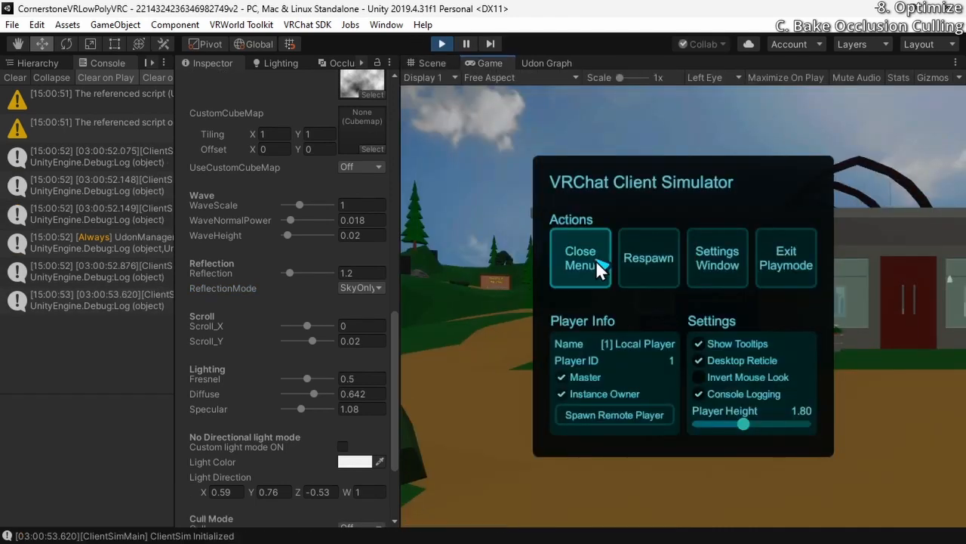
Close the client simulator menu, walk to the sign and pick up the rooster on top to test its collider
{"action": "left_click", "coordinate": [581, 258]}
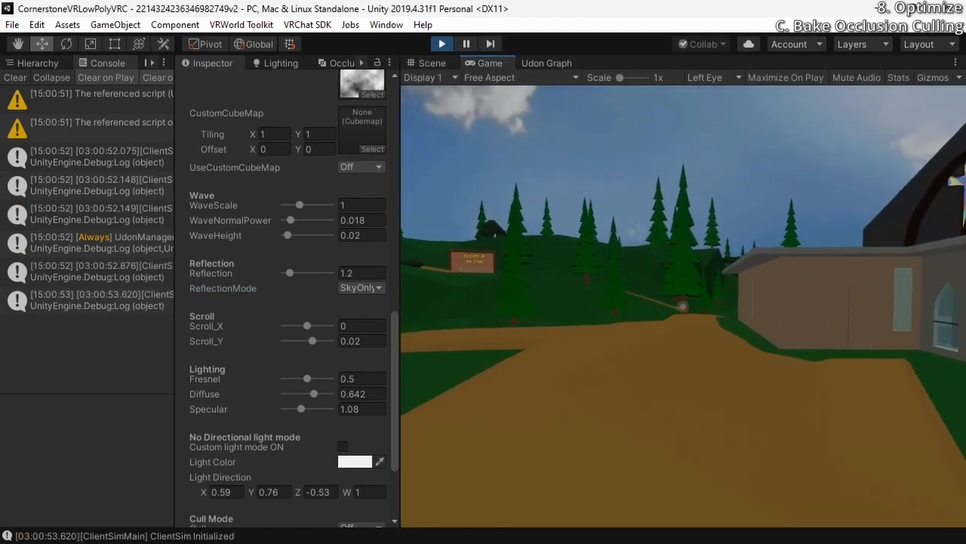
{"action": "key", "text": "w"}
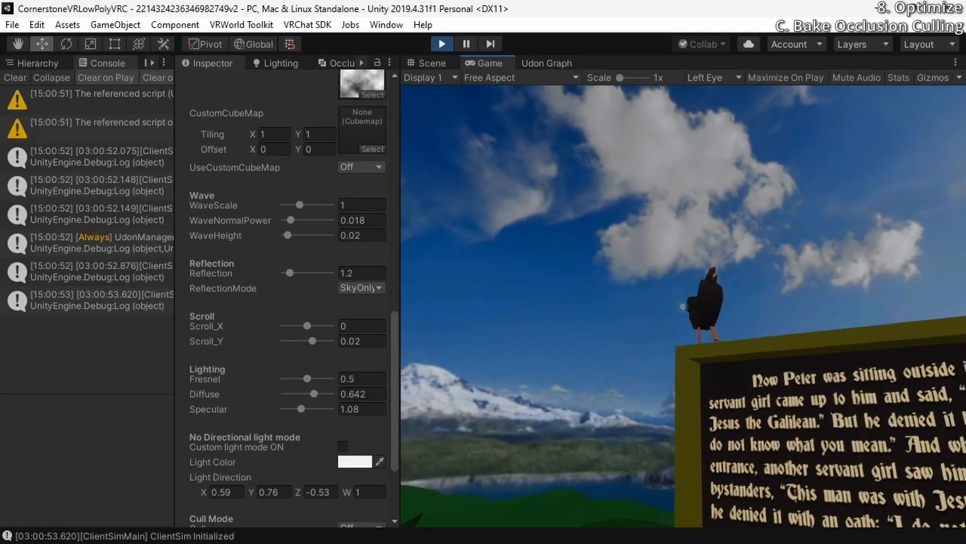
{"action": "left_click", "coordinate": [682, 305]}
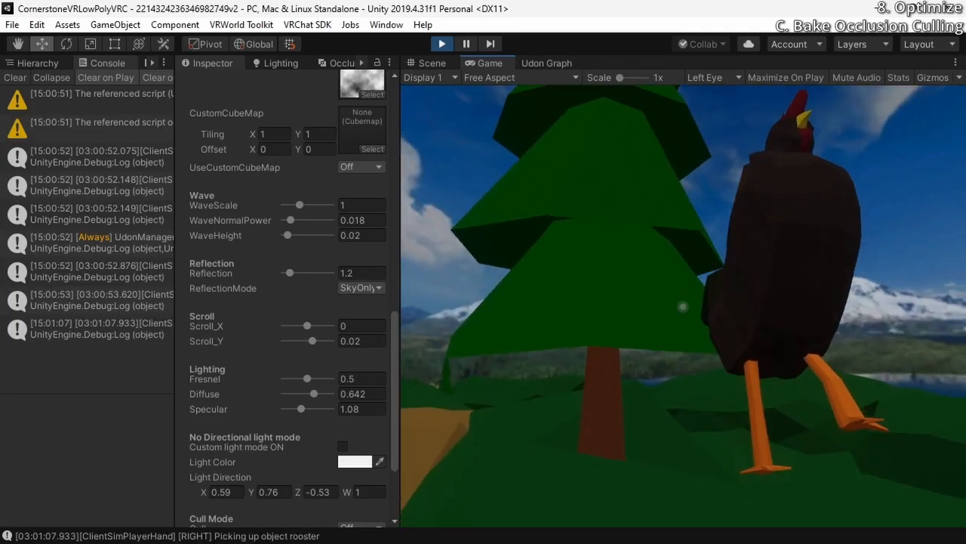
{"action": "left_click_drag", "start_coordinate": [682, 305], "coordinate": [682, 306]}
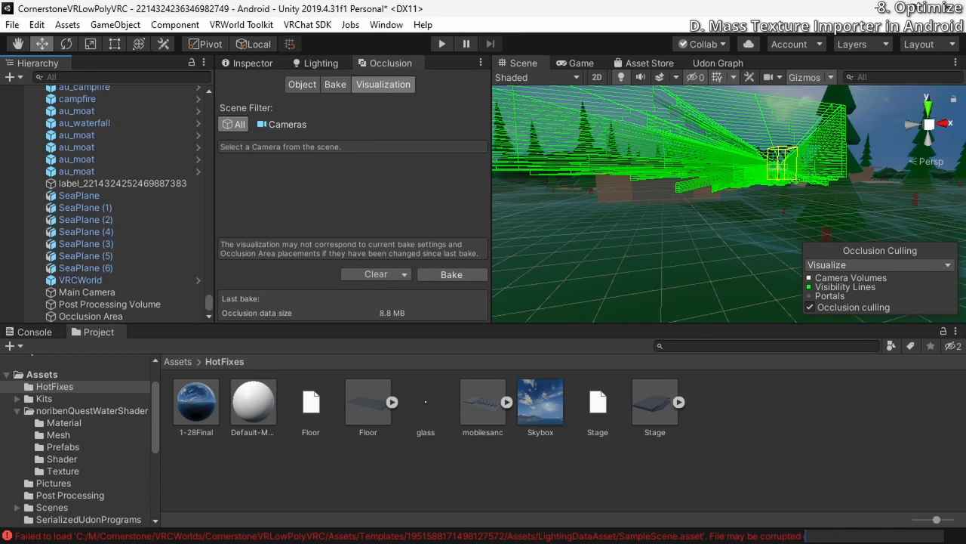
Open VRWorld Toolkit's Mass Texture Importer in the Android project and load the textures from the scene
{"action": "left_click", "coordinate": [247, 63]}
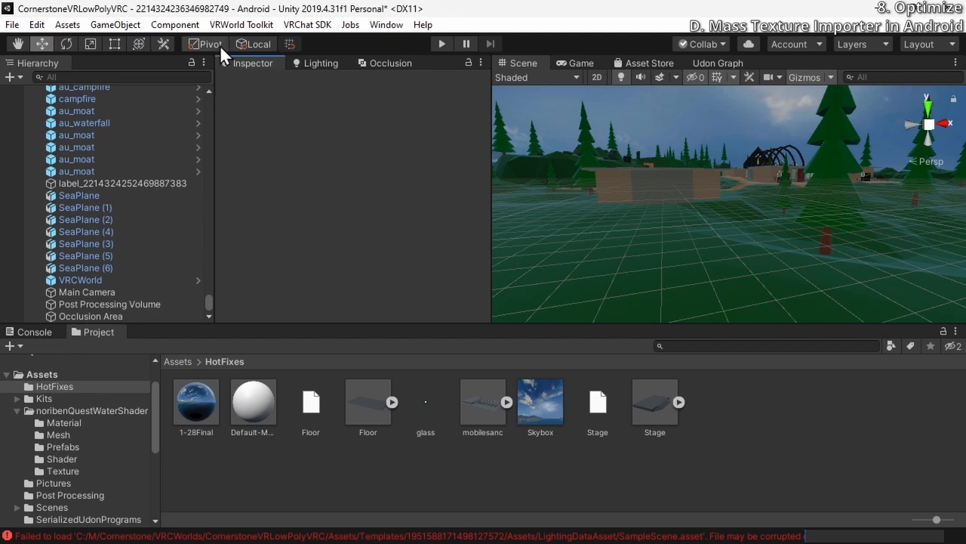
{"action": "left_click", "coordinate": [240, 24]}
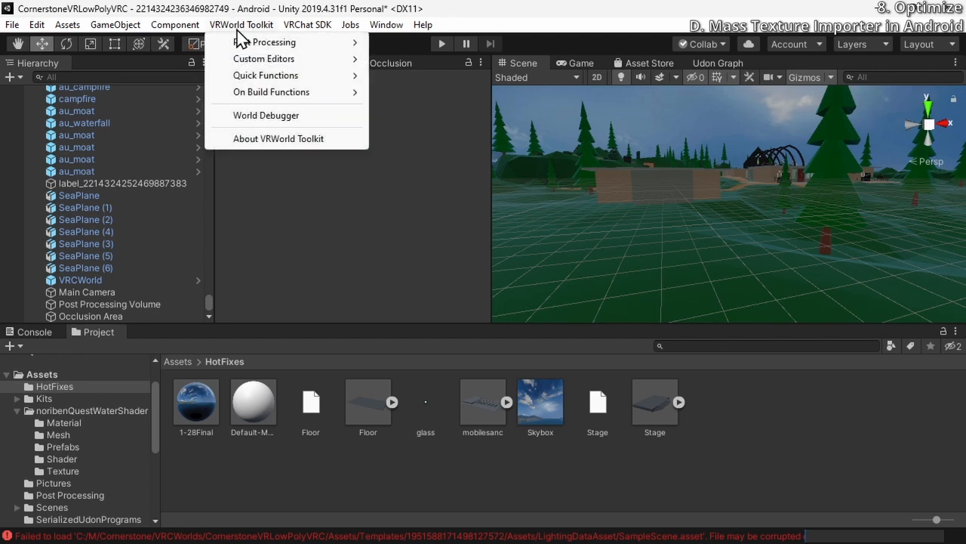
{"action": "mouse_move", "coordinate": [292, 82]}
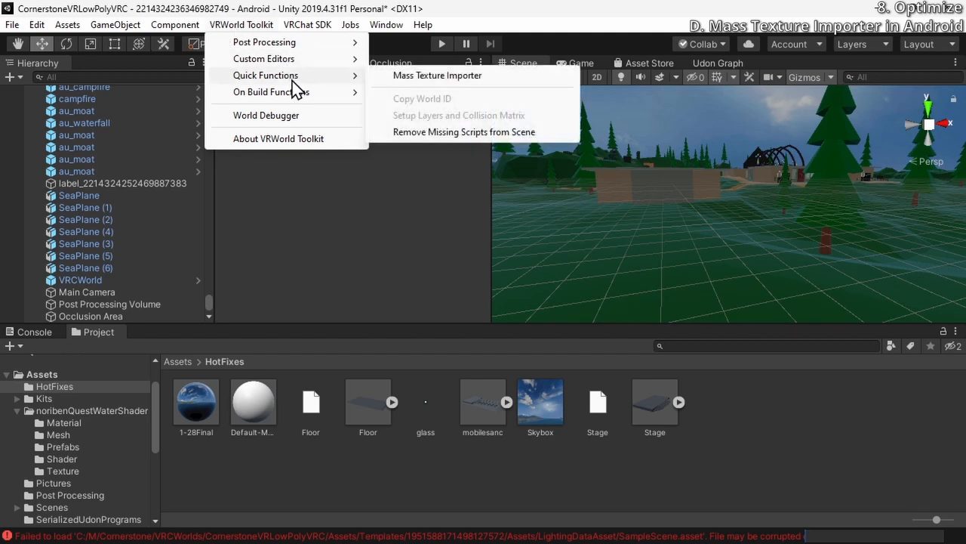
{"action": "left_click", "coordinate": [398, 76]}
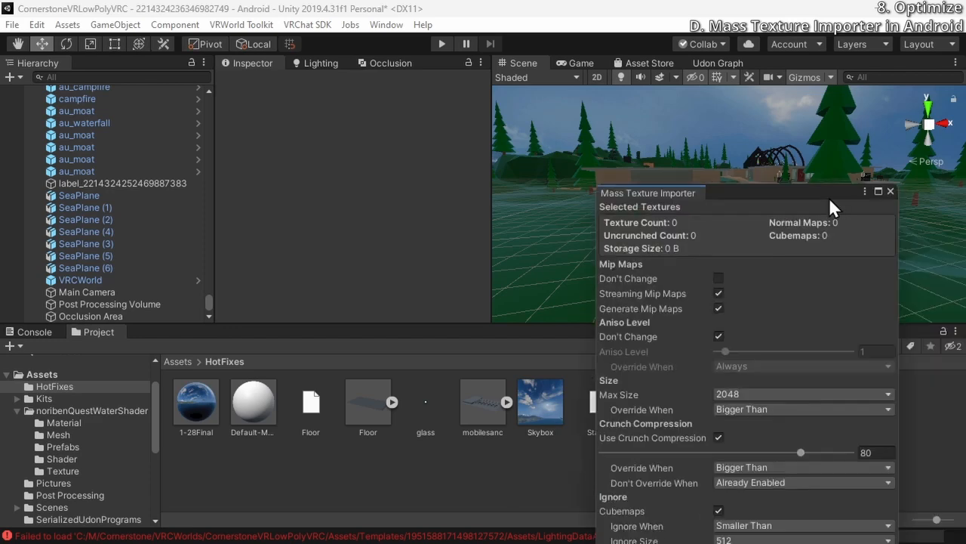
{"action": "left_click_drag", "start_coordinate": [829, 197], "coordinate": [484, 81]}
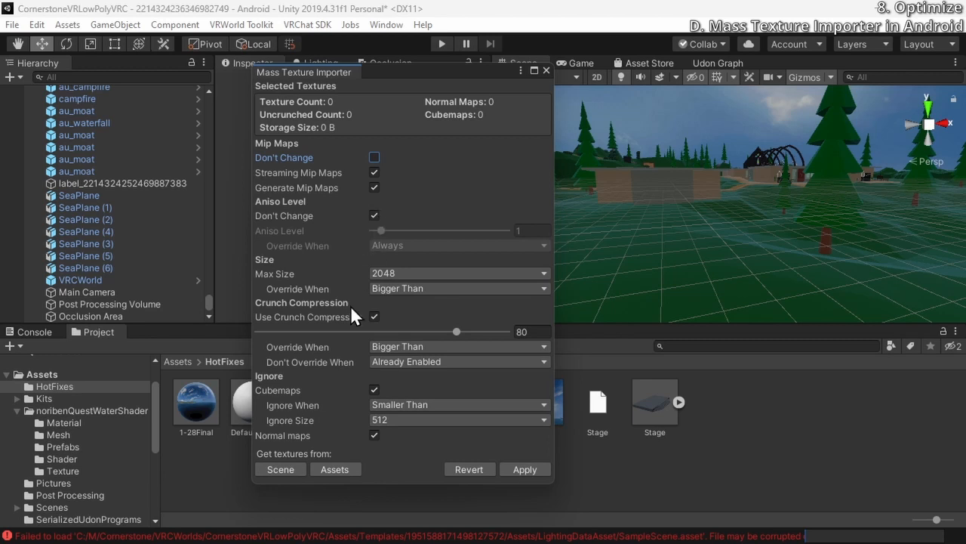
{"action": "left_click", "coordinate": [280, 469]}
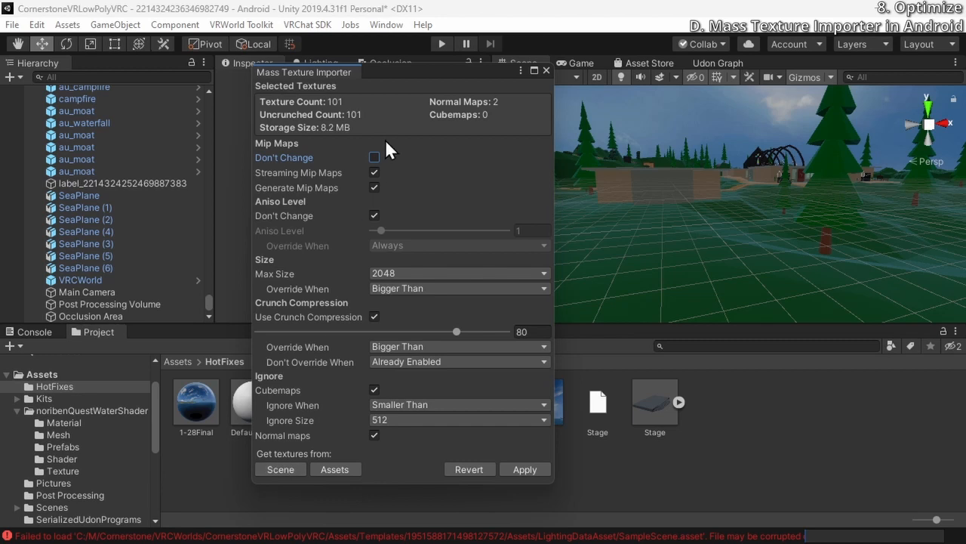
{"action": "left_click", "coordinate": [335, 468]}
{"action": "left_click", "coordinate": [280, 469]}
Enable aniso level changes at level 8, and set the max texture size to 1024 and crunch compression to 20
{"action": "left_click", "coordinate": [375, 216]}
{"action": "left_click_drag", "start_coordinate": [383, 228], "coordinate": [446, 235]}
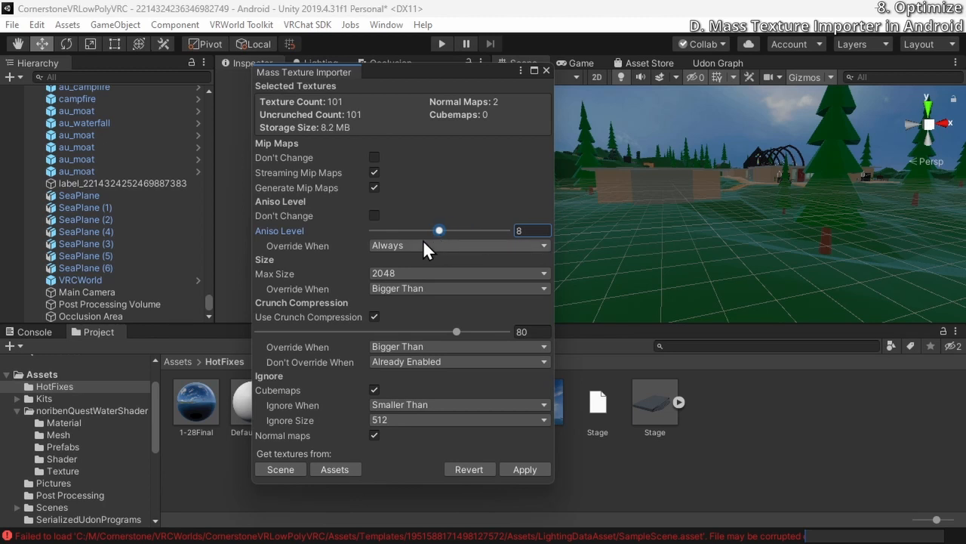
{"action": "left_click", "coordinate": [387, 274]}
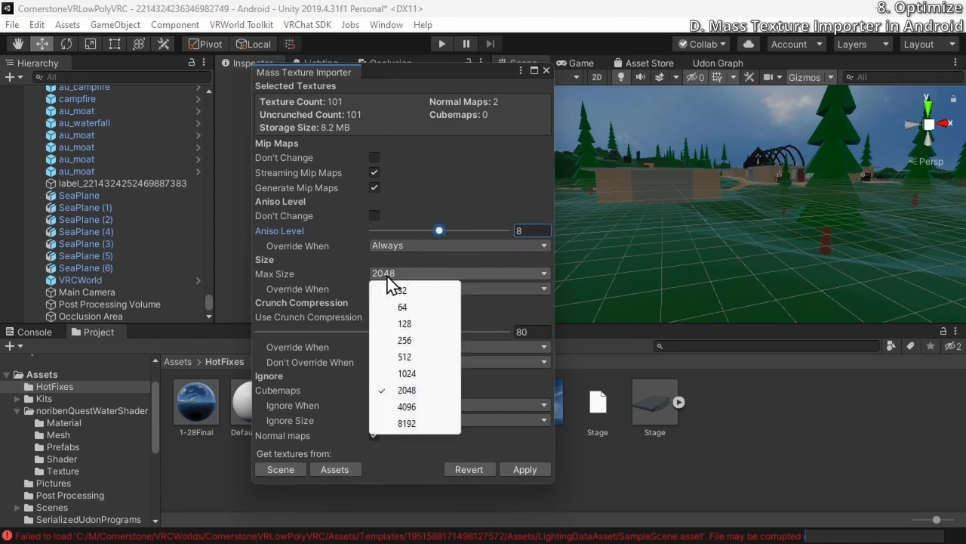
{"action": "left_click", "coordinate": [406, 369]}
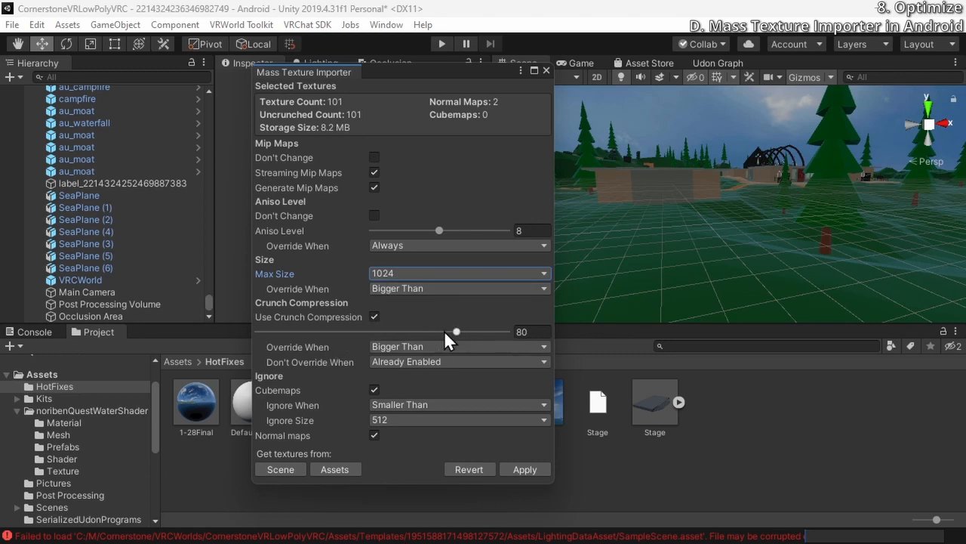
{"action": "left_click_drag", "start_coordinate": [449, 331], "coordinate": [306, 335]}
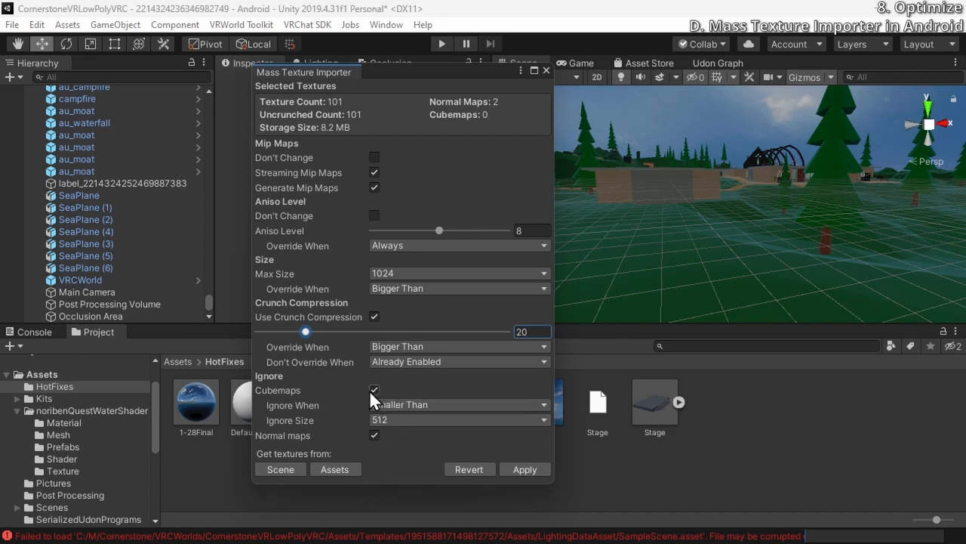
Set the cubemap ignore size to 128 and apply the import settings to the scene's textures
{"action": "left_click", "coordinate": [391, 420]}
{"action": "left_click", "coordinate": [391, 417]}
{"action": "left_click", "coordinate": [392, 419]}
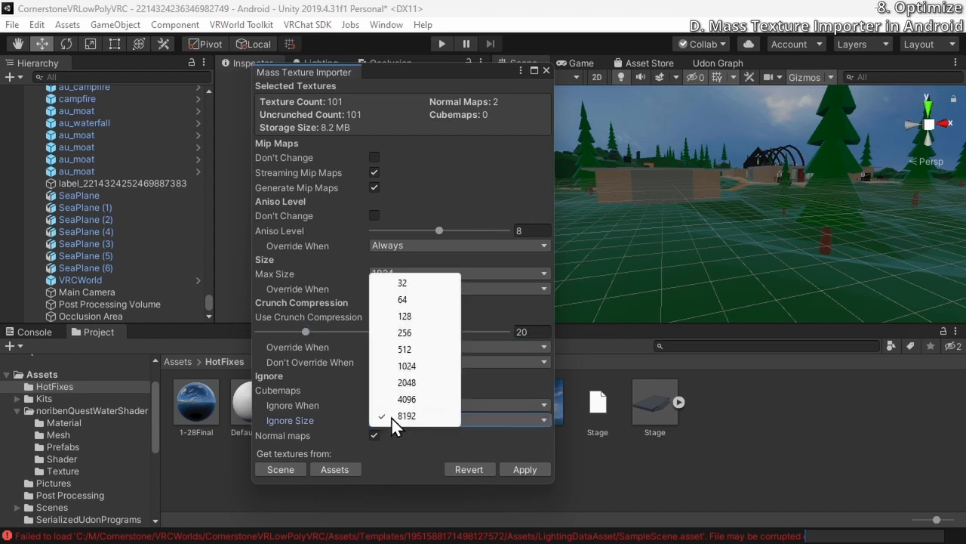
{"action": "left_click", "coordinate": [416, 320]}
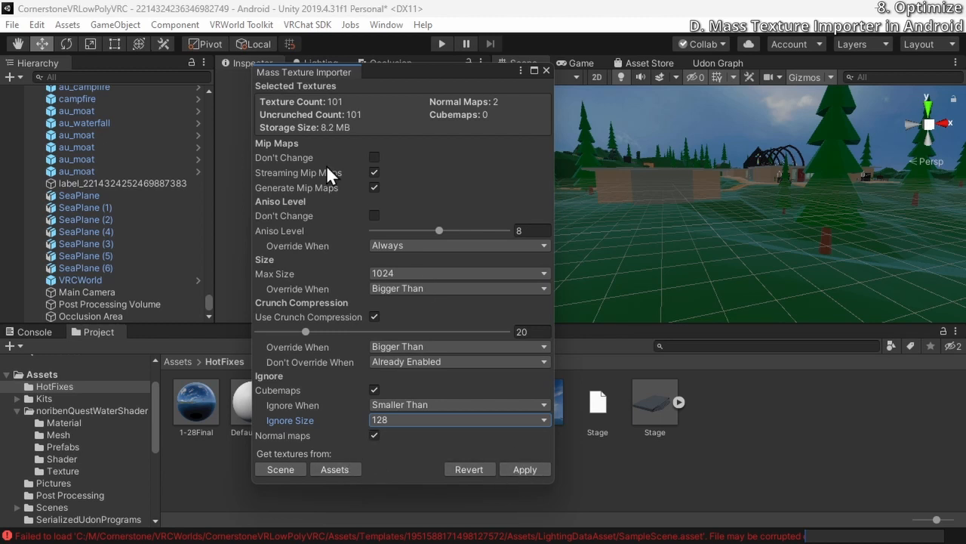
{"action": "left_click", "coordinate": [515, 475]}
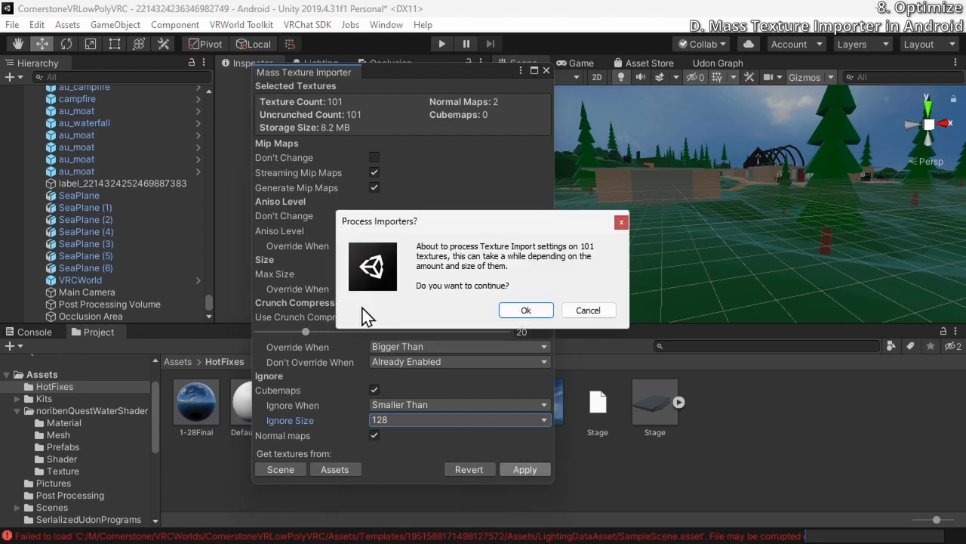
{"action": "left_click", "coordinate": [527, 310]}
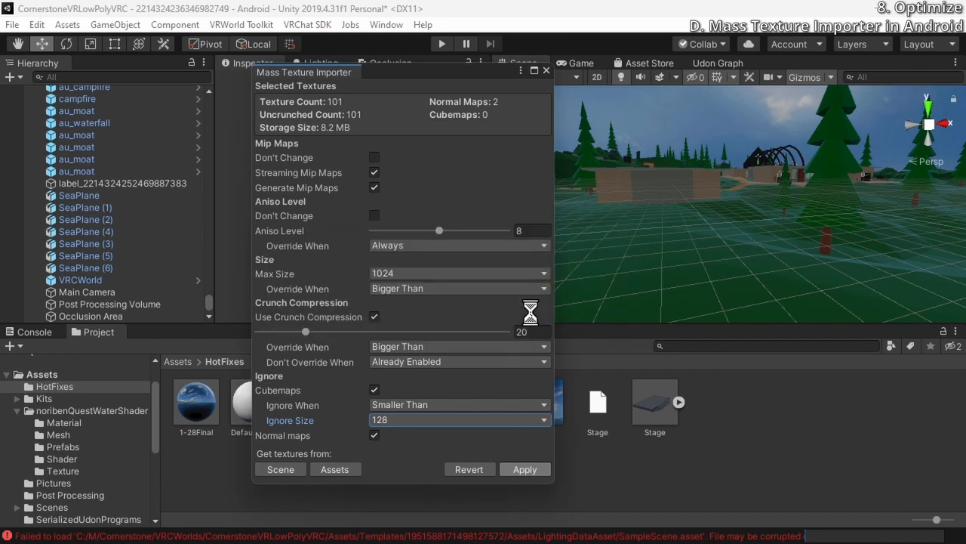
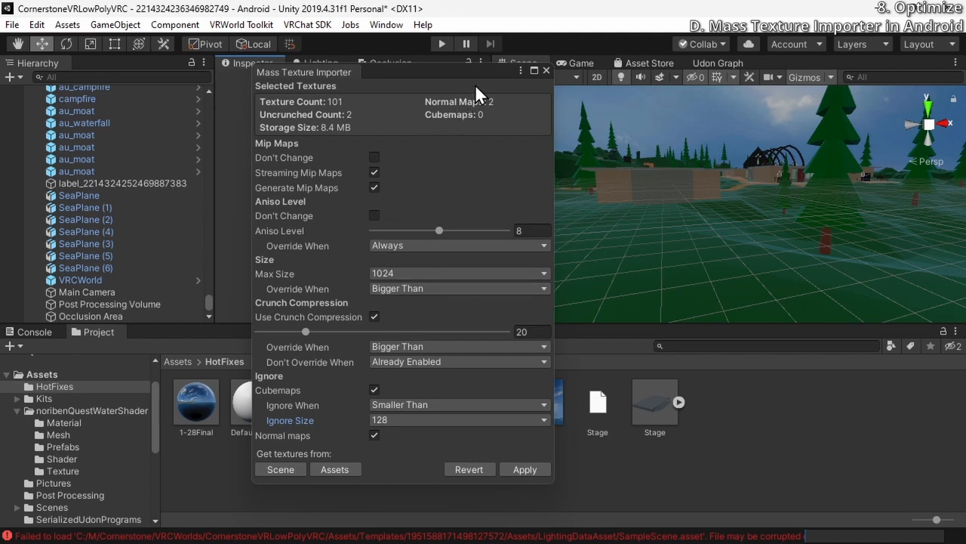
Close the Mass Texture Importer and switch the build platform from Android to PC, Mac & Linux Standalone
{"action": "left_click_drag", "start_coordinate": [475, 84], "coordinate": [469, 74]}
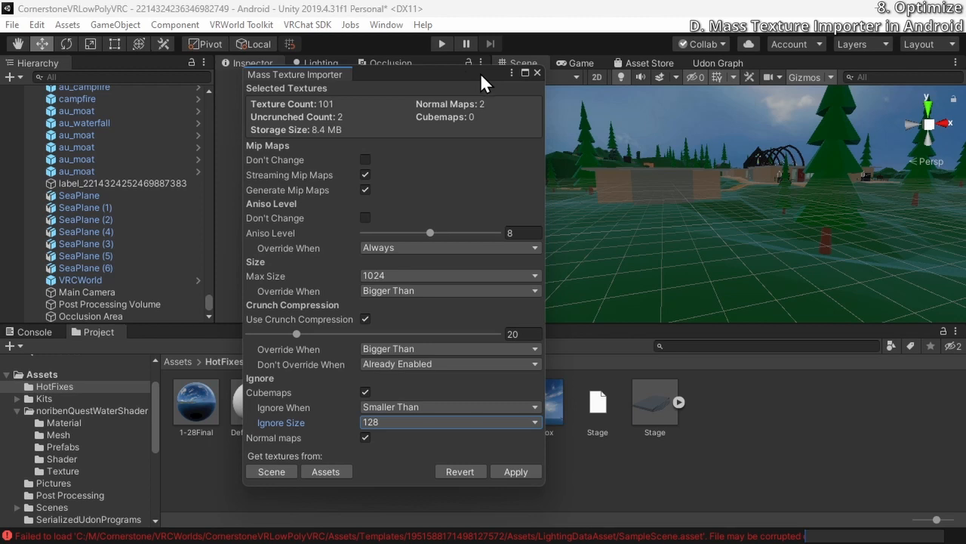
{"action": "left_click", "coordinate": [537, 72]}
{"action": "left_click", "coordinate": [61, 25]}
{"action": "mouse_move", "coordinate": [15, 25]}
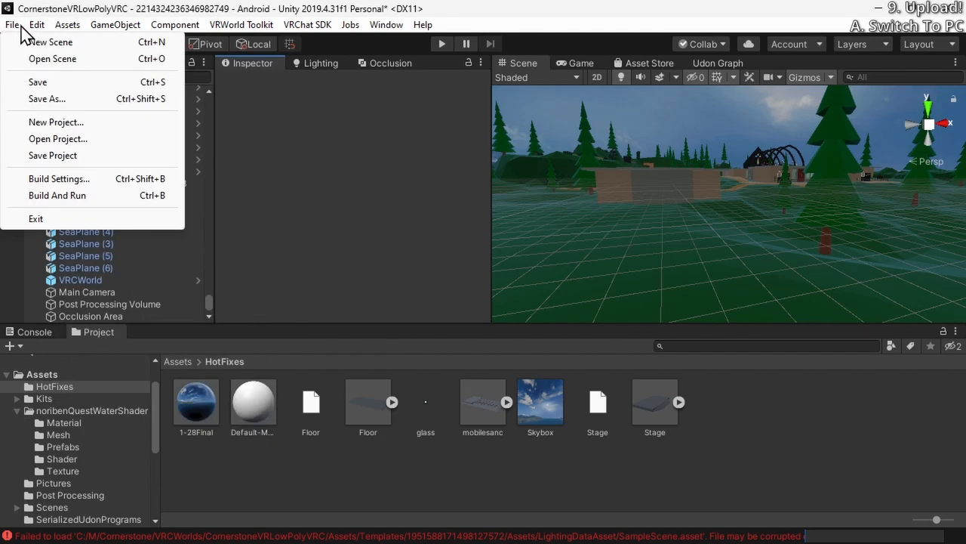
{"action": "left_click", "coordinate": [90, 180]}
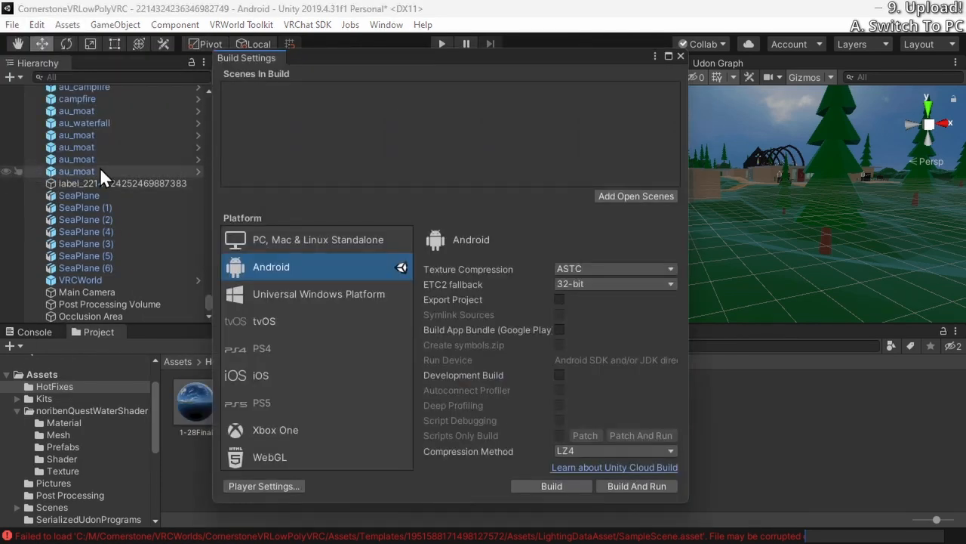
{"action": "left_click", "coordinate": [317, 253]}
{"action": "left_click", "coordinate": [571, 488]}
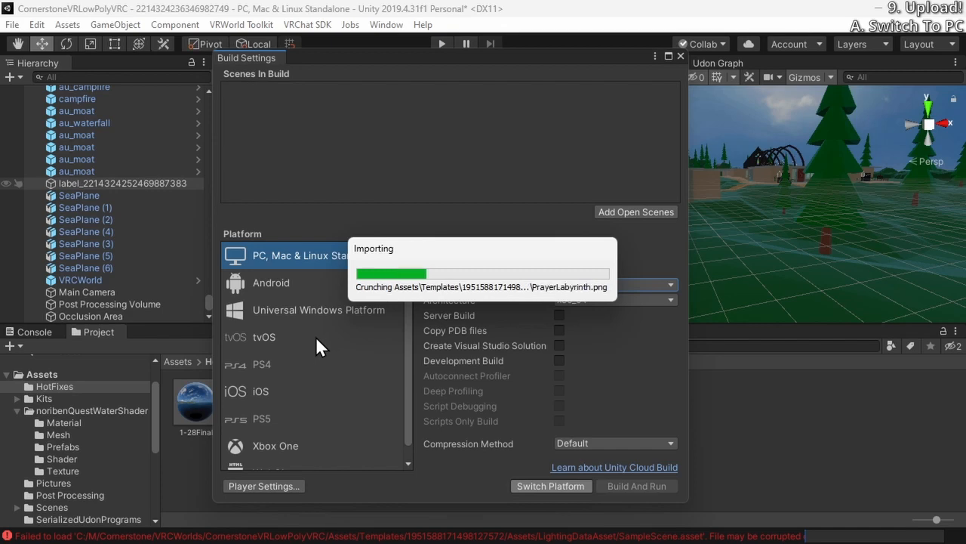
Open VRWorld Toolkit's Mass Texture Importer for the PC build target
{"action": "left_click", "coordinate": [241, 24]}
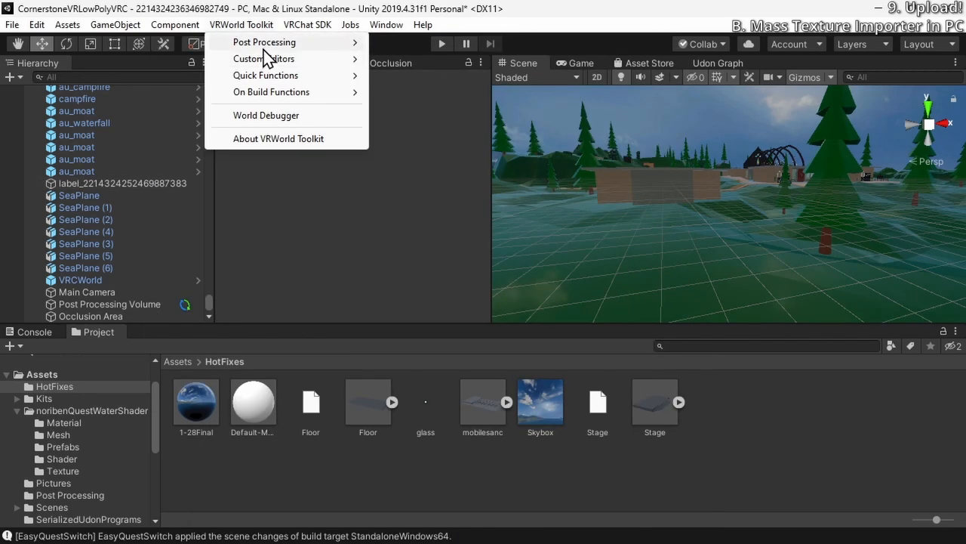
{"action": "mouse_move", "coordinate": [264, 45]}
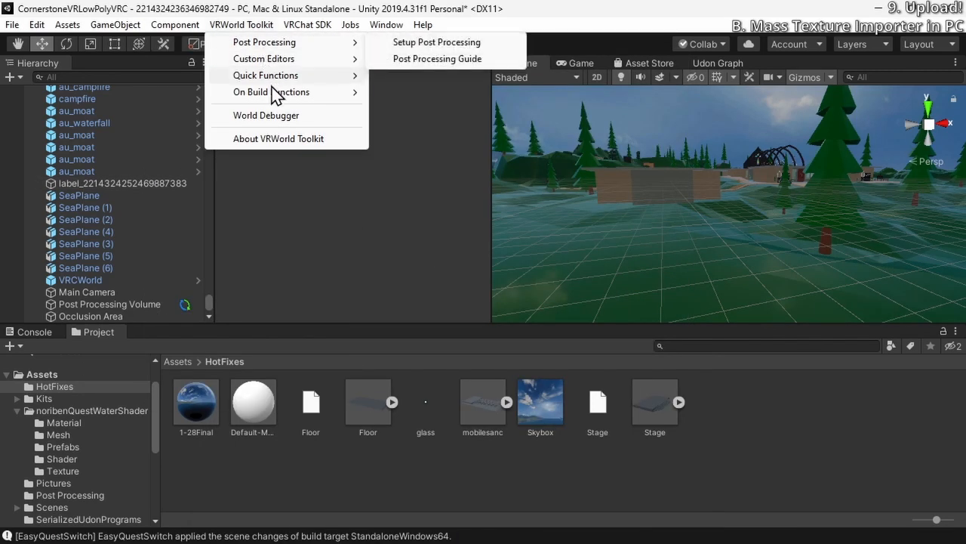
{"action": "mouse_move", "coordinate": [280, 64]}
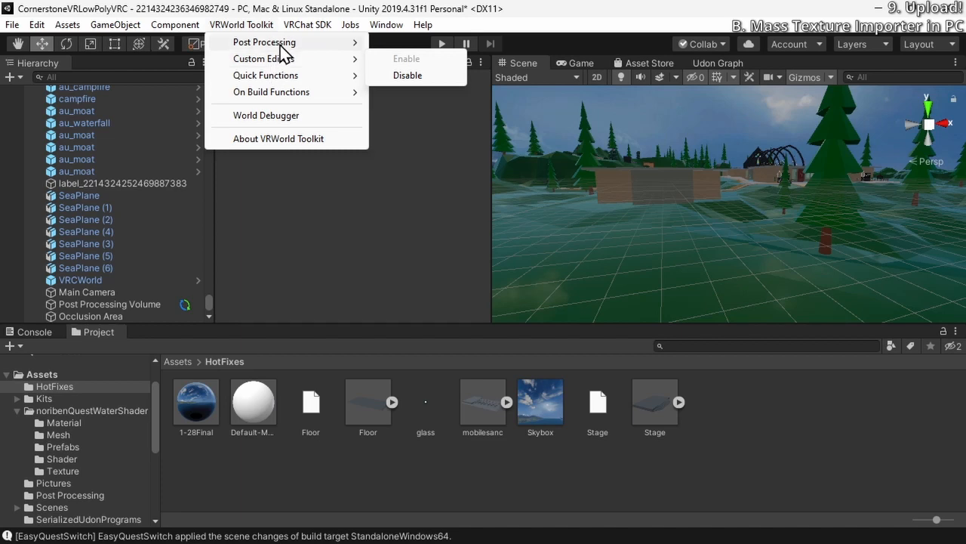
{"action": "left_click", "coordinate": [446, 75]}
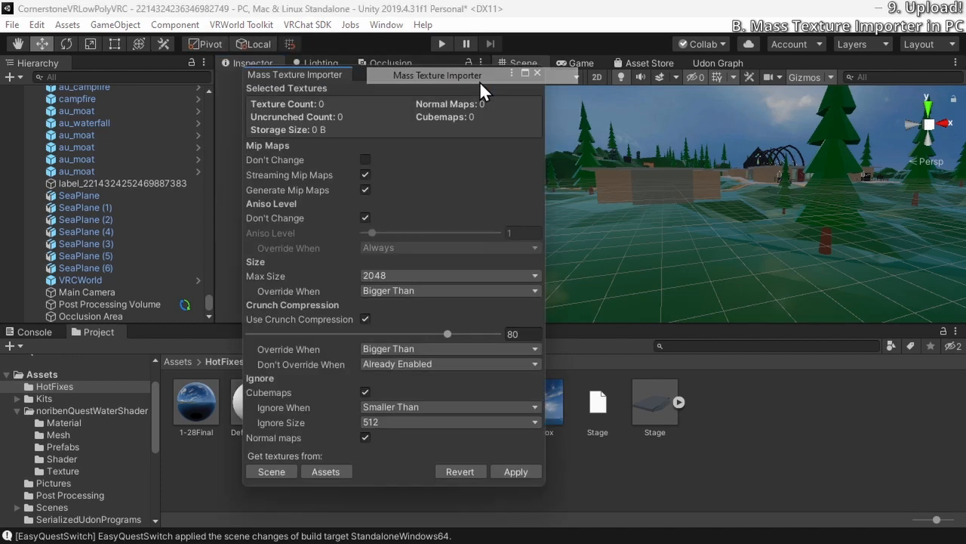
Enable aniso level changes at level 8, and set max size to 1024, cubemap ignore size to 128 and crunch compression to 20
{"action": "left_click", "coordinate": [365, 218]}
{"action": "left_click_drag", "start_coordinate": [373, 232], "coordinate": [427, 242]}
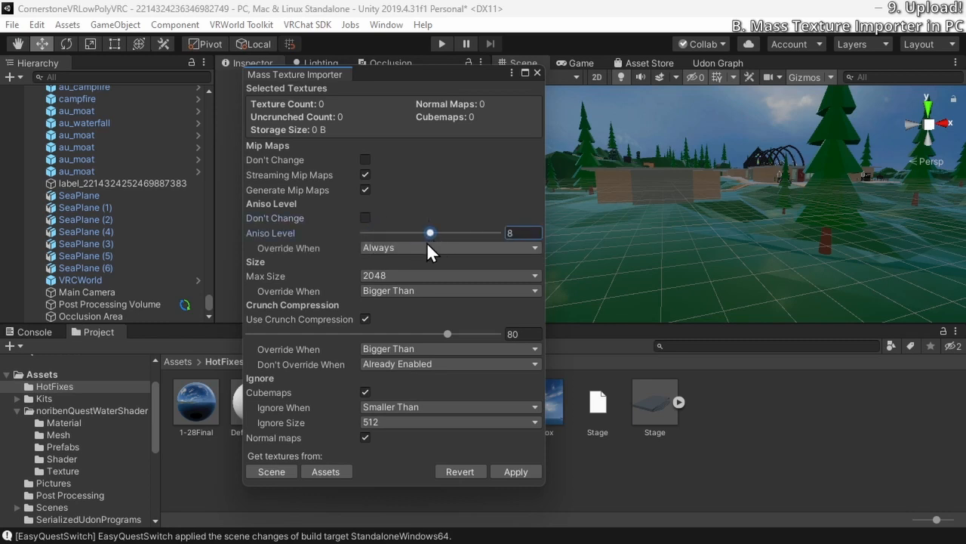
{"action": "left_click", "coordinate": [380, 275]}
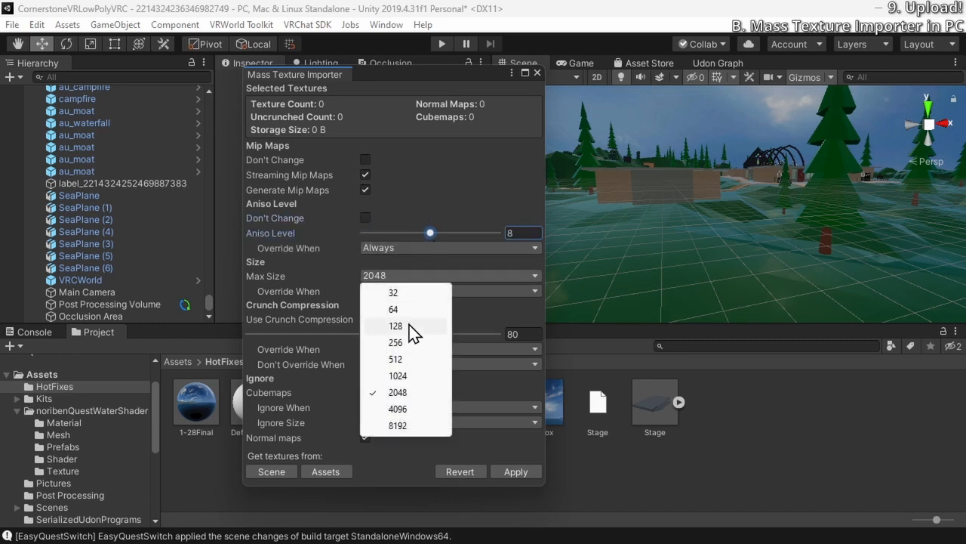
{"action": "left_click", "coordinate": [399, 375]}
{"action": "left_click", "coordinate": [381, 422]}
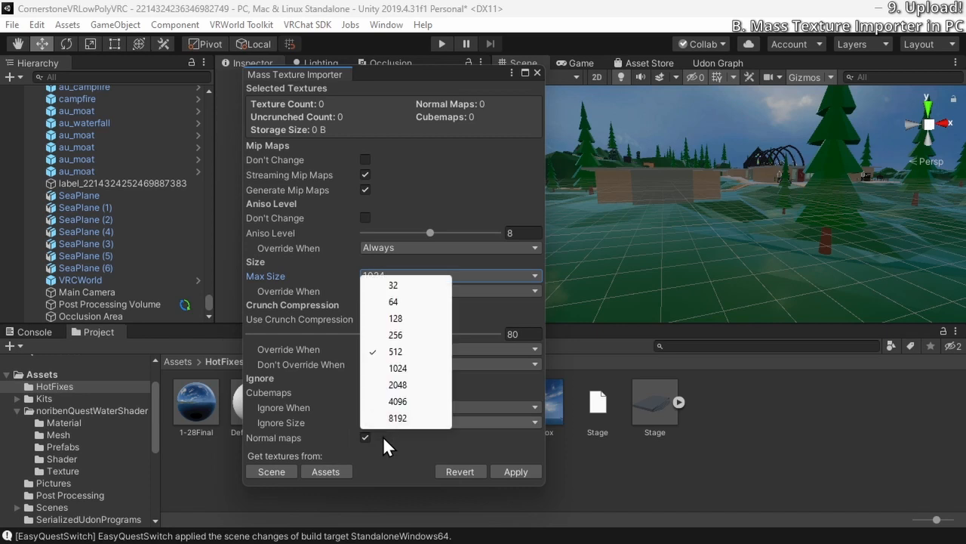
{"action": "left_click", "coordinate": [400, 326]}
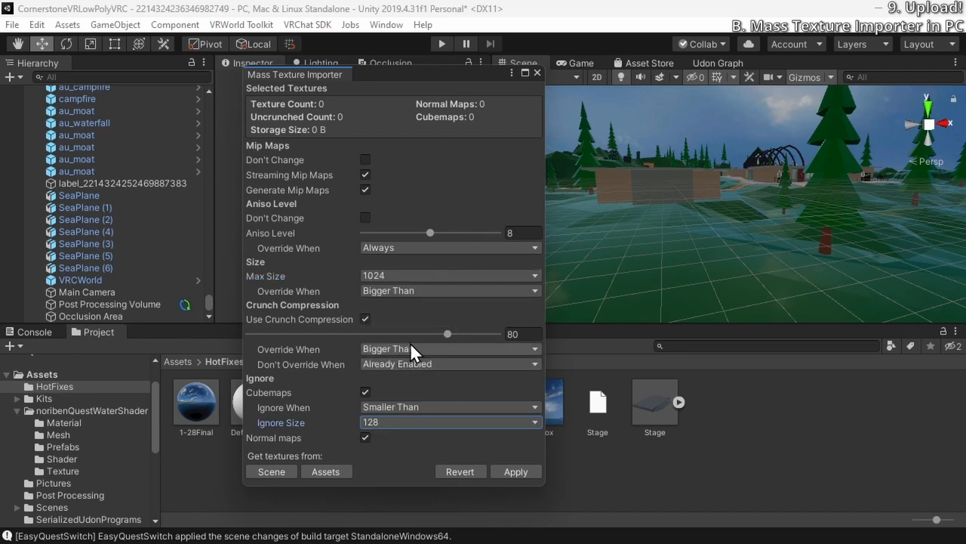
{"action": "left_click_drag", "start_coordinate": [389, 334], "coordinate": [296, 334]}
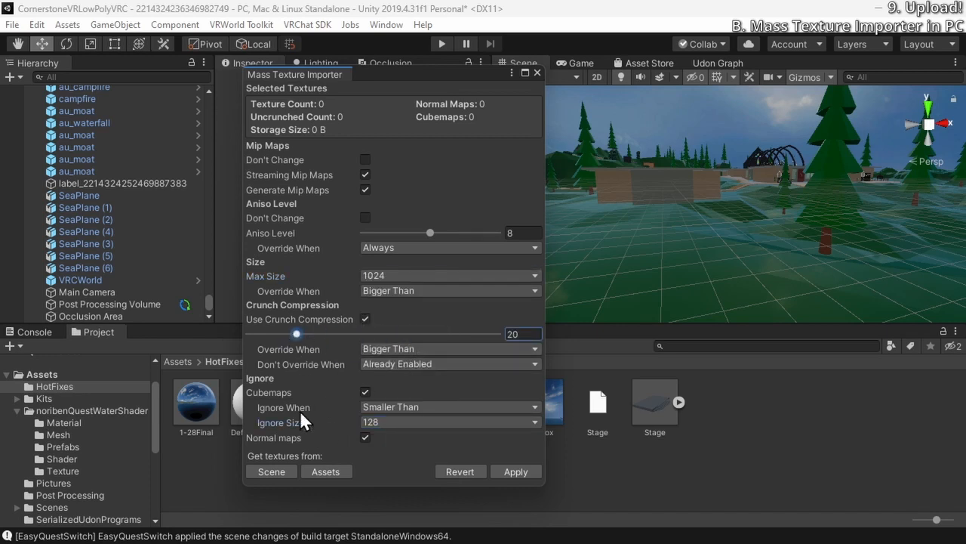
Load the textures from the scene, apply the import settings to them and close the importer
{"action": "left_click", "coordinate": [273, 471]}
{"action": "left_click", "coordinate": [531, 469]}
{"action": "left_click", "coordinate": [539, 310]}
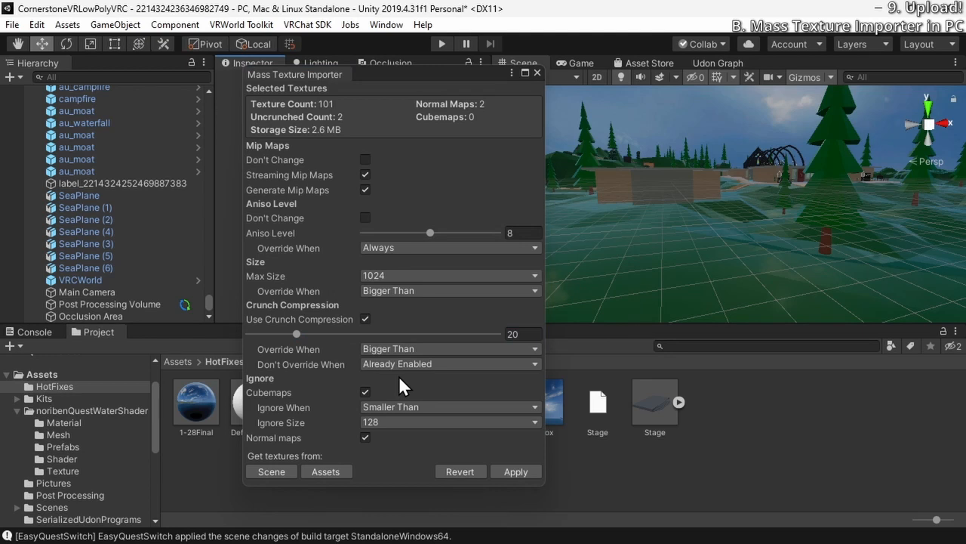
{"action": "left_click", "coordinate": [536, 72]}
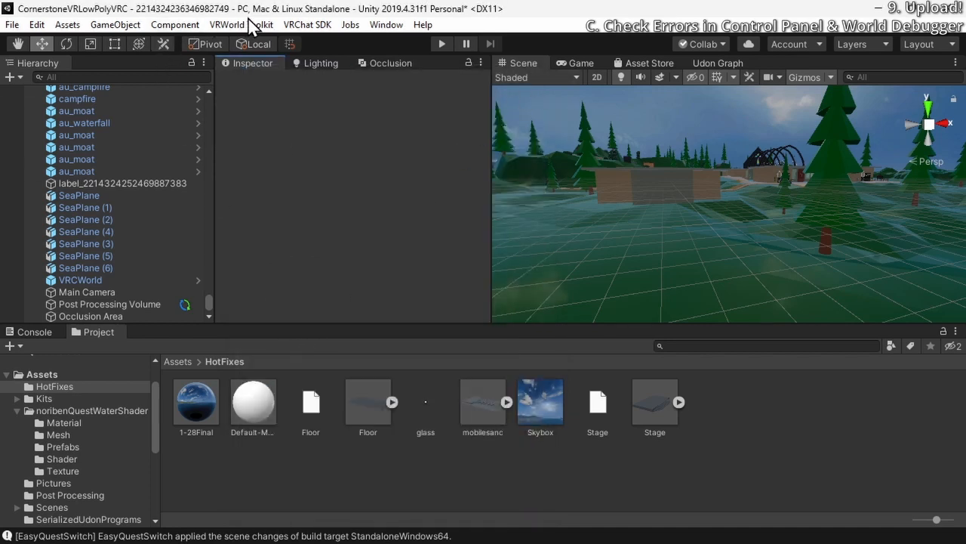
Open the VRChat SDK control panel and sign in to the VRChat account
{"action": "left_click", "coordinate": [308, 25]}
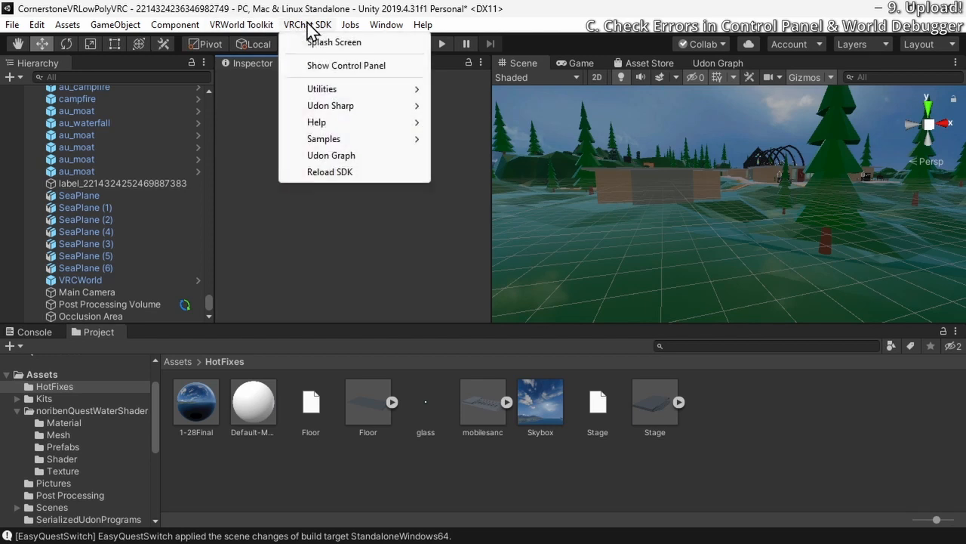
{"action": "left_click", "coordinate": [355, 66]}
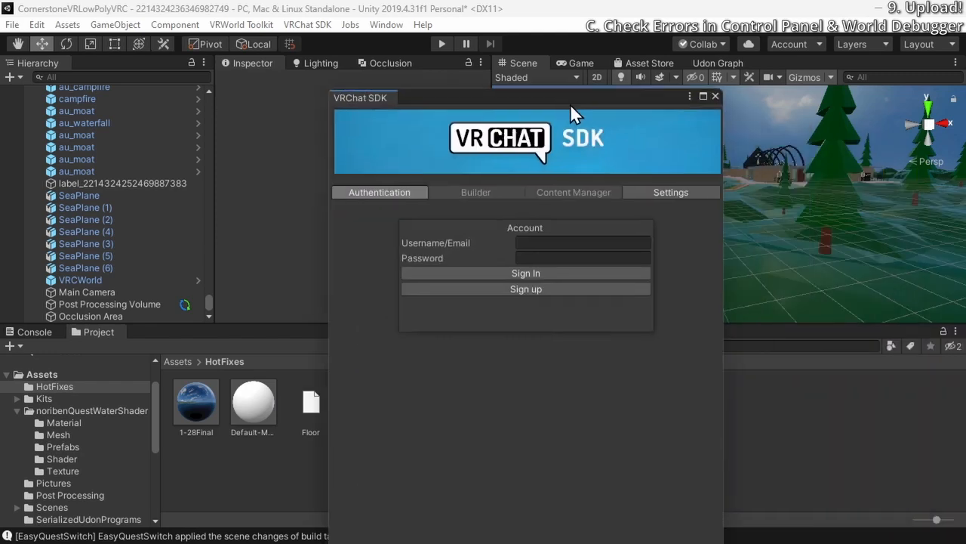
{"action": "left_click_drag", "start_coordinate": [570, 104], "coordinate": [513, 29]}
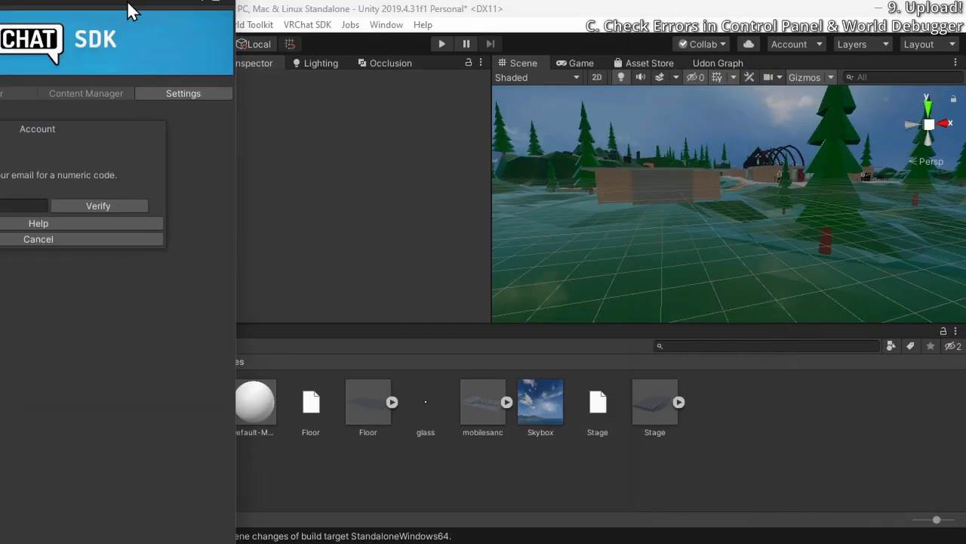
{"action": "left_click_drag", "start_coordinate": [127, 1], "coordinate": [667, 38]}
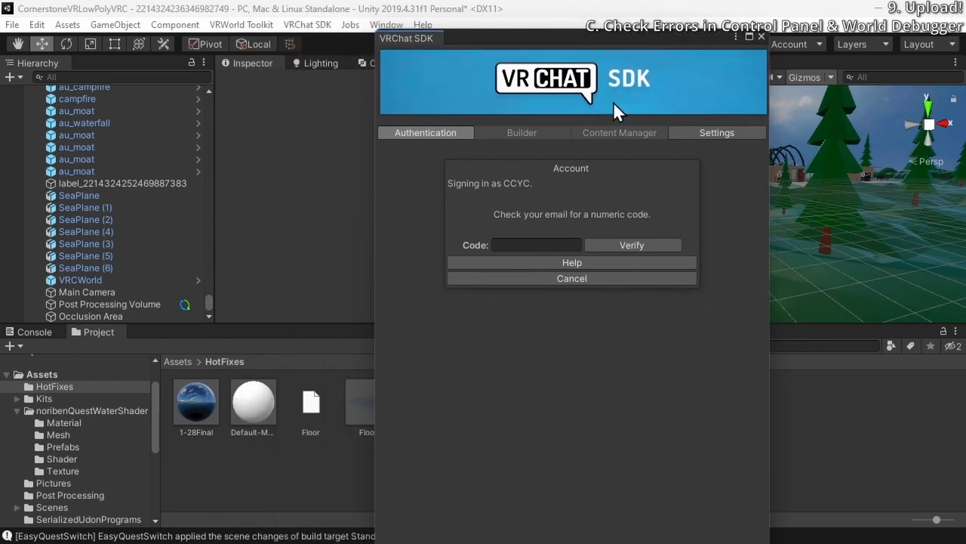
{"action": "left_click_drag", "start_coordinate": [584, 40], "coordinate": [388, 35]}
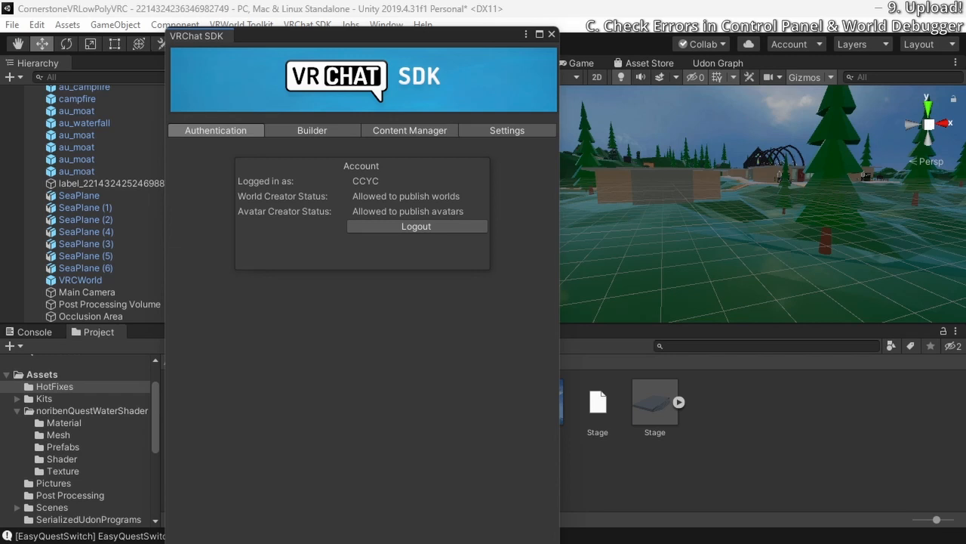
Auto-fix the SDK builder's warnings about 3D audio sources without a VRC Spatial Audio component, and close the control panel
{"action": "left_click", "coordinate": [293, 132]}
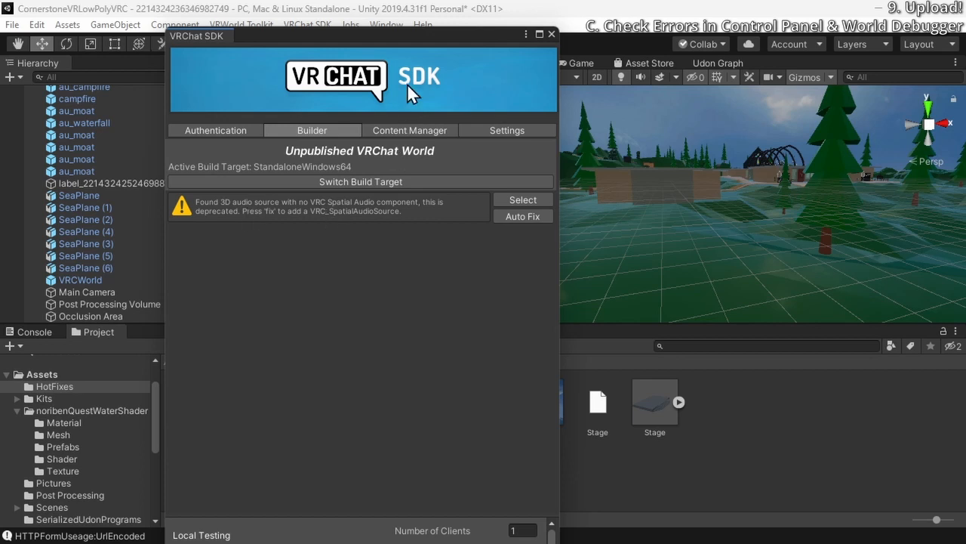
{"action": "left_click_drag", "start_coordinate": [405, 34], "coordinate": [488, 29]}
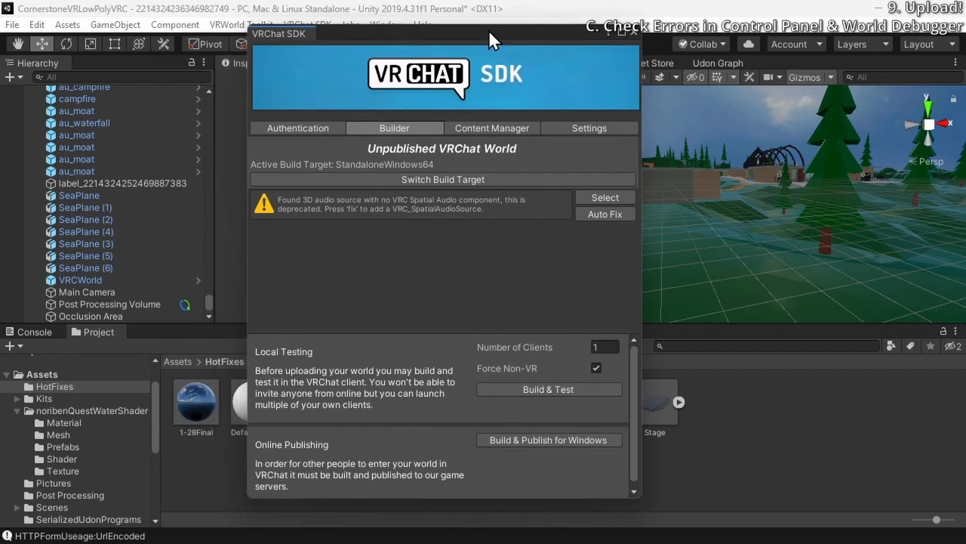
{"action": "left_click", "coordinate": [596, 214]}
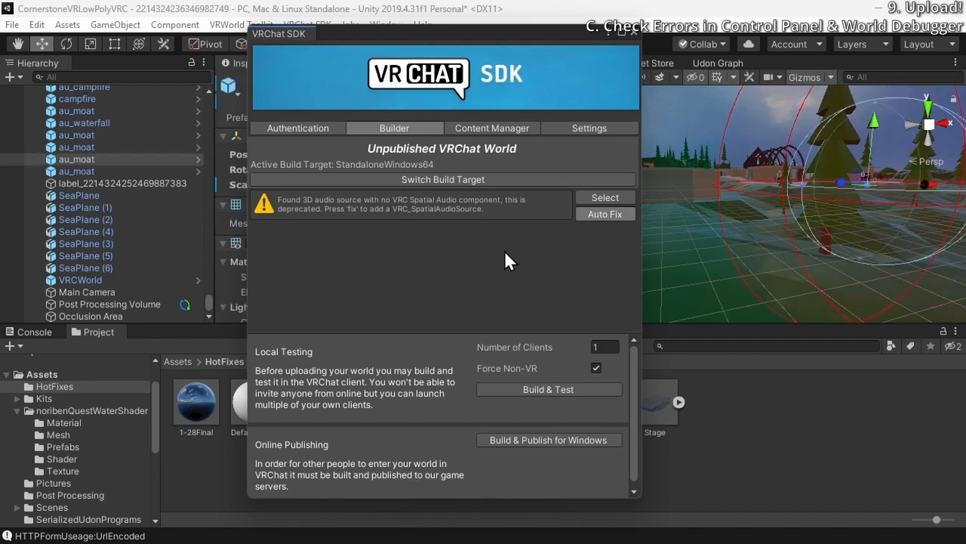
{"action": "left_click", "coordinate": [607, 215]}
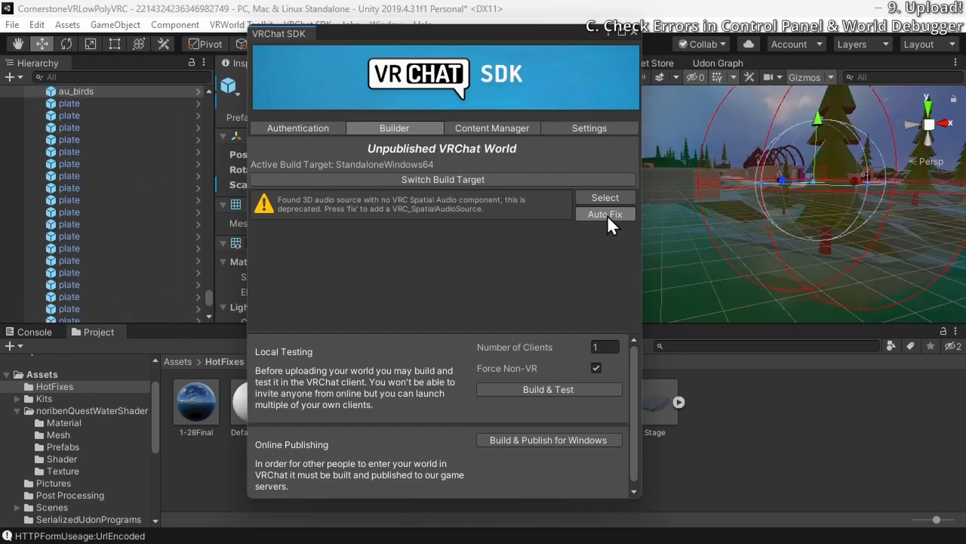
{"action": "left_click", "coordinate": [633, 33]}
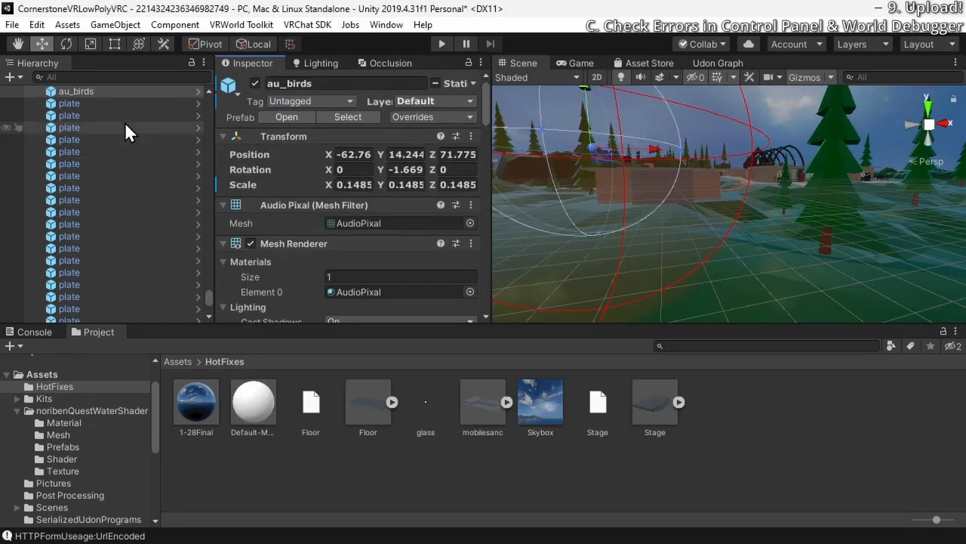
Filter the scene hierarchy by "au" and select the first au_birds object
{"action": "left_click", "coordinate": [116, 91]}
{"action": "left_click", "coordinate": [123, 75]}
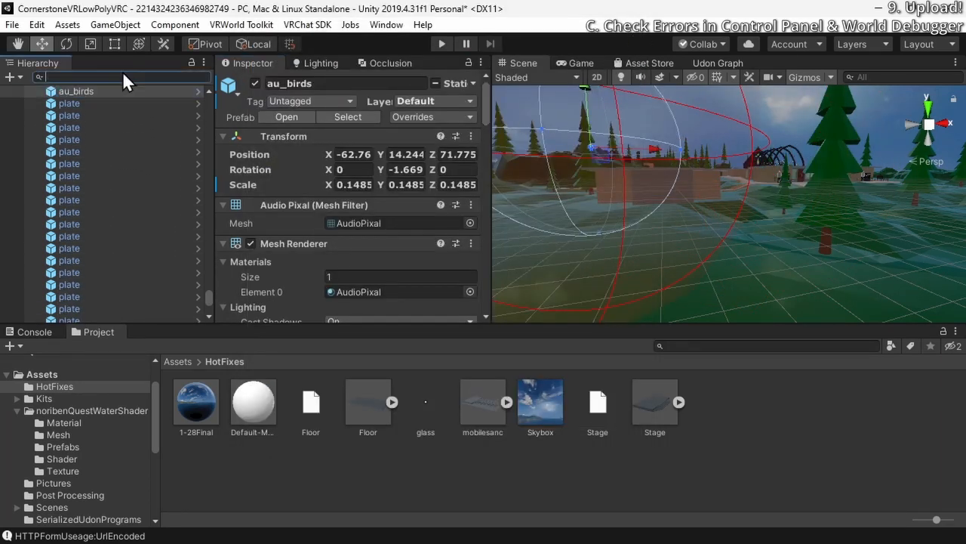
{"action": "type", "text": "au"}
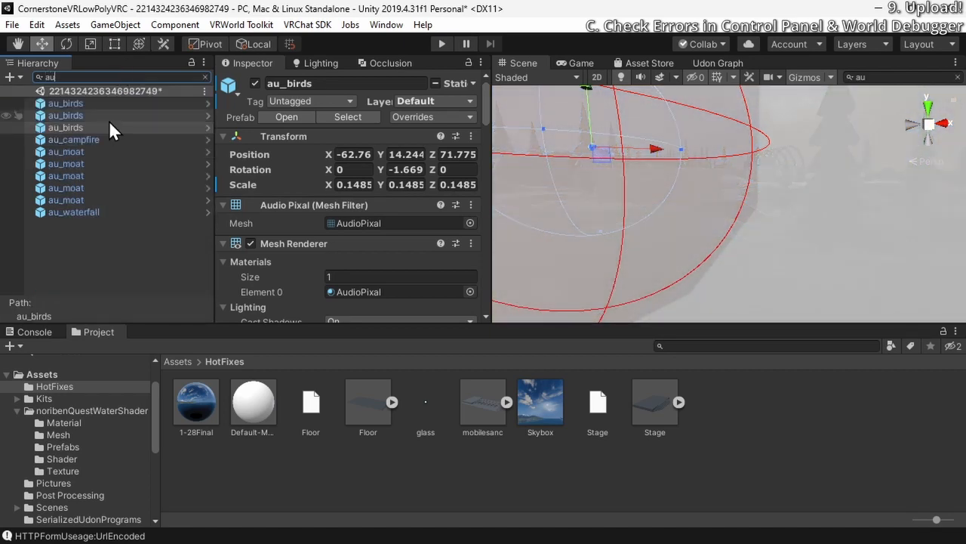
{"action": "double_click", "coordinate": [113, 101]}
Enable Use AudioSource Volume Curve in the advanced options of the au_birds object's VRC Spatial Audio Source, and check the audio source's rolloff settings
{"action": "scroll", "coordinate": [356, 219], "scroll_direction": "down", "scroll_amount": 15}
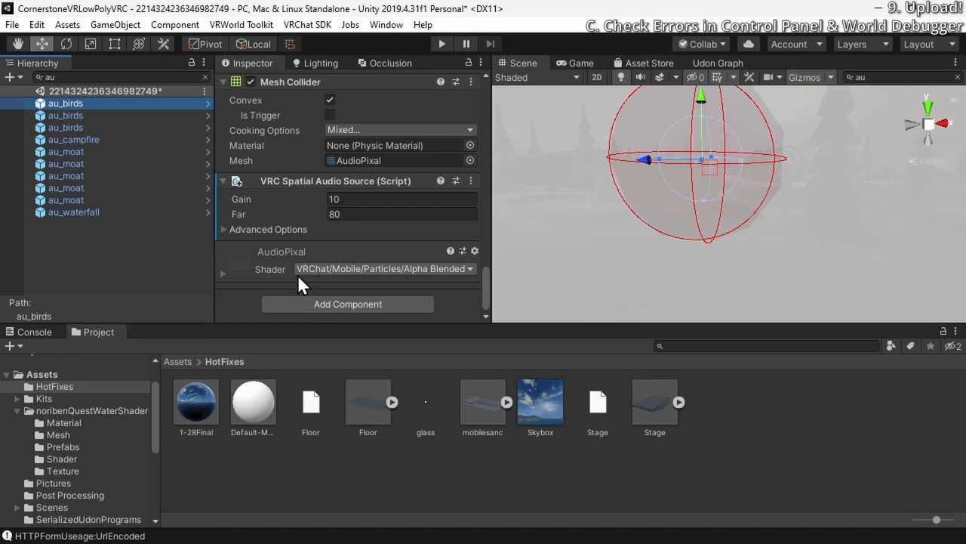
{"action": "left_click", "coordinate": [266, 231]}
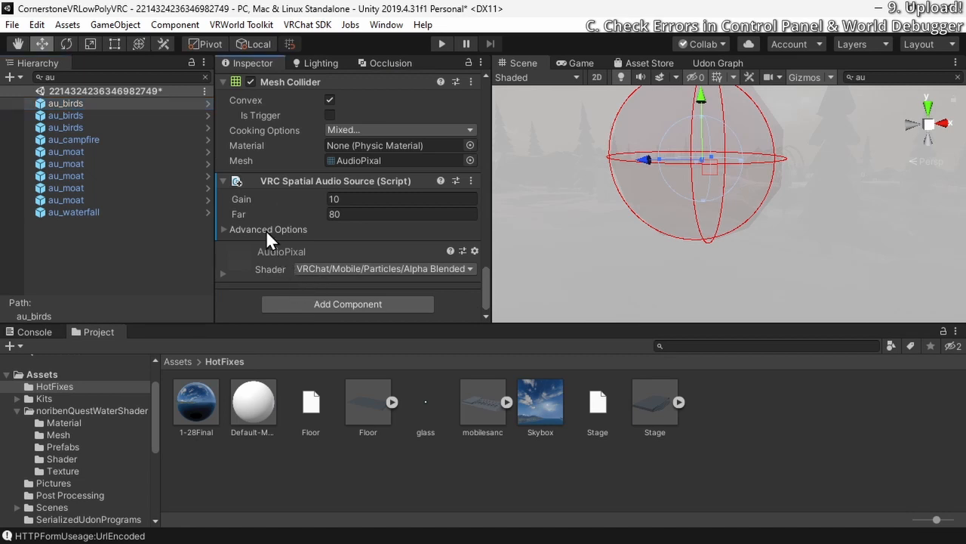
{"action": "left_click", "coordinate": [223, 229]}
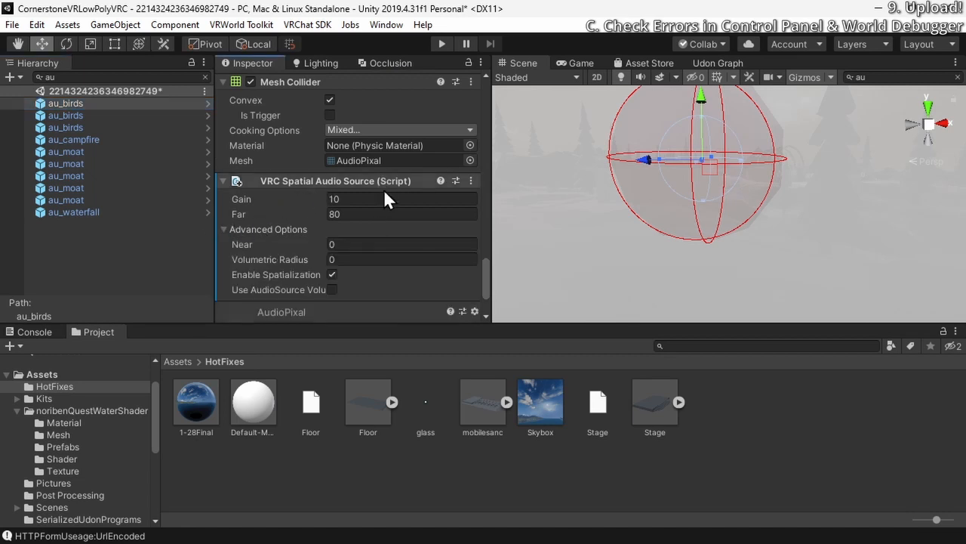
{"action": "scroll", "coordinate": [381, 257], "scroll_direction": "down", "scroll_amount": 3}
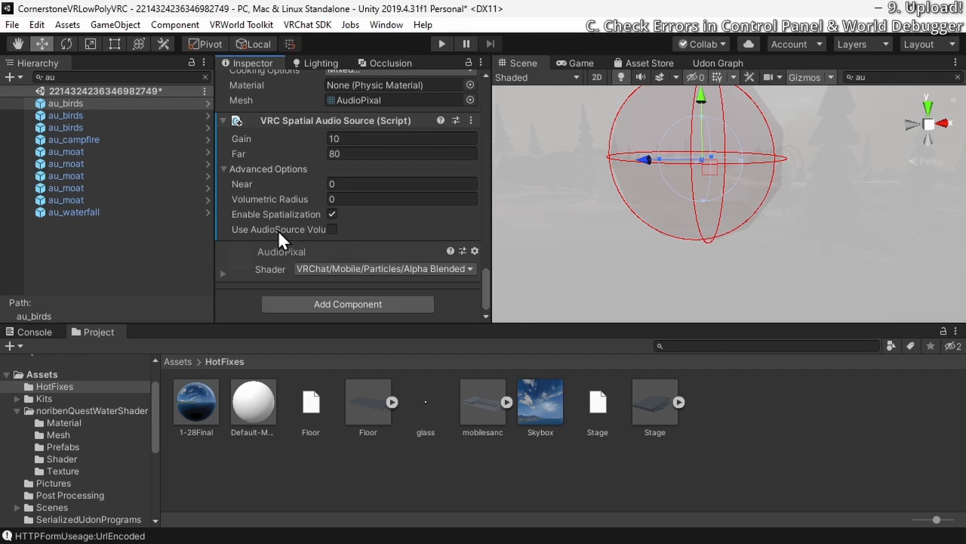
{"action": "left_click", "coordinate": [331, 229]}
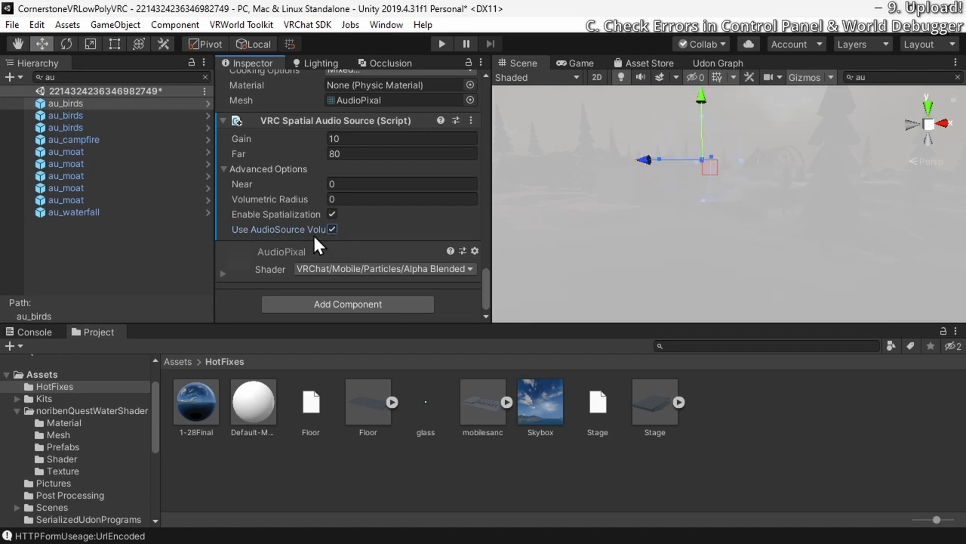
{"action": "mouse_move", "coordinate": [314, 230]}
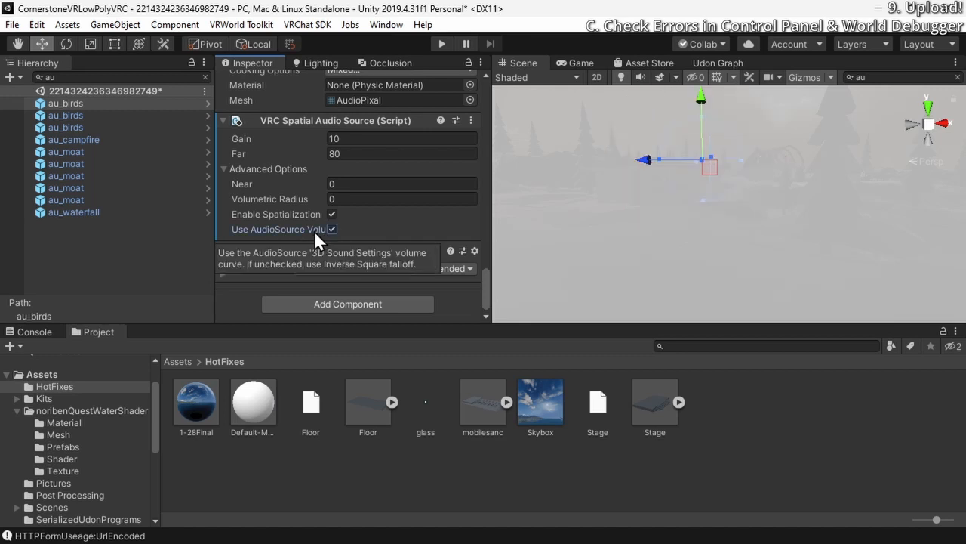
{"action": "left_click_drag", "start_coordinate": [493, 209], "coordinate": [604, 226]}
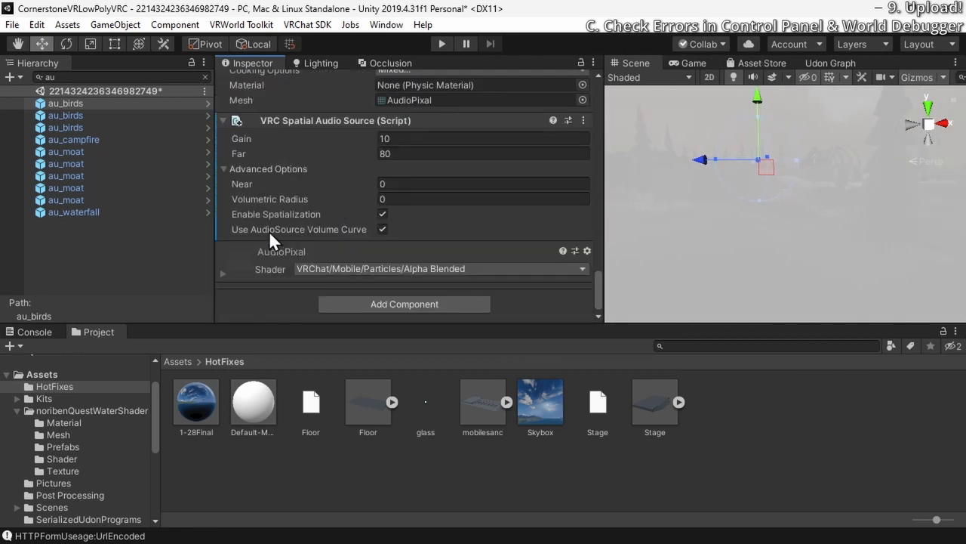
{"action": "scroll", "coordinate": [330, 233], "scroll_direction": "up", "scroll_amount": 8}
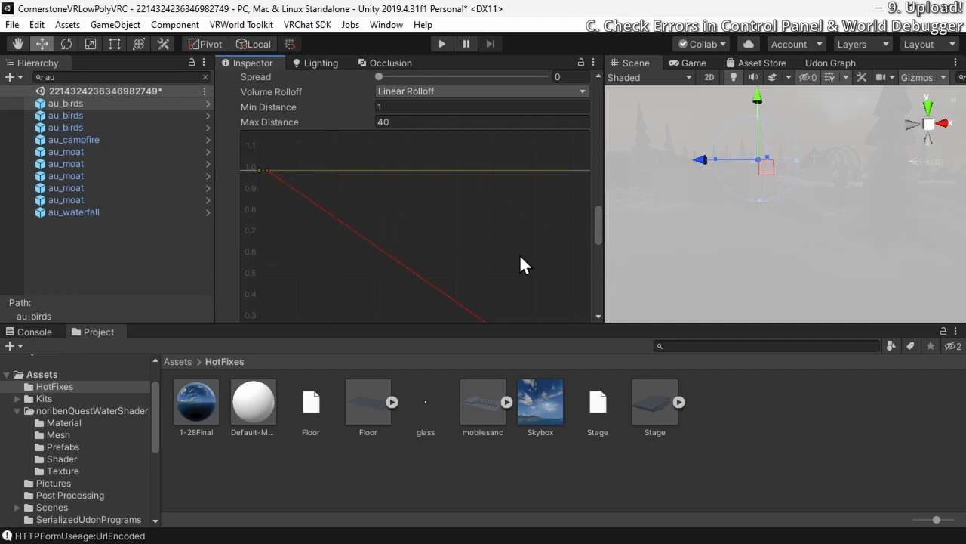
{"action": "scroll", "coordinate": [520, 255], "scroll_direction": "down", "scroll_amount": 10}
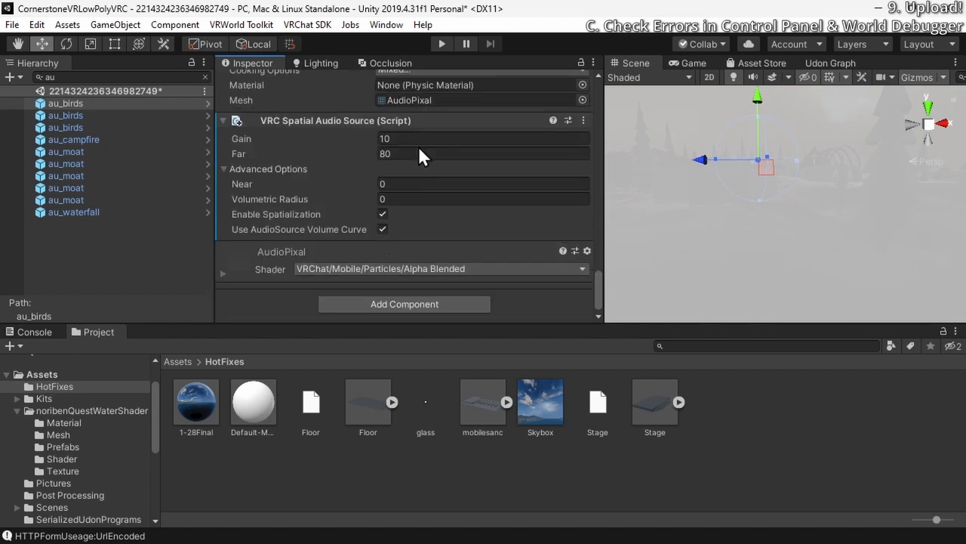
Enable Use AudioSource Volume Curve in the spatial audio advanced options of the second au_birds object and the remaining au_ objects through au_waterfall
{"action": "scroll", "coordinate": [408, 218], "scroll_direction": "up", "scroll_amount": 8}
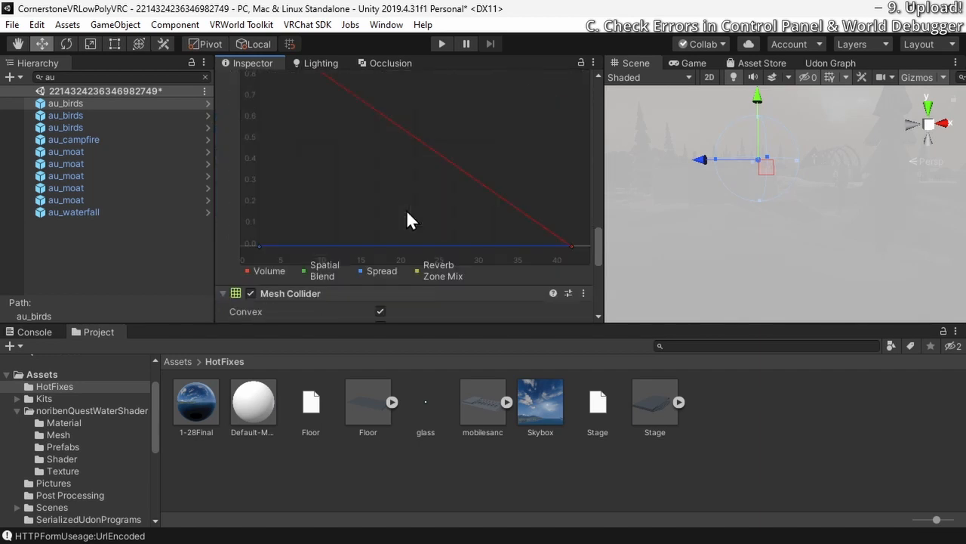
{"action": "scroll", "coordinate": [400, 208], "scroll_direction": "up", "scroll_amount": 3}
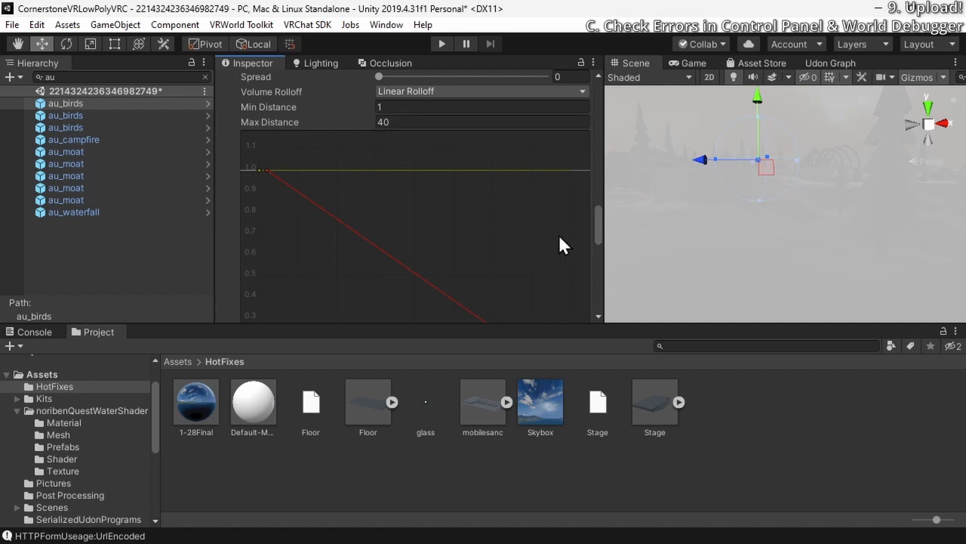
{"action": "scroll", "coordinate": [559, 238], "scroll_direction": "down", "scroll_amount": 10}
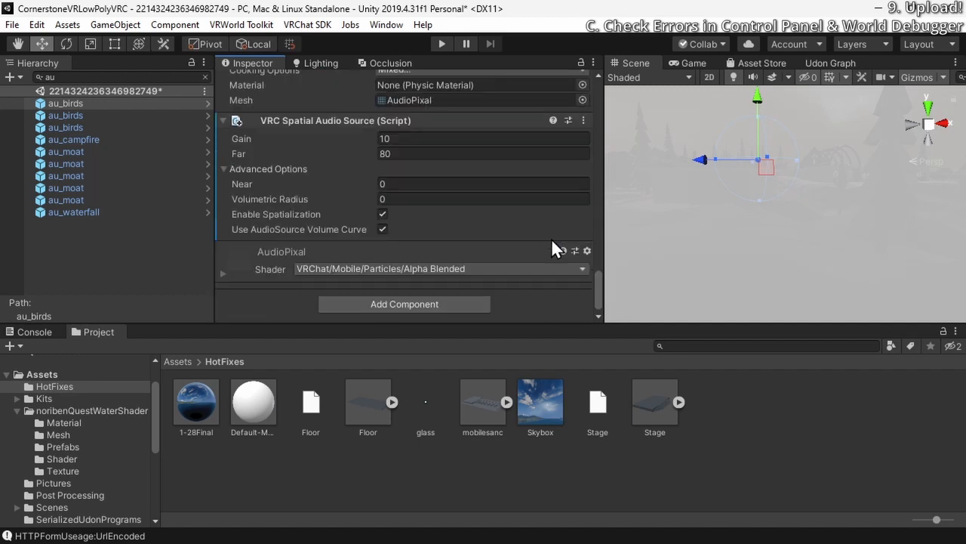
{"action": "left_click", "coordinate": [120, 116]}
{"action": "left_click", "coordinate": [415, 245]}
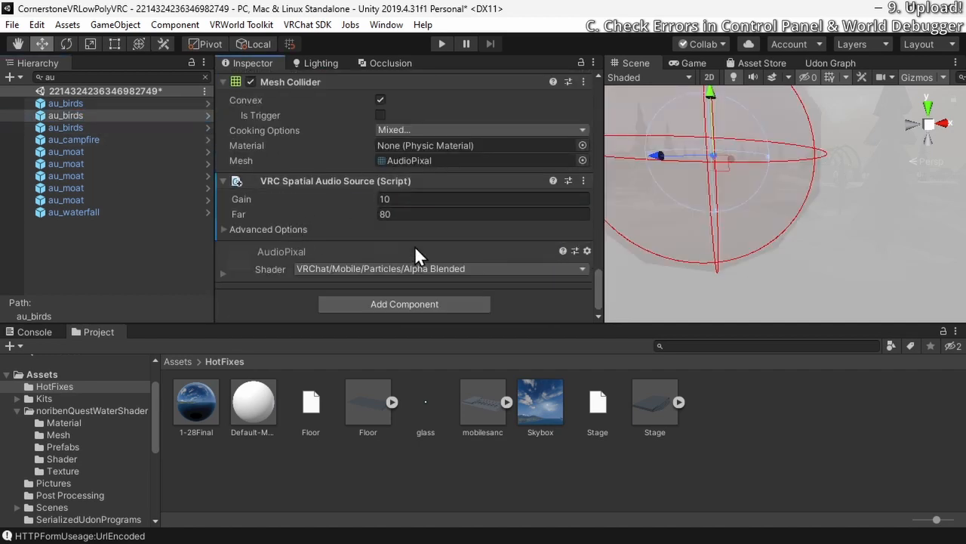
{"action": "left_click", "coordinate": [222, 230]}
{"action": "left_click", "coordinate": [383, 289]}
{"action": "left_click", "coordinate": [74, 212]}
Search the scene hierarchy for "spatial", and clear the filter to list all objects again
{"action": "left_click", "coordinate": [113, 77]}
{"action": "type", "text": "spatial"}
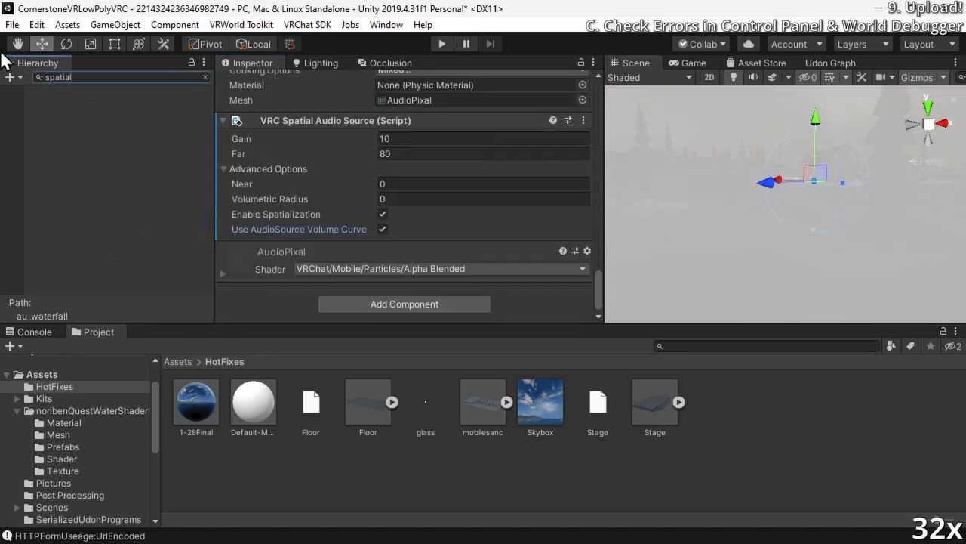
{"action": "left_click", "coordinate": [205, 77]}
Reopen the VRChat SDK control panel and check its builder for remaining warnings
{"action": "left_click", "coordinate": [241, 25]}
{"action": "mouse_move", "coordinate": [307, 25]}
{"action": "left_click", "coordinate": [348, 65]}
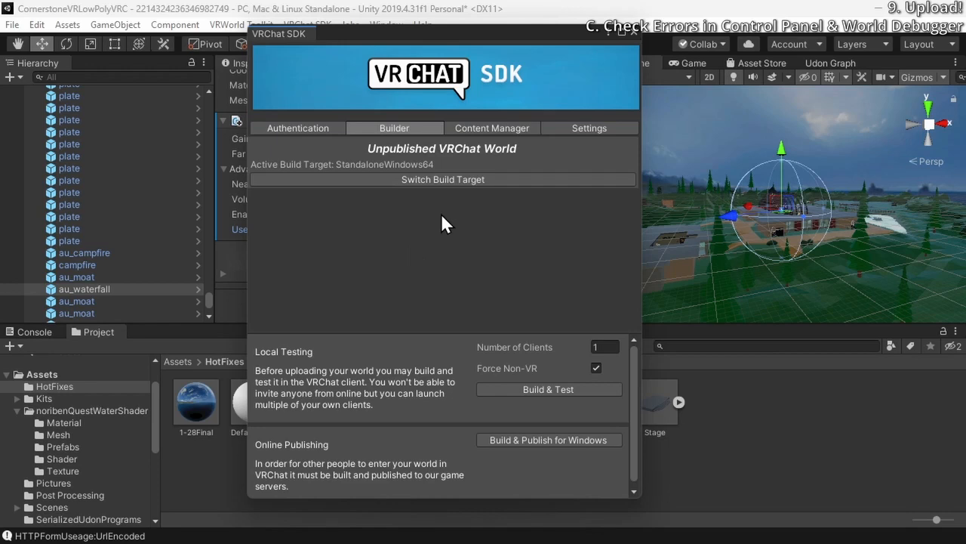
{"action": "left_click", "coordinate": [234, 25]}
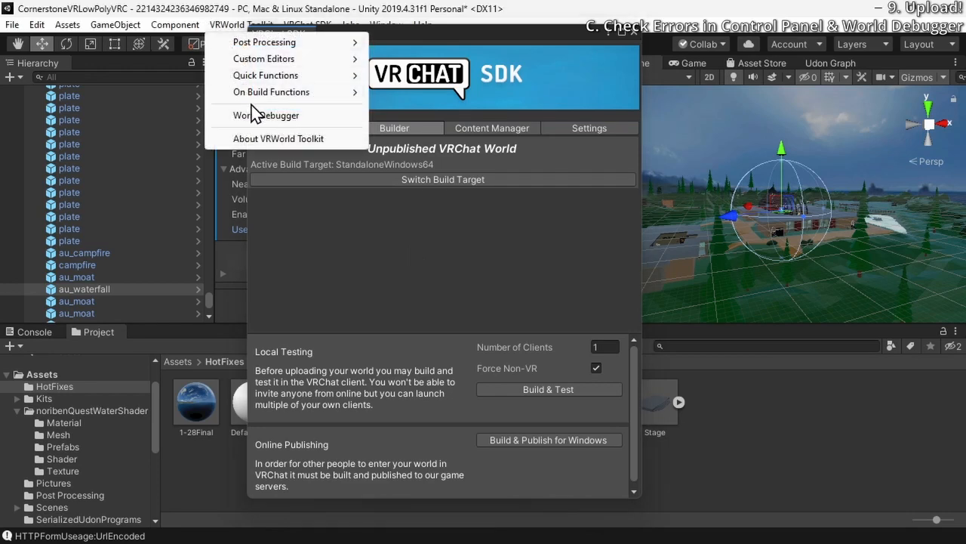
{"action": "left_click", "coordinate": [393, 26]}
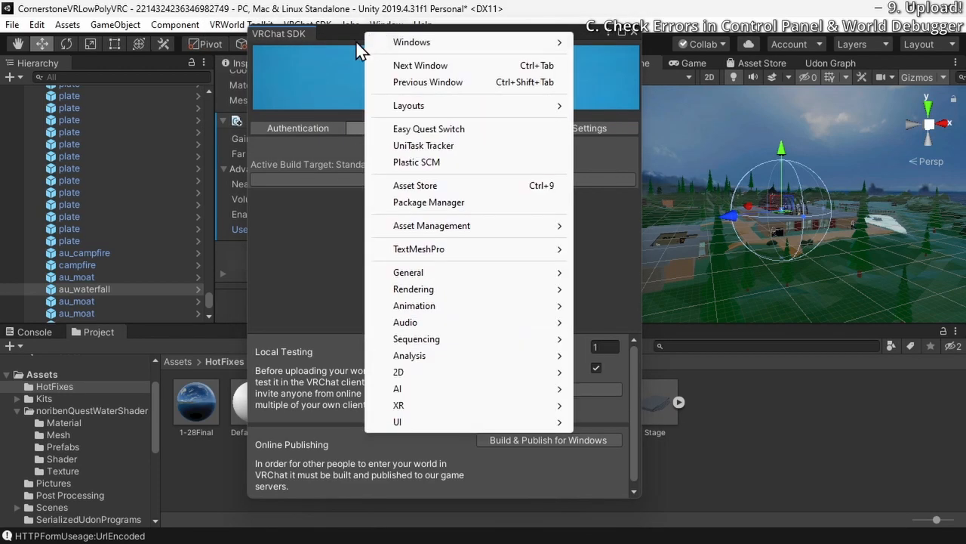
{"action": "left_click", "coordinate": [530, 22]}
{"action": "left_click_drag", "start_coordinate": [518, 31], "coordinate": [572, 48]}
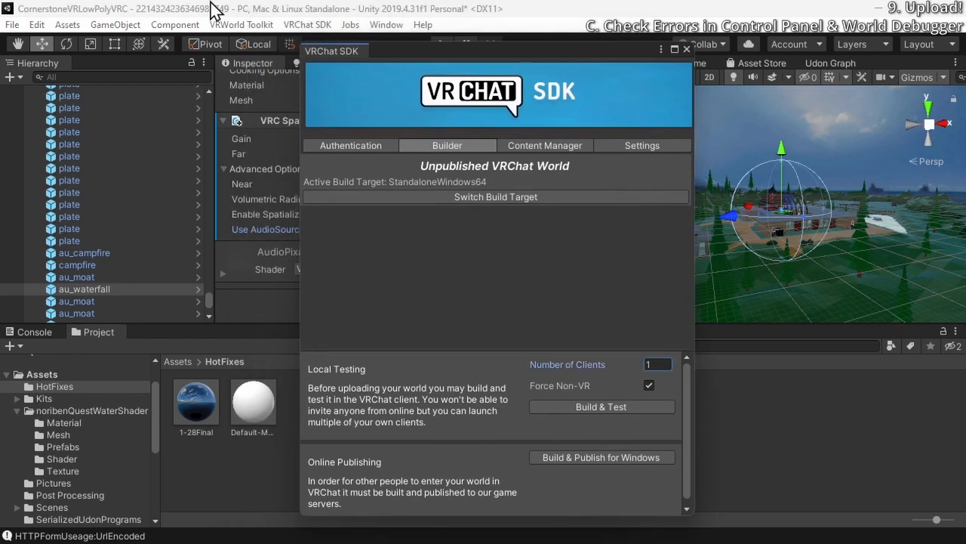
Open VRWorld Toolkit's World Debugger and, from its reference camera tip, set the Main Camera's near clipping plane to 0.05
{"action": "left_click", "coordinate": [242, 27]}
{"action": "left_click", "coordinate": [264, 116]}
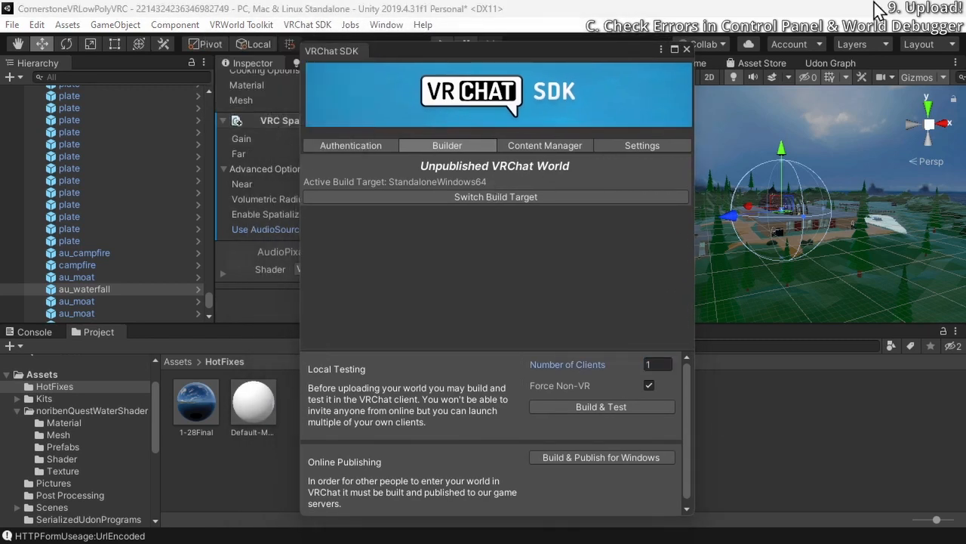
{"action": "left_click_drag", "start_coordinate": [965, 302], "coordinate": [420, 42]}
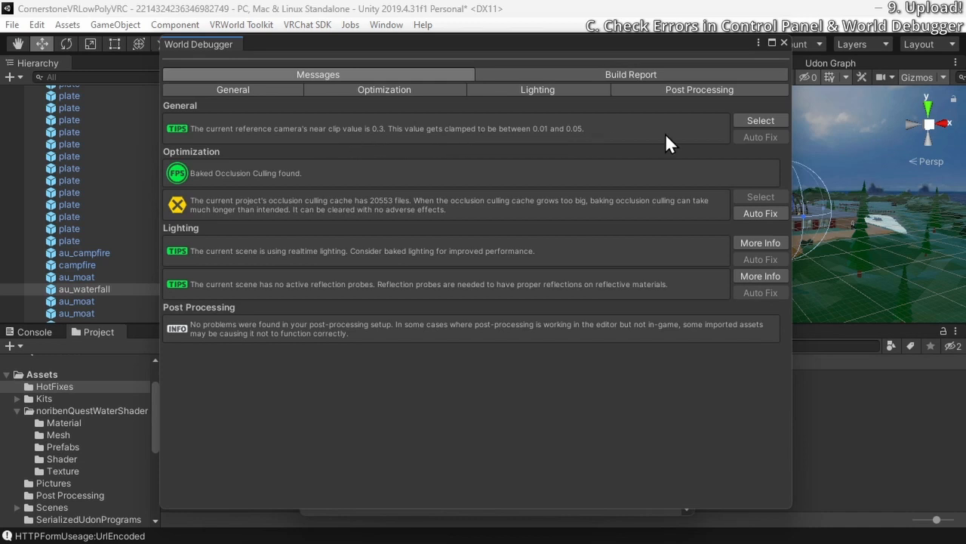
{"action": "left_click", "coordinate": [758, 122]}
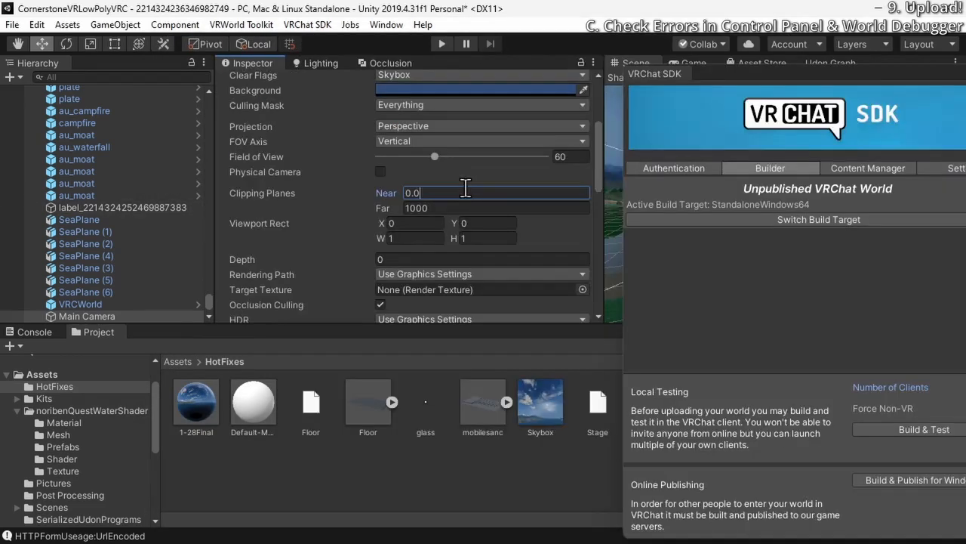
{"action": "type", "text": "5"}
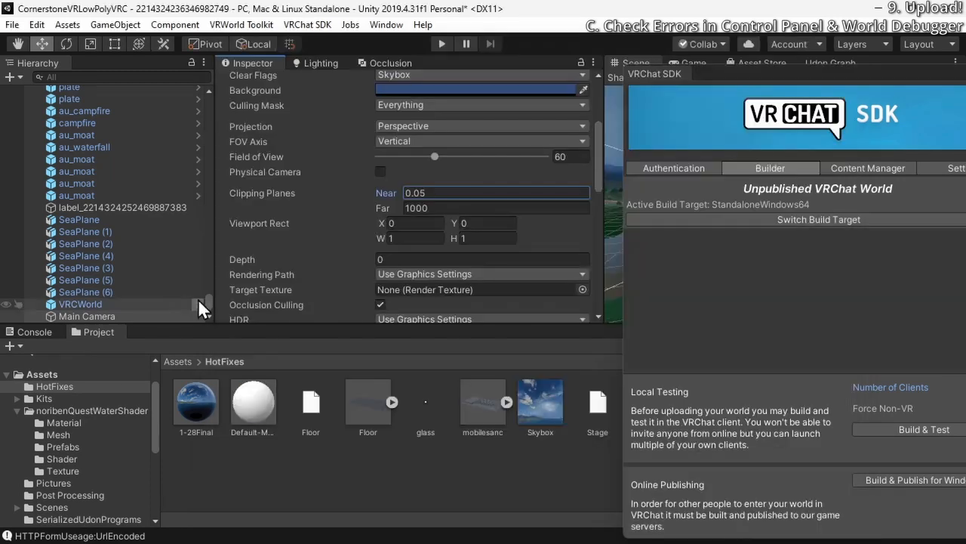
Activate the Probes group under Environment so its reflection probes are enabled, and close the SDK control panel
{"action": "left_click_drag", "start_coordinate": [209, 299], "coordinate": [207, 89]}
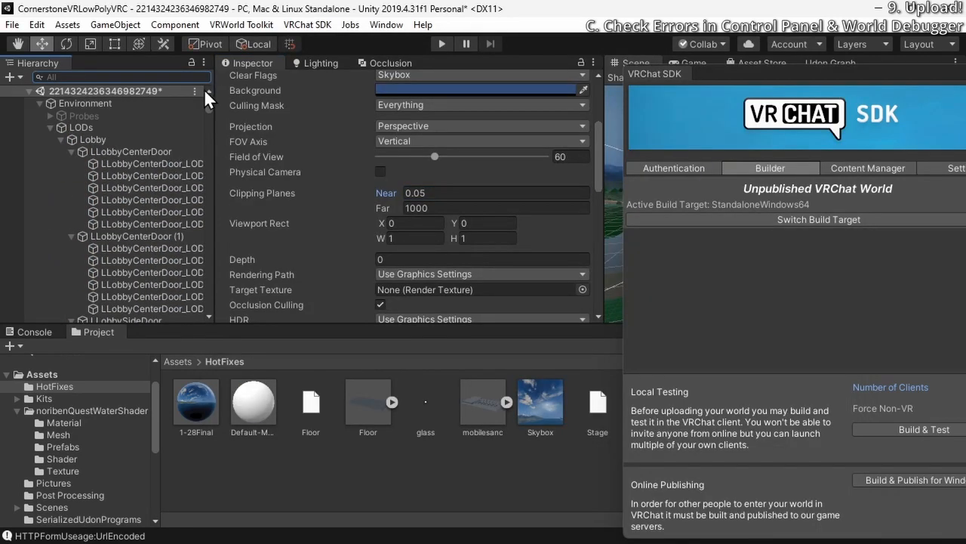
{"action": "left_click", "coordinate": [87, 116]}
{"action": "left_click", "coordinate": [52, 117]}
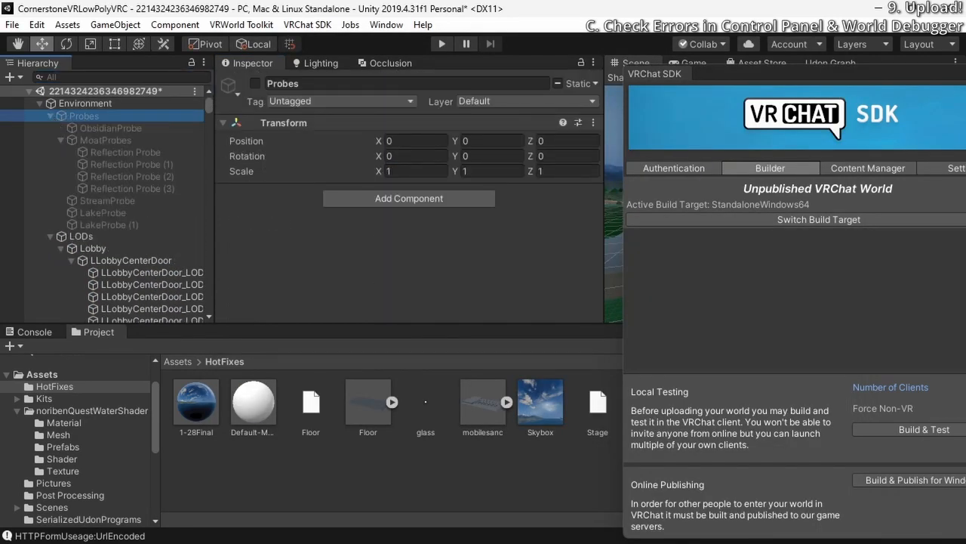
{"action": "left_click_drag", "start_coordinate": [877, 74], "coordinate": [606, 123]}
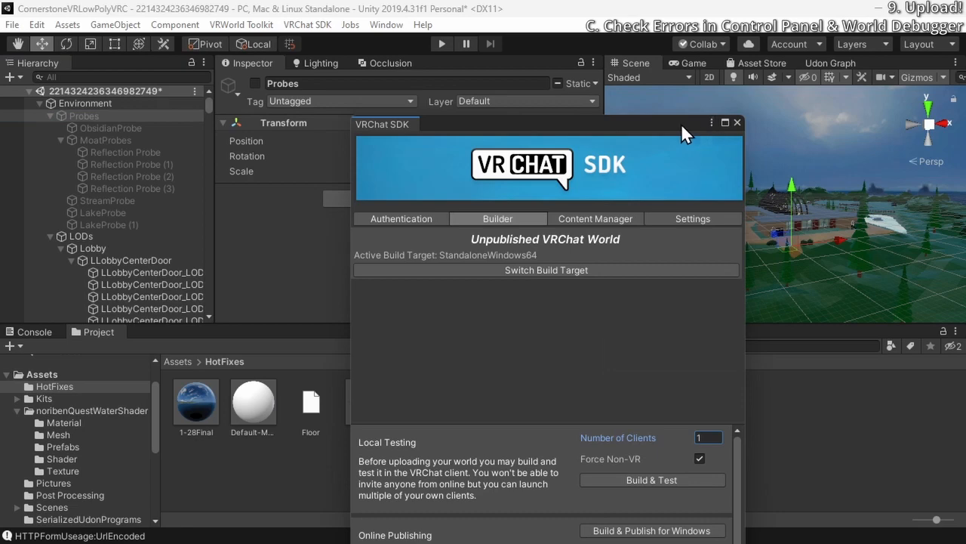
{"action": "left_click", "coordinate": [737, 122]}
{"action": "left_click", "coordinate": [255, 84]}
Select LakeProbe in the scene, bake its reflection probe with the existing capture settings, and look over the scene around it
{"action": "right_click_drag", "start_coordinate": [725, 227], "coordinate": [576, 344]}
{"action": "key", "text": "w"}
{"action": "key", "text": "w"}
{"action": "right_click_drag", "start_coordinate": [770, 234], "coordinate": [485, 205]}
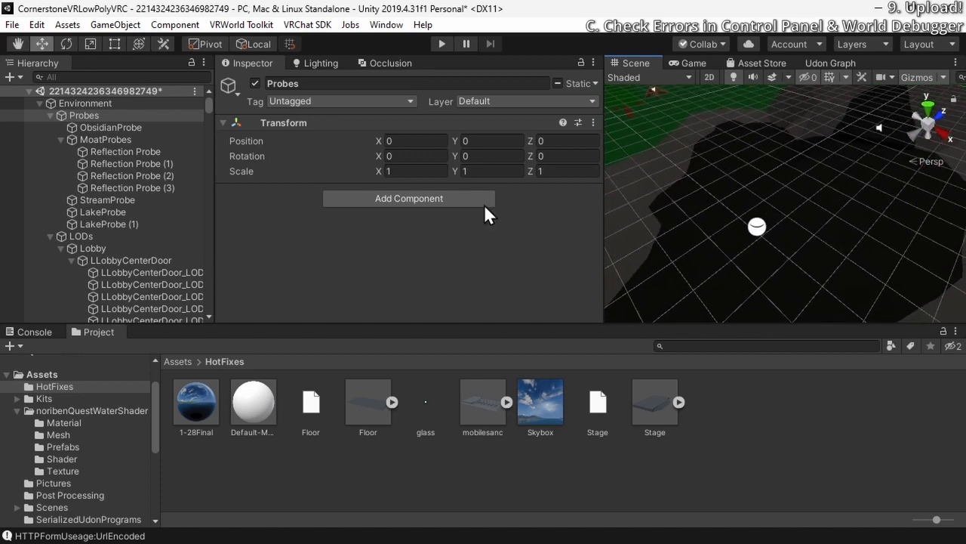
{"action": "left_click", "coordinate": [755, 227]}
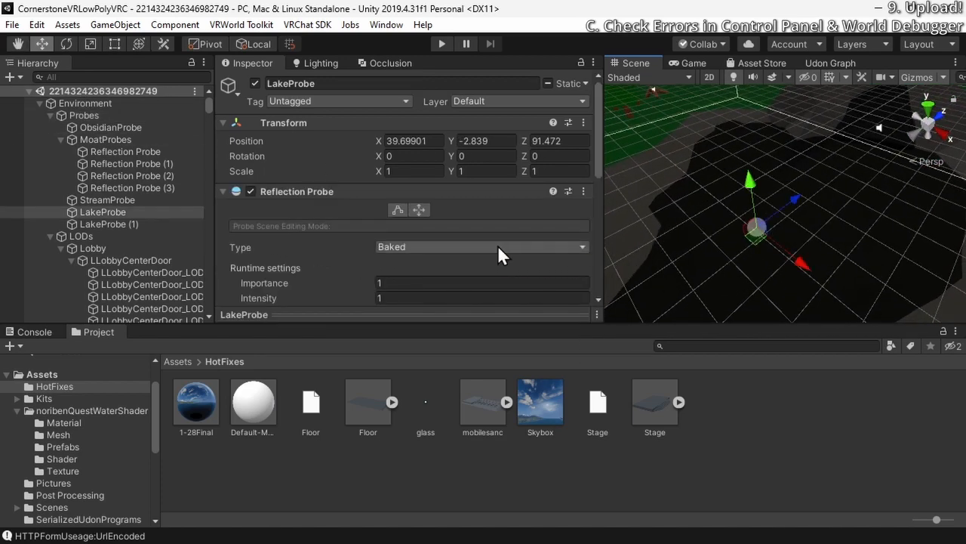
{"action": "scroll", "coordinate": [498, 244], "scroll_direction": "down", "scroll_amount": 5}
{"action": "left_click", "coordinate": [466, 256]}
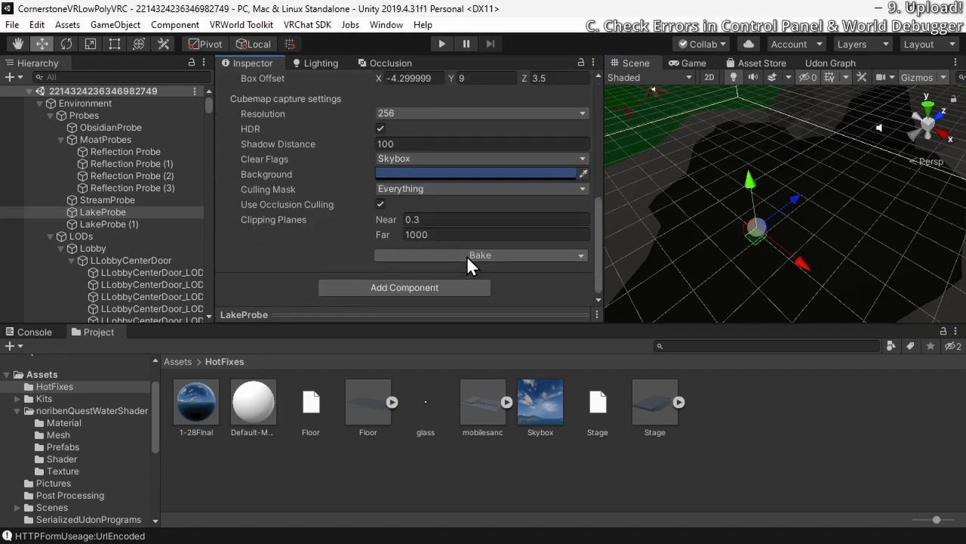
{"action": "right_click_drag", "start_coordinate": [701, 201], "coordinate": [800, 158]}
{"action": "left_click", "coordinate": [747, 157]}
{"action": "key", "text": "w"}
{"action": "right_click_drag", "start_coordinate": [833, 211], "coordinate": [732, 249]}
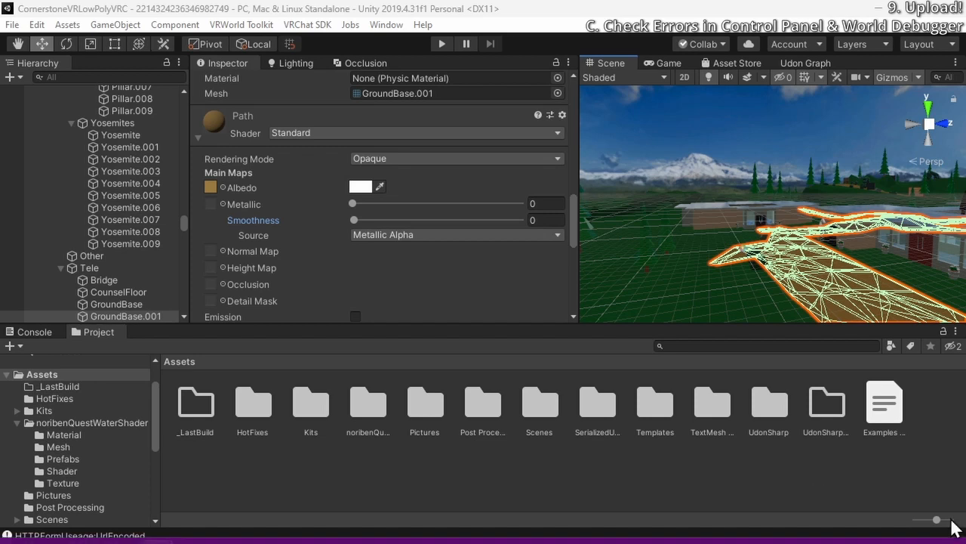
Run a local build and test of the world from the VRChat SDK builder, and bring the VRChat client window into view
{"action": "left_click", "coordinate": [296, 32]}
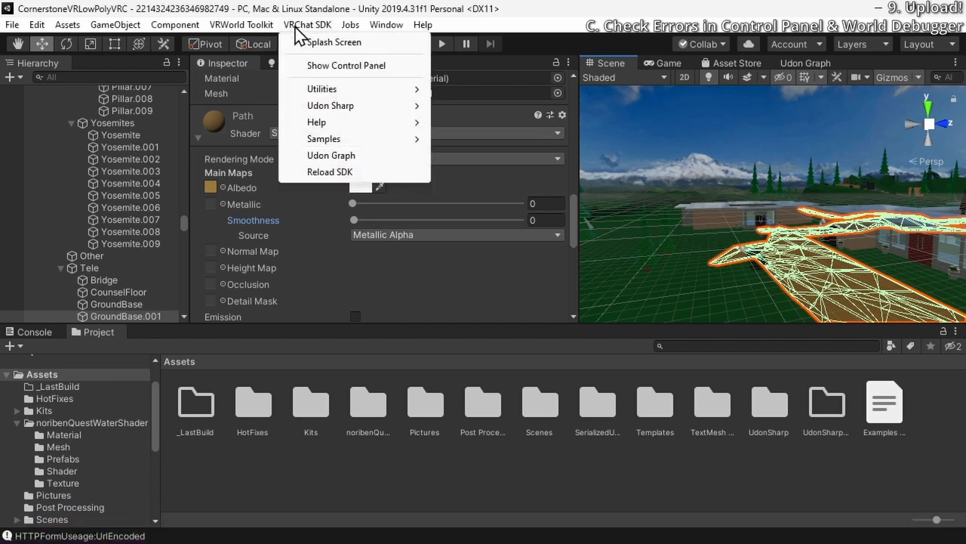
{"action": "left_click", "coordinate": [342, 66]}
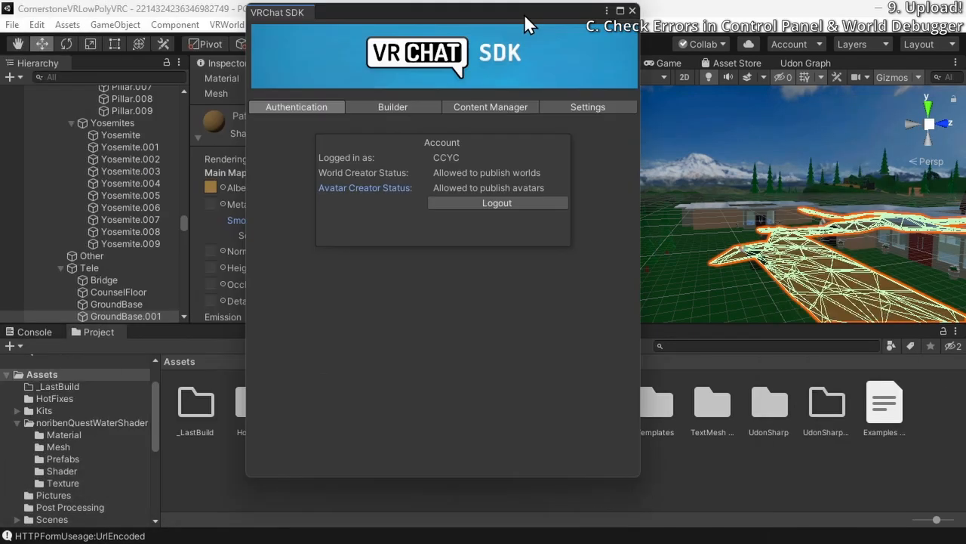
{"action": "left_click", "coordinate": [428, 132]}
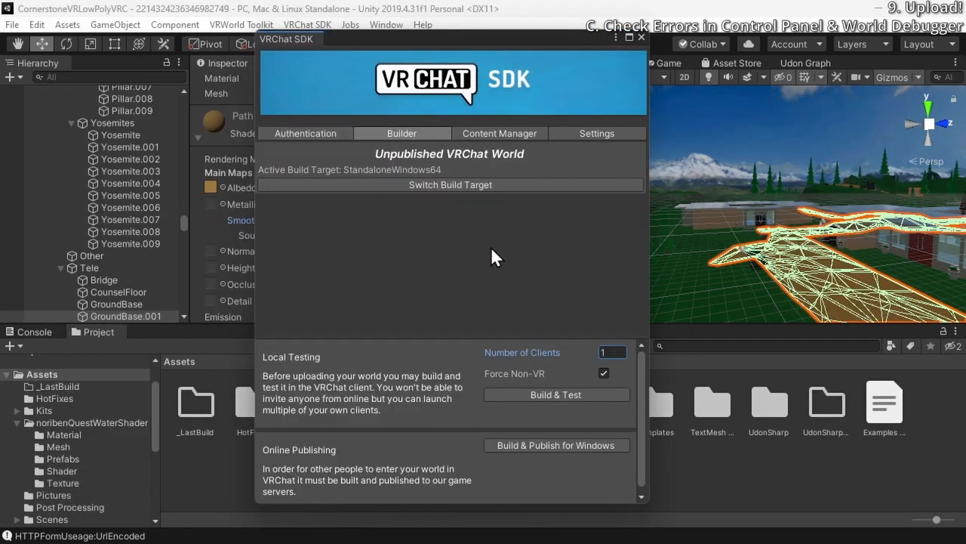
{"action": "left_click", "coordinate": [546, 394]}
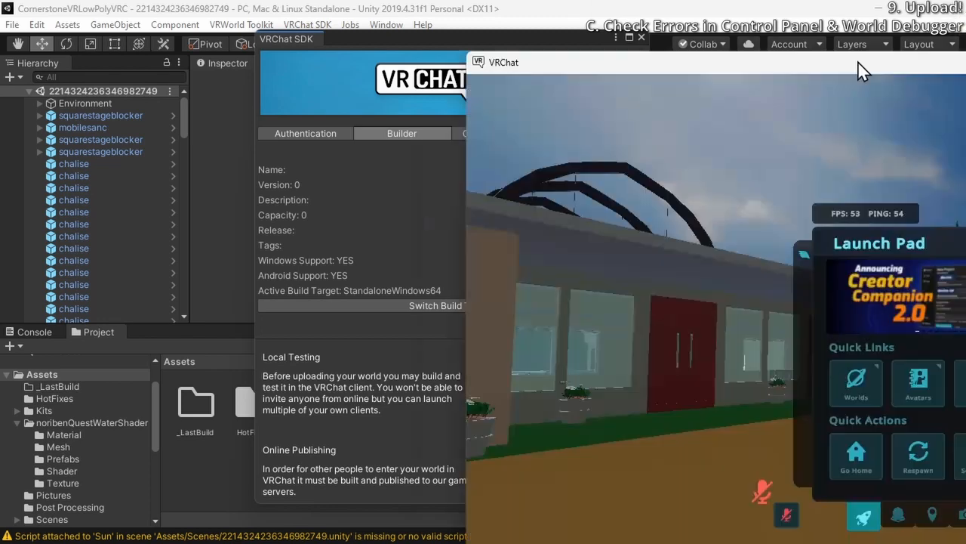
{"action": "left_click_drag", "start_coordinate": [859, 62], "coordinate": [286, 183]}
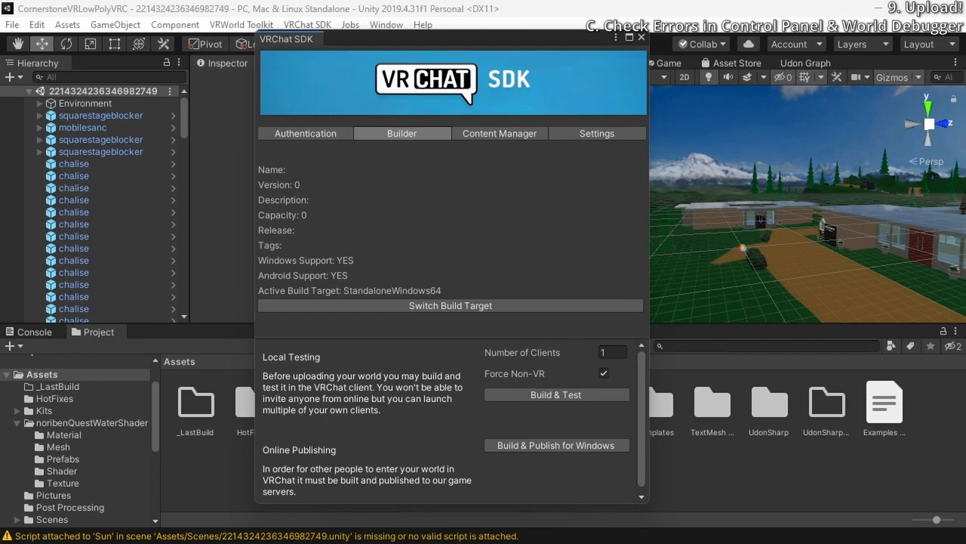
{"action": "left_click_drag", "start_coordinate": [965, 26], "coordinate": [633, 17]}
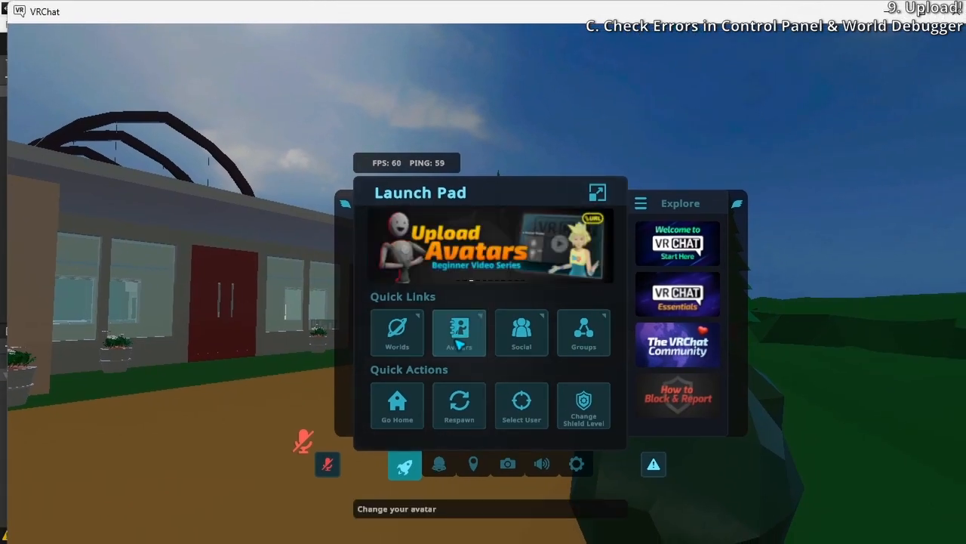
Walk along the paths in the VRChat test world to examine the lake, trees and buildings
{"action": "left_click", "coordinate": [419, 408]}
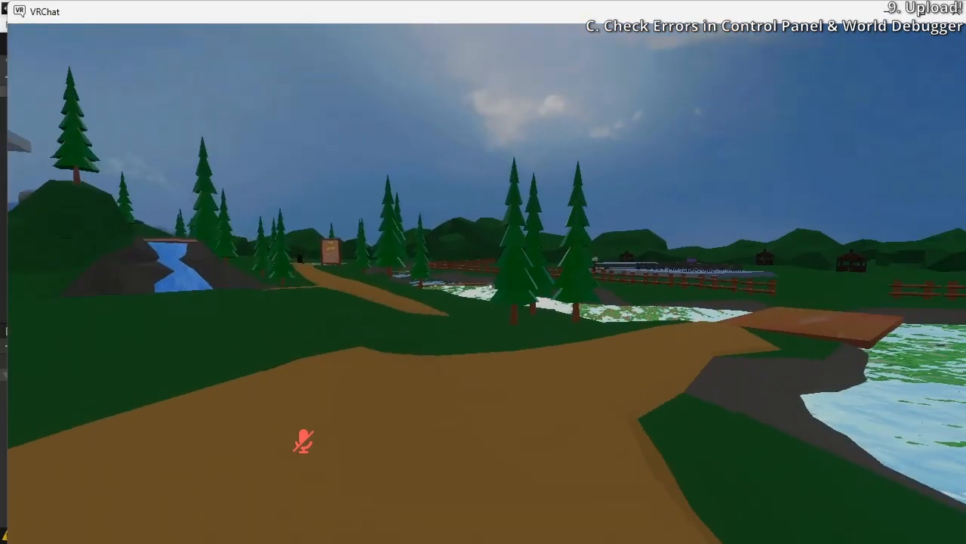
{"action": "key", "text": "w"}
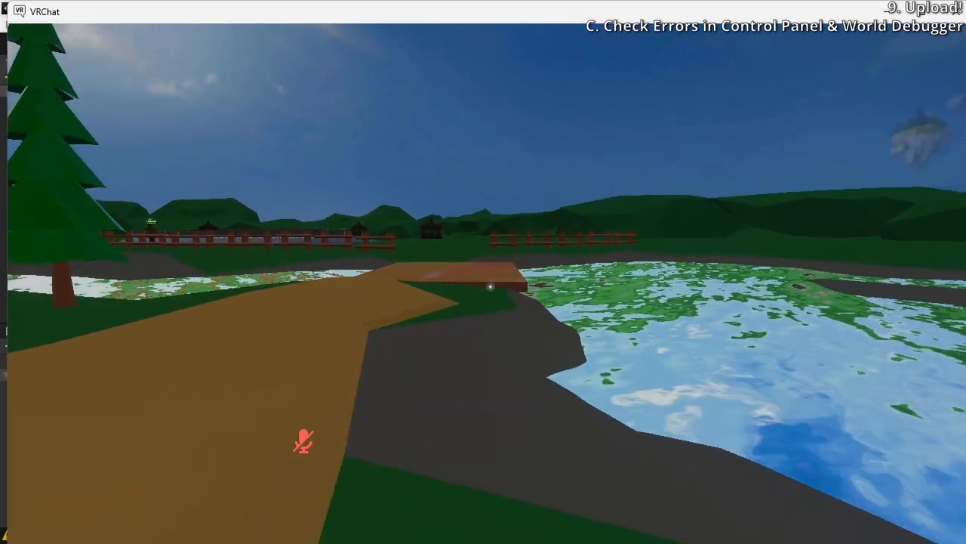
{"action": "key", "text": "w"}
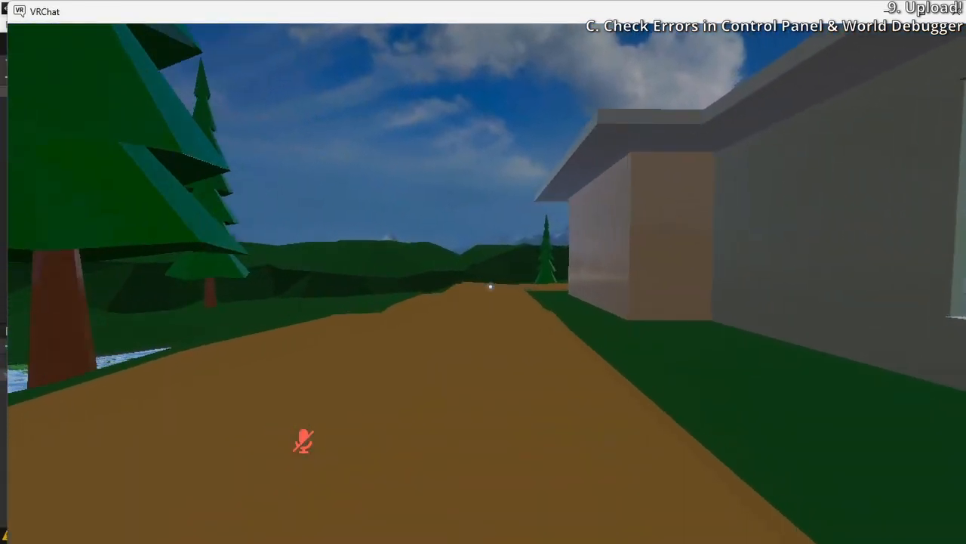
{"action": "key", "text": "w"}
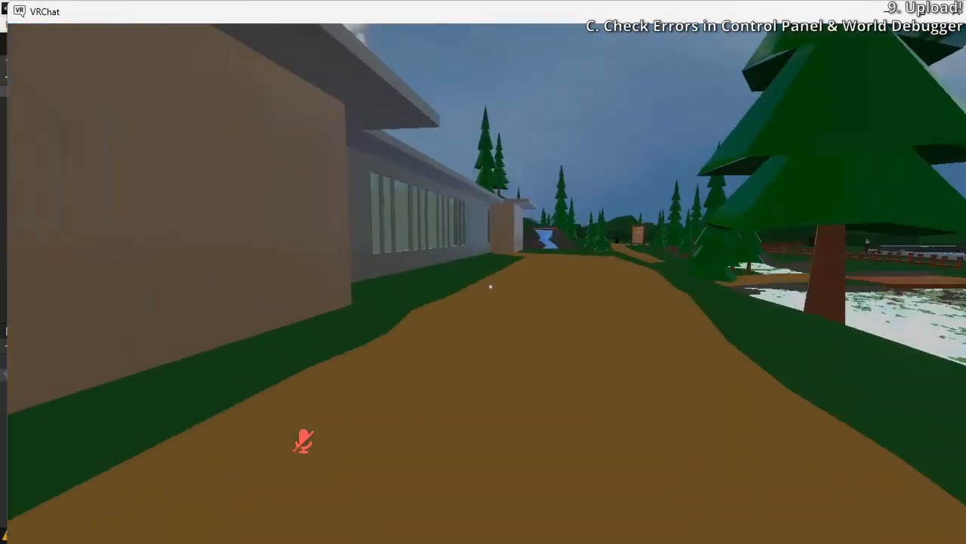
{"action": "key", "text": "w"}
Change into the recently used avatar Deku Glock For All, and return to the test world
{"action": "key", "text": "Escape"}
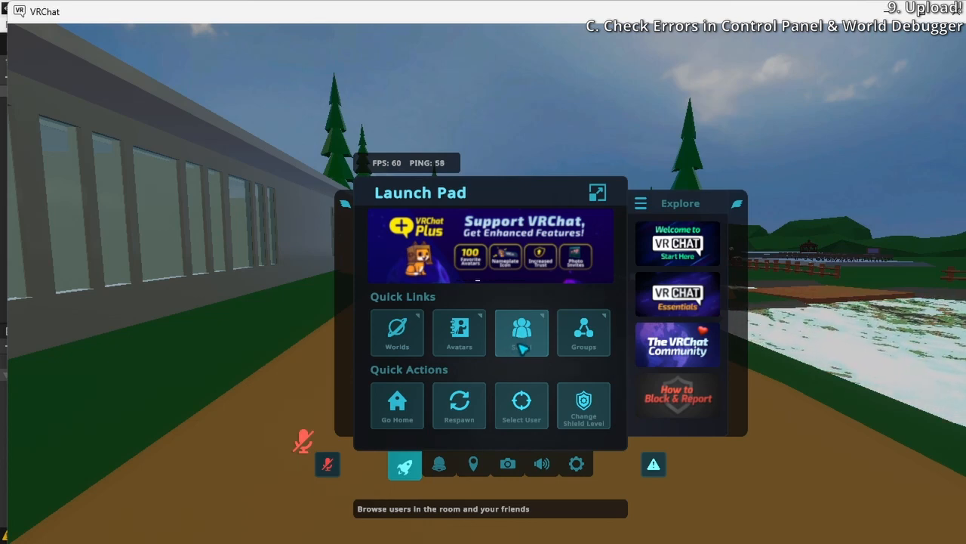
{"action": "left_click", "coordinate": [459, 332]}
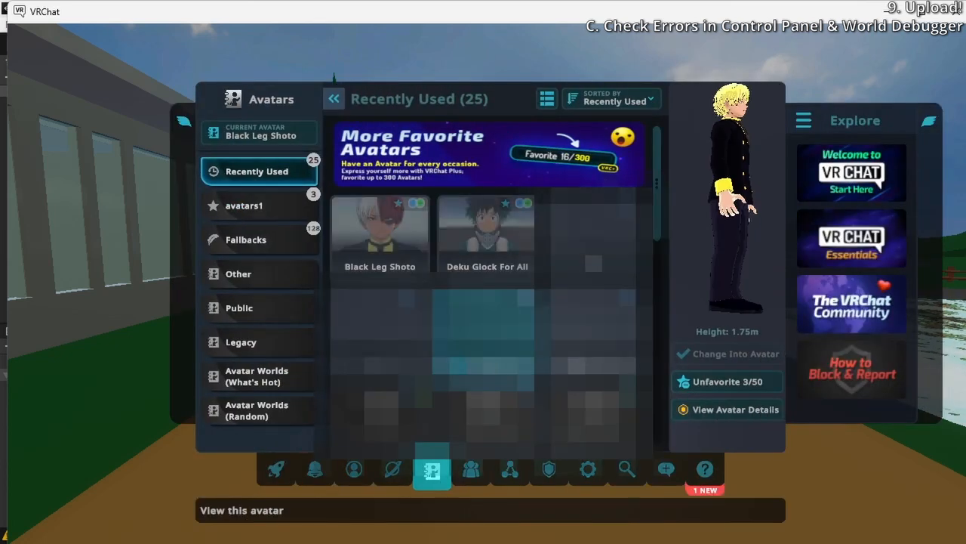
{"action": "left_click", "coordinate": [468, 234]}
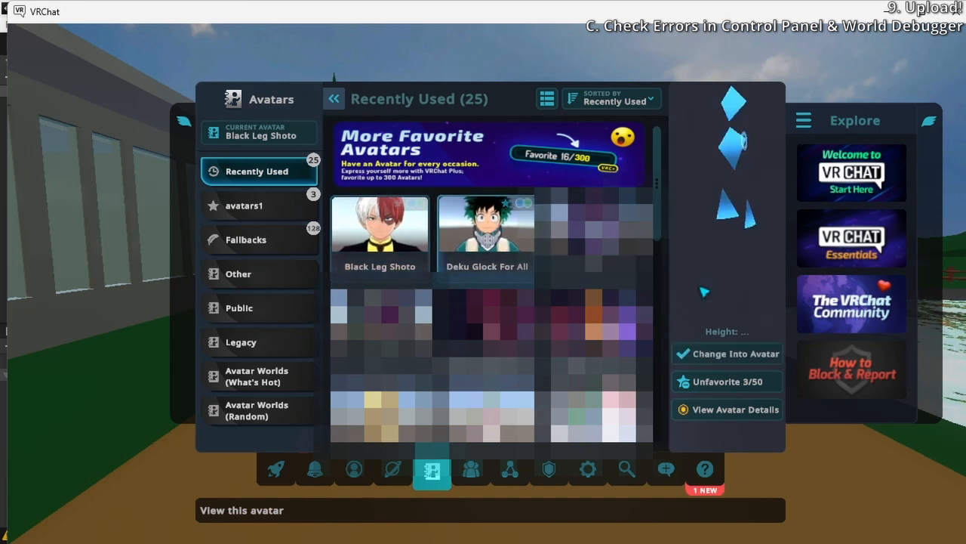
{"action": "left_click", "coordinate": [736, 354]}
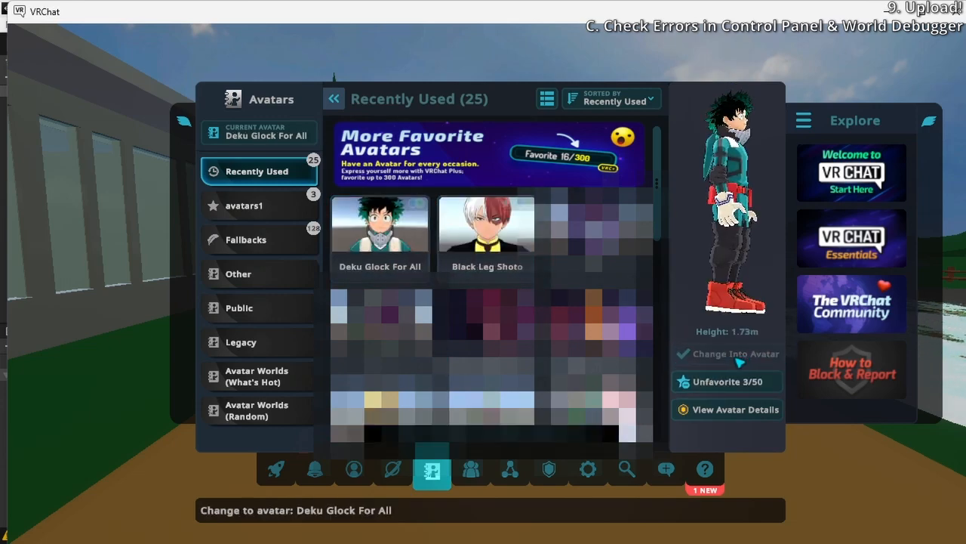
{"action": "key", "text": "Escape"}
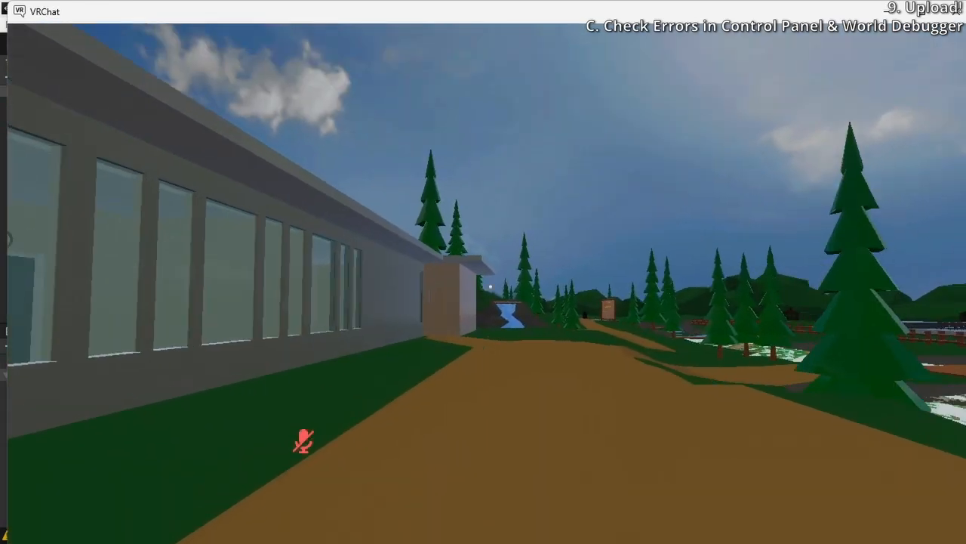
Walk through the VRChat test world to examine the long building, the bridge and the lake
{"action": "key", "text": "w"}
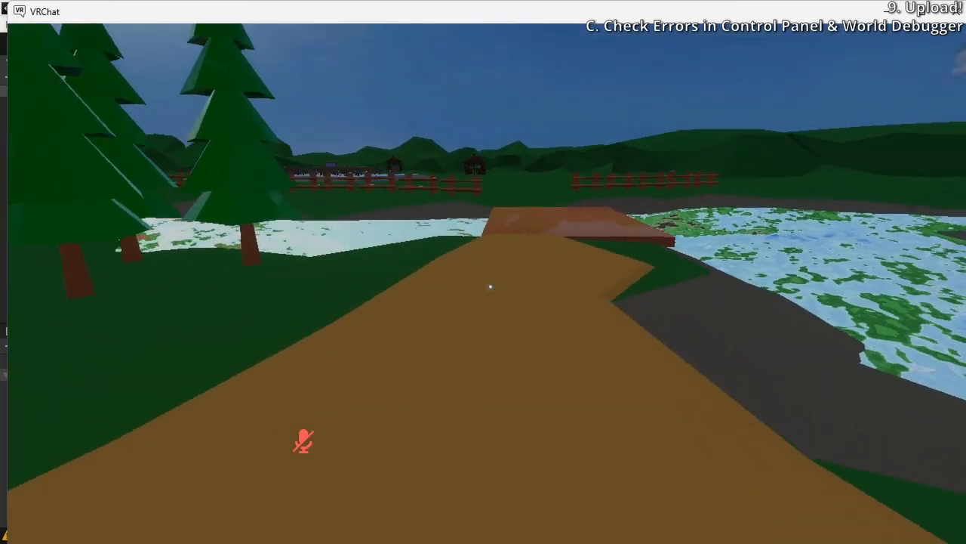
{"action": "key", "text": "Escape"}
{"action": "left_click", "coordinate": [575, 457]}
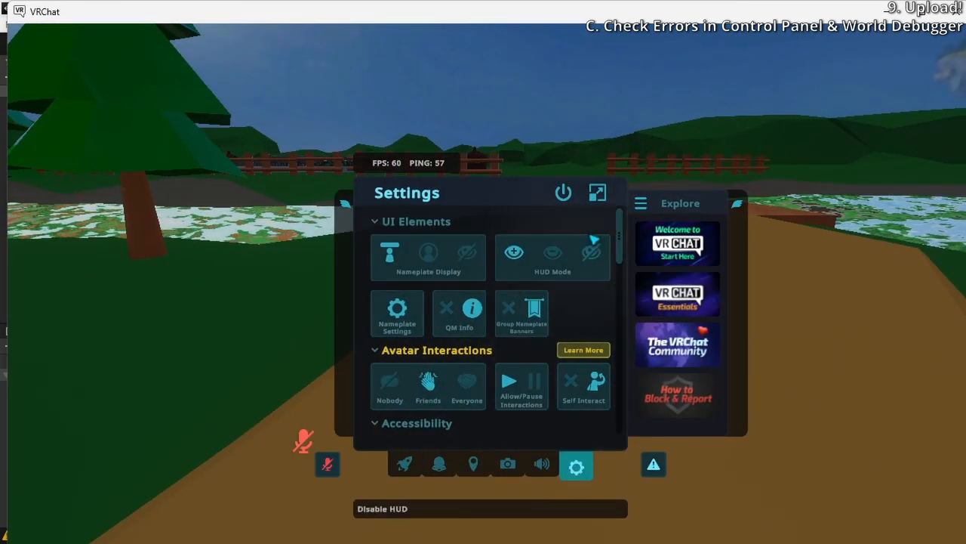
{"action": "key", "text": "Escape"}
{"action": "key", "text": "w"}
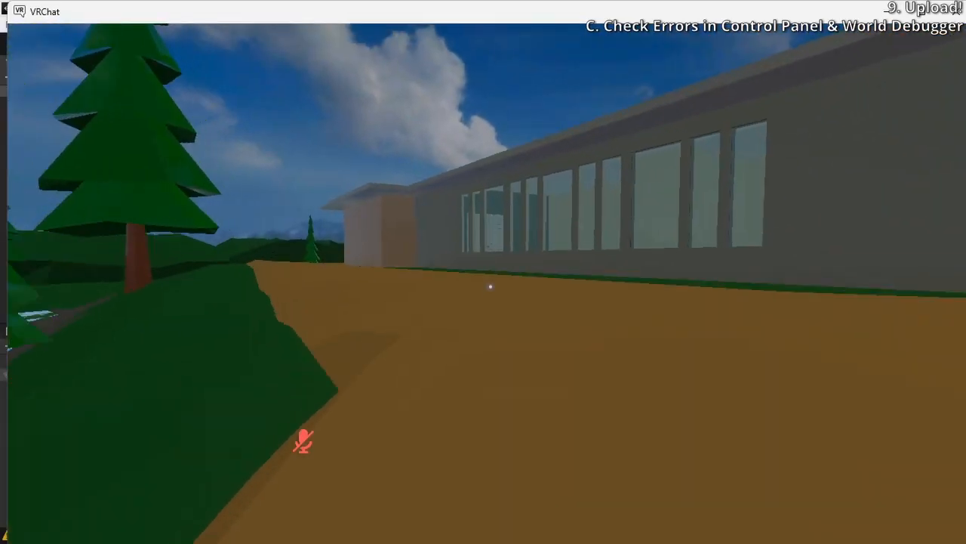
{"action": "key", "text": "w"}
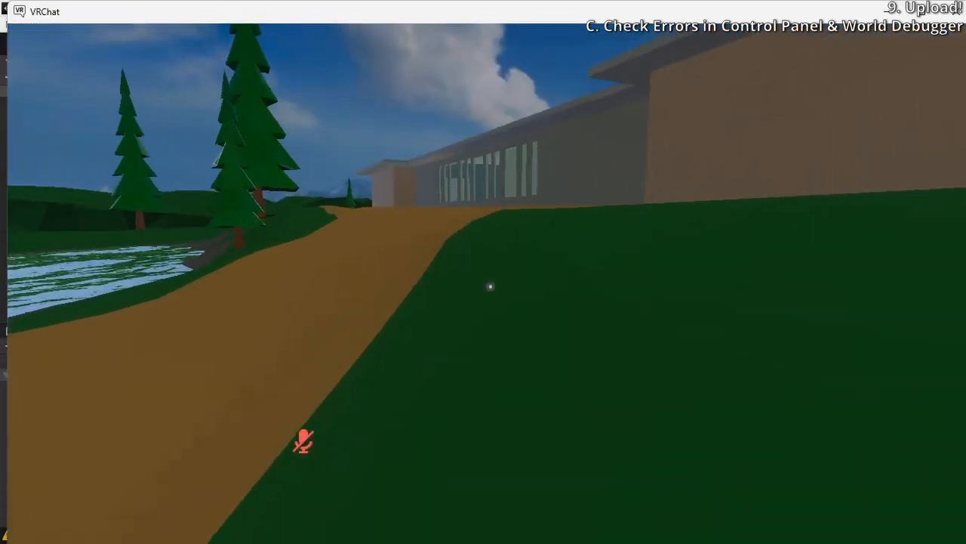
Exit the VRChat client and return to the VRChat SDK builder in Unity
{"action": "key", "text": "Escape"}
{"action": "left_click", "coordinate": [576, 466]}
{"action": "left_click", "coordinate": [563, 193]}
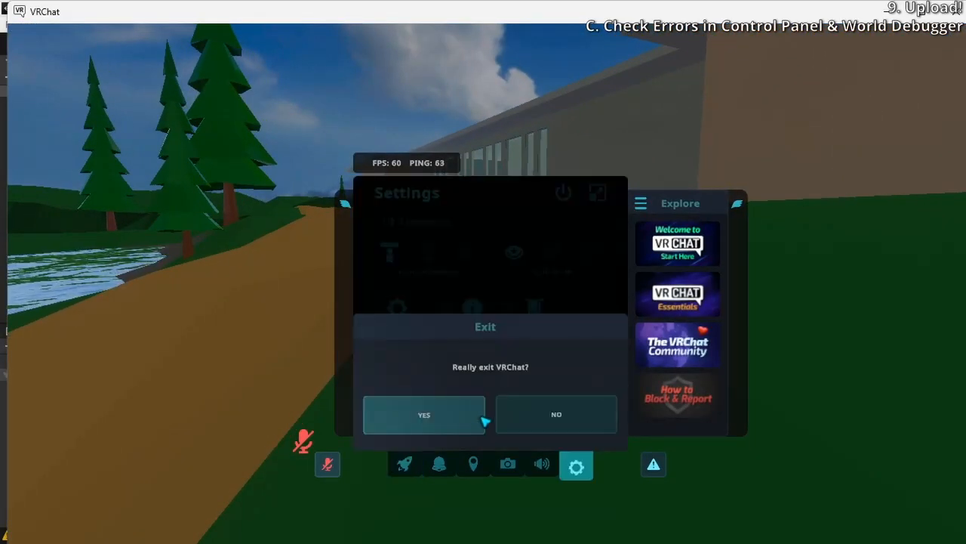
{"action": "left_click", "coordinate": [444, 425]}
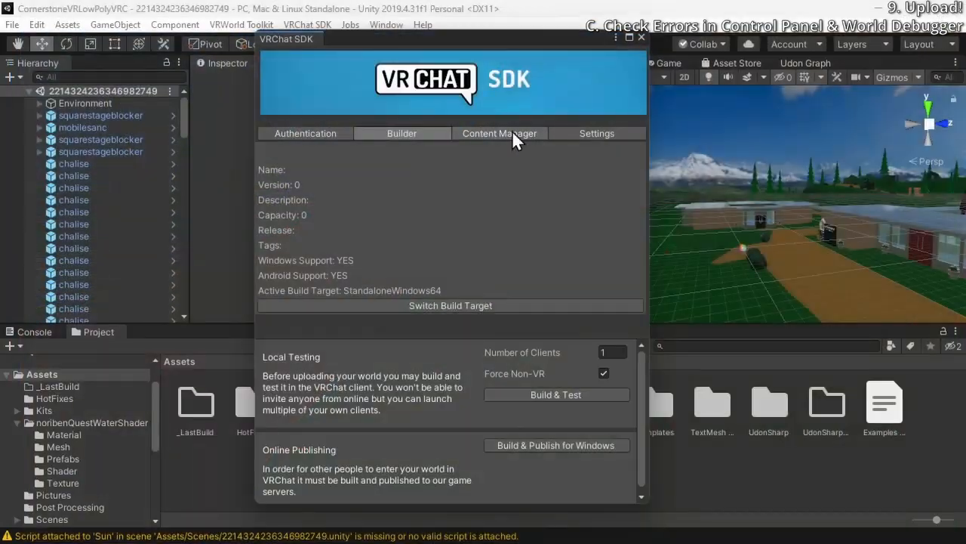
{"action": "left_click", "coordinate": [511, 133]}
{"action": "left_click", "coordinate": [406, 132]}
Open the World Debugger and compare its messages with the build report of the last Windows build
{"action": "left_click_drag", "start_coordinate": [455, 37], "coordinate": [618, 51]}
{"action": "left_click", "coordinate": [260, 25]}
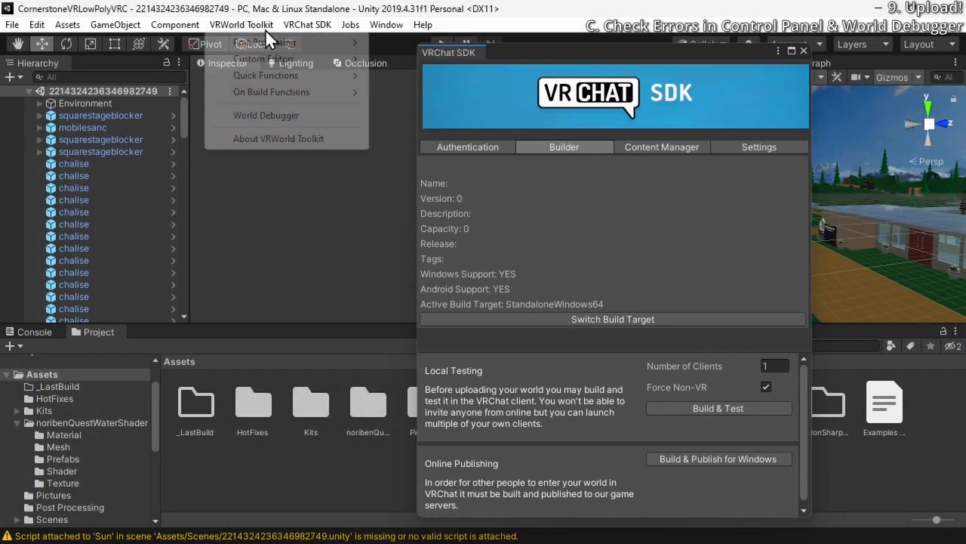
{"action": "left_click", "coordinate": [265, 116]}
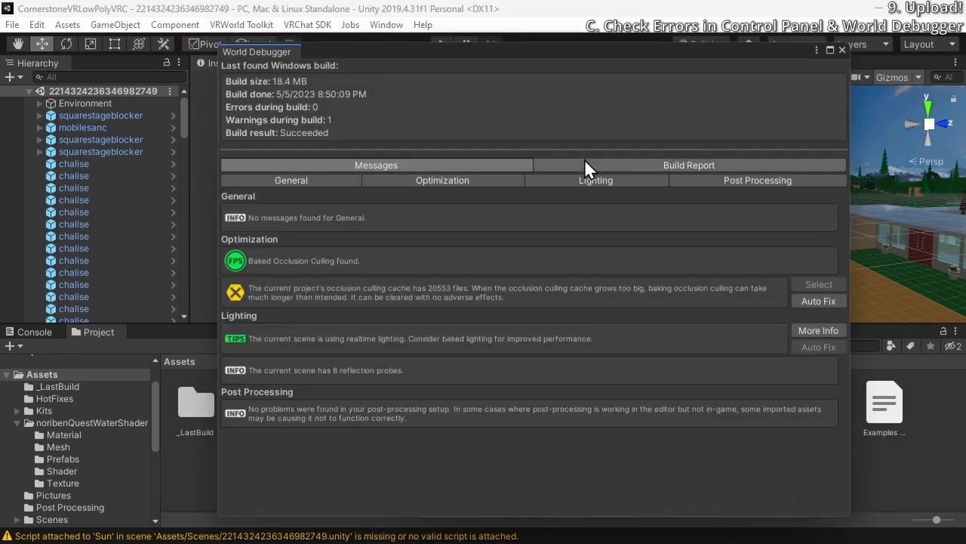
{"action": "left_click", "coordinate": [582, 165]}
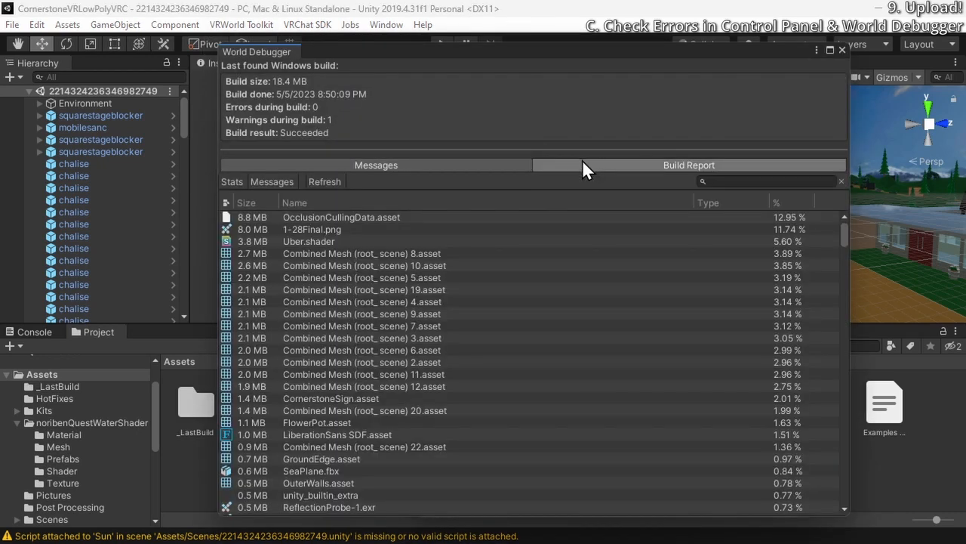
{"action": "left_click", "coordinate": [316, 166]}
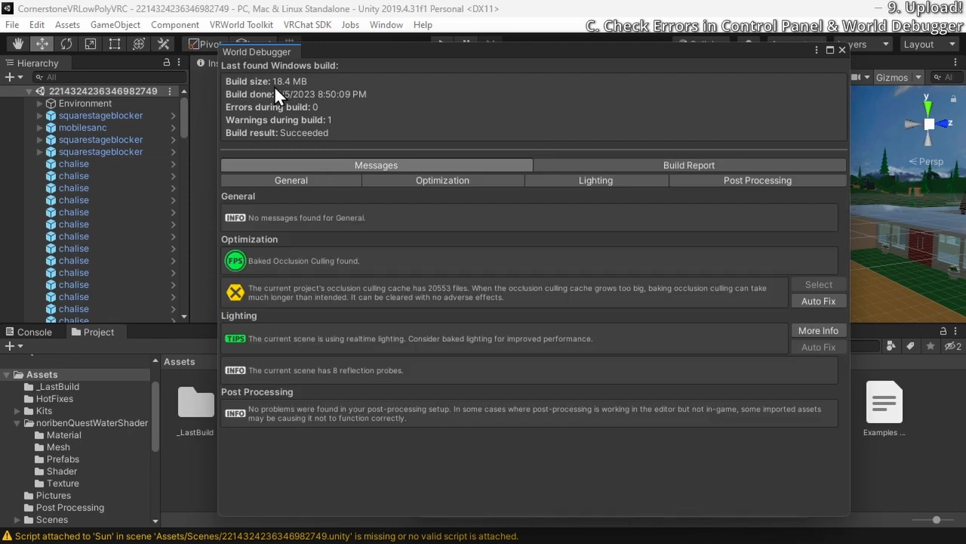
{"action": "left_click", "coordinate": [668, 166]}
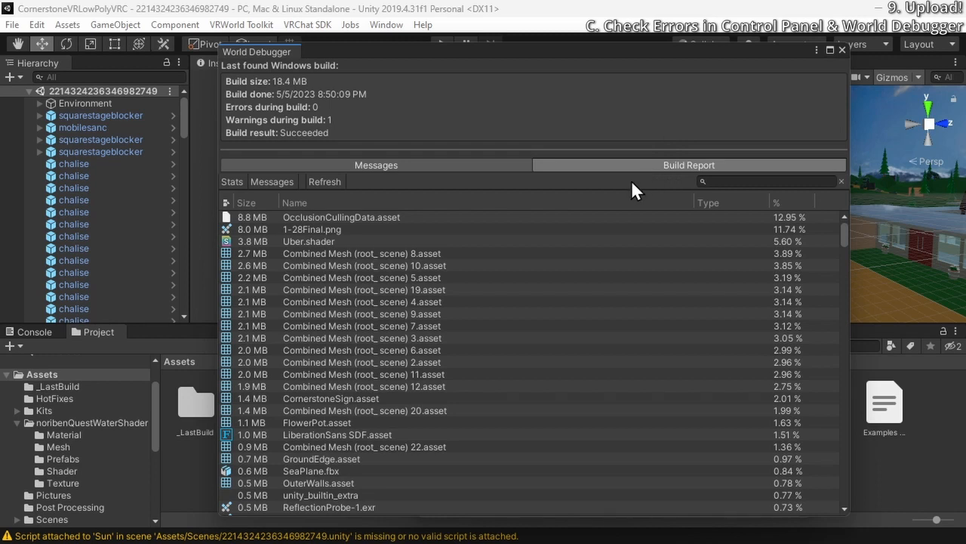
Examine the largest assets in the build report, from OcclusionCullingData.asset and 1-28Final.png to the combined meshes
{"action": "left_click", "coordinate": [387, 215]}
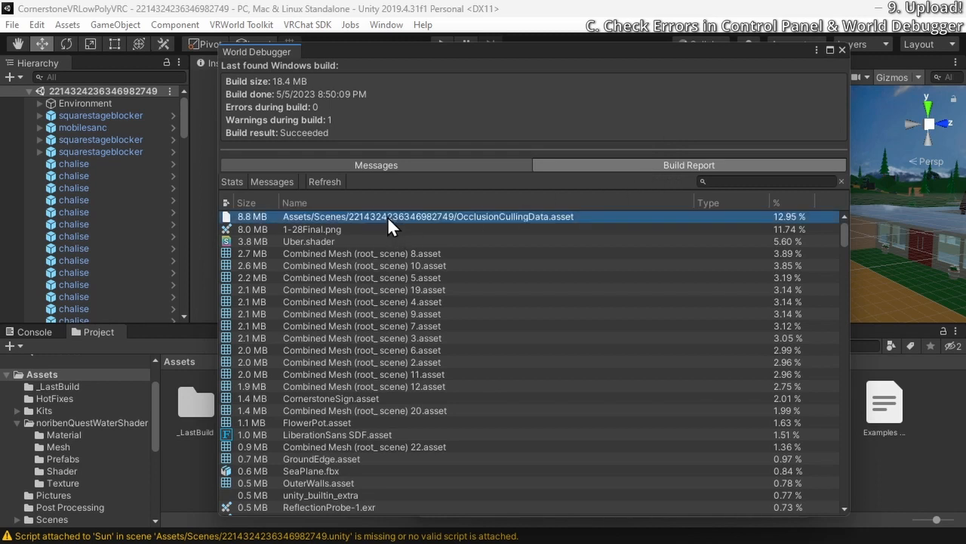
{"action": "left_click", "coordinate": [385, 230]}
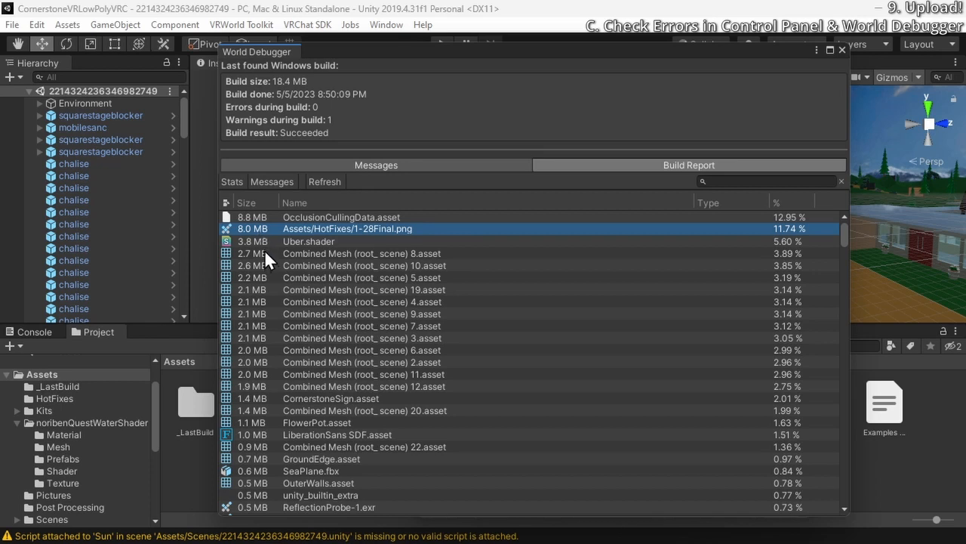
{"action": "left_click", "coordinate": [257, 216]}
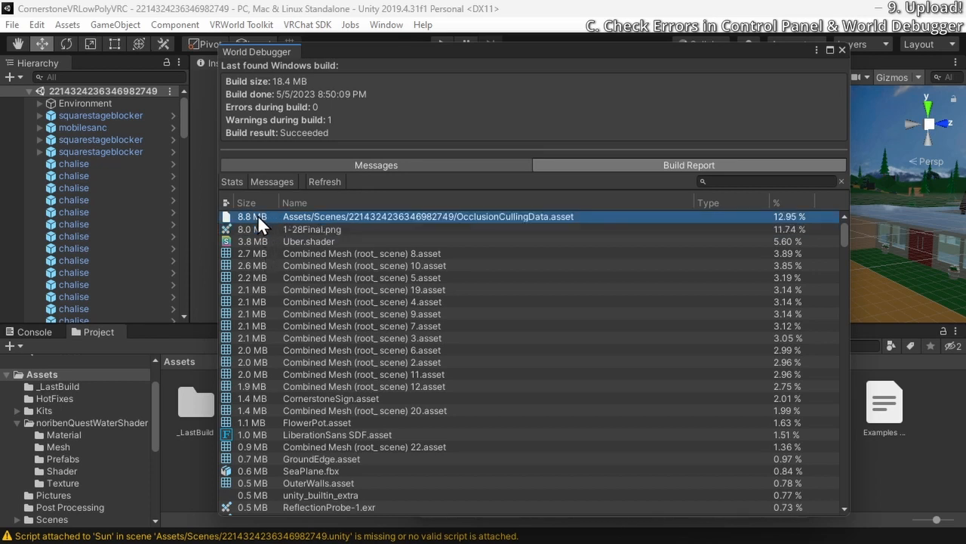
{"action": "left_click", "coordinate": [259, 229]}
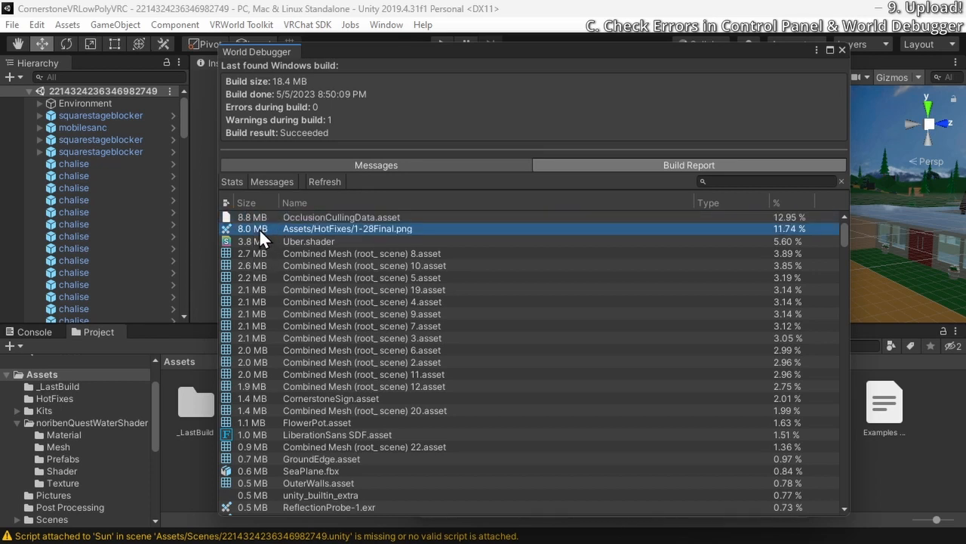
{"action": "left_click", "coordinate": [254, 241]}
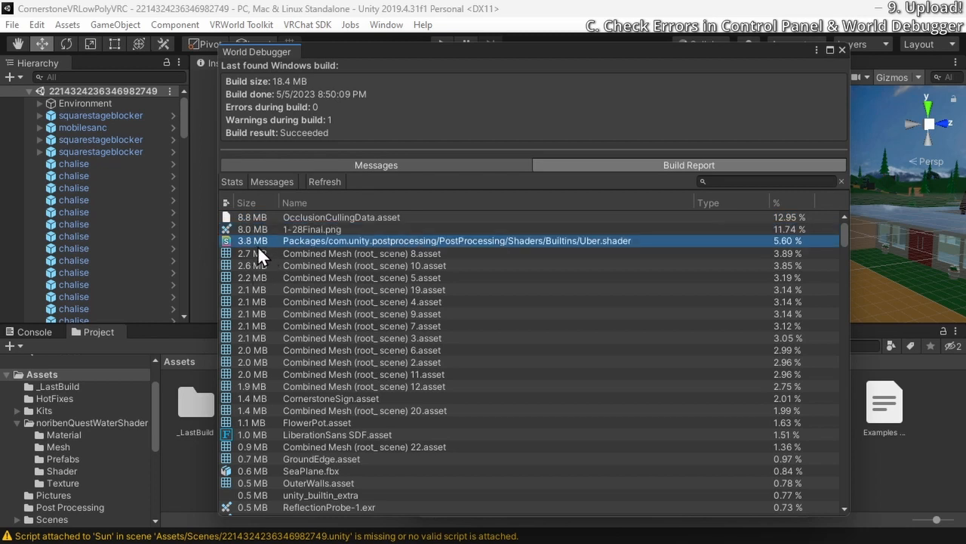
{"action": "left_click", "coordinate": [257, 251]}
{"action": "left_click", "coordinate": [250, 264]}
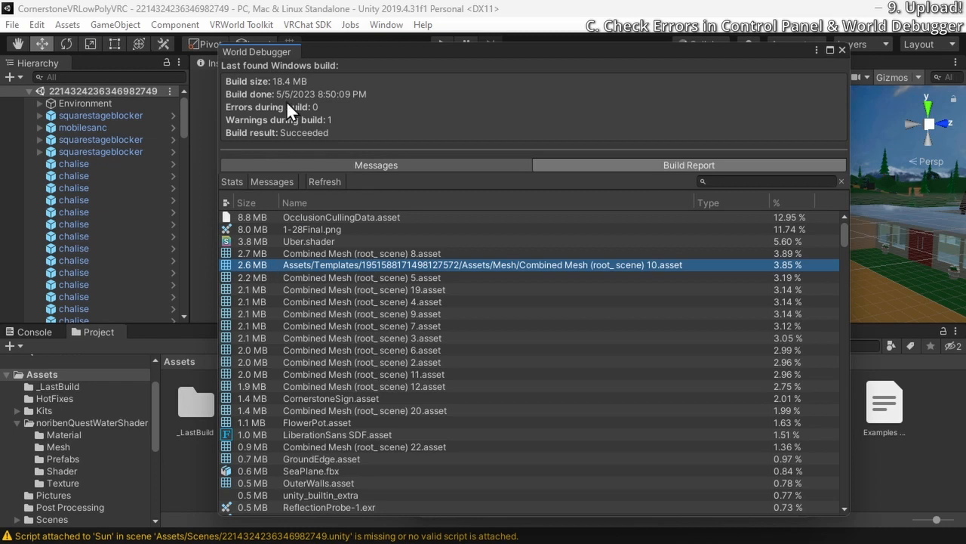
{"action": "left_click", "coordinate": [262, 217]}
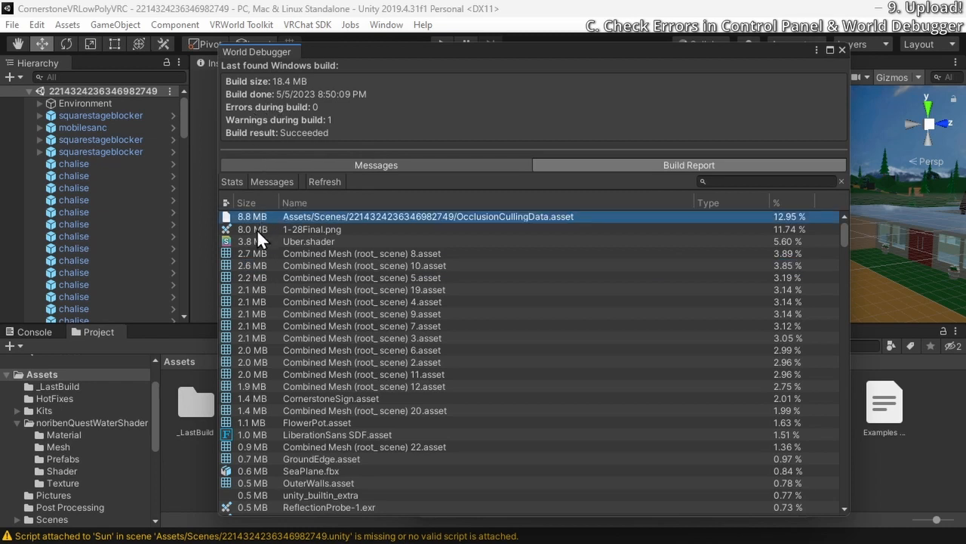
{"action": "left_click", "coordinate": [259, 255]}
{"action": "left_click", "coordinate": [259, 262]}
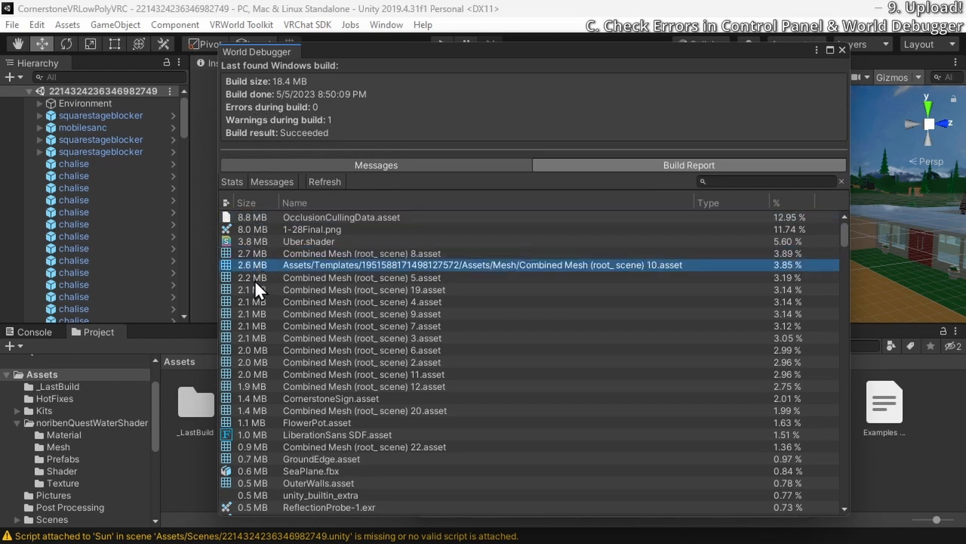
{"action": "left_click", "coordinate": [255, 278]}
{"action": "left_click", "coordinate": [253, 286]}
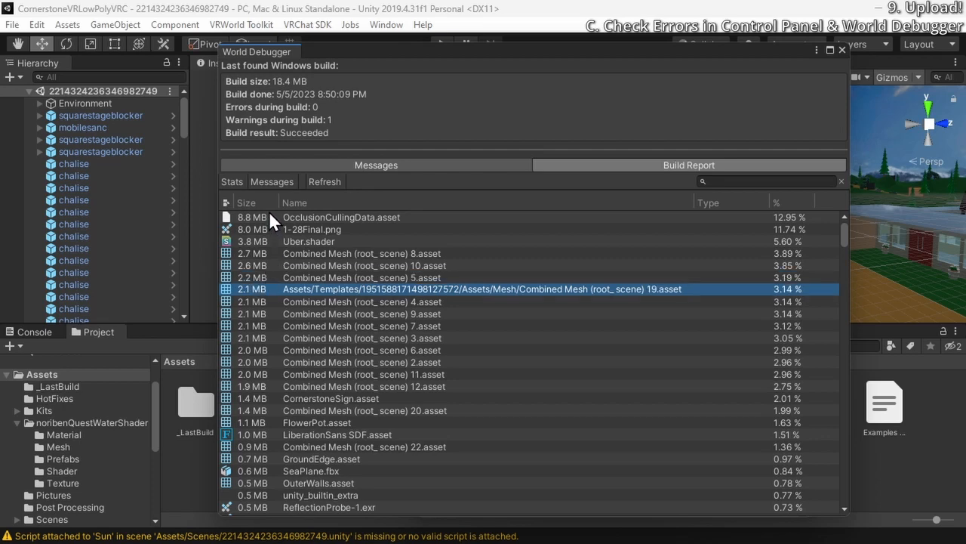
Review the smaller assets in the build report, and return to the World Debugger messages with the General section hidden
{"action": "scroll", "coordinate": [254, 276], "scroll_direction": "down", "scroll_amount": 10}
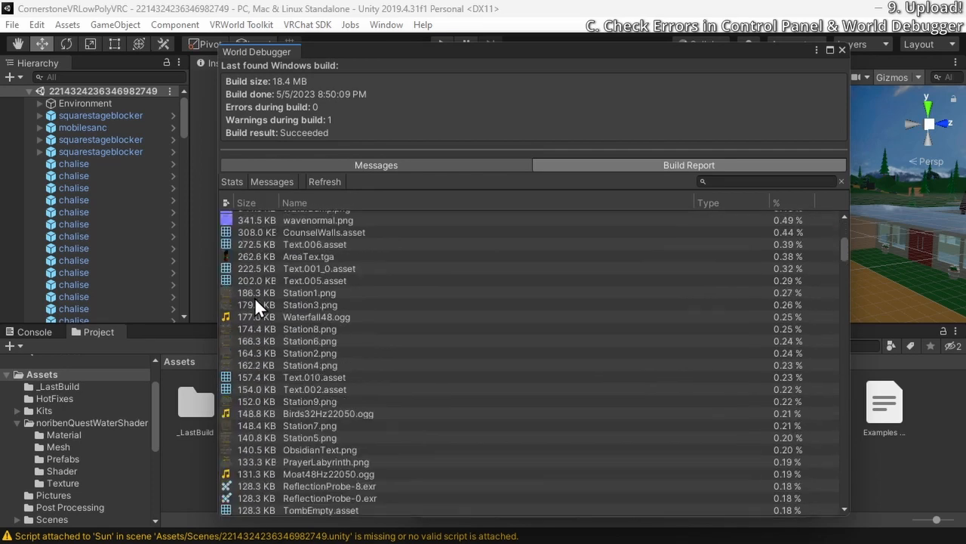
{"action": "scroll", "coordinate": [255, 297], "scroll_direction": "up", "scroll_amount": 10}
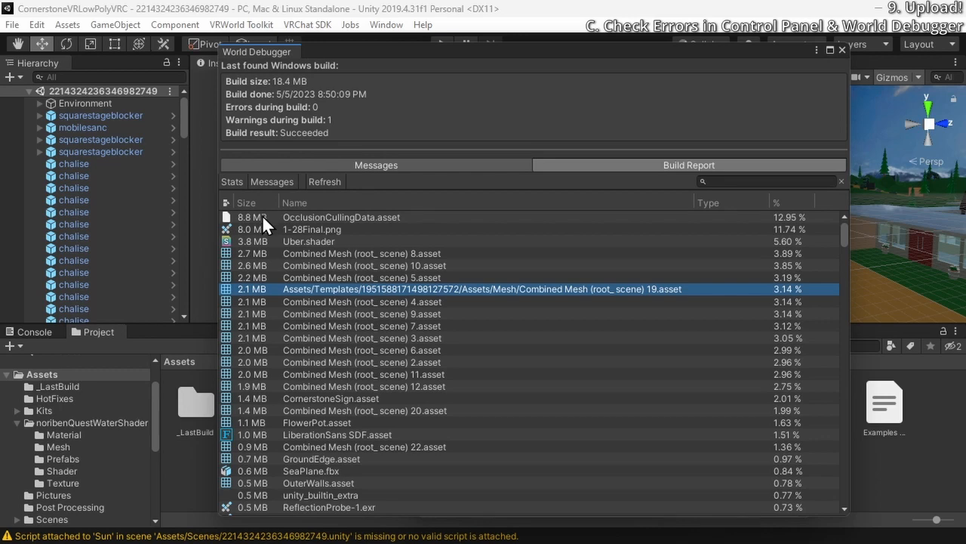
{"action": "scroll", "coordinate": [262, 216], "scroll_direction": "down", "scroll_amount": 20}
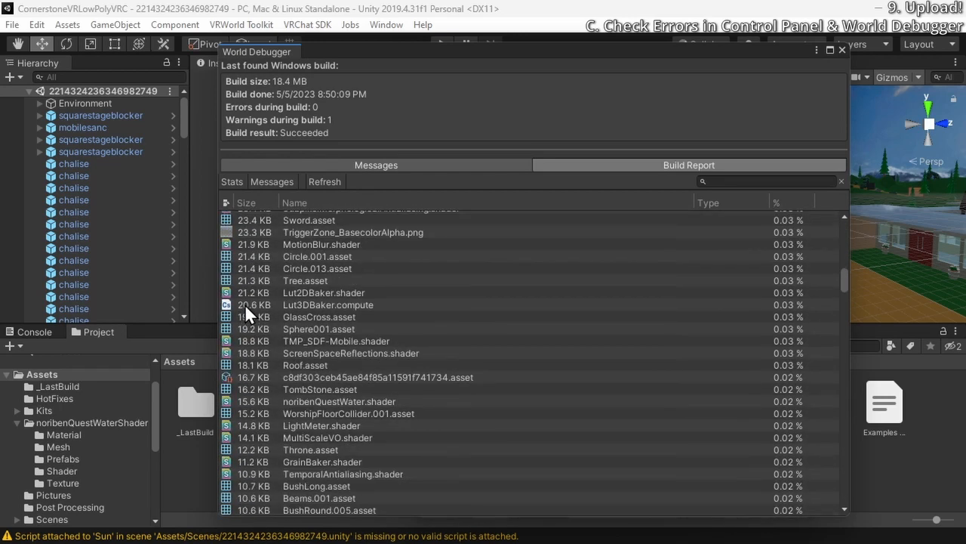
{"action": "scroll", "coordinate": [247, 306], "scroll_direction": "up", "scroll_amount": 20}
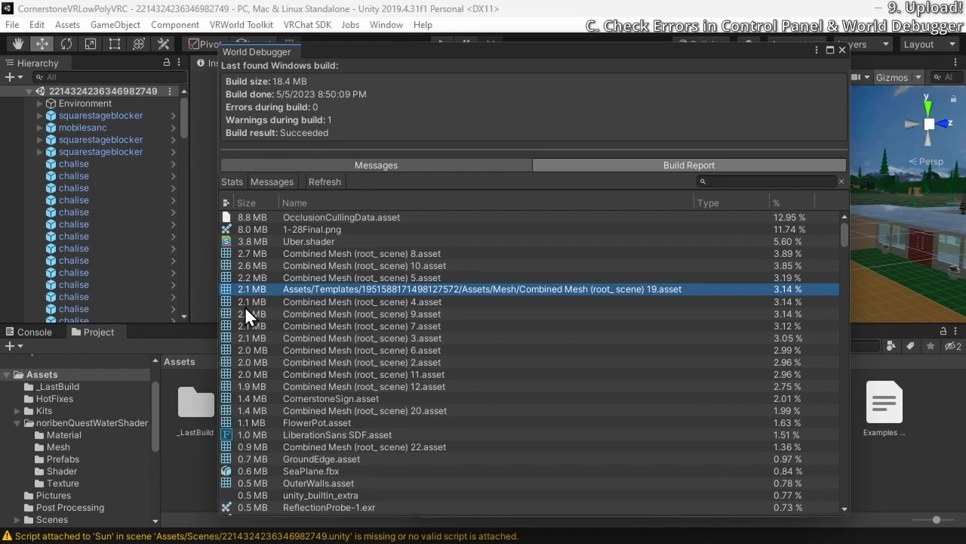
{"action": "left_click", "coordinate": [302, 164]}
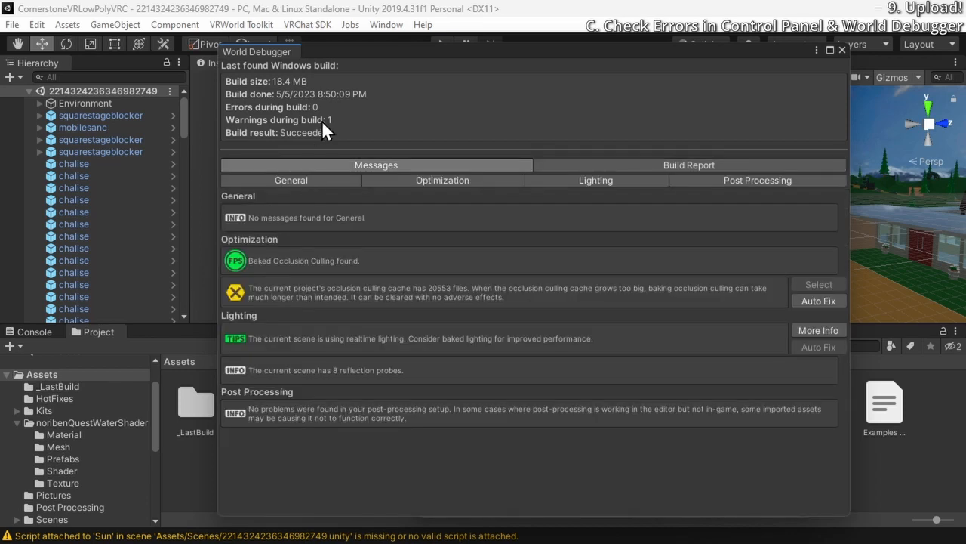
{"action": "left_click", "coordinate": [265, 180]}
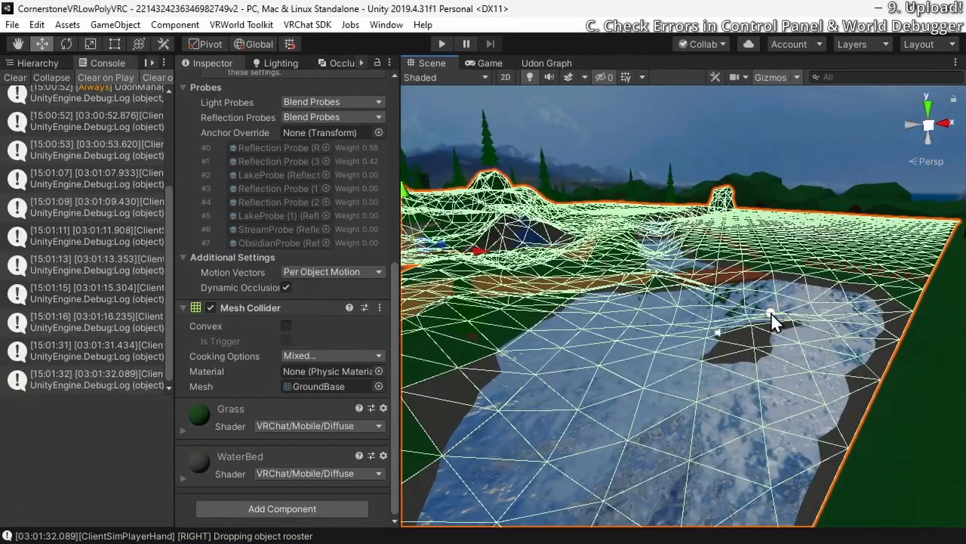
Select the lake's reflection probe in the scene and bake all reflection probes
{"action": "left_click", "coordinate": [771, 312]}
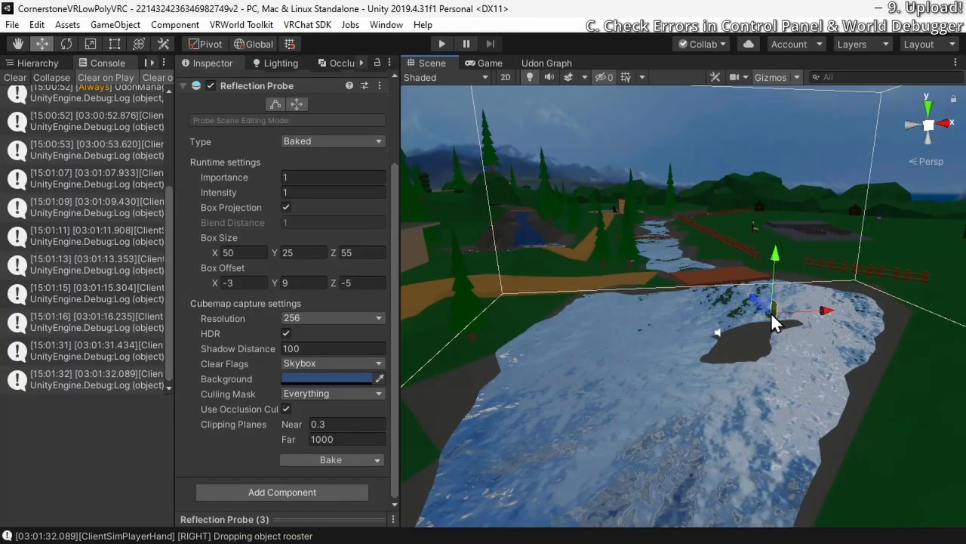
{"action": "left_click", "coordinate": [377, 460]}
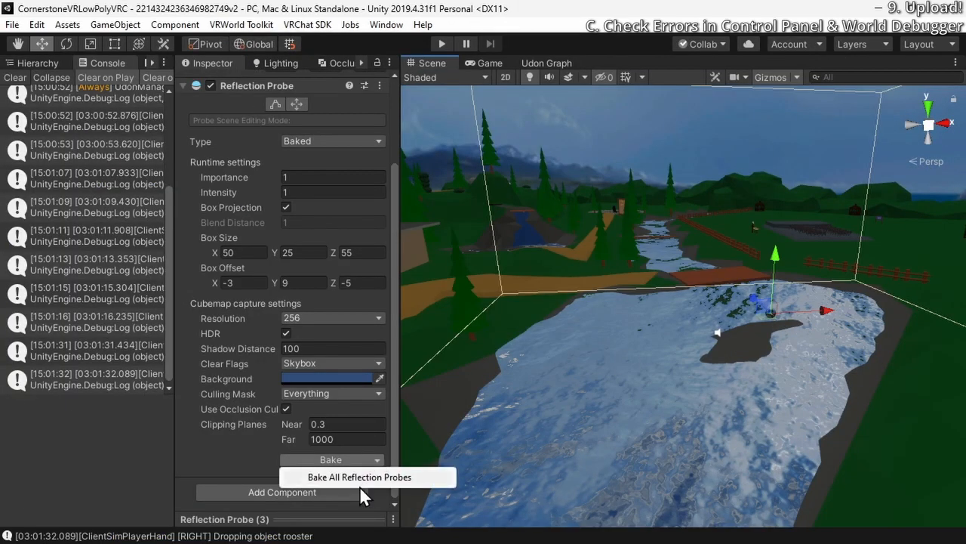
{"action": "left_click", "coordinate": [364, 477]}
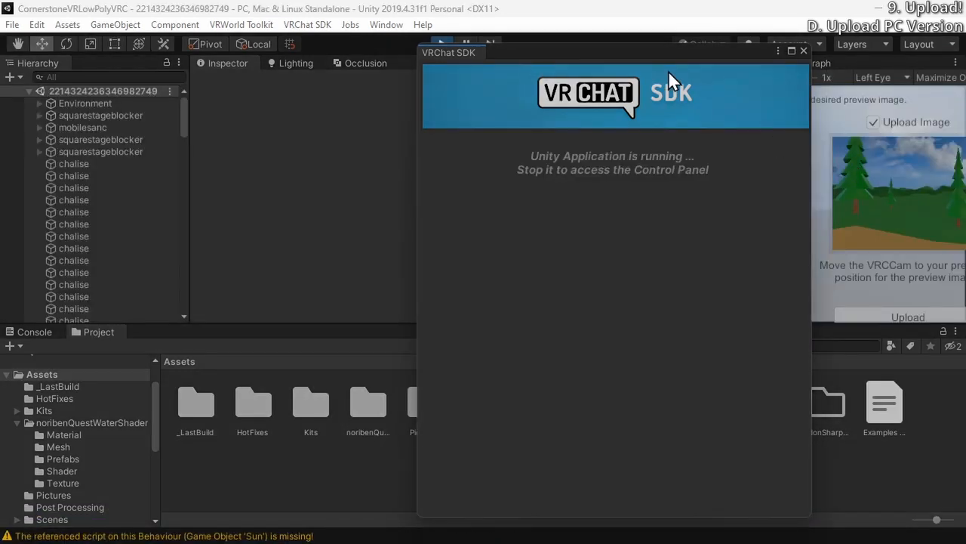
Move the VRChat SDK window aside, widen the Game view to fit the world upload form, and show the Console
{"action": "left_click_drag", "start_coordinate": [672, 52], "coordinate": [264, 38]}
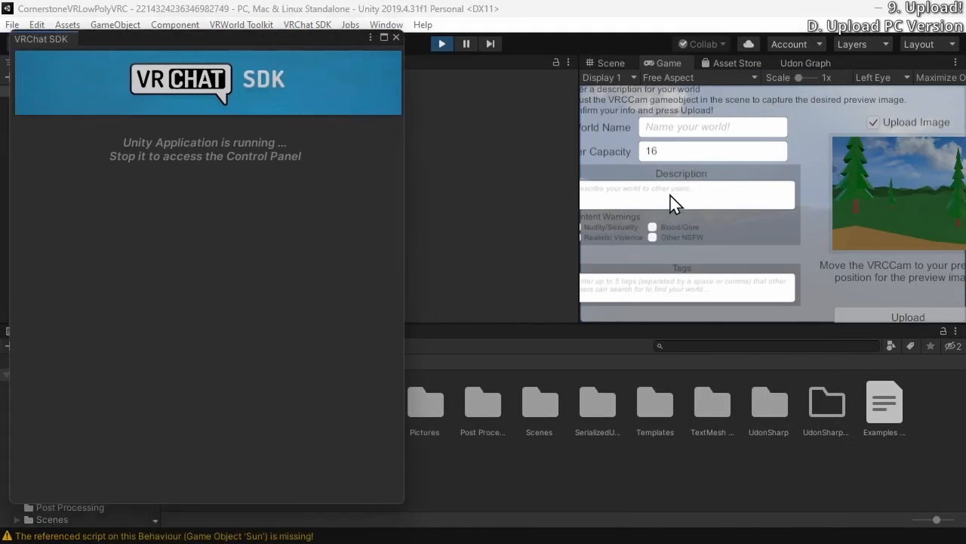
{"action": "left_click_drag", "start_coordinate": [581, 194], "coordinate": [416, 195]}
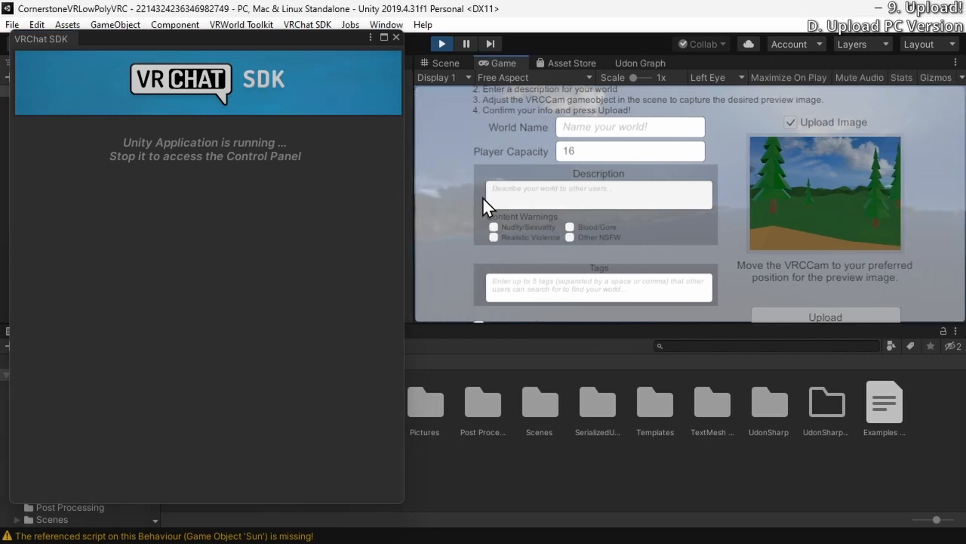
{"action": "left_click_drag", "start_coordinate": [315, 38], "coordinate": [662, 38]}
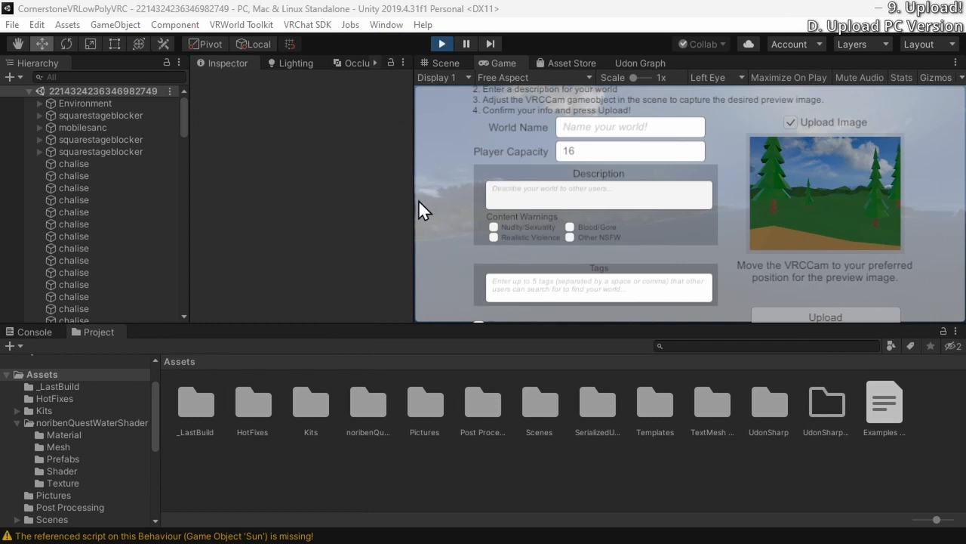
{"action": "left_click_drag", "start_coordinate": [416, 199], "coordinate": [310, 204]}
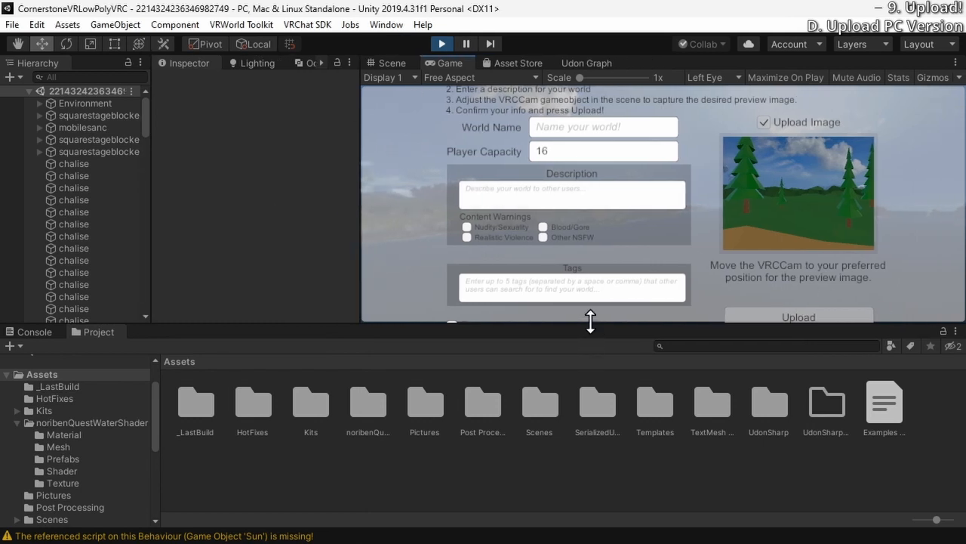
{"action": "left_click", "coordinate": [30, 332]}
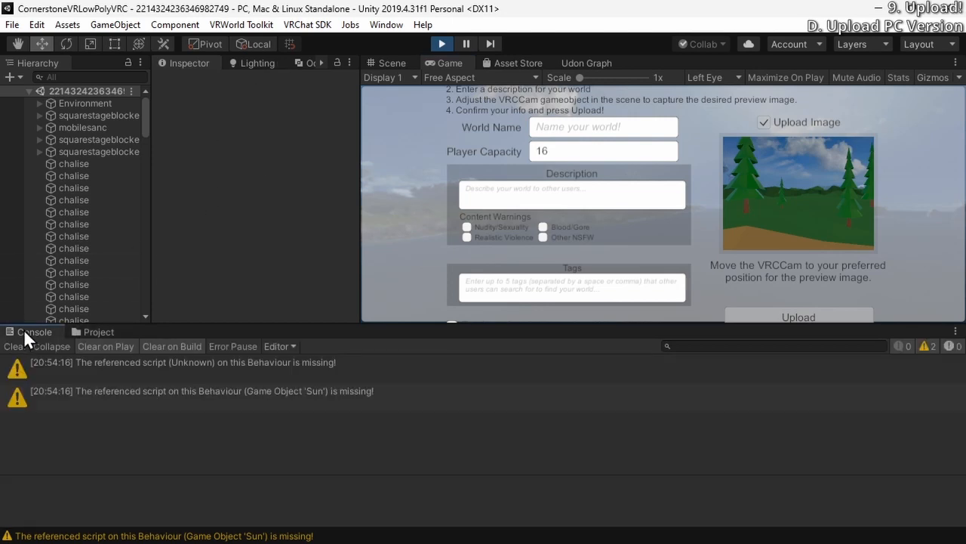
Dock the Console and Project alongside the Hierarchy to reveal the whole world form, and set the player capacity to 40
{"action": "left_click_drag", "start_coordinate": [23, 332], "coordinate": [76, 70]}
{"action": "left_click_drag", "start_coordinate": [34, 338], "coordinate": [100, 66]}
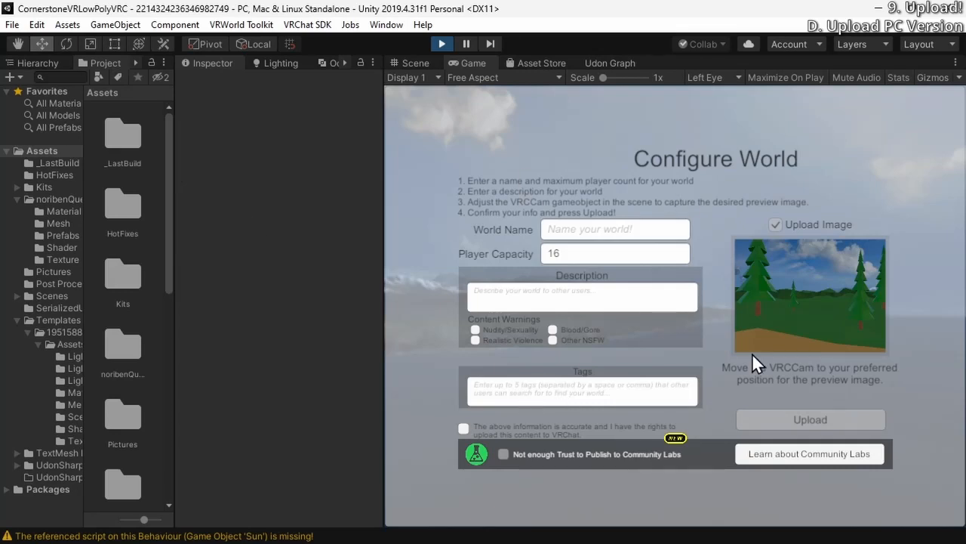
{"action": "left_click", "coordinate": [664, 235]}
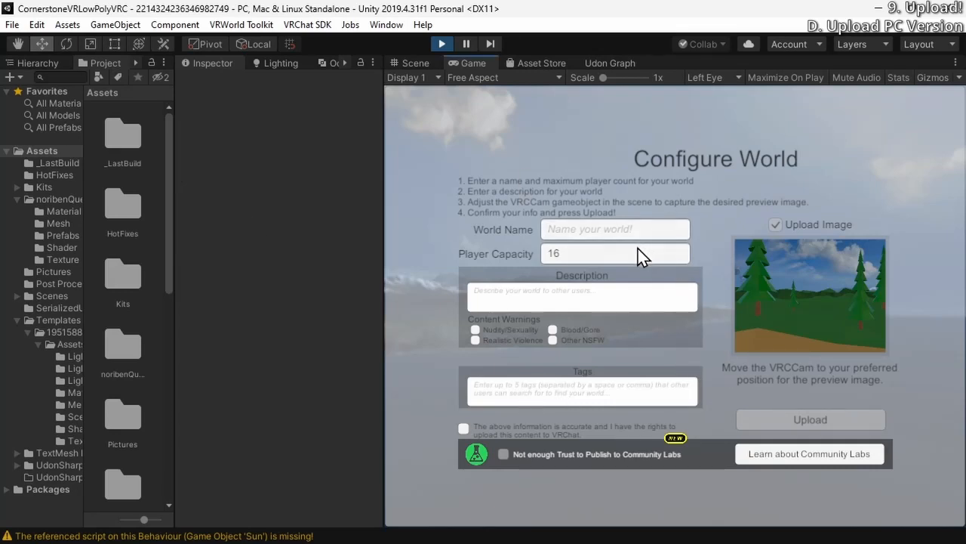
{"action": "left_click", "coordinate": [637, 252]}
{"action": "type", "text": "40"}
Name the world "Cornerstone VR Low Poly", described as "A CornerstoneVR Church Campus used early on that is based off of their building in Yuba City California"
{"action": "left_click", "coordinate": [608, 236]}
{"action": "type", "text": "Cornerstone VR LowPoly"}
{"action": "left_click", "coordinate": [602, 293]}
{"action": "type", "text": "A CornerstoneVR Church Campus used early on that is based"}
Enter the tags church, faith, metaverse, retro, cornerstoneVR, and correct CornerstoneVR to "Cornerstone VR" in the description
{"action": "left_click", "coordinate": [529, 398]}
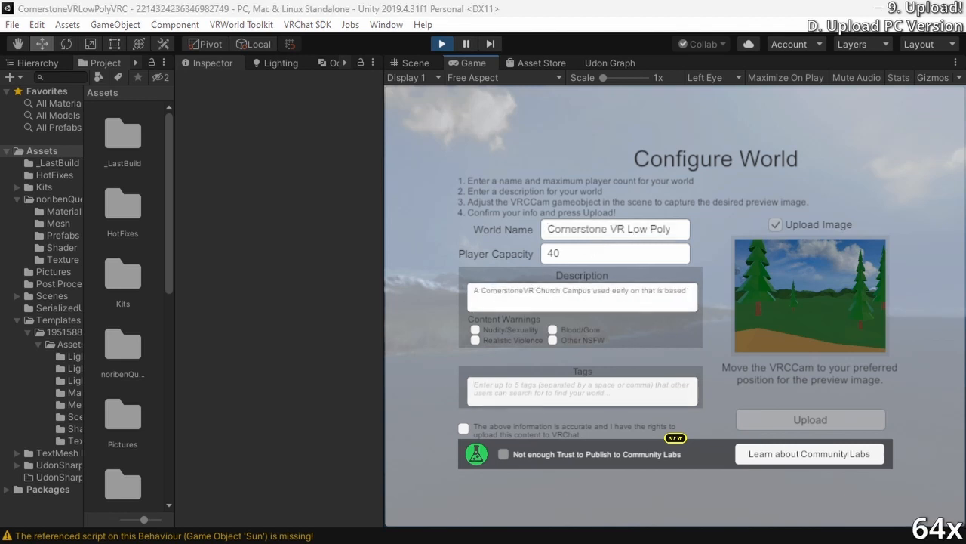
{"action": "left_click", "coordinate": [569, 396]}
{"action": "type", "text": "church, faith, metaverse, retro, cornerstoneVR"}
{"action": "left_click", "coordinate": [526, 291]}
{"action": "left_click", "coordinate": [634, 386]}
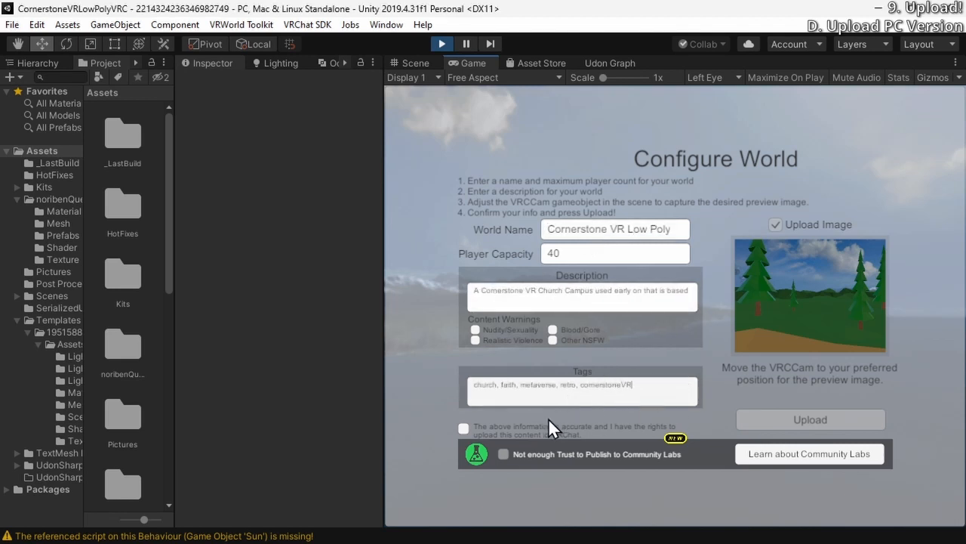
Confirm that the information is accurate and the upload rights are held, and upload the world
{"action": "left_click", "coordinate": [462, 429]}
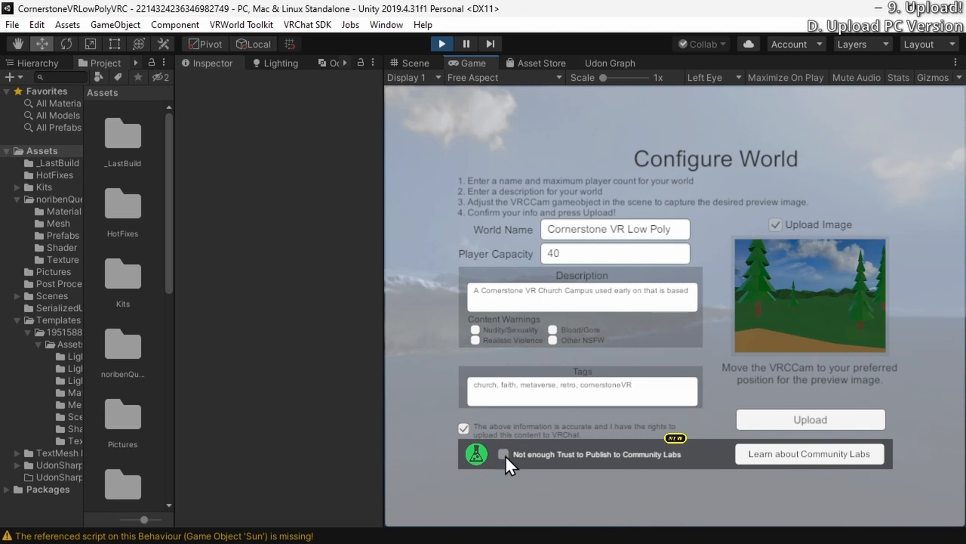
{"action": "left_click", "coordinate": [814, 421]}
{"action": "left_click", "coordinate": [756, 416]}
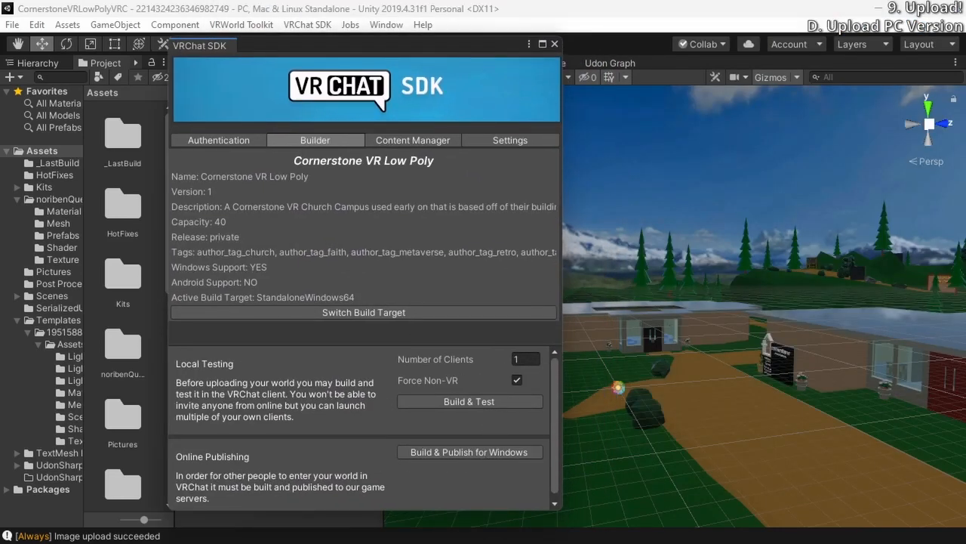
Bring the upload result window into view, switch to the world's VRChat page in the browser, and review its description, details and tags
{"action": "left_click_drag", "start_coordinate": [592, 0], "coordinate": [546, 47]}
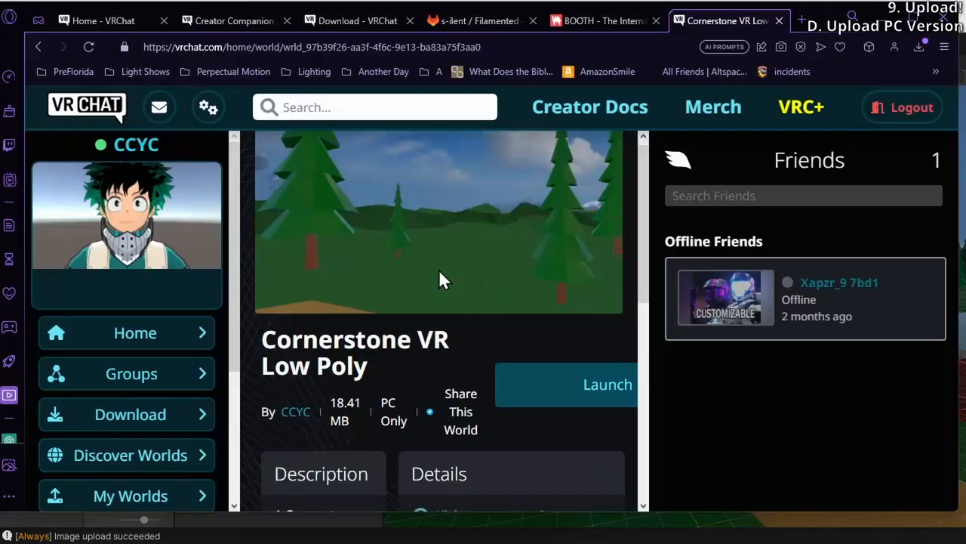
{"action": "scroll", "coordinate": [439, 269], "scroll_direction": "down", "scroll_amount": 2}
{"action": "scroll", "coordinate": [439, 268], "scroll_direction": "up", "scroll_amount": 2}
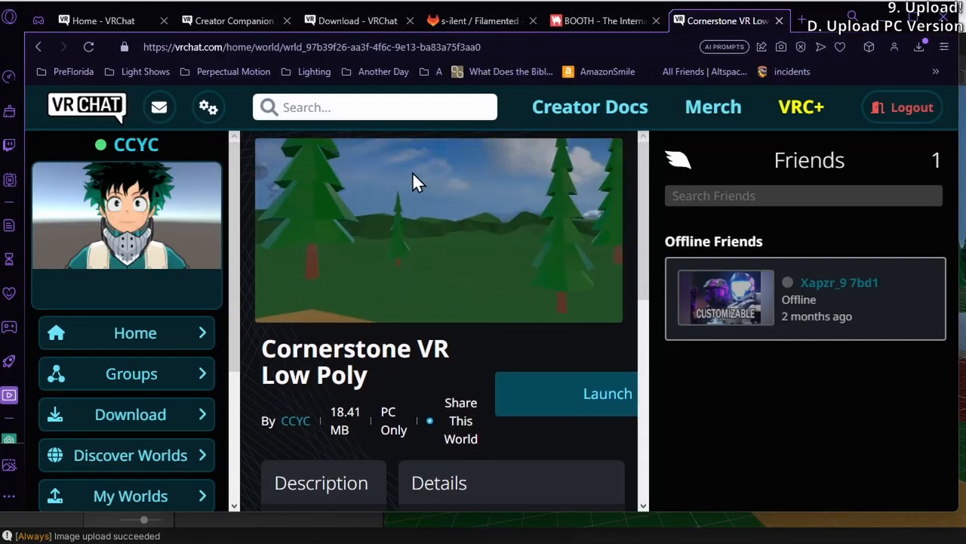
{"action": "scroll", "coordinate": [371, 321], "scroll_direction": "down", "scroll_amount": 2}
{"action": "scroll", "coordinate": [429, 248], "scroll_direction": "up", "scroll_amount": 2}
{"action": "scroll", "coordinate": [400, 230], "scroll_direction": "down", "scroll_amount": 3}
{"action": "scroll", "coordinate": [376, 293], "scroll_direction": "down", "scroll_amount": 1}
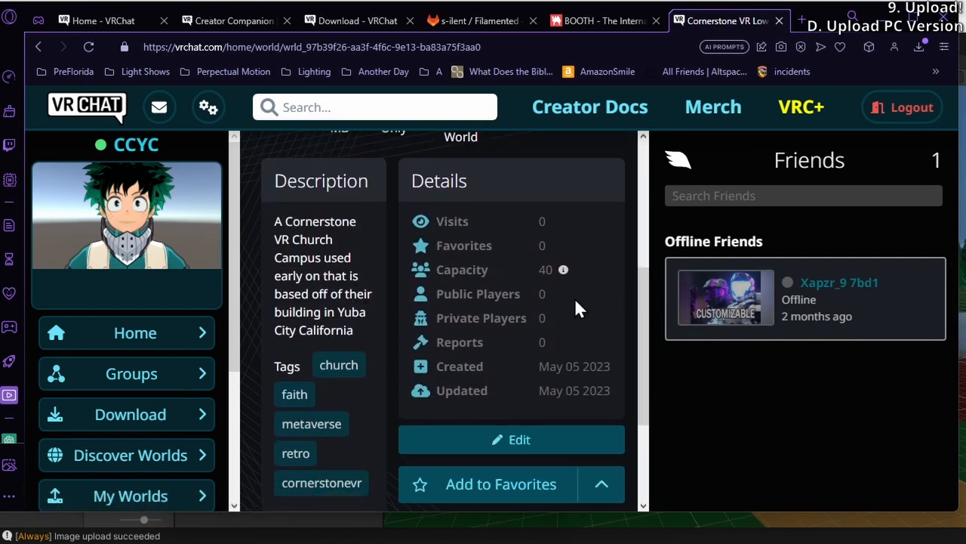
{"action": "scroll", "coordinate": [577, 302], "scroll_direction": "down", "scroll_amount": 2}
{"action": "scroll", "coordinate": [533, 309], "scroll_direction": "up", "scroll_amount": 2}
{"action": "scroll", "coordinate": [529, 311], "scroll_direction": "down", "scroll_amount": 1}
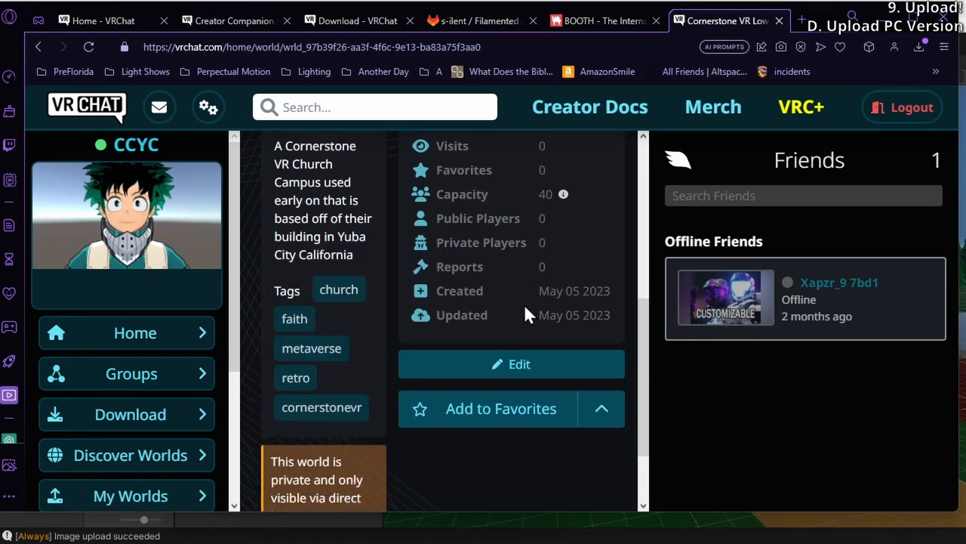
{"action": "scroll", "coordinate": [524, 310], "scroll_direction": "down", "scroll_amount": 2}
{"action": "left_click_drag", "start_coordinate": [824, 20], "coordinate": [463, 1]}
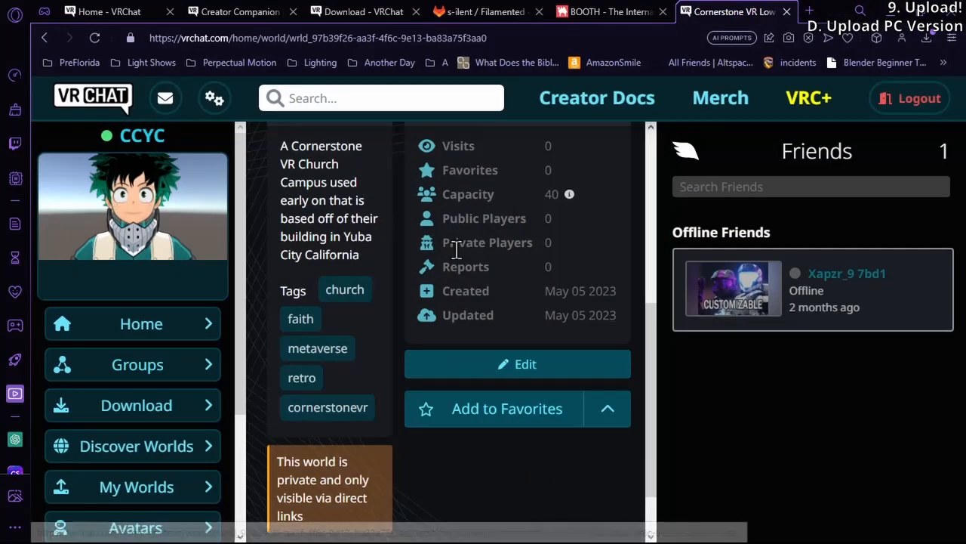
{"action": "left_click", "coordinate": [563, 39]}
{"action": "left_click", "coordinate": [562, 42]}
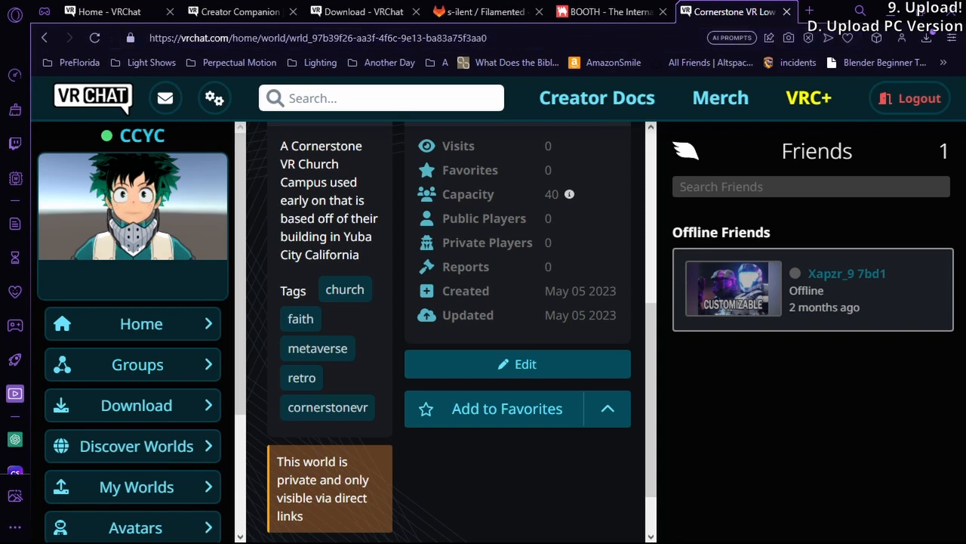
{"action": "left_click", "coordinate": [809, 10]}
{"action": "type", "text": "https://vrchat.com/home/launch?worldId="}
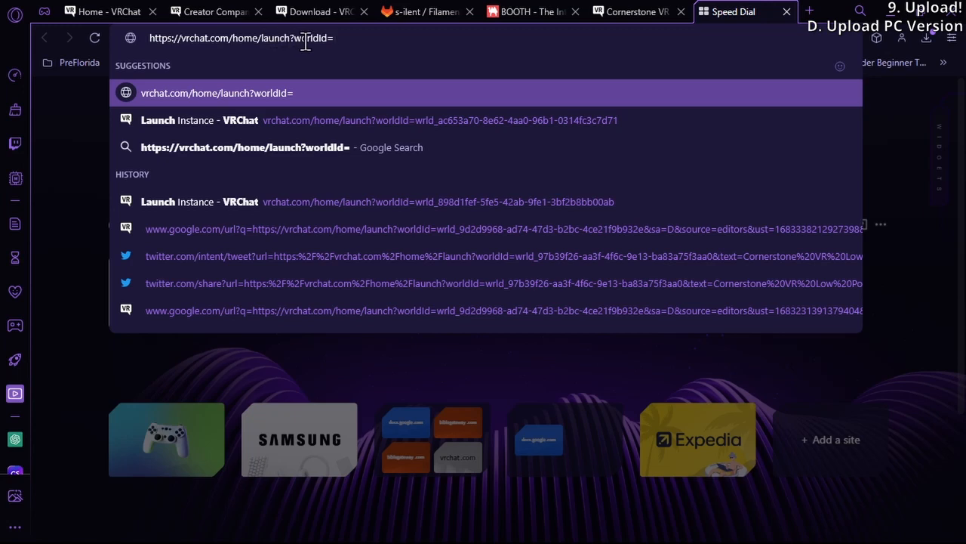
{"action": "left_click", "coordinate": [628, 12]}
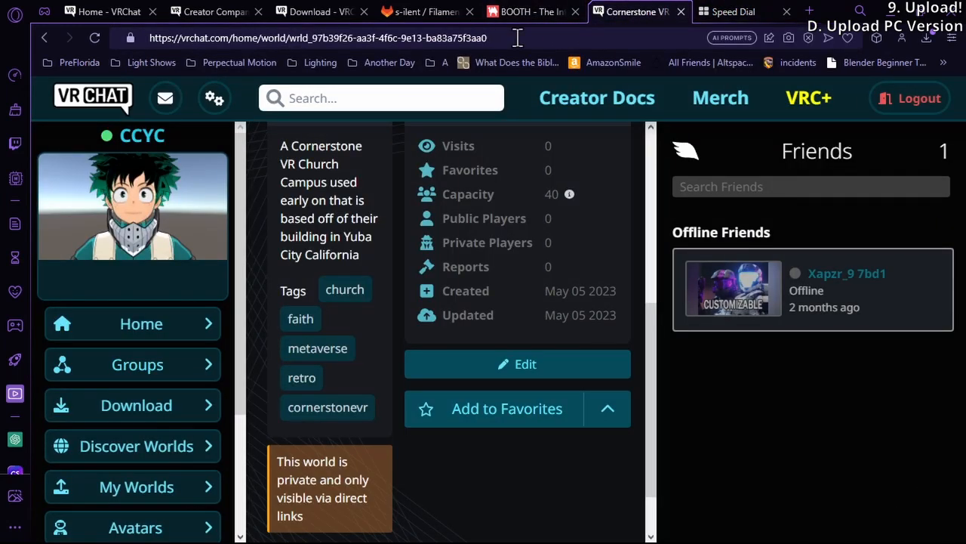
{"action": "left_click_drag", "start_coordinate": [518, 37], "coordinate": [290, 52]}
{"action": "key", "text": "ctrl+c"}
{"action": "left_click", "coordinate": [729, 17]}
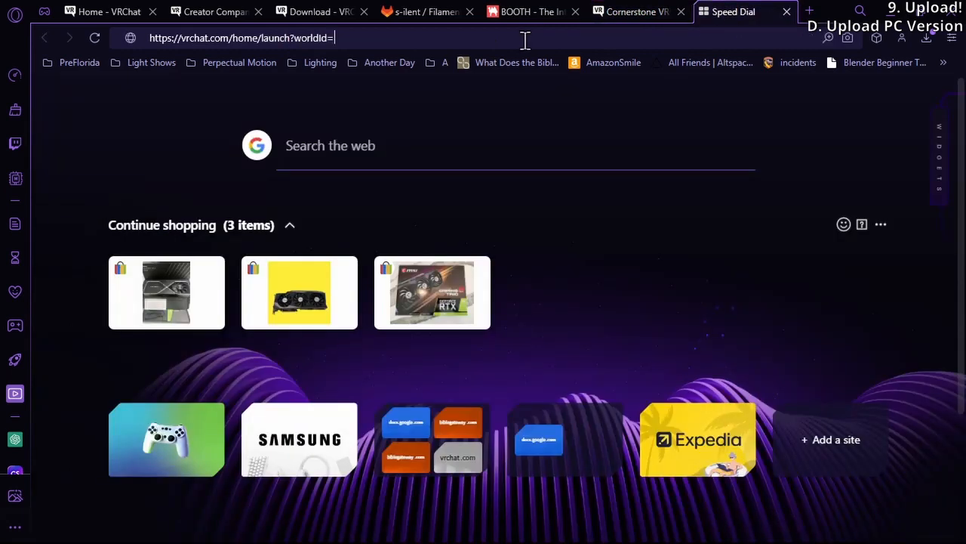
{"action": "key", "text": "ctrl+v"}
{"action": "key", "text": "Return"}
Examine the launch page's address, its launch and invite options, the preview image and the description
{"action": "scroll", "coordinate": [621, 264], "scroll_direction": "down", "scroll_amount": 3}
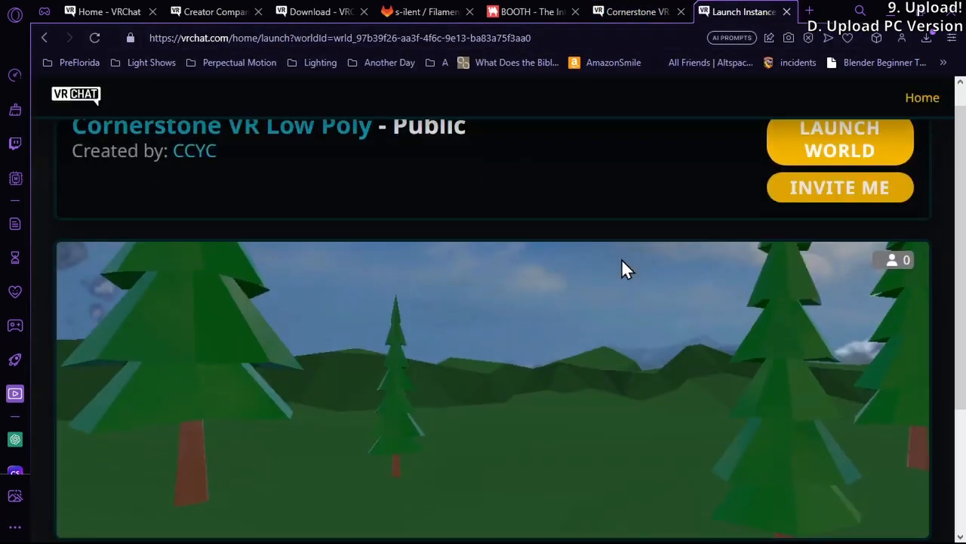
{"action": "scroll", "coordinate": [621, 265], "scroll_direction": "up", "scroll_amount": 3}
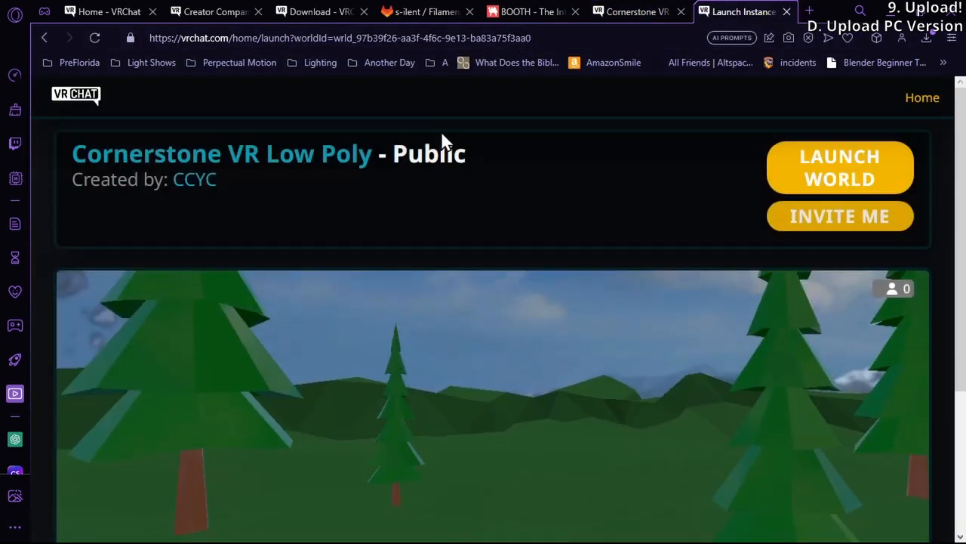
{"action": "left_click", "coordinate": [567, 33]}
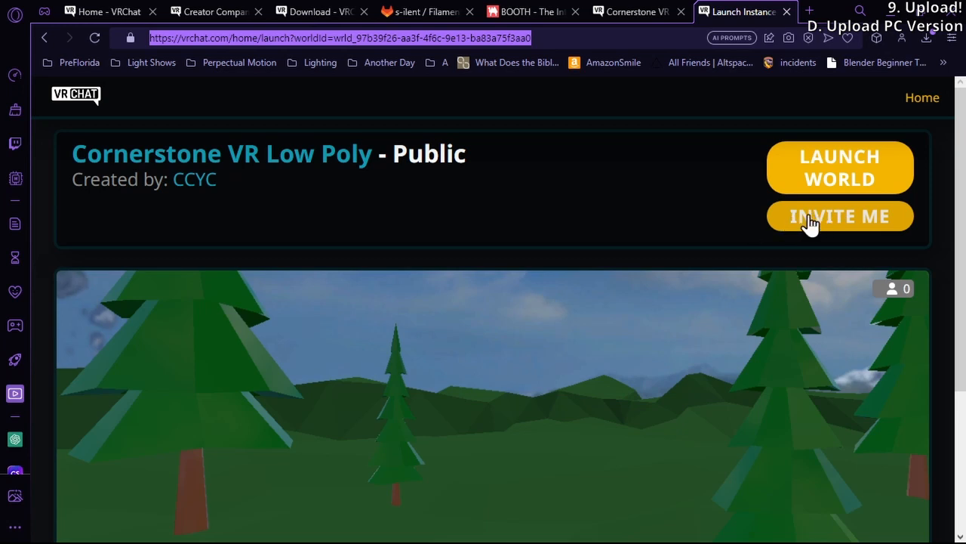
{"action": "scroll", "coordinate": [742, 239], "scroll_direction": "down", "scroll_amount": 3}
{"action": "scroll", "coordinate": [742, 241], "scroll_direction": "up", "scroll_amount": 1}
{"action": "scroll", "coordinate": [742, 242], "scroll_direction": "up", "scroll_amount": 2}
{"action": "left_click", "coordinate": [585, 37]}
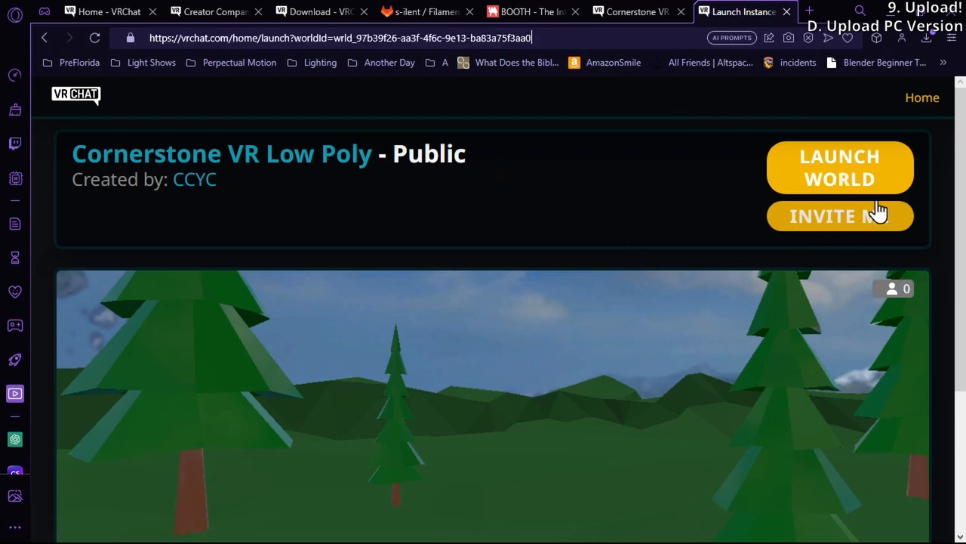
{"action": "scroll", "coordinate": [729, 204], "scroll_direction": "down", "scroll_amount": 3}
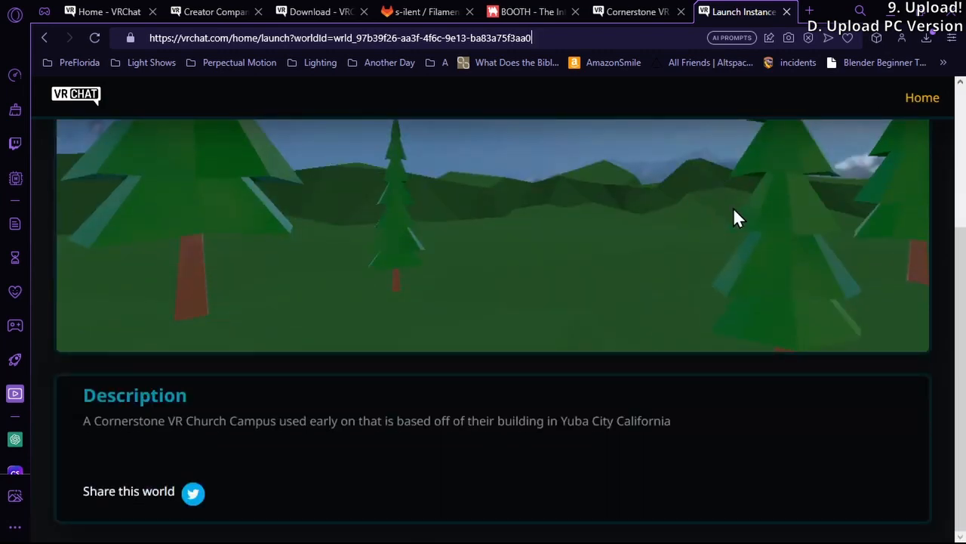
{"action": "scroll", "coordinate": [719, 225], "scroll_direction": "up", "scroll_amount": 3}
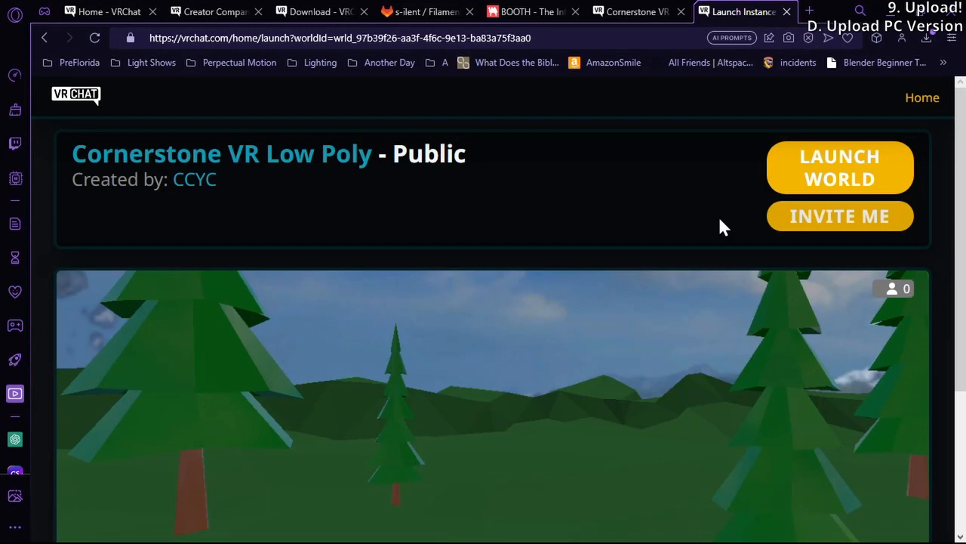
Highlight the word Public in the launch page's title to check the instance type
{"action": "left_click_drag", "start_coordinate": [421, 153], "coordinate": [178, 160]}
{"action": "left_click", "coordinate": [404, 147]}
{"action": "left_click_drag", "start_coordinate": [404, 148], "coordinate": [394, 153]}
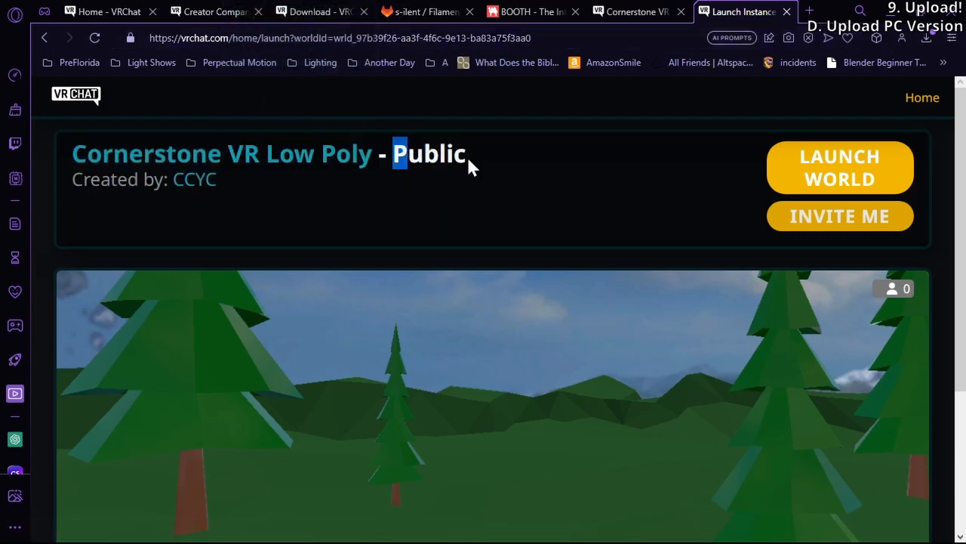
{"action": "left_click_drag", "start_coordinate": [466, 156], "coordinate": [396, 154]}
{"action": "scroll", "coordinate": [366, 201], "scroll_direction": "down", "scroll_amount": 1}
{"action": "scroll", "coordinate": [367, 200], "scroll_direction": "up", "scroll_amount": 1}
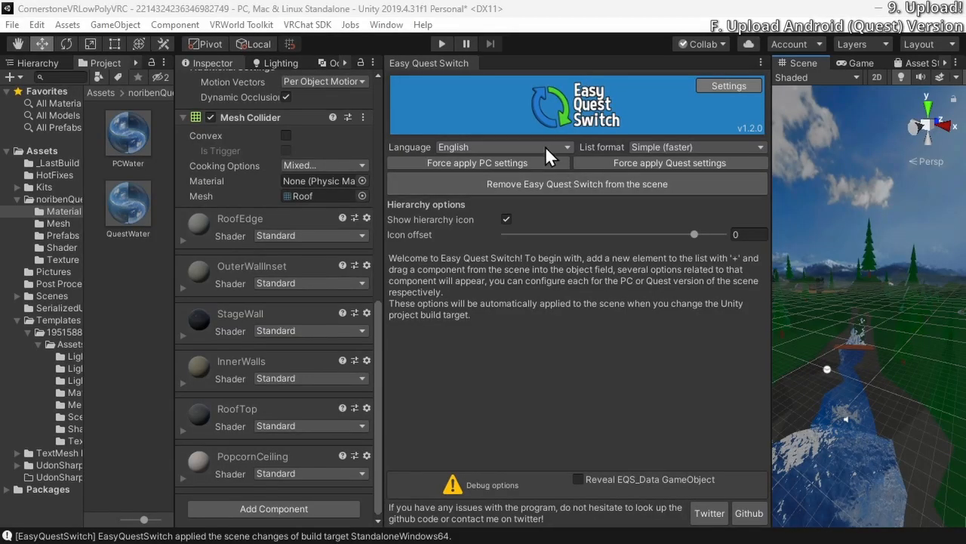
Back in Unity, close Easy Quest Switch, check the build target option in the VRChat SDK control panel, and close that panel
{"action": "right_click", "coordinate": [445, 66]}
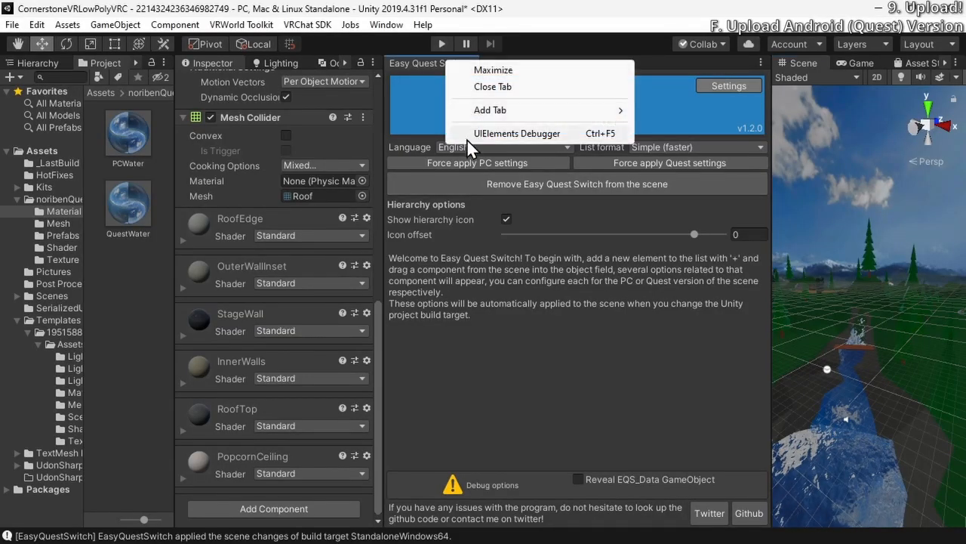
{"action": "left_click", "coordinate": [511, 87]}
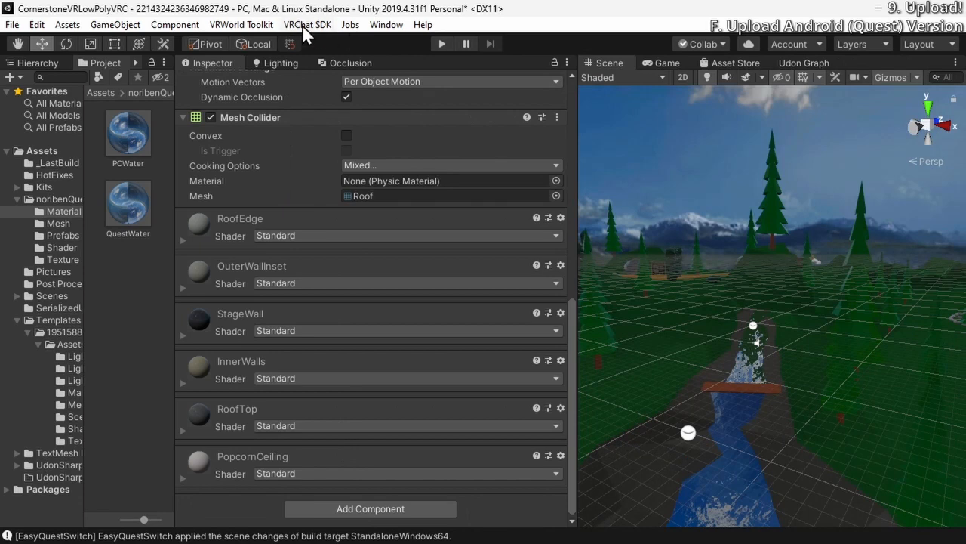
{"action": "left_click", "coordinate": [306, 25]}
{"action": "left_click", "coordinate": [351, 66]}
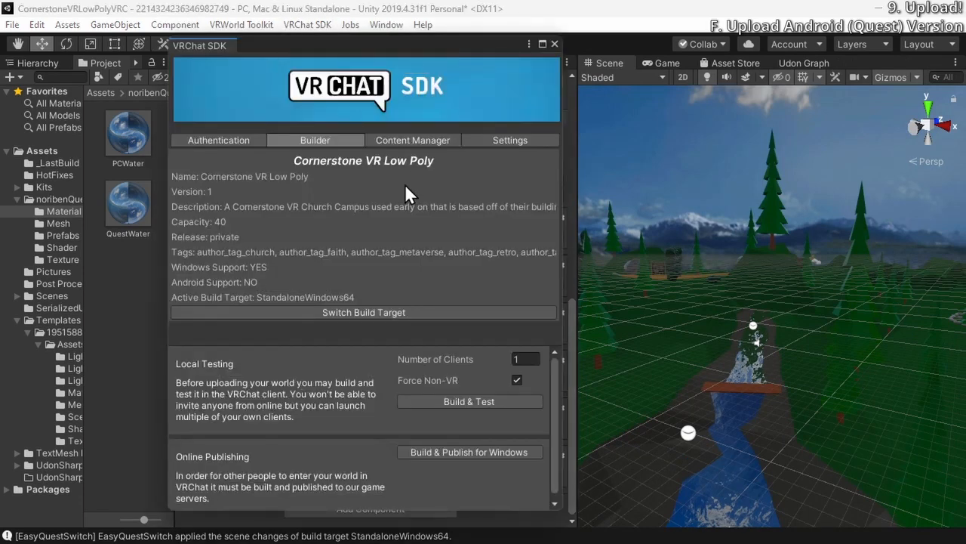
{"action": "left_click", "coordinate": [554, 45]}
{"action": "left_click", "coordinate": [321, 25]}
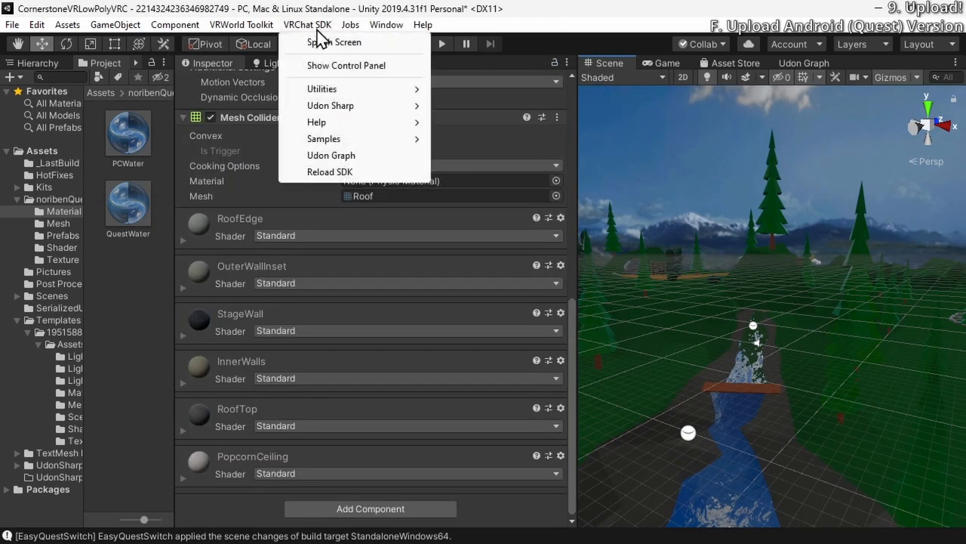
{"action": "left_click", "coordinate": [343, 65]}
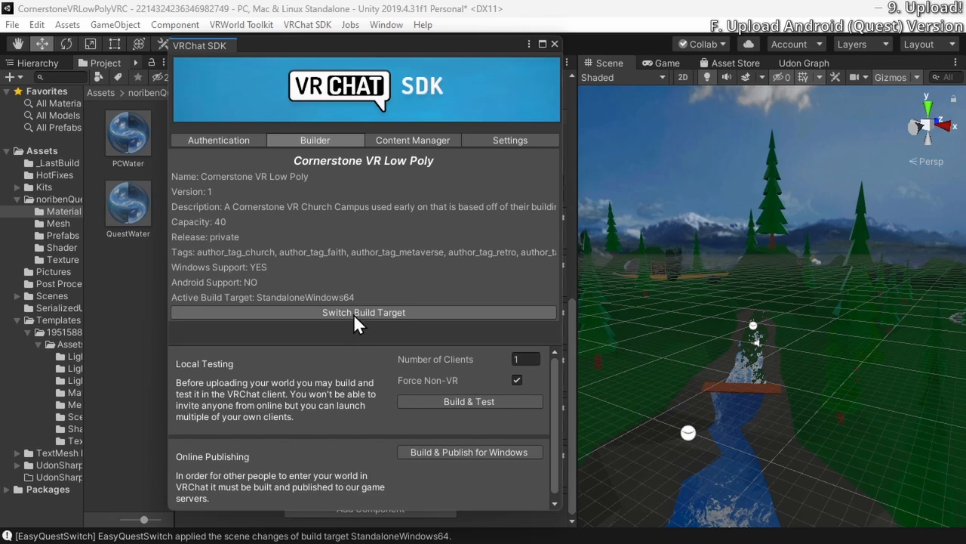
{"action": "left_click", "coordinate": [554, 45]}
Switch the project's build platform to Android in the Build Settings and close them
{"action": "left_click", "coordinate": [36, 24]}
{"action": "mouse_move", "coordinate": [12, 24]}
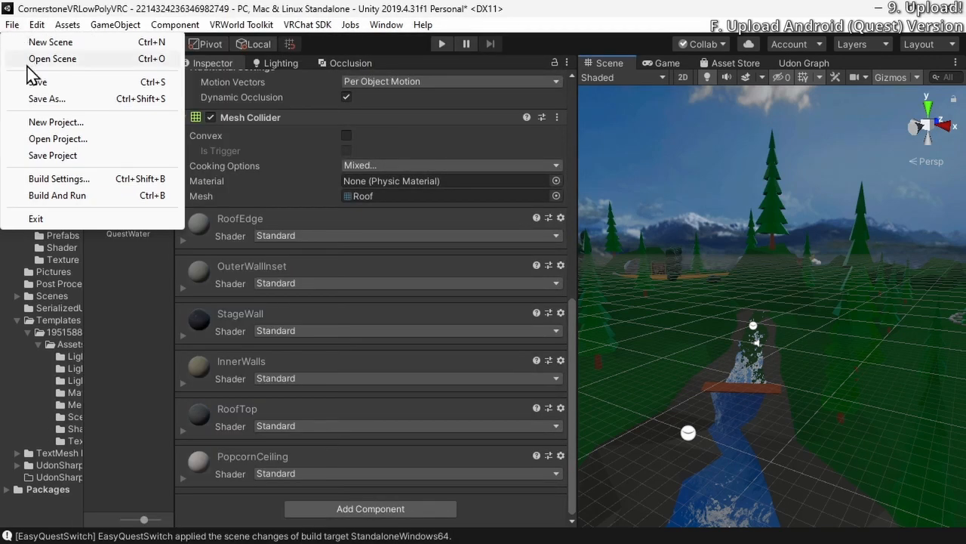
{"action": "left_click", "coordinate": [72, 180]}
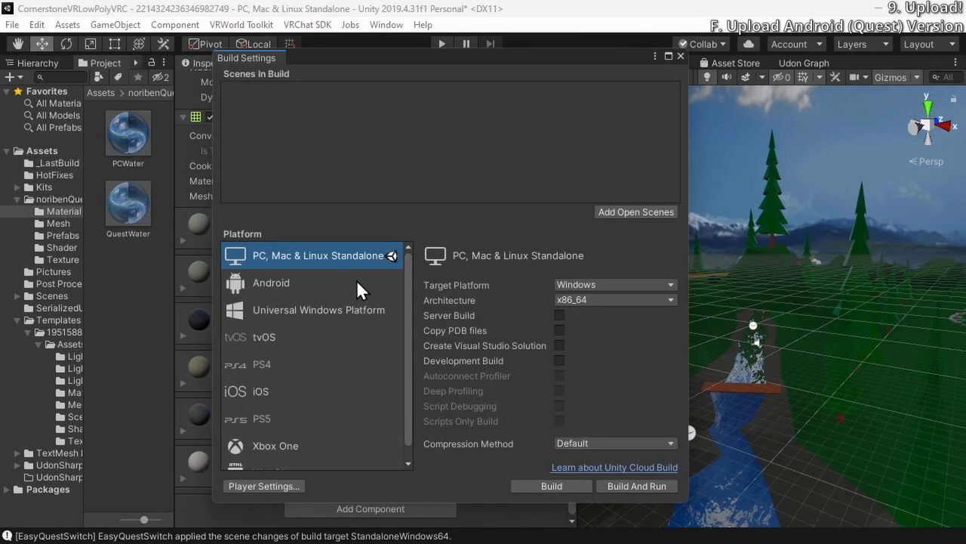
{"action": "left_click", "coordinate": [359, 287]}
{"action": "left_click", "coordinate": [538, 484]}
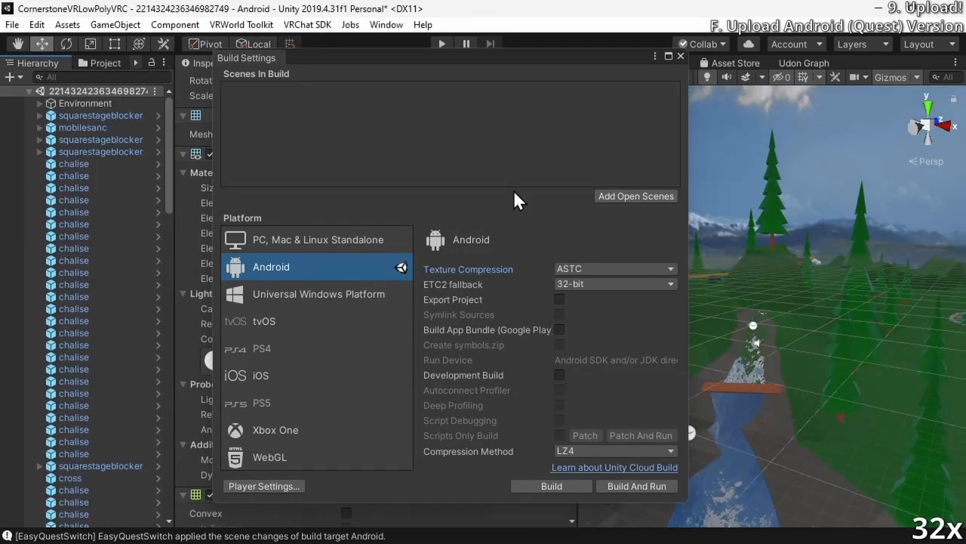
{"action": "left_click", "coordinate": [681, 56]}
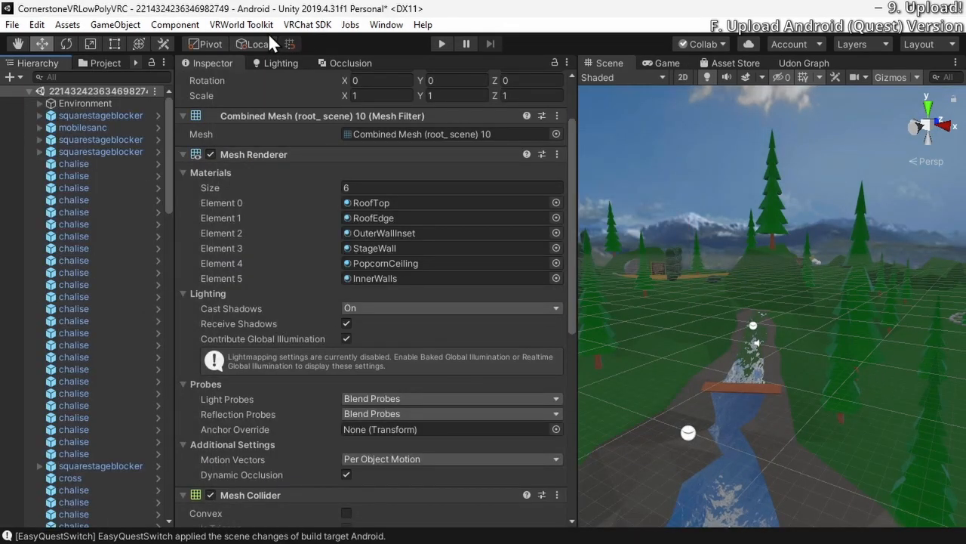
Open the Builder in the VRChat SDK control panel and review the Android build's shader warnings
{"action": "left_click", "coordinate": [307, 24]}
{"action": "left_click", "coordinate": [317, 65]}
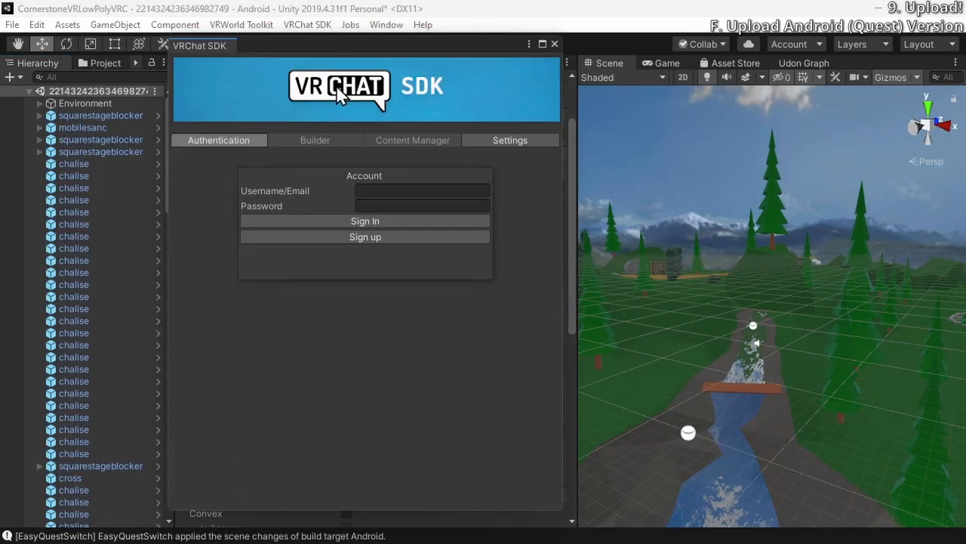
{"action": "left_click", "coordinate": [336, 140]}
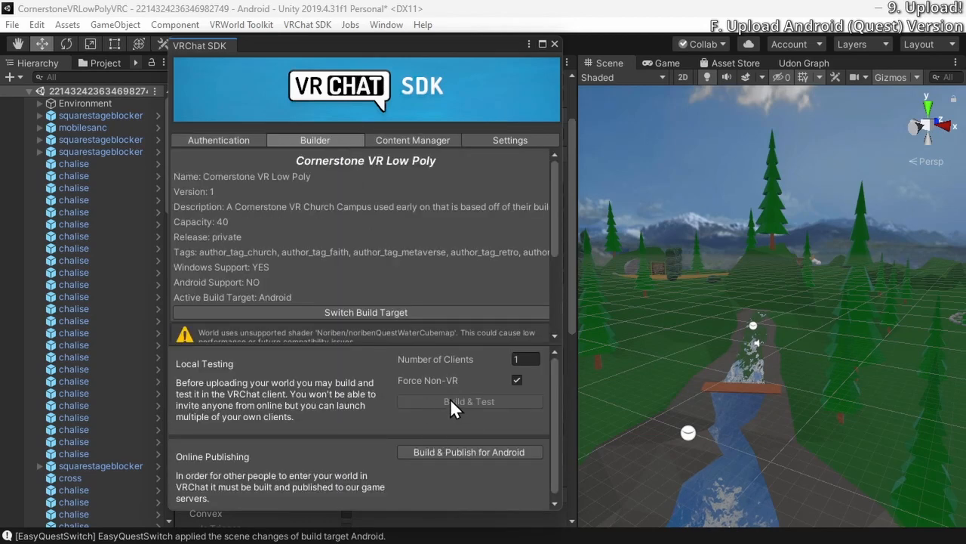
{"action": "scroll", "coordinate": [407, 338], "scroll_direction": "down", "scroll_amount": 3}
{"action": "scroll", "coordinate": [408, 338], "scroll_direction": "down", "scroll_amount": 3}
{"action": "scroll", "coordinate": [407, 338], "scroll_direction": "up", "scroll_amount": 2}
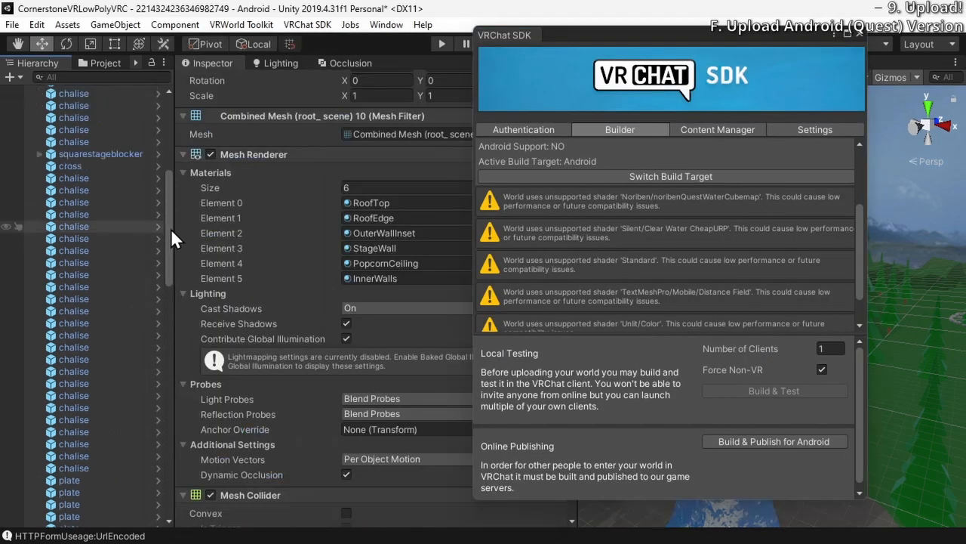
Move the SDK panel aside, expand the Environment object in the hierarchy, and review the remaining unsupported-shader warnings
{"action": "left_click_drag", "start_coordinate": [170, 228], "coordinate": [176, 195]}
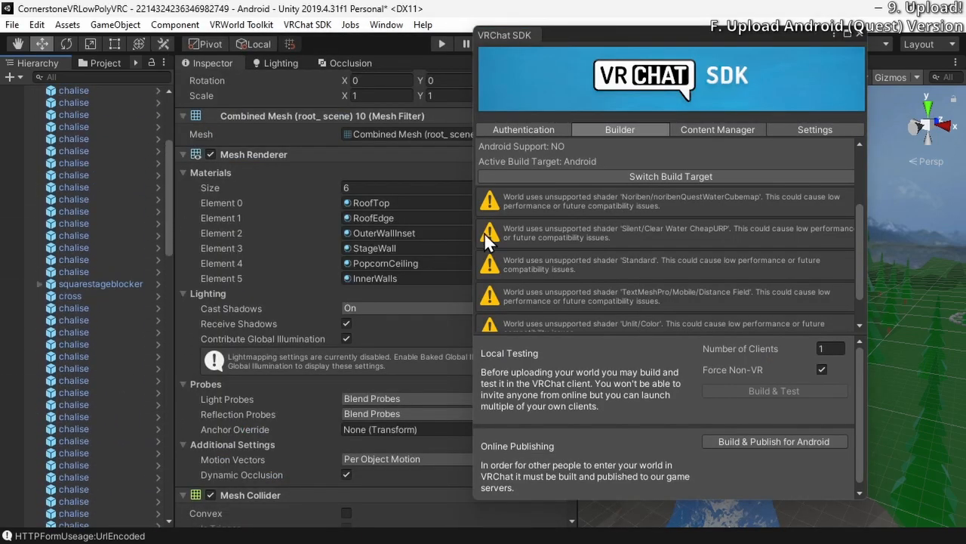
{"action": "scroll", "coordinate": [53, 210], "scroll_direction": "up", "scroll_amount": 5}
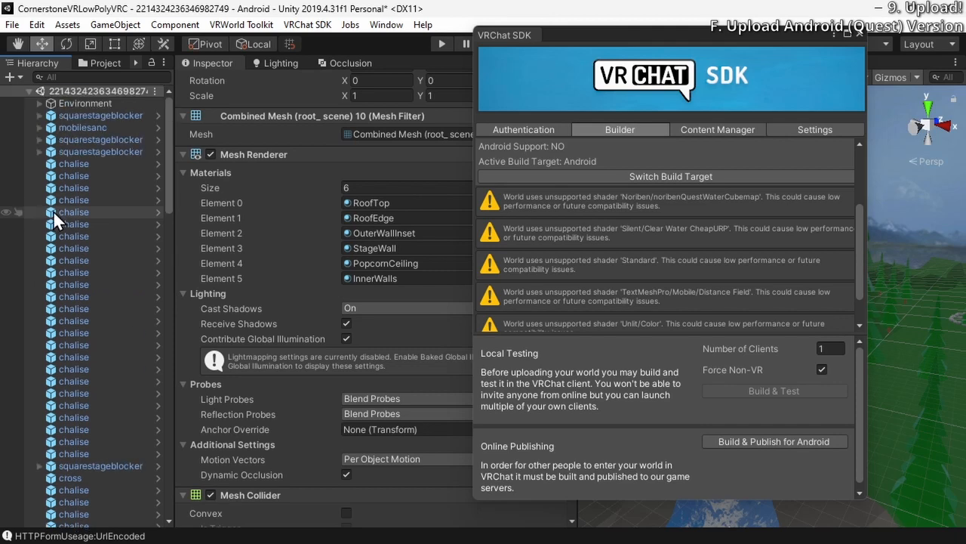
{"action": "left_click", "coordinate": [39, 105]}
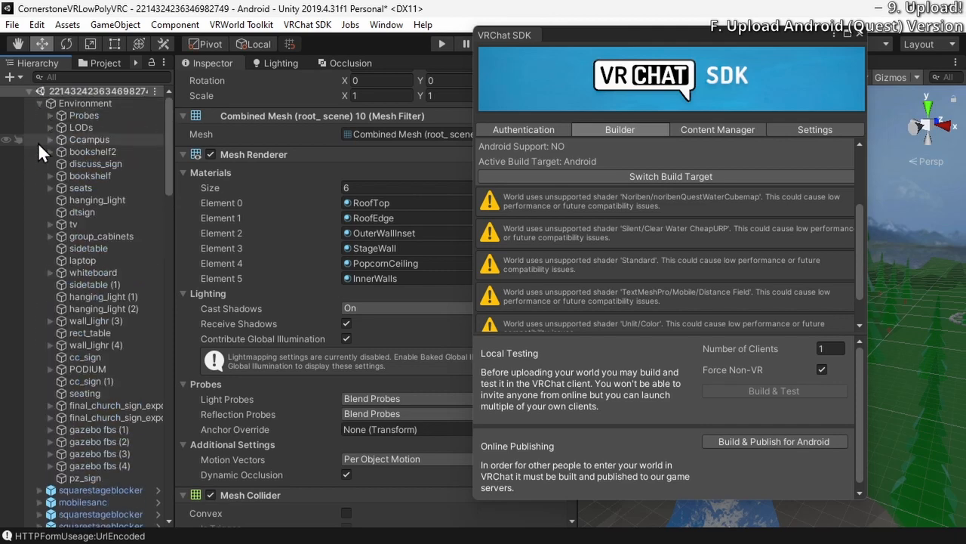
{"action": "scroll", "coordinate": [48, 206], "scroll_direction": "down", "scroll_amount": 5}
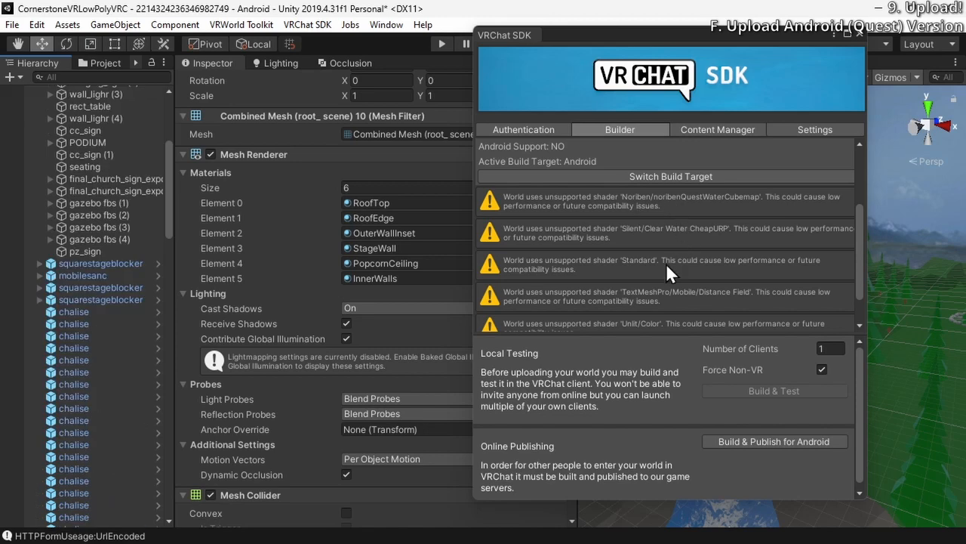
{"action": "scroll", "coordinate": [666, 263], "scroll_direction": "down", "scroll_amount": 2}
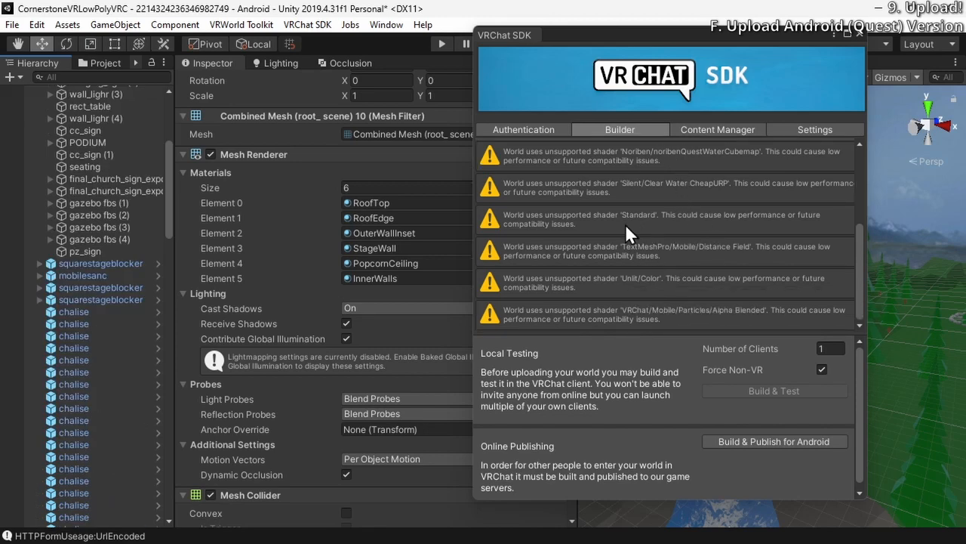
Select a chalise object and examine the shader used by its GatherLetters material
{"action": "left_click", "coordinate": [72, 324]}
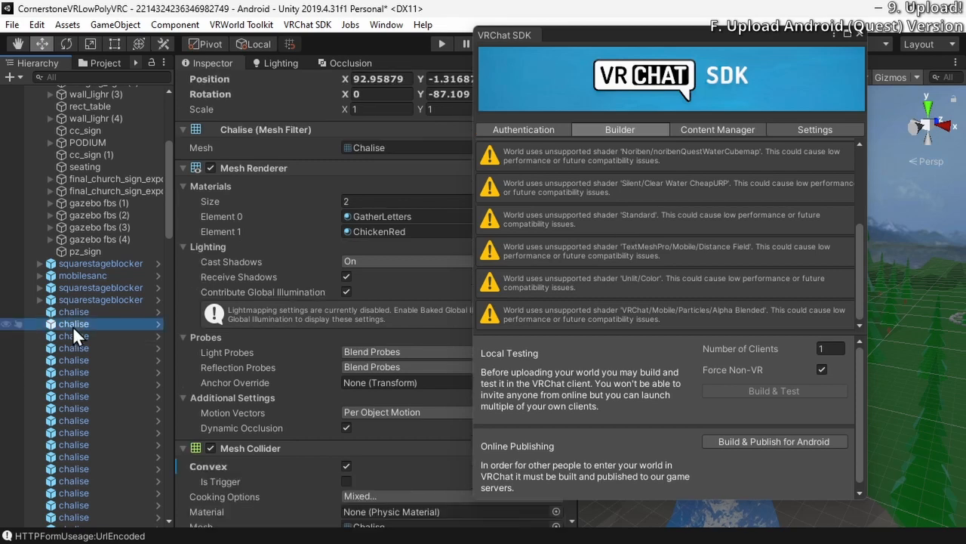
{"action": "scroll", "coordinate": [308, 333], "scroll_direction": "down", "scroll_amount": 10}
{"action": "scroll", "coordinate": [309, 332], "scroll_direction": "down", "scroll_amount": 5}
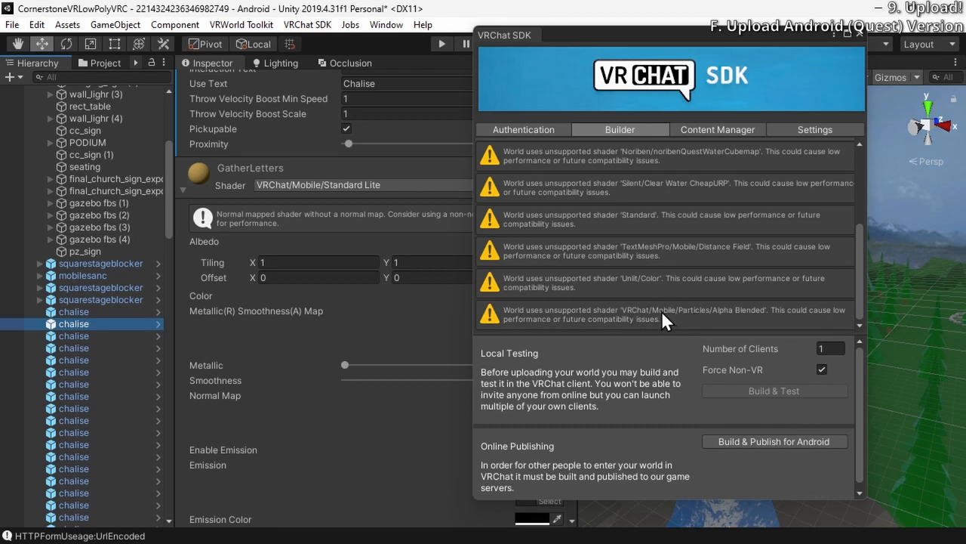
Check the account's publishing permissions in the SDK panel and return to the Builder
{"action": "left_click", "coordinate": [545, 134]}
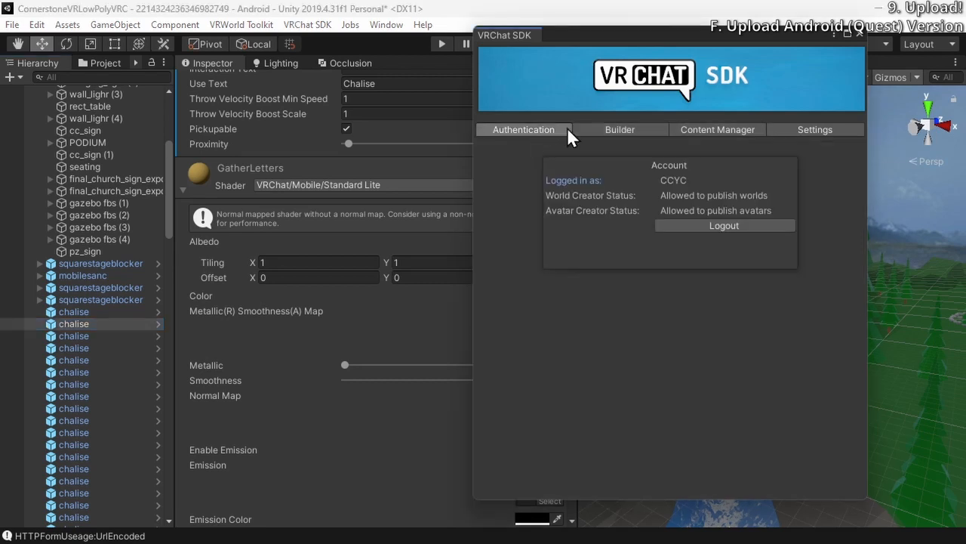
{"action": "left_click", "coordinate": [620, 132]}
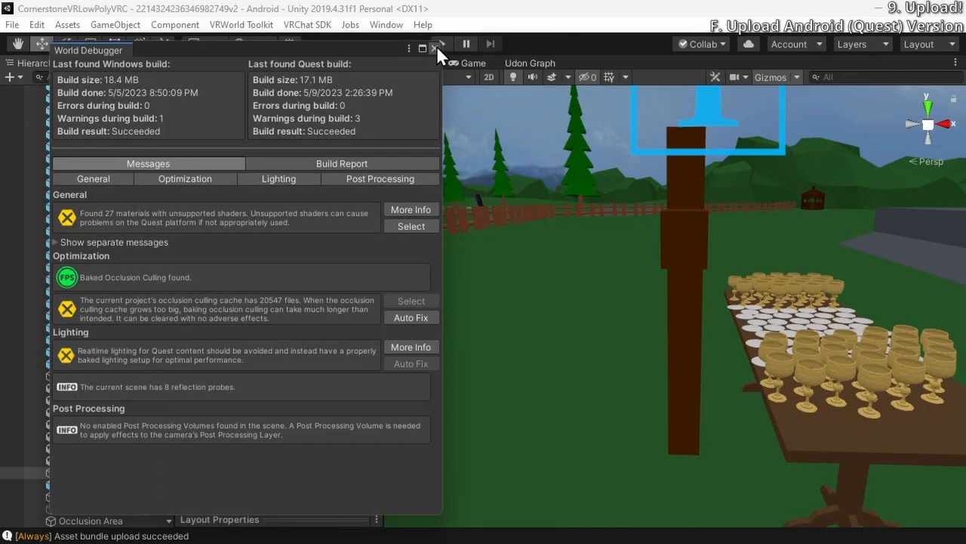
{"action": "left_click", "coordinate": [434, 46]}
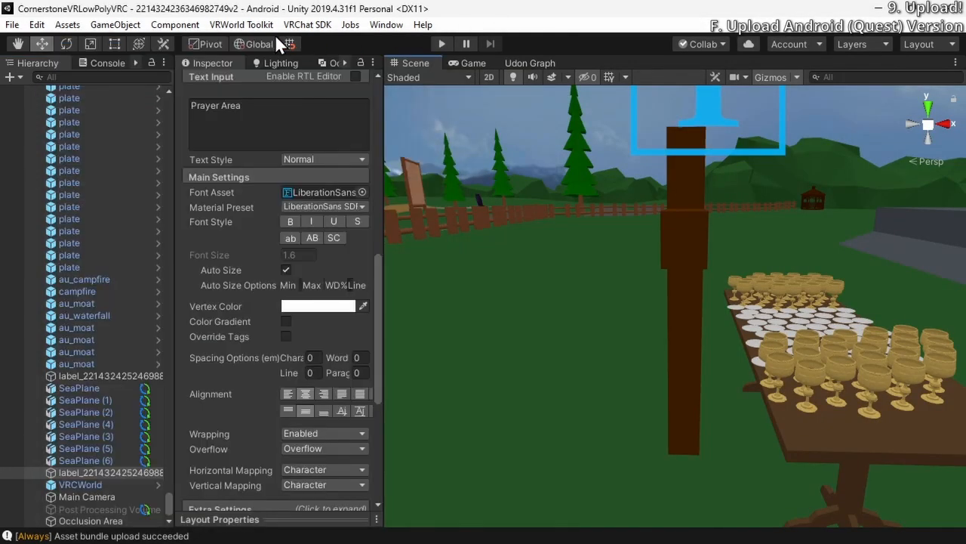
Reopen the VRChat SDK control panel, review the Android build's shader warnings, and close the panel
{"action": "left_click", "coordinate": [243, 24]}
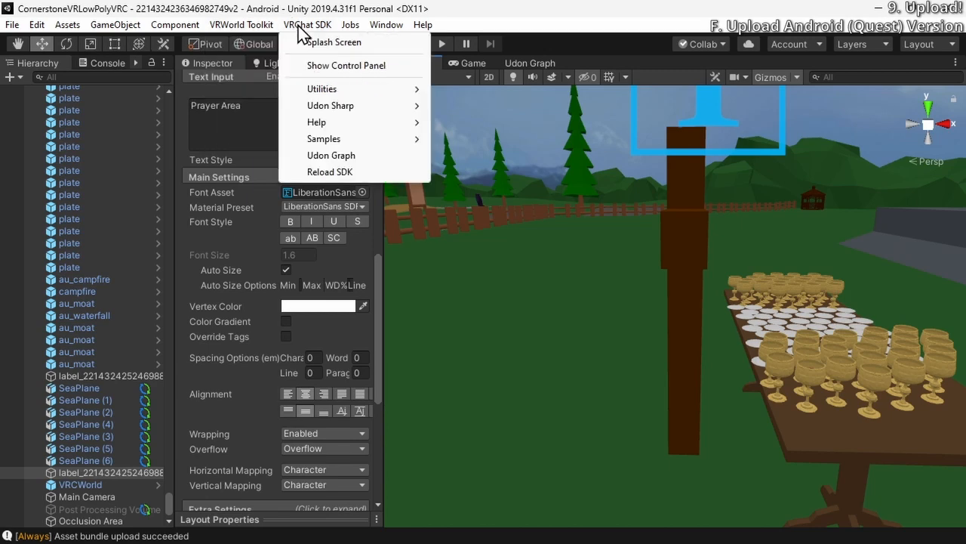
{"action": "mouse_move", "coordinate": [307, 24]}
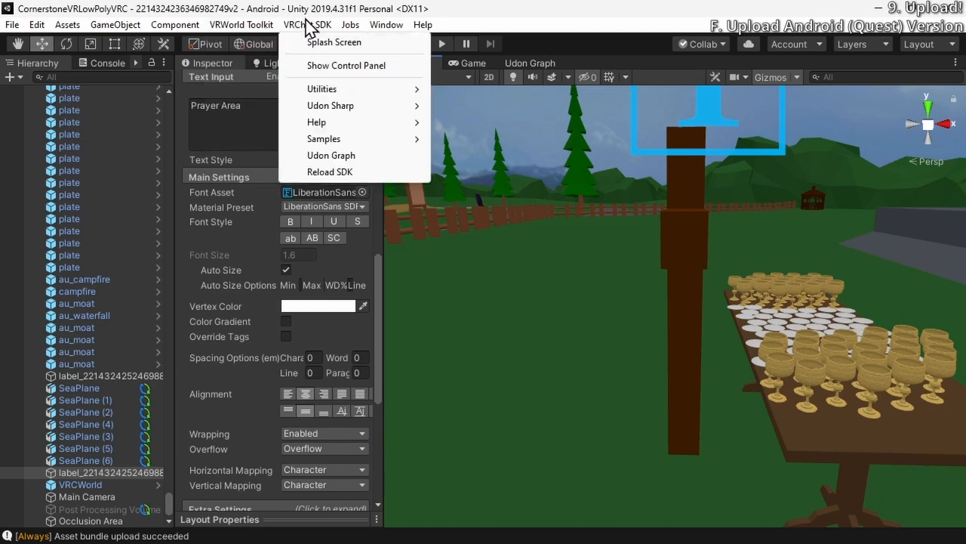
{"action": "left_click", "coordinate": [349, 66]}
{"action": "scroll", "coordinate": [468, 284], "scroll_direction": "down", "scroll_amount": 4}
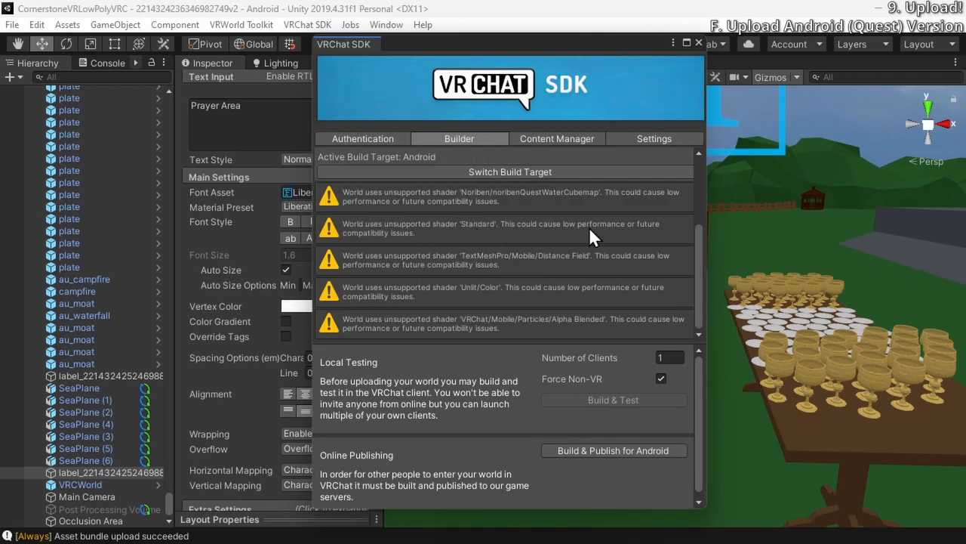
{"action": "left_click", "coordinate": [699, 44]}
Open the VRWorld Toolkit World Debugger and review the separate messages listing each material with an unsupported shader
{"action": "left_click", "coordinate": [243, 25]}
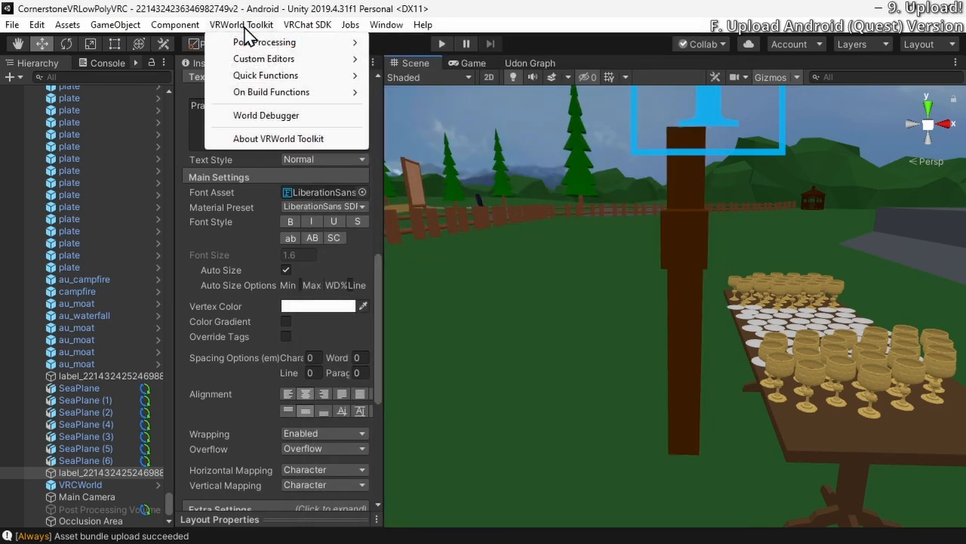
{"action": "left_click", "coordinate": [271, 117]}
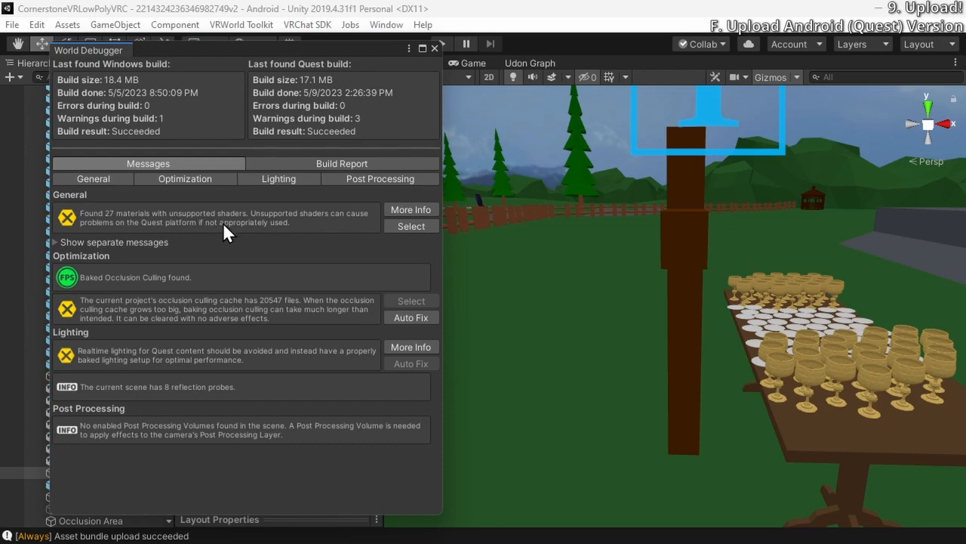
{"action": "left_click", "coordinate": [55, 243]}
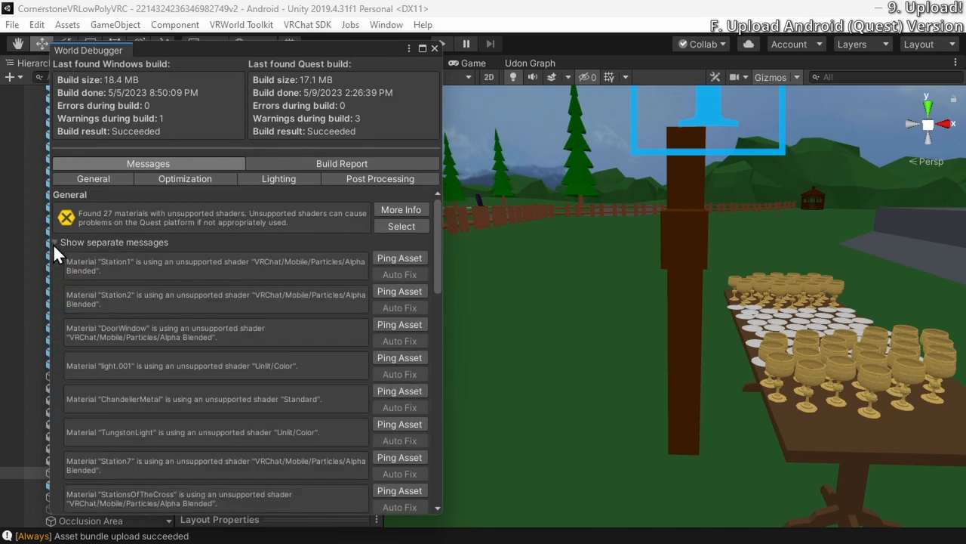
{"action": "scroll", "coordinate": [99, 259], "scroll_direction": "down", "scroll_amount": 2}
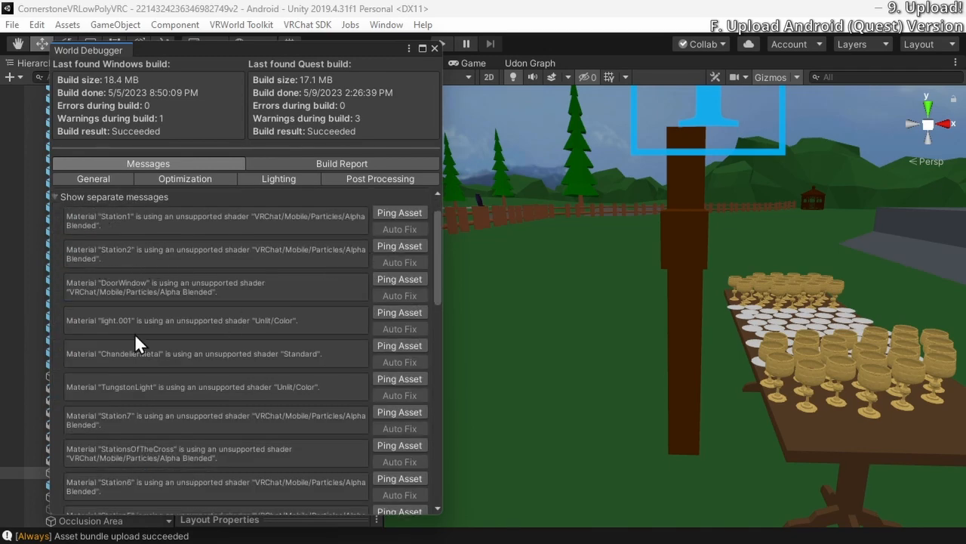
{"action": "scroll", "coordinate": [241, 278], "scroll_direction": "down", "scroll_amount": 4}
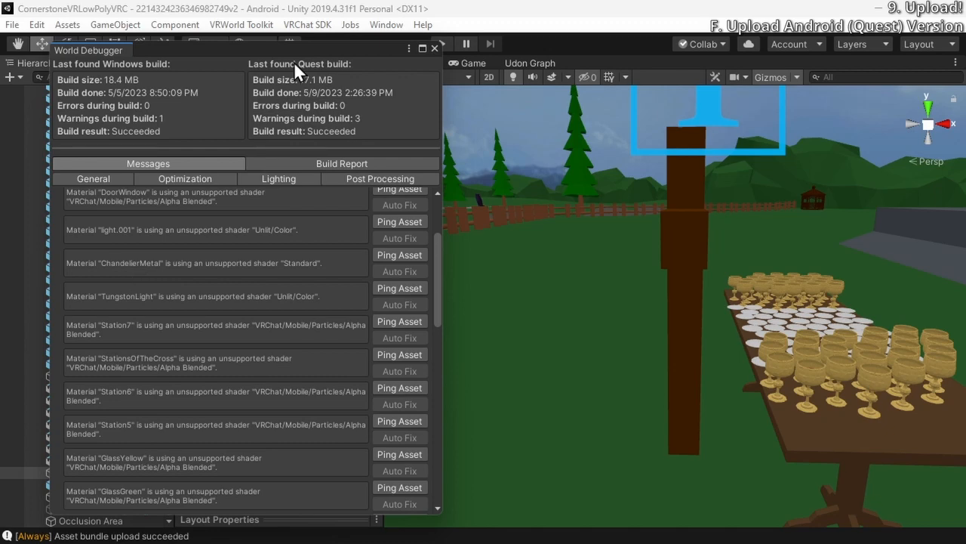
Select a sanctuary chandelier in the scene and uncover its materials in the Inspector by moving the World Debugger aside
{"action": "left_click_drag", "start_coordinate": [293, 50], "coordinate": [675, 61]}
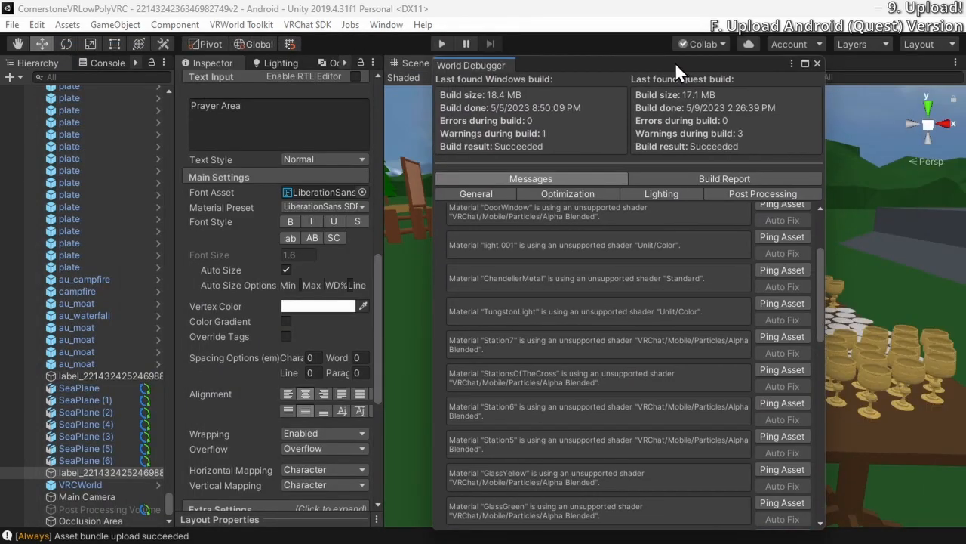
{"action": "scroll", "coordinate": [140, 236], "scroll_direction": "up", "scroll_amount": 10}
{"action": "scroll", "coordinate": [133, 256], "scroll_direction": "up", "scroll_amount": 10}
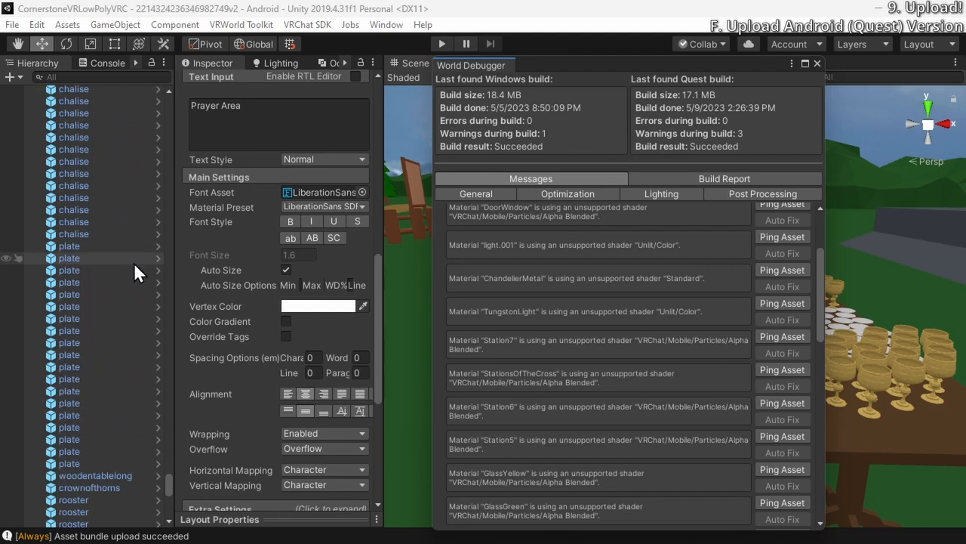
{"action": "right_click_drag", "start_coordinate": [414, 270], "coordinate": [903, 119]}
{"action": "left_click_drag", "start_coordinate": [707, 63], "coordinate": [281, 64]}
{"action": "right_click_drag", "start_coordinate": [664, 159], "coordinate": [612, 286]}
{"action": "key", "text": "w"}
{"action": "left_click", "coordinate": [611, 289]}
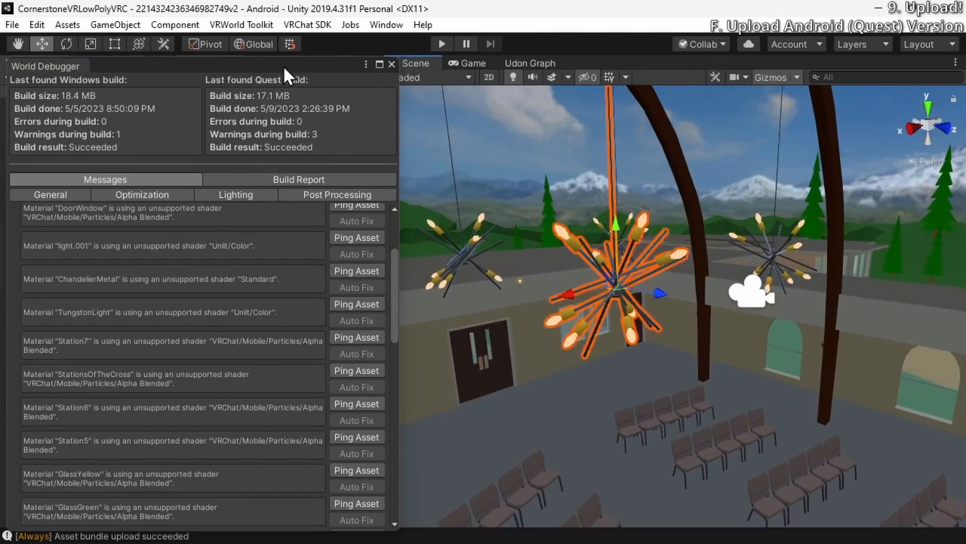
{"action": "left_click_drag", "start_coordinate": [204, 60], "coordinate": [774, 51]}
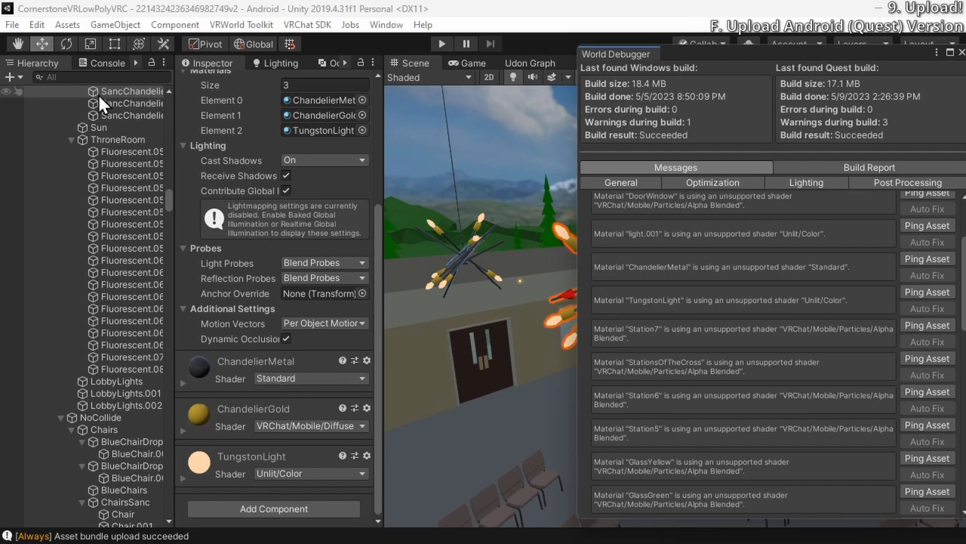
Dock the Project and Console panels together below the Hierarchy, Inspector and Scene views
{"action": "left_click", "coordinate": [99, 65]}
{"action": "left_click_drag", "start_coordinate": [116, 64], "coordinate": [228, 522]}
{"action": "left_click_drag", "start_coordinate": [111, 66], "coordinate": [124, 400]}
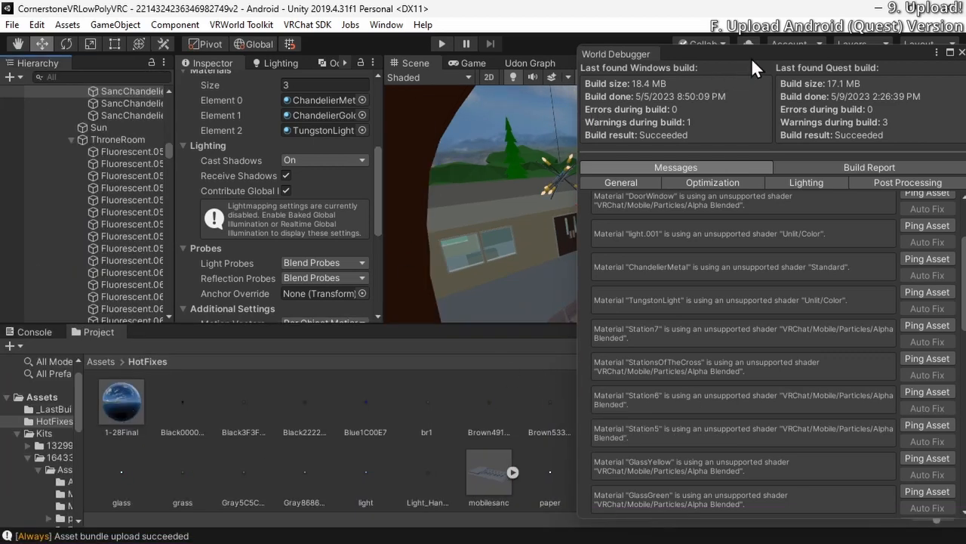
{"action": "left_click_drag", "start_coordinate": [751, 58], "coordinate": [716, 48]}
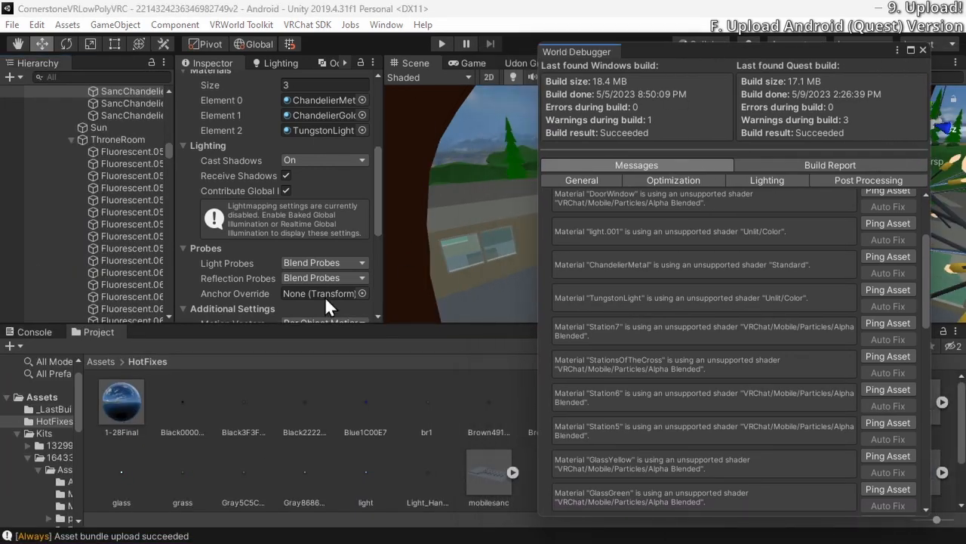
Search the project assets for ChandelierMetal and select that material to show its properties
{"action": "left_click_drag", "start_coordinate": [794, 47], "coordinate": [291, 37]}
{"action": "left_click", "coordinate": [687, 346]}
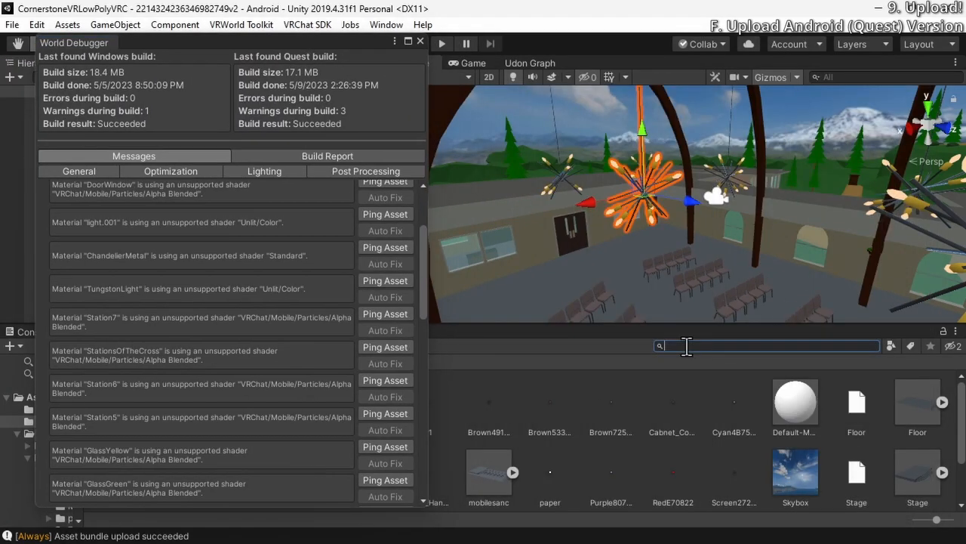
{"action": "type", "text": "ChandelierMetal"}
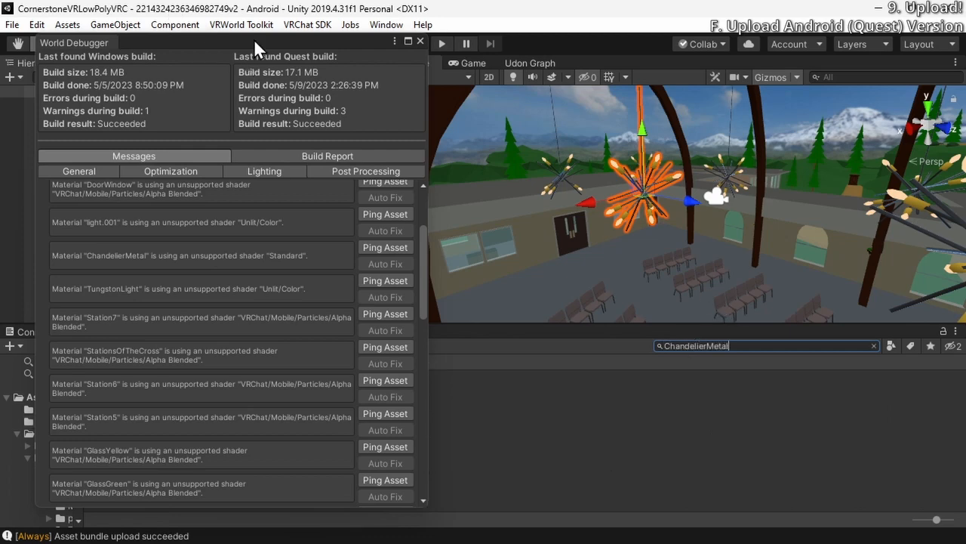
{"action": "left_click_drag", "start_coordinate": [254, 39], "coordinate": [670, 37]}
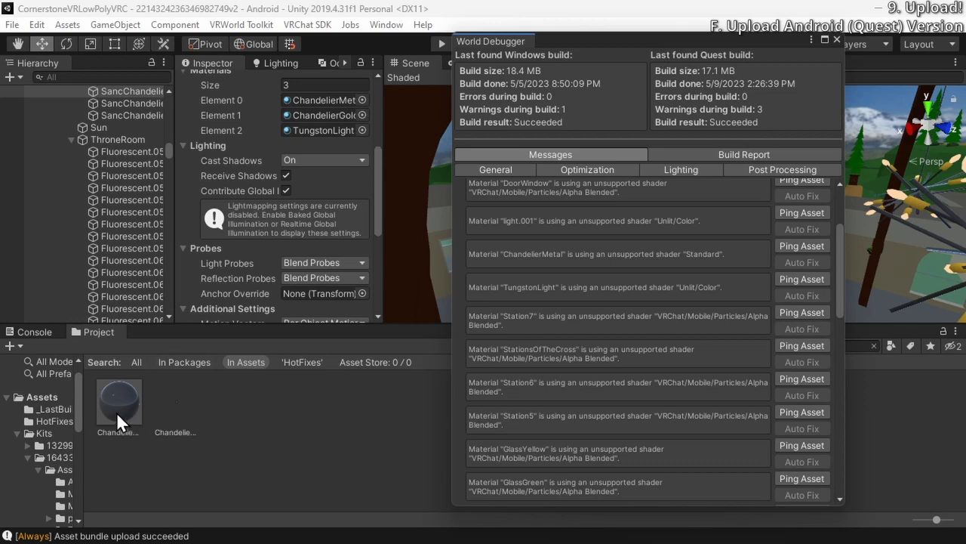
{"action": "left_click", "coordinate": [117, 411]}
{"action": "scroll", "coordinate": [265, 284], "scroll_direction": "up", "scroll_amount": 5}
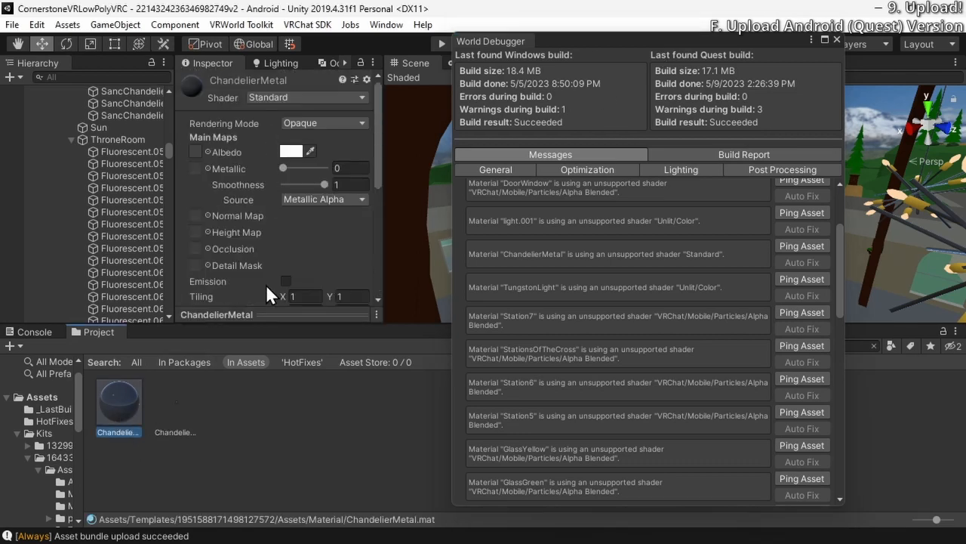
Set the ChandelierMetal material's smoothness to 0.7 and metallic to 0.5, keeping the Standard shader
{"action": "left_click", "coordinate": [281, 92]}
{"action": "left_click", "coordinate": [287, 96]}
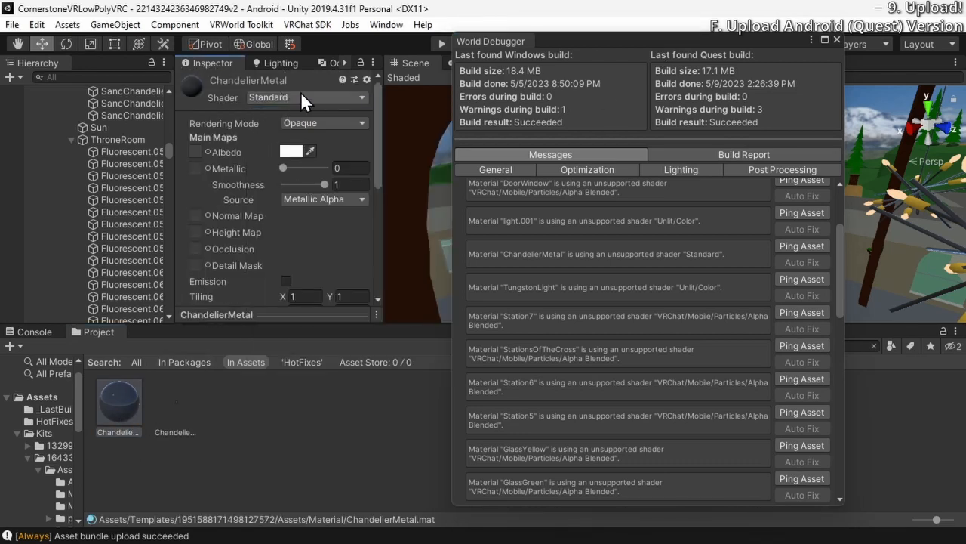
{"action": "left_click_drag", "start_coordinate": [568, 39], "coordinate": [640, 262]}
{"action": "left_click_drag", "start_coordinate": [324, 185], "coordinate": [314, 185]}
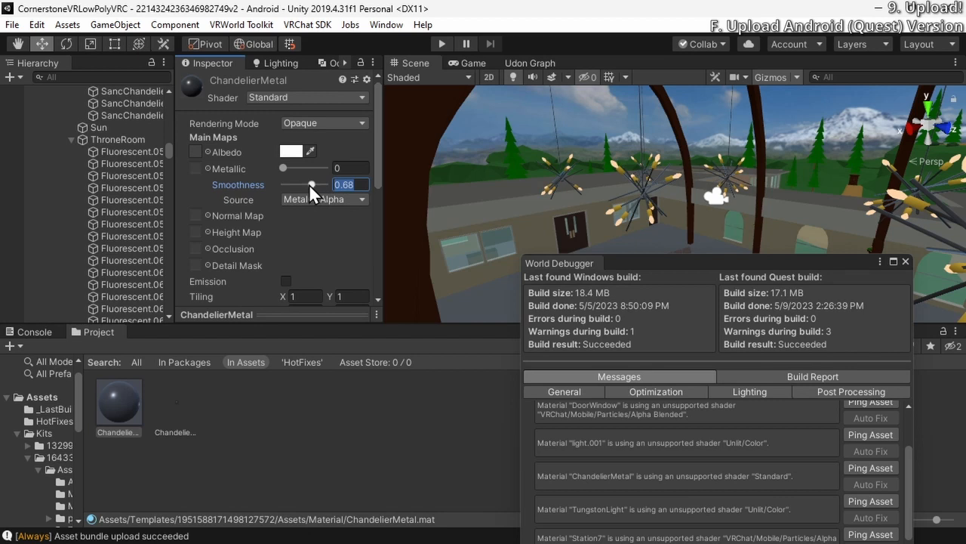
{"action": "type", "text": "0.7"}
{"action": "left_click_drag", "start_coordinate": [301, 170], "coordinate": [297, 168]}
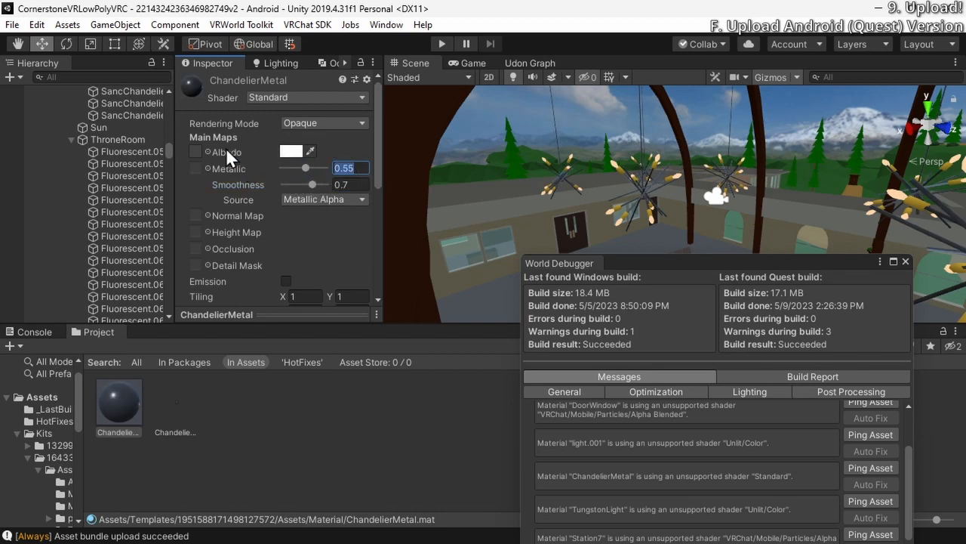
{"action": "key", "text": "BackSpace"}
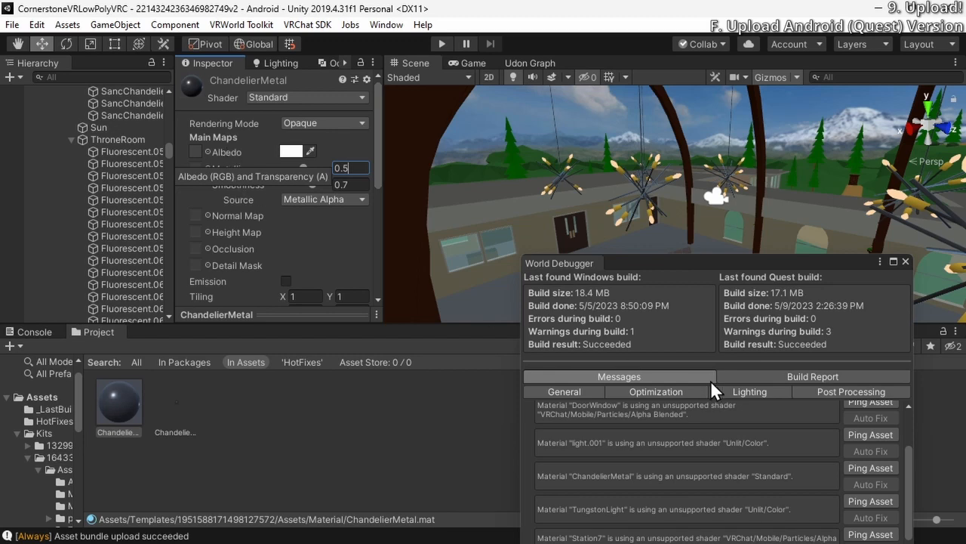
Open Easy Quest Switch and dock it between the Inspector and the Scene view
{"action": "left_click", "coordinate": [311, 27]}
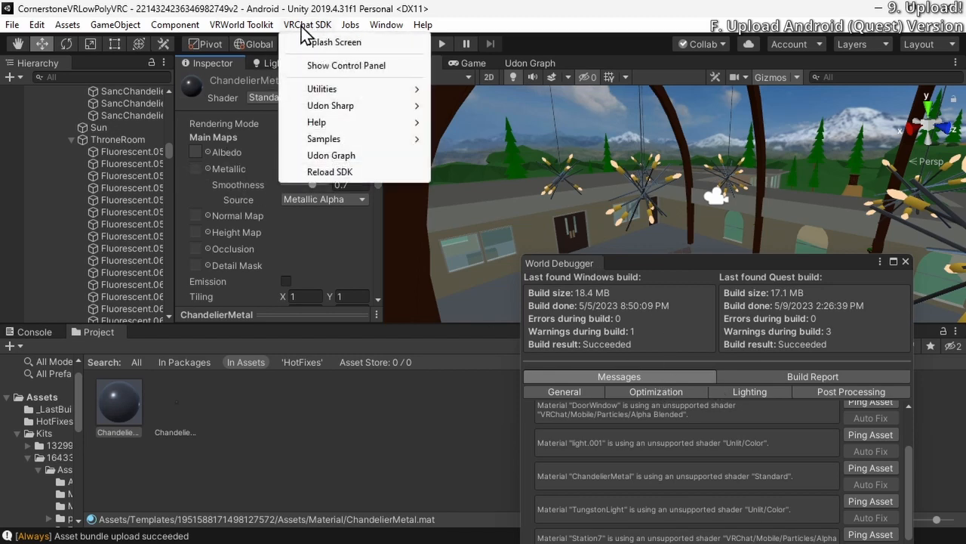
{"action": "mouse_move", "coordinate": [351, 35]}
{"action": "mouse_move", "coordinate": [386, 25]}
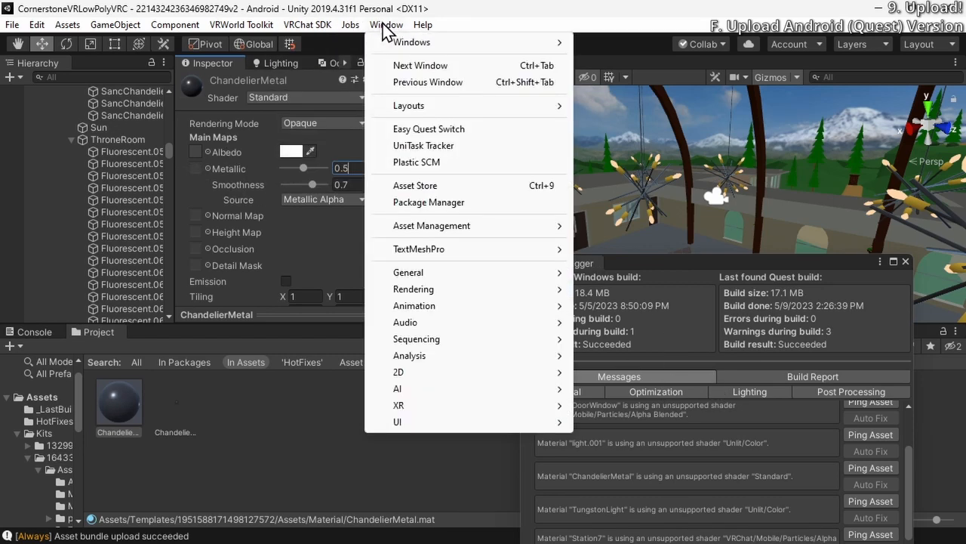
{"action": "left_click", "coordinate": [457, 130]}
{"action": "left_click_drag", "start_coordinate": [49, 88], "coordinate": [468, 59]}
{"action": "left_click_drag", "start_coordinate": [401, 86], "coordinate": [391, 118]}
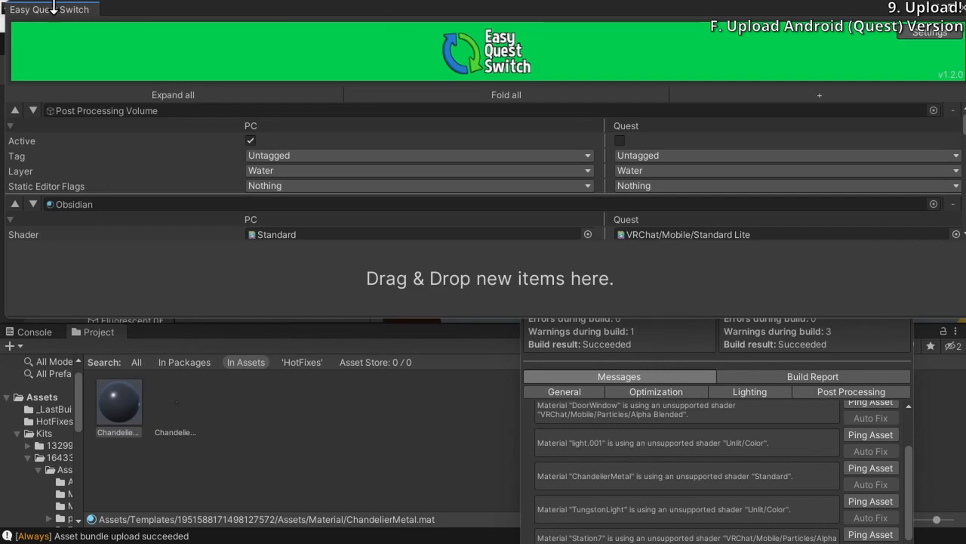
{"action": "left_click_drag", "start_coordinate": [128, 9], "coordinate": [431, 204]}
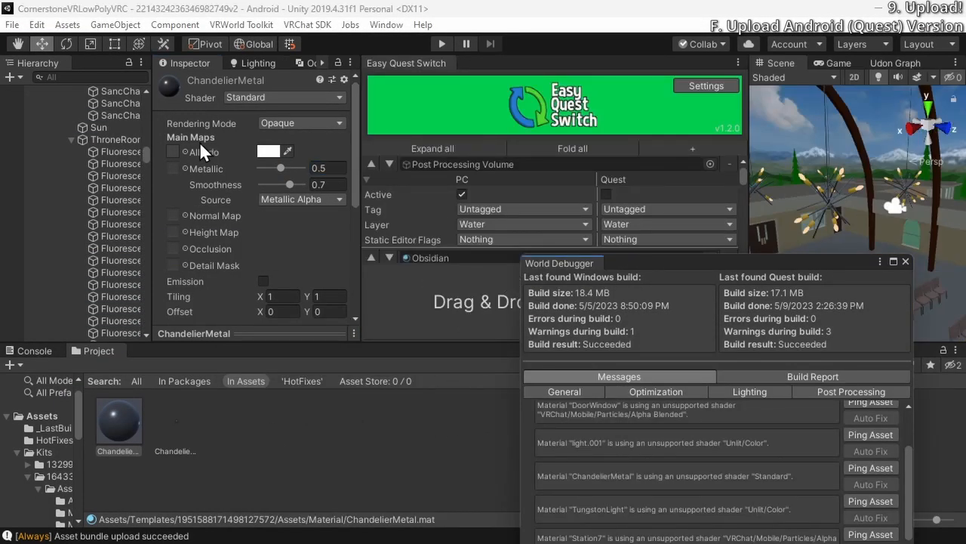
Clear the World Debugger window out of the way and add the ChandelierMetal material to the Easy Quest Switch list
{"action": "scroll", "coordinate": [742, 175], "scroll_direction": "down", "scroll_amount": 3}
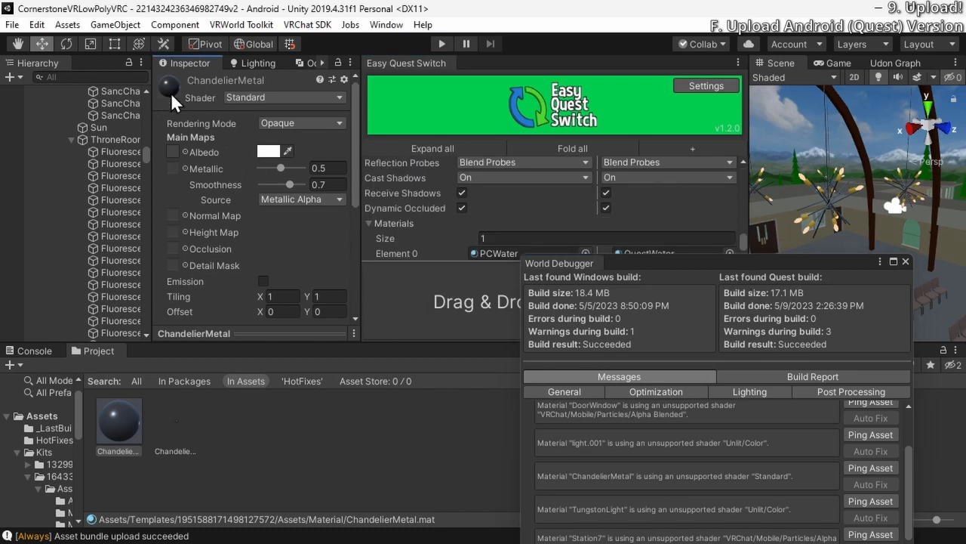
{"action": "left_click", "coordinate": [458, 322]}
{"action": "left_click_drag", "start_coordinate": [725, 269], "coordinate": [860, 266]}
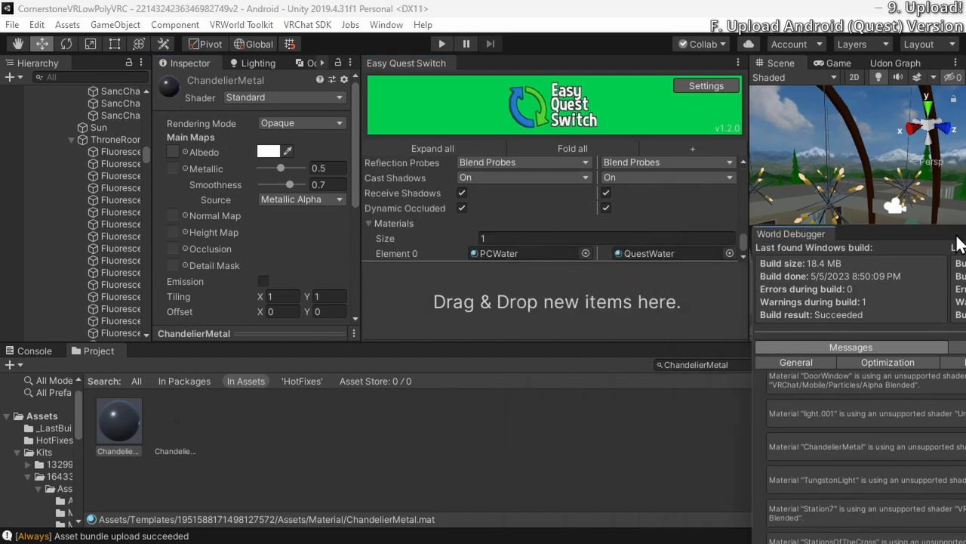
{"action": "left_click_drag", "start_coordinate": [191, 403], "coordinate": [502, 305]}
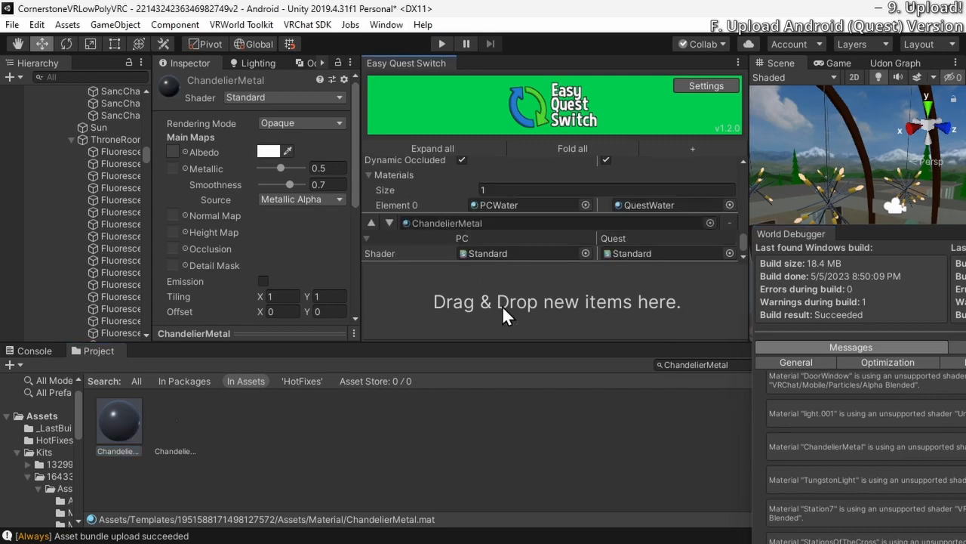
Set ChandelierMetal's Quest shader in Easy Quest Switch to VRChat-Mobile-StandardLite, leaving Standard for PC
{"action": "left_click", "coordinate": [729, 253]}
{"action": "type", "text": "stand"}
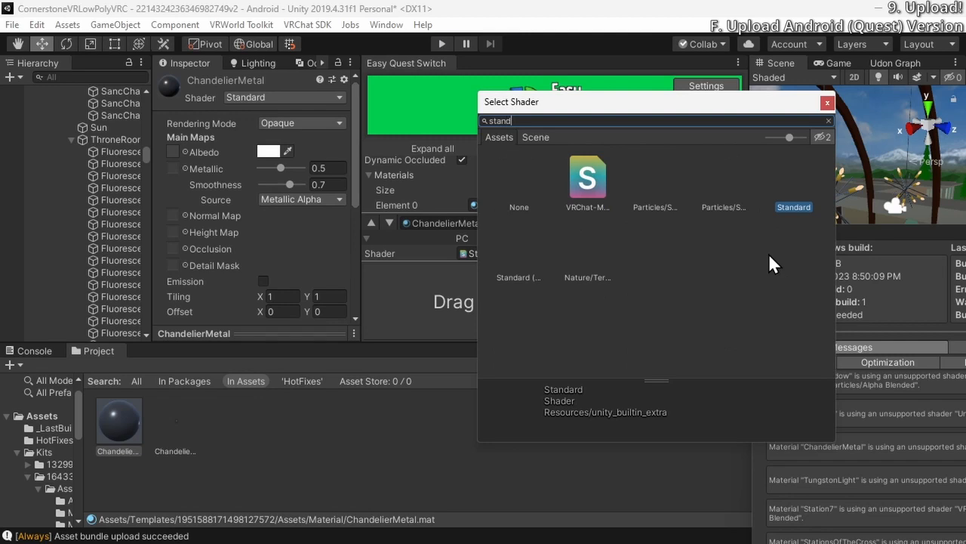
{"action": "key", "text": "BackSpace"}
{"action": "key", "text": "BackSpace"}
{"action": "key", "text": "BackSpace"}
{"action": "key", "text": "BackSpace"}
{"action": "key", "text": "BackSpace"}
{"action": "type", "text": "lite"}
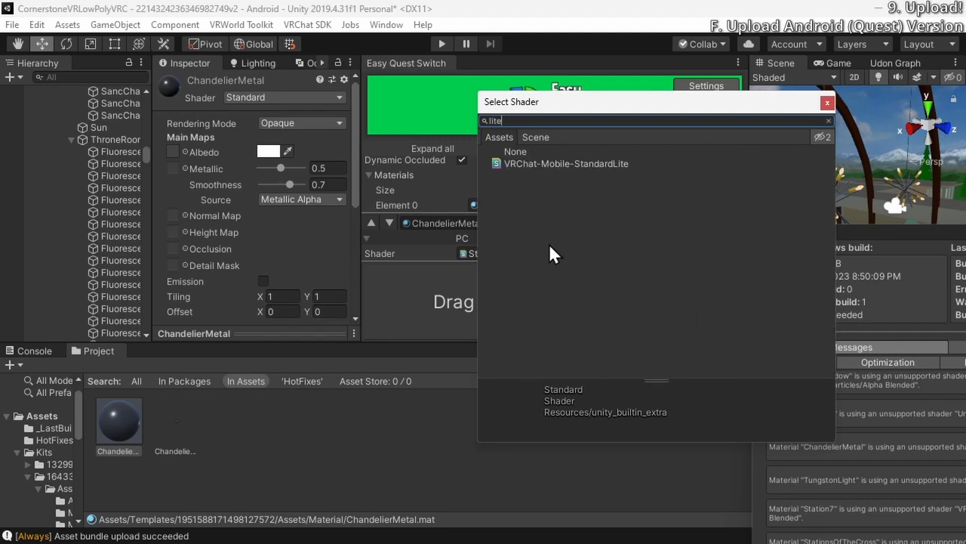
{"action": "double_click", "coordinate": [617, 167]}
Change the ChandelierMetal material's own shader to VRChat/Mobile/Standard Lite
{"action": "left_click", "coordinate": [250, 96]}
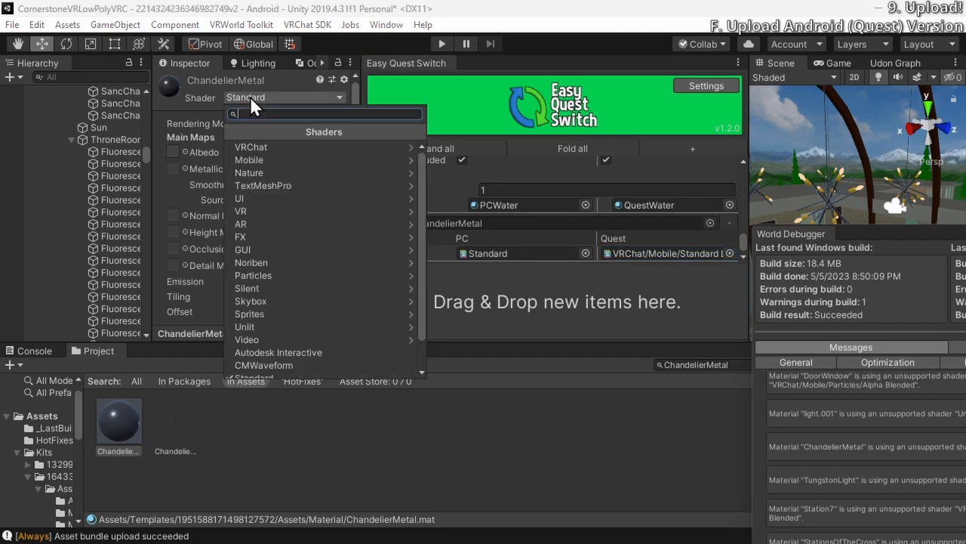
{"action": "type", "text": "lite"}
{"action": "key", "text": "Return"}
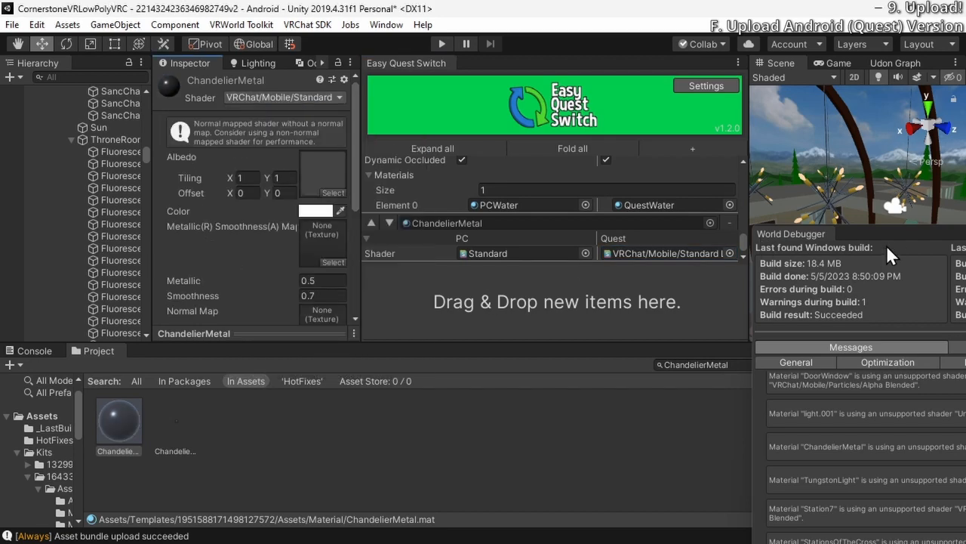
Check the World Debugger's unsupported-shader messages for ChandelierMetal, and close the debugger
{"action": "left_click_drag", "start_coordinate": [791, 233], "coordinate": [366, 77]}
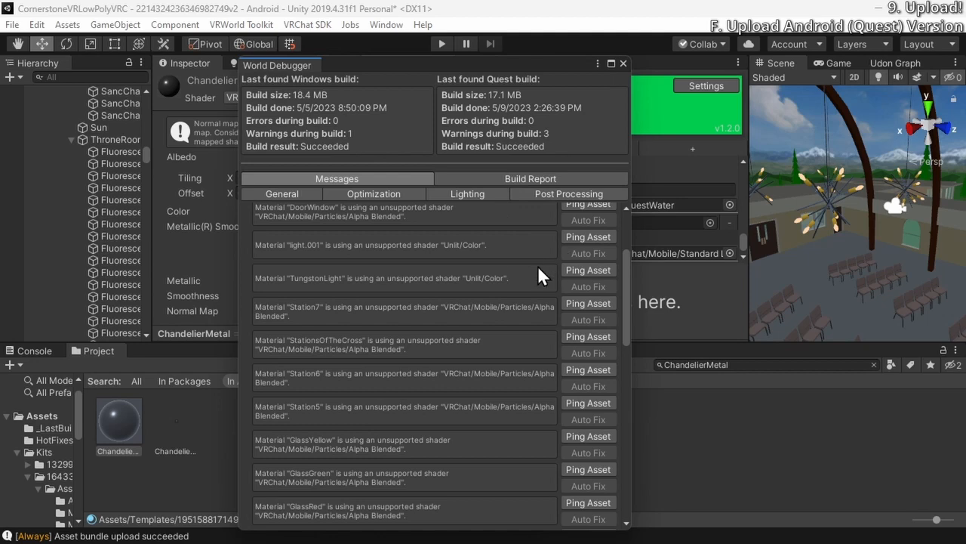
{"action": "scroll", "coordinate": [523, 320], "scroll_direction": "up", "scroll_amount": 4}
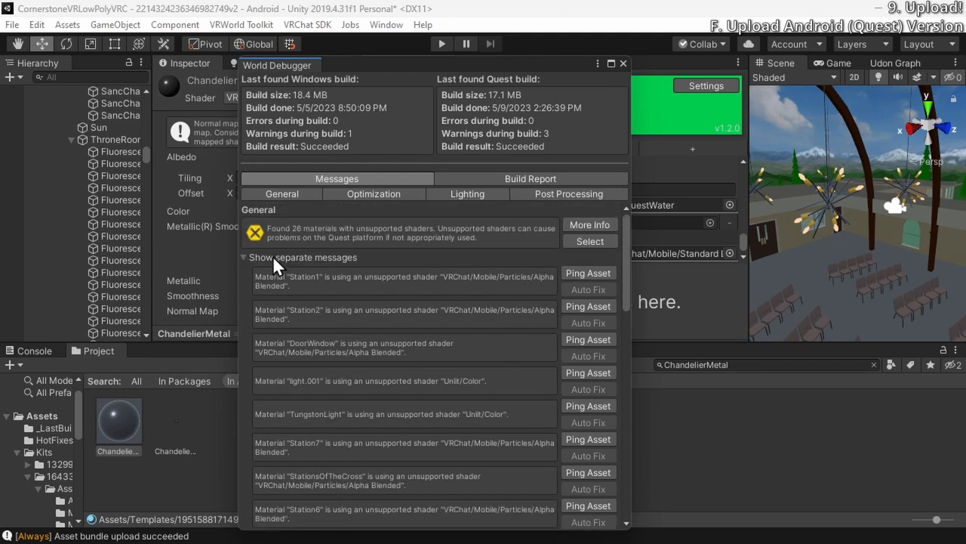
{"action": "left_click", "coordinate": [623, 64]}
Build and publish the world for Android from the VRChat SDK builder
{"action": "left_click", "coordinate": [307, 25]}
{"action": "left_click", "coordinate": [307, 24]}
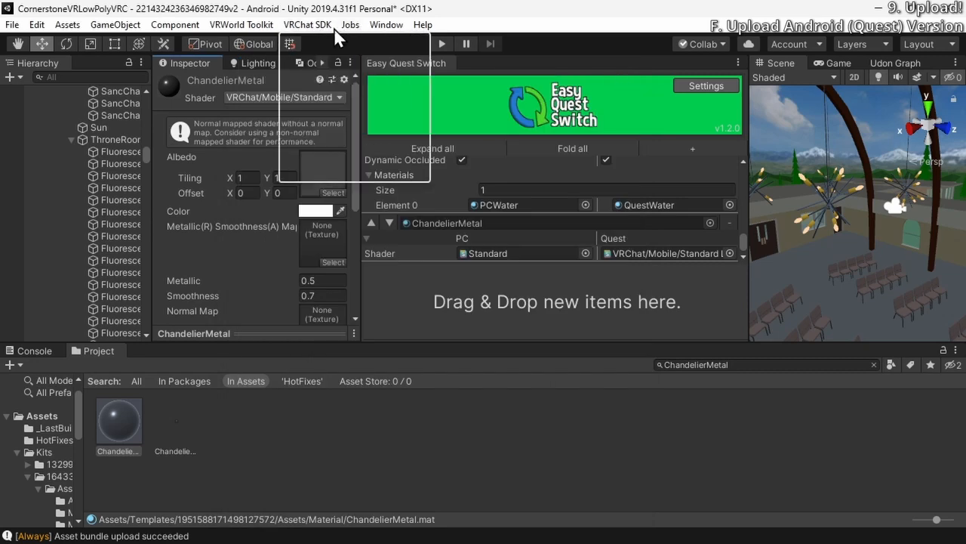
{"action": "left_click", "coordinate": [308, 24]}
{"action": "left_click", "coordinate": [345, 66]}
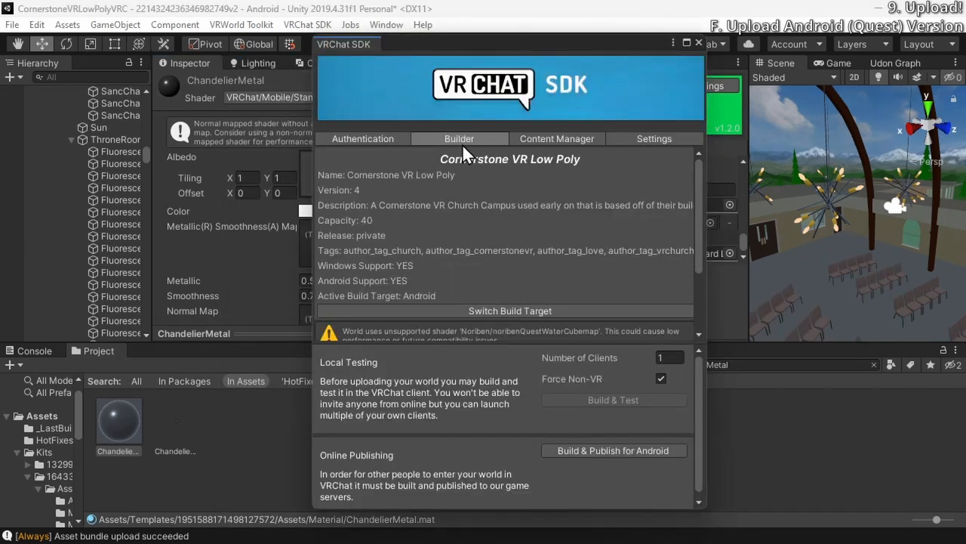
{"action": "scroll", "coordinate": [448, 229], "scroll_direction": "down", "scroll_amount": 3}
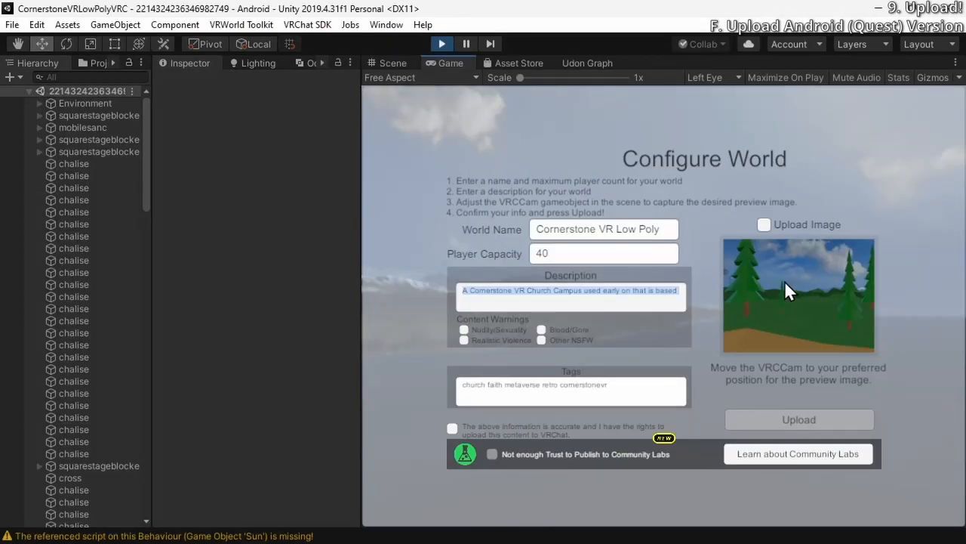
Enable Upload Image in the world configuration and select the VRCCam object in the scene hierarchy
{"action": "left_click", "coordinate": [767, 226]}
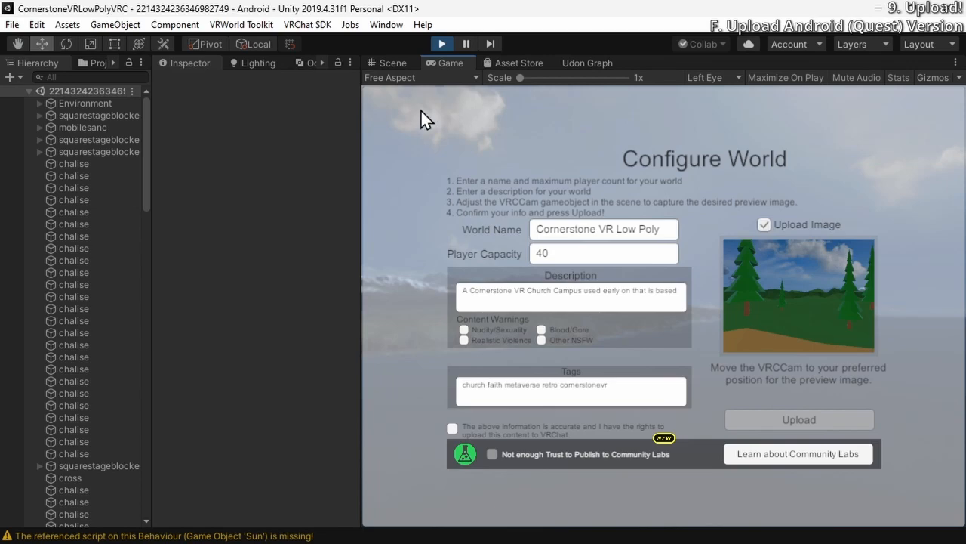
{"action": "left_click", "coordinate": [394, 64]}
{"action": "right_click_drag", "start_coordinate": [633, 322], "coordinate": [846, 256]}
{"action": "right_click_drag", "start_coordinate": [45, 262], "coordinate": [543, 375]}
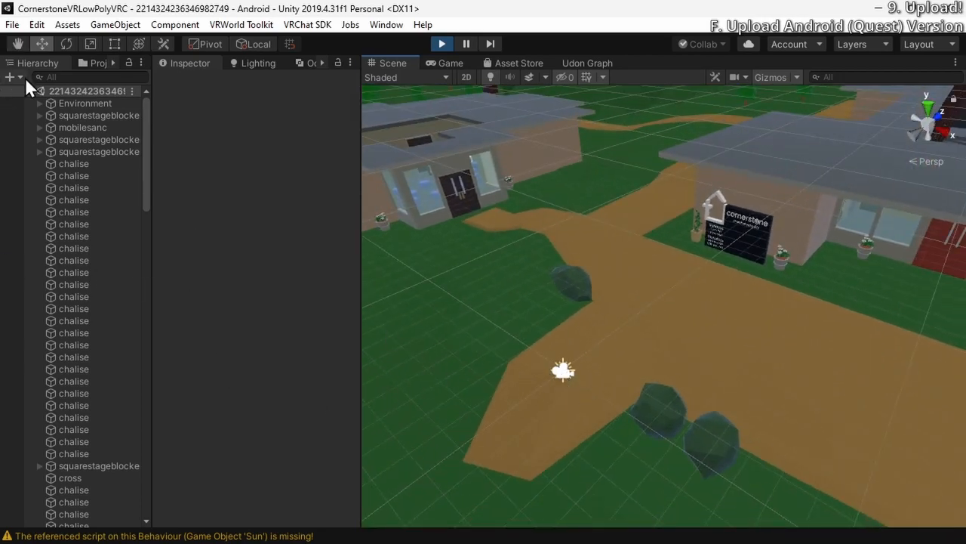
{"action": "left_click_drag", "start_coordinate": [145, 130], "coordinate": [132, 474]}
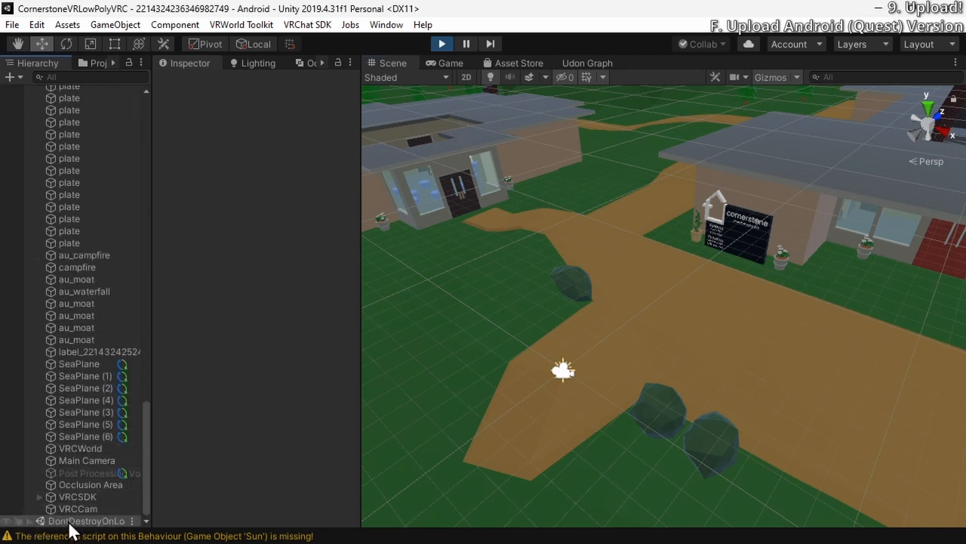
{"action": "left_click", "coordinate": [30, 521]}
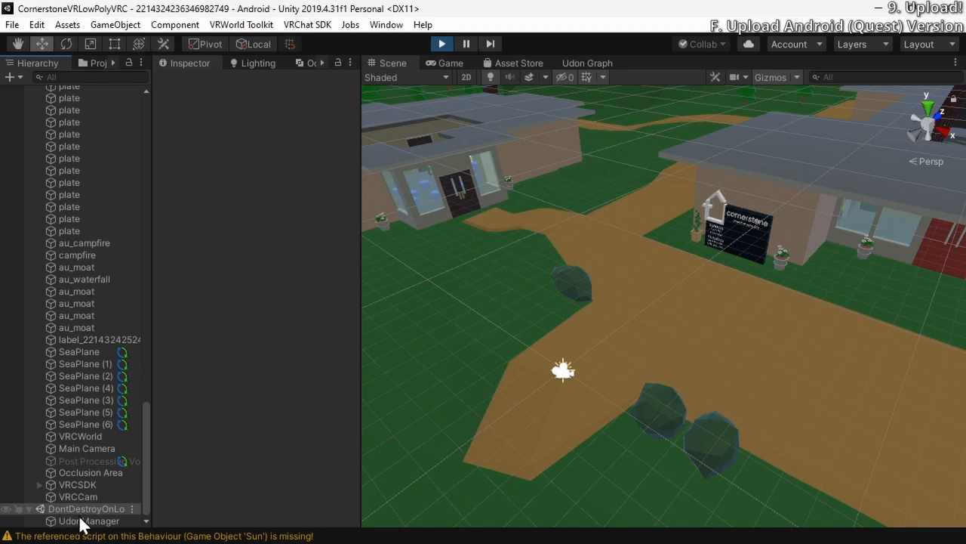
{"action": "left_click", "coordinate": [55, 524]}
{"action": "left_click", "coordinate": [65, 509]}
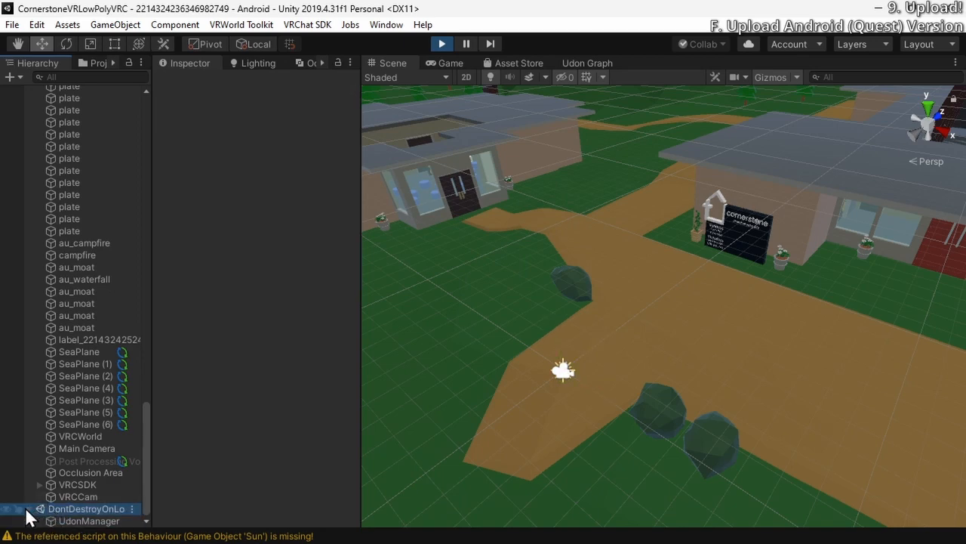
{"action": "left_click", "coordinate": [69, 497]}
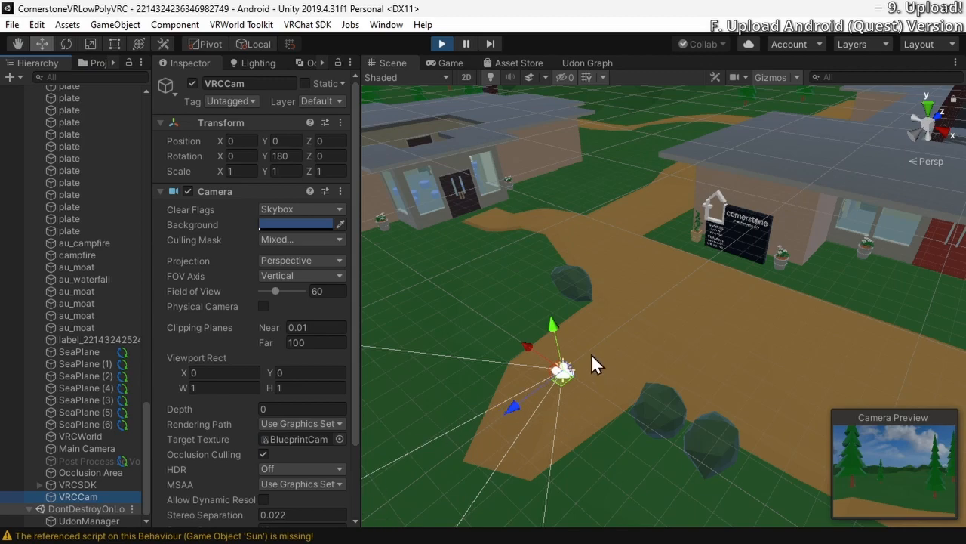
Select the Main Camera in the sanctuary and copy its Transform component
{"action": "right_click_drag", "start_coordinate": [578, 379], "coordinate": [746, 224]}
{"action": "left_click", "coordinate": [729, 221]}
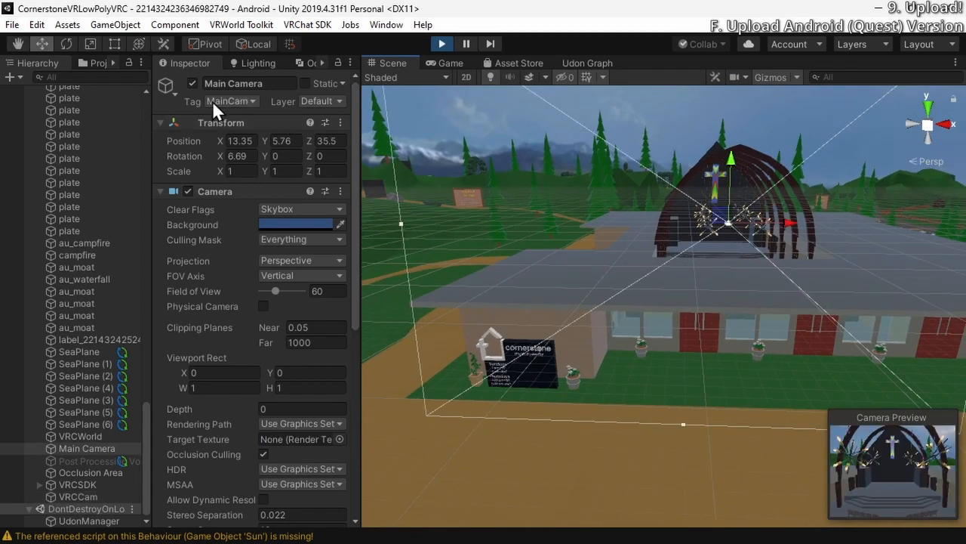
{"action": "left_click", "coordinate": [340, 122]}
{"action": "left_click", "coordinate": [370, 193]}
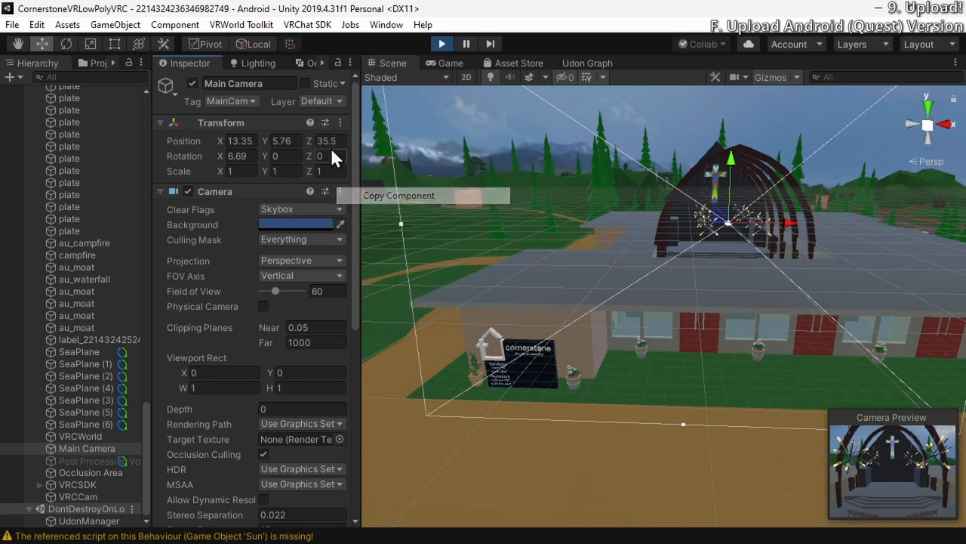
Select VRCCam and paste the copied Main Camera Transform values onto its Transform component
{"action": "right_click_drag", "start_coordinate": [640, 296], "coordinate": [529, 379]}
{"action": "left_click", "coordinate": [672, 322]}
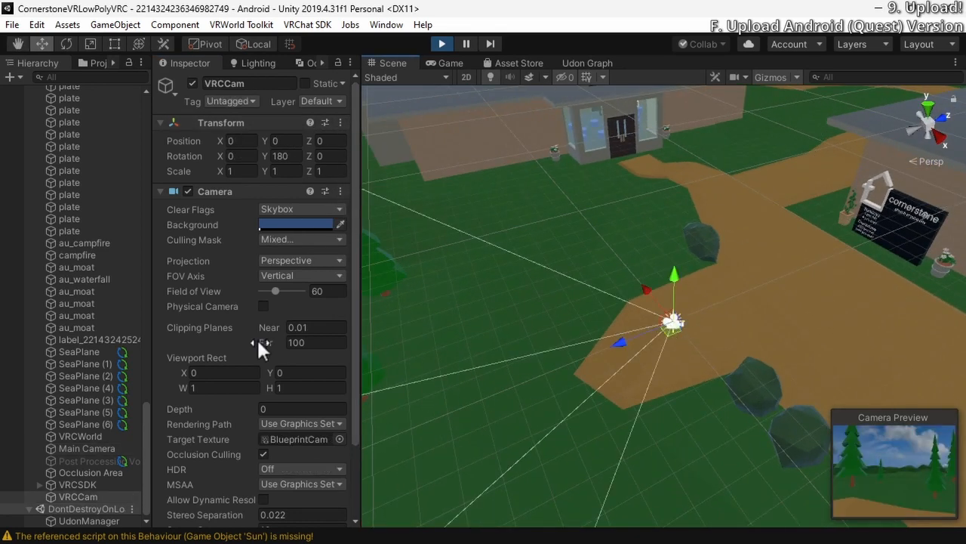
{"action": "left_click", "coordinate": [340, 122]}
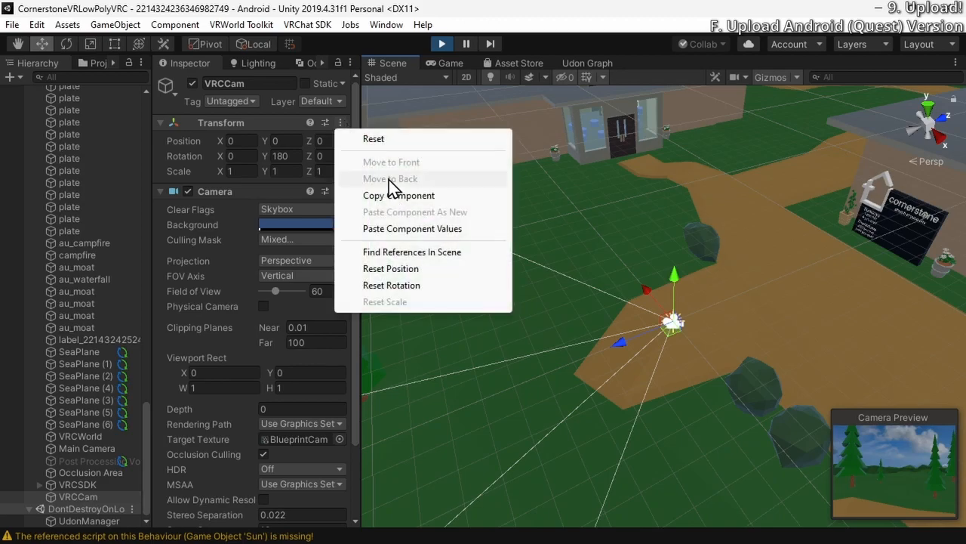
{"action": "left_click", "coordinate": [408, 228]}
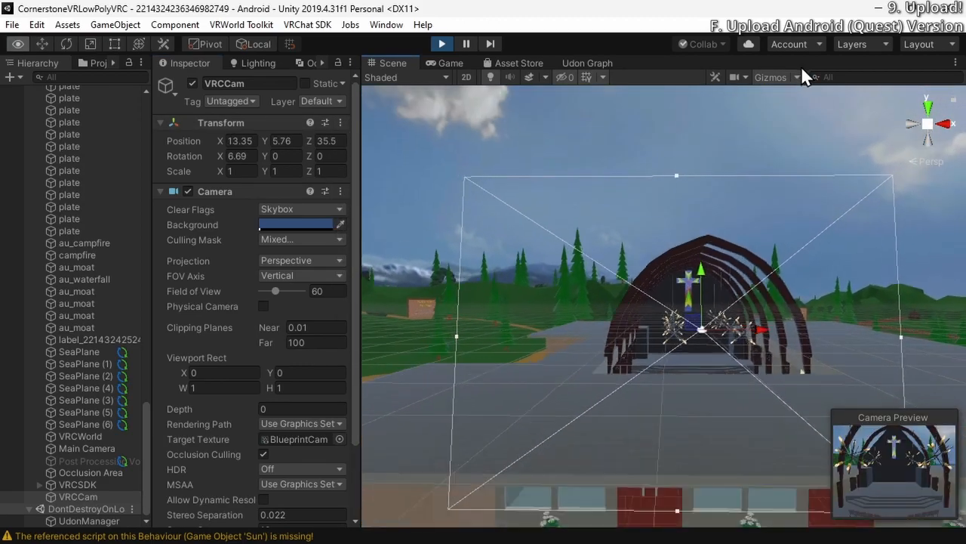
{"action": "right_click_drag", "start_coordinate": [753, 68], "coordinate": [767, 122]}
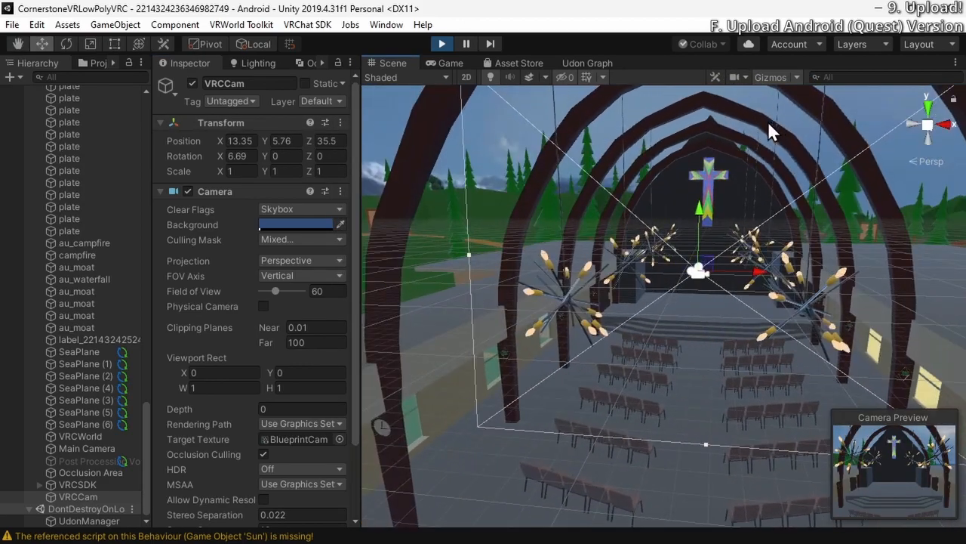
Return to the world configuration, confirm the information and content rights, and upload the world
{"action": "left_click", "coordinate": [448, 62]}
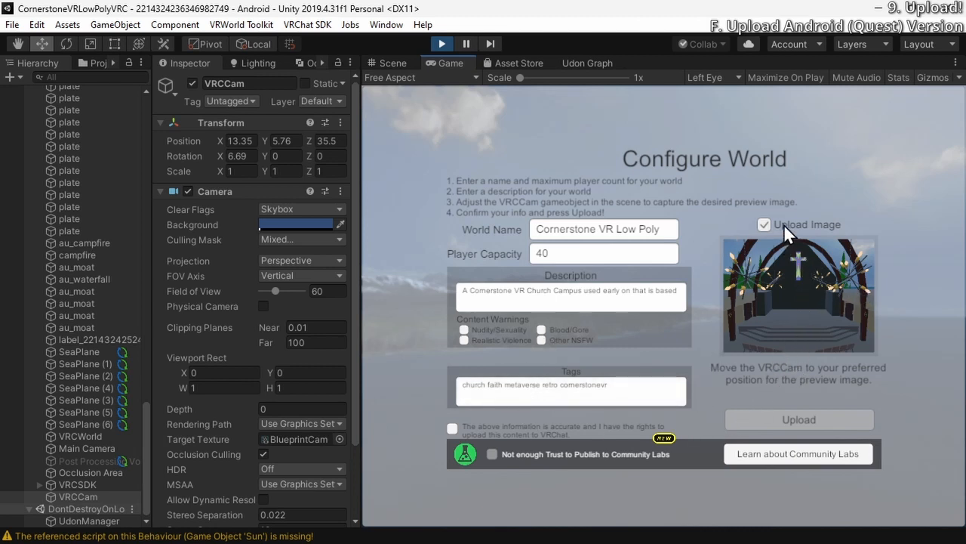
{"action": "left_click", "coordinate": [452, 428]}
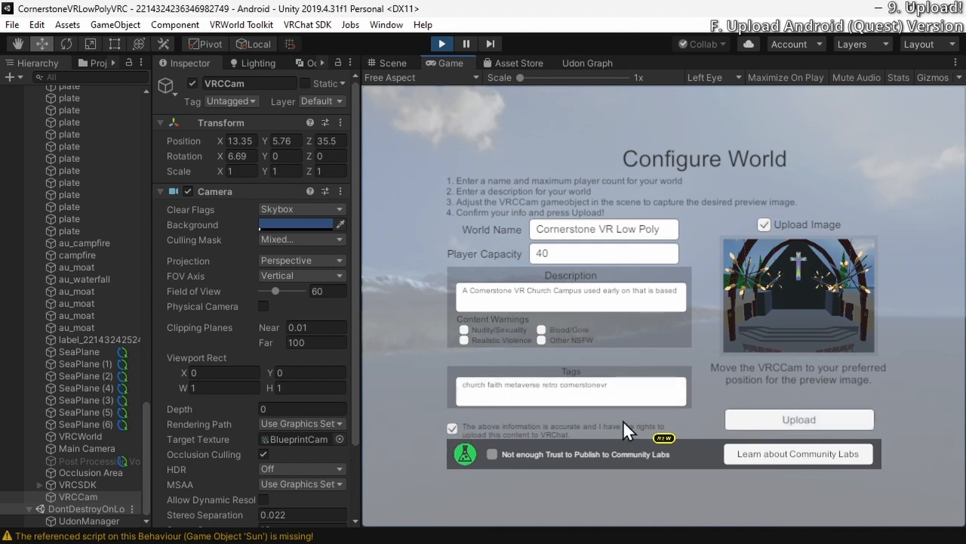
{"action": "left_click", "coordinate": [770, 418]}
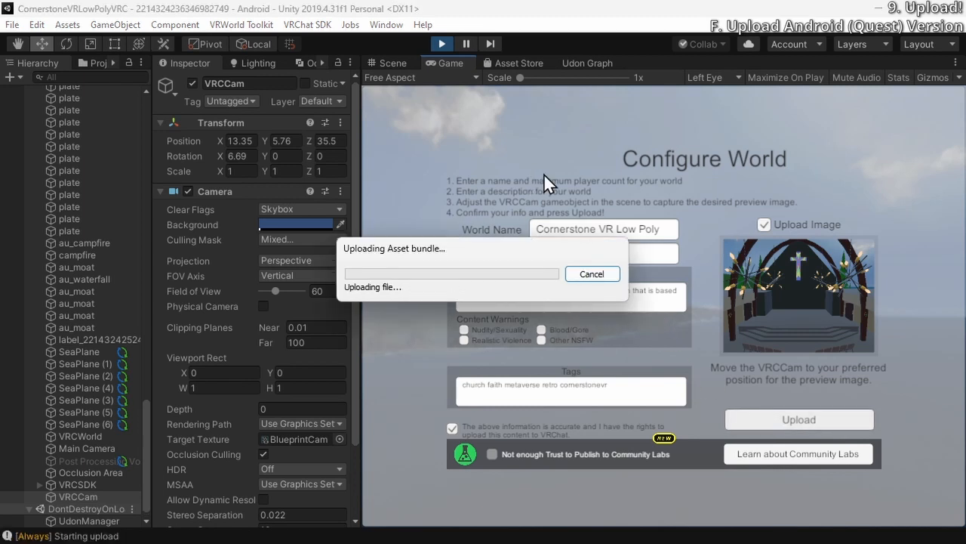
Switch to the Opera browser and check the platform support listed on the Cornerstone VR Low Poly world page
{"action": "mouse_move", "coordinate": [28, 501]}
{"action": "mouse_move", "coordinate": [157, 526]}
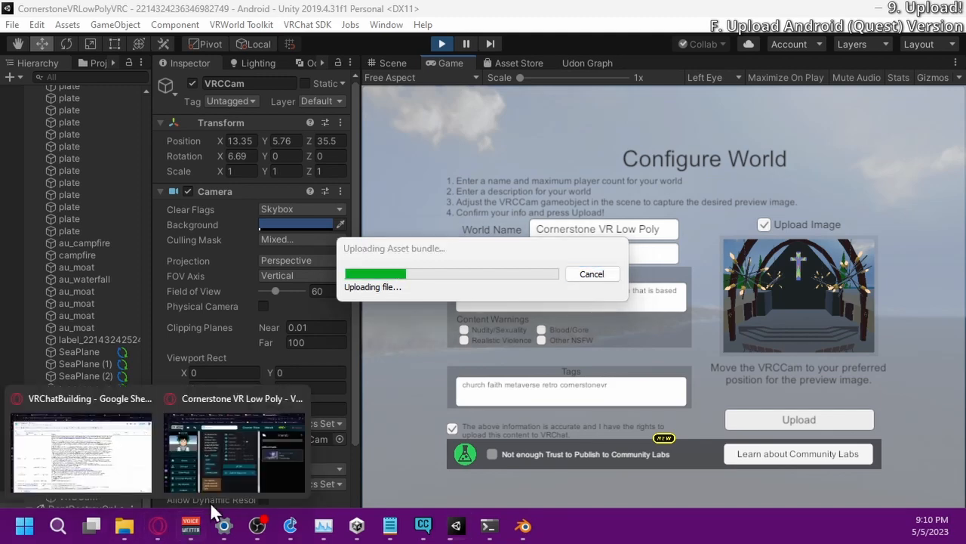
{"action": "left_click", "coordinate": [224, 498]}
{"action": "scroll", "coordinate": [613, 363], "scroll_direction": "up", "scroll_amount": 5}
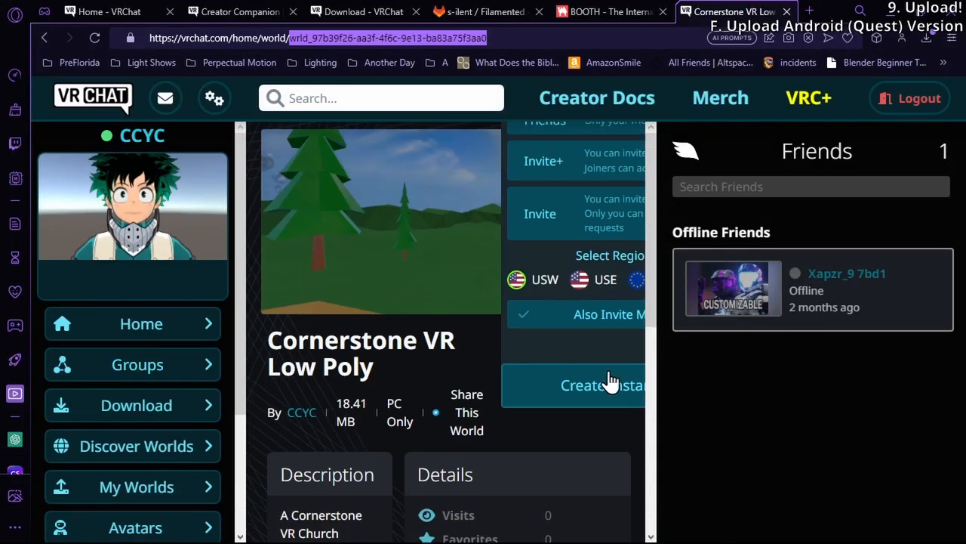
{"action": "scroll", "coordinate": [450, 386], "scroll_direction": "down", "scroll_amount": 1}
{"action": "left_click_drag", "start_coordinate": [409, 352], "coordinate": [384, 330]}
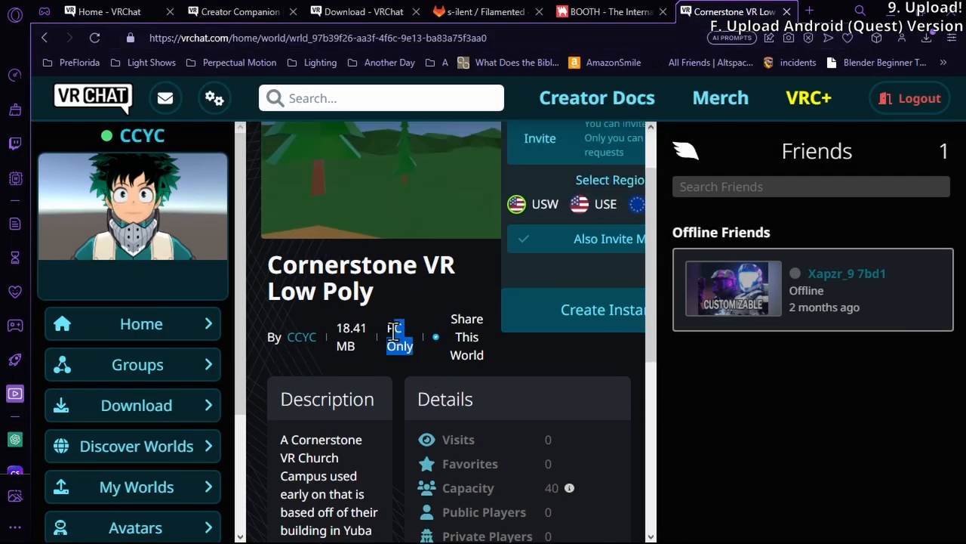
{"action": "left_click", "coordinate": [476, 379]}
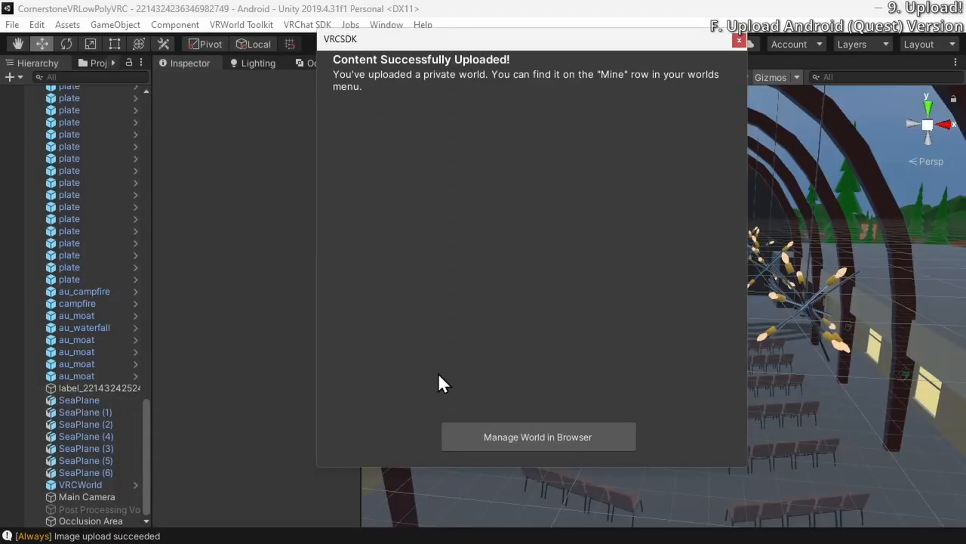
Reload the Cornerstone VR Low Poly world page in the browser and check its preview image and platform support
{"action": "mouse_move", "coordinate": [162, 532]}
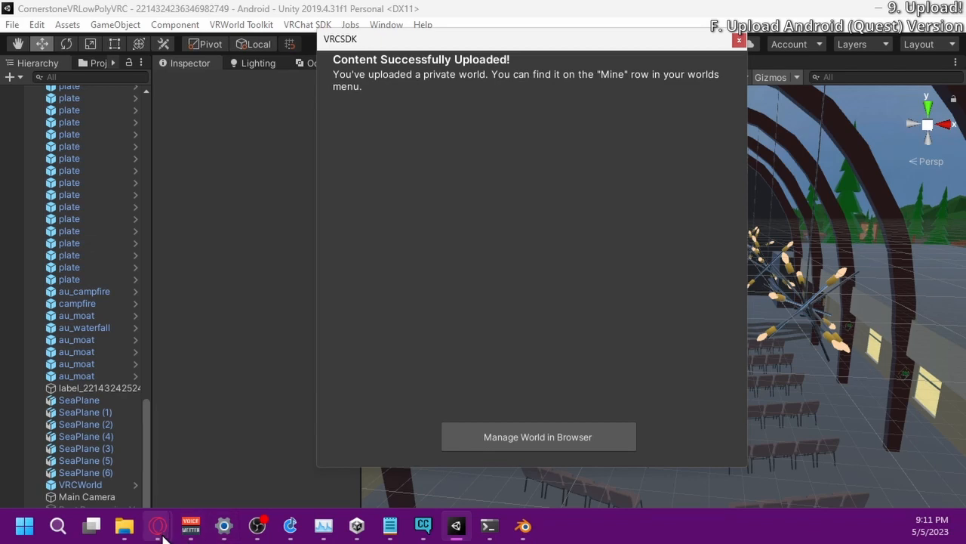
{"action": "left_click", "coordinate": [248, 475]}
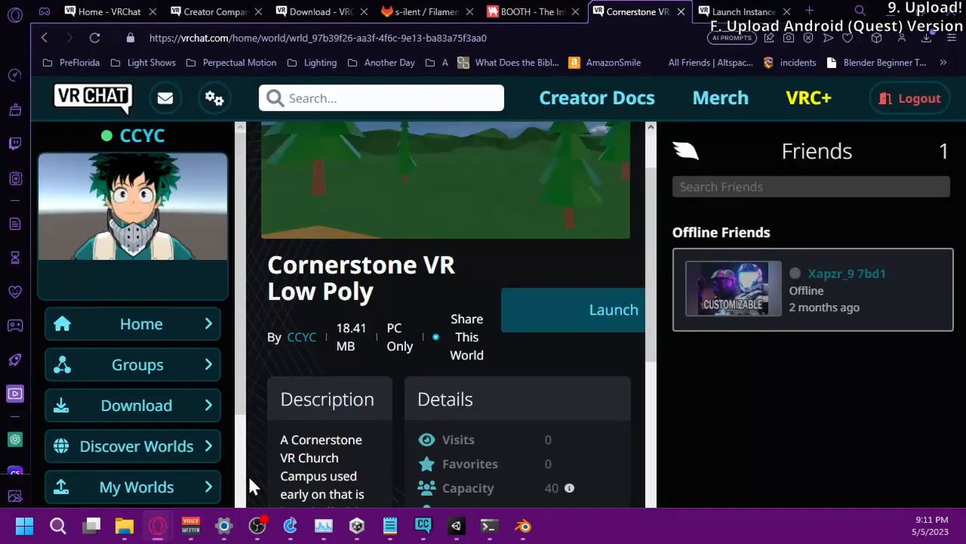
{"action": "left_click", "coordinate": [95, 38]}
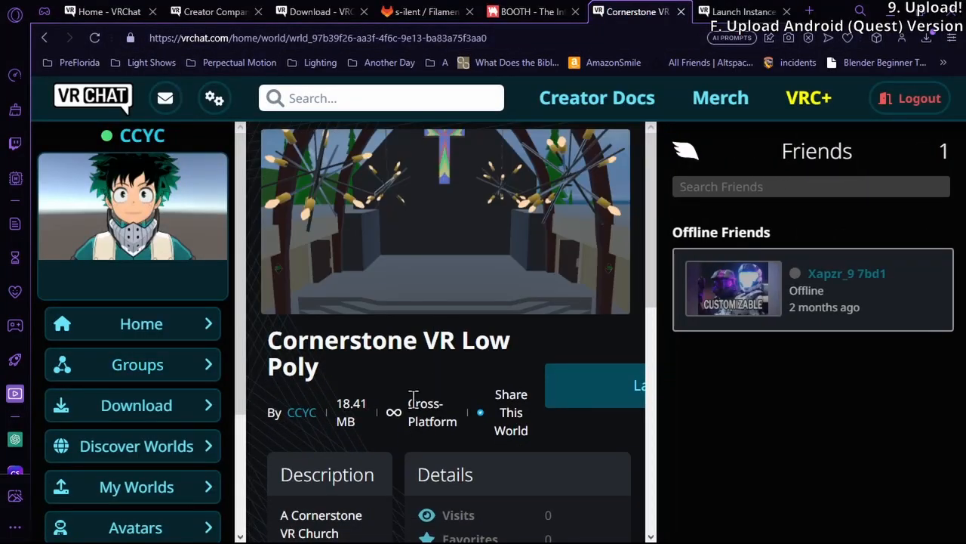
{"action": "left_click_drag", "start_coordinate": [413, 400], "coordinate": [465, 460]}
{"action": "left_click", "coordinate": [465, 462]}
{"action": "scroll", "coordinate": [465, 460], "scroll_direction": "down", "scroll_amount": 5}
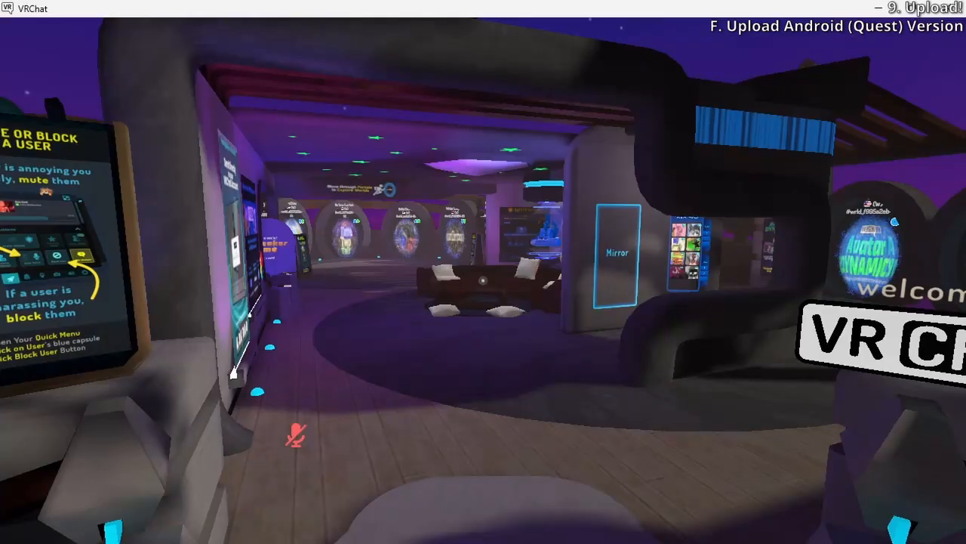
Toggle the pinned FPS and ping display off and back on in VRChat's Debug settings
{"action": "key", "text": "Escape"}
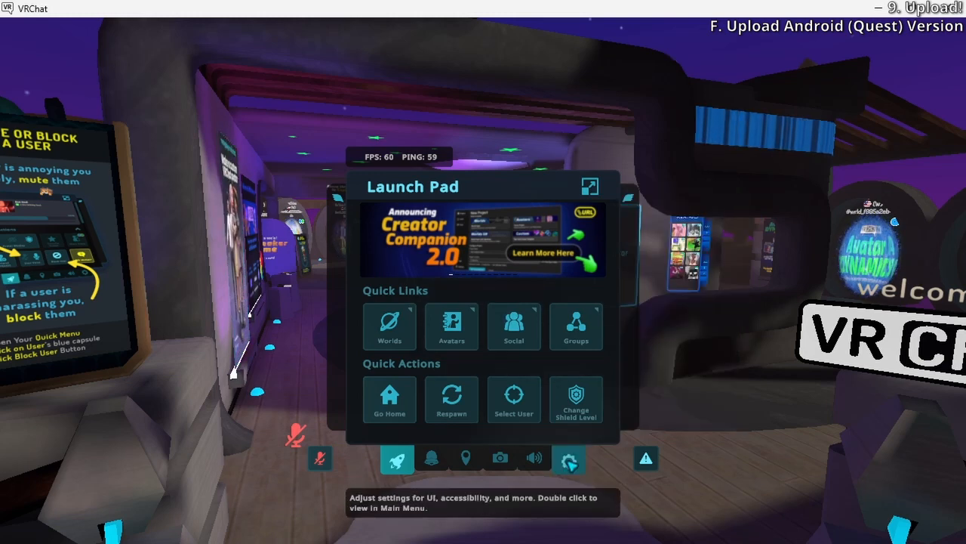
{"action": "left_click", "coordinate": [570, 464]}
{"action": "scroll", "coordinate": [613, 368], "scroll_direction": "up", "scroll_amount": 4}
{"action": "scroll", "coordinate": [613, 369], "scroll_direction": "down", "scroll_amount": 4}
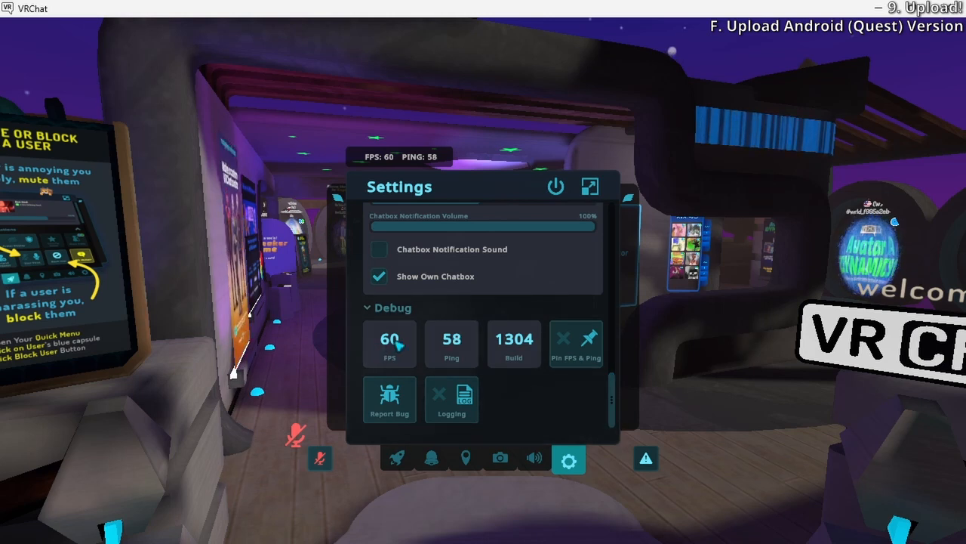
{"action": "left_click", "coordinate": [580, 349]}
{"action": "left_click", "coordinate": [580, 349]}
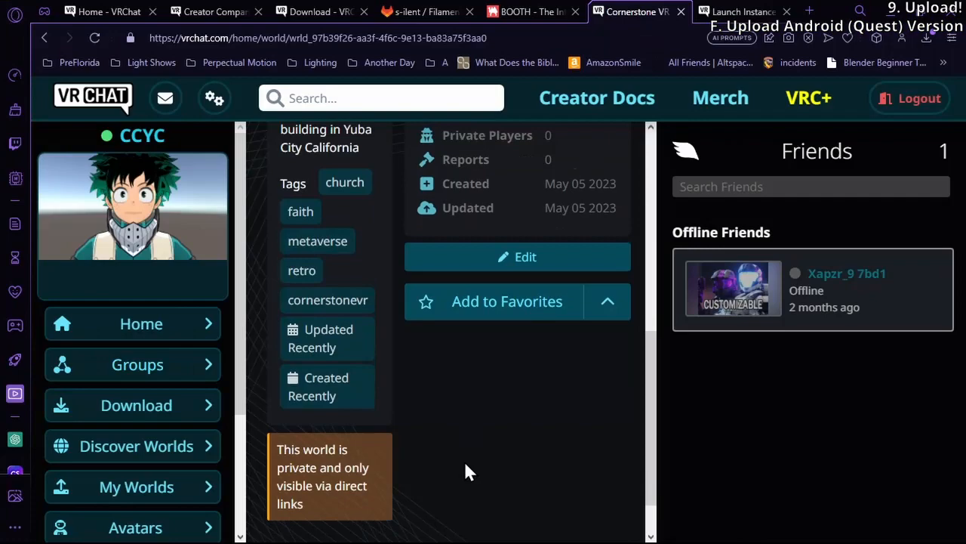
Review the Cornerstone VR Low Poly page in the Opera browser, checking its visibility notice and platform support, and return to VRChat
{"action": "scroll", "coordinate": [464, 468], "scroll_direction": "down", "scroll_amount": 2}
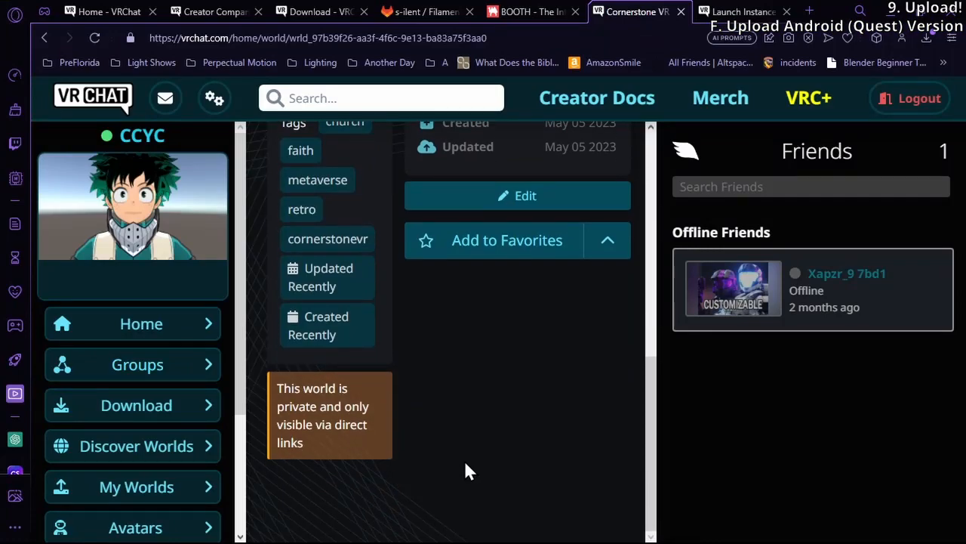
{"action": "scroll", "coordinate": [466, 463], "scroll_direction": "up", "scroll_amount": 6}
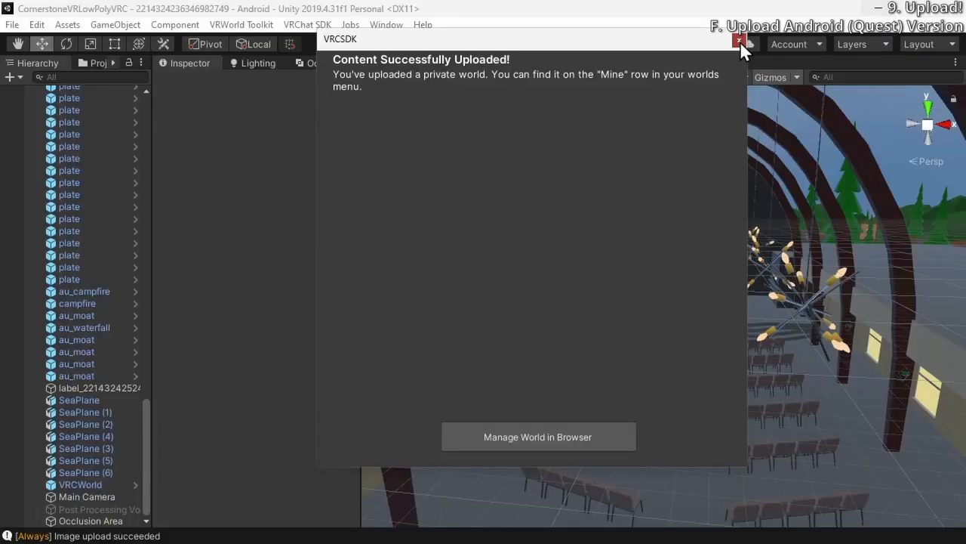
{"action": "left_click", "coordinate": [740, 41]}
Display the uploaded worlds in VRChat and open the details of Cornerstone VR Low Poly
{"action": "right_click_drag", "start_coordinate": [644, 230], "coordinate": [674, 271]}
{"action": "key", "text": "w"}
{"action": "key", "text": "d"}
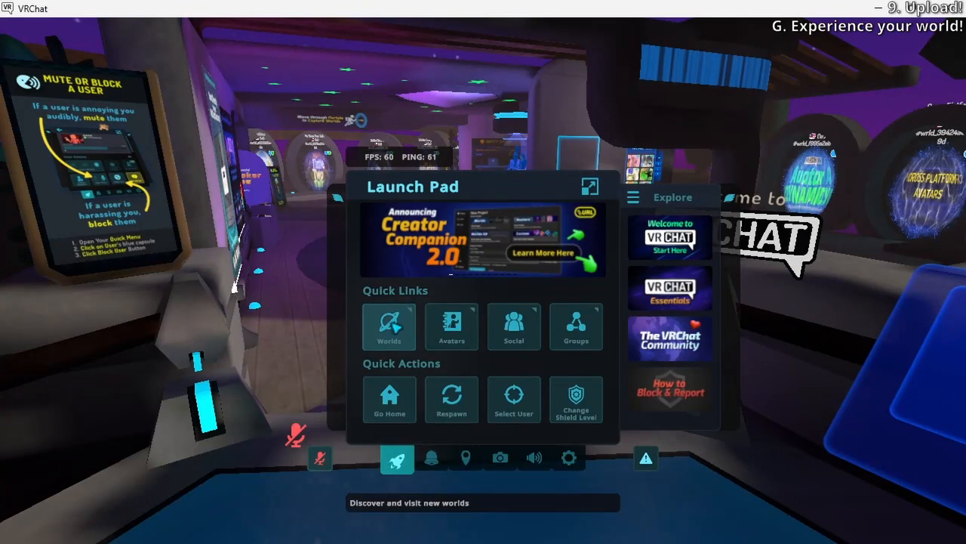
{"action": "left_click", "coordinate": [396, 327]}
{"action": "left_click", "coordinate": [236, 187]}
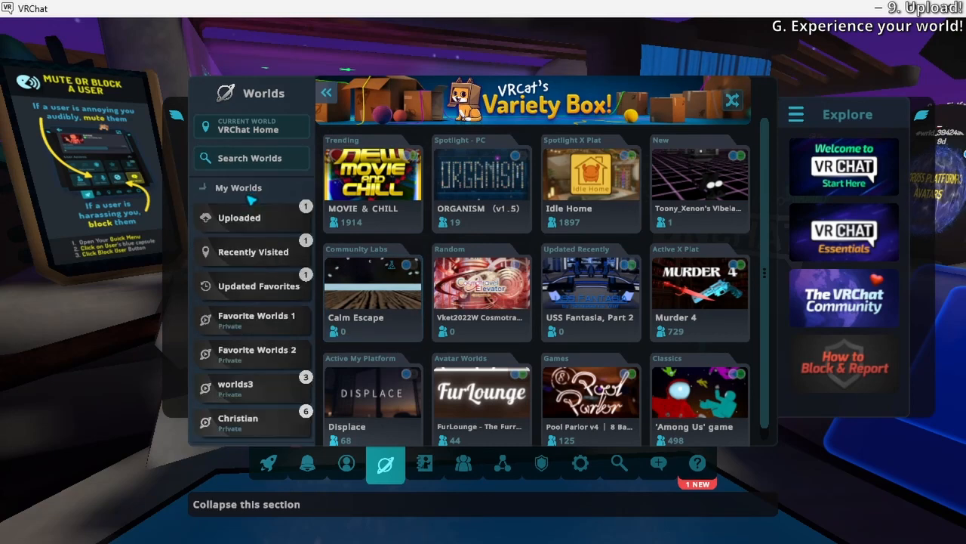
{"action": "left_click", "coordinate": [247, 219]}
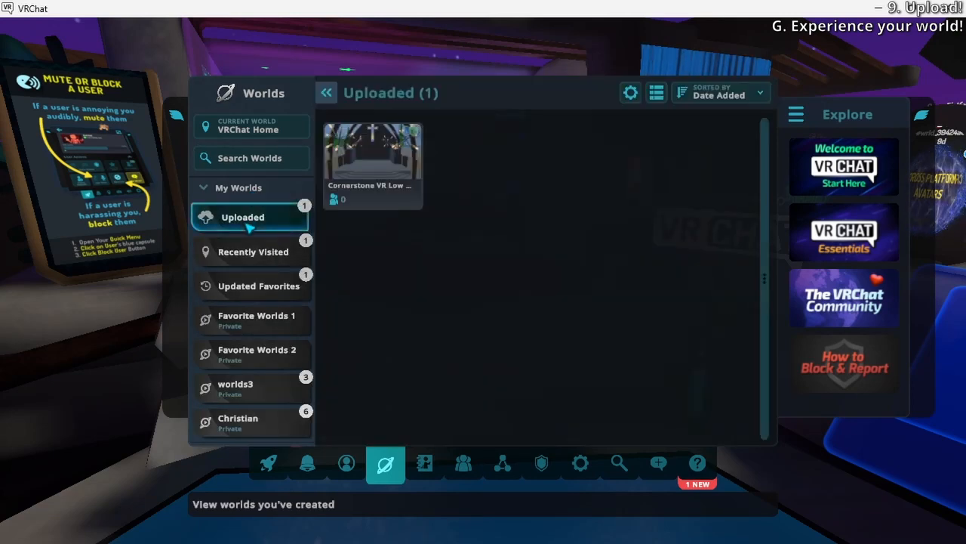
{"action": "left_click", "coordinate": [404, 161]}
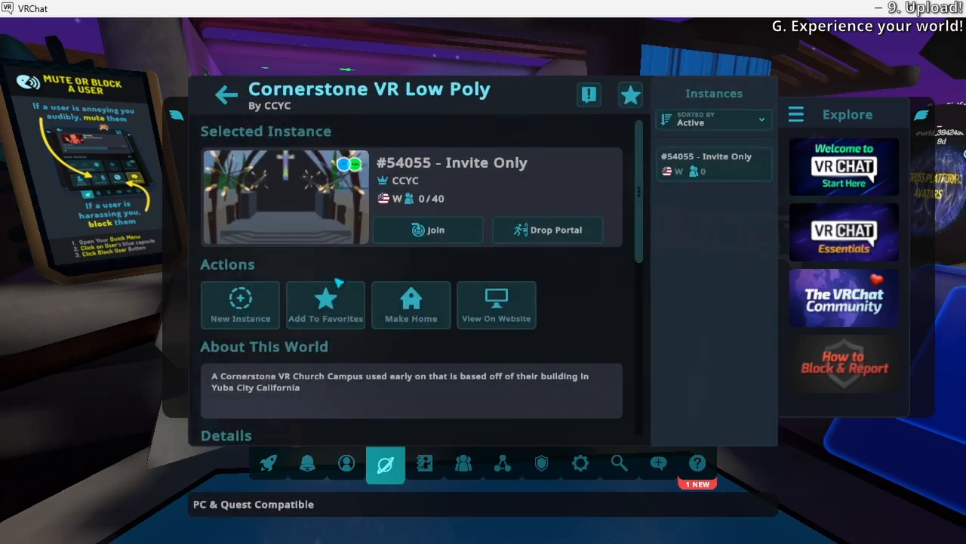
Look through the world's description, details, tags and author information
{"action": "scroll", "coordinate": [339, 281], "scroll_direction": "down", "scroll_amount": 5}
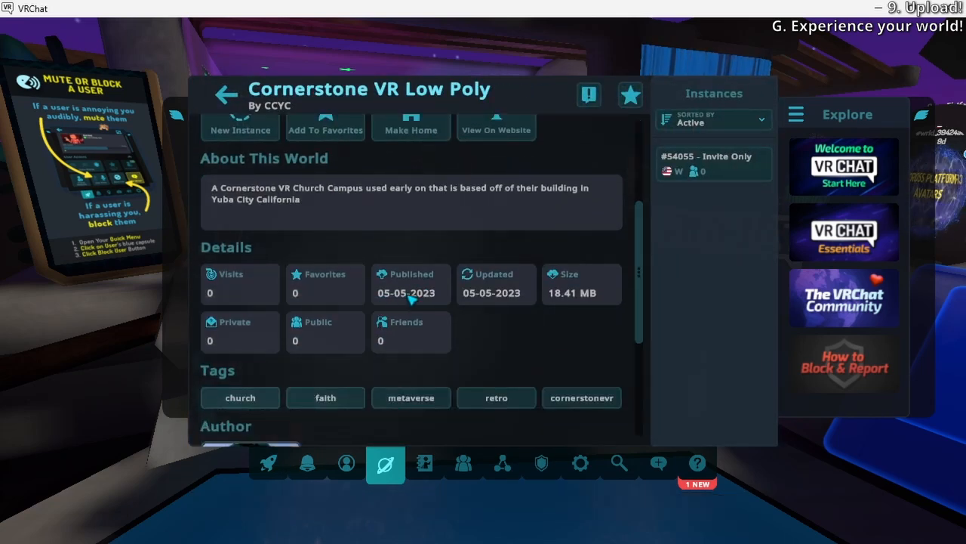
{"action": "scroll", "coordinate": [412, 299], "scroll_direction": "down", "scroll_amount": 2}
{"action": "scroll", "coordinate": [328, 328], "scroll_direction": "down", "scroll_amount": 3}
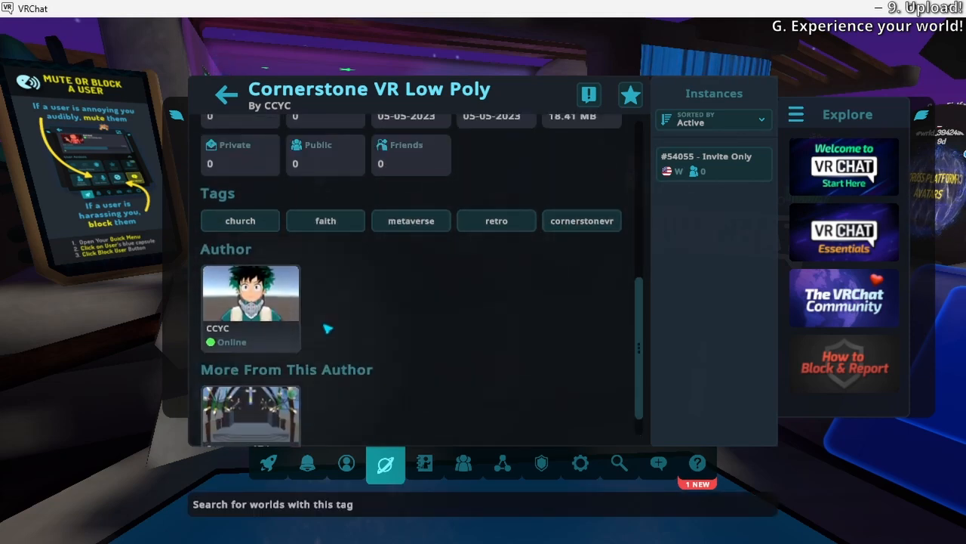
{"action": "scroll", "coordinate": [328, 317], "scroll_direction": "down", "scroll_amount": 1}
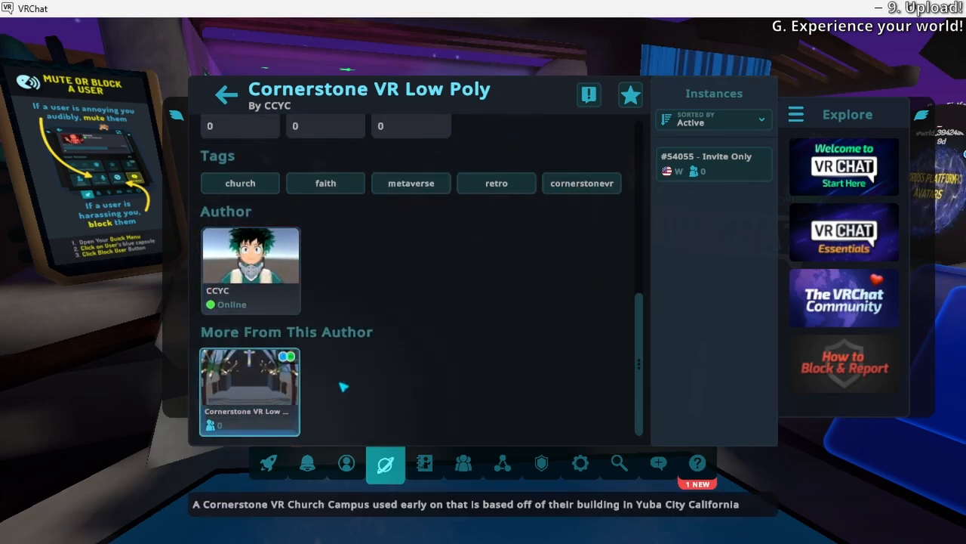
{"action": "scroll", "coordinate": [338, 386], "scroll_direction": "up", "scroll_amount": 10}
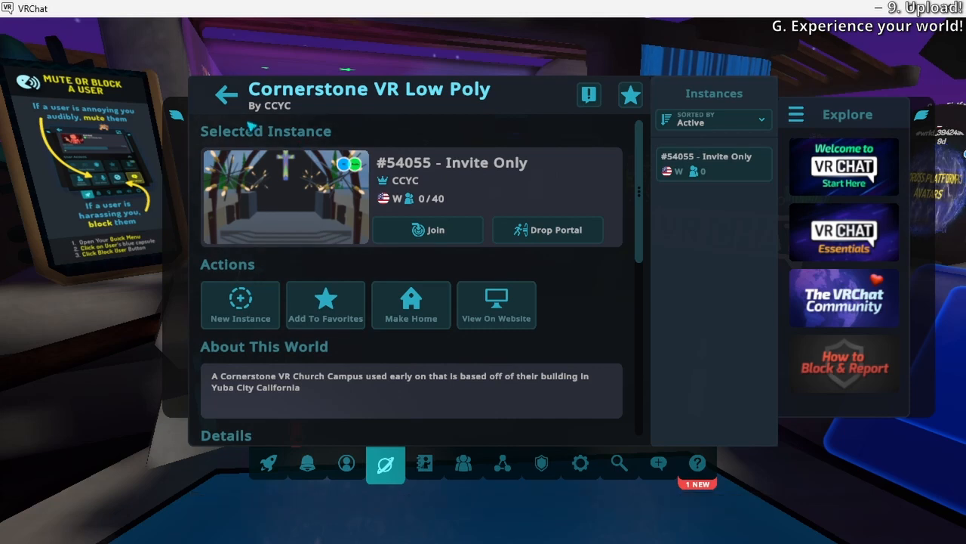
Add Cornerstone VR Low Poly to the Favorite Worlds 2 list, and remove it from that list again
{"action": "left_click", "coordinate": [326, 306]}
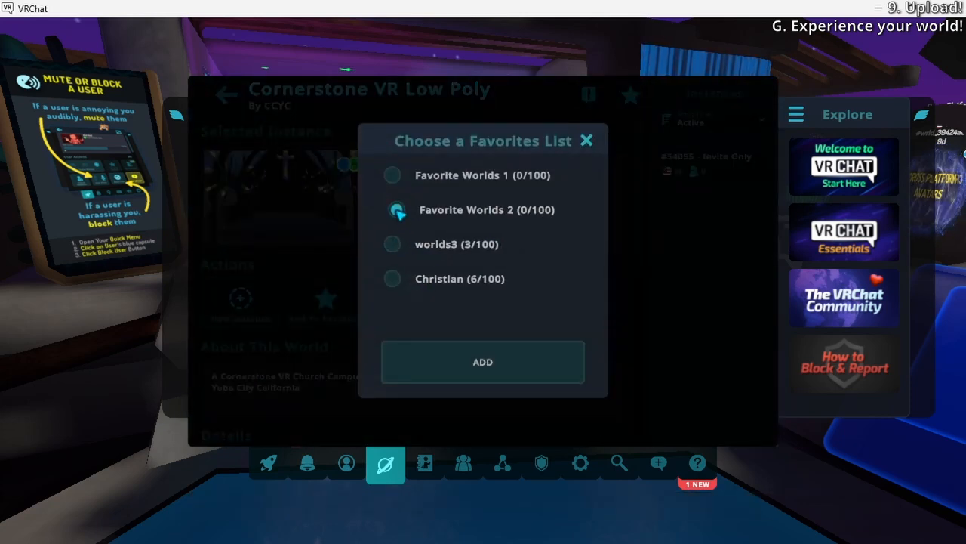
{"action": "left_click", "coordinate": [396, 211]}
{"action": "left_click", "coordinate": [444, 364]}
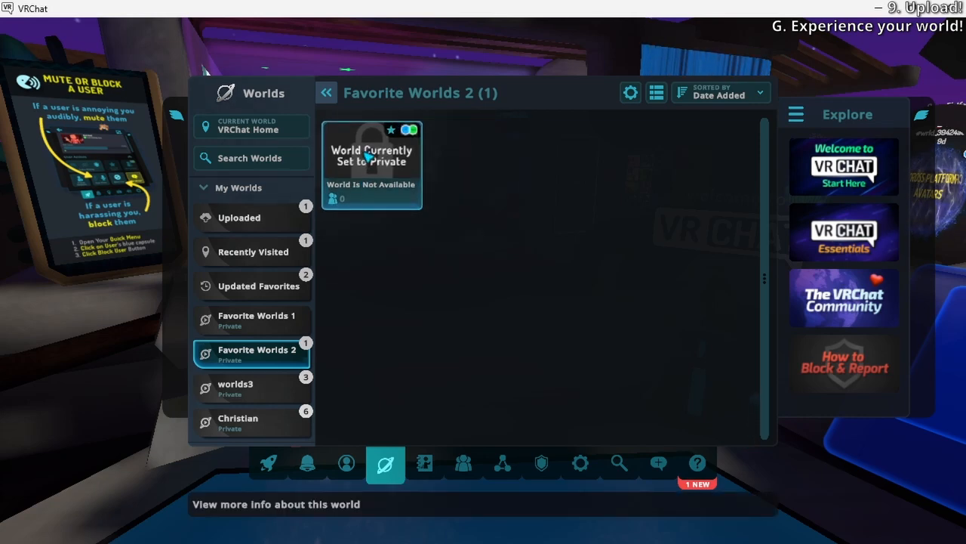
{"action": "left_click", "coordinate": [368, 171]}
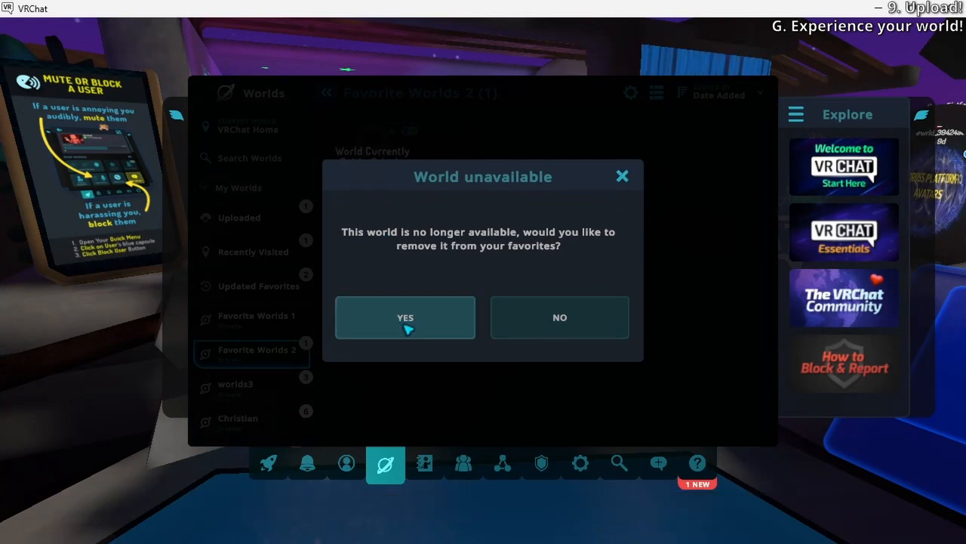
{"action": "left_click", "coordinate": [364, 334]}
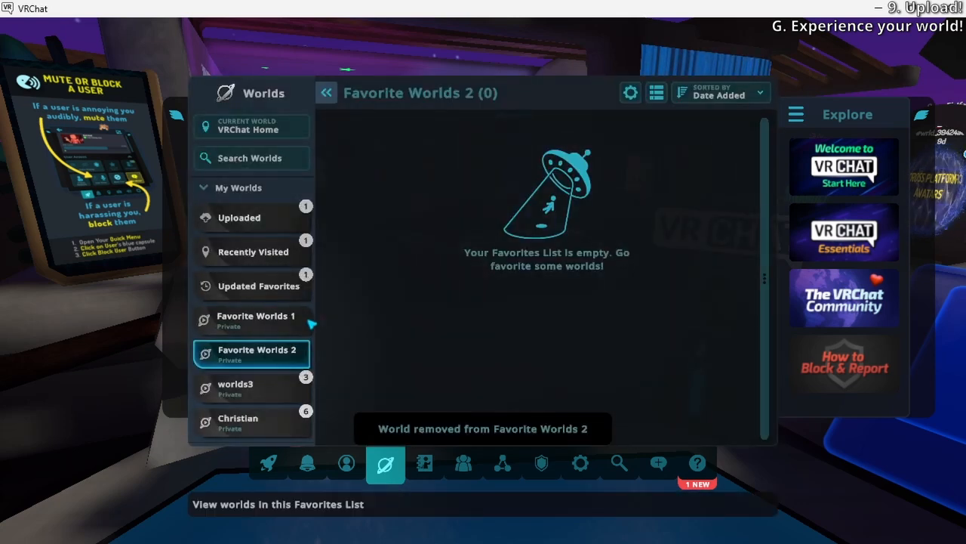
Return to the uploaded worlds and reopen the details of Cornerstone VR Low Poly
{"action": "left_click", "coordinate": [263, 219]}
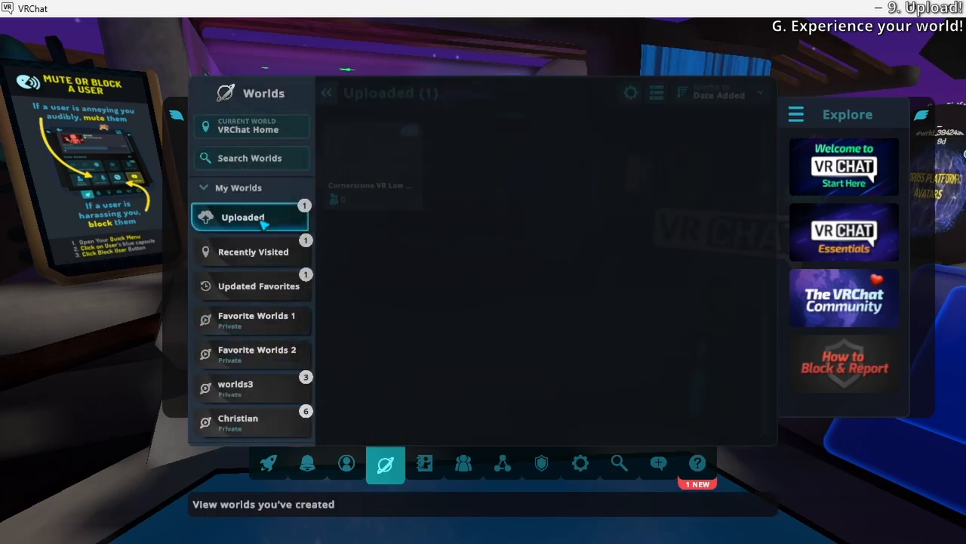
{"action": "left_click", "coordinate": [370, 163]}
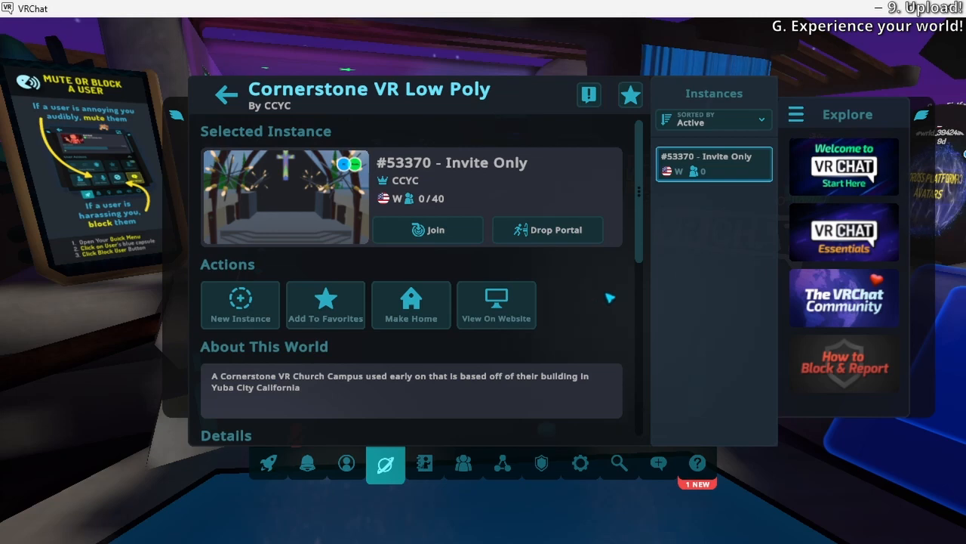
{"action": "scroll", "coordinate": [610, 298], "scroll_direction": "down", "scroll_amount": 3}
{"action": "scroll", "coordinate": [378, 302], "scroll_direction": "up", "scroll_amount": 1}
Look over the instance type and region options without creating a new instance, and join the world's Invite Only instance
{"action": "left_click", "coordinate": [252, 178]}
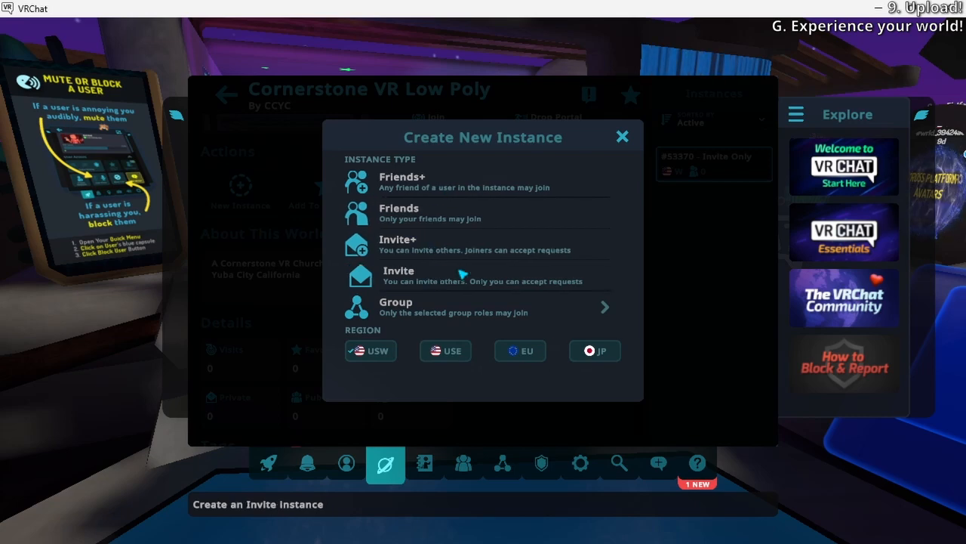
{"action": "left_click", "coordinate": [622, 137]}
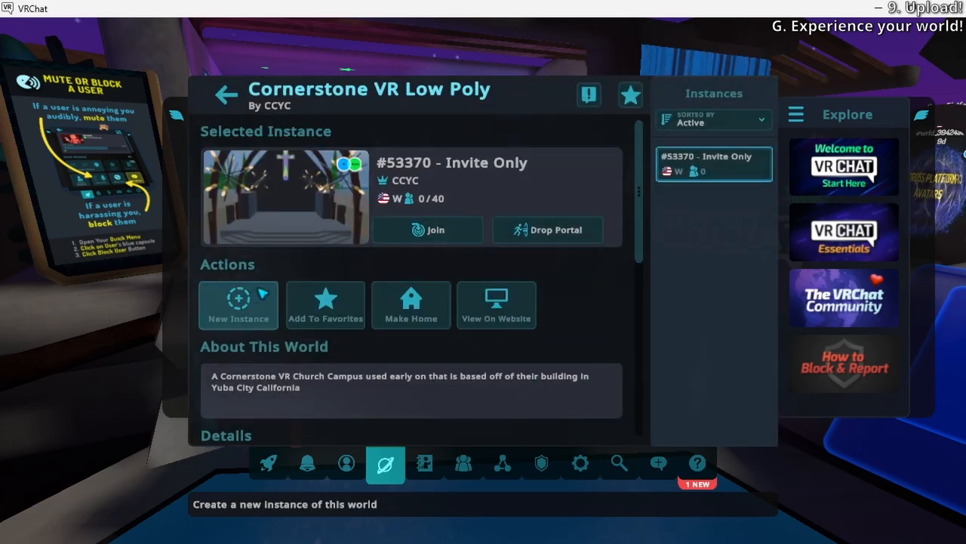
{"action": "key", "text": "Escape"}
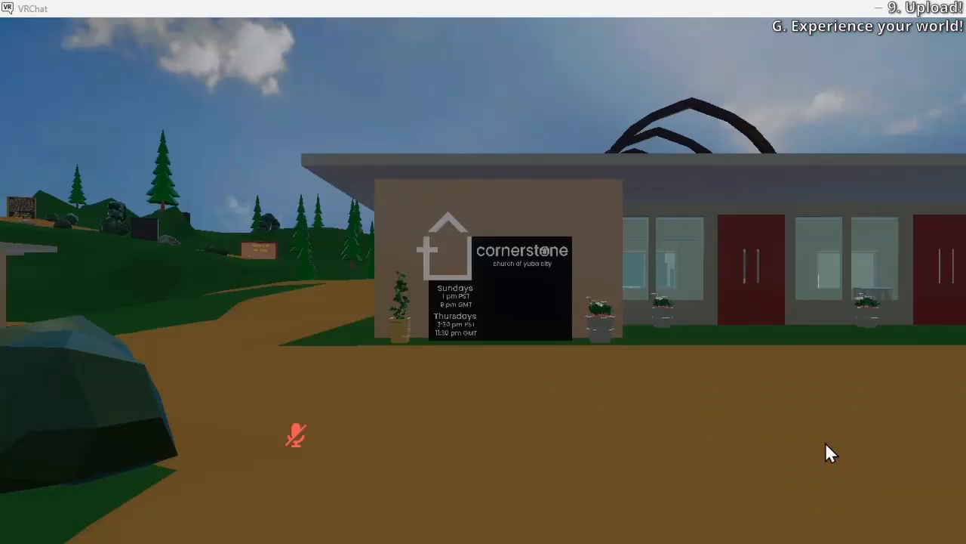
{"action": "left_click", "coordinate": [694, 469]}
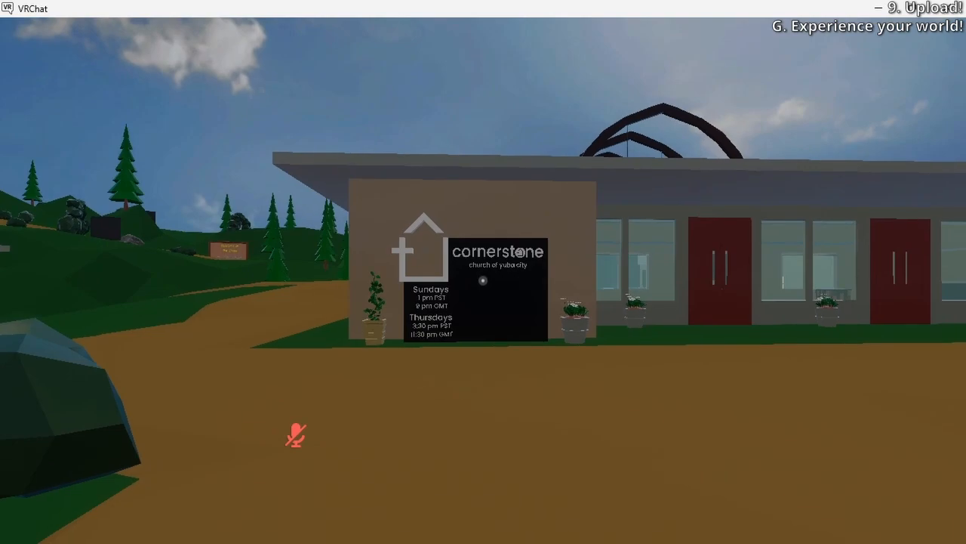
Walk from the spawn point through the church entrance into the sanctuary and look around the seating area
{"action": "key", "text": "a"}
{"action": "key", "text": "w"}
{"action": "key", "text": "w"}
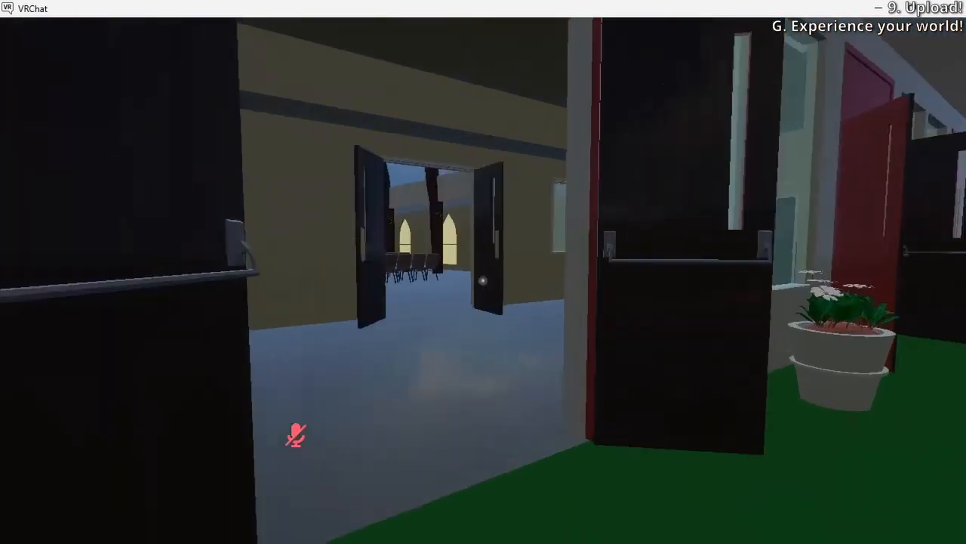
{"action": "key", "text": "w"}
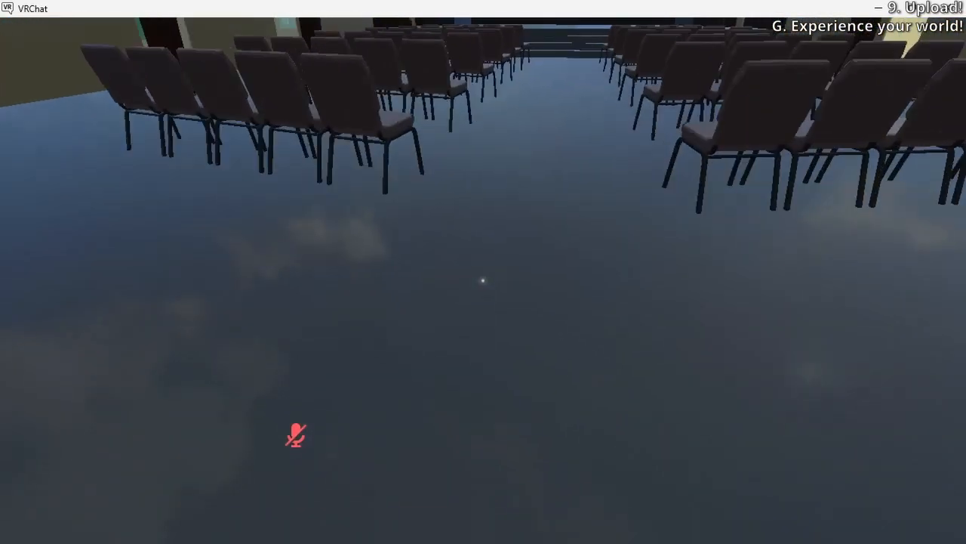
{"action": "key", "text": "w"}
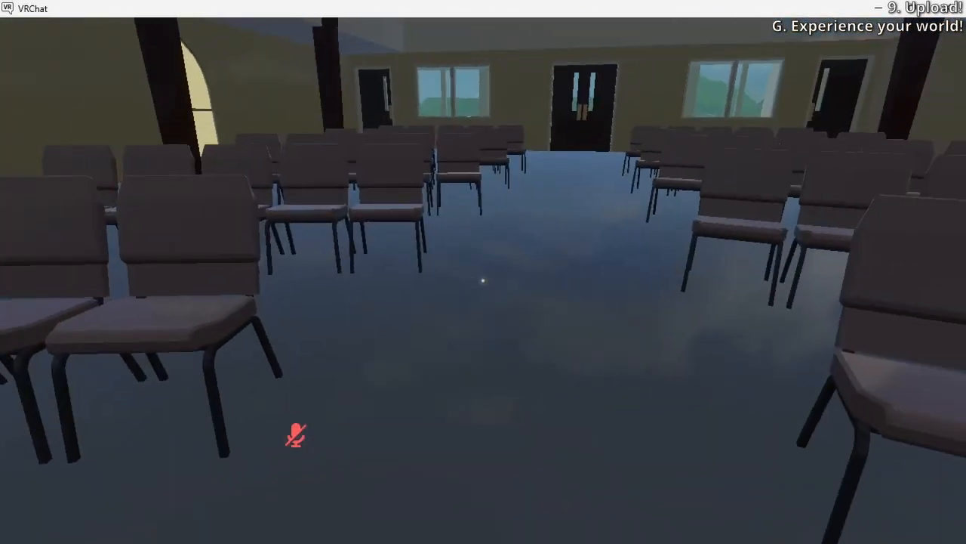
Follow the outdoor dirt trail through the rock arches and past the scripture signs to inspect the landscape
{"action": "key", "text": "w"}
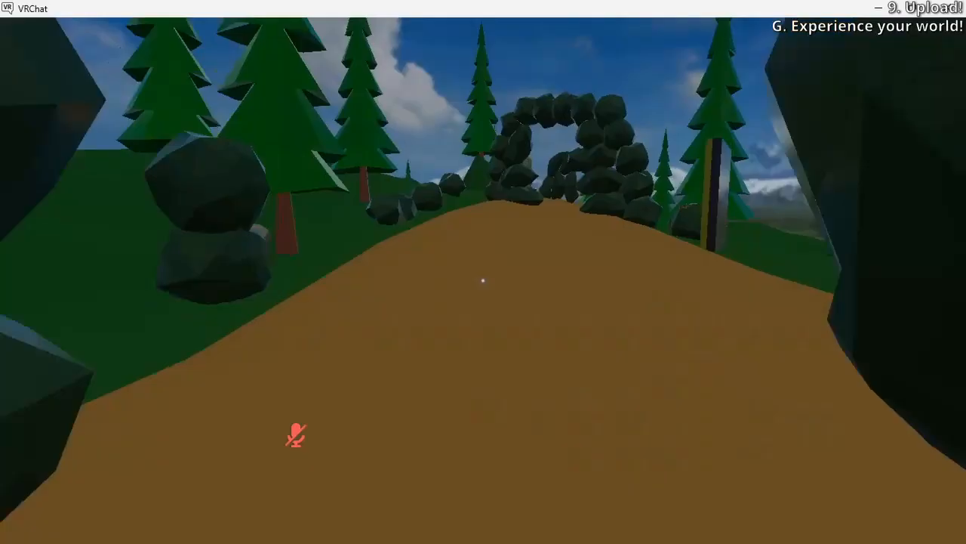
{"action": "key", "text": "w"}
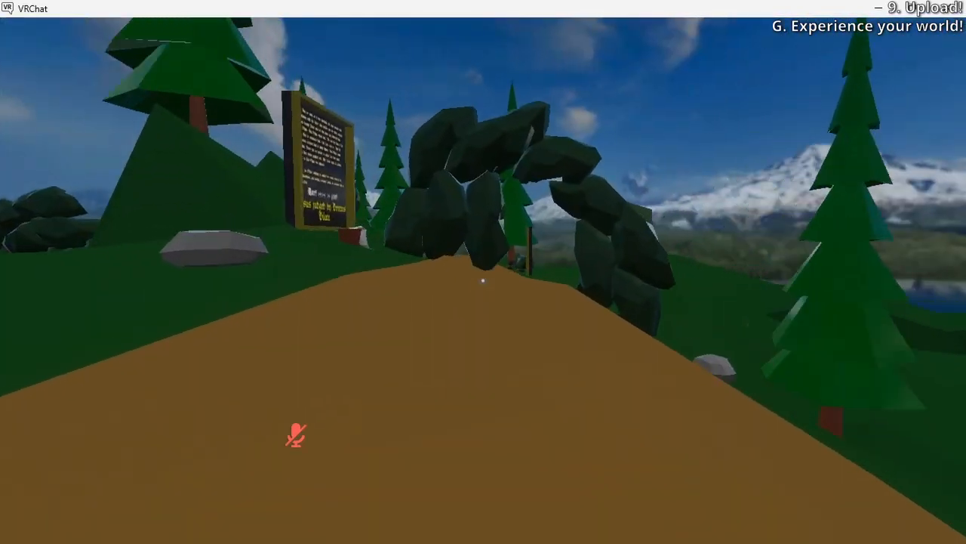
{"action": "key", "text": "w"}
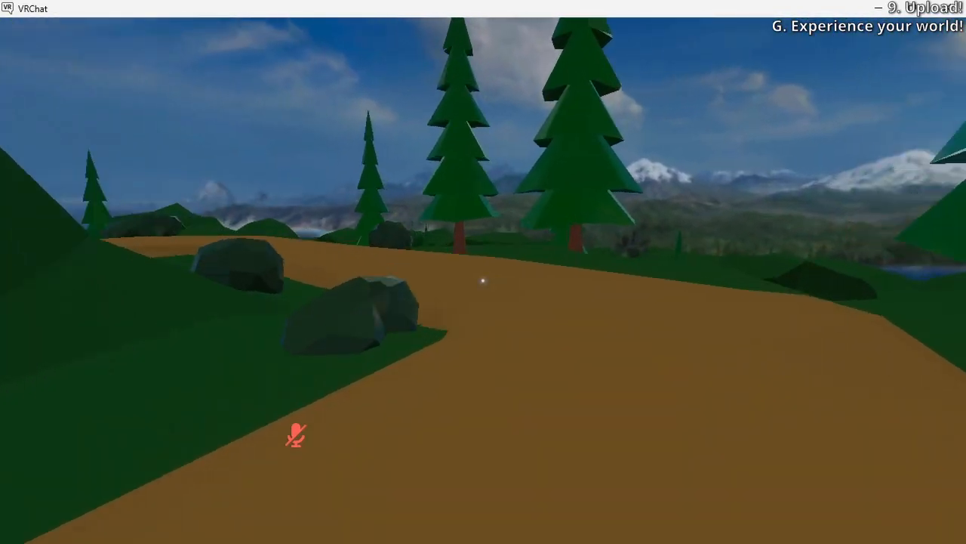
{"action": "key", "text": "w"}
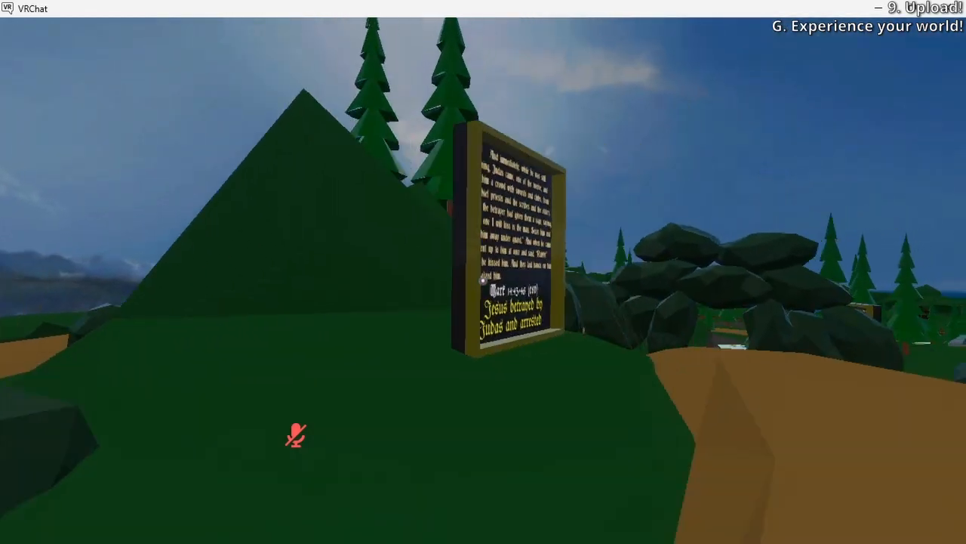
{"action": "key", "text": "w"}
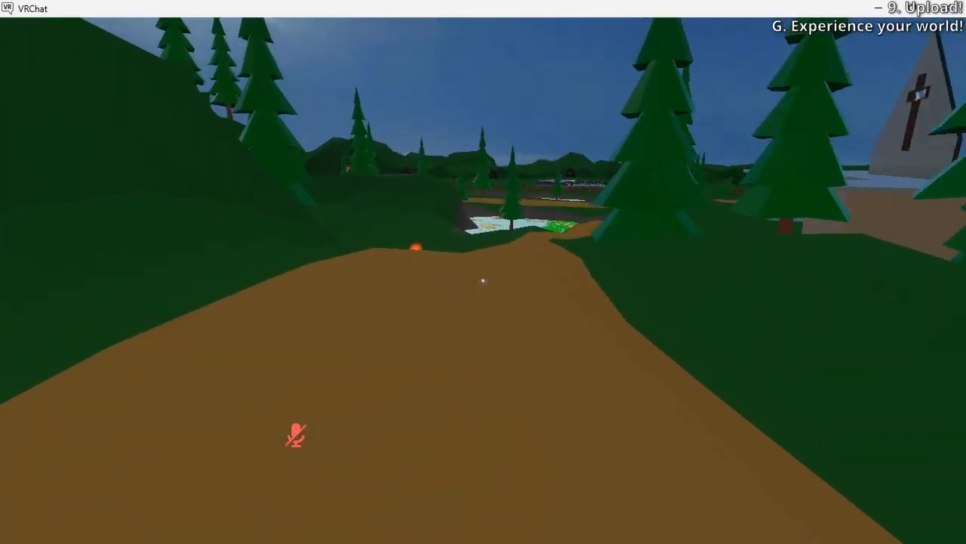
{"action": "key", "text": "w"}
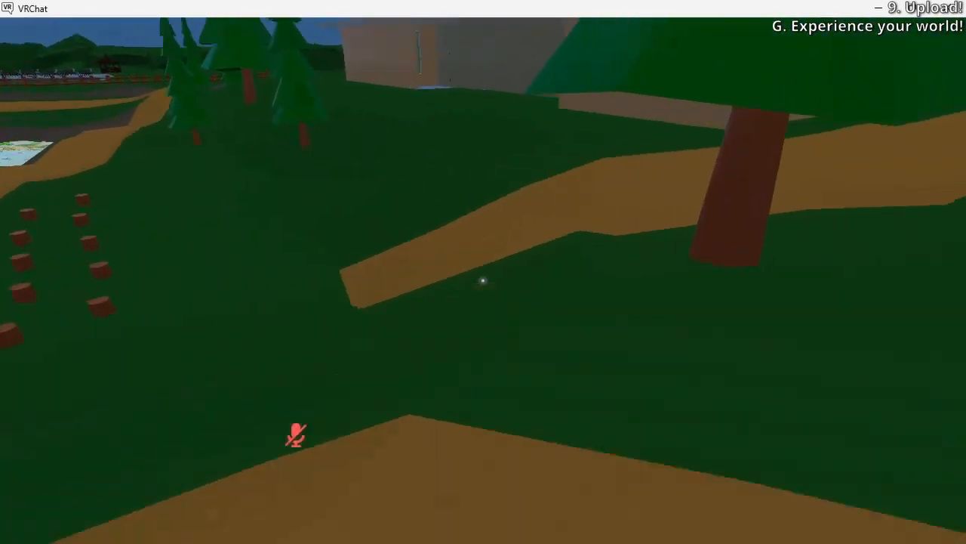
Walk along the path between the campus buildings back to the church front and inspect its entrance doors
{"action": "key", "text": "w"}
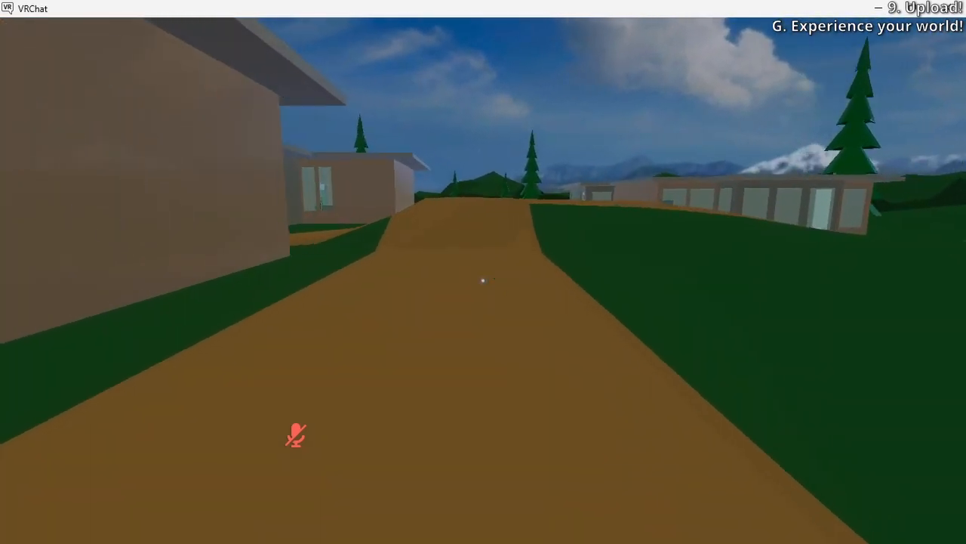
{"action": "key", "text": "w"}
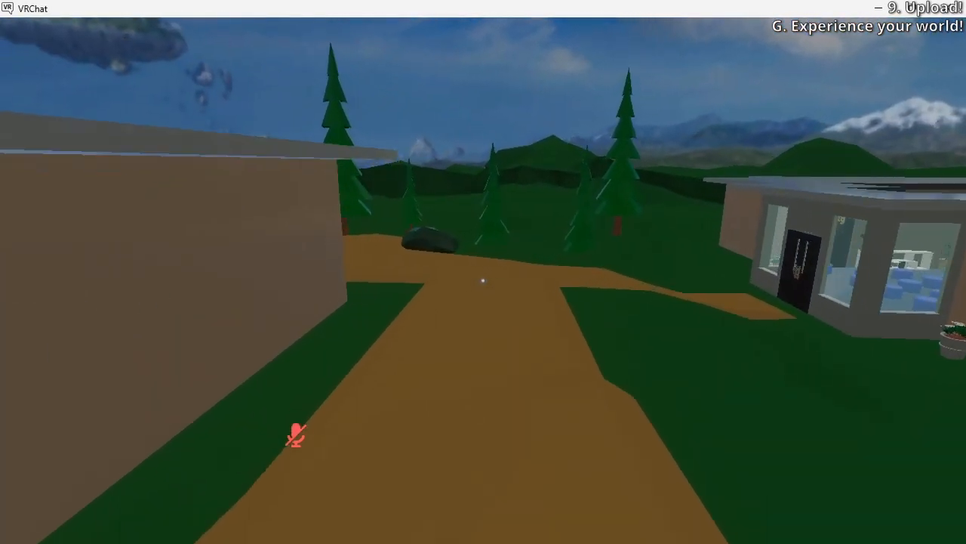
{"action": "key", "text": "w"}
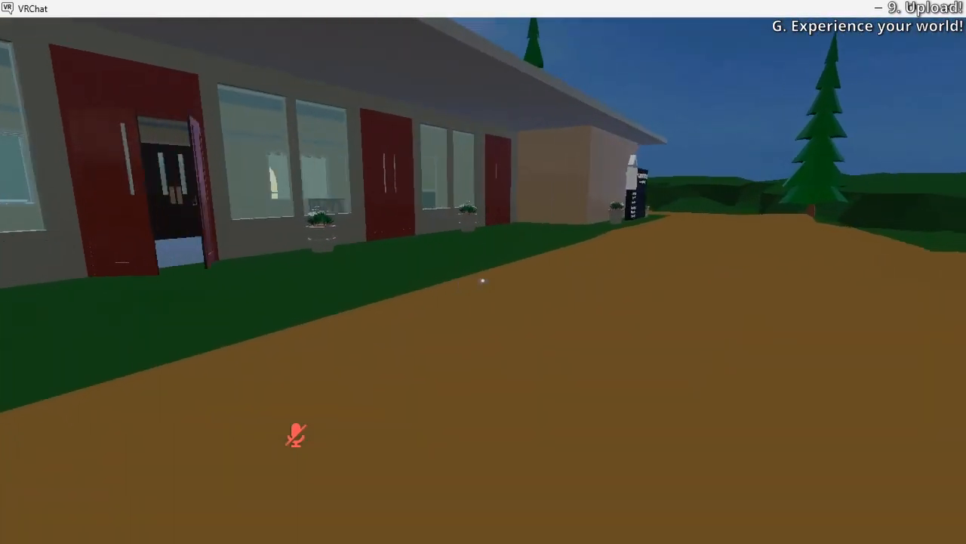
{"action": "key", "text": "w"}
{"action": "key", "text": "s"}
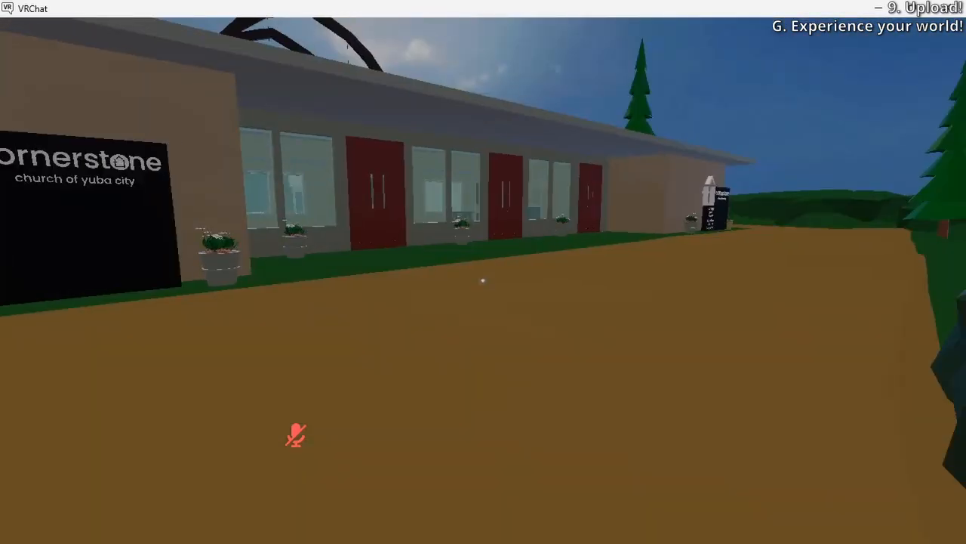
{"action": "key", "text": "w"}
{"action": "key", "text": "w"}
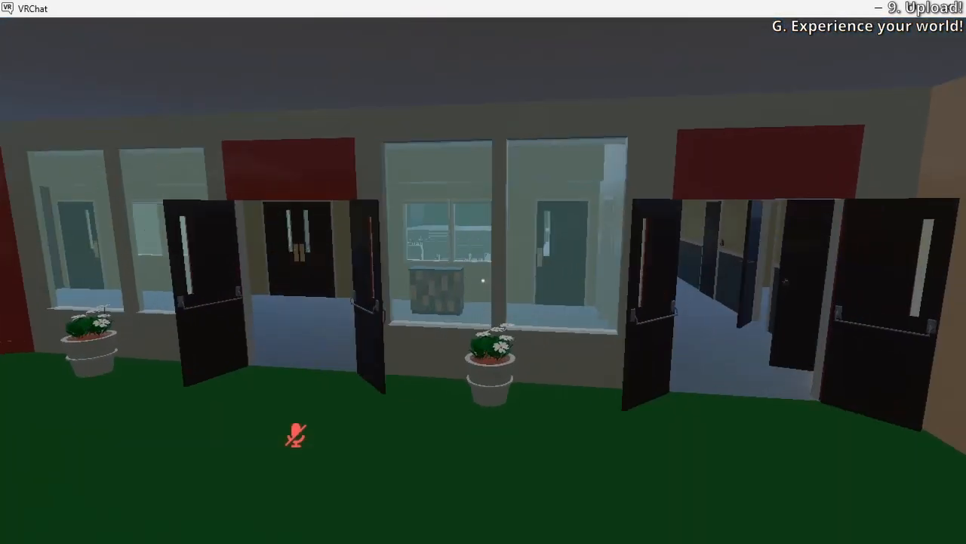